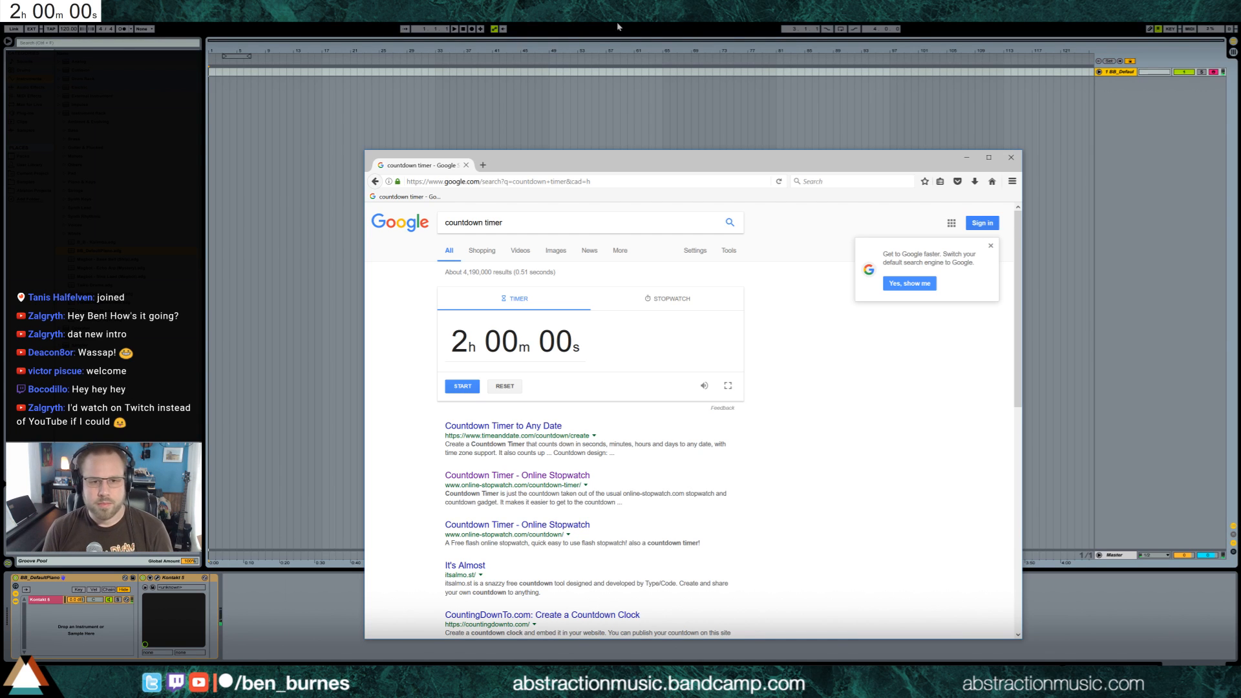
# Switch to the browser, start the two-hour countdown timer and return to Ableton Live
pyautogui.click(626, 63)
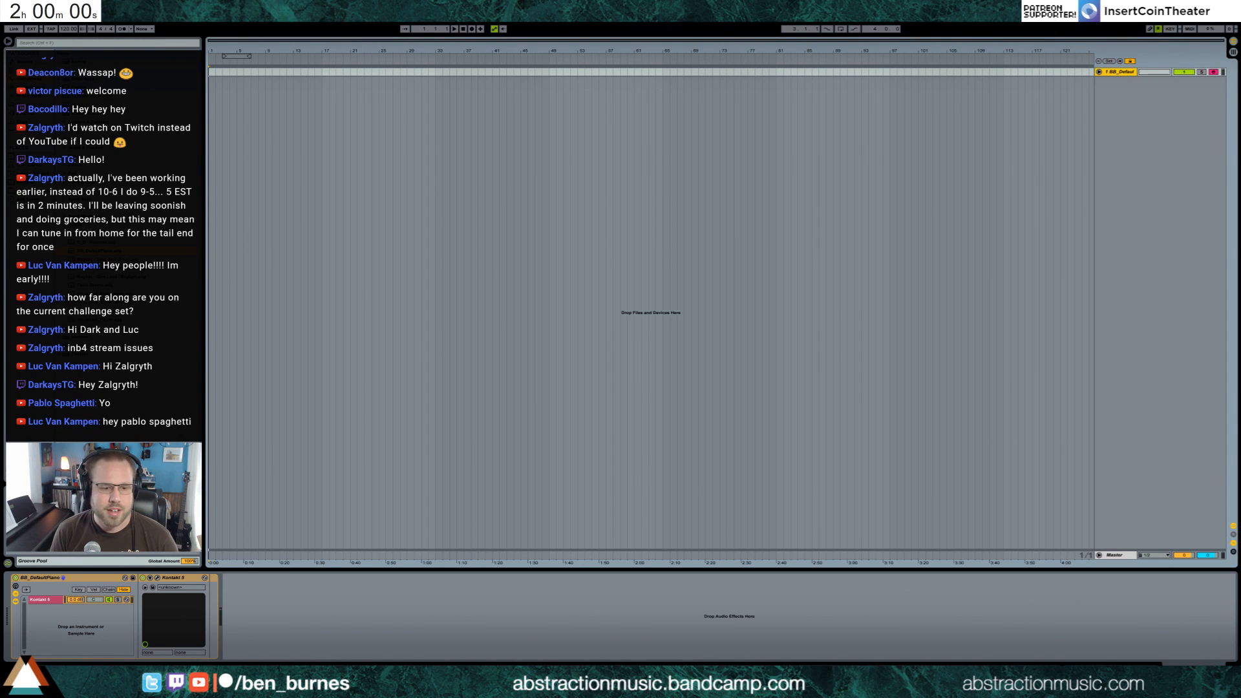
pyautogui.hotkey('alt', 'Tab')
pyautogui.click(462, 387)
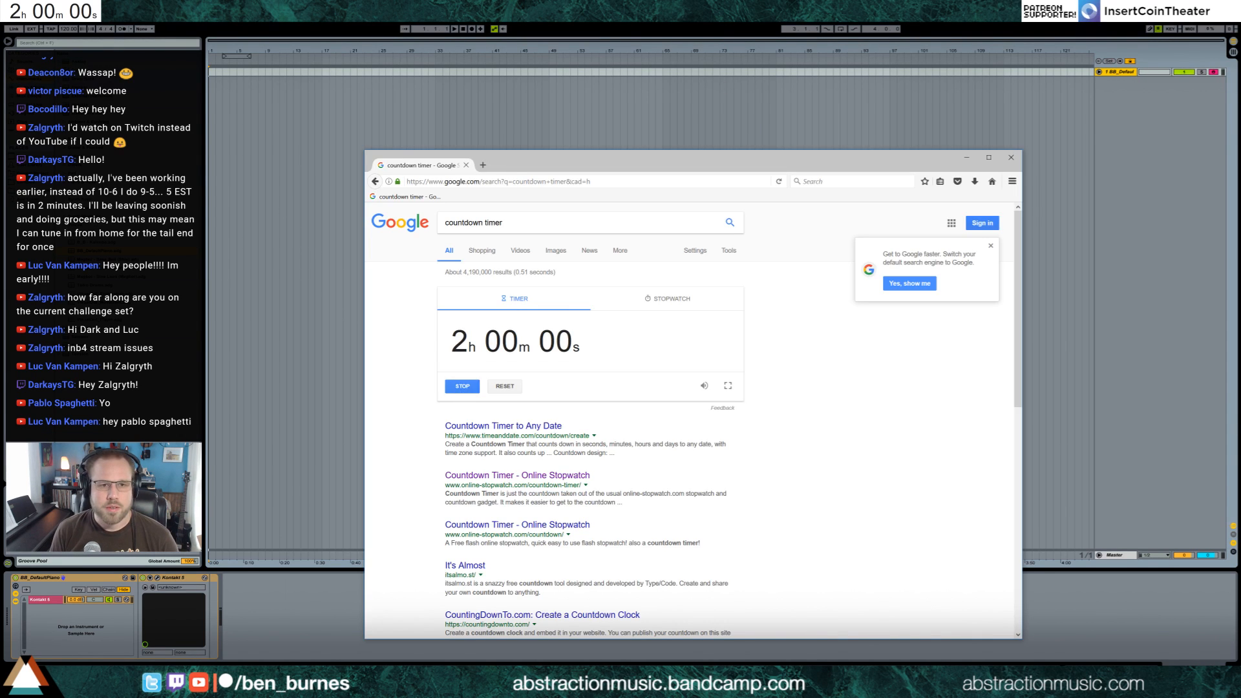
pyautogui.hotkey('alt', 'Tab')
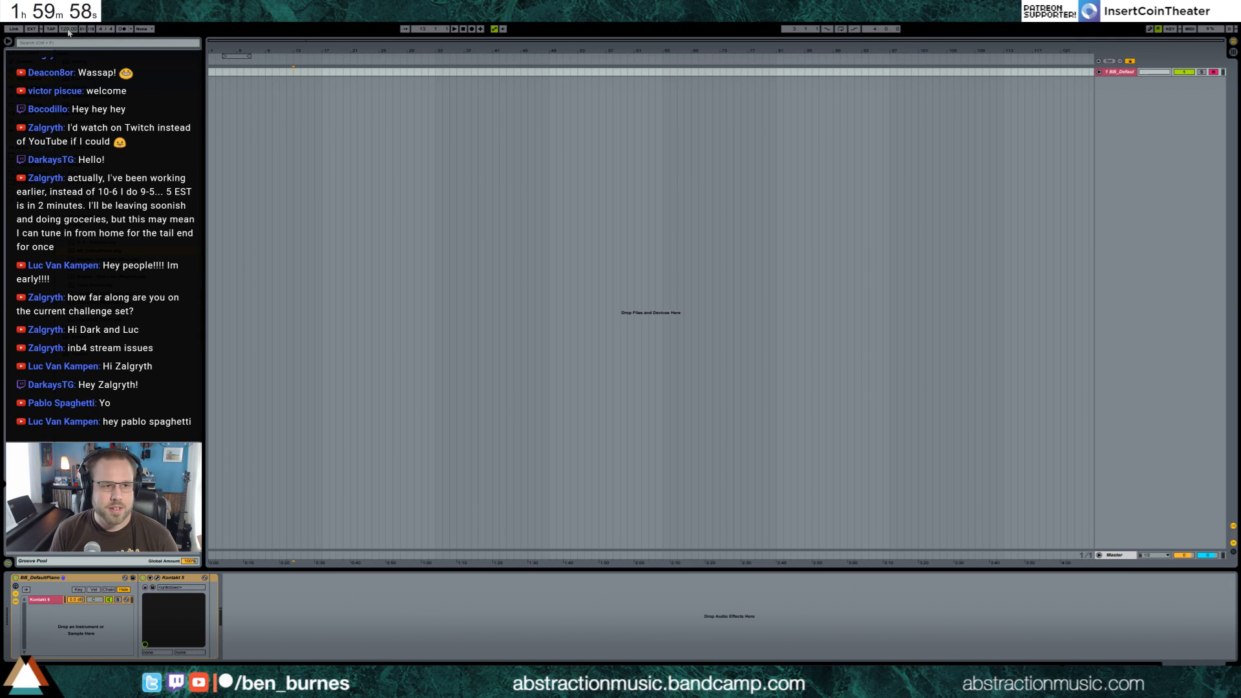
# Set the project tempo to 85 BPM and the time signature to 7/8
pyautogui.click(69, 30)
pyautogui.write('85')
pyautogui.press('Return')
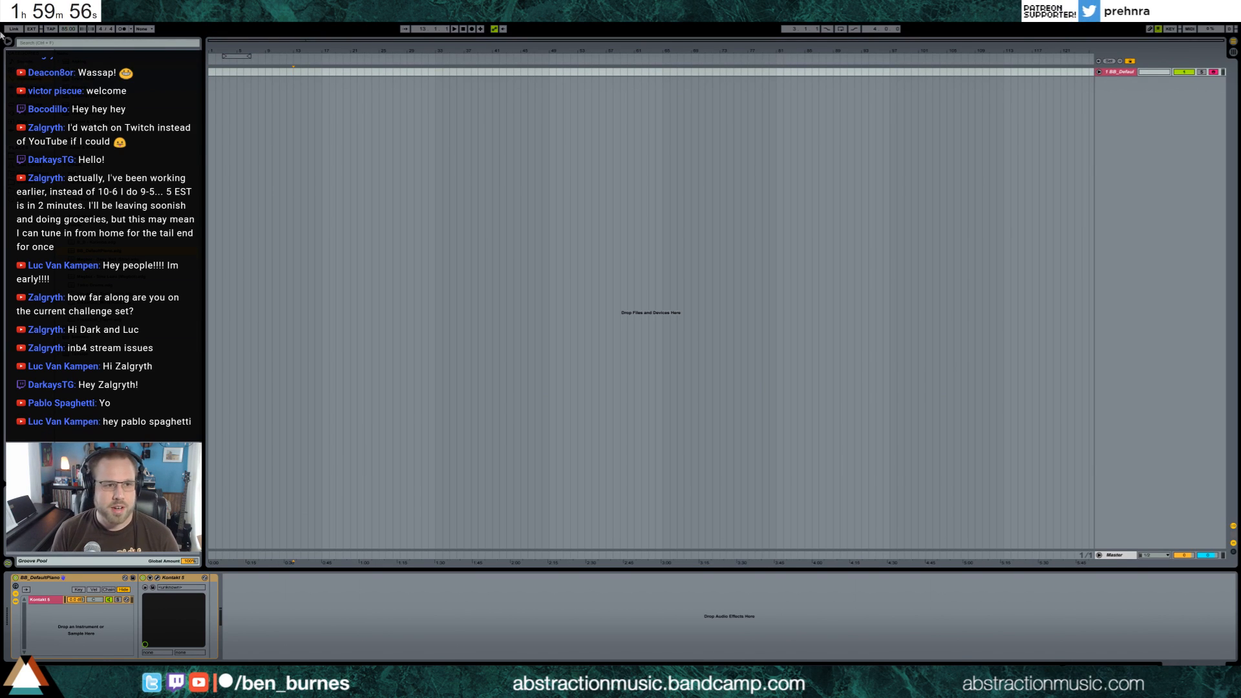
pyautogui.write('7')
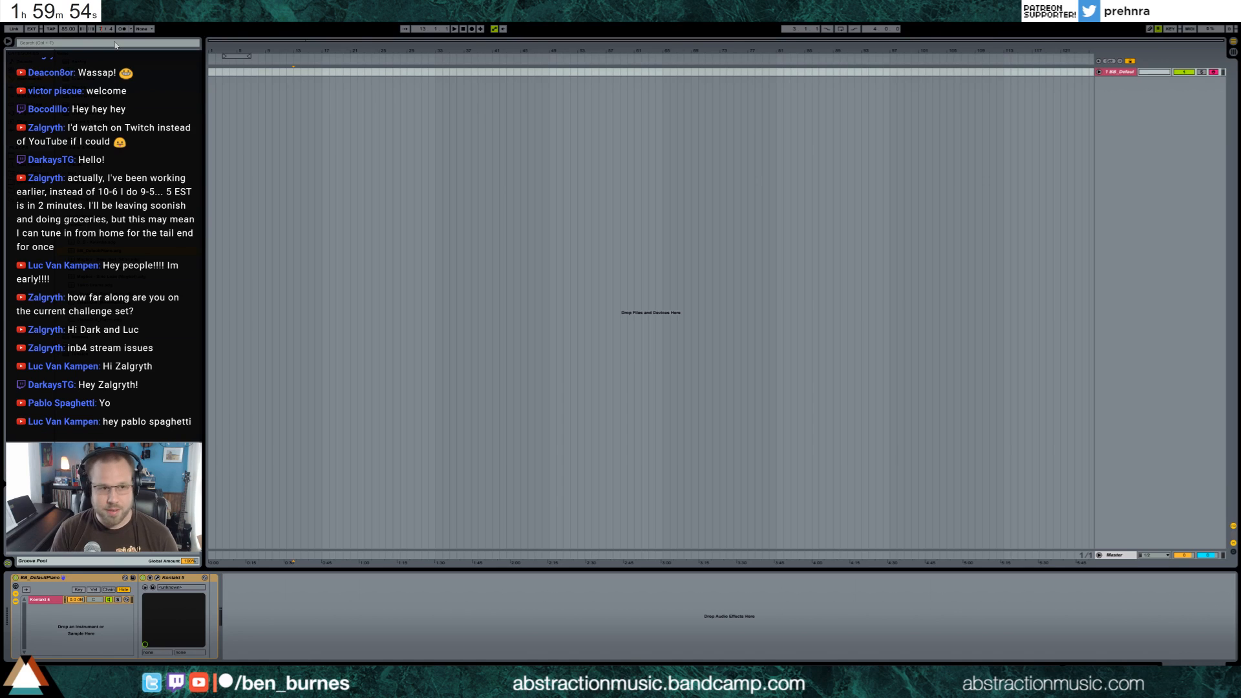
pyautogui.click(110, 30)
pyautogui.write('8')
pyautogui.click(382, 94)
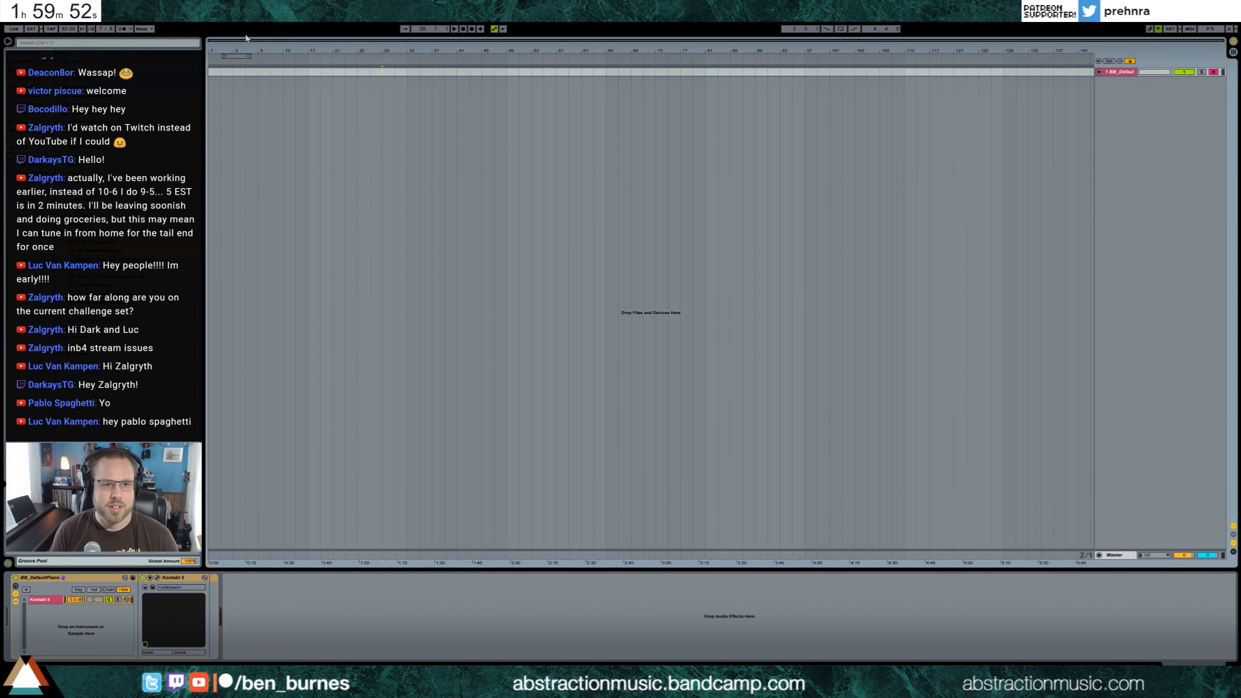
# Move the loop region to start at bar 5 and select bars 5 to 7 on the piano track
pyautogui.moveTo(248, 41); pyautogui.dragTo(279, 79)
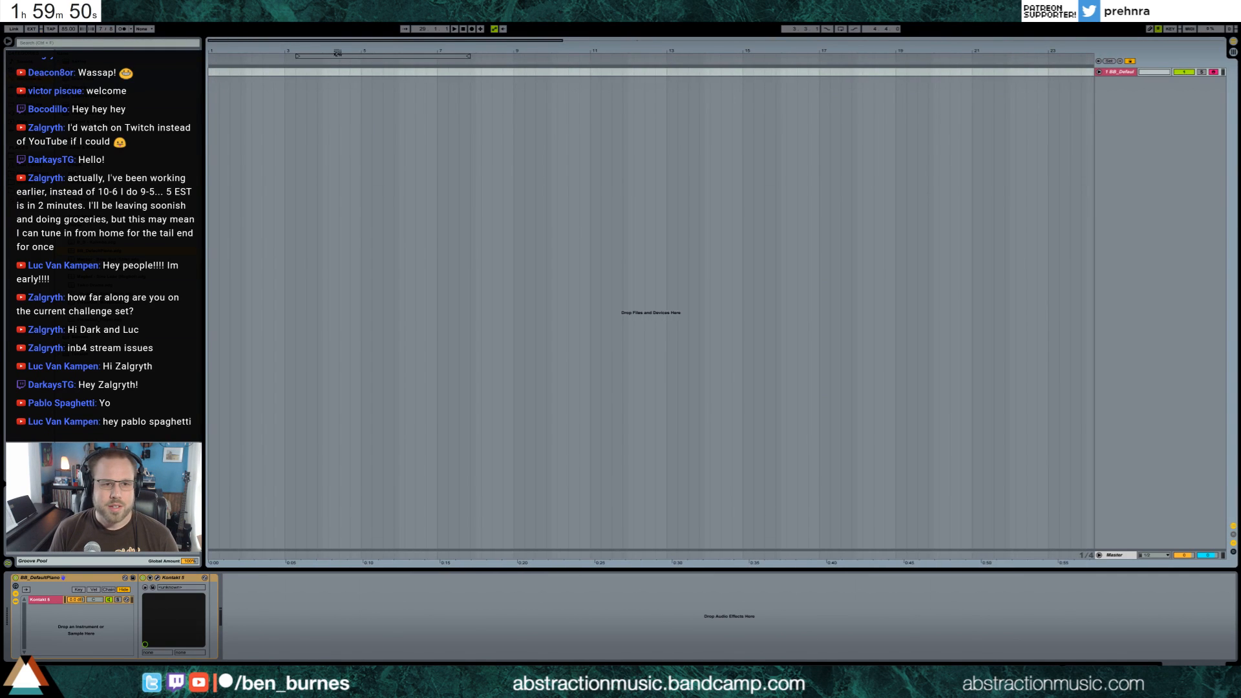
pyautogui.moveTo(343, 56)
pyautogui.mouseDown()
pyautogui.moveTo(409, 59)
pyautogui.moveTo(437, 76)
pyautogui.mouseUp()
pyautogui.click(361, 73)
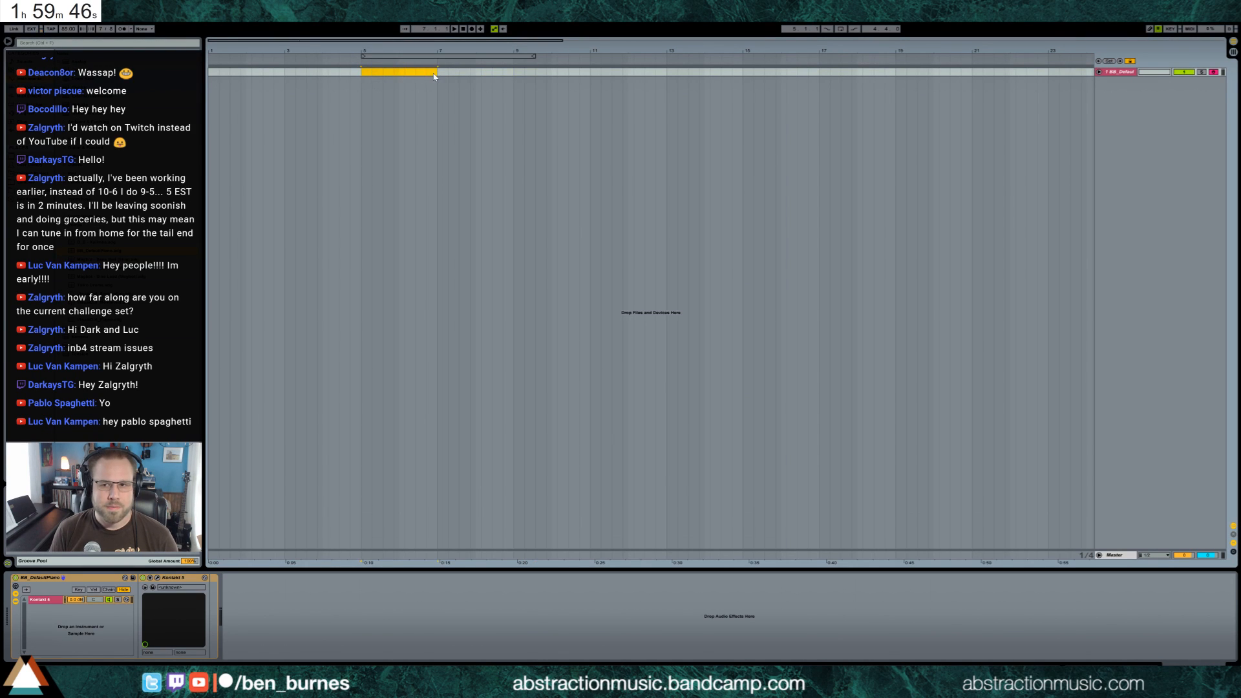
# Insert a new MIDI track below the default piano track and arm it for recording
pyautogui.hotkey('ctrl', 'shift', 't')
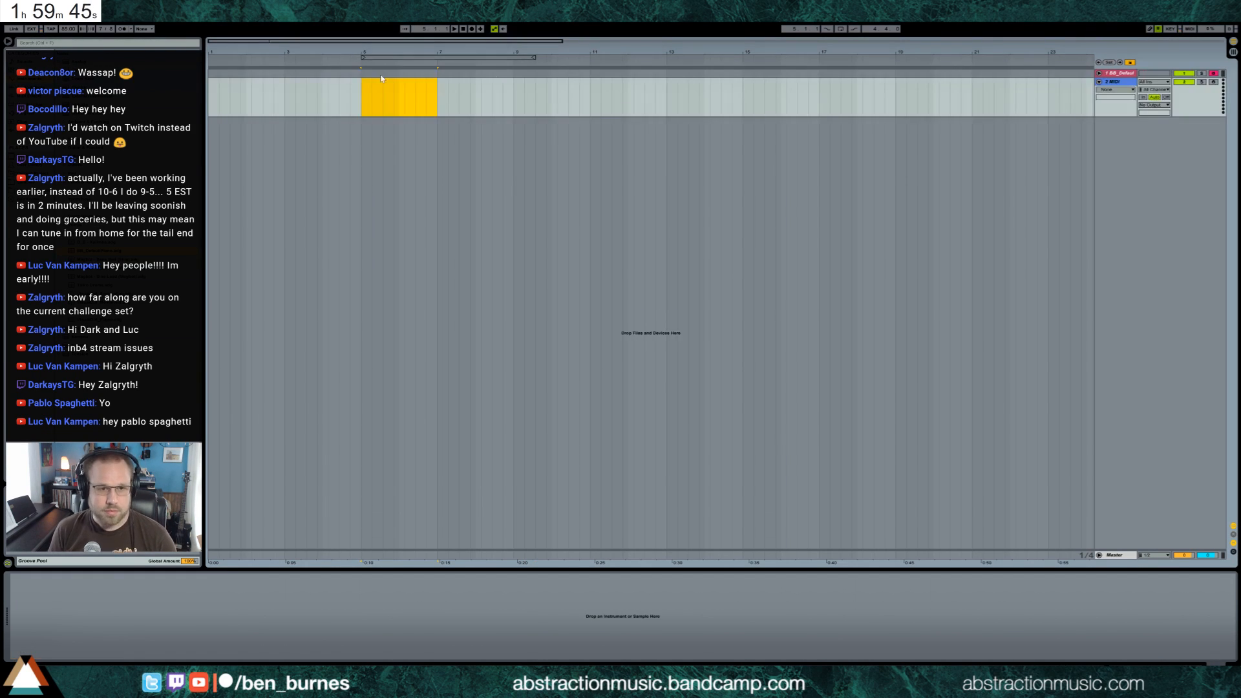
pyautogui.click(1120, 82)
pyautogui.click(1212, 82)
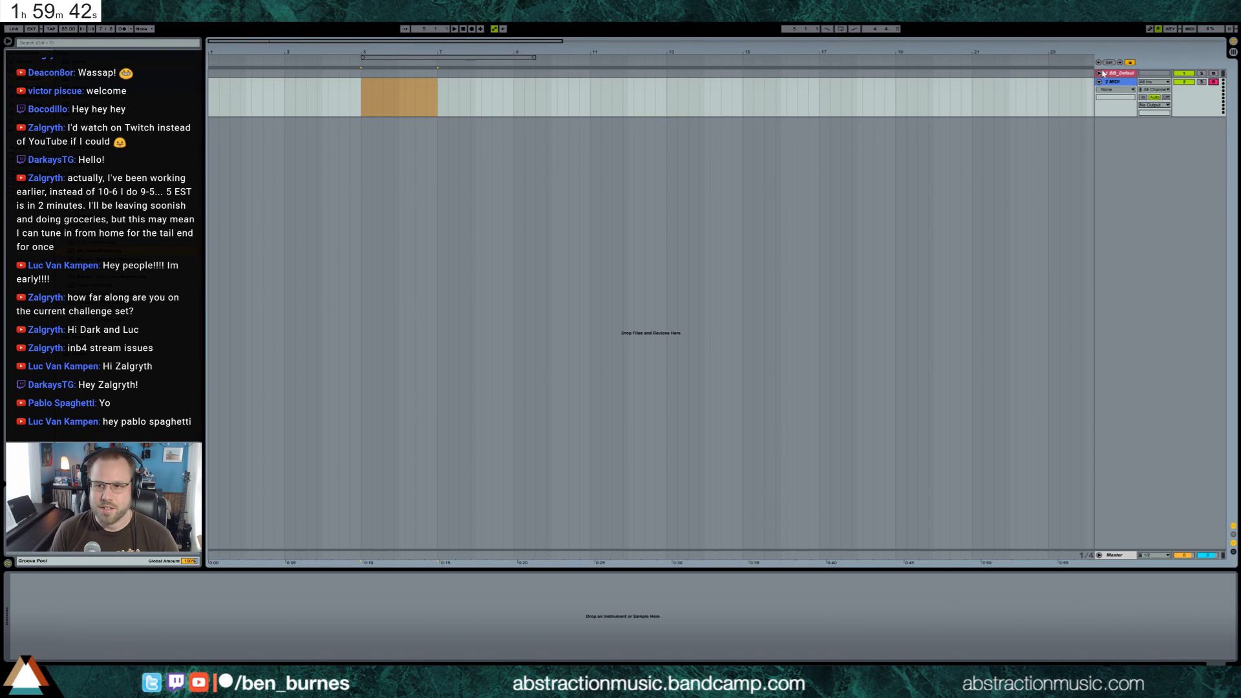
# Create an empty MIDI clip from bar 5 to bar 7 on the new track and open it
pyautogui.click(357, 92)
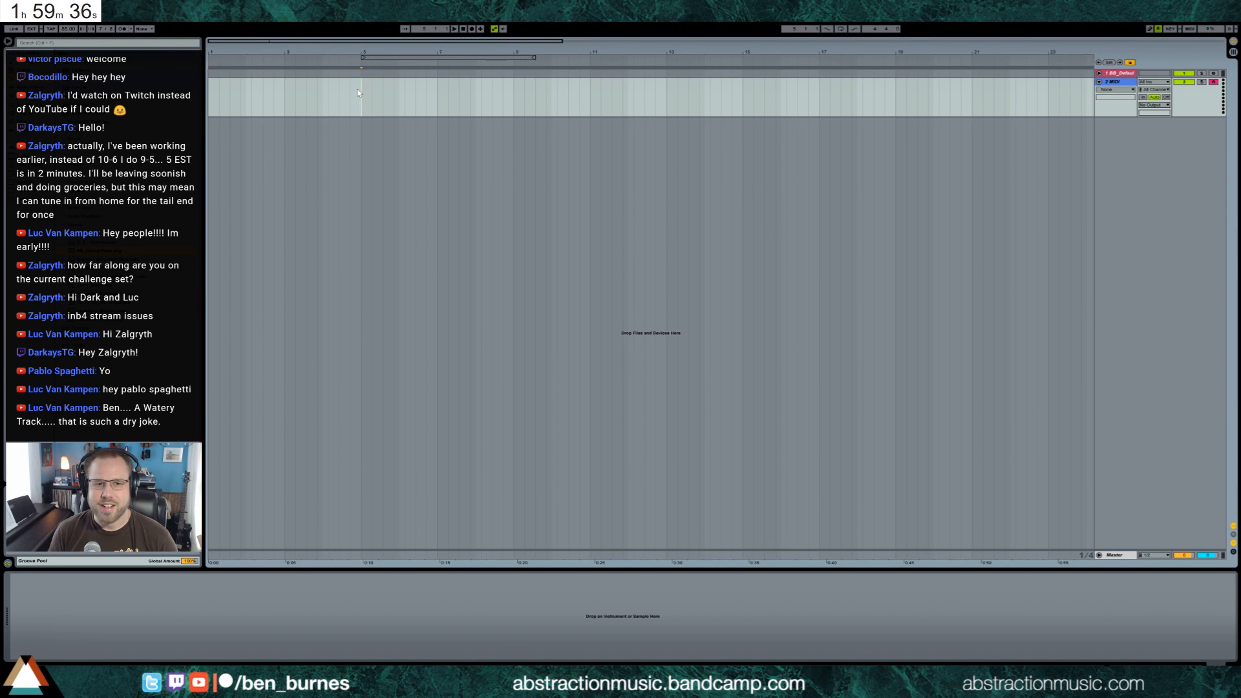
pyautogui.moveTo(357, 89); pyautogui.dragTo(435, 97)
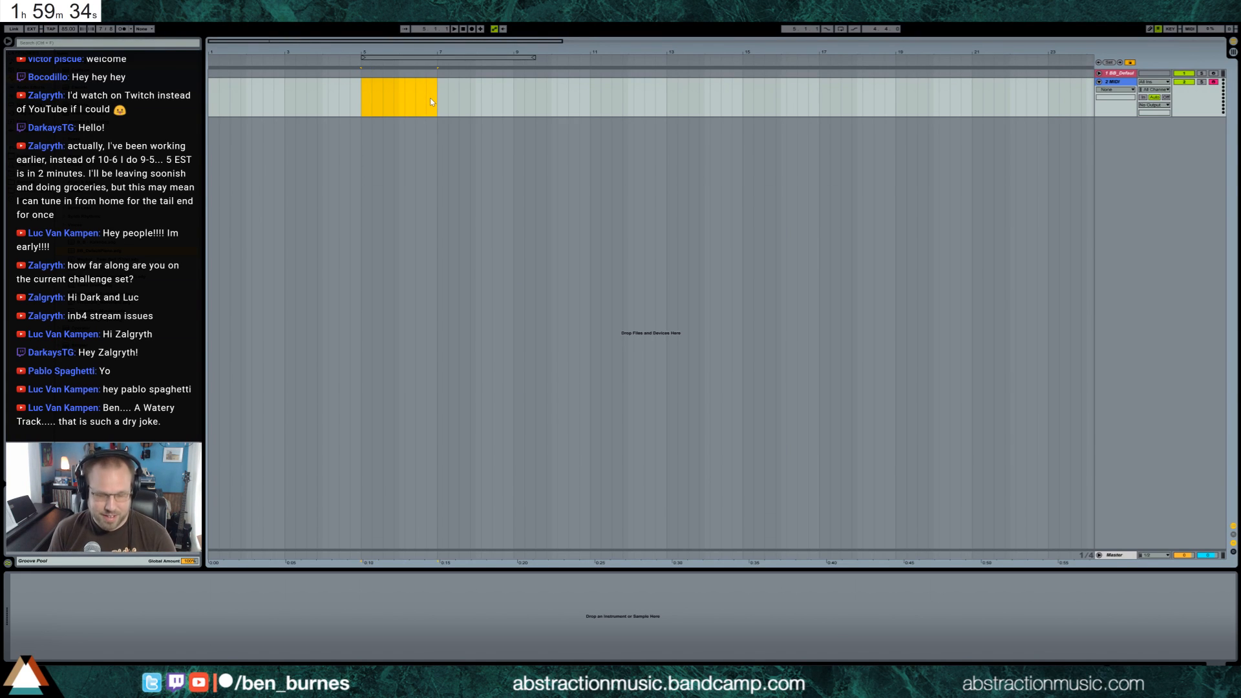
pyautogui.hotkey('ctrl', 'shift', 'm')
pyautogui.doubleClick(406, 90)
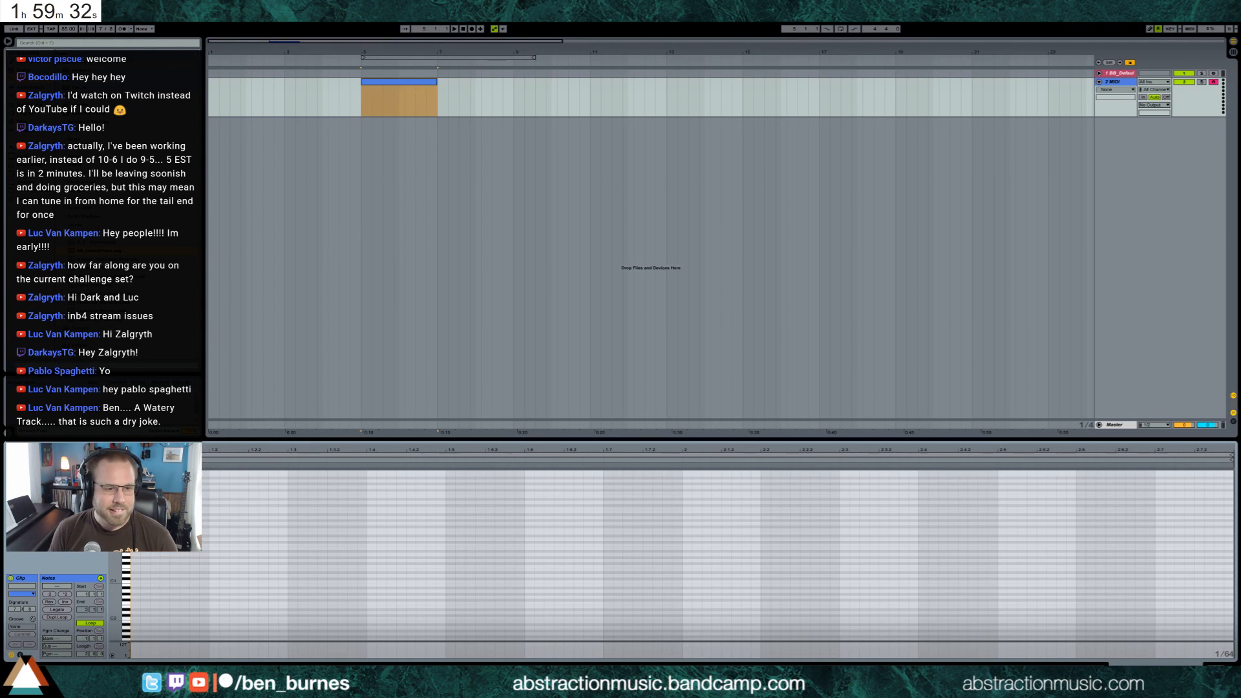
# Load Kontakt 5 on the new MIDI track and replace it with the Massive synth
pyautogui.moveTo(115, 601)
pyautogui.mouseDown()
pyautogui.moveTo(98, 601)
pyautogui.moveTo(114, 601)
pyautogui.mouseUp()
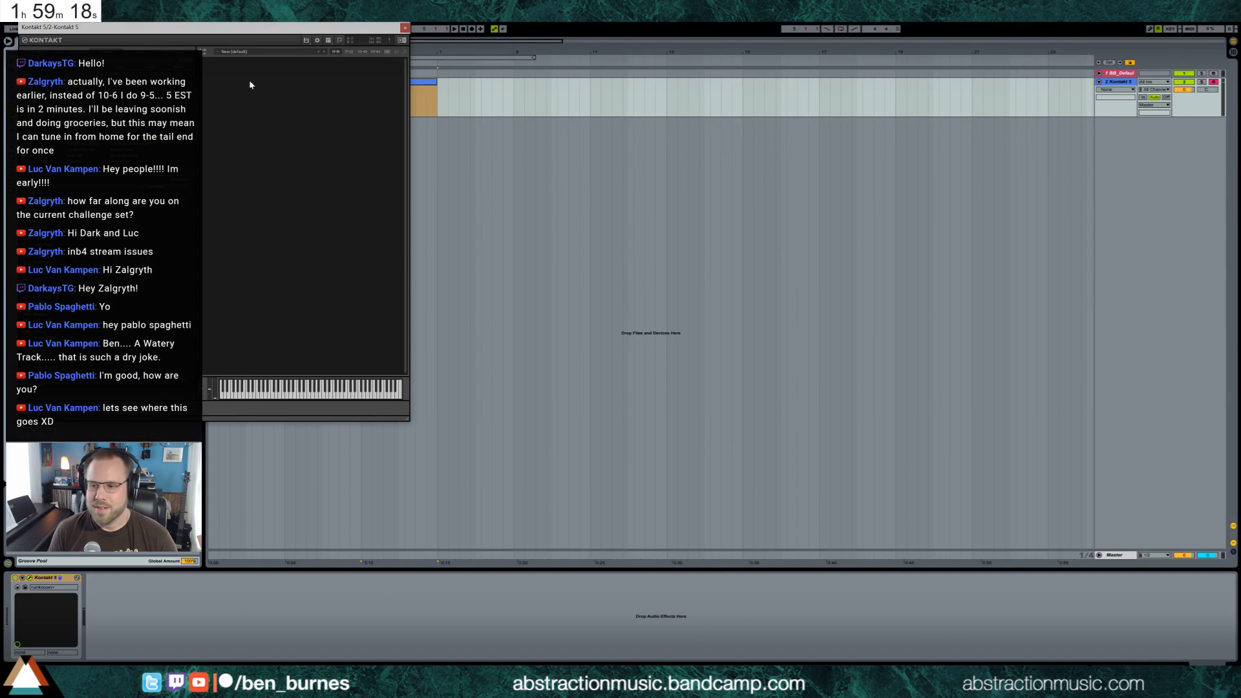
pyautogui.moveTo(182, 29); pyautogui.dragTo(491, 167)
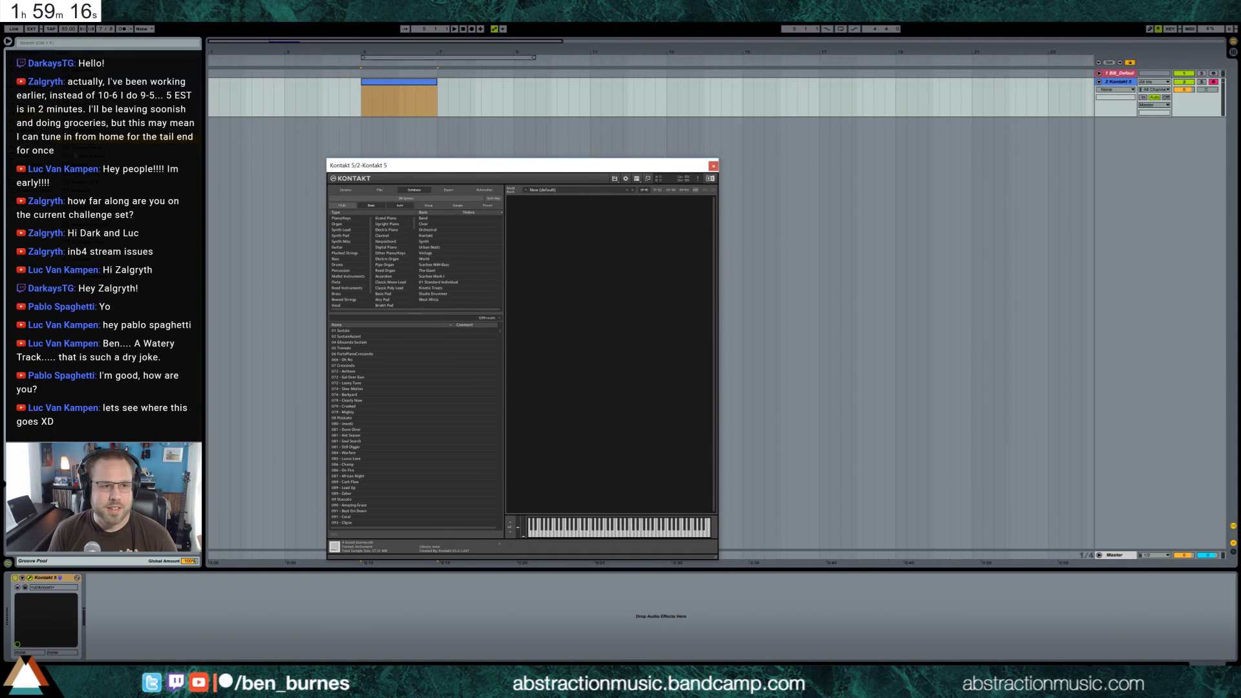
pyautogui.moveTo(97, 165); pyautogui.dragTo(406, 100)
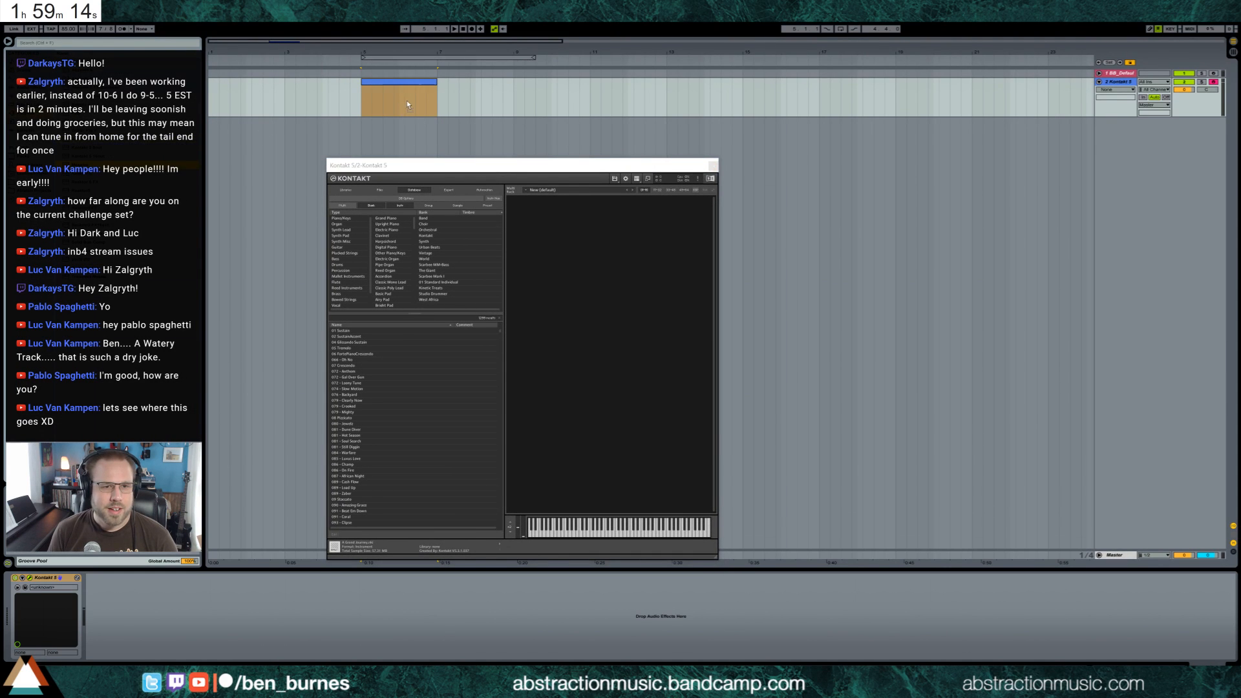
pyautogui.moveTo(458, 170); pyautogui.dragTo(389, 282)
# Assign a reverb to Massive's FX1 slot and check the FX2 effect choices
pyautogui.click(496, 350)
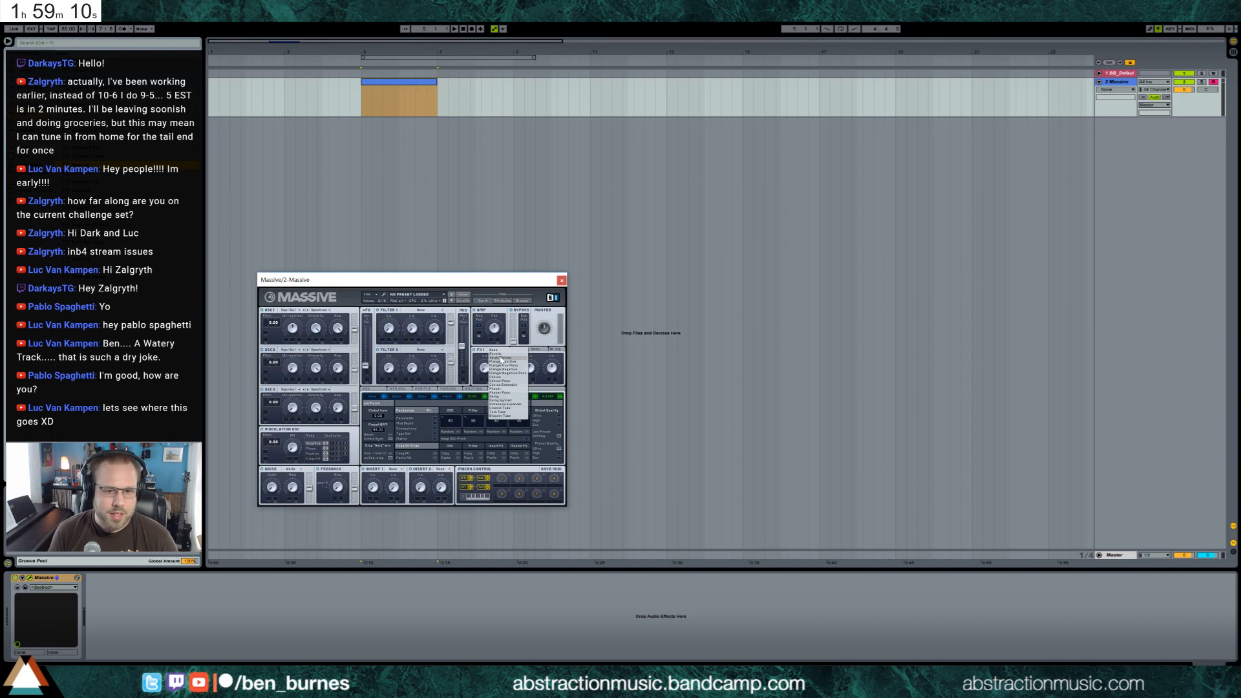
pyautogui.click(504, 354)
pyautogui.click(532, 349)
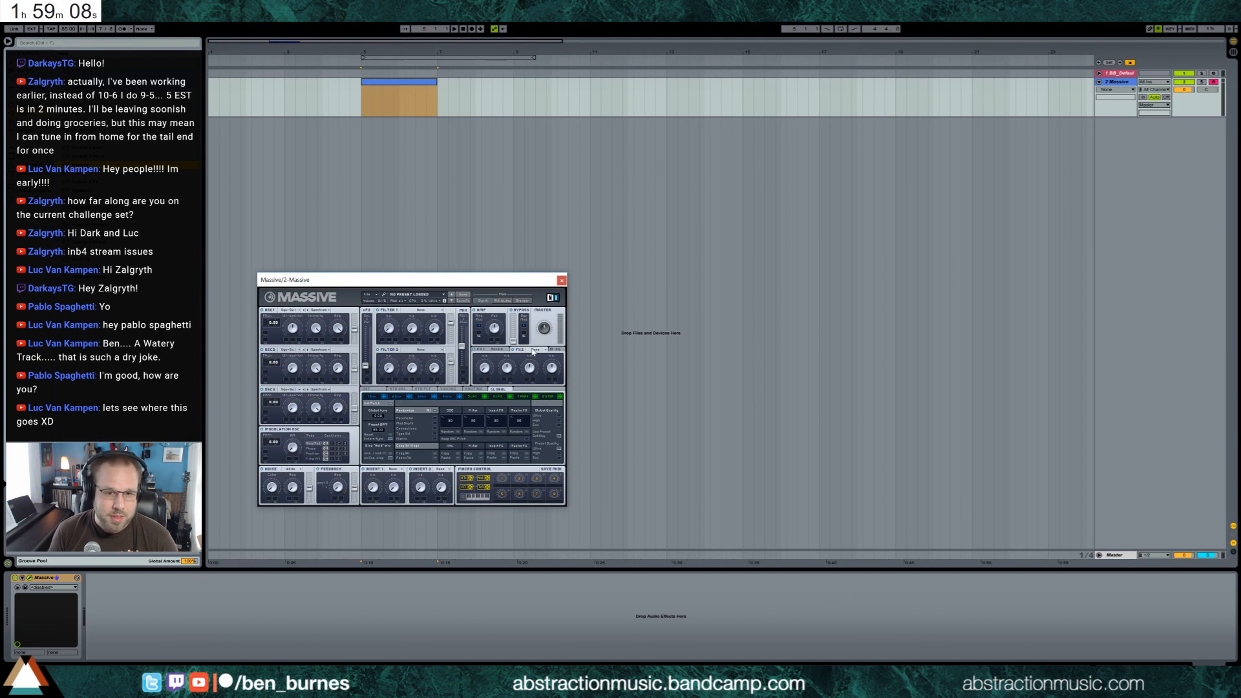
pyautogui.click(533, 350)
pyautogui.click(497, 351)
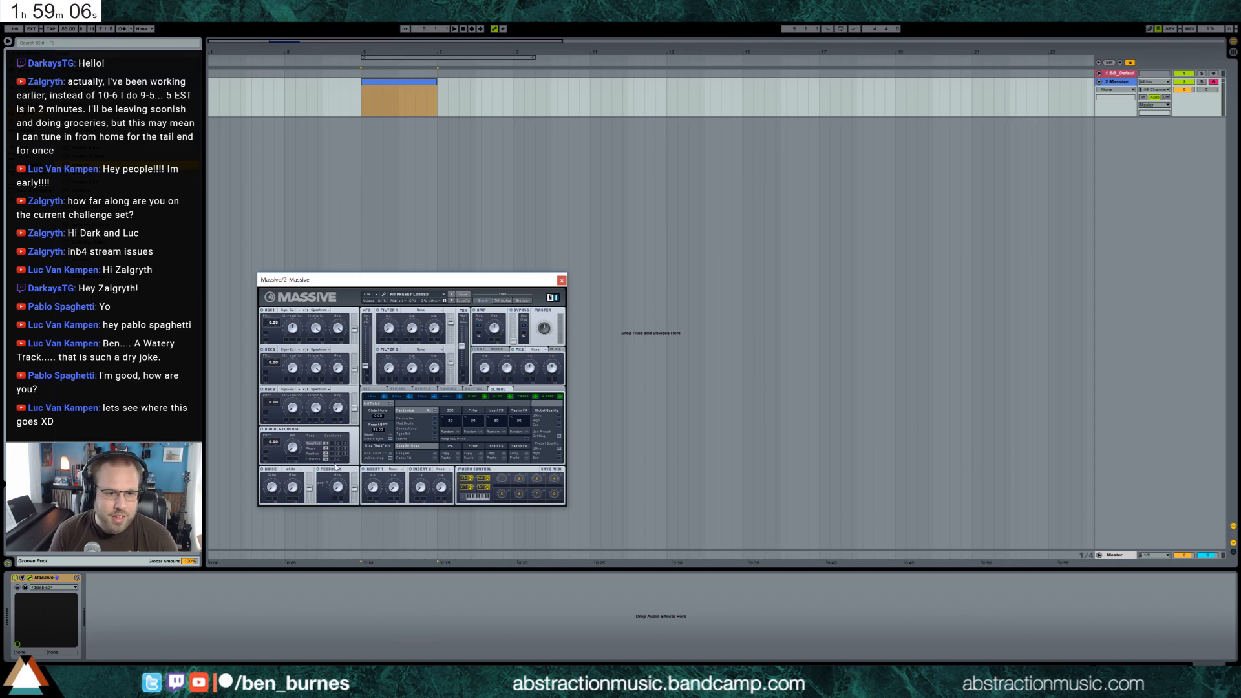
# Set Massive's Insert 1 to Sine Shaper and raise the feedback amount
pyautogui.click(393, 469)
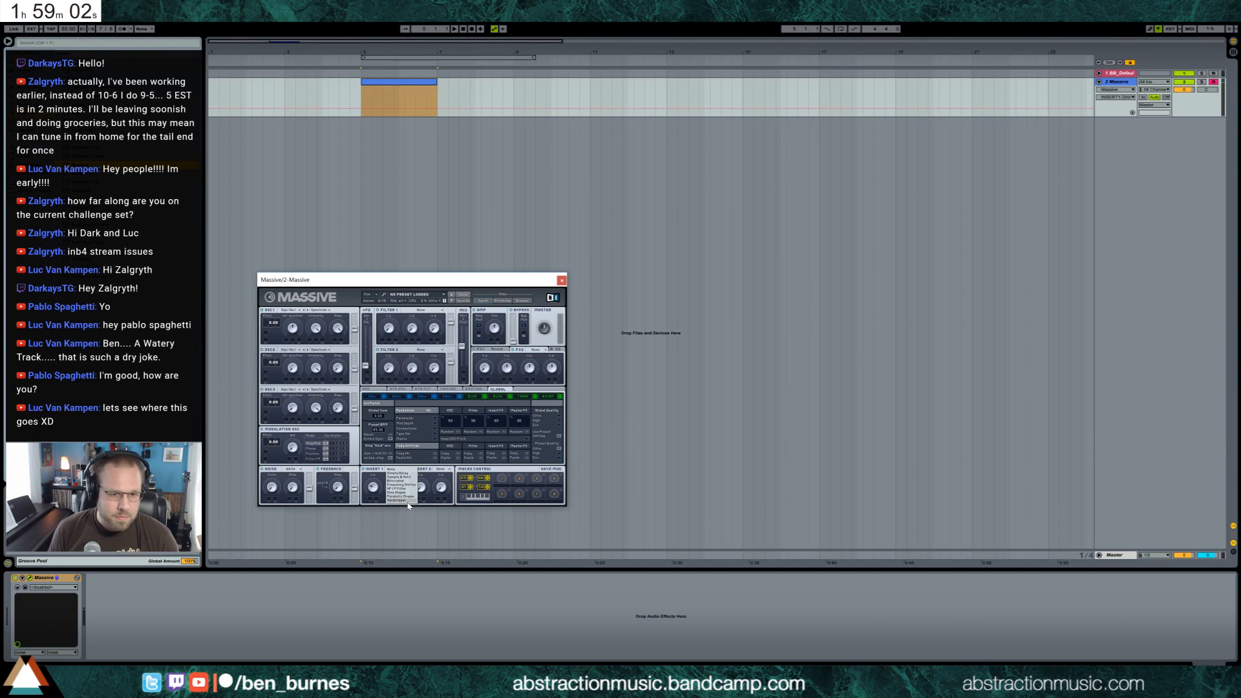
pyautogui.click(404, 493)
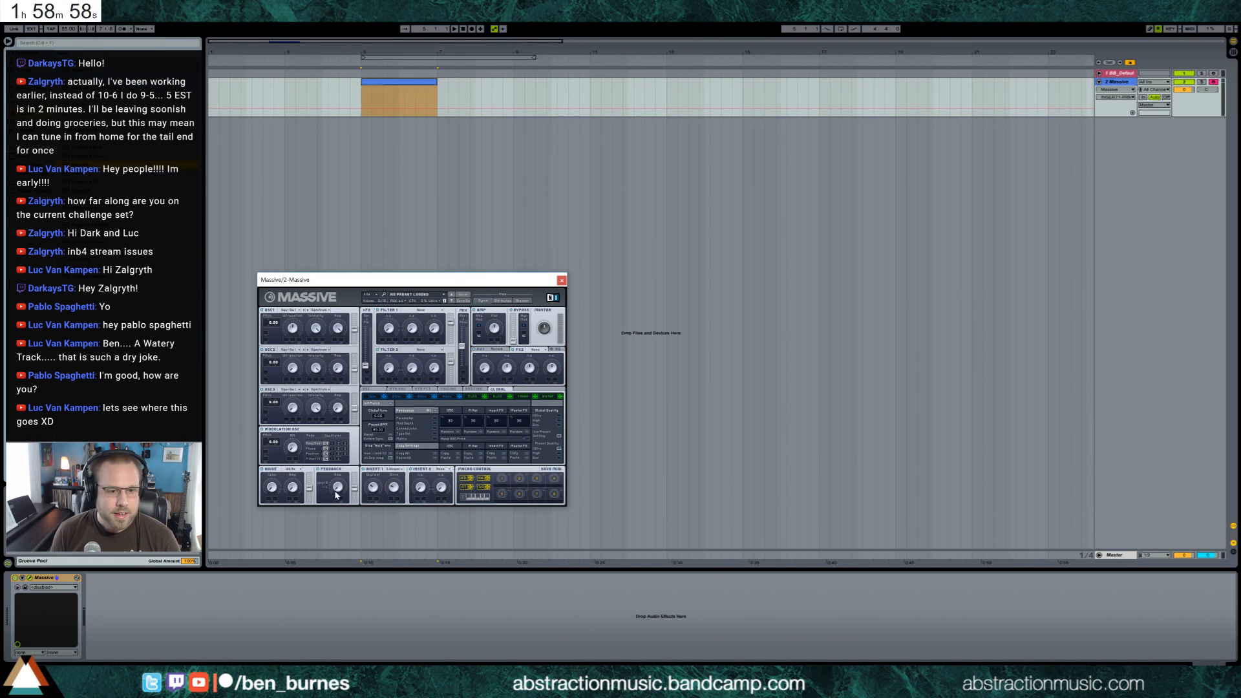
pyautogui.moveTo(337, 489); pyautogui.dragTo(338, 463)
# Reshape Massive's envelope 4 with a slightly shorter attack and a long decay falling to zero
pyautogui.click(453, 396)
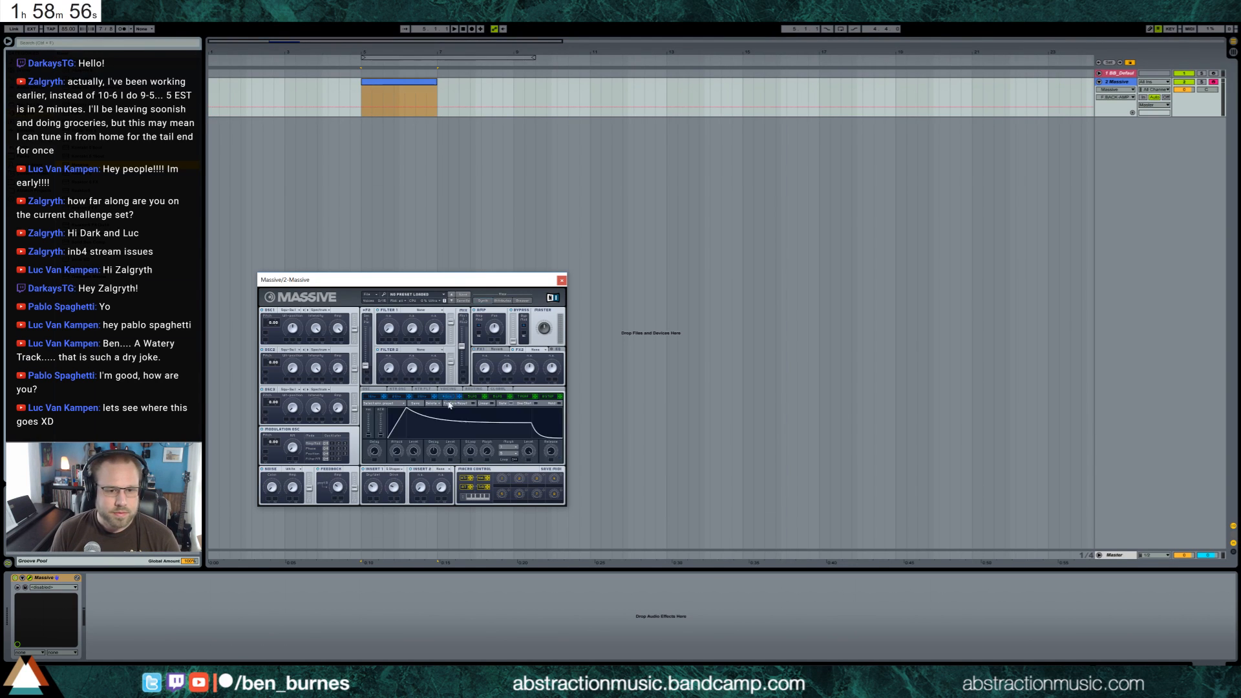
pyautogui.moveTo(406, 410); pyautogui.dragTo(400, 409)
pyautogui.moveTo(528, 429); pyautogui.dragTo(547, 450)
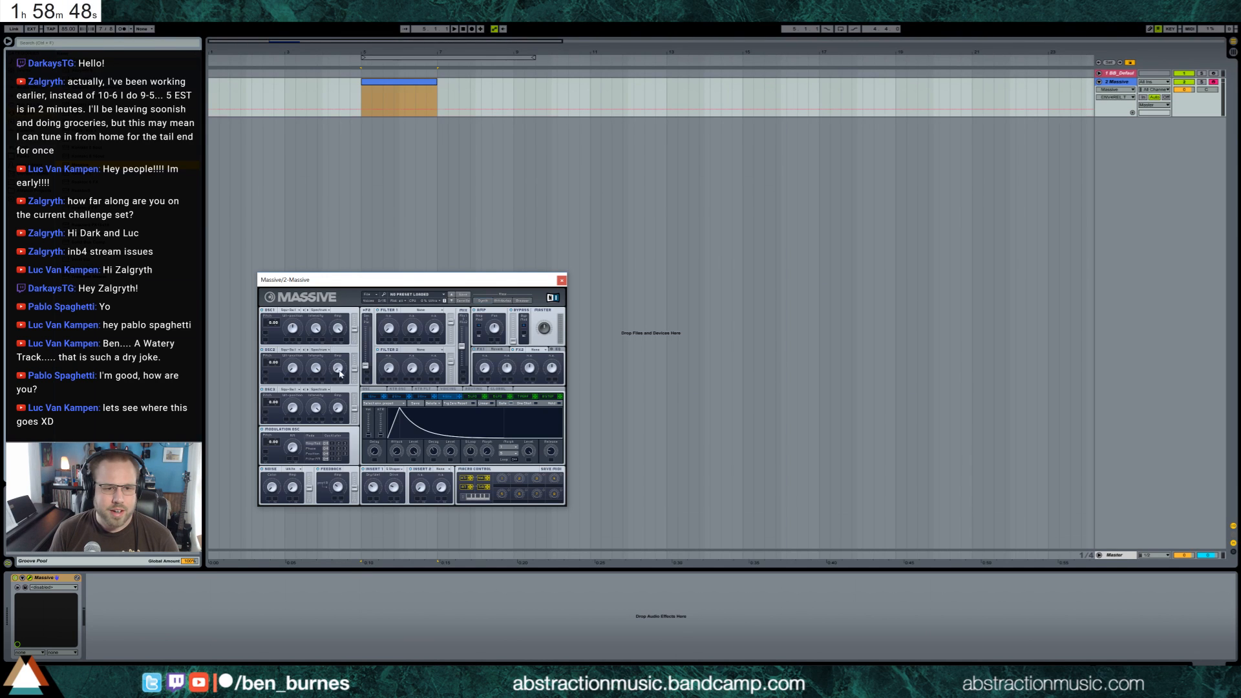
# Adjust oscillator 2's amplitude and set Massive's Filter 1 to a lowpass type
pyautogui.moveTo(337, 369); pyautogui.dragTo(395, 369)
pyautogui.click(421, 311)
pyautogui.click(413, 321)
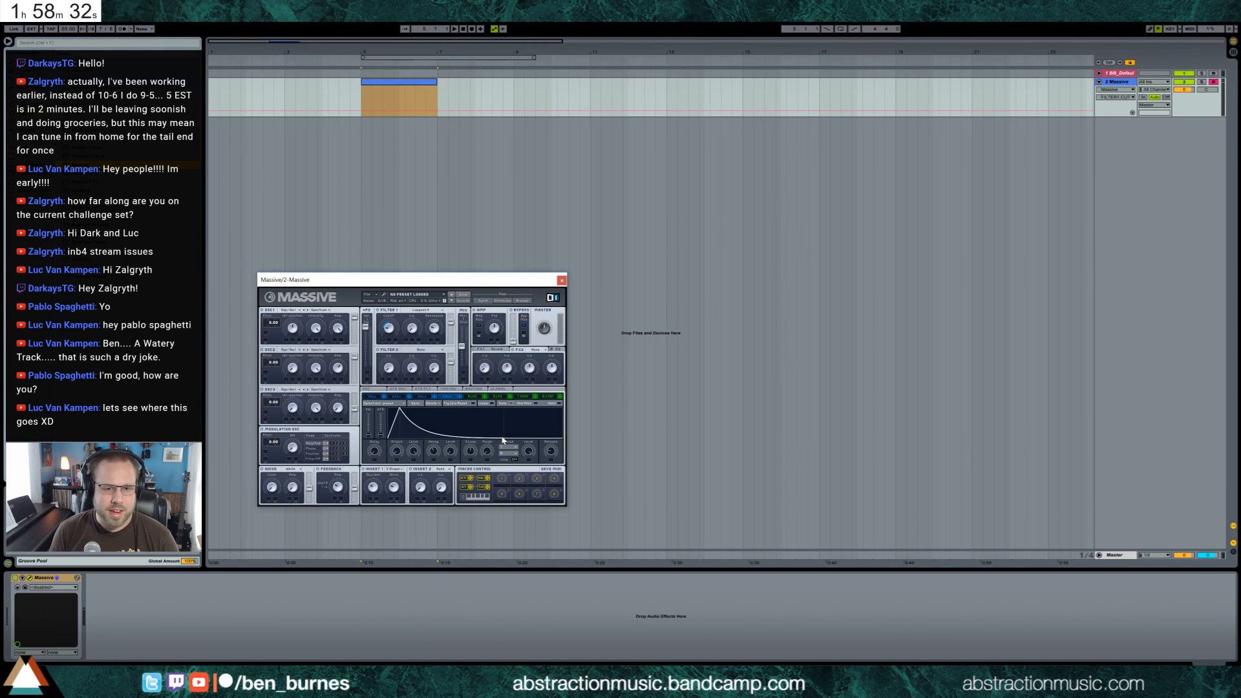
# Raise the sustain level in Massive's envelope 4 curve
pyautogui.moveTo(486, 432); pyautogui.dragTo(481, 425)
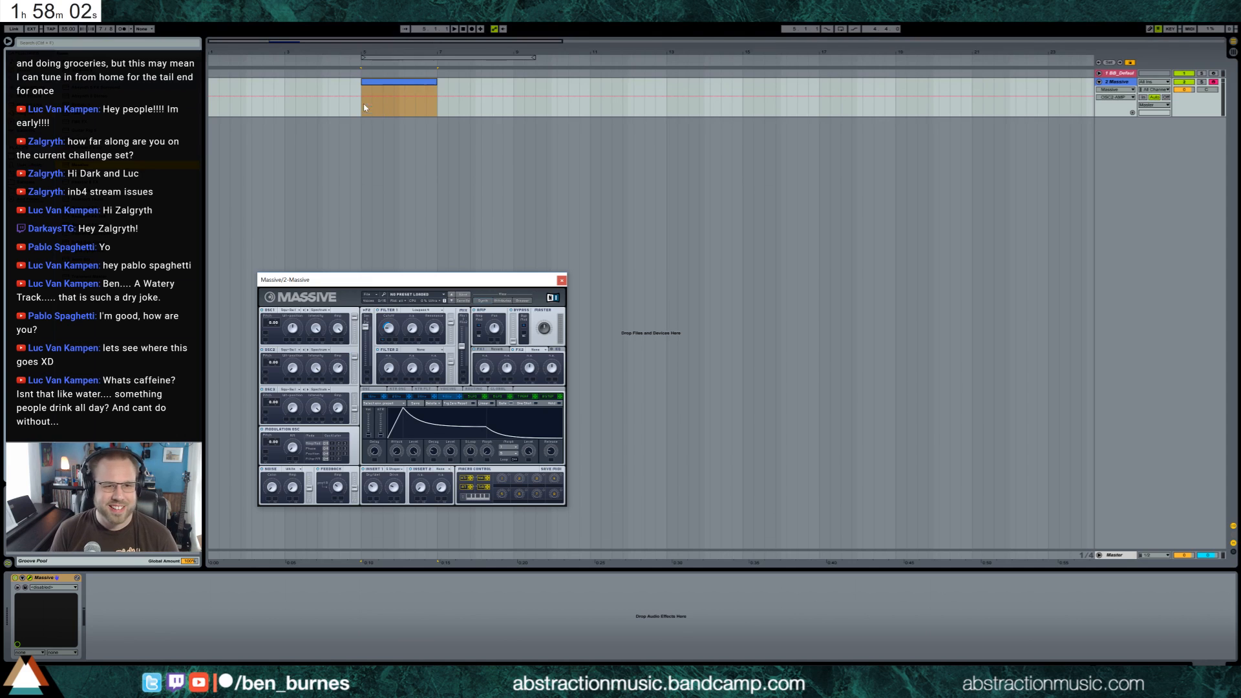
# Open the MIDI clip on the Massive track for note editing and close the Massive window
pyautogui.doubleClick(384, 97)
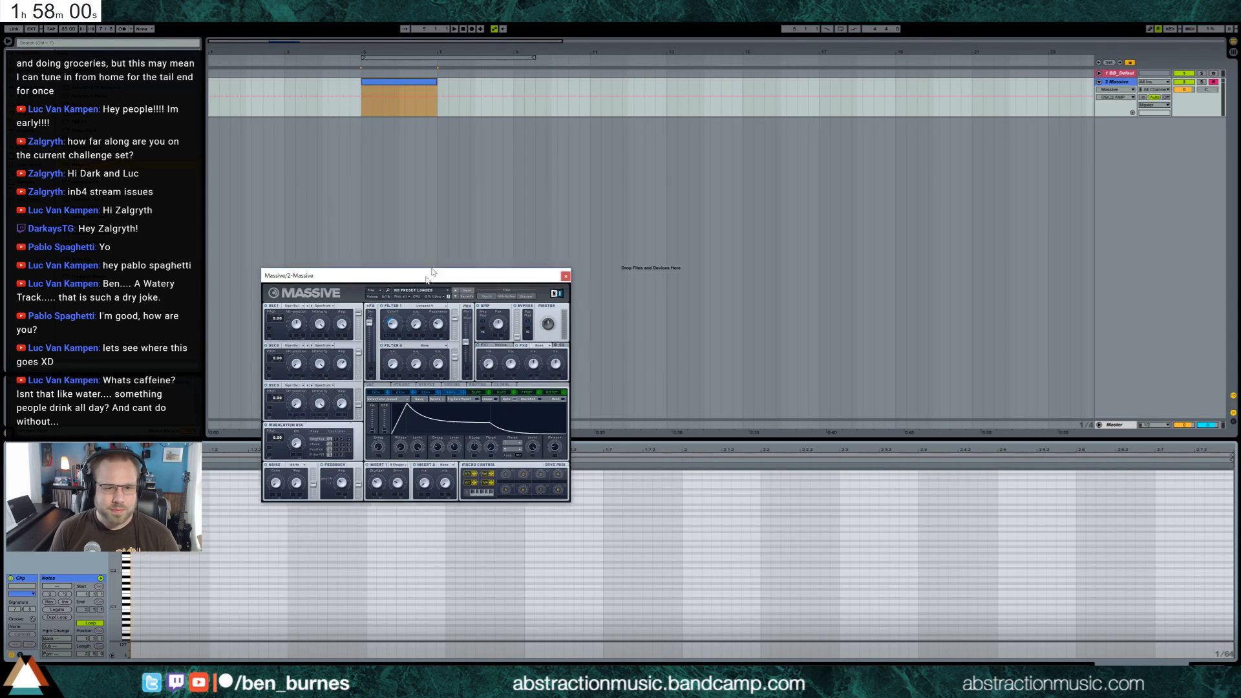
pyautogui.moveTo(422, 279); pyautogui.dragTo(558, 112)
pyautogui.click(697, 113)
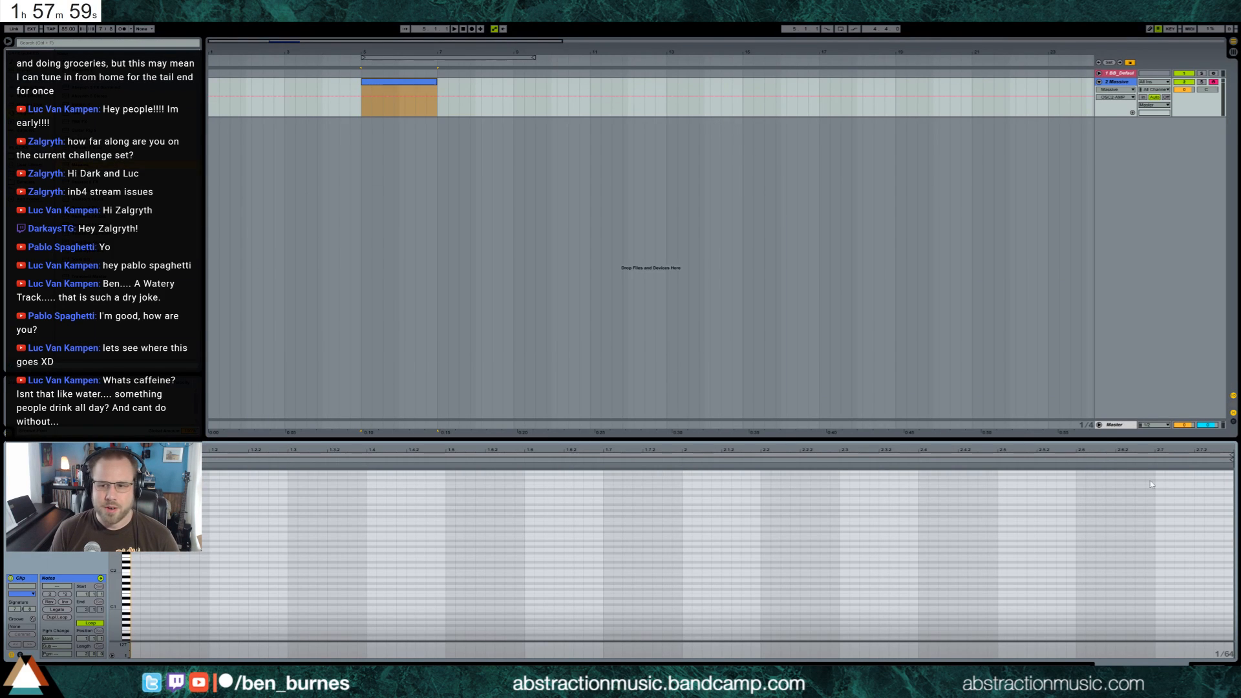
# Add a Ping Pong Delay after Massive on its track and adjust the delay's filter
pyautogui.click(1112, 425)
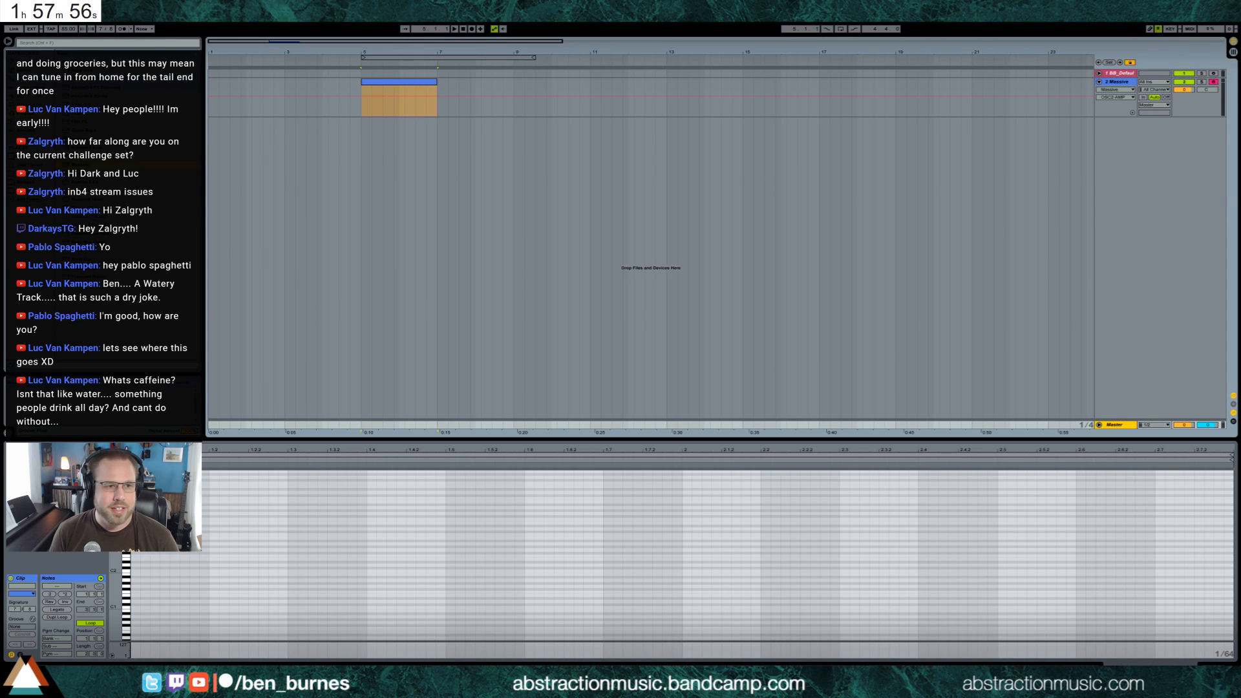
pyautogui.click(29, 88)
pyautogui.moveTo(89, 277); pyautogui.dragTo(827, 382)
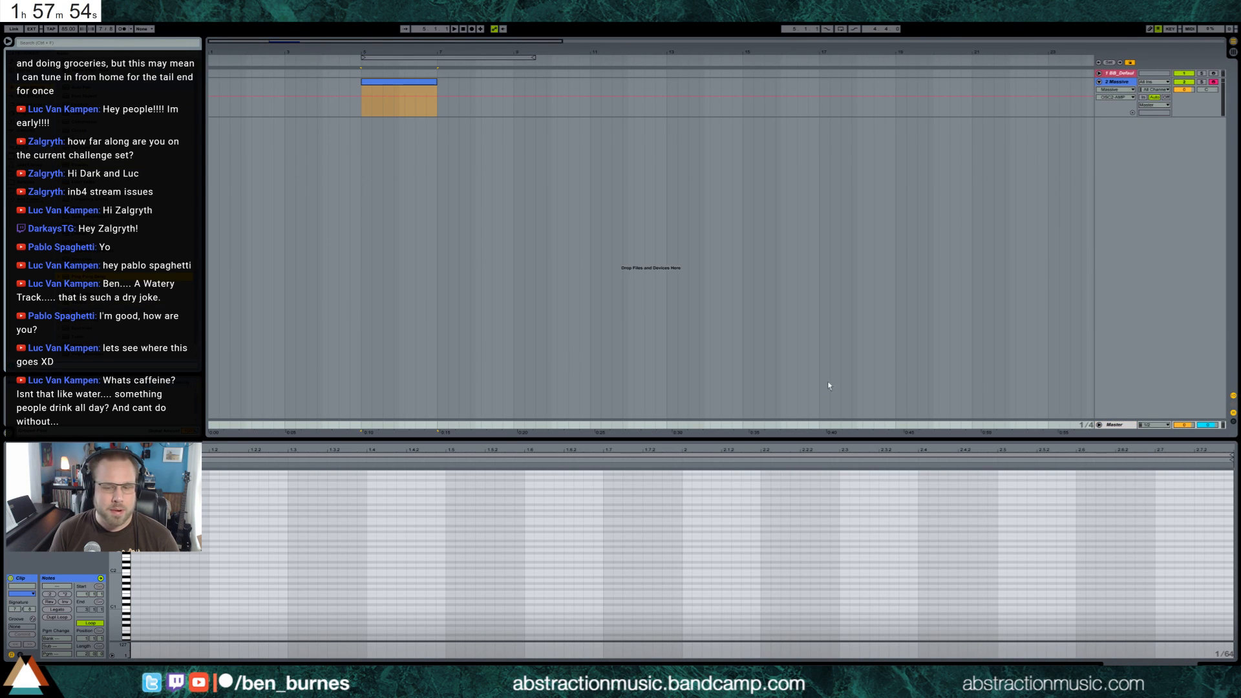
pyautogui.click(1110, 83)
pyautogui.moveTo(113, 598); pyautogui.dragTo(114, 593)
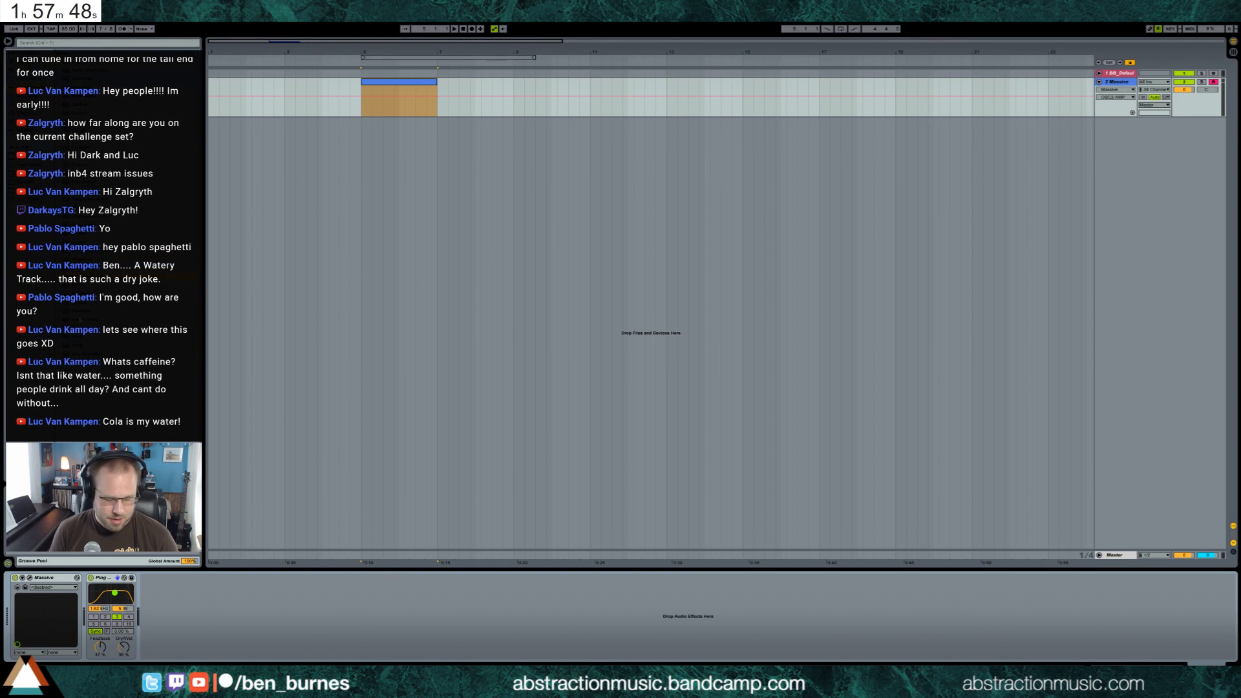
# Create a return track, unfold it and load the ValhallaRoom reverb on it
pyautogui.hotkey('ctrl', 'alt', 't')
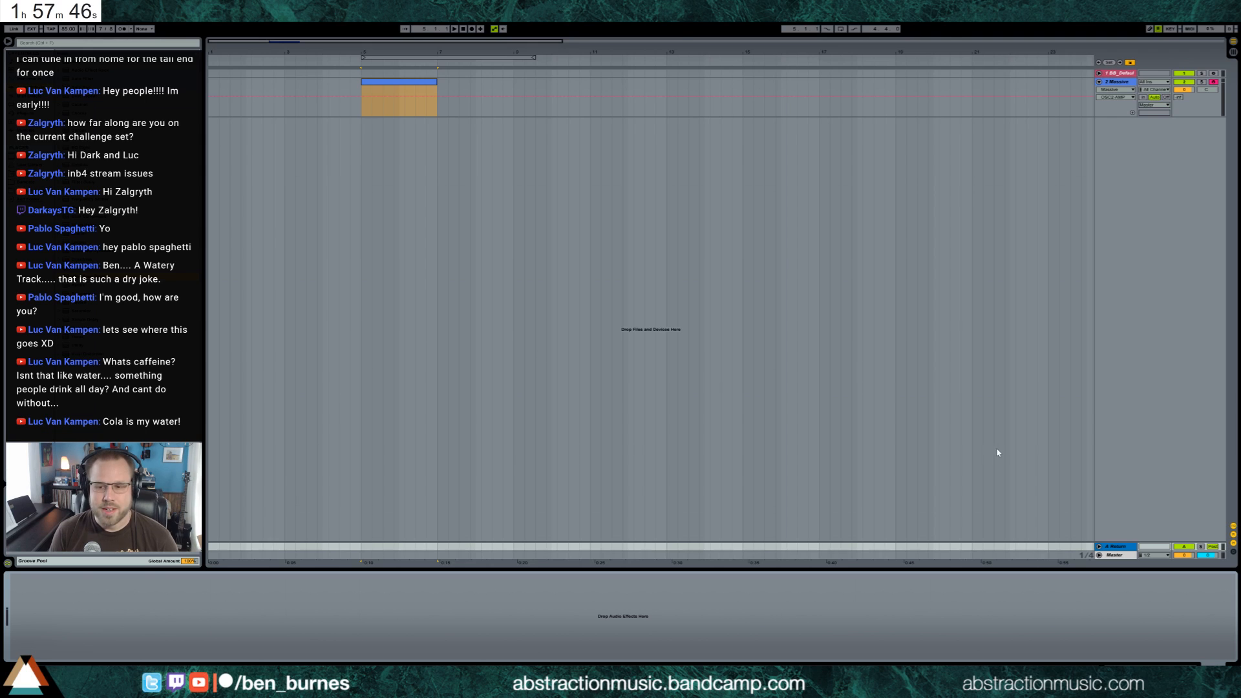
pyautogui.click(1098, 547)
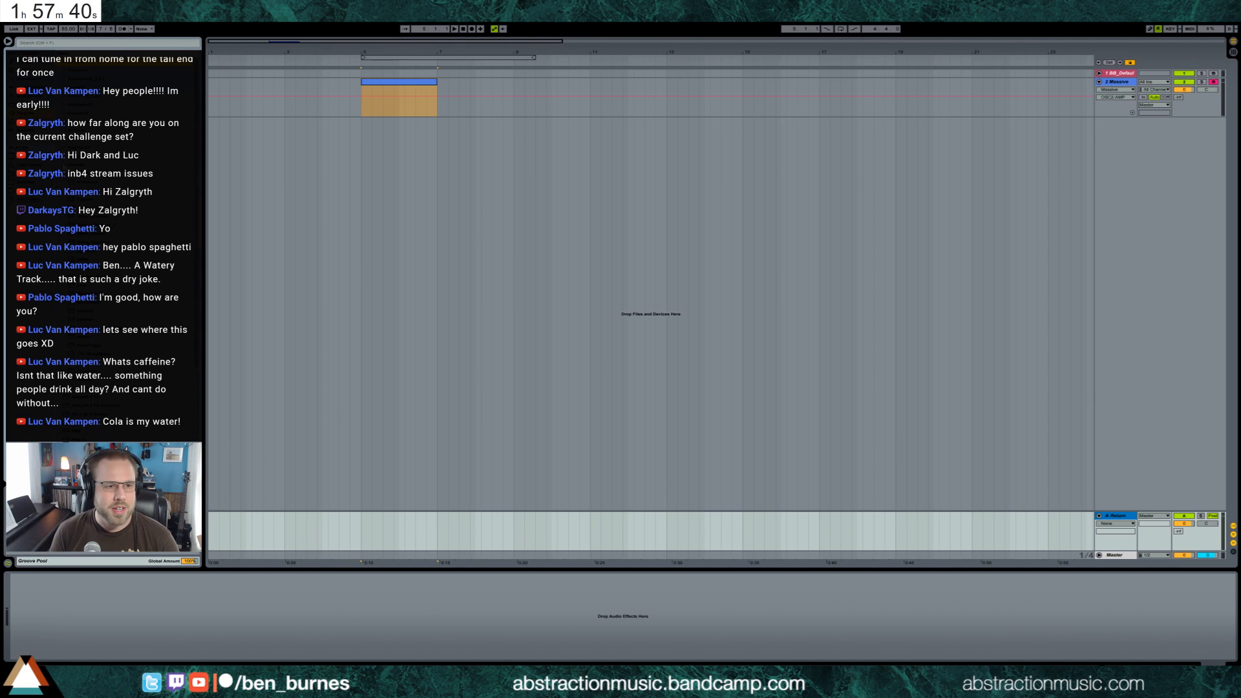
pyautogui.moveTo(90, 406); pyautogui.dragTo(238, 603)
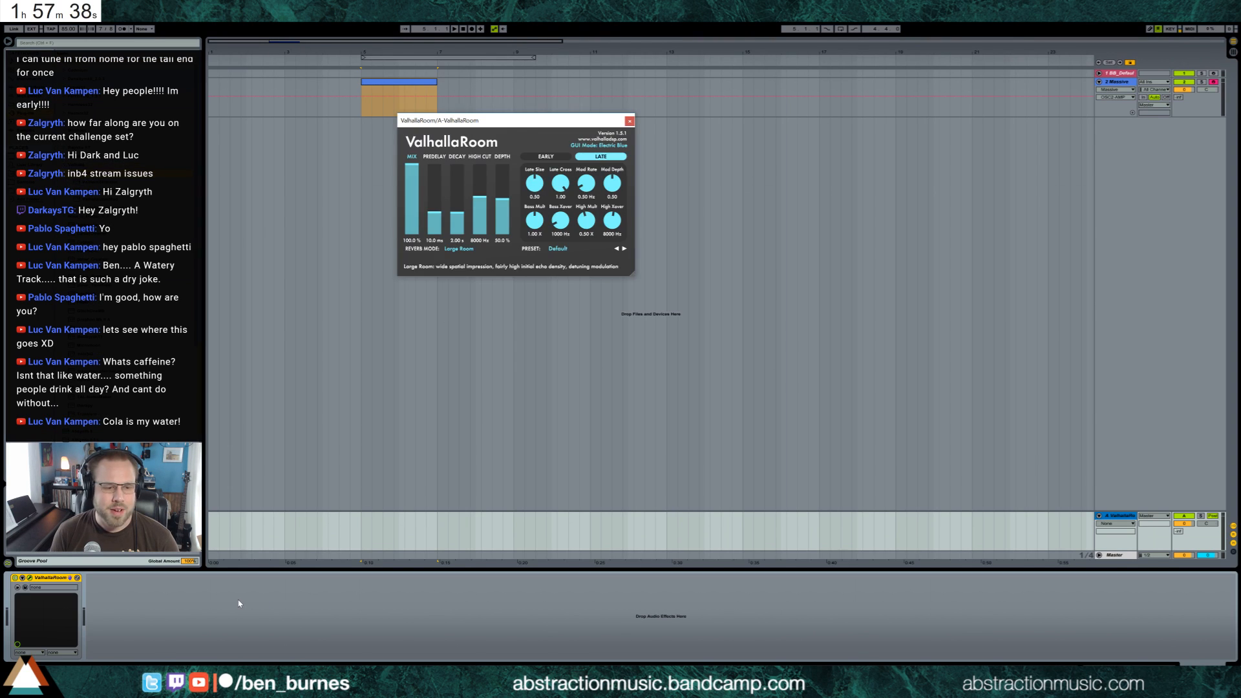
# Set ValhallaRoom's decay to 4.49 s, Bass Mult to 0.78 X and Late Size to 0.46, reduce Late Cross and Mod Depth, and close it
pyautogui.moveTo(457, 215); pyautogui.dragTo(458, 213)
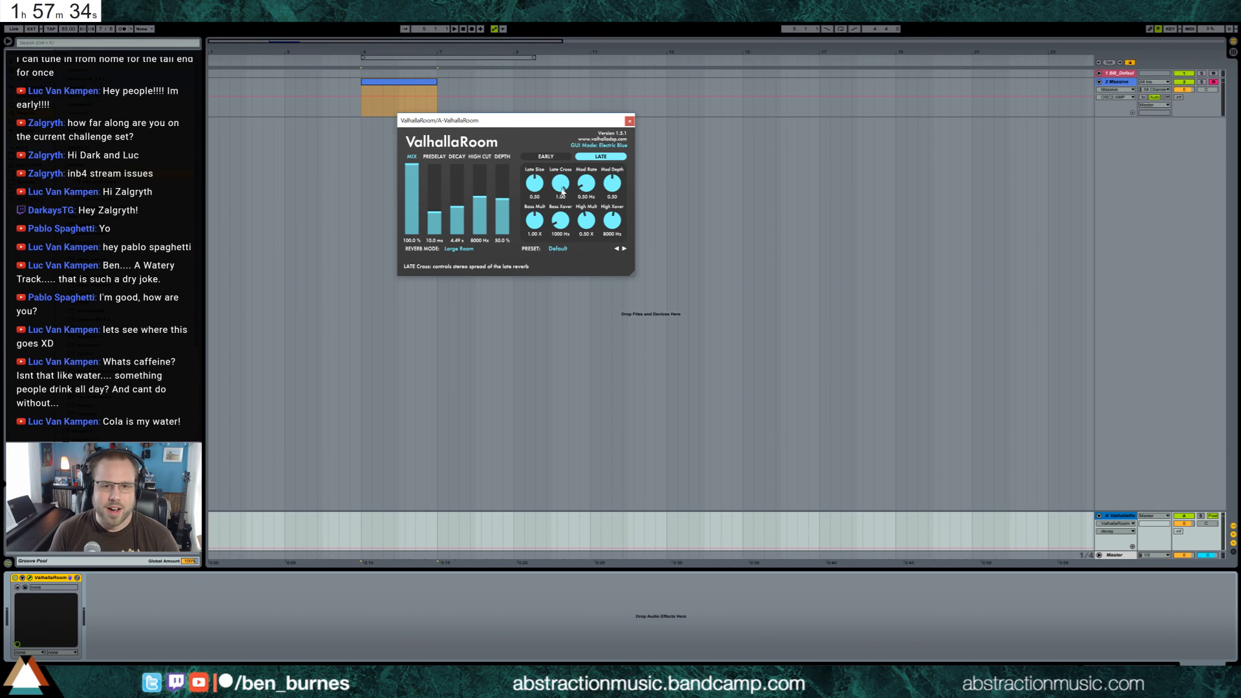
pyautogui.moveTo(560, 185); pyautogui.dragTo(540, 232)
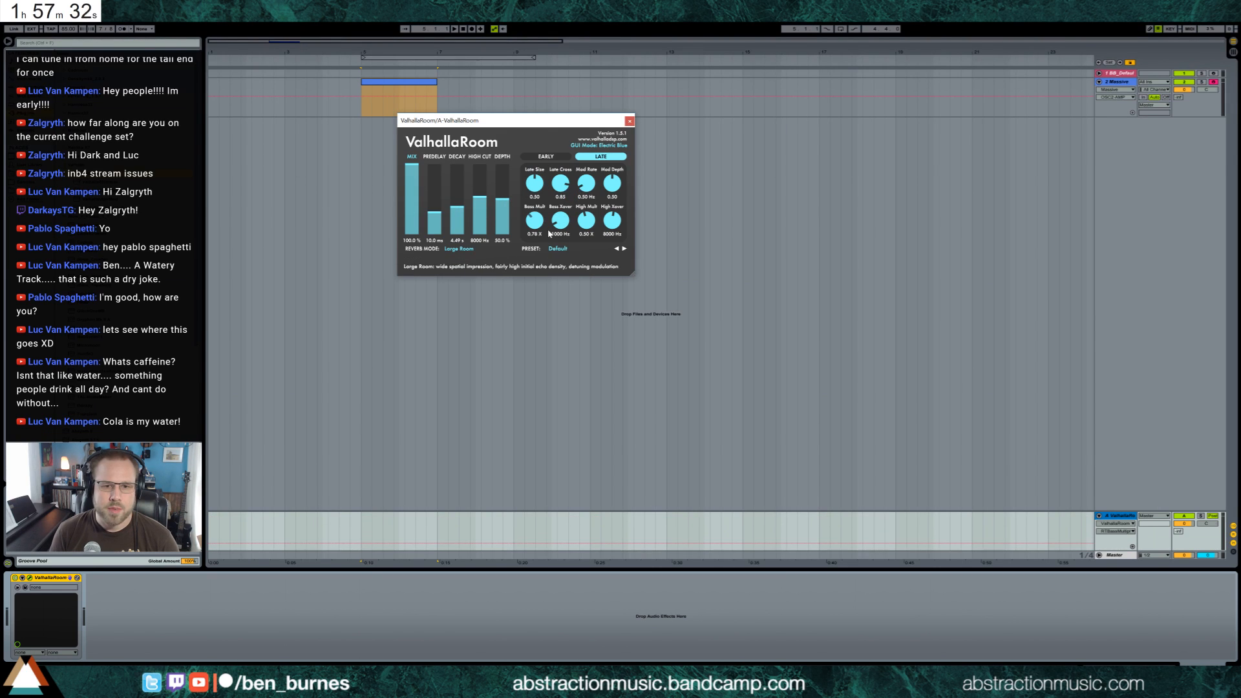
pyautogui.moveTo(534, 183); pyautogui.dragTo(536, 187)
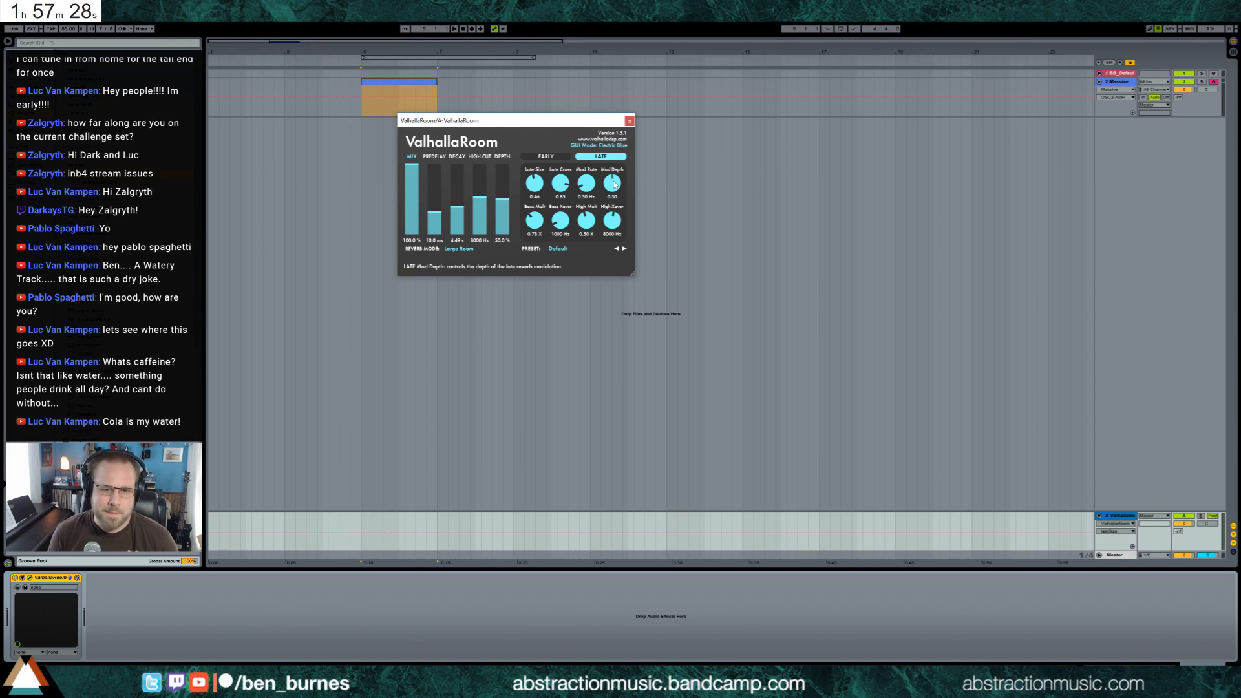
pyautogui.moveTo(614, 184); pyautogui.dragTo(615, 188)
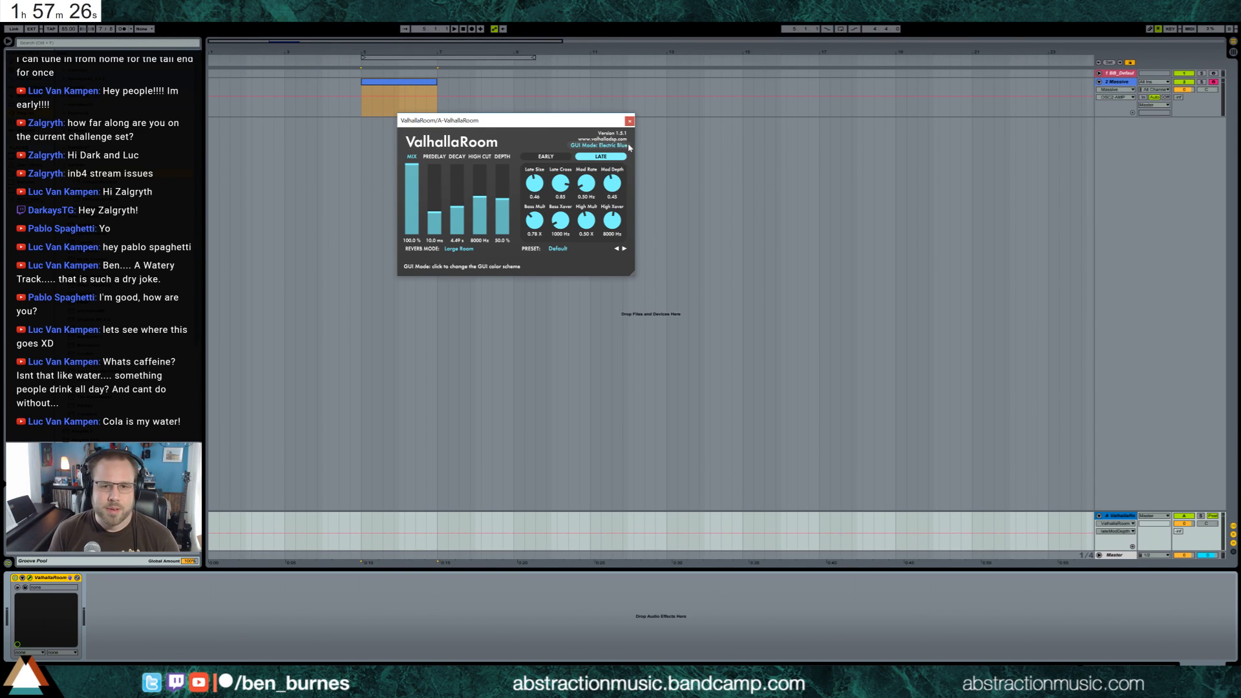
pyautogui.click(630, 122)
pyautogui.doubleClick(390, 80)
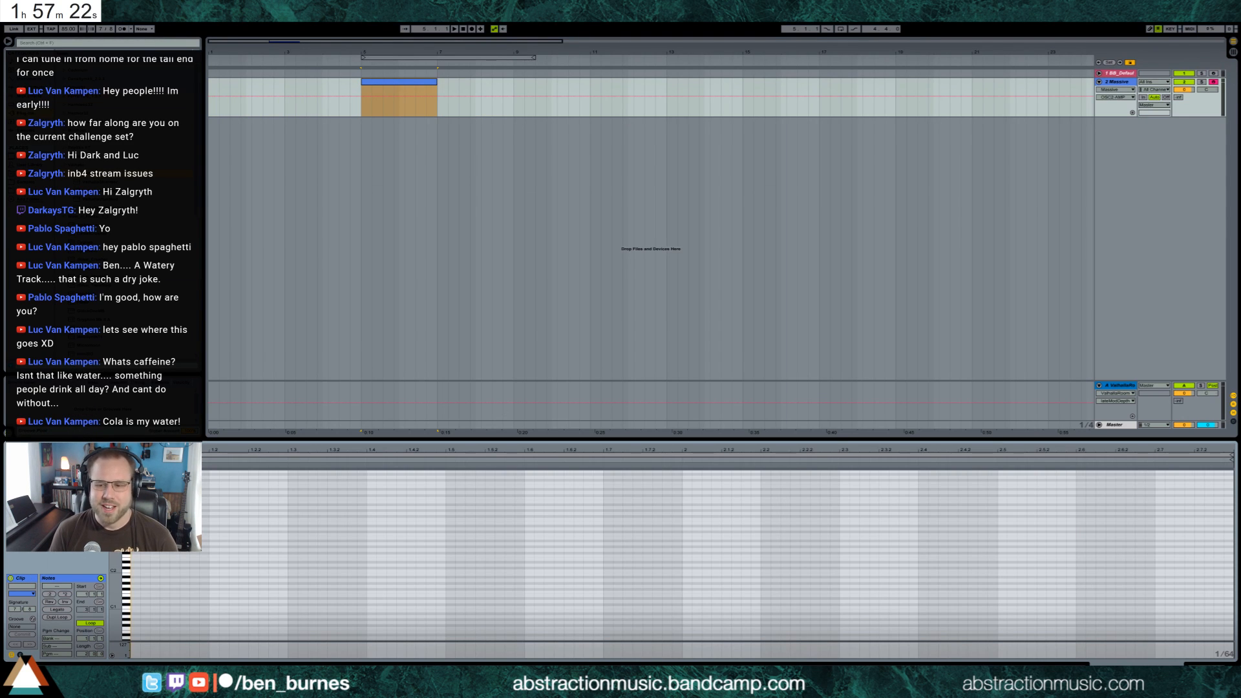
pyautogui.click(1204, 670)
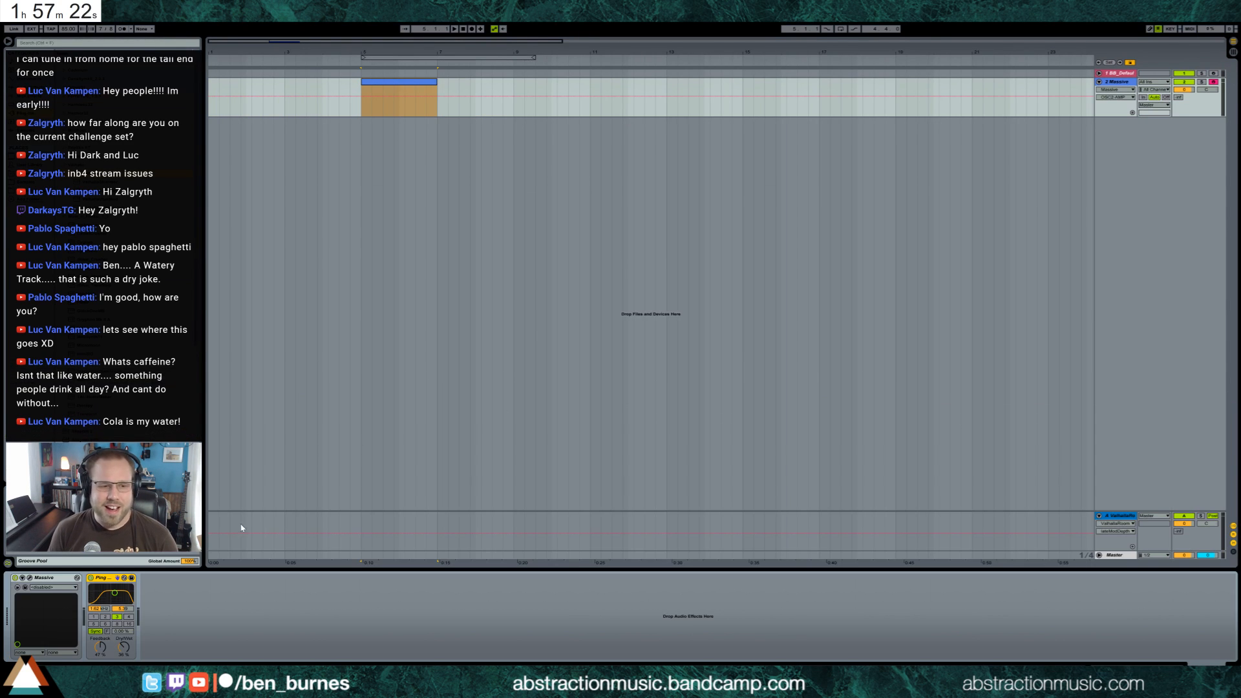
pyautogui.click(30, 579)
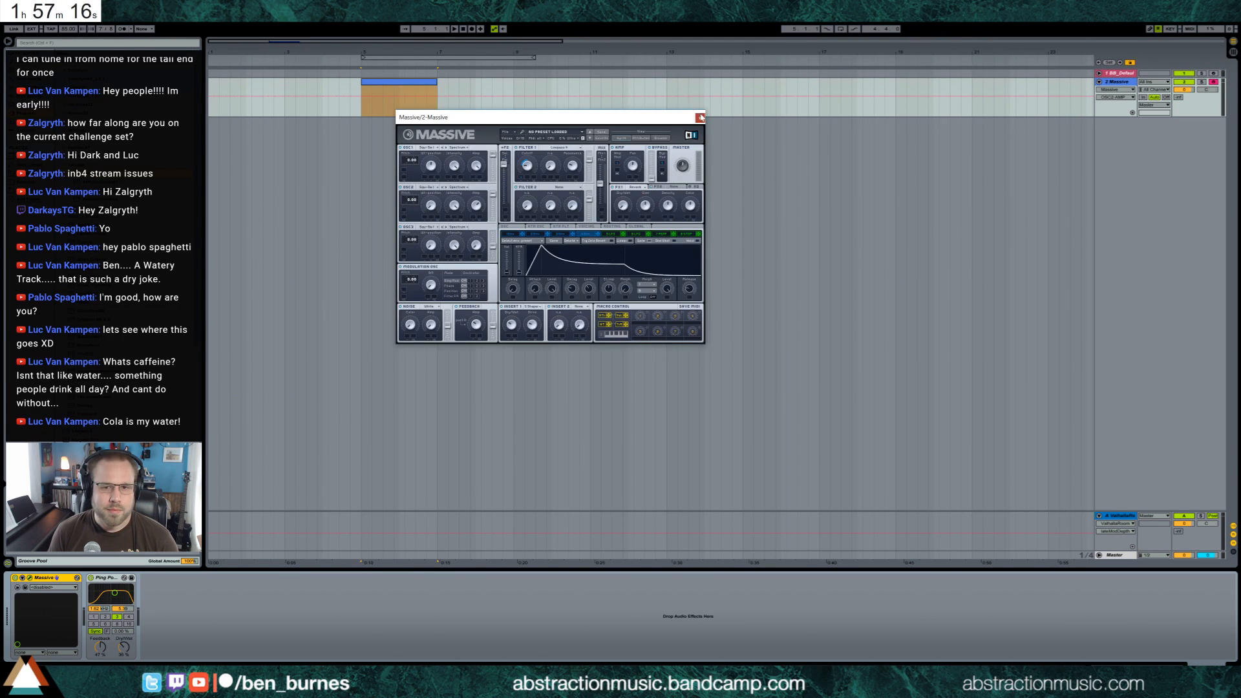
pyautogui.click(699, 117)
pyautogui.doubleClick(396, 86)
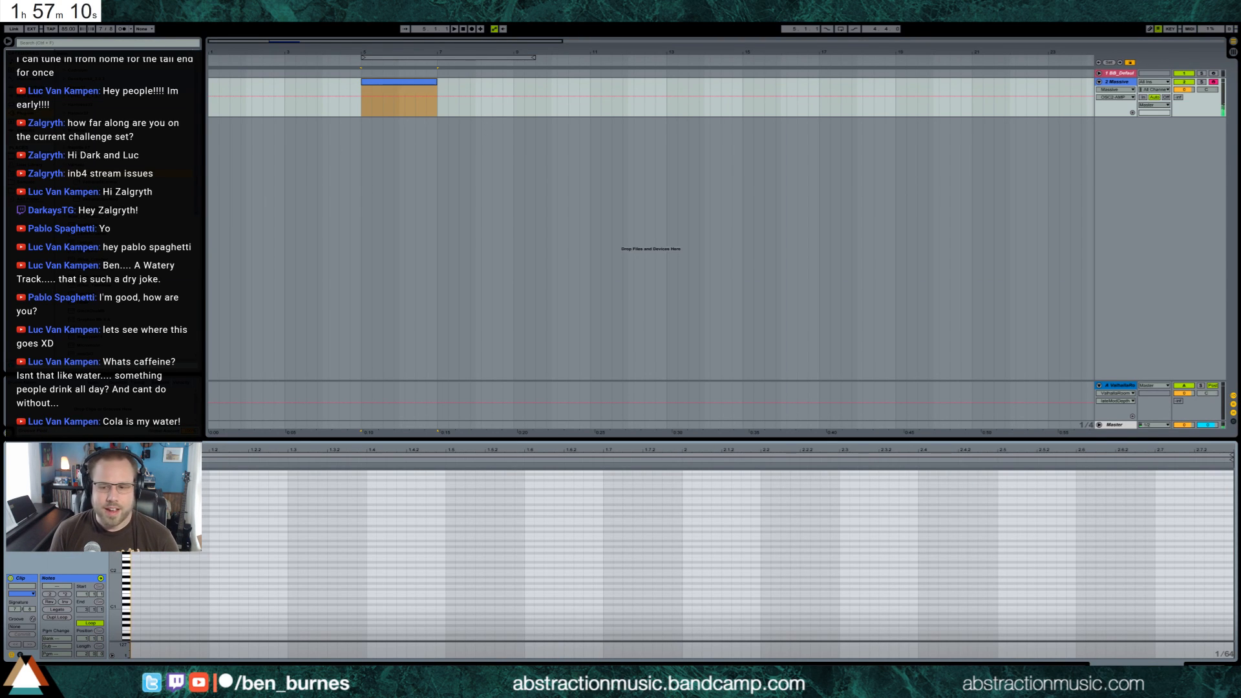
pyautogui.hotkey('shift', 'Tab')
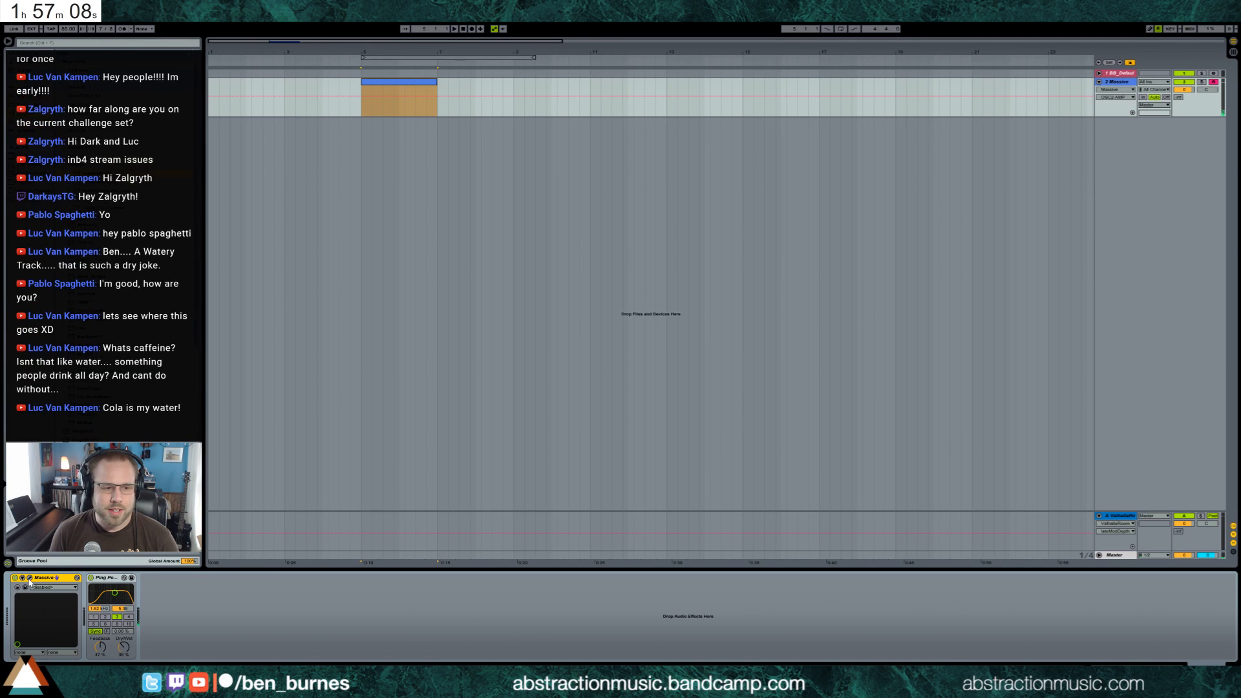
# Open Massive, adjust the rate of LFO 5 and set its modulation amount on oscillator 2's pitch
pyautogui.click(29, 578)
pyautogui.moveTo(490, 118); pyautogui.dragTo(470, 214)
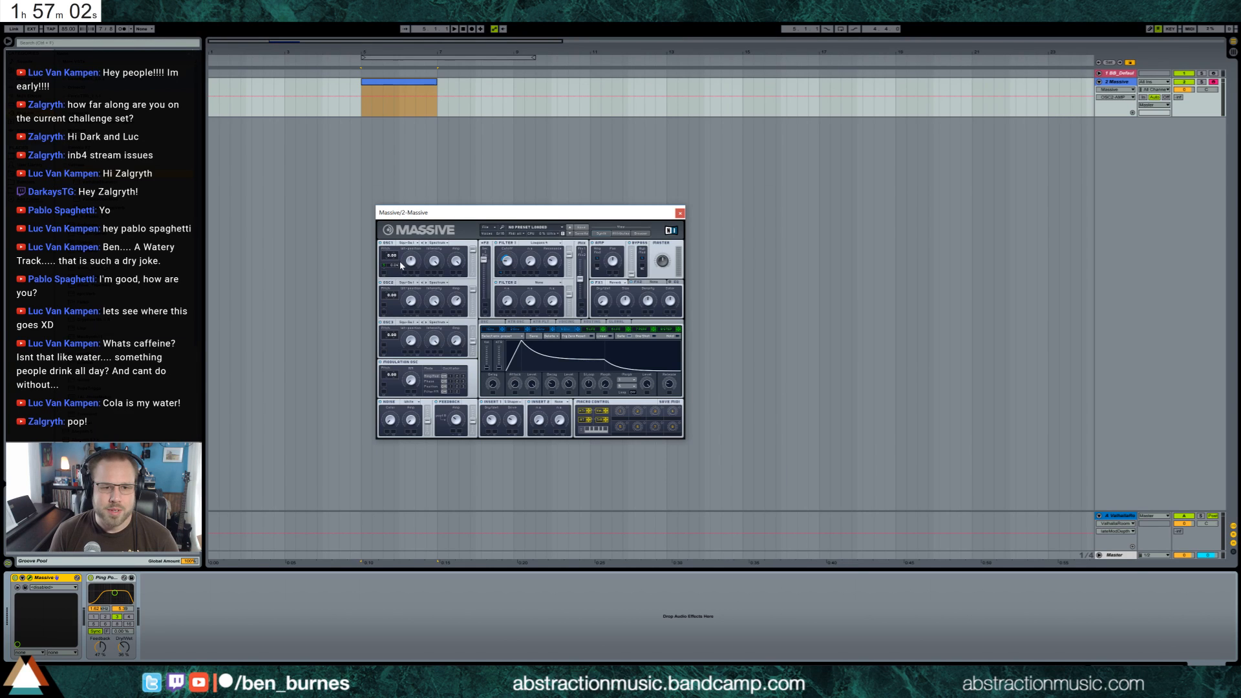
pyautogui.click(591, 329)
pyautogui.moveTo(493, 352); pyautogui.dragTo(496, 356)
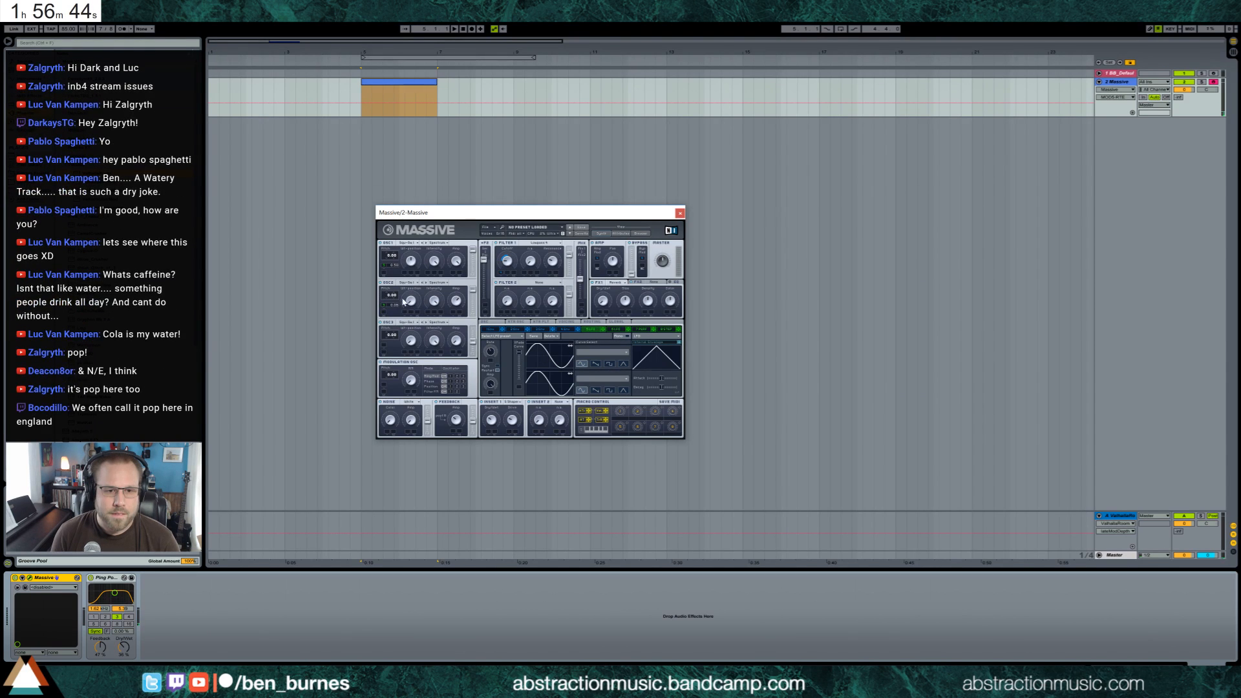
pyautogui.moveTo(409, 291); pyautogui.dragTo(417, 278)
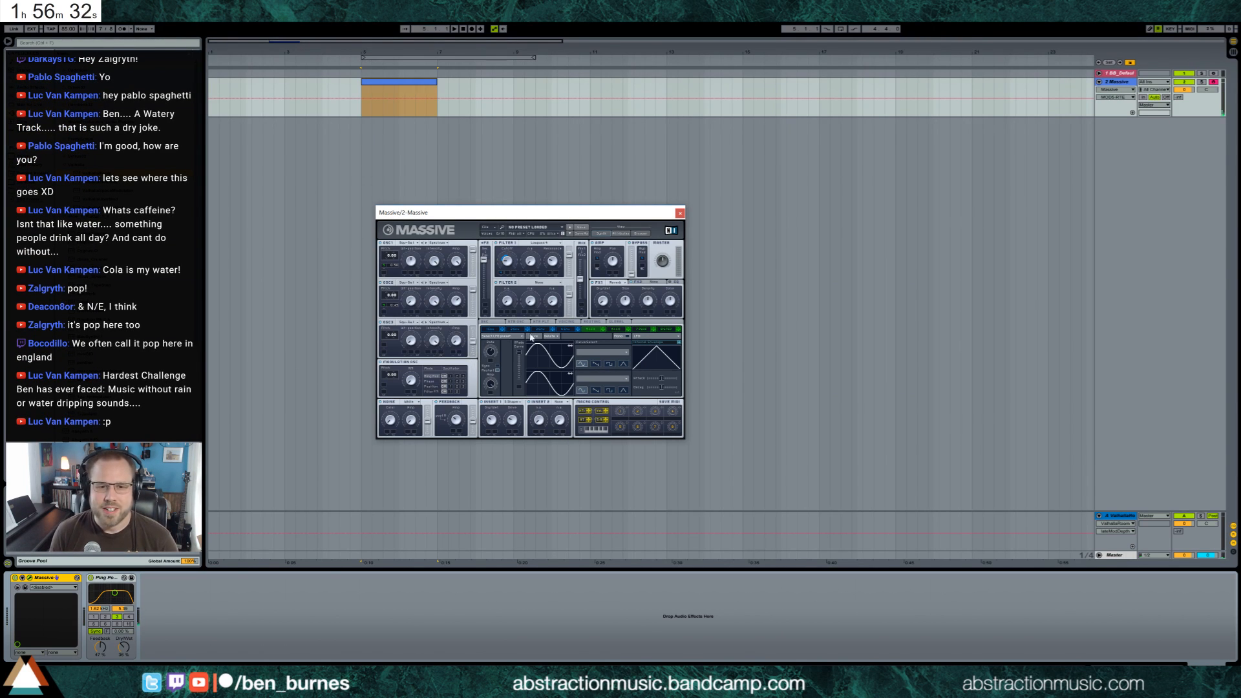
pyautogui.moveTo(491, 349); pyautogui.dragTo(489, 346)
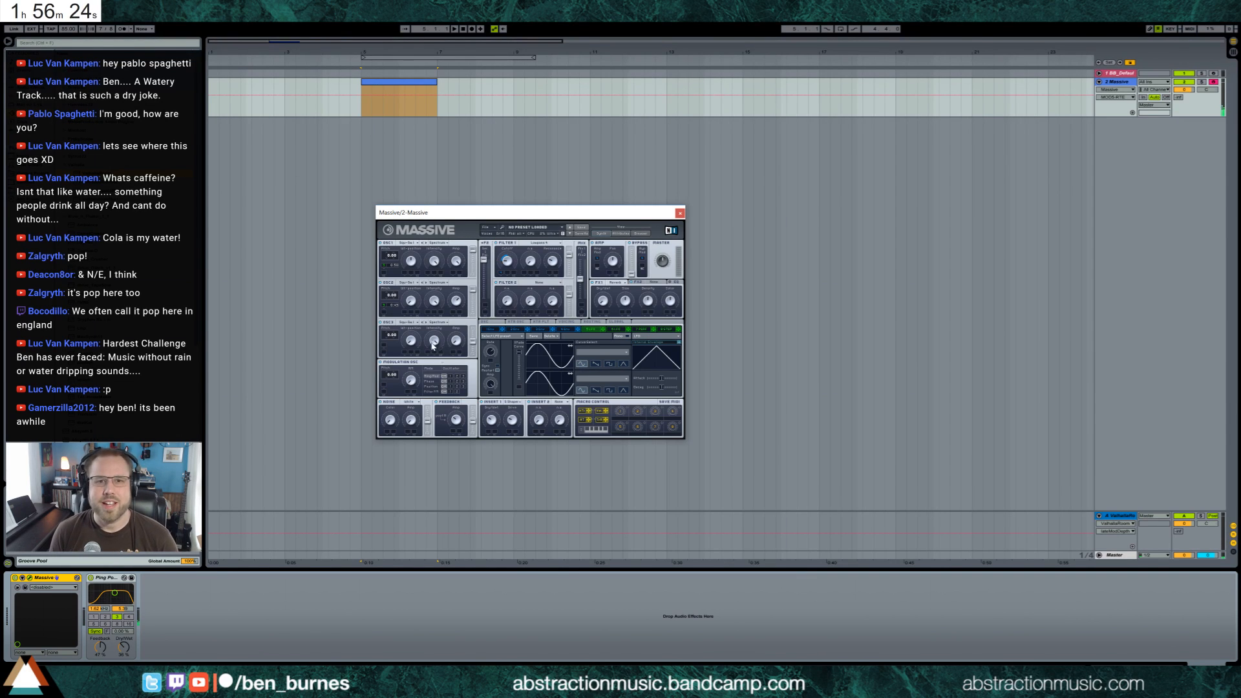
# Open the Massive track's MIDI clip for note editing and adjust Massive's FX1 effect, keeping its window clear of the notes
pyautogui.moveTo(479, 216); pyautogui.dragTo(440, 227)
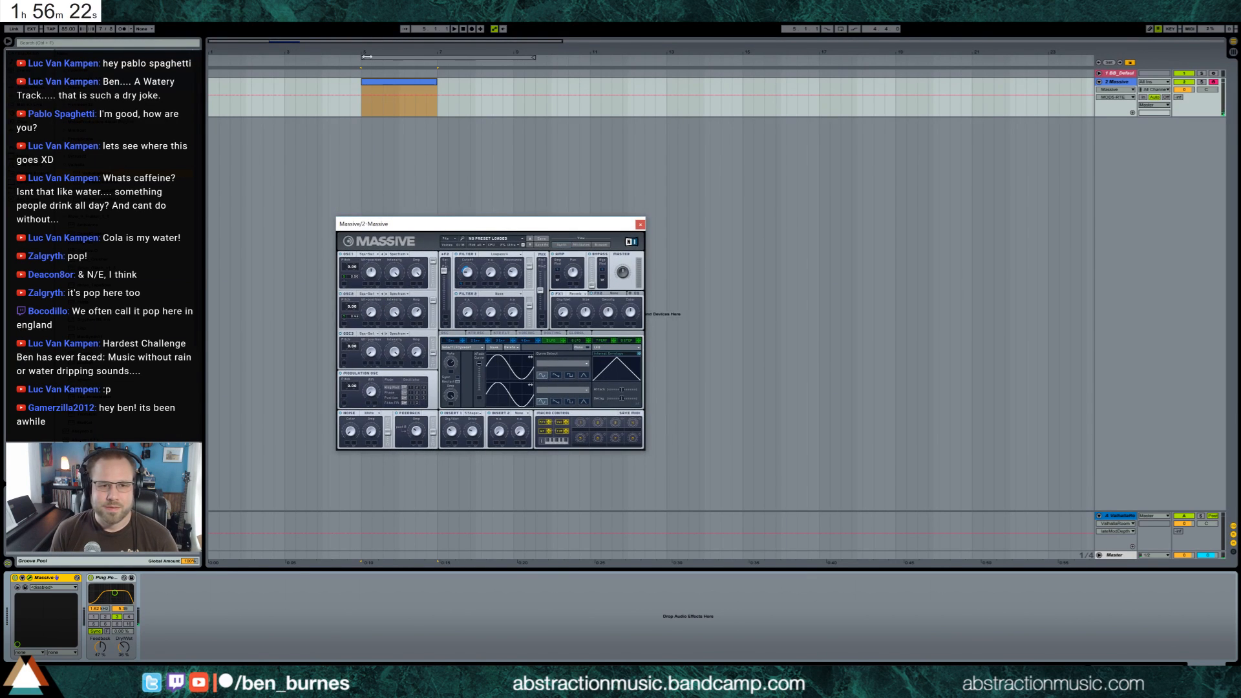
pyautogui.doubleClick(397, 86)
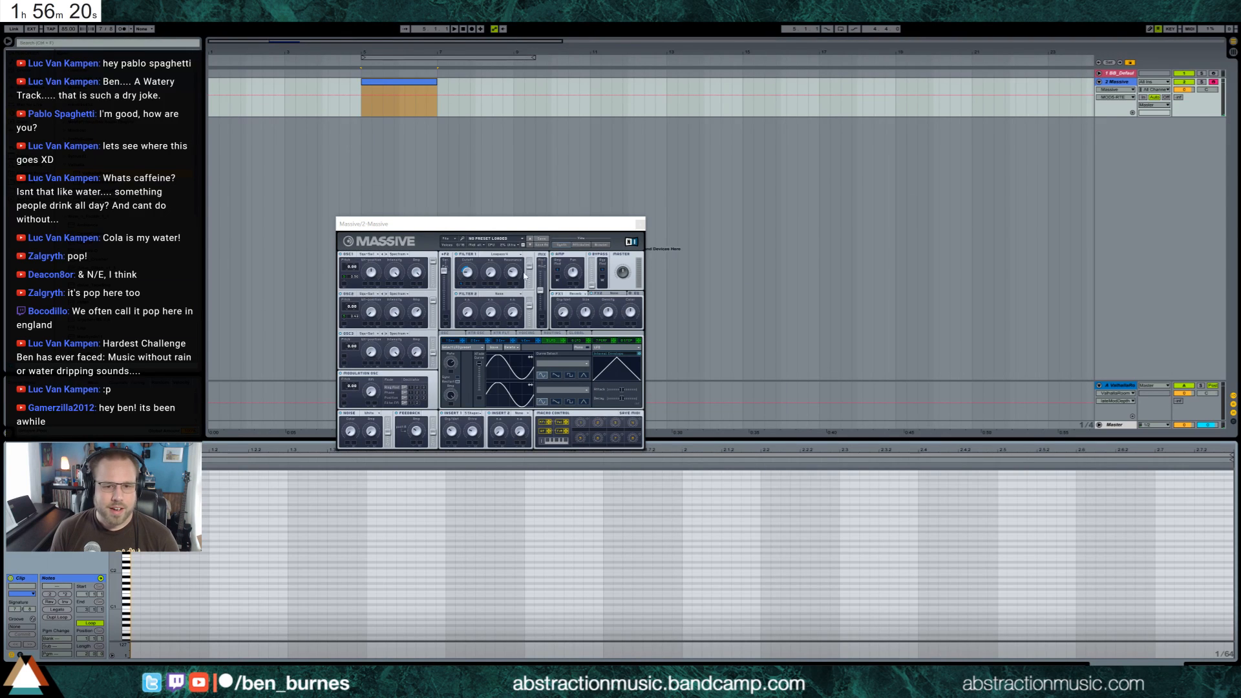
pyautogui.click(567, 297)
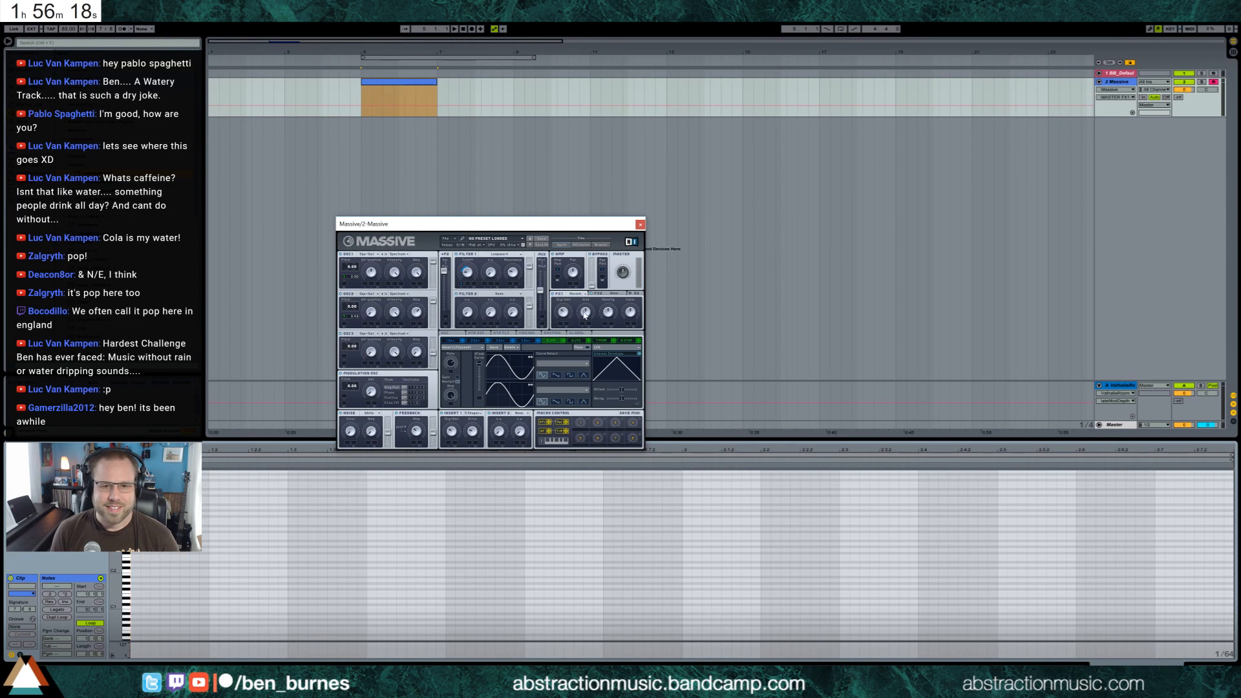
pyautogui.moveTo(584, 311); pyautogui.dragTo(566, 310)
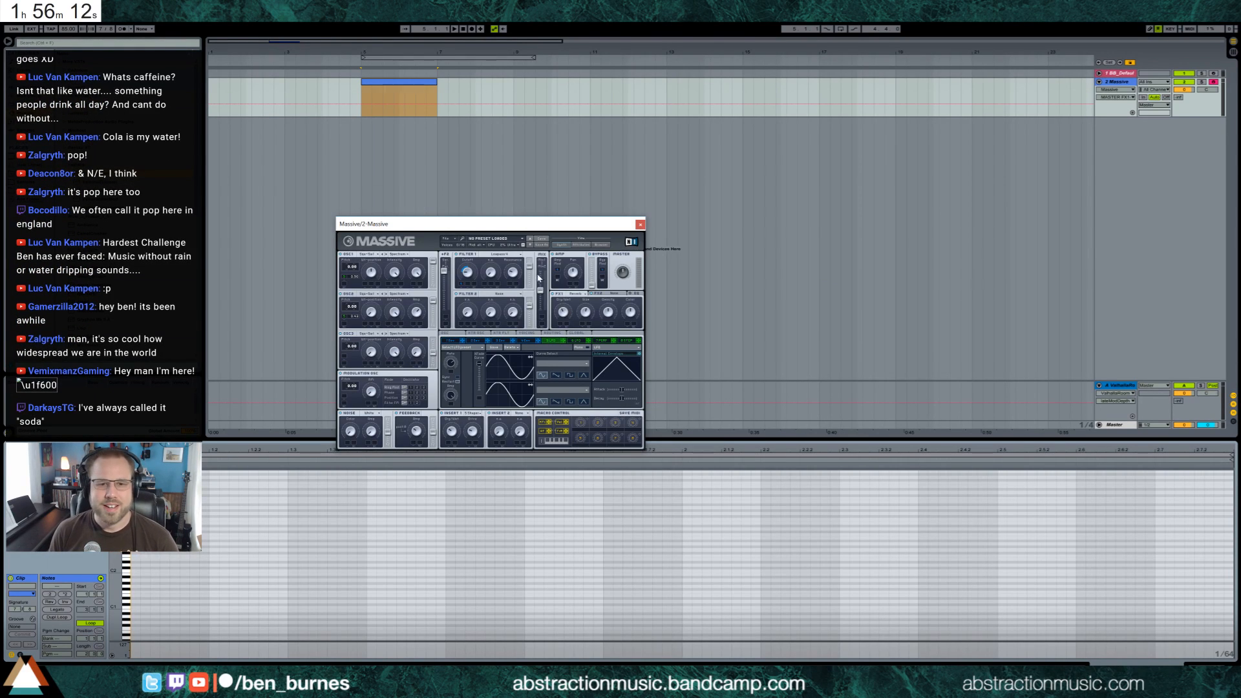
pyautogui.moveTo(545, 224); pyautogui.dragTo(641, 127)
pyautogui.moveTo(505, 133); pyautogui.dragTo(505, 130)
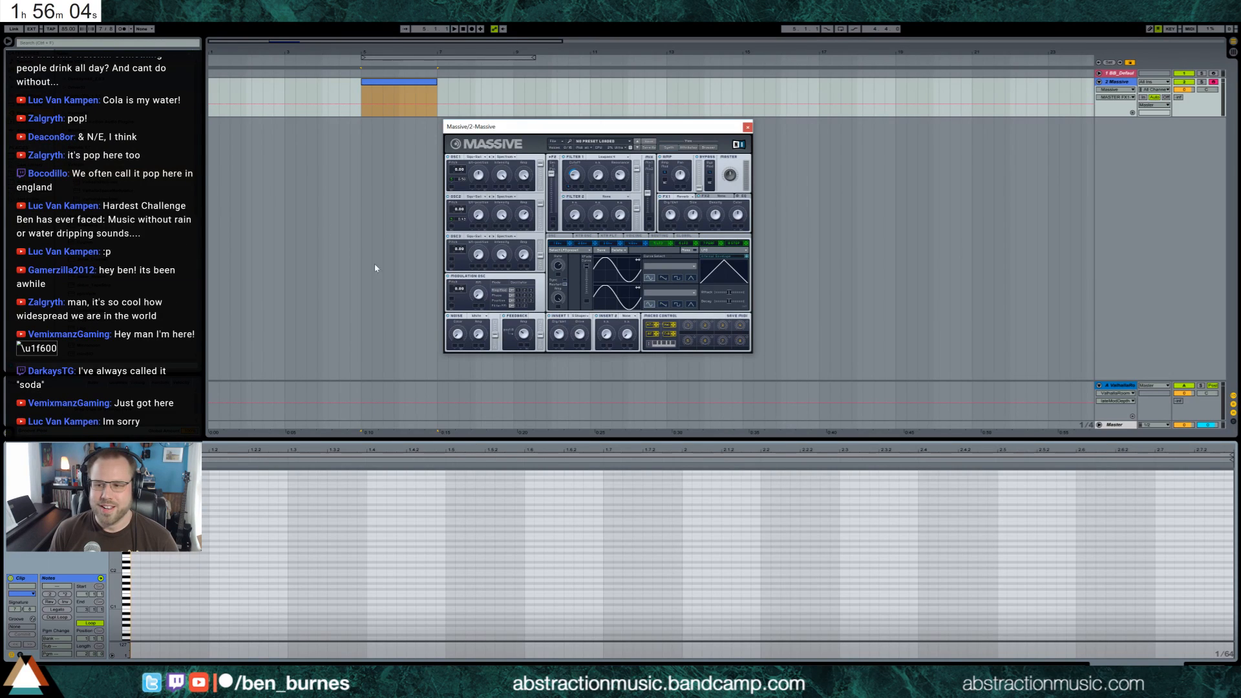
# Enter three rising notes, each half a beat long, on the clip's first three beats and play them back
pyautogui.moveTo(115, 550); pyautogui.dragTo(171, 567)
pyautogui.doubleClick(135, 565)
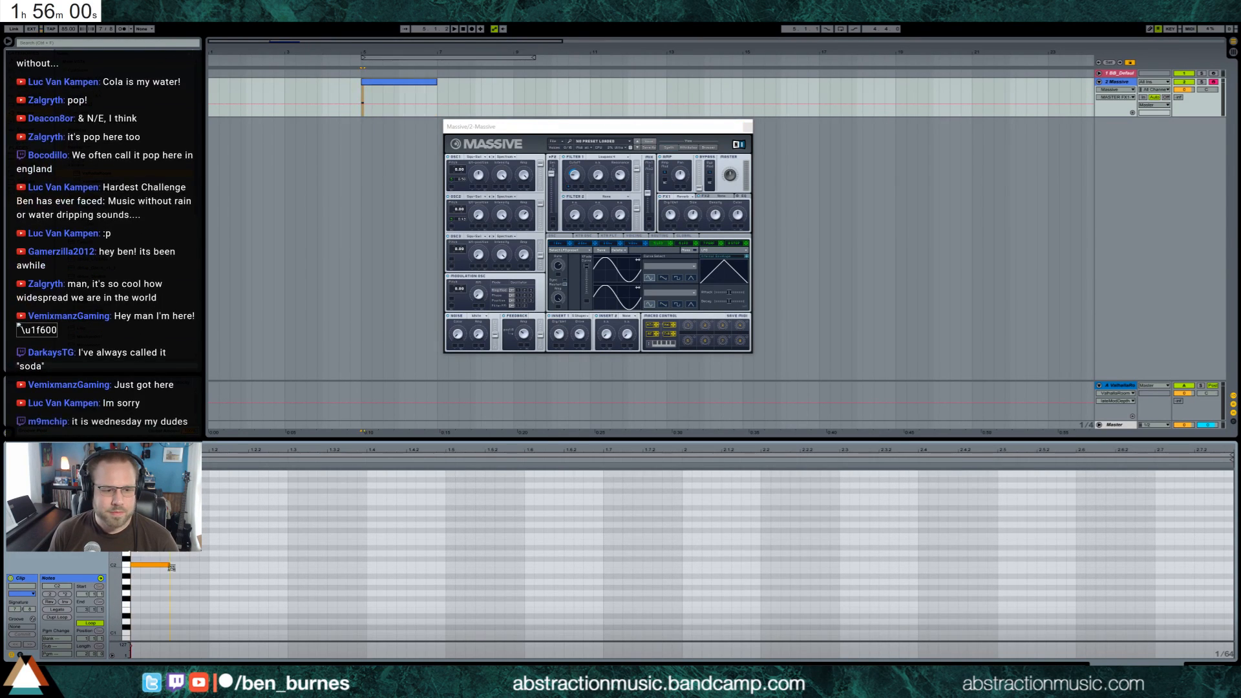
pyautogui.doubleClick(212, 549)
pyautogui.moveTo(230, 548); pyautogui.dragTo(242, 550)
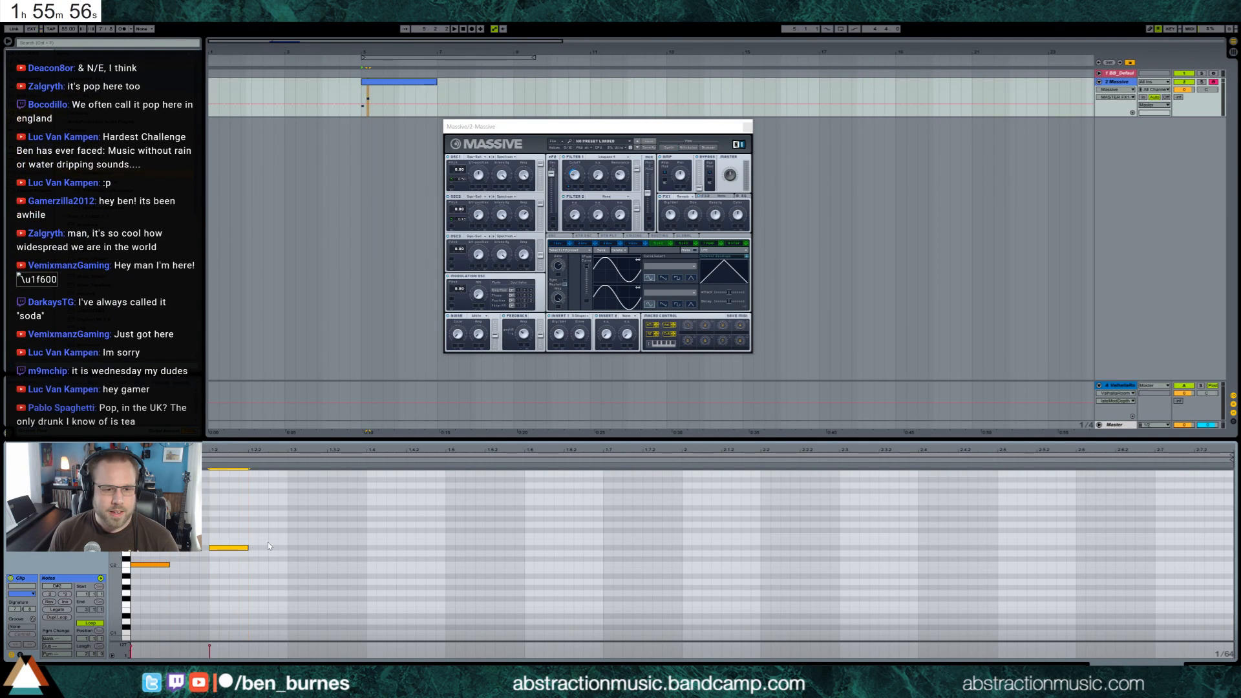
pyautogui.doubleClick(292, 507)
pyautogui.moveTo(309, 507); pyautogui.dragTo(326, 508)
pyautogui.click(365, 490)
pyautogui.press('space')
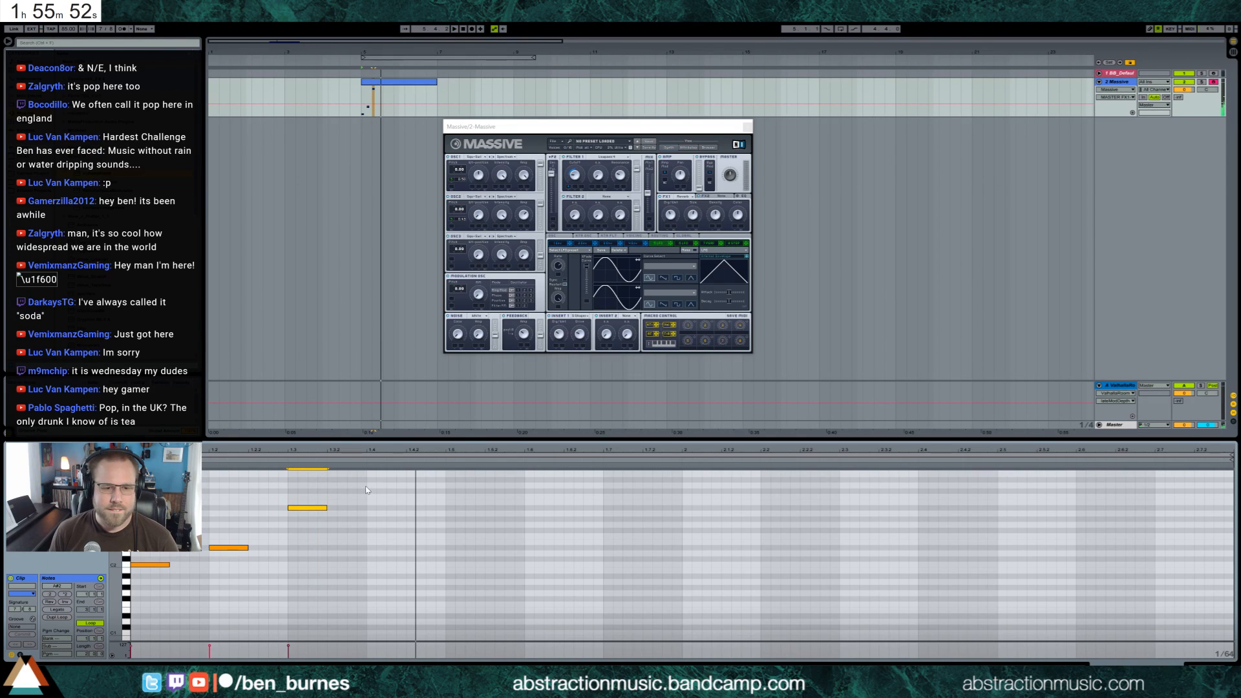
# Duplicate the three-note phrase directly after itself and delete the copies
pyautogui.moveTo(364, 486); pyautogui.dragTo(133, 586)
pyautogui.hotkey('ctrl', 'd')
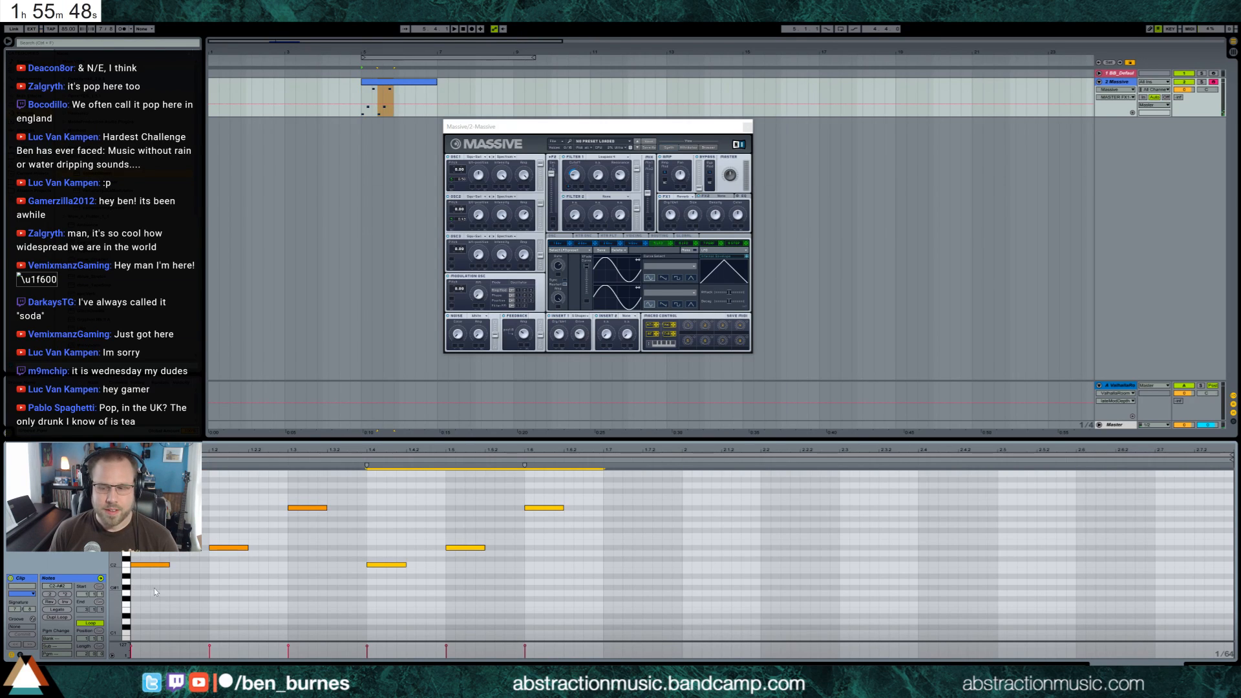
pyautogui.press('Delete')
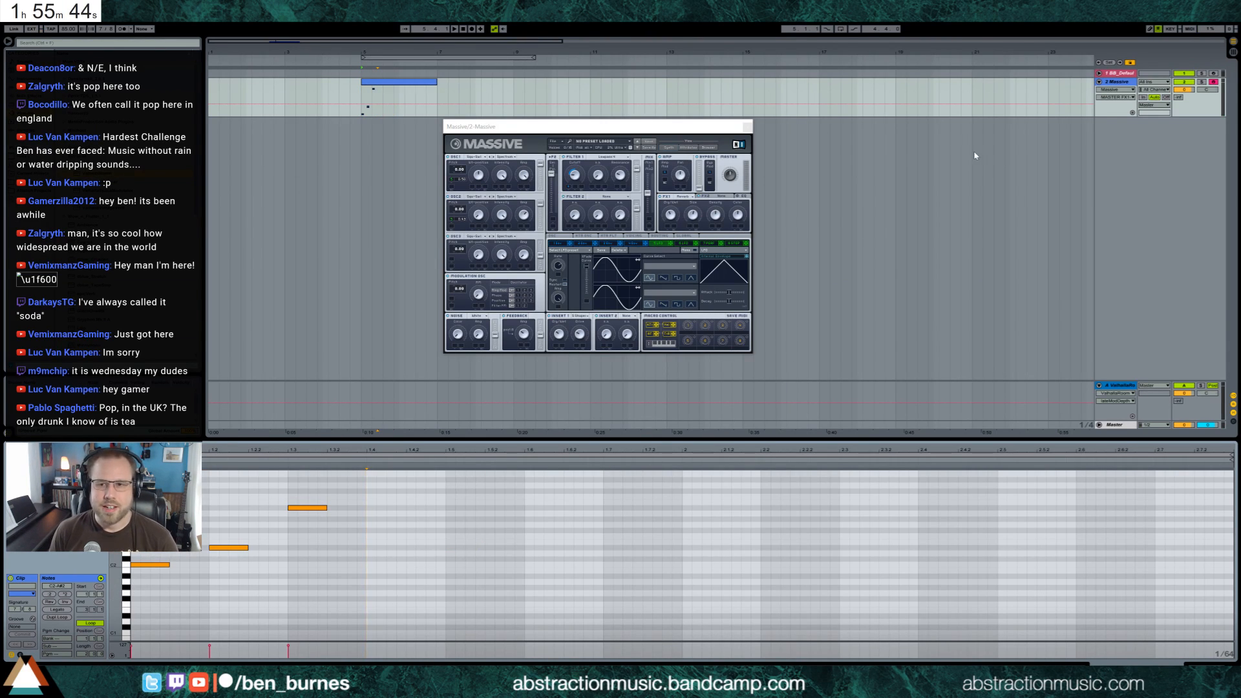
# Audition the phrase while checking Massive's filter and FX1, and raise the Massive track's send to the ValhallaRoom return
pyautogui.click(575, 176)
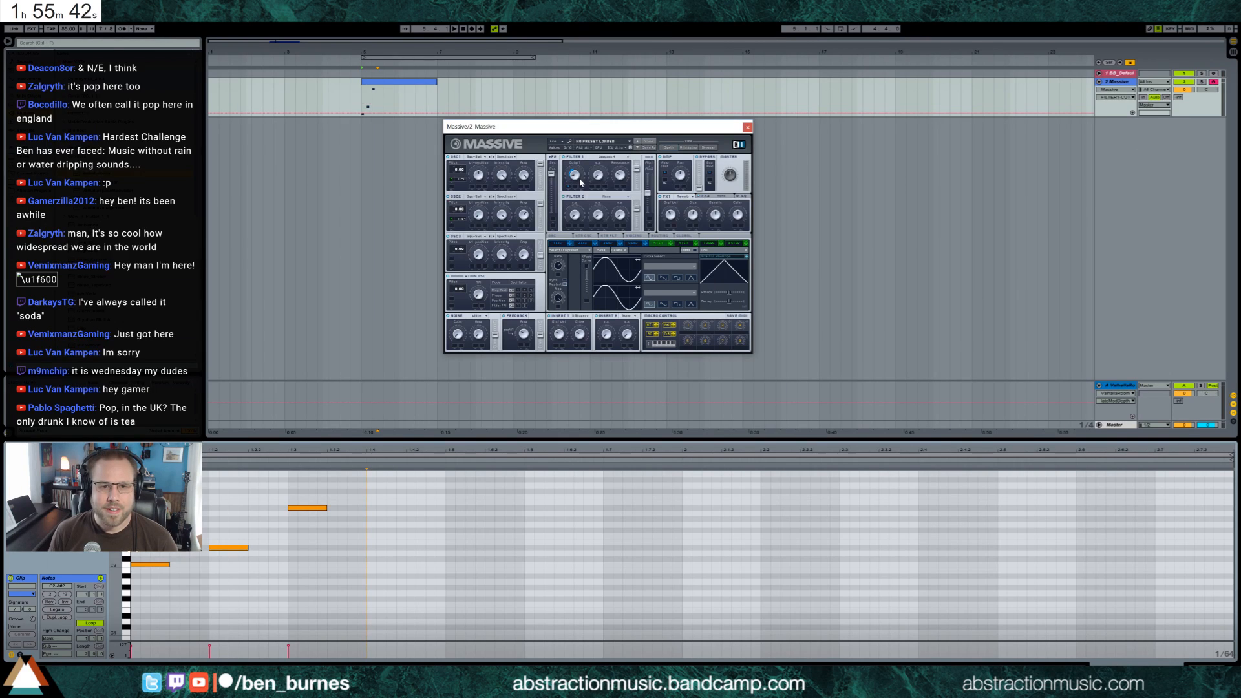
pyautogui.press('space')
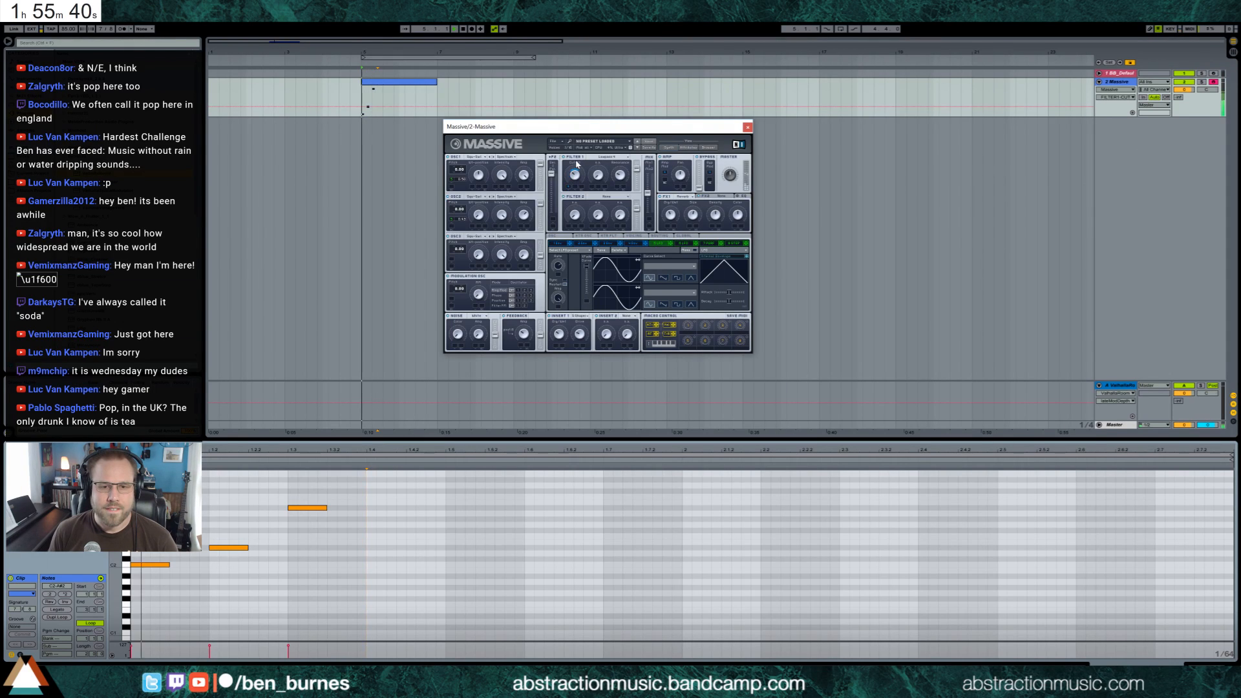
pyautogui.click(672, 216)
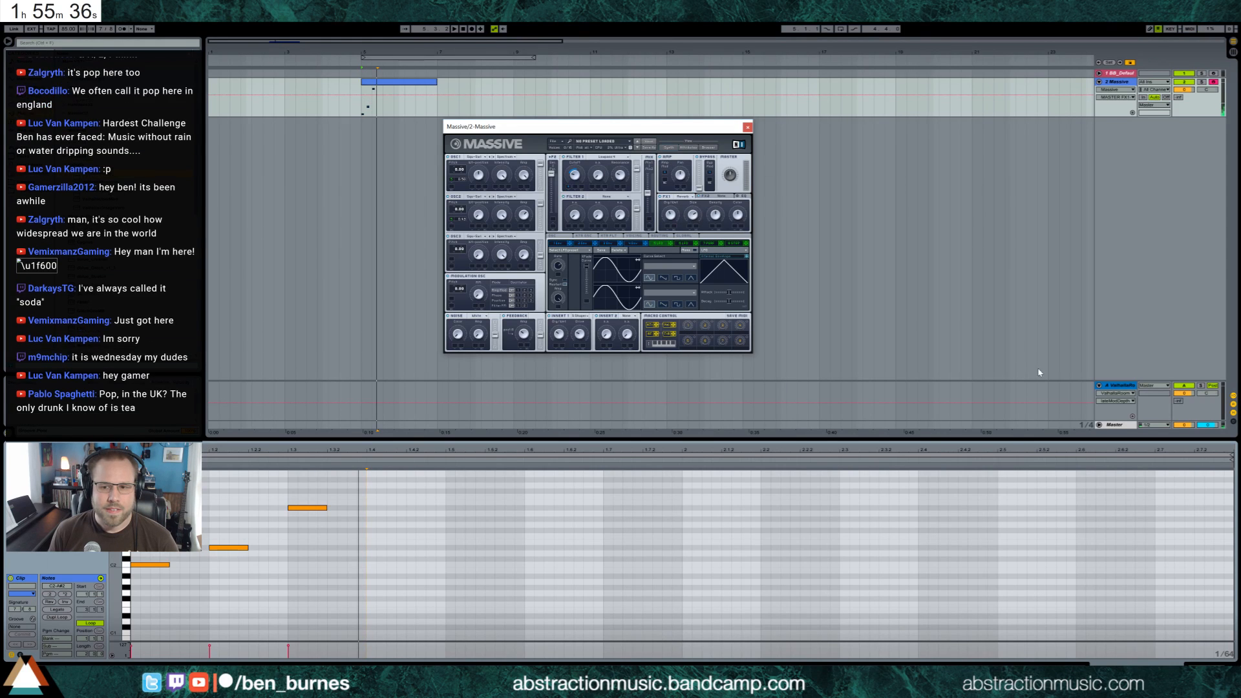
pyautogui.press('space')
pyautogui.moveTo(1178, 97); pyautogui.dragTo(1178, 61)
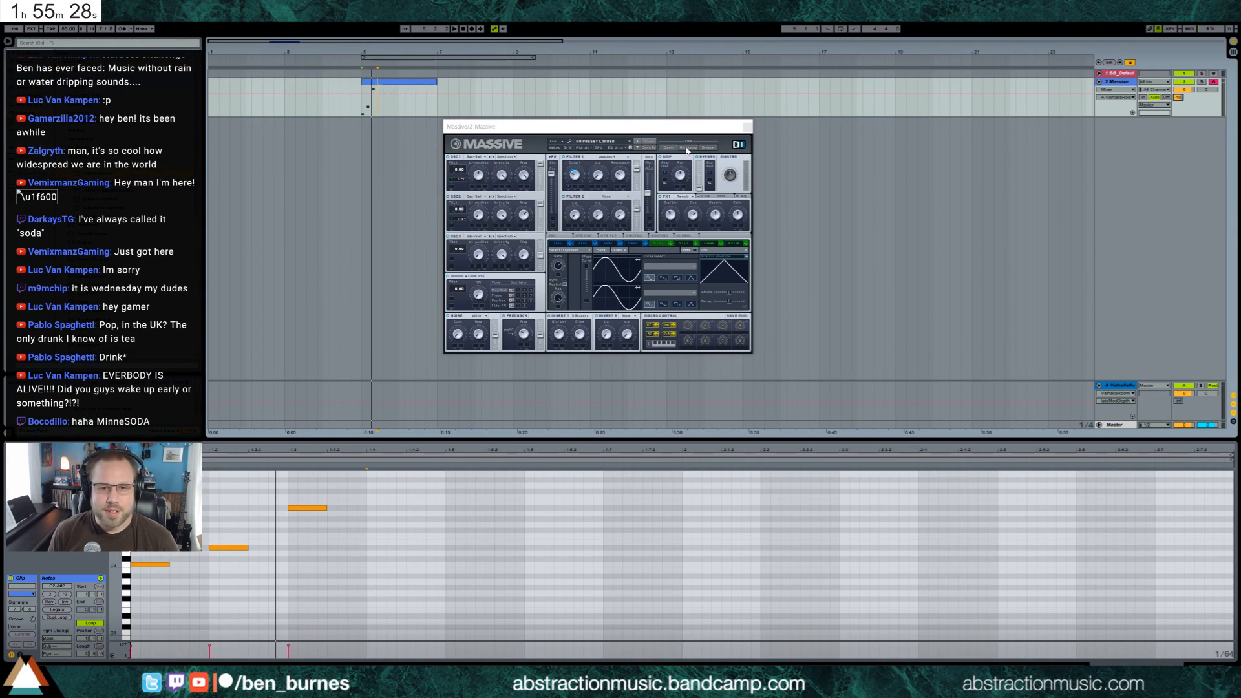
# Move envelope 4's sustain point further along its curve in Massive, fine-tune its level during playback and close the Massive window
pyautogui.click(634, 243)
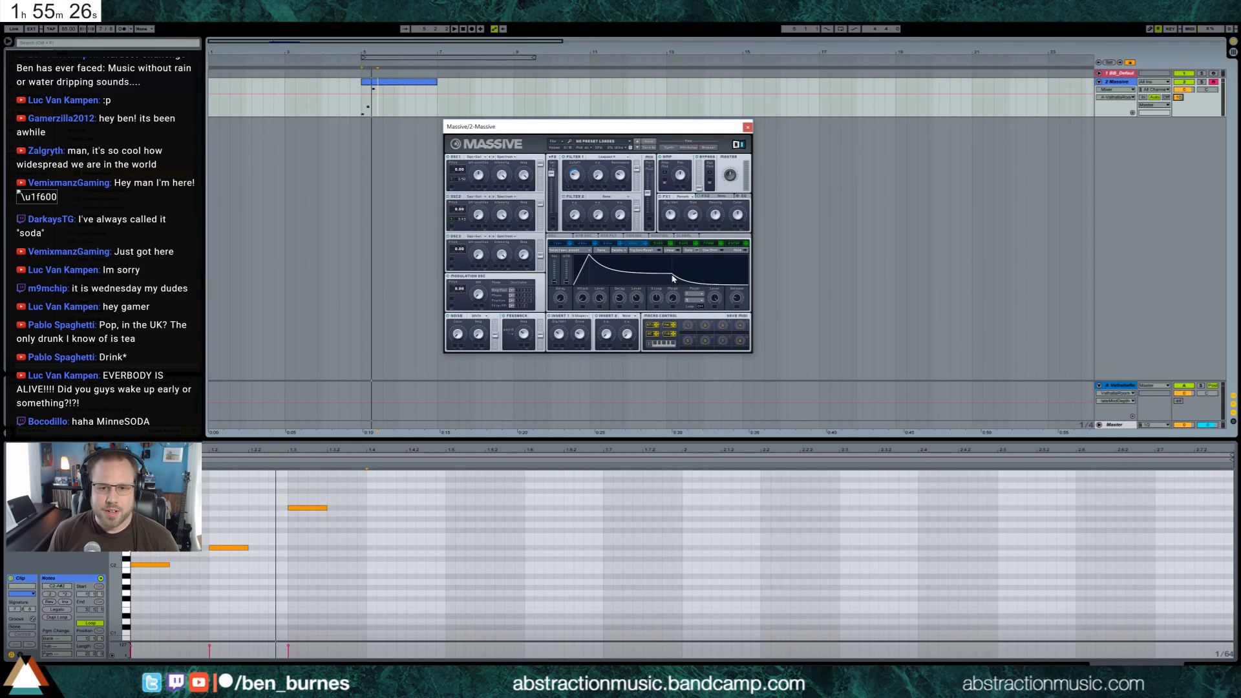
pyautogui.moveTo(672, 278); pyautogui.dragTo(684, 281)
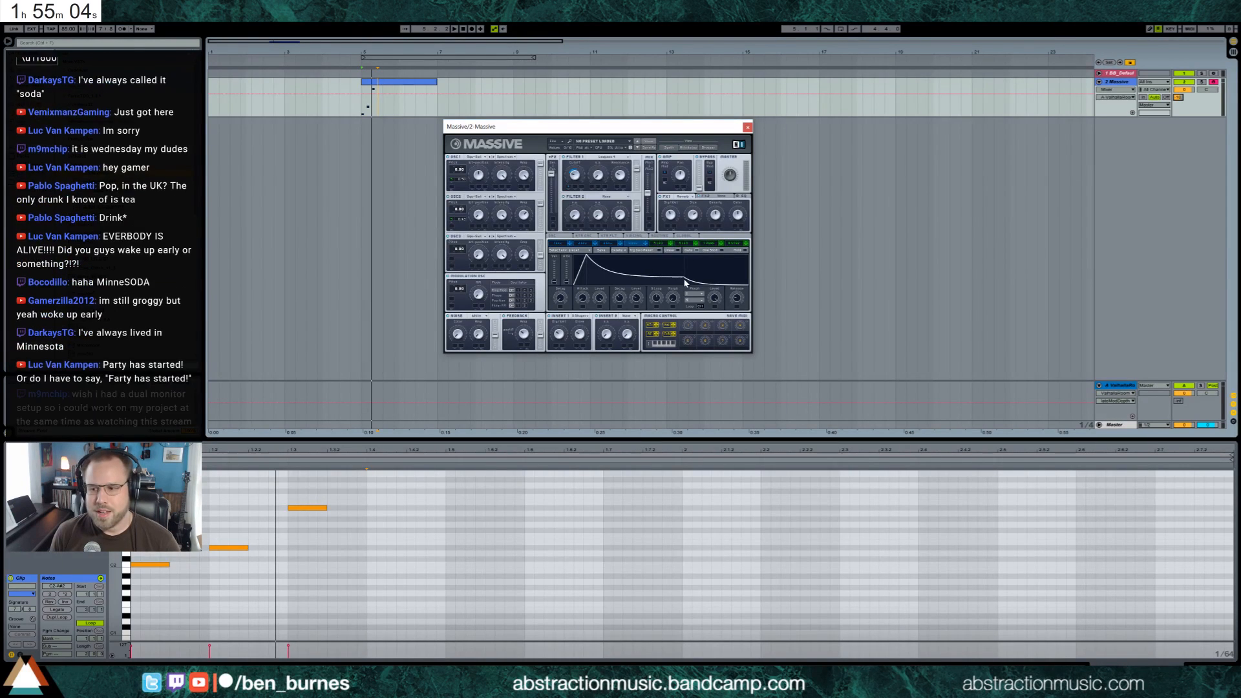
pyautogui.click(362, 109)
pyautogui.press('space')
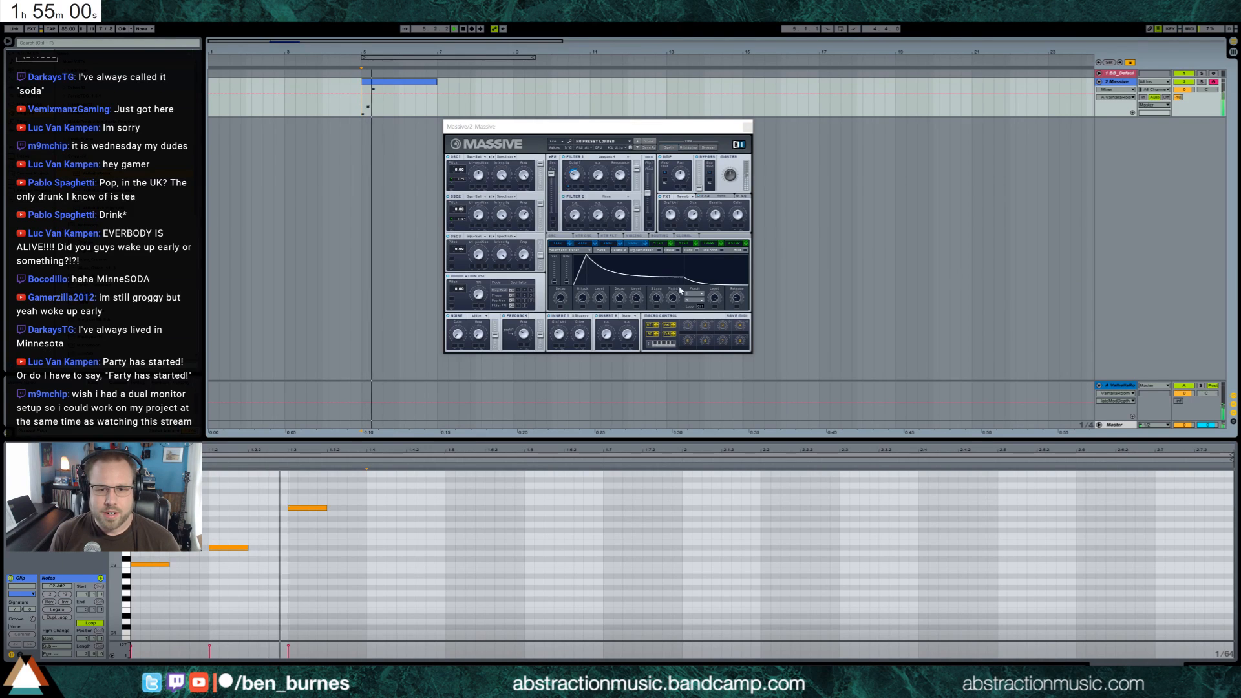
pyautogui.click(686, 278)
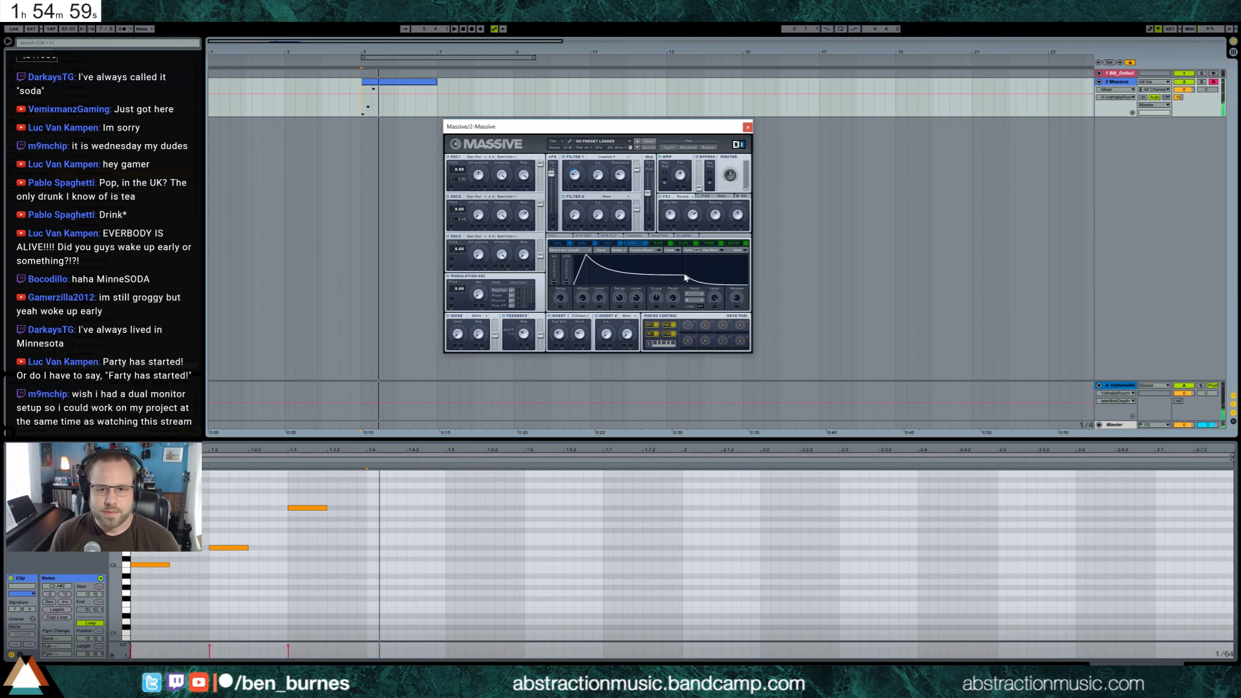
pyautogui.click(748, 127)
# Show the Massive track's devices, raise the Ping Pong Delay's filter frequency slightly and reopen the Massive window
pyautogui.click(1127, 85)
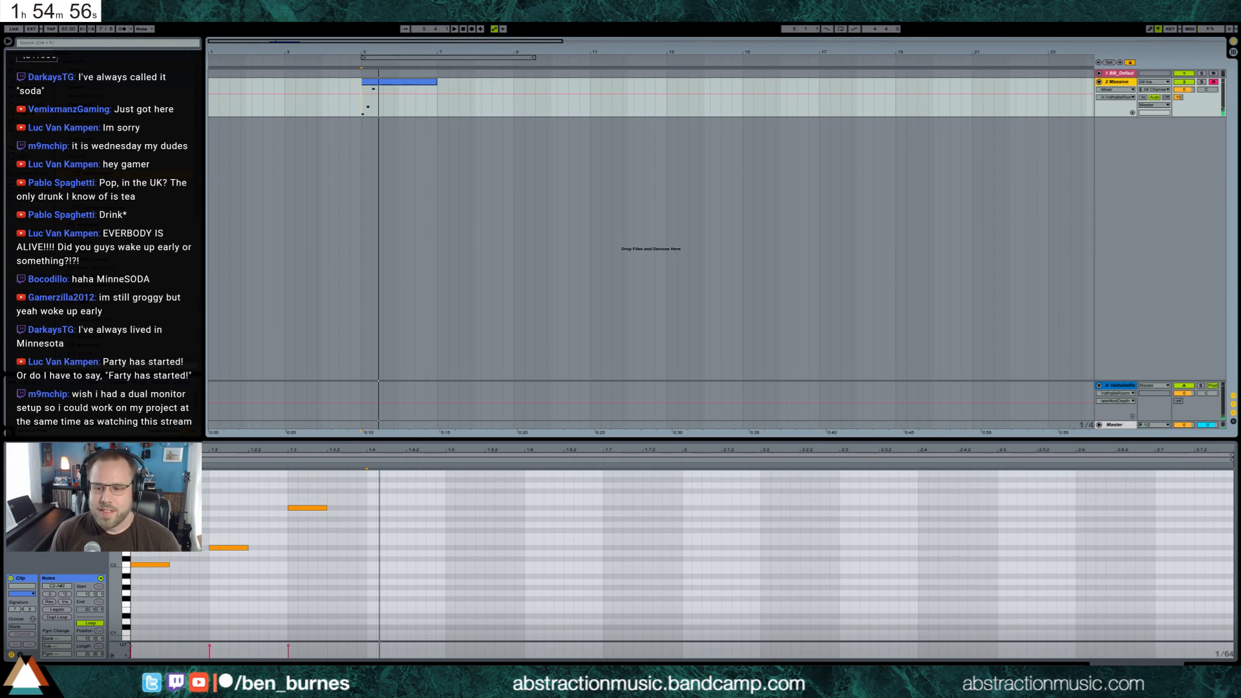
pyautogui.click(1206, 663)
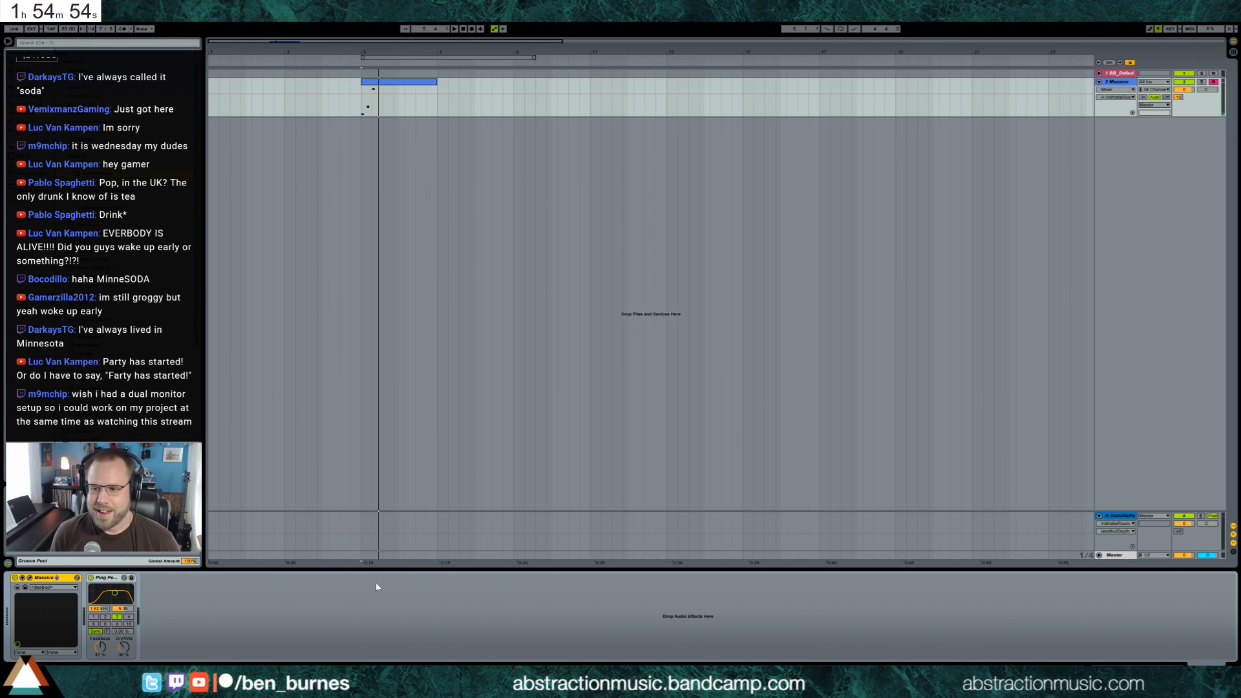
pyautogui.moveTo(115, 593); pyautogui.dragTo(118, 593)
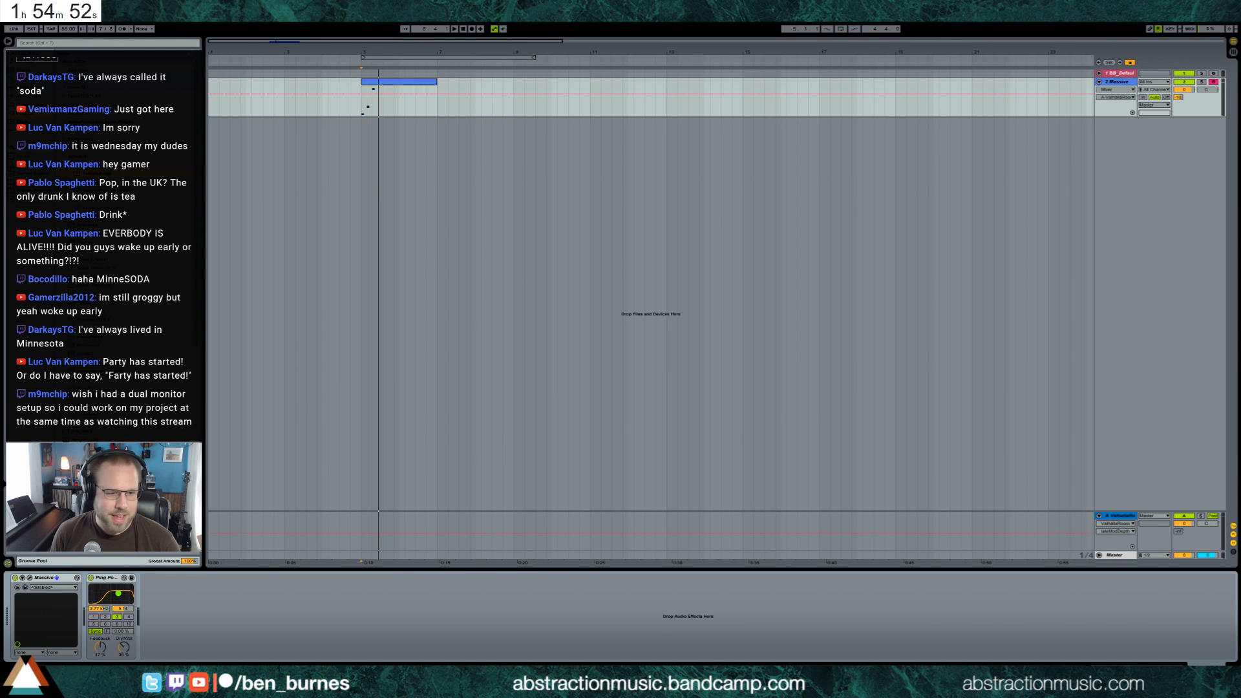
pyautogui.click(34, 580)
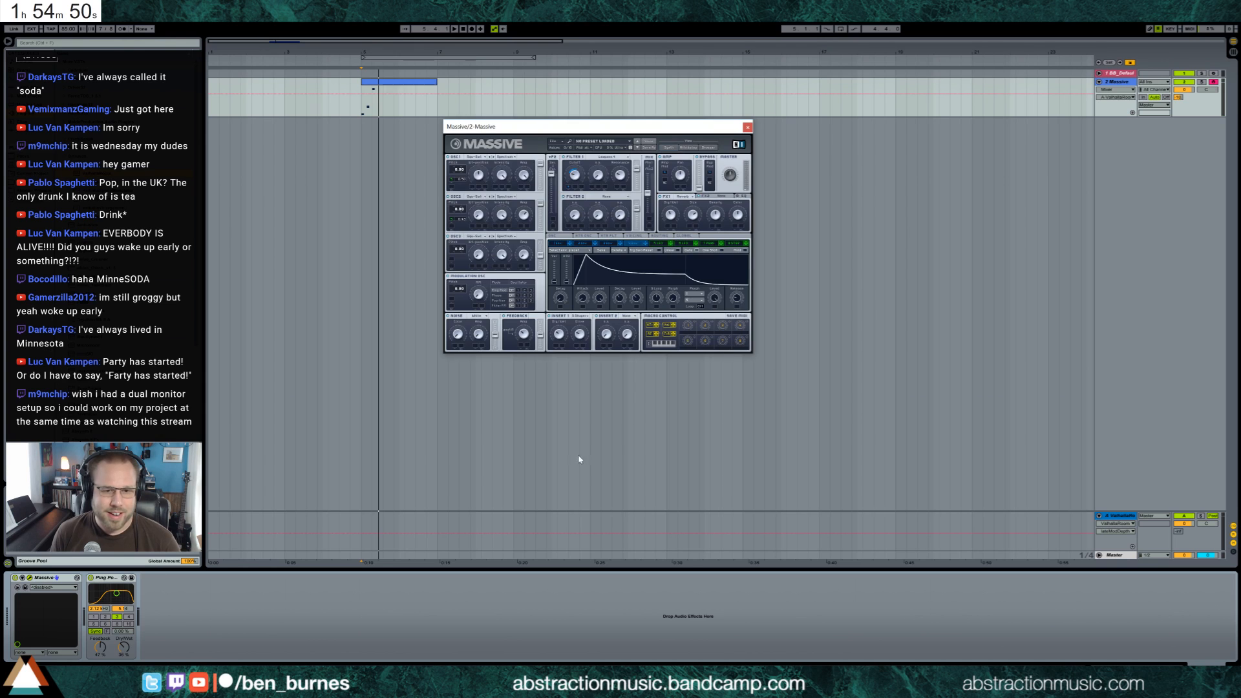
# Close the Massive window, open the Massive track's clip and raise its three notes by one octave
pyautogui.press('space')
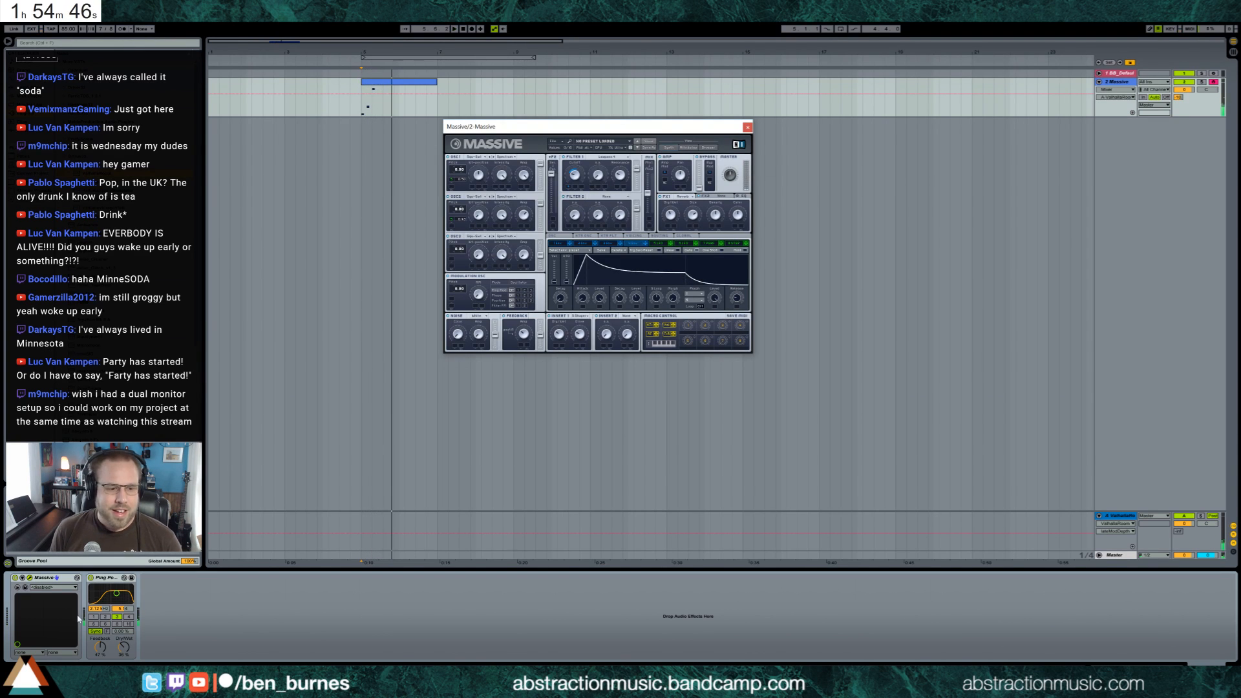
pyautogui.click(748, 128)
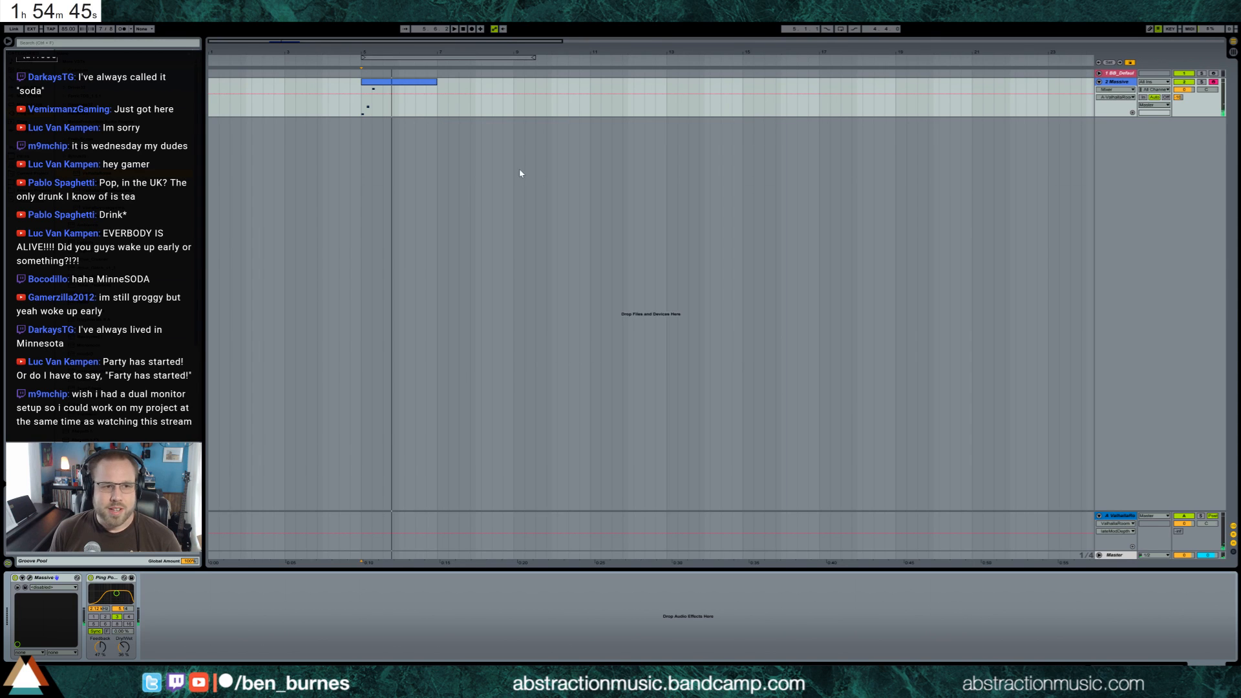
pyautogui.doubleClick(419, 87)
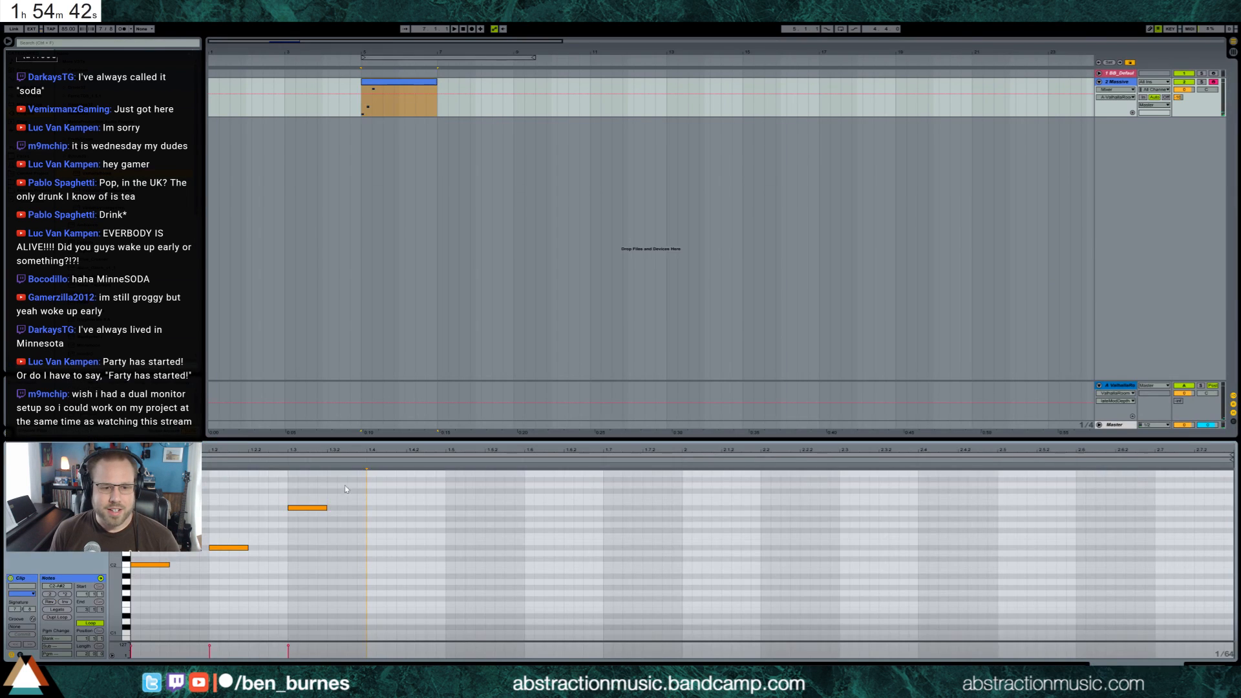
pyautogui.moveTo(362, 487); pyautogui.dragTo(143, 606)
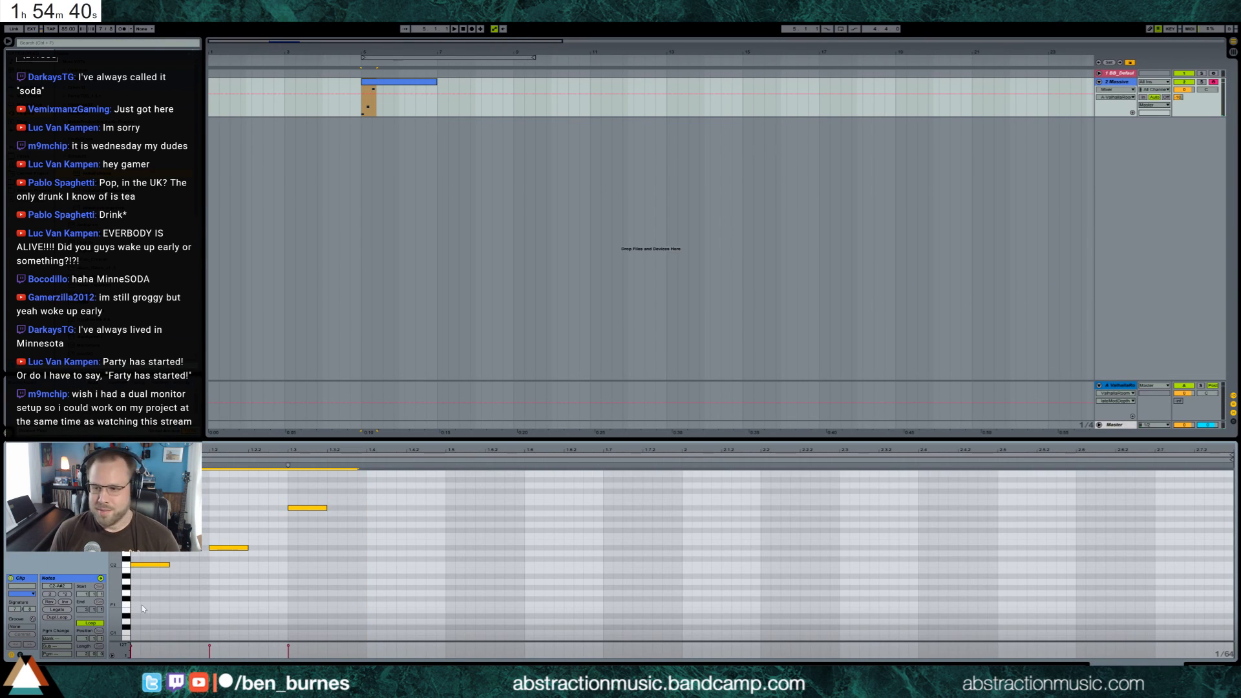
pyautogui.hotkey('shift', 'Up')
# Audition the transposed phrase and adjust the Ping Pong Delay's dry/wet and feedback amounts
pyautogui.press('space')
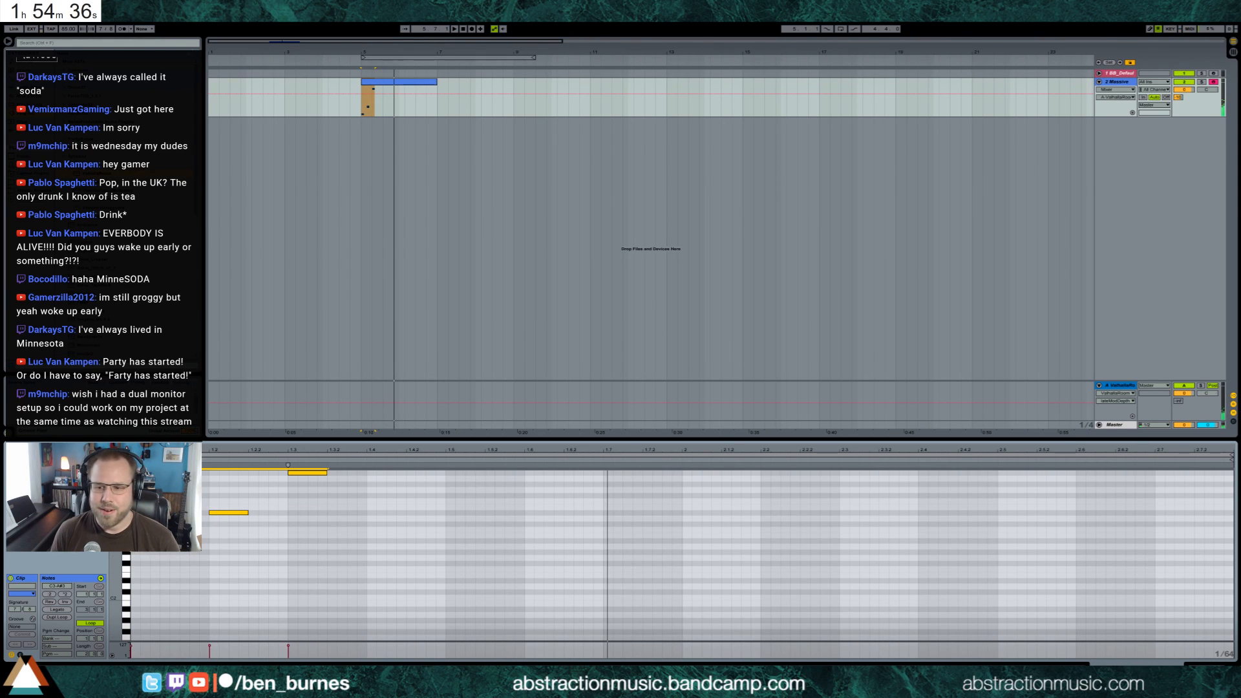
pyautogui.hotkey('shift', 'Tab')
pyautogui.moveTo(124, 648)
pyautogui.mouseDown()
pyautogui.moveTo(124, 634)
pyautogui.moveTo(100, 653)
pyautogui.mouseUp()
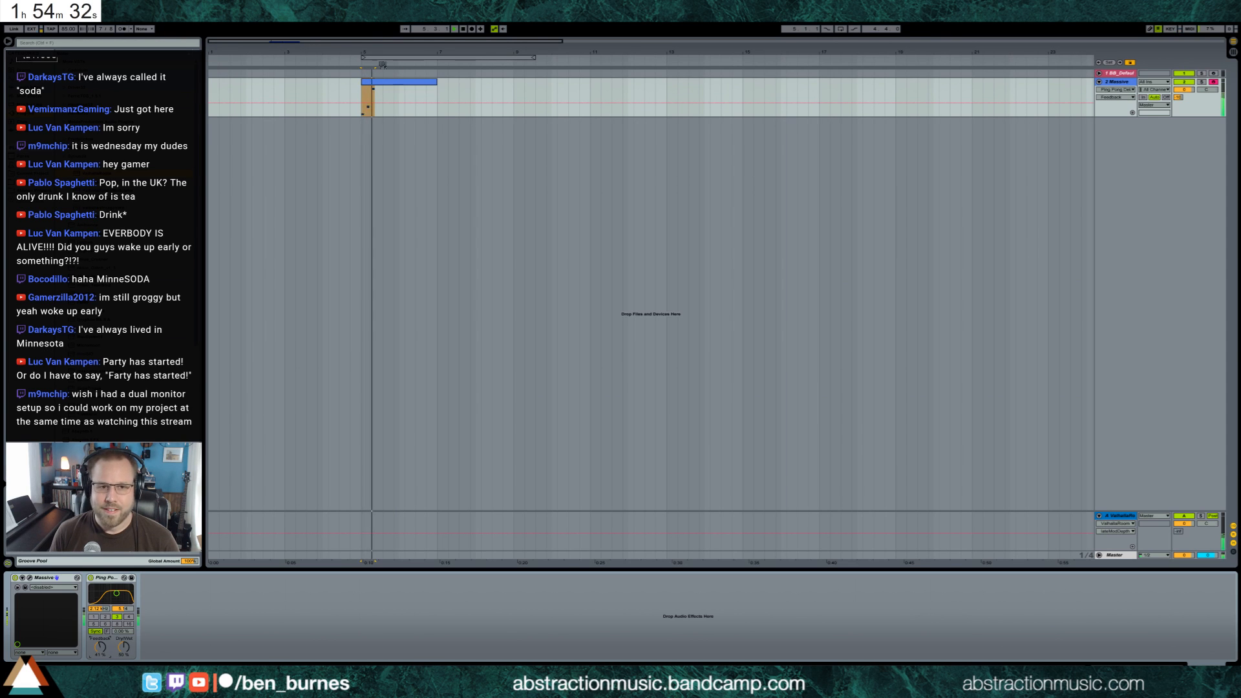
# Reopen the Massive clip and add three ascending notes in its second bar at 2.2, 2.3 and 2.4
pyautogui.click(411, 85)
pyautogui.doubleClick(411, 85)
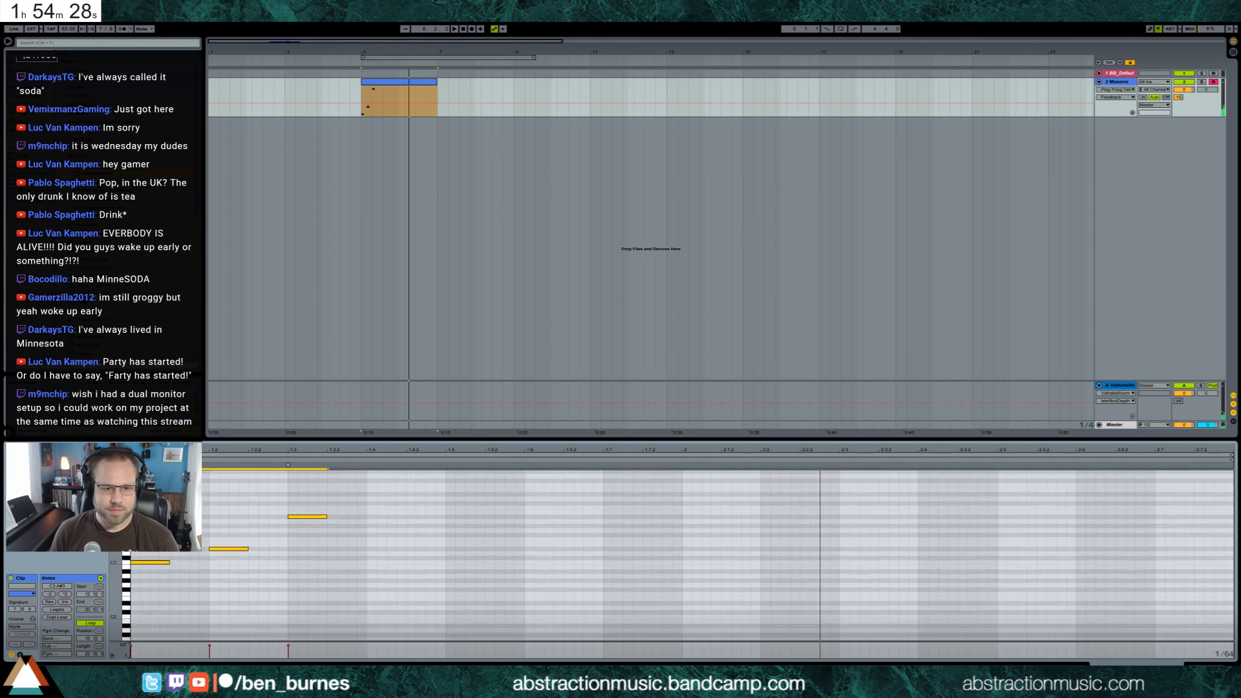
pyautogui.doubleClick(763, 560)
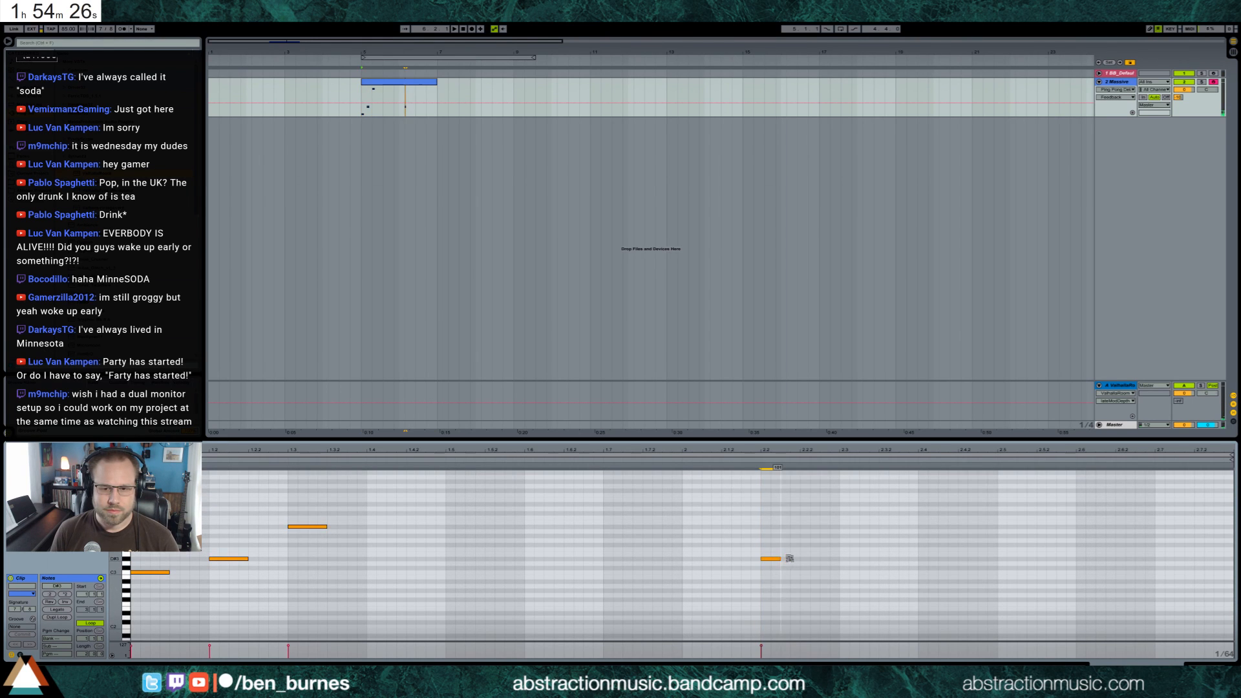
pyautogui.doubleClick(862, 540)
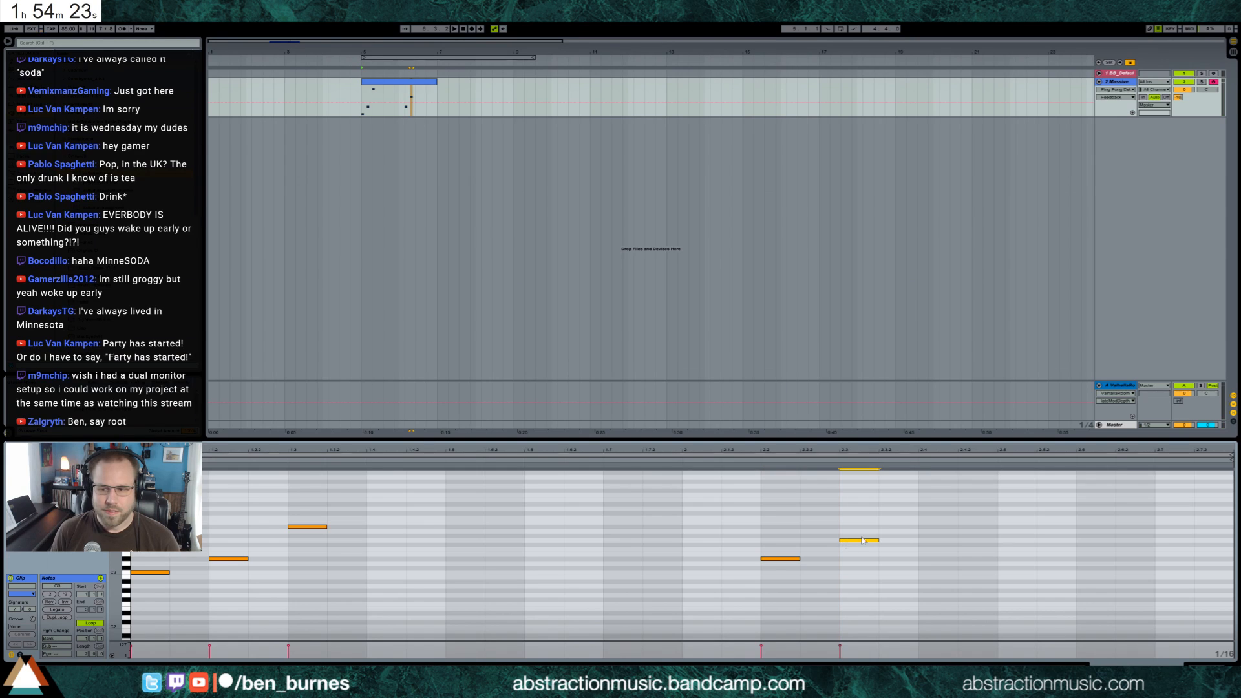
pyautogui.doubleClick(929, 518)
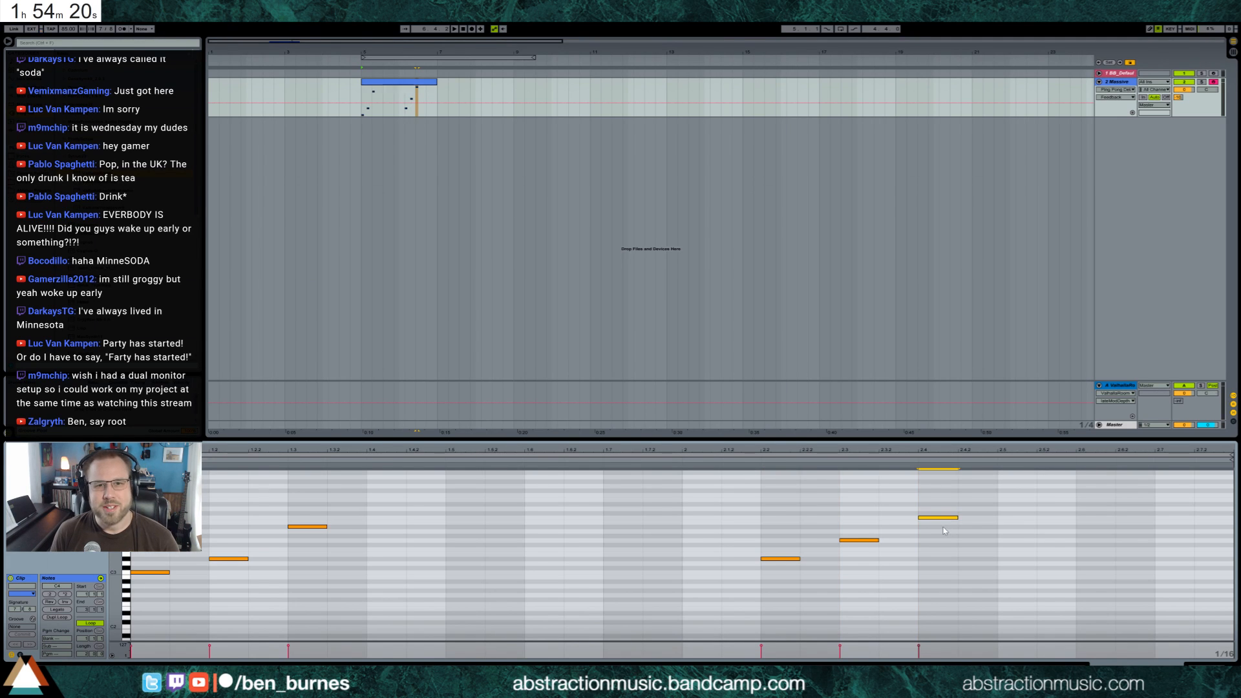
# Loop the whole Massive clip in the arrangement and play it
pyautogui.click(433, 86)
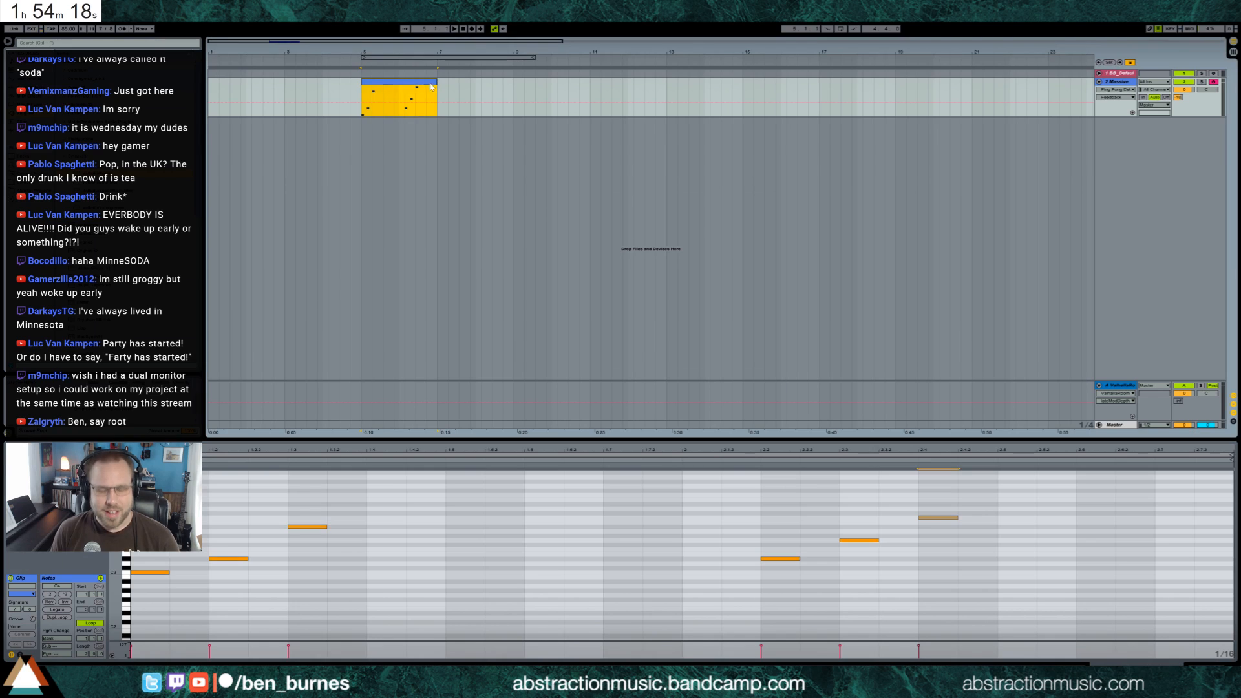
pyautogui.hotkey('ctrl', 'l')
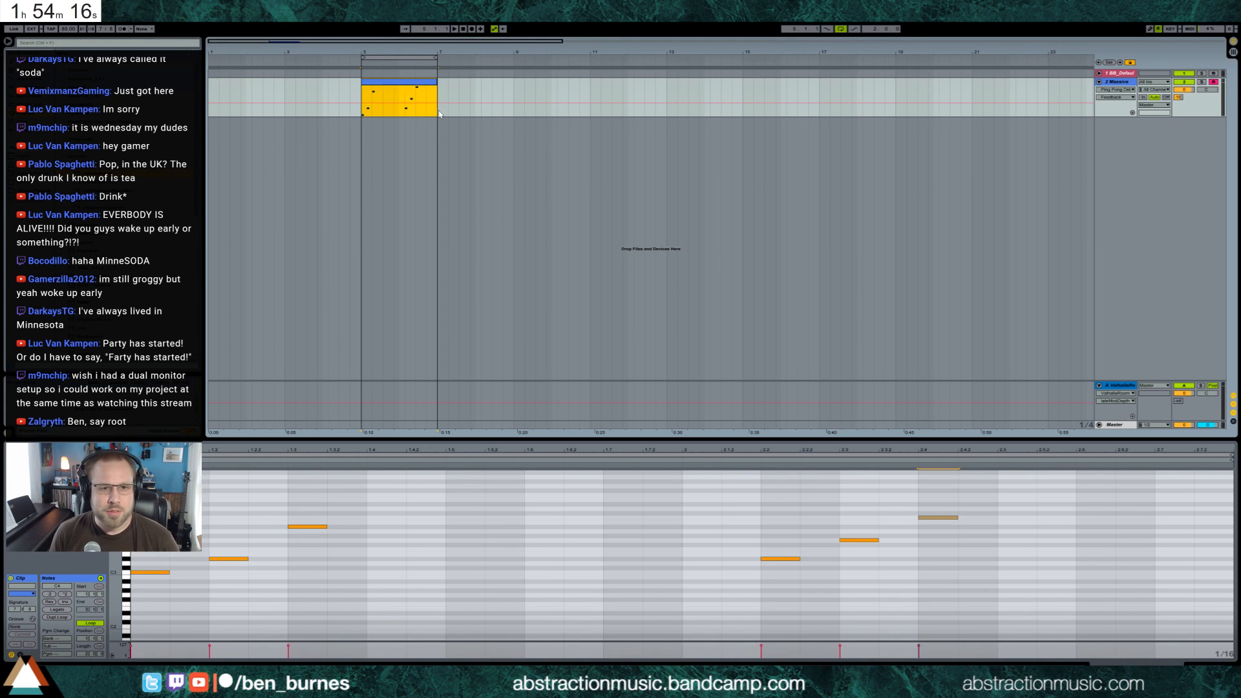
pyautogui.press('space')
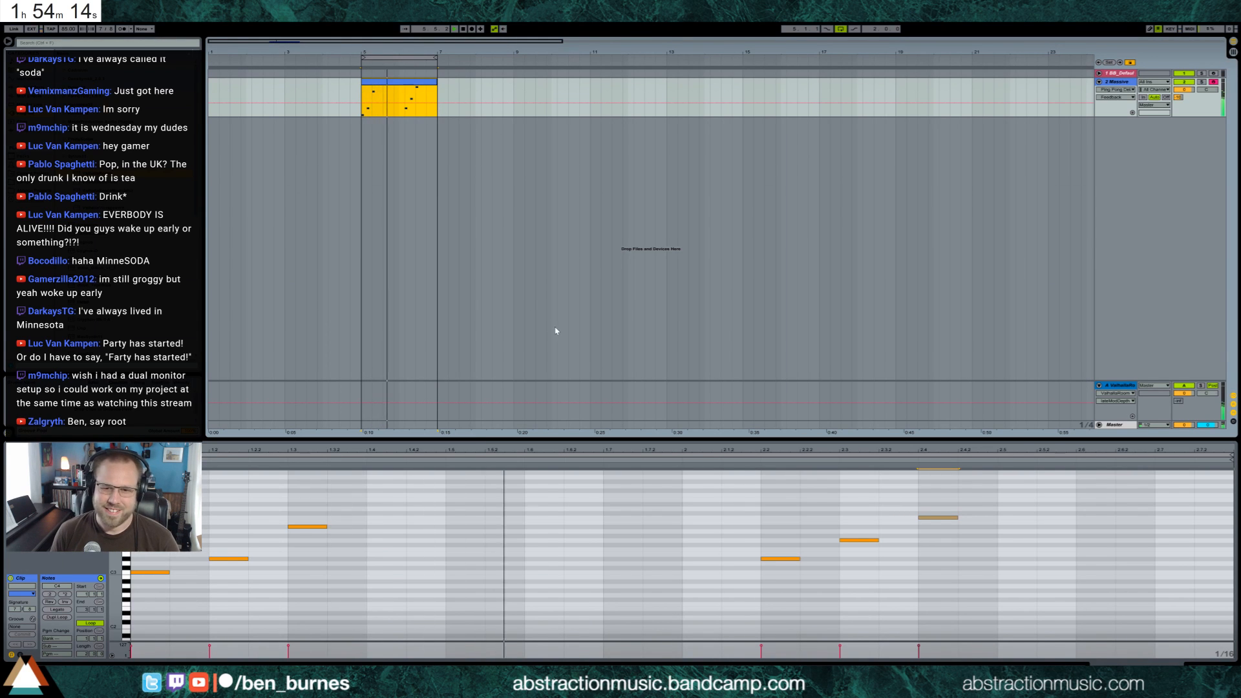
# Shift the three second-bar notes earlier so the first one starts on bar 2, and audition the loop
pyautogui.press('space')
pyautogui.moveTo(735, 501); pyautogui.dragTo(961, 573)
pyautogui.press('Left')
pyautogui.press('Left')
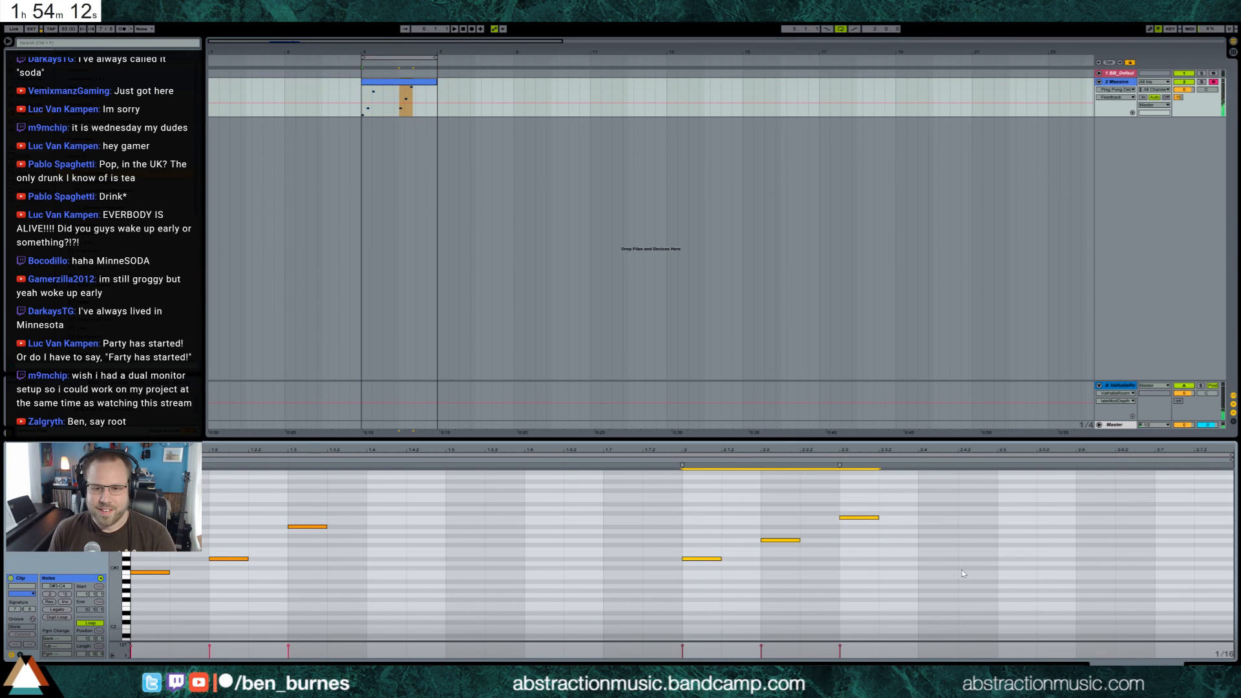
pyautogui.press('space')
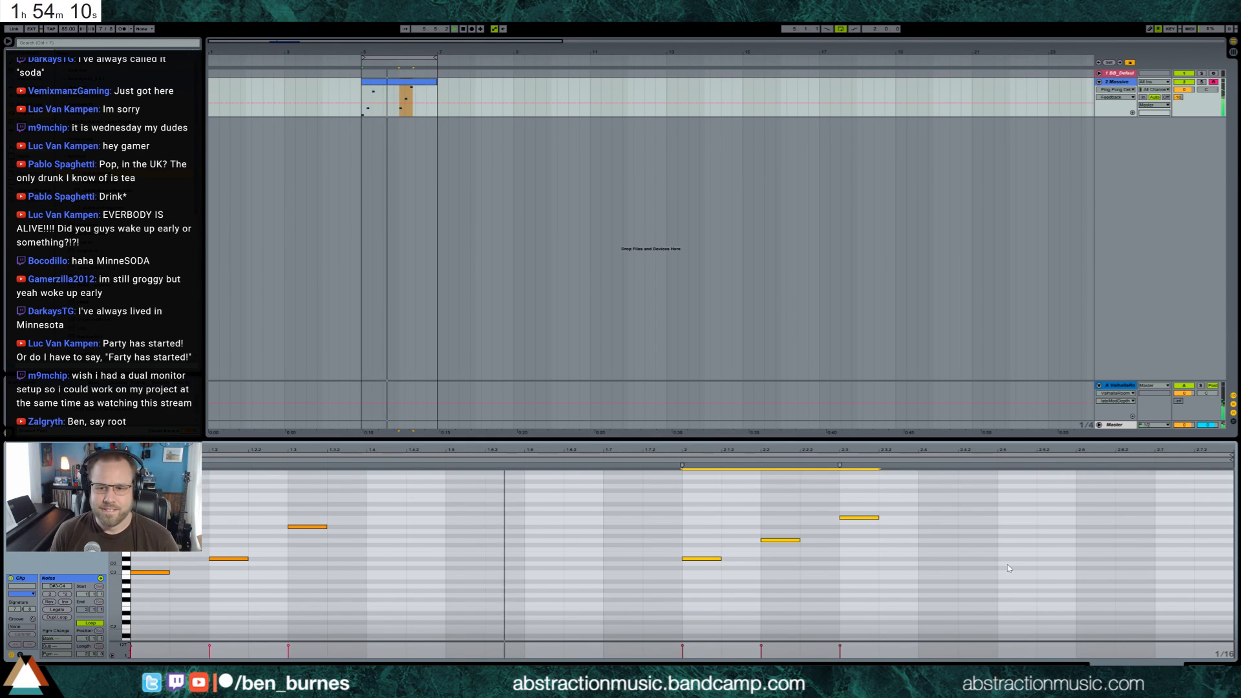
# Raise the first second-bar note by two semitones and the other two by three semitones, and play the loop
pyautogui.scroll(1, 1008, 568)
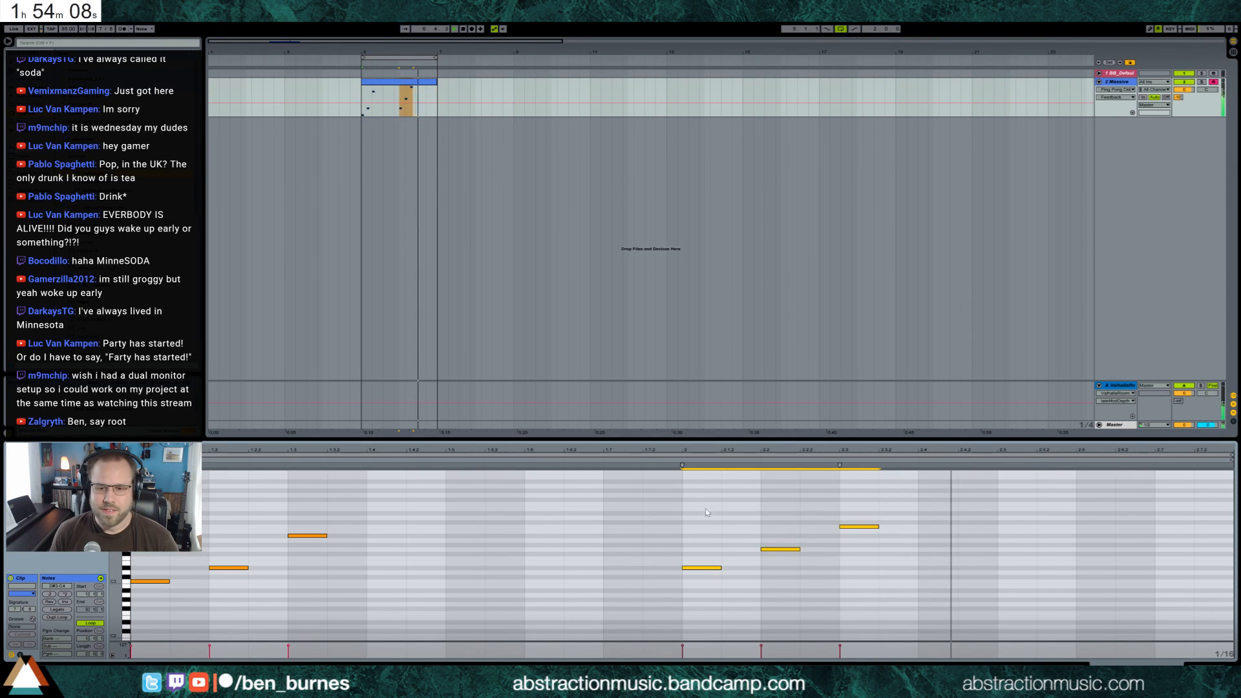
pyautogui.press('space')
pyautogui.moveTo(684, 501); pyautogui.dragTo(899, 635)
pyautogui.press('Up')
pyautogui.press('Up')
pyautogui.moveTo(747, 557); pyautogui.dragTo(849, 537)
pyautogui.press('Up')
pyautogui.press('Up')
pyautogui.press('space')
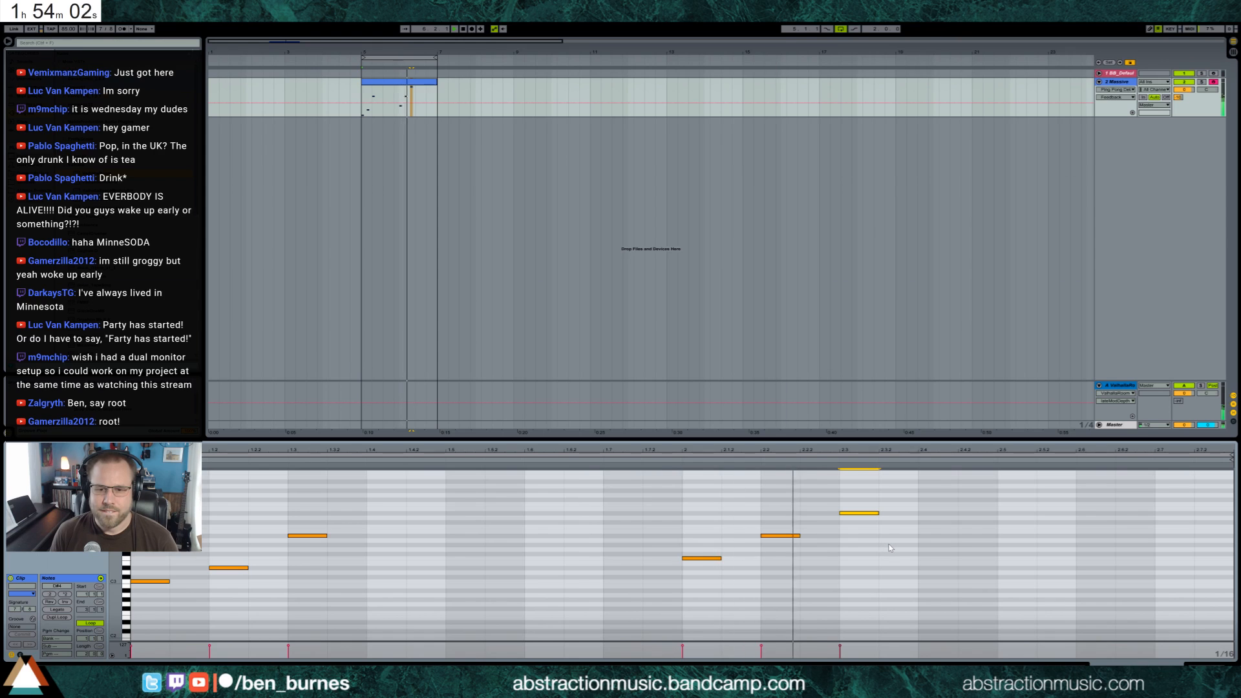
# Stop playback and lower all three second-bar notes by three semitones
pyautogui.press('space')
pyautogui.moveTo(694, 487); pyautogui.dragTo(847, 599)
pyautogui.press('Down')
pyautogui.press('Down')
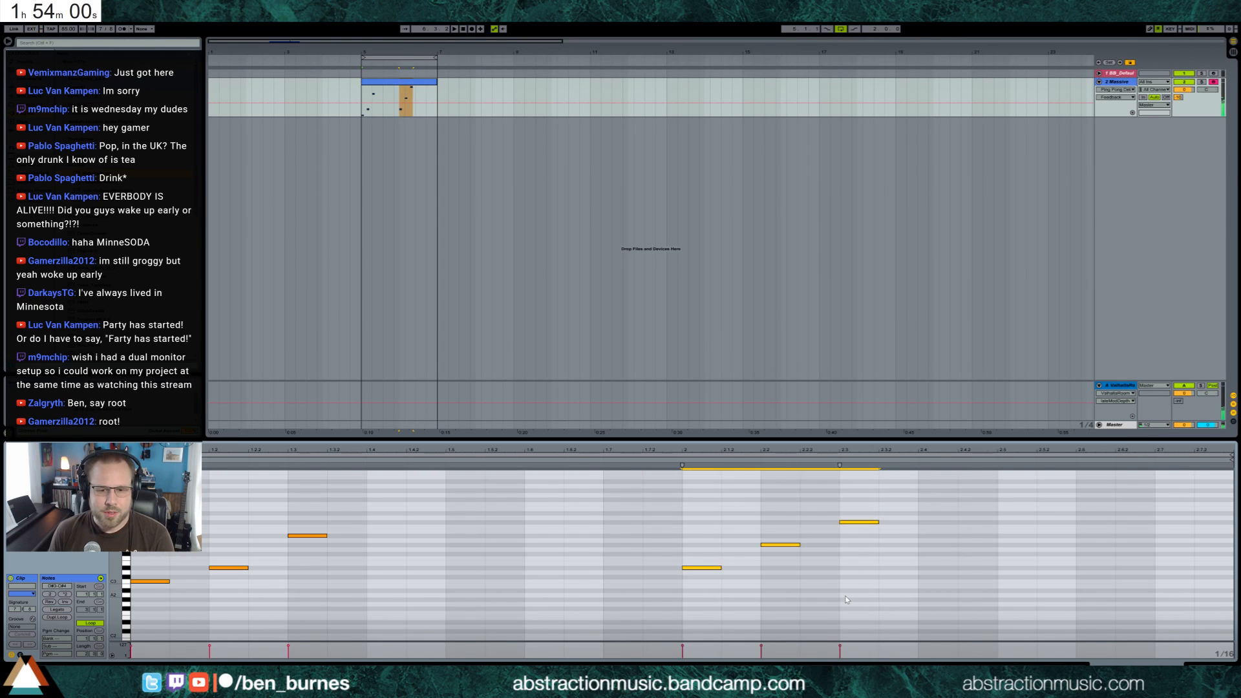
pyautogui.press('Down')
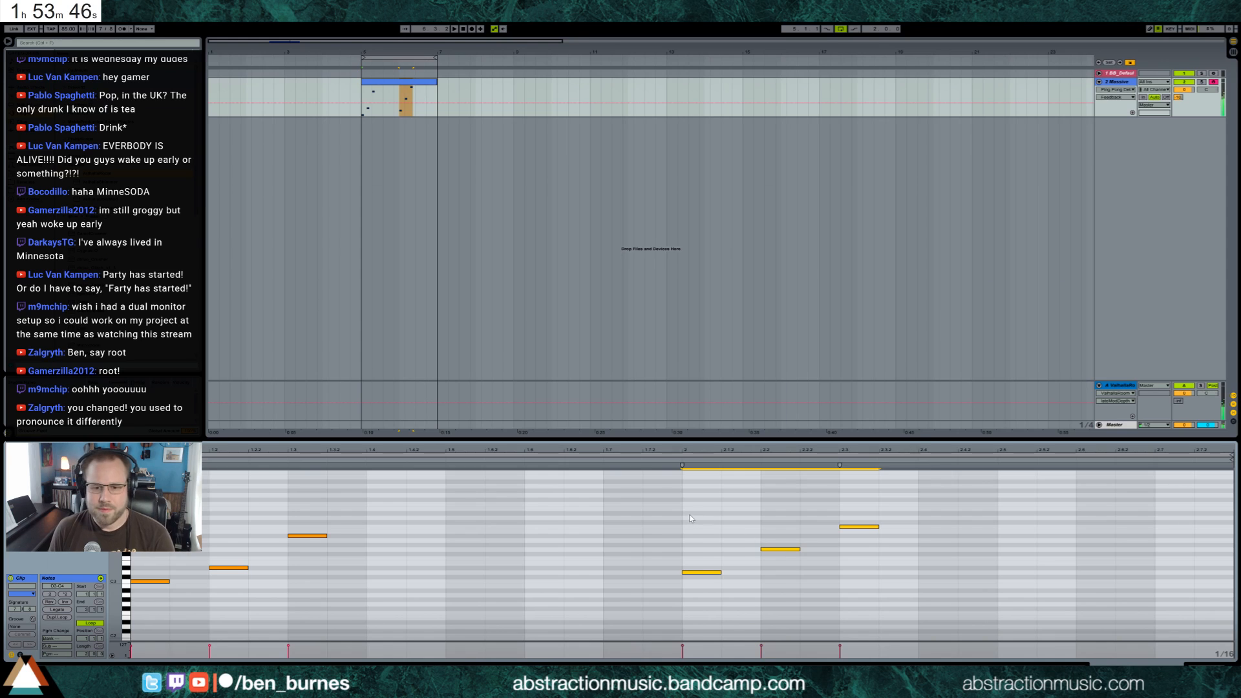
# Raise the first second-bar note one semitone, lower the middle one two semitones and play the loop
pyautogui.moveTo(689, 515); pyautogui.dragTo(698, 573)
pyautogui.press('Up')
pyautogui.moveTo(770, 532); pyautogui.dragTo(779, 558)
pyautogui.press('Down')
pyautogui.press('Down')
pyautogui.moveTo(838, 507); pyautogui.dragTo(851, 532)
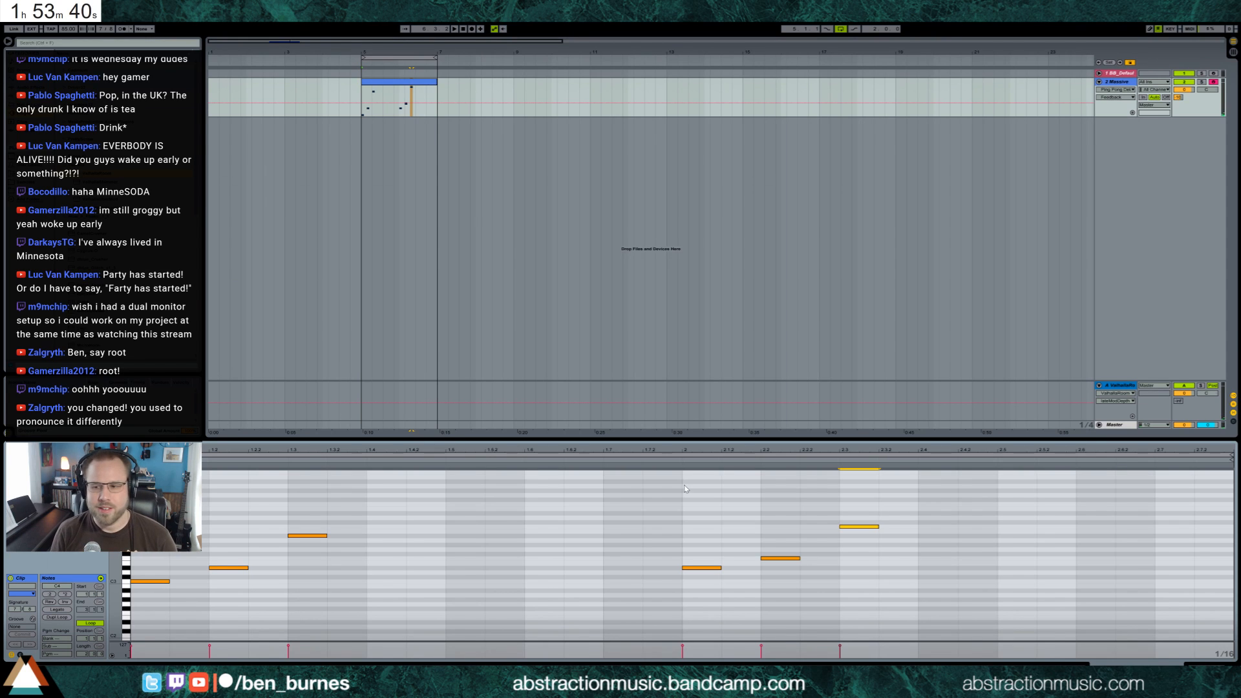
pyautogui.press('space')
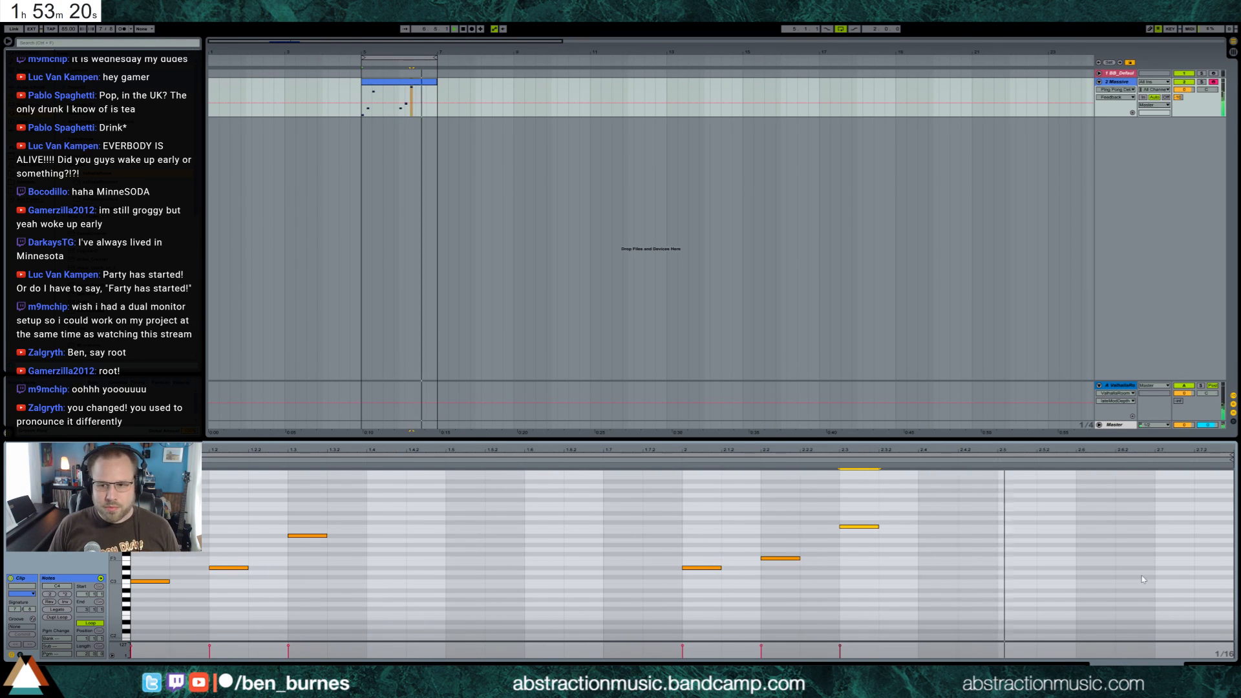
# Show the Massive track's devices, open the Massive window and adjust oscillator 2's amplitude
pyautogui.hotkey('shift', 'Tab')
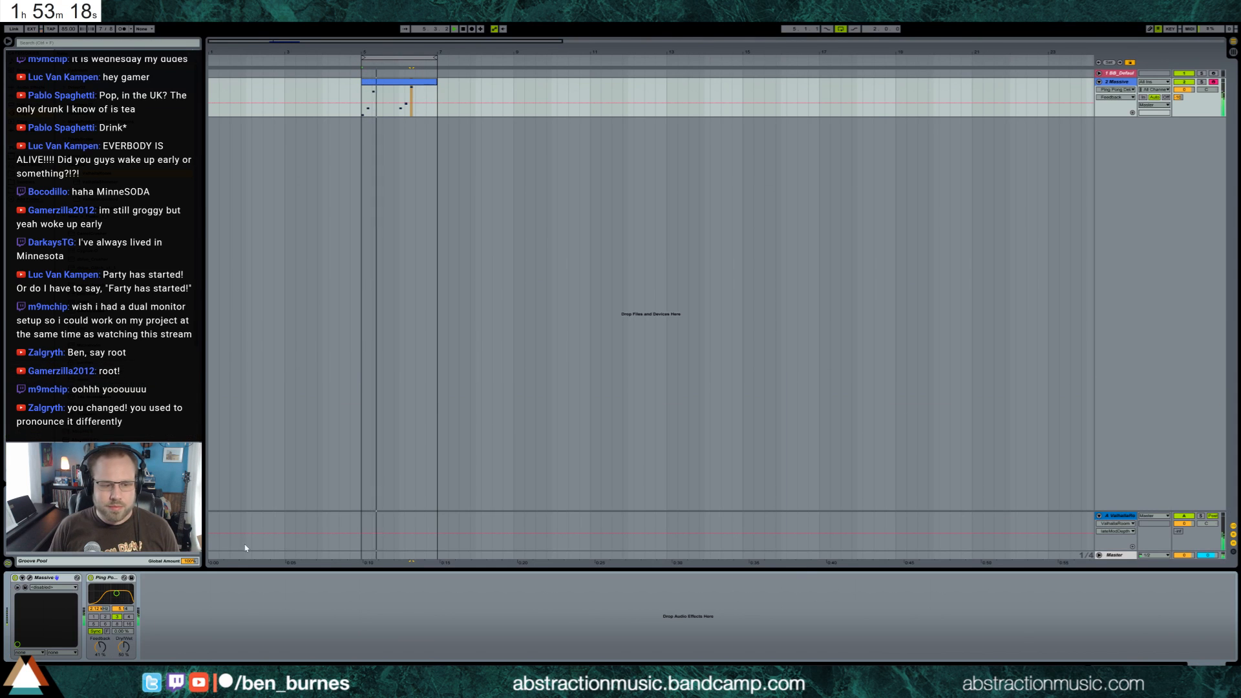
pyautogui.click(30, 577)
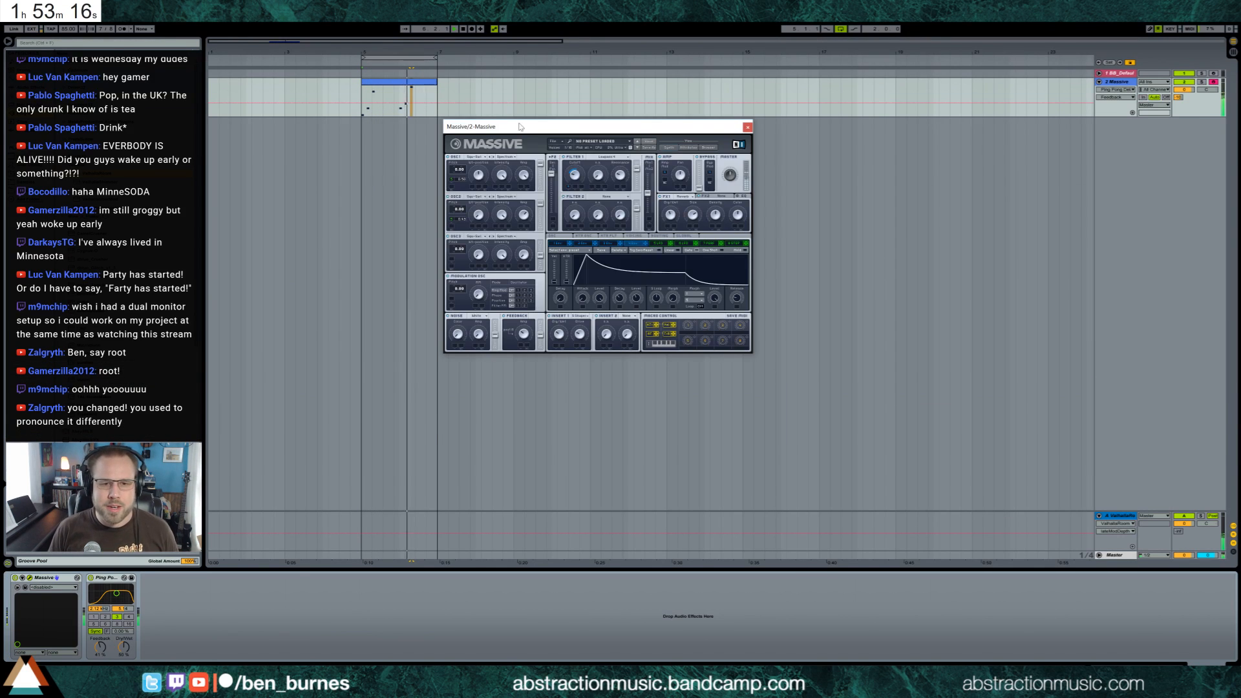
pyautogui.moveTo(519, 127); pyautogui.dragTo(498, 206)
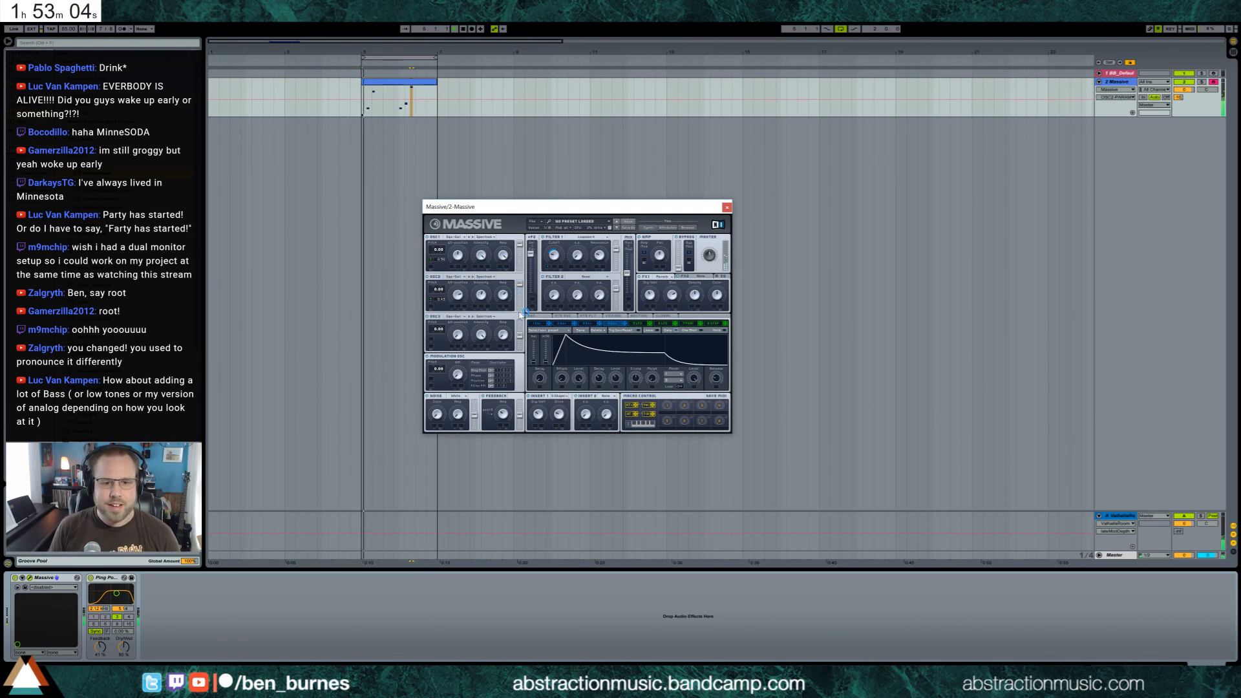
pyautogui.click(502, 292)
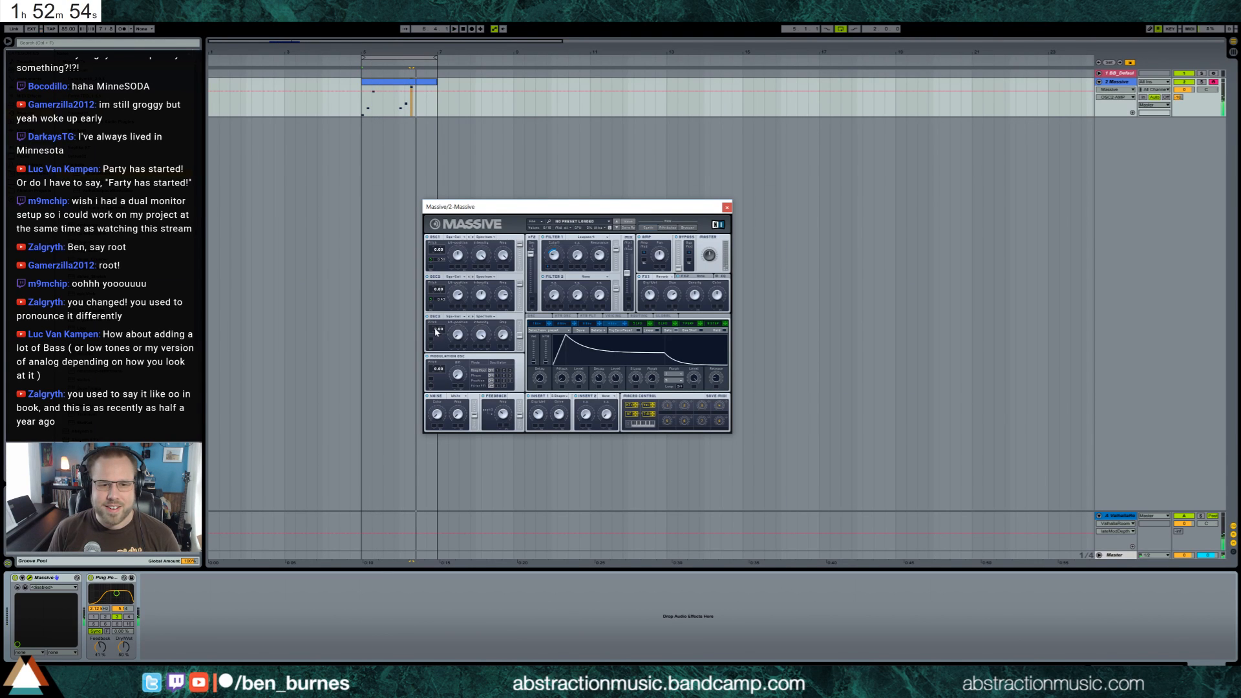
# Set oscillator 3's pitch to 7.00, adjust its wavetable position and amplitude, audition the sound and close the Massive window
pyautogui.moveTo(436, 331); pyautogui.dragTo(445, 330)
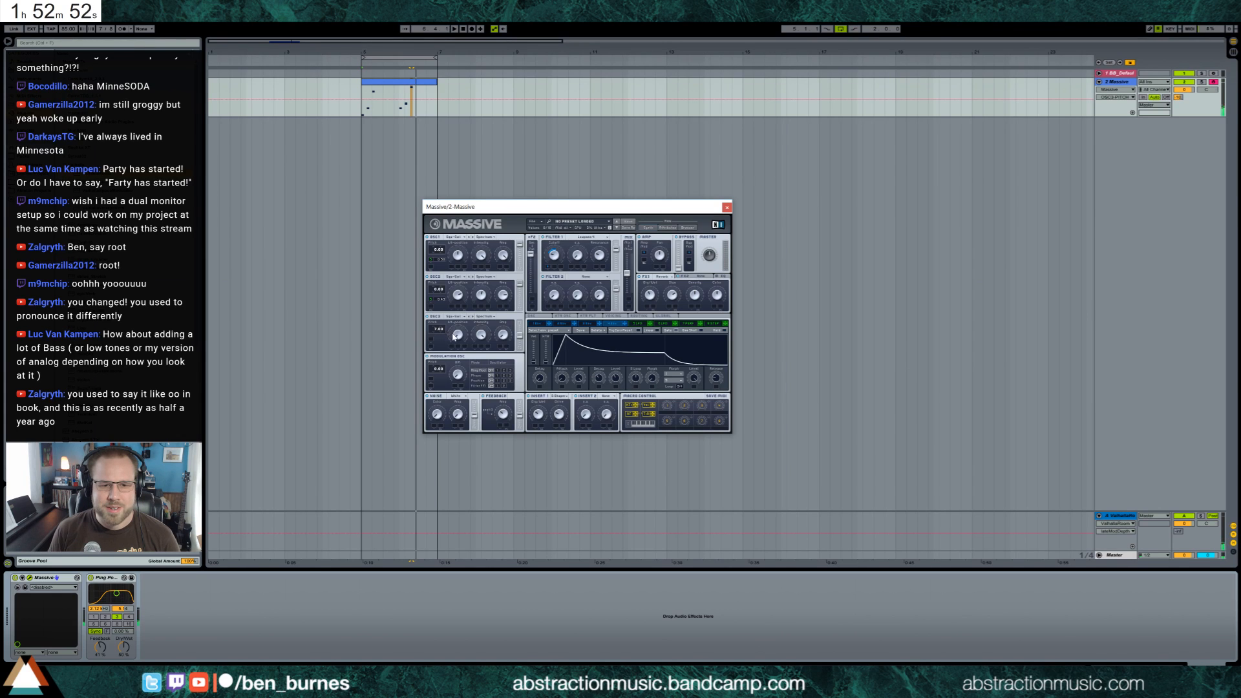
pyautogui.click(455, 335)
pyautogui.click(503, 334)
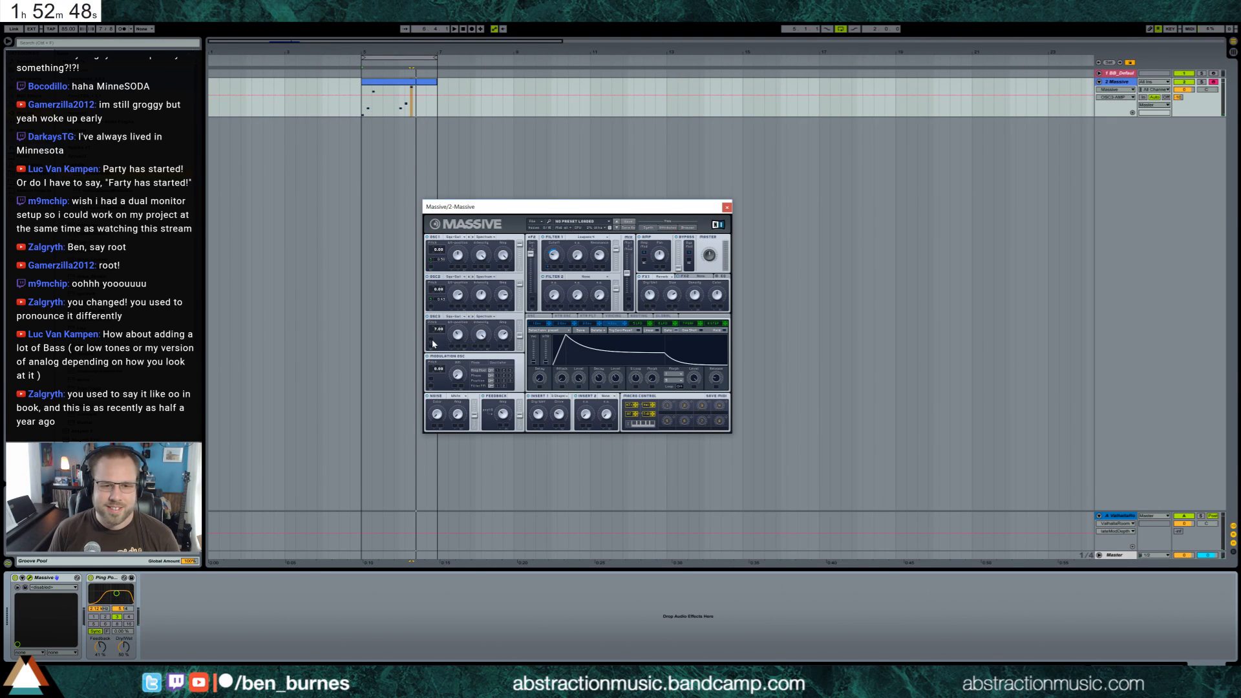
pyautogui.press('space')
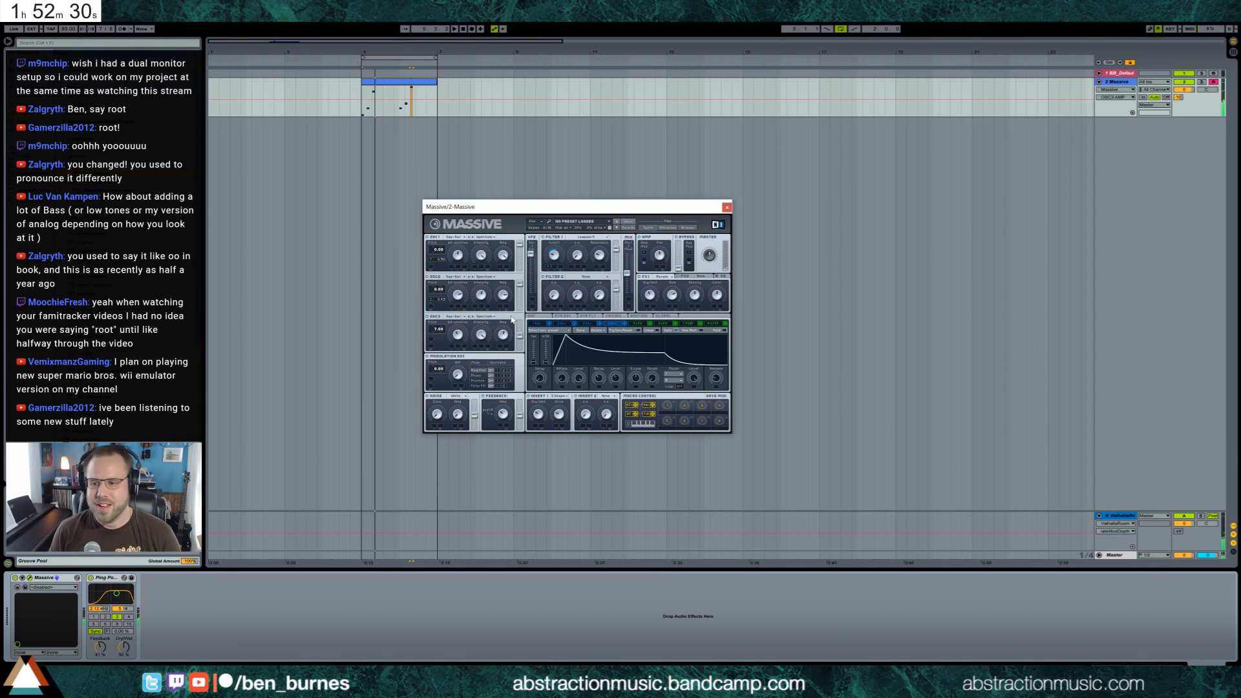
pyautogui.moveTo(565, 213); pyautogui.dragTo(599, 224)
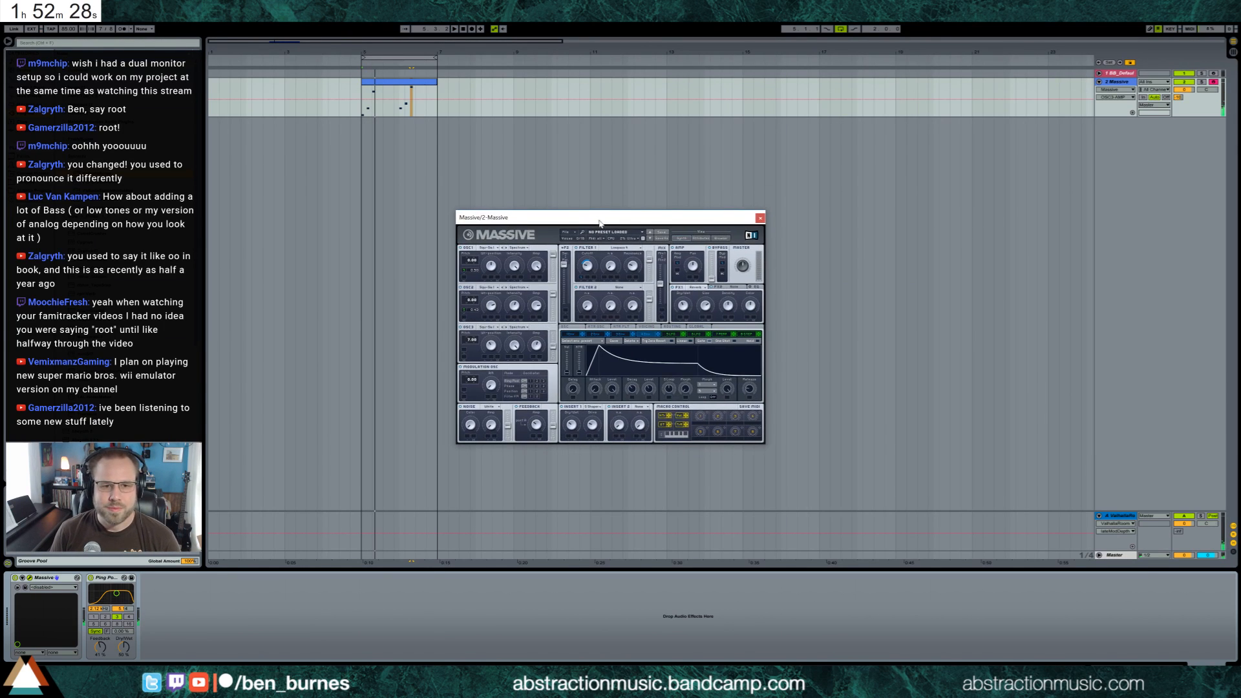
pyautogui.click(759, 218)
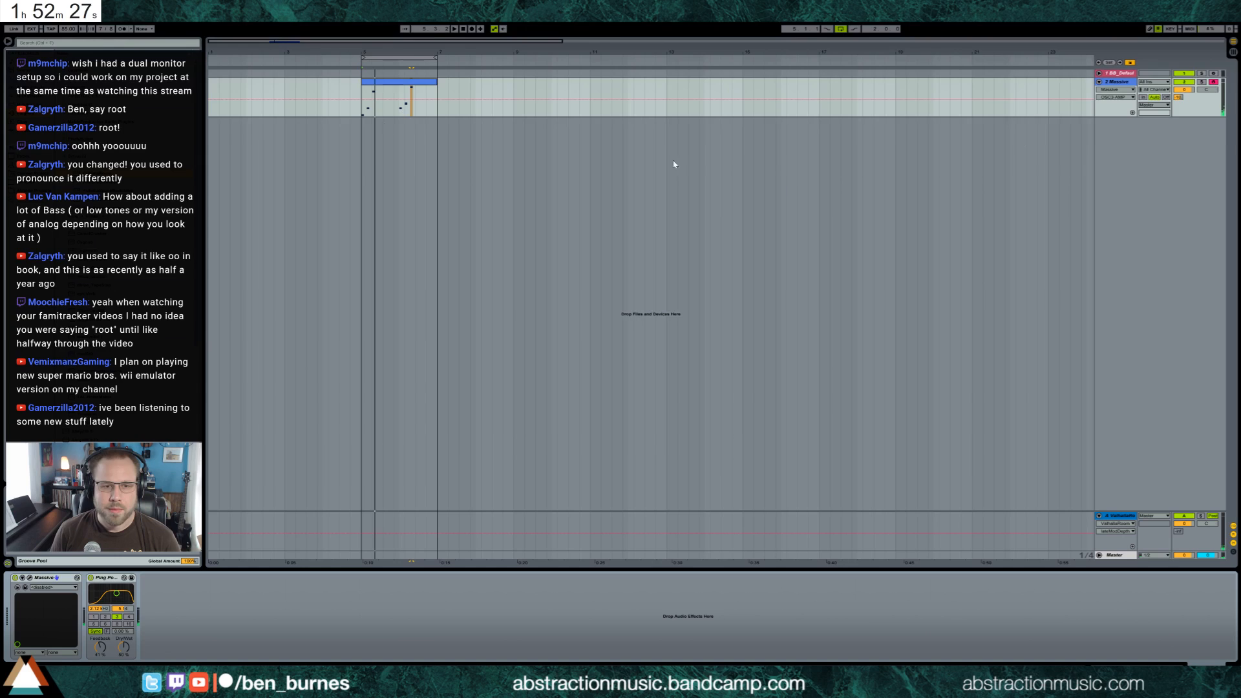
# Insert a new MIDI track below the Massive track and load another Massive instance on it
pyautogui.click(1109, 83)
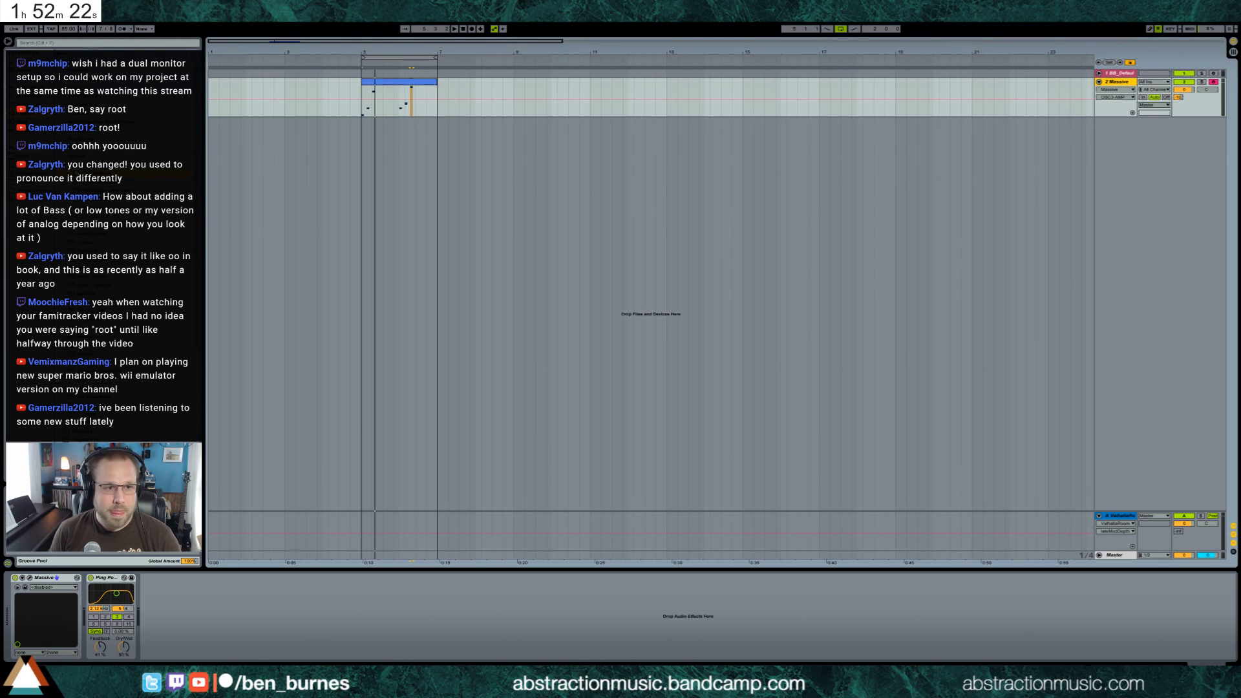
pyautogui.hotkey('ctrl', 'shift', 't')
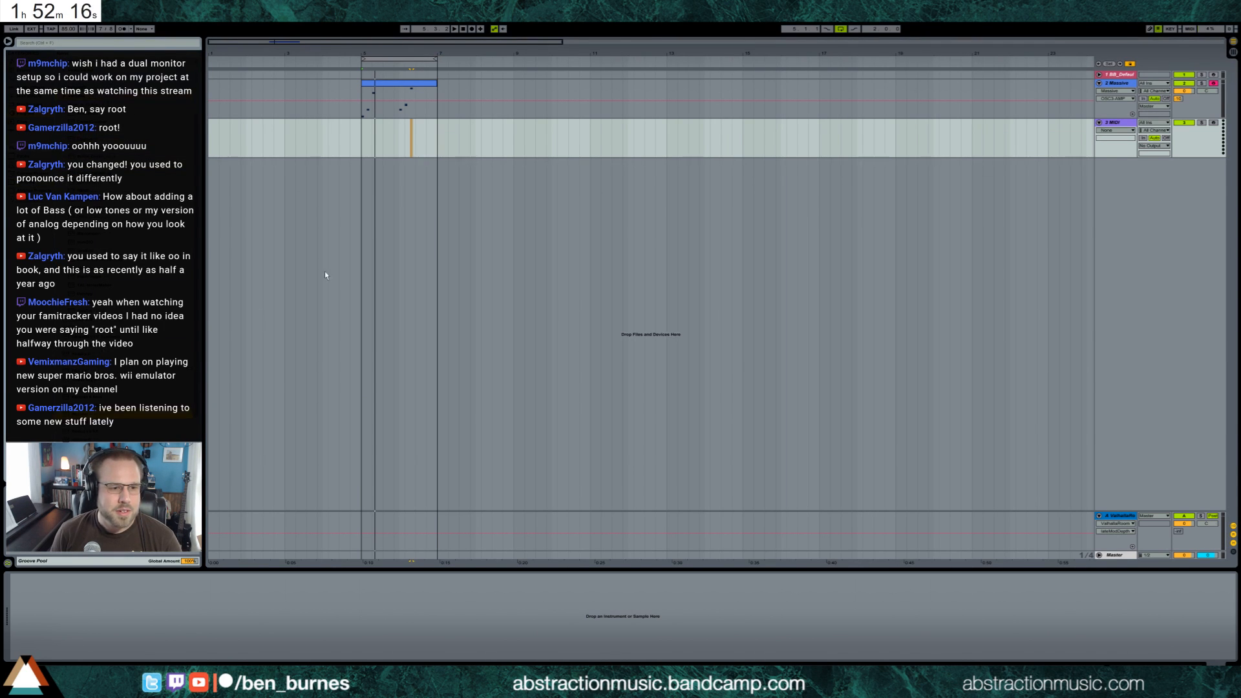
pyautogui.moveTo(593, 233); pyautogui.dragTo(570, 261)
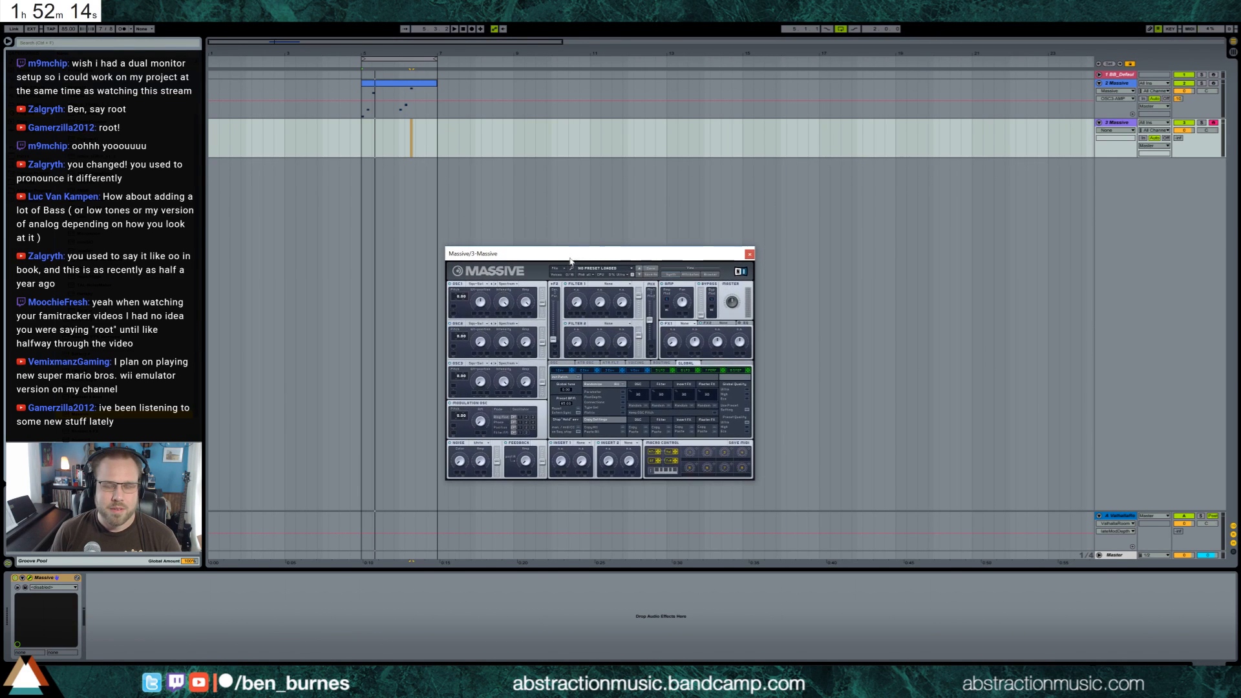
# Choose a different wavetable for oscillator 1 and adjust oscillator 2's intensity and wavetable position
pyautogui.click(484, 284)
pyautogui.click(509, 317)
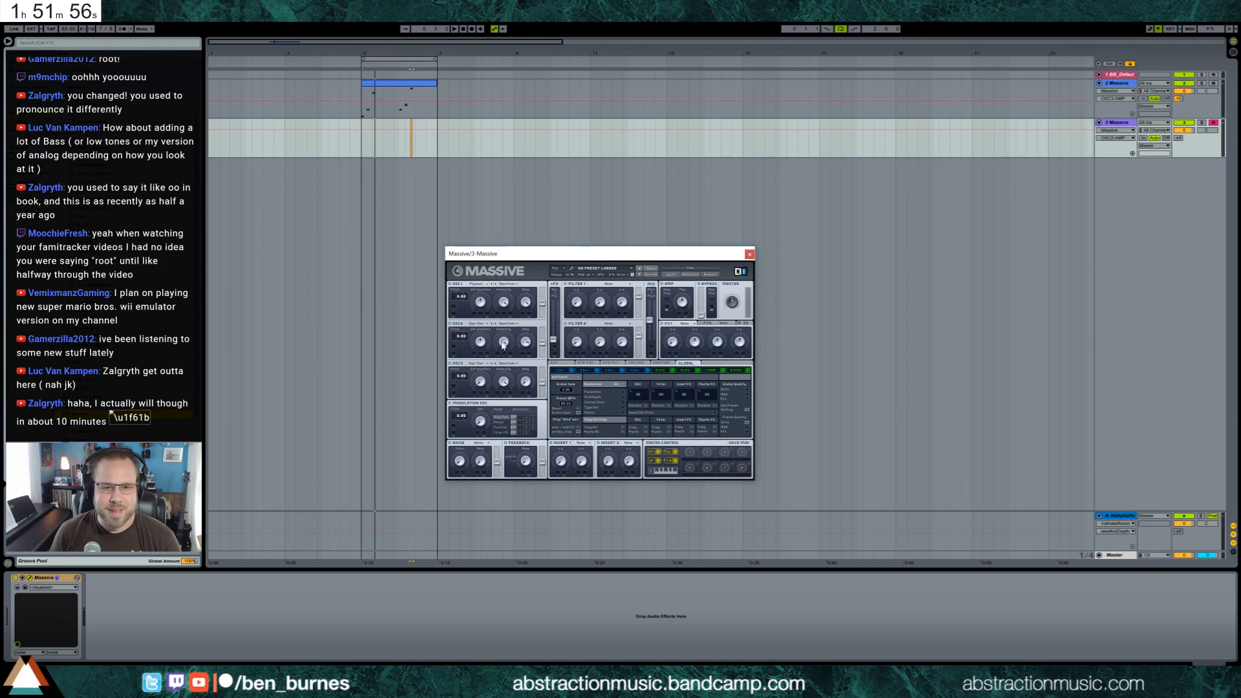
pyautogui.moveTo(503, 345); pyautogui.dragTo(538, 349)
pyautogui.click(477, 338)
# Set filter 1's type to Scream and raise its second parameter
pyautogui.click(619, 285)
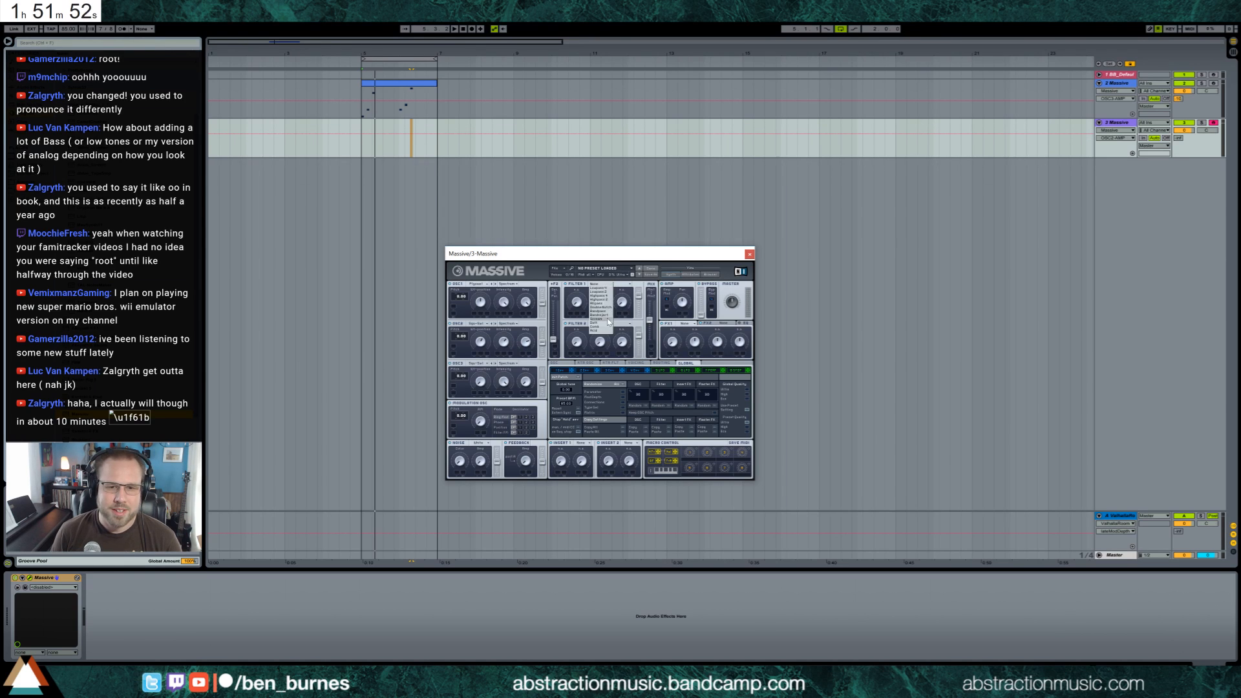
pyautogui.click(609, 320)
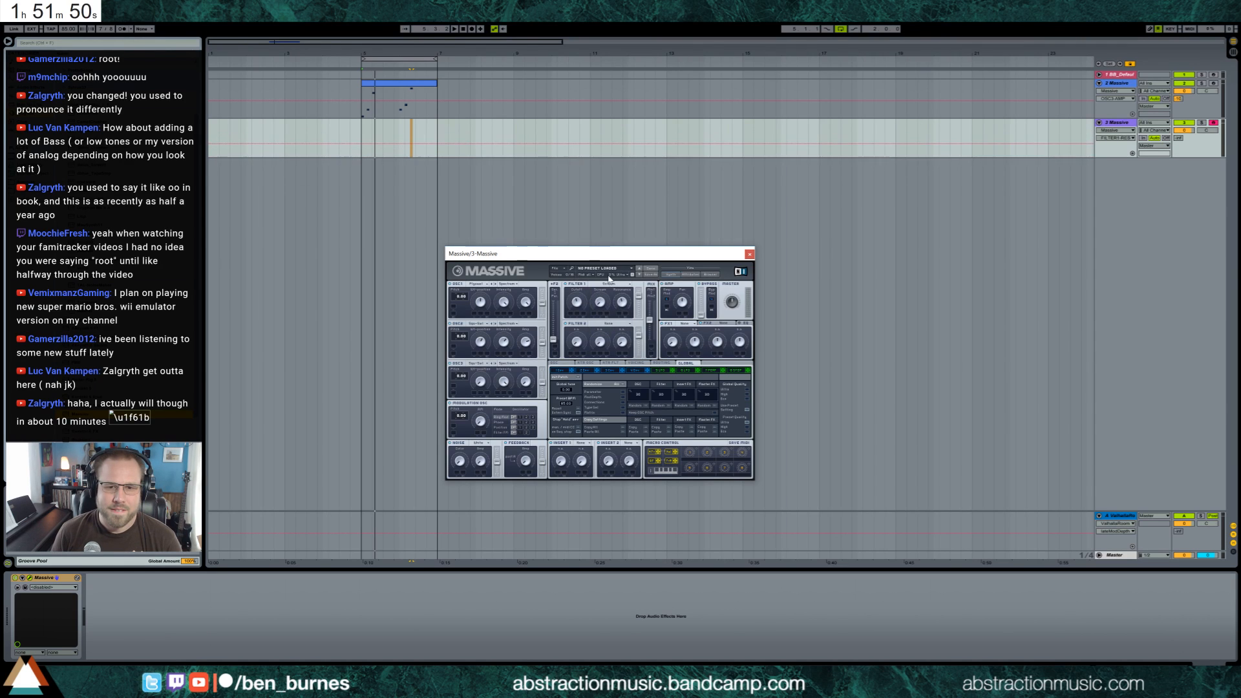
pyautogui.moveTo(599, 302); pyautogui.dragTo(600, 287)
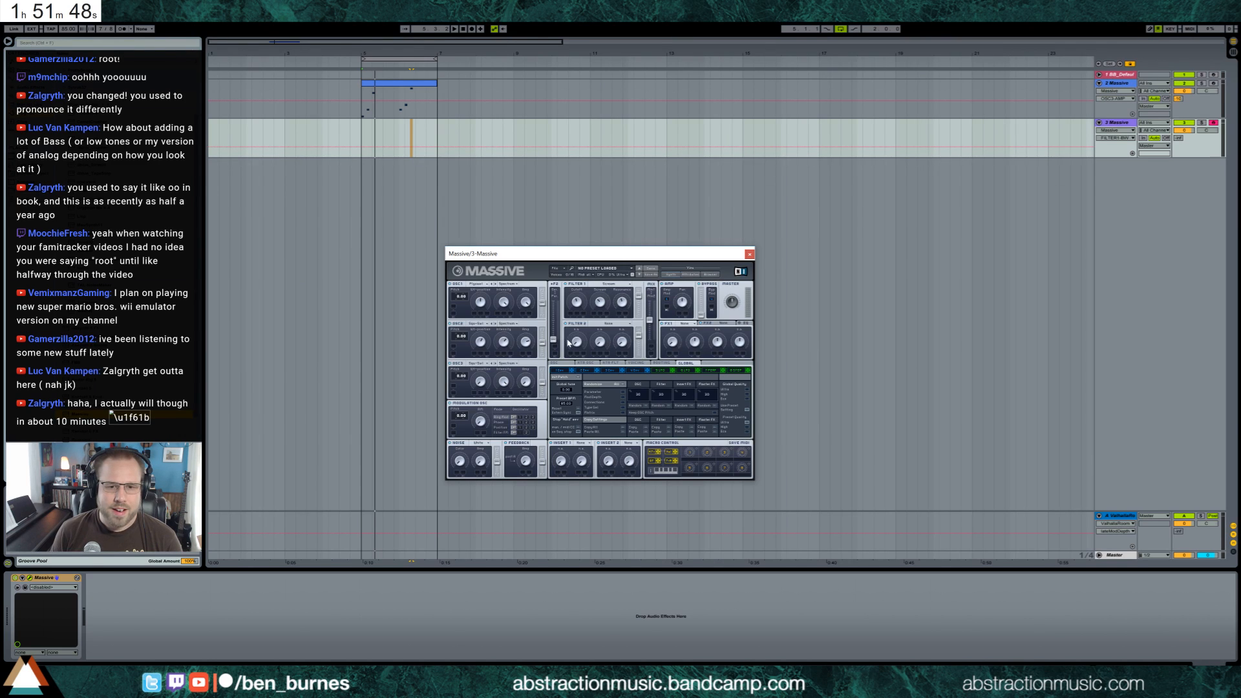
# Load Reverb as Massive's FX1, lower its dry/wet amount and close the Massive window
pyautogui.click(683, 323)
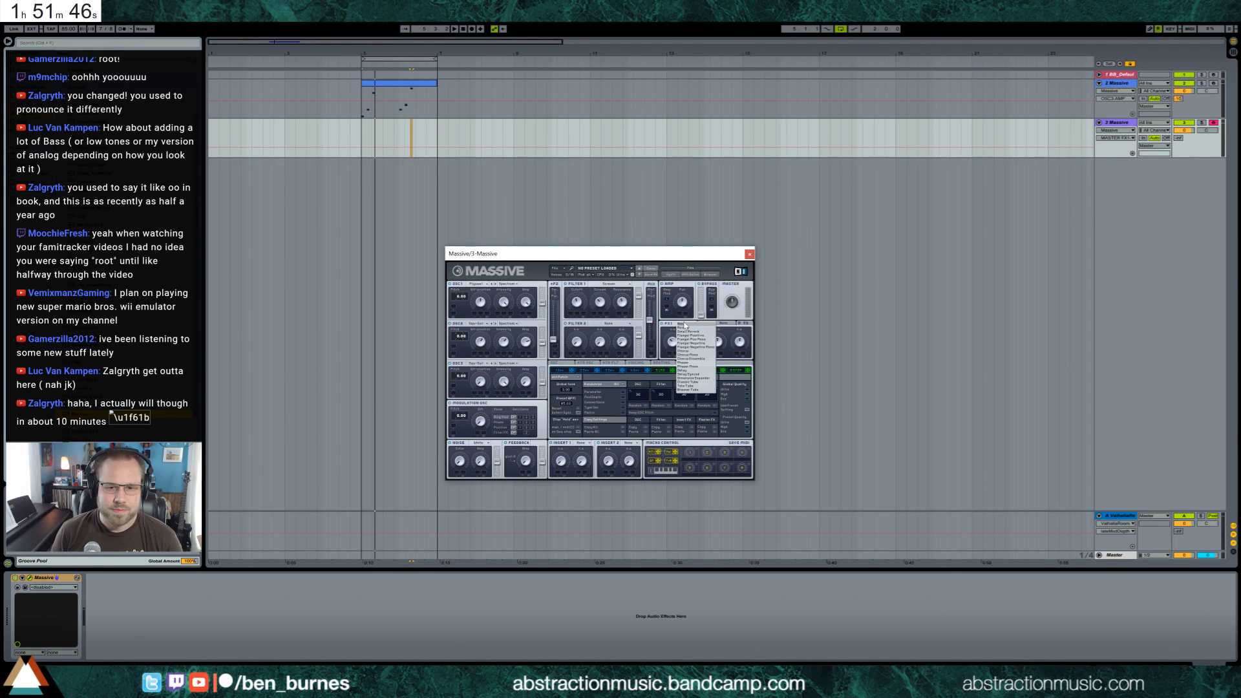
pyautogui.click(683, 339)
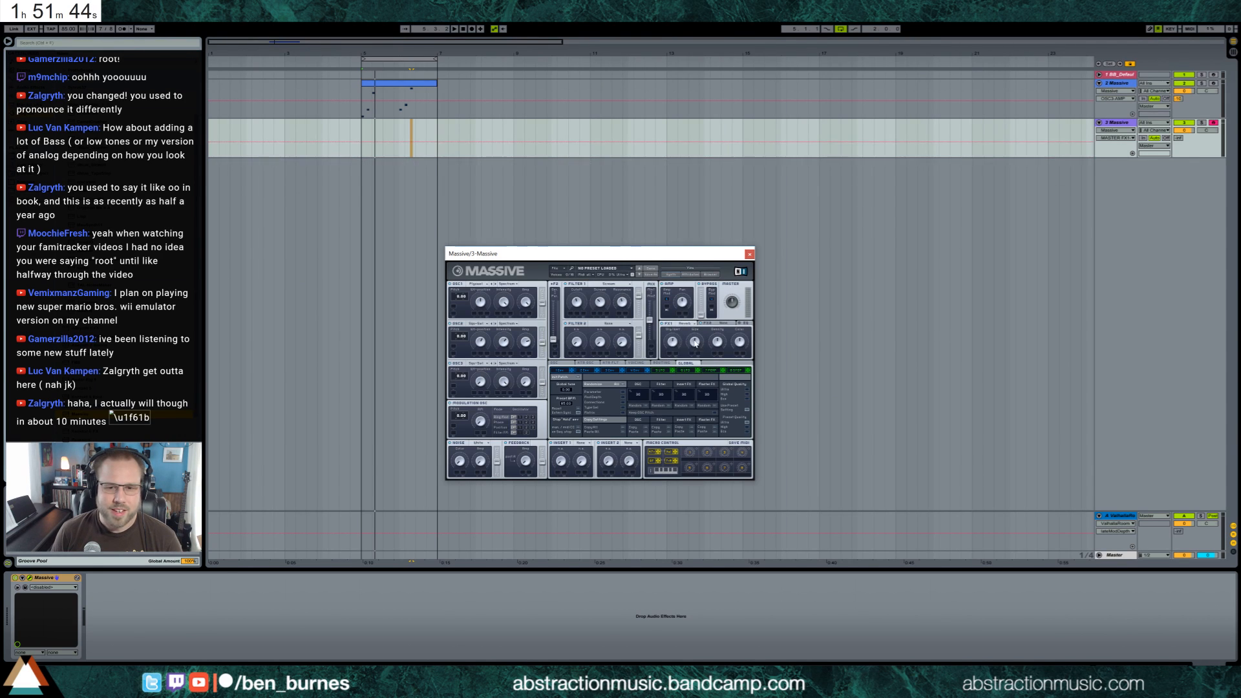
pyautogui.moveTo(675, 344); pyautogui.dragTo(675, 351)
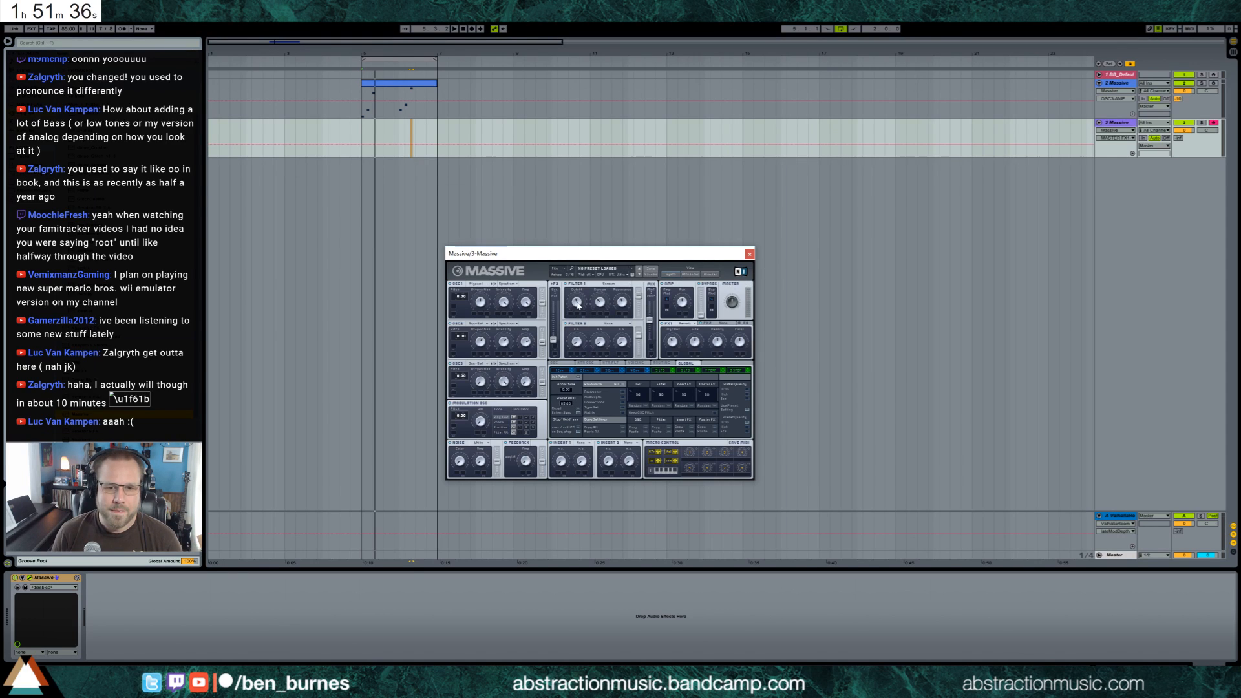
pyautogui.click(749, 255)
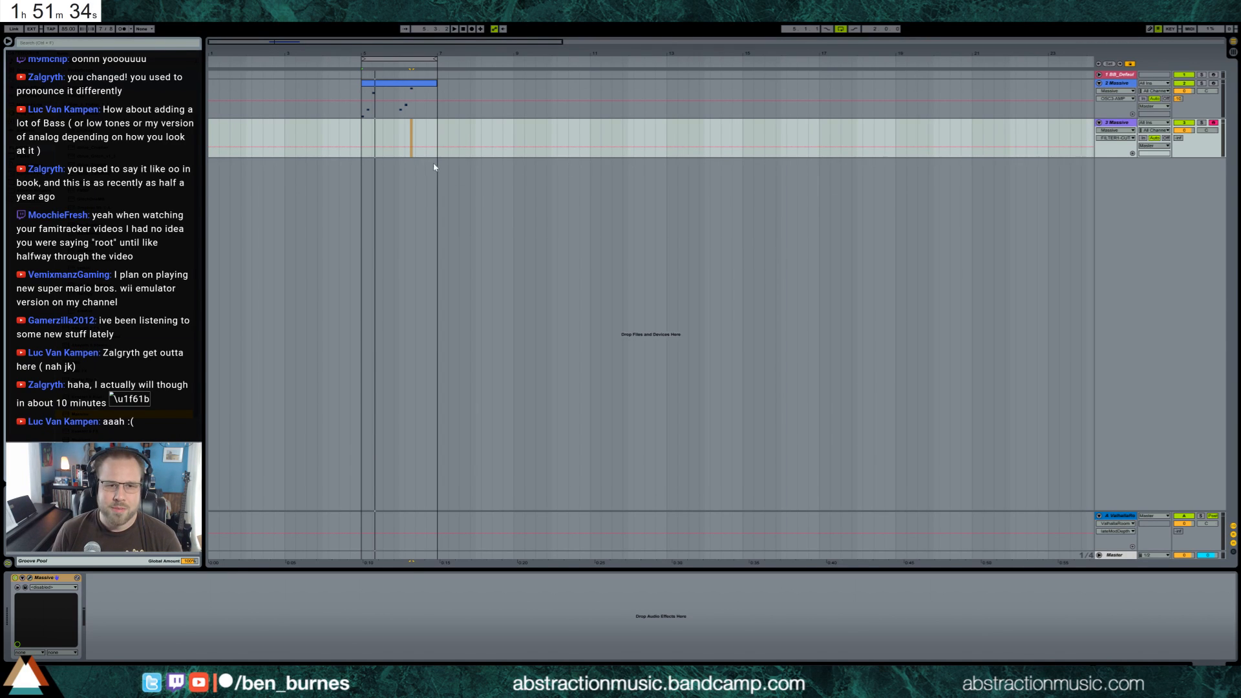
# Raise the second Massive track's send to the ValhallaRoom return, reopen its Massive window and adjust filter 1's cutoff
pyautogui.moveTo(1179, 137); pyautogui.dragTo(1179, 107)
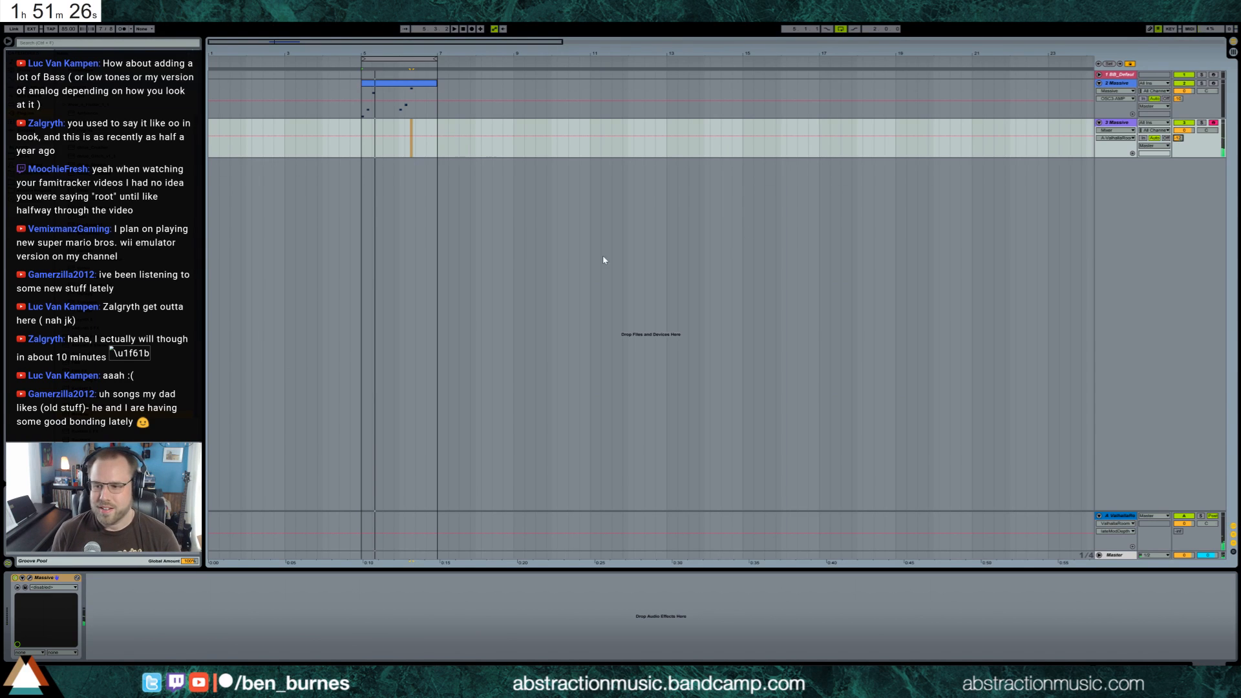
pyautogui.click(29, 579)
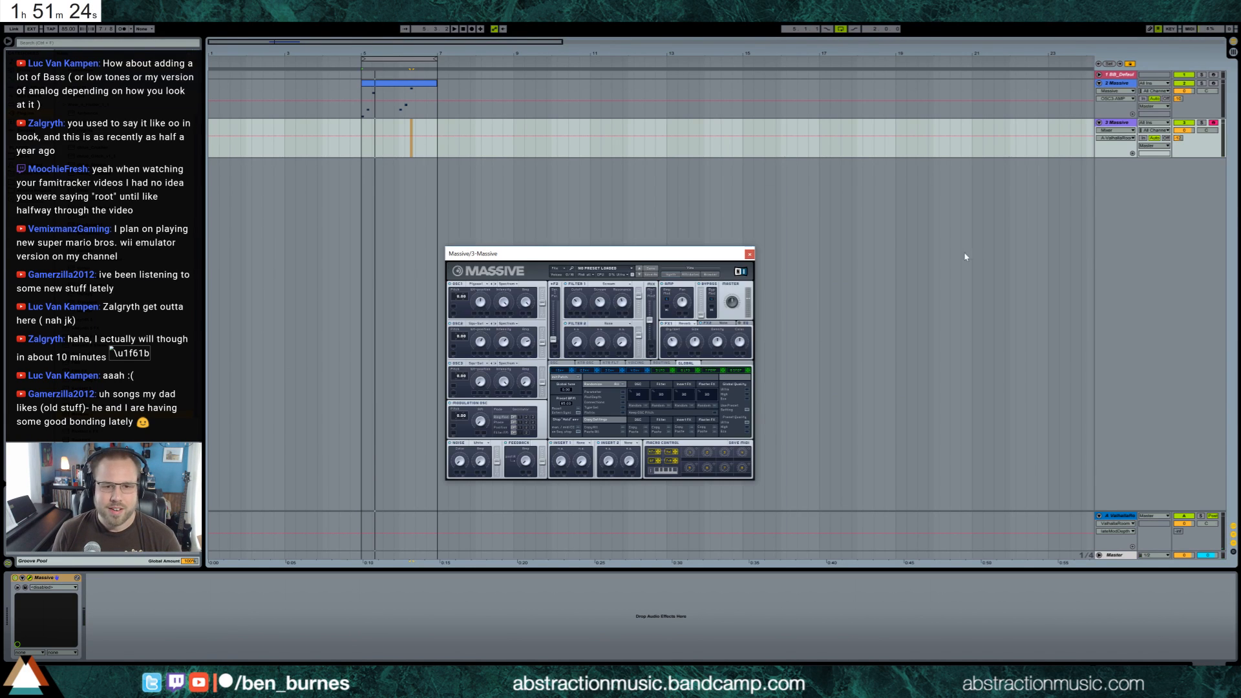
pyautogui.click(584, 315)
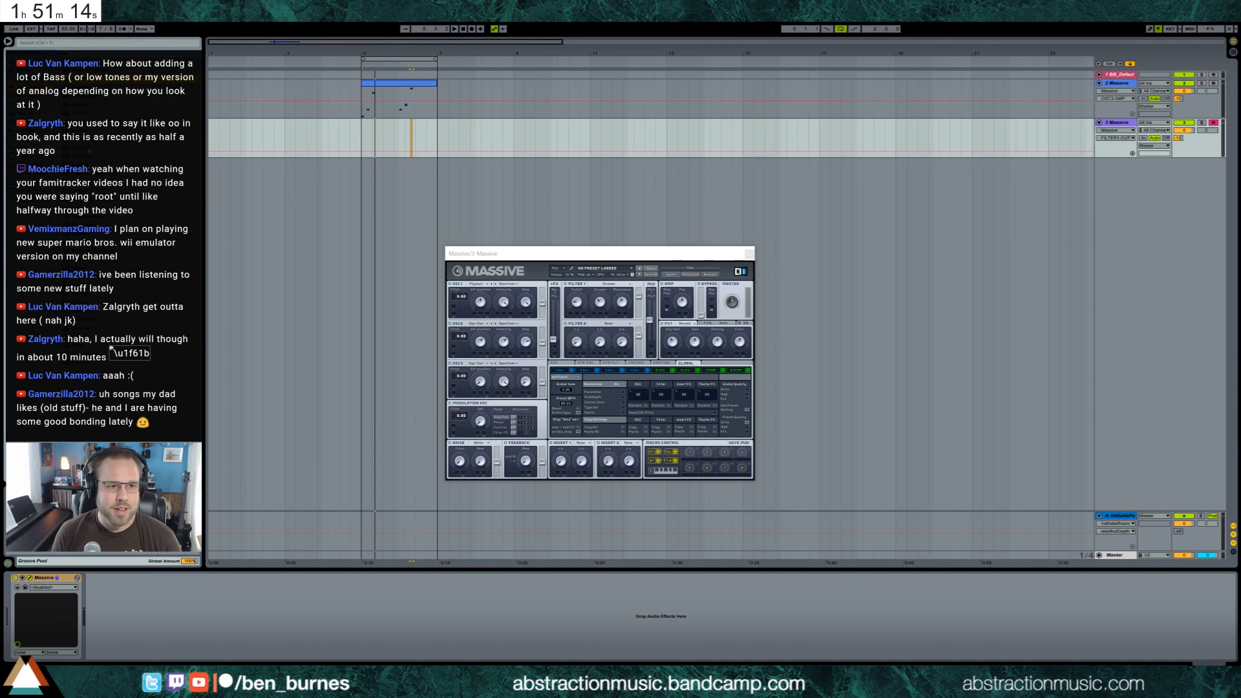
# Add EQ Eight after Massive, pull its fourth band down into a high-shelf cut and switch off the first three bands
pyautogui.moveTo(158, 608); pyautogui.dragTo(159, 609)
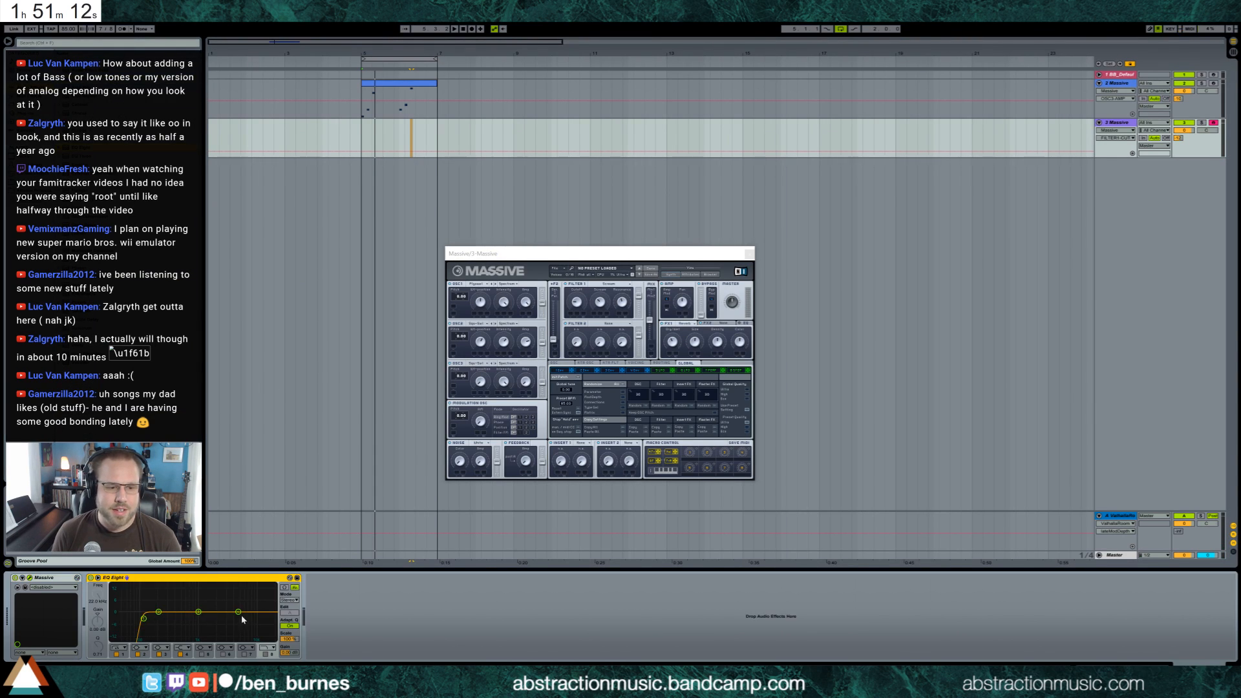
pyautogui.moveTo(242, 620); pyautogui.dragTo(151, 637)
pyautogui.click(117, 654)
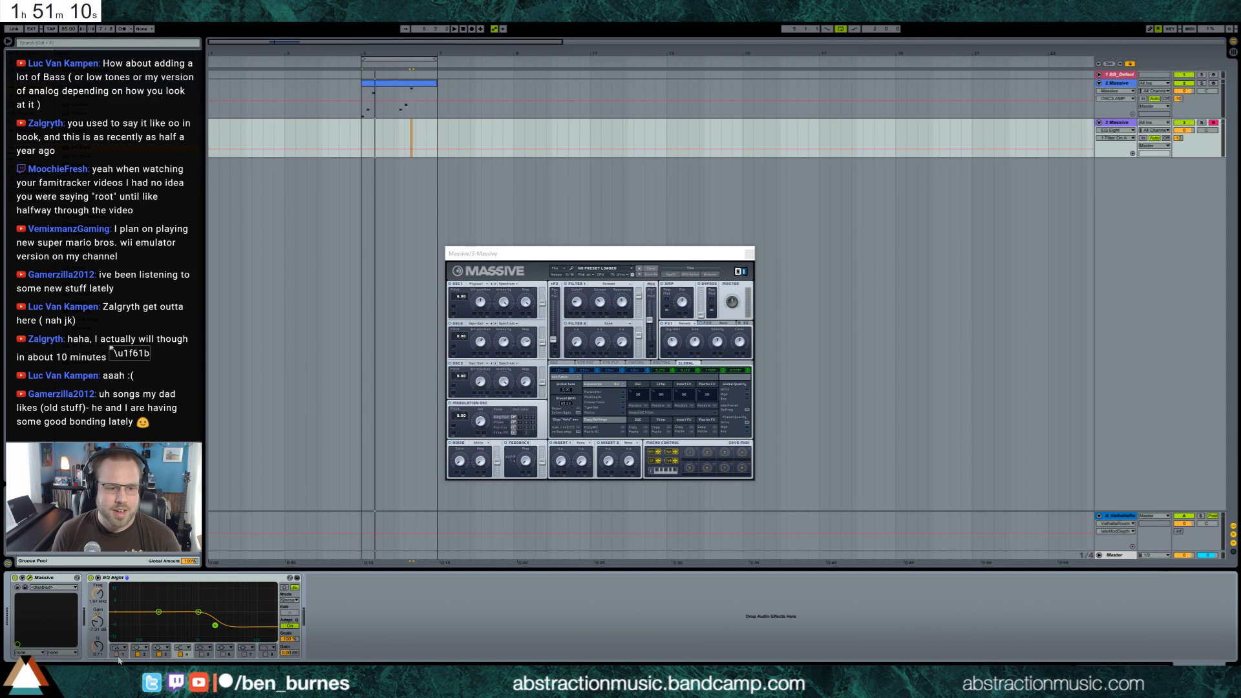
pyautogui.click(159, 654)
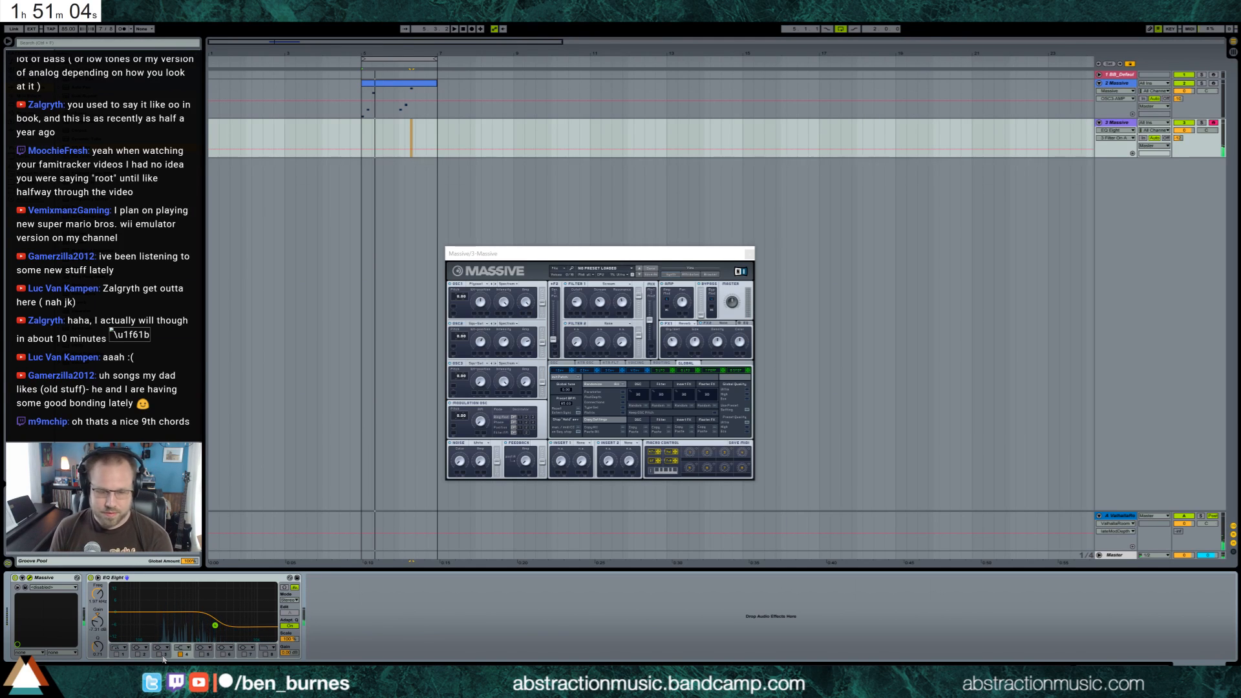
# Audition the sound while fine-tuning filter 1's cutoff and other parameters, and readjust the track's ValhallaRoom send
pyautogui.press('space')
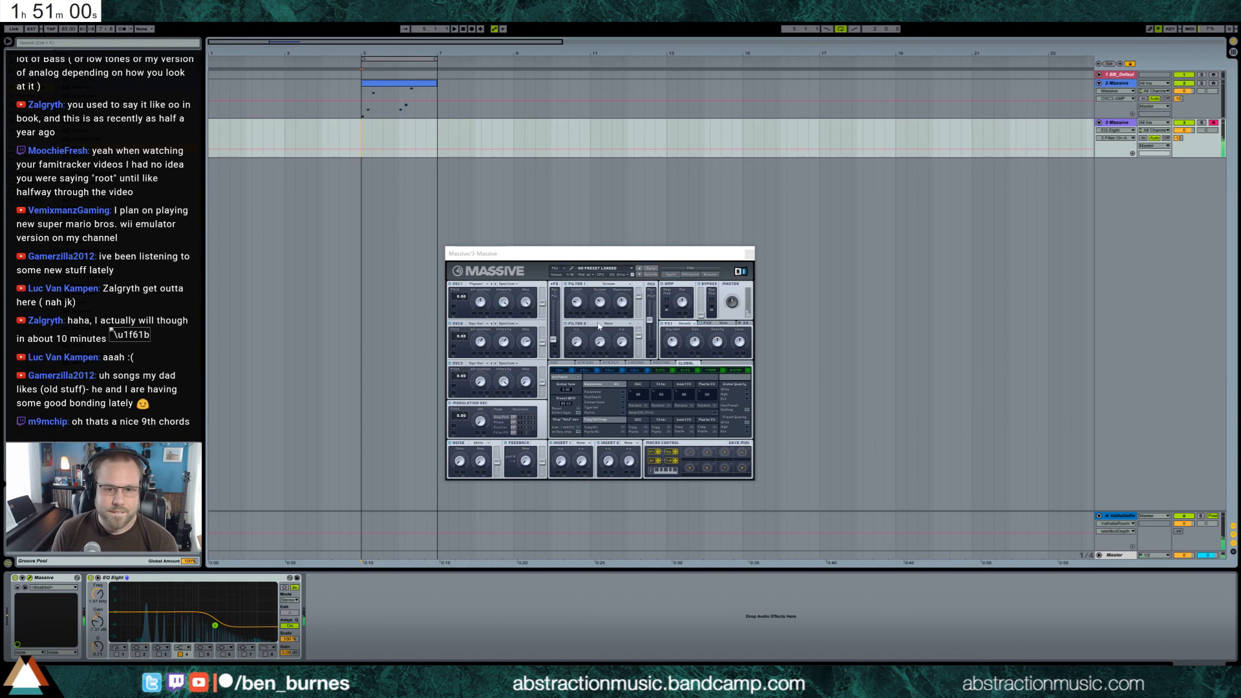
pyautogui.click(577, 306)
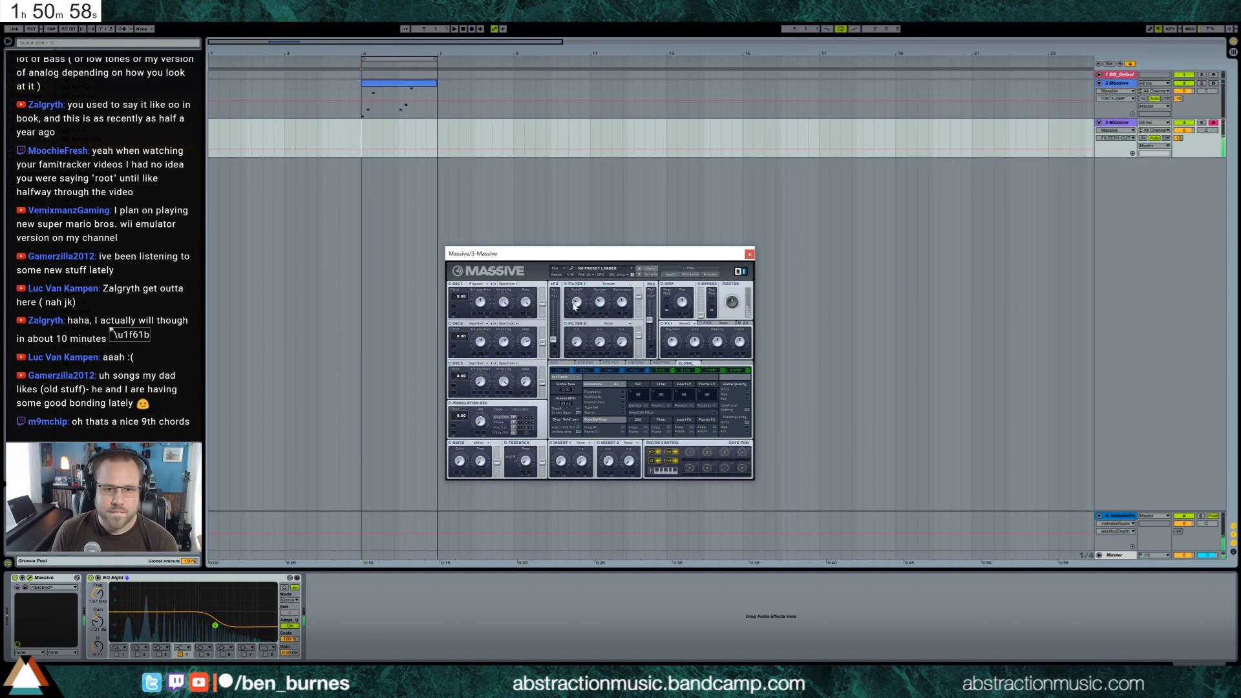
pyautogui.moveTo(594, 294); pyautogui.dragTo(621, 316)
pyautogui.click(577, 304)
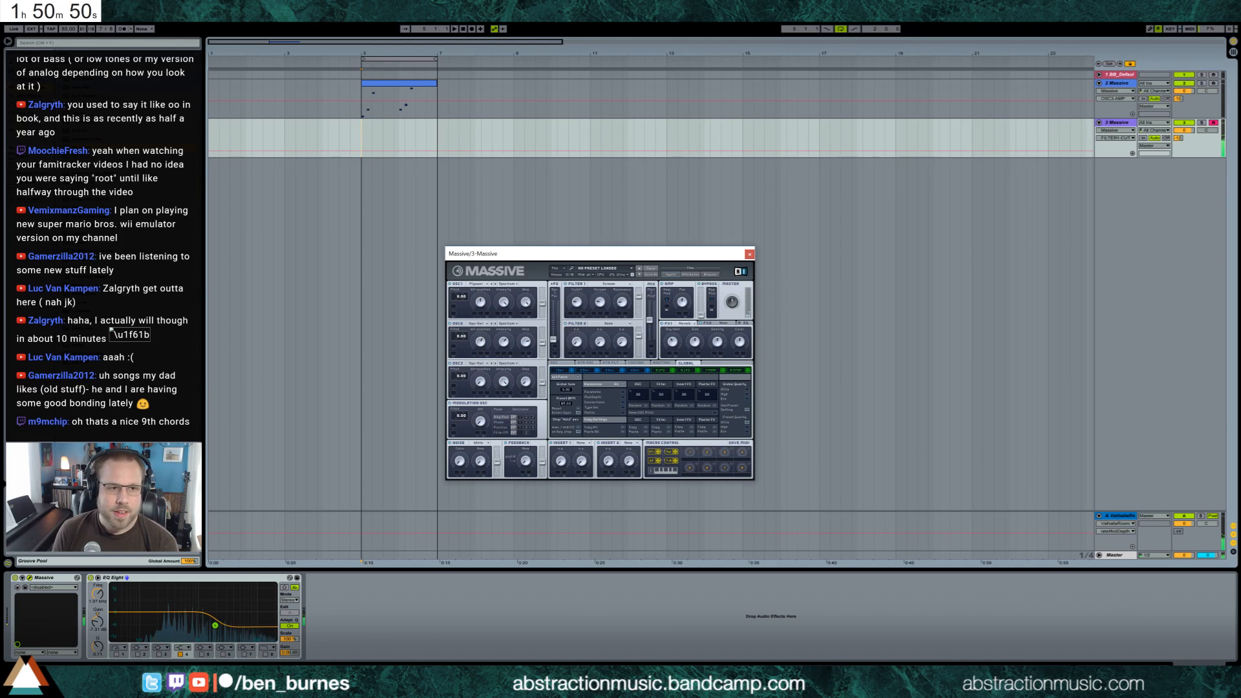
pyautogui.click(1178, 138)
pyautogui.click(1178, 139)
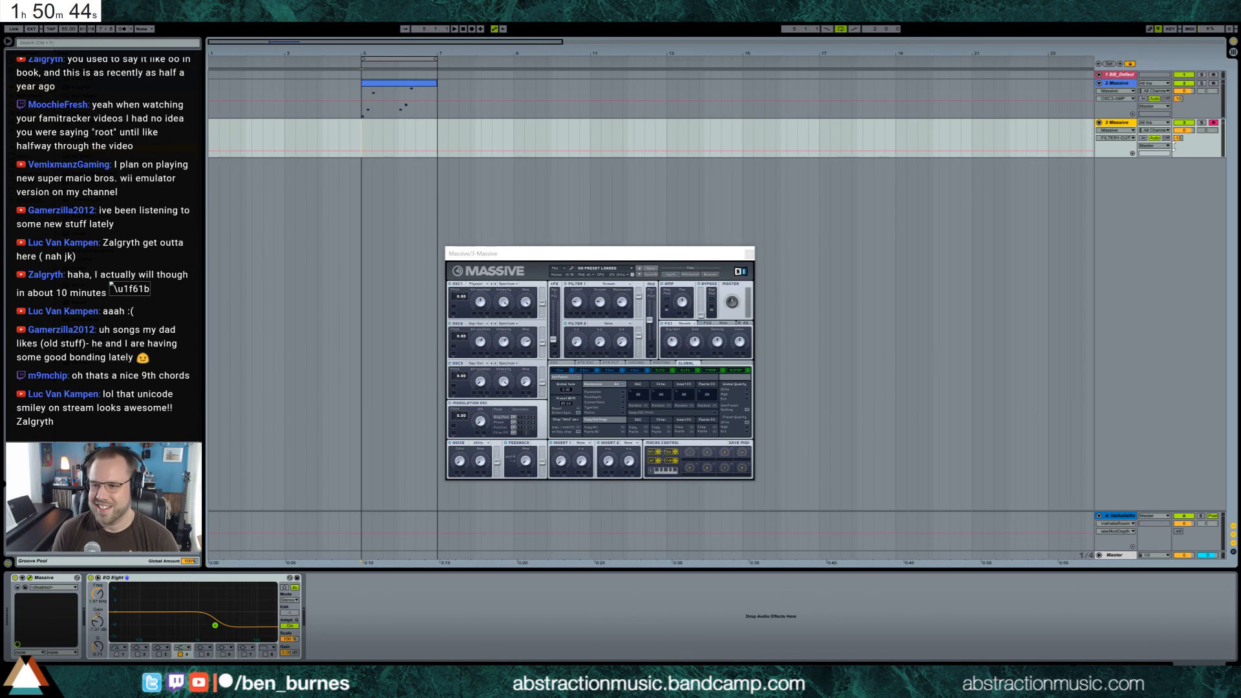
pyautogui.click(576, 302)
# Check the Ping Pong Delay on the first Massive track and return to the second Massive track's devices
pyautogui.click(423, 102)
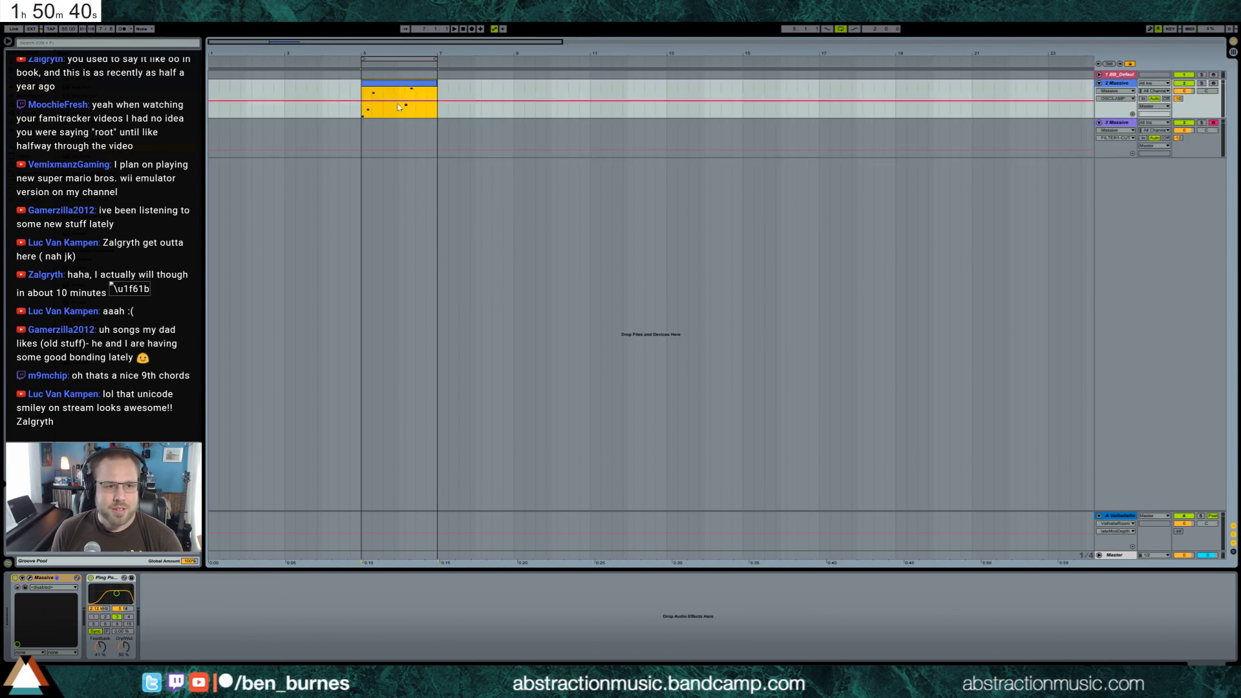
pyautogui.click(132, 579)
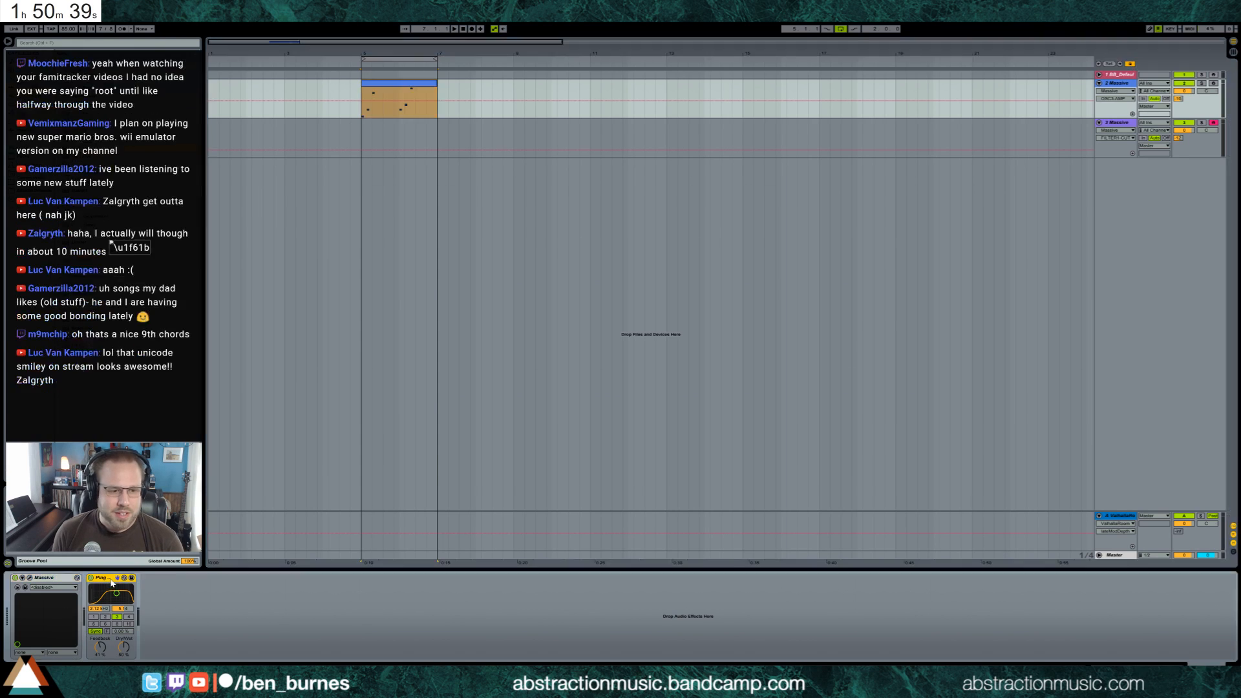
pyautogui.click(416, 138)
pyautogui.click(352, 606)
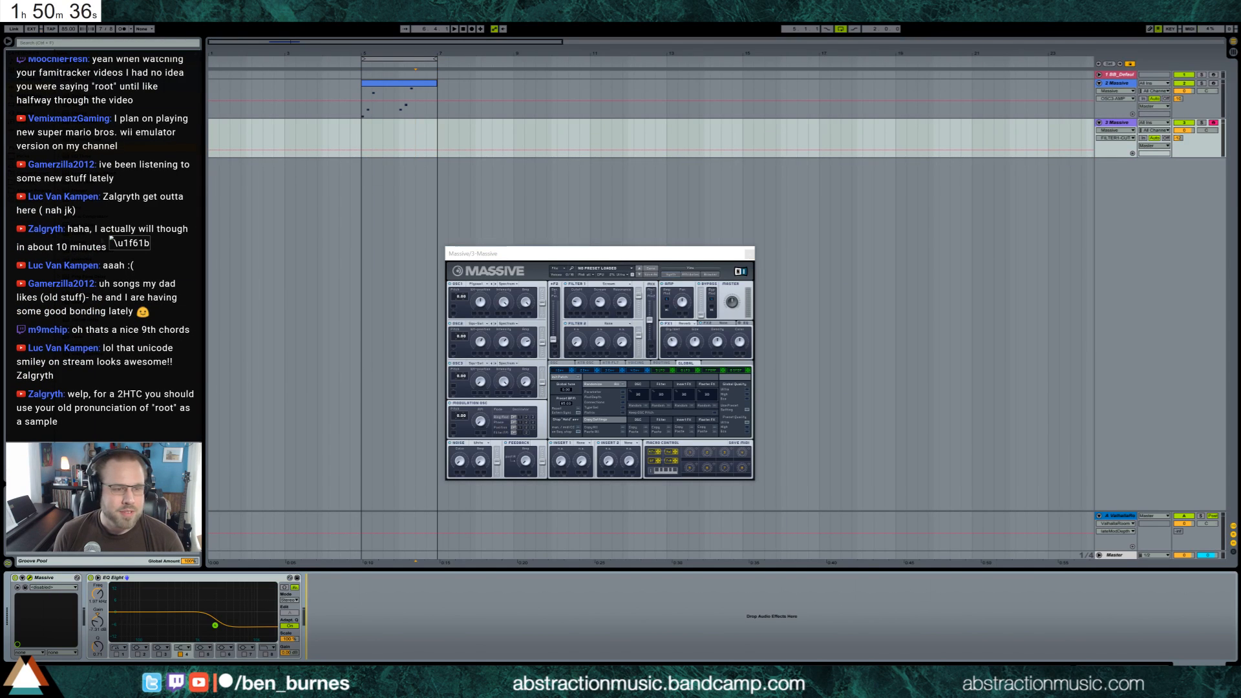
# Insert Grain Delay between Massive and EQ Eight and adjust its feedback, dry/wet mix and spray
pyautogui.moveTo(85, 224); pyautogui.dragTo(84, 620)
pyautogui.click(117, 630)
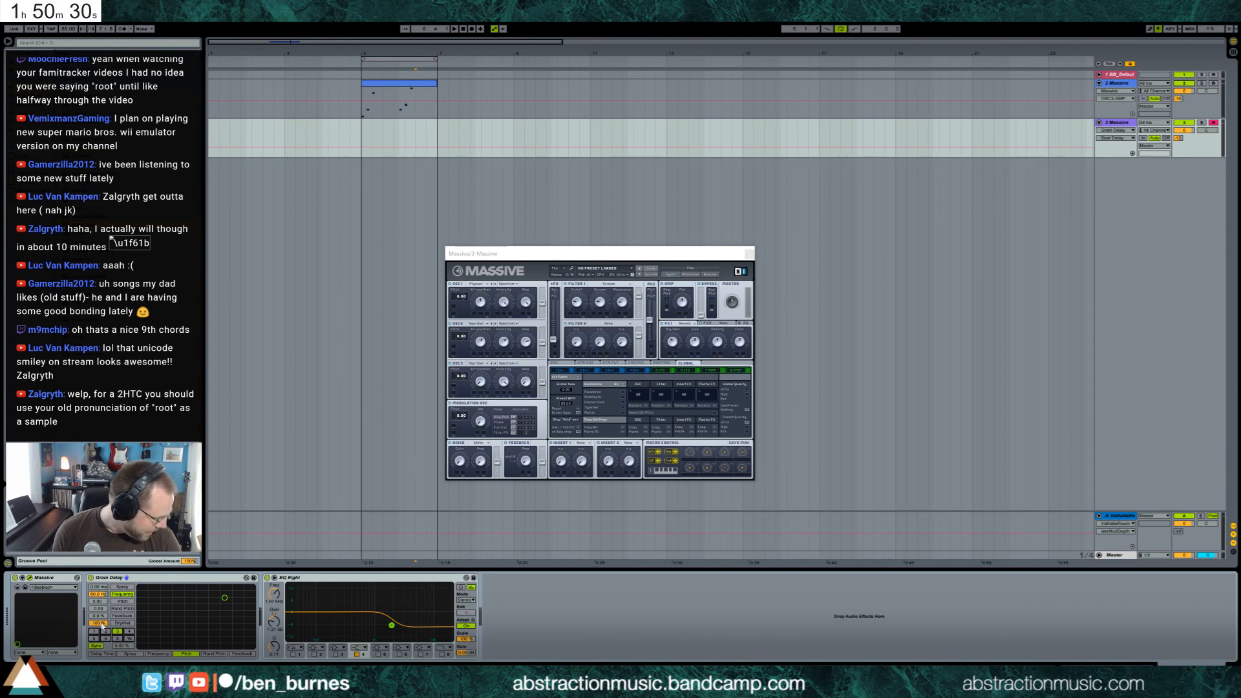
pyautogui.moveTo(100, 616); pyautogui.dragTo(99, 571)
pyautogui.moveTo(98, 623); pyautogui.dragTo(99, 653)
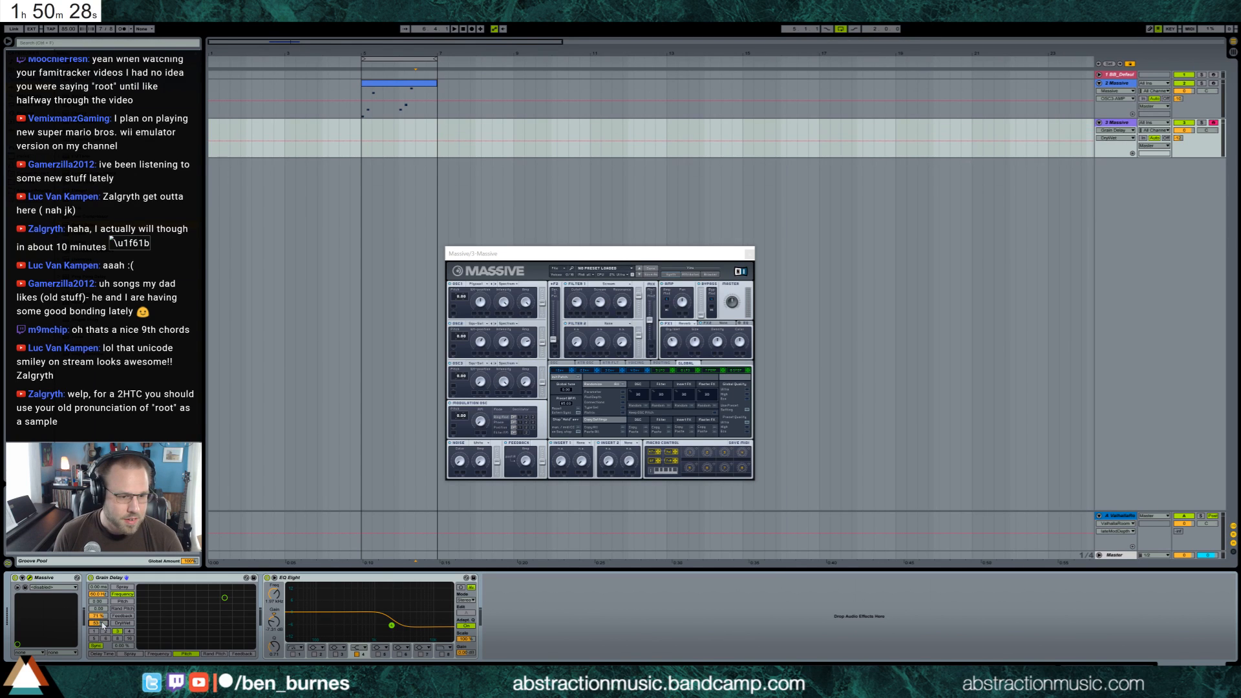
pyautogui.click(123, 587)
pyautogui.moveTo(98, 586); pyautogui.dragTo(98, 577)
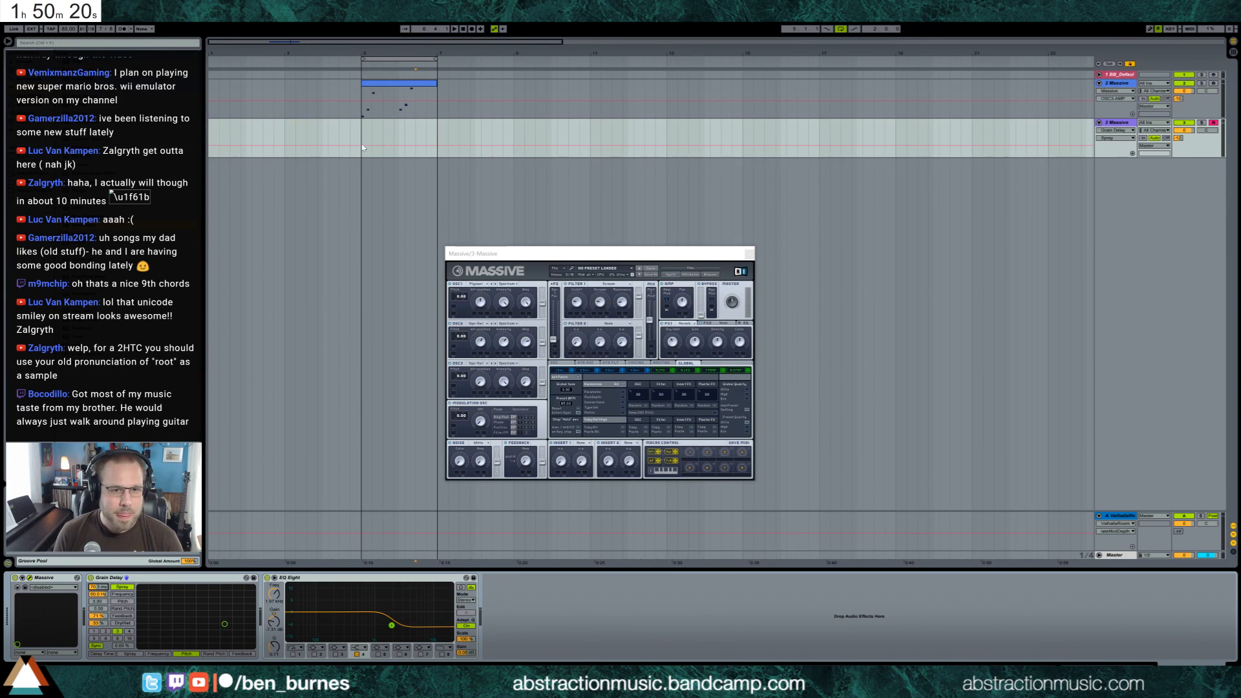
# Record a chord at the loop's start on the second Massive track, play it back and lower the Grain Delay's spray
pyautogui.press('space')
pyautogui.press('F9')
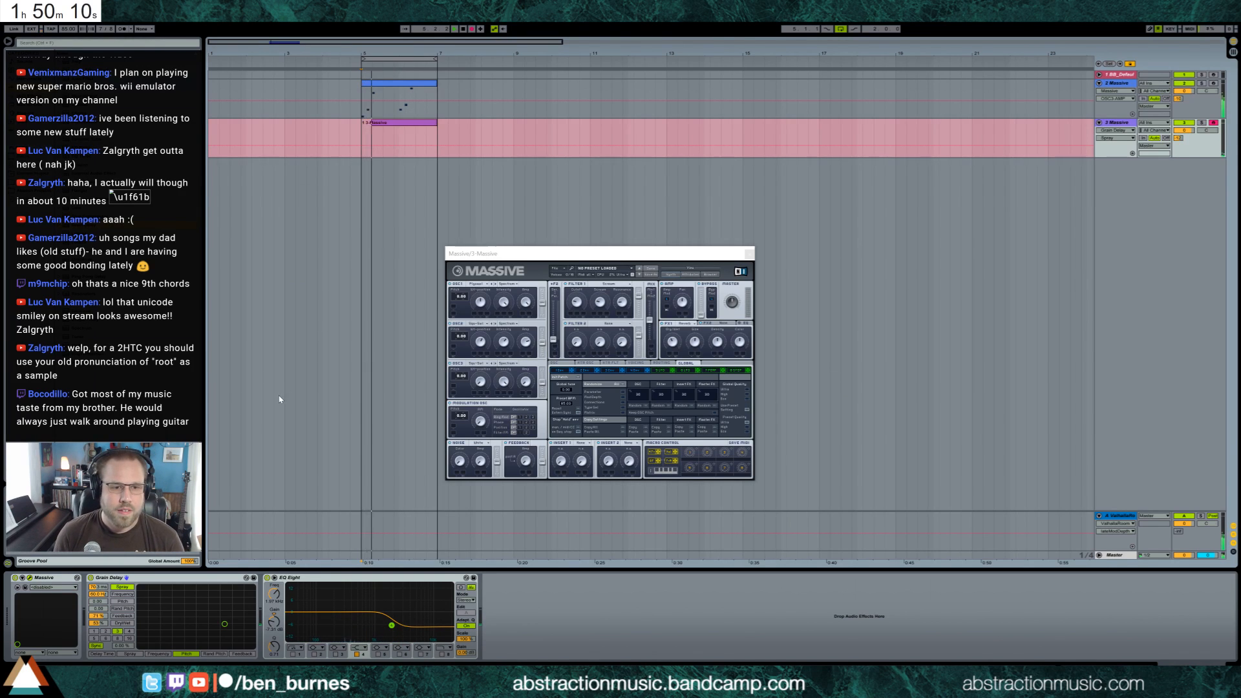
pyautogui.press('space')
pyautogui.press('space')
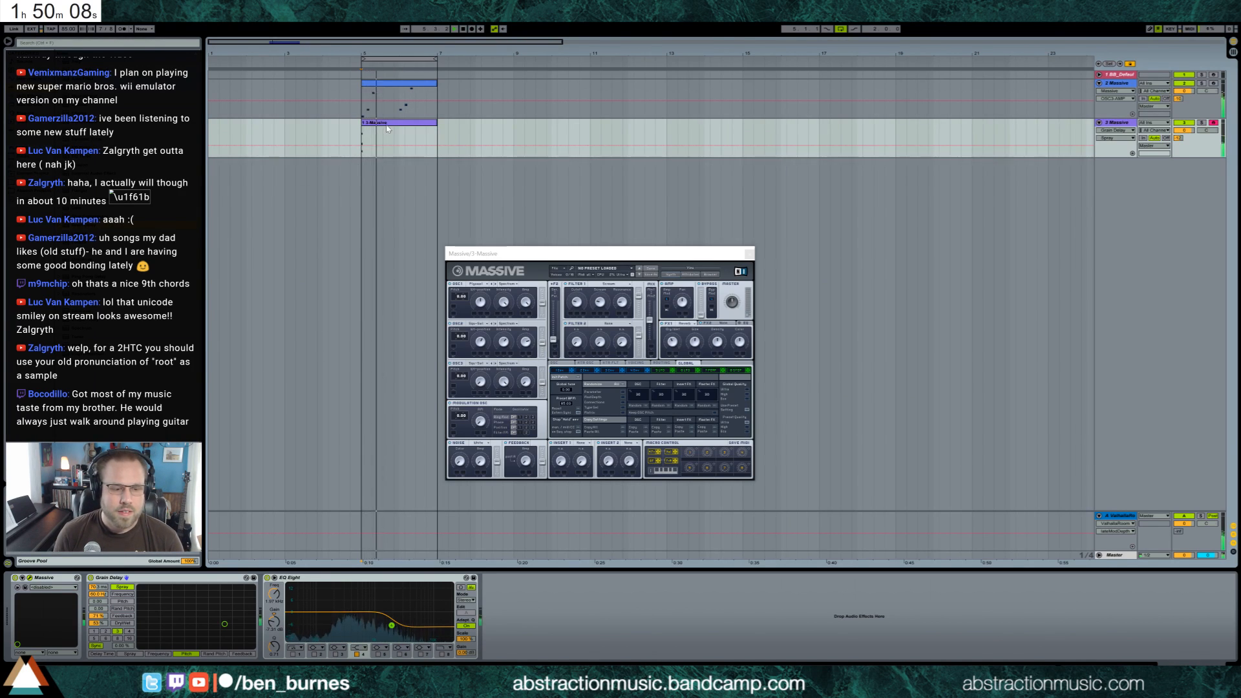
pyautogui.moveTo(98, 588); pyautogui.dragTo(97, 613)
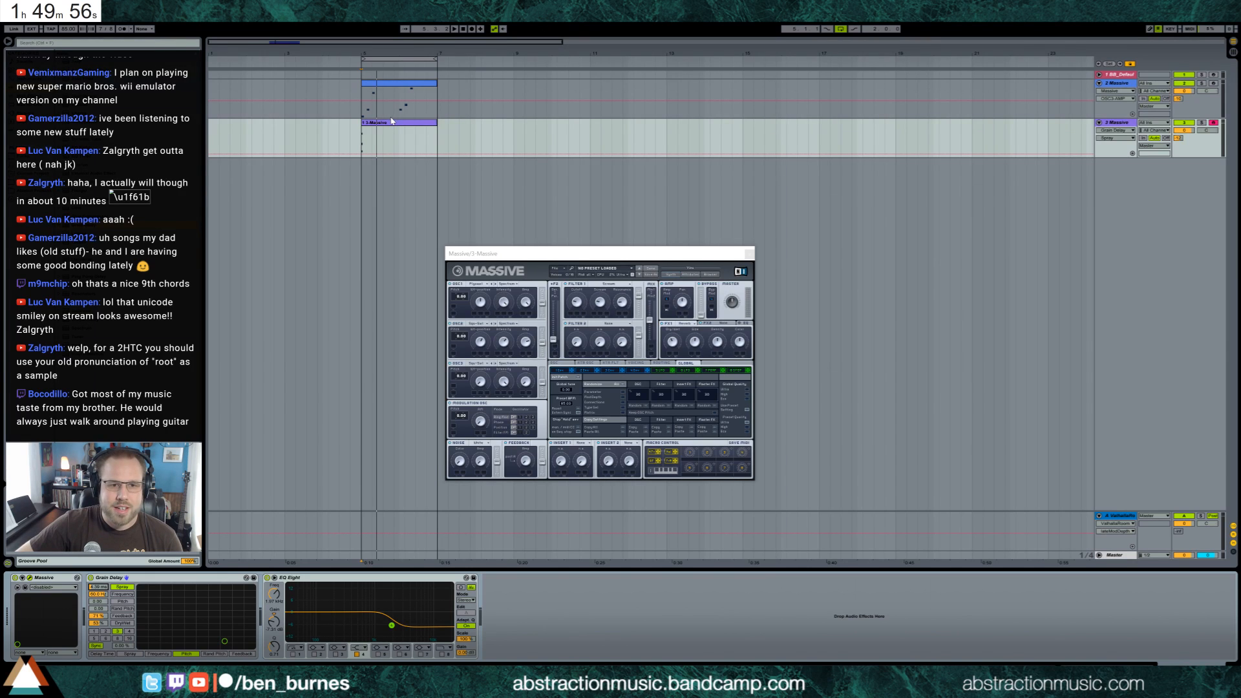
# Lengthen the recorded chord's notes in the clip, show Massive's envelope 4 and play the loop
pyautogui.doubleClick(379, 146)
pyautogui.moveTo(181, 564); pyautogui.dragTo(278, 482)
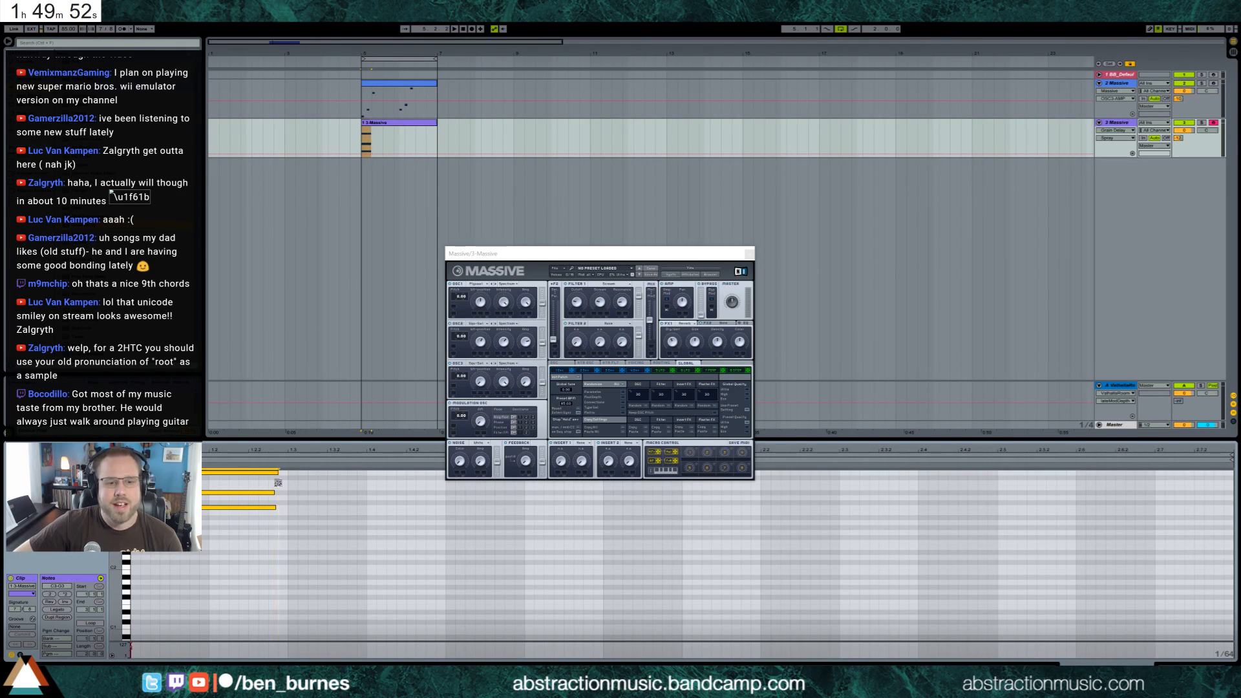
pyautogui.click(634, 371)
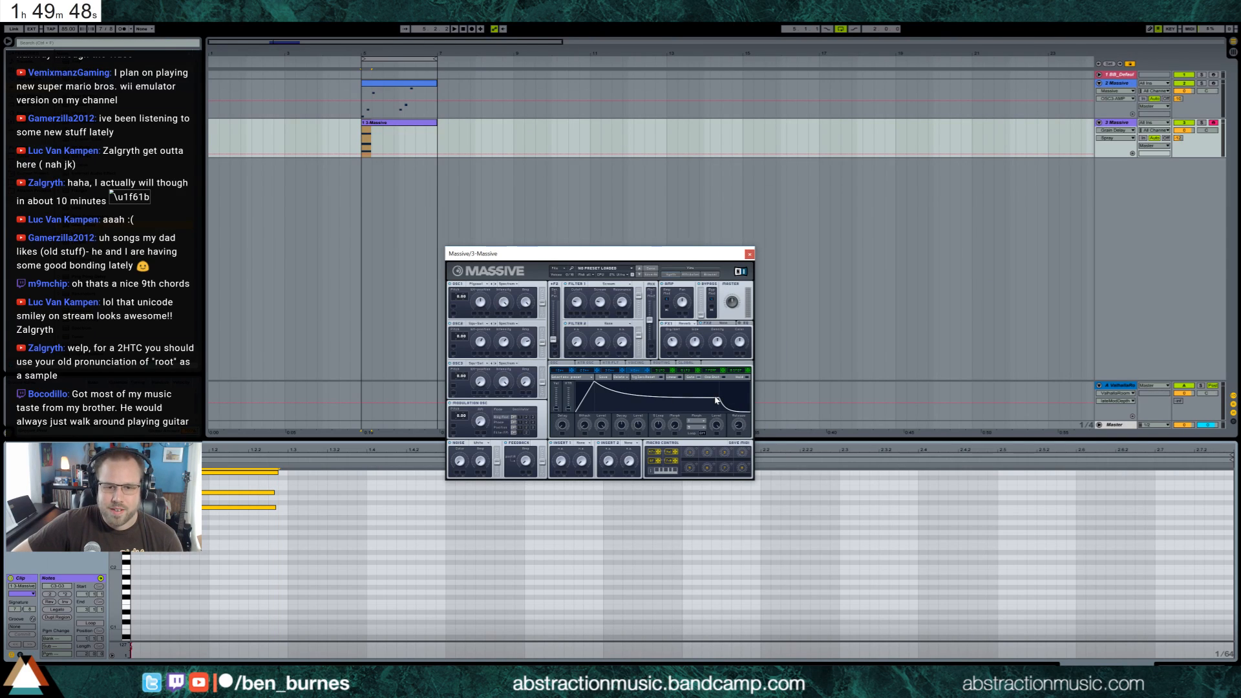
pyautogui.press('space')
pyautogui.press('space')
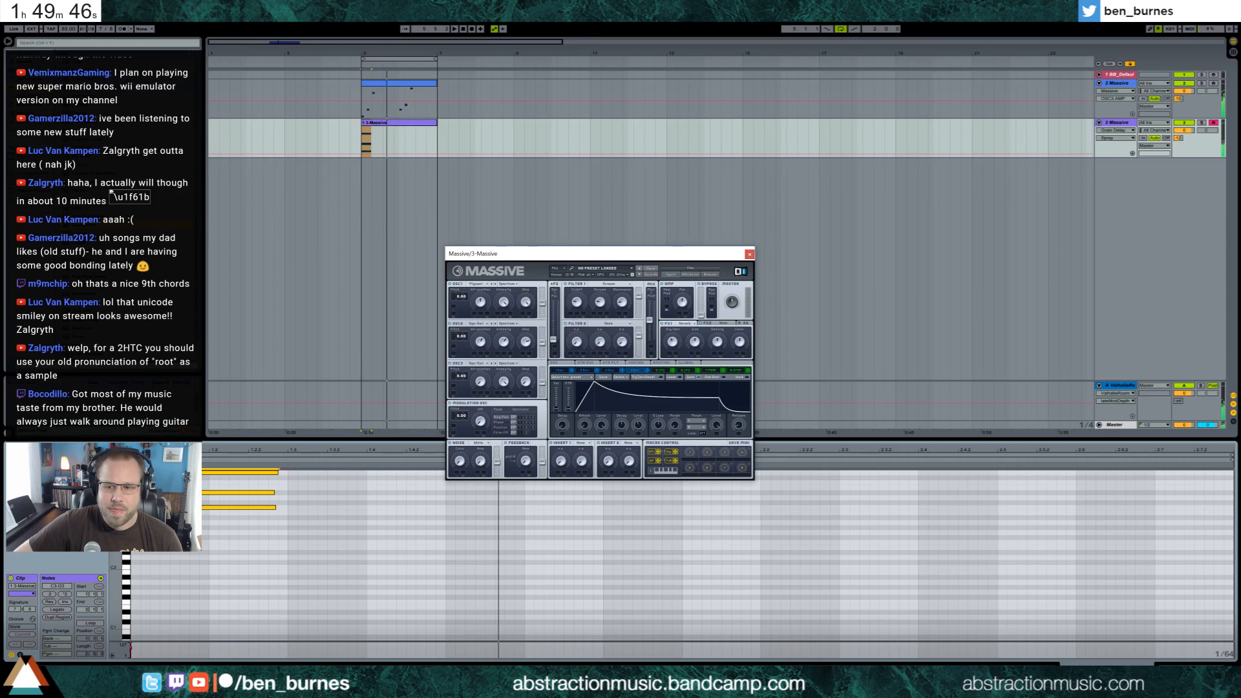
# Show the second Massive track's devices, lower the Grain Delay's feedback and delete the device
pyautogui.click(1191, 664)
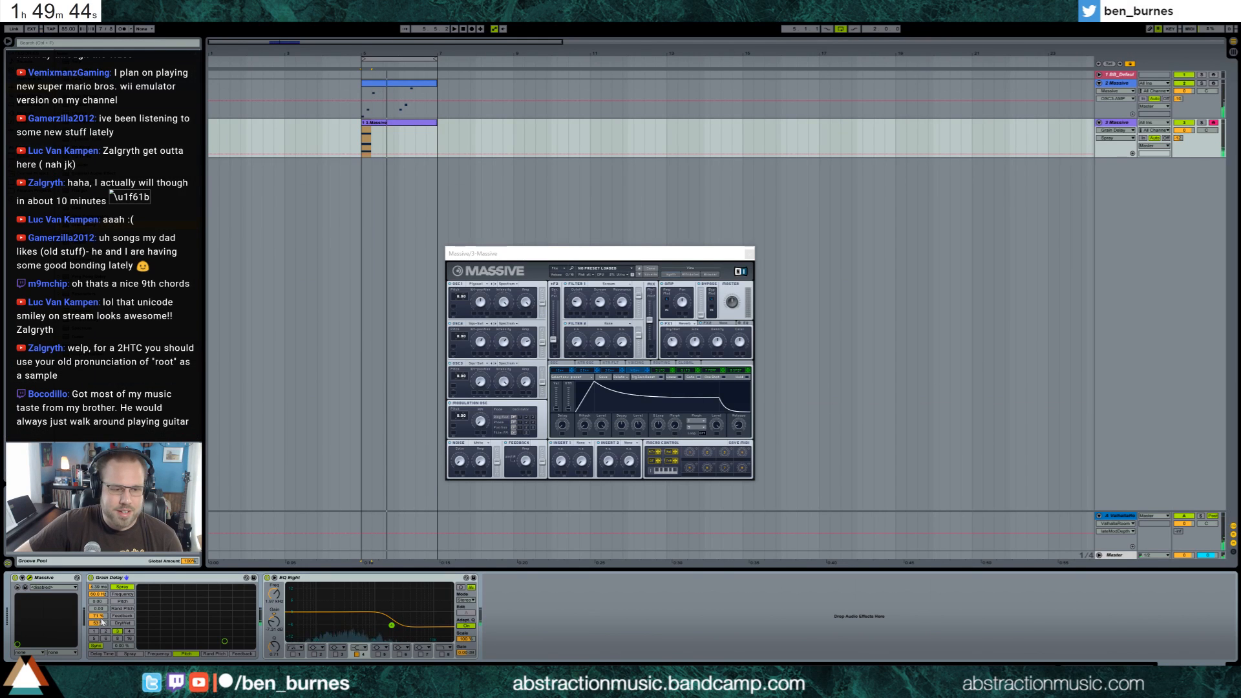
pyautogui.moveTo(98, 616)
pyautogui.mouseDown()
pyautogui.moveTo(97, 649)
pyautogui.moveTo(98, 634)
pyautogui.mouseUp()
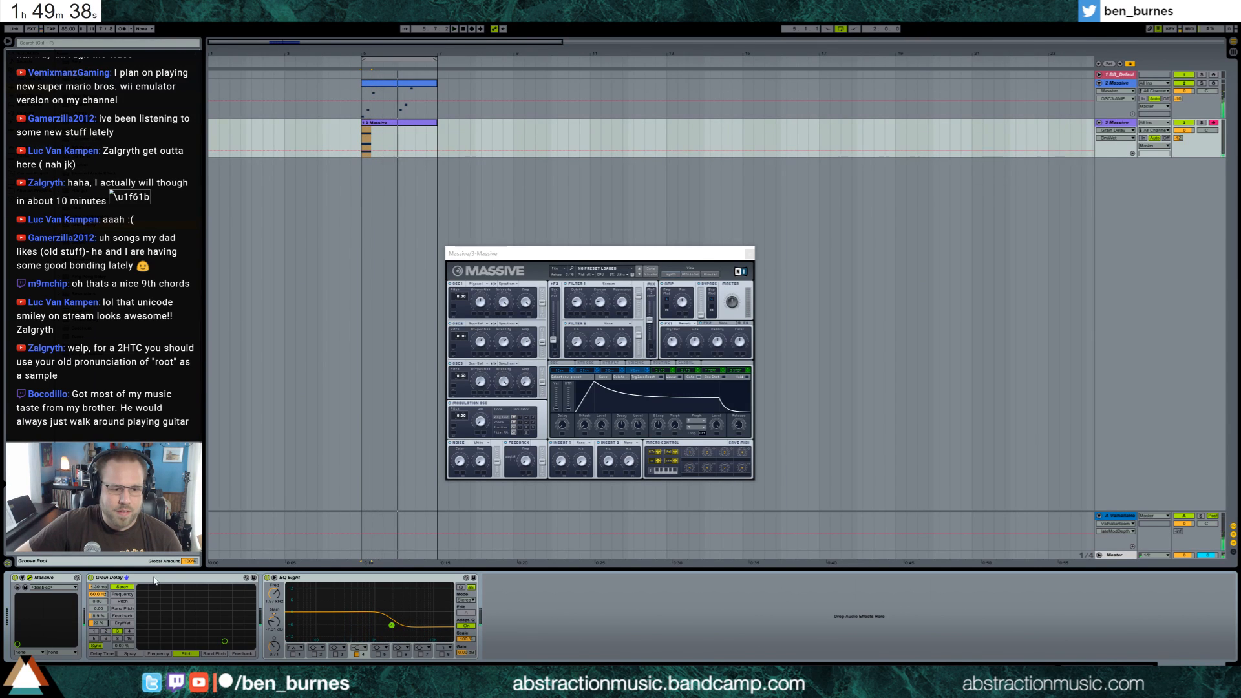
pyautogui.press('Delete')
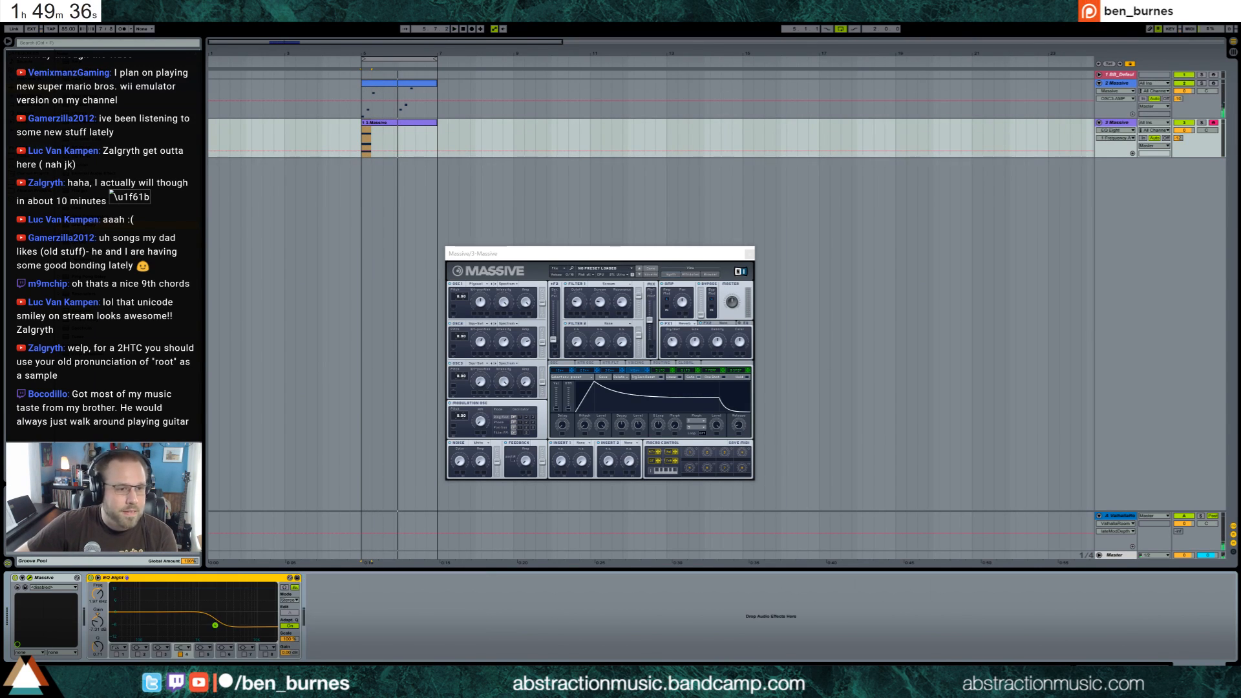
# Insert Ping Pong Delay between Massive and EQ Eight, play the loop, open the chord clip's notes and close the Massive window
pyautogui.moveTo(87, 276); pyautogui.dragTo(117, 596)
pyautogui.press('space')
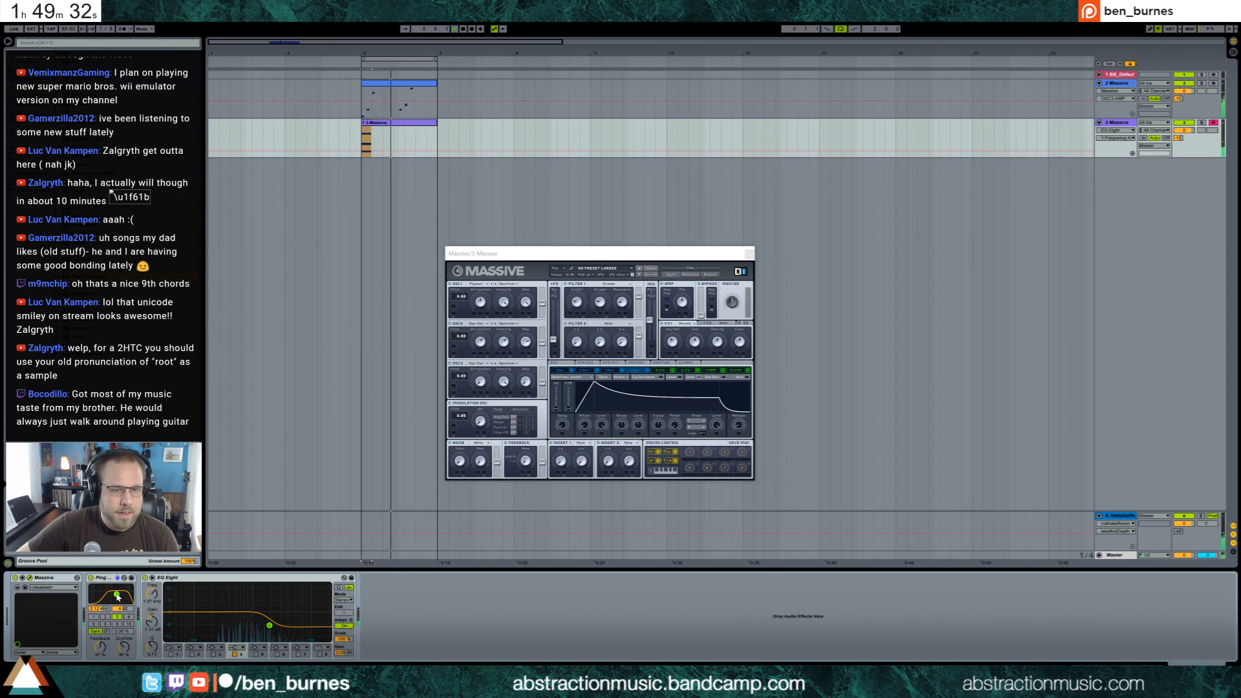
pyautogui.doubleClick(412, 122)
pyautogui.click(749, 253)
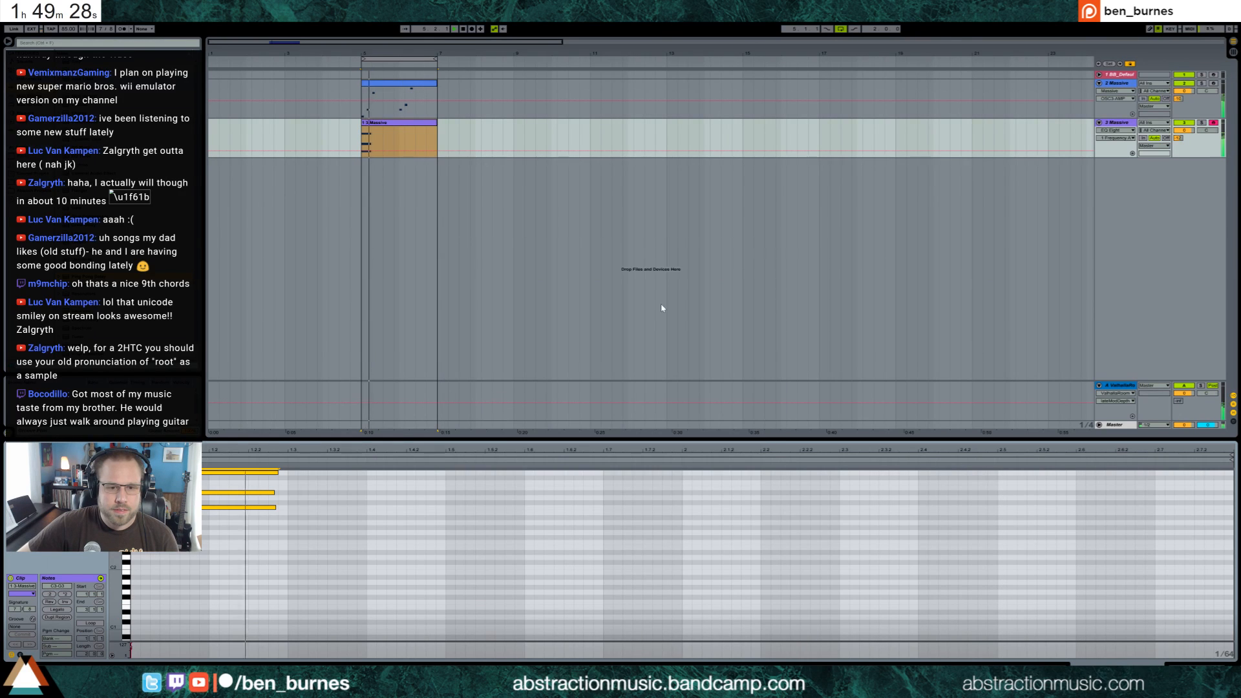
# Stop playback and lengthen all notes of the recorded chord so they end shortly after the clip's beat 1.4
pyautogui.scroll(2, 679, 555)
pyautogui.press('space')
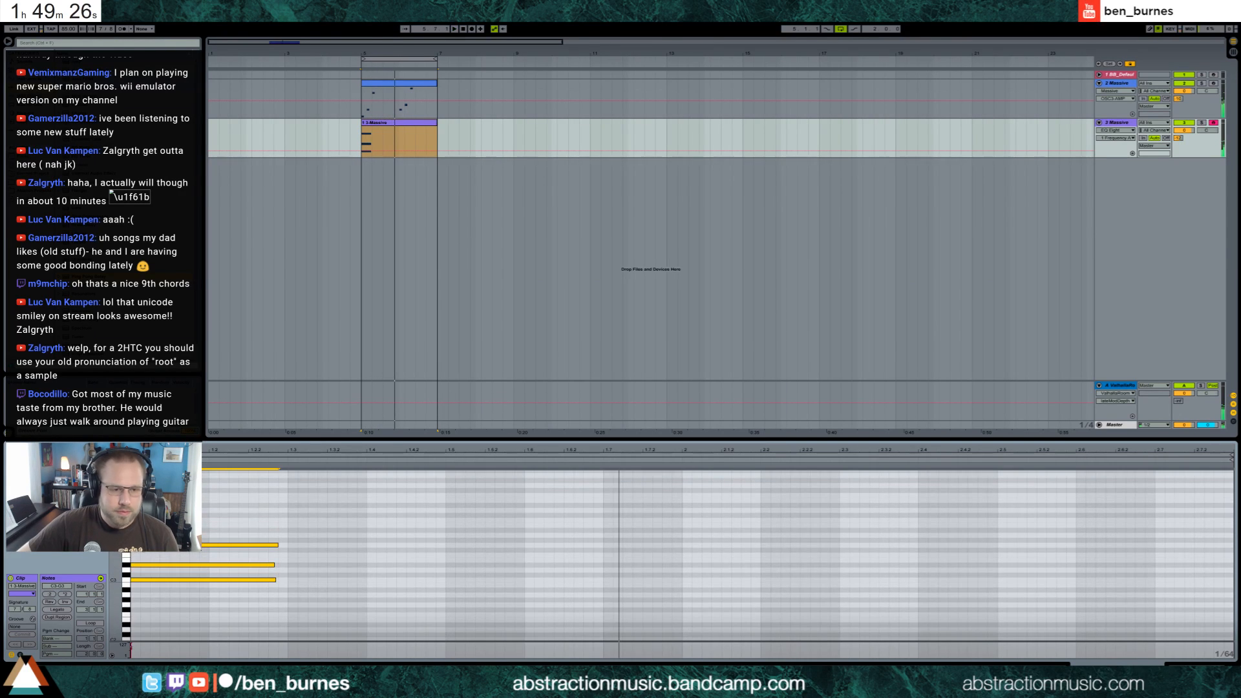
pyautogui.moveTo(170, 552); pyautogui.dragTo(221, 616)
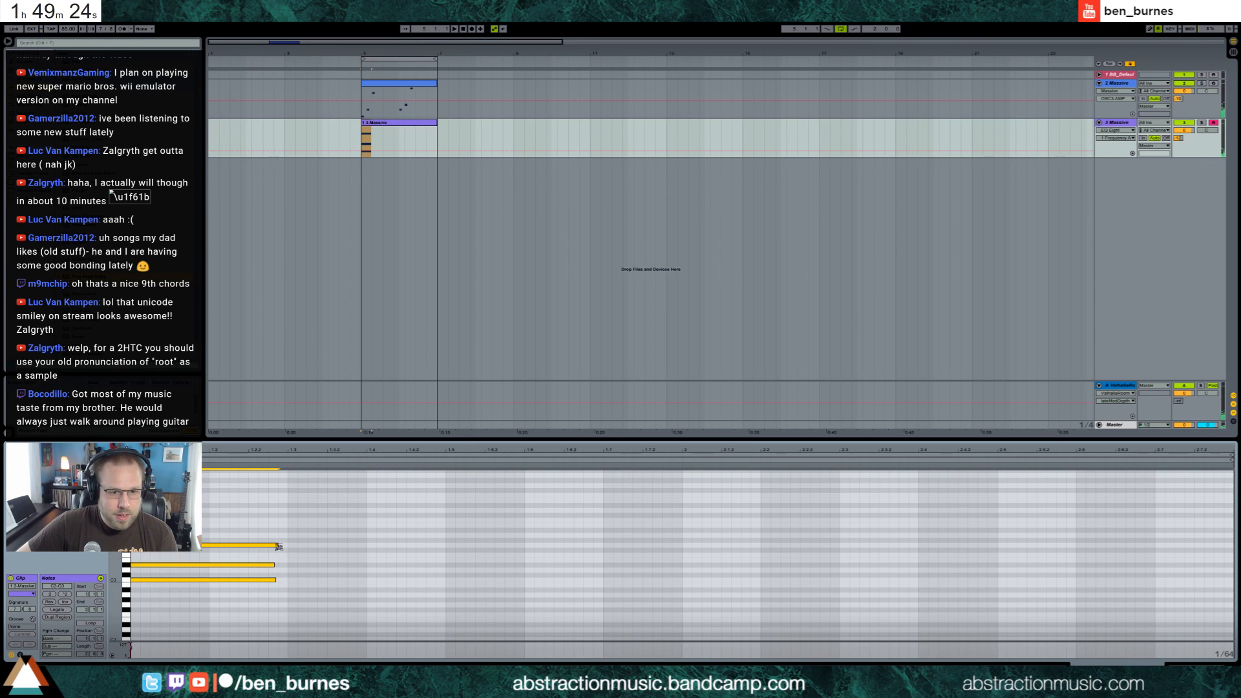
pyautogui.moveTo(279, 547); pyautogui.dragTo(397, 545)
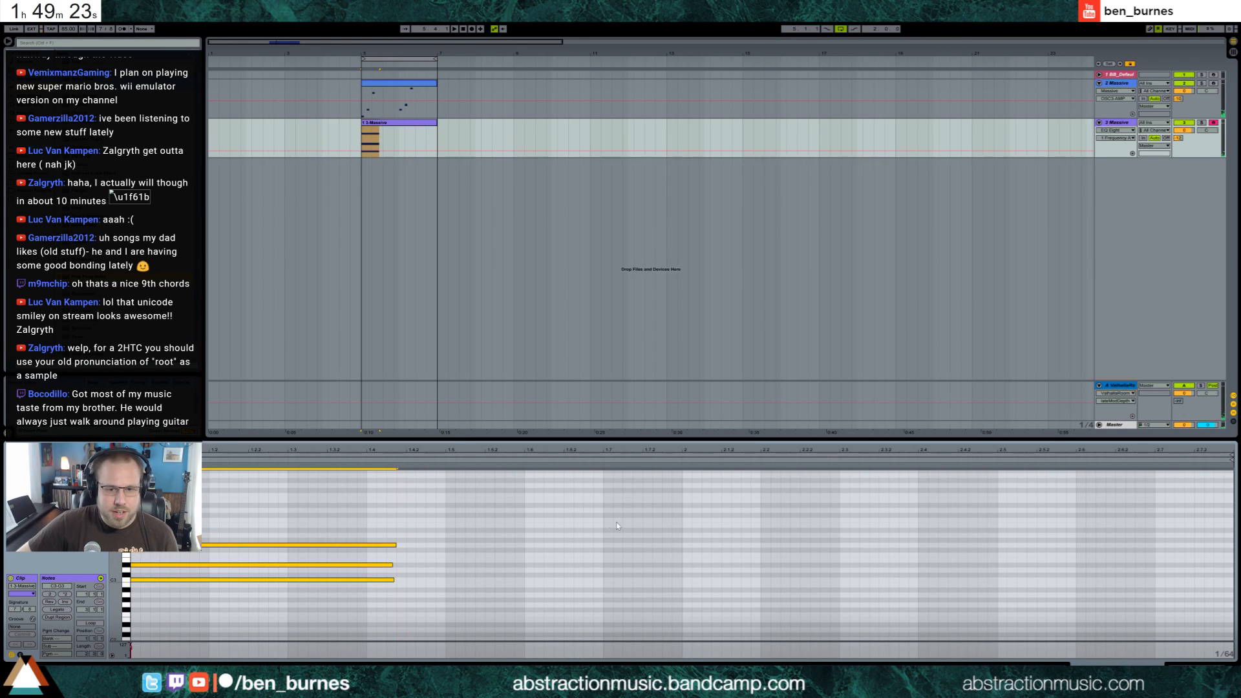
# Paste a copy of the chord at bar 2 of the clip and compare it with the first Massive track's phrase
pyautogui.click(684, 529)
pyautogui.hotkey('ctrl', 'v')
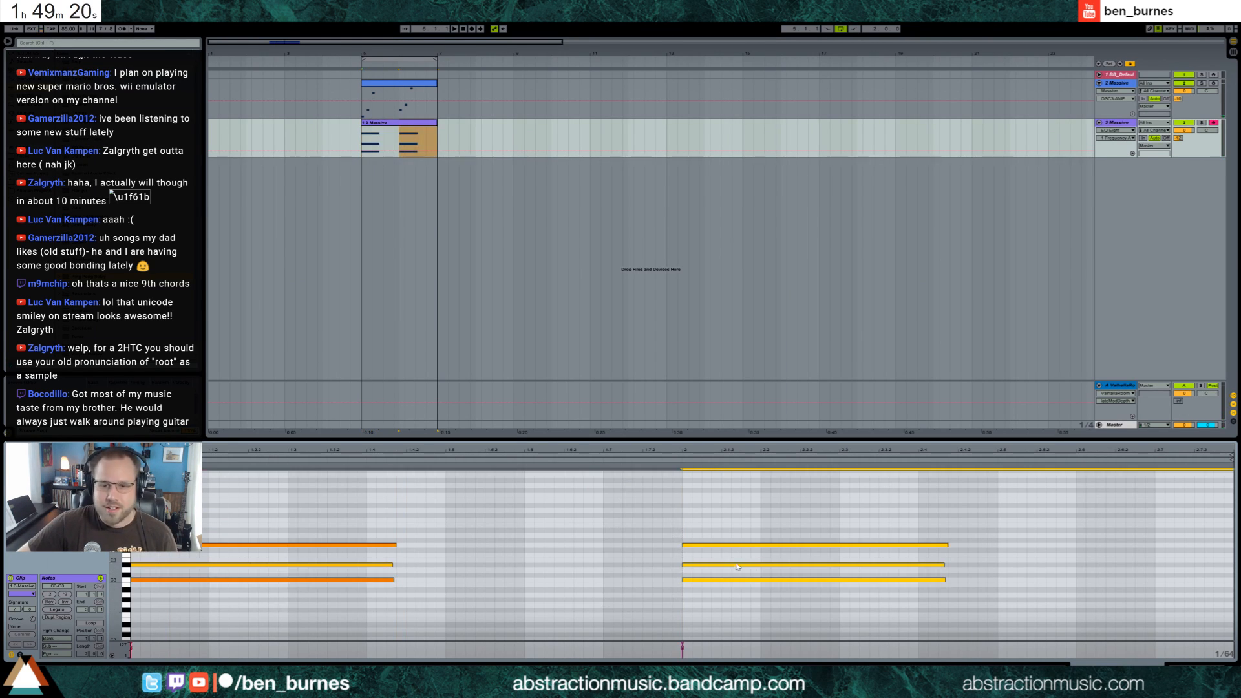
pyautogui.click(405, 86)
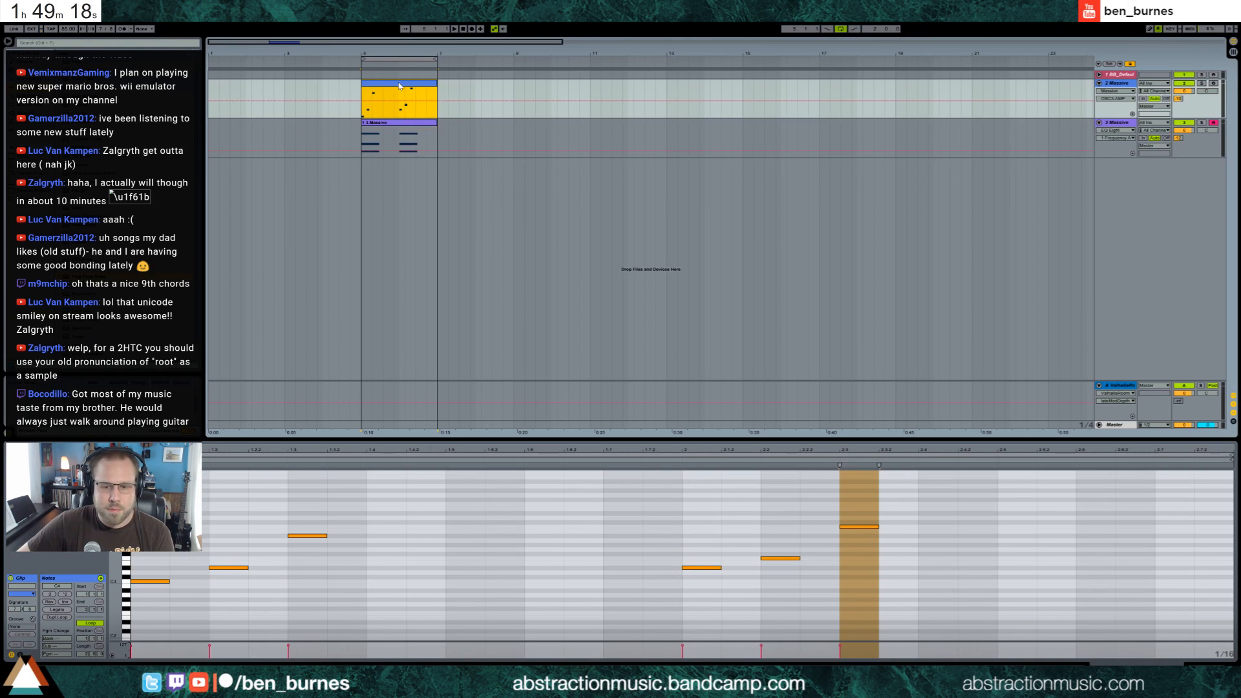
pyautogui.click(417, 126)
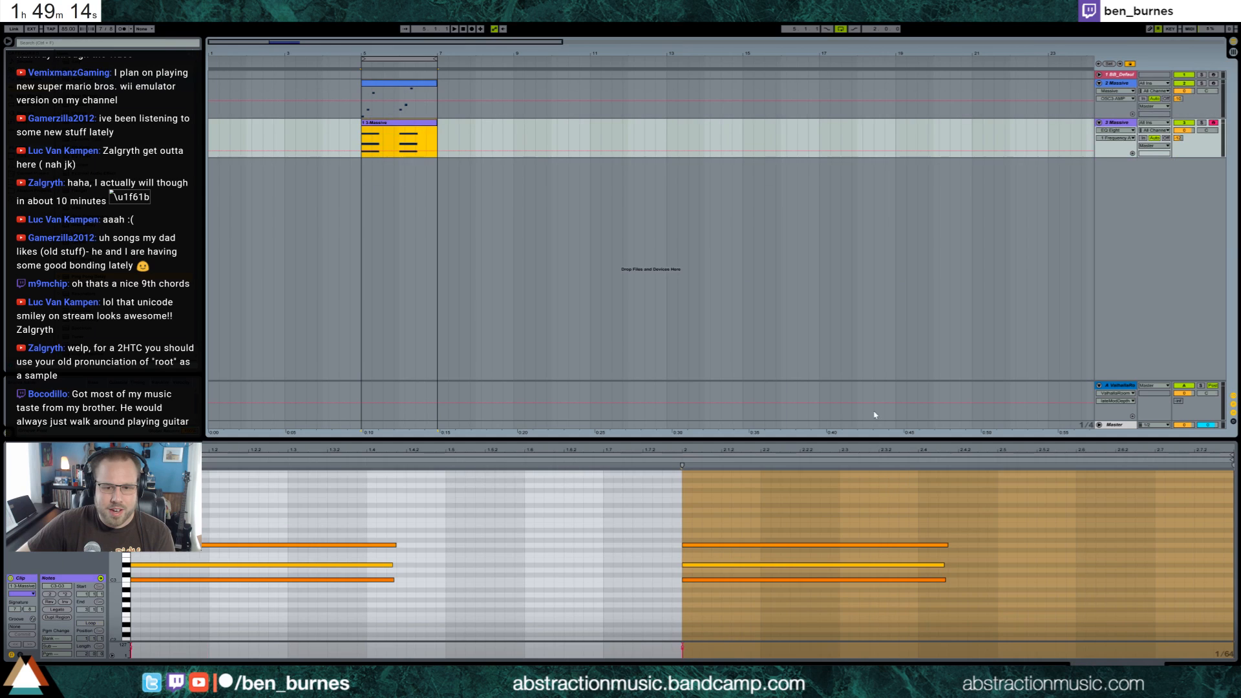
# Raise the second chord's upper note and lower its middle note by a semitone each, and play the loop
pyautogui.moveTo(704, 528); pyautogui.dragTo(726, 558)
pyautogui.press('Down')
pyautogui.press('Up')
pyautogui.press('Up')
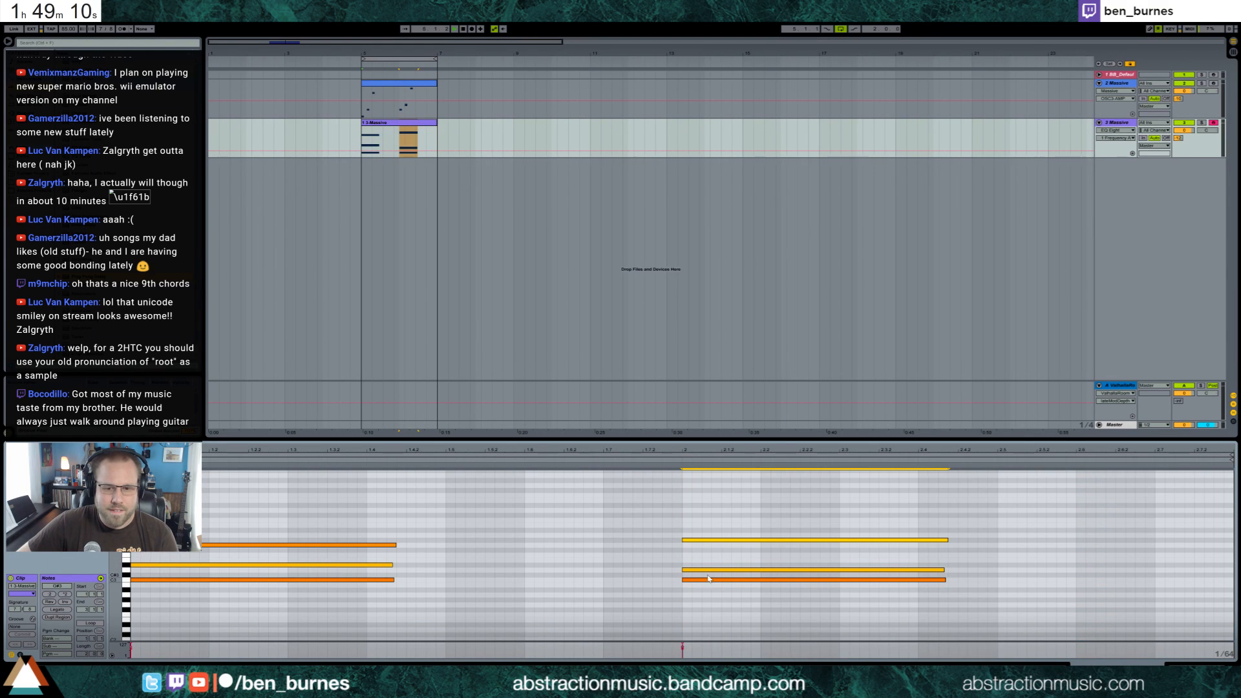
pyautogui.press('space')
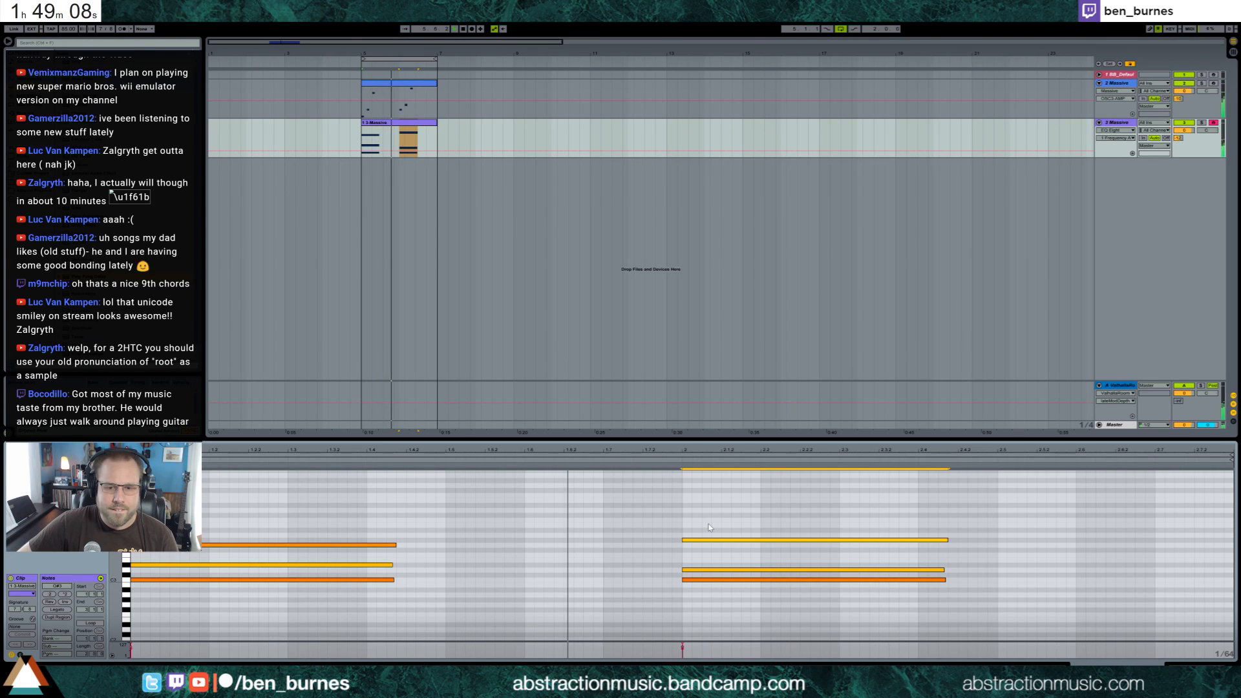
# Lower the second chord's lowest note by two semitones and check it against the first Massive track's phrase
pyautogui.moveTo(696, 575); pyautogui.dragTo(699, 583)
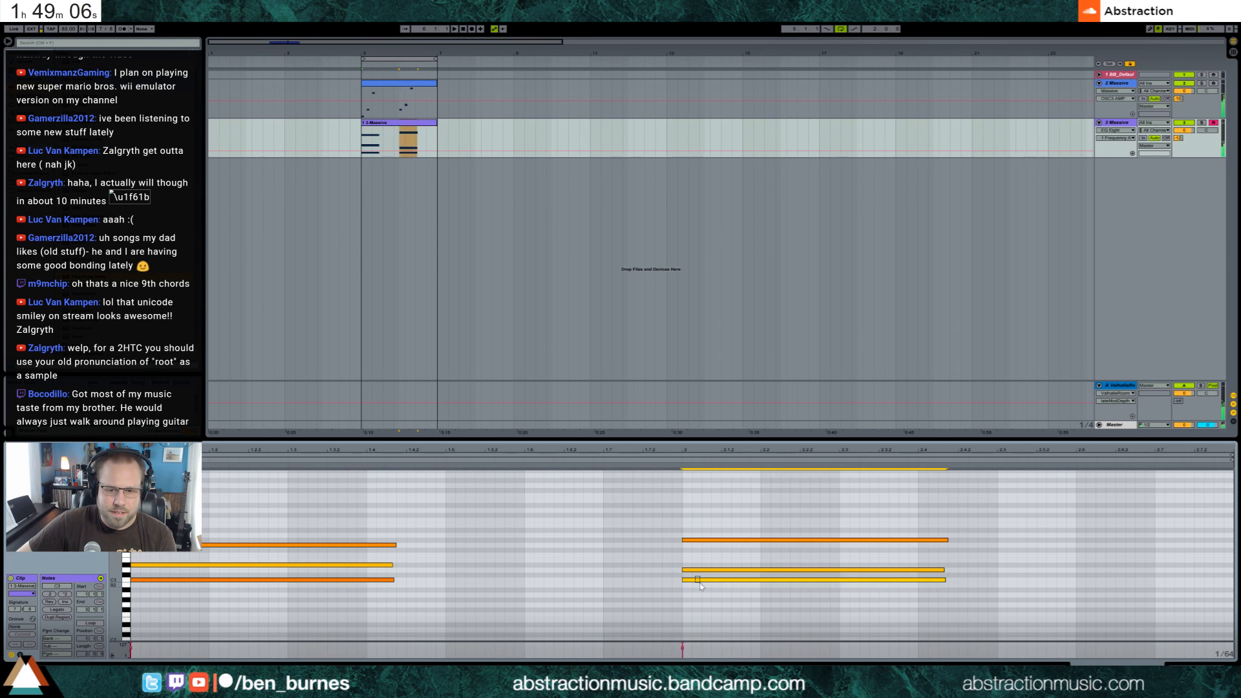
pyautogui.press('Down')
pyautogui.press('Down')
pyautogui.click(681, 460)
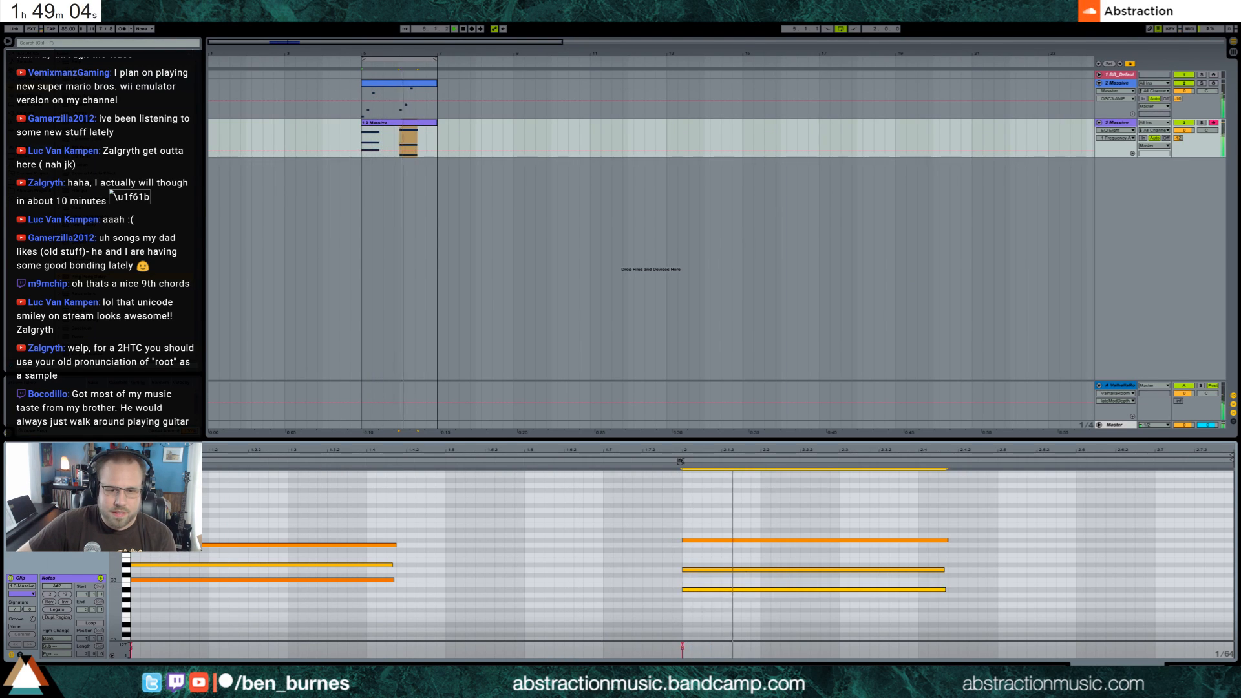
pyautogui.click(417, 91)
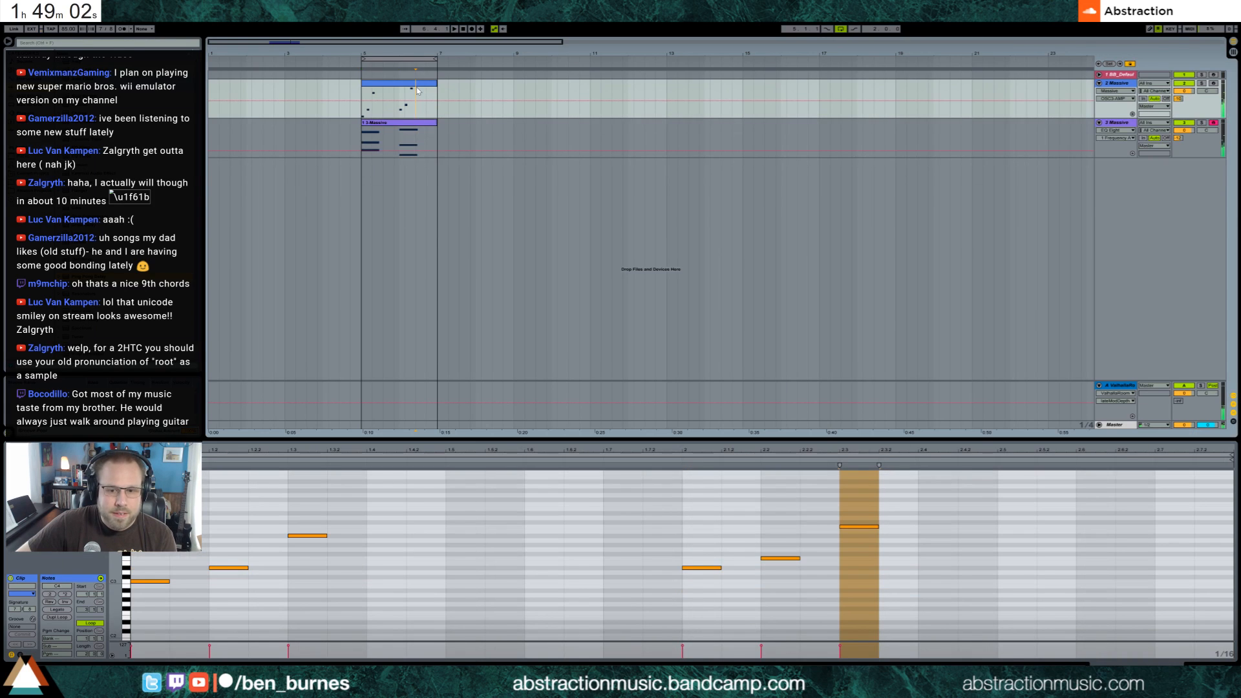
pyautogui.click(426, 131)
# Raise the second chord's middle note by one semitone and its lowest note by two, and play the loop
pyautogui.moveTo(672, 551); pyautogui.dragTo(685, 584)
pyautogui.press('Up')
pyautogui.moveTo(701, 533); pyautogui.dragTo(702, 597)
pyautogui.press('Up')
pyautogui.press('Up')
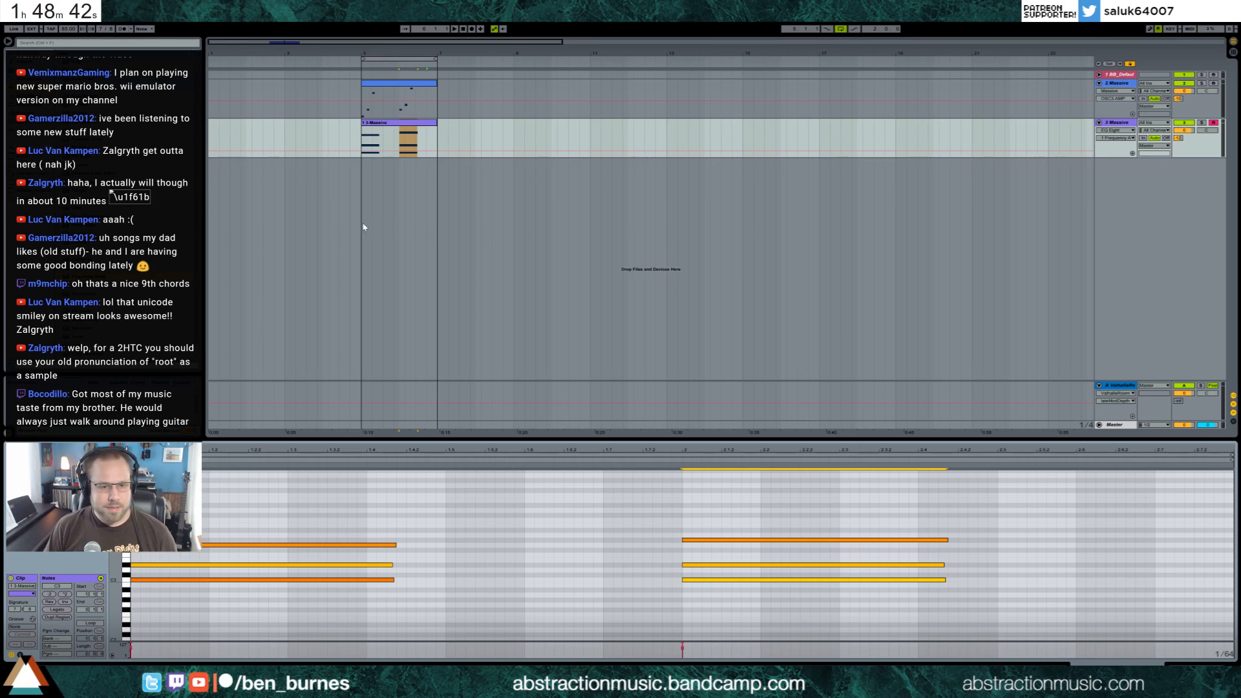
pyautogui.click(425, 504)
pyautogui.press('space')
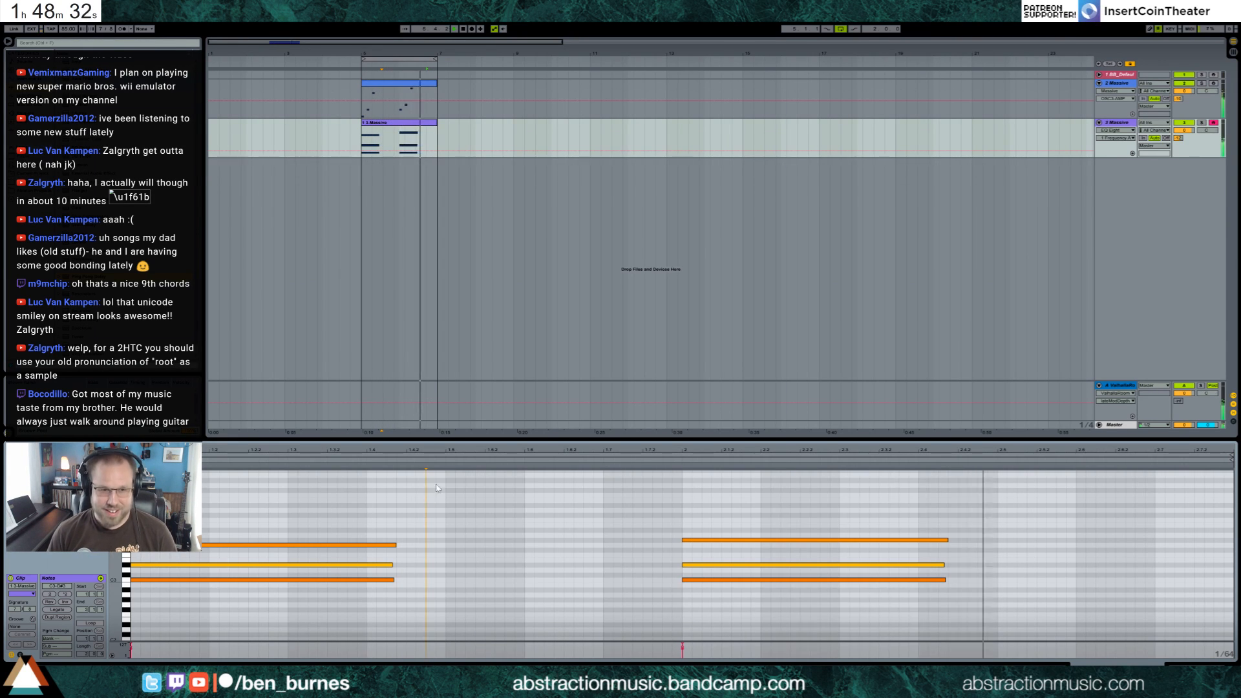
# Delete the second chord from the clip and stop playback at the loop's start
pyautogui.moveTo(755, 499); pyautogui.dragTo(786, 629)
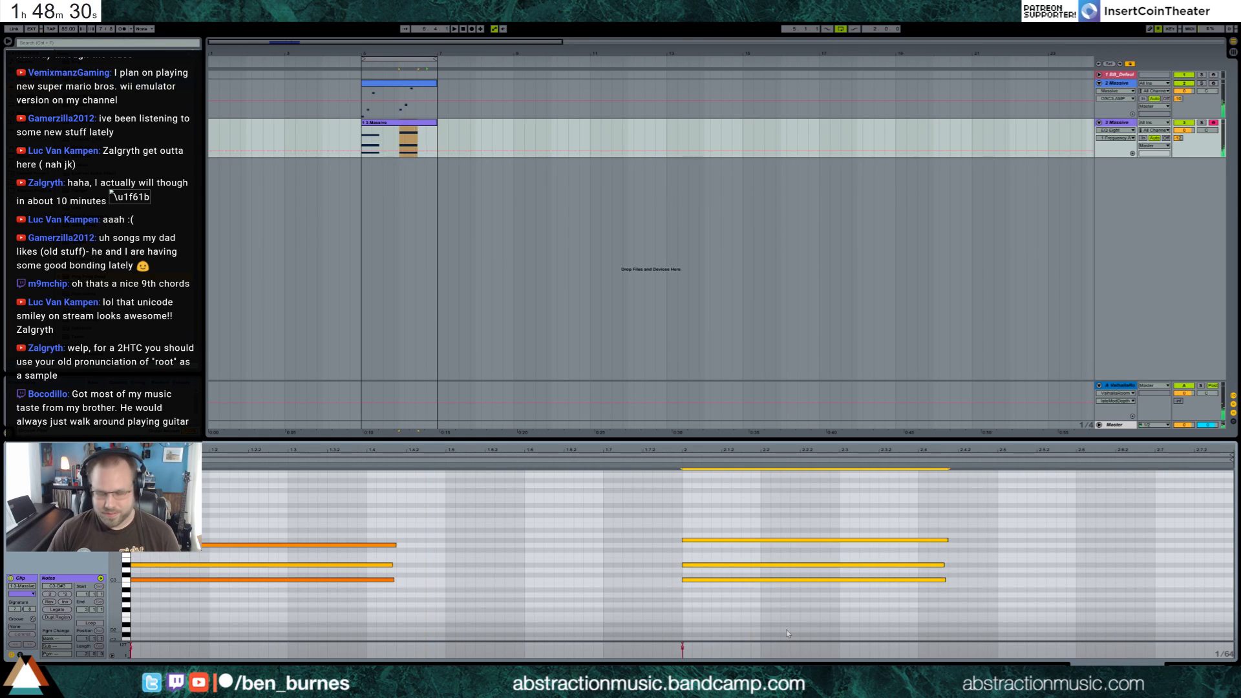
pyautogui.press('Delete')
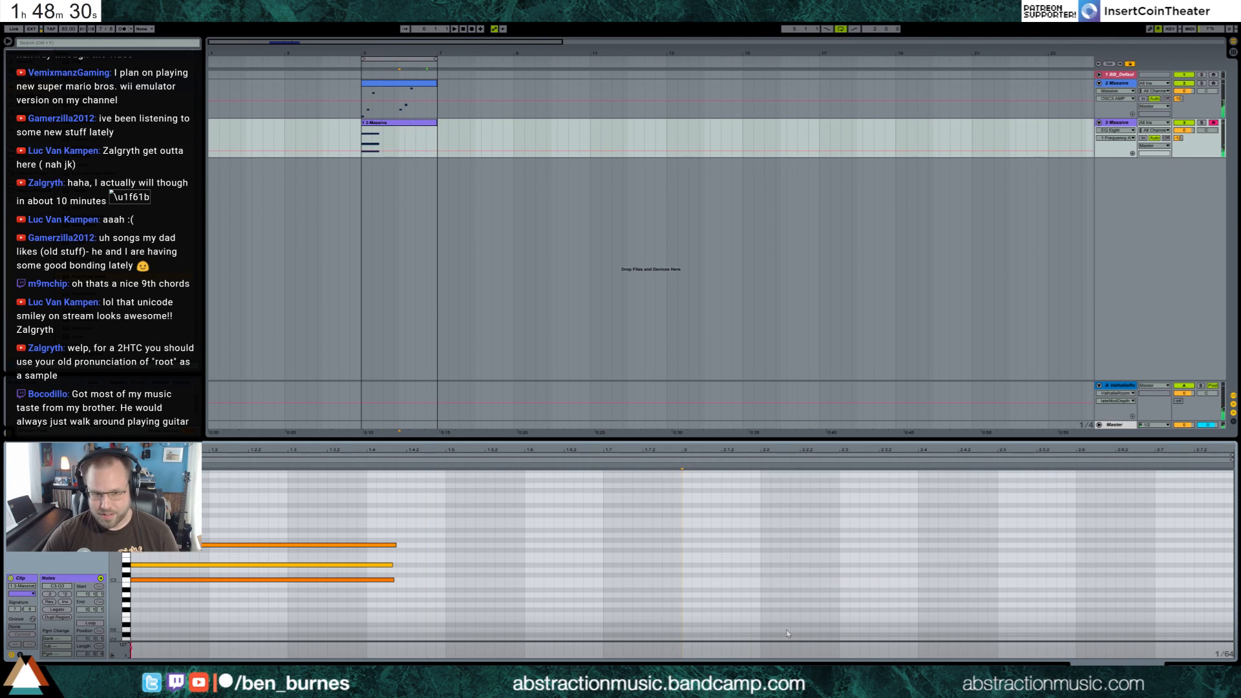
pyautogui.click(361, 124)
pyautogui.press('space')
# Reopen the second track's Massive, raise Filter 1's cutoff slightly and lengthen the envelope's attack, with the loop playing
pyautogui.click(1166, 667)
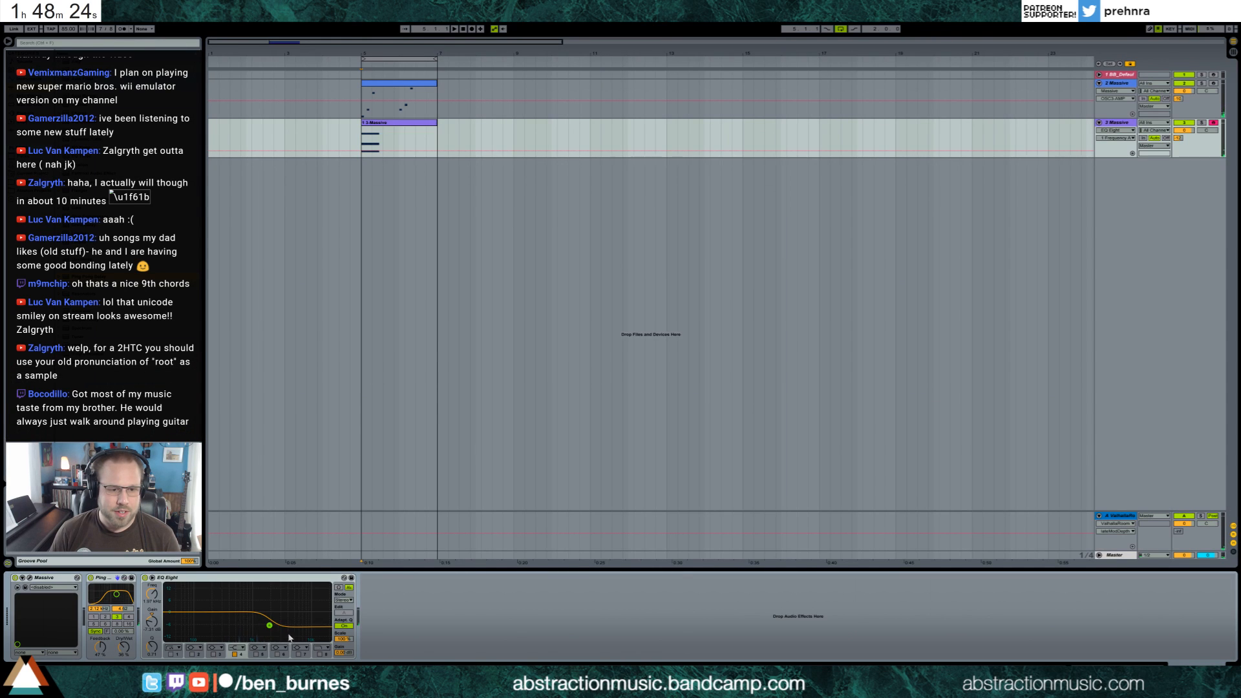
pyautogui.click(29, 579)
pyautogui.moveTo(579, 304); pyautogui.dragTo(578, 297)
pyautogui.moveTo(594, 382); pyautogui.dragTo(632, 384)
pyautogui.press('space')
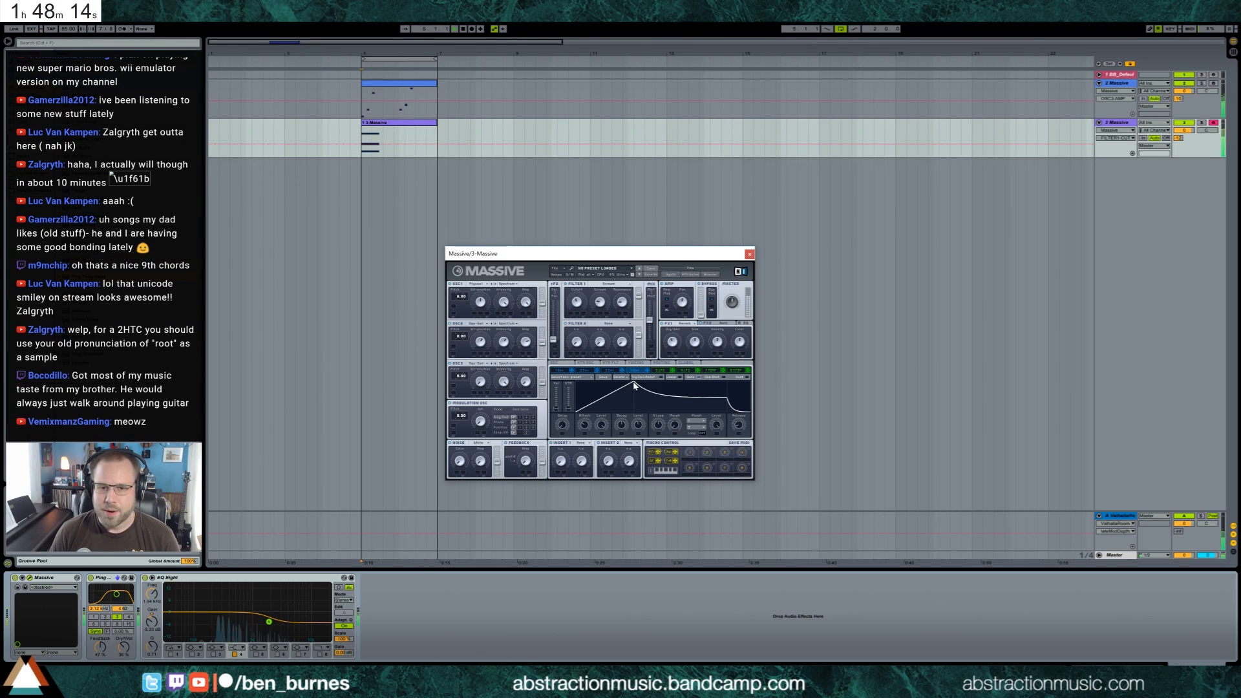
# Raise the first knob of Massive's FX1 slightly and choose an effect type for Insert 1
pyautogui.moveTo(672, 343); pyautogui.dragTo(673, 340)
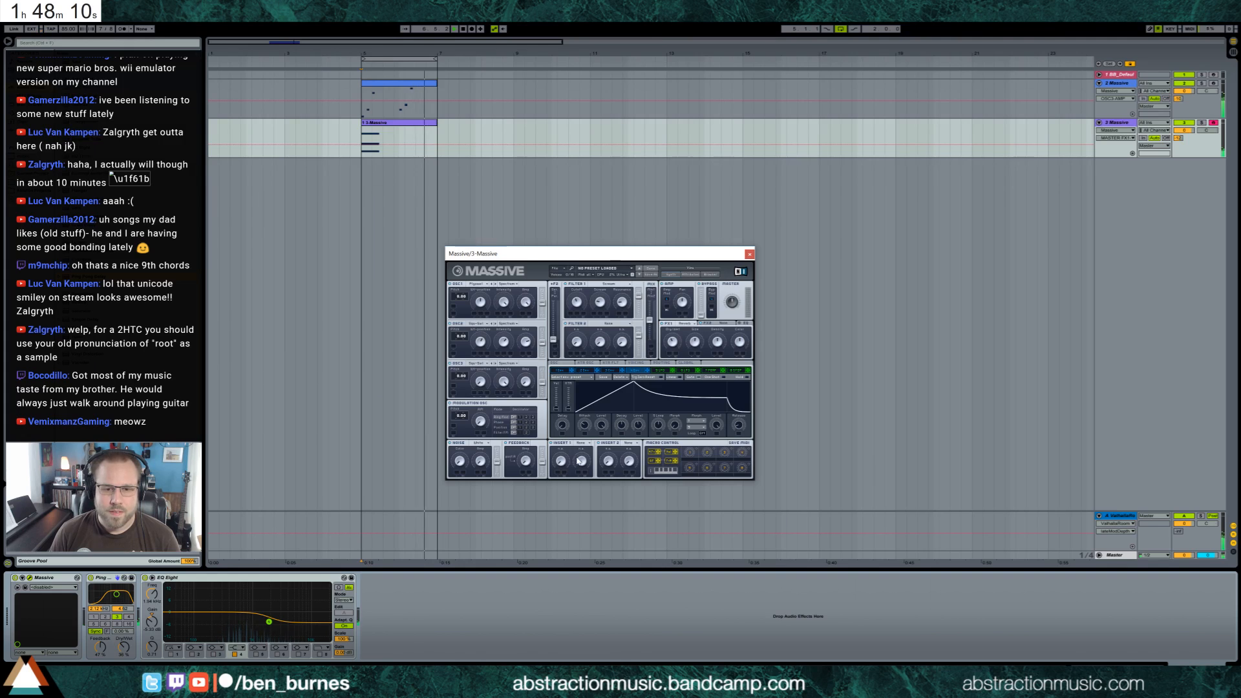
pyautogui.click(579, 442)
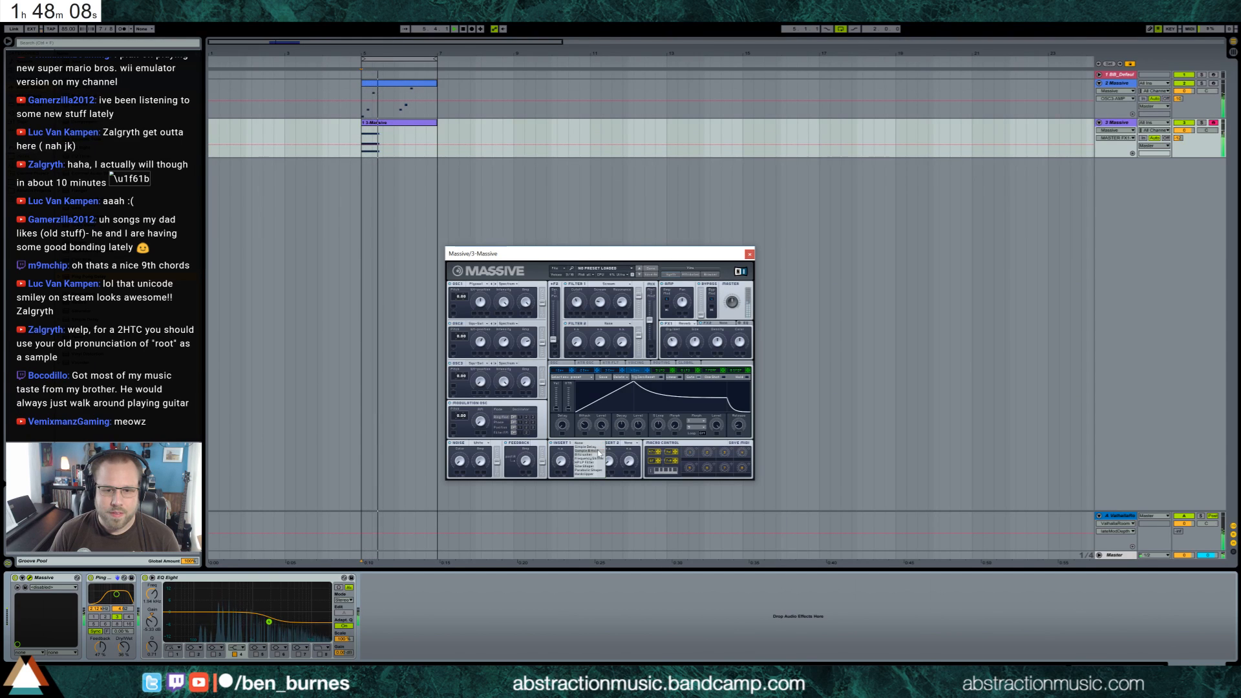
pyautogui.click(599, 451)
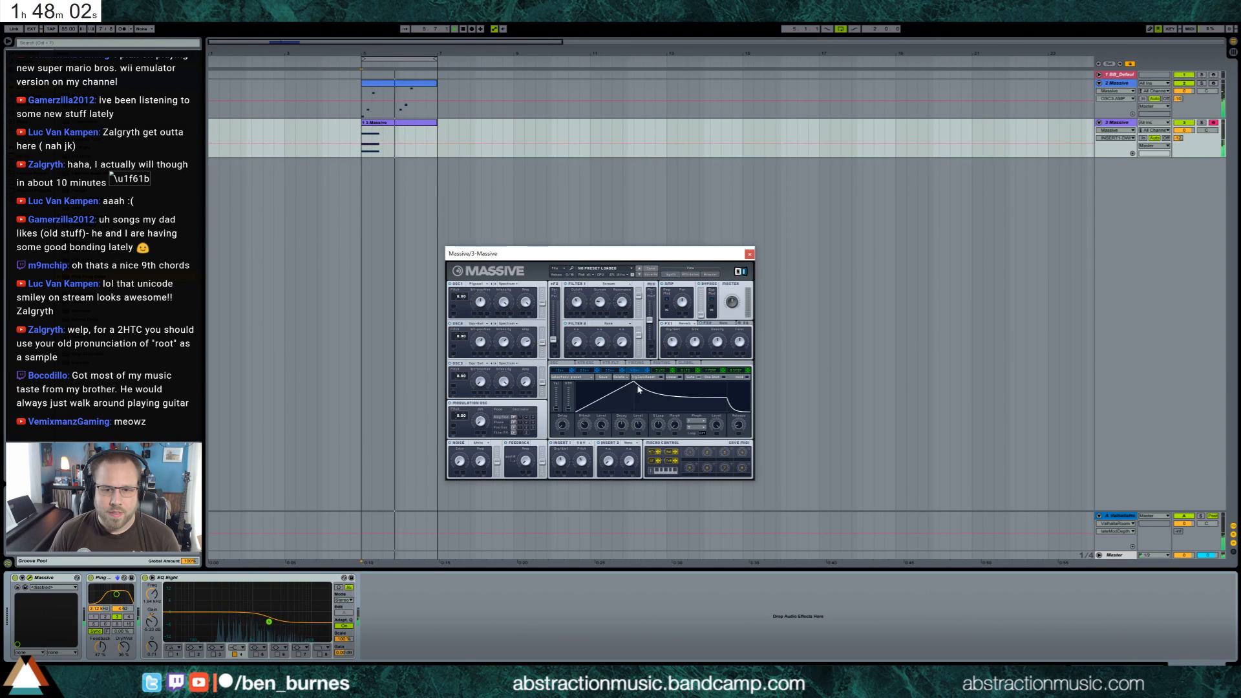
# Lengthen the attack and release of Massive's envelope and play the loop from its start
pyautogui.moveTo(630, 383); pyautogui.dragTo(659, 380)
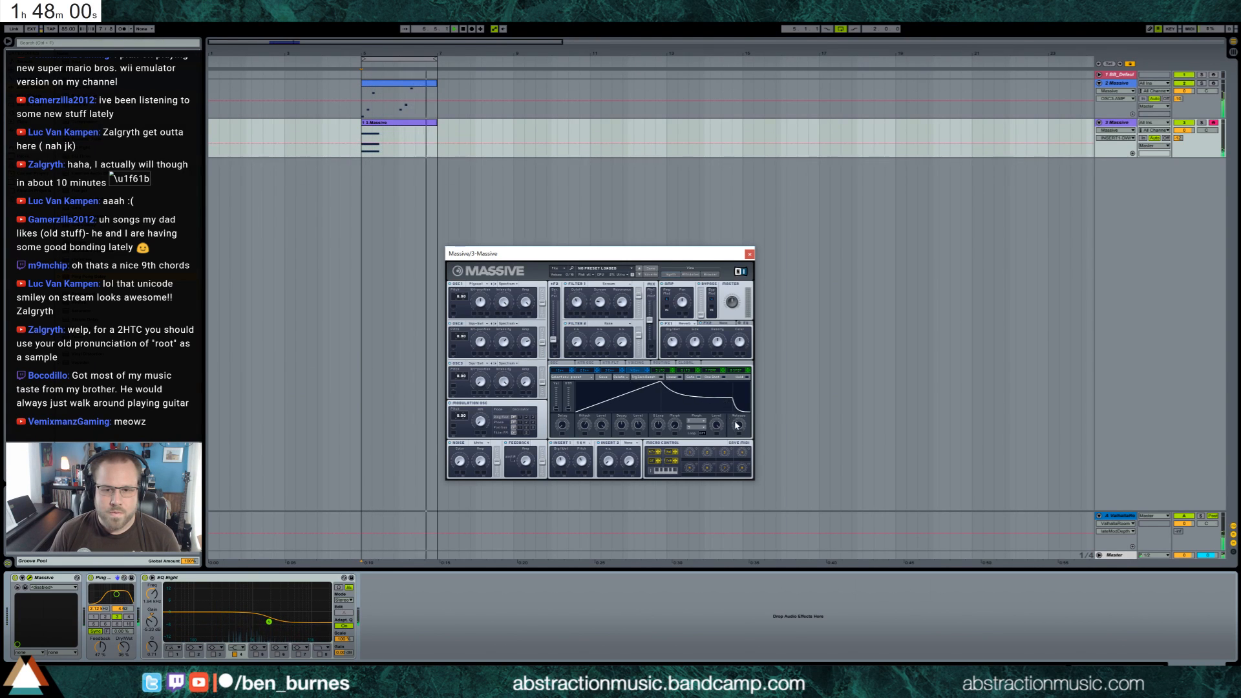
pyautogui.moveTo(738, 425); pyautogui.dragTo(735, 406)
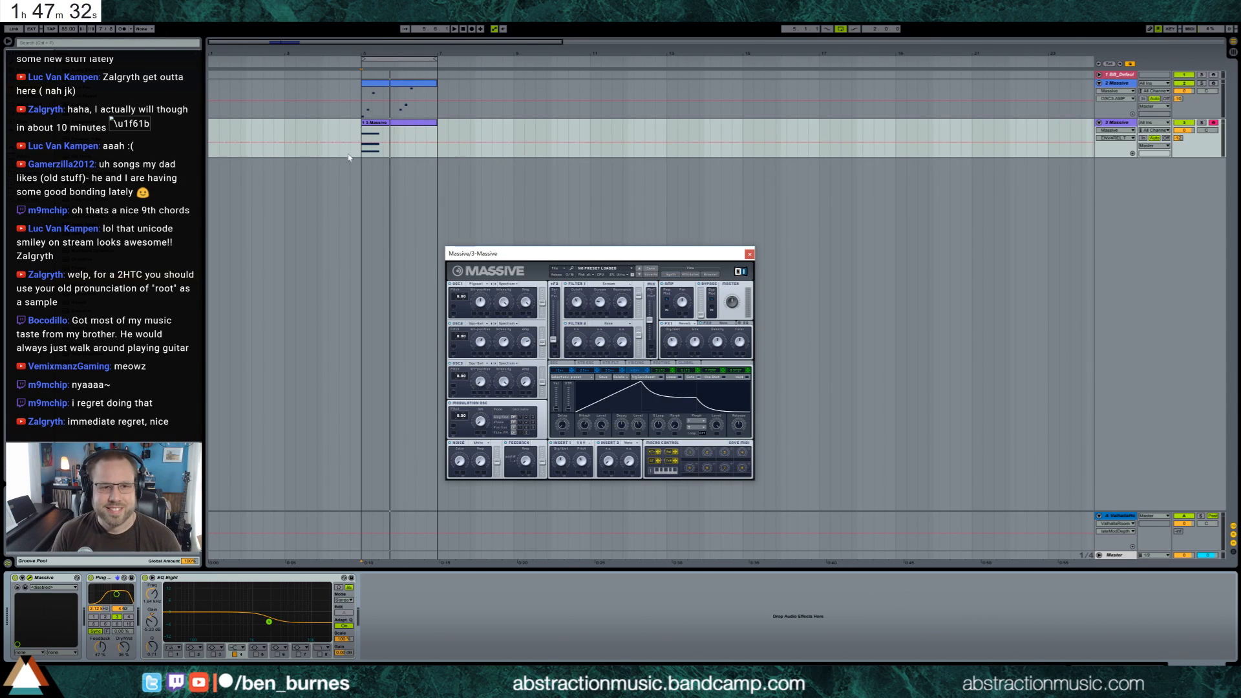
pyautogui.click(349, 158)
pyautogui.press('space')
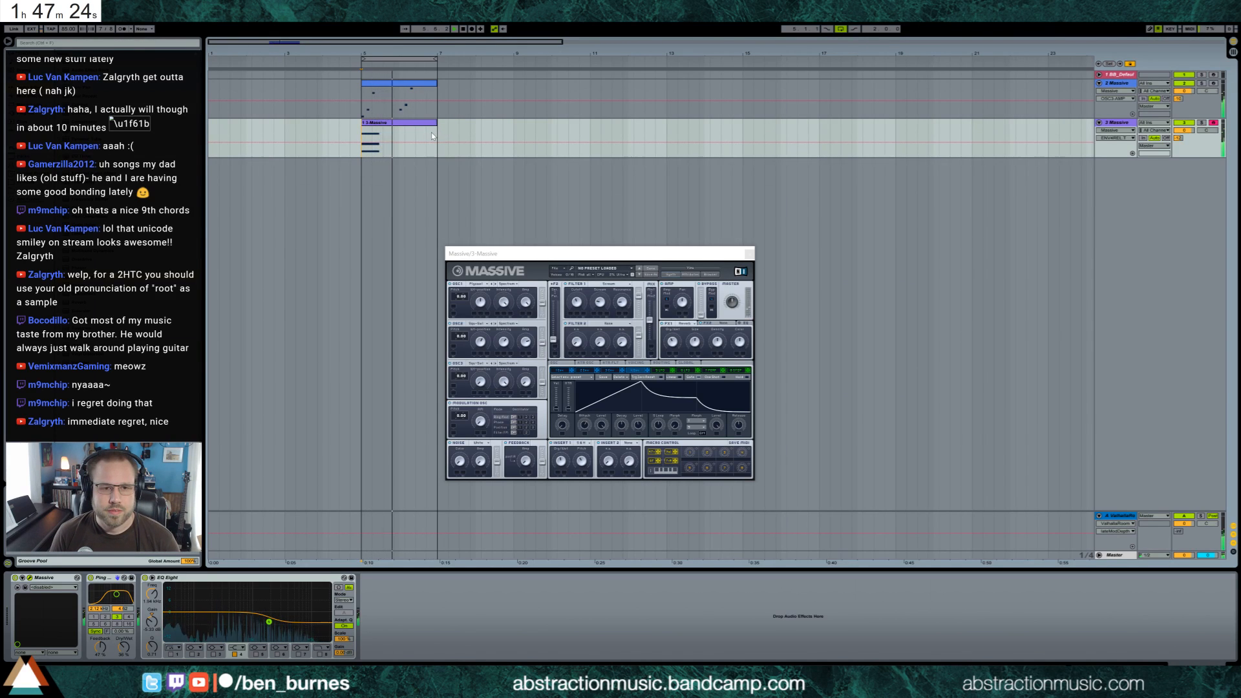
# Insert a new MIDI track below the second Massive track and load the Analog instrument on it
pyautogui.click(1118, 124)
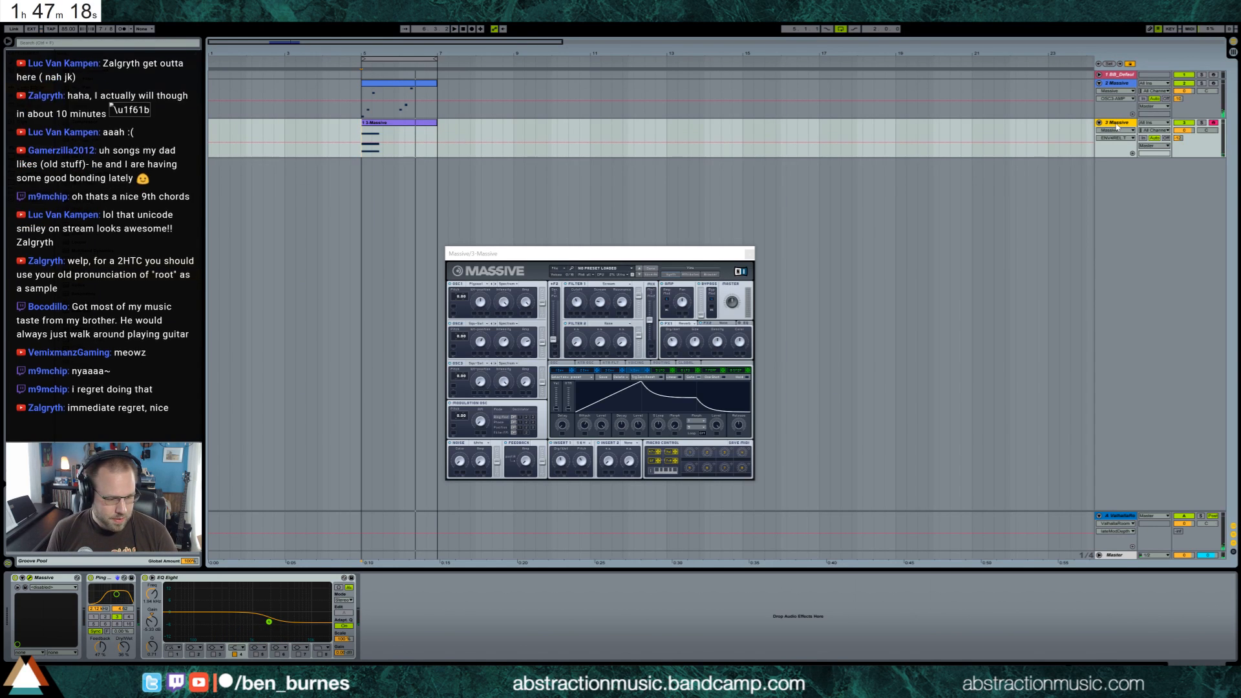
pyautogui.hotkey('ctrl', 'shift', 't')
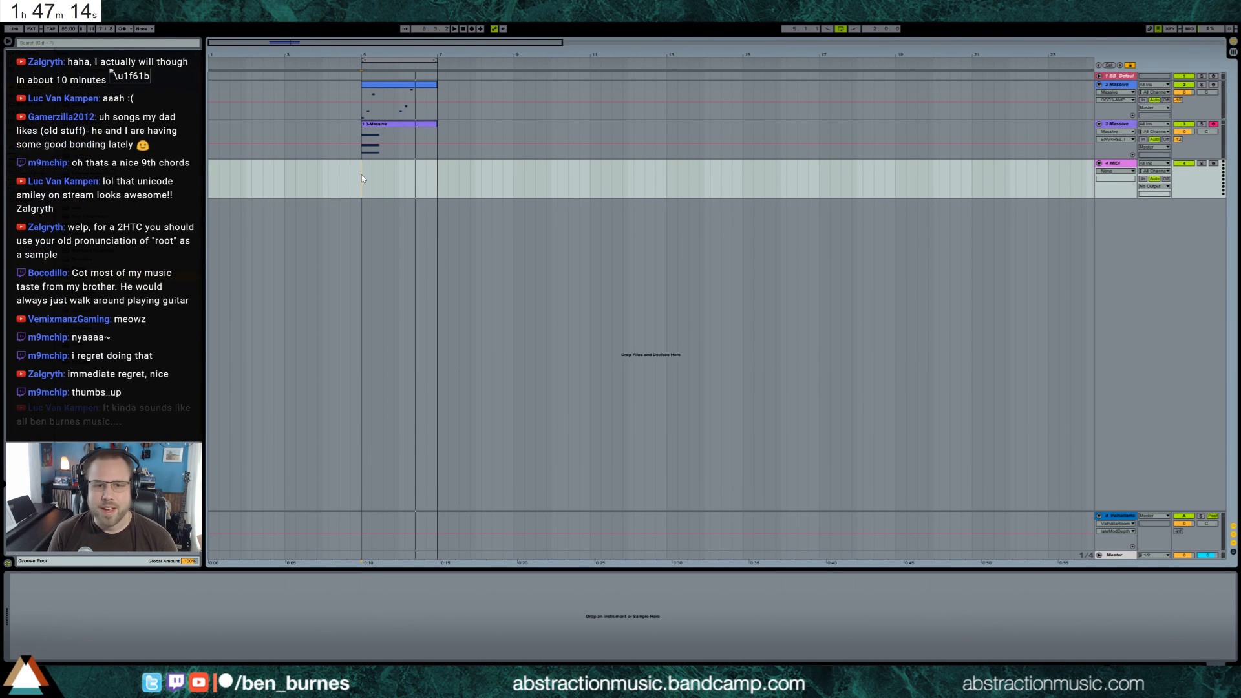
pyautogui.press('space')
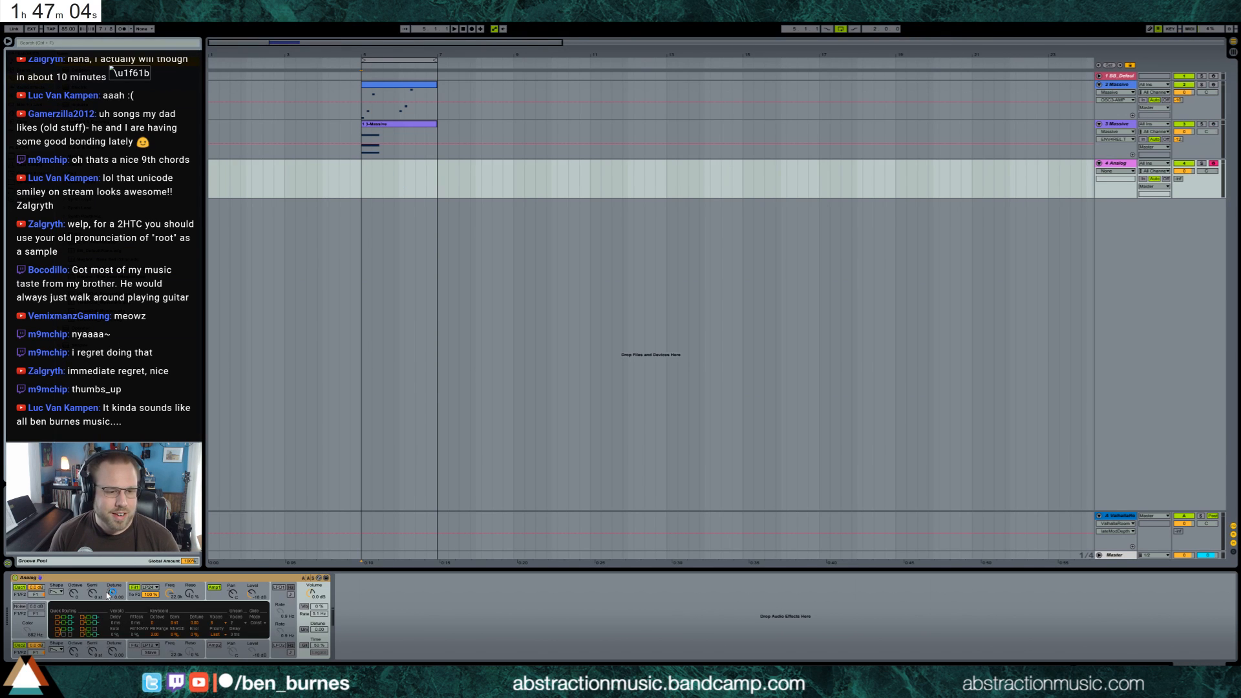
# Turn on Analog's unison with a higher detune, and lower the first filter's frequency
pyautogui.click(304, 630)
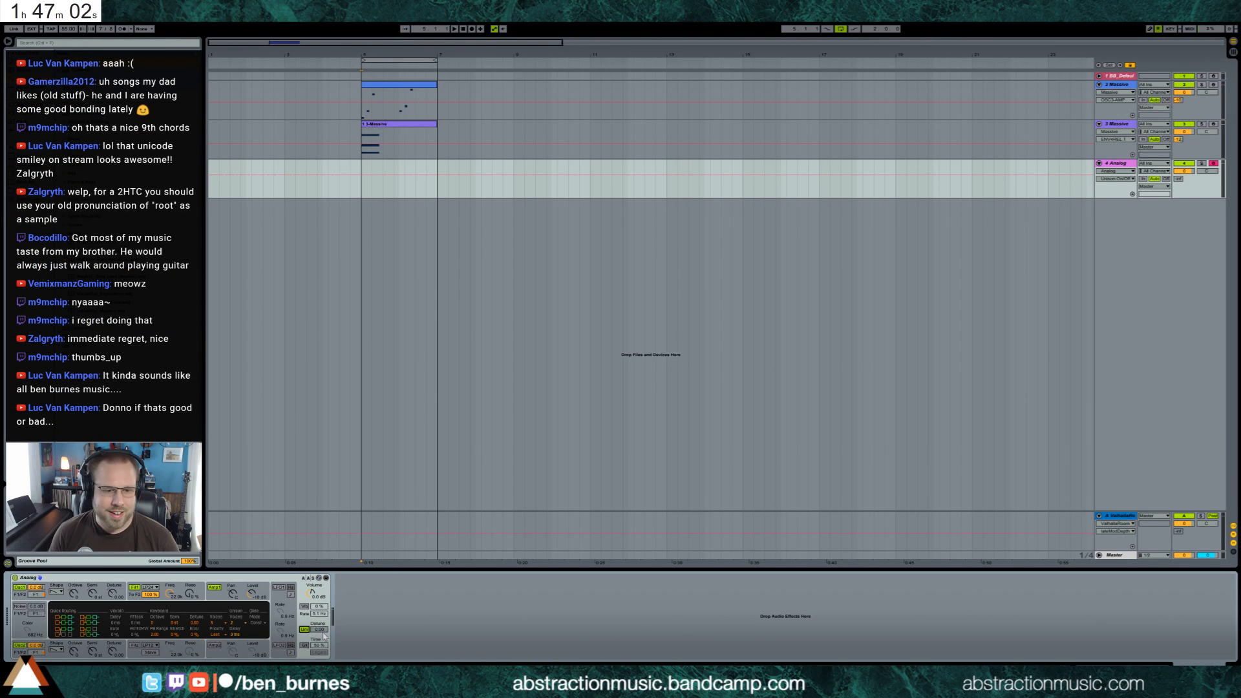
pyautogui.moveTo(322, 630); pyautogui.dragTo(323, 621)
pyautogui.moveTo(170, 593); pyautogui.dragTo(170, 621)
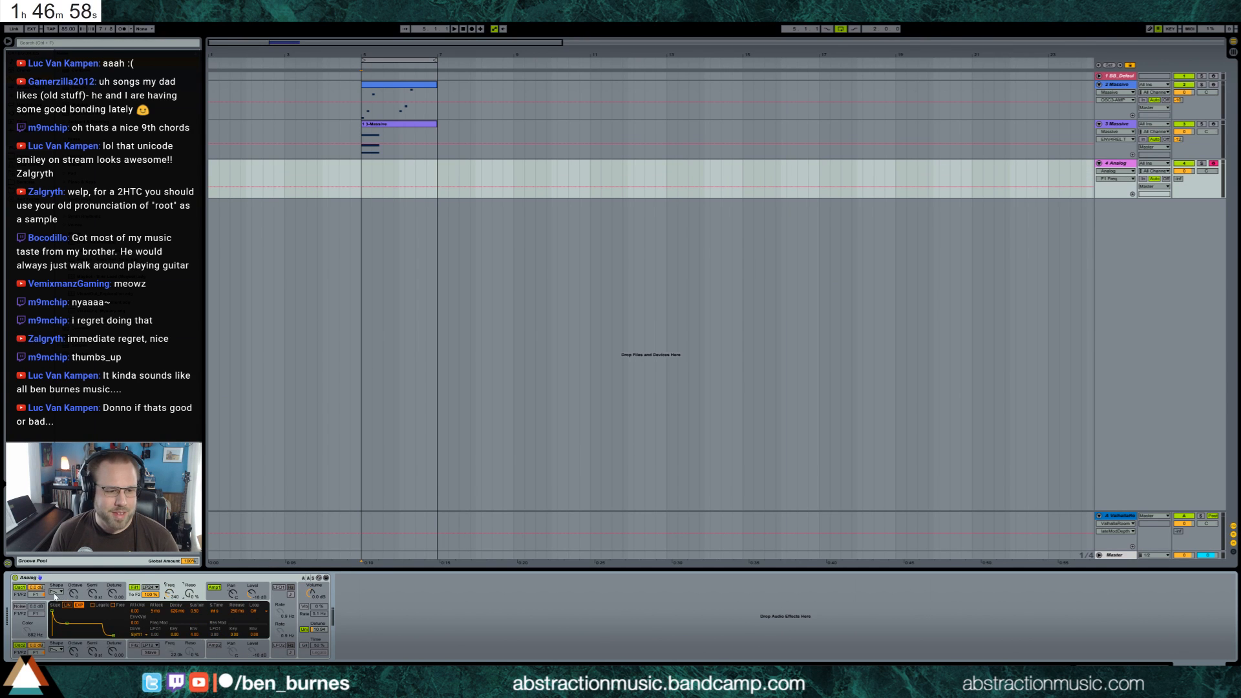
# Detune Analog's oscillators 1 and 2 slightly in opposite directions
pyautogui.moveTo(113, 593); pyautogui.dragTo(113, 591)
pyautogui.moveTo(114, 652); pyautogui.dragTo(113, 653)
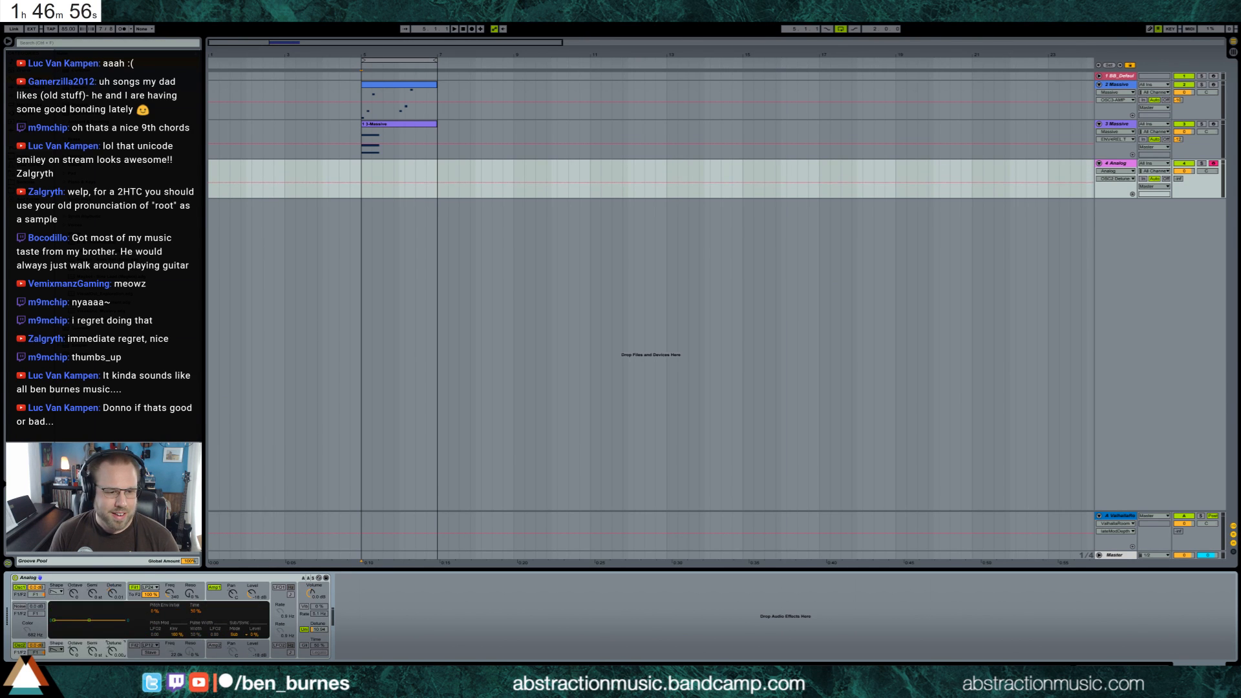
pyautogui.moveTo(114, 594); pyautogui.dragTo(113, 590)
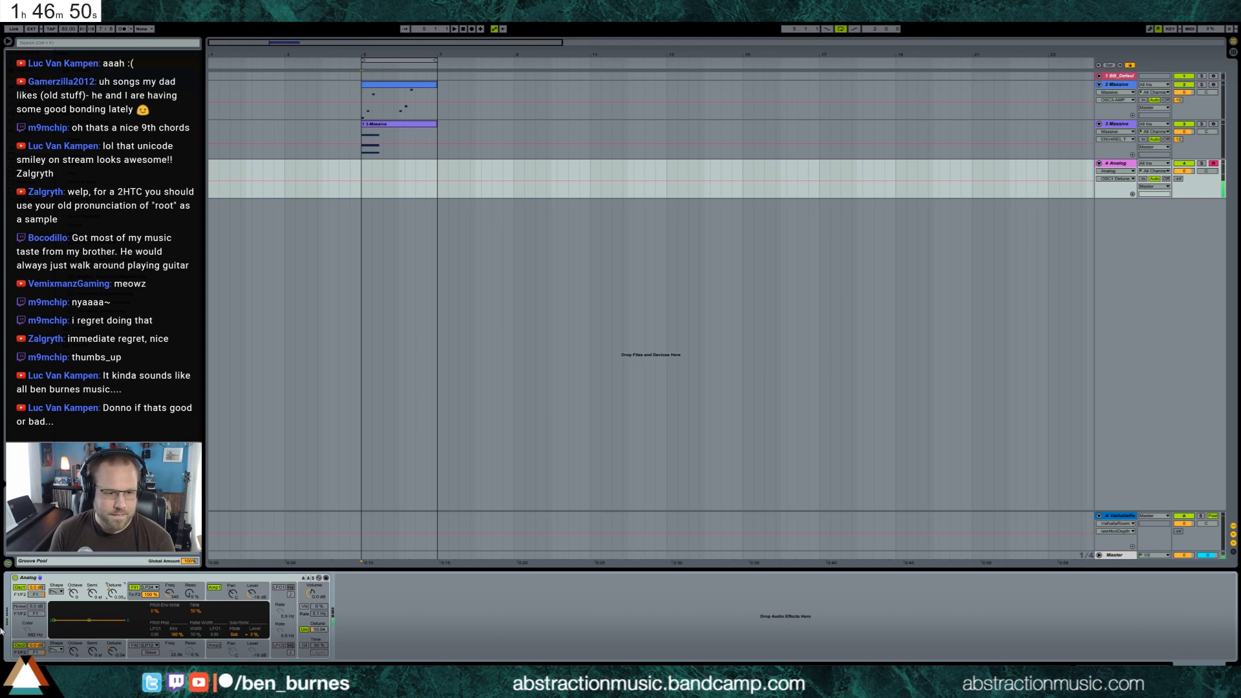
# Turn on and adjust Analog's vibrato, lower the first filter's frequency further, and play the loop
pyautogui.click(304, 607)
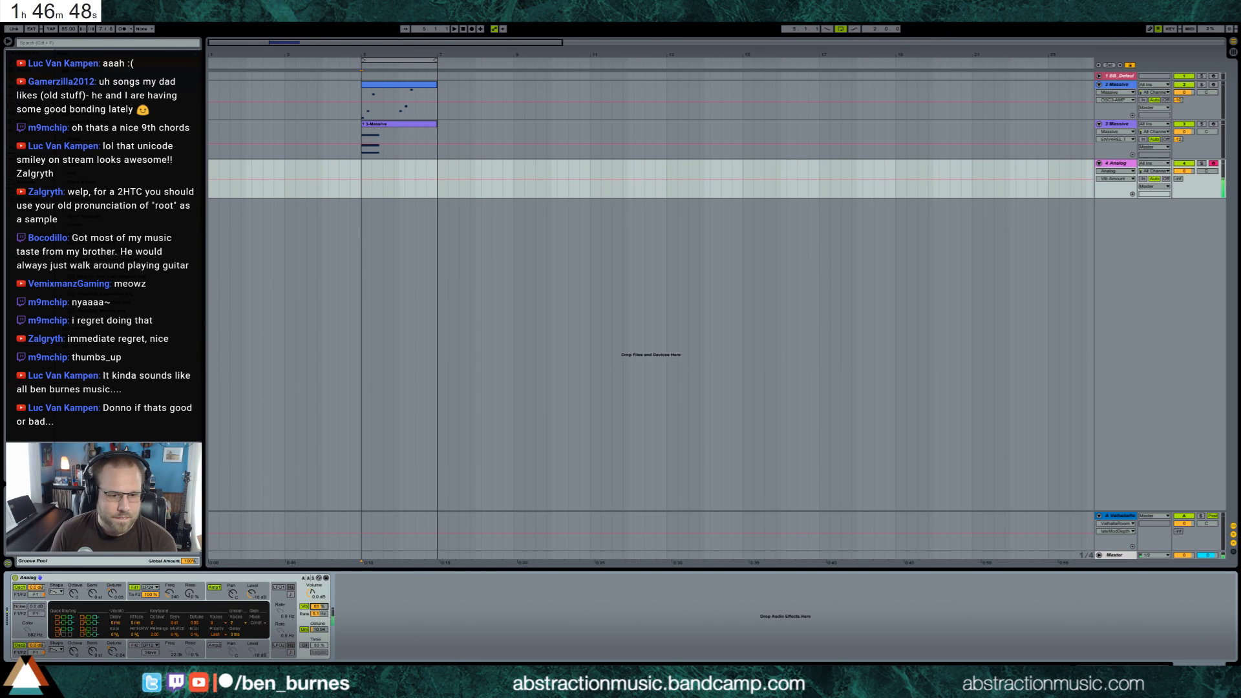
pyautogui.moveTo(323, 613)
pyautogui.mouseDown()
pyautogui.moveTo(323, 602)
pyautogui.moveTo(319, 627)
pyautogui.mouseUp()
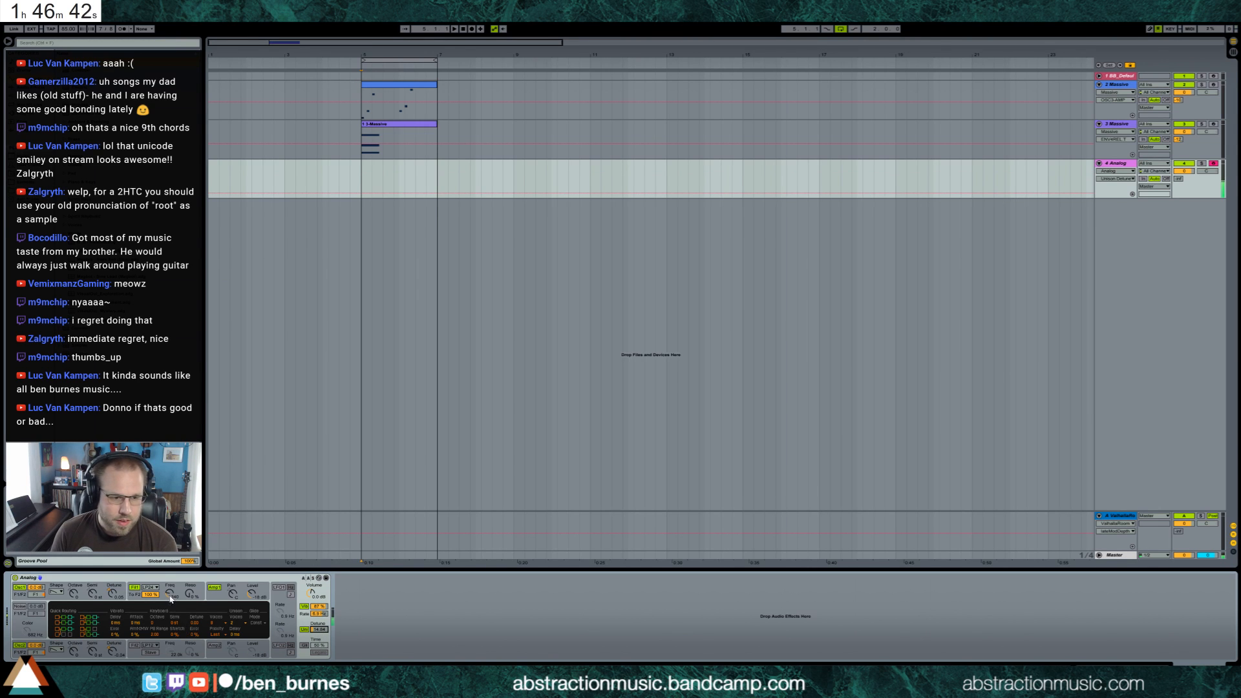
pyautogui.moveTo(170, 593)
pyautogui.mouseDown()
pyautogui.moveTo(170, 606)
pyautogui.moveTo(190, 561)
pyautogui.moveTo(169, 608)
pyautogui.mouseUp()
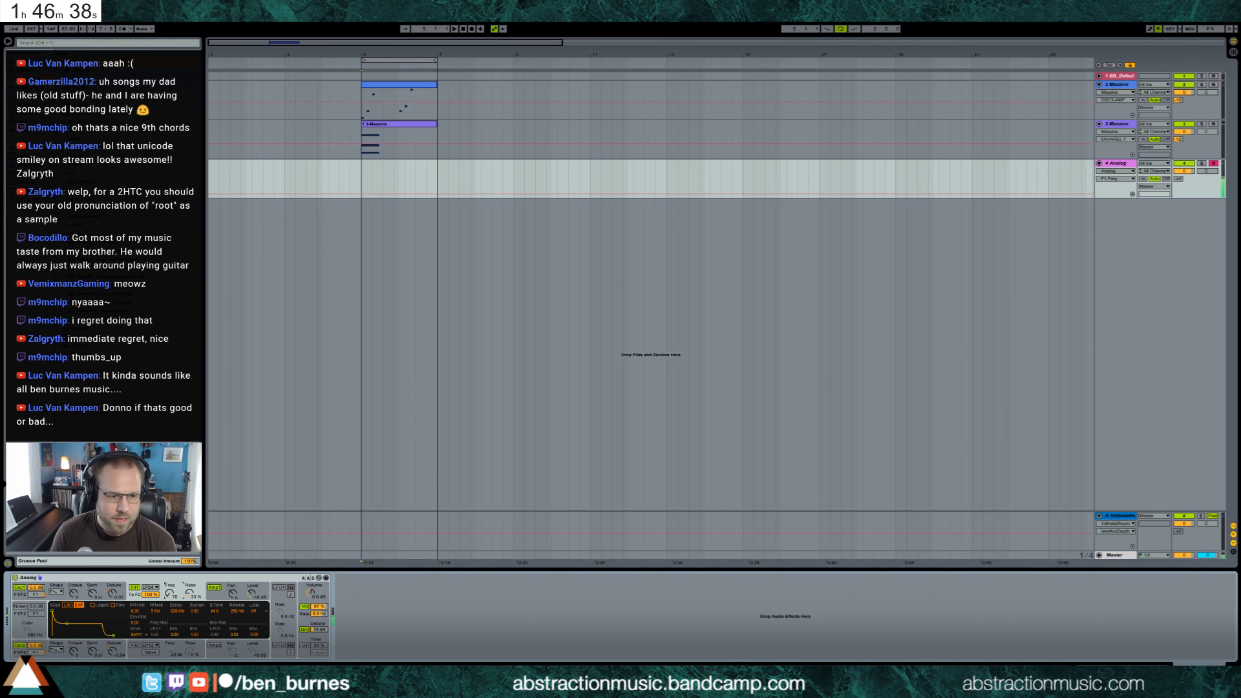
pyautogui.moveTo(319, 613); pyautogui.dragTo(318, 615)
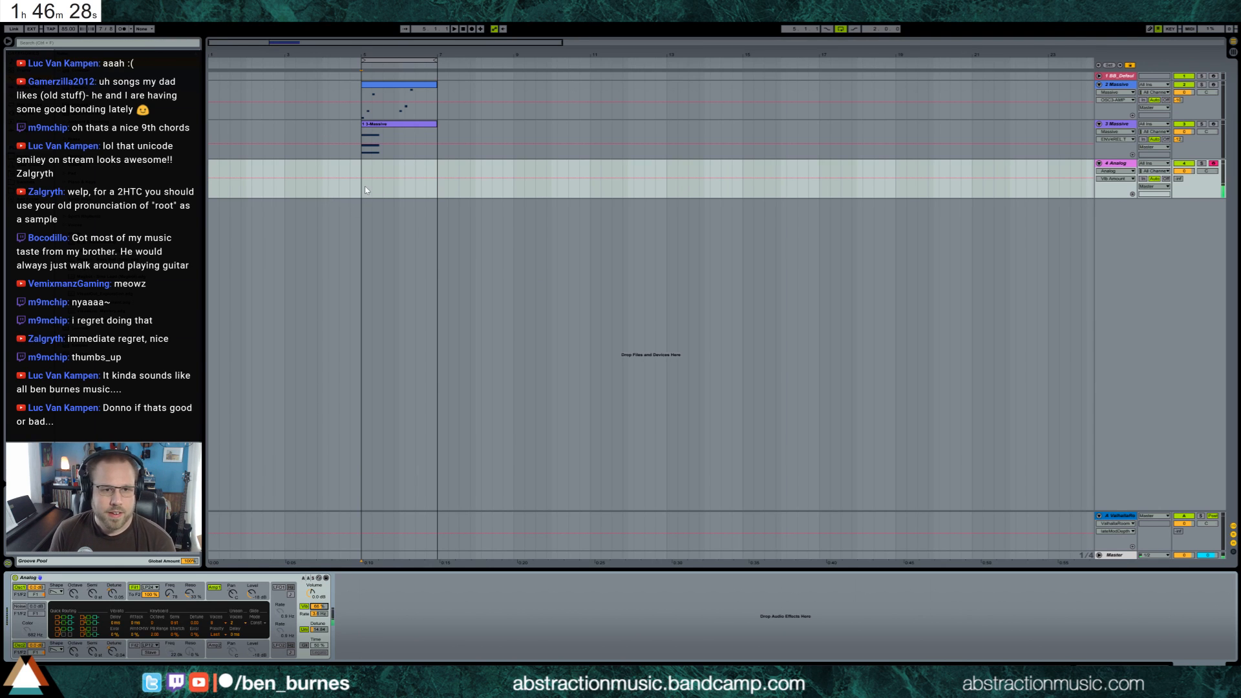
pyautogui.click(456, 30)
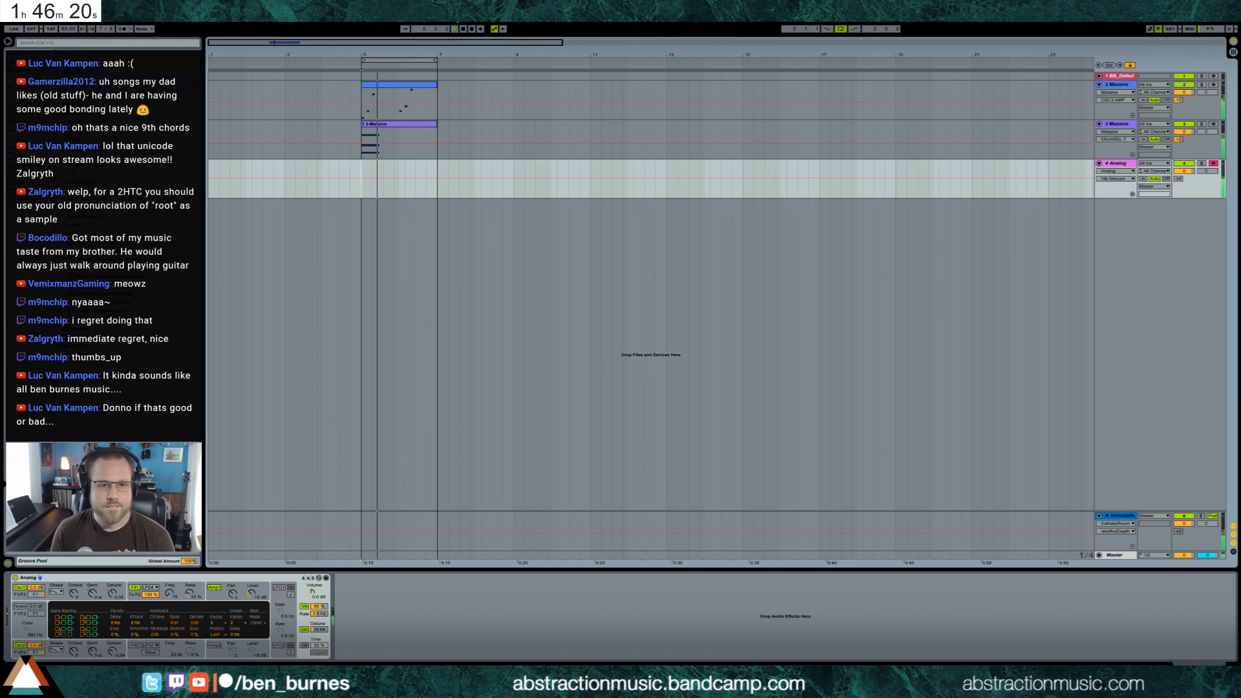
# Stop playback, turn off Analog's unison, and add Multiband Dynamics after the instrument
pyautogui.press('space')
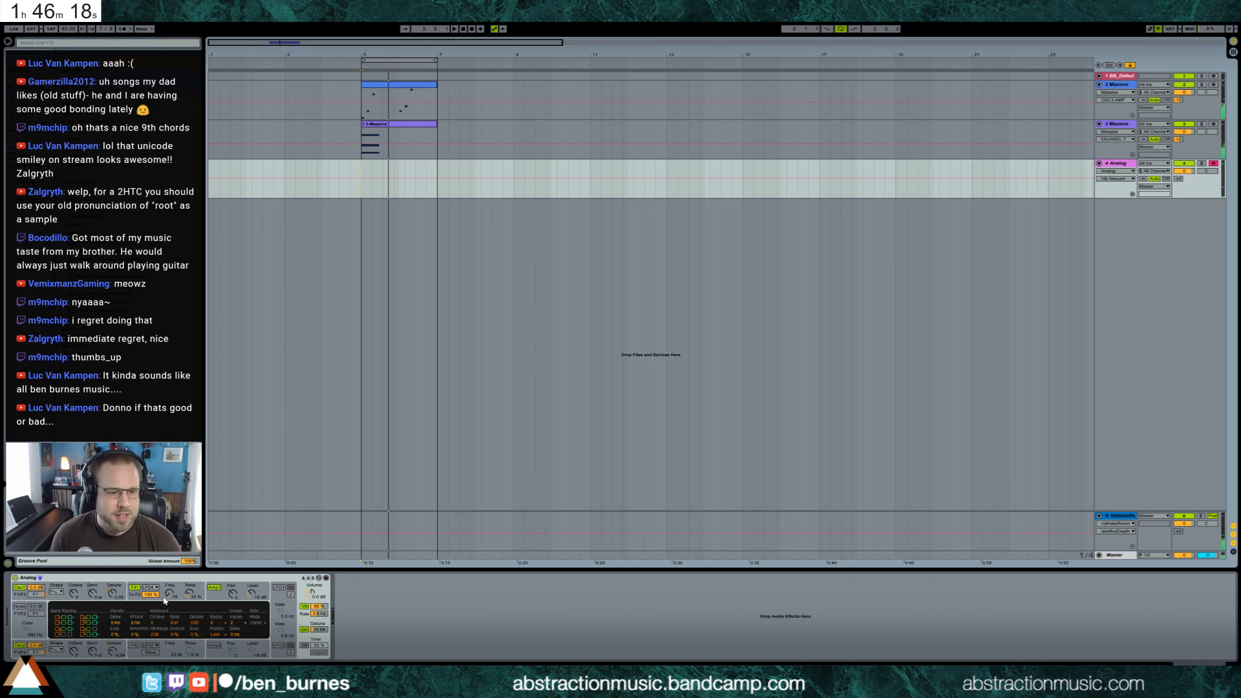
pyautogui.click(308, 631)
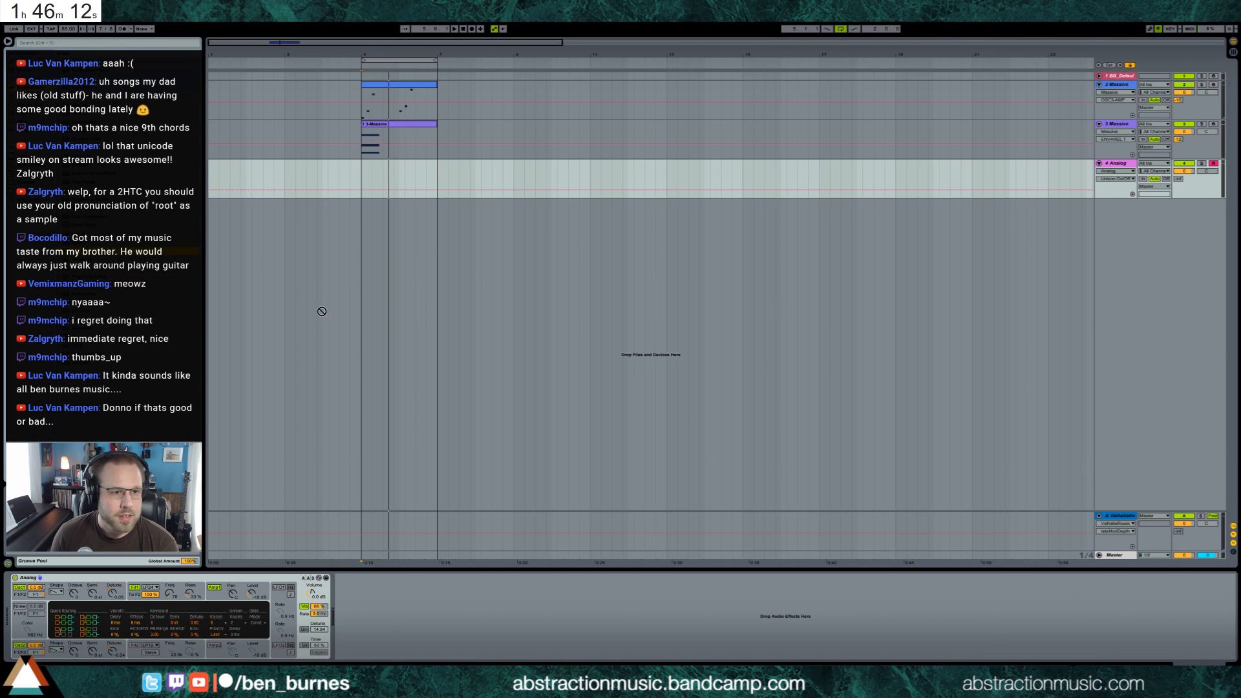
pyautogui.moveTo(321, 311); pyautogui.dragTo(426, 652)
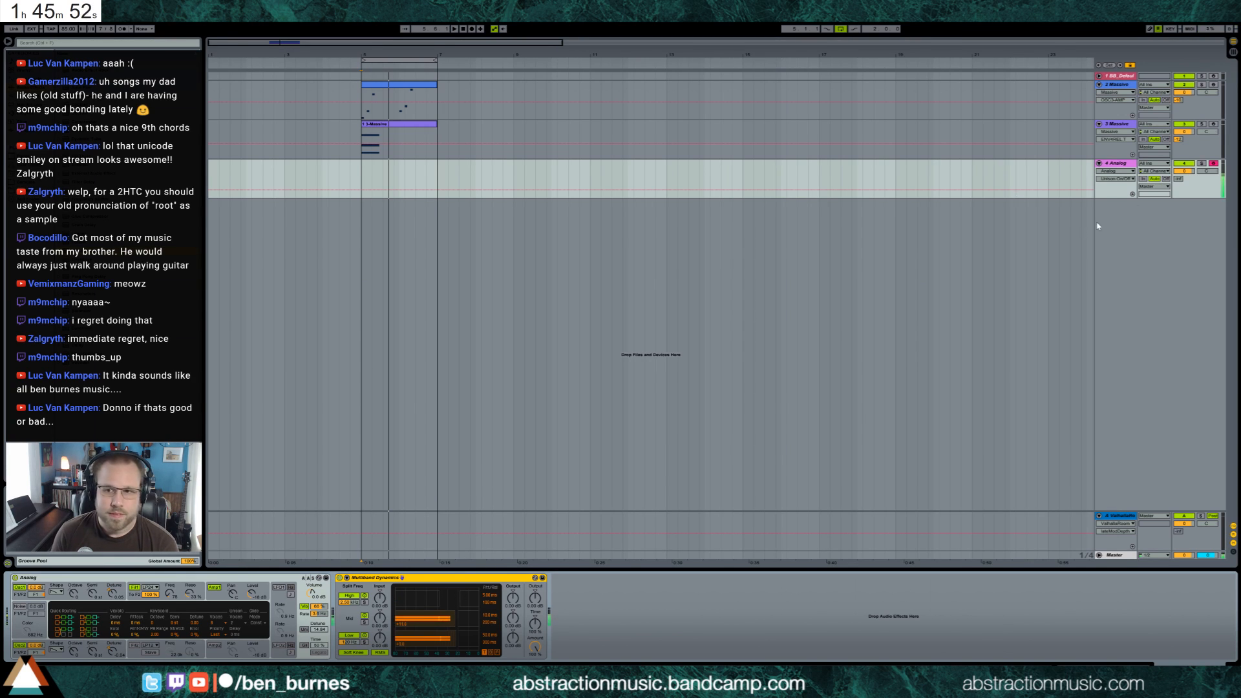
# Raise the Analog track's reverb send and record a bass line across the loop
pyautogui.moveTo(1176, 179)
pyautogui.mouseDown()
pyautogui.moveTo(1176, 149)
pyautogui.moveTo(1176, 160)
pyautogui.mouseUp()
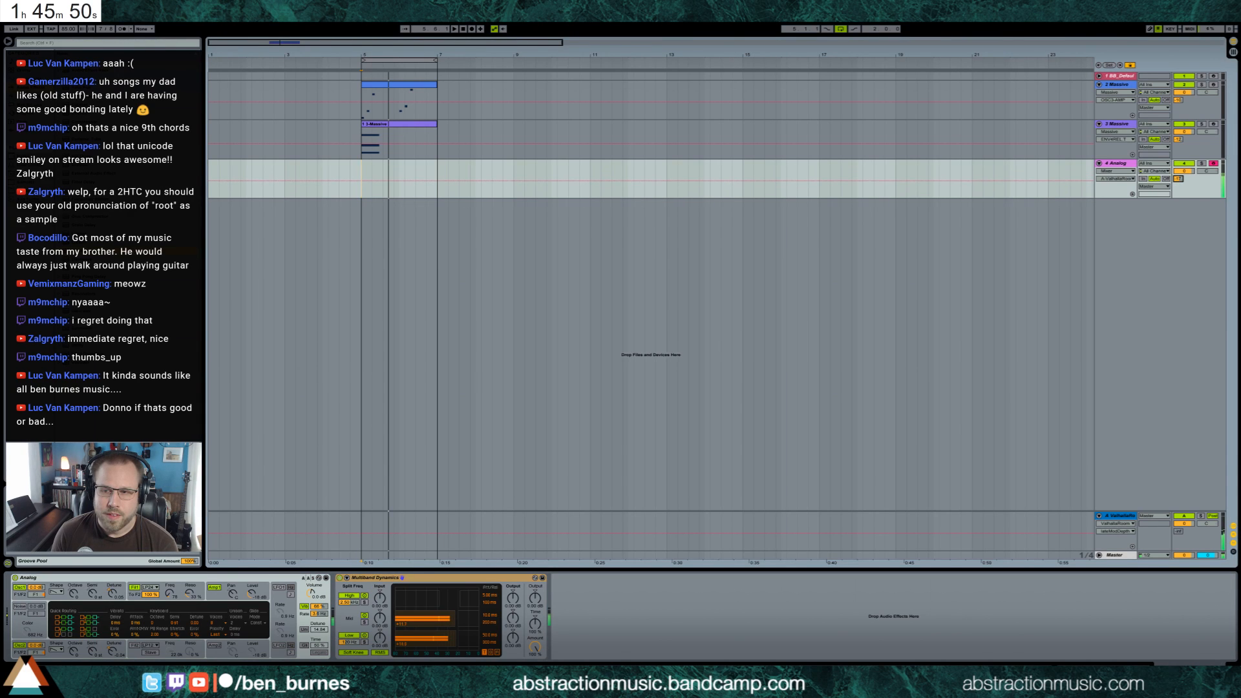
pyautogui.click(472, 29)
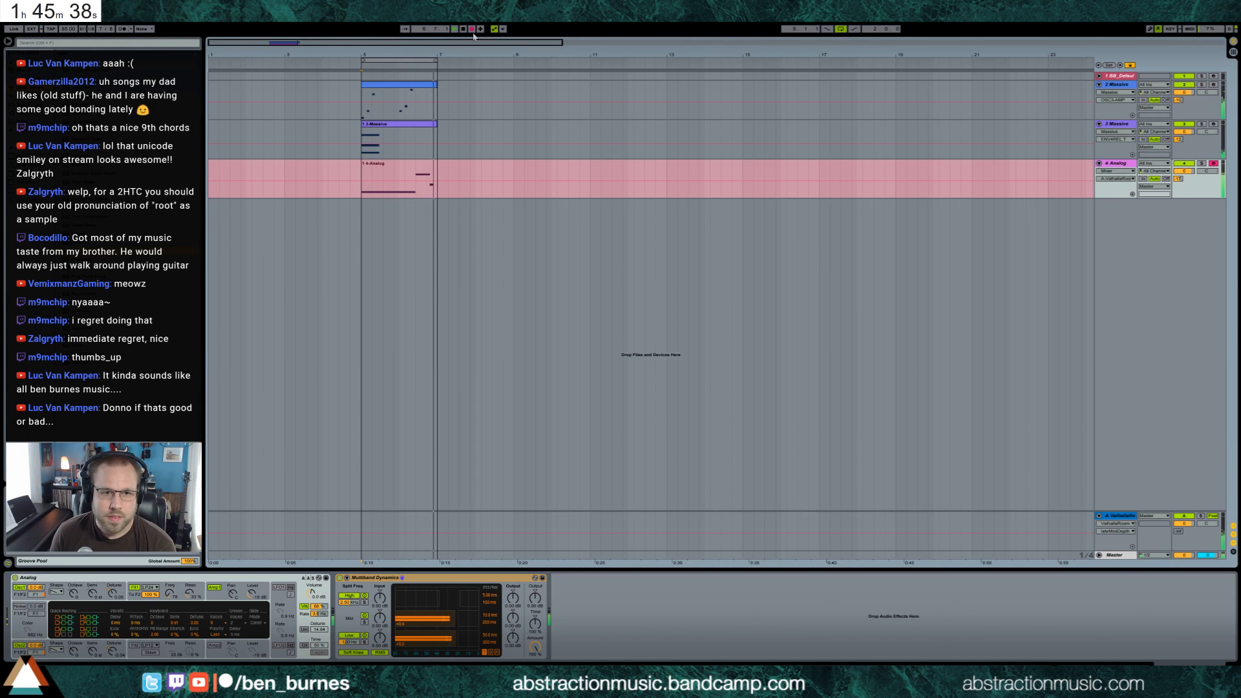
pyautogui.click(473, 29)
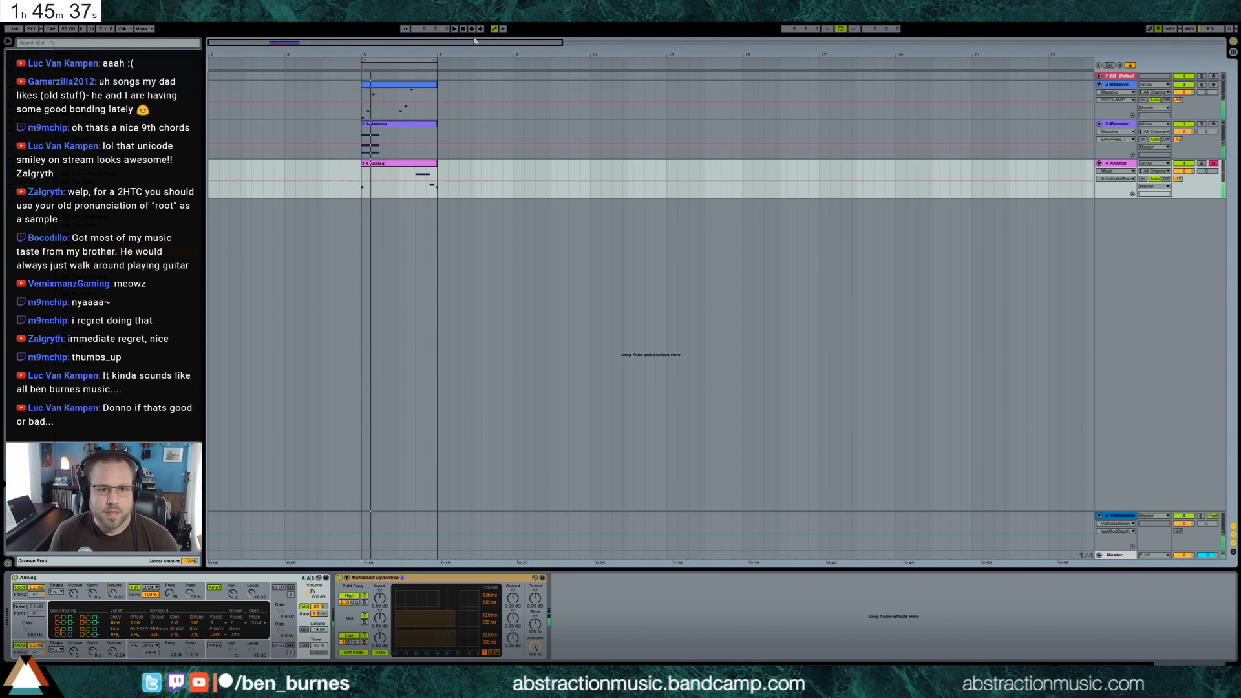
# Quantize the Analog clip's notes, remove the stray short note at the end, and extend the last note to the loop's end
pyautogui.doubleClick(418, 171)
pyautogui.click(1103, 479)
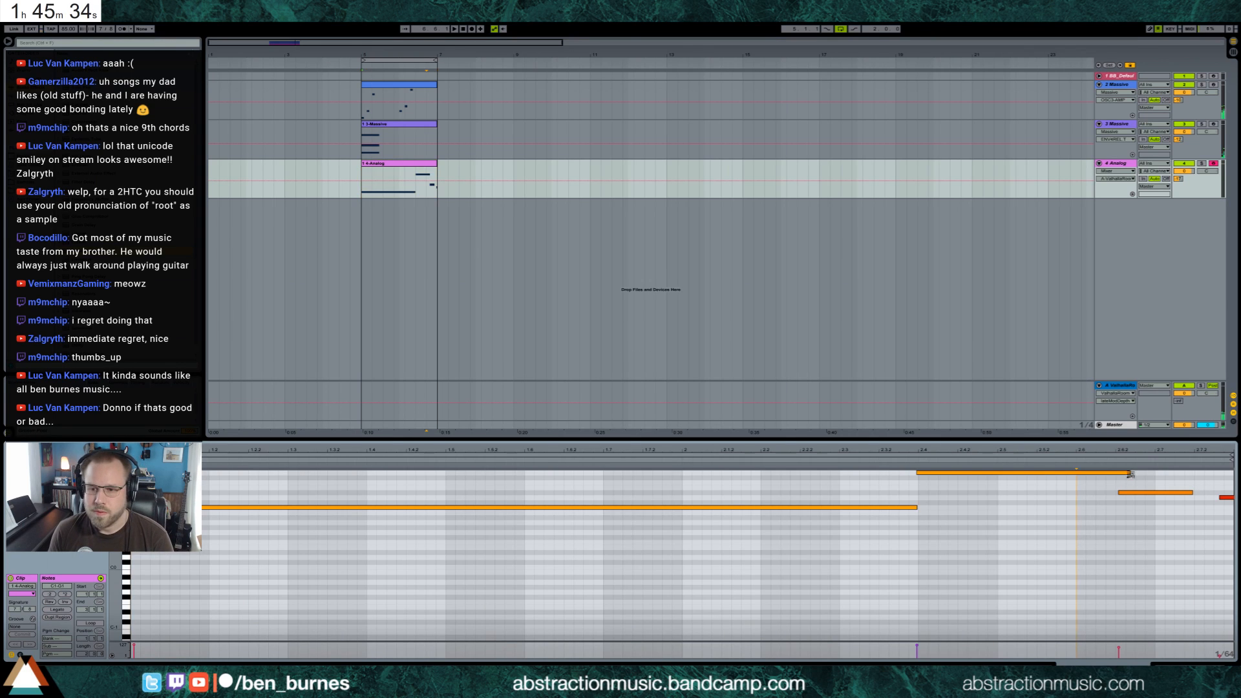
pyautogui.moveTo(1130, 474); pyautogui.dragTo(1140, 514)
pyautogui.hotkey('ctrl', 'u')
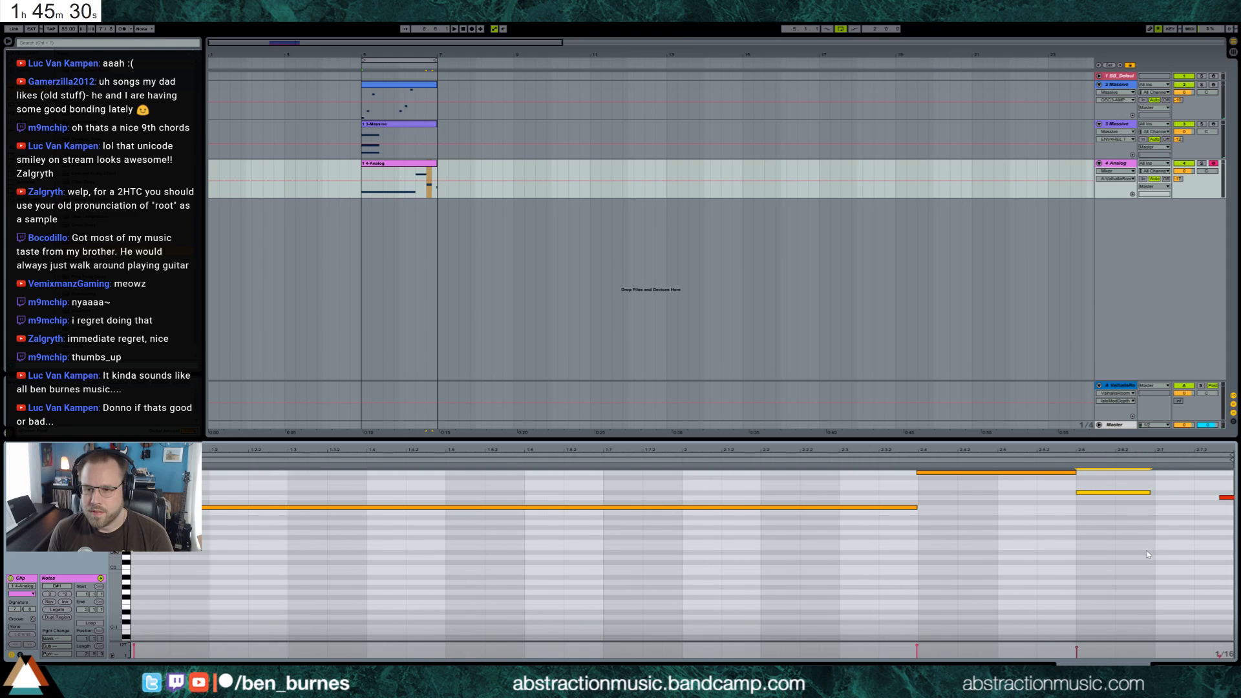
pyautogui.click(1226, 500)
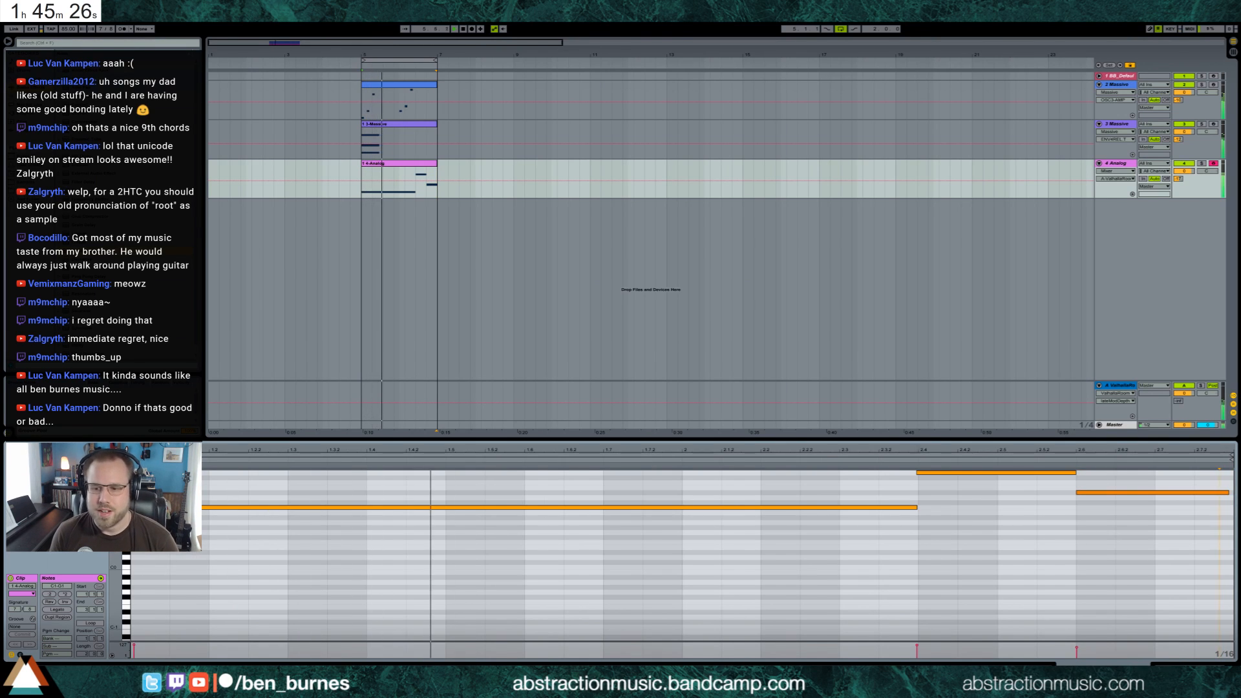
# Shift the Analog clip's last two notes two sixteenths later and lengthen the first note to meet them
pyautogui.hotkey('shift', 'Tab')
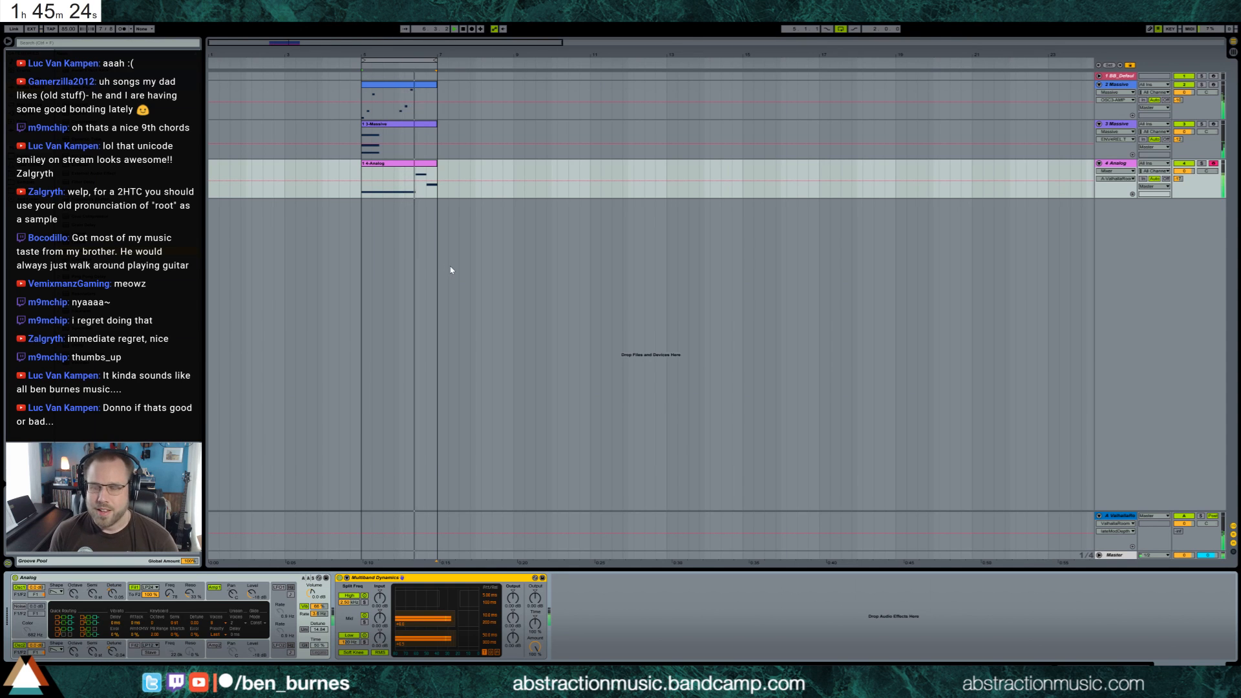
pyautogui.click(415, 168)
pyautogui.hotkey('shift', 'Tab')
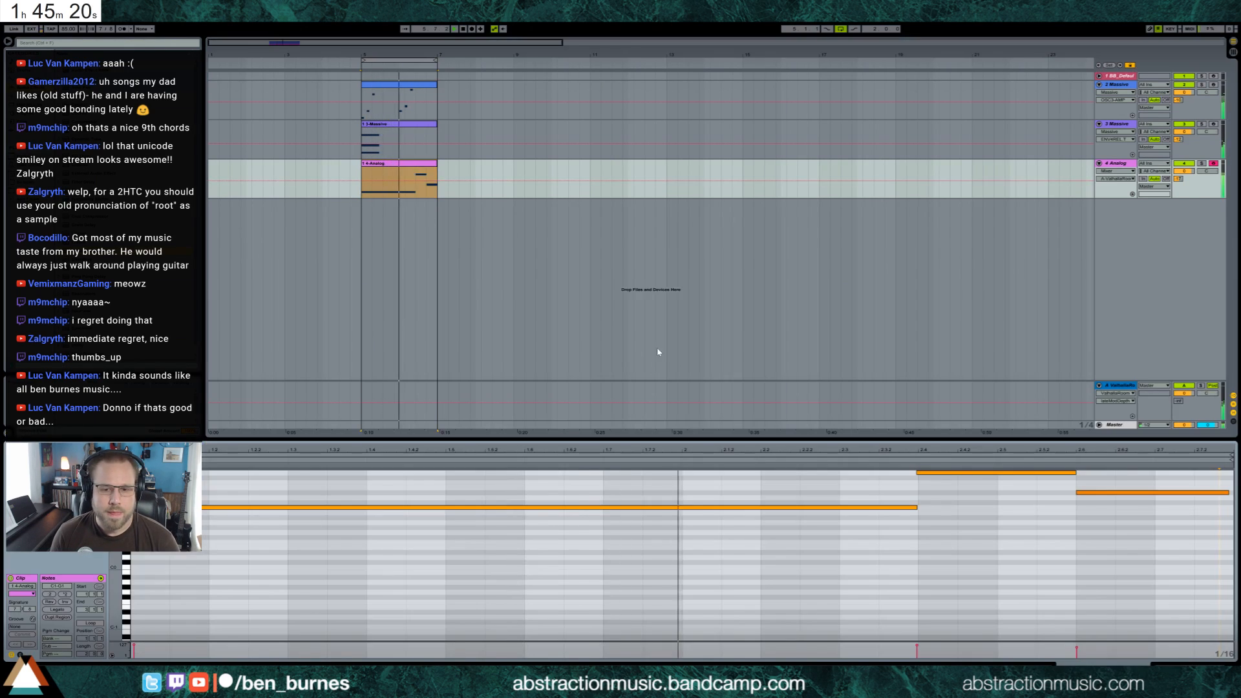
pyautogui.hotkey('shift', 'Tab')
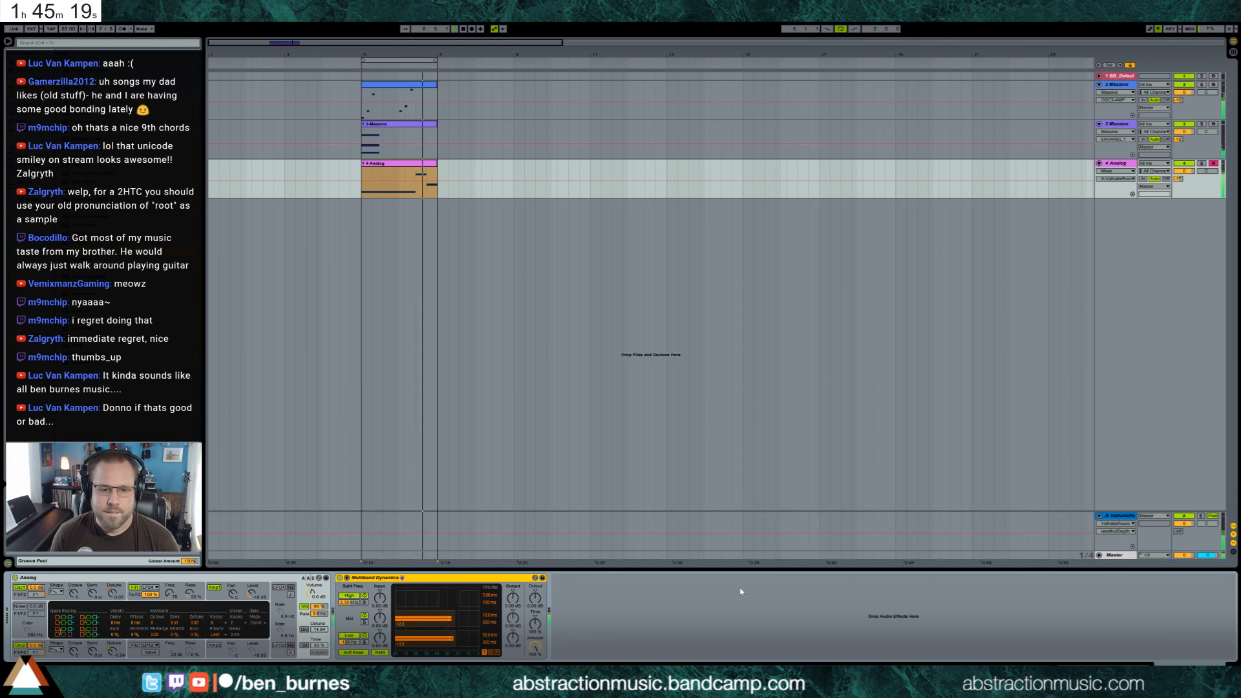
pyautogui.doubleClick(422, 166)
pyautogui.moveTo(1046, 555); pyautogui.dragTo(1103, 462)
pyautogui.press('Right')
pyautogui.press('Right')
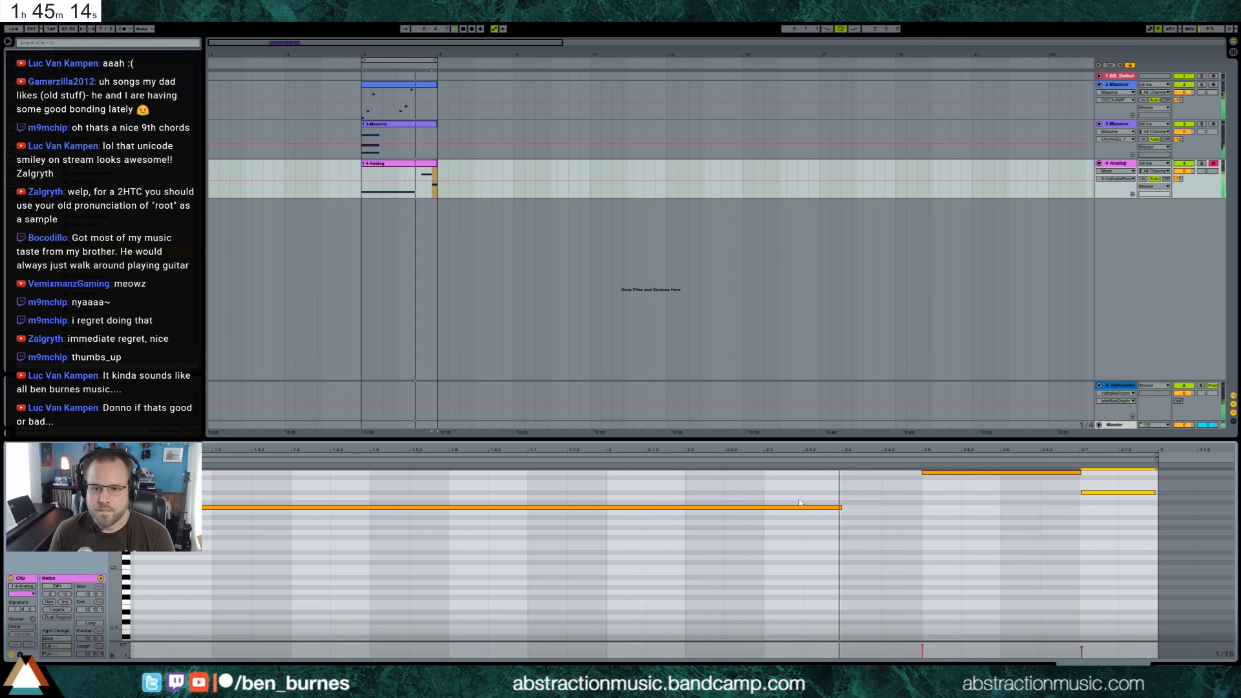
pyautogui.moveTo(759, 489); pyautogui.dragTo(782, 535)
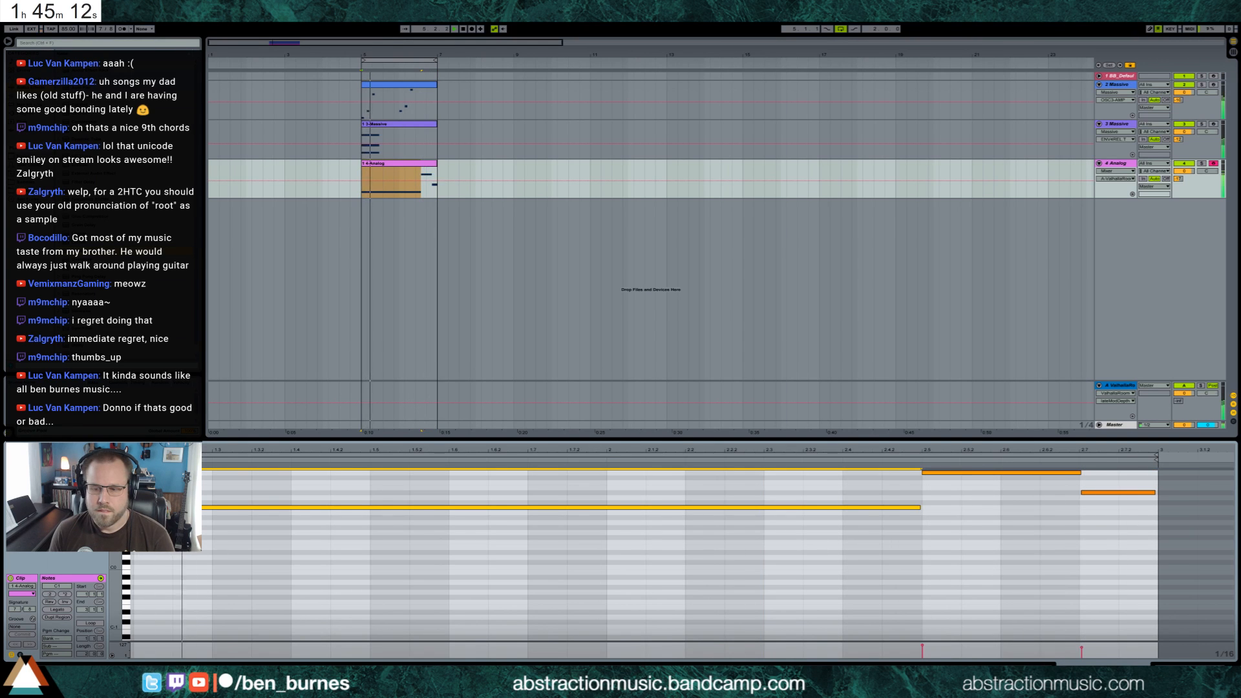
pyautogui.hotkey('shift', 'Tab')
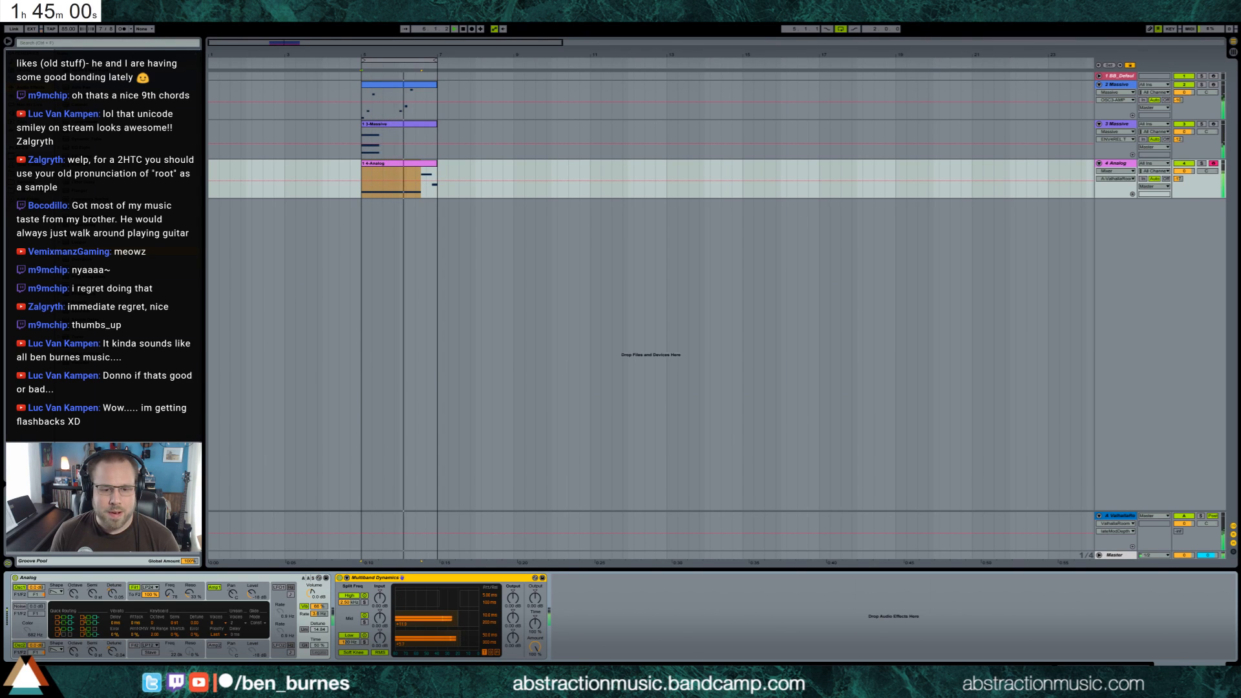
# Restart the loop from its beginning, raise Analog's first filter frequency, and adjust its resonance
pyautogui.click(363, 175)
pyautogui.press('space')
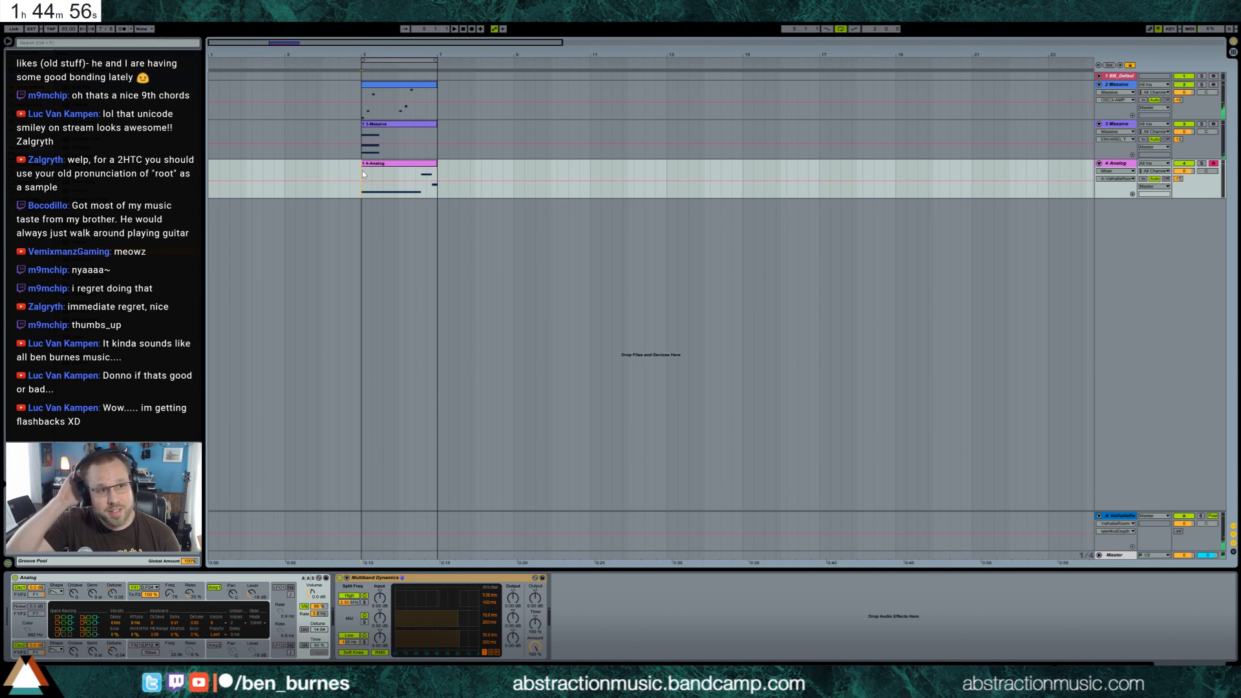
pyautogui.click(362, 115)
pyautogui.press('space')
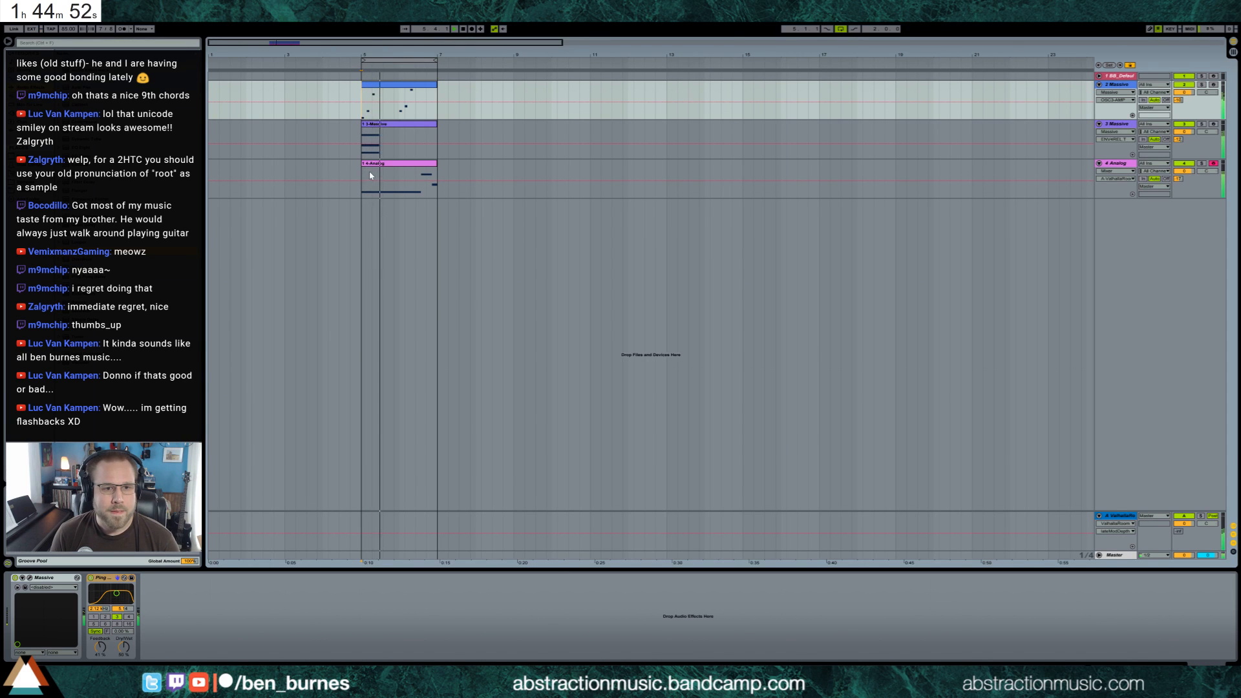
pyautogui.click(371, 175)
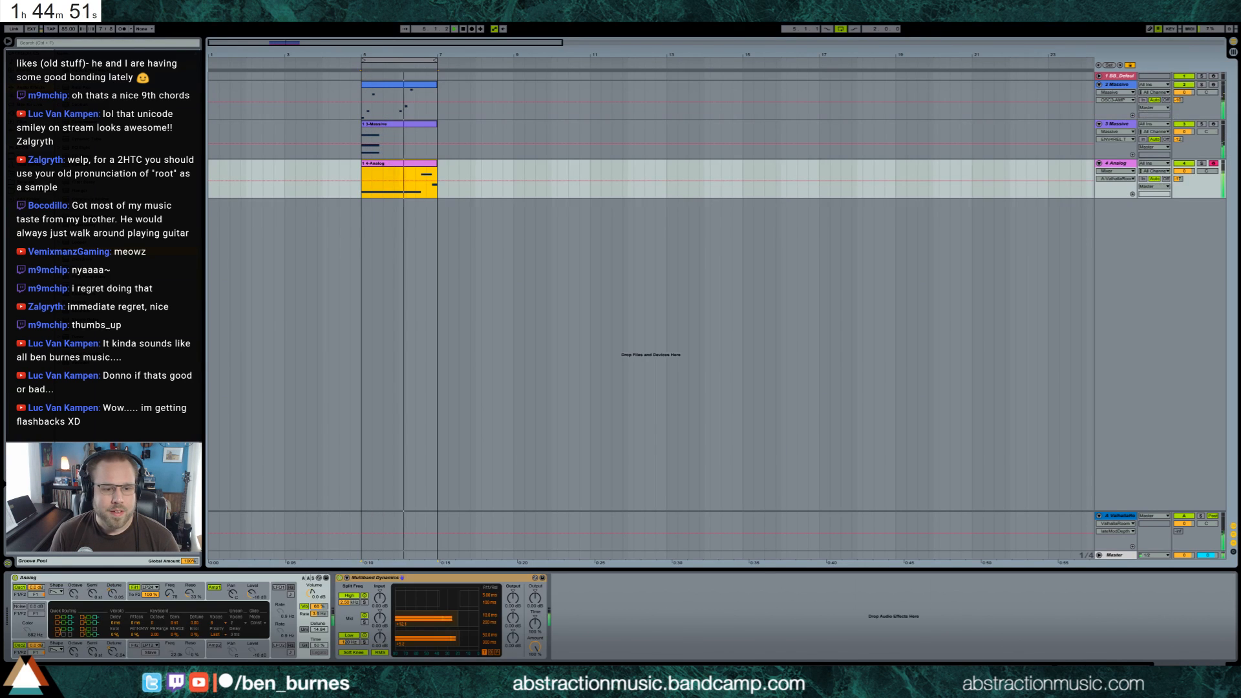
pyautogui.click(195, 598)
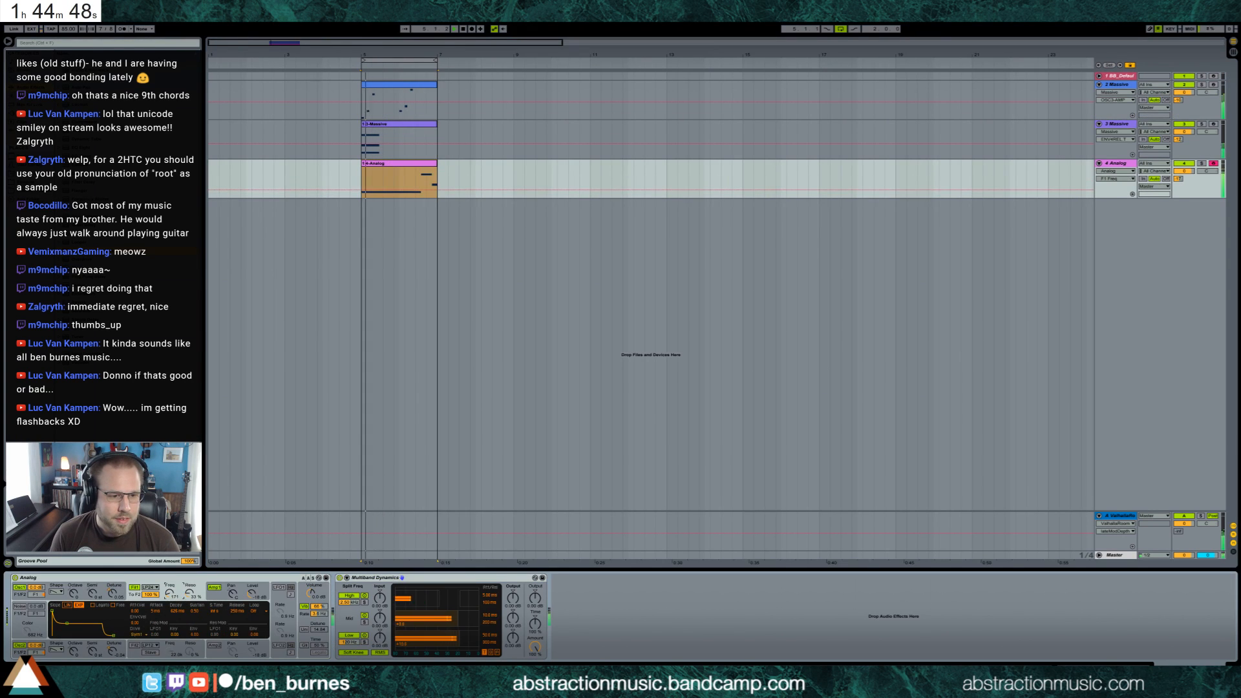
pyautogui.moveTo(169, 593); pyautogui.dragTo(190, 599)
pyautogui.click(190, 593)
# Turn Analog's unison back on with a lower detune, and set its voices to Mono
pyautogui.click(305, 629)
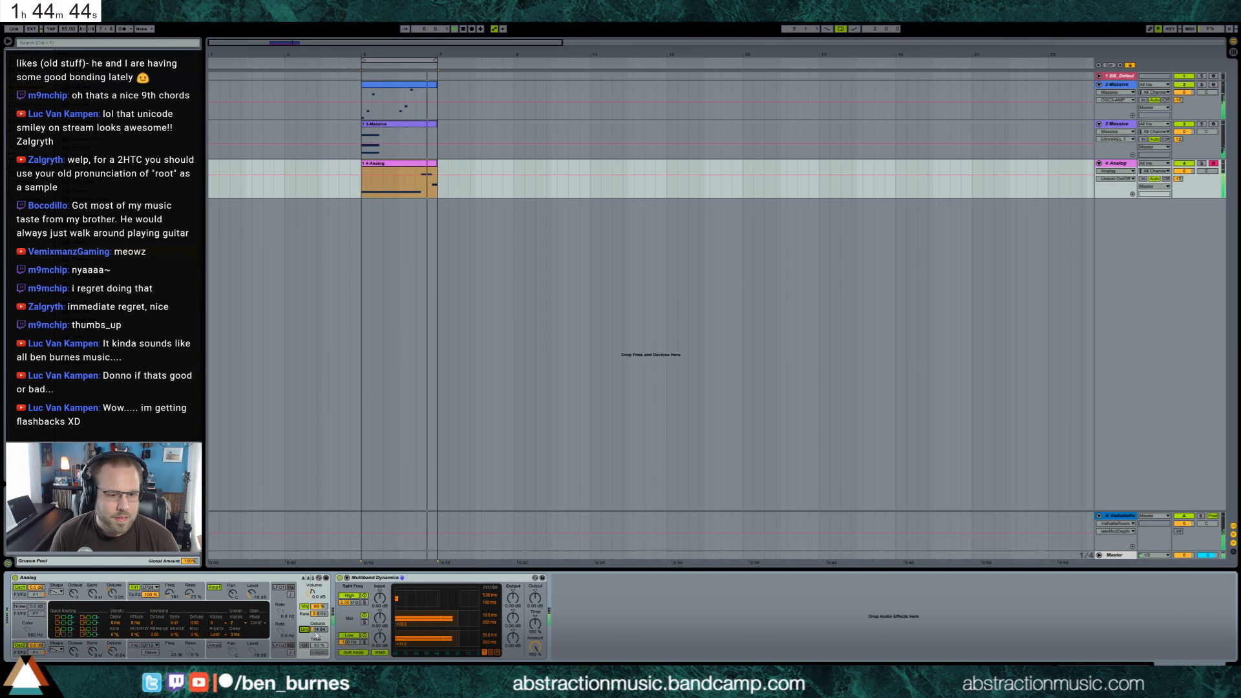
pyautogui.moveTo(317, 630); pyautogui.dragTo(317, 637)
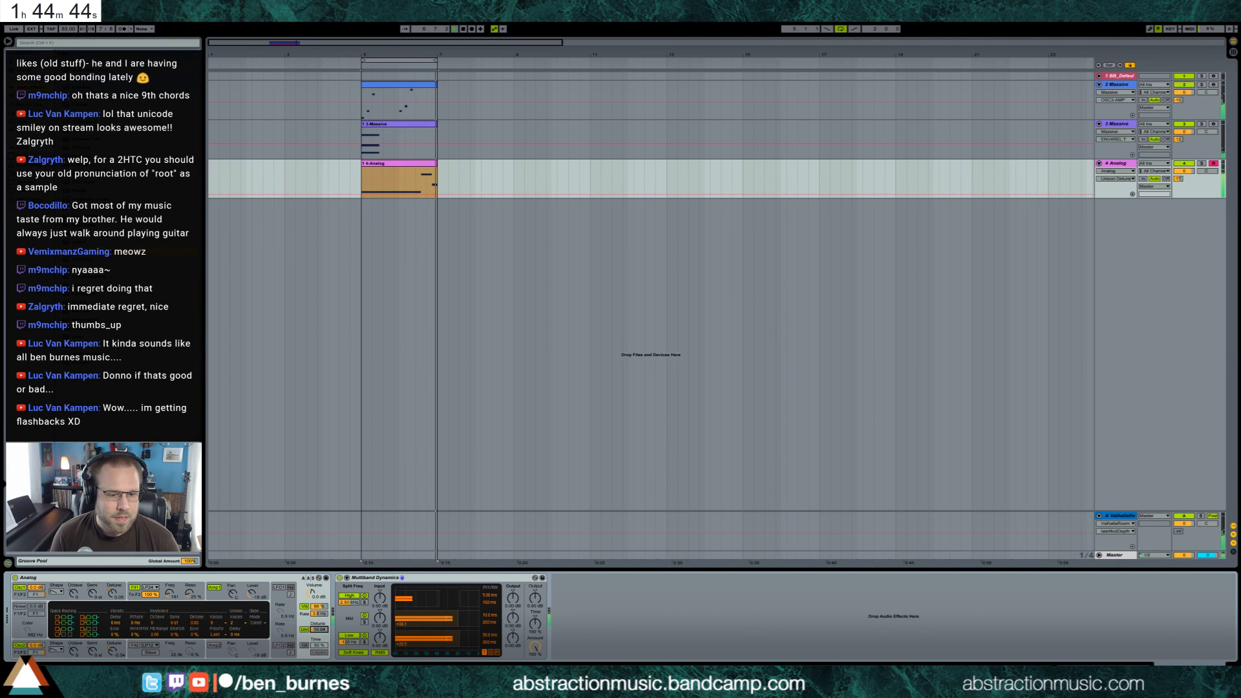
pyautogui.click(231, 622)
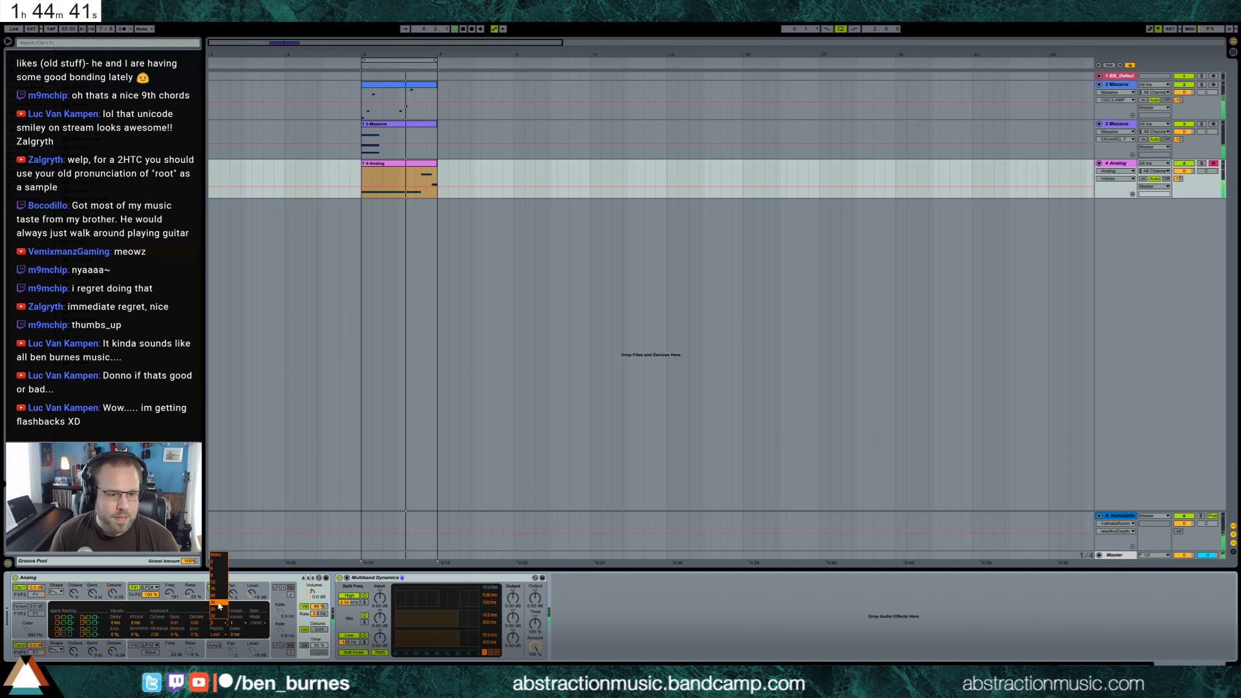
pyautogui.click(221, 556)
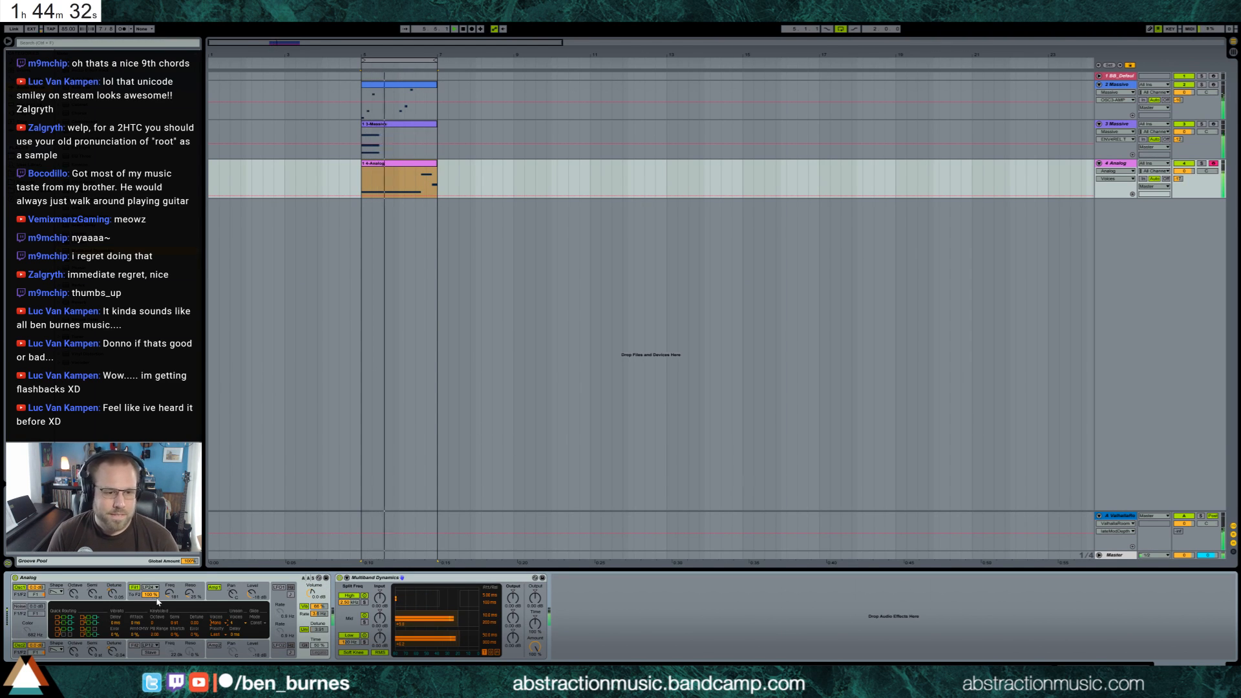
# Lower Analog's first filter frequency and raise the Analog track's reverb send further
pyautogui.moveTo(170, 594); pyautogui.dragTo(170, 607)
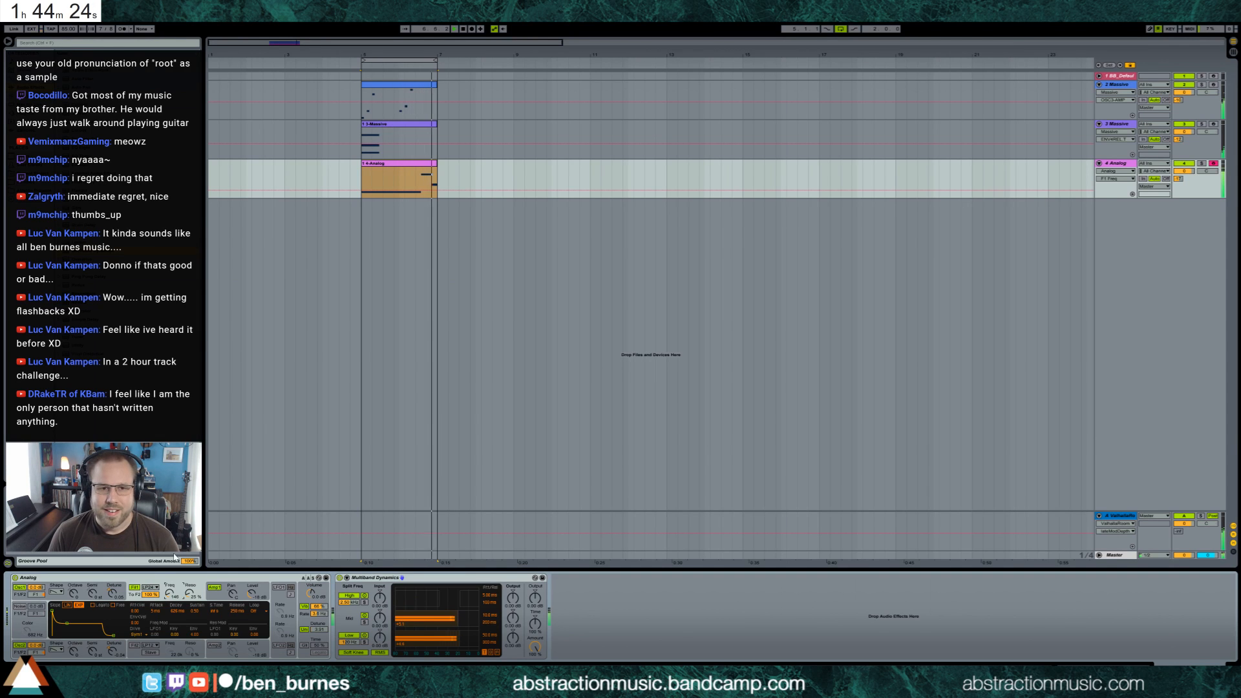
pyautogui.click(455, 182)
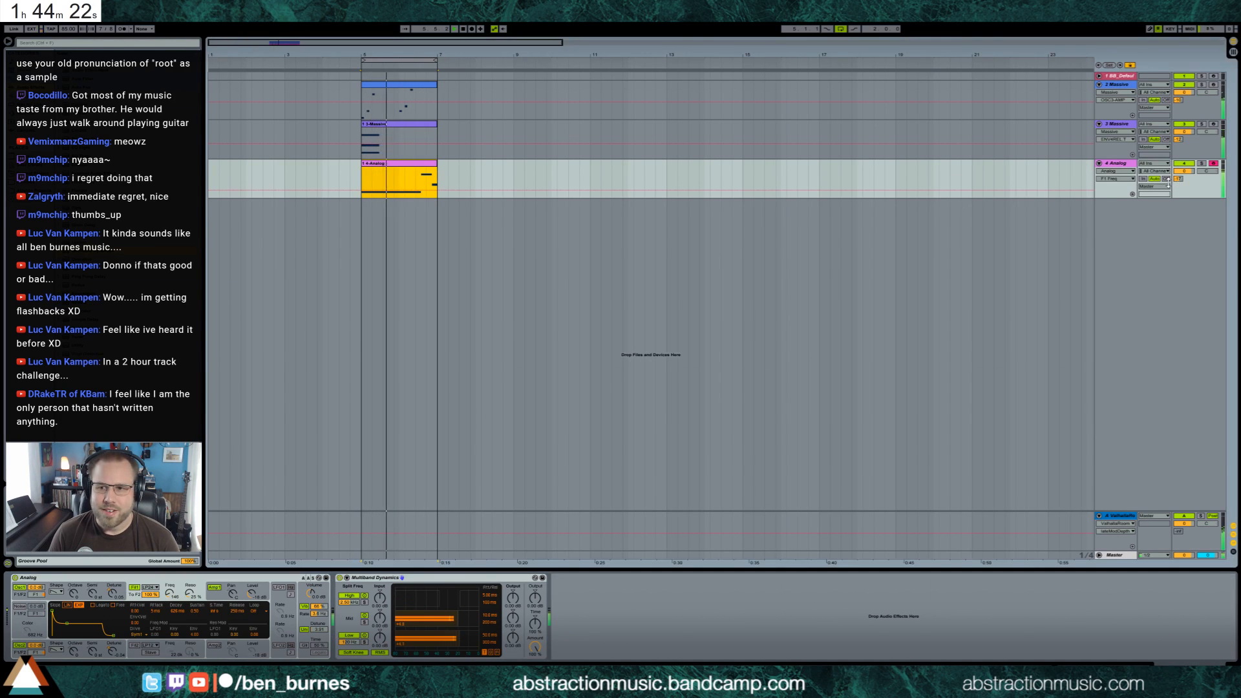
pyautogui.moveTo(1178, 179); pyautogui.dragTo(1178, 160)
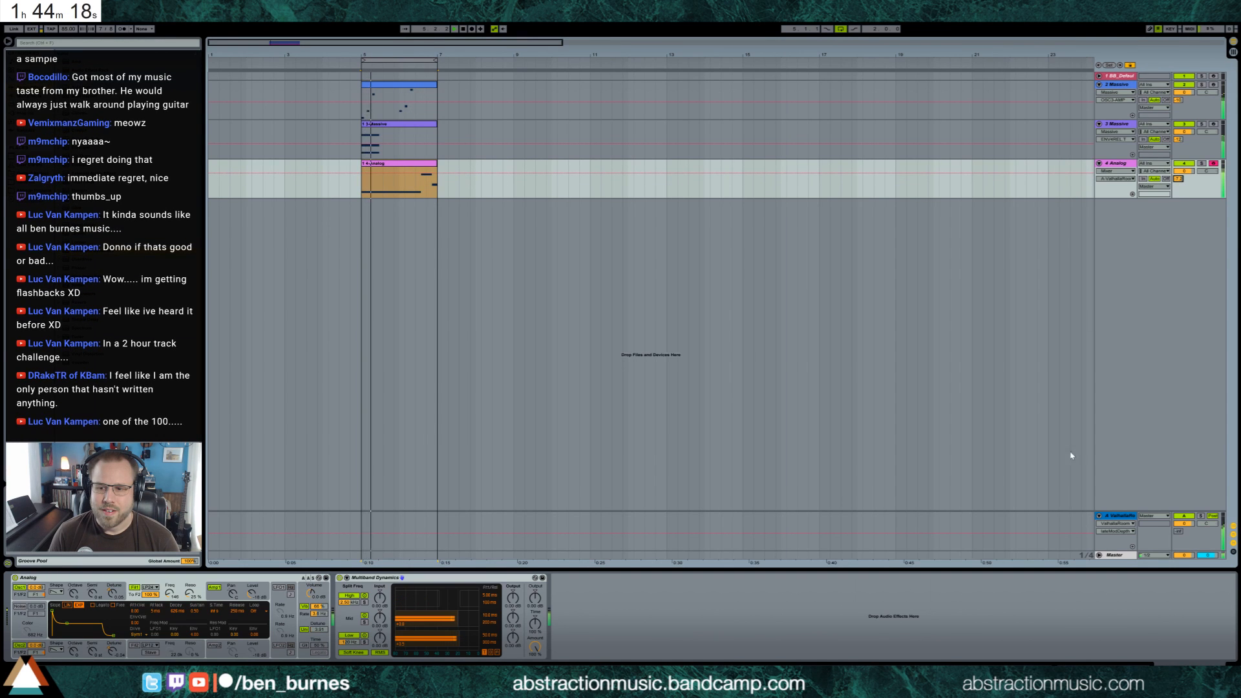
# Add a high-pass Auto Filter before ValhallaRoom on the reverb return track and lower its cutoff frequency
pyautogui.click(1121, 517)
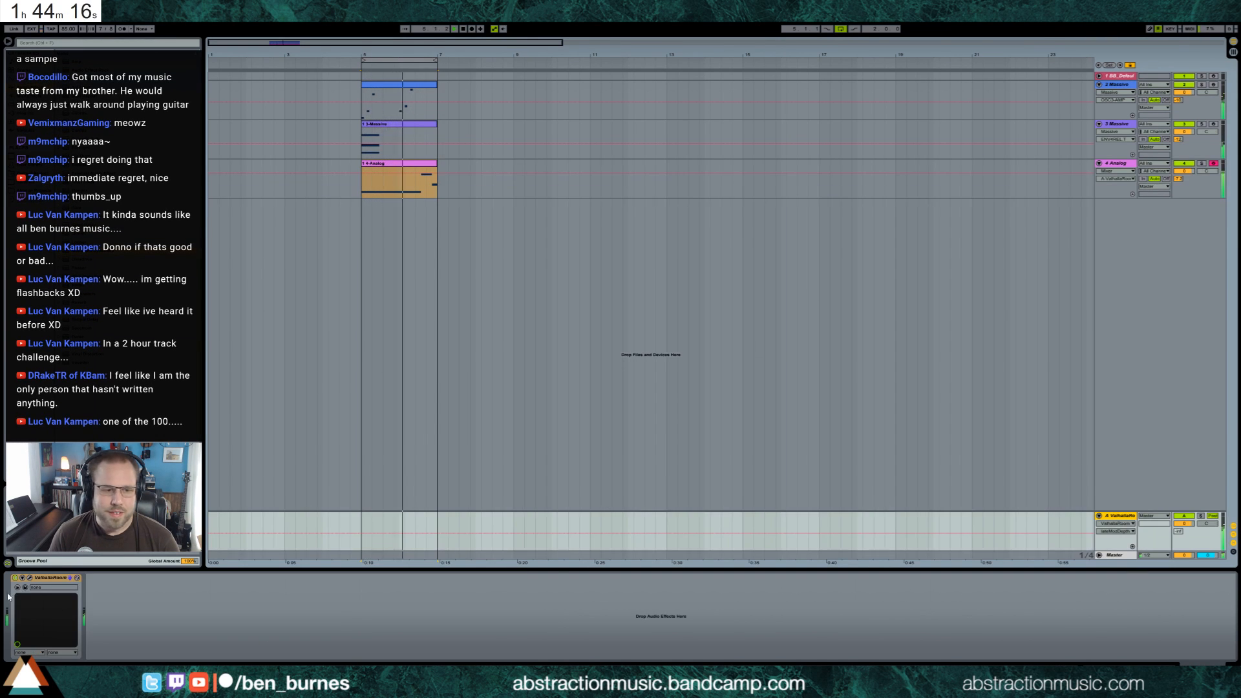
pyautogui.moveTo(74, 78); pyautogui.dragTo(38, 617)
pyautogui.click(51, 637)
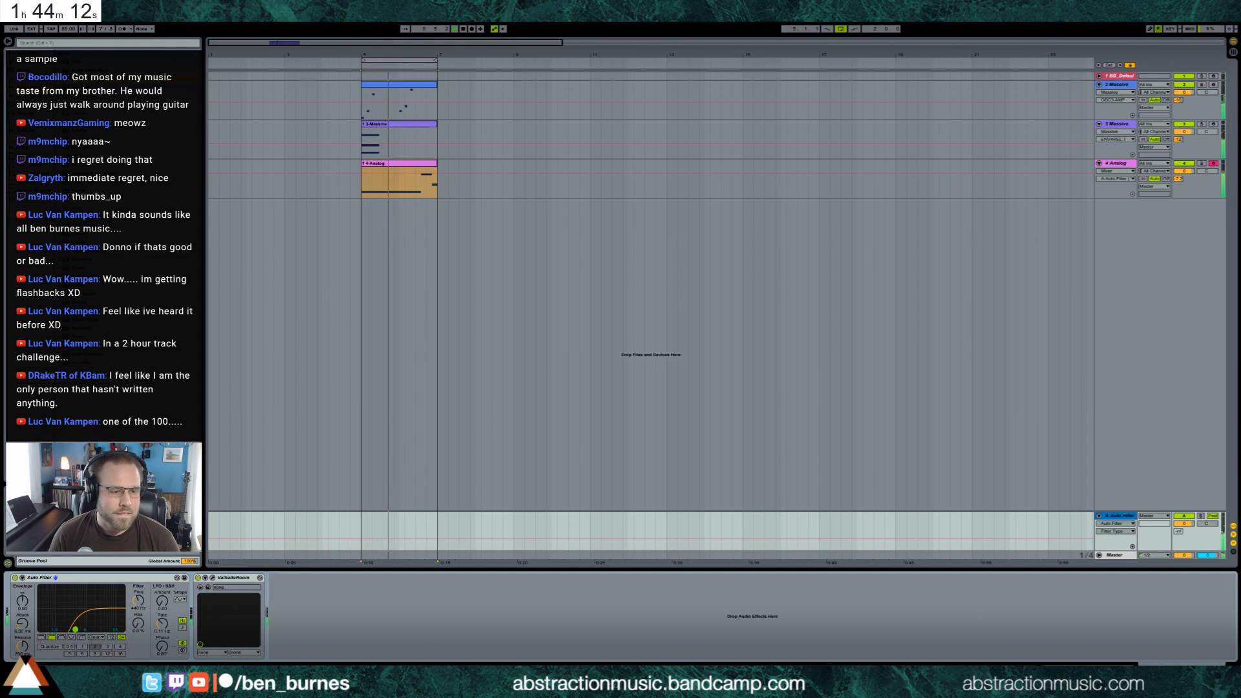
pyautogui.moveTo(68, 629); pyautogui.dragTo(69, 627)
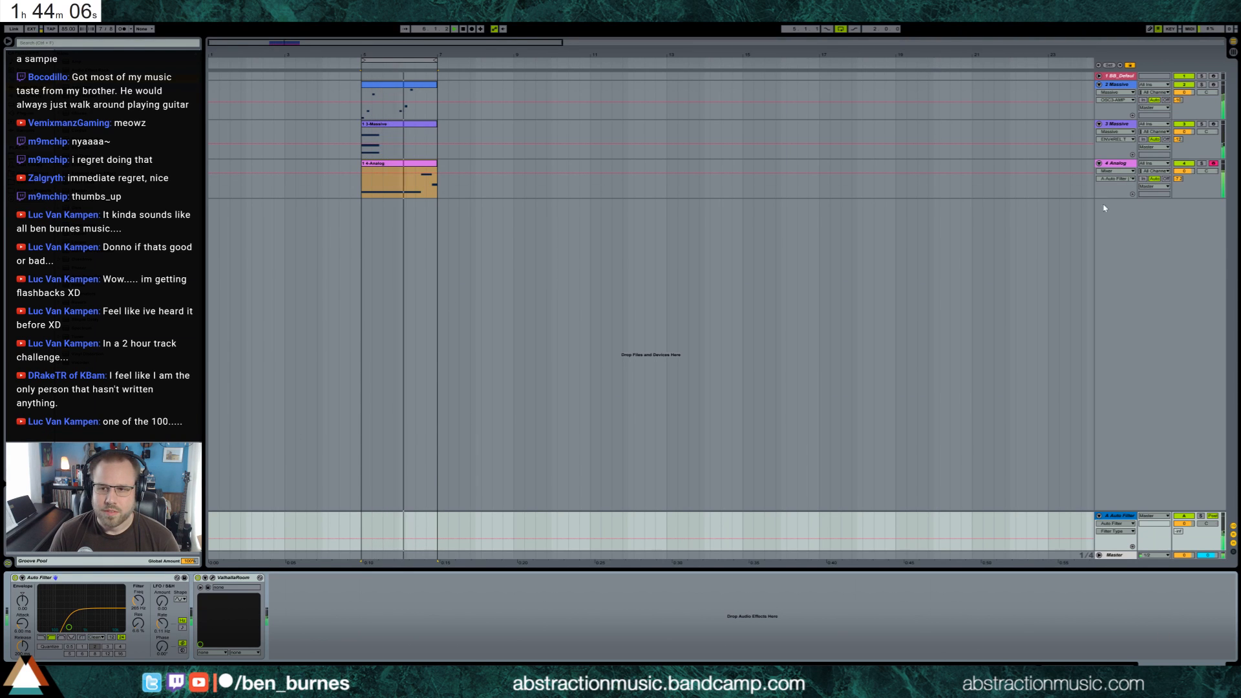
# Reshape Analog's first filter envelope and turn on glide
pyautogui.click(1117, 169)
pyautogui.click(396, 166)
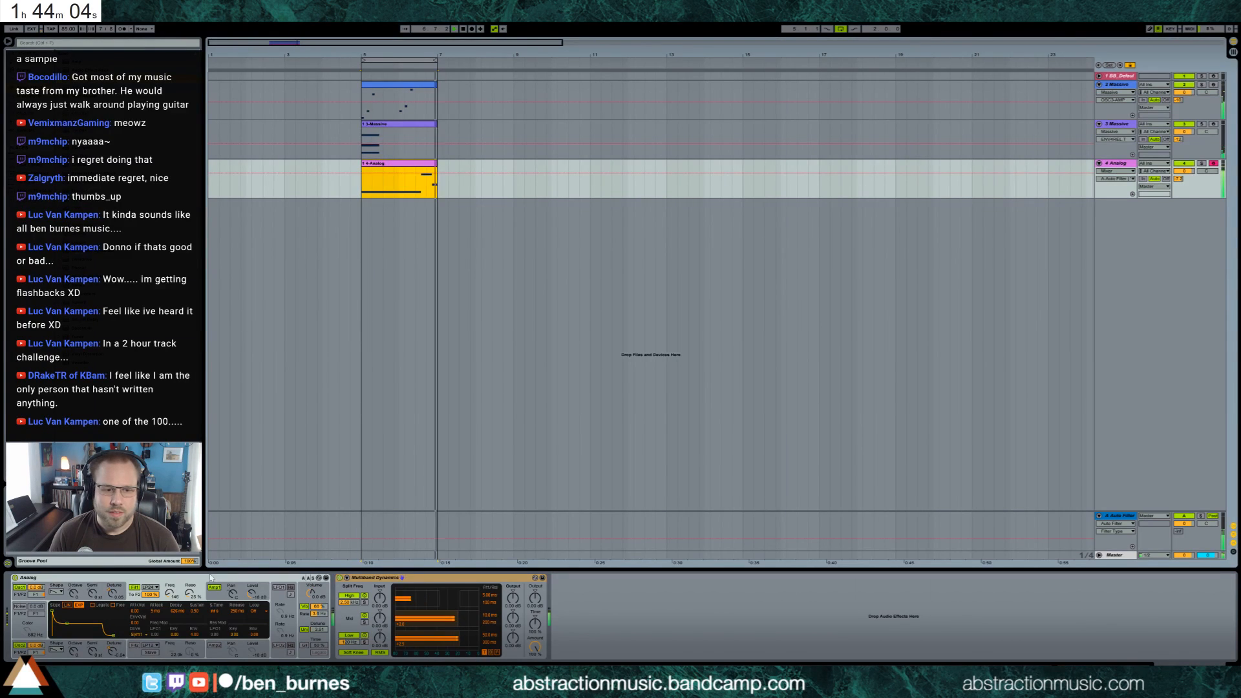
pyautogui.click(220, 594)
pyautogui.moveTo(69, 625); pyautogui.dragTo(72, 630)
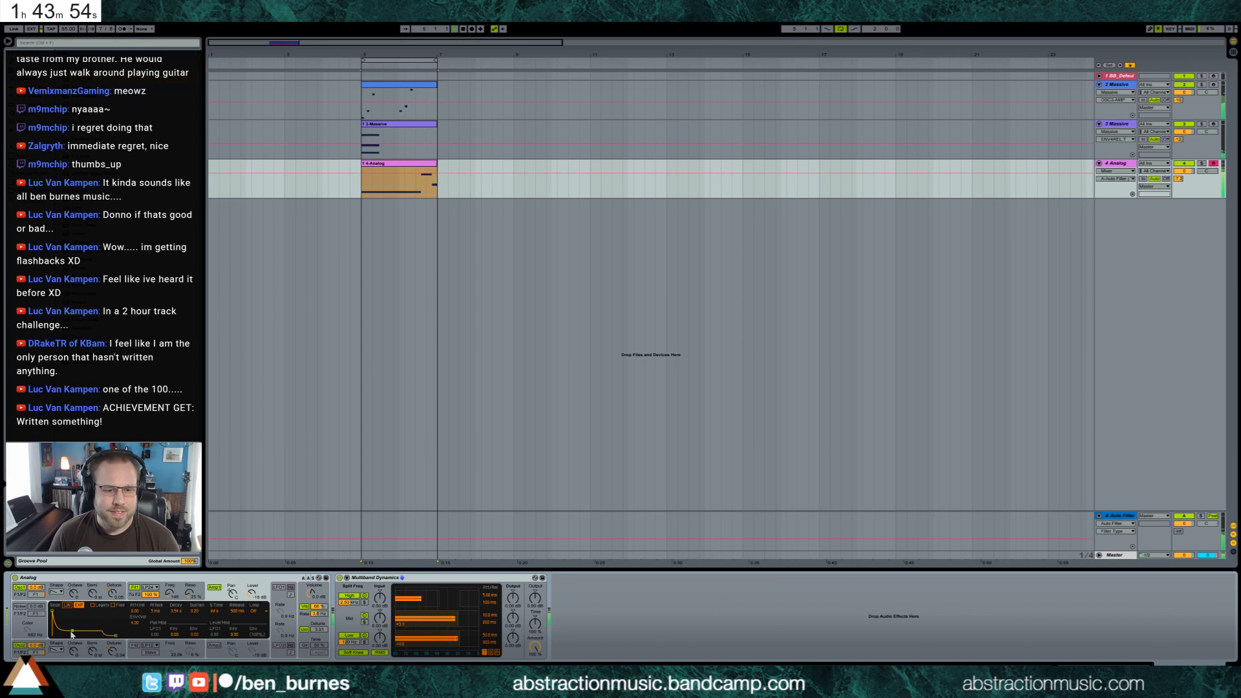
pyautogui.click(304, 645)
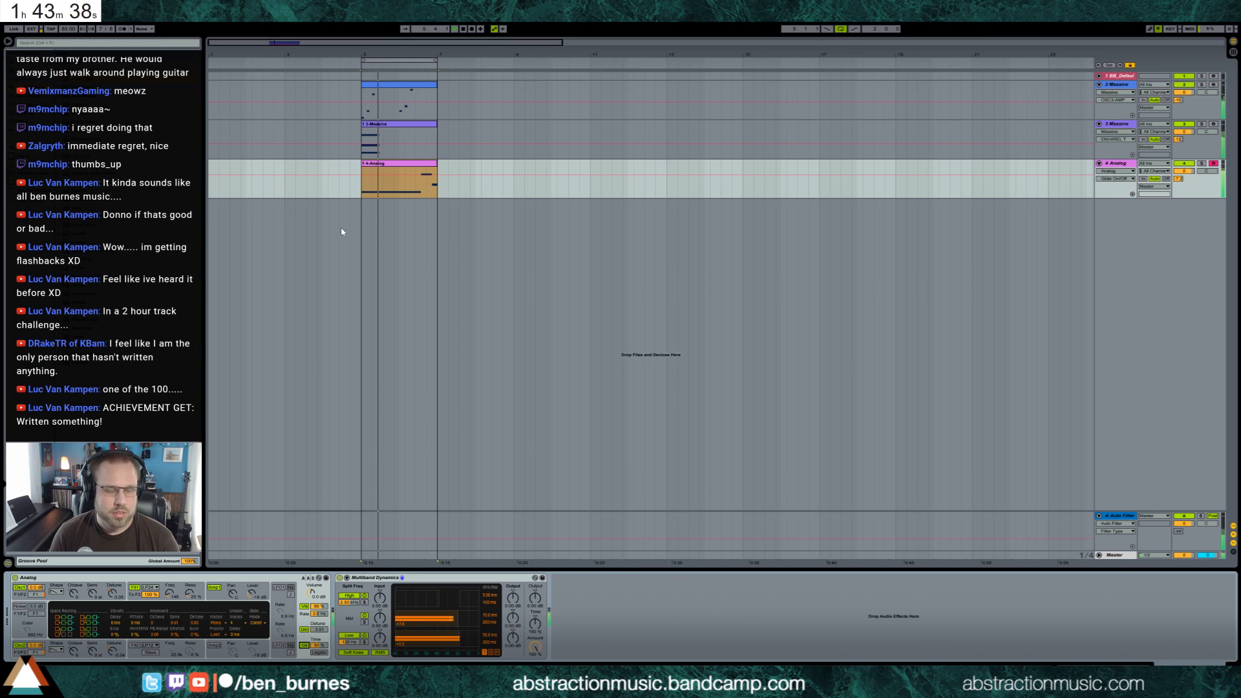
# Insert a new MIDI track below the Analog track and load a Drum Rack holding a Cymatics Home Depot sample
pyautogui.hotkey('ctrl', 'shift', 't')
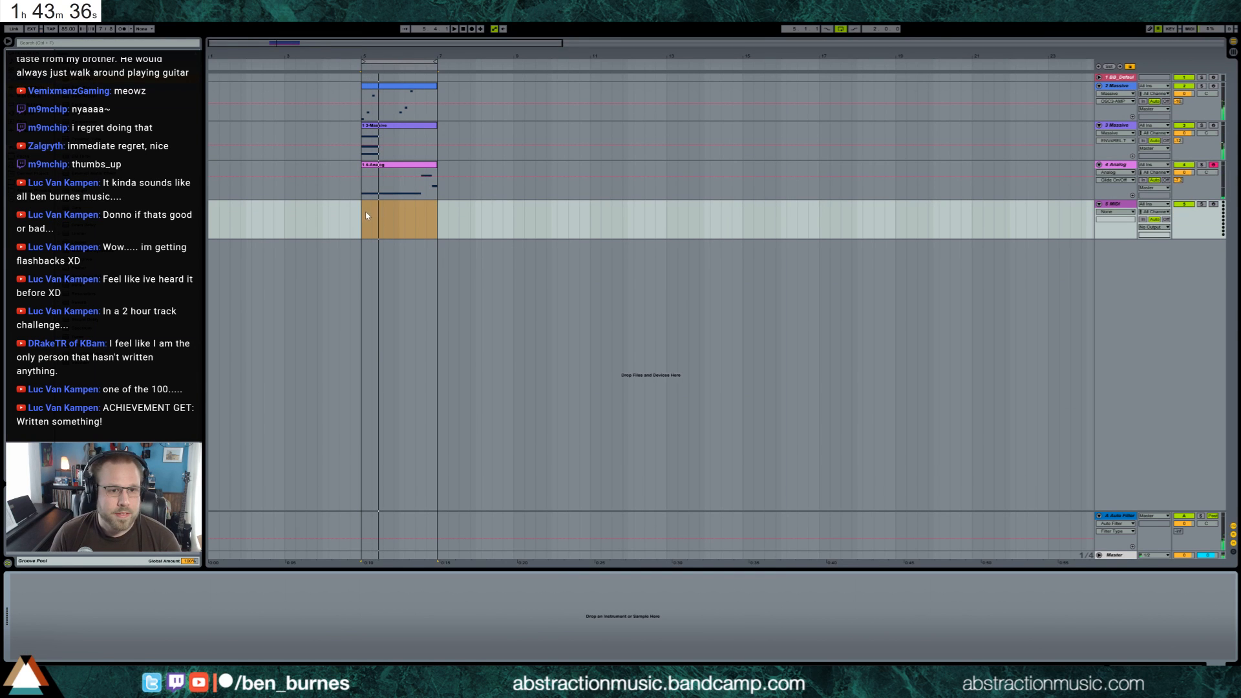
pyautogui.click(366, 216)
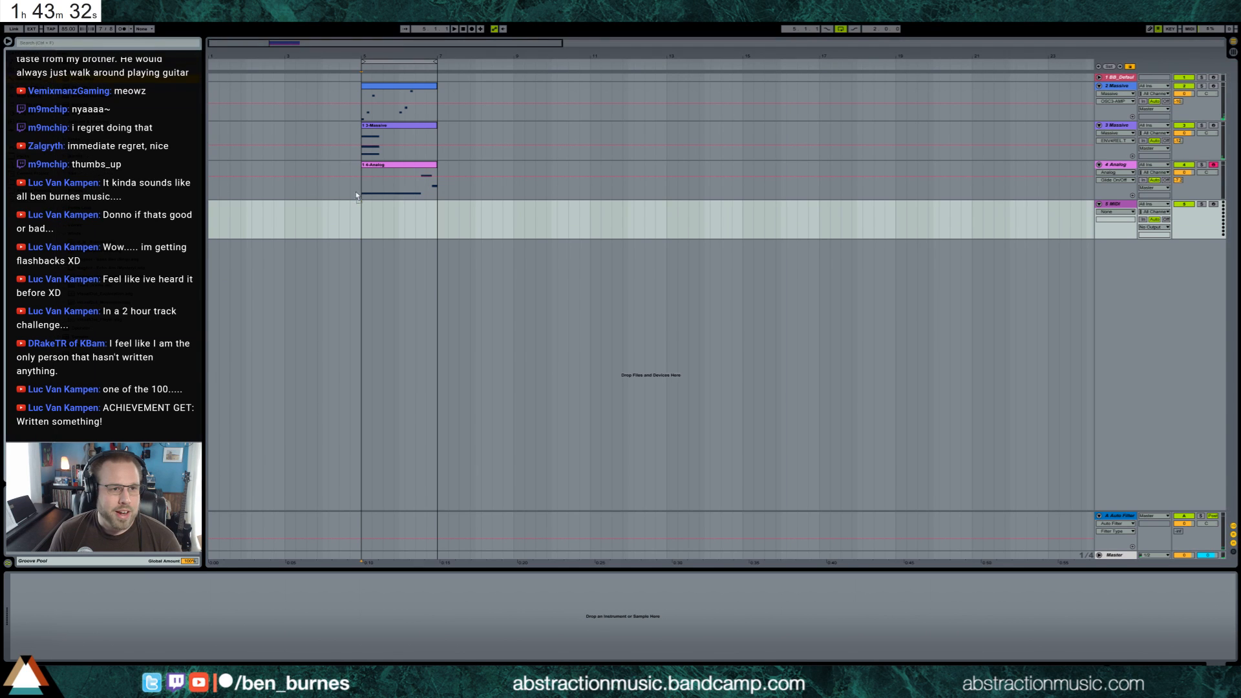
pyautogui.doubleClick(97, 79)
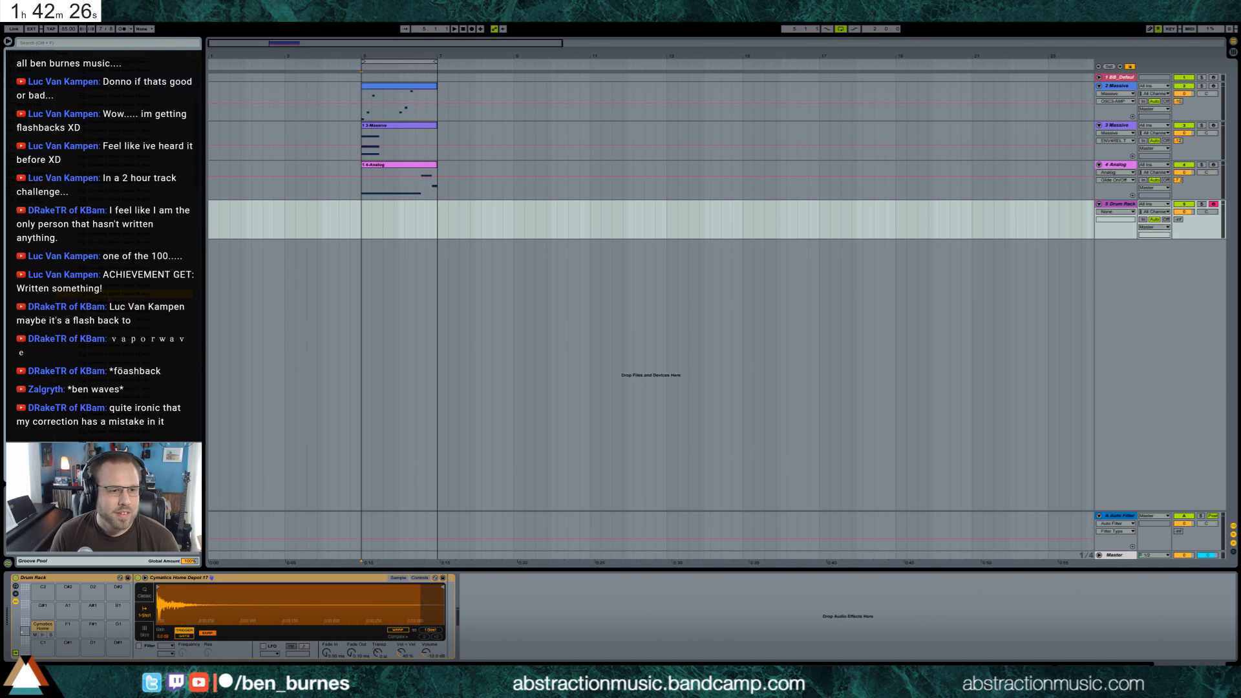
# Load a second Cymatics Home Depot sample and a MaxV Roland808 BD1010 kick onto separate Drum Rack pads and audition the kick
pyautogui.moveTo(73, 625); pyautogui.dragTo(68, 626)
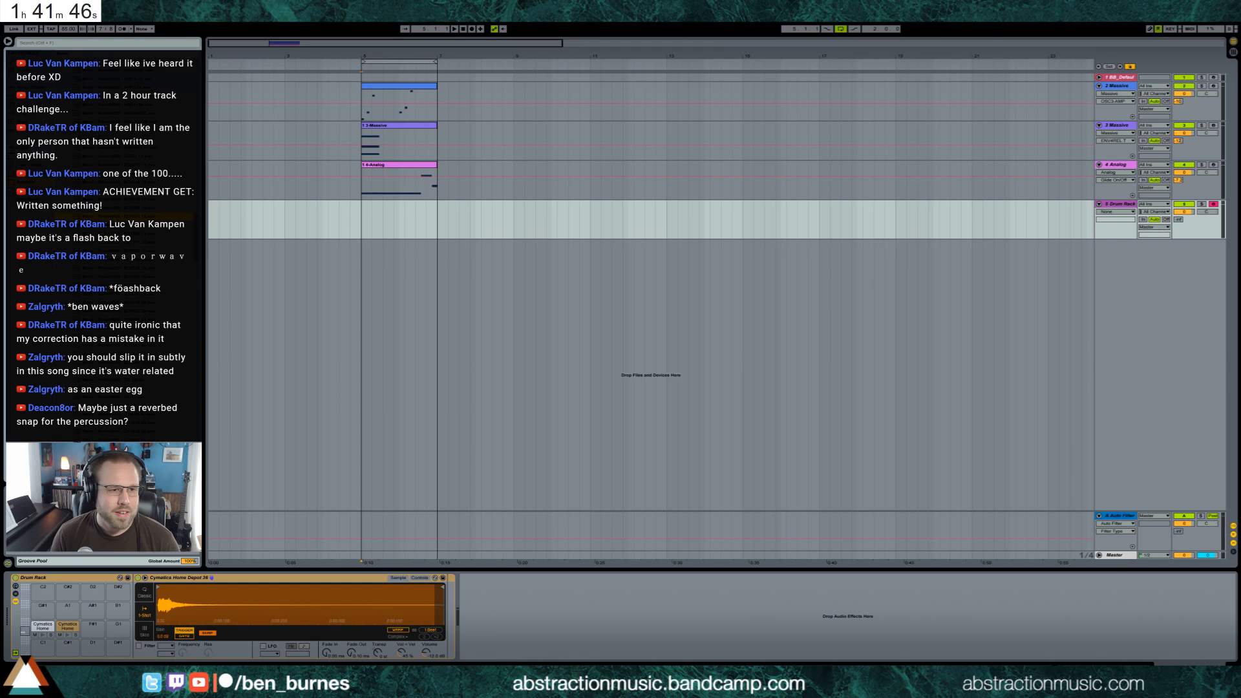
pyautogui.moveTo(52, 608); pyautogui.dragTo(45, 646)
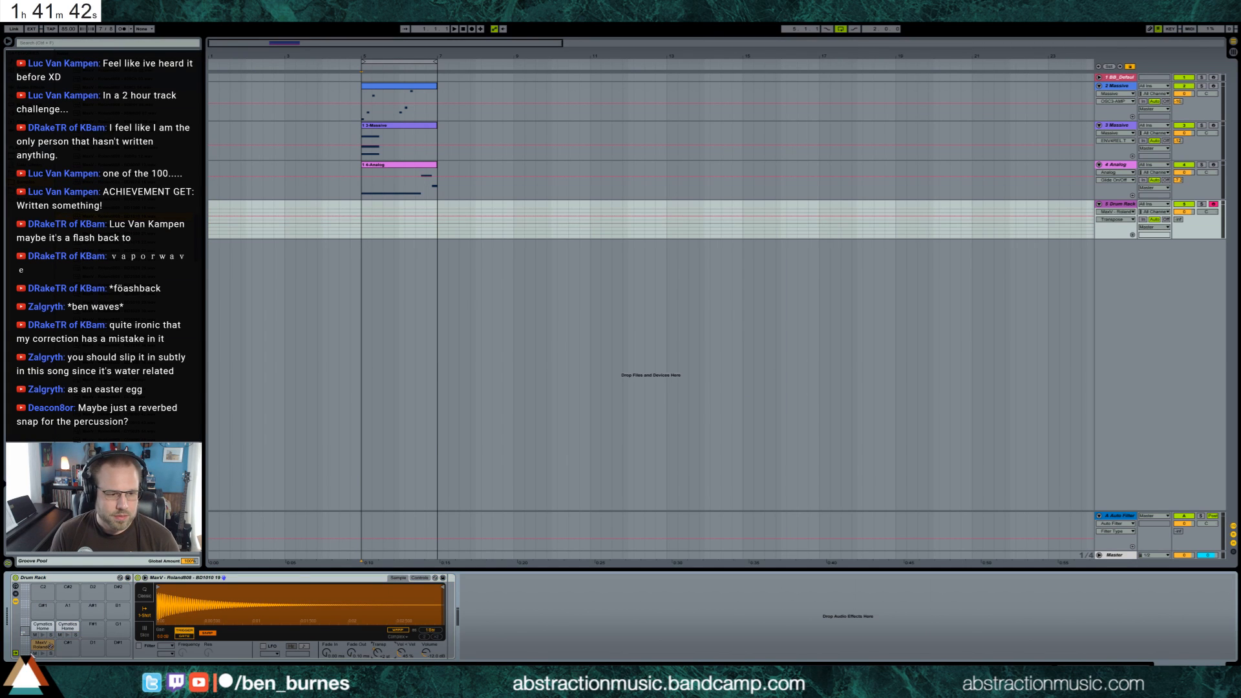
pyautogui.click(40, 653)
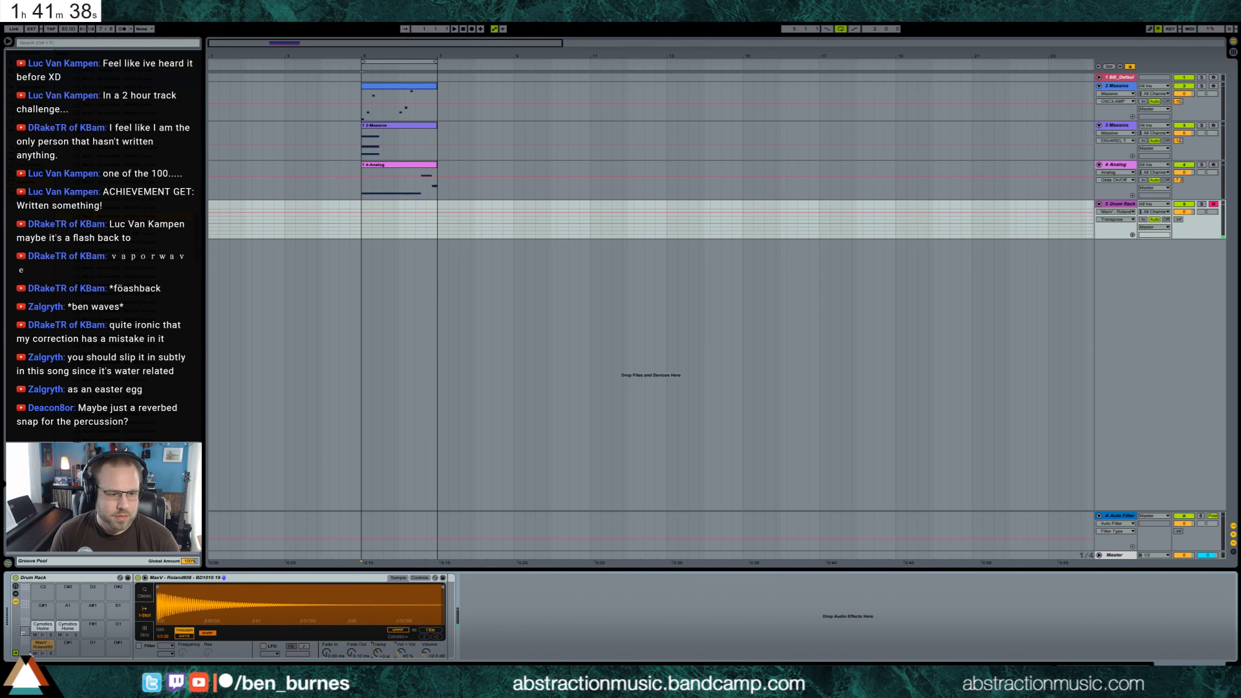
pyautogui.click(43, 654)
# Create a MIDI clip on the Drum Rack track spanning the loop and add a kick note from 1.1 to 1.3
pyautogui.moveTo(362, 225); pyautogui.dragTo(436, 233)
pyautogui.hotkey('ctrl', 'shift', 'm')
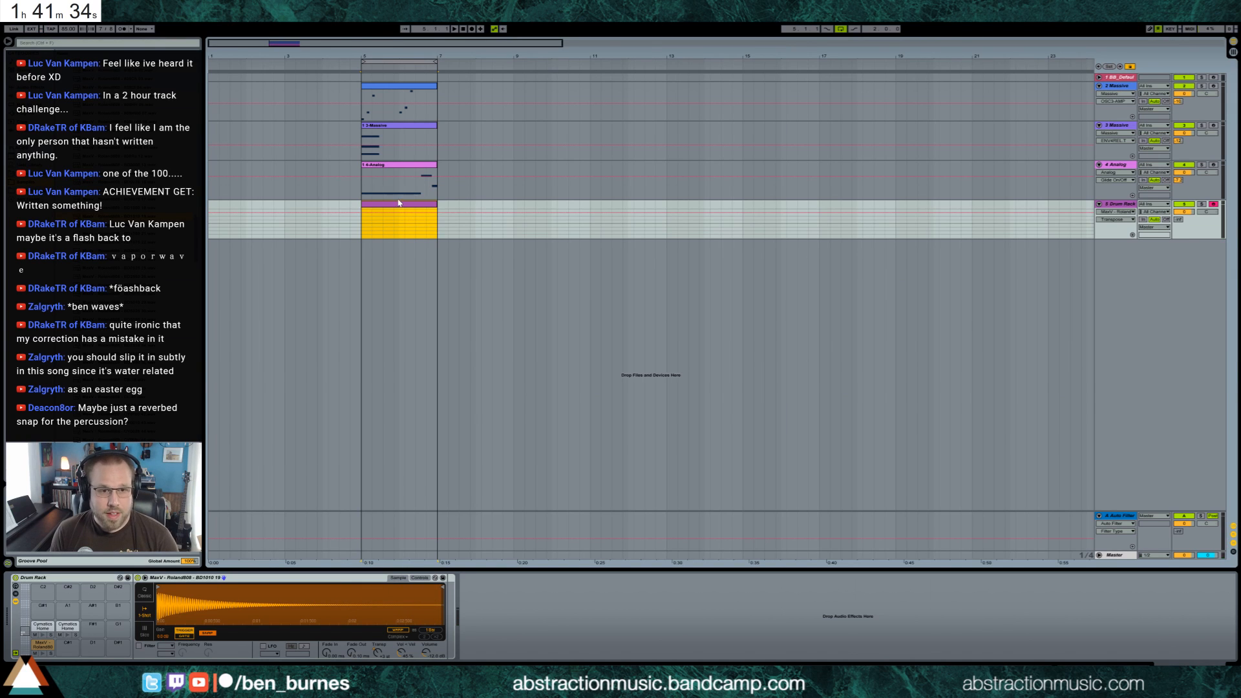
pyautogui.doubleClick(399, 205)
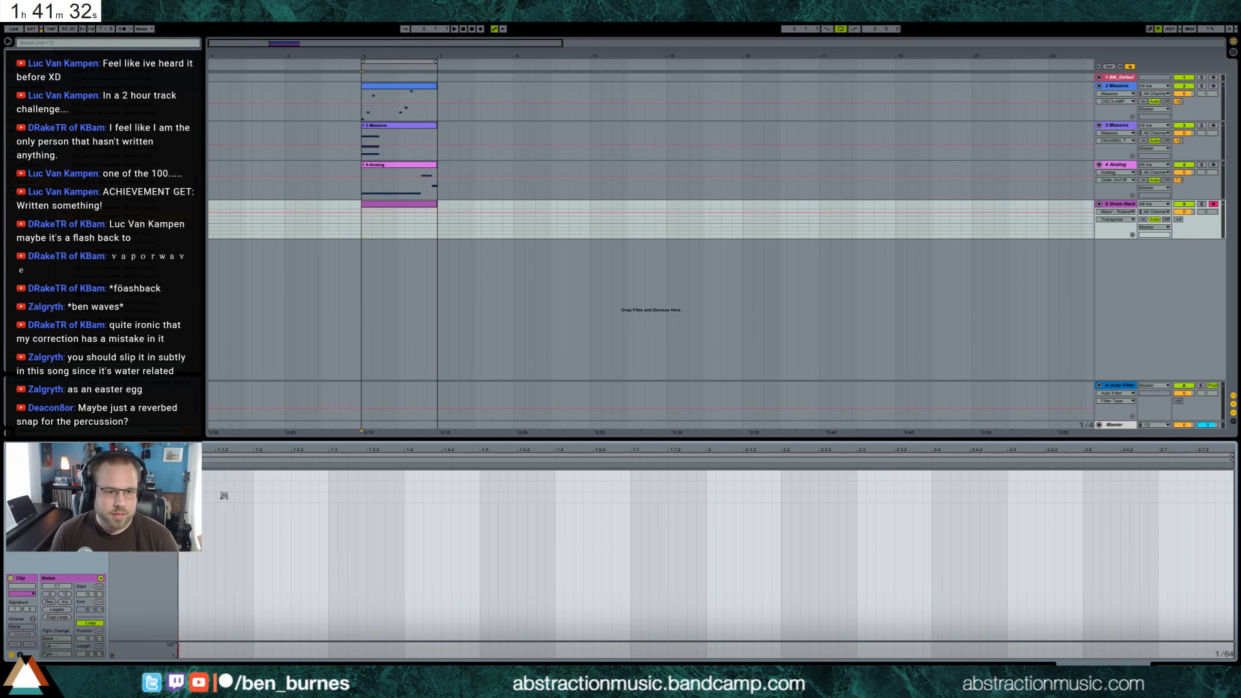
pyautogui.moveTo(222, 497); pyautogui.dragTo(325, 497)
pyautogui.press('space')
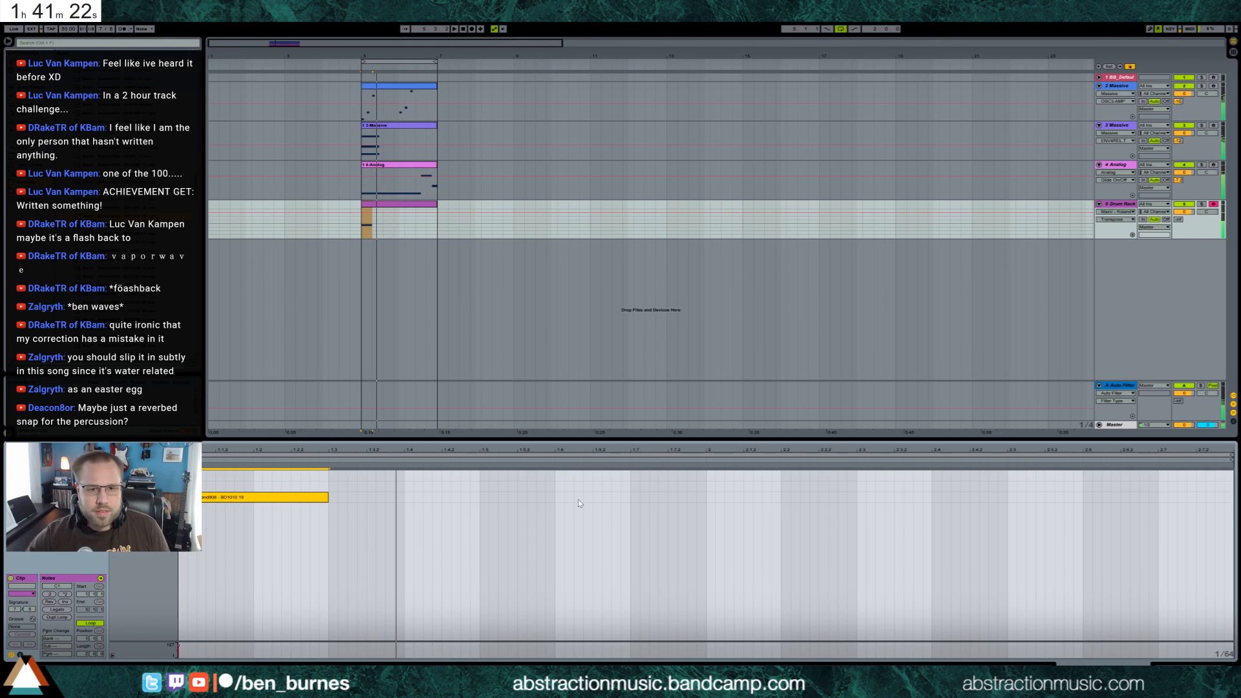
# Audition the kick pad over the loop and raise the Drum Rack track's reverb send
pyautogui.hotkey('shift', 'Tab')
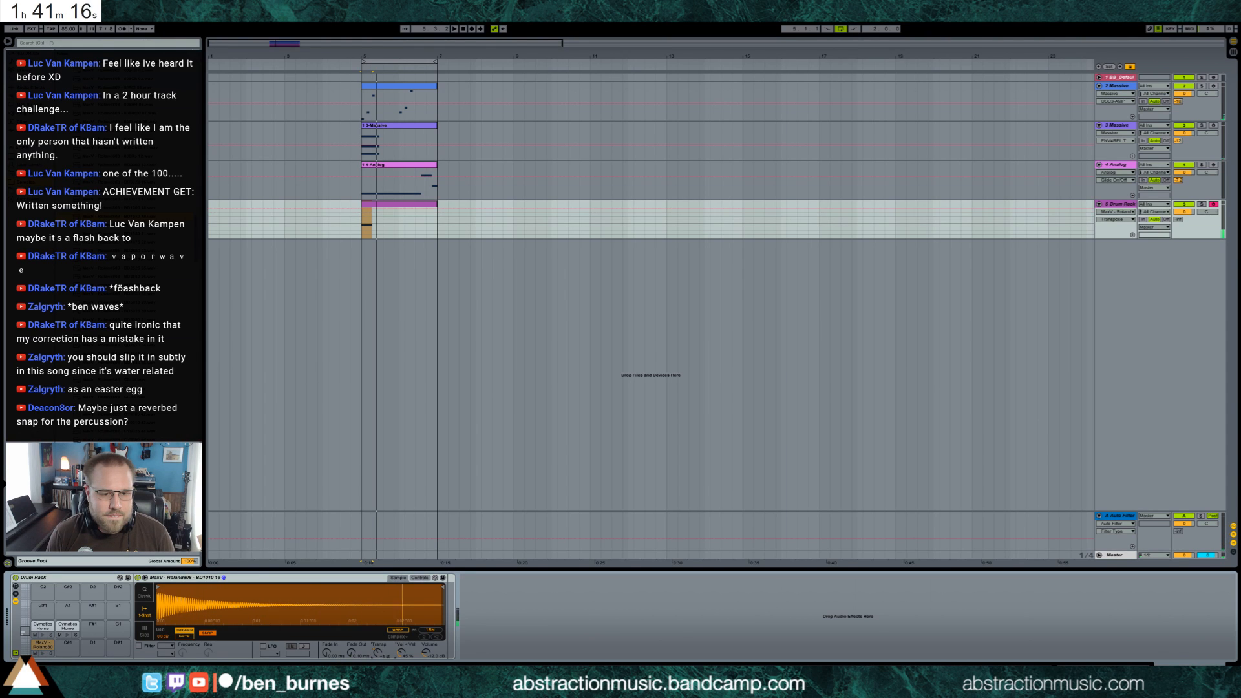
pyautogui.click(41, 653)
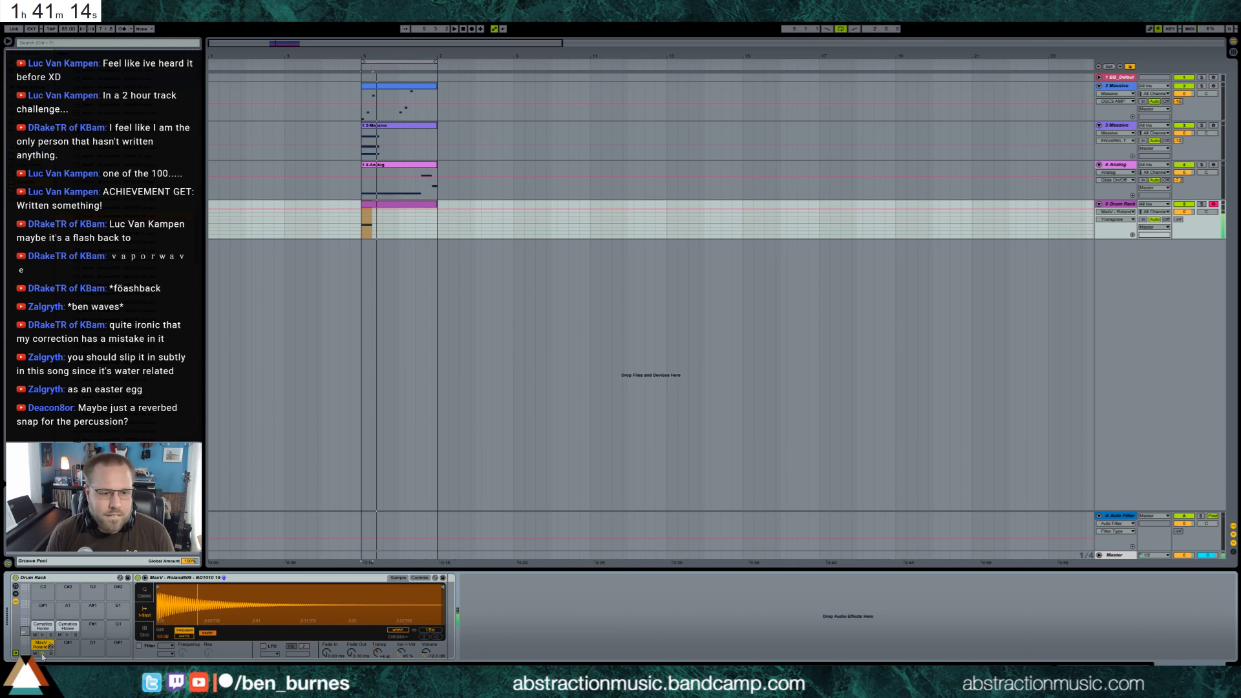
pyautogui.press('space')
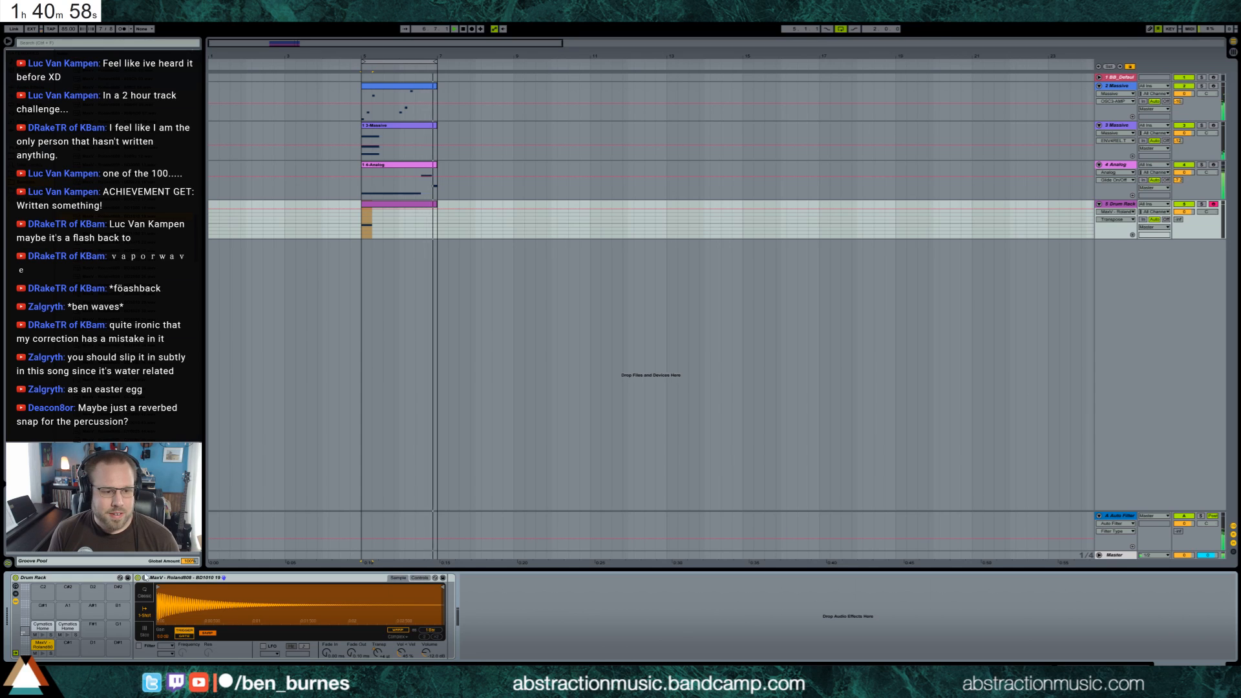
pyautogui.moveTo(1178, 219); pyautogui.dragTo(1178, 192)
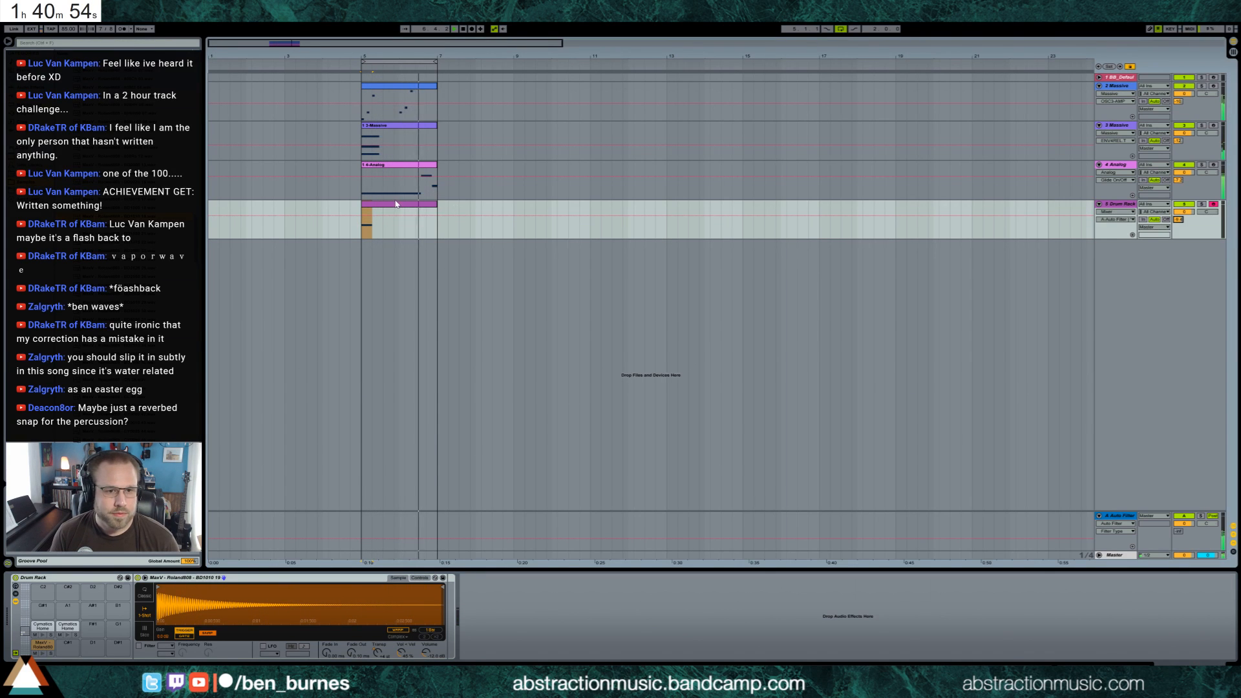
# Add a short Cymatics Home note at 1.3 in the drum clip and lower its velocity
pyautogui.doubleClick(398, 223)
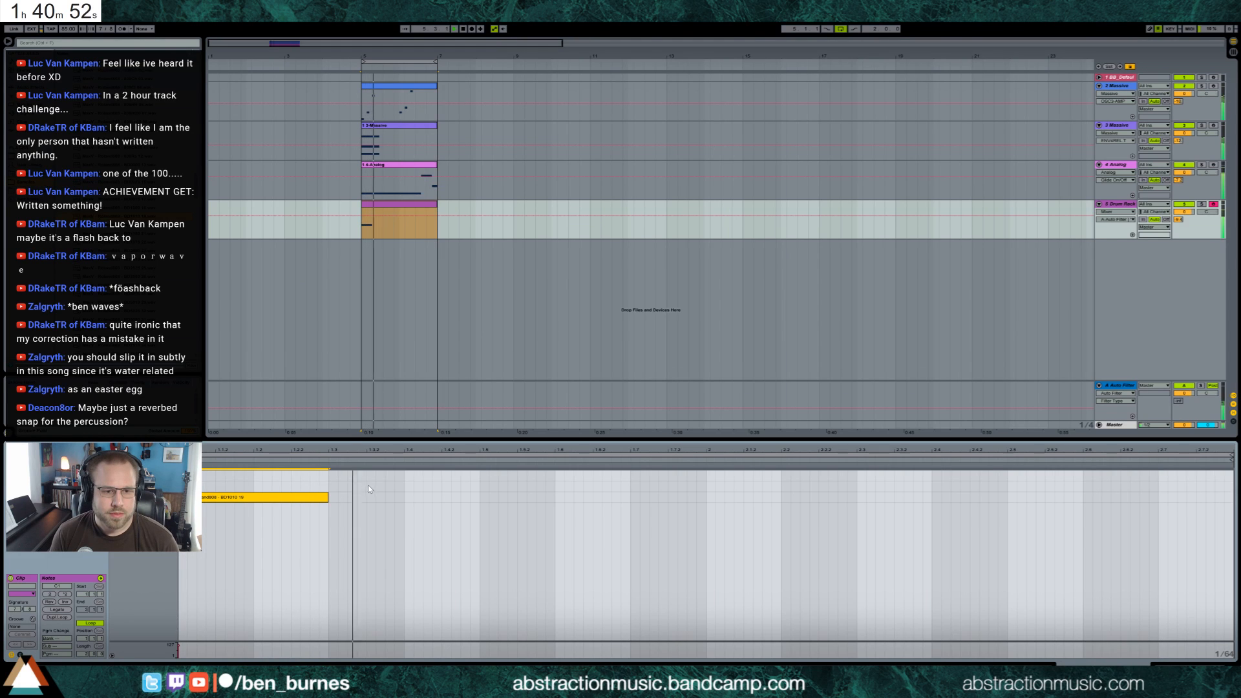
pyautogui.doubleClick(331, 475)
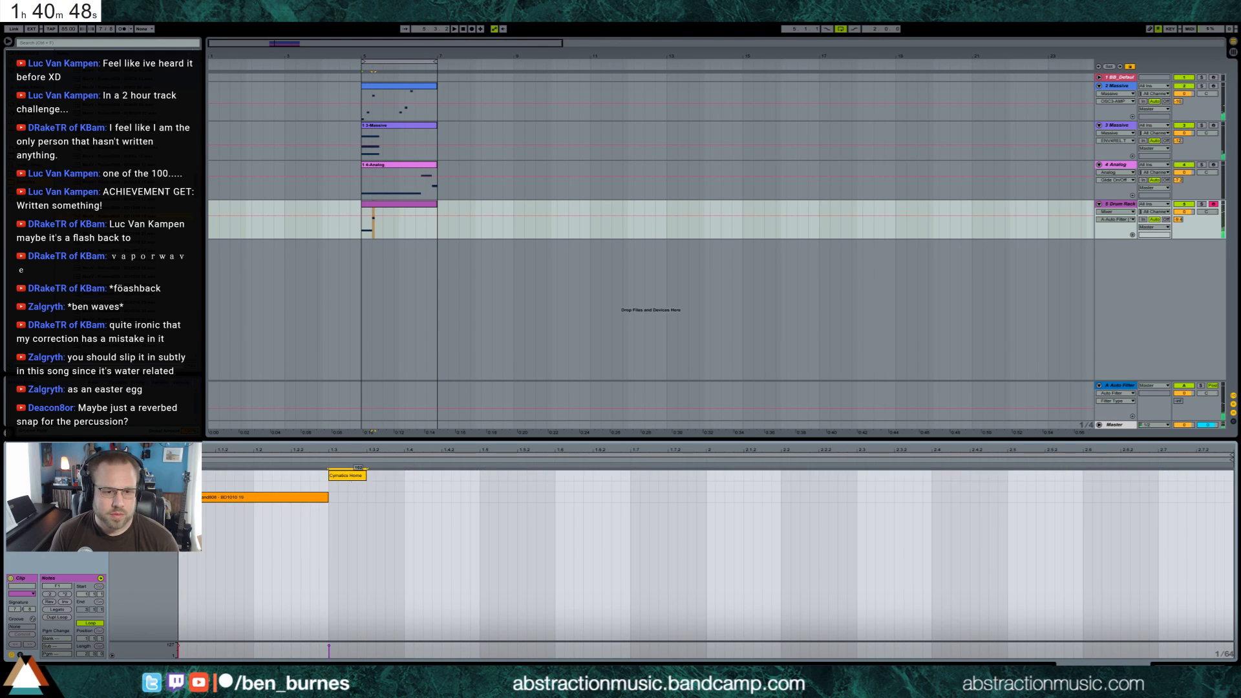
pyautogui.moveTo(352, 475); pyautogui.dragTo(351, 485)
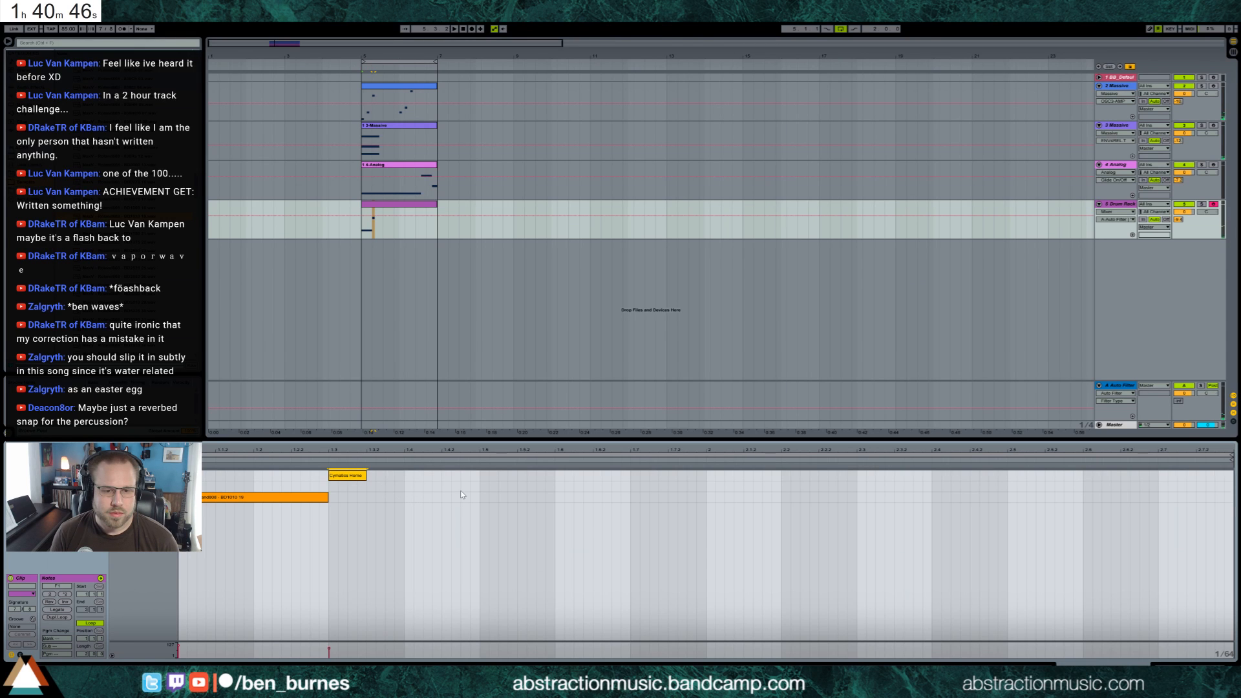
pyautogui.press('space')
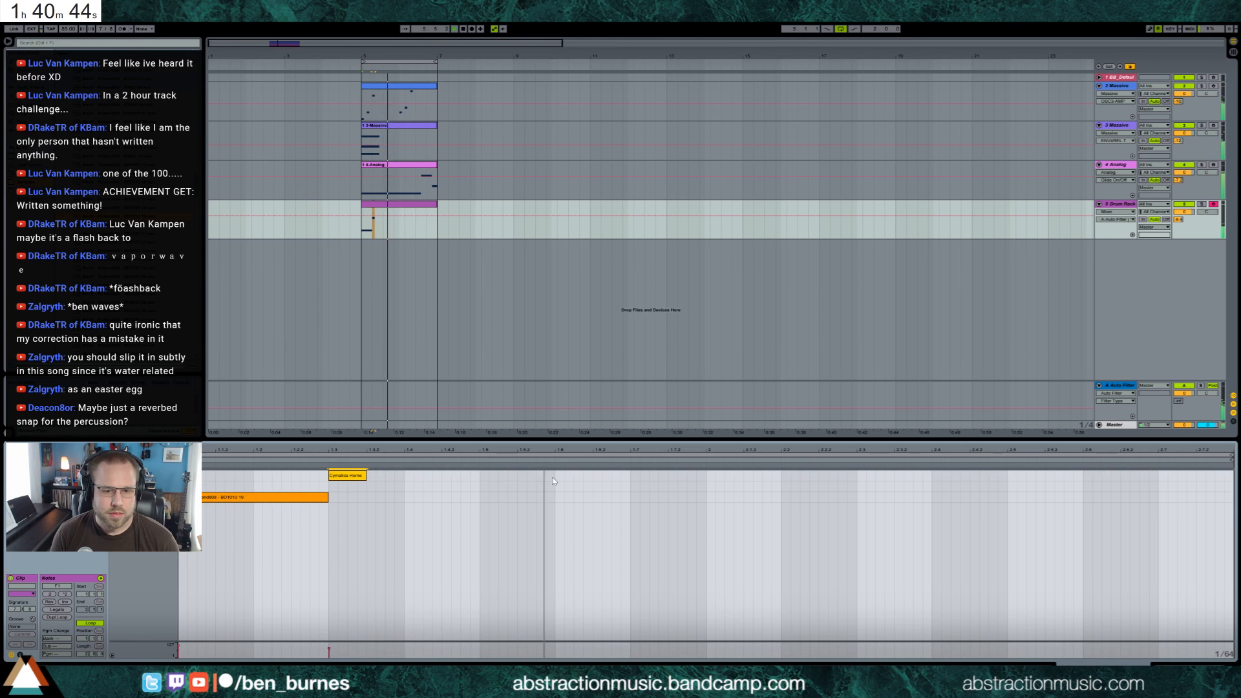
pyautogui.click(593, 478)
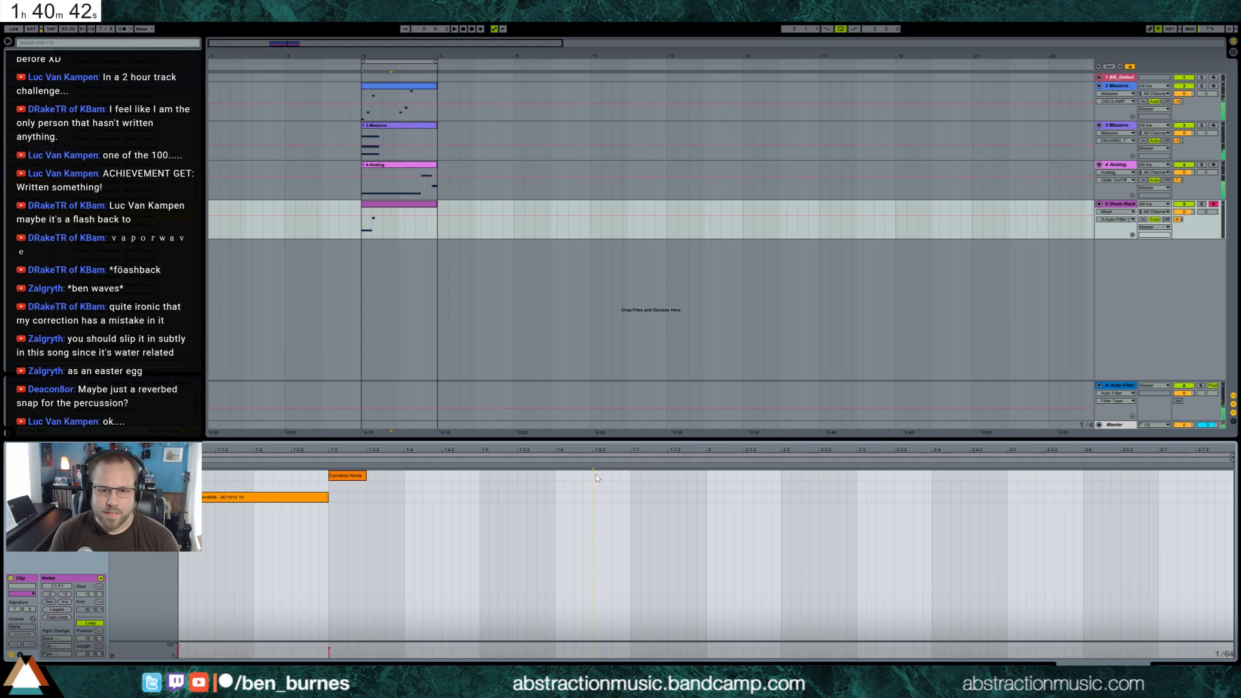
pyautogui.moveTo(597, 478); pyautogui.dragTo(656, 478)
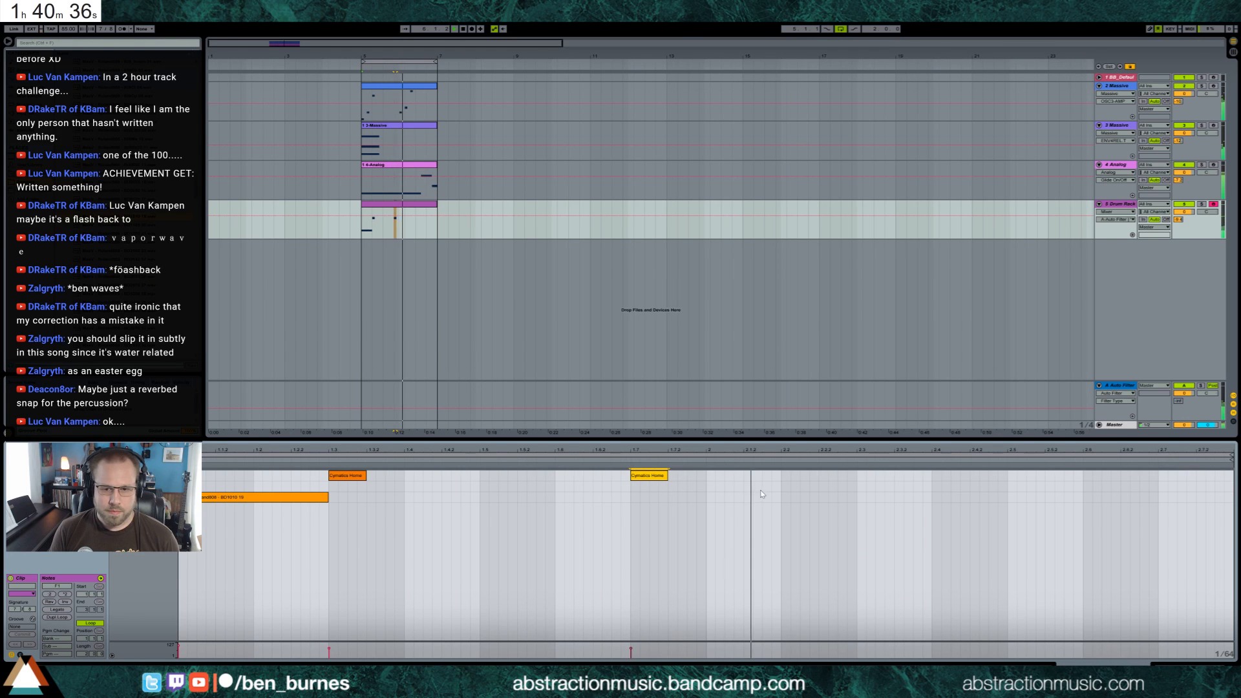
pyautogui.press('Delete')
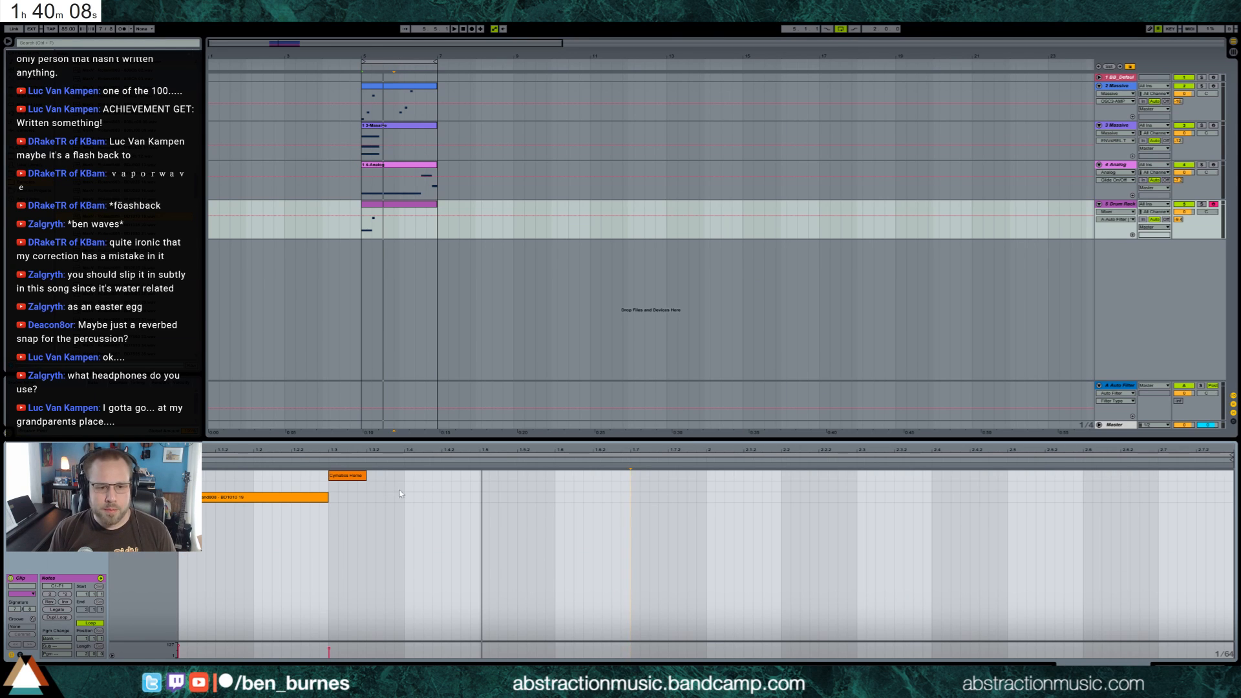
# Add a Ping Pong Delay to the kick pad, adjust its feedback, and move it to the Cymatics Home Depot 17 pad
pyautogui.hotkey('shift', 'Tab')
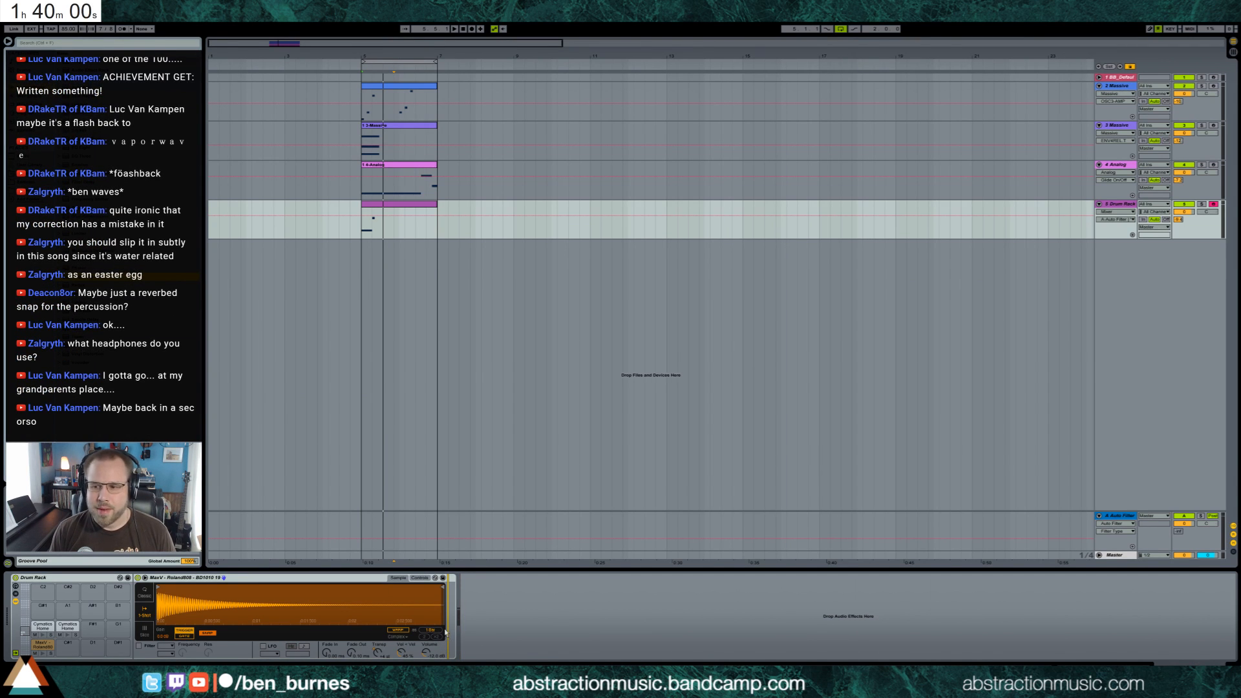
pyautogui.moveTo(445, 632); pyautogui.dragTo(446, 632)
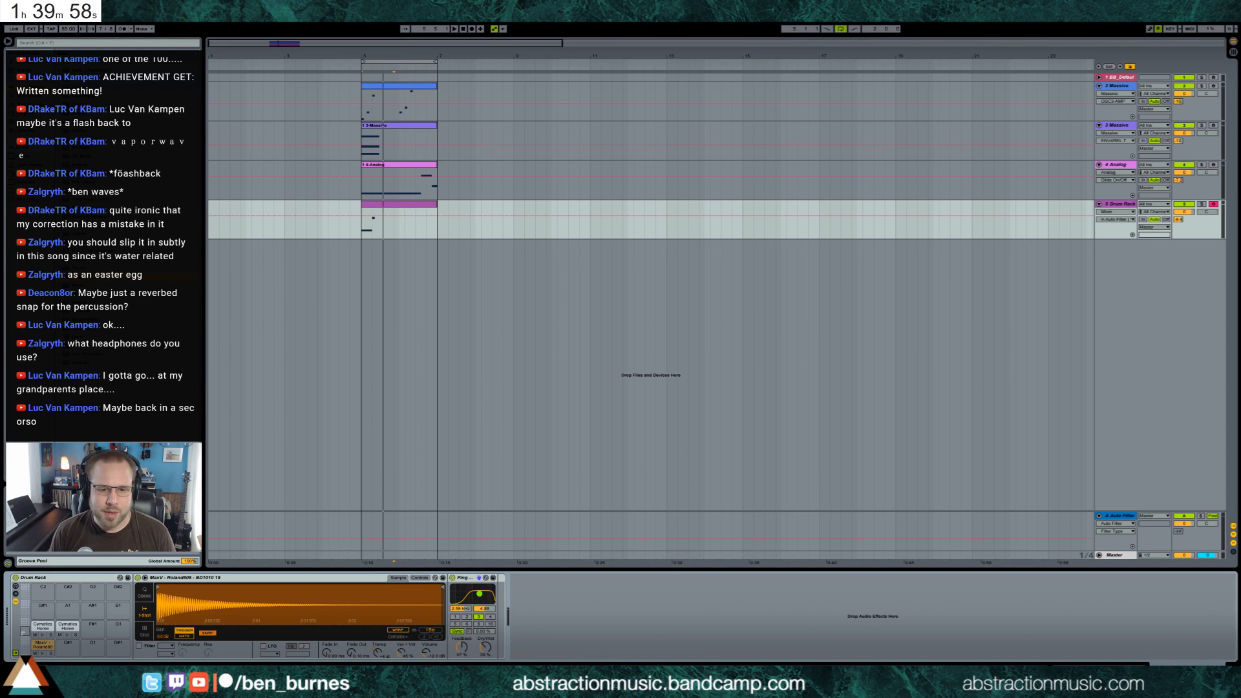
pyautogui.moveTo(461, 647)
pyautogui.mouseDown()
pyautogui.moveTo(483, 644)
pyautogui.moveTo(461, 651)
pyautogui.mouseUp()
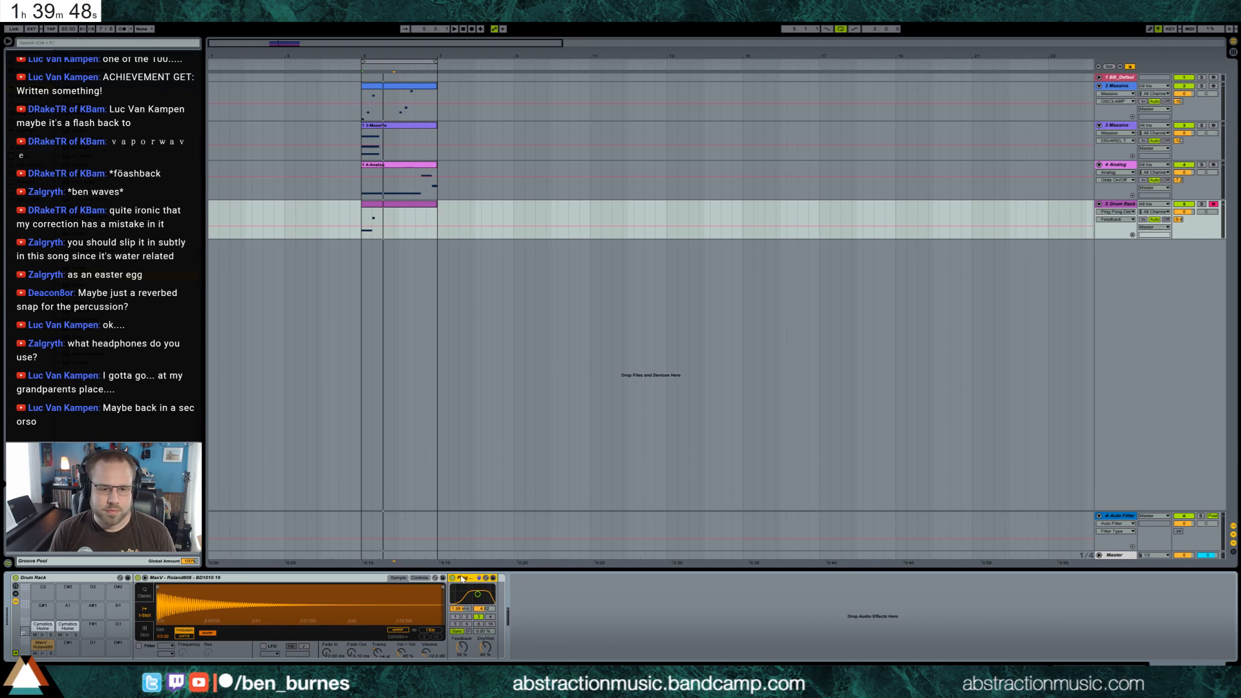
pyautogui.press('Delete')
pyautogui.click(43, 627)
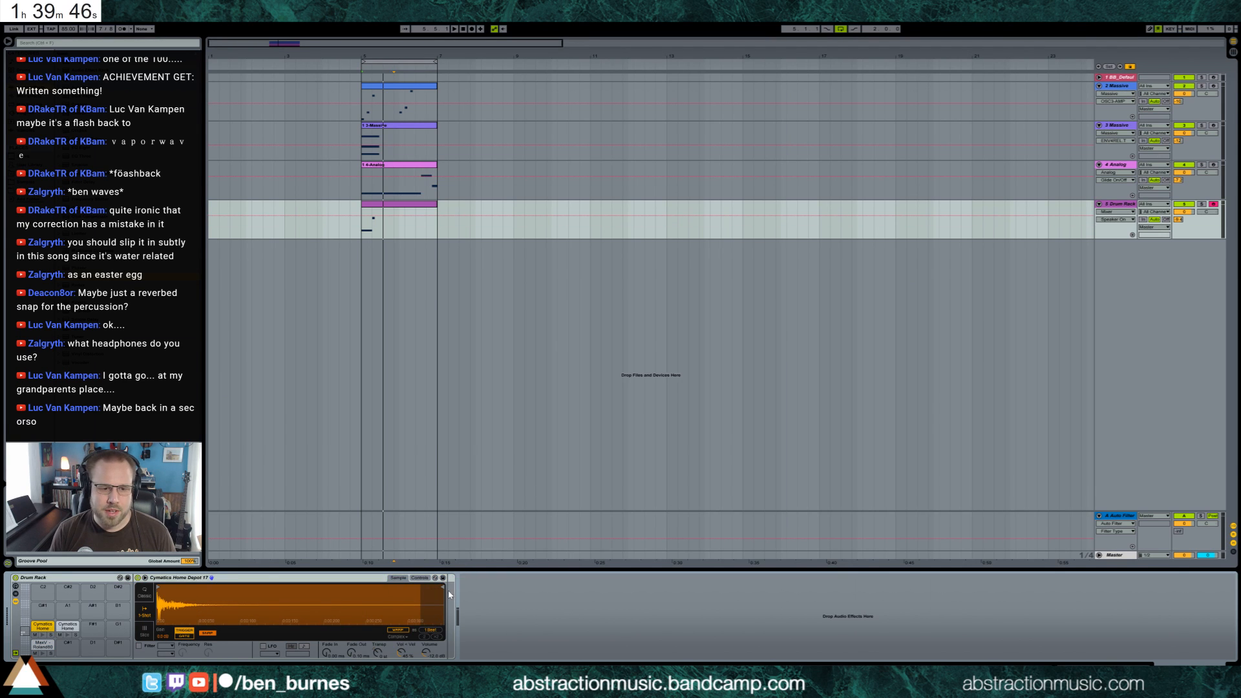
pyautogui.hotkey('ctrl', 'z')
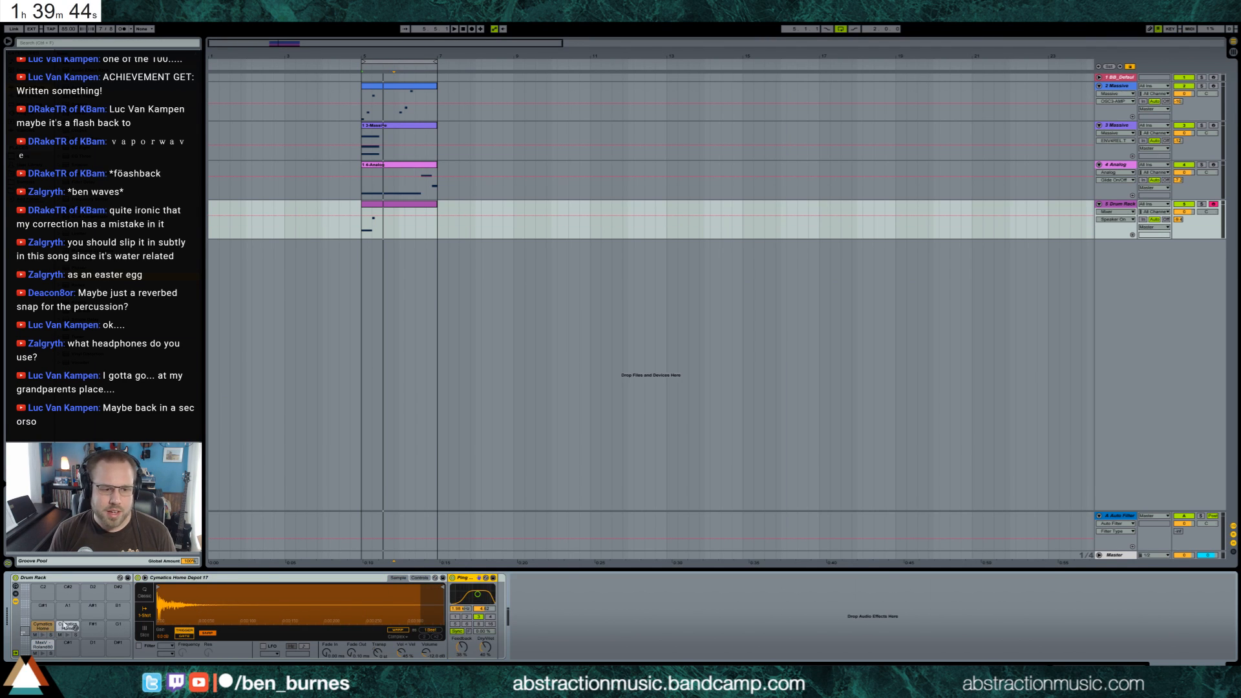
# Adjust the Ping Pong Delay's dry/wet mix and filter during playback, and move the delay to the other Cymatics Home Depot pad
pyautogui.press('space')
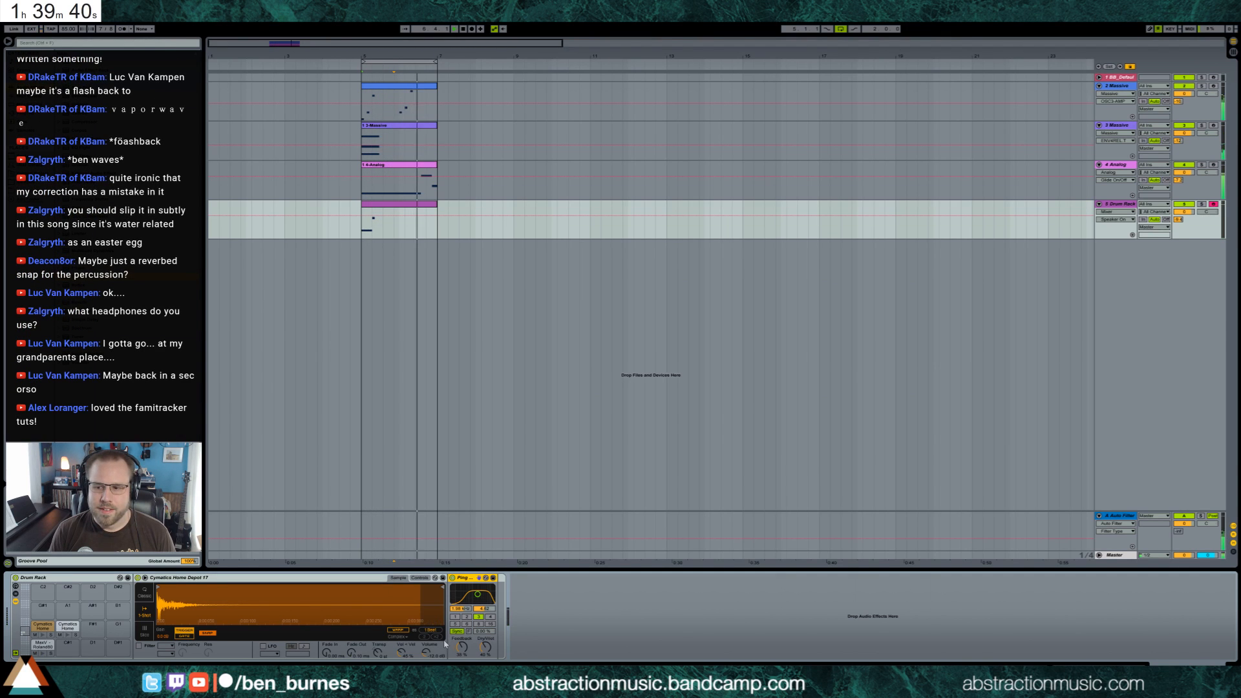
pyautogui.moveTo(485, 647); pyautogui.dragTo(461, 643)
pyautogui.moveTo(477, 594); pyautogui.dragTo(481, 589)
pyautogui.hotkey('ctrl', 'x')
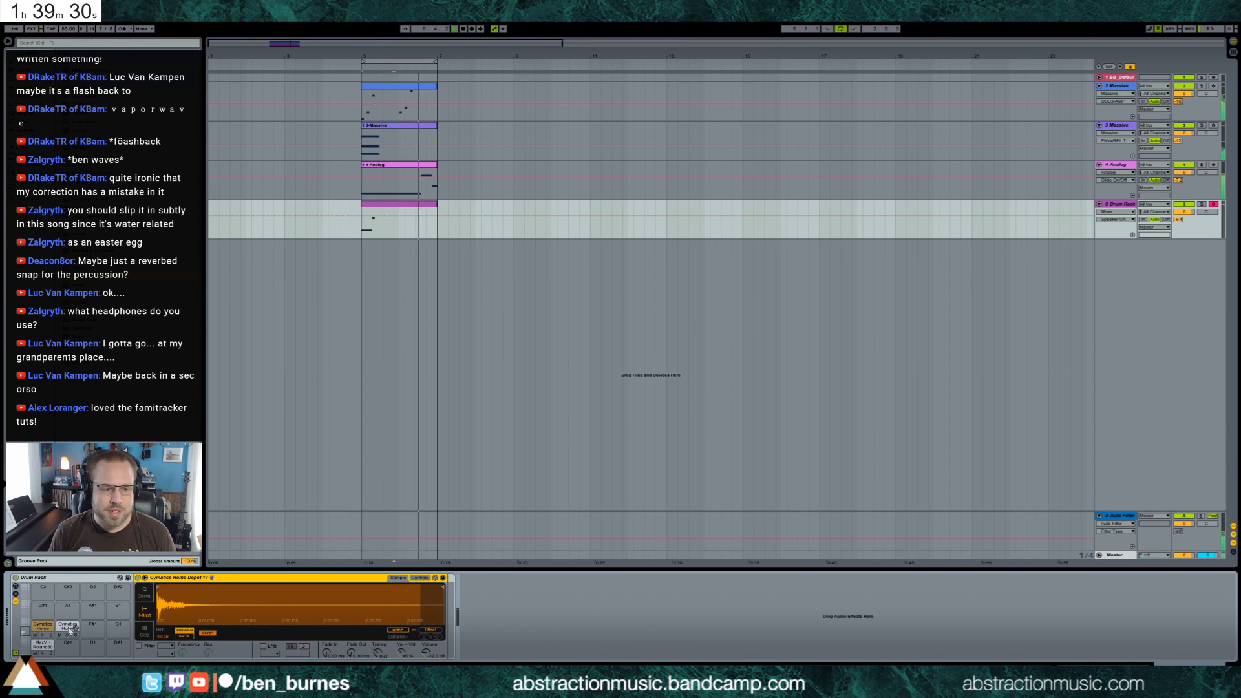
pyautogui.click(67, 626)
pyautogui.click(446, 601)
pyautogui.hotkey('ctrl', 'v')
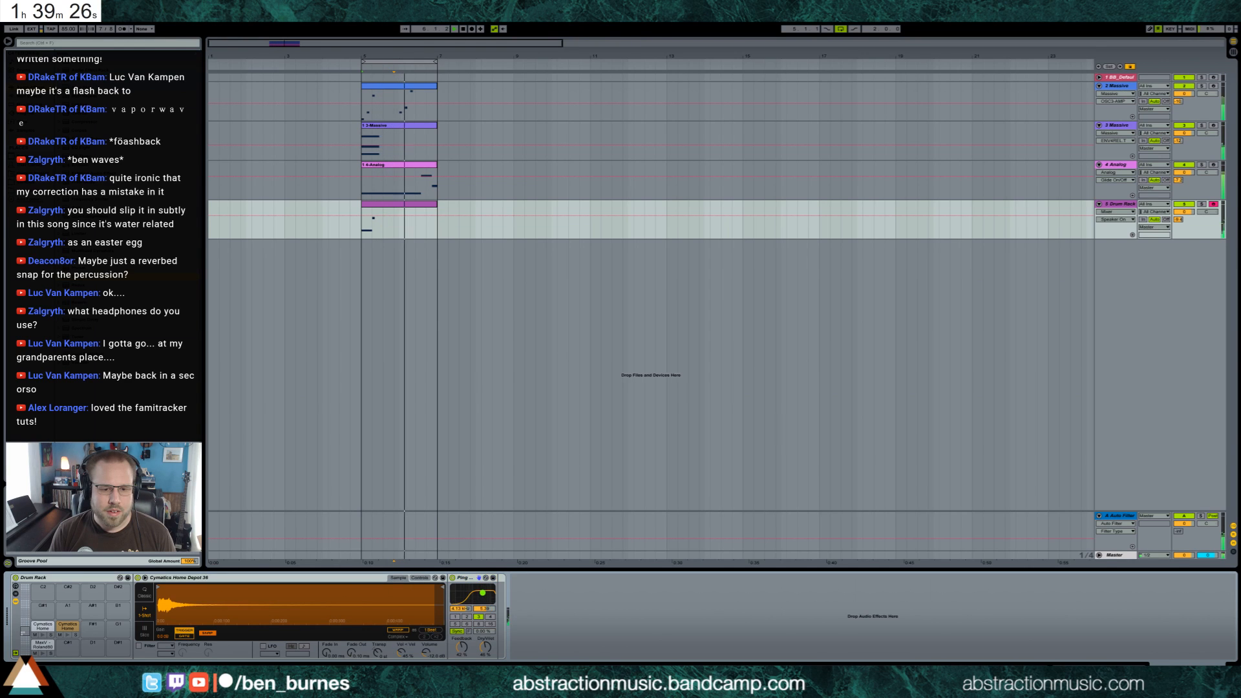
# Add a Cymatics Home Depot 17 note at the drum clip's start and repeat it every three sixteenths up to 1.7
pyautogui.click(43, 626)
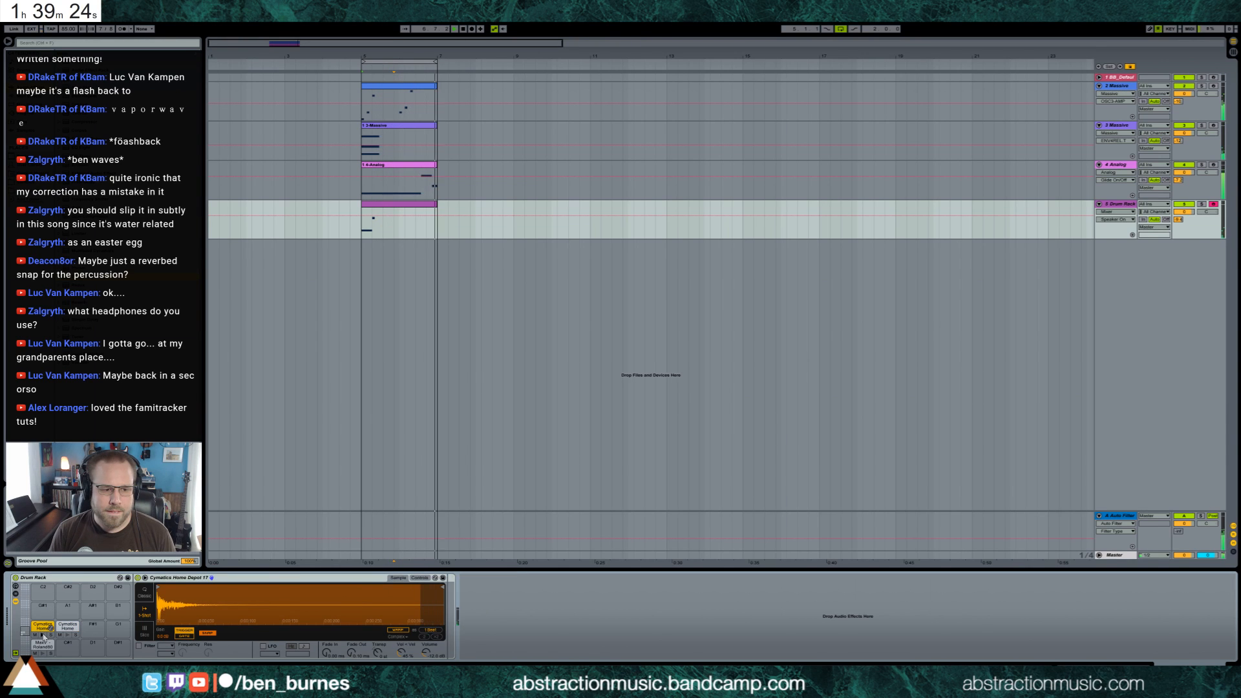
pyautogui.doubleClick(389, 204)
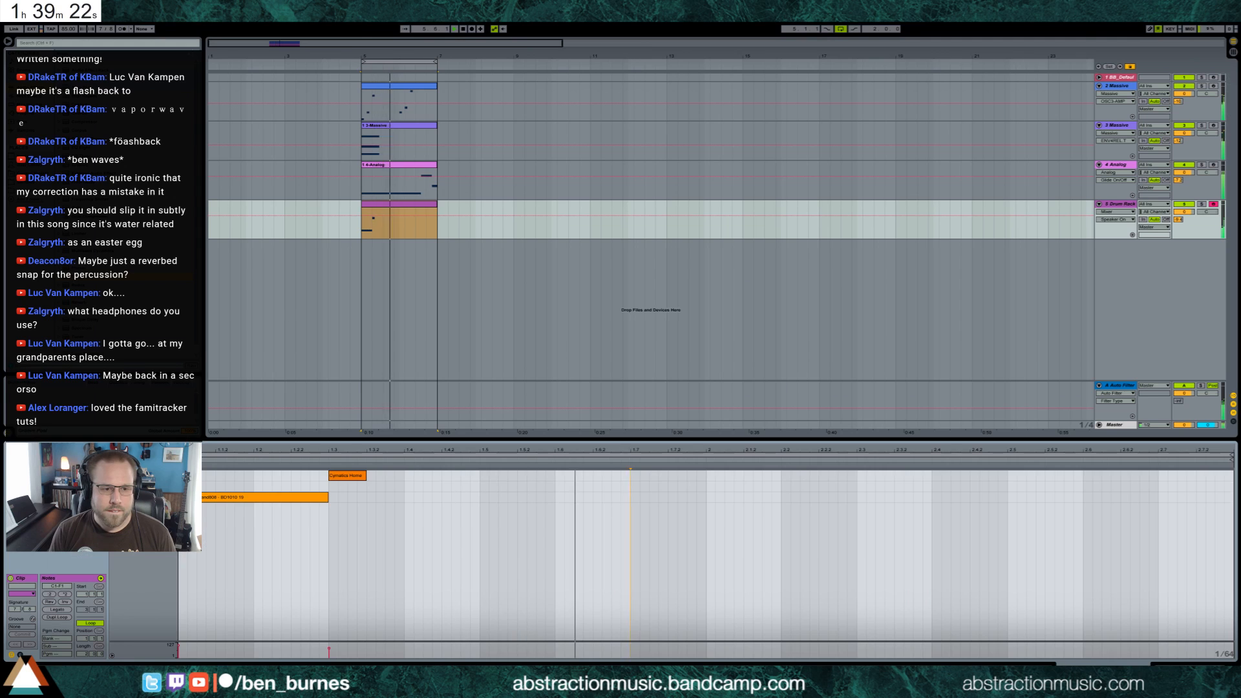
pyautogui.doubleClick(183, 486)
pyautogui.moveTo(183, 486); pyautogui.dragTo(219, 485)
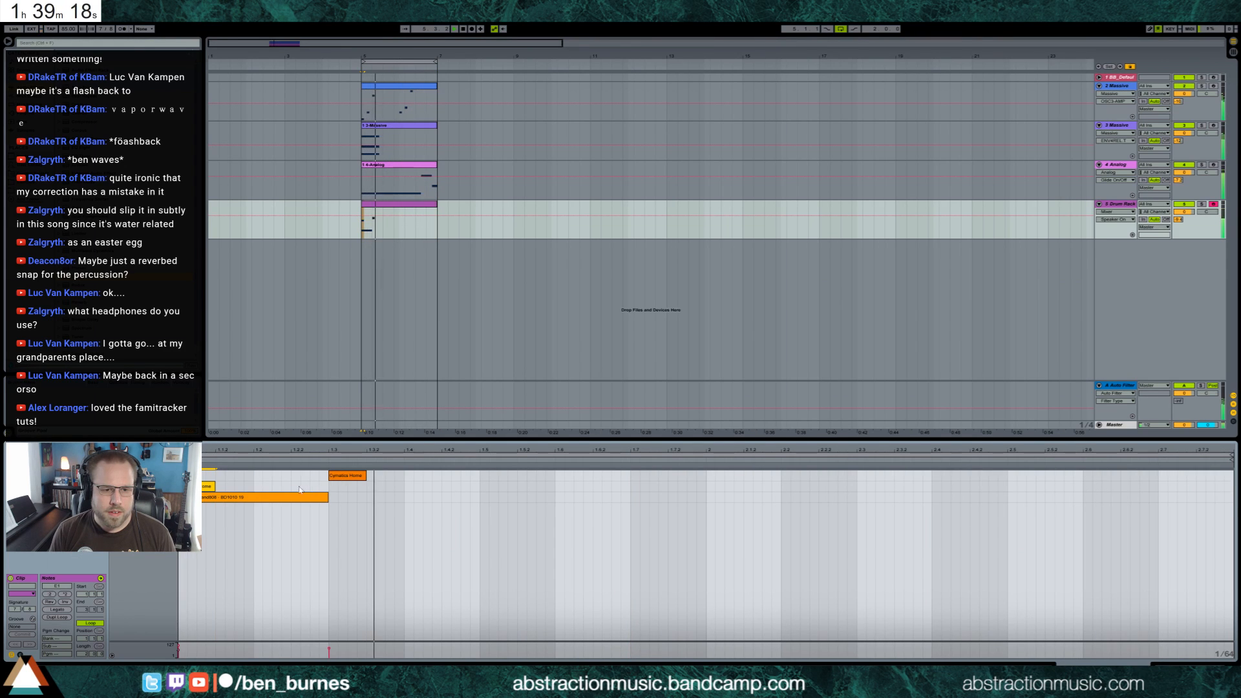
pyautogui.moveTo(291, 485); pyautogui.dragTo(207, 487)
pyautogui.hotkey('ctrl', 'd')
pyautogui.hotkey('ctrl', 'd')
pyautogui.hotkey('ctrl', 'd')
pyautogui.hotkey('ctrl', 'd')
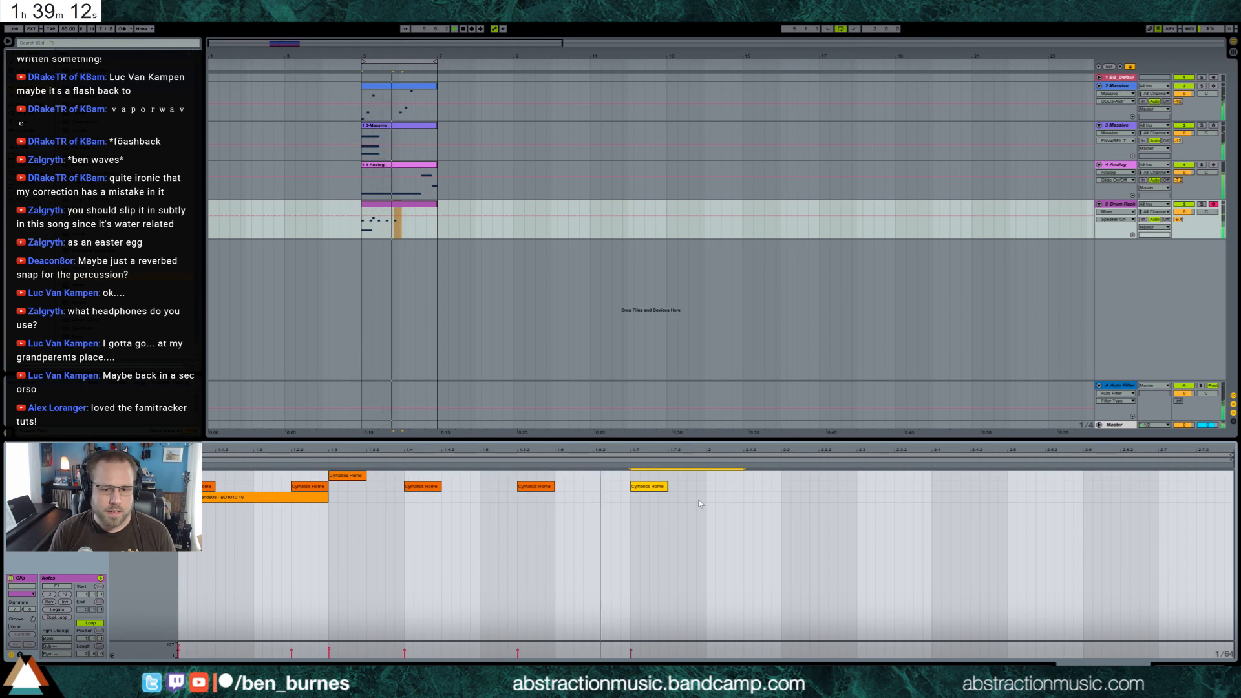
# Ramp the velocities of the five repeated Cymatics Home notes downward from the clip's start to 1.7
pyautogui.press('space')
pyautogui.moveTo(706, 486); pyautogui.dragTo(188, 489)
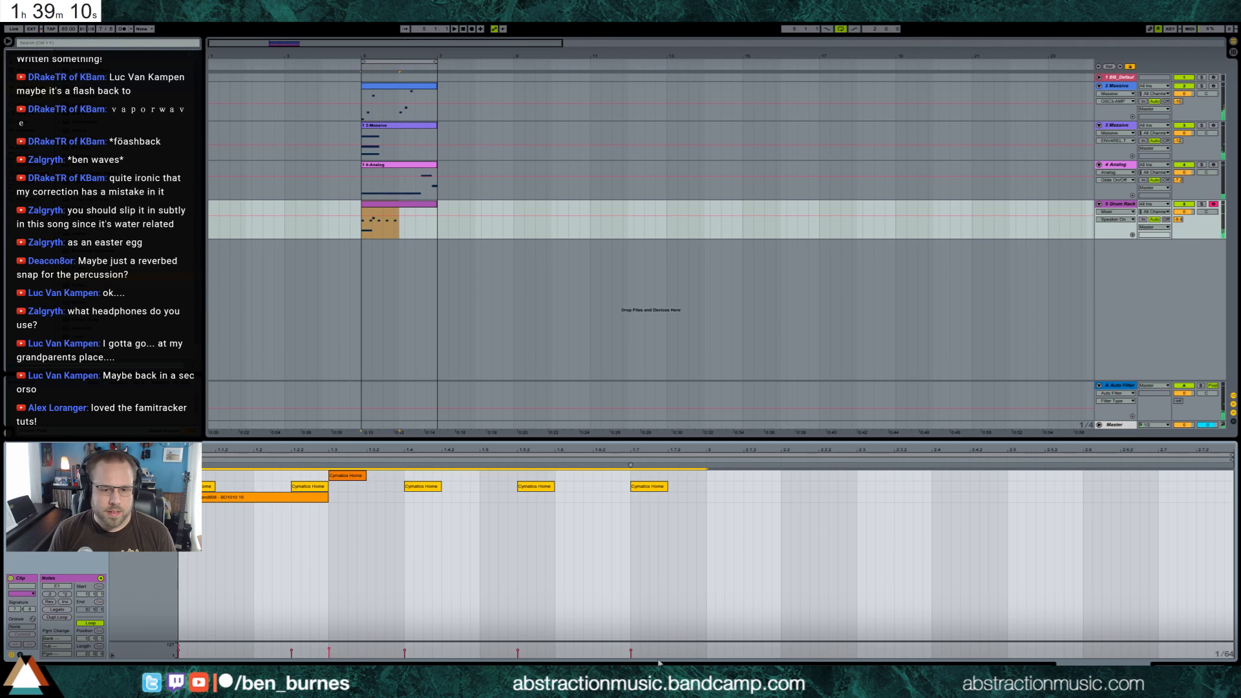
pyautogui.moveTo(634, 660); pyautogui.dragTo(161, 653)
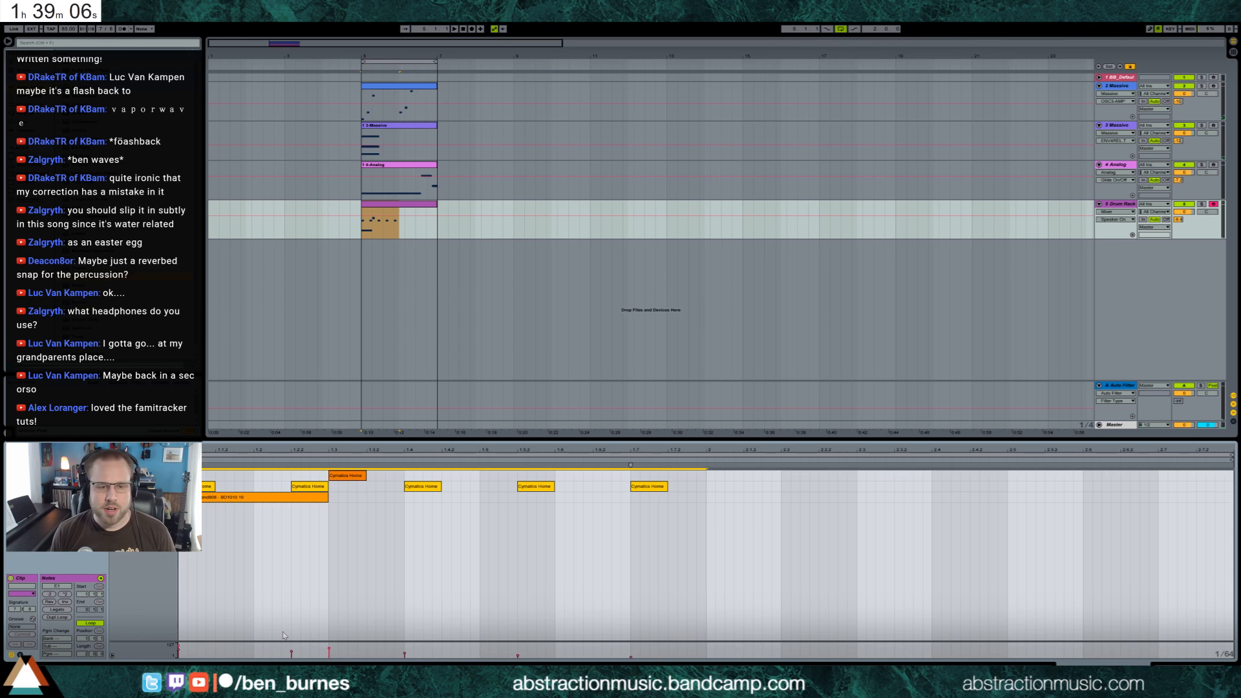
# Play the loop from its start to check the drum pattern, and select the repeated hits in the drum clip's first bar
pyautogui.hotkey('shift', 'Tab')
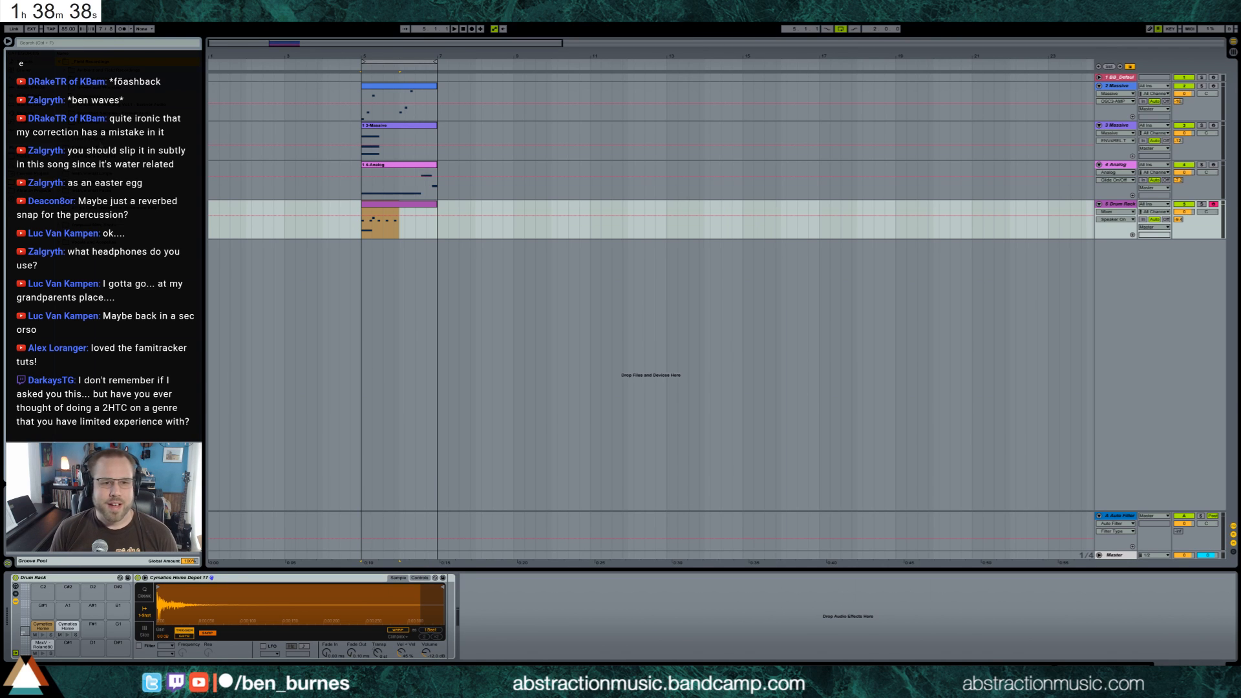
pyautogui.click(360, 236)
pyautogui.press('space')
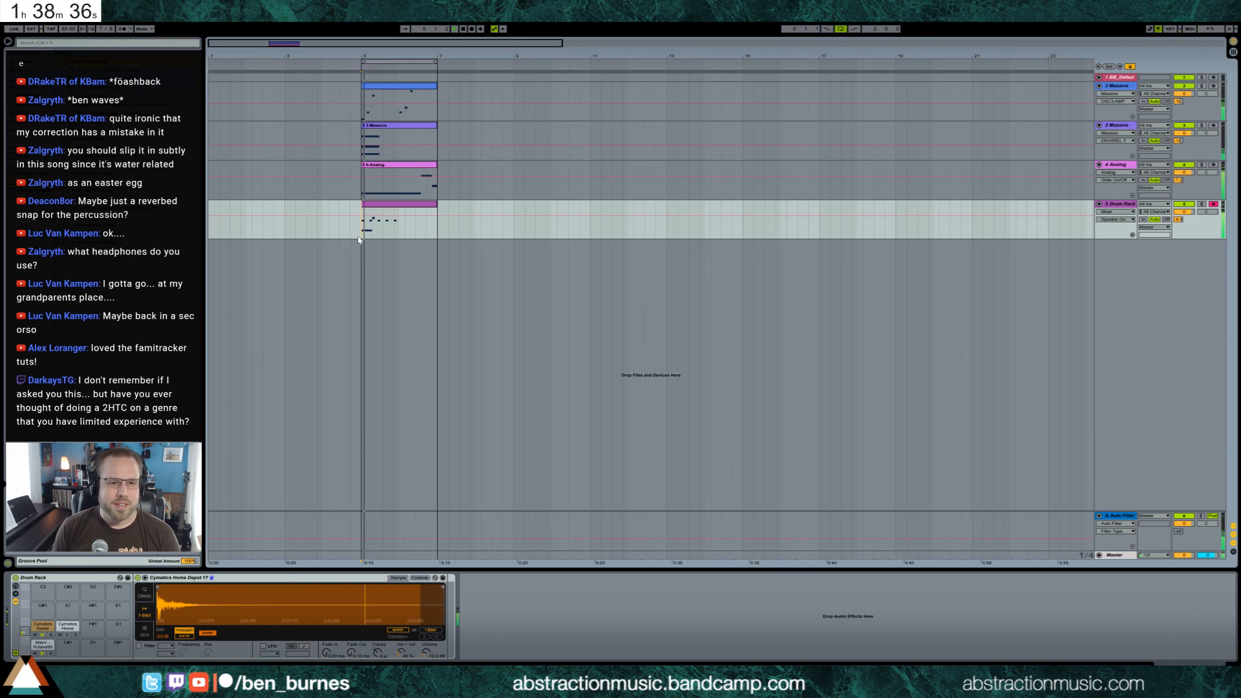
pyautogui.click(408, 202)
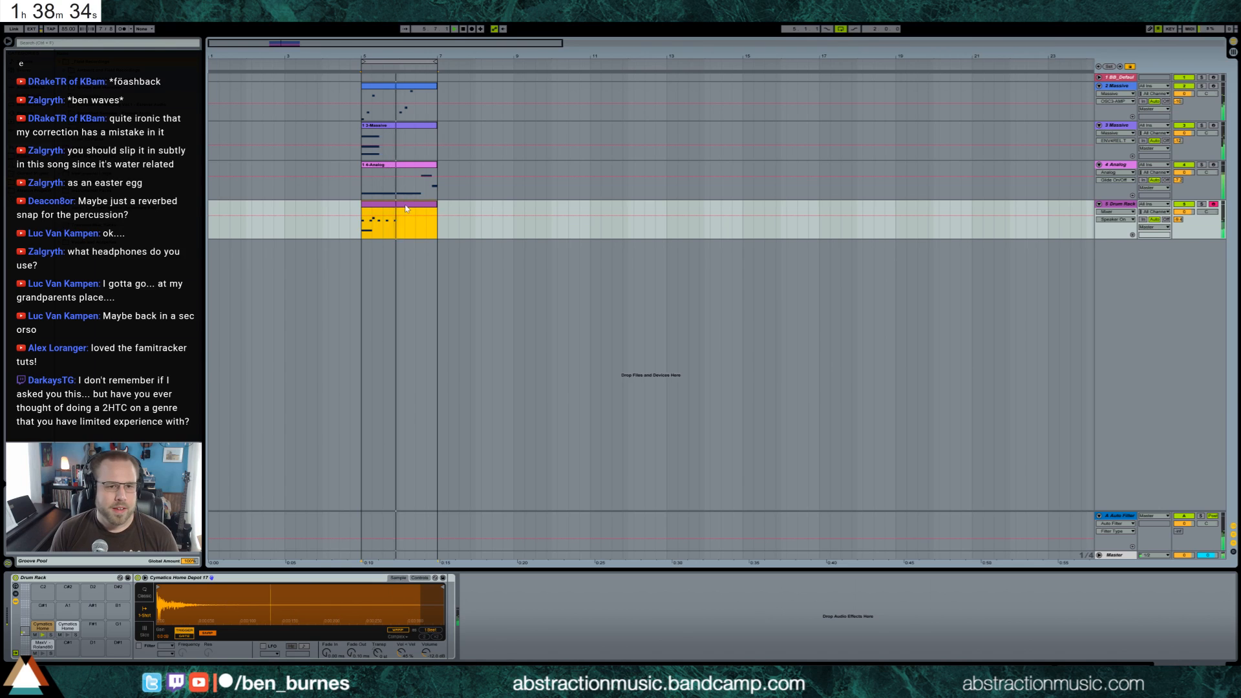
pyautogui.doubleClick(409, 202)
pyautogui.moveTo(709, 476); pyautogui.dragTo(184, 511)
pyautogui.press('space')
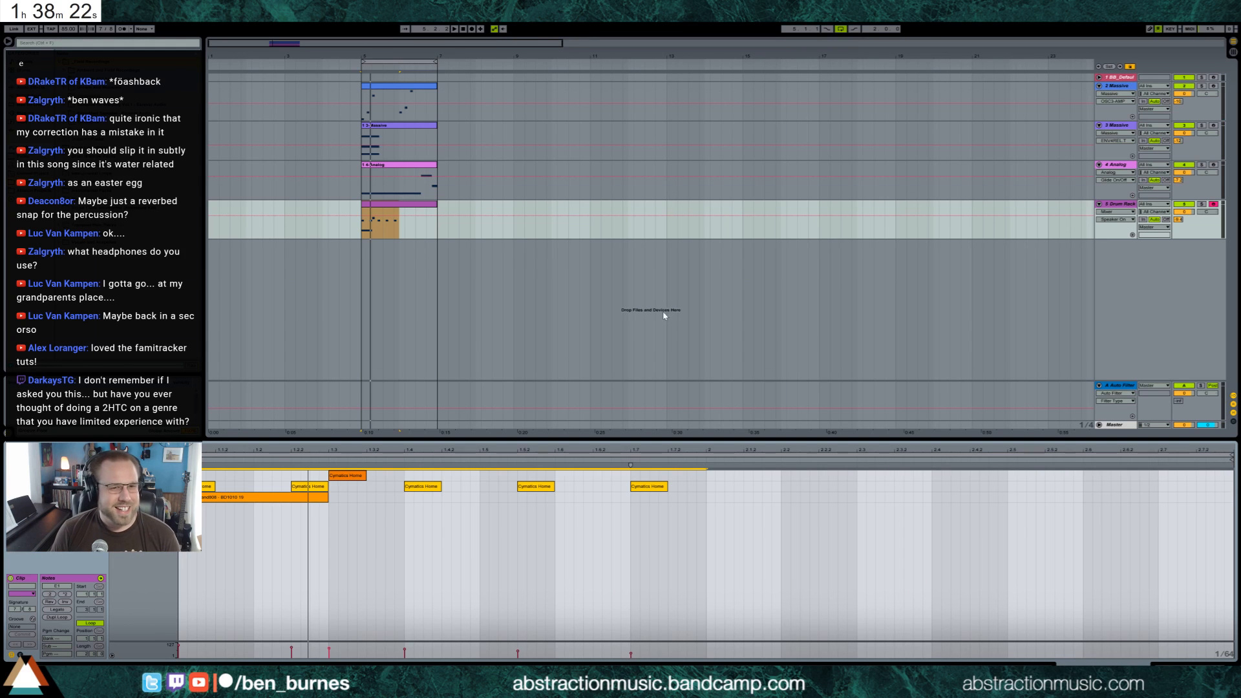
# Replay the loop from the drum clip's start and add a Reverb after the Cymatics Home Depot 17 sampler
pyautogui.click(362, 226)
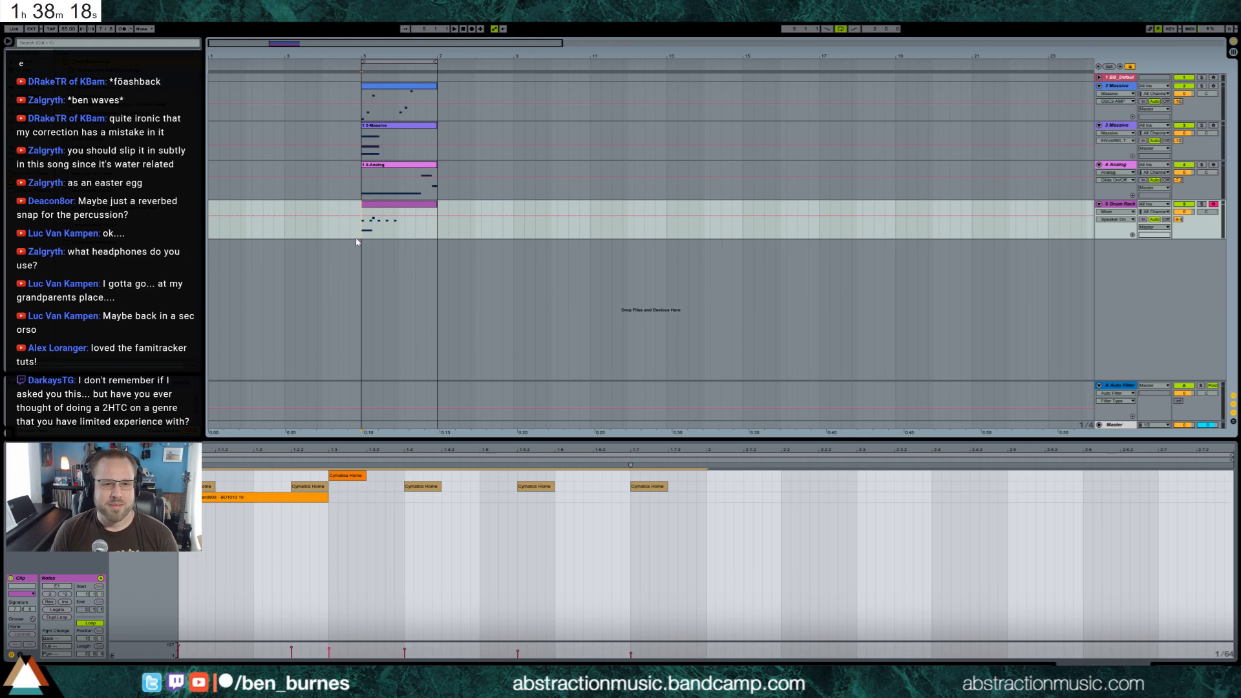
pyautogui.press('space')
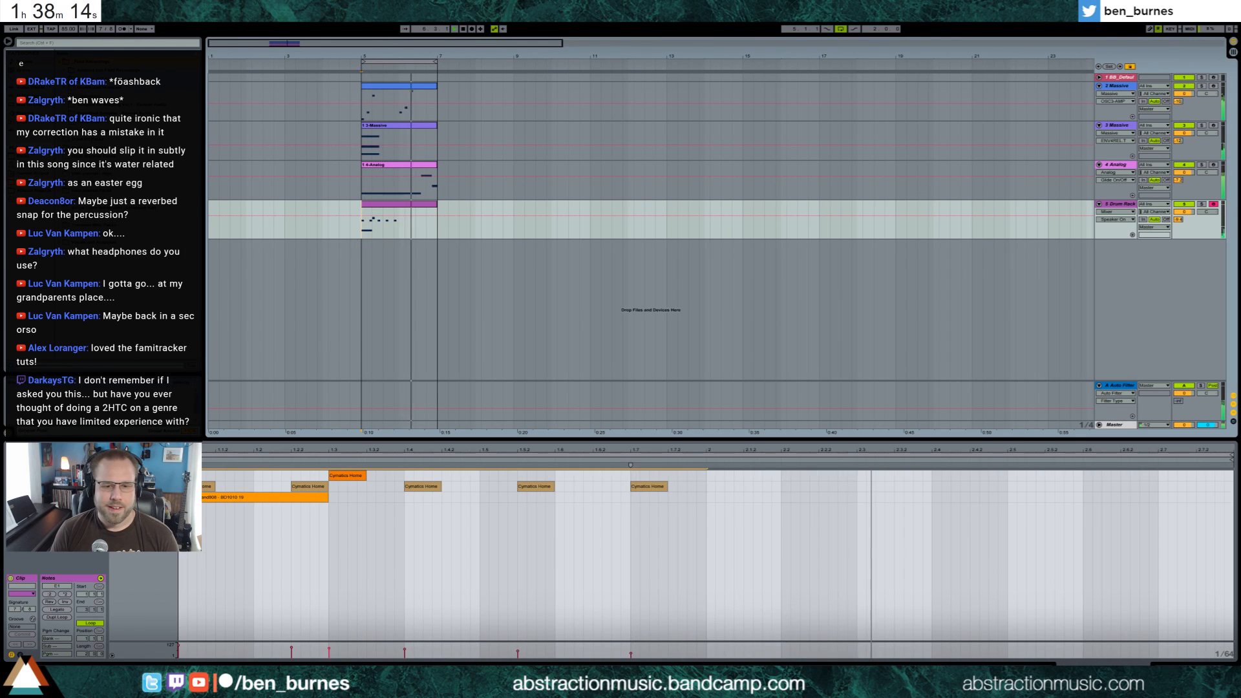
pyautogui.hotkey('shift', 'Tab')
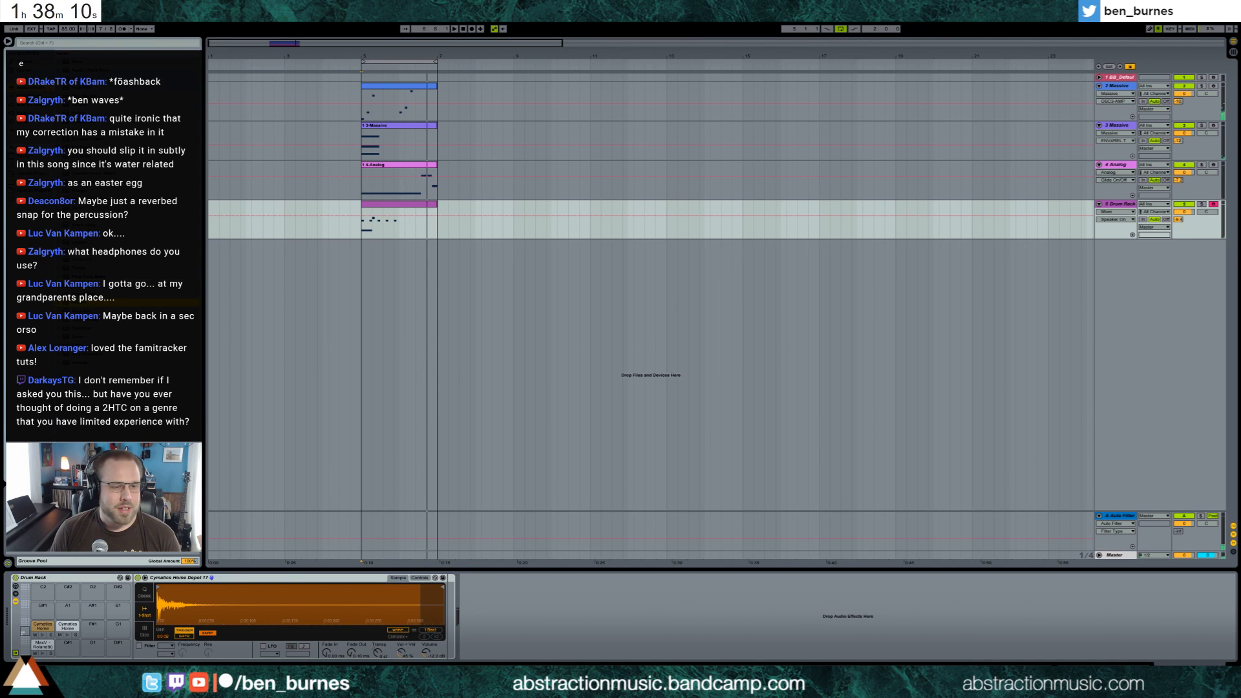
pyautogui.moveTo(445, 609); pyautogui.dragTo(447, 610)
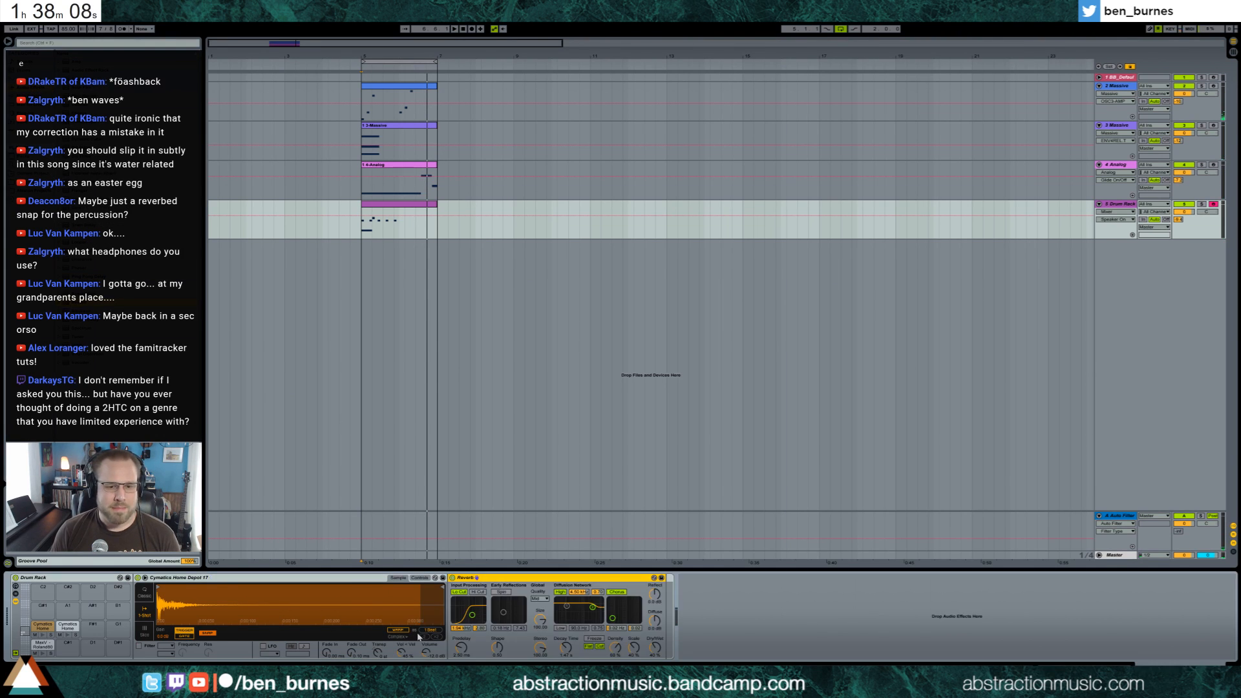
# Adjust the decay time and dry/wet mix of the Reverb on the Cymatics Home Depot 17 pad
pyautogui.moveTo(572, 653); pyautogui.dragTo(573, 665)
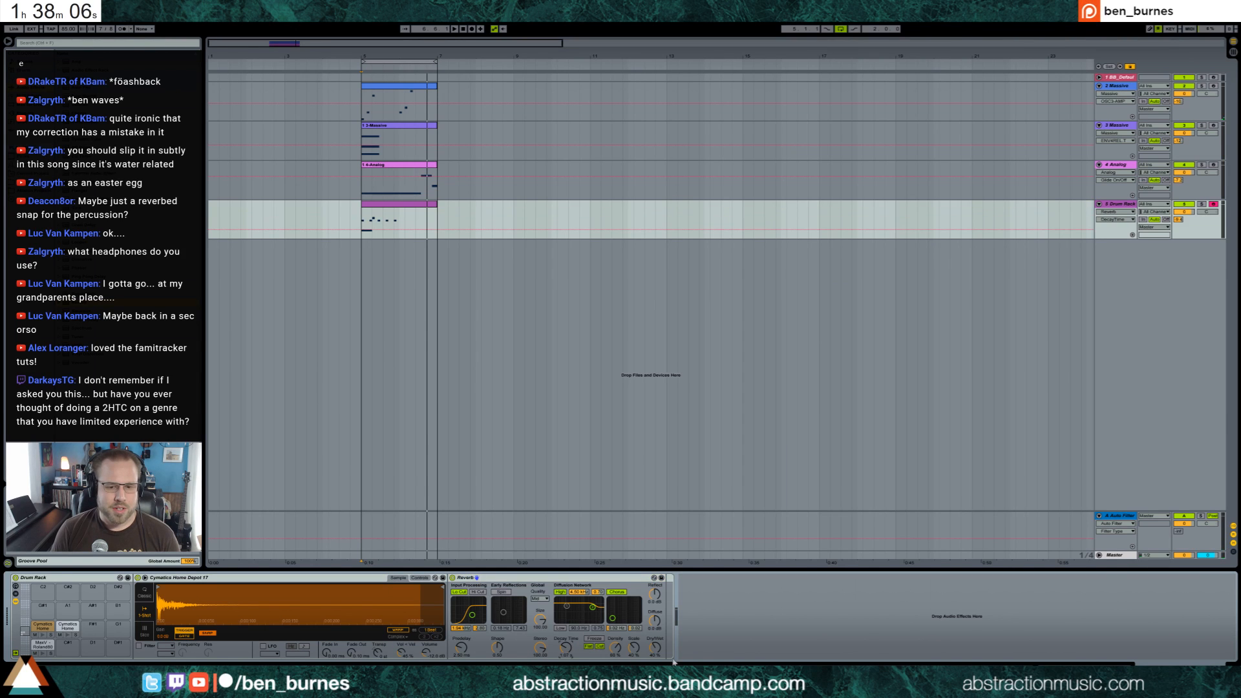
pyautogui.moveTo(655, 648); pyautogui.dragTo(655, 665)
pyautogui.moveTo(566, 648); pyautogui.dragTo(566, 652)
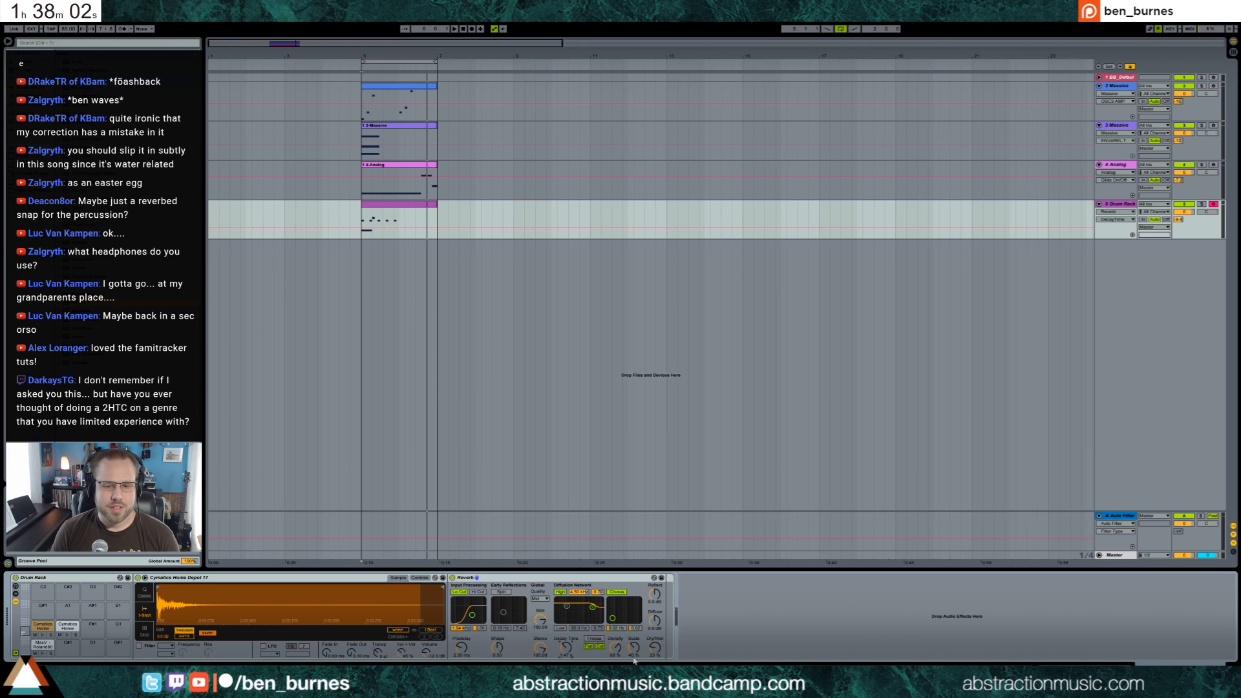
pyautogui.moveTo(655, 648); pyautogui.dragTo(655, 645)
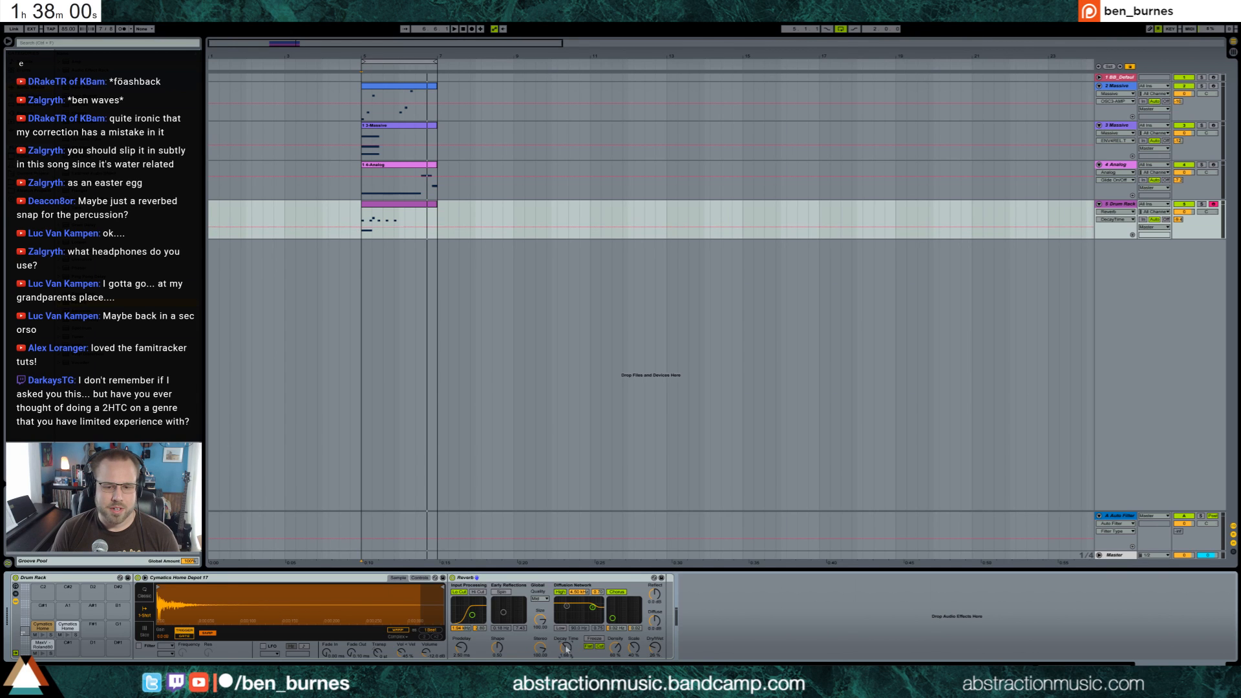
pyautogui.moveTo(566, 648); pyautogui.dragTo(567, 643)
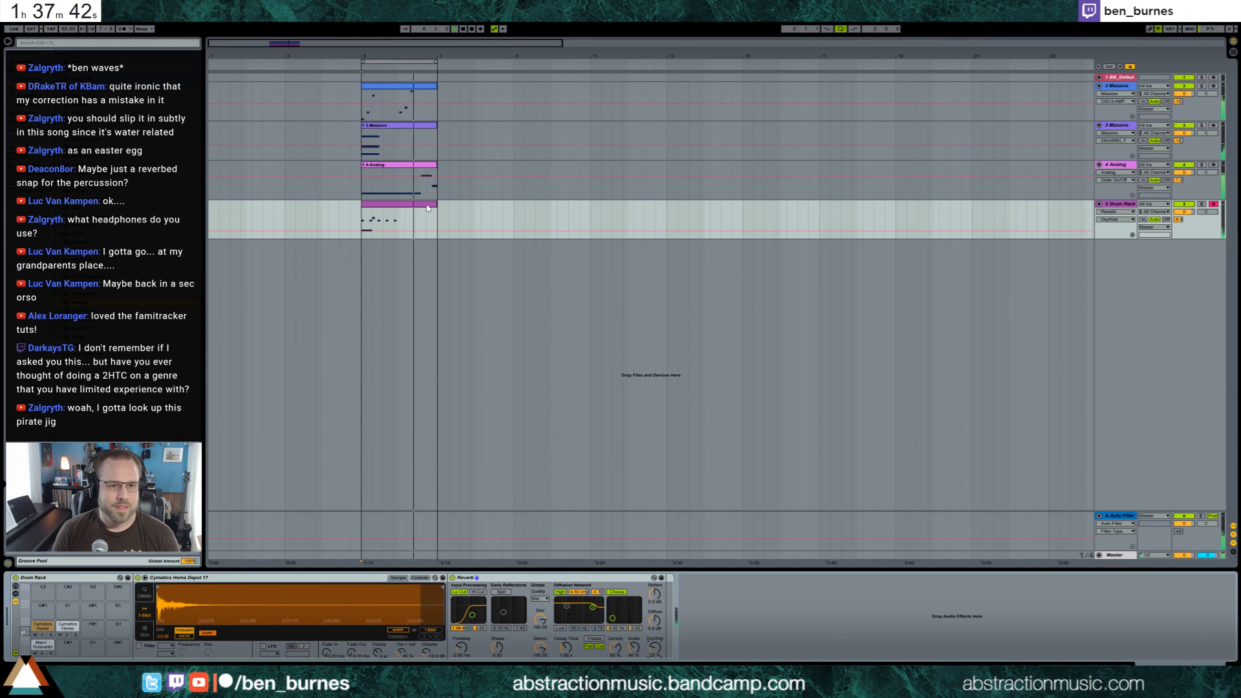
# Duplicate the clips of both Massive tracks, the Analog track and the Drum Rack directly after the originals
pyautogui.click(429, 86)
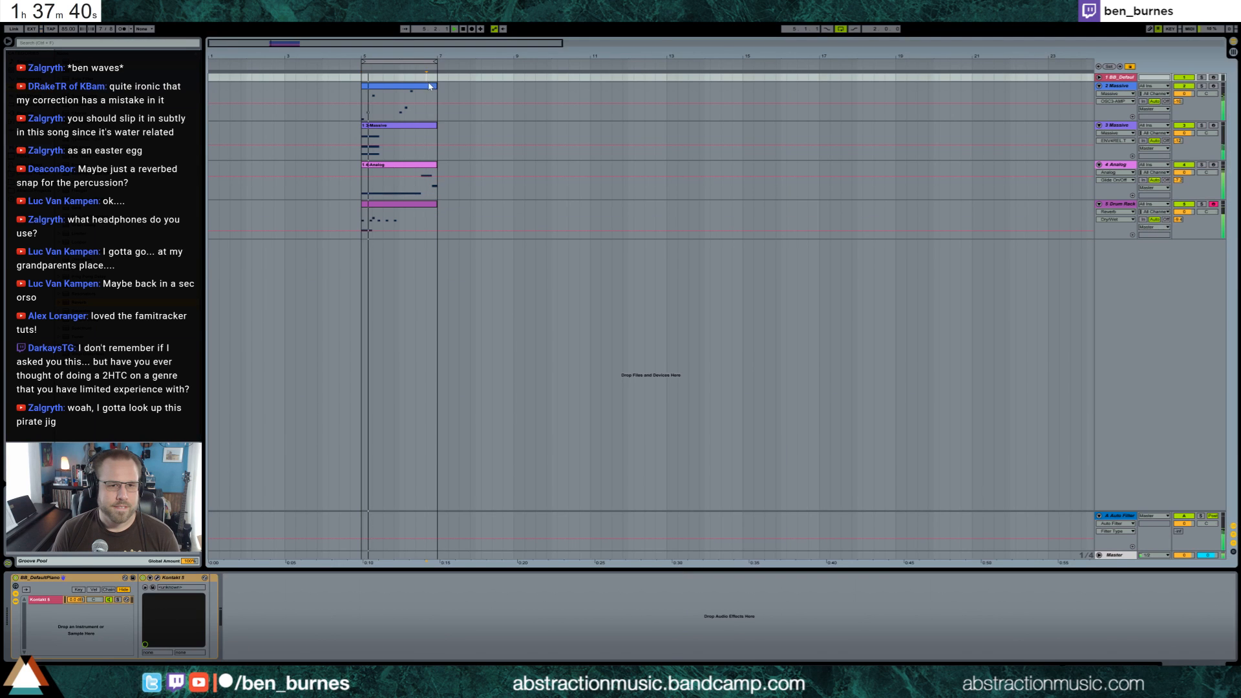
pyautogui.keyDown('shift'); pyautogui.click(424, 204); pyautogui.keyUp('shift')
pyautogui.hotkey('ctrl', 'd')
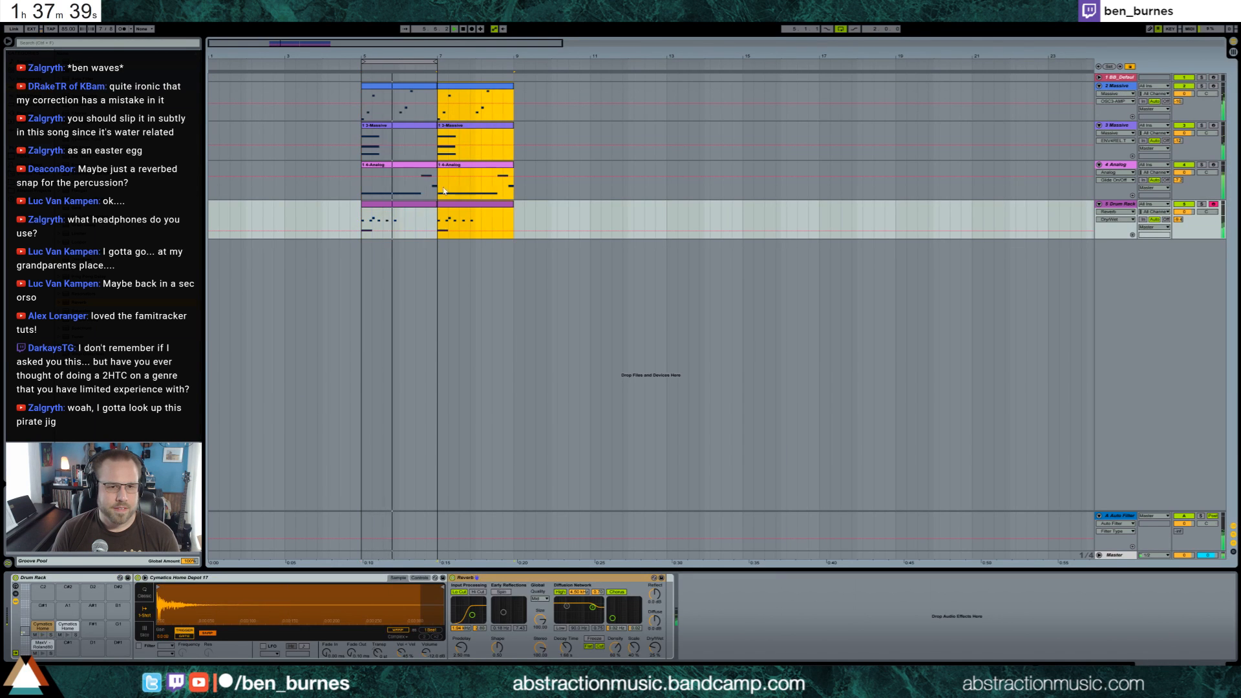
# Raise the last bass note in the duplicated Analog clip and extend the loop over both sets of clips
pyautogui.doubleClick(503, 165)
pyautogui.click(1117, 492)
pyautogui.press('Up')
pyautogui.press('Up')
pyautogui.press('Up')
pyautogui.press('Up')
pyautogui.press('Up')
pyautogui.press('Up')
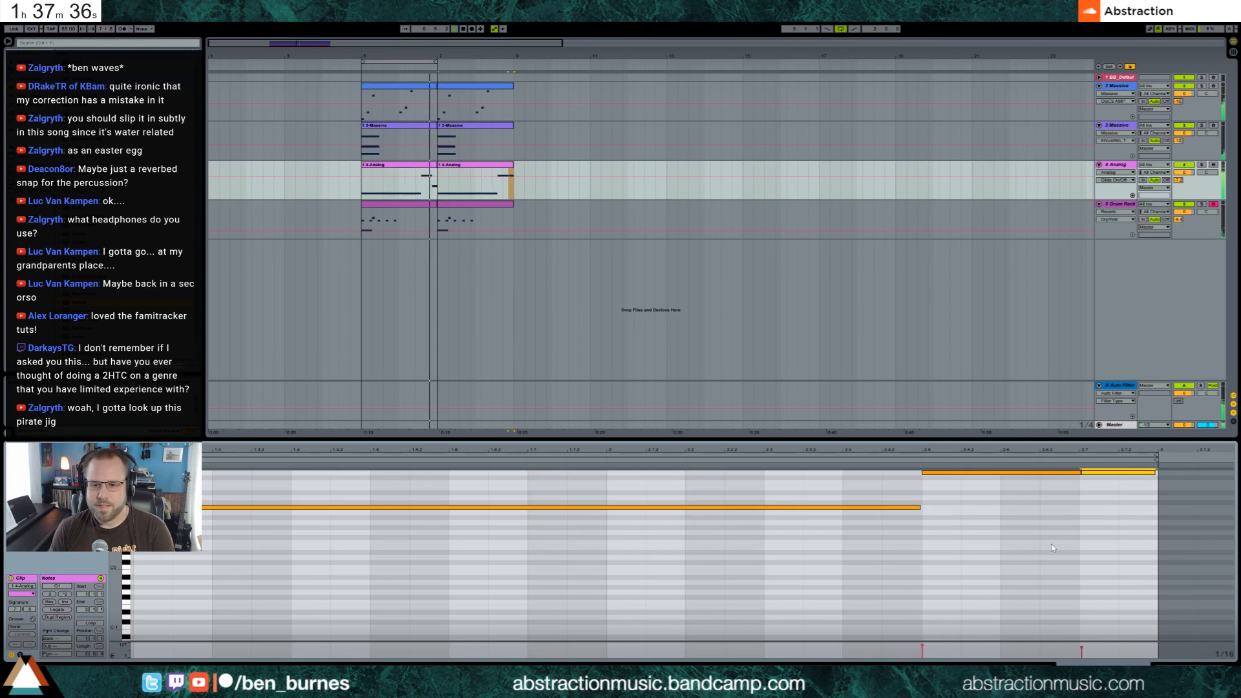
pyautogui.press('Up')
pyautogui.press('Up')
pyautogui.press('Up')
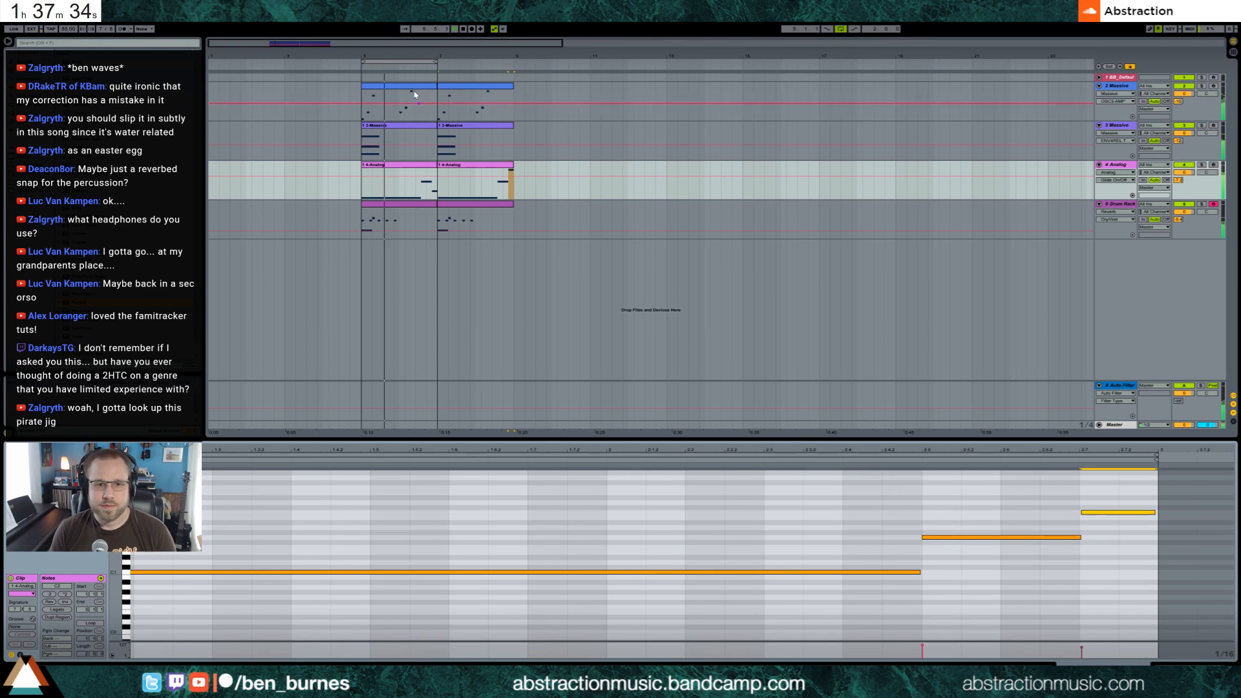
# Raise the note at 2.3 by three semitones in the duplicated clip of the first Massive track
pyautogui.click(501, 89)
pyautogui.doubleClick(500, 89)
pyautogui.click(463, 585)
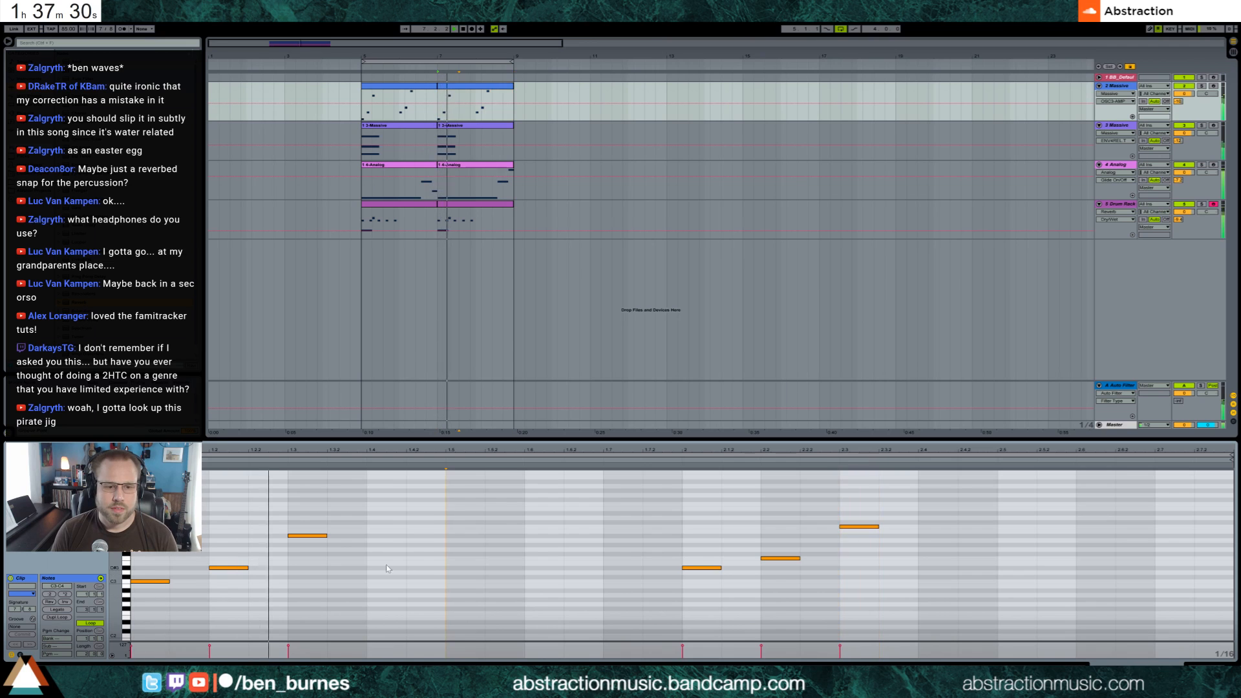
pyautogui.click(858, 526)
pyautogui.press('Up')
pyautogui.press('Up')
pyautogui.press('Up')
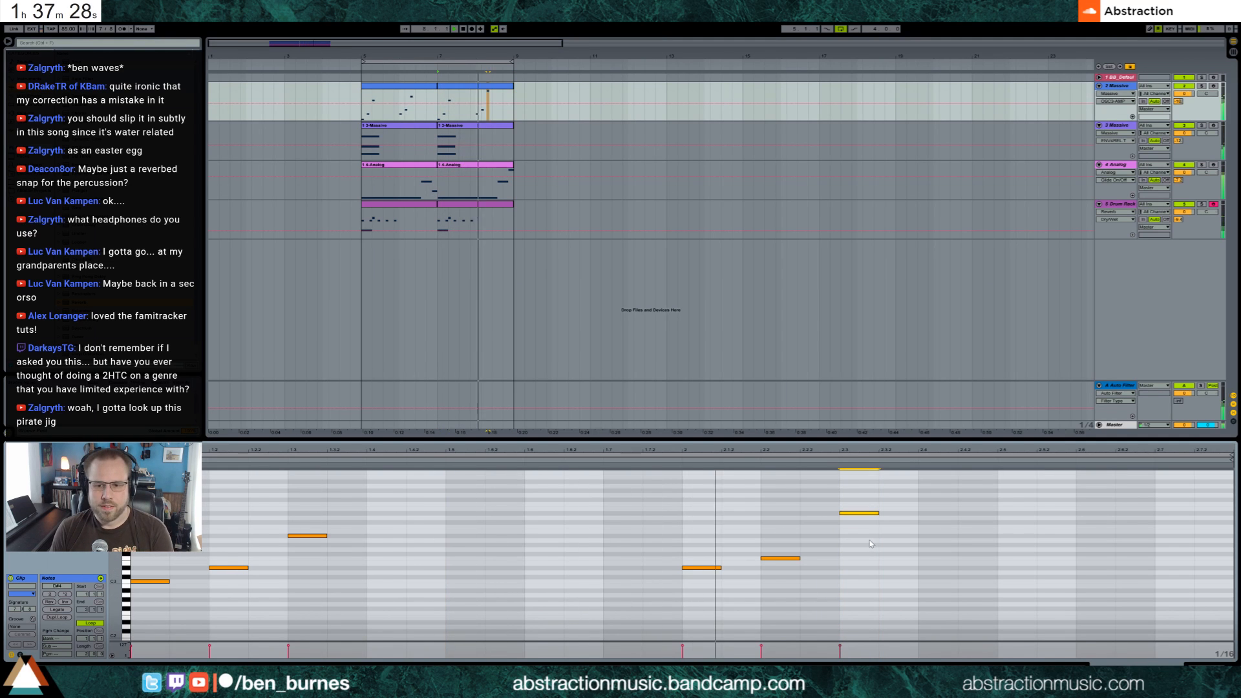
# Add a sixteenth-length note at 2.5, one semitone below the note at 2.3, and show the Massive track's devices
pyautogui.click(998, 520)
pyautogui.doubleClick(1010, 523)
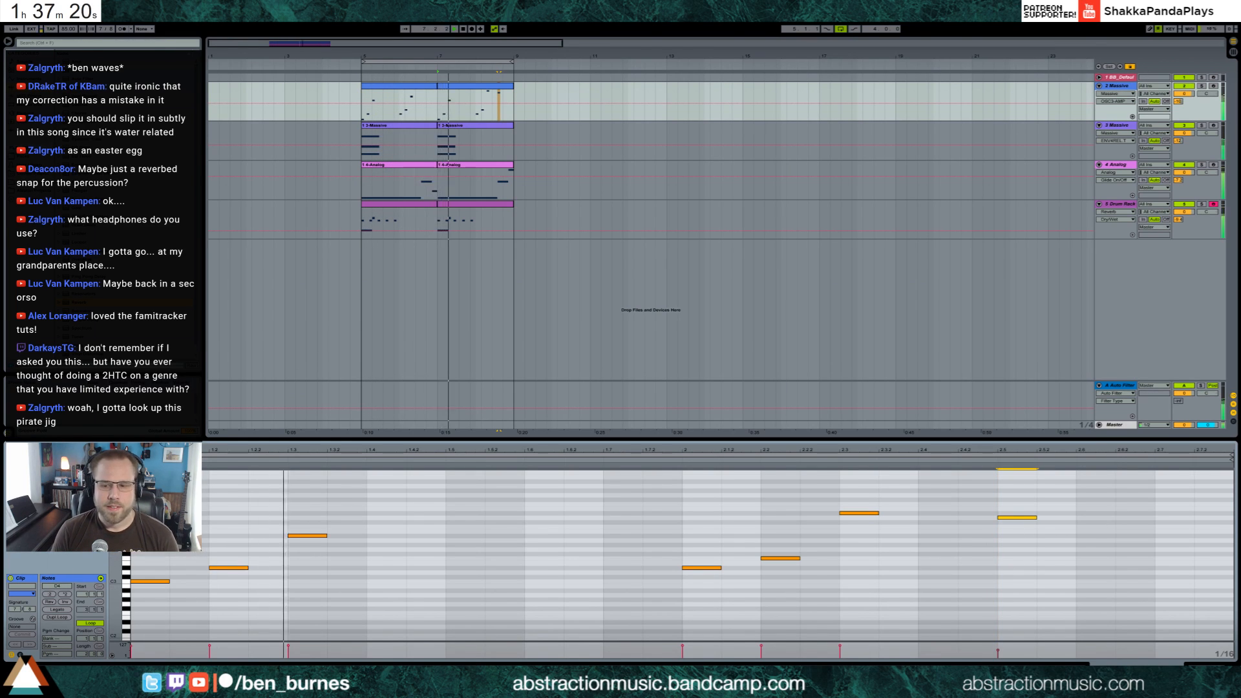
pyautogui.hotkey('shift', 'Tab')
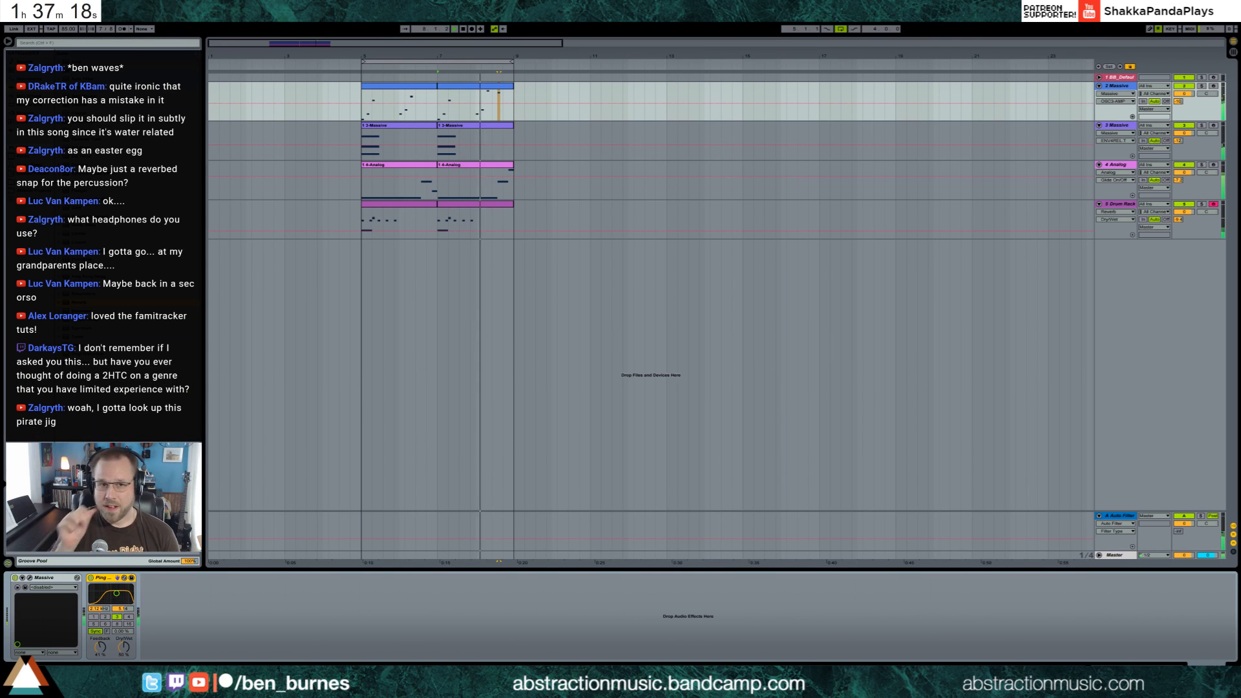
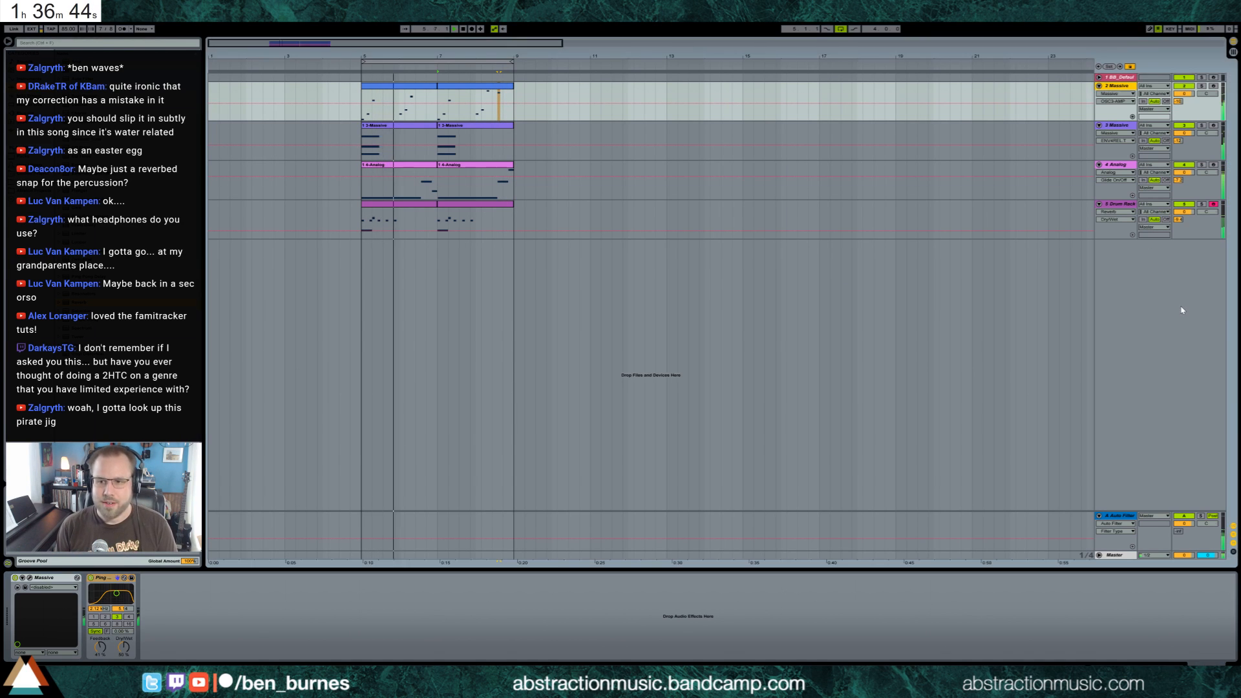
# Add an audio track below the Drum Rack track and raise its send to the Auto Filter return
pyautogui.hotkey('ctrl', 't')
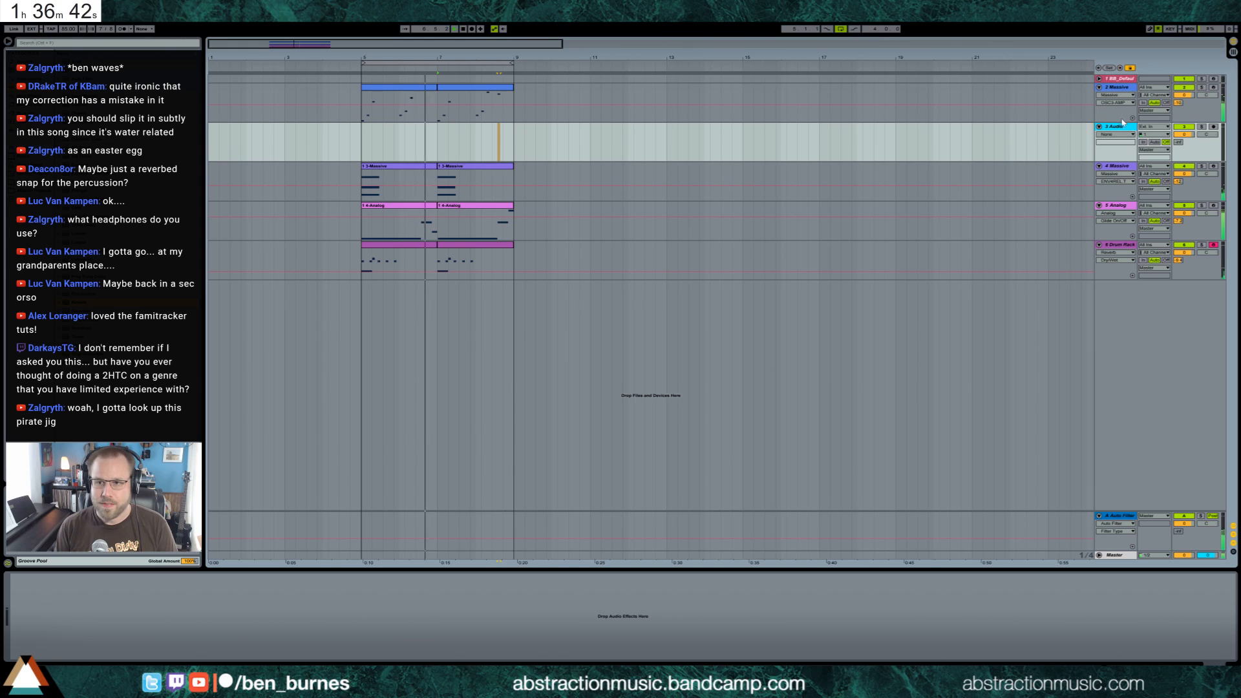
pyautogui.moveTo(1122, 121); pyautogui.dragTo(1121, 275)
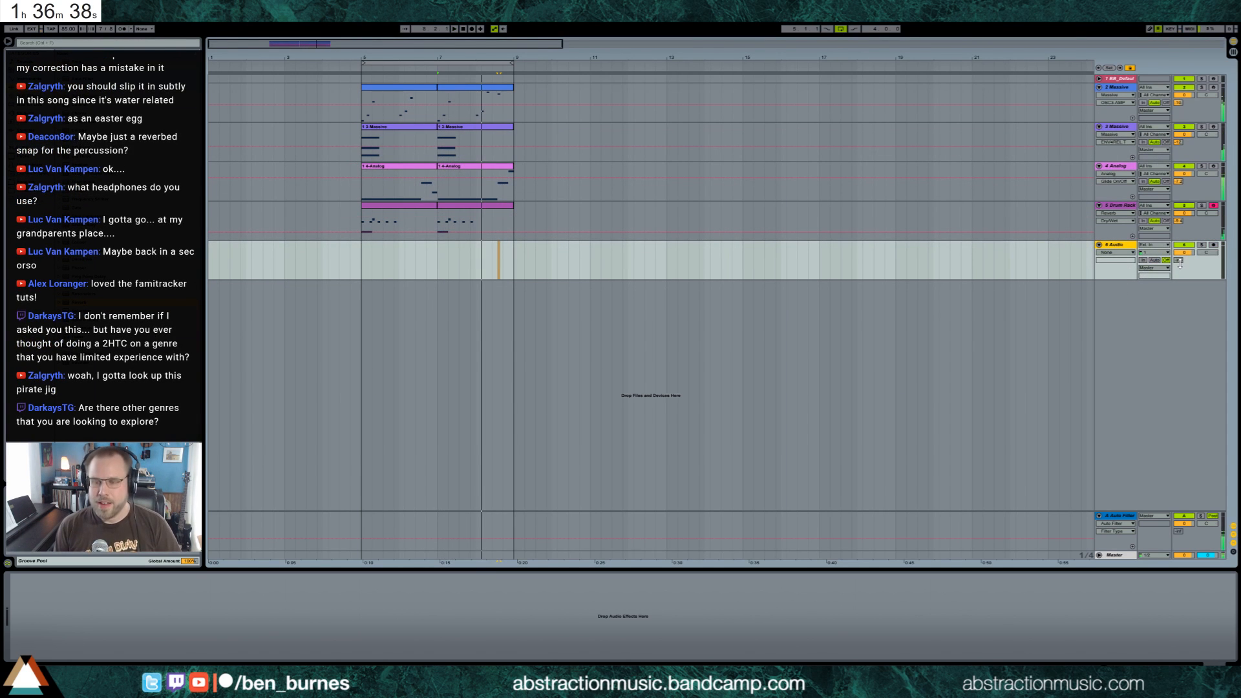
pyautogui.moveTo(1179, 259); pyautogui.dragTo(1179, 246)
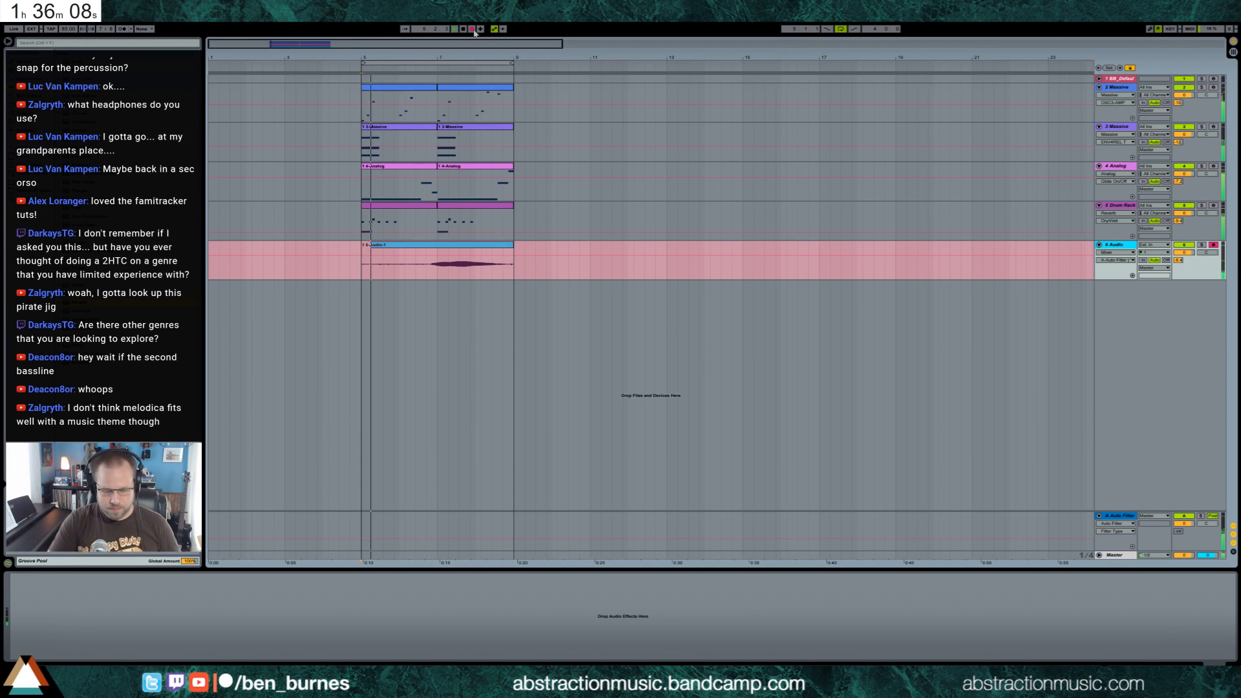
# Finish recording the audio take across the loop and disarm the audio track
pyautogui.click(472, 29)
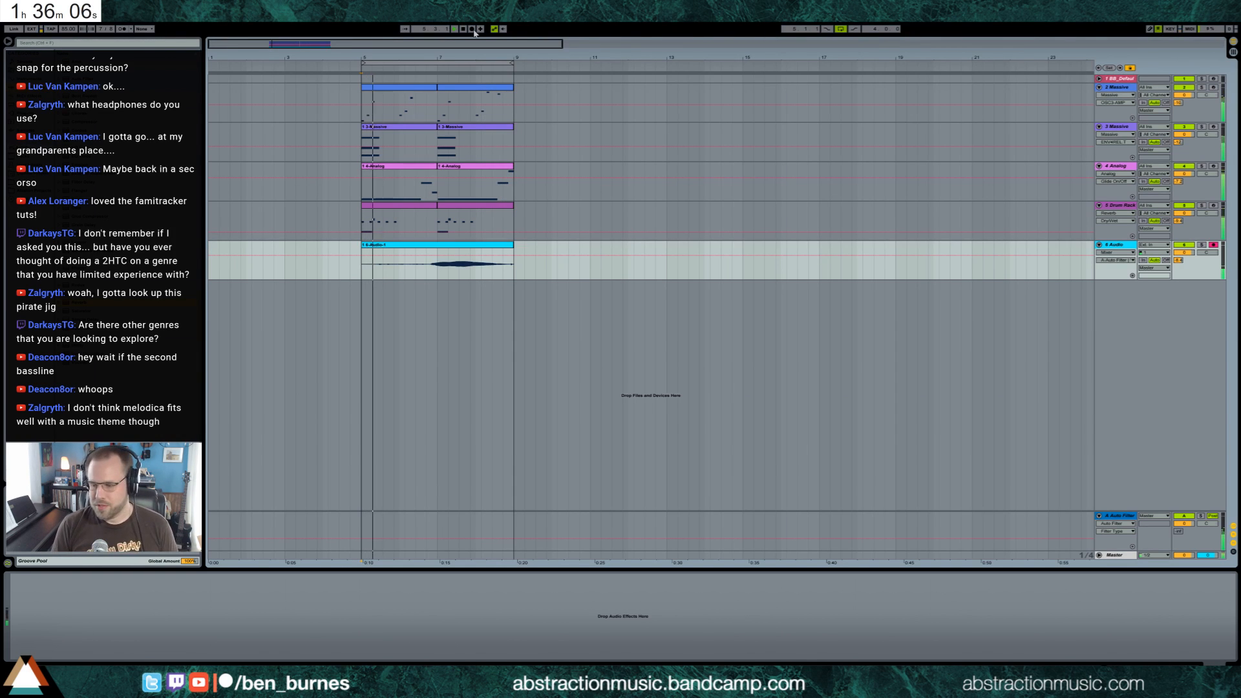
pyautogui.click(1214, 245)
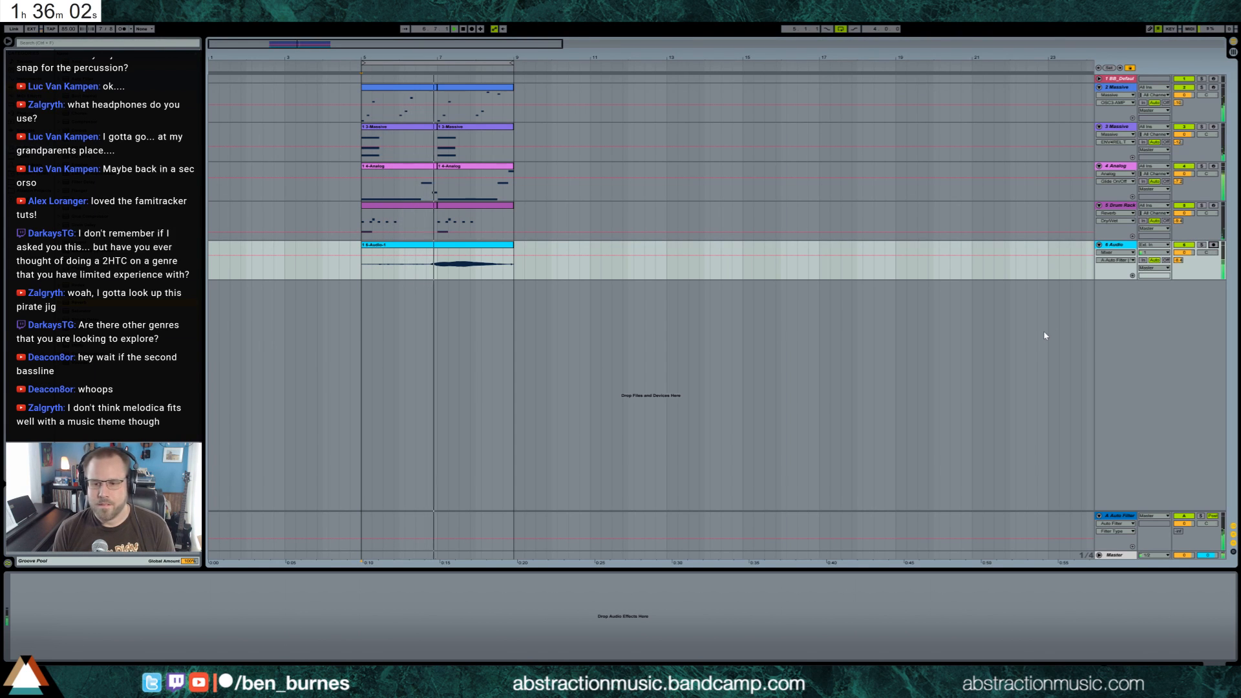
# Add a Reverb to the audio track with a longer decay time and a higher dry/wet amount
pyautogui.moveTo(82, 305); pyautogui.dragTo(262, 638)
pyautogui.moveTo(128, 647); pyautogui.dragTo(129, 615)
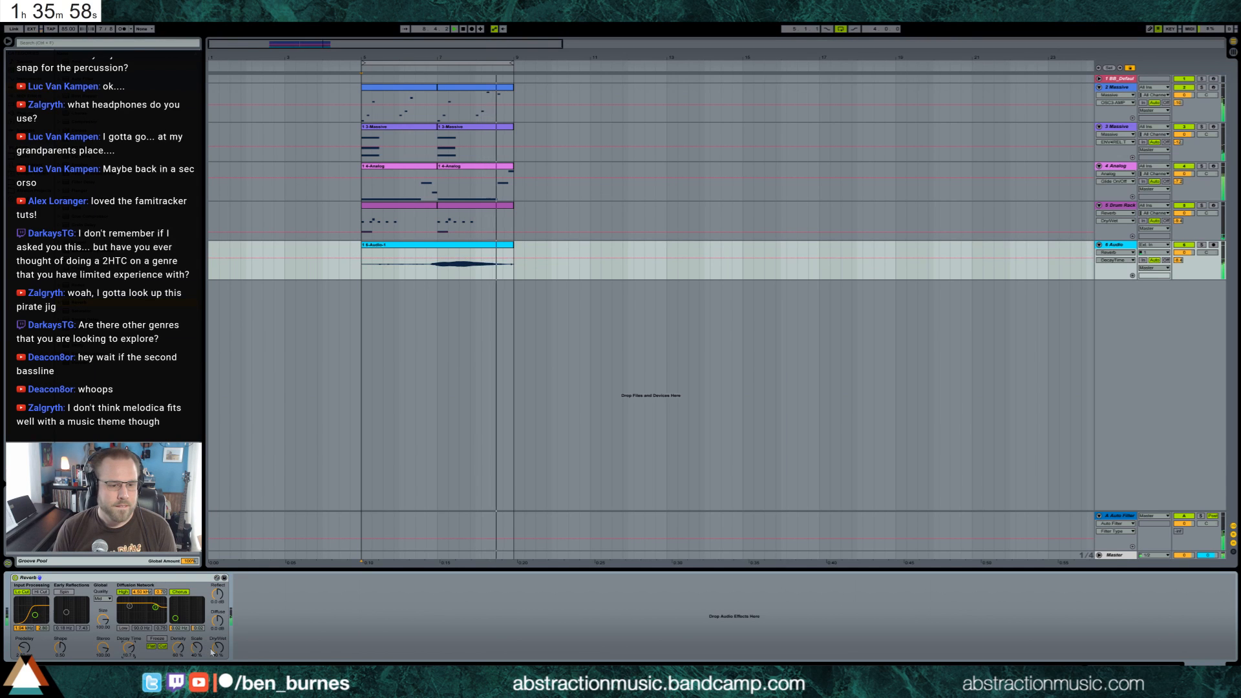
pyautogui.moveTo(219, 649); pyautogui.dragTo(218, 626)
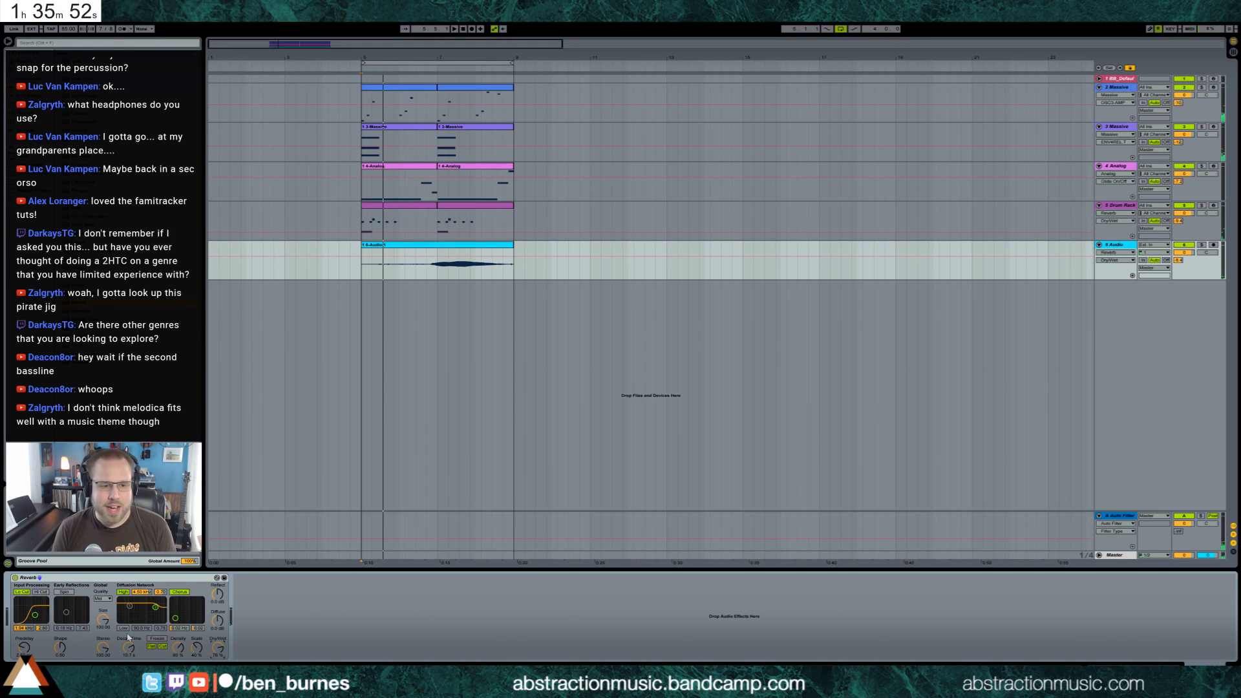
pyautogui.moveTo(129, 648); pyautogui.dragTo(128, 654)
pyautogui.click(218, 647)
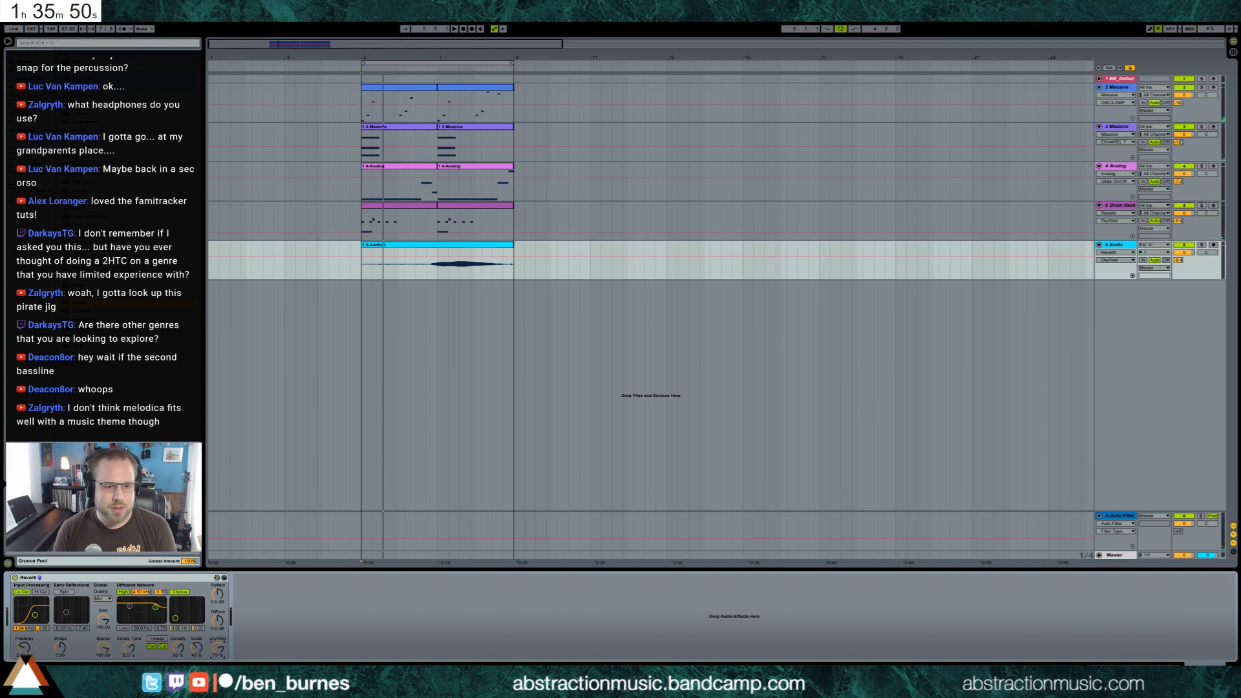
# Trim the quiet start off the recorded clip with fades at both ends, and adjust the audio track's volume and panning
pyautogui.moveTo(363, 267); pyautogui.dragTo(416, 267)
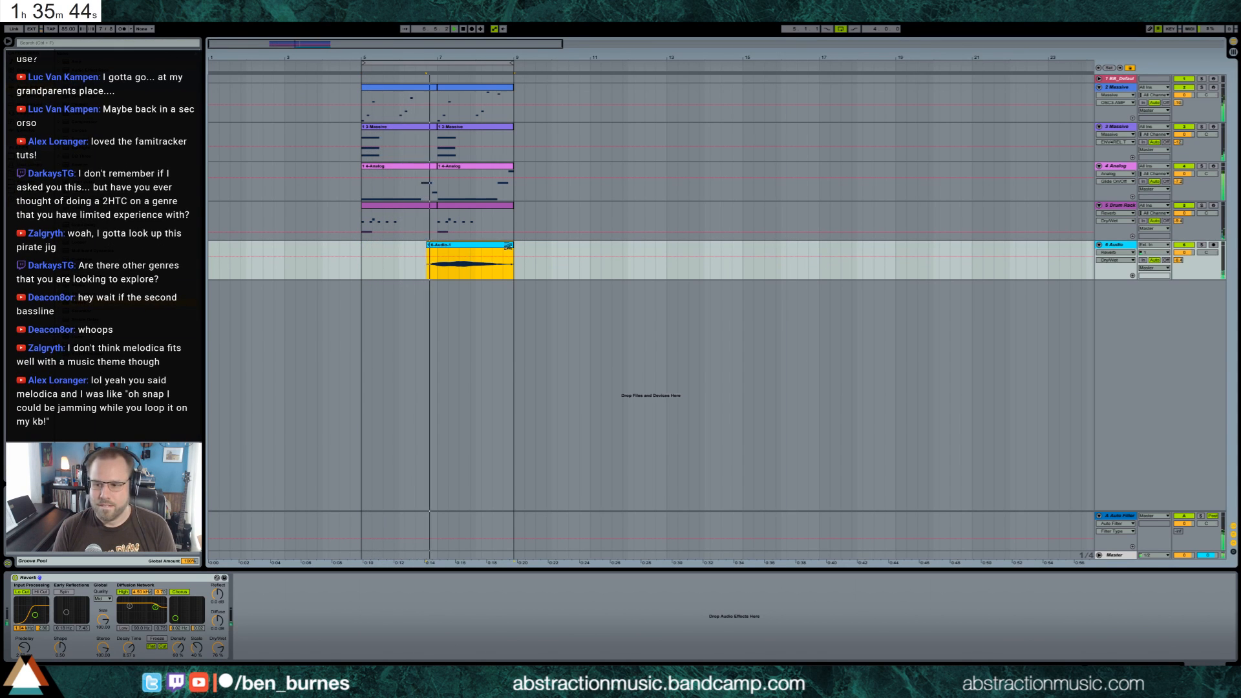
pyautogui.hotkey('ctrl', 'alt', 'f')
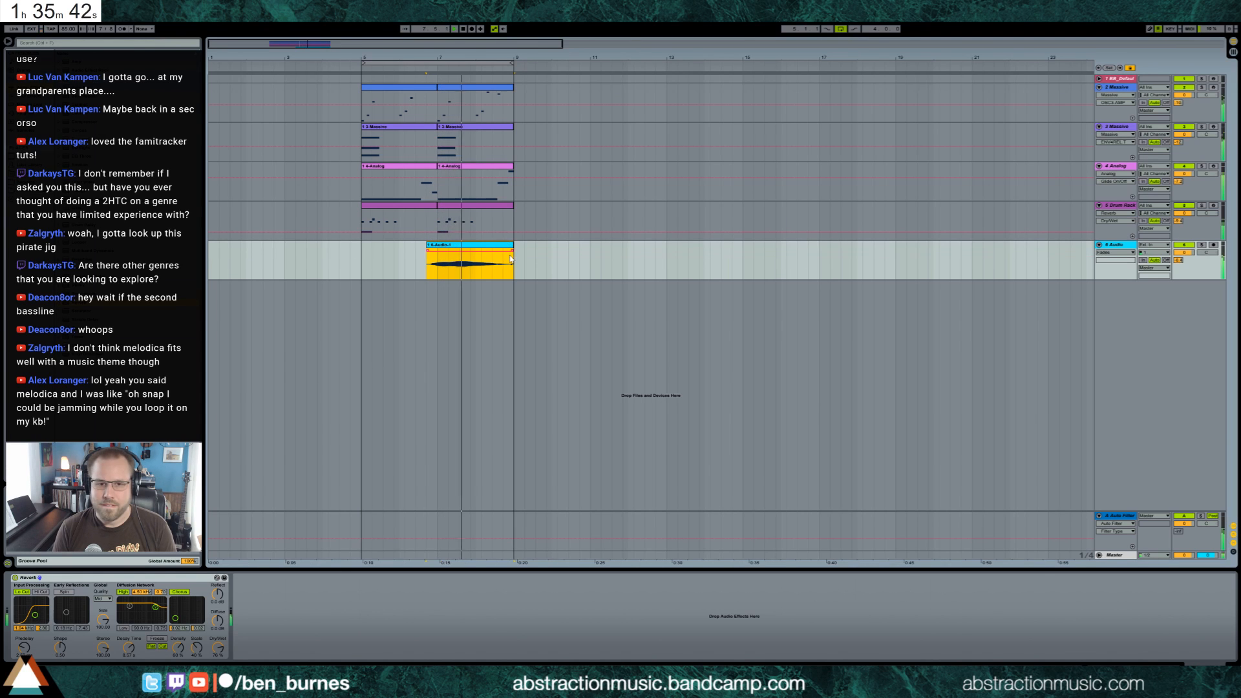
pyautogui.moveTo(513, 251); pyautogui.dragTo(434, 250)
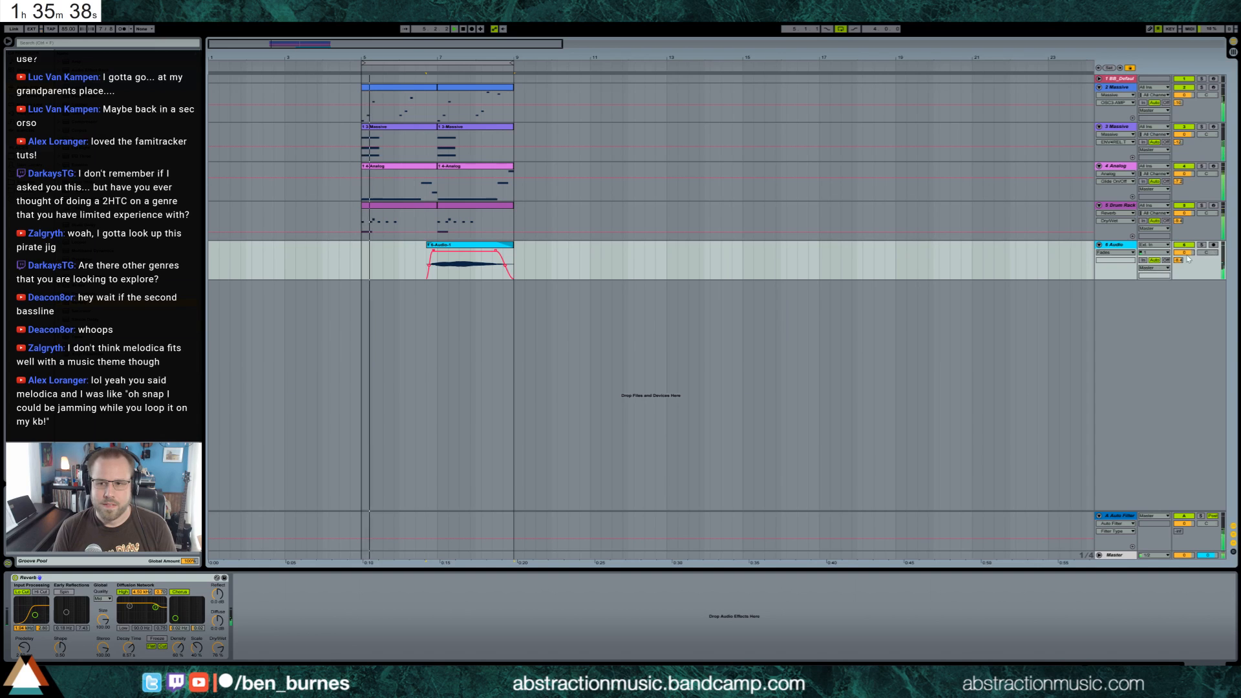
pyautogui.moveTo(1183, 253); pyautogui.dragTo(1207, 267)
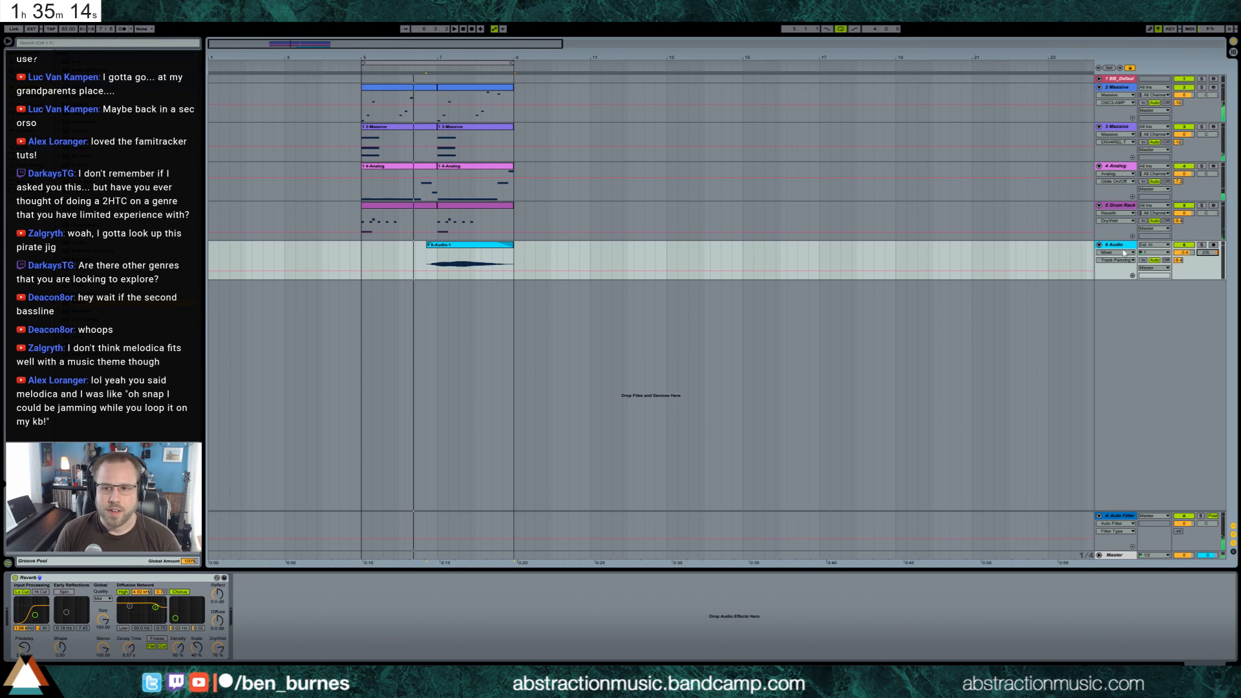
# Add a MIDI track with Absynth 5 below the audio track and show the synth's sound browser
pyautogui.hotkey('ctrl', 'shift', 't')
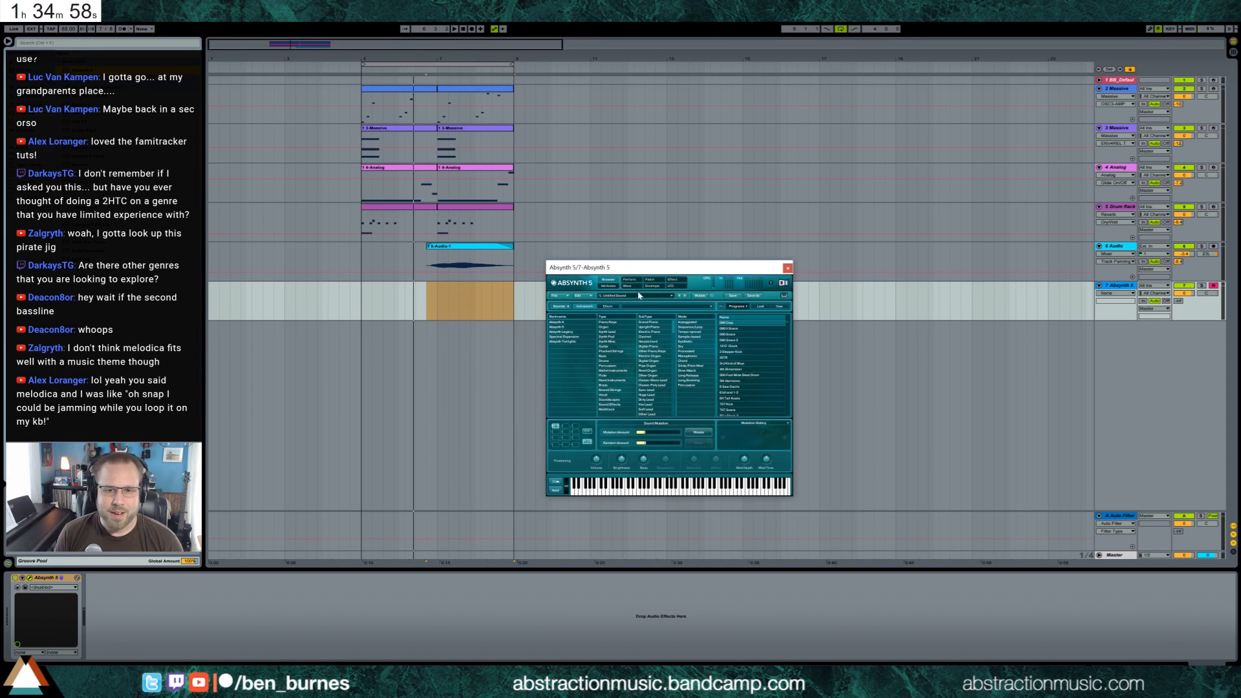
pyautogui.click(654, 282)
pyautogui.click(628, 286)
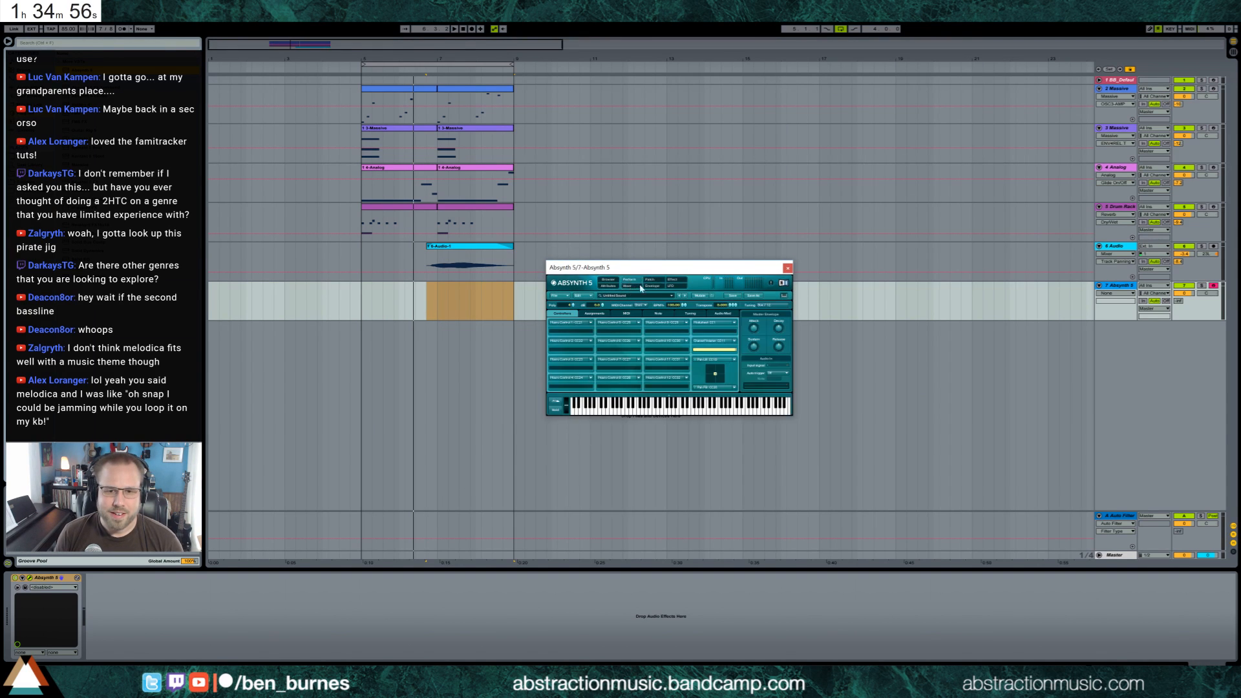
pyautogui.click(612, 288)
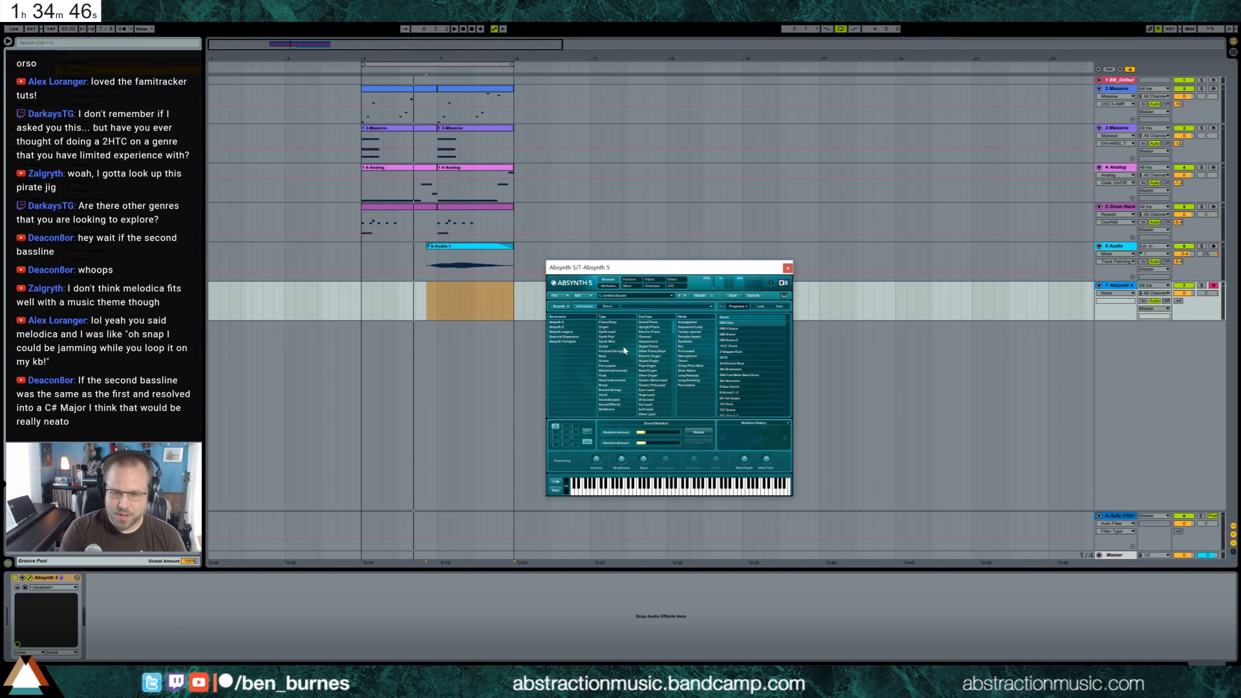
# Arm the default piano track, raise the duplicated Analog clip's long first note by one semitone, and play the loop
pyautogui.click(1212, 80)
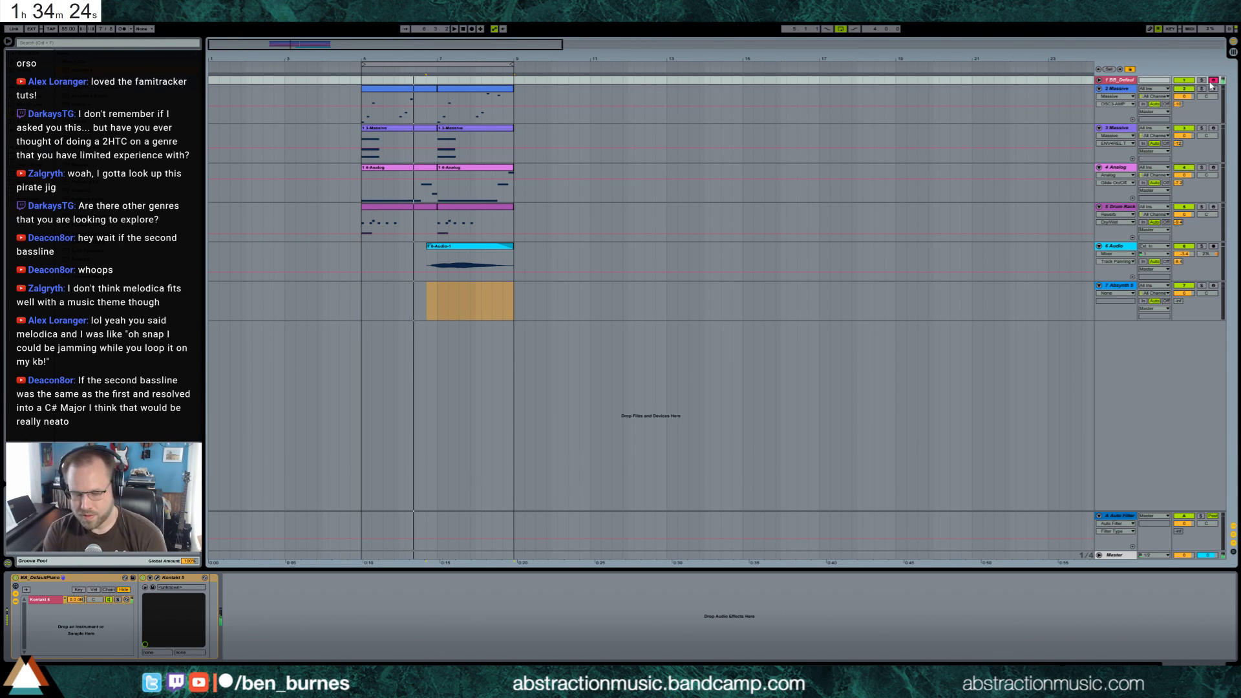
pyautogui.doubleClick(456, 167)
pyautogui.click(554, 572)
pyautogui.press('Up')
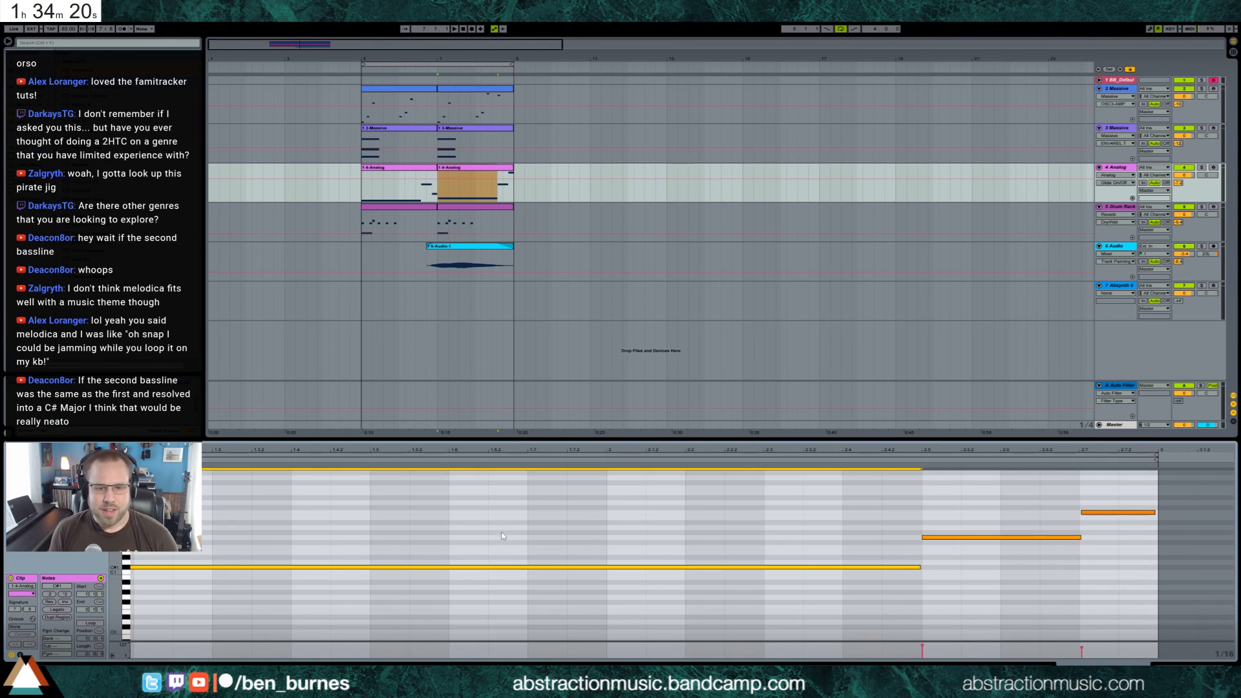
pyautogui.press('space')
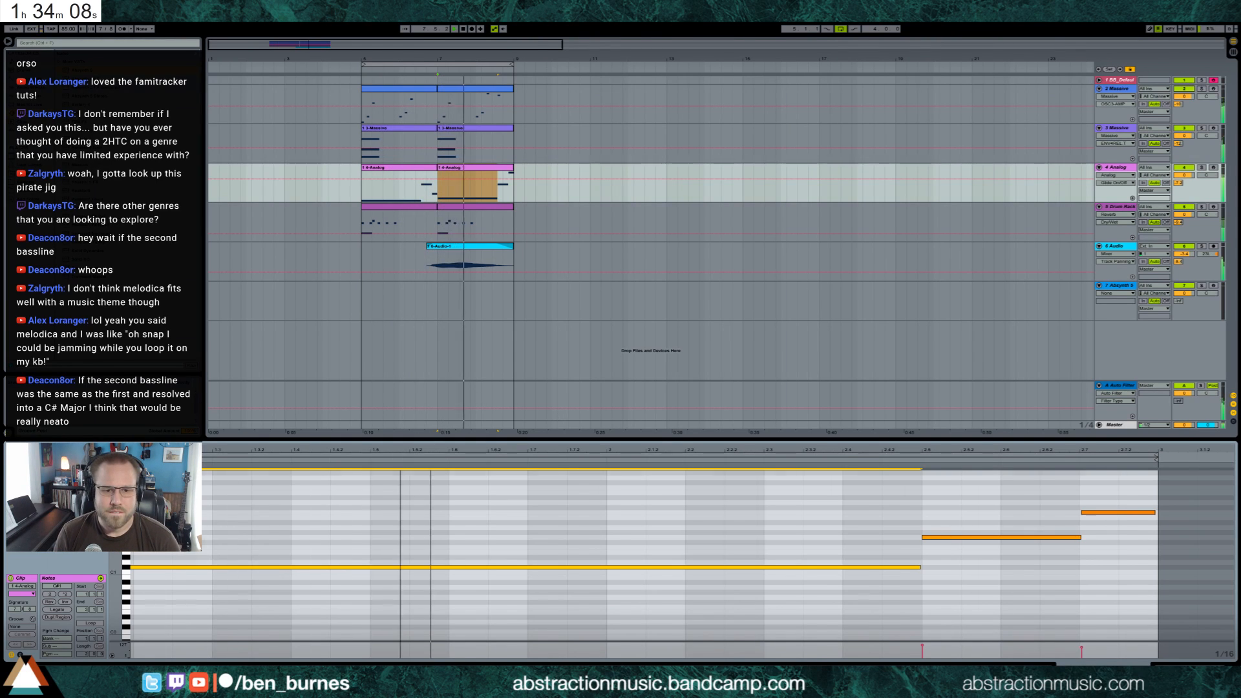
# Shorten the Analog clip's note at 2.5 to a sixteenth and add a note three semitones above it lasting until 2.7
pyautogui.moveTo(853, 451); pyautogui.dragTo(853, 441)
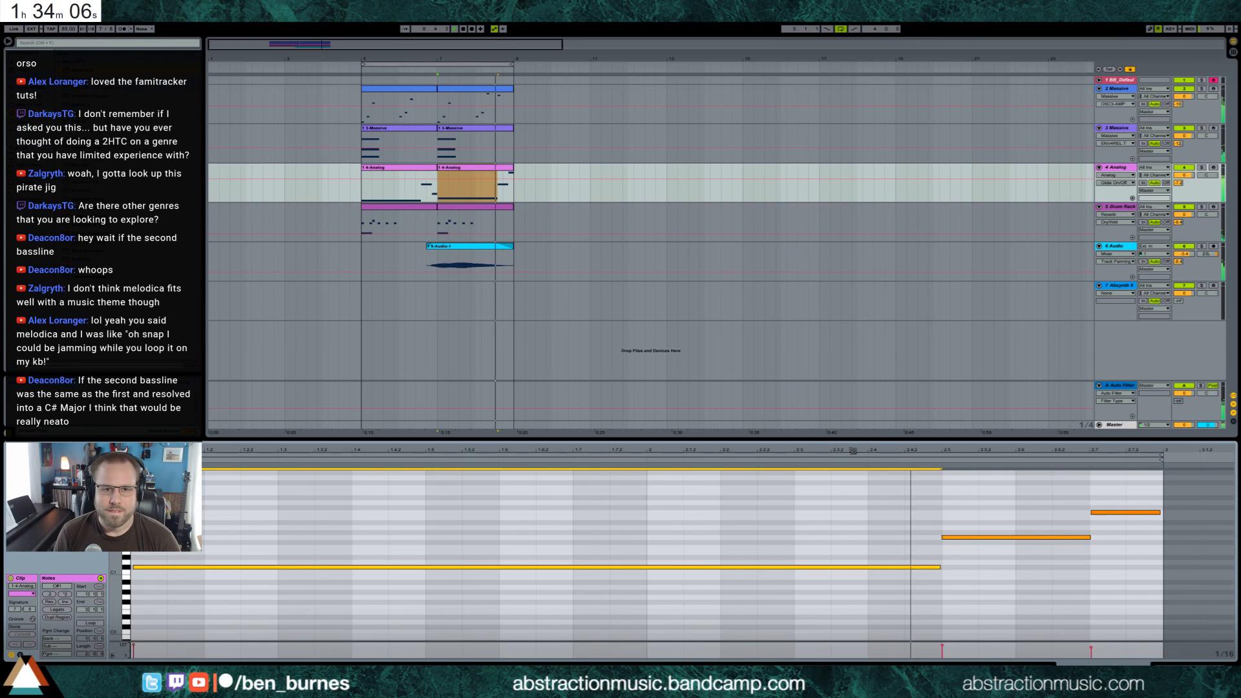
pyautogui.click(1096, 554)
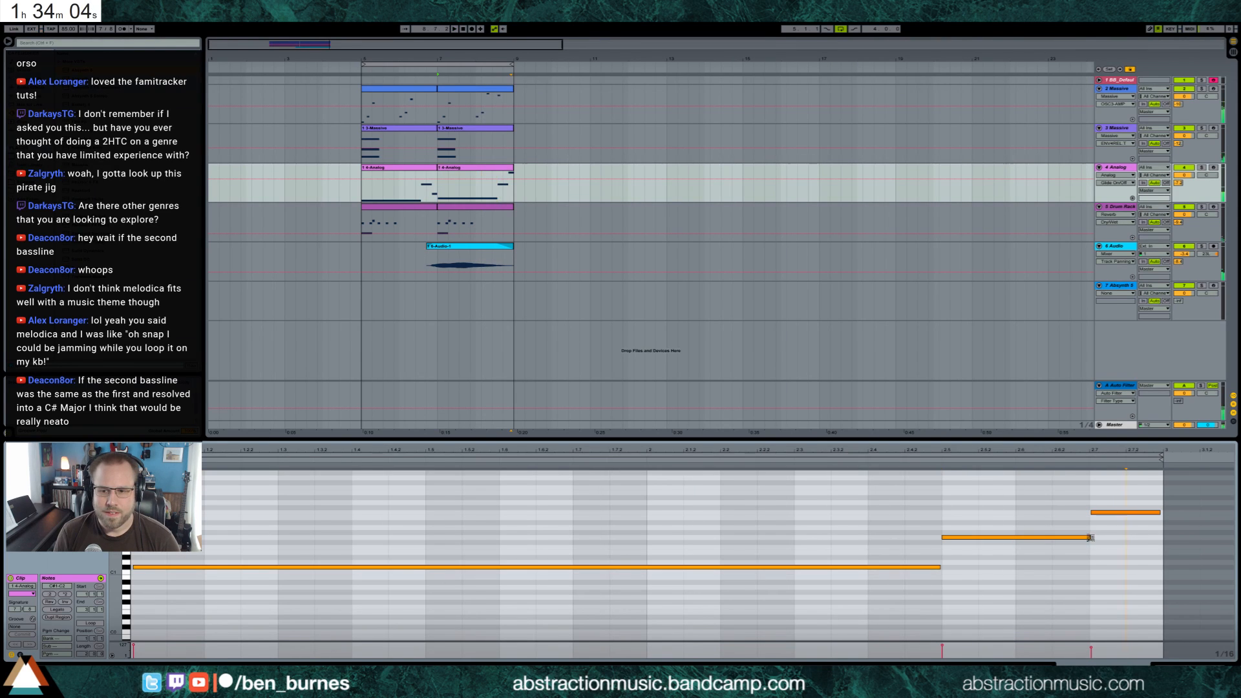
pyautogui.moveTo(1090, 537); pyautogui.dragTo(969, 537)
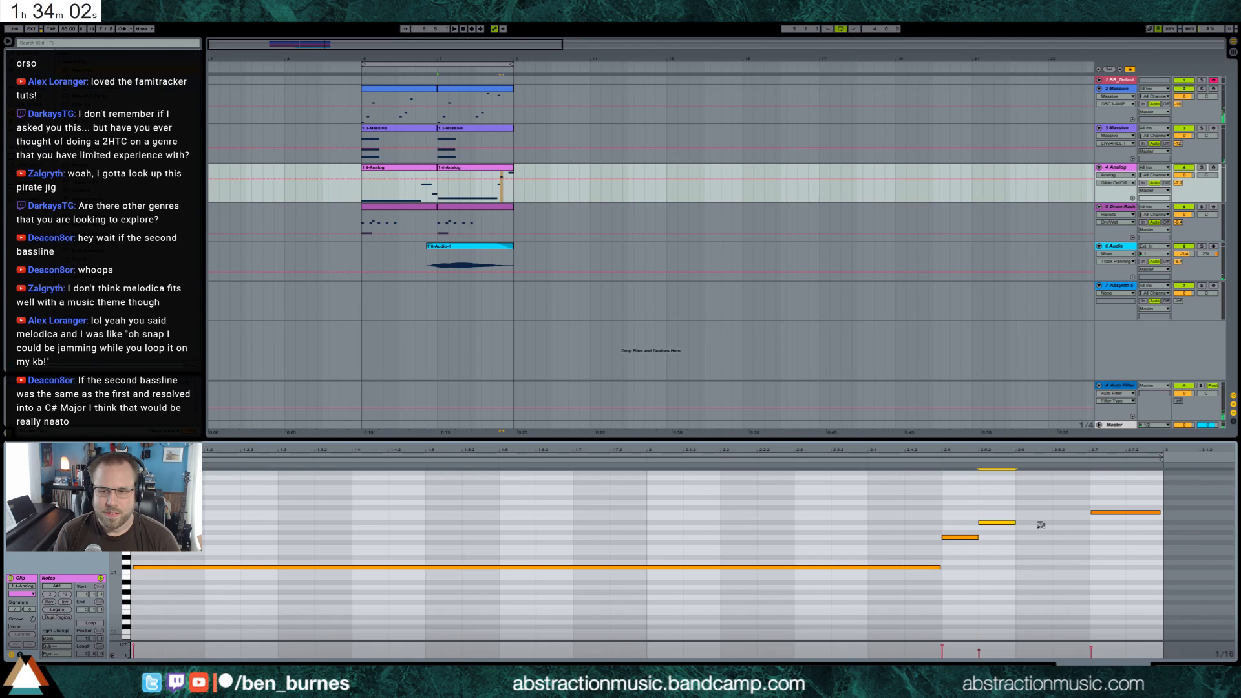
pyautogui.moveTo(1041, 524); pyautogui.dragTo(1077, 528)
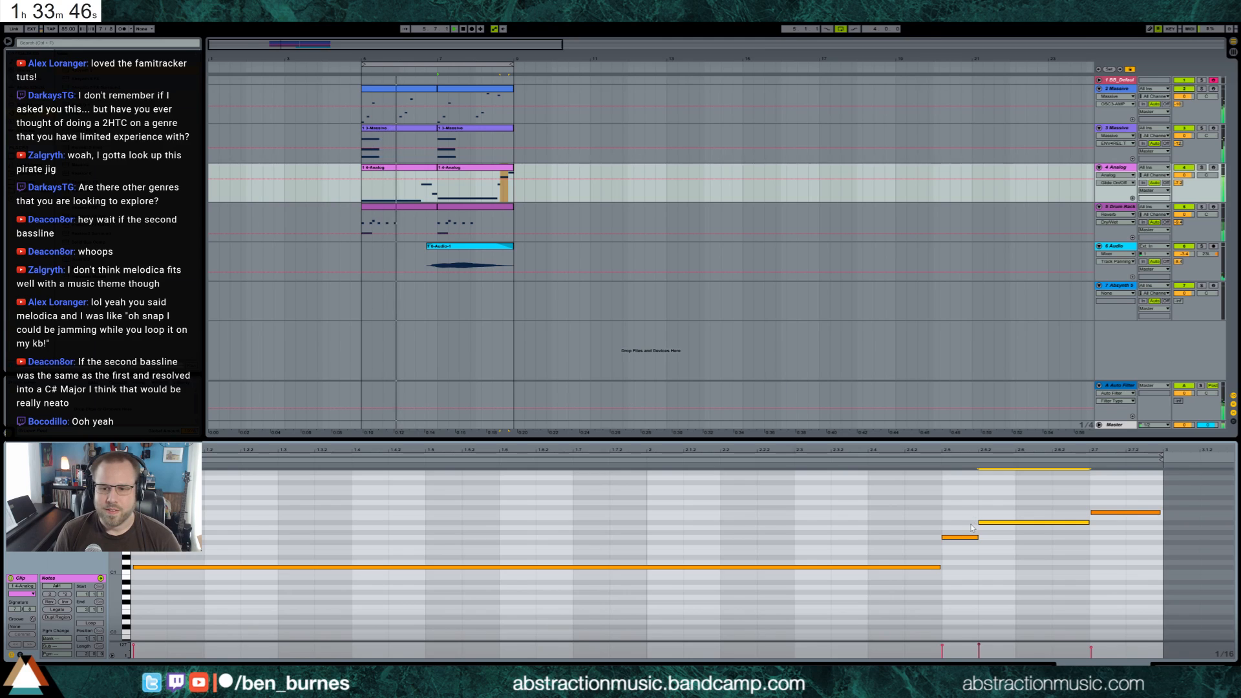
pyautogui.click(954, 515)
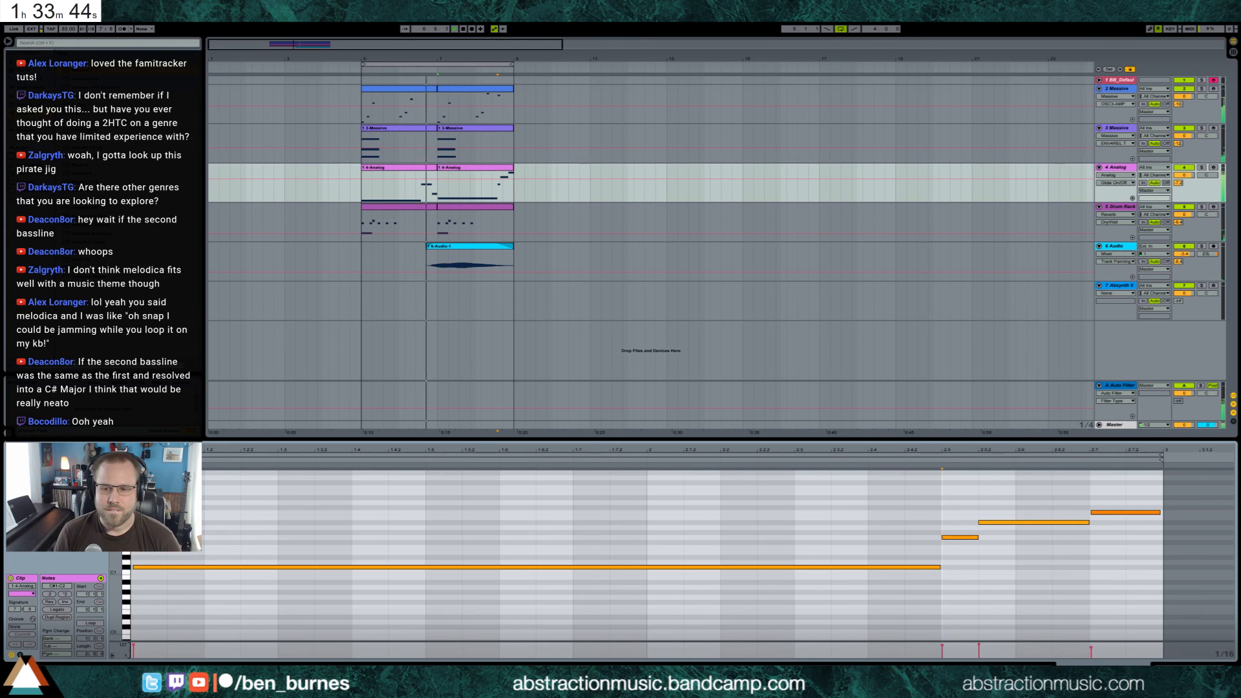
# Add an Auto Pan after the Multiband Dynamics on the Analog bass track
pyautogui.hotkey('shift', 'Tab')
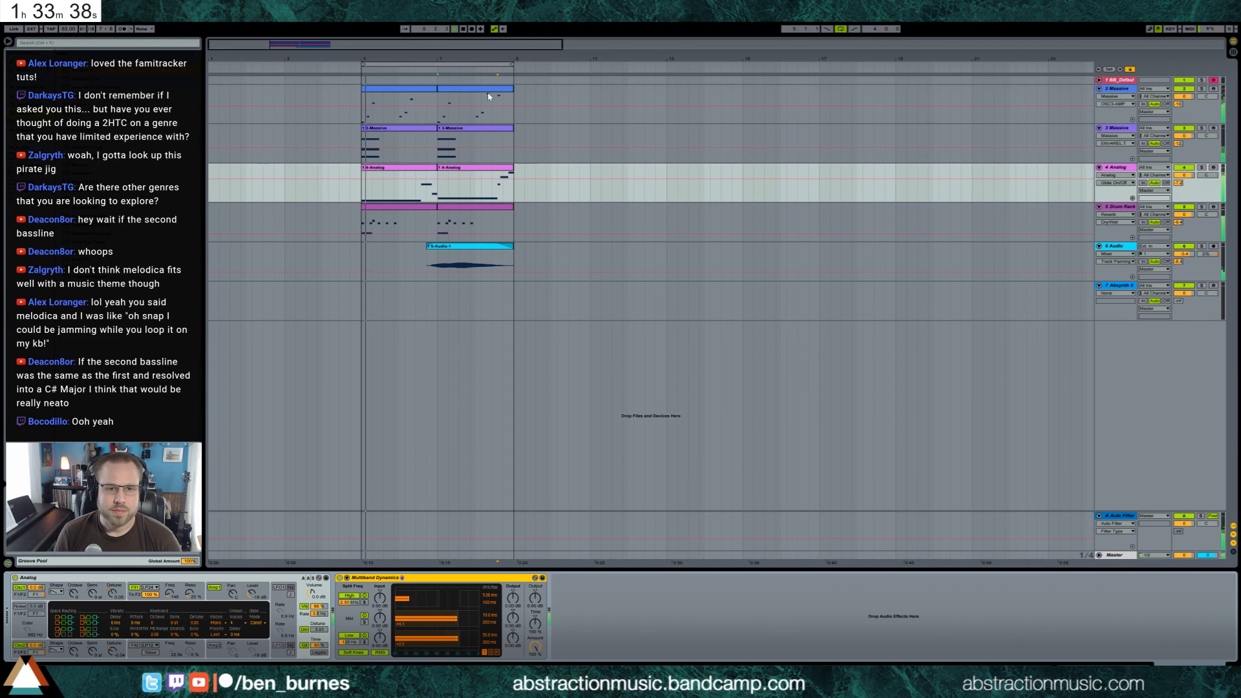
pyautogui.click(362, 185)
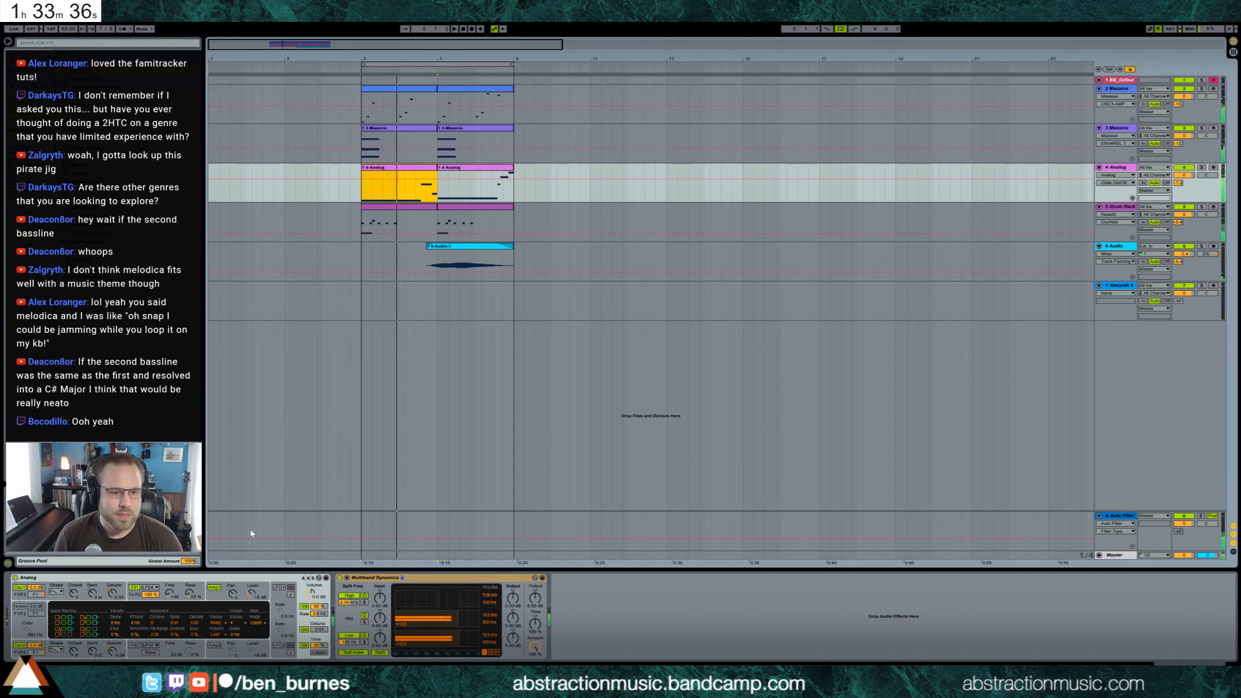
pyautogui.click(29, 79)
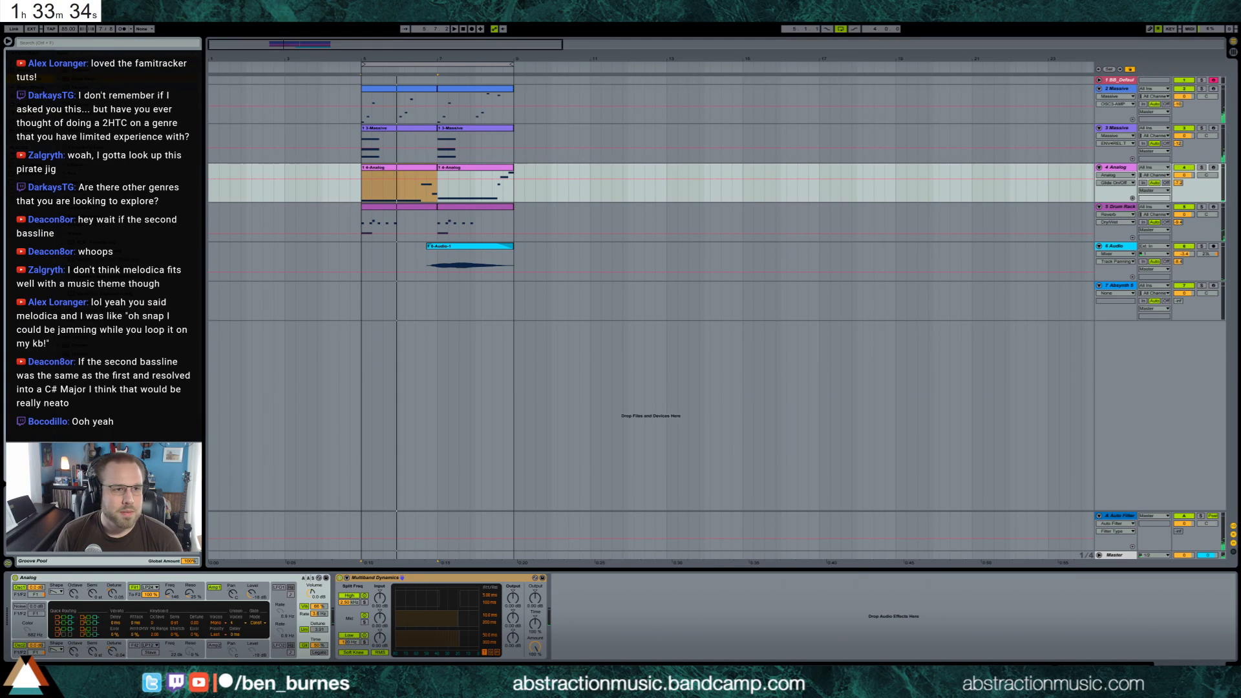
pyautogui.click(350, 594)
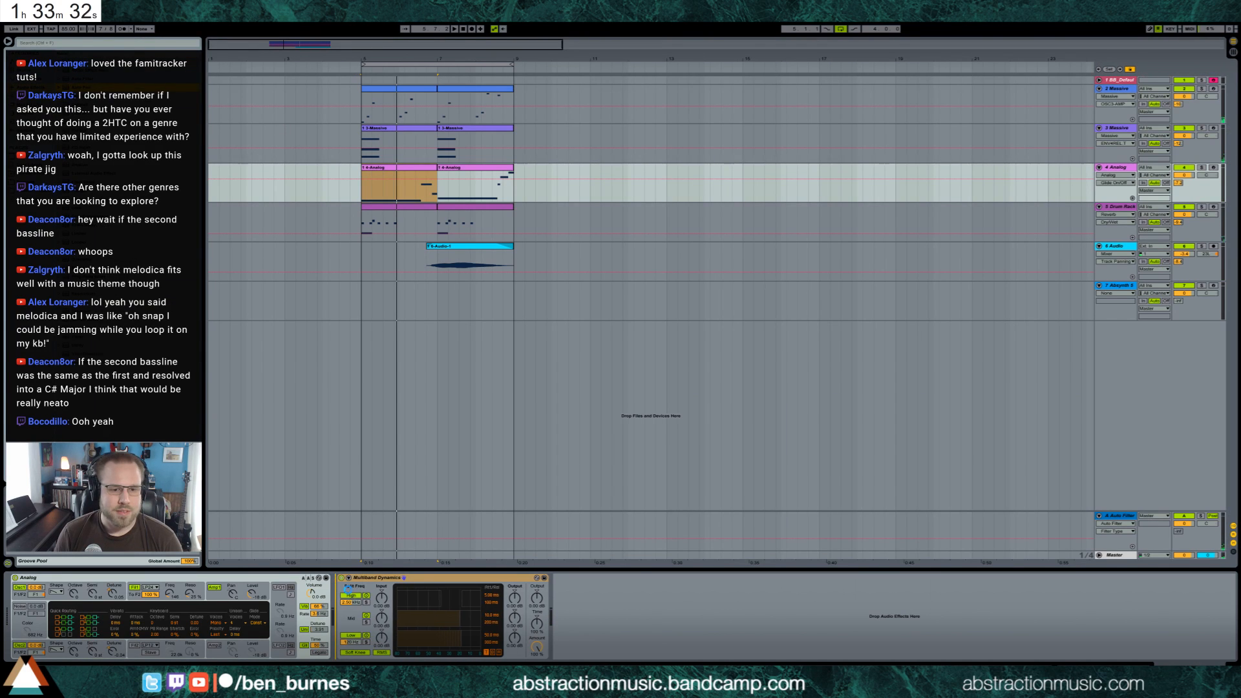
pyautogui.moveTo(348, 587); pyautogui.dragTo(431, 617)
pyautogui.moveTo(734, 614); pyautogui.dragTo(733, 615)
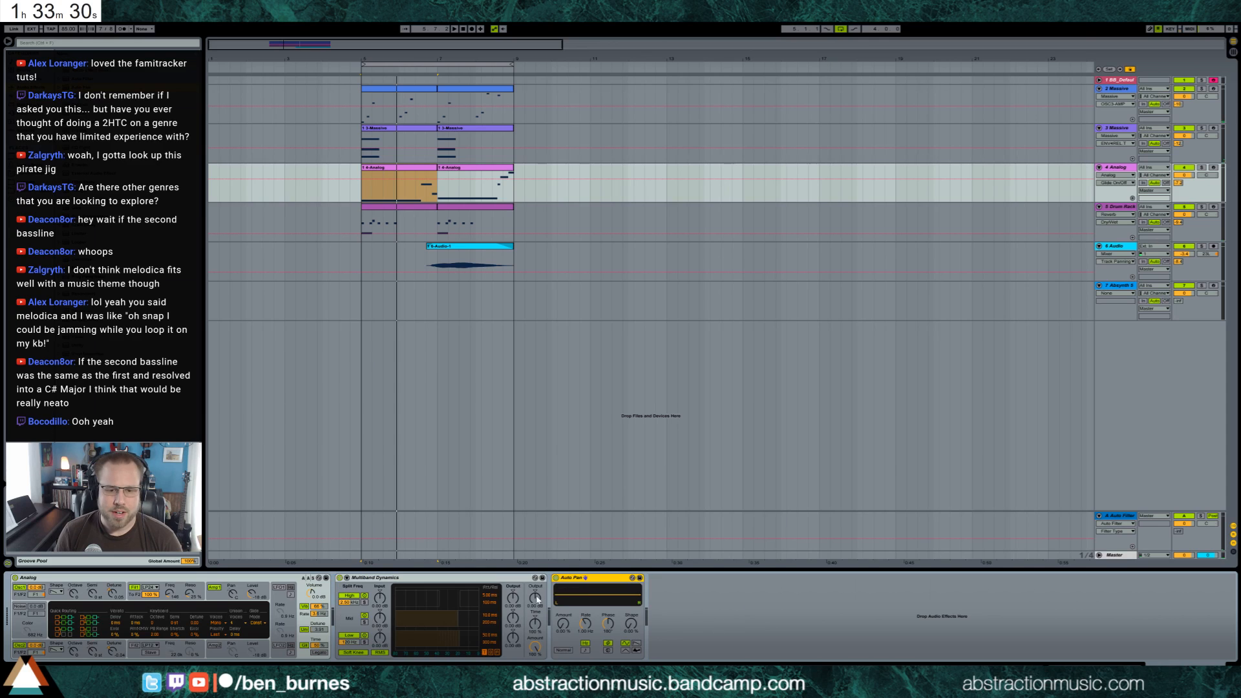
# Raise the Auto Pan's amount to a moderate level and adjust its phase
pyautogui.moveTo(564, 624); pyautogui.dragTo(564, 573)
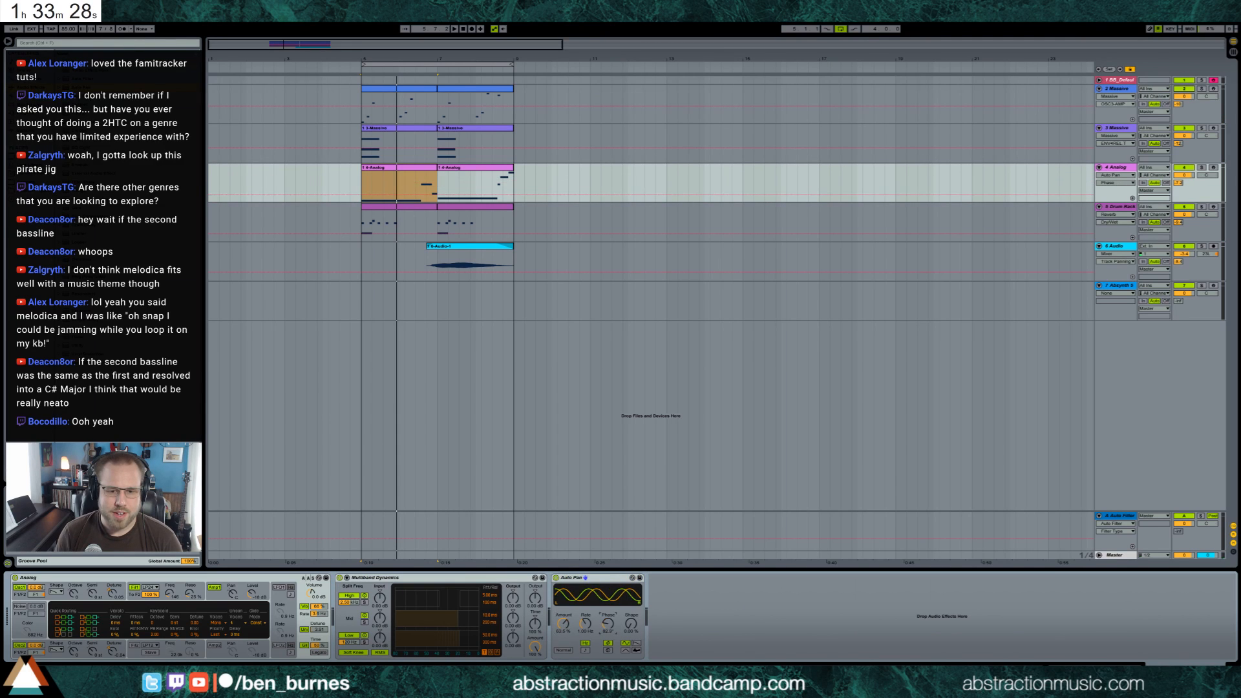
pyautogui.click(607, 626)
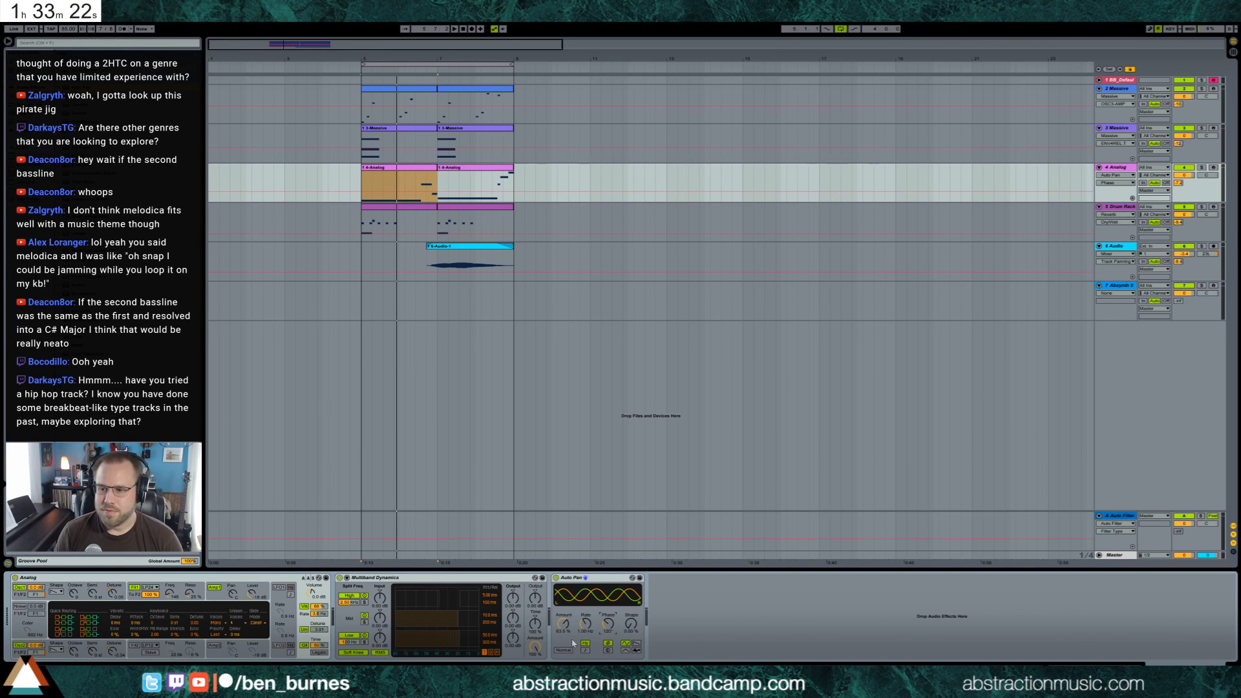
pyautogui.moveTo(564, 625); pyautogui.dragTo(564, 637)
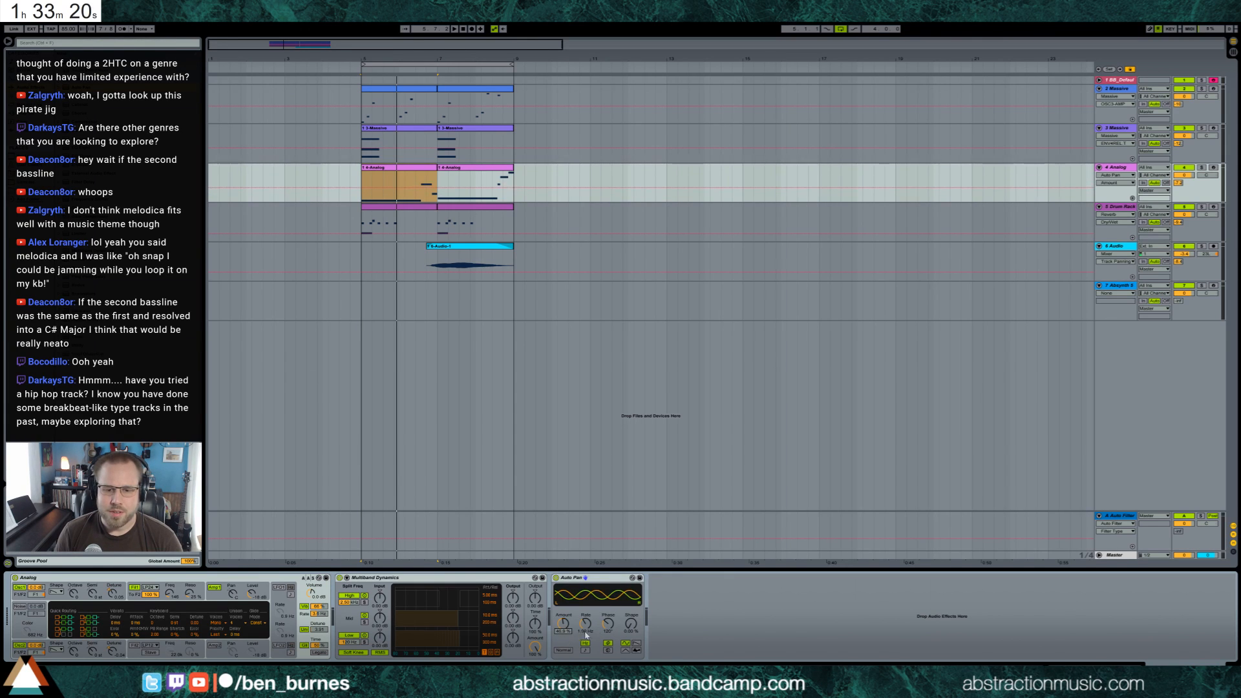
pyautogui.click(607, 626)
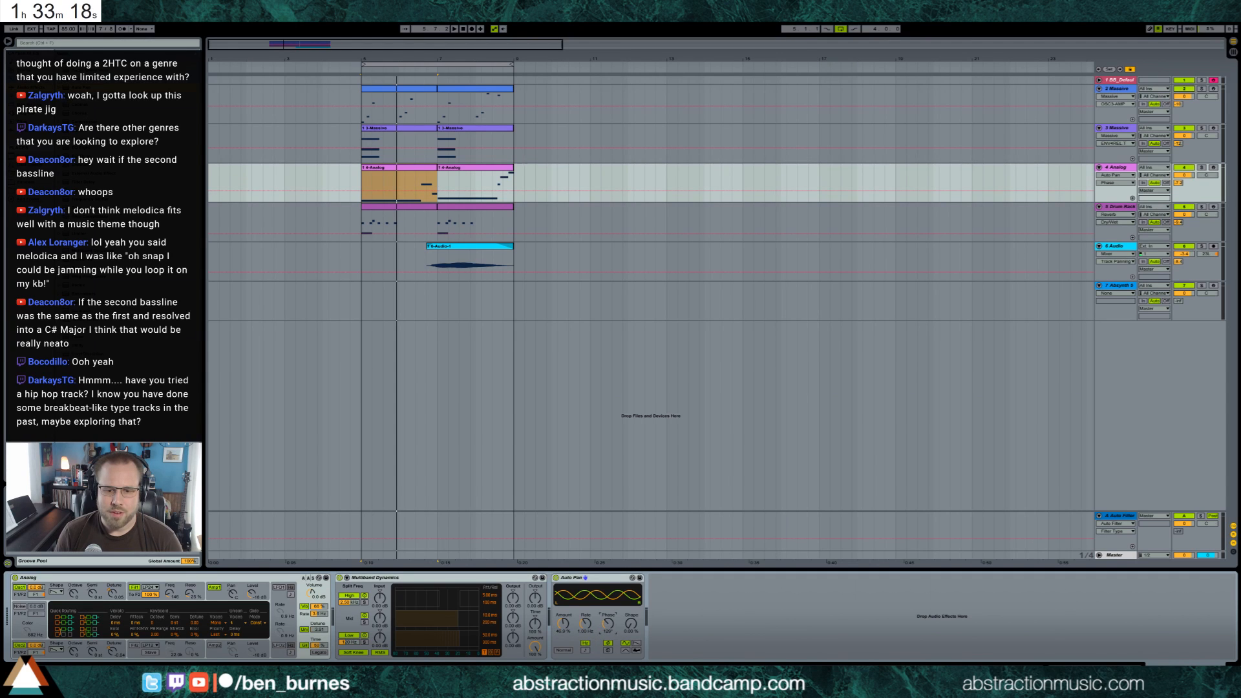
# Adjust the Auto Pan's rate and reduce its amount while the loop plays
pyautogui.press('space')
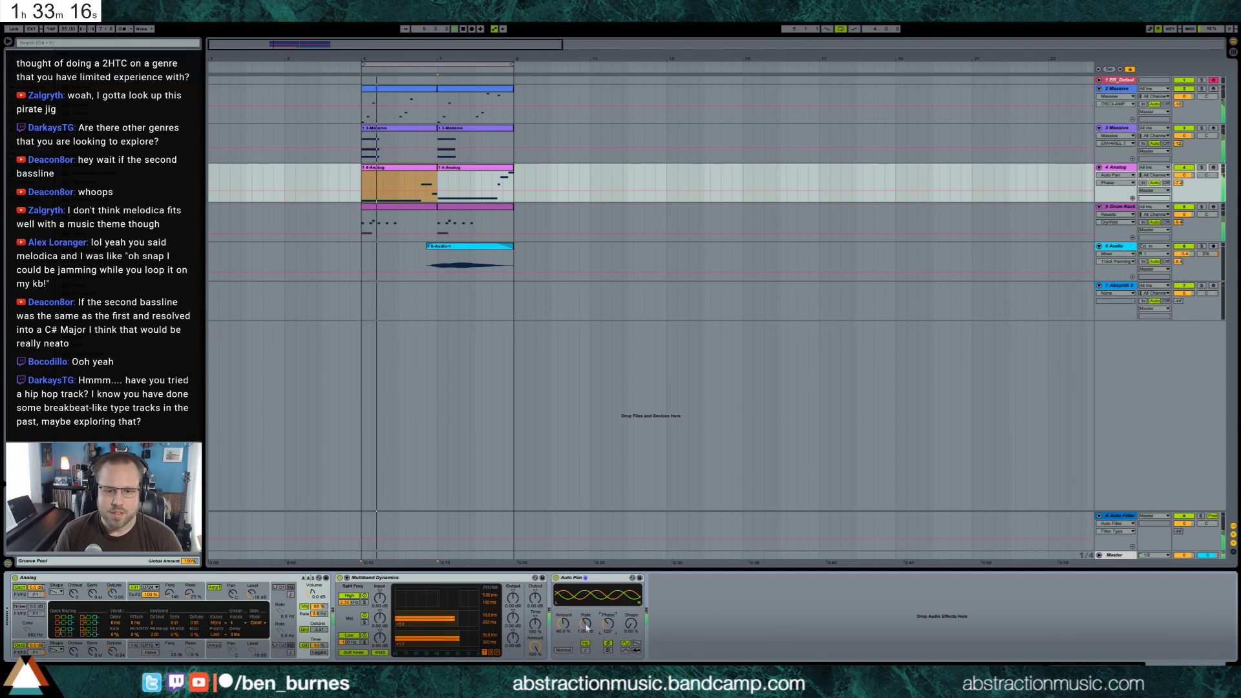
pyautogui.moveTo(586, 627); pyautogui.dragTo(564, 637)
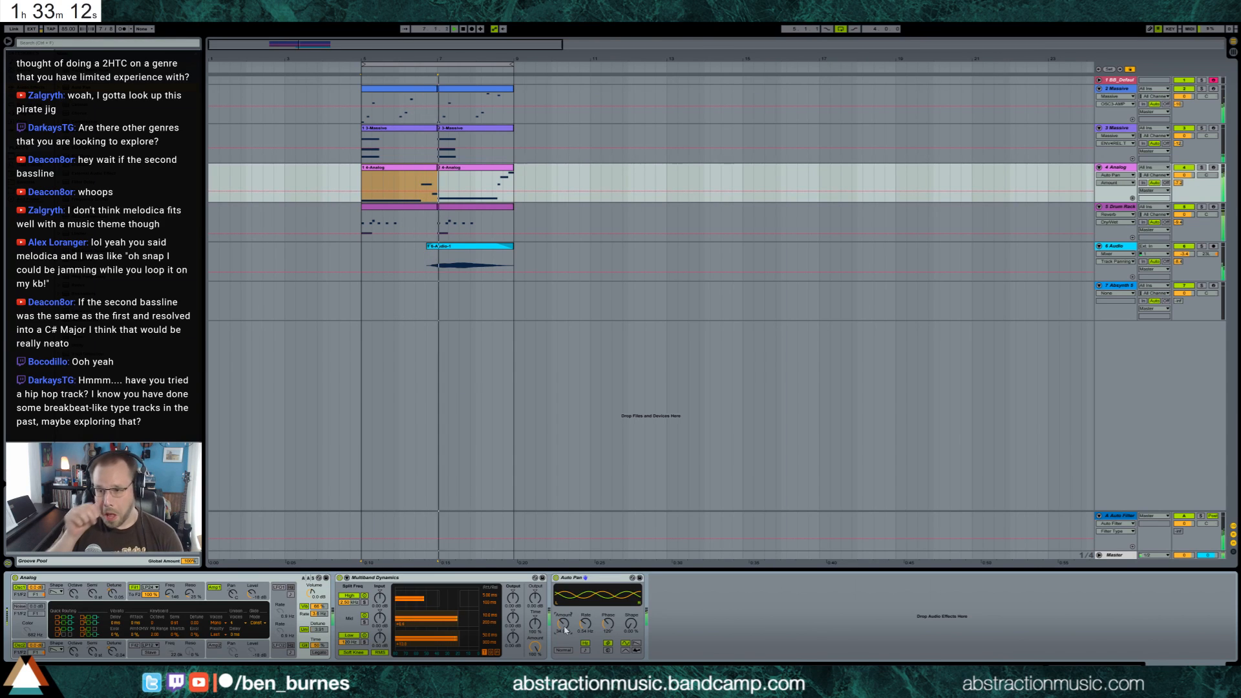
pyautogui.press('space')
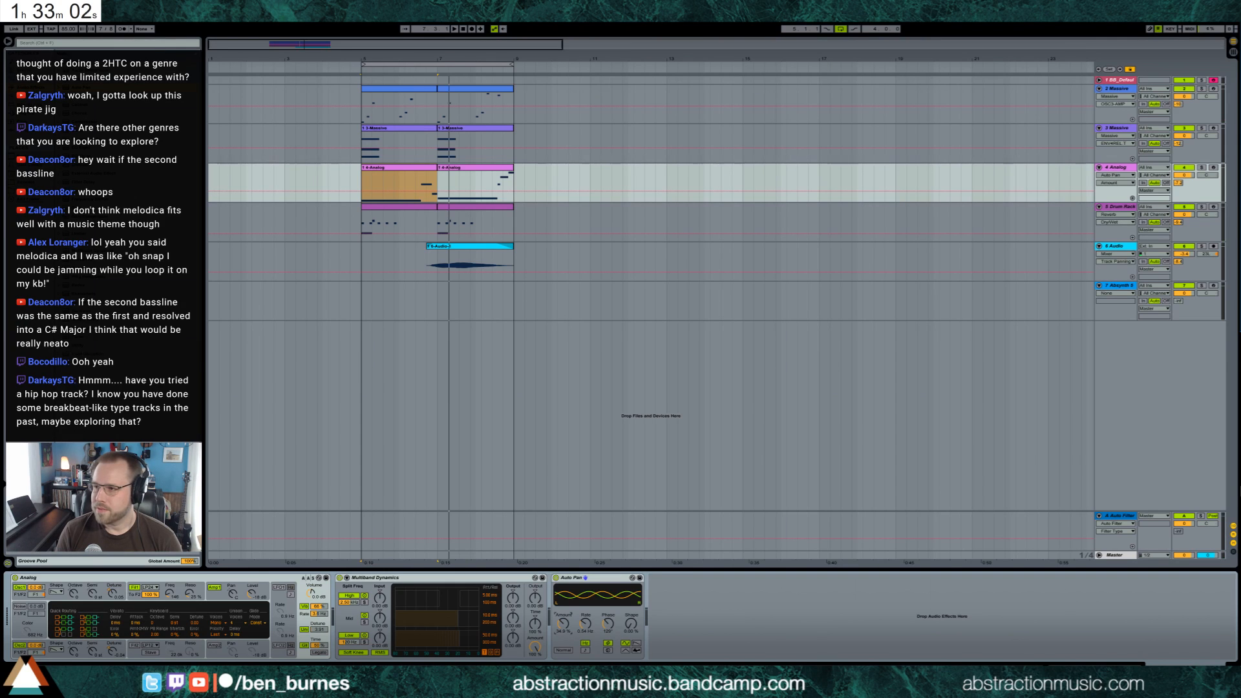
# Switch to the browser, resize its window, play "Follow Through" from the Creationism album on Bandcamp, and close the window
pyautogui.hotkey('alt', 'Tab')
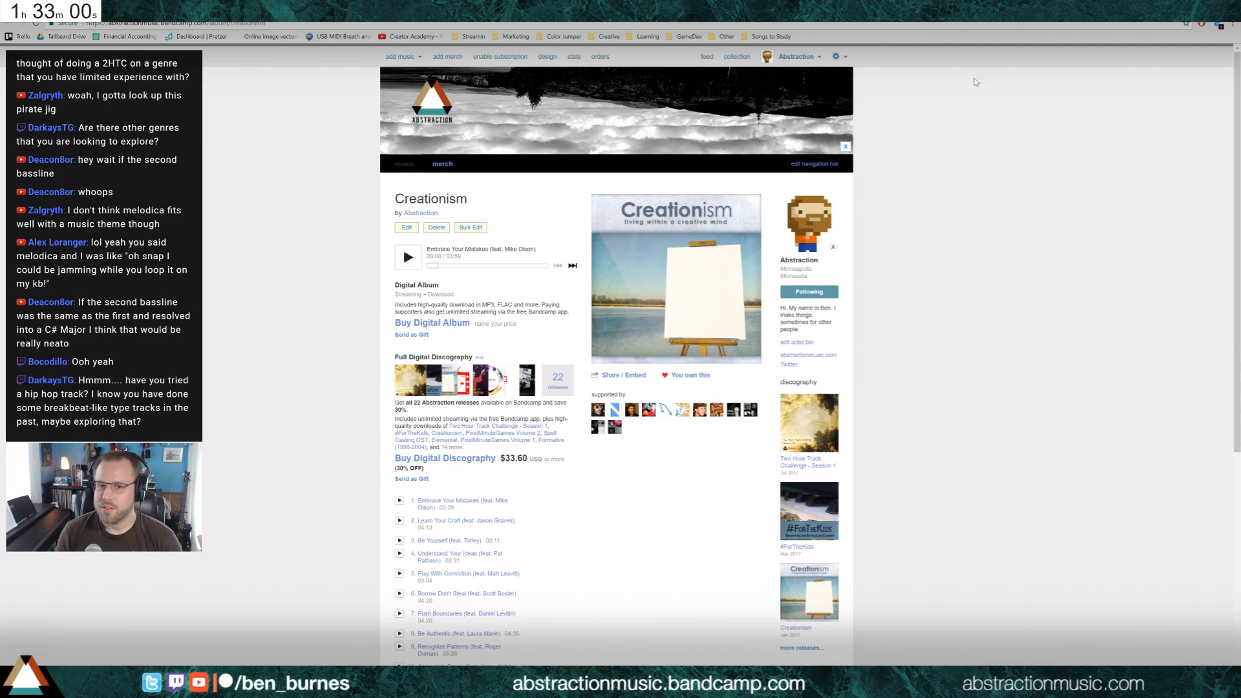
pyautogui.moveTo(594, 6); pyautogui.dragTo(462, 81)
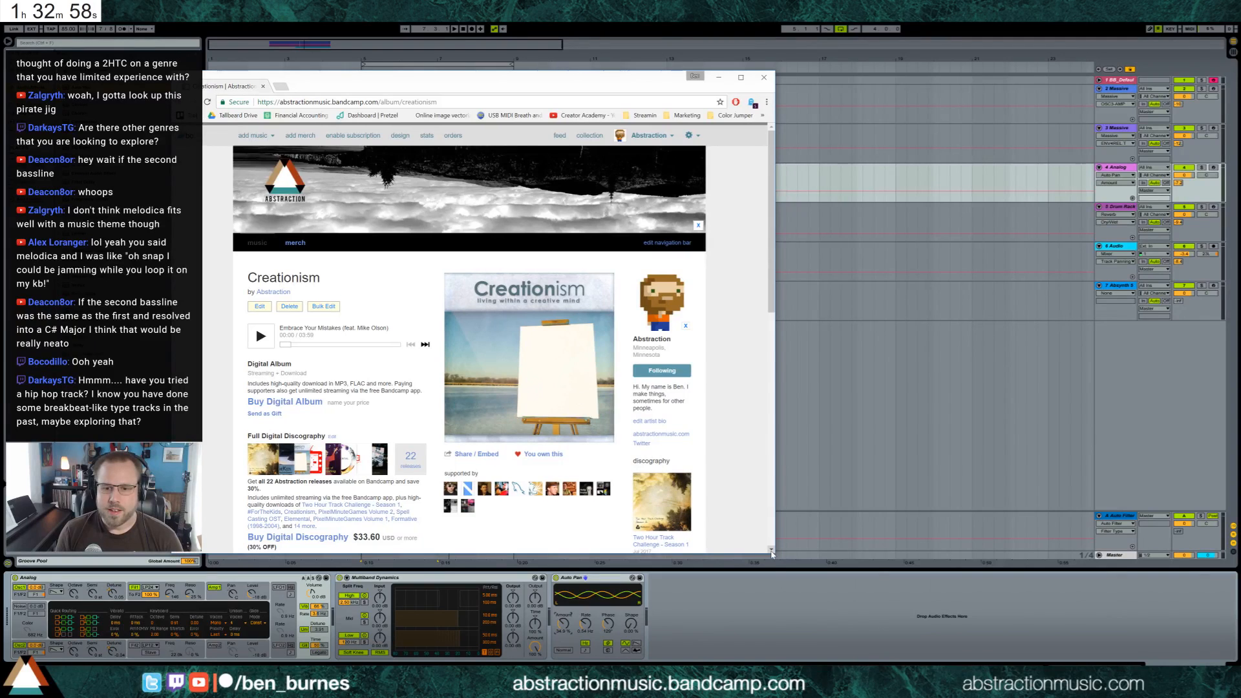
pyautogui.moveTo(772, 554); pyautogui.dragTo(963, 665)
pyautogui.scroll(-3, 306, 413)
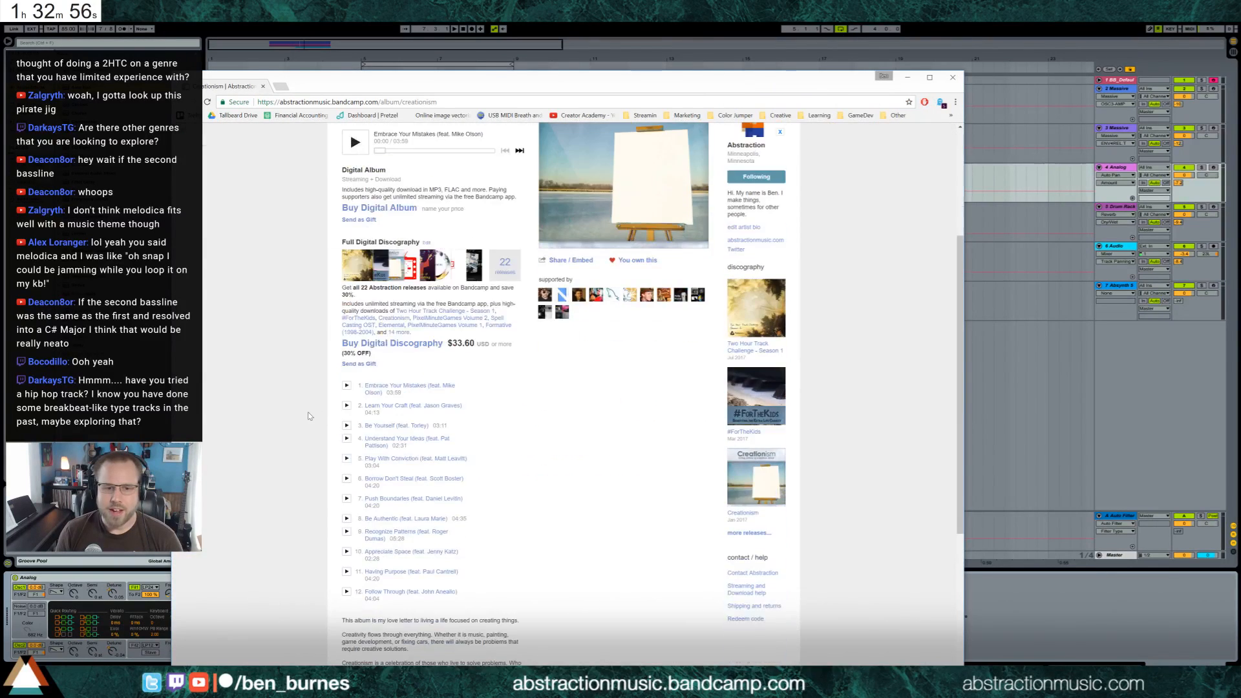
pyautogui.scroll(-1, 306, 412)
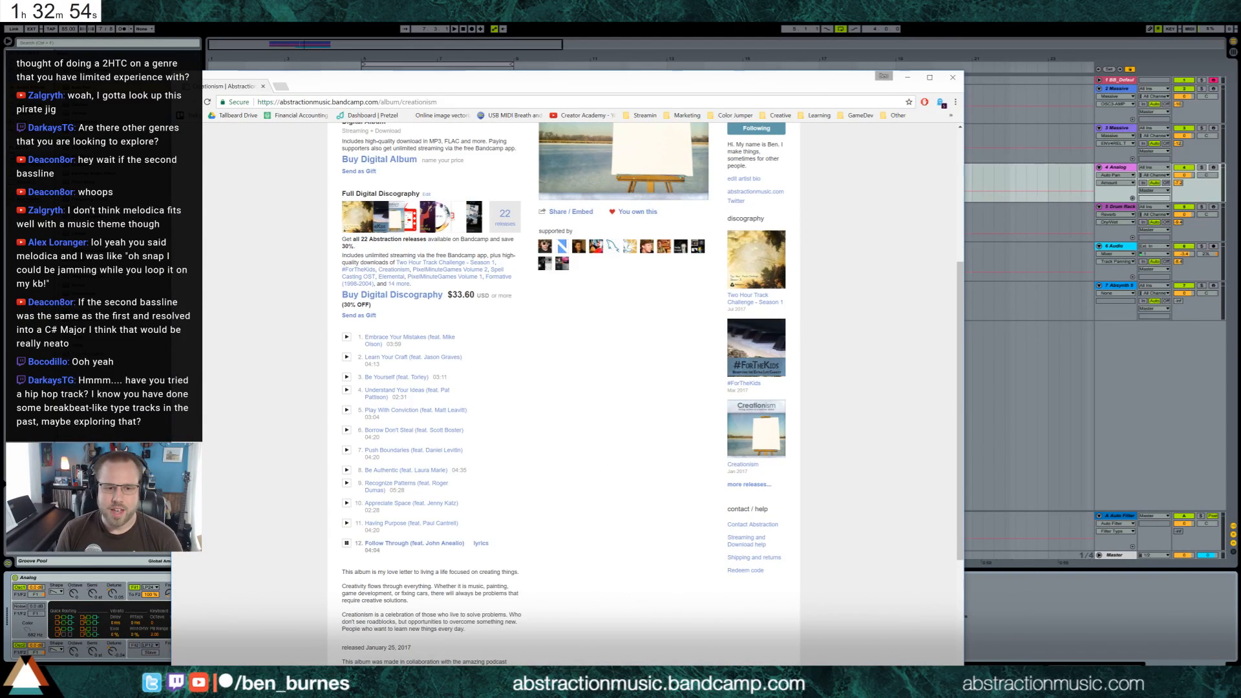
pyautogui.scroll(3, 310, 529)
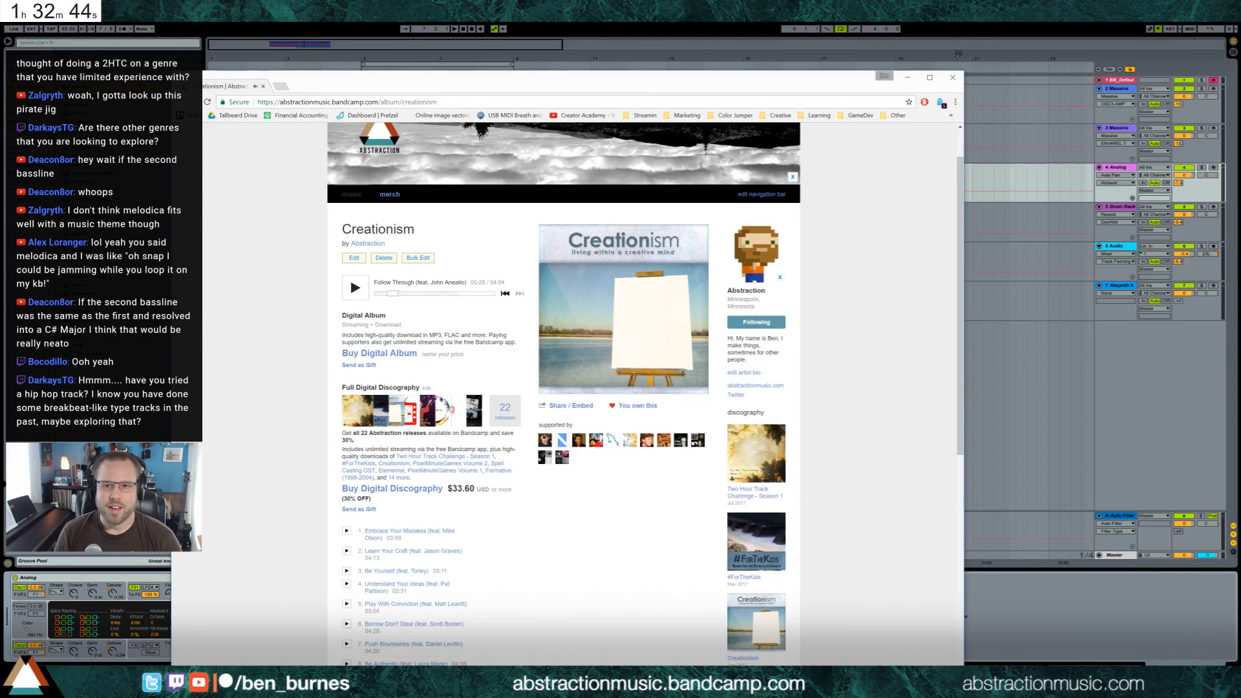
pyautogui.click(954, 82)
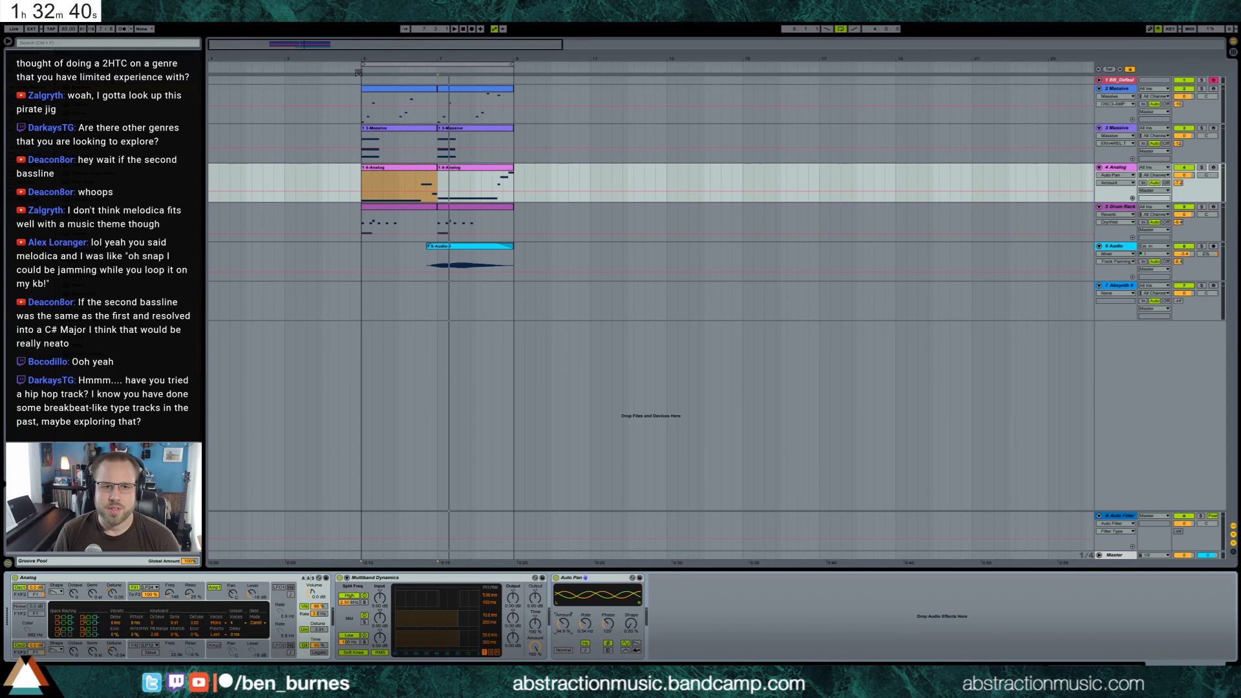
# With the loop playing, insert a one-bar MIDI clip on the Absynth 5 track and move it to bar 6
pyautogui.press('space')
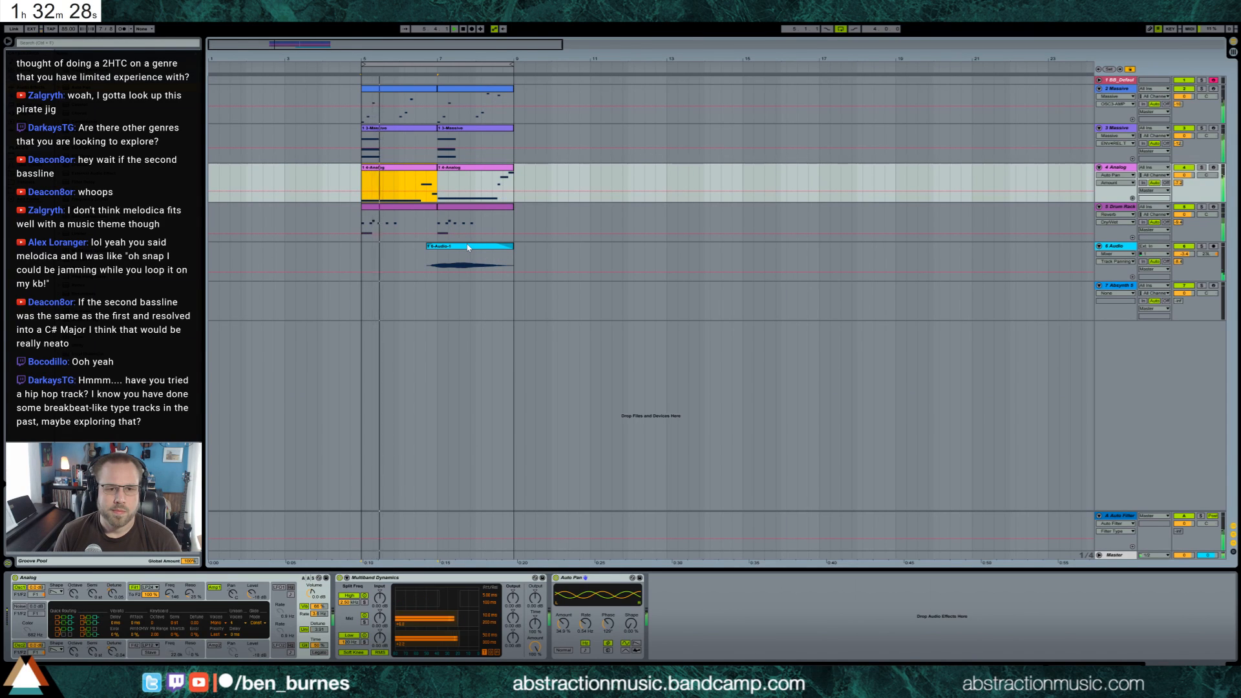
pyautogui.click(1119, 287)
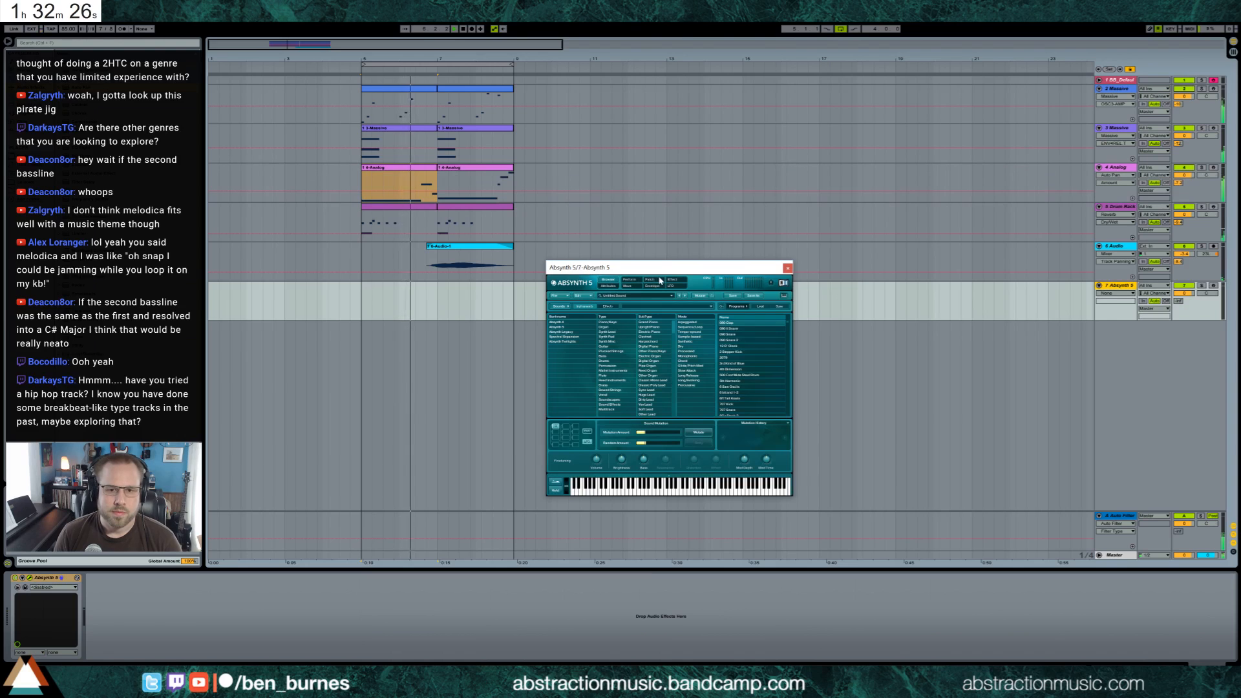
pyautogui.click(366, 285)
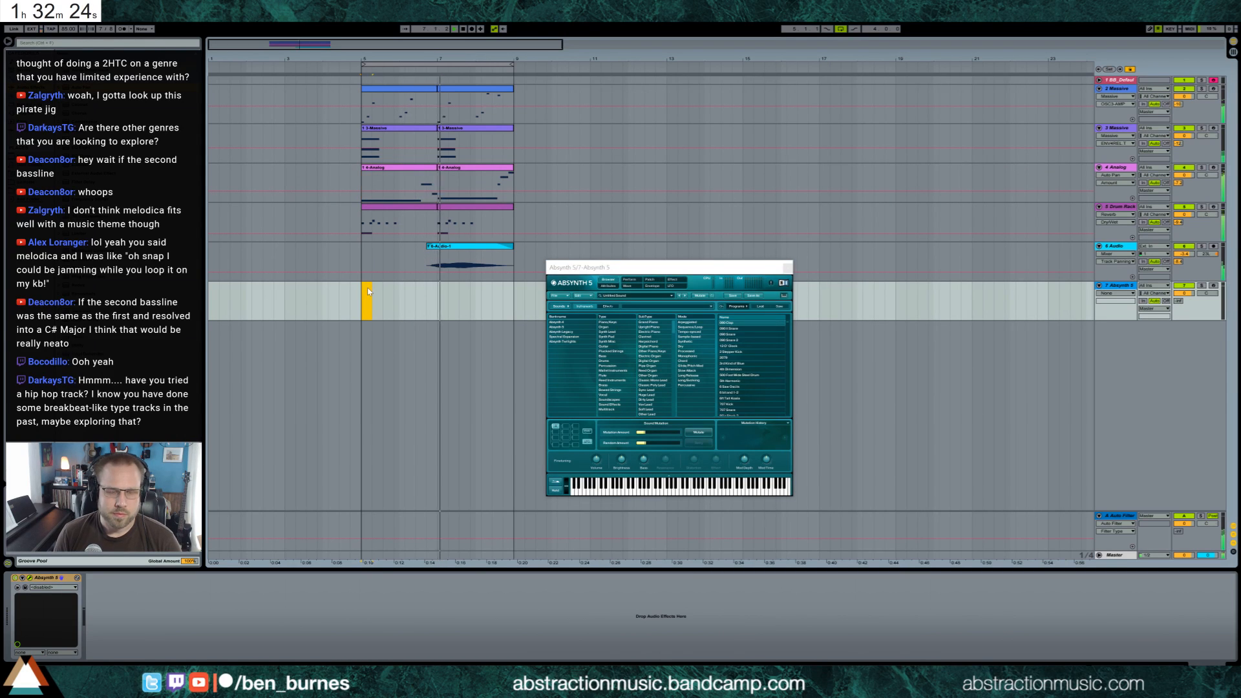
pyautogui.moveTo(435, 292); pyautogui.dragTo(364, 292)
pyautogui.click(393, 295)
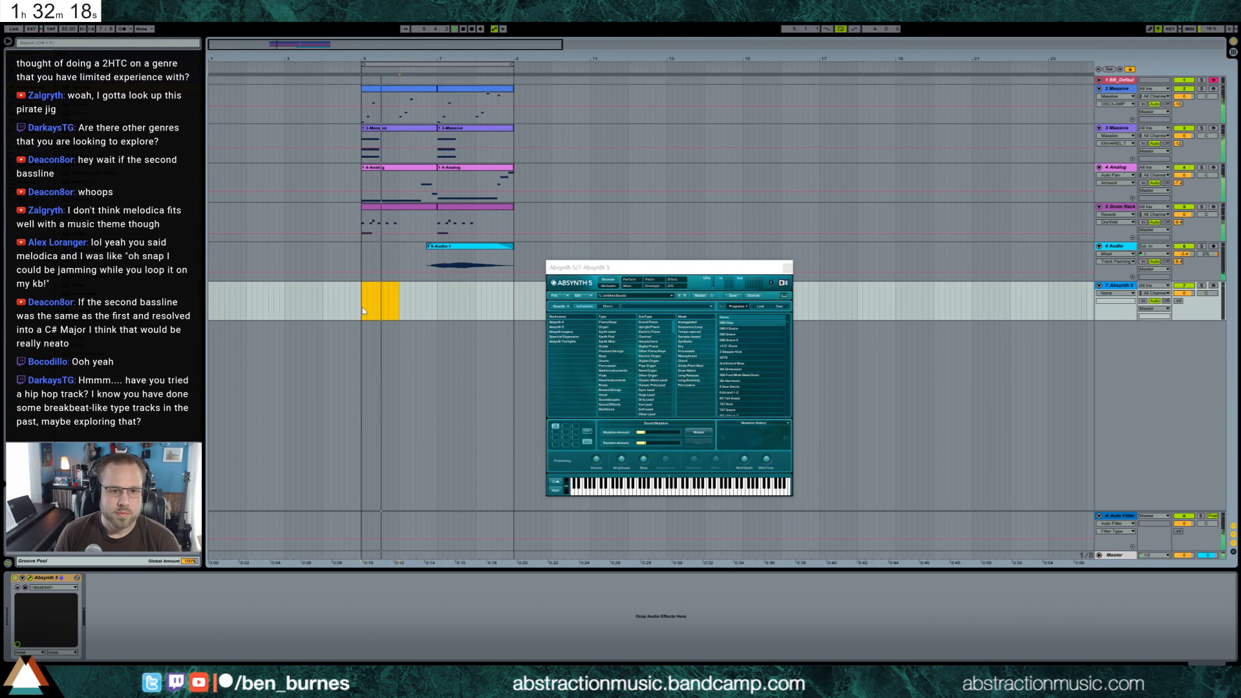
pyautogui.hotkey('ctrl', 'shift', 'm')
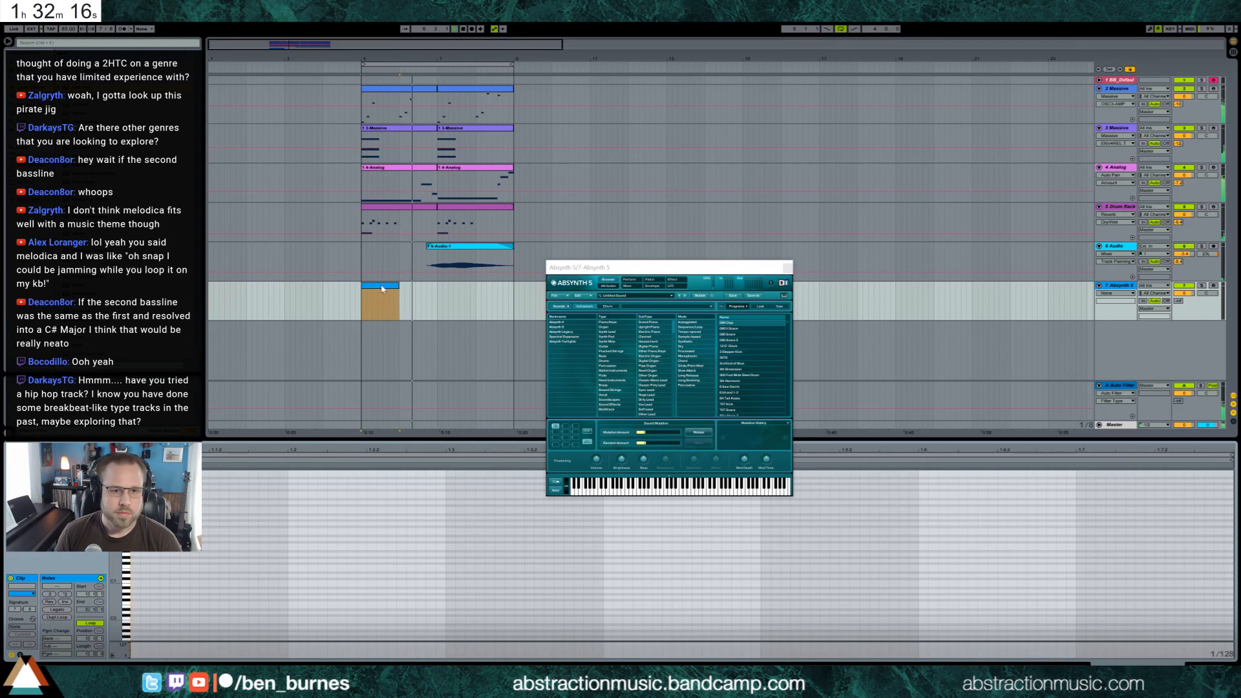
pyautogui.moveTo(381, 289); pyautogui.dragTo(419, 289)
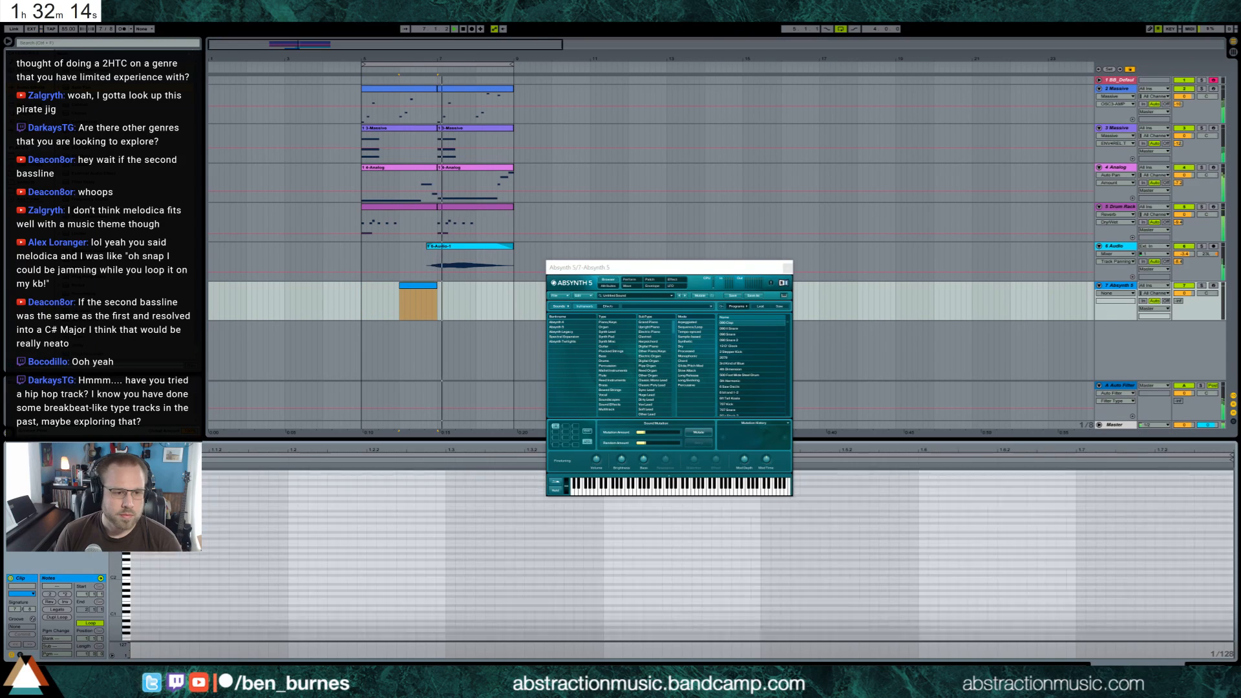
# Add short notes at the start of the Absynth clip, place duplicates a sixteenth later, and close the Absynth window
pyautogui.doubleClick(135, 474)
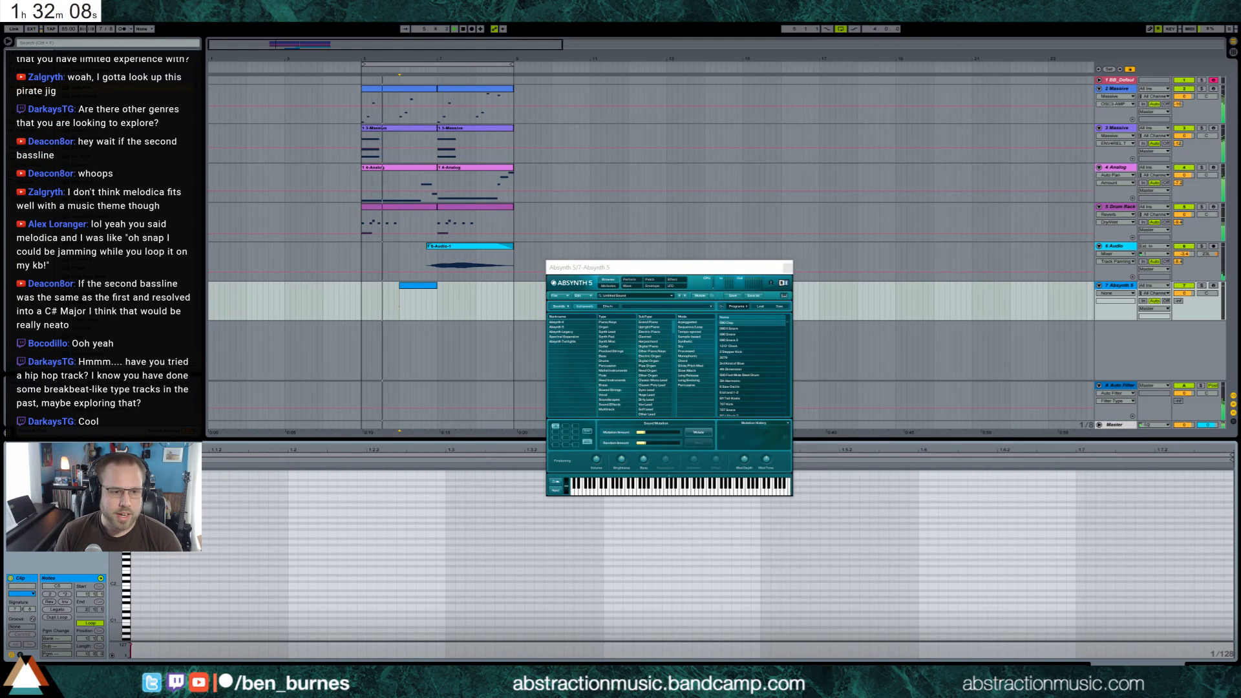
pyautogui.hotkey('ctrl', 'd')
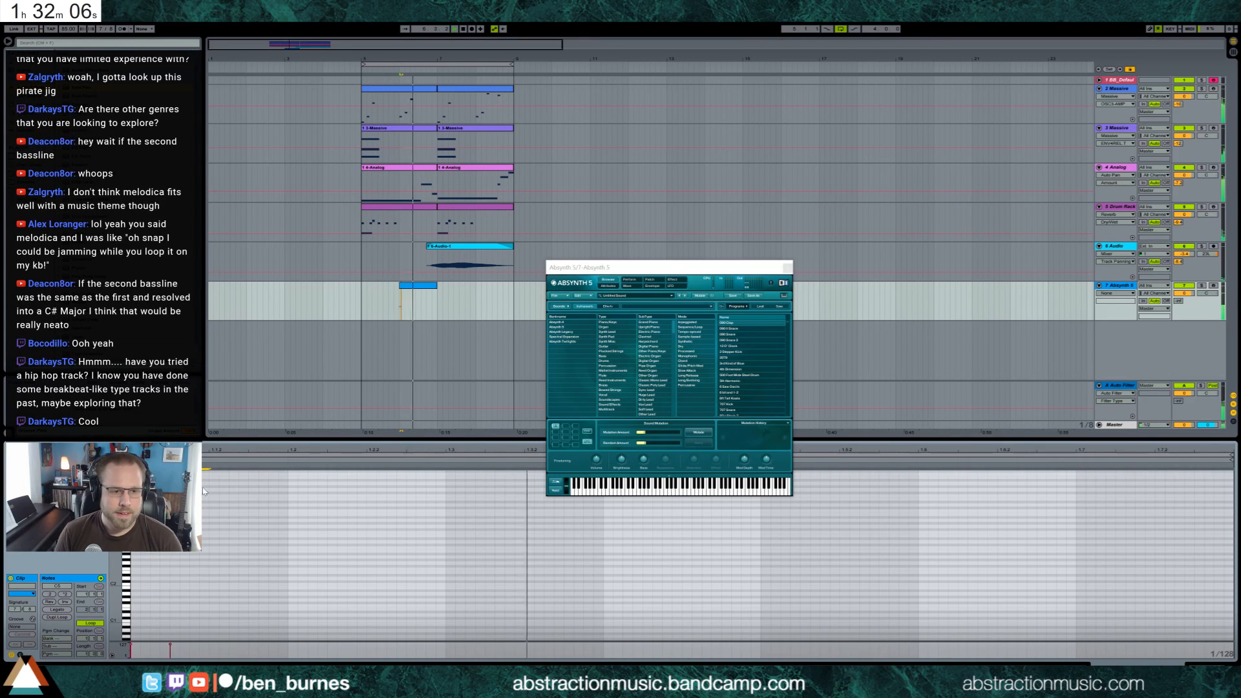
pyautogui.moveTo(177, 467); pyautogui.dragTo(206, 467)
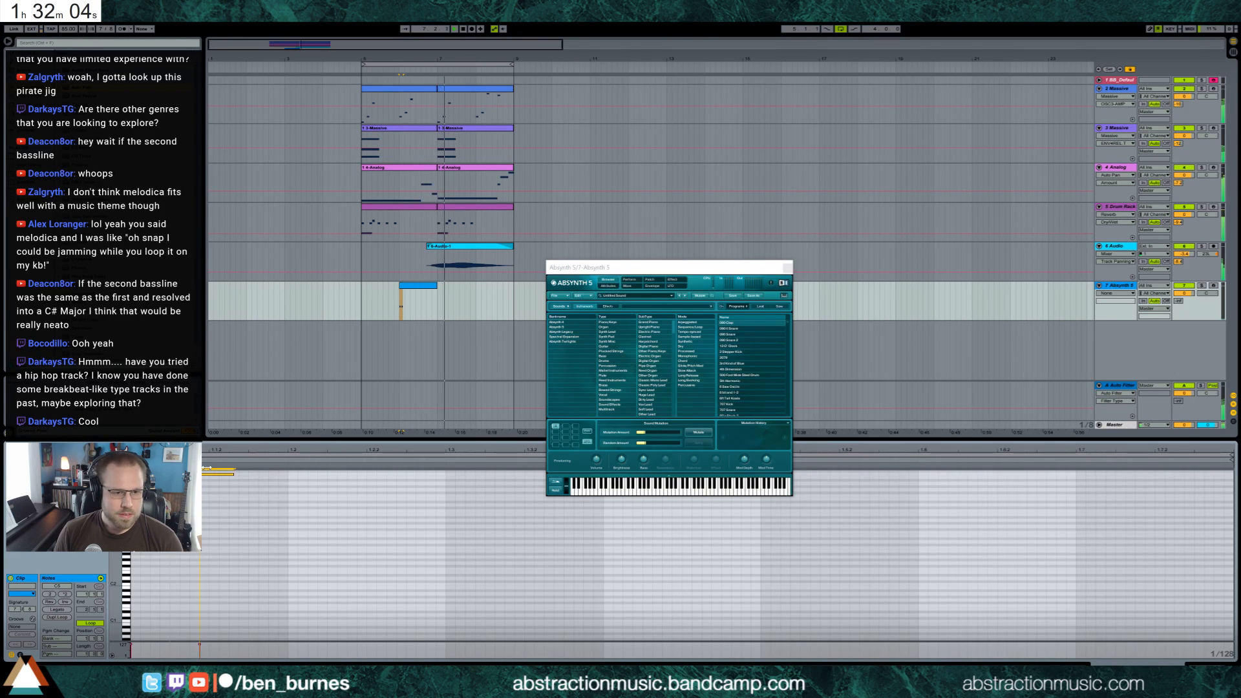
pyautogui.click(785, 268)
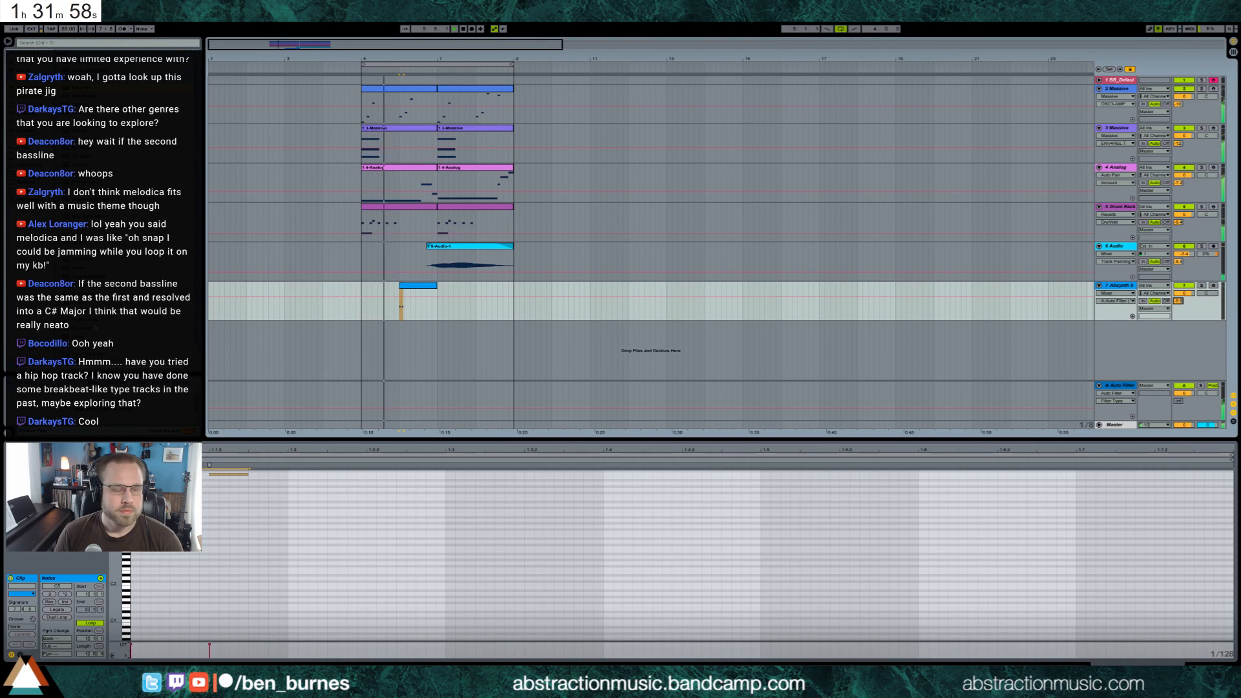
# Add a Simple Delay on the Absynth track with 5 sixteenths left and 3 right, adjusting its feedback and dry/wet
pyautogui.moveTo(78, 321); pyautogui.dragTo(419, 310)
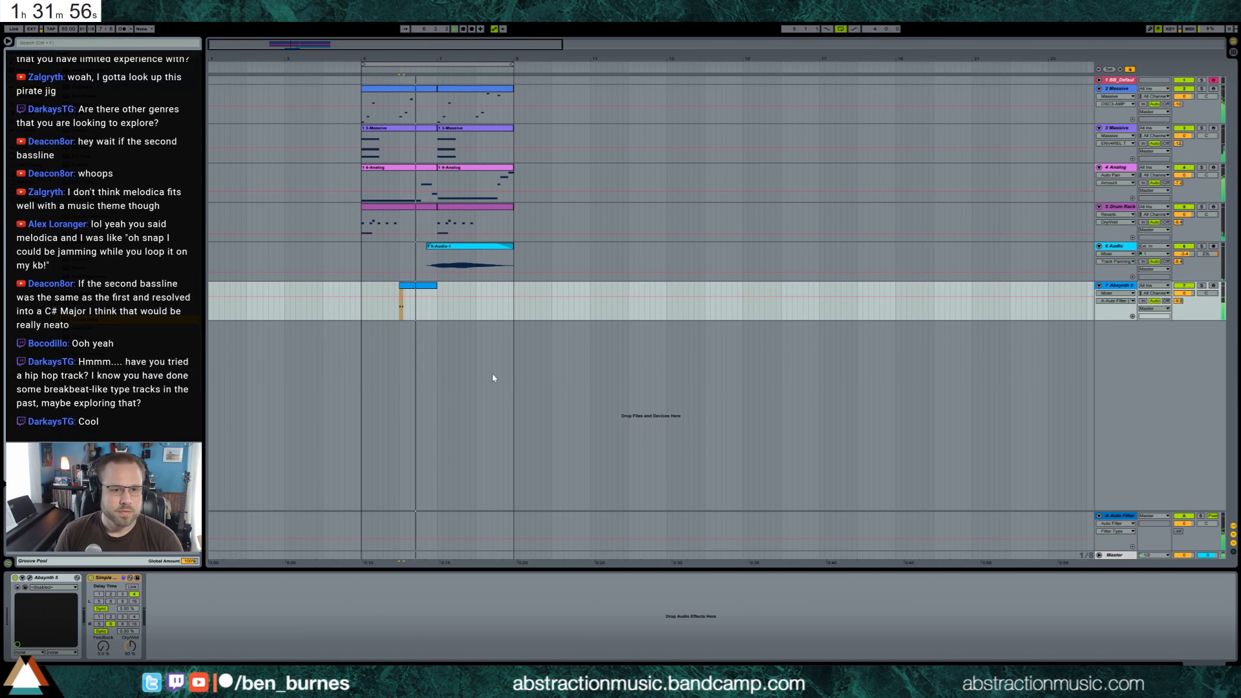
pyautogui.click(99, 601)
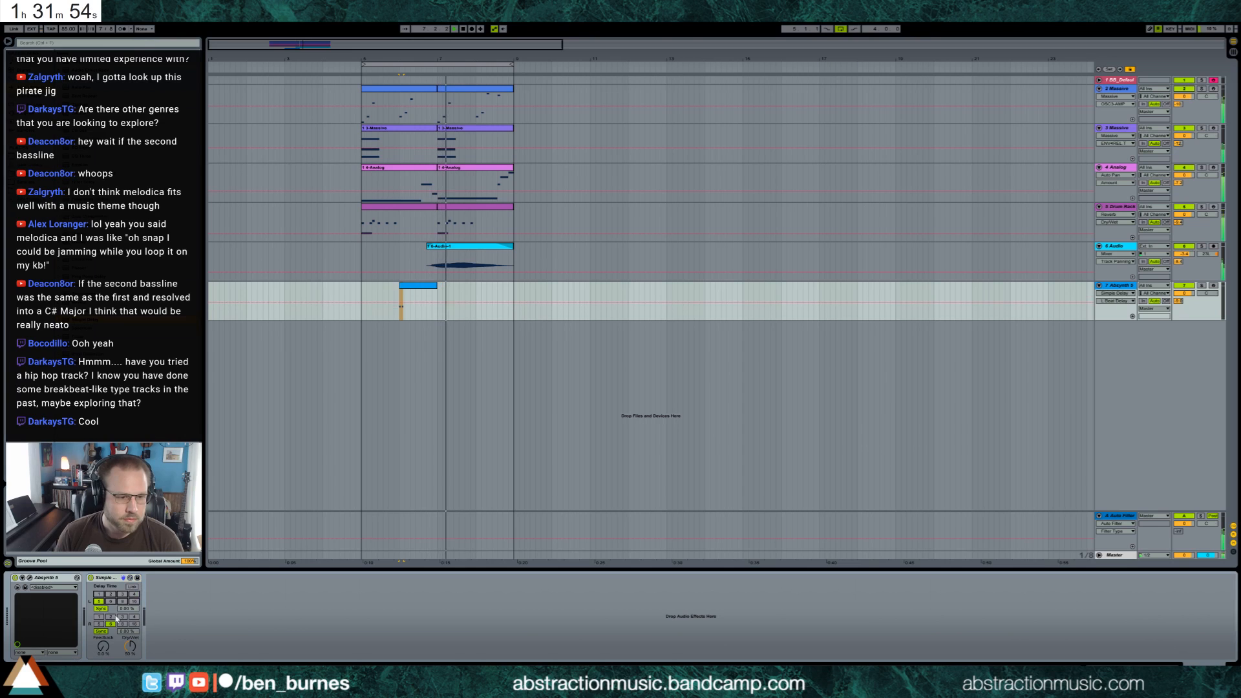
pyautogui.click(122, 617)
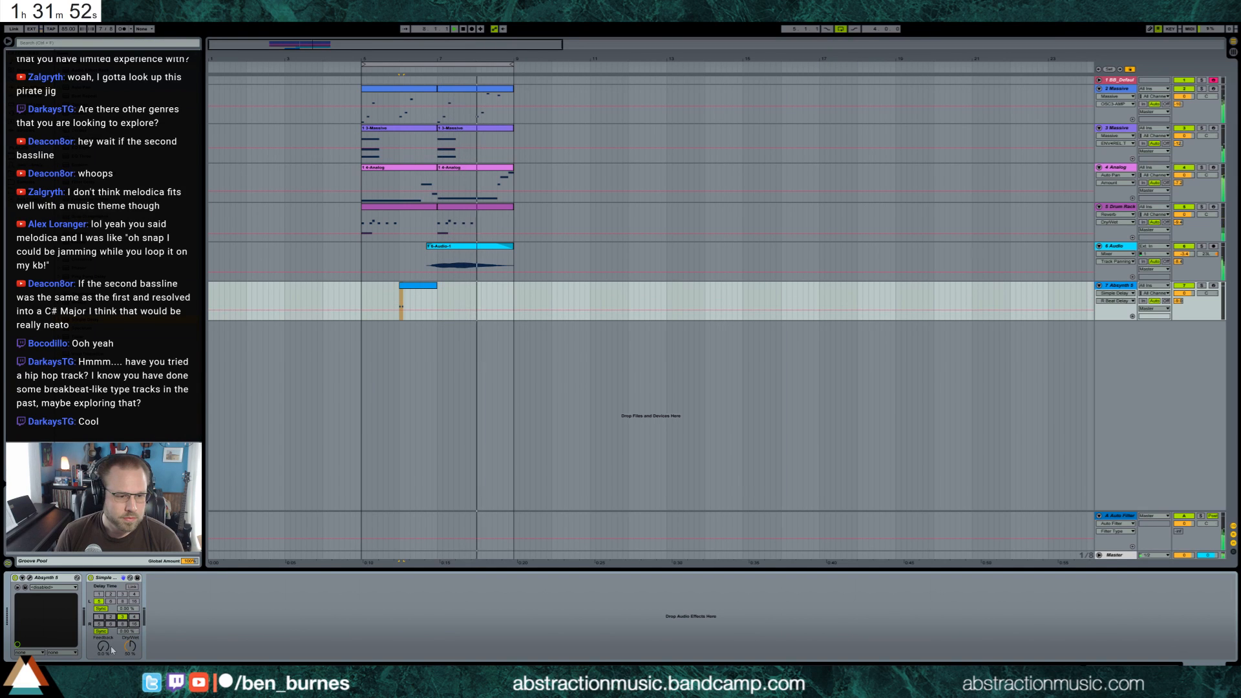
pyautogui.moveTo(103, 646); pyautogui.dragTo(129, 663)
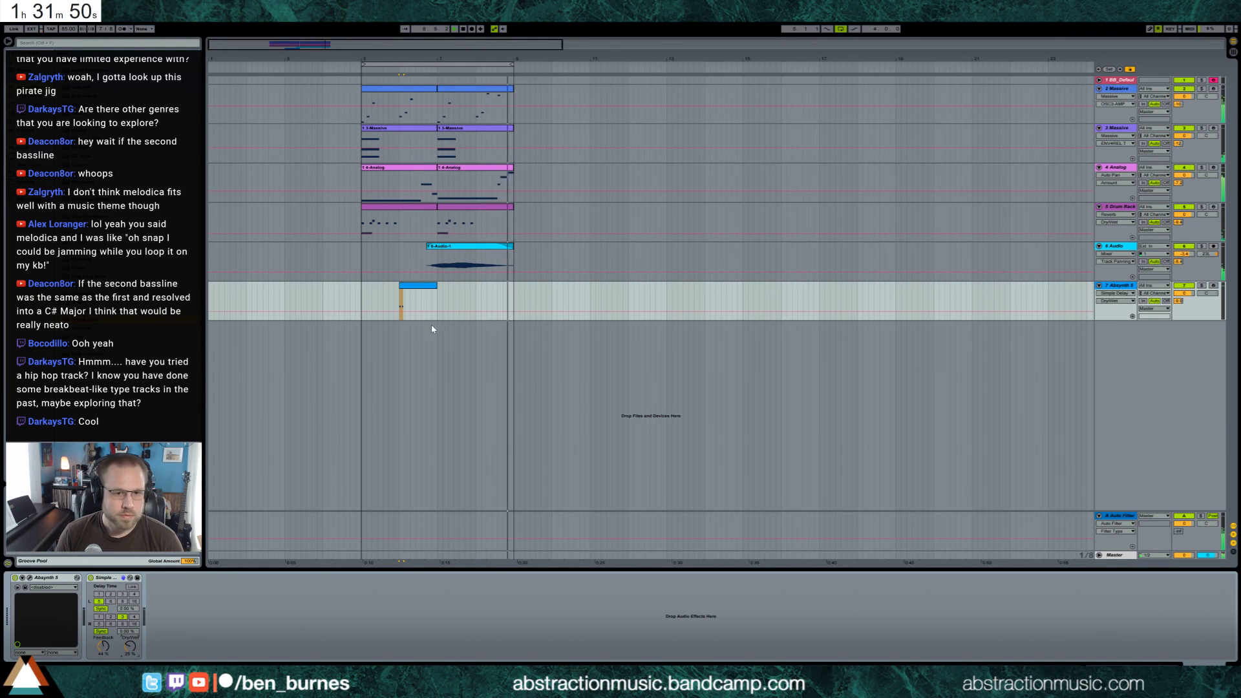
# Copy the Absynth clip to bar 8 and fine-tune the Simple Delay's feedback and dry/wet mix
pyautogui.click(420, 285)
pyautogui.hotkey('ctrl', 'c')
pyautogui.click(477, 306)
pyautogui.hotkey('ctrl', 'v')
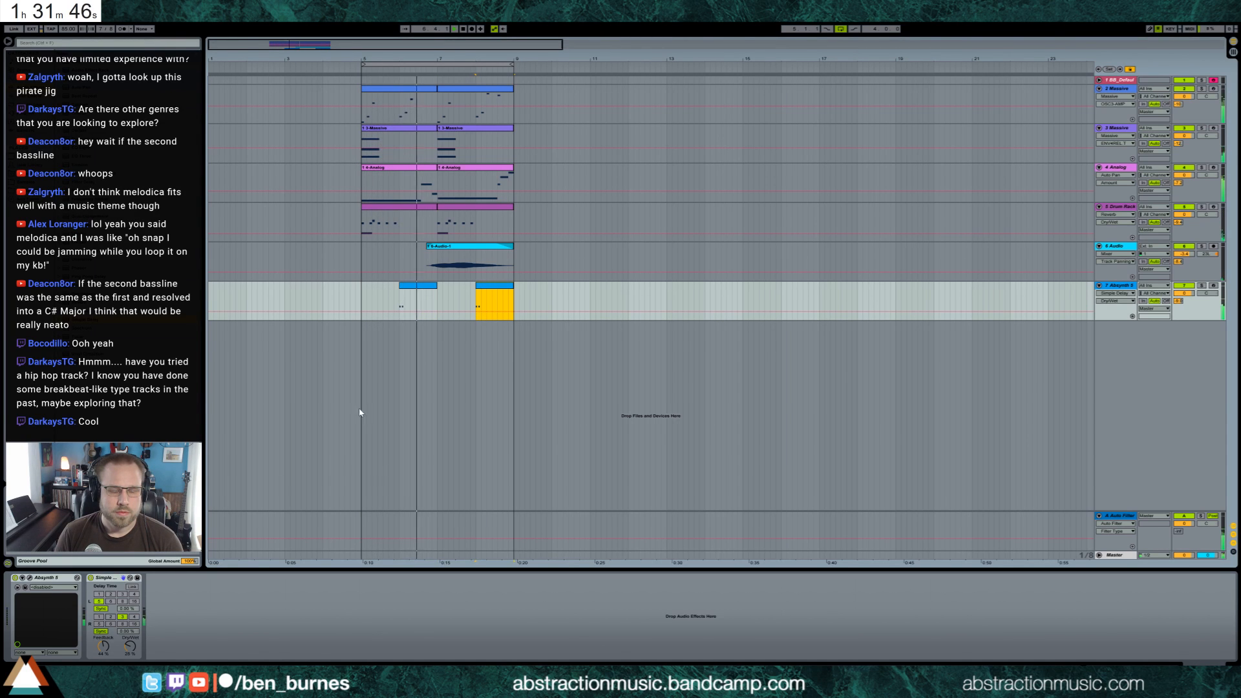
pyautogui.moveTo(104, 646); pyautogui.dragTo(128, 638)
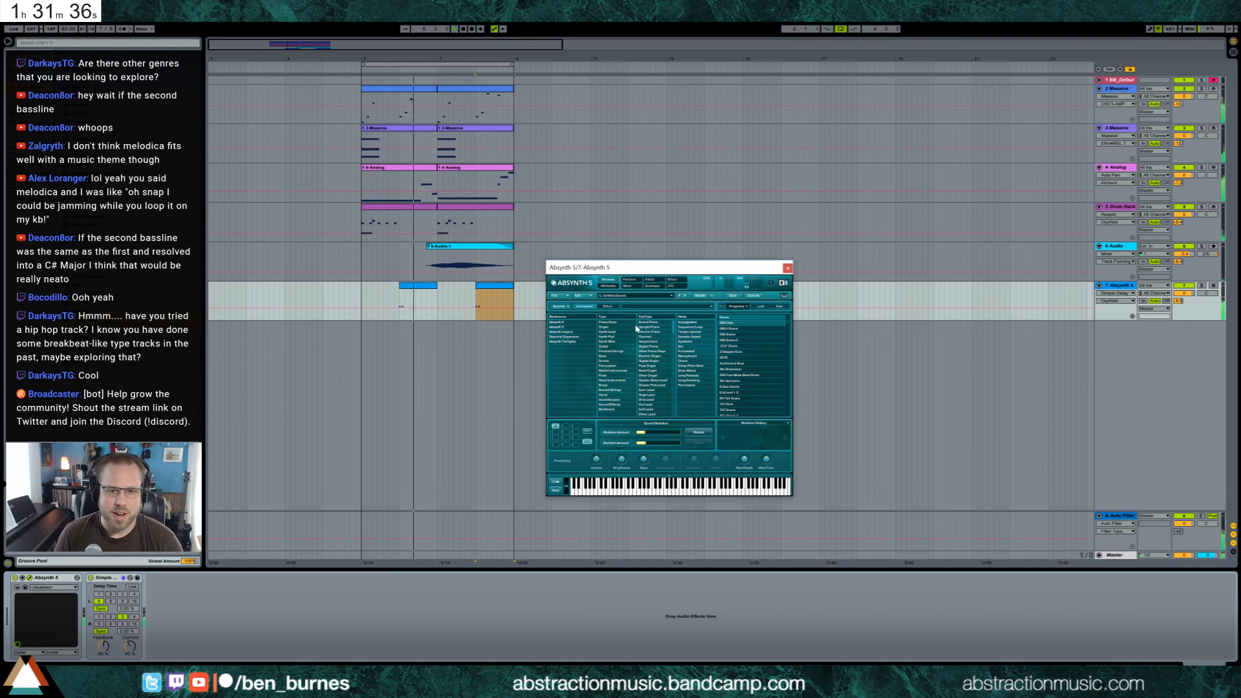
# Load a Plucked Strings preset into Absynth with the track armed and the loop playing, and adjust the track's volume
pyautogui.click(608, 331)
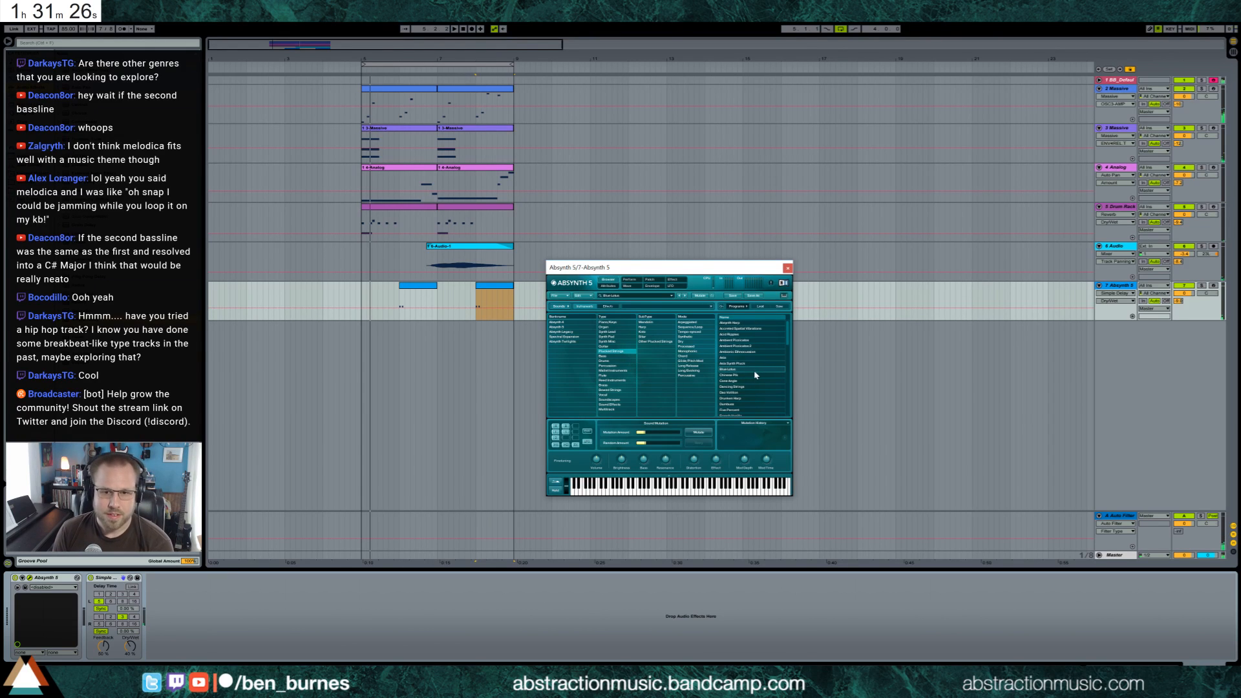
pyautogui.click(1213, 286)
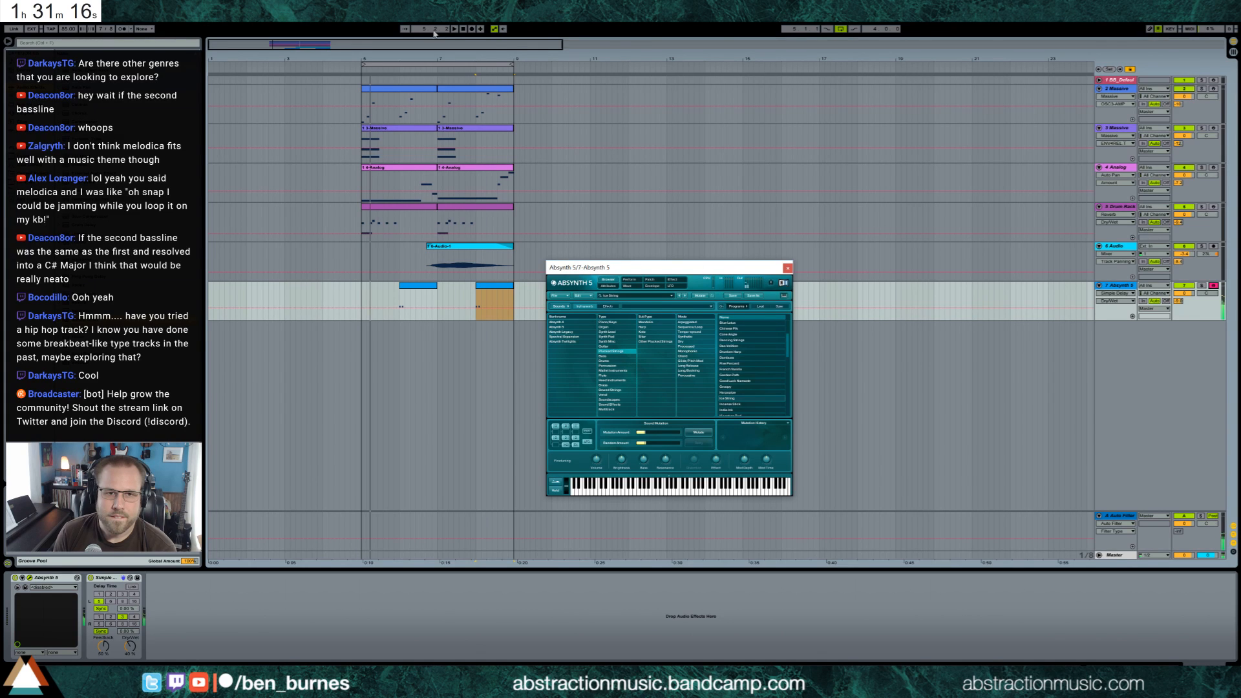
pyautogui.click(454, 29)
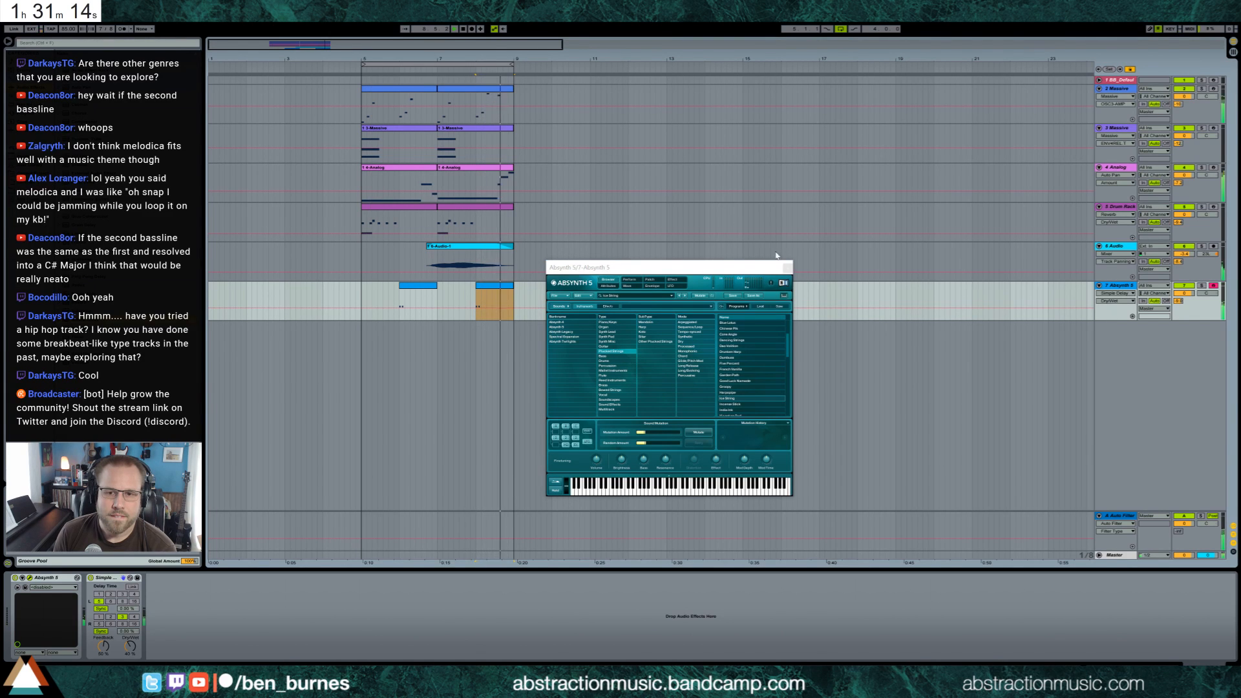
pyautogui.scroll(-1, 747, 381)
pyautogui.doubleClick(742, 389)
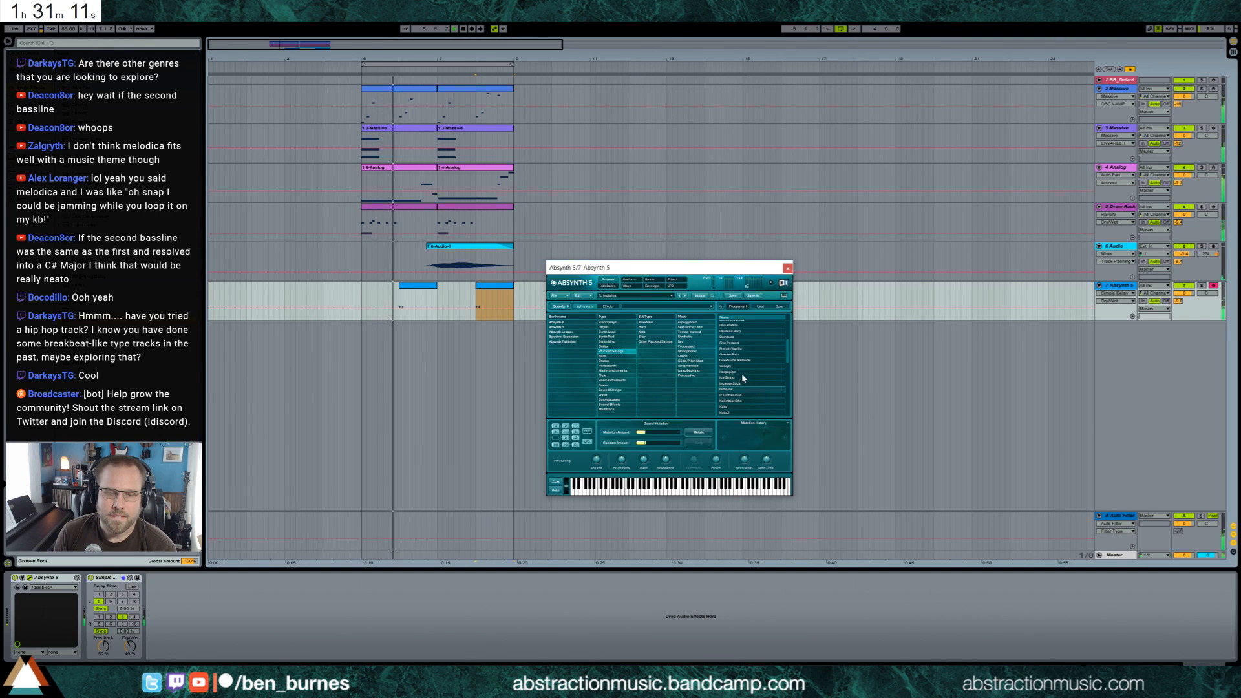
pyautogui.click(787, 269)
pyautogui.moveTo(1183, 294)
pyautogui.mouseDown()
pyautogui.moveTo(1183, 308)
pyautogui.moveTo(1188, 294)
pyautogui.mouseUp()
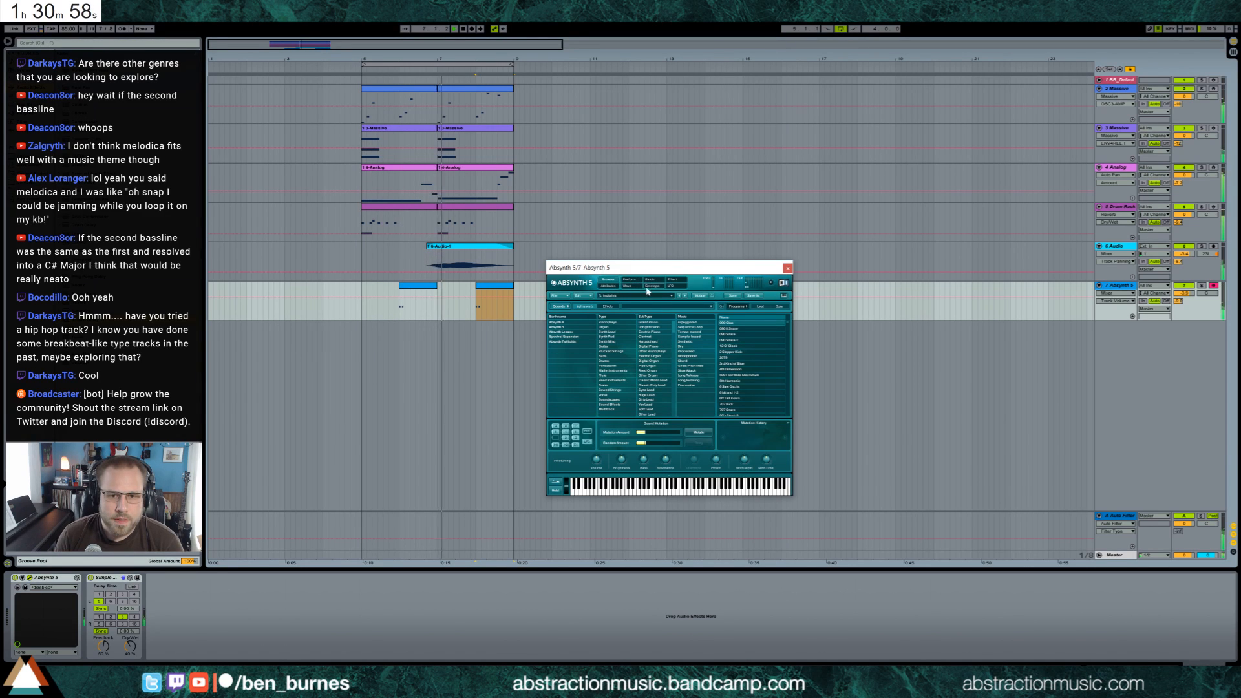
# Shorten the Absynth preset's envelopes by pulling their decay breakpoints earlier, leaving out the extra breakpoint tried in the middle envelope
pyautogui.click(648, 288)
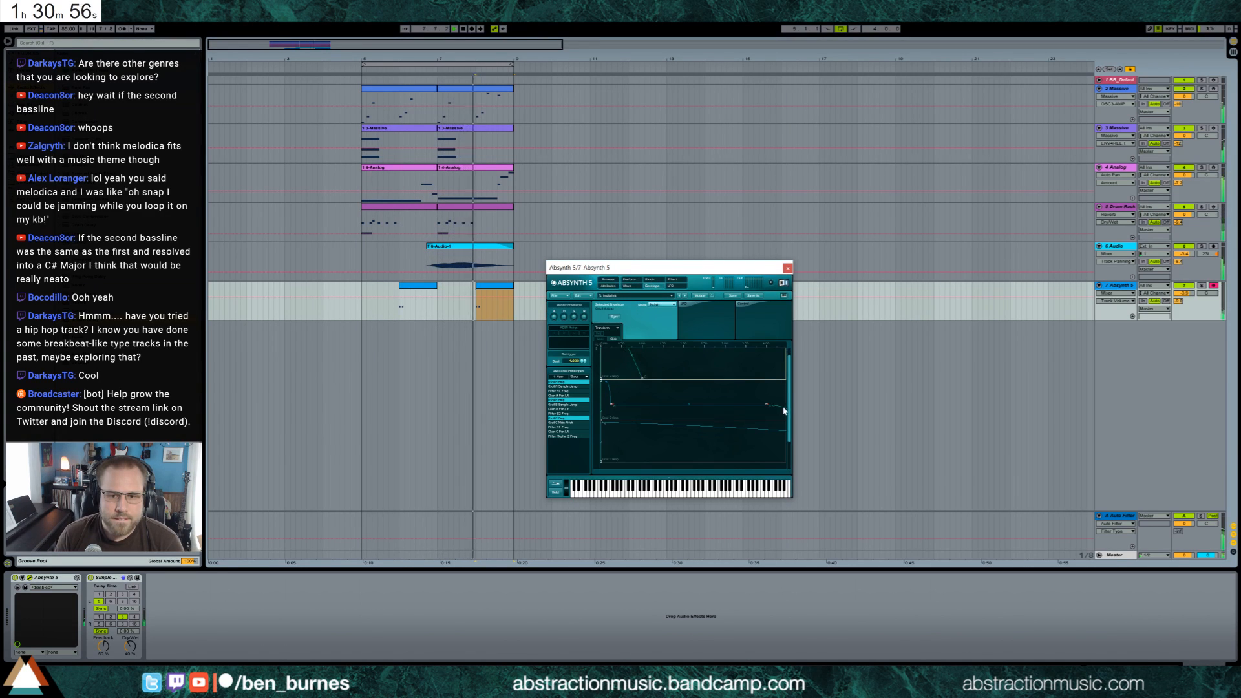
pyautogui.scroll(-1, 772, 398)
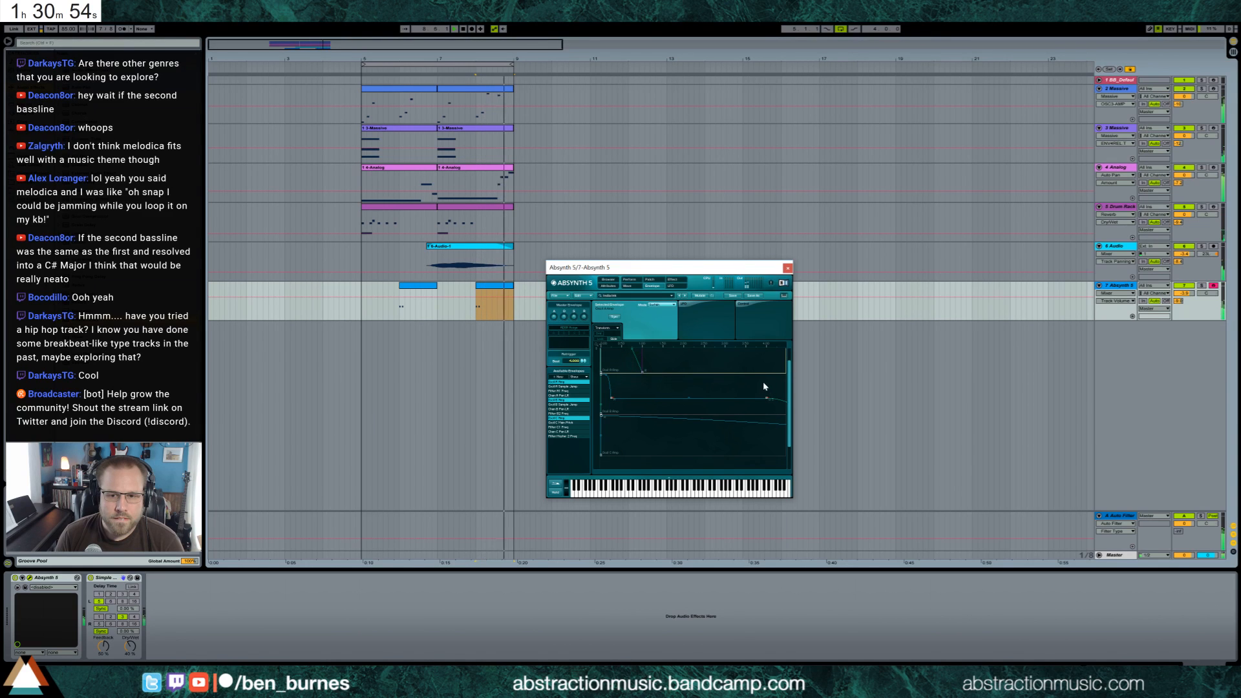
pyautogui.moveTo(750, 344); pyautogui.dragTo(741, 300)
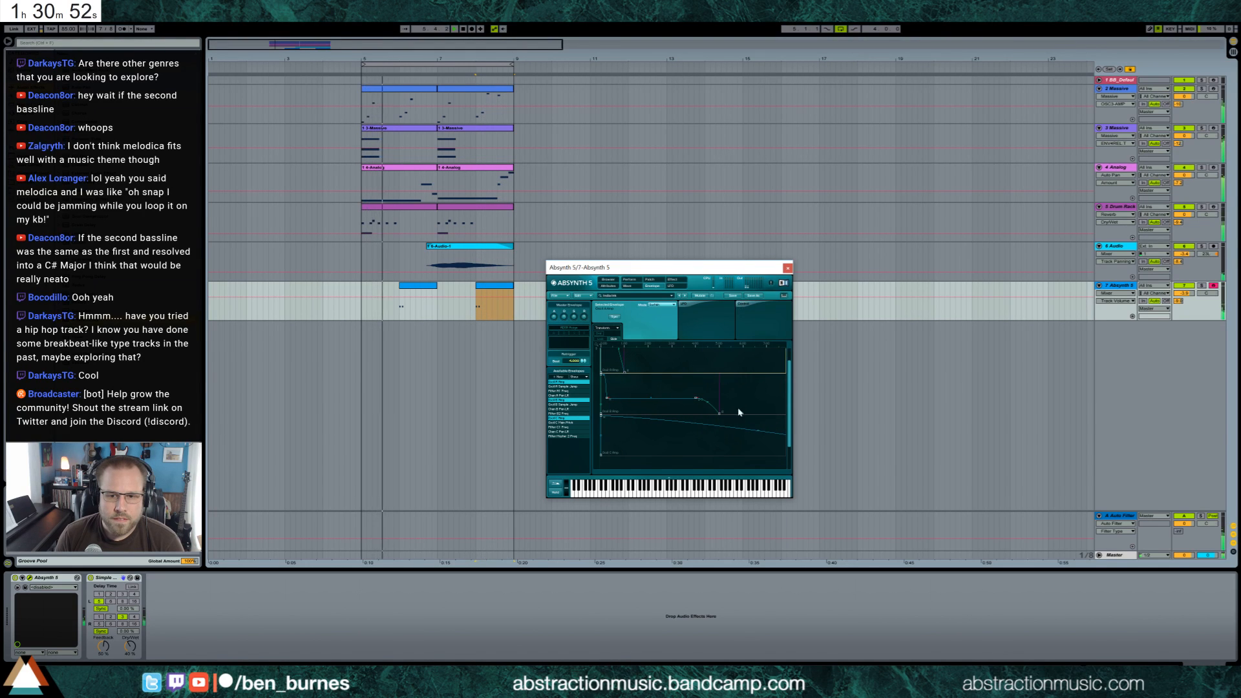
pyautogui.moveTo(747, 344); pyautogui.dragTo(731, 254)
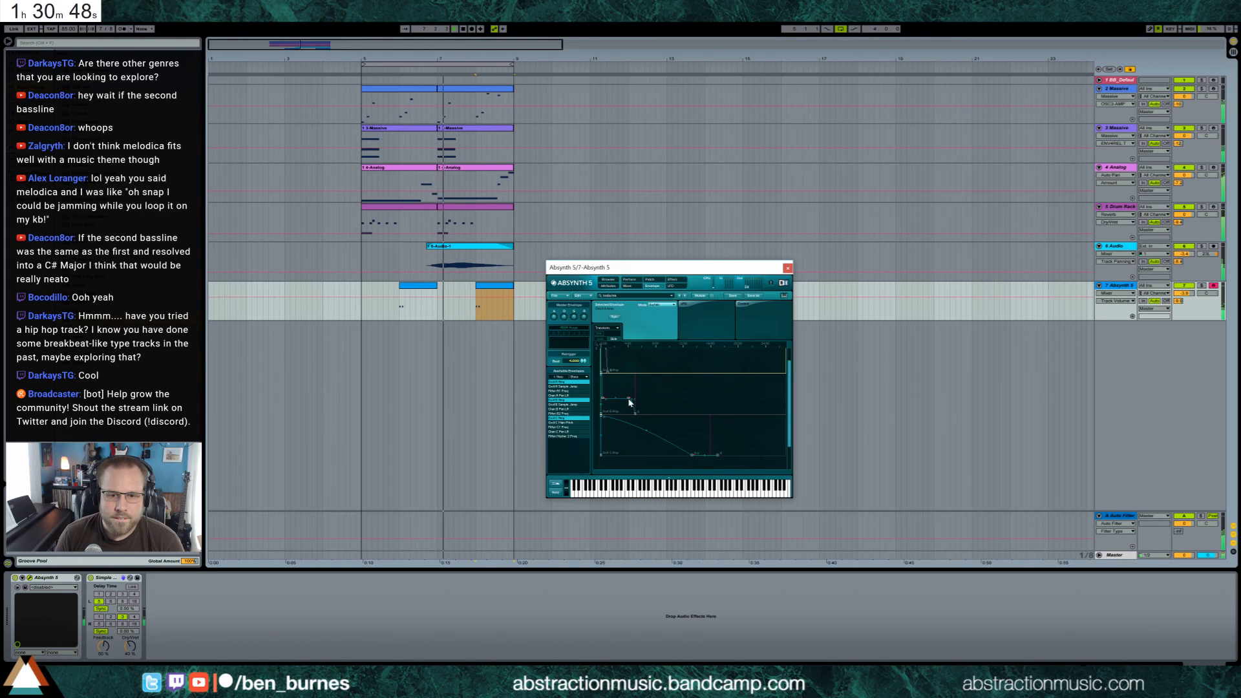
pyautogui.click(629, 401)
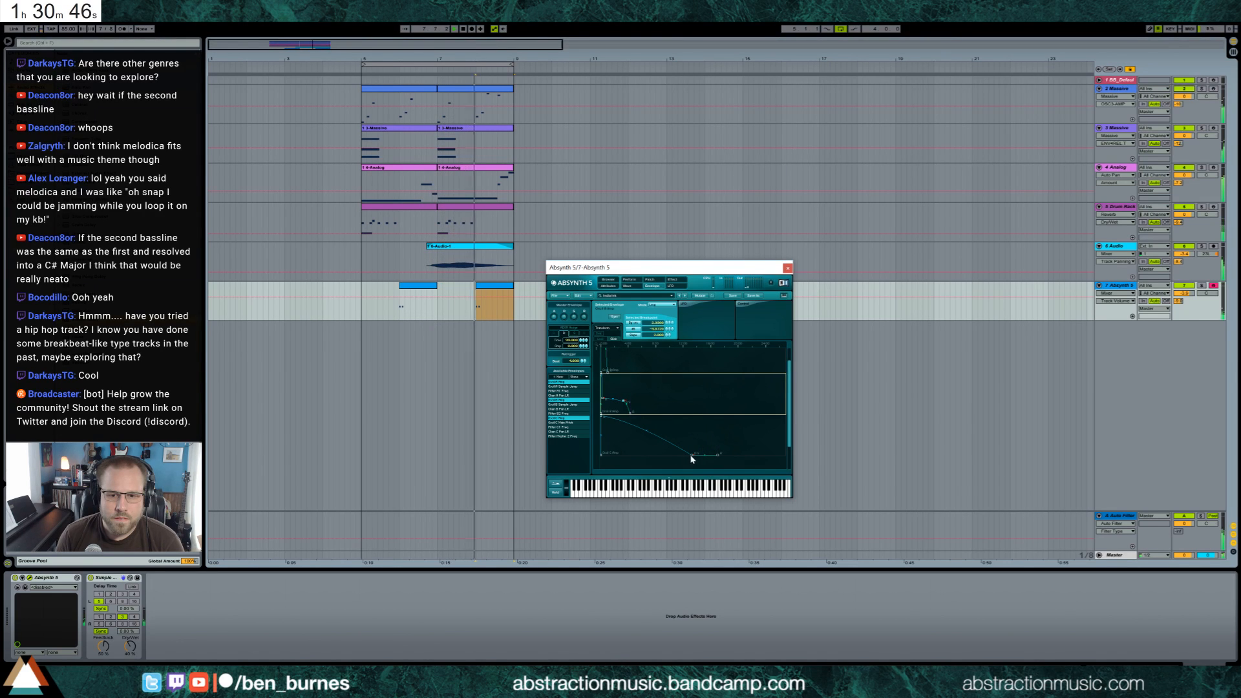
pyautogui.moveTo(691, 457); pyautogui.dragTo(628, 414)
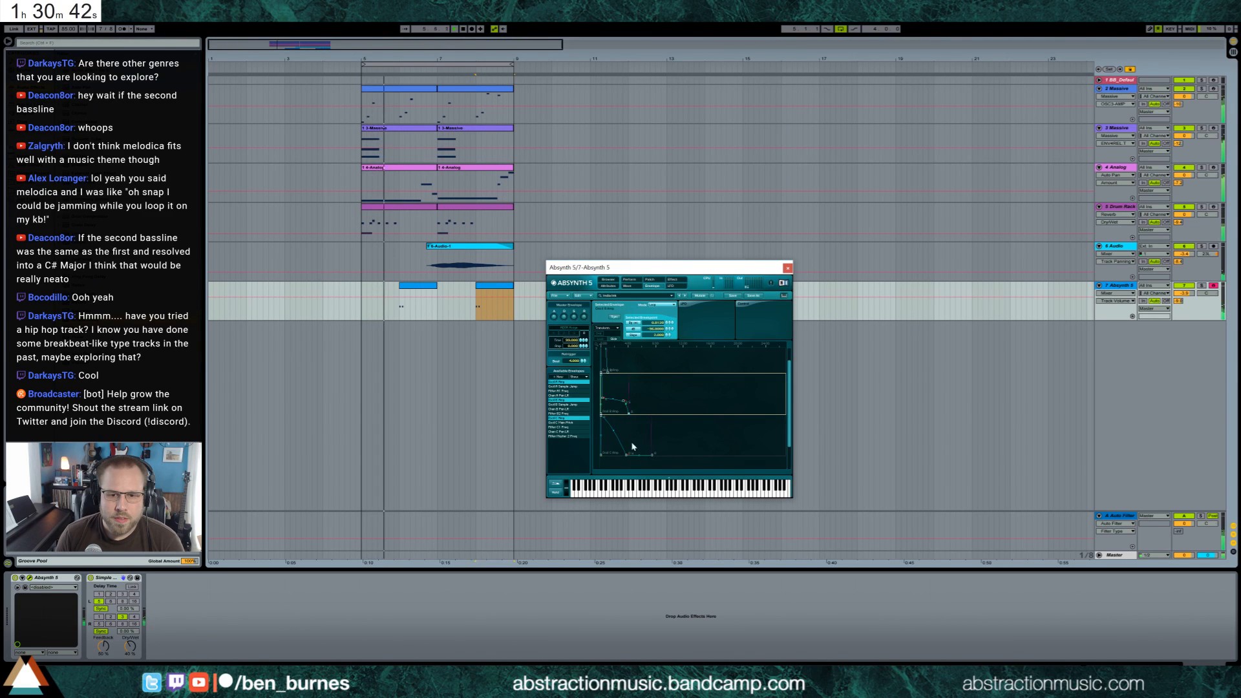
pyautogui.rightClick(645, 393)
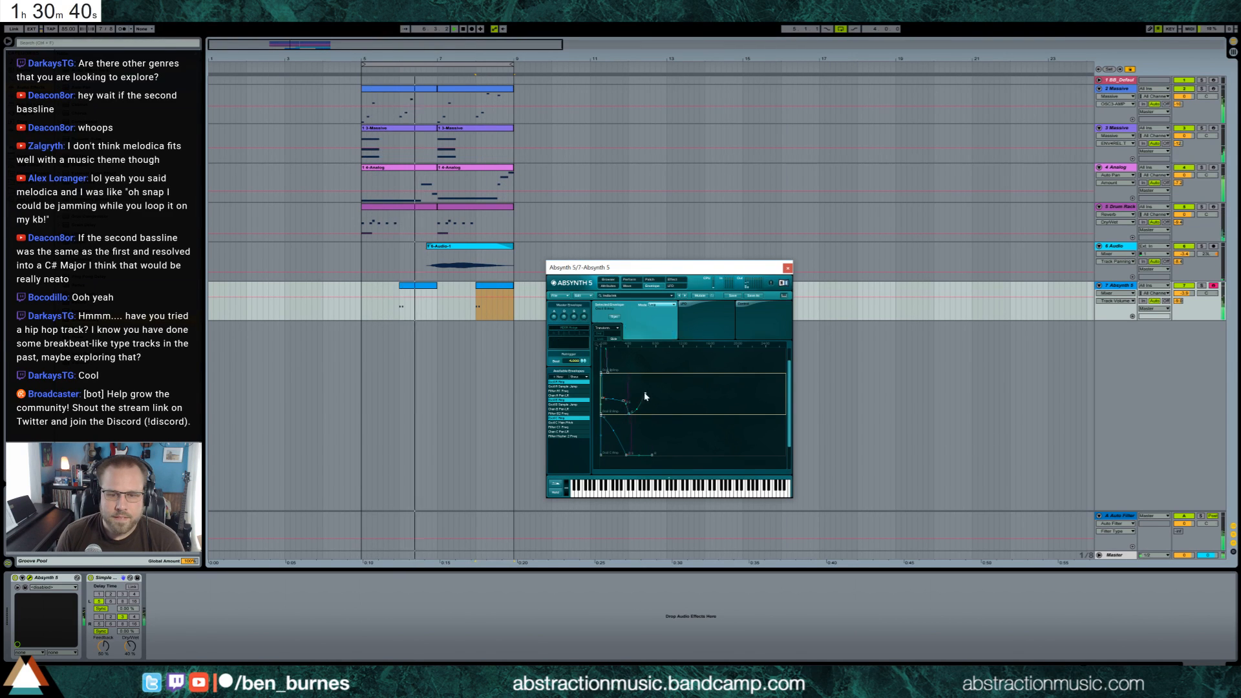
pyautogui.rightClick(645, 393)
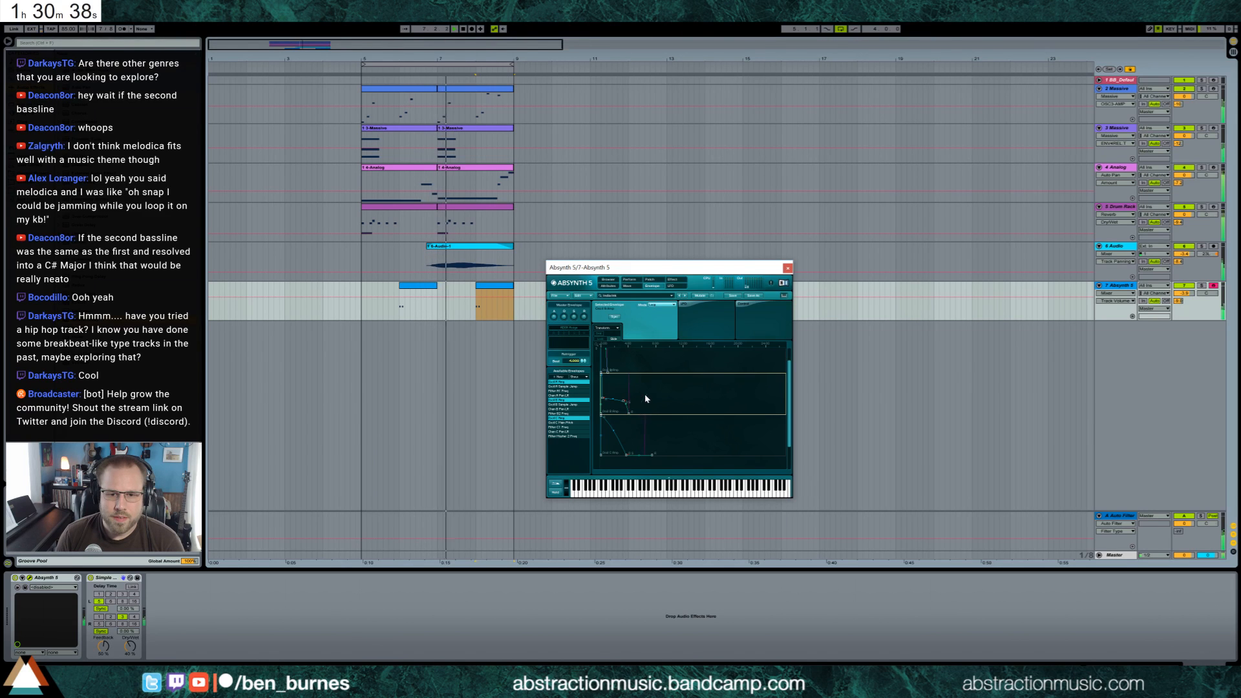
# Reshape the first envelope in Absynth by lowering its decay breakpoint, and close the Absynth window
pyautogui.moveTo(628, 347); pyautogui.dragTo(1017, 369)
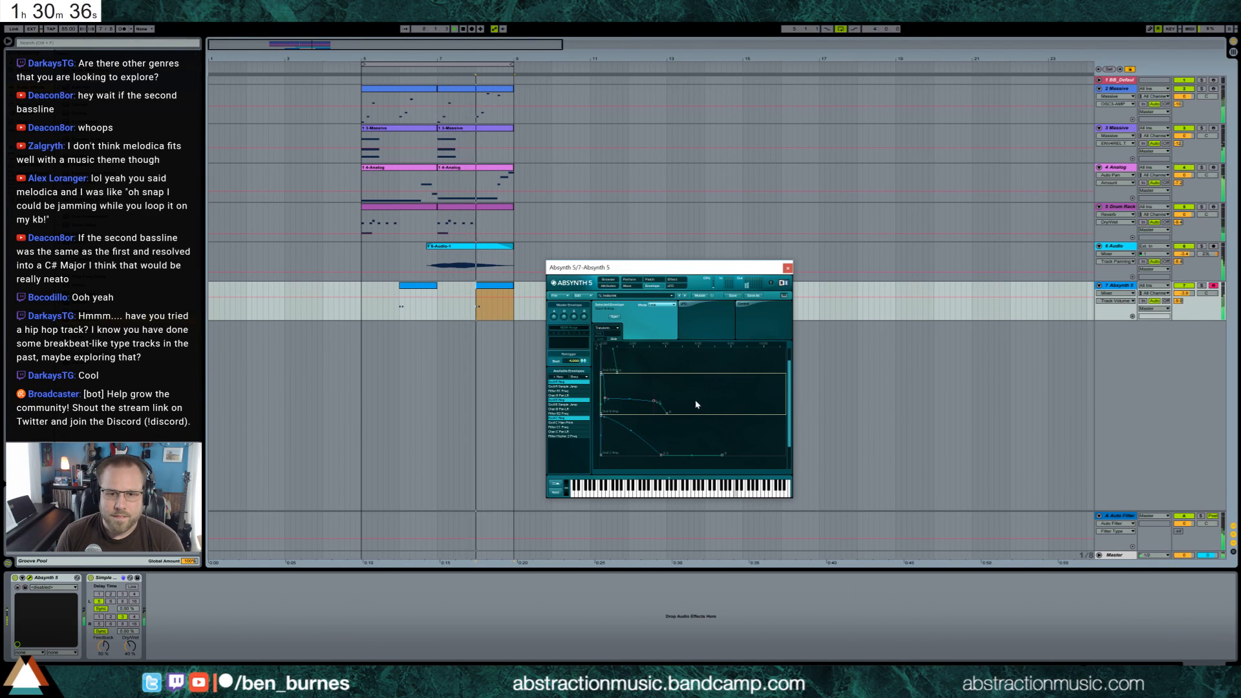
pyautogui.scroll(1, 646, 440)
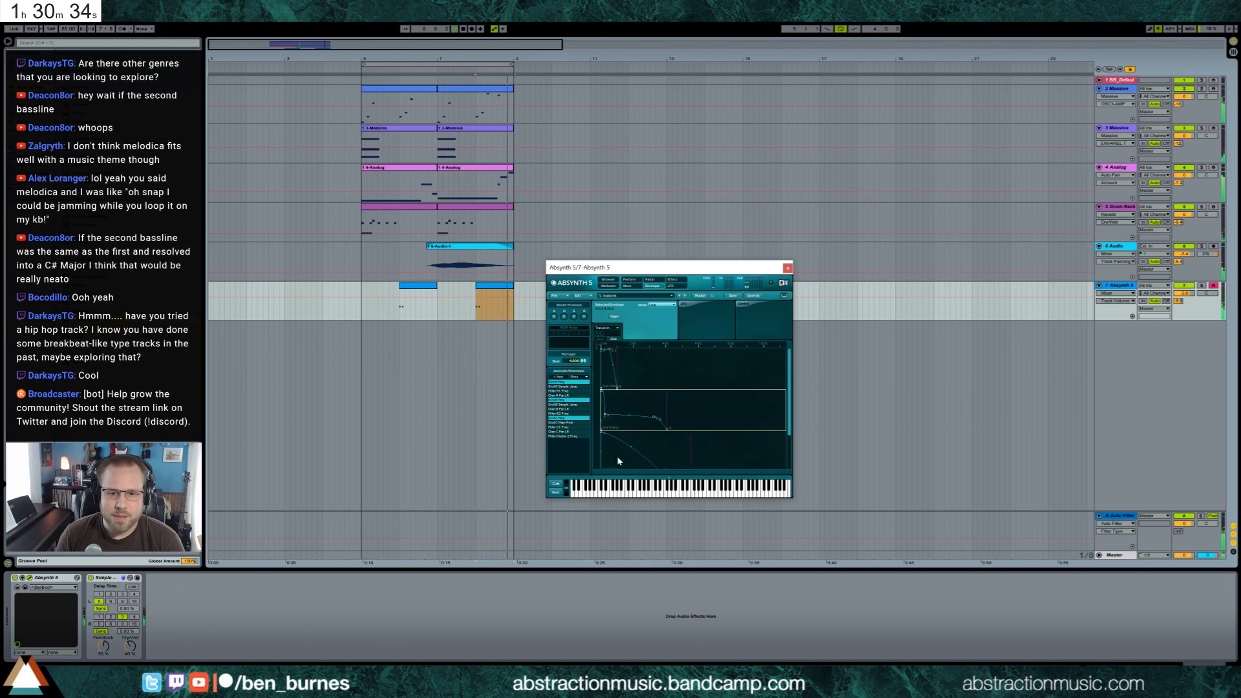
pyautogui.moveTo(630, 446); pyautogui.dragTo(630, 454)
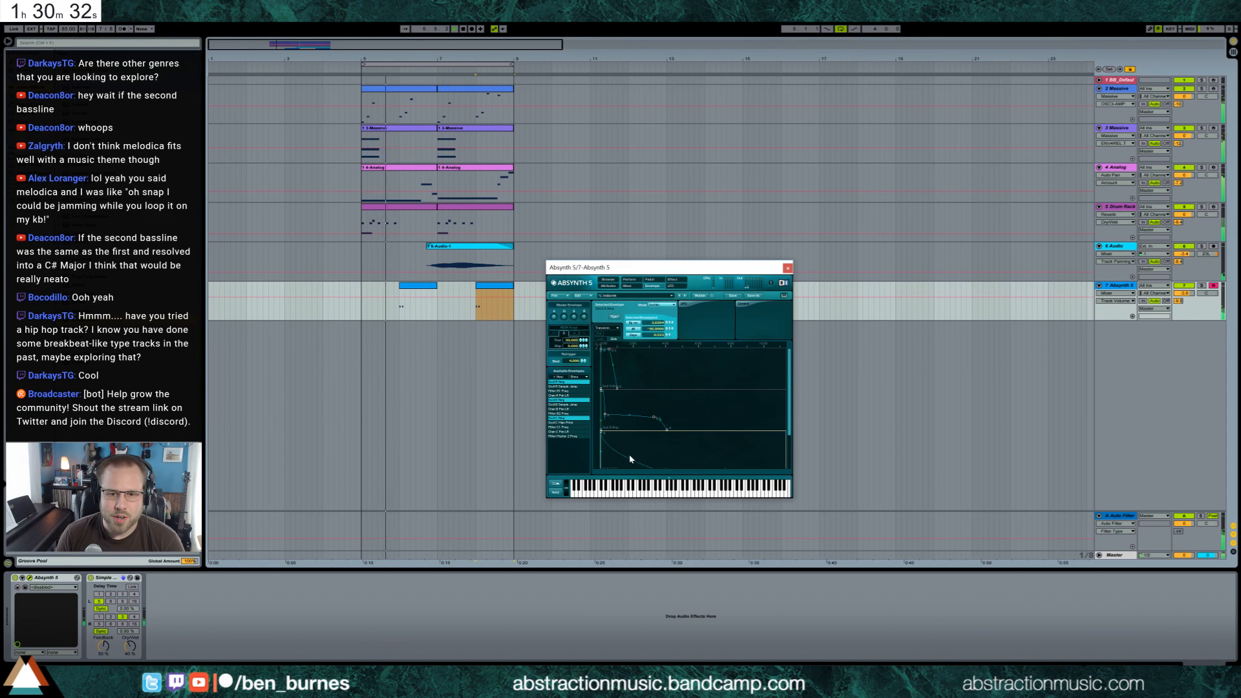
pyautogui.click(610, 364)
pyautogui.moveTo(610, 367); pyautogui.dragTo(615, 372)
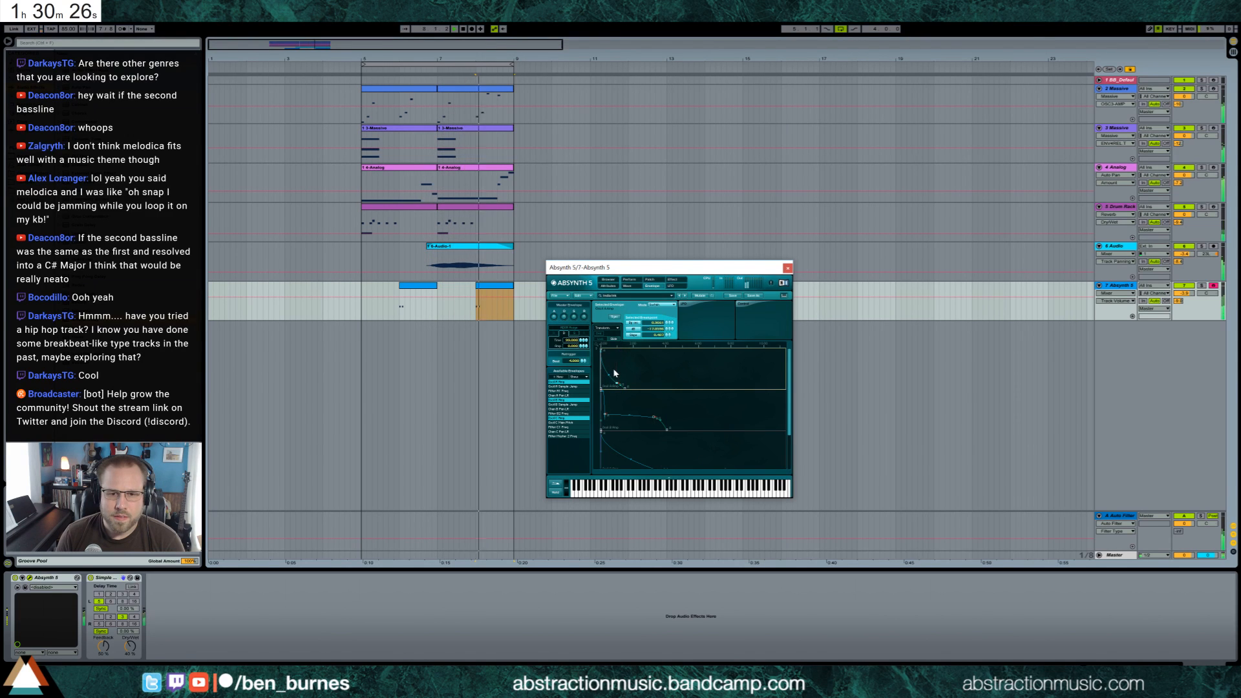
pyautogui.click(787, 268)
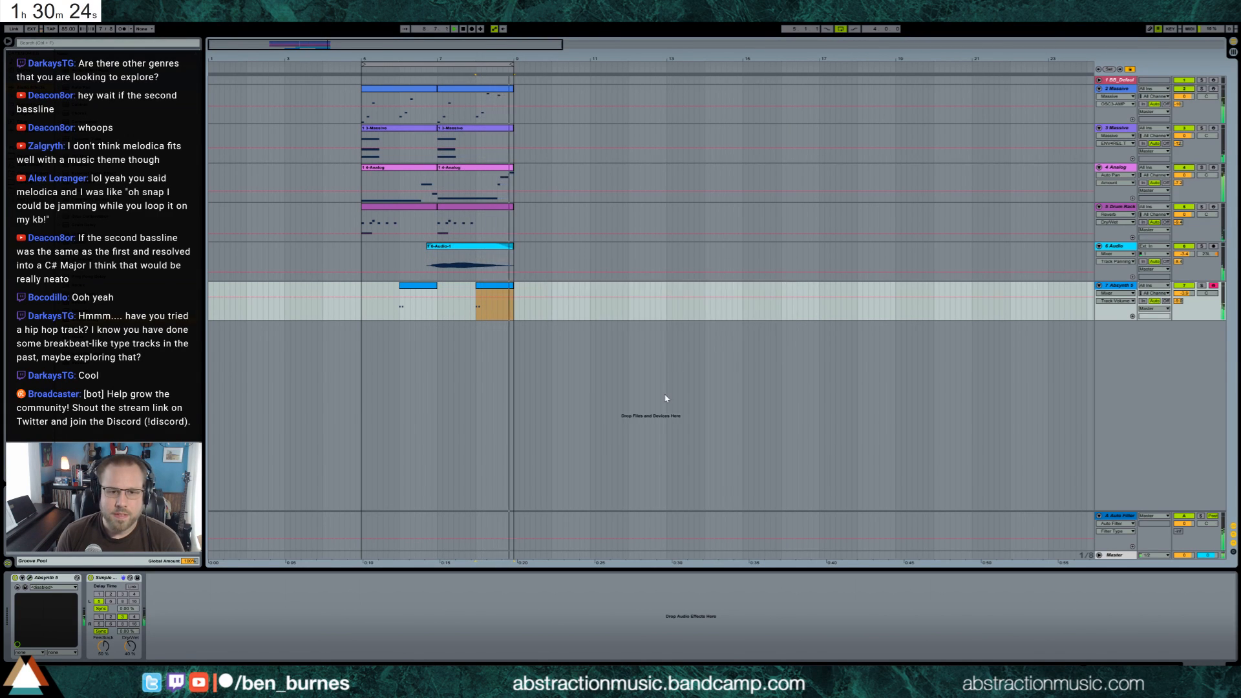
# Adjust the Absynth track's panning and move the 3-Massive synth window clear of the arrangement clips
pyautogui.click(366, 317)
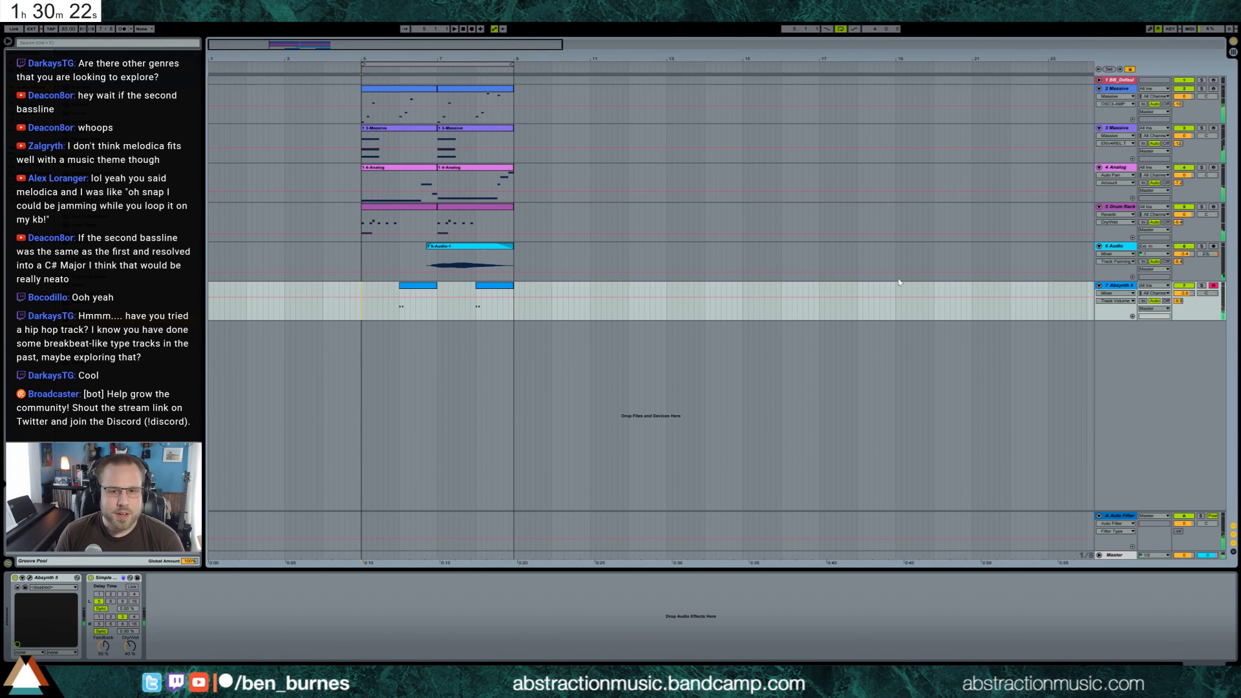
pyautogui.moveTo(1206, 293); pyautogui.dragTo(1206, 290)
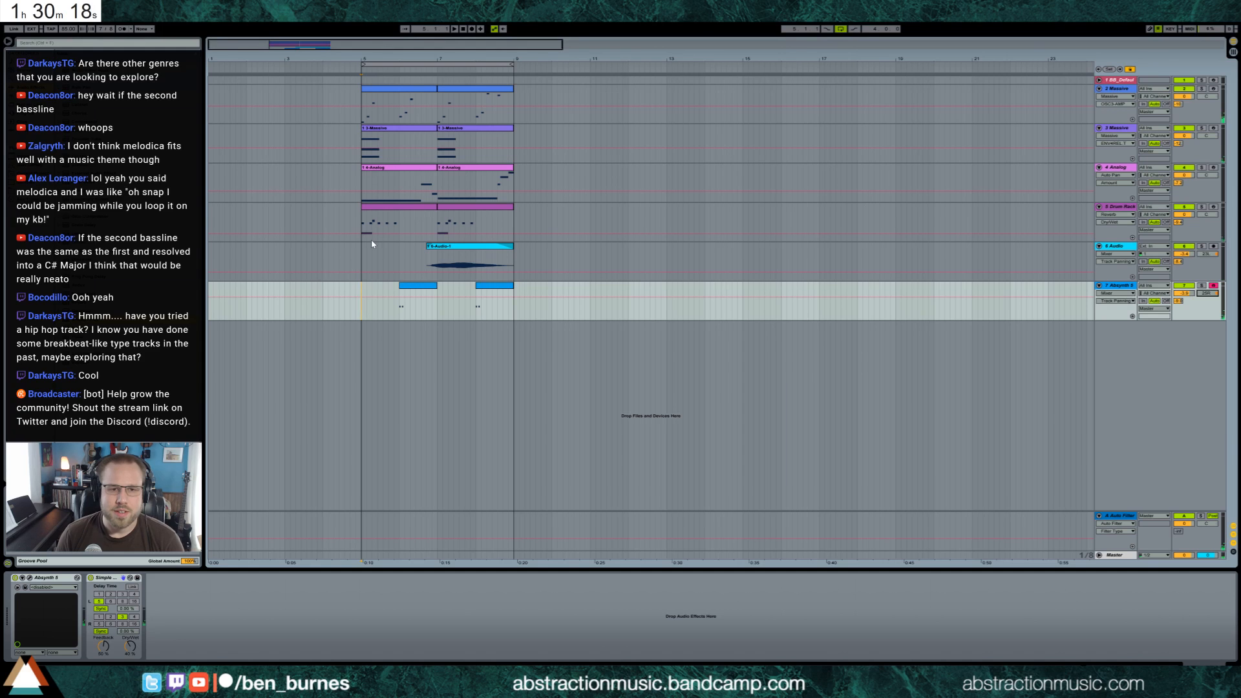
pyautogui.click(1121, 130)
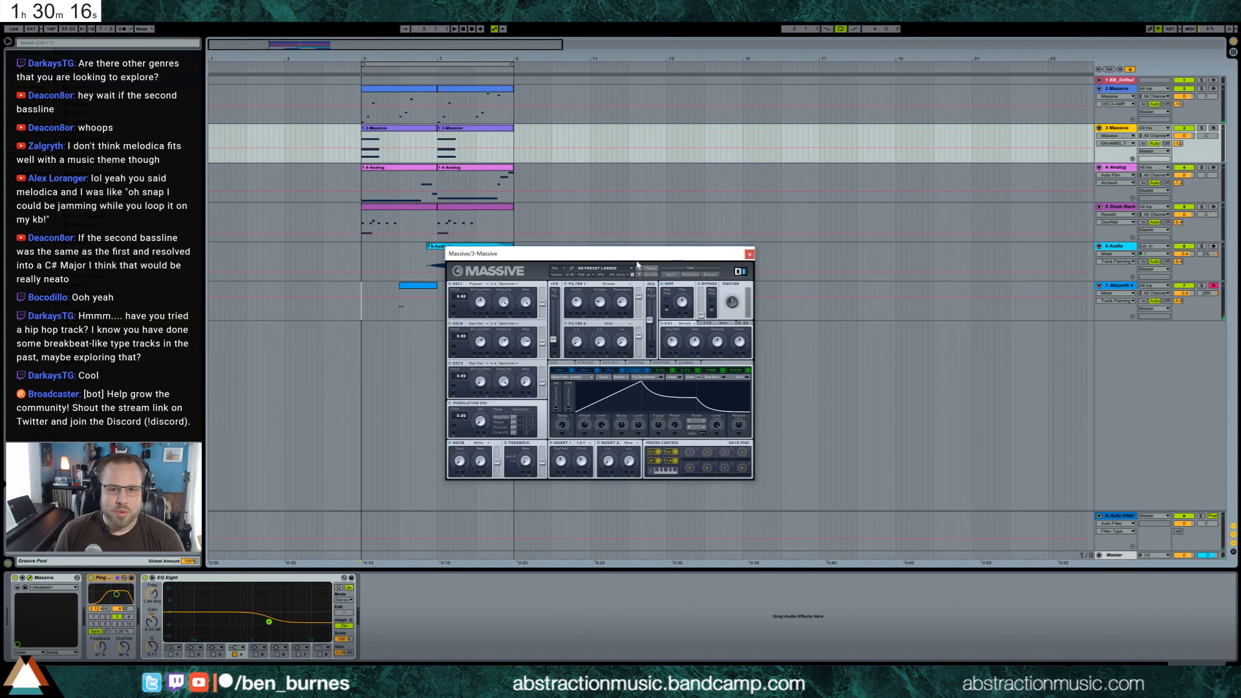
pyautogui.moveTo(637, 262); pyautogui.dragTo(797, 316)
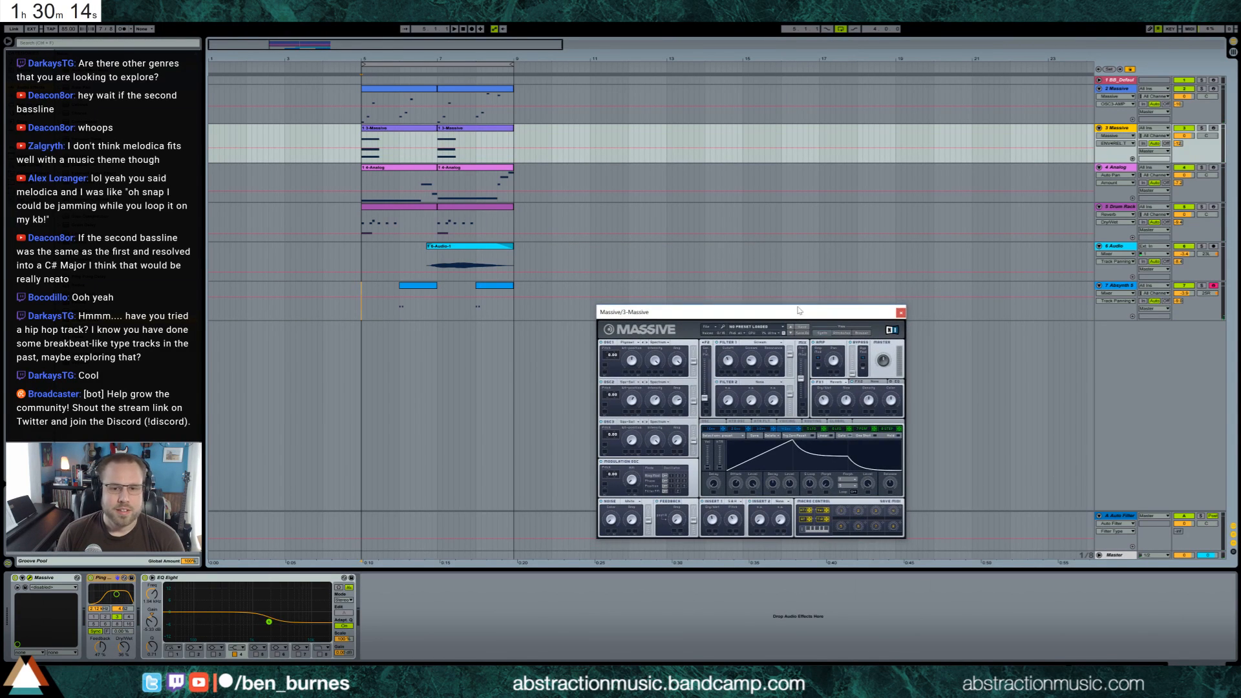
# Copy the Ping Pong Delay from the 2-Massive track onto the piano track and play from bar 5
pyautogui.click(1123, 80)
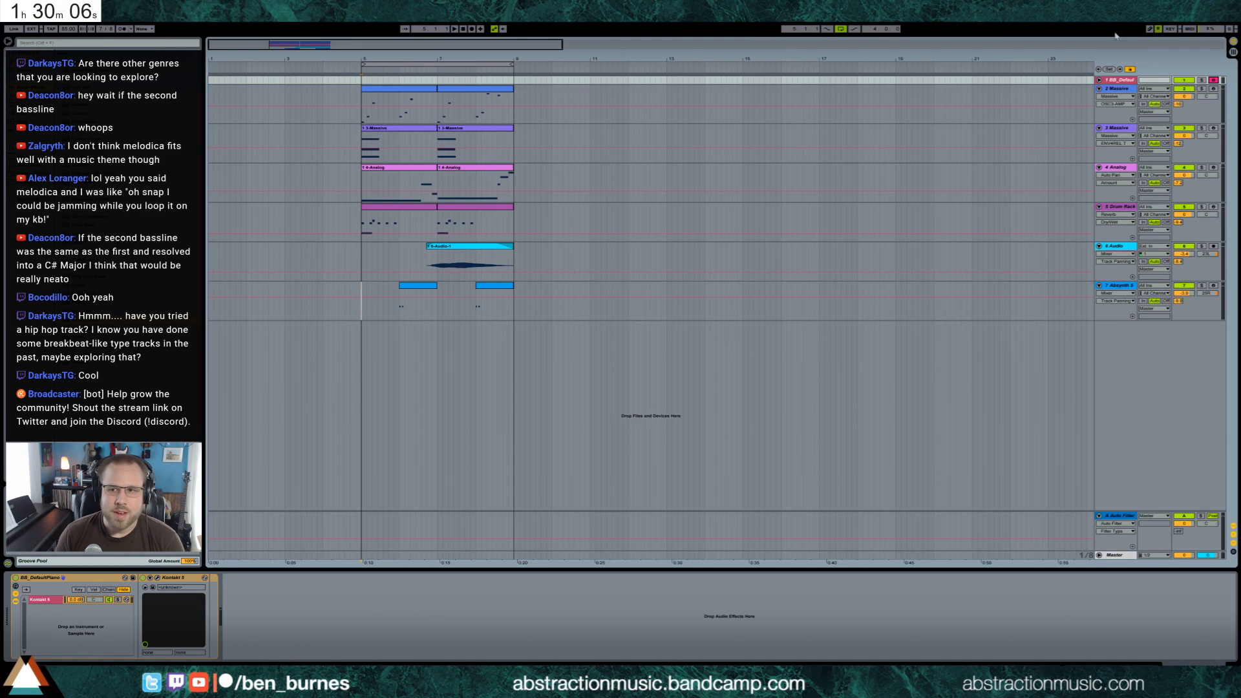
pyautogui.click(1098, 80)
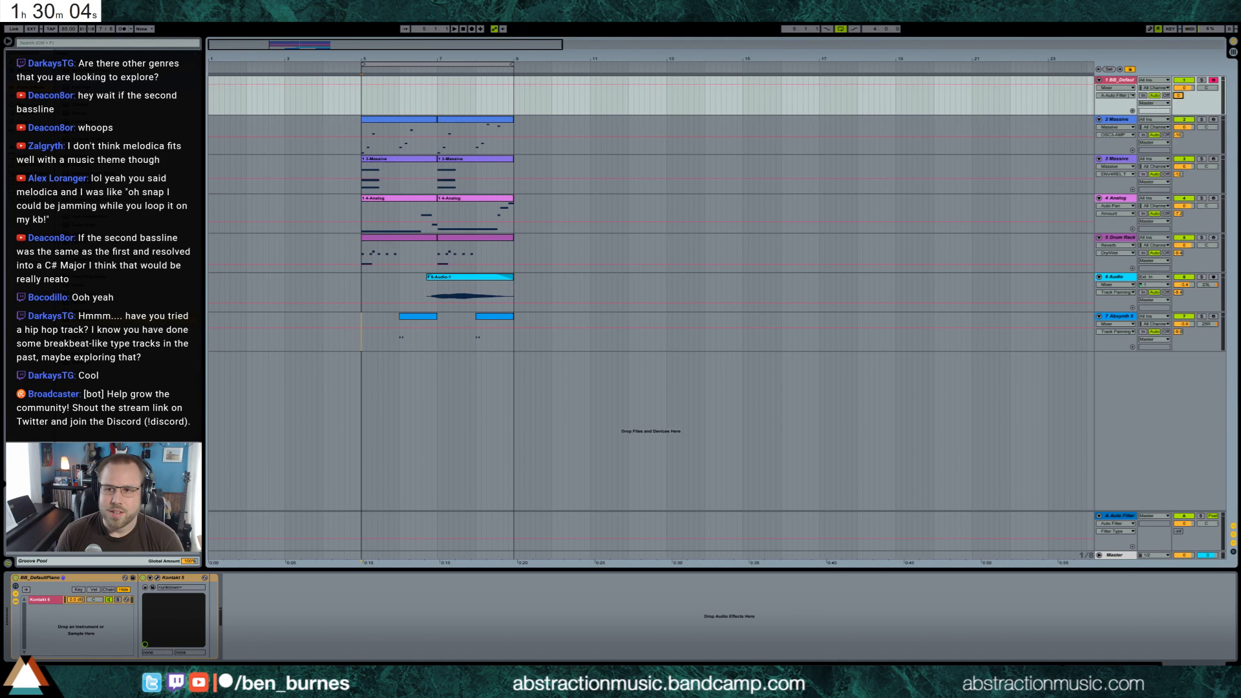
pyautogui.click(1128, 121)
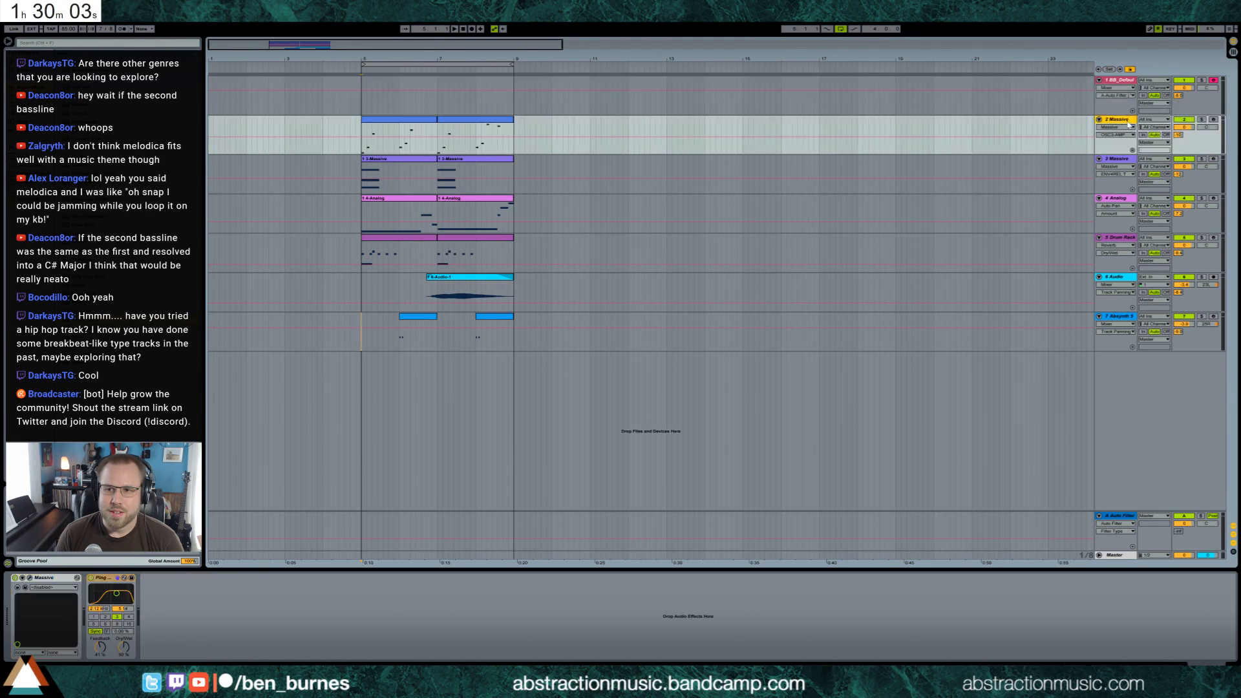
pyautogui.click(114, 580)
pyautogui.click(406, 99)
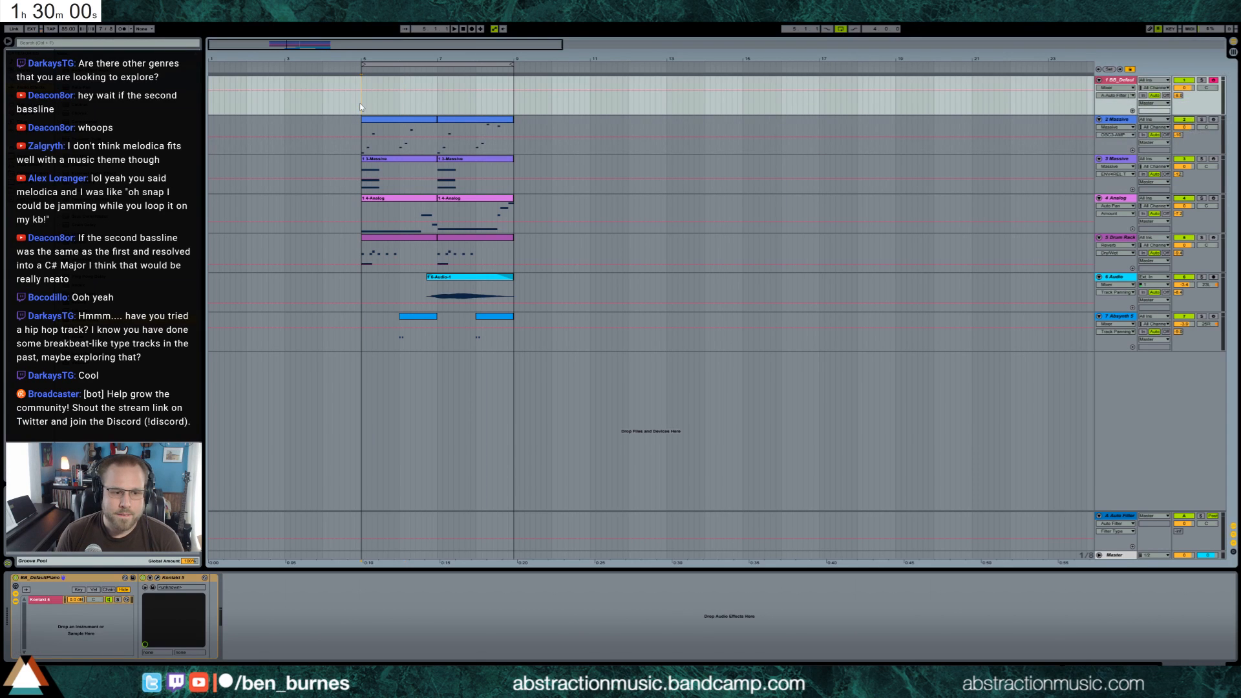
pyautogui.click(272, 585)
pyautogui.hotkey('ctrl', 'v')
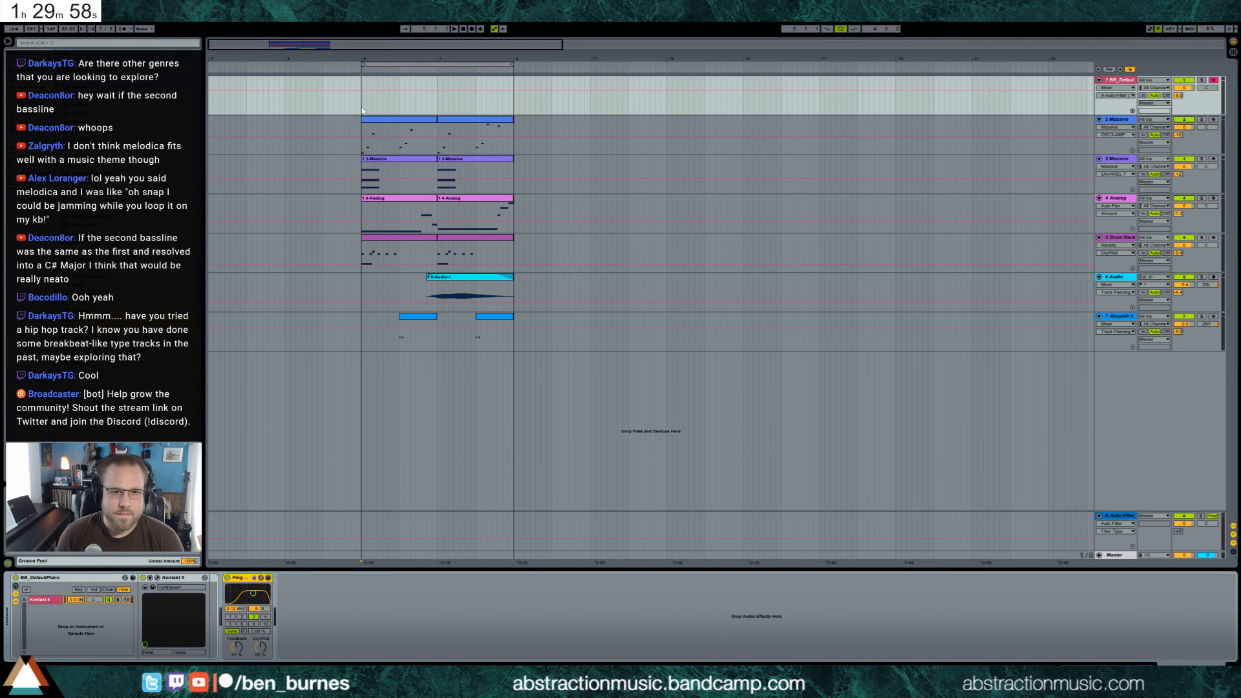
pyautogui.click(360, 103)
pyautogui.press('space')
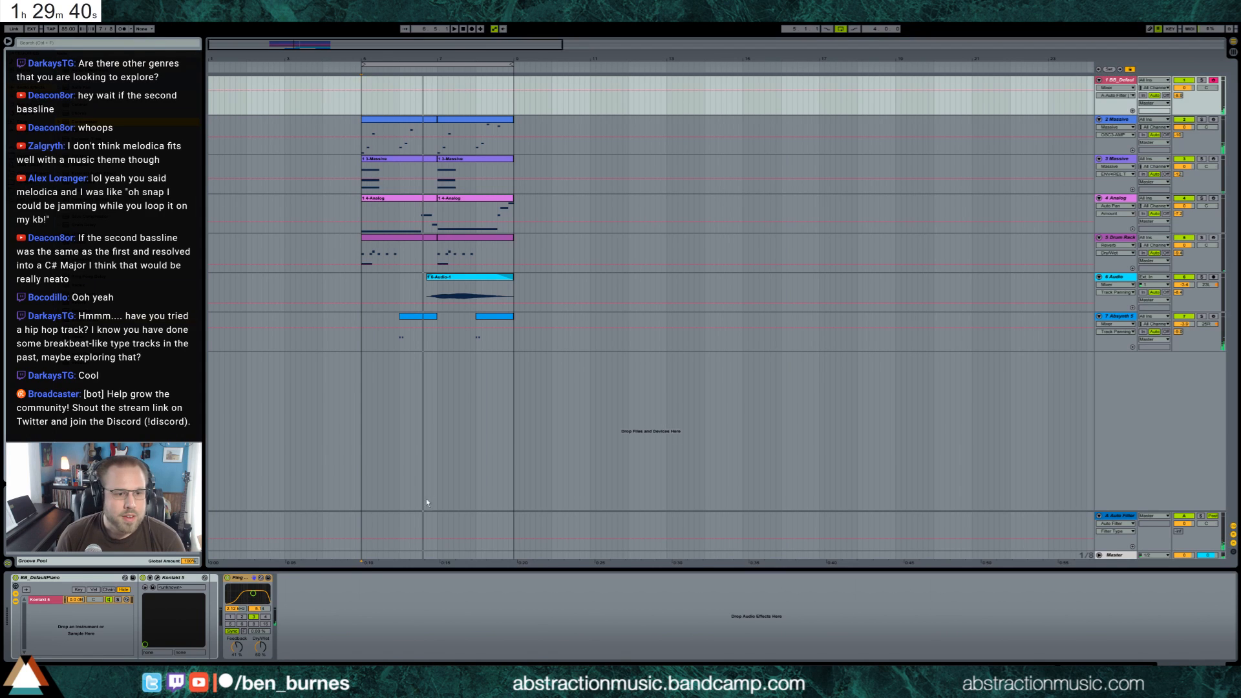
# Insert a Compressor ahead of the Ping Pong Delay on the piano track, lower its threshold, and play the loop
pyautogui.click(235, 596)
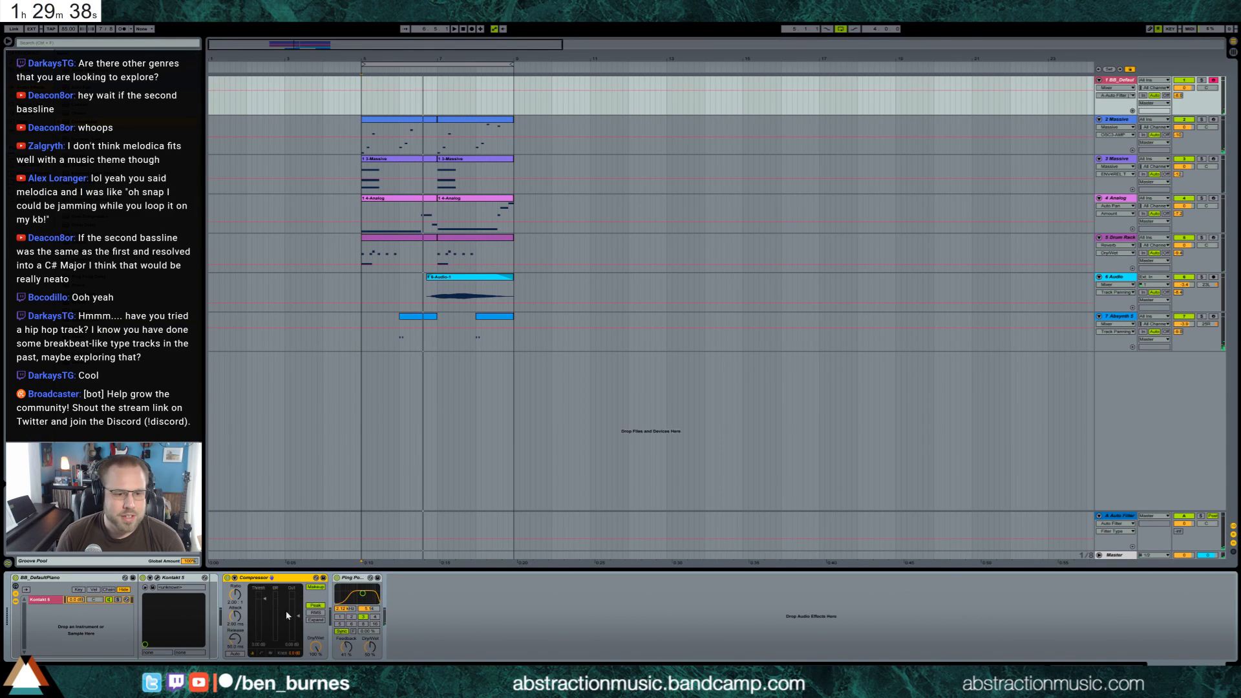
pyautogui.moveTo(265, 599); pyautogui.dragTo(264, 621)
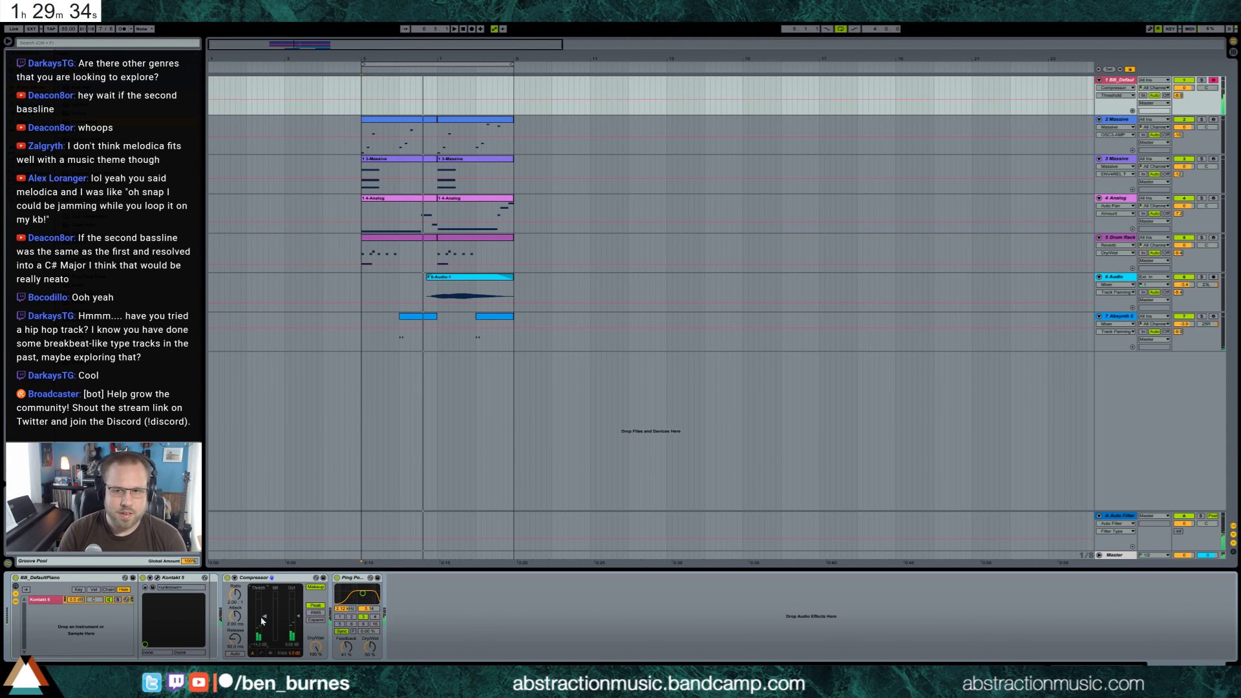
pyautogui.click(359, 85)
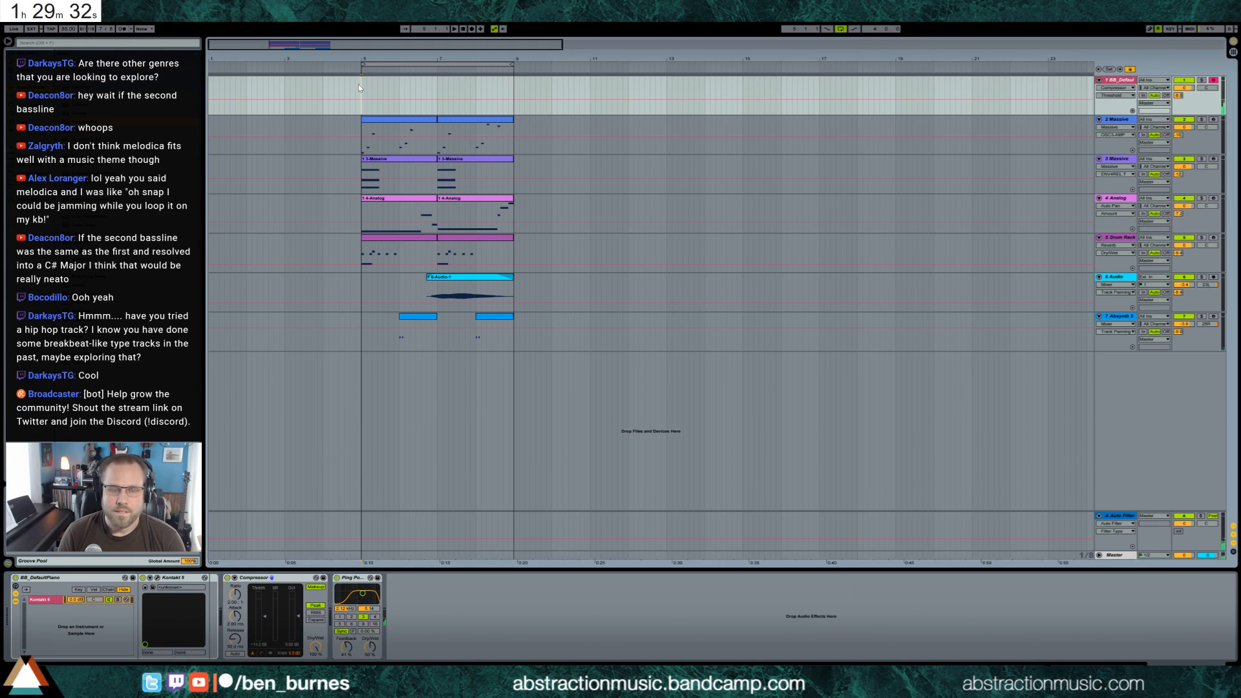
pyautogui.press('space')
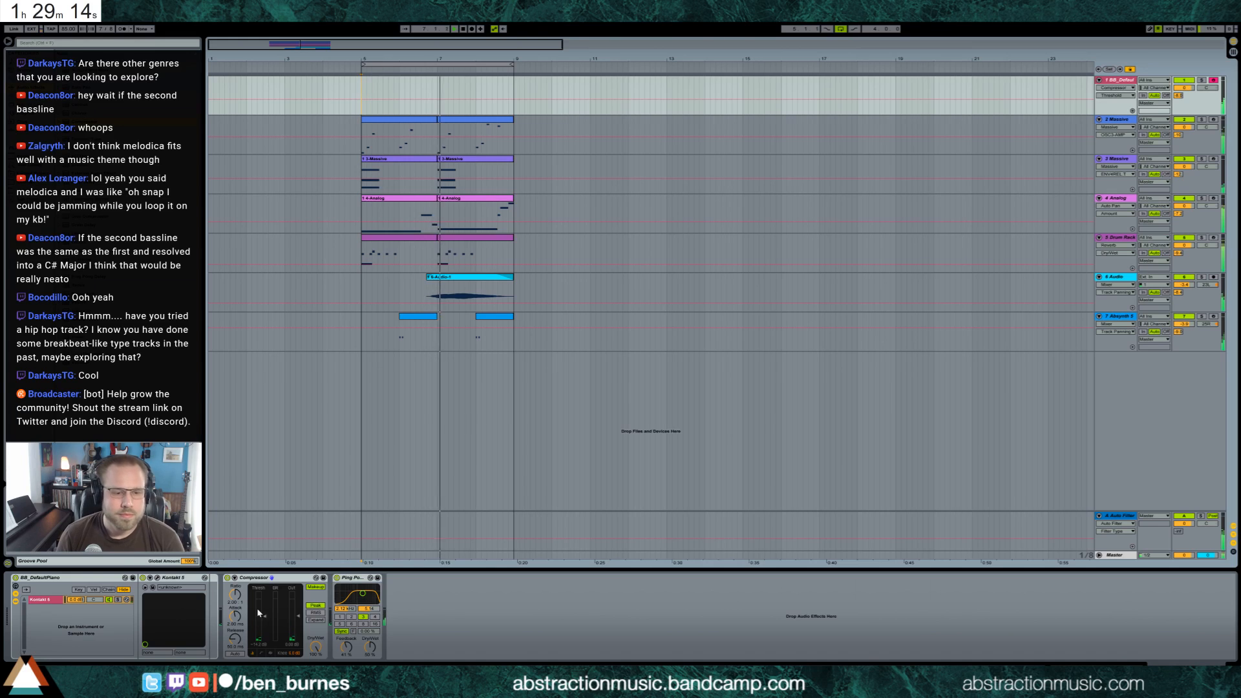
# Adjust the Ping Pong Delay's feedback on the piano track, remove the delay, and collapse the track
pyautogui.moveTo(345, 645); pyautogui.dragTo(345, 662)
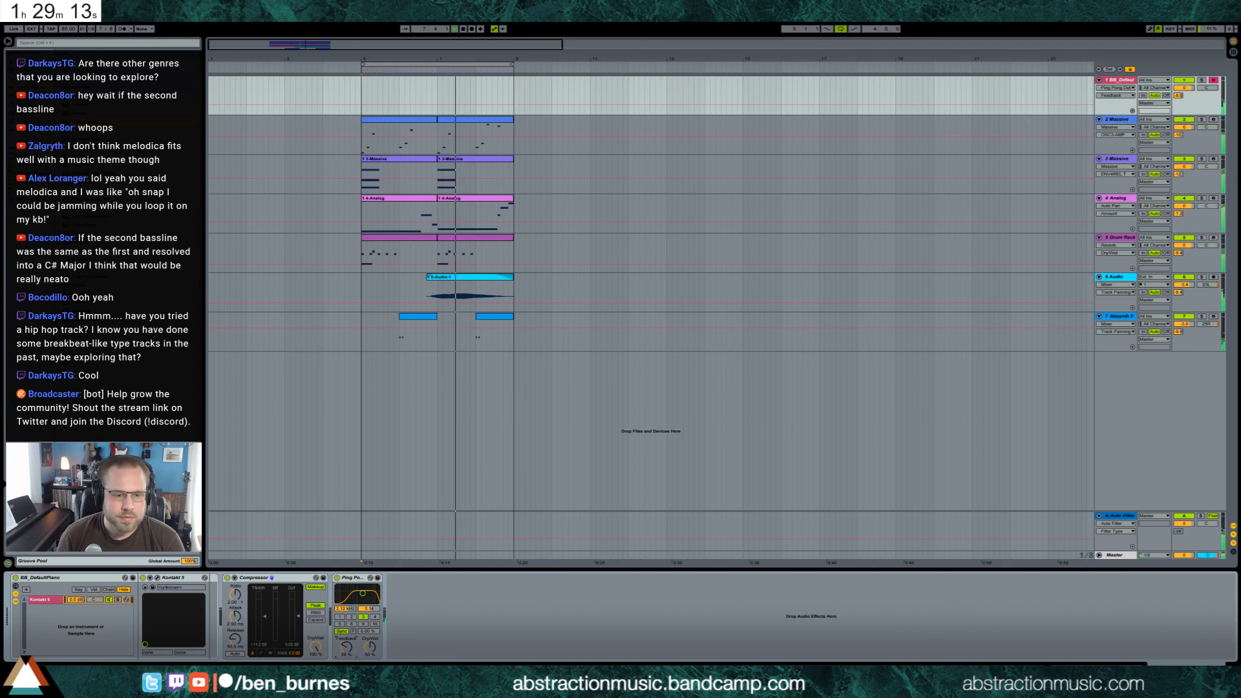
pyautogui.click(342, 579)
pyautogui.press('Delete')
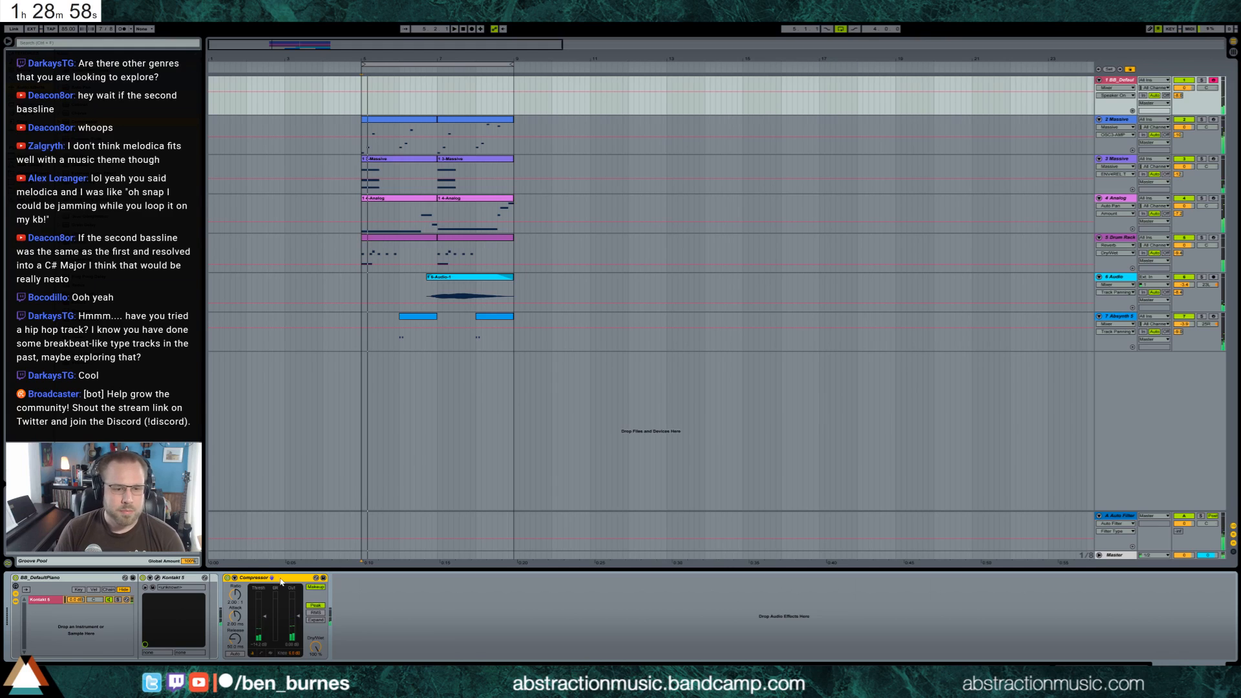
pyautogui.click(1099, 80)
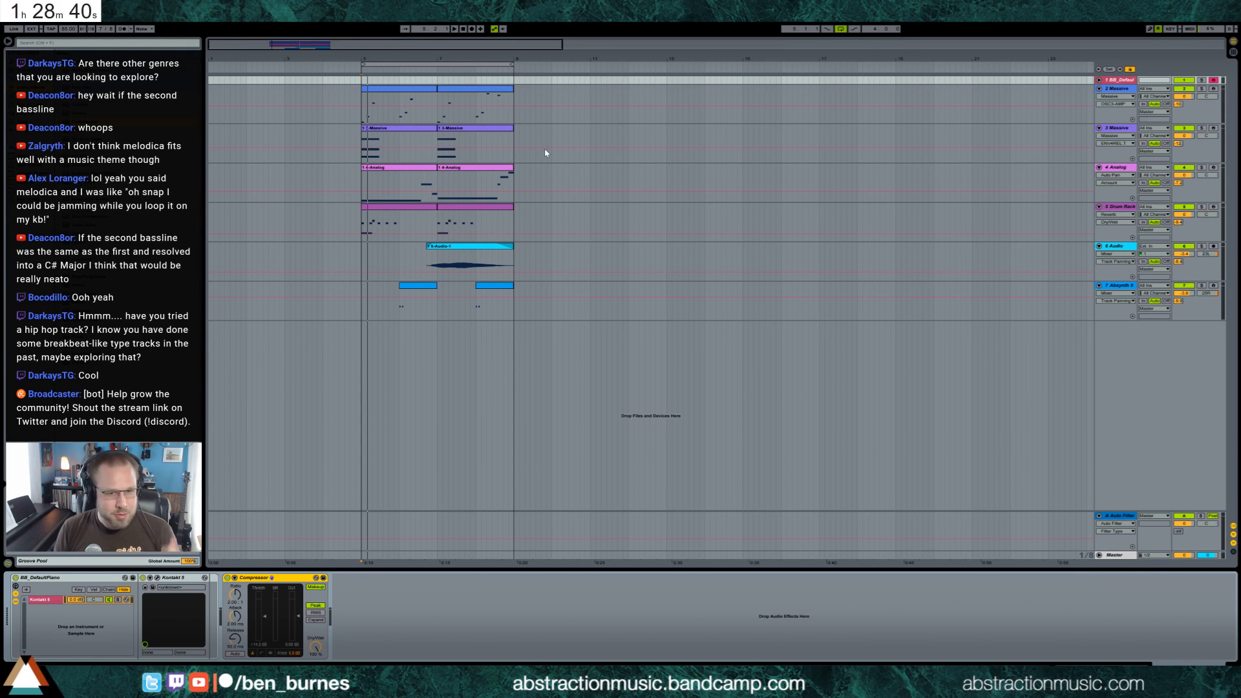
# Move both 3-Massive clips from bar 5 to bar 9
pyautogui.click(358, 182)
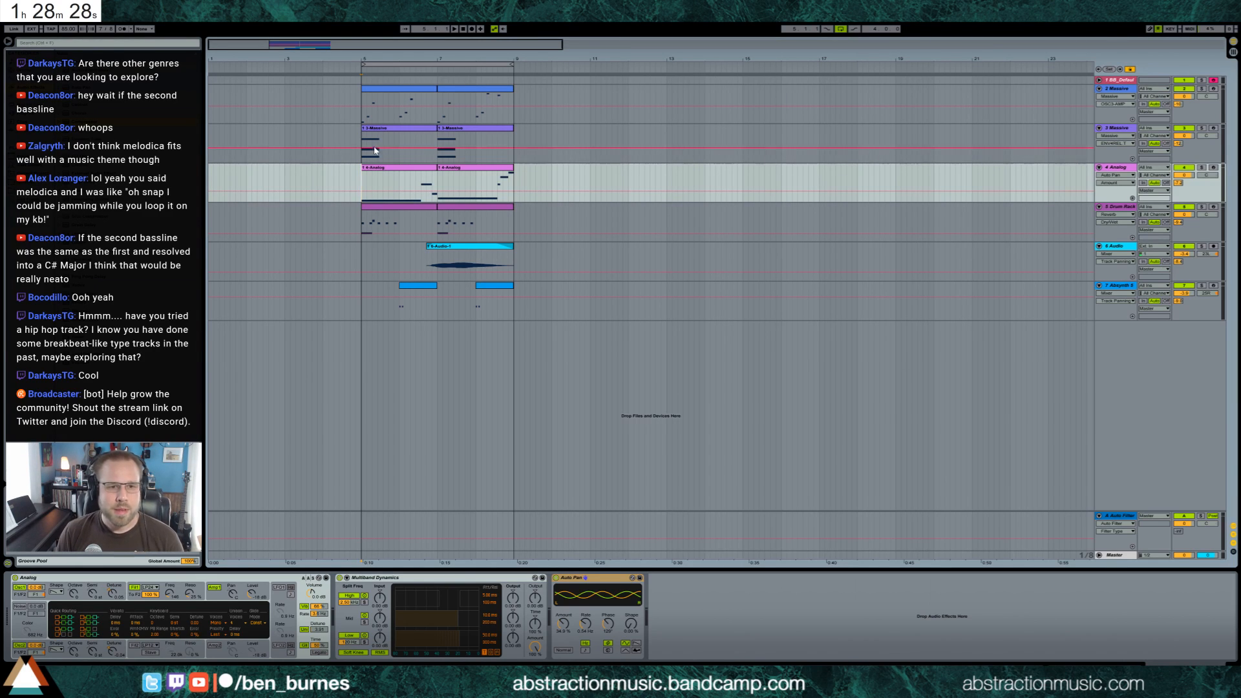
pyautogui.click(363, 104)
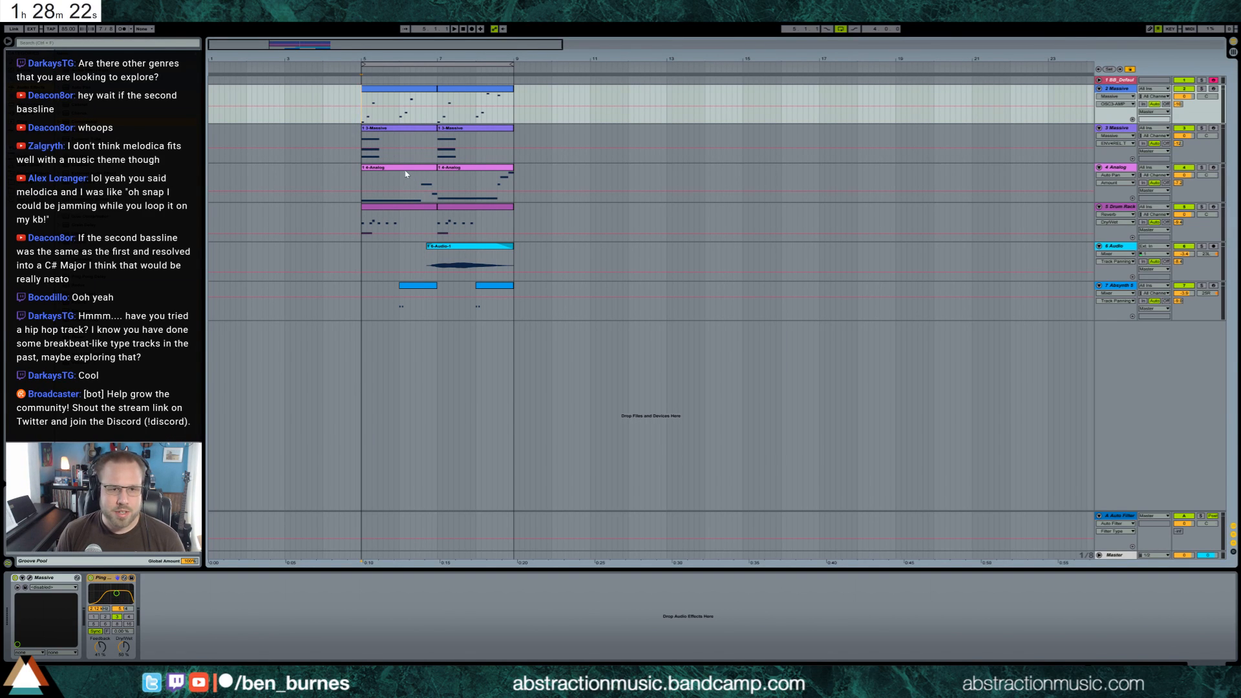
pyautogui.click(383, 133)
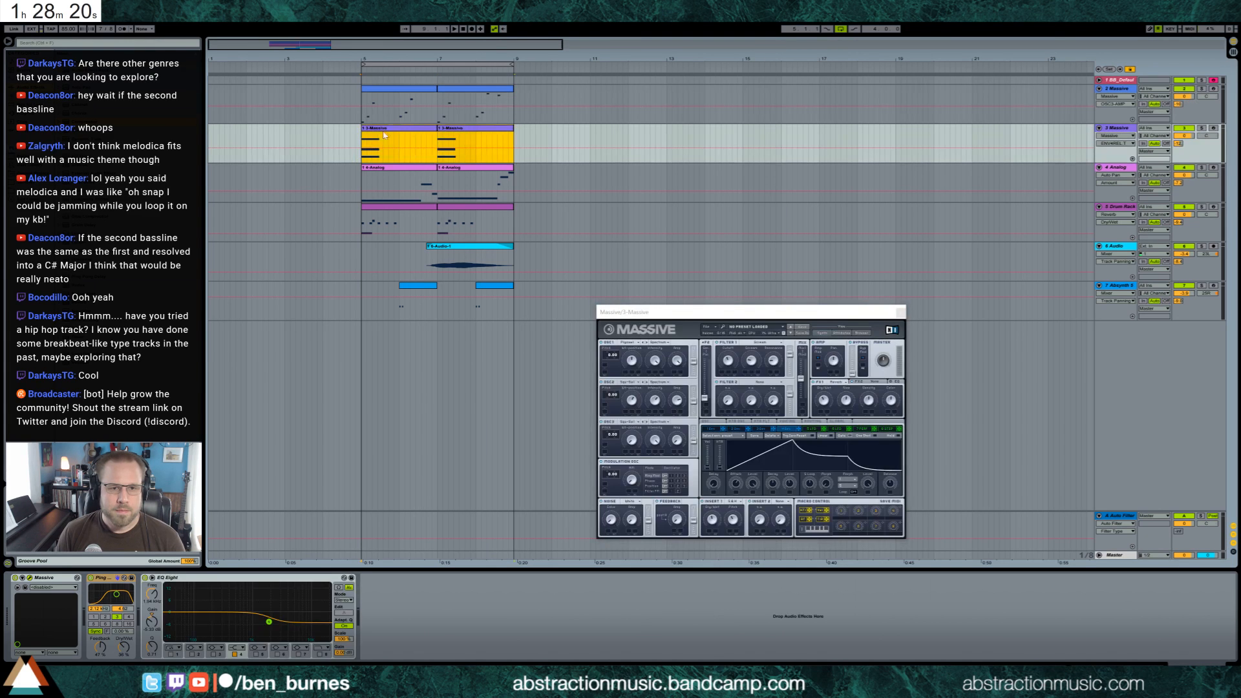
pyautogui.moveTo(396, 131); pyautogui.dragTo(541, 126)
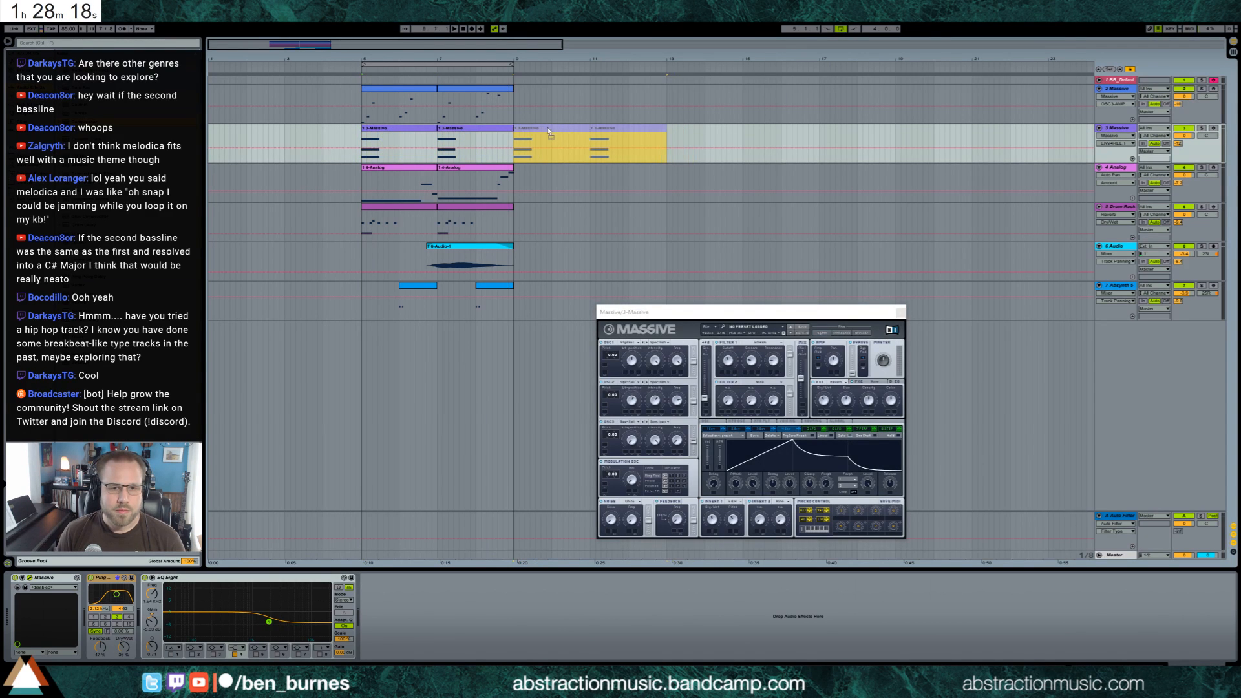
# Shorten the decay of the first amp envelope on the 4-Analog track while the loop plays
pyautogui.click(386, 171)
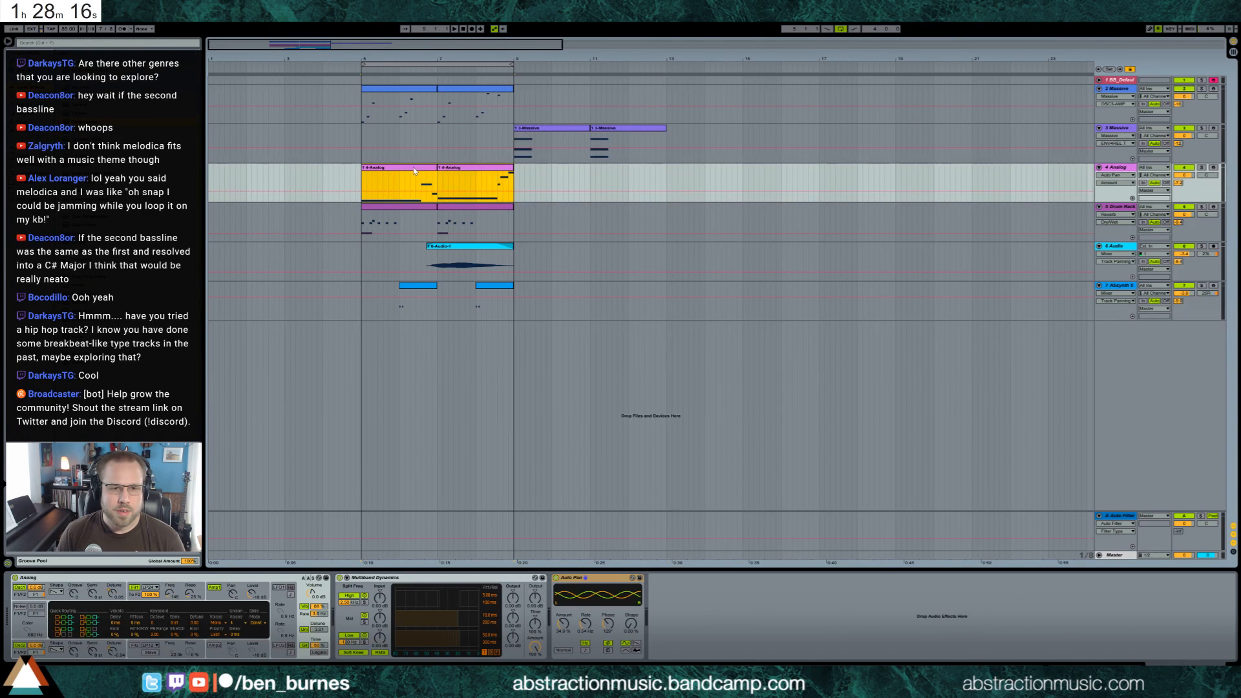
pyautogui.click(215, 598)
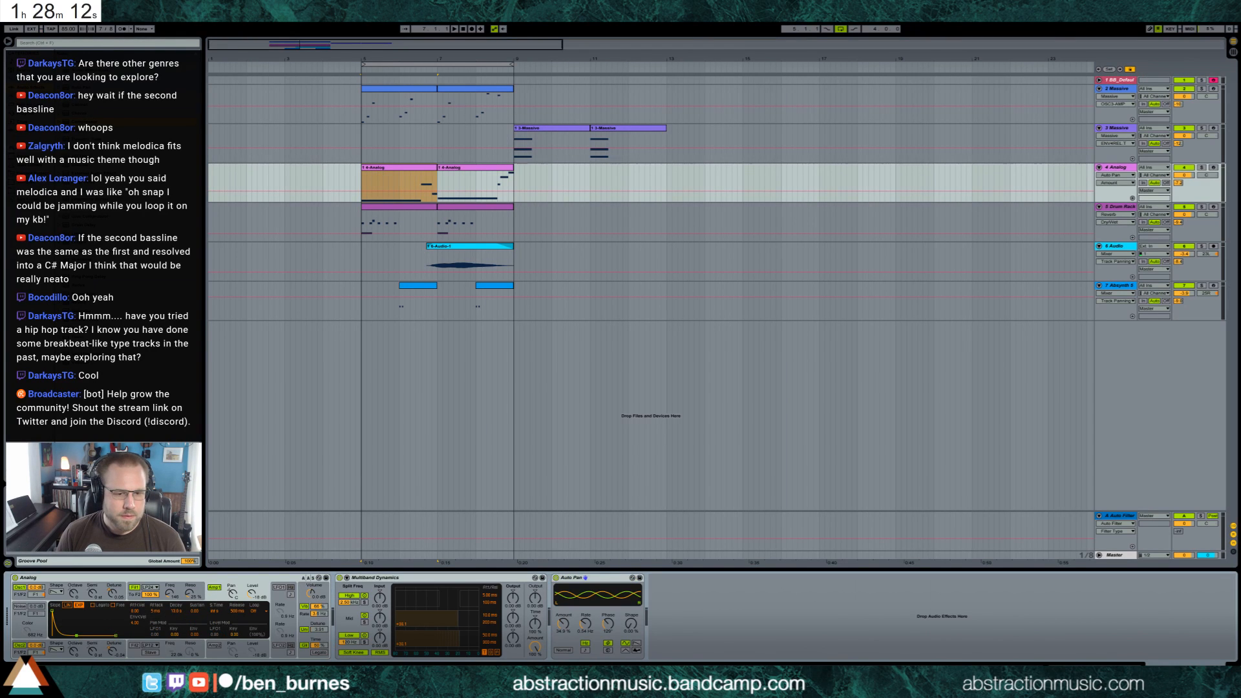
pyautogui.press('space')
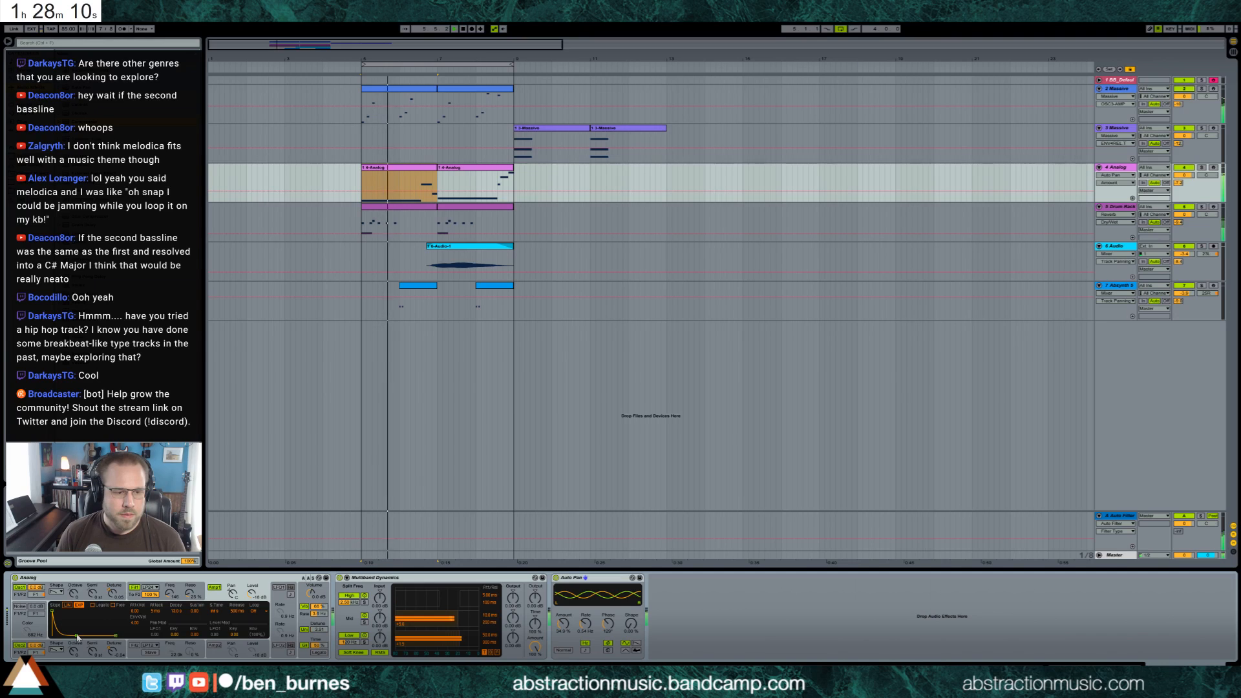
pyautogui.moveTo(77, 636); pyautogui.dragTo(73, 637)
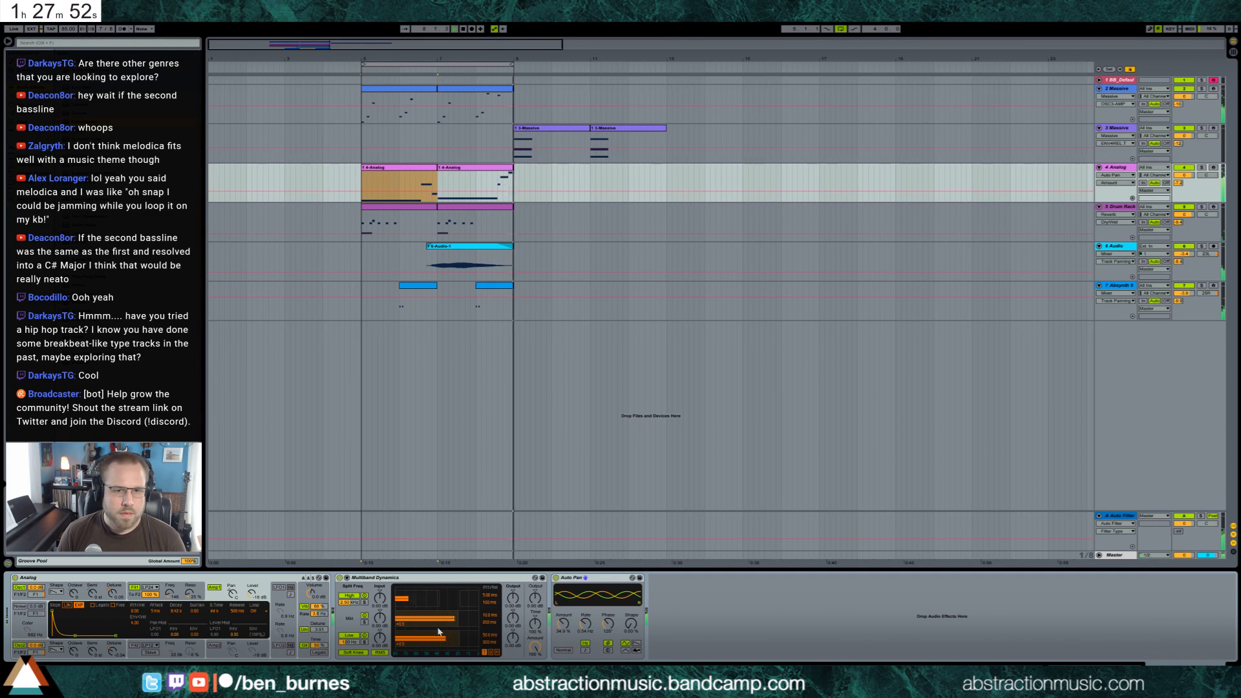
# Duplicate the two 4-Analog clips to bar 9 and consolidate the originals in bars 5 to 8 into one clip
pyautogui.click(440, 166)
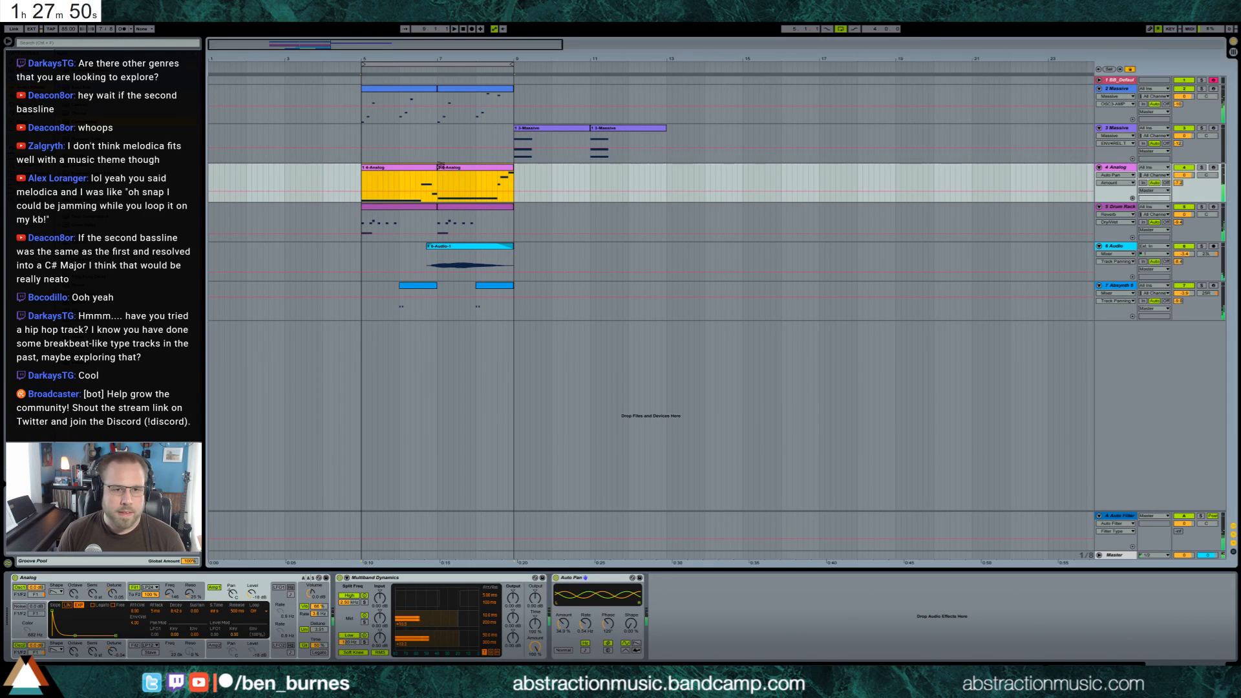
pyautogui.hotkey('ctrl', 'd')
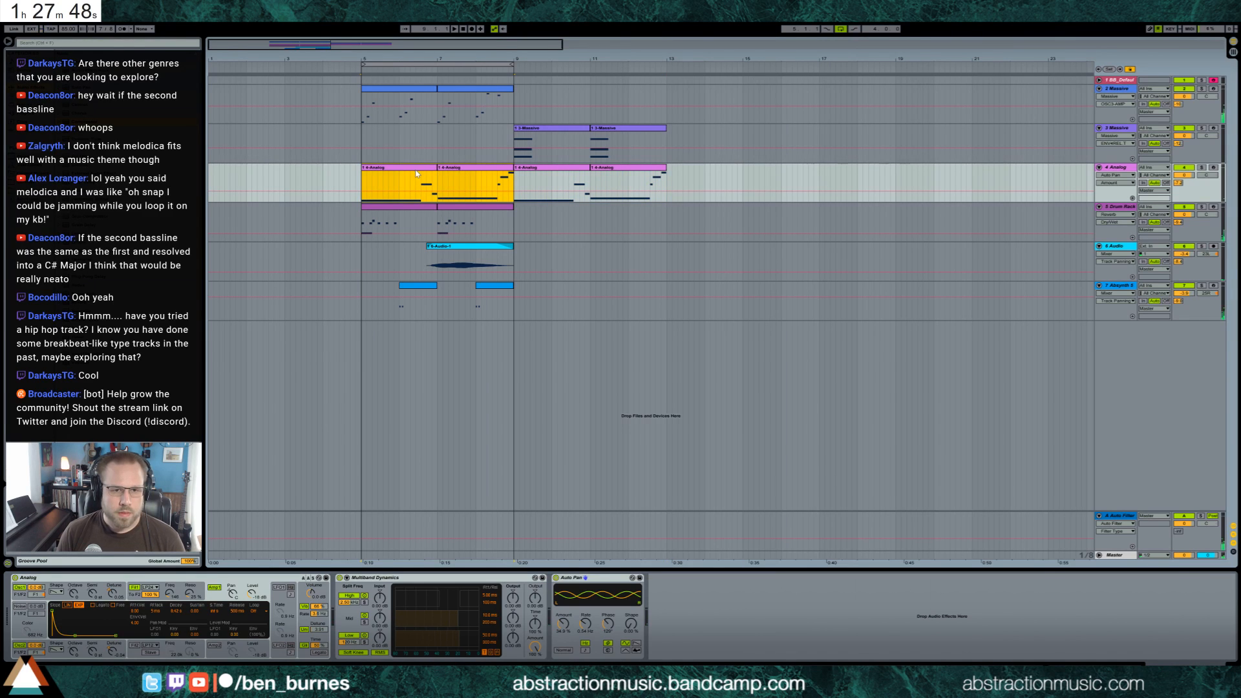
pyautogui.hotkey('ctrl', 'j')
# Delete the short notes ending both phrases in the consolidated 4-Analog clip, keeping the two long bass notes, and play the loop
pyautogui.doubleClick(416, 168)
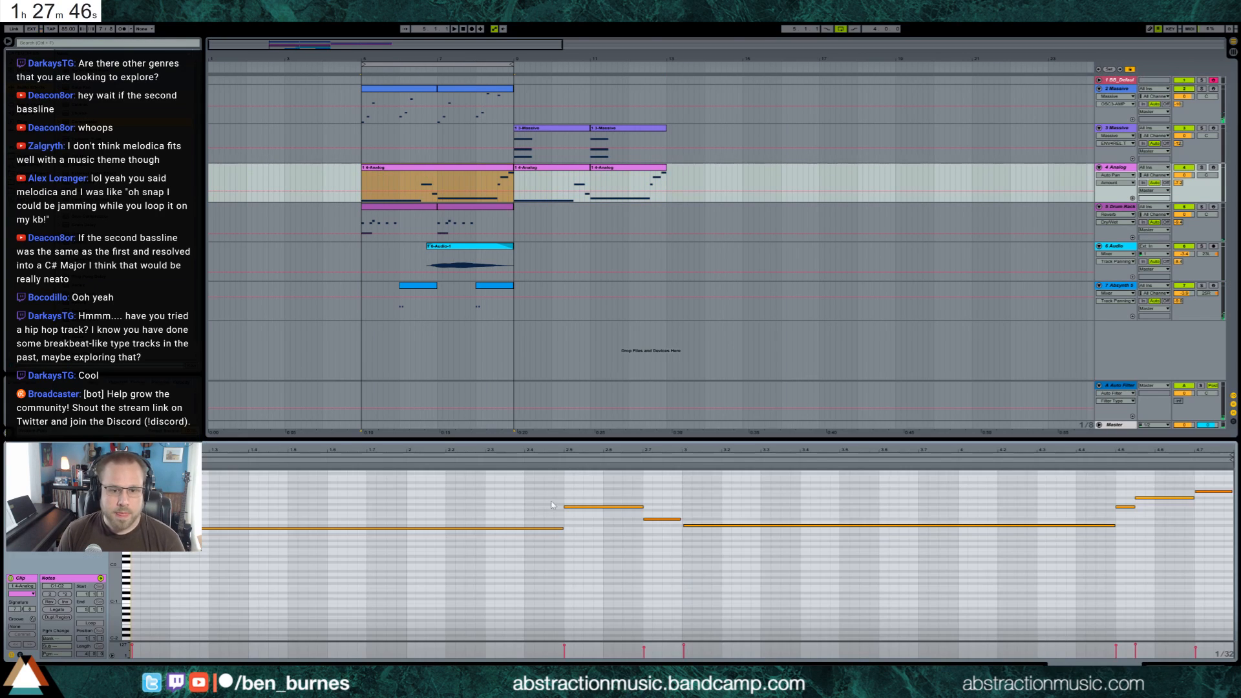
pyautogui.moveTo(561, 491); pyautogui.dragTo(682, 546)
pyautogui.press('Delete')
pyautogui.moveTo(1129, 548); pyautogui.dragTo(1226, 472)
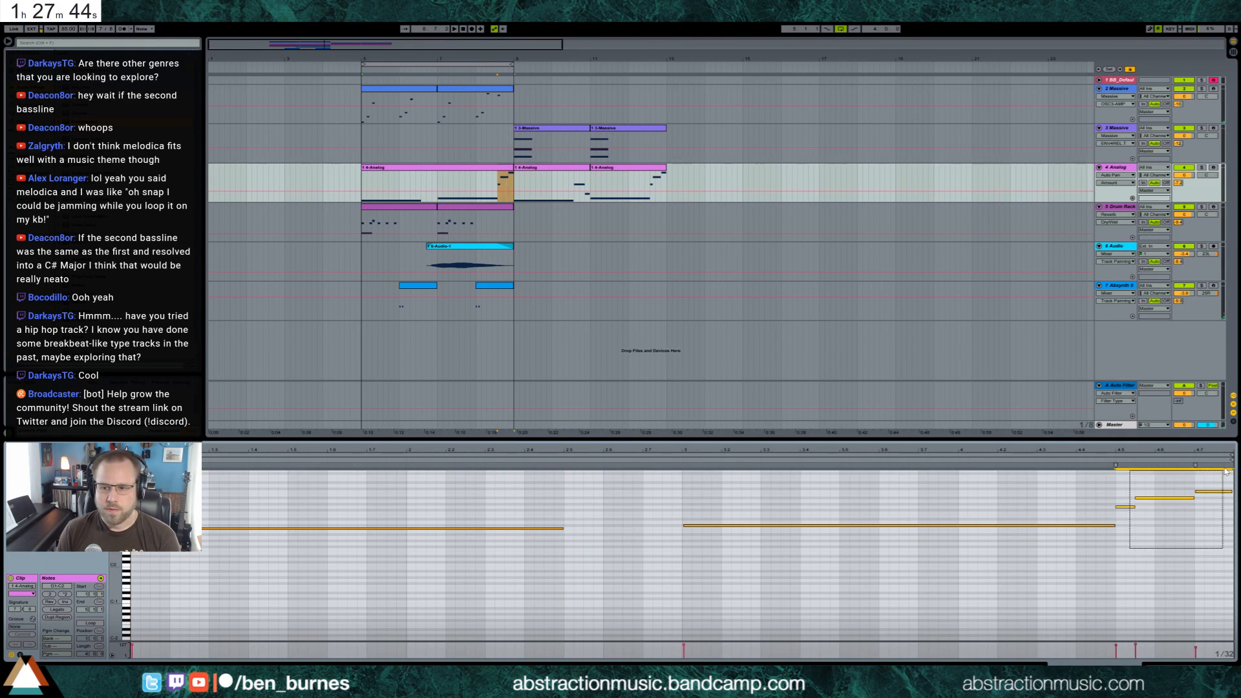
pyautogui.press('Delete')
pyautogui.press('space')
pyautogui.hotkey('shift', 'Tab')
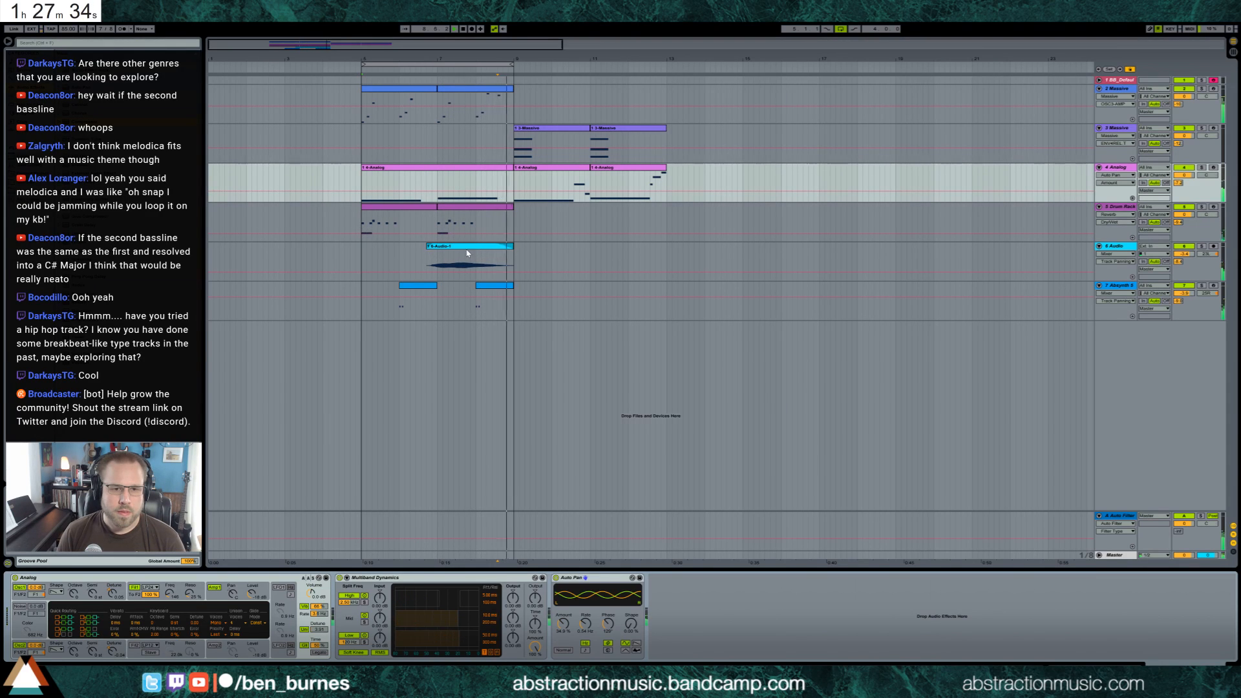
# Move the 6-Audio clip four bars later by duplicating it and deleting the original before bar 9
pyautogui.press('space')
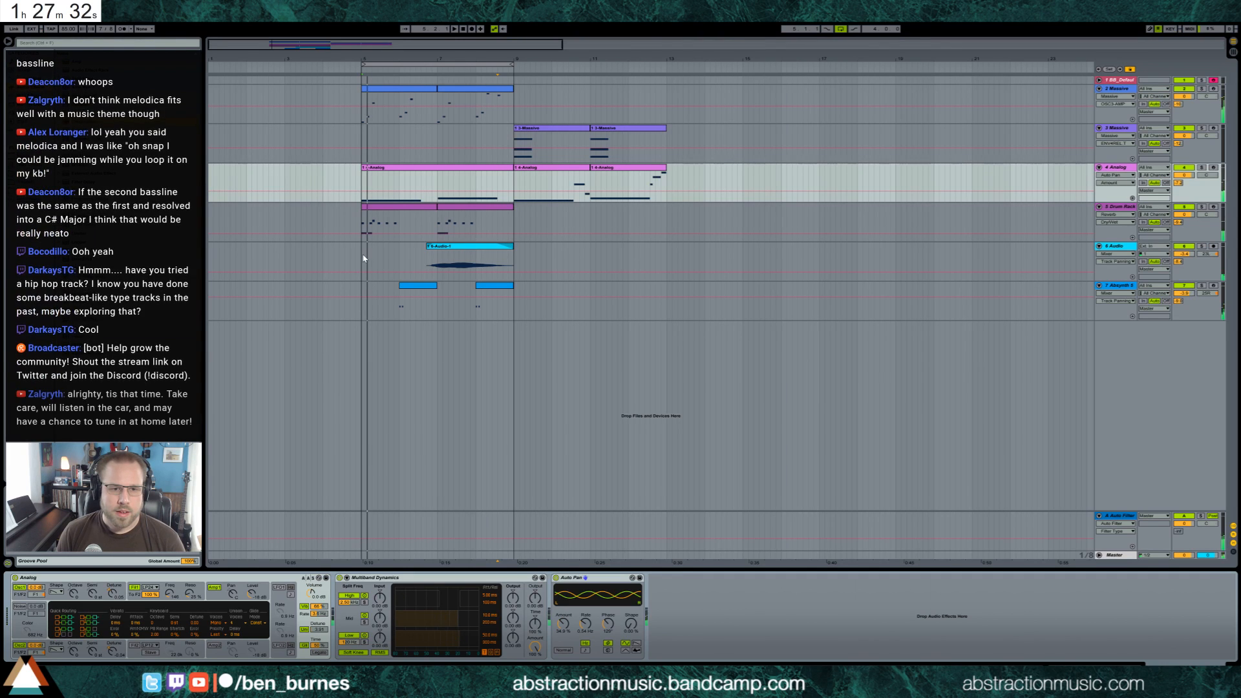
pyautogui.click(452, 247)
pyautogui.hotkey('ctrl', 'd')
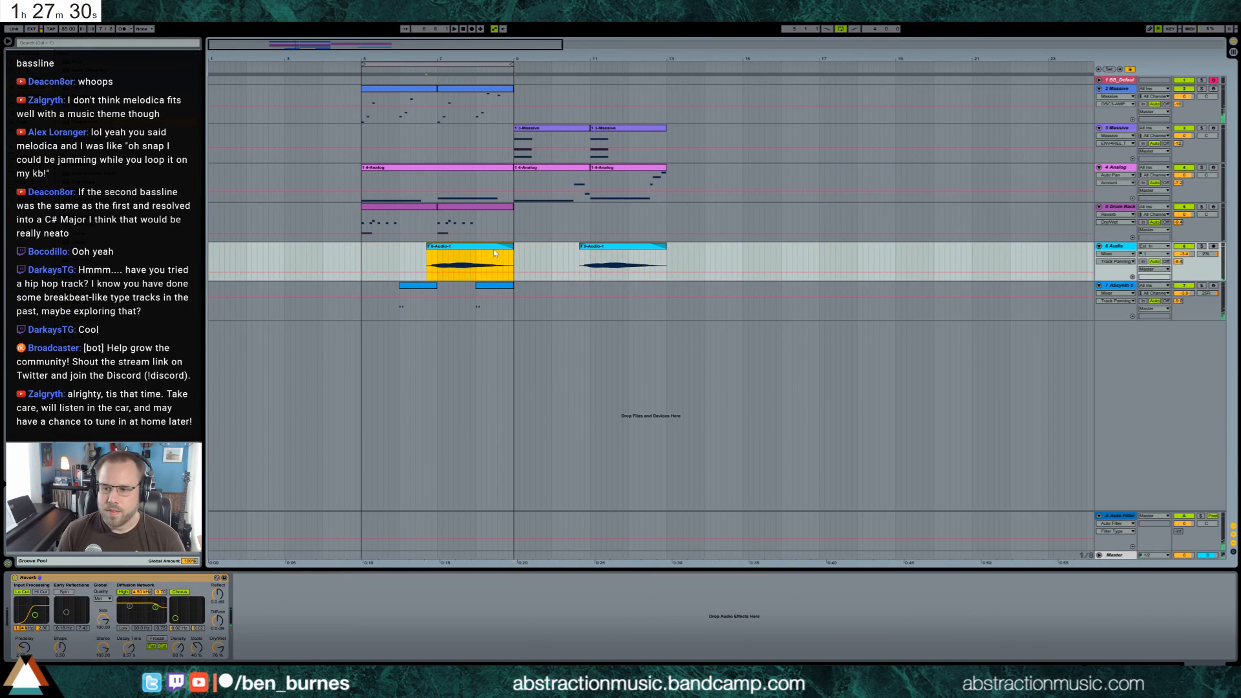
pyautogui.press('Delete')
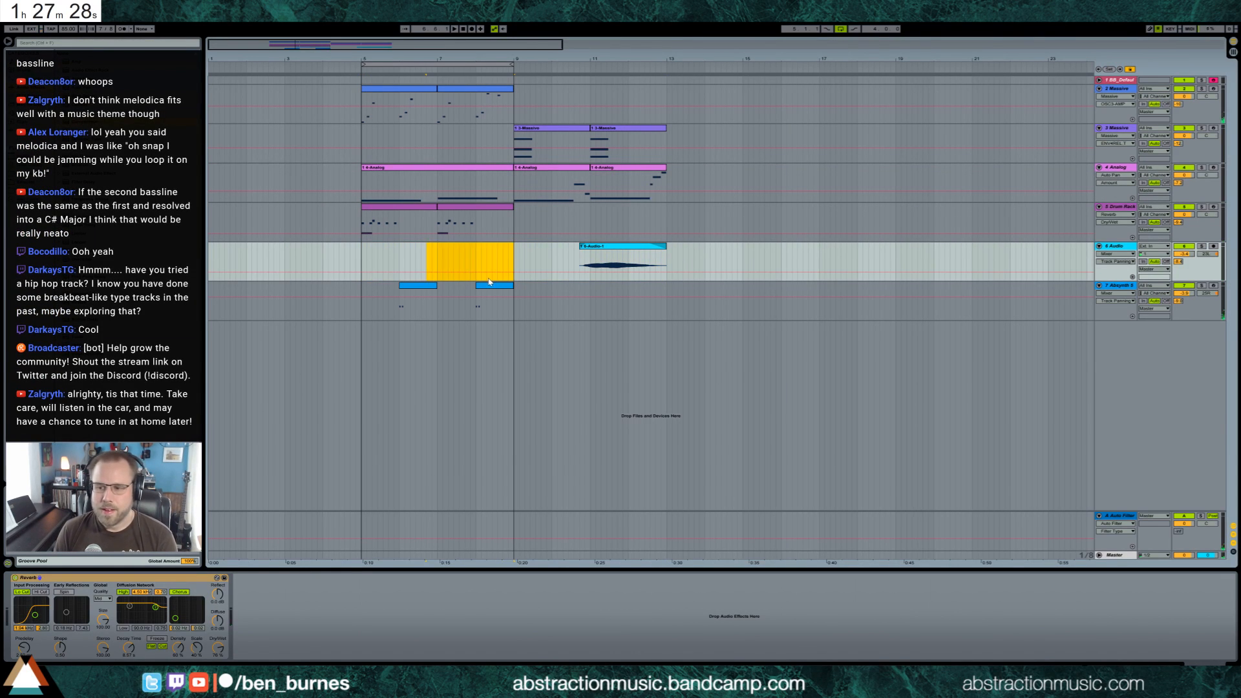
# Duplicate the Absynth and 2-Massive clips of bars 5 to 8 into bars 9 to 12
pyautogui.moveTo(362, 317); pyautogui.dragTo(514, 325)
pyautogui.hotkey('ctrl', 'd')
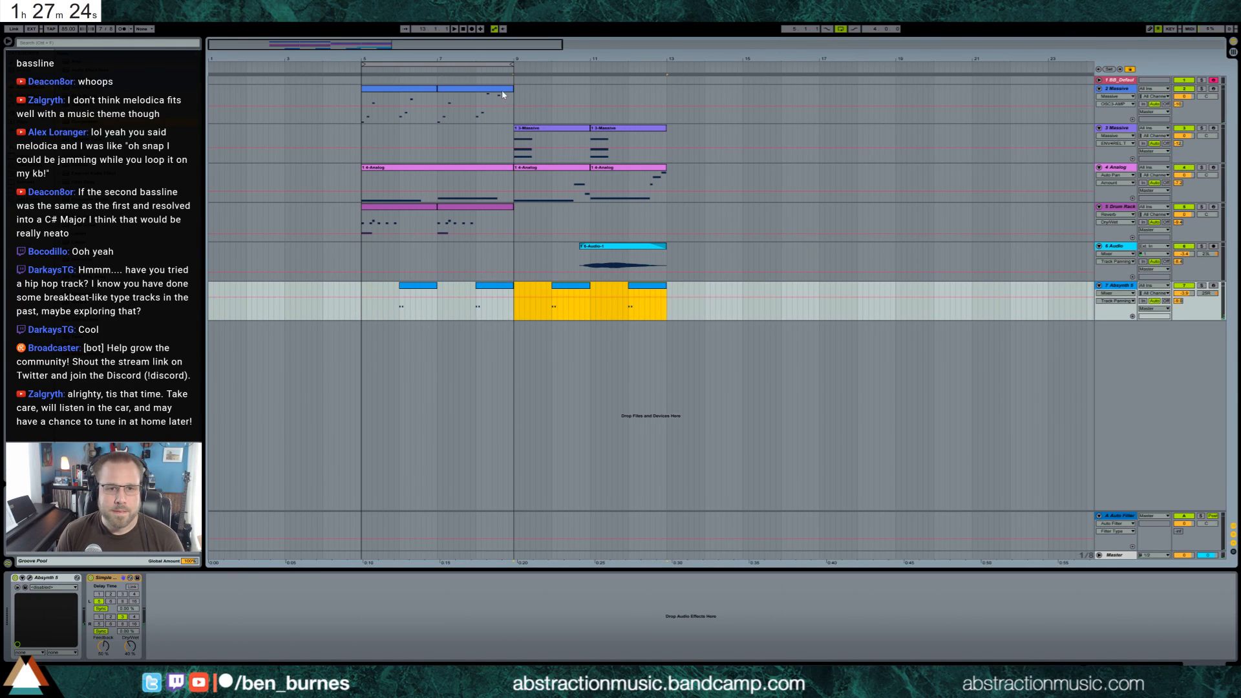
pyautogui.moveTo(503, 95); pyautogui.dragTo(362, 95)
pyautogui.hotkey('ctrl', 'd')
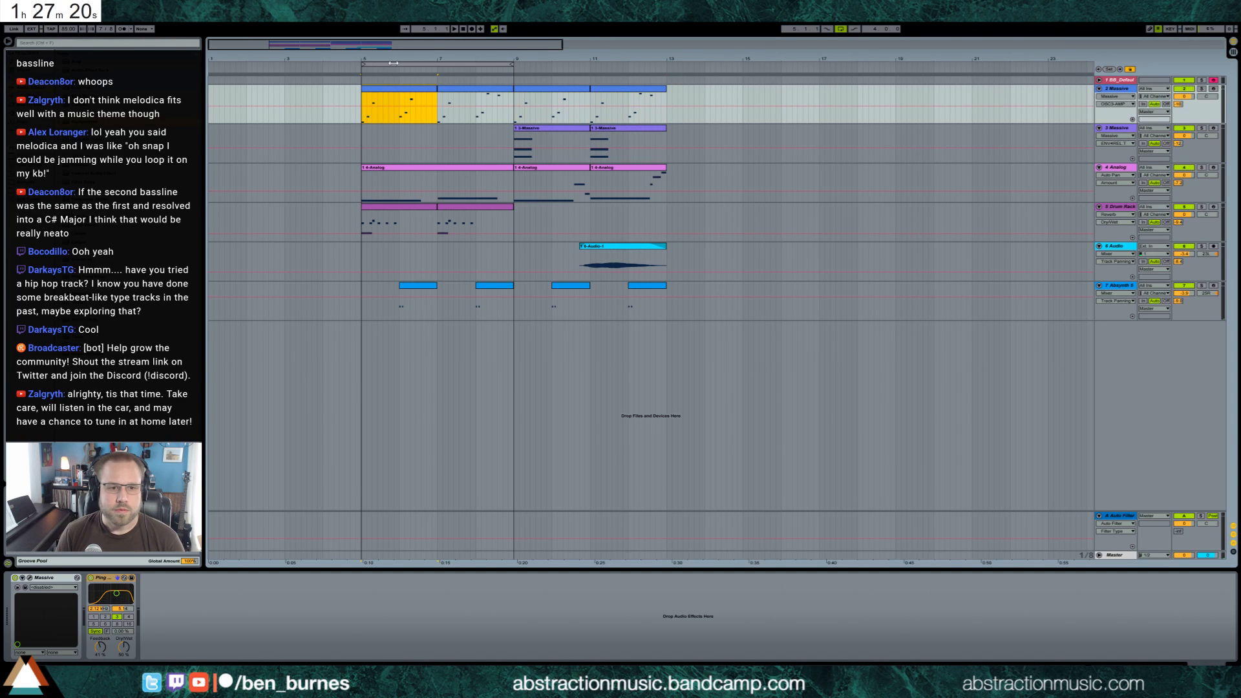
# Move both drum rack clips from bar 5 to bar 9 and play the arrangement from bar 5
pyautogui.moveTo(362, 220); pyautogui.dragTo(445, 208)
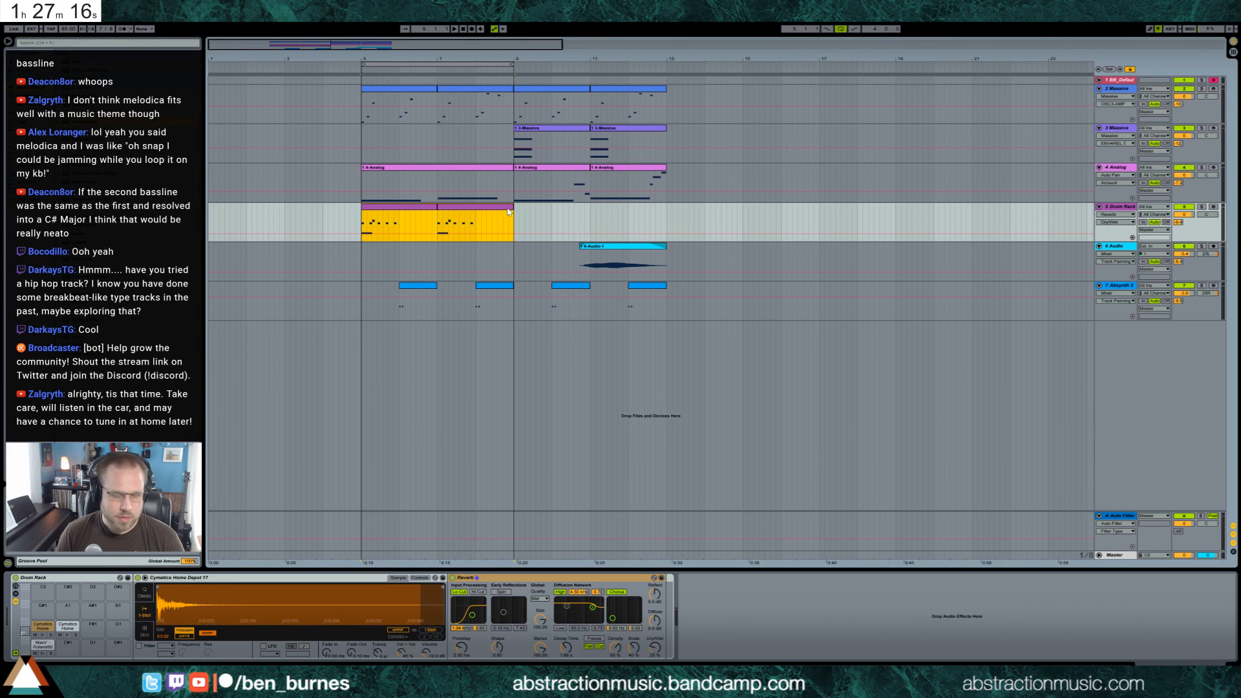
pyautogui.moveTo(508, 211); pyautogui.dragTo(633, 212)
pyautogui.click(360, 119)
pyautogui.press('space')
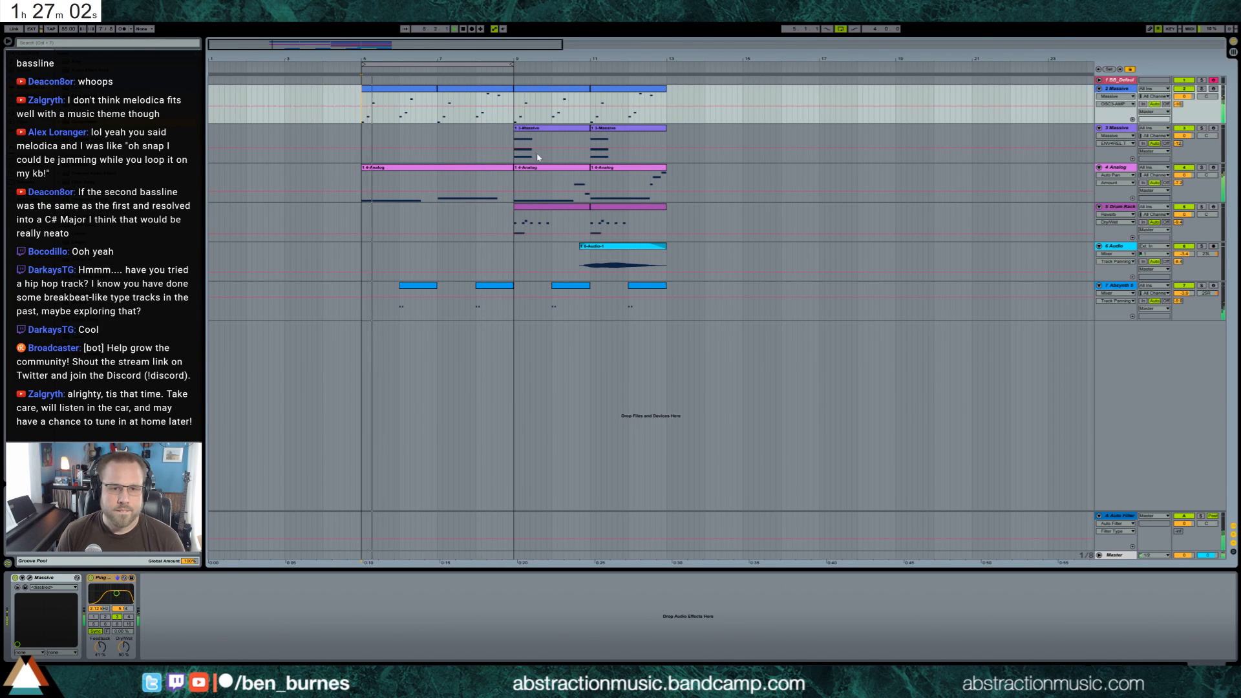
# Add a short higher note at 4.7 in the 4-Analog clip of bars 5 to 8 and nudge its second long note slightly earlier
pyautogui.doubleClick(497, 170)
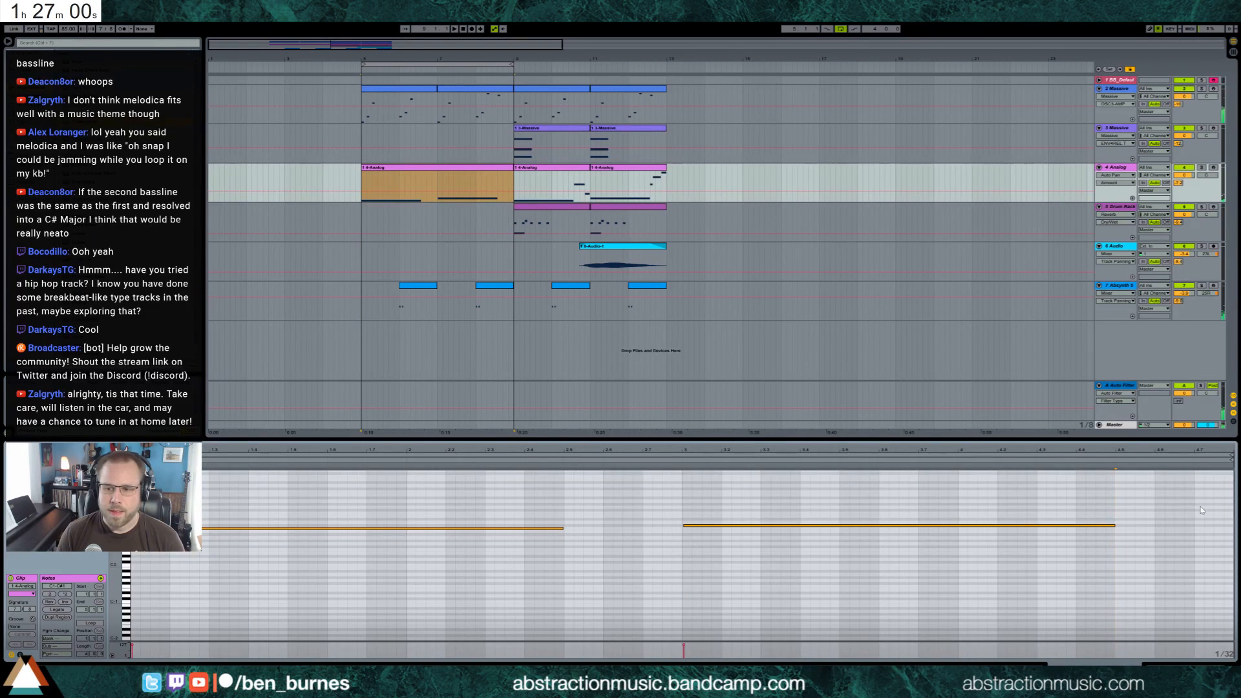
pyautogui.click(1157, 520)
pyautogui.moveTo(1157, 519); pyautogui.dragTo(1231, 529)
pyautogui.press('Up')
pyautogui.press('Up')
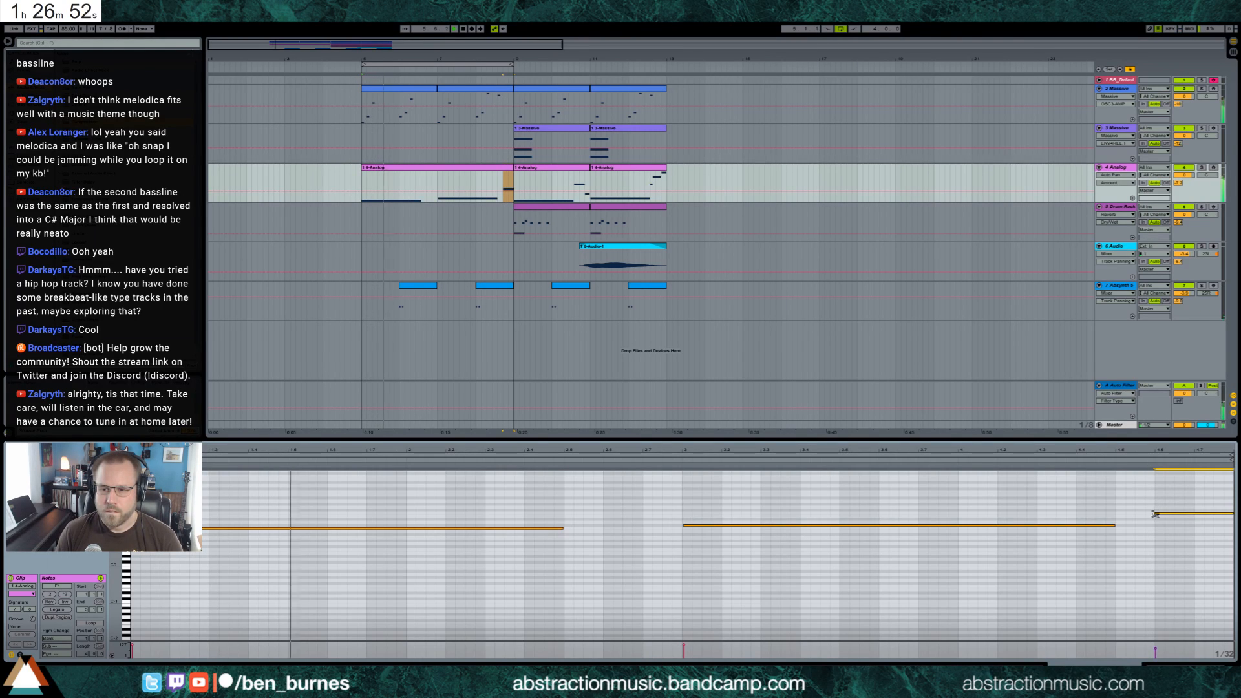
pyautogui.moveTo(1156, 515); pyautogui.dragTo(1196, 520)
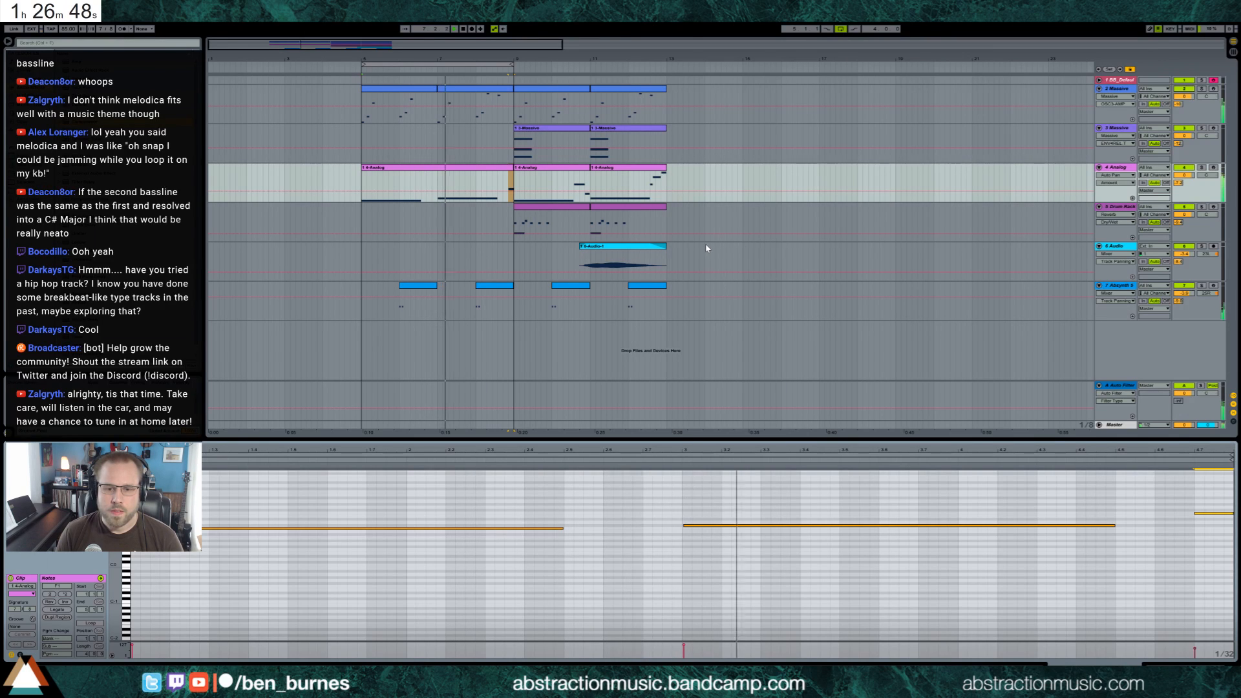
pyautogui.moveTo(736, 525); pyautogui.dragTo(732, 526)
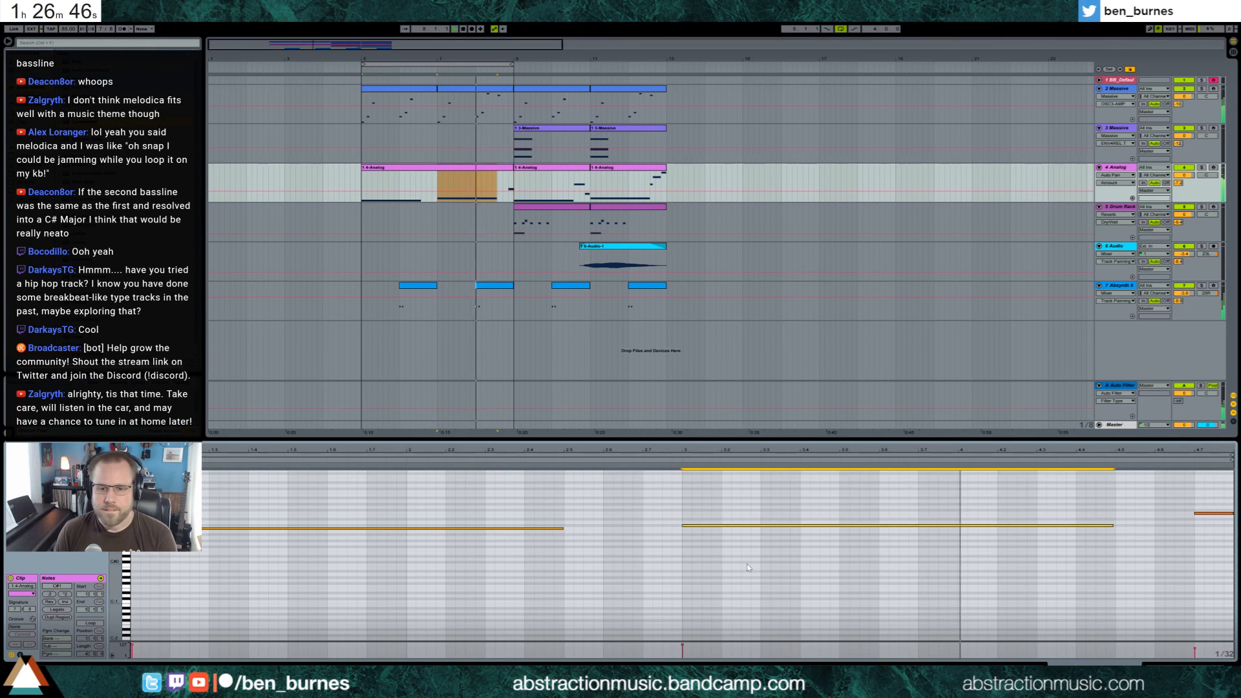
# Delete the Absynth clip in bar 8 and move all clips of bars 9 to 12 to bar 13
pyautogui.click(503, 291)
pyautogui.press('Delete')
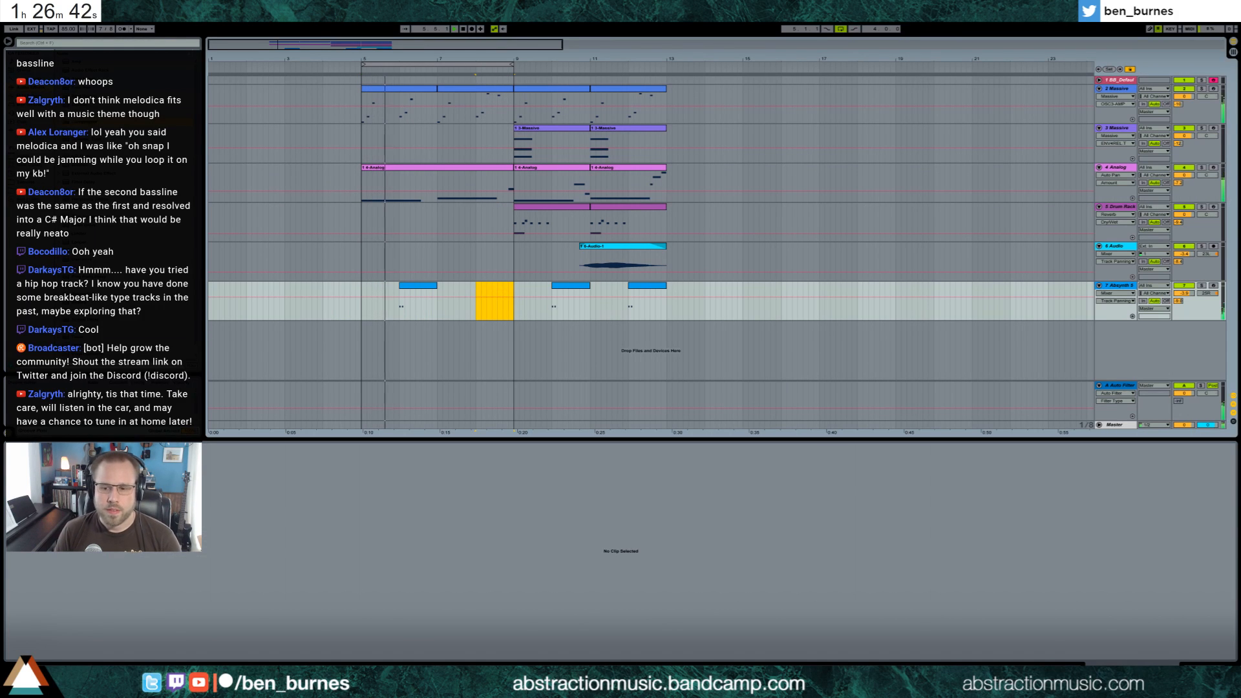
pyautogui.hotkey('shift', 'Tab')
pyautogui.moveTo(515, 107); pyautogui.dragTo(666, 299)
pyautogui.moveTo(559, 90); pyautogui.dragTo(712, 91)
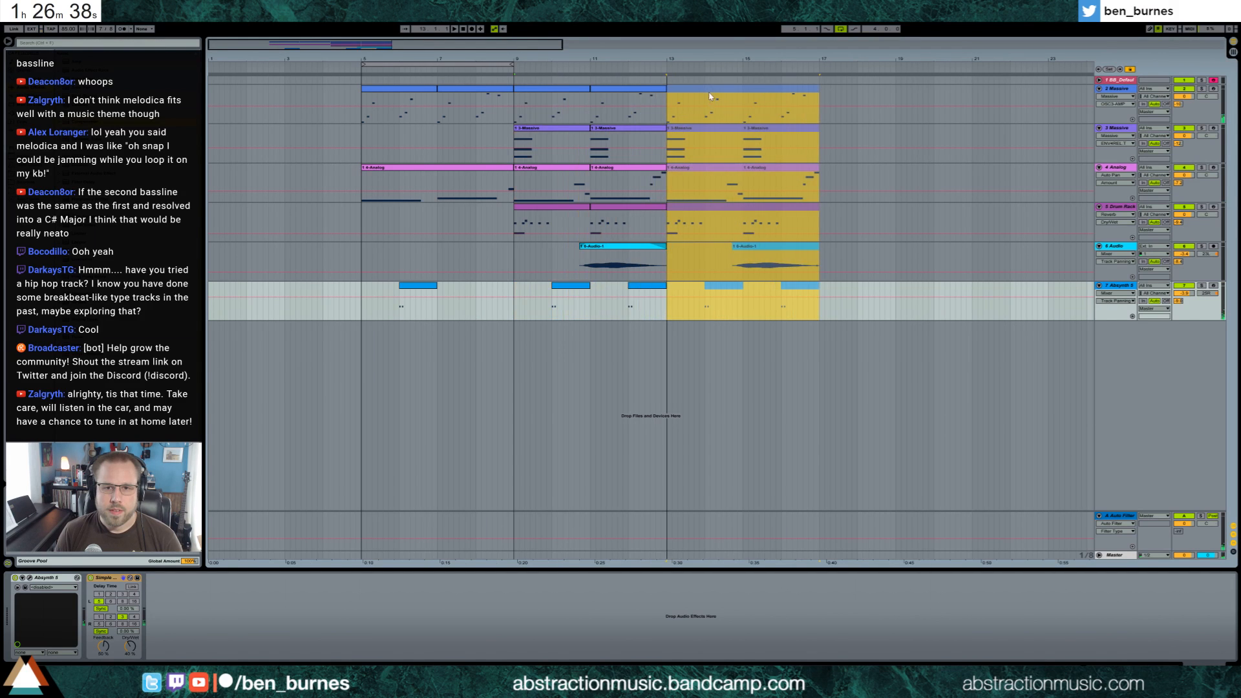
# Duplicate bars 5 to 8 of all tracks into bars 9 to 12 and extend the loop region to bar 13
pyautogui.moveTo(517, 101); pyautogui.dragTo(362, 300)
pyautogui.hotkey('ctrl', 'd')
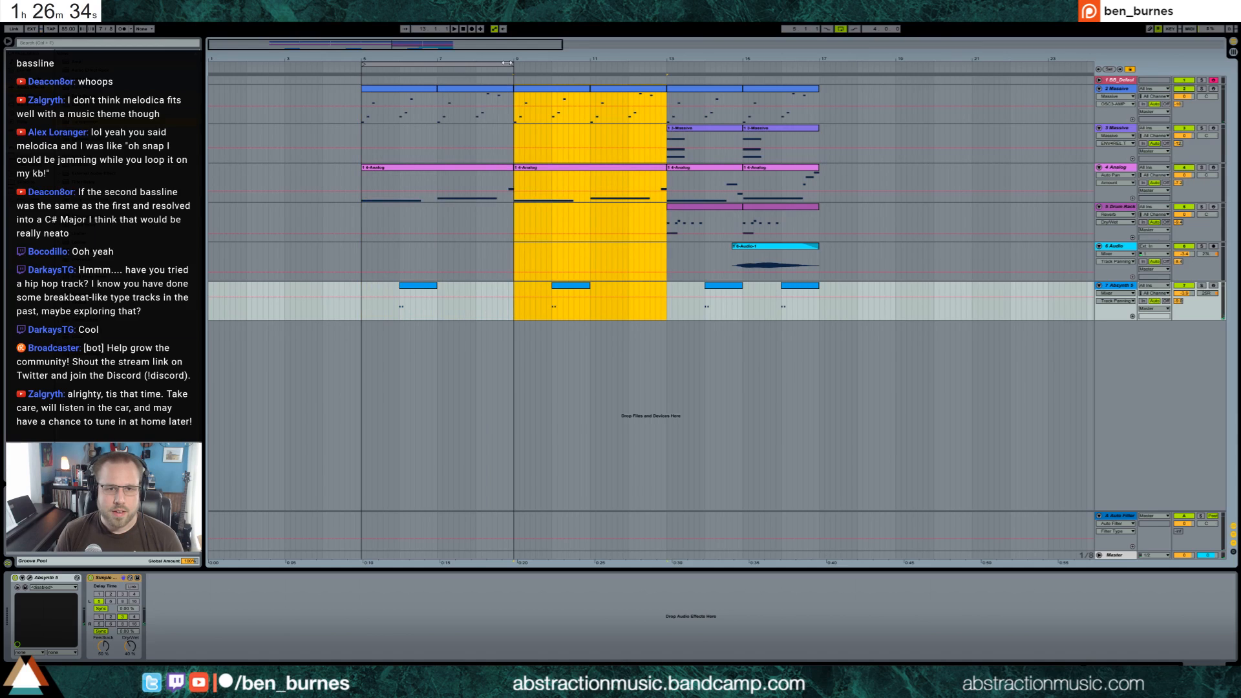
pyautogui.moveTo(511, 64); pyautogui.dragTo(664, 65)
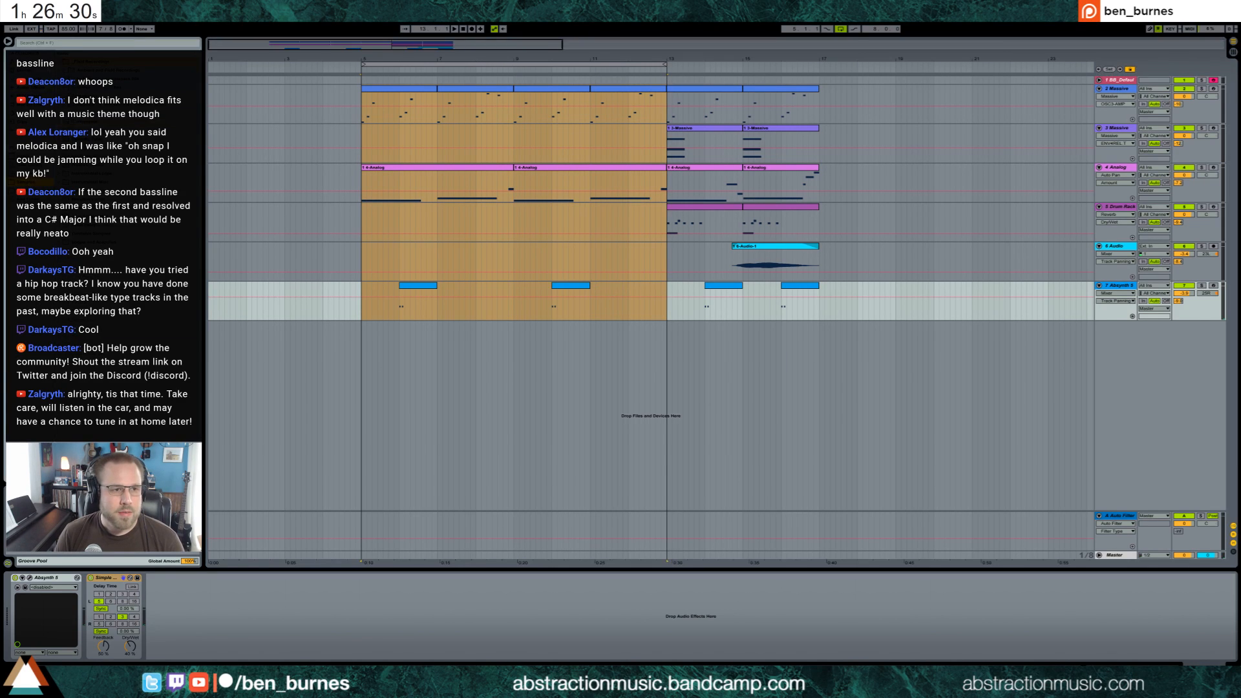
pyautogui.click(60, 44)
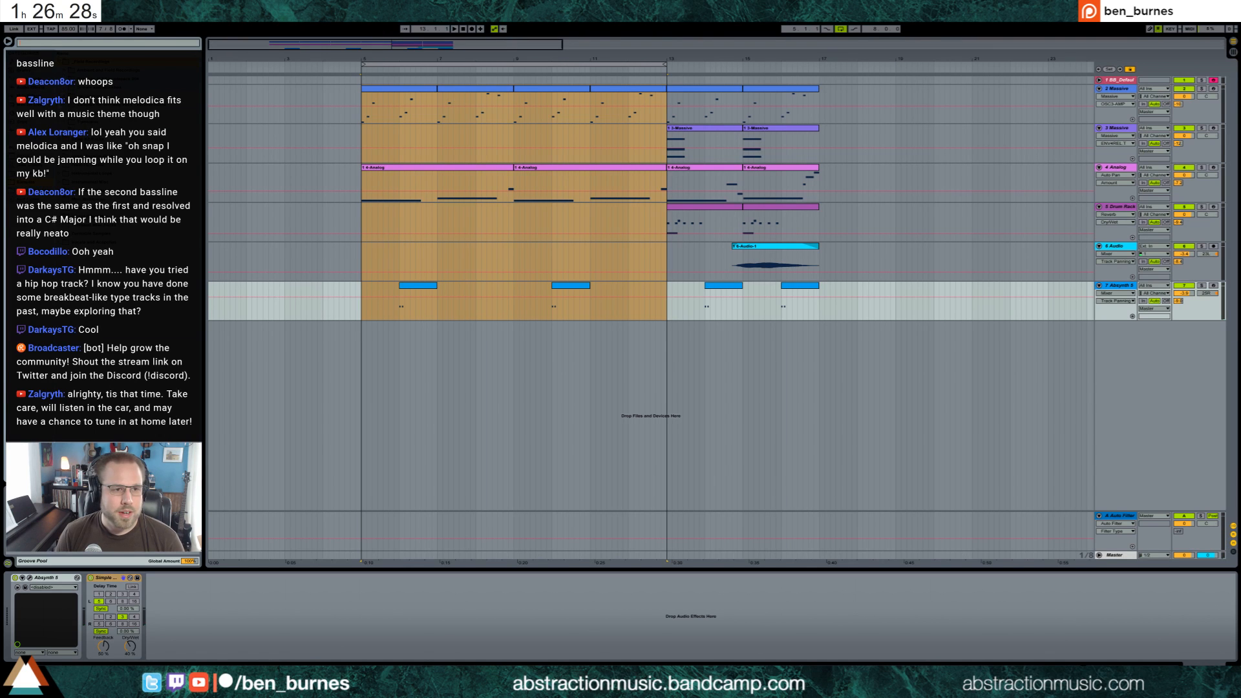
pyautogui.click(61, 140)
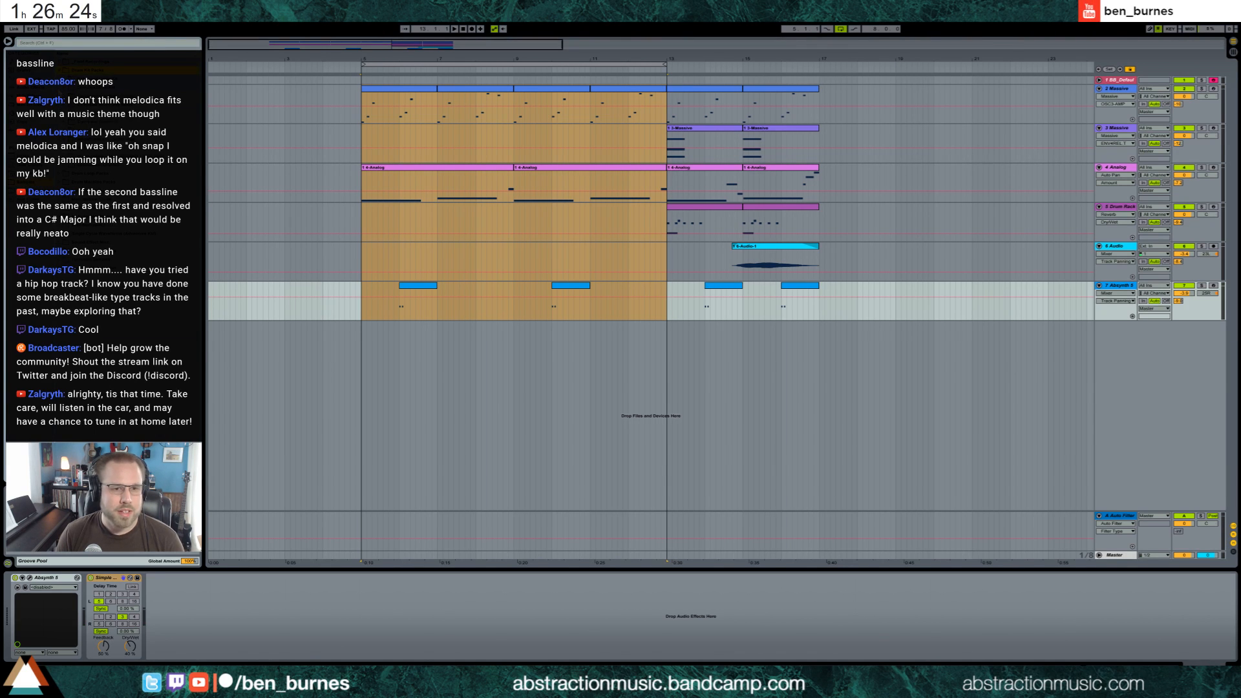
pyautogui.moveTo(363, 259); pyautogui.dragTo(438, 269)
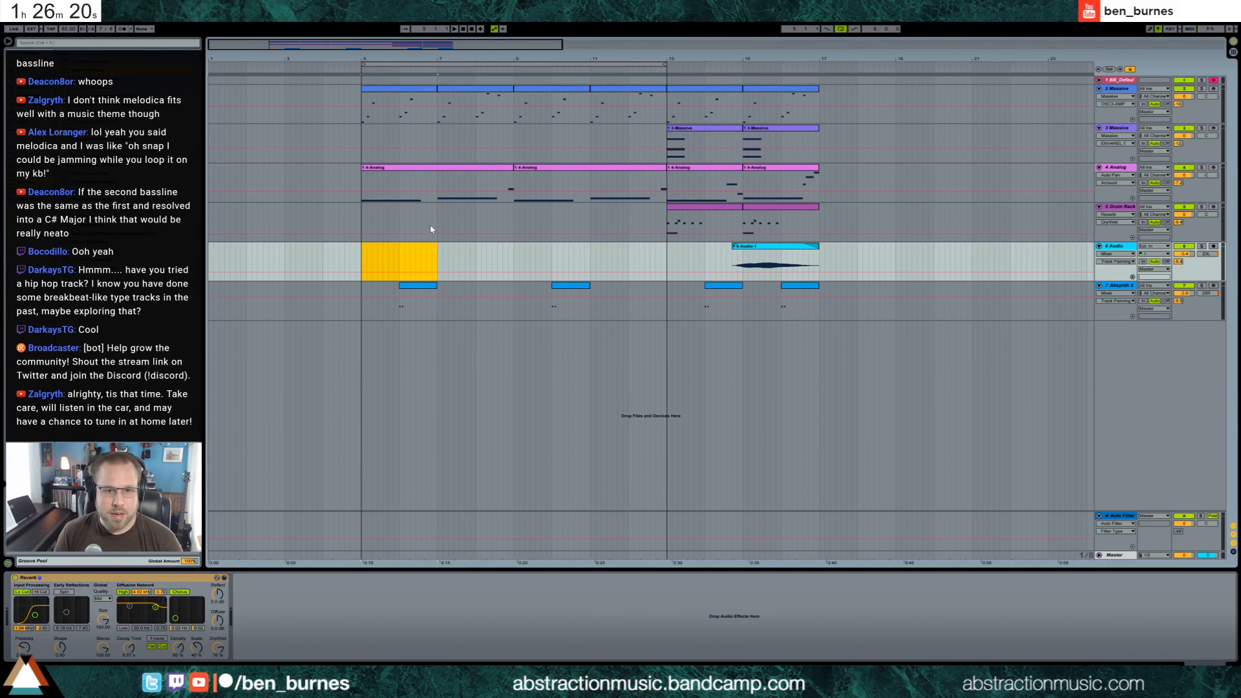
# Copy the drum rack clip from bar 13 to bar 5 and extend the looping copy to bar 17
pyautogui.moveTo(435, 224); pyautogui.dragTo(363, 221)
pyautogui.click(705, 208)
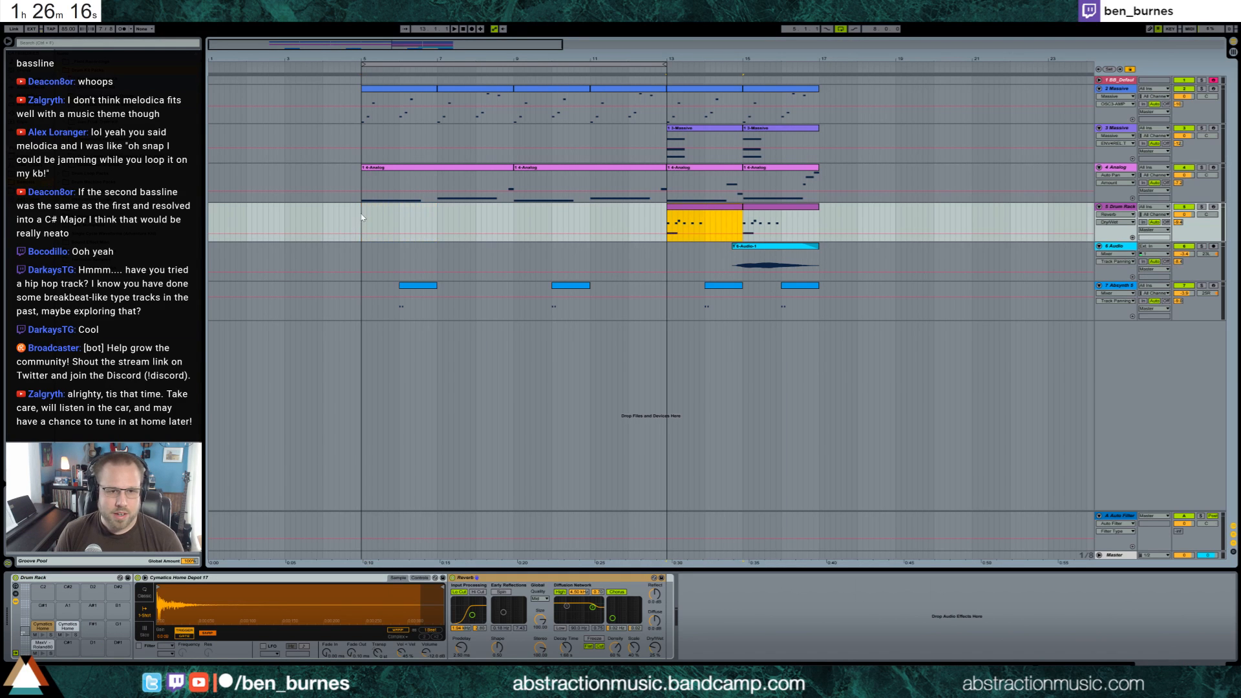
pyautogui.click(362, 214)
pyautogui.hotkey('ctrl', 'v')
pyautogui.doubleClick(387, 208)
pyautogui.moveTo(433, 209); pyautogui.dragTo(819, 226)
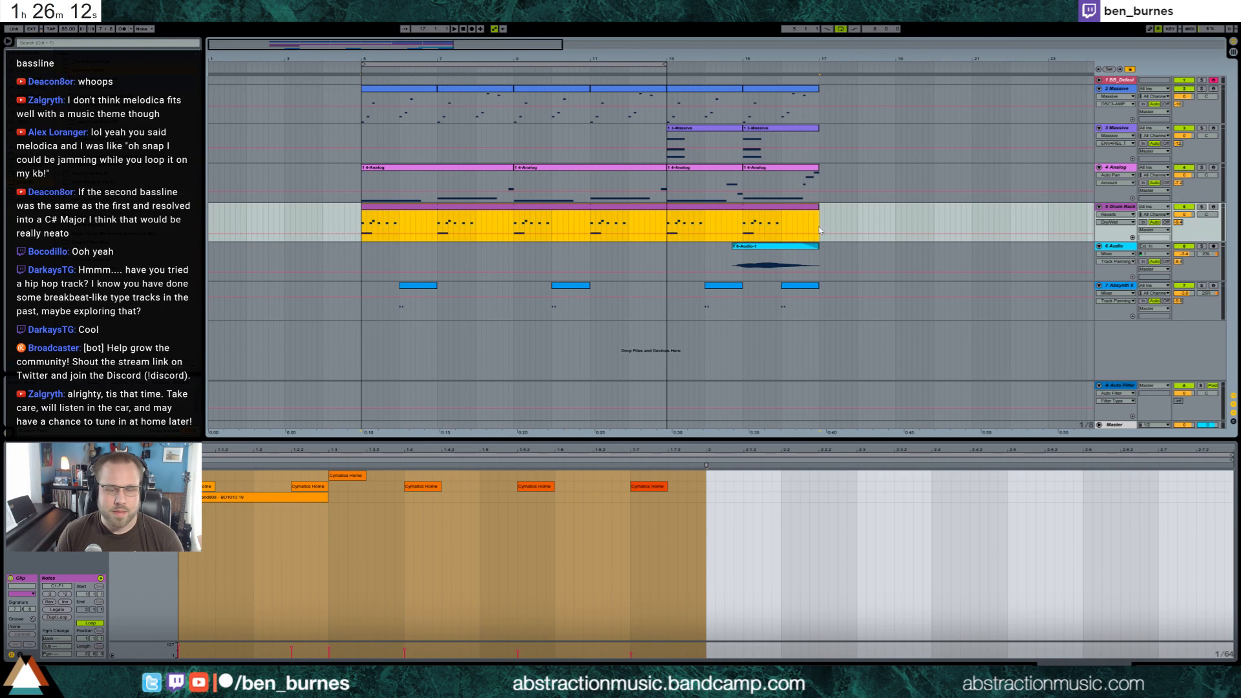
# Shape the snare_OH_Ghost_8 sample in the drum rack with a lowered filter frequency, an earlier sample end and a longer fade-out
pyautogui.press('space')
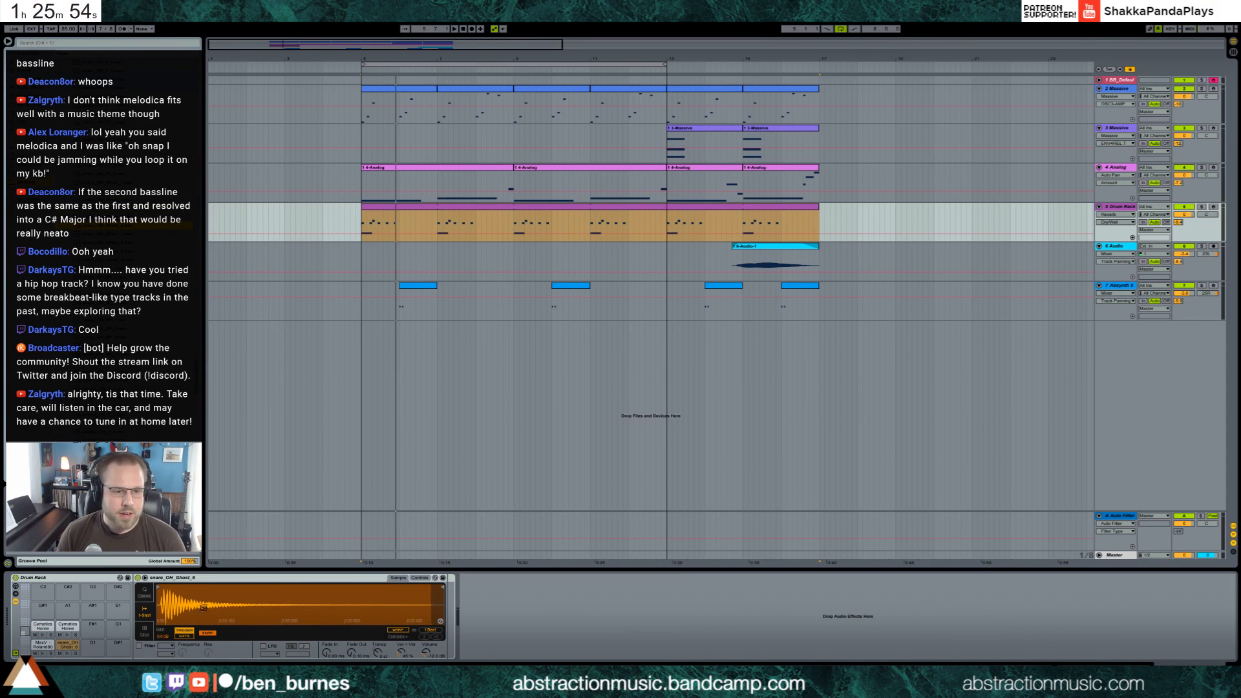
pyautogui.click(164, 646)
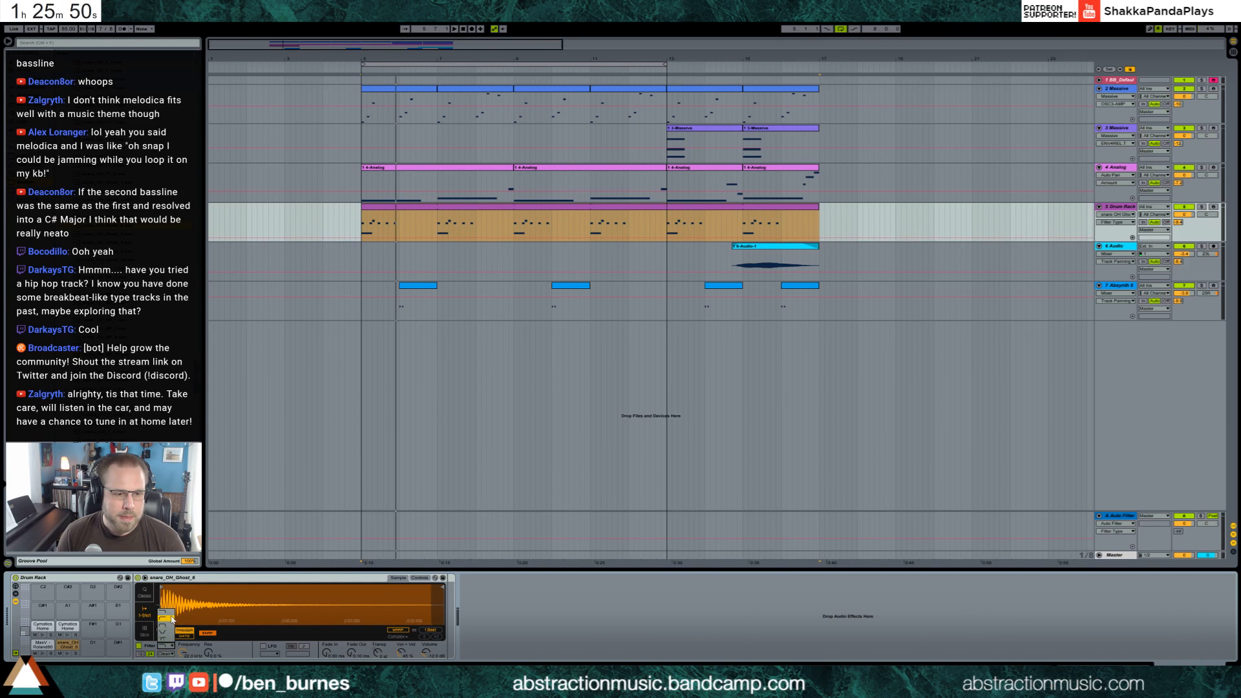
pyautogui.click(172, 619)
pyautogui.moveTo(182, 653)
pyautogui.mouseDown()
pyautogui.moveTo(182, 693)
pyautogui.moveTo(208, 643)
pyautogui.moveTo(183, 664)
pyautogui.mouseUp()
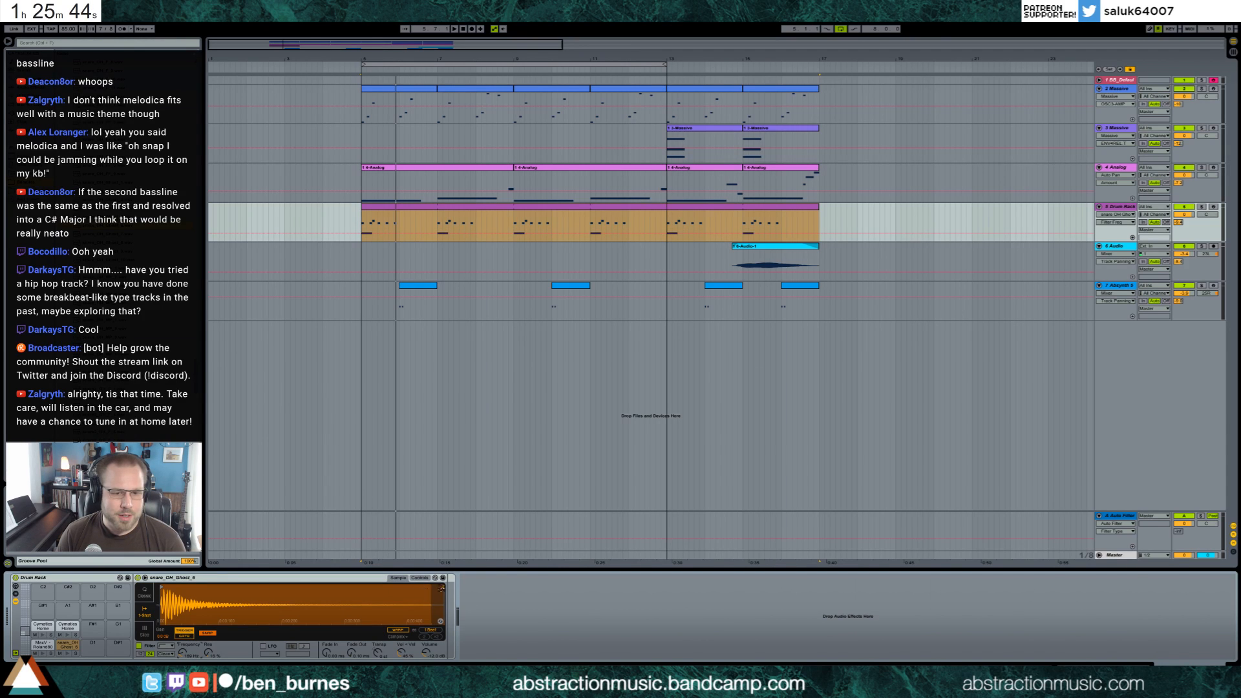
pyautogui.moveTo(444, 604); pyautogui.dragTo(271, 605)
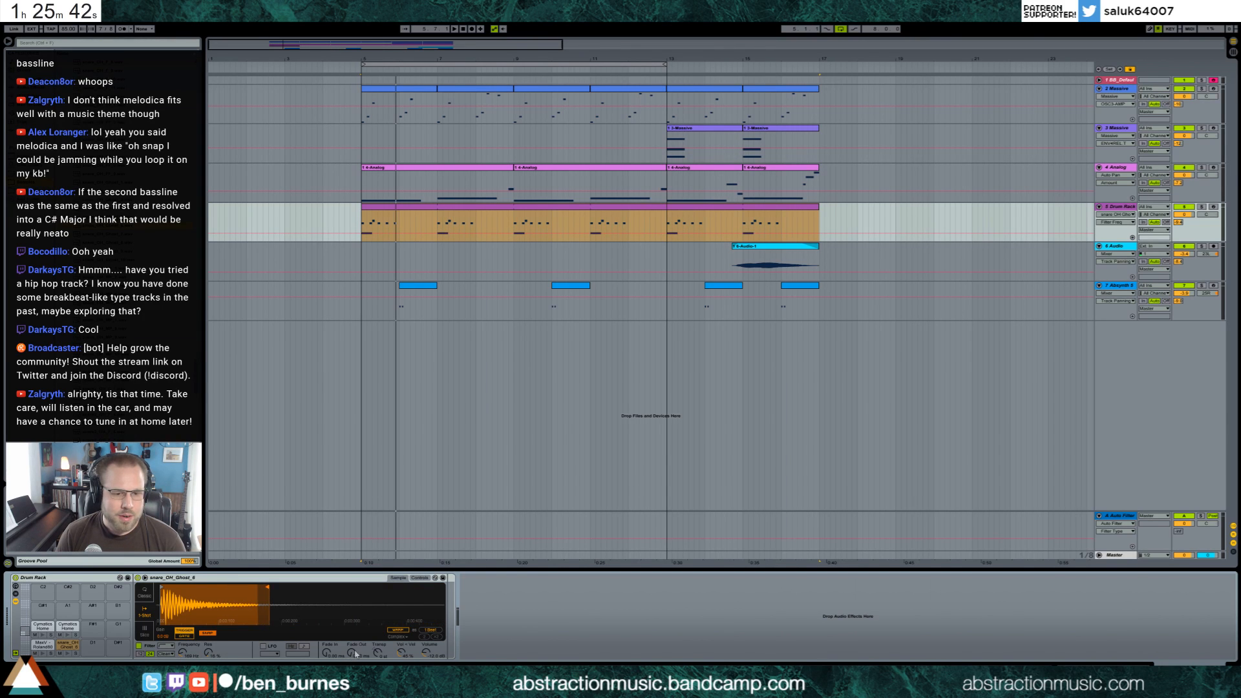
pyautogui.moveTo(354, 654); pyautogui.dragTo(354, 646)
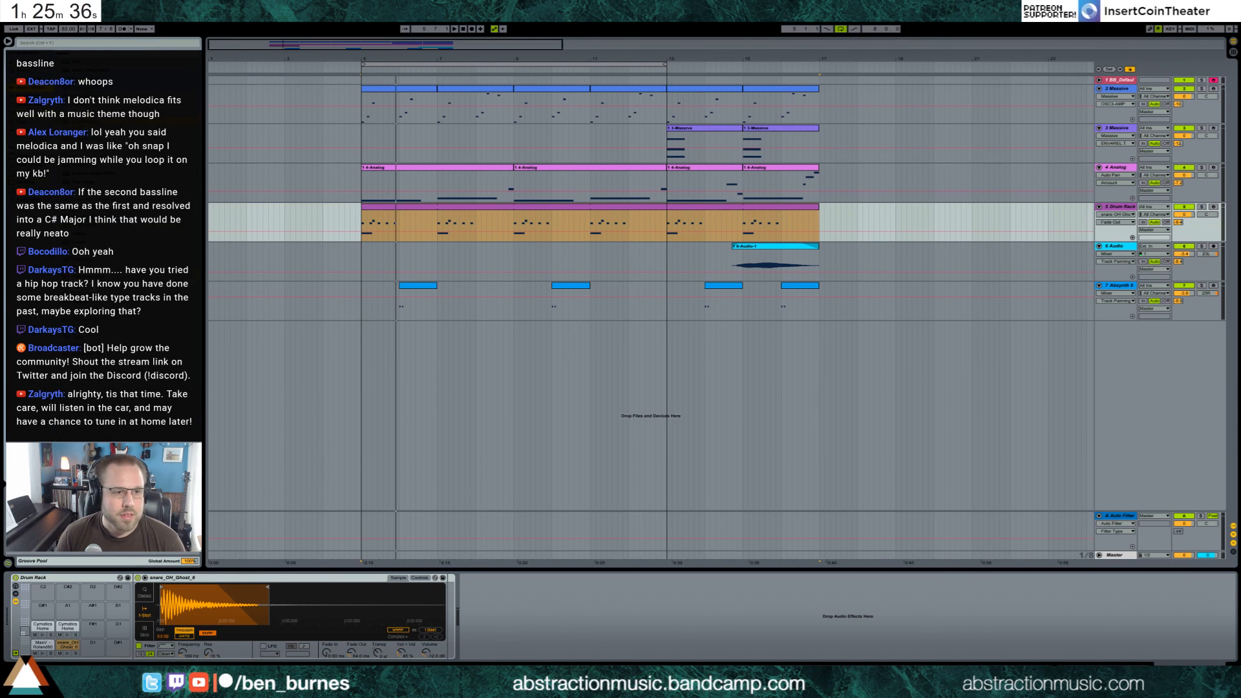
# Add a Ping Pong Delay and a Reverb to the ghost snare pad, lowering their dry/wet amounts and the reverb's decay time
pyautogui.moveTo(443, 606); pyautogui.dragTo(486, 660)
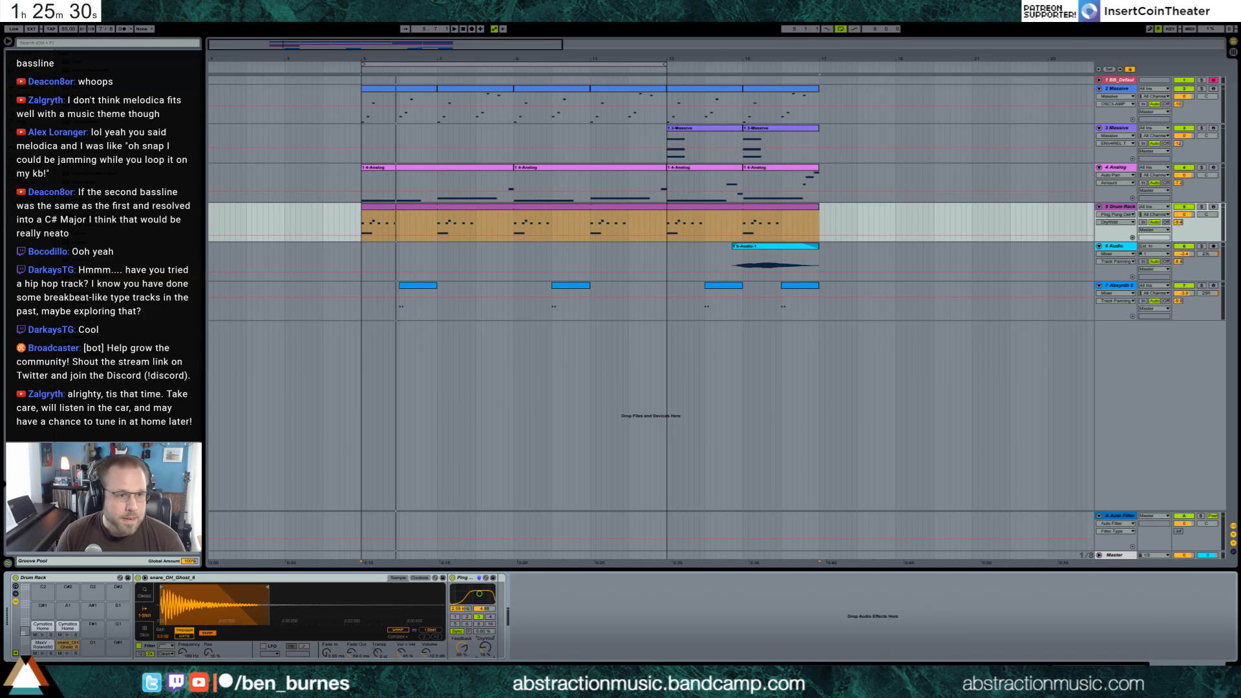
pyautogui.moveTo(90, 303); pyautogui.dragTo(497, 606)
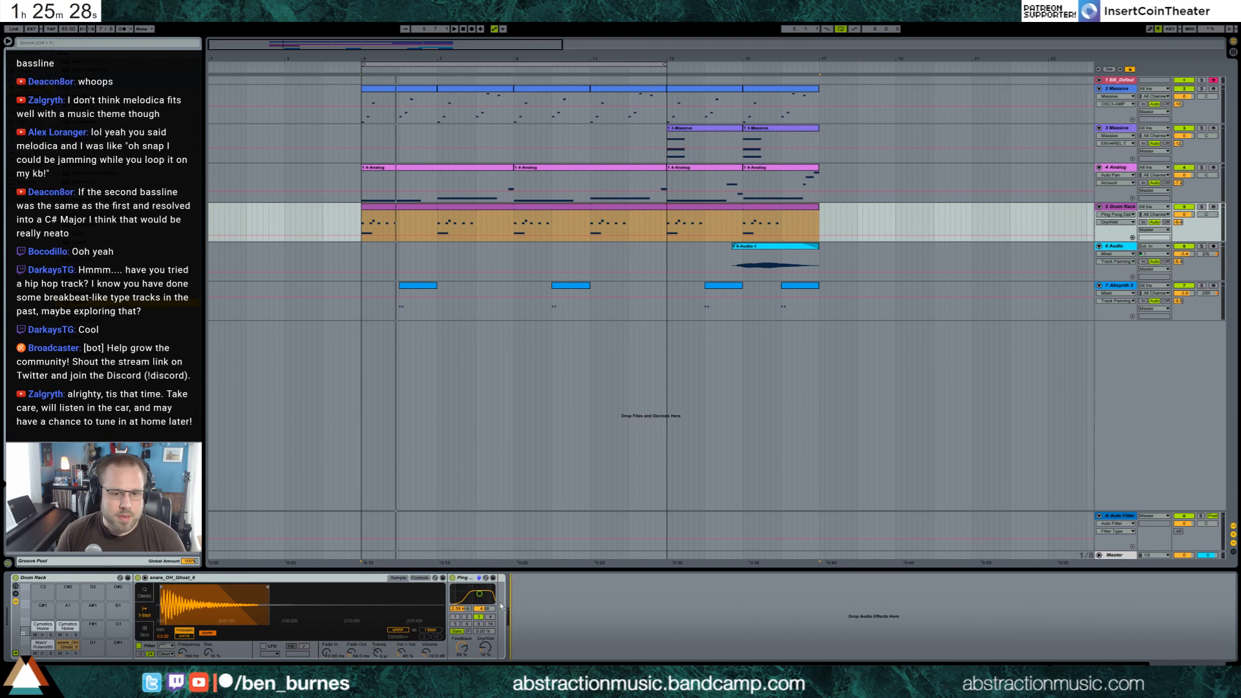
pyautogui.moveTo(629, 647); pyautogui.dragTo(628, 659)
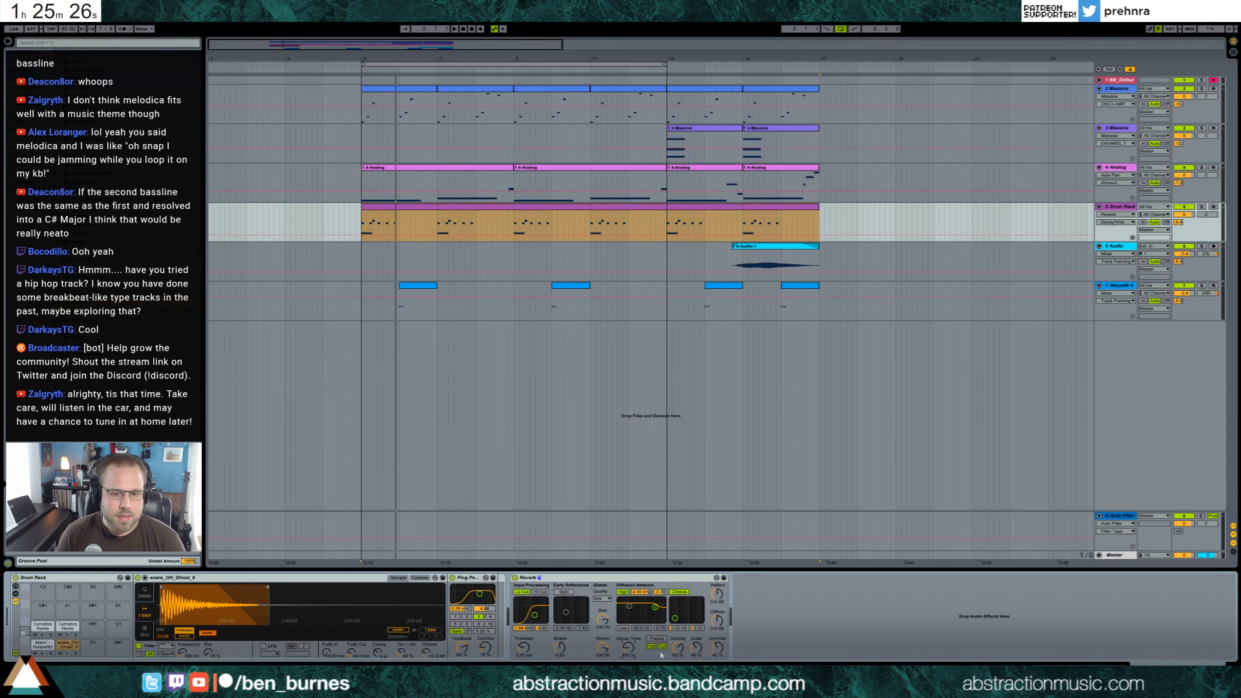
pyautogui.moveTo(718, 647); pyautogui.dragTo(718, 665)
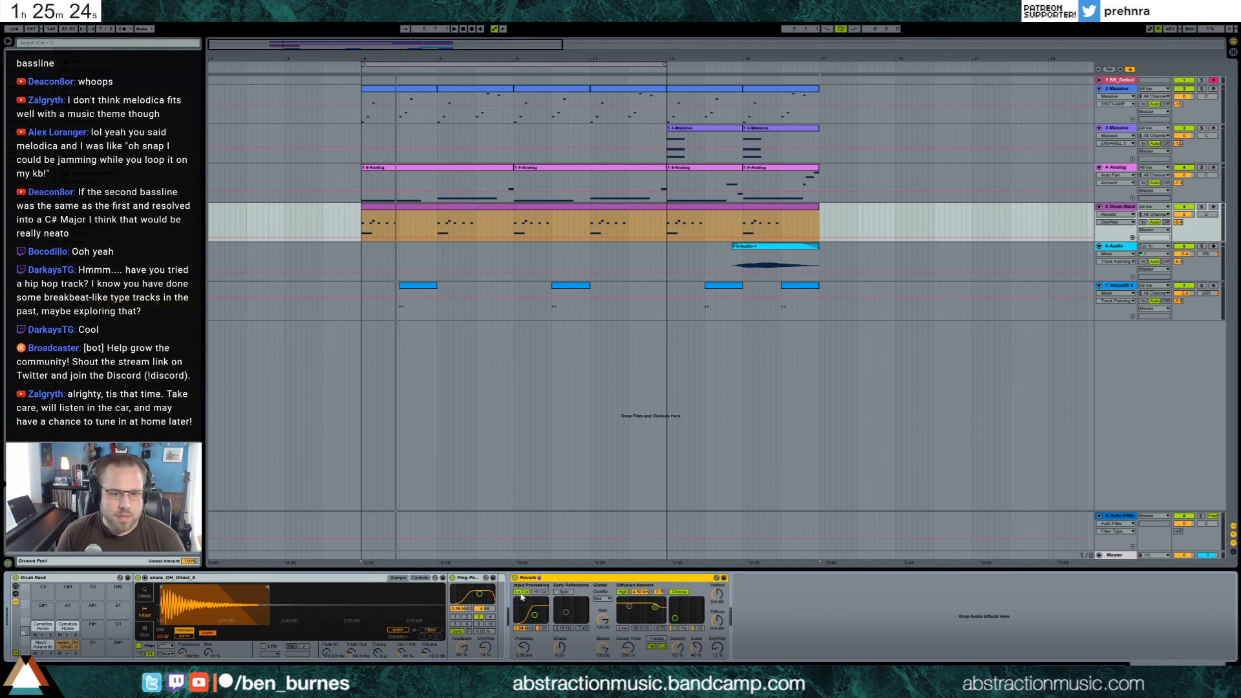
# Duplicate the ghost snare's Reverb, raise decay time and dry/wet on the first one and shorten the second one's decay
pyautogui.hotkey('ctrl', 'd')
pyautogui.click(611, 644)
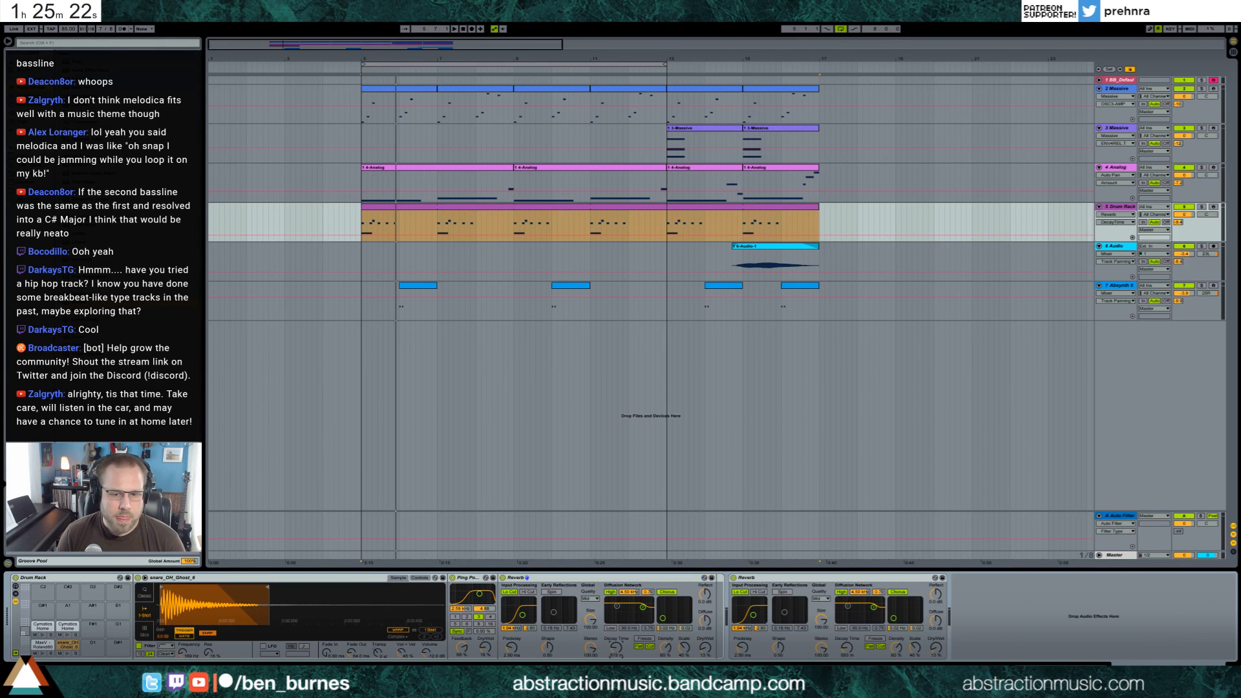
pyautogui.moveTo(613, 648); pyautogui.dragTo(612, 633)
pyautogui.moveTo(705, 648); pyautogui.dragTo(704, 632)
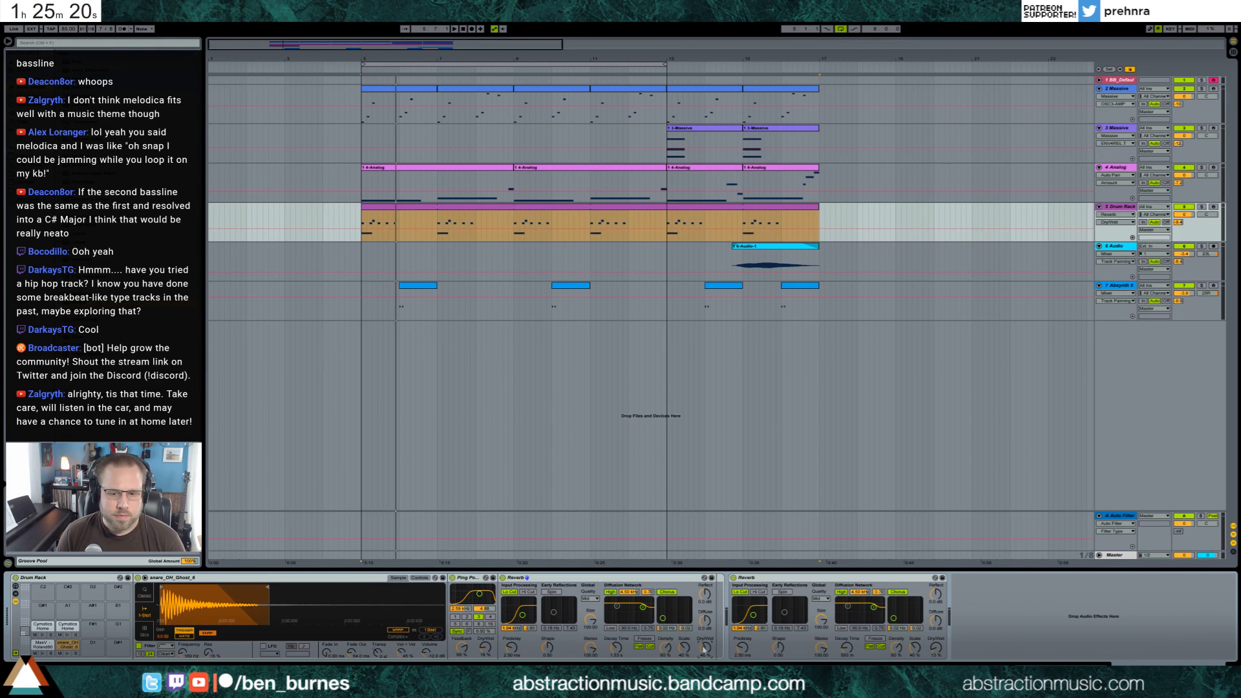
pyautogui.moveTo(847, 648); pyautogui.dragTo(847, 656)
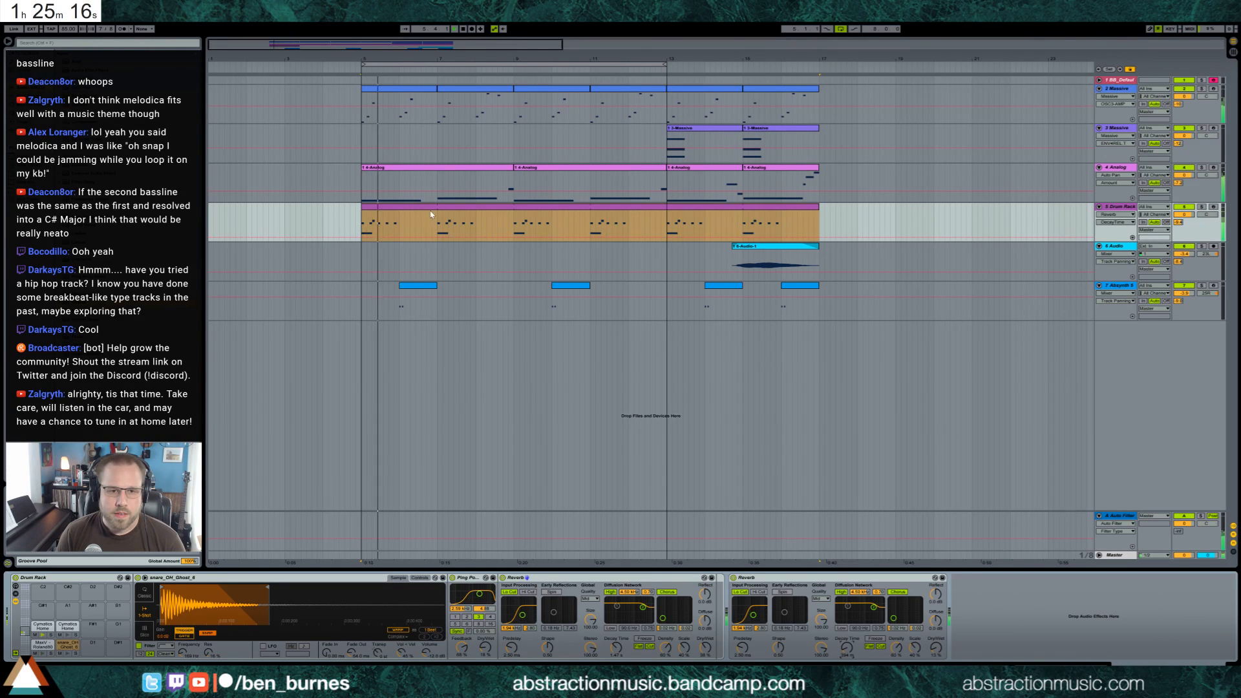
# Add a snare_OH_Ghost_8 note at 1.6 in the looping drum rack clip
pyautogui.doubleClick(432, 232)
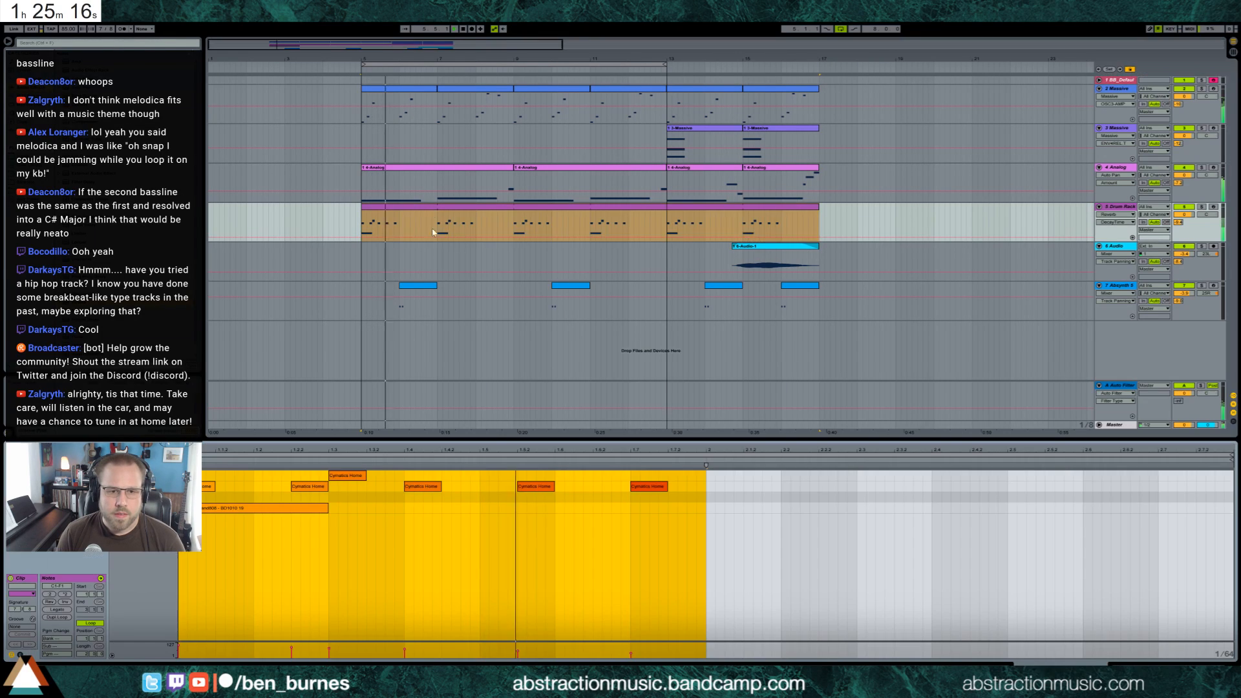
pyautogui.doubleClick(571, 501)
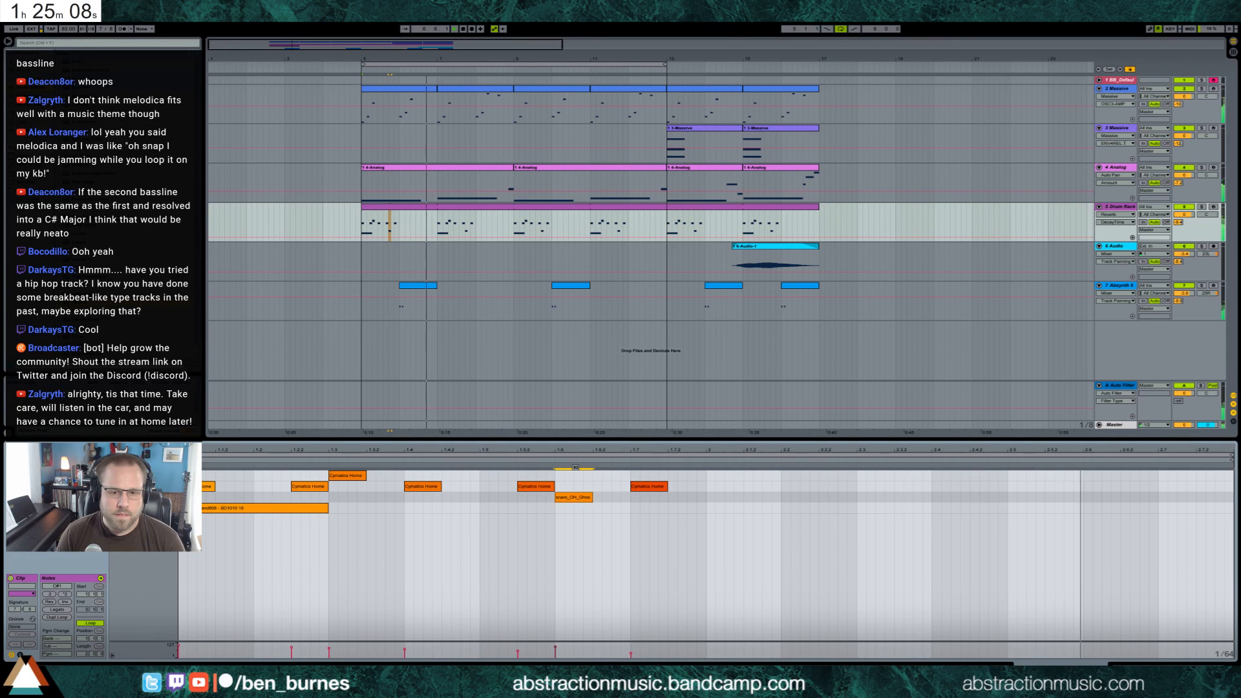
pyautogui.hotkey('shift', 'Tab')
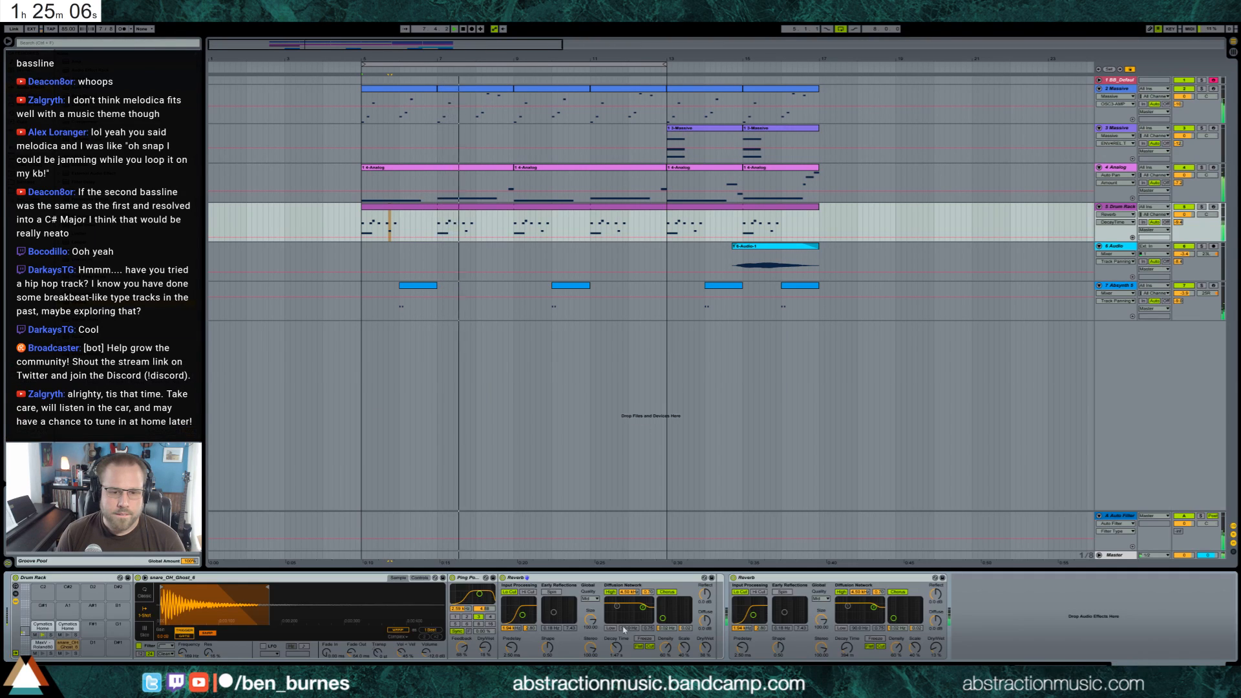
# Raise the dry/wet of the ghost snare's Ping Pong Delay and lengthen the sample's fade-in
pyautogui.moveTo(486, 647); pyautogui.dragTo(486, 641)
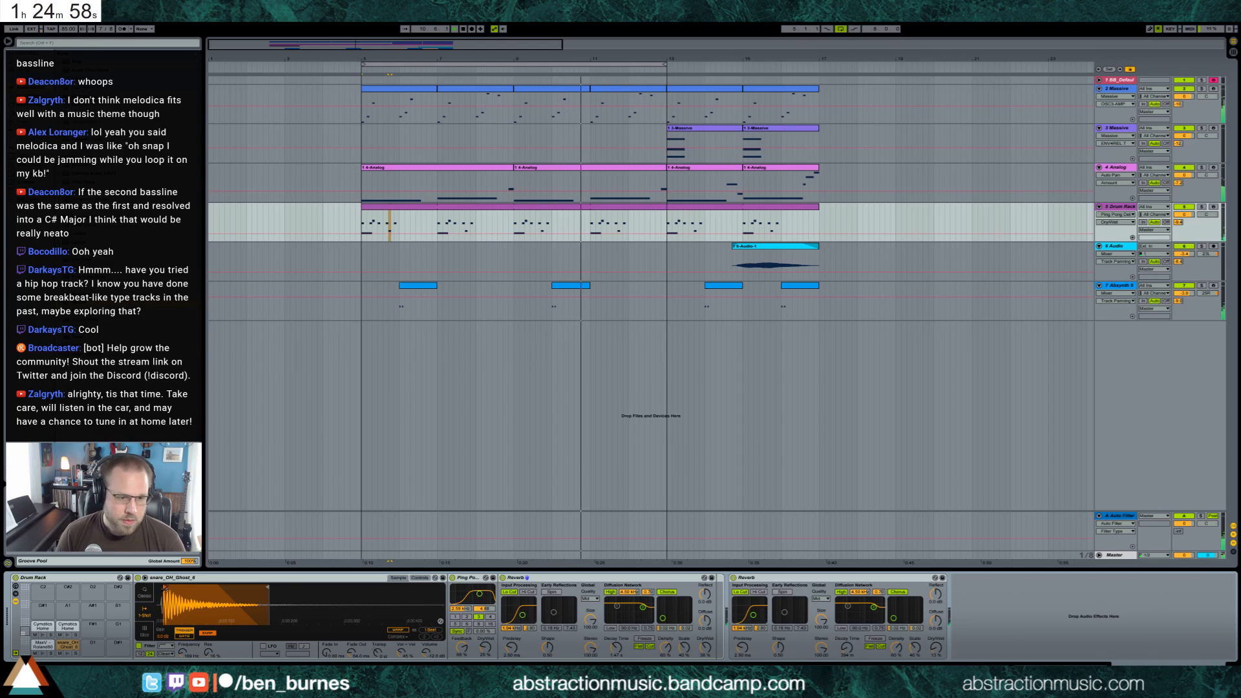
pyautogui.moveTo(327, 652); pyautogui.dragTo(326, 635)
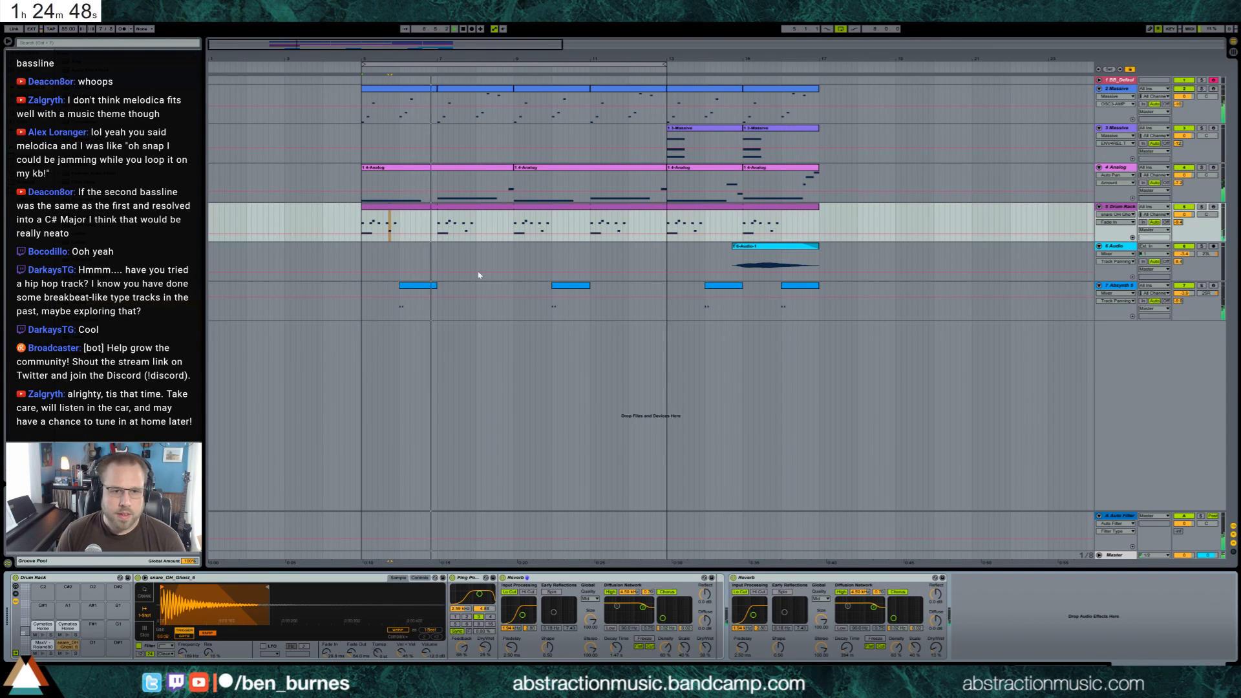
# Lower the volume of the Analog bass track and restart playback of the loop to check the level
pyautogui.doubleClick(470, 168)
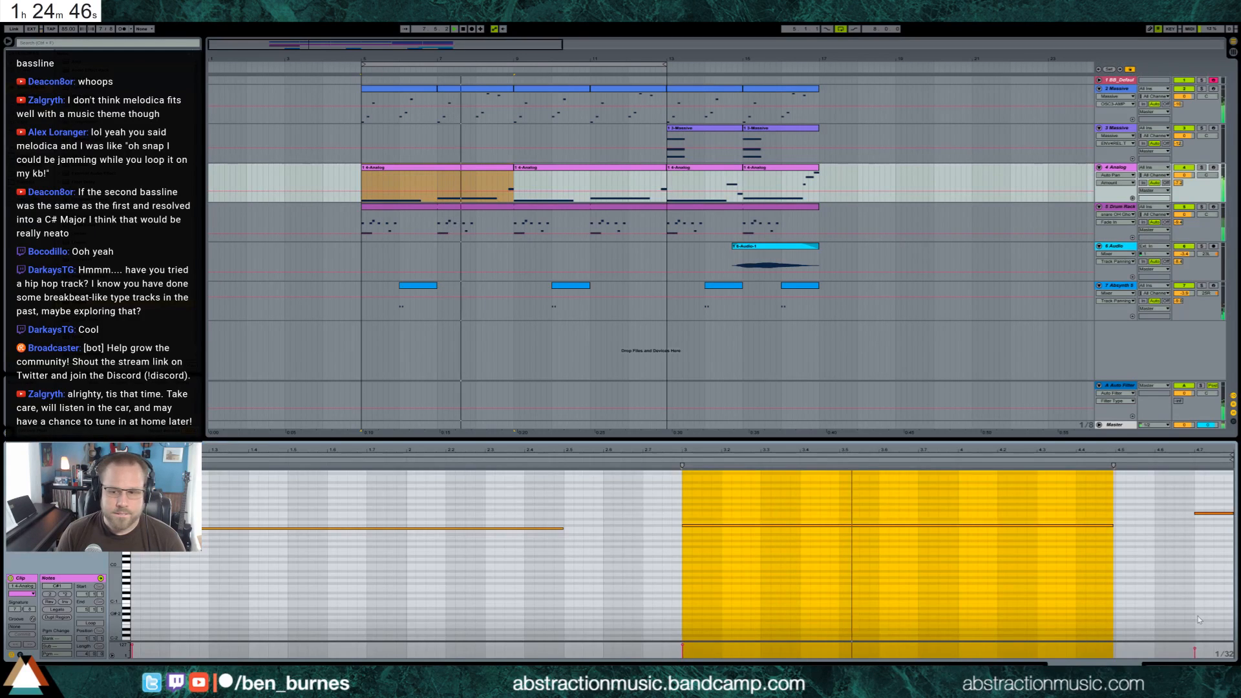
pyautogui.hotkey('shift', 'Tab')
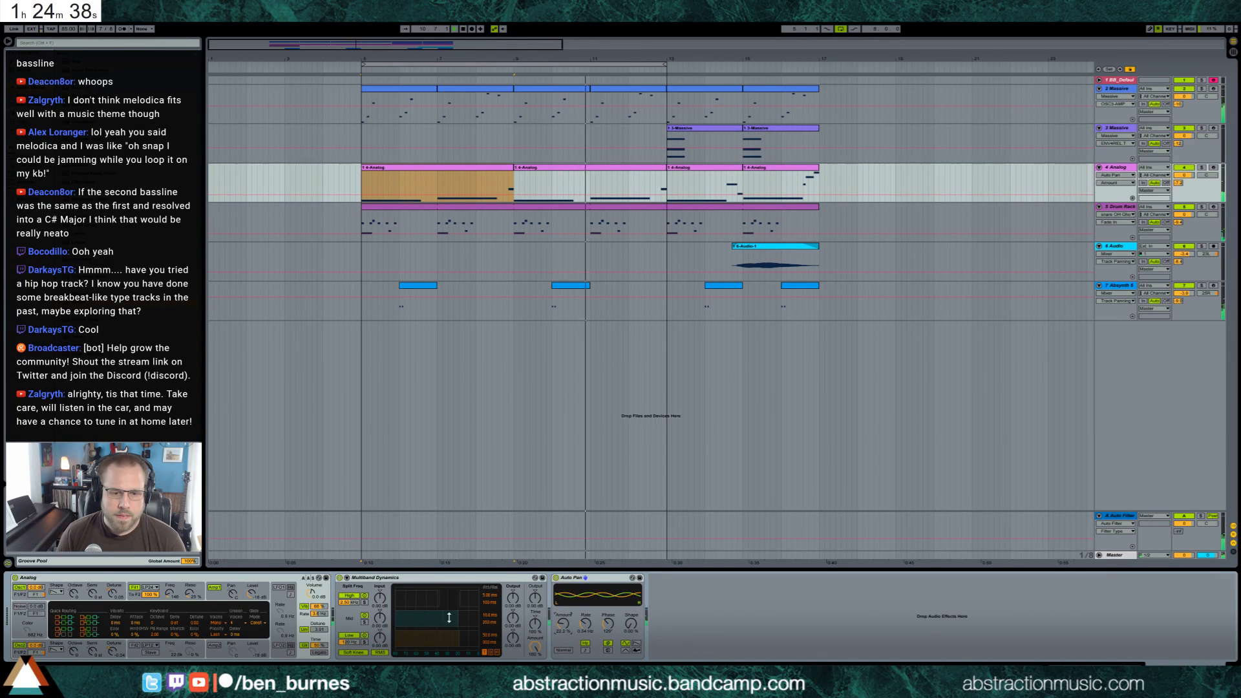
pyautogui.press('space')
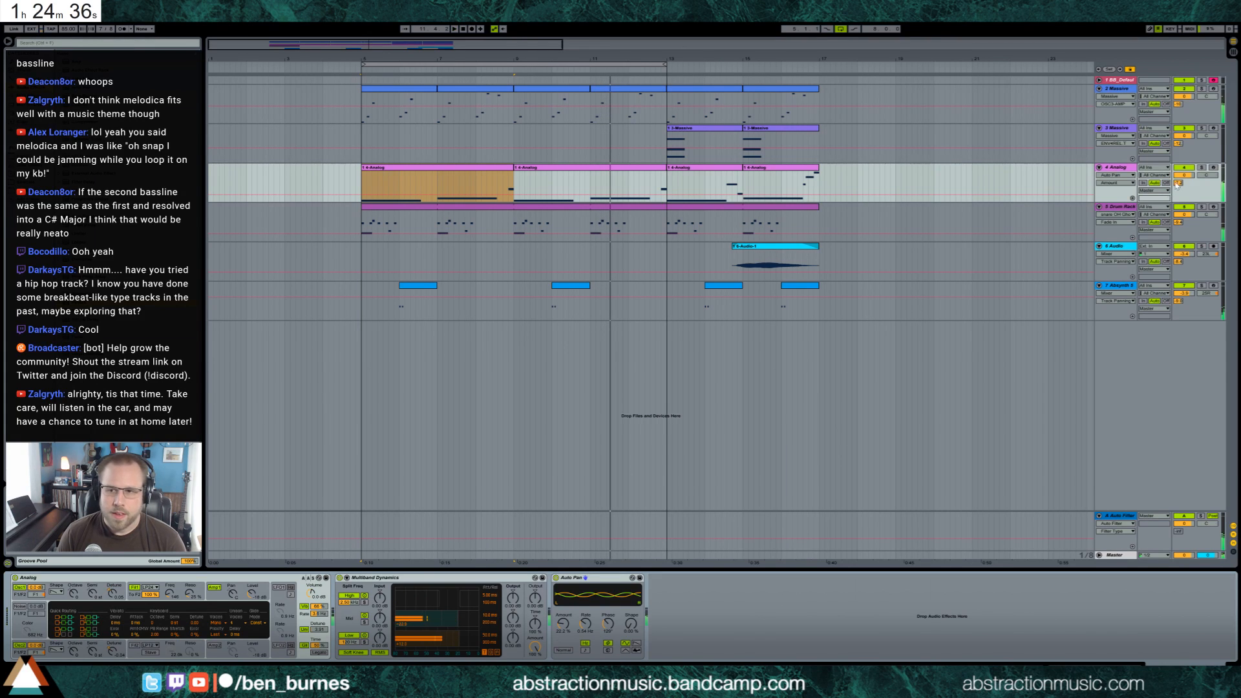
pyautogui.moveTo(1184, 175); pyautogui.dragTo(1184, 193)
pyautogui.press('space')
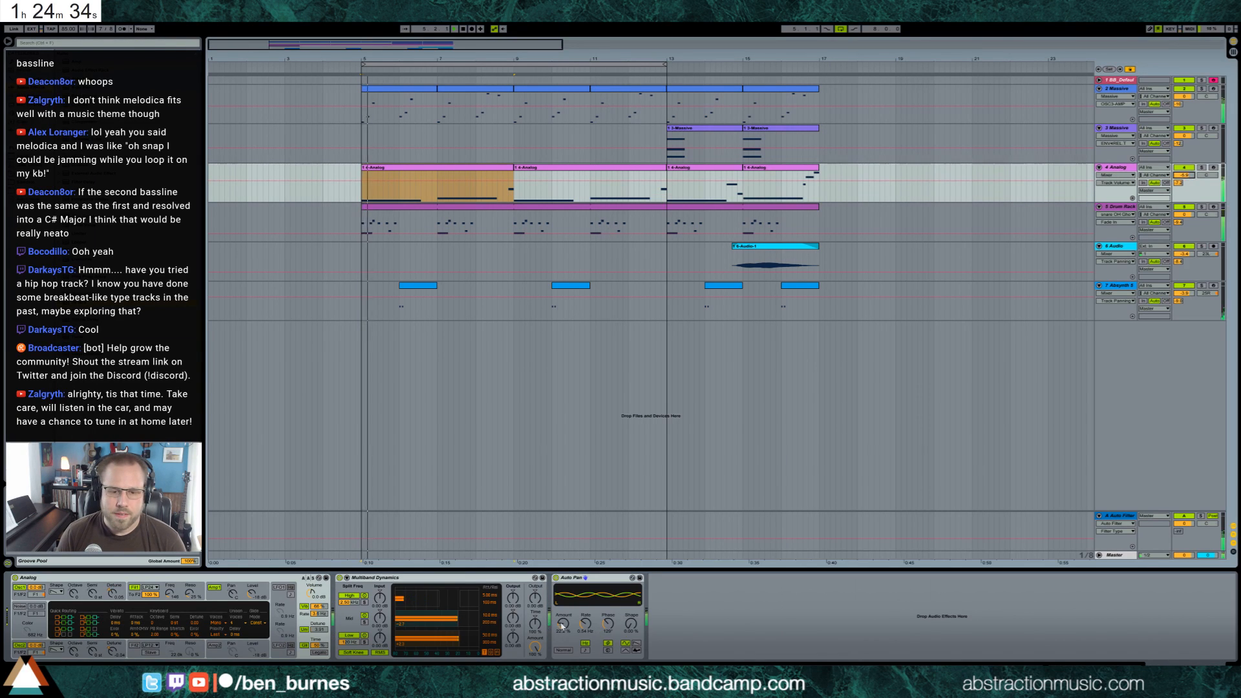
# Reduce the Auto Pan amount on the Analog bass and raise the track's volume slightly
pyautogui.click(563, 623)
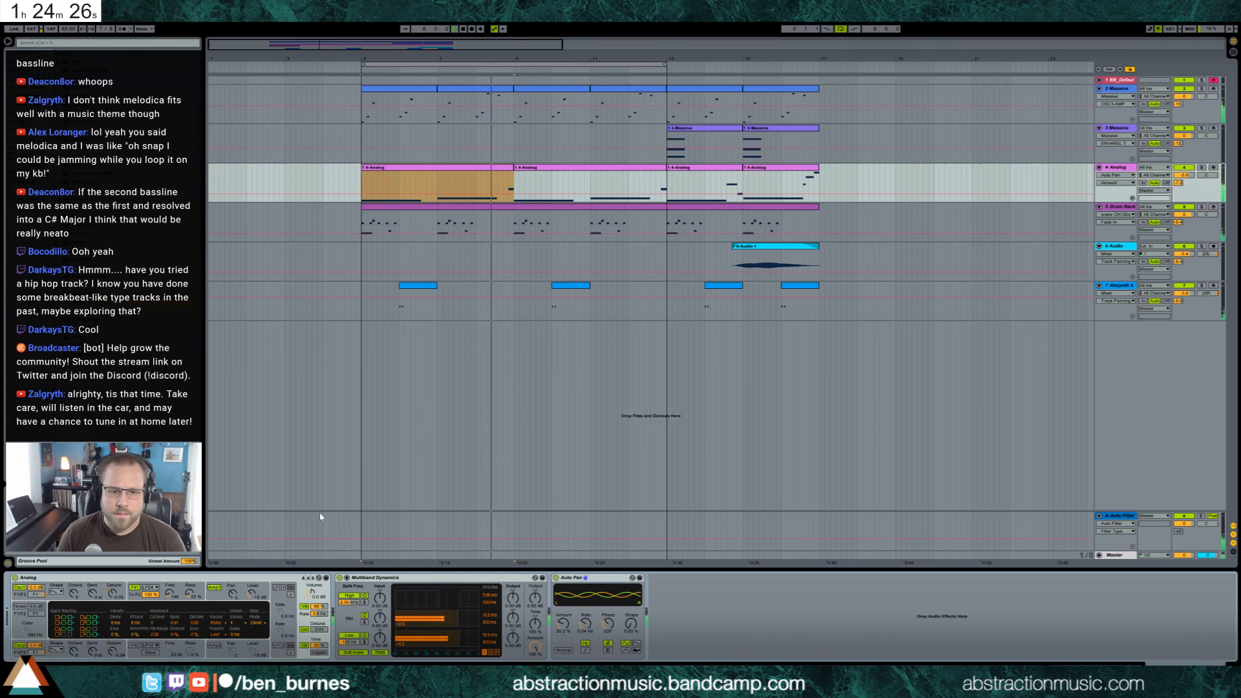
pyautogui.click(219, 601)
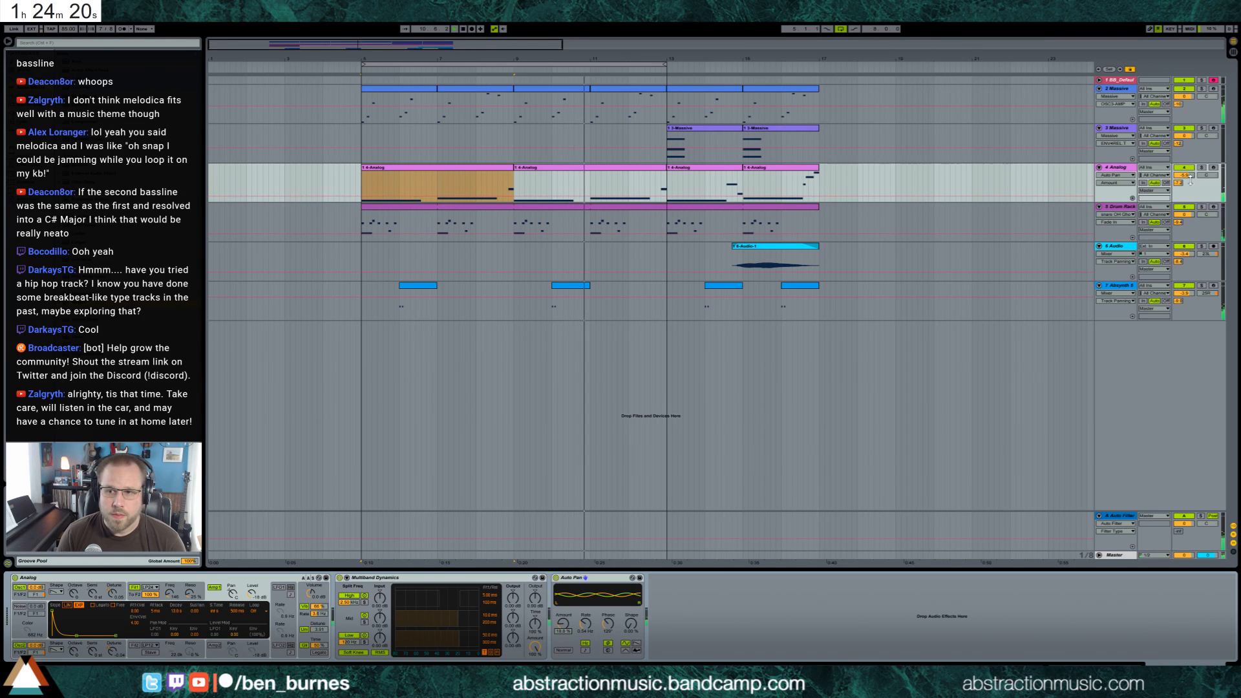
pyautogui.moveTo(1184, 175); pyautogui.dragTo(1183, 170)
# Examine the notes of the first Analog bass clip, including the short note at its end
pyautogui.doubleClick(505, 178)
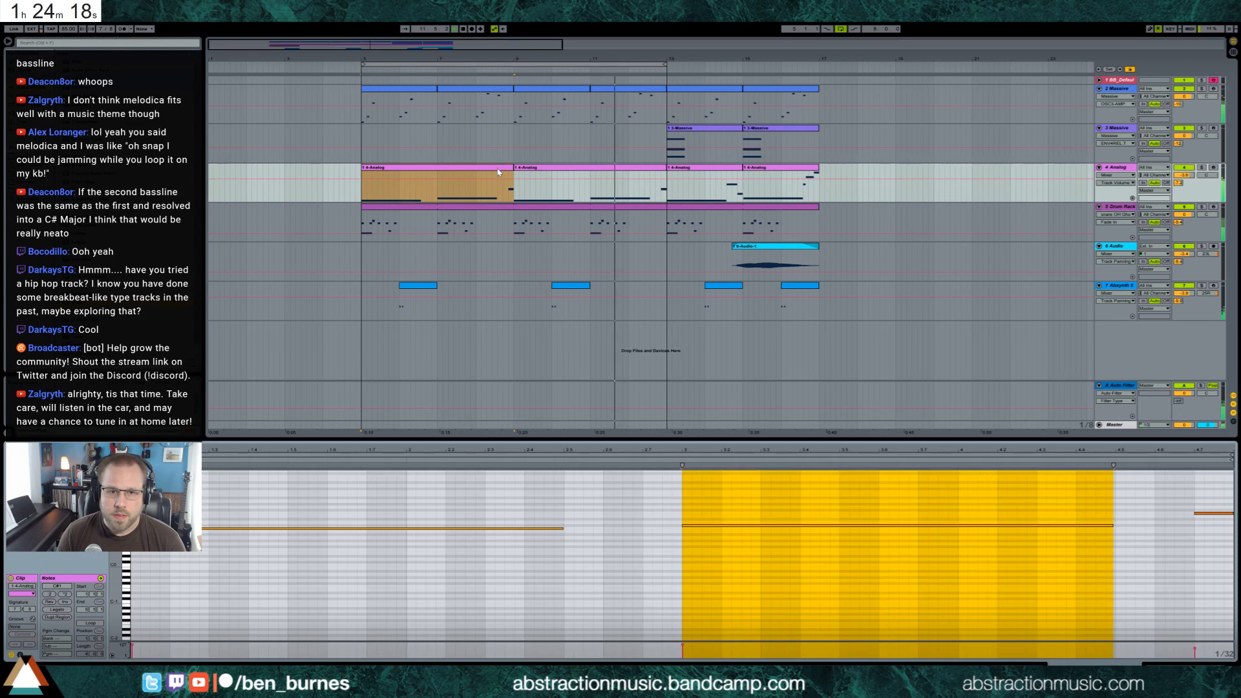
pyautogui.click(1218, 525)
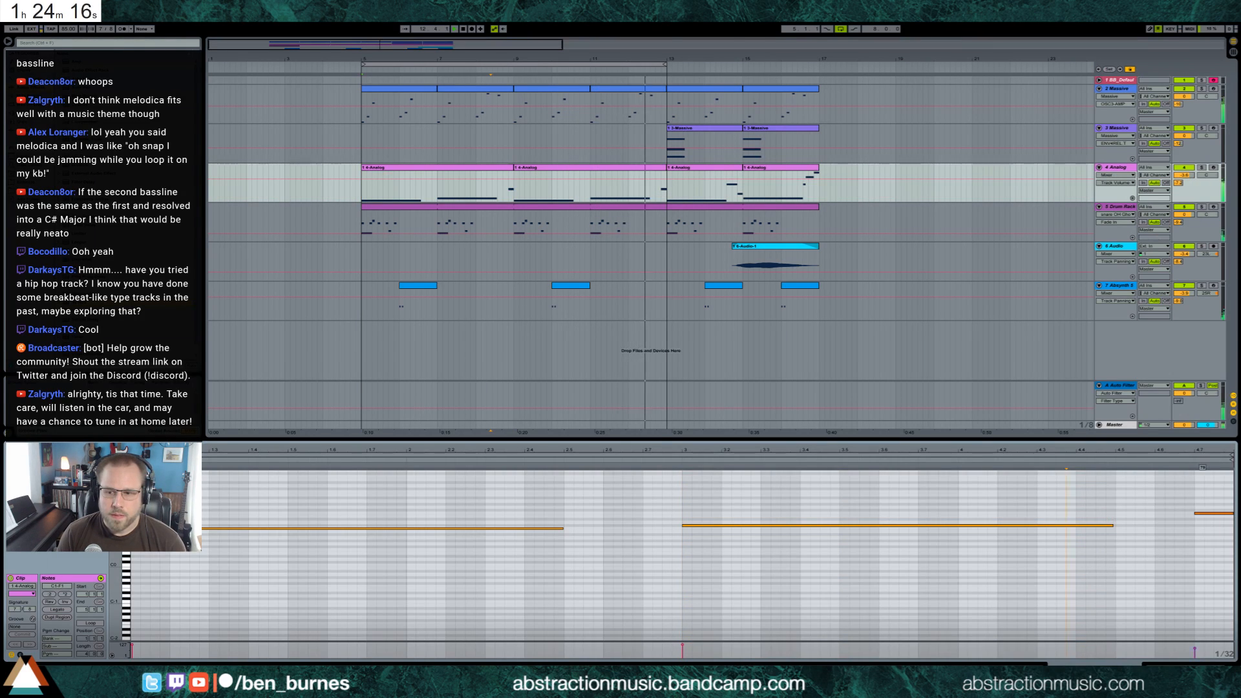
pyautogui.keyDown('alt'); pyautogui.moveTo(1215, 514); pyautogui.dragTo(1215, 499); pyautogui.keyUp('alt')
pyautogui.click(521, 184)
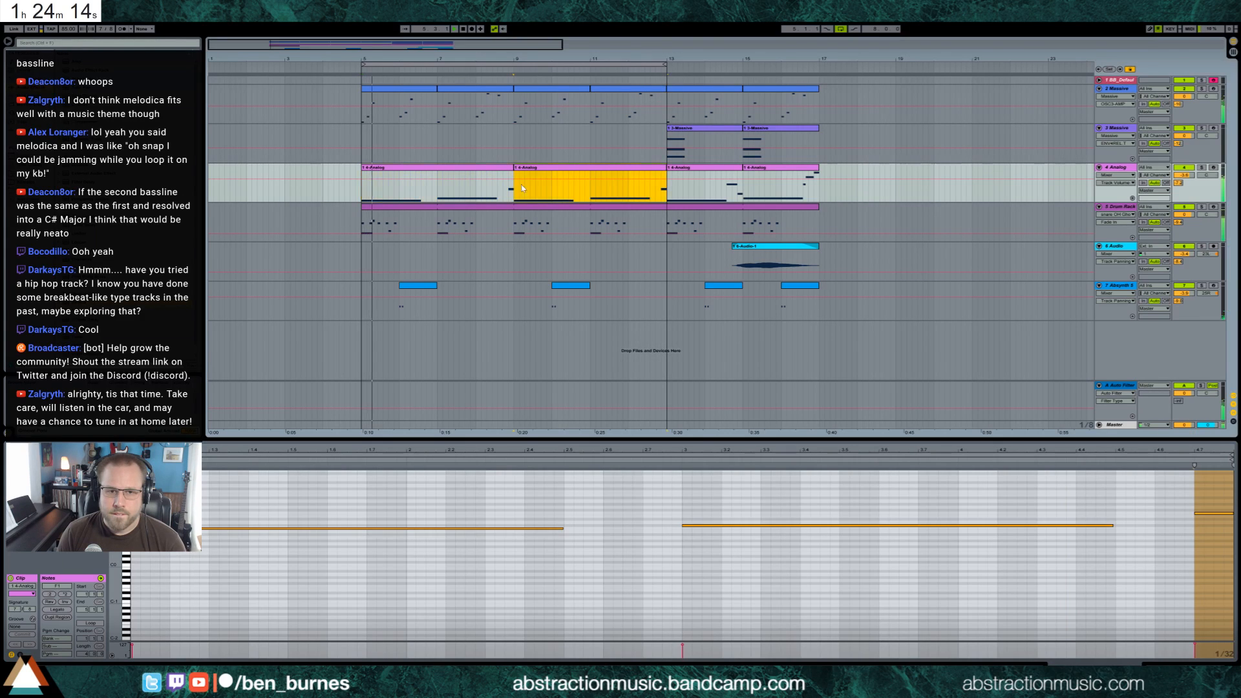
pyautogui.click(459, 173)
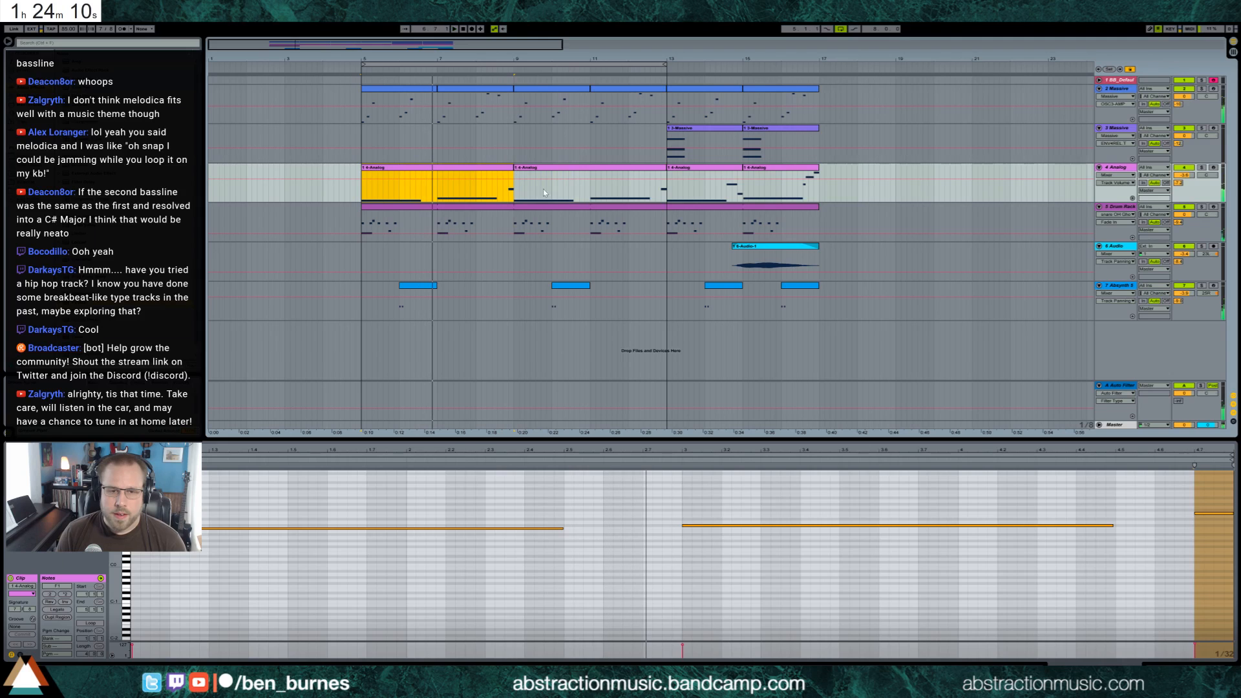
pyautogui.hotkey('shift', 'Tab')
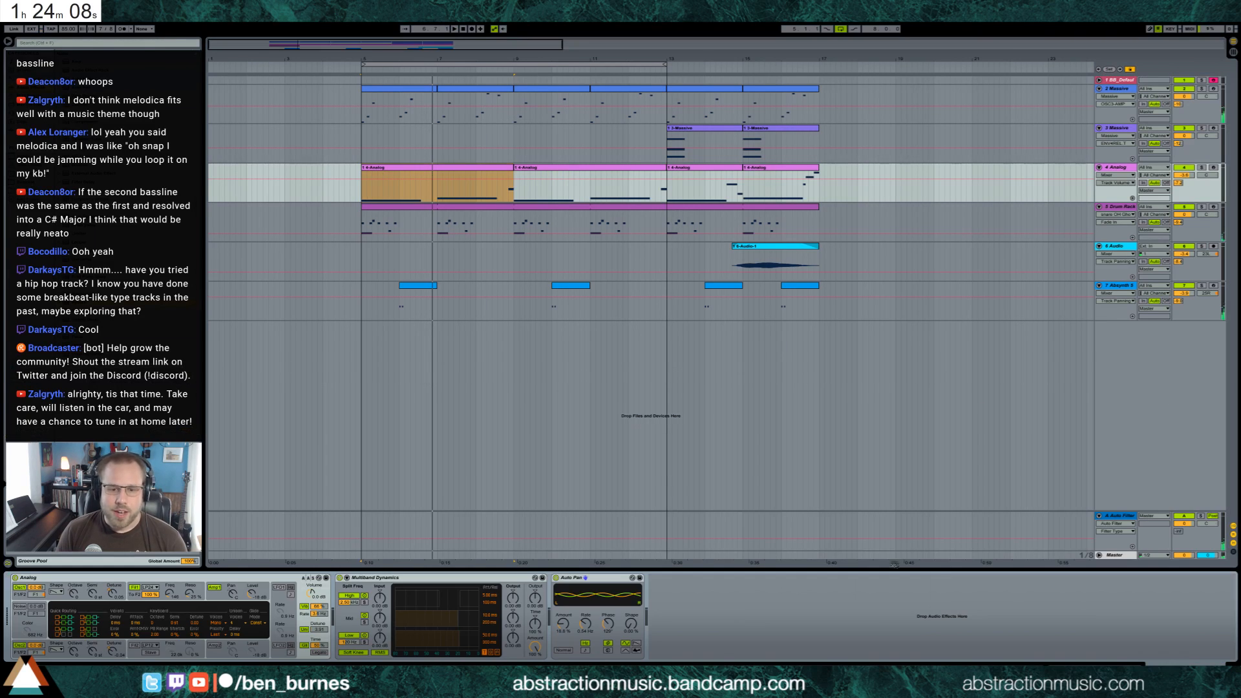
# Lower the transpose of the snare_OH_Ghost_8 sample in the drum rack and audition it in the loop
pyautogui.click(361, 257)
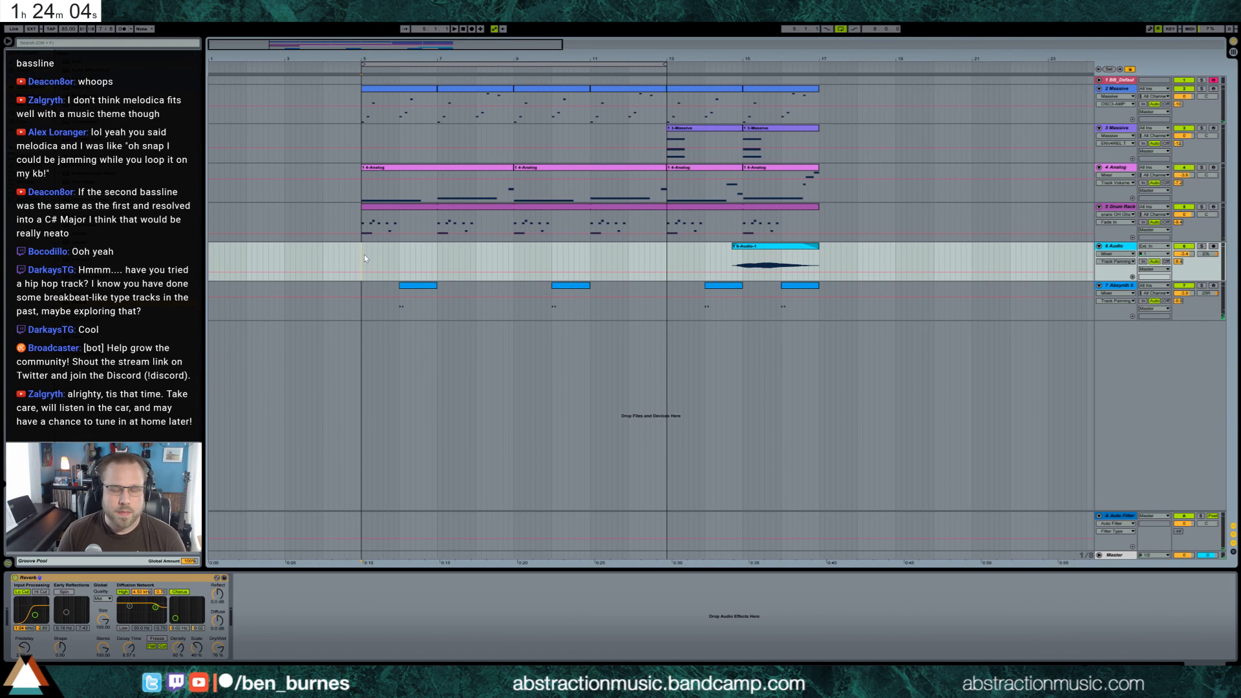
pyautogui.click(414, 207)
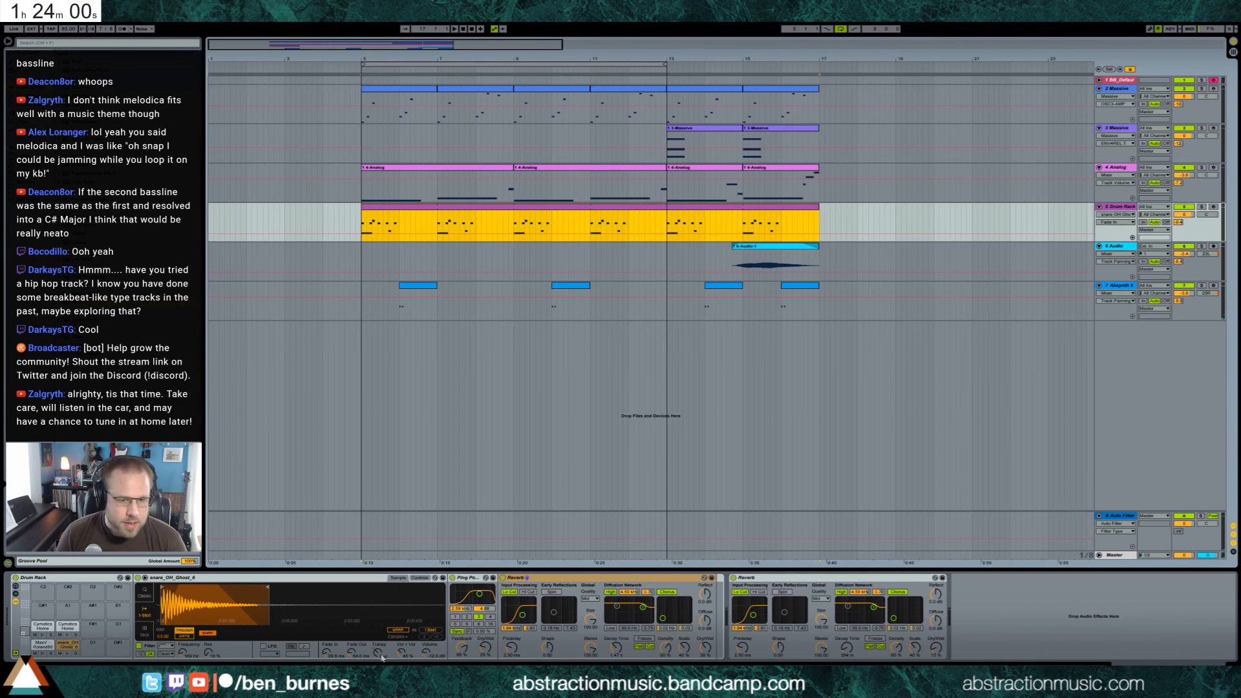
pyautogui.moveTo(383, 648); pyautogui.dragTo(383, 654)
pyautogui.press('space')
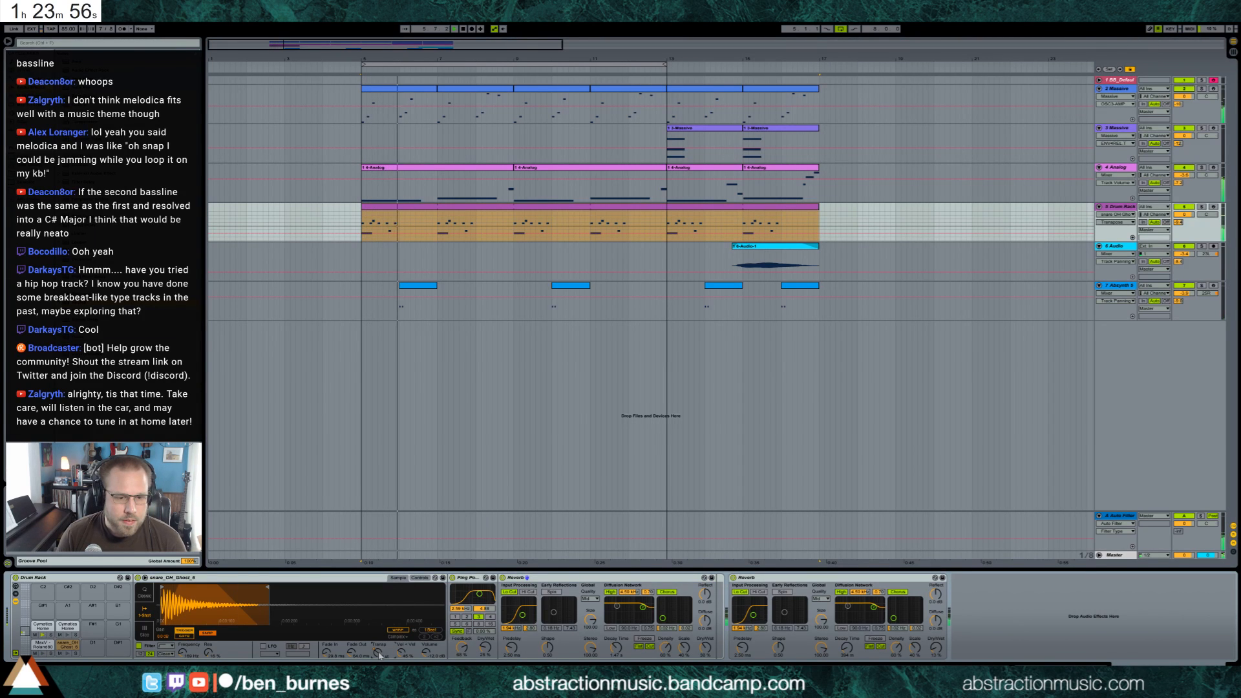
pyautogui.press('space')
# Lower the ghost snare's filter frequency and lengthen the decay time of its first Reverb during playback
pyautogui.moveTo(183, 652); pyautogui.dragTo(183, 655)
pyautogui.press('space')
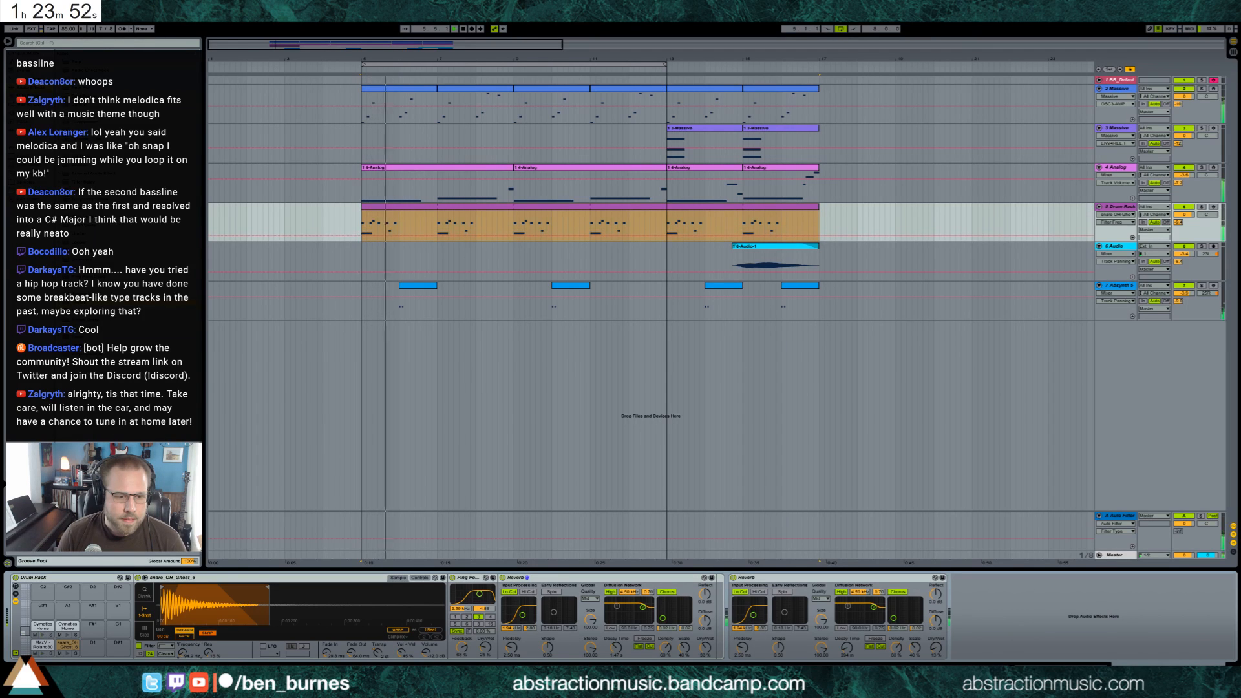
pyautogui.moveTo(182, 654); pyautogui.dragTo(182, 655)
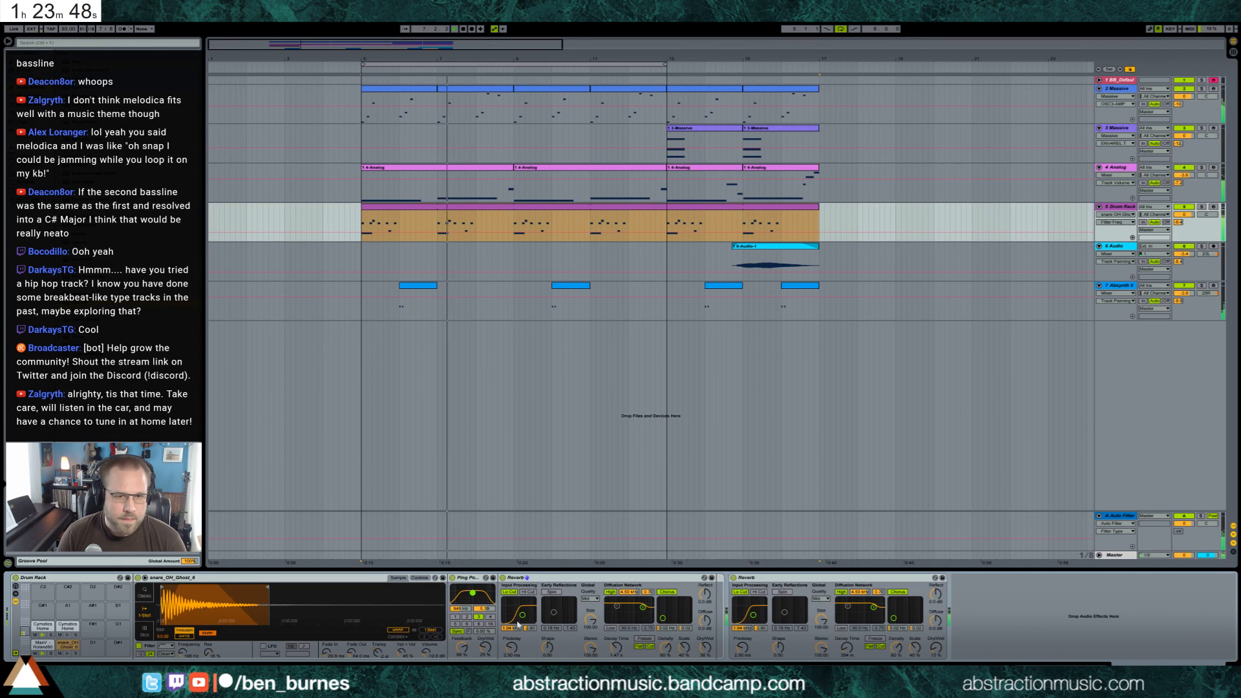
pyautogui.moveTo(616, 654); pyautogui.dragTo(616, 647)
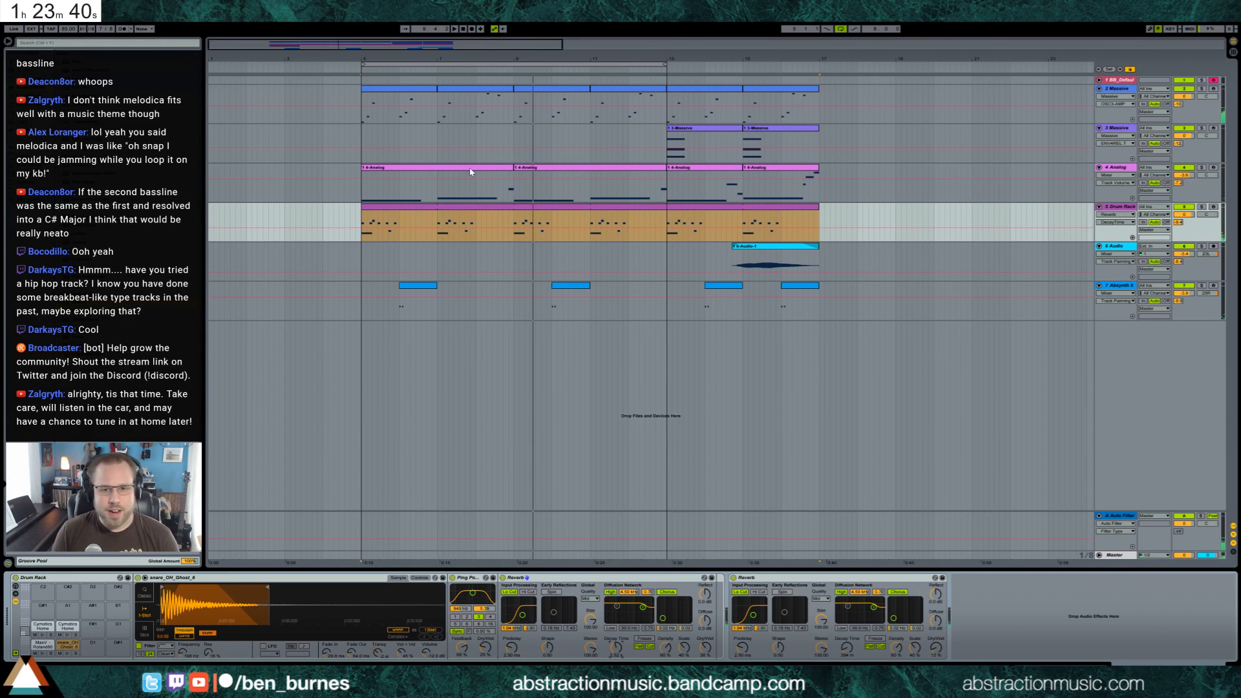
pyautogui.press('space')
# Record a piano chord progression on the default piano track from bar 18 and unfold that track
pyautogui.click(454, 267)
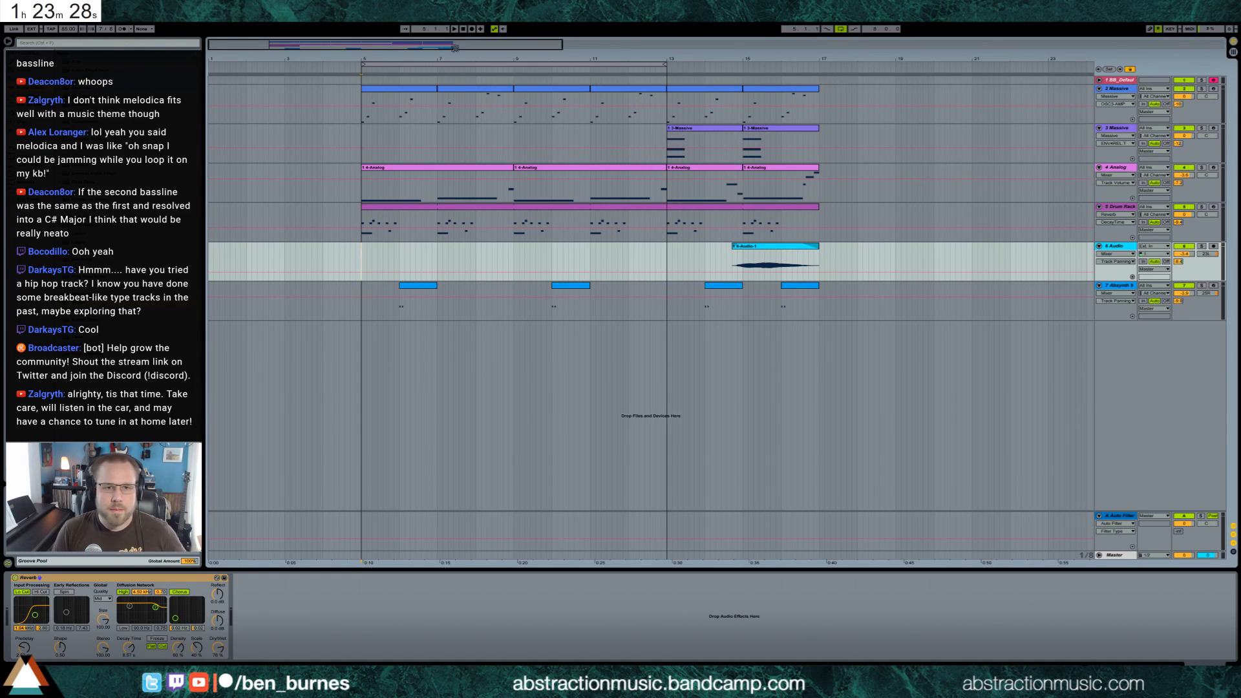
pyautogui.moveTo(447, 47); pyautogui.dragTo(491, 46)
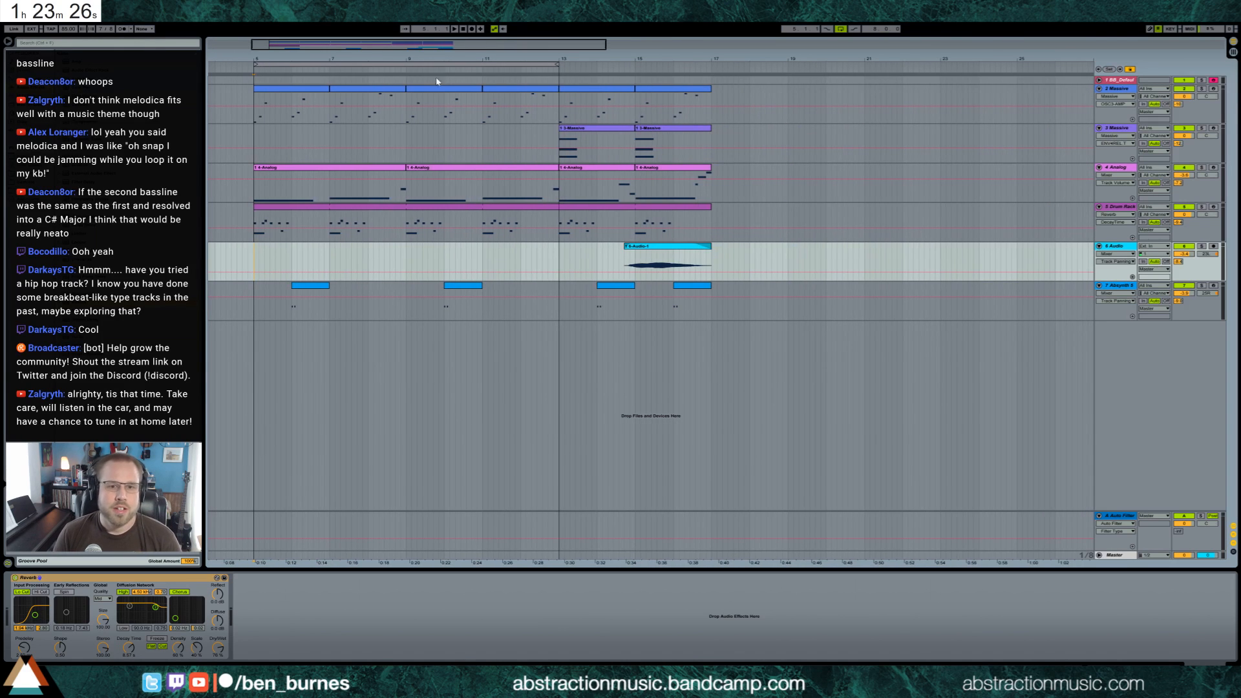
pyautogui.click(651, 135)
pyautogui.click(615, 132)
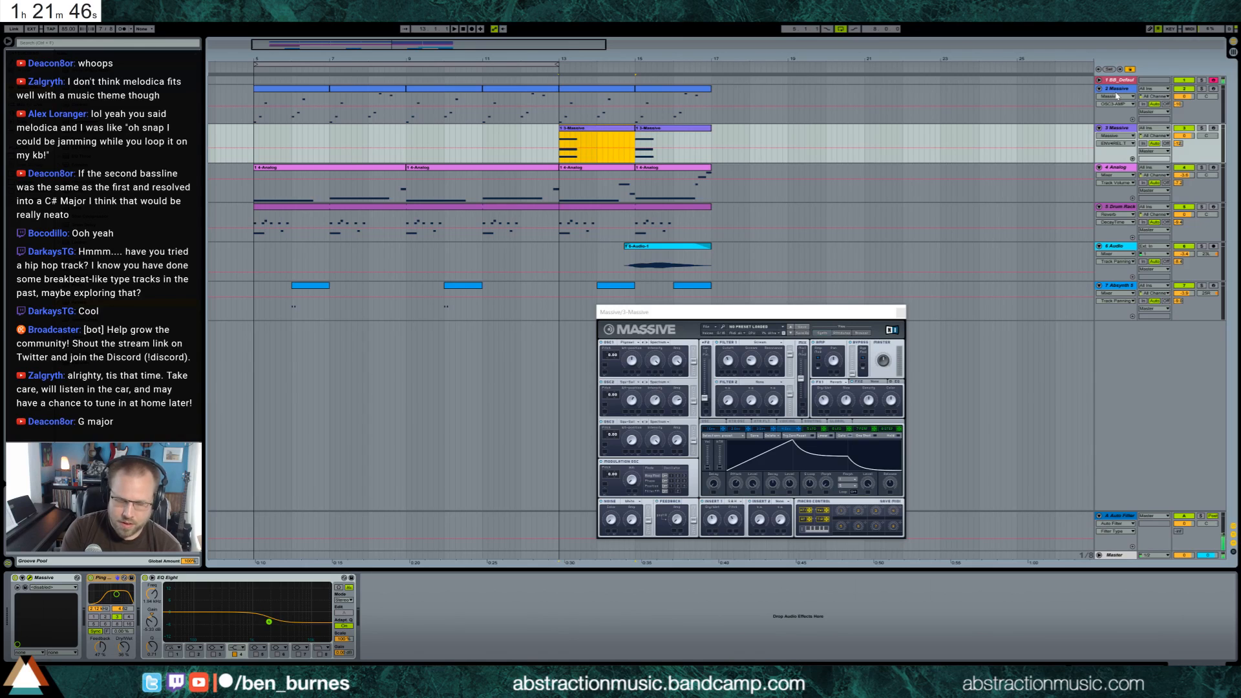
pyautogui.click(740, 80)
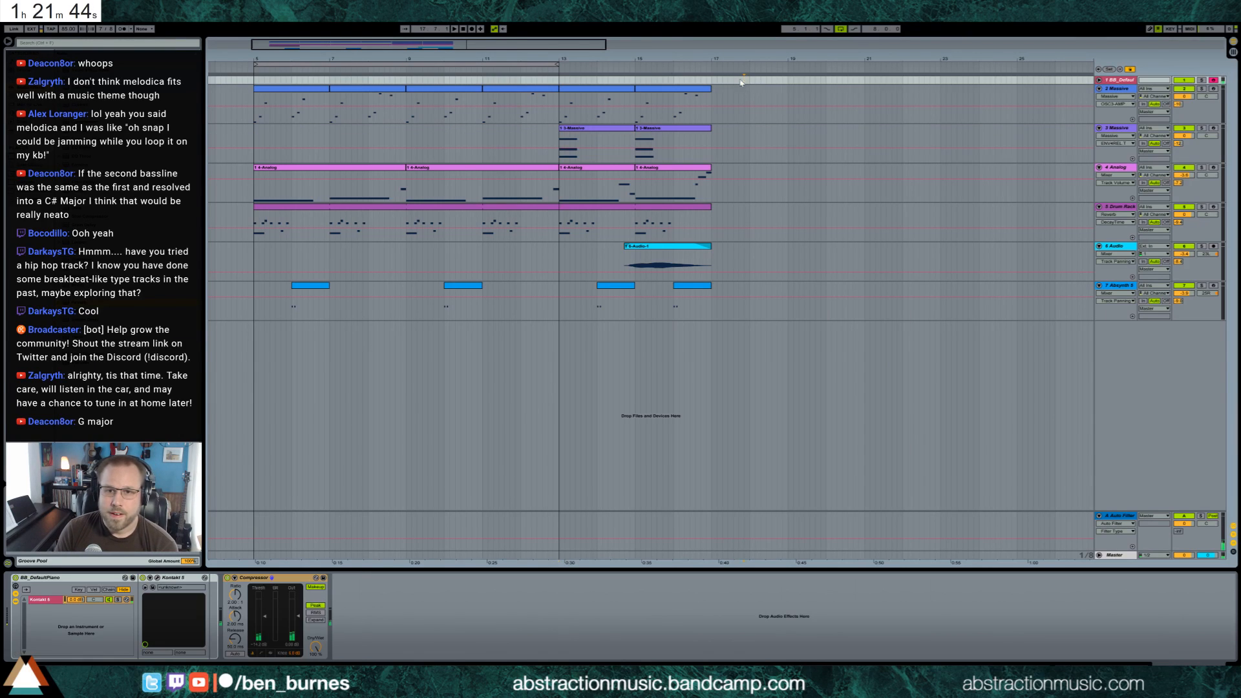
pyautogui.click(471, 29)
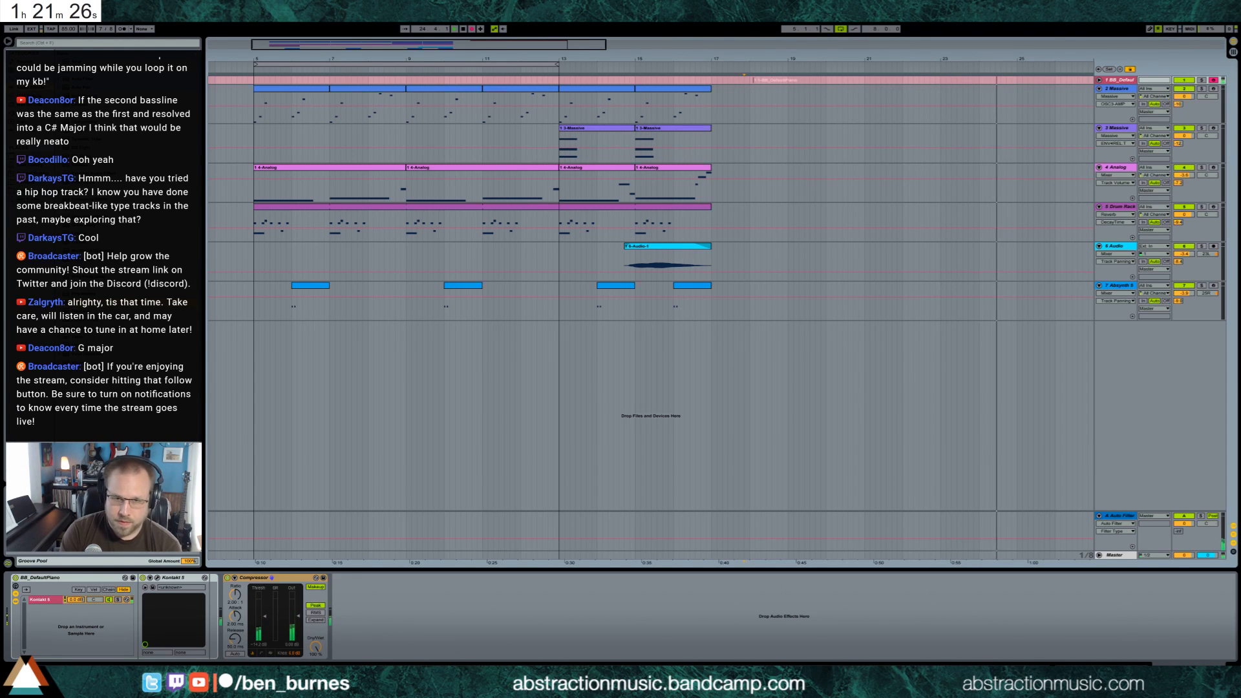
pyautogui.click(470, 28)
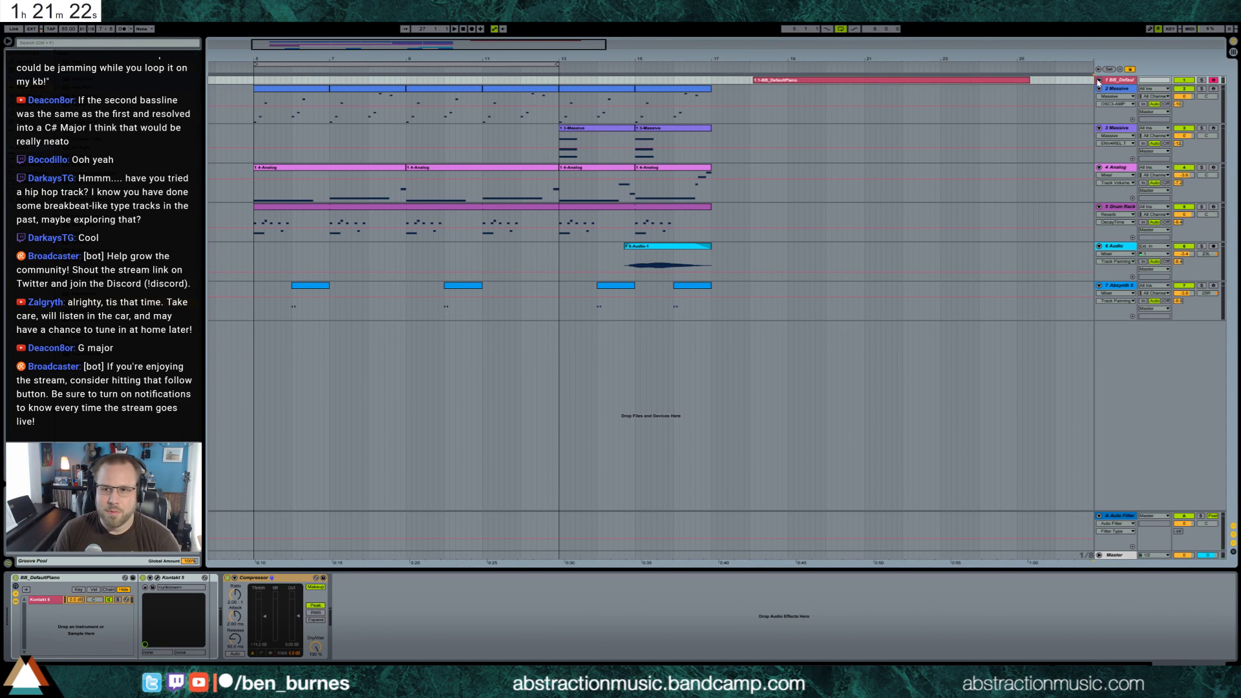
pyautogui.click(1098, 80)
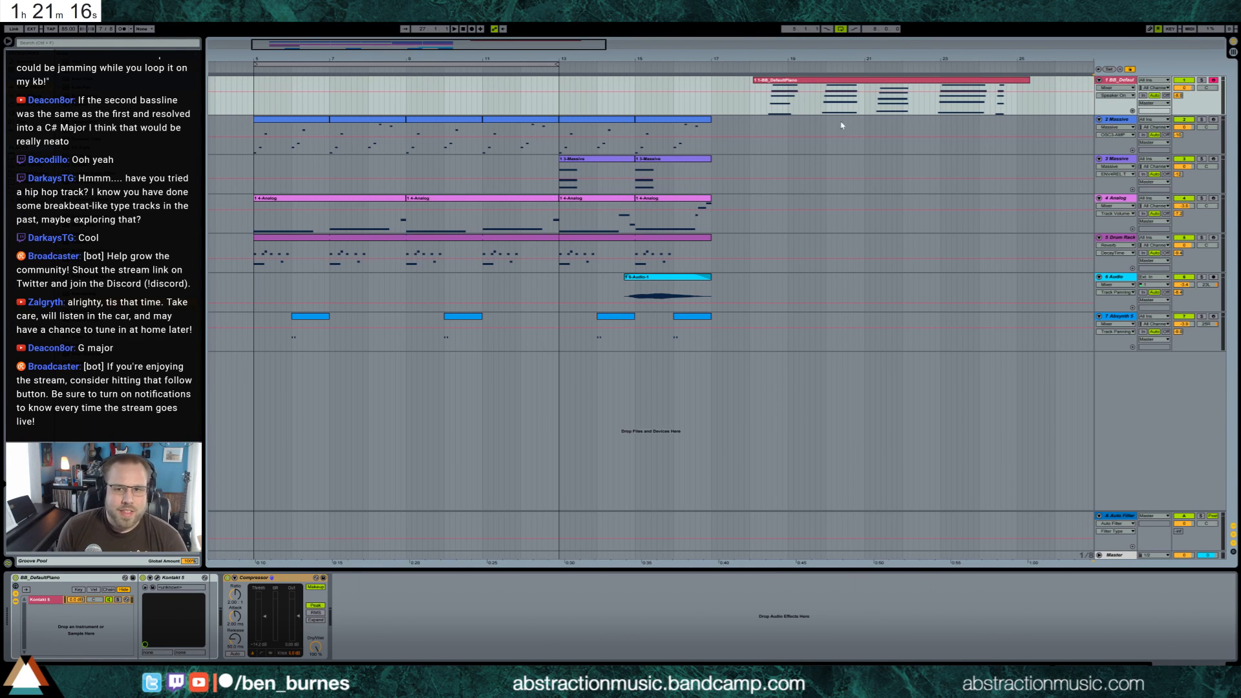
# Duplicate the two Analog bass clips at bars 13 and 15 to bar 17 and raise the first copy's long note two semitones
pyautogui.click(668, 203)
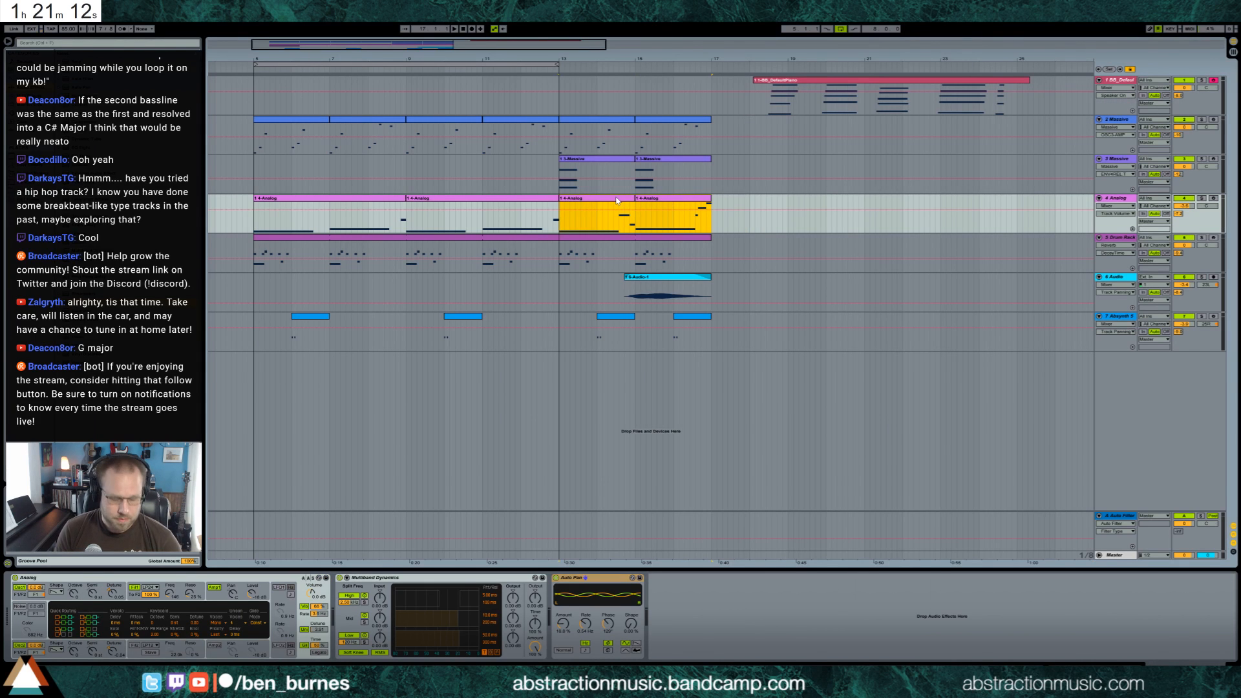
pyautogui.doubleClick(743, 200)
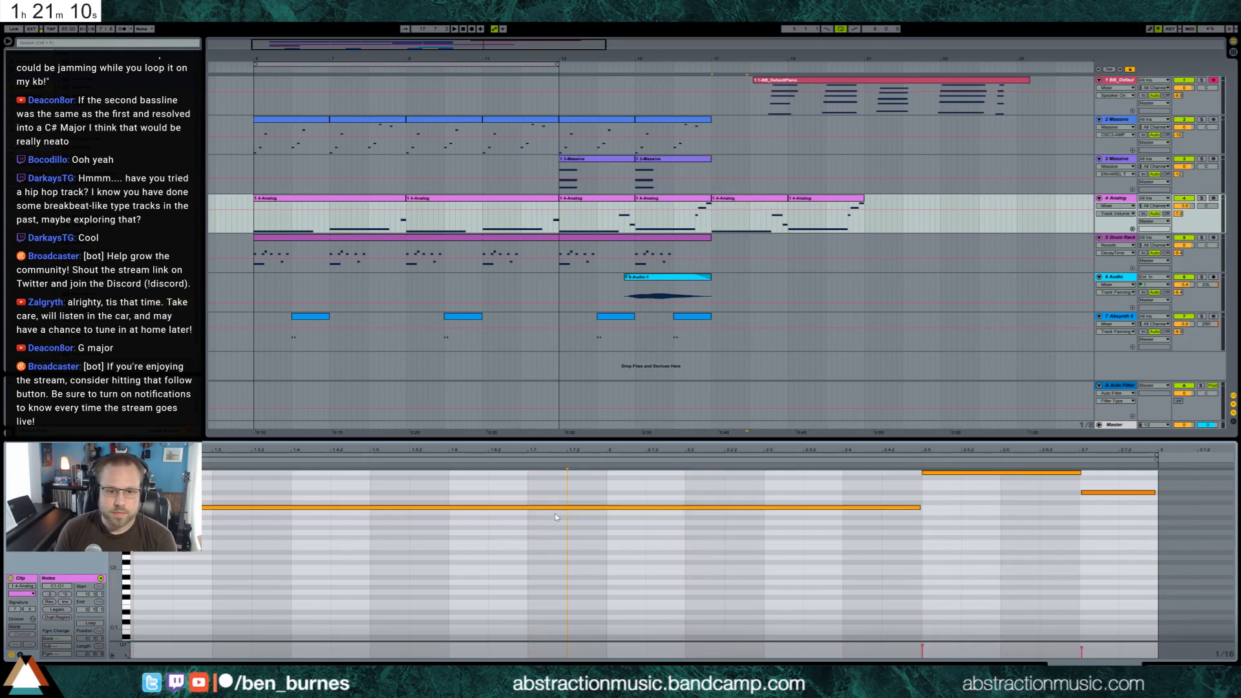
pyautogui.scroll(3, 649, 553)
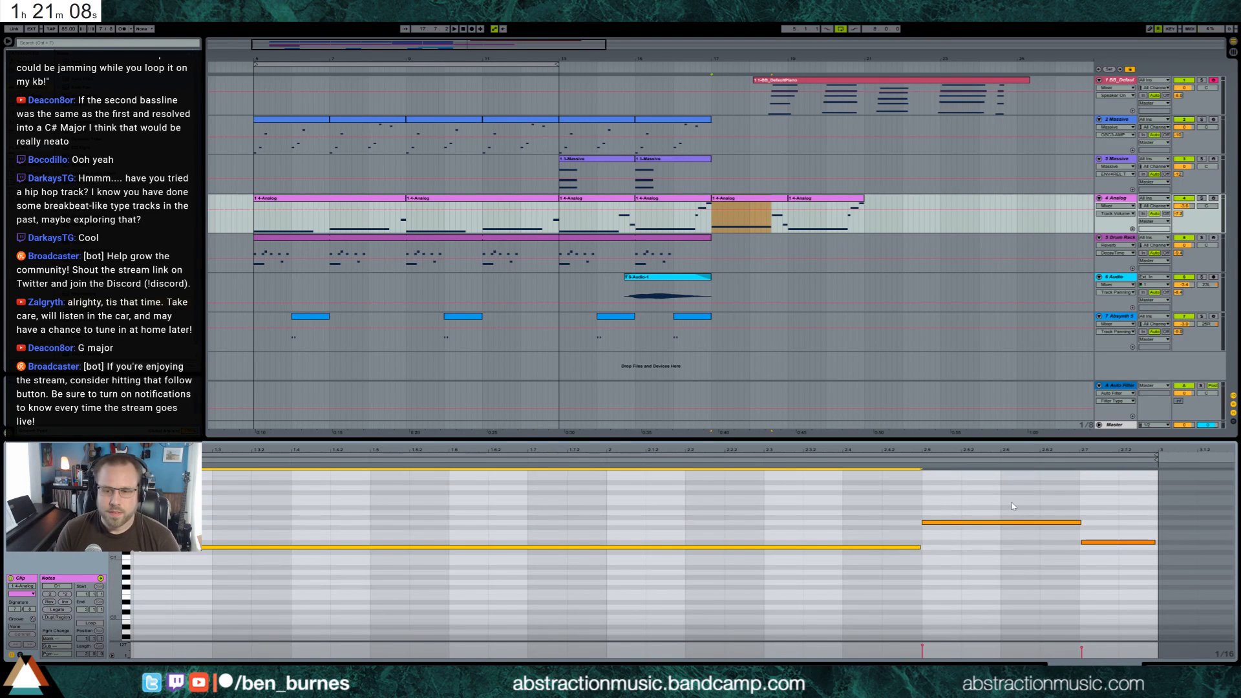
# Duplicate the two Massive chord clips at bars 13 and 15 to bar 17 and close the synth's window
pyautogui.click(599, 160)
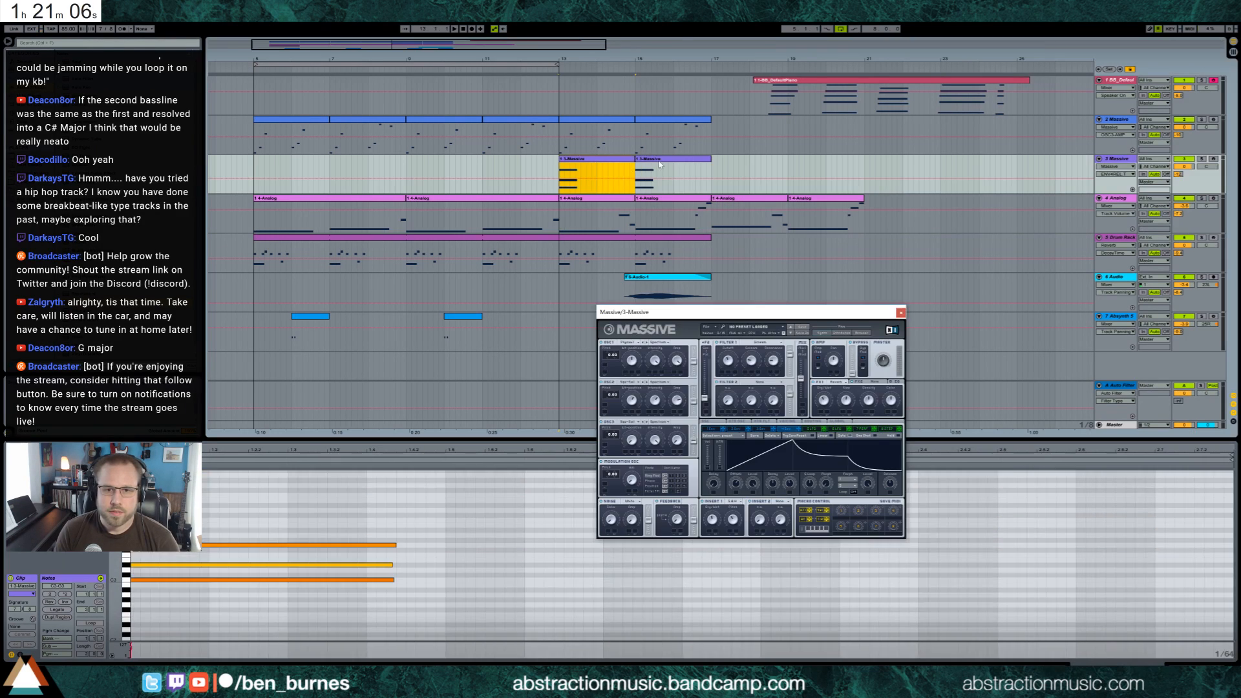
pyautogui.keyDown('shift'); pyautogui.click(670, 160); pyautogui.keyUp('shift')
pyautogui.hotkey('ctrl', 'd')
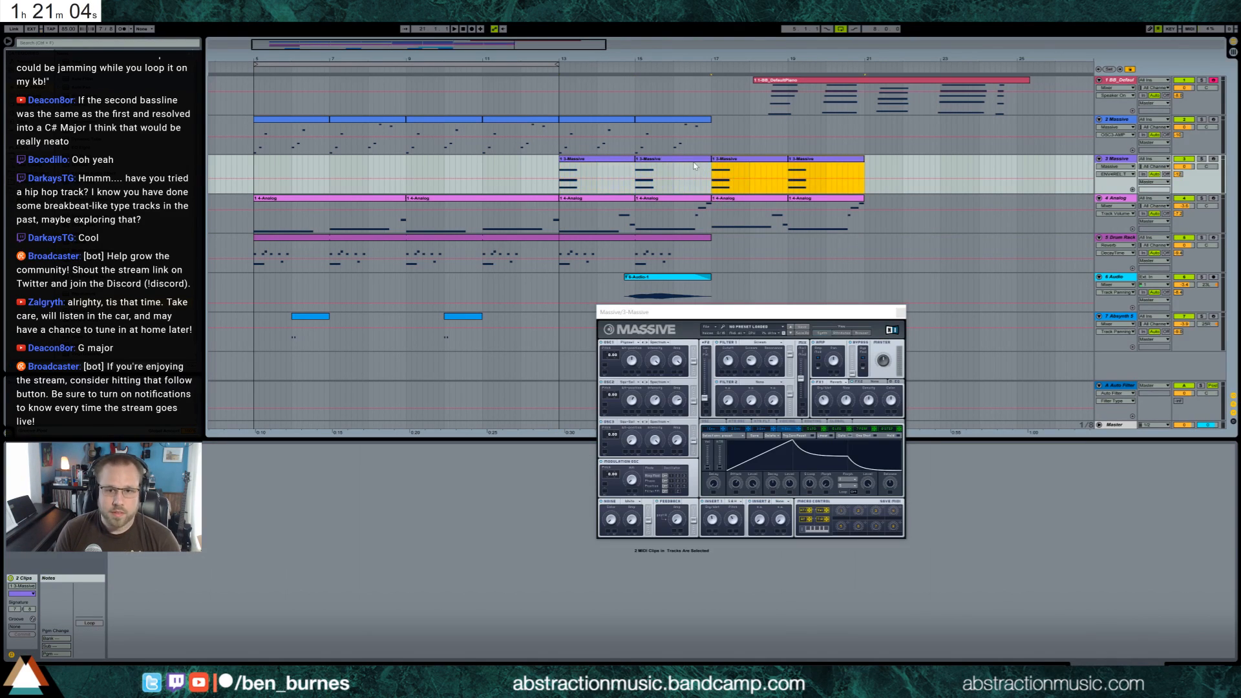
pyautogui.click(694, 167)
pyautogui.click(291, 583)
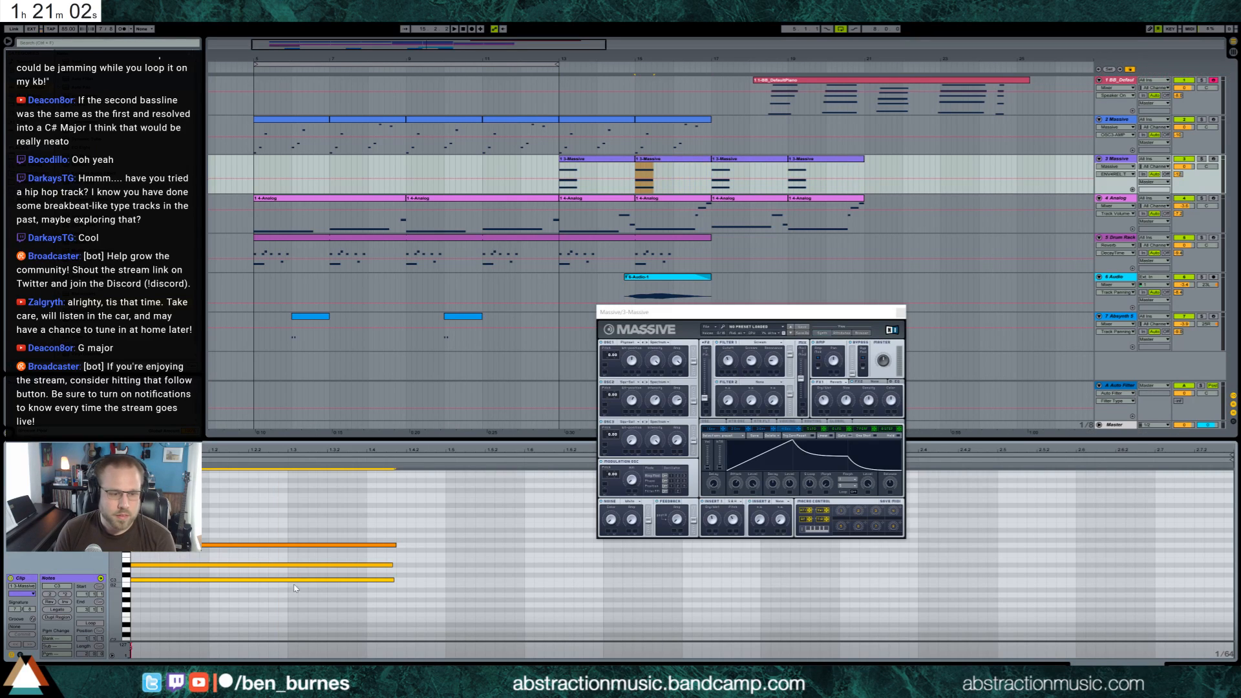
pyautogui.click(900, 312)
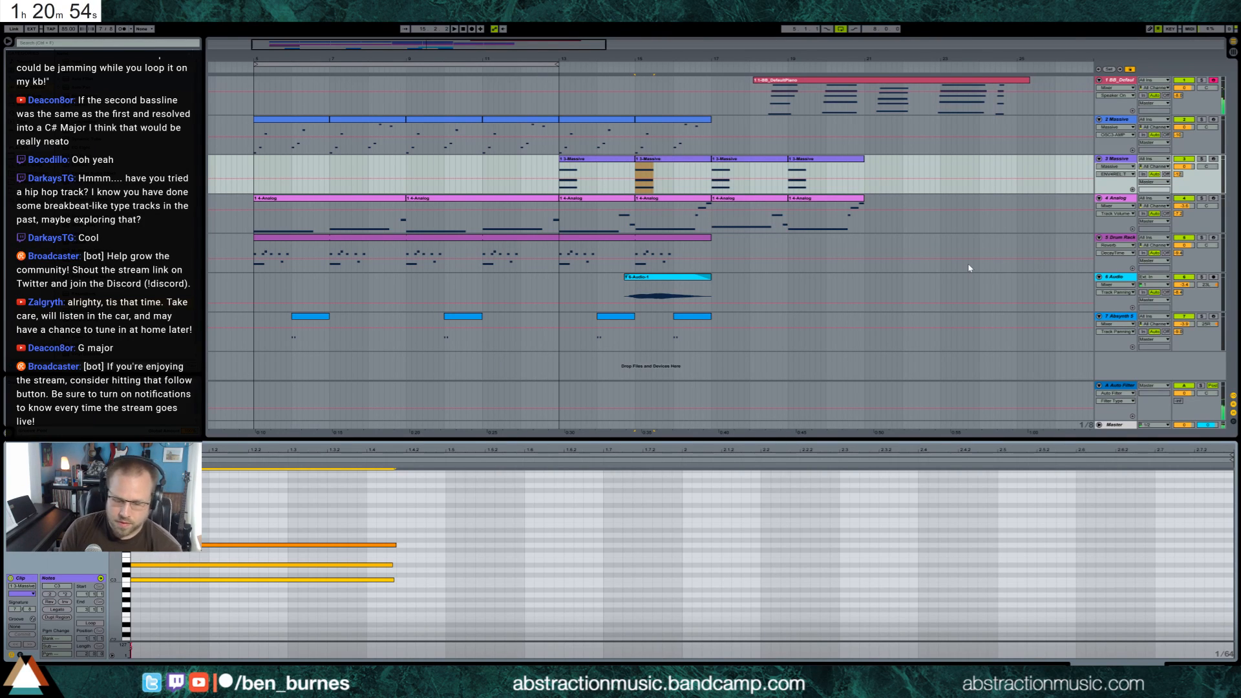
# Transpose the chord in the Massive clip at bar 17 down two semitones
pyautogui.click(749, 163)
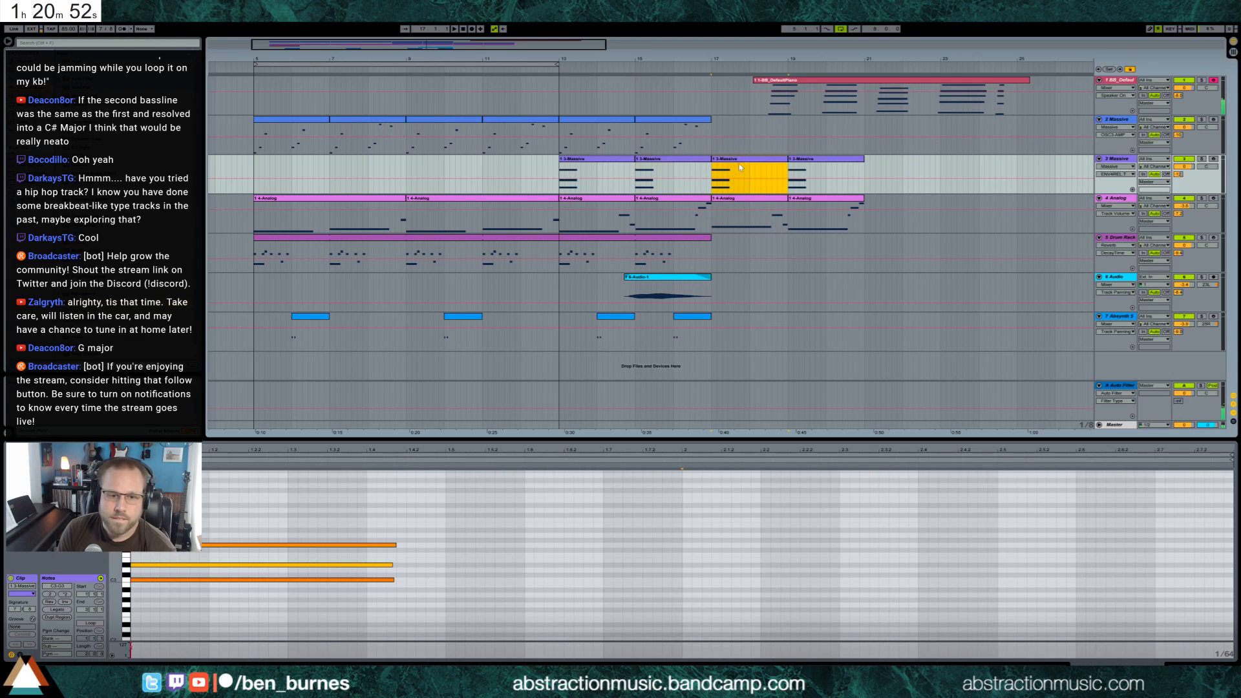
pyautogui.press('Down')
pyautogui.press('Down')
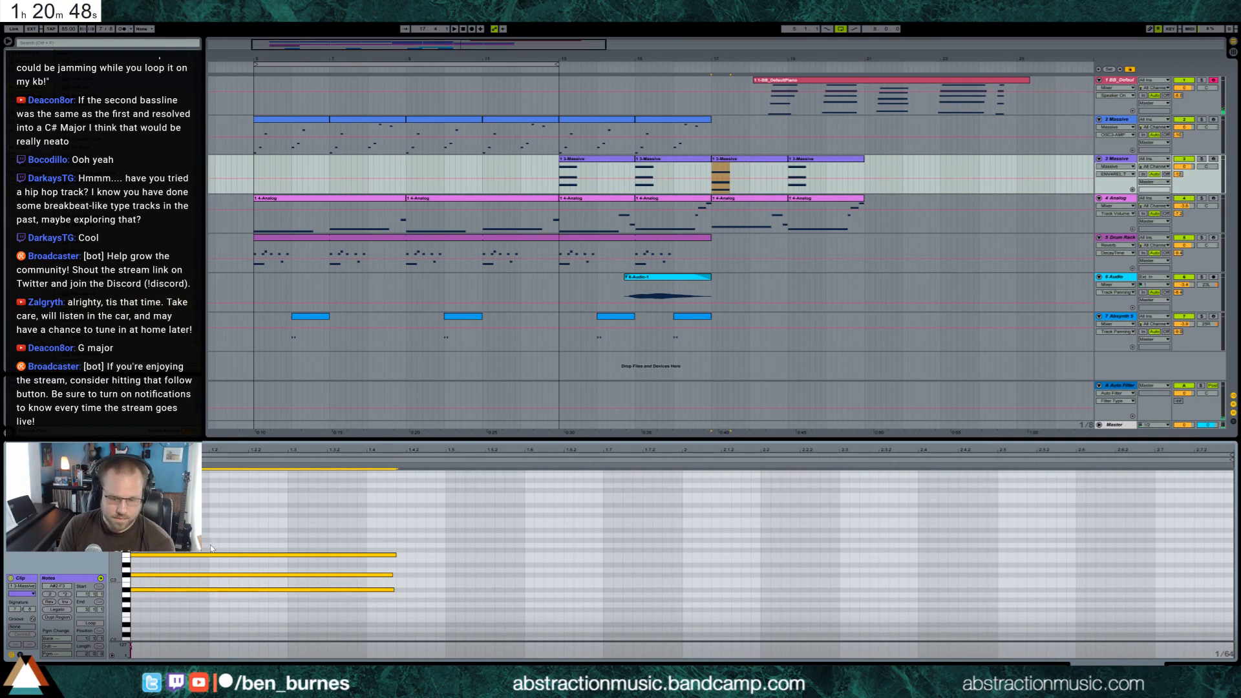
# Raise the second-lowest note of the Massive chord at bar 17 by one semitone
pyautogui.click(240, 574)
pyautogui.press('Up')
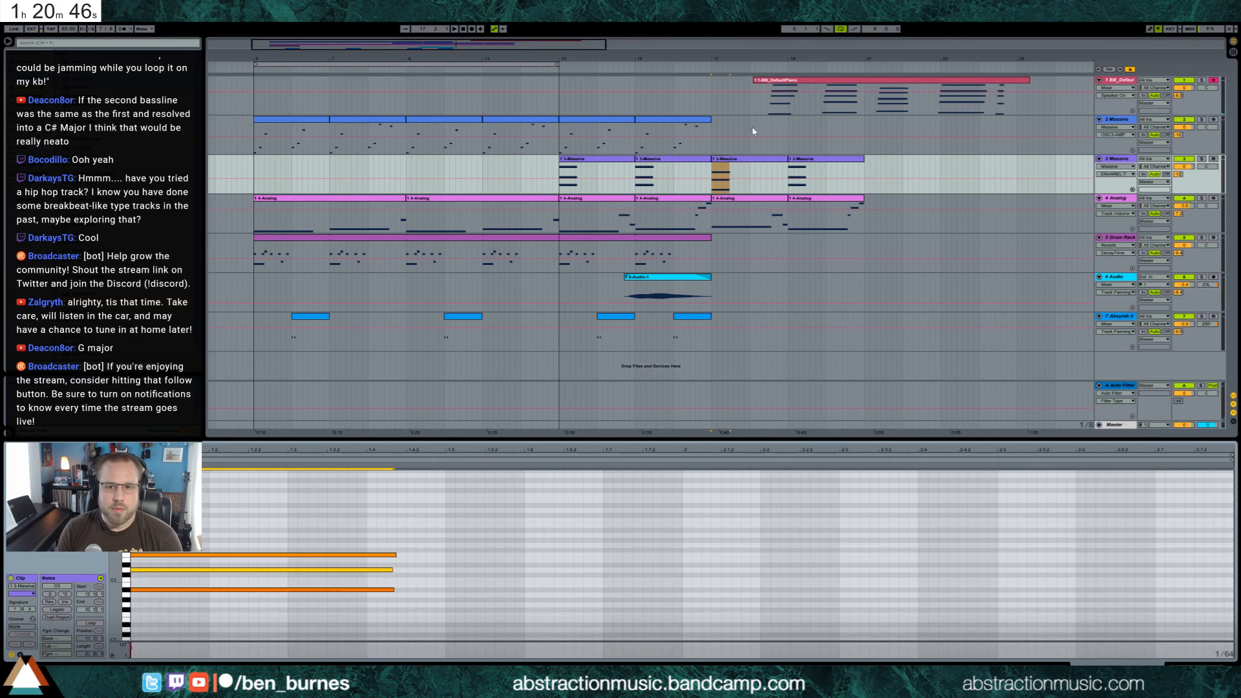
# Duplicate the two Massive arpeggio clips at bars 13 and 15 to bar 17 and raise the first copy's low note two semitones
pyautogui.click(612, 121)
pyautogui.keyDown('shift'); pyautogui.click(674, 124); pyautogui.keyUp('shift')
pyautogui.hotkey('ctrl', 'd')
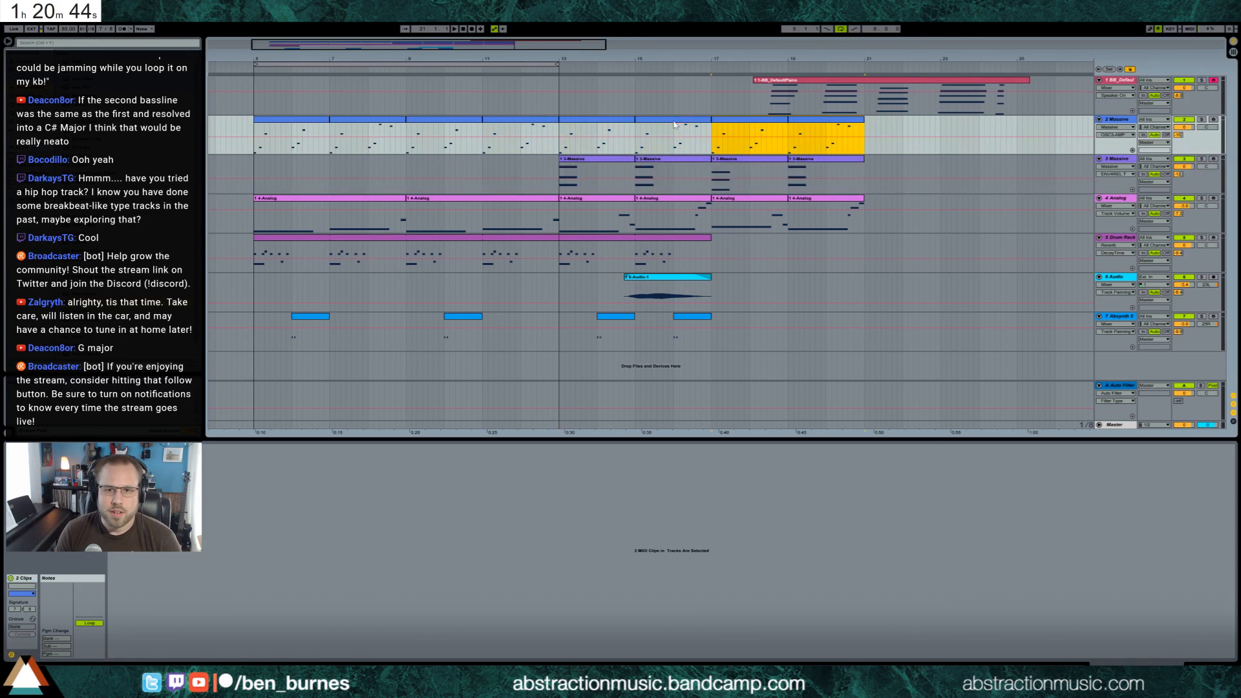
pyautogui.doubleClick(737, 121)
pyautogui.click(152, 580)
pyautogui.press('Up')
pyautogui.press('Up')
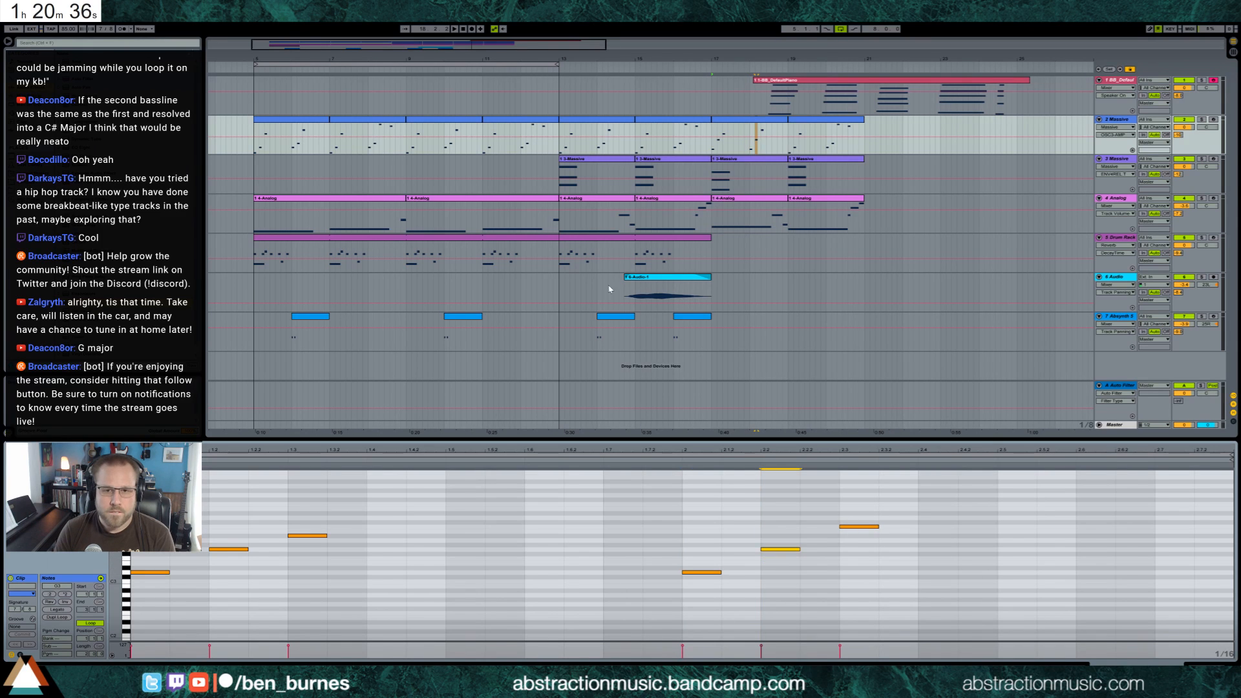
# Loop bars 13 to 21 and move the recorded piano clip four bars later, to about bar 22
pyautogui.click(588, 121)
pyautogui.keyDown('shift'); pyautogui.click(804, 120); pyautogui.keyUp('shift')
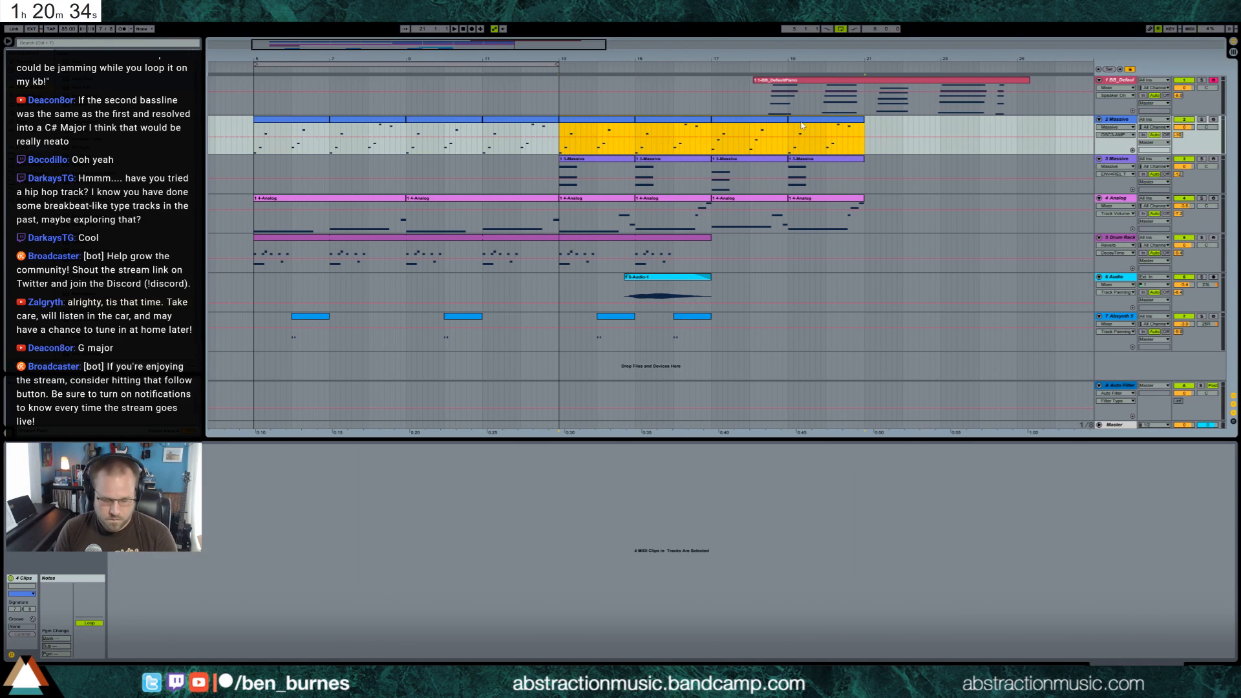
pyautogui.hotkey('ctrl', 'l')
pyautogui.moveTo(822, 82); pyautogui.dragTo(974, 83)
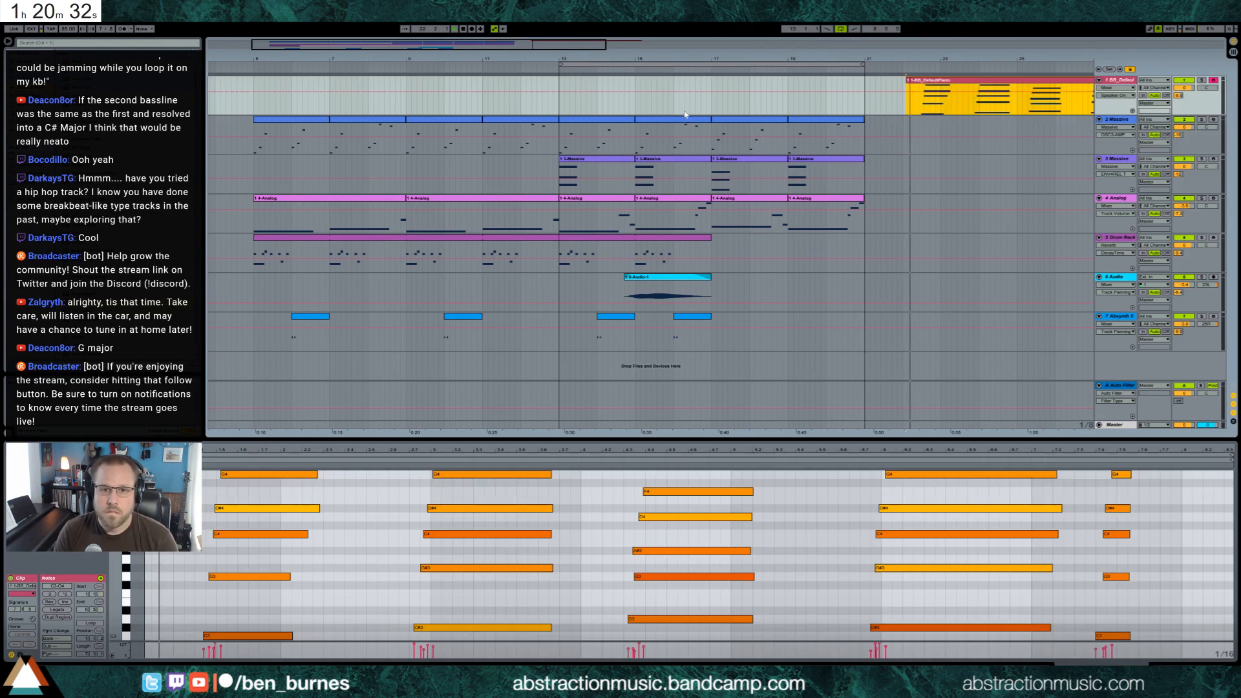
pyautogui.click(561, 102)
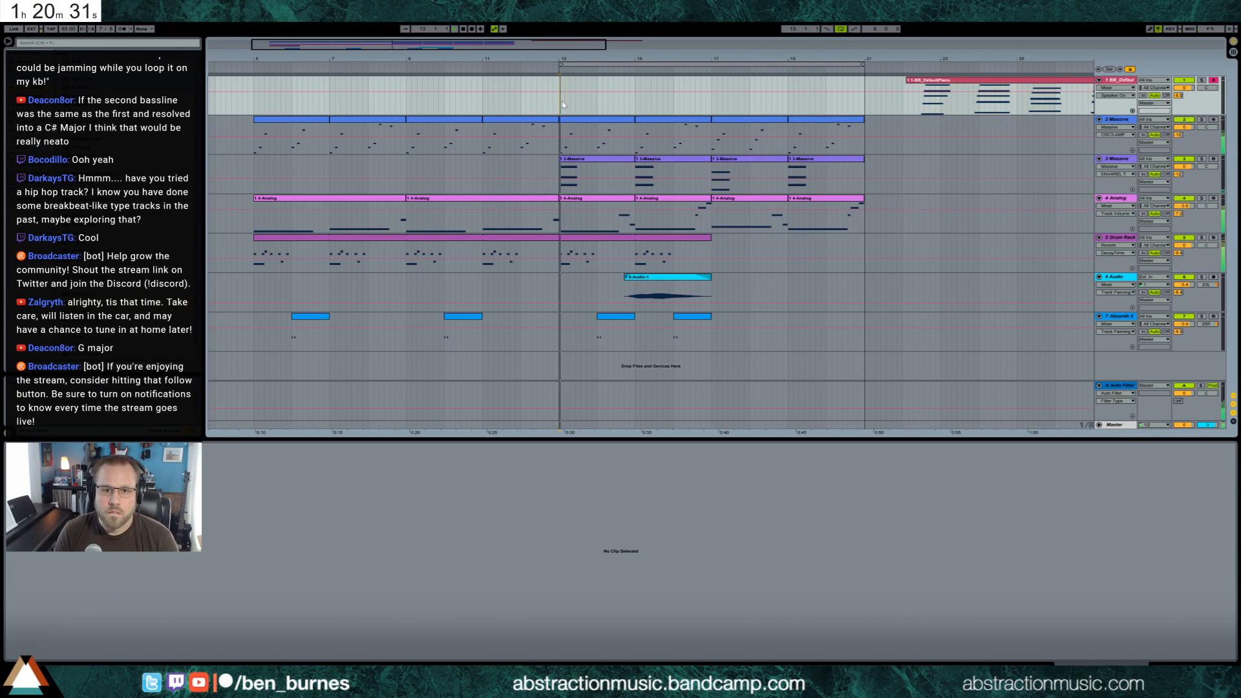
pyautogui.click(649, 277)
pyautogui.hotkey('ctrl', 'd')
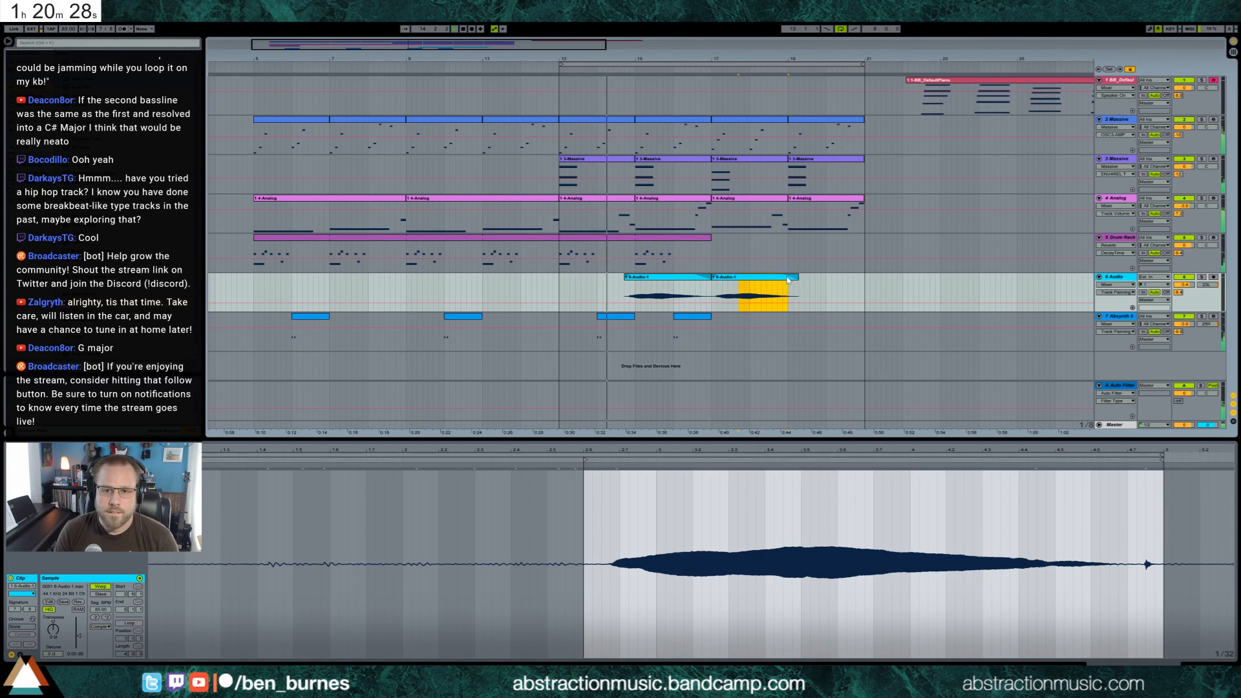
pyautogui.press('Delete')
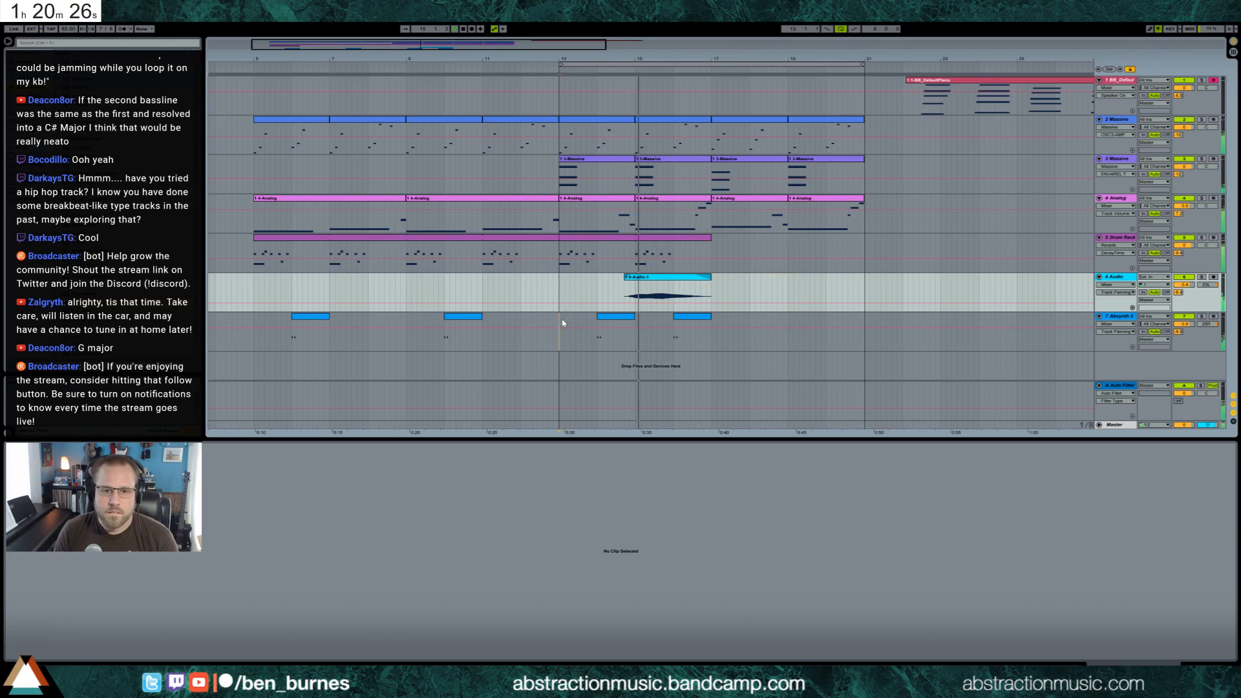
# Duplicate the Absynth clips of bars 13 to 16 to bar 17 and extend the drum clip to bar 21
pyautogui.moveTo(559, 329); pyautogui.dragTo(706, 323)
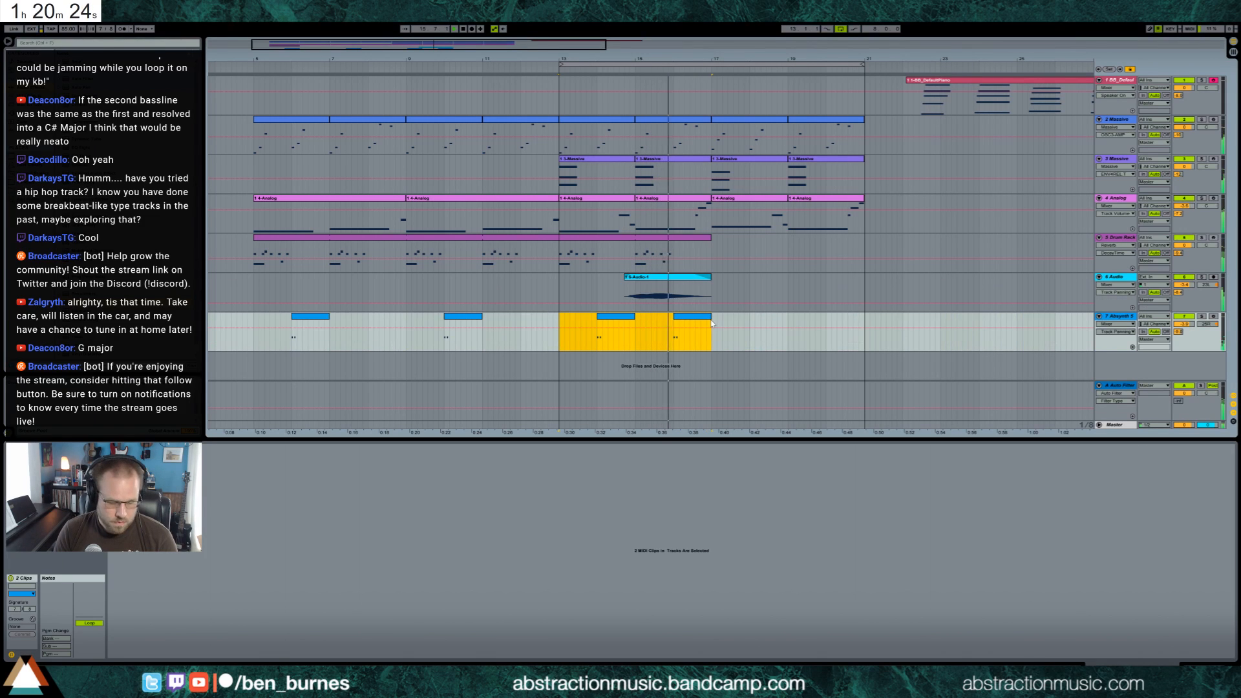
pyautogui.hotkey('ctrl', 'd')
pyautogui.moveTo(708, 238); pyautogui.dragTo(864, 247)
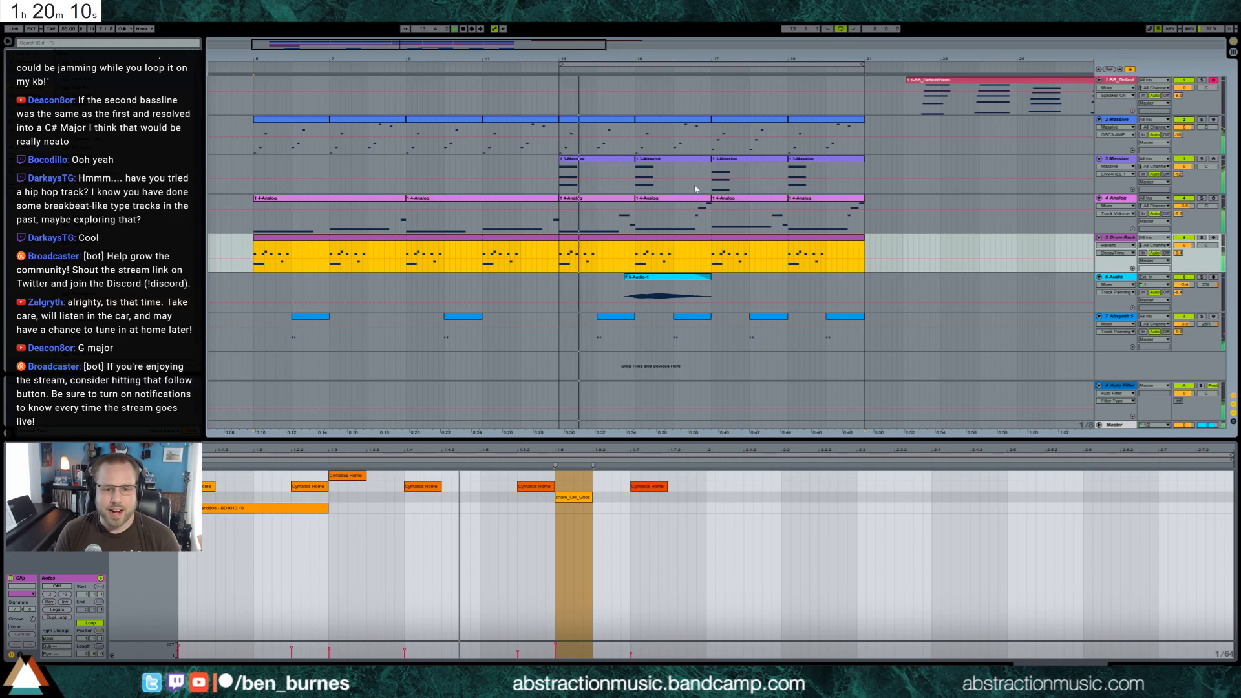
pyautogui.moveTo(560, 251); pyautogui.dragTo(864, 254)
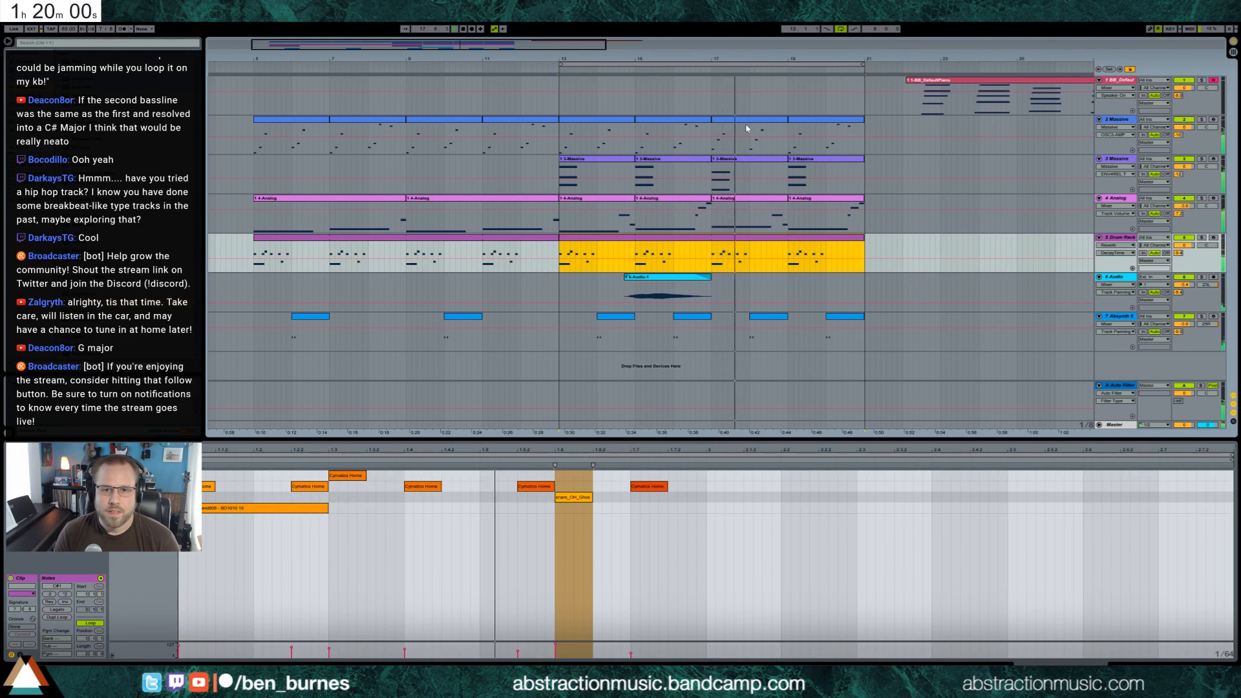
# Raise the lowest note of the Massive chord at bar 17 by an octave
pyautogui.click(720, 174)
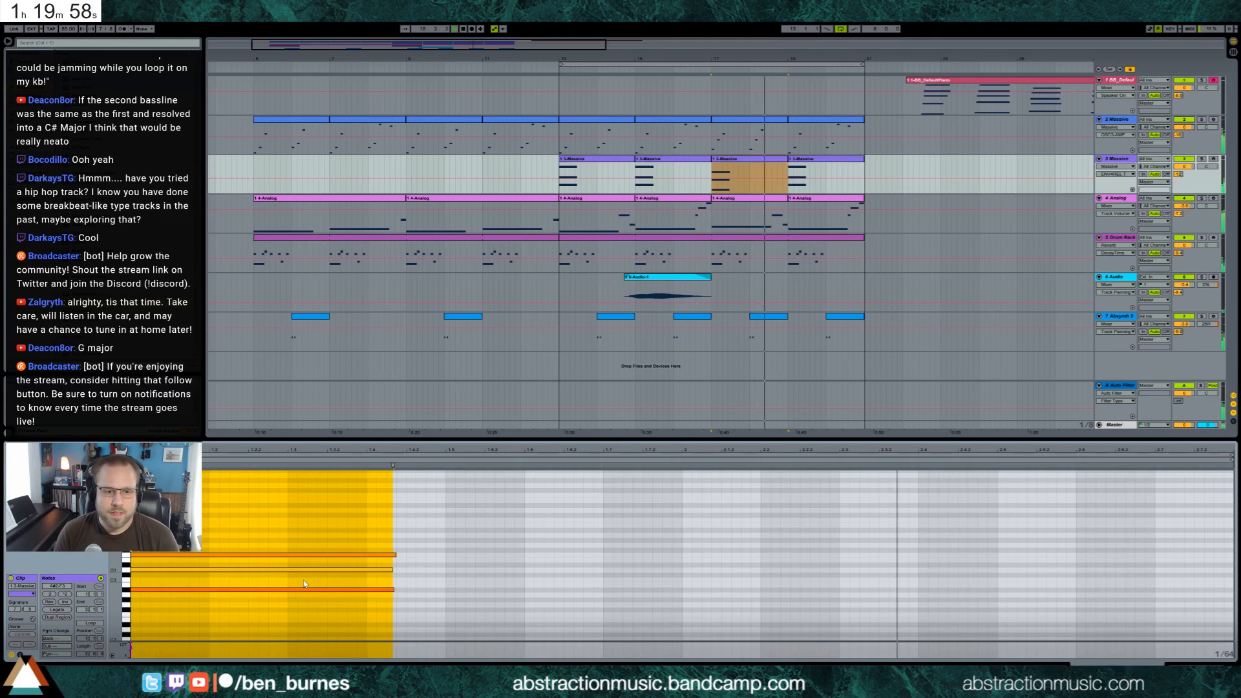
pyautogui.hotkey('shift', 'Up')
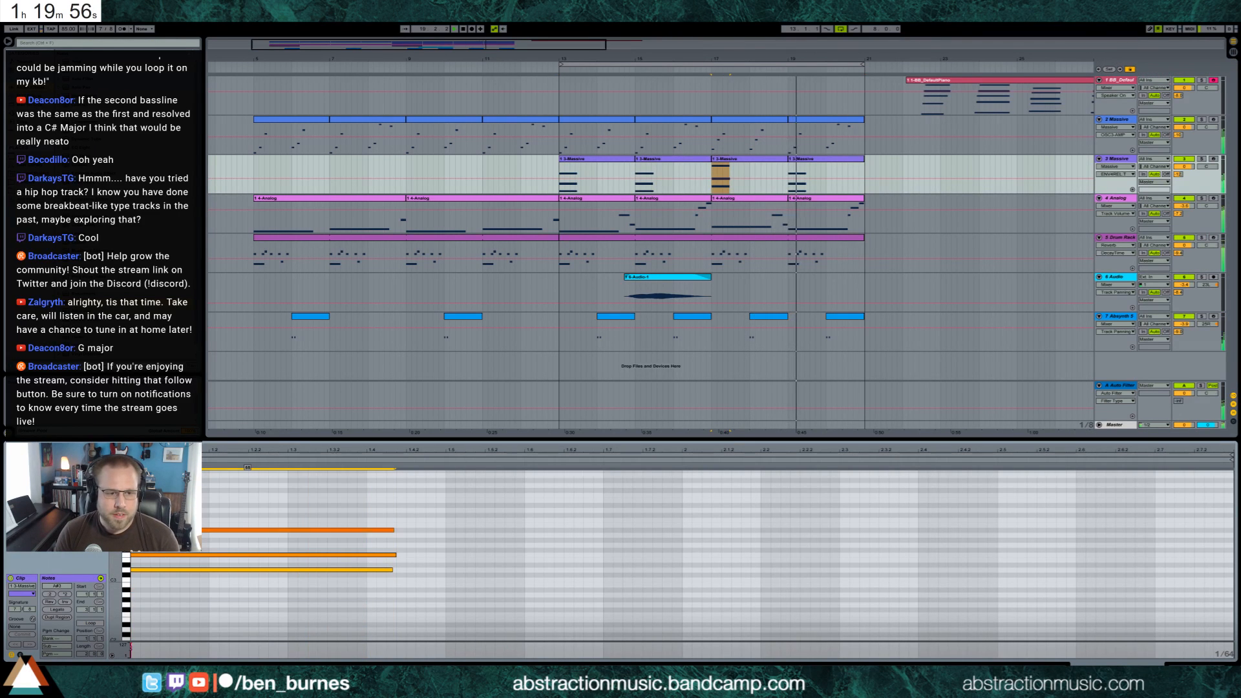
pyautogui.moveTo(248, 530); pyautogui.dragTo(248, 559)
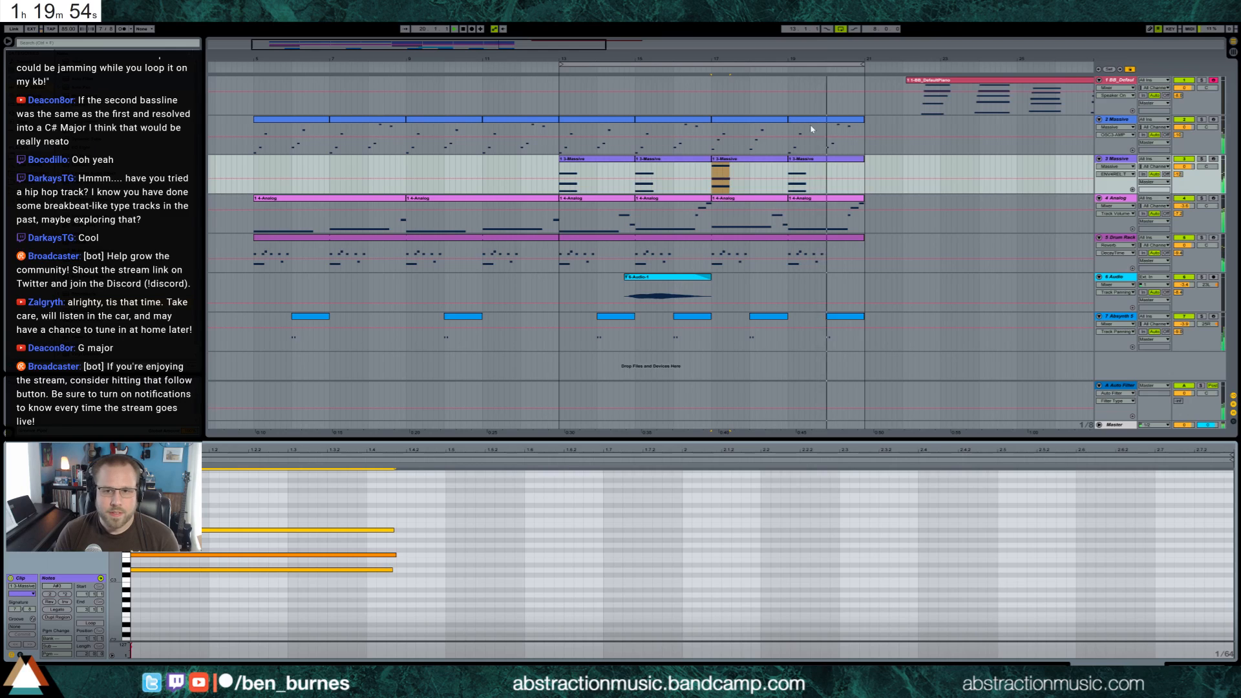
# Check the Massive chord clips at bars 19 and 15 and raise the chord track's volume slightly
pyautogui.click(805, 161)
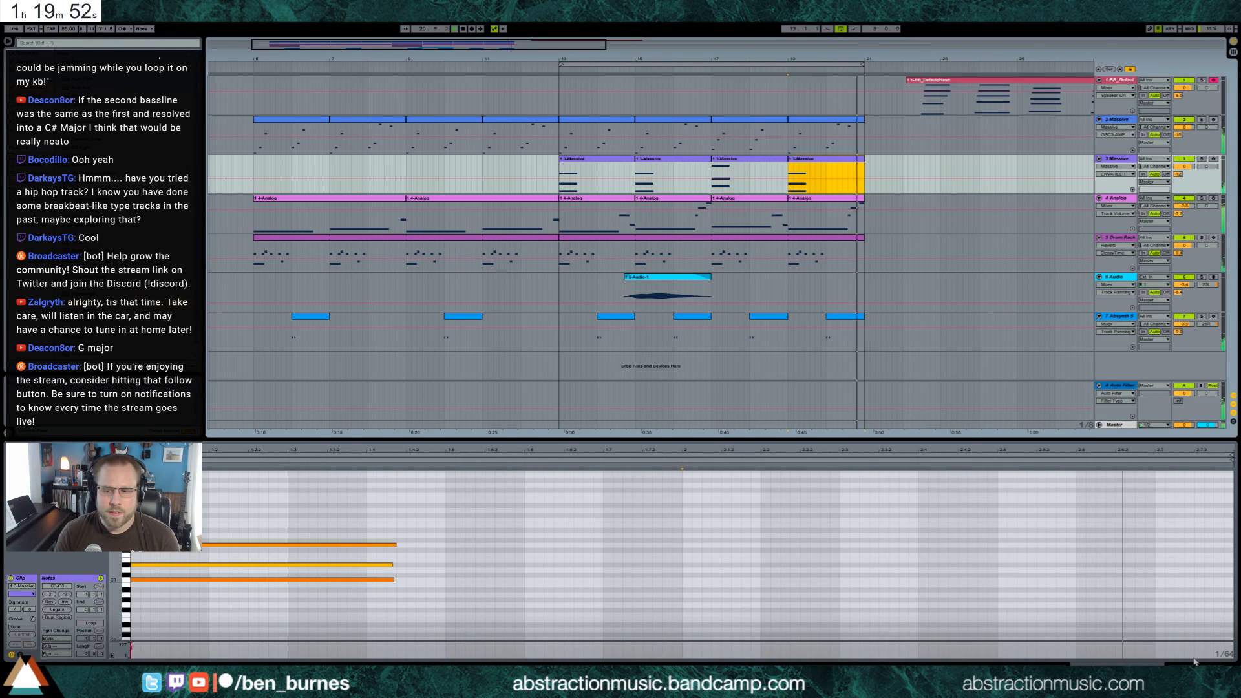
pyautogui.hotkey('shift', 'Tab')
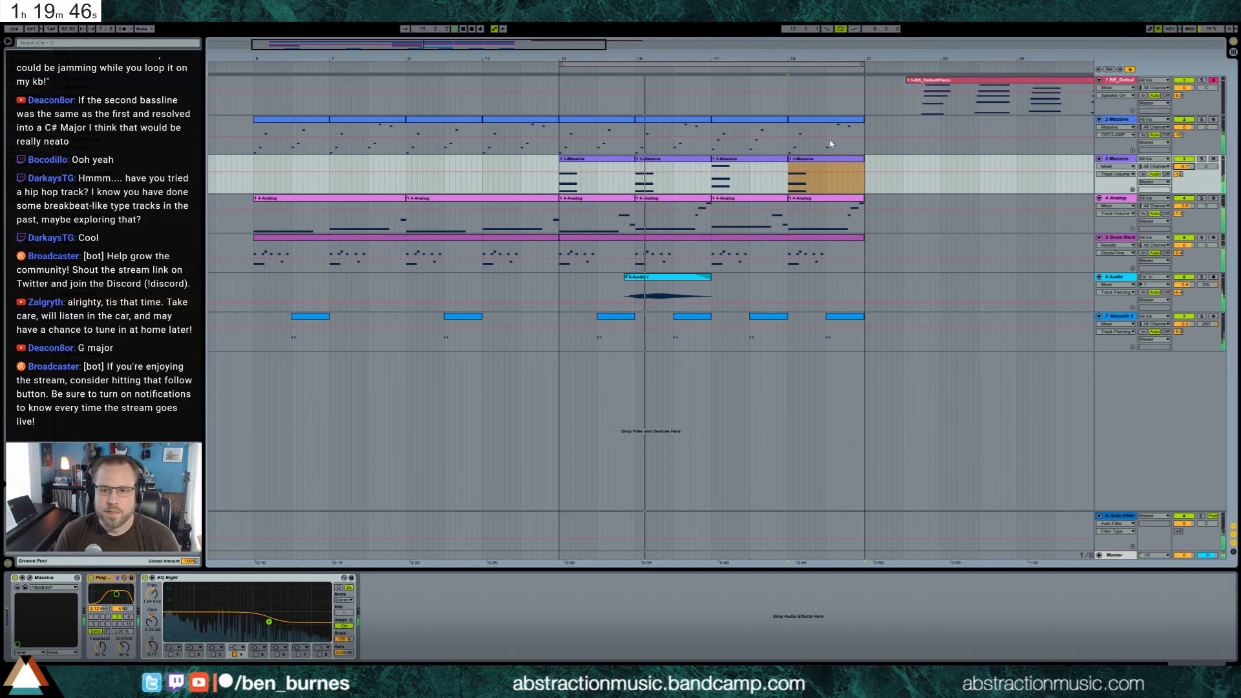
pyautogui.doubleClick(672, 166)
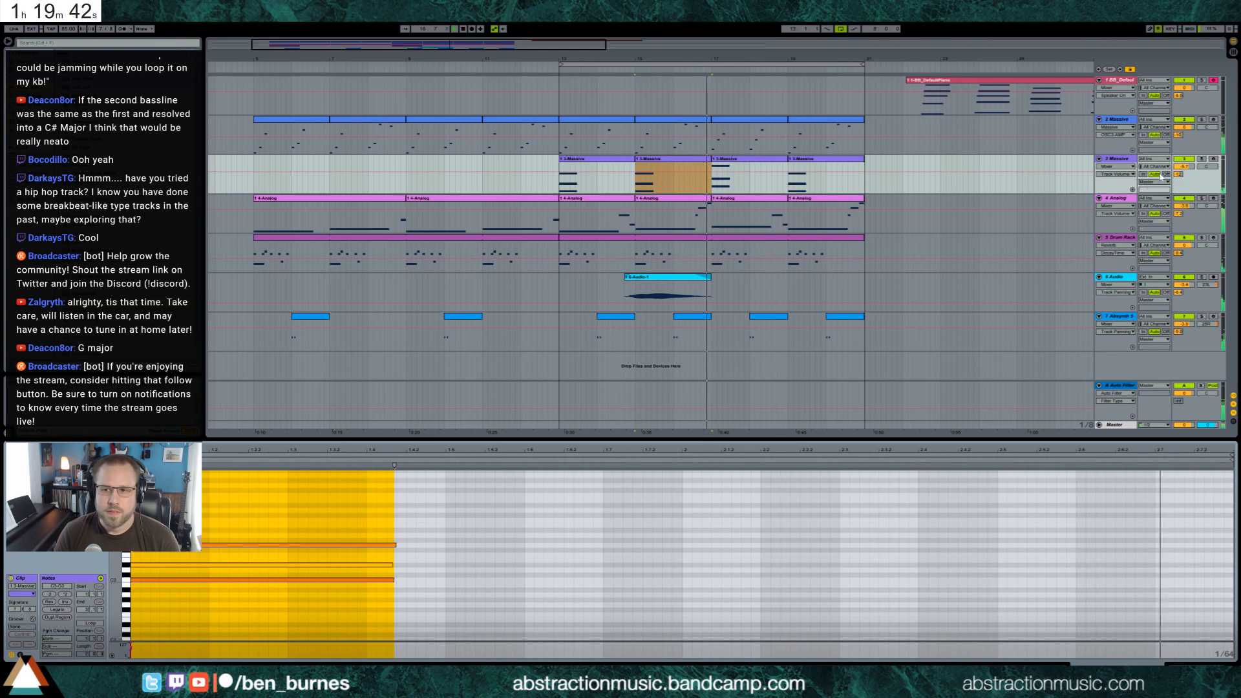
pyautogui.moveTo(1184, 167); pyautogui.dragTo(1184, 159)
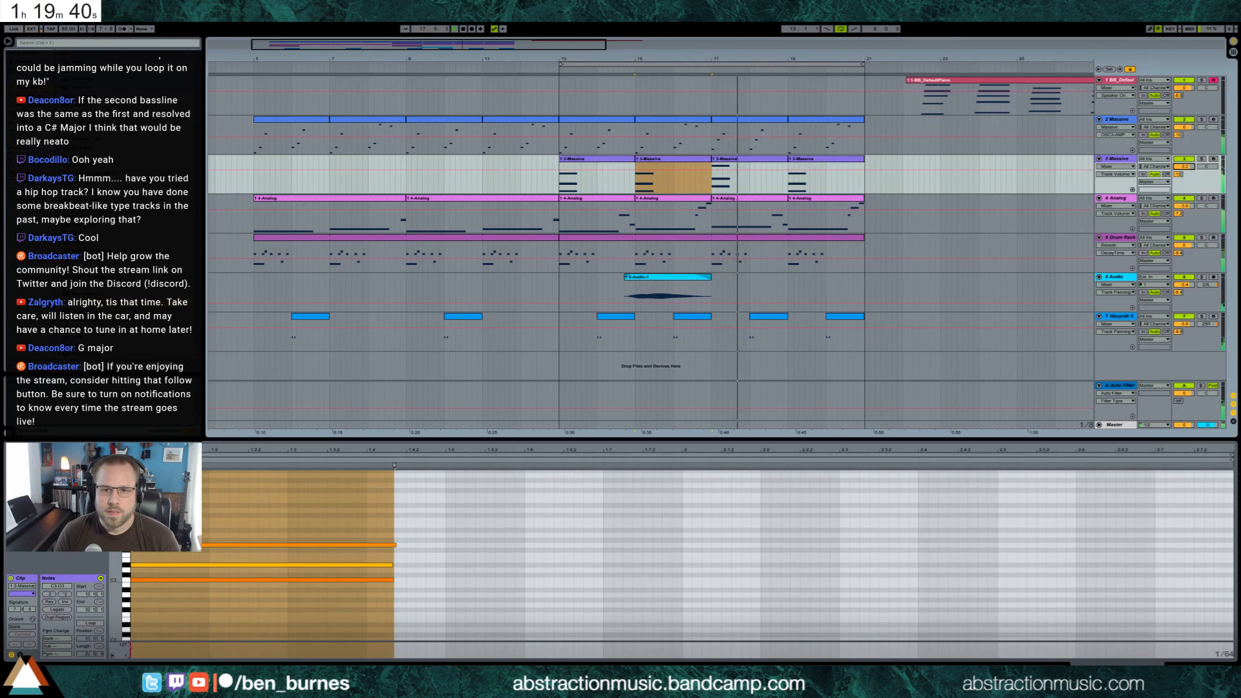
# Open the chord track's Massive synth window, move it below the clips and raise Filter 1's cutoff
pyautogui.hotkey('shift', 'Tab')
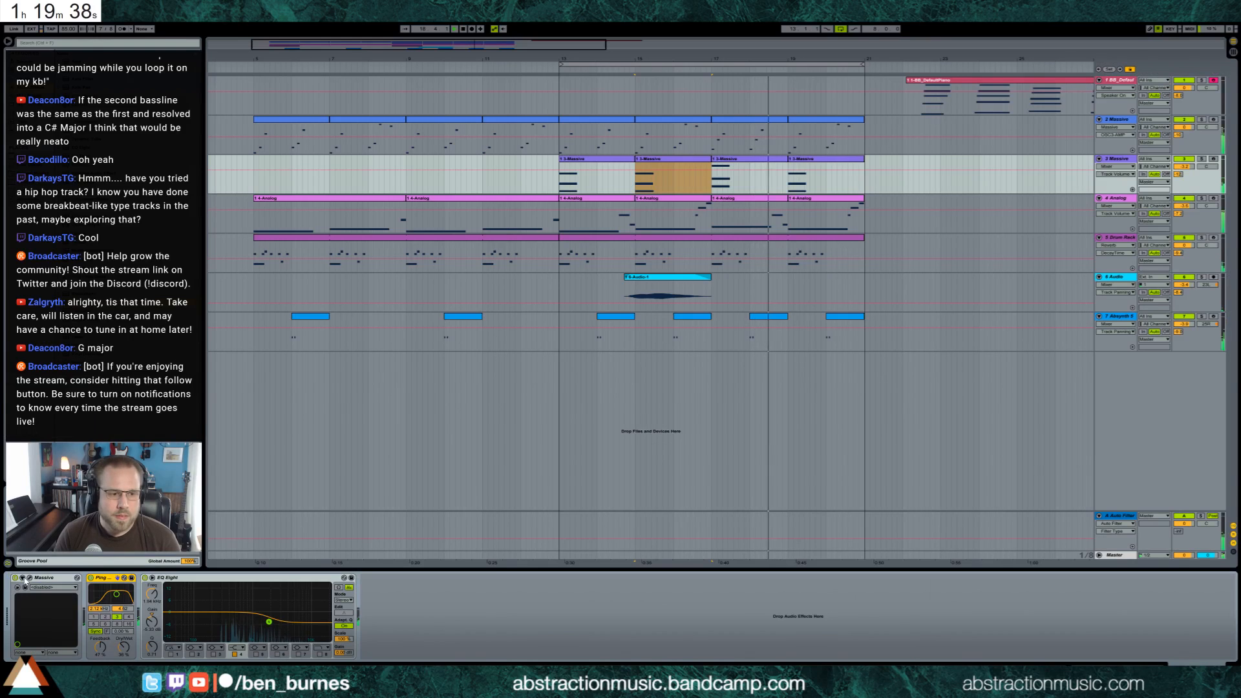
pyautogui.click(30, 579)
pyautogui.moveTo(720, 279); pyautogui.dragTo(479, 341)
pyautogui.moveTo(481, 392); pyautogui.dragTo(480, 380)
pyautogui.press('space')
pyautogui.press('space')
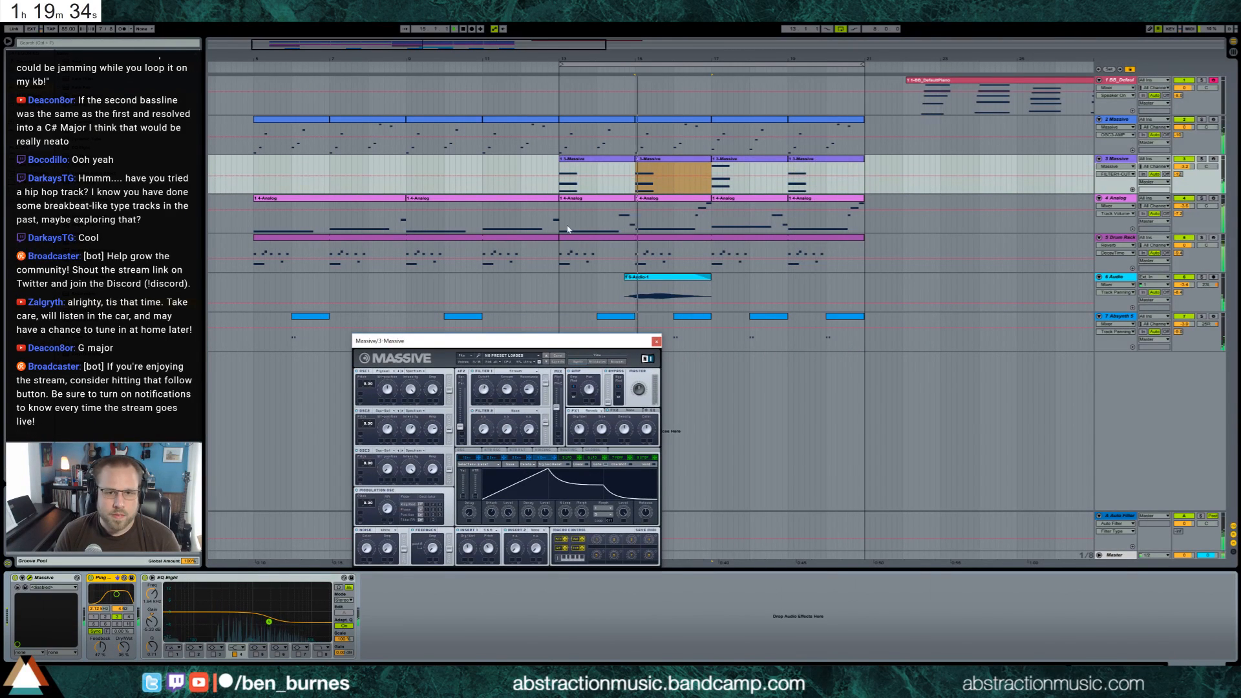
# Adjust Massive's serial/parallel filter routing and fine-tune Filter 1's knobs during playback
pyautogui.click(506, 388)
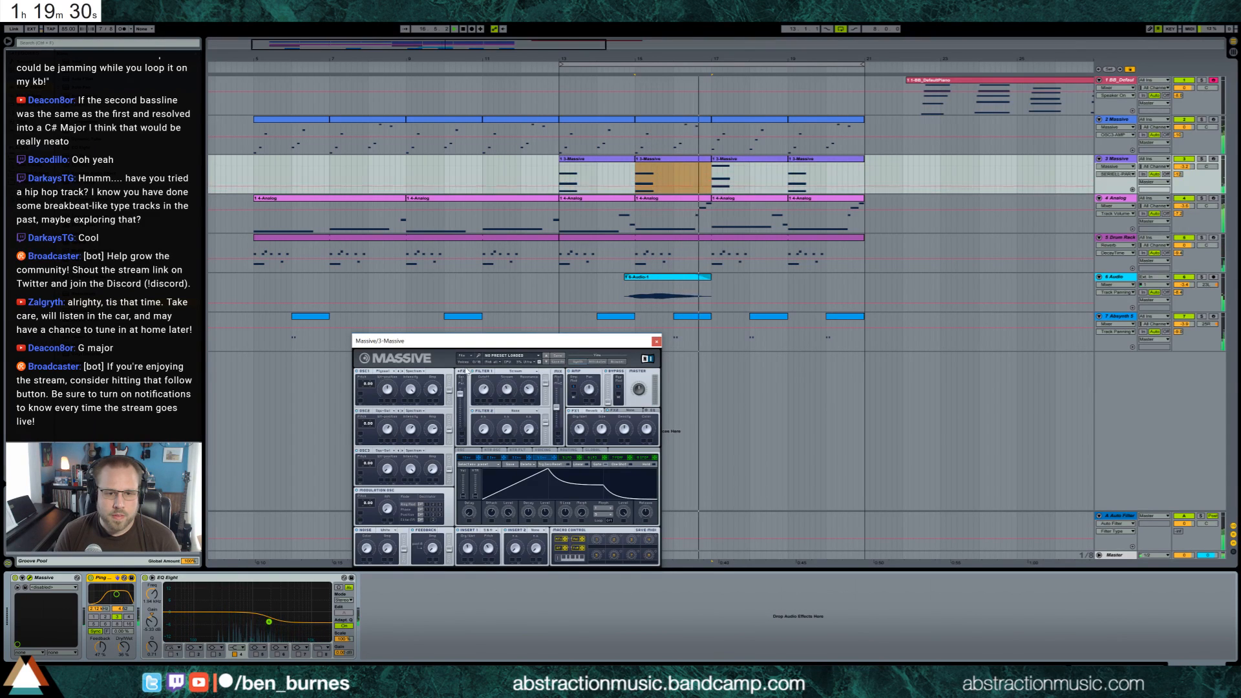
pyautogui.click(451, 382)
pyautogui.click(484, 389)
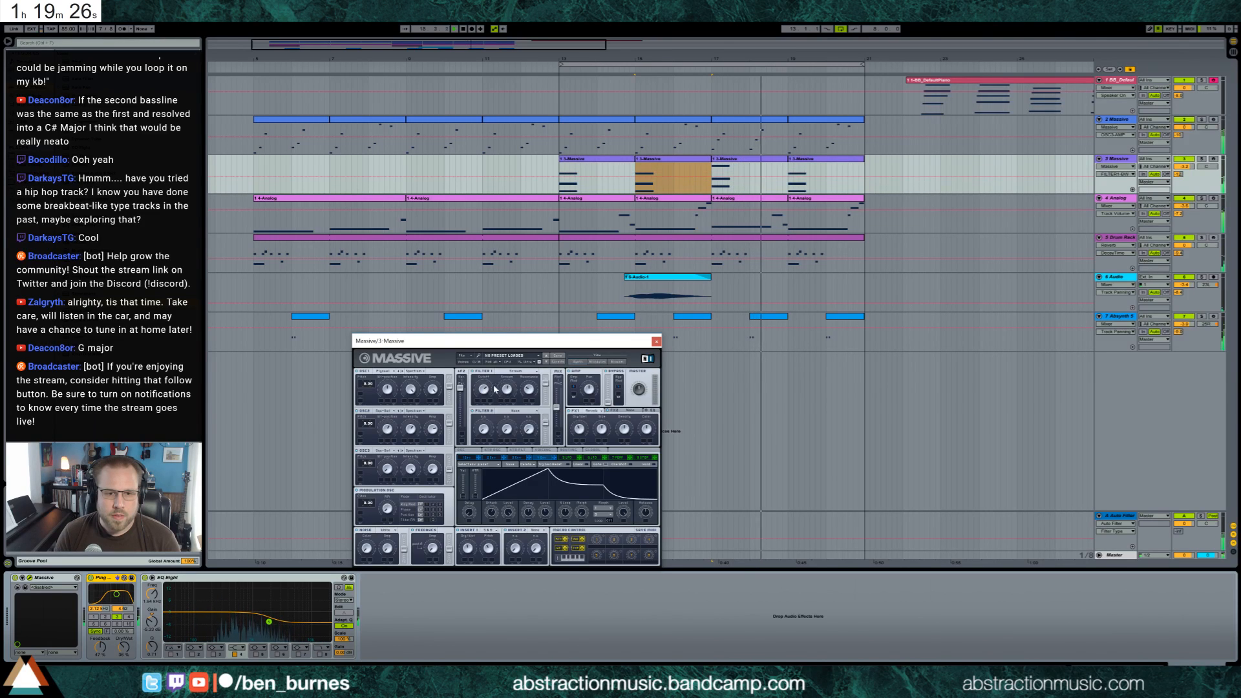
pyautogui.click(528, 388)
pyautogui.moveTo(527, 388); pyautogui.dragTo(526, 383)
pyautogui.click(508, 390)
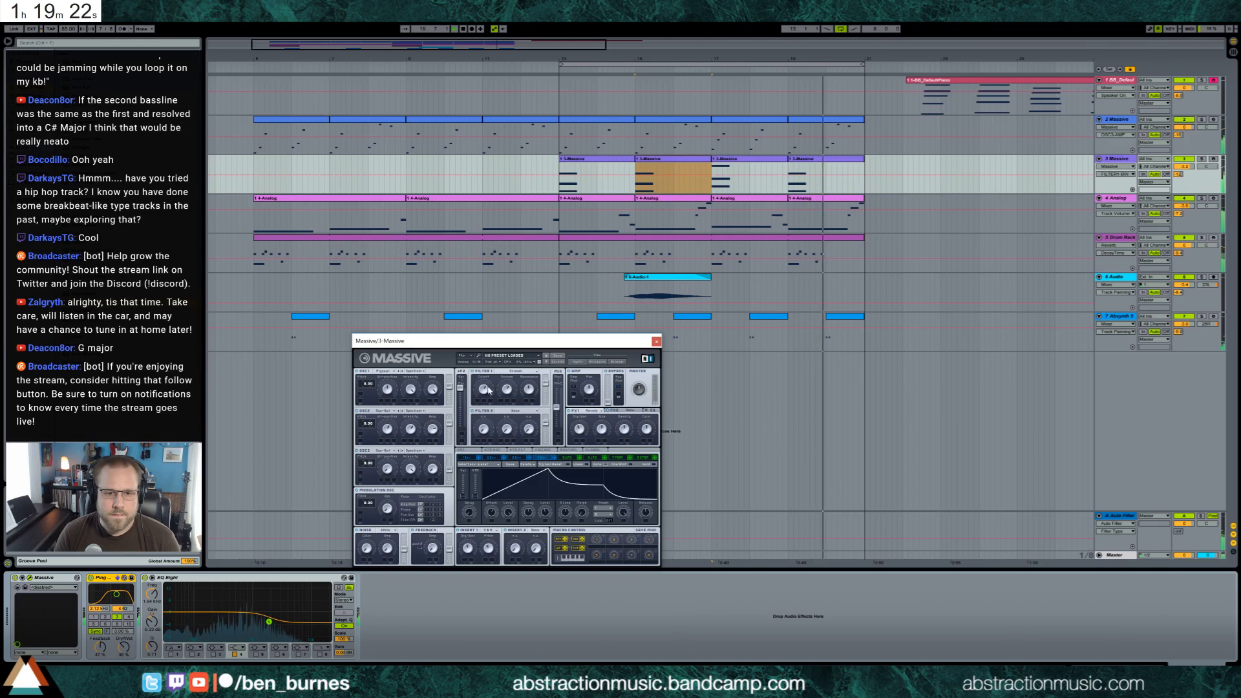
# Consolidate the four Massive chord clips from bar 13 to 21 into one clip and transpose its notes up an octave
pyautogui.click(630, 159)
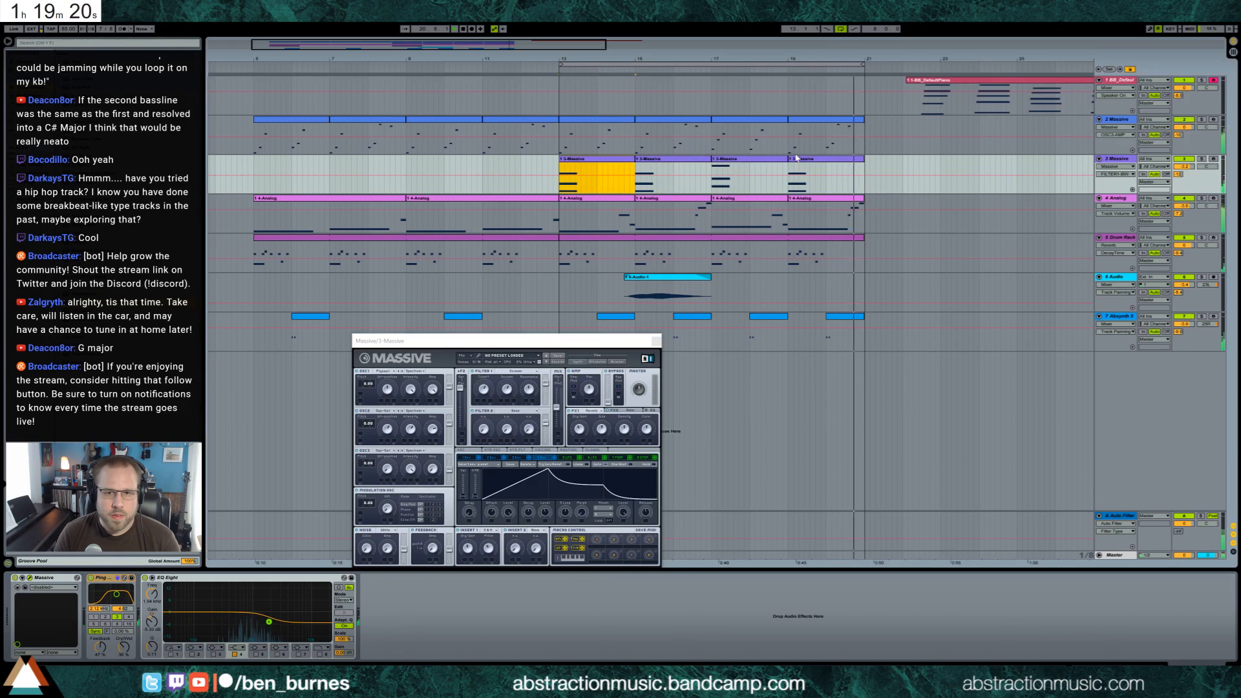
pyautogui.keyDown('shift'); pyautogui.click(801, 160); pyautogui.keyUp('shift')
pyautogui.hotkey('ctrl', 'j')
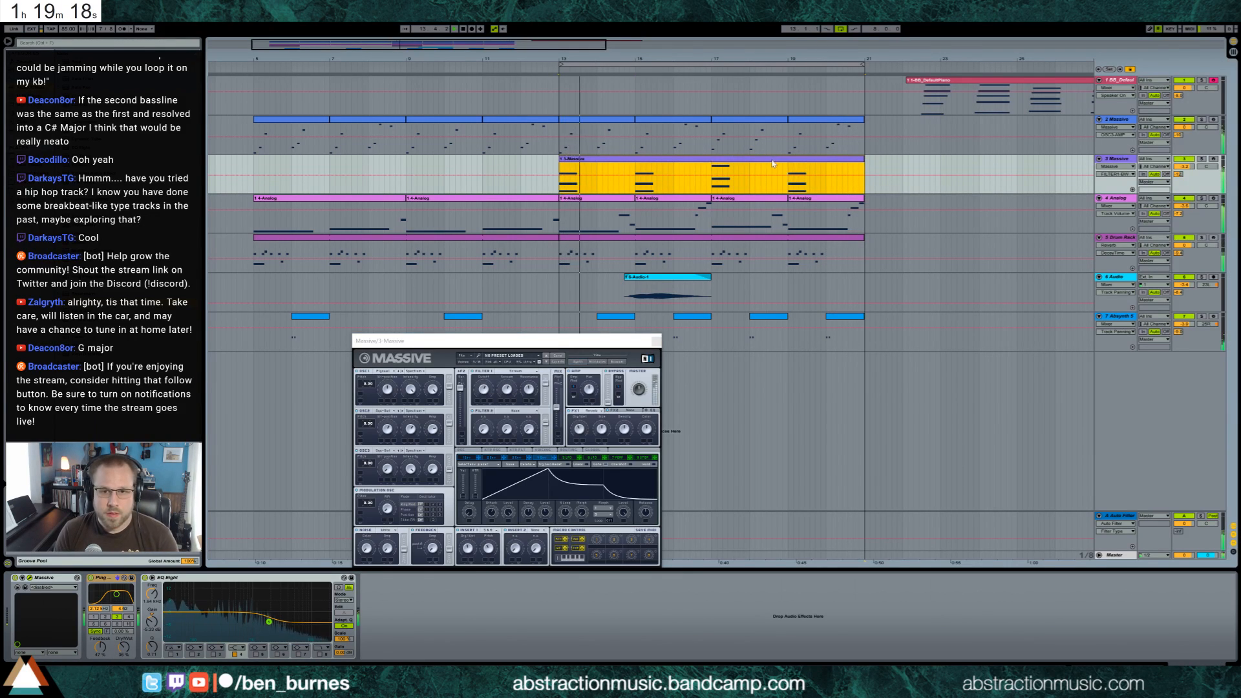
pyautogui.doubleClick(801, 172)
pyautogui.hotkey('shift', 'Up')
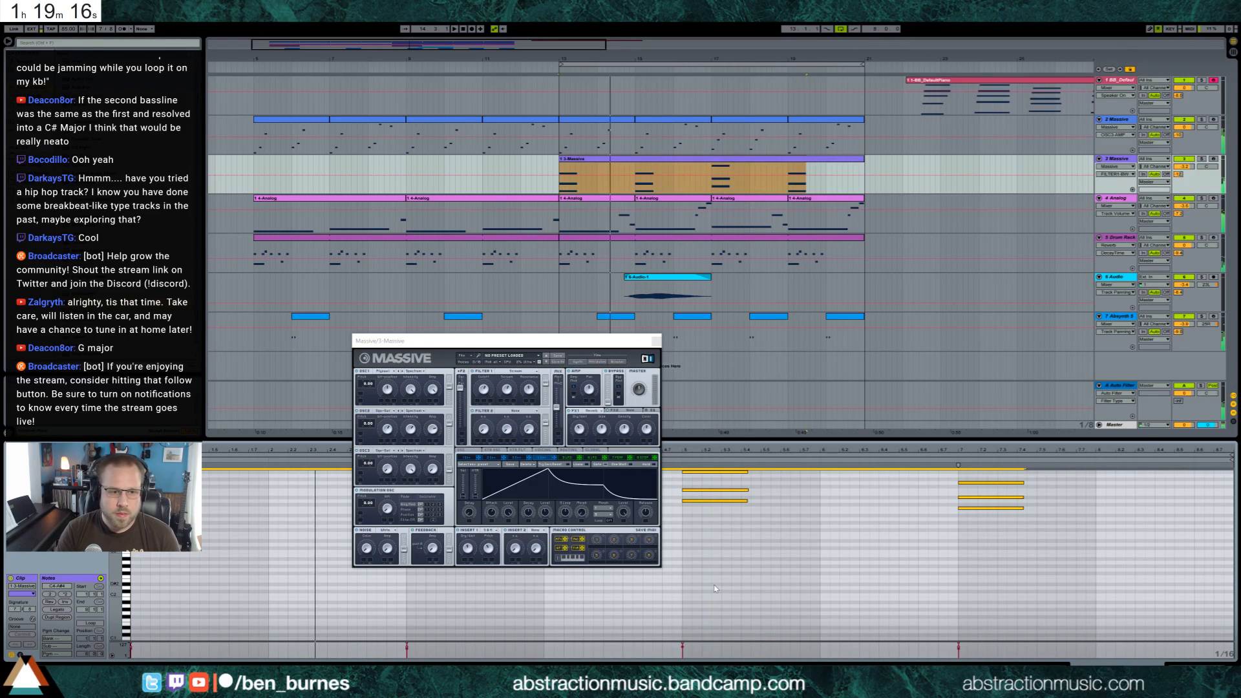
# Replay the section from bar 13 and adjust Massive's feedback amount and Filter 1's resonance
pyautogui.press('space')
pyautogui.press('space')
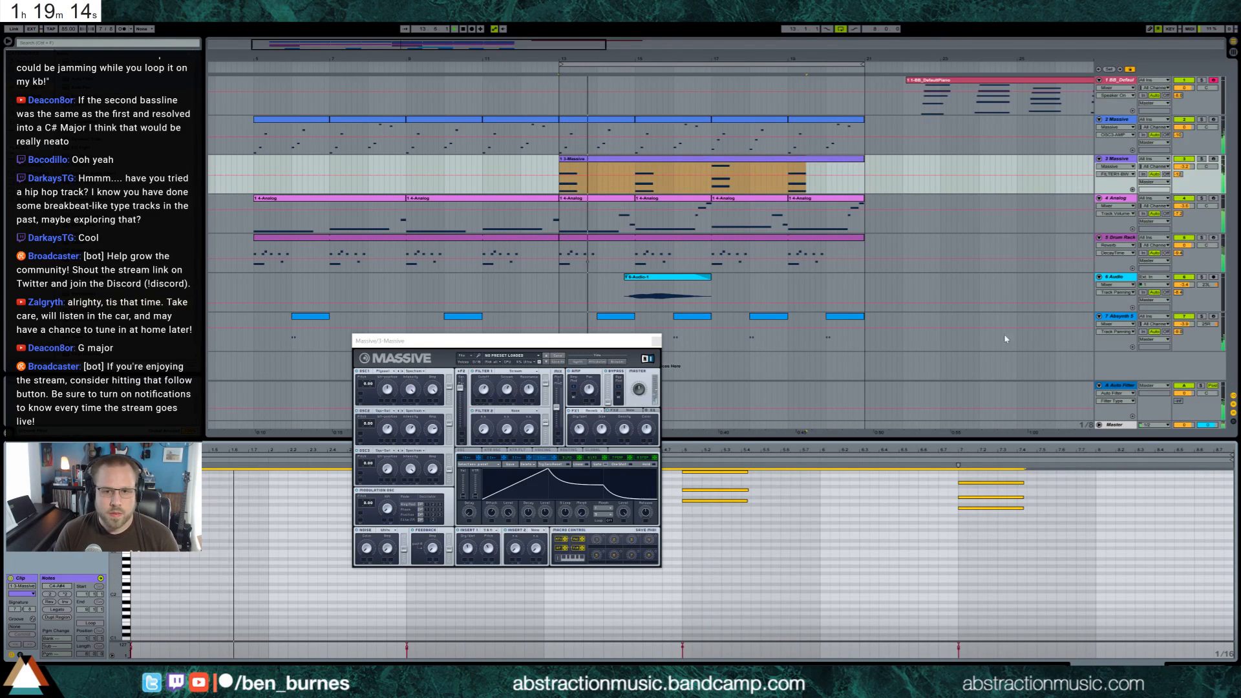
pyautogui.press('space')
pyautogui.press('space')
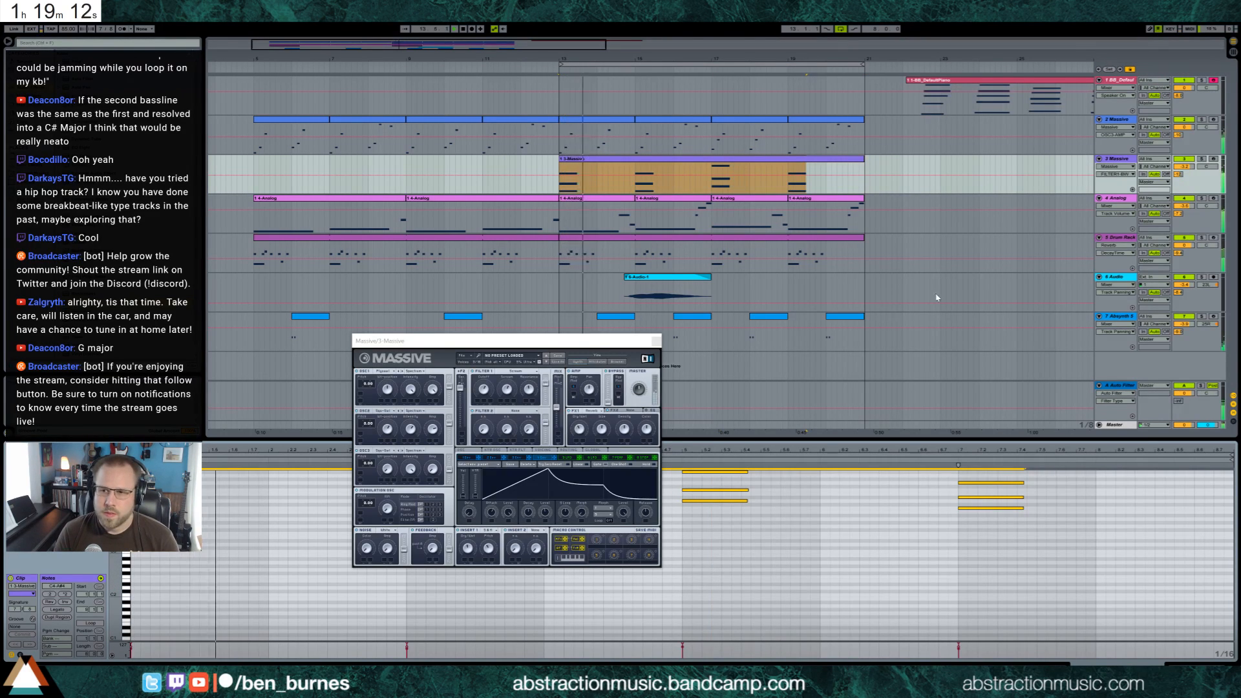
pyautogui.click(436, 559)
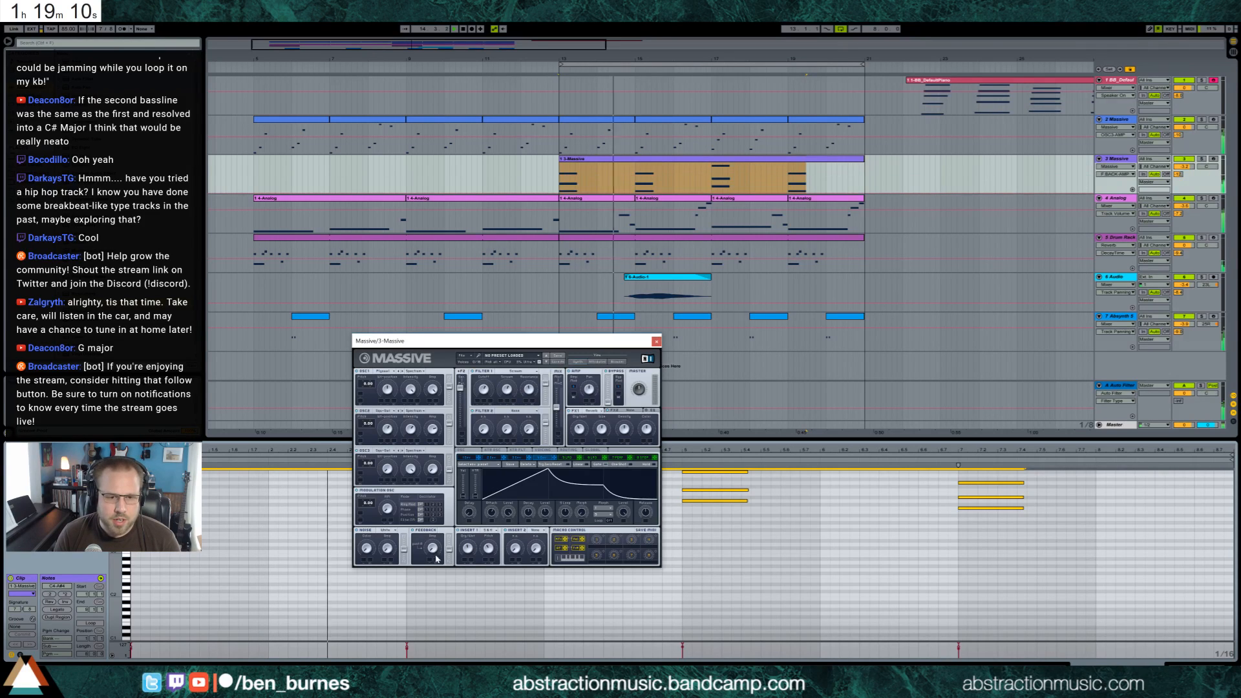
pyautogui.moveTo(511, 390); pyautogui.dragTo(537, 403)
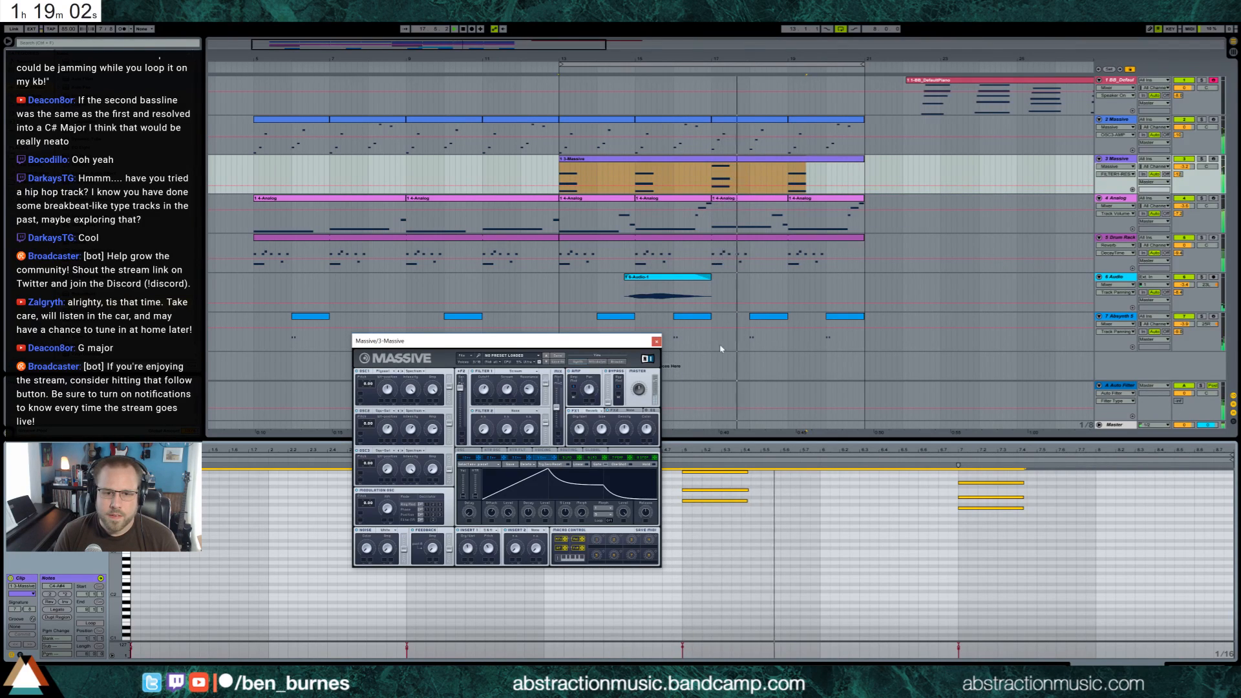
# Lower the Massive chord track's volume slightly and adjust the synth's first master effect before closing its window
pyautogui.moveTo(1184, 166); pyautogui.dragTo(1186, 170)
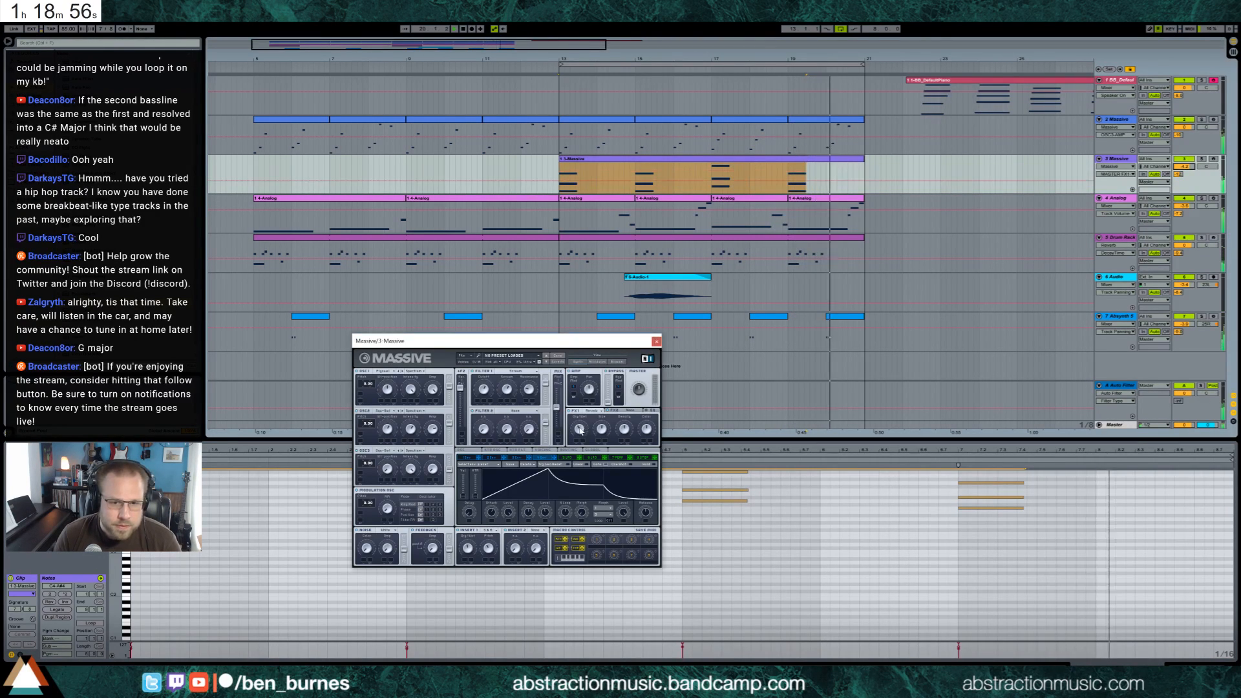
pyautogui.click(580, 430)
pyautogui.click(656, 341)
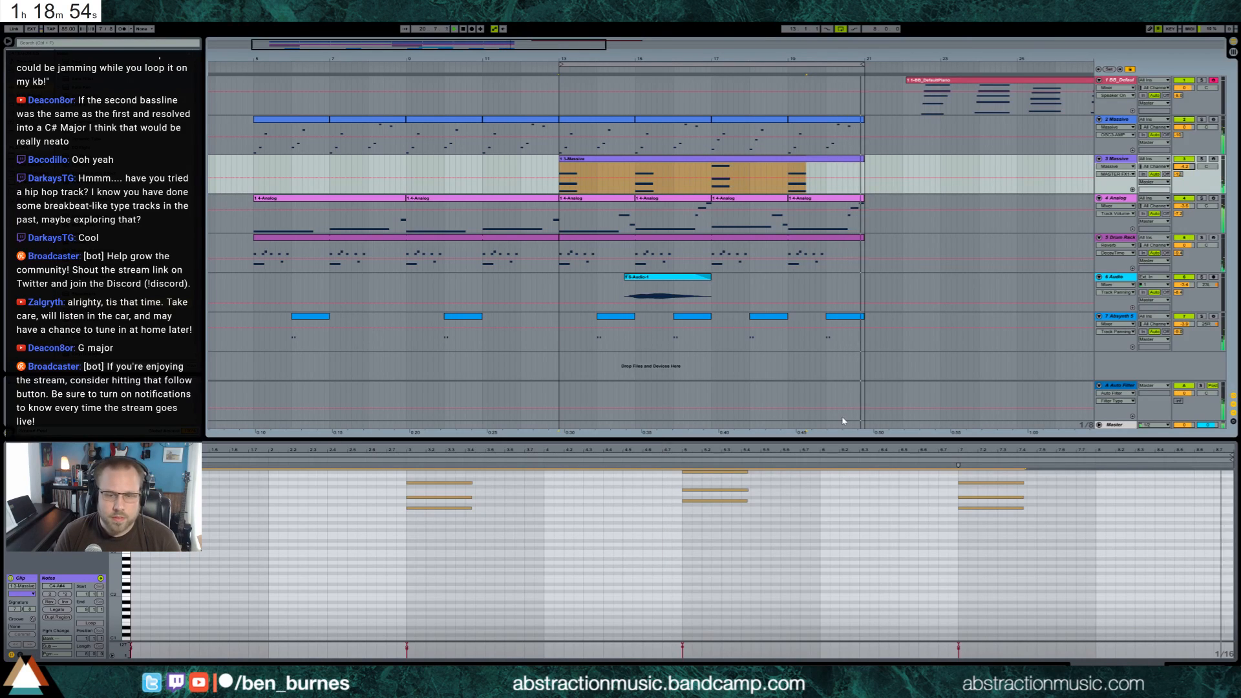
pyautogui.hotkey('shift', 'Tab')
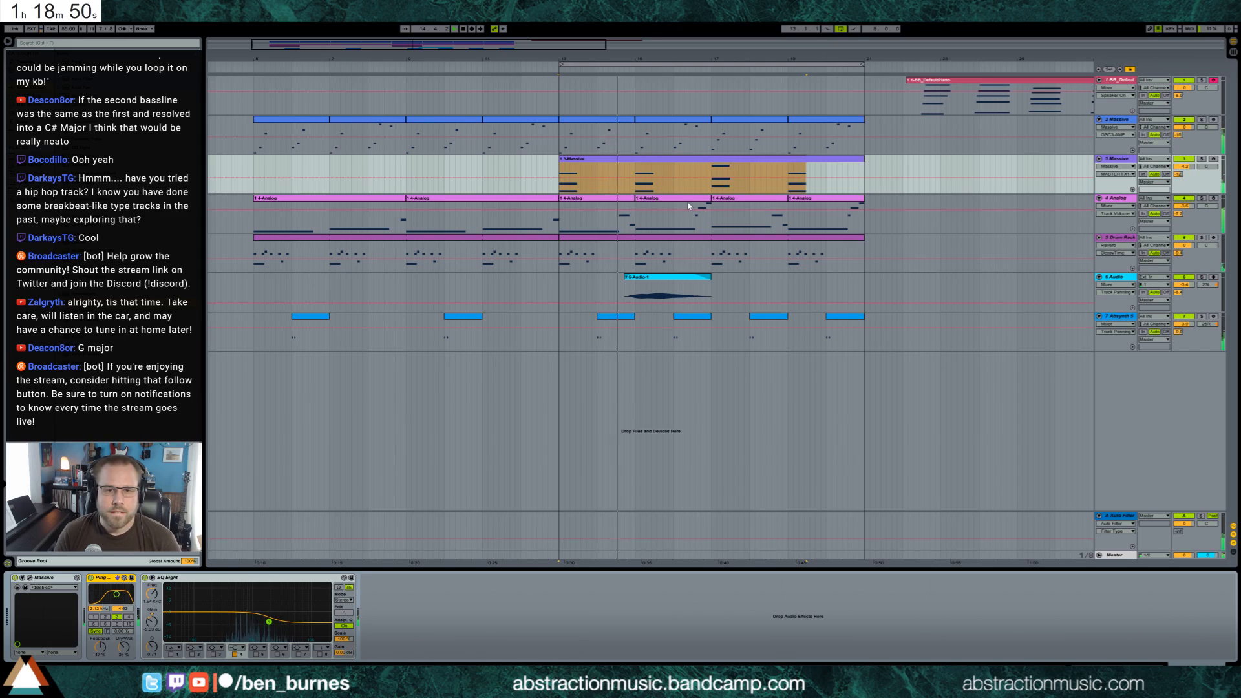
# Stop playback and delete the Absynth clips in bars 16 and 20
pyautogui.press('space')
pyautogui.click(599, 316)
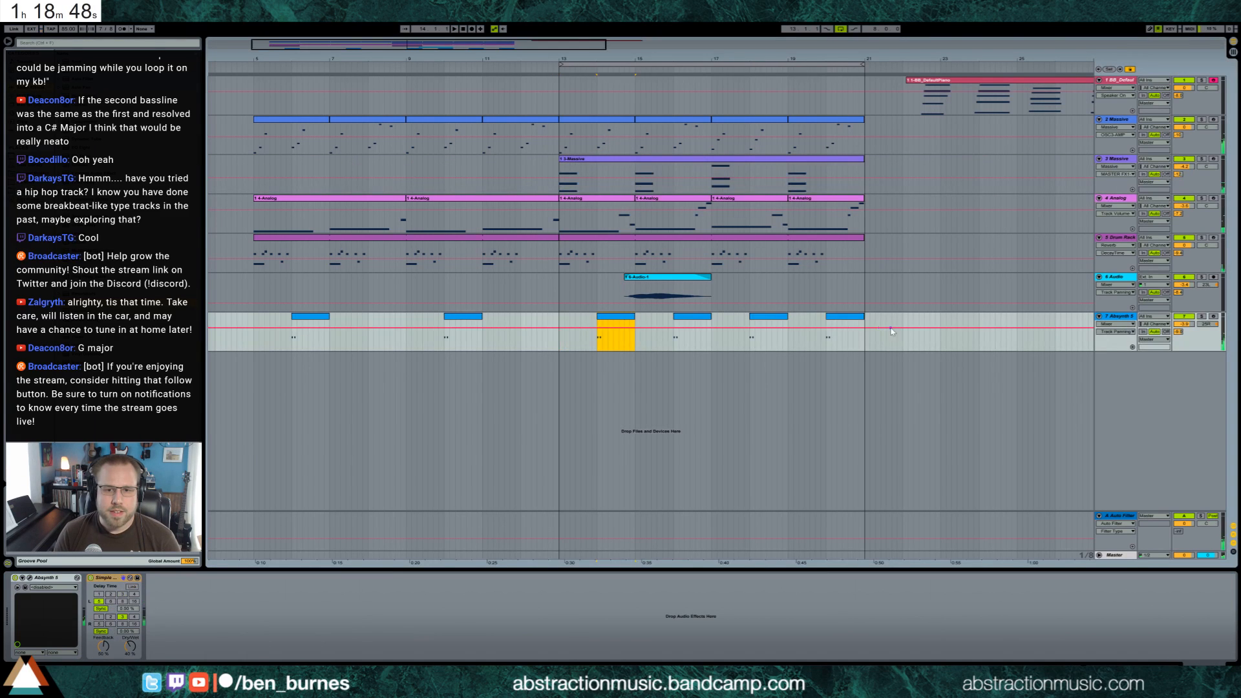
pyautogui.click(704, 323)
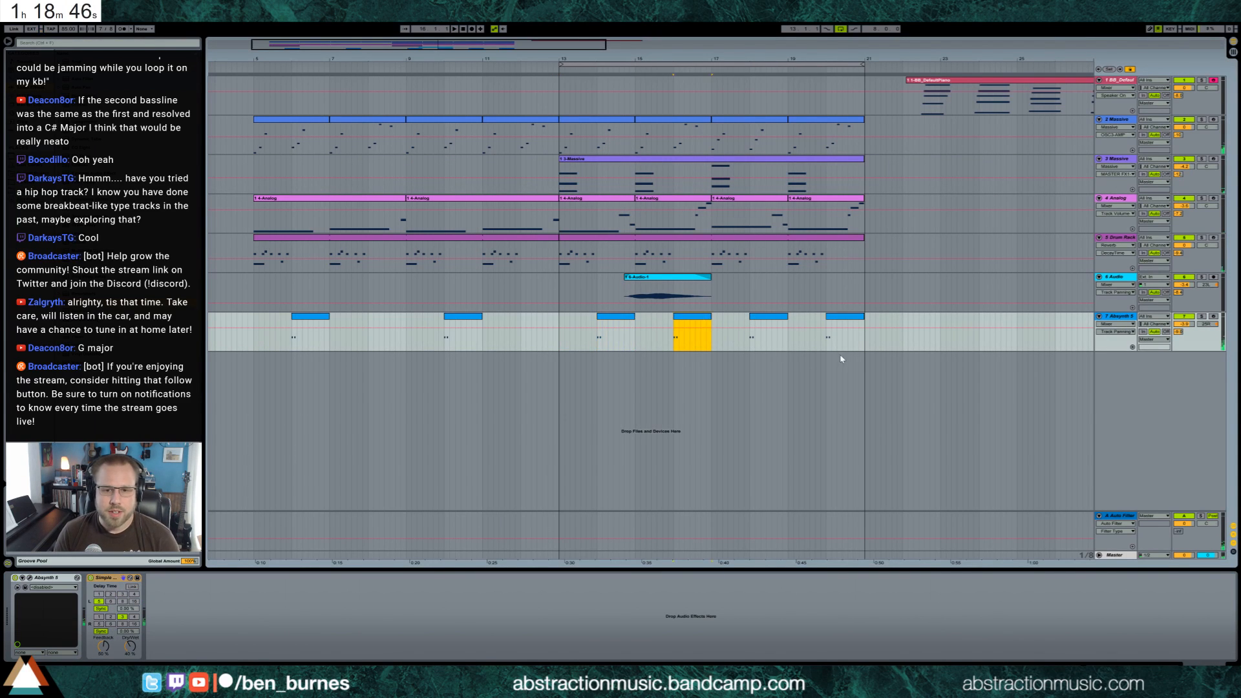
pyautogui.click(846, 318)
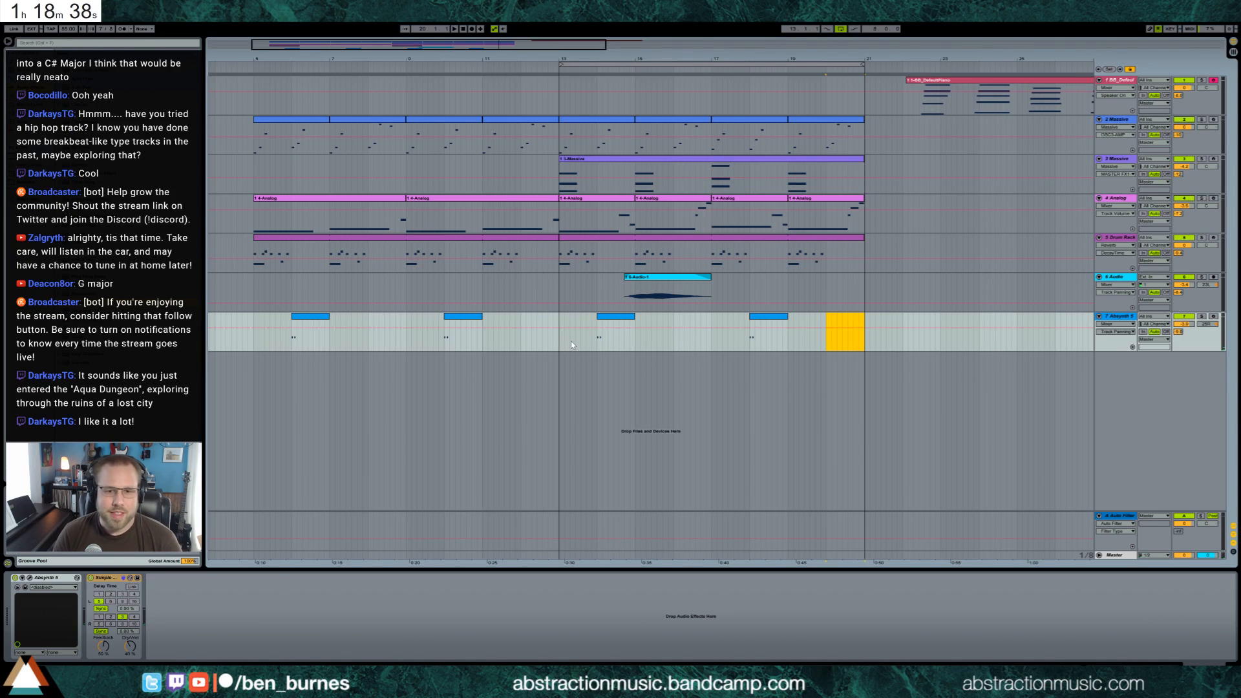
pyautogui.click(571, 344)
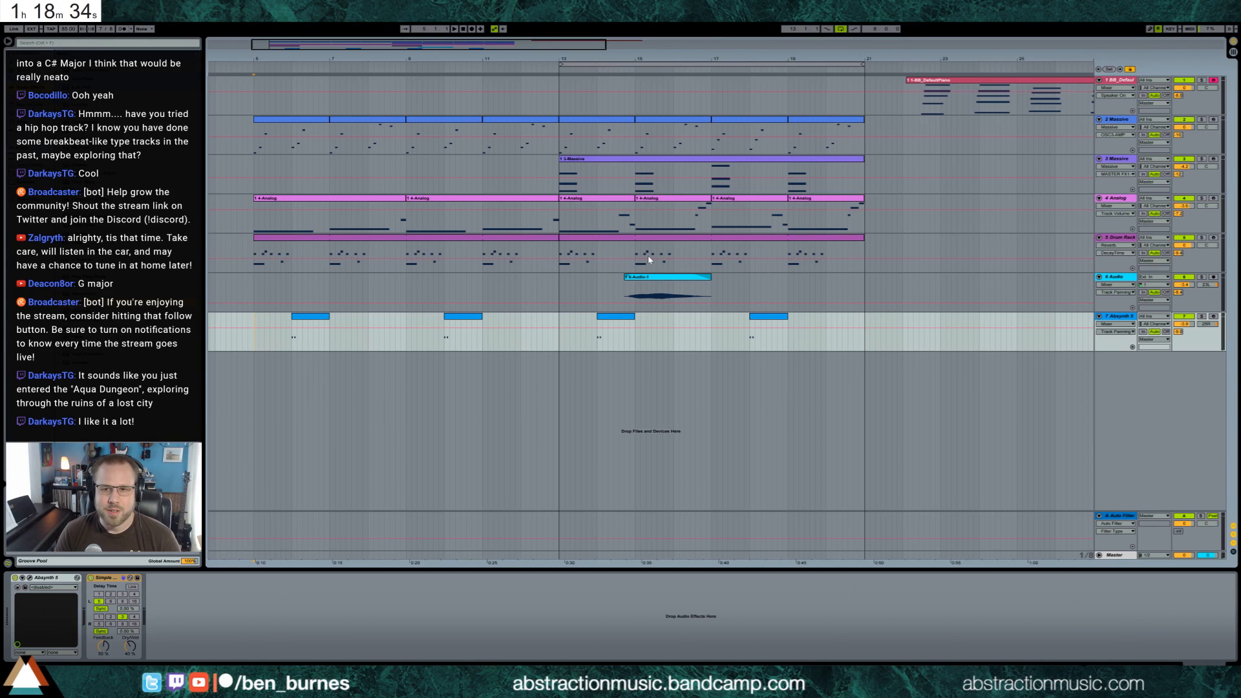
# Delete the leftover default piano clip beyond bar 21 and replay the arrangement from bar 5
pyautogui.click(914, 82)
pyautogui.press('Delete')
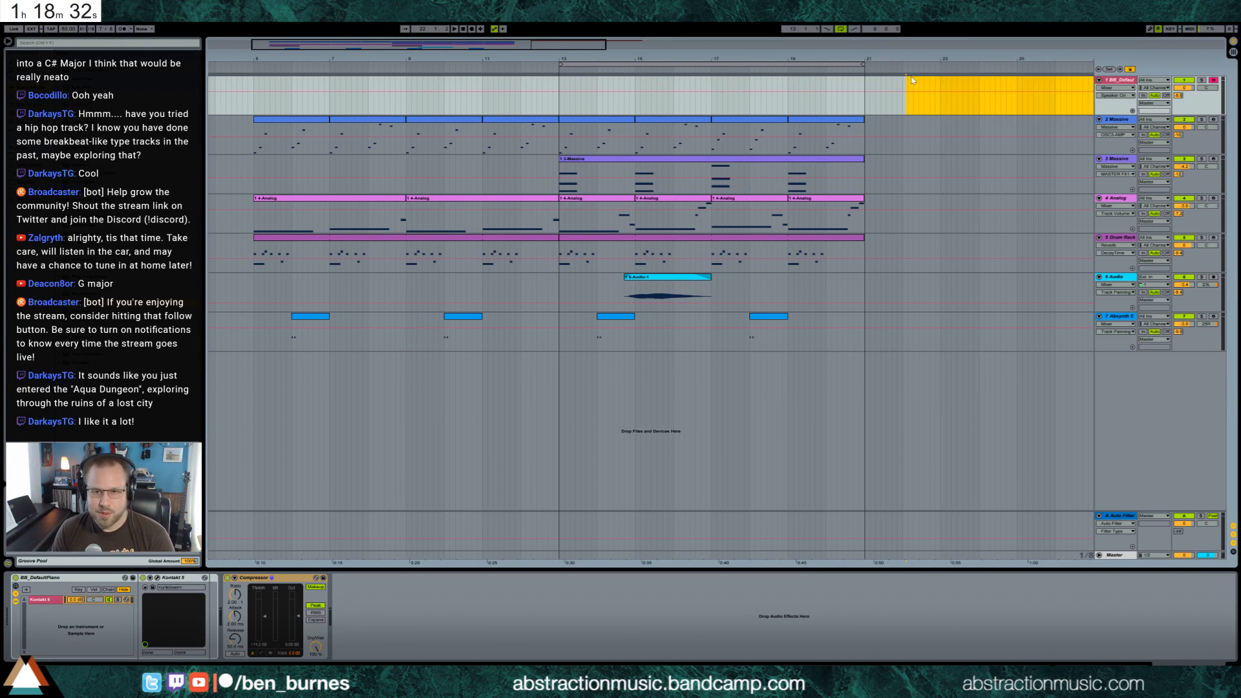
pyautogui.click(250, 66)
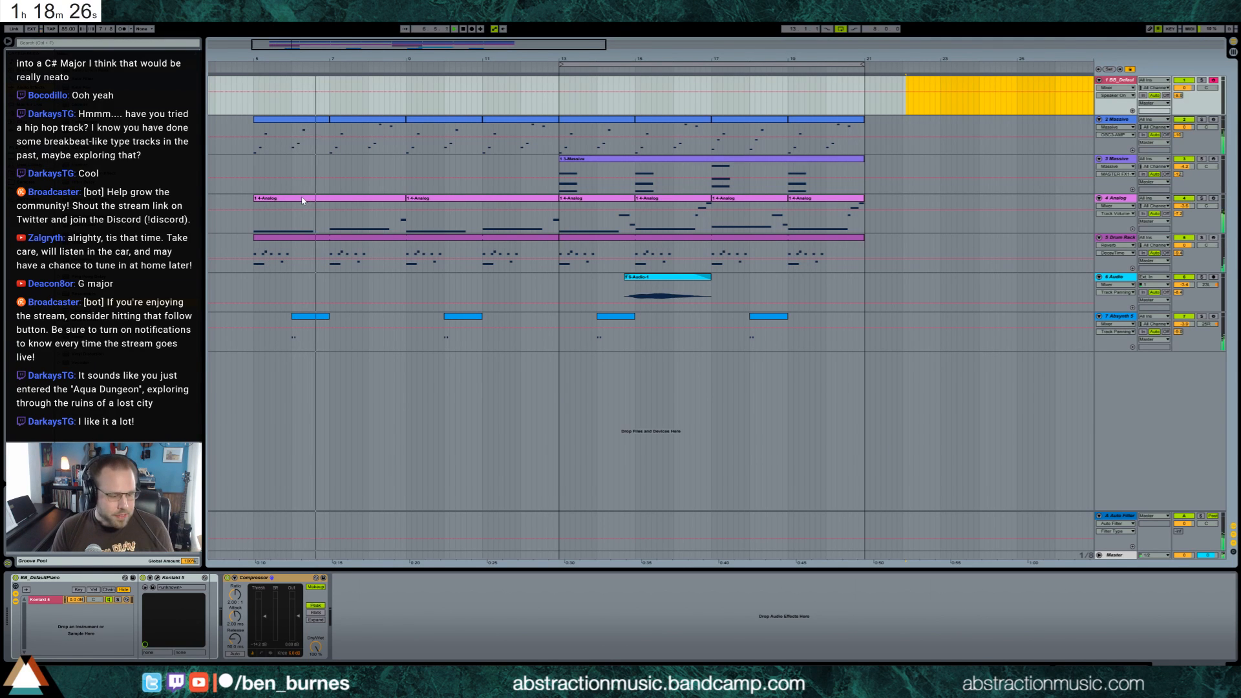
# Lengthen the two long sustained notes in the Analog bass clip that starts at bar 5
pyautogui.doubleClick(342, 203)
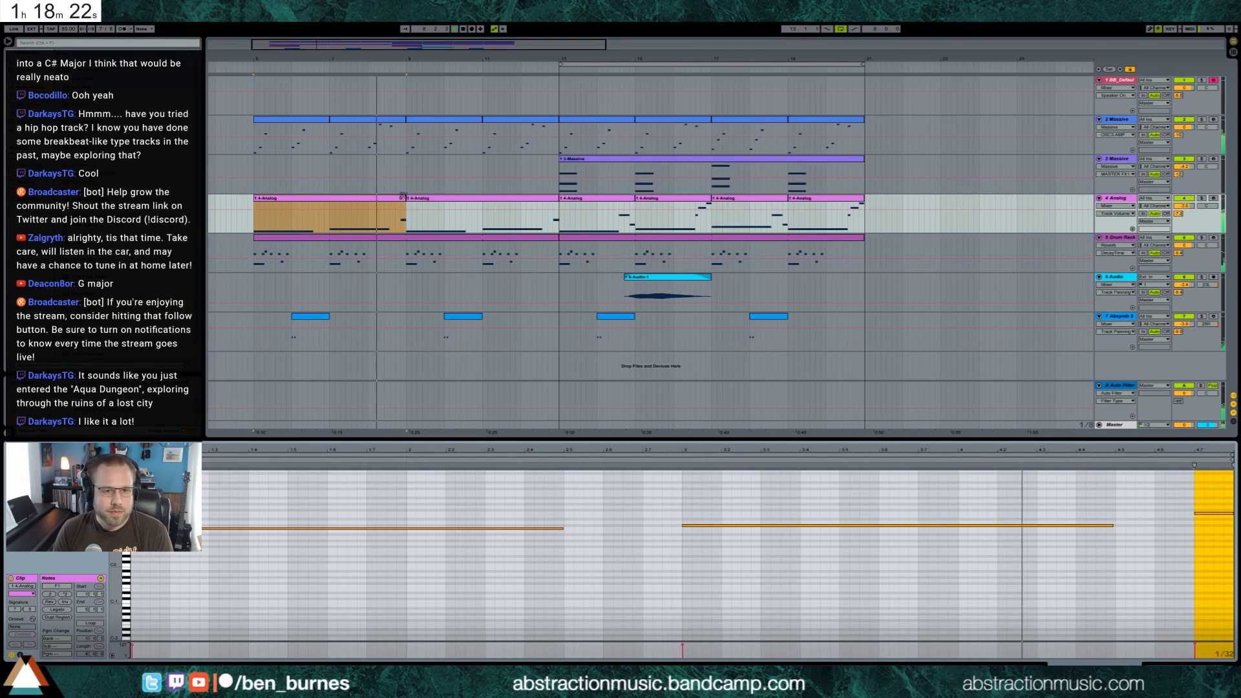
pyautogui.moveTo(444, 507); pyautogui.dragTo(989, 588)
pyautogui.hotkey('shift', 'Right')
pyautogui.hotkey('shift', 'Right')
pyautogui.hotkey('shift', 'Right')
pyautogui.hotkey('shift', 'Right')
pyautogui.hotkey('shift', 'Right')
pyautogui.hotkey('shift', 'Right')
pyautogui.hotkey('shift', 'Right')
pyautogui.hotkey('shift', 'Right')
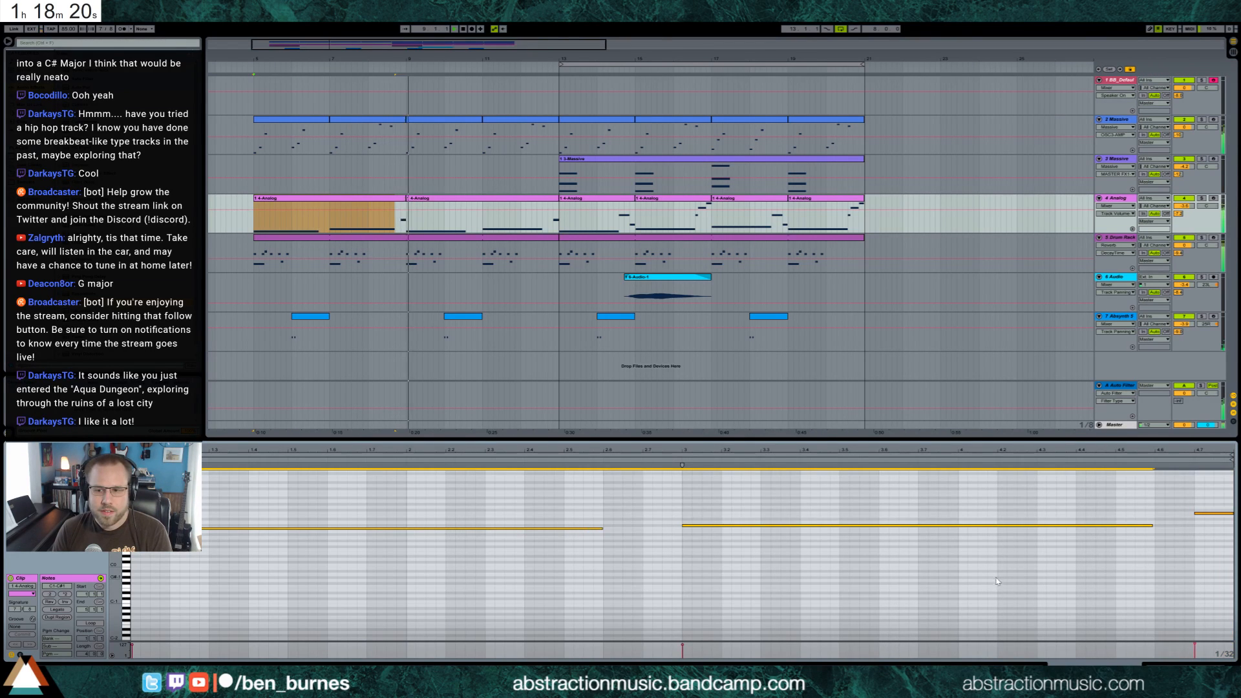
# Lengthen the two long sustained notes in the Analog bass clip at bar 9 and return to the device view
pyautogui.doubleClick(548, 207)
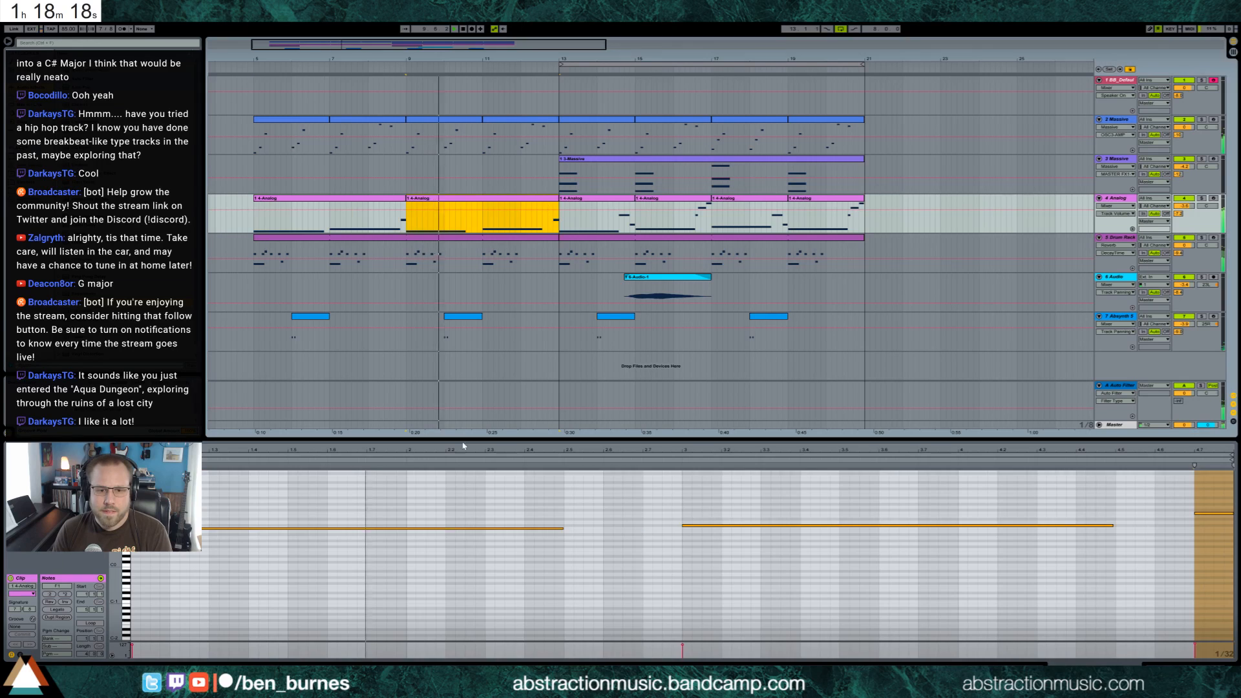
pyautogui.hotkey('shift', 'Right')
pyautogui.hotkey('shift', 'Right')
pyautogui.hotkey('shift', 'Right')
pyautogui.hotkey('shift', 'Right')
pyautogui.hotkey('shift', 'Right')
pyautogui.hotkey('shift', 'Right')
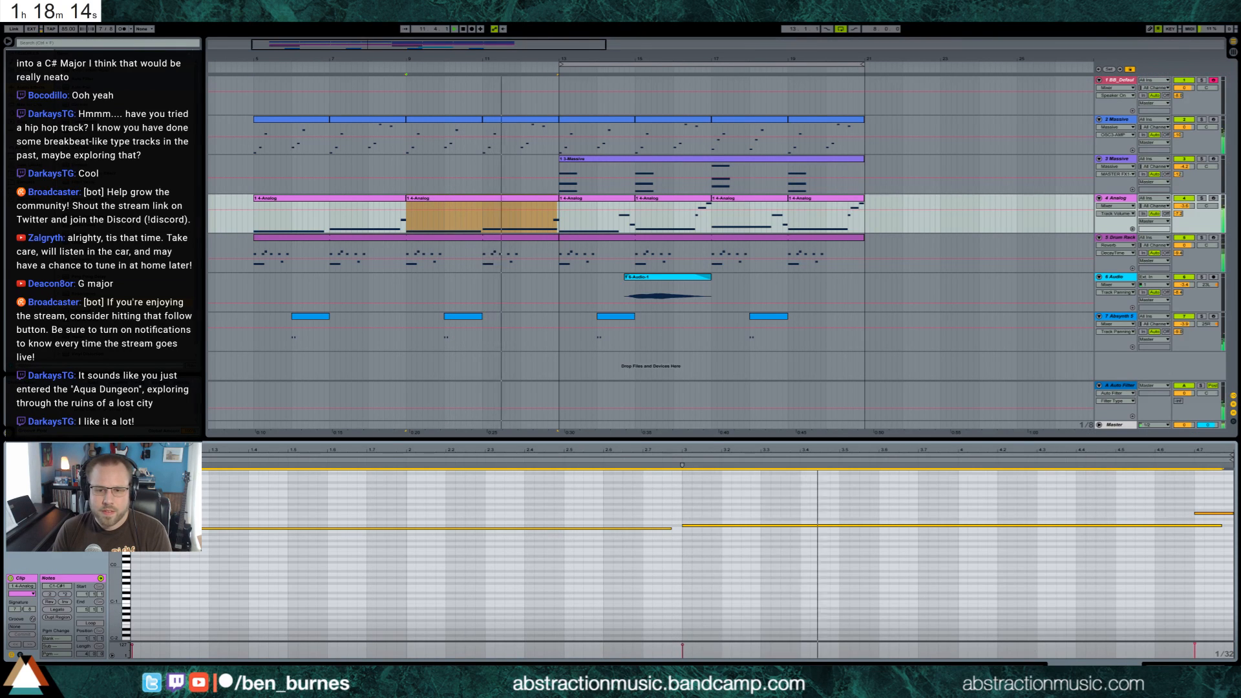
pyautogui.click(1126, 663)
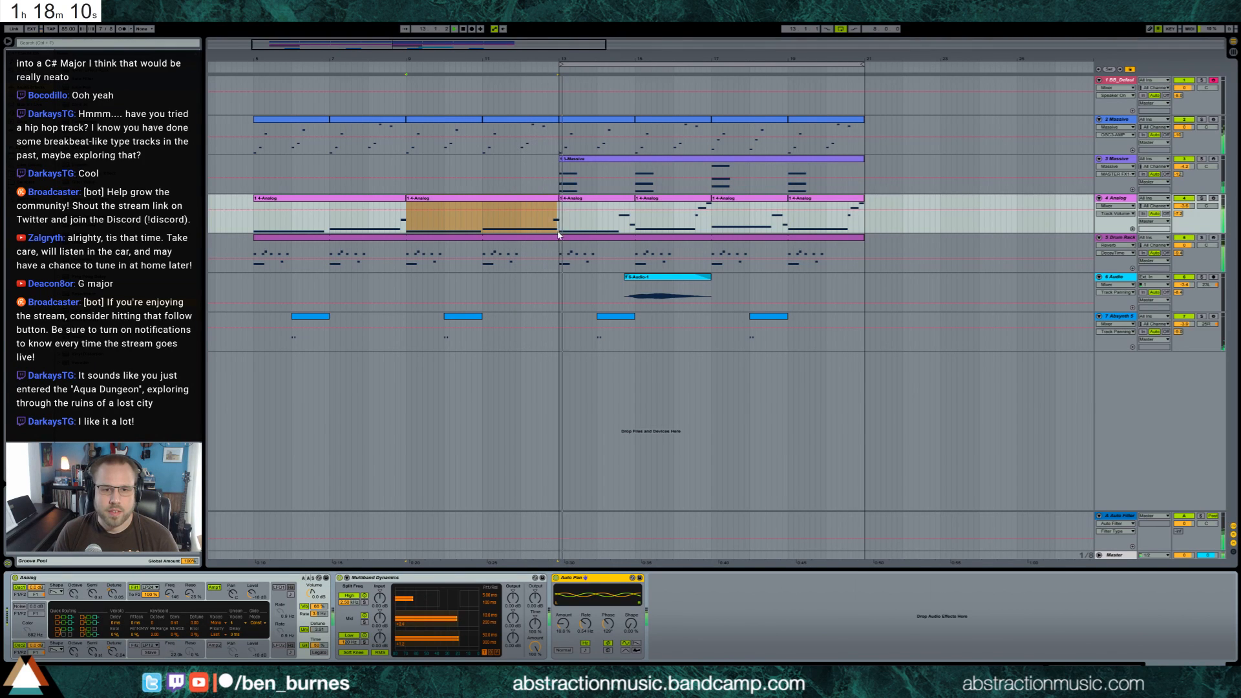
# Copy the Analog bass fill just before bar 17 to the end of bar 12 and consolidate it with the bar 9 clip
pyautogui.click(808, 398)
pyautogui.press('space')
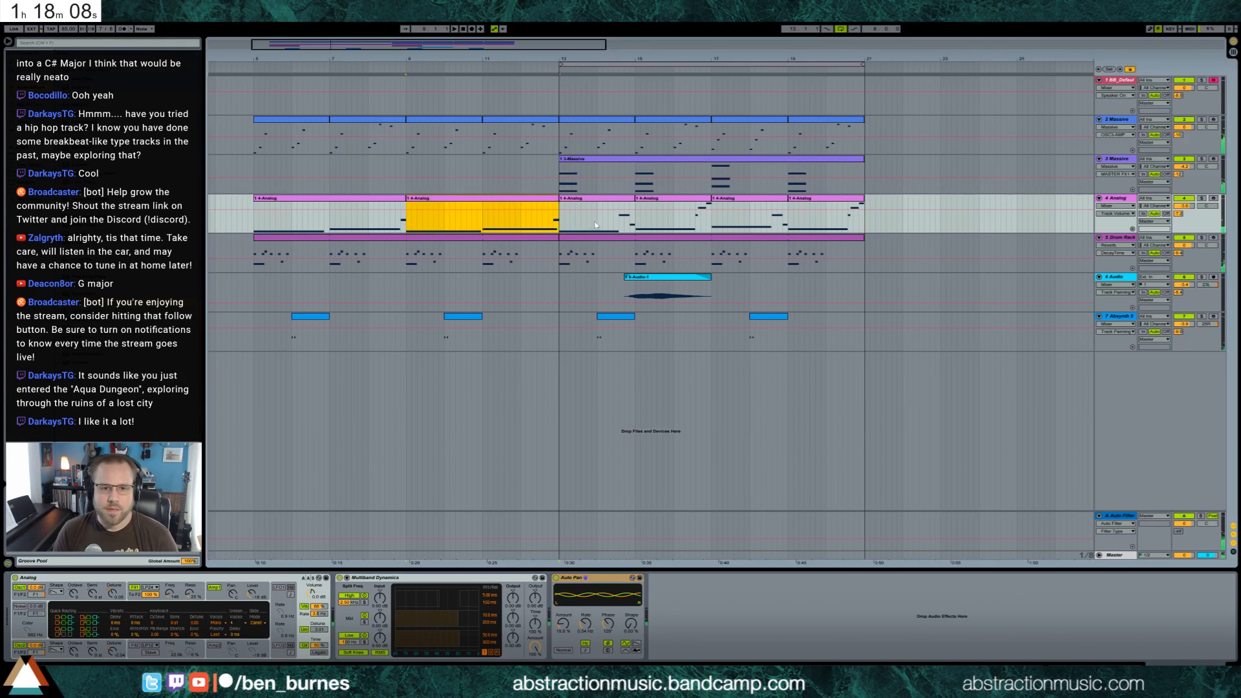
pyautogui.moveTo(696, 223); pyautogui.dragTo(710, 226)
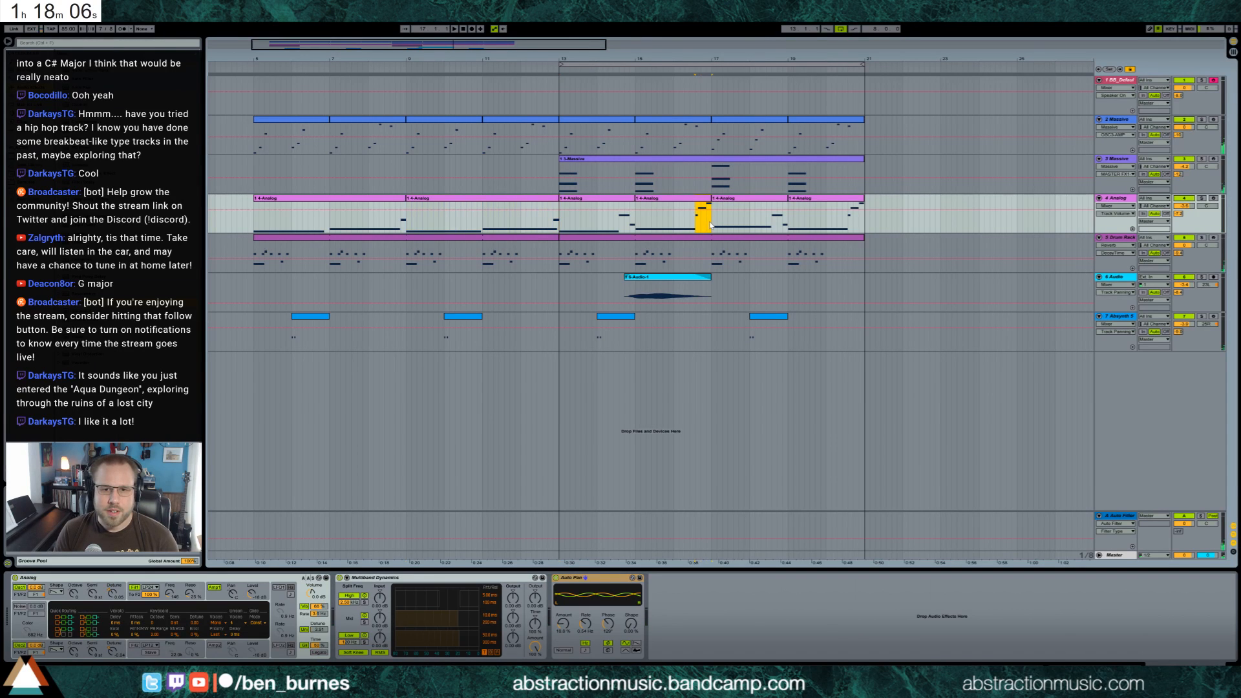
pyautogui.click(543, 225)
pyautogui.hotkey('ctrl', 'v')
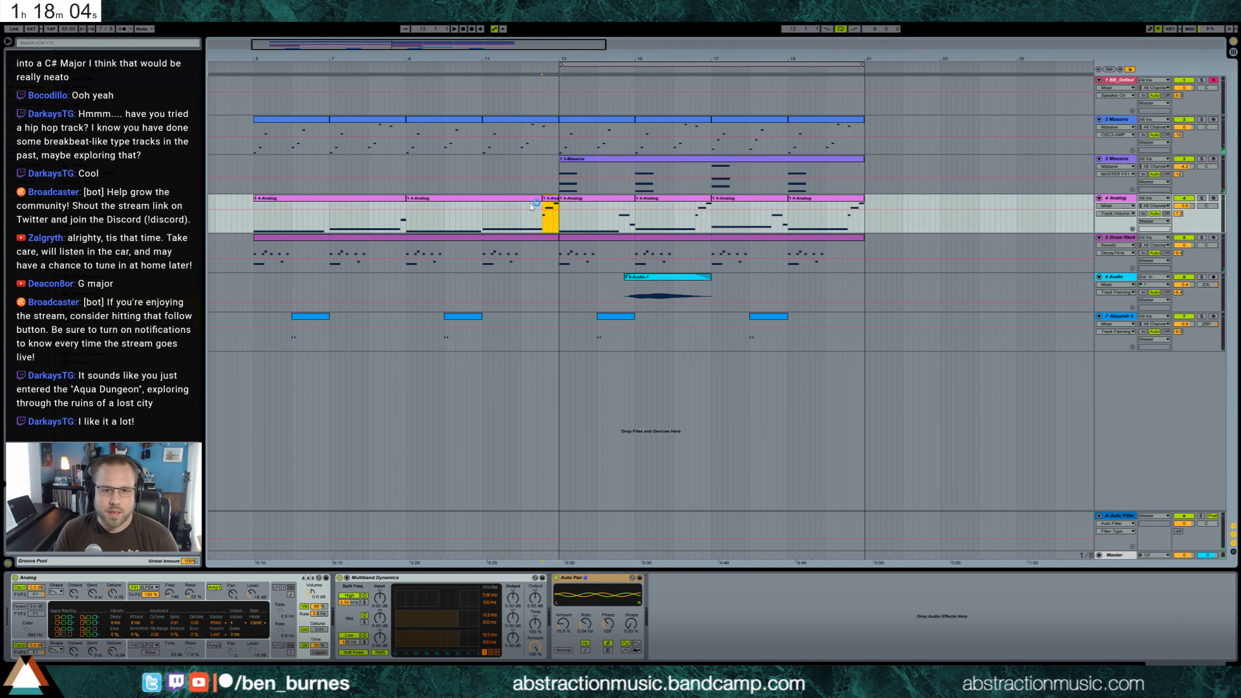
pyautogui.hotkey('ctrl', 'j')
pyautogui.press('space')
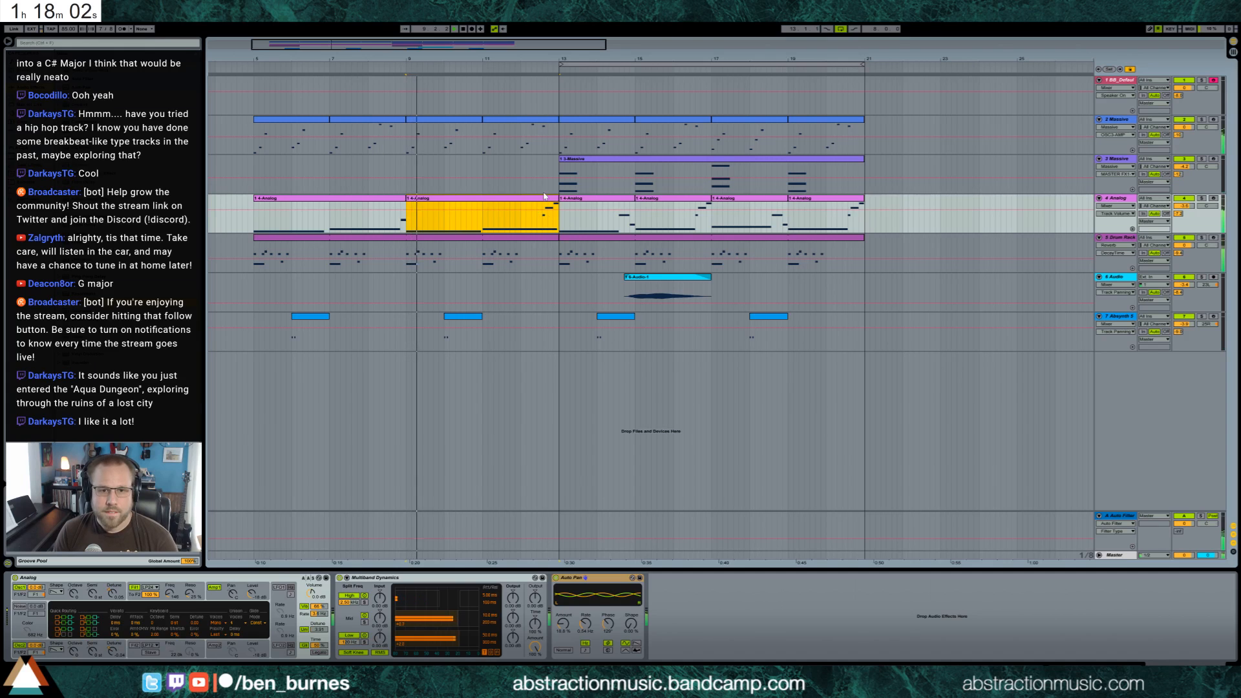
# Shorten the second long bass note in the bar 9 clip so it ends just before the rising fill
pyautogui.doubleClick(545, 200)
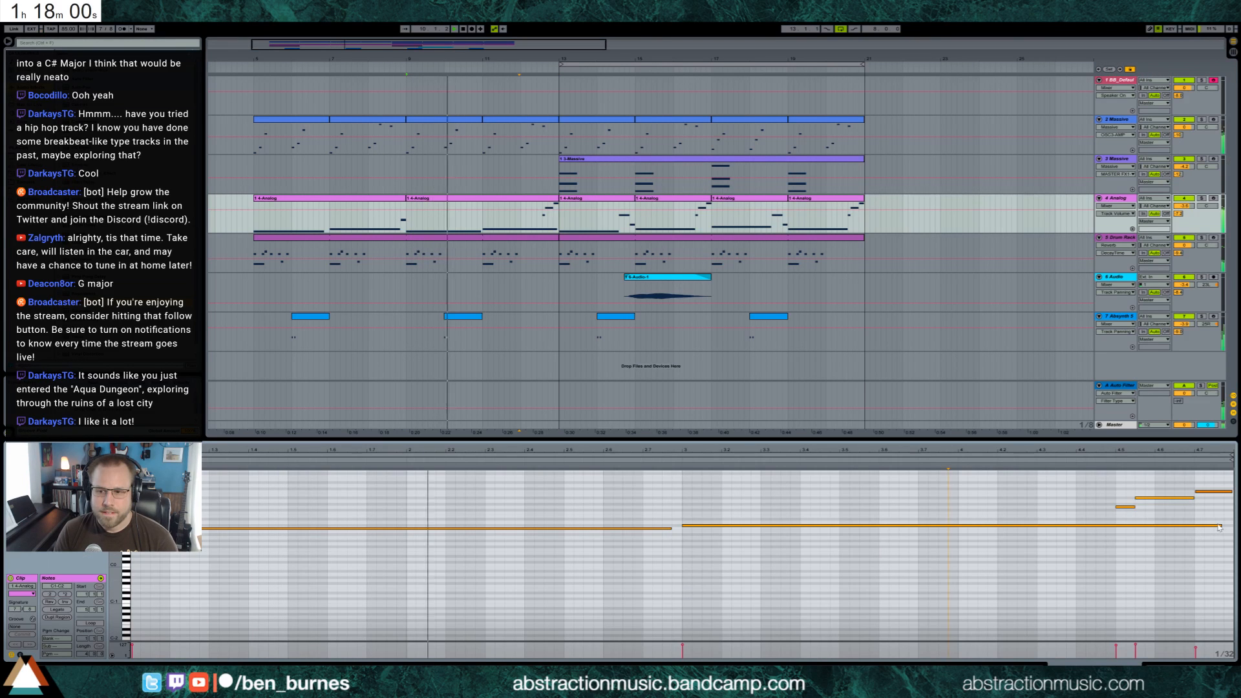
pyautogui.moveTo(1222, 524); pyautogui.dragTo(1107, 525)
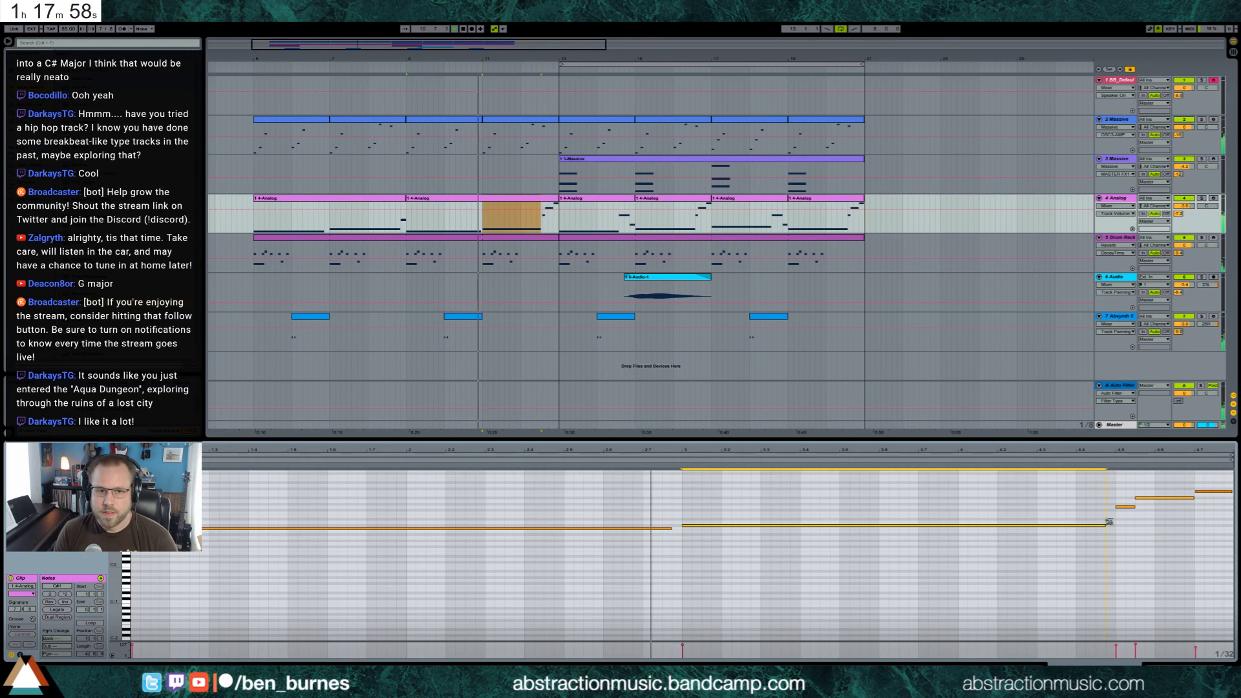
pyautogui.hotkey('shift', 'Tab')
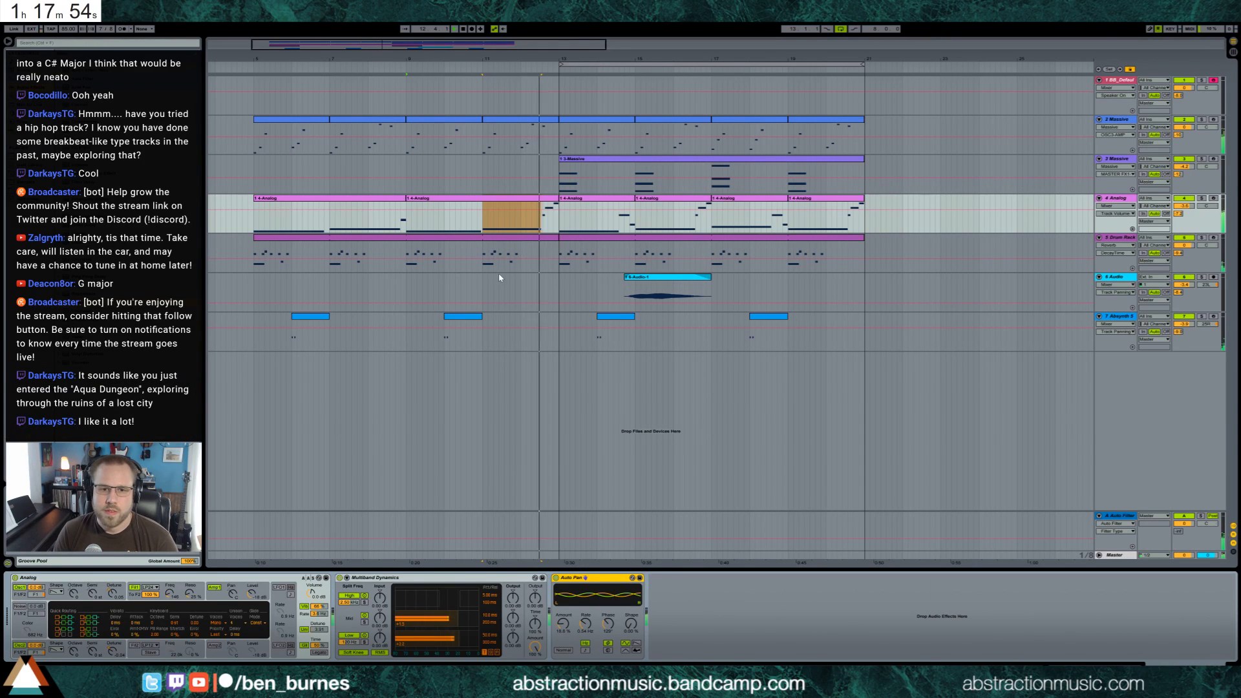
# Select the Drum Rack clip running from bar 13 to 21 and bring up the track's devices
pyautogui.doubleClick(609, 241)
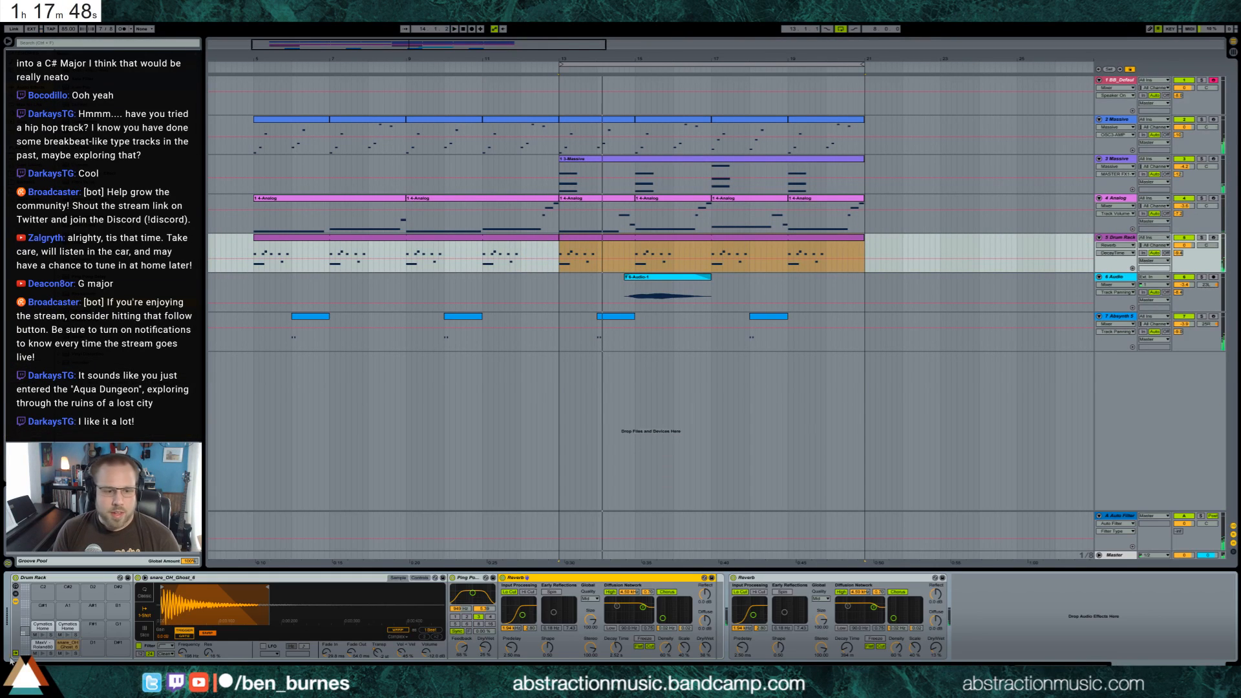
pyautogui.hotkey('shift', 'Tab')
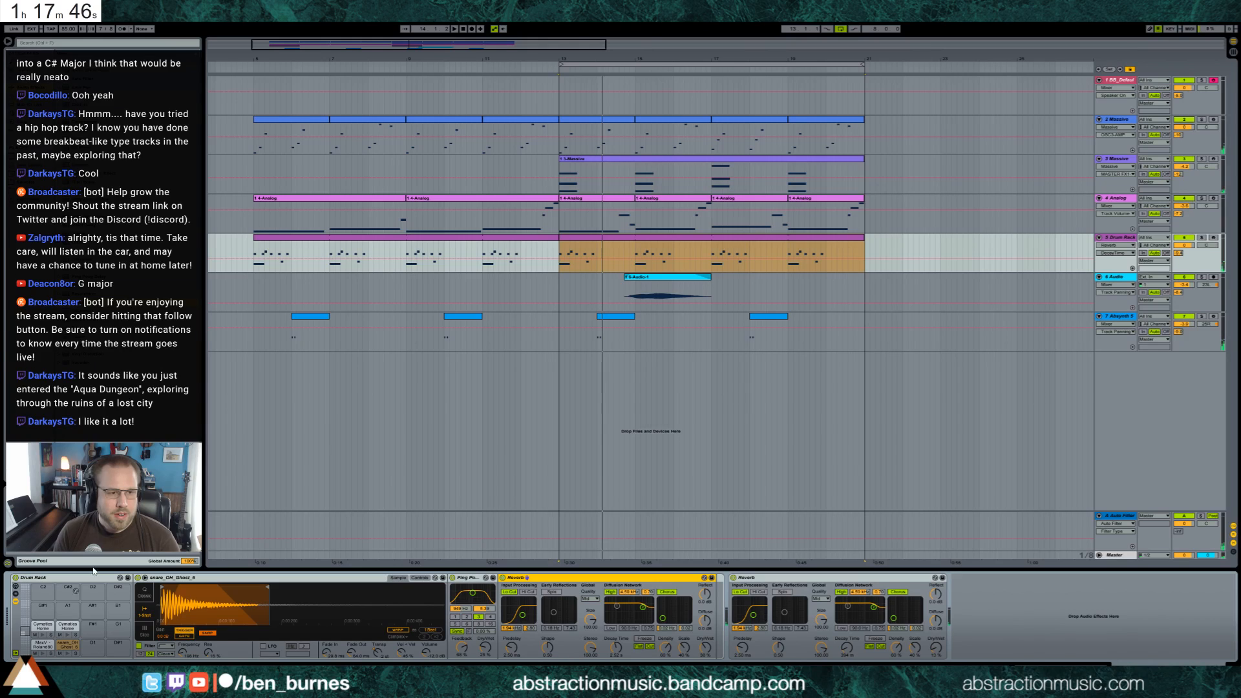
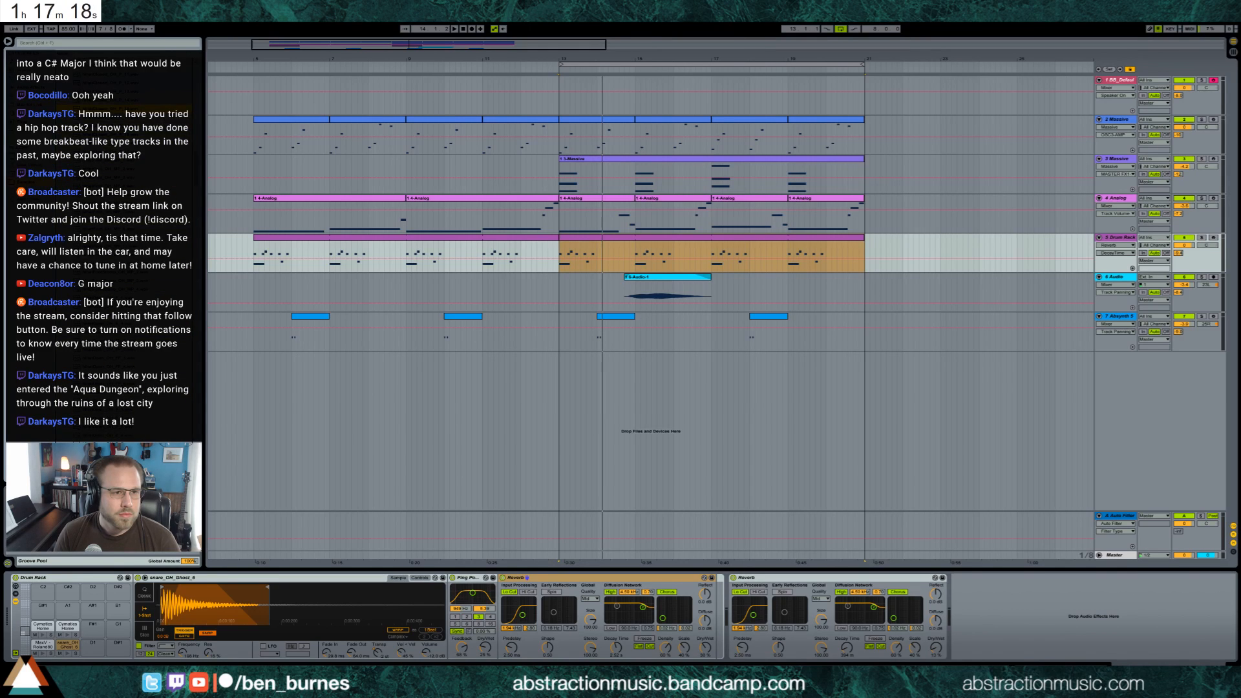
# Load a closed hi-hat sample onto an empty Drum Rack pad and audition it against the ghost snare pad
pyautogui.moveTo(106, 110); pyautogui.dragTo(42, 608)
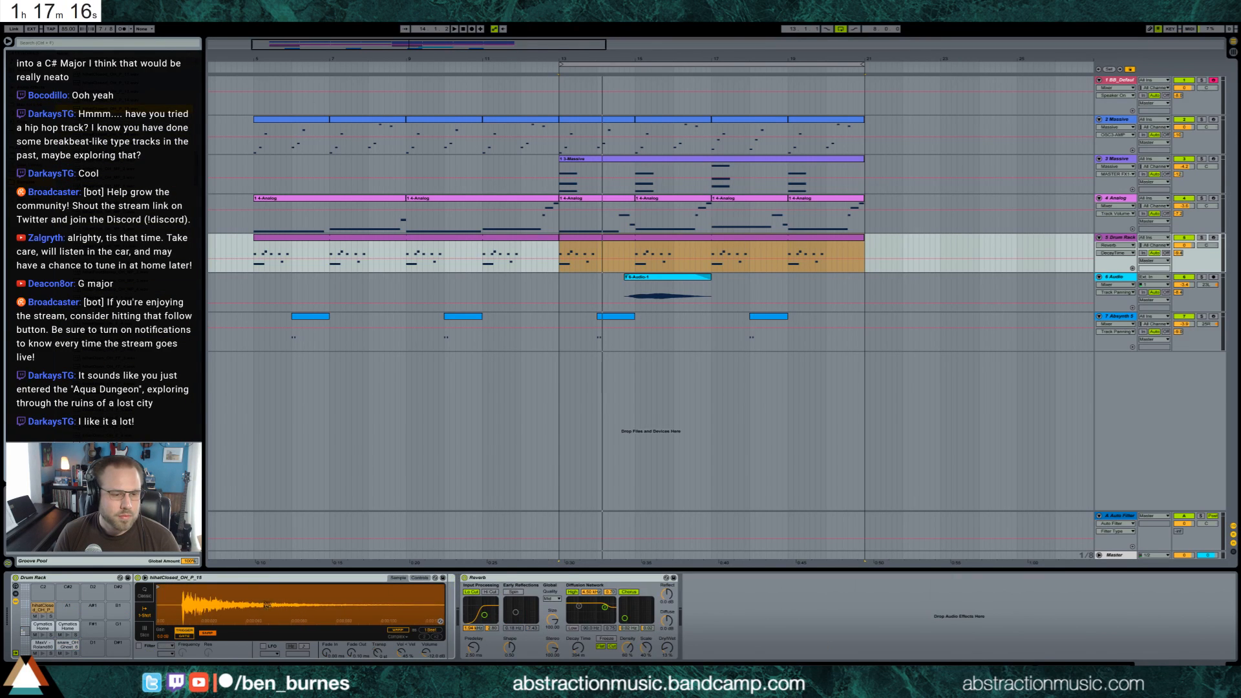
pyautogui.moveTo(157, 591)
pyautogui.mouseDown()
pyautogui.moveTo(184, 589)
pyautogui.moveTo(166, 649)
pyautogui.mouseUp()
pyautogui.click(72, 644)
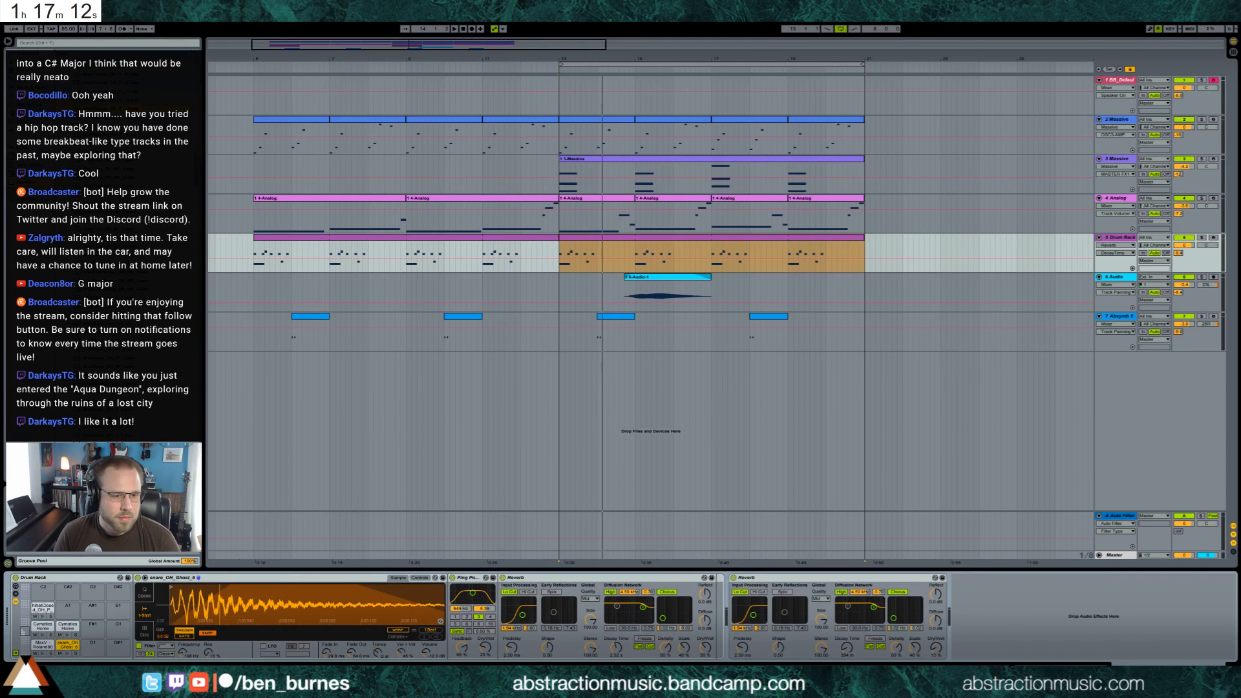
pyautogui.click(43, 609)
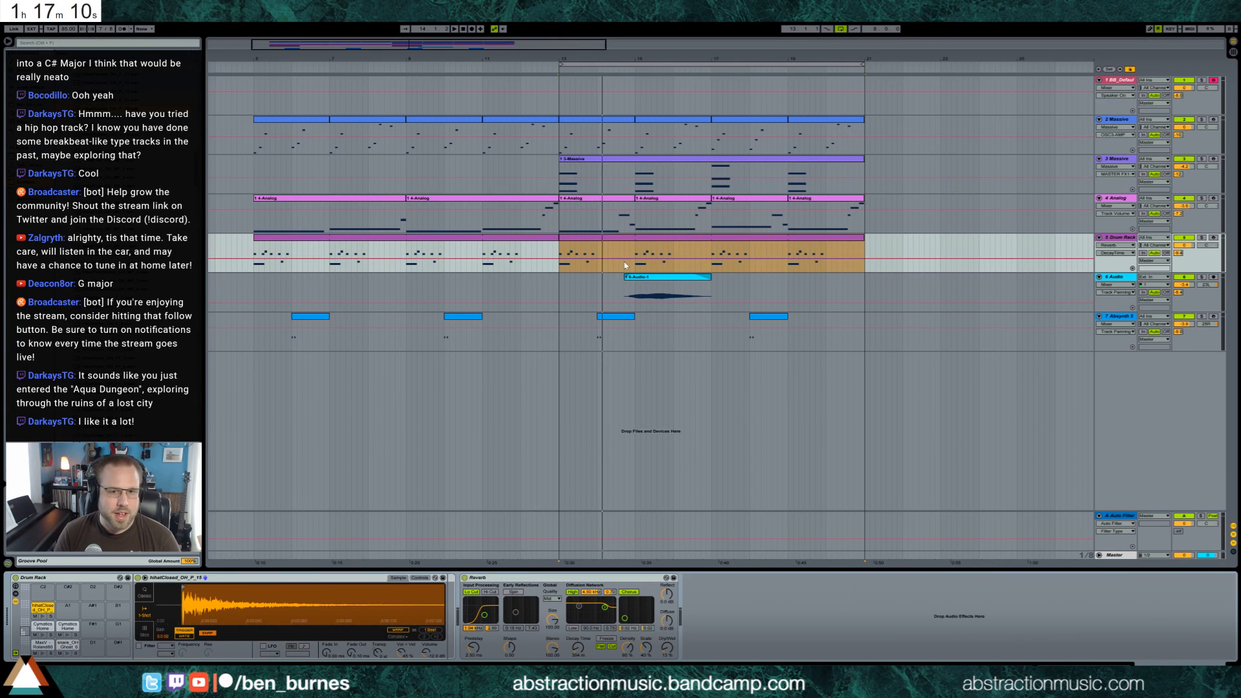
# Add a closed hi-hat note on the first beat of the bar 13 Drum Rack clip, lengthened to nearly a full eighth
pyautogui.doubleClick(624, 239)
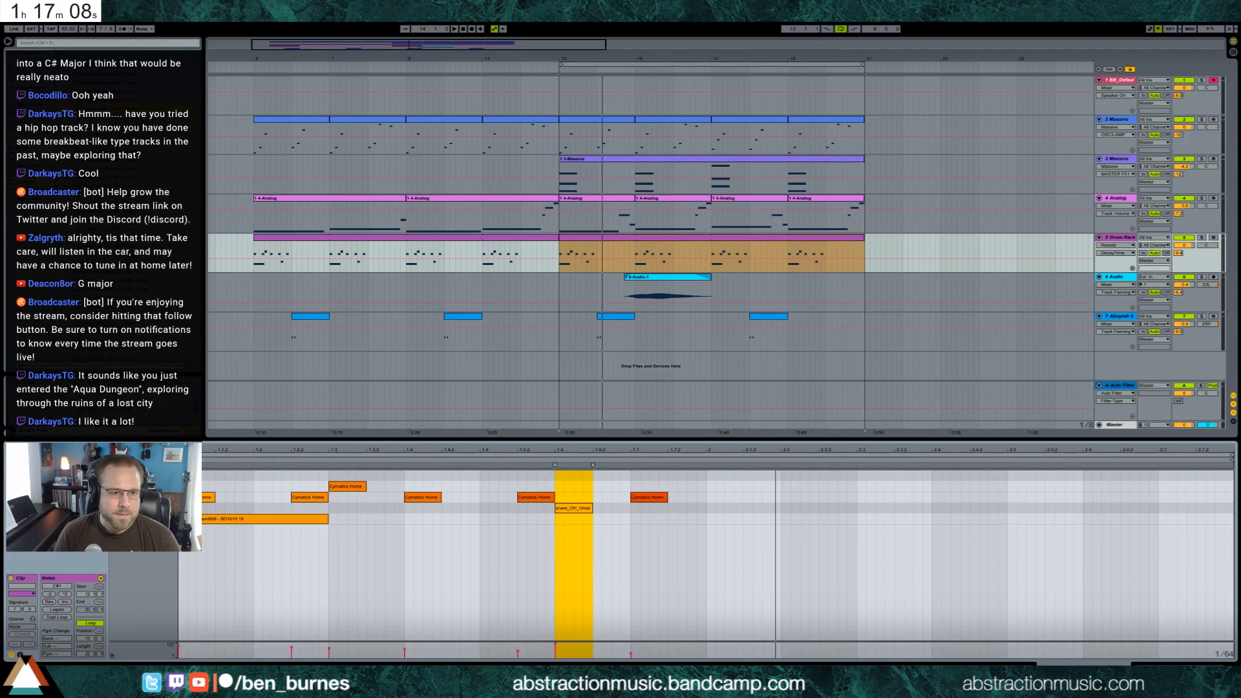
pyautogui.doubleClick(183, 476)
pyautogui.moveTo(183, 475); pyautogui.dragTo(244, 475)
pyautogui.press('space')
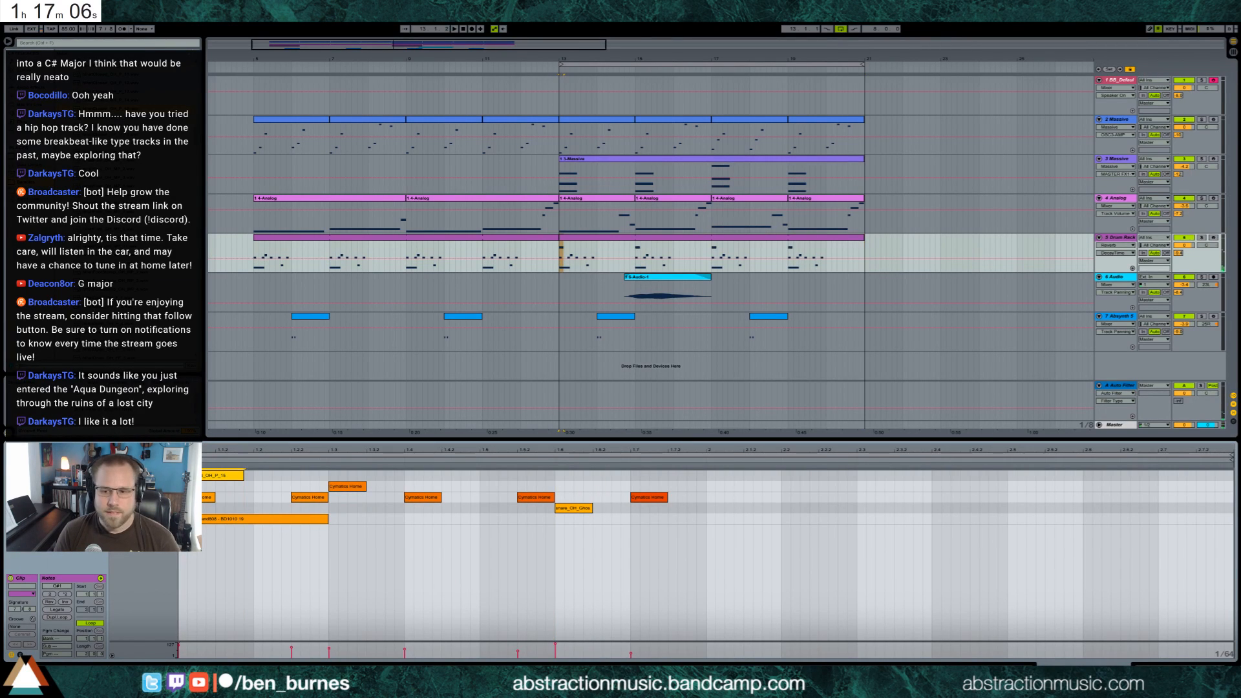
# Add a Ping Pong Delay between the sampler and the Reverb on the hi-hat pad and audition the sound
pyautogui.hotkey('shift', 'Tab')
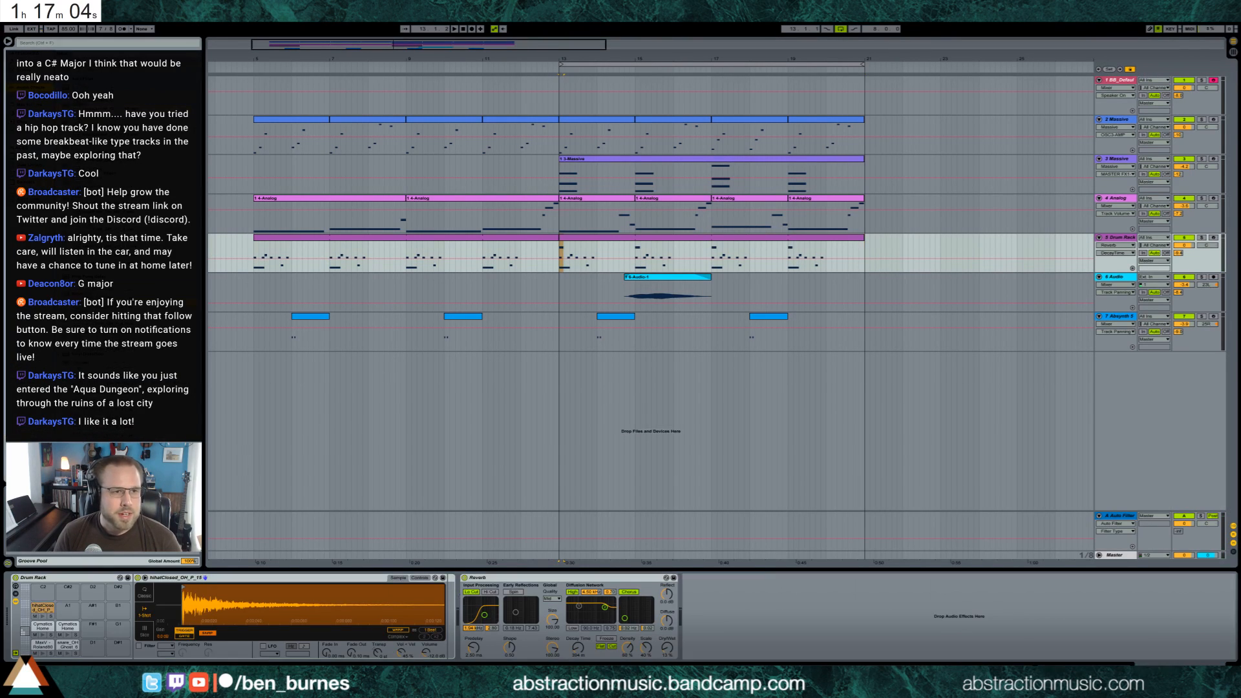
pyautogui.moveTo(452, 540); pyautogui.dragTo(461, 649)
pyautogui.click(455, 617)
pyautogui.click(42, 617)
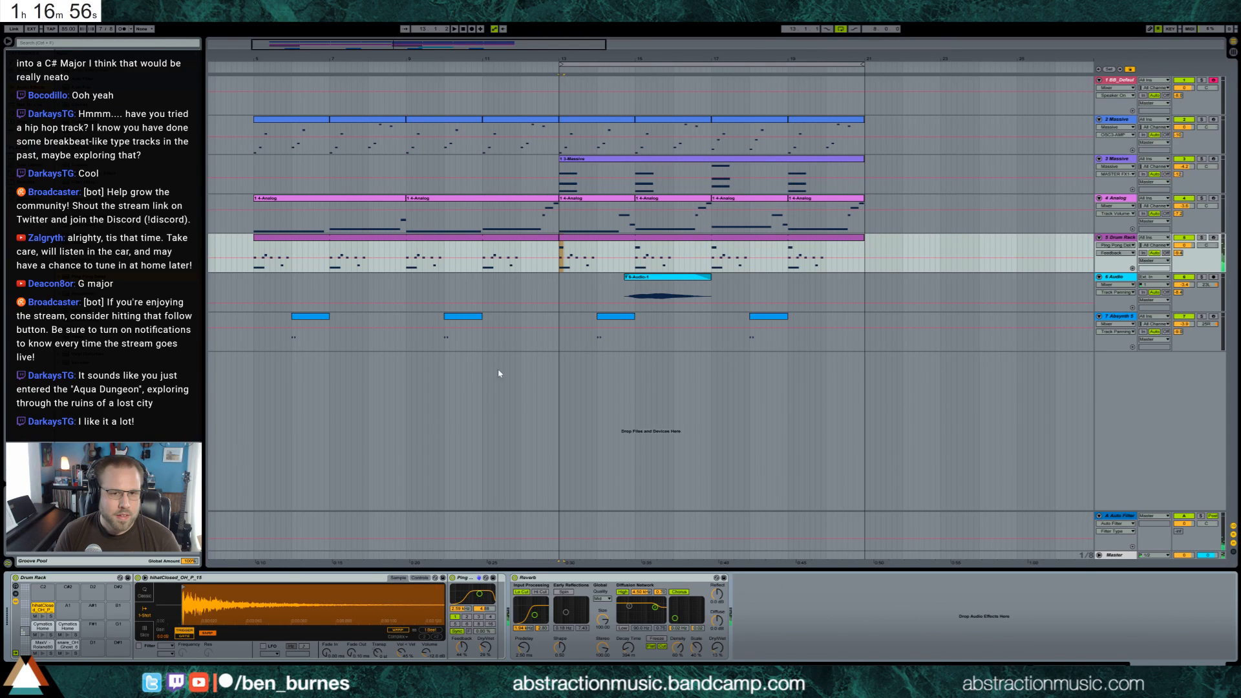
# Duplicate the hi-hat note onto every following beat in the bar 13 drum clip, through the start of the next bar
pyautogui.doubleClick(567, 247)
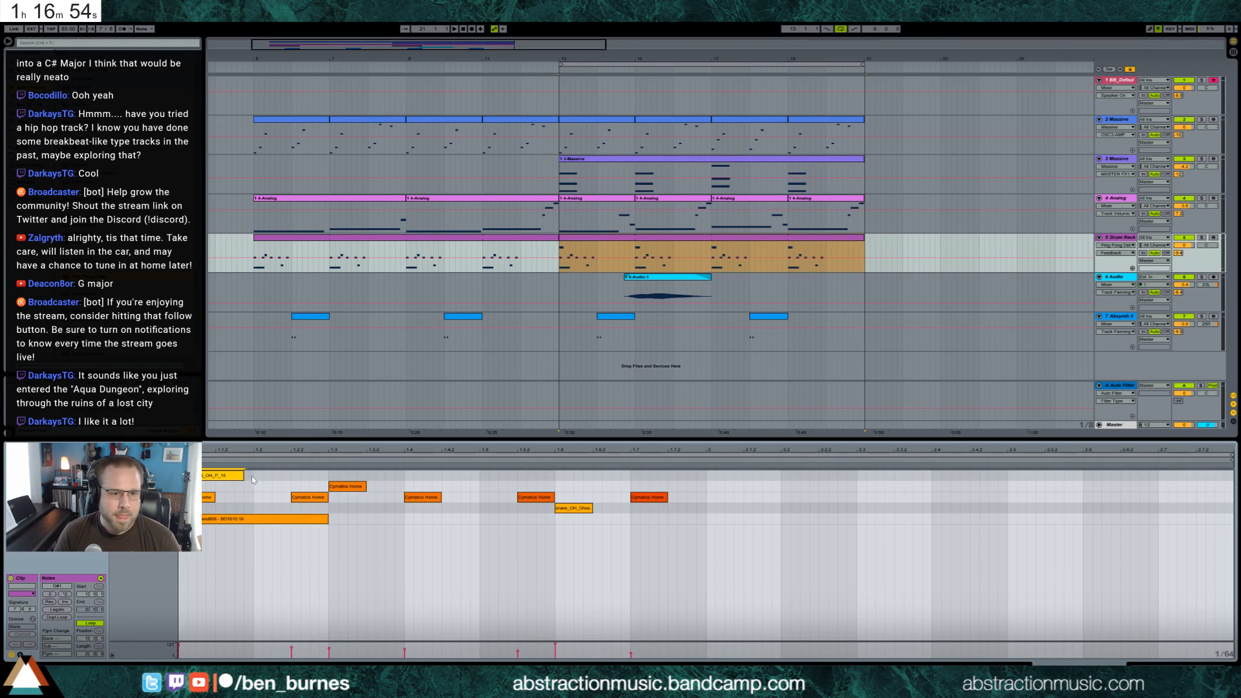
pyautogui.moveTo(256, 465); pyautogui.dragTo(231, 477)
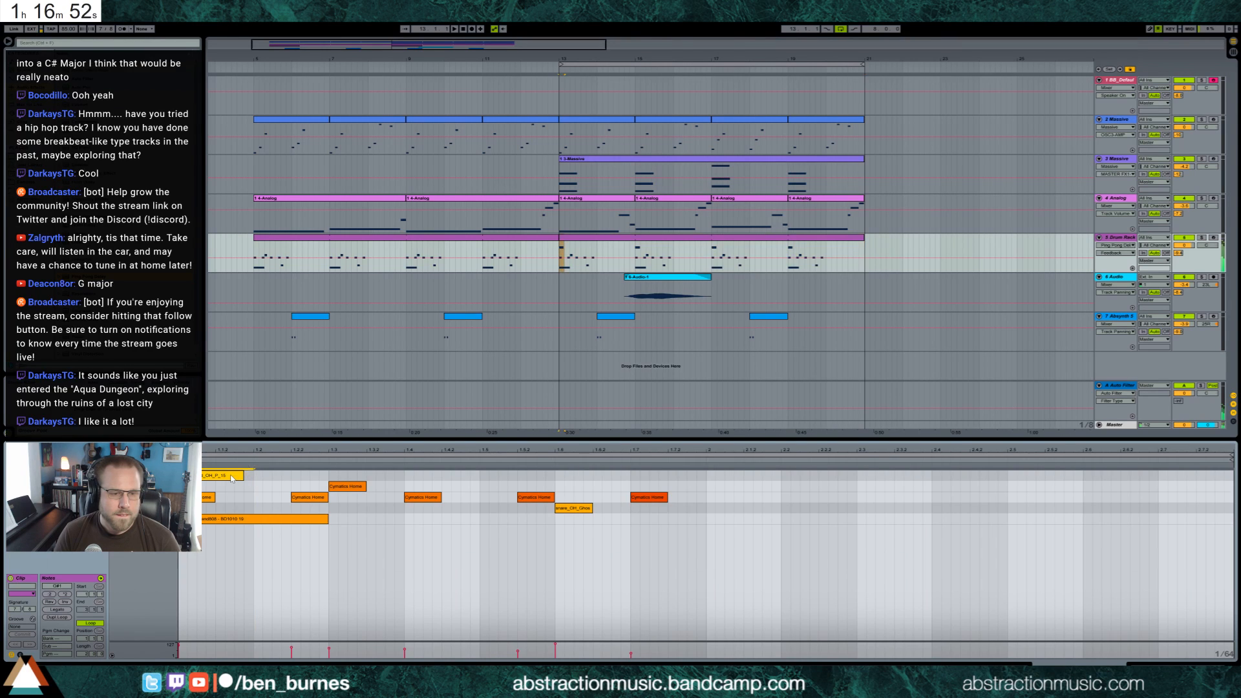
pyautogui.hotkey('ctrl', 'd')
pyautogui.press('space')
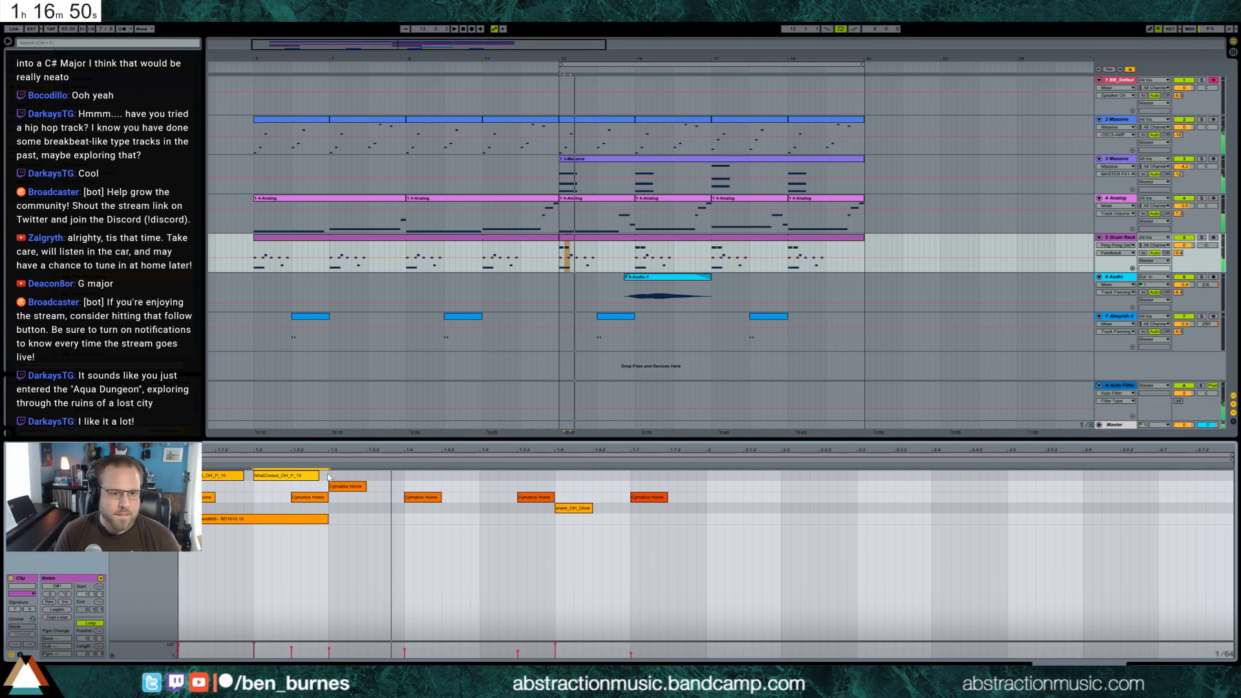
pyautogui.press('space')
pyautogui.hotkey('ctrl', 'd')
pyautogui.hotkey('ctrl', 'd')
pyautogui.hotkey('ctrl', 'd')
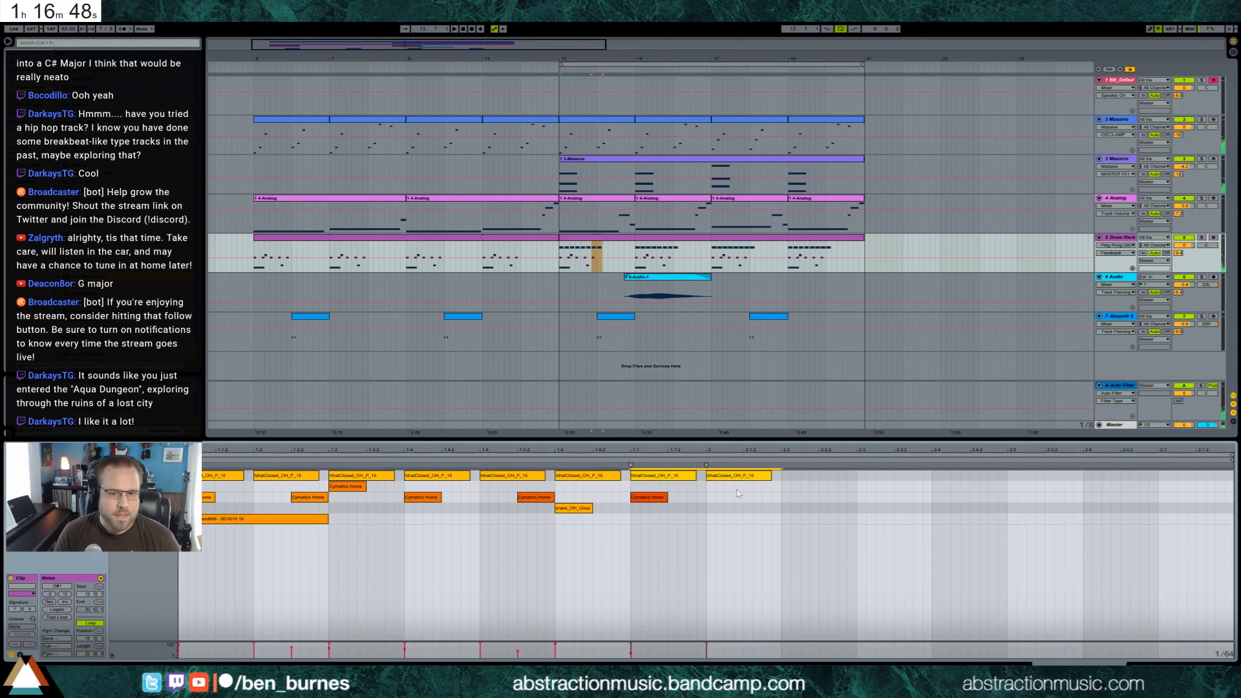
# Select the whole row of hi-hat notes and ramp their velocities down from the first hit to the last
pyautogui.click(739, 478)
pyautogui.moveTo(781, 477); pyautogui.dragTo(181, 476)
pyautogui.moveTo(689, 652); pyautogui.dragTo(175, 644)
pyautogui.press('space')
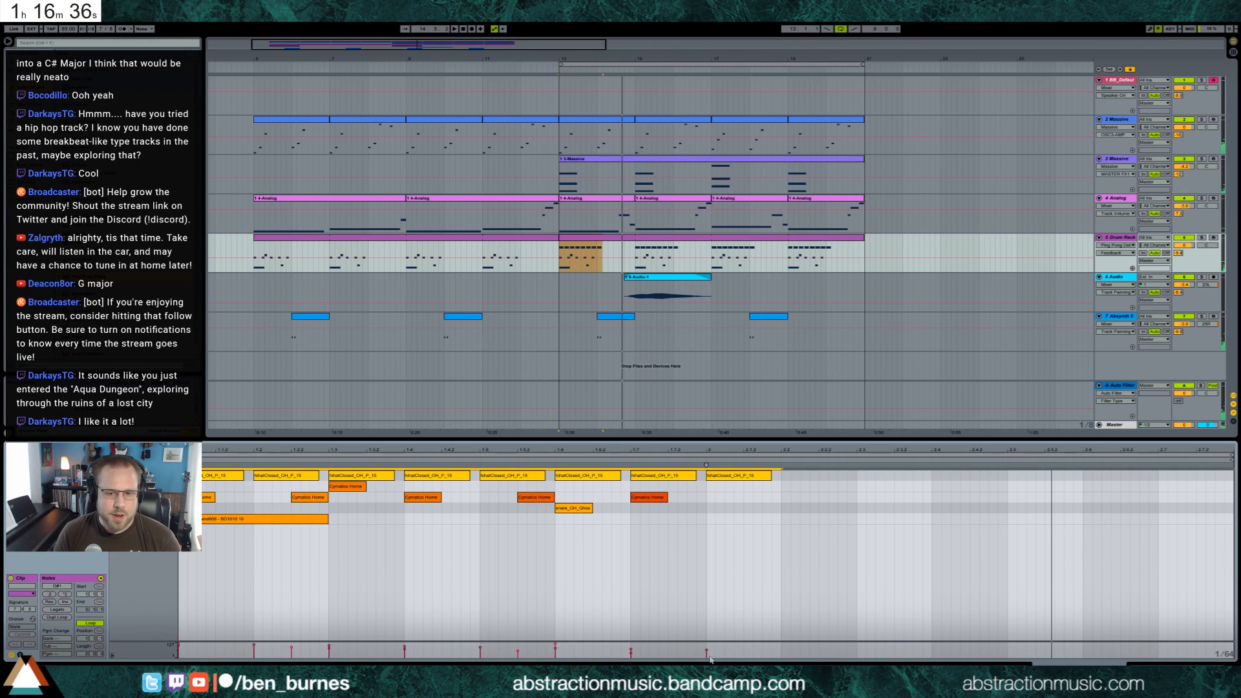
pyautogui.moveTo(711, 657); pyautogui.dragTo(173, 646)
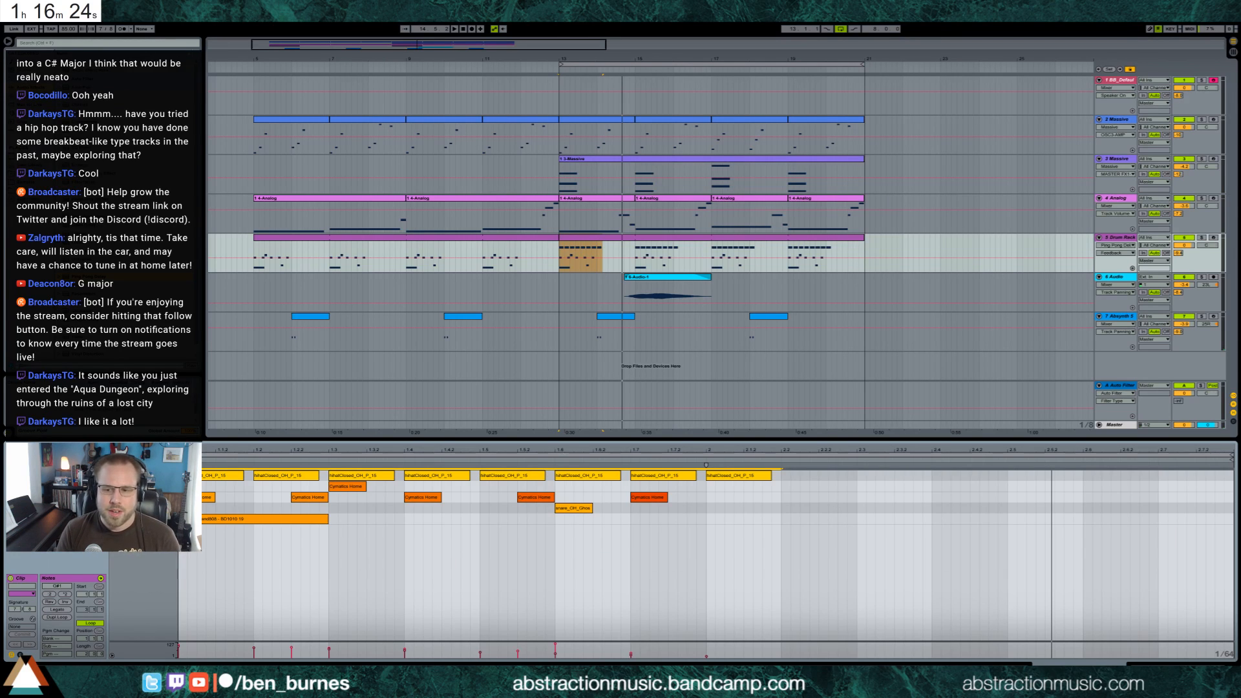
# Load two 808 samples onto empty Drum Rack pads, one above and one beside the hi-hat pad
pyautogui.hotkey('shift', 'Tab')
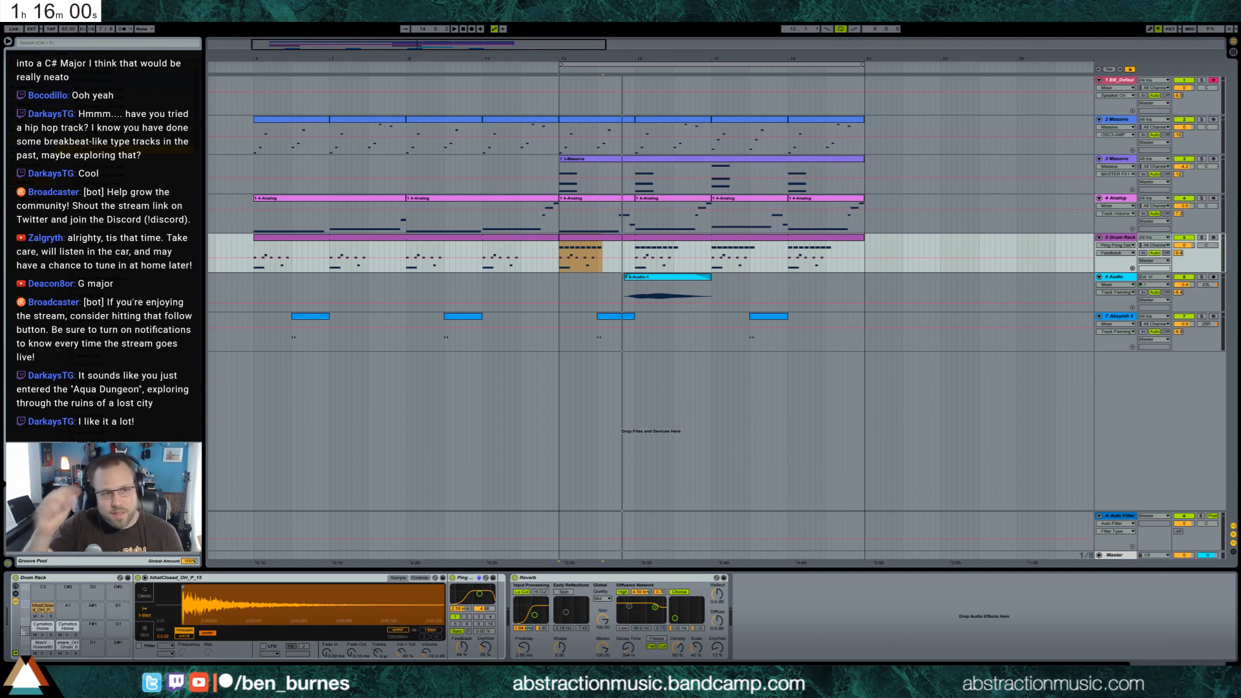
pyautogui.moveTo(123, 149); pyautogui.dragTo(42, 589)
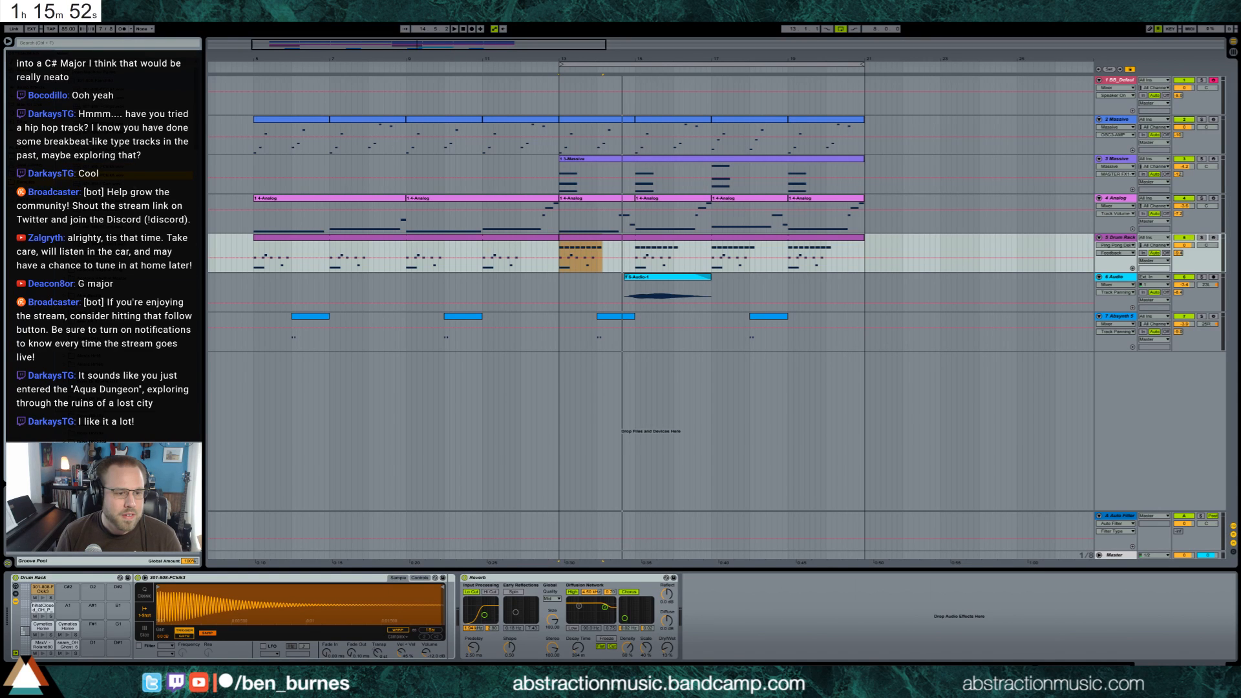
pyautogui.moveTo(72, 546); pyautogui.dragTo(67, 609)
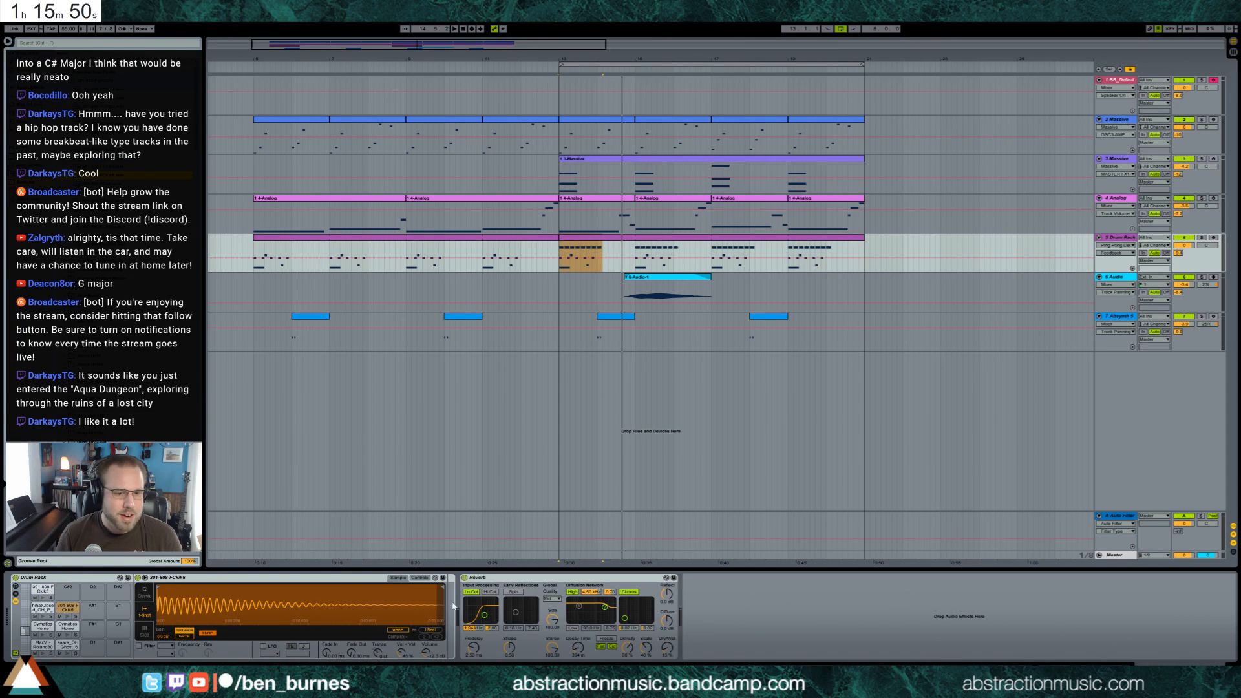
# Trim the 808 sample beside the hi-hat pad to its opening portion, adjust its fade-out, and audition the pad
pyautogui.moveTo(442, 587); pyautogui.dragTo(228, 587)
pyautogui.moveTo(351, 652)
pyautogui.mouseDown()
pyautogui.moveTo(351, 601)
pyautogui.moveTo(351, 620)
pyautogui.mouseUp()
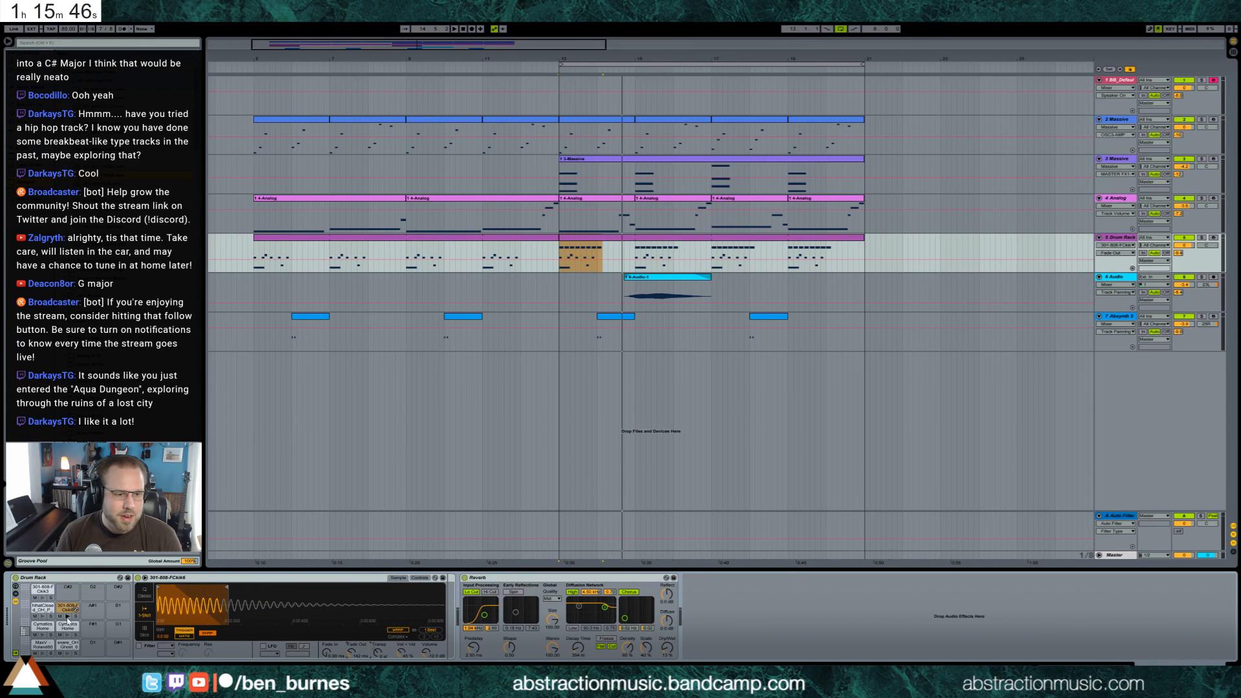
pyautogui.moveTo(228, 586); pyautogui.dragTo(192, 588)
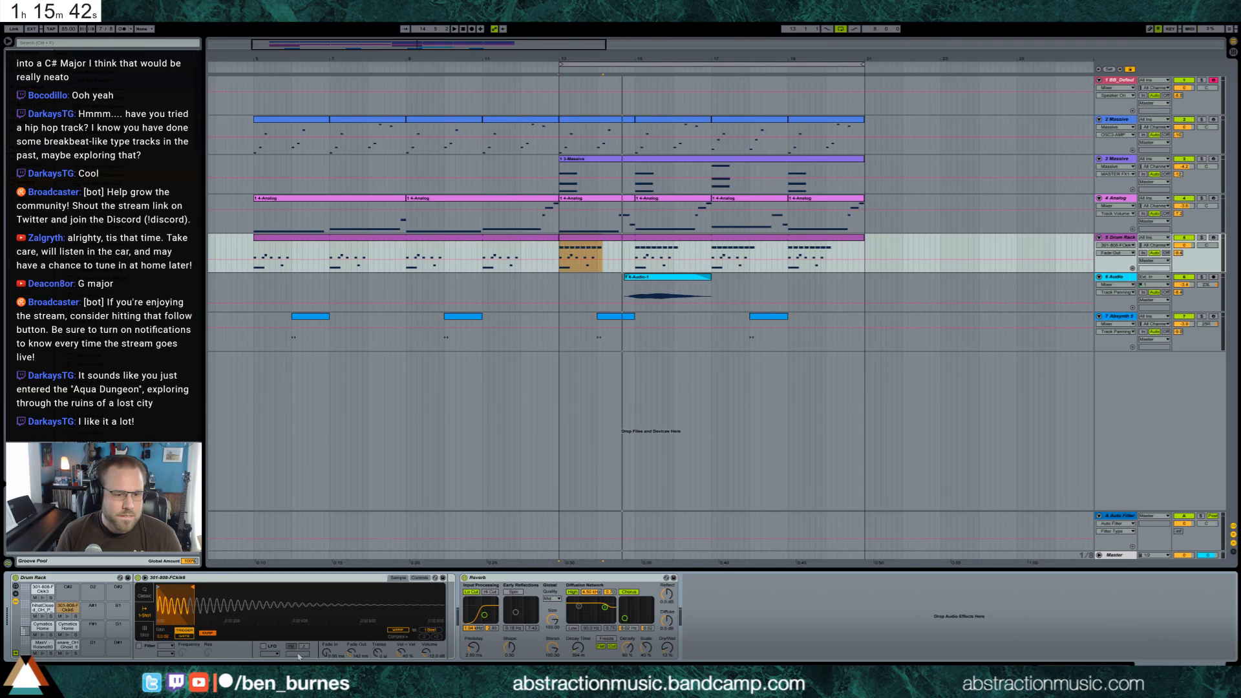
pyautogui.click(67, 617)
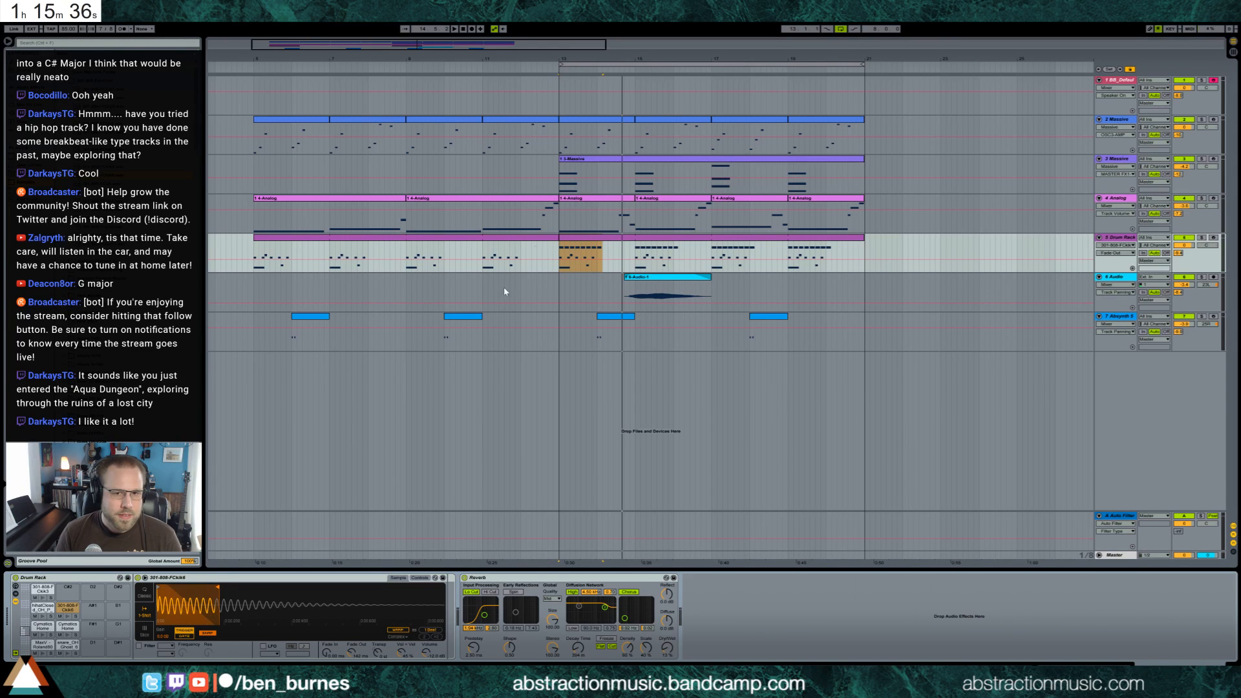
# Add notes for the trimmed 808 sample on the first two beats of the bar 13 drum clip
pyautogui.doubleClick(582, 242)
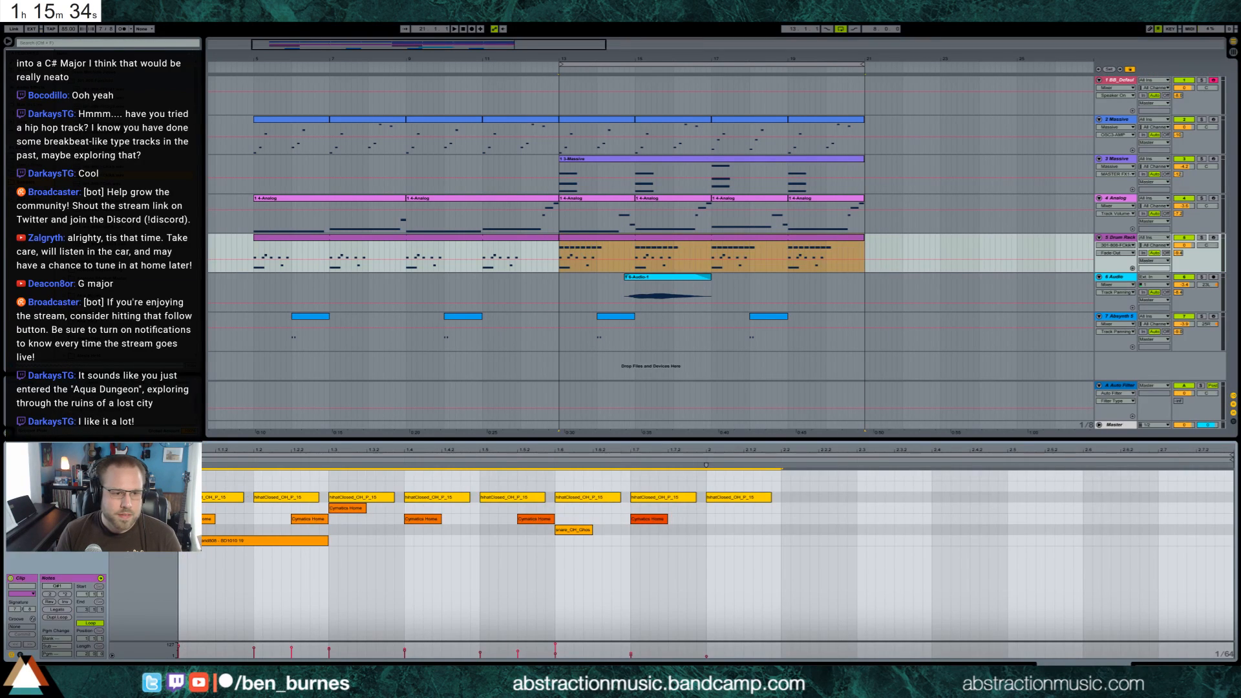
pyautogui.doubleClick(180, 486)
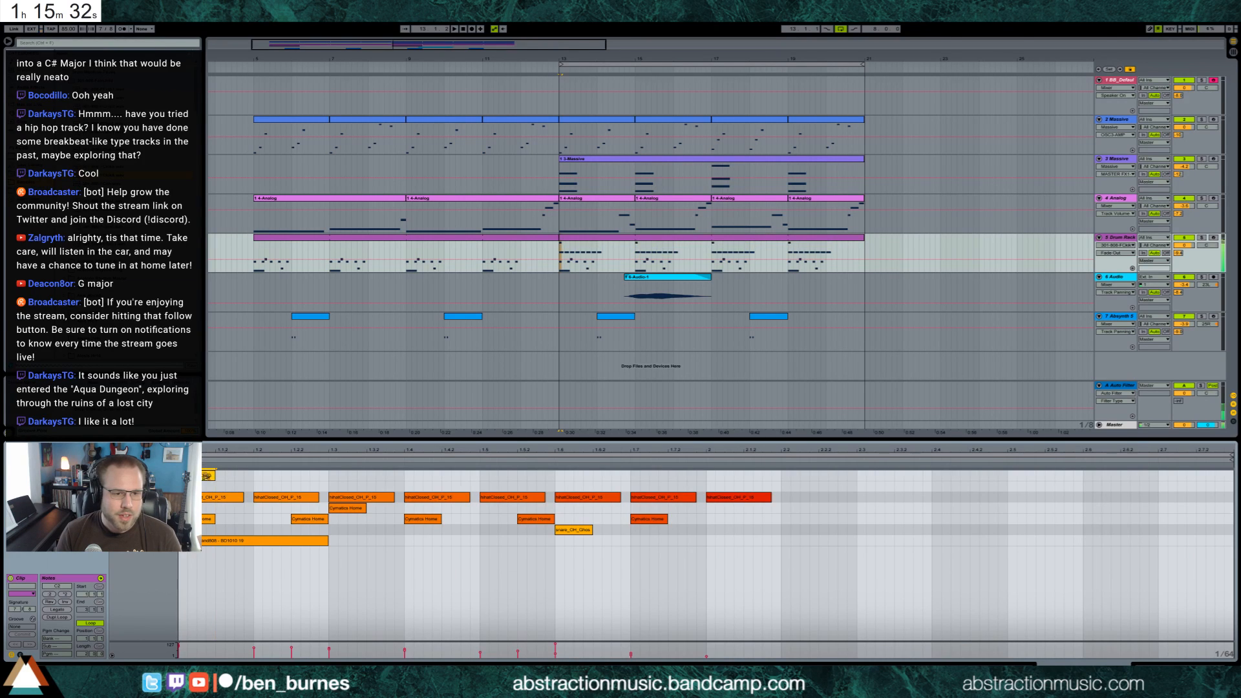
pyautogui.moveTo(207, 476); pyautogui.dragTo(204, 488)
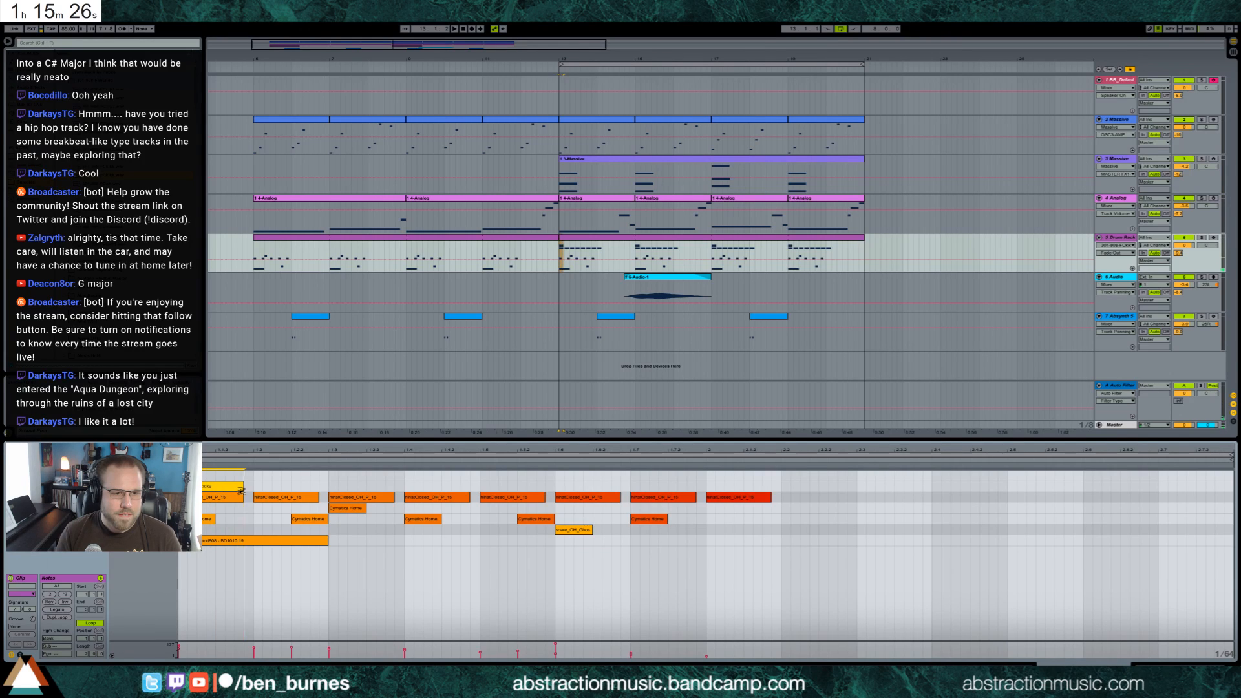
pyautogui.doubleClick(274, 489)
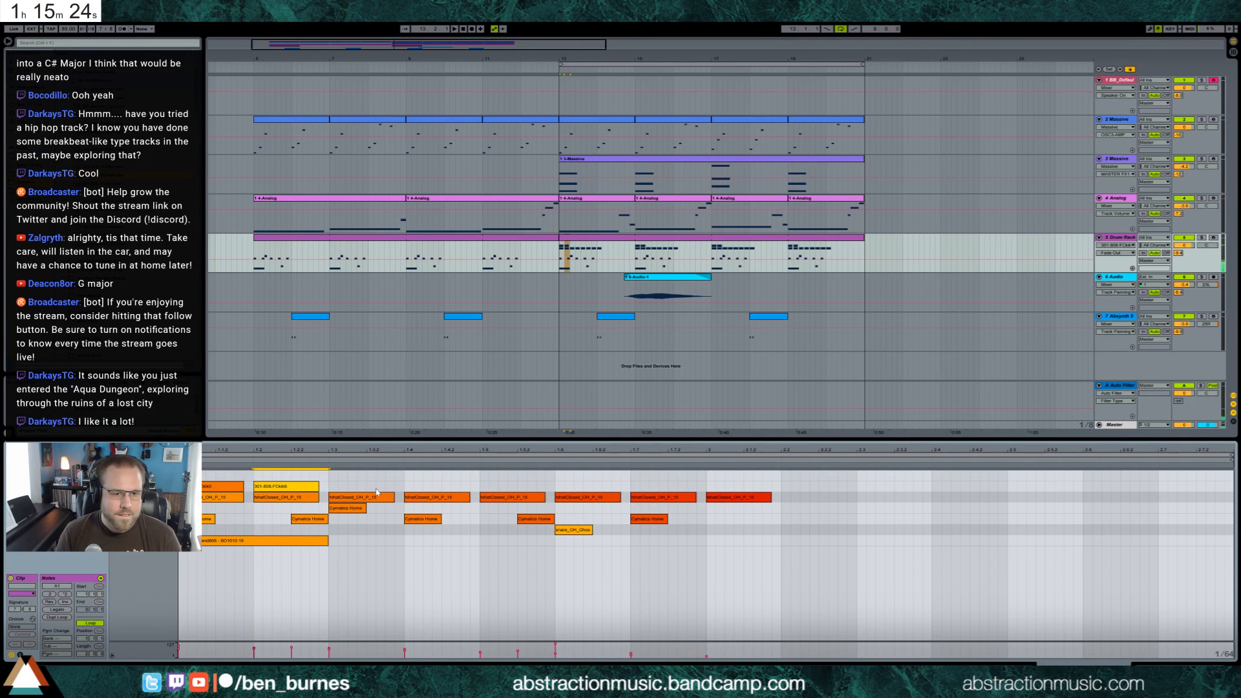
# Duplicate the second 808 note onto every other beat through the start of the next bar and play the pattern
pyautogui.hotkey('ctrl', 'd')
pyautogui.hotkey('ctrl', 'd')
pyautogui.hotkey('ctrl', 'd')
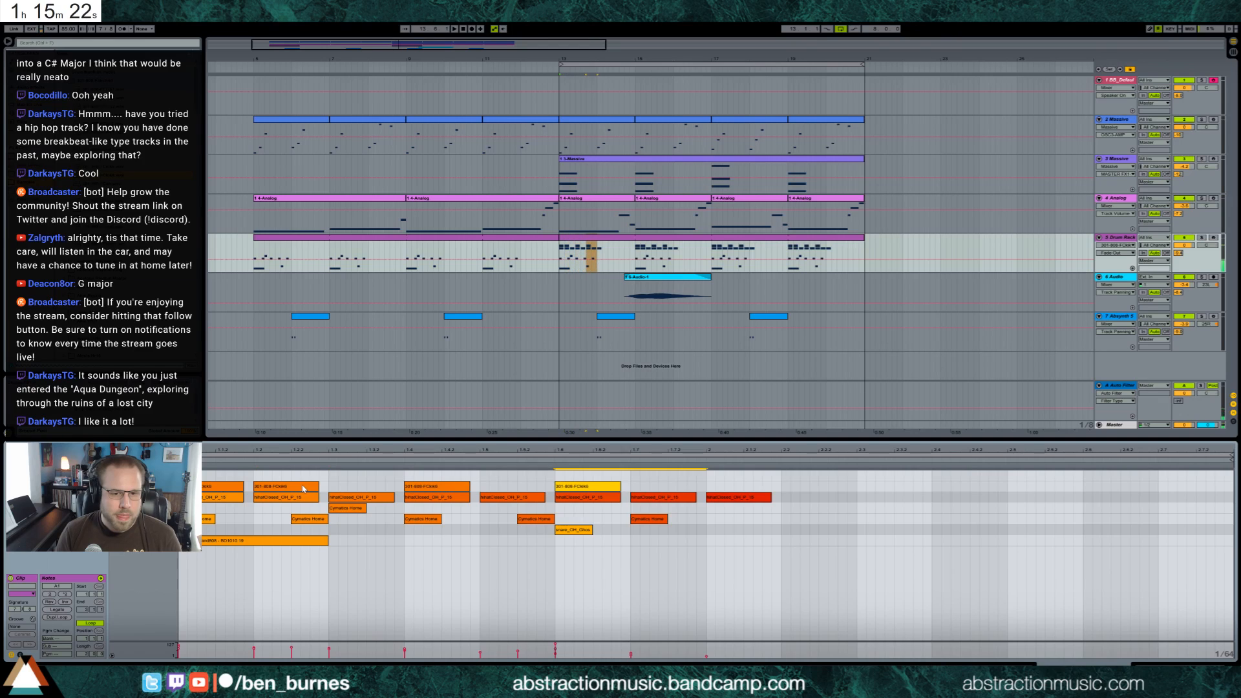
pyautogui.press('space')
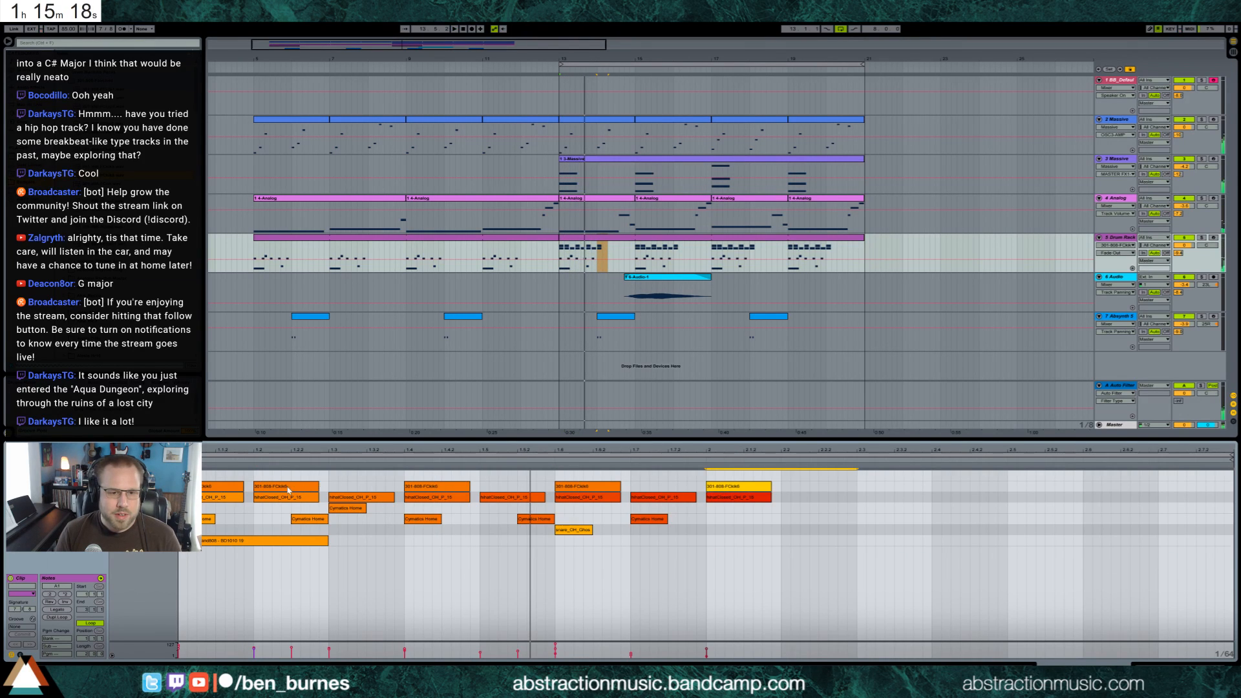
pyautogui.press('space')
# Shift the four duplicated 808 notes onto the off-beats of the first four beats of the bar
pyautogui.moveTo(288, 490); pyautogui.dragTo(234, 492)
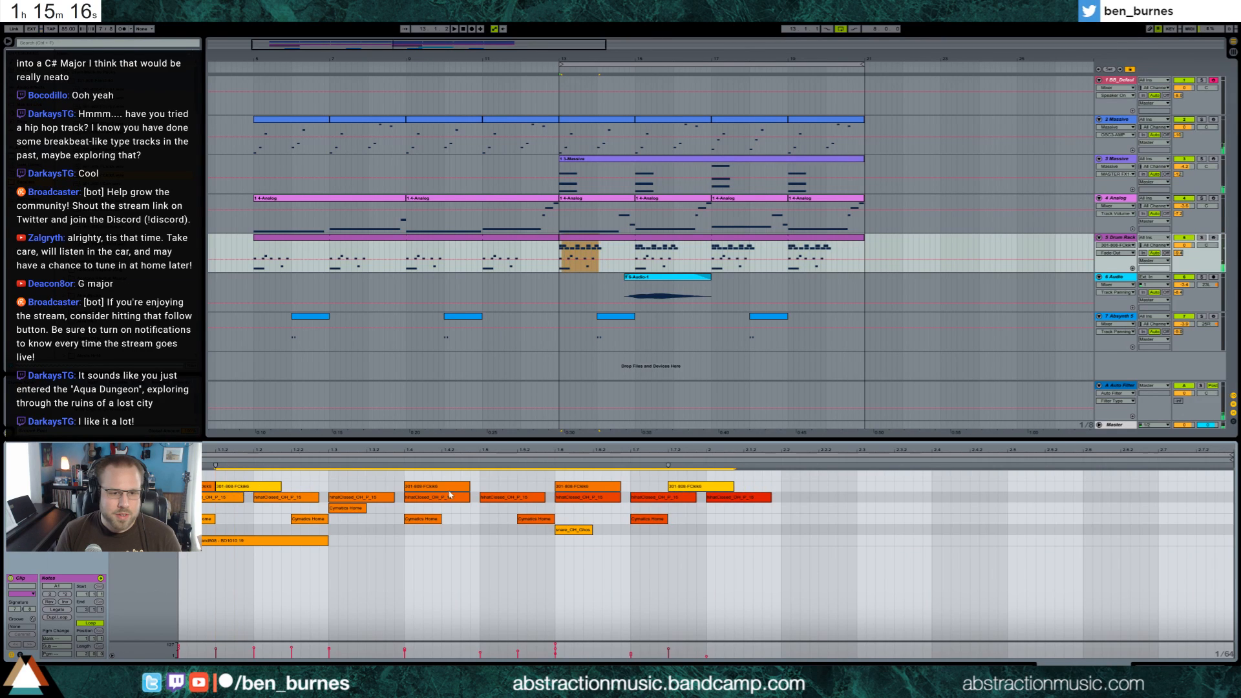
pyautogui.moveTo(449, 493); pyautogui.dragTo(330, 486)
pyautogui.moveTo(593, 490); pyautogui.dragTo(433, 491)
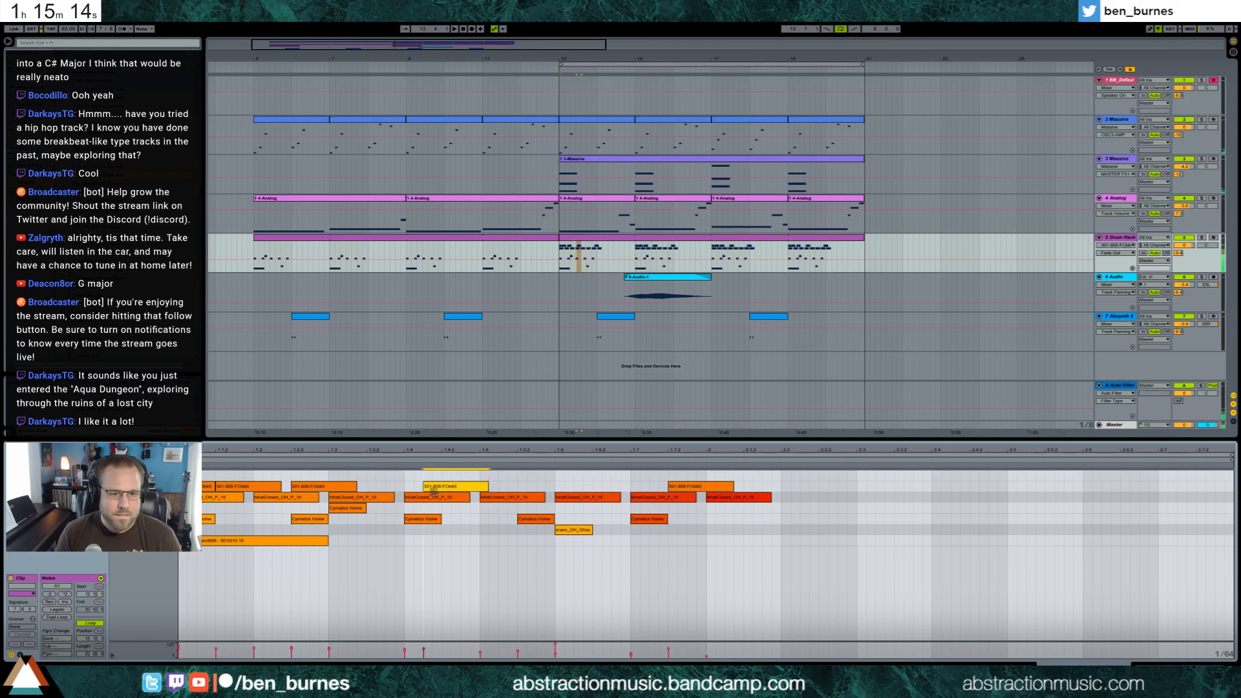
pyautogui.moveTo(686, 489); pyautogui.dragTo(475, 490)
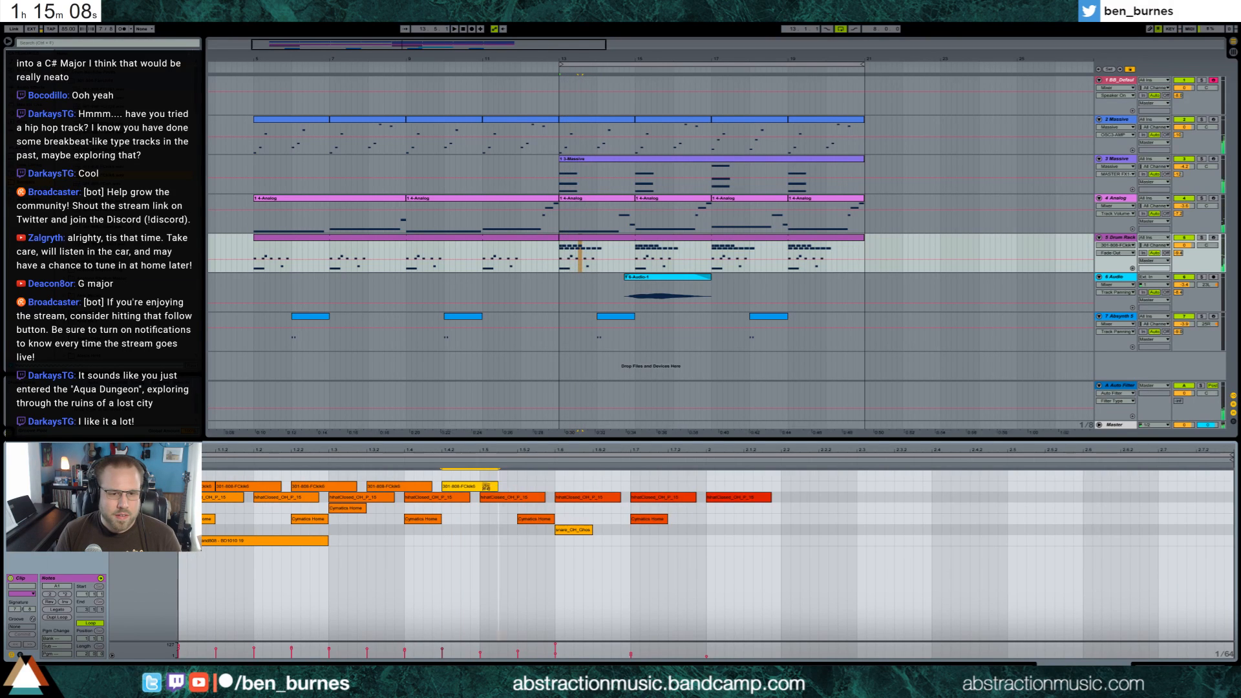
# Move the ghost snare note to the fifth beat, play the arrangement, and select the opening 808 note
pyautogui.moveTo(554, 525)
pyautogui.mouseDown()
pyautogui.moveTo(494, 535)
pyautogui.moveTo(561, 536)
pyautogui.mouseUp()
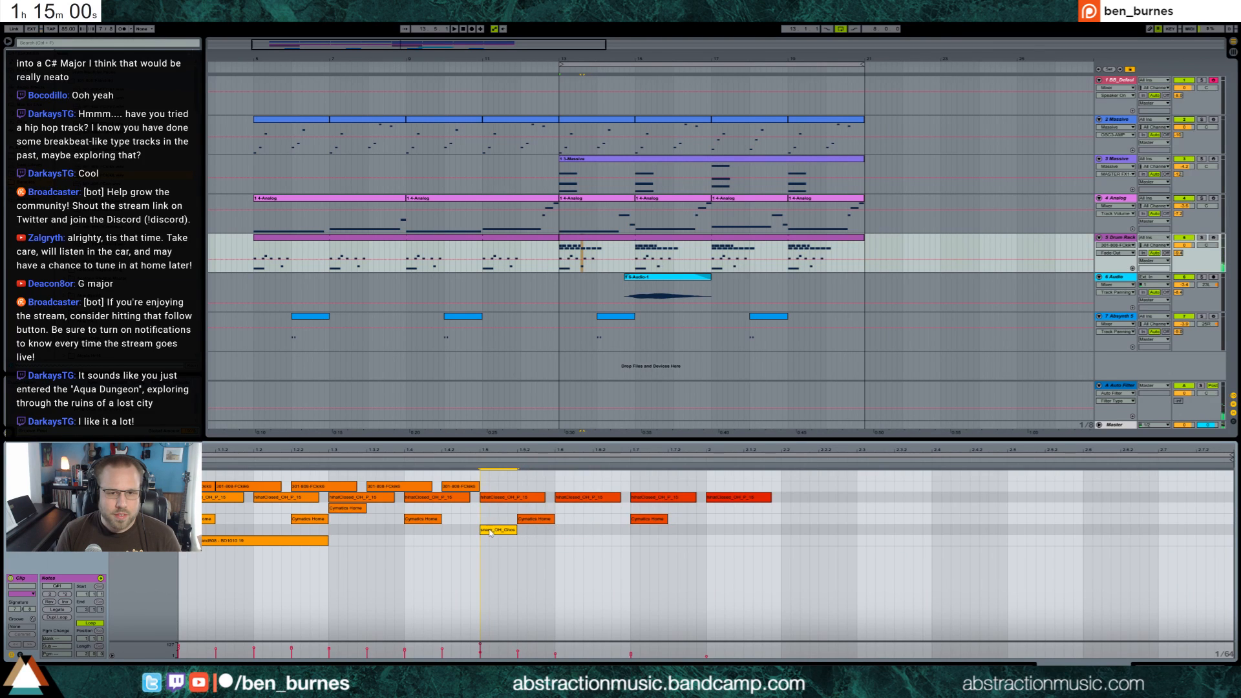
pyautogui.press('space')
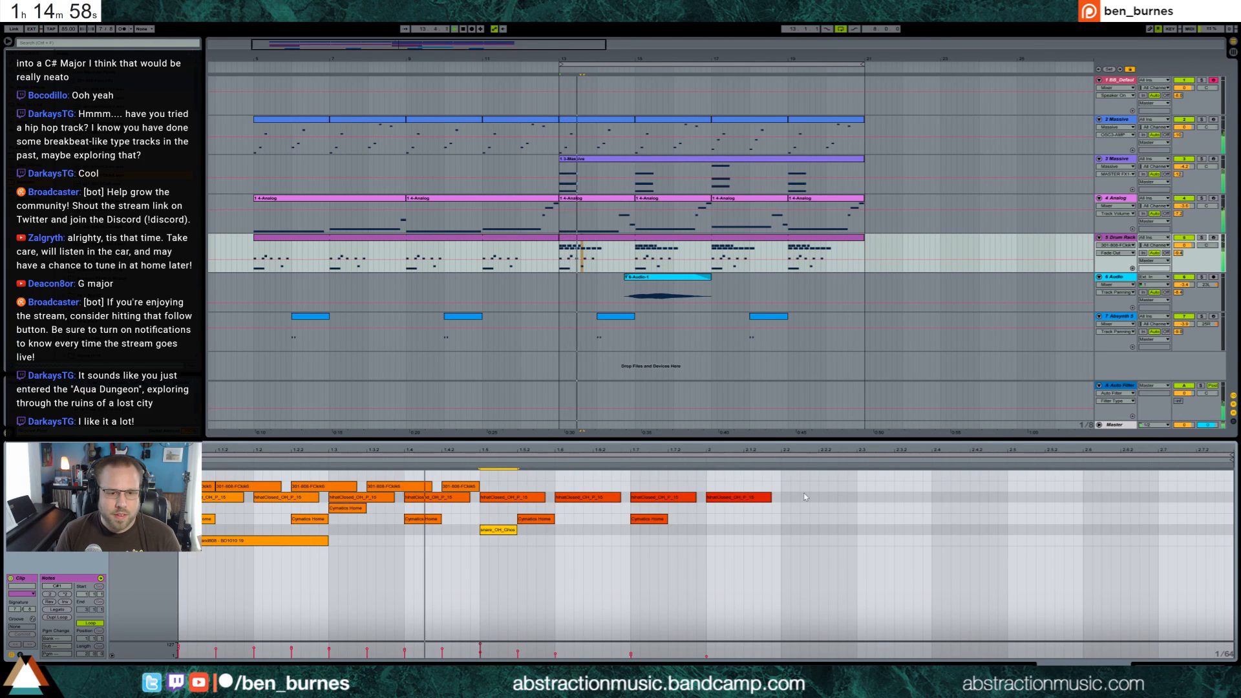
pyautogui.moveTo(479, 478); pyautogui.dragTo(205, 468)
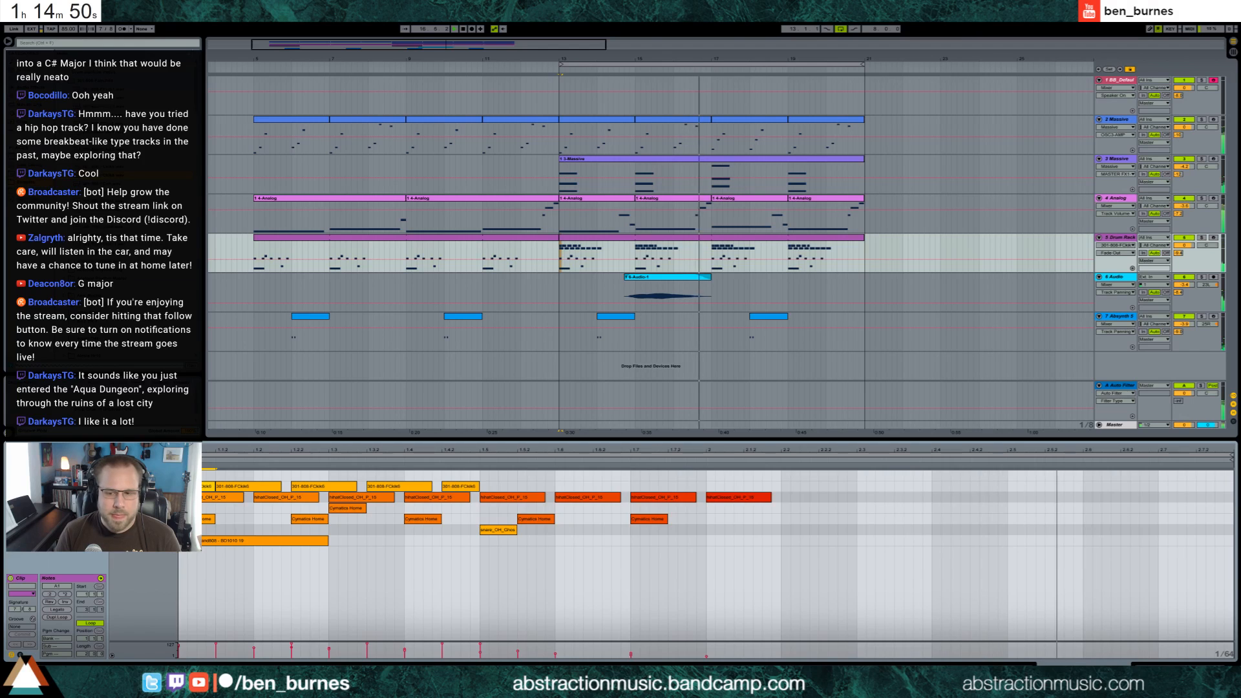
# Load another 808 sample onto the next empty Drum Rack pad and add a short note for it on the fifth beat
pyautogui.hotkey('shift', 'Tab')
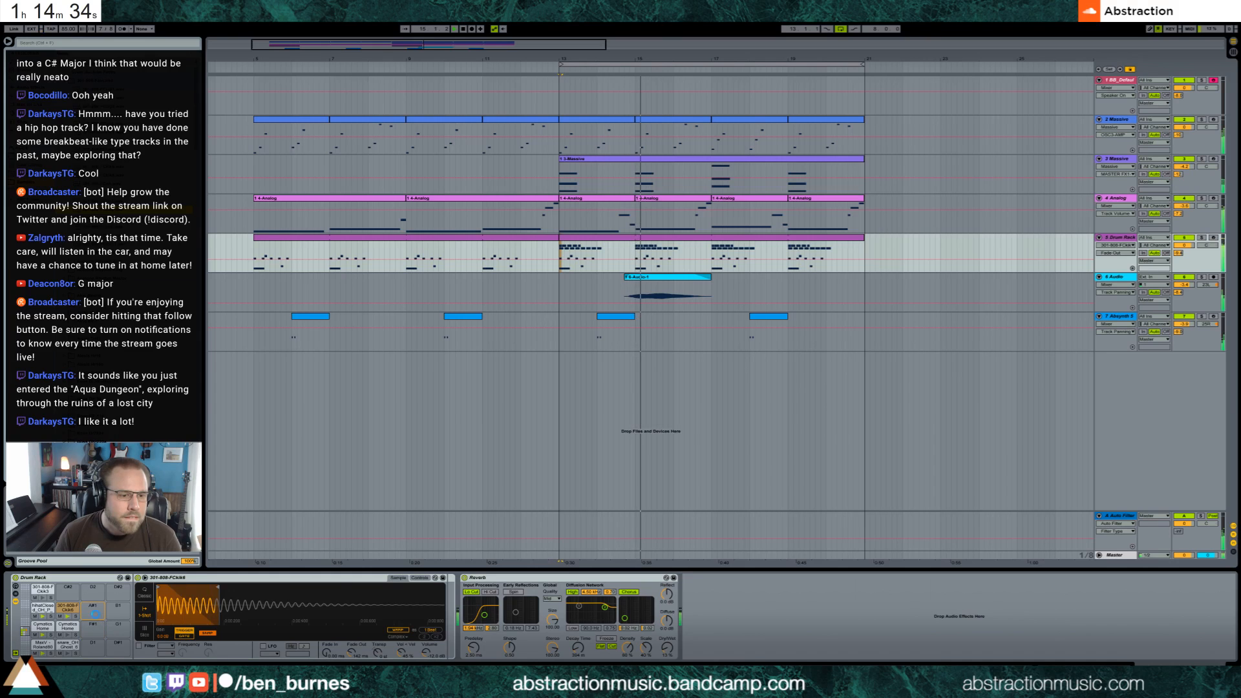
pyautogui.moveTo(93, 626); pyautogui.dragTo(92, 611)
pyautogui.doubleClick(672, 236)
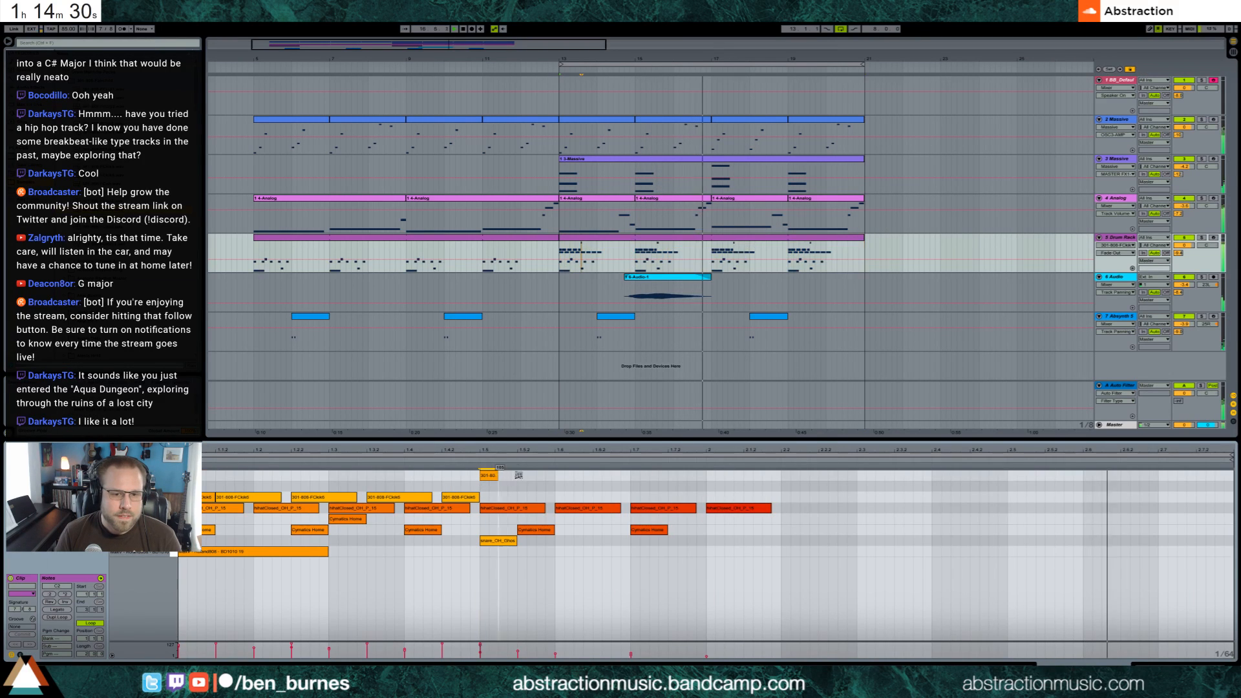
pyautogui.doubleClick(495, 486)
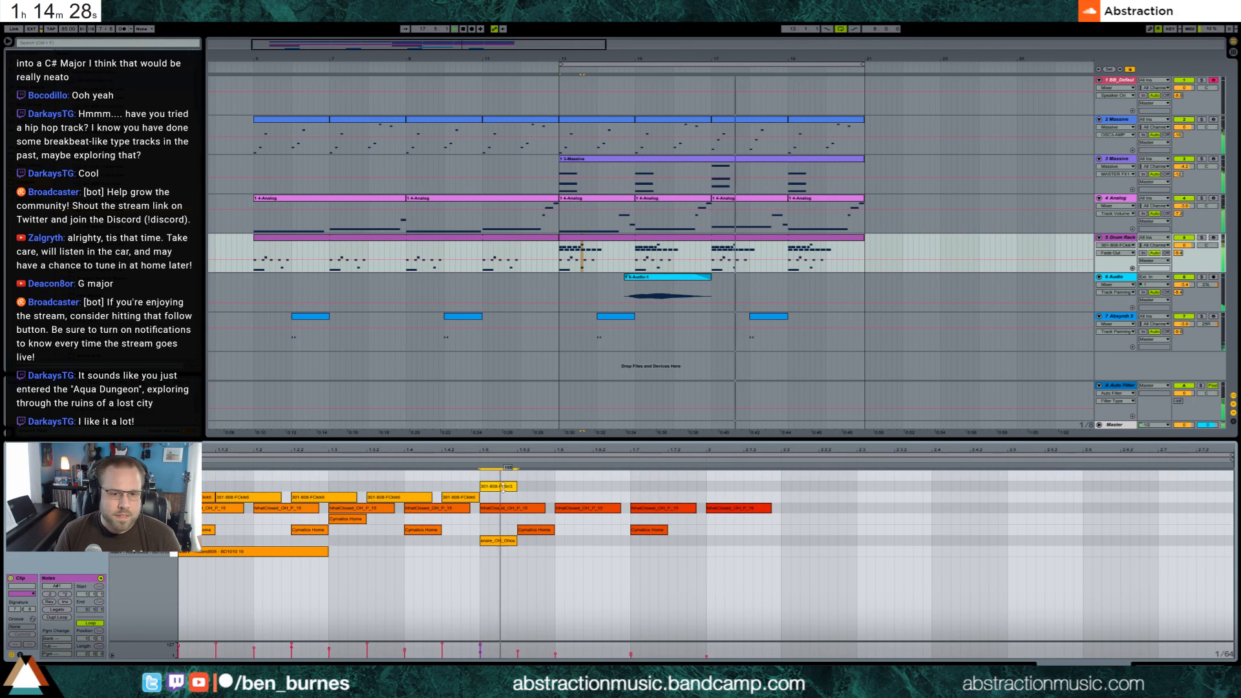
pyautogui.moveTo(507, 490); pyautogui.dragTo(506, 520)
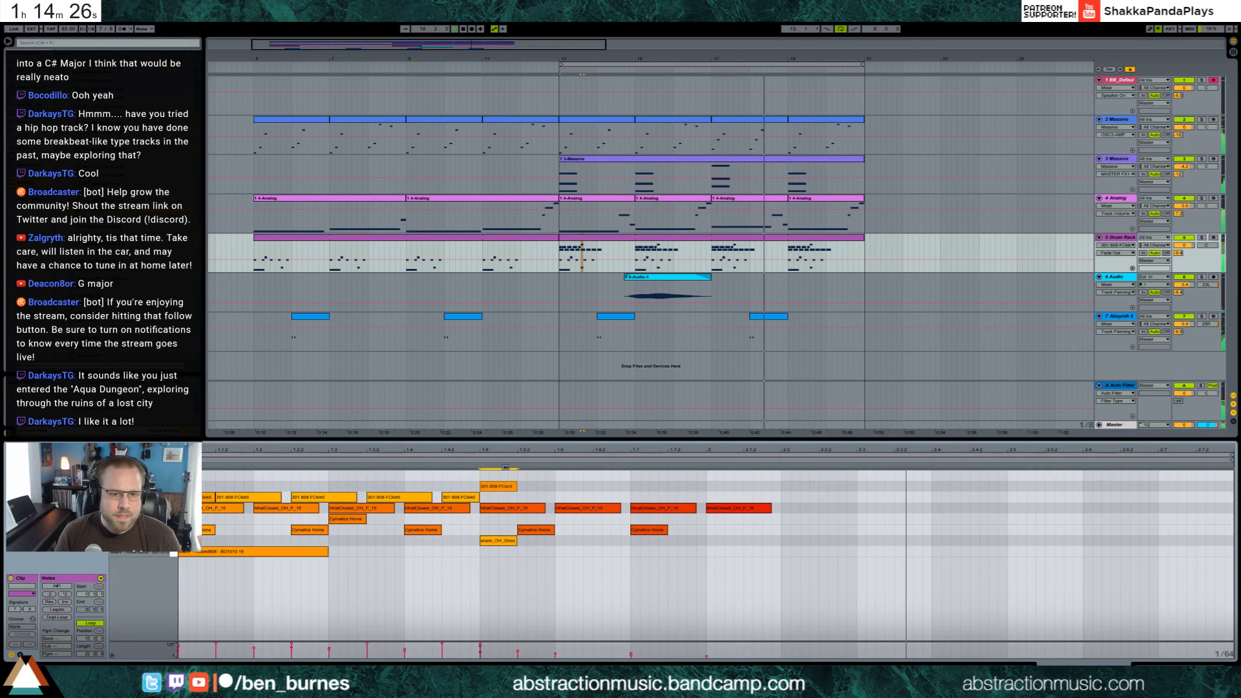
# Copy the ghost snare pad's Ping Pong Delay onto the new 808 pad and adjust its filter, feedback and dry/wet
pyautogui.hotkey('shift', 'Tab')
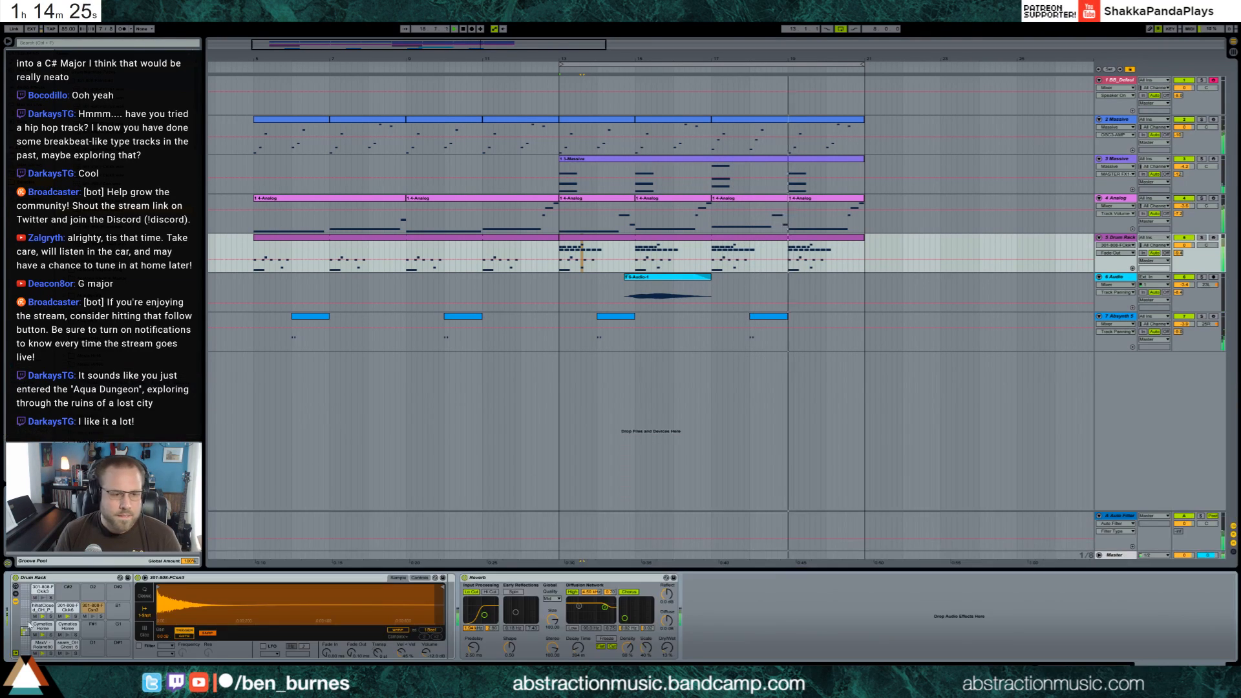
pyautogui.click(68, 644)
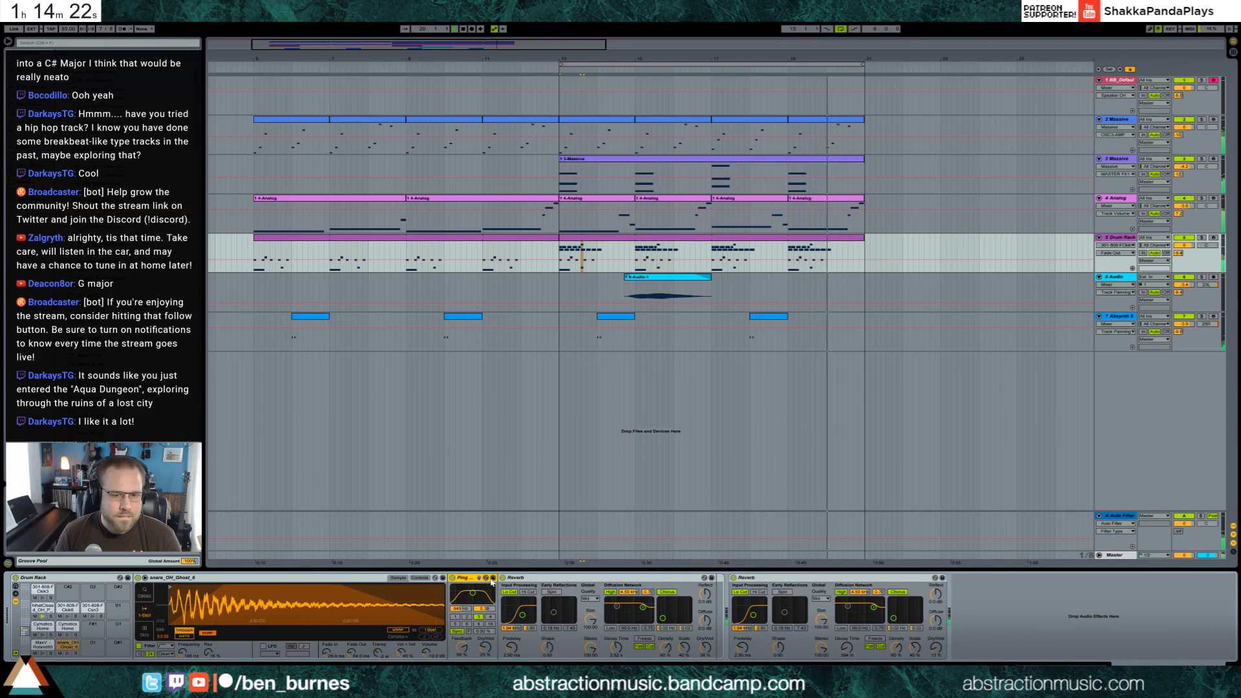
pyautogui.click(92, 608)
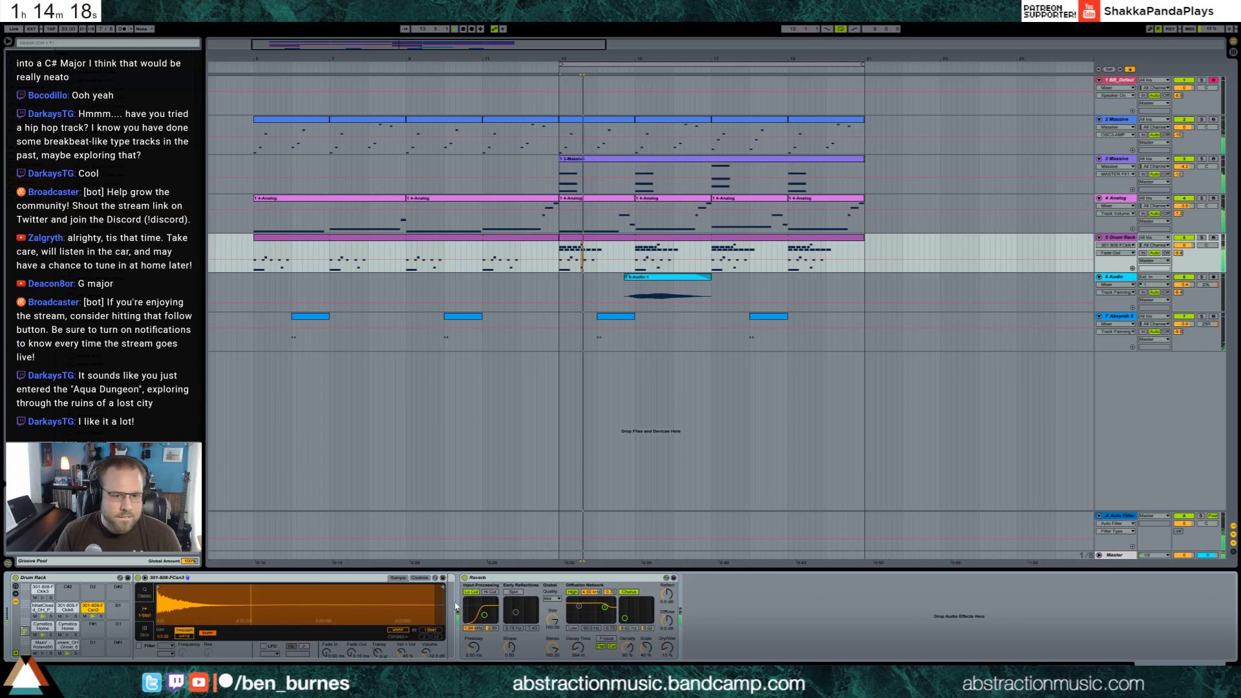
pyautogui.hotkey('ctrl', 'v')
pyautogui.moveTo(480, 603); pyautogui.dragTo(489, 601)
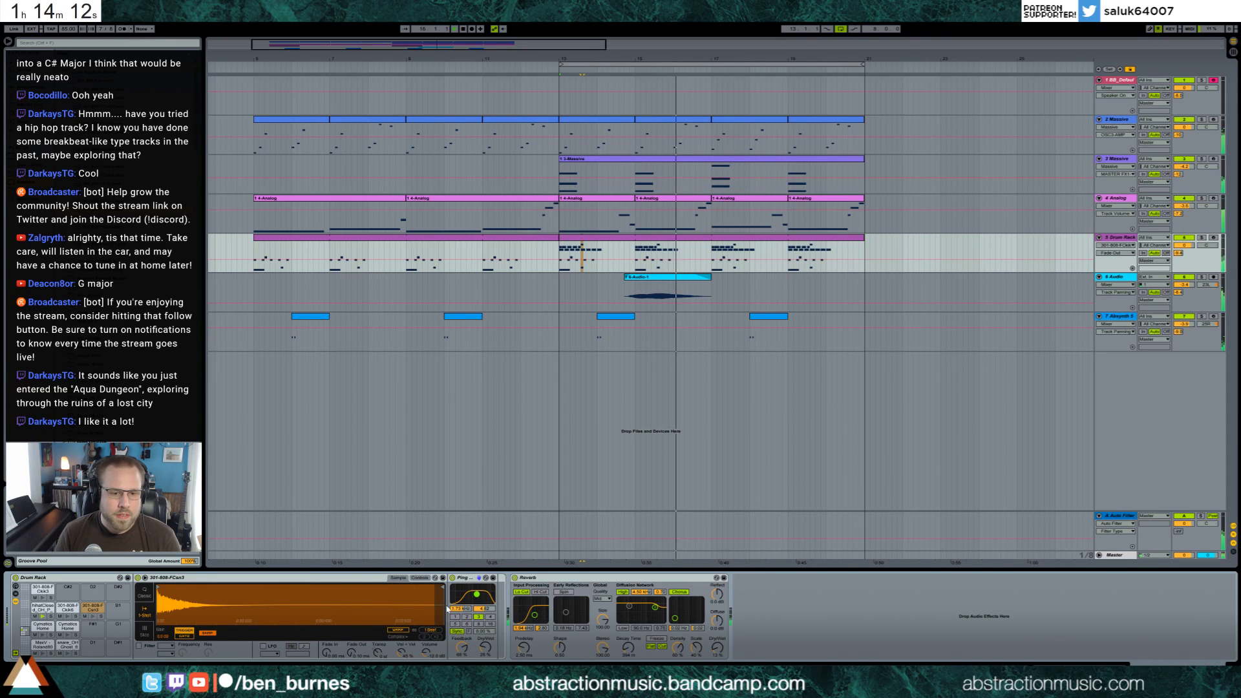
pyautogui.moveTo(464, 649)
pyautogui.mouseDown()
pyautogui.moveTo(484, 652)
pyautogui.moveTo(463, 659)
pyautogui.moveTo(485, 648)
pyautogui.mouseUp()
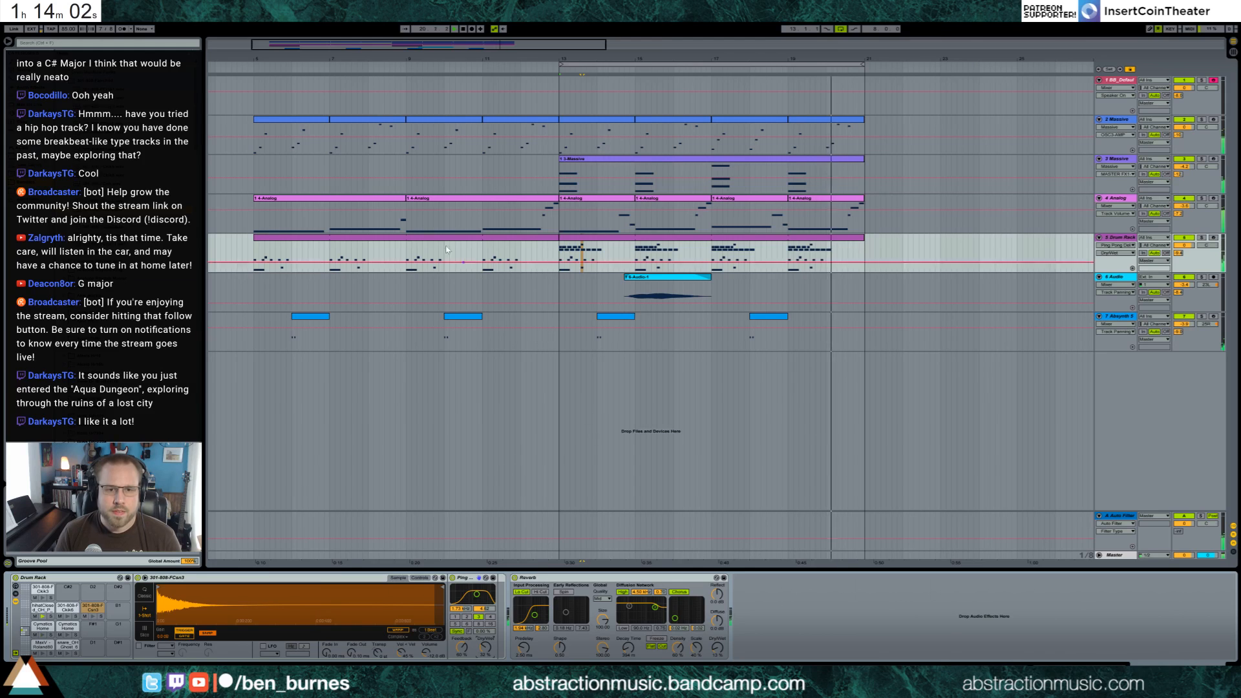
# Move the ghost snare note in the bar 5–13 drum clip to the fifth beat and play the arrangement
pyautogui.click(507, 250)
pyautogui.doubleClick(511, 242)
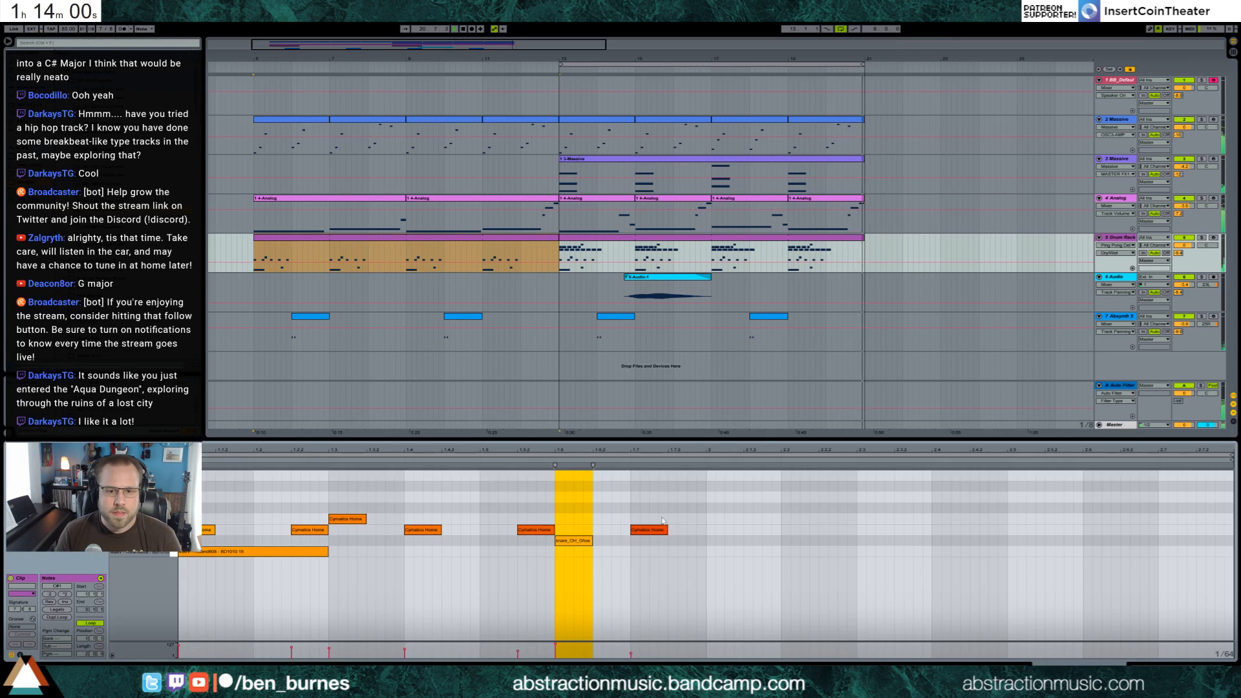
pyautogui.moveTo(578, 536); pyautogui.dragTo(494, 543)
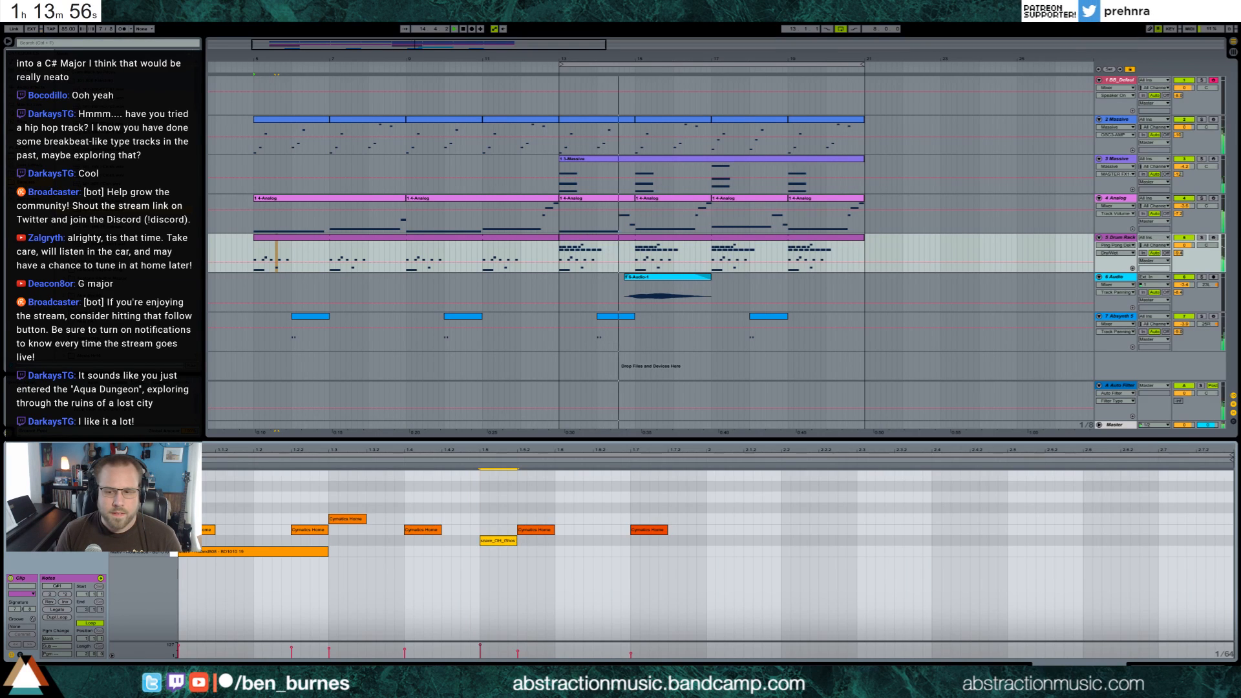
pyautogui.hotkey('shift', 'Tab')
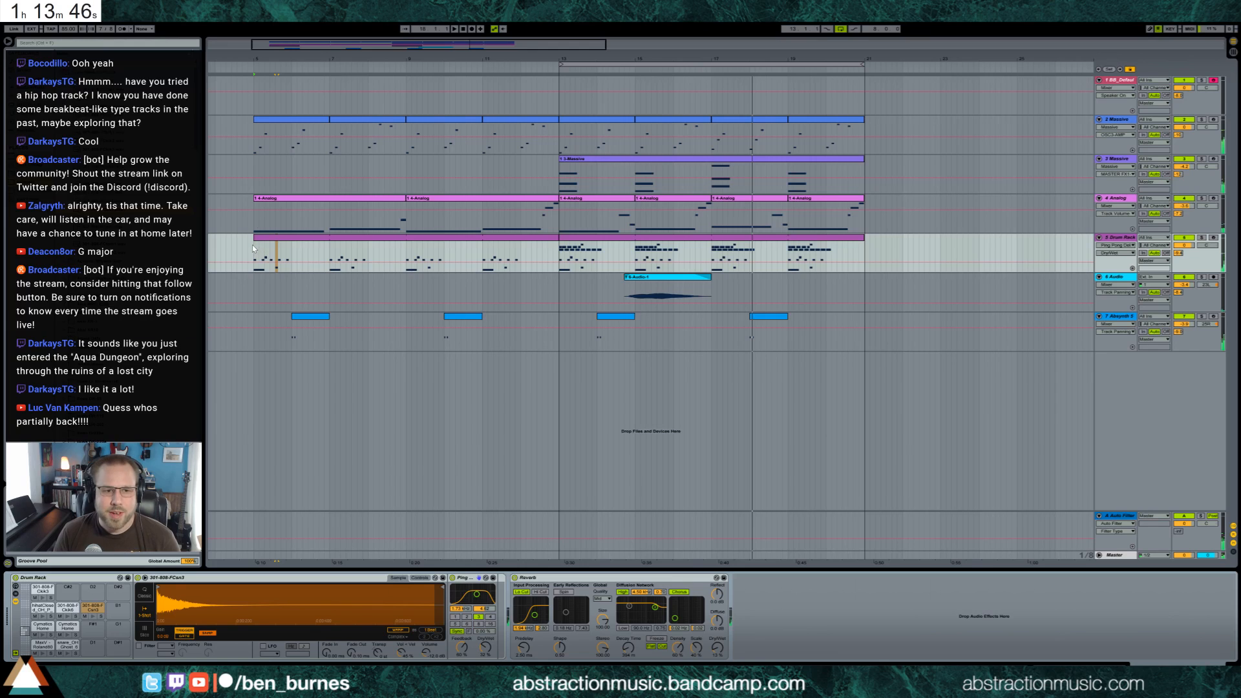
pyautogui.press('space')
pyautogui.press('space')
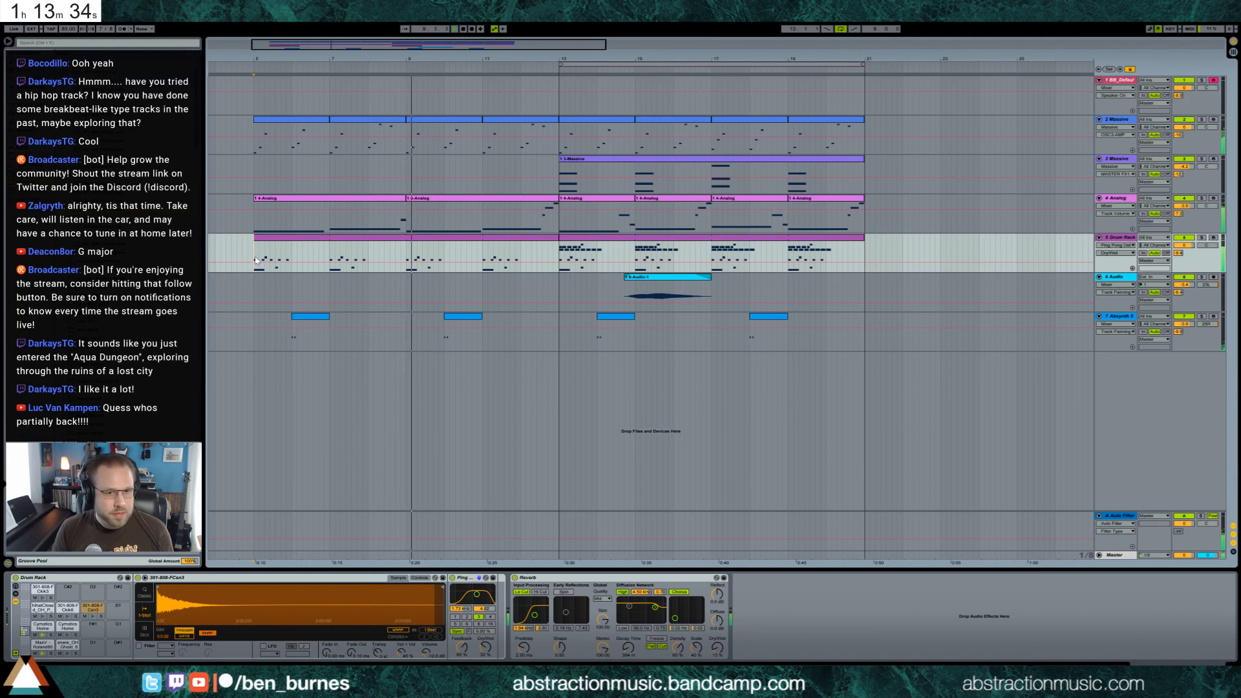
# Examine the final short note of the first Analog bass clip during playback
pyautogui.doubleClick(396, 202)
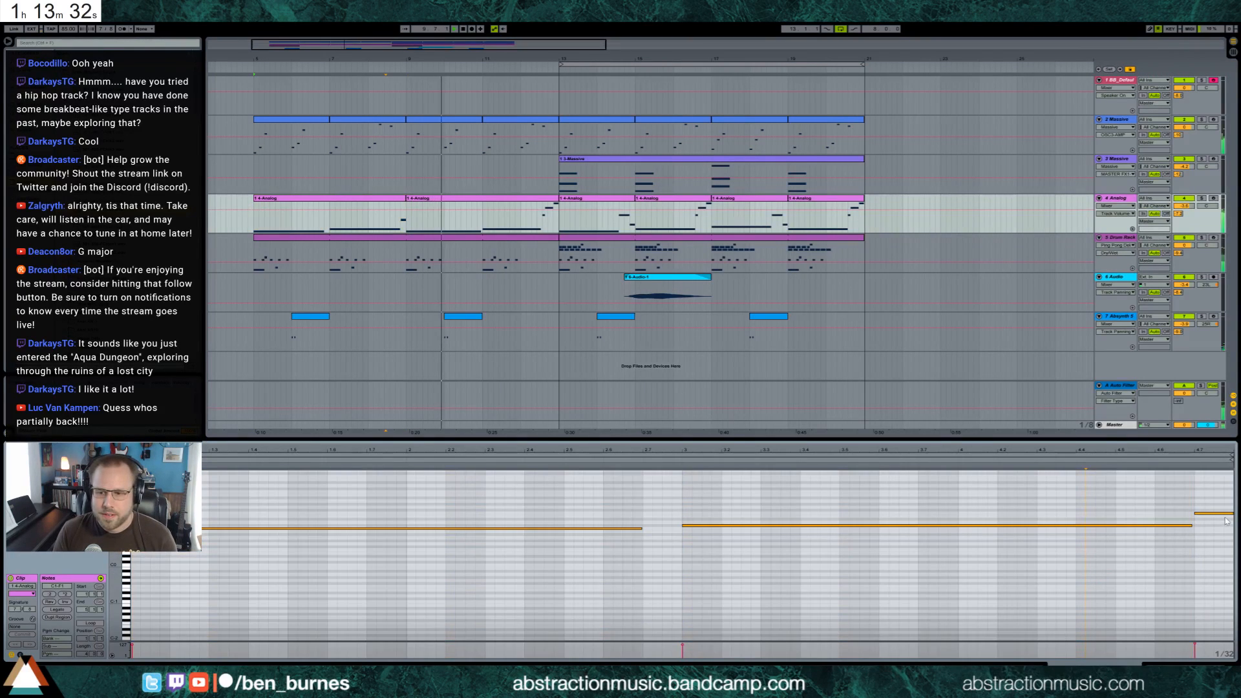
pyautogui.click(1219, 514)
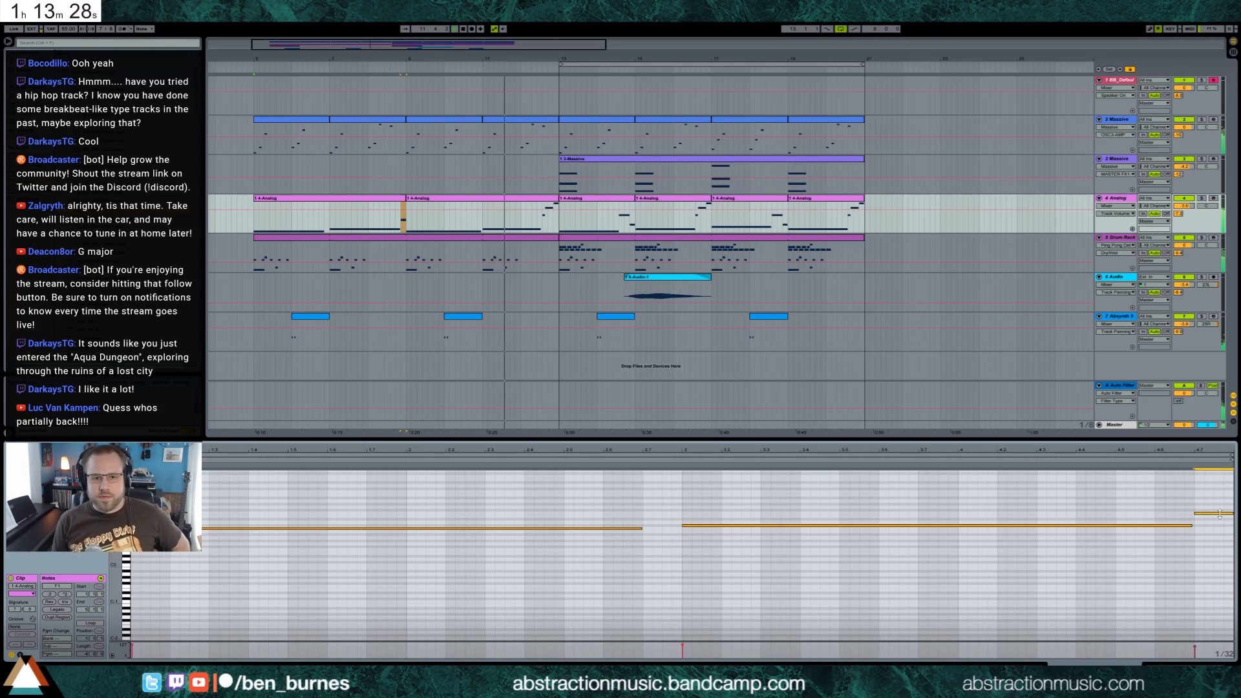
pyautogui.hotkey('shift', 'Tab')
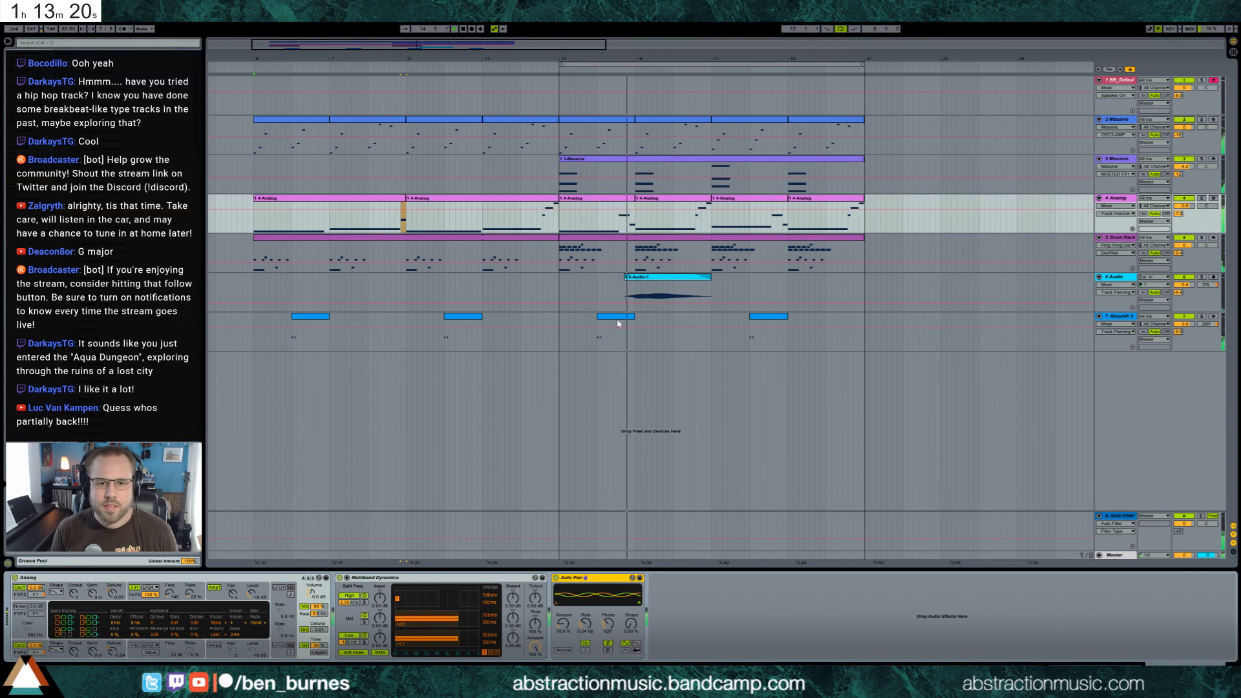
# Adjust the feedback and dry/wet of the Simple Delay on the Absynth track during playback
pyautogui.click(1112, 316)
pyautogui.moveTo(108, 655); pyautogui.dragTo(95, 638)
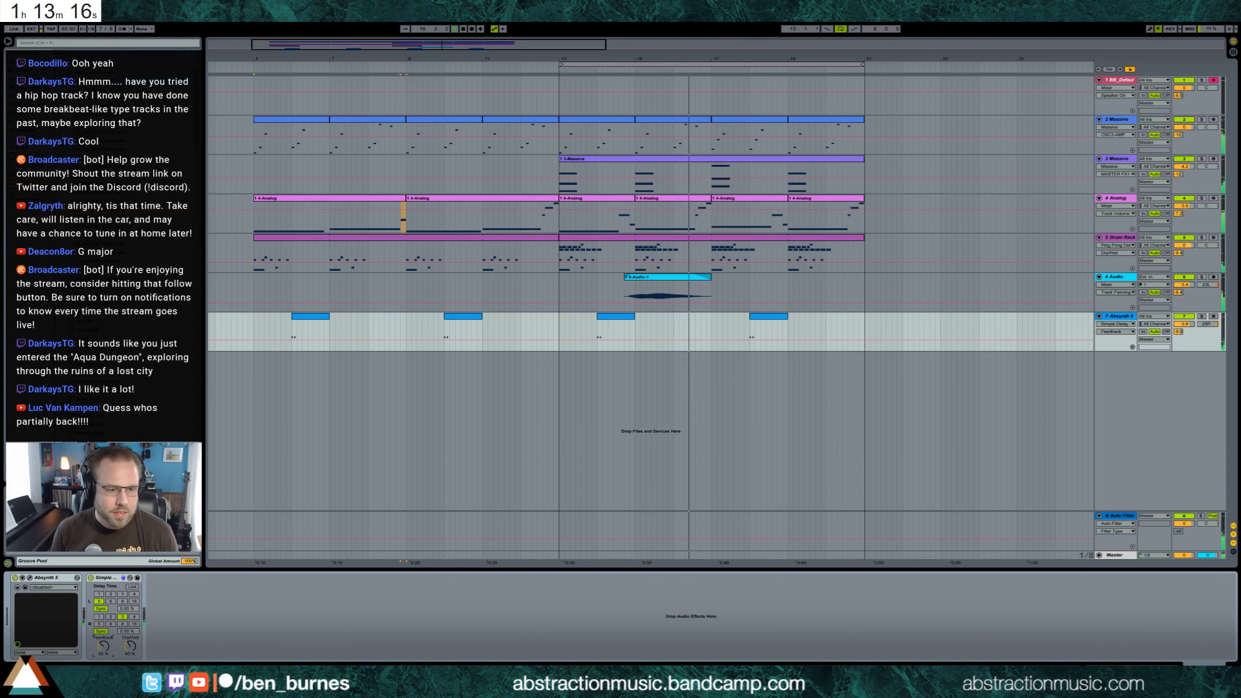
pyautogui.click(131, 646)
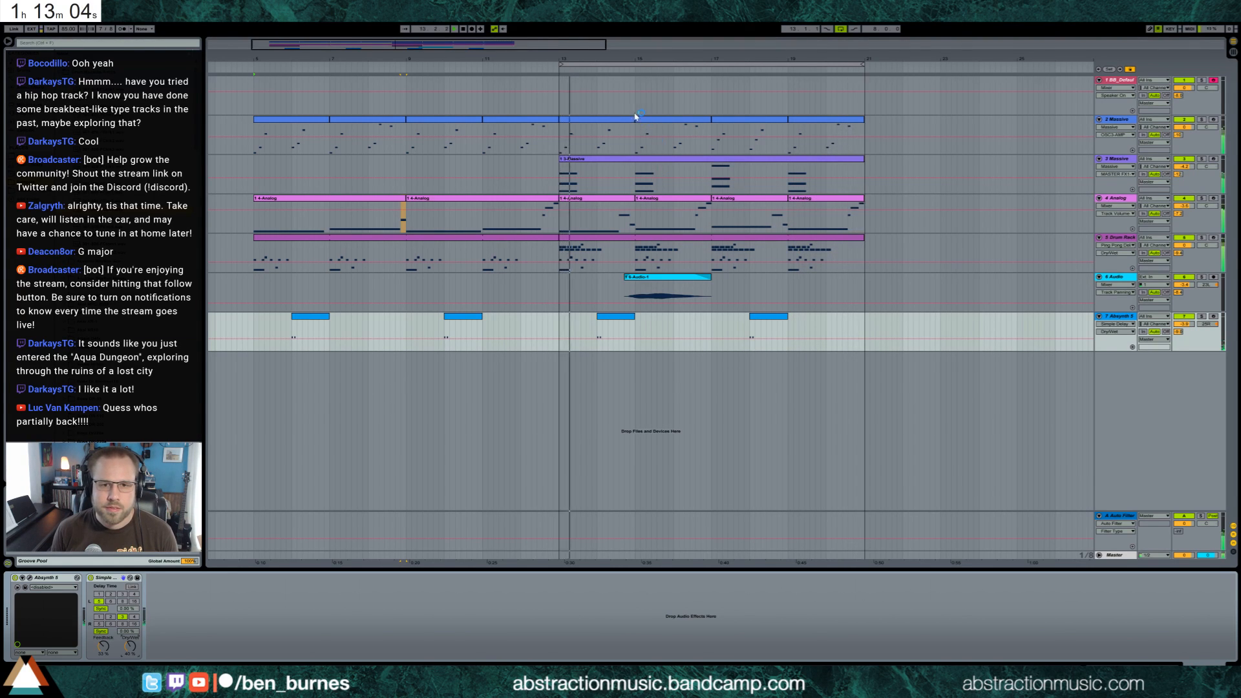
pyautogui.press('space')
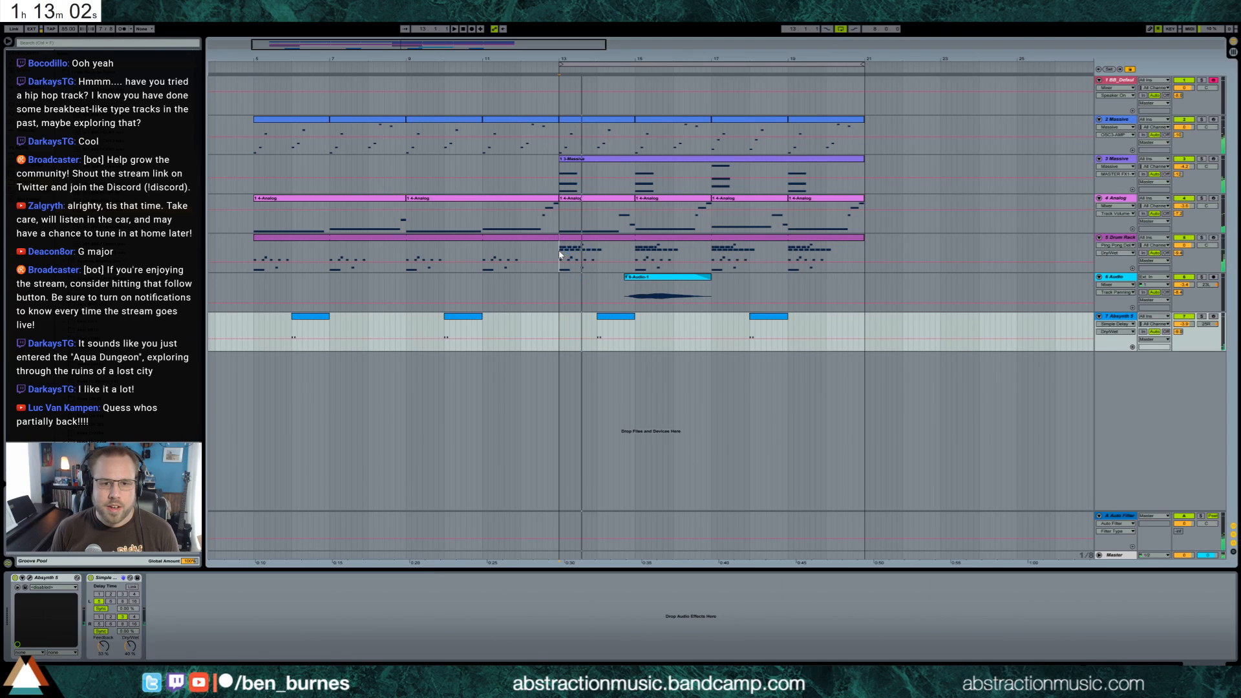
# Insert a new audio track below the Absynth track and record a sound on it from bar 11 past bar 13
pyautogui.click(489, 255)
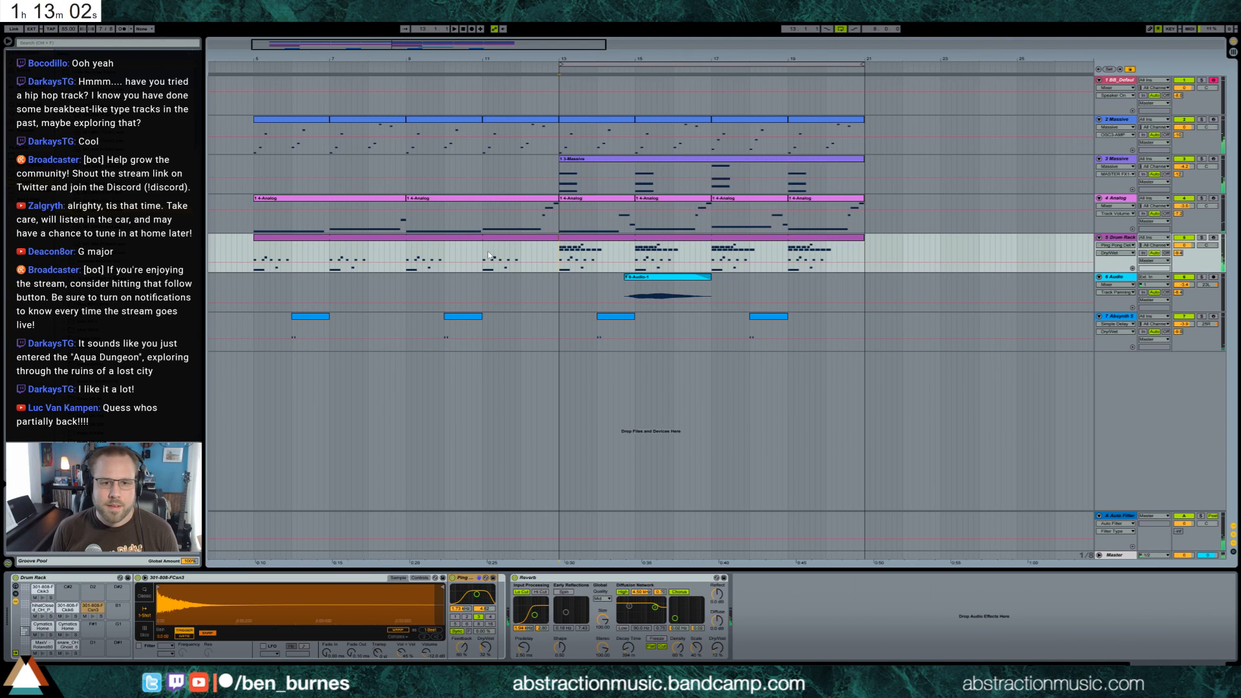
pyautogui.click(494, 349)
pyautogui.hotkey('ctrl', 't')
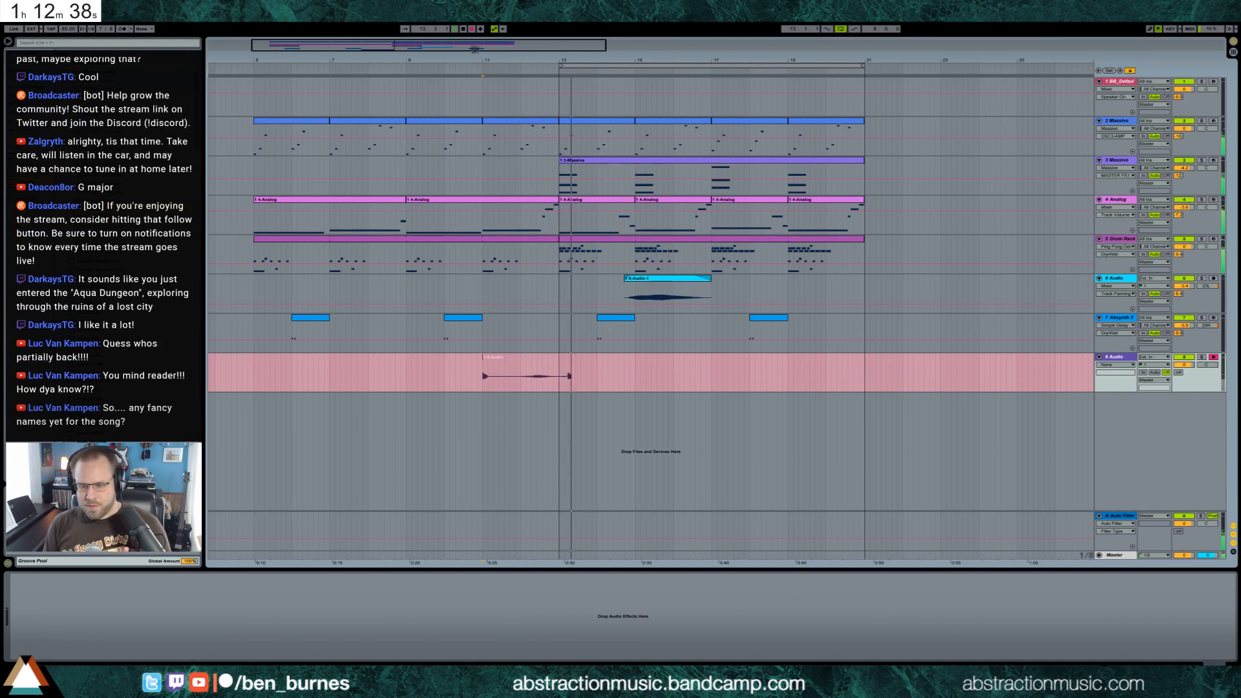
pyautogui.press('space')
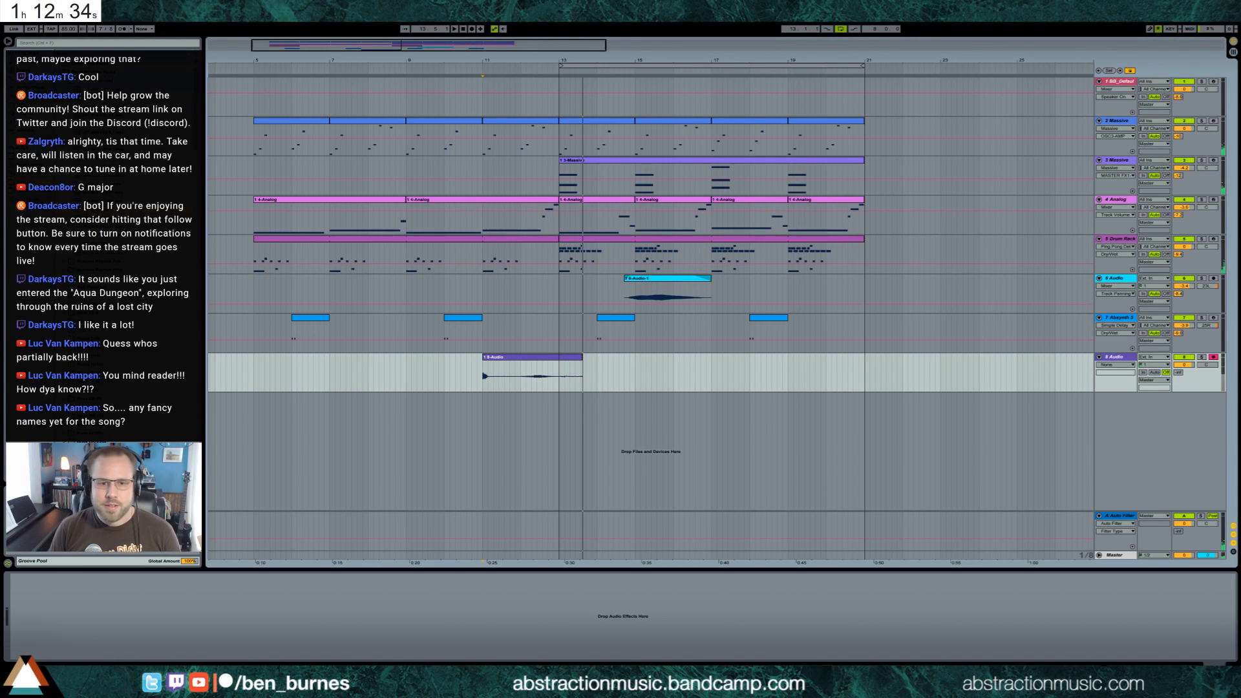
# Trim the recorded audio clip to the stretch just before bar 13 and raise its track's Auto Filter send during playback
pyautogui.moveTo(482, 359); pyautogui.dragTo(515, 363)
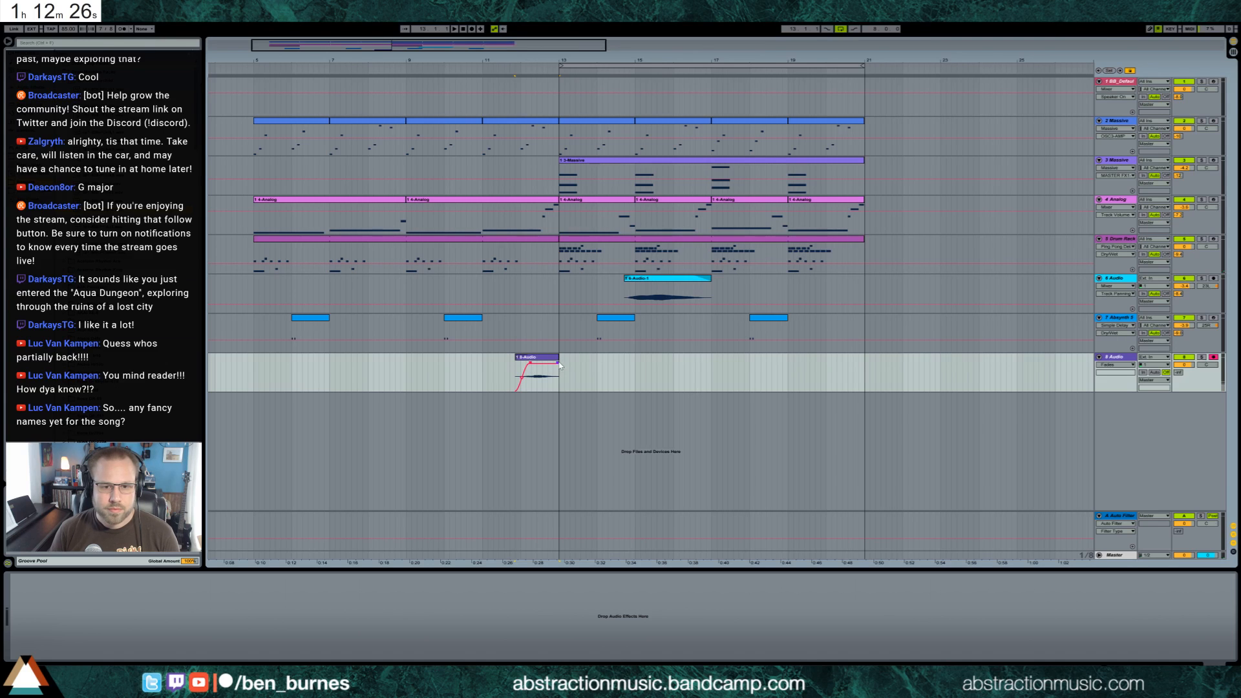
pyautogui.click(1179, 373)
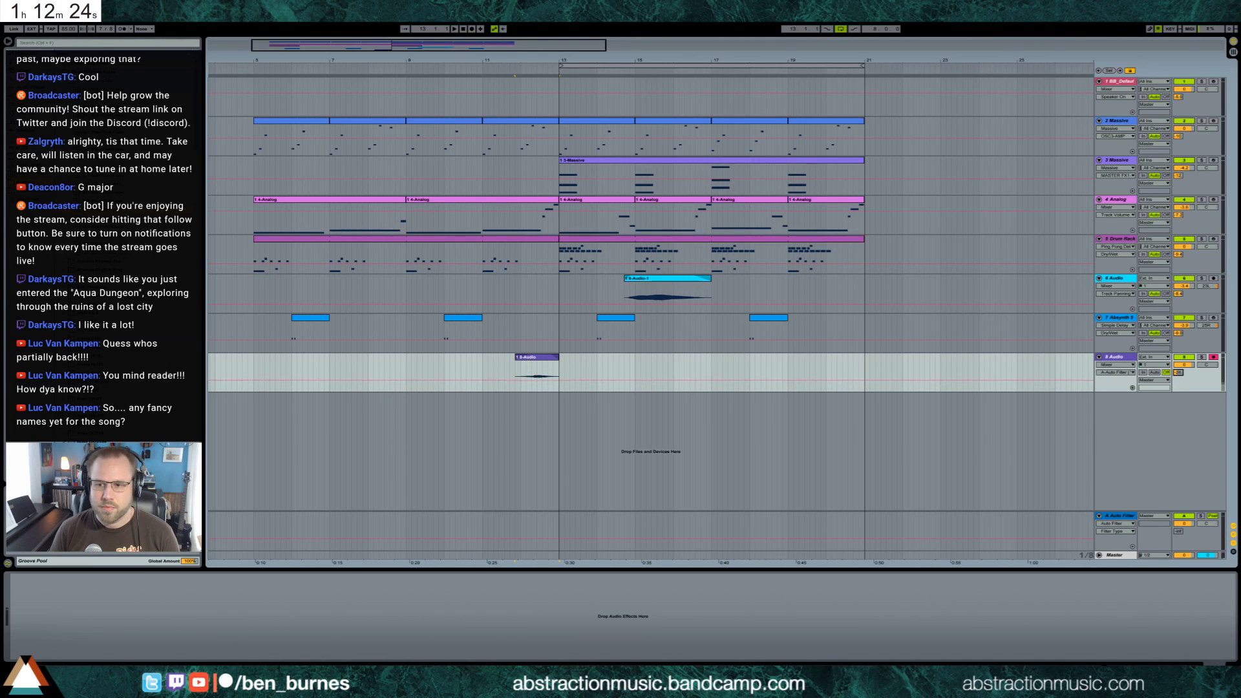
pyautogui.press('space')
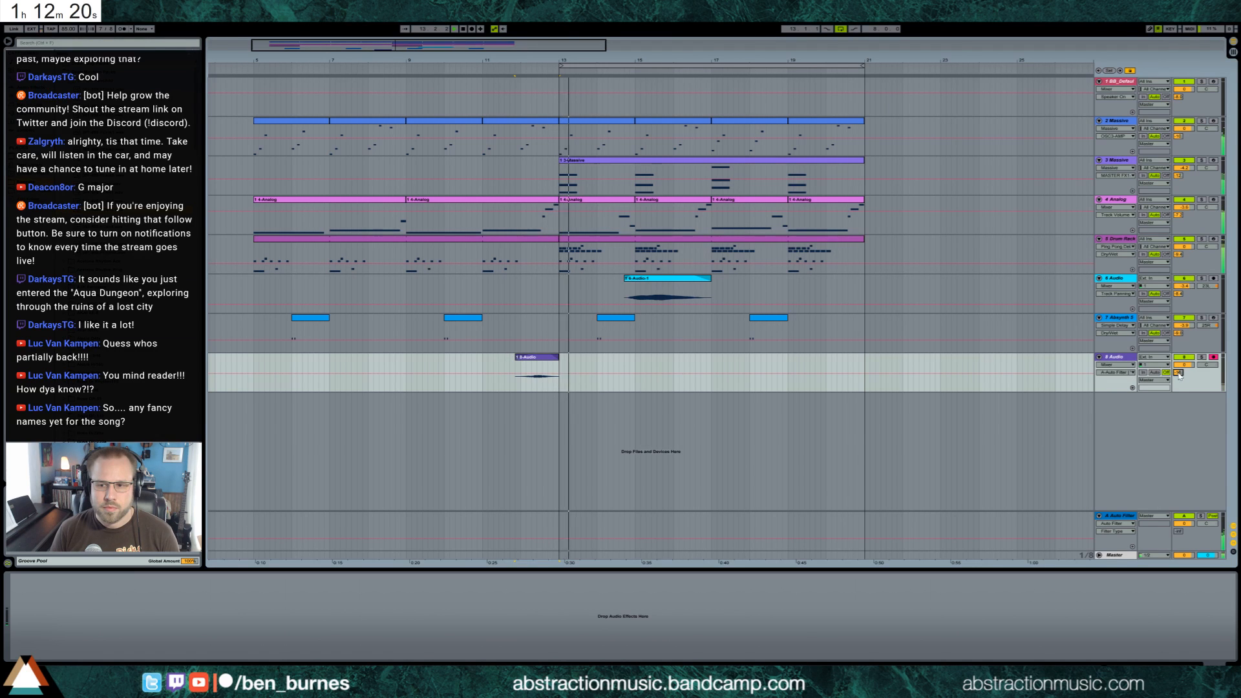
pyautogui.moveTo(1179, 373); pyautogui.dragTo(1179, 352)
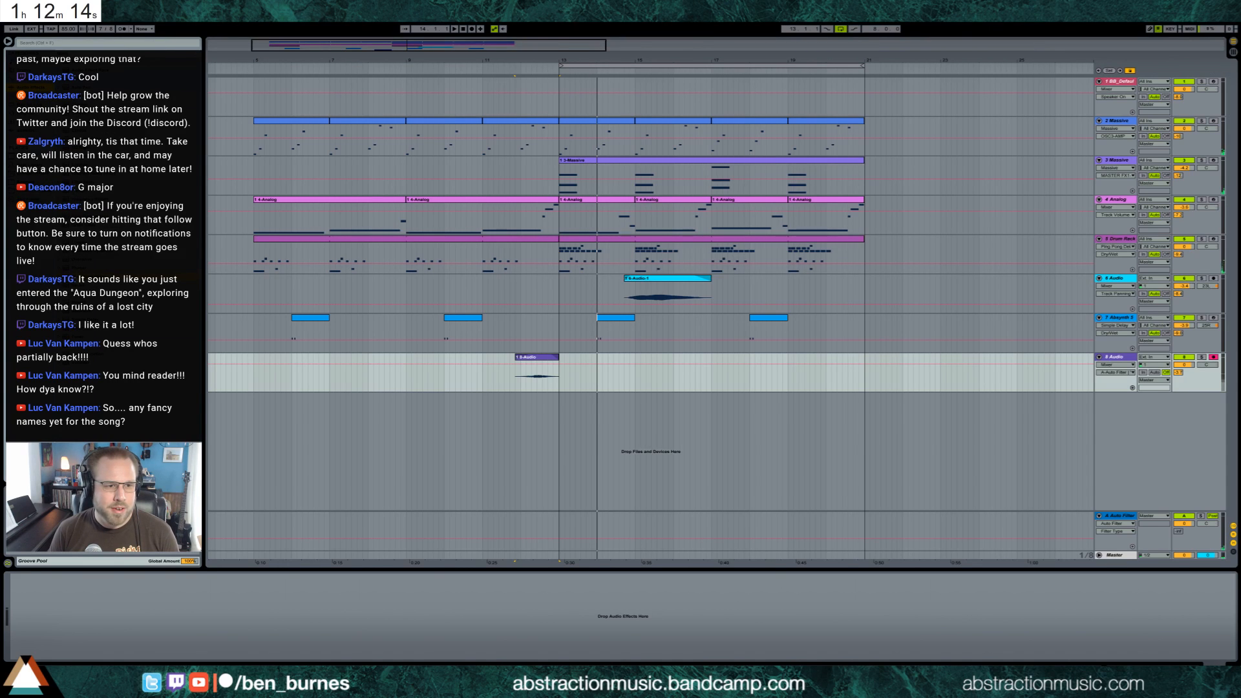
# Add a Ping Pong Delay to the recorded audio track, set its filter, dry/wet and feedback, and play from the clip
pyautogui.moveTo(530, 379); pyautogui.dragTo(529, 380)
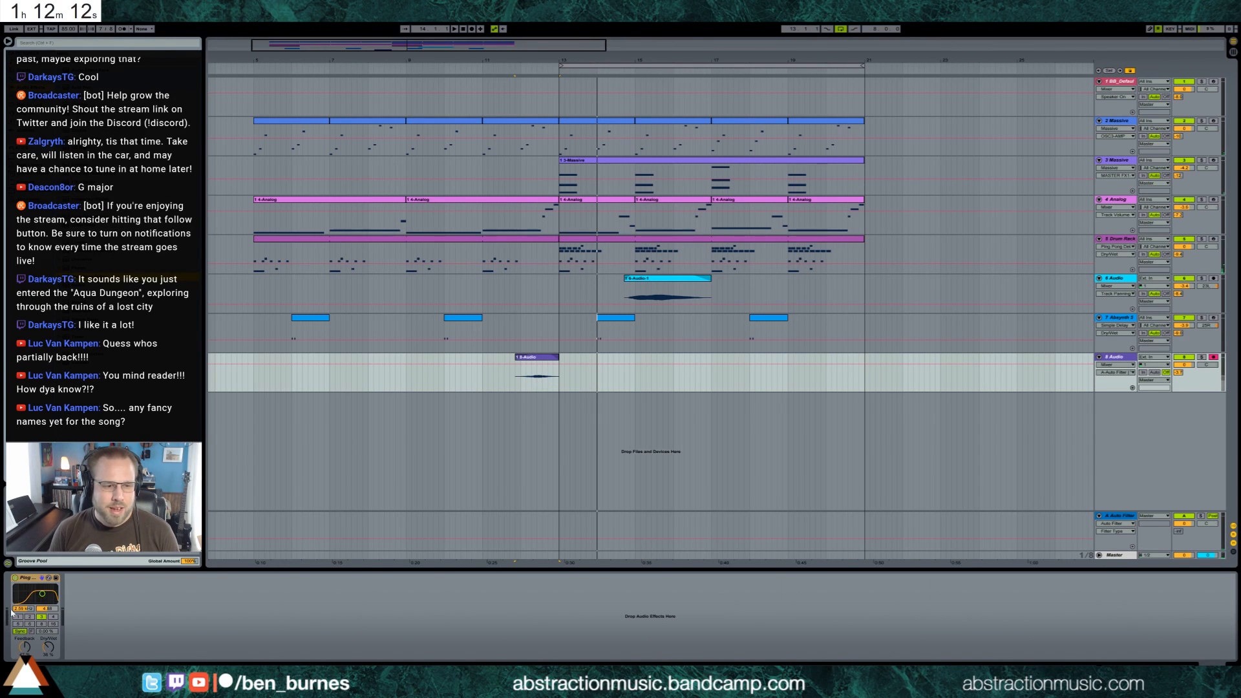
pyautogui.moveTo(42, 593); pyautogui.dragTo(39, 598)
pyautogui.moveTo(24, 647); pyautogui.dragTo(47, 645)
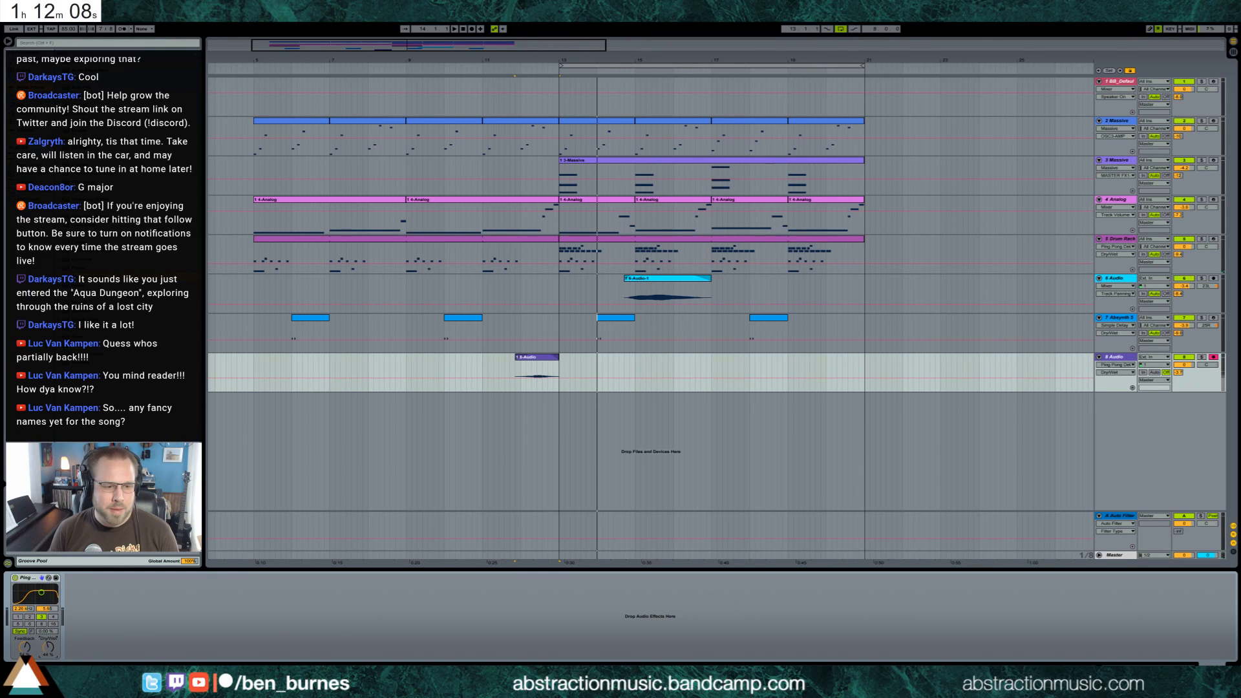
pyautogui.click(25, 647)
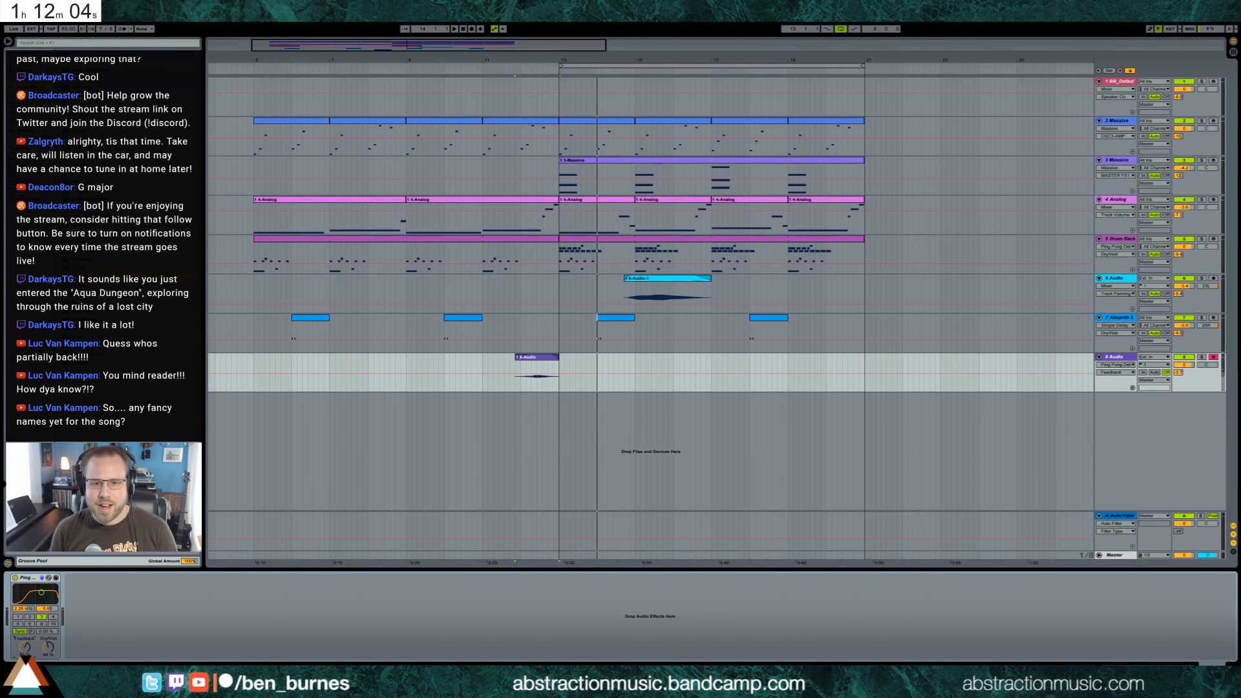
pyautogui.click(523, 387)
pyautogui.press('space')
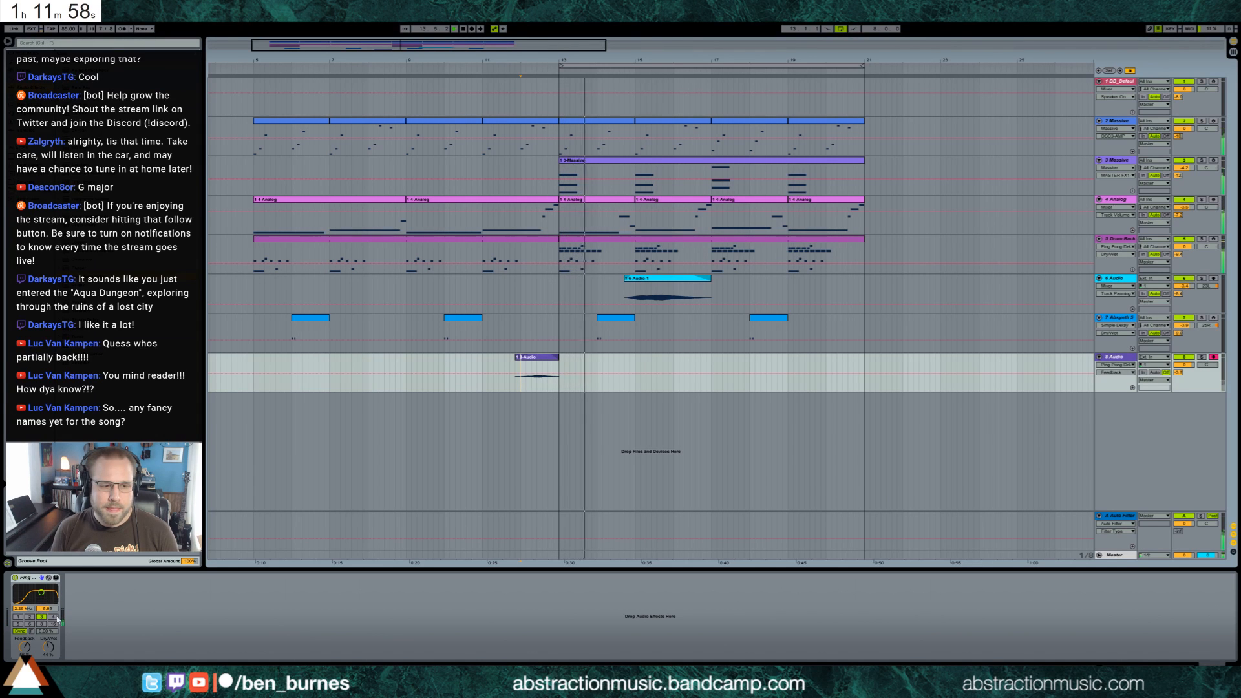
# Raise the gain of the recorded audio clip and lower its track's volume
pyautogui.doubleClick(554, 364)
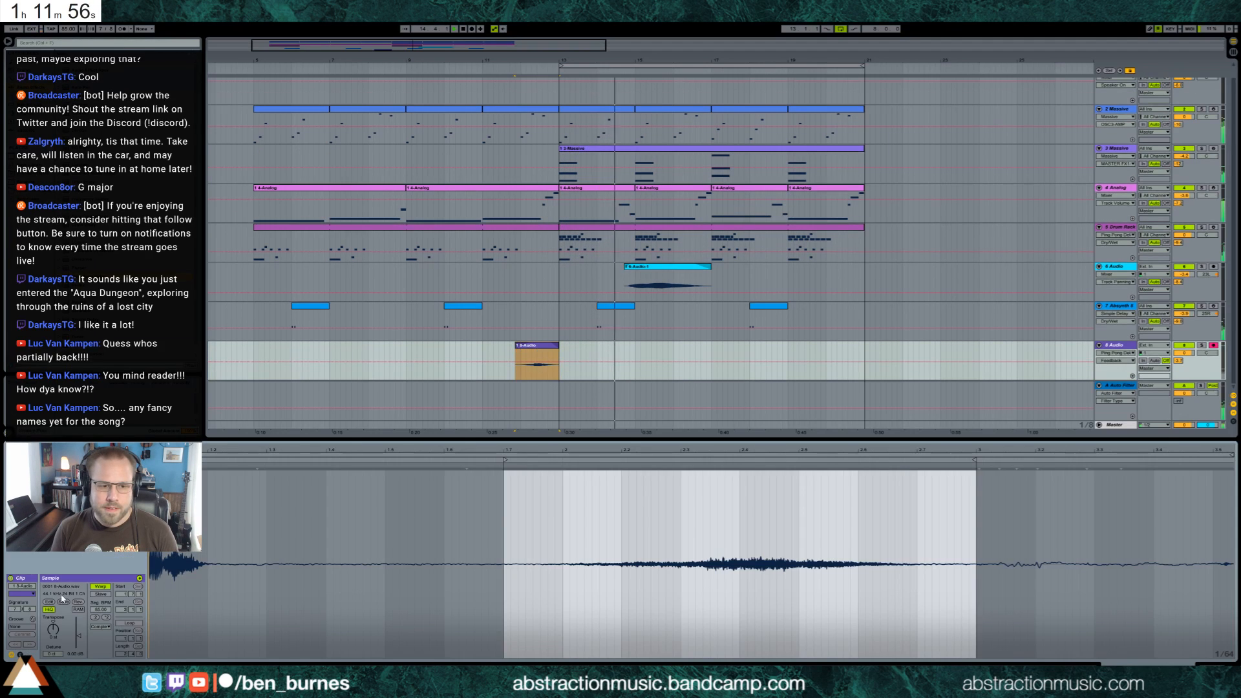
pyautogui.moveTo(78, 633); pyautogui.dragTo(83, 627)
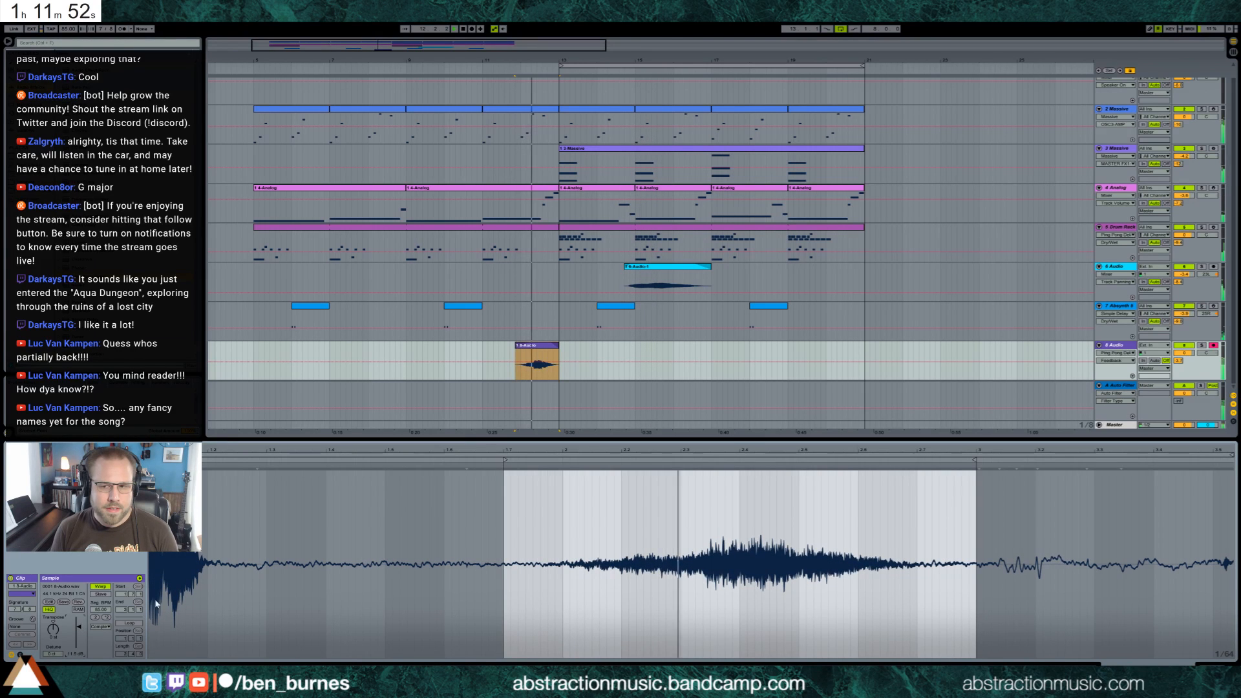
pyautogui.moveTo(1184, 352); pyautogui.dragTo(1183, 366)
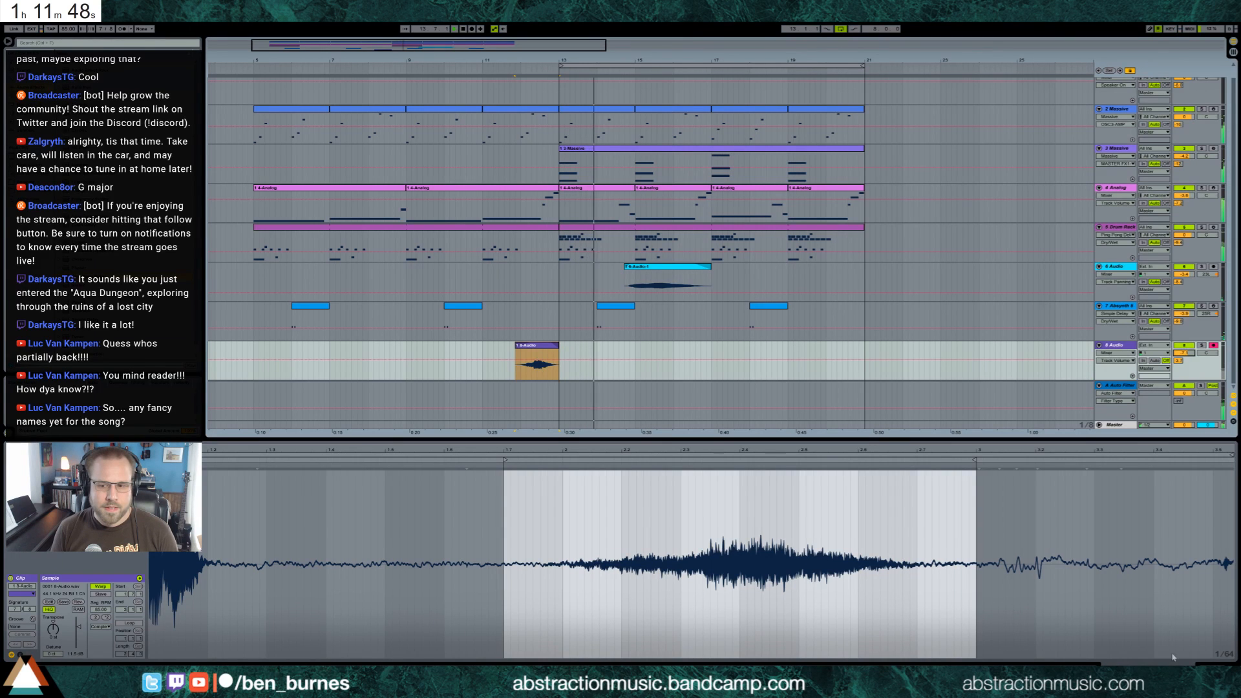
# Disarm recording on the new audio track and fine-tune its volume
pyautogui.click(1212, 664)
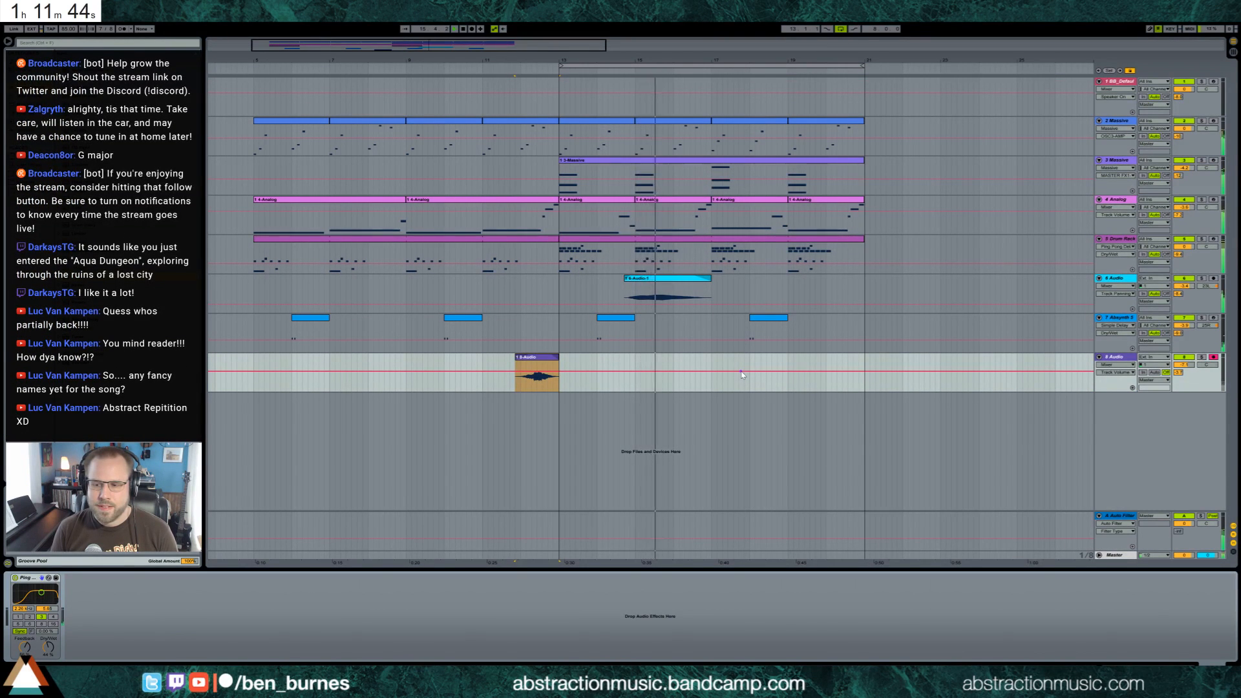
pyautogui.click(1213, 358)
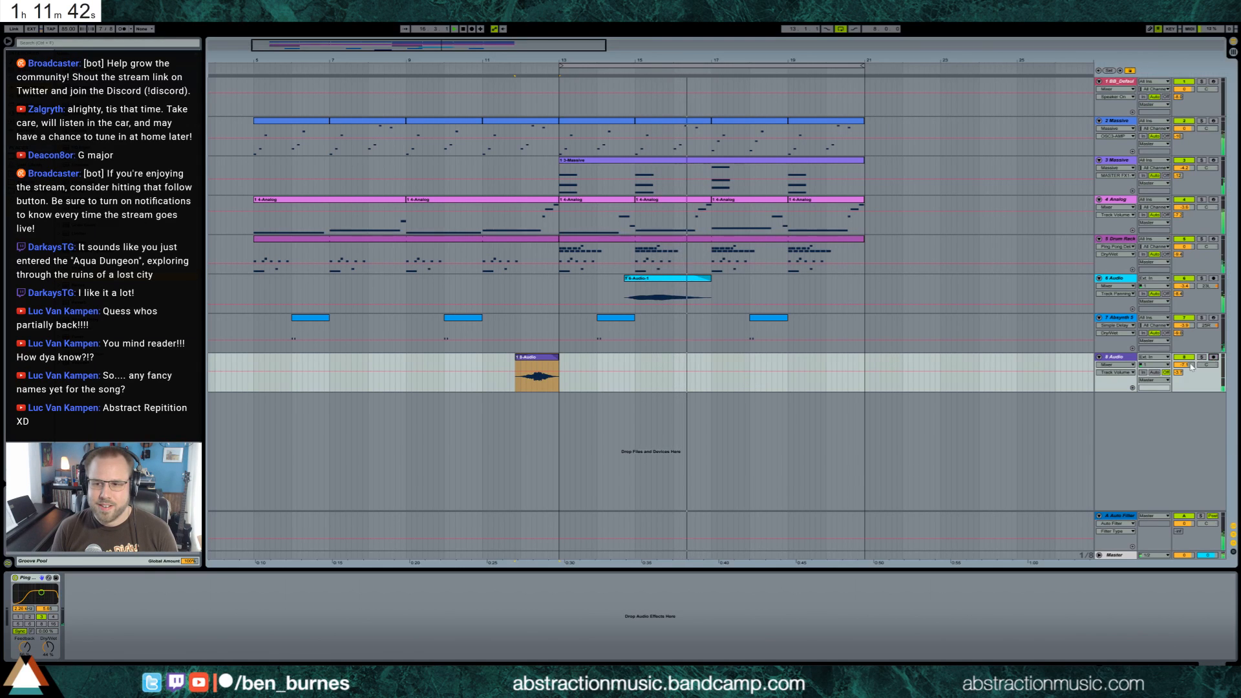
pyautogui.moveTo(1184, 365); pyautogui.dragTo(1184, 363)
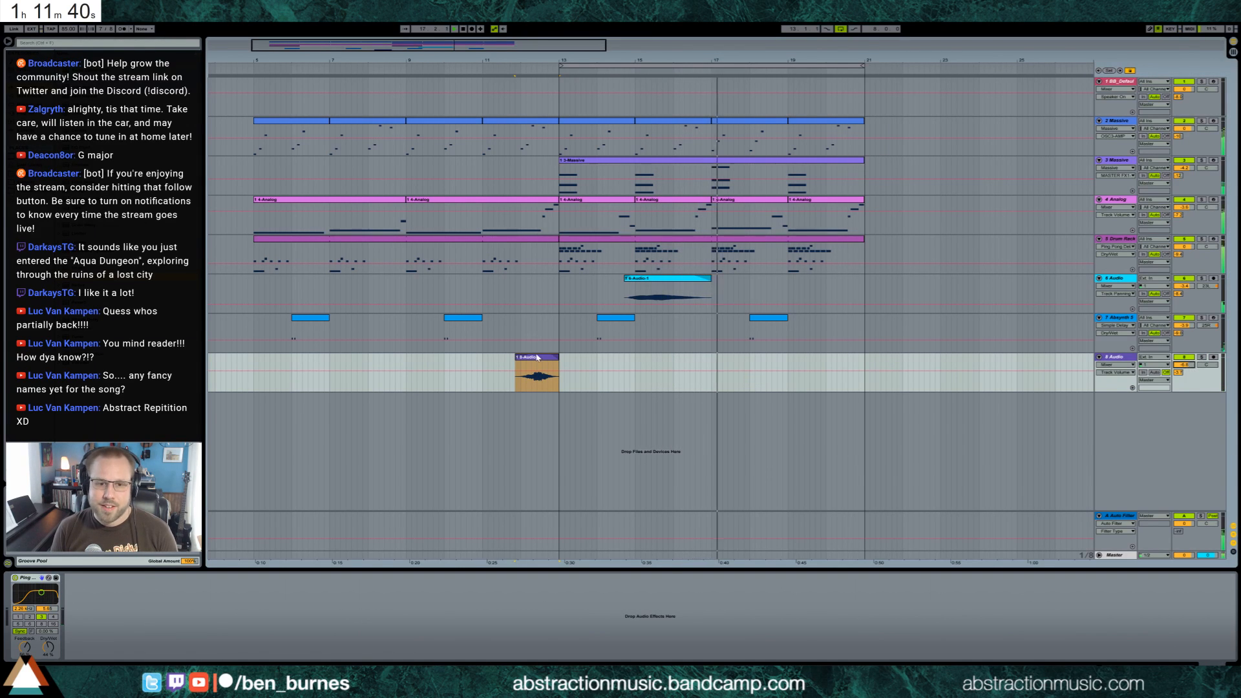
# Copy the recorded audio clip to the stretch just before bar 21 and adjust the panning of its track
pyautogui.click(497, 360)
pyautogui.moveTo(497, 360)
pyautogui.mouseDown()
pyautogui.moveTo(559, 365)
pyautogui.moveTo(482, 367)
pyautogui.mouseUp()
pyautogui.click(788, 363)
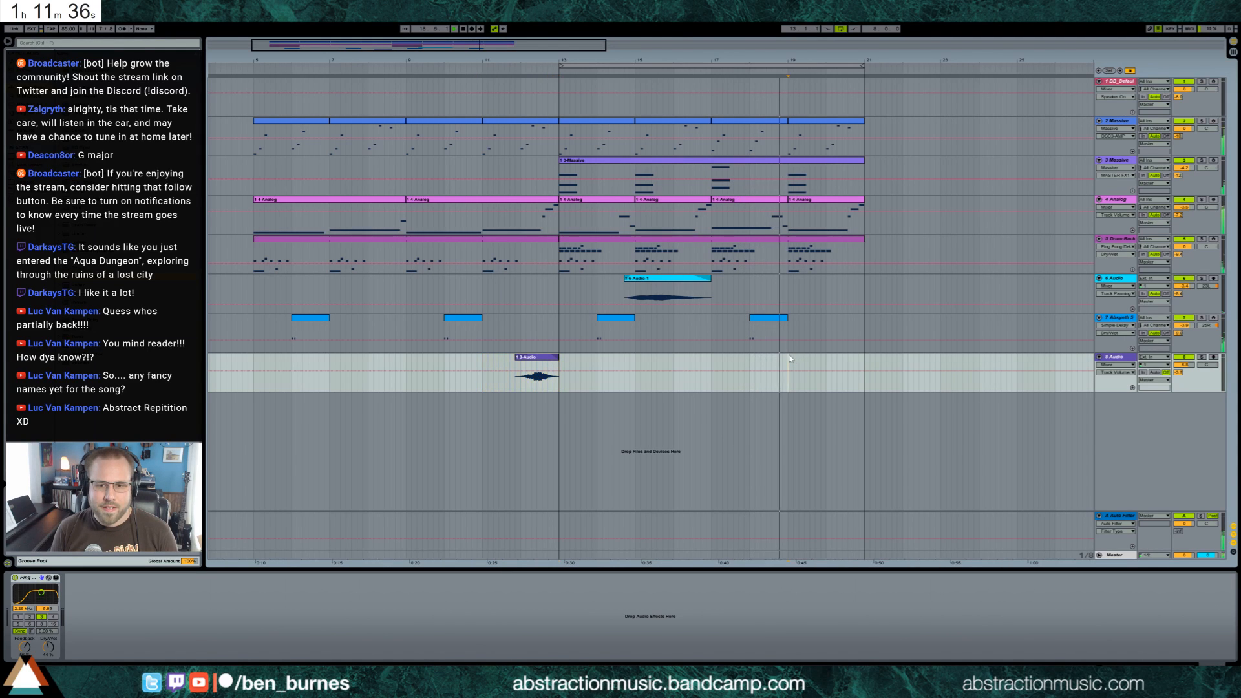
pyautogui.hotkey('ctrl', 'v')
pyautogui.click(788, 380)
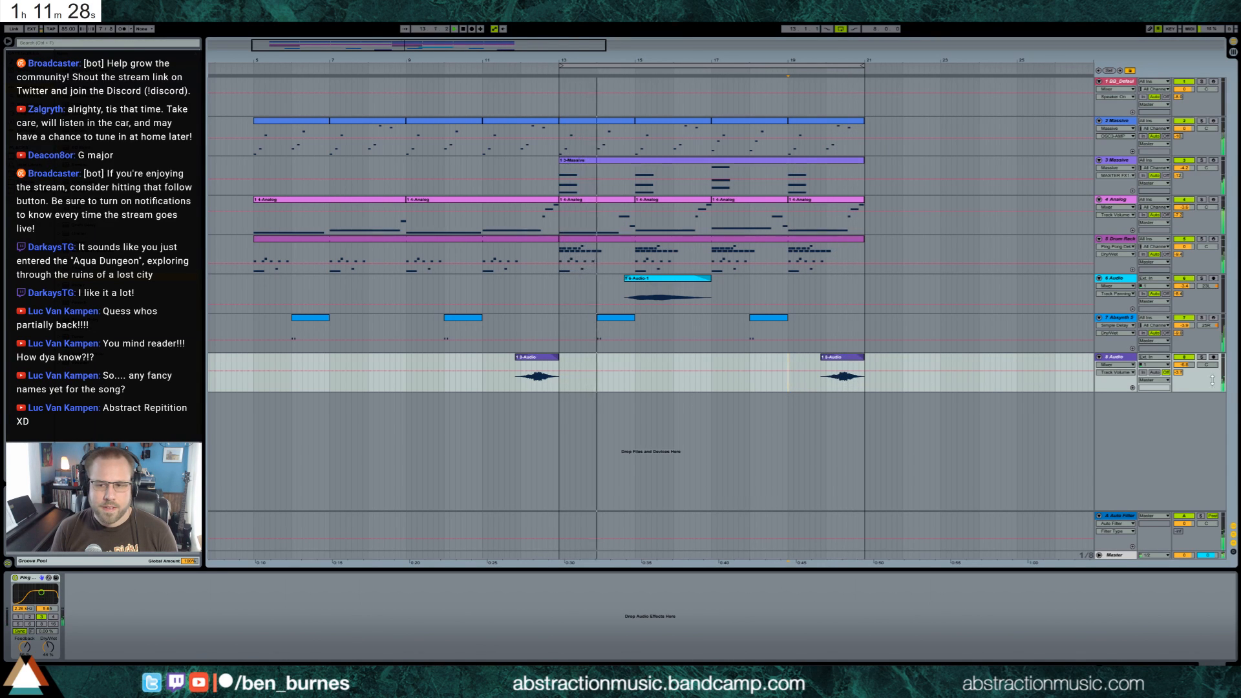
pyautogui.moveTo(1207, 364); pyautogui.dragTo(1206, 377)
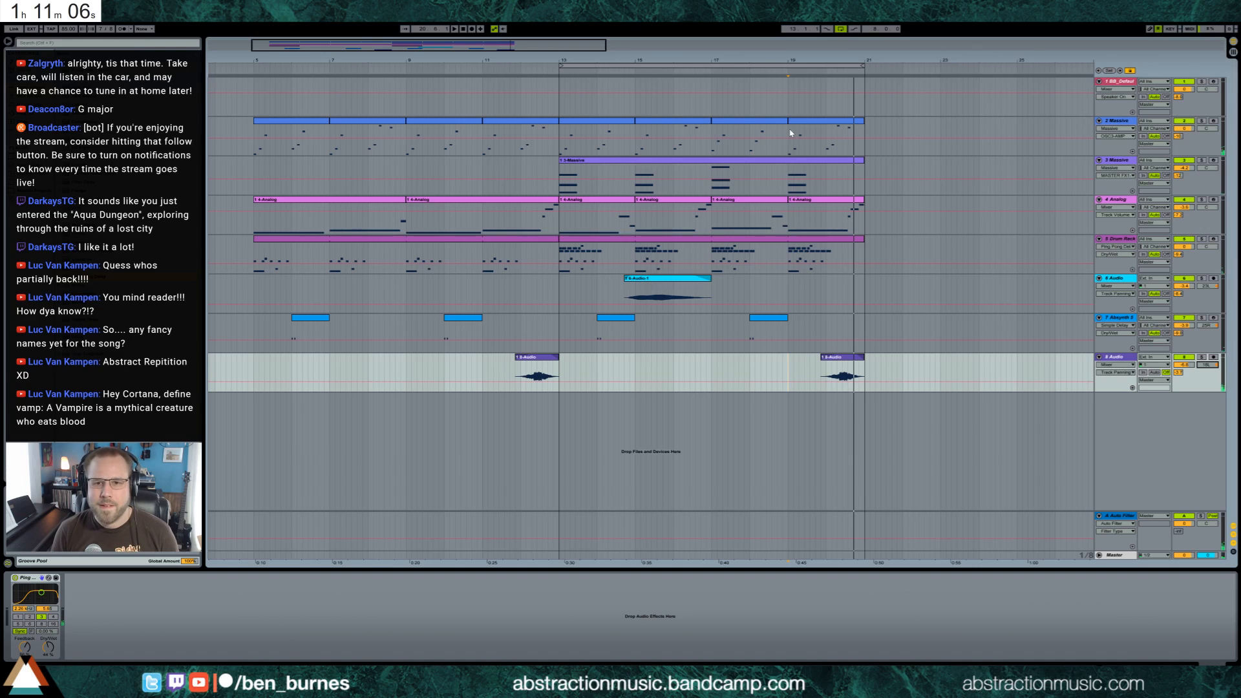
# Raise the last note in the final clip of the first Massive track by four semitones and play the loop
pyautogui.doubleClick(835, 123)
pyautogui.moveTo(974, 539); pyautogui.dragTo(996, 517)
pyautogui.moveTo(994, 528); pyautogui.dragTo(1016, 506)
pyautogui.press('Up')
pyautogui.press('Up')
pyautogui.press('Up')
pyautogui.press('Up')
pyautogui.press('Up')
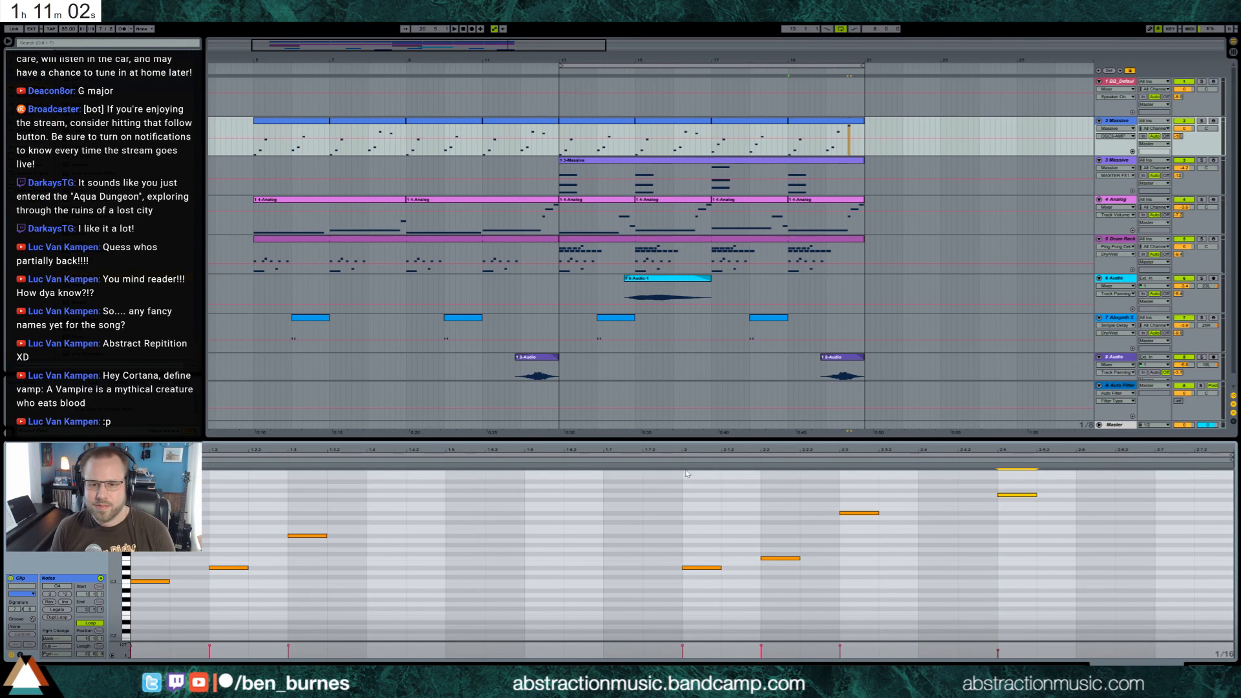
pyautogui.click(680, 461)
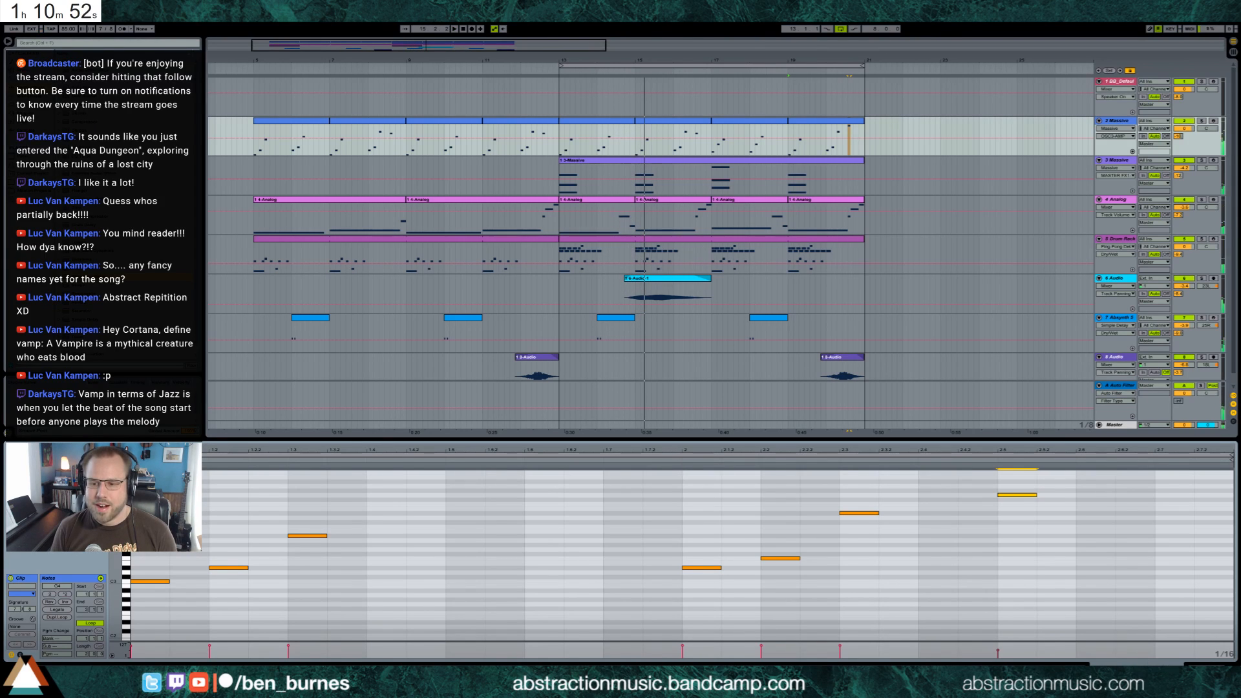
pyautogui.hotkey('shift', 'Tab')
pyautogui.press('space')
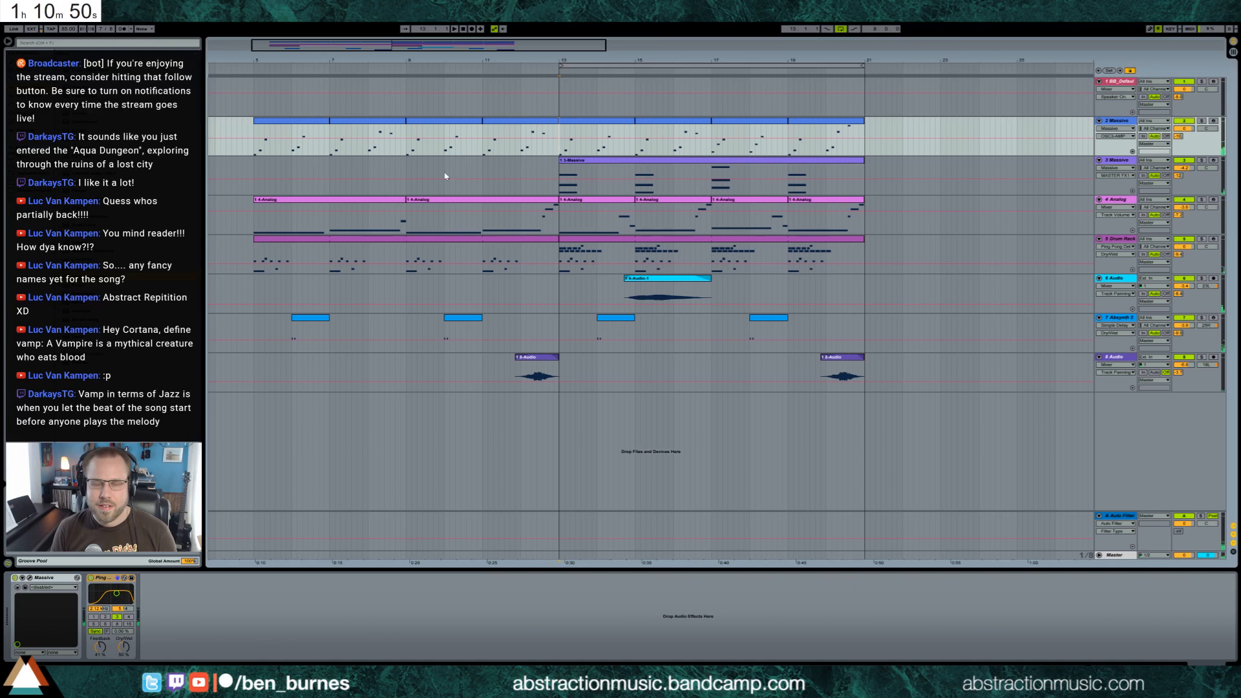
# Arm the default piano track and play the arrangement from bar 13 to try out ideas over it
pyautogui.press('space')
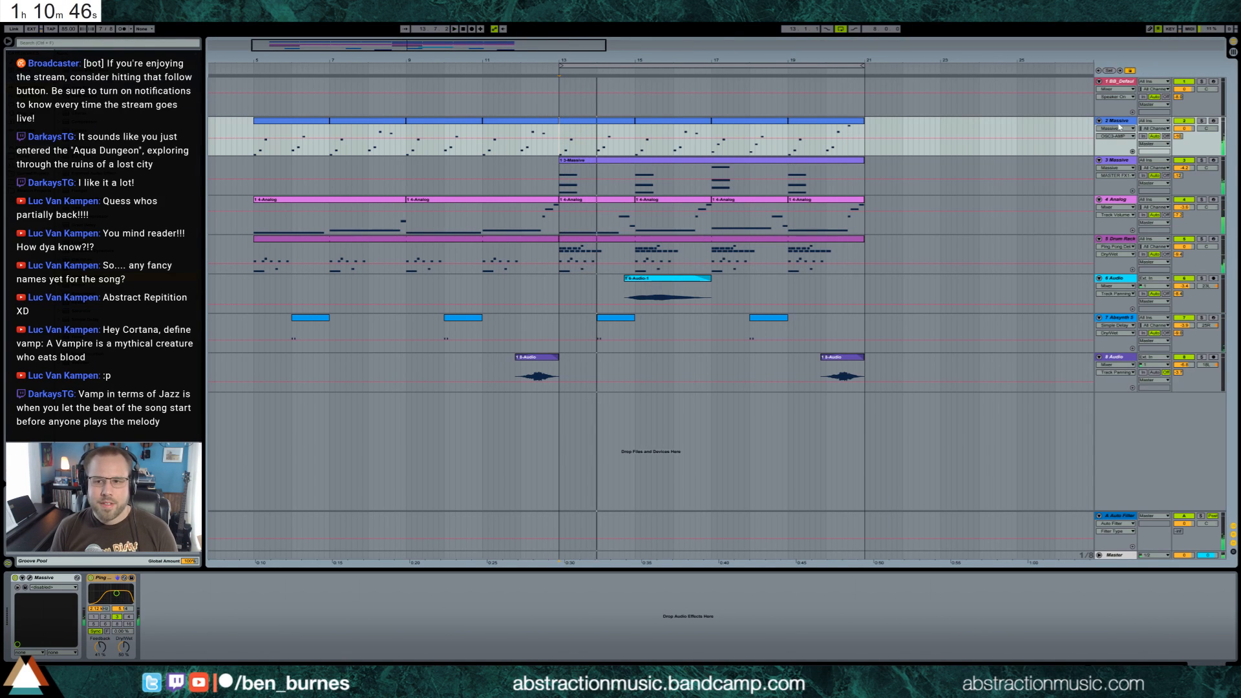
pyautogui.click(1122, 88)
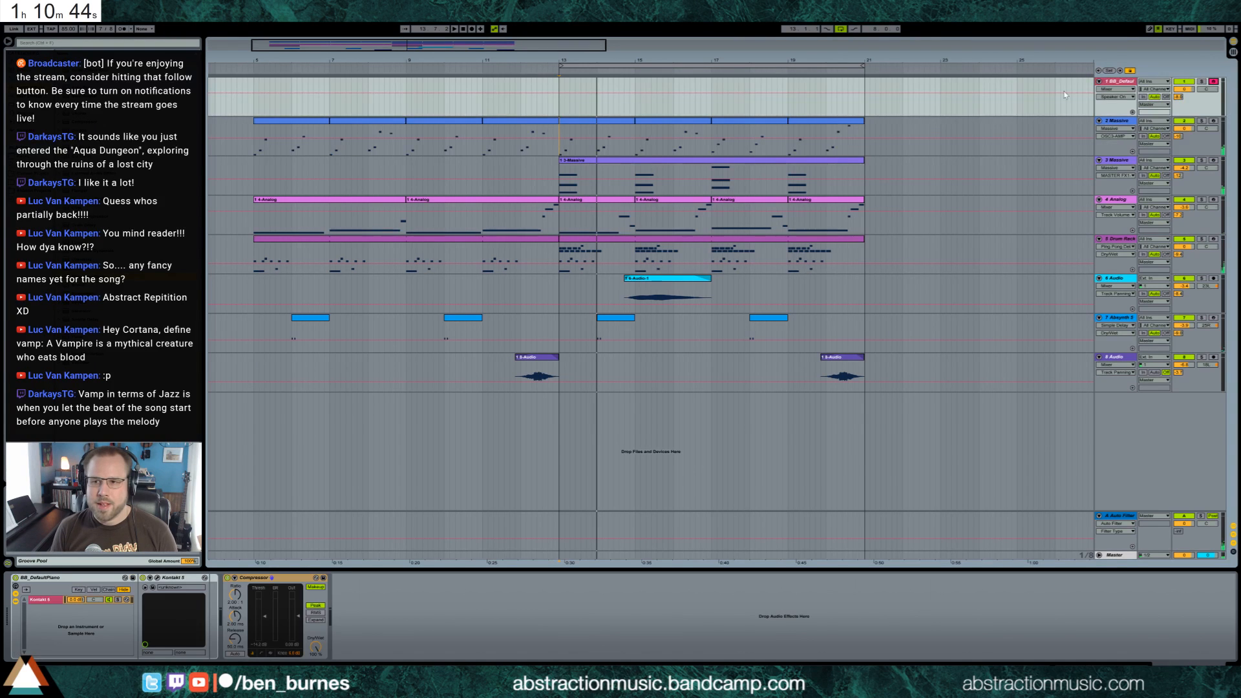
pyautogui.press('space')
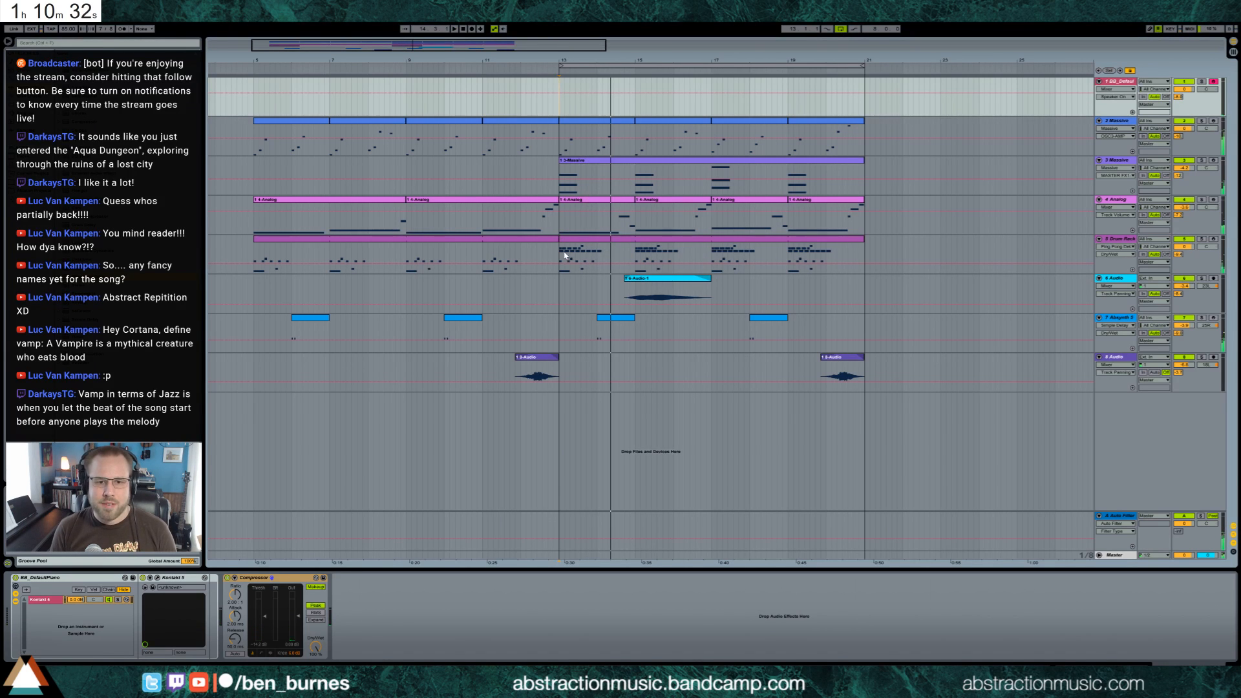
# Add a MIDI track below the Drum Rack track and load a Kontakt 5 vibraphone found by searching "vibra"
pyautogui.moveTo(565, 255); pyautogui.dragTo(602, 258)
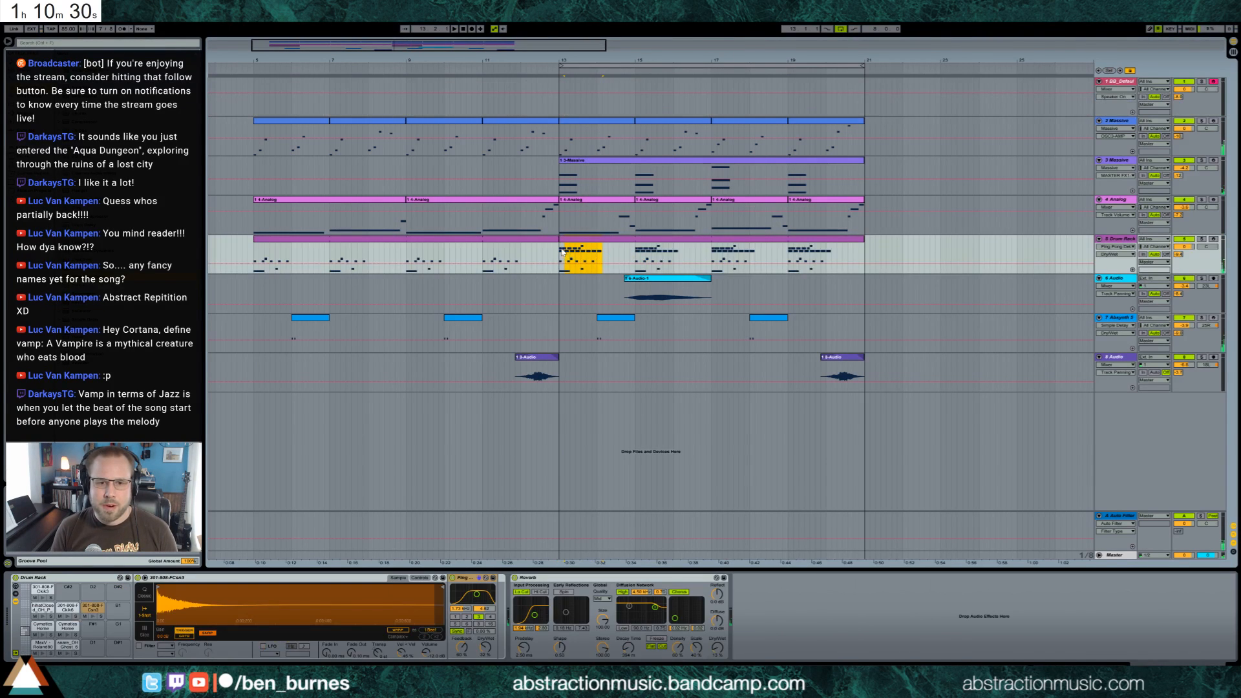
pyautogui.click(564, 253)
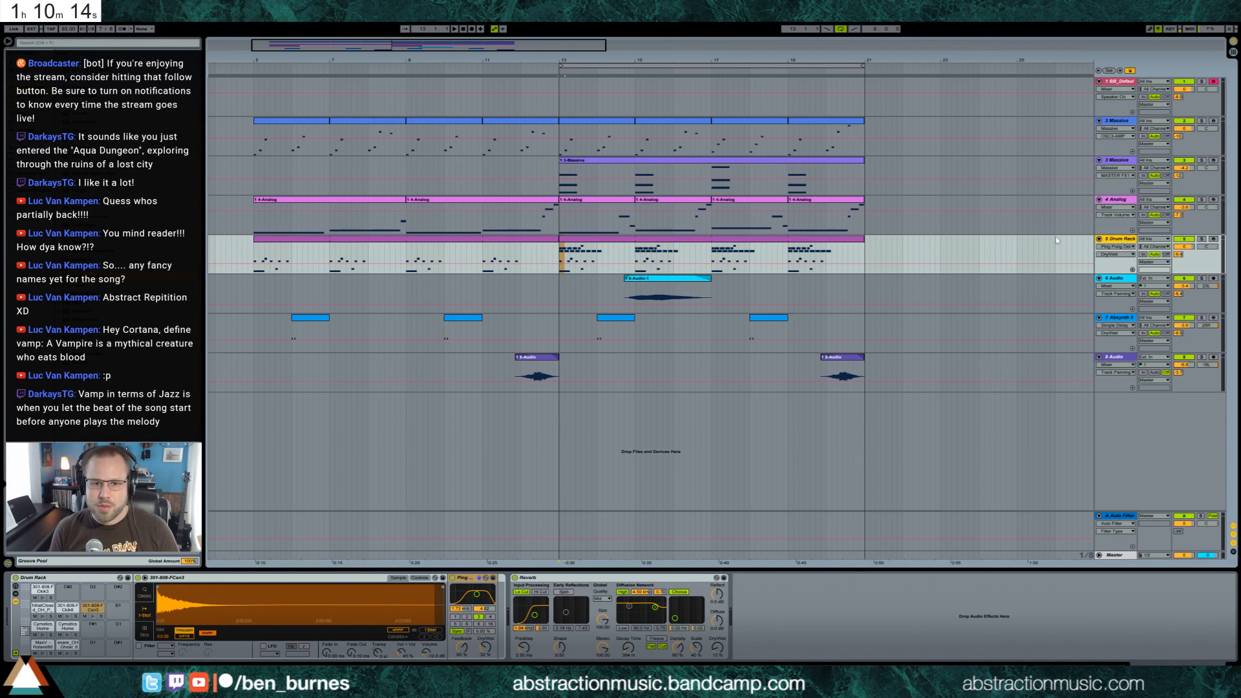
pyautogui.hotkey('ctrl', 'shift', 't')
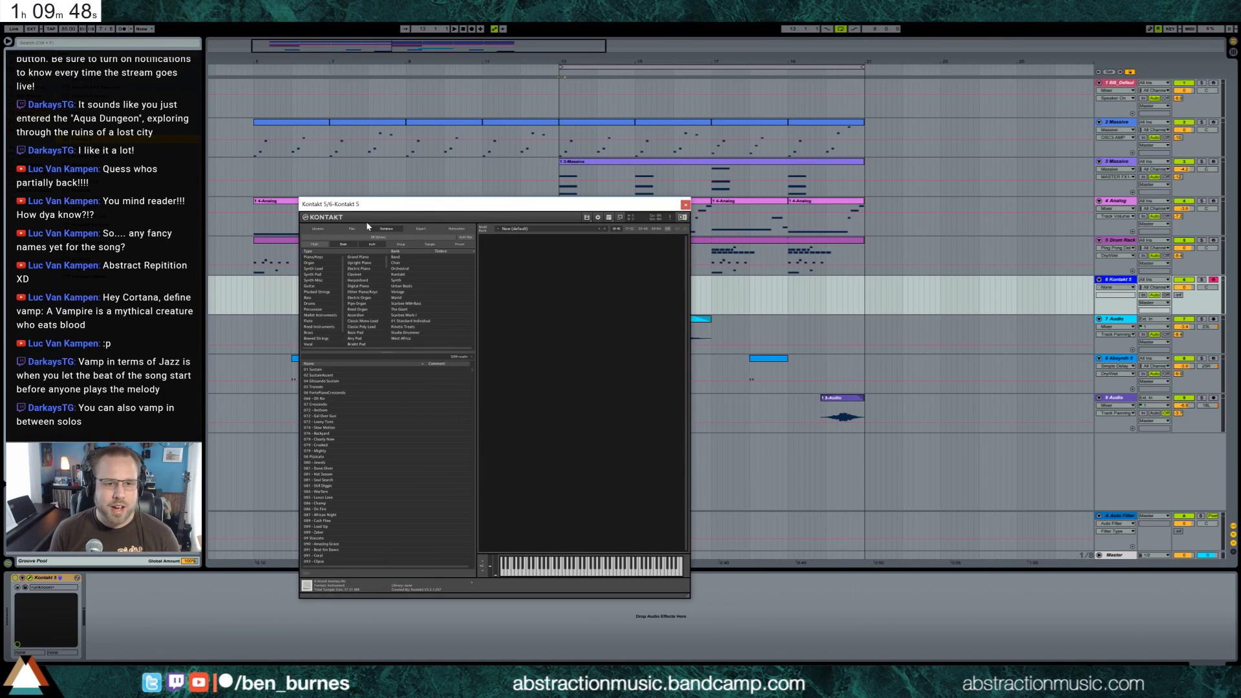
pyautogui.click(353, 355)
pyautogui.write('vibra')
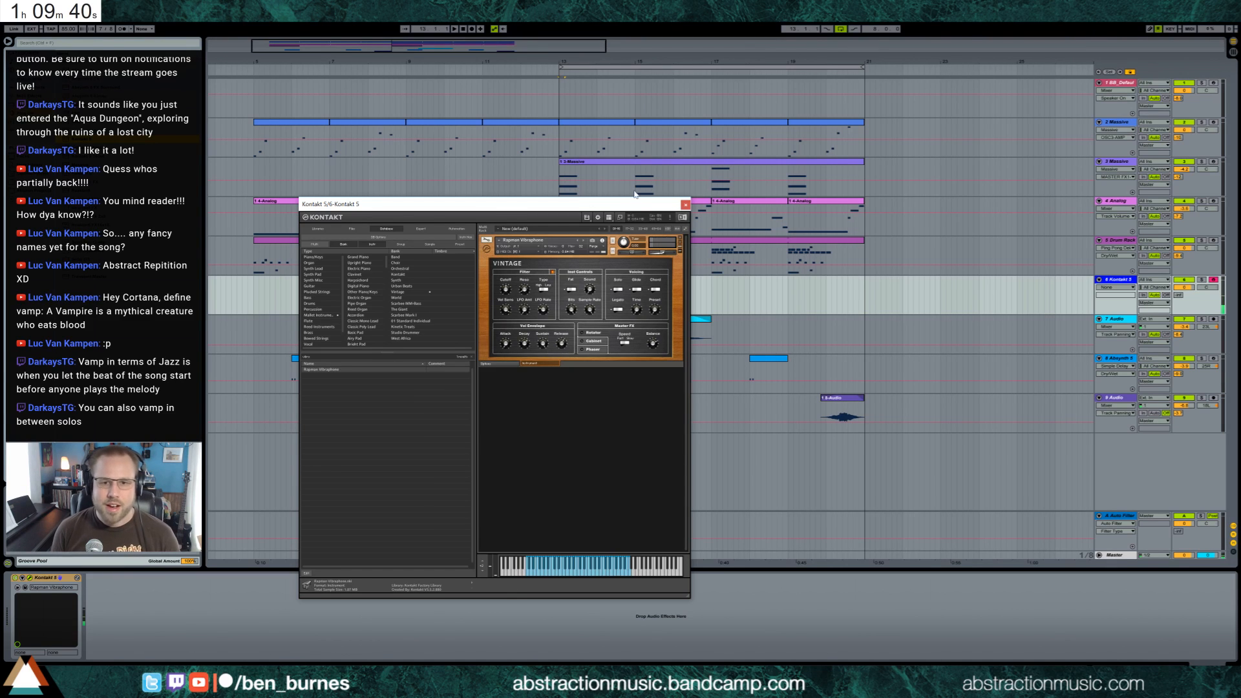
pyautogui.click(685, 204)
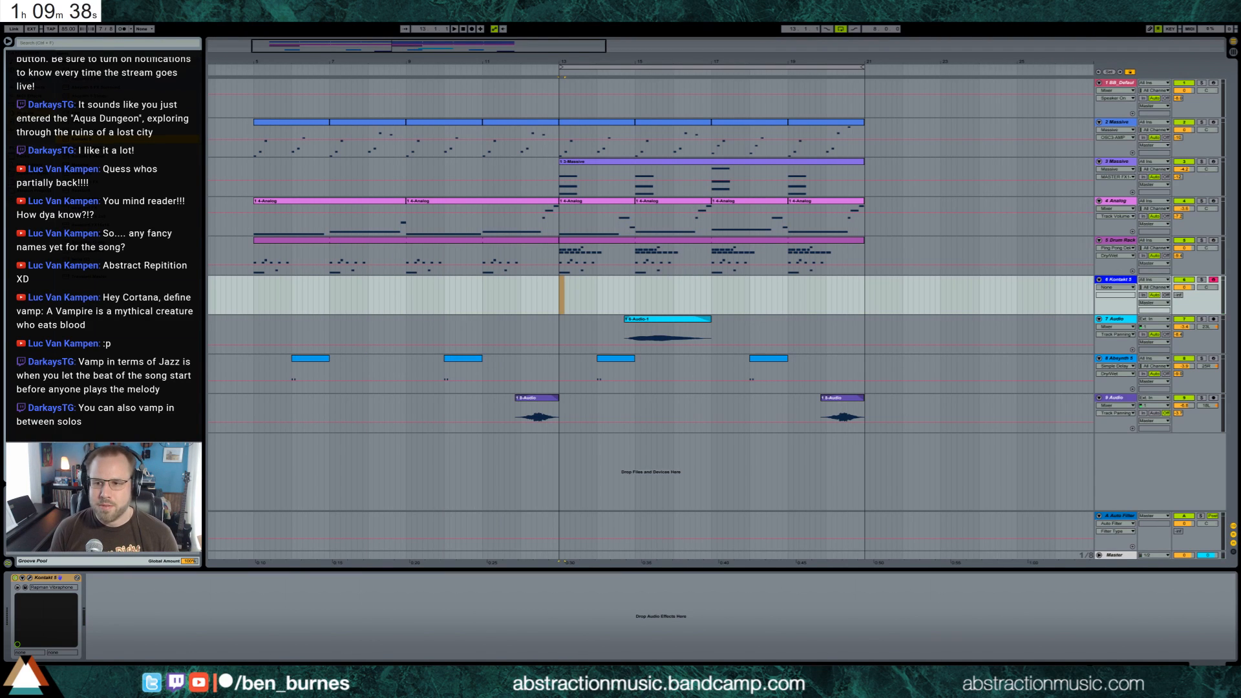
# Copy the Ping Pong Delay from the first Massive track to the Kontakt track and adjust its filter
pyautogui.click(1114, 122)
pyautogui.click(103, 579)
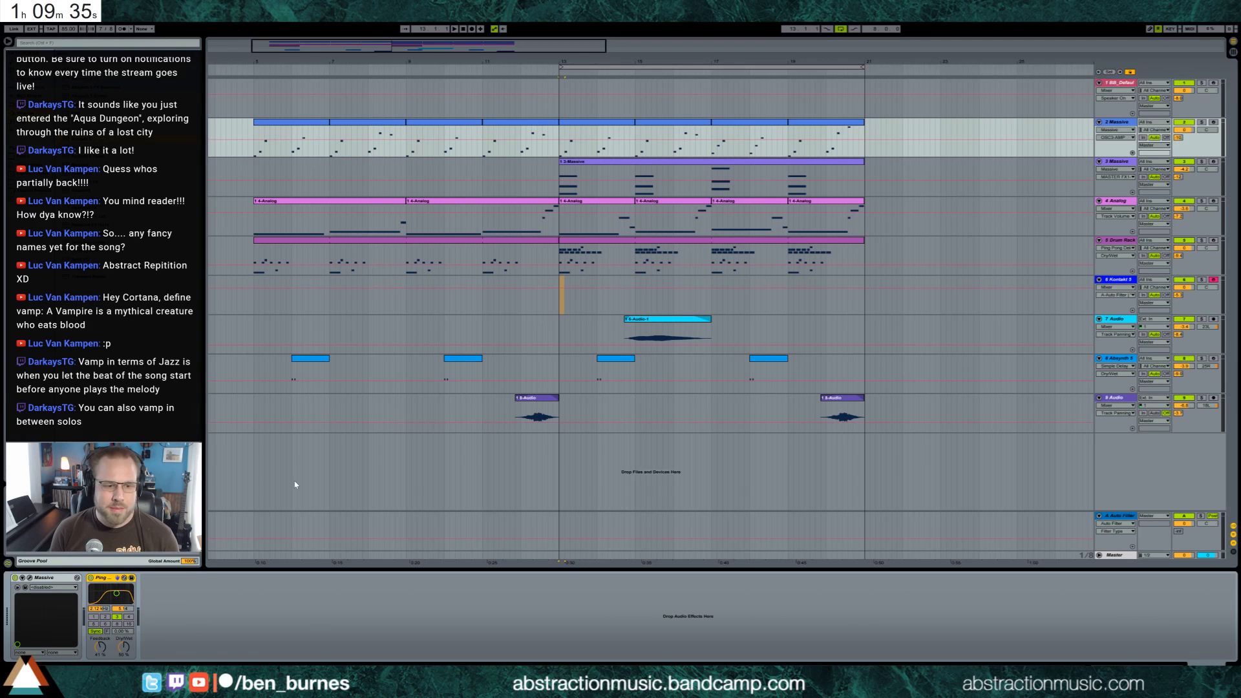
pyautogui.click(589, 302)
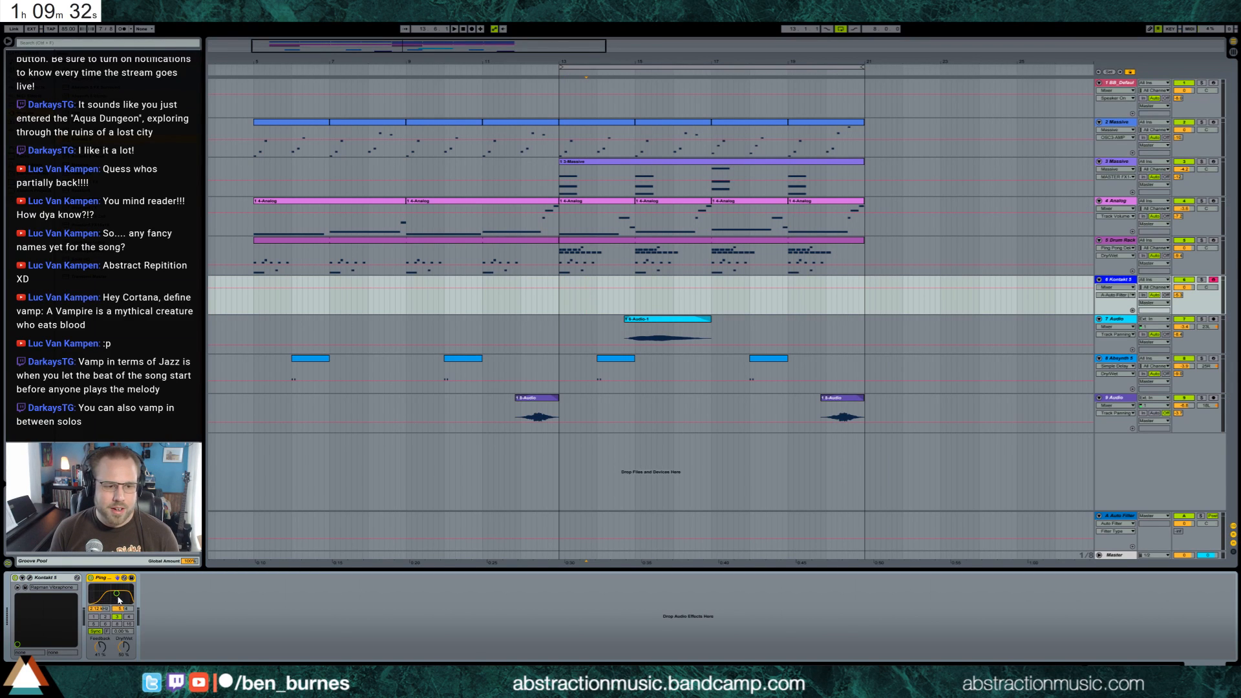
pyautogui.moveTo(116, 596); pyautogui.dragTo(117, 594)
# Record a rising vibraphone phrase from bar 13, play it back and fine-tune the delay's filter
pyautogui.click(567, 312)
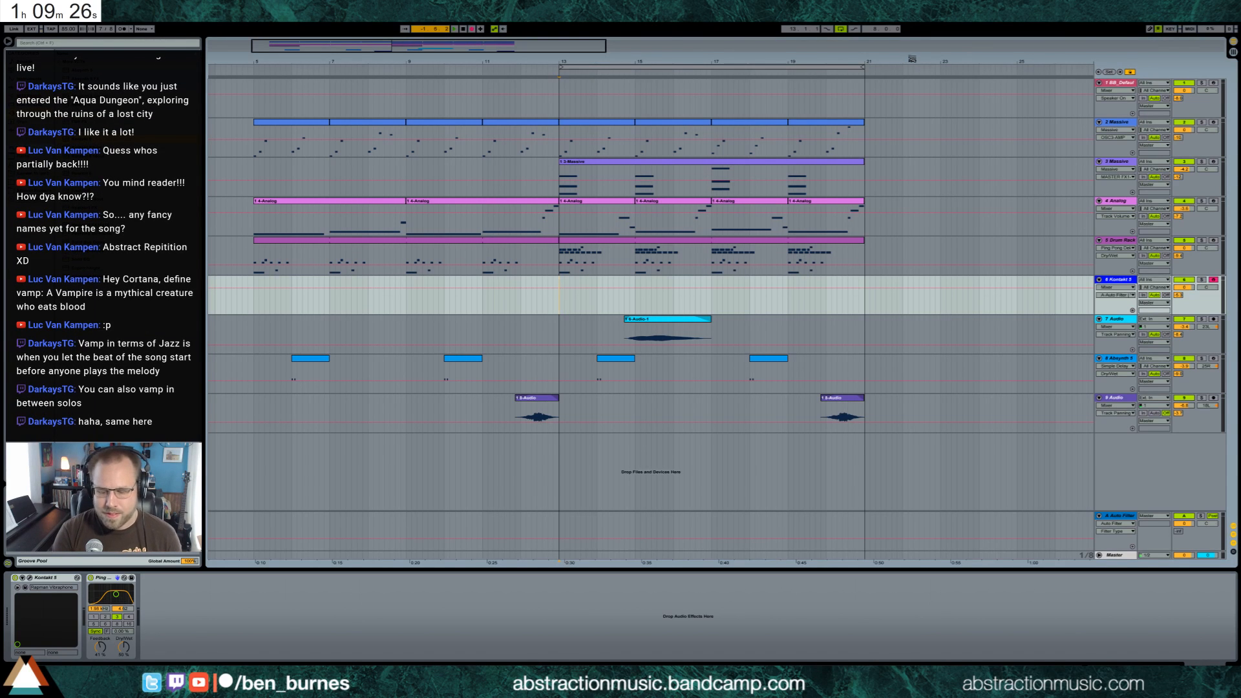
pyautogui.press('F9')
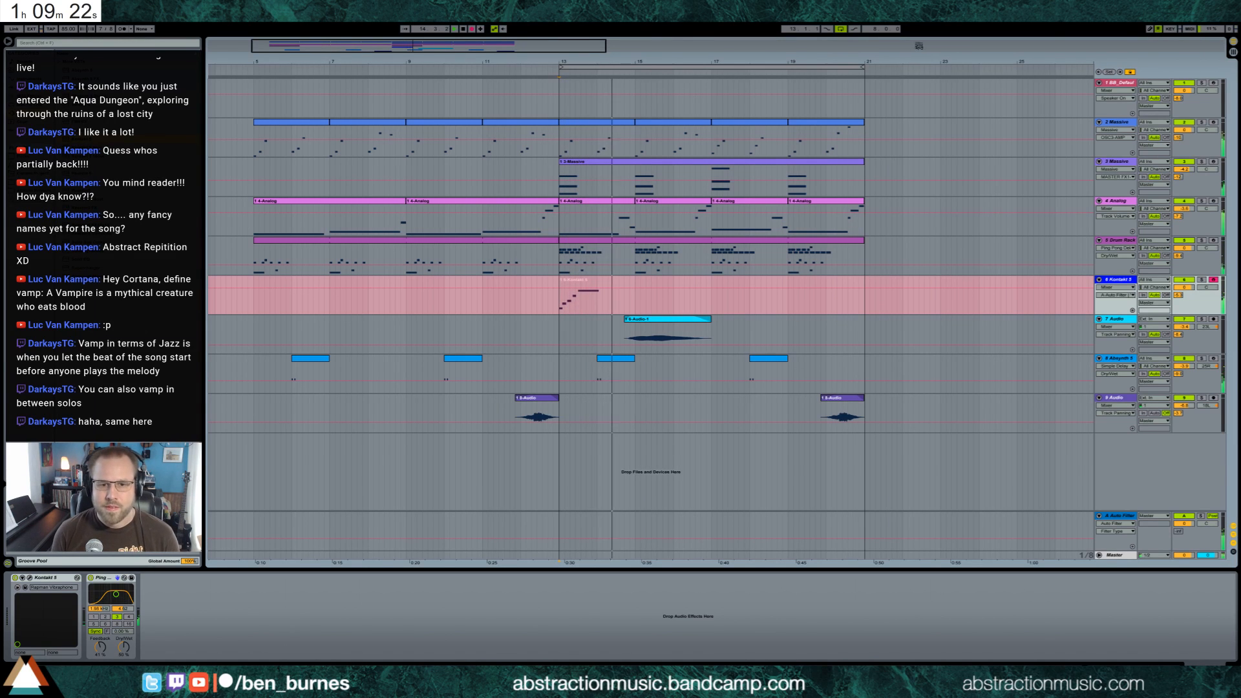
pyautogui.press('space')
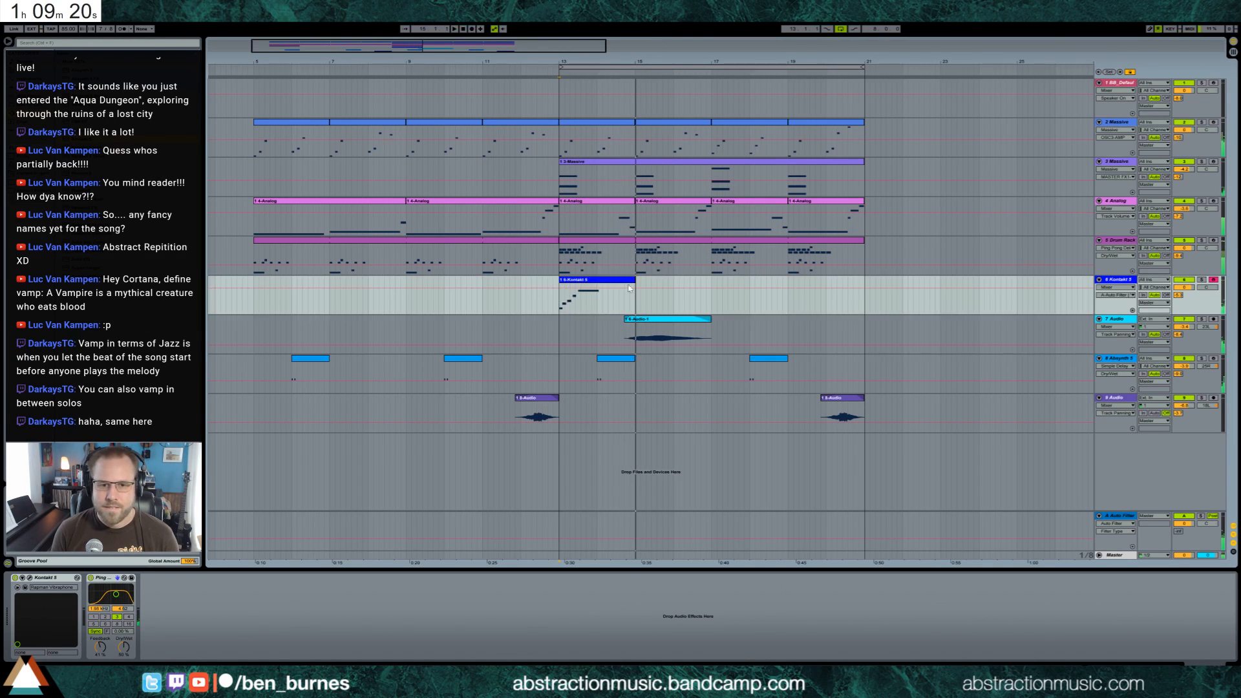
pyautogui.click(616, 282)
pyautogui.press('space')
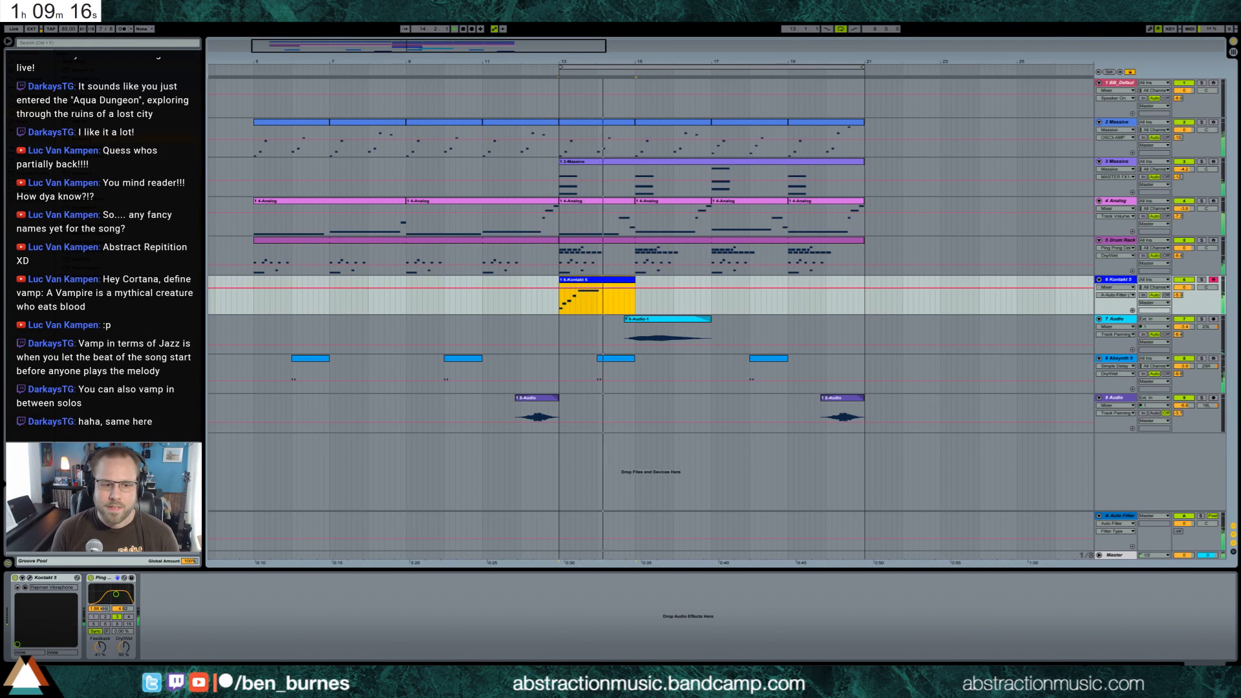
pyautogui.moveTo(115, 594); pyautogui.dragTo(115, 595)
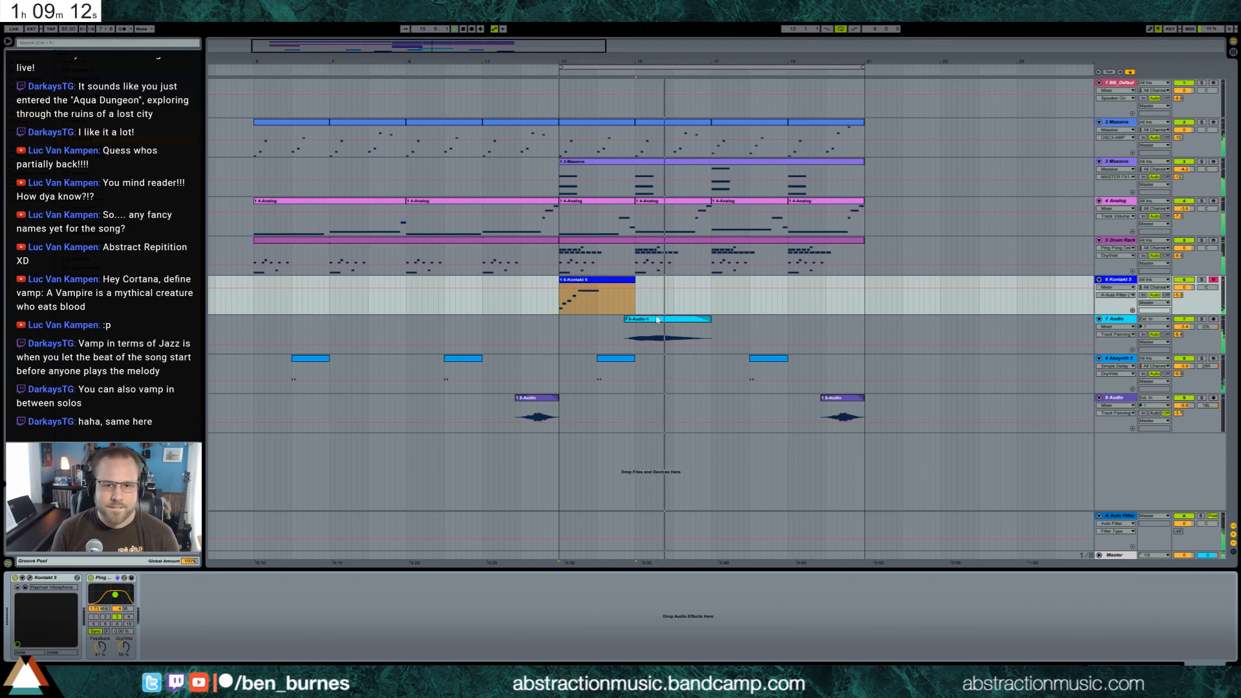
# Record a second short vibraphone phrase on the Kontakt track from bar 16
pyautogui.click(677, 309)
pyautogui.click(674, 304)
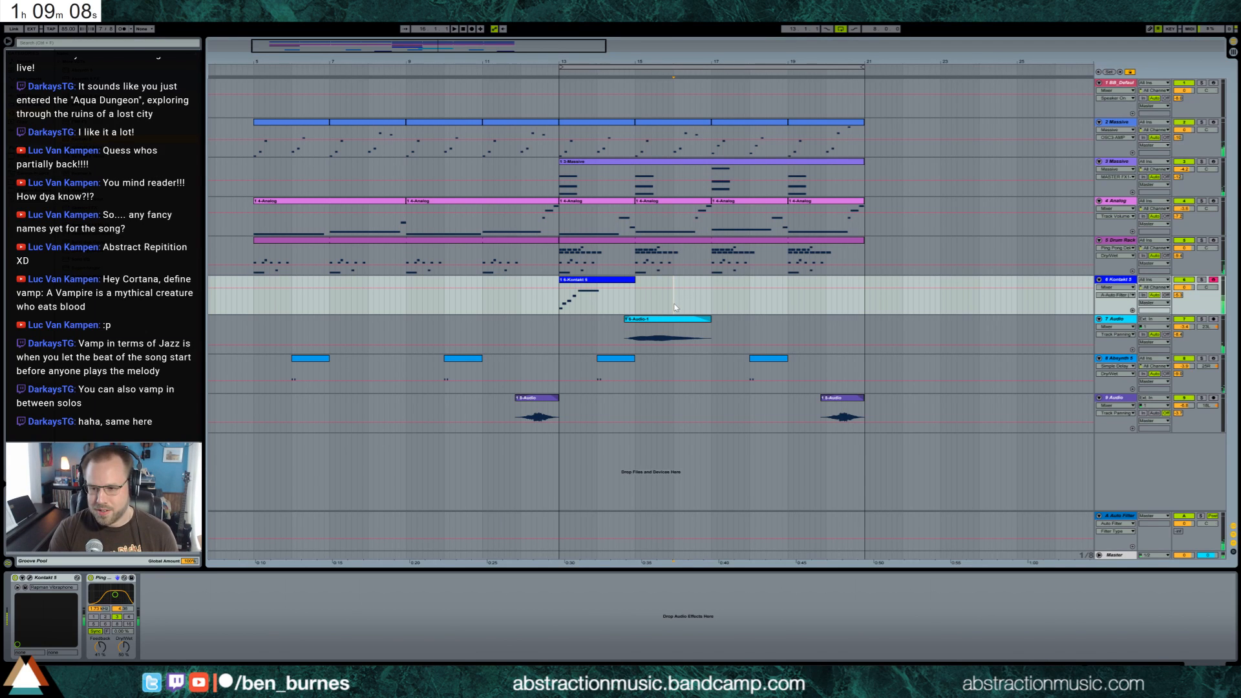
pyautogui.press('F9')
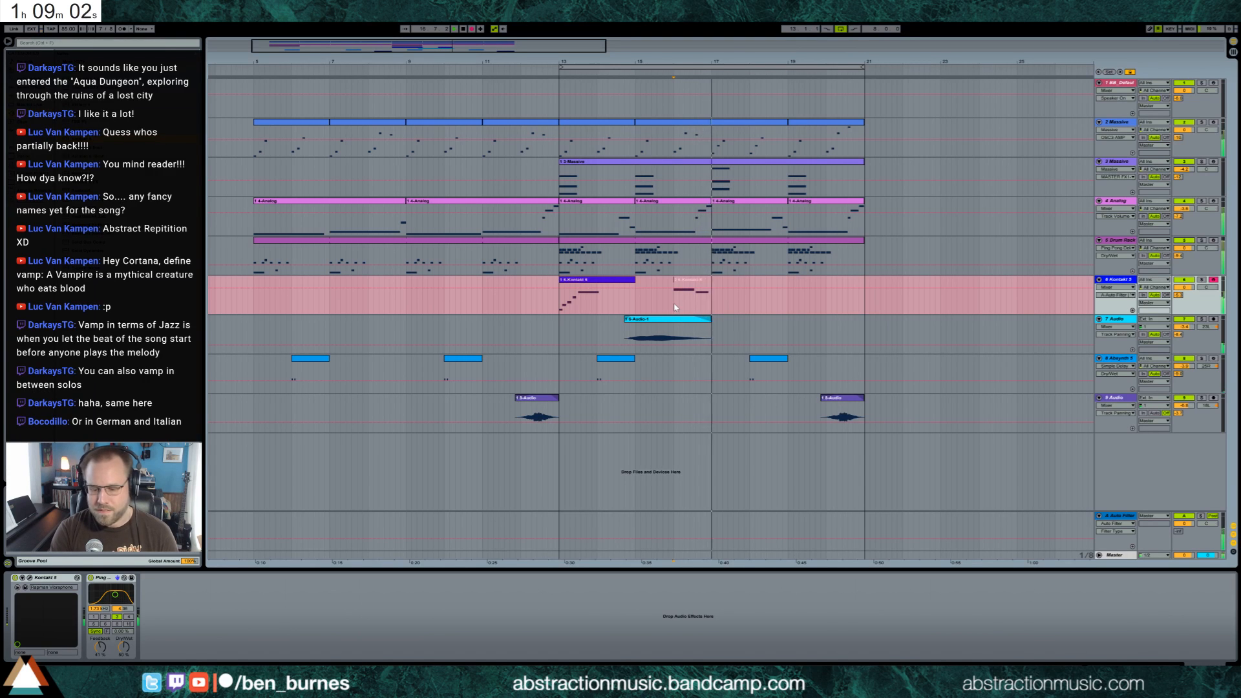
pyautogui.press('space')
pyautogui.moveTo(720, 278); pyautogui.dragTo(712, 279)
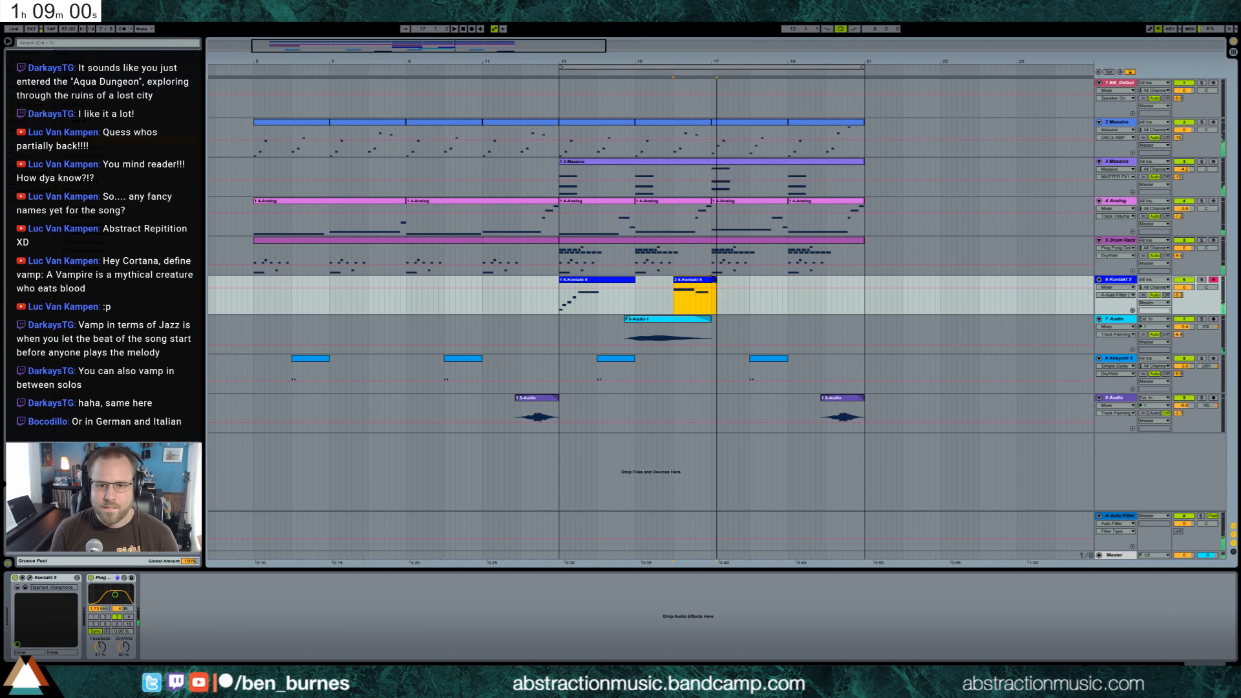
# Record the remaining vibraphone phrases from bar 17 to bar 21 and play the section from bar 13
pyautogui.click(711, 307)
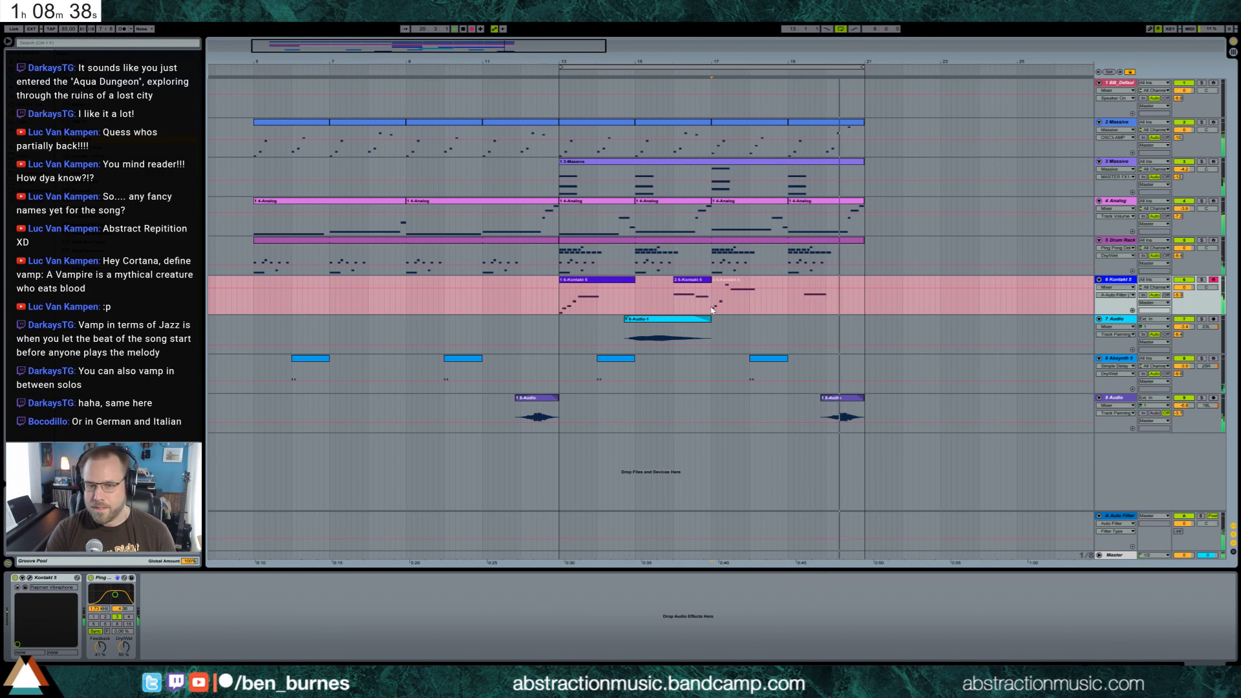
pyautogui.press('space')
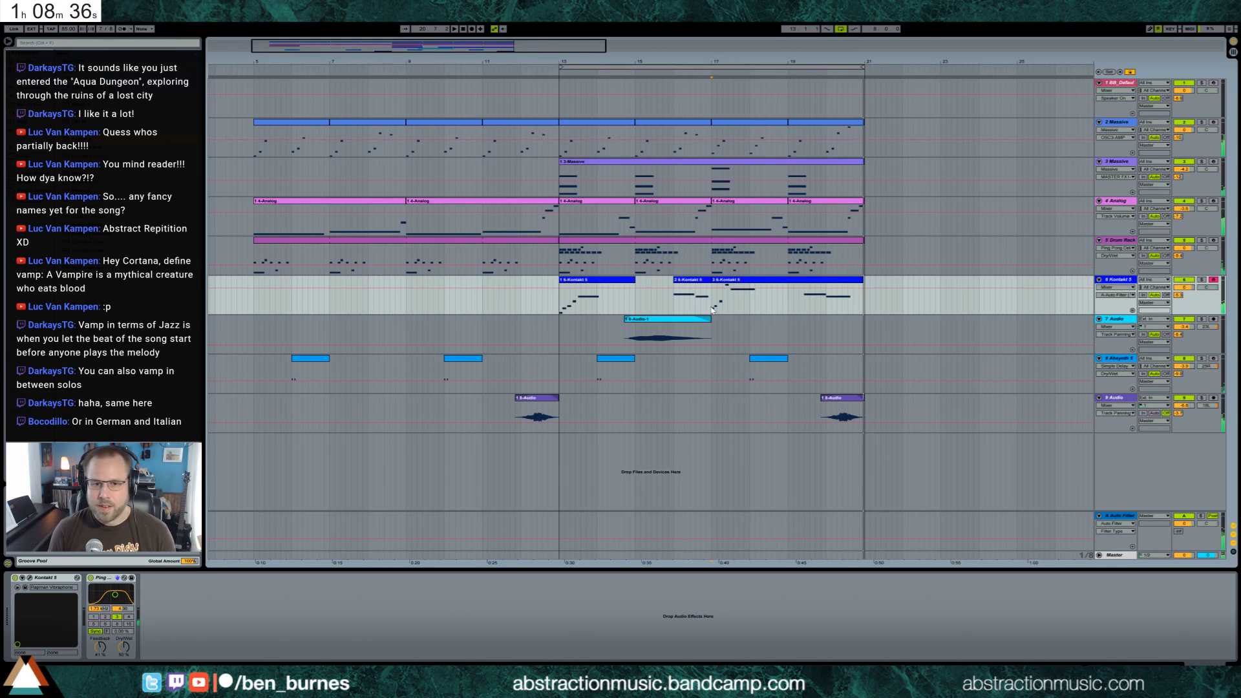
pyautogui.press('space')
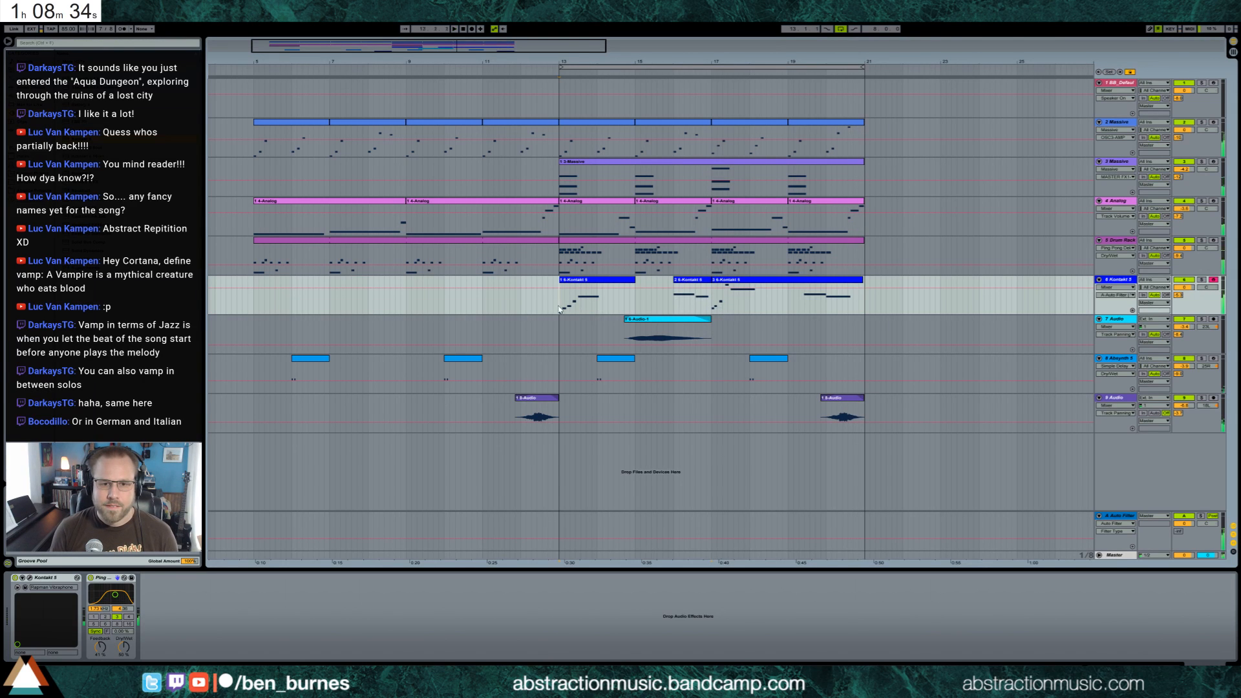
# Consolidate the recorded vibraphone clips from bar 13 to bar 21 into one clip
pyautogui.click(856, 282)
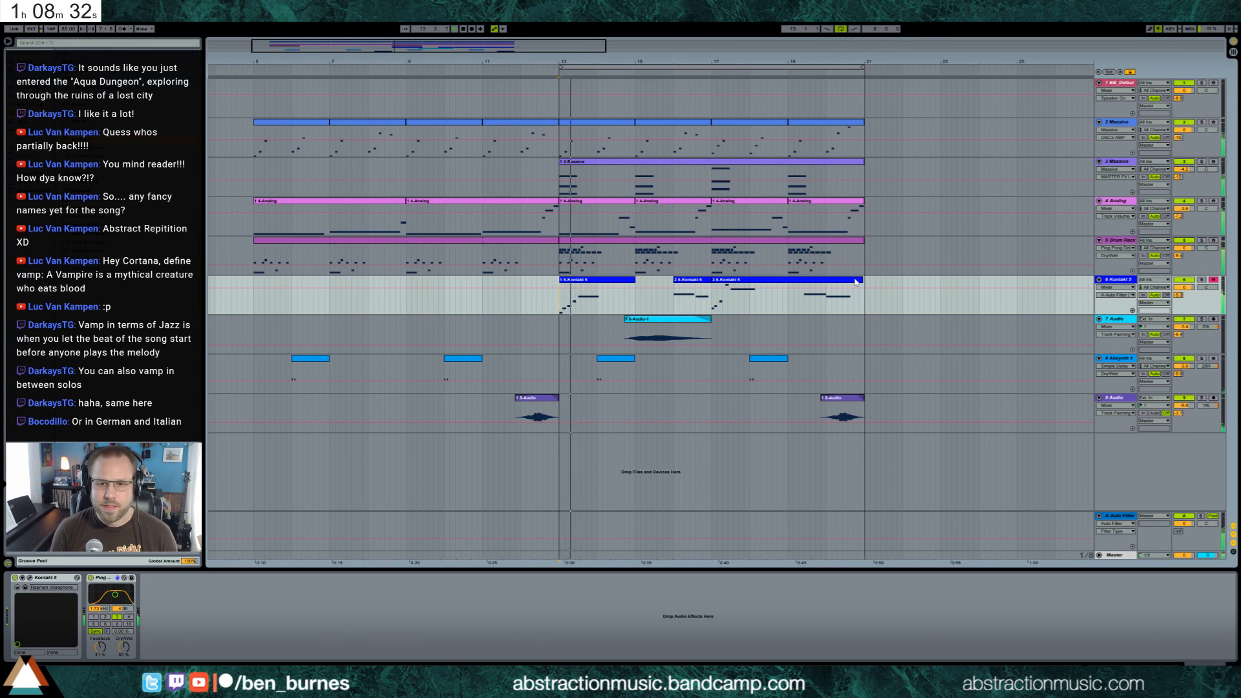
pyautogui.keyDown('shift'); pyautogui.click(602, 279); pyautogui.keyUp('shift')
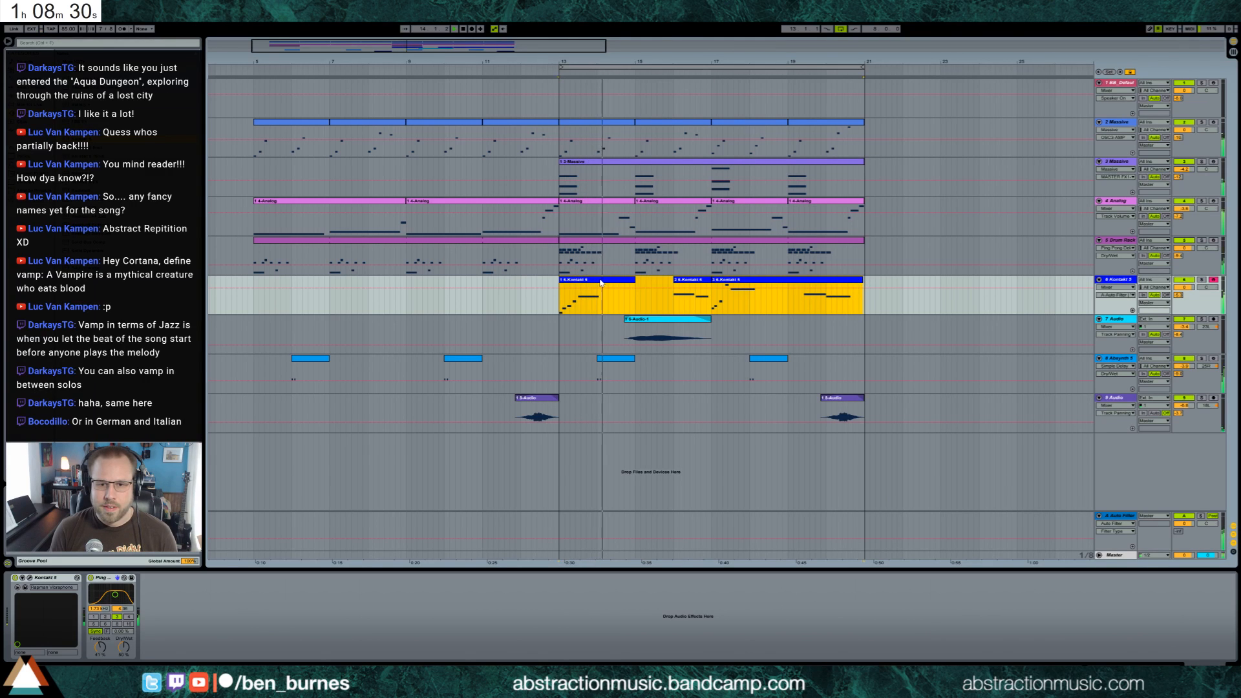
pyautogui.hotkey('ctrl', 'j')
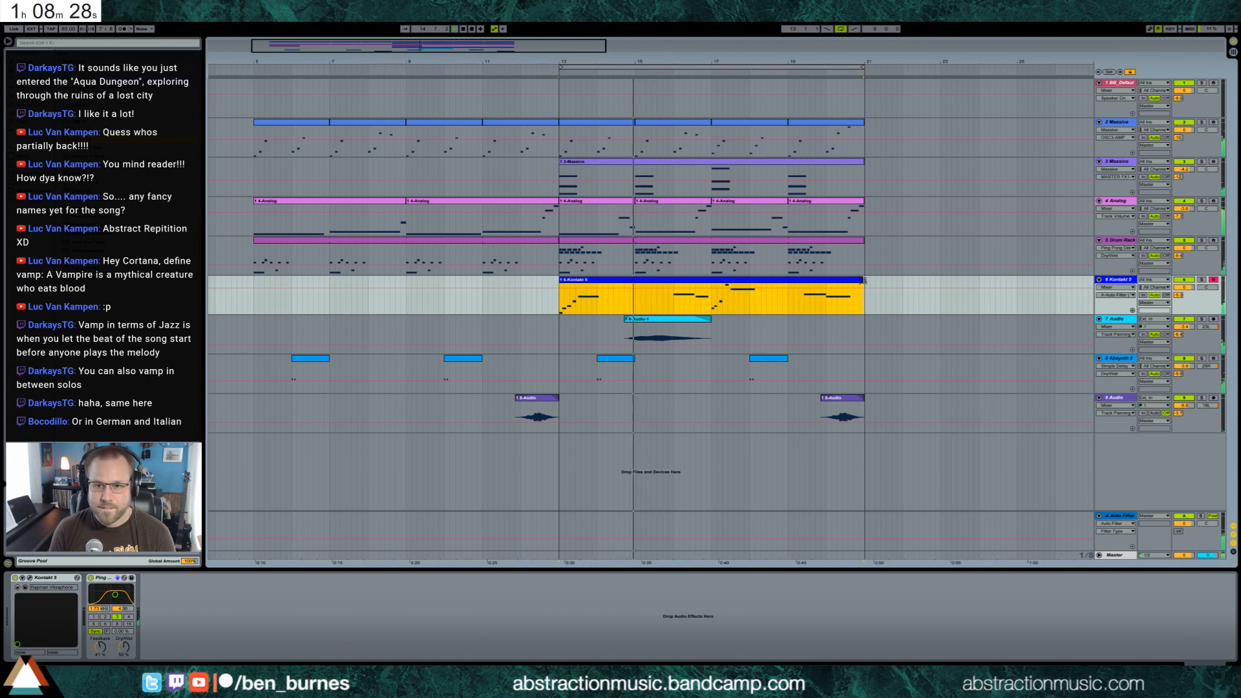
# Open the consolidated vibraphone clip and nudge the higher notes of the phrase starting at bar 17 slightly later
pyautogui.doubleClick(838, 312)
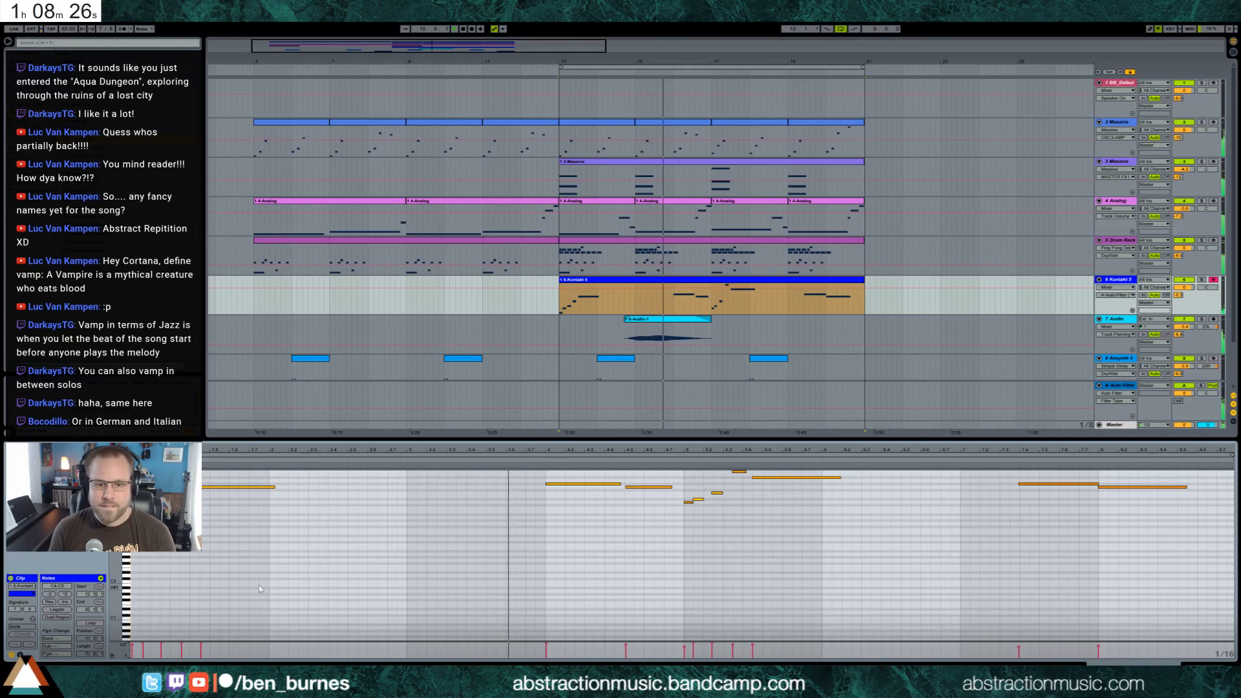
pyautogui.moveTo(115, 570); pyautogui.dragTo(121, 604)
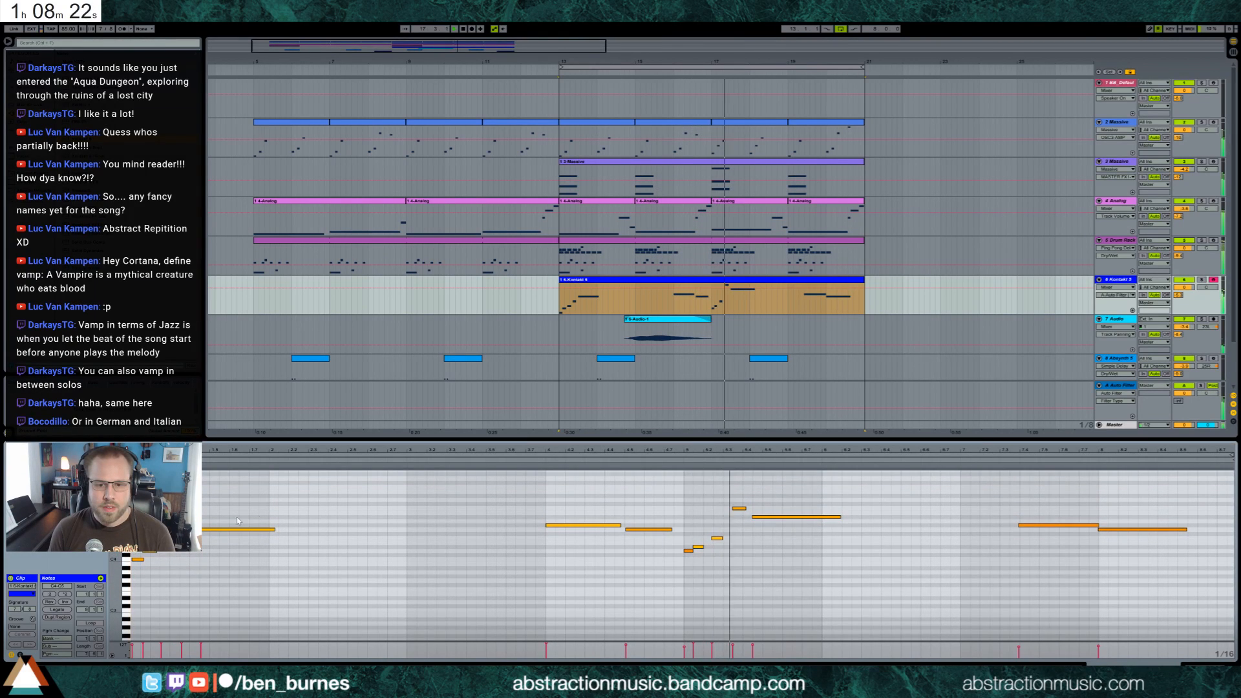
pyautogui.moveTo(707, 489); pyautogui.dragTo(732, 557)
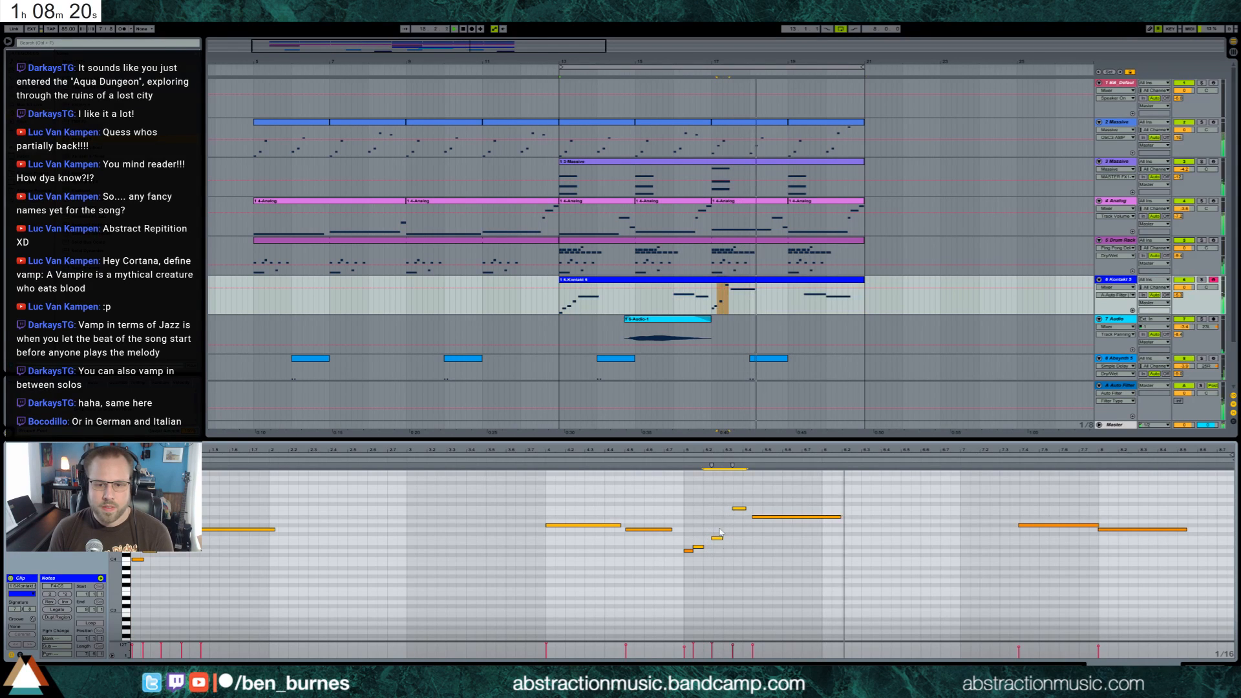
pyautogui.click(764, 524)
pyautogui.click(773, 518)
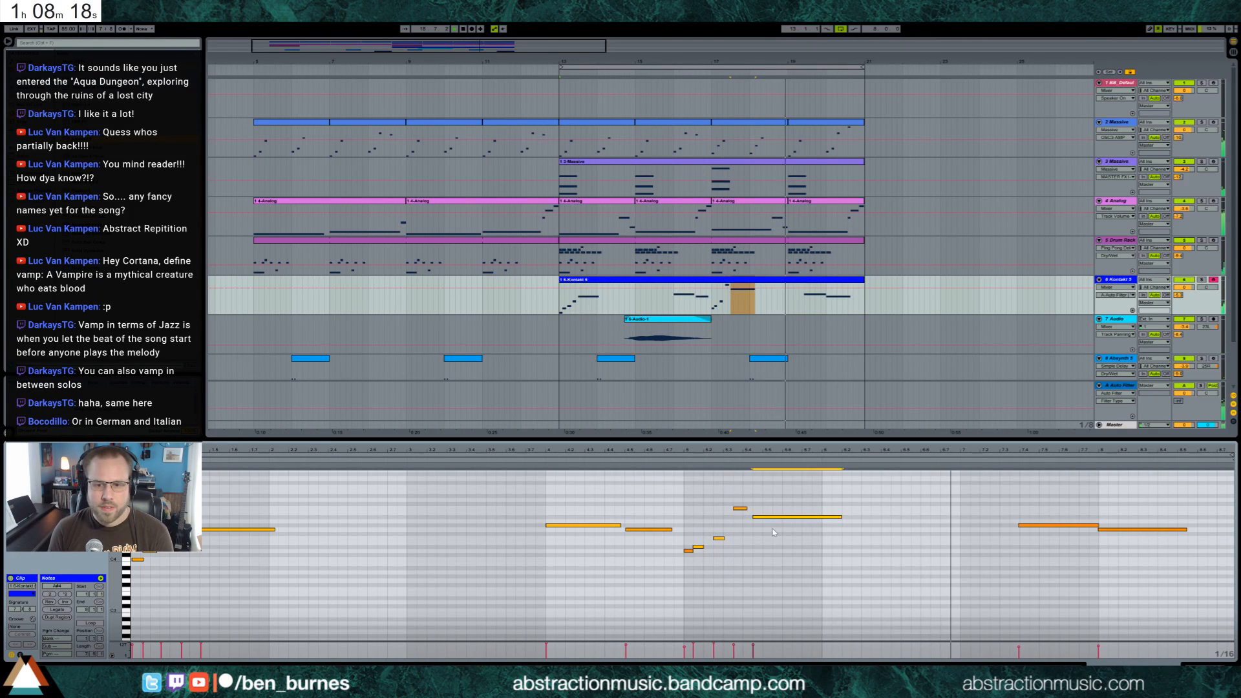
pyautogui.click(1054, 525)
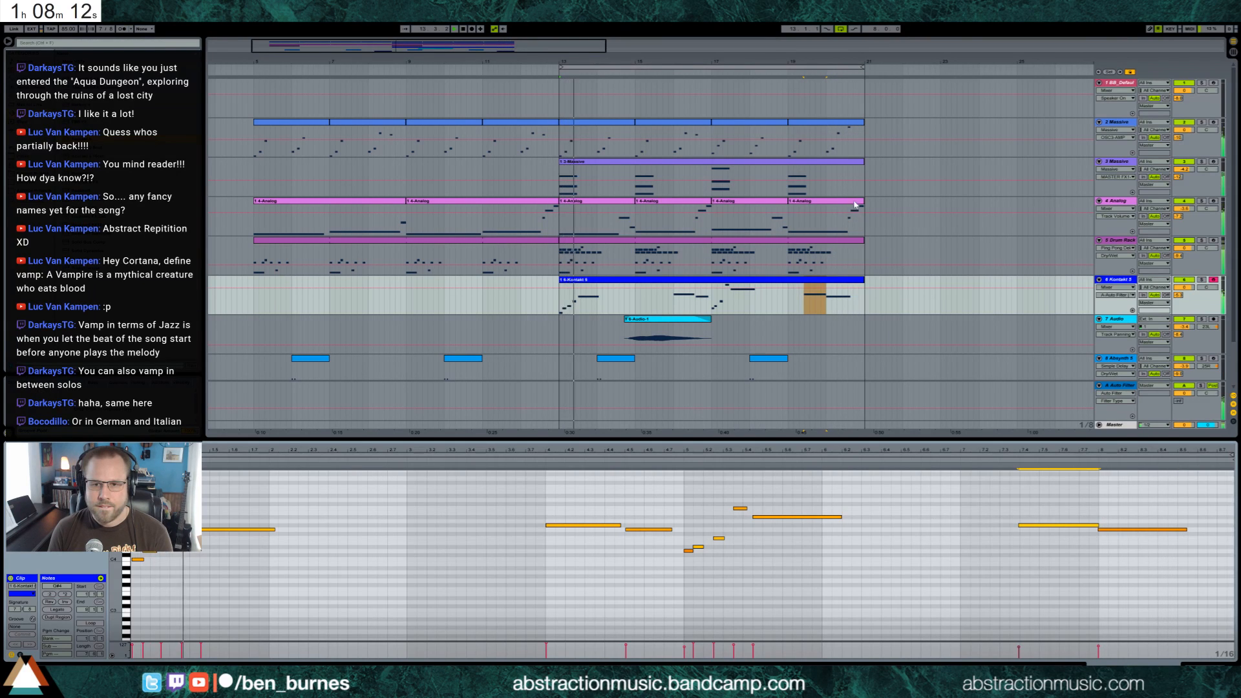
# Examine the last note of the final Analog clip against the vibraphone melody
pyautogui.doubleClick(833, 201)
pyautogui.click(1016, 500)
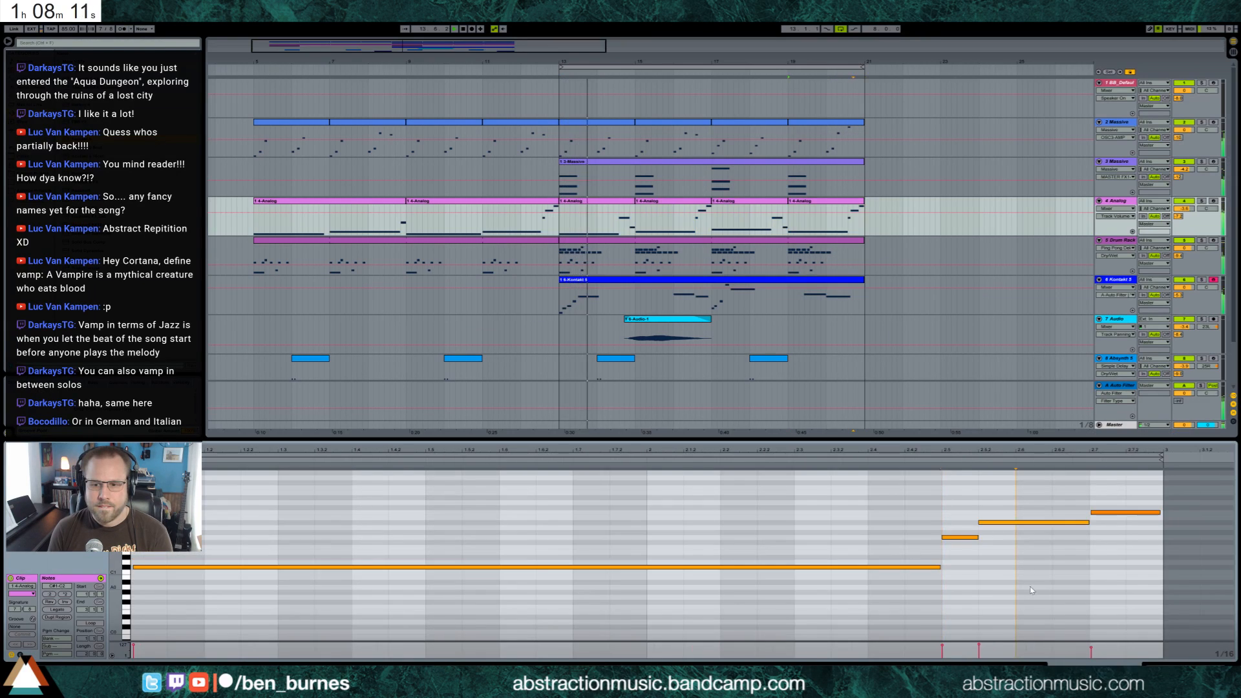
pyautogui.click(1118, 512)
pyautogui.click(1124, 567)
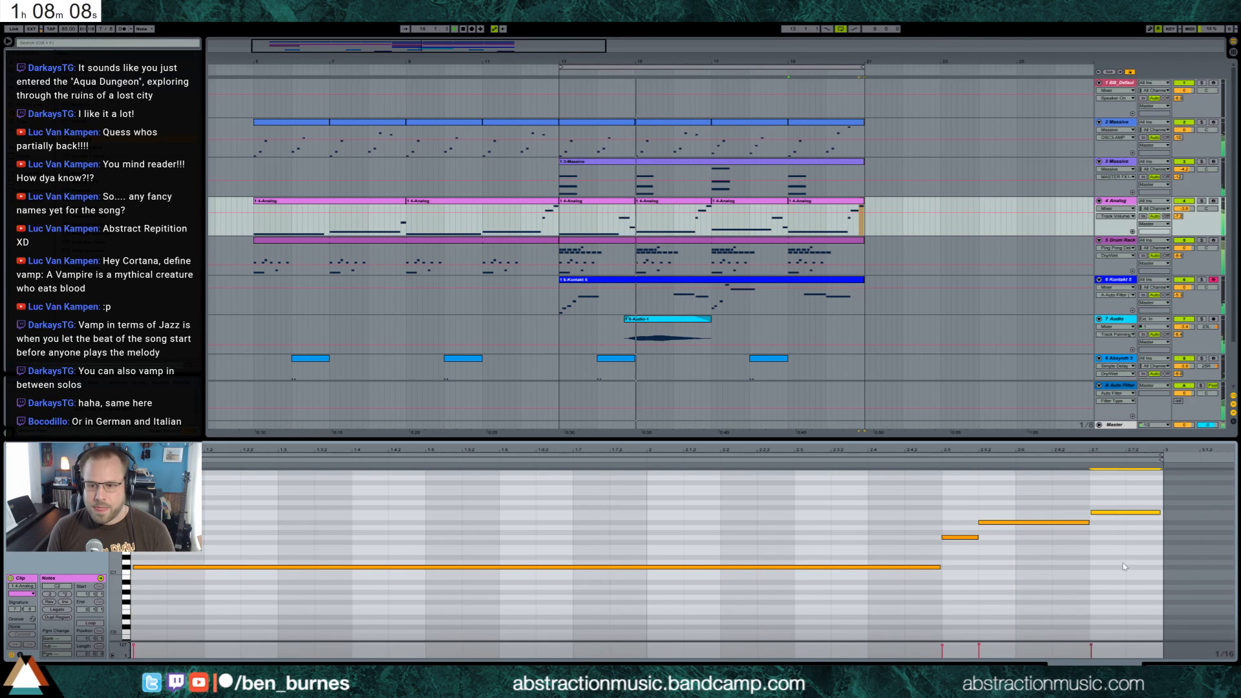
pyautogui.hotkey('shift', 'Tab')
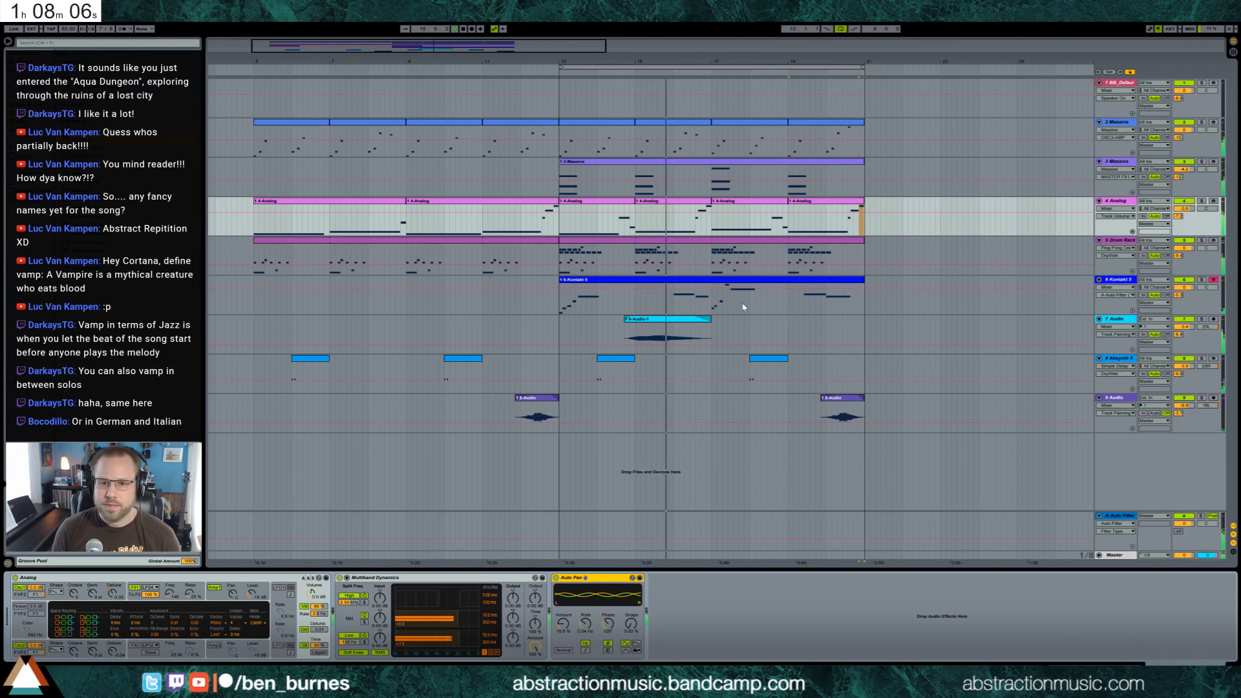
# In the vibraphone phrase at bar 17, raise the long last note two semitones and lower the short note before it four semitones
pyautogui.doubleClick(758, 280)
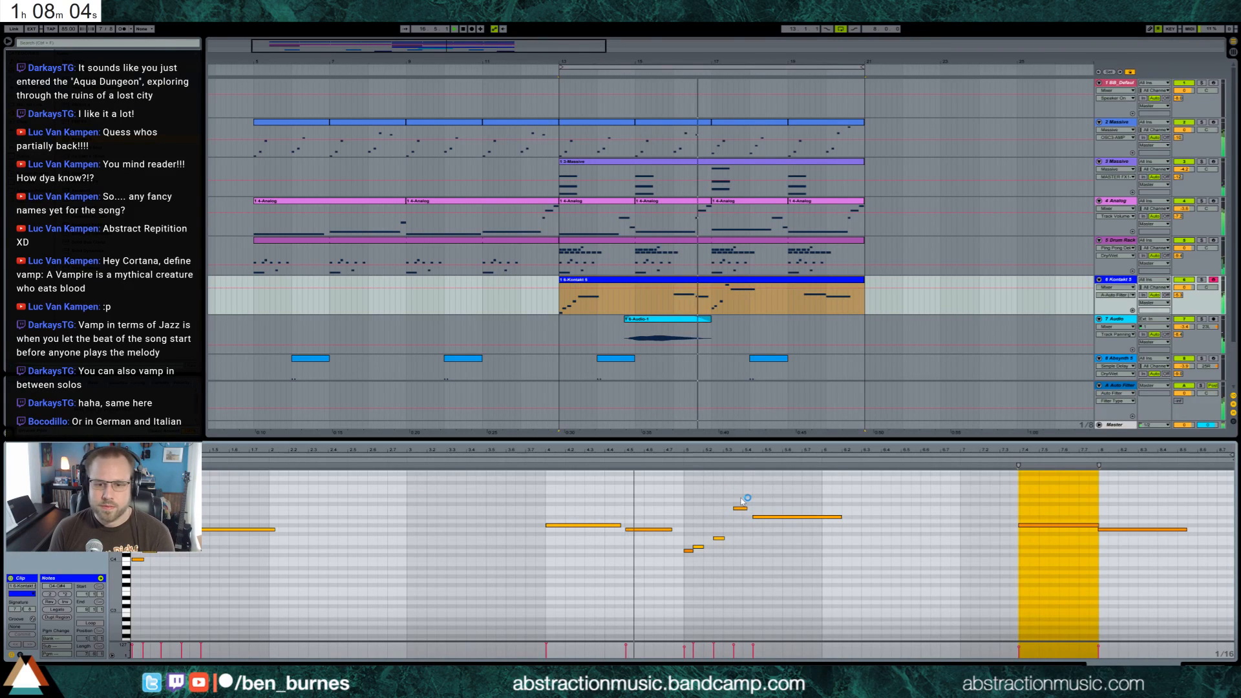
pyautogui.press('Down')
pyautogui.press('Down')
pyautogui.moveTo(769, 510); pyautogui.dragTo(773, 525)
pyautogui.press('Up')
pyautogui.press('Up')
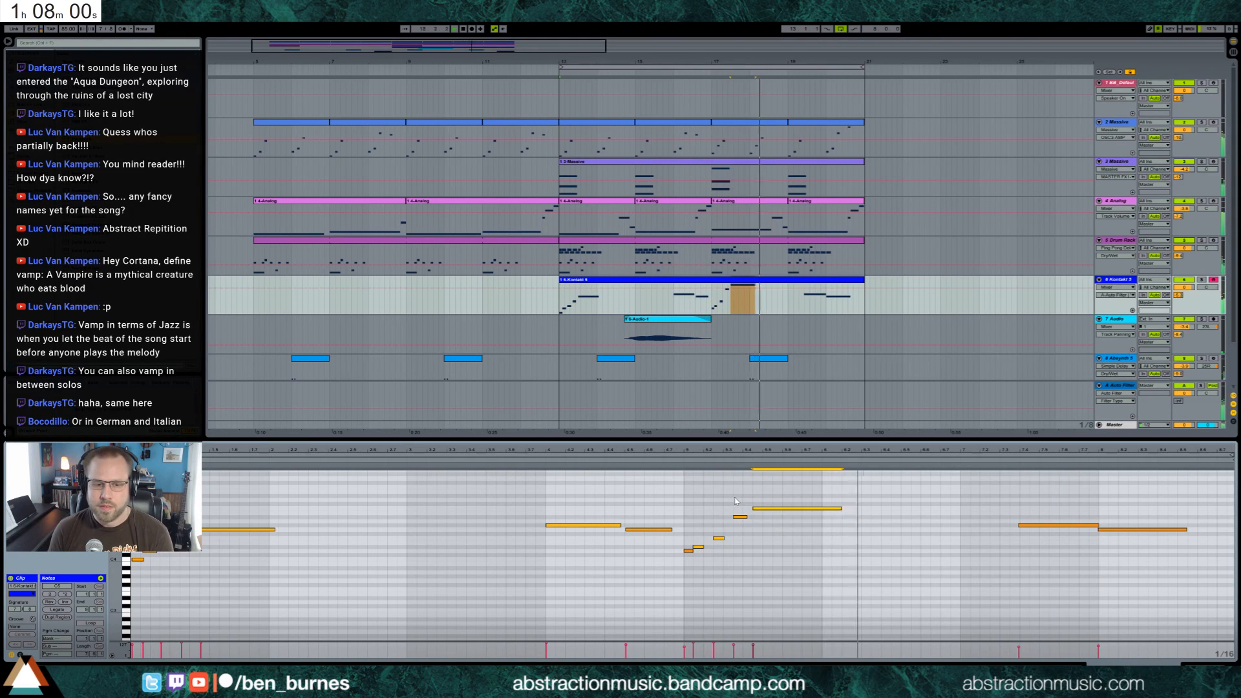
pyautogui.moveTo(735, 498); pyautogui.dragTo(744, 533)
pyautogui.press('Down')
pyautogui.press('Down')
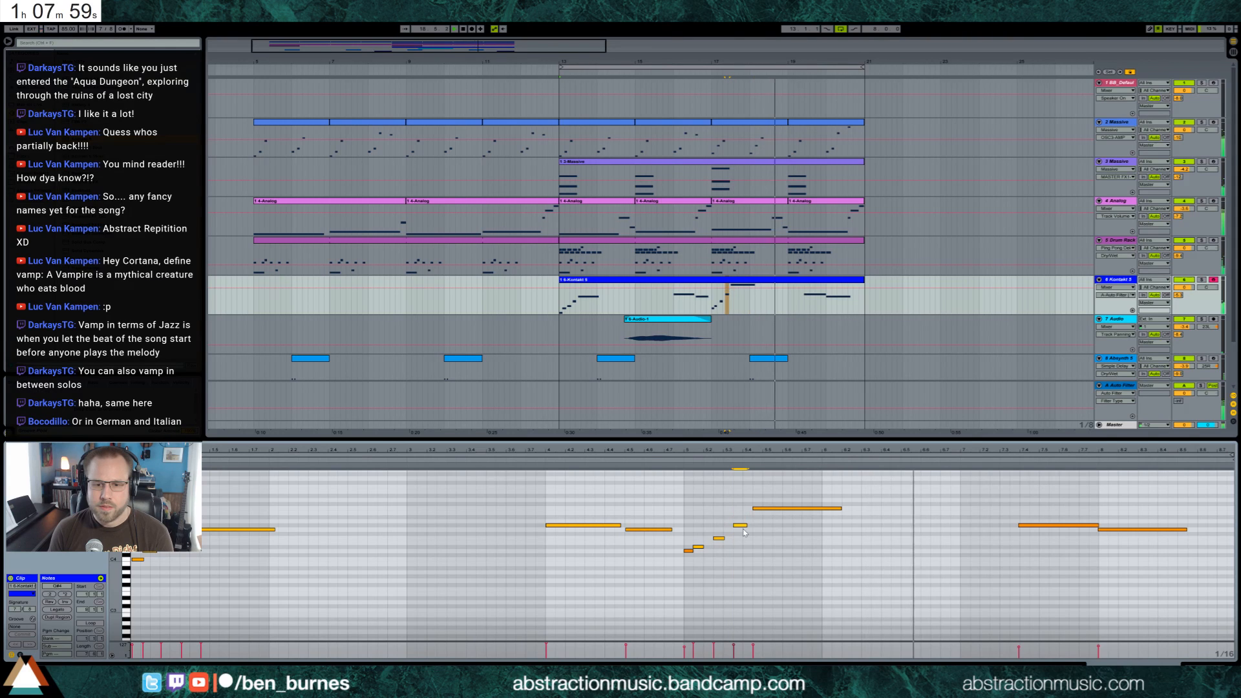
# Open the vibraphone instrument in Kontakt and adjust its filter's Reso control
pyautogui.click(692, 541)
pyautogui.hotkey('shift', 'Tab')
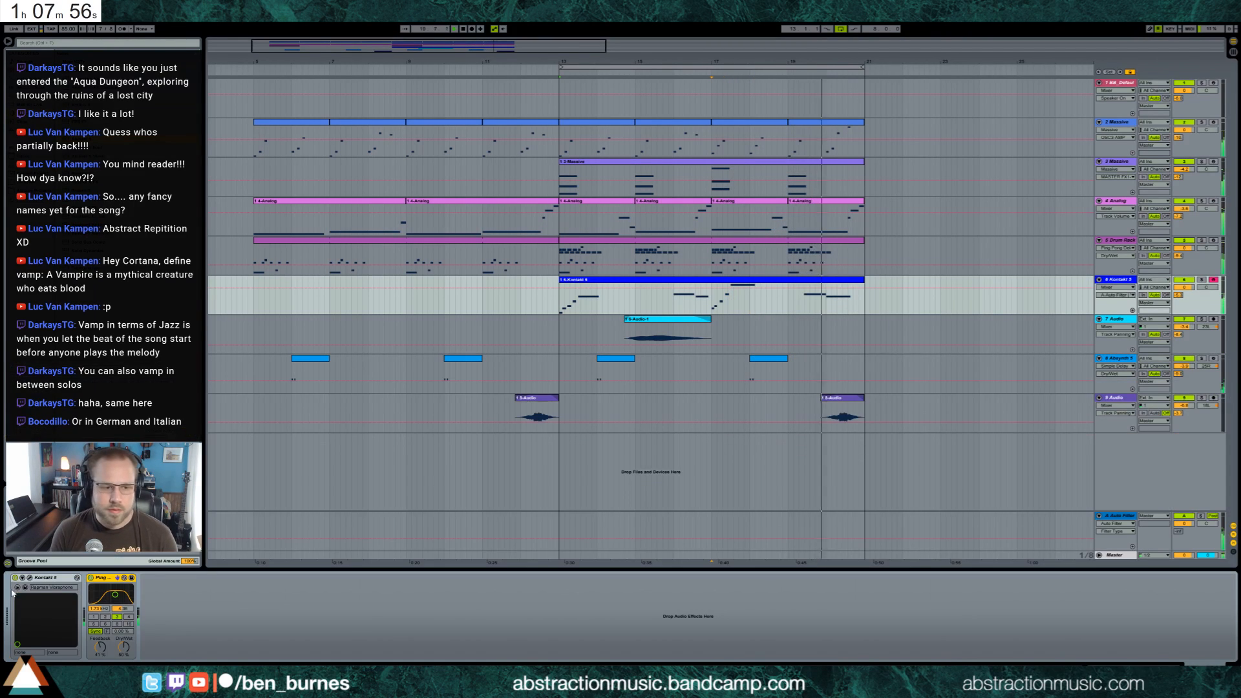
pyautogui.click(30, 579)
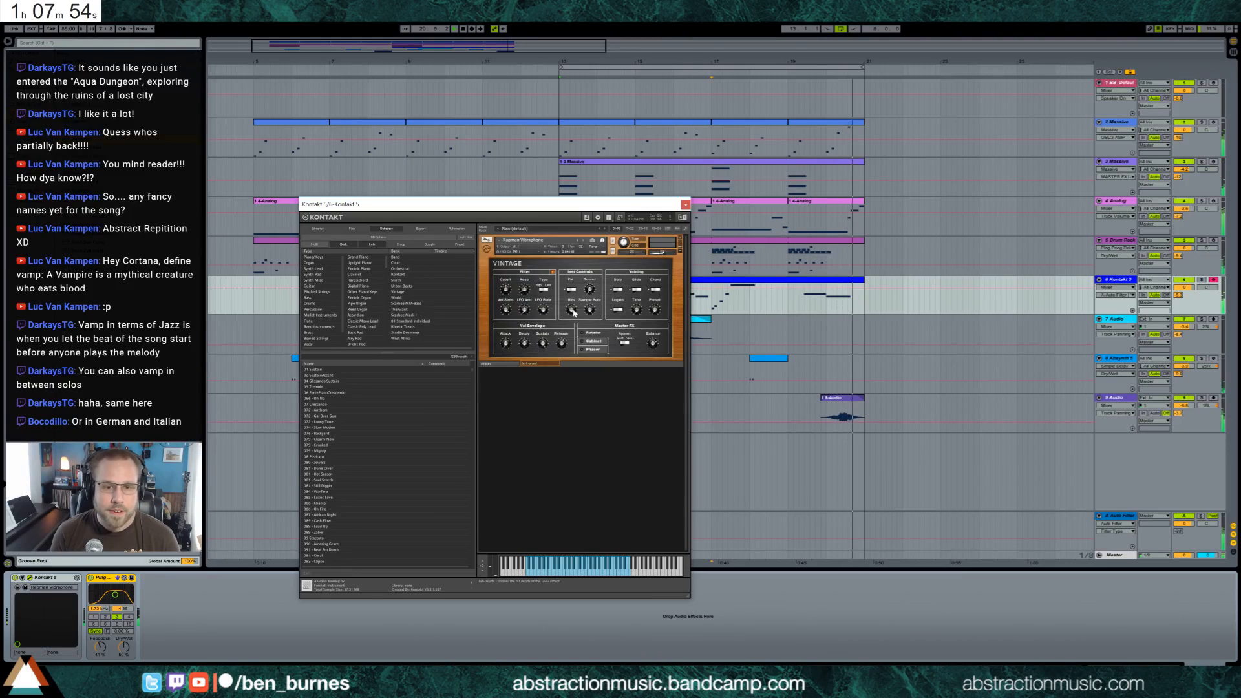
pyautogui.moveTo(522, 288)
pyautogui.mouseDown()
pyautogui.moveTo(520, 269)
pyautogui.moveTo(522, 290)
pyautogui.mouseUp()
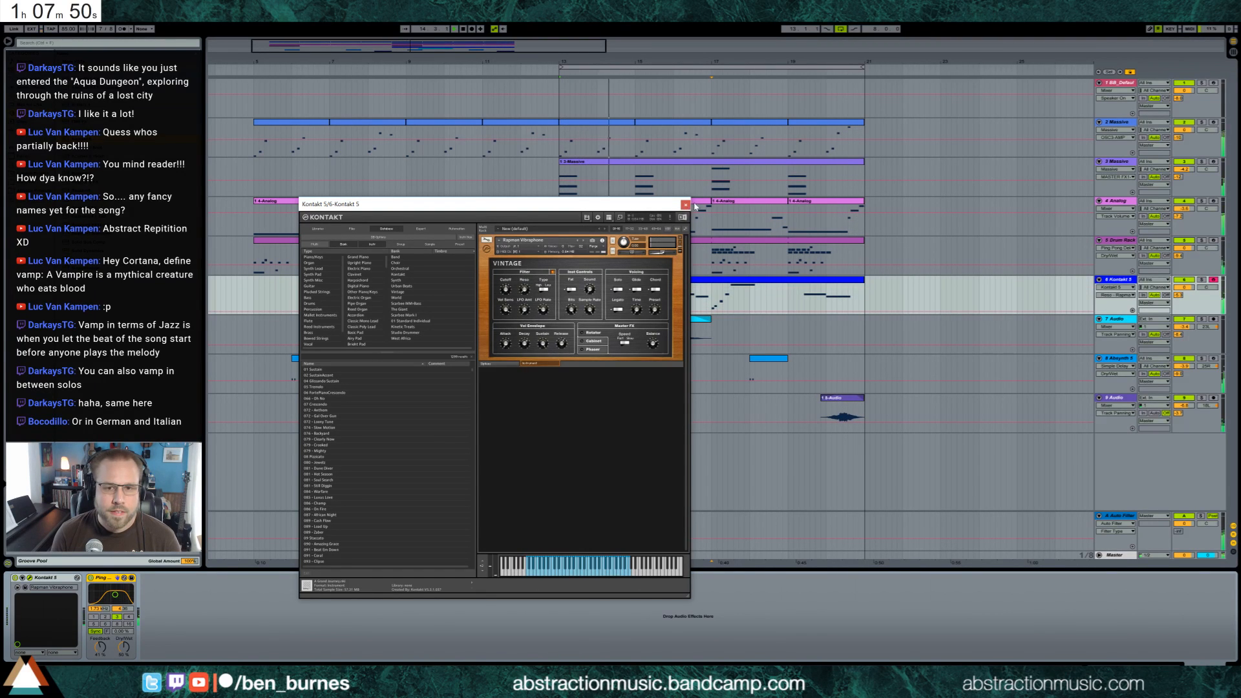
pyautogui.click(685, 205)
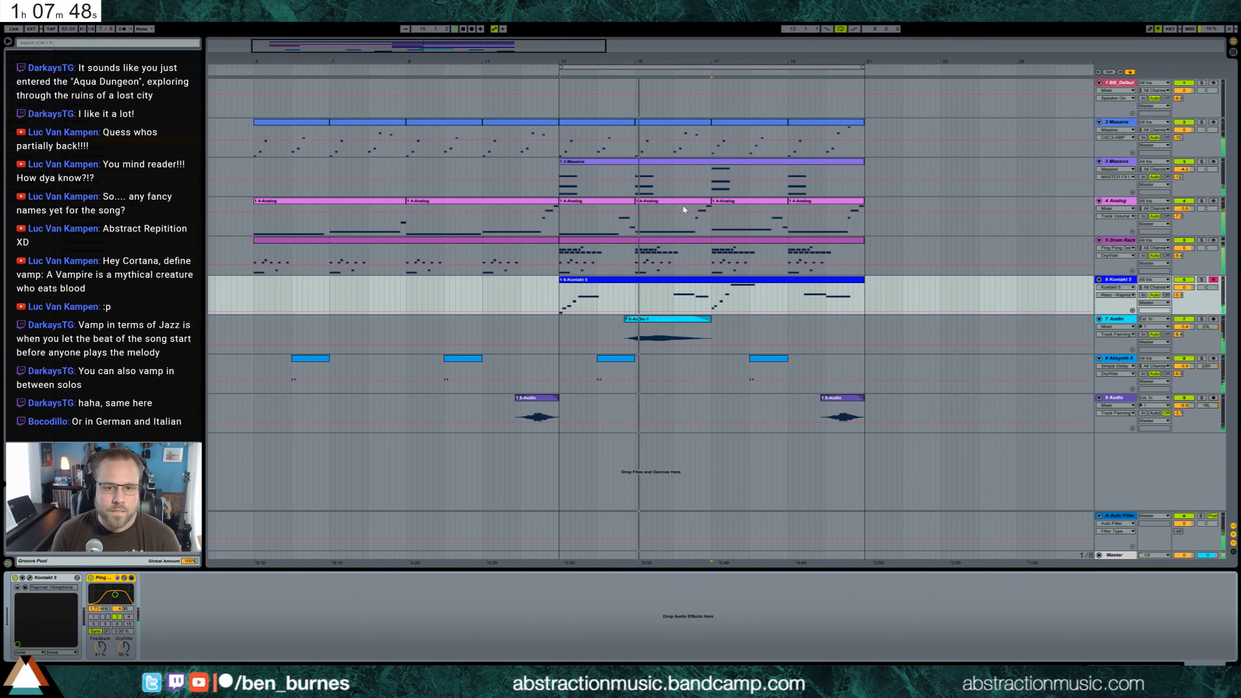
# Move the vibraphone clip to start at bar 21 and duplicate the other tracks' material from bars 13 to 21 behind it
pyautogui.press('space')
pyautogui.moveTo(652, 281); pyautogui.dragTo(956, 280)
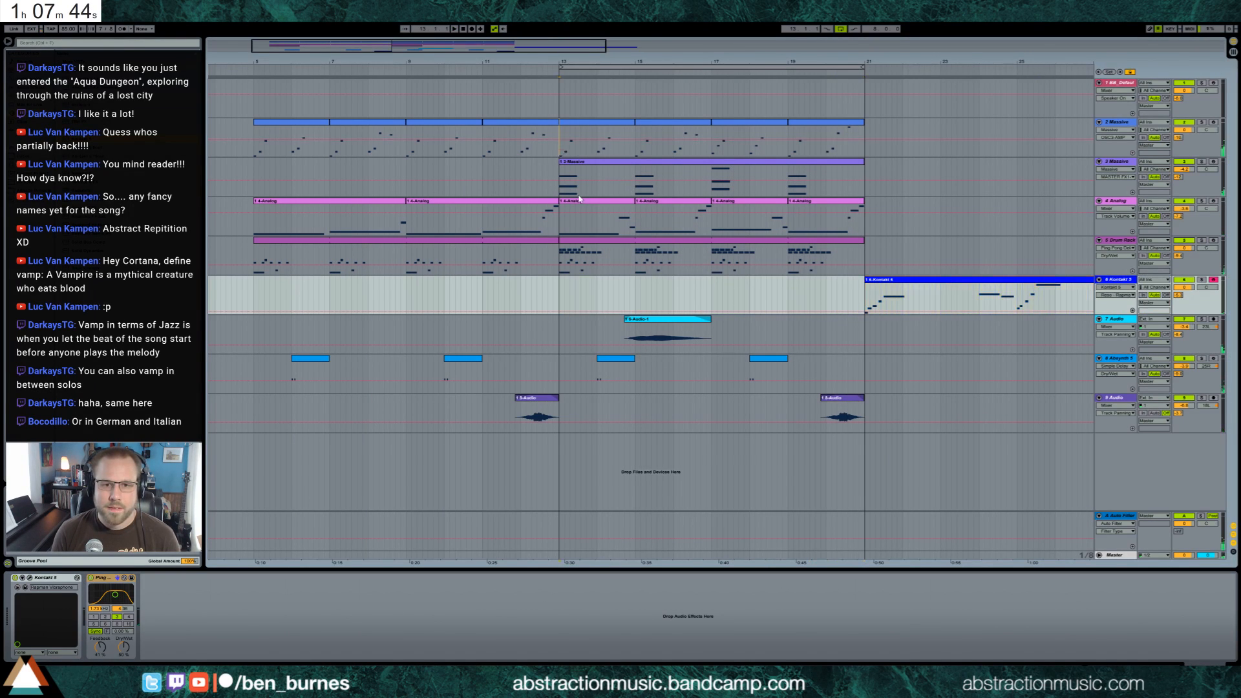
pyautogui.moveTo(561, 129); pyautogui.dragTo(864, 375)
pyautogui.hotkey('ctrl', 'd')
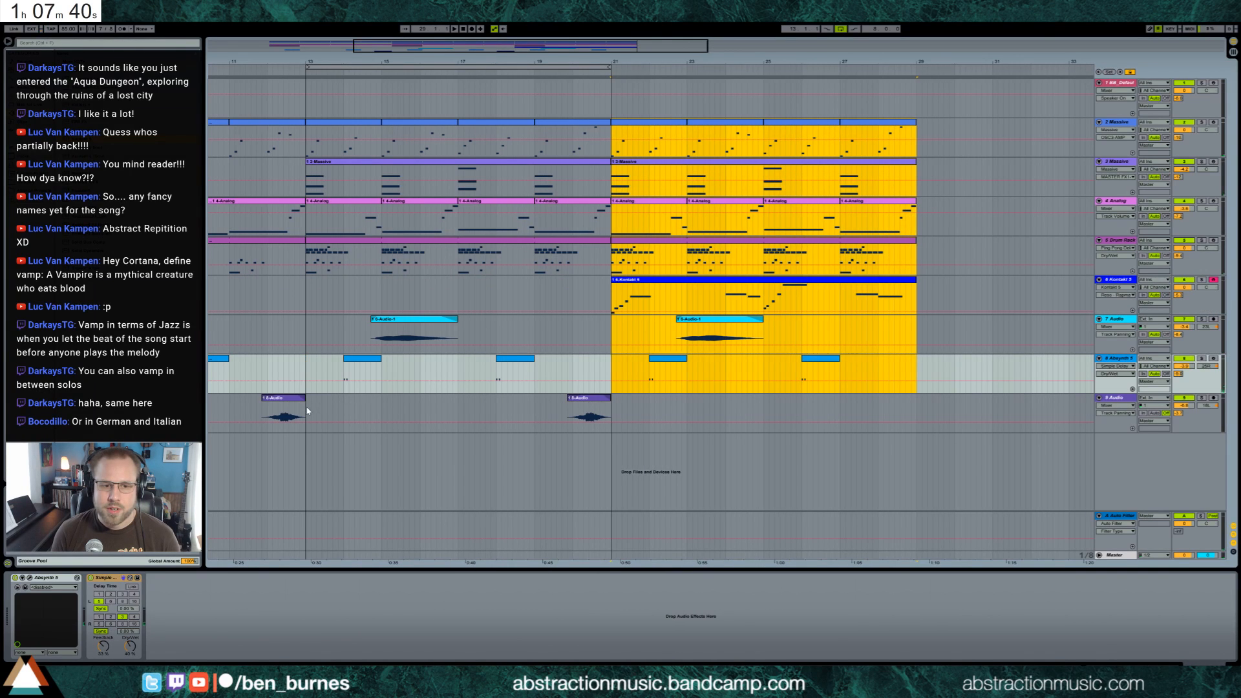
pyautogui.moveTo(308, 411); pyautogui.dragTo(612, 426)
pyautogui.hotkey('ctrl', 'd')
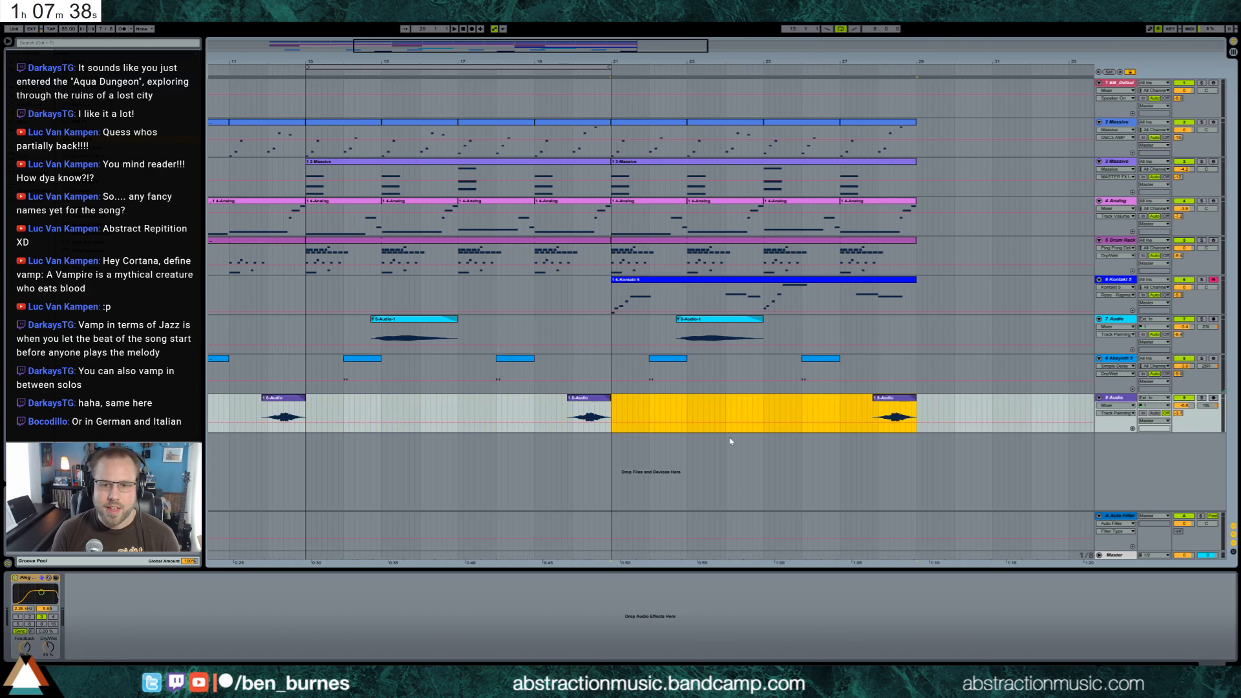
# Move the loop to bars 21 to 29 and record a new melodica take over it on track 7 Audio
pyautogui.moveTo(608, 48); pyautogui.dragTo(636, 30)
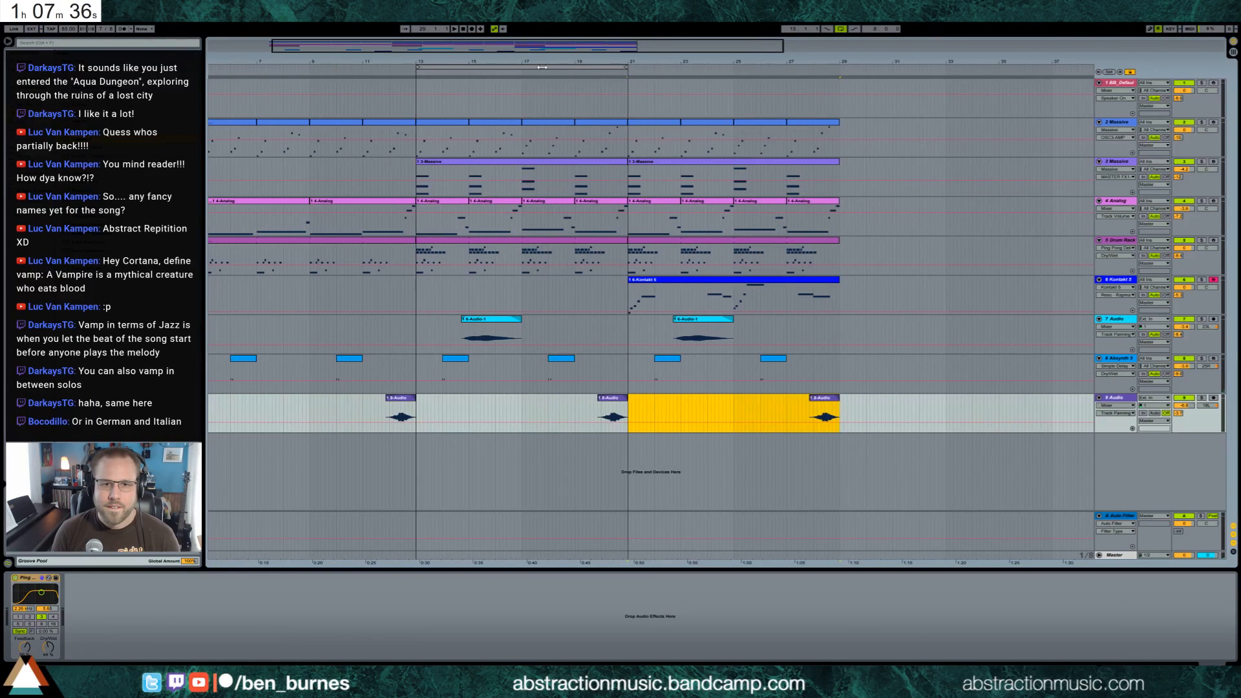
pyautogui.moveTo(542, 67); pyautogui.dragTo(742, 68)
pyautogui.click(689, 326)
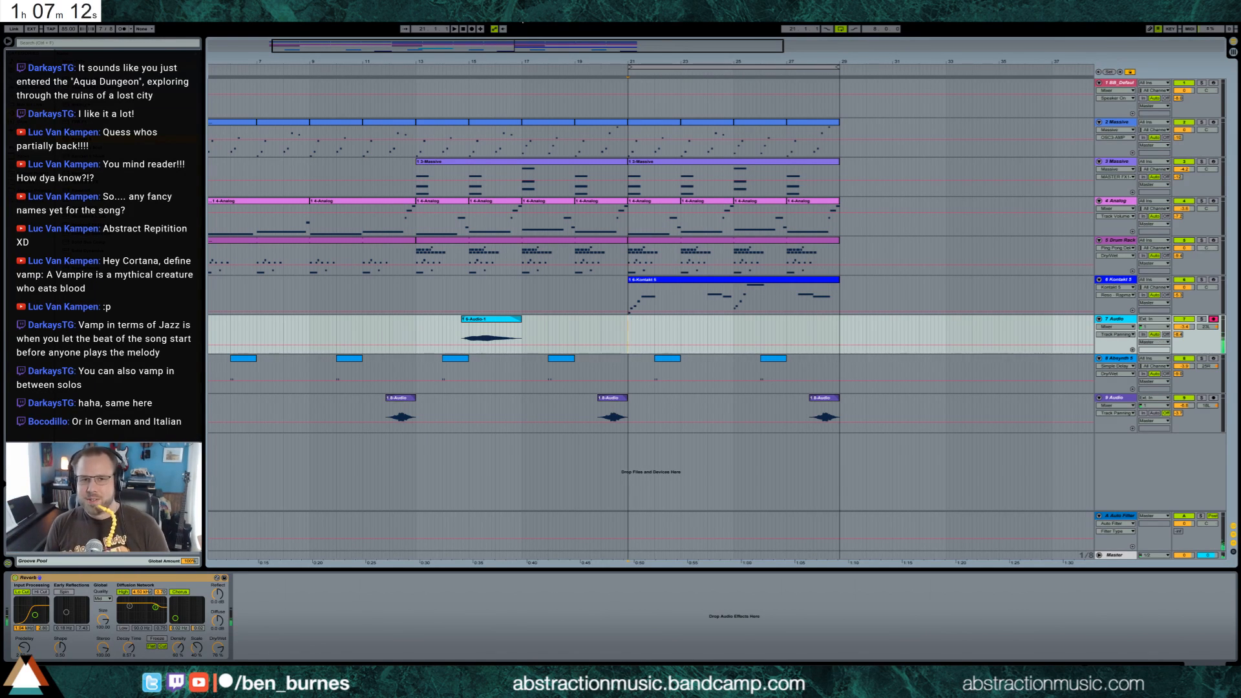
pyautogui.click(472, 30)
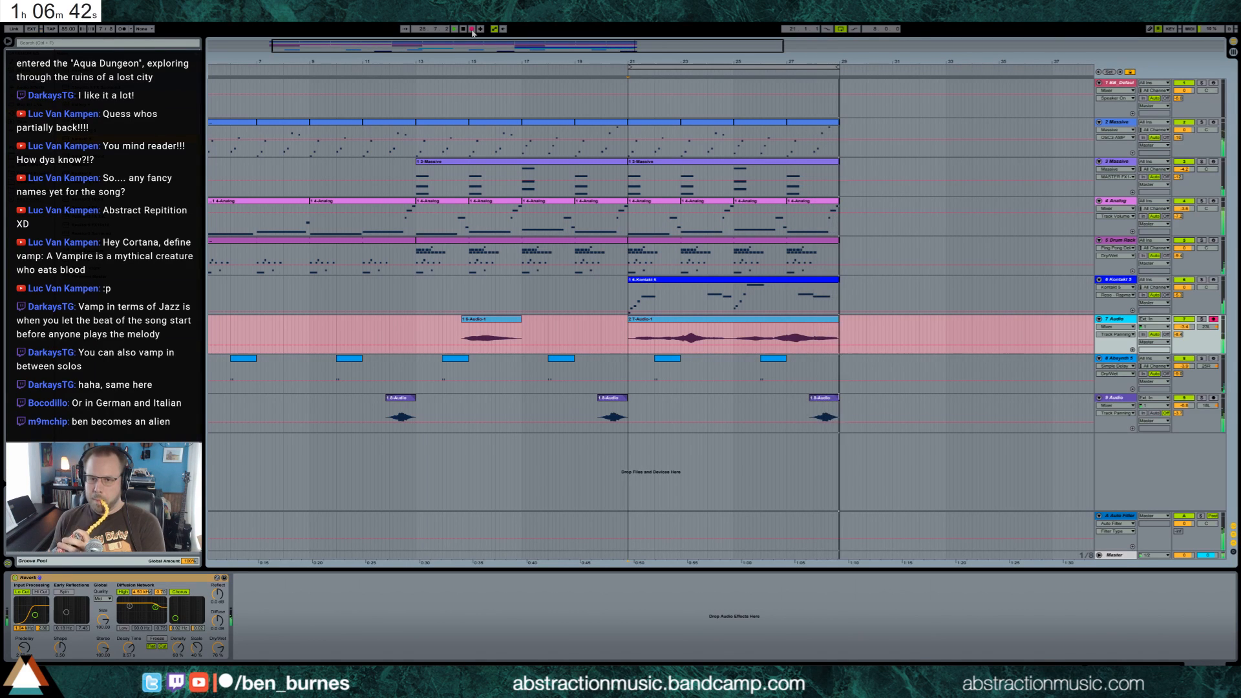
pyautogui.click(472, 29)
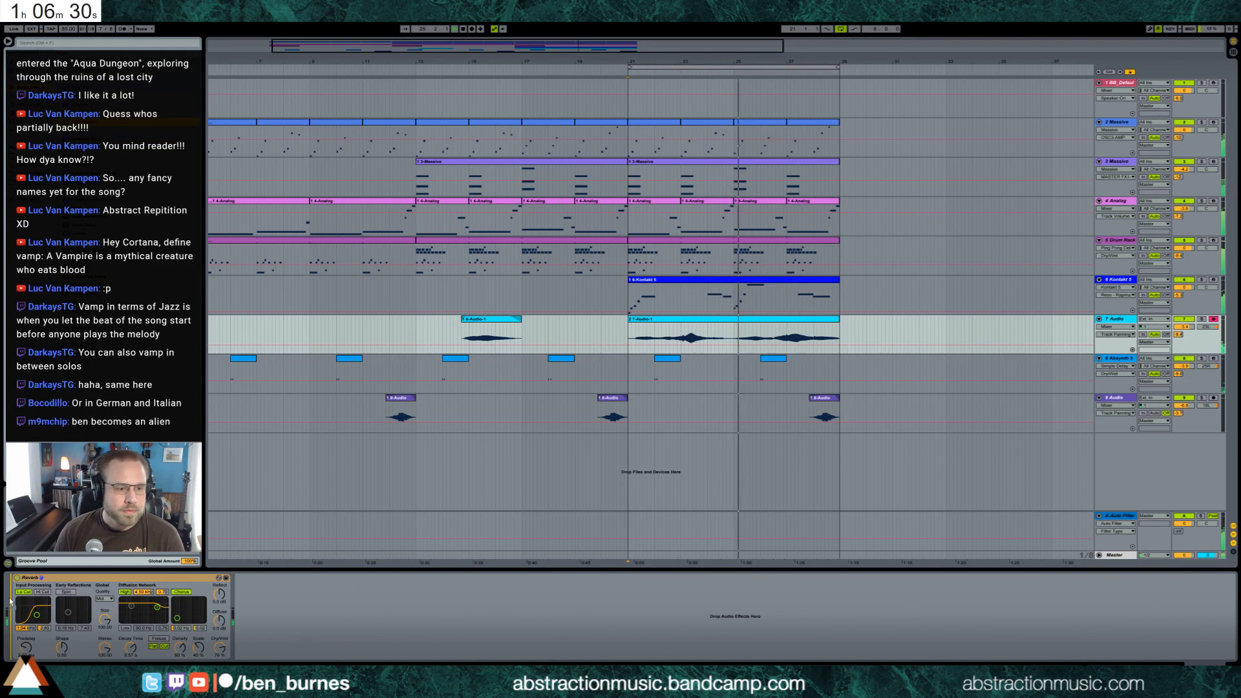
# Add a Compressor ahead of the Reverb on track 7 Audio and lower the track's volume
pyautogui.moveTo(84, 122); pyautogui.dragTo(52, 626)
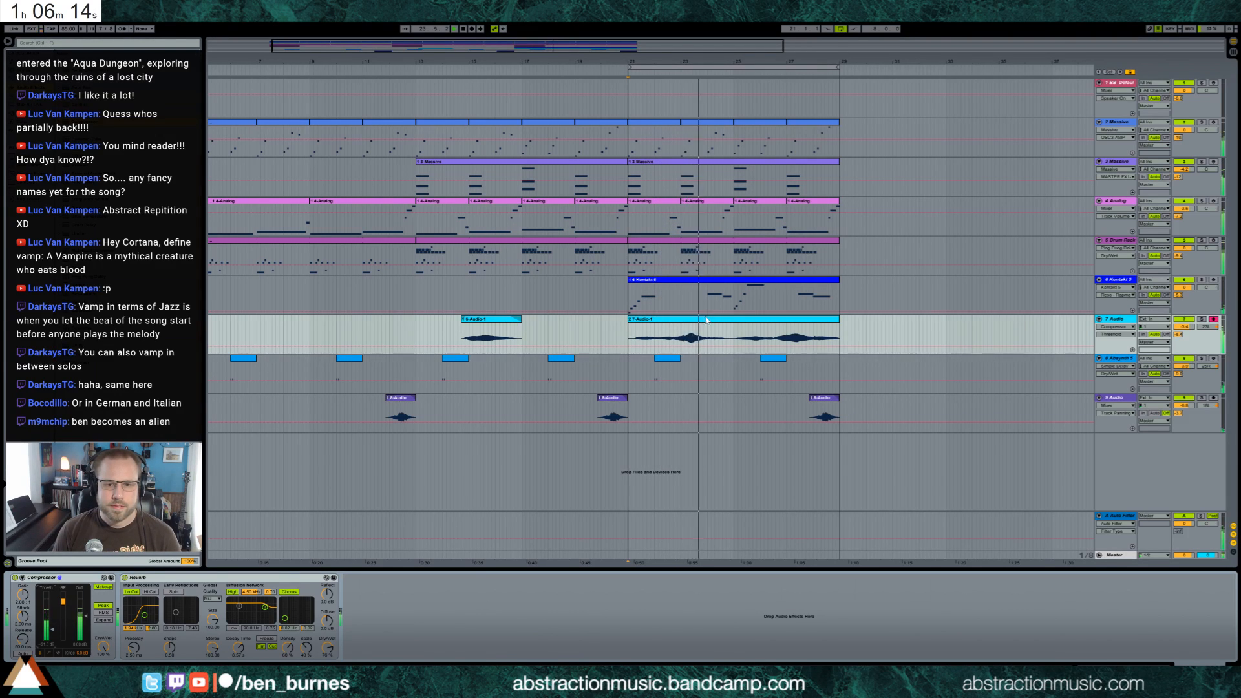
pyautogui.click(728, 336)
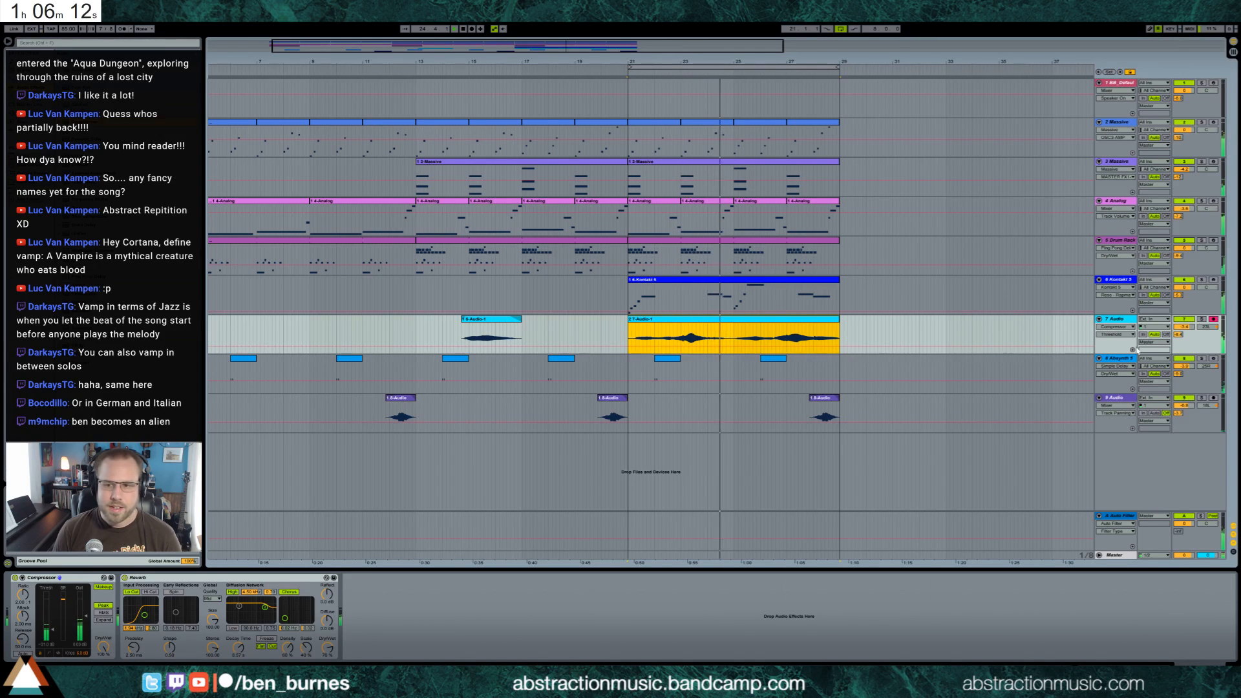
pyautogui.moveTo(1183, 327); pyautogui.dragTo(1183, 334)
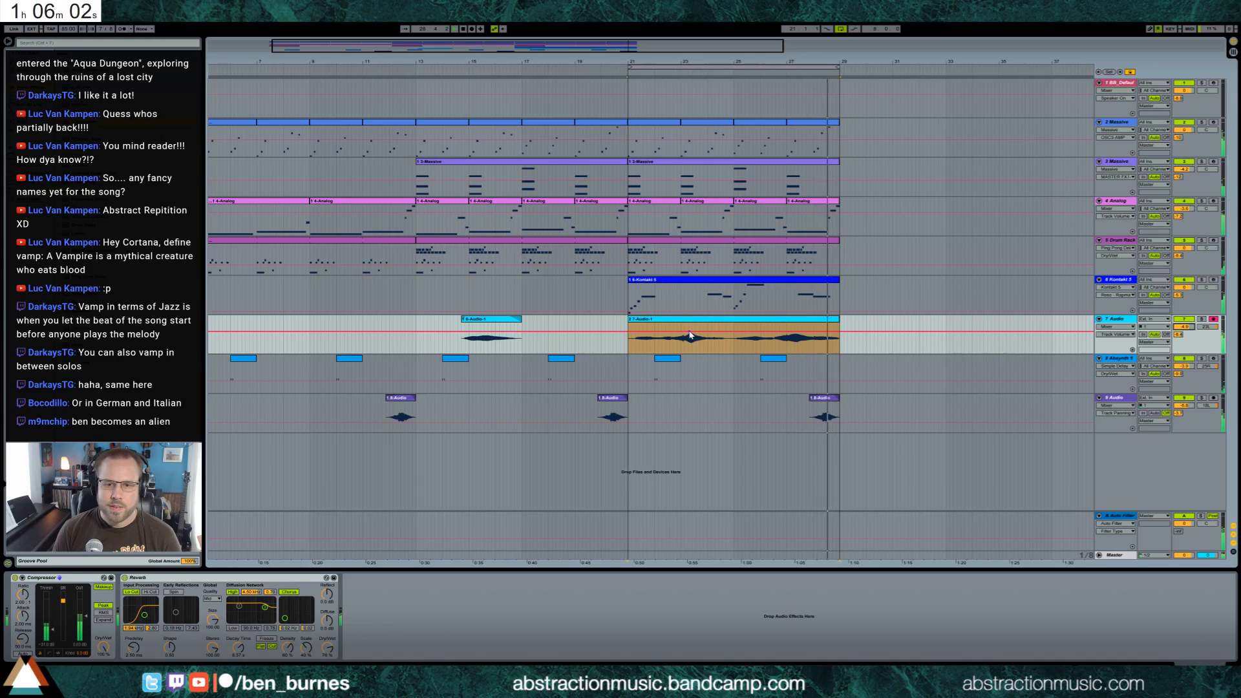
# Copy the opening vibraphone phrase from bar 21 to bar 29 and extend the Drum Rack clip to bar 31
pyautogui.moveTo(516, 46); pyautogui.dragTo(608, 46)
pyautogui.press('space')
pyautogui.moveTo(507, 303); pyautogui.dragTo(516, 303)
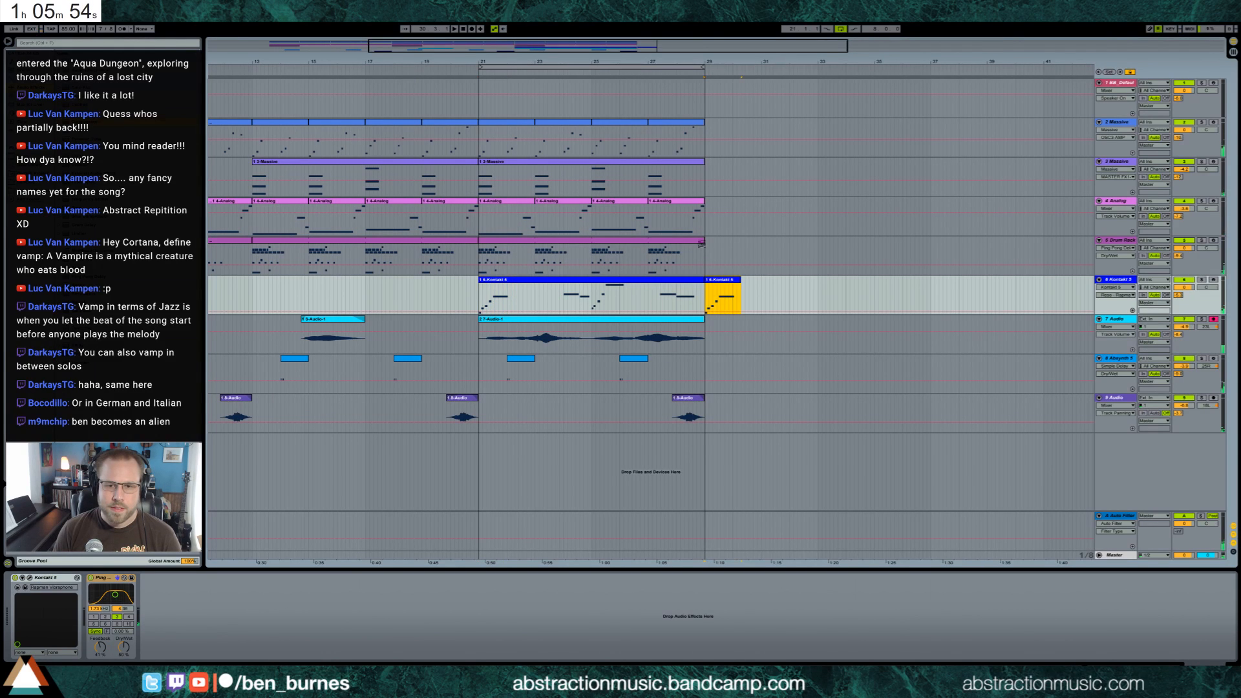
pyautogui.moveTo(704, 241); pyautogui.dragTo(762, 248)
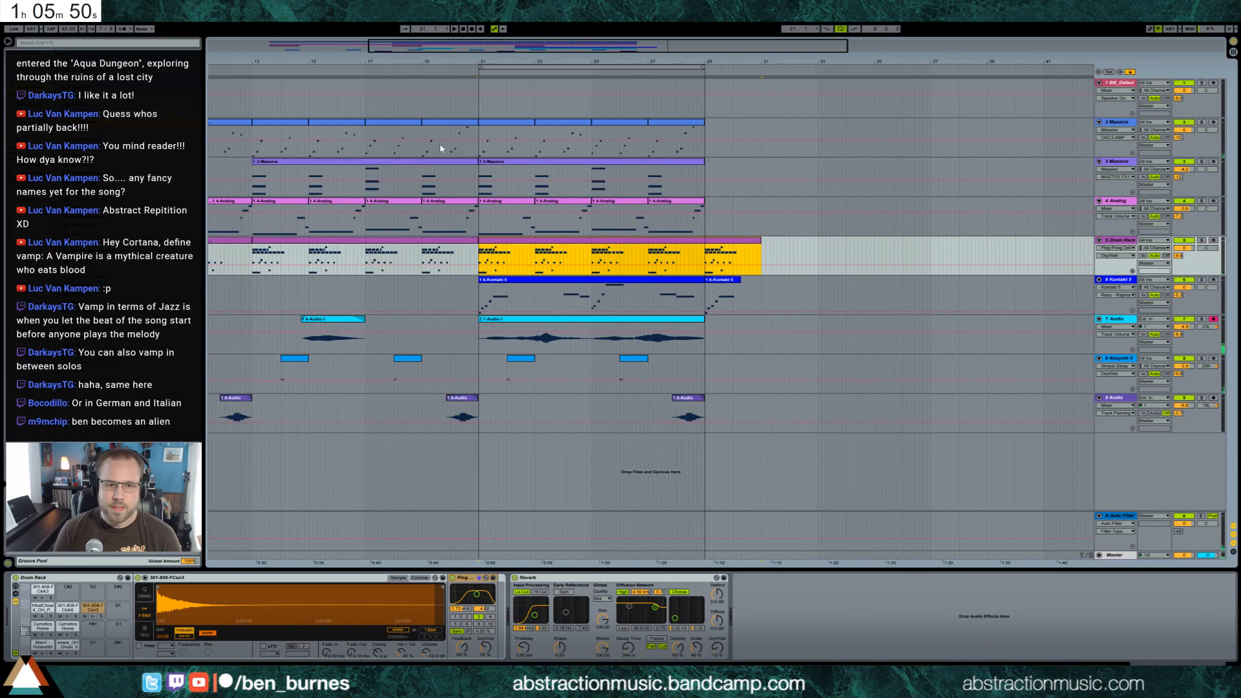
# Copy the two bars of the Analog clip starting at bar 9 to bar 29
pyautogui.moveTo(477, 55); pyautogui.dragTo(401, 52)
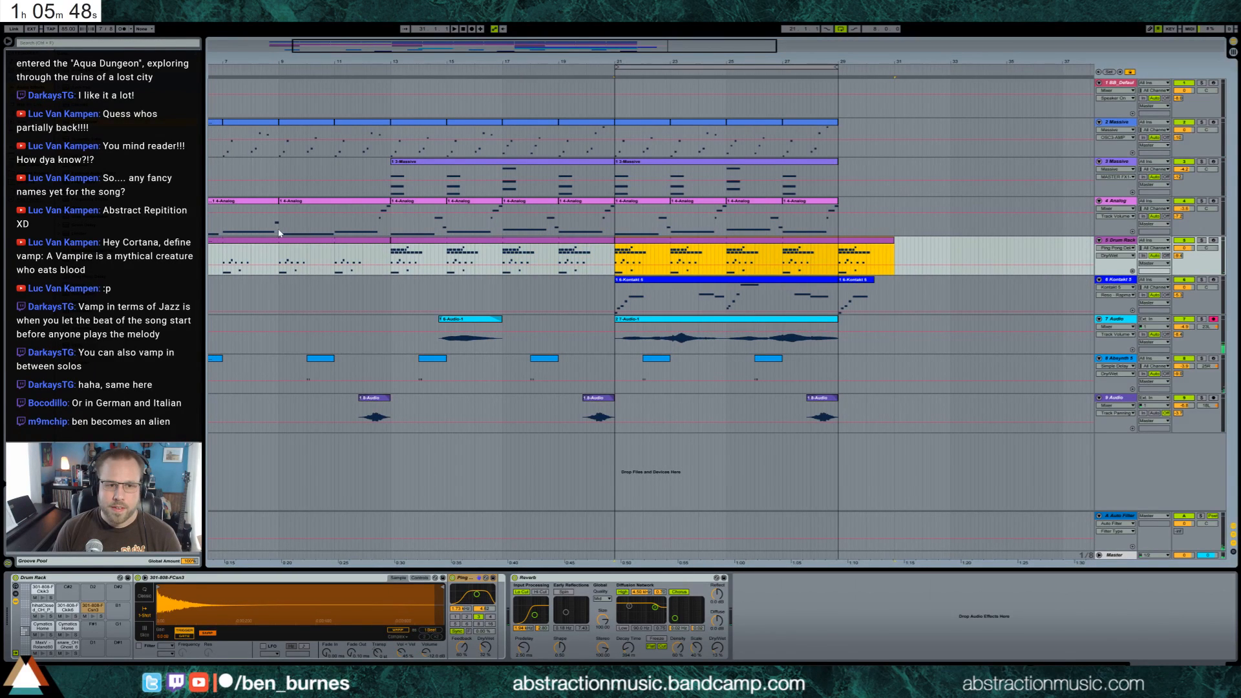
pyautogui.moveTo(330, 233); pyautogui.dragTo(335, 233)
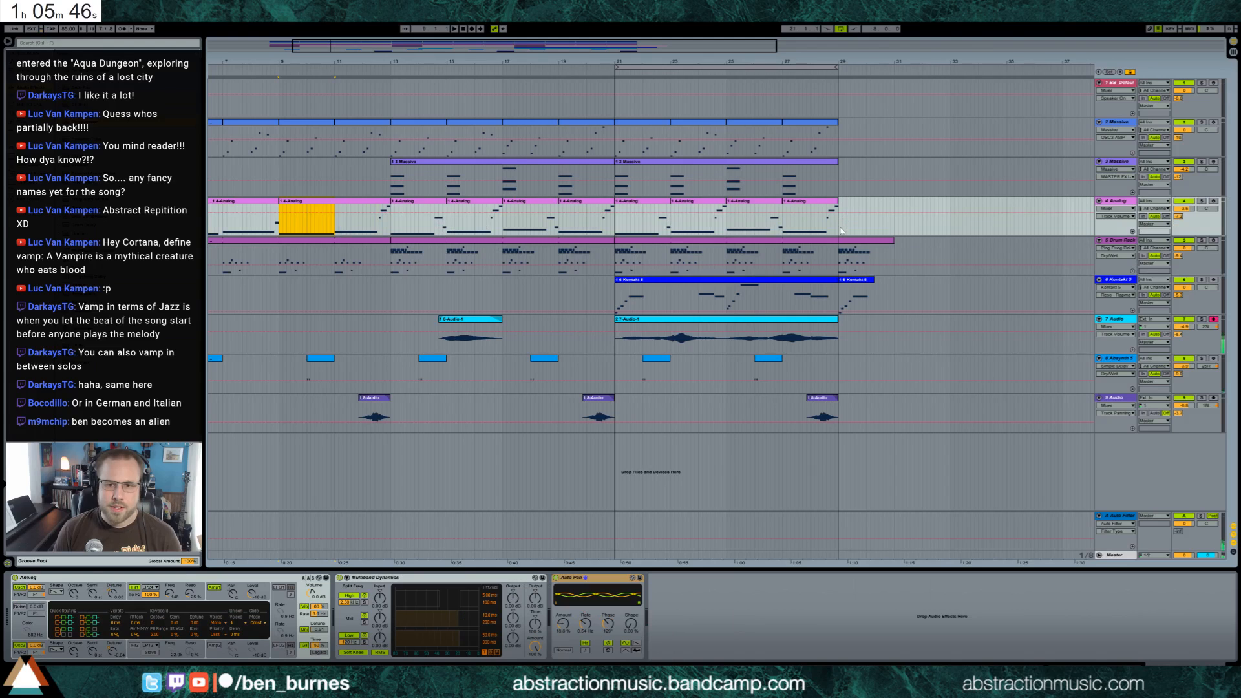
pyautogui.hotkey('ctrl', 'v')
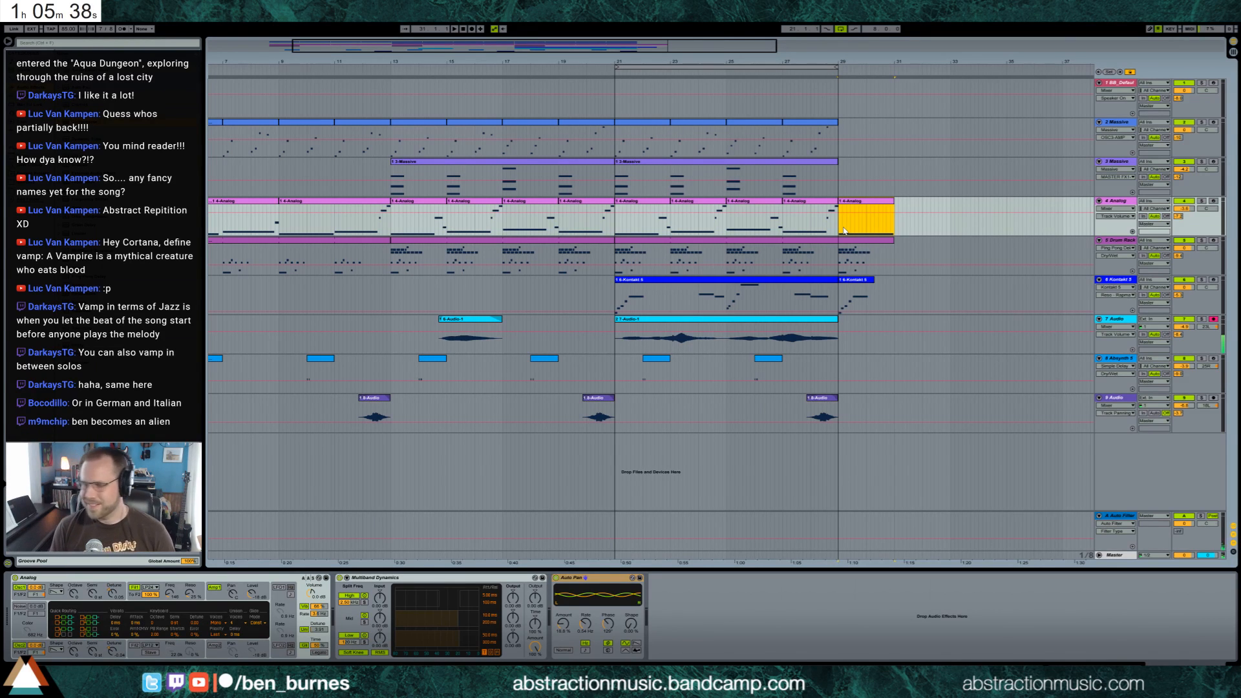
# Disarm track 7 Audio and play the new Analog section from bar 29
pyautogui.click(1215, 319)
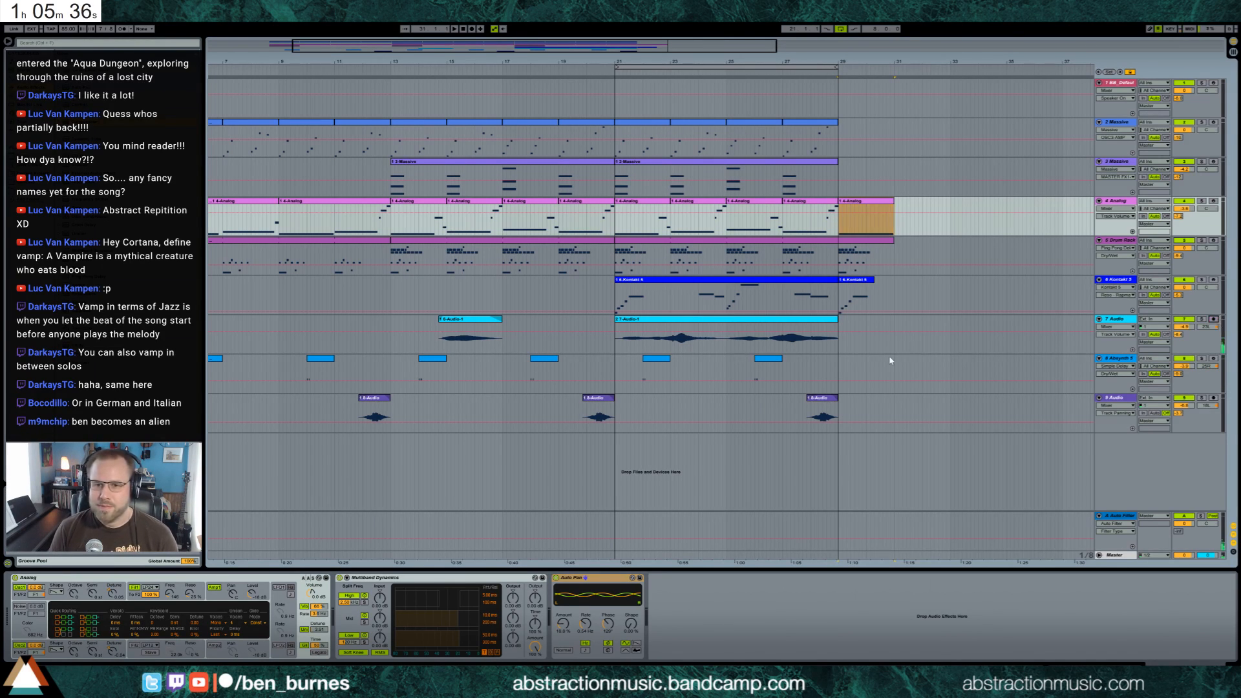
pyautogui.moveTo(893, 224); pyautogui.dragTo(840, 228)
pyautogui.press('space')
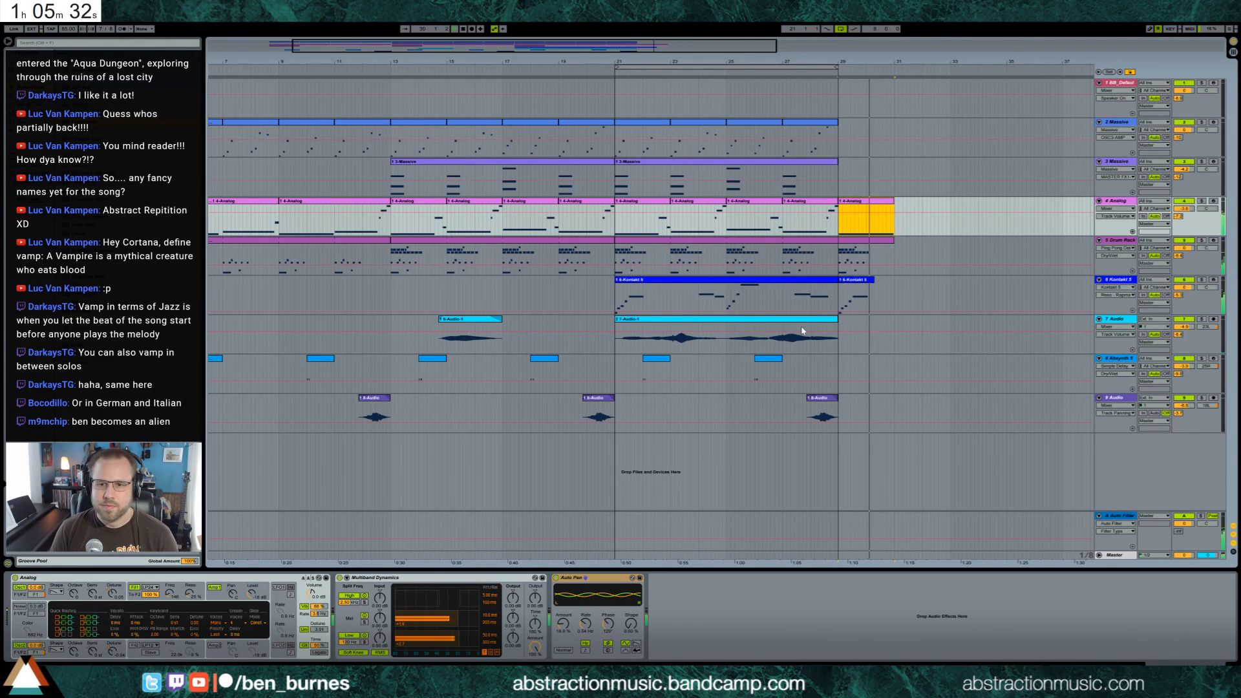
# Open the Analog clip at bar 29 and shorten its sustained note
pyautogui.doubleClick(880, 205)
pyautogui.click(705, 605)
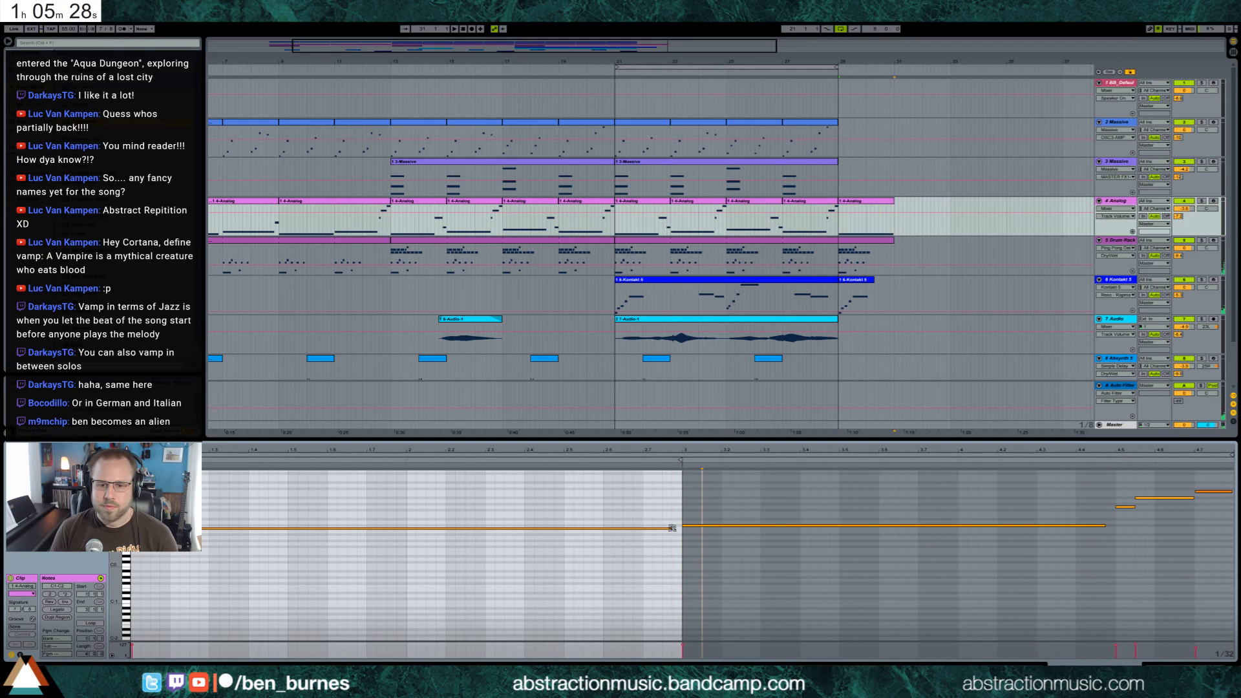
pyautogui.moveTo(672, 528); pyautogui.dragTo(446, 528)
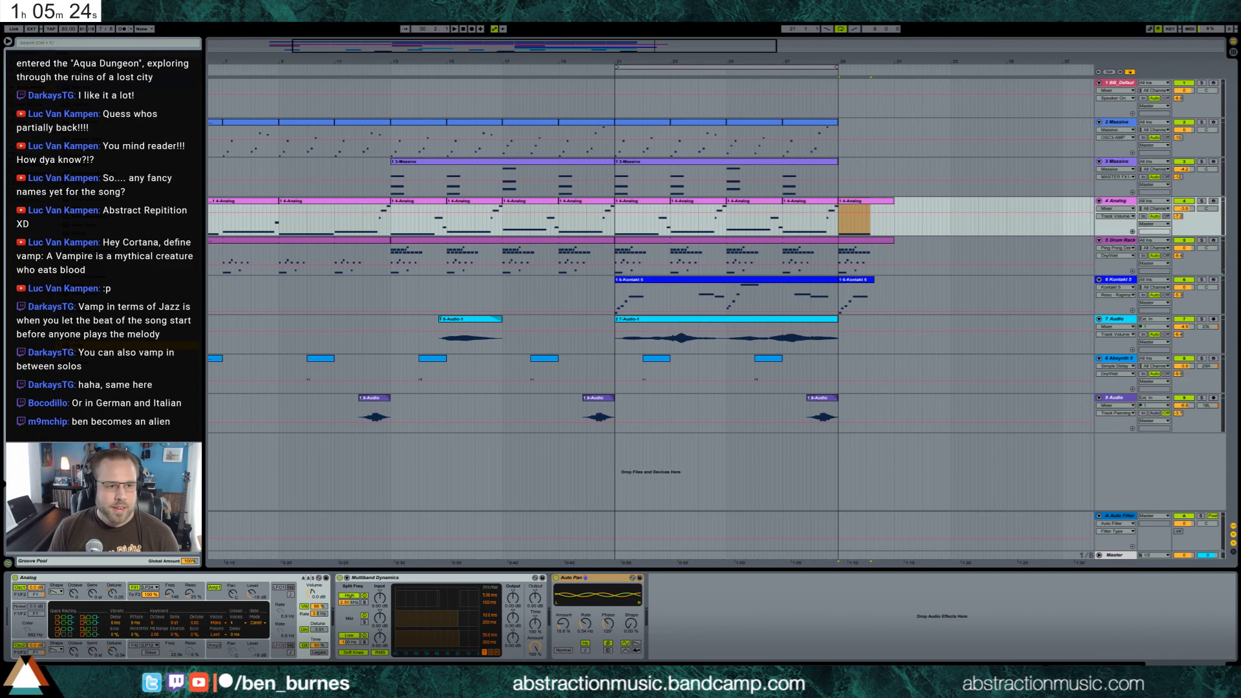
# Add a Utility to the Analog track, automating its Gain to dip and recover between bars 29 and 31, and play the section
pyautogui.moveTo(84, 346); pyautogui.dragTo(716, 614)
pyautogui.click(669, 605)
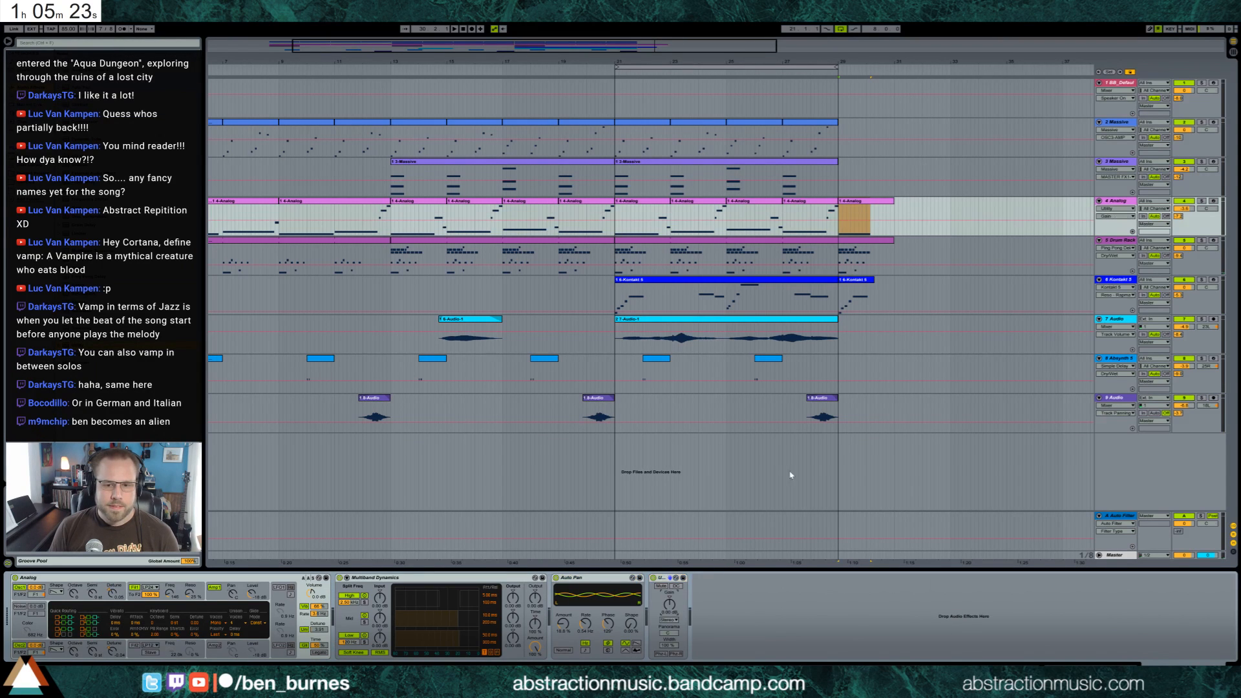
pyautogui.click(850, 223)
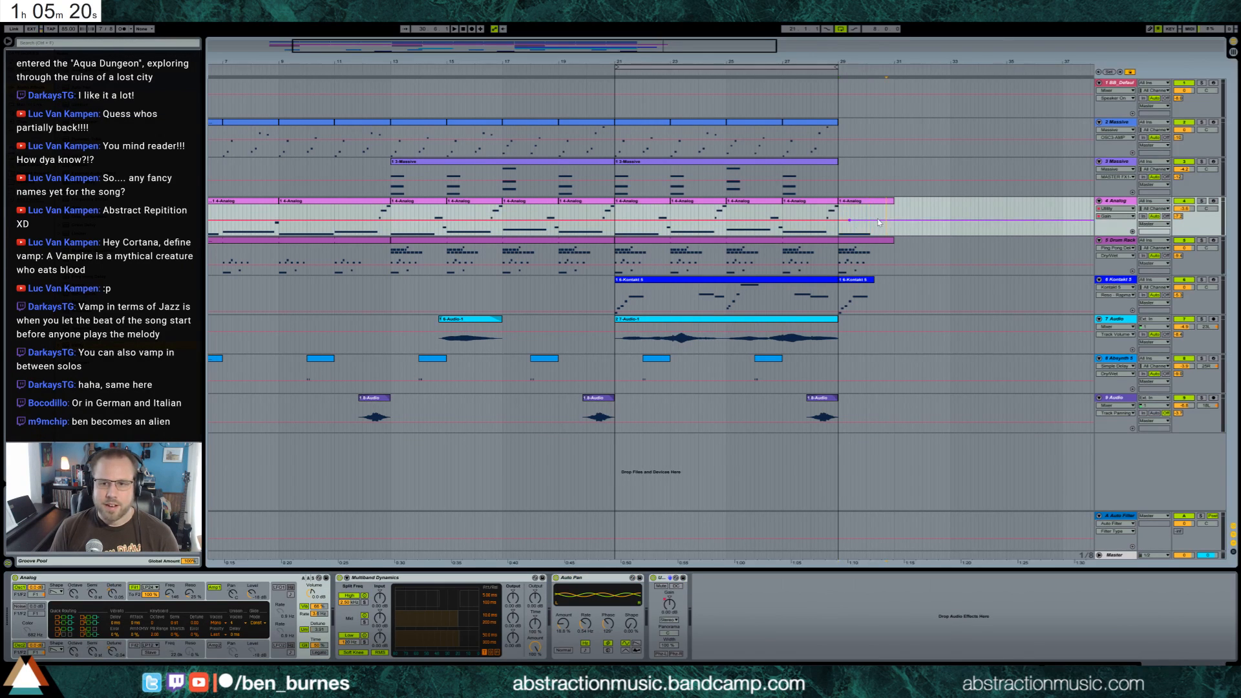
pyautogui.moveTo(874, 220)
pyautogui.mouseDown()
pyautogui.moveTo(868, 239)
pyautogui.moveTo(883, 221)
pyautogui.mouseUp()
pyautogui.click(874, 238)
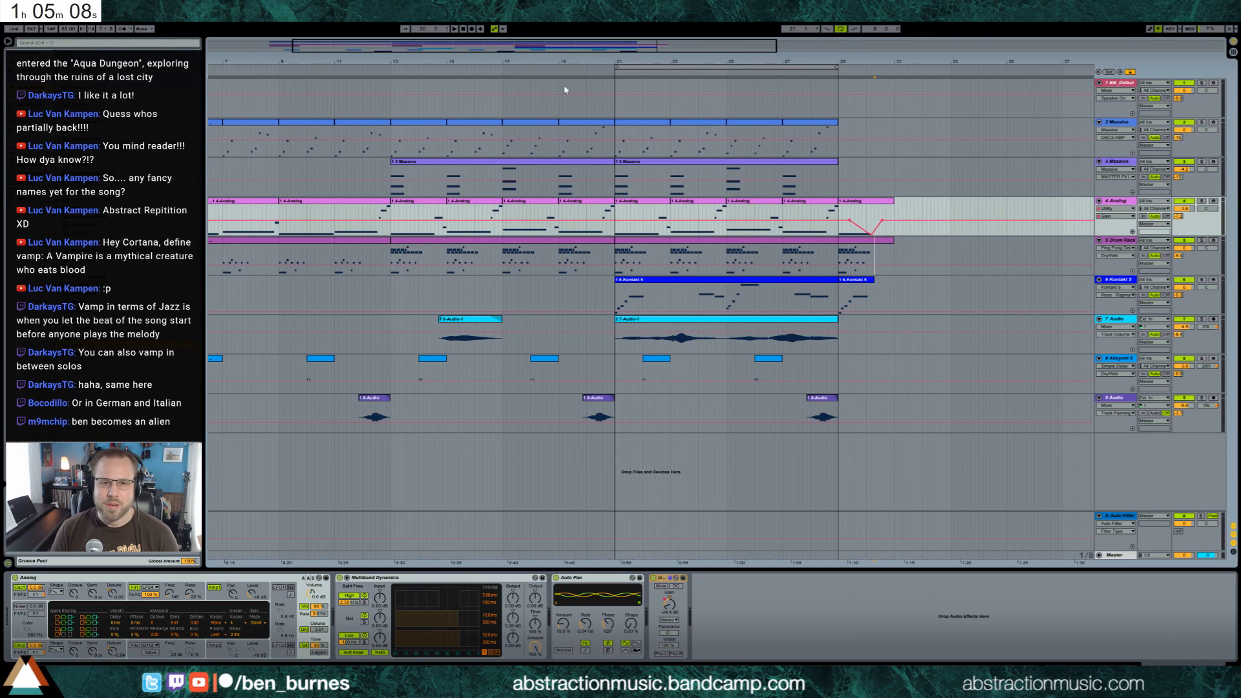
pyautogui.press('space')
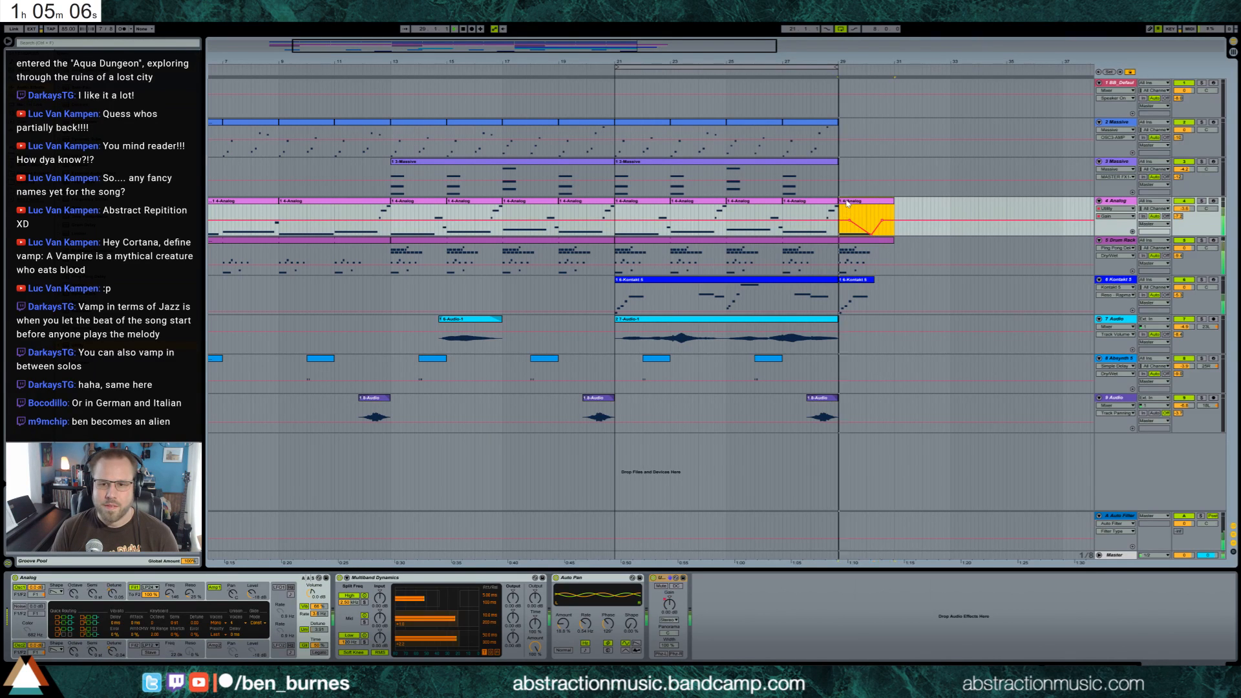
pyautogui.click(848, 204)
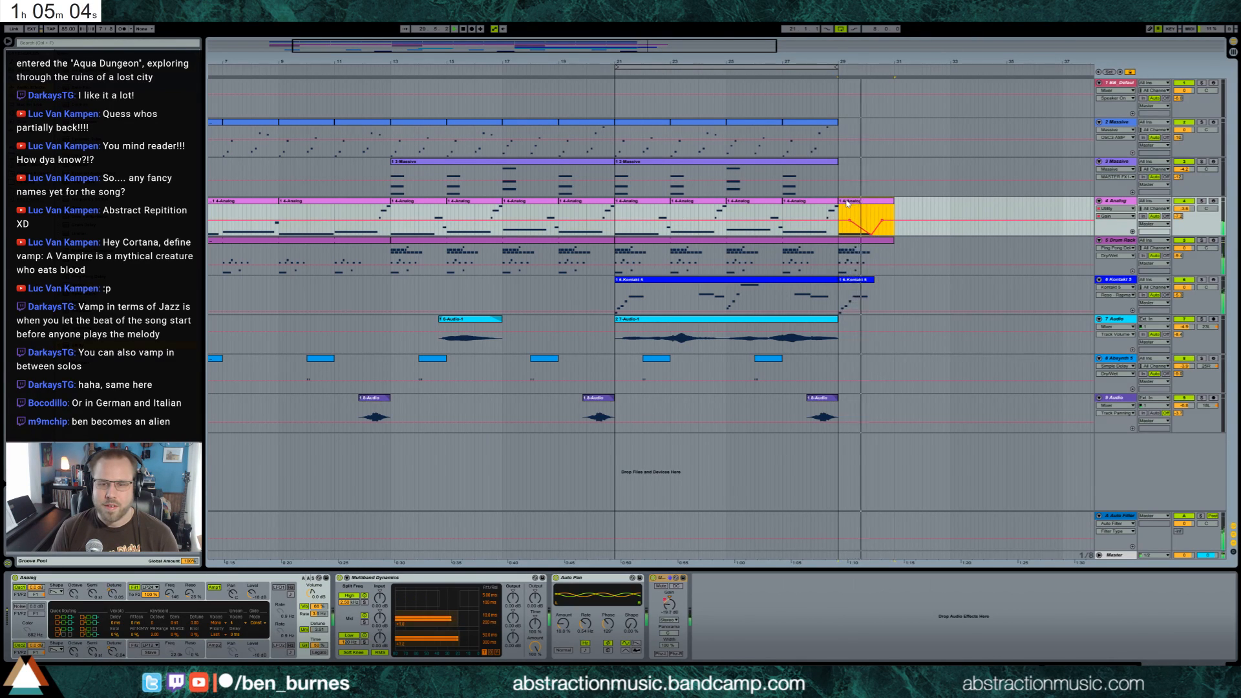
# Lengthen the sustained note of the Analog clip at bar 29 to end shortly before bar 31
pyautogui.click(843, 254)
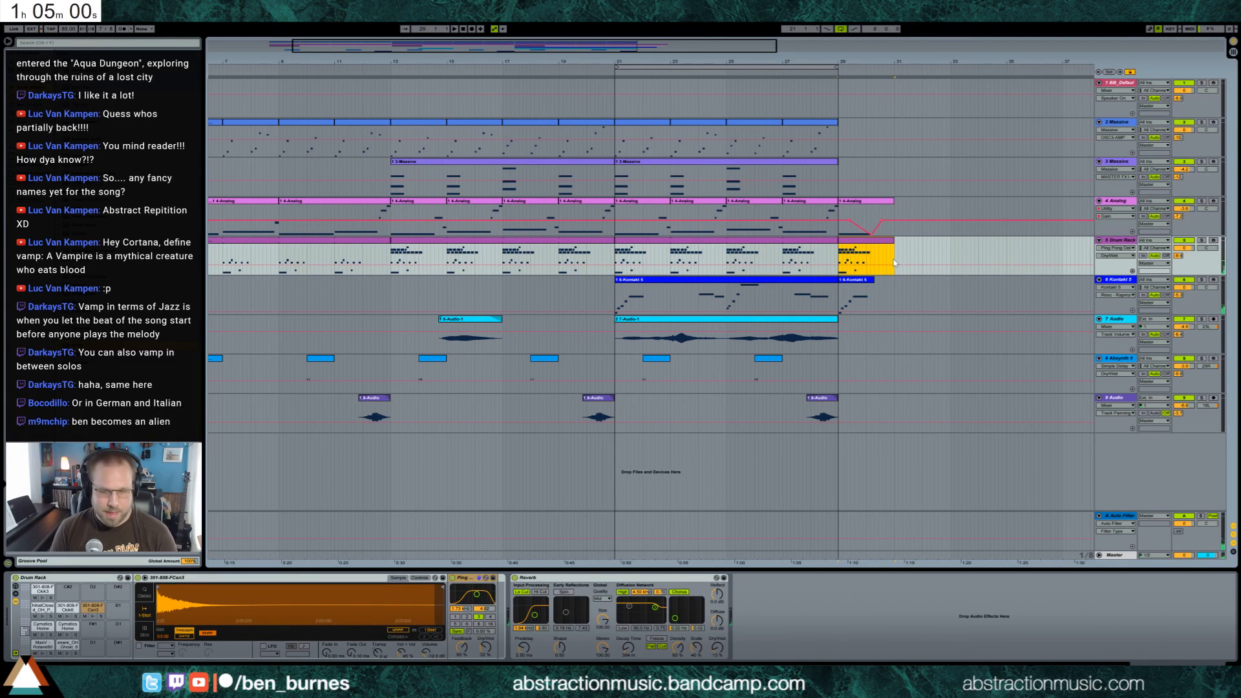
pyautogui.doubleClick(866, 204)
pyautogui.click(381, 597)
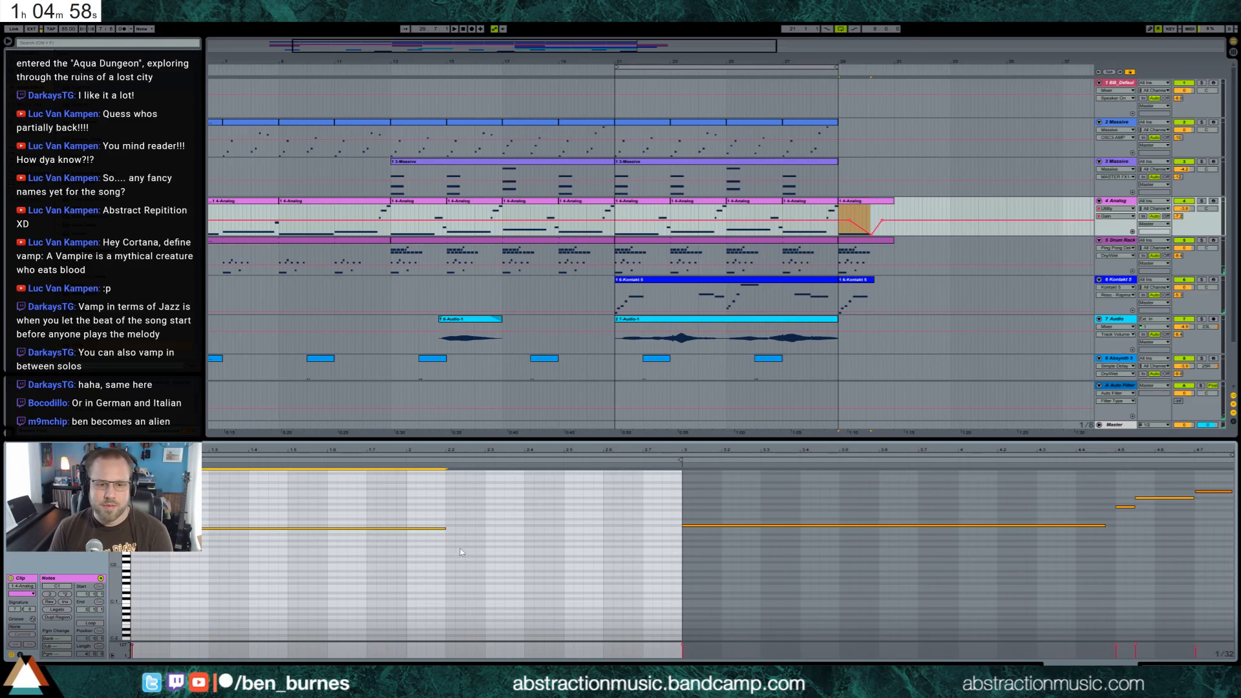
pyautogui.moveTo(445, 528); pyautogui.dragTo(603, 528)
# Shift the Analog track's Gain dip to bottom out just before bar 31 and recover just after it, and play the section
pyautogui.click(938, 220)
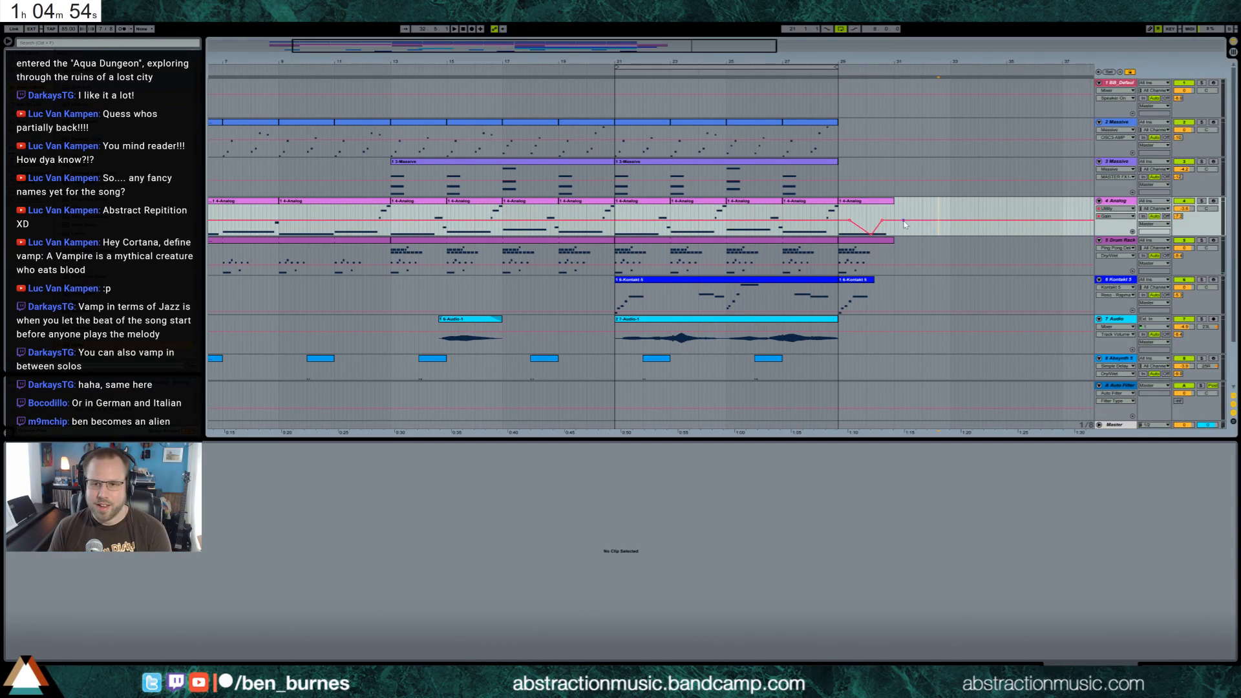
pyautogui.click(882, 220)
pyautogui.click(878, 228)
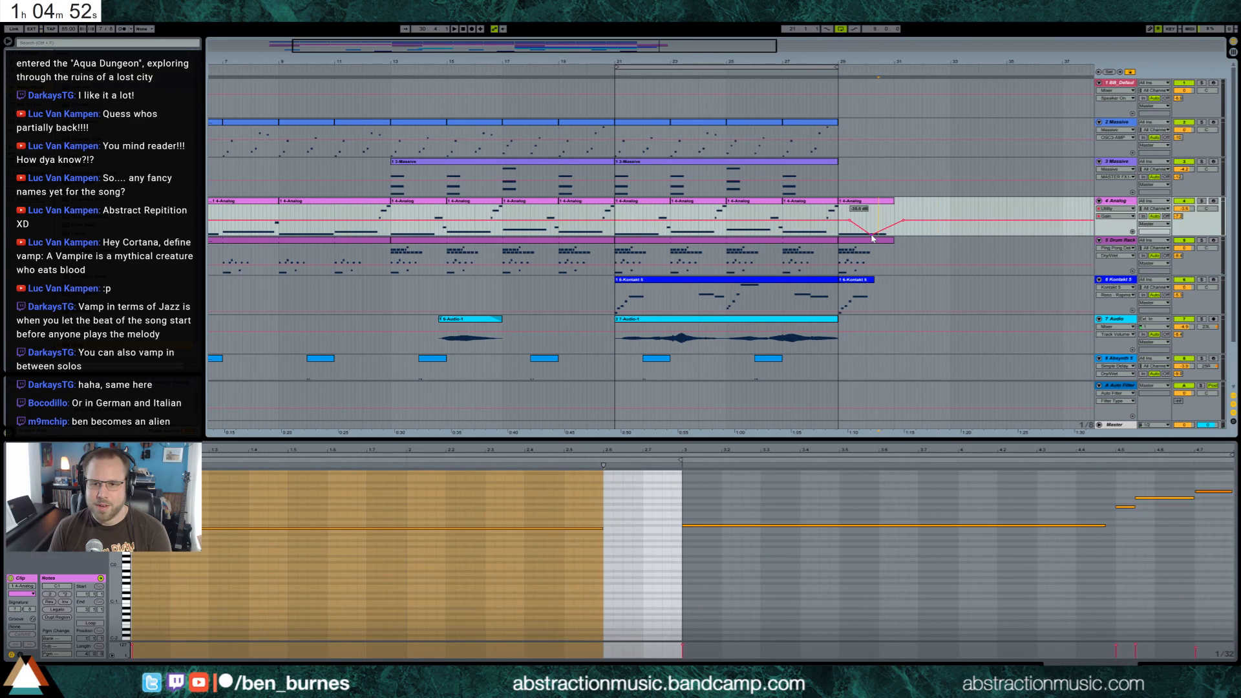
pyautogui.moveTo(872, 235); pyautogui.dragTo(886, 236)
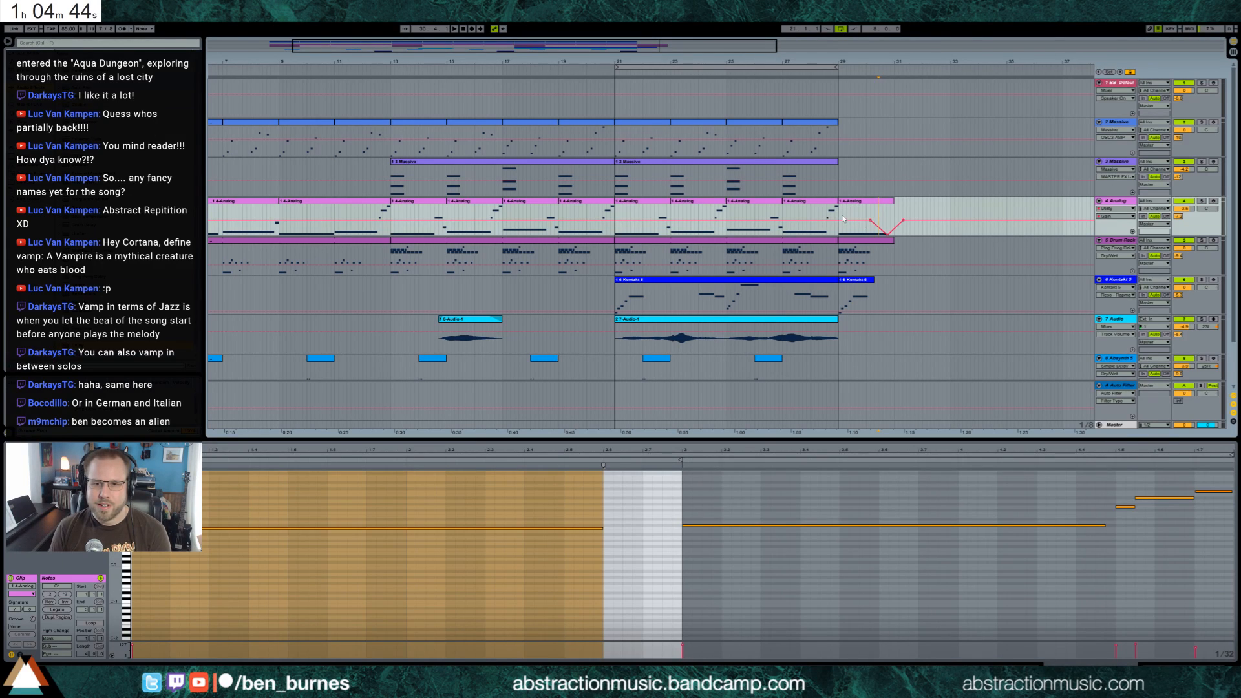
pyautogui.press('space')
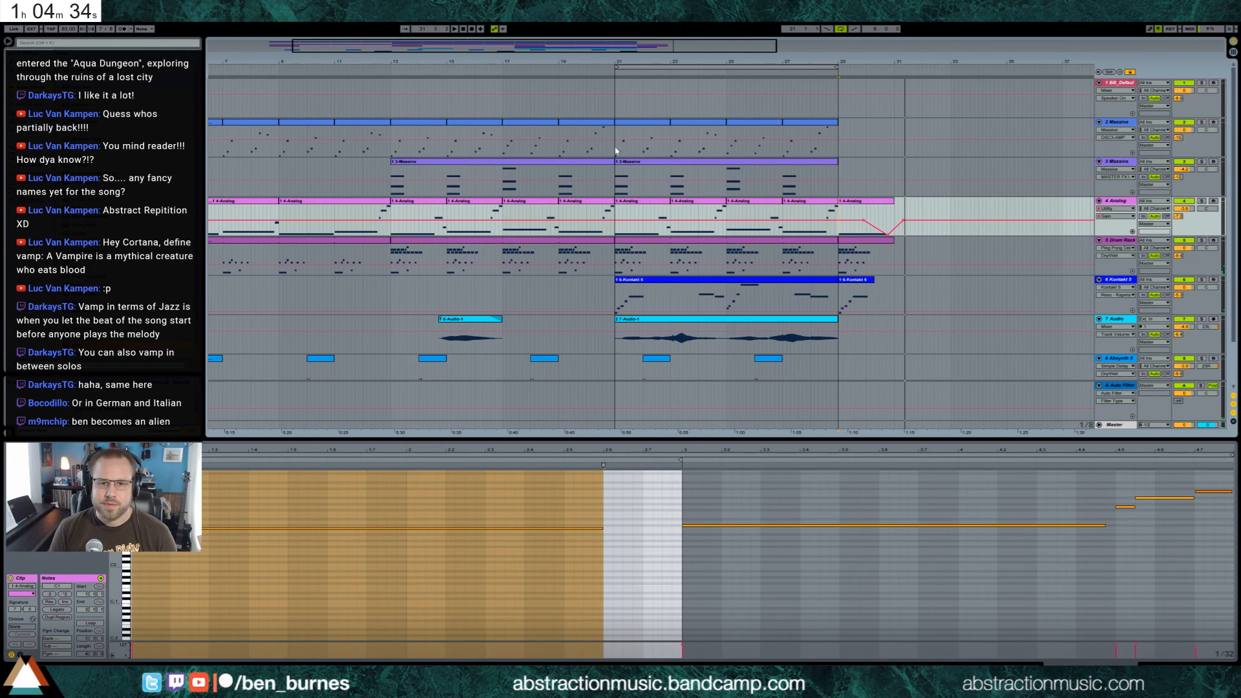
# Copy the opening fragment of the track 2 Massive part at bar 21 to bar 29 and play it
pyautogui.moveTo(616, 149); pyautogui.dragTo(642, 150)
pyautogui.click(840, 150)
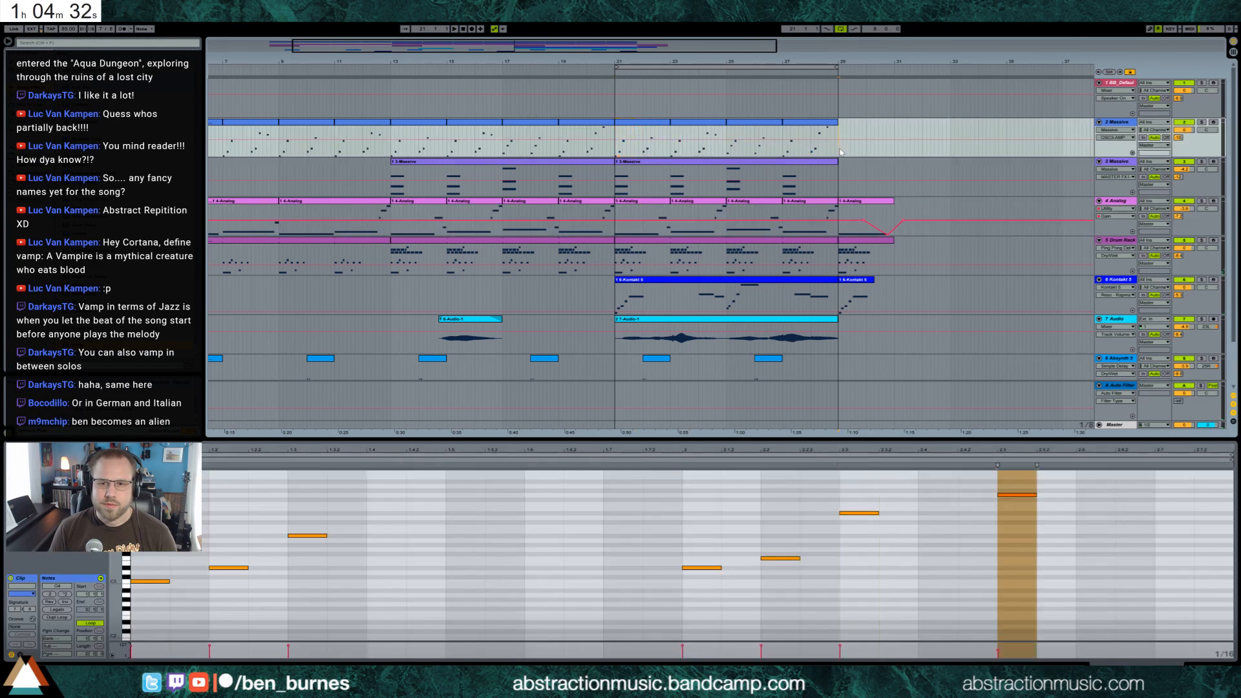
pyautogui.hotkey('ctrl', 'v')
pyautogui.press('space')
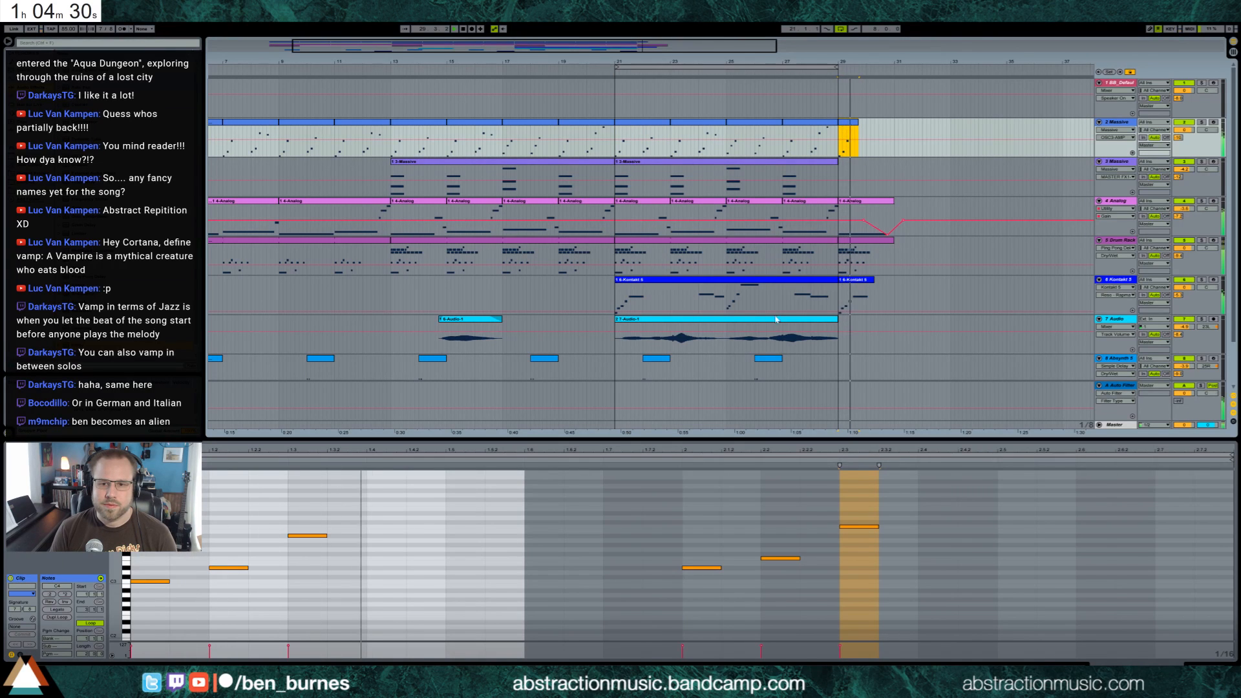
# Copy the short track 7 Audio clip near bar 15 to bar 29 and play the transition
pyautogui.scroll(-2, 460, 279)
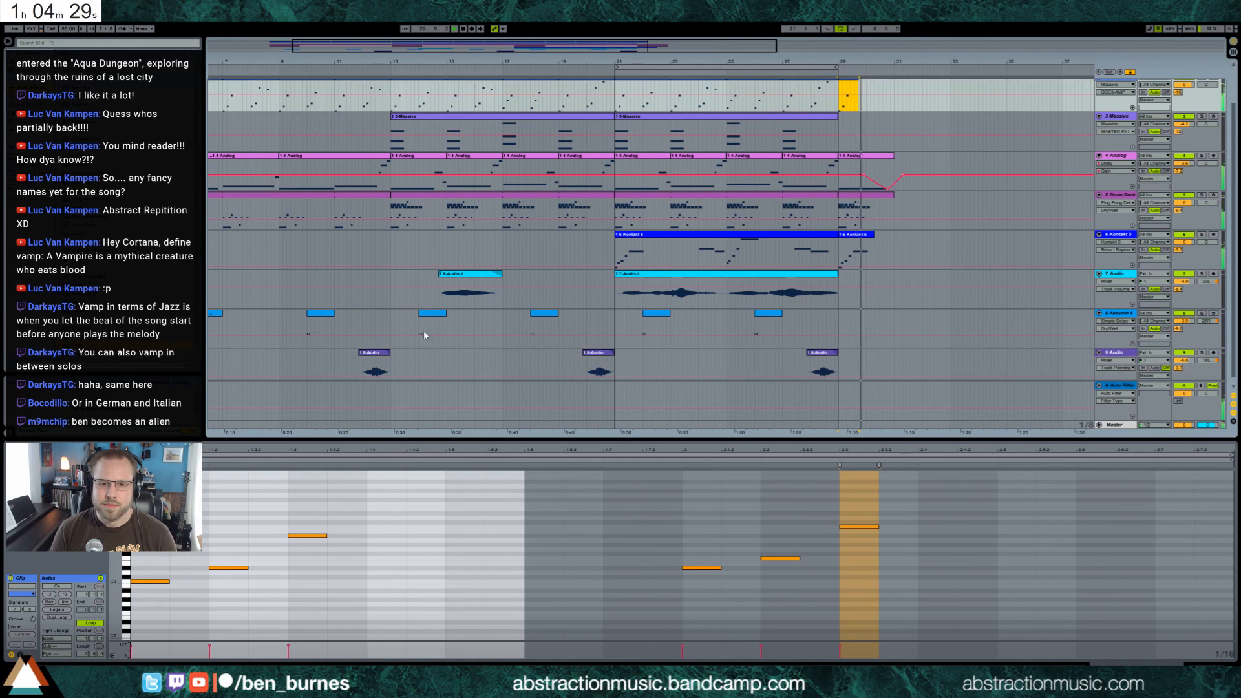
pyautogui.click(461, 280)
pyautogui.hotkey('ctrl', 'c')
pyautogui.click(840, 298)
pyautogui.hotkey('ctrl', 'v')
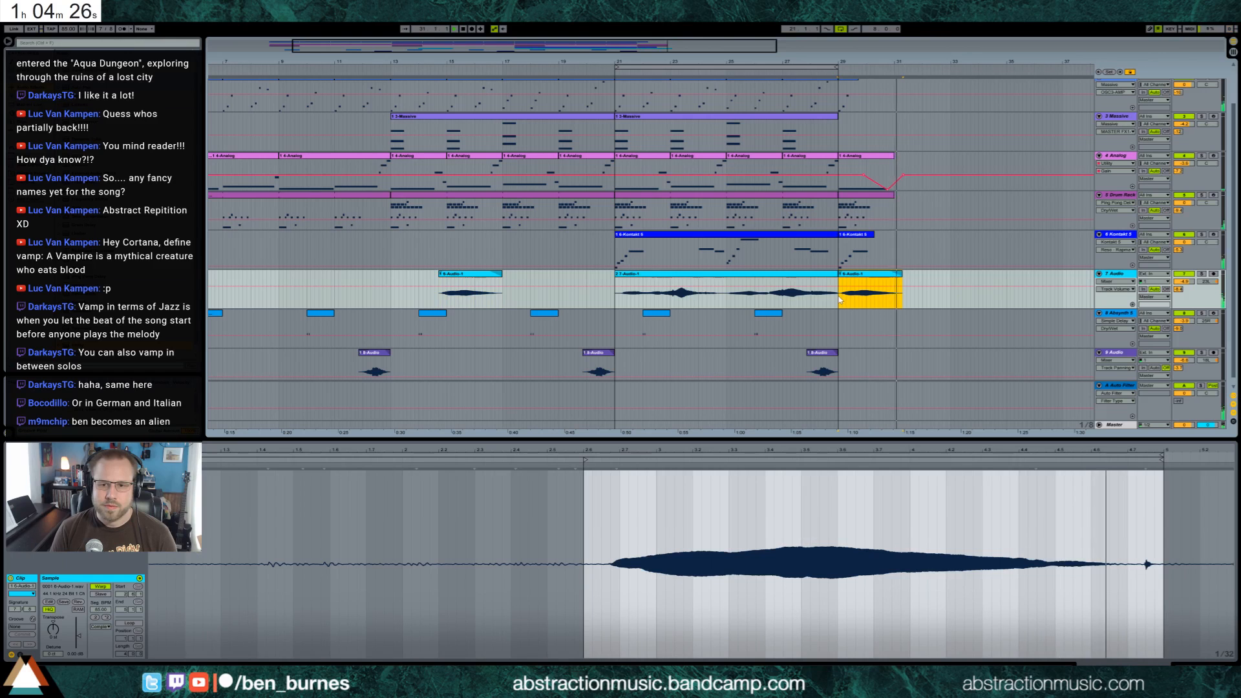
pyautogui.press('space')
pyautogui.press('space')
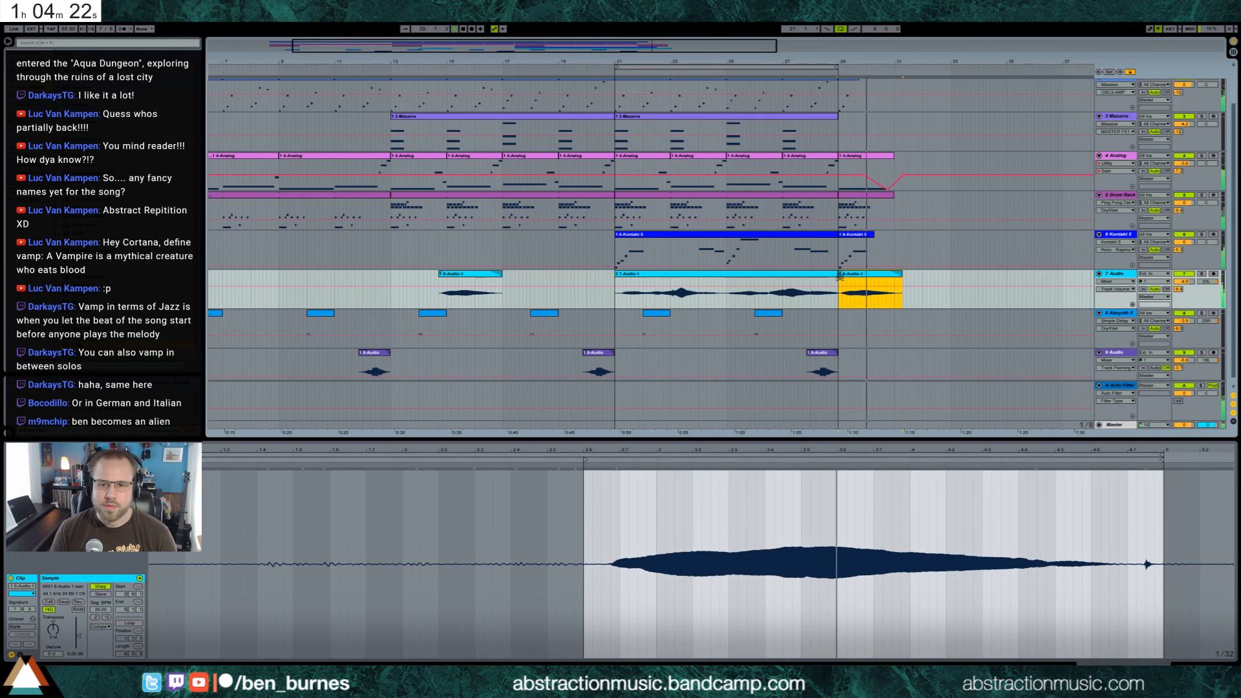
# Insert a new MIDI track below track 3 Massive and copy the chord clip from bar 13 onto it at bar 29
pyautogui.scroll(1, 852, 334)
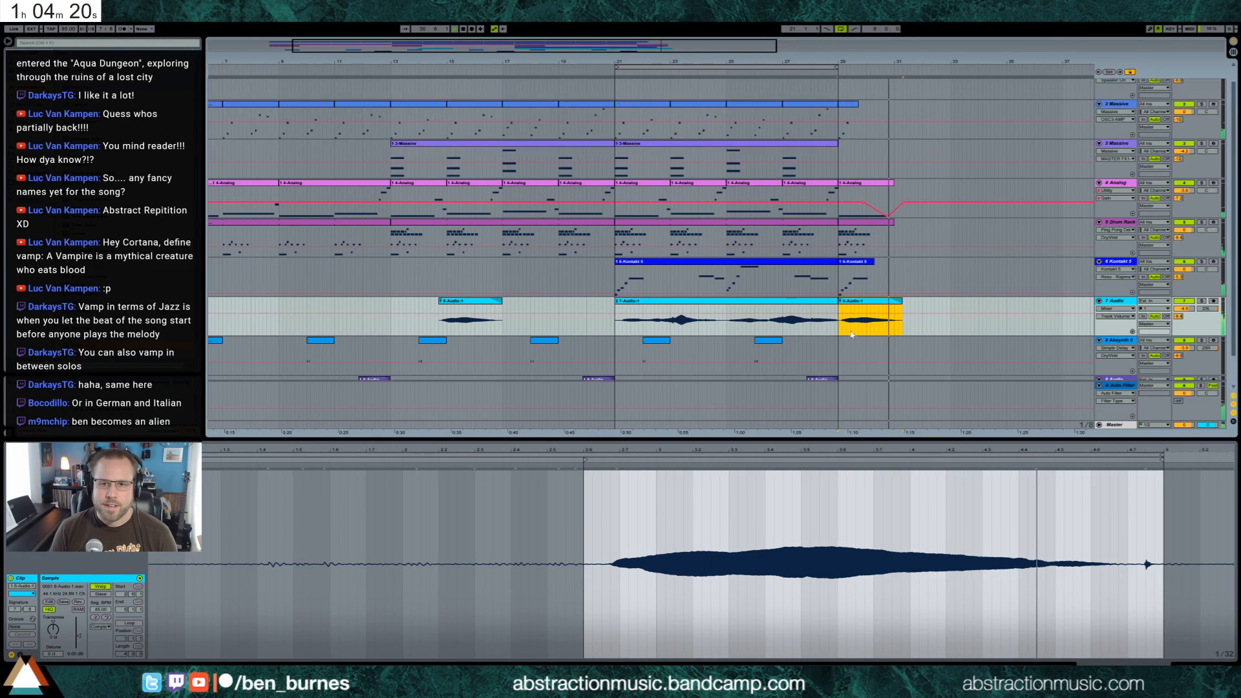
pyautogui.scroll(1, 851, 335)
pyautogui.click(1112, 164)
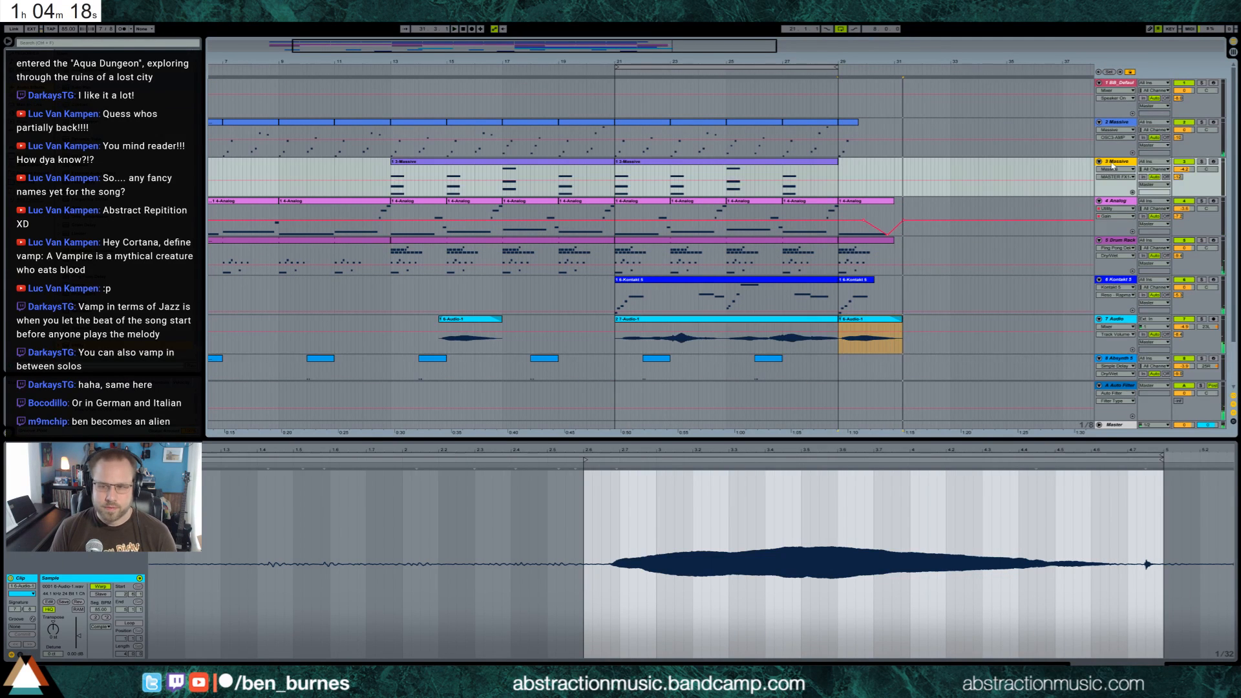
pyautogui.hotkey('ctrl', 'shift', 't')
pyautogui.doubleClick(420, 163)
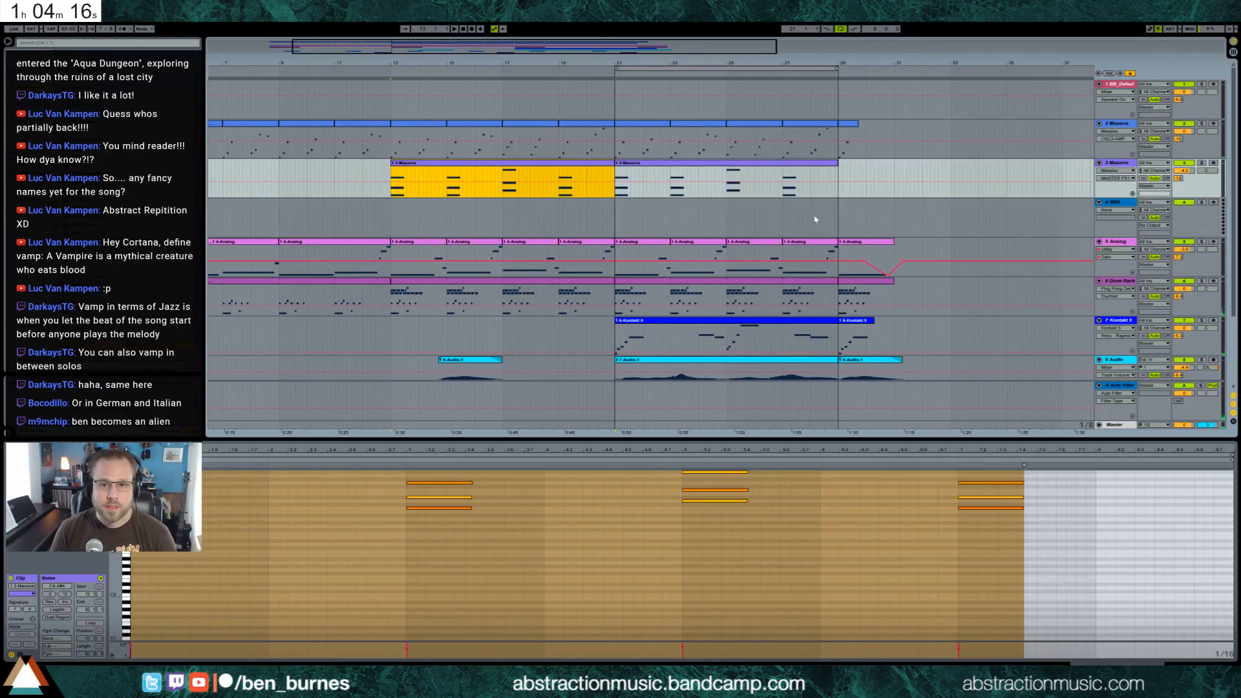
pyautogui.hotkey('ctrl', 'c')
pyautogui.click(842, 214)
pyautogui.hotkey('ctrl', 'v')
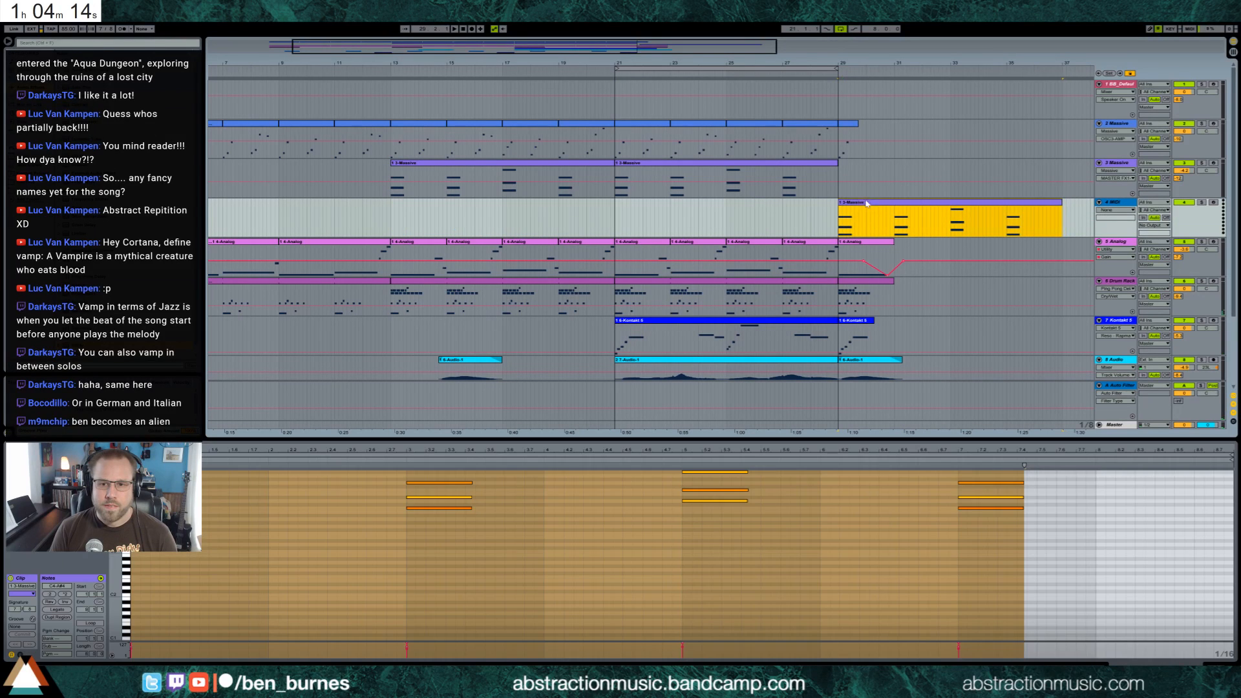
# Lengthen all chord notes in the copied clip at bar 29 so each nearly reaches the next chord
pyautogui.doubleClick(868, 203)
pyautogui.moveTo(148, 551); pyautogui.dragTo(1038, 404)
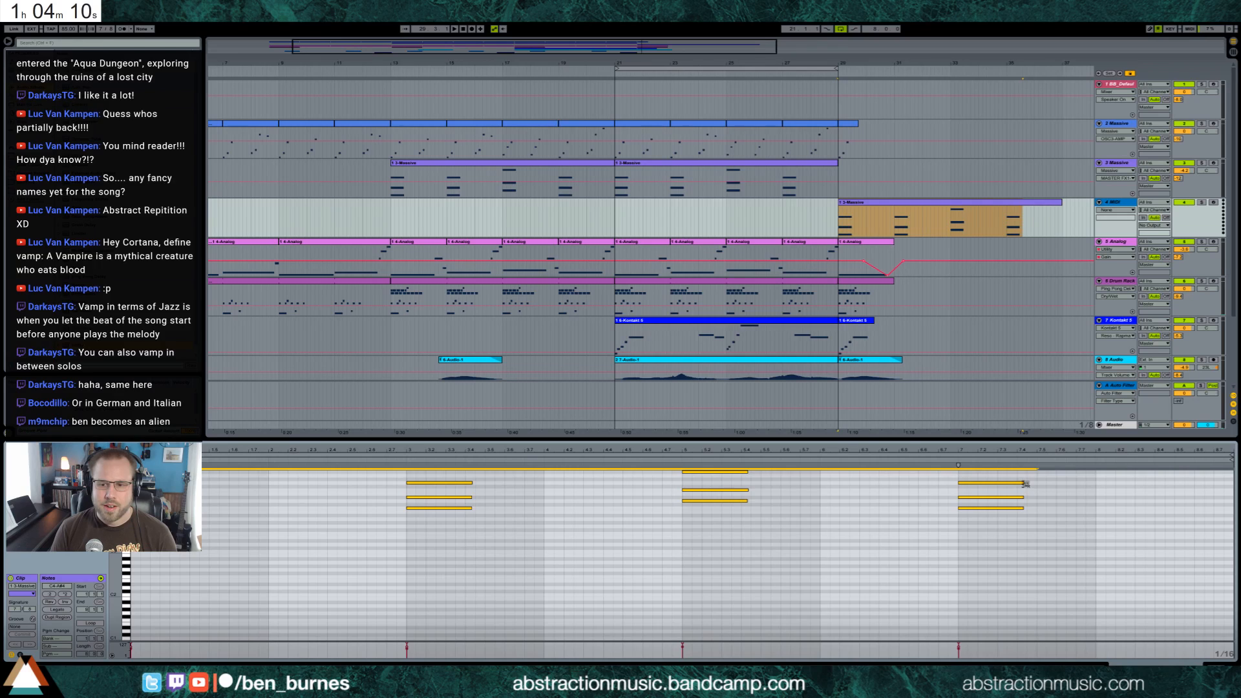
pyautogui.moveTo(1025, 483); pyautogui.dragTo(1206, 497)
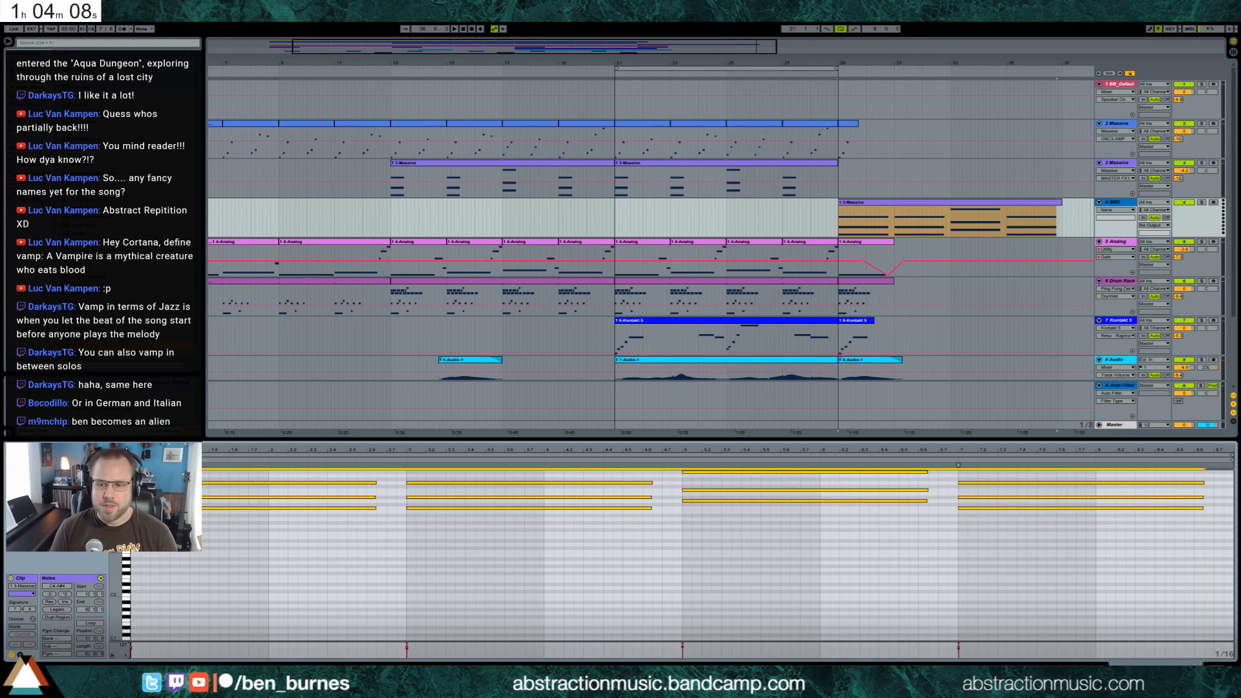
# Load an Analog instrument on the new MIDI track and give oscillator 1 a short pitch envelope that rises from below
pyautogui.hotkey('shift', 'Tab')
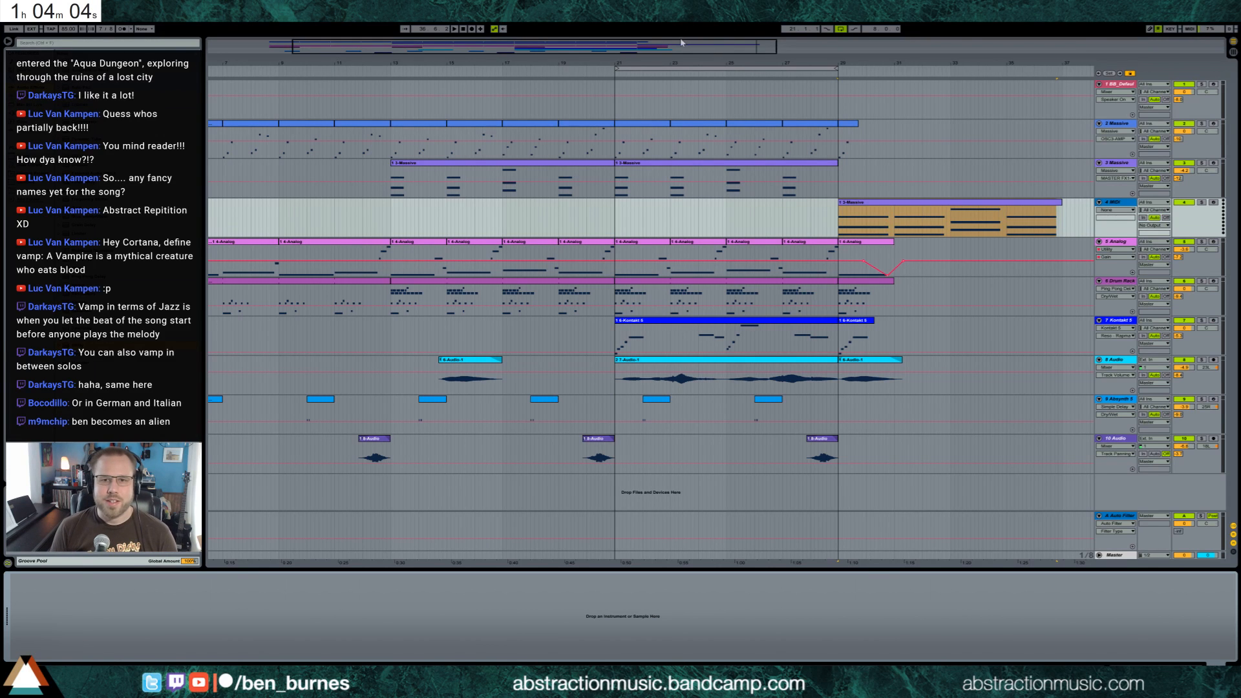
pyautogui.moveTo(681, 43); pyautogui.dragTo(681, 26)
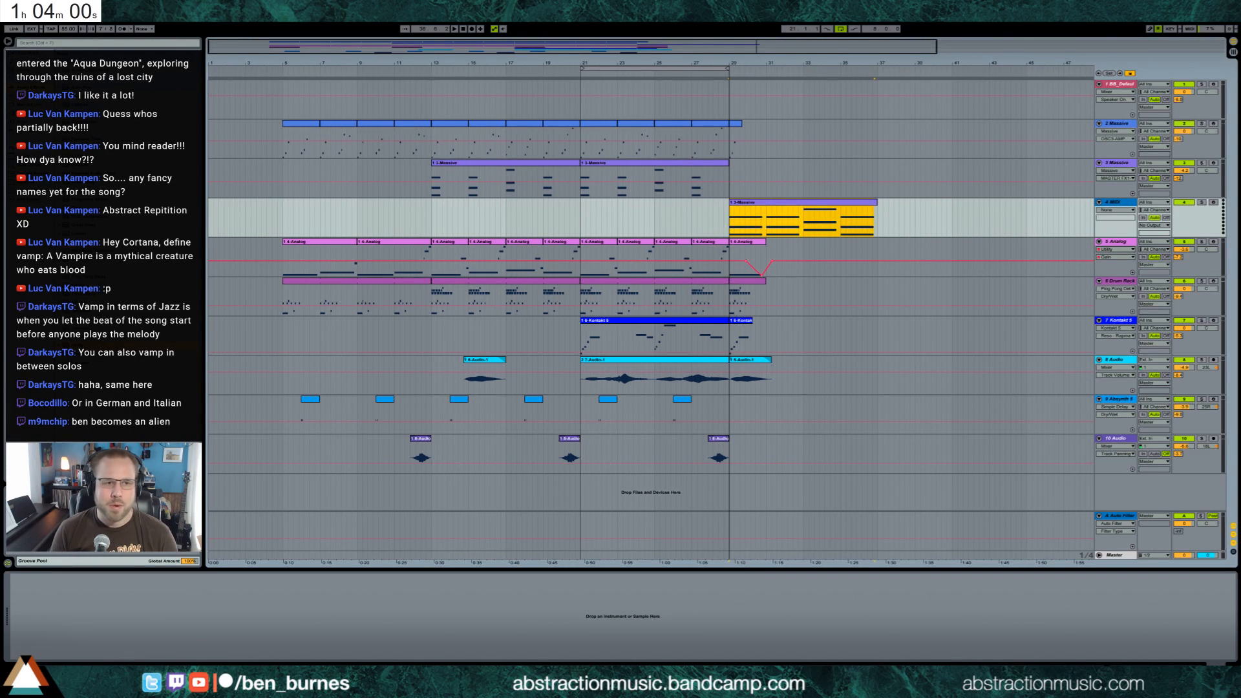
pyautogui.click(29, 113)
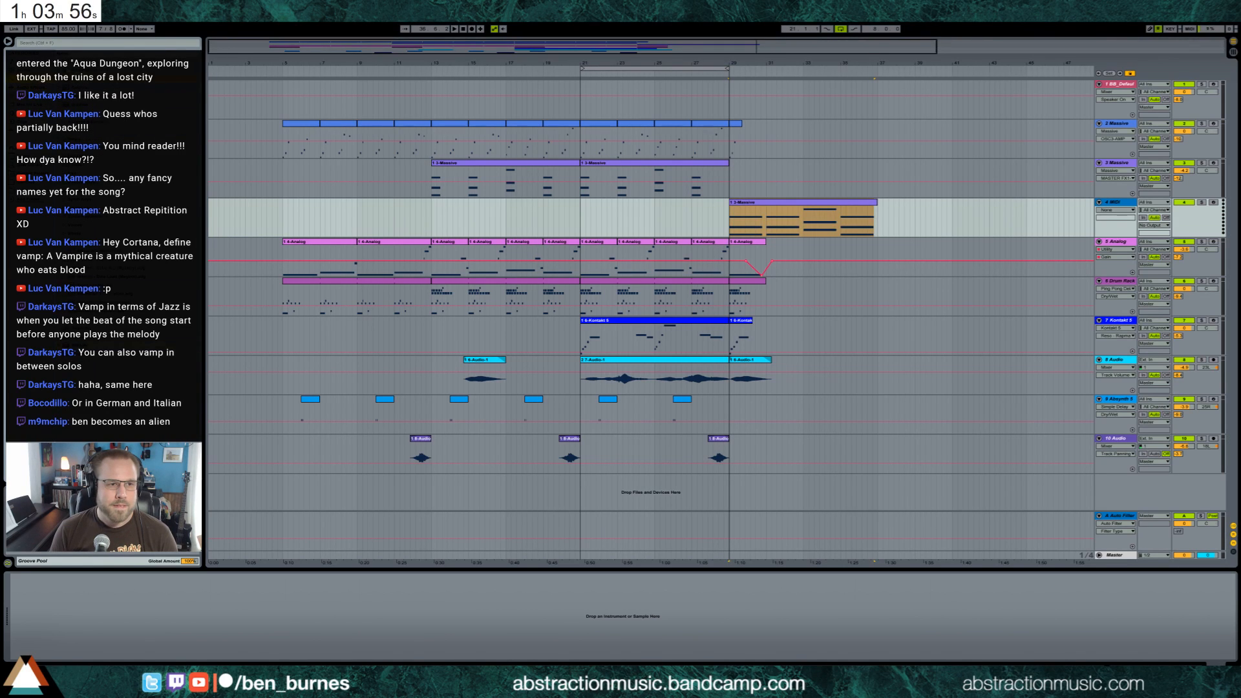
pyautogui.moveTo(542, 184); pyautogui.dragTo(58, 593)
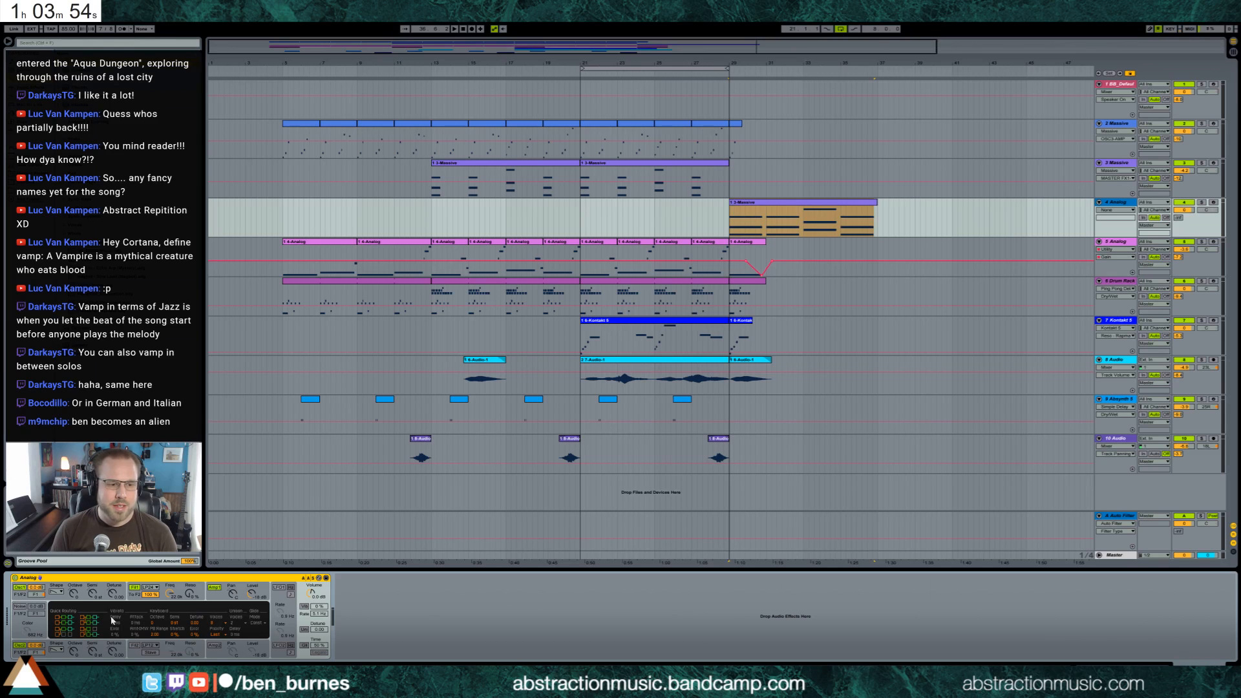
pyautogui.click(58, 592)
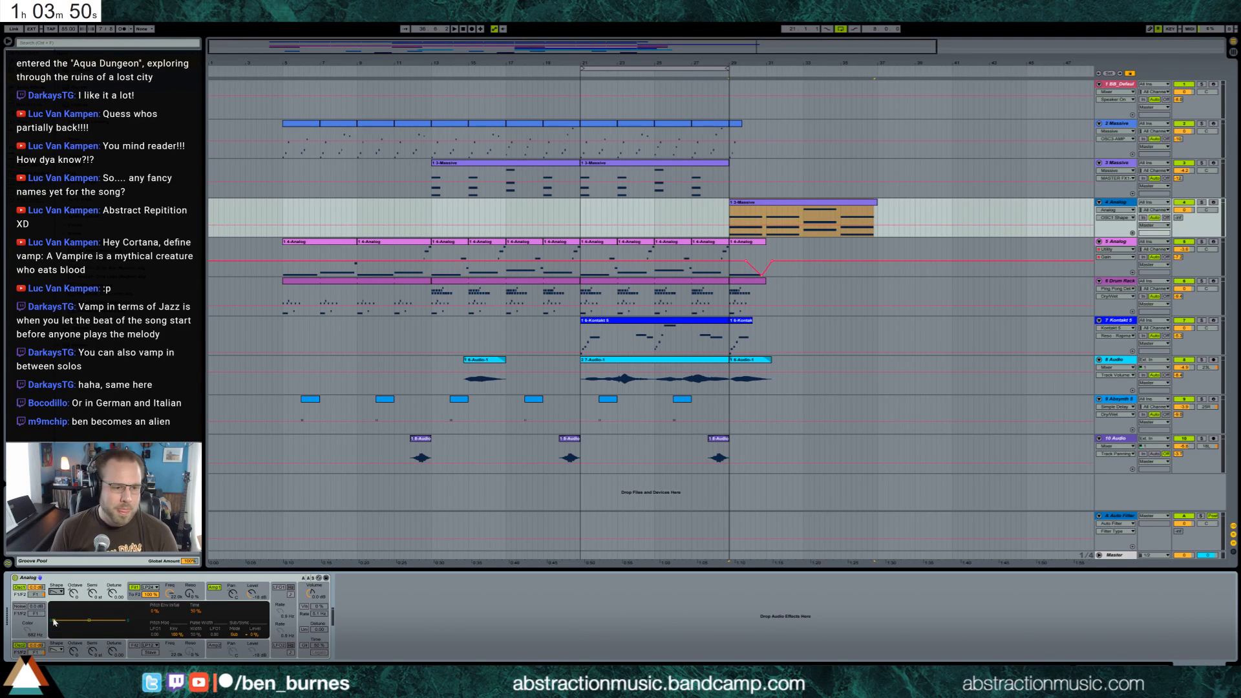
pyautogui.moveTo(54, 622); pyautogui.dragTo(57, 630)
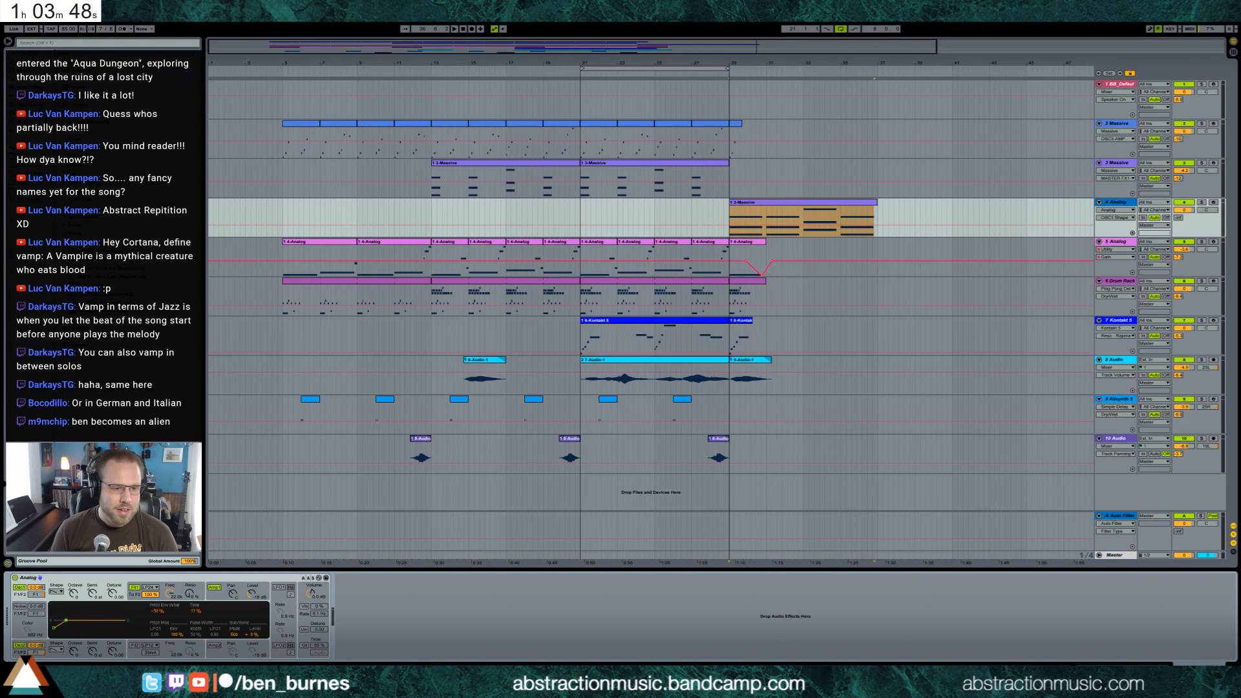
# Enable unison and vibrato in the new Analog, and adjust the vibrato delay and unison detune
pyautogui.click(304, 629)
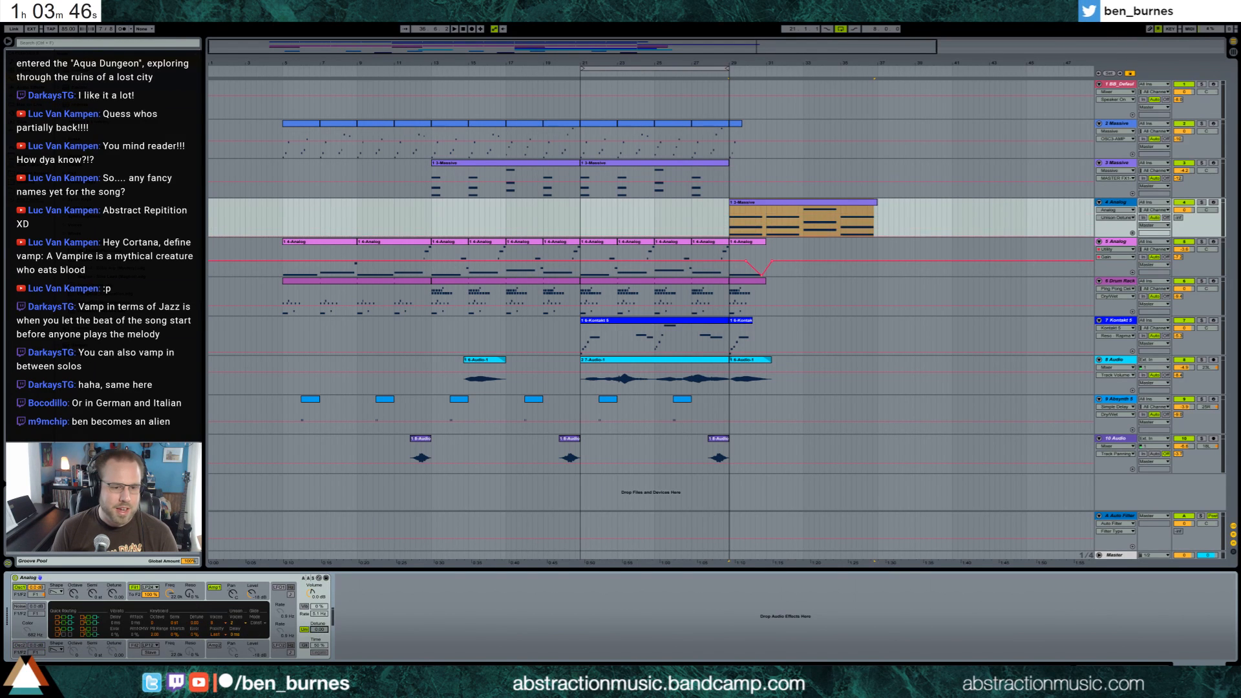
pyautogui.click(304, 606)
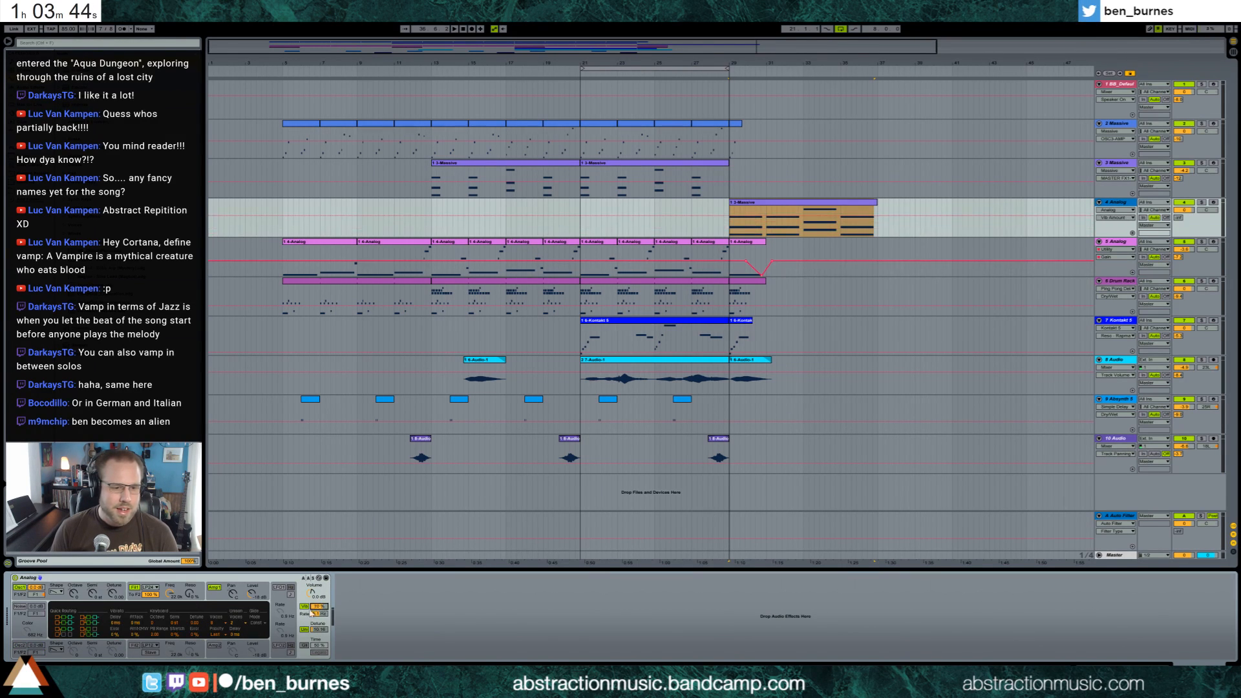
pyautogui.moveTo(134, 623); pyautogui.dragTo(116, 582)
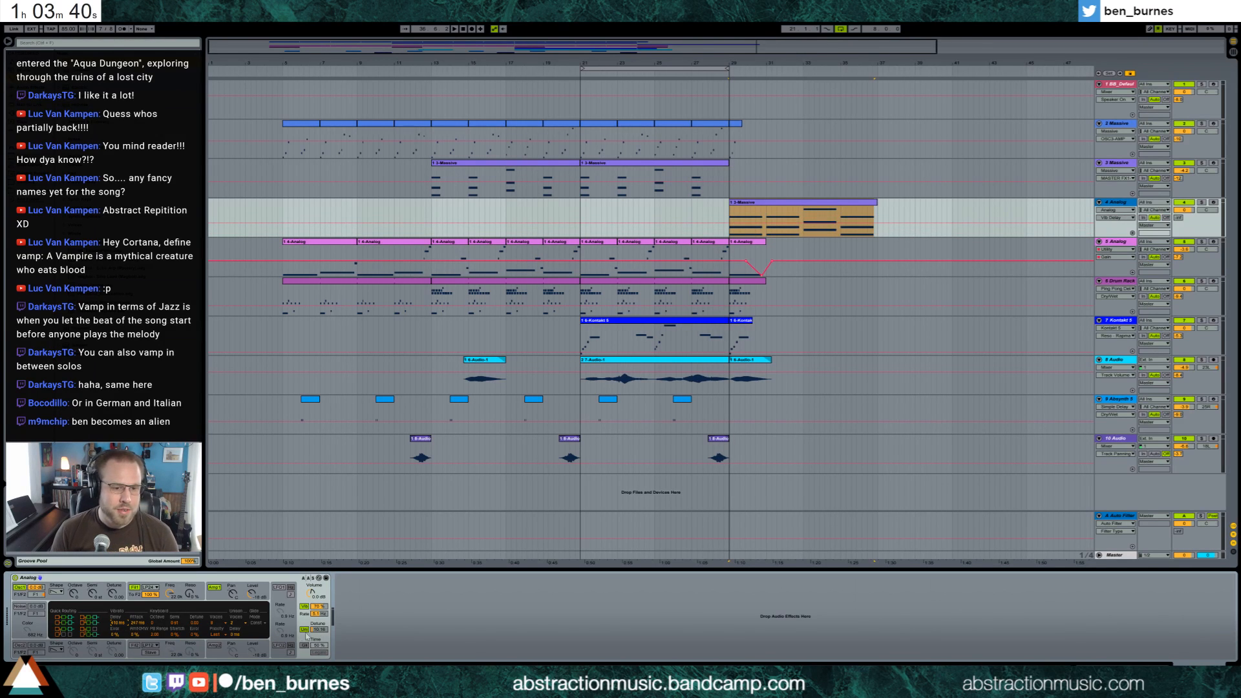
pyautogui.moveTo(318, 629); pyautogui.dragTo(319, 611)
# Lengthen oscillator 1's pitch envelope and arm track 4 Analog
pyautogui.click(20, 593)
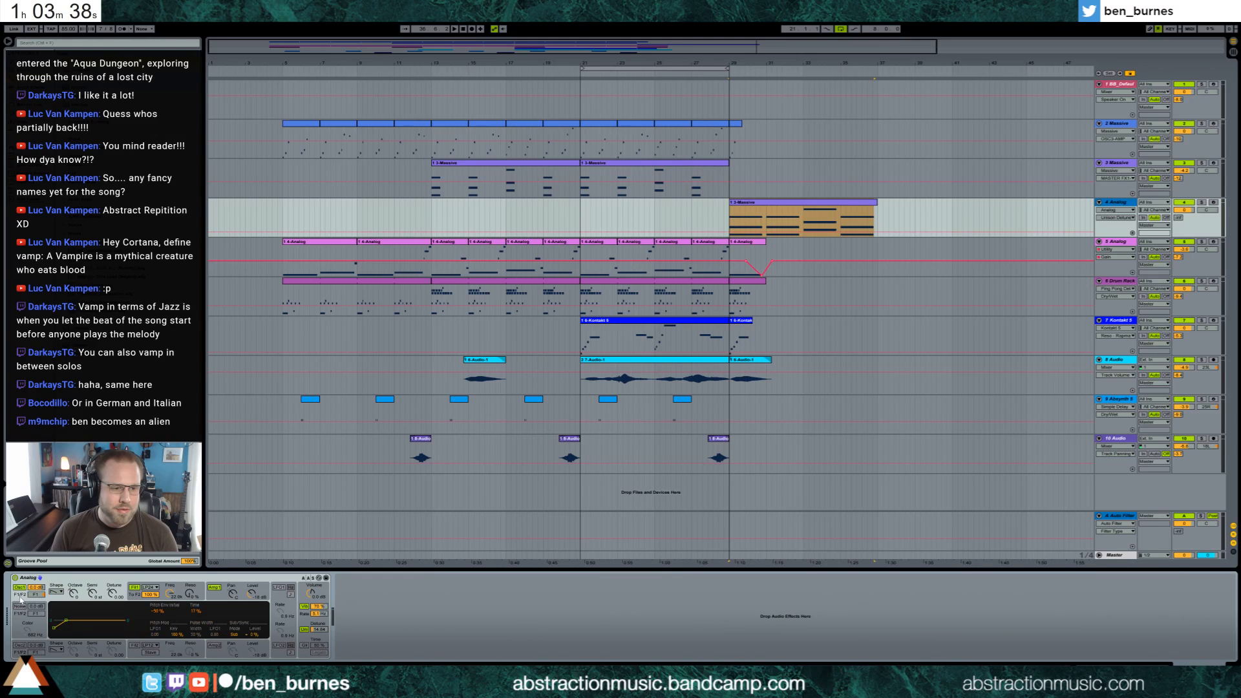
pyautogui.moveTo(65, 621); pyautogui.dragTo(72, 620)
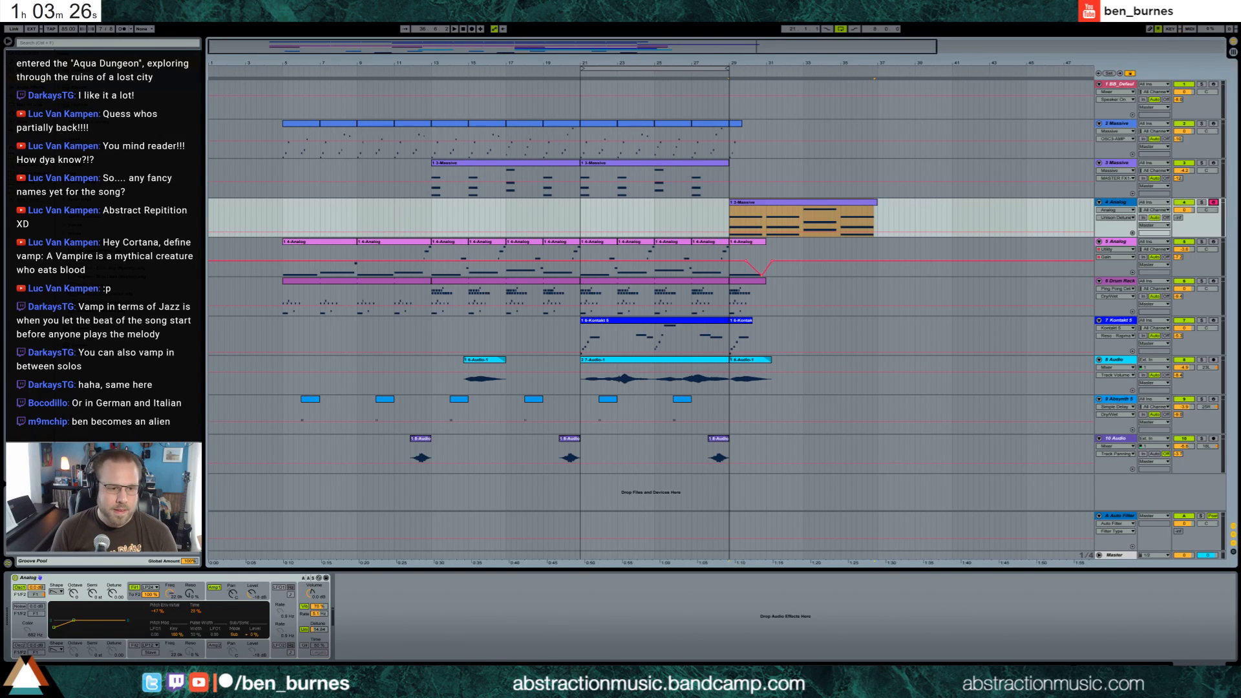
pyautogui.click(1213, 203)
# Adjust filter 1's frequency and envelope in the track 4 Analog and play the arrangement around bar 29
pyautogui.moveTo(170, 594); pyautogui.dragTo(189, 573)
pyautogui.moveTo(70, 624); pyautogui.dragTo(75, 629)
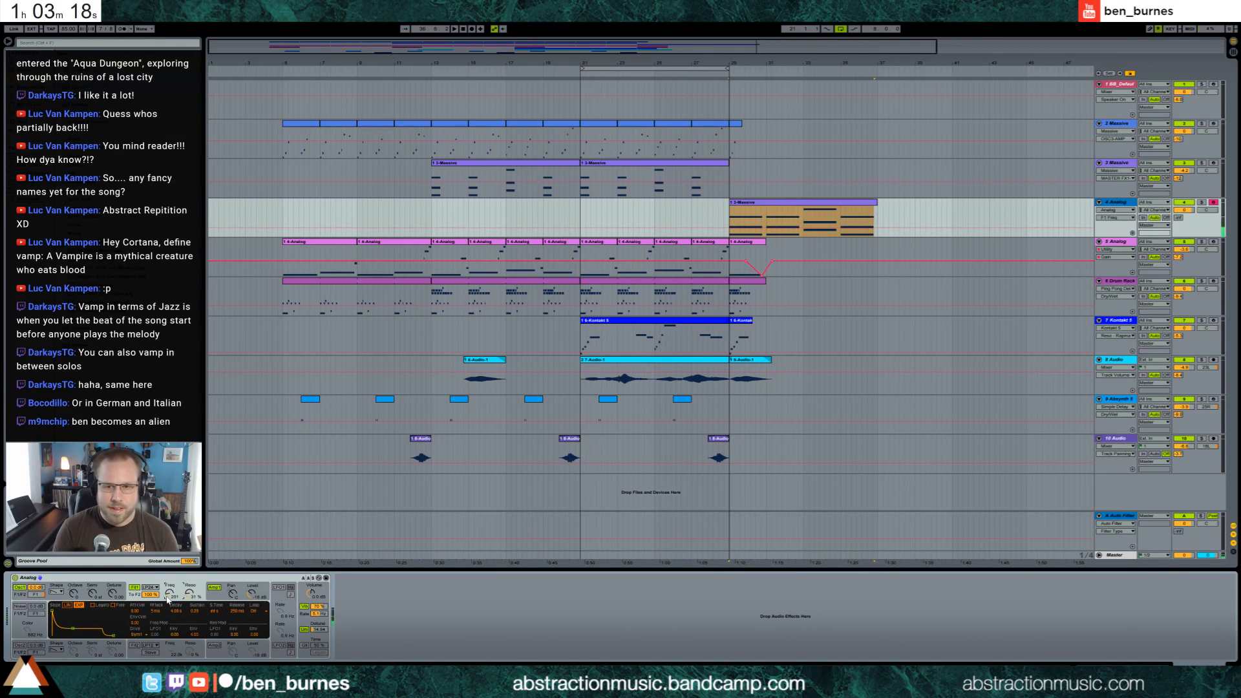
pyautogui.press('space')
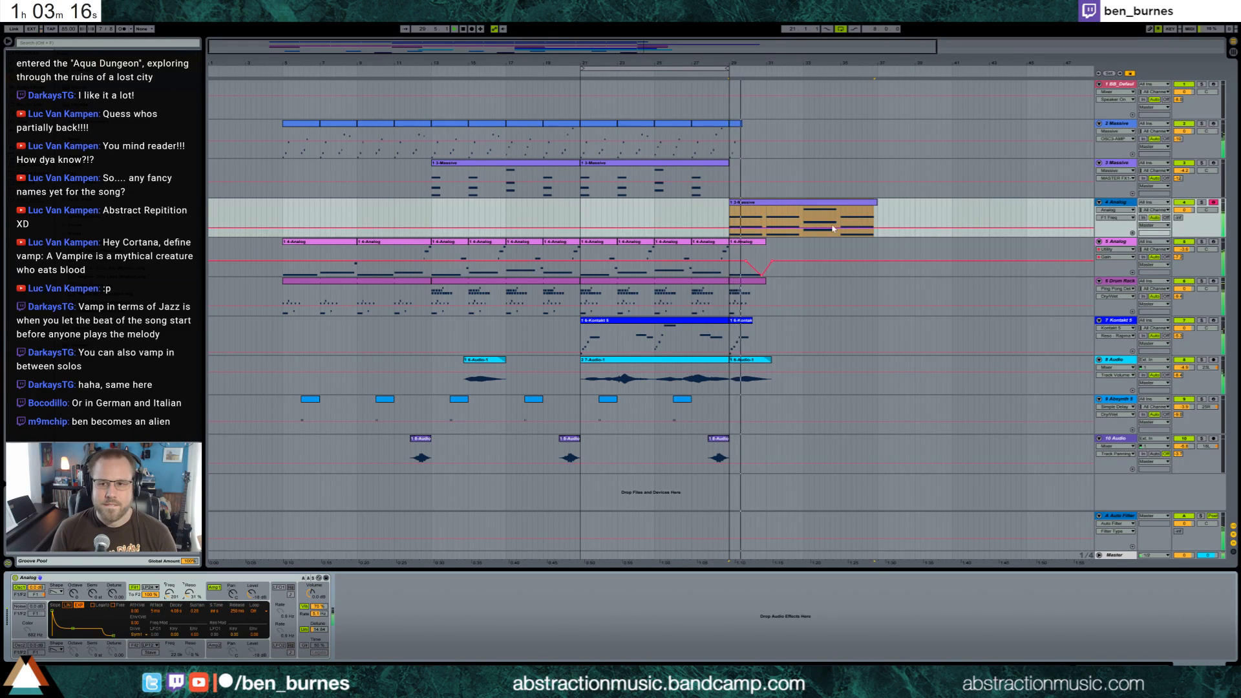
# Open the track 4 chord clip at bar 29 and shorten all its chords to about one bar each
pyautogui.click(796, 206)
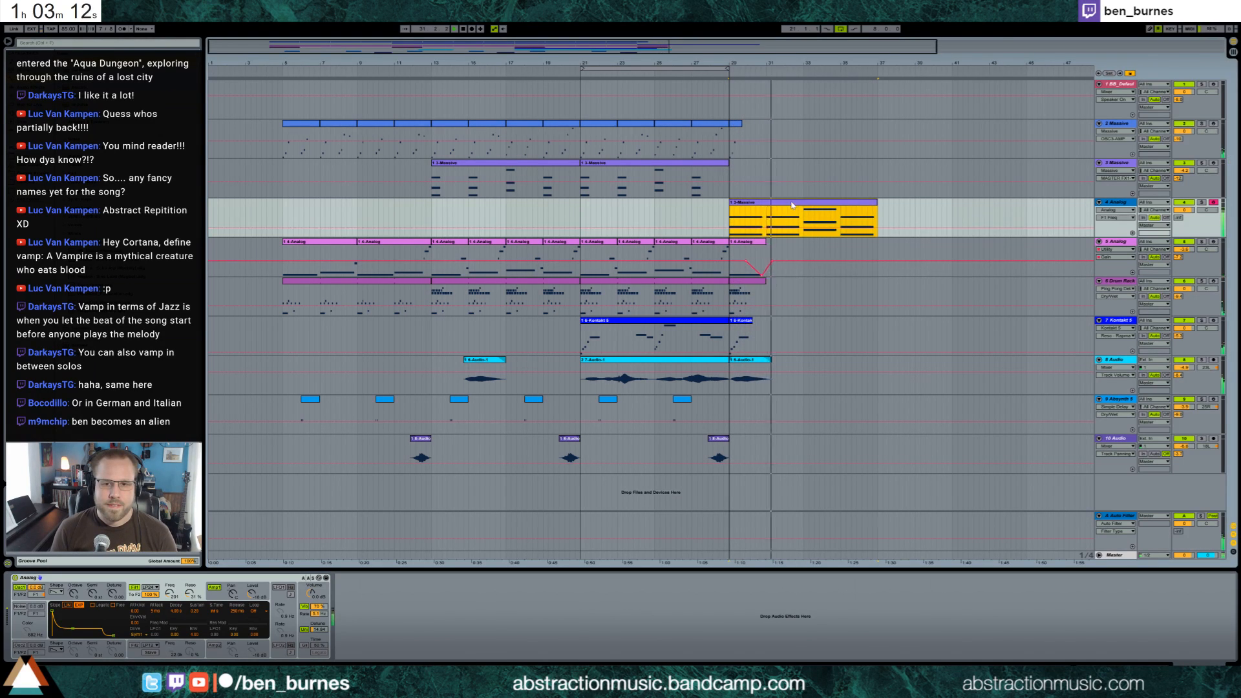
pyautogui.doubleClick(769, 227)
pyautogui.moveTo(1164, 319); pyautogui.dragTo(1169, 316)
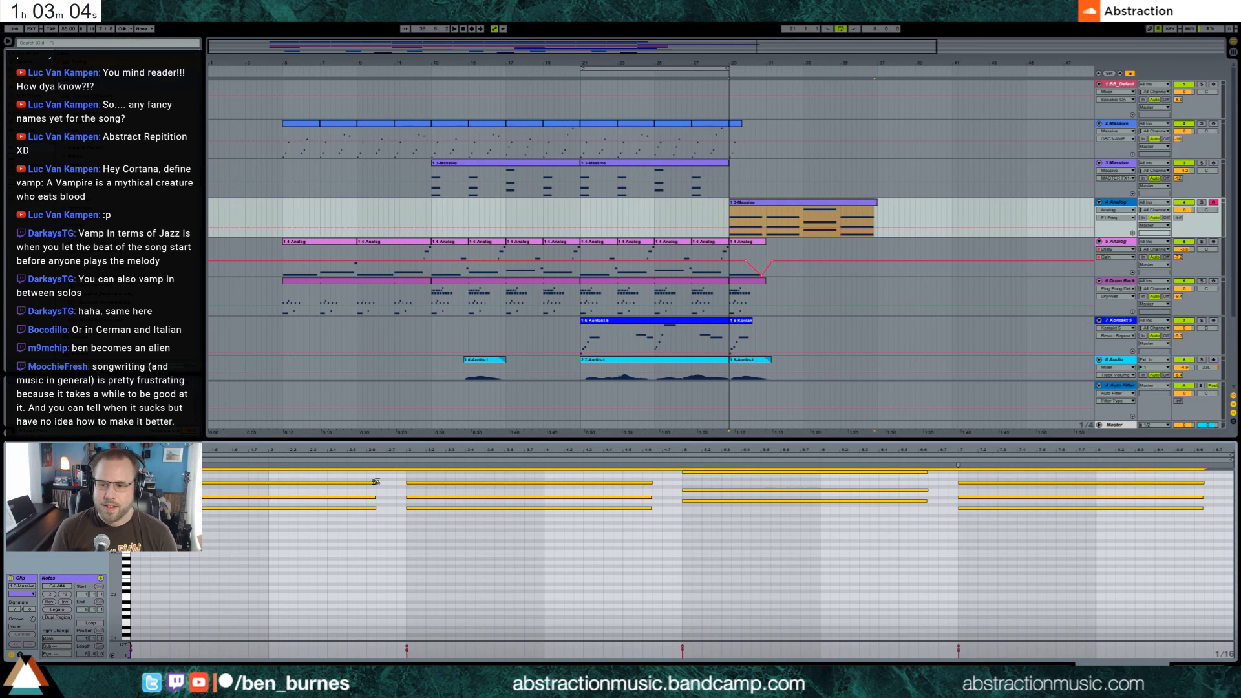
pyautogui.moveTo(375, 481); pyautogui.dragTo(271, 477)
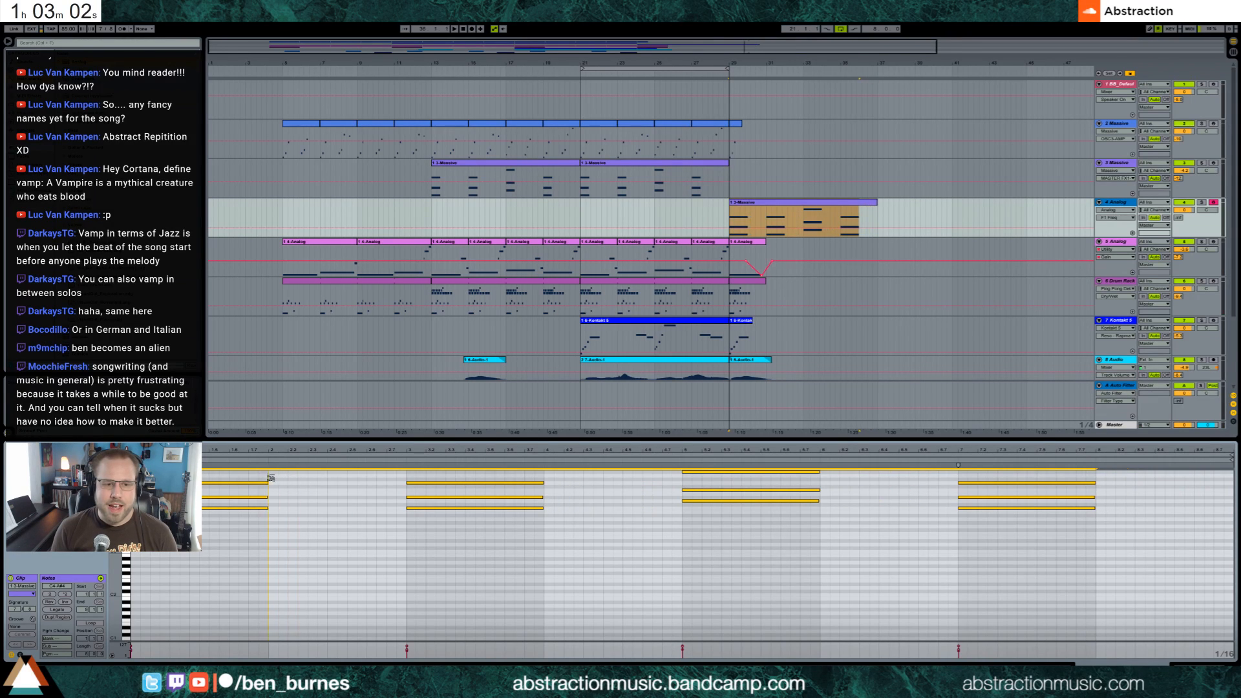
# Review the amplifier 1 envelope and oscillator 1 pitch envelope of the track 4 Analog, and place the playback start at bar 29
pyautogui.click(1181, 658)
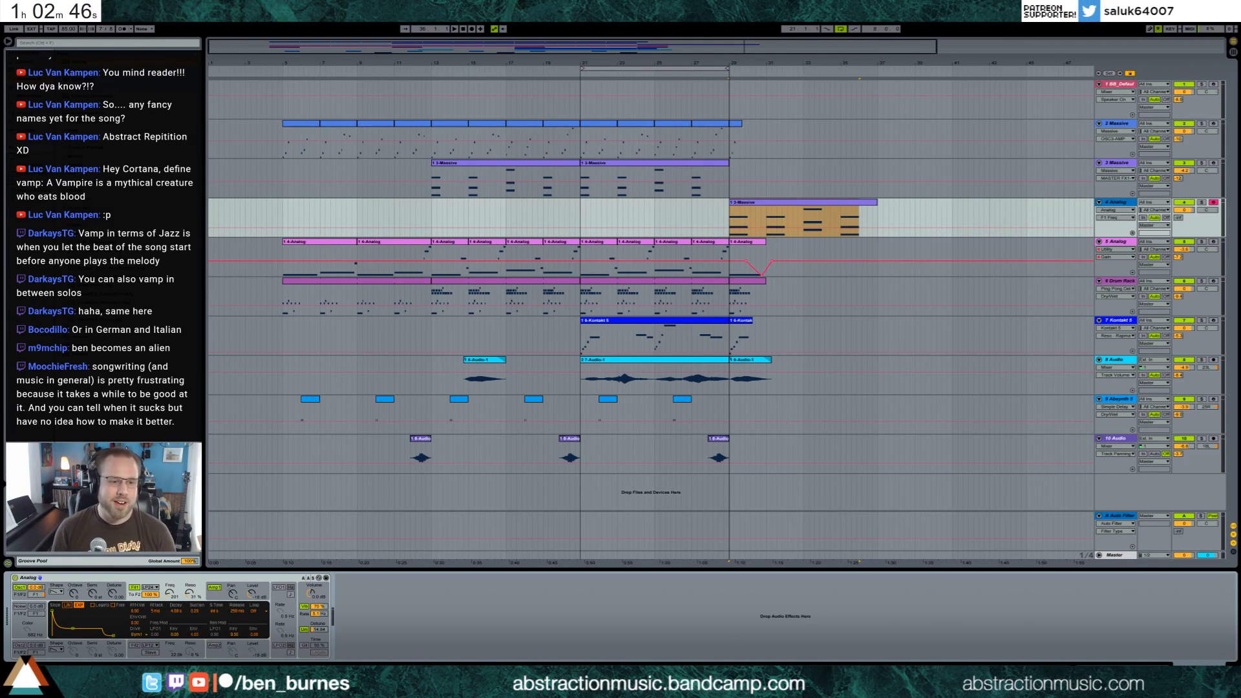
pyautogui.click(236, 599)
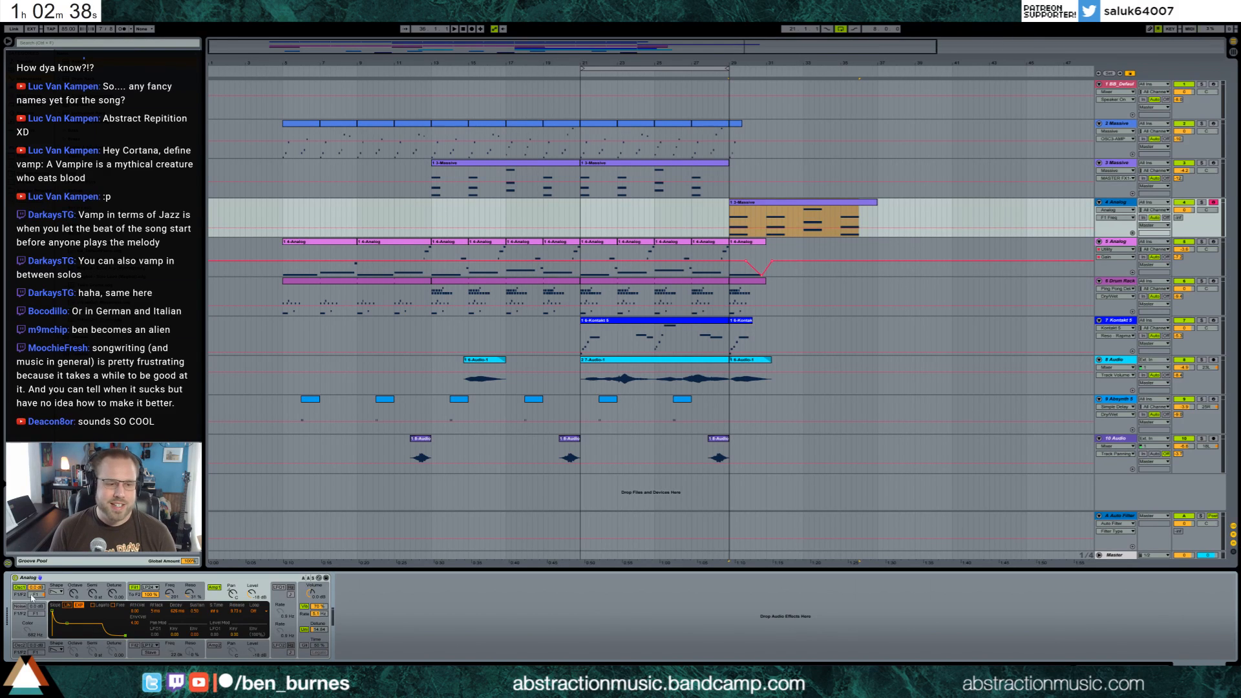
pyautogui.click(31, 596)
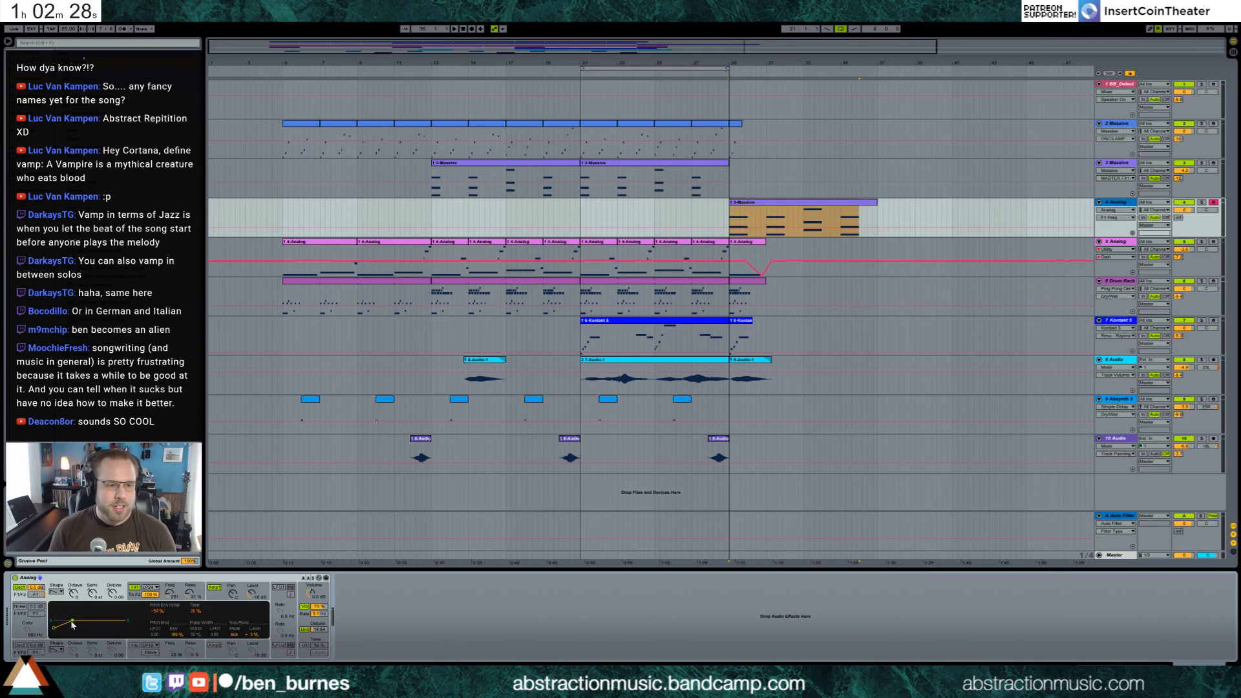
pyautogui.click(731, 217)
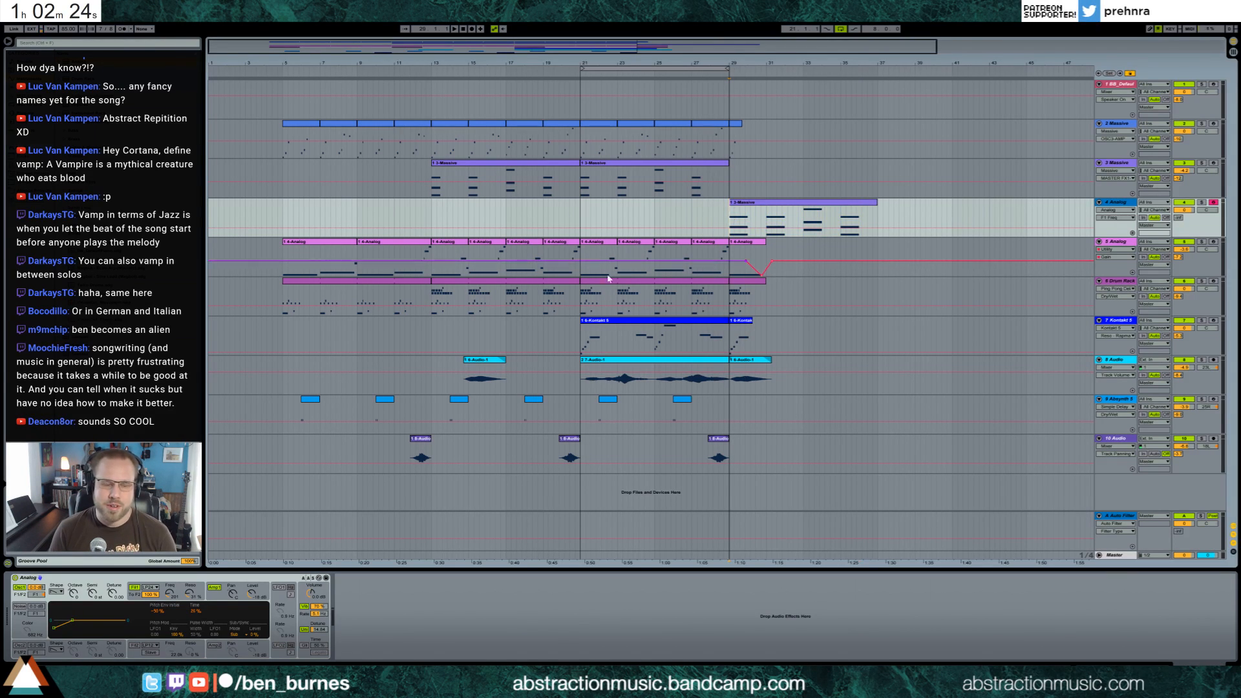
# Play from bar 29, then make the track 4 Analog's filter 1 envelope slopes linear and adjust its decay and sustain point
pyautogui.press('space')
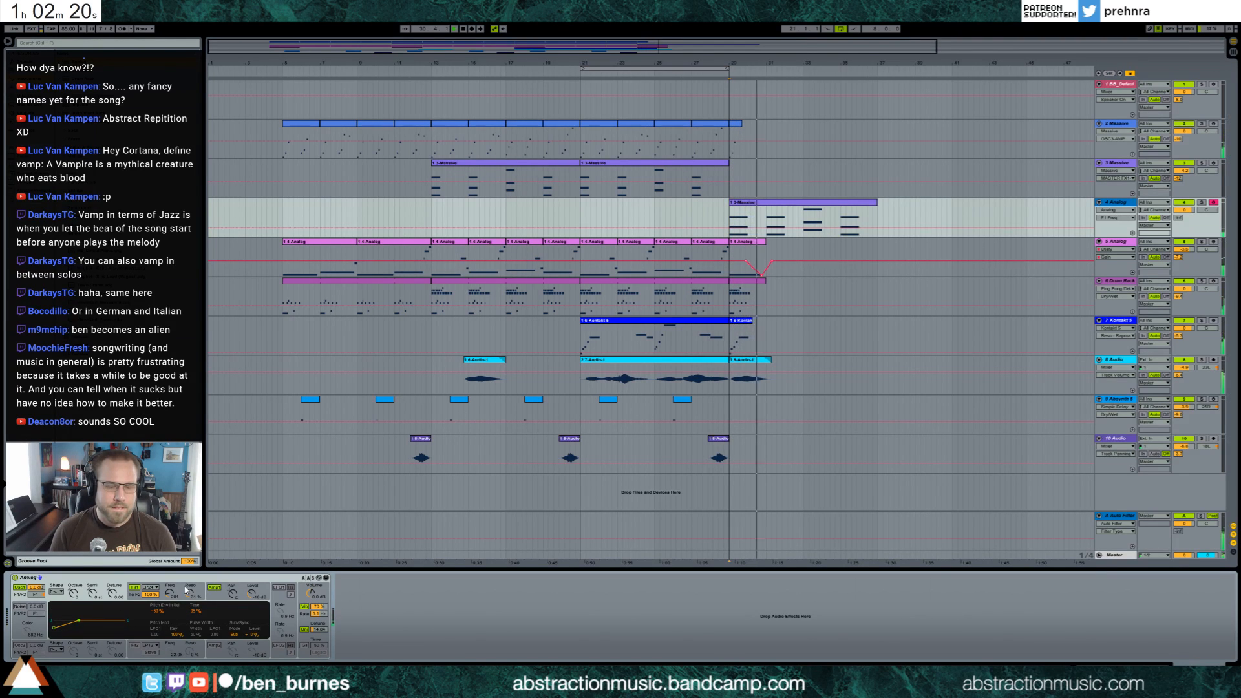
pyautogui.click(215, 600)
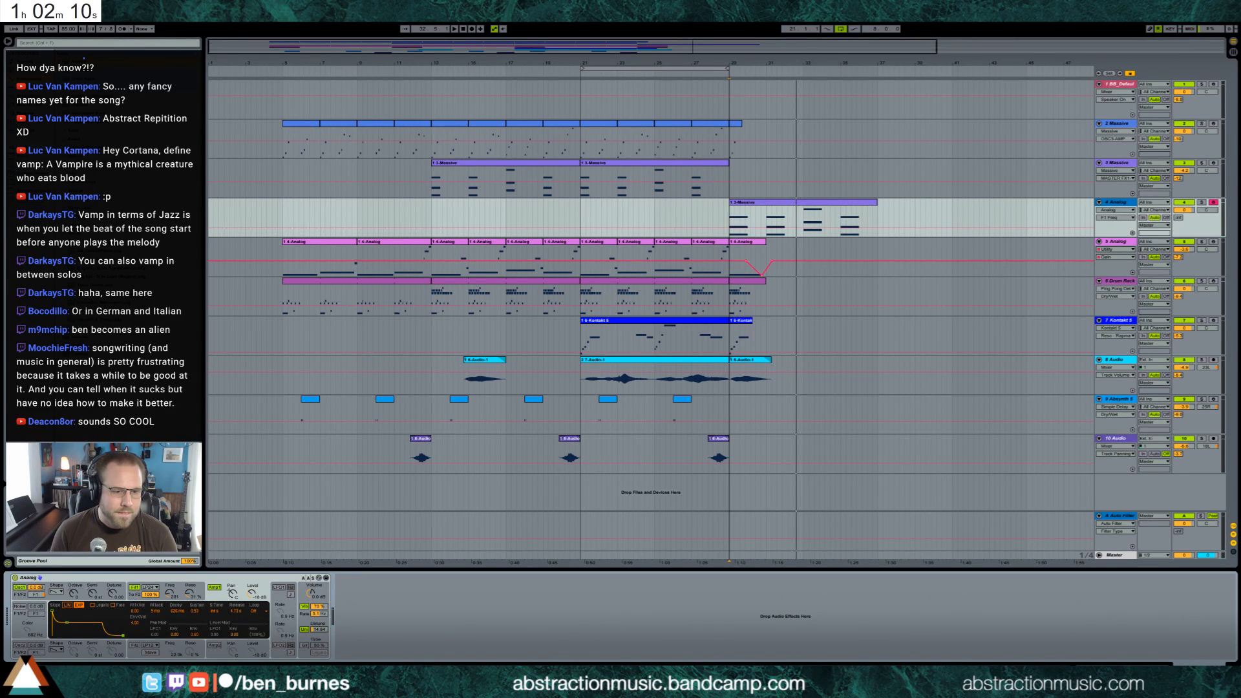
pyautogui.click(134, 596)
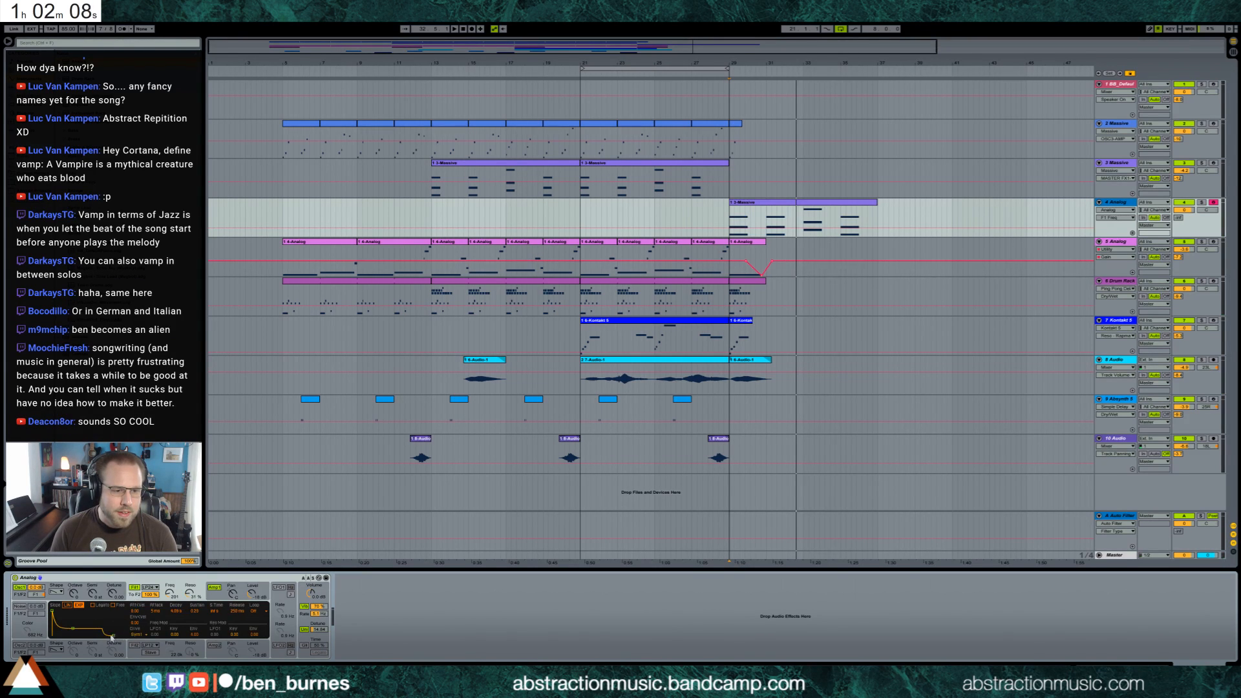
pyautogui.press('space')
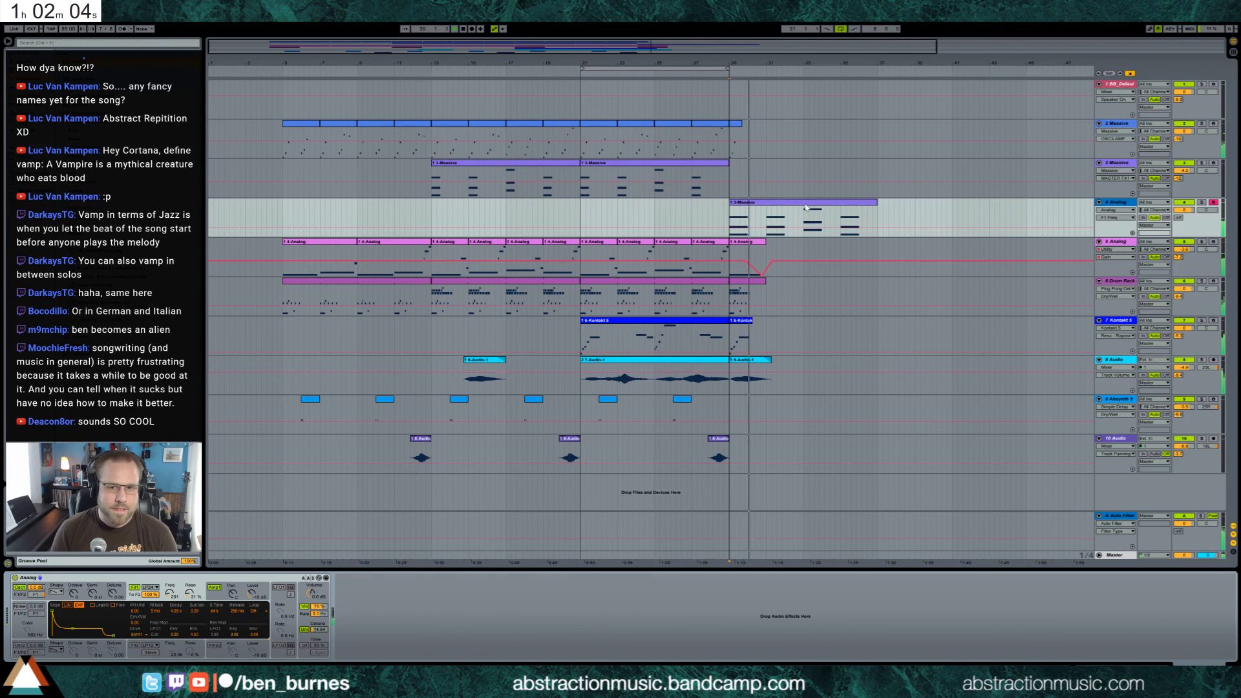
pyautogui.click(767, 202)
pyautogui.click(67, 605)
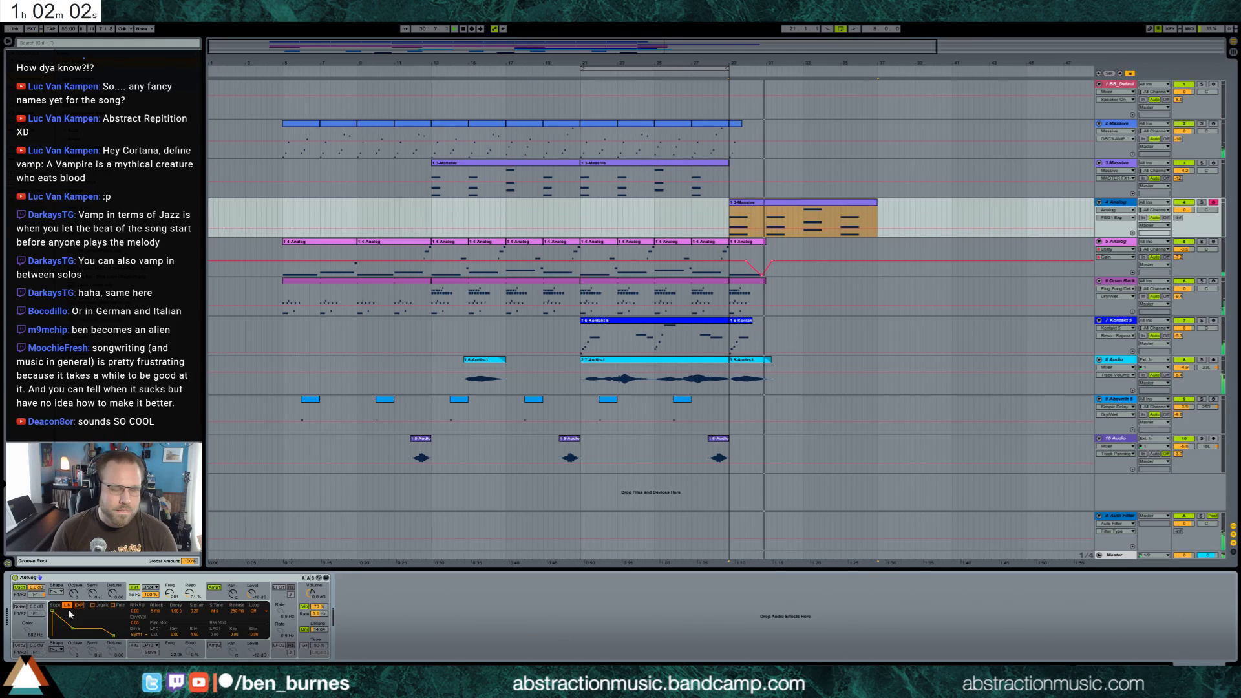
pyautogui.moveTo(73, 627); pyautogui.dragTo(70, 626)
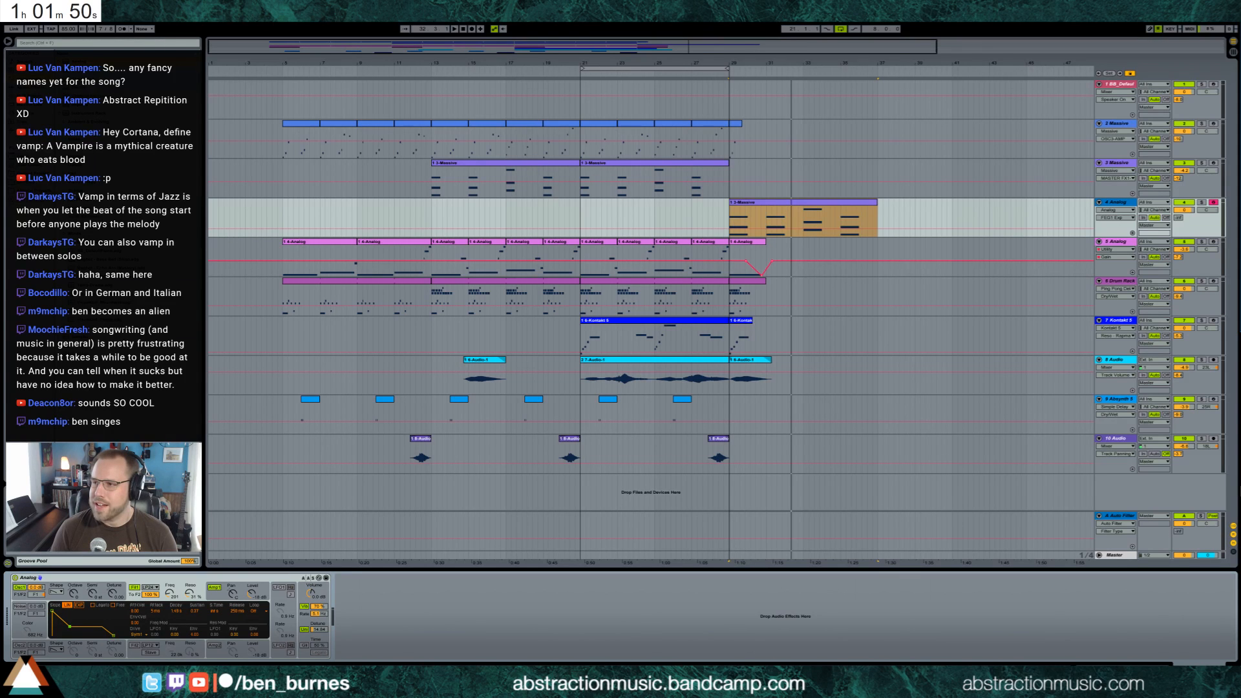
# Bring up the browser, play "Through the Noise" on the Covered in Cats Bandcamp page, and return to the arrangement
pyautogui.moveTo(1240, 71); pyautogui.dragTo(787, 123)
pyautogui.moveTo(581, 3); pyautogui.dragTo(425, 87)
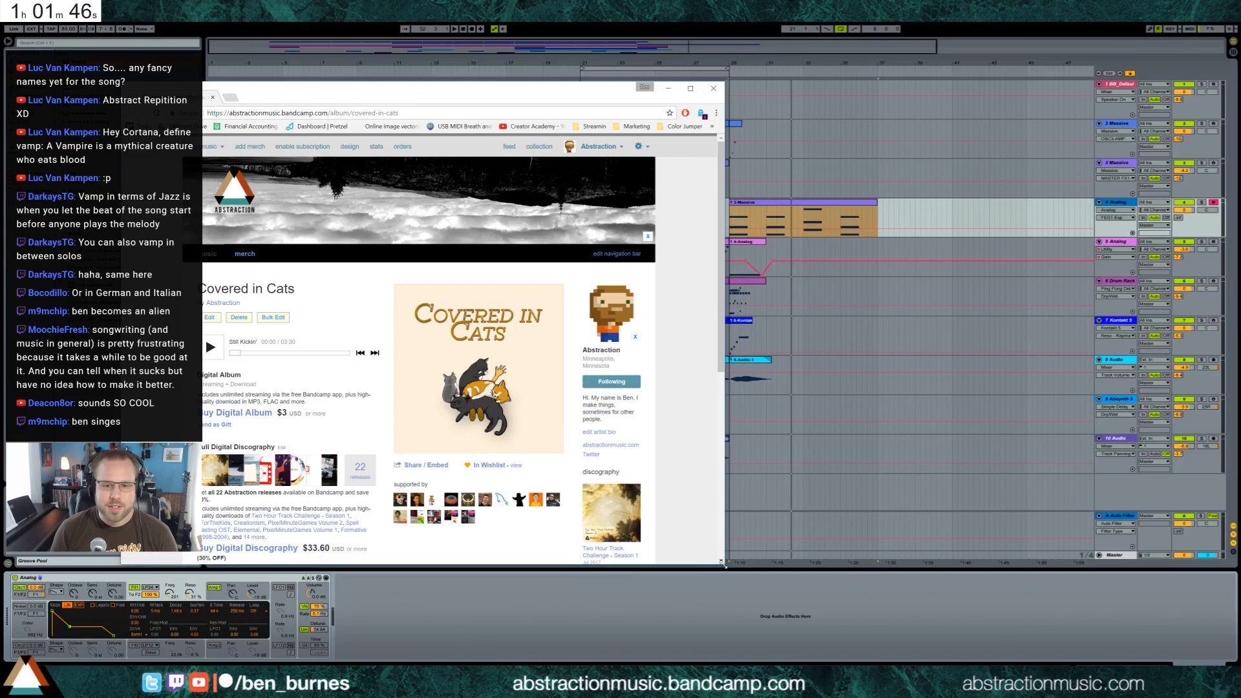
pyautogui.moveTo(723, 564); pyautogui.dragTo(885, 635)
pyautogui.scroll(-4, 383, 490)
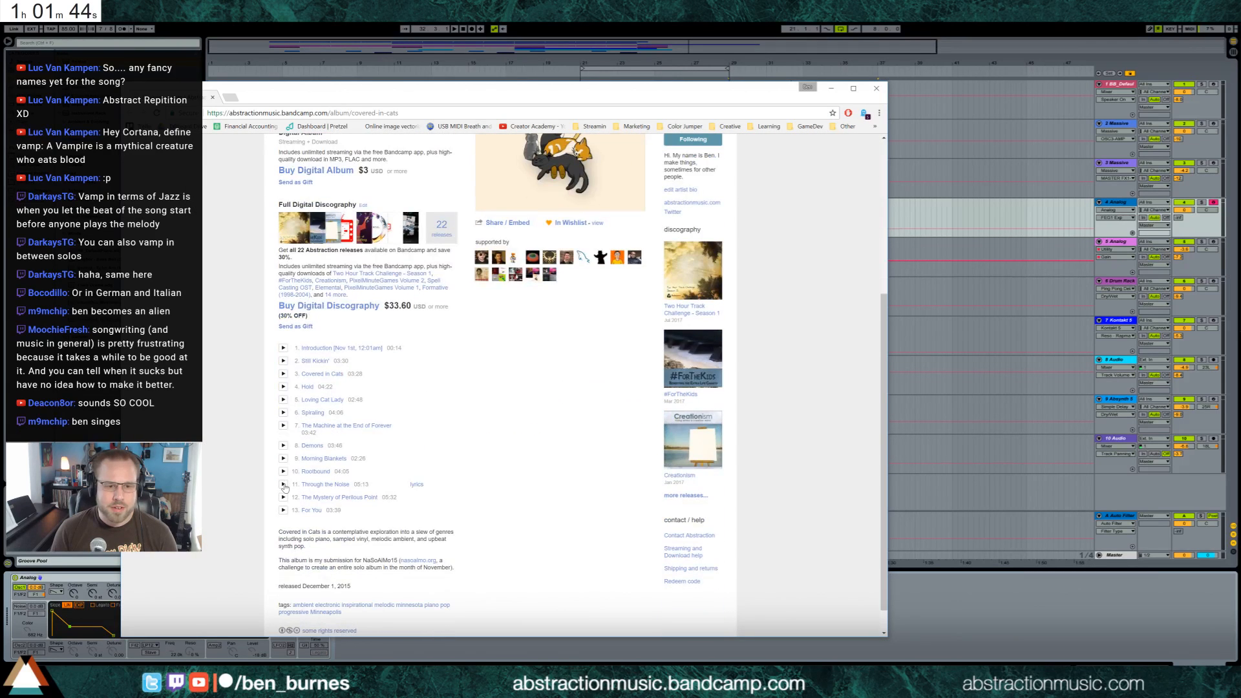
pyautogui.scroll(4, 274, 473)
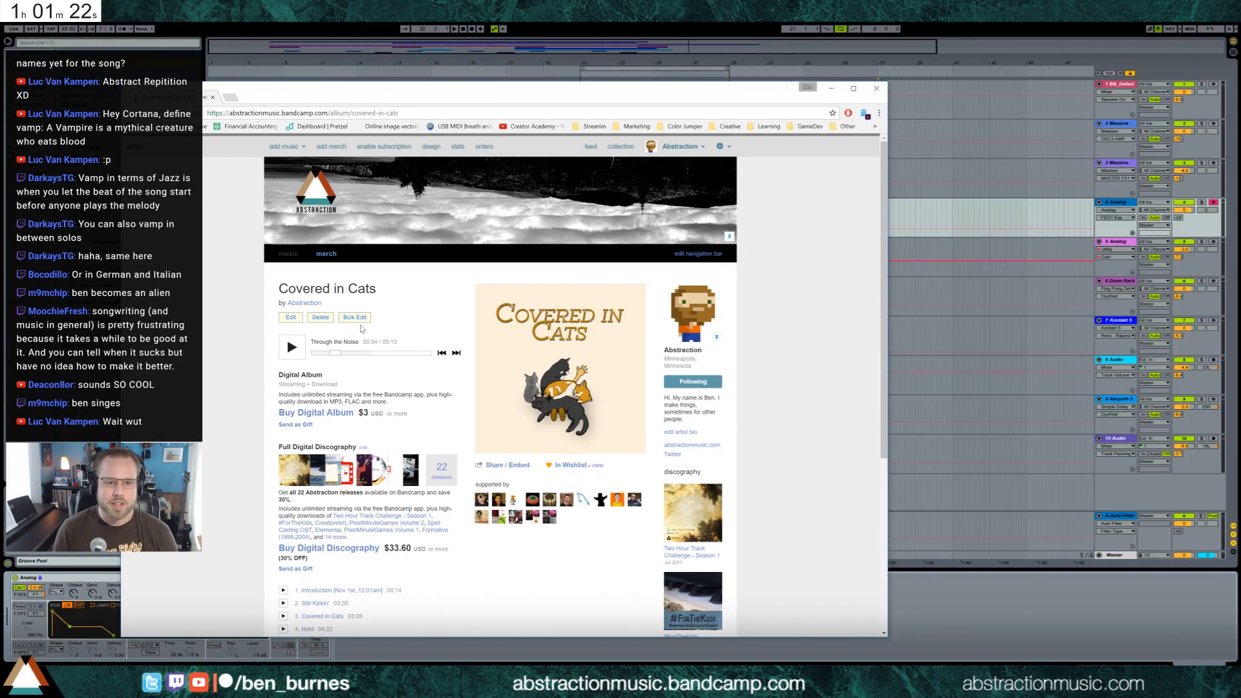
pyautogui.hotkey('alt', 'Tab')
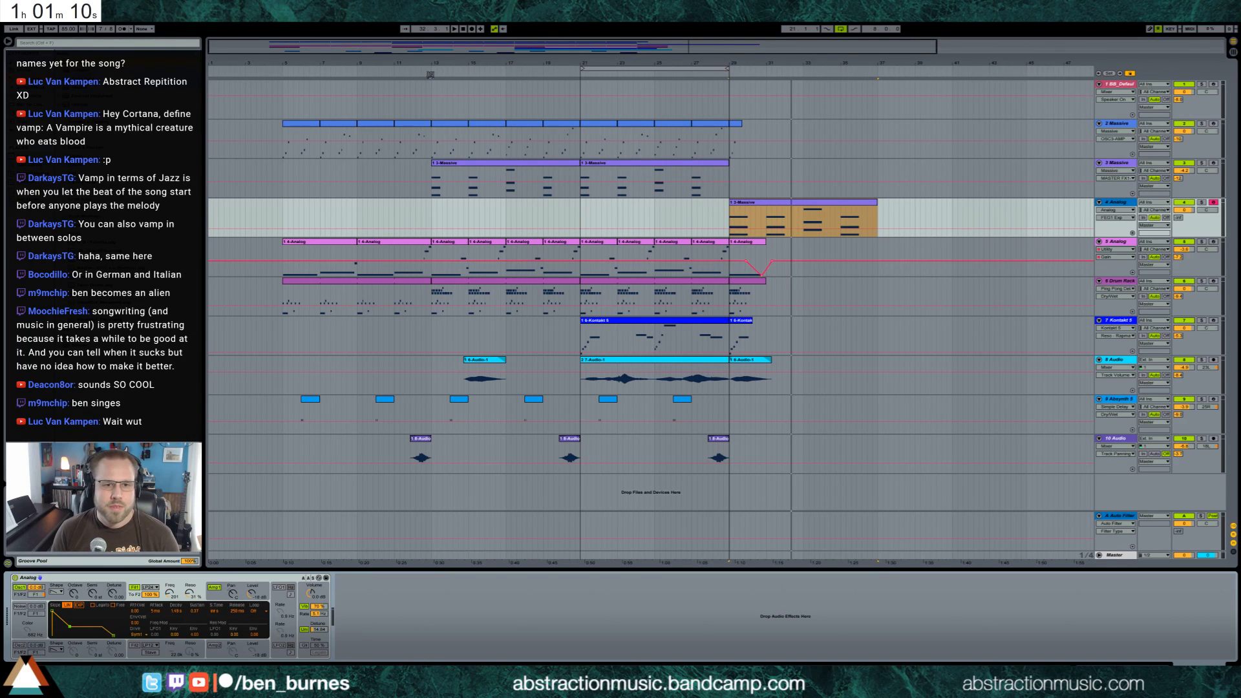
# Open the track 4 chord clip at bar 29 and lengthen all its chords to about one and a half bars each
pyautogui.press('space')
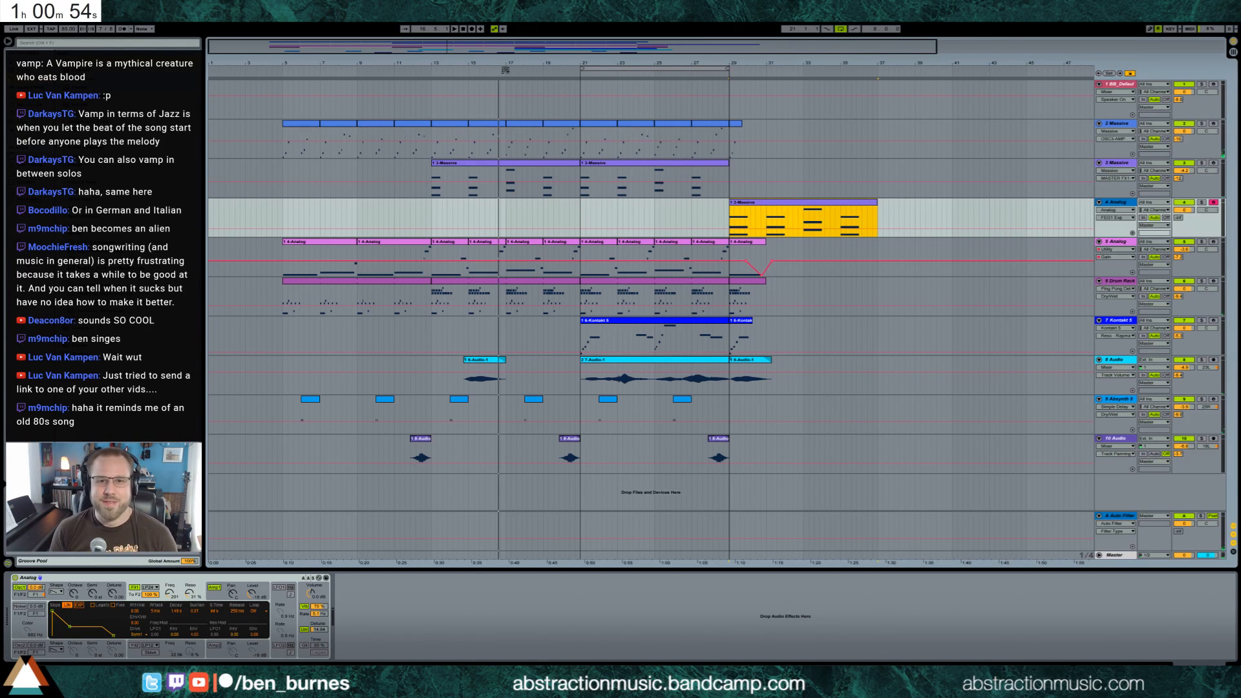
pyautogui.doubleClick(832, 205)
pyautogui.moveTo(212, 548); pyautogui.dragTo(1055, 323)
pyautogui.moveTo(1095, 483); pyautogui.dragTo(1171, 495)
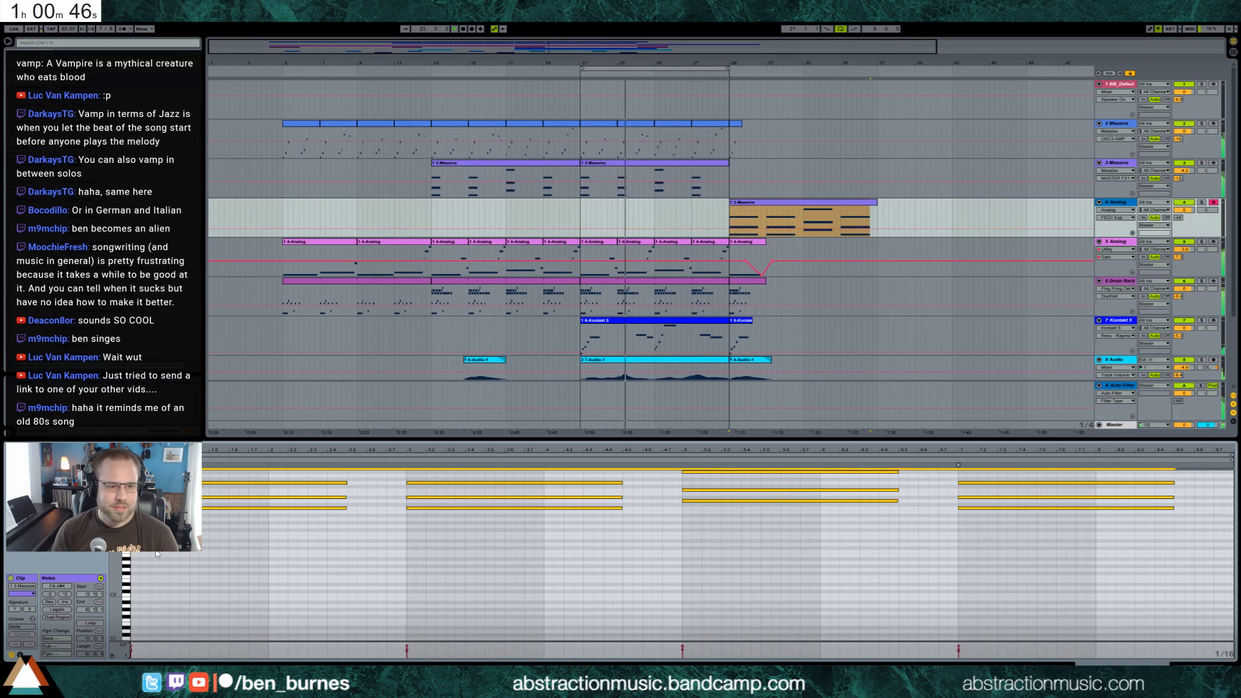
# Add a low bass note beneath each of the four chords in the track 4 clip, matching the chord lengths and shifting their pitches
pyautogui.click(134, 554)
pyautogui.doubleClick(134, 552)
pyautogui.moveTo(140, 552); pyautogui.dragTo(285, 567)
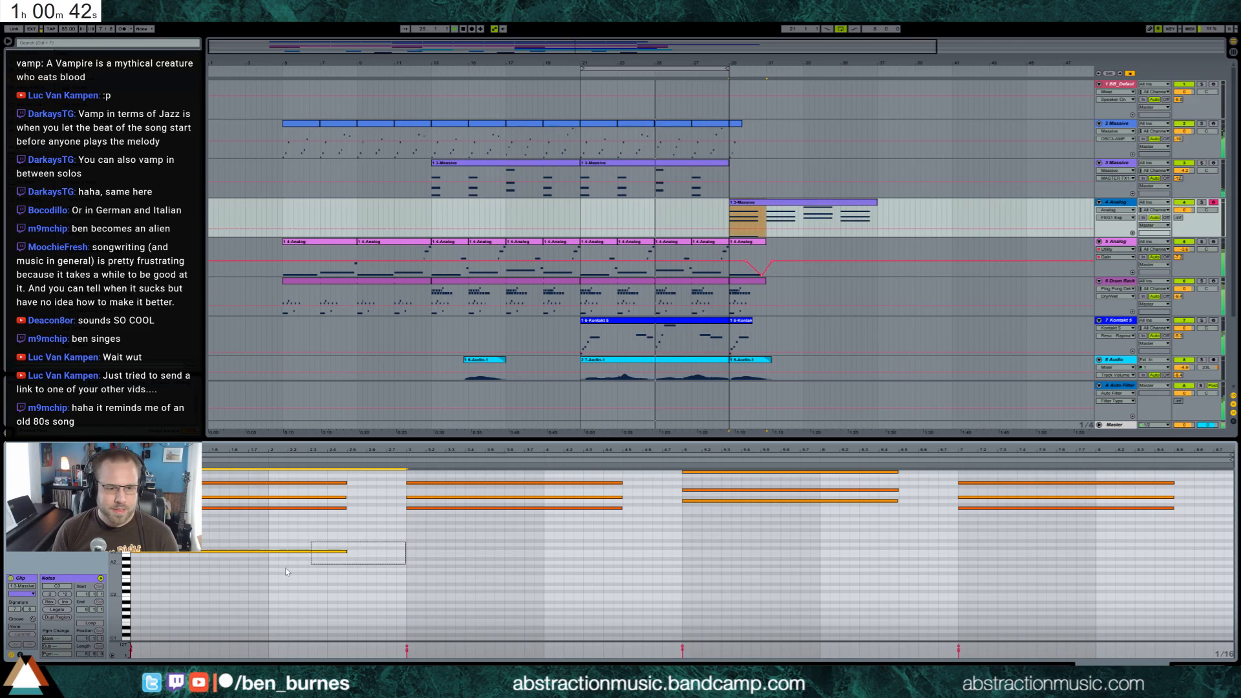
pyautogui.hotkey('ctrl', 'd')
pyautogui.hotkey('ctrl', 'd')
pyautogui.hotkey('ctrl', 'd')
pyautogui.moveTo(573, 533); pyautogui.dragTo(1034, 602)
pyautogui.moveTo(847, 552); pyautogui.dragTo(847, 545)
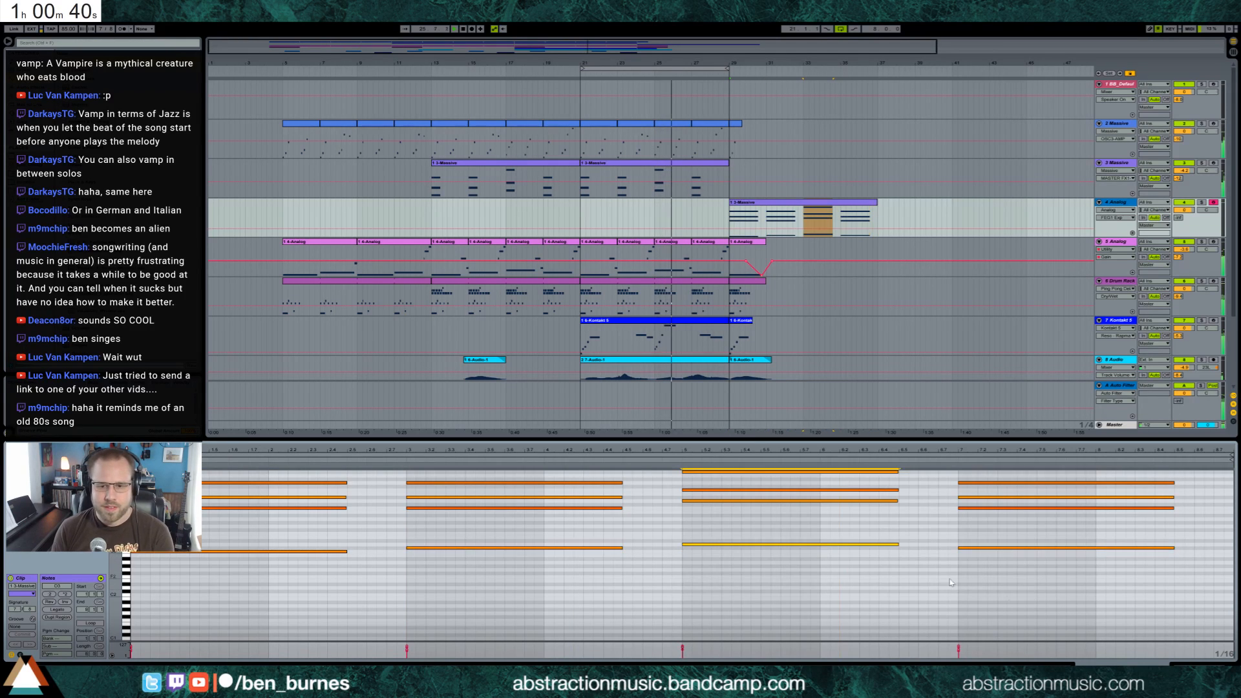
pyautogui.hotkey('shift', 'Tab')
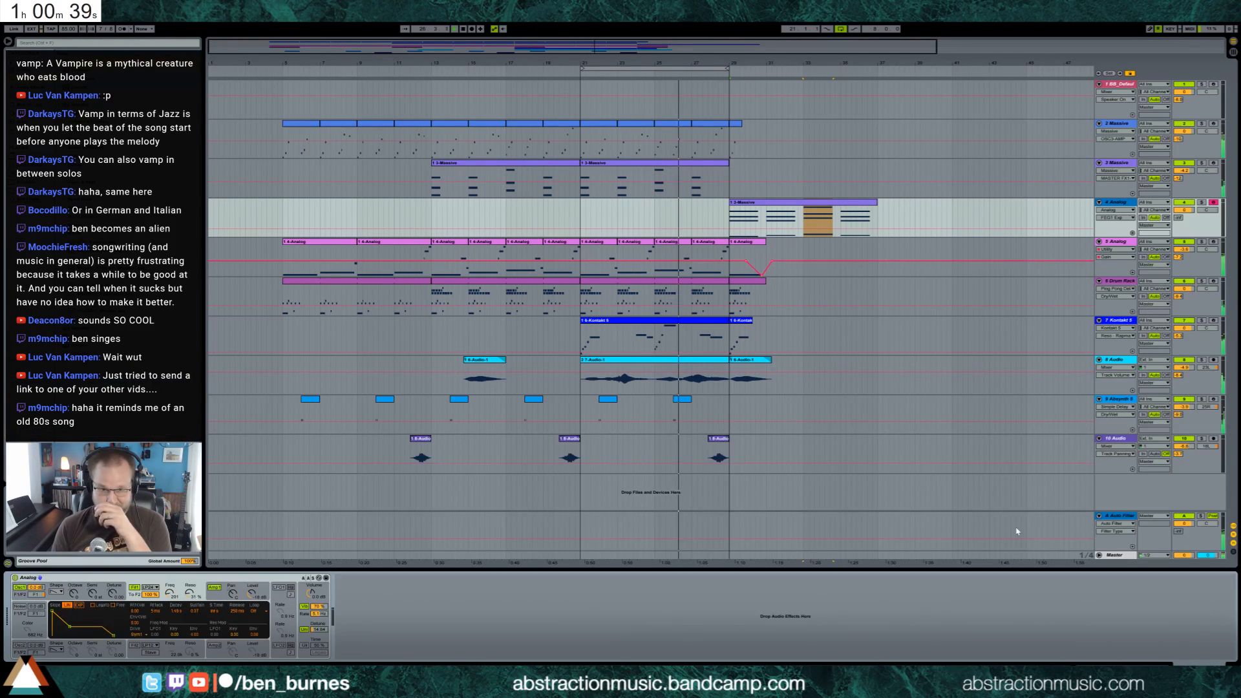
# Lower the long high note around bar 25 in the track 7 Kontakt melody clip
pyautogui.doubleClick(687, 321)
pyautogui.moveTo(797, 508); pyautogui.dragTo(797, 517)
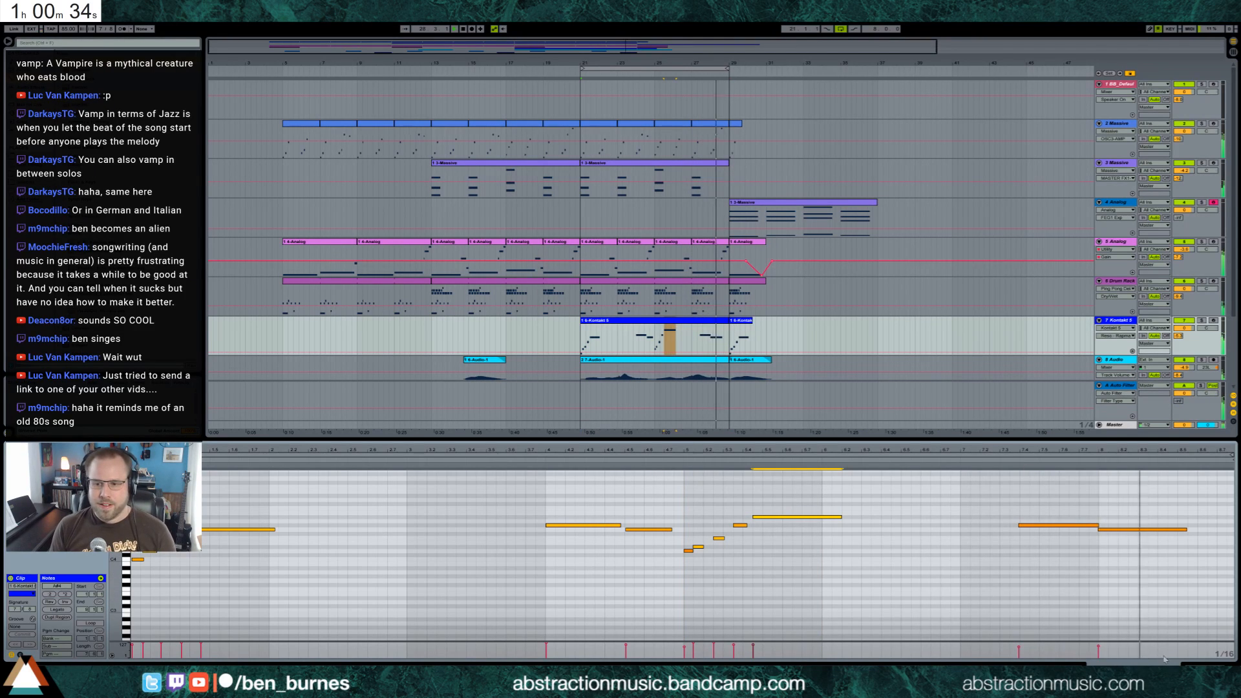
pyautogui.hotkey('shift', 'Tab')
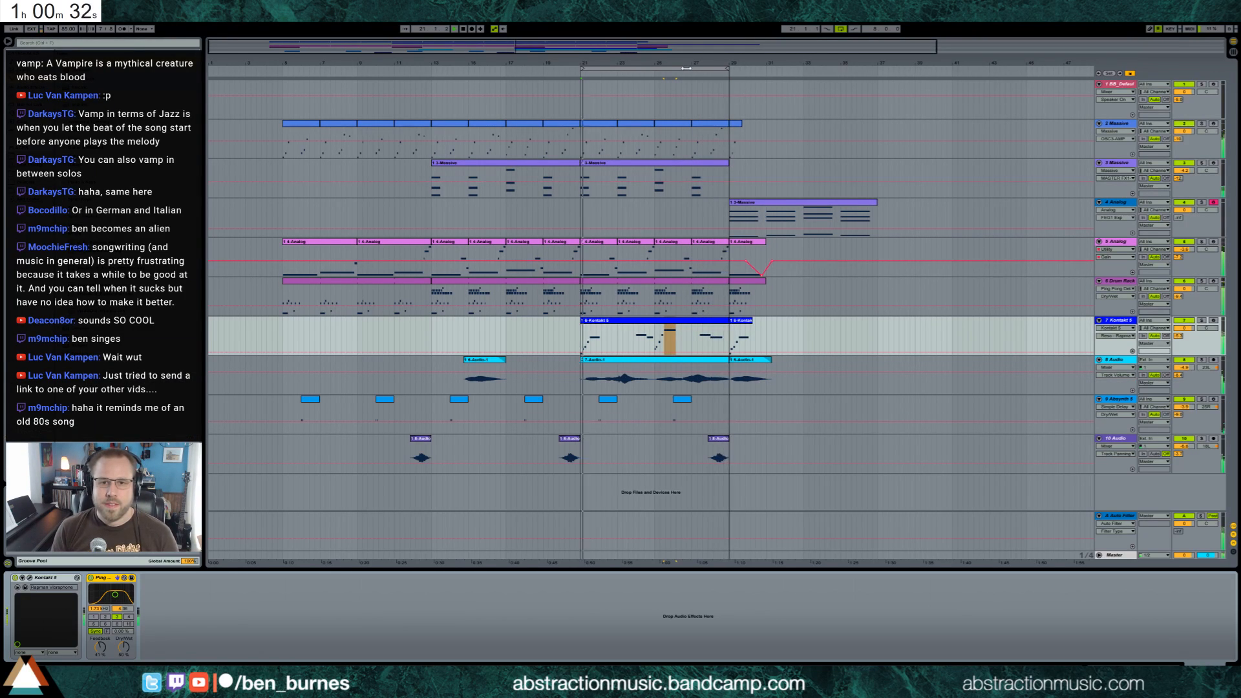
# Shift the loop to bars 29 to 37 and move the short Kontakt clip at bar 29 from track 7 to track 1
pyautogui.moveTo(690, 68); pyautogui.dragTo(838, 88)
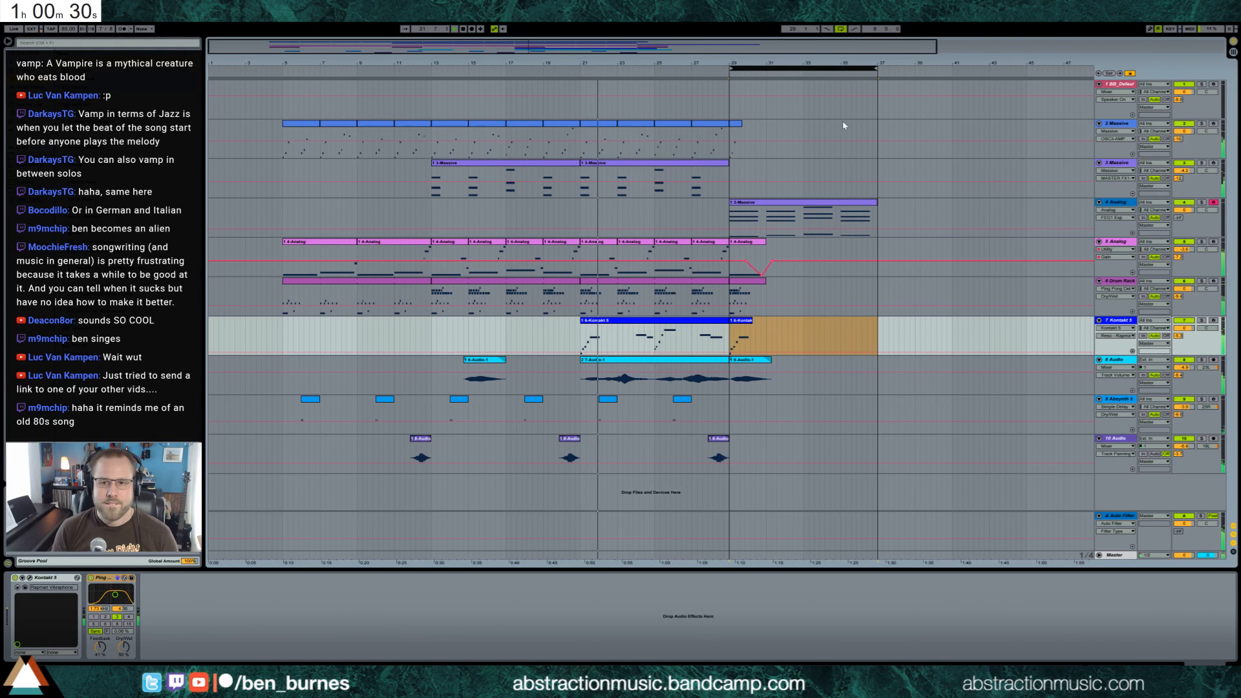
pyautogui.click(1188, 96)
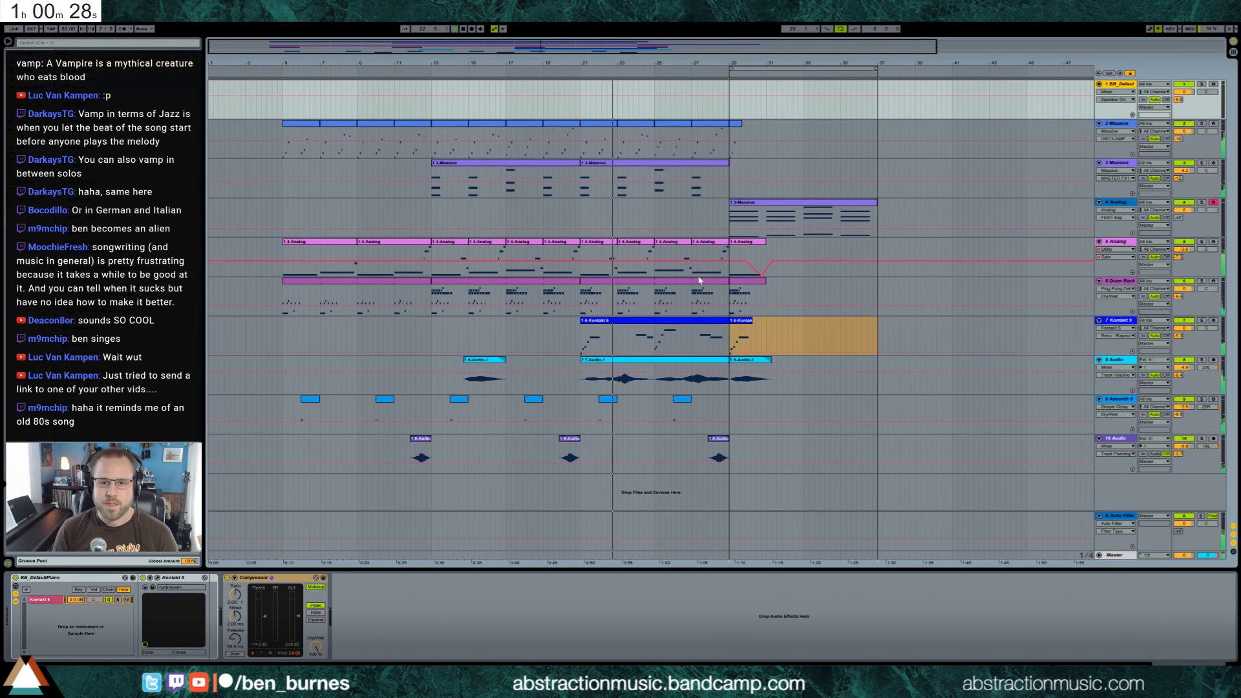
pyautogui.click(731, 340)
pyautogui.moveTo(732, 340); pyautogui.dragTo(737, 98)
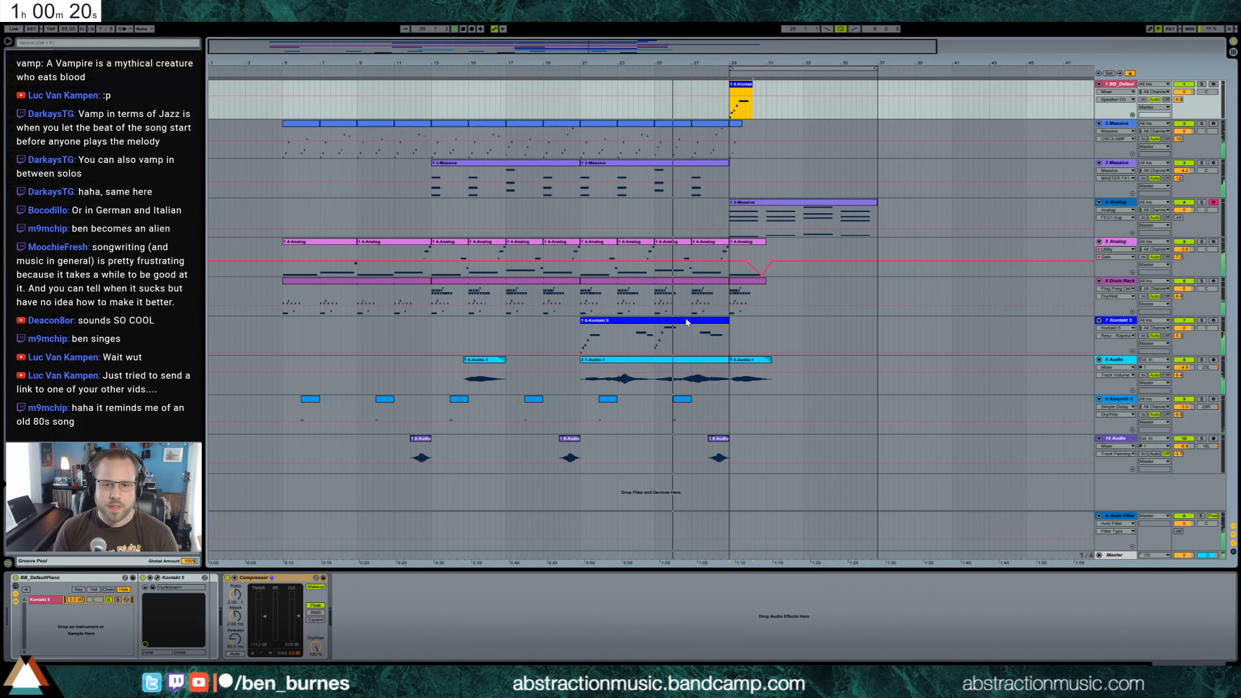
# Lower the last short pickup note and the long note following it around bar 25 in the track 7 clip
pyautogui.doubleClick(717, 337)
pyautogui.click(739, 525)
pyautogui.press('Down')
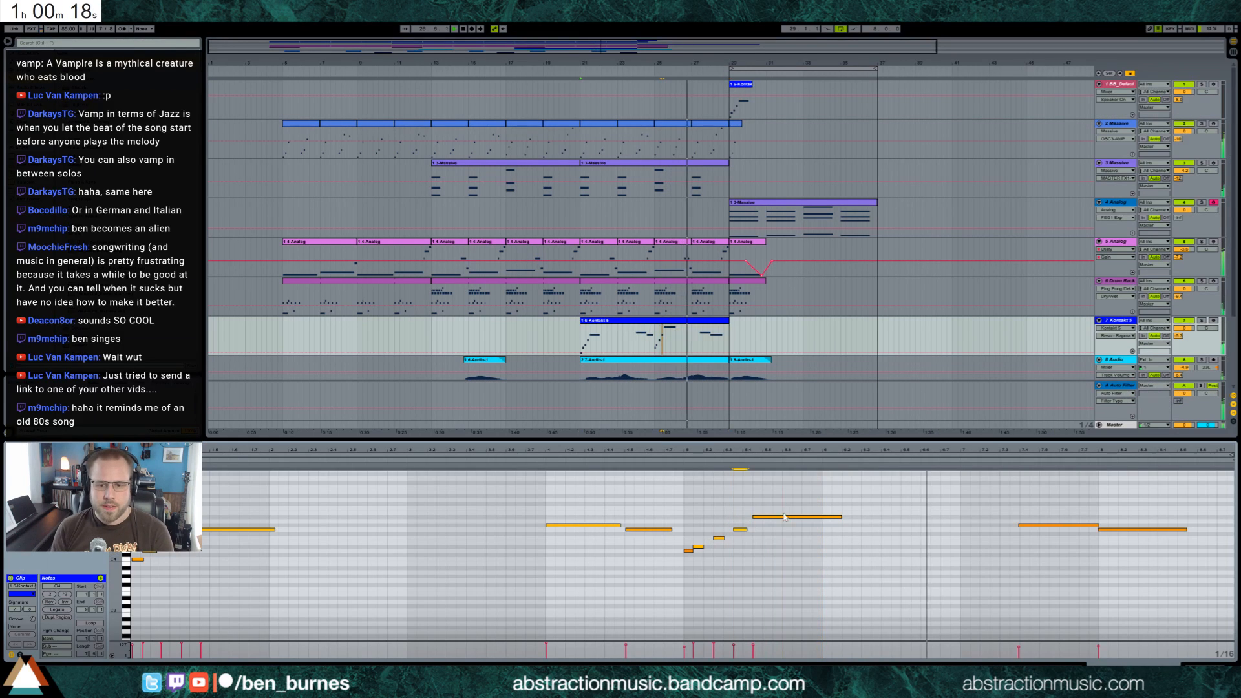
pyautogui.click(759, 517)
pyautogui.press('Down')
pyautogui.press('Down')
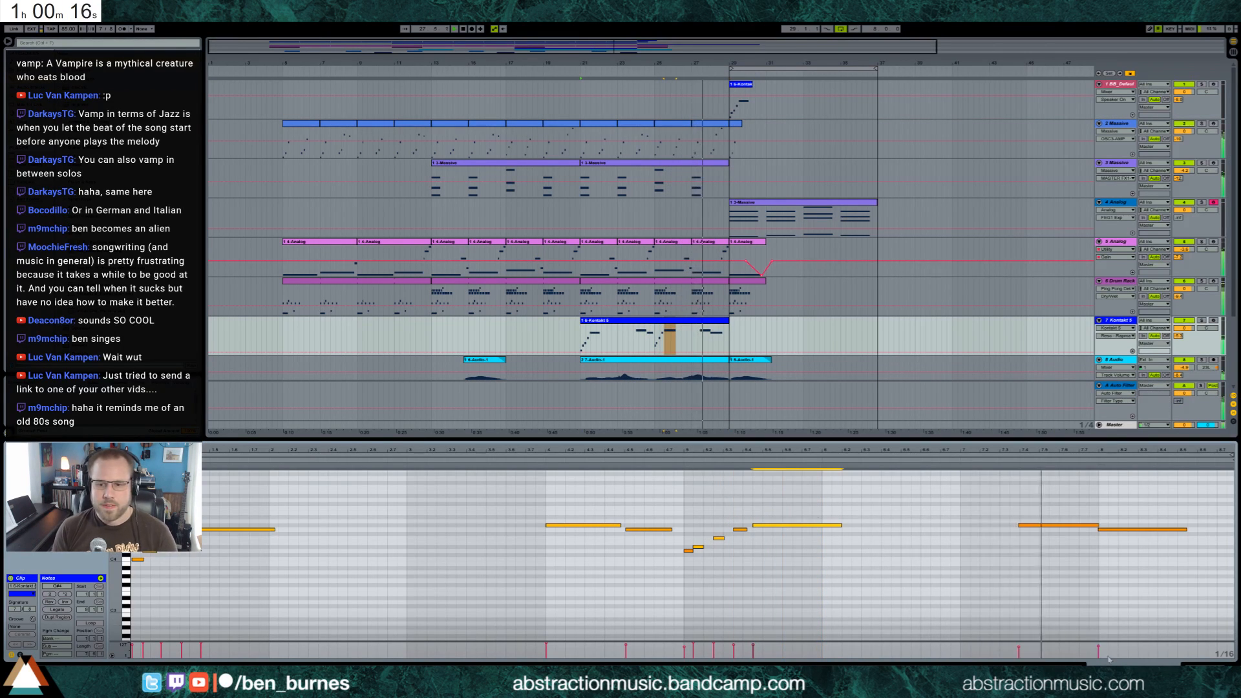
# Add a lower closing note after the final phrase of the track 7 melody and extend it to the clip's end
pyautogui.doubleClick(1192, 538)
pyautogui.moveTo(1196, 539); pyautogui.dragTo(1236, 540)
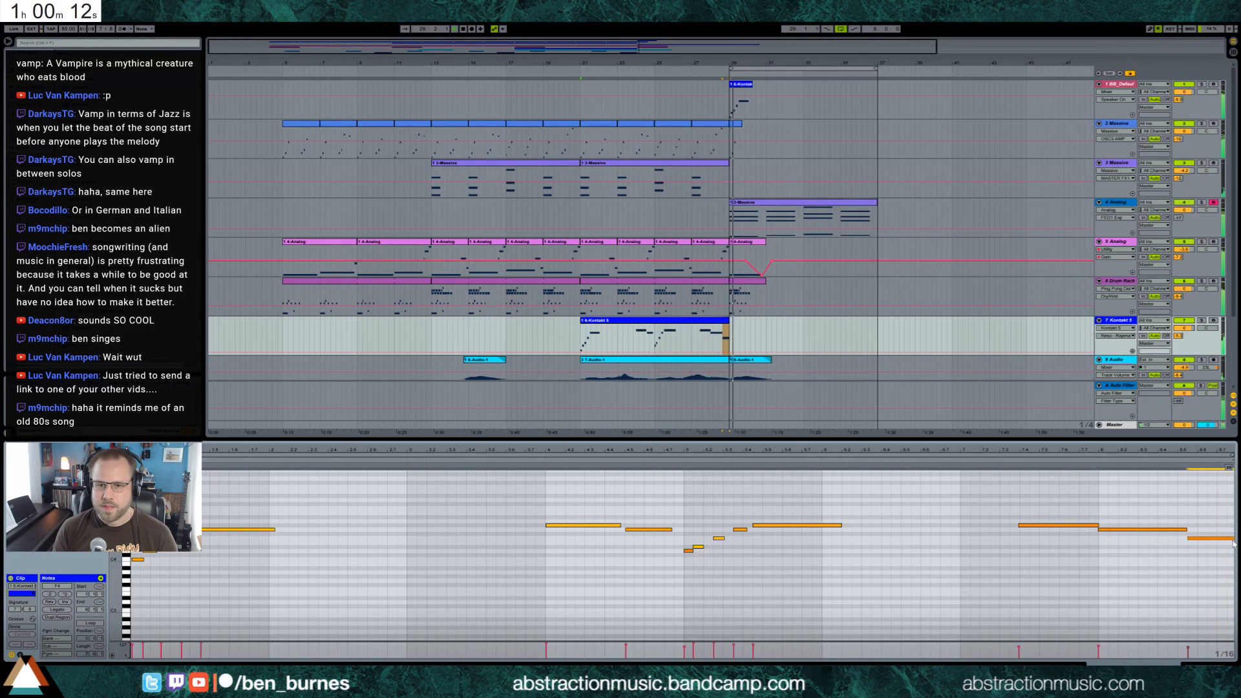
pyautogui.hotkey('shift', 'Tab')
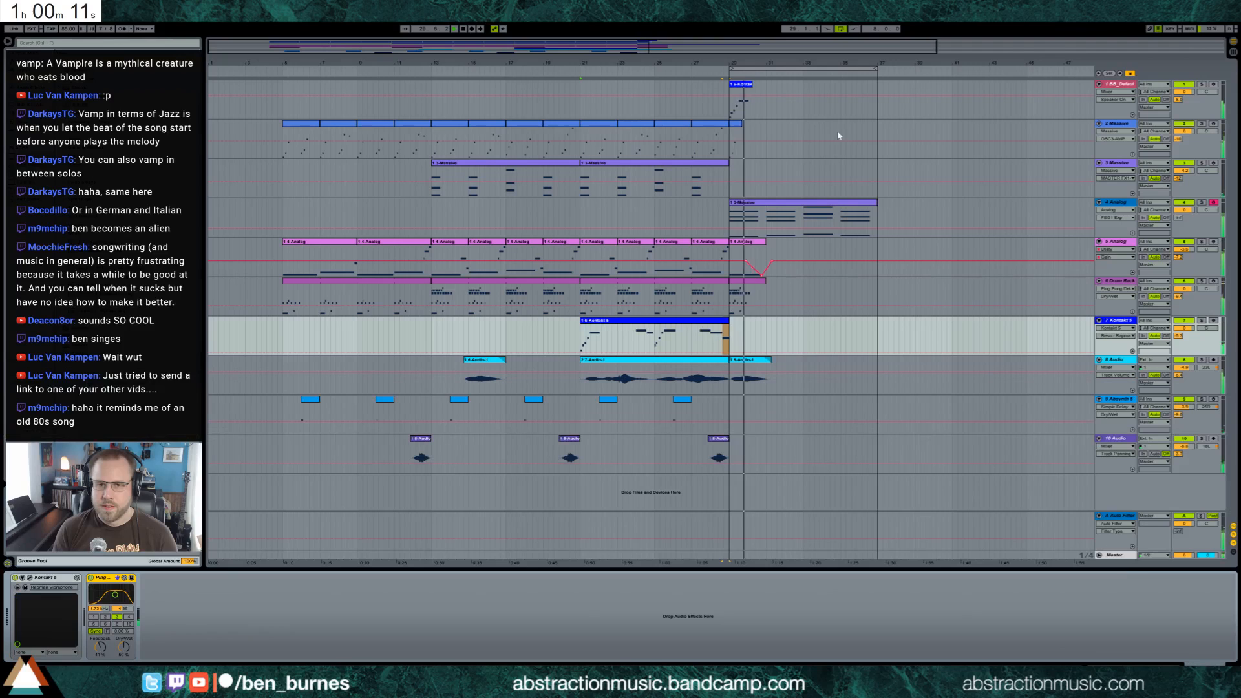
pyautogui.click(741, 85)
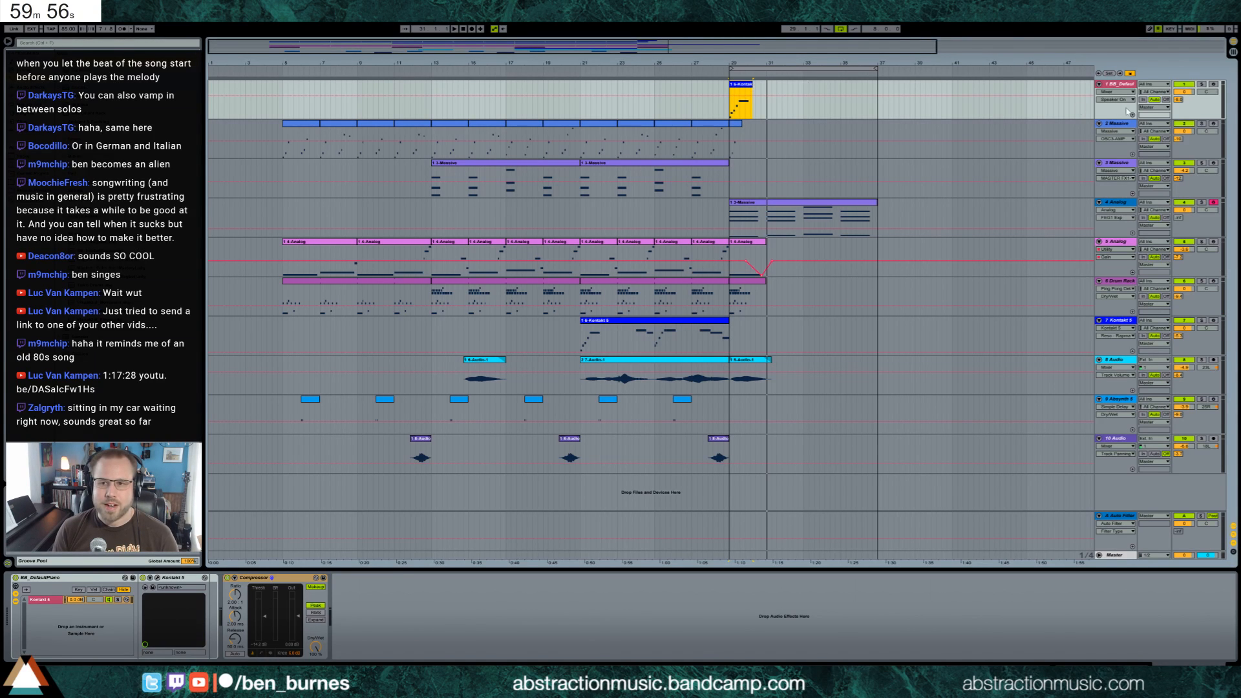
pyautogui.click(39, 87)
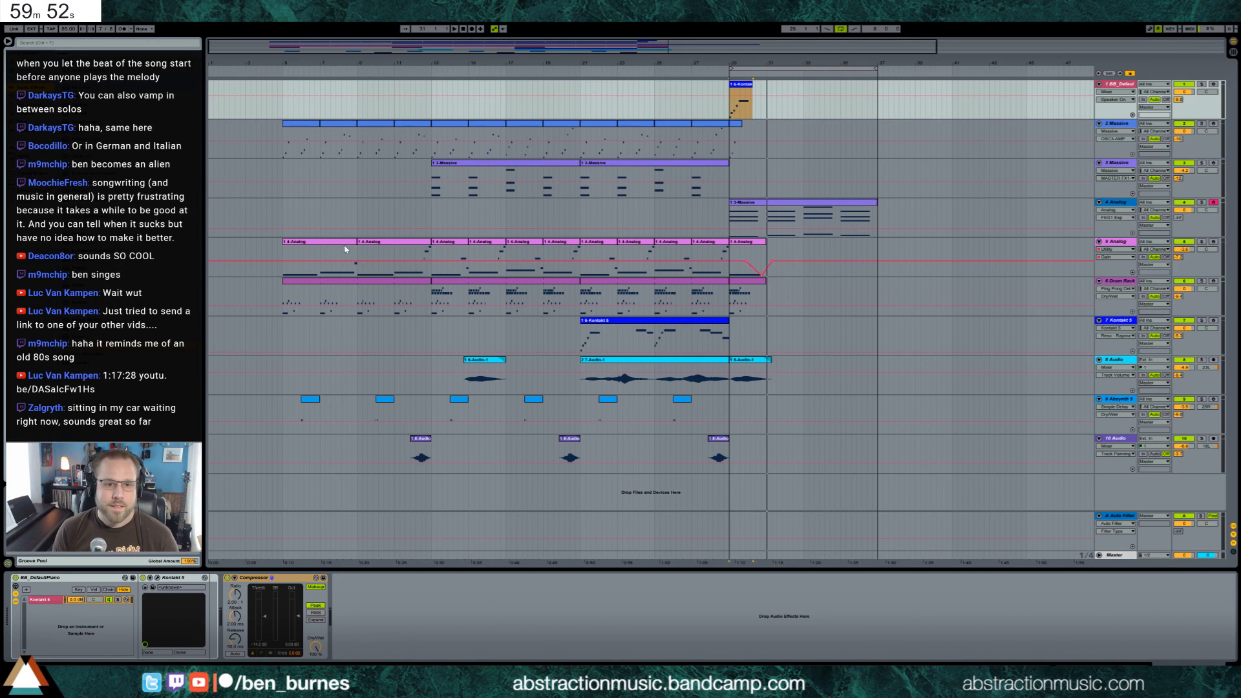
# Copy the track 5 Analog clips from bars 5 to 13 to bar 29 and play from there
pyautogui.moveTo(431, 253); pyautogui.dragTo(283, 255)
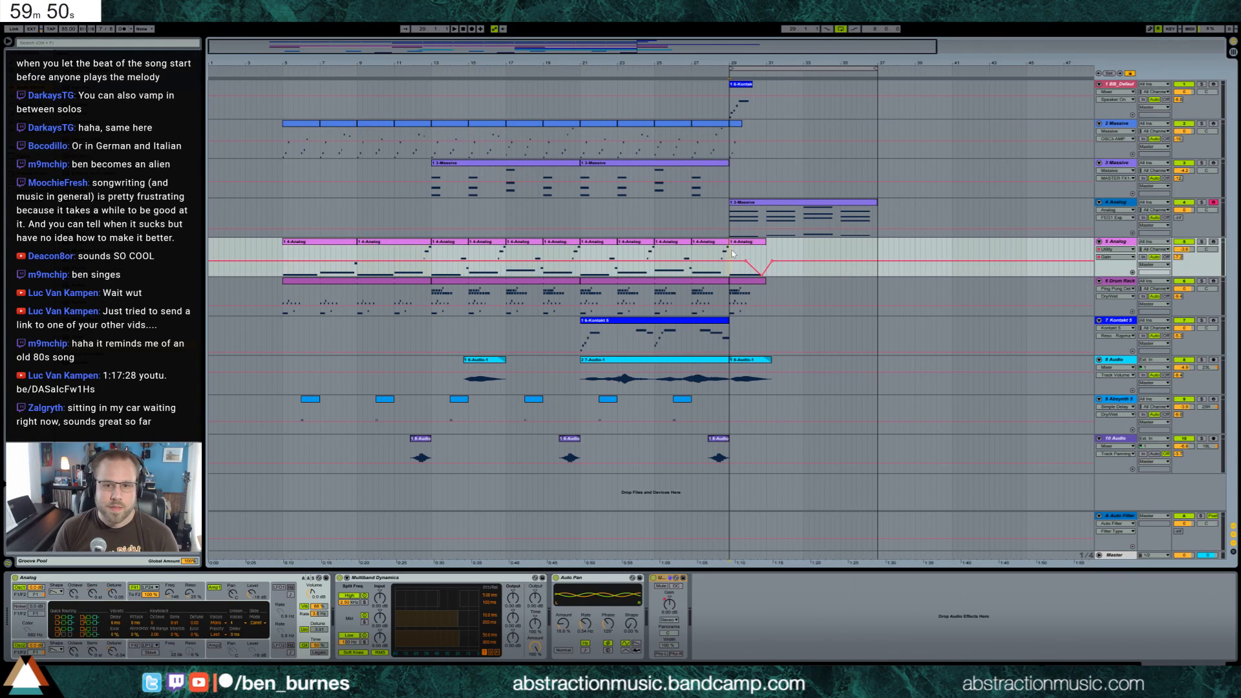
pyautogui.hotkey('ctrl', 'd')
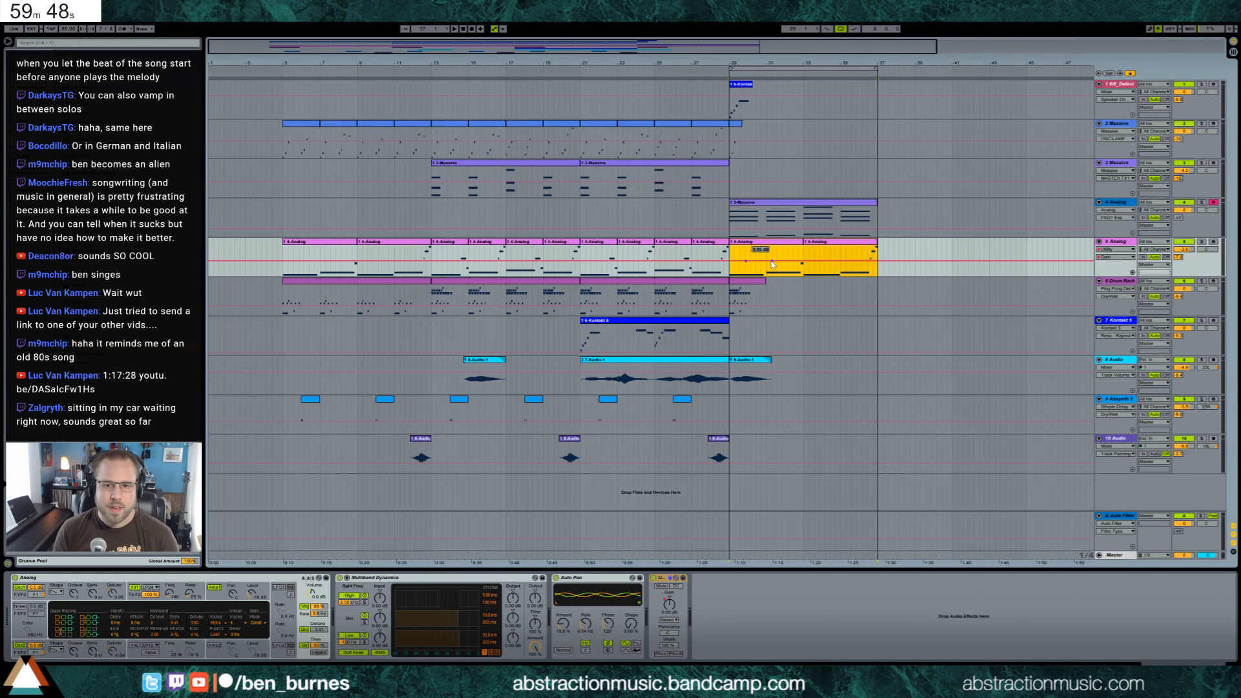
pyautogui.click(730, 274)
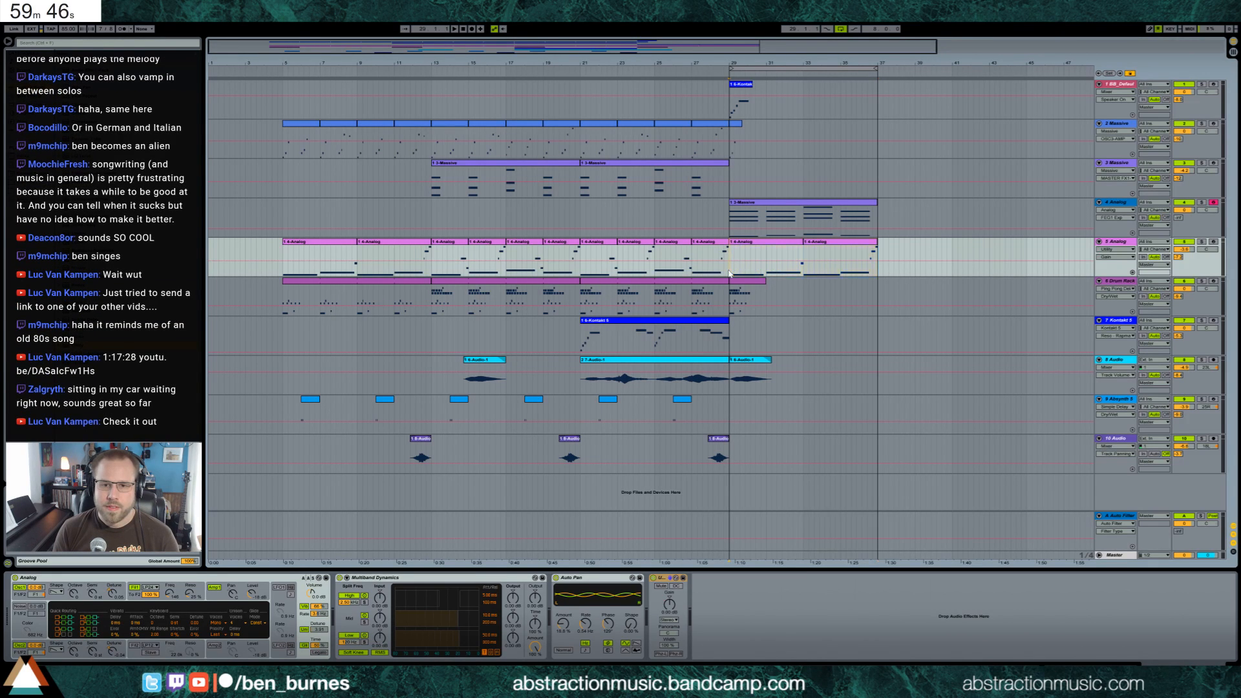
pyautogui.press('space')
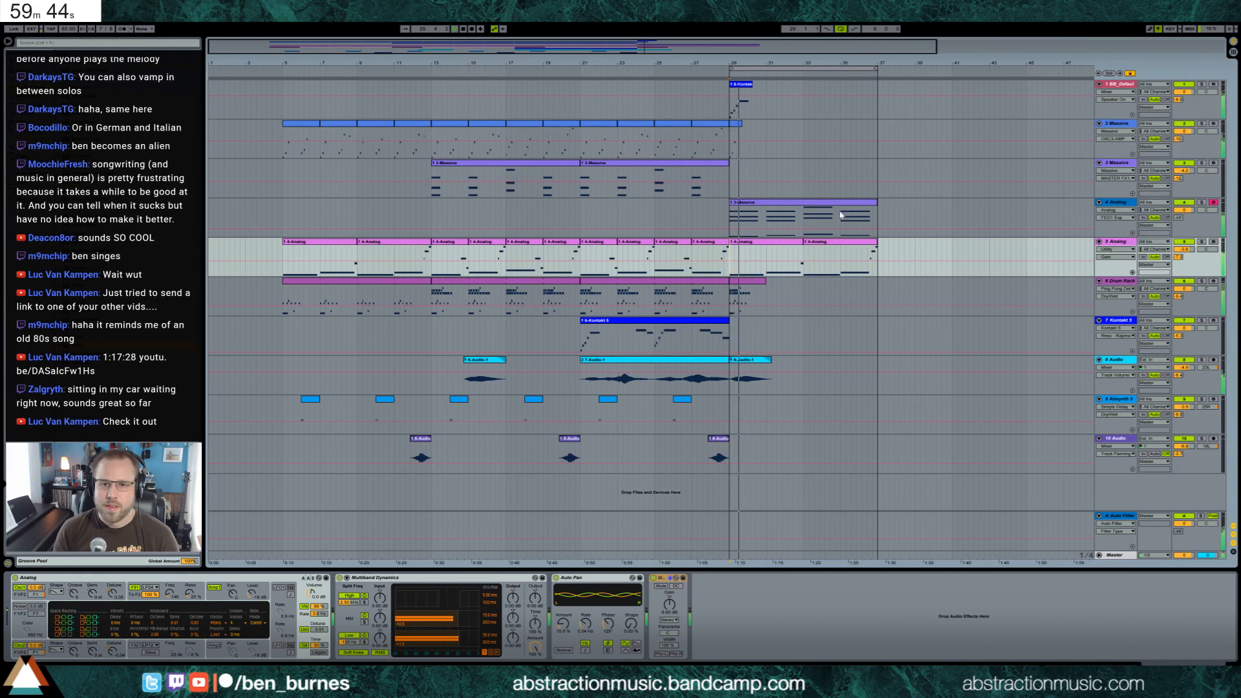
# Add a Ping Pong Delay after the Compressor on the track 1 piano
pyautogui.click(737, 84)
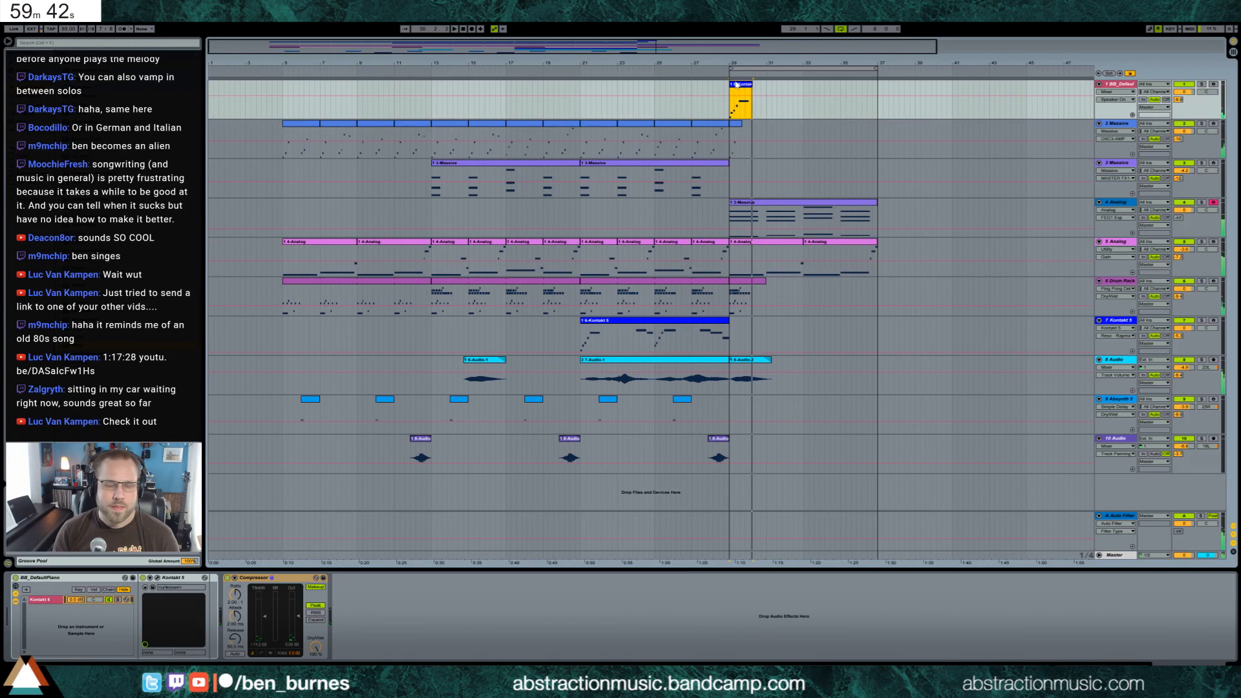
pyautogui.click(761, 206)
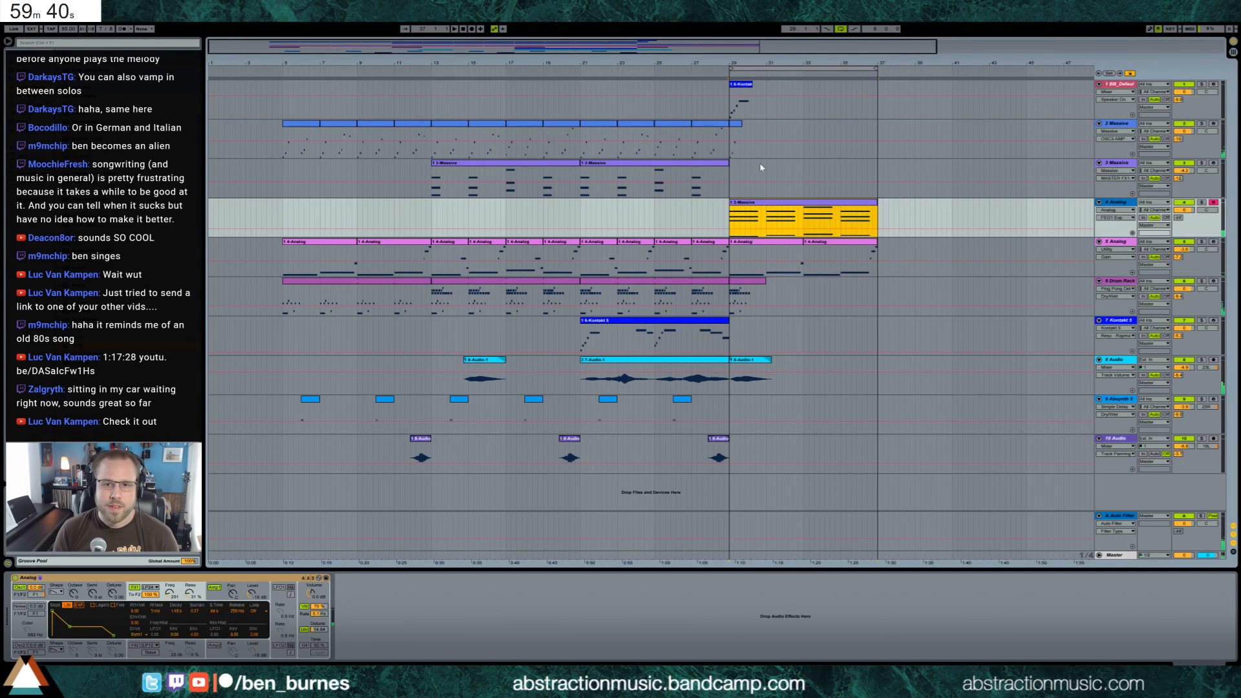
pyautogui.click(738, 87)
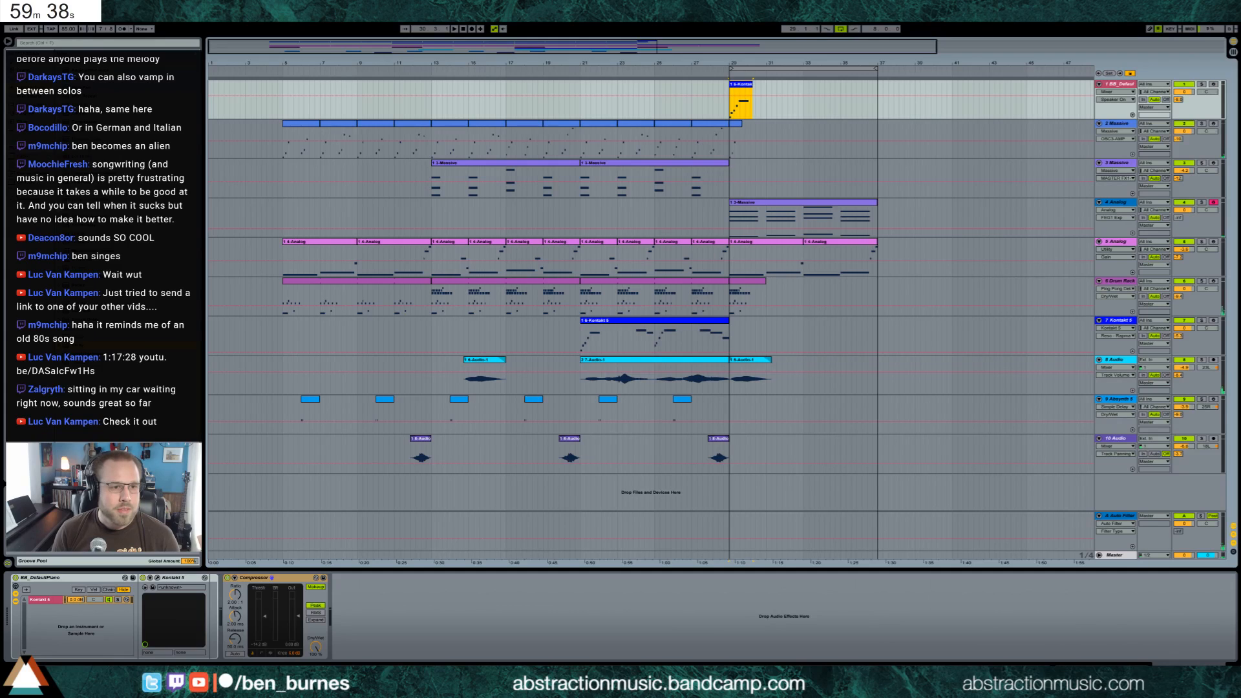
pyautogui.moveTo(97, 276); pyautogui.dragTo(343, 604)
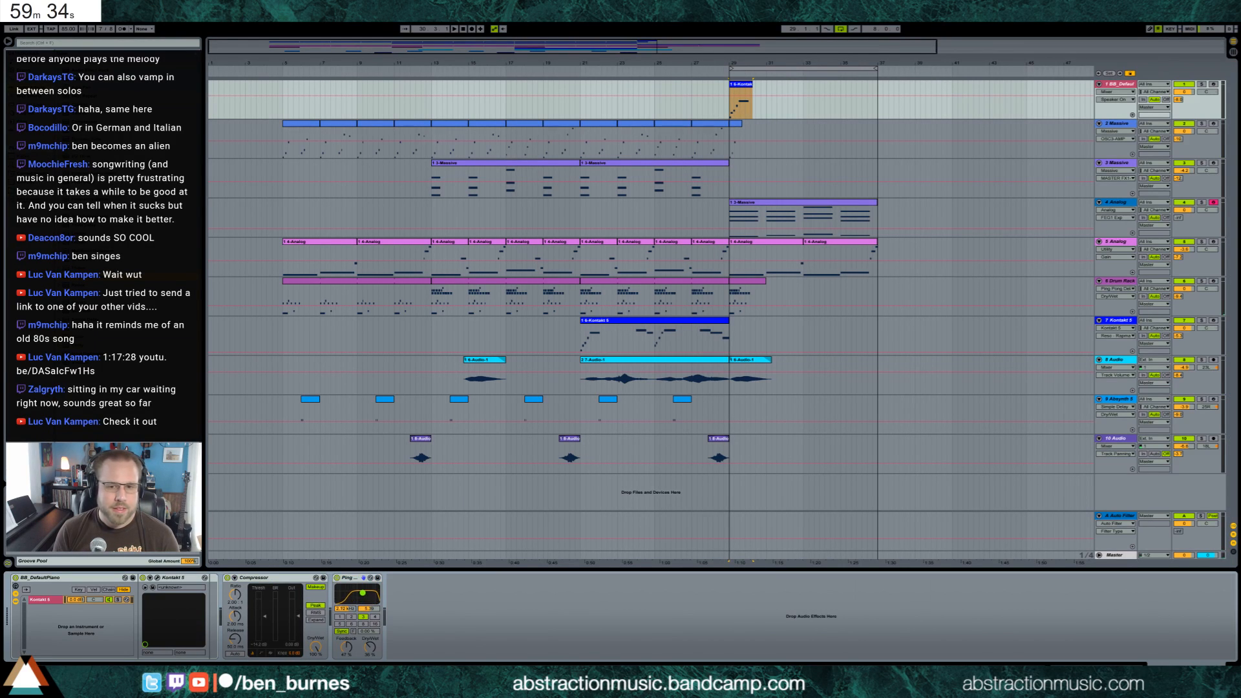
# Extend the track 7 Kontakt clip slightly past bar 29 and add a held closing note starting at bar 29
pyautogui.moveTo(726, 320); pyautogui.dragTo(749, 321)
pyautogui.doubleClick(735, 328)
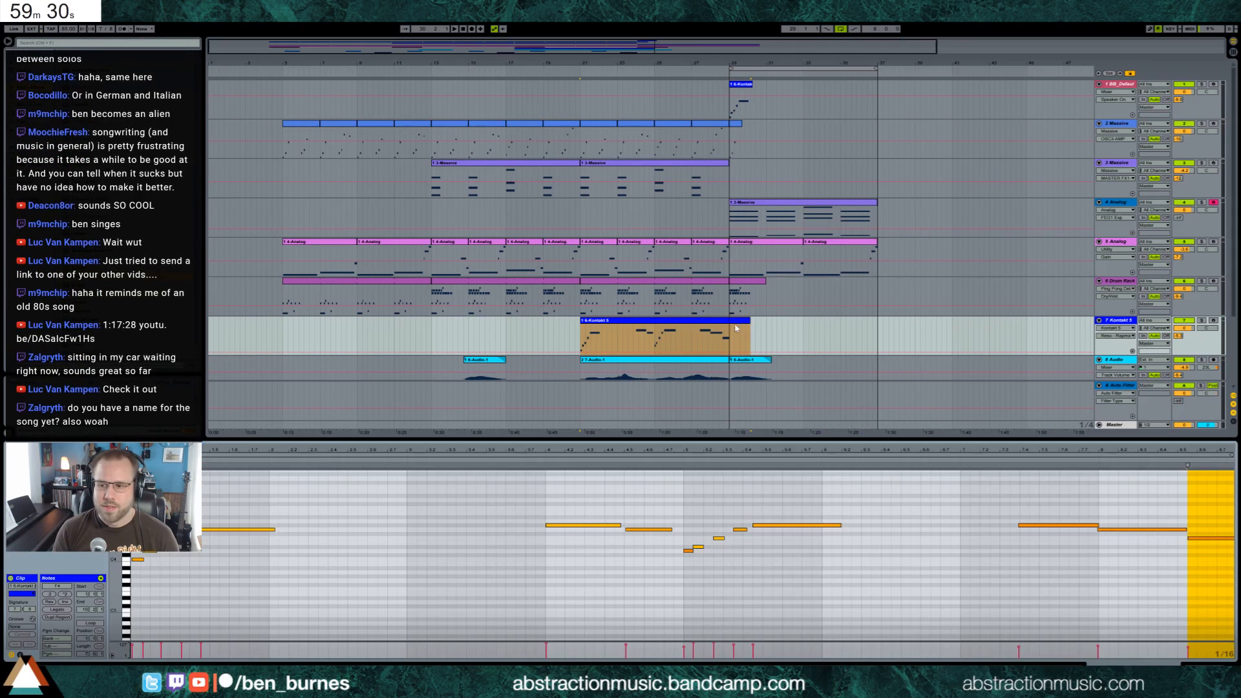
pyautogui.moveTo(943, 450); pyautogui.dragTo(942, 434)
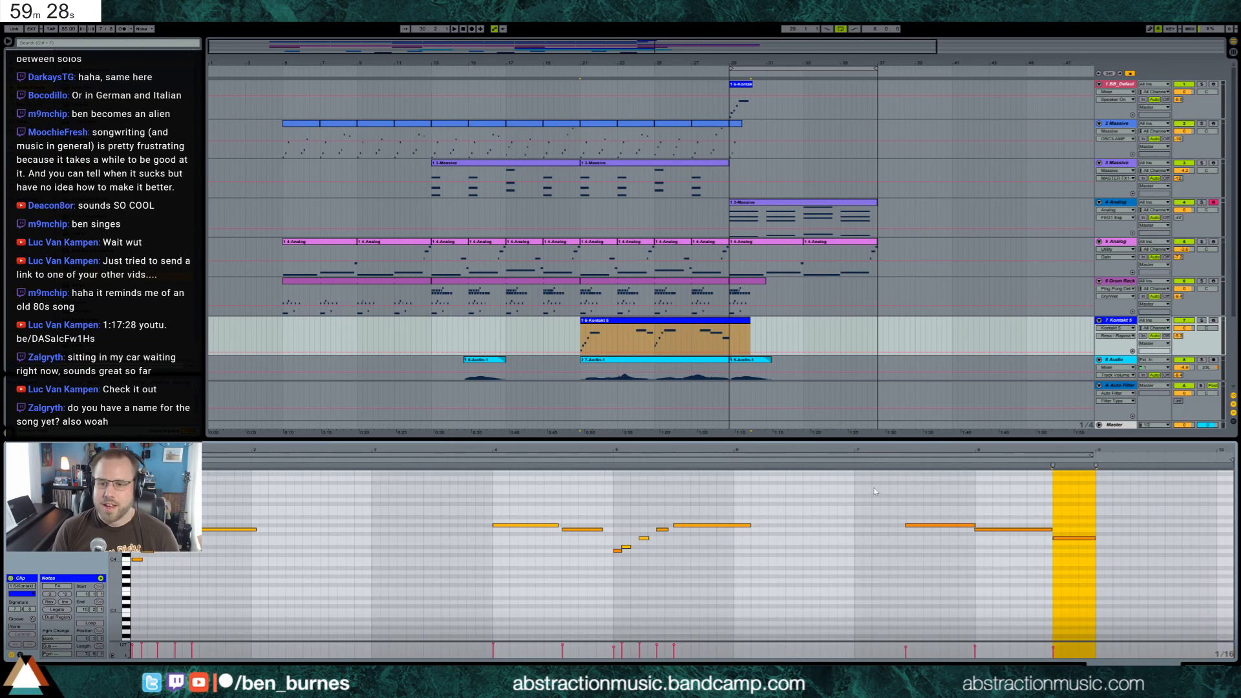
pyautogui.moveTo(1099, 548); pyautogui.dragTo(1158, 548)
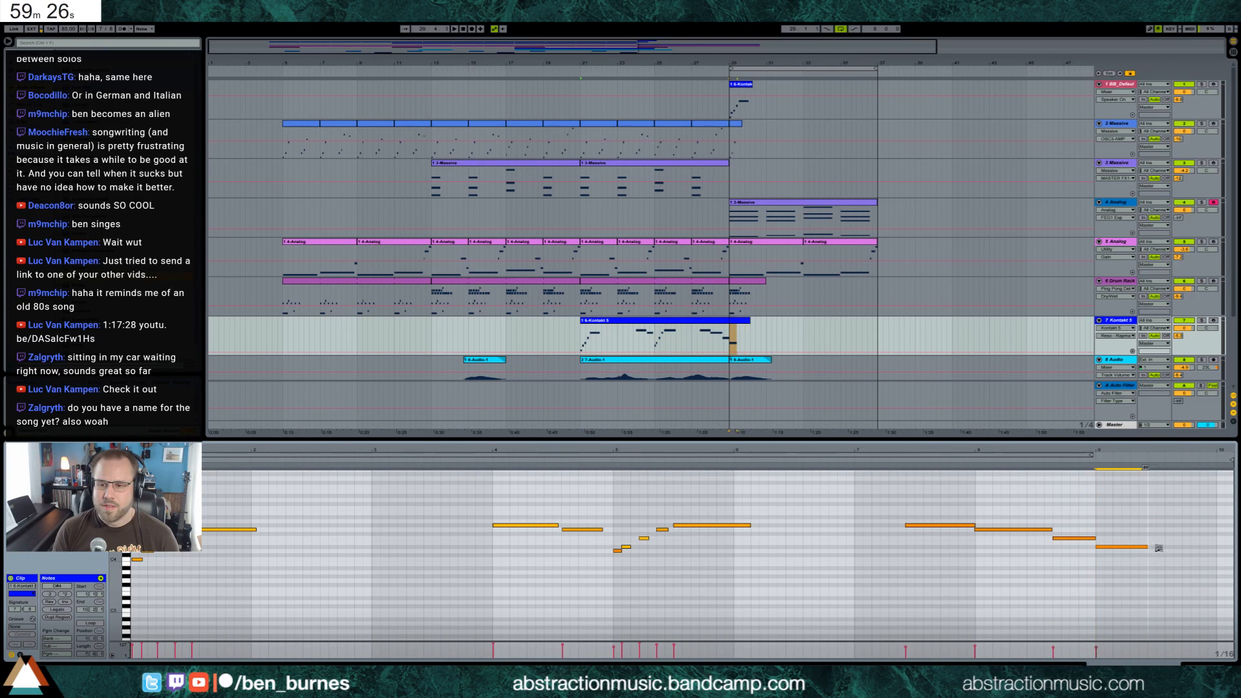
# Play from bar 29 and raise the pitch of the final held note in the track 7 melody
pyautogui.click(729, 336)
pyautogui.press('space')
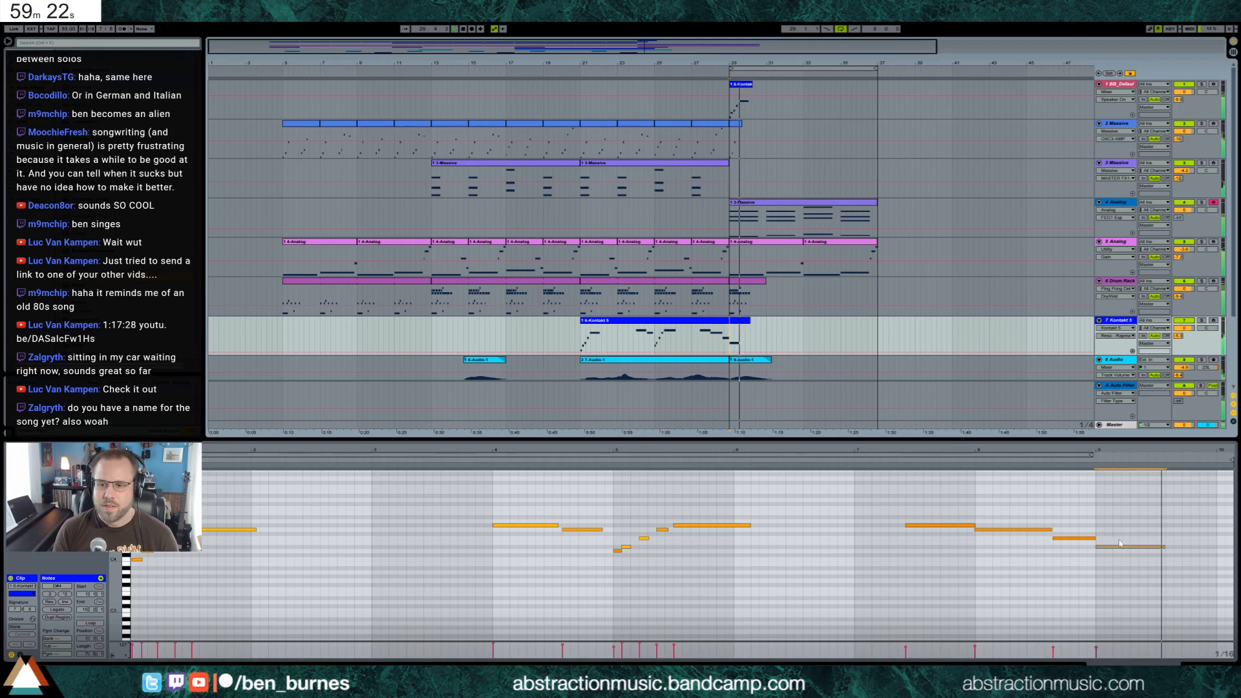
pyautogui.click(1123, 568)
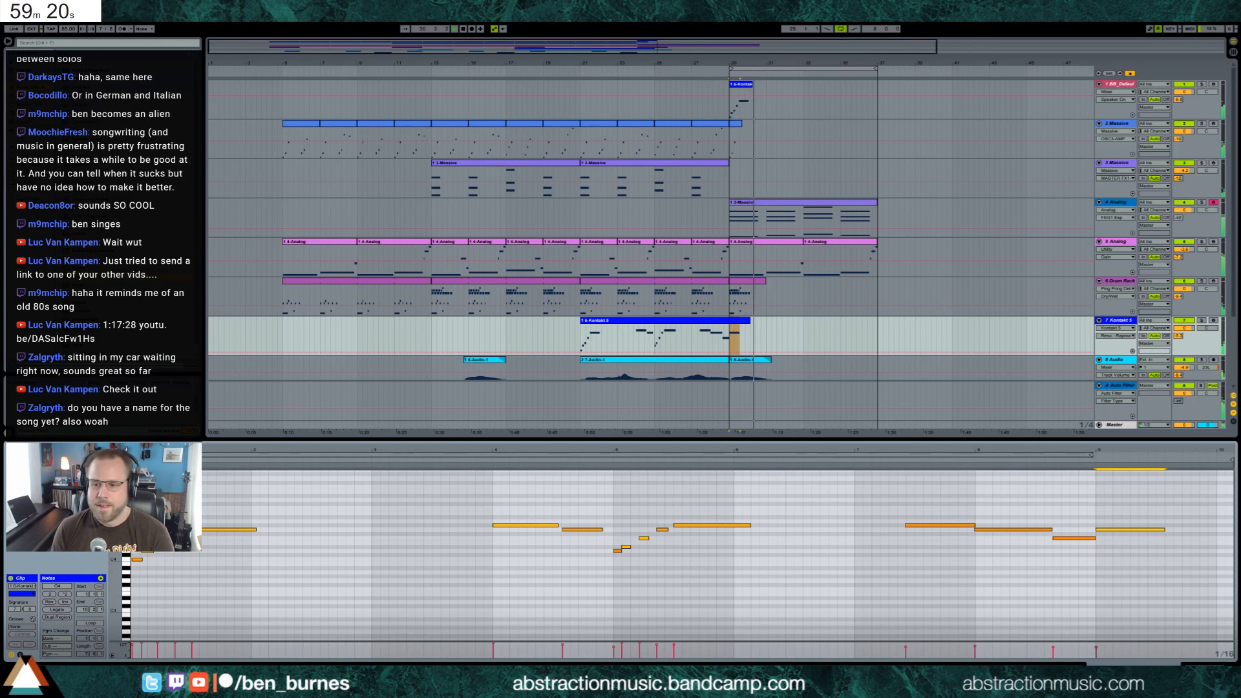
# Transpose all notes of the track 4 chord clip down an octave and adjust its Analog filter frequency
pyautogui.click(822, 317)
pyautogui.doubleClick(806, 203)
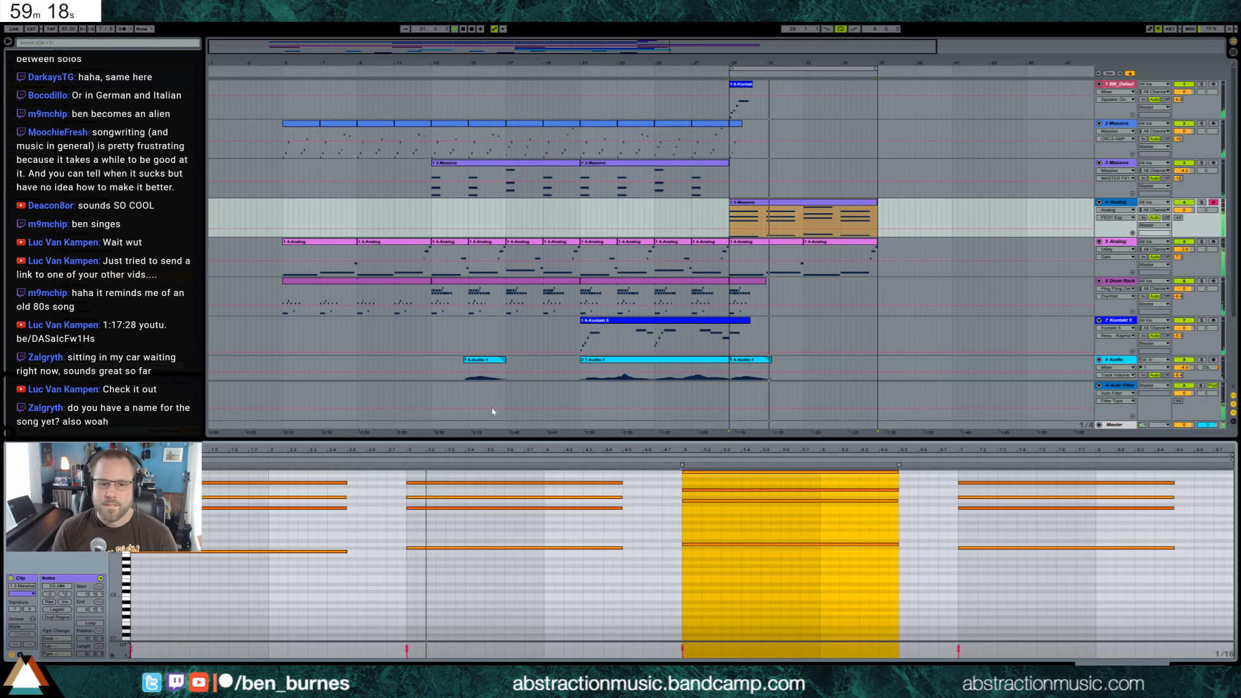
pyautogui.hotkey('ctrl', 'a')
pyautogui.hotkey('shift', 'Down')
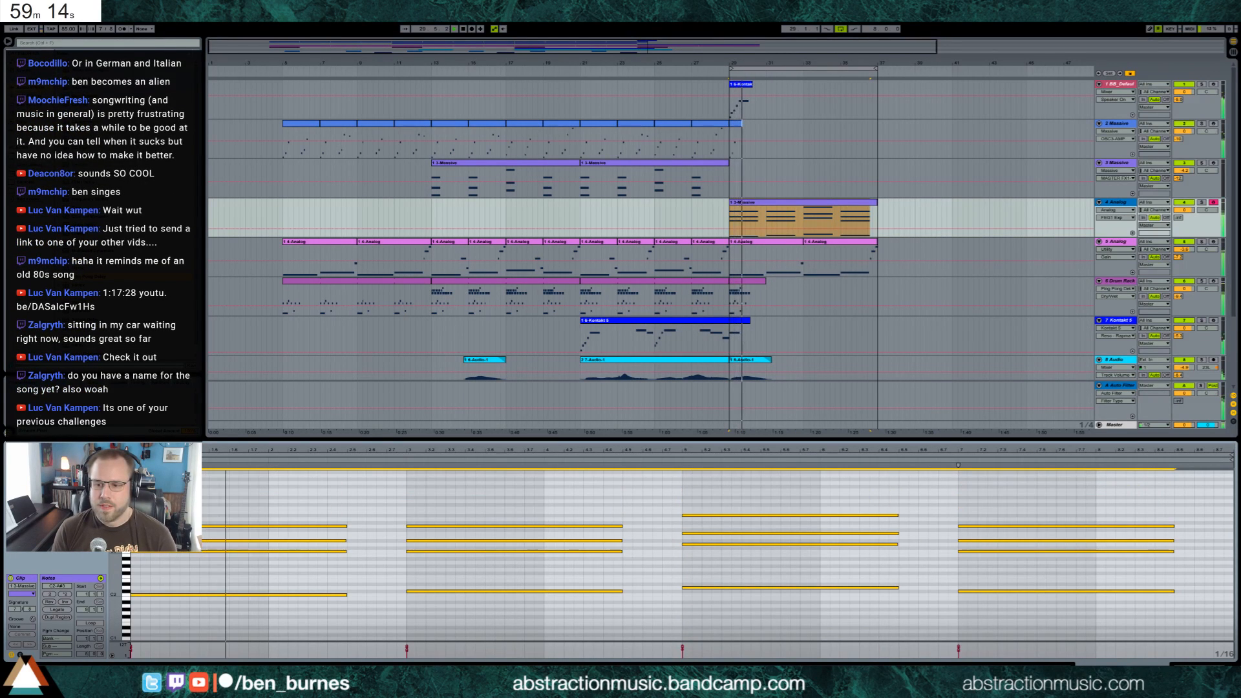
pyautogui.hotkey('shift', 'Tab')
pyautogui.moveTo(169, 593); pyautogui.dragTo(169, 599)
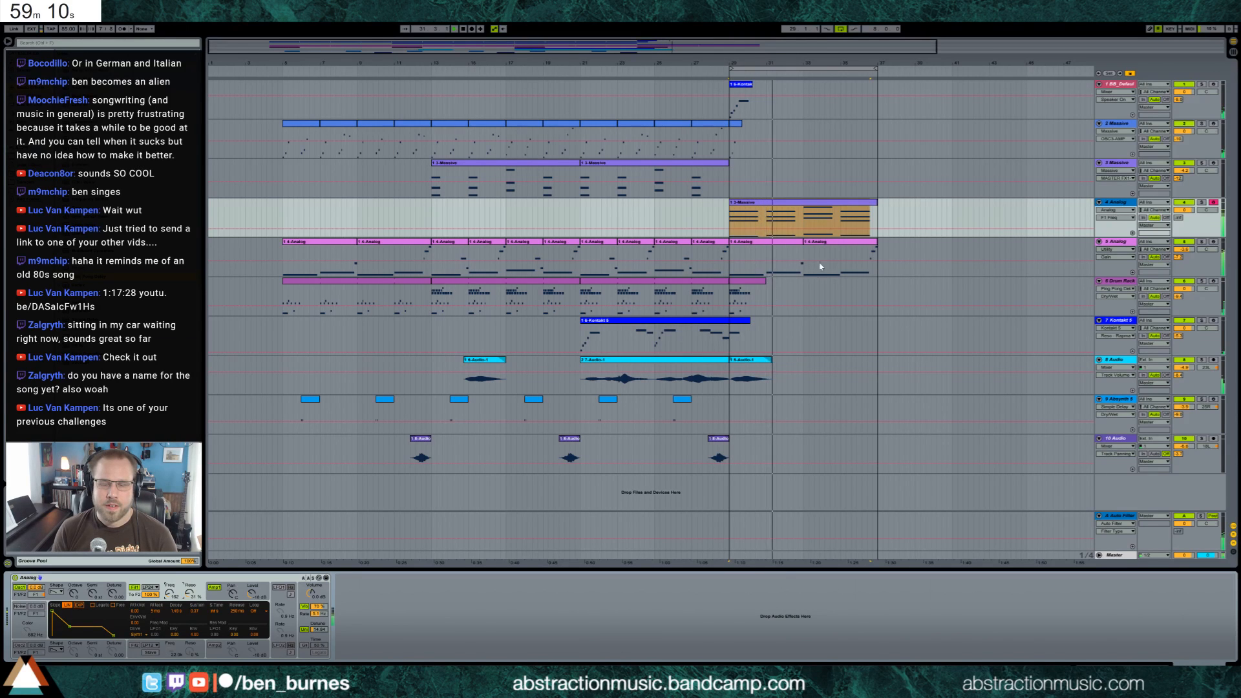
# Extend the track 6 Drum Rack clip to bar 37 and play the breakdown from bar 29
pyautogui.moveTo(766, 288); pyautogui.dragTo(878, 289)
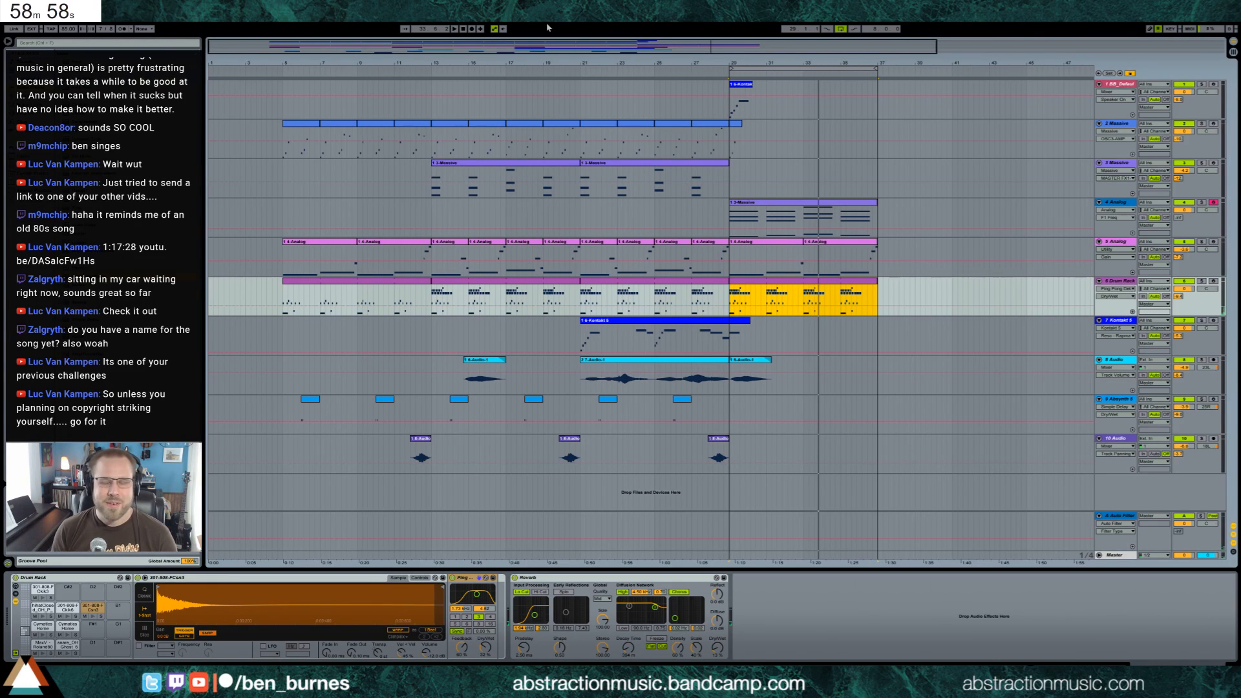
pyautogui.click(734, 179)
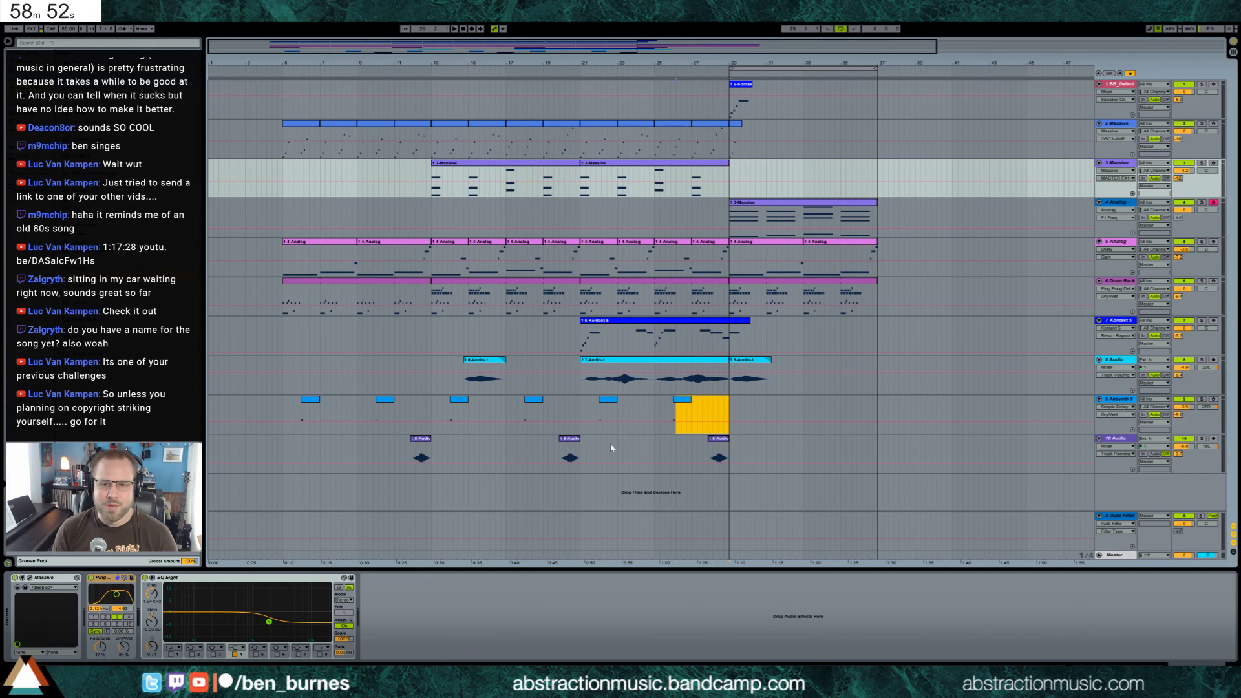
pyautogui.moveTo(611, 448); pyautogui.dragTo(582, 456)
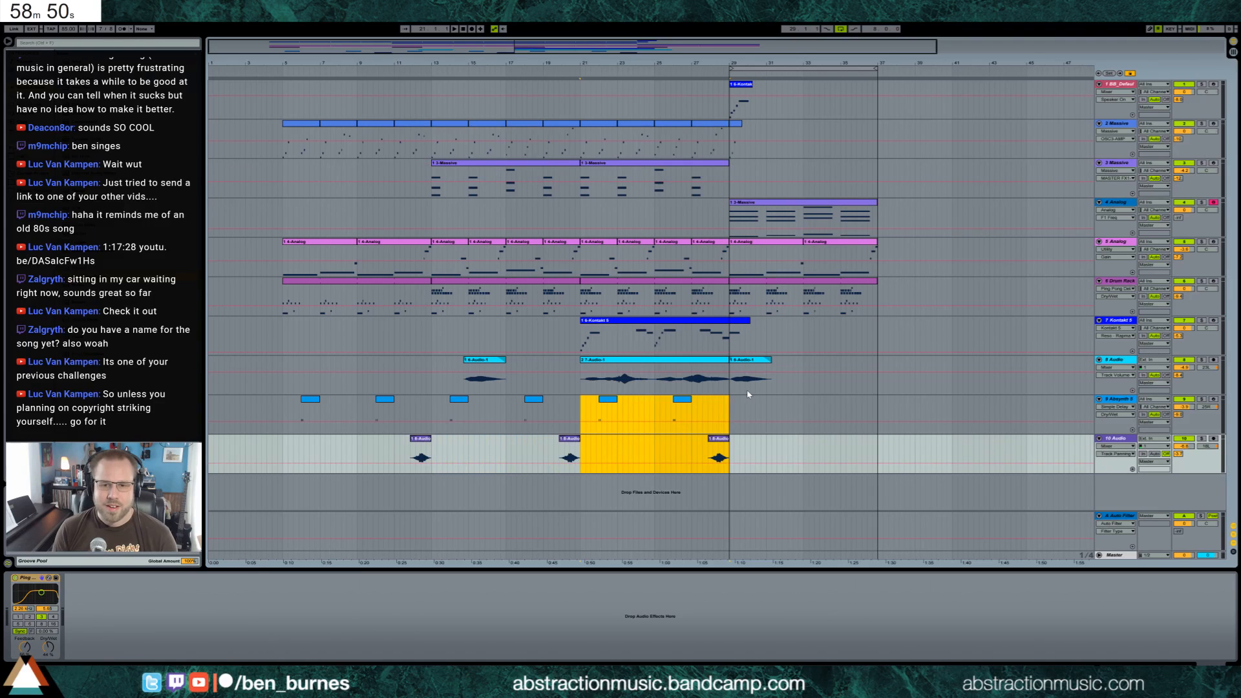
pyautogui.click(727, 405)
pyautogui.press('space')
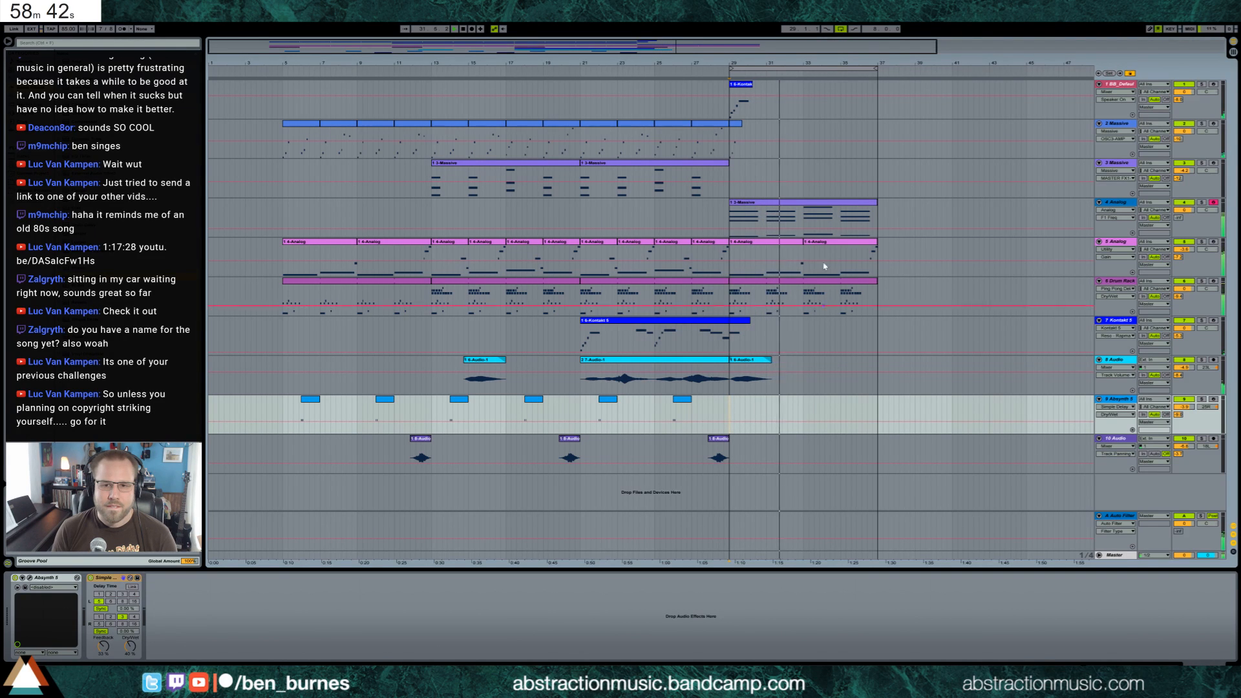
# Raise the filter frequency of the track 4 Analog, choose its filter type and audition the chords
pyautogui.click(819, 204)
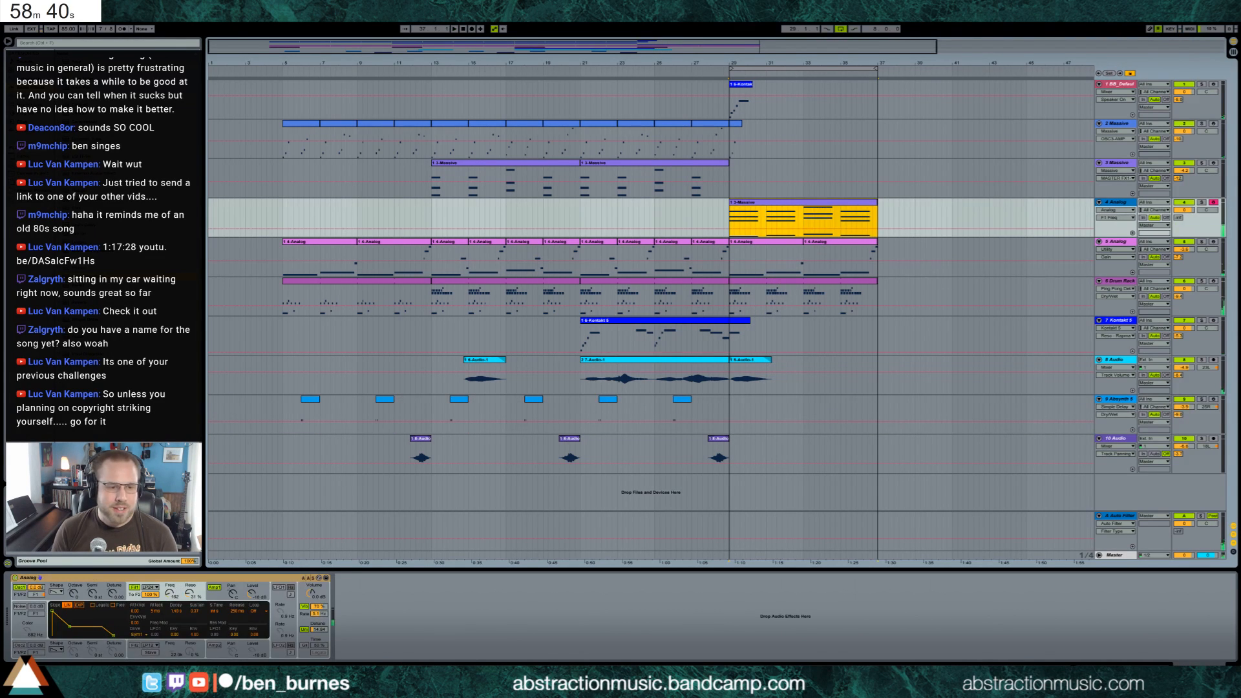
pyautogui.moveTo(170, 593); pyautogui.dragTo(170, 579)
pyautogui.click(152, 588)
pyautogui.click(154, 607)
pyautogui.press('space')
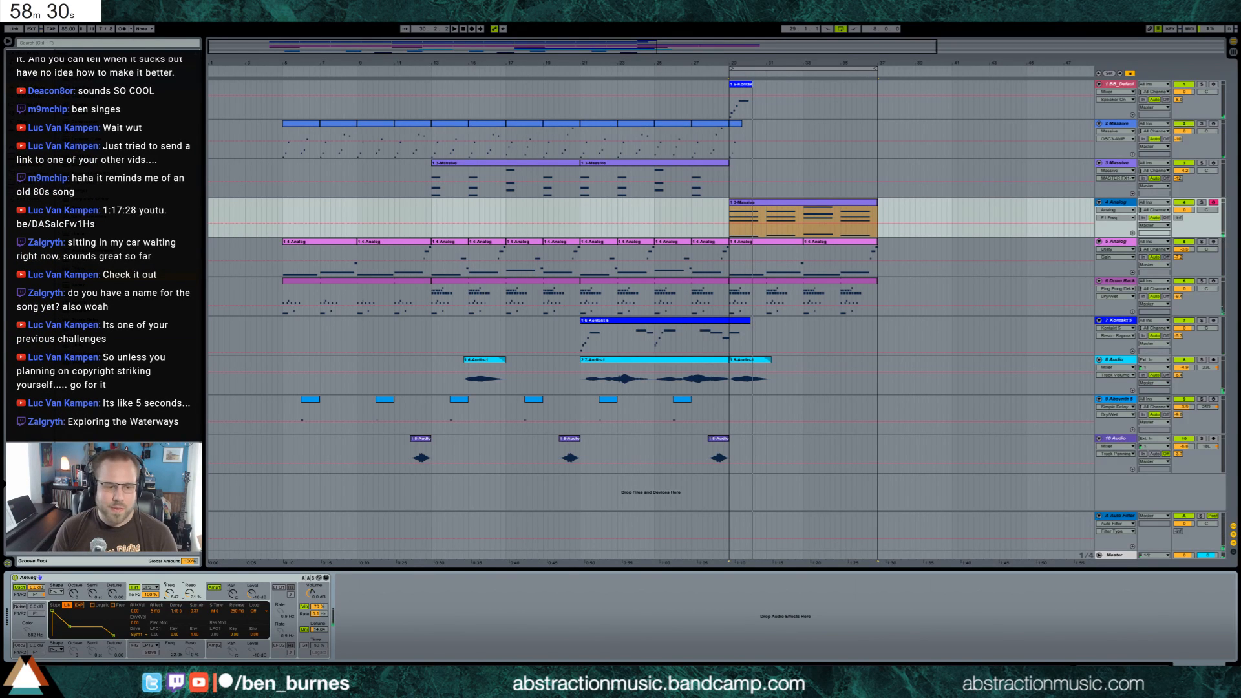
# Switch to the web browser and open the YouTube video link posted in the chat
pyautogui.moveTo(82, 682)
pyautogui.click(120, 643)
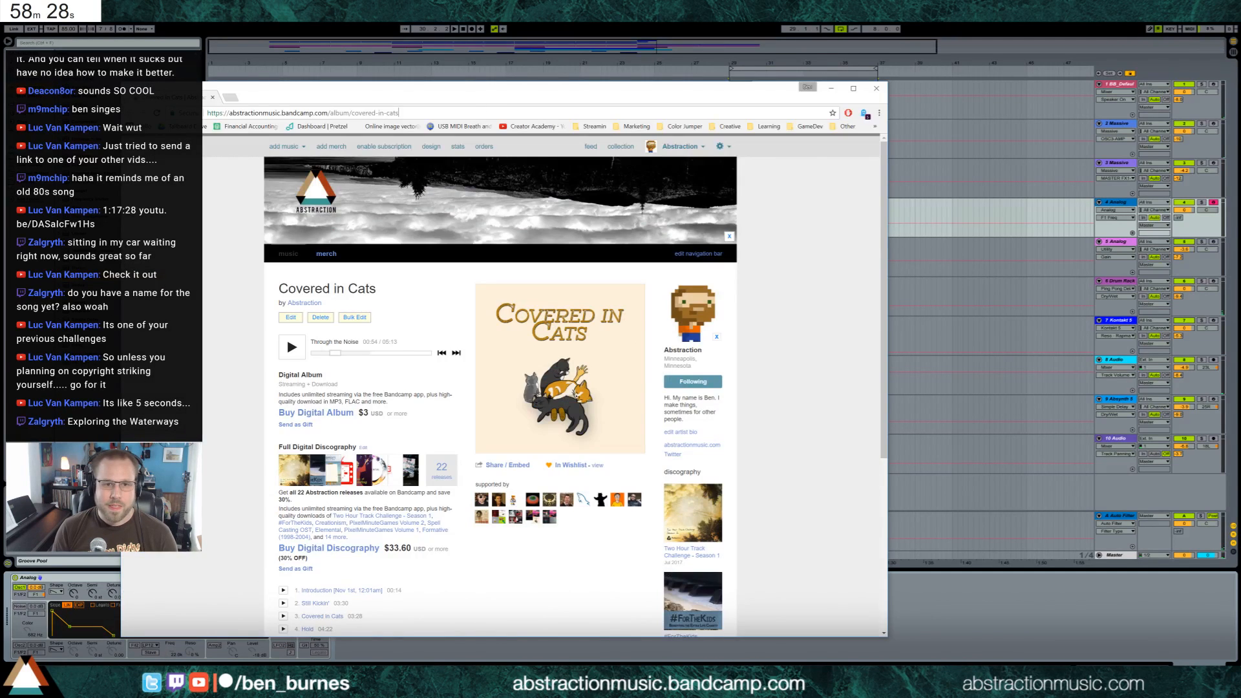
pyautogui.write('youtu. be/DASalcFw1Hs')
pyautogui.moveTo(444, 114); pyautogui.dragTo(177, 113)
pyautogui.write('youtu. be/DASalcFw1Hs')
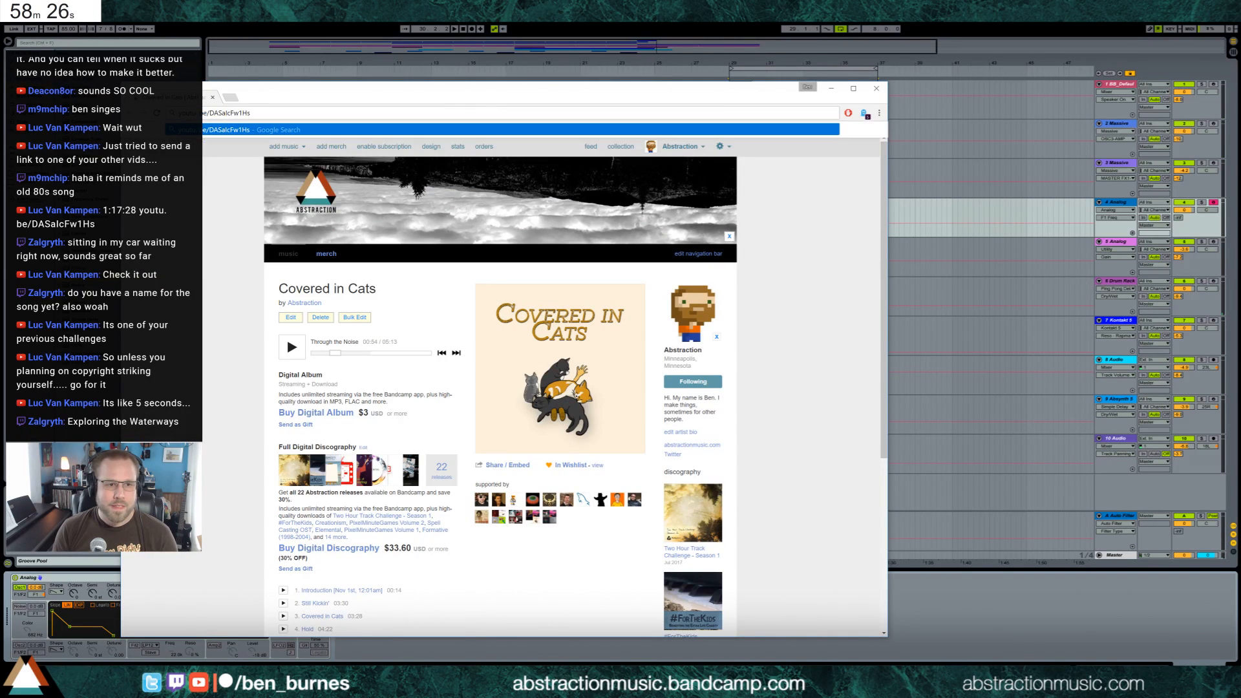
pyautogui.press('Return')
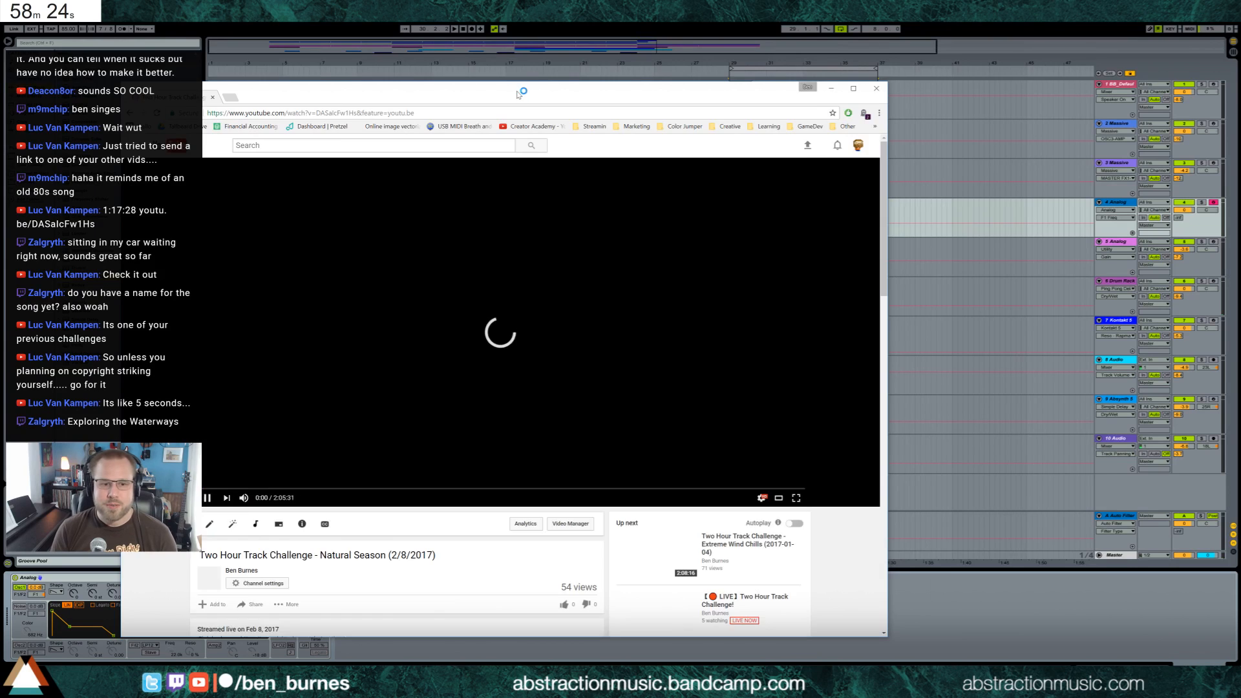
pyautogui.moveTo(519, 93); pyautogui.dragTo(734, 90)
pyautogui.click(727, 349)
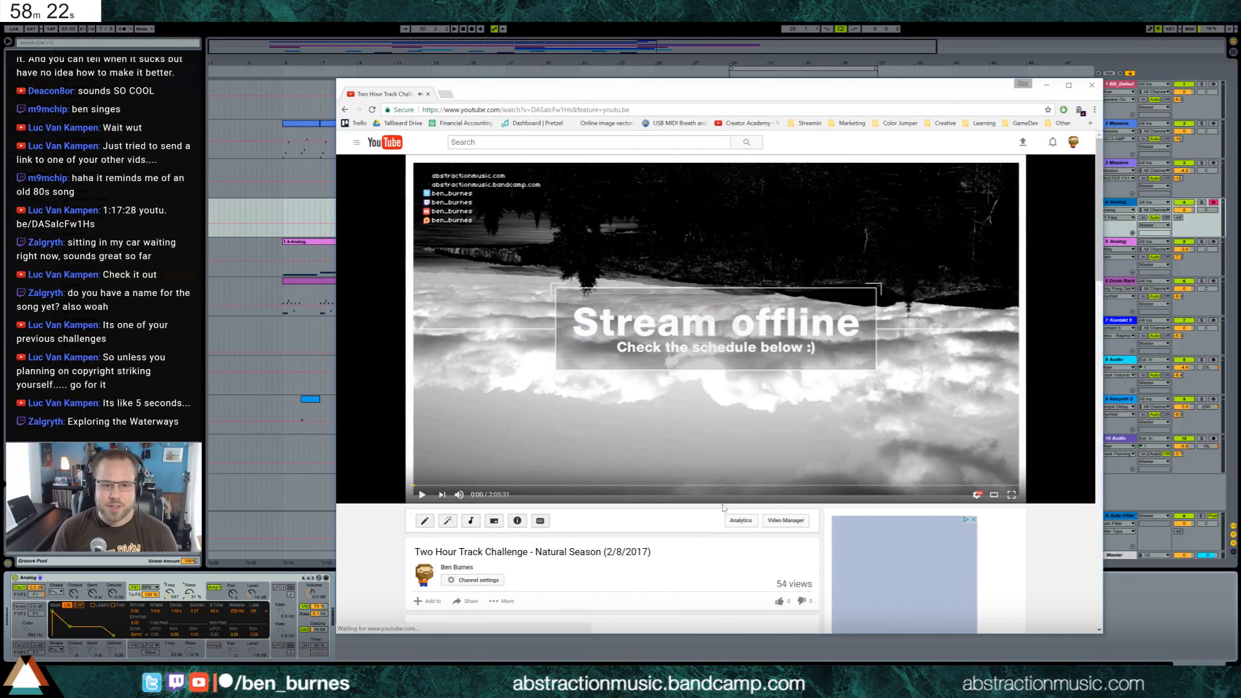
# Watch the linked video from around 1:17:28, pause it and close the browser to return to Ableton Live
pyautogui.click(788, 485)
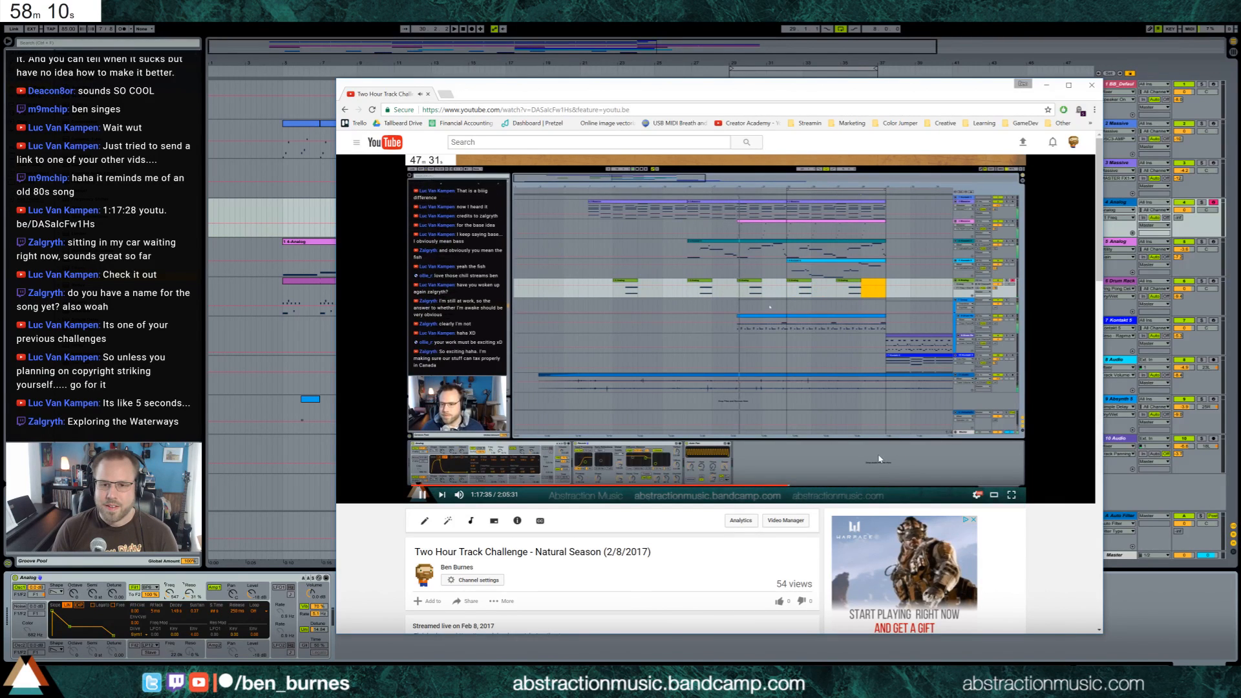
pyautogui.click(814, 357)
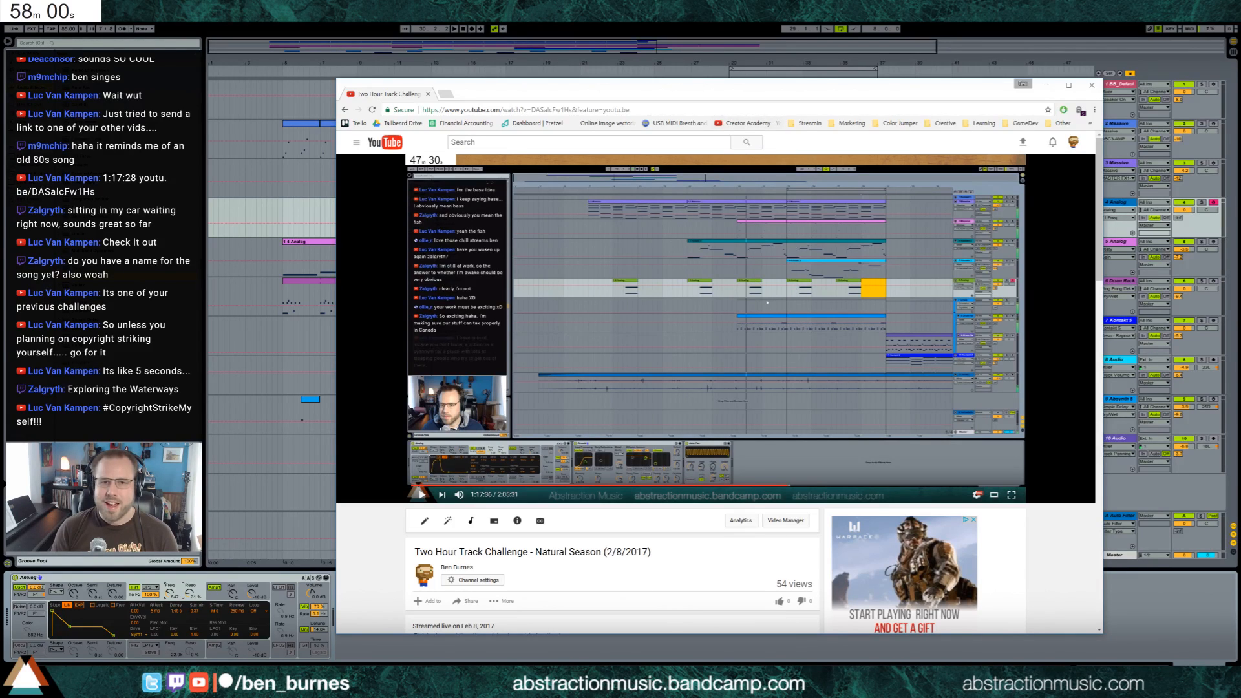
pyautogui.click(1092, 85)
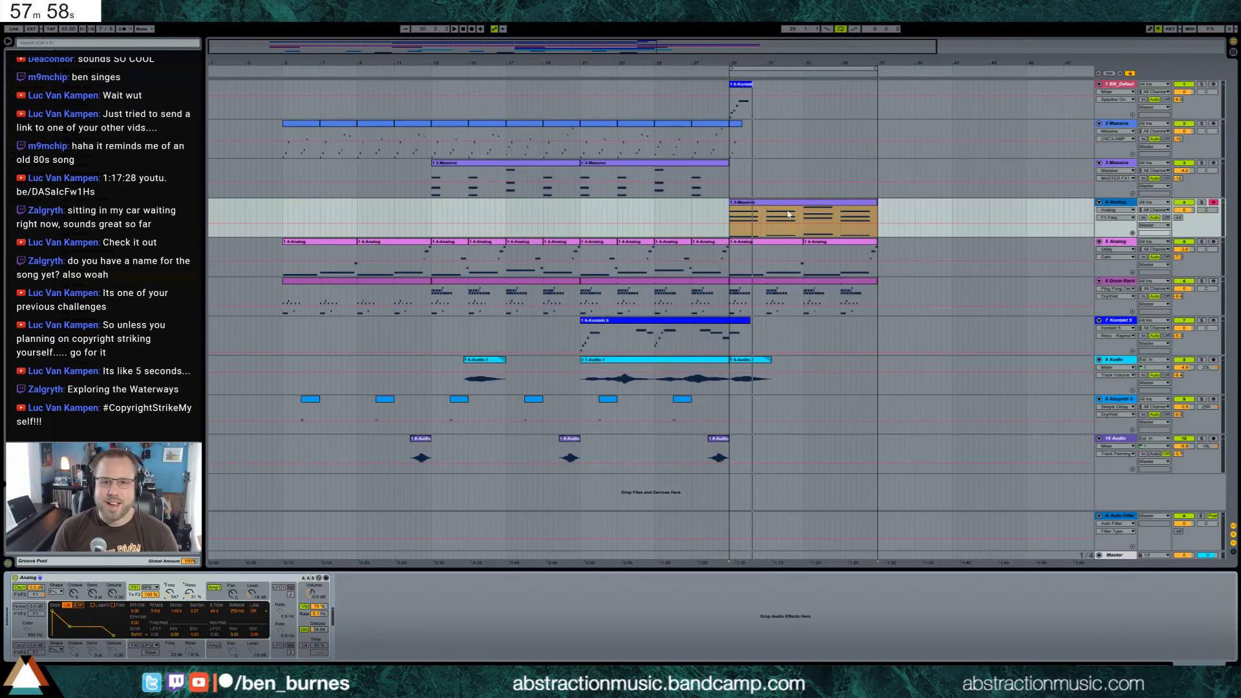
# Add a Reverb after the Ping Pong Delay on the track 1 piano, adjust its decay time and dry/wet, and arm the track
pyautogui.click(687, 75)
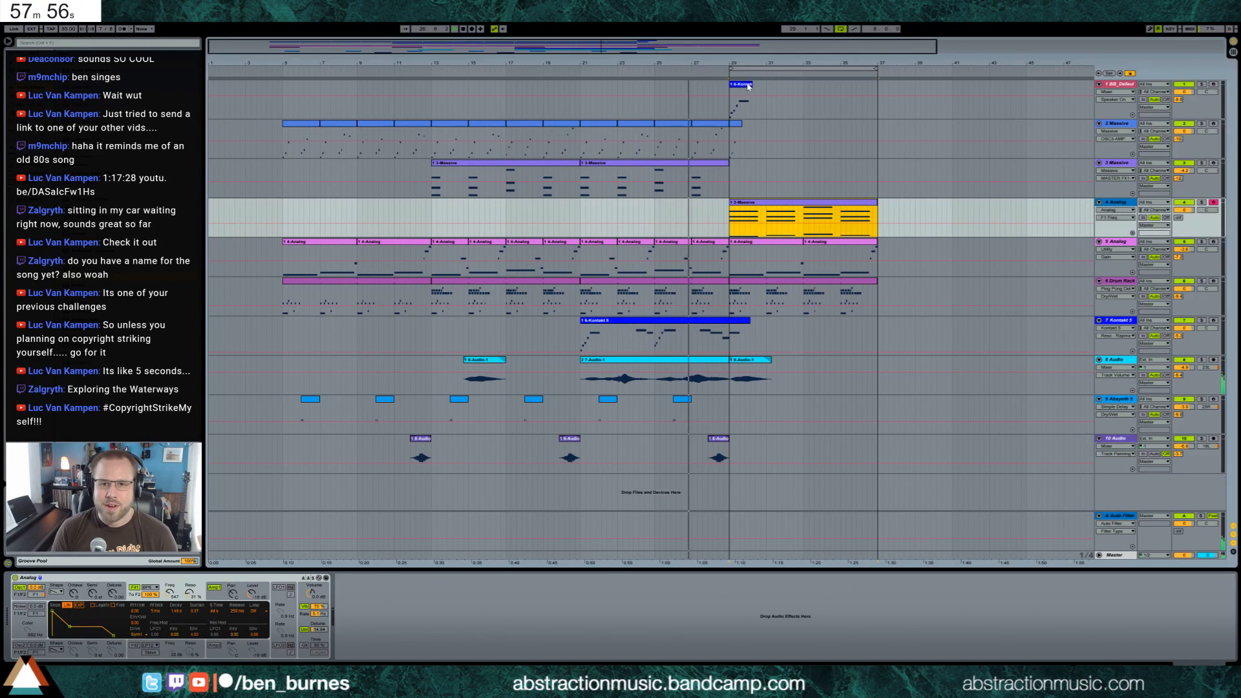
pyautogui.click(746, 85)
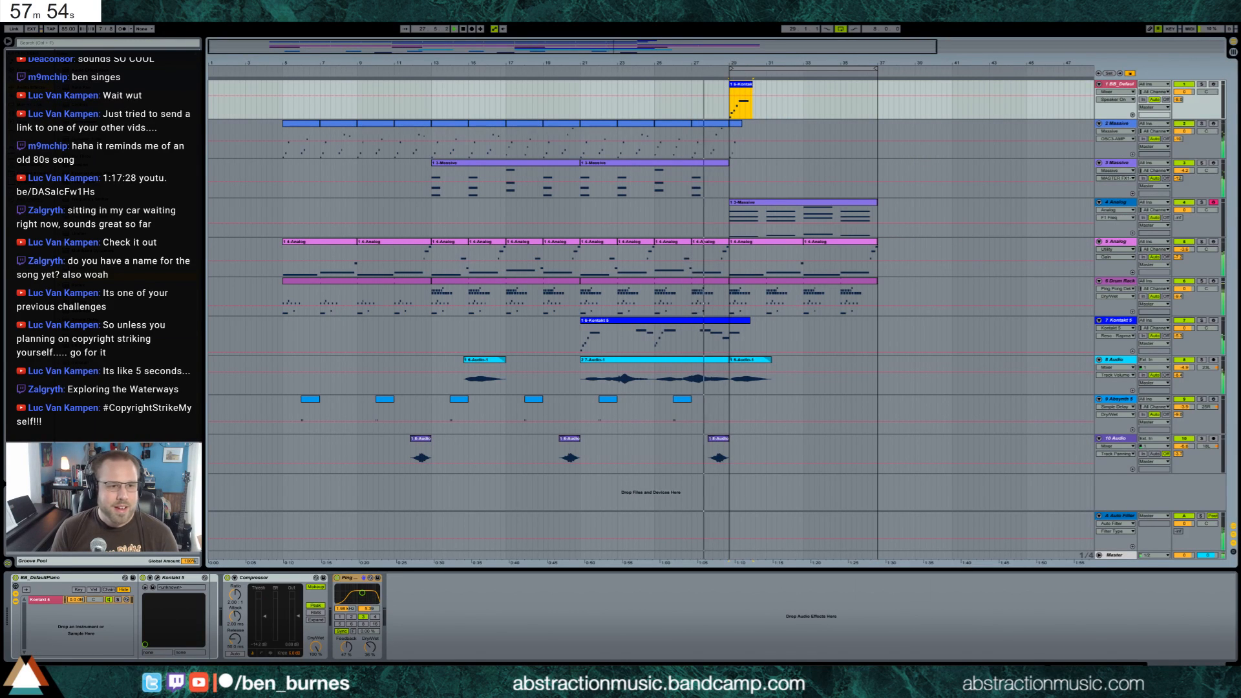
pyautogui.moveTo(71, 302); pyautogui.dragTo(426, 617)
pyautogui.moveTo(503, 646); pyautogui.dragTo(503, 630)
pyautogui.click(594, 647)
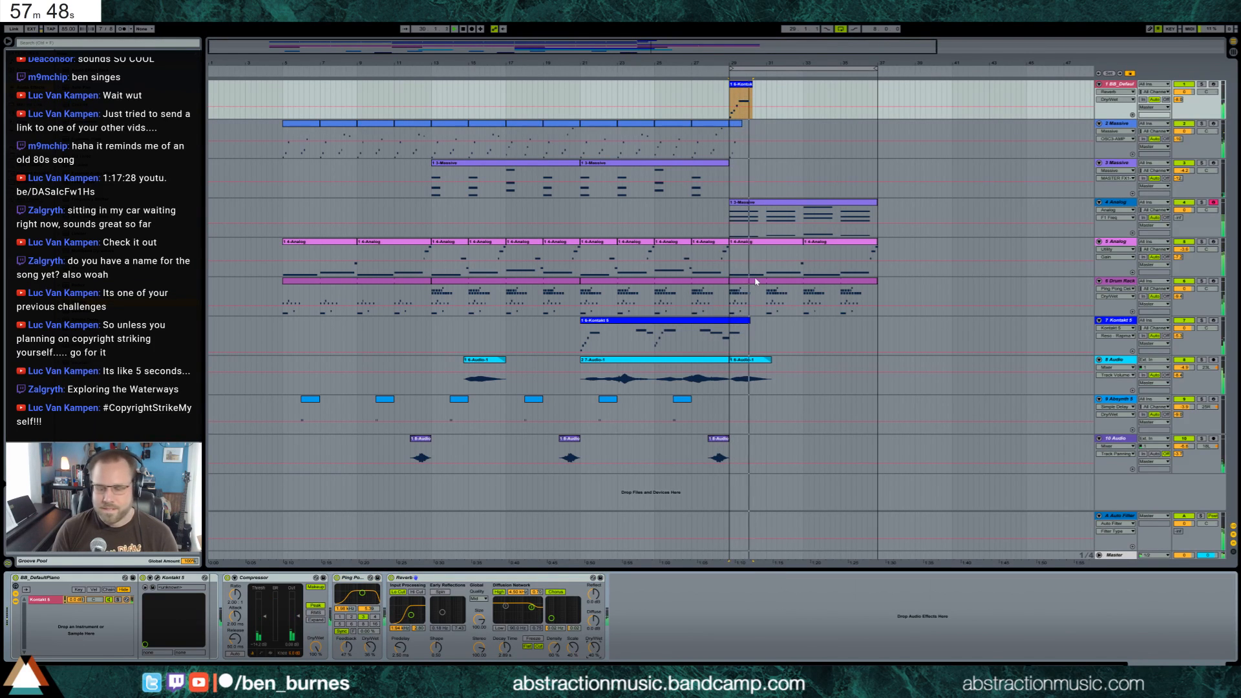
pyautogui.click(1214, 85)
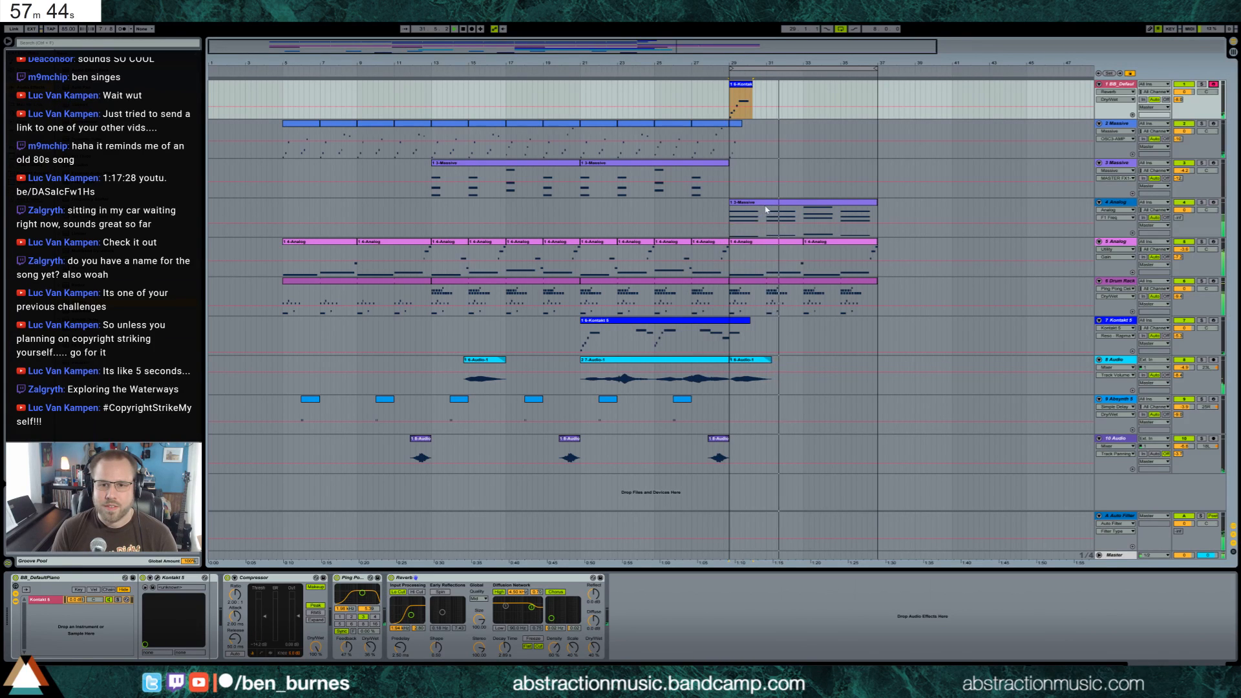
# Reshape the track 4 Analog filter envelope with minimal sustain and a longer decay, adjust its envelope amount and raise the filter resonance
pyautogui.click(733, 220)
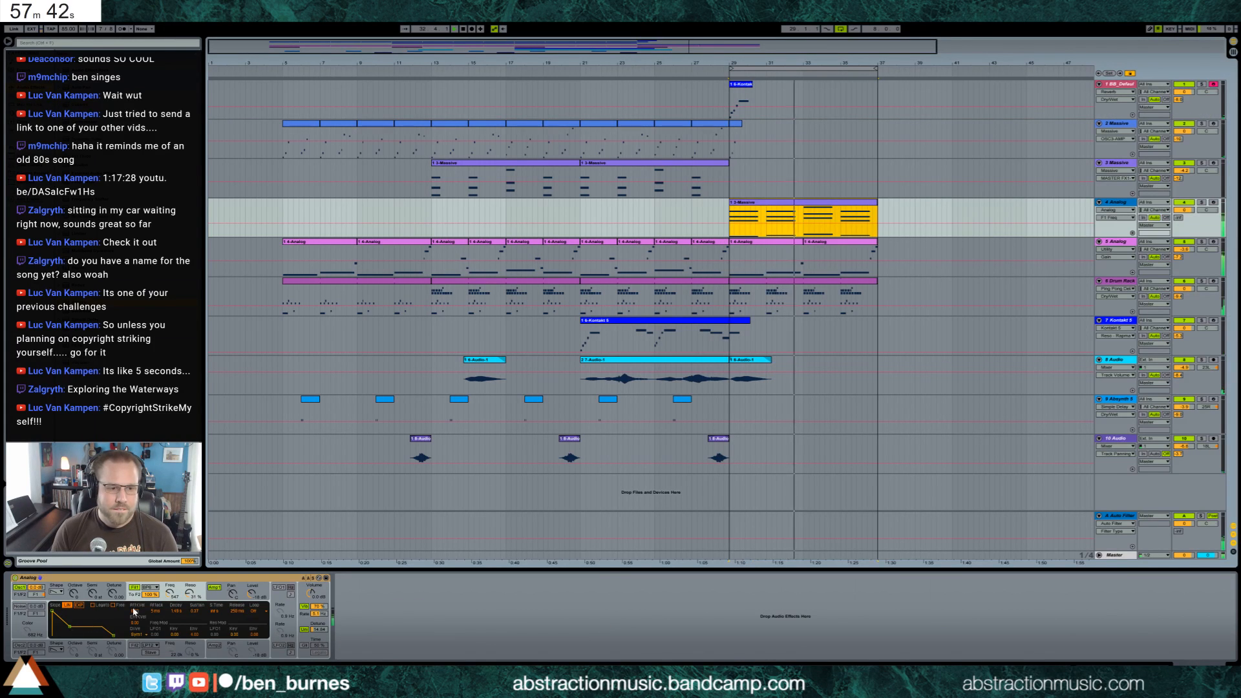
pyautogui.moveTo(70, 626); pyautogui.dragTo(67, 627)
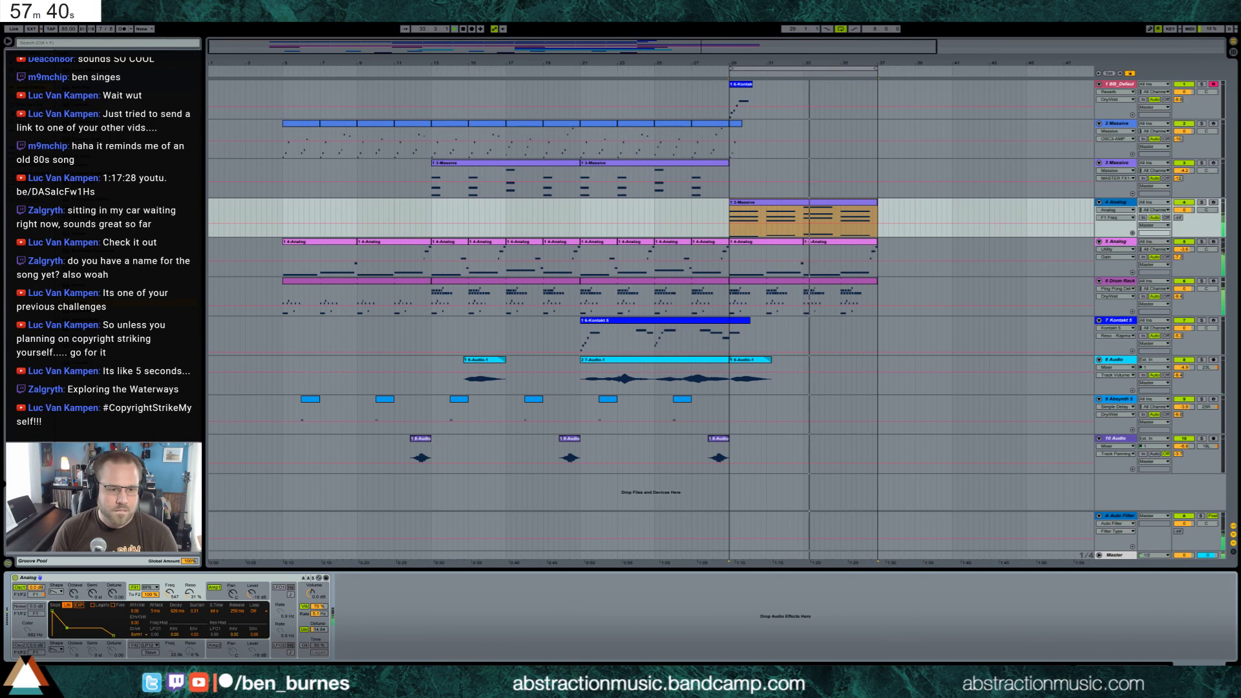
pyautogui.moveTo(194, 634); pyautogui.dragTo(194, 640)
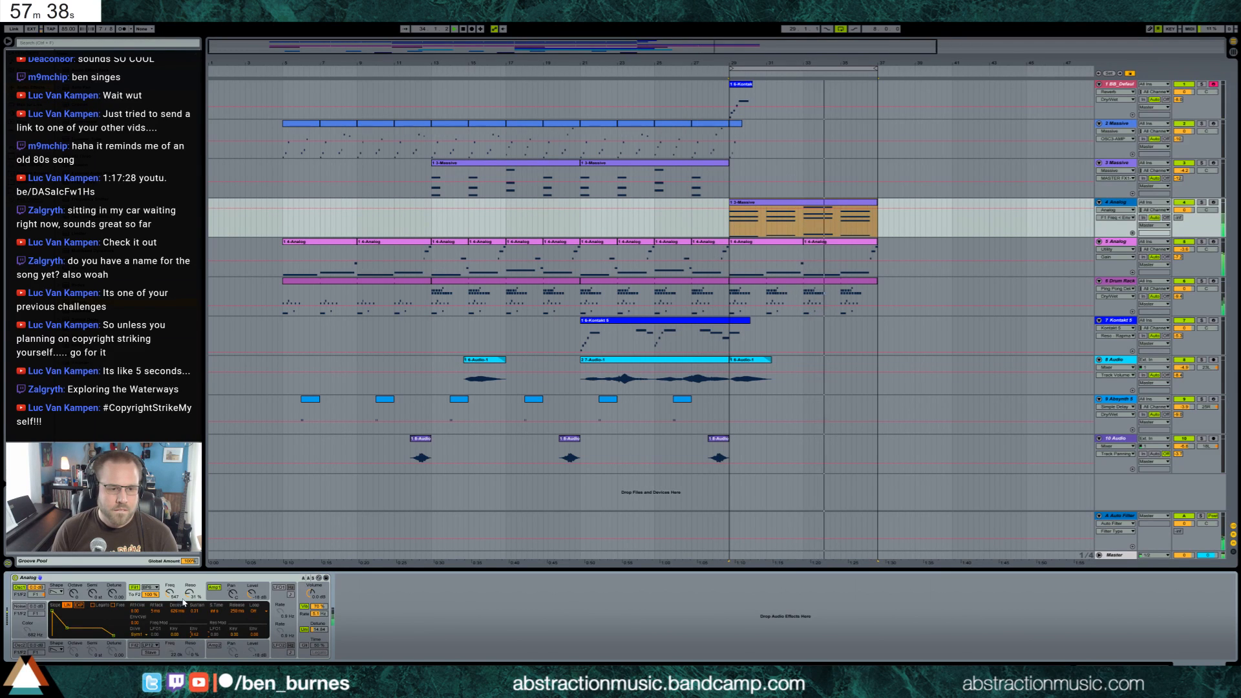
pyautogui.moveTo(189, 592); pyautogui.dragTo(190, 588)
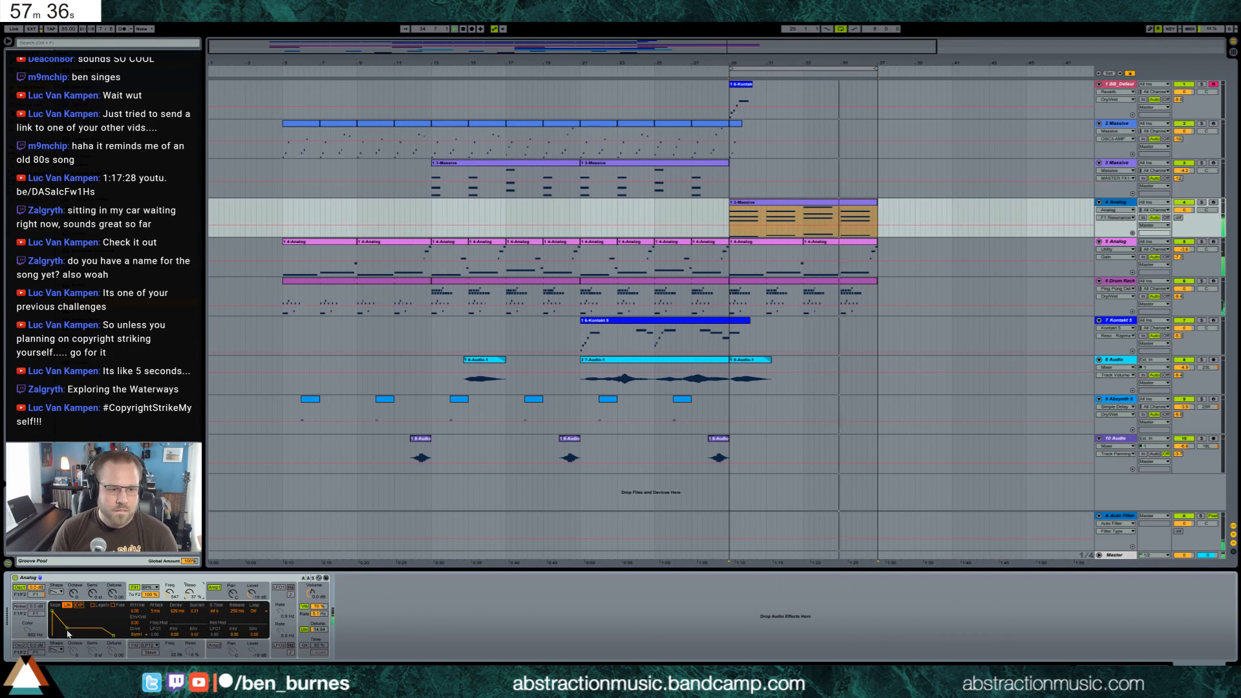
pyautogui.moveTo(66, 627); pyautogui.dragTo(70, 639)
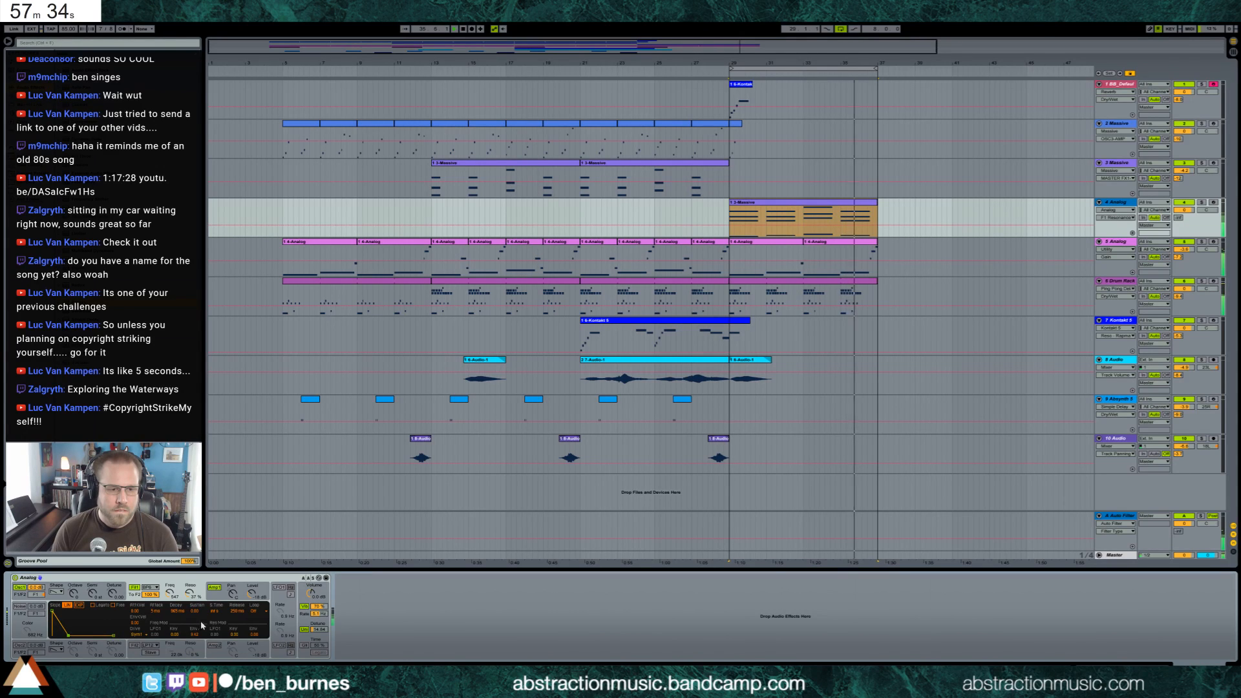
pyautogui.moveTo(193, 635); pyautogui.dragTo(192, 629)
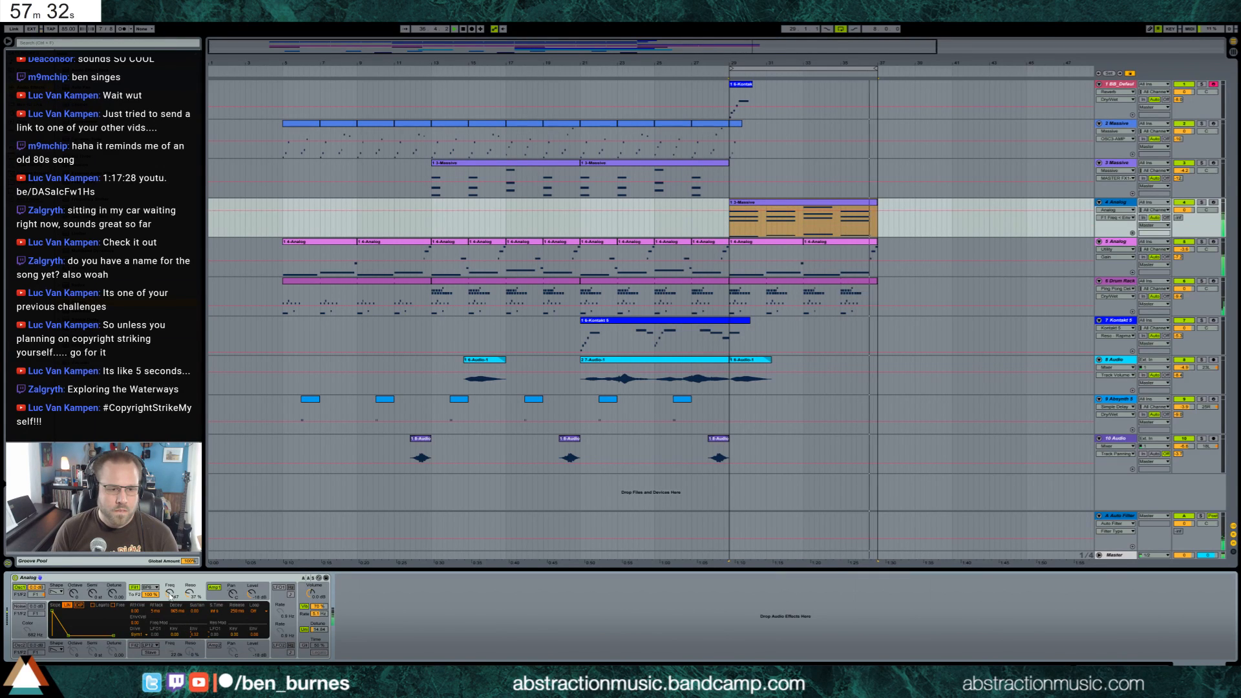
pyautogui.moveTo(69, 638); pyautogui.dragTo(75, 638)
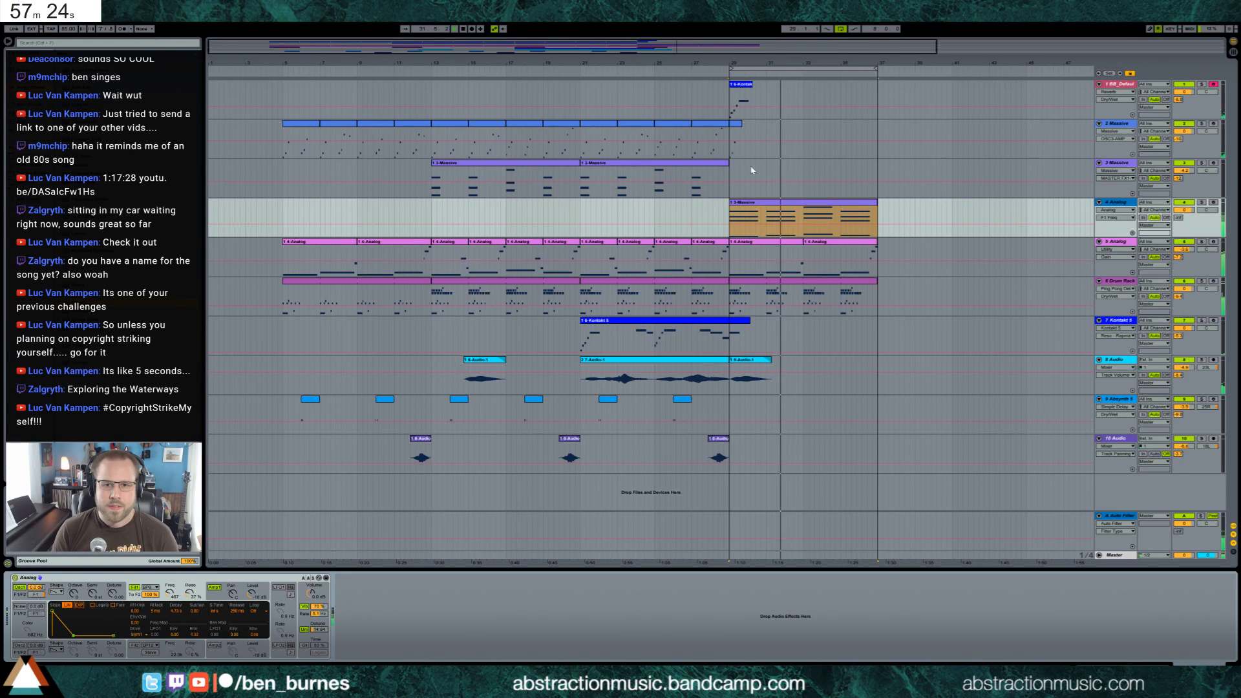
# Show the Track Panning automation of the track 4 Analog in its own lane
pyautogui.click(732, 212)
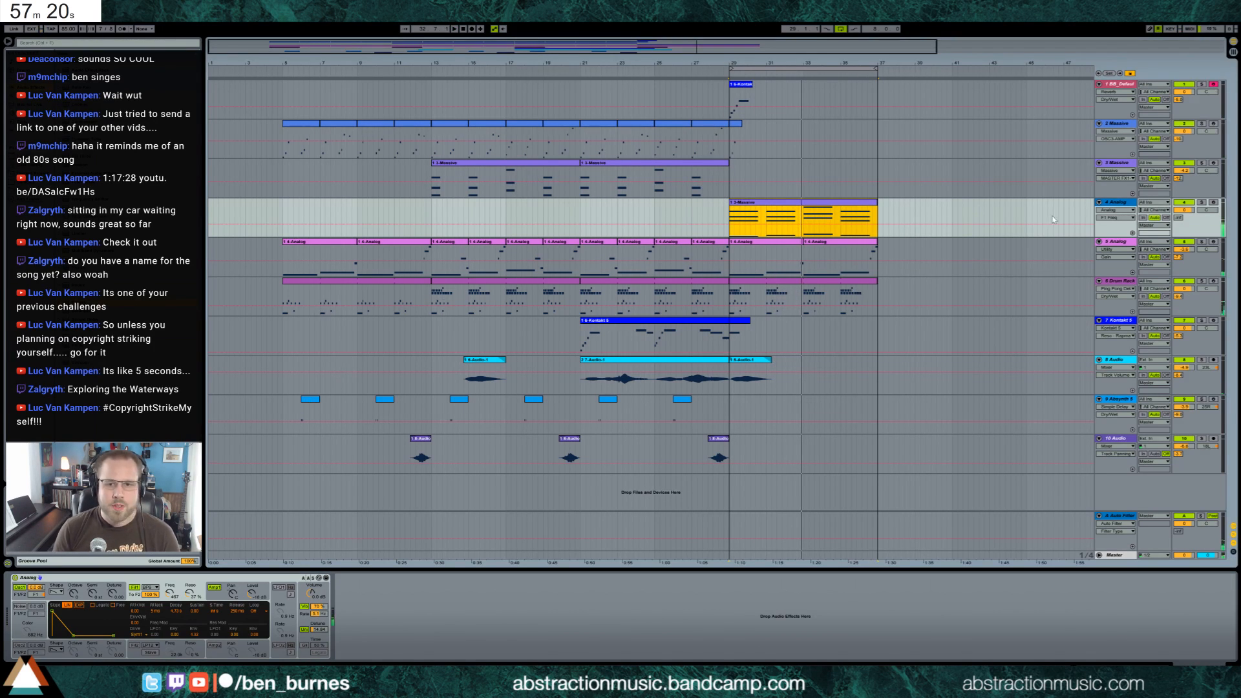
pyautogui.click(1206, 210)
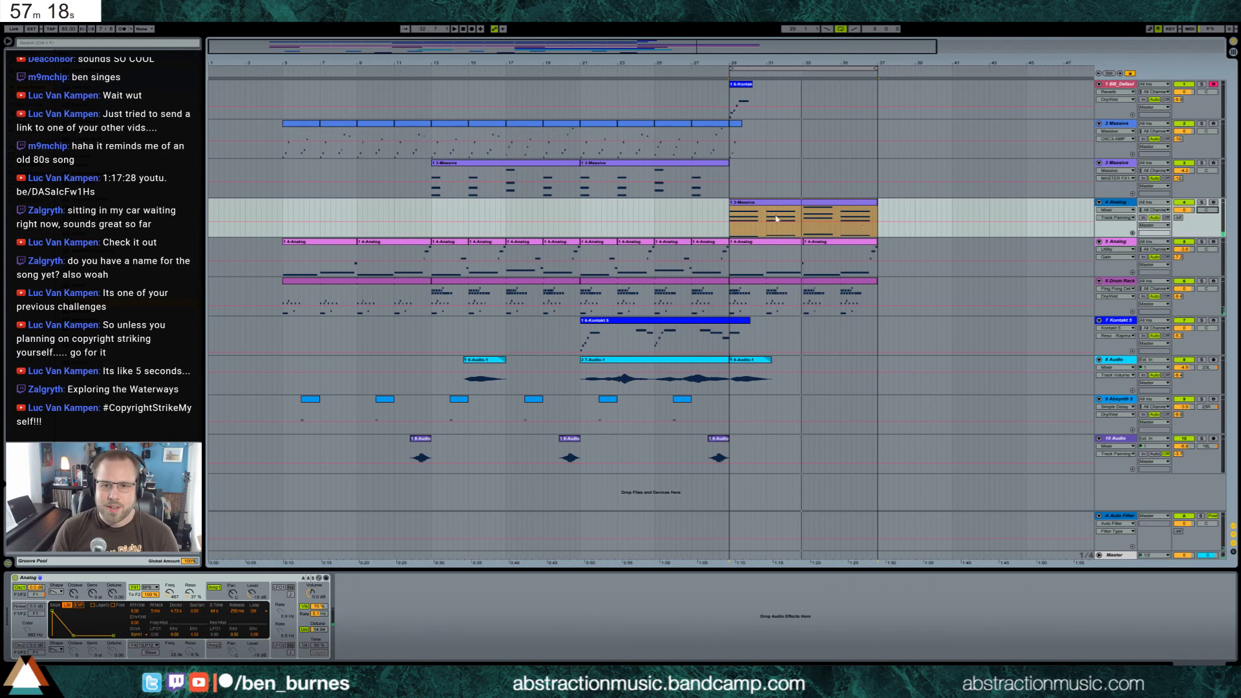
pyautogui.click(1132, 233)
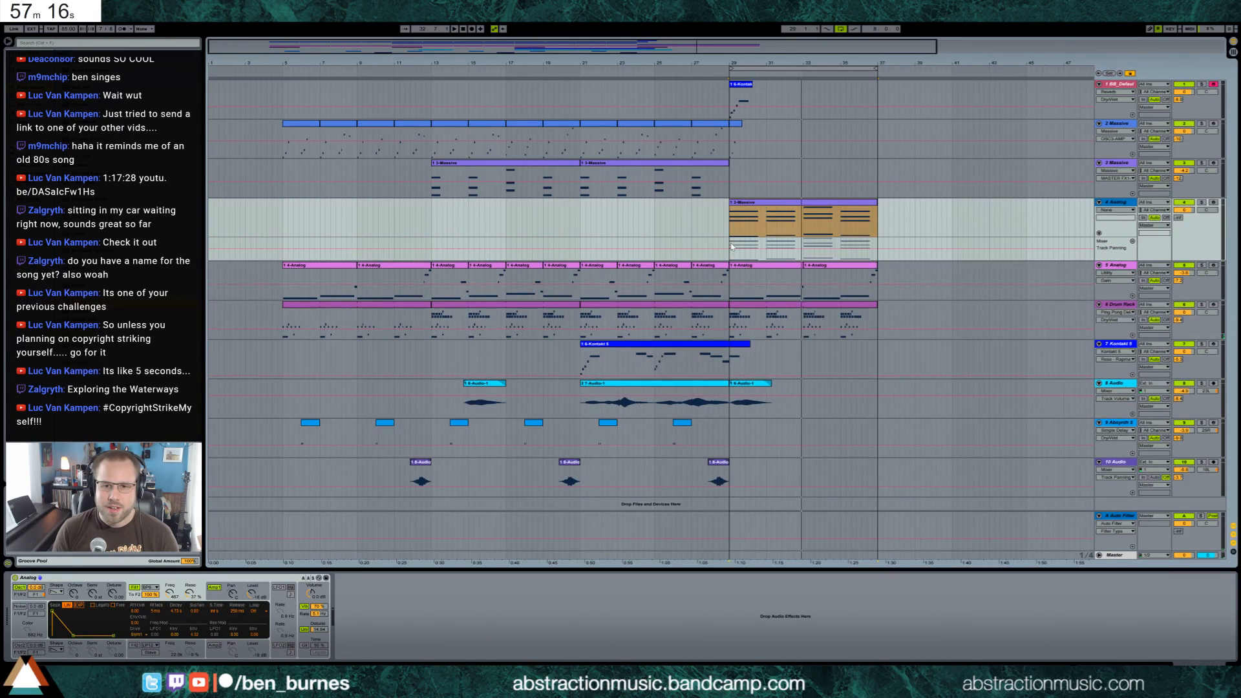
# Draw a Track Panning curve under the first half of the track 4 Analog clip and duplicate it across the second half
pyautogui.moveTo(731, 246); pyautogui.dragTo(749, 246)
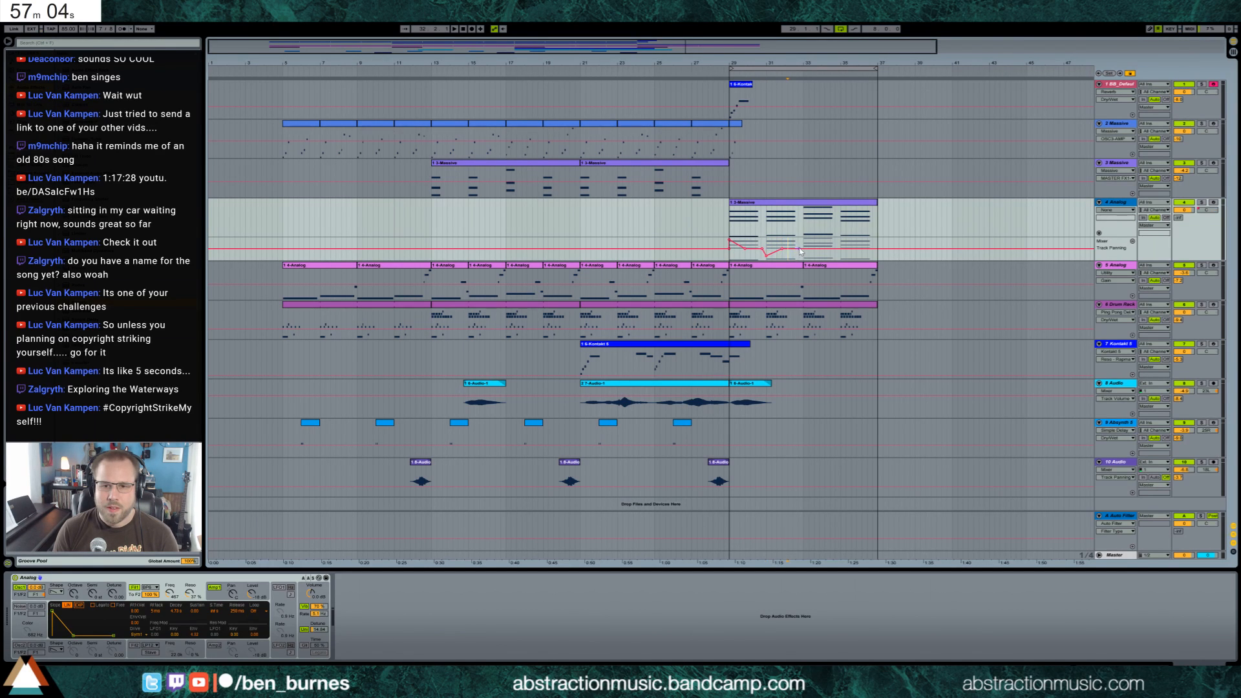
pyautogui.moveTo(804, 249); pyautogui.dragTo(802, 241)
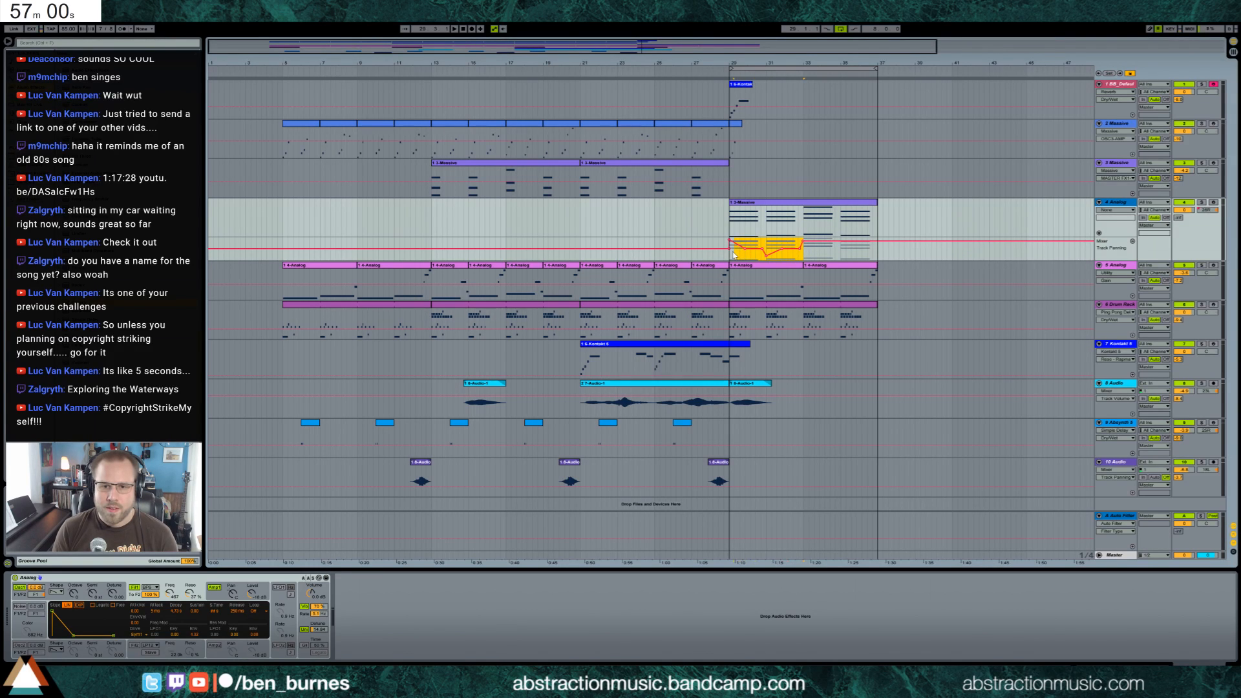
pyautogui.press('space')
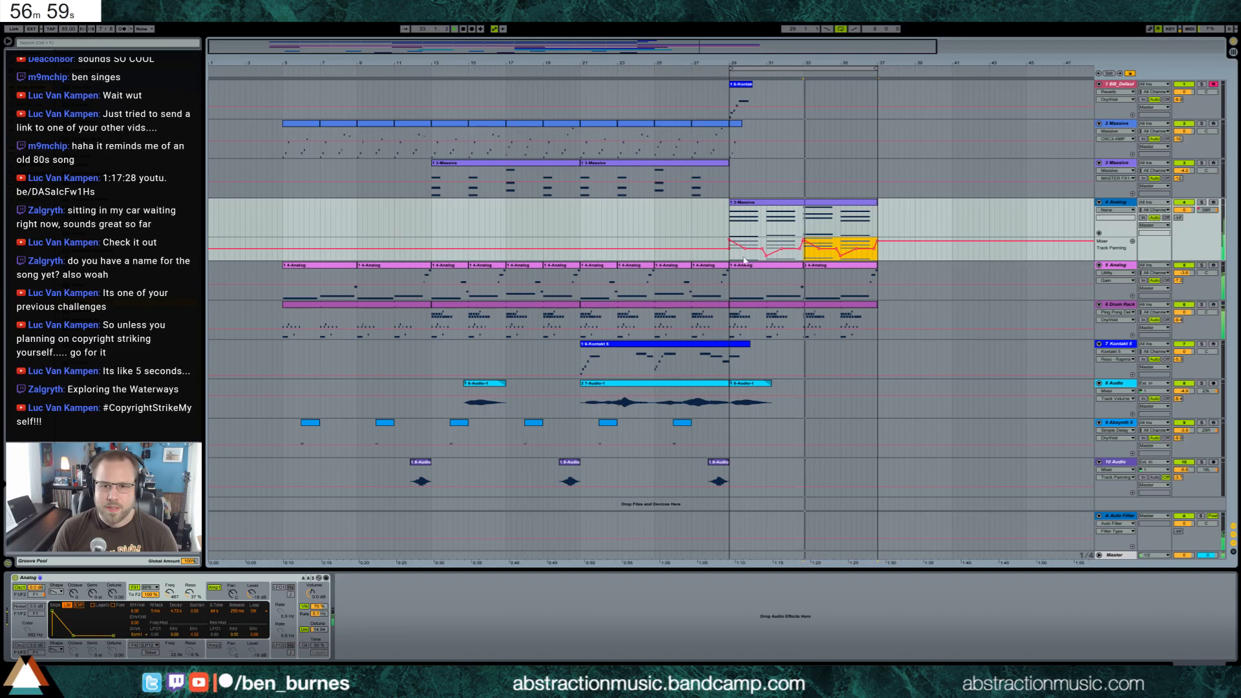
pyautogui.click(808, 253)
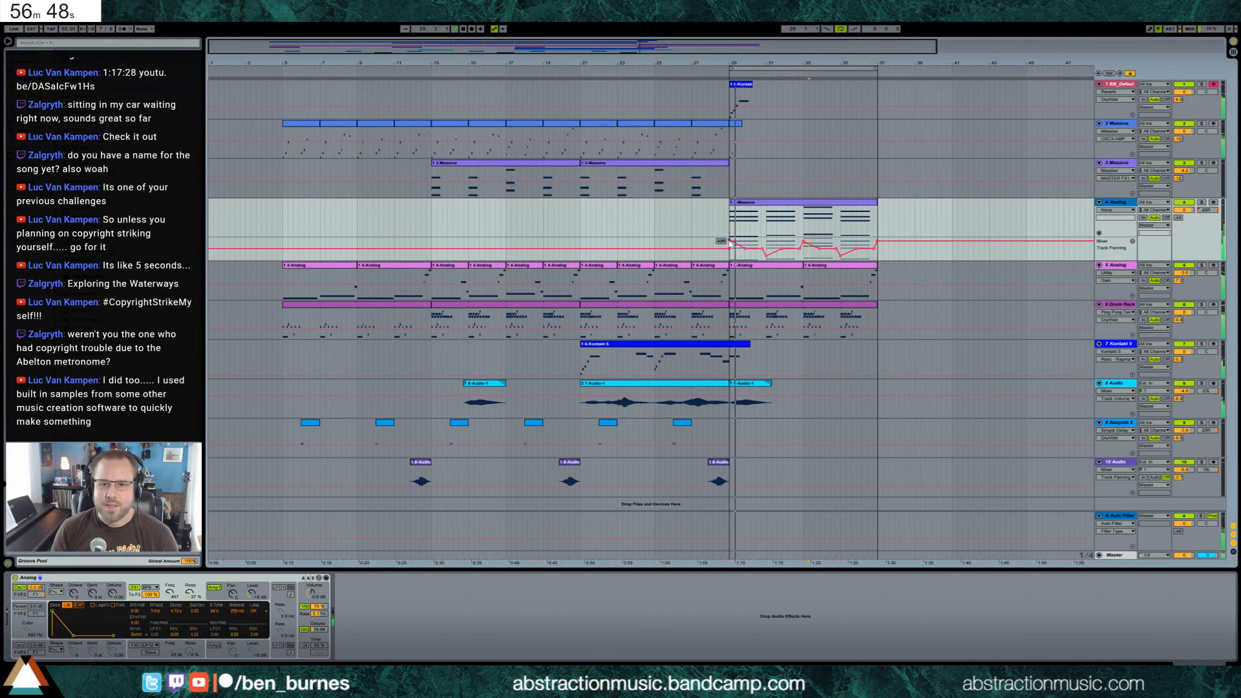
# Audition the loop and nudge the start and end breakpoints of the track 4 panning curve
pyautogui.click(797, 179)
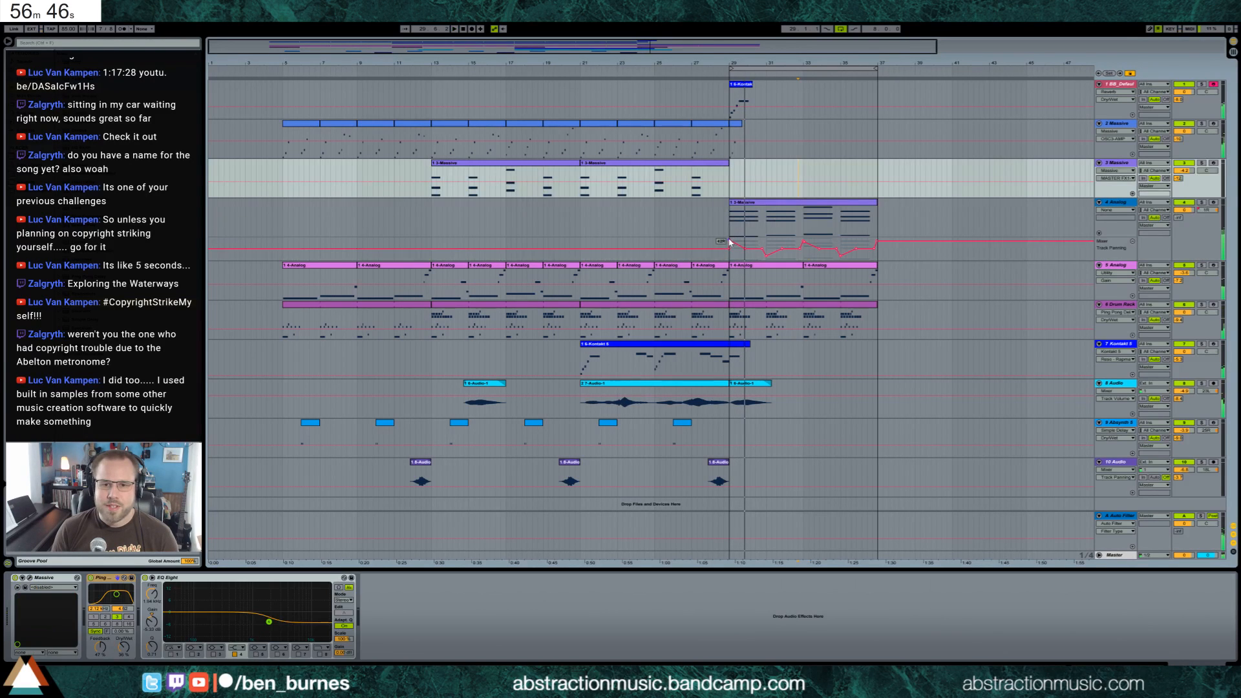
pyautogui.click(731, 242)
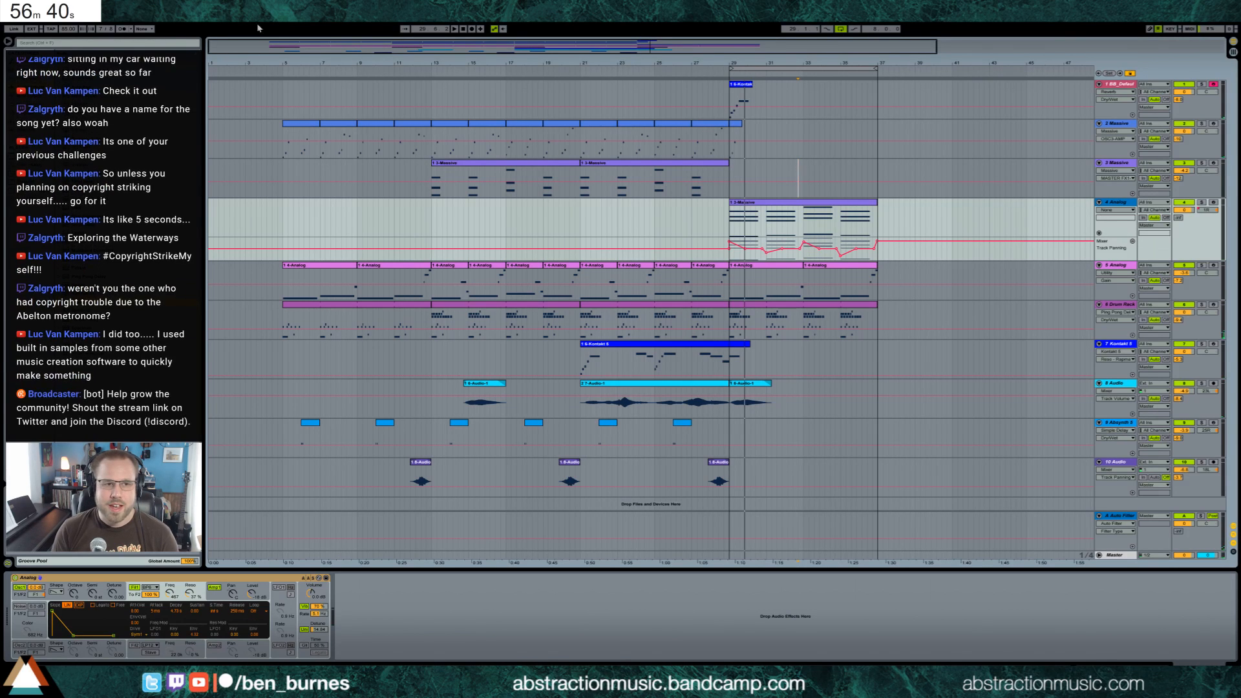
pyautogui.click(456, 29)
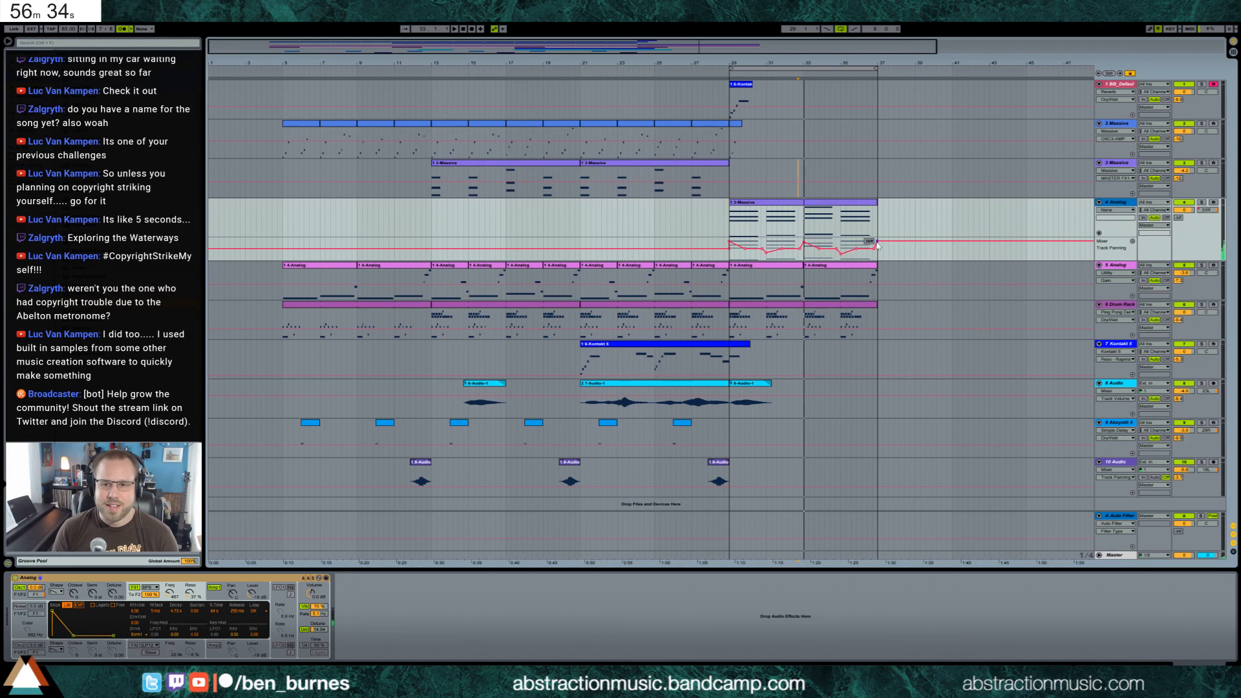
pyautogui.moveTo(877, 241); pyautogui.dragTo(877, 242)
pyautogui.click(893, 258)
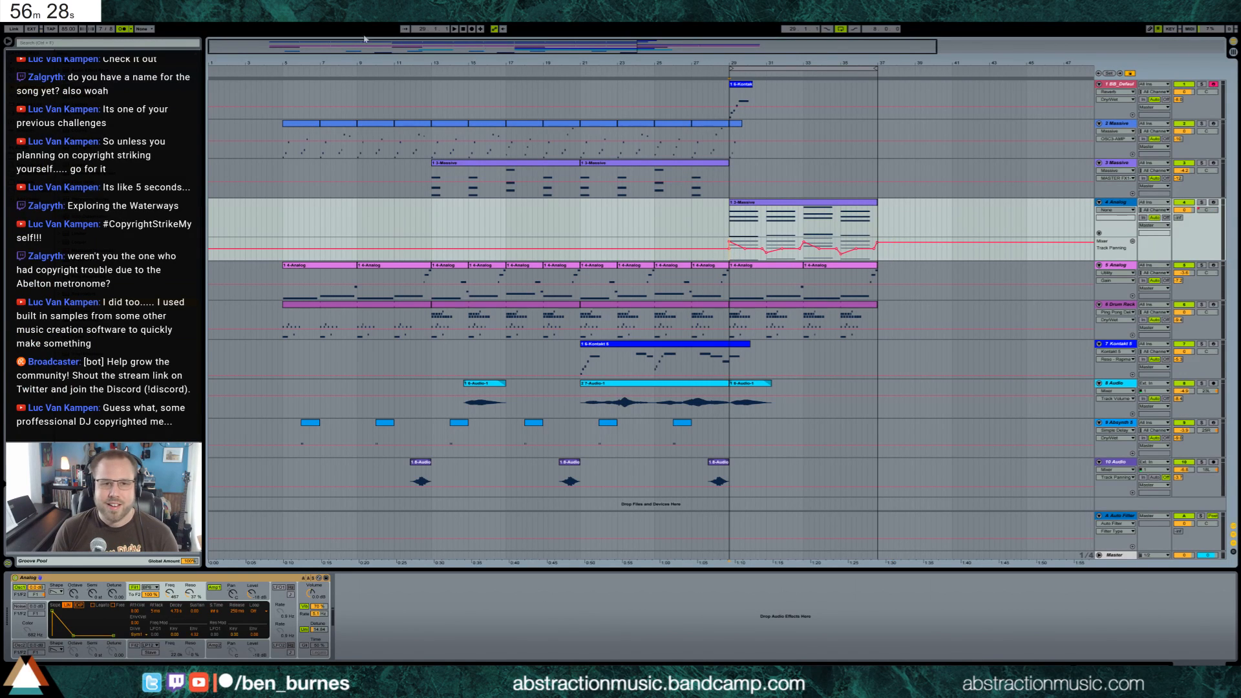
# Turn off the metronome and play the breakdown from bar 29 with the track 1 piano selected
pyautogui.click(121, 30)
pyautogui.press('space')
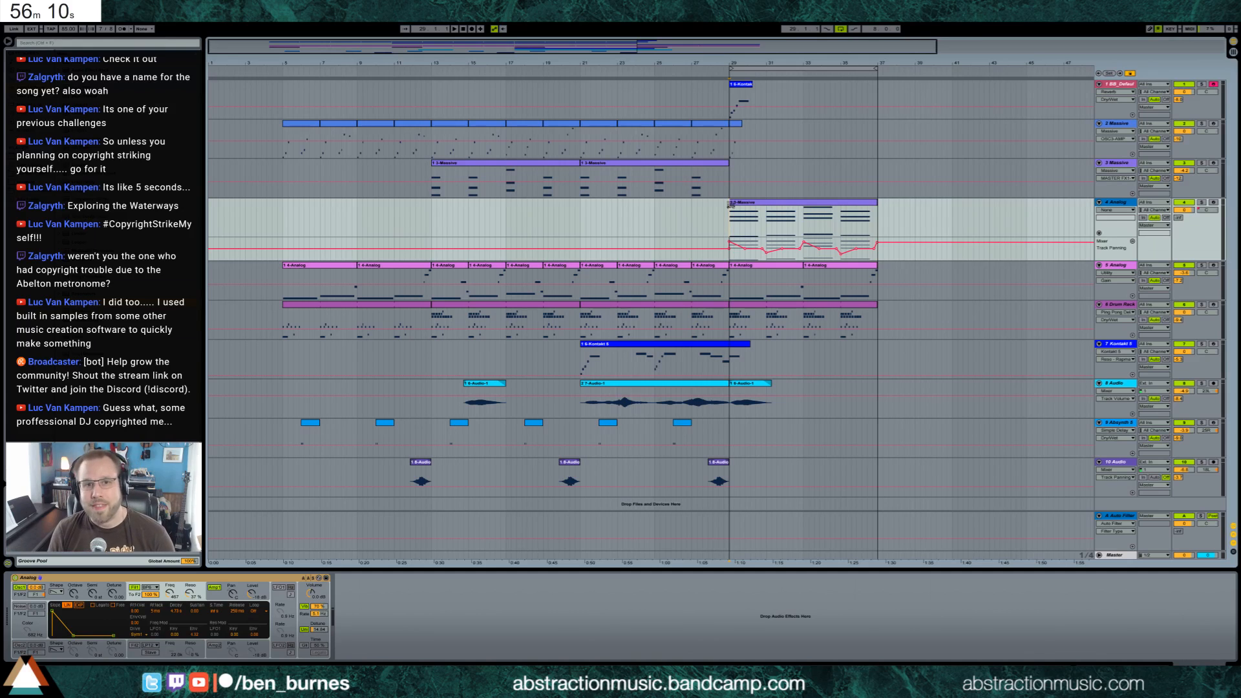
pyautogui.click(726, 93)
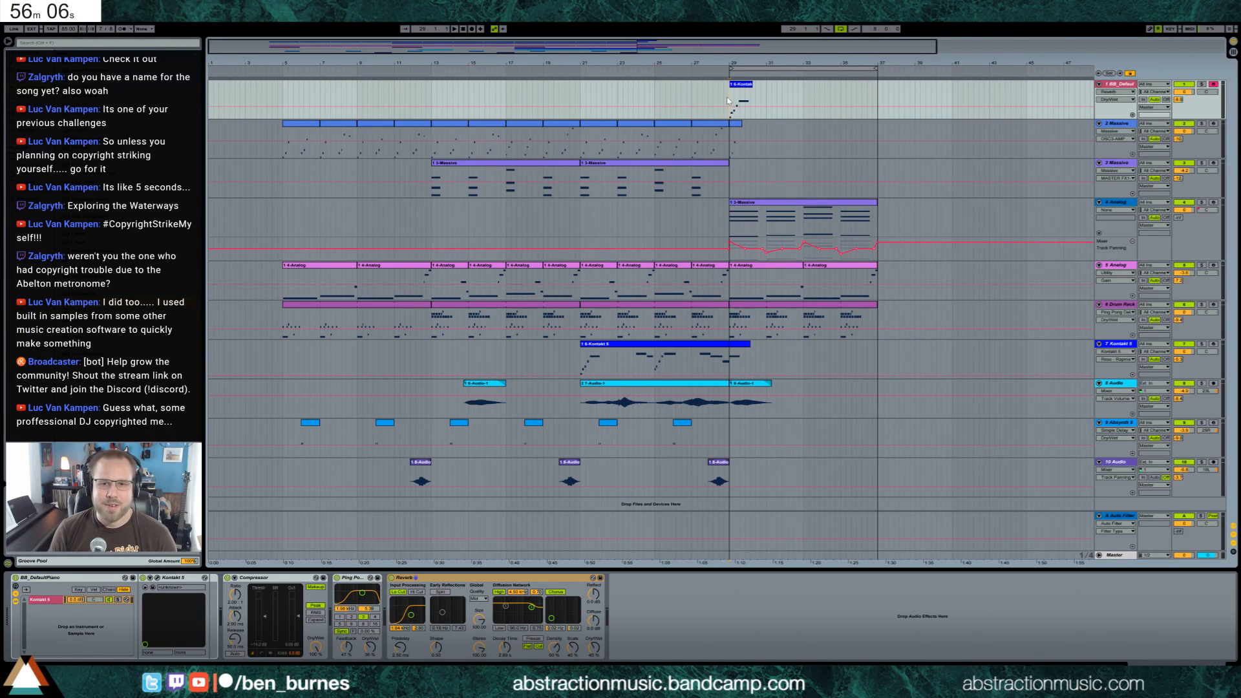
pyautogui.press('space')
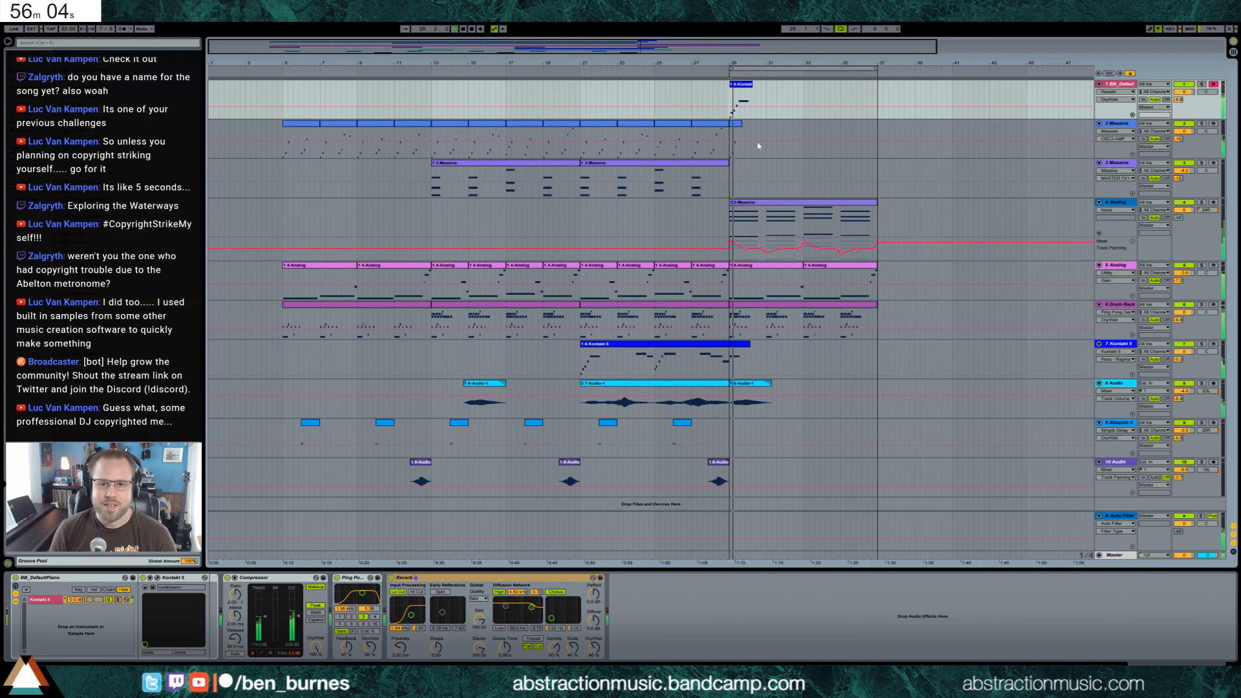
# Raise the track 4 Analog's send to the A Auto Filter return during playback and show the synth's first amp envelope
pyautogui.click(780, 206)
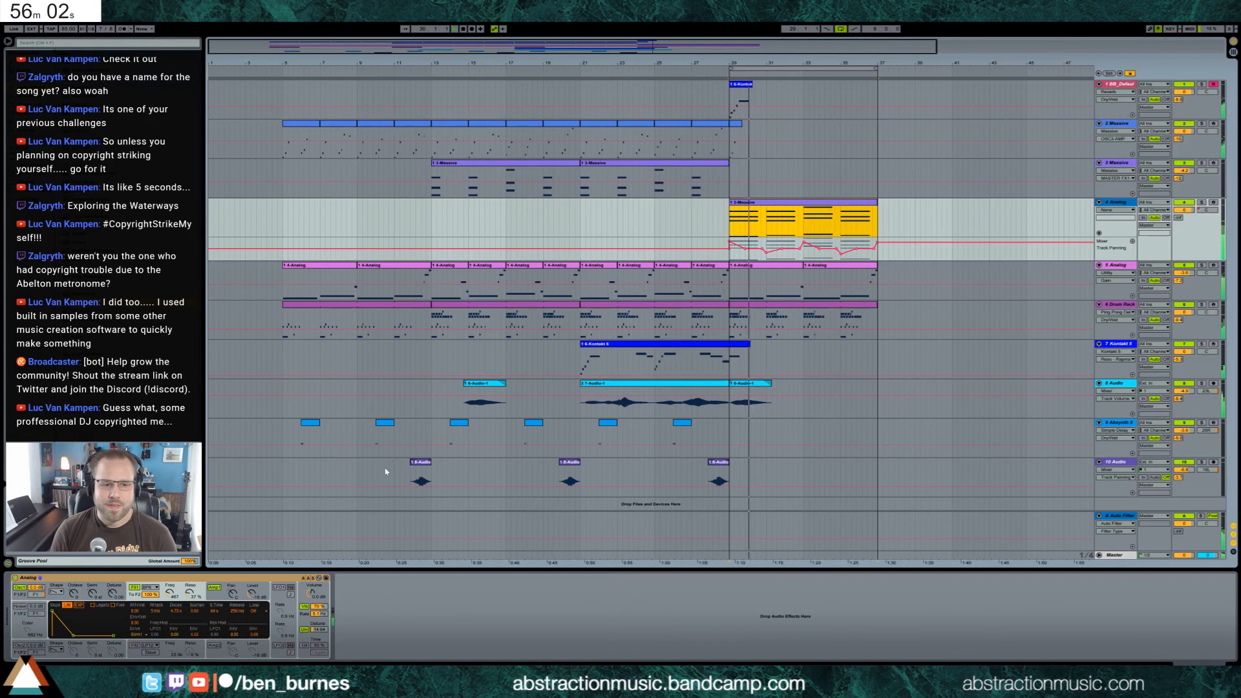
pyautogui.moveTo(1179, 218); pyautogui.dragTo(1179, 167)
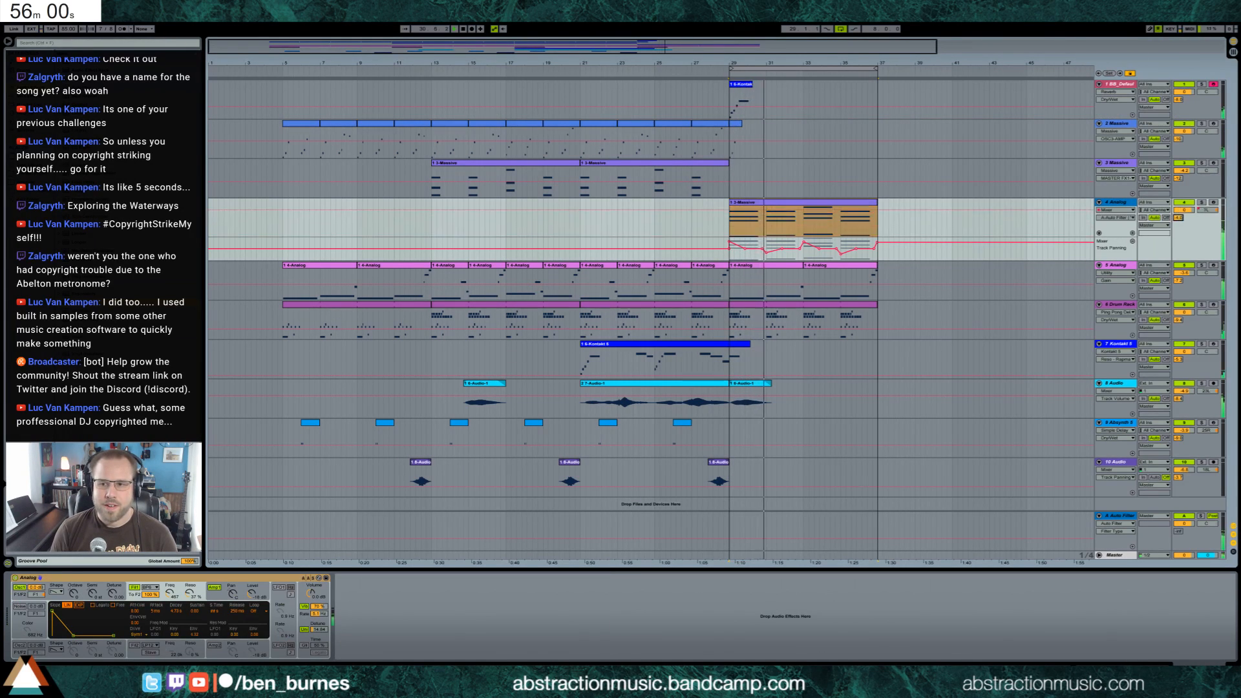
pyautogui.press('space')
pyautogui.press('space')
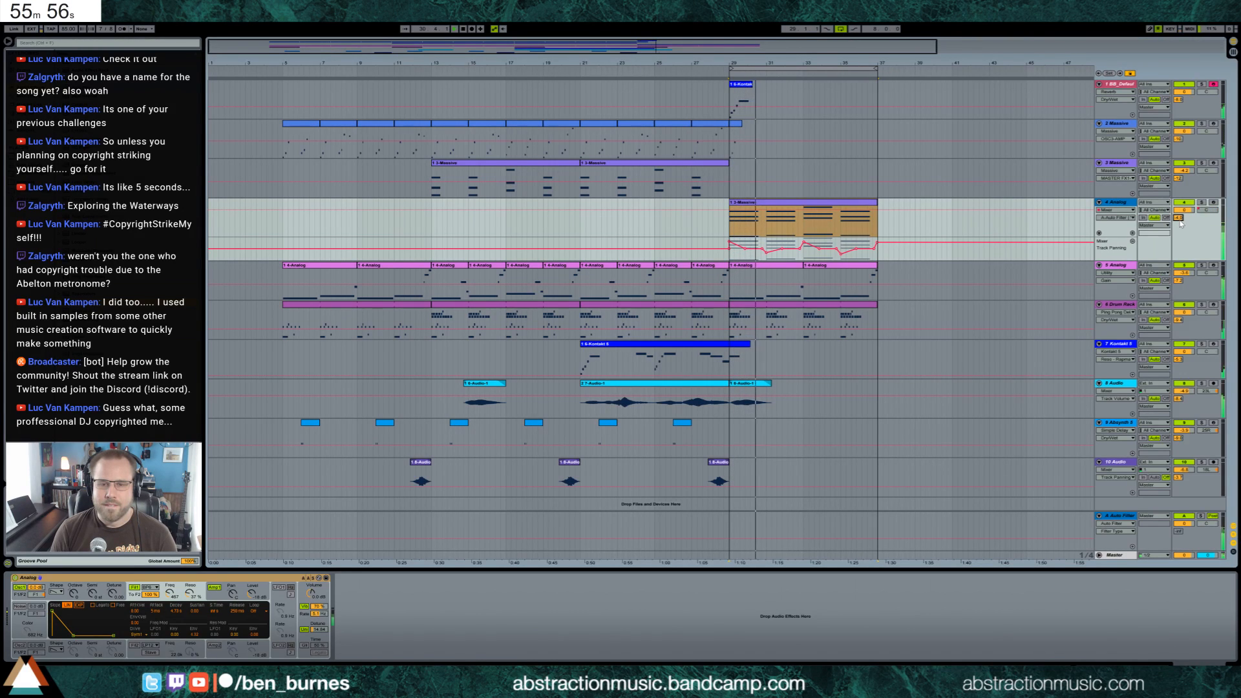
pyautogui.click(217, 597)
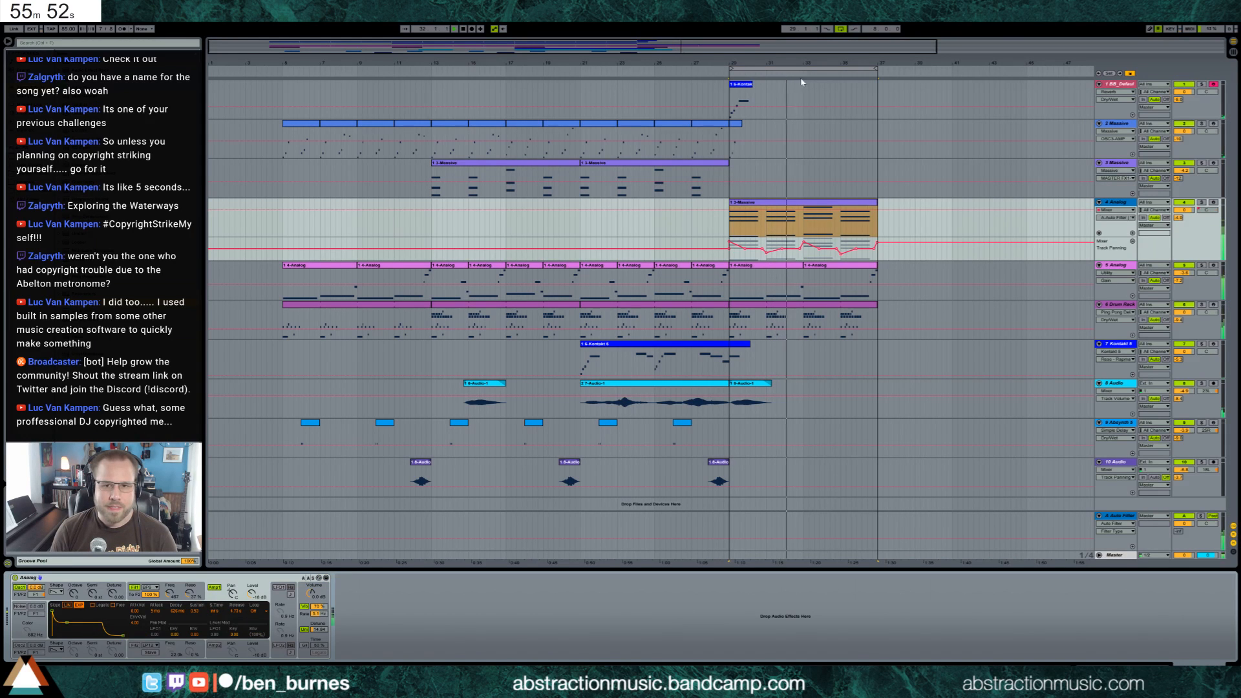
# Audition the track 1 piano over the loop and add a Filter Delay after its Reverb
pyautogui.click(750, 86)
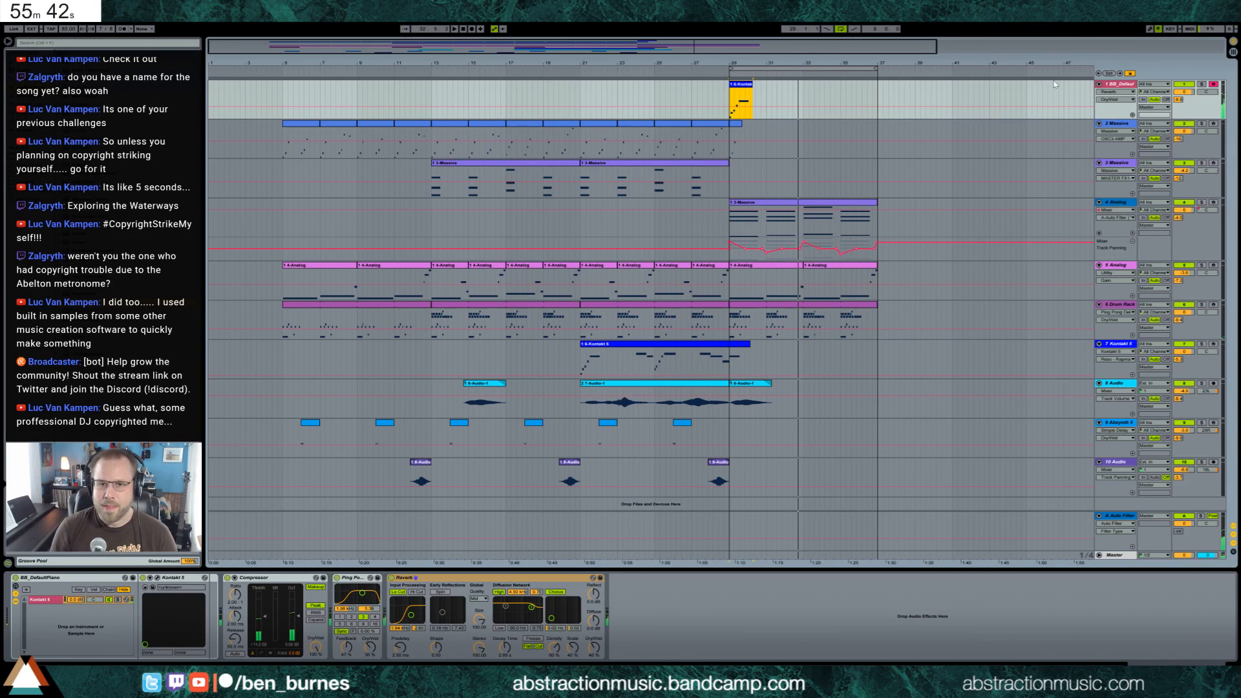
pyautogui.click(731, 97)
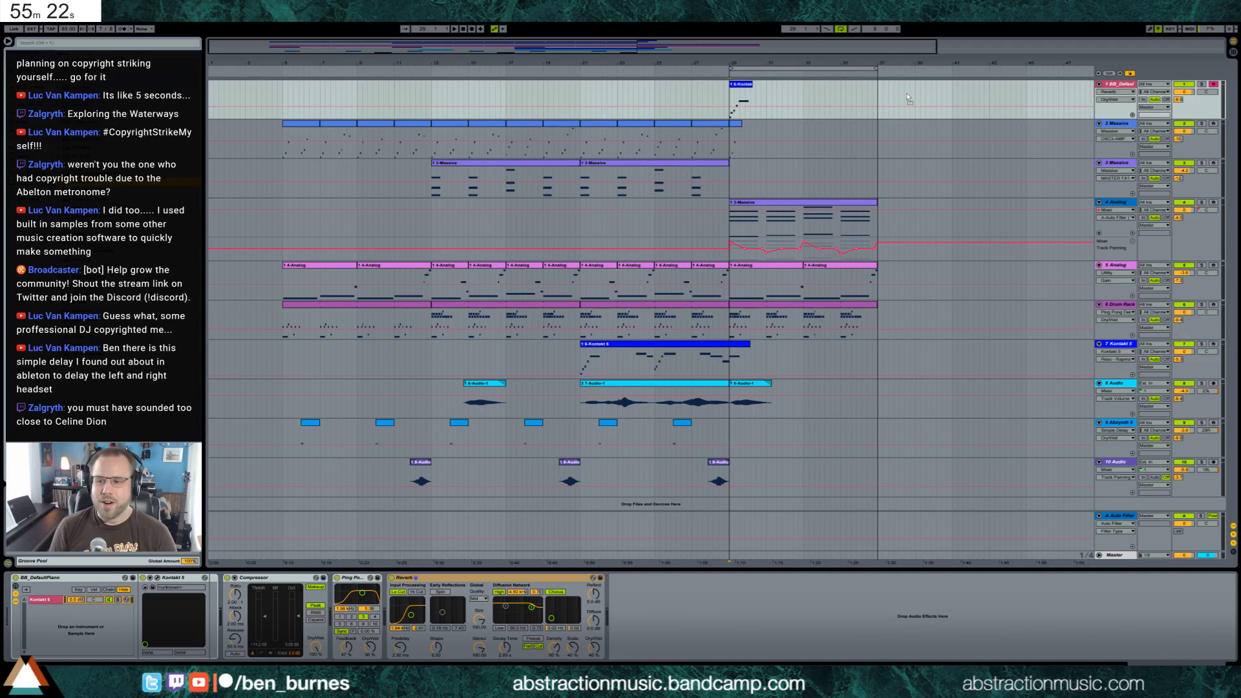
pyautogui.moveTo(913, 98); pyautogui.dragTo(529, 579)
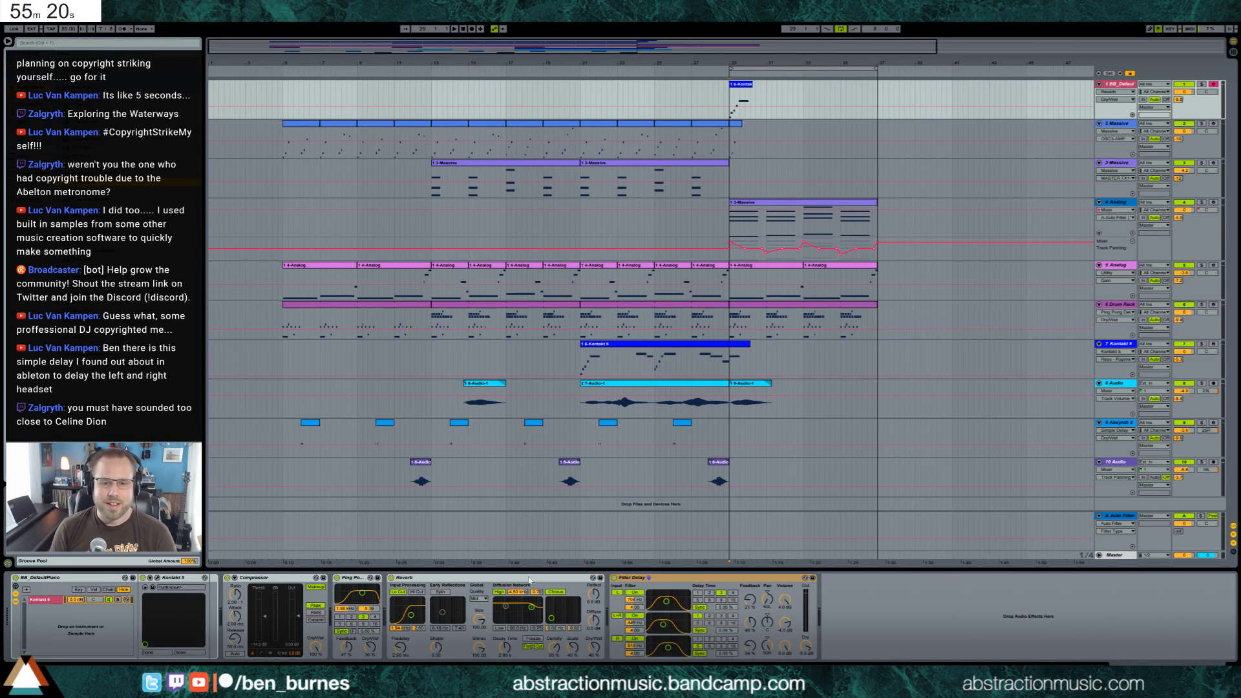
pyautogui.click(669, 581)
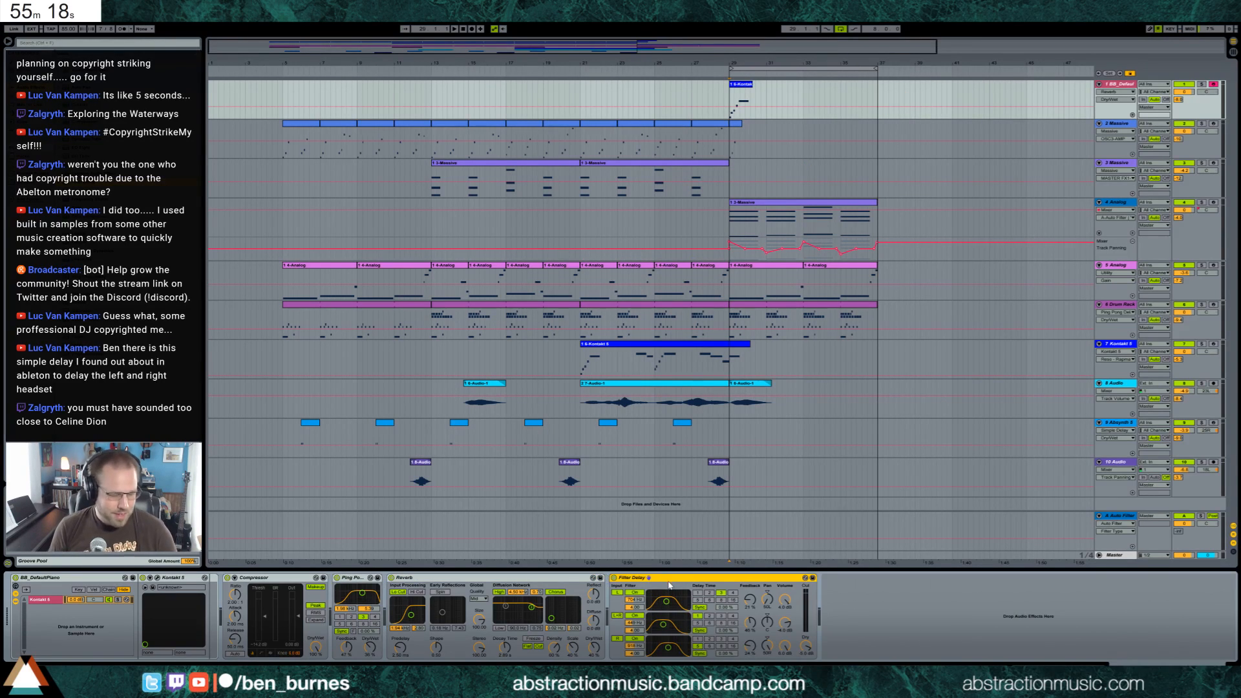
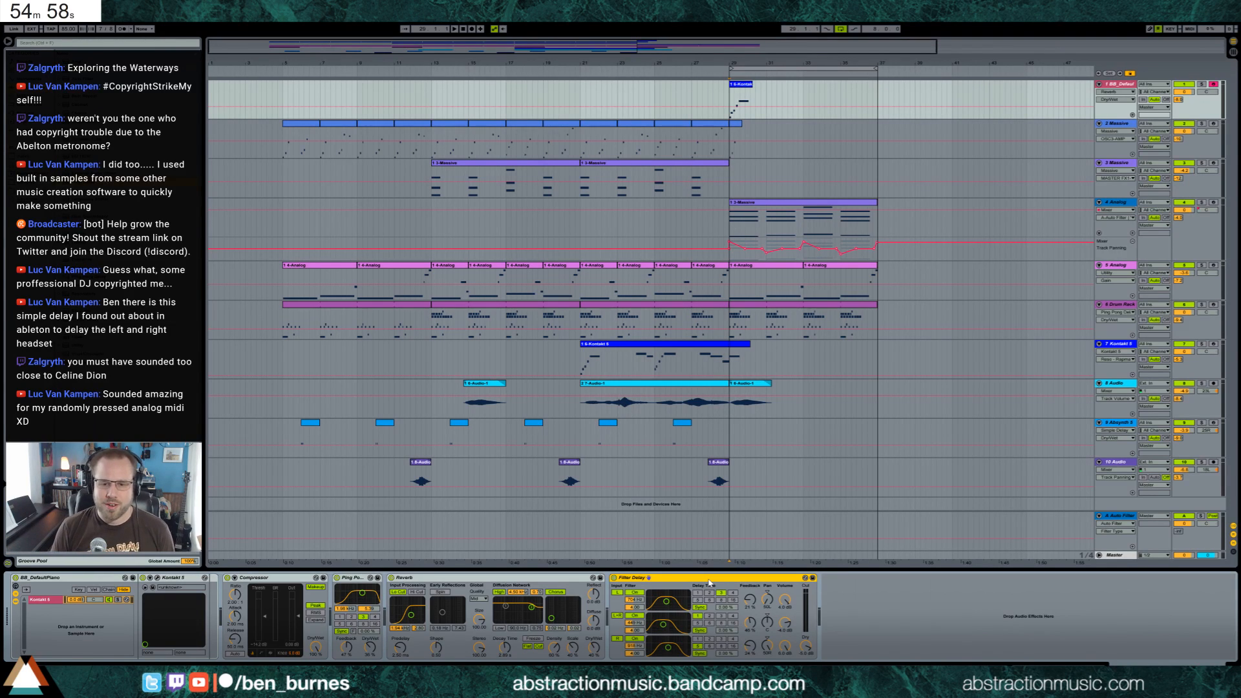
# Remove the Filter Delay from the track 1 piano and record a piano melody over the breakdown loop from bar 29
pyautogui.press('Delete')
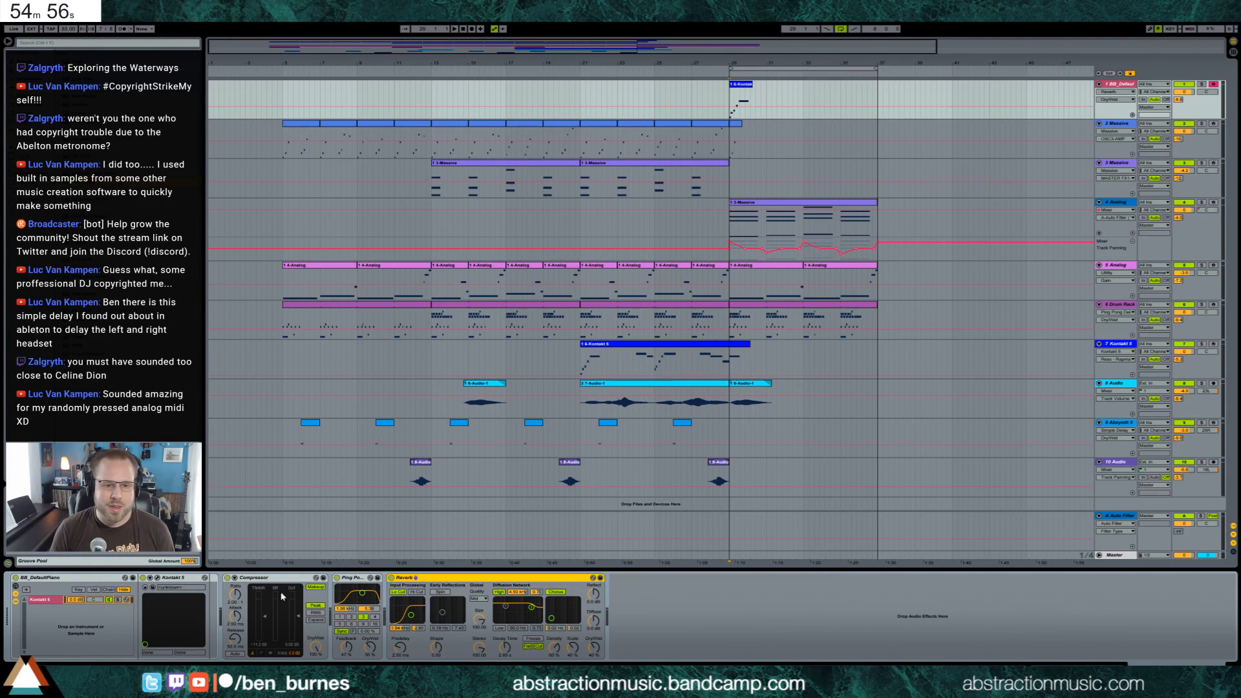
pyautogui.click(735, 99)
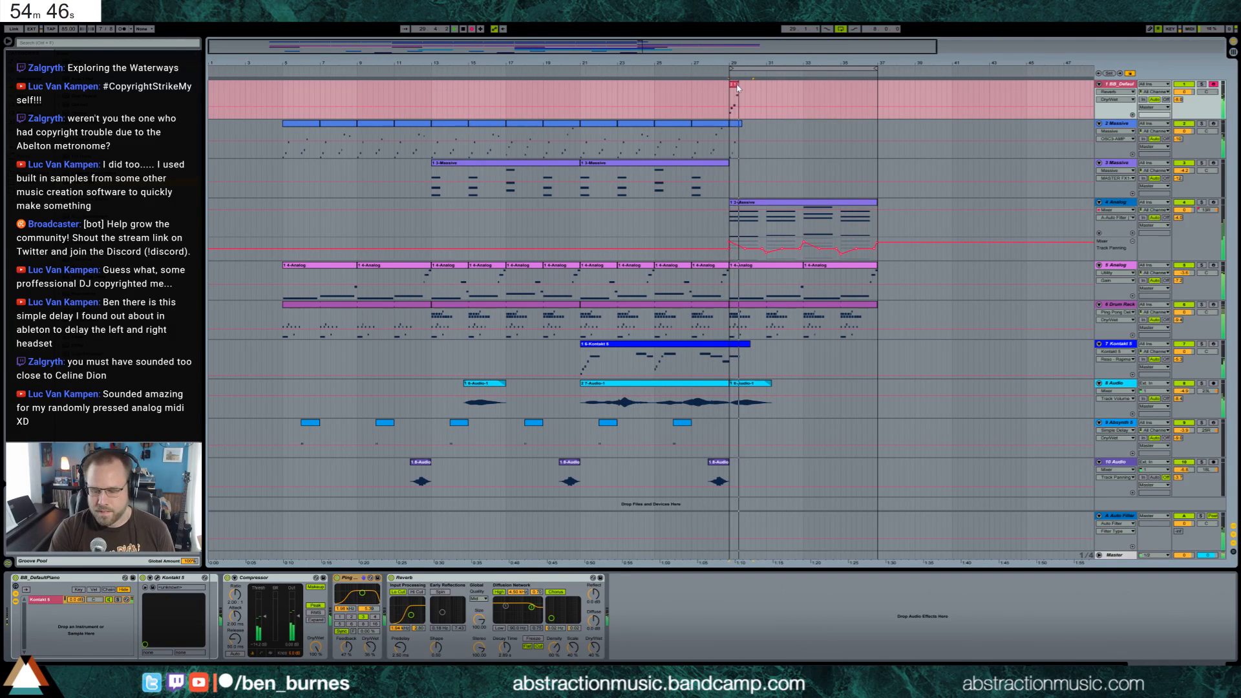
pyautogui.press('space')
pyautogui.press('F9')
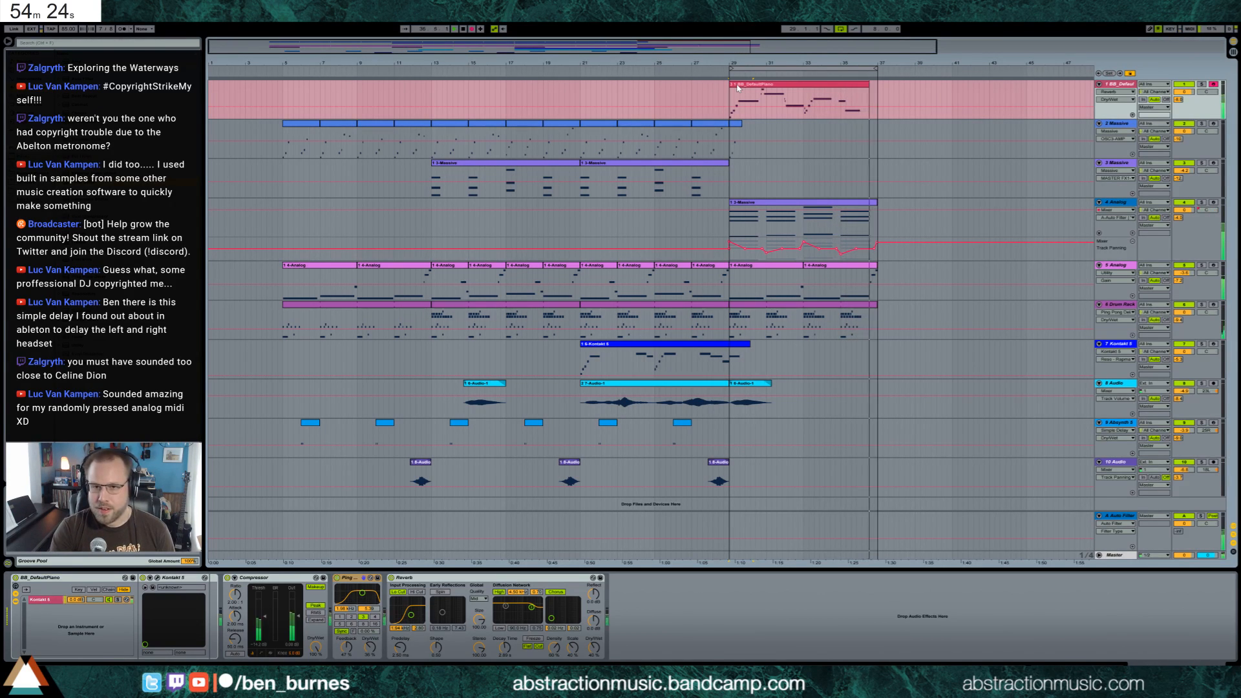
pyautogui.press('space')
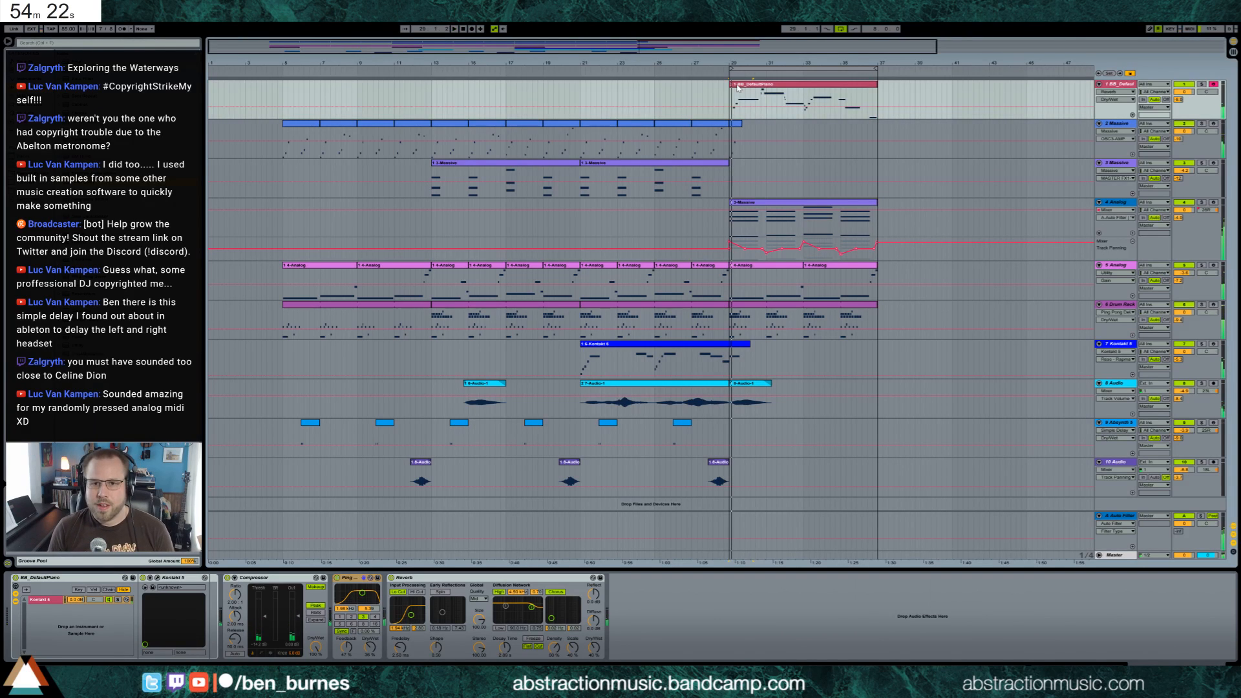
# In the new piano clip, shift the bar 5 phrase slightly earlier, raise its long note two semitones and play it back
pyautogui.doubleClick(806, 85)
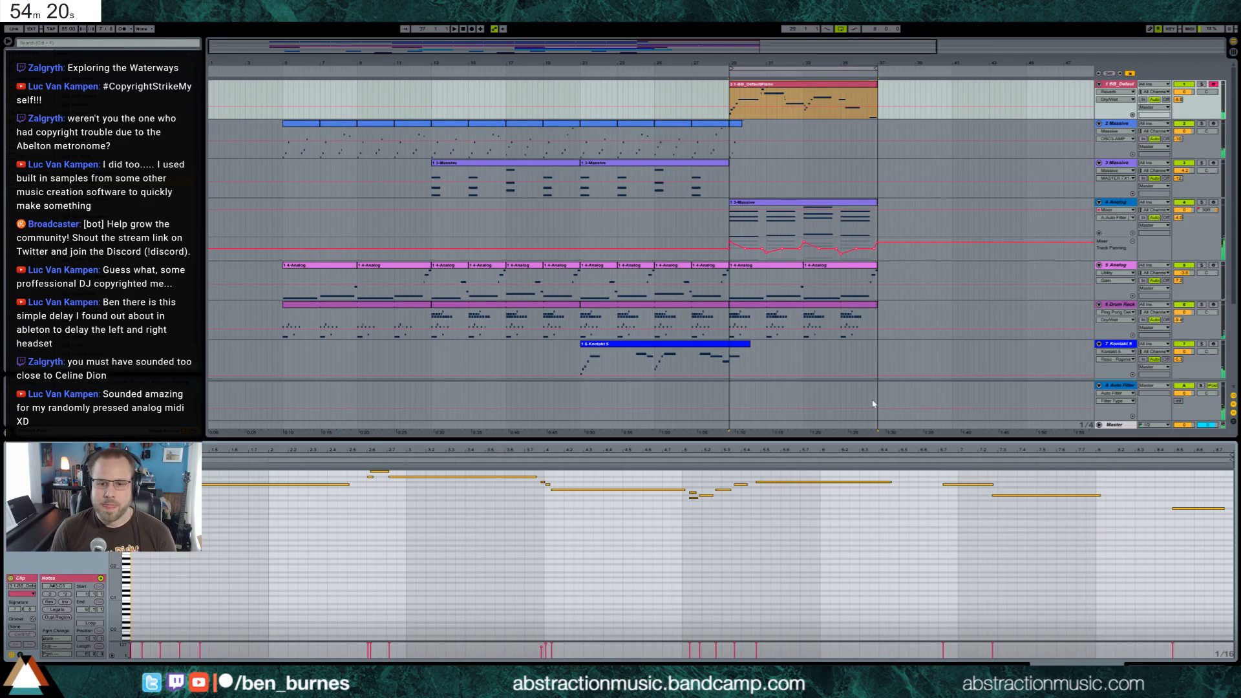
pyautogui.moveTo(690, 480); pyautogui.dragTo(782, 523)
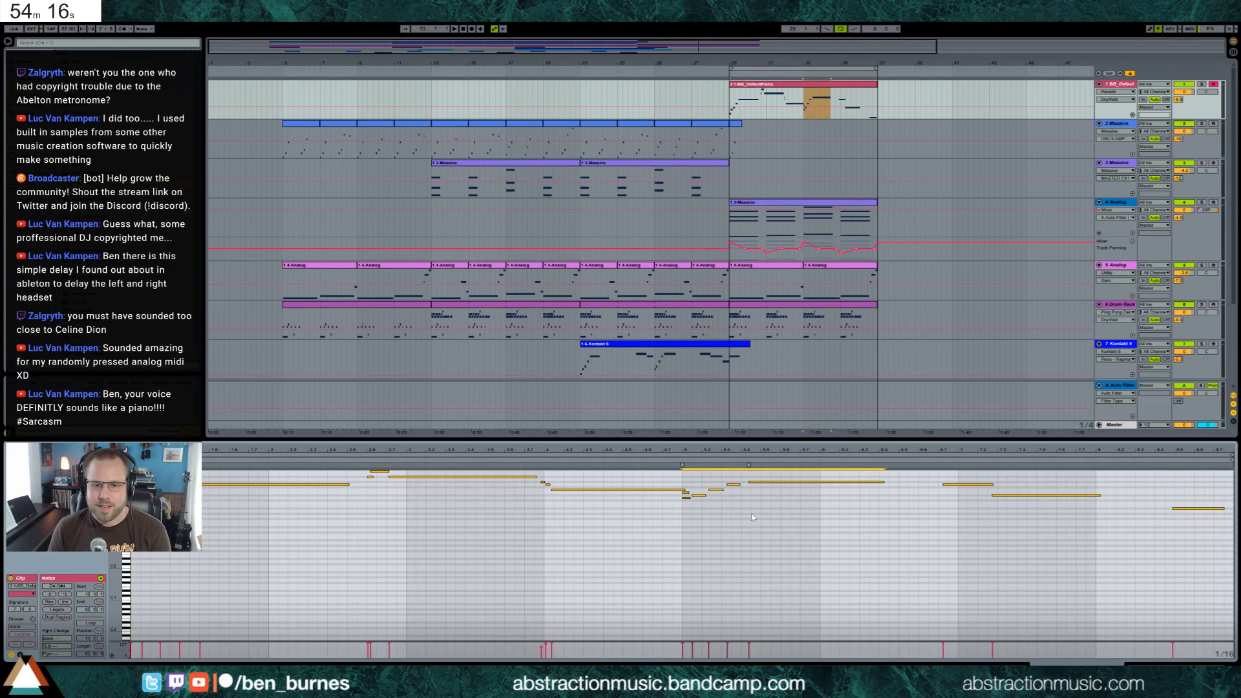
pyautogui.click(686, 492)
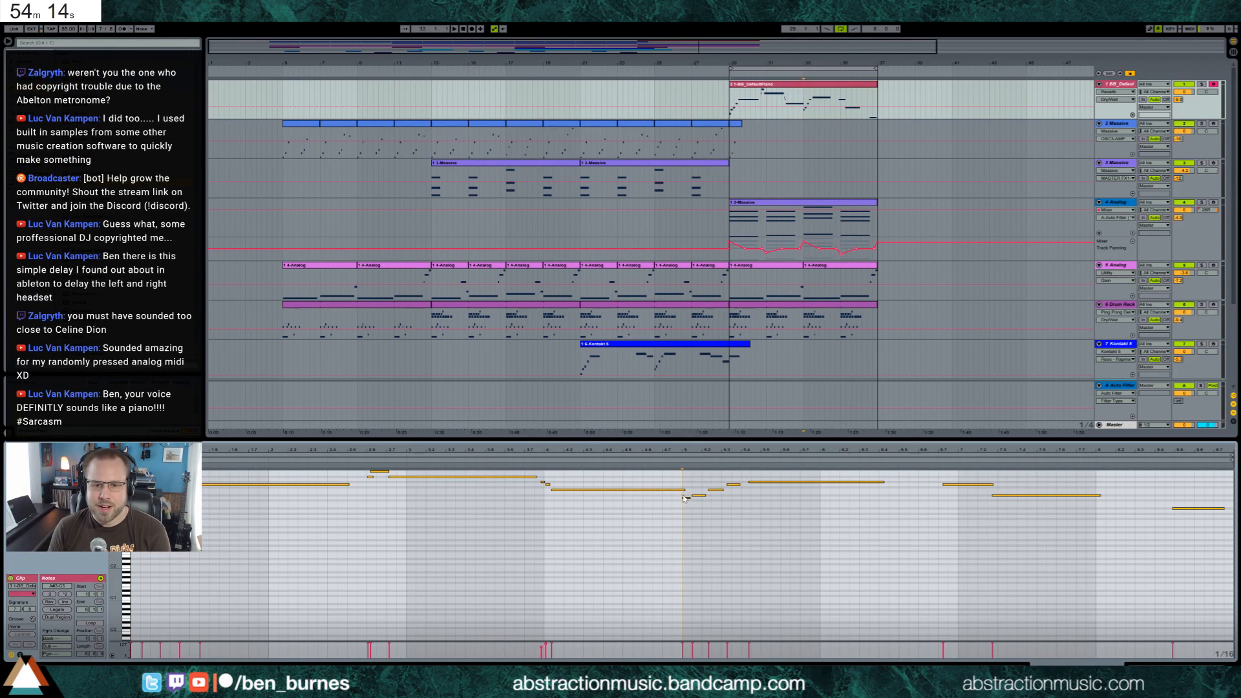
pyautogui.click(755, 482)
pyautogui.press('Up')
pyautogui.press('Up')
pyautogui.press('space')
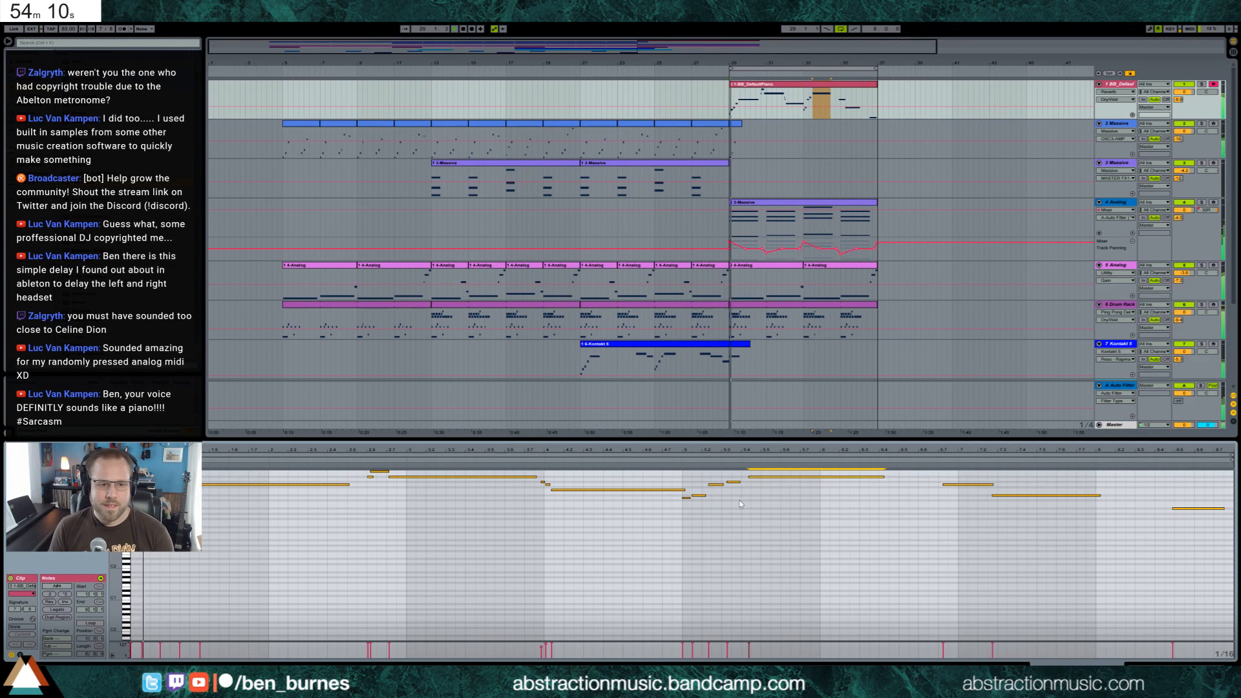
pyautogui.scroll(1, 459, 556)
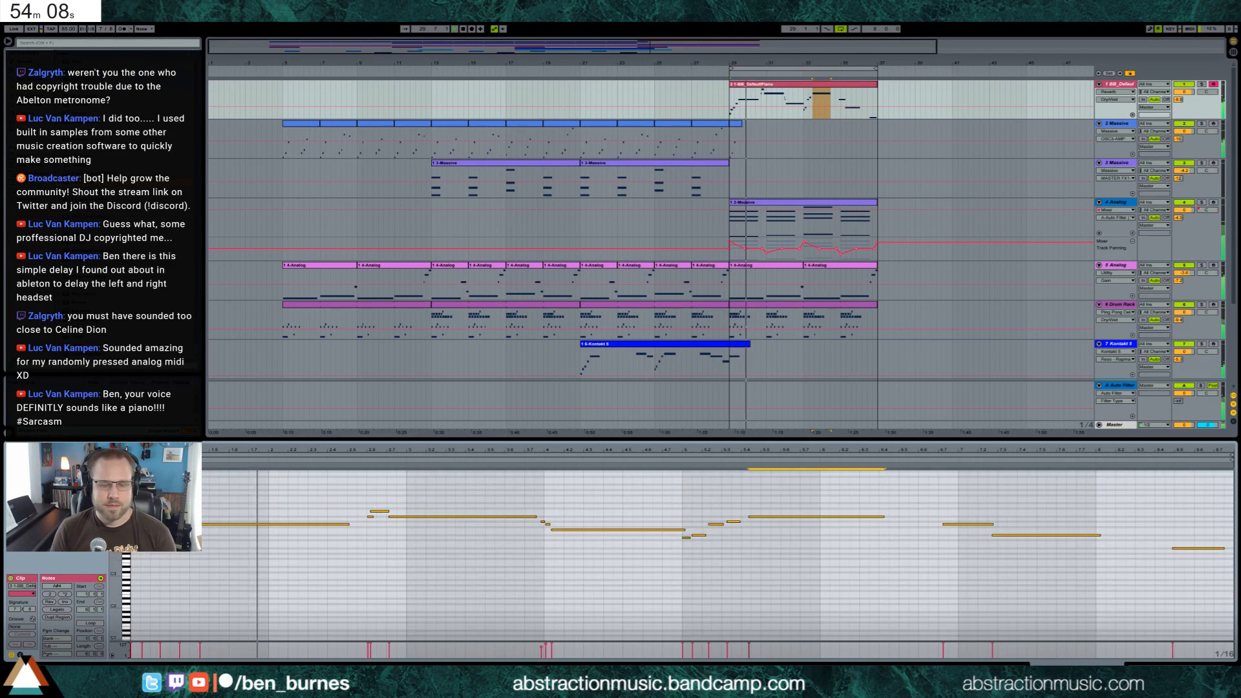
# Shift the short descending notes and the long note after them around bar 4 of the piano clip slightly earlier
pyautogui.moveTo(115, 501); pyautogui.dragTo(153, 542)
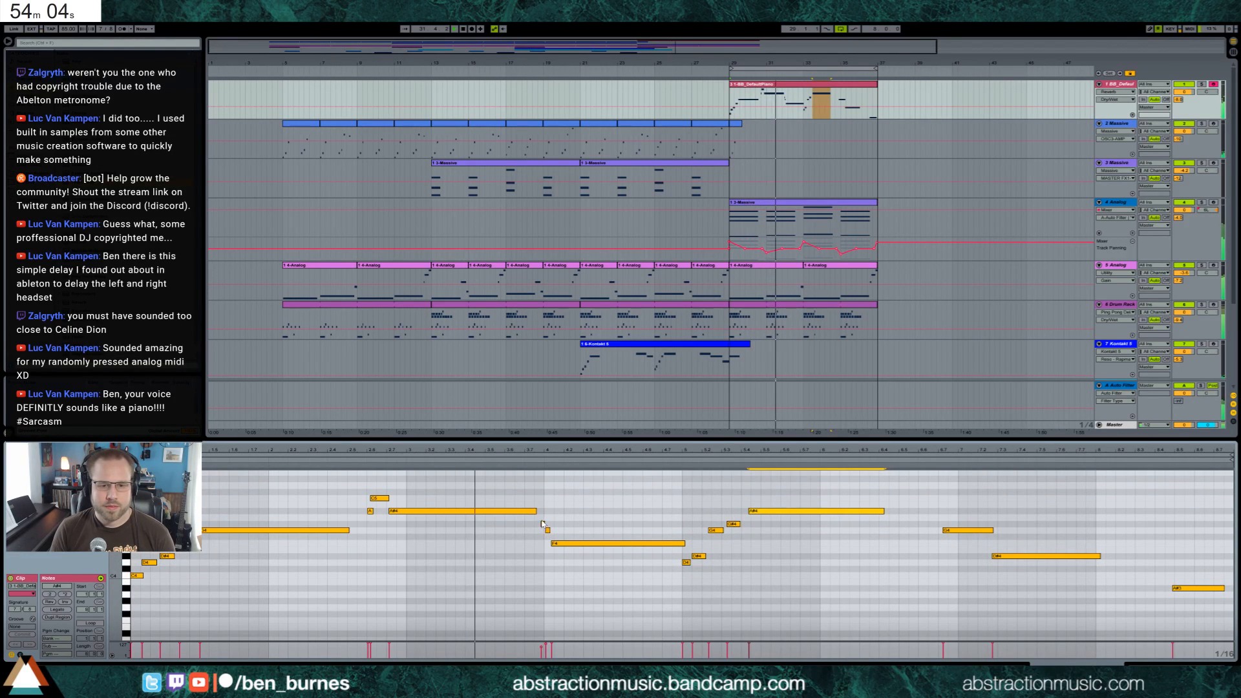
pyautogui.moveTo(537, 551); pyautogui.dragTo(531, 511)
pyautogui.press('Left')
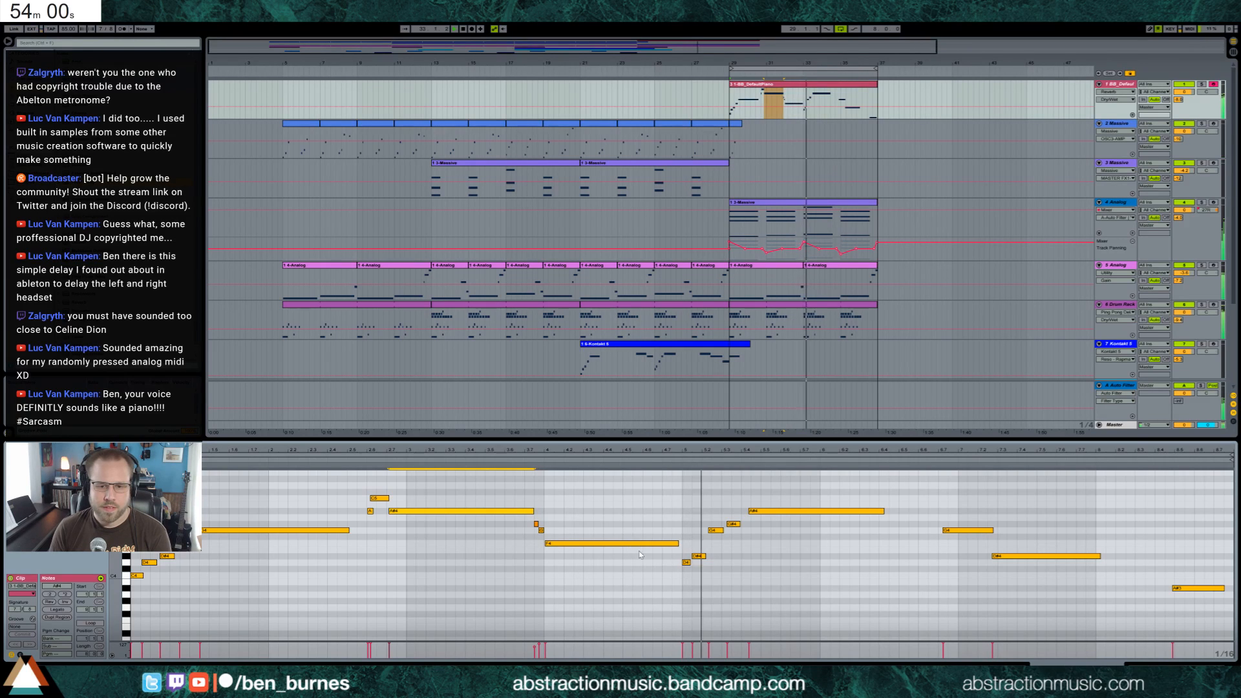
# Lower the last two short notes of the bar 5 piano run and the long note following them, the latter by two semitones
pyautogui.moveTo(721, 529)
pyautogui.mouseDown()
pyautogui.moveTo(725, 541)
pyautogui.moveTo(733, 531)
pyautogui.mouseUp()
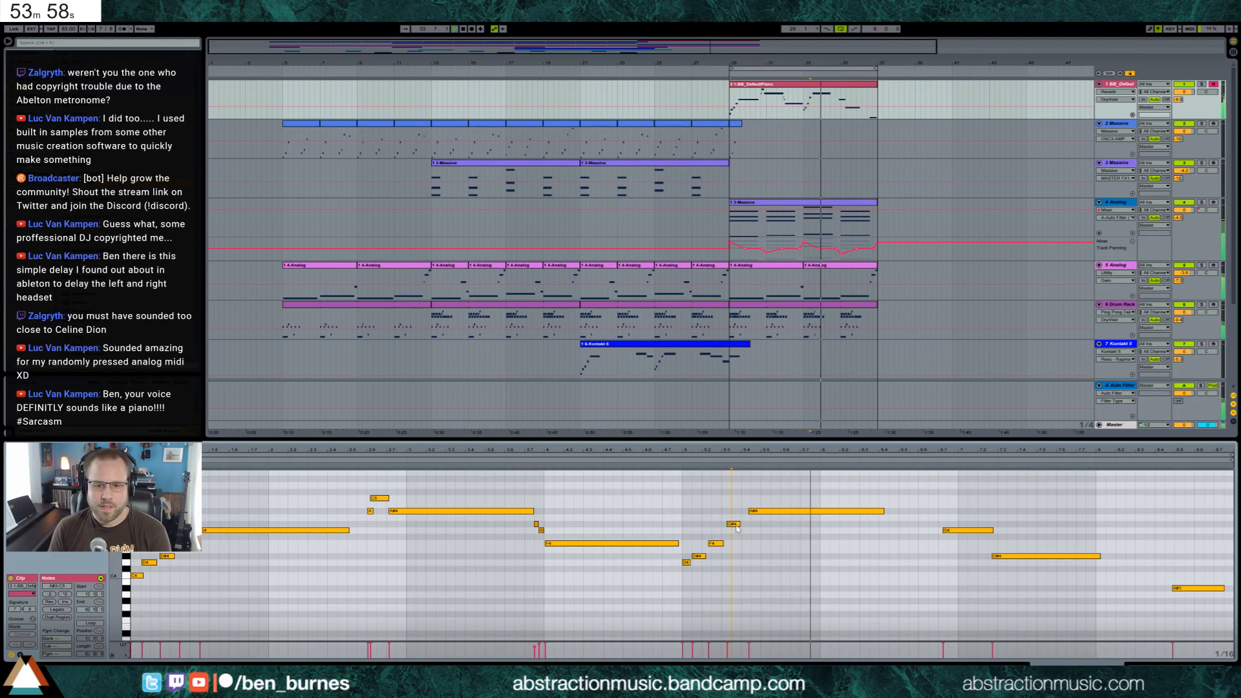
pyautogui.click(797, 511)
pyautogui.press('space')
pyautogui.press('space')
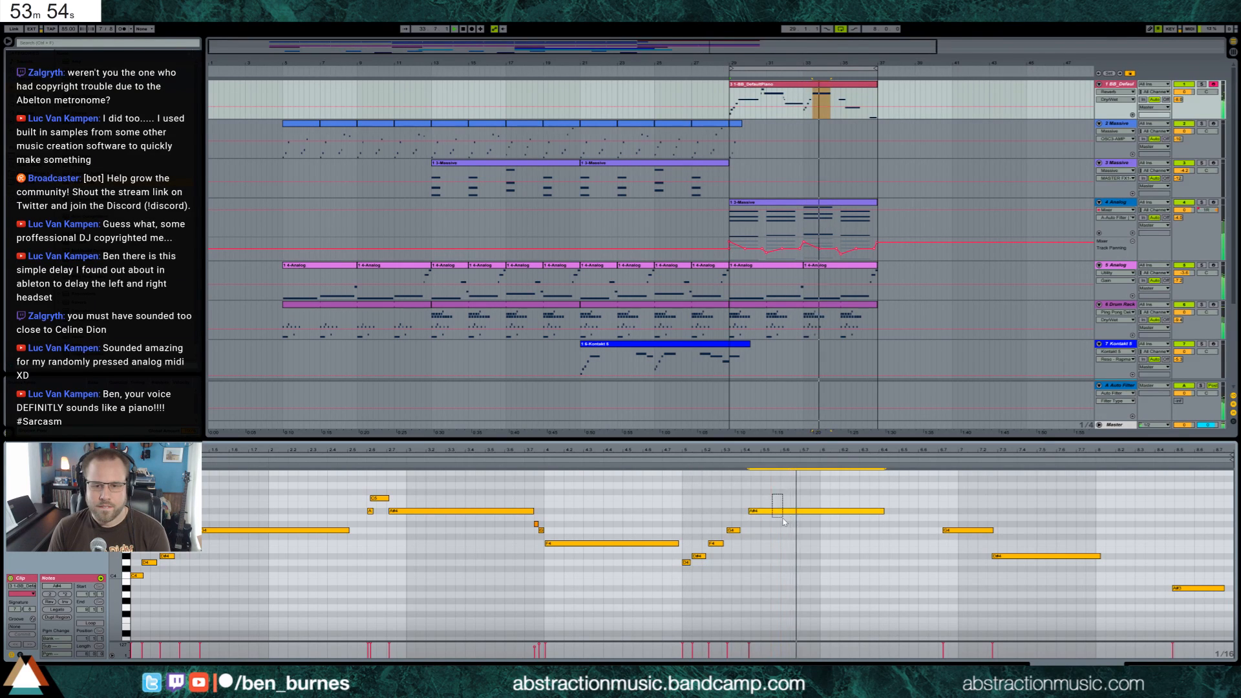
pyautogui.press('Down')
pyautogui.press('Down')
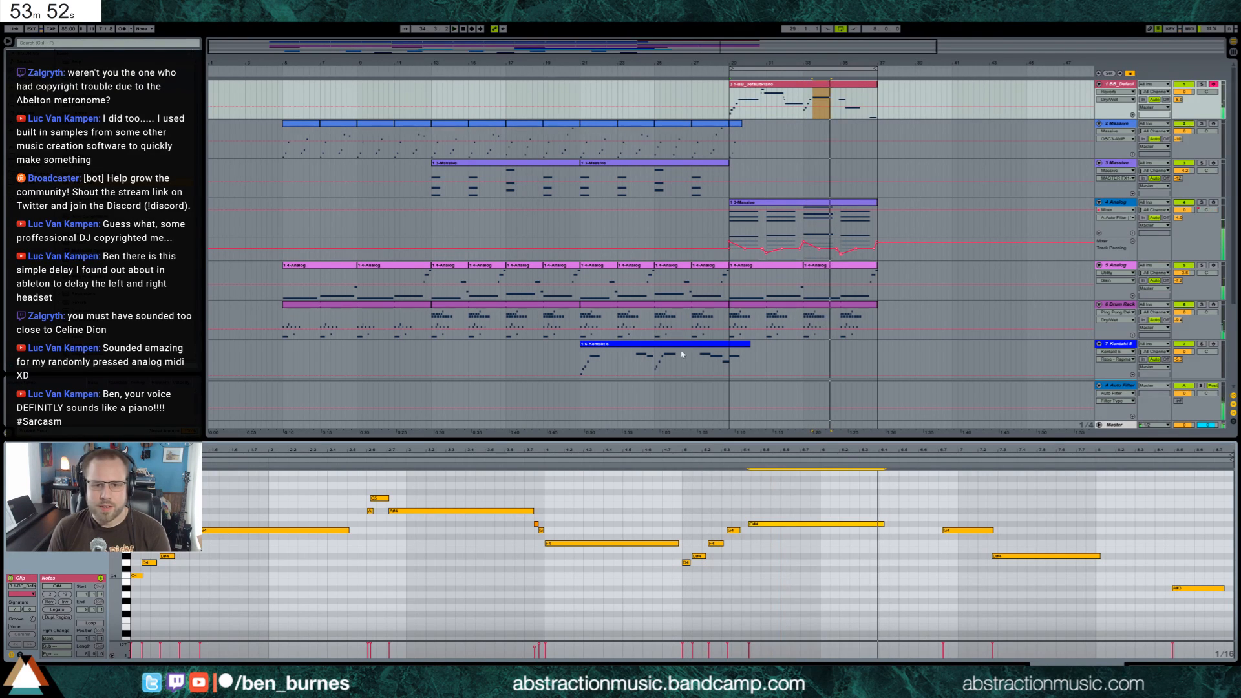
# Compare the Kontakt melody with the piano clip, then adjust the bar 5 run's timing and raise its last short note and long note
pyautogui.click(683, 359)
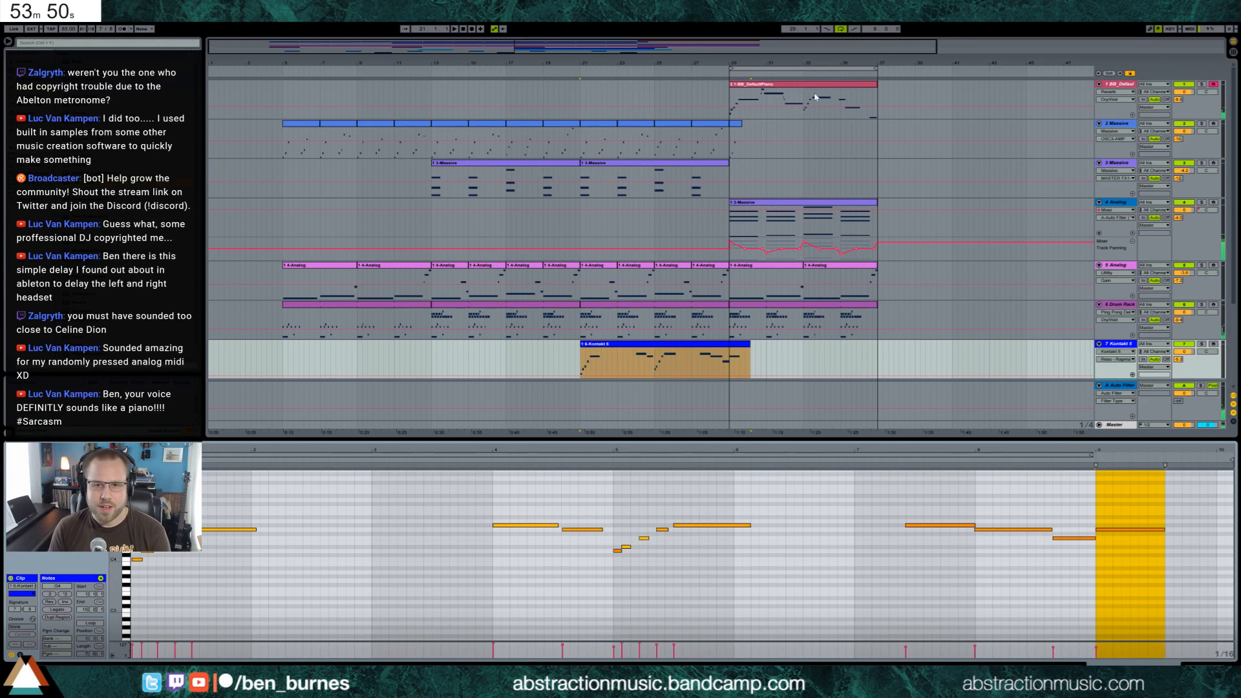
pyautogui.click(815, 98)
pyautogui.click(671, 462)
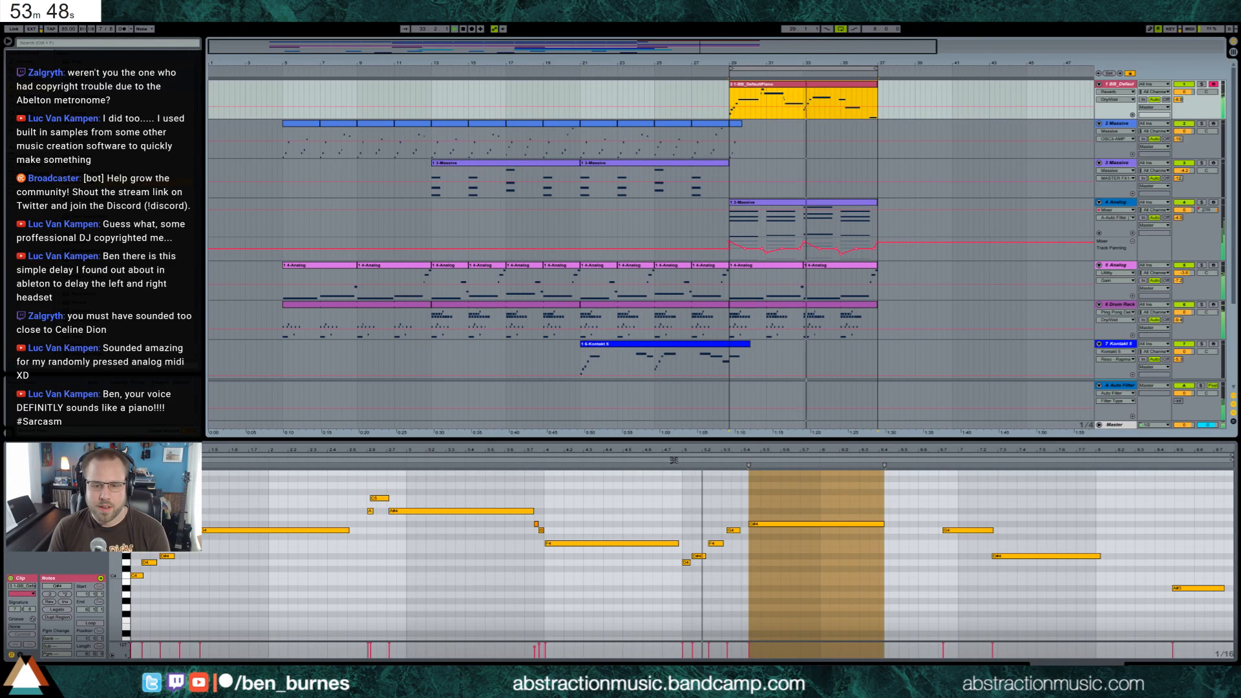
pyautogui.click(732, 530)
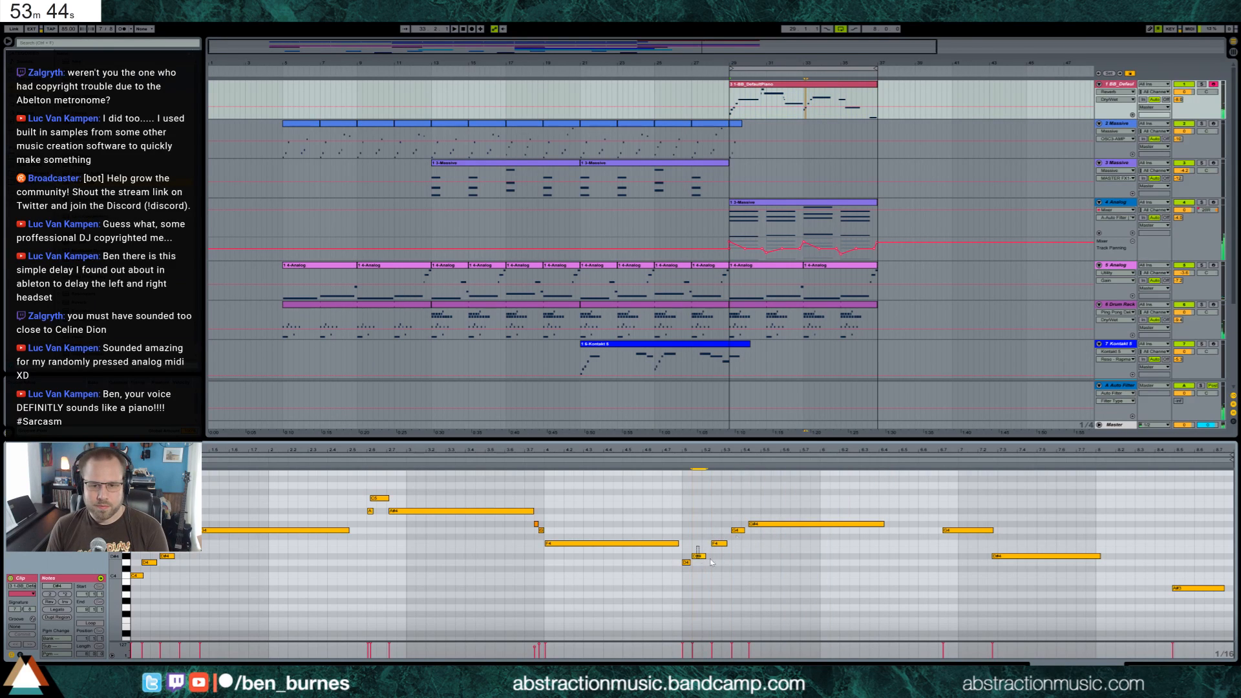
pyautogui.moveTo(725, 544); pyautogui.dragTo(764, 502)
pyautogui.press('Up')
pyautogui.press('Up')
pyautogui.press('Up')
pyautogui.press('Up')
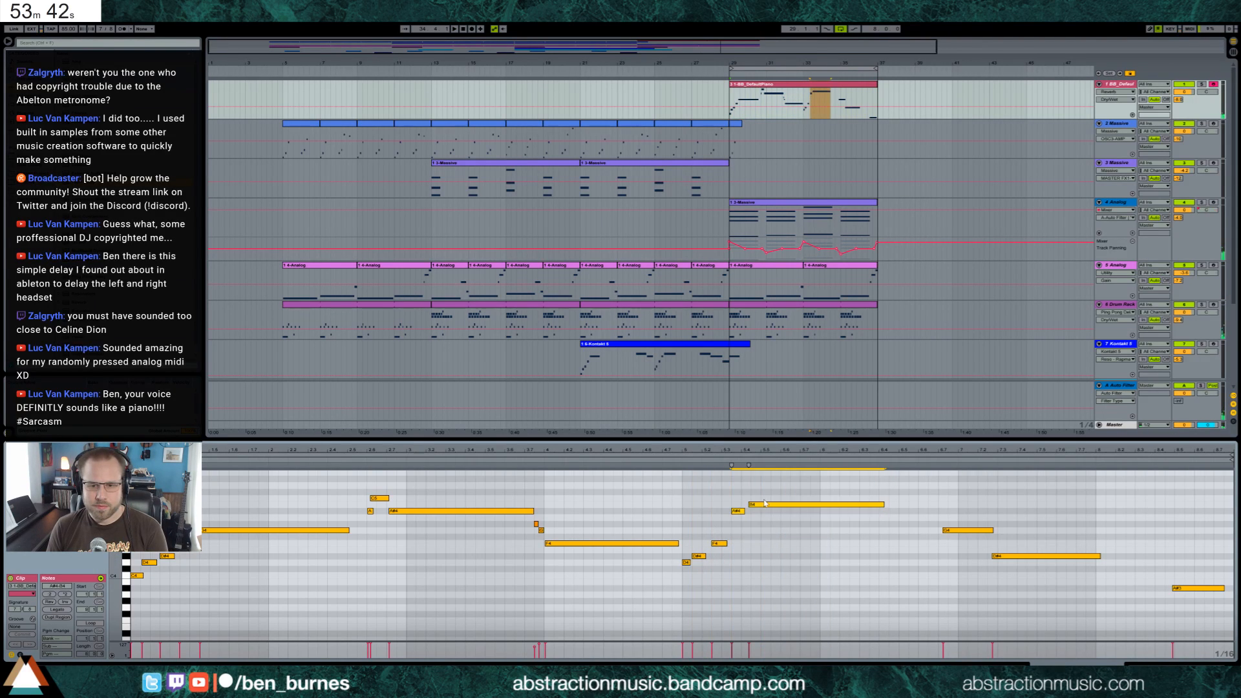
pyautogui.press('Down')
pyautogui.click(738, 505)
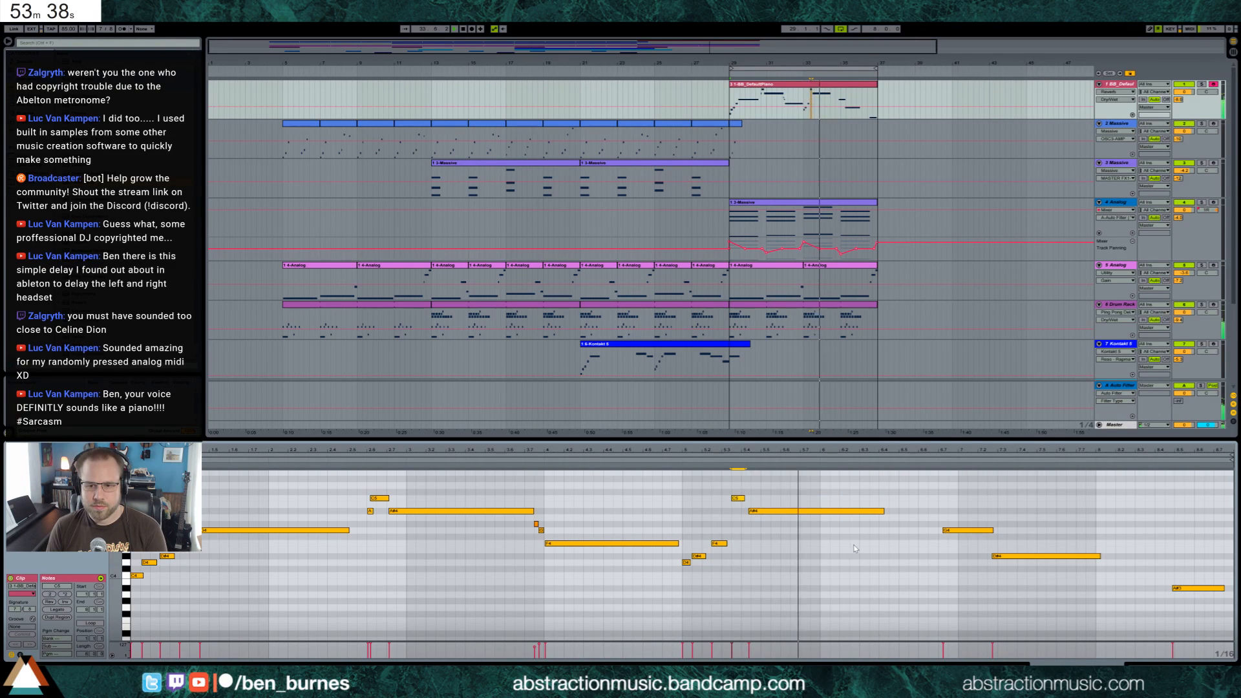
# Nudge the long high piano note after the bar 5 run slightly later and the note following it slightly earlier
pyautogui.click(789, 511)
pyautogui.press('Right')
pyautogui.press('Right')
pyautogui.press('Right')
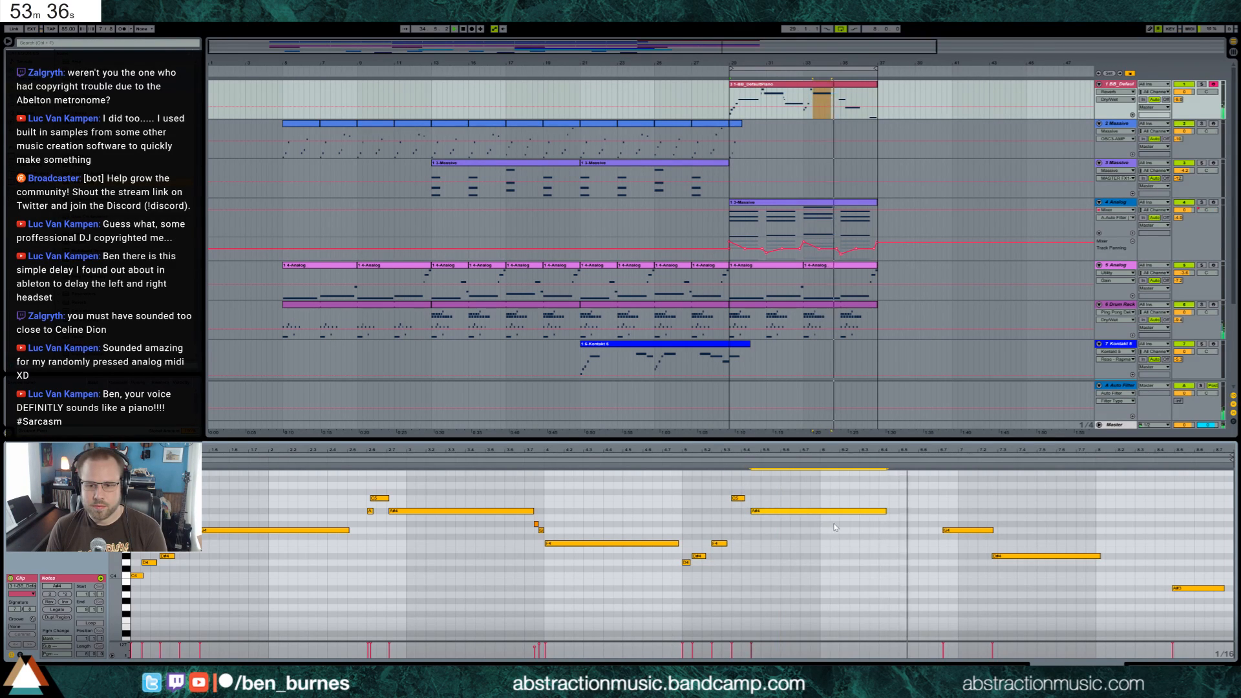
pyautogui.moveTo(953, 508); pyautogui.dragTo(996, 552)
pyautogui.press('Left')
pyautogui.press('Left')
pyautogui.press('Left')
pyautogui.press('Left')
pyautogui.press('Left')
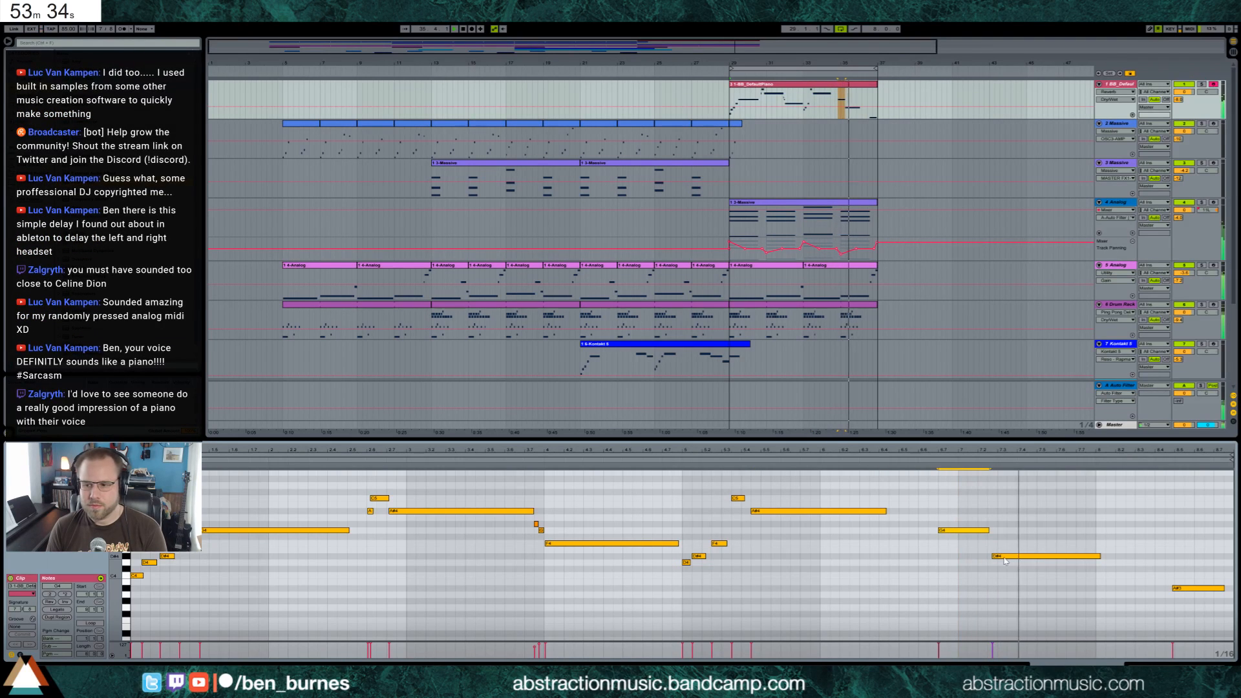
# Nudge the piano clip's second-to-last note slightly earlier and its final low note slightly later
pyautogui.click(996, 555)
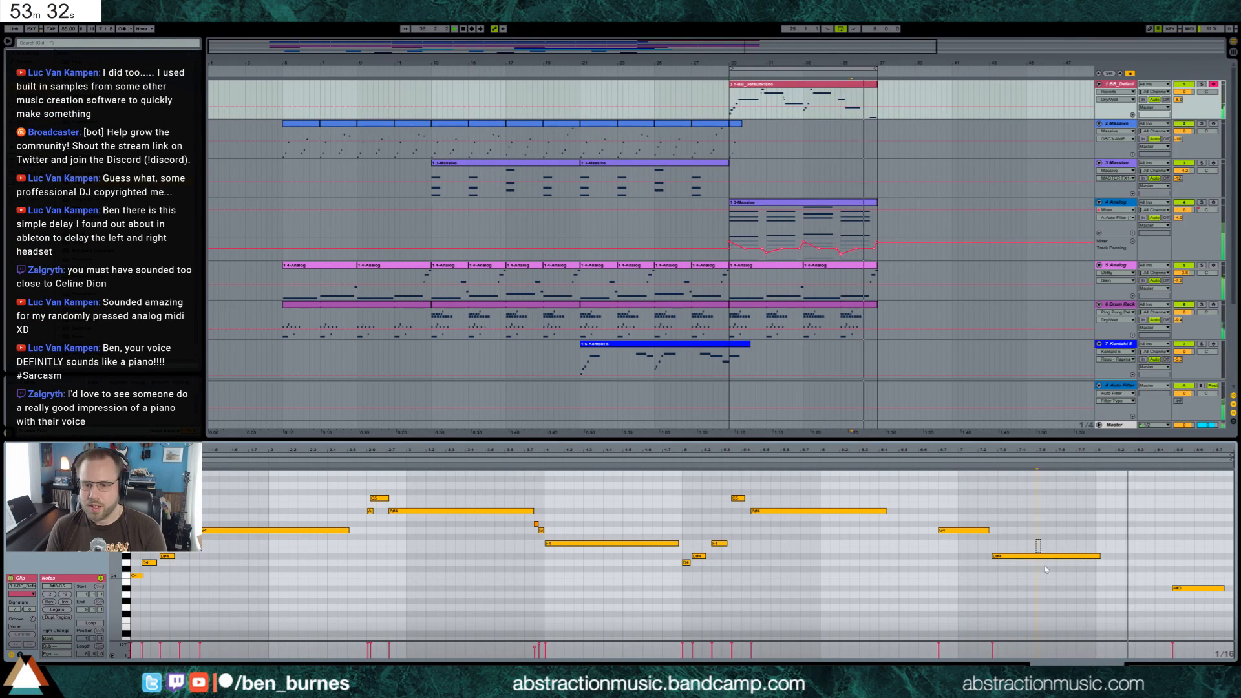
pyautogui.press('Left')
pyautogui.press('Left')
pyautogui.press('Left')
pyautogui.press('Left')
pyautogui.press('Left')
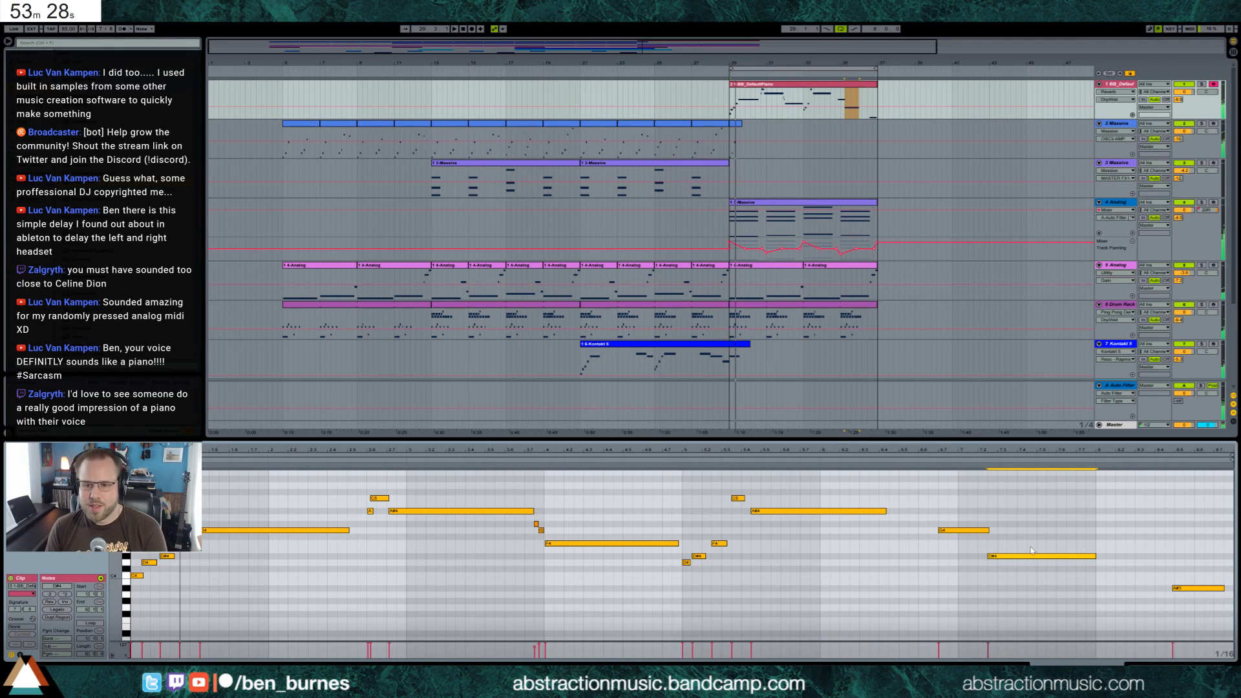
pyautogui.click(1181, 588)
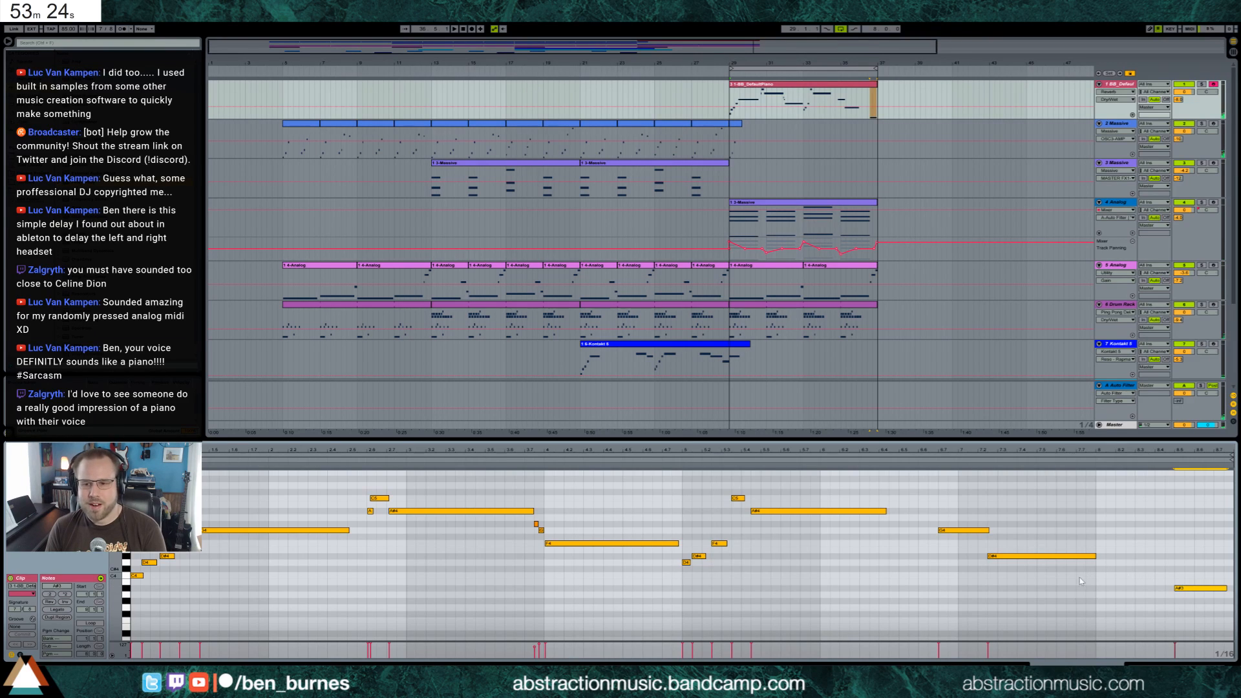
# Return to the device chain and play the arrangement from bar 13
pyautogui.hotkey('shift', 'Tab')
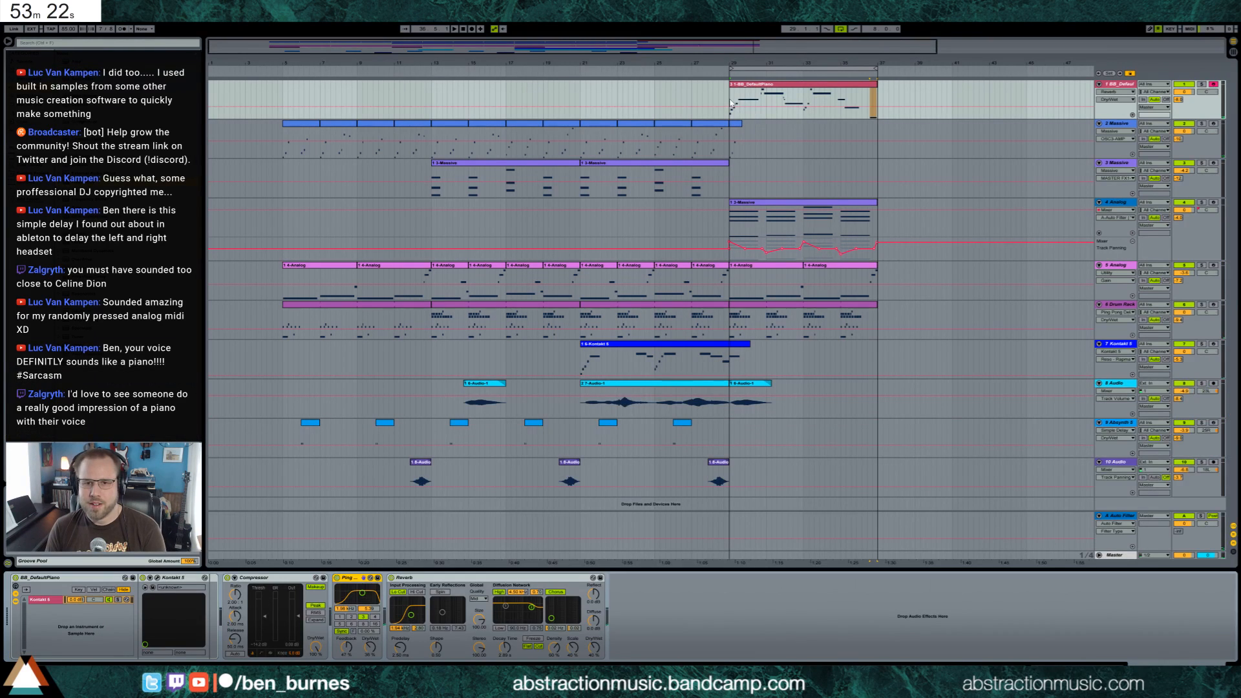
pyautogui.press('space')
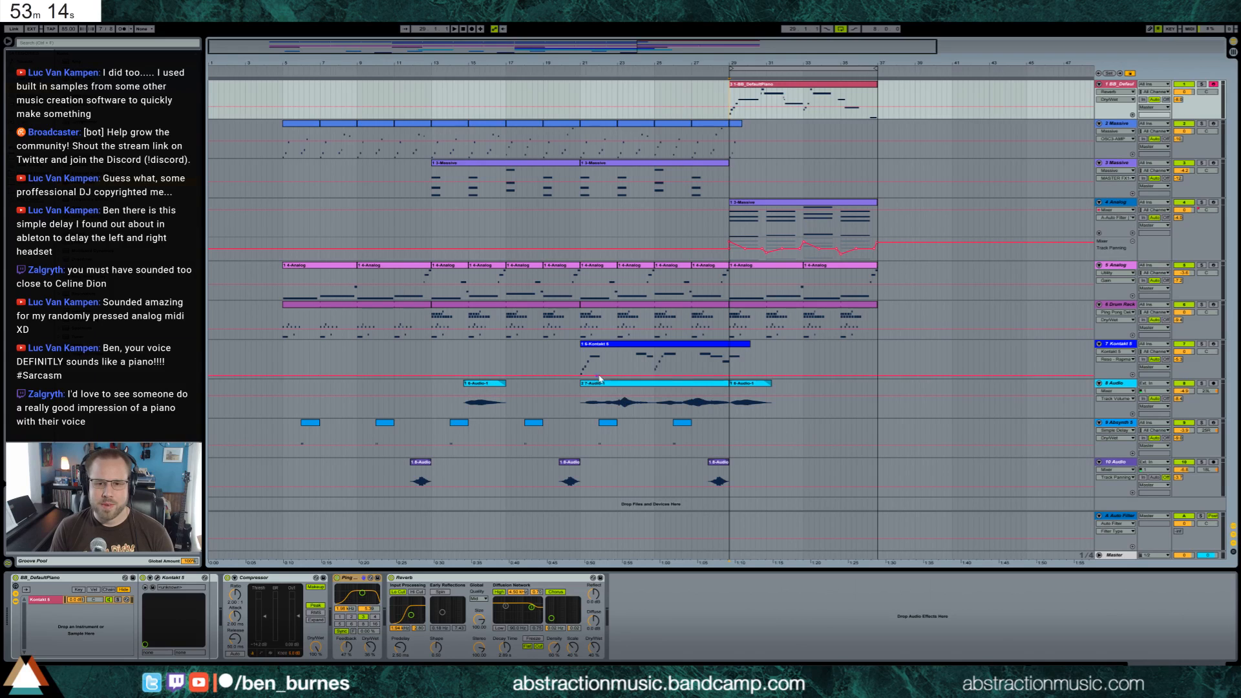
pyautogui.click(430, 321)
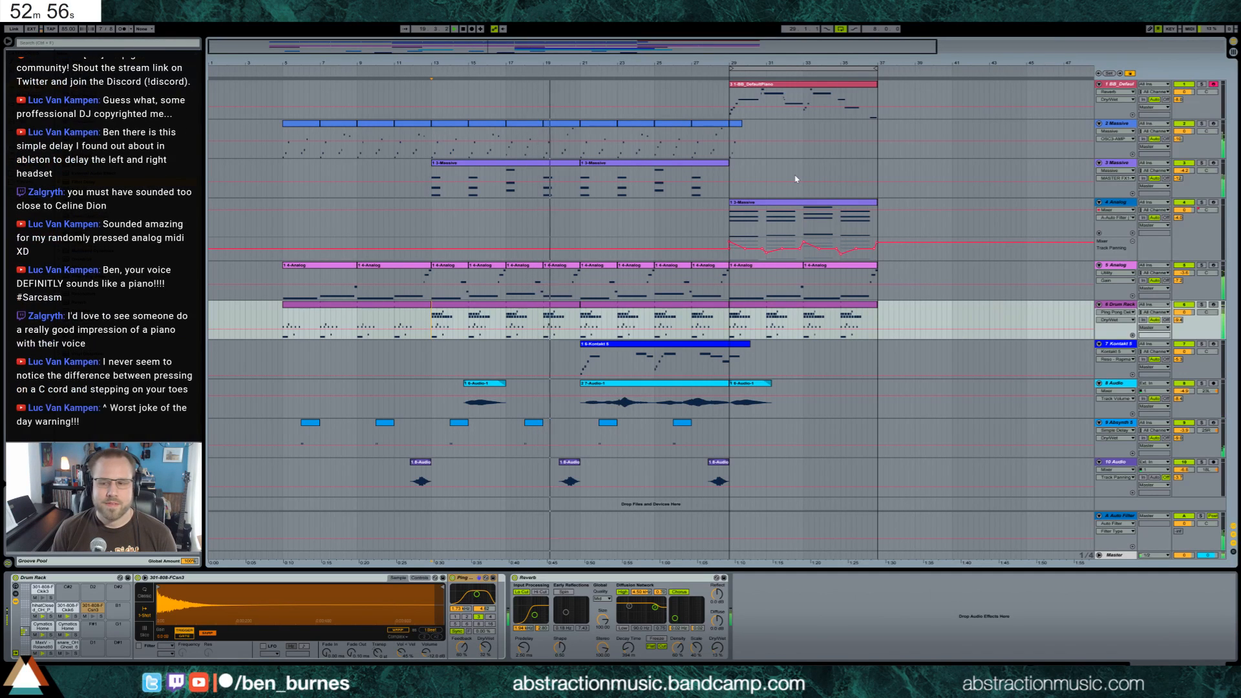
# Open the track 5 Analog clip at bar 33 and raise its first long bass note two semitones
pyautogui.doubleClick(841, 284)
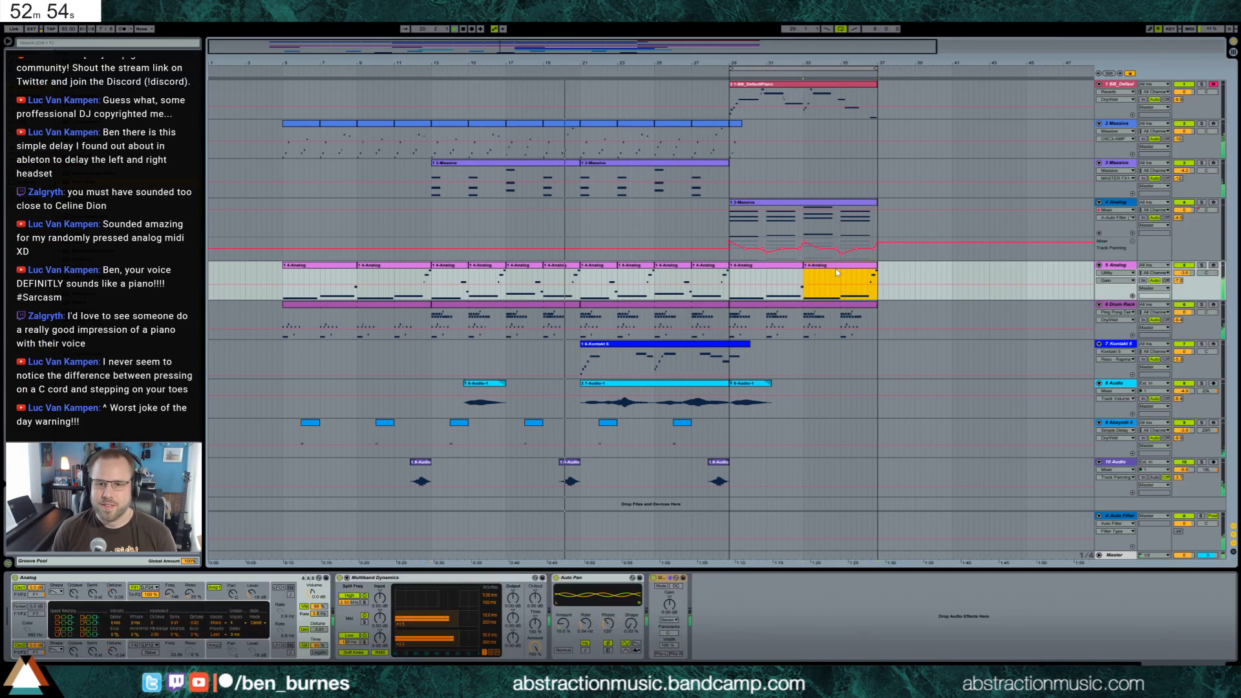
pyautogui.moveTo(616, 560); pyautogui.dragTo(614, 495)
pyautogui.press('Up')
pyautogui.press('Up')
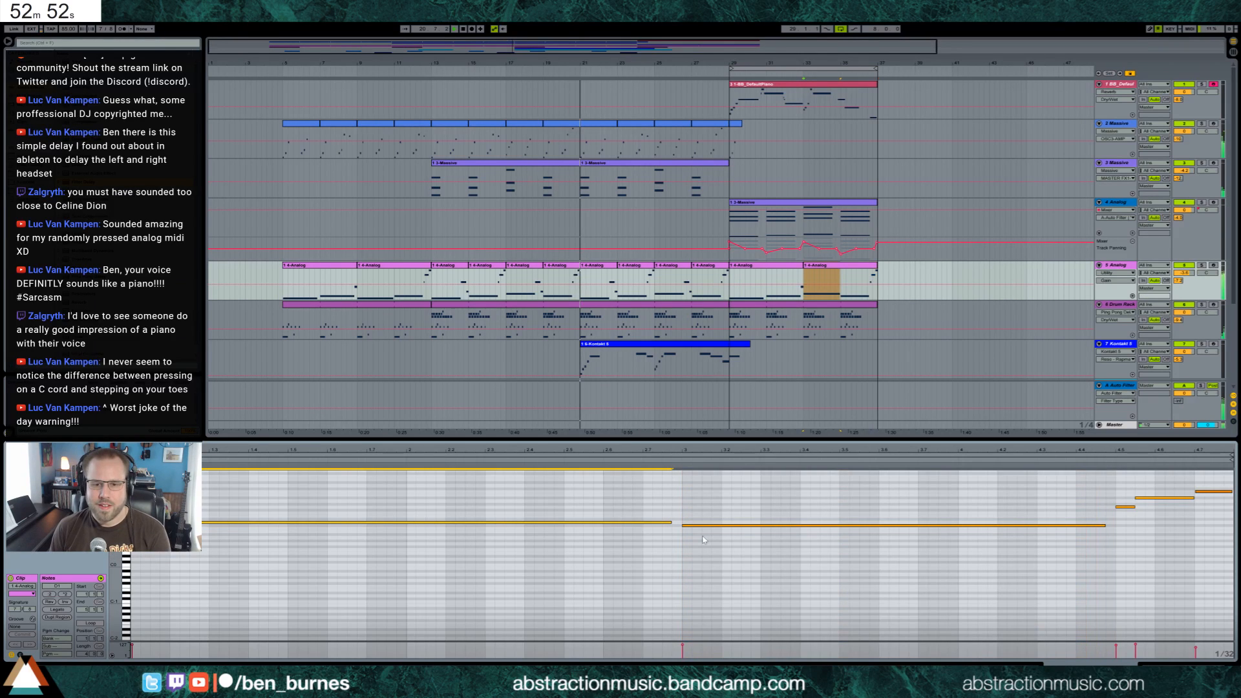
# Consolidate the two track 5 Analog clips from bar 29 to bar 37 into one clip and return to the devices
pyautogui.click(769, 266)
pyautogui.keyDown('shift'); pyautogui.click(818, 265); pyautogui.keyUp('shift')
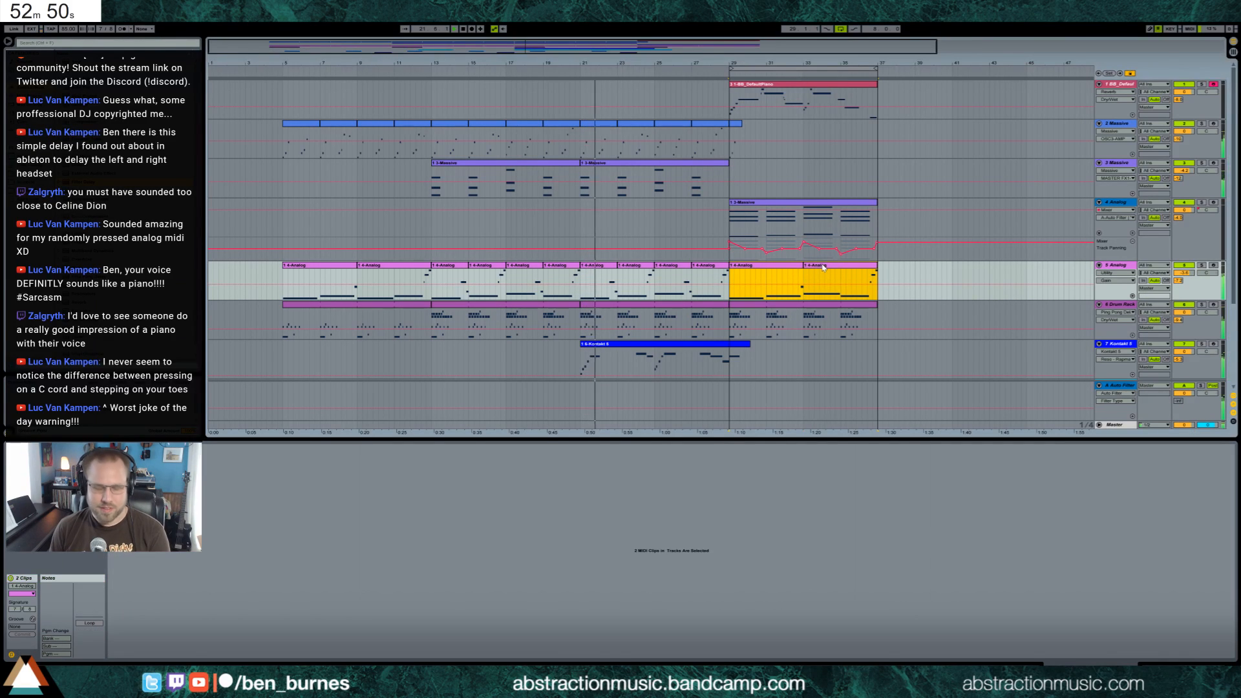
pyautogui.hotkey('ctrl', 'j')
pyautogui.hotkey('shift', 'Tab')
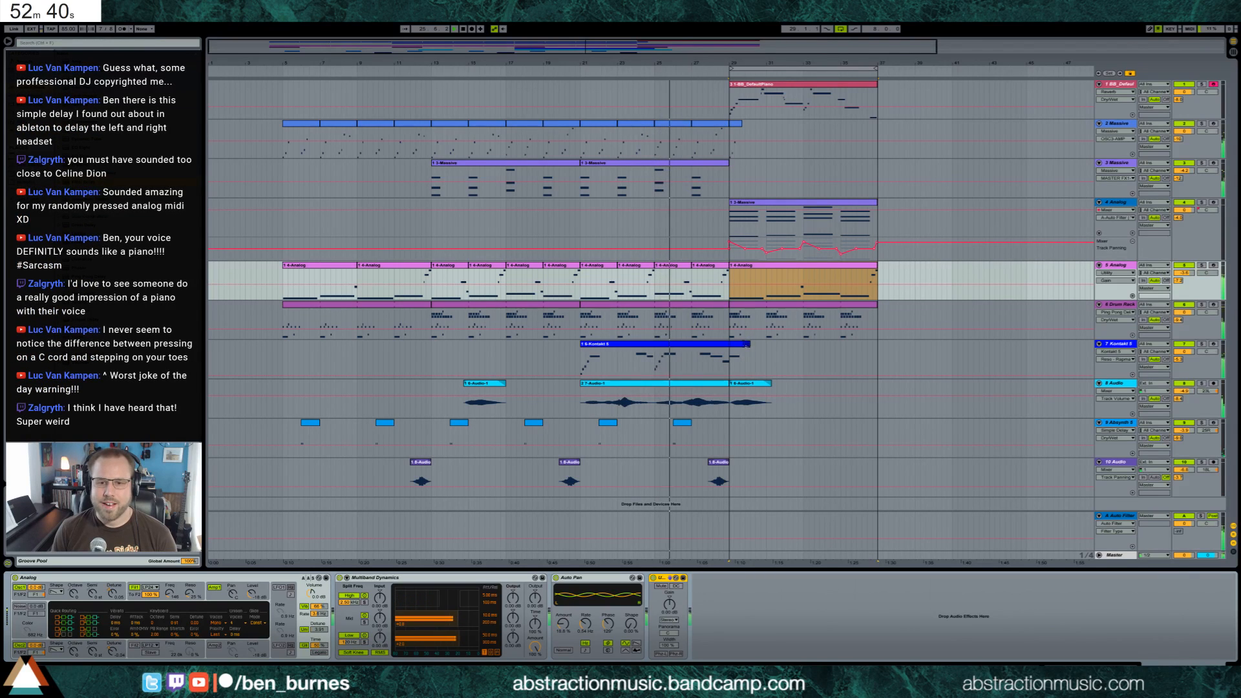
# Arm the track 7 Kontakt 5 for recording and open the notes of its clip
pyautogui.click(736, 357)
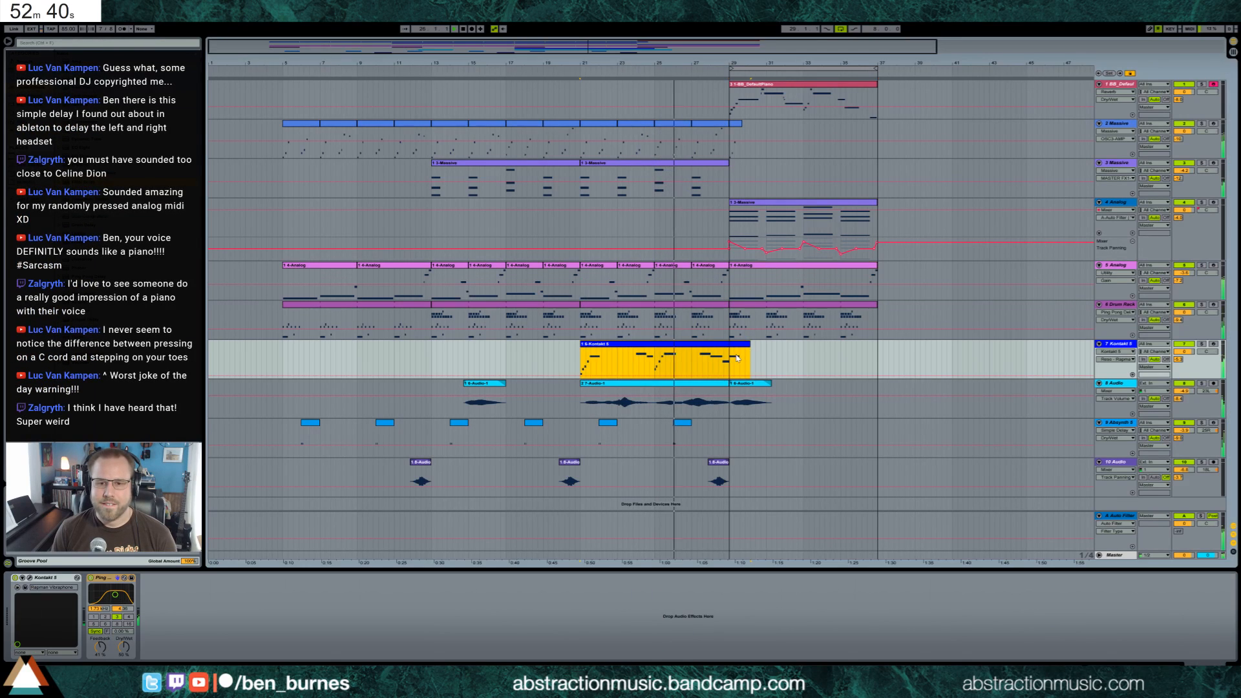
pyautogui.click(1214, 344)
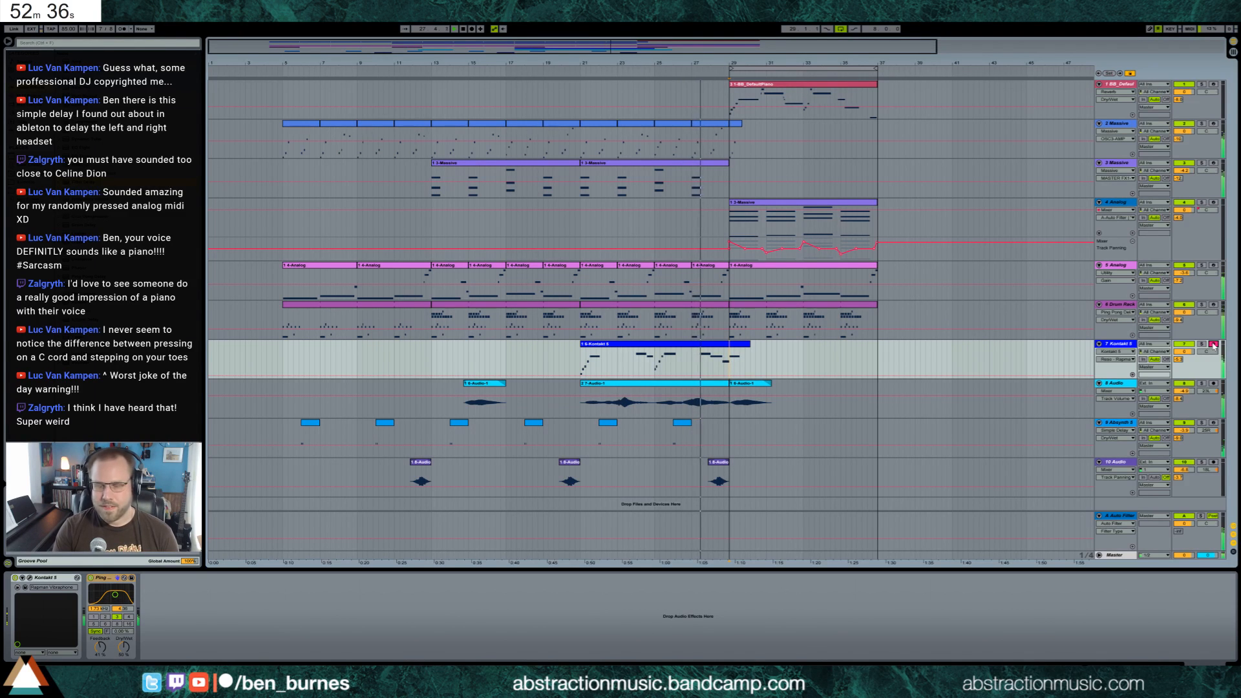
pyautogui.click(743, 347)
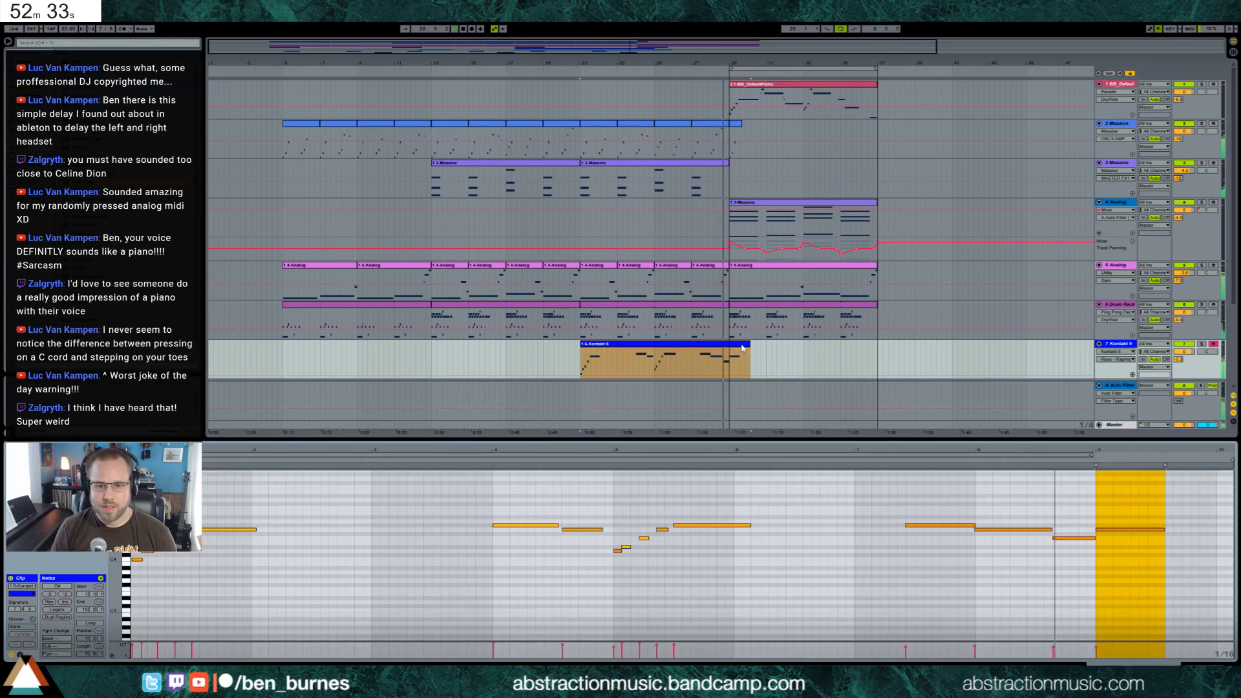
pyautogui.doubleClick(743, 348)
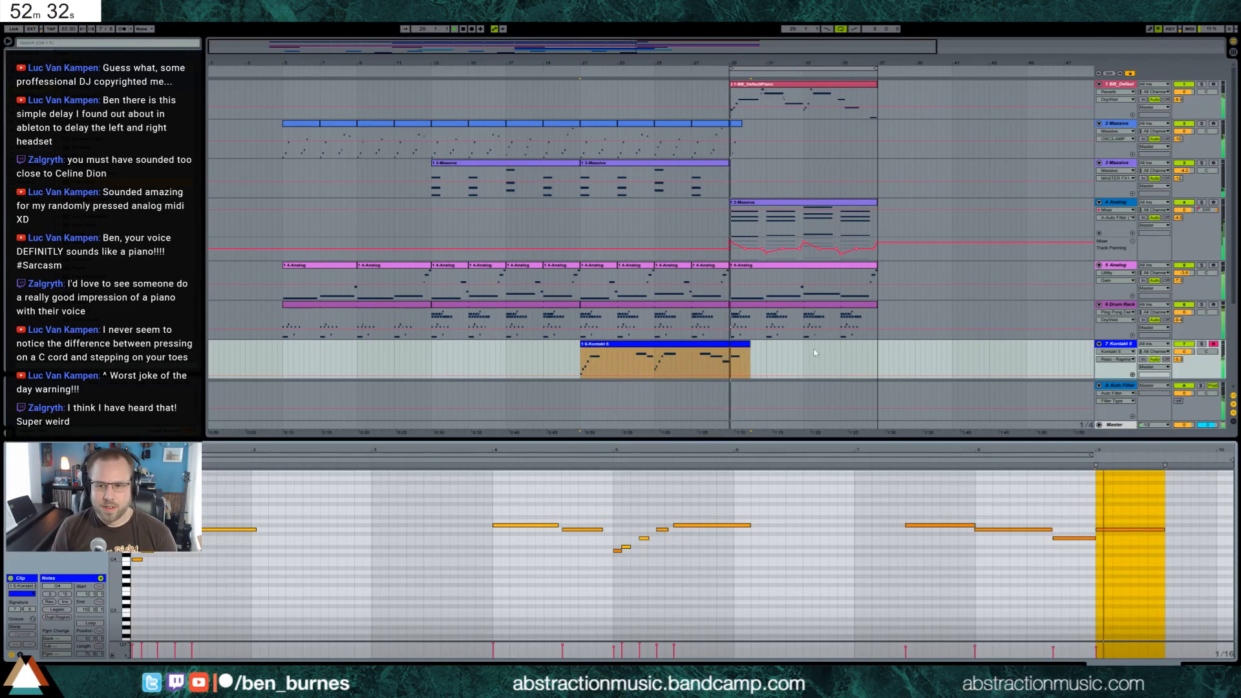
# Record a new melody clip on the track 7 Kontakt 5, running from just before bar 31 to bar 37
pyautogui.click(767, 363)
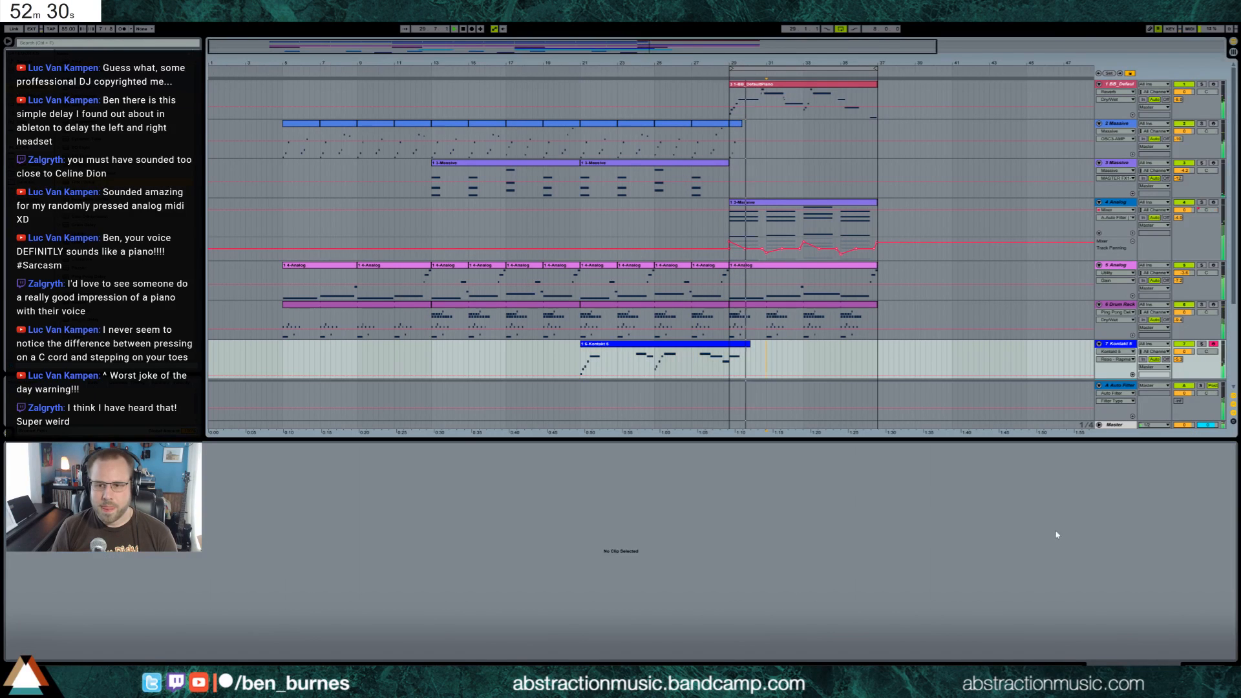
pyautogui.click(1203, 669)
pyautogui.press('F9')
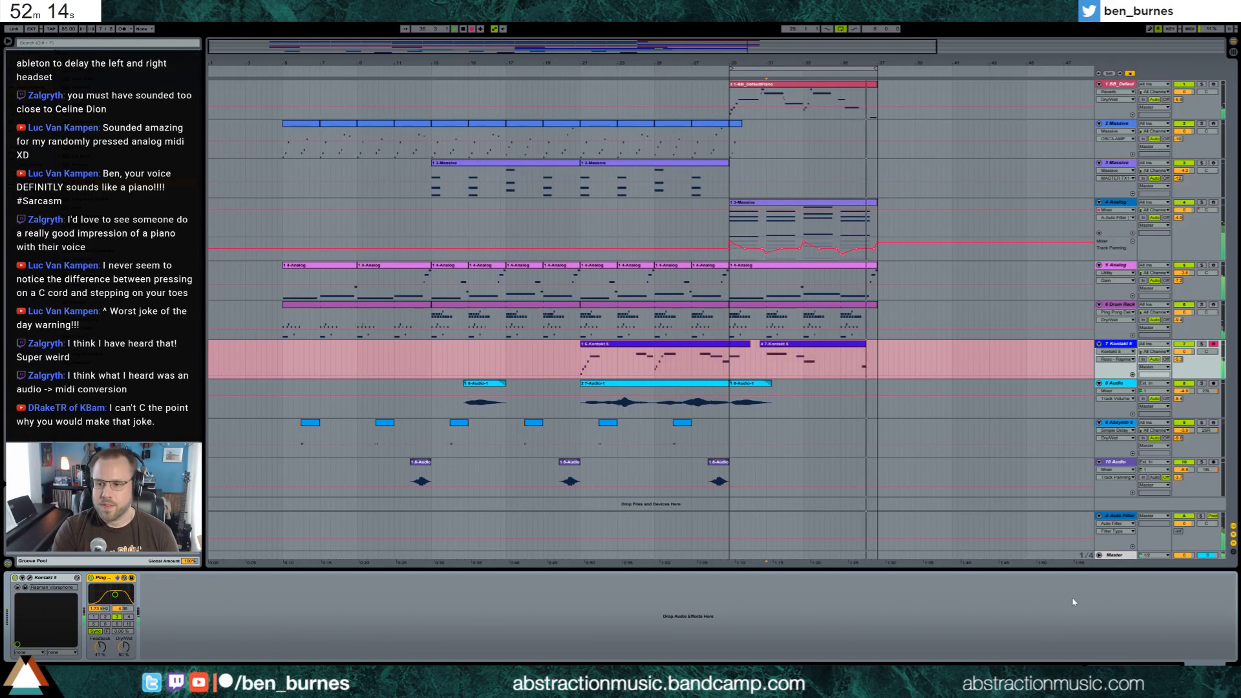
pyautogui.press('space')
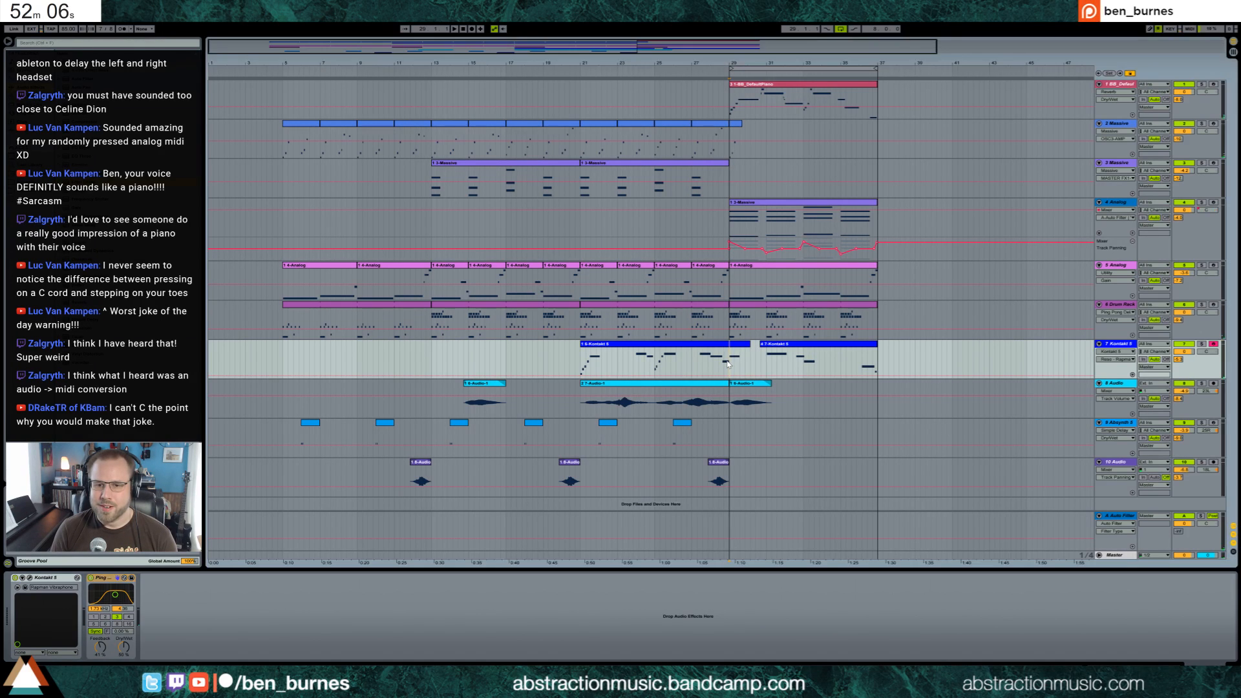
# Open the newly recorded Kontakt 5 clip, quantize its last two notes and return to the device chain
pyautogui.press('space')
pyautogui.doubleClick(789, 349)
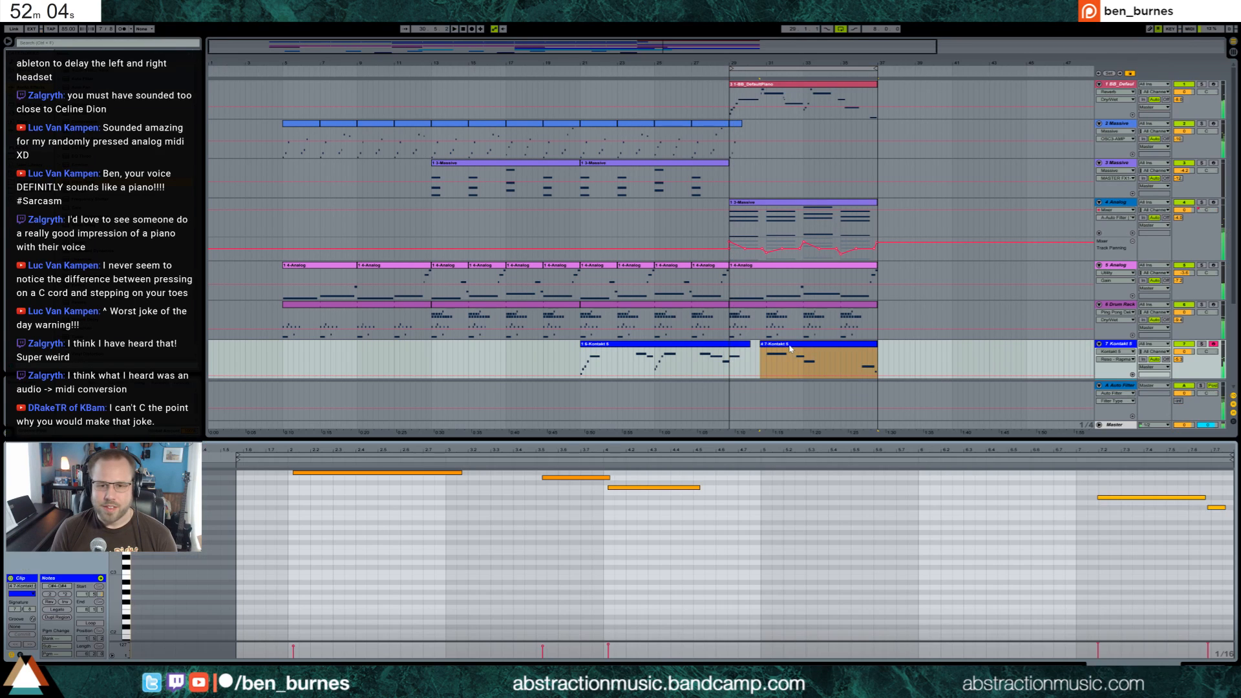
pyautogui.click(1222, 507)
pyautogui.hotkey('ctrl', 'u')
pyautogui.click(1123, 498)
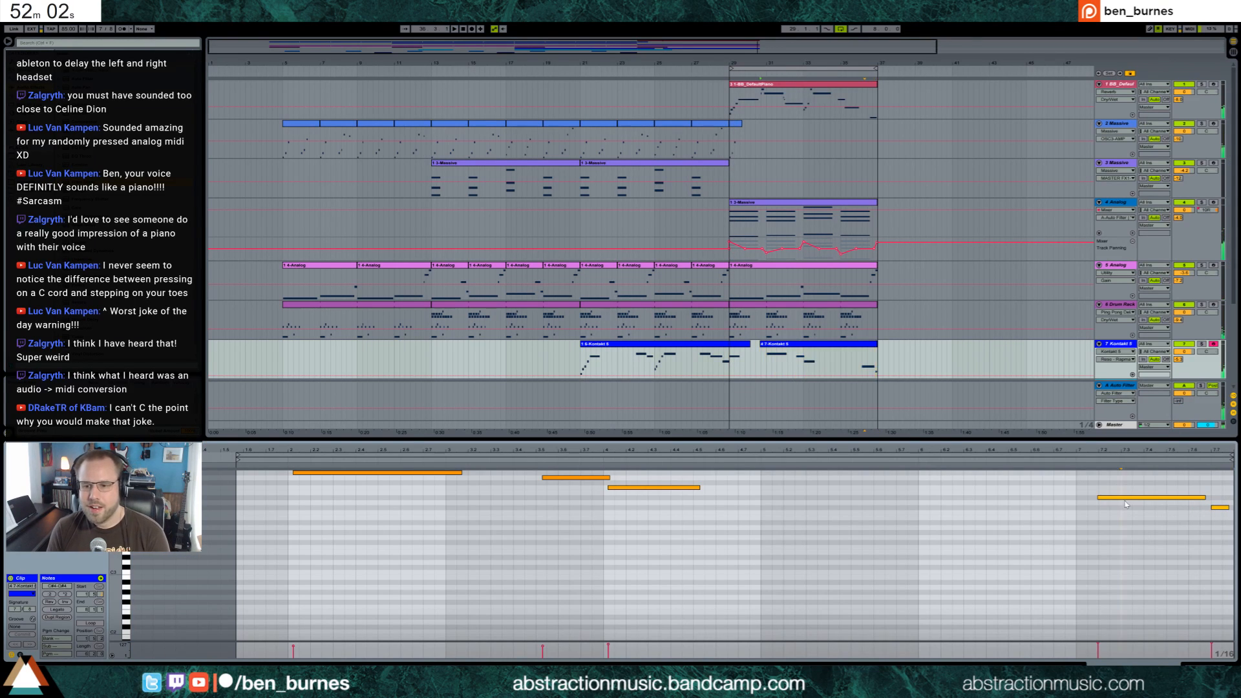
pyautogui.hotkey('ctrl', 'u')
pyautogui.hotkey('shift', 'Tab')
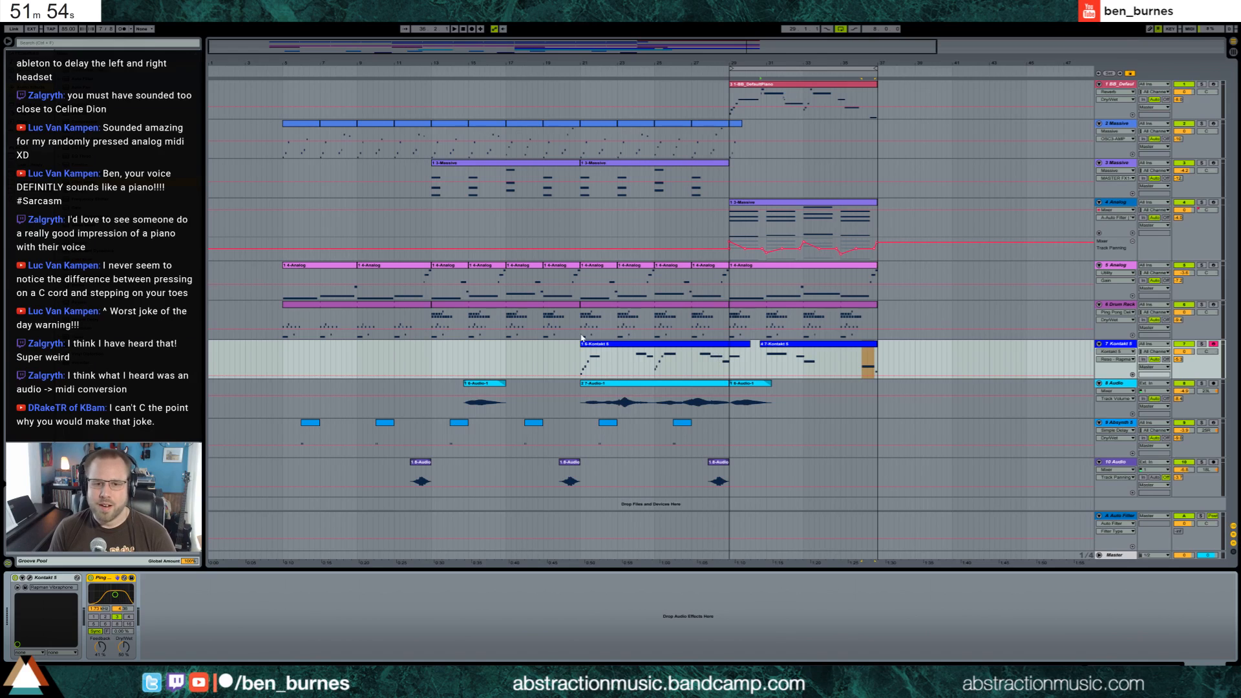
pyautogui.click(582, 361)
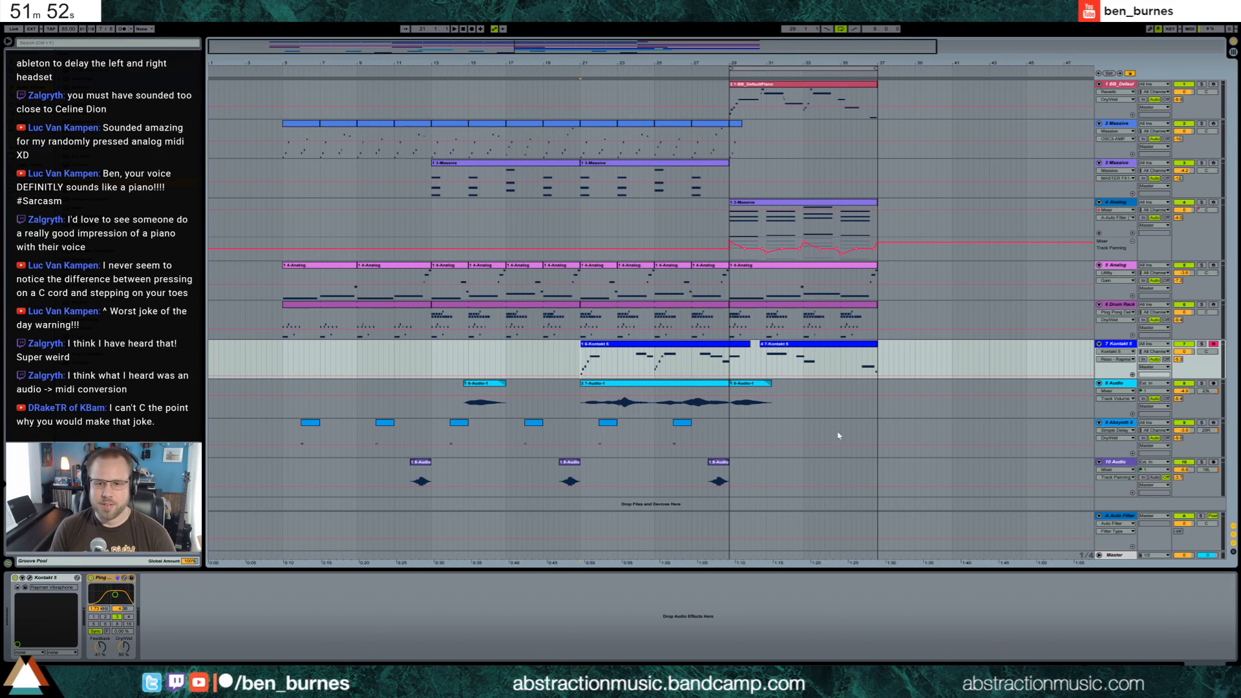
pyautogui.click(732, 432)
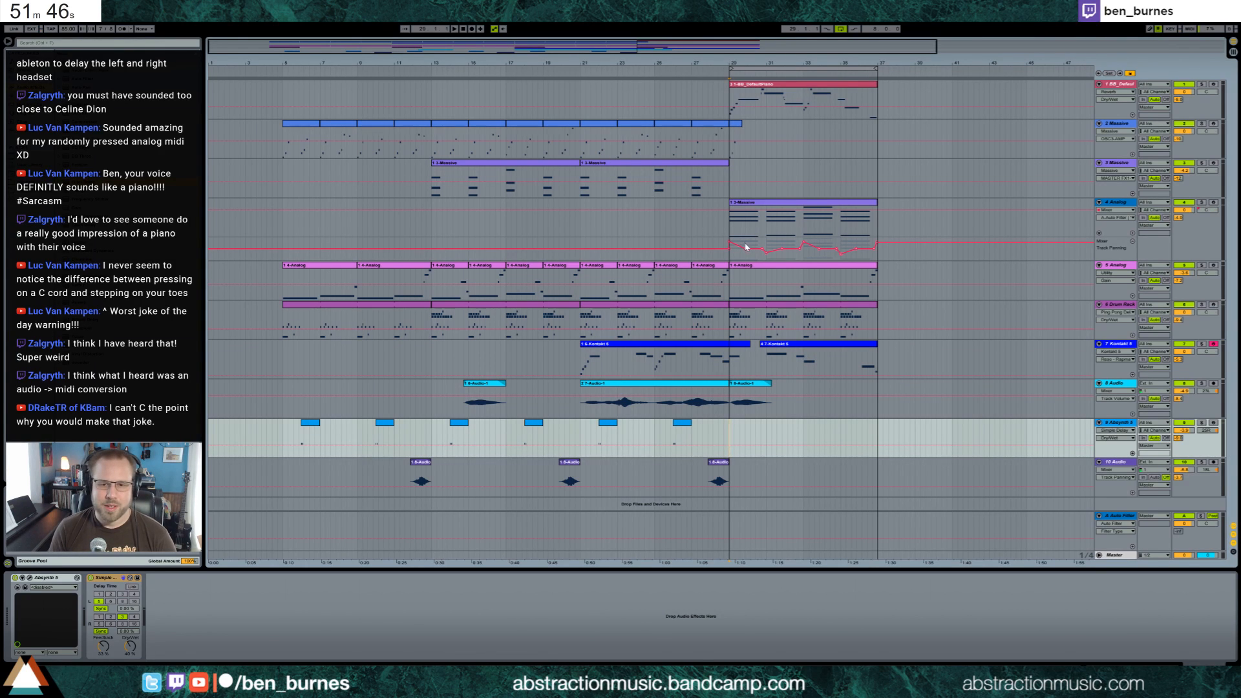
pyautogui.click(281, 354)
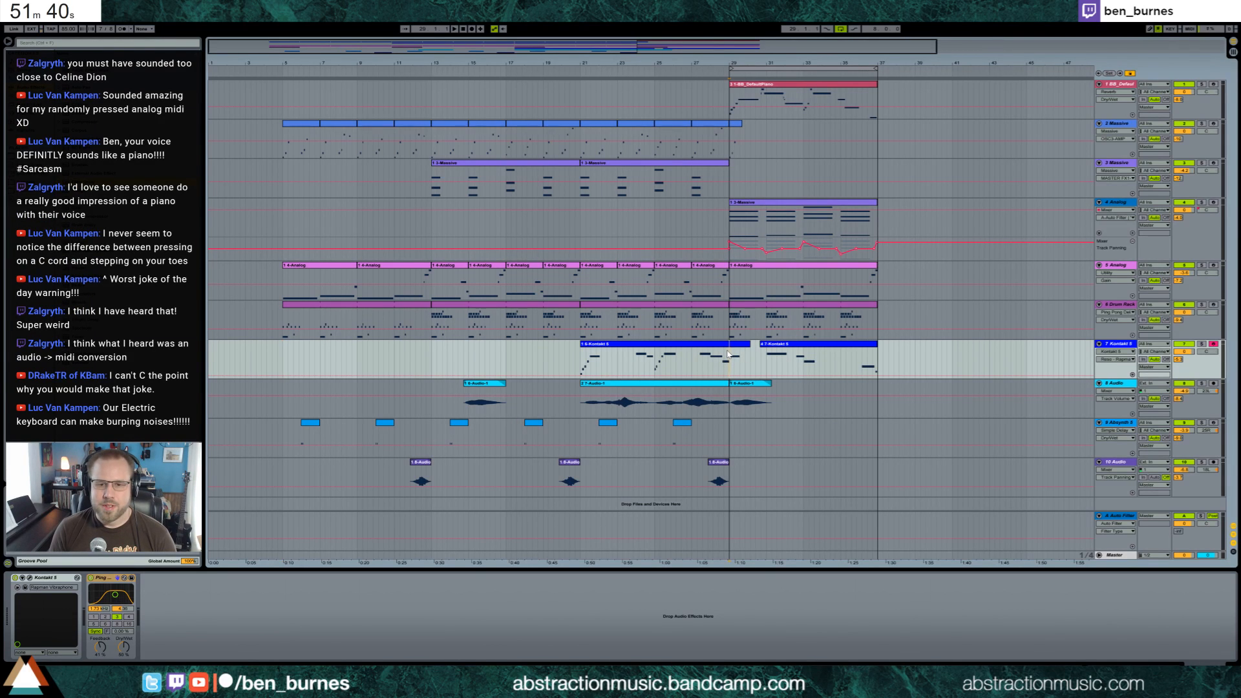
# In the Drum Rack clip at bar 29, add a held note on the highest drum row at the start and delete the long opening bass drum note
pyautogui.doubleClick(746, 305)
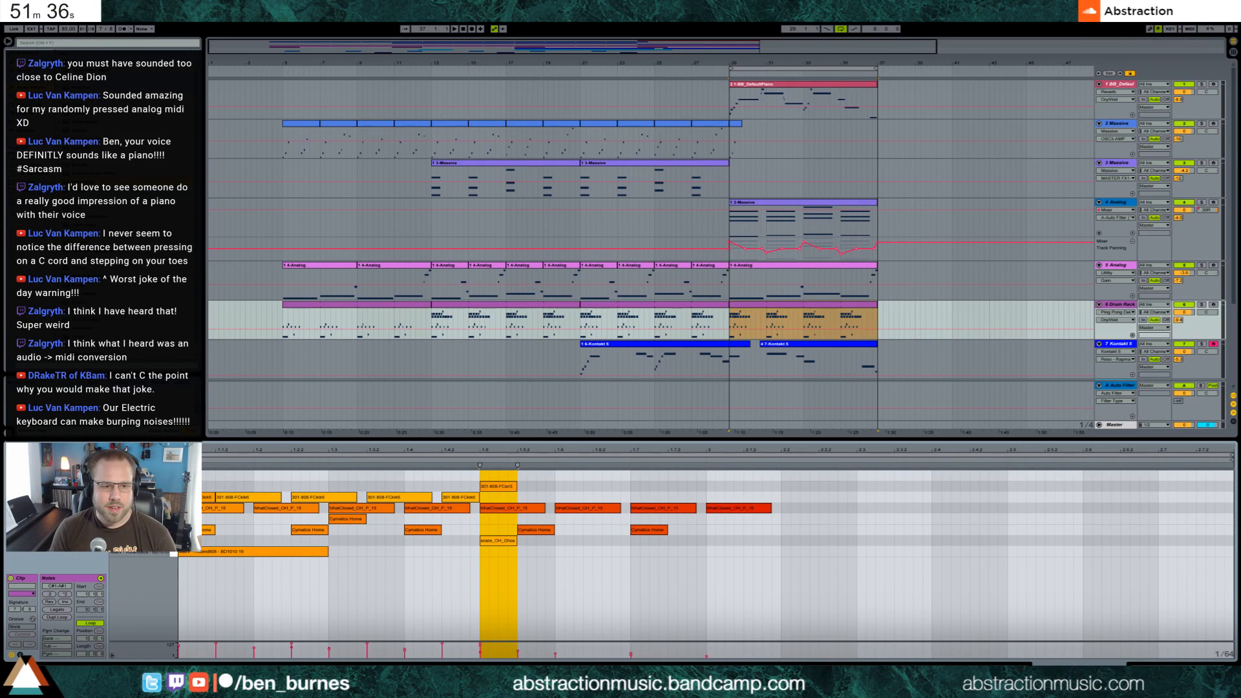
pyautogui.click(252, 475)
pyautogui.moveTo(252, 475); pyautogui.dragTo(255, 475)
pyautogui.press('space')
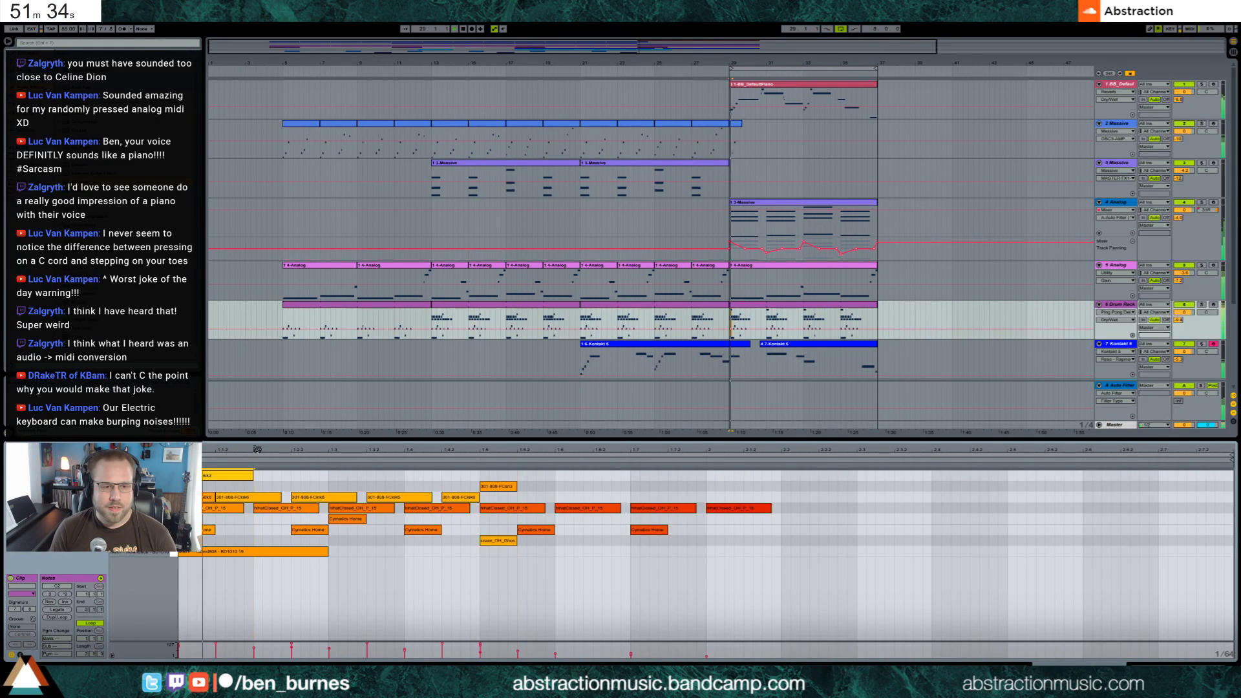
pyautogui.press('space')
pyautogui.doubleClick(239, 552)
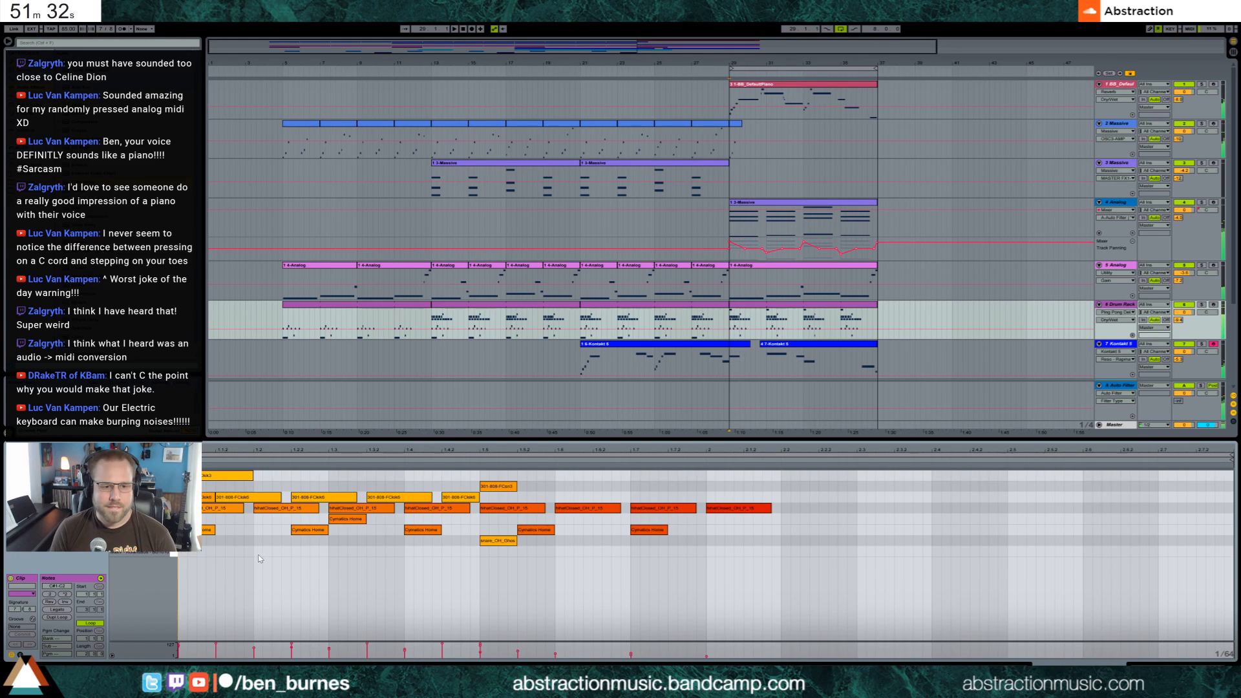
# Play the section from bar 29 to check the new opening drum note and return to the device chain
pyautogui.press('space')
pyautogui.doubleClick(236, 477)
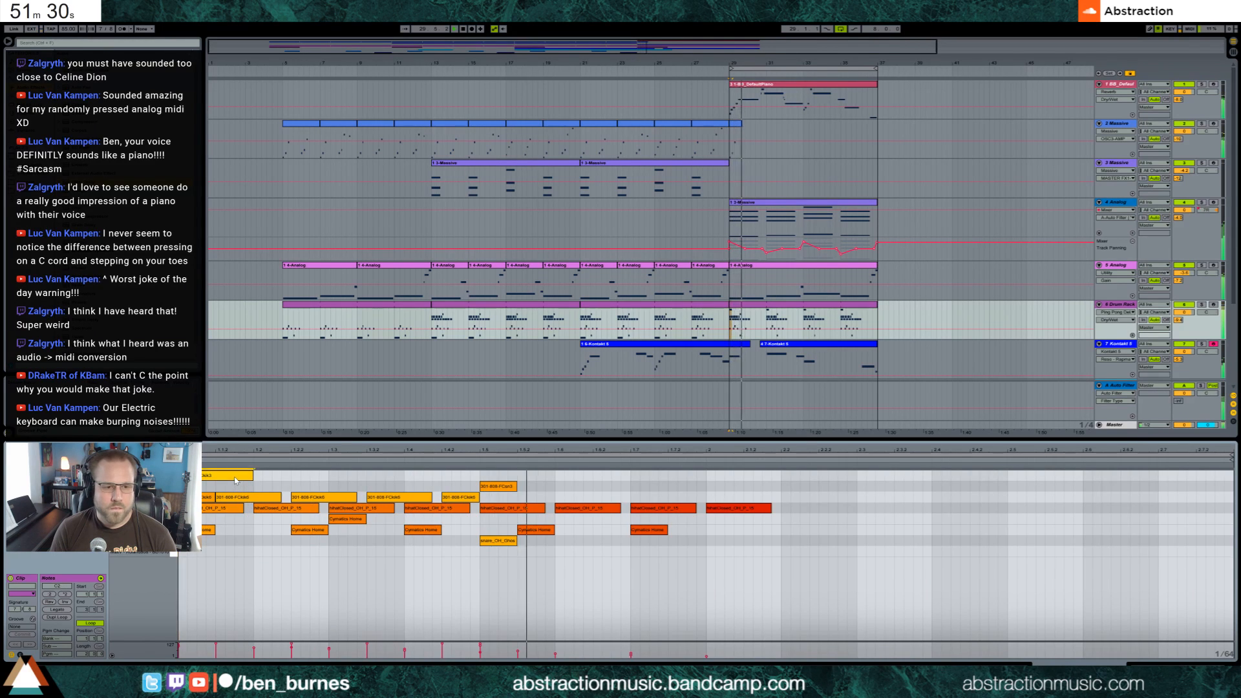
pyautogui.doubleClick(247, 476)
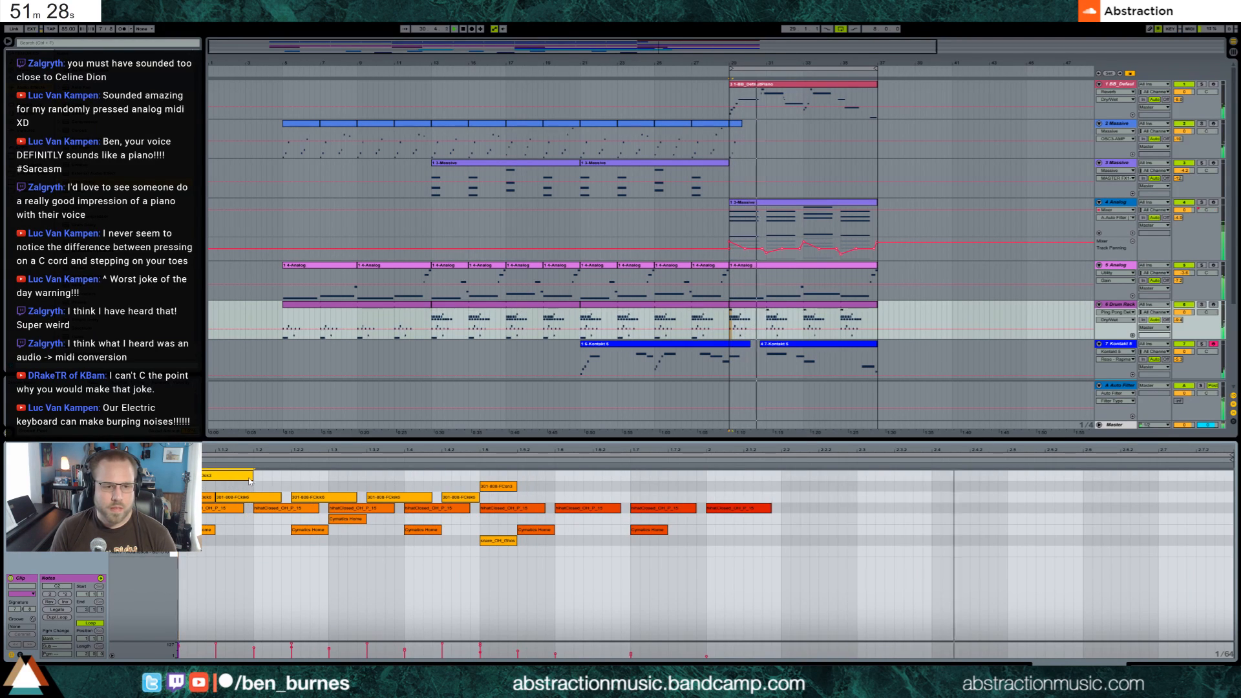
pyautogui.moveTo(247, 477); pyautogui.dragTo(248, 490)
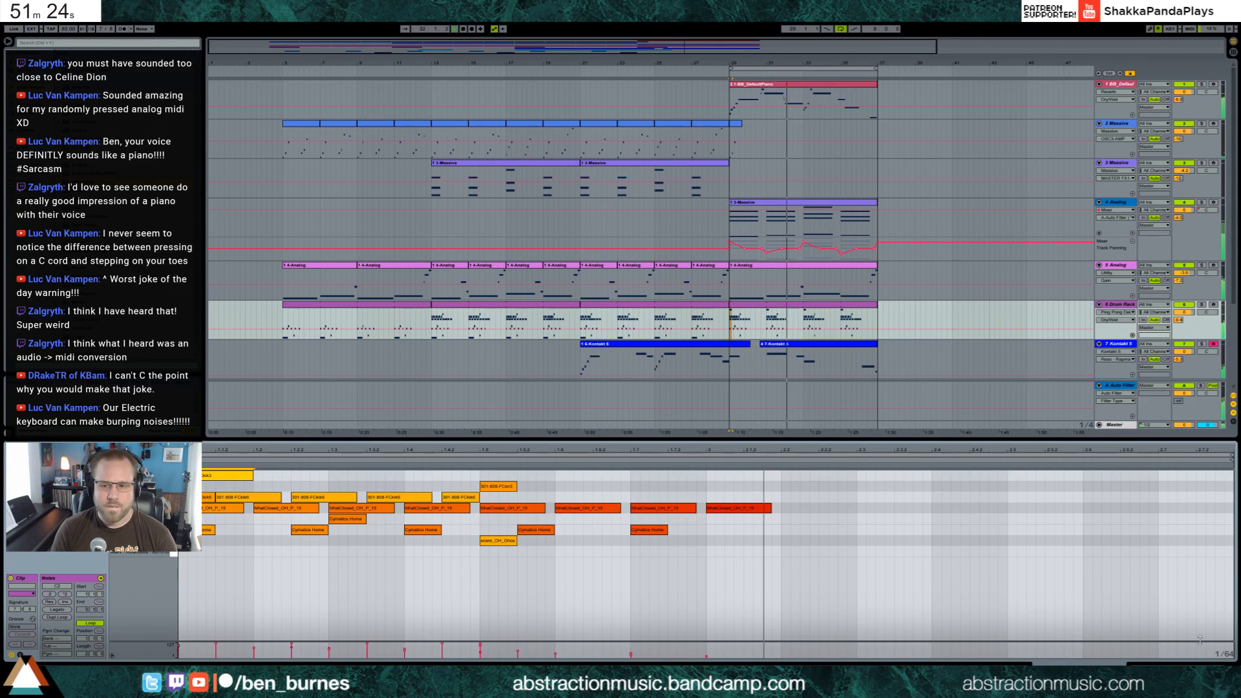
pyautogui.hotkey('shift', 'Tab')
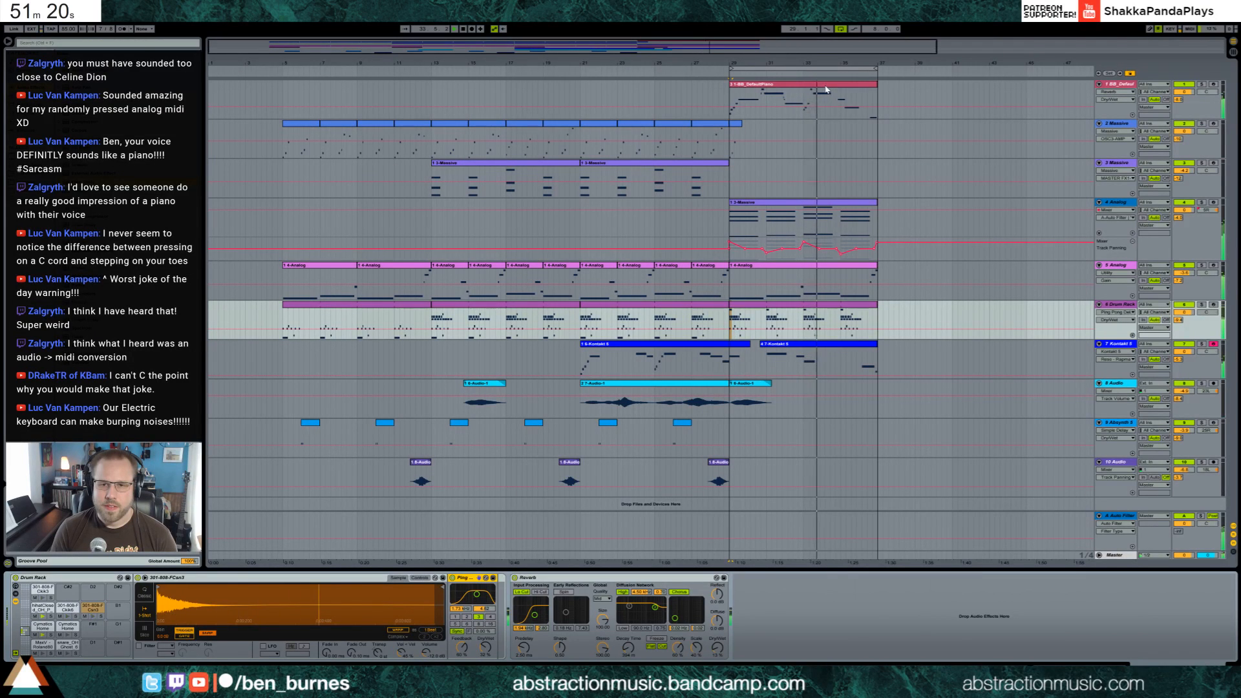
# In the track 1 piano clip, shorten the second short A# grace note and start the higher grace note slightly later
pyautogui.click(801, 103)
pyautogui.doubleClick(737, 511)
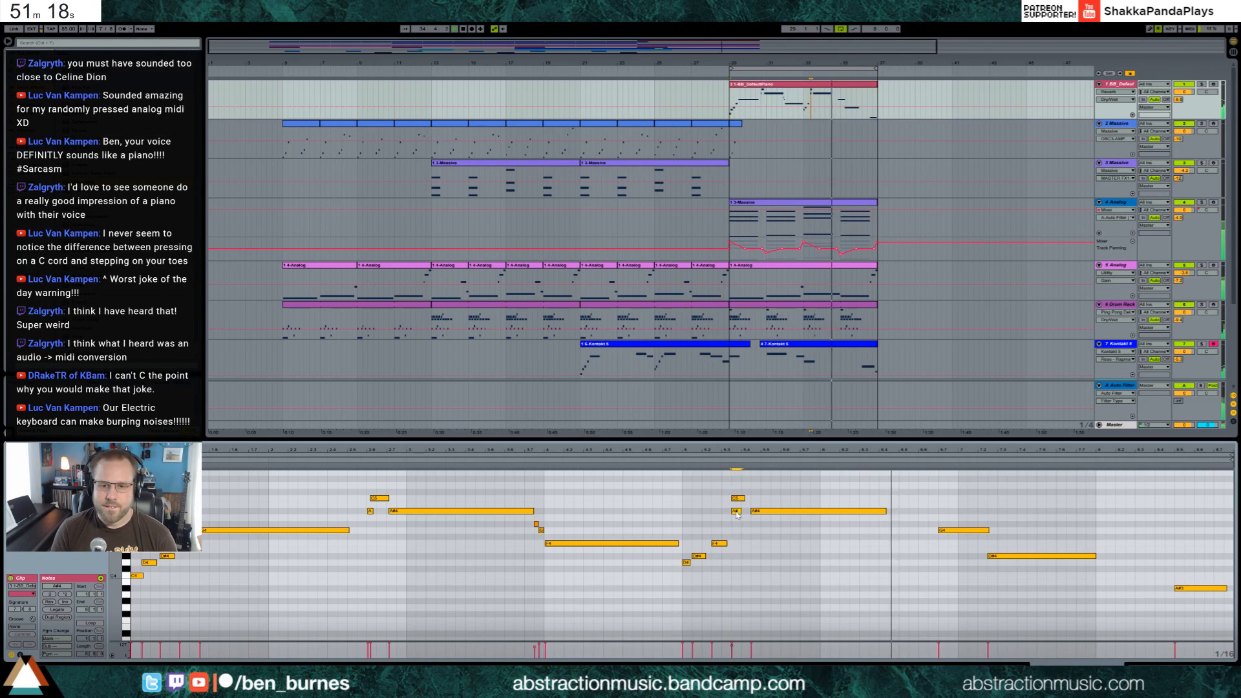
pyautogui.moveTo(737, 511); pyautogui.dragTo(736, 499)
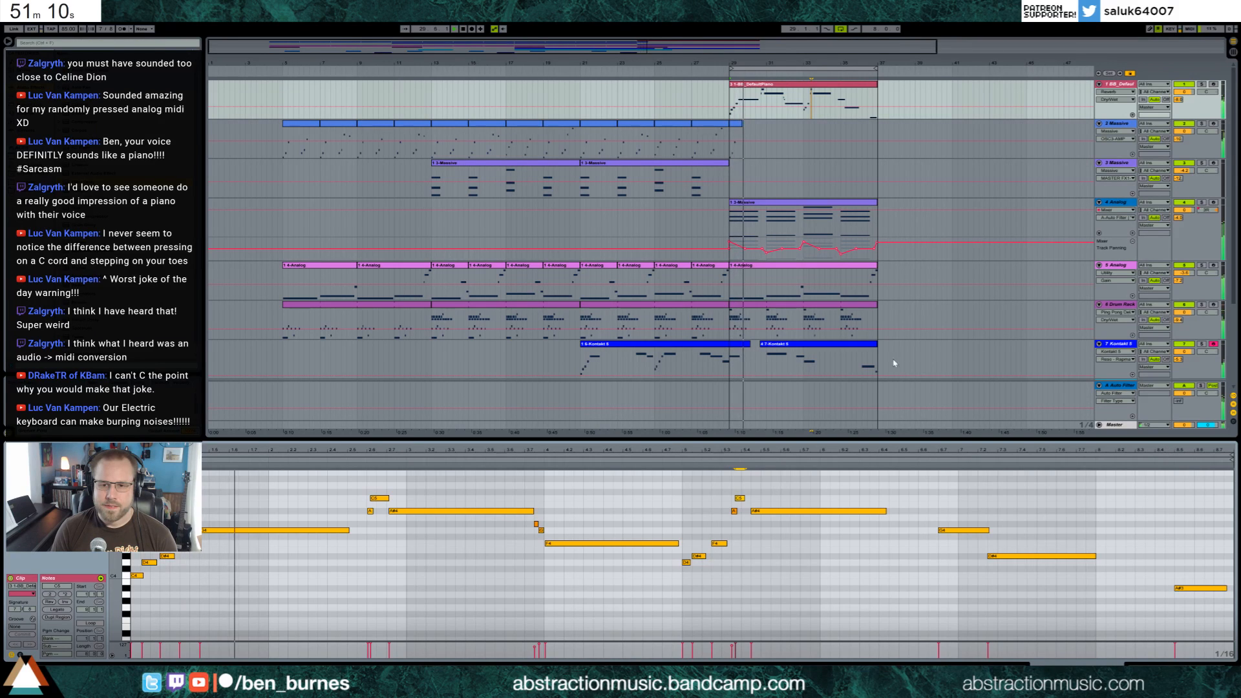
# Extend the second Kontakt 5 clip past bar 37 and add a long, lower closing note starting at bar 37
pyautogui.moveTo(879, 354); pyautogui.dragTo(894, 354)
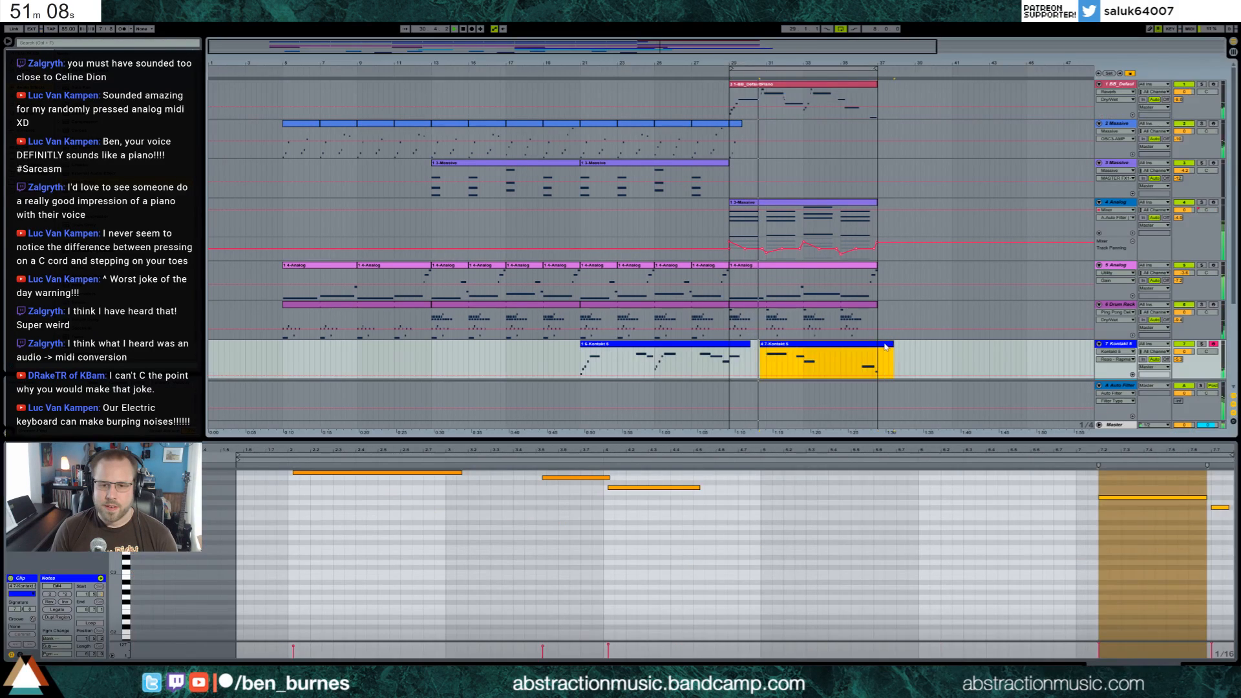
pyautogui.doubleClick(682, 449)
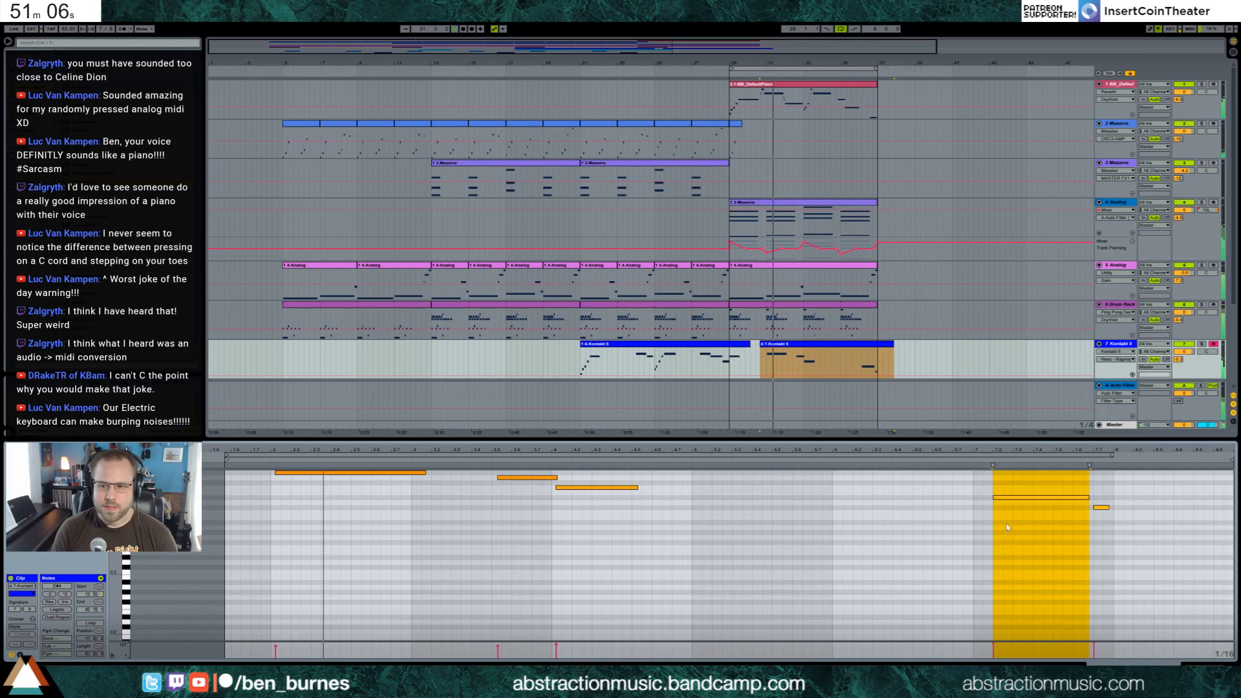
pyautogui.doubleClick(1123, 513)
pyautogui.moveTo(1131, 512)
pyautogui.mouseDown()
pyautogui.moveTo(1233, 511)
pyautogui.moveTo(1147, 508)
pyautogui.mouseUp()
pyautogui.moveTo(1157, 460); pyautogui.dragTo(1180, 460)
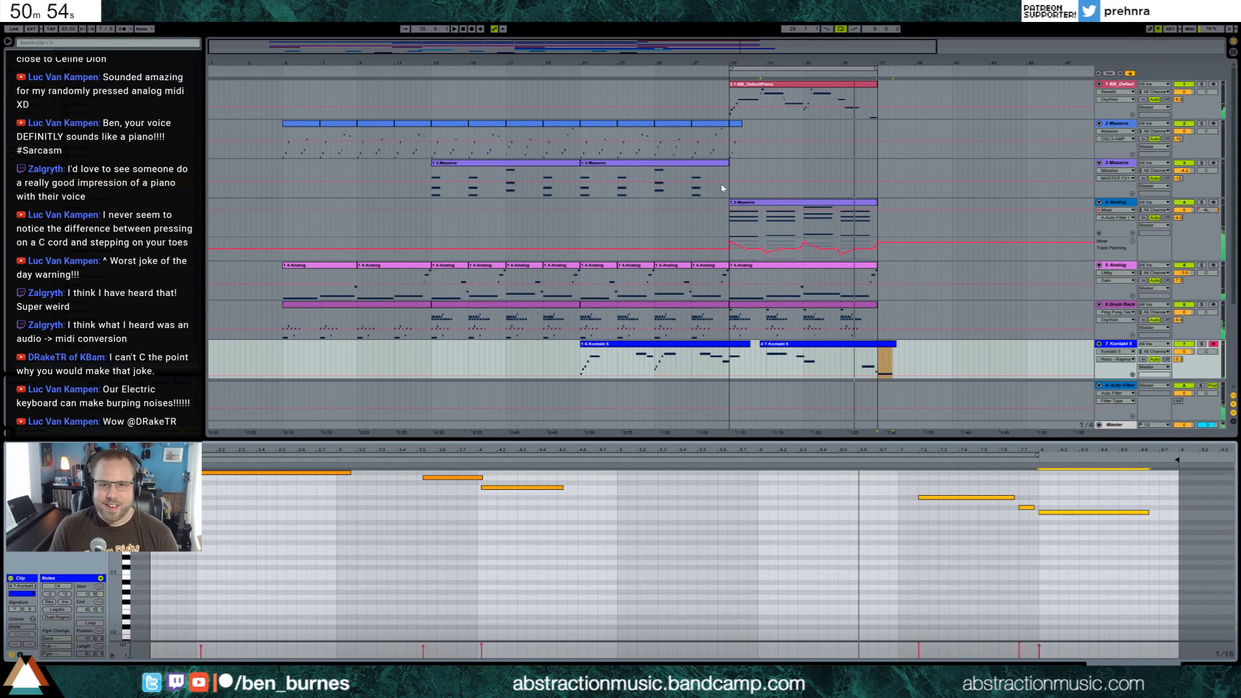
# Copy the track 3 Massive chord clip from bar 13 to bar 37
pyautogui.click(491, 162)
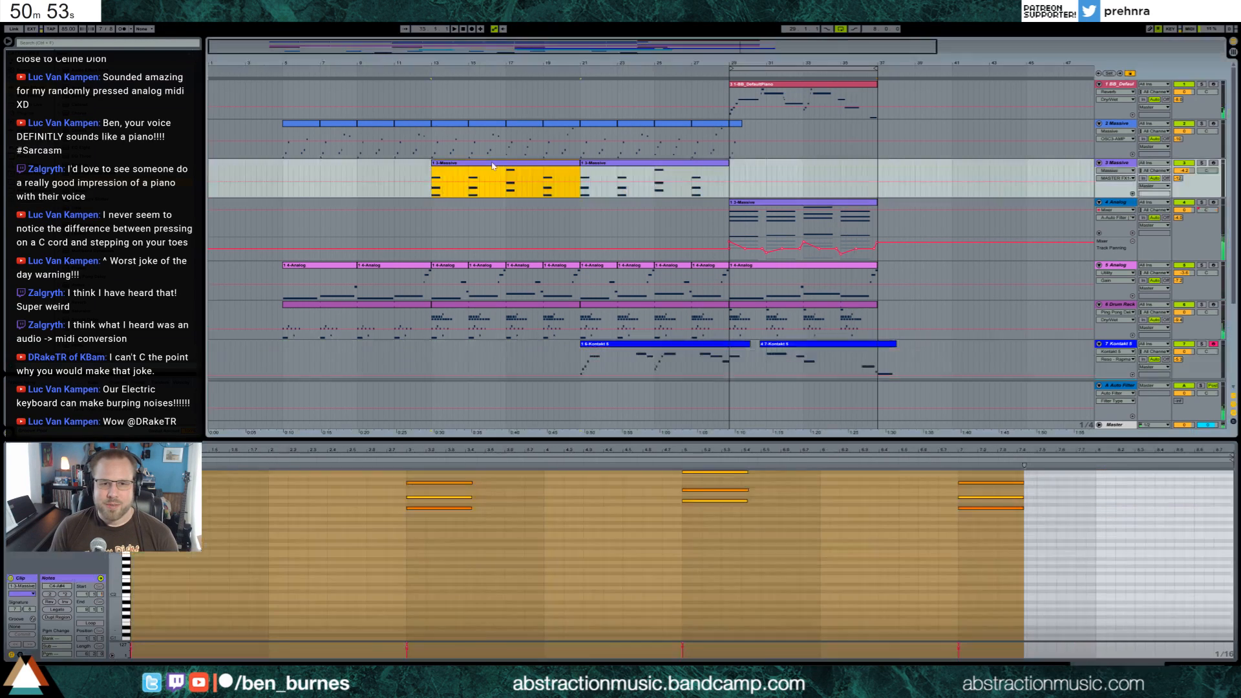
pyautogui.click(879, 171)
pyautogui.hotkey('ctrl', 'v')
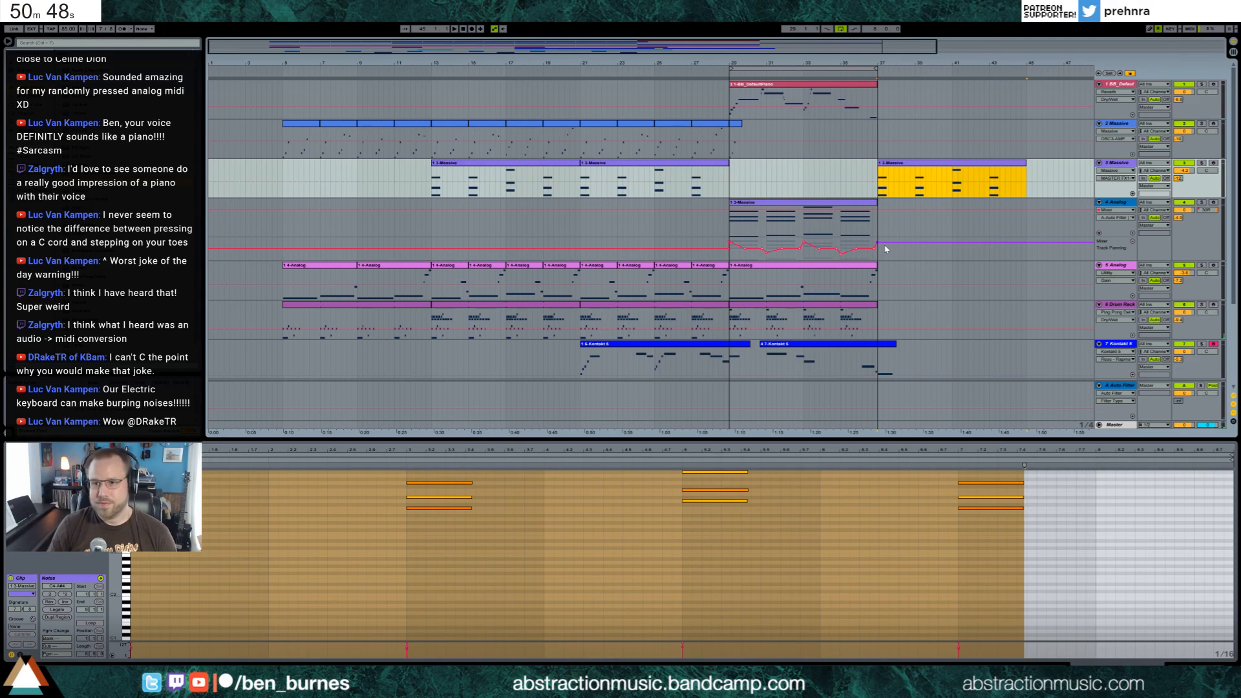
pyautogui.moveTo(624, 46); pyautogui.dragTo(849, 47)
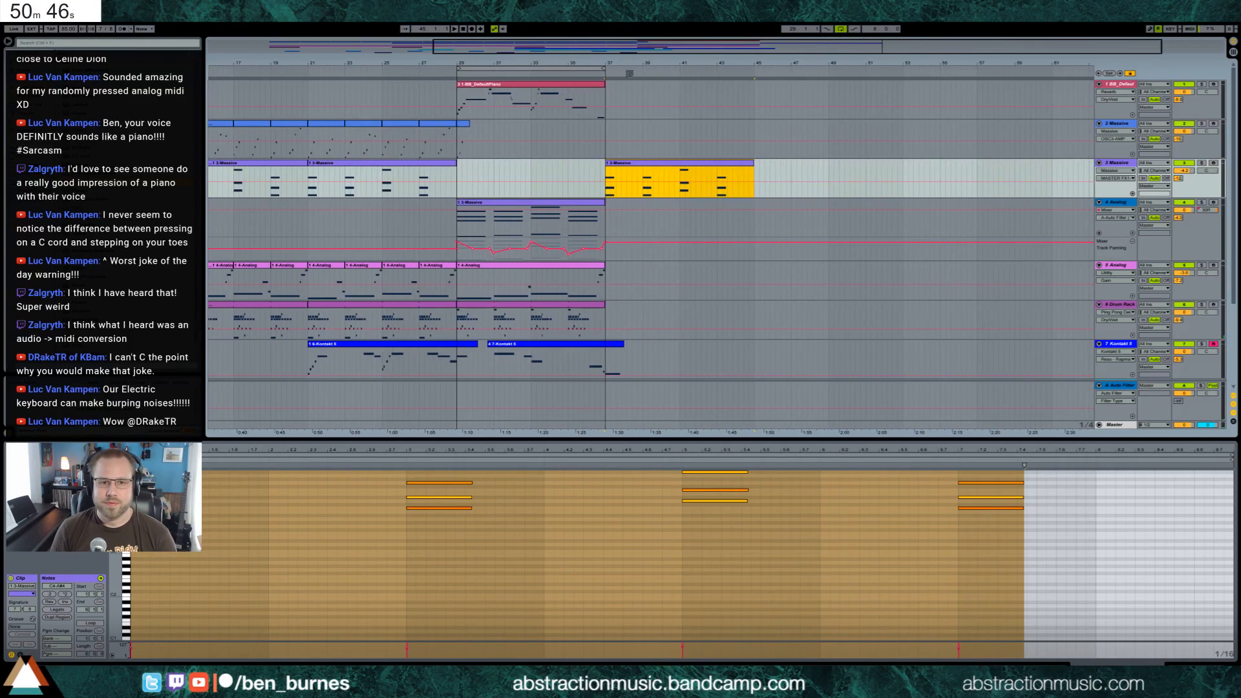
pyautogui.moveTo(646, 50); pyautogui.dragTo(457, 50)
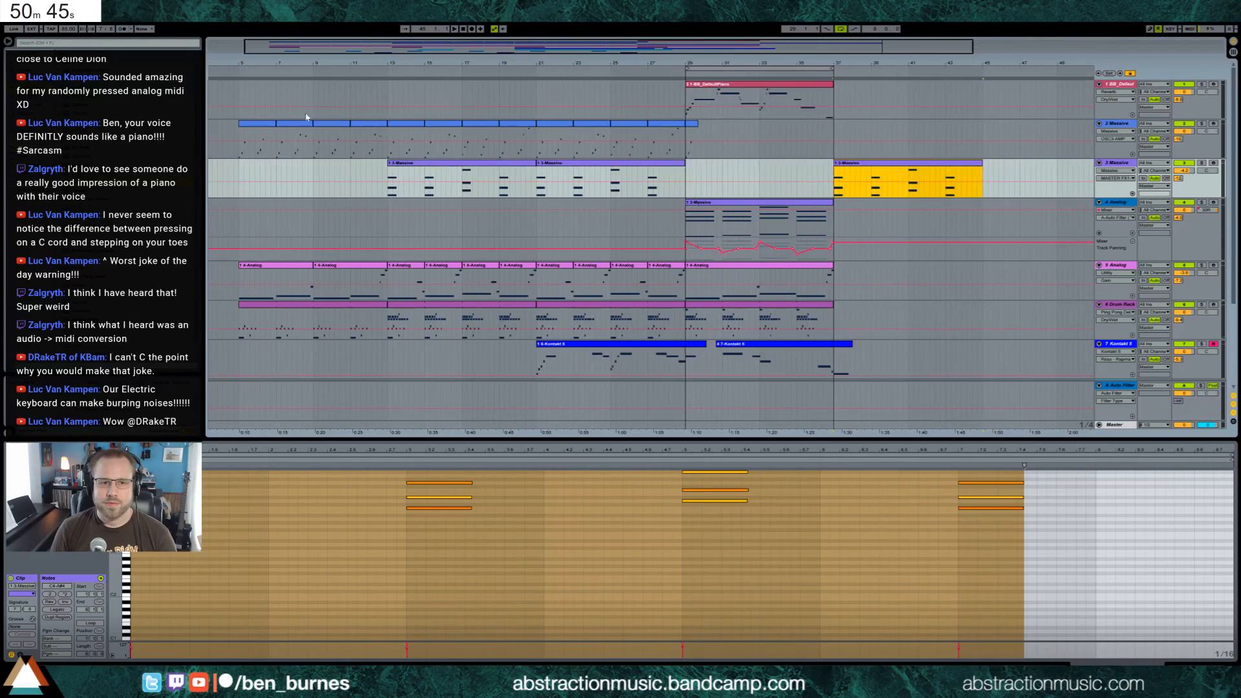
pyautogui.click(255, 128)
pyautogui.click(838, 133)
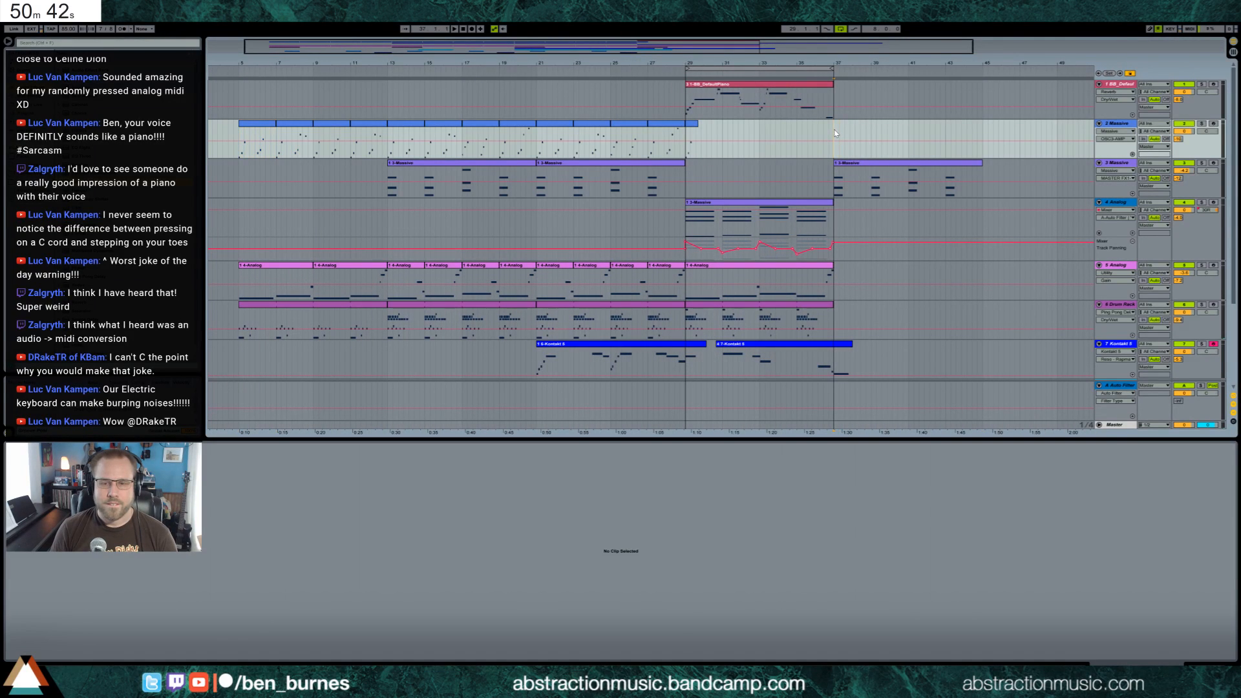
pyautogui.hotkey('ctrl', 'v')
pyautogui.hotkey('ctrl', 'z')
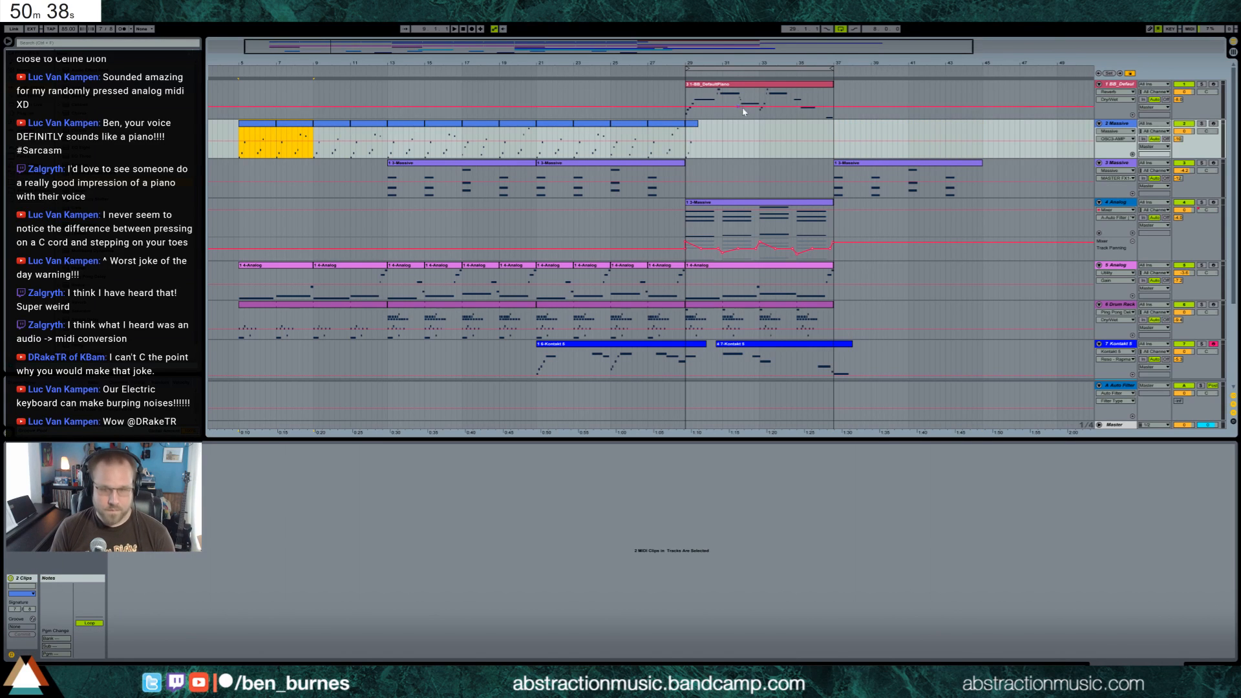
# Paste the two track 2 Massive clips from bars 5 to 9 at bar 37 and consolidate them into one clip
pyautogui.click(841, 132)
pyautogui.hotkey('ctrl', 'v')
pyautogui.click(851, 124)
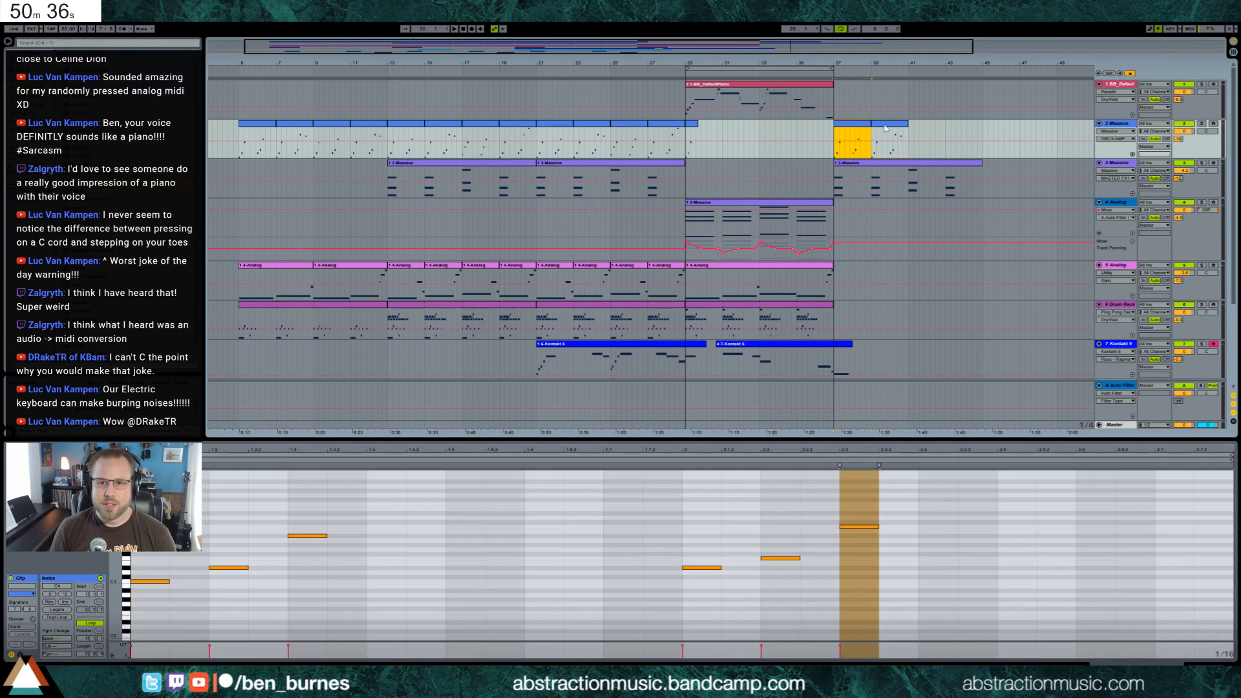
pyautogui.keyDown('shift'); pyautogui.click(873, 125); pyautogui.keyUp('shift')
pyautogui.hotkey('ctrl', 'j')
# Raise the first three notes of the track 2 Massive clip at bar 37 by one octave and audition them
pyautogui.click(360, 543)
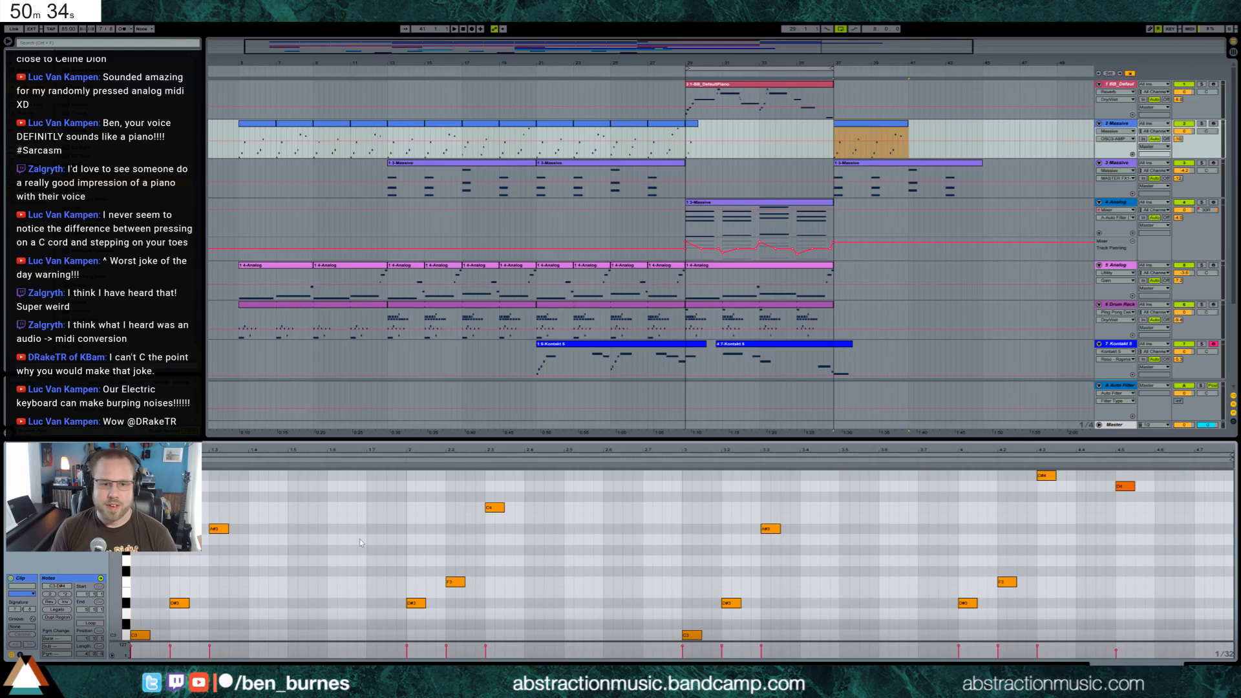
pyautogui.moveTo(132, 527); pyautogui.dragTo(208, 636)
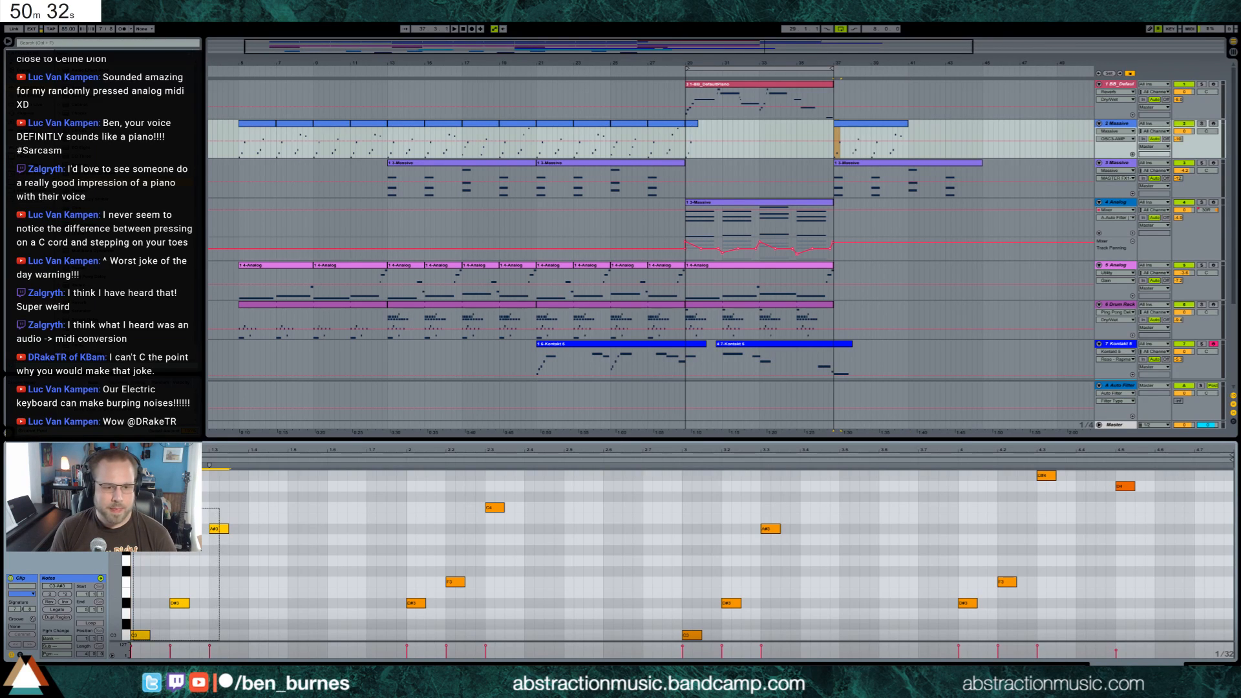
pyautogui.hotkey('shift', 'Up')
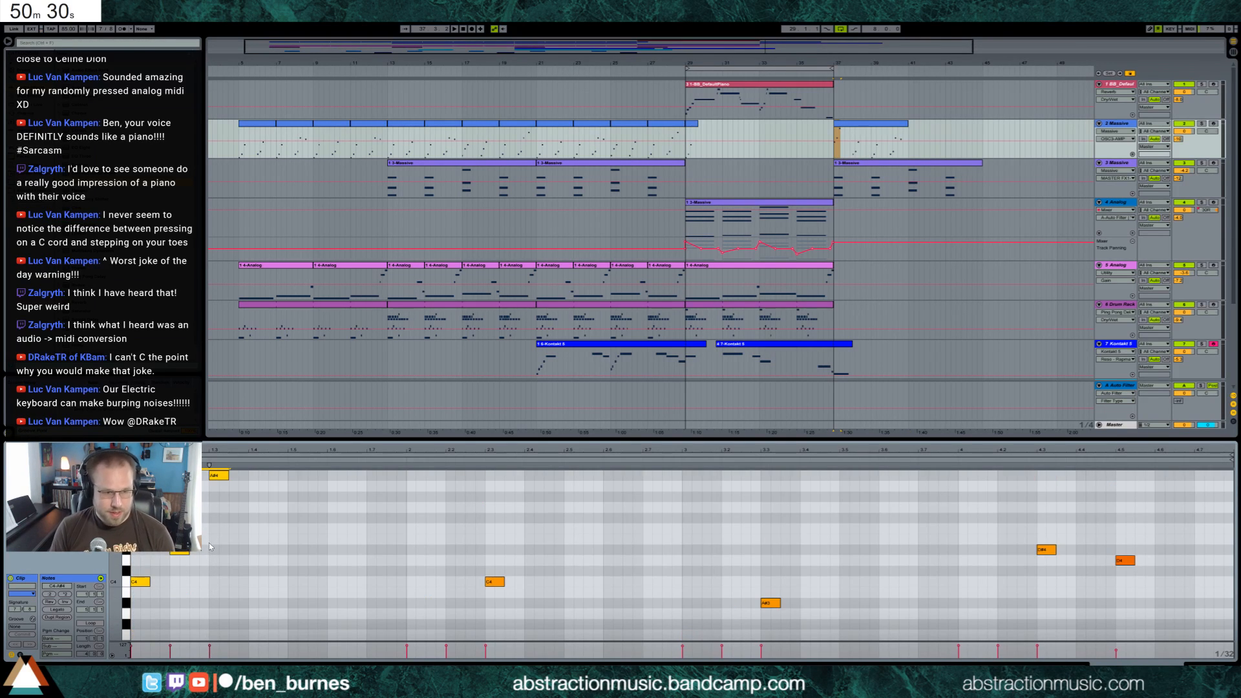
pyautogui.press('space')
pyautogui.press('space')
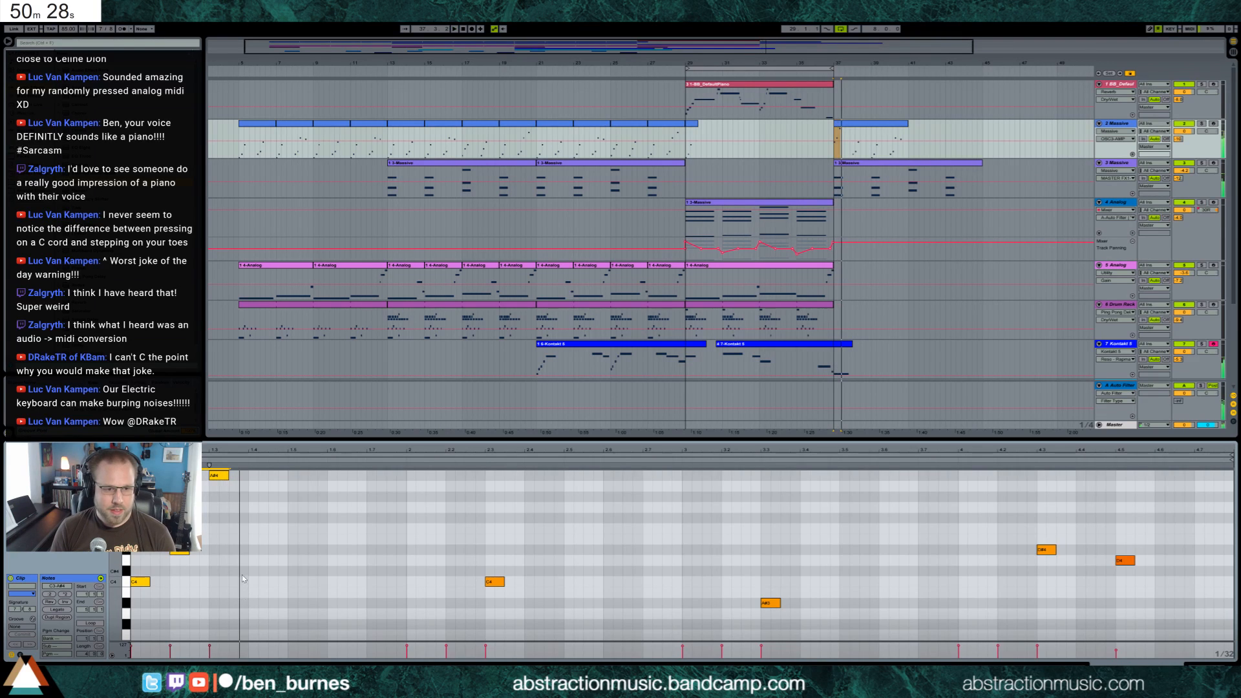
# Move the second and third notes of the clip earlier so the first three notes are spaced a sixteenth apart
pyautogui.moveTo(242, 576); pyautogui.dragTo(155, 475)
pyautogui.press('Left')
pyautogui.press('Left')
pyautogui.click(196, 517)
pyautogui.click(197, 474)
pyautogui.press('Left')
pyautogui.press('Left')
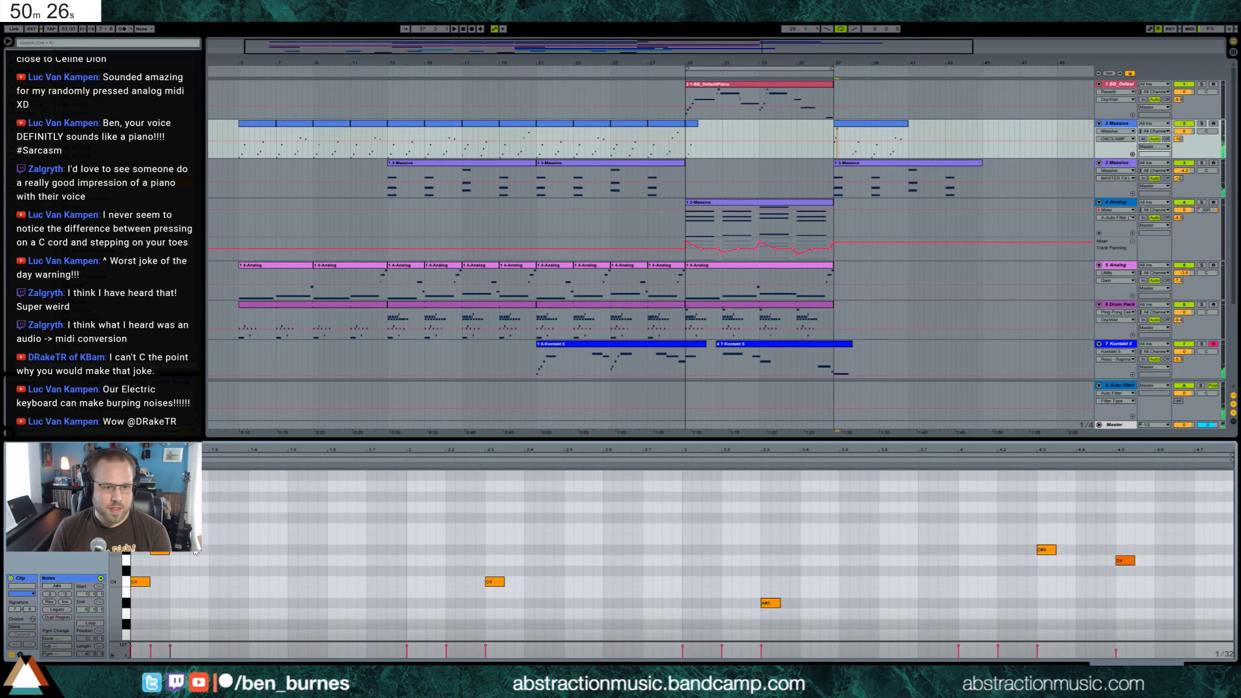
# Duplicate the opening three-note figure four times in a row and raise the D# of the last copy one octave
pyautogui.moveTo(188, 584); pyautogui.dragTo(133, 548)
pyautogui.hotkey('ctrl', 'd')
pyautogui.hotkey('ctrl', 'd')
pyautogui.hotkey('ctrl', 'd')
pyautogui.hotkey('ctrl', 'd')
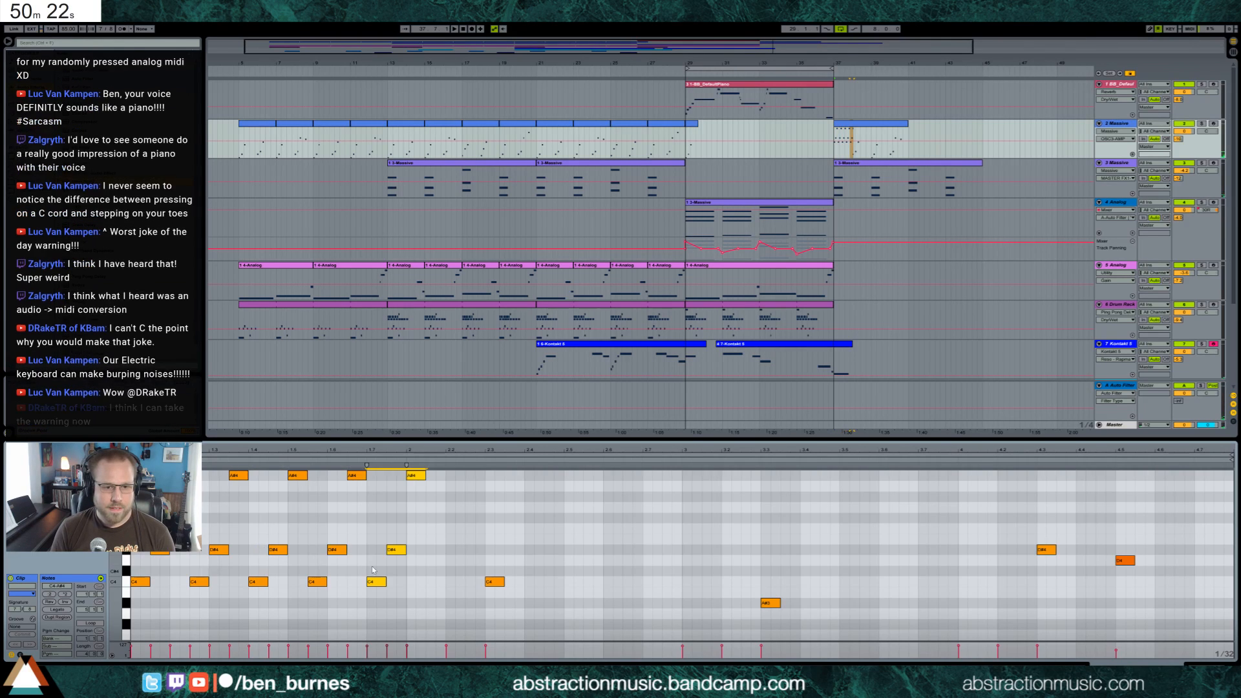
pyautogui.click(396, 550)
pyautogui.hotkey('shift', 'Up')
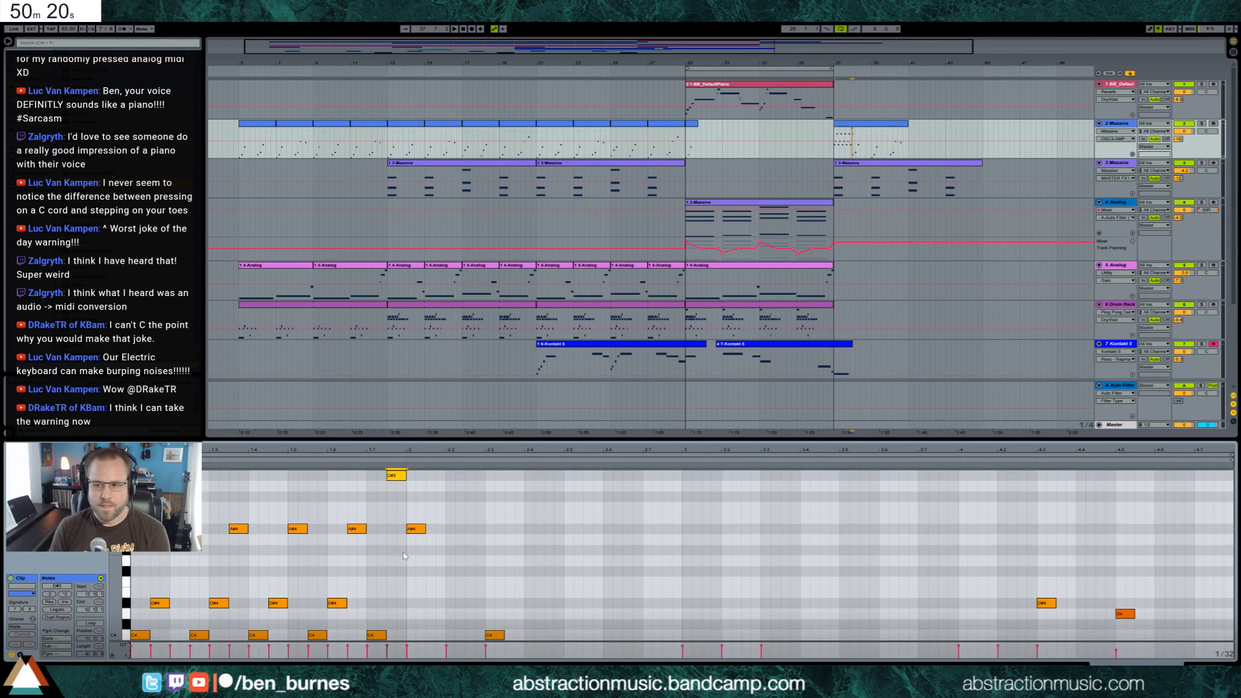
# Delete the extra note after the high D# and raise the next three notes by one octave
pyautogui.click(410, 532)
pyautogui.press('Delete')
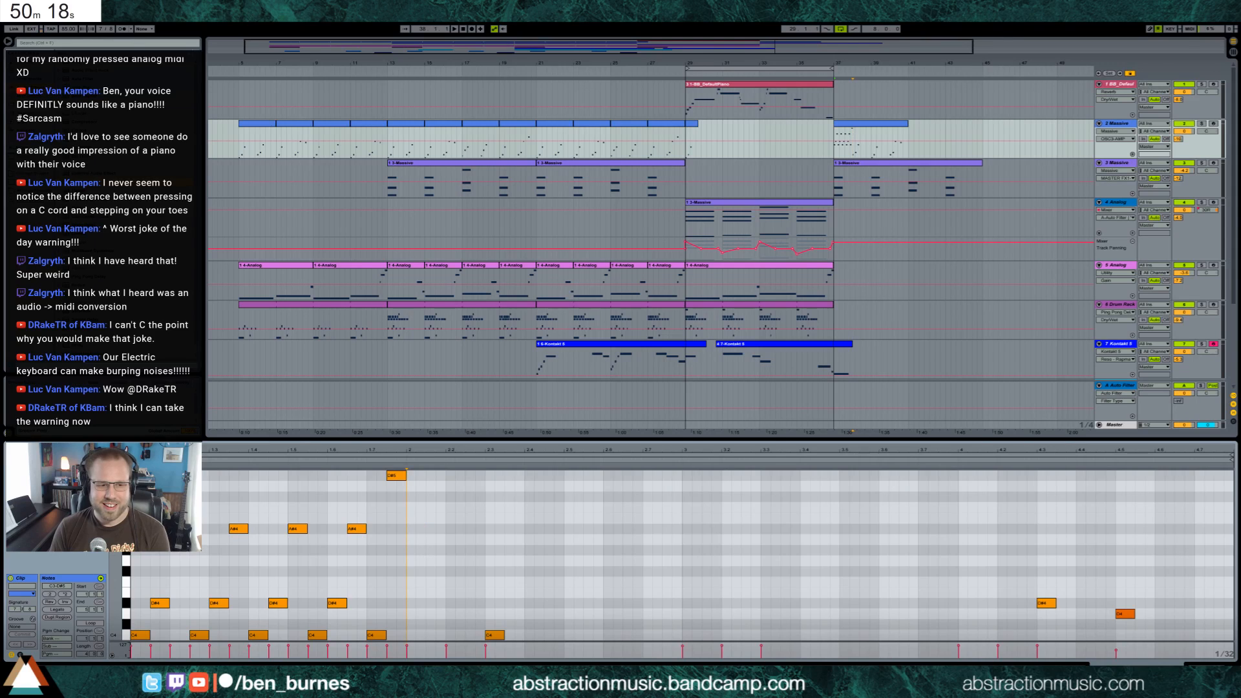
pyautogui.moveTo(117, 544); pyautogui.dragTo(90, 491)
pyautogui.moveTo(116, 568); pyautogui.dragTo(91, 582)
pyautogui.moveTo(417, 504); pyautogui.dragTo(504, 598)
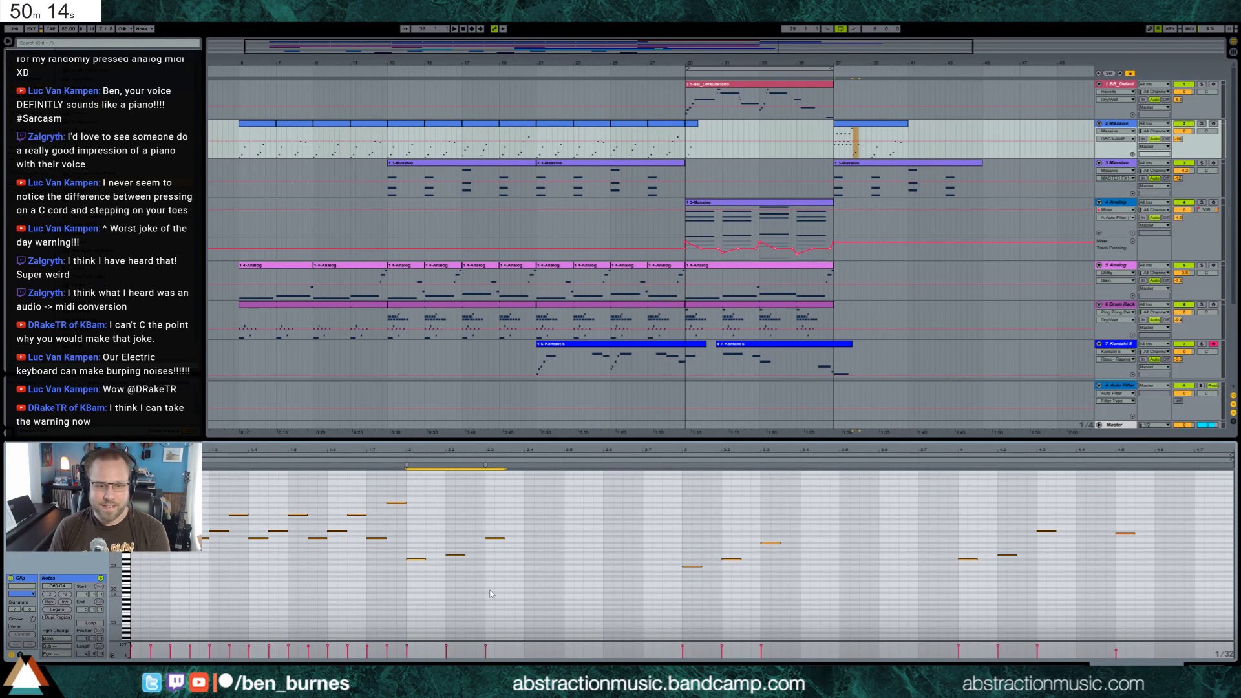
pyautogui.hotkey('shift', 'Up')
# Move the second and third notes of the second figure earlier so its three notes are spaced a sixteenth apart
pyautogui.moveTo(434, 494); pyautogui.dragTo(488, 524)
pyautogui.press('Left')
pyautogui.press('Left')
pyautogui.press('Left')
pyautogui.press('Left')
# Duplicate the second three-note figure four times in a row
pyautogui.moveTo(116, 559); pyautogui.dragTo(133, 611)
pyautogui.moveTo(411, 527); pyautogui.dragTo(459, 596)
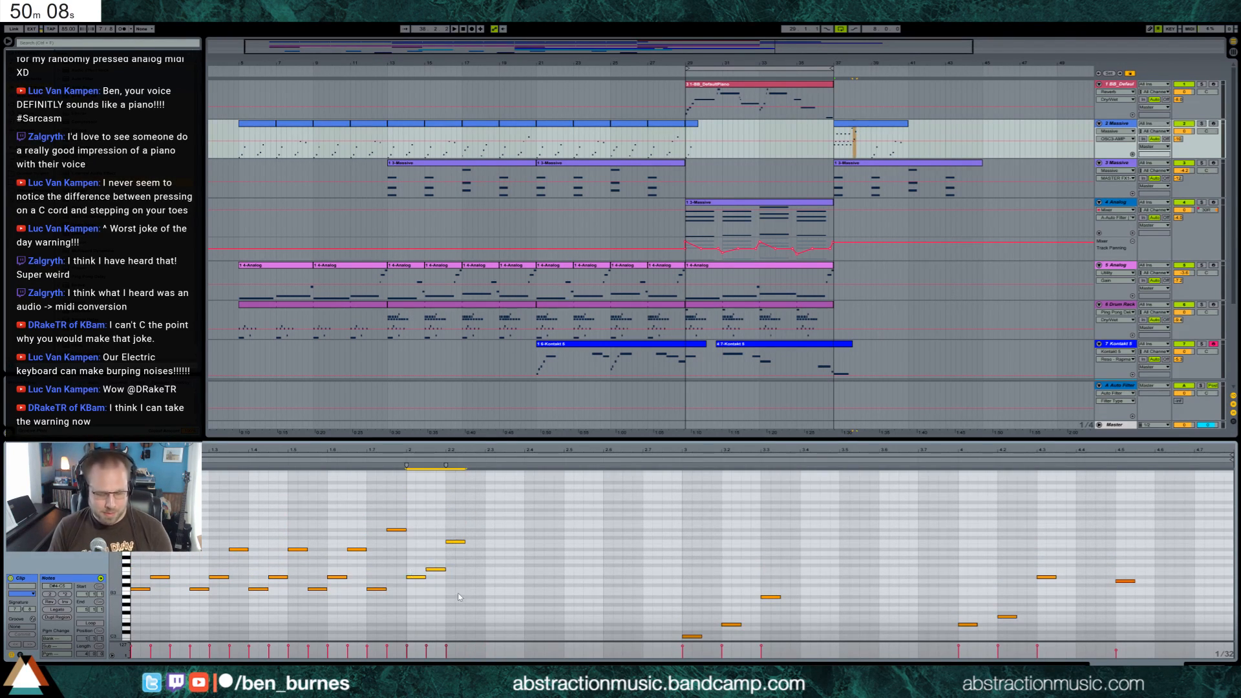
pyautogui.hotkey('ctrl', 'd')
pyautogui.hotkey('ctrl', 'd')
pyautogui.hotkey('ctrl', 'd')
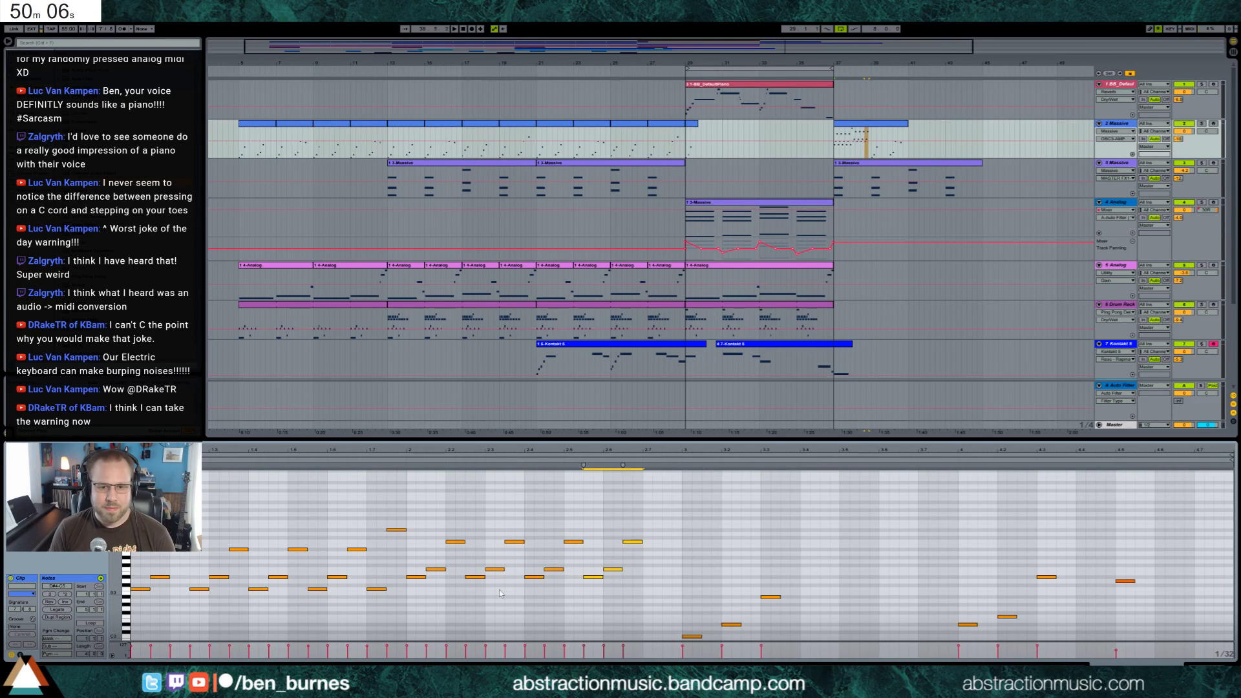
pyautogui.hotkey('ctrl', 'd')
# Lower the middle note of the last copy and delete its final note and all the older notes after it
pyautogui.moveTo(670, 554); pyautogui.dragTo(678, 588)
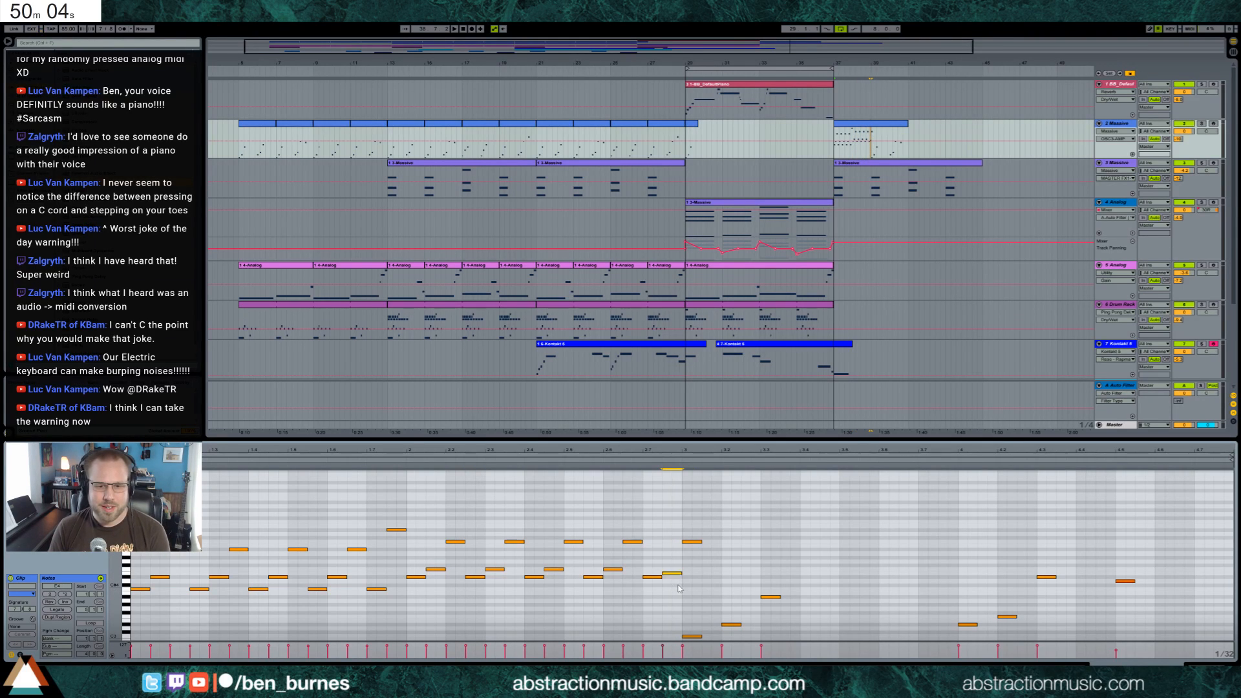
pyautogui.click(694, 542)
pyautogui.press('Delete')
pyautogui.moveTo(683, 511); pyautogui.dragTo(1209, 641)
pyautogui.press('Delete')
# Duplicate the whole two-bar note pattern directly after itself and adjust the filter of track 2's Ping Pong Delay
pyautogui.moveTo(683, 513); pyautogui.dragTo(133, 614)
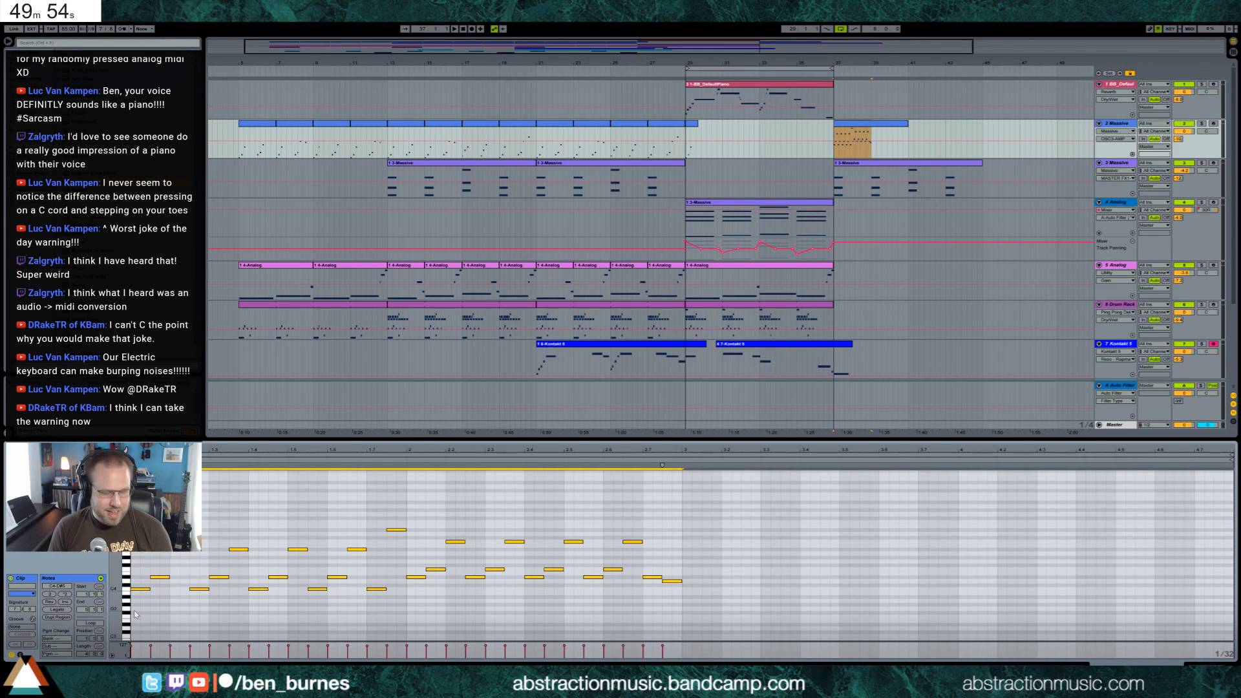
pyautogui.hotkey('ctrl', 'd')
pyautogui.hotkey('shift', 'Tab')
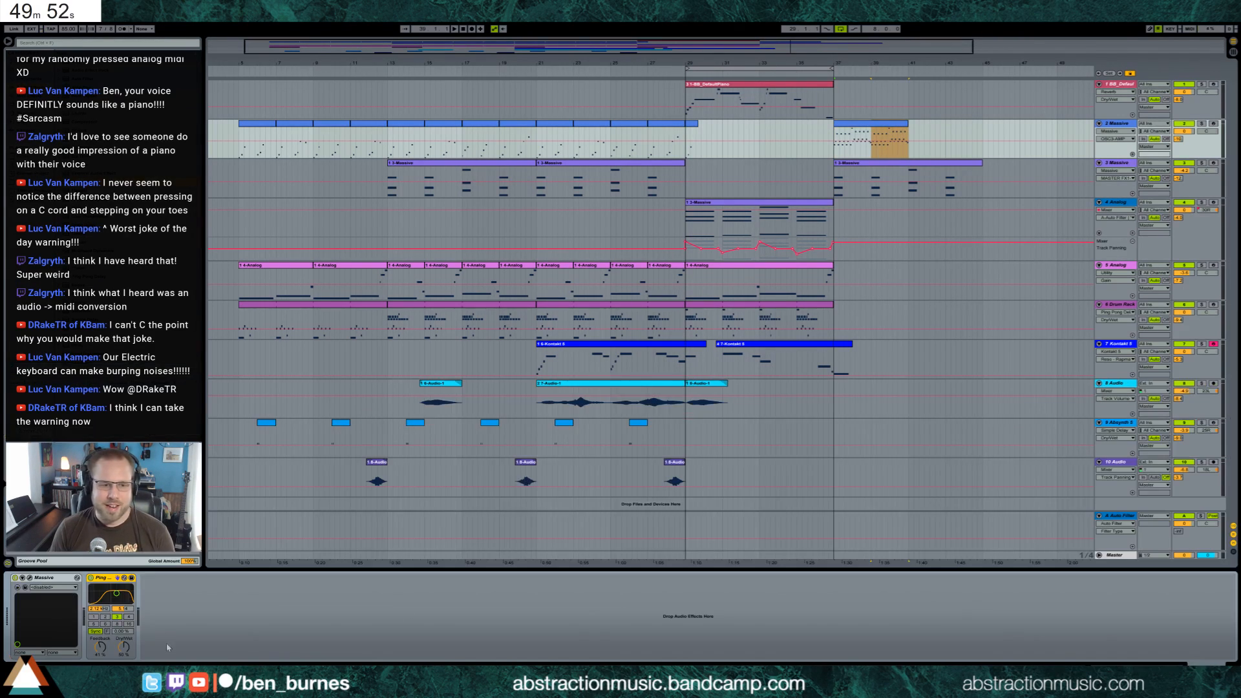
pyautogui.moveTo(112, 600); pyautogui.dragTo(111, 595)
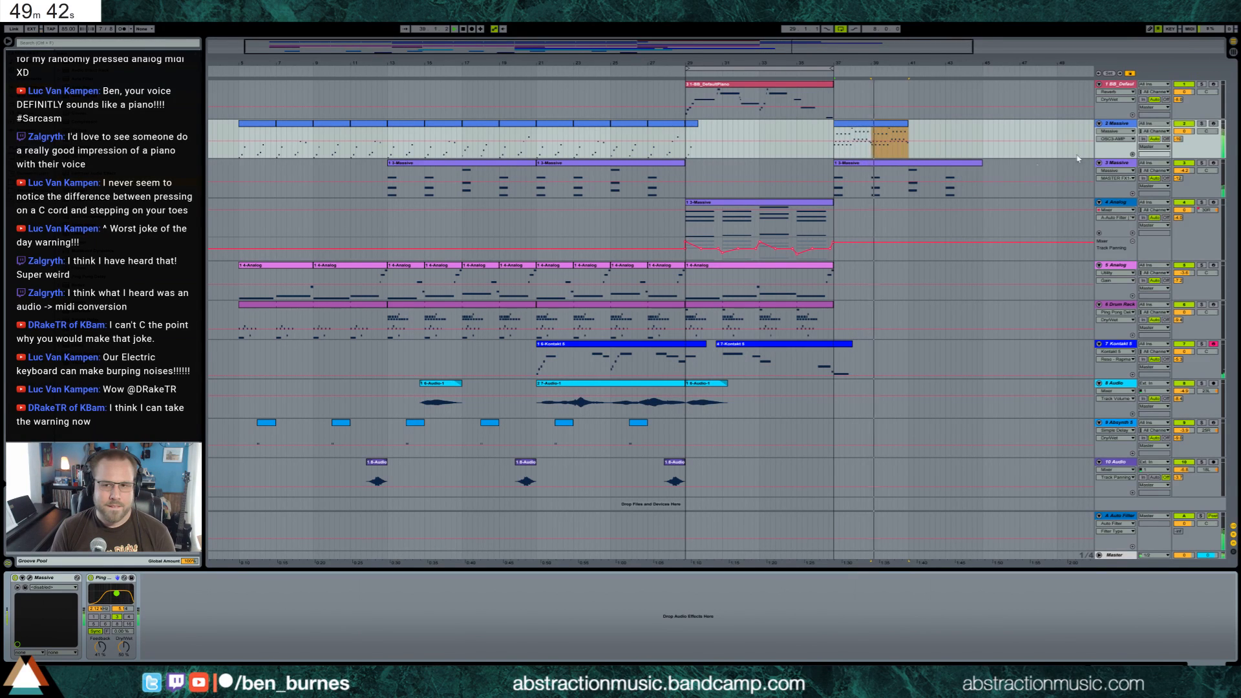
# Extend the bar 37 clip to bar 45 and move it onto a new MIDI track below track 2
pyautogui.click(1113, 124)
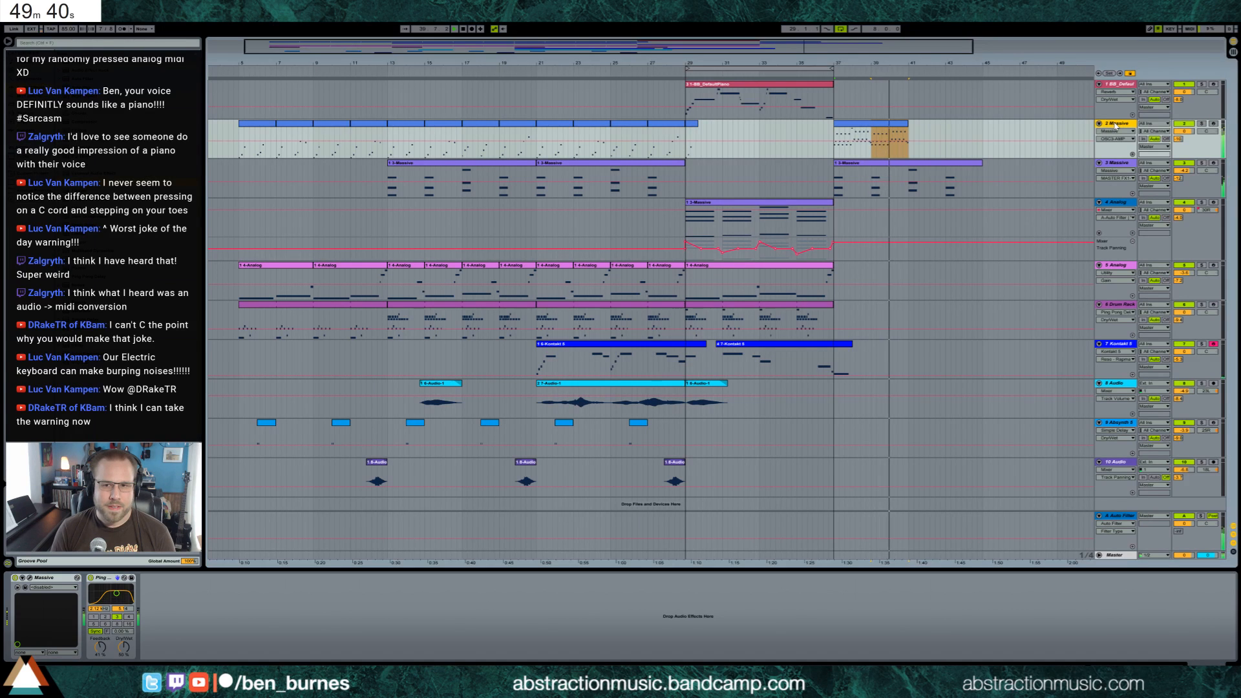
pyautogui.moveTo(908, 131); pyautogui.dragTo(982, 131)
pyautogui.click(1122, 125)
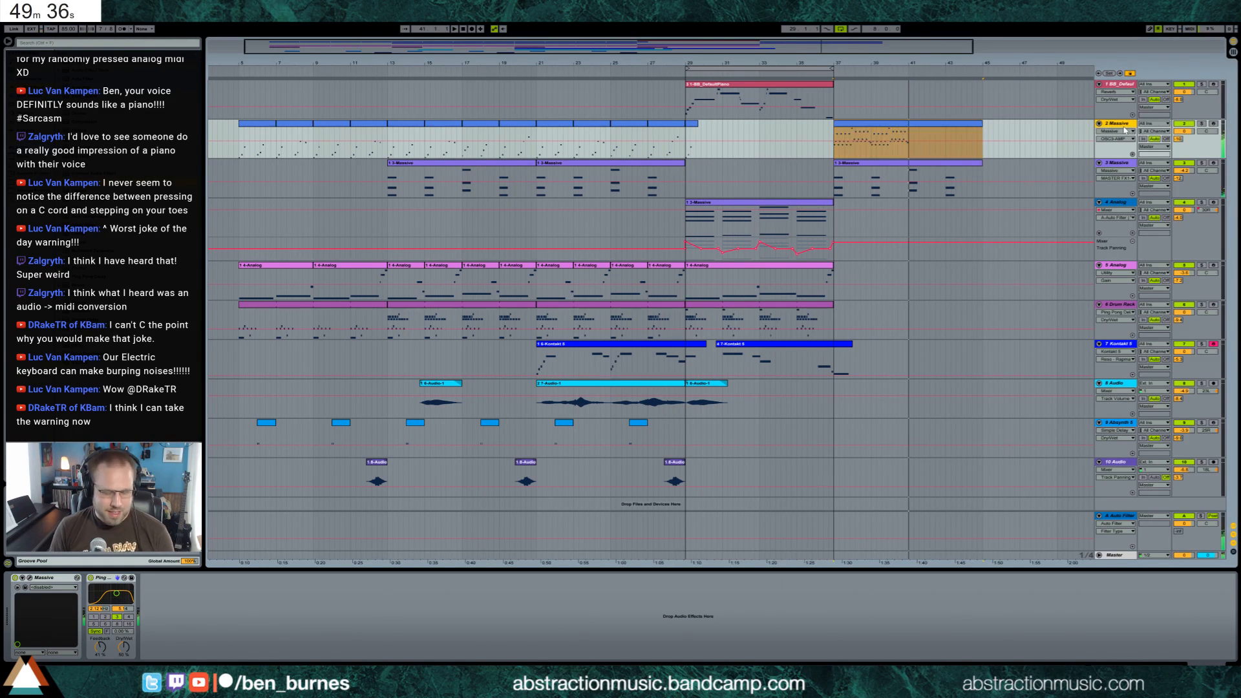
pyautogui.hotkey('ctrl', 'shift', 't')
pyautogui.keyDown('ctrl'); pyautogui.moveTo(889, 126); pyautogui.dragTo(889, 170); pyautogui.keyUp('ctrl')
pyautogui.click(917, 126)
pyautogui.press('Delete')
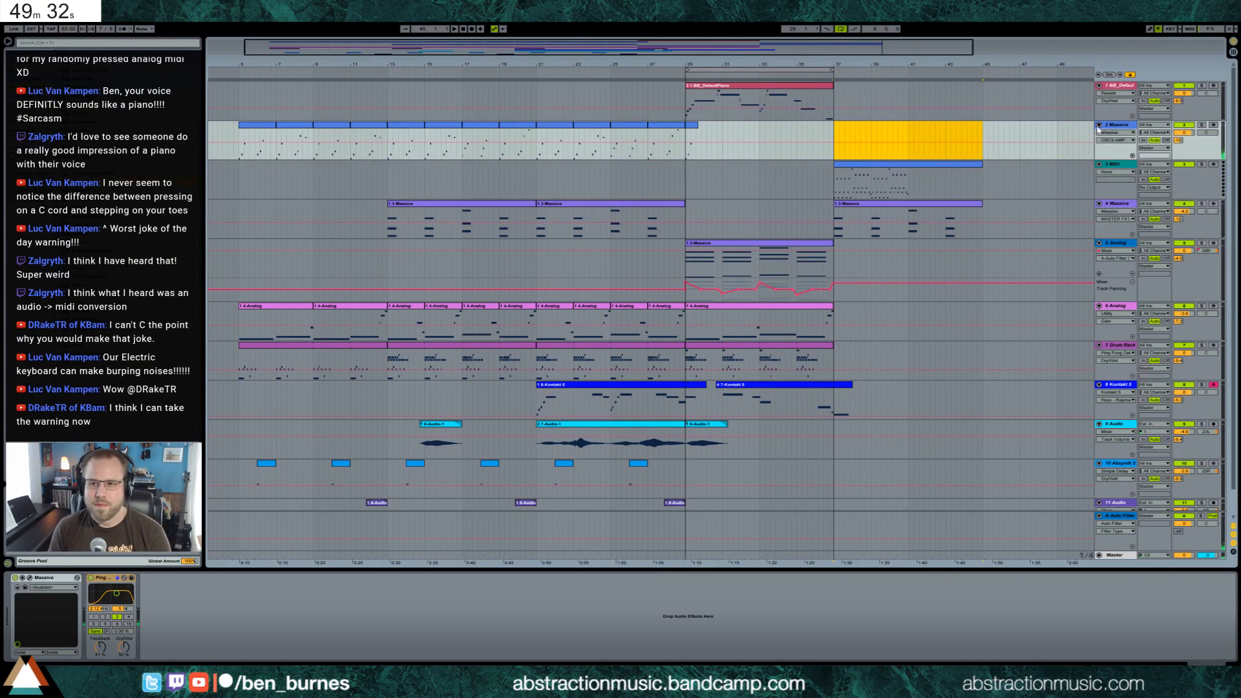
# Load an Analog instrument on the new track 3 and copy track 2's Ping Pong Delay onto it
pyautogui.click(1098, 125)
pyautogui.click(887, 136)
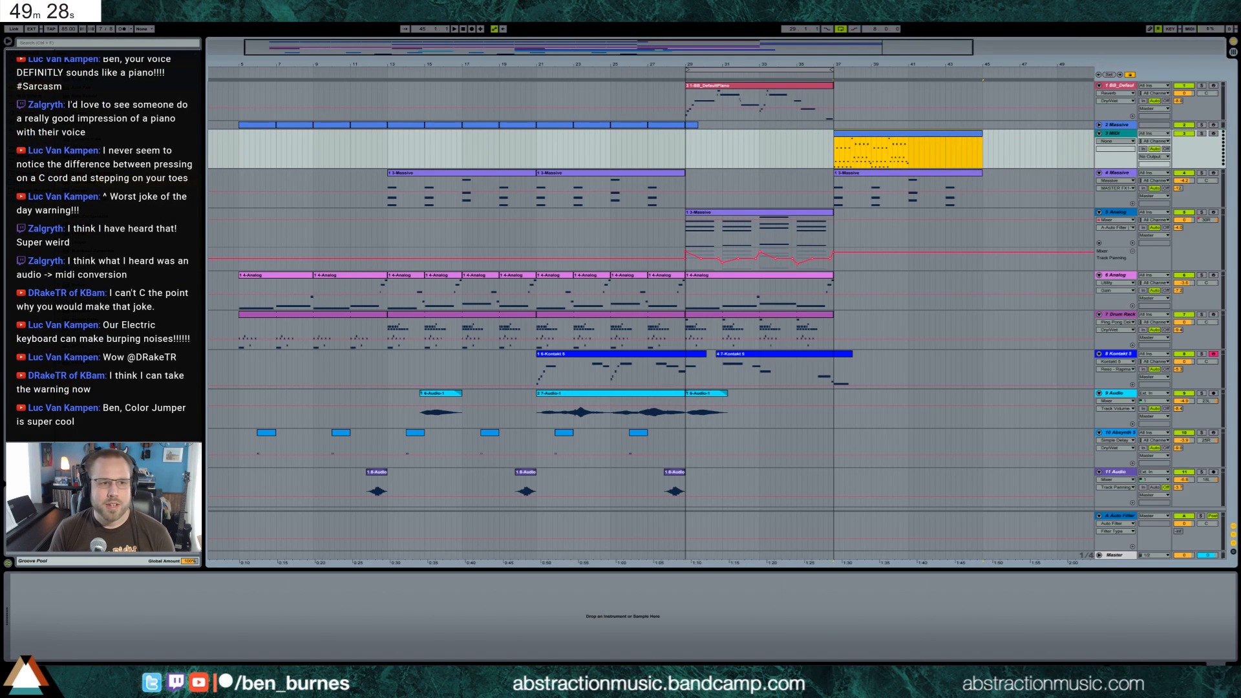
pyautogui.click(29, 78)
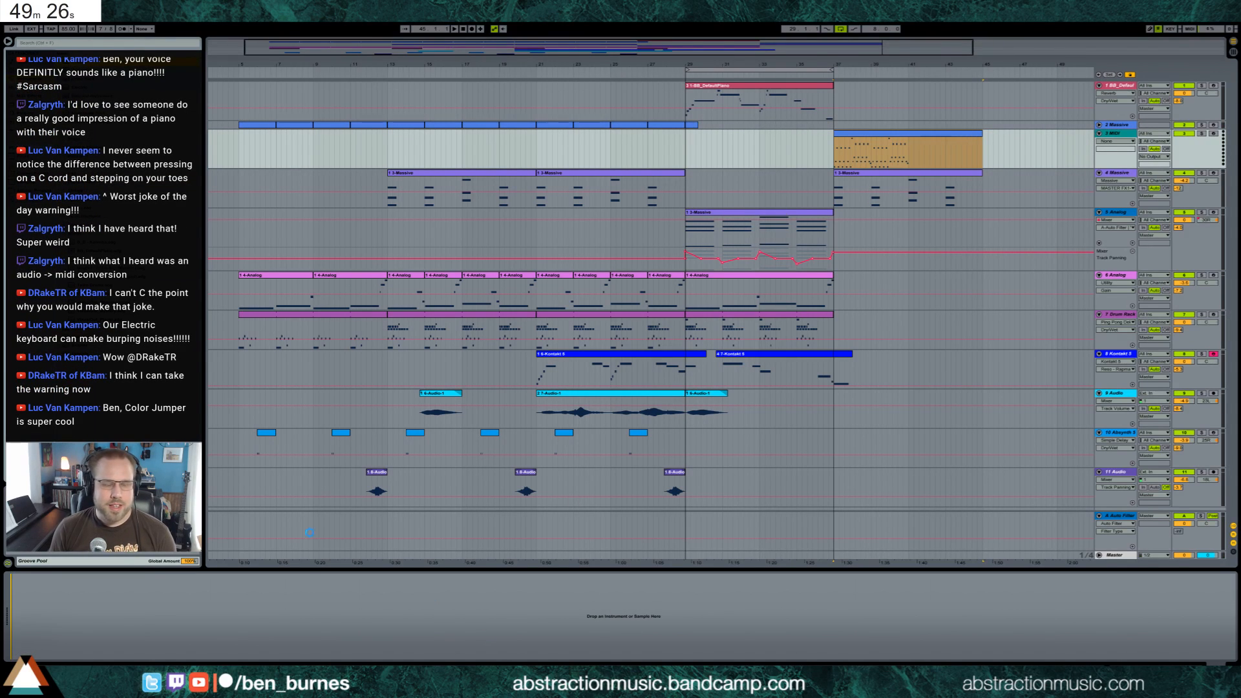
pyautogui.click(856, 126)
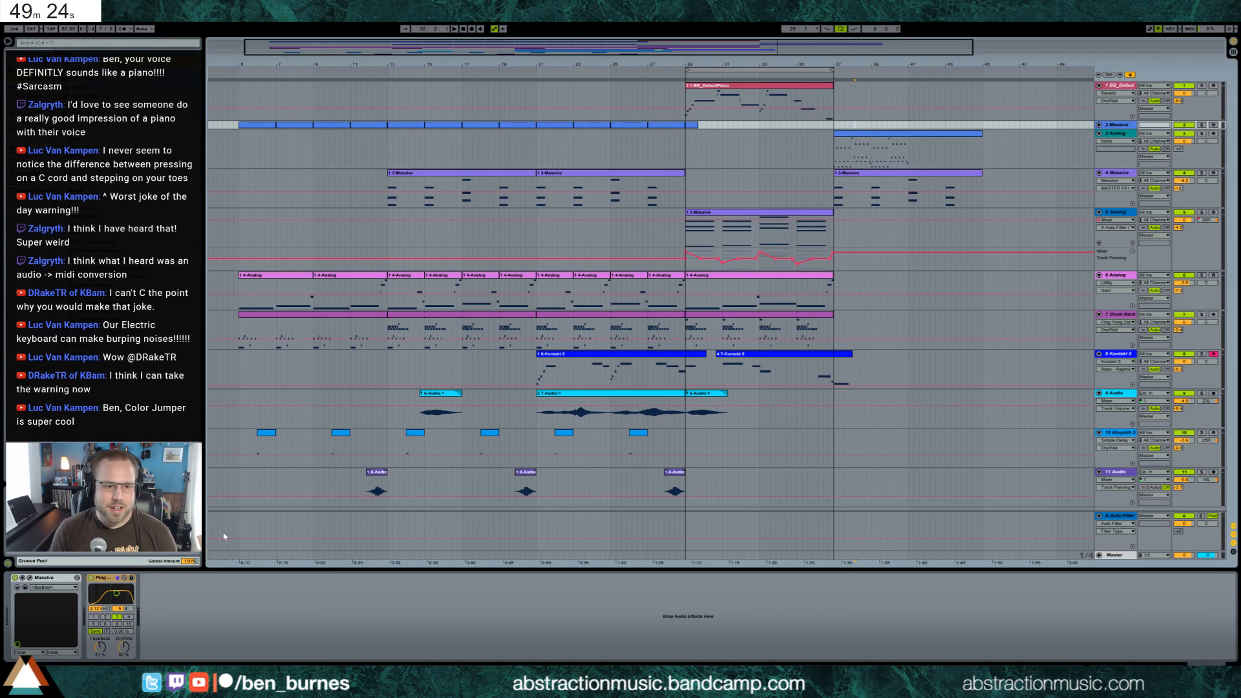
pyautogui.click(99, 584)
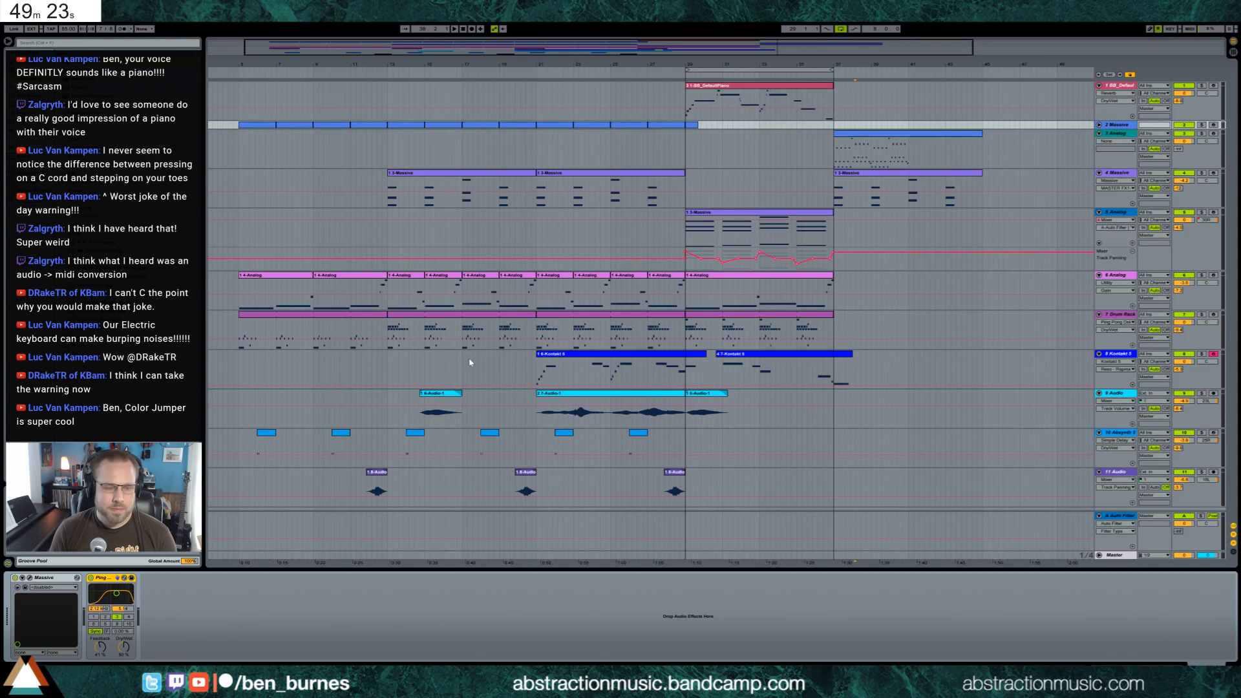
pyautogui.click(880, 147)
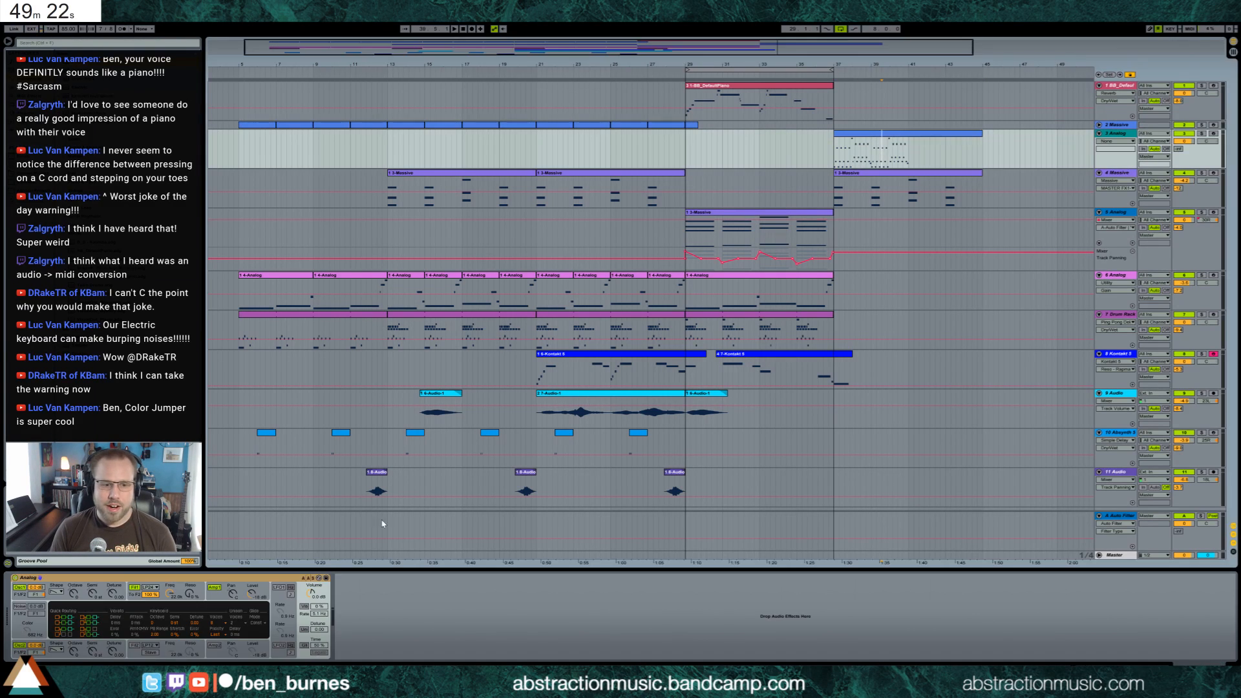
# Enable track 3's send to the Auto Filter return, and lower Analog's filter 1 frequency and adjust its resonance
pyautogui.click(1177, 151)
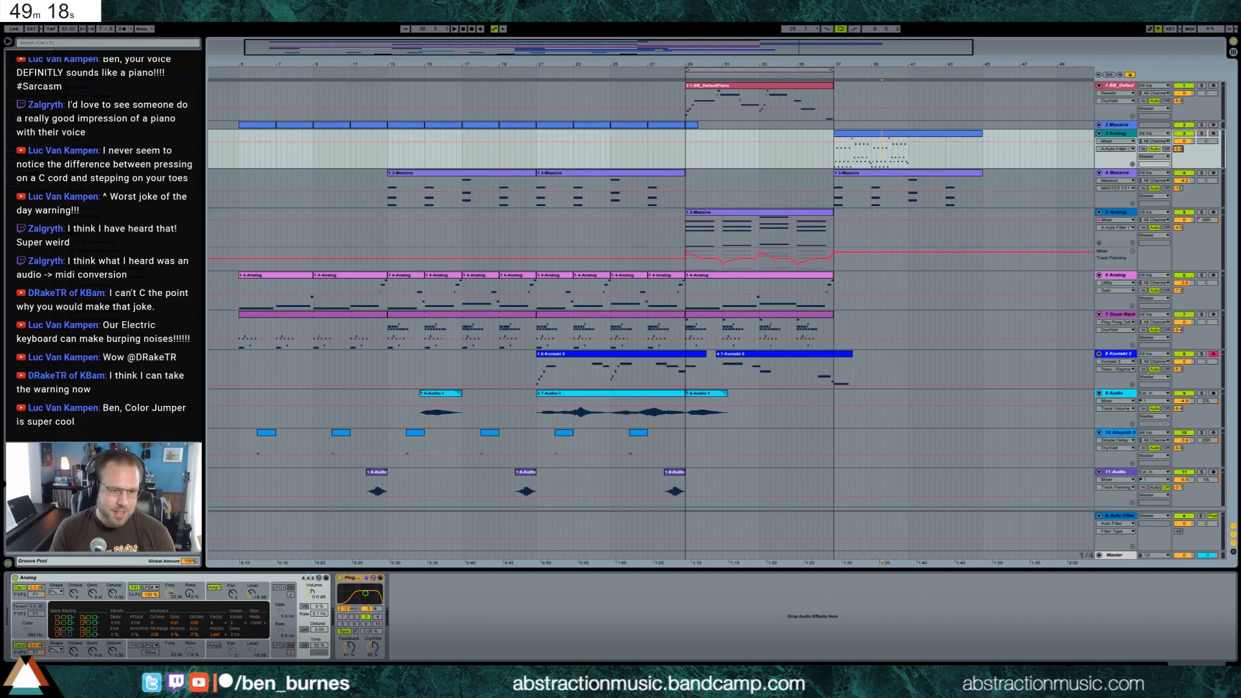
pyautogui.moveTo(170, 594); pyautogui.dragTo(190, 569)
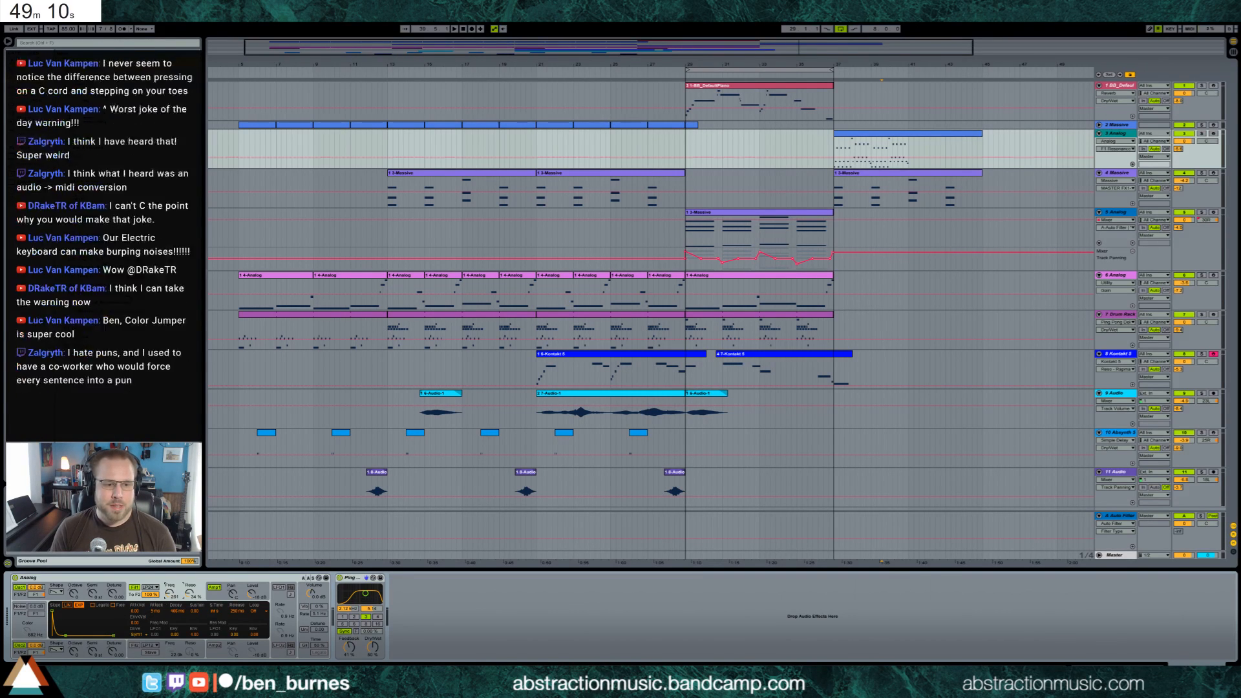
pyautogui.moveTo(169, 593); pyautogui.dragTo(170, 602)
pyautogui.click(189, 593)
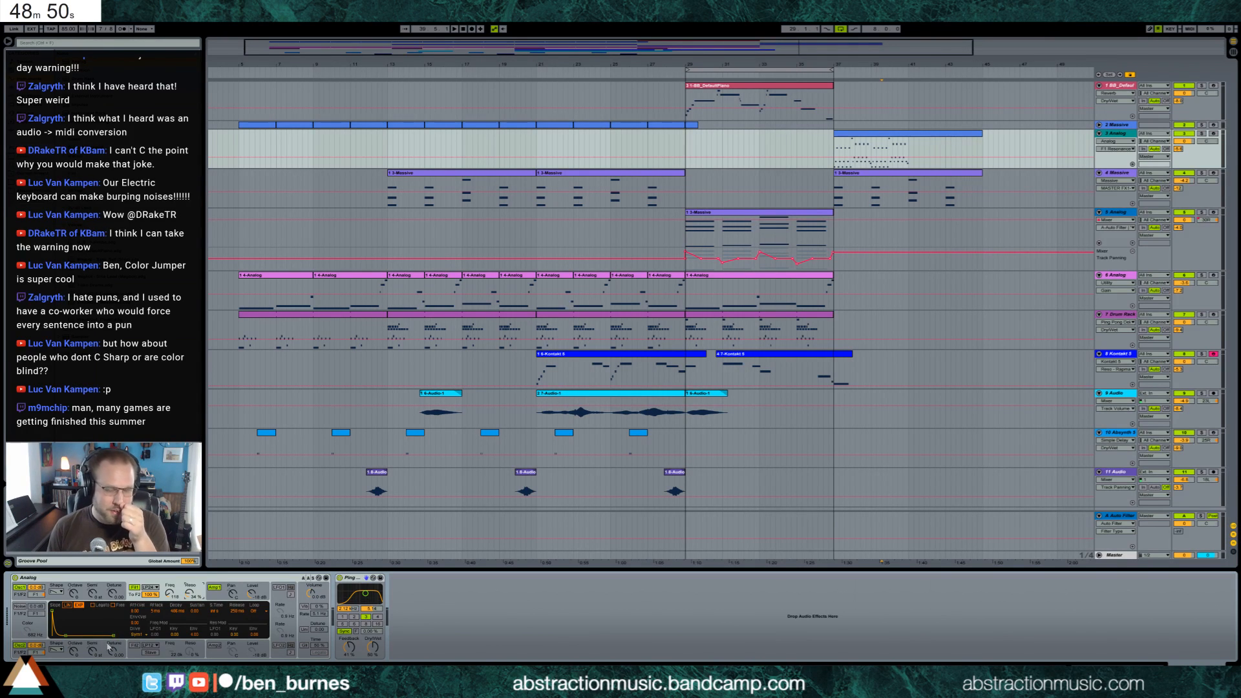
# Audition the new section from bar 37 and loop playback over bars 37 to 41
pyautogui.click(835, 144)
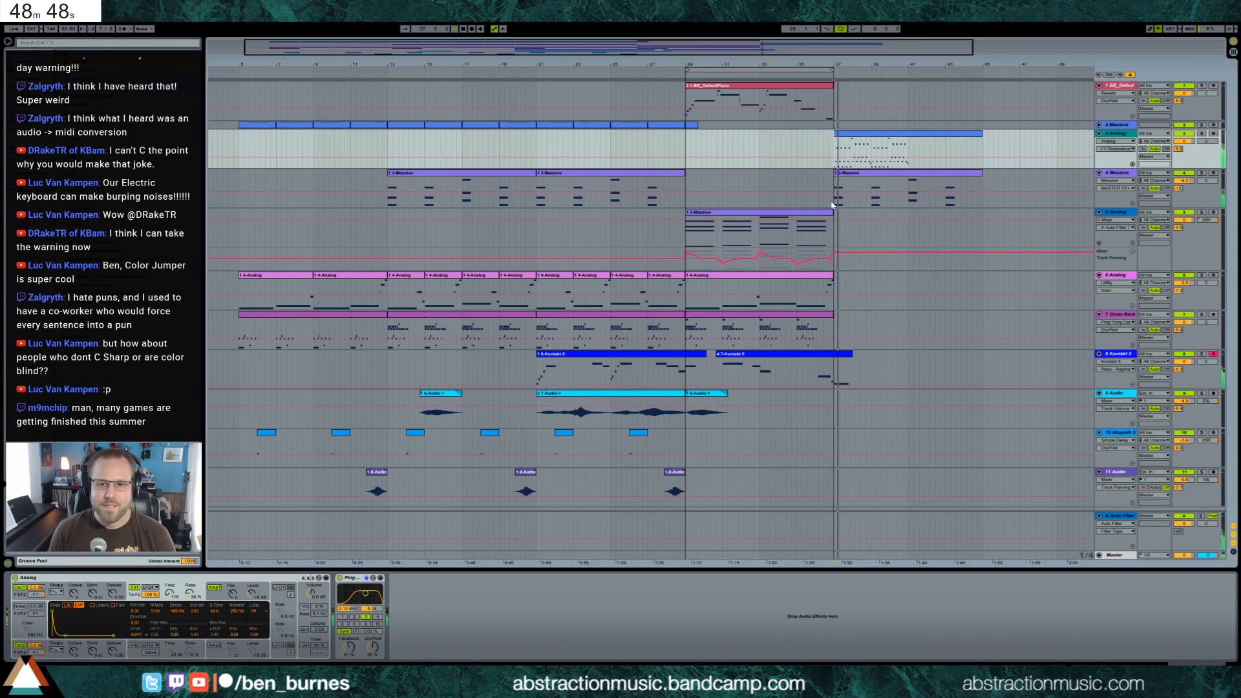
pyautogui.press('space')
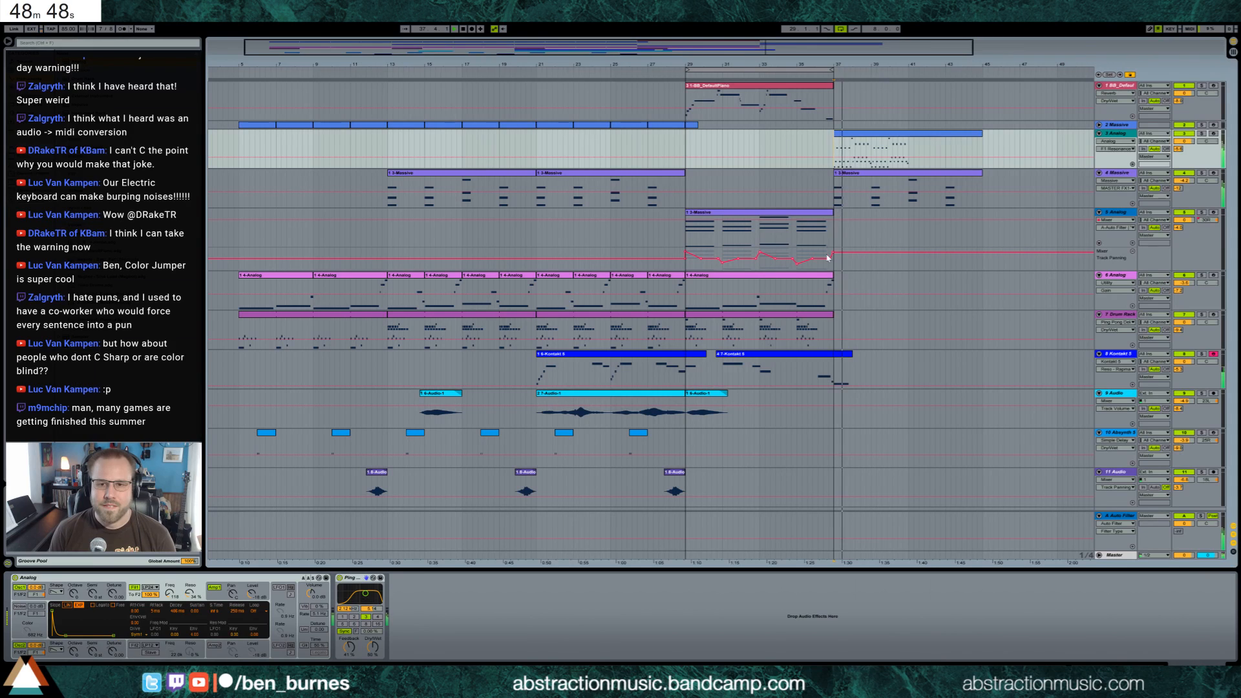
pyautogui.click(860, 178)
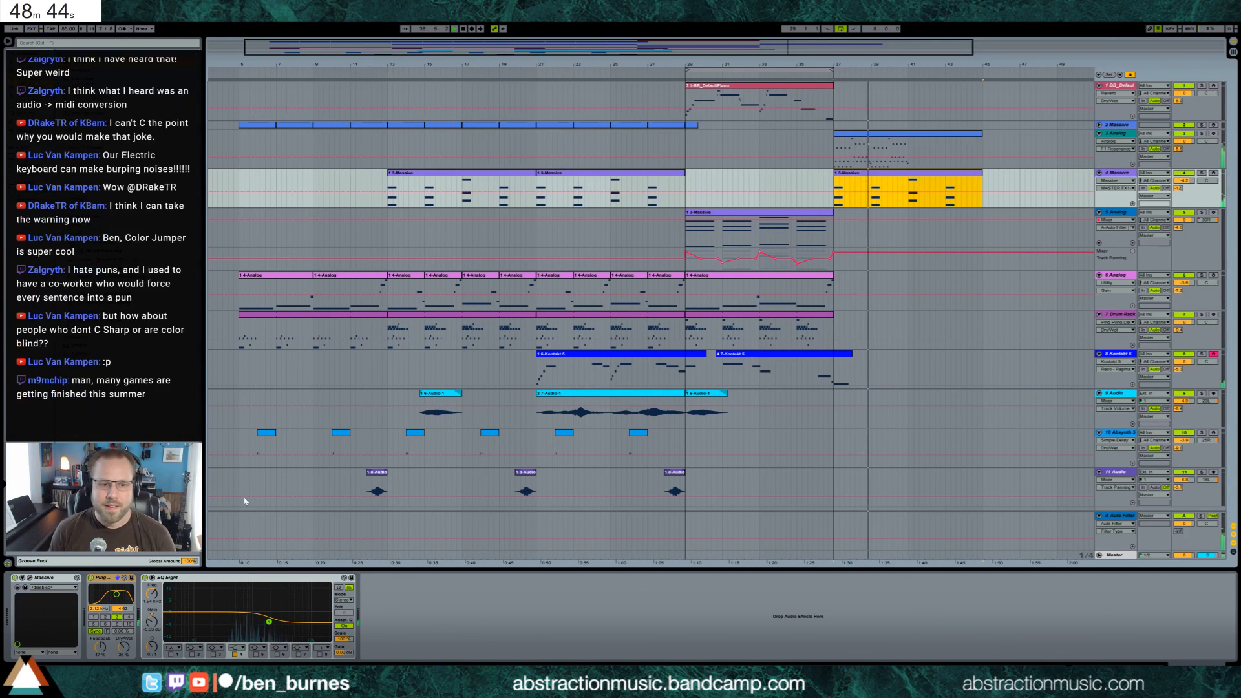
pyautogui.click(902, 134)
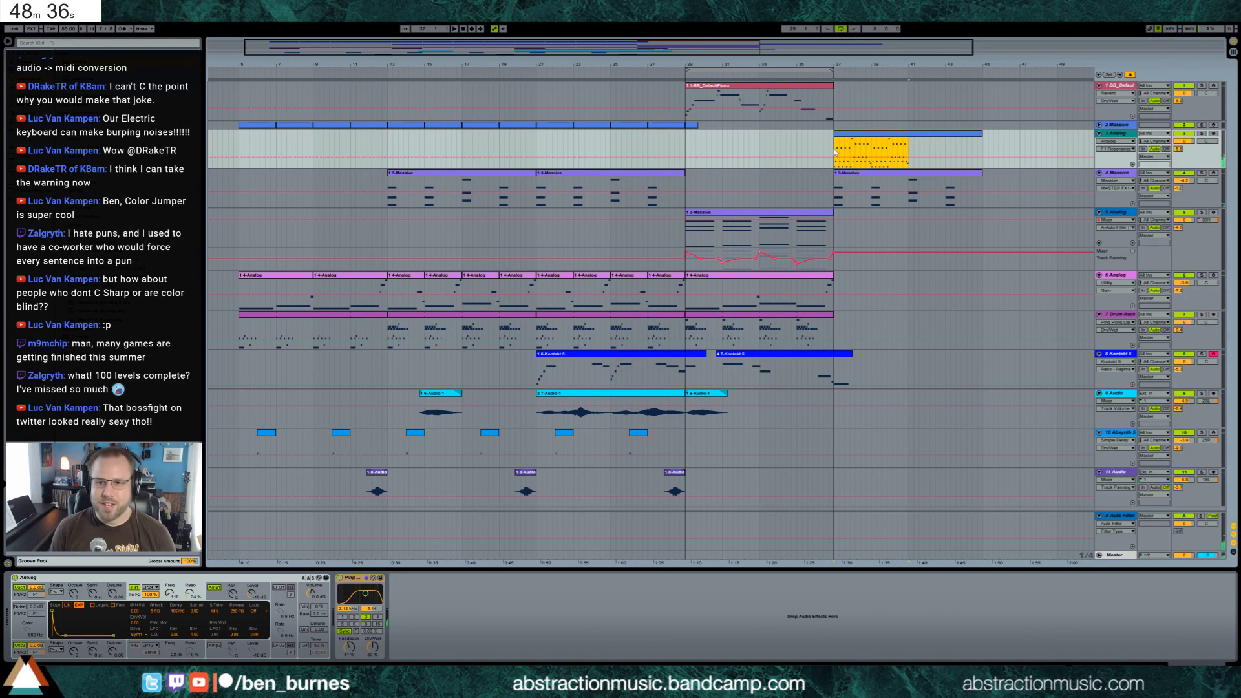
pyautogui.click(848, 155)
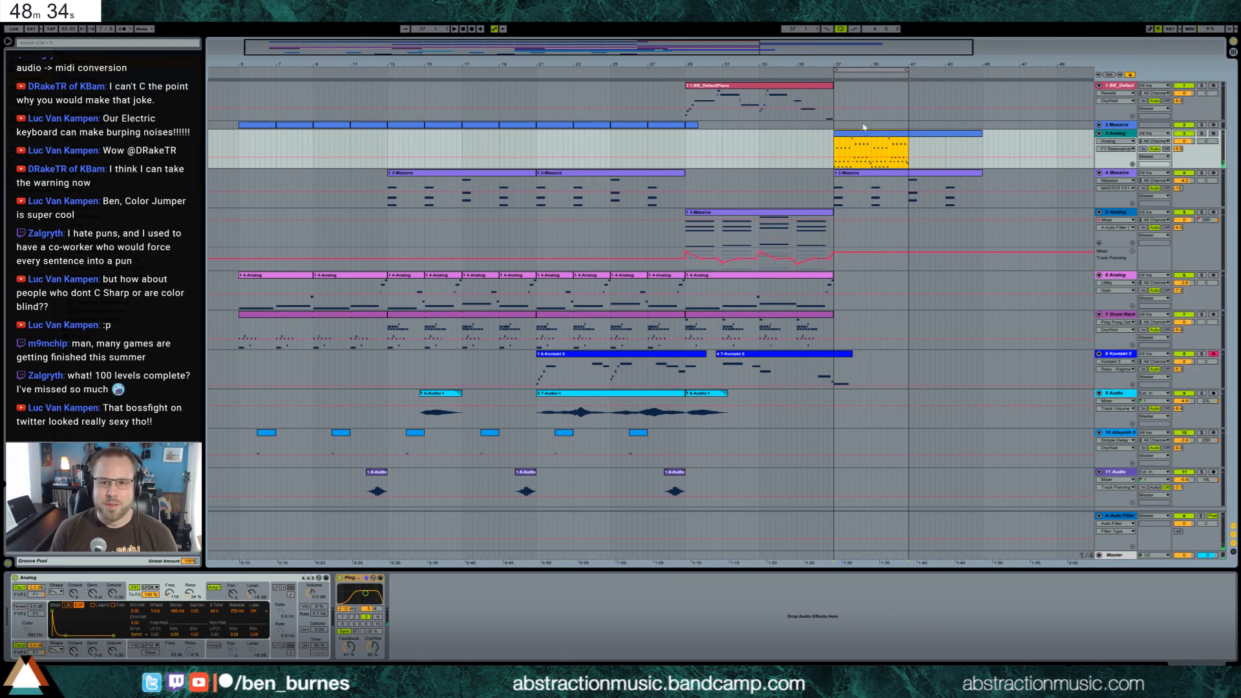
pyautogui.press('space')
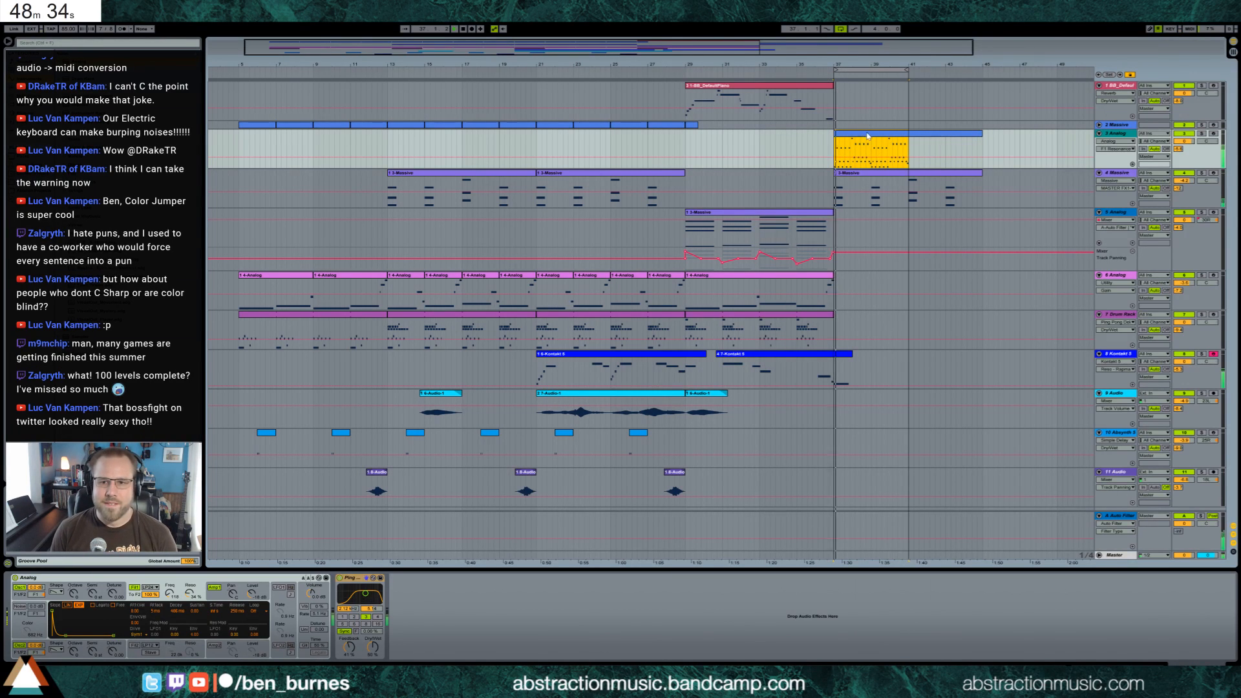
pyautogui.click(896, 174)
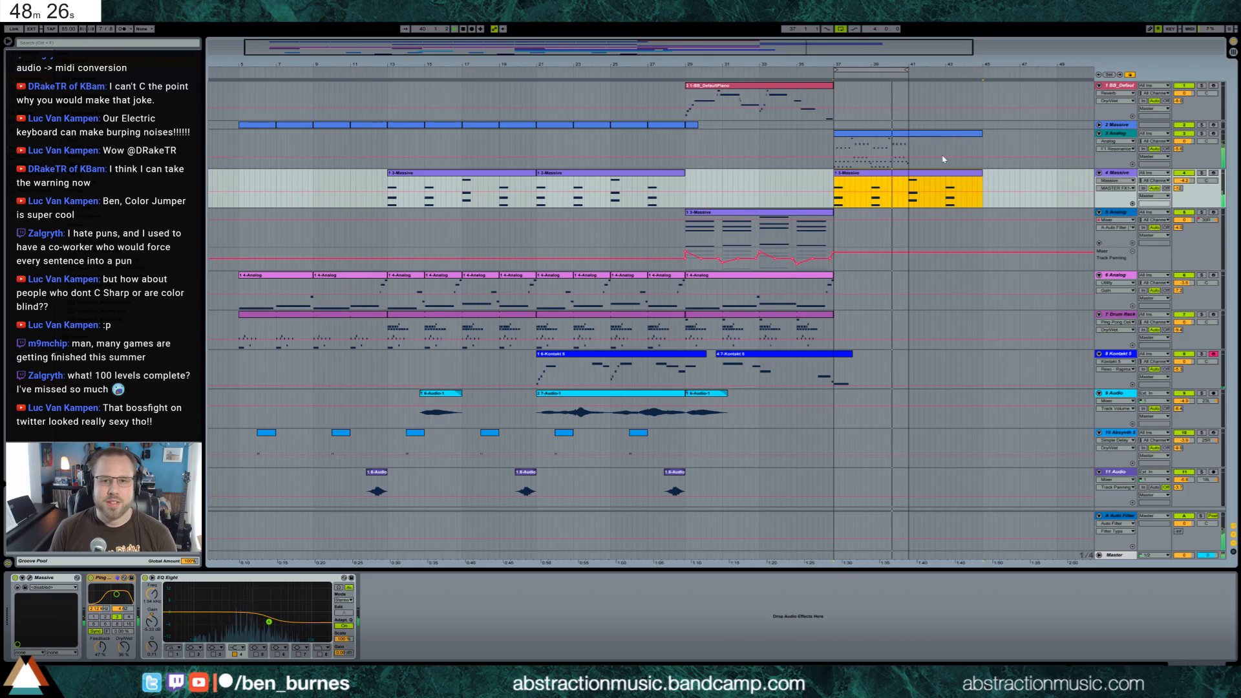
# Open the track 3 Analog clip and raise all its notes by one octave
pyautogui.click(896, 134)
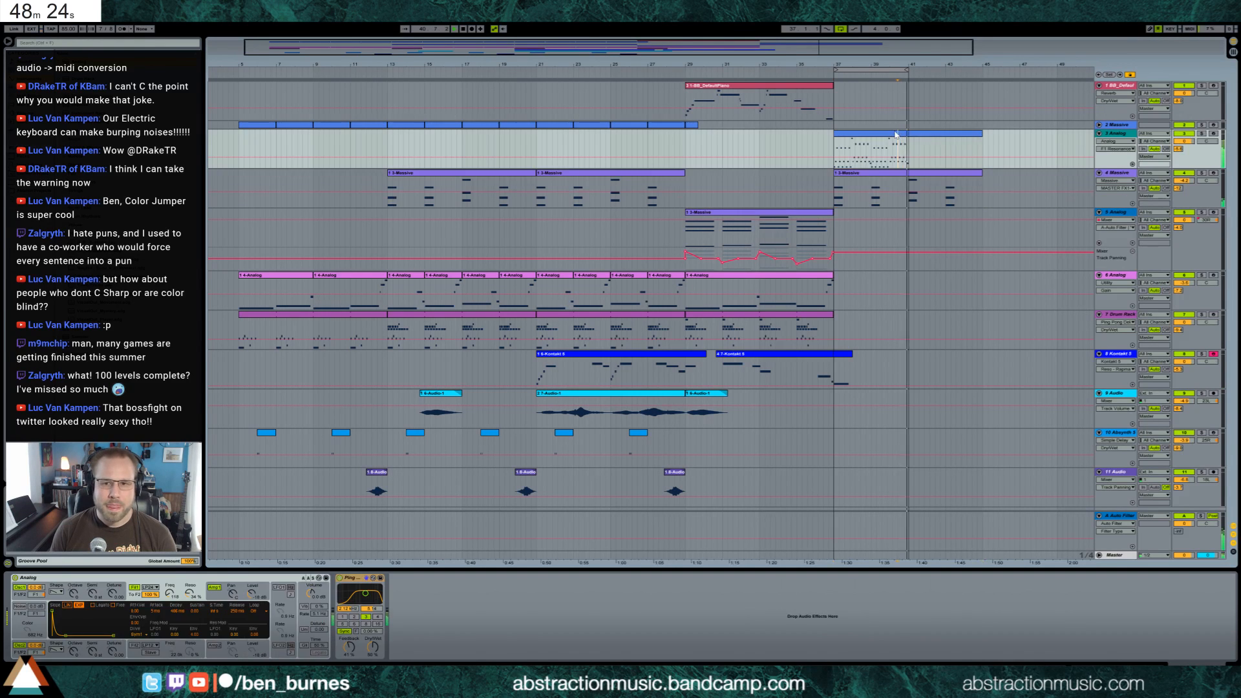
pyautogui.doubleClick(896, 134)
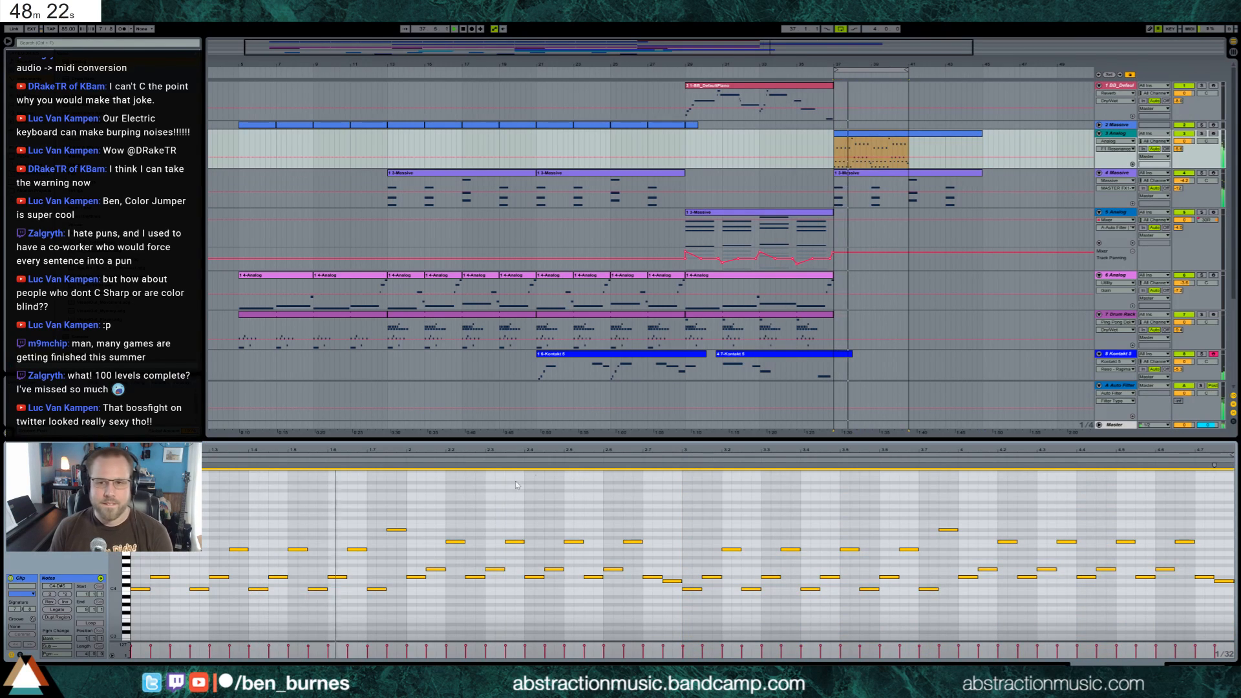
pyautogui.scroll(-3, 550, 482)
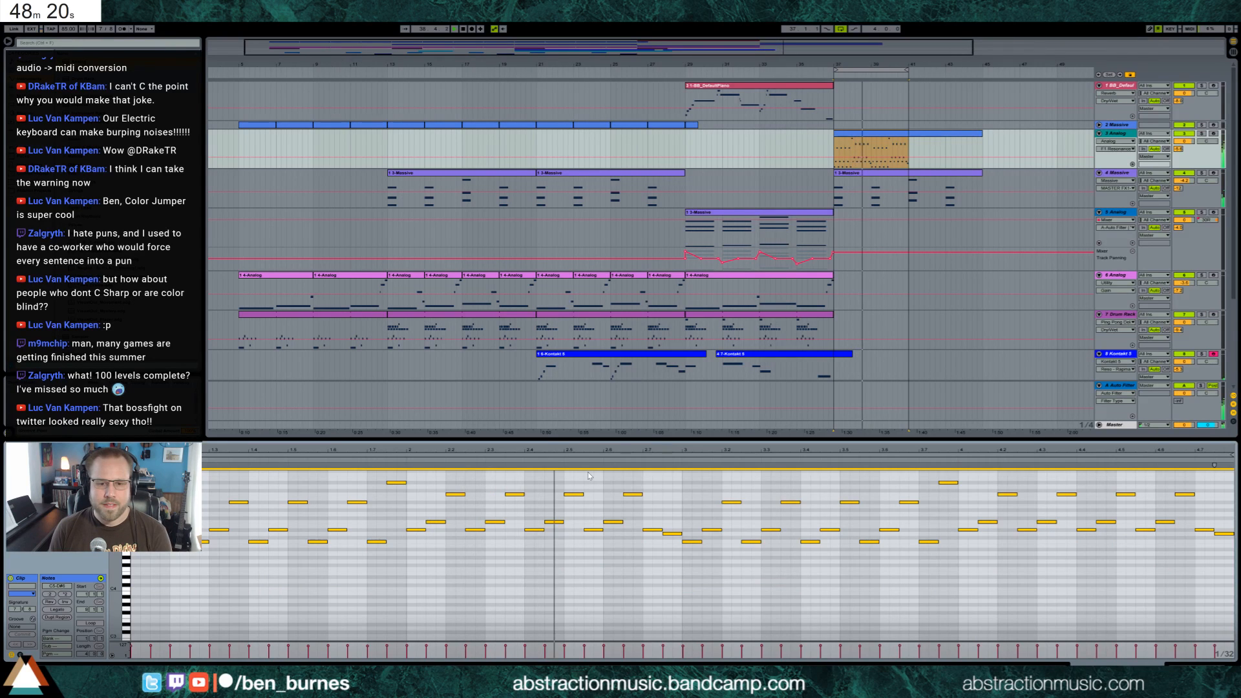
# Lower the resonance of Analog's filter 1 and enable unison, adjusting its detune
pyautogui.hotkey('shift', 'Tab')
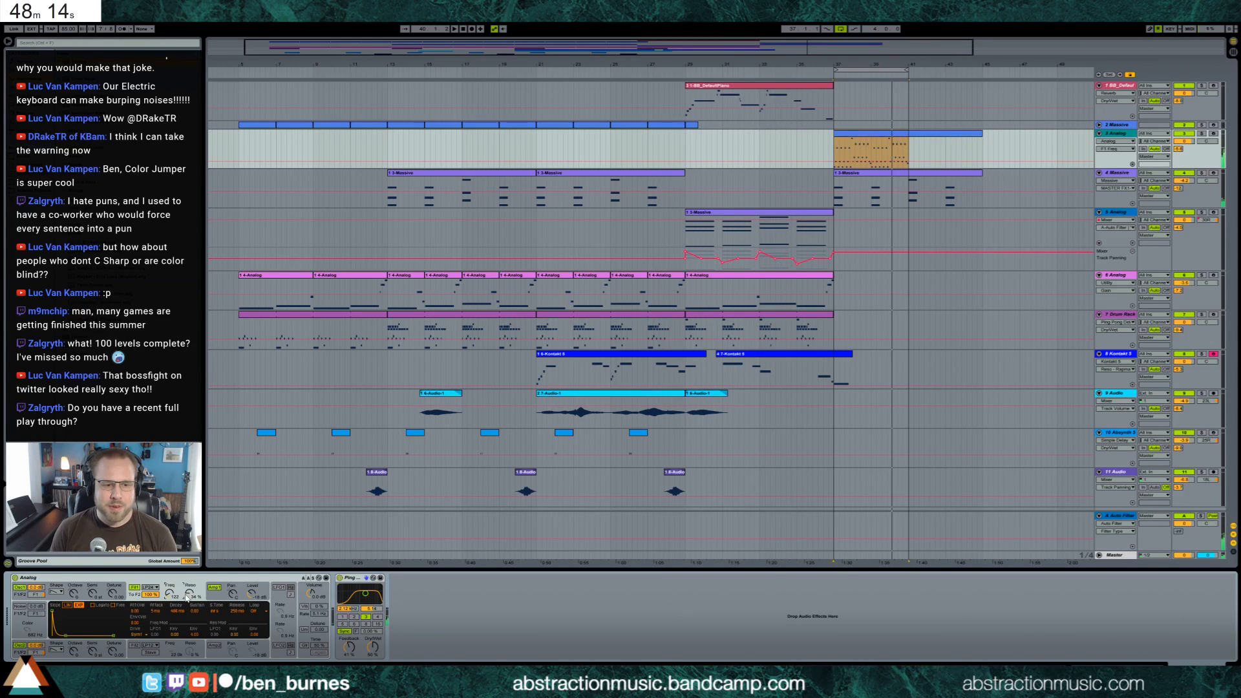
pyautogui.moveTo(186, 598); pyautogui.dragTo(186, 604)
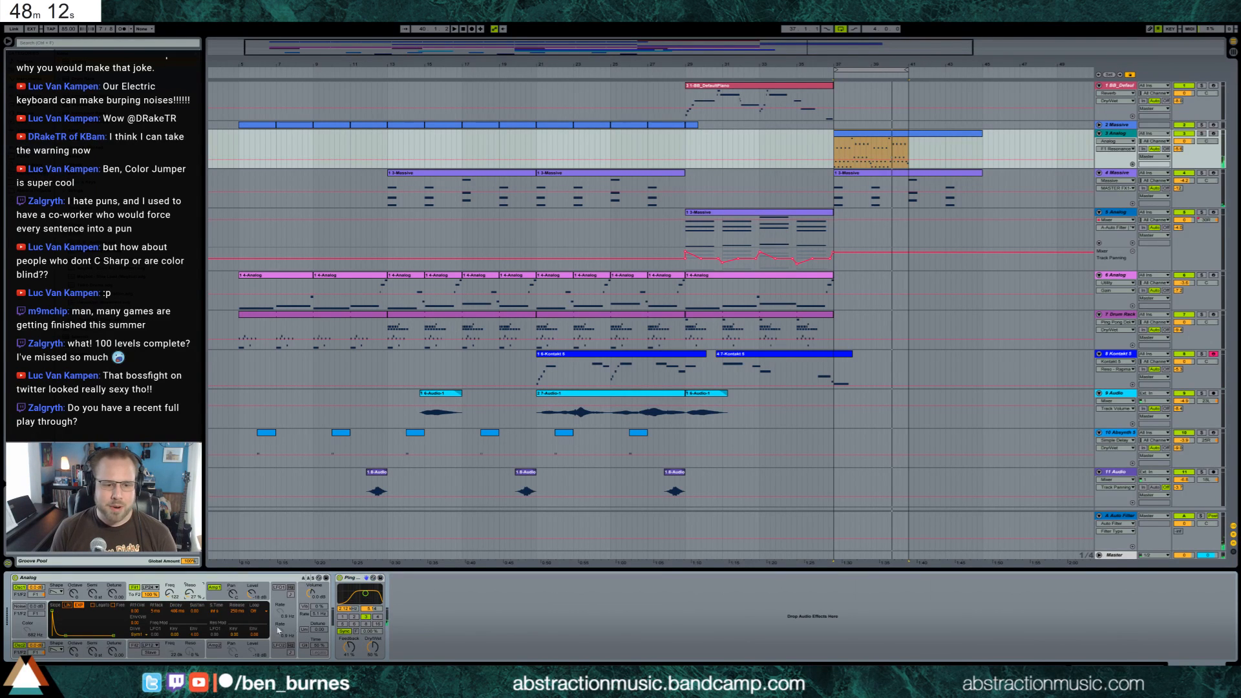
pyautogui.click(304, 630)
pyautogui.click(318, 629)
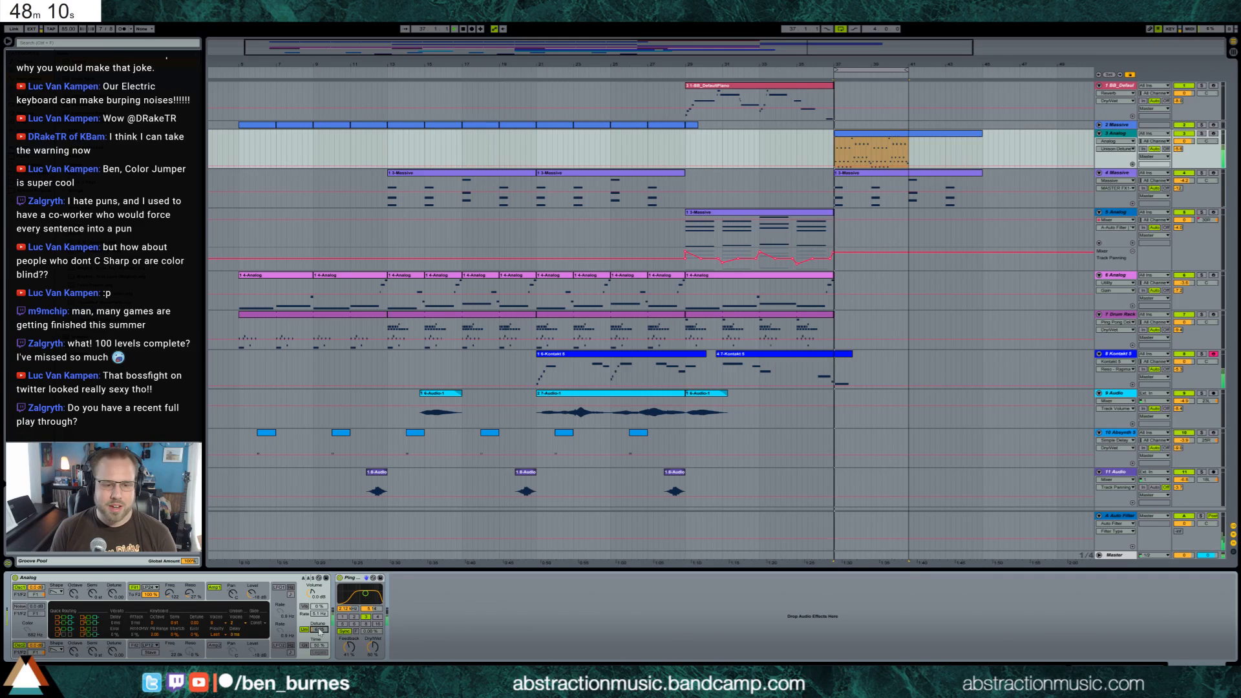
# Turn on Analog's LFO 1 and raise its modulation amount on the filter 1 frequency
pyautogui.click(189, 598)
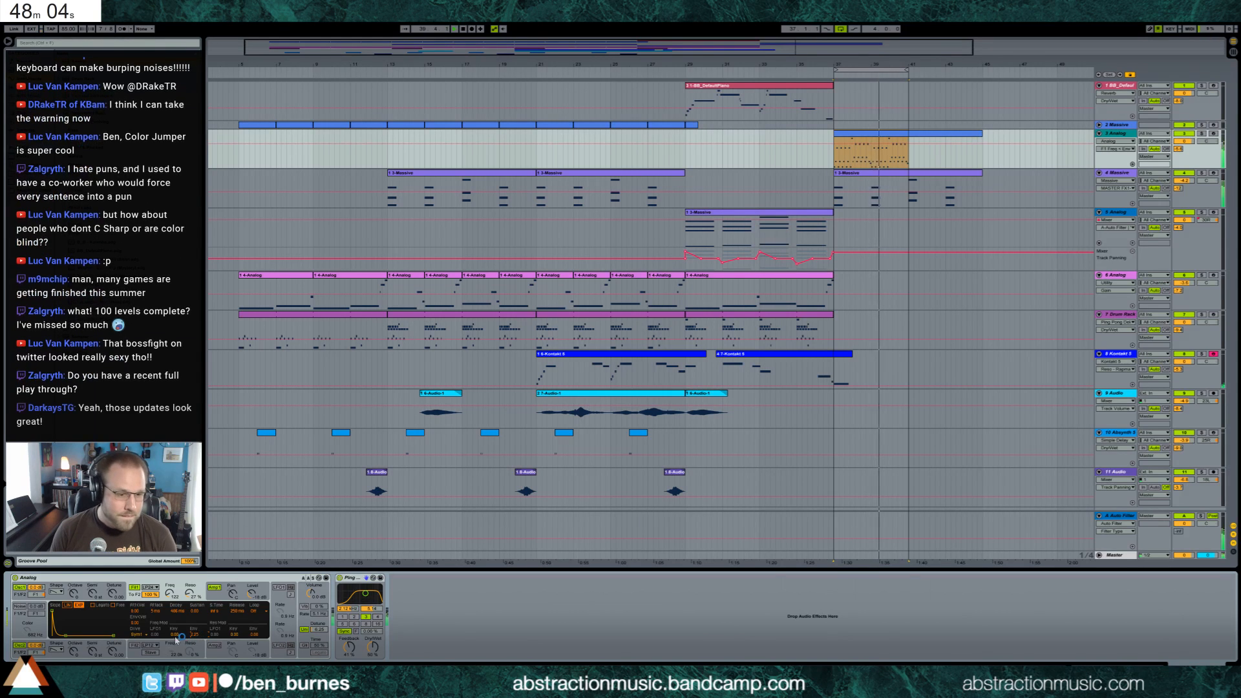
pyautogui.click(279, 612)
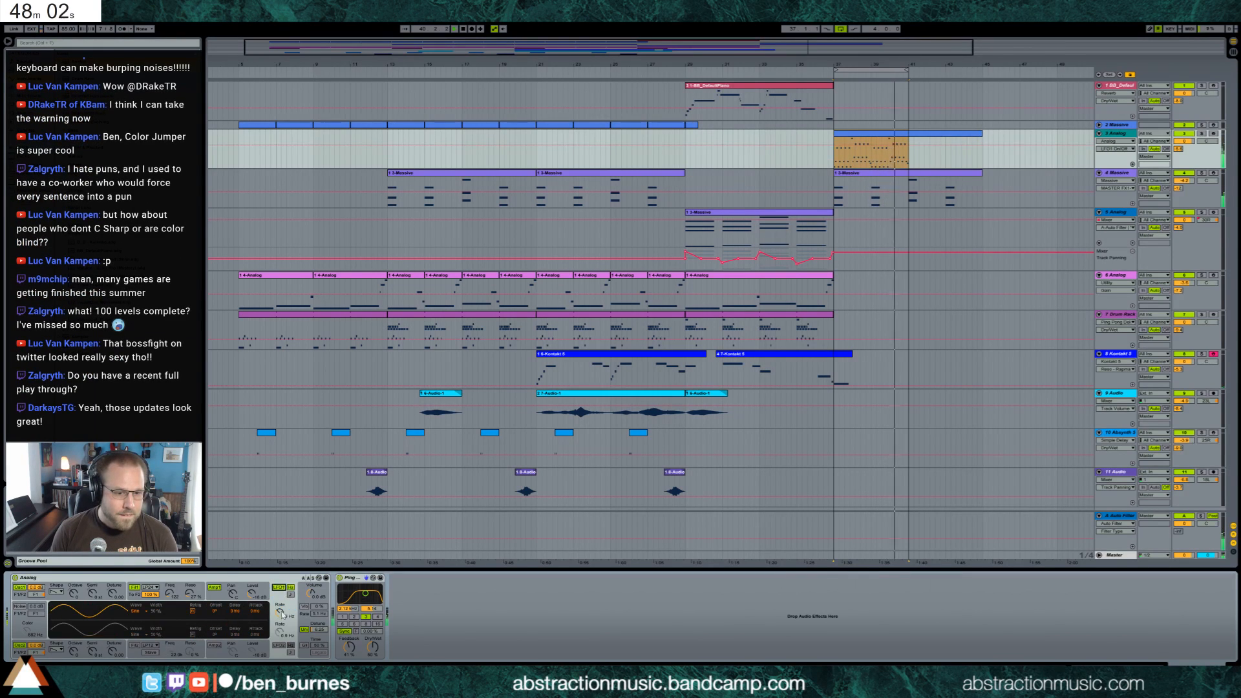
pyautogui.click(160, 587)
pyautogui.moveTo(155, 635); pyautogui.dragTo(155, 619)
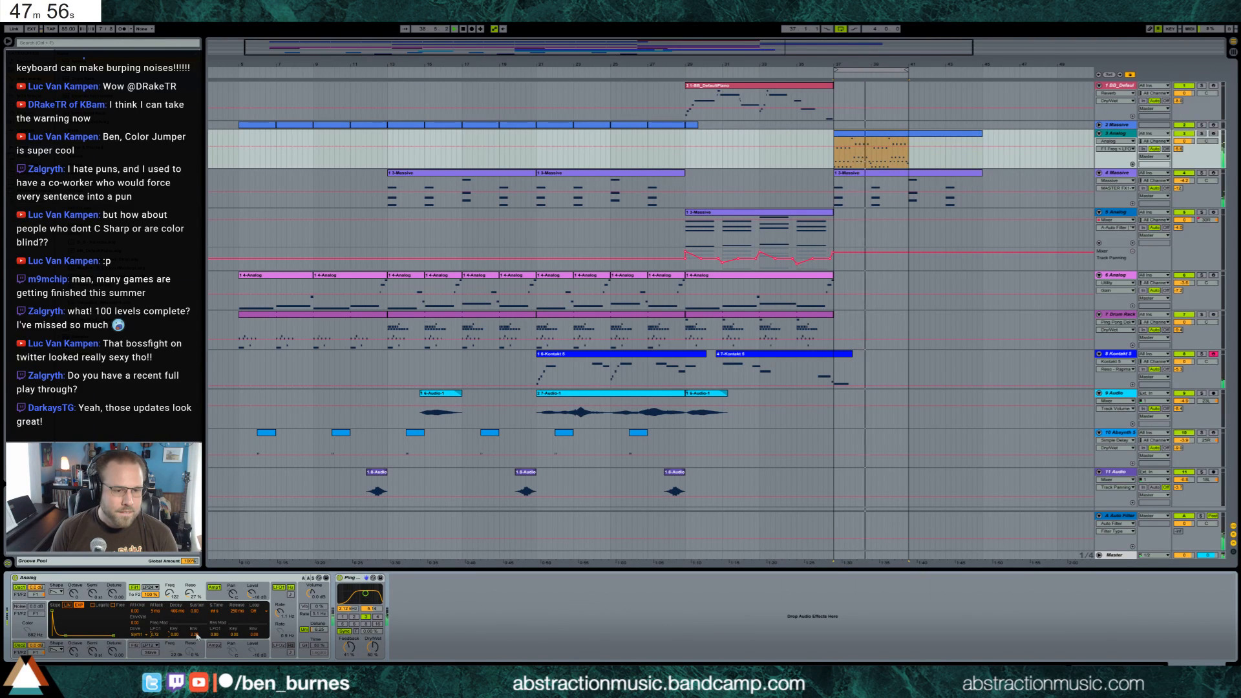
# Adjust the LFO 1 rate and filter 1 envelope modulation of track 3's Analog, and raise its filter 1 frequency
pyautogui.moveTo(280, 612); pyautogui.dragTo(280, 606)
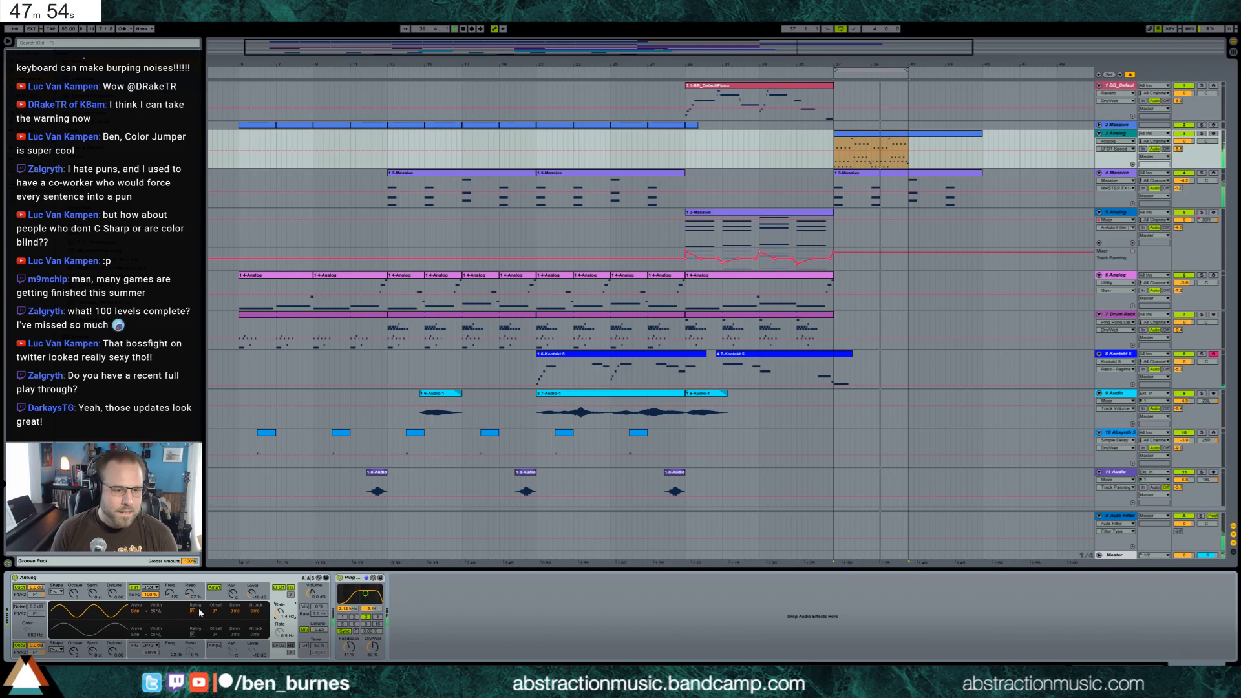
pyautogui.moveTo(170, 593); pyautogui.dragTo(169, 589)
pyautogui.moveTo(156, 636); pyautogui.dragTo(156, 624)
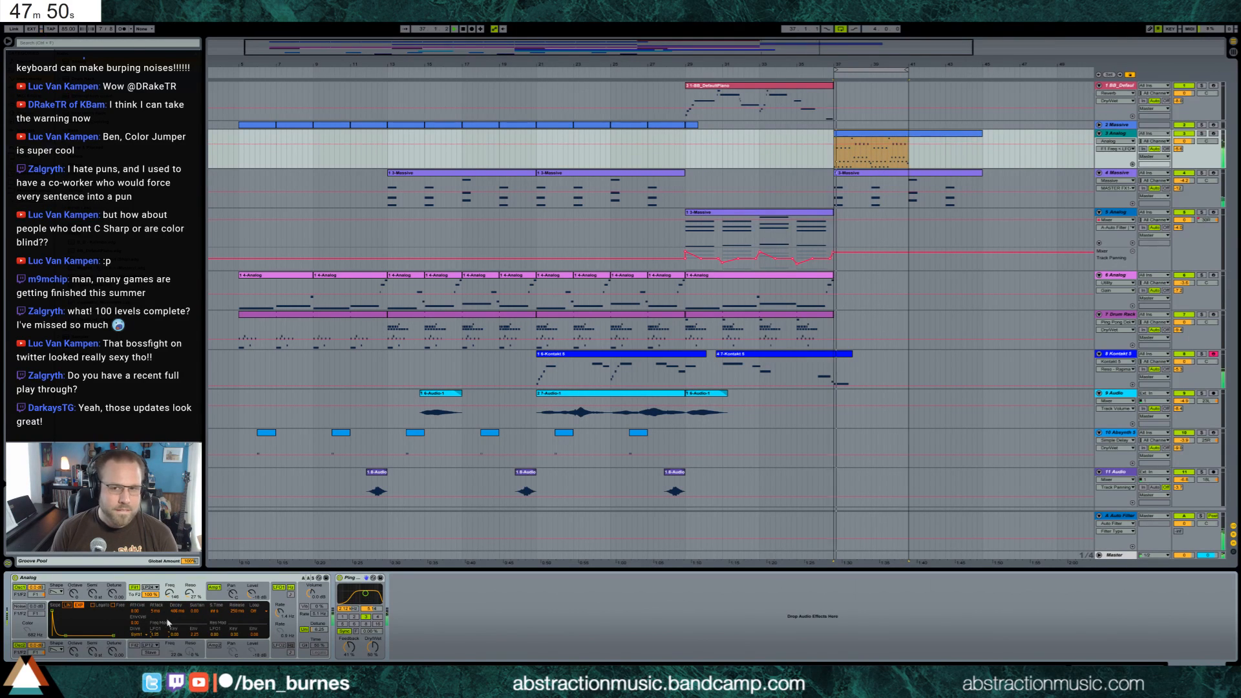
pyautogui.click(175, 595)
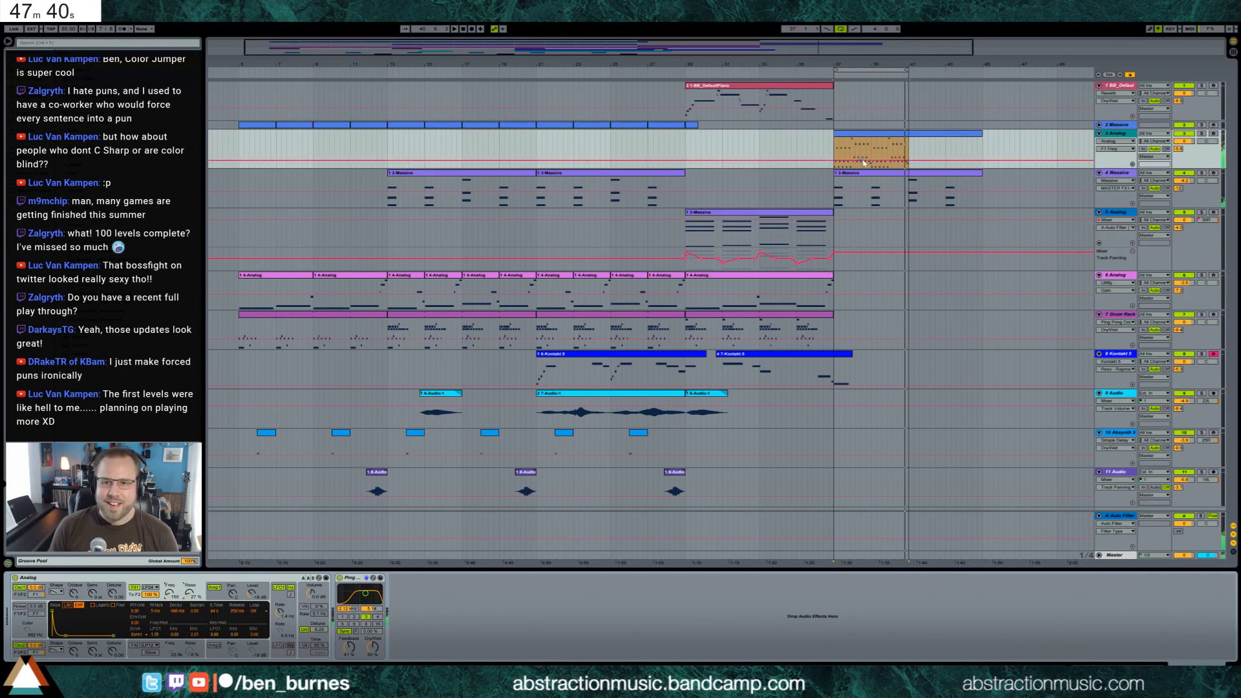
# Shorten the track 3 arpeggio clip to end at bar 41 and extend the playback loop to bar 45
pyautogui.click(922, 158)
pyautogui.moveTo(924, 140); pyautogui.dragTo(911, 139)
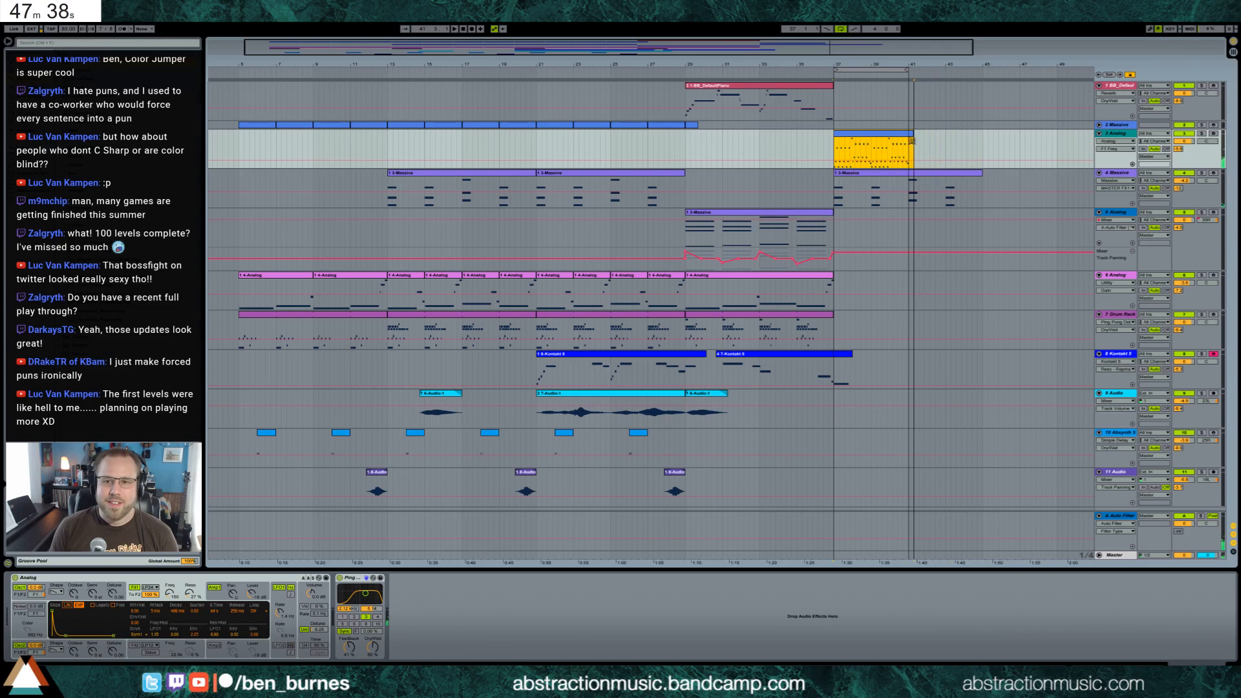
pyautogui.click(919, 173)
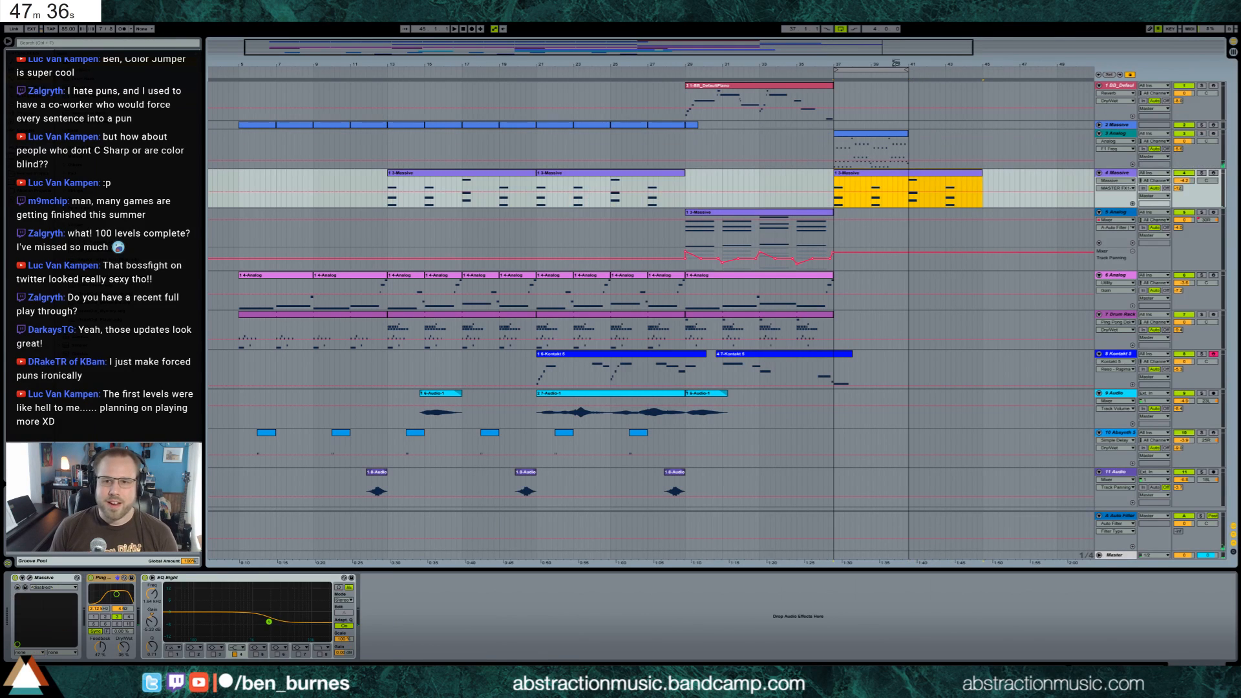
pyautogui.moveTo(907, 71); pyautogui.dragTo(981, 70)
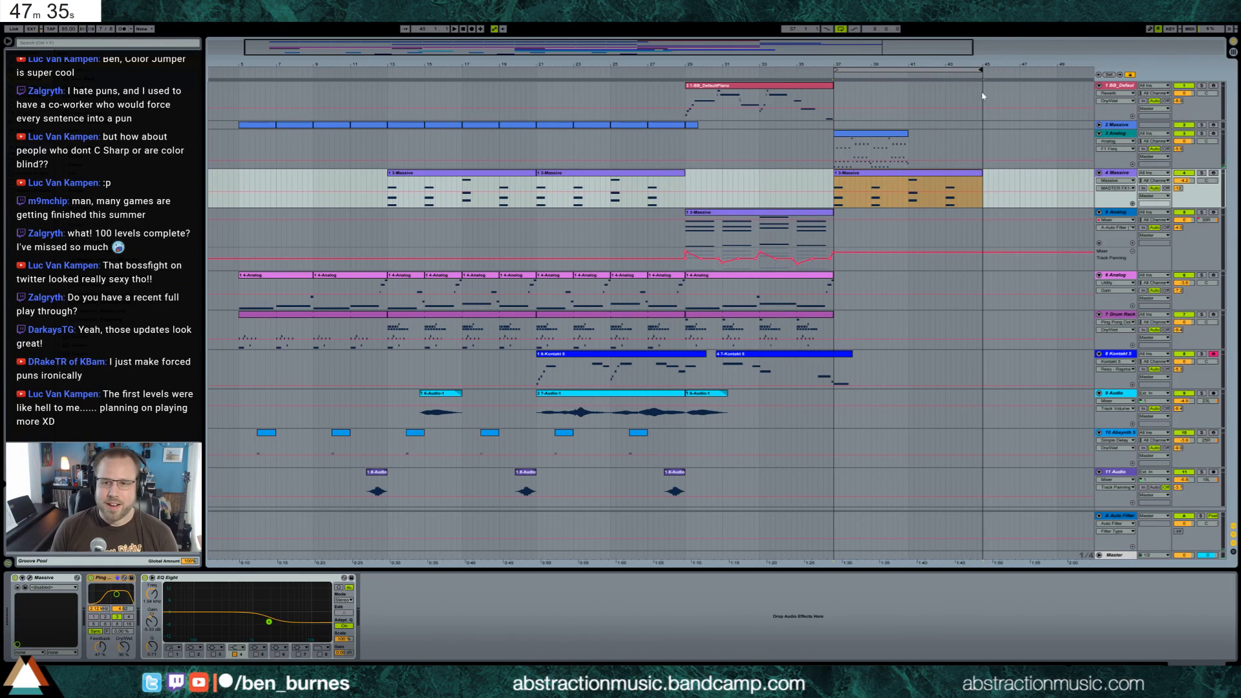
# Turn on looping for the track 3 arpeggio clip and extend it to bar 45 so the pattern repeats
pyautogui.click(907, 133)
pyautogui.click(2, 622)
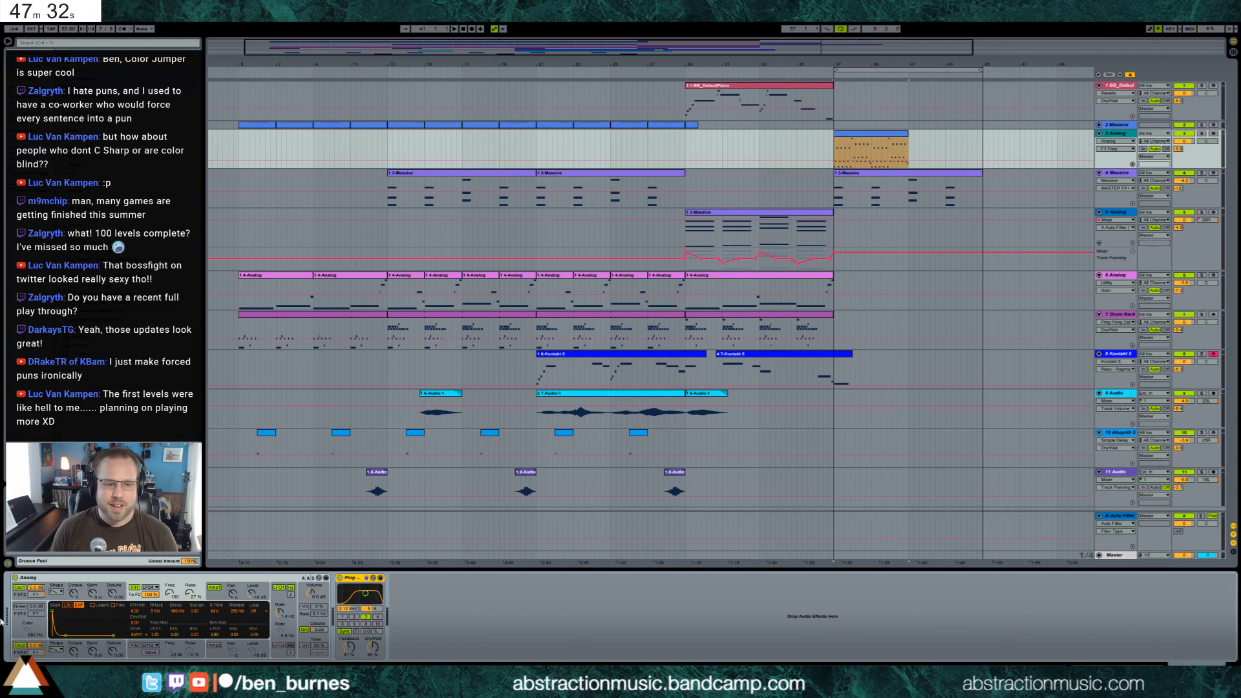
pyautogui.hotkey('shift', 'Tab')
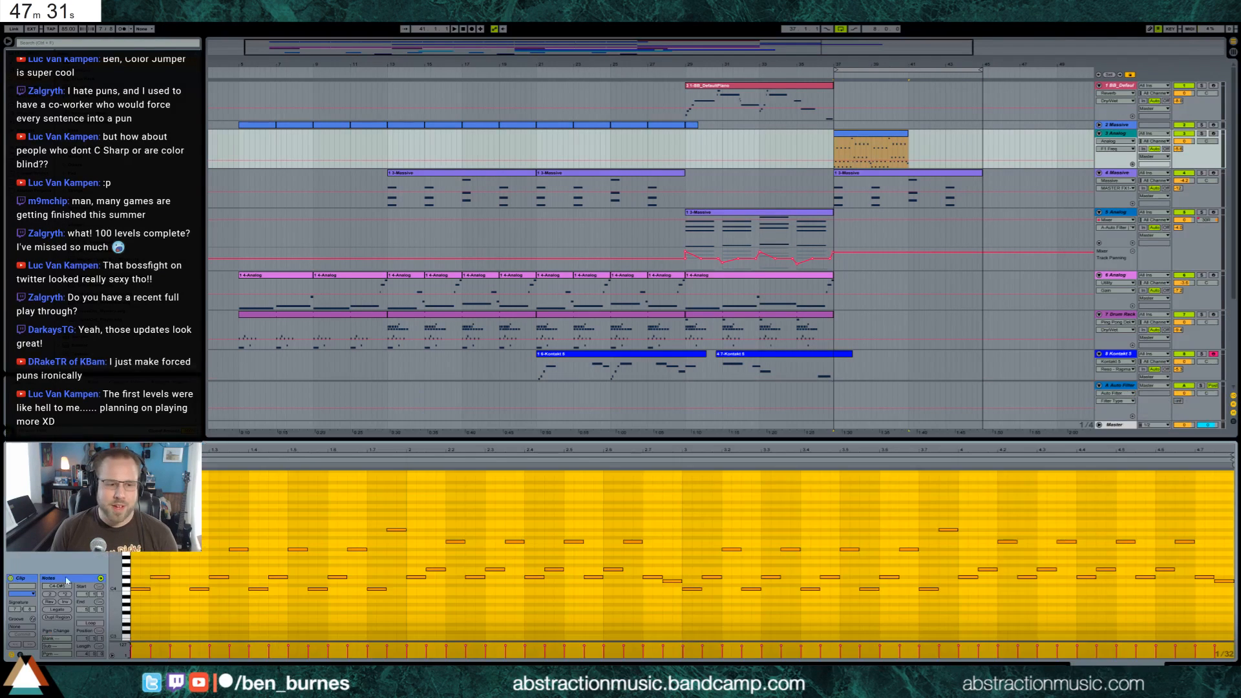
pyautogui.click(86, 627)
pyautogui.click(90, 623)
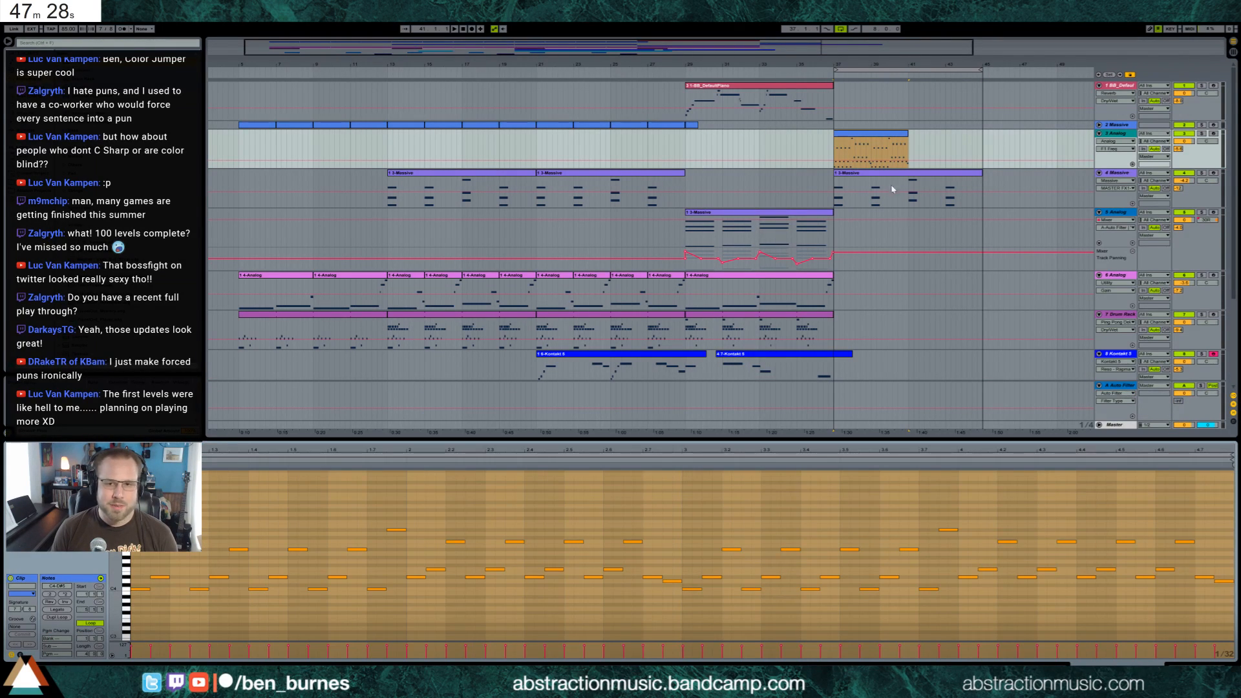
pyautogui.moveTo(906, 133); pyautogui.dragTo(981, 137)
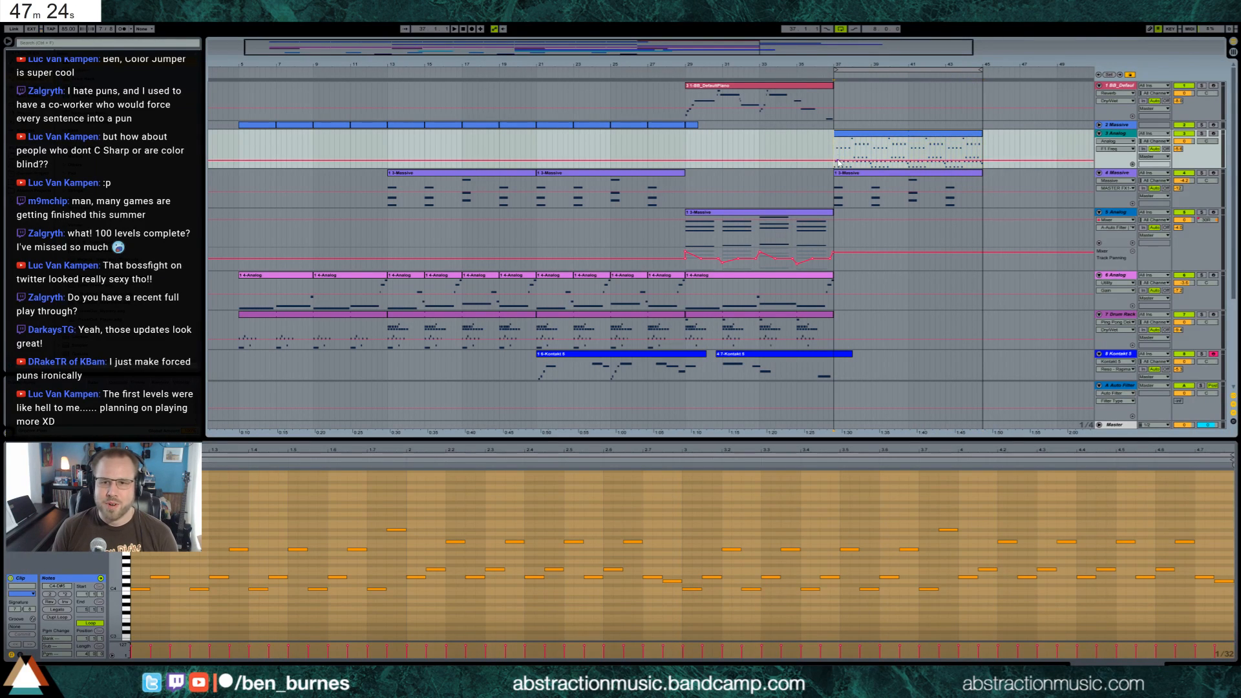
# Extend the track 1 piano clip to bar 39 and add a low closing note at bar 37
pyautogui.moveTo(833, 87); pyautogui.dragTo(876, 88)
pyautogui.doubleClick(859, 87)
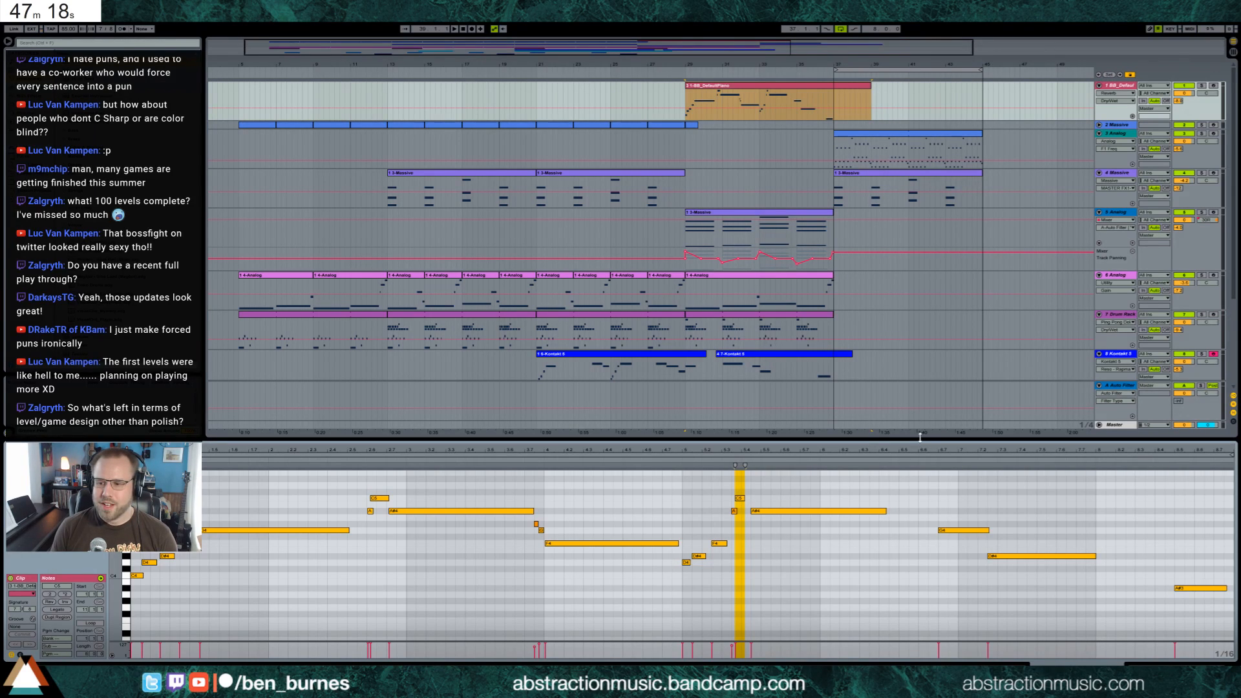
pyautogui.moveTo(951, 446); pyautogui.dragTo(952, 427)
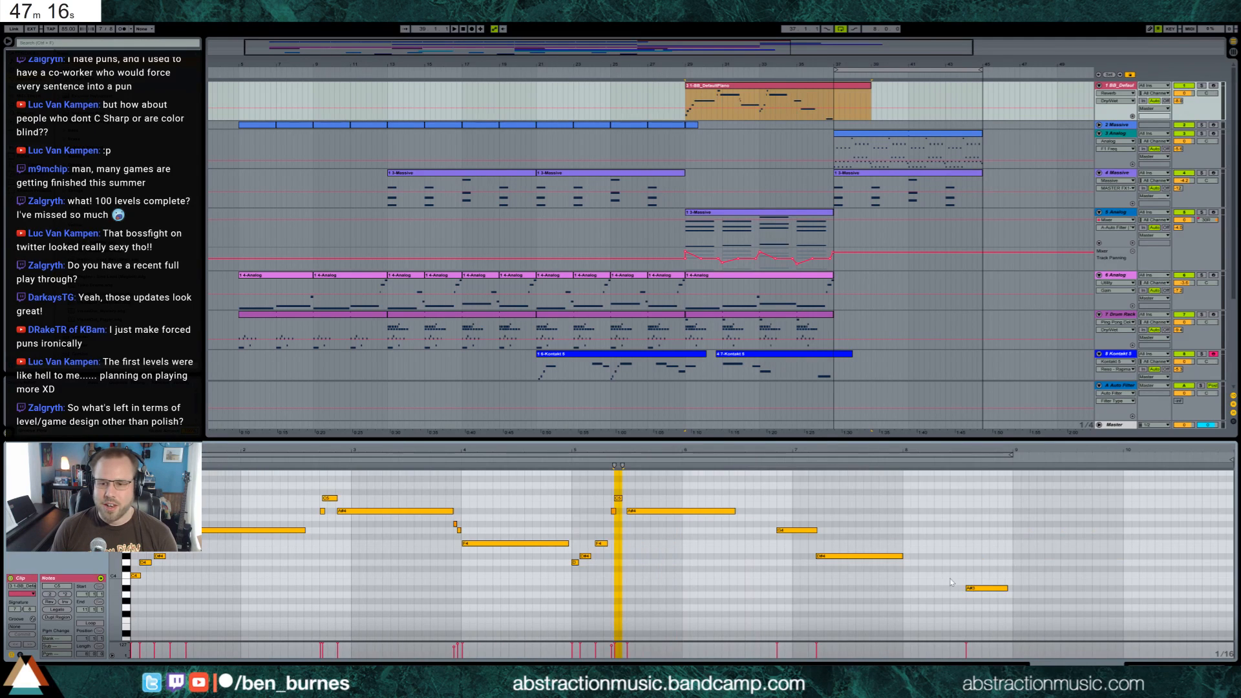
pyautogui.doubleClick(1016, 602)
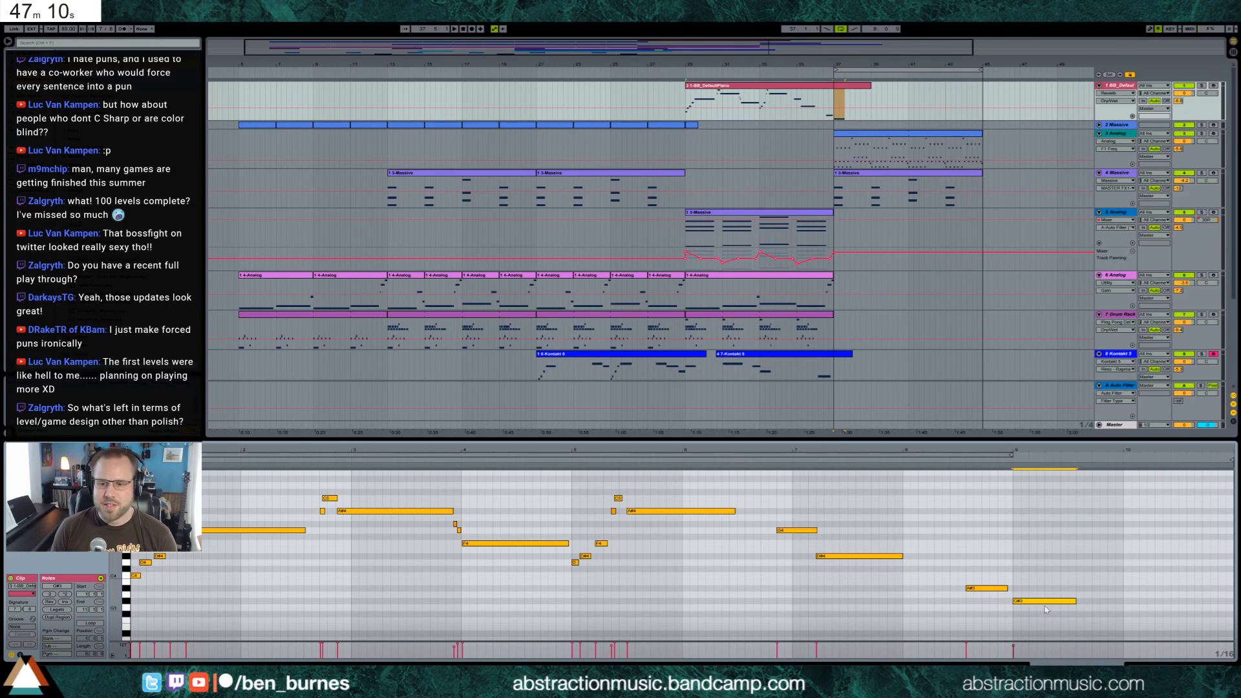
pyautogui.hotkey('shift', 'Tab')
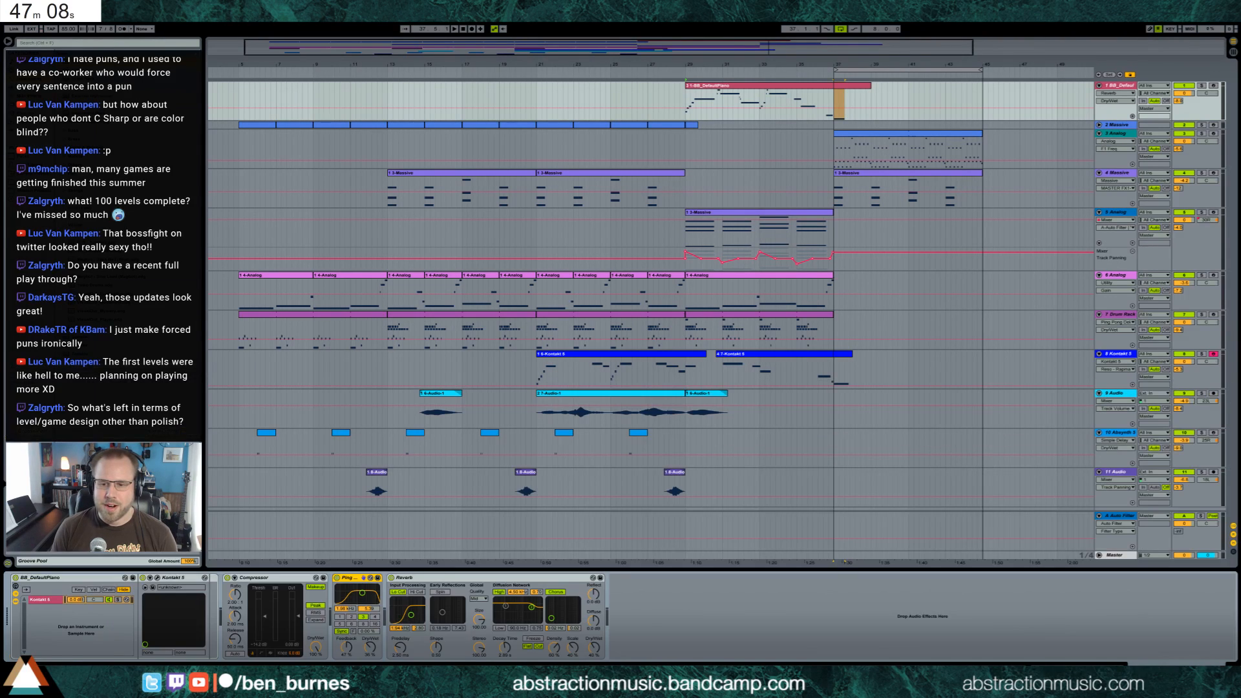
pyautogui.click(836, 97)
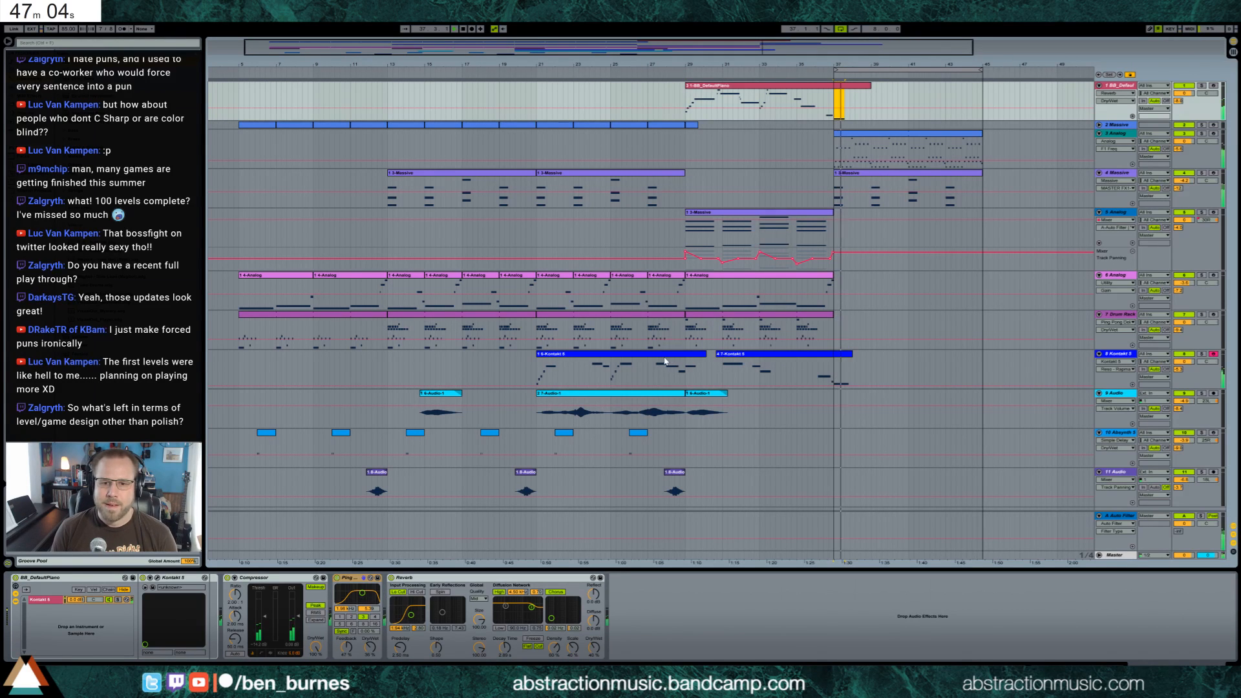
# Duplicate the Drum Rack clip that ends at bar 37 into bars 37 to 45 and play the section
pyautogui.click(698, 368)
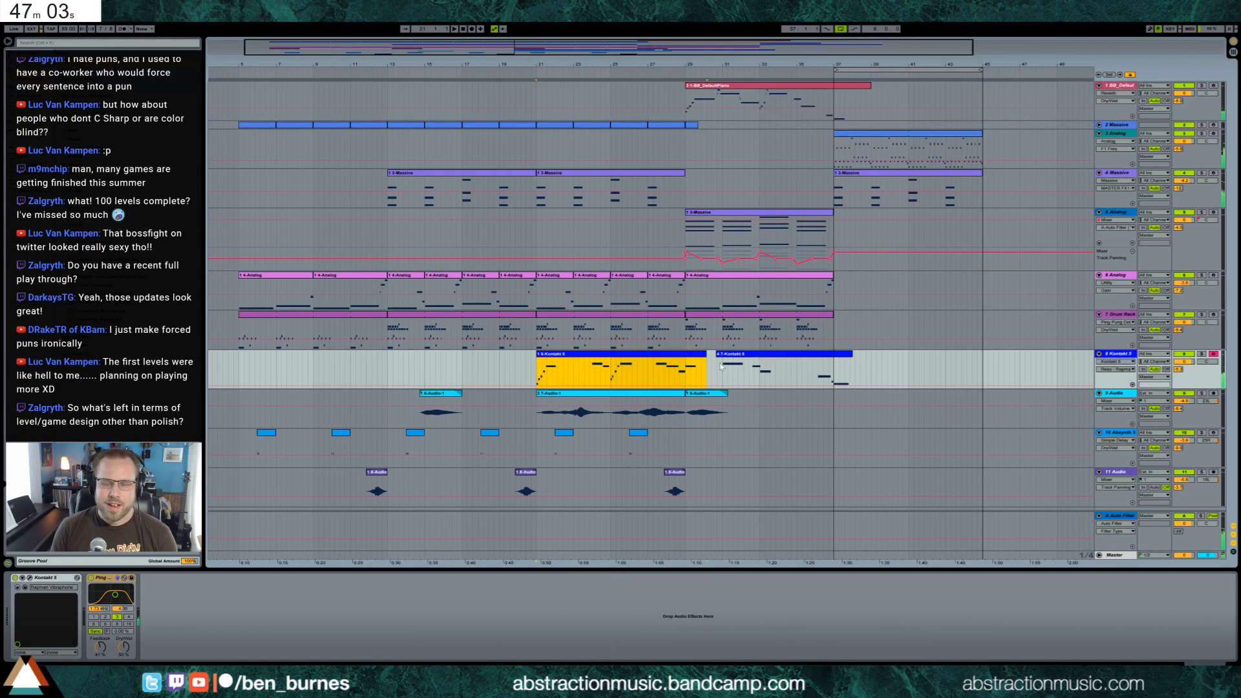
pyautogui.click(825, 317)
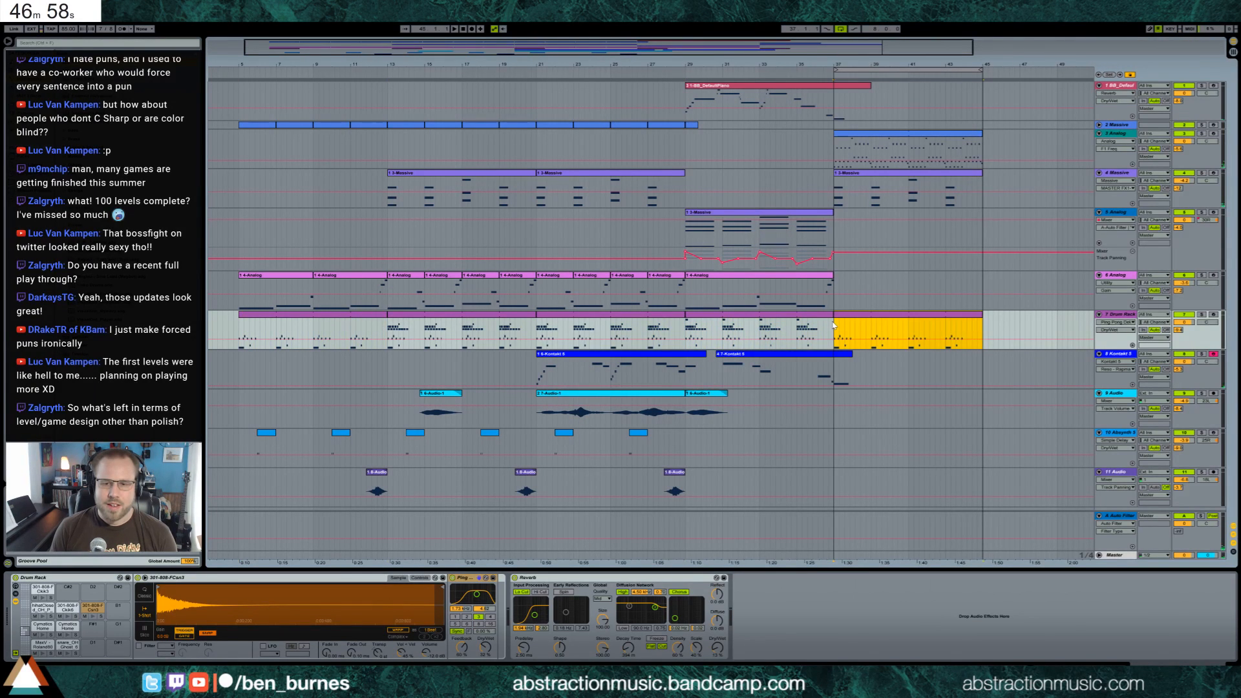
pyautogui.press('space')
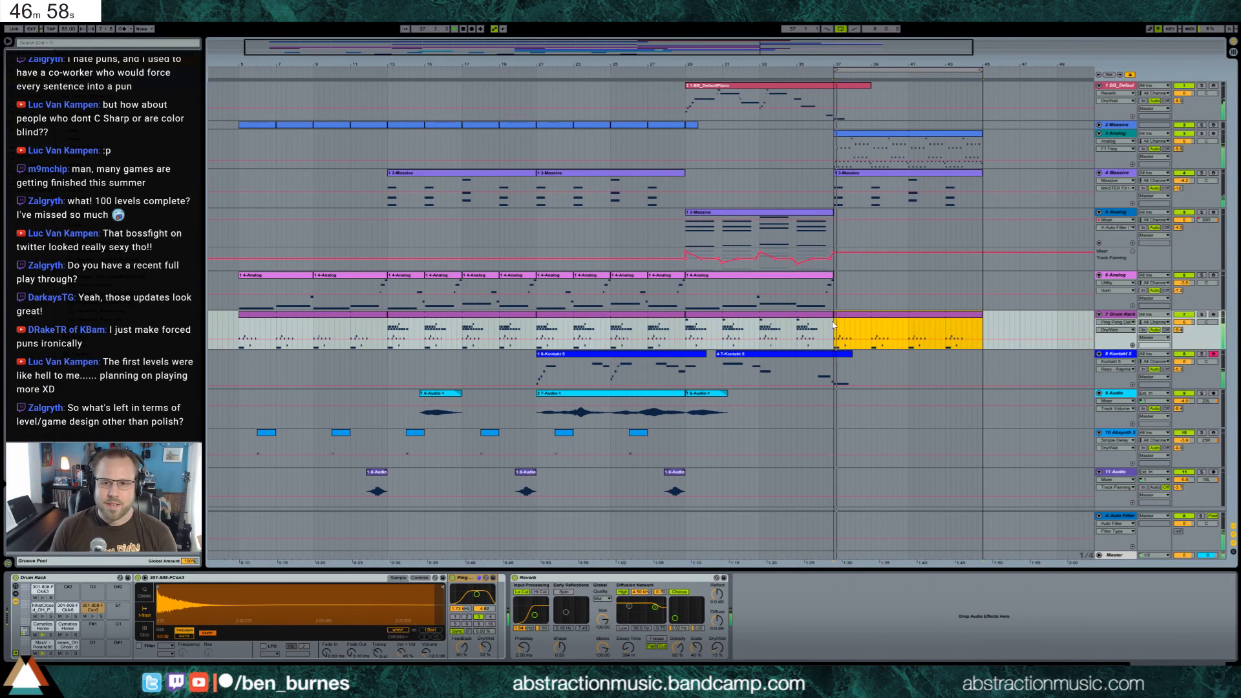
# Duplicate track 5's chord clip into bars 37 to 45 and delete the track panning automation point at bar 37
pyautogui.click(817, 220)
pyautogui.hotkey('ctrl', 'd')
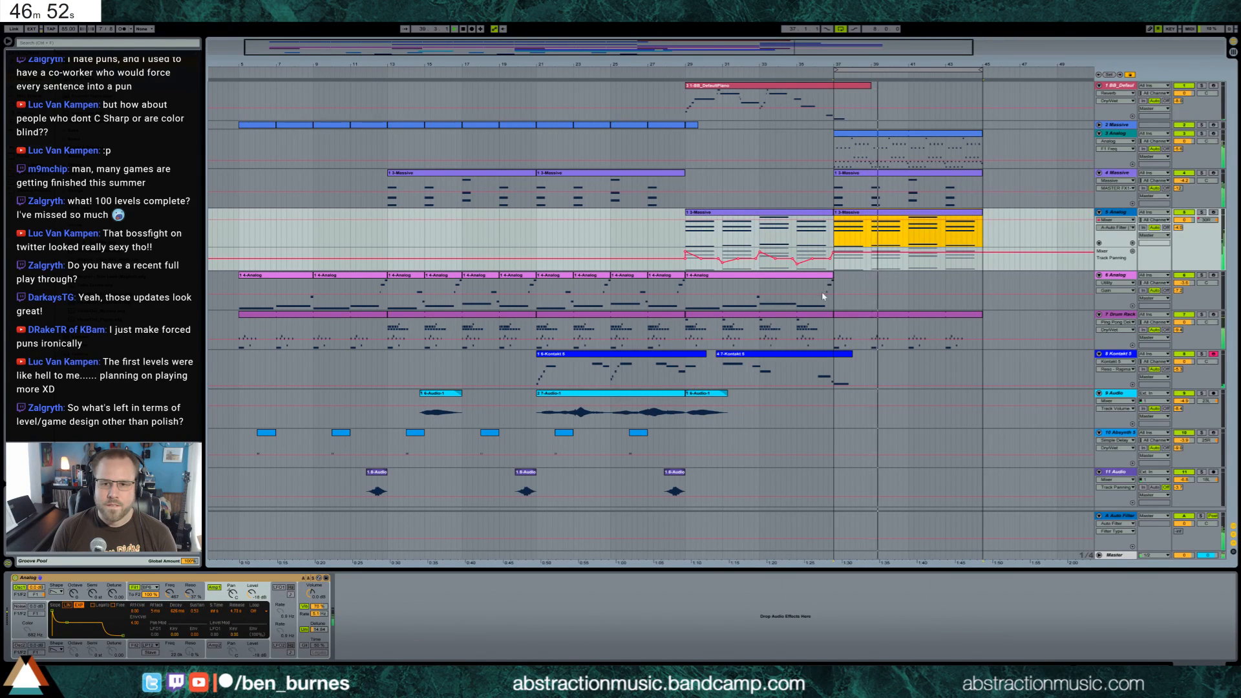
pyautogui.click(835, 252)
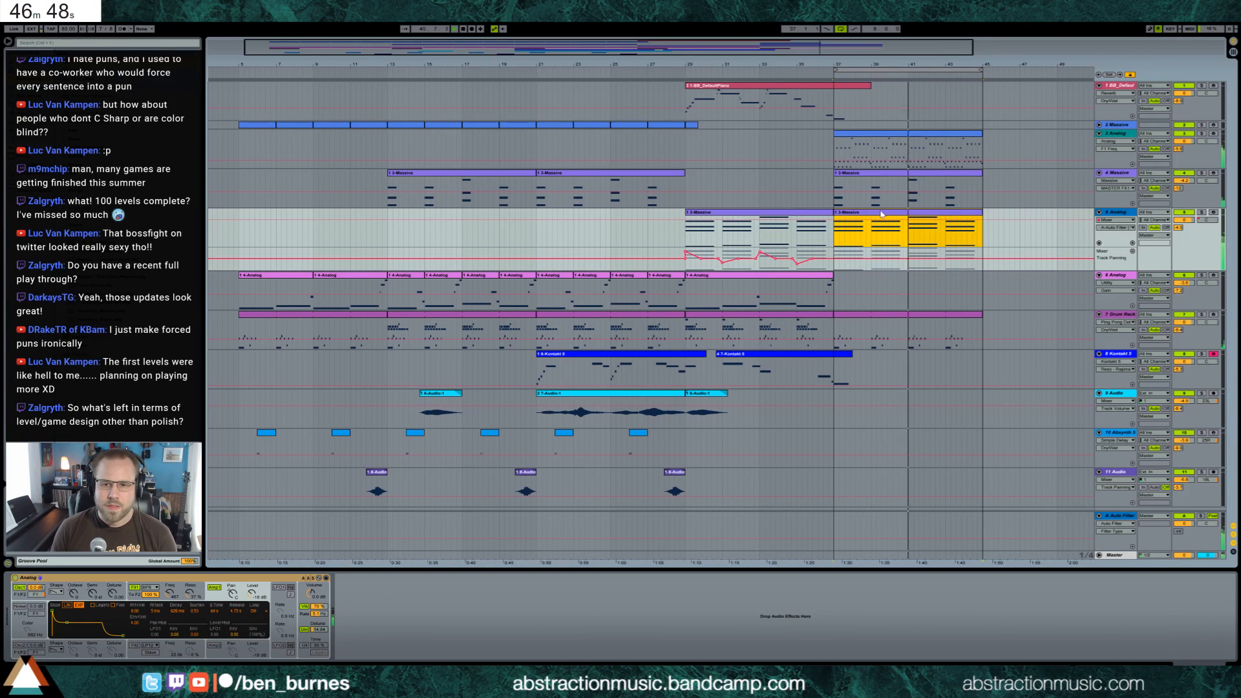
# Lower the filter 1 frequency automation of track 5's Analog over bars 37 to 45, with a short ramp into bar 37
pyautogui.click(170, 592)
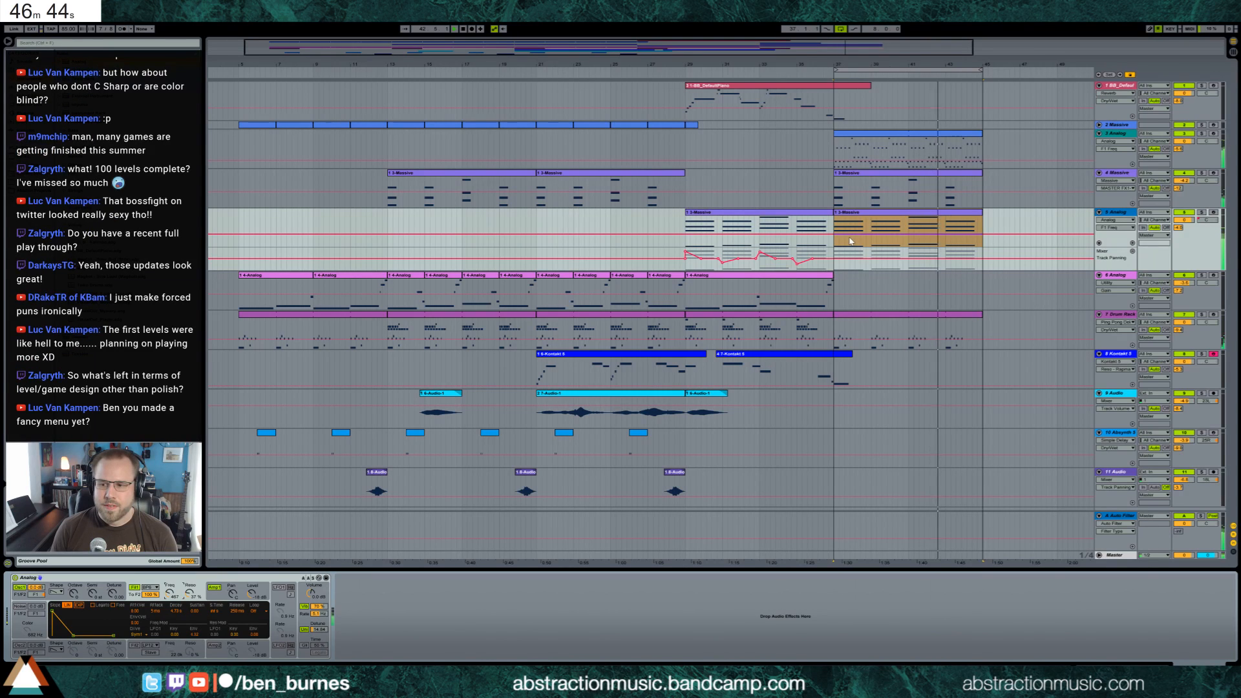
pyautogui.moveTo(849, 236); pyautogui.dragTo(849, 242)
pyautogui.moveTo(984, 237); pyautogui.dragTo(983, 241)
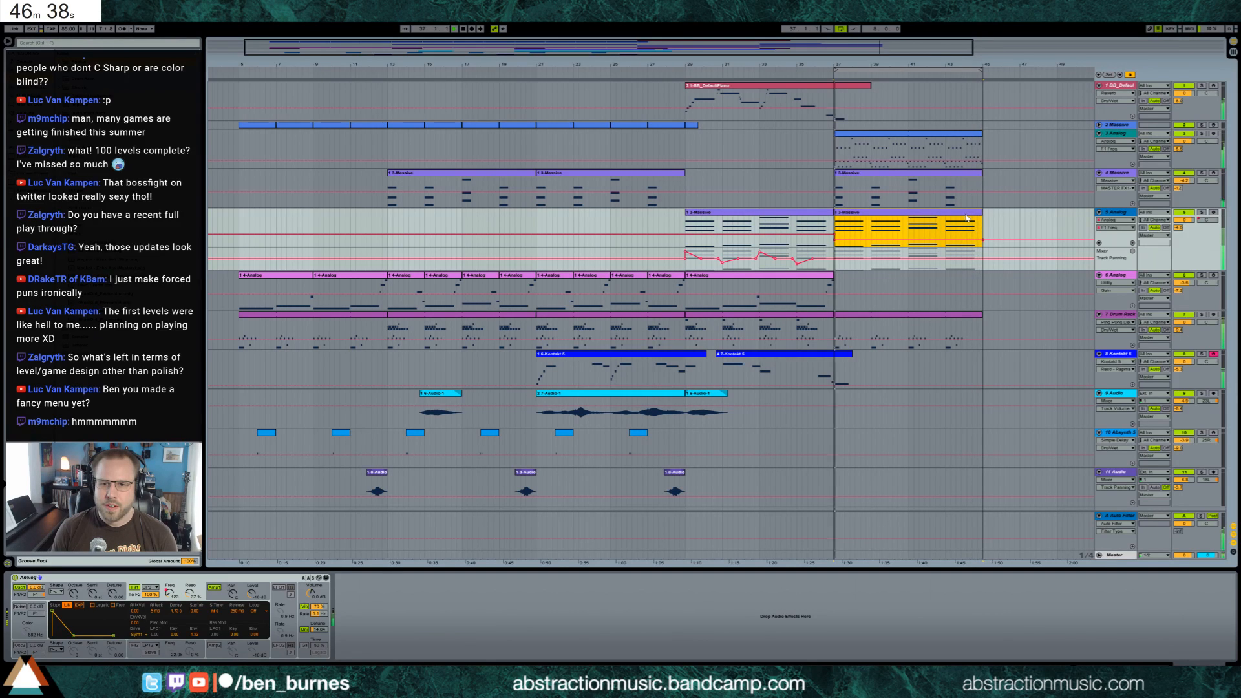
pyautogui.click(170, 593)
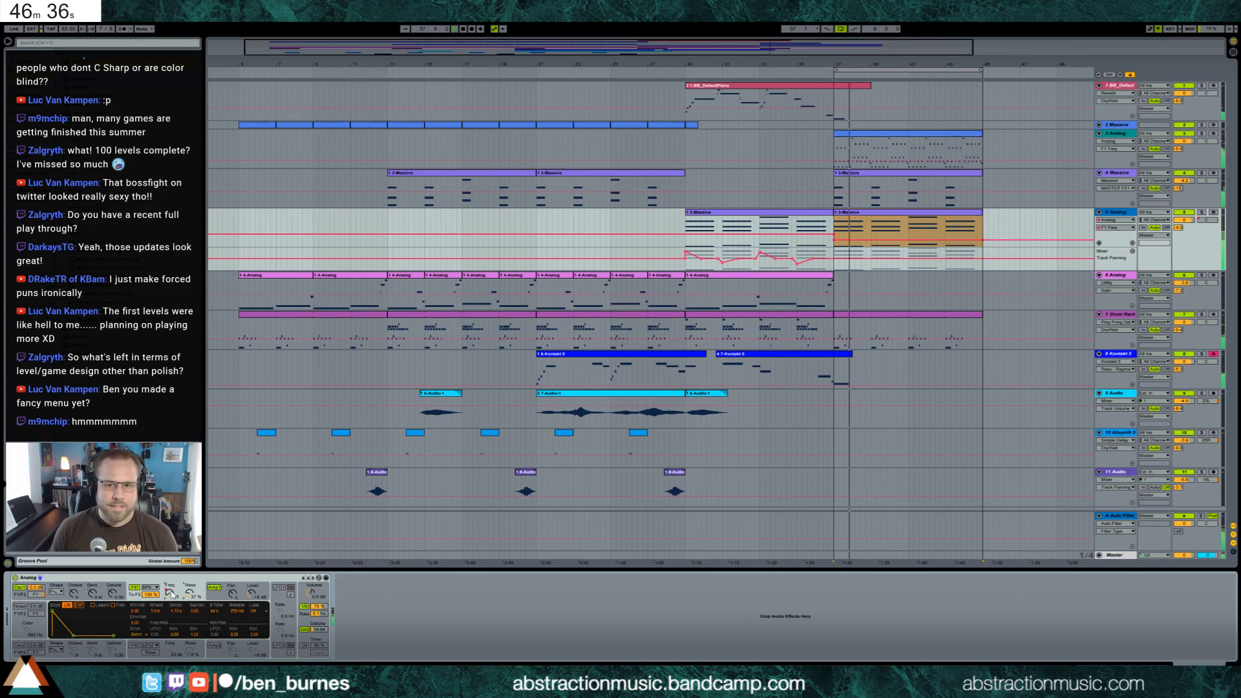
pyautogui.click(832, 234)
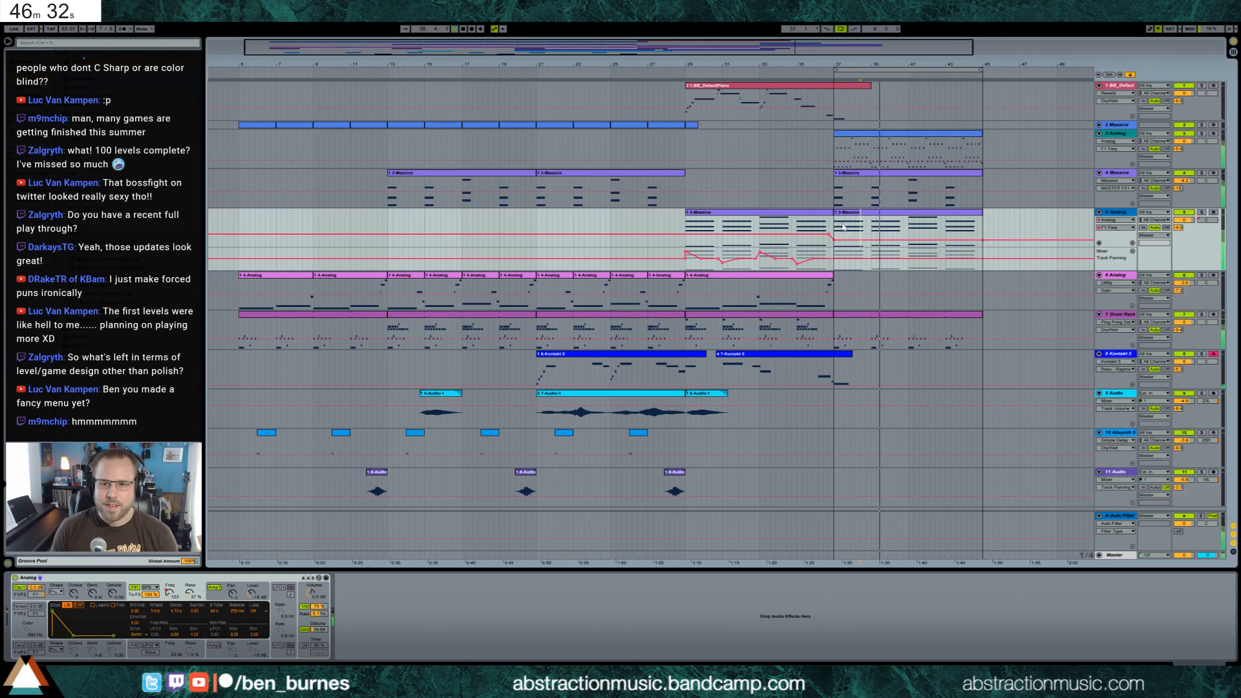
pyautogui.click(942, 238)
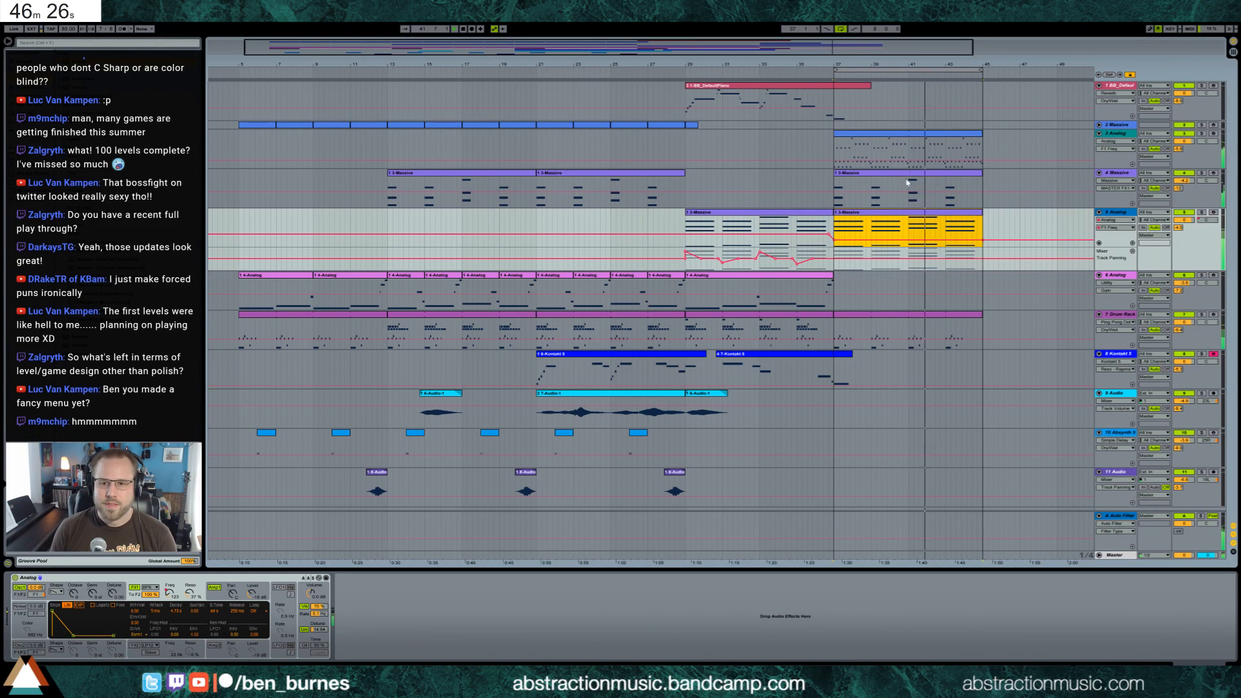
# Duplicate track 6's Analog bass clip into bars 37 to 45
pyautogui.click(727, 277)
pyautogui.hotkey('ctrl', 'd')
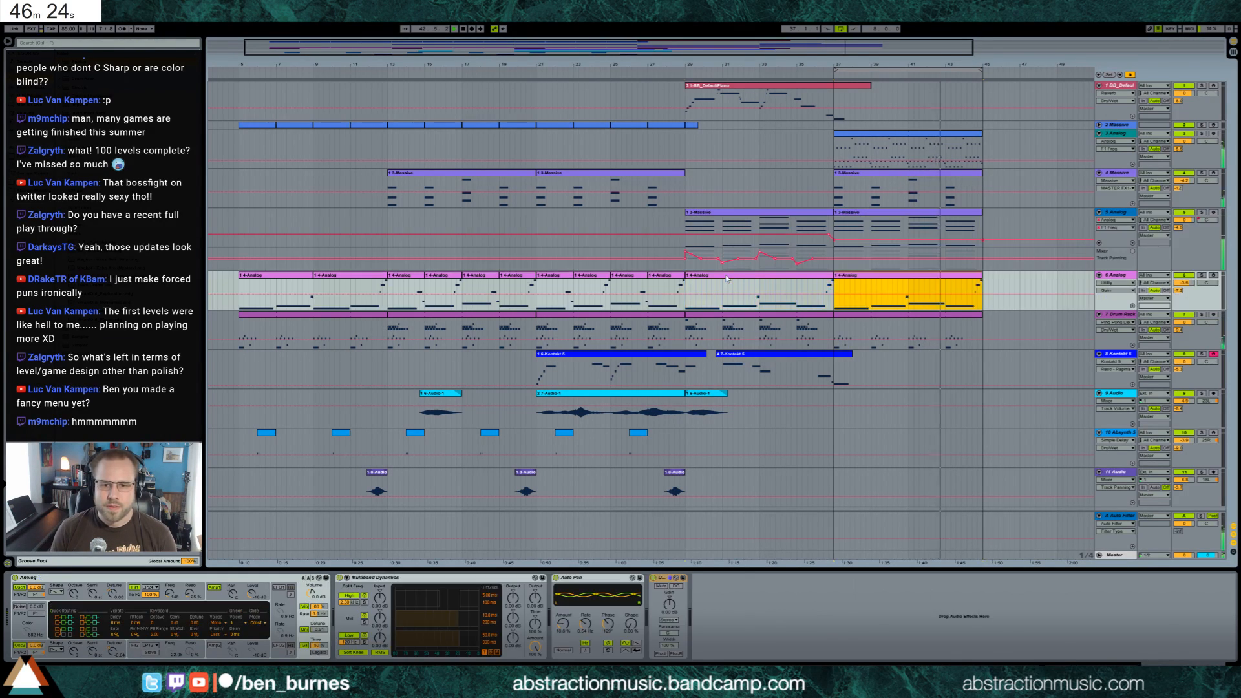
pyautogui.press('space')
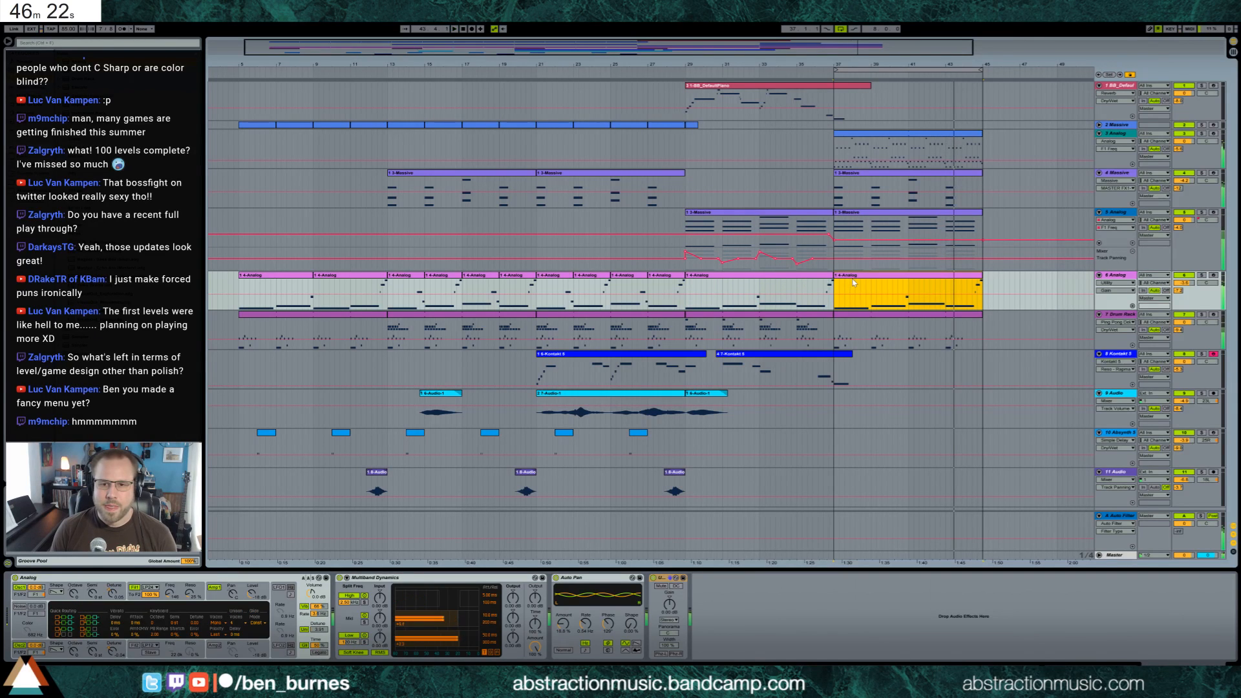
# Open the duplicated track 6 bass clip, raise all its notes by one octave and play it back
pyautogui.doubleClick(837, 277)
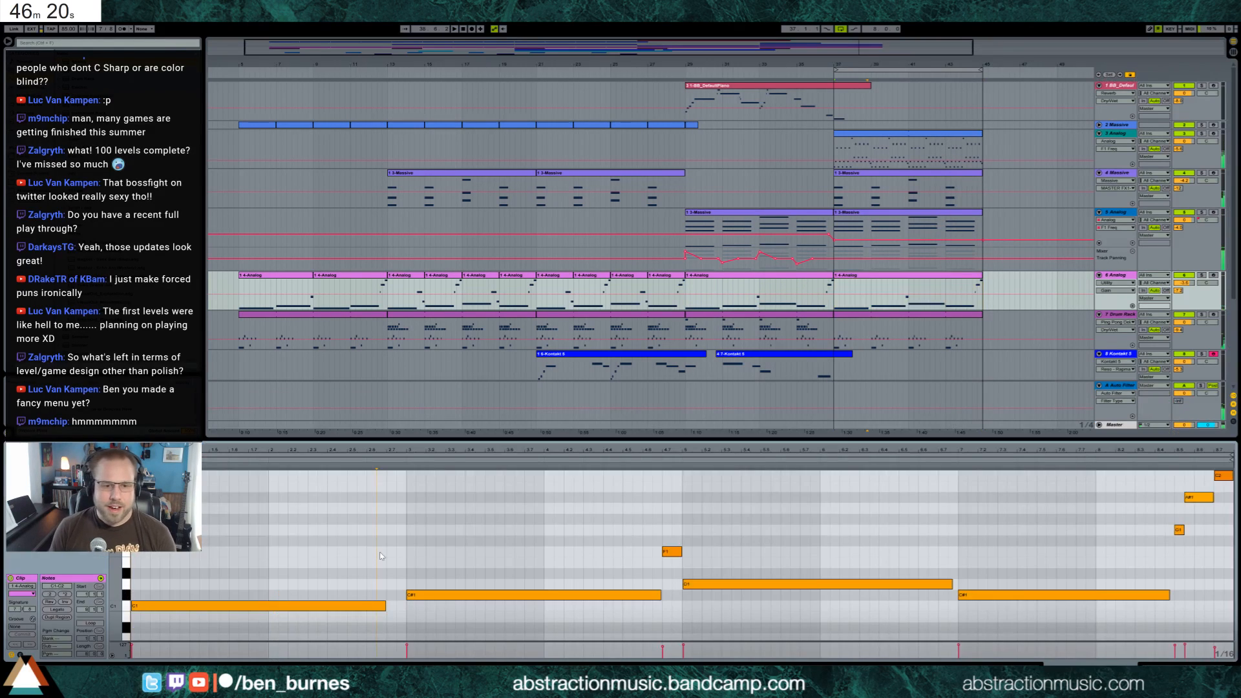
pyautogui.hotkey('ctrl', 'a')
pyautogui.hotkey('shift', 'Up')
pyautogui.press('space')
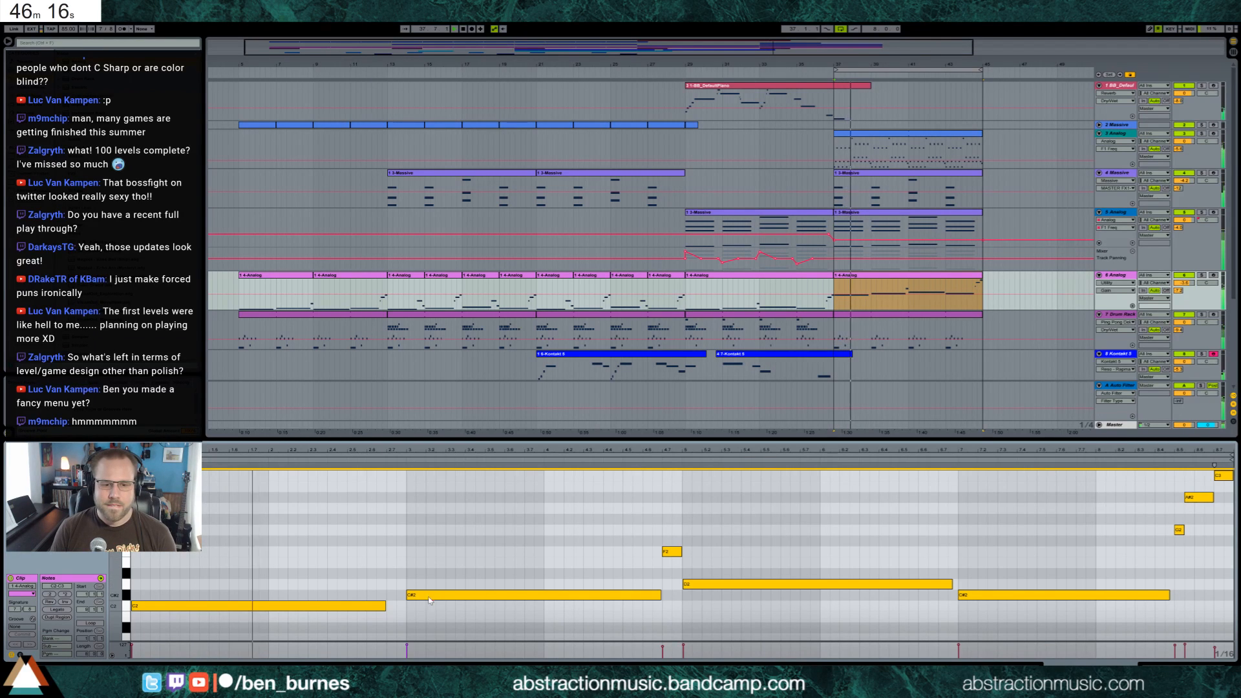
pyautogui.moveTo(406, 645); pyautogui.dragTo(407, 648)
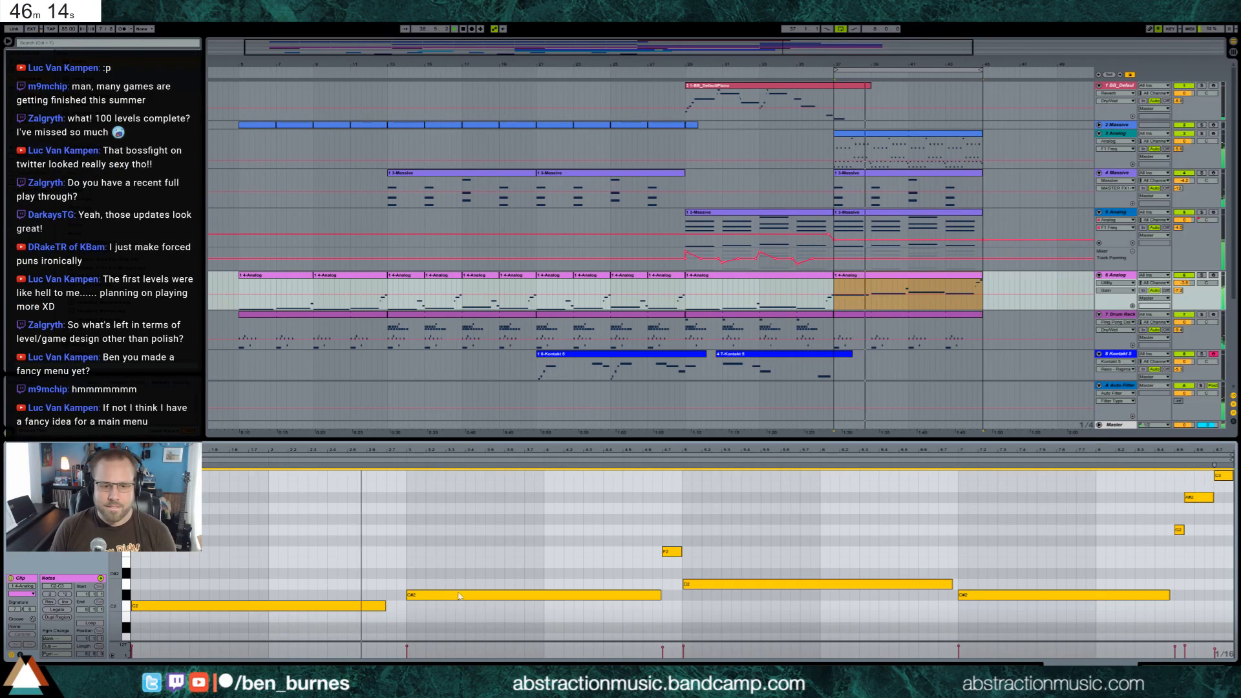
# Lower the second long note of the bass clip three semitones to A#1
pyautogui.click(556, 596)
pyautogui.press('Down')
pyautogui.press('Down')
pyautogui.press('Down')
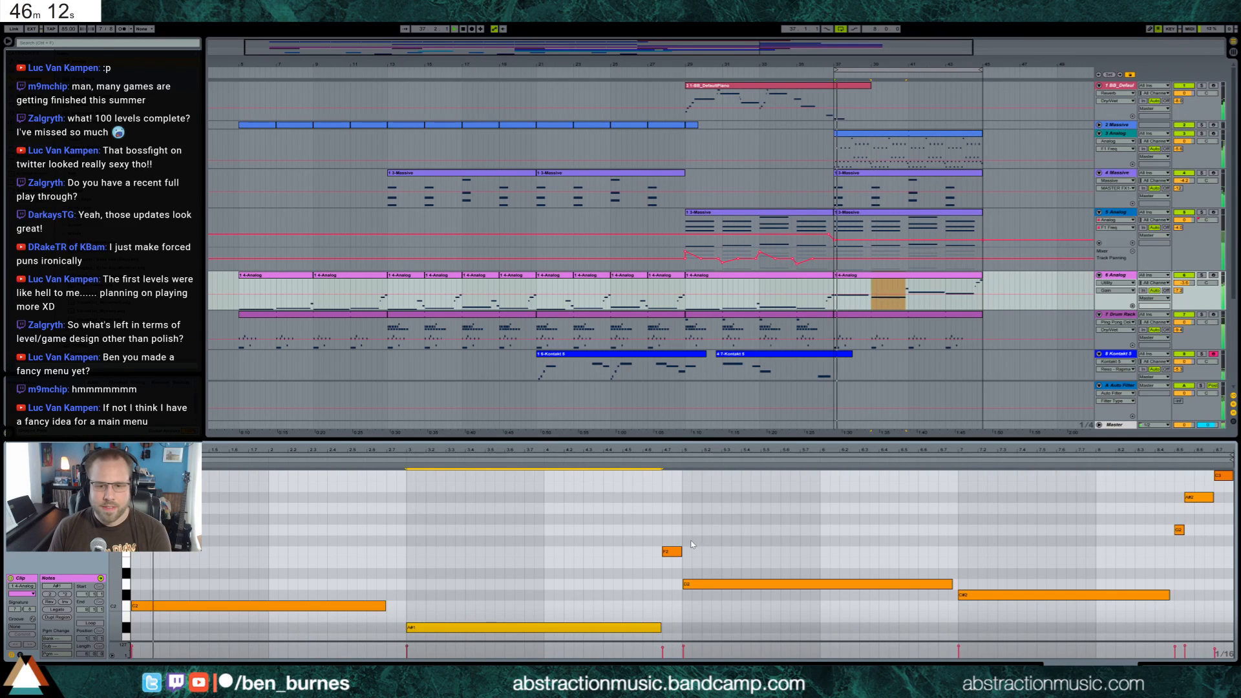
# Lower the third long note of the bass clip to G#1
pyautogui.scroll(-2, 734, 549)
pyautogui.click(795, 551)
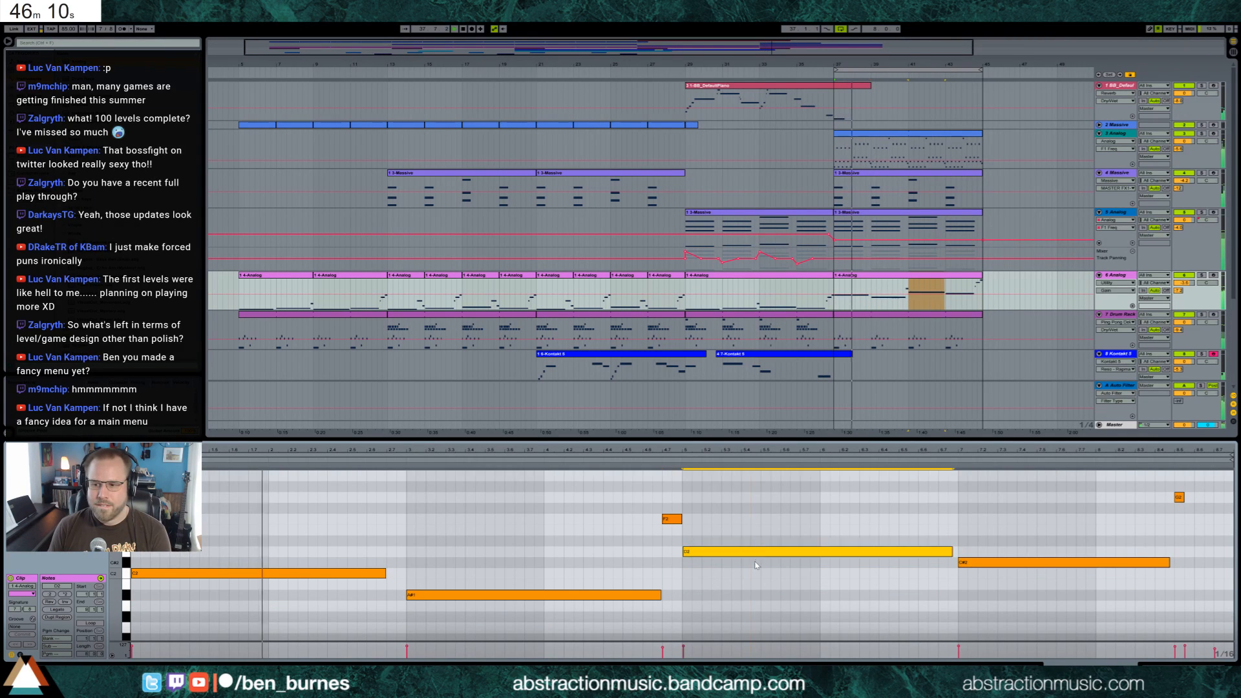
pyautogui.press('Down')
pyautogui.press('Down')
pyautogui.press('Down')
pyautogui.press('Down')
pyautogui.press('Down')
pyautogui.press('Down')
# Lower the fourth long bass note to A#1 and bring the third one down another semitone to G1
pyautogui.click(983, 562)
pyautogui.press('Down')
pyautogui.press('Down')
pyautogui.press('Down')
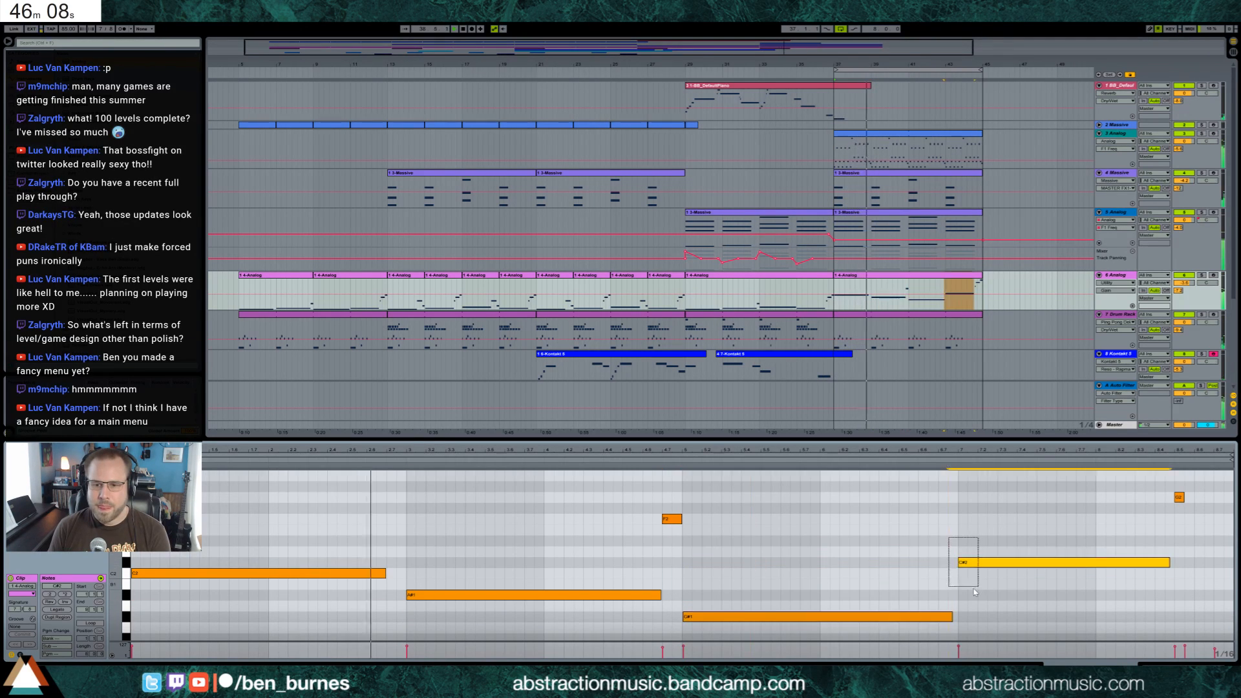
pyautogui.click(744, 619)
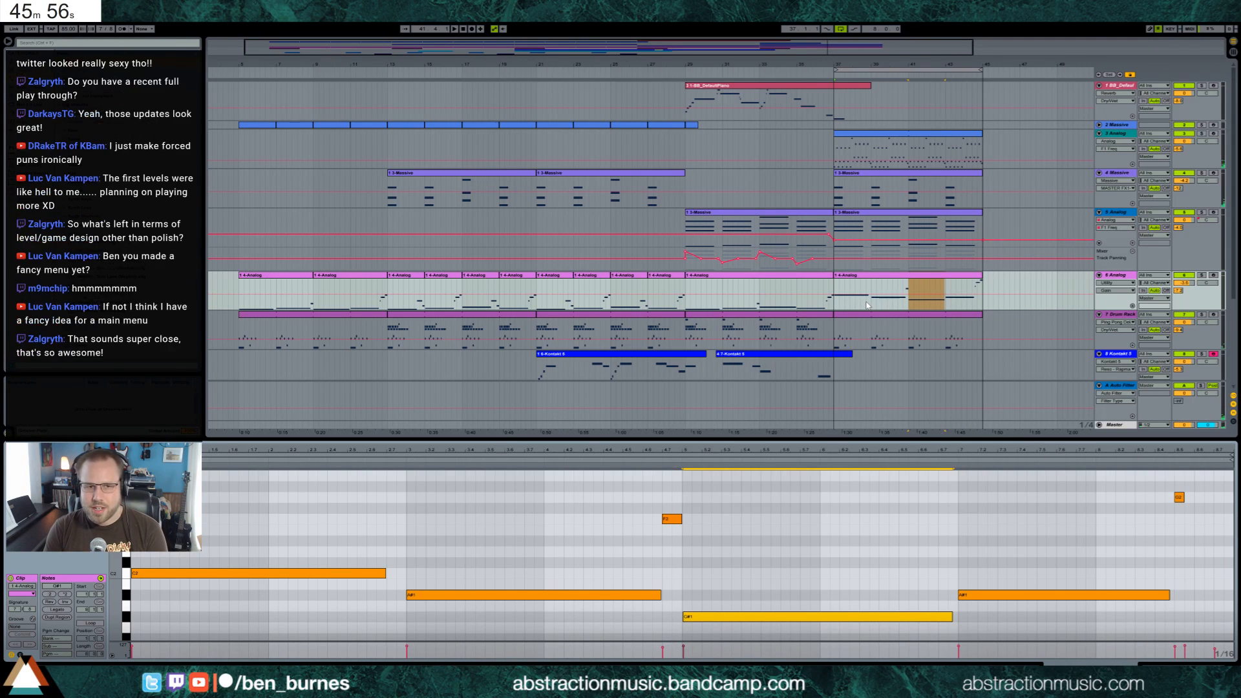
pyautogui.press('Down')
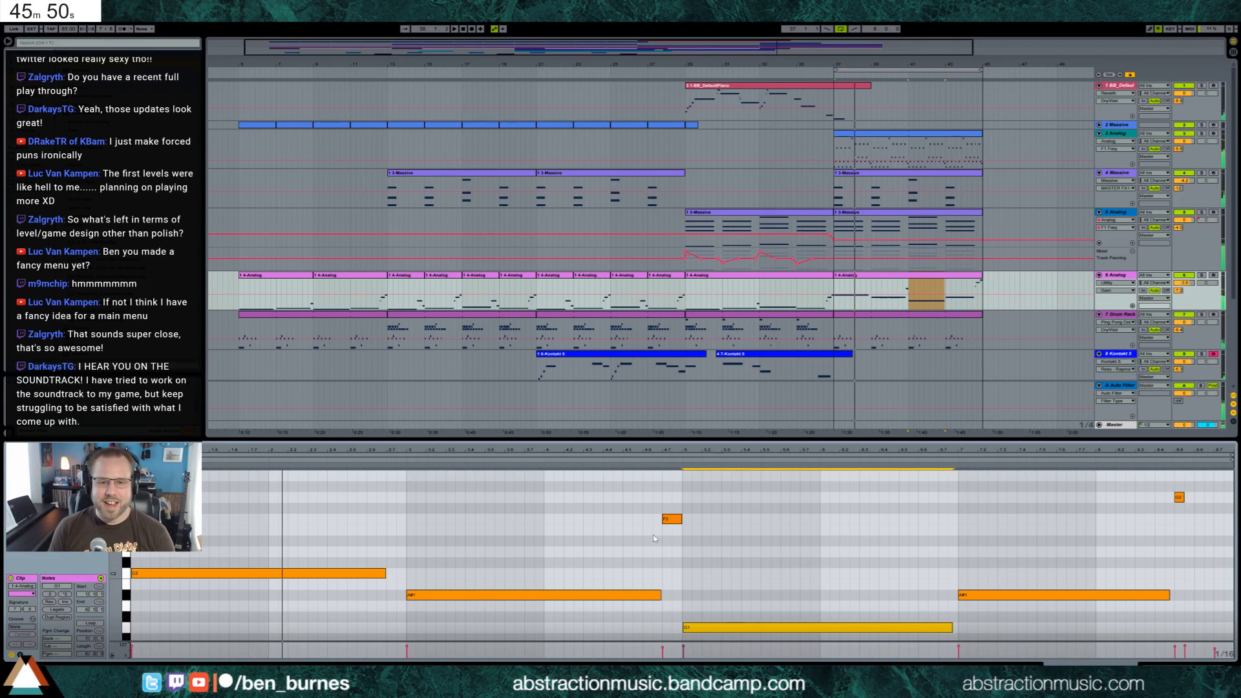
# Lower the short bass note before the third long note to D#2 and raise the second long note to C#2
pyautogui.moveTo(645, 507); pyautogui.dragTo(666, 525)
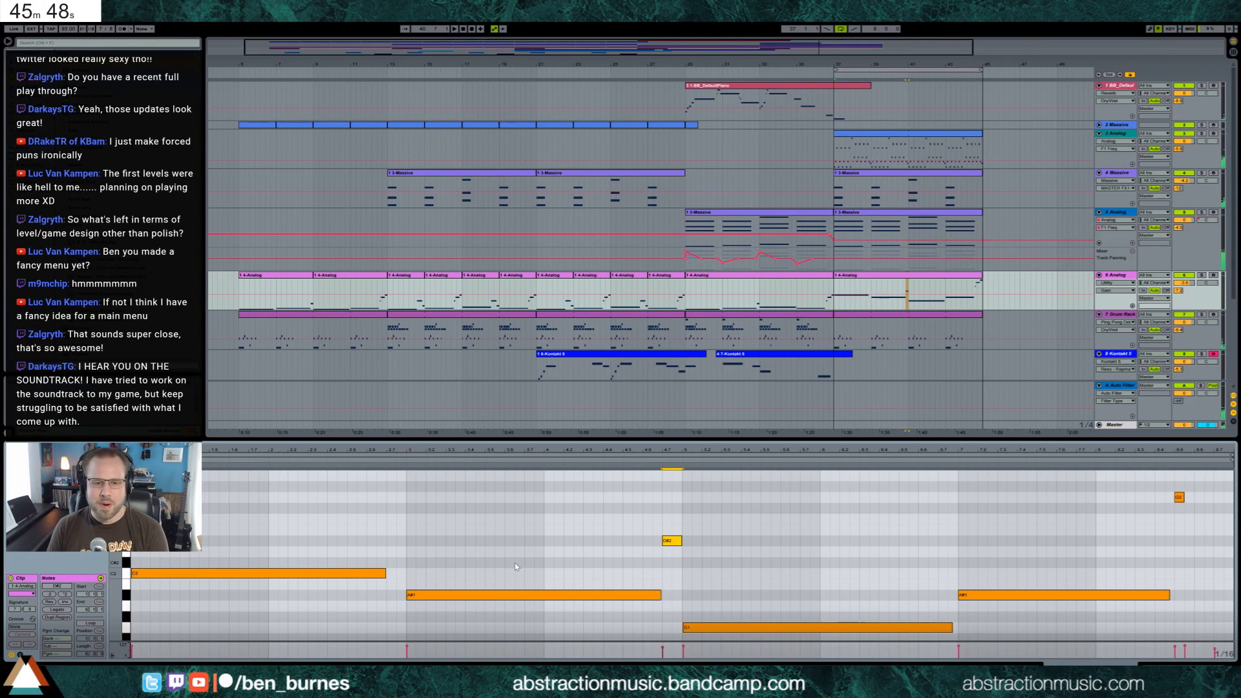
pyautogui.click(524, 594)
pyautogui.press('Up')
# Raise the fourth long bass note three semitones to C#2
pyautogui.press('Up')
pyautogui.press('Up')
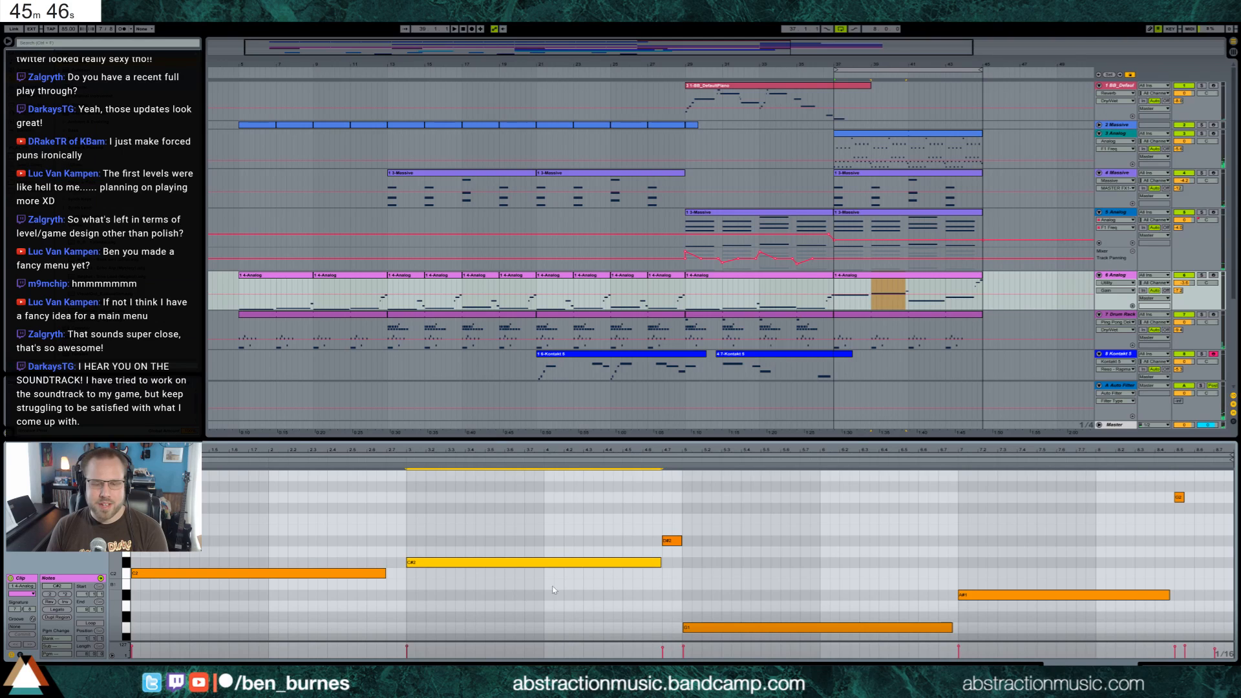
pyautogui.click(1023, 594)
pyautogui.press('Up')
pyautogui.press('Up')
pyautogui.press('Up')
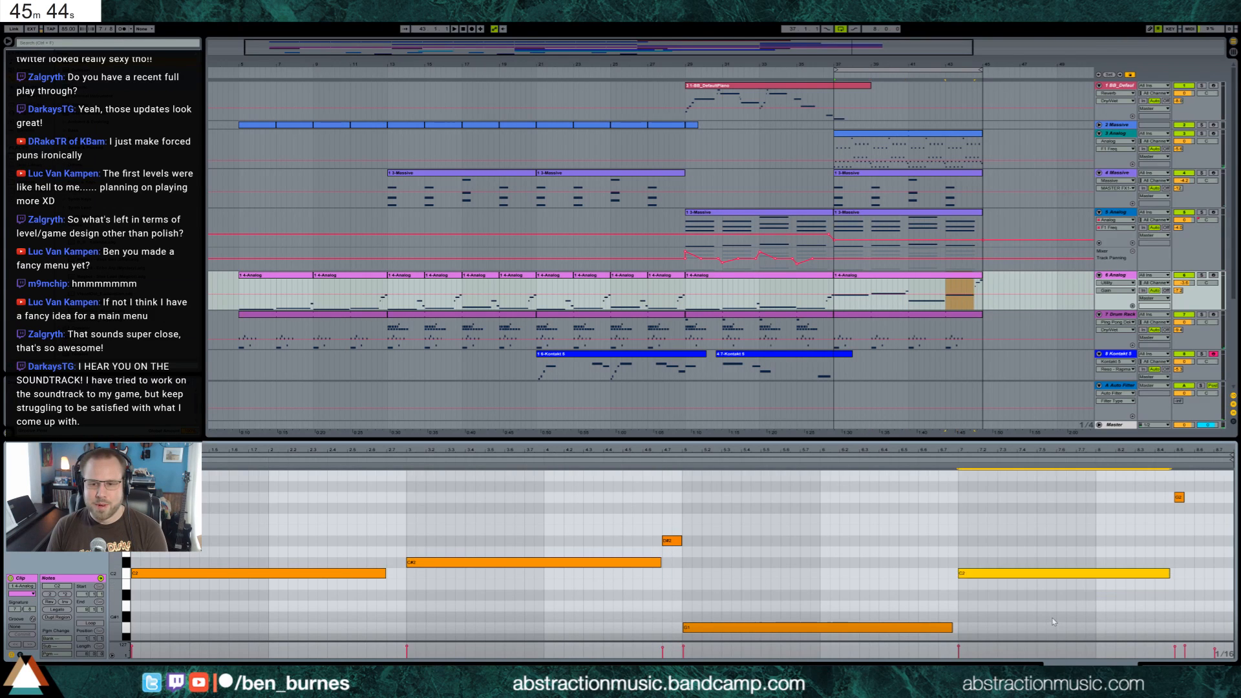
# Lower the last three short notes of the bass clip by one octave
pyautogui.scroll(2, 1199, 547)
pyautogui.scroll(2, 1199, 548)
pyautogui.moveTo(1170, 510); pyautogui.dragTo(1233, 619)
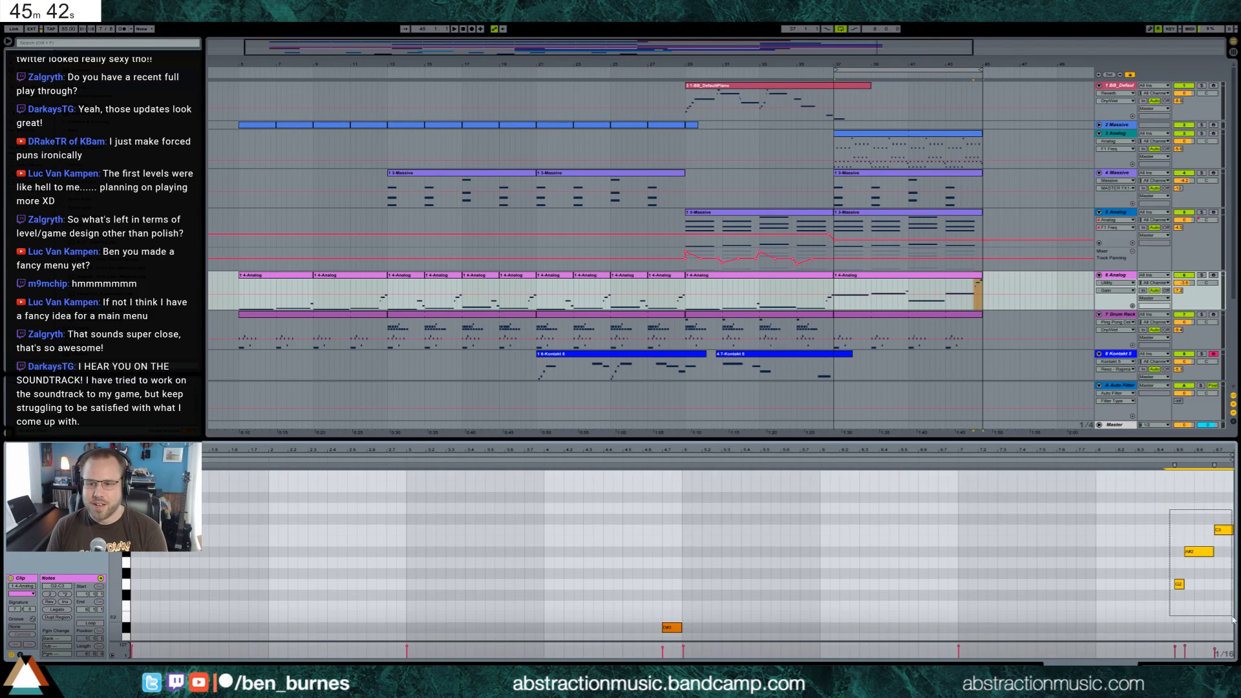
pyautogui.hotkey('shift', 'Down')
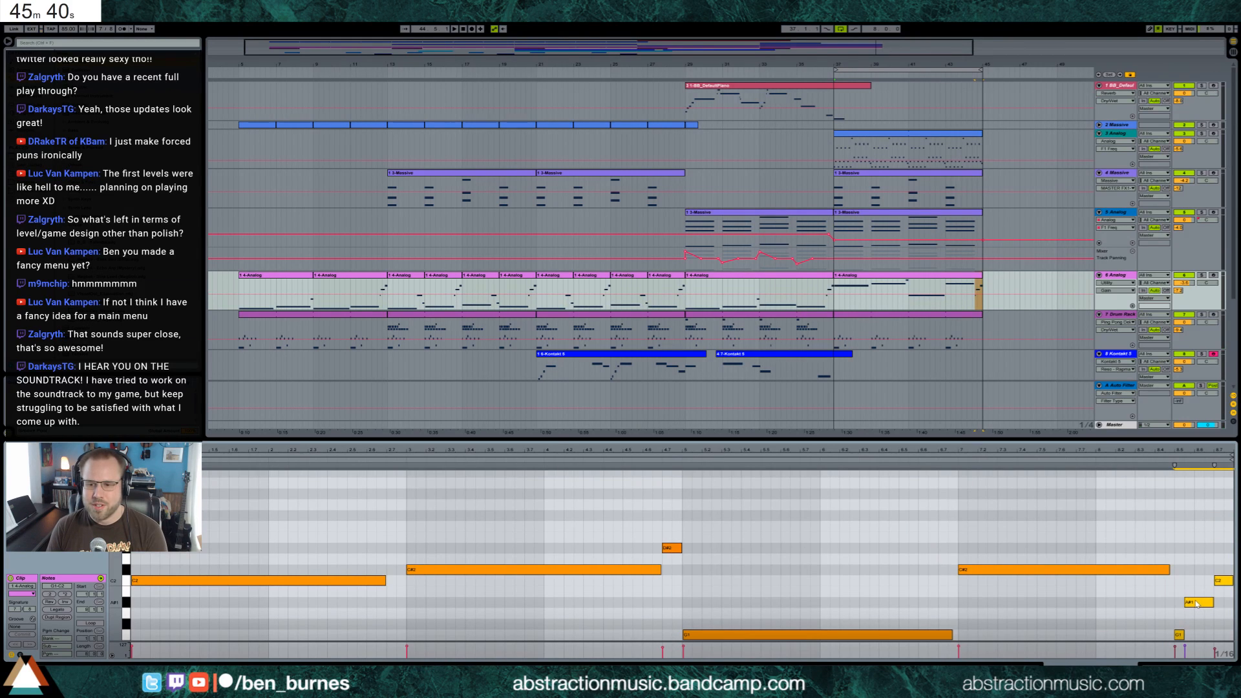
# Lower the very last bass note one semitone to B1 and play the looped section back
pyautogui.press('space')
pyautogui.click(1228, 562)
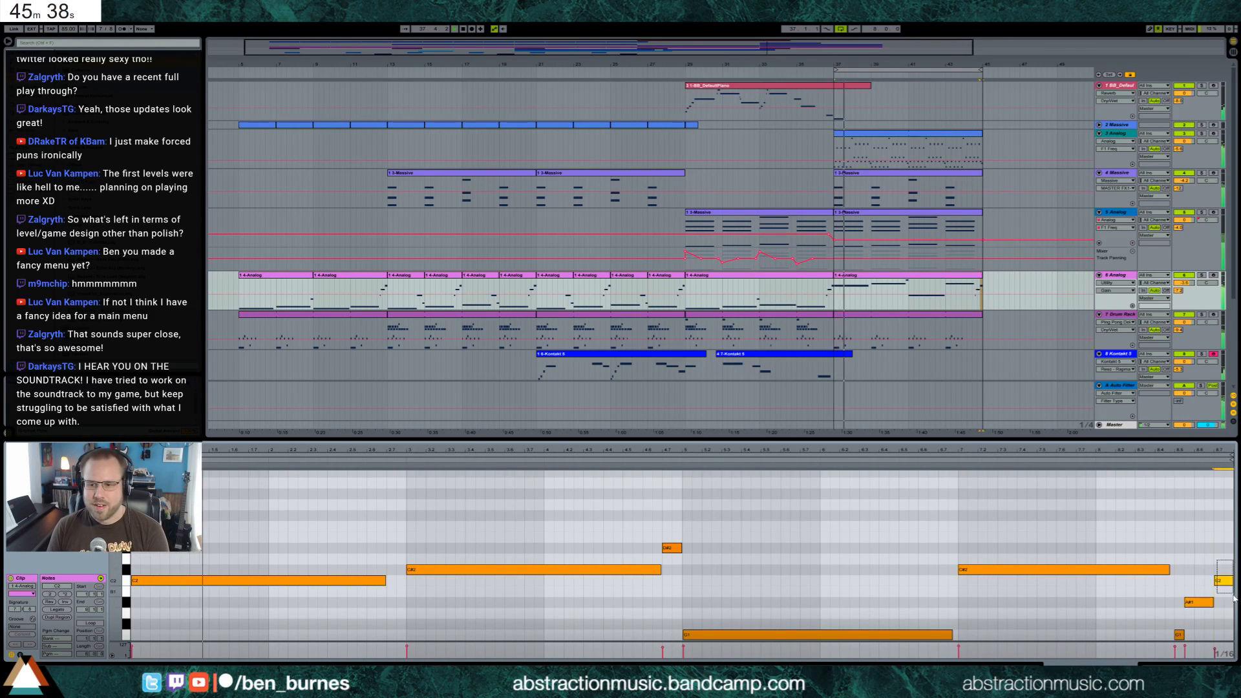
pyautogui.moveTo(1225, 580); pyautogui.dragTo(1225, 591)
pyautogui.keyDown('shift'); pyautogui.click(1203, 601); pyautogui.keyUp('shift')
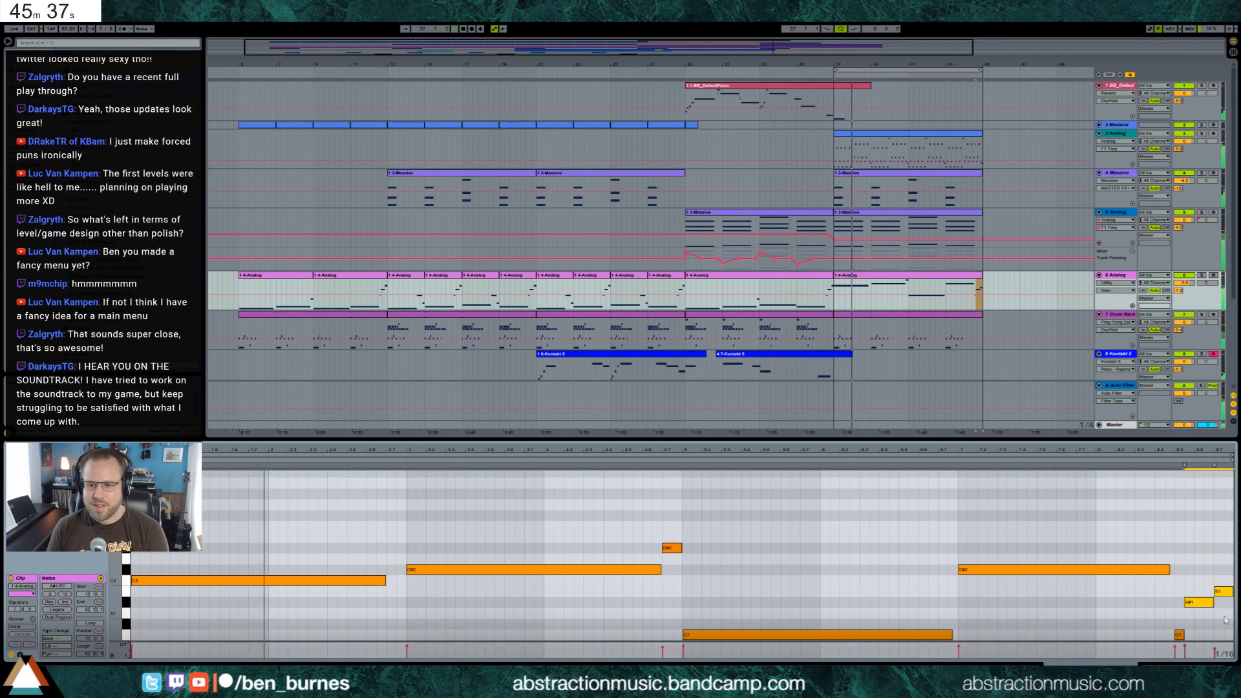
pyautogui.click(780, 557)
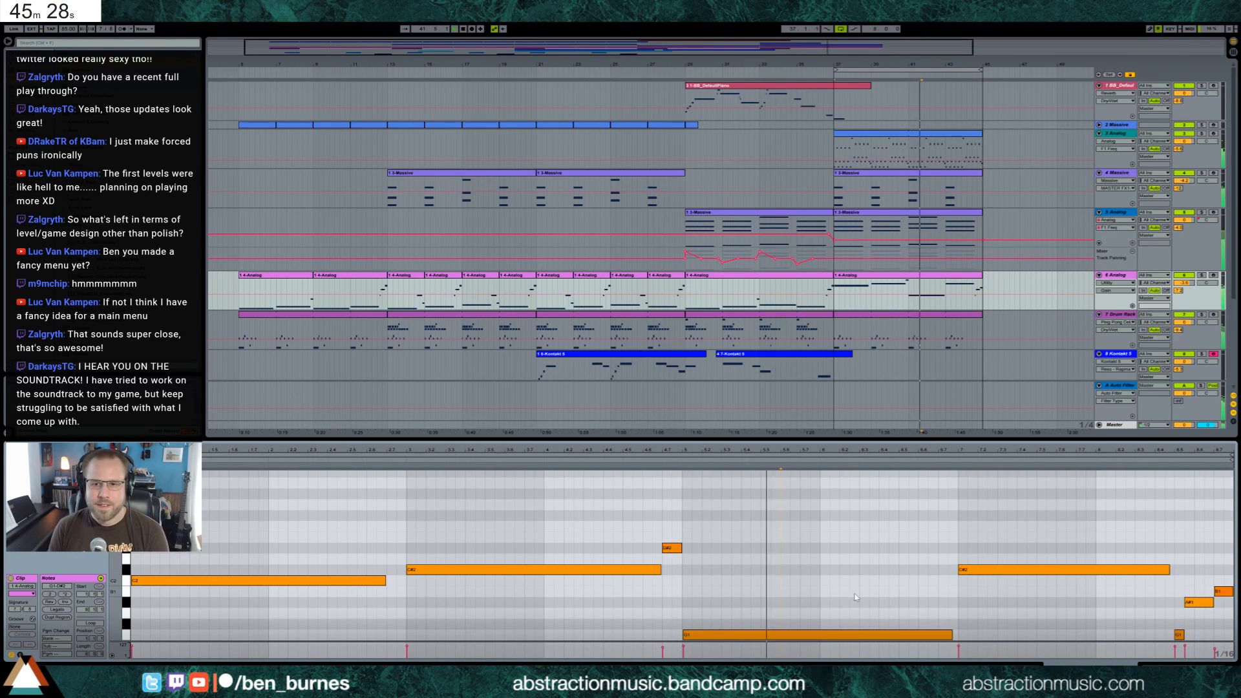
# Lower the fourth long bass note to F1 and play back from just before it
pyautogui.click(1006, 569)
pyautogui.hotkey('shift', 'Down')
pyautogui.press('Up')
pyautogui.press('Up')
pyautogui.press('Up')
pyautogui.press('Up')
pyautogui.press('Up')
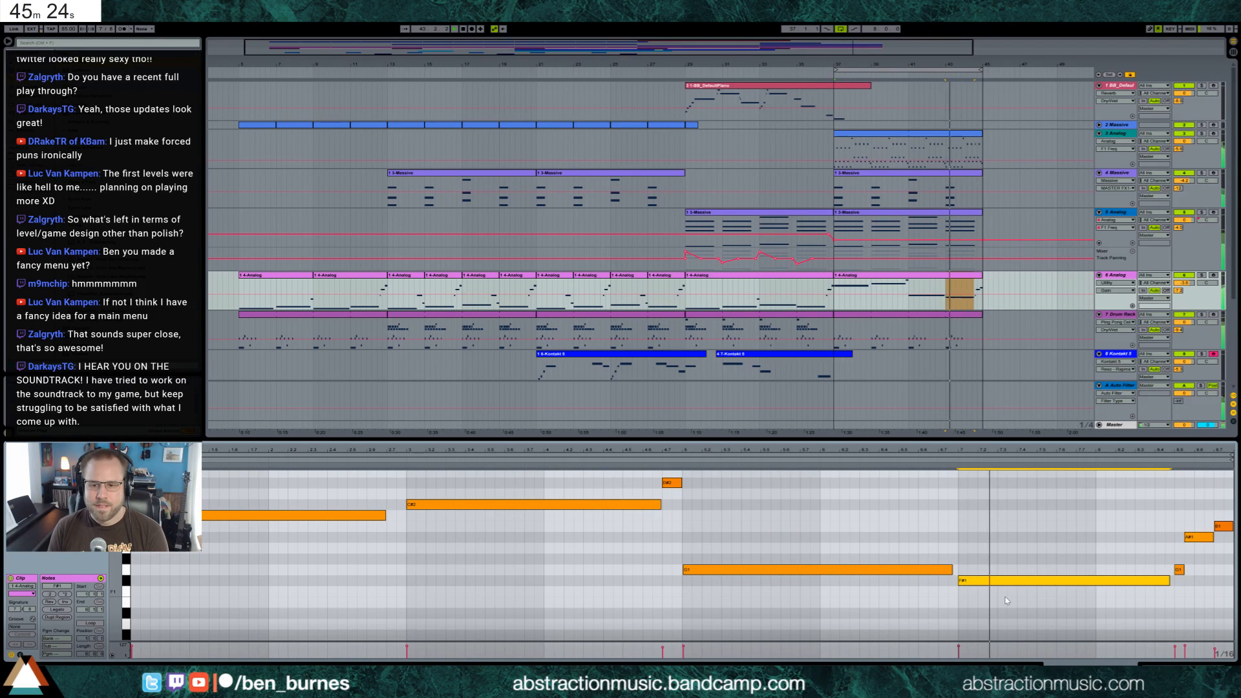
pyautogui.press('Down')
pyautogui.press('space')
pyautogui.click(948, 462)
pyautogui.press('space')
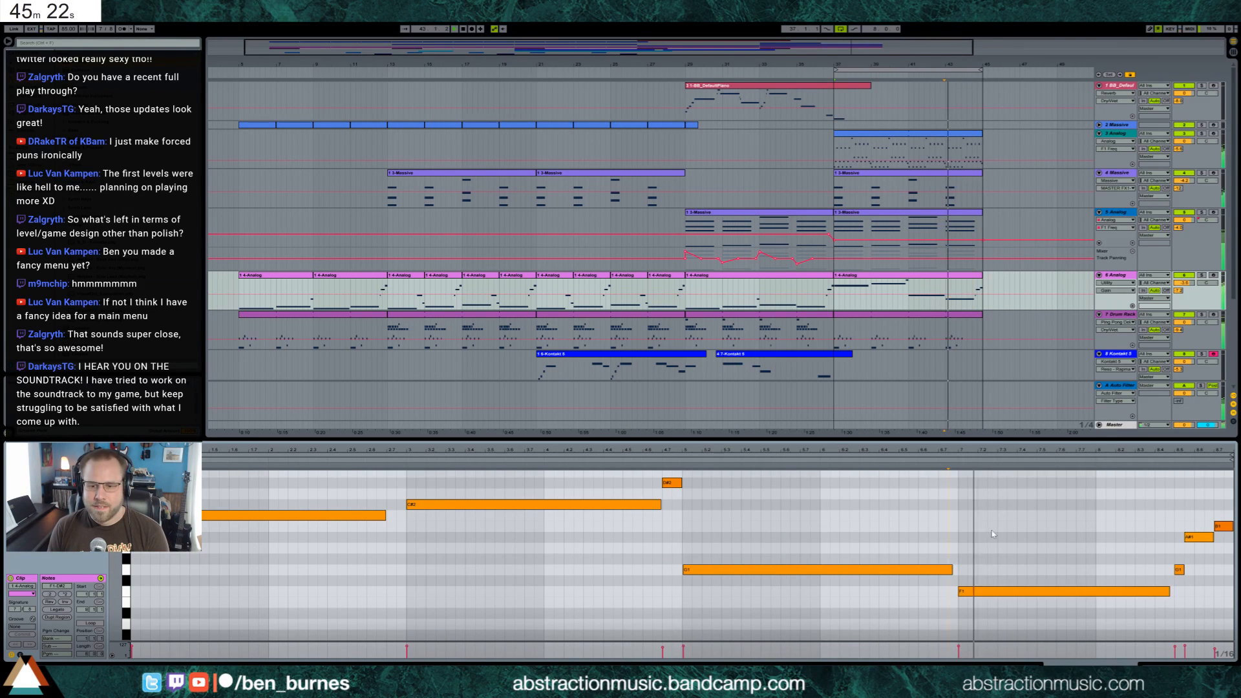
# Raise the fourth long bass note one semitone to F#1 and replay the passage
pyautogui.click(983, 591)
pyautogui.press('Up')
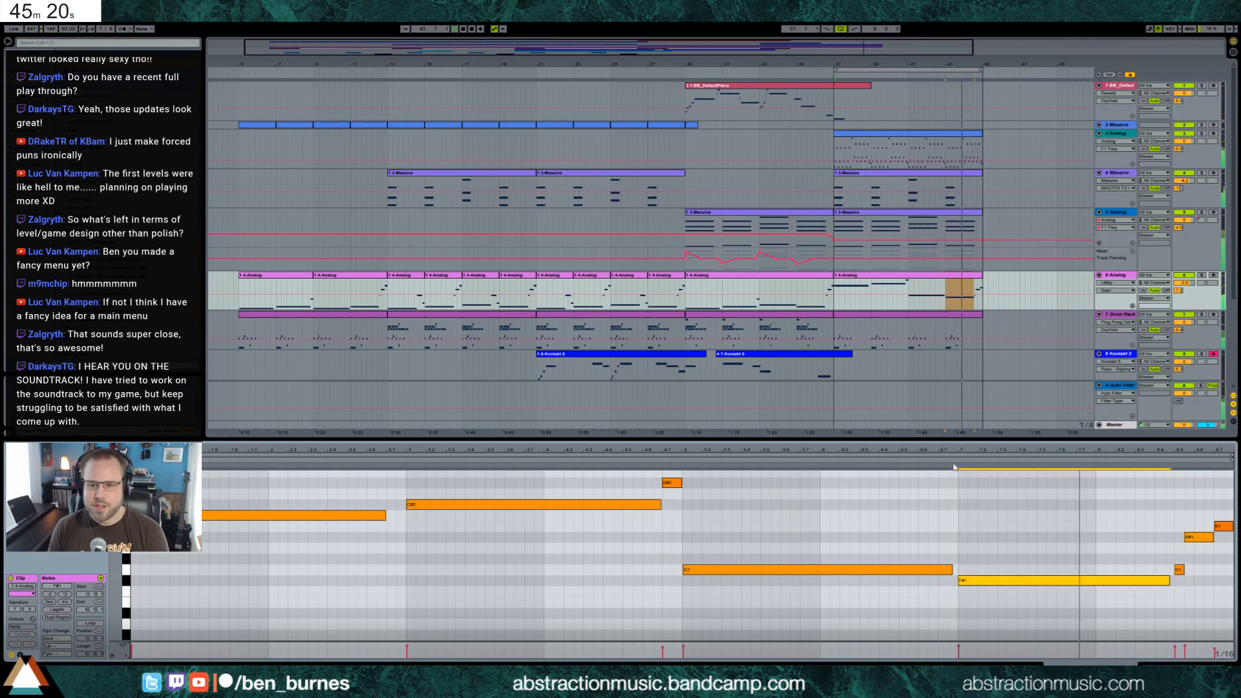
pyautogui.press('space')
pyautogui.press('space')
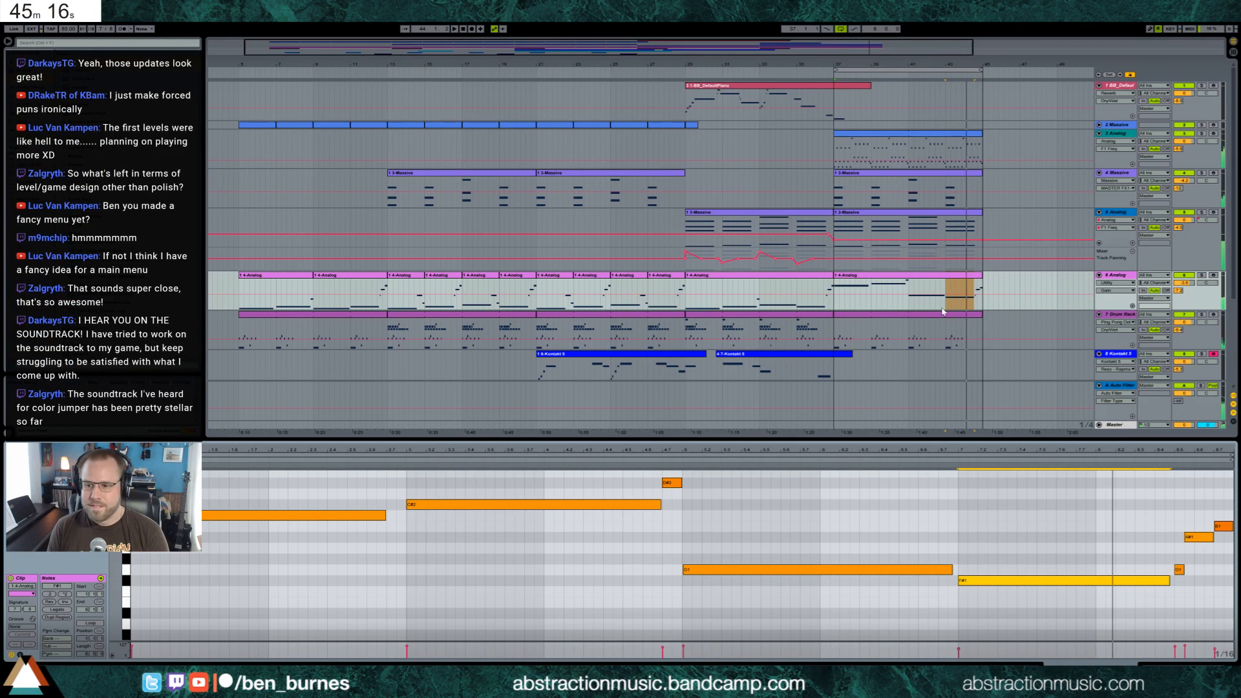
# Lower the top note of the last chord in the track 5 clip by one semitone, and open the track 4 chord clip
pyautogui.click(952, 224)
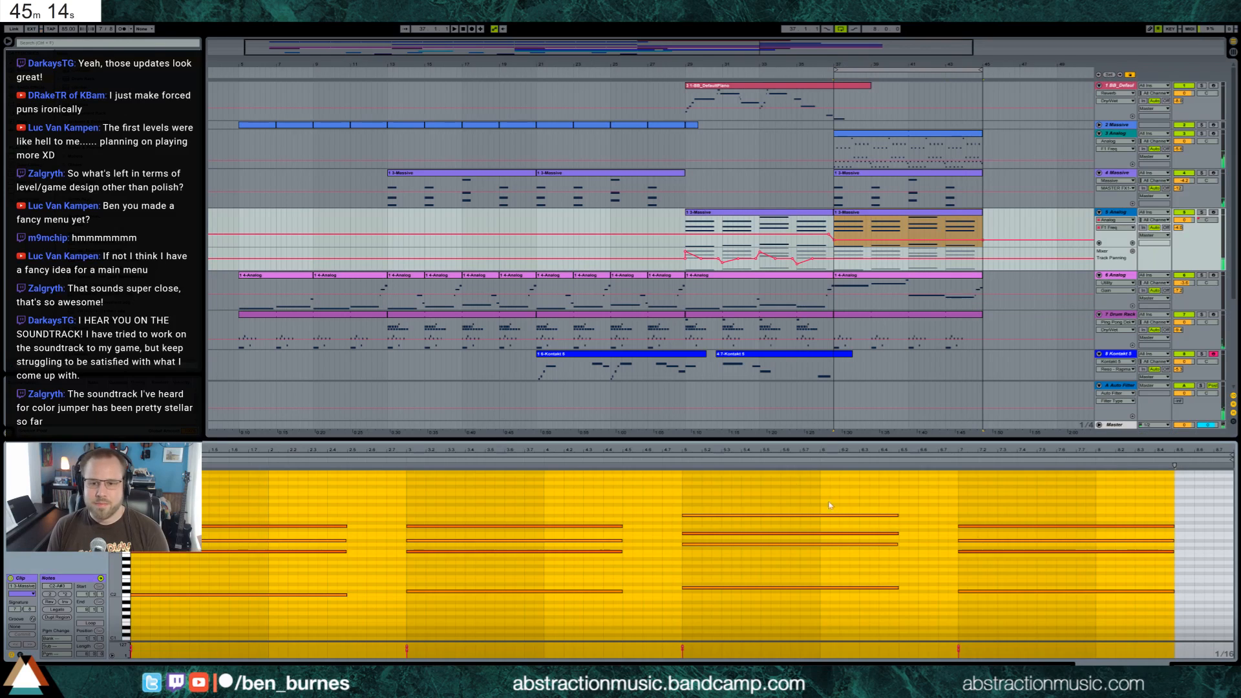
pyautogui.click(933, 563)
pyautogui.click(987, 526)
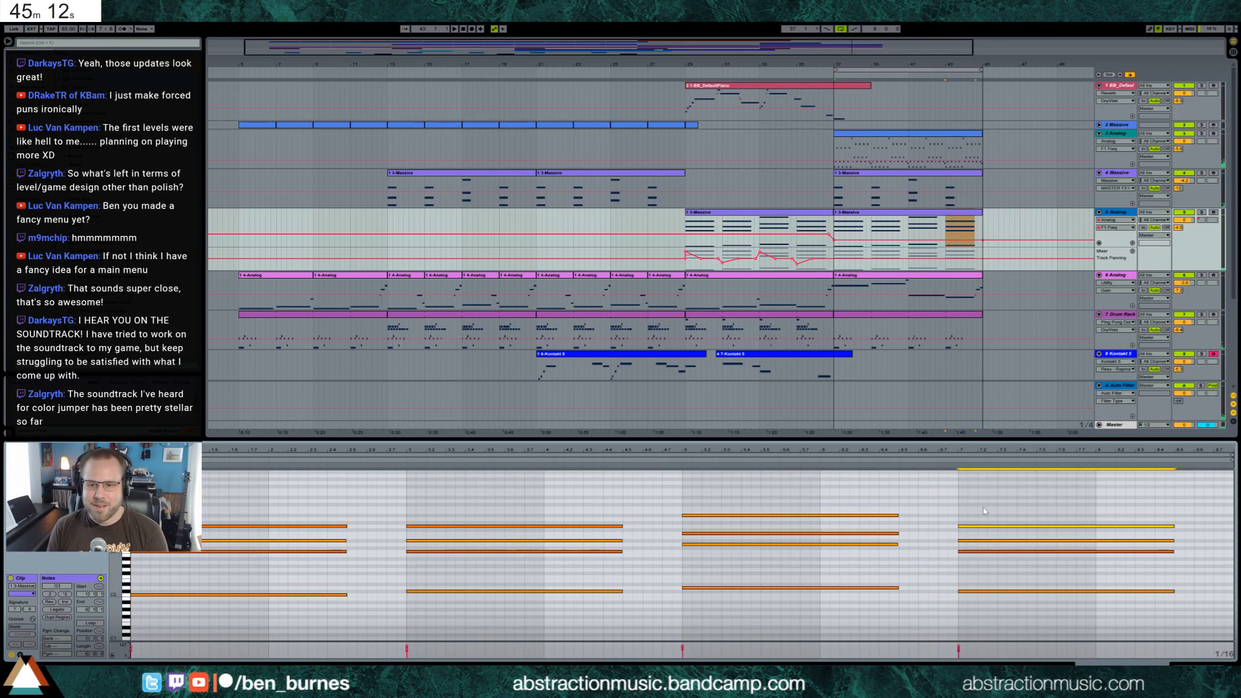
pyautogui.click(964, 281)
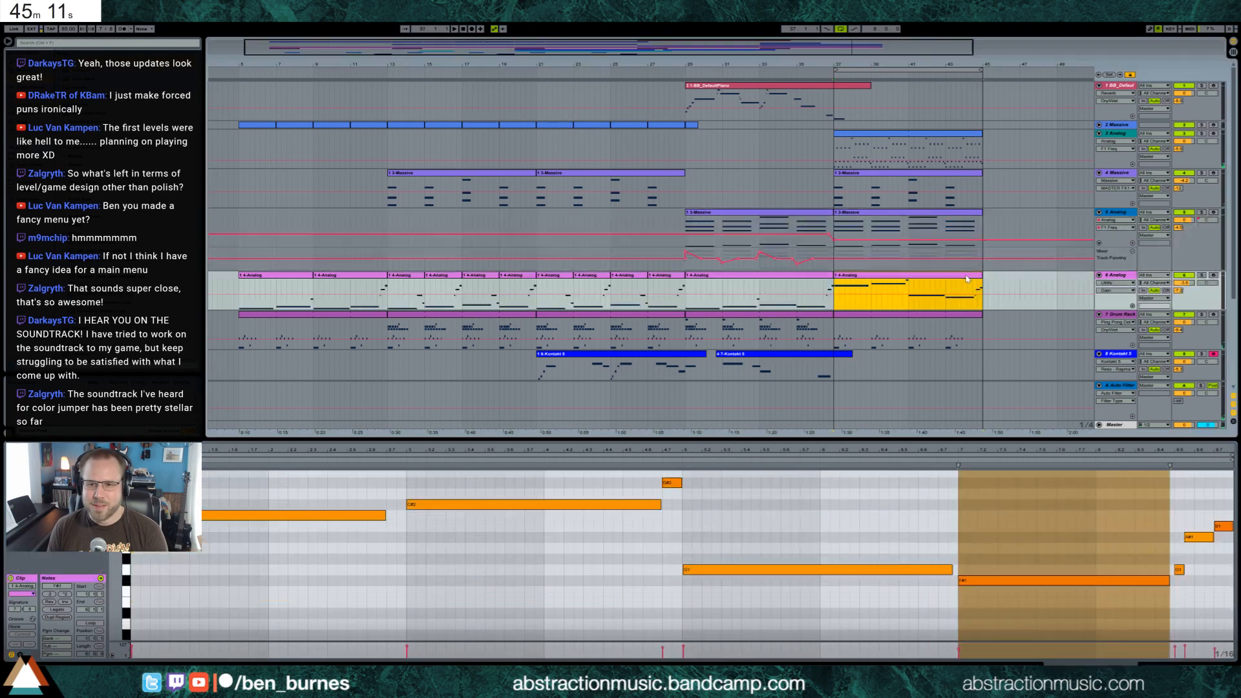
pyautogui.click(964, 217)
pyautogui.moveTo(937, 516); pyautogui.dragTo(973, 534)
pyautogui.press('Down')
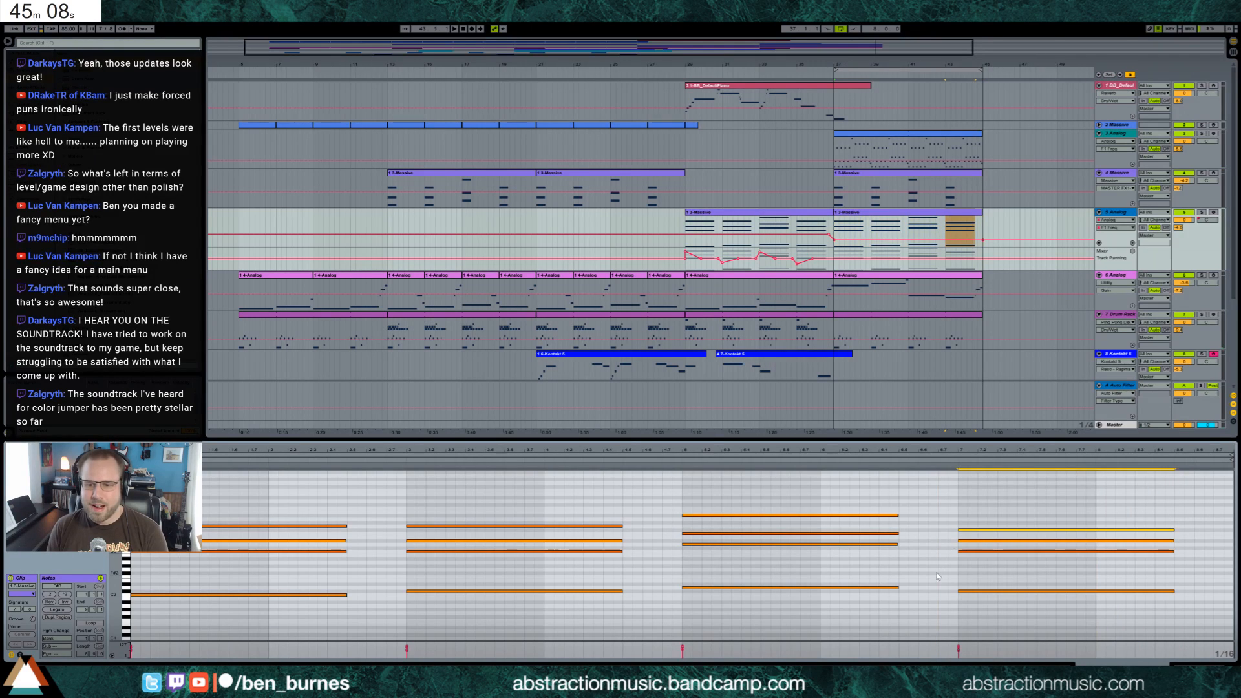
pyautogui.click(971, 187)
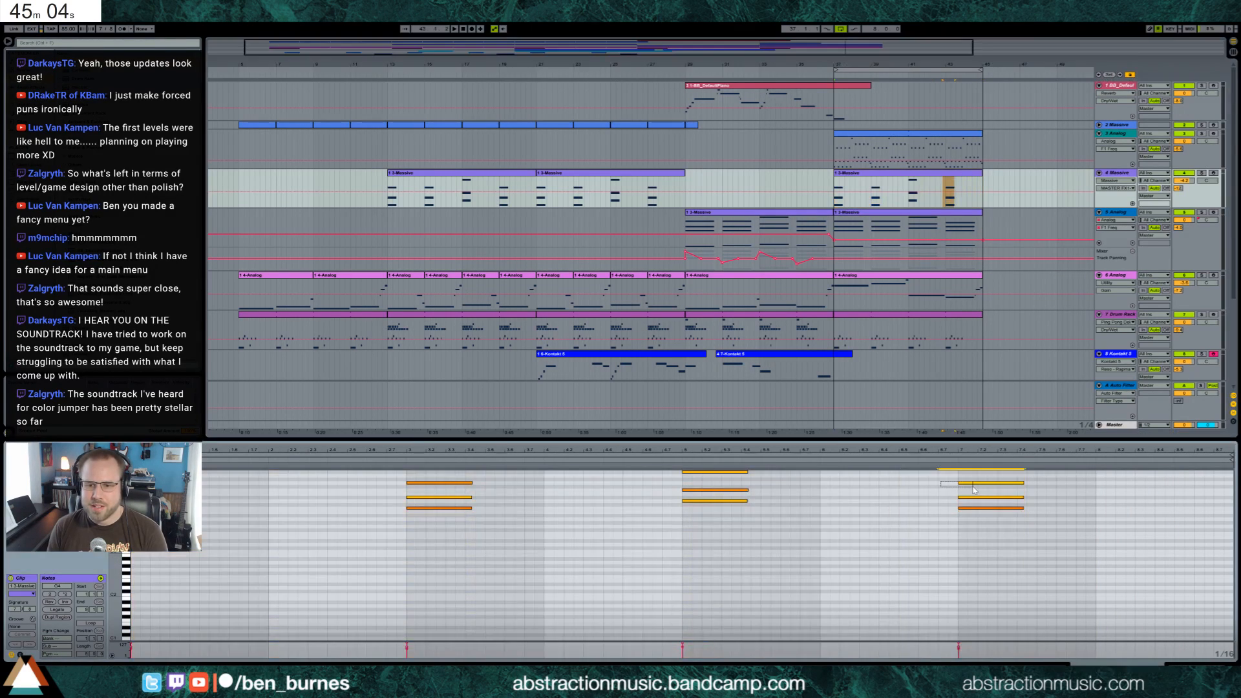
# Consolidate the track 3 arpeggio over bars 37 to 45 into a single clip and play the section
pyautogui.click(965, 138)
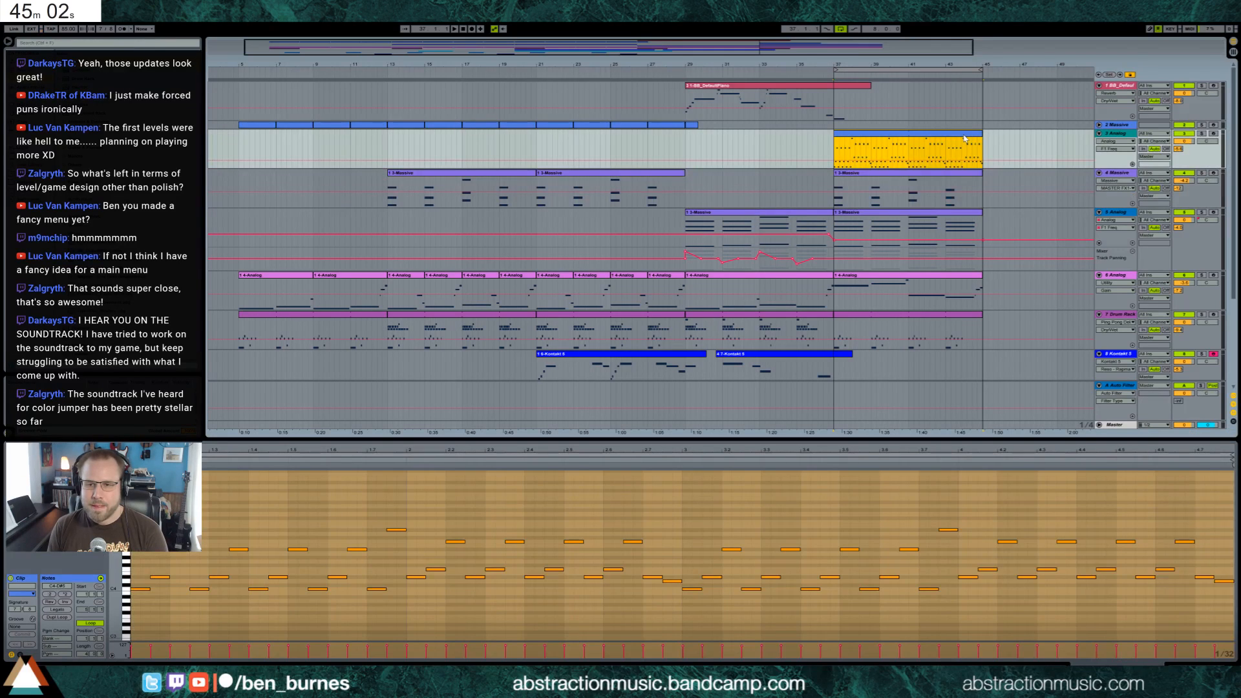
pyautogui.hotkey('ctrl', 'j')
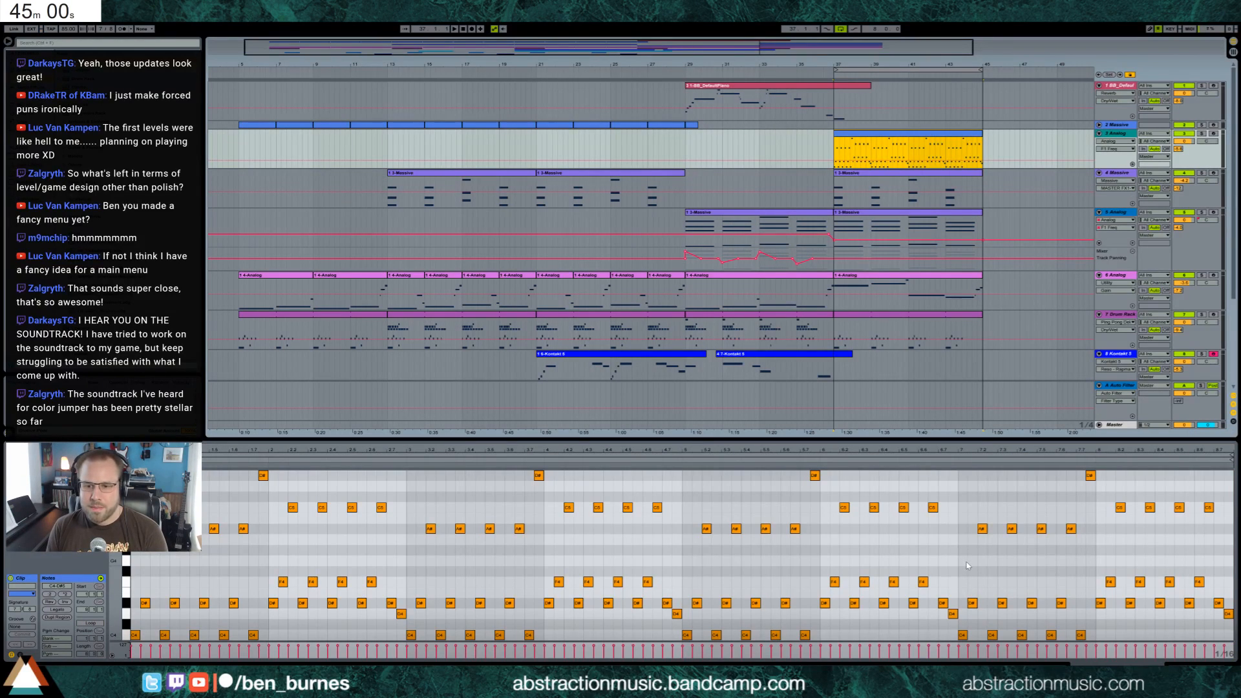
pyautogui.click(967, 566)
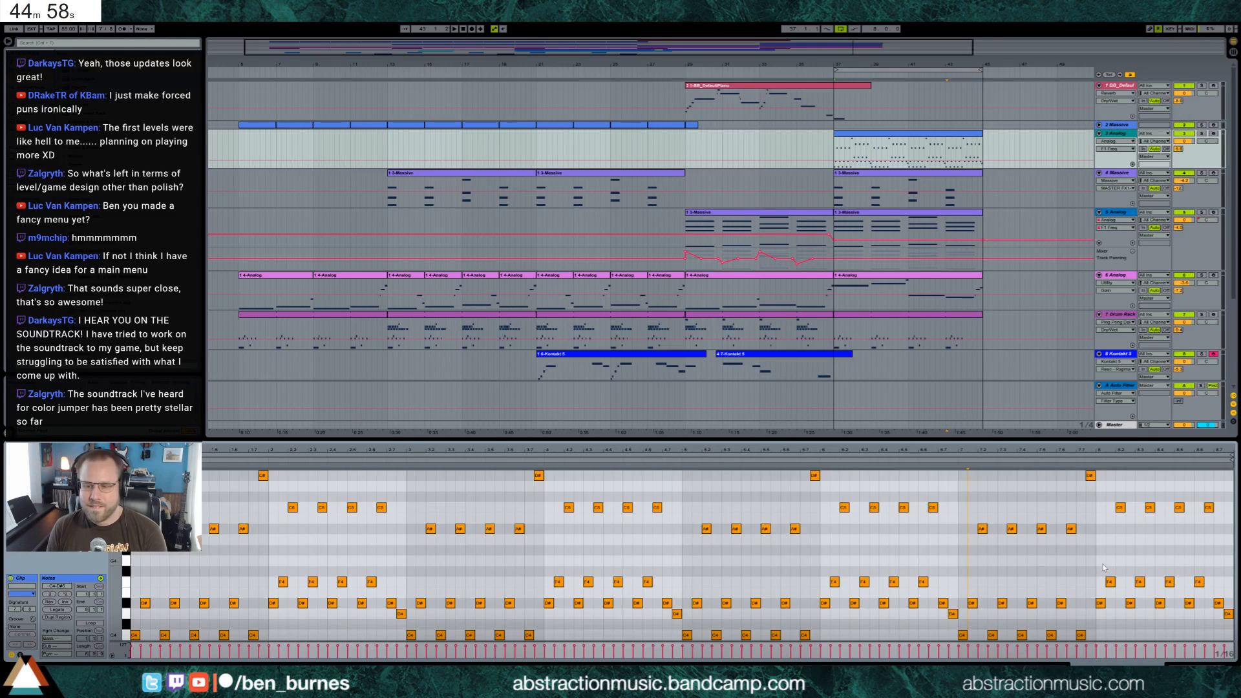
pyautogui.press('space')
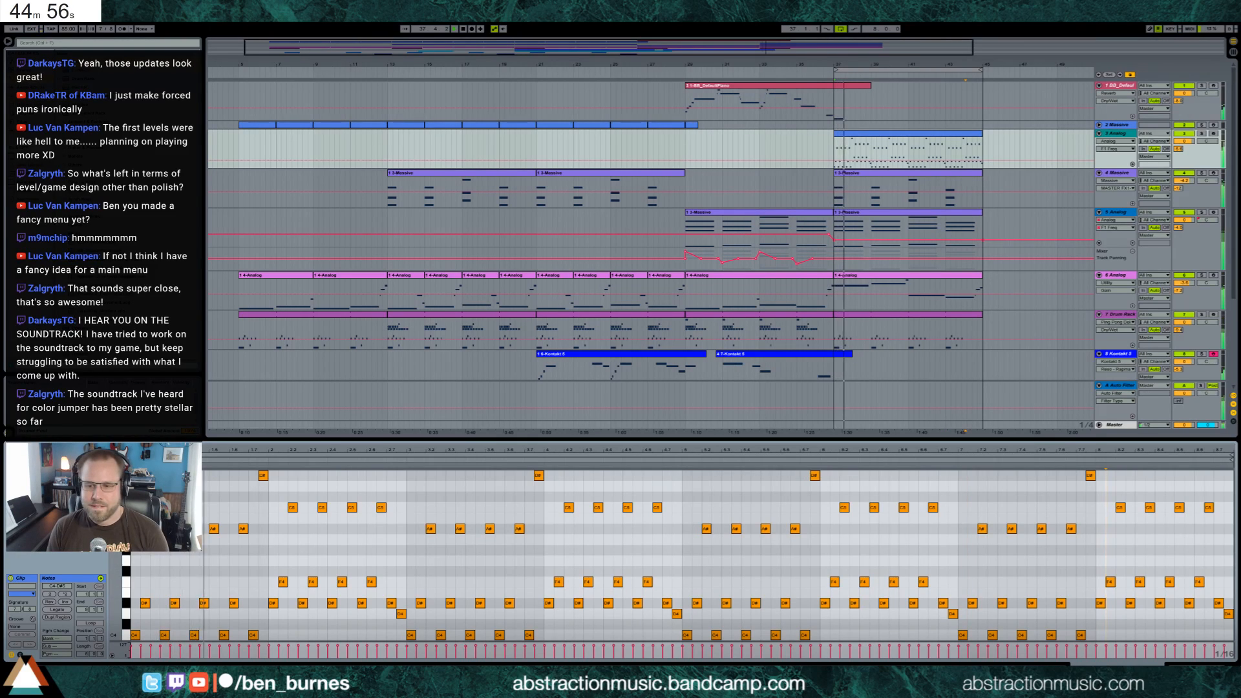
# Record a melody on the track 8 Kontakt instrument over the looped bars 37 to 45 and play it back
pyautogui.hotkey('shift', 'Tab')
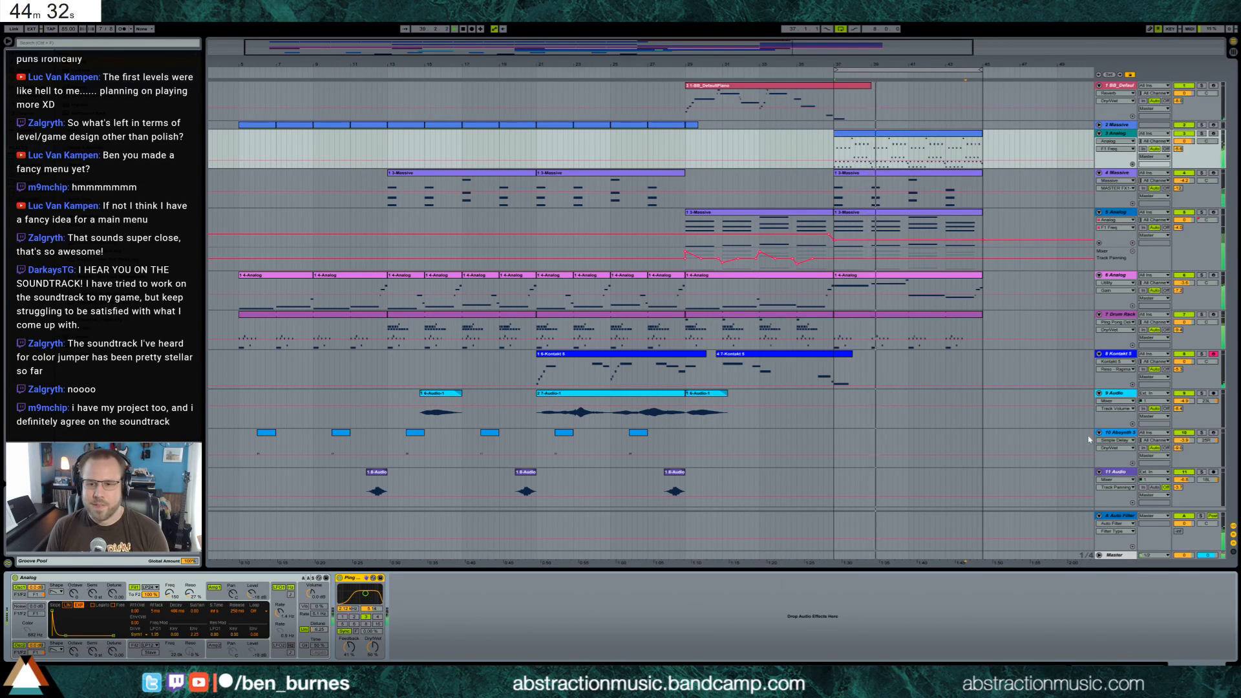
pyautogui.click(1119, 433)
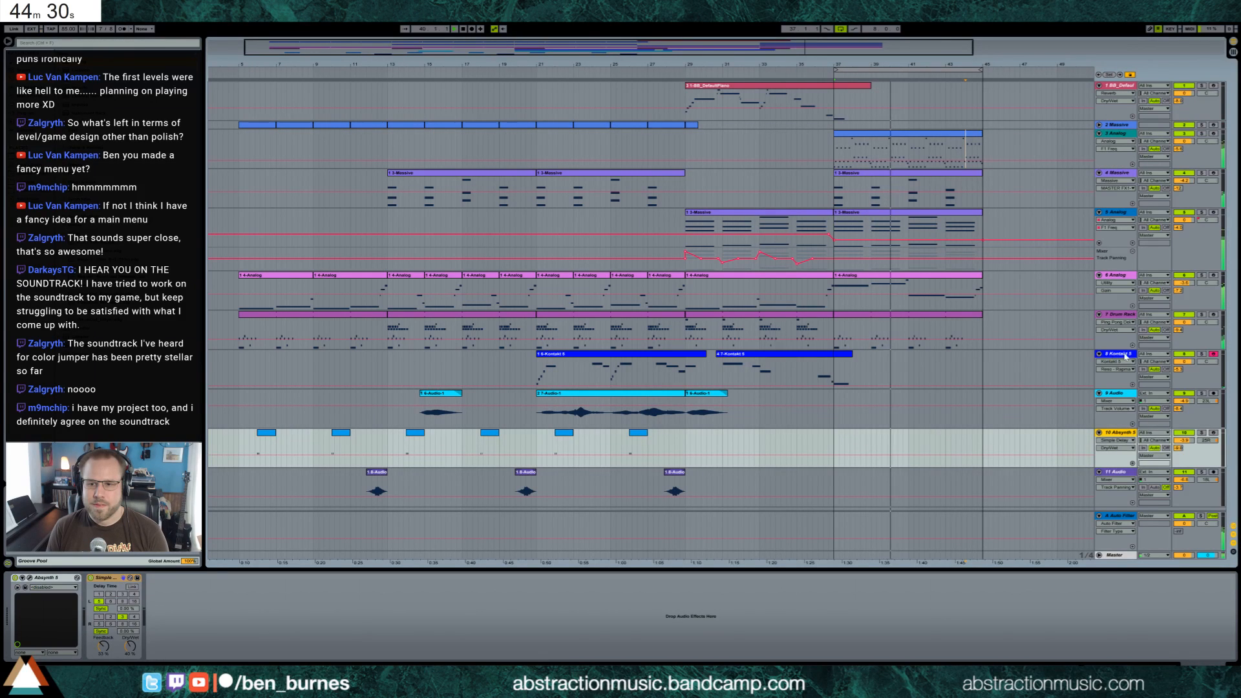
pyautogui.click(829, 370)
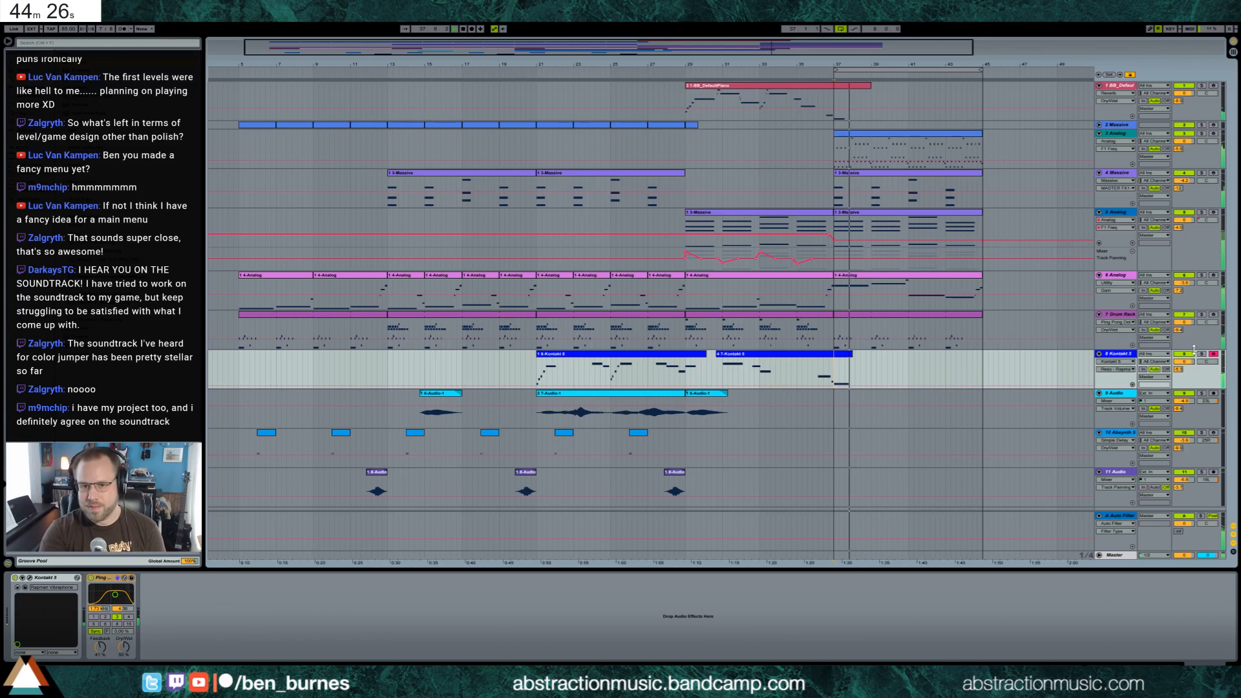
pyautogui.press('F9')
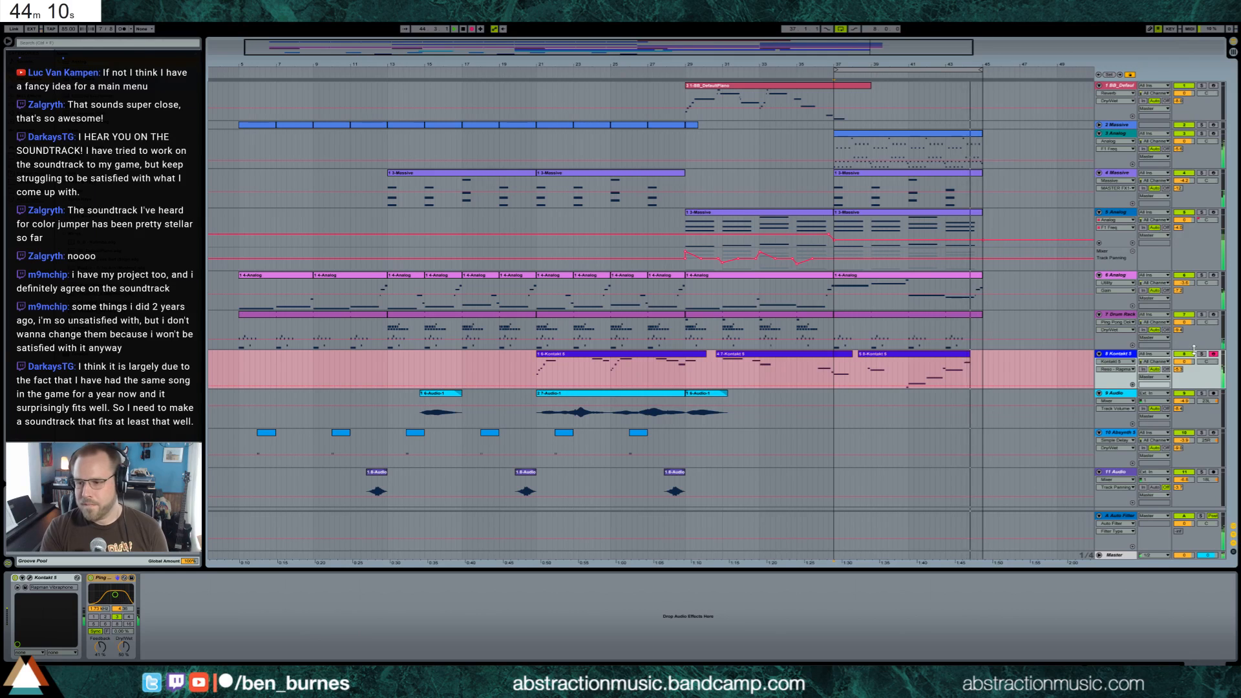
pyautogui.press('space')
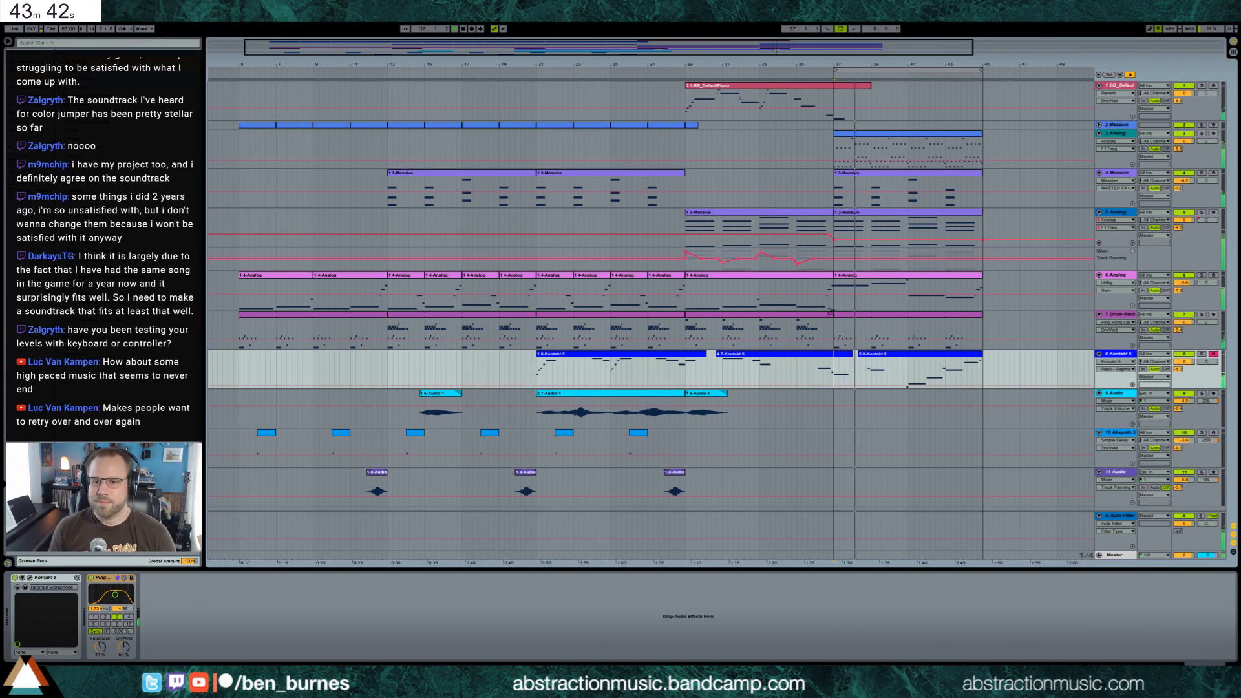
# In the newly recorded Kontakt clip, shift the first two notes slightly later and move the second phrase's opening note and third long note earlier
pyautogui.doubleClick(967, 362)
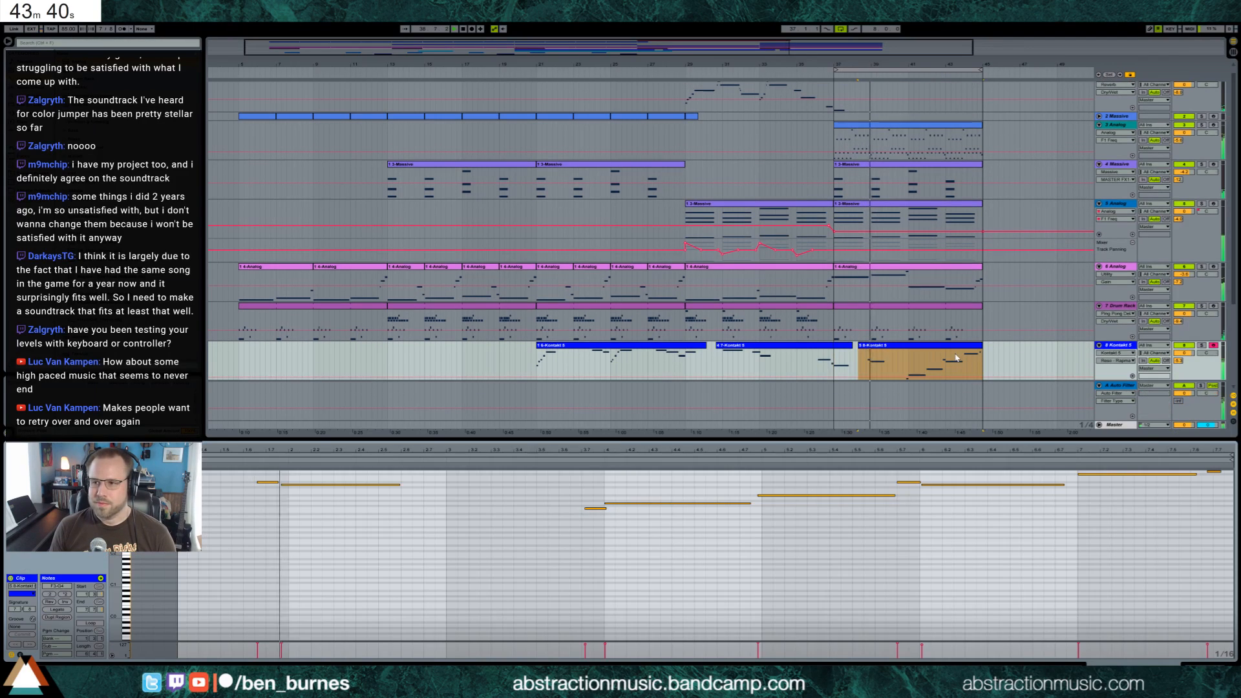
pyautogui.moveTo(251, 497); pyautogui.dragTo(316, 484)
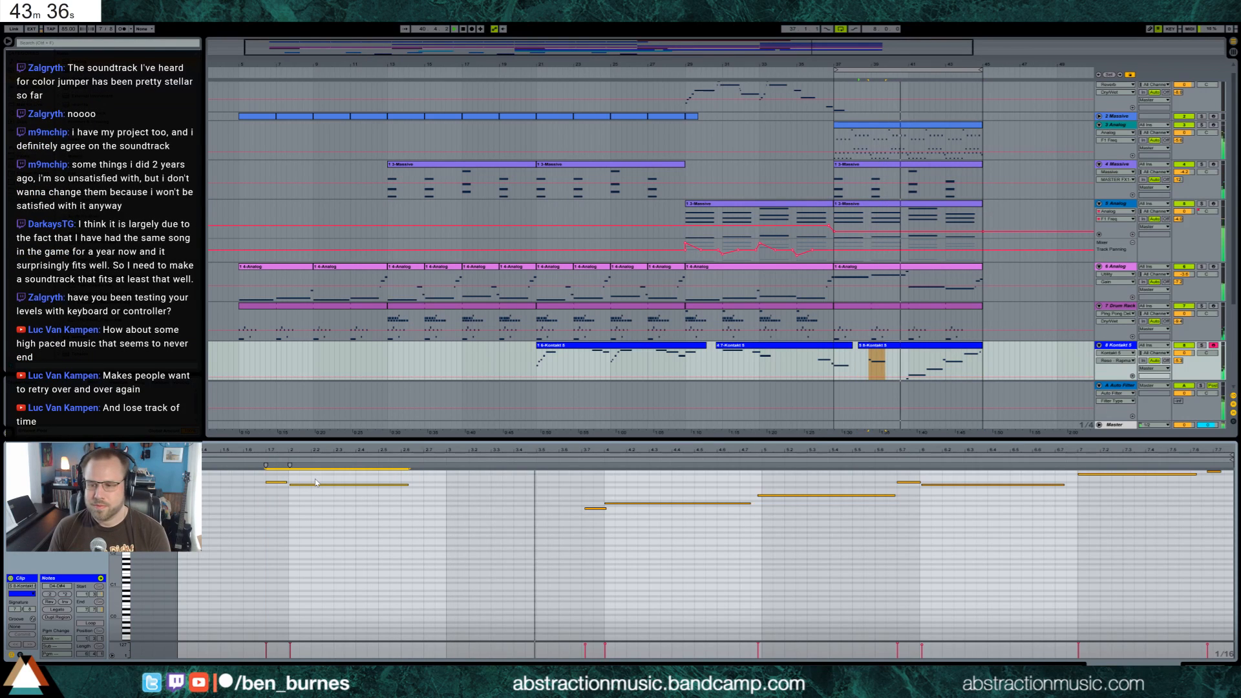
pyautogui.moveTo(594, 509); pyautogui.dragTo(591, 508)
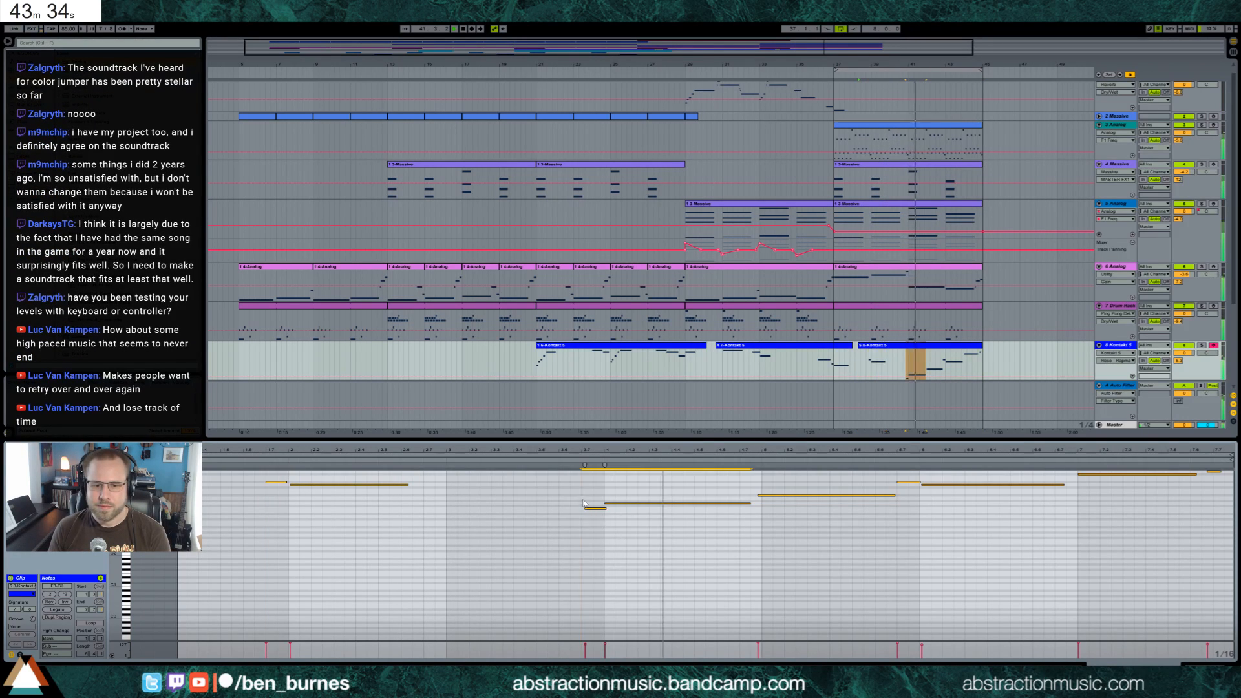
pyautogui.moveTo(763, 496); pyautogui.dragTo(716, 504)
pyautogui.press('Left')
# Lower the fourth long note of the Kontakt clip and lengthen the third and fourth long notes to close the gaps after them
pyautogui.moveTo(940, 484); pyautogui.dragTo(941, 487)
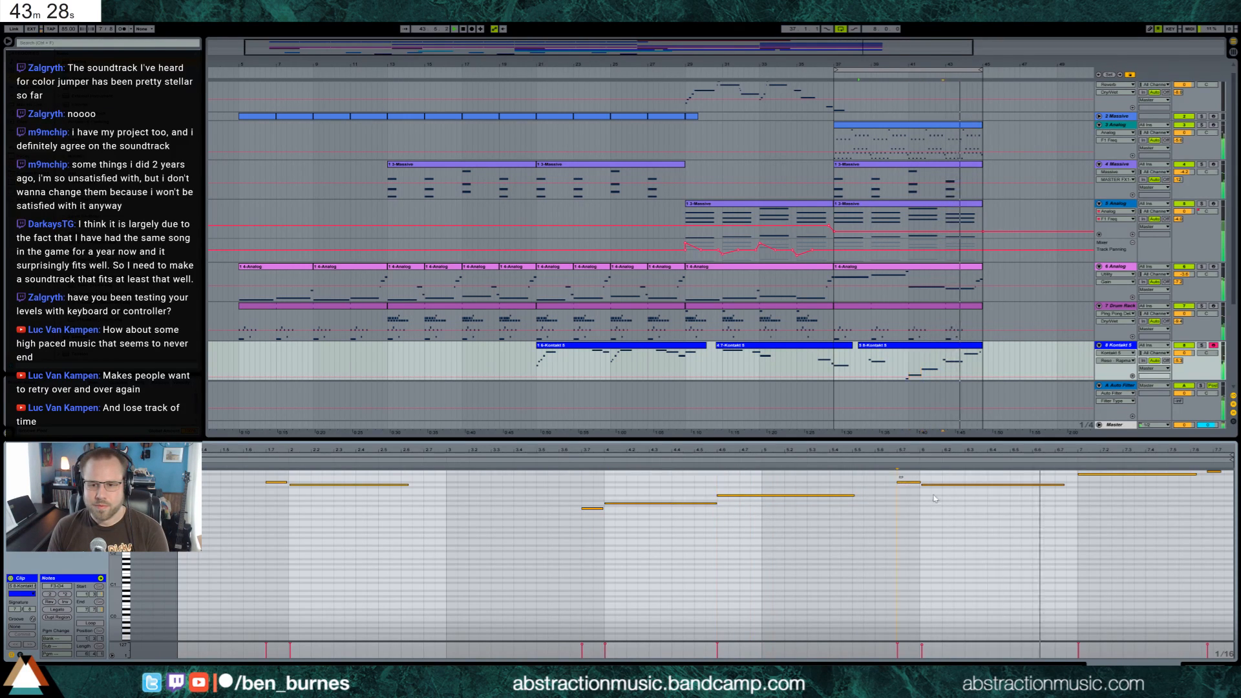
pyautogui.press('Down')
pyautogui.press('Down')
pyautogui.press('Down')
pyautogui.press('Down')
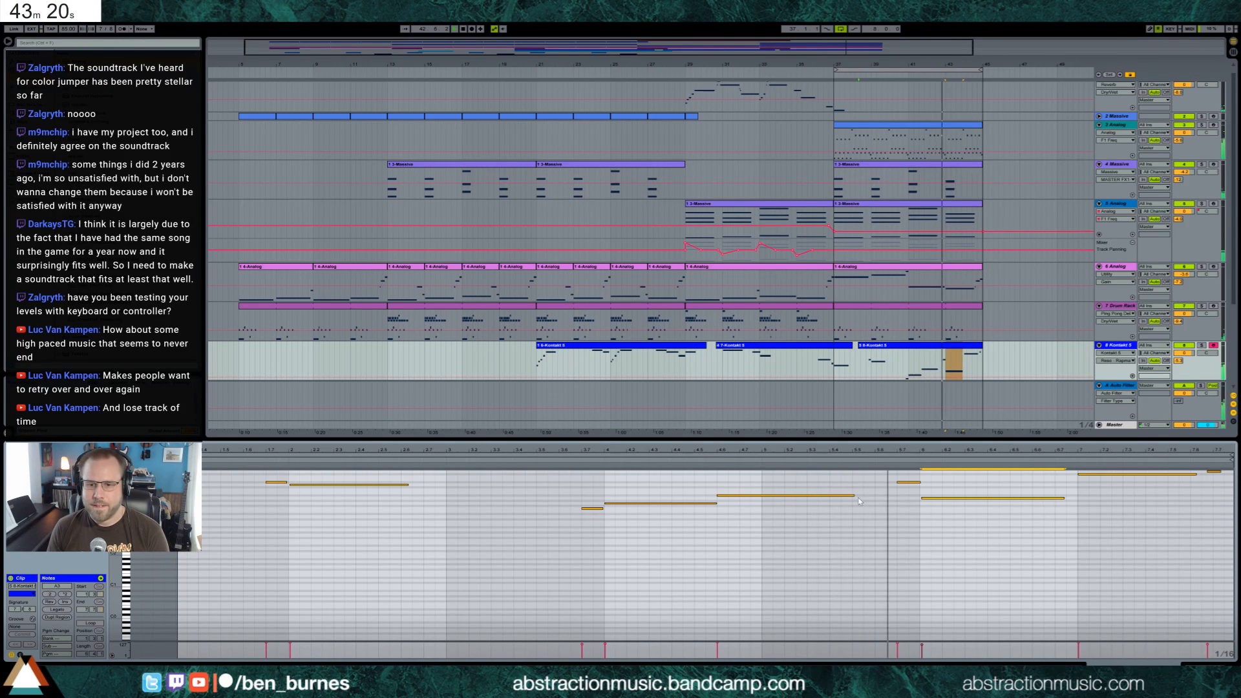
pyautogui.moveTo(853, 495); pyautogui.dragTo(911, 500)
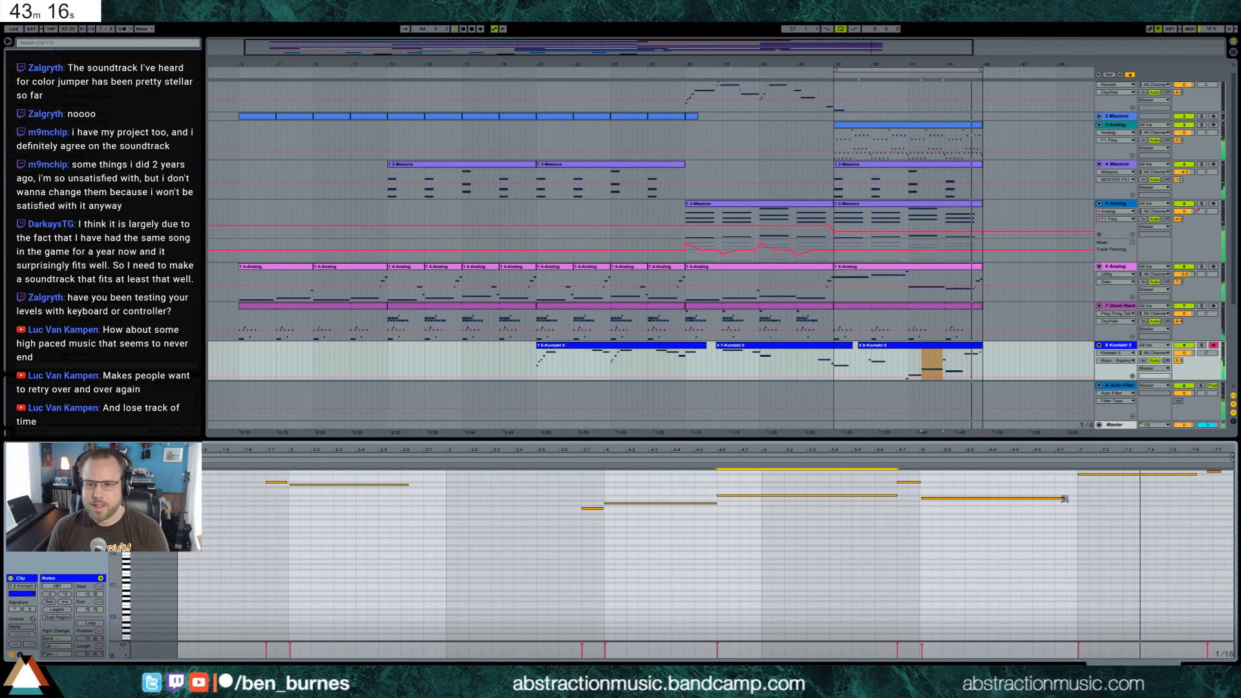
pyautogui.moveTo(1063, 499); pyautogui.dragTo(1076, 499)
# Duplicate the track 11 audio swell so it also leads into bars 37 and 45, and play the arrangement
pyautogui.click(1191, 662)
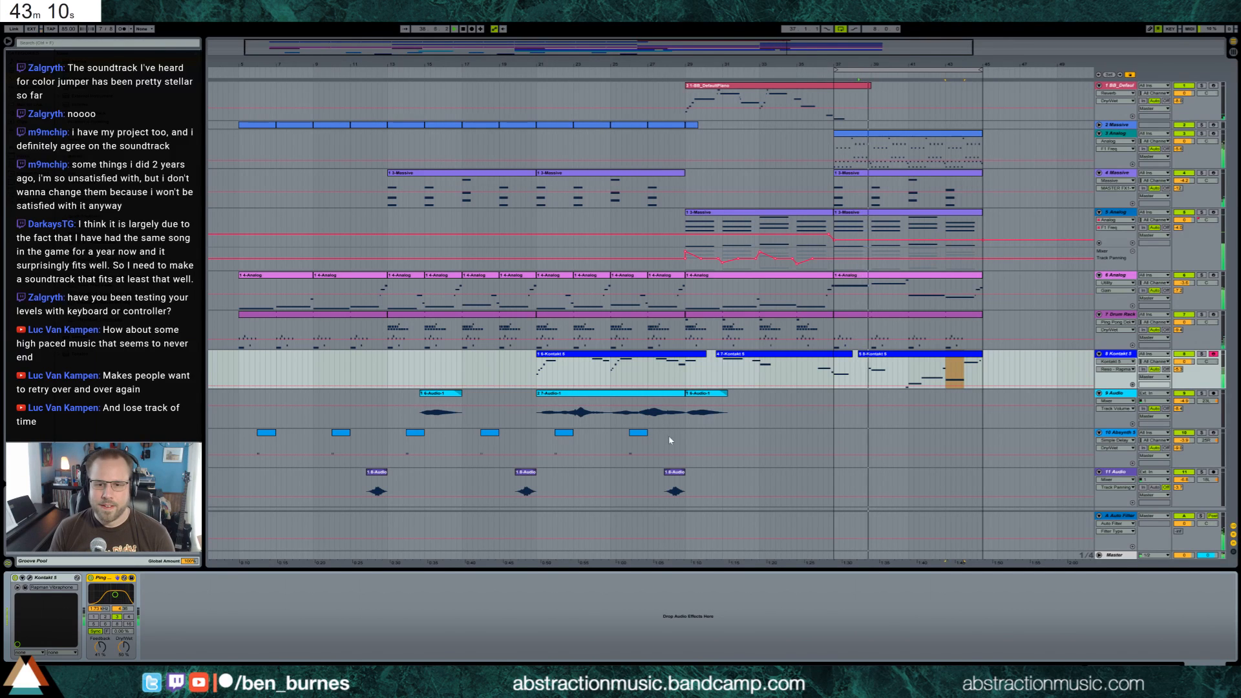
pyautogui.click(686, 441)
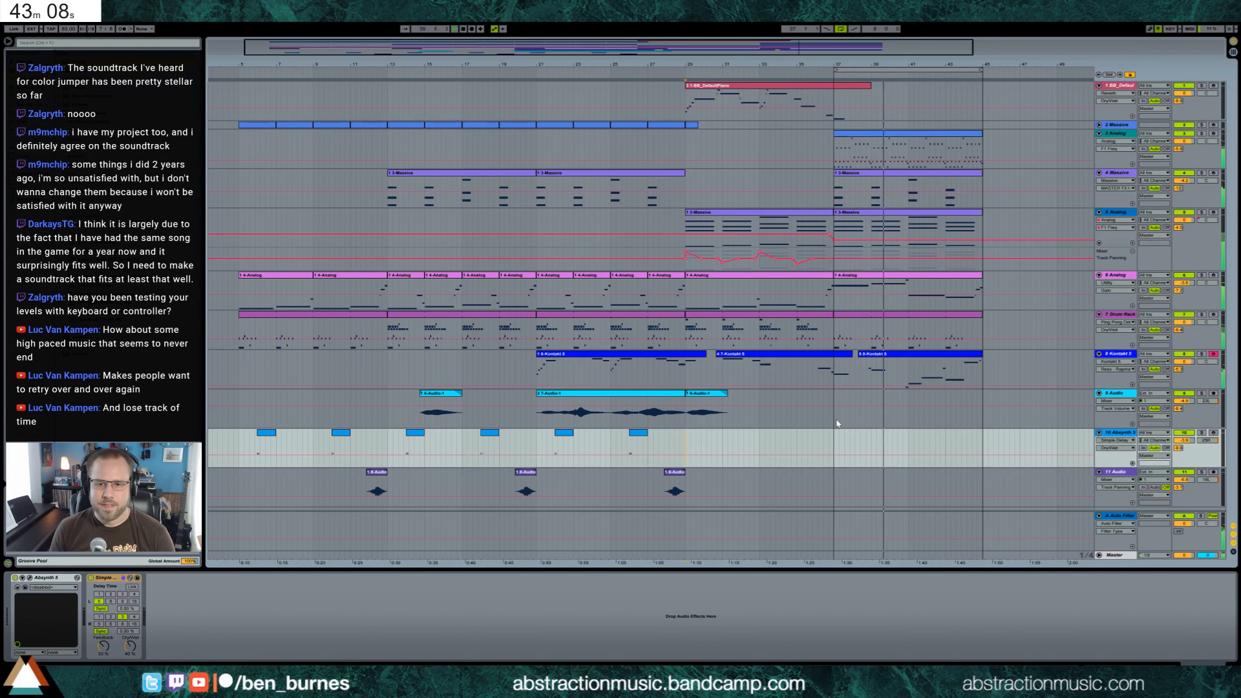
pyautogui.click(837, 424)
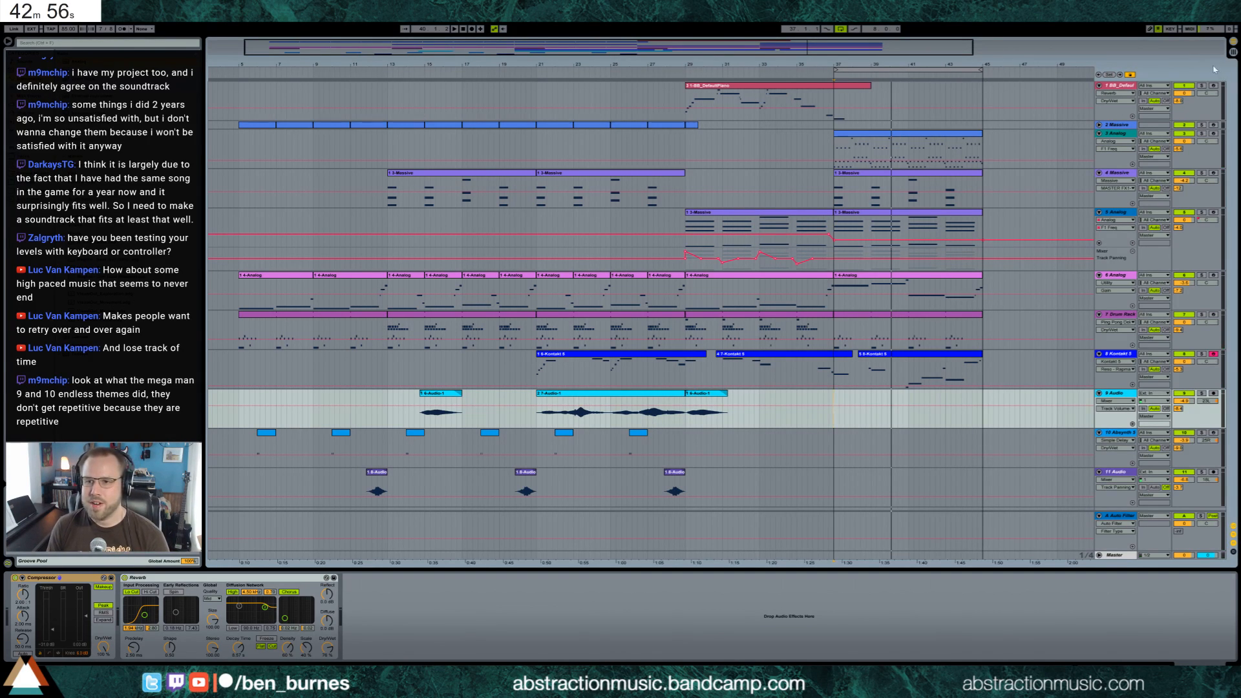
pyautogui.click(1213, 86)
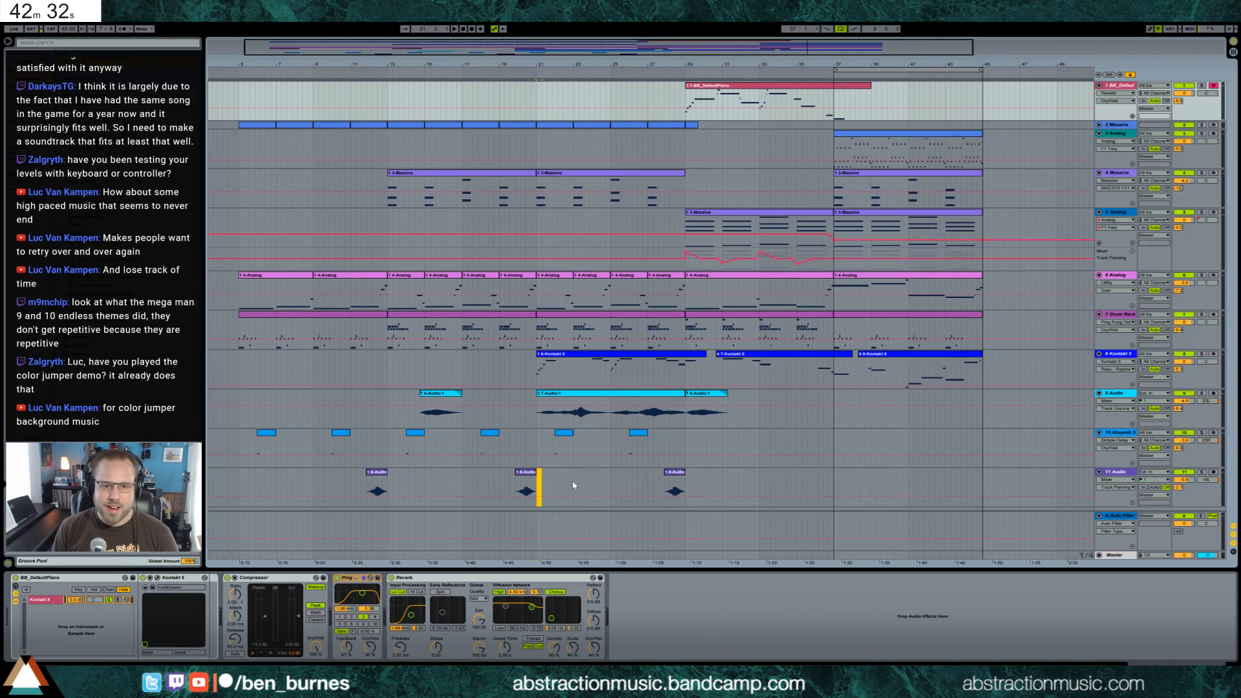
pyautogui.moveTo(573, 485); pyautogui.dragTo(688, 484)
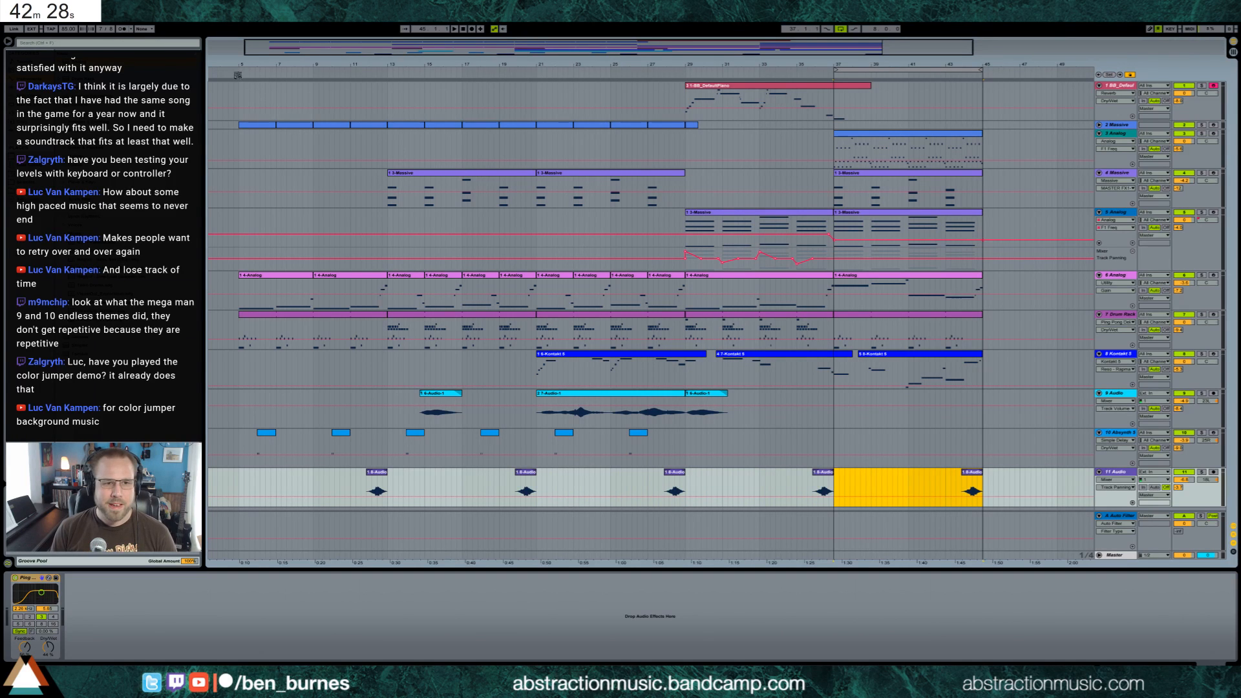
pyautogui.press('space')
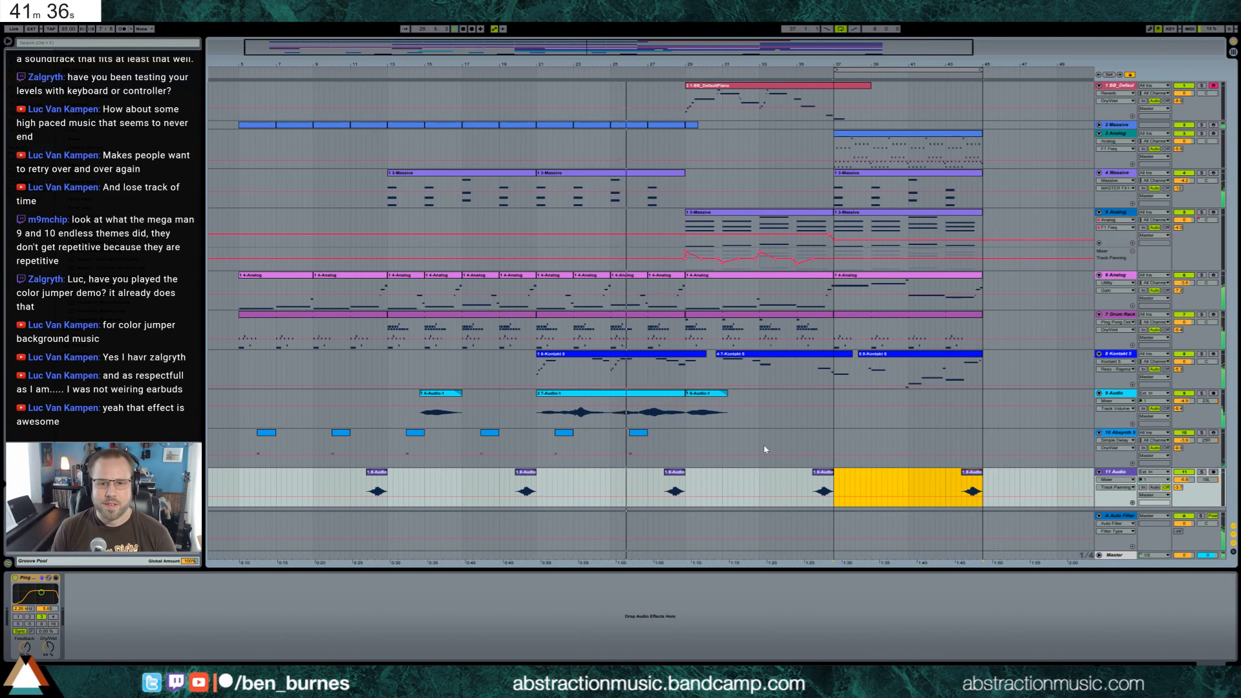
# In the first track 8 Kontakt clip, raise the last short note of the ascending run in bar 5 by three semitones
pyautogui.doubleClick(634, 365)
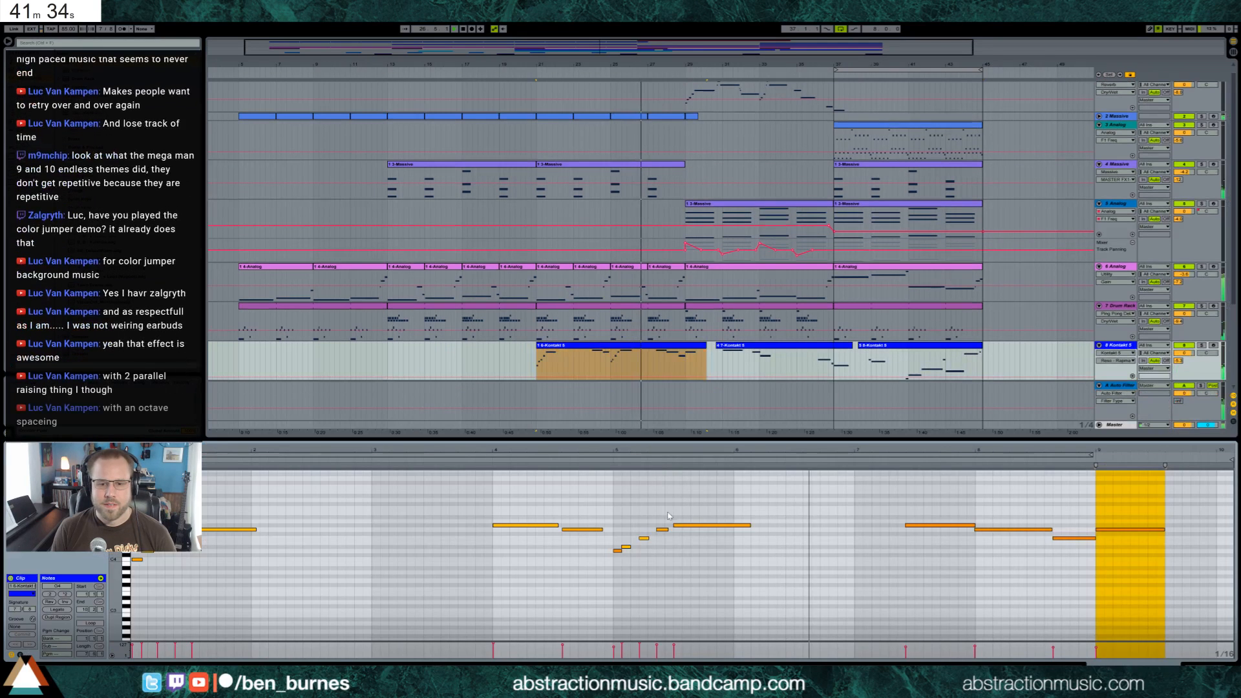
pyautogui.press('Up')
pyautogui.press('Up')
pyautogui.press('Up')
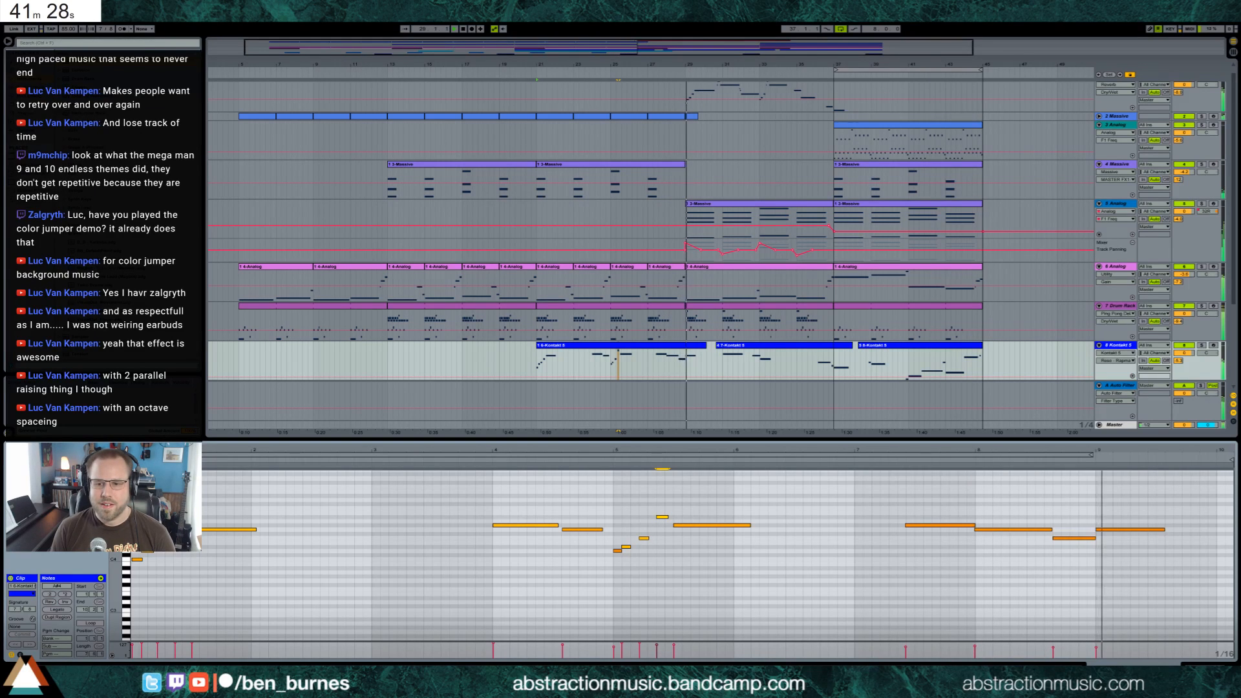
pyautogui.hotkey('shift', 'Tab')
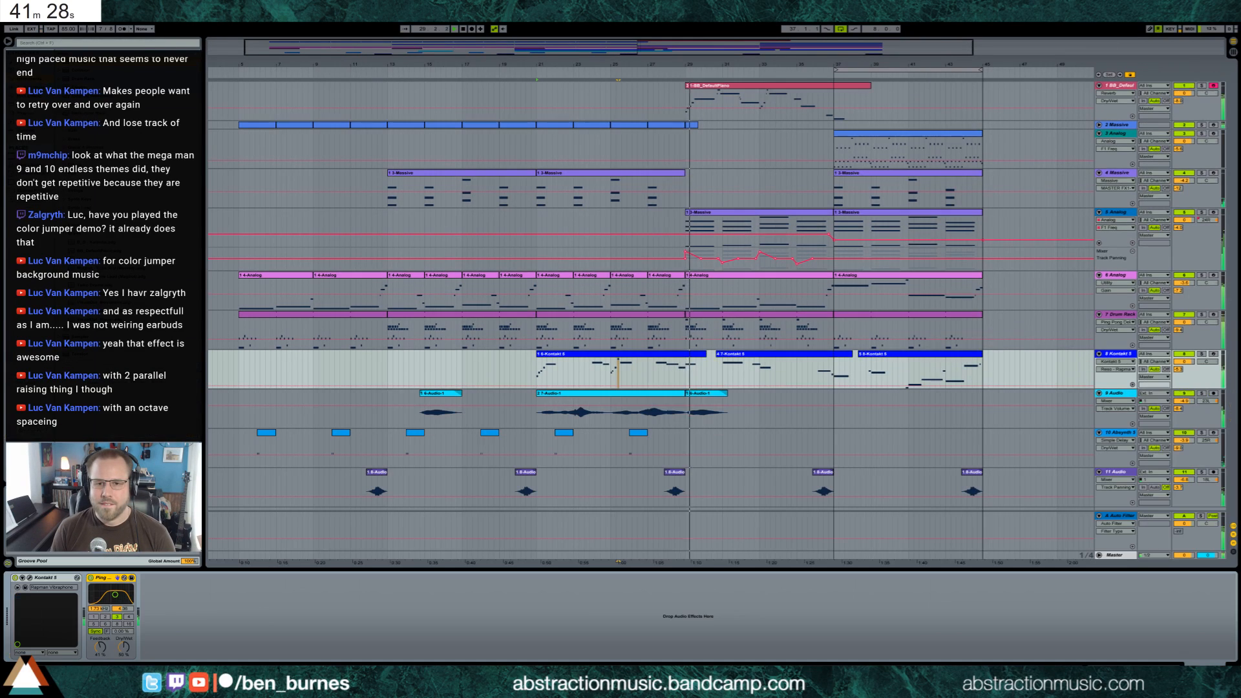
# In the track 1 piano clip, shorten the long note at bar 3 and follow it with a lower short note and a held note at the original pitch
pyautogui.click(817, 227)
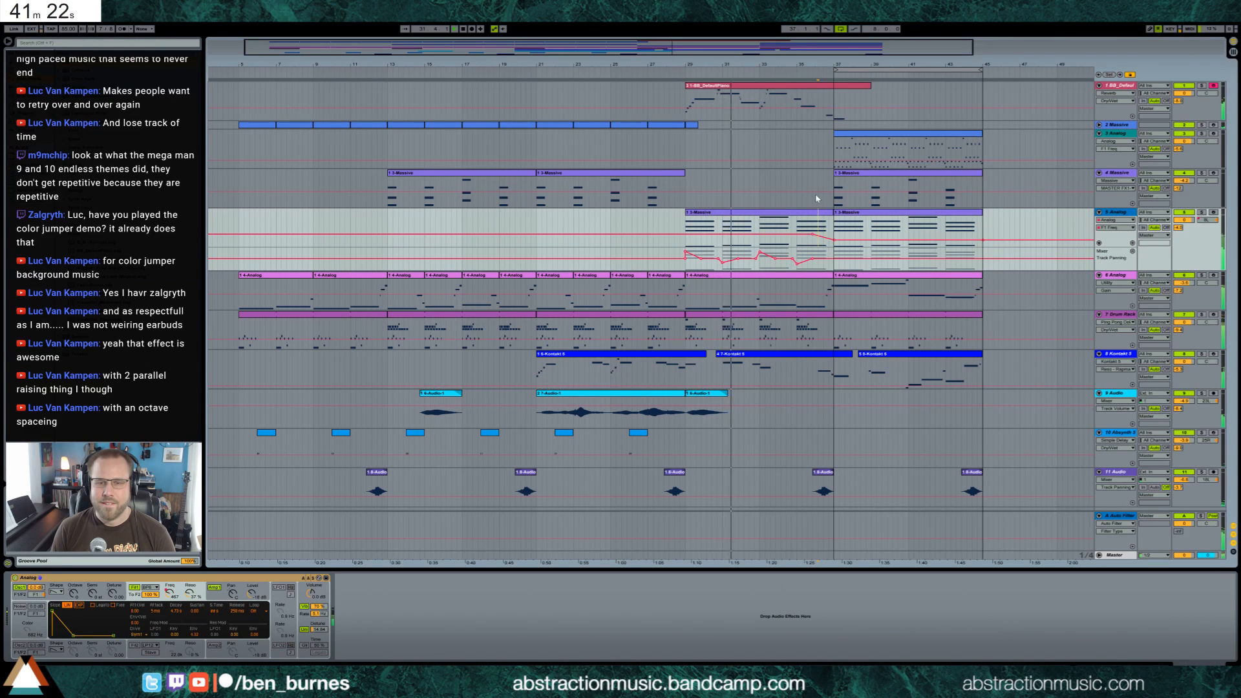
pyautogui.doubleClick(765, 84)
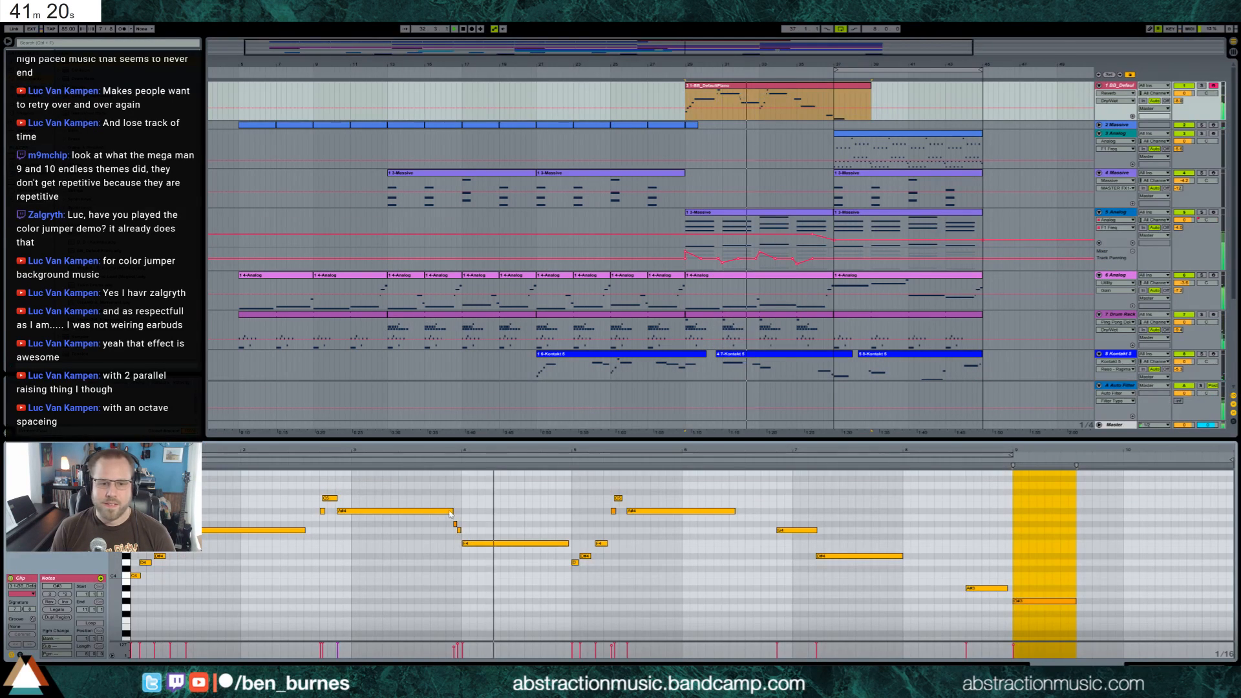
pyautogui.moveTo(453, 515); pyautogui.dragTo(367, 526)
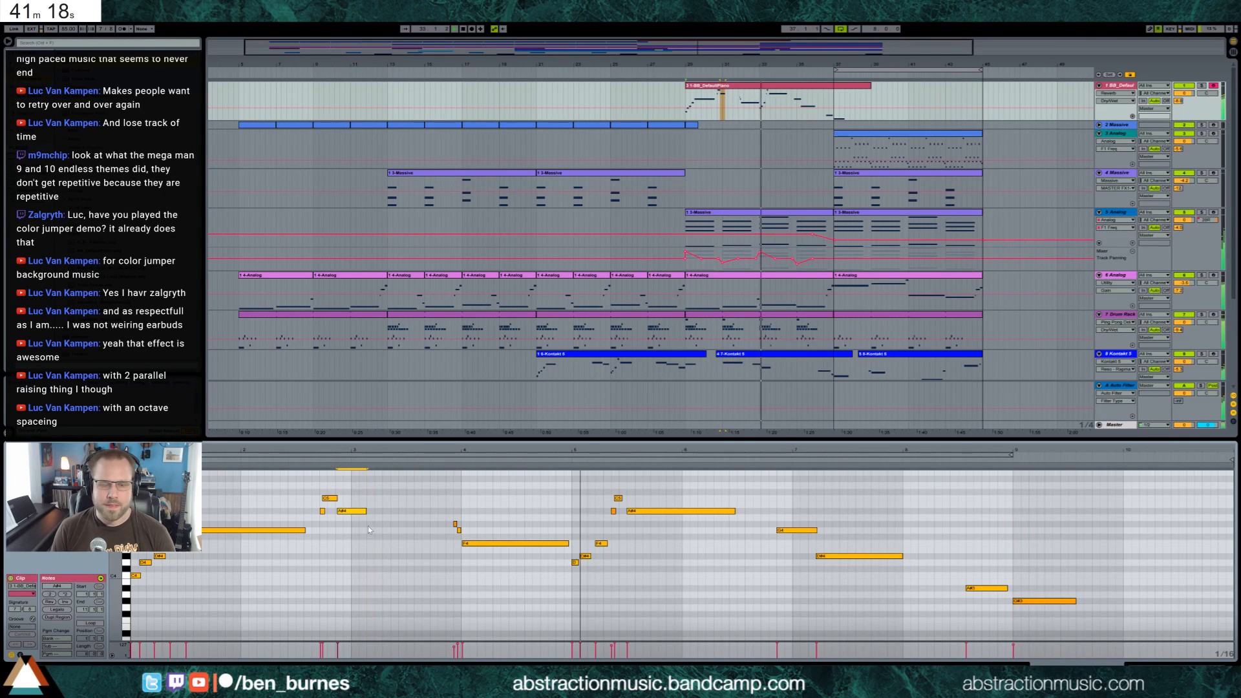
pyautogui.doubleClick(373, 523)
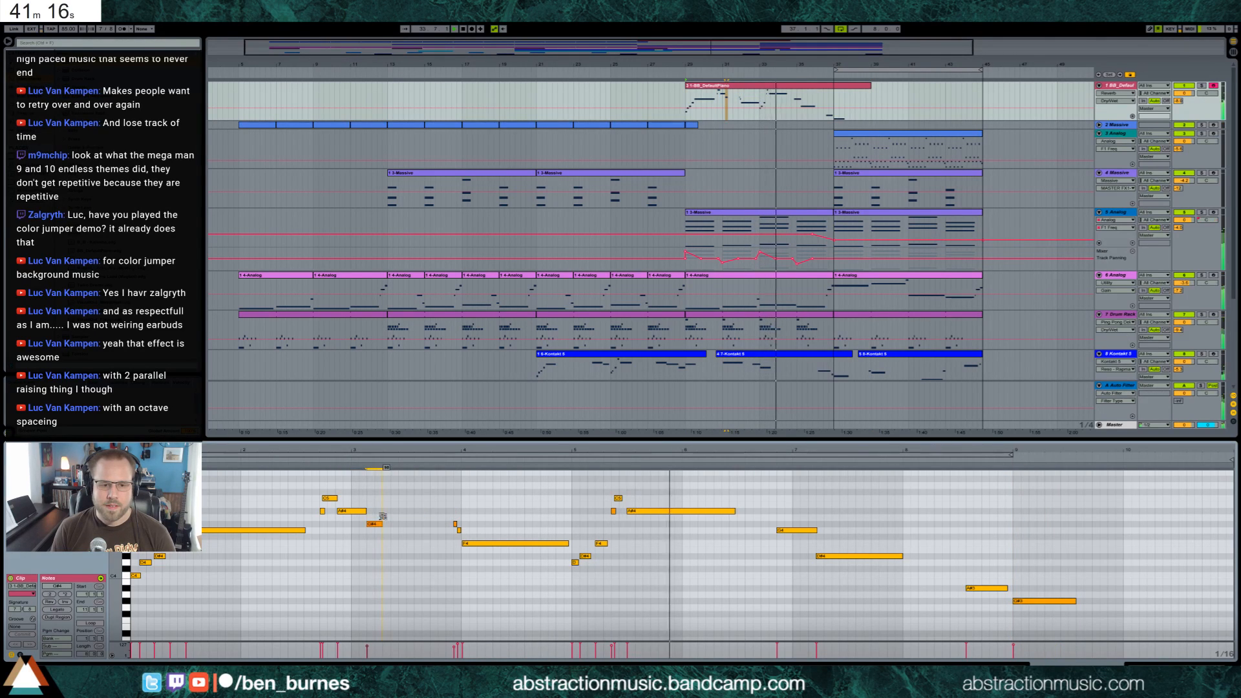
pyautogui.doubleClick(385, 512)
pyautogui.moveTo(386, 512); pyautogui.dragTo(454, 513)
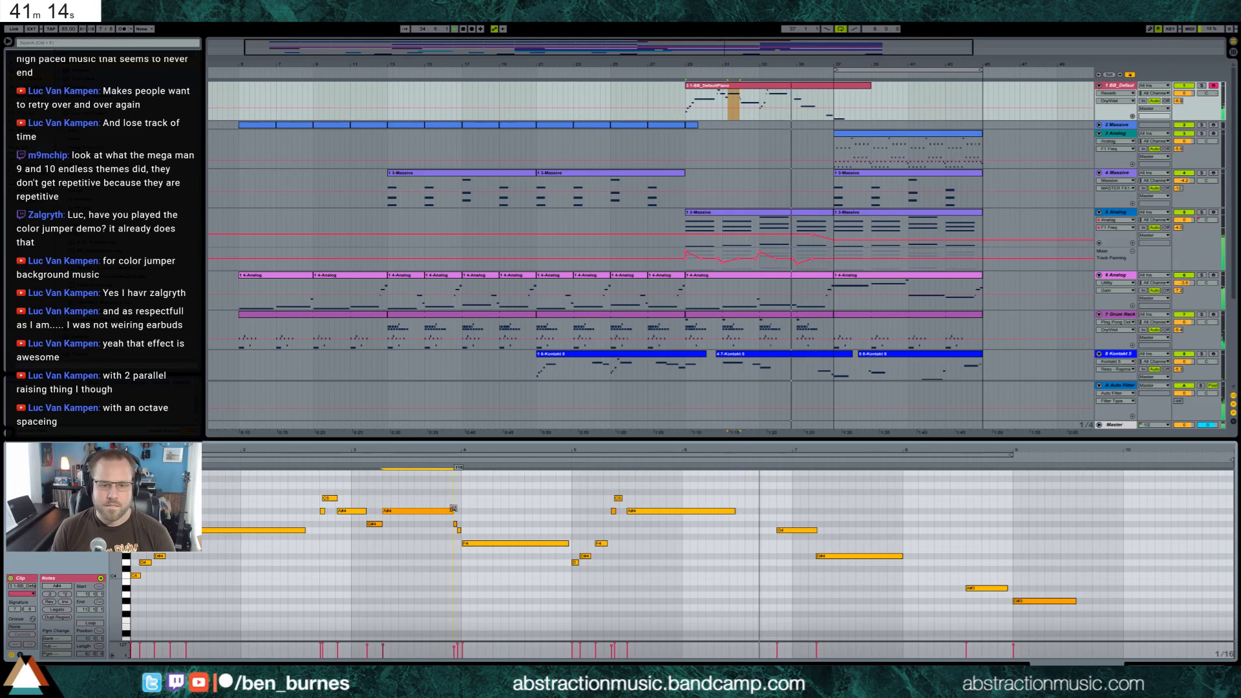
pyautogui.click(378, 524)
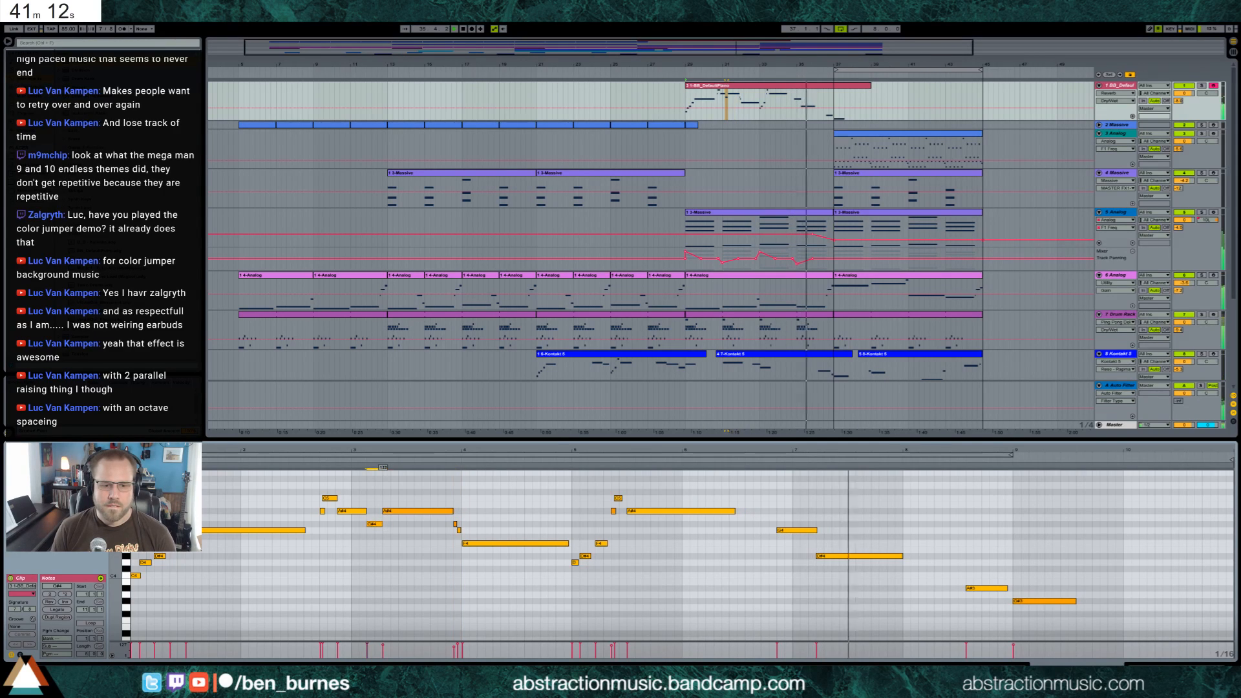
pyautogui.click(414, 511)
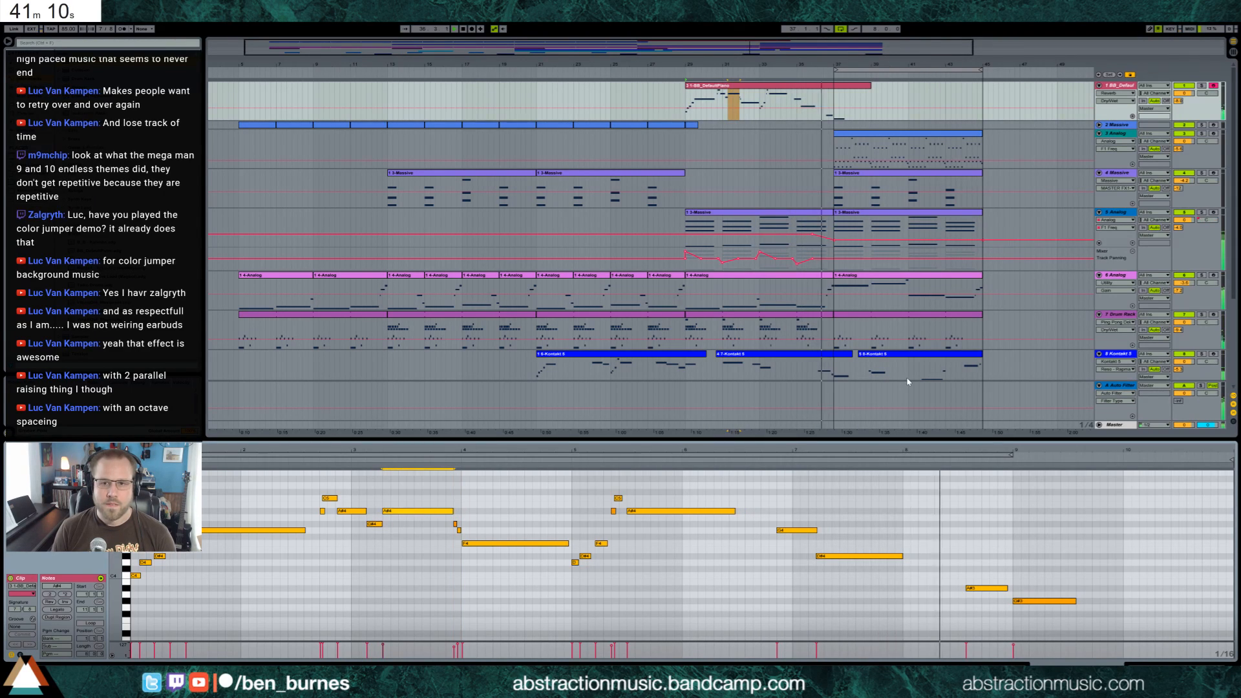
pyautogui.hotkey('shift', 'Tab')
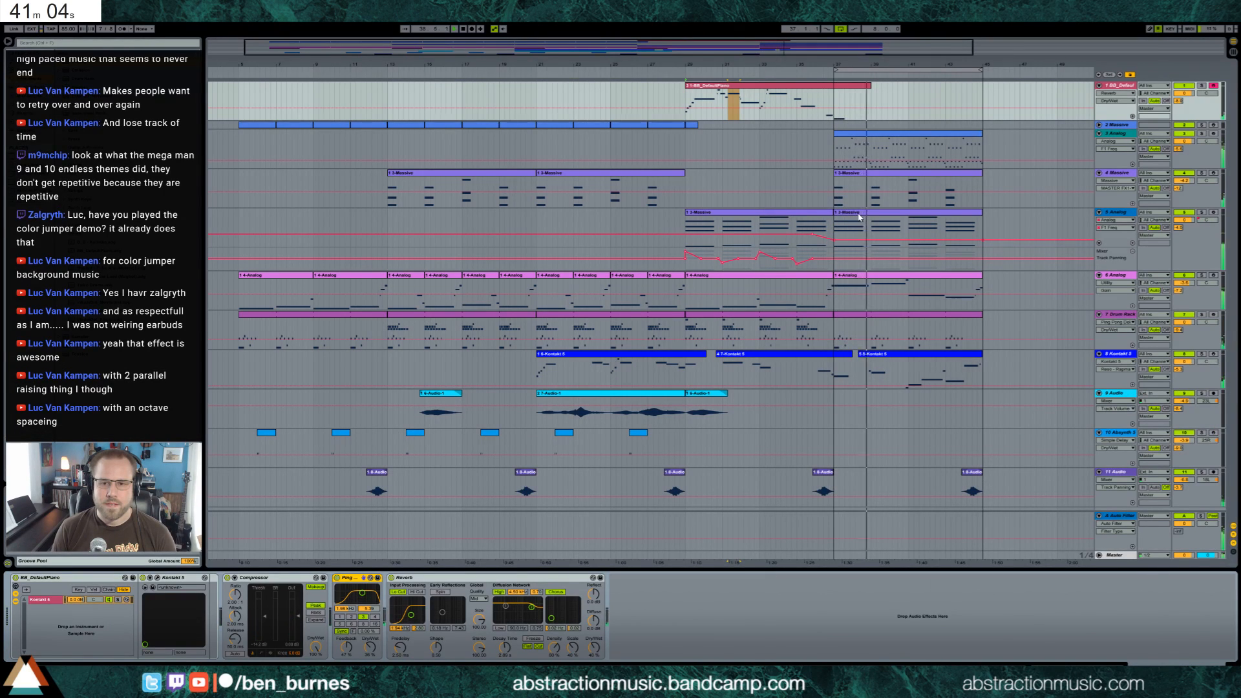
# Lower the track 5 Analog F1 Freq automation slightly over bars 37 to 45 and shorten the synth's filter envelope decay
pyautogui.click(894, 226)
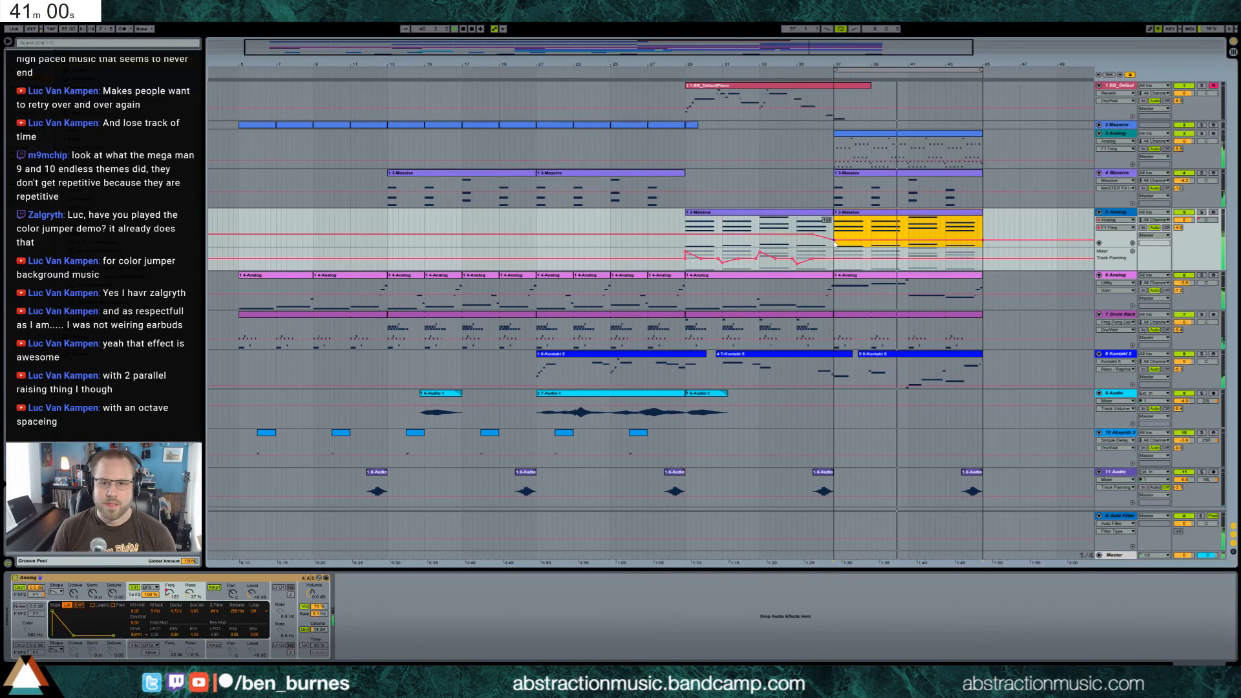
pyautogui.click(985, 234)
pyautogui.moveTo(986, 233); pyautogui.dragTo(835, 232)
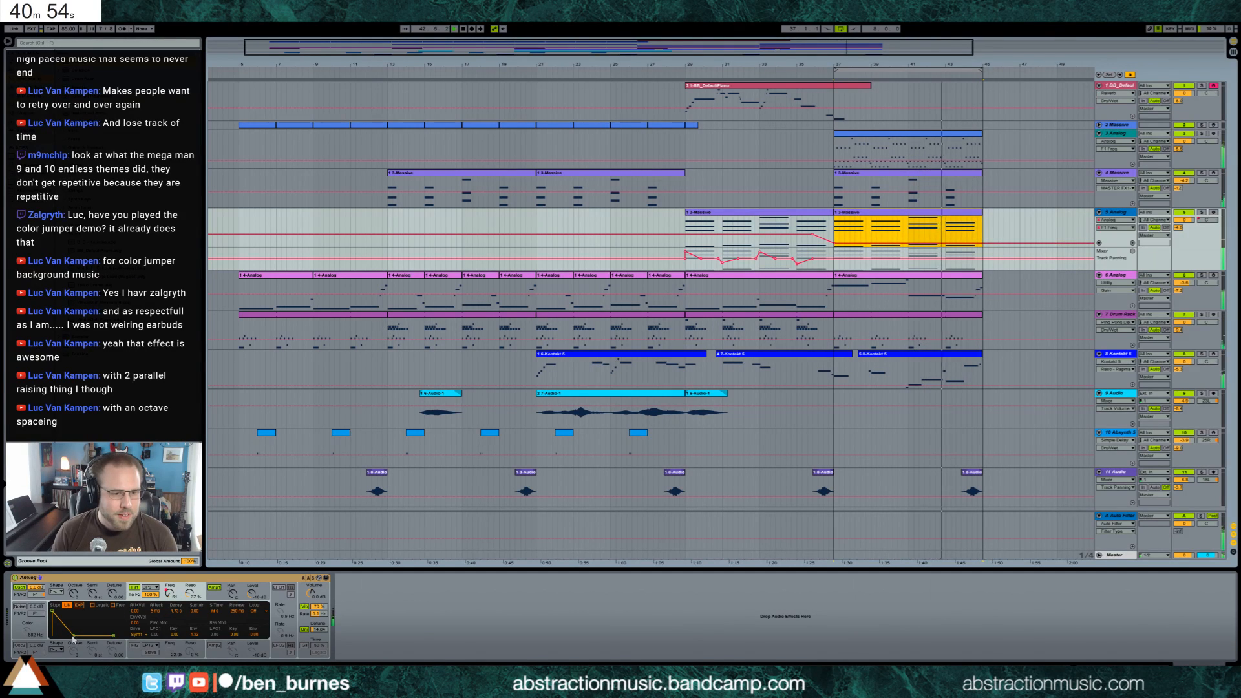
pyautogui.moveTo(73, 636); pyautogui.dragTo(72, 636)
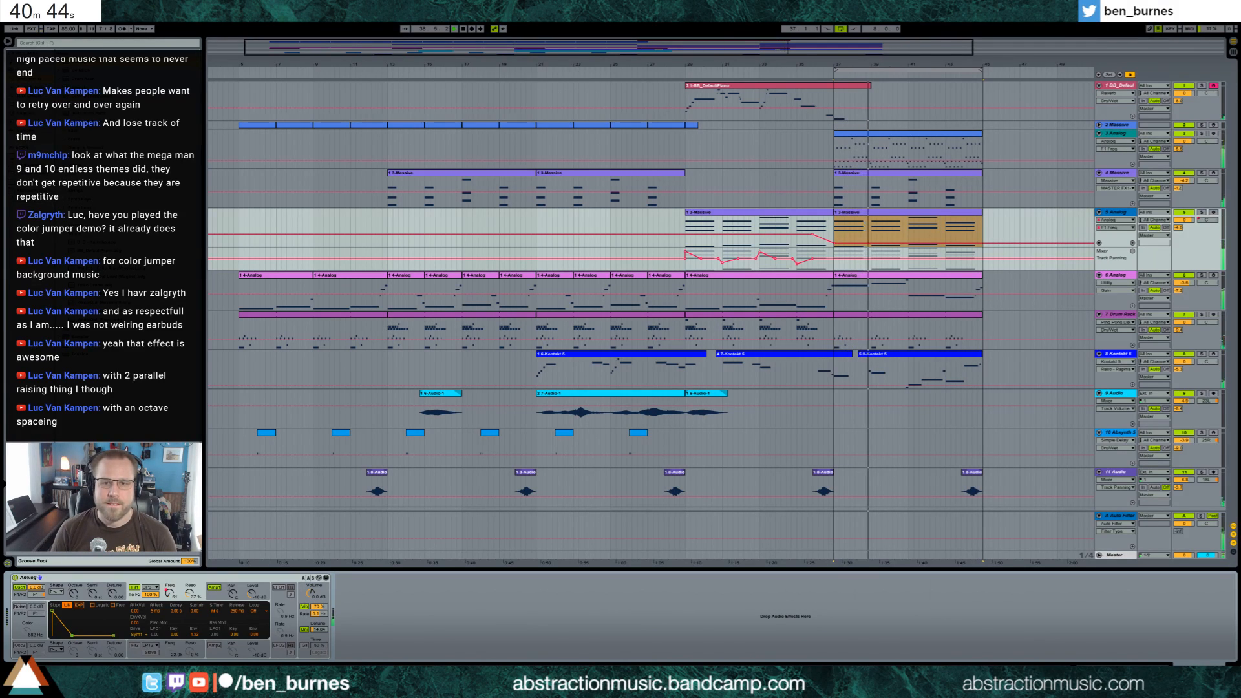
# Record a live audio take on track 9 over the looped bars 37 to 45 and play it back
pyautogui.moveTo(704, 42); pyautogui.dragTo(704, 30)
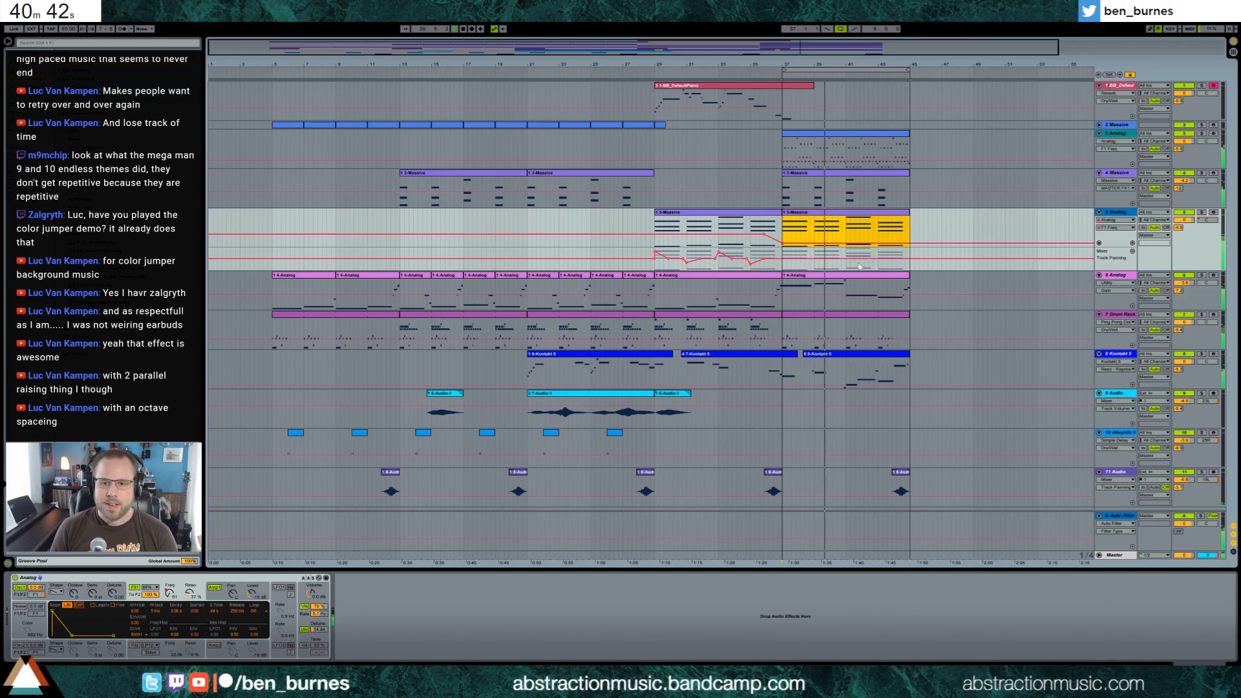
pyautogui.click(1112, 401)
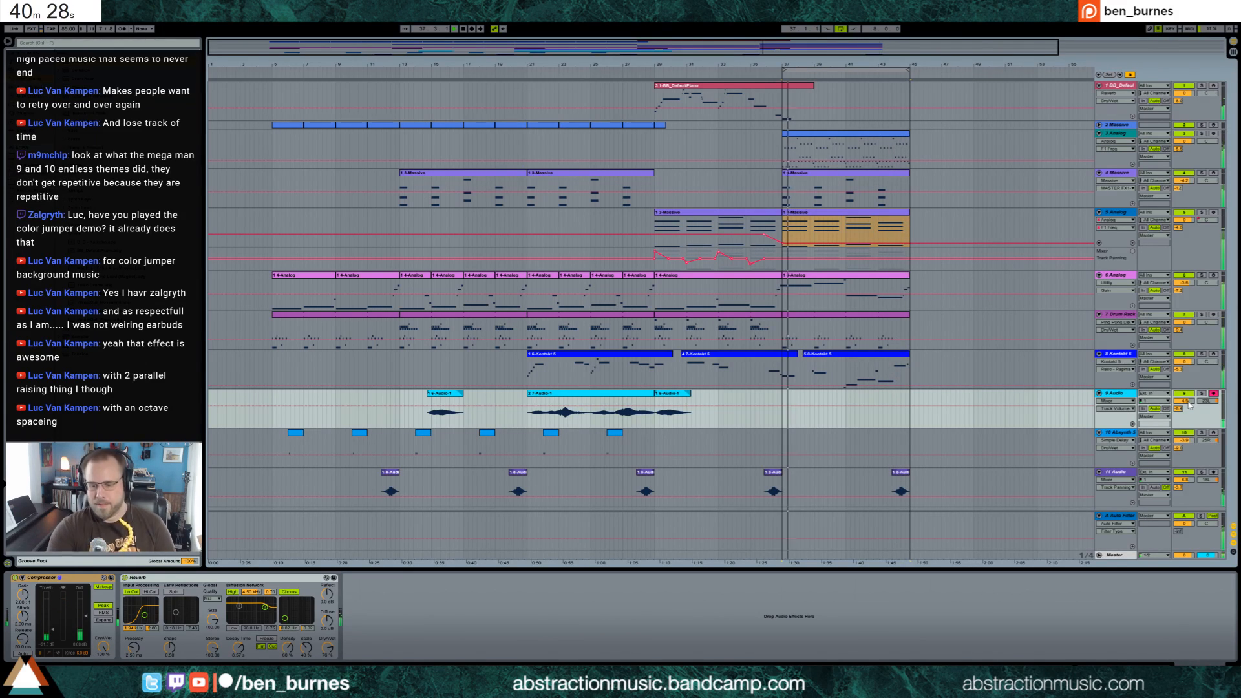
pyautogui.press('F9')
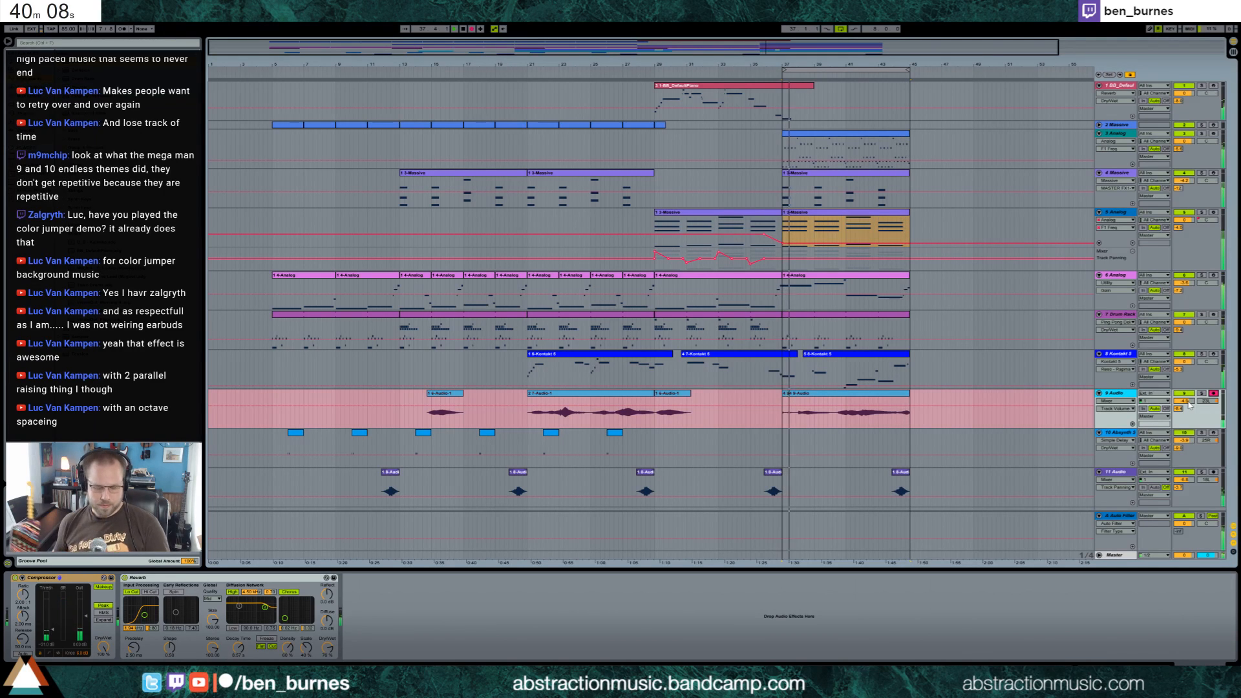
pyautogui.press('space')
pyautogui.press('space')
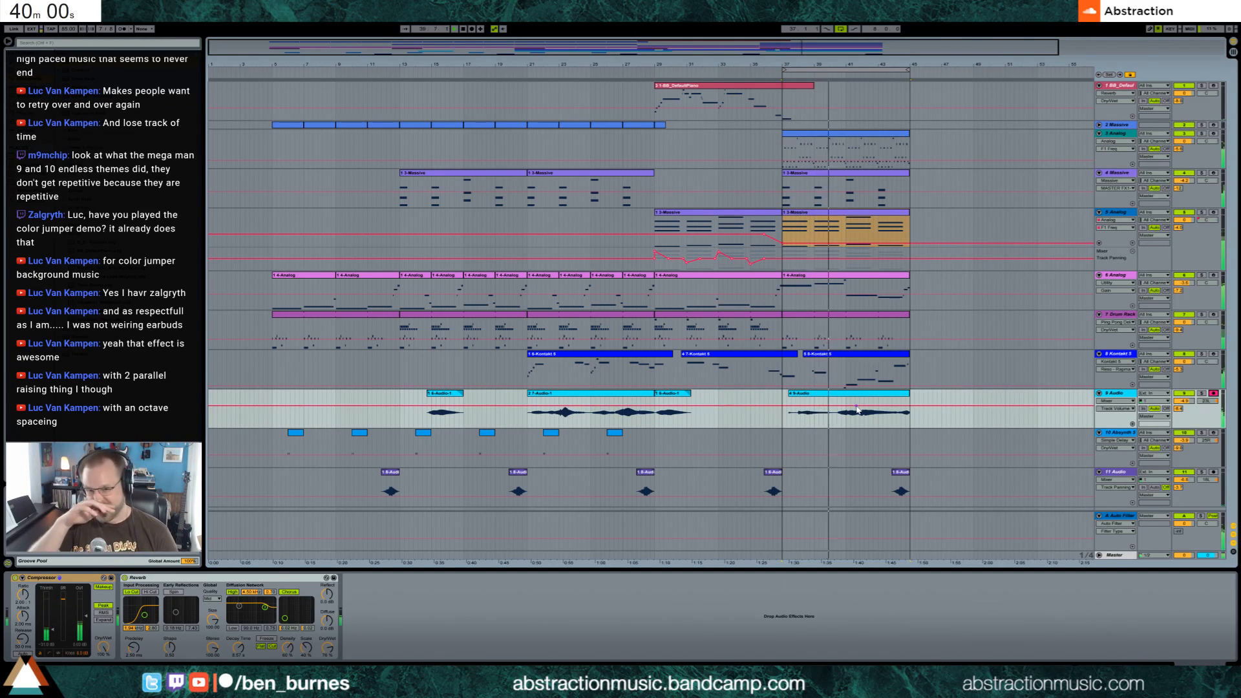
# Insert a new MIDI track directly below audio track 9
pyautogui.click(966, 454)
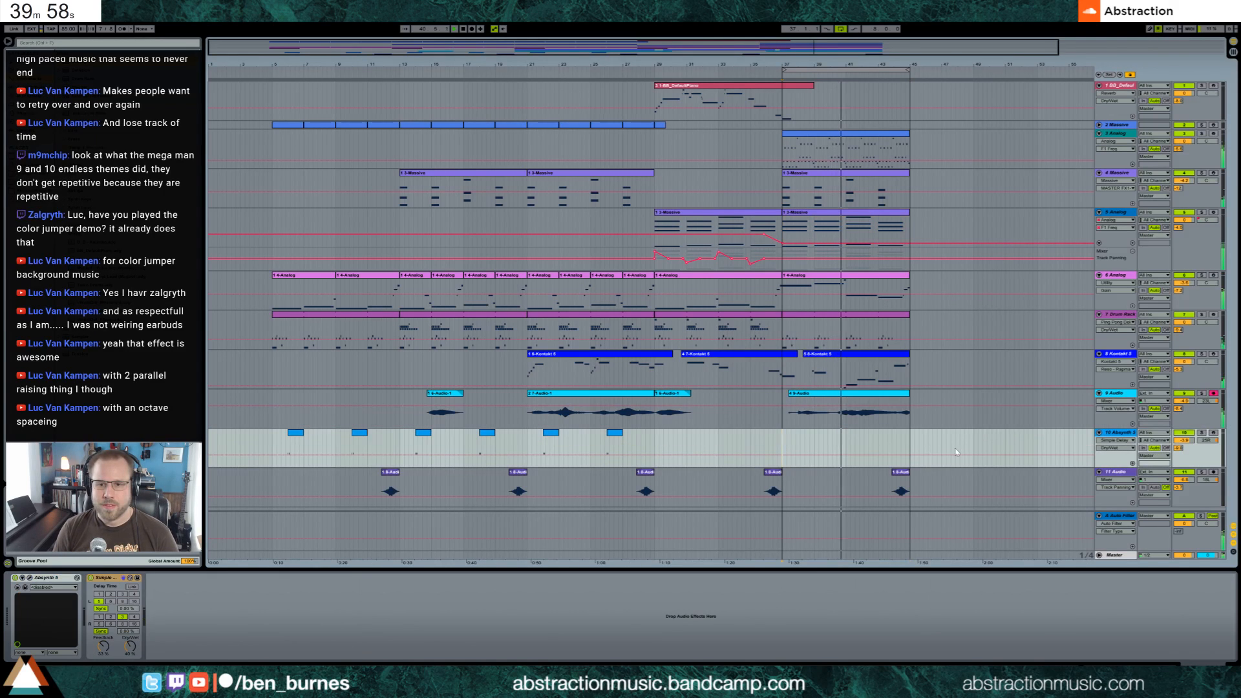
pyautogui.click(1128, 397)
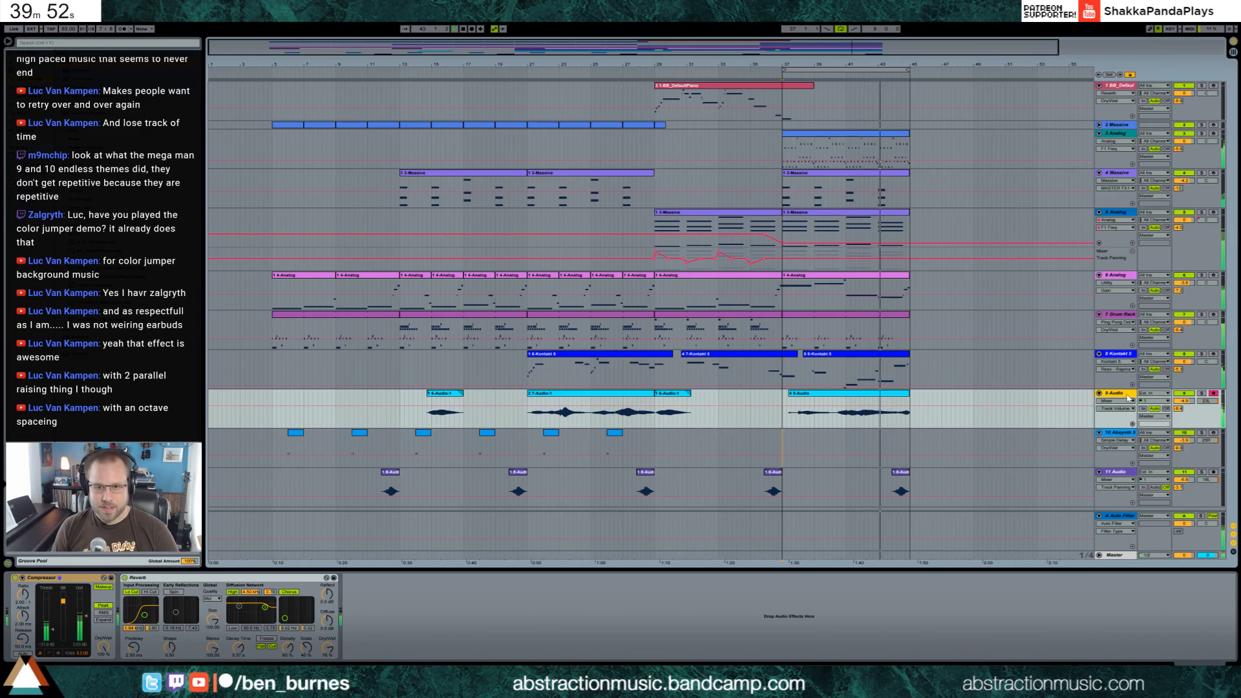
pyautogui.hotkey('ctrl', 'shift', 't')
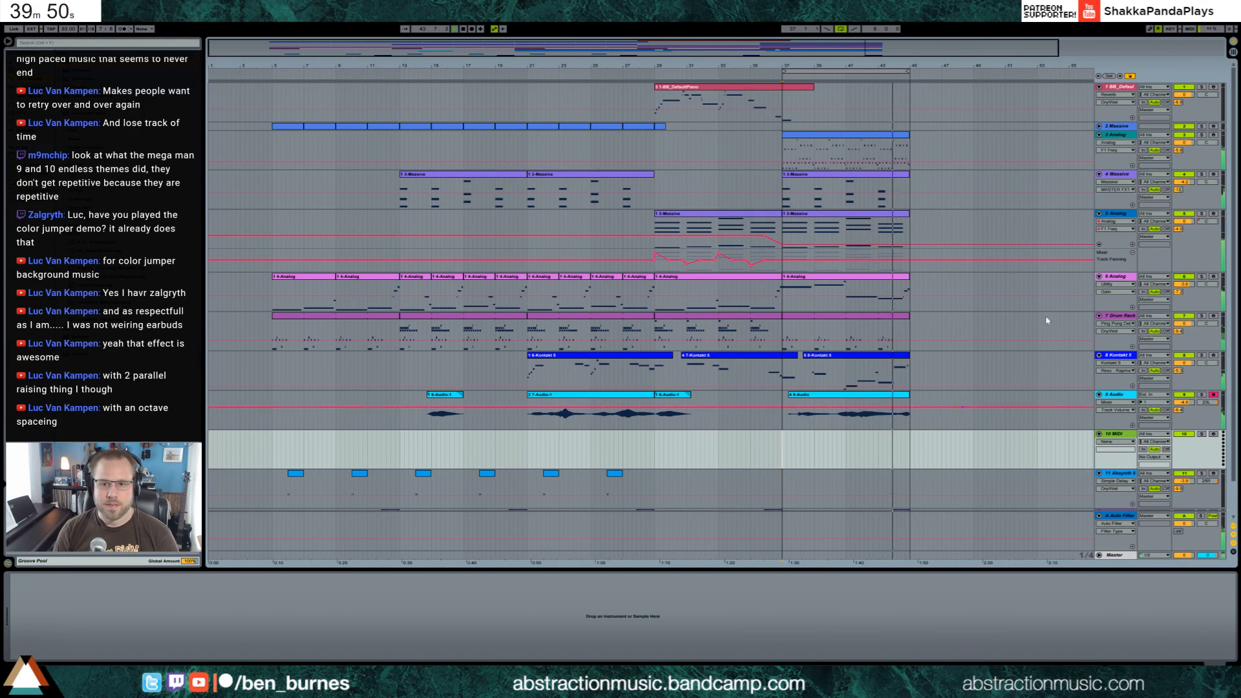
# Draw a filter frequency automation peak around bar 40 on track 3 Analog and show the F1 Freq automation in its own lane
pyautogui.click(938, 159)
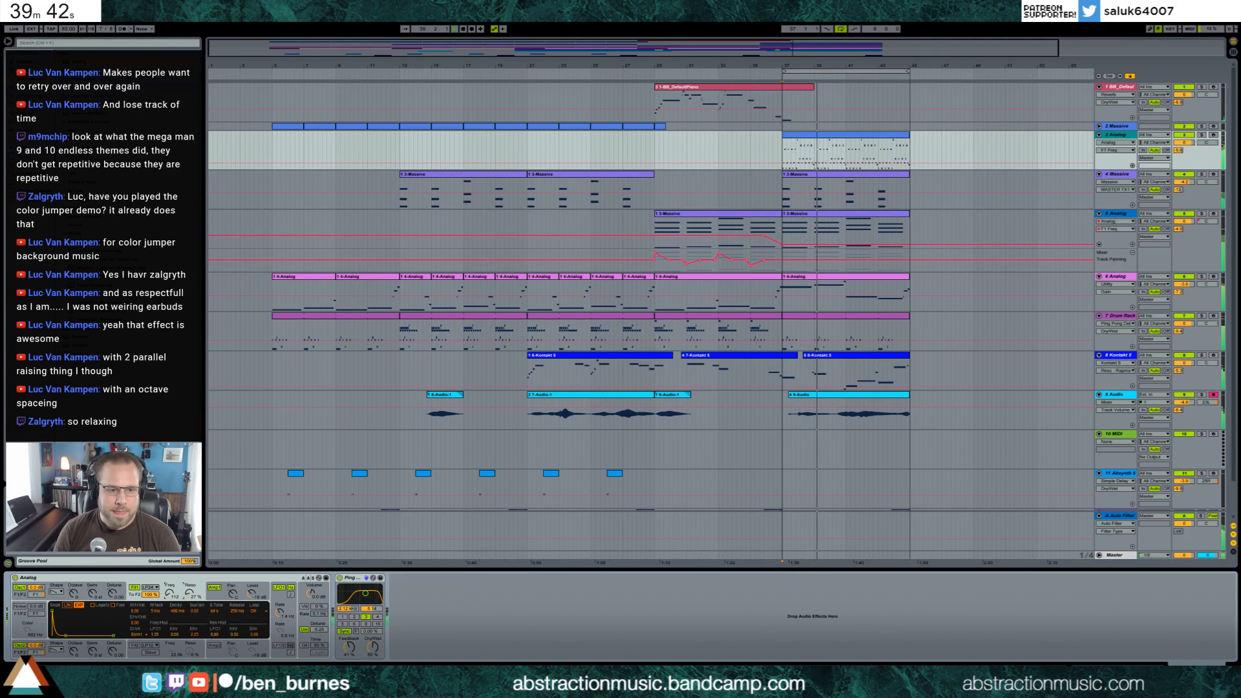
pyautogui.click(822, 163)
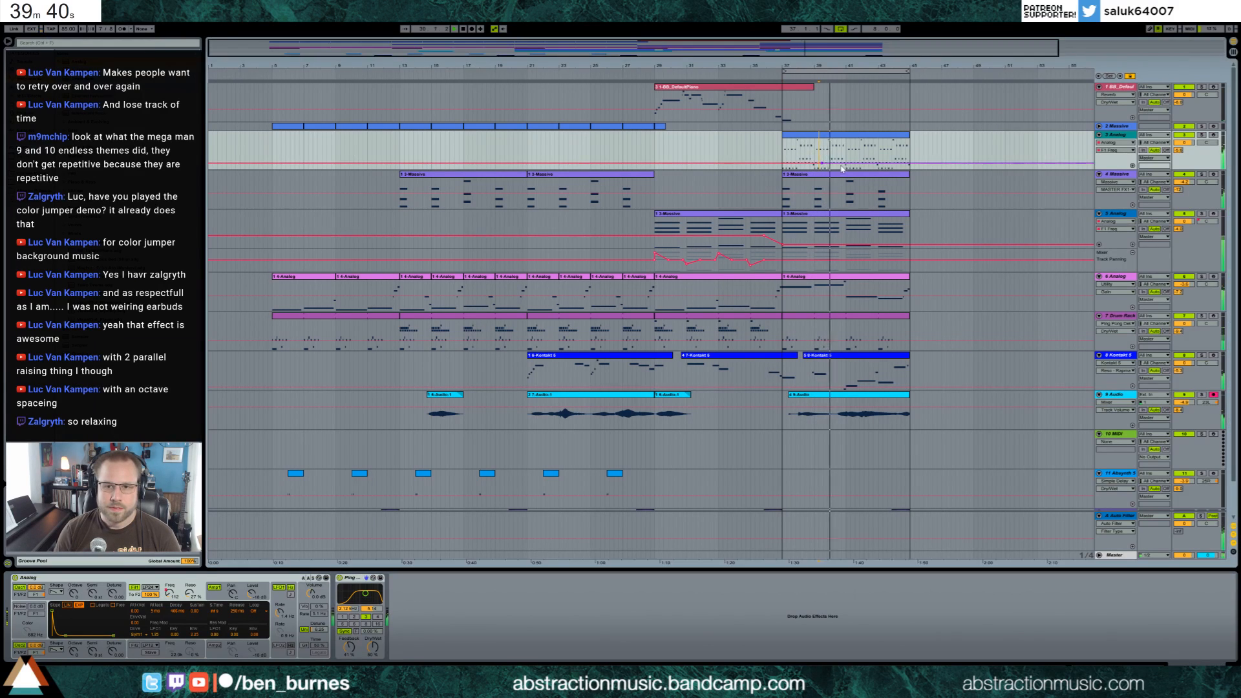
pyautogui.click(839, 163)
pyautogui.moveTo(840, 165); pyautogui.dragTo(833, 158)
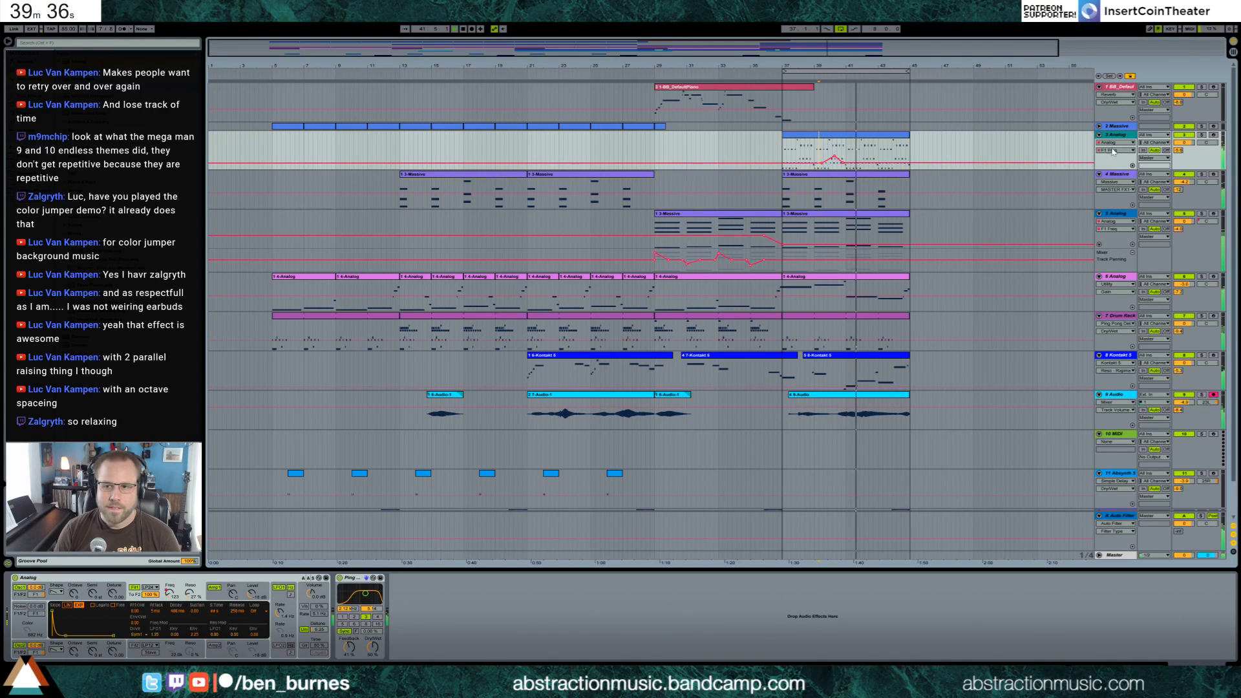
pyautogui.click(1132, 167)
# Duplicate the track 3 F1 Freq automation from bars 37–41 onto bars 41–45 and move both peaks slightly later and higher
pyautogui.moveTo(783, 180); pyautogui.dragTo(846, 180)
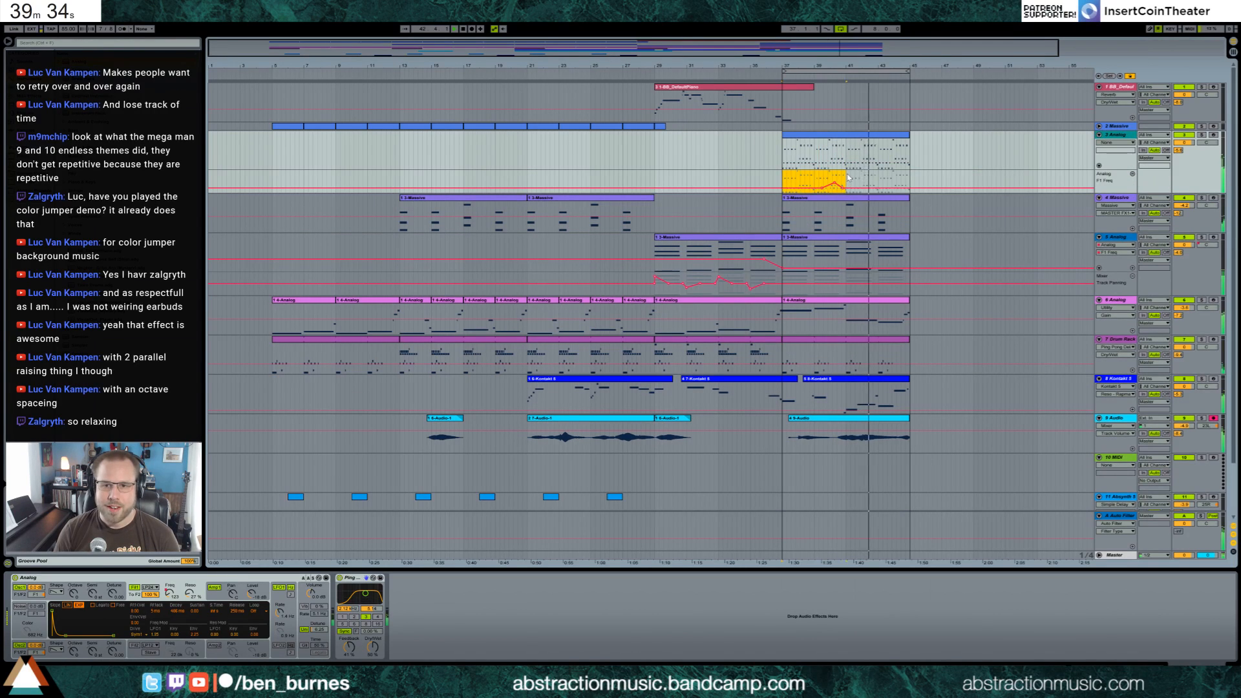
pyautogui.hotkey('ctrl', 'd')
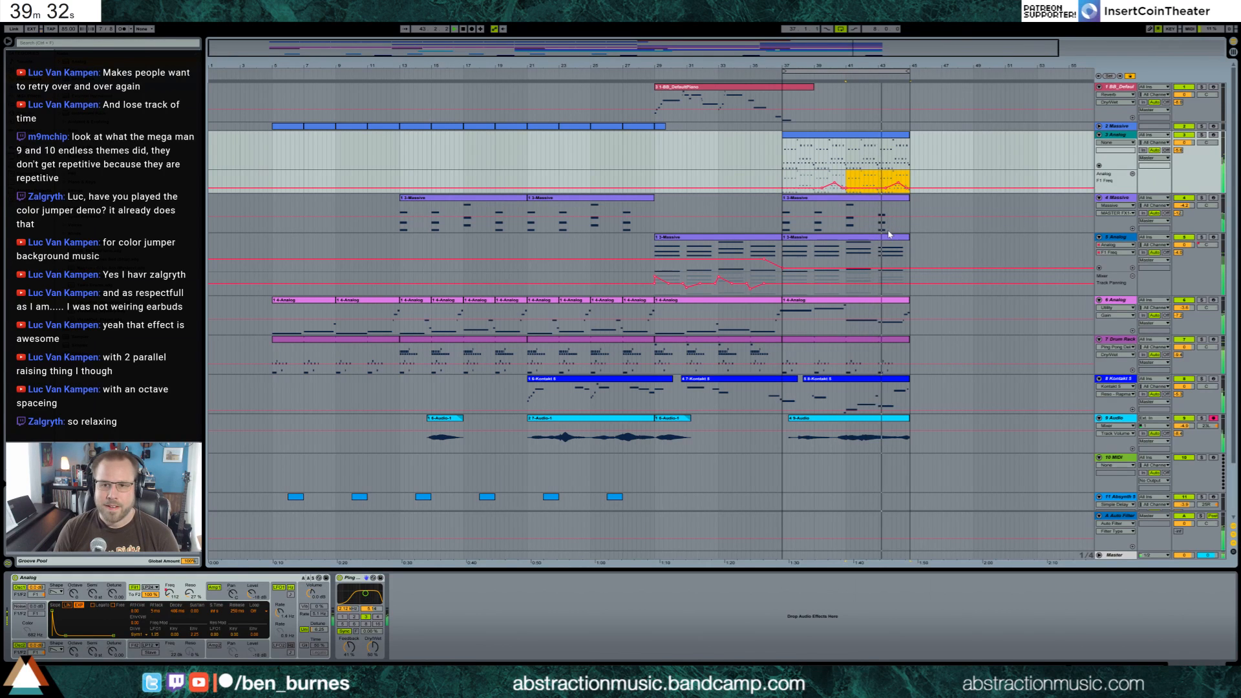
pyautogui.click(919, 187)
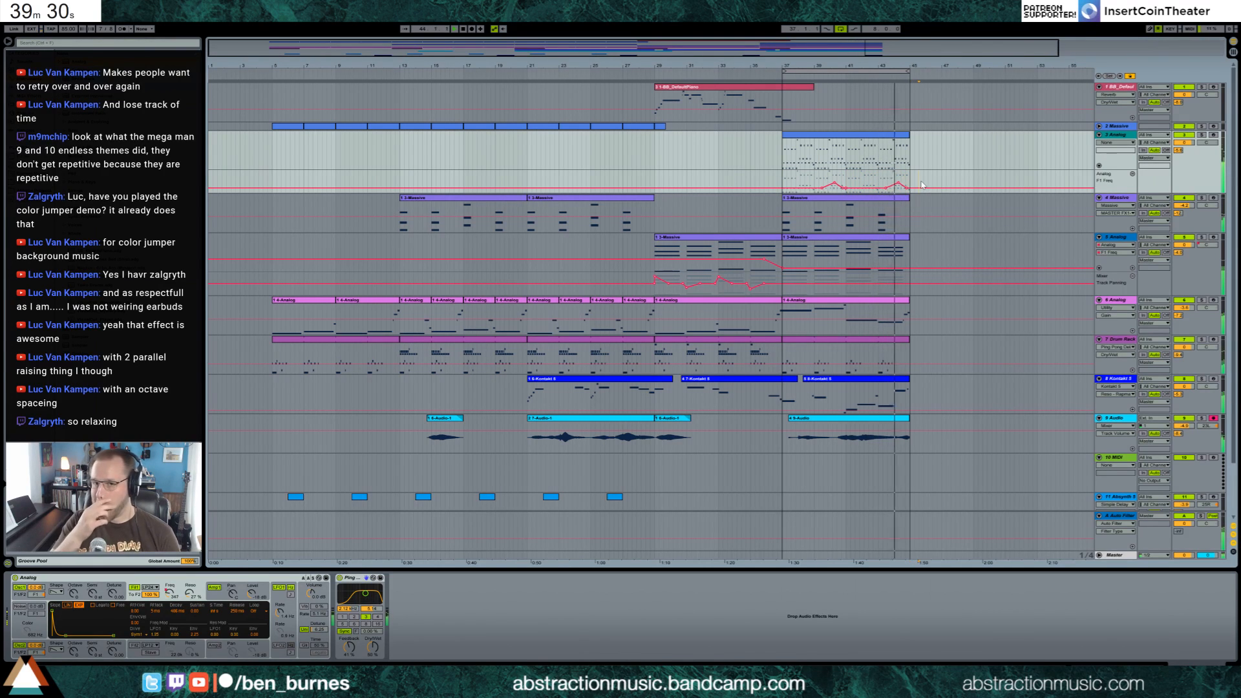
pyautogui.click(914, 186)
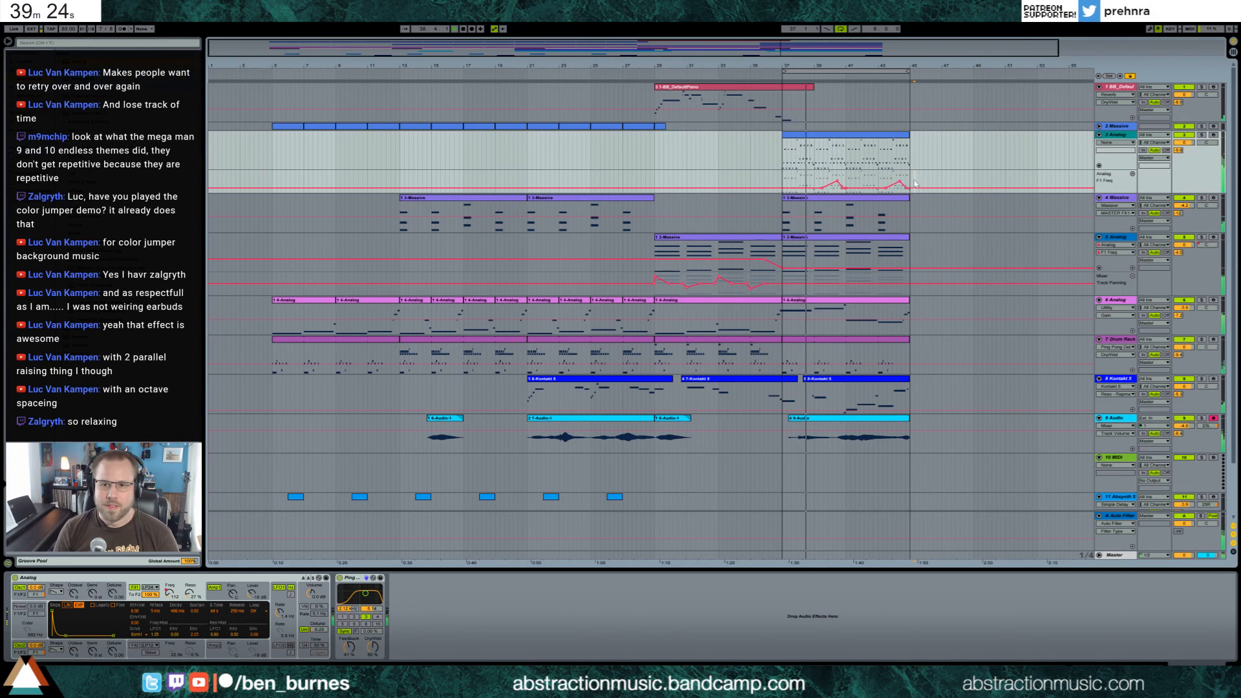
pyautogui.click(1118, 137)
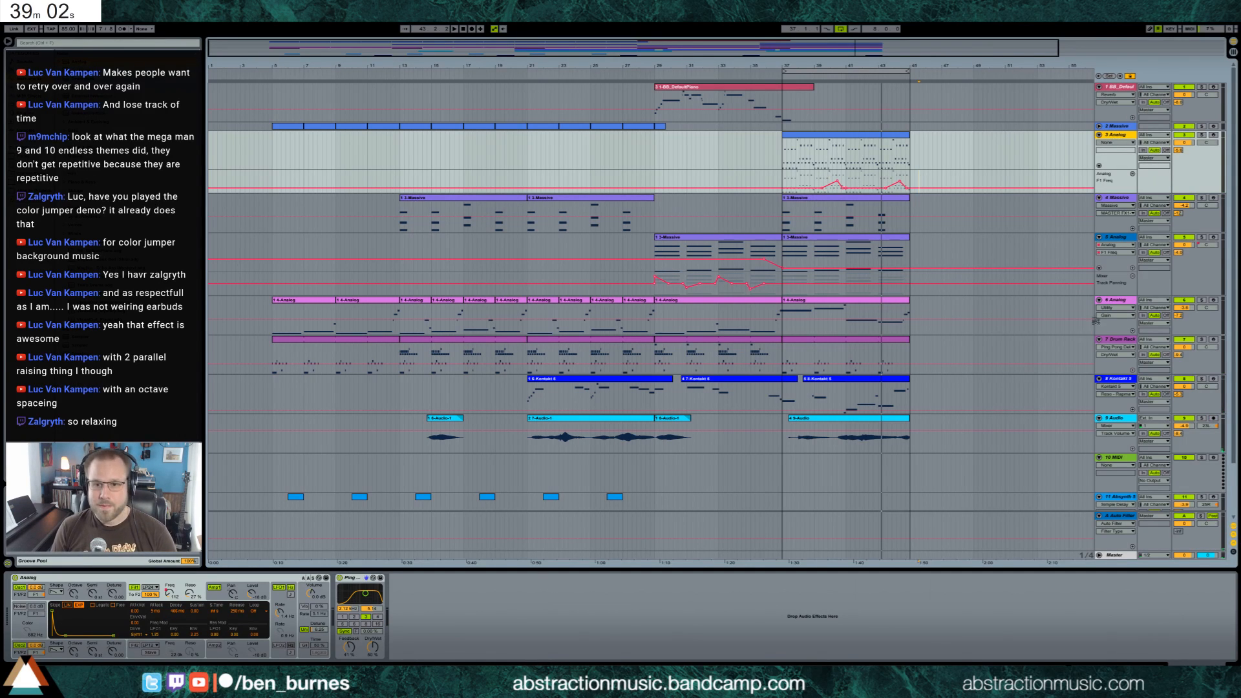
# Insert a new MIDI track directly below track 6 Analog
pyautogui.click(1127, 305)
pyautogui.hotkey('ctrl', 'shift', 't')
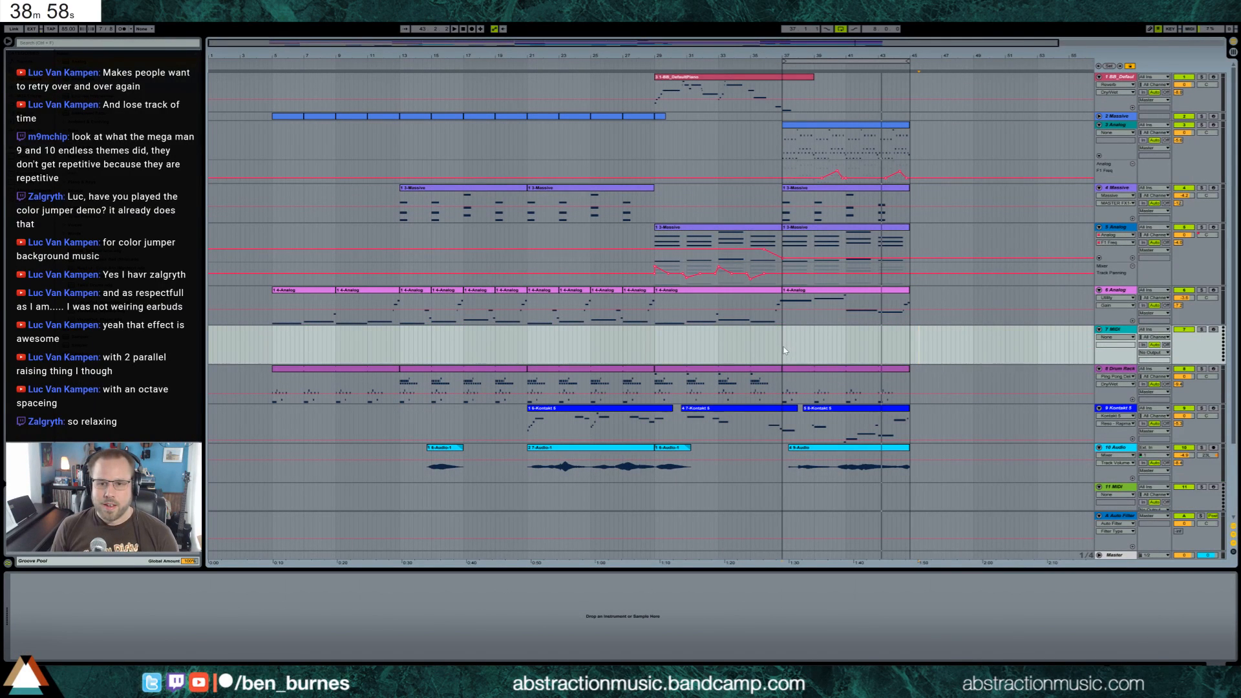
pyautogui.press('space')
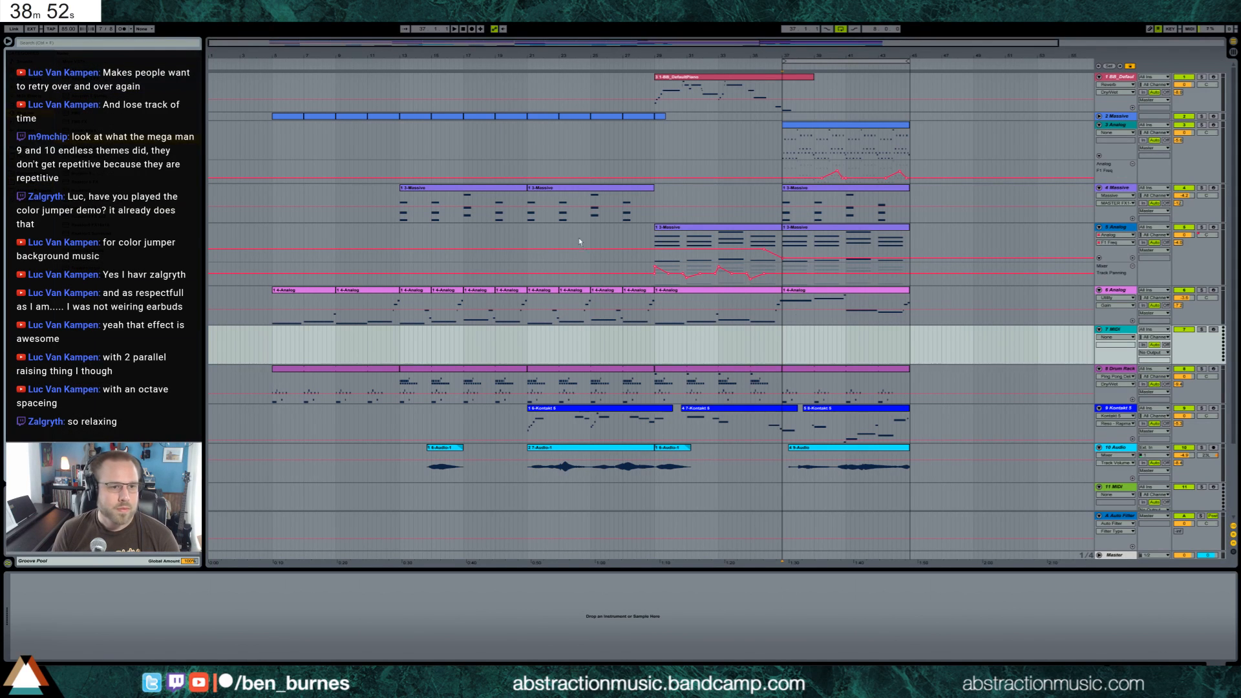
# Load Kontakt 5 on the new track 7, search its library for "upright", load Upright Bass, and add a Compressor after it
pyautogui.moveTo(796, 340); pyautogui.dragTo(797, 341)
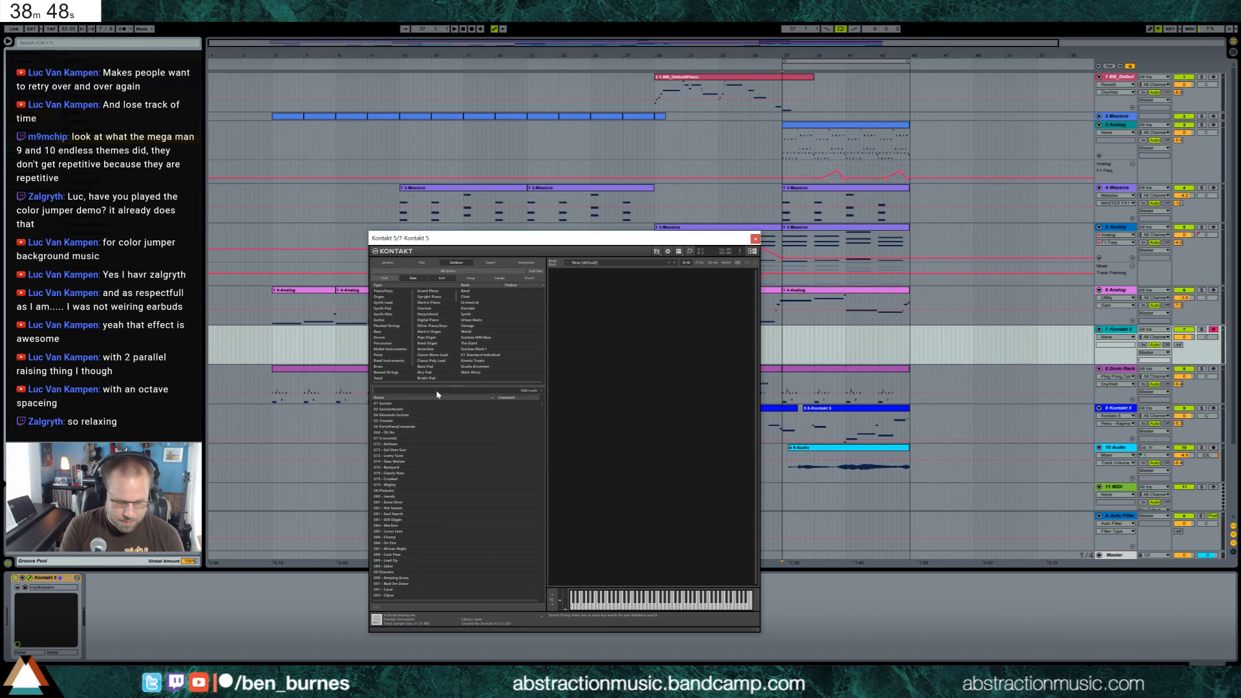
pyautogui.write('upright')
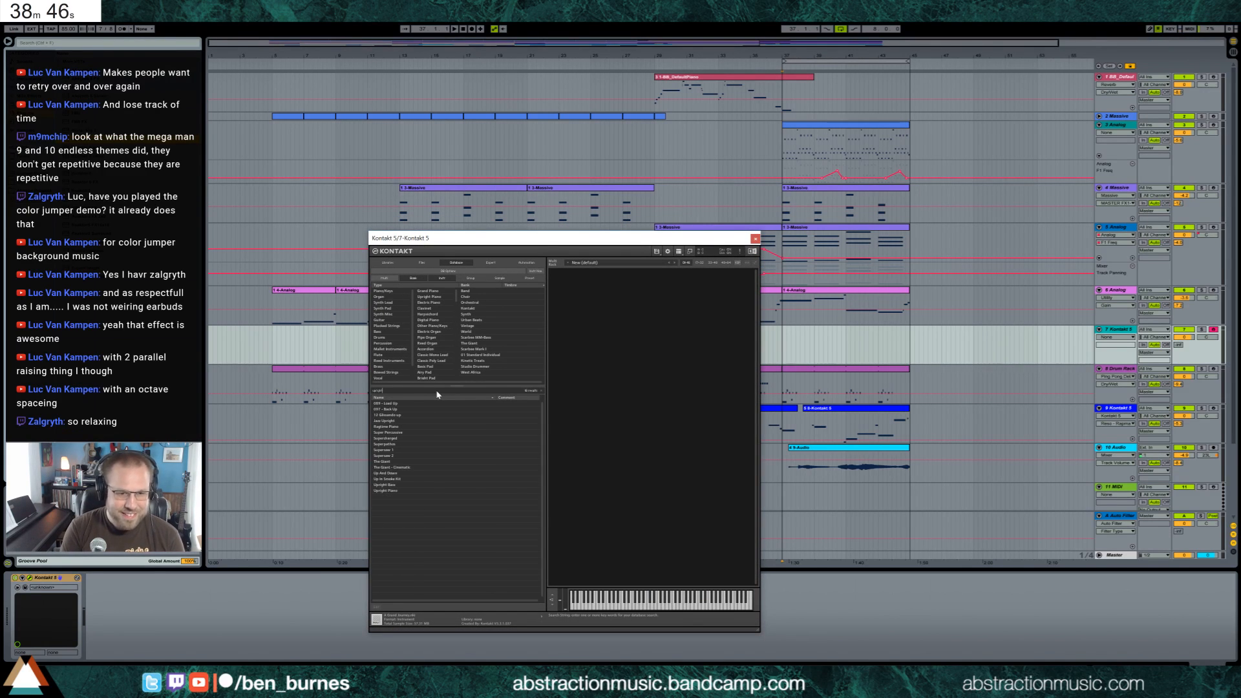
pyautogui.click(412, 428)
pyautogui.doubleClick(412, 428)
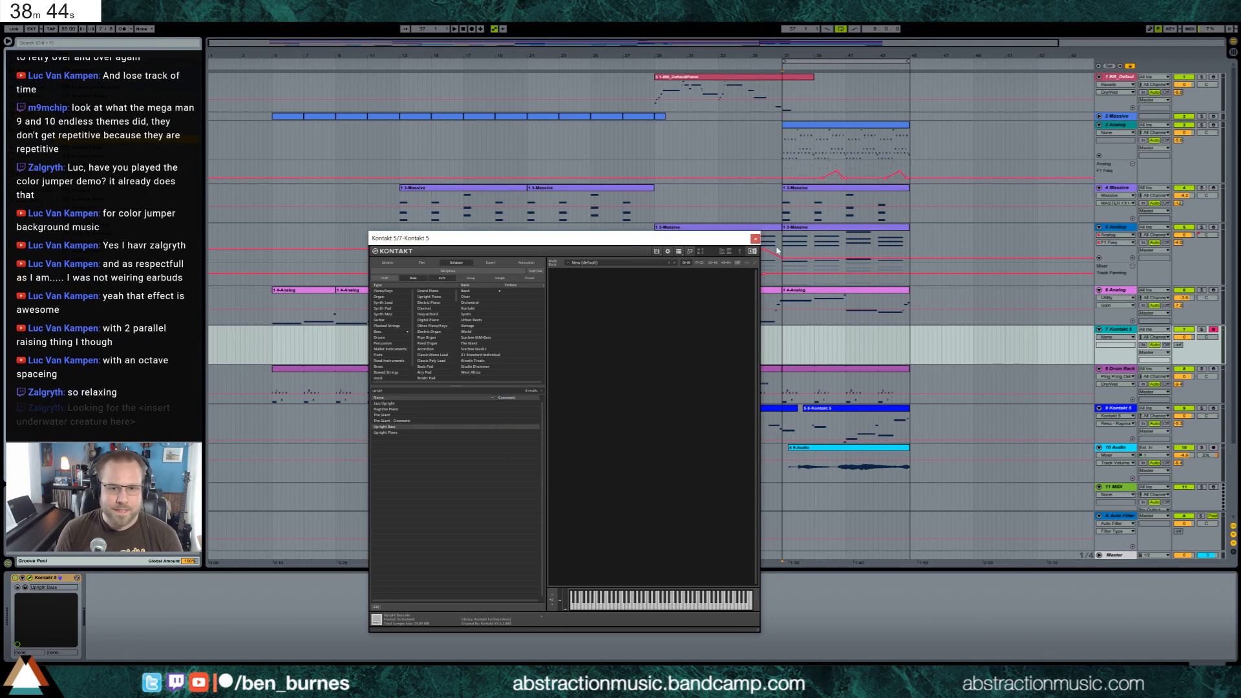
pyautogui.click(755, 239)
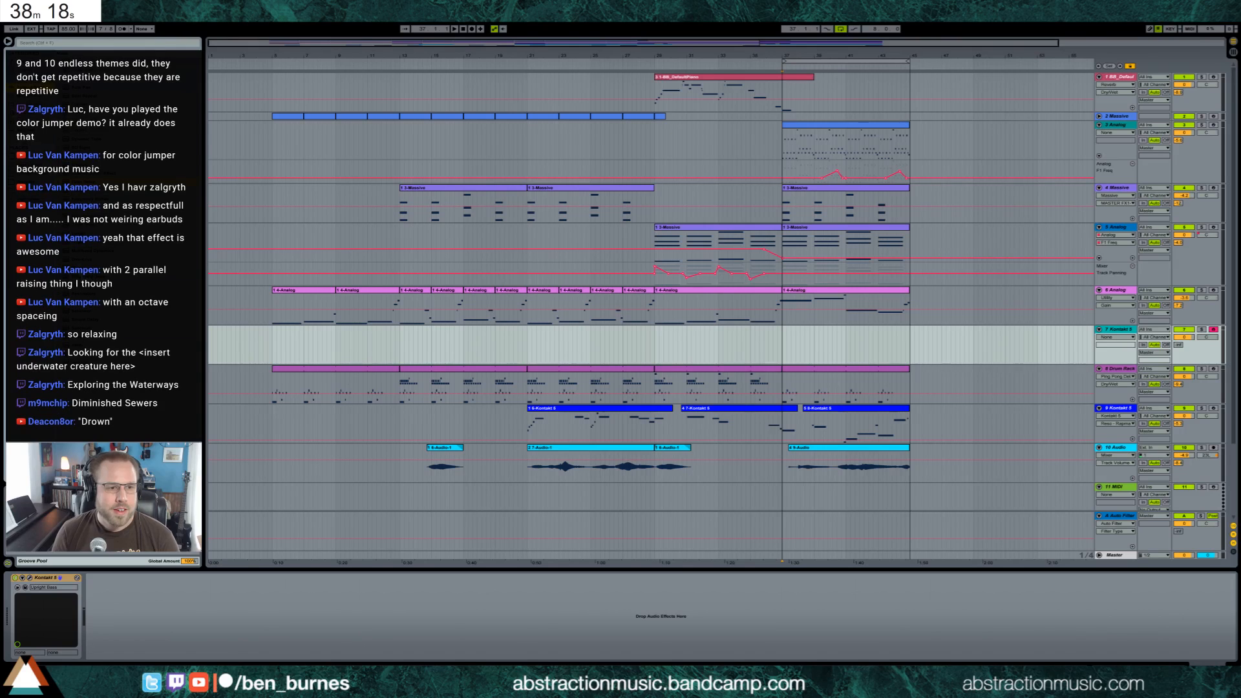
pyautogui.moveTo(267, 479)
pyautogui.mouseDown()
pyautogui.moveTo(187, 611)
pyautogui.moveTo(125, 616)
pyautogui.mouseUp()
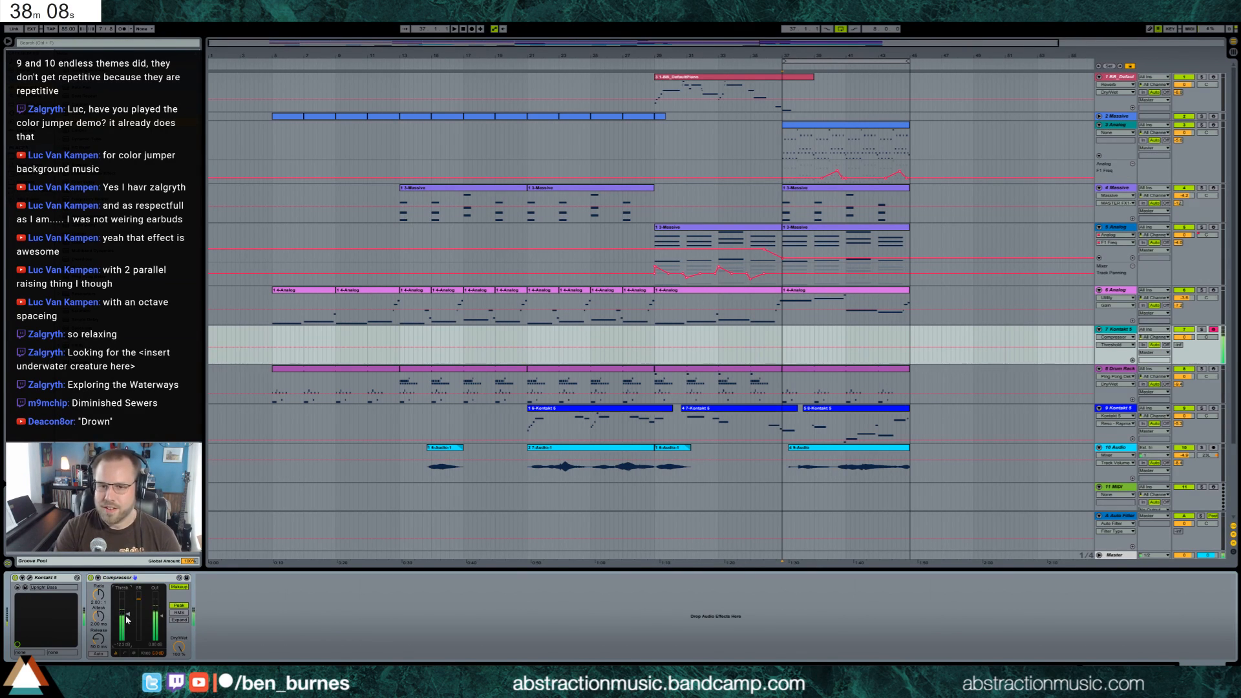
# Copy the bars 37–45 clip from track 6 Analog onto track 7 Kontakt 5 at bar 37
pyautogui.click(897, 290)
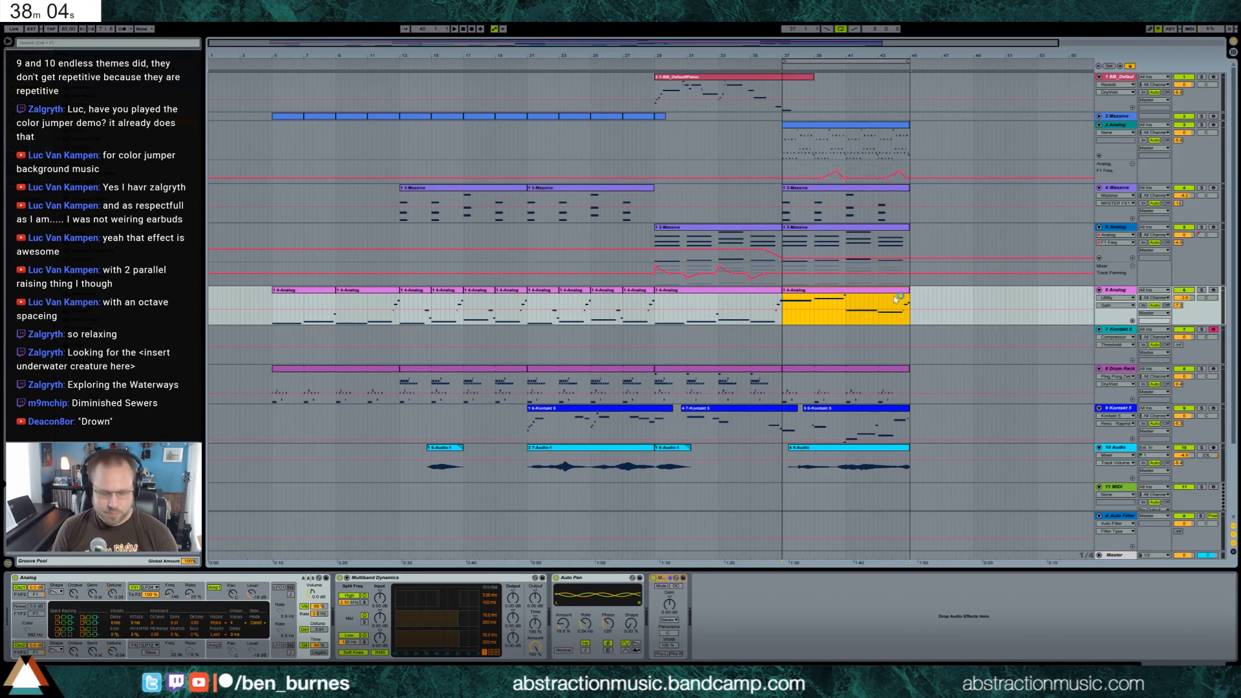
pyautogui.click(783, 335)
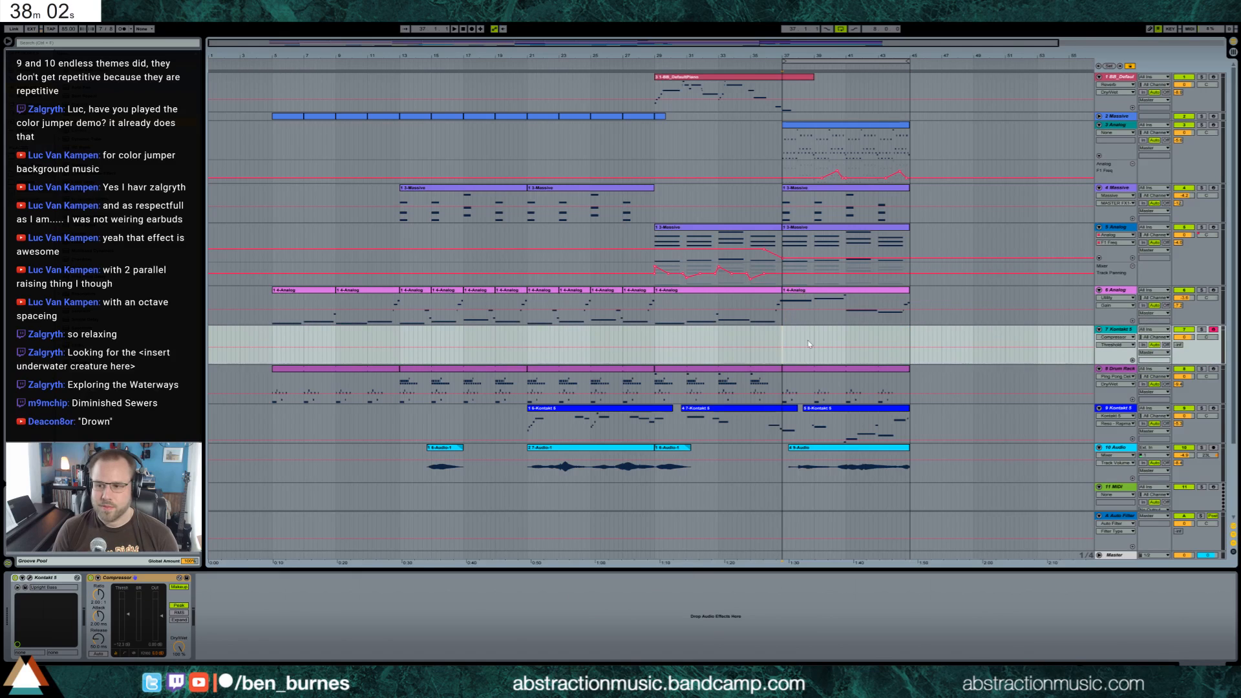
pyautogui.hotkey('ctrl', 'v')
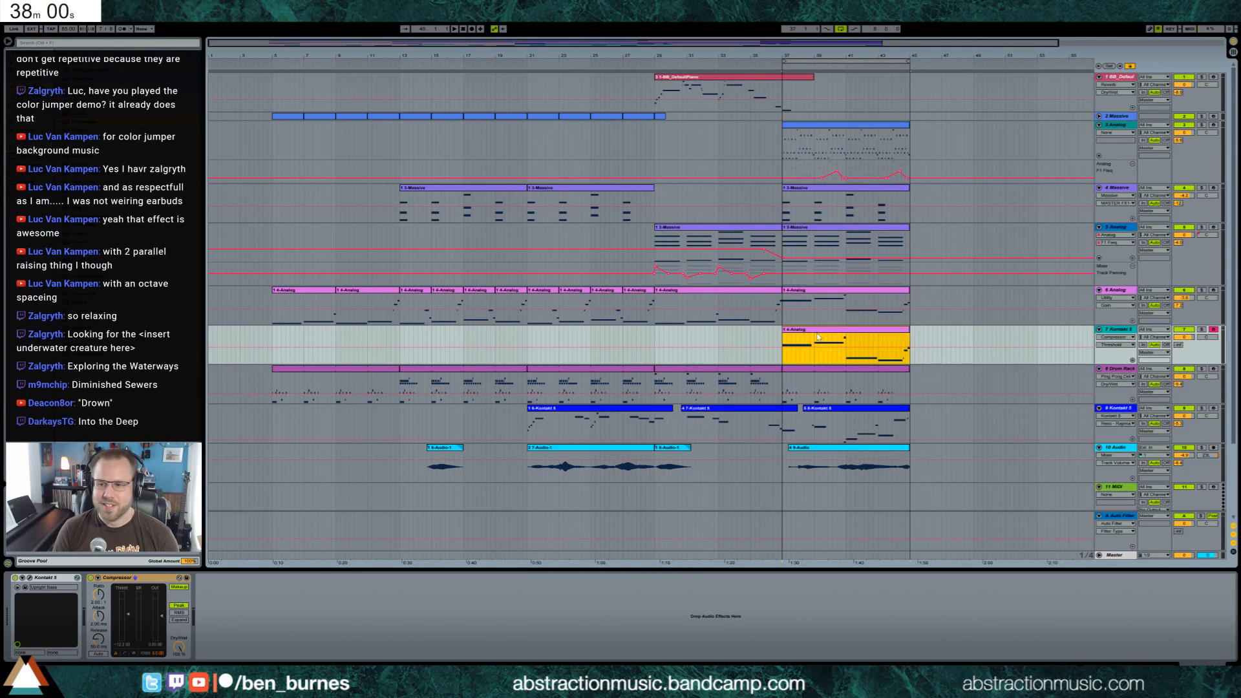
# Lower the first three notes of the copied track 7 clip by one octave
pyautogui.doubleClick(818, 336)
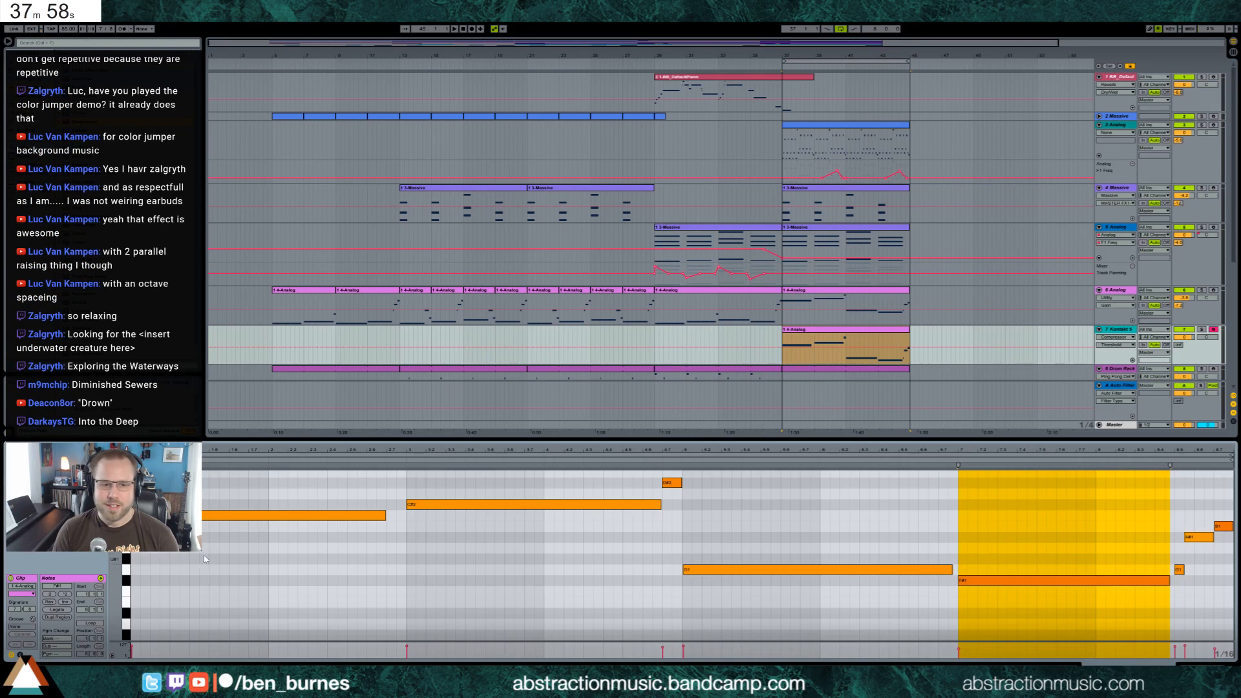
pyautogui.moveTo(294, 486); pyautogui.dragTo(668, 557)
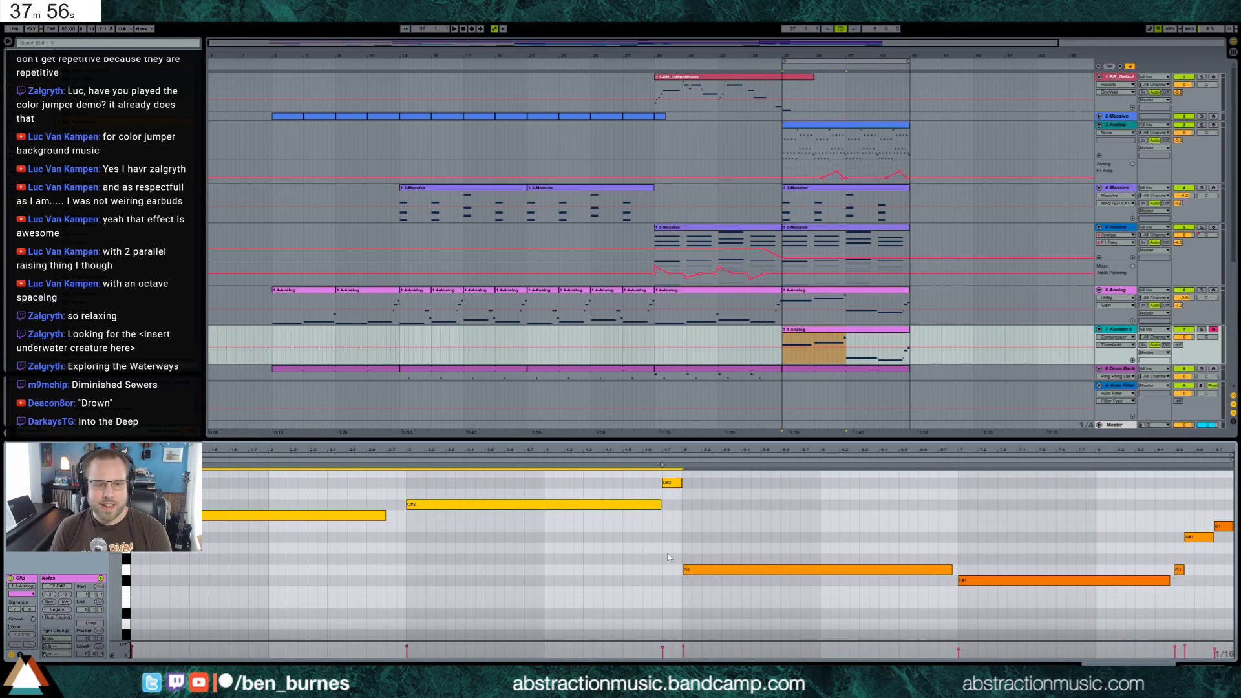
pyautogui.hotkey('shift', 'Down')
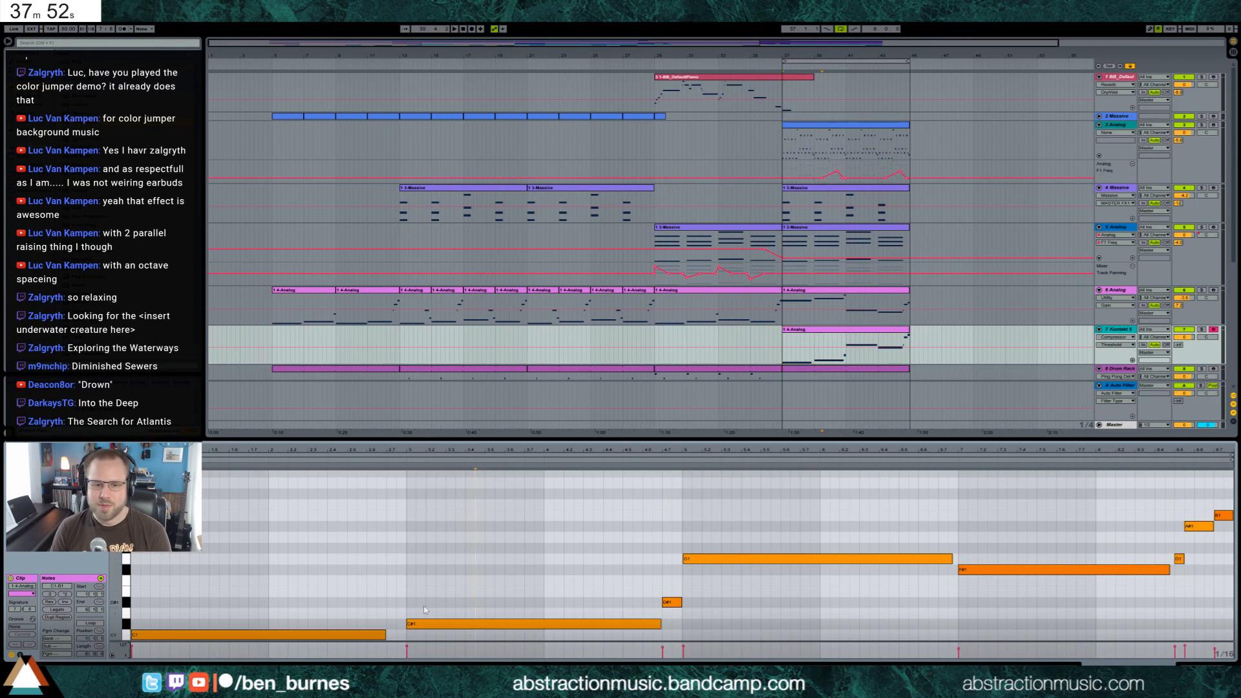
# Cut the clip's first note down to a short hit and follow it with a long note one octave higher
pyautogui.click(472, 544)
pyautogui.moveTo(386, 635); pyautogui.dragTo(149, 633)
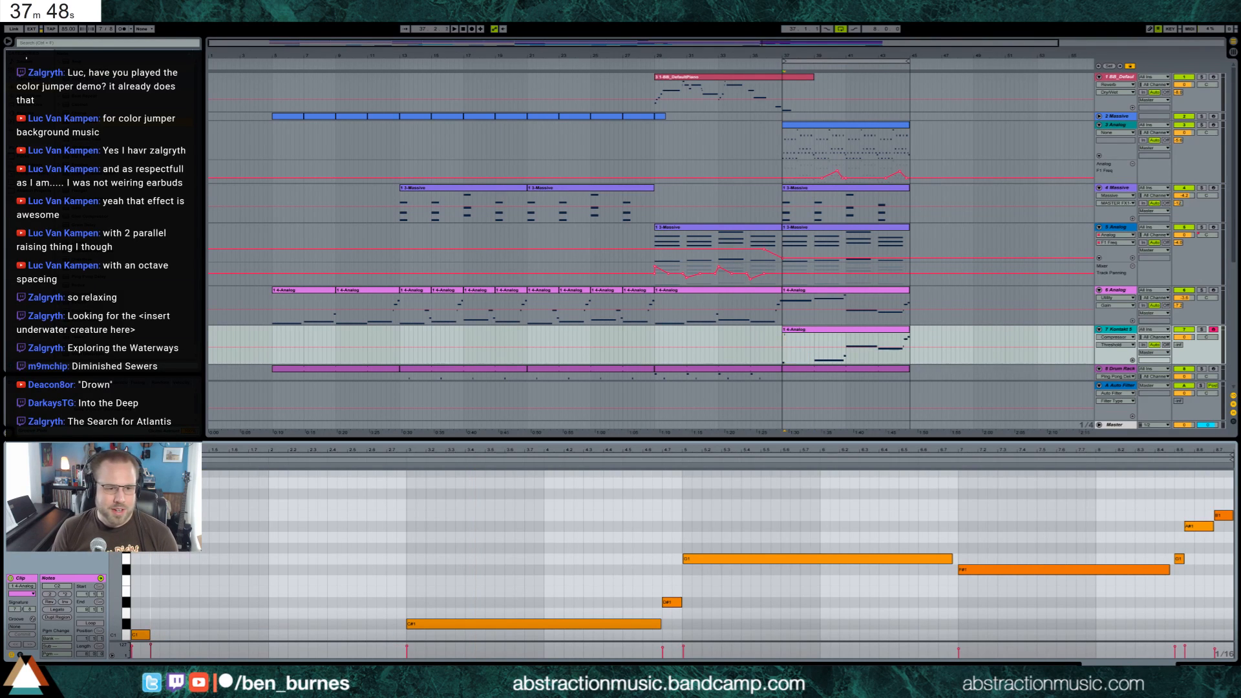
pyautogui.moveTo(139, 504); pyautogui.dragTo(383, 521)
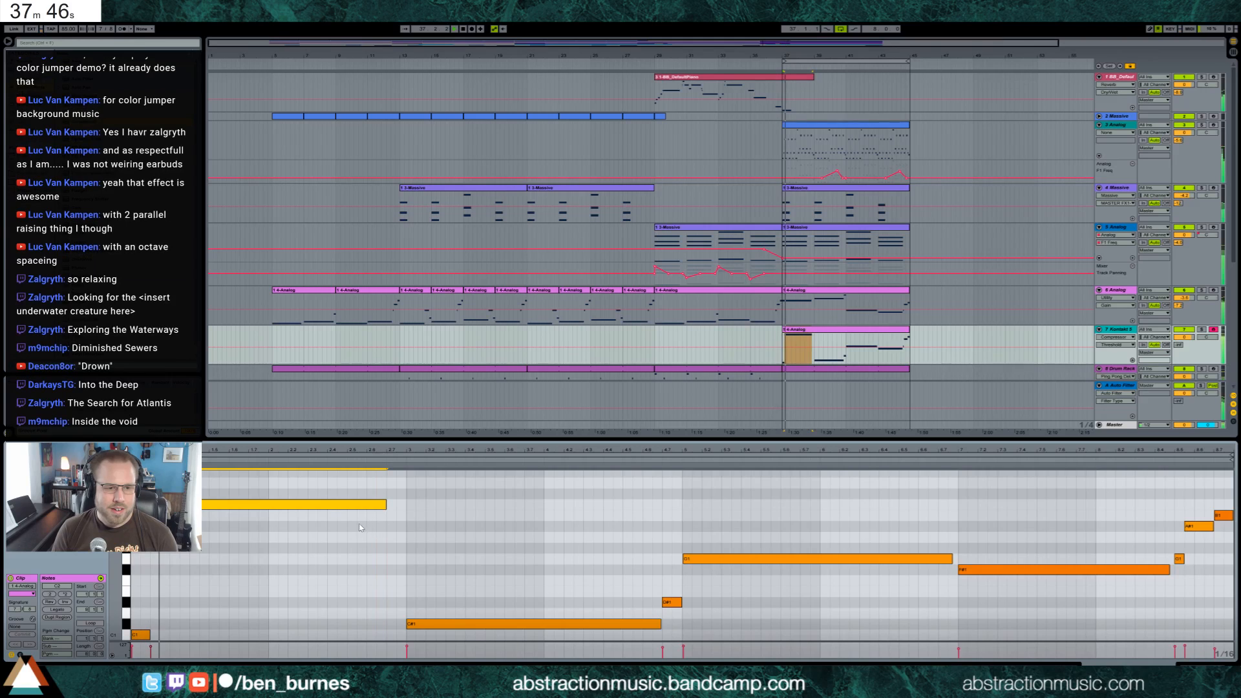
pyautogui.press('space')
# Transpose all notes of the track 7 bass clip up one octave
pyautogui.click(506, 651)
pyautogui.hotkey('ctrl', 'a')
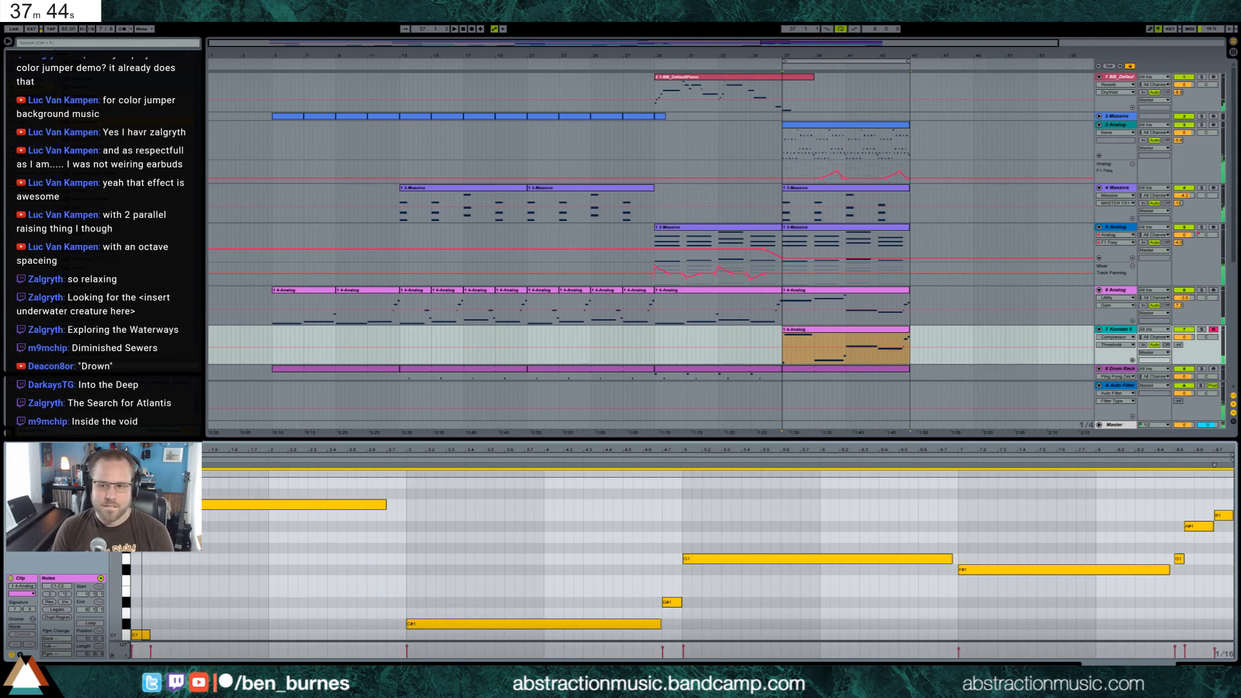
pyautogui.hotkey('shift', 'Up')
# Trim the ends of the bass clip's opening short note and the long note after it, and play back the result
pyautogui.click(384, 476)
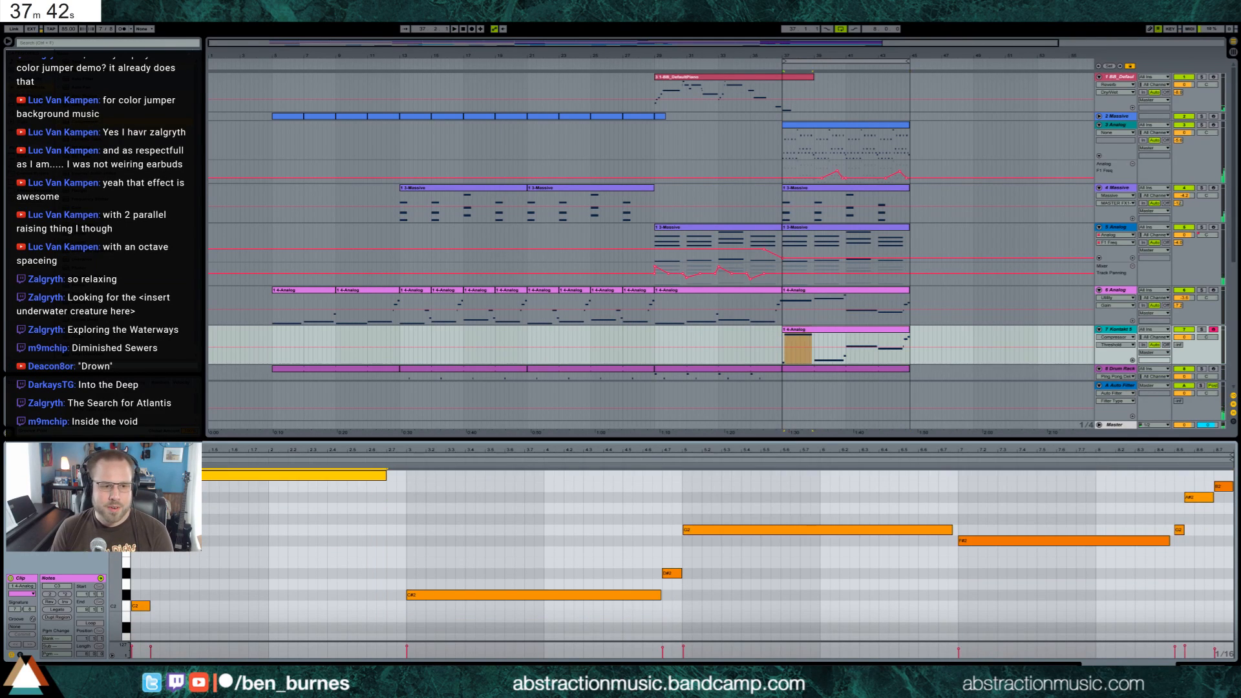
pyautogui.moveTo(384, 476); pyautogui.dragTo(376, 476)
pyautogui.moveTo(149, 606); pyautogui.dragTo(140, 605)
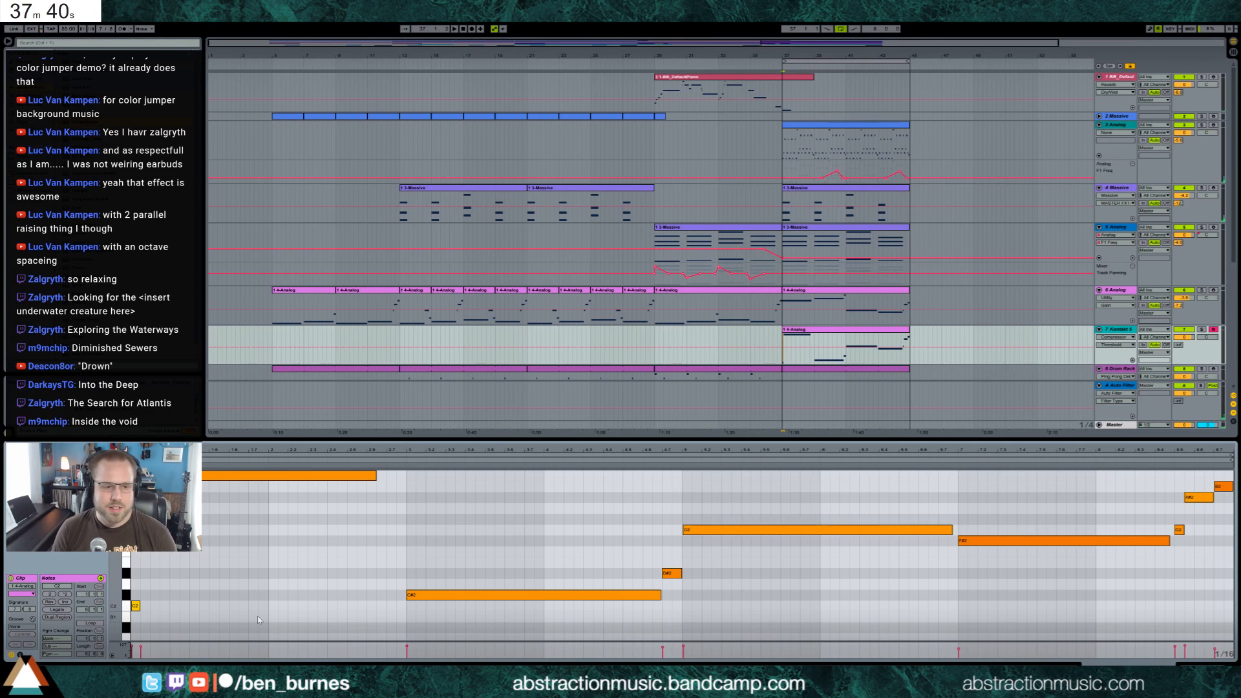
pyautogui.press('space')
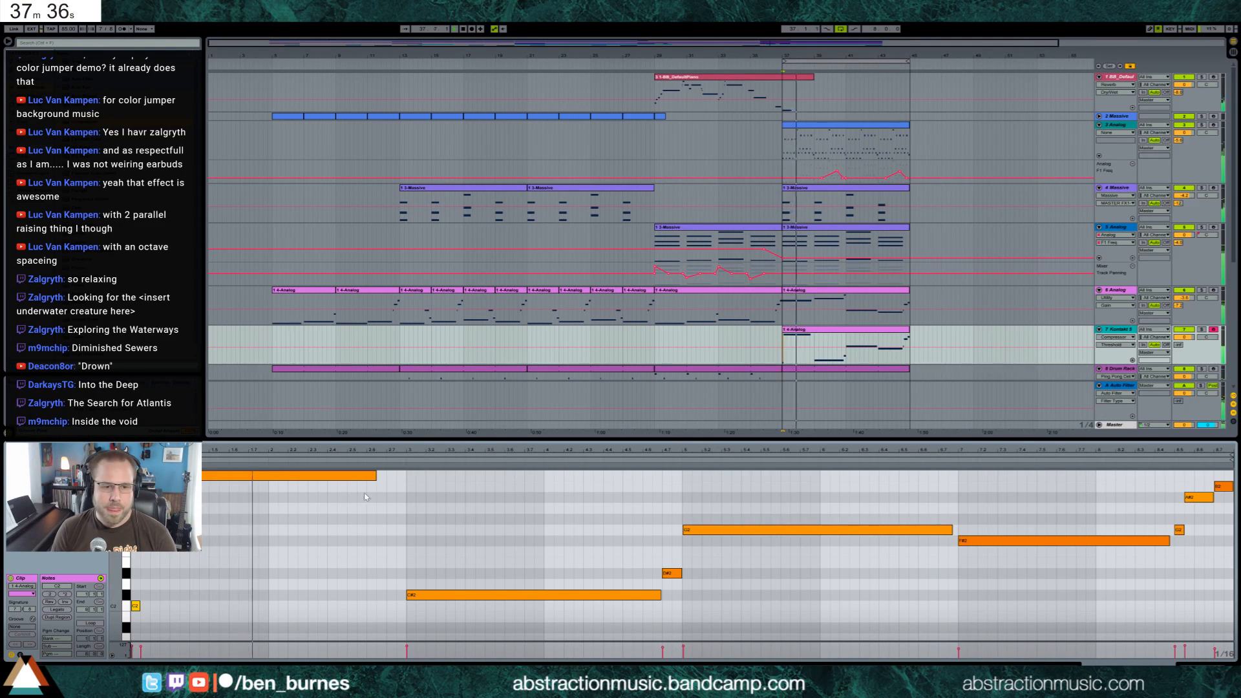
pyautogui.press('space')
# Play the loop from bar 37 with the new bass clip and show the track 8 Drum Rack devices
pyautogui.click(1206, 663)
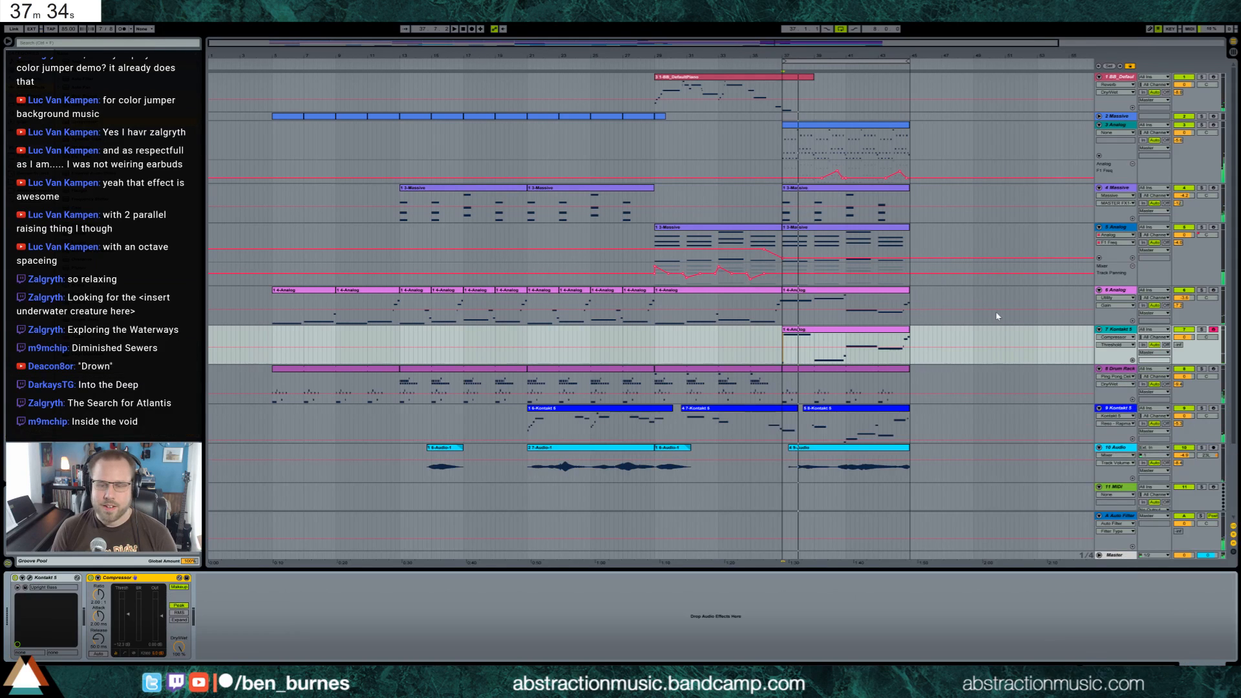
pyautogui.click(818, 330)
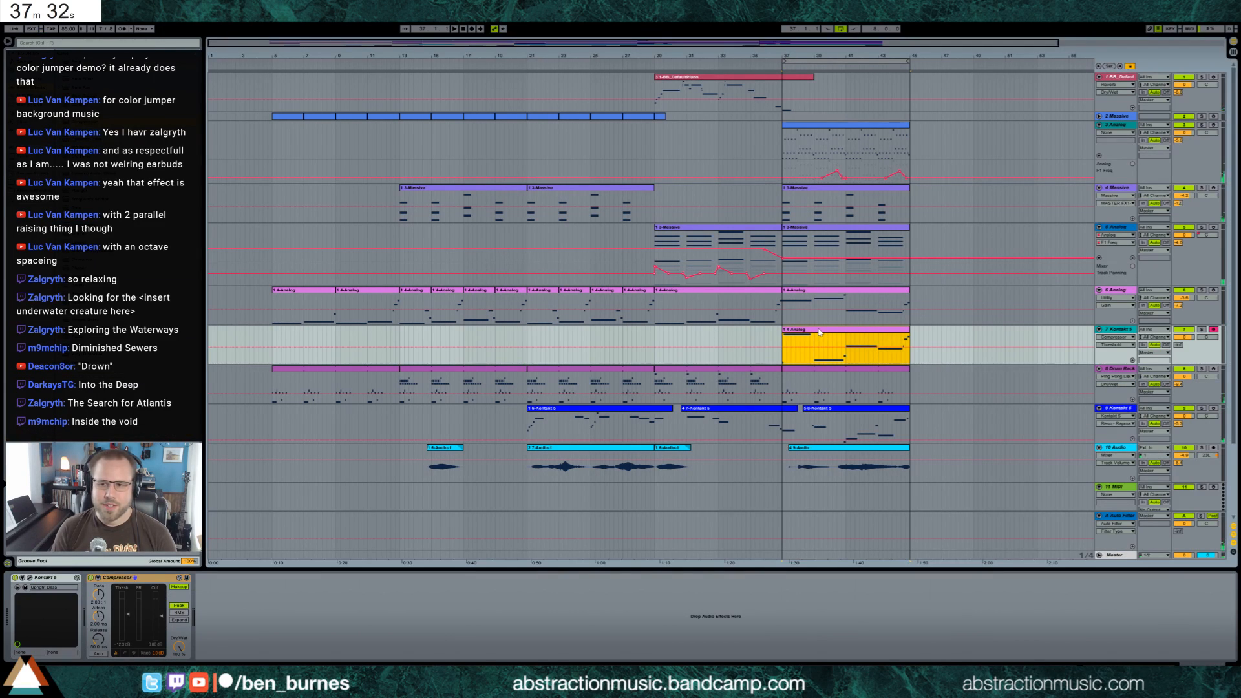
pyautogui.press('space')
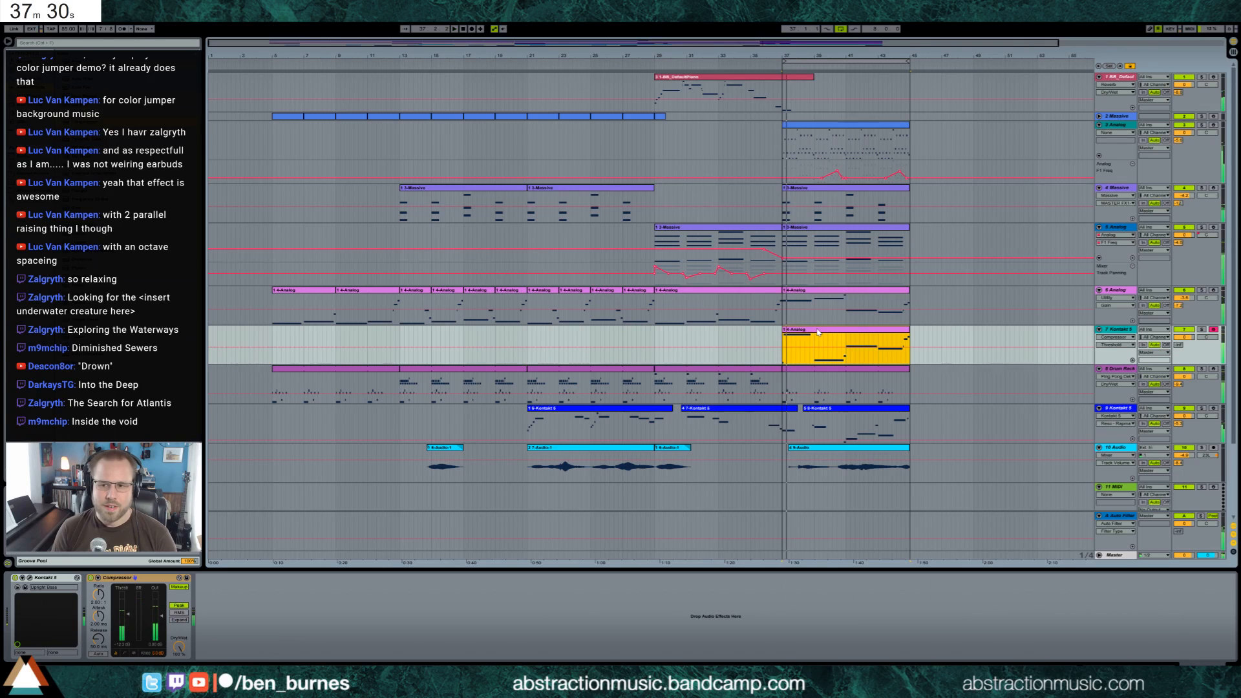
pyautogui.click(1132, 370)
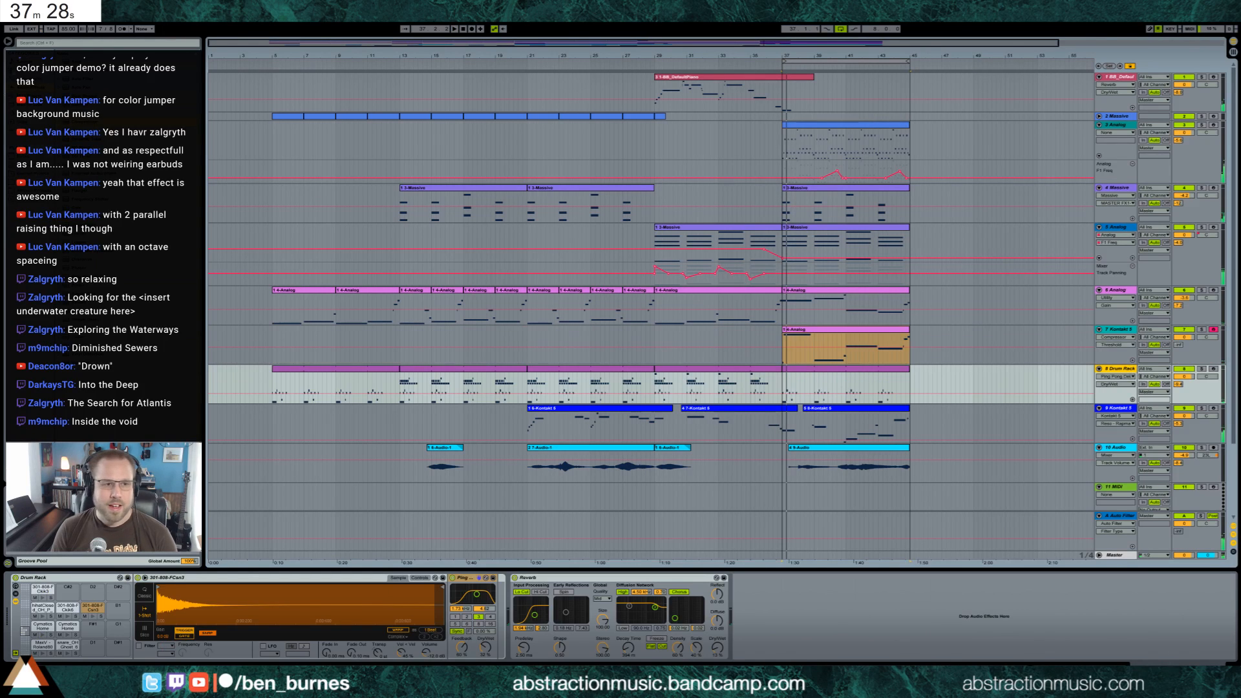
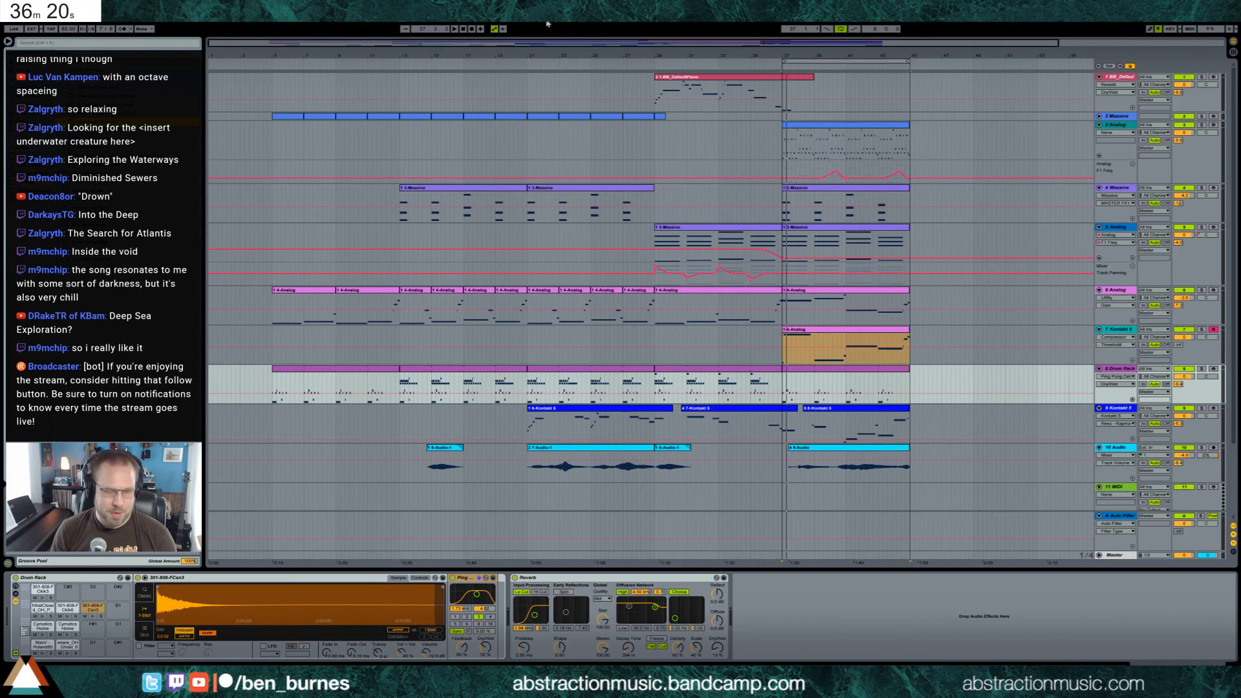
# Save the Live Set as "2017-08-02 Into the Void" in the "2 Hour Tracks 2017" folder
pyautogui.hotkey('ctrl', 's')
pyautogui.click(588, 226)
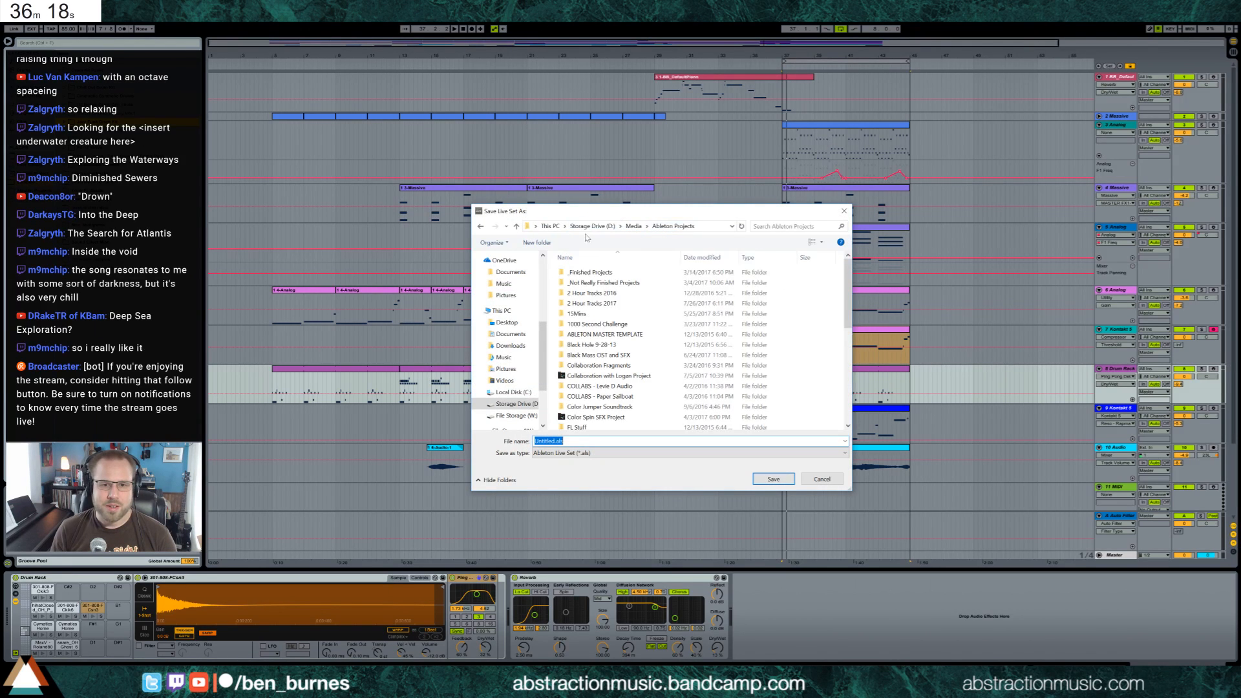
pyautogui.doubleClick(628, 303)
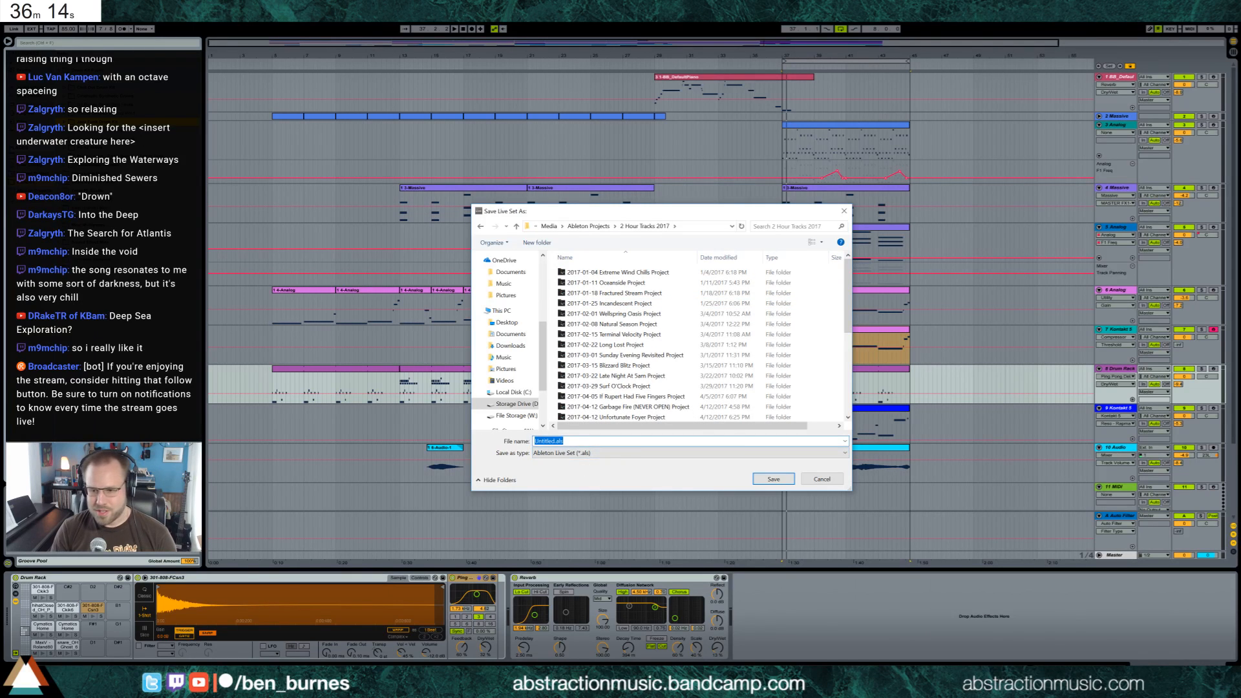
pyautogui.write('2017-08-02 ')
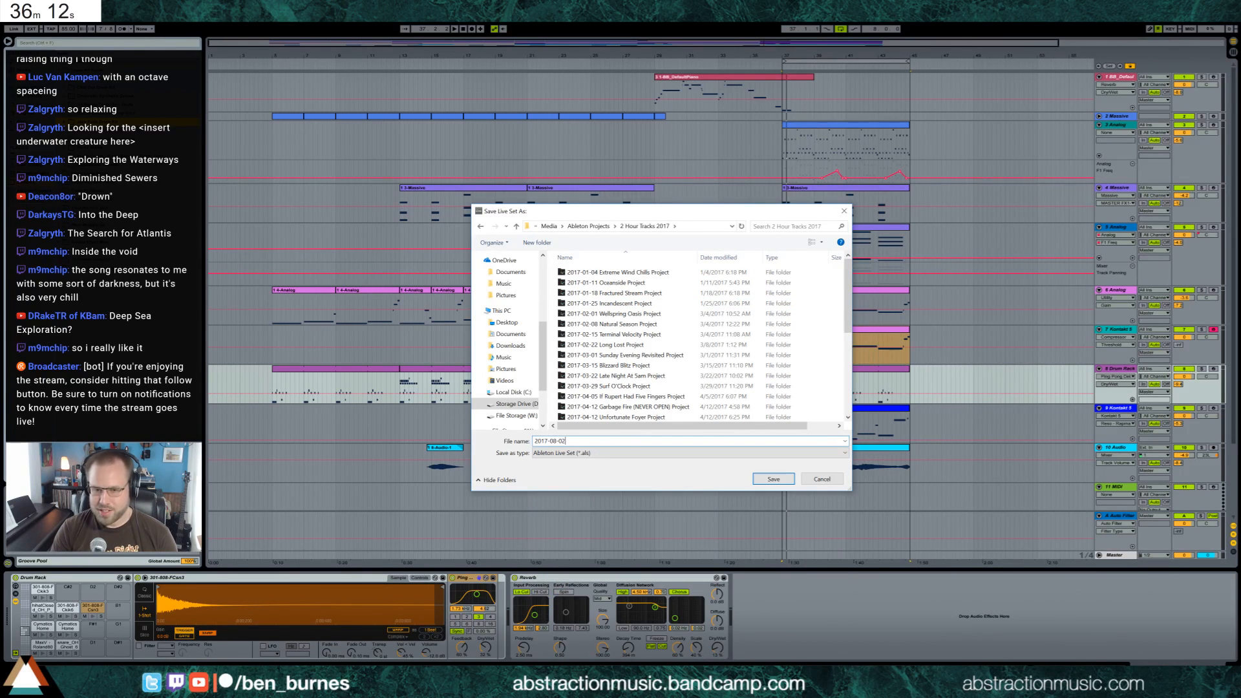
pyautogui.write('Into the Vo')
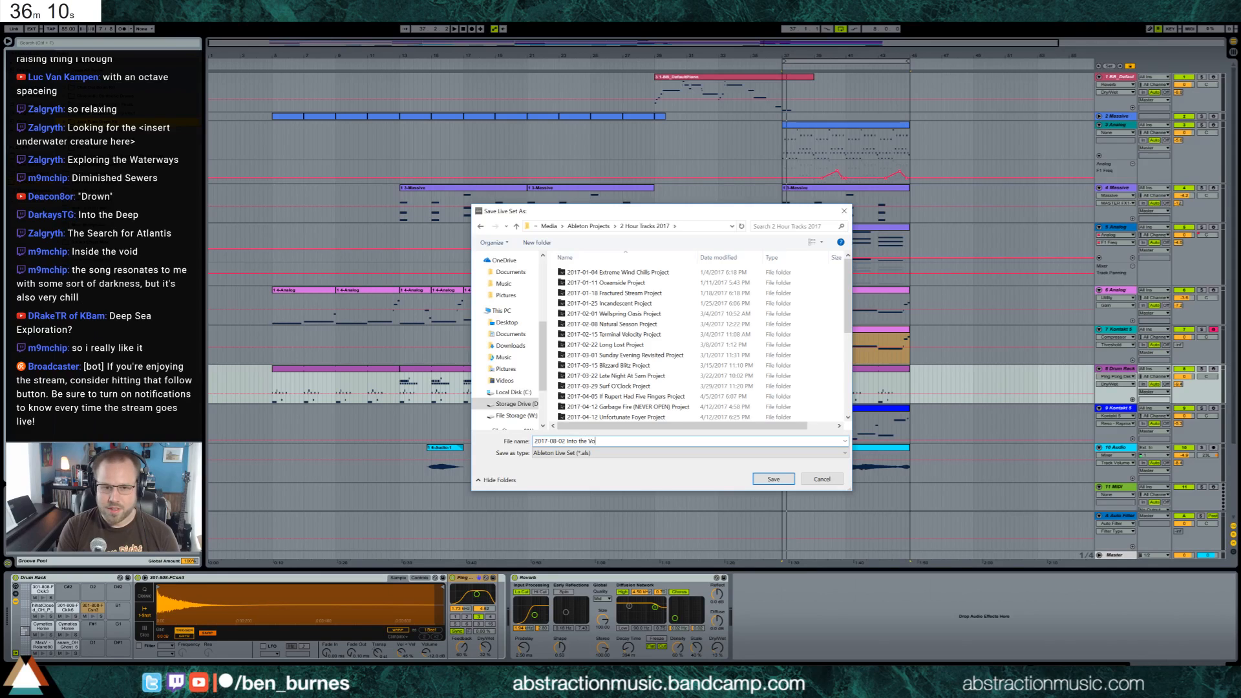
pyautogui.write('id')
pyautogui.press('Return')
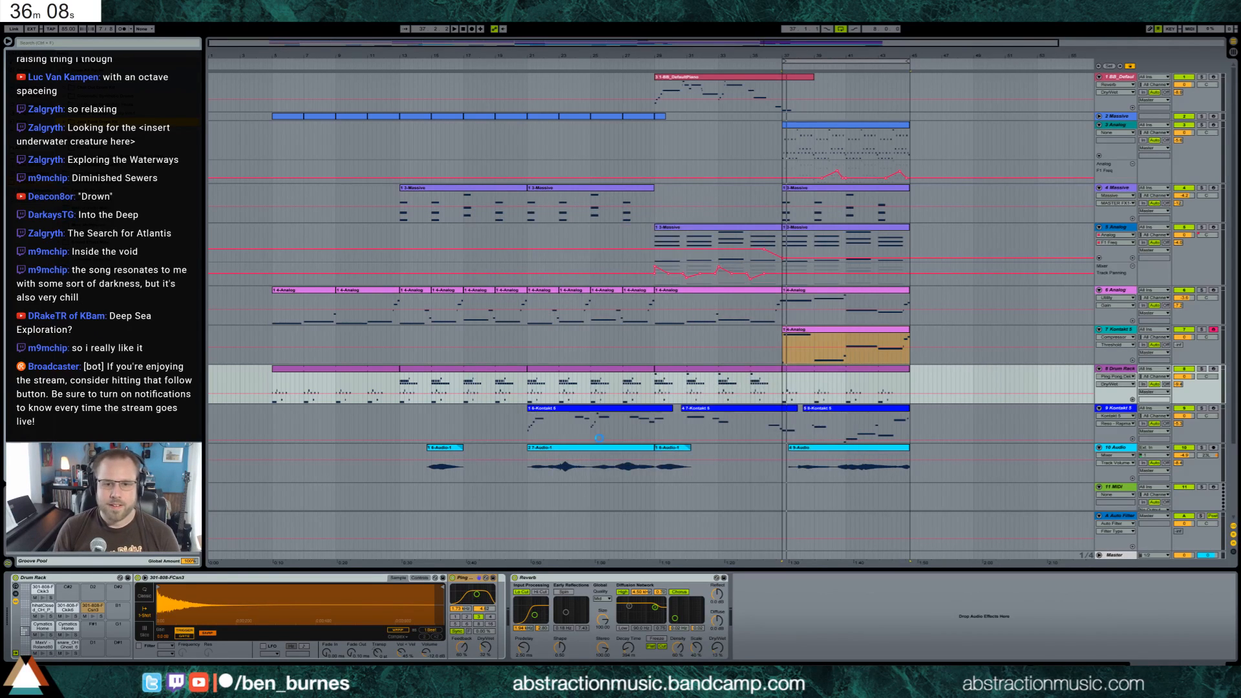
pyautogui.click(8, 21)
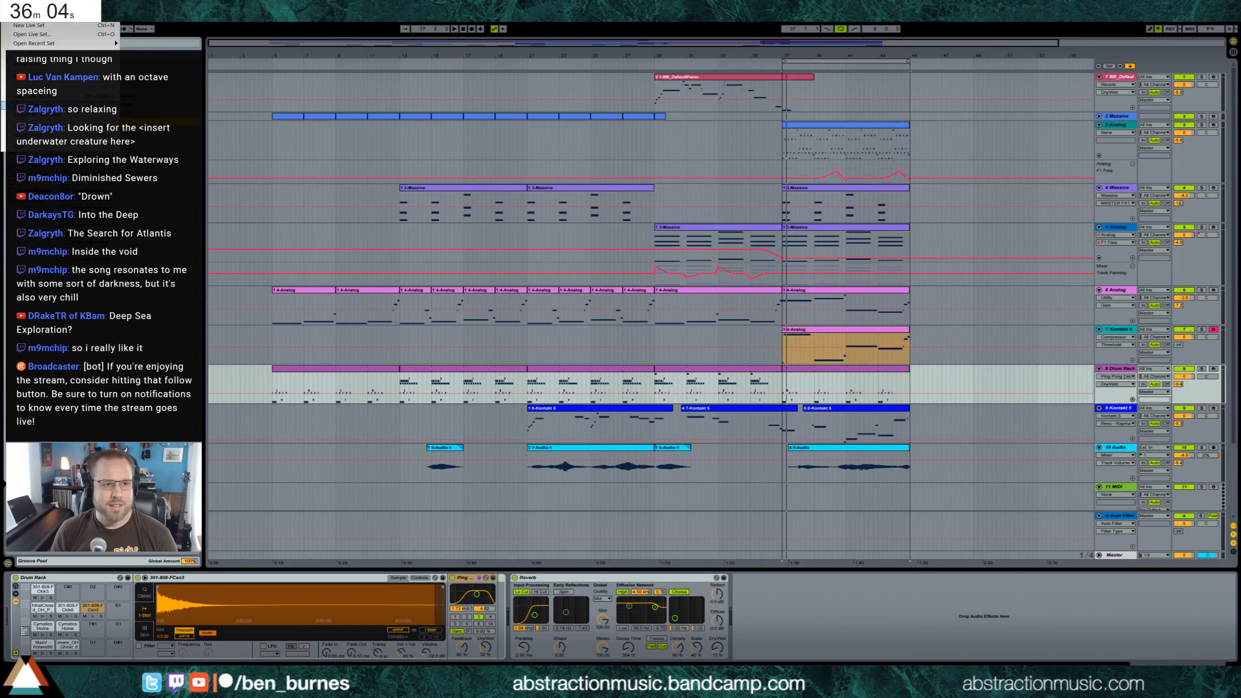
pyautogui.click(39, 115)
pyautogui.click(599, 390)
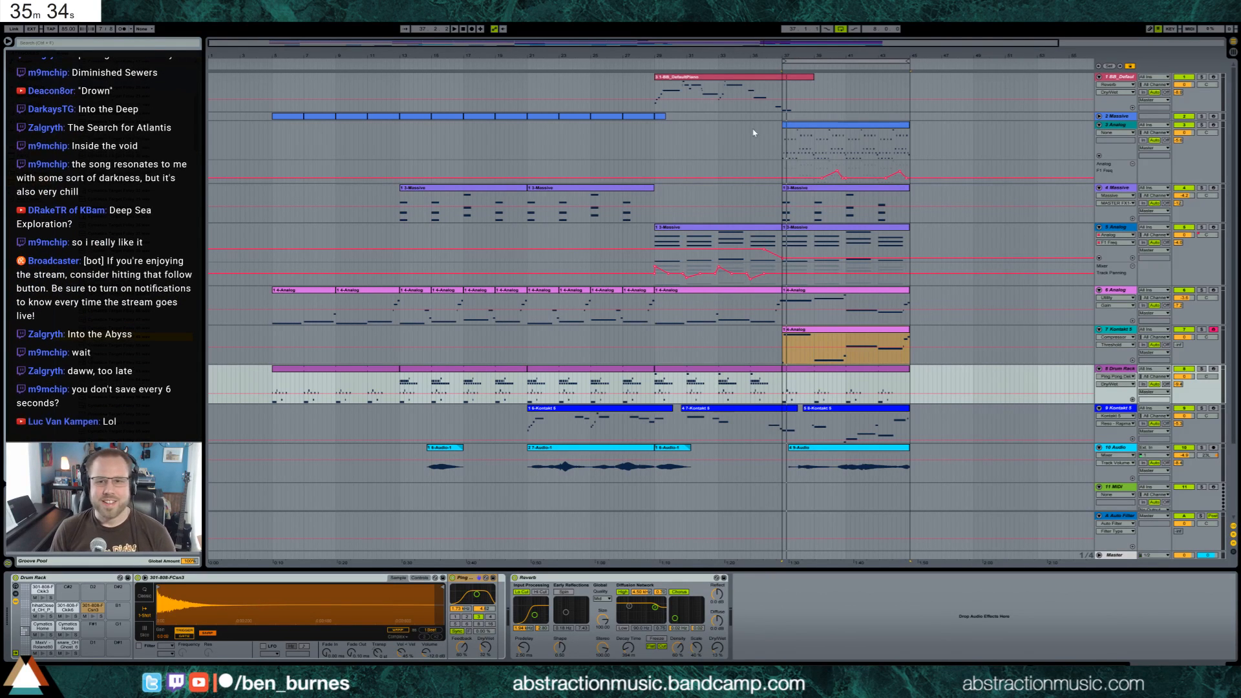
# Insert a new audio track directly below the piano track
pyautogui.click(782, 91)
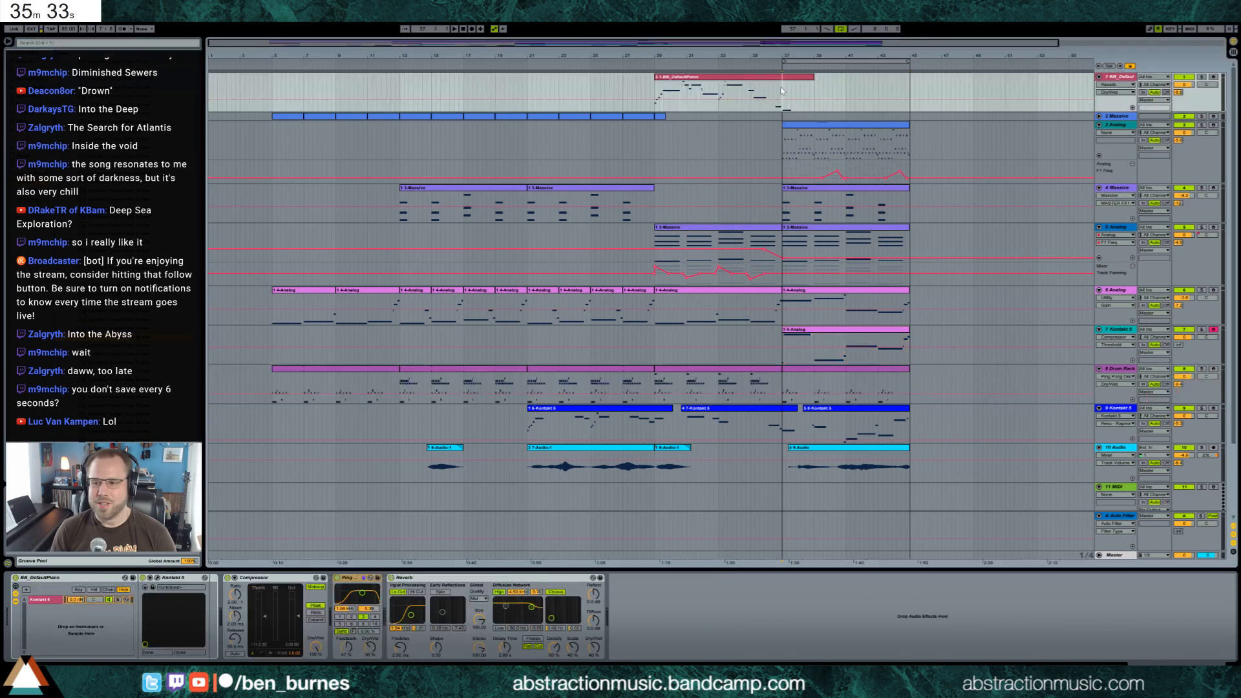
pyautogui.click(782, 147)
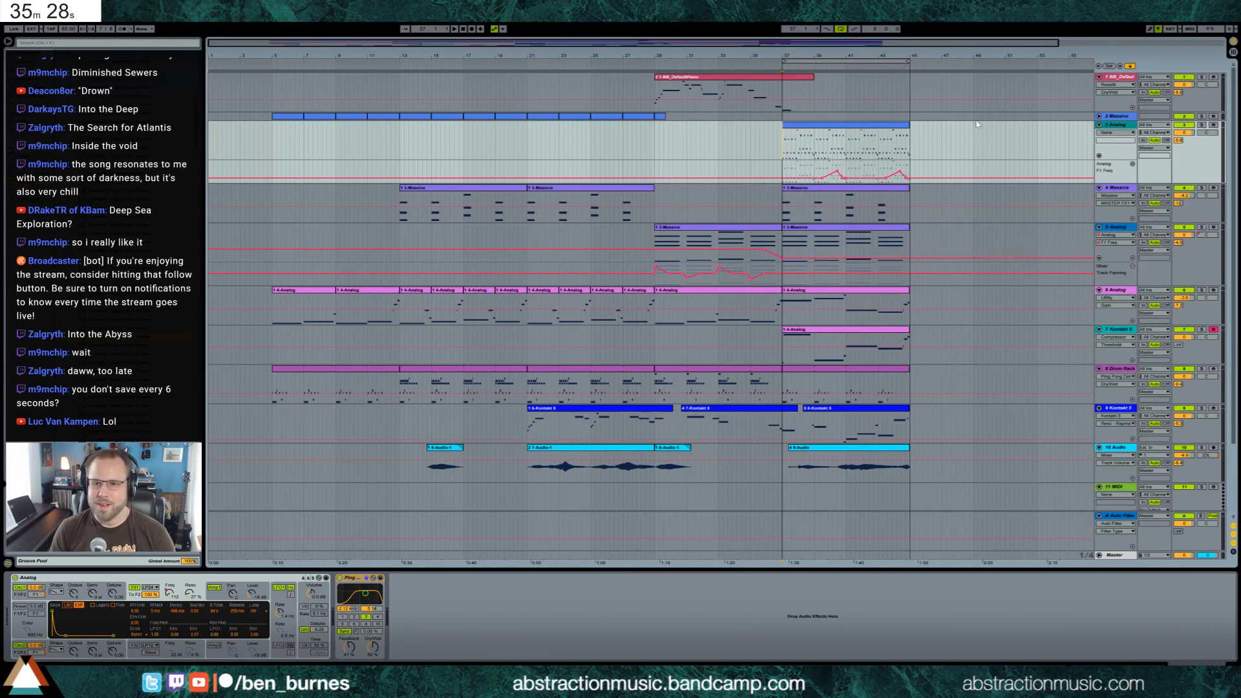
pyautogui.click(977, 88)
pyautogui.hotkey('ctrl', 't')
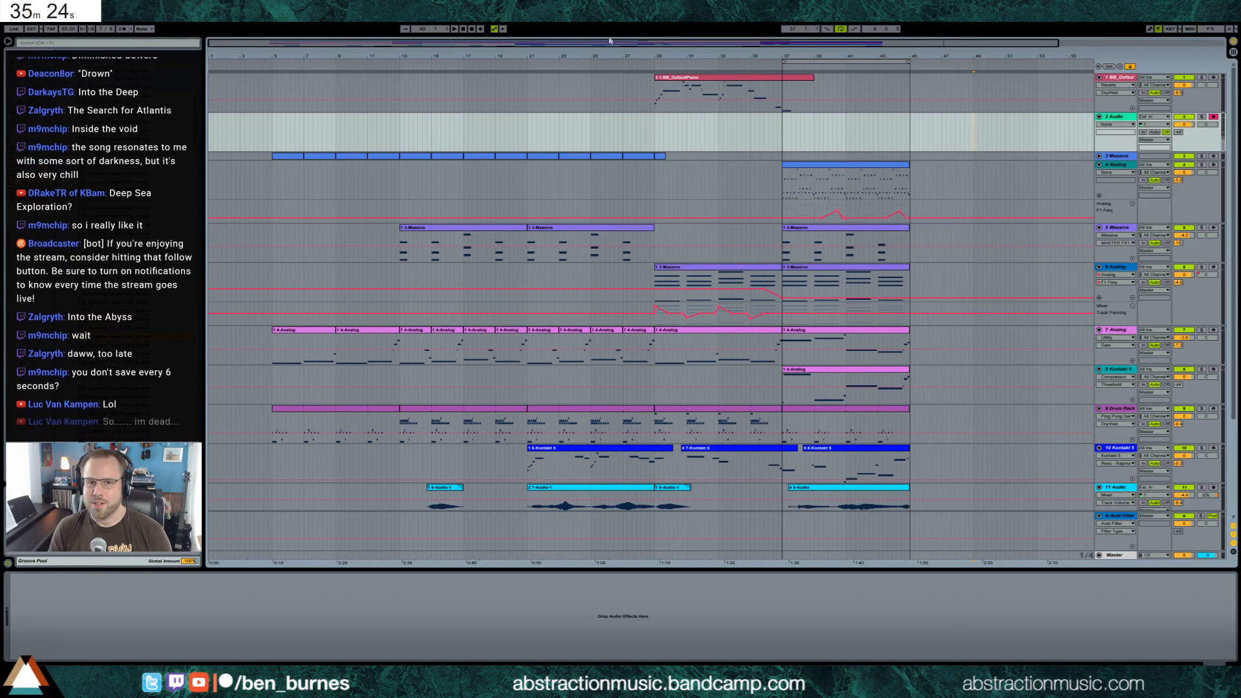
# Record a short audio take on the new audio track, starting at about bar 49
pyautogui.click(454, 29)
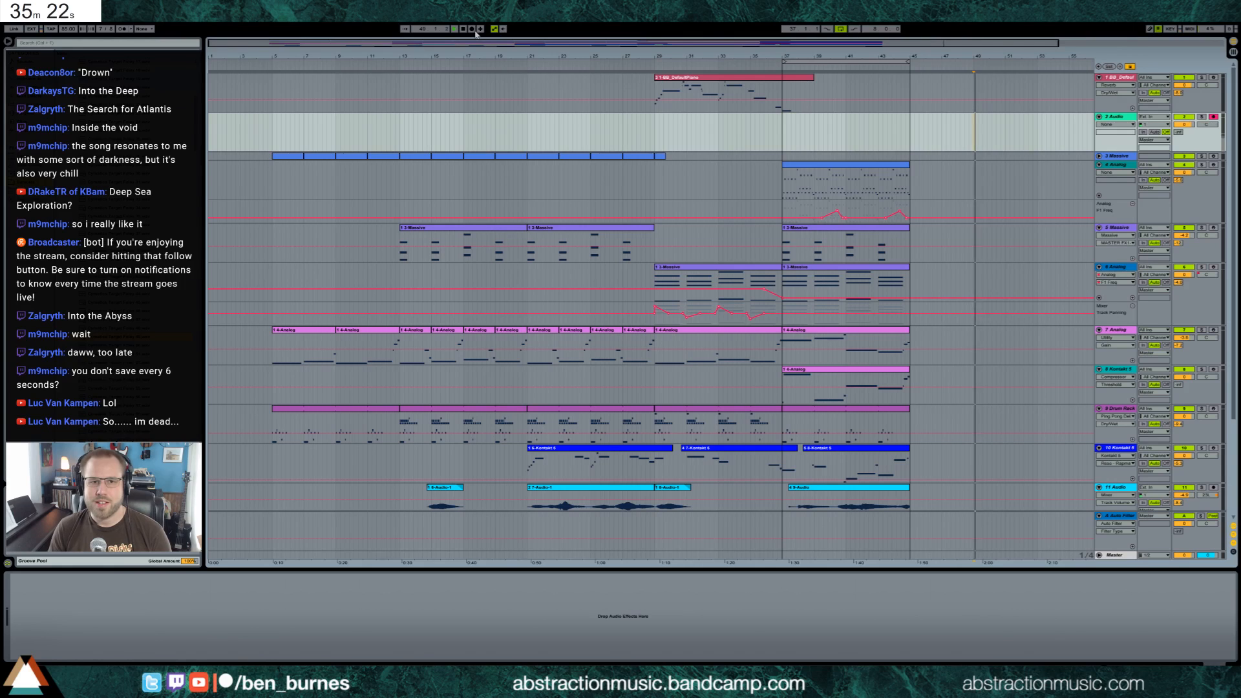
pyautogui.click(471, 29)
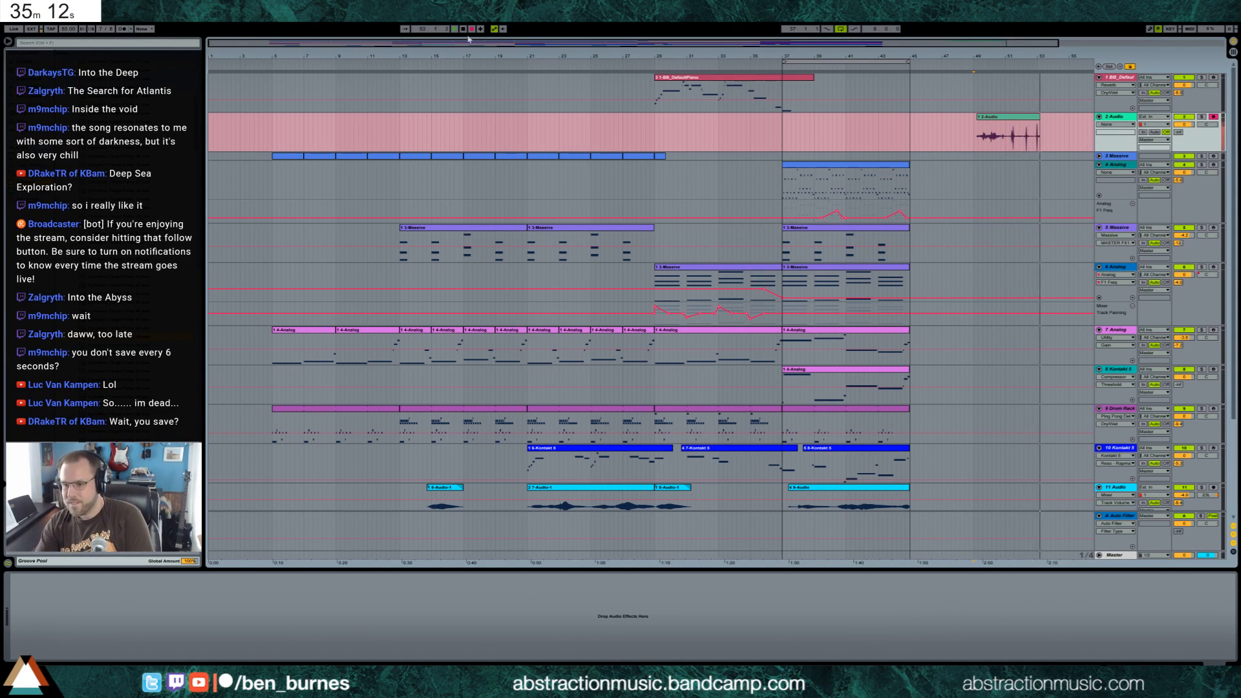
pyautogui.click(471, 29)
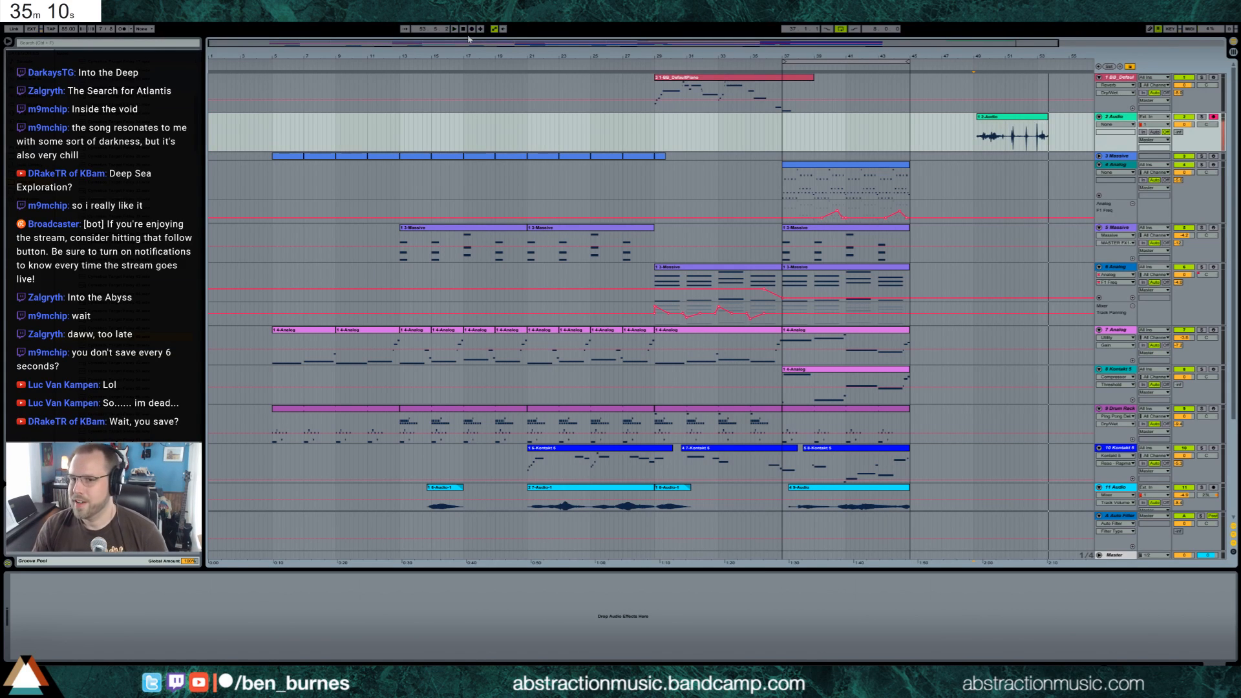
# Play back the recorded take and select only the short percussive hit shortly after bar 51
pyautogui.click(991, 136)
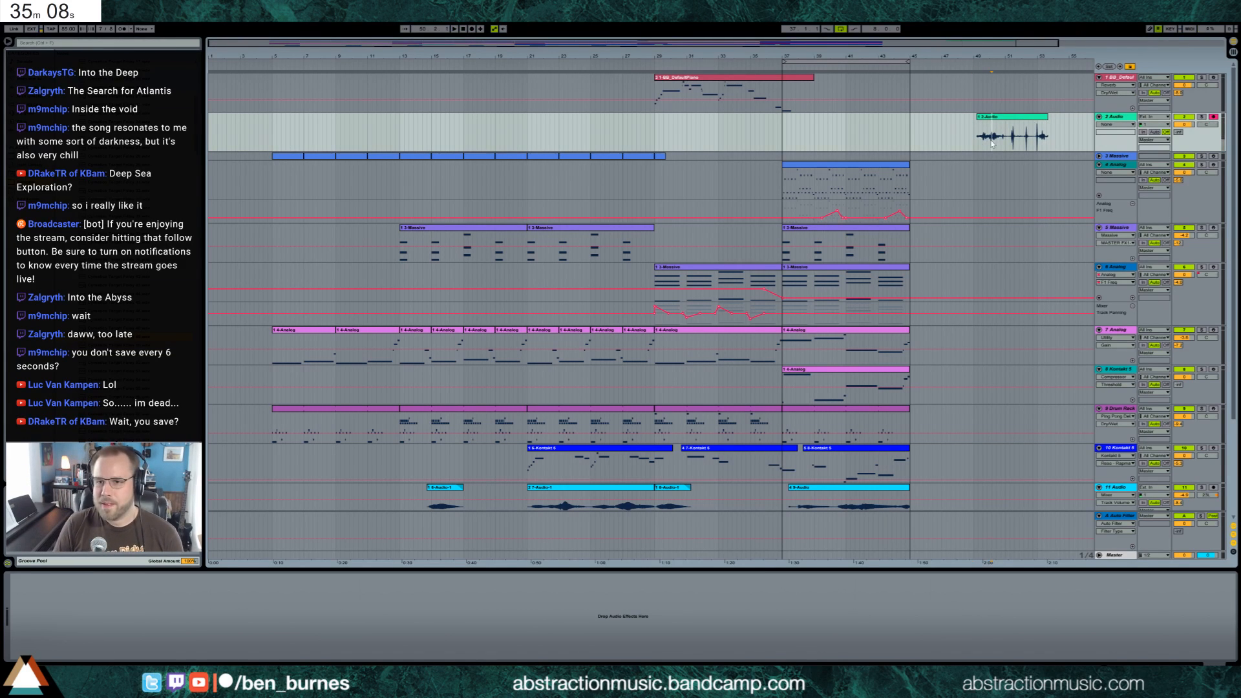
pyautogui.press('space')
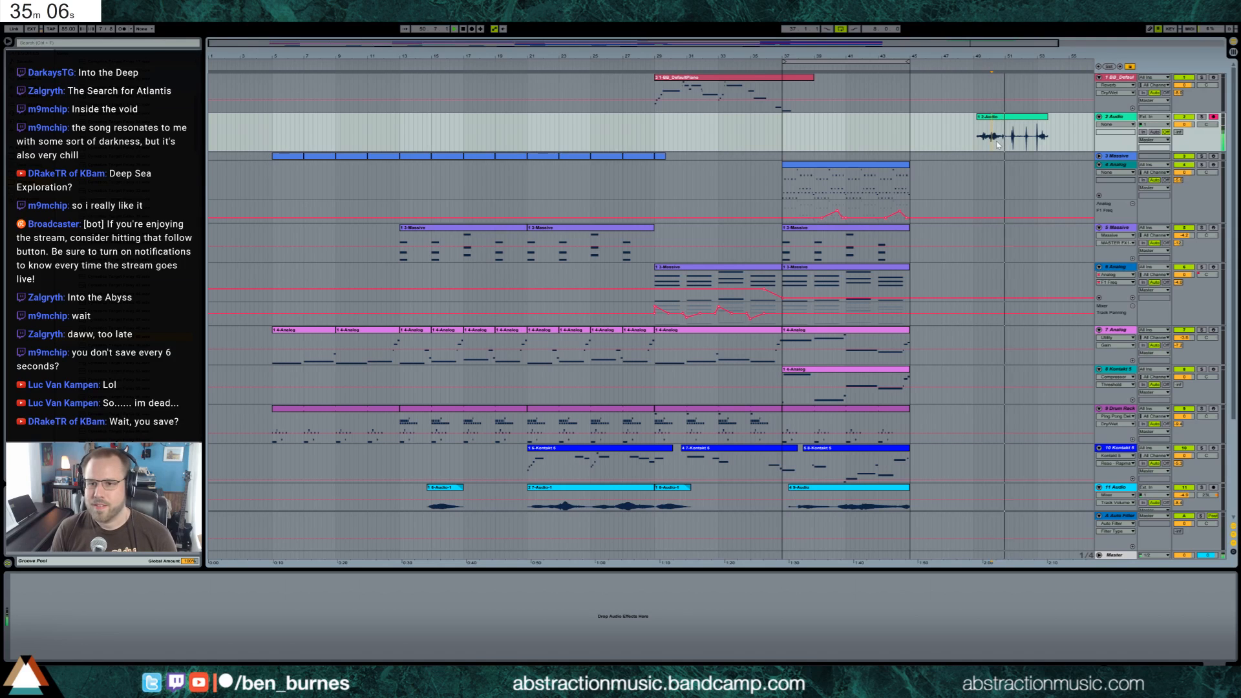
pyautogui.moveTo(972, 56); pyautogui.dragTo(840, 143)
pyautogui.press('space')
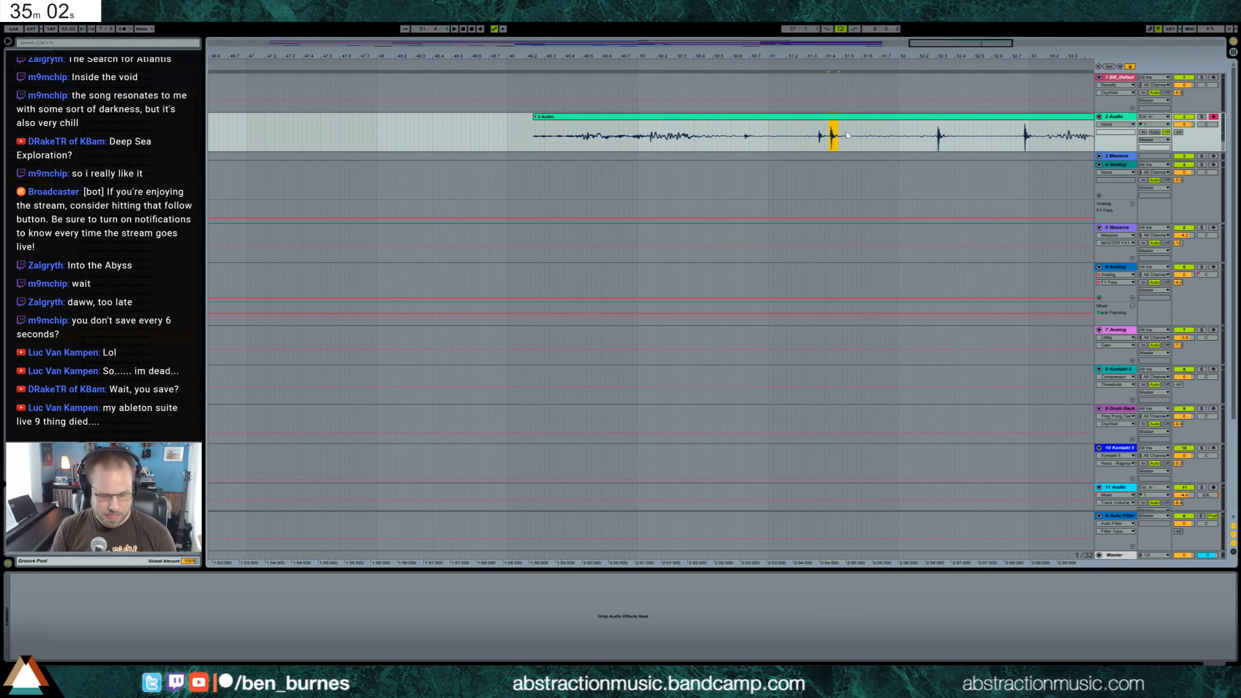
# Load the selected hit onto a pad of the Drum Rack and adjust the start of the sample
pyautogui.moveTo(962, 51); pyautogui.dragTo(1017, 9)
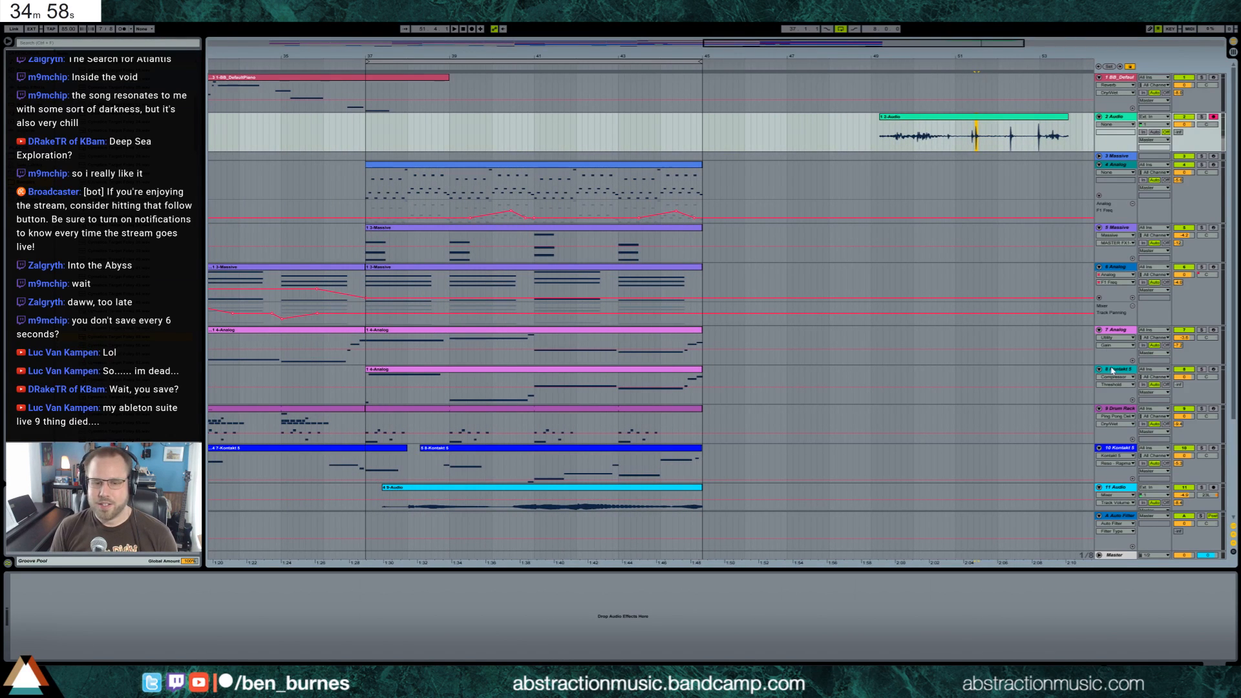
pyautogui.click(1123, 409)
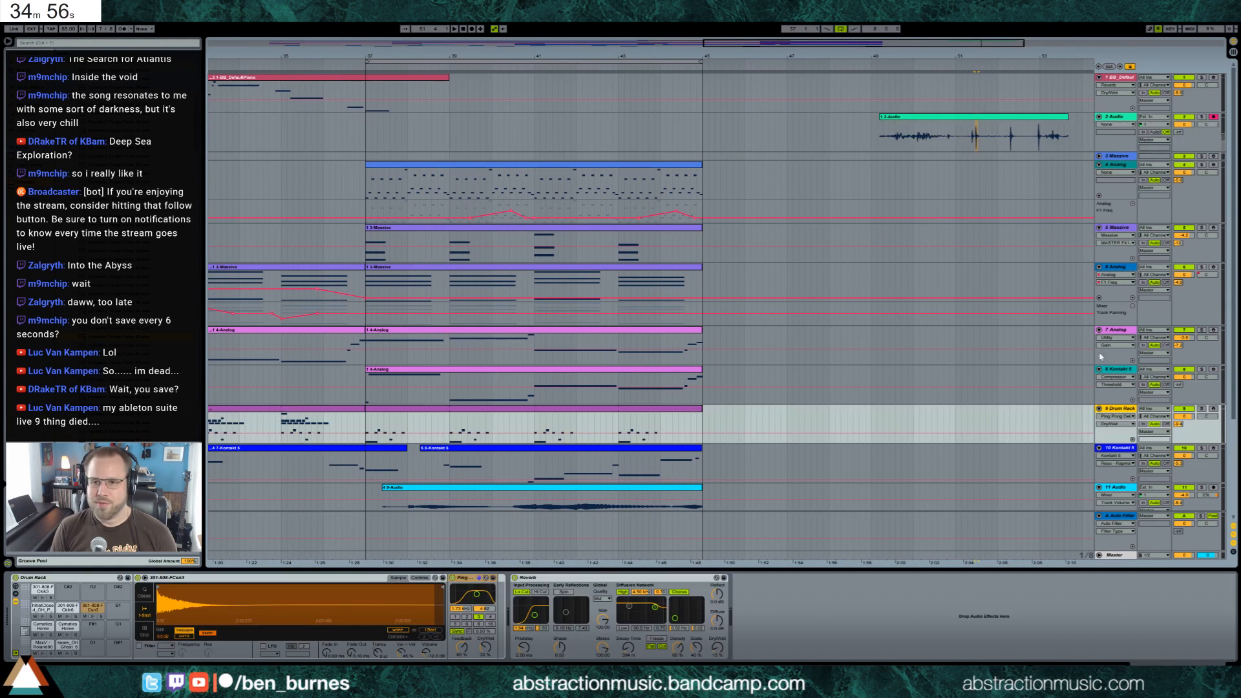
pyautogui.click(976, 123)
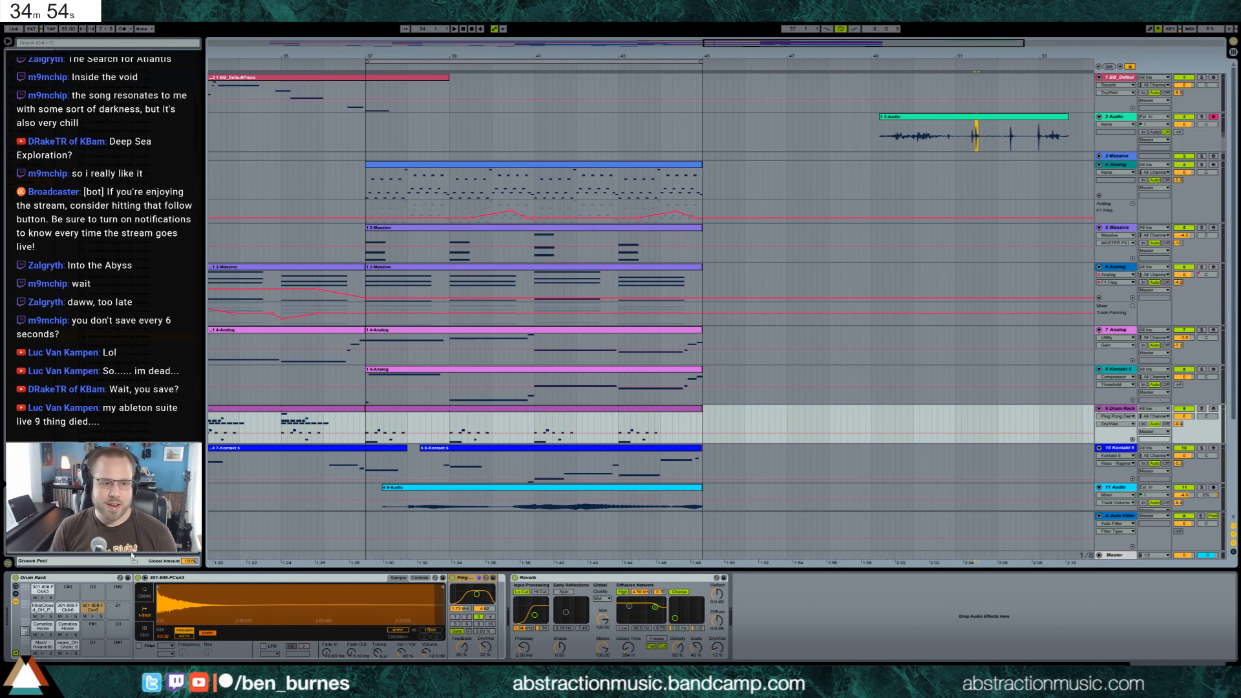
pyautogui.moveTo(209, 599); pyautogui.dragTo(199, 597)
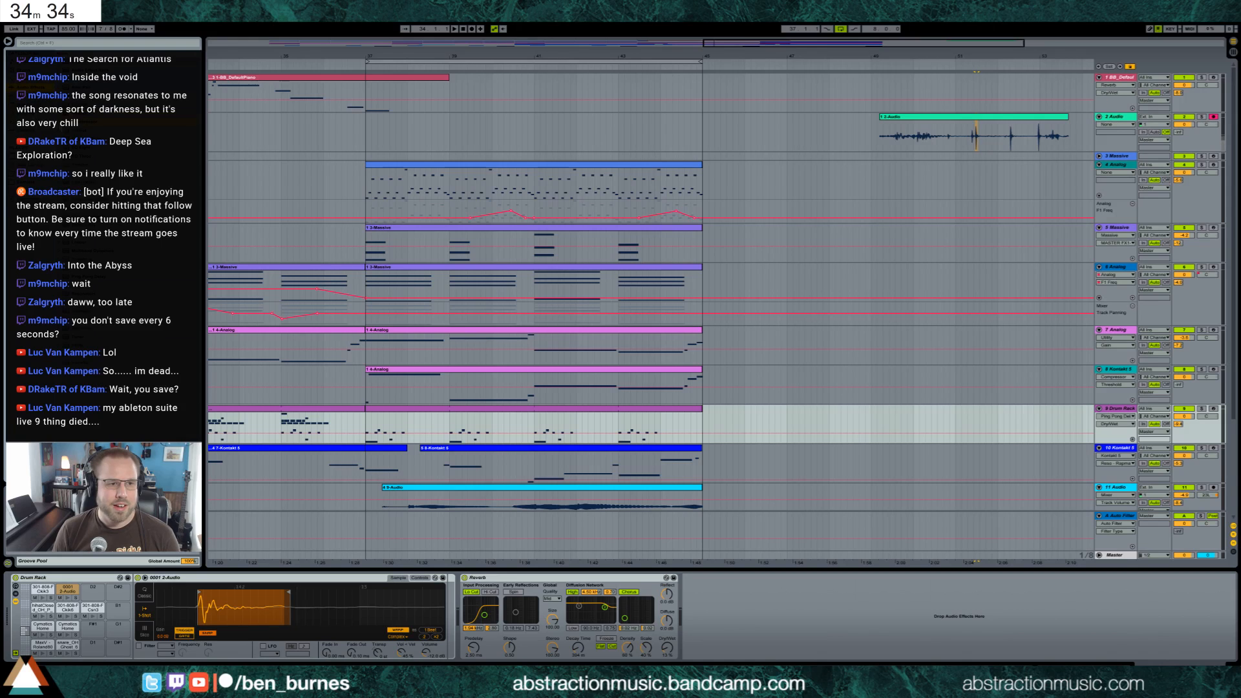
# Add a Compressor after the new pad's sample, enable the sample's filter, change the filter type and lower its frequency
pyautogui.moveTo(442, 605); pyautogui.dragTo(489, 622)
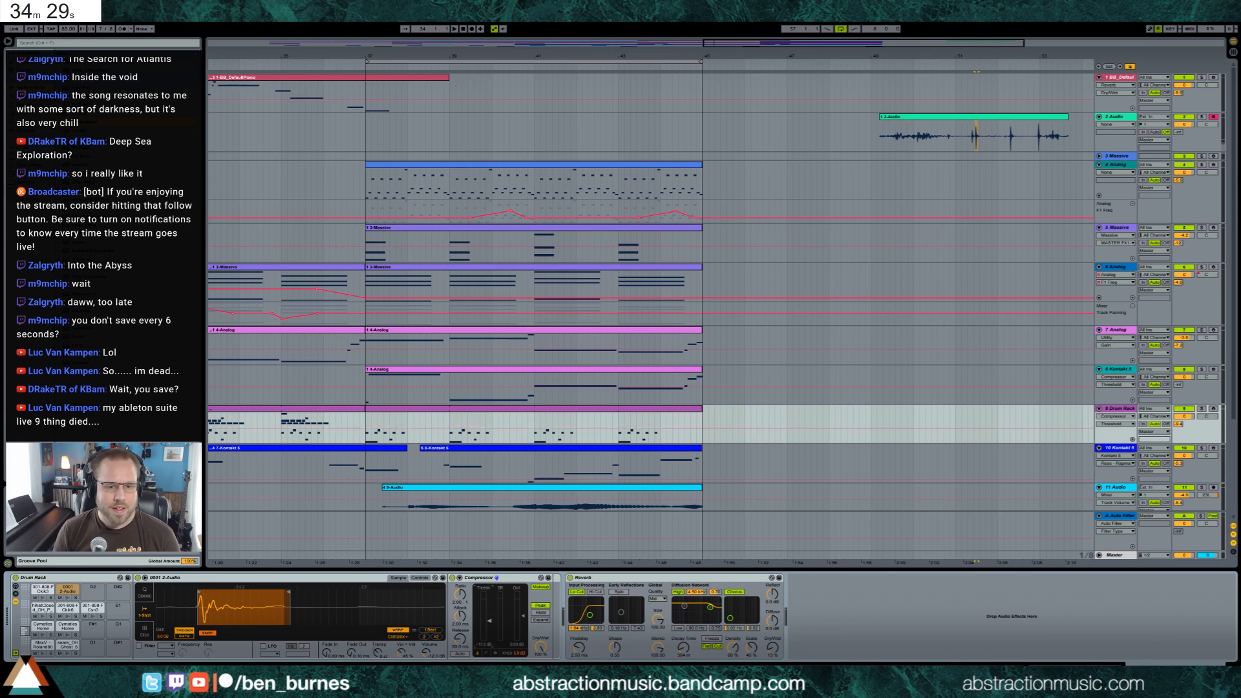
pyautogui.click(69, 599)
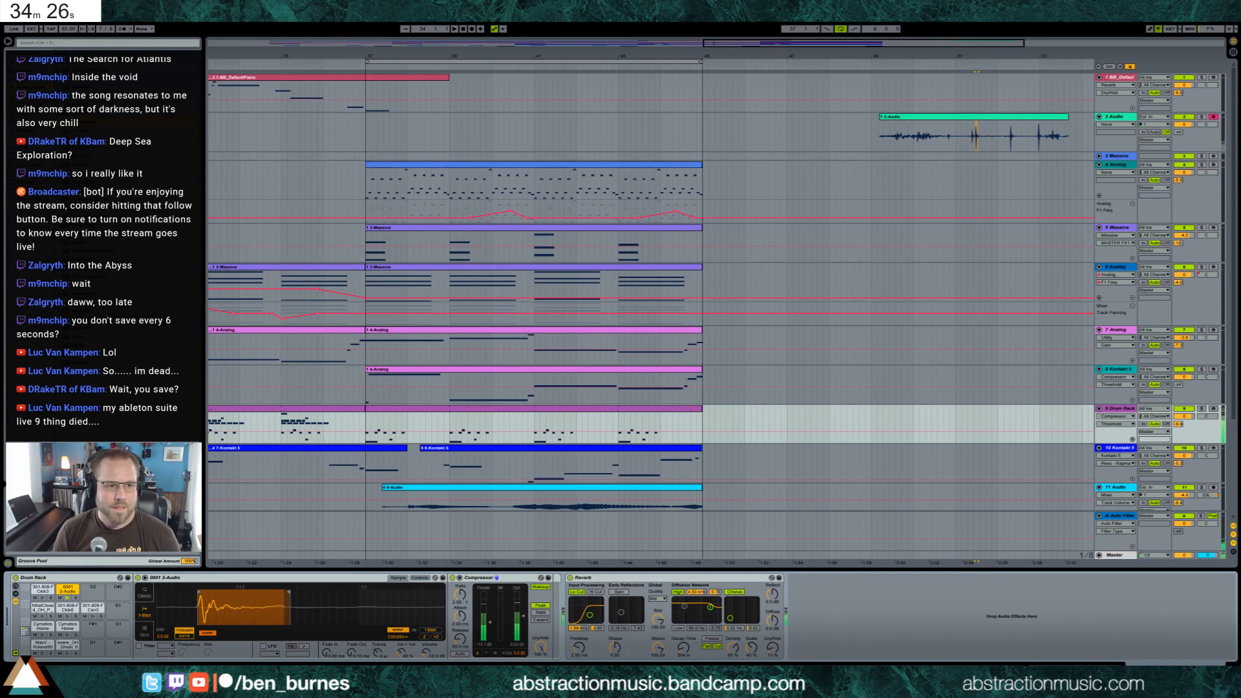
pyautogui.click(138, 645)
pyautogui.click(166, 646)
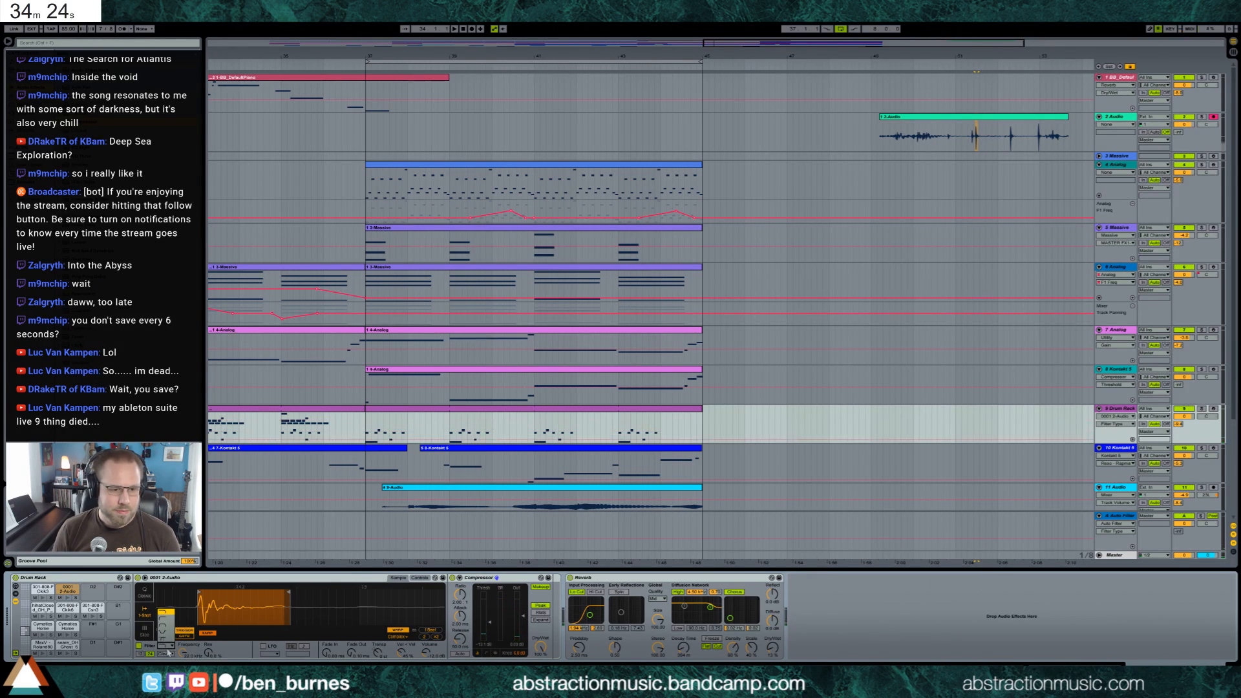
pyautogui.click(169, 623)
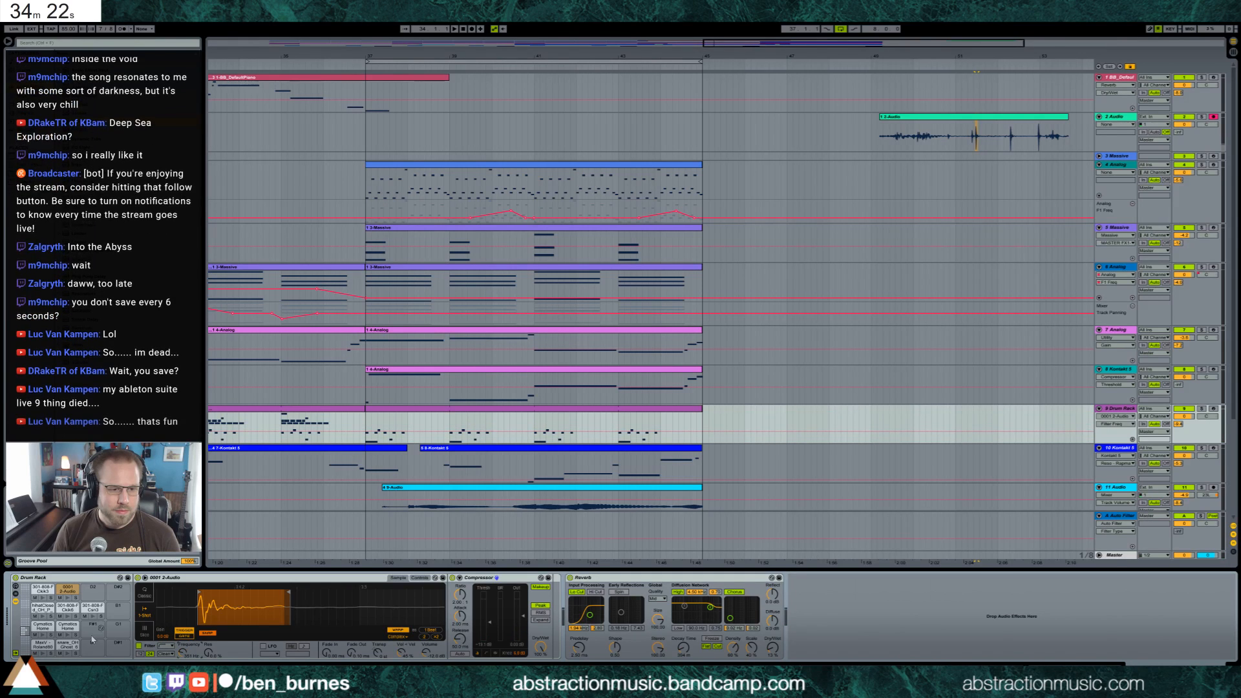
pyautogui.click(67, 598)
pyautogui.moveTo(183, 653); pyautogui.dragTo(183, 672)
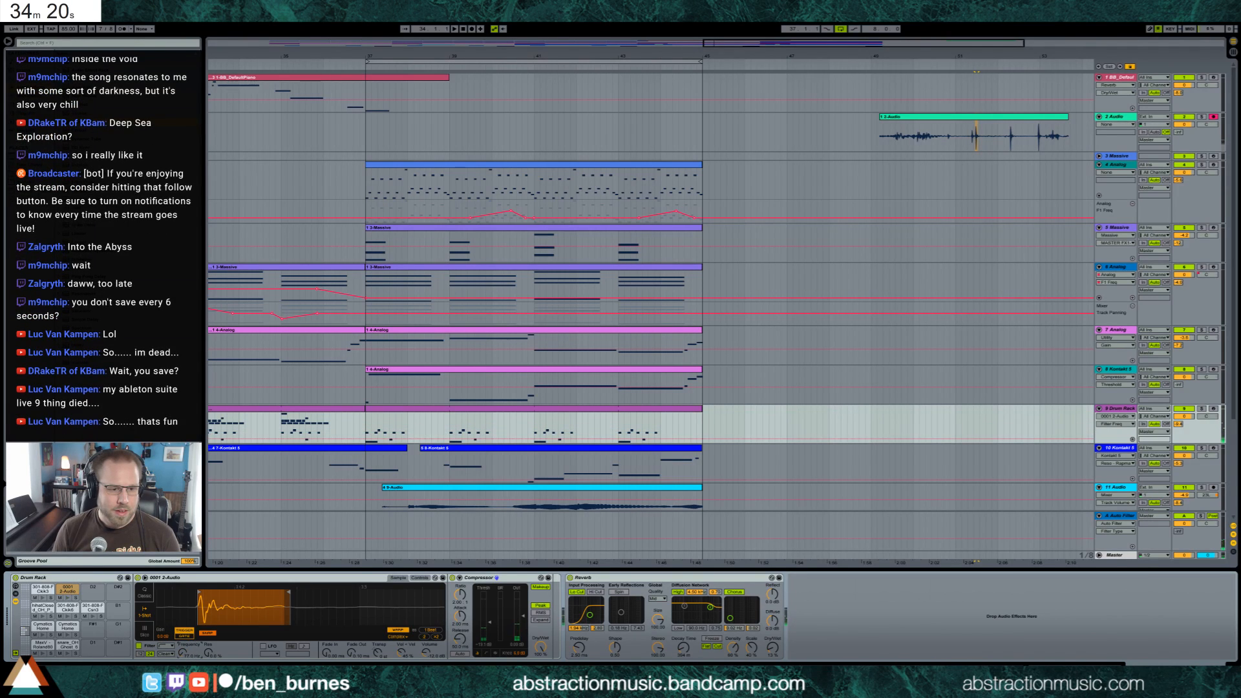
pyautogui.click(67, 598)
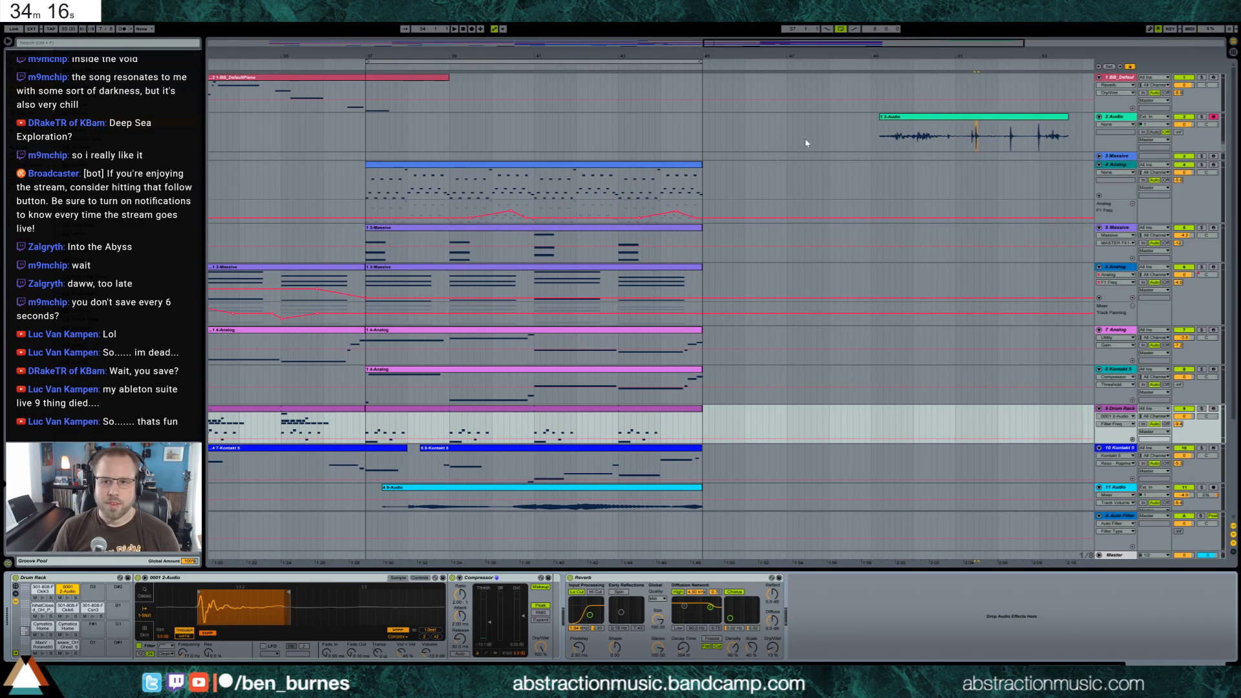
# Delete the recorded take from the new audio track
pyautogui.click(895, 119)
pyautogui.scroll(-4, 697, 118)
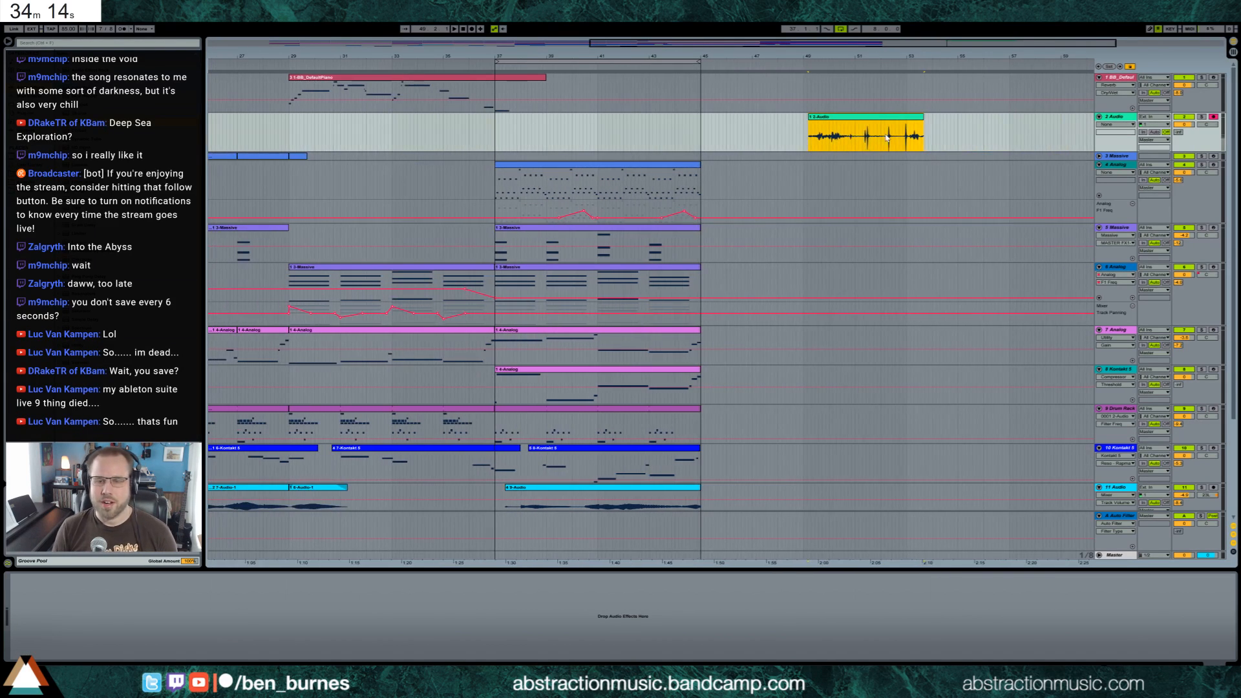
pyautogui.press('Delete')
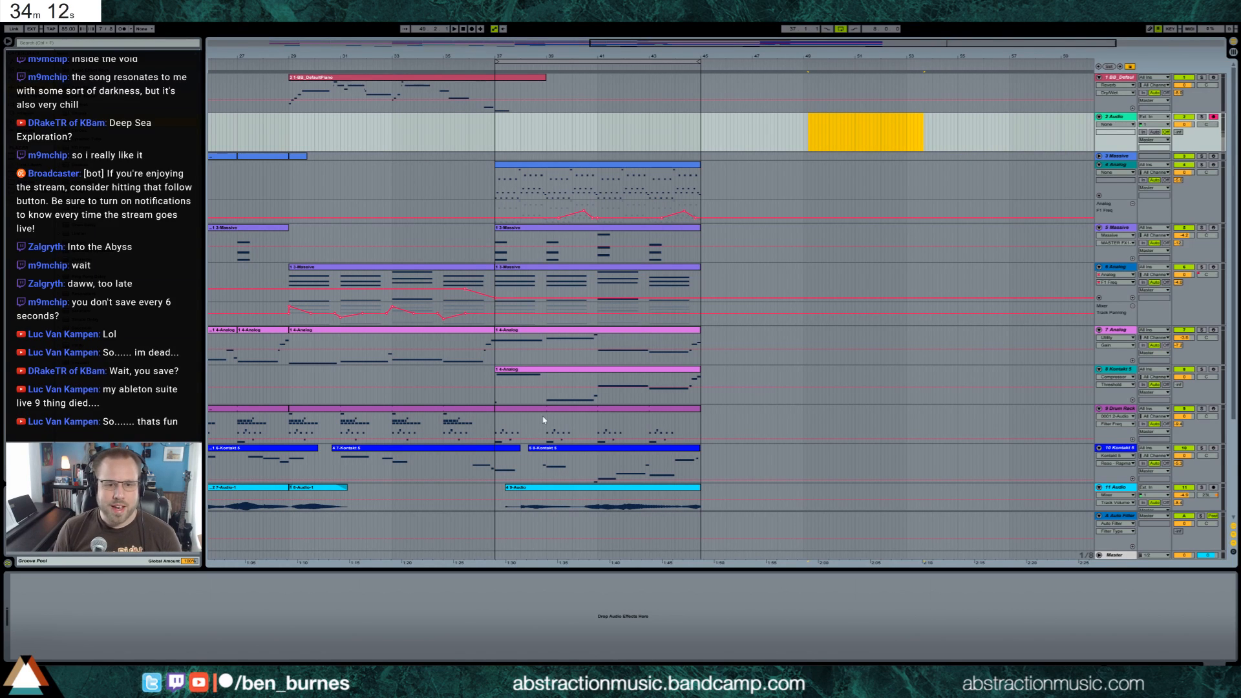
# Add short notes for the recorded sample at the start of the Drum Rack clip at bar 37 and play them back
pyautogui.doubleClick(542, 414)
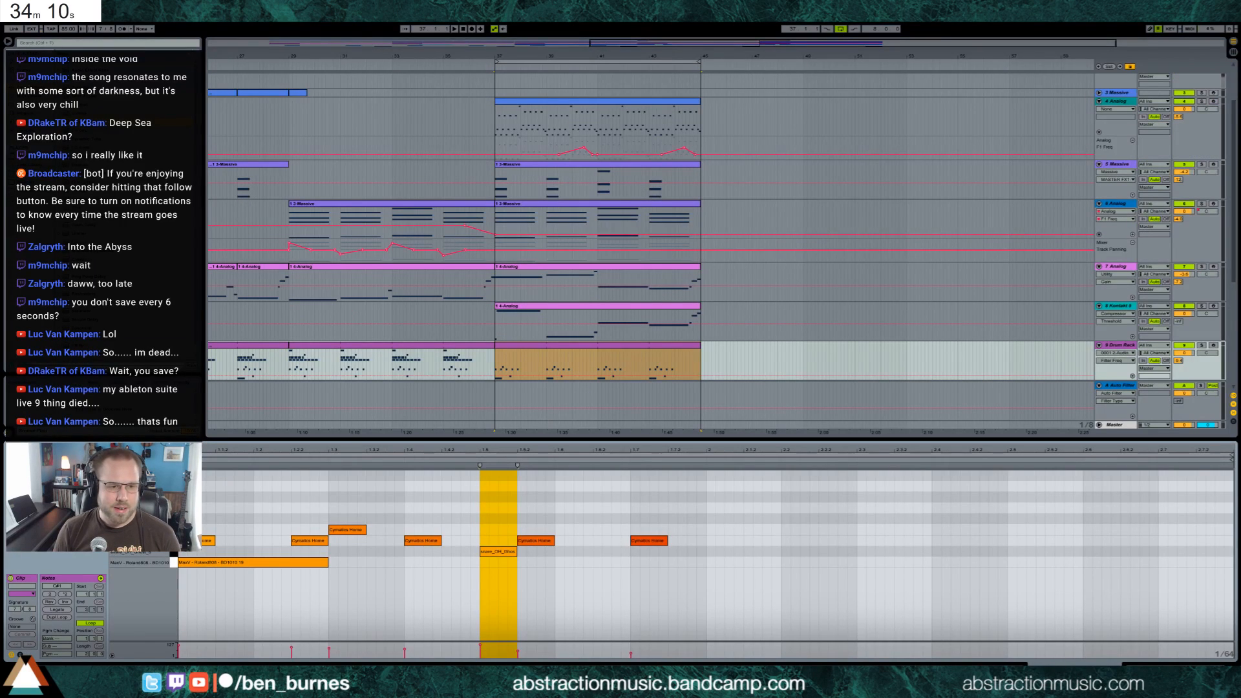
pyautogui.doubleClick(189, 476)
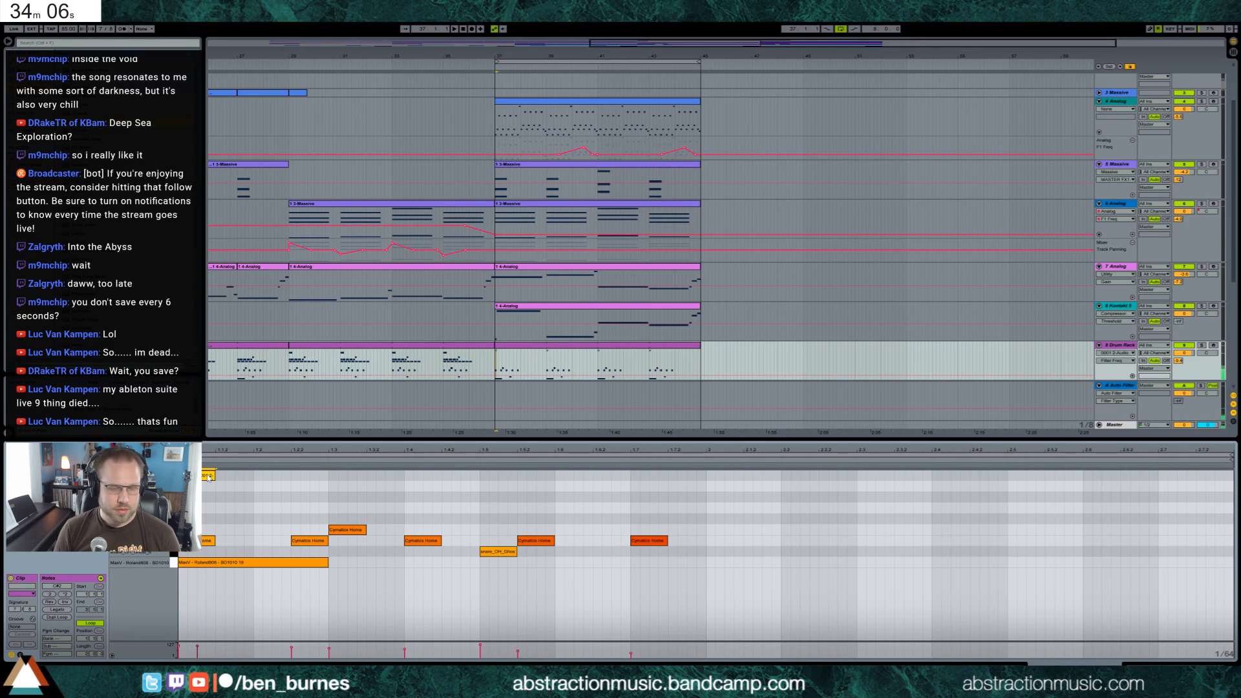
pyautogui.press('space')
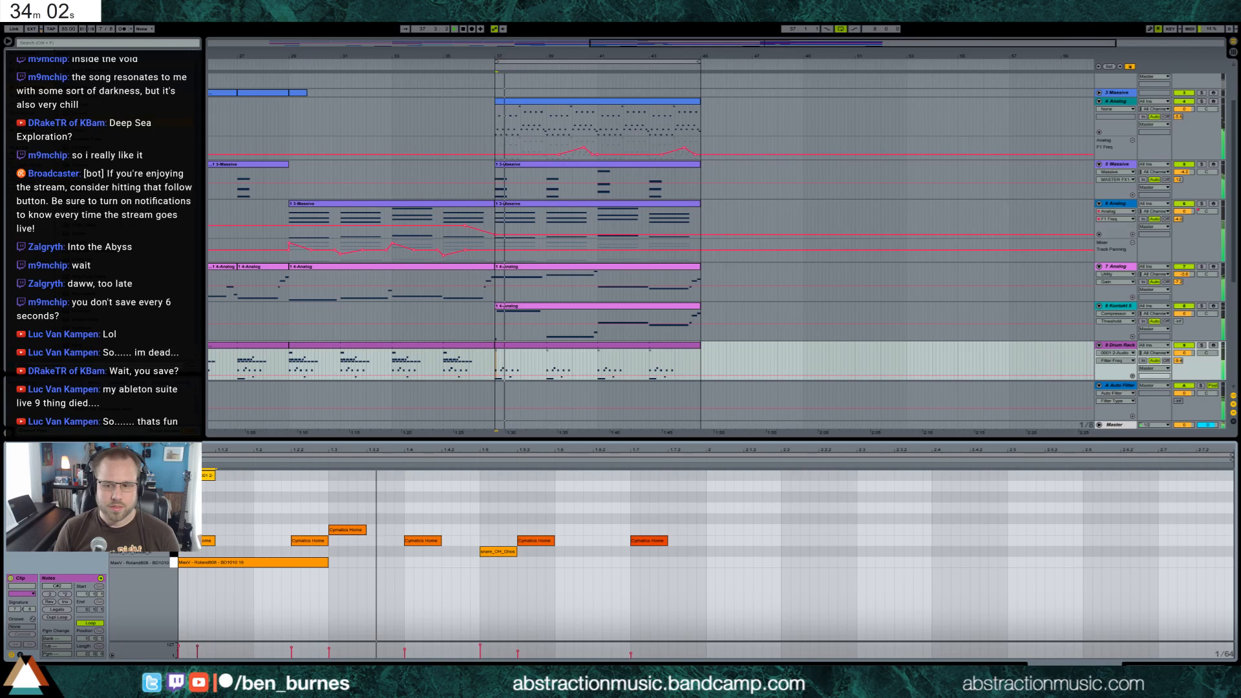
pyautogui.press('space')
# Duplicate the new sample's notes from the clip's first bar into its second bar and listen to the result
pyautogui.moveTo(706, 475); pyautogui.dragTo(177, 475)
pyautogui.hotkey('ctrl', 'd')
pyautogui.press('space')
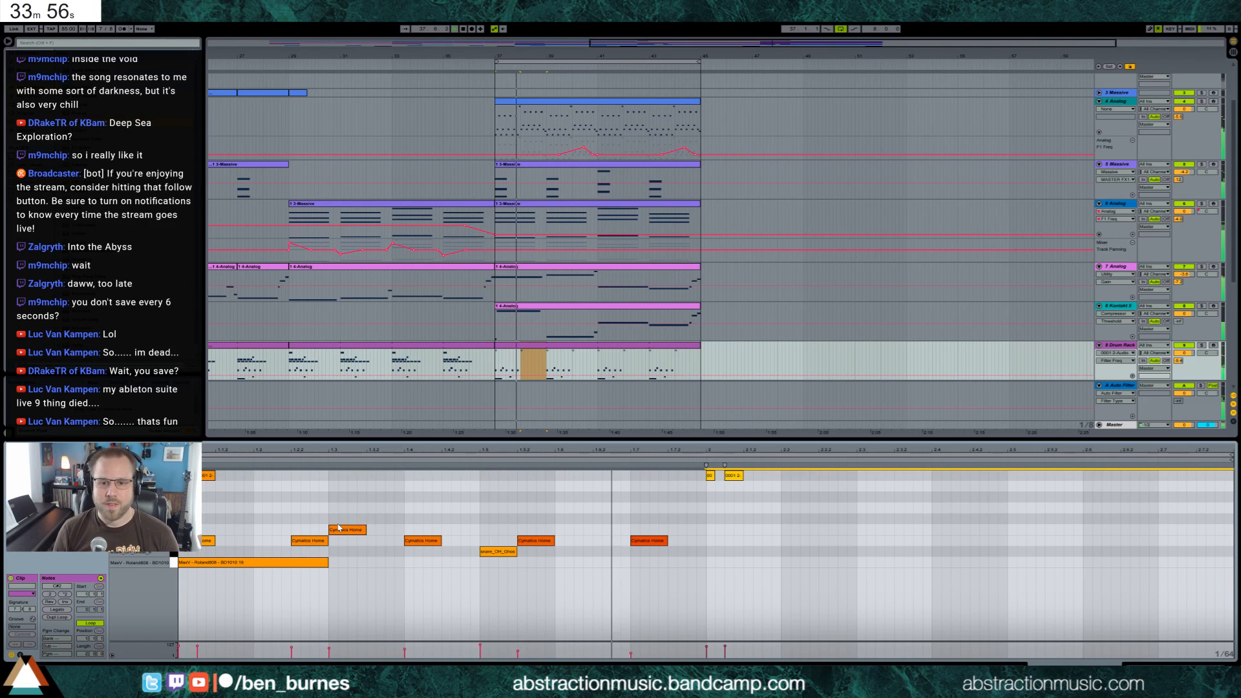
pyautogui.press('space')
# Move the second new-sample note slightly later in both bars and play the loop with the Drum Rack's devices shown
pyautogui.click(235, 483)
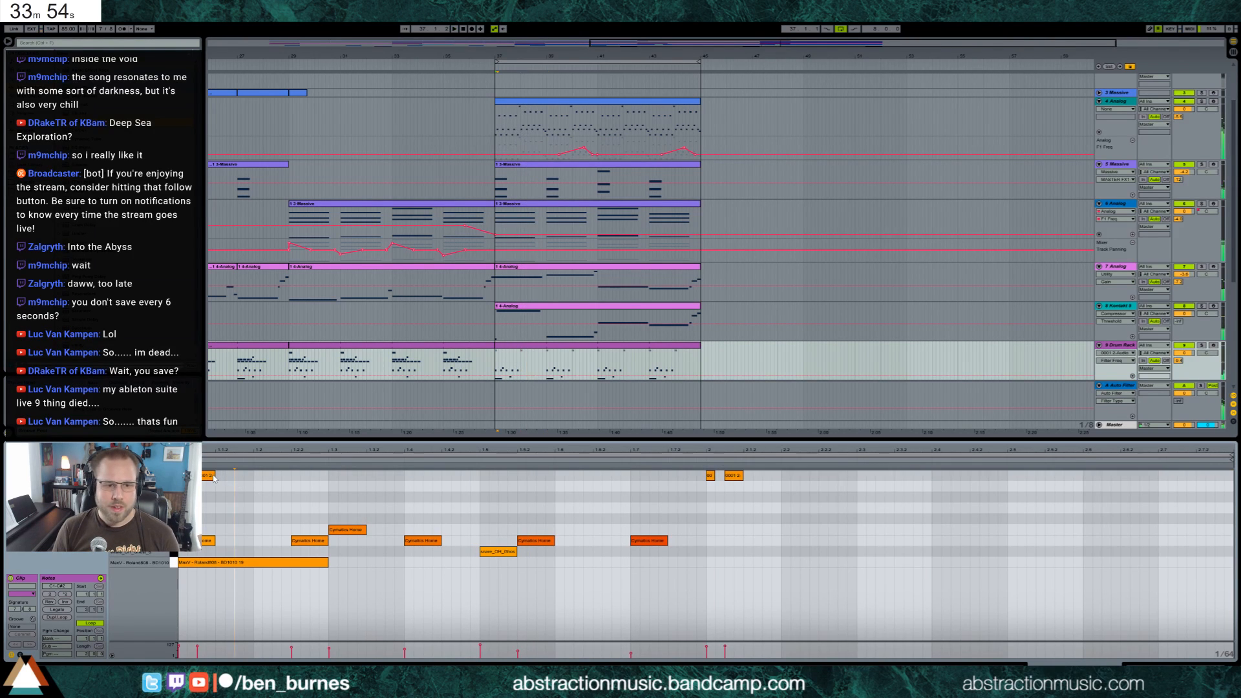
pyautogui.moveTo(229, 478); pyautogui.dragTo(239, 478)
pyautogui.moveTo(729, 477); pyautogui.dragTo(749, 476)
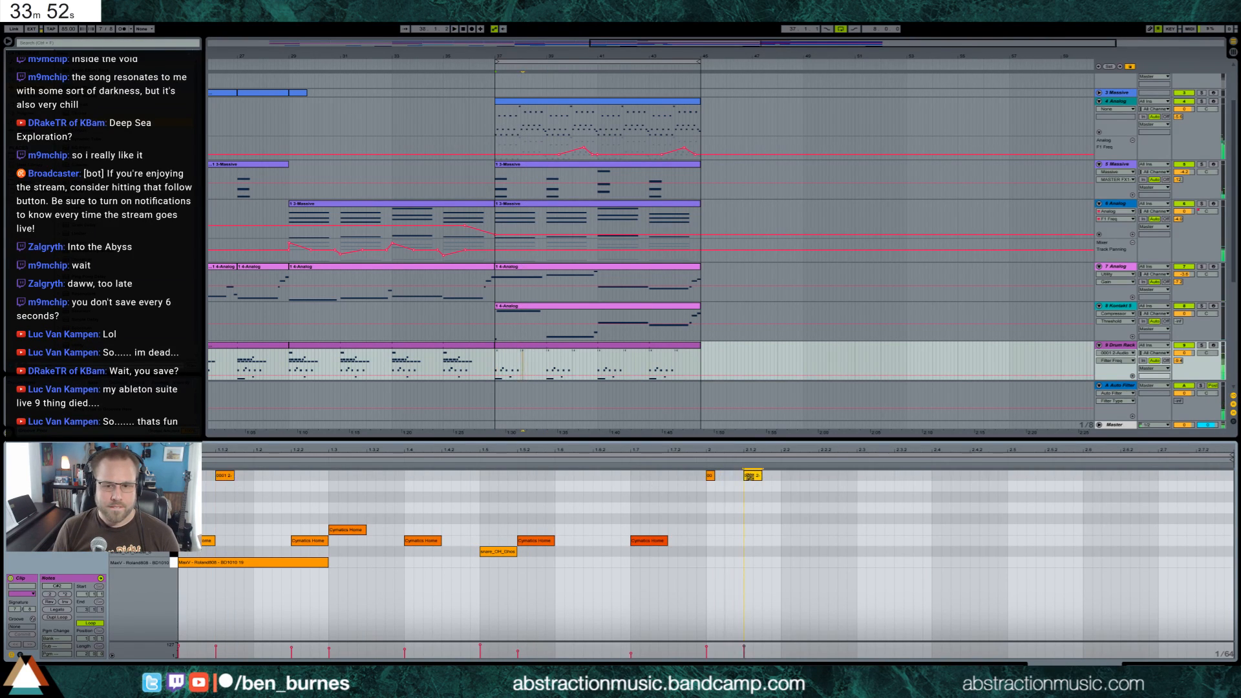
pyautogui.hotkey('shift', 'Tab')
pyautogui.press('space')
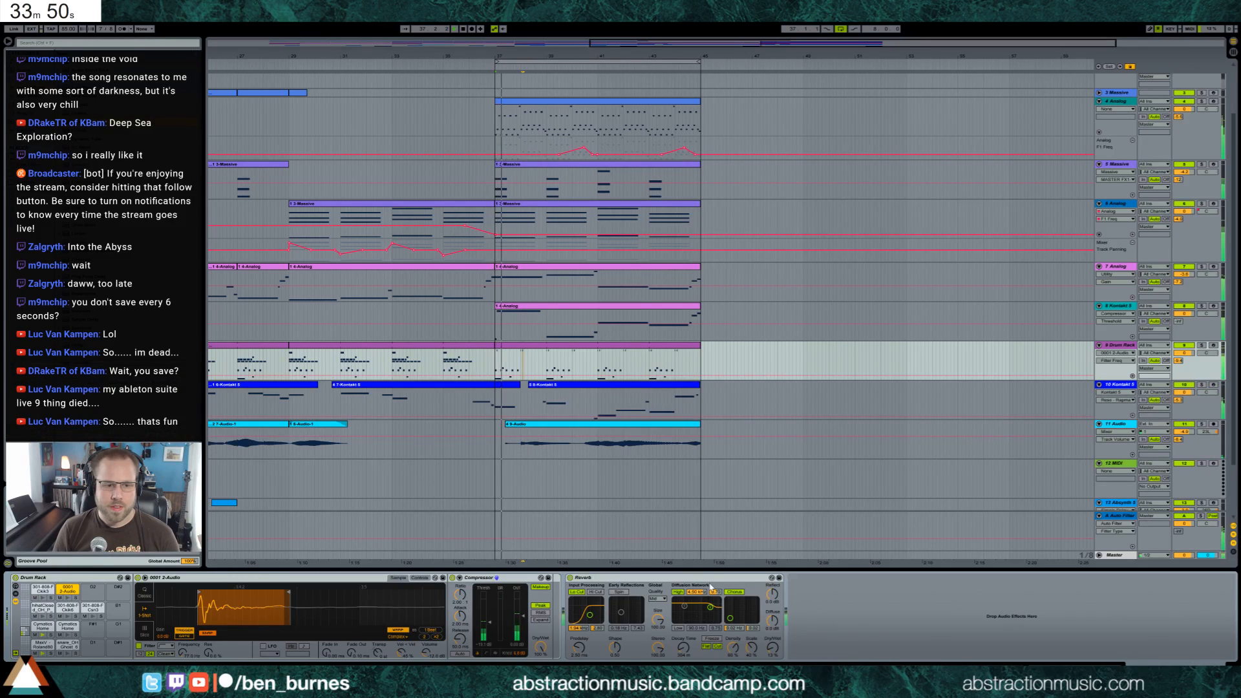
# Toggle the filter of the recorded sample in the Drum Rack, audition its pad and lower its Compressor threshold
pyautogui.press('space')
pyautogui.click(524, 346)
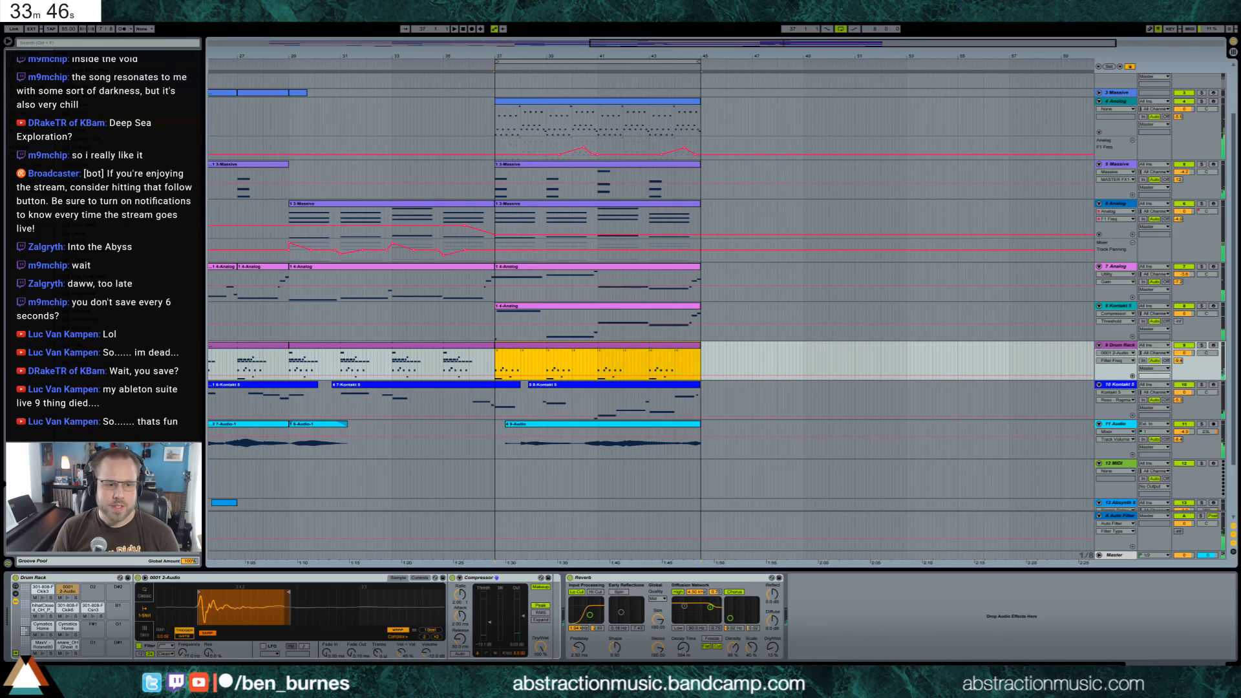
pyautogui.click(138, 645)
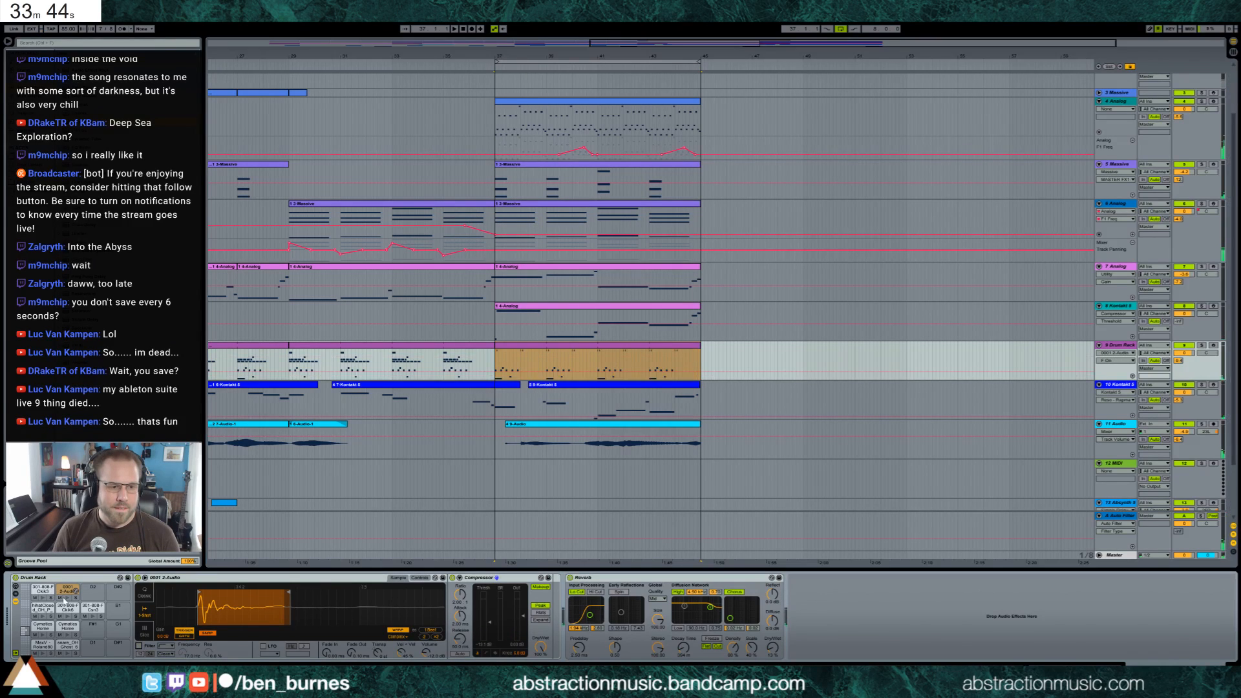
pyautogui.click(67, 598)
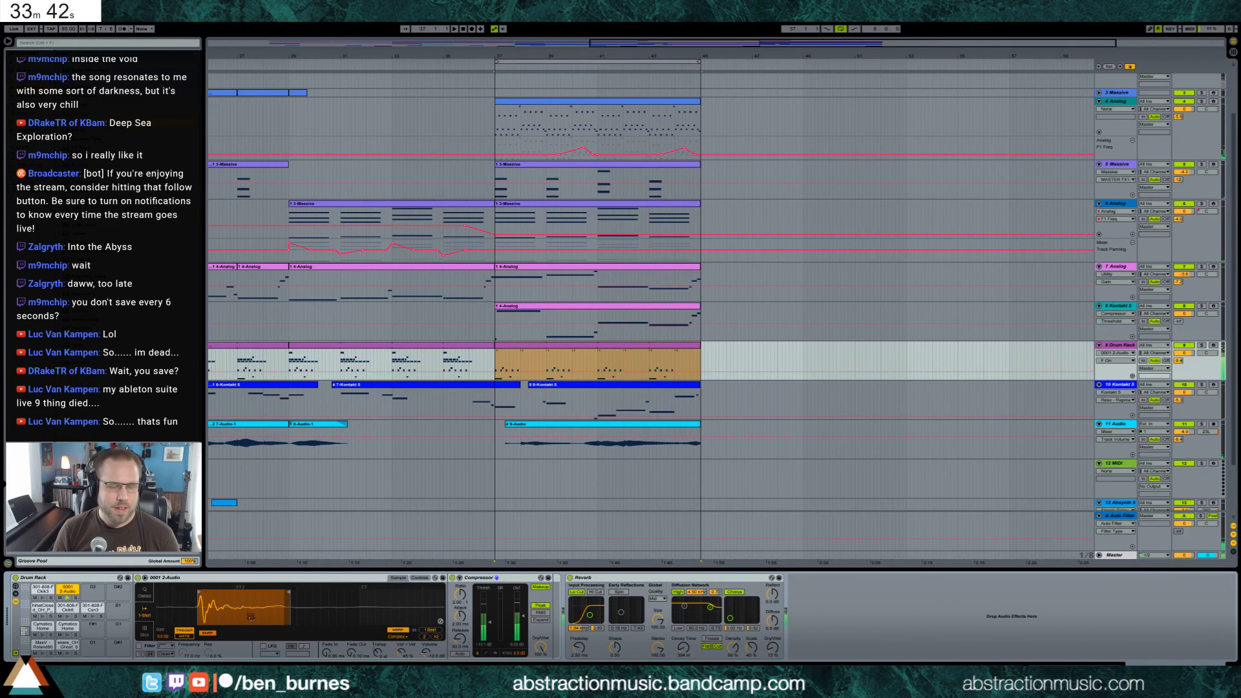
pyautogui.moveTo(485, 623); pyautogui.dragTo(485, 633)
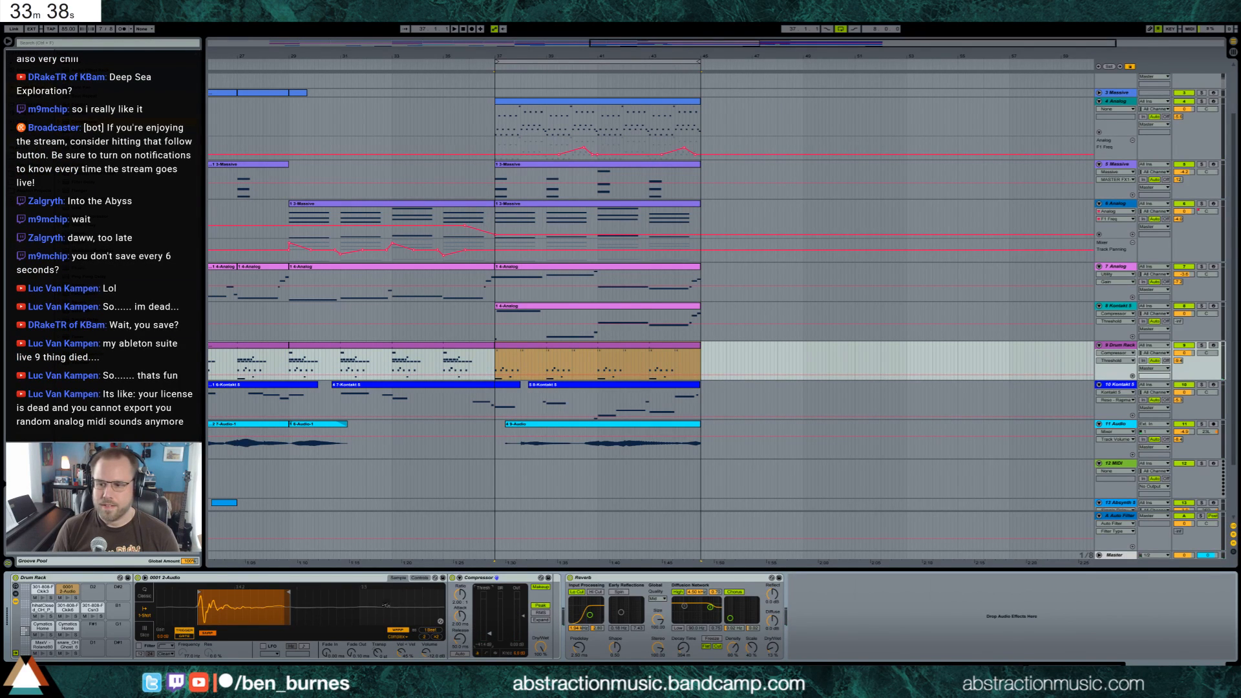
# Adjust the recorded sample's filter frequency and volume while auditioning its pad, and play the loop
pyautogui.click(146, 648)
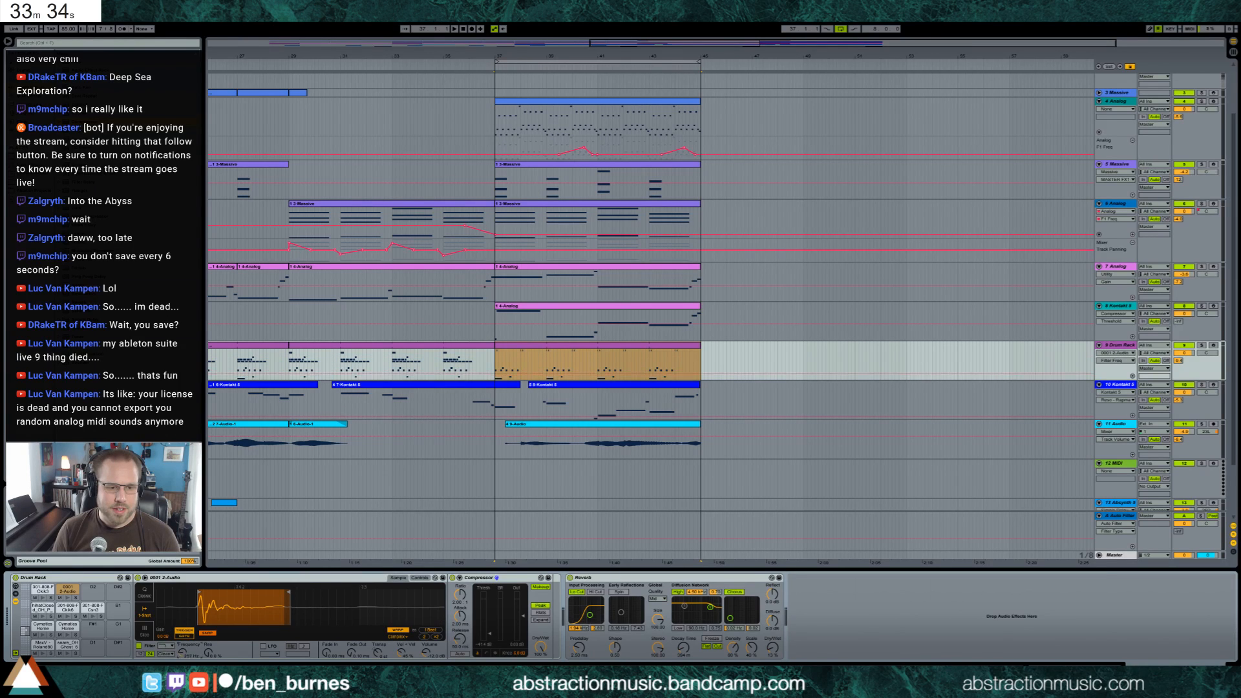
pyautogui.moveTo(179, 652)
pyautogui.mouseDown()
pyautogui.moveTo(179, 637)
pyautogui.moveTo(182, 662)
pyautogui.mouseUp()
pyautogui.click(67, 597)
pyautogui.click(68, 599)
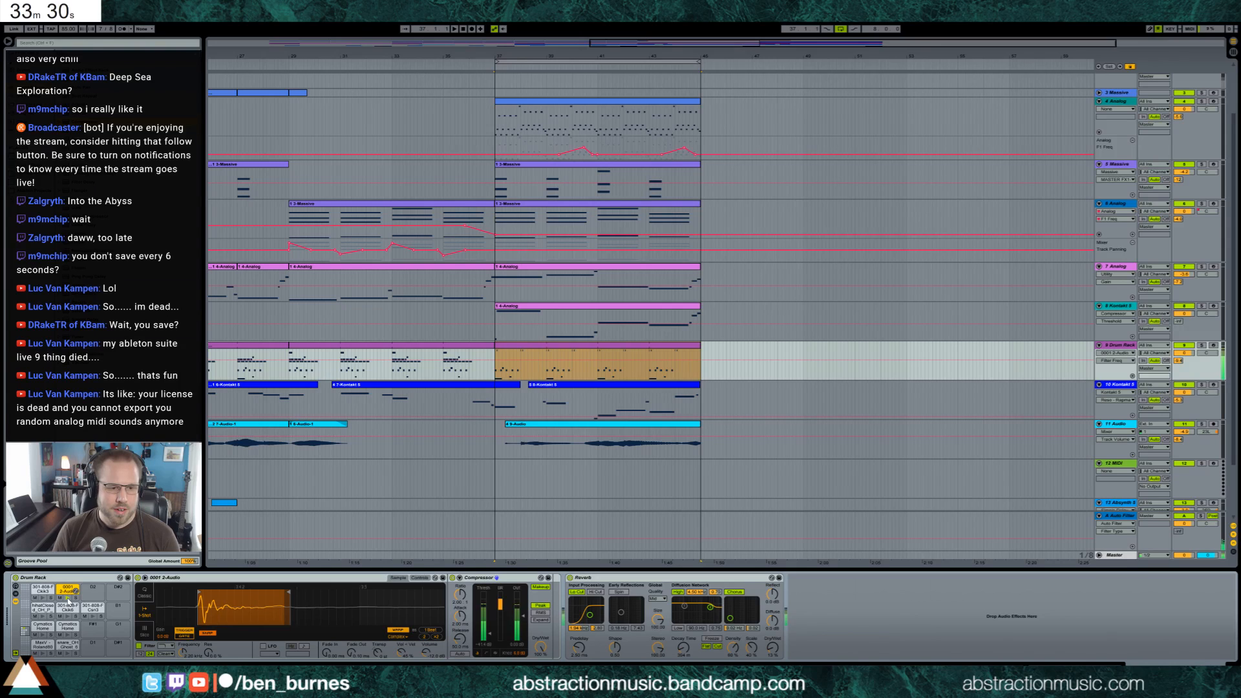
pyautogui.moveTo(490, 638); pyautogui.dragTo(426, 663)
pyautogui.press('space')
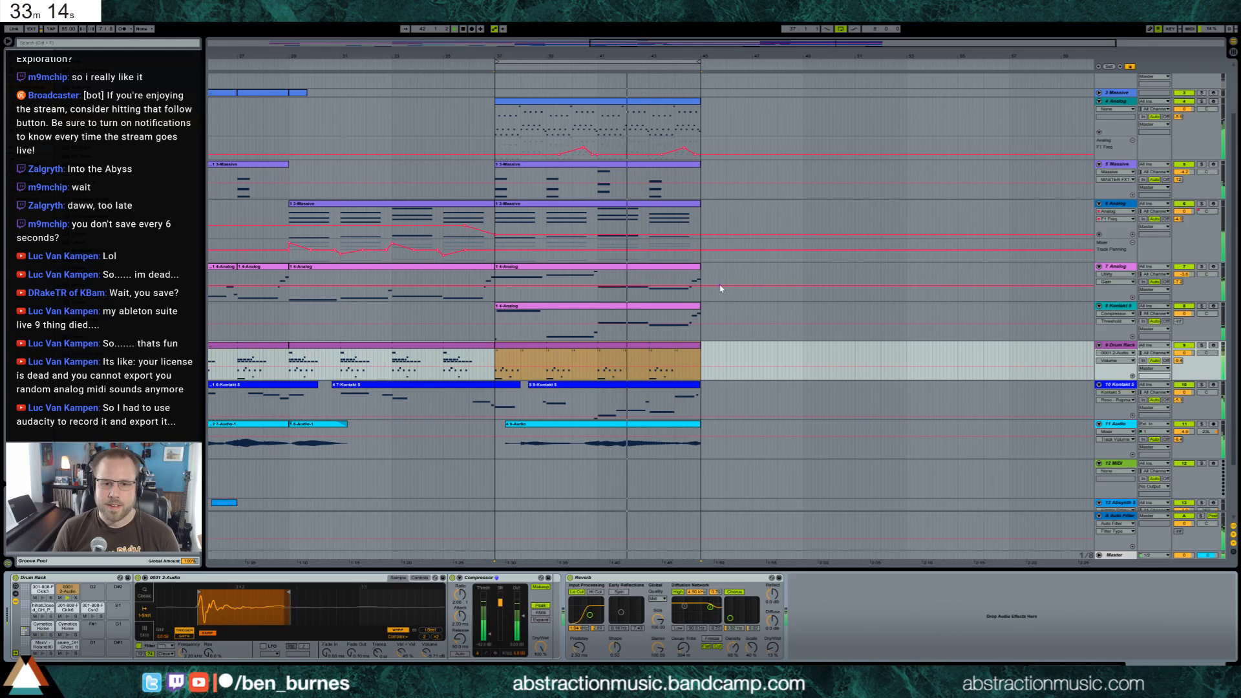
# Open the Kontakt 5 bass clip at bar 37, move its long opening note slightly later, lengthen the short first note to meet it and play
pyautogui.scroll(3, 659, 323)
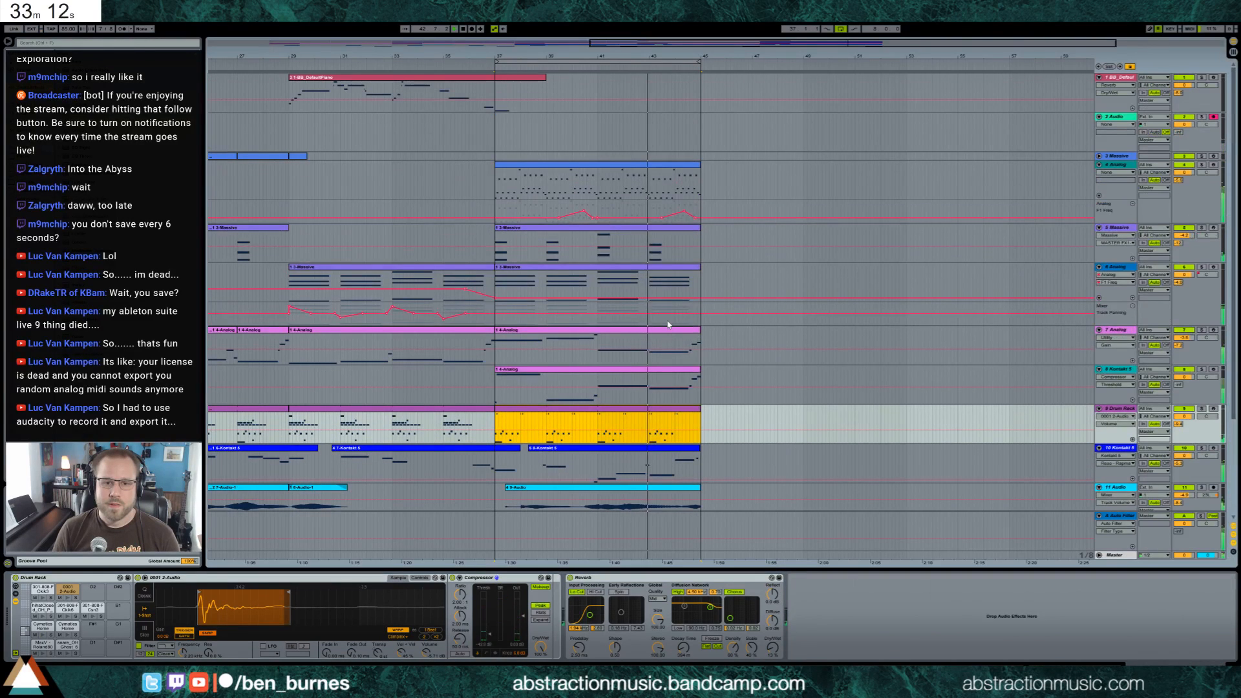
pyautogui.doubleClick(580, 368)
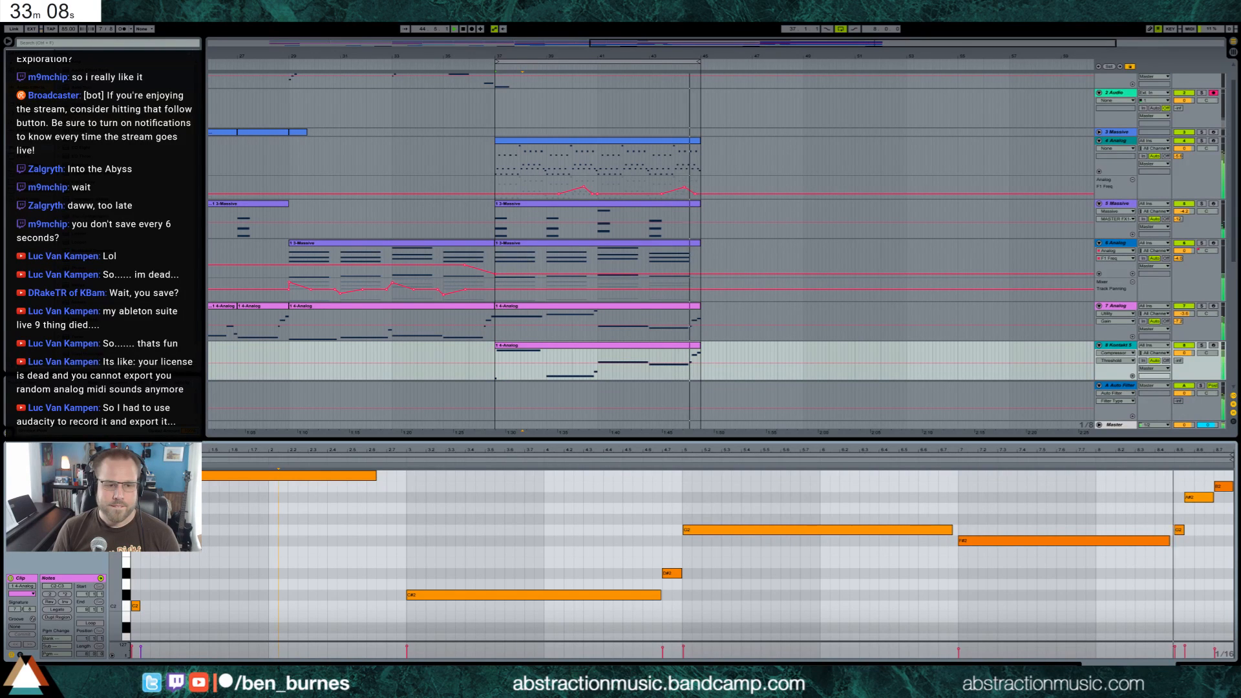
pyautogui.moveTo(184, 477); pyautogui.dragTo(193, 479)
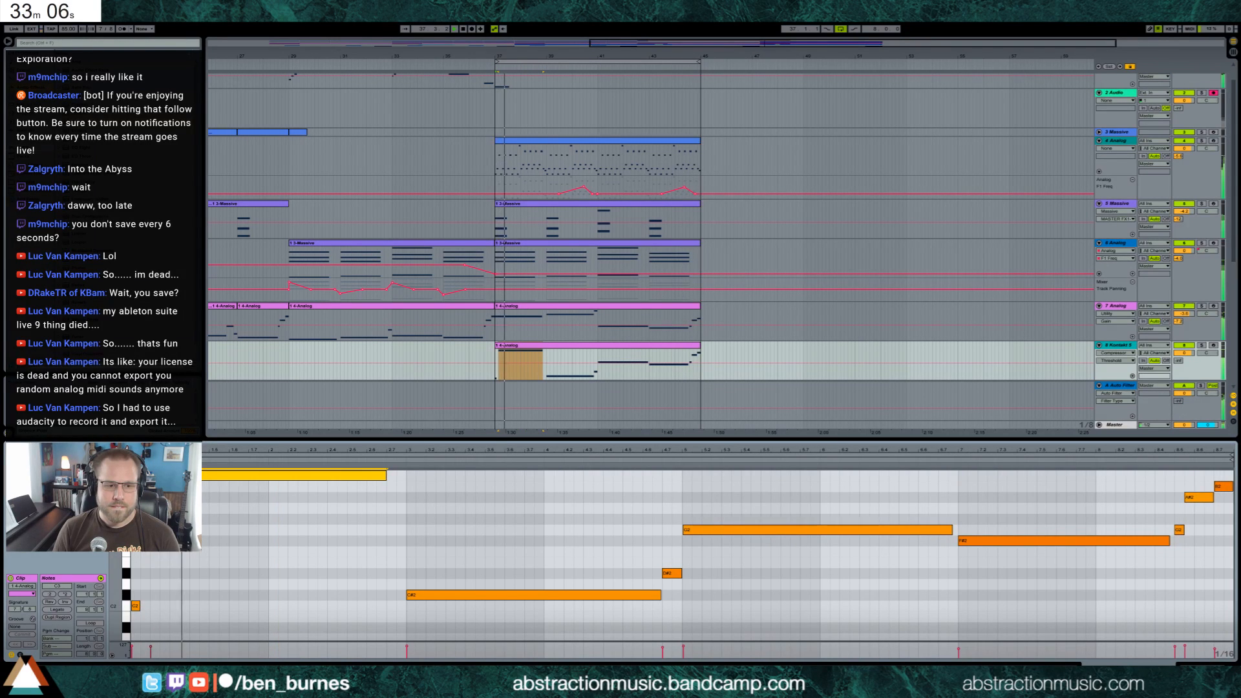
pyautogui.scroll(1, 192, 481)
pyautogui.scroll(-2, 149, 584)
pyautogui.moveTo(141, 592); pyautogui.dragTo(148, 595)
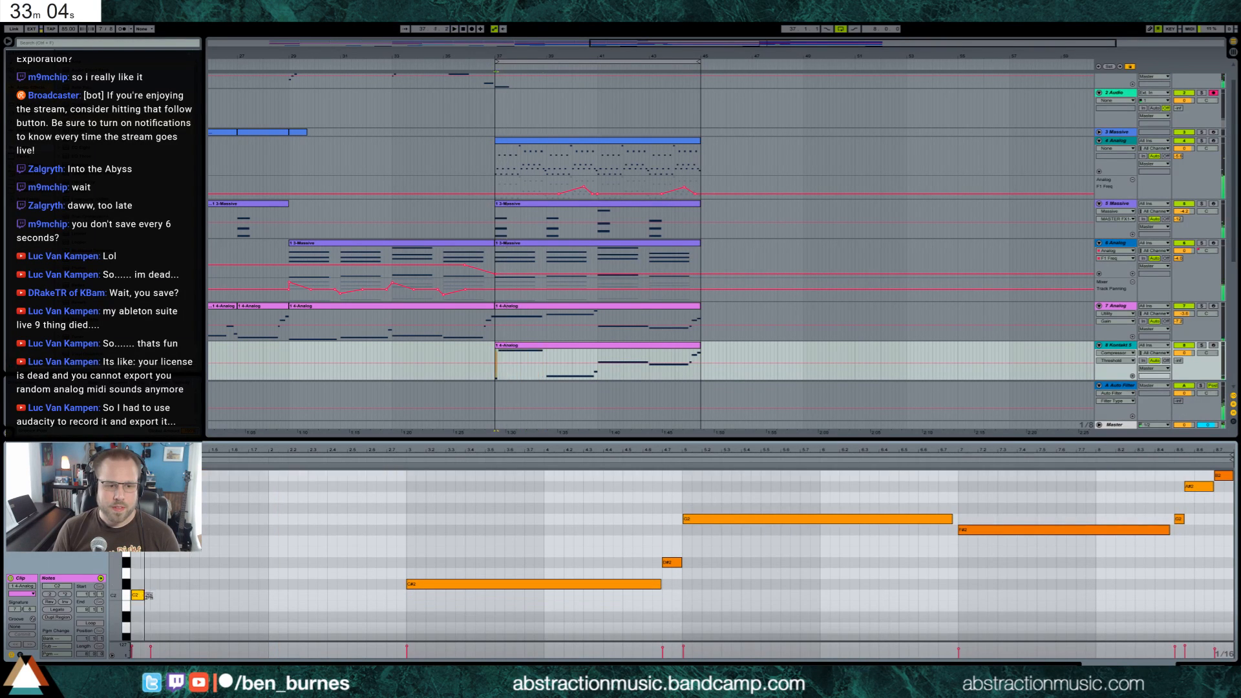
pyautogui.moveTo(161, 653); pyautogui.dragTo(130, 646)
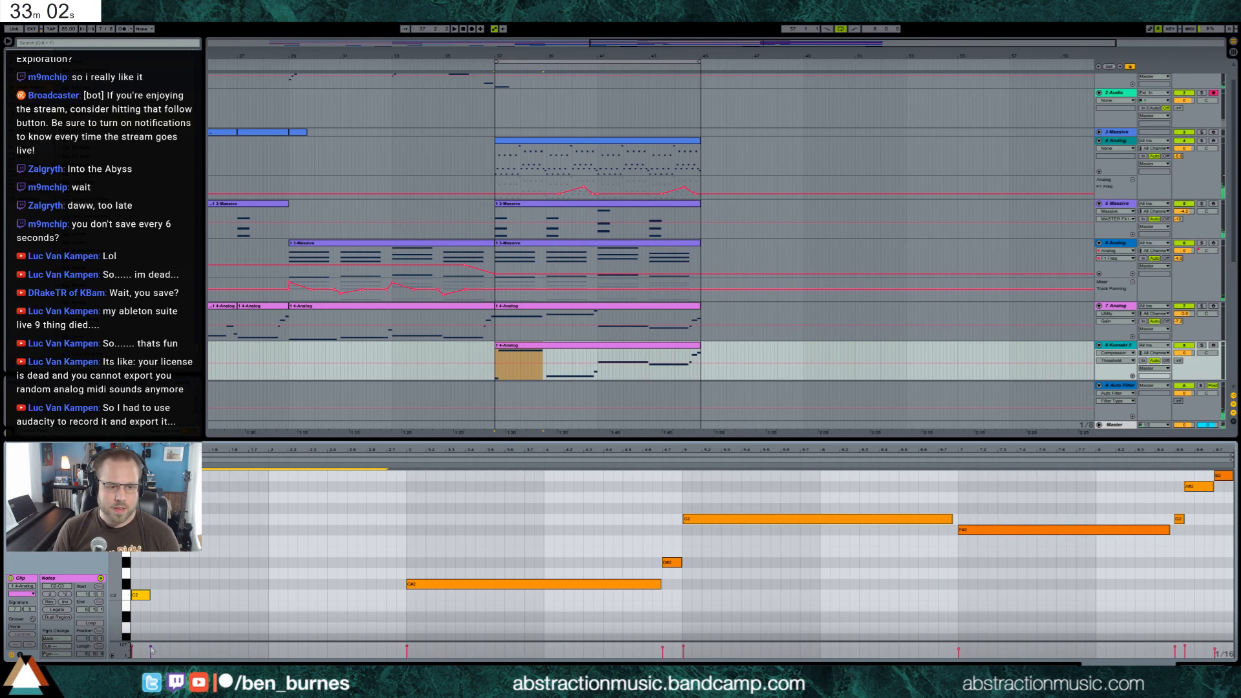
pyautogui.press('space')
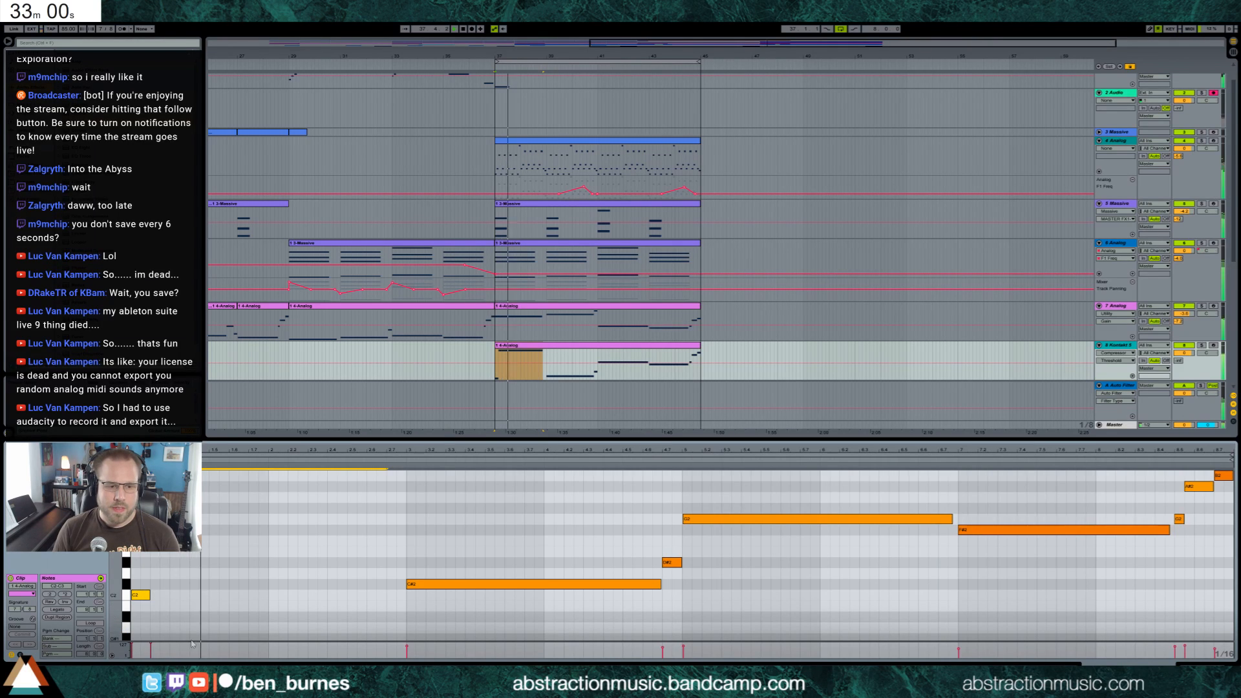
# Add short C2 and C3 notes late in the bass clip's first bar and shorten the long C3 note before them
pyautogui.scroll(3, 234, 584)
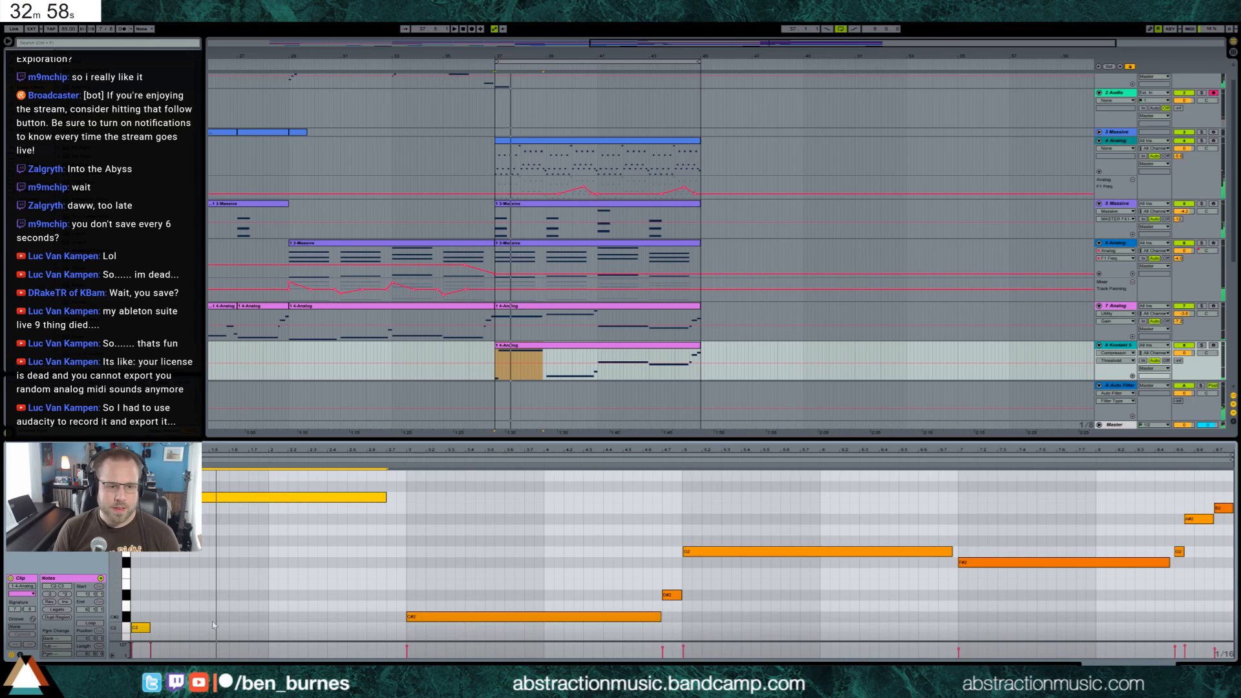
pyautogui.doubleClick(213, 628)
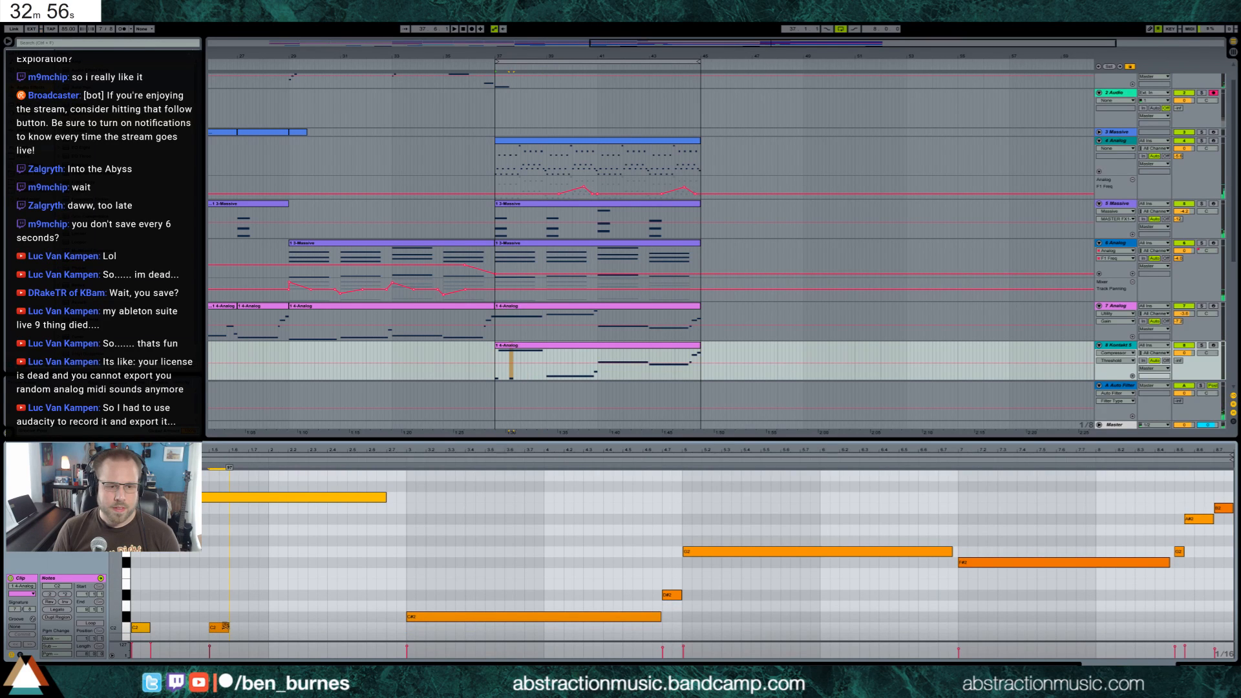
pyautogui.moveTo(385, 497); pyautogui.dragTo(205, 497)
pyautogui.scroll(3, 239, 525)
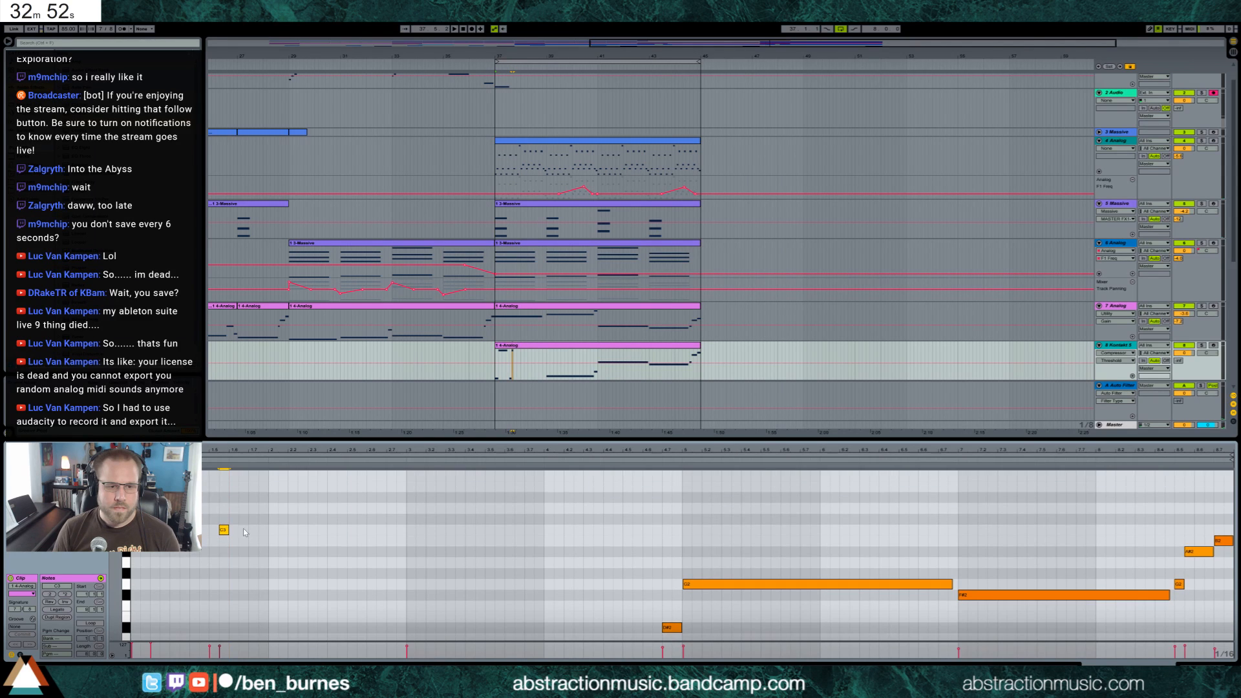
# Continue the rising bass run with a short D#3 note and a long G3 note reaching into bar 3
pyautogui.click(232, 495)
pyautogui.scroll(5, 249, 522)
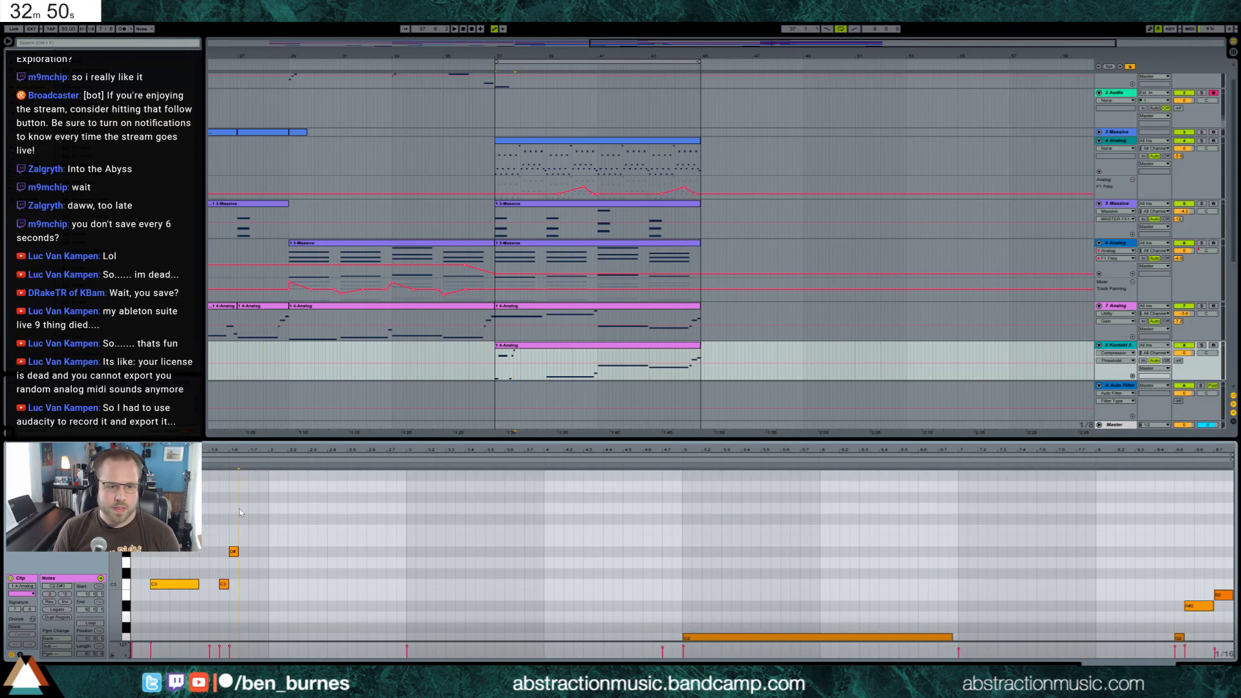
pyautogui.doubleClick(240, 508)
pyautogui.moveTo(339, 504); pyautogui.dragTo(416, 507)
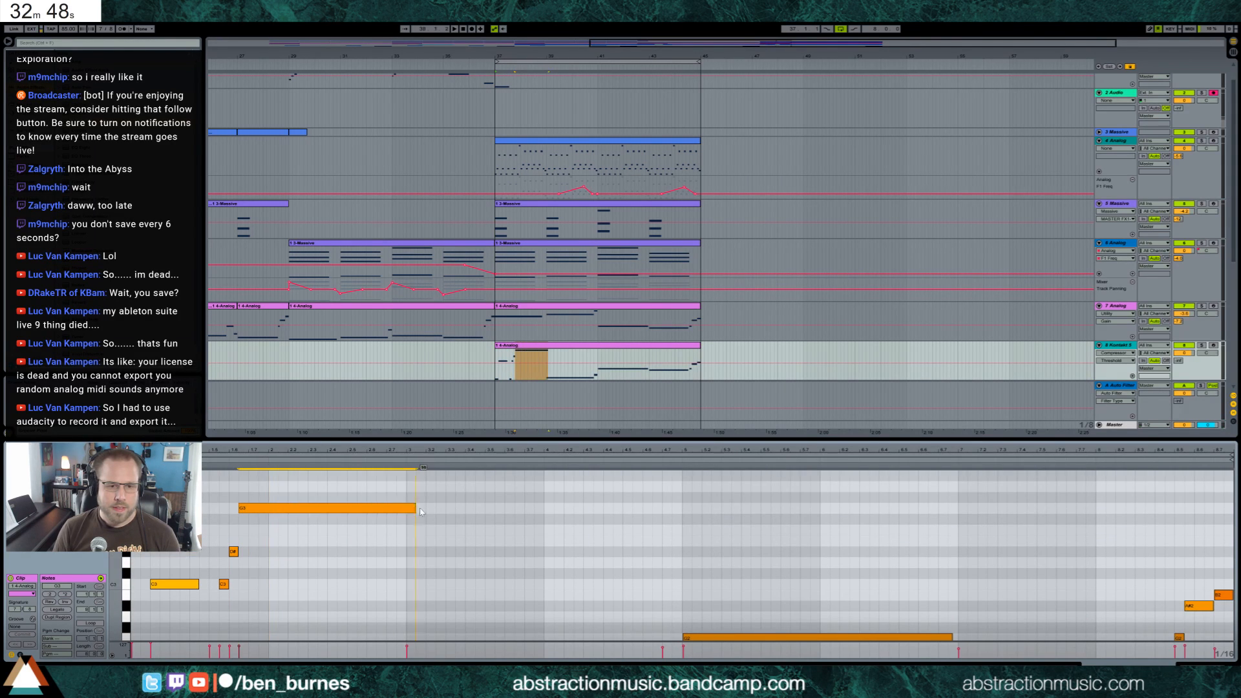
# Shorten the long G3 note, and add a short G3 and a longer, higher note in the second half of bar 2
pyautogui.scroll(-3, 414, 508)
pyautogui.moveTo(119, 521); pyautogui.dragTo(90, 522)
pyautogui.press('space')
pyautogui.moveTo(212, 490); pyautogui.dragTo(272, 627)
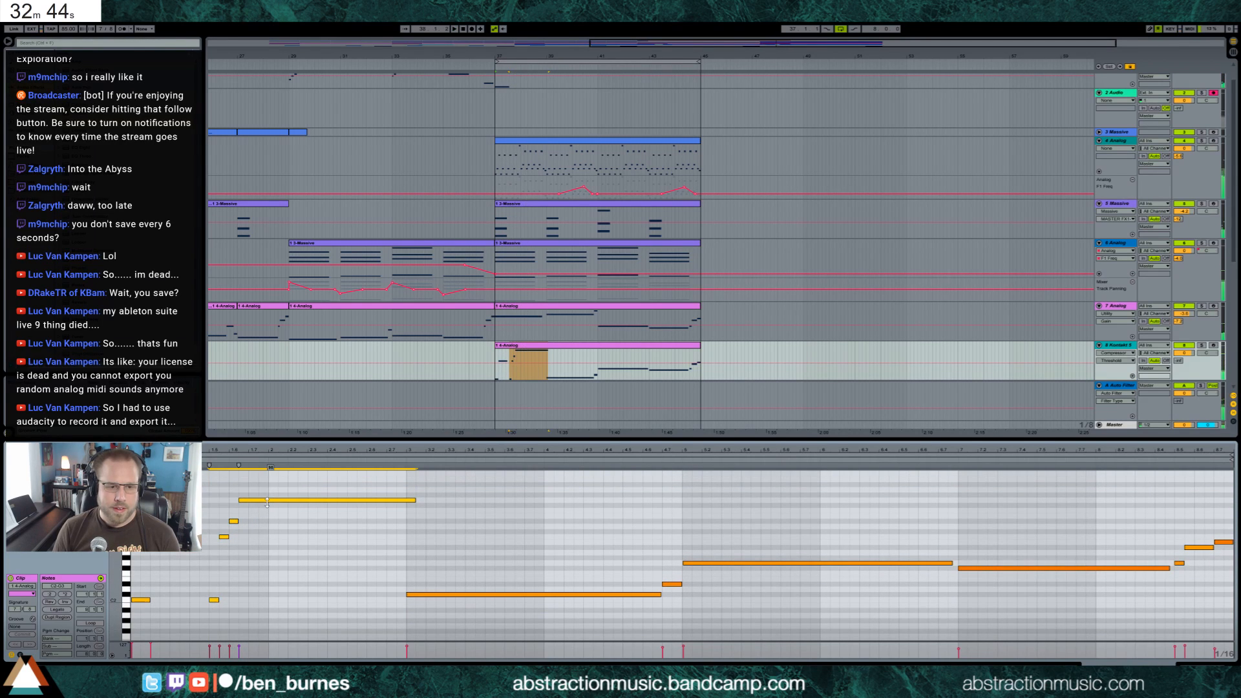
pyautogui.click(415, 507)
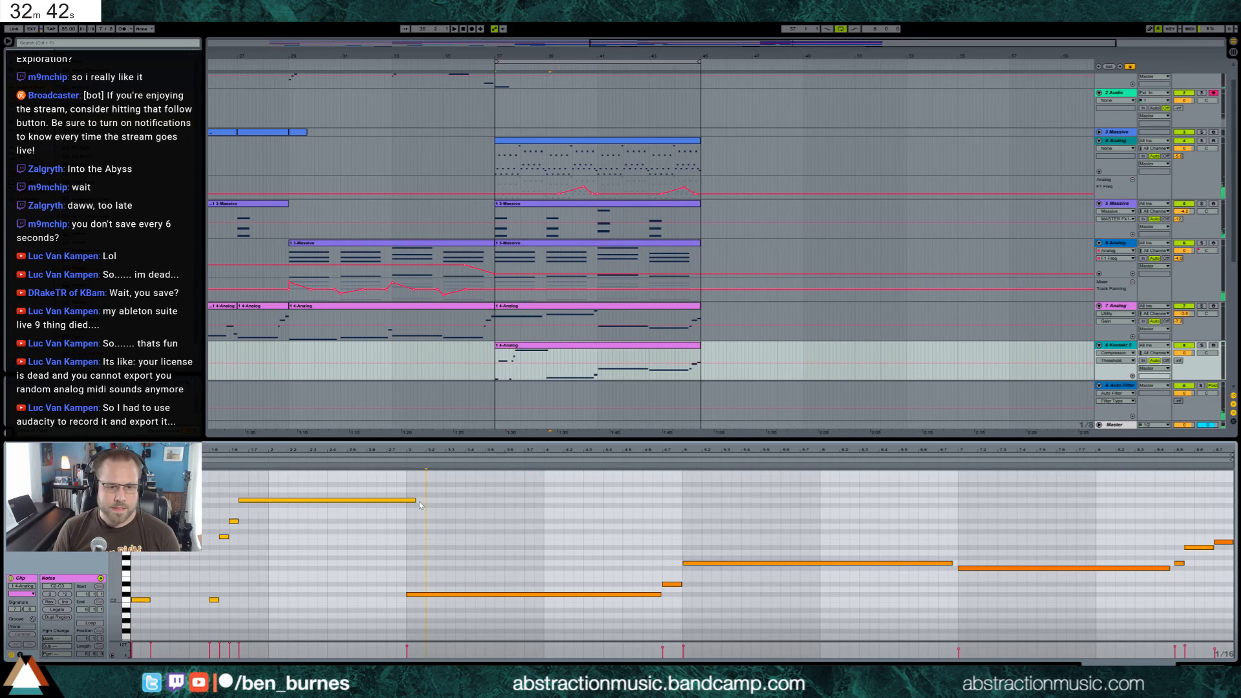
pyautogui.moveTo(416, 507)
pyautogui.mouseDown()
pyautogui.moveTo(335, 501)
pyautogui.moveTo(407, 486)
pyautogui.mouseUp()
pyautogui.doubleClick(352, 500)
pyautogui.doubleClick(360, 491)
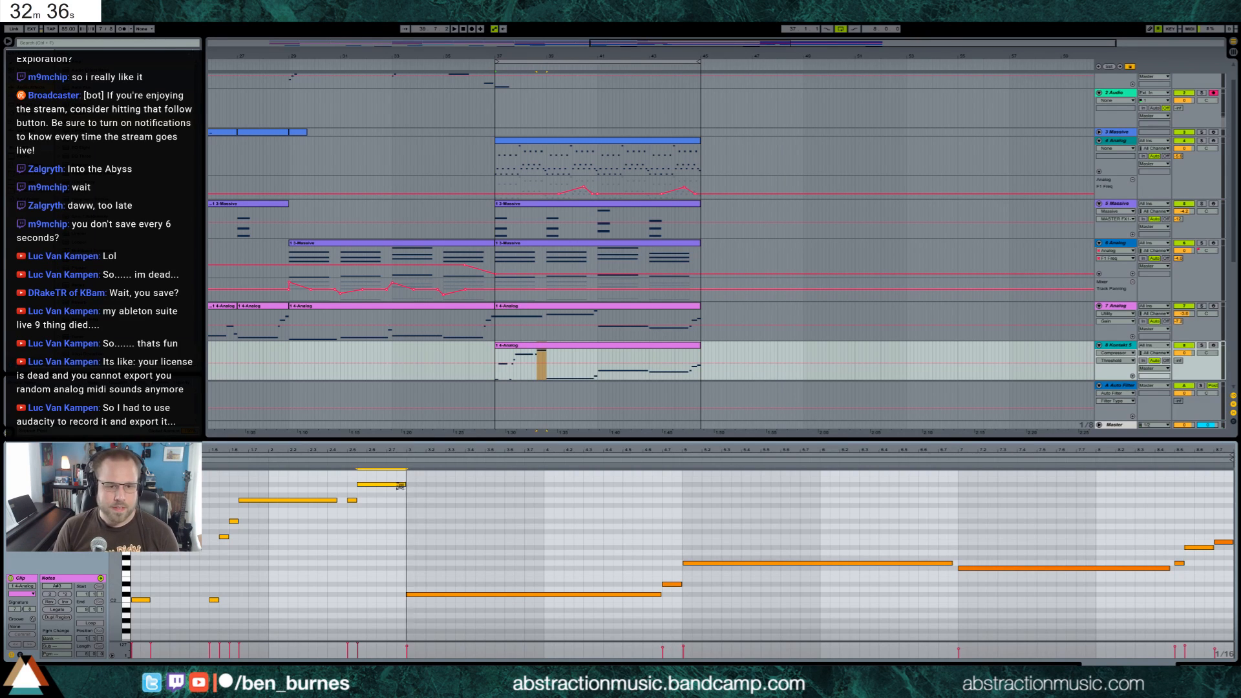
# Transpose the long C#2 note at the start of bar 3 up one octave and play the clip
pyautogui.click(451, 588)
pyautogui.click(454, 594)
pyautogui.hotkey('shift', 'Up')
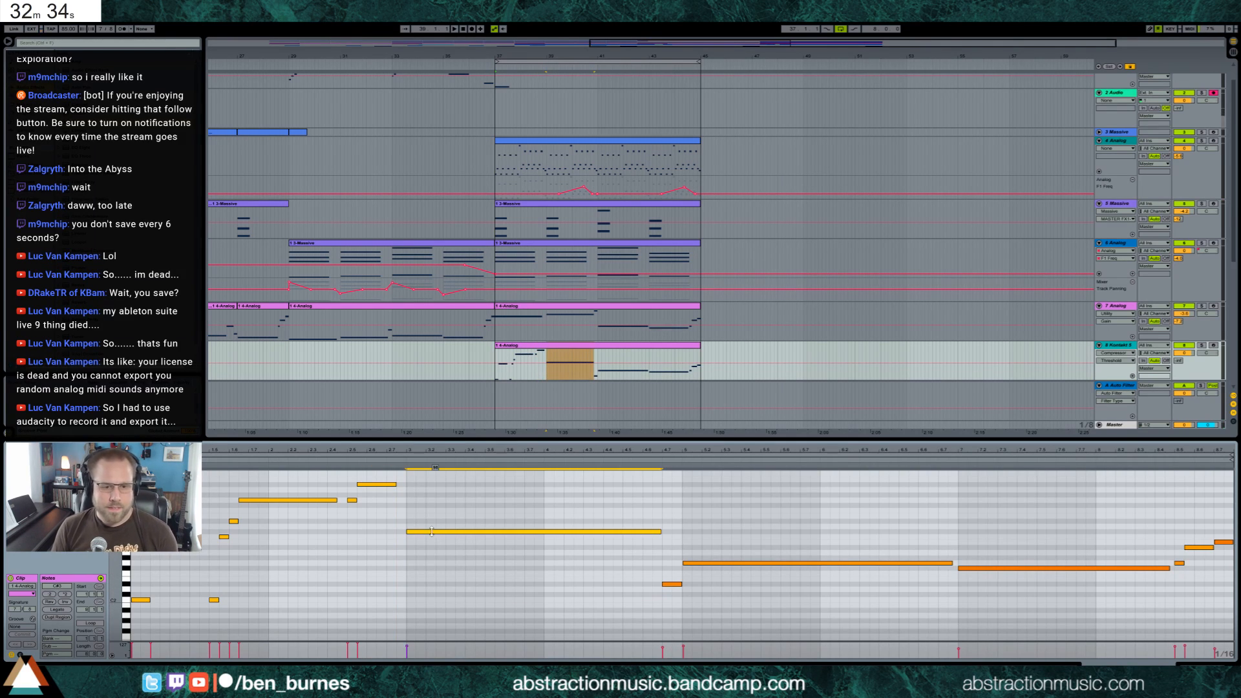
pyautogui.moveTo(436, 532); pyautogui.dragTo(436, 478)
pyautogui.press('space')
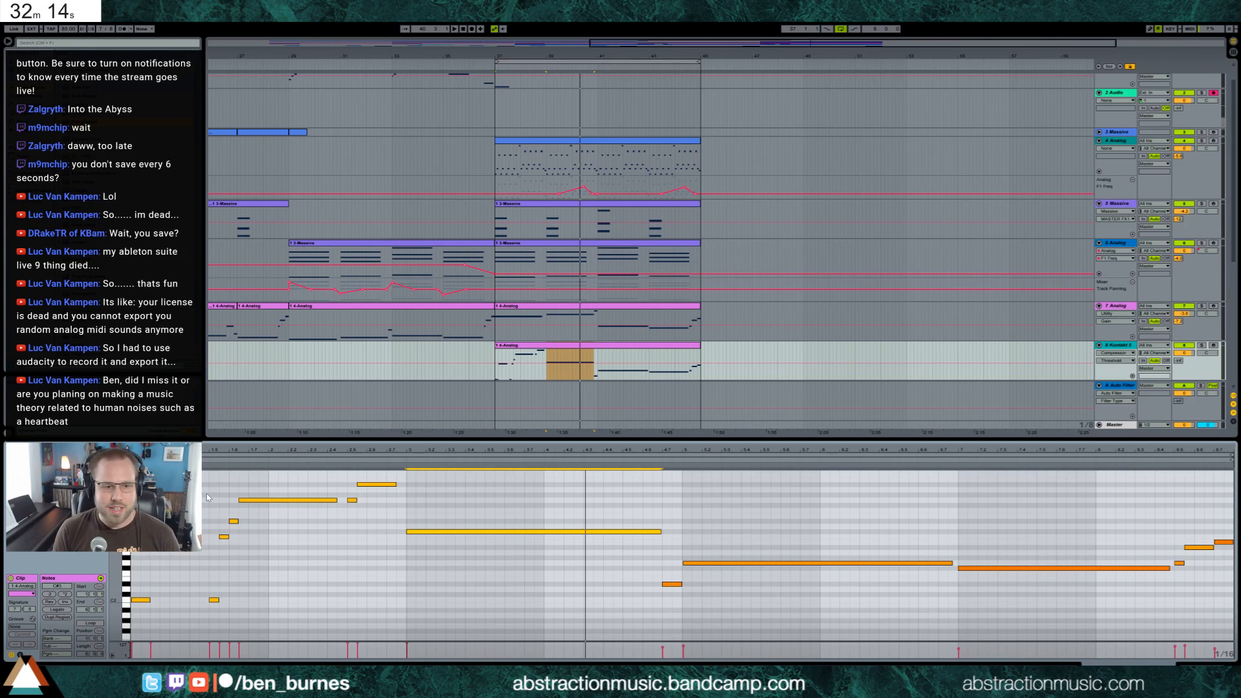
# Listen to the reworked bass line and view the Kontakt 5 track's devices with its clip selected
pyautogui.moveTo(132, 477); pyautogui.dragTo(427, 643)
pyautogui.press('space')
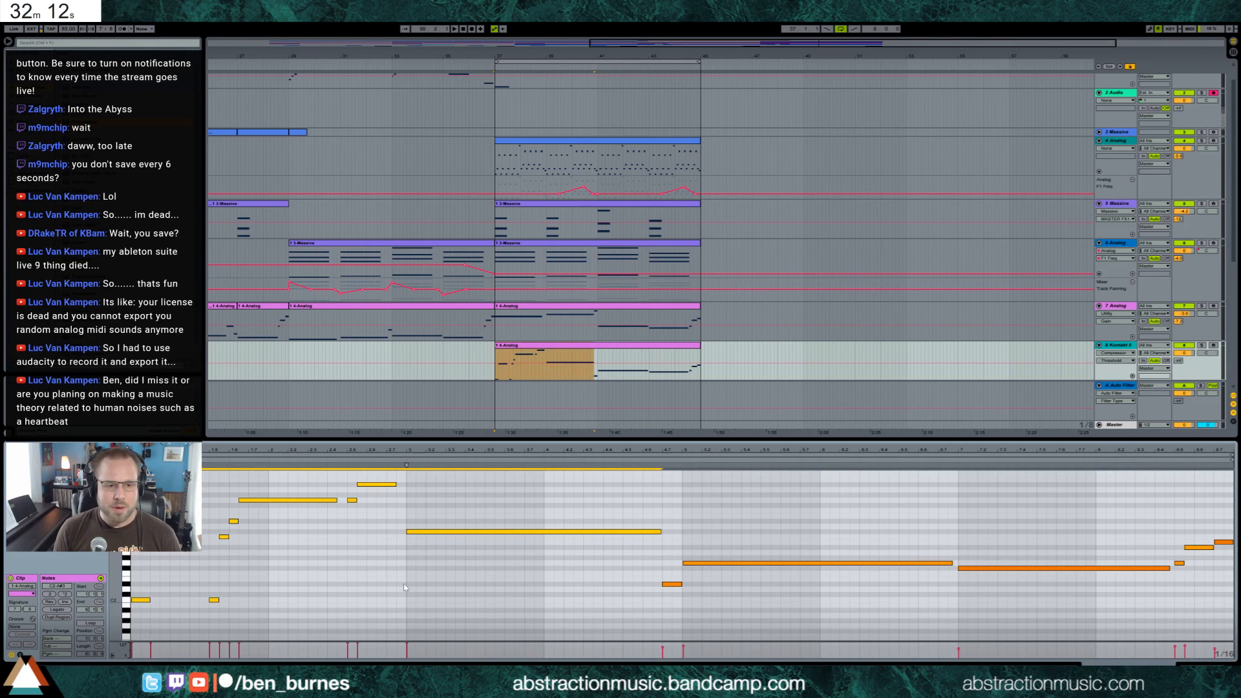
pyautogui.moveTo(374, 484); pyautogui.dragTo(373, 490)
pyautogui.hotkey('shift', 'Tab')
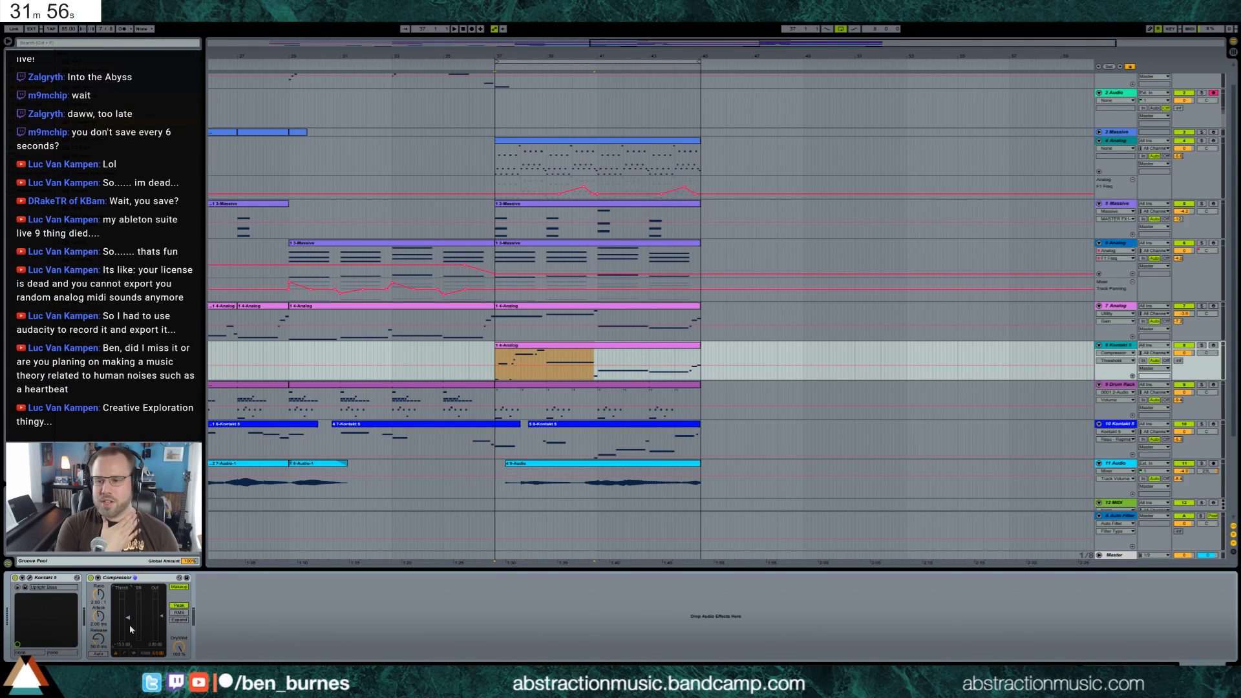
pyautogui.click(584, 346)
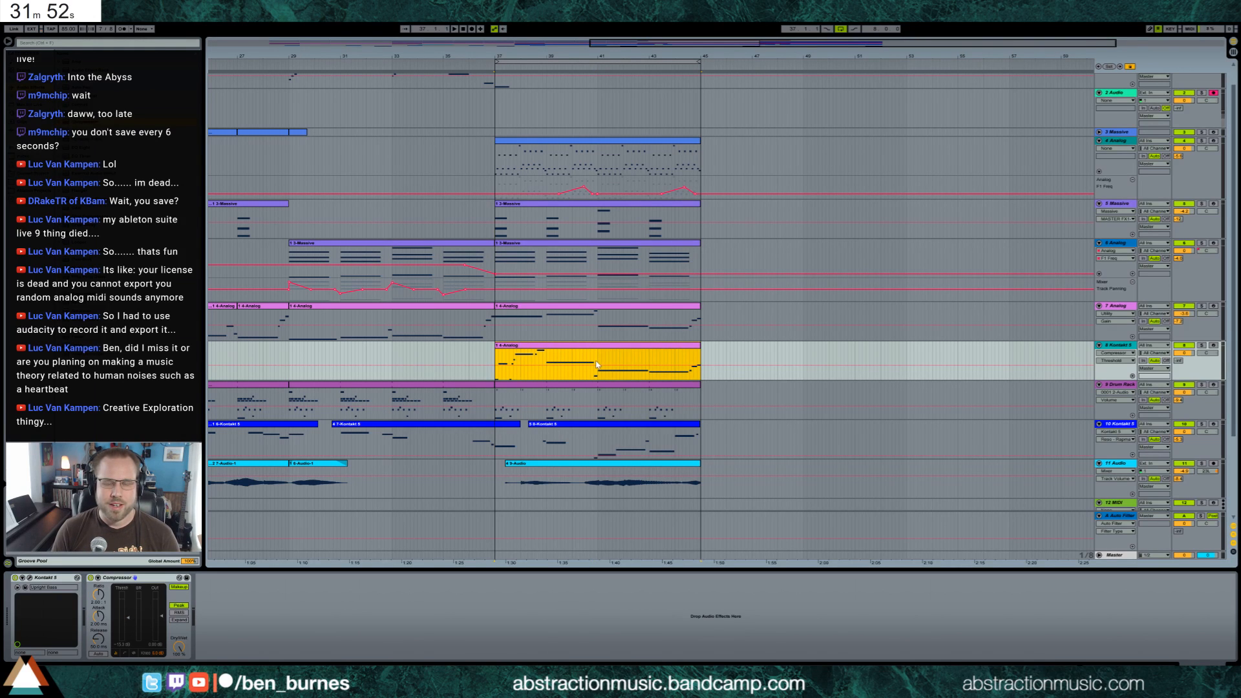
pyautogui.press('space')
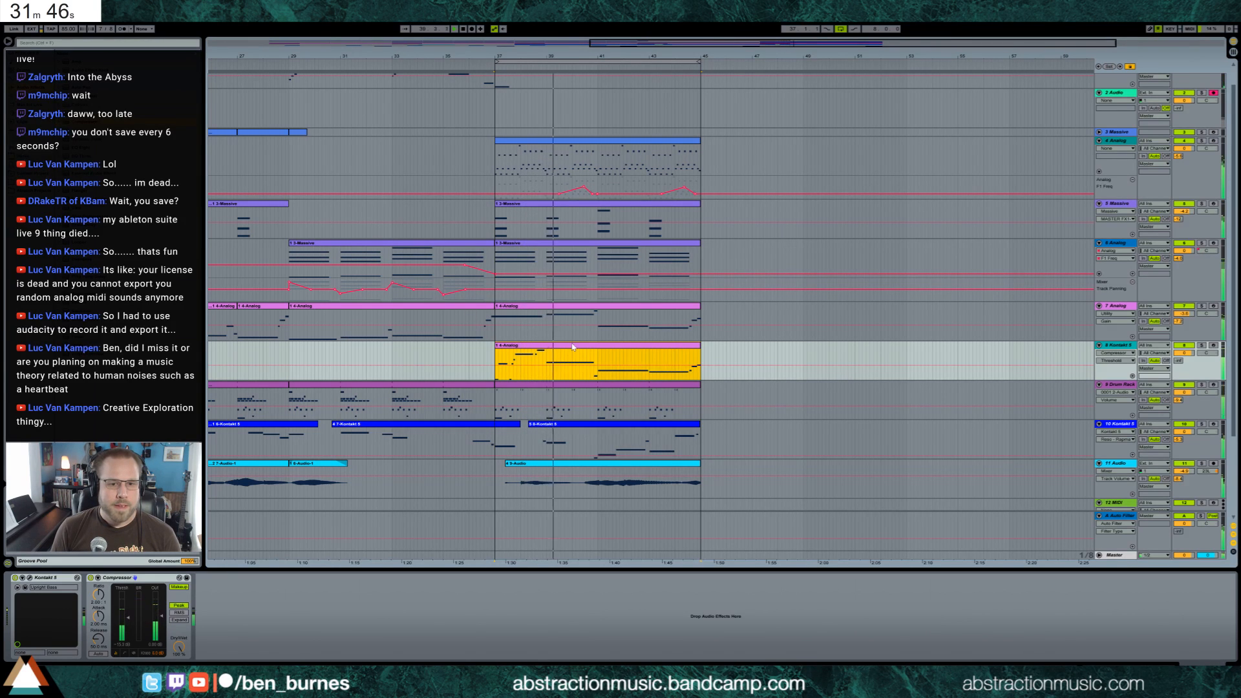
# Shorten the highest bass note in bar 2 and add two short lower notes after it leading into bar 3
pyautogui.hotkey('shift', 'Tab')
pyautogui.click(381, 484)
pyautogui.moveTo(395, 484); pyautogui.dragTo(377, 486)
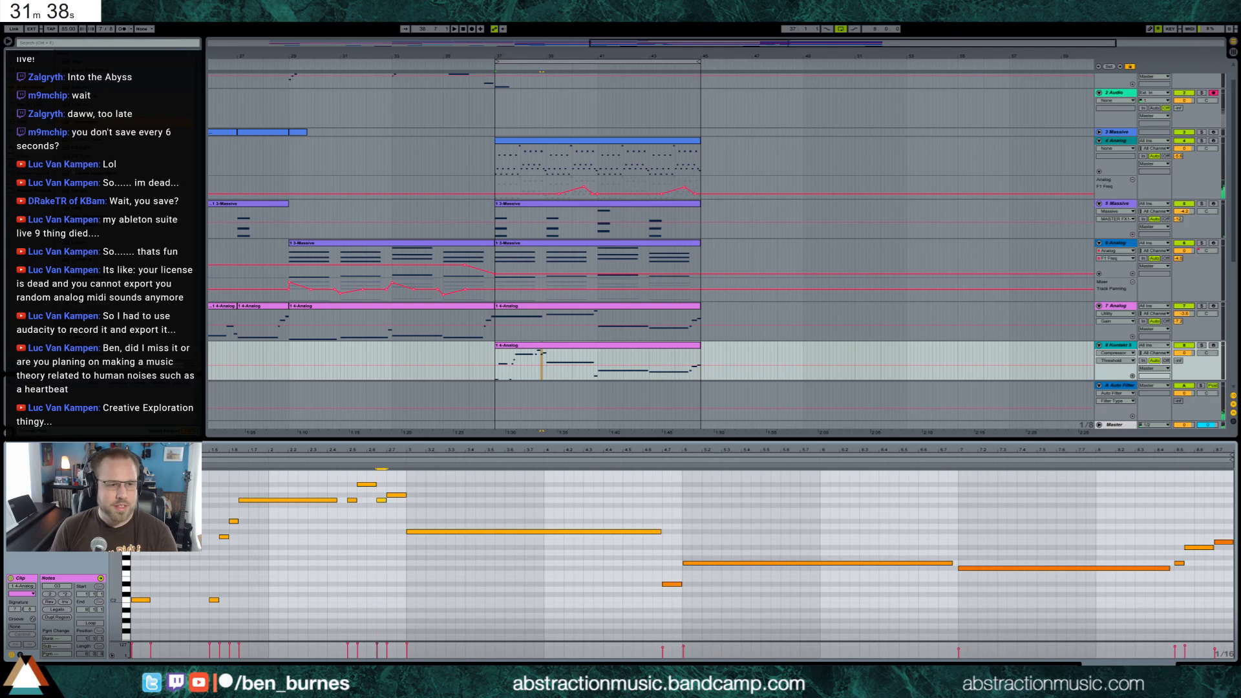
# Search the browser for "swing", apply a Logic 16 swing groove to the Kontakt 5 bass clip and listen to it
pyautogui.click(54, 43)
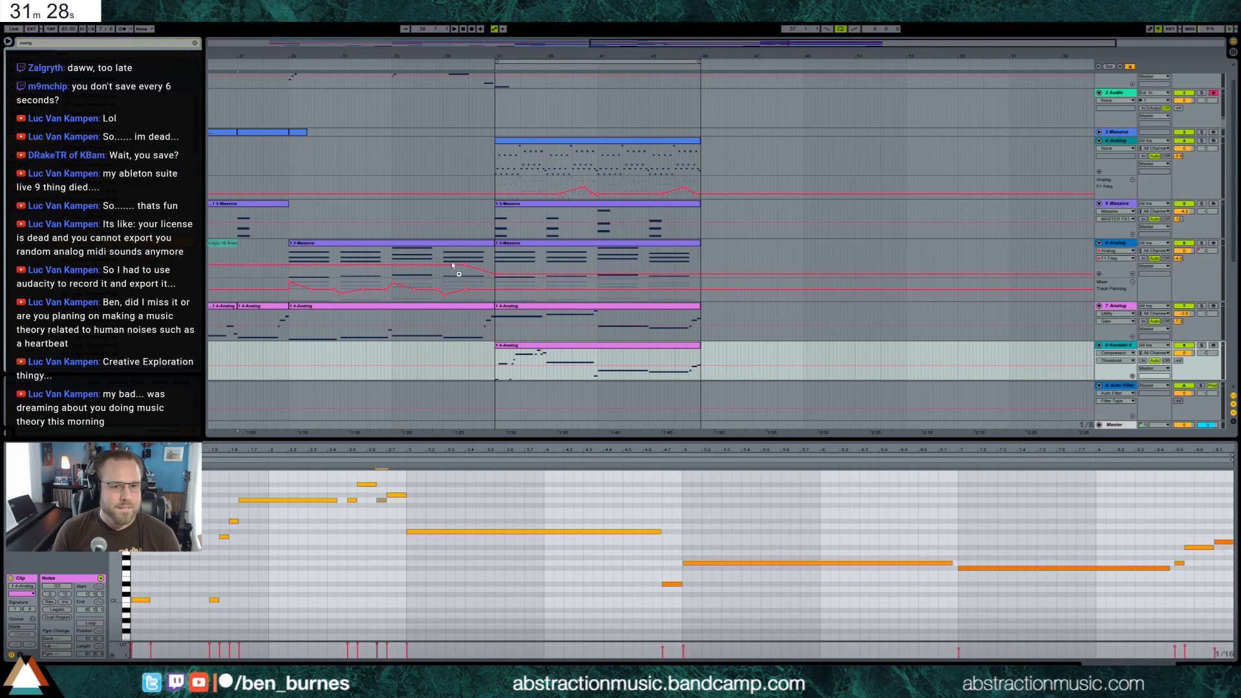
pyautogui.moveTo(559, 356); pyautogui.dragTo(560, 355)
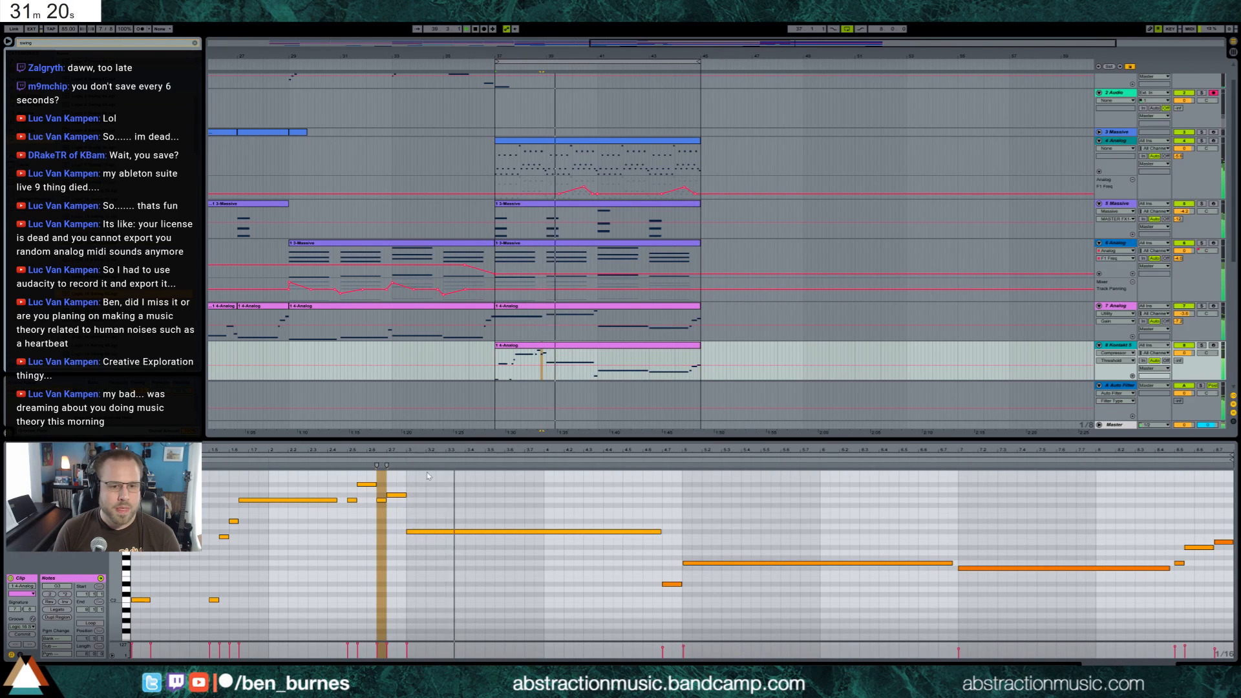
pyautogui.press('space')
# Lower the last bass note of bar 2 by three semitones and play the clip
pyautogui.click(397, 495)
pyautogui.press('Down')
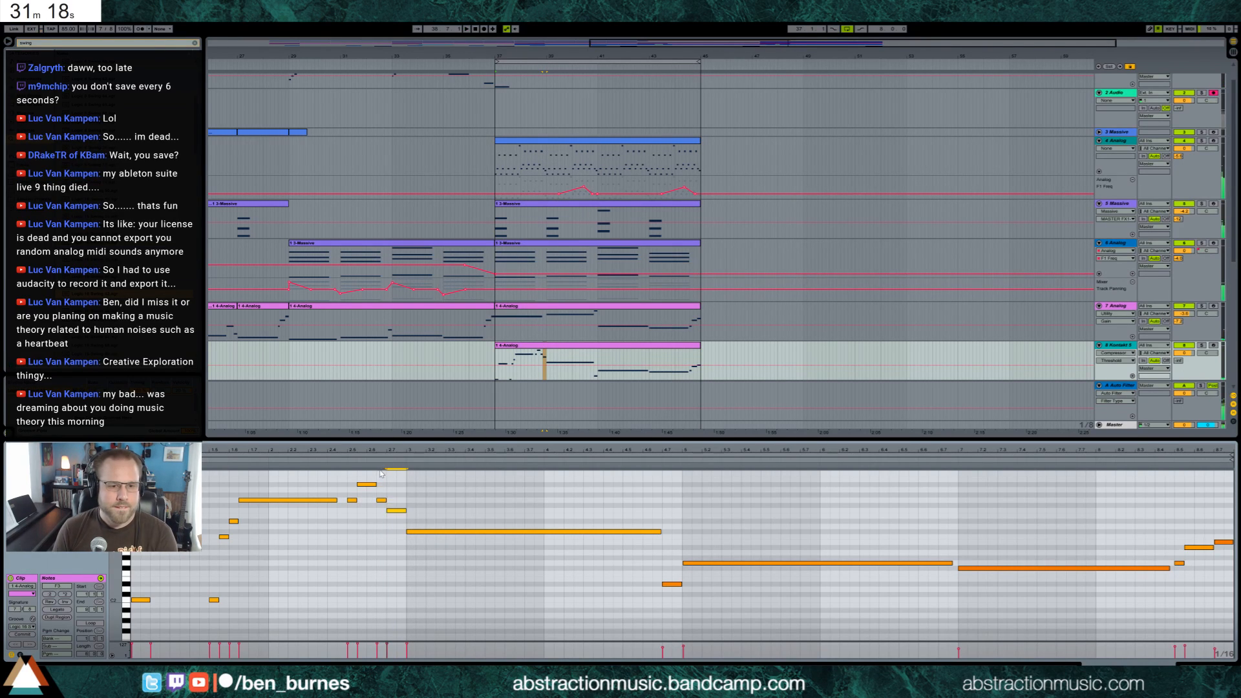
pyautogui.press('space')
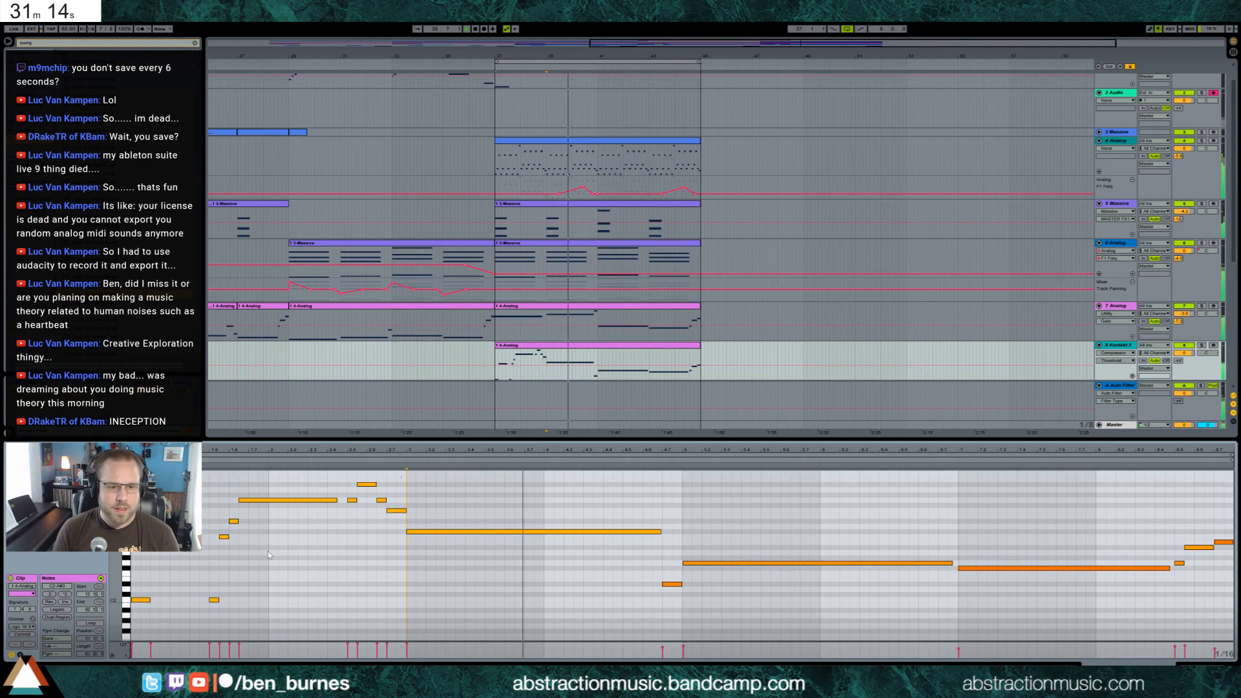
# Select the long bass note at bar 3 and listen to the clip again
pyautogui.moveTo(402, 477); pyautogui.dragTo(134, 605)
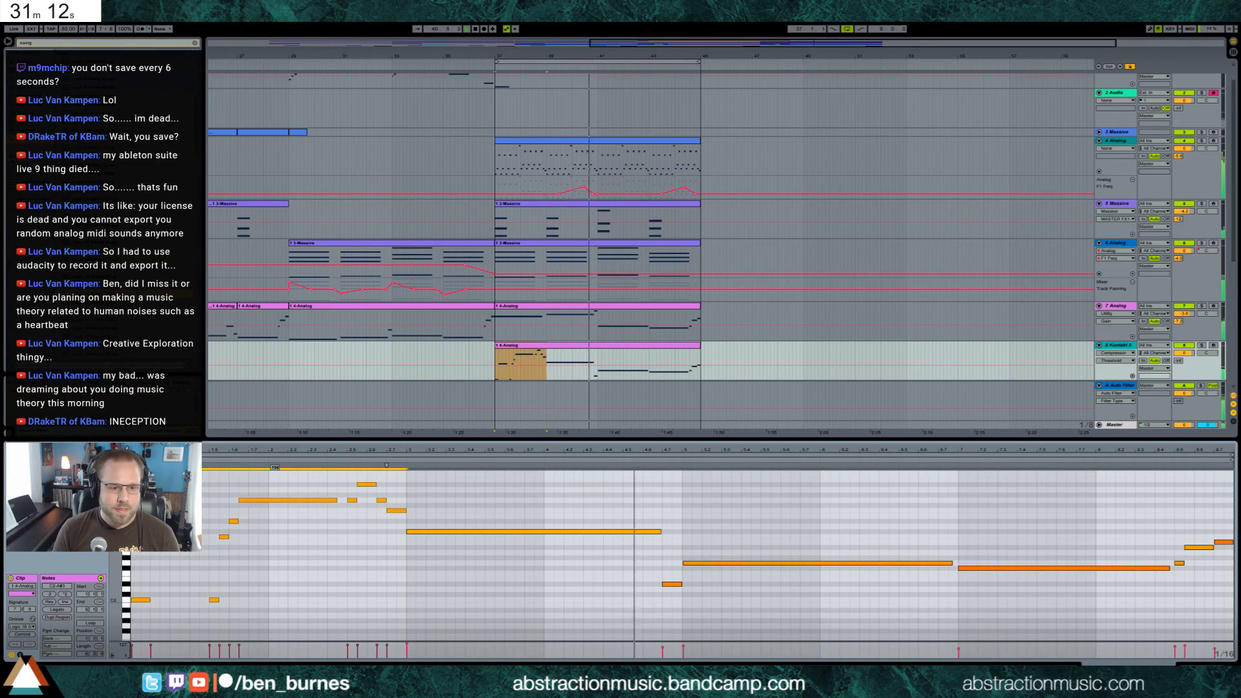
pyautogui.click(461, 531)
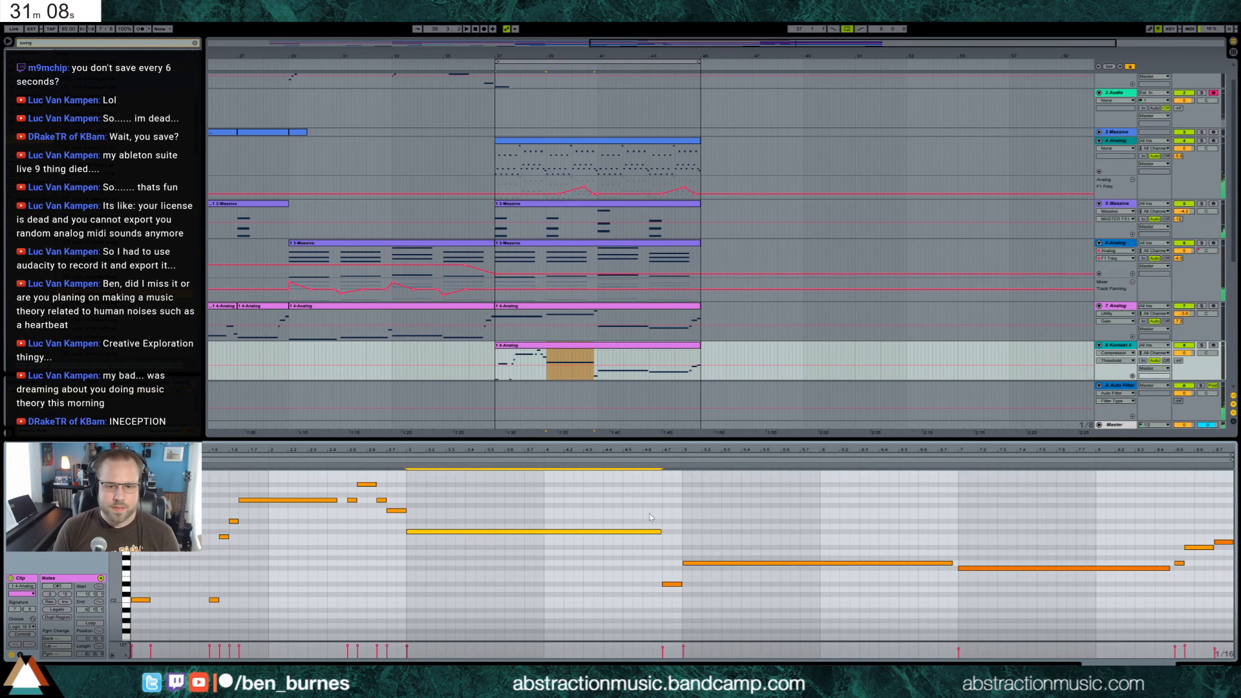
pyautogui.click(546, 507)
pyautogui.click(662, 531)
pyautogui.press('space')
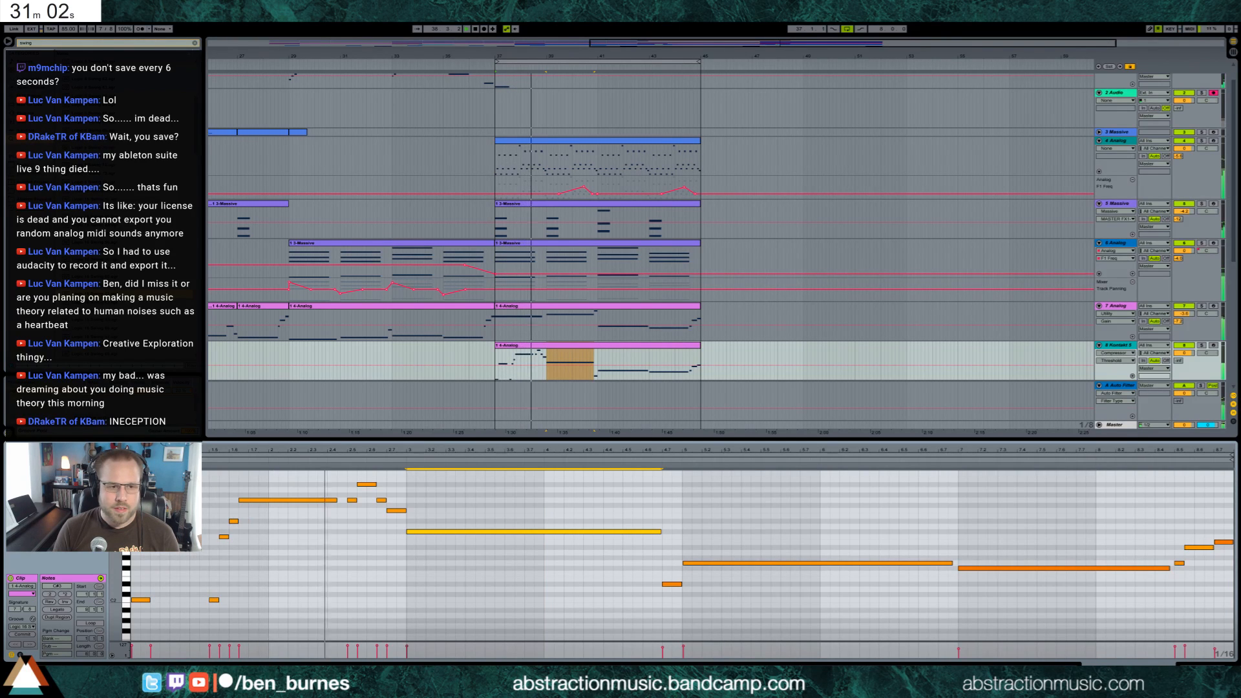
# Set the bass clip's groove to None, raise the short last note of bar 4 an octave and add a short repeated note before it
pyautogui.click(22, 626)
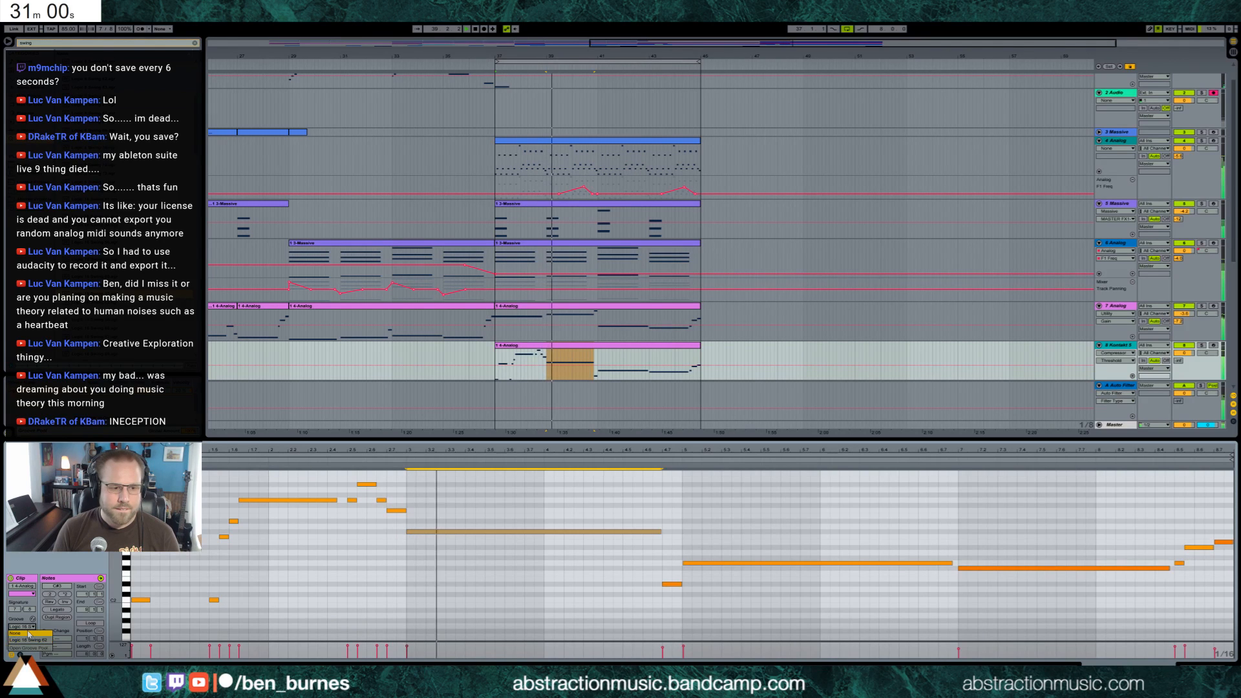
pyautogui.click(22, 633)
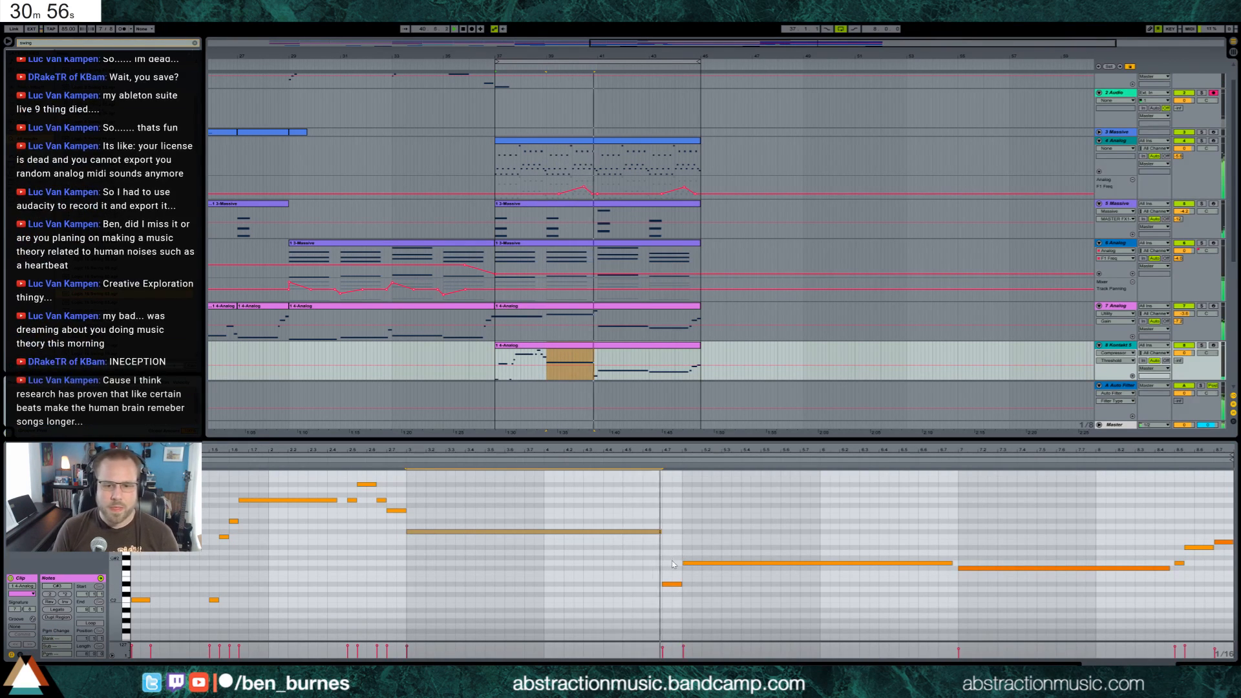
pyautogui.click(671, 584)
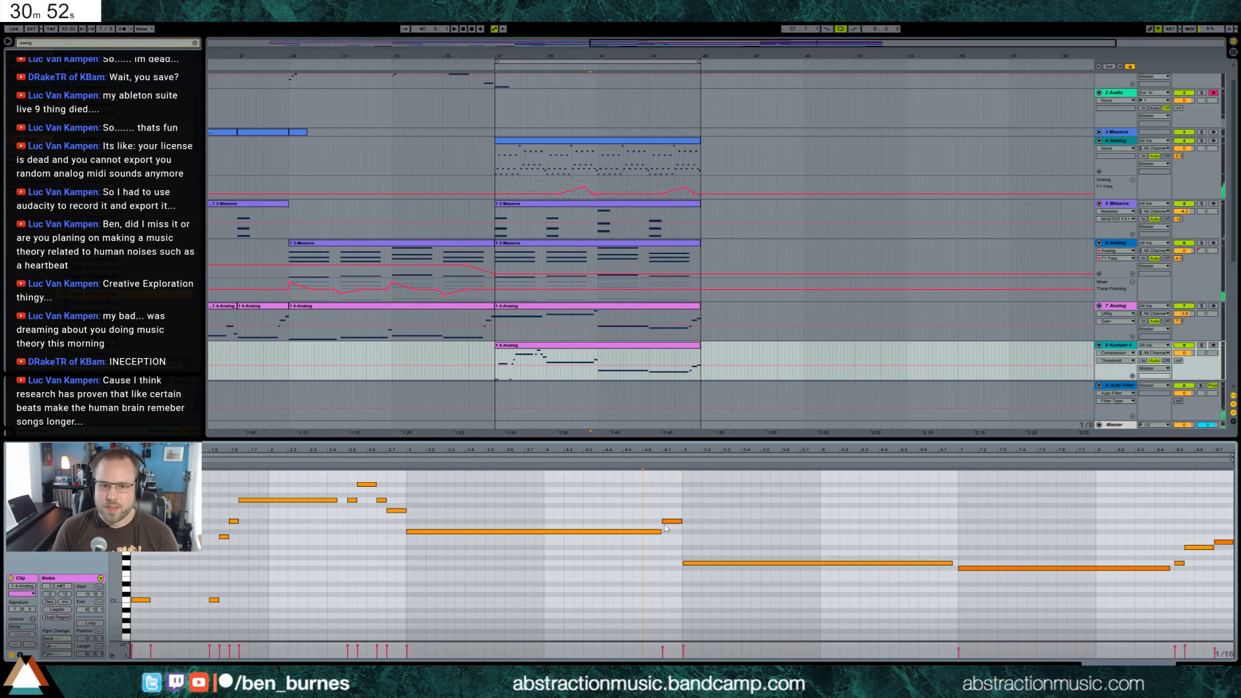
pyautogui.click(656, 531)
pyautogui.doubleClick(656, 532)
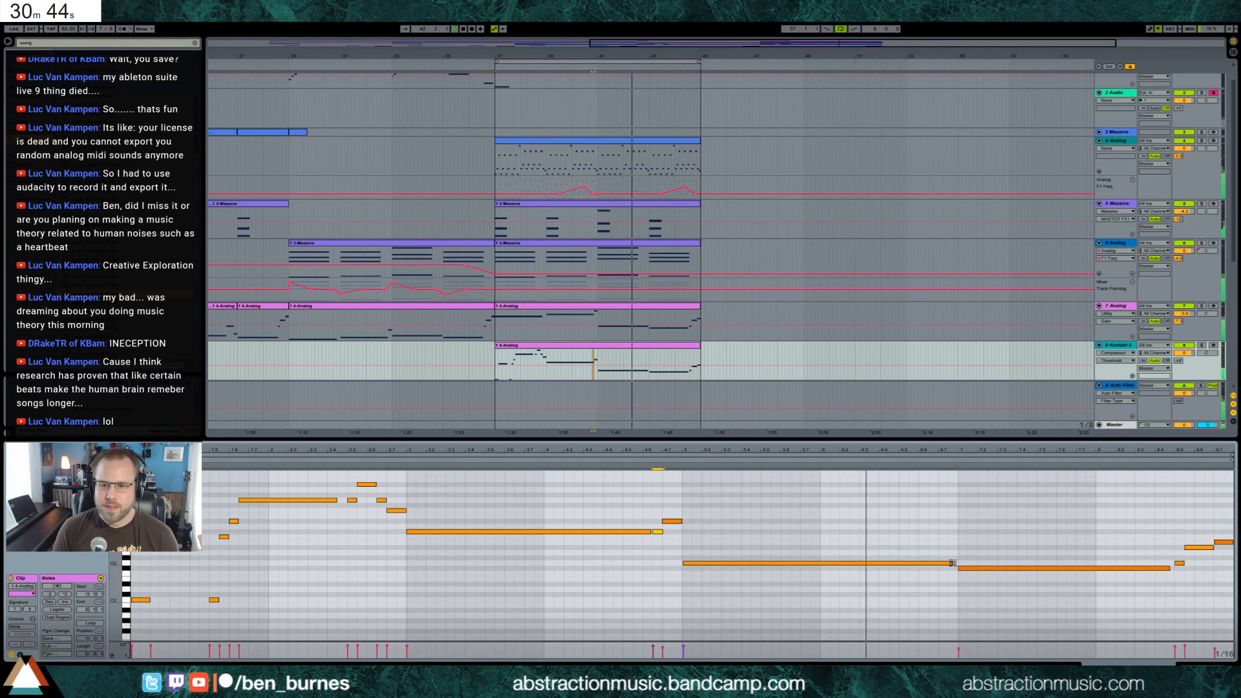
# Shorten the long bass note in bar 5 and add a descending run of higher notes after it through bar 6
pyautogui.moveTo(952, 563); pyautogui.dragTo(779, 571)
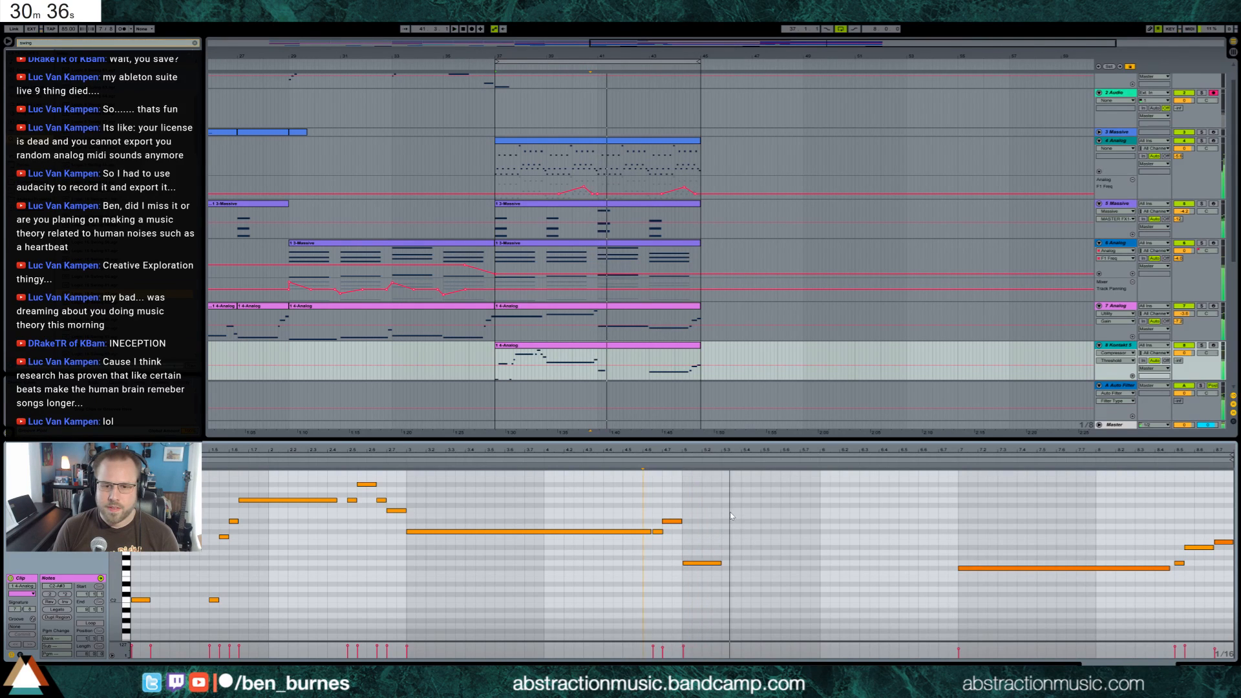
pyautogui.click(725, 563)
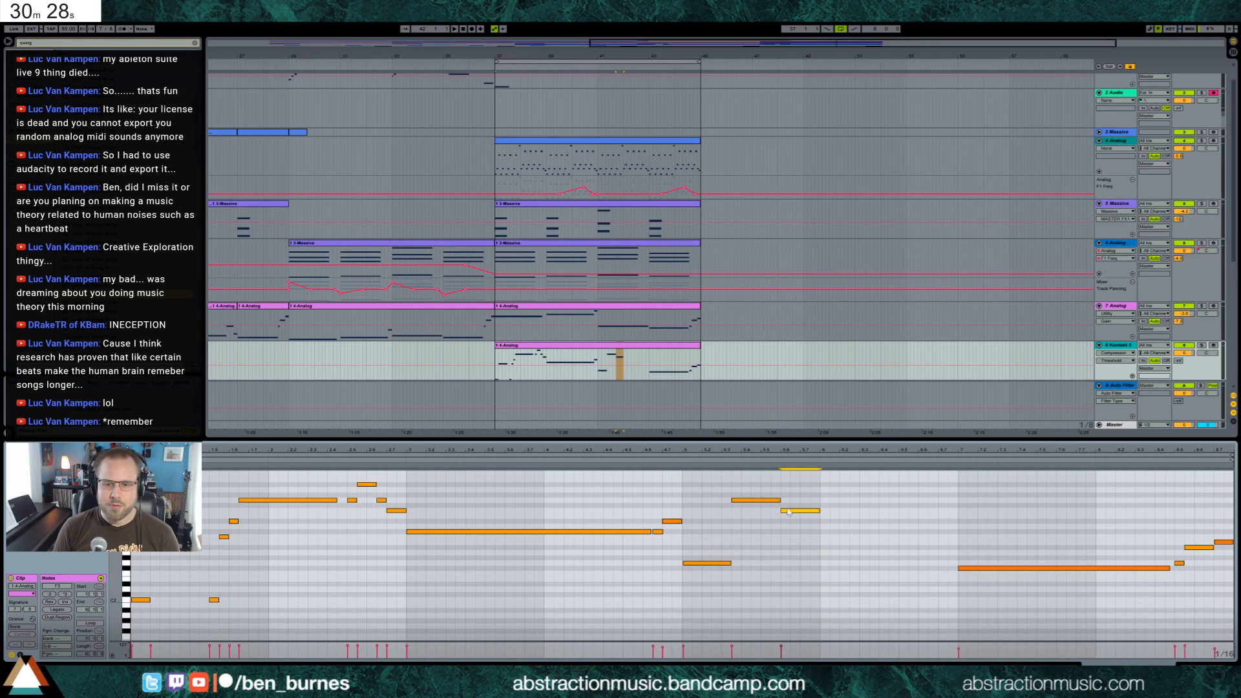
pyautogui.click(674, 461)
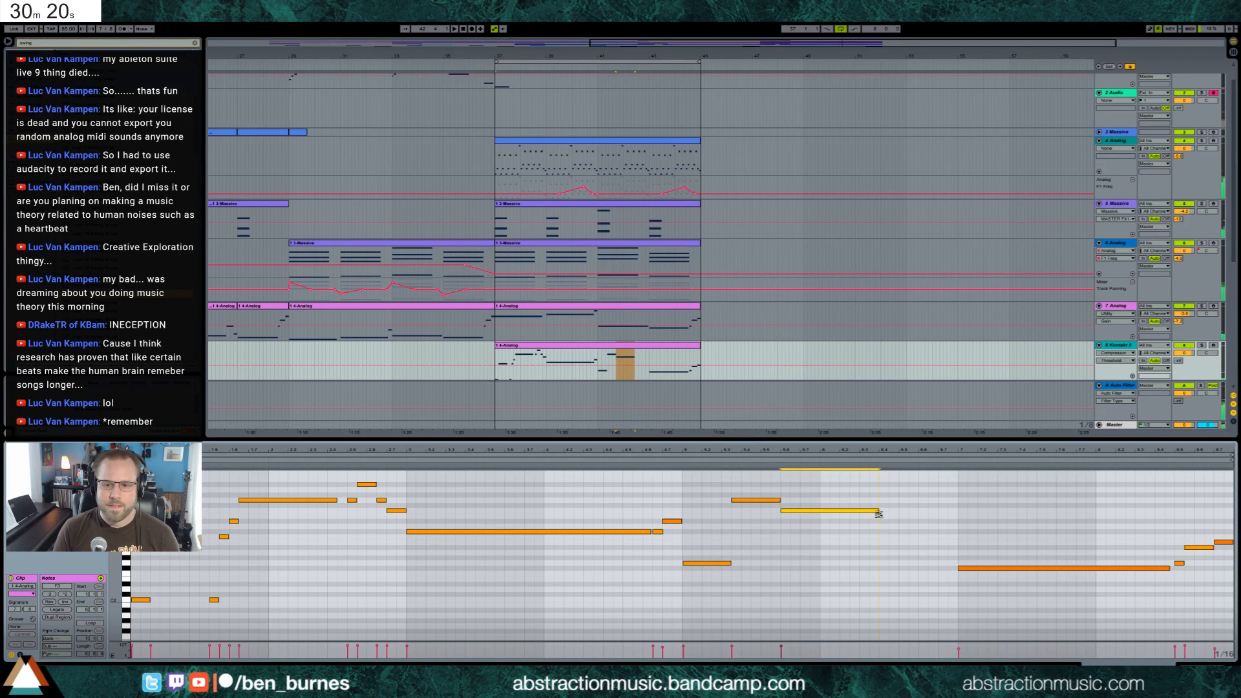
pyautogui.doubleClick(886, 522)
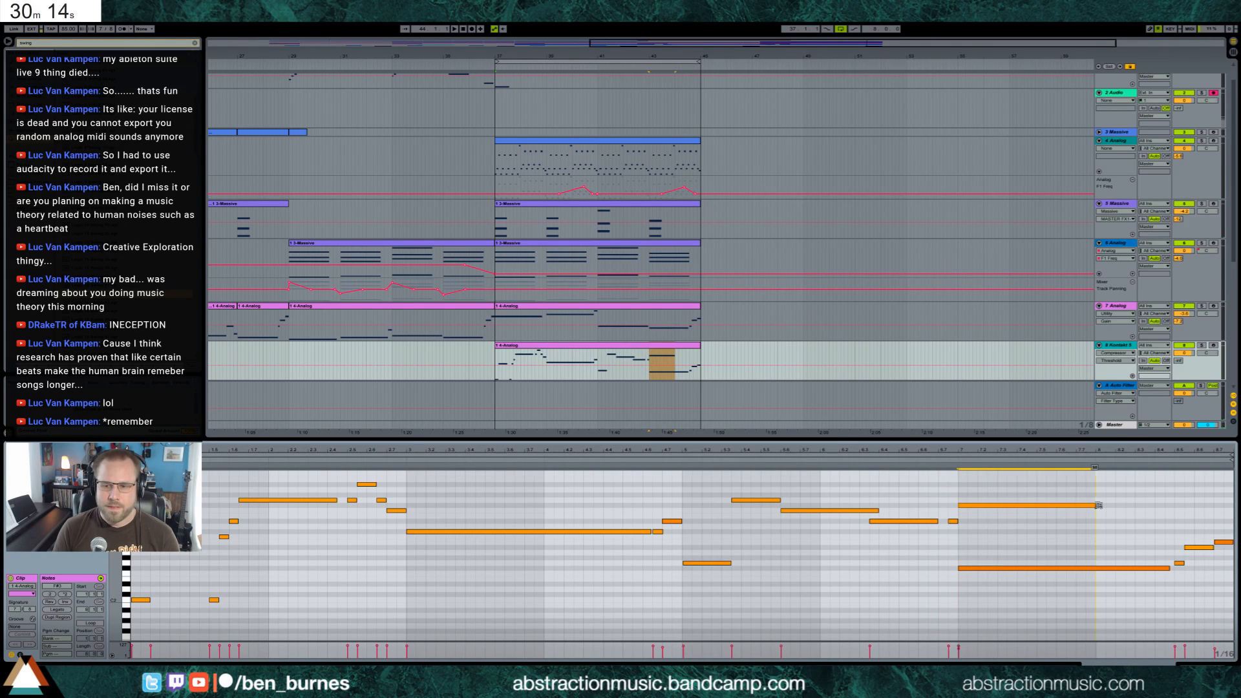
# Fill bar 7 with a long high note and a shorter lower one, trimming the old low note to start at bar 8
pyautogui.click(1097, 506)
pyautogui.press('space')
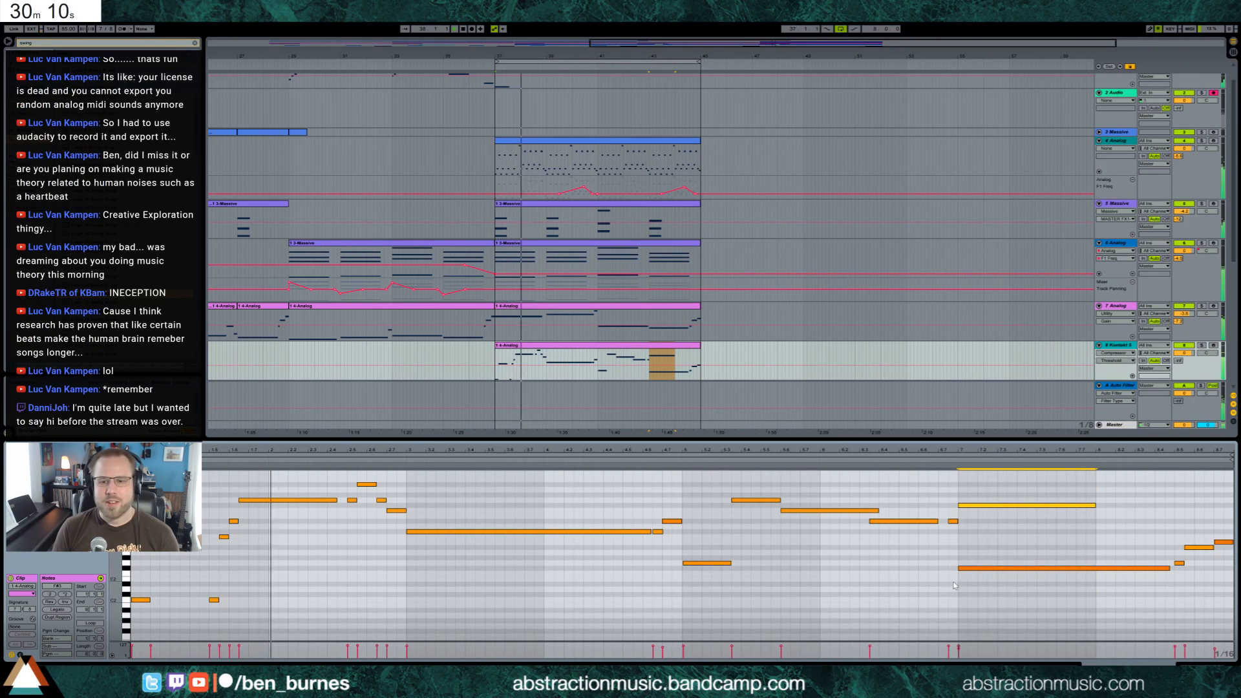
pyautogui.moveTo(958, 566); pyautogui.dragTo(1089, 569)
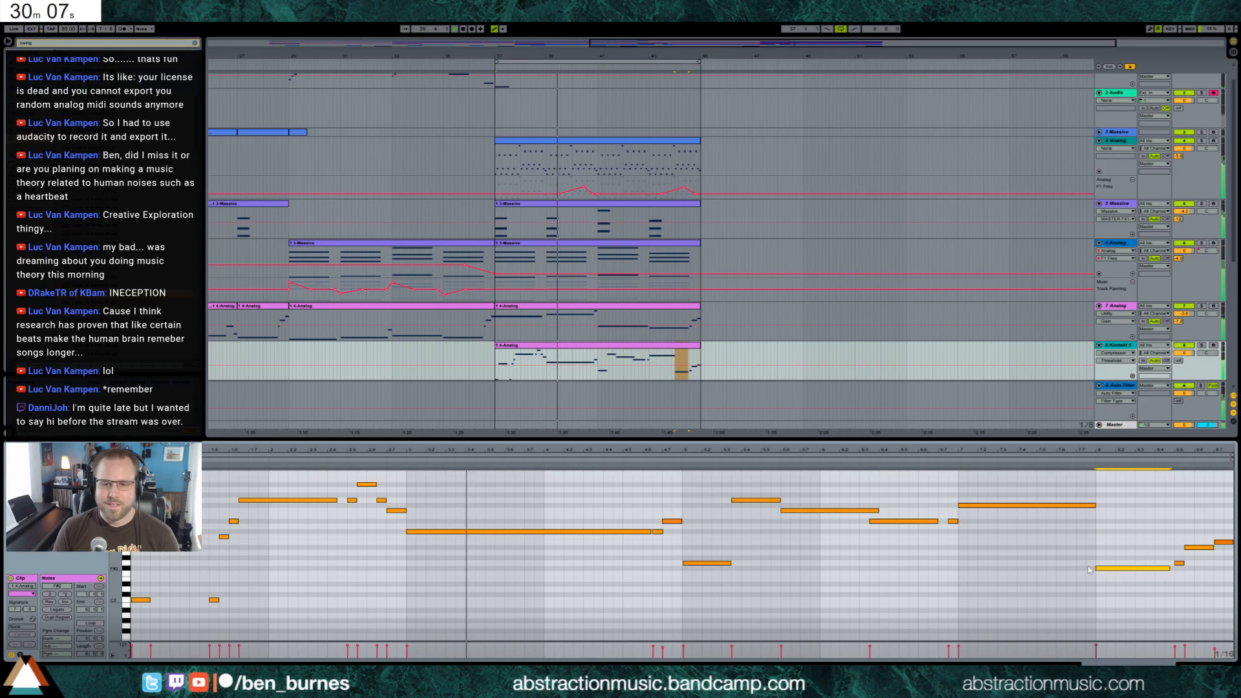
pyautogui.doubleClick(1060, 526)
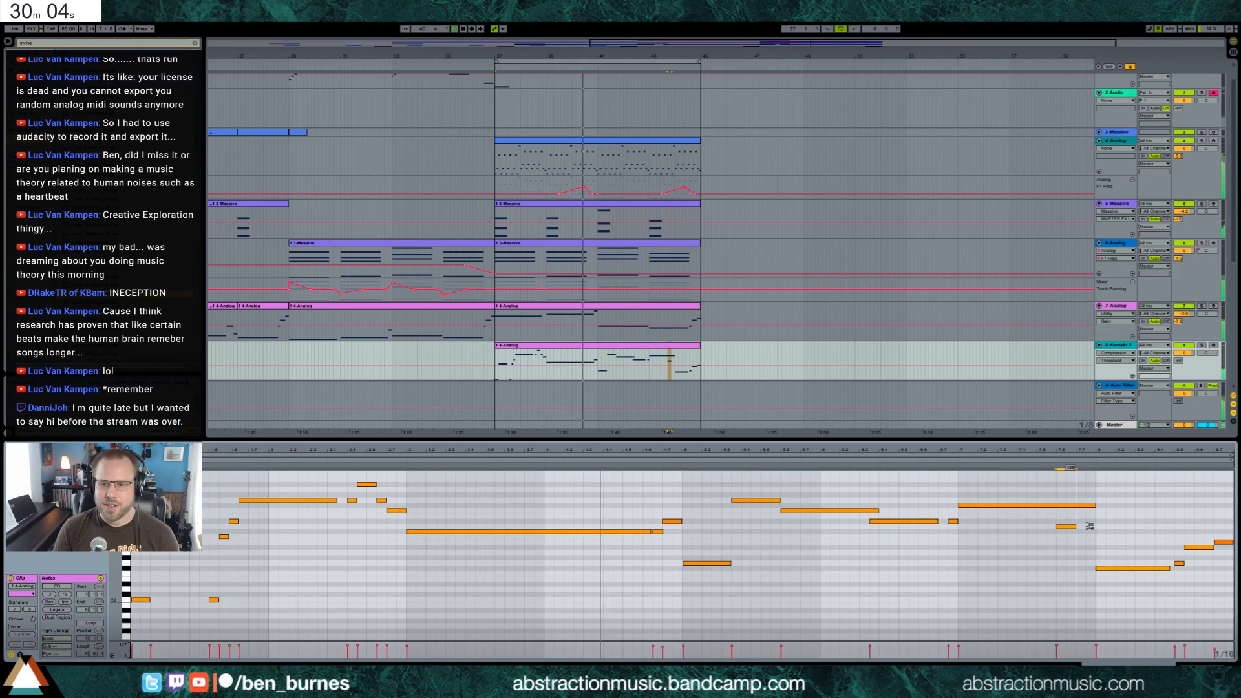
pyautogui.moveTo(1096, 505); pyautogui.dragTo(1056, 506)
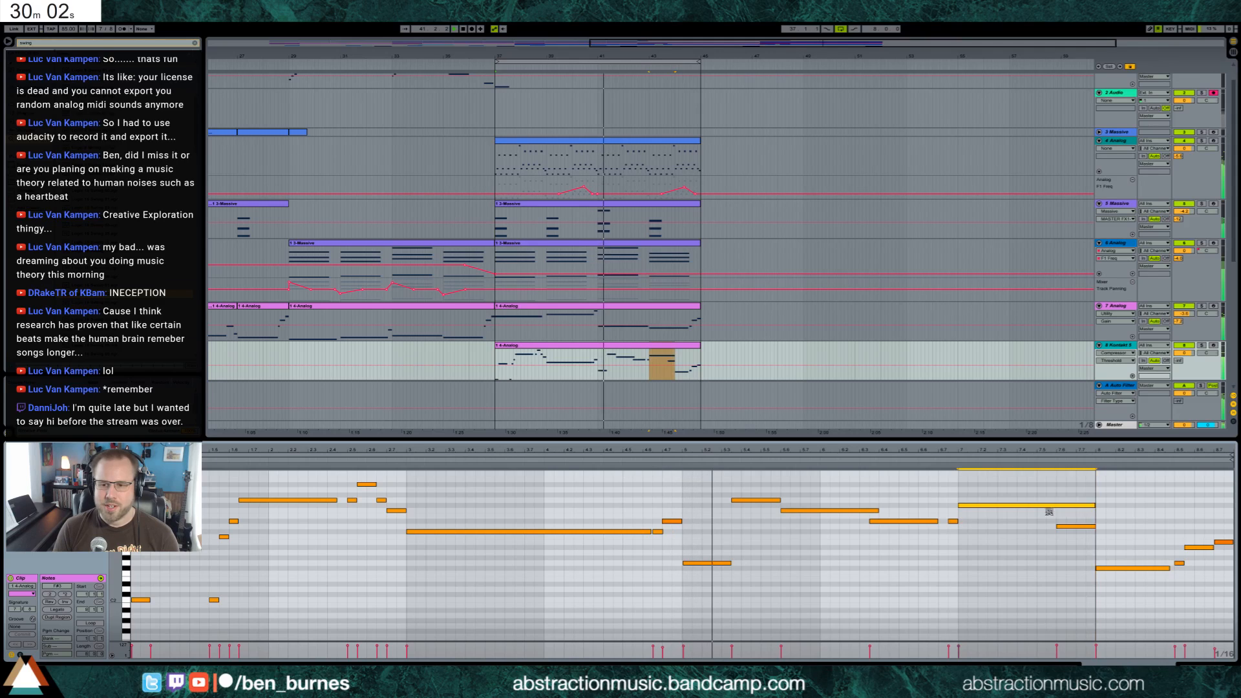
# Replace the low note at the start of bar 8 with a higher one and lower the last note of bar 7 by a semitone
pyautogui.doubleClick(1100, 548)
pyautogui.moveTo(1135, 547); pyautogui.dragTo(1161, 548)
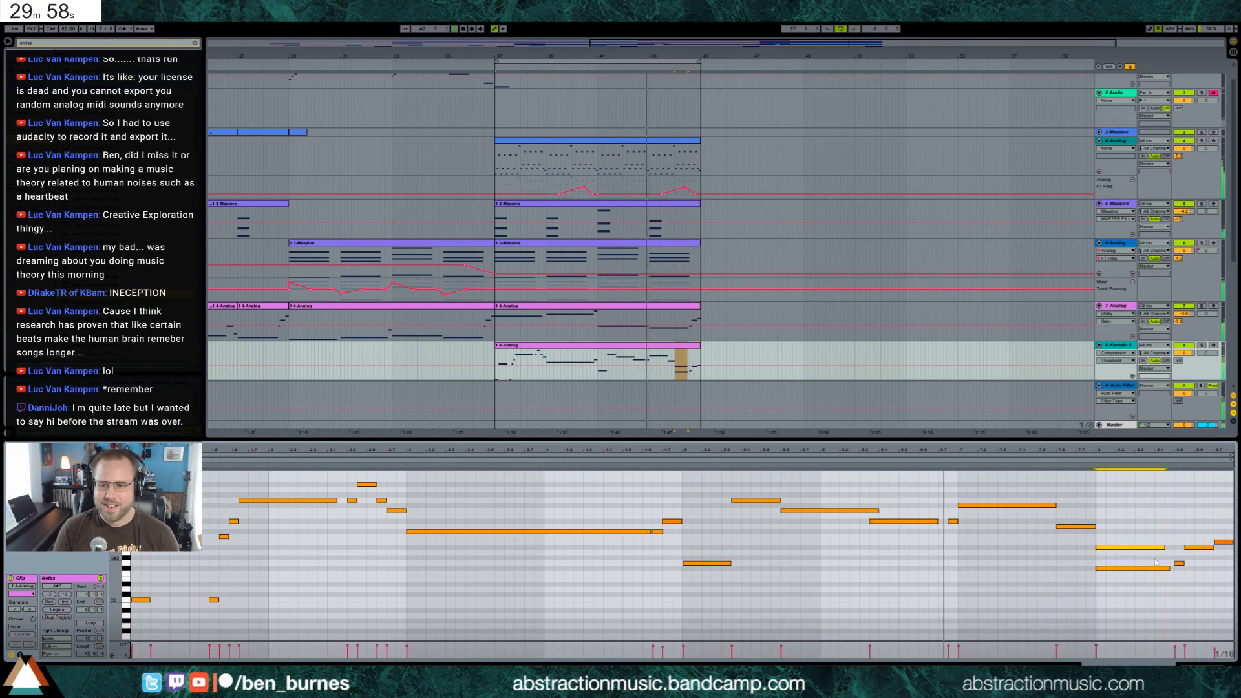
pyautogui.doubleClick(1144, 568)
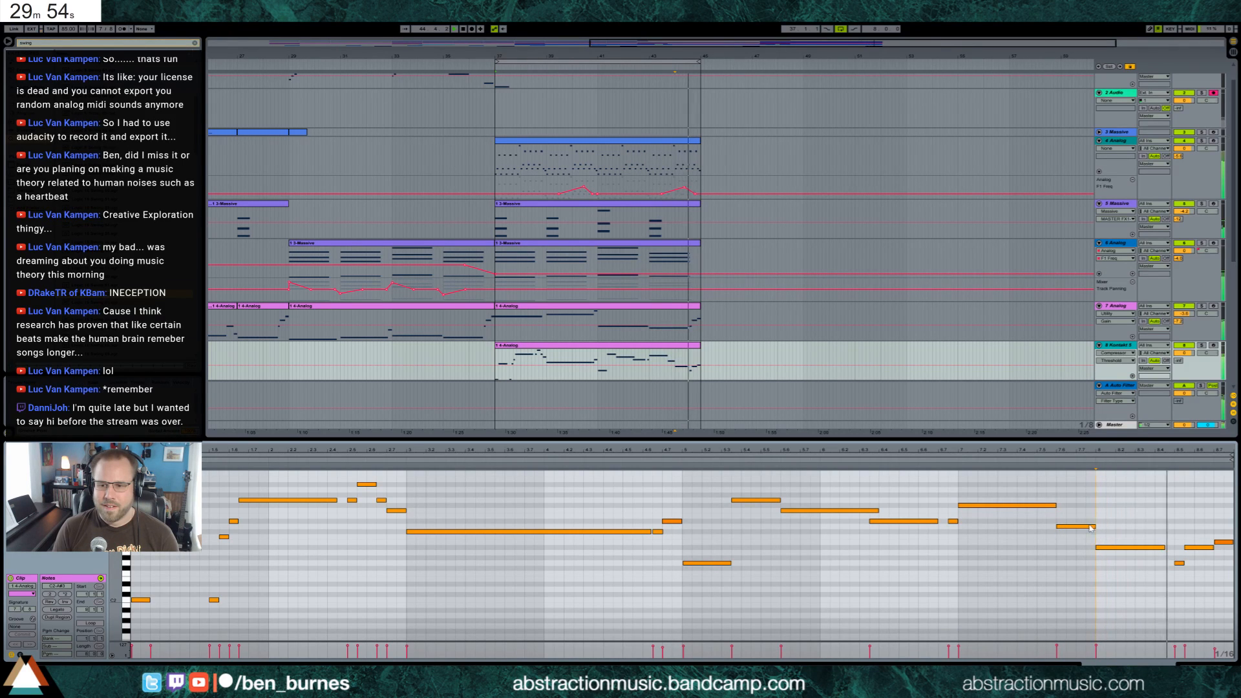
pyautogui.moveTo(1079, 526); pyautogui.dragTo(1079, 532)
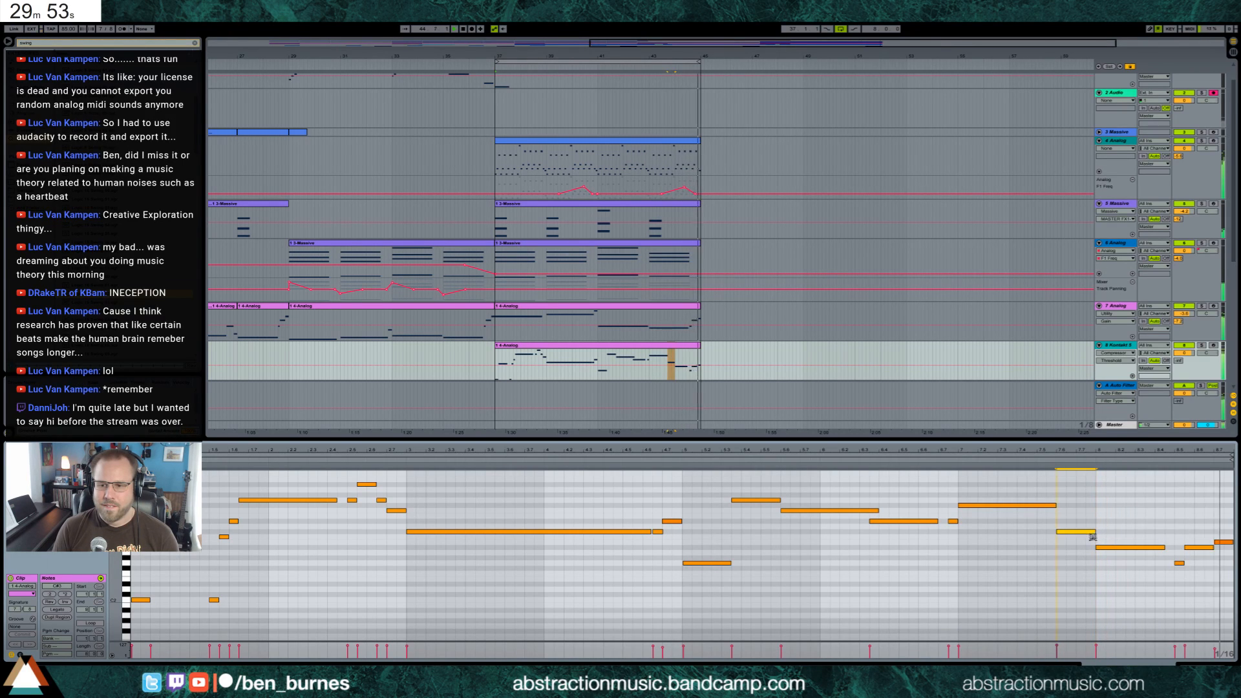
pyautogui.click(1225, 543)
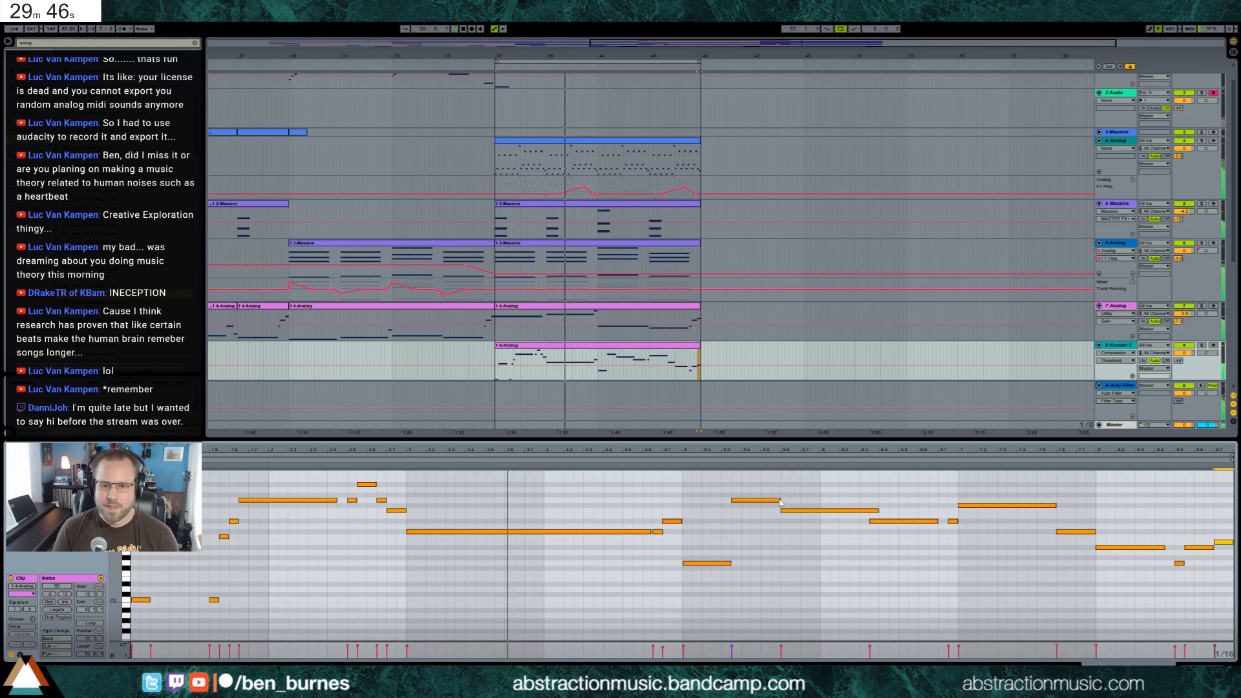
# Shorten the two high notes in bars 5 and 6, adding short low notes at their ends and a short high repeat before the next note
pyautogui.moveTo(779, 500); pyautogui.dragTo(768, 501)
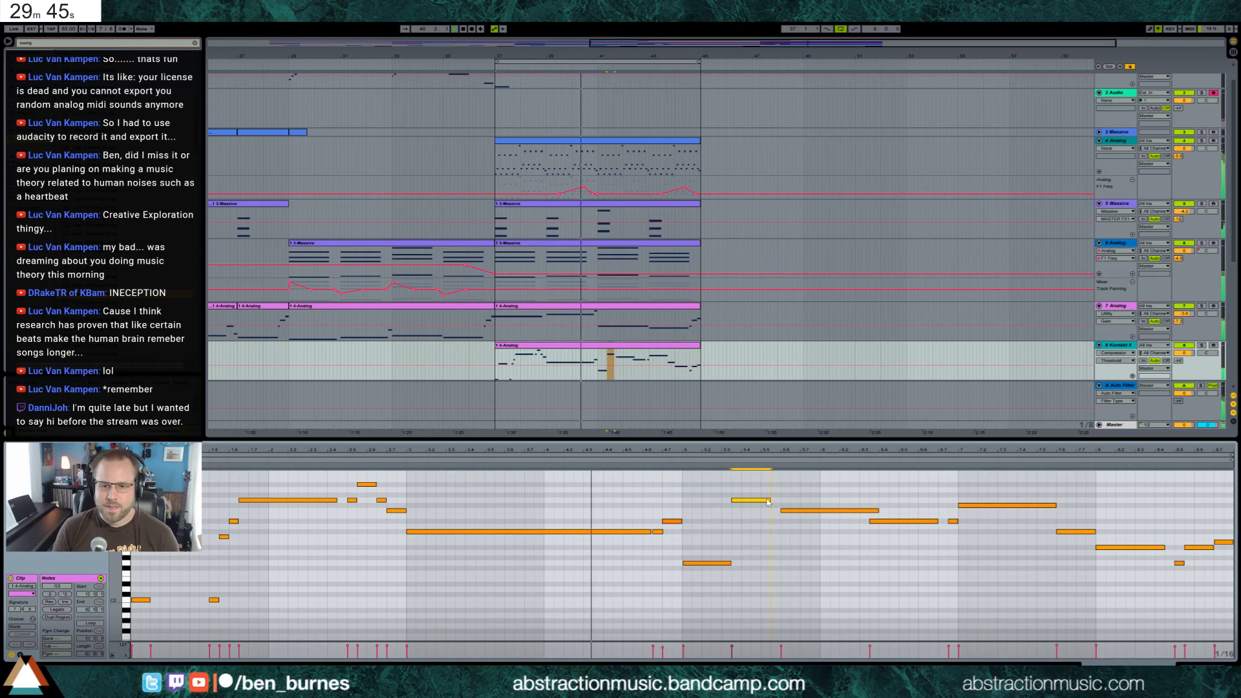
pyautogui.doubleClick(776, 563)
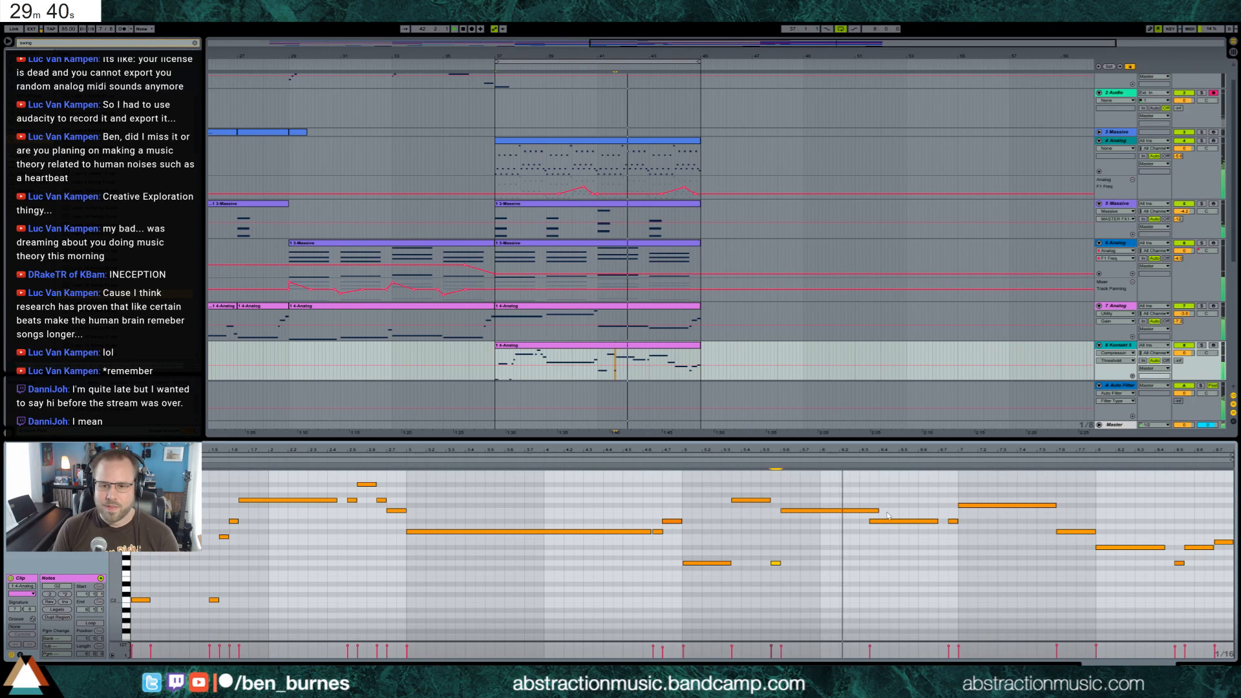
pyautogui.moveTo(876, 510); pyautogui.dragTo(840, 511)
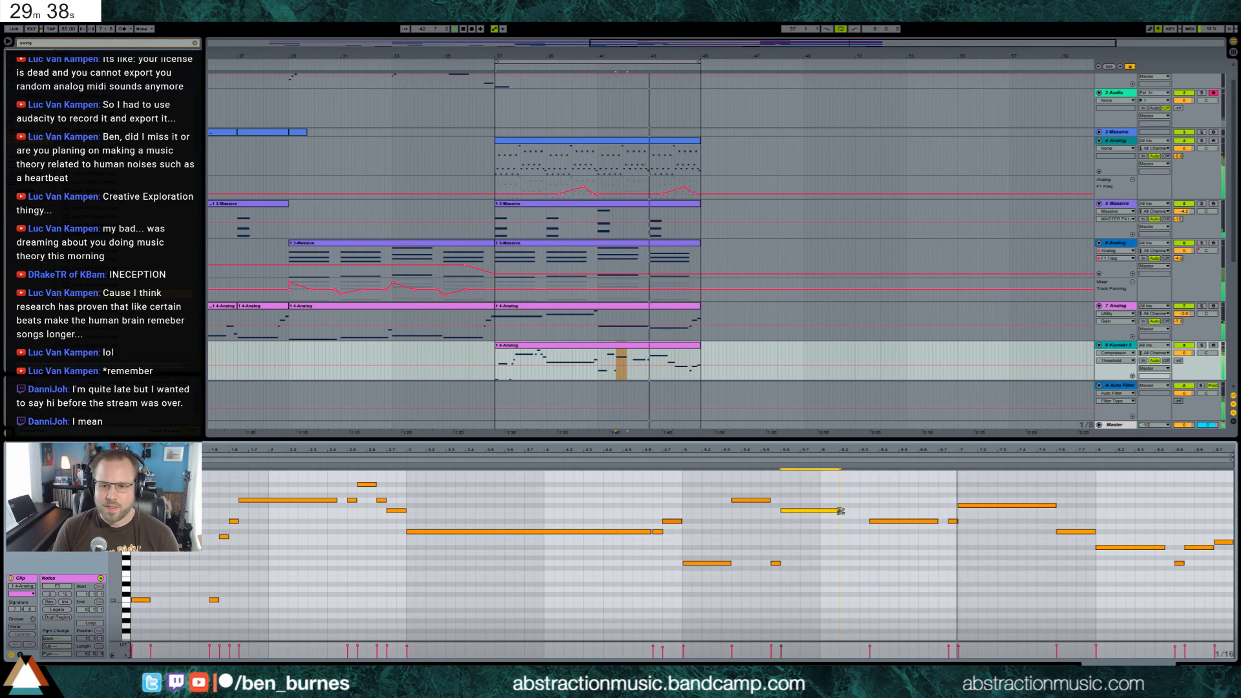
pyautogui.doubleClick(847, 564)
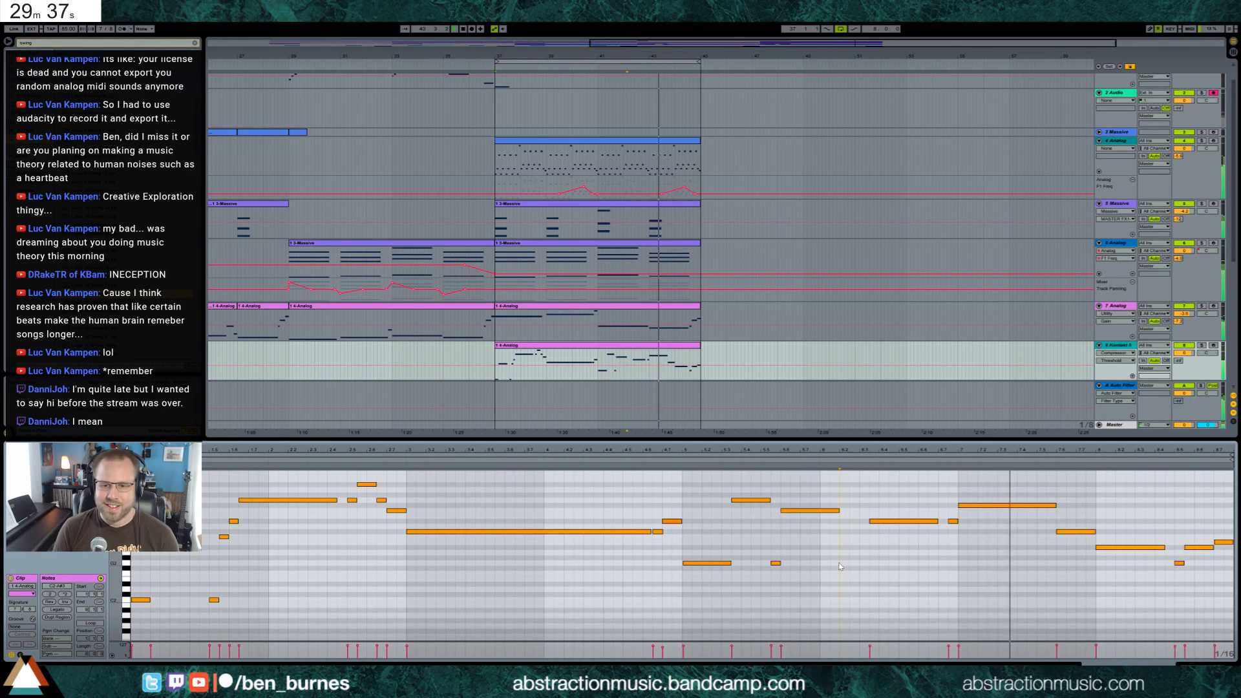
pyautogui.doubleClick(855, 510)
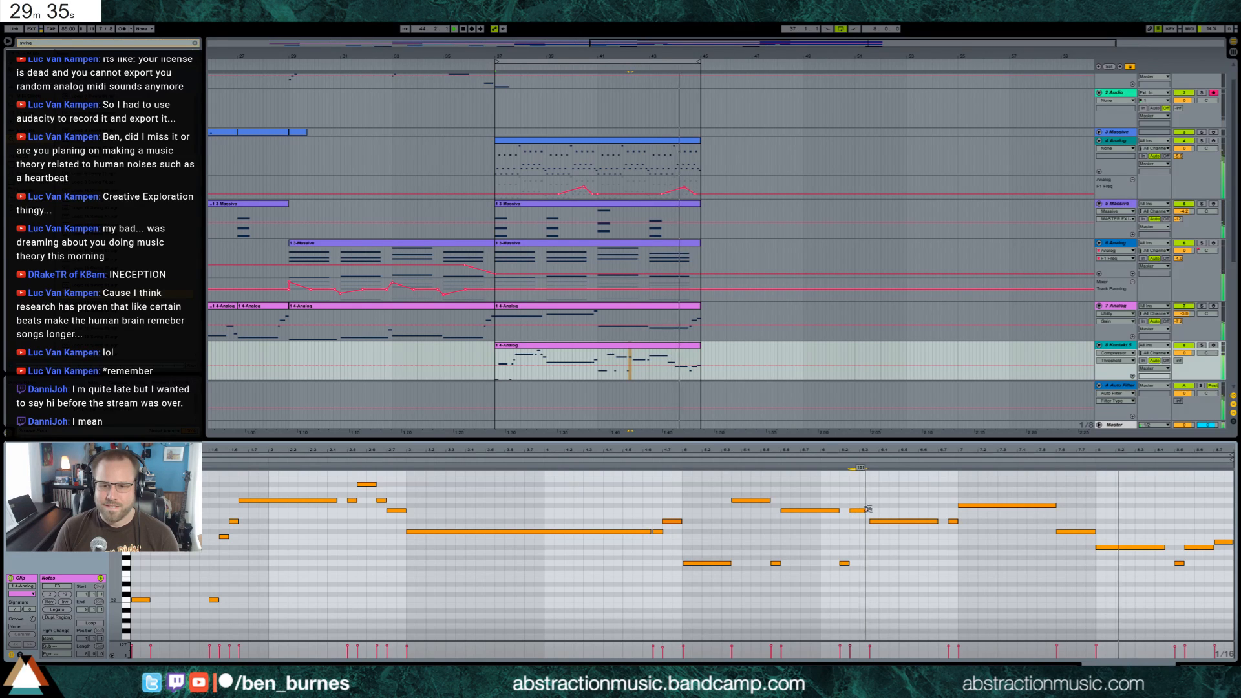
# Raise the first long note of bar 8 by two semitones and close the bass clip's note editor
pyautogui.click(1130, 548)
pyautogui.moveTo(1131, 547); pyautogui.dragTo(1130, 537)
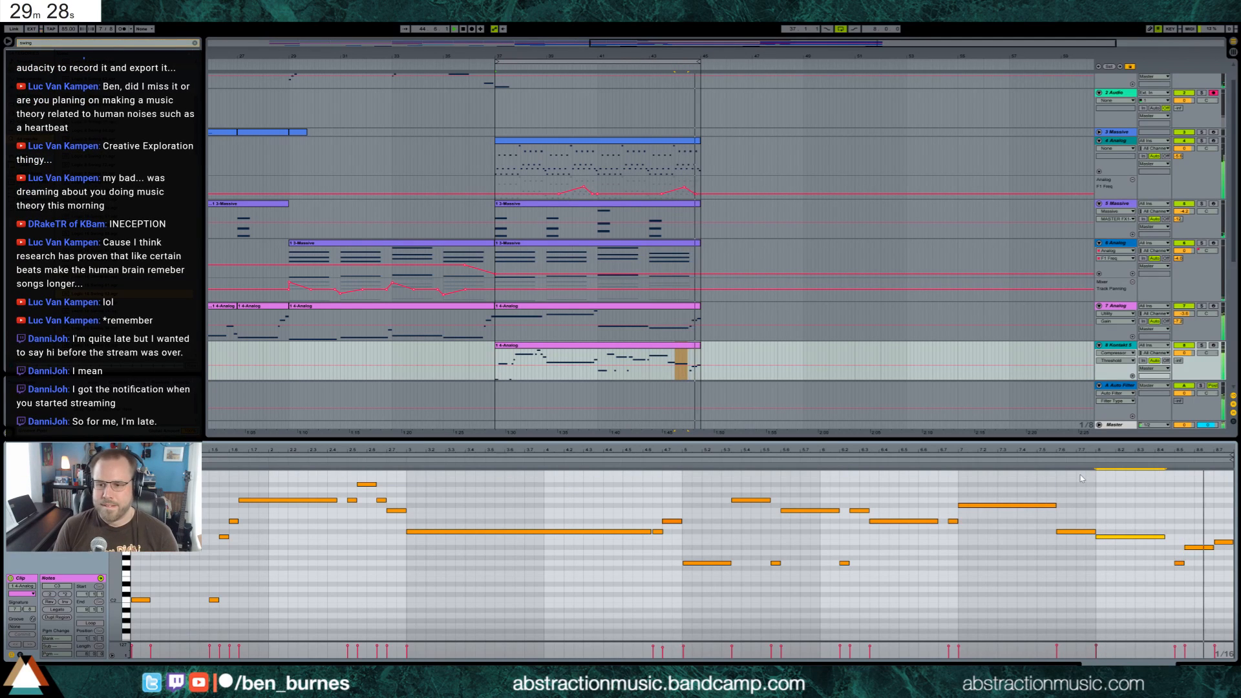
pyautogui.click(1189, 665)
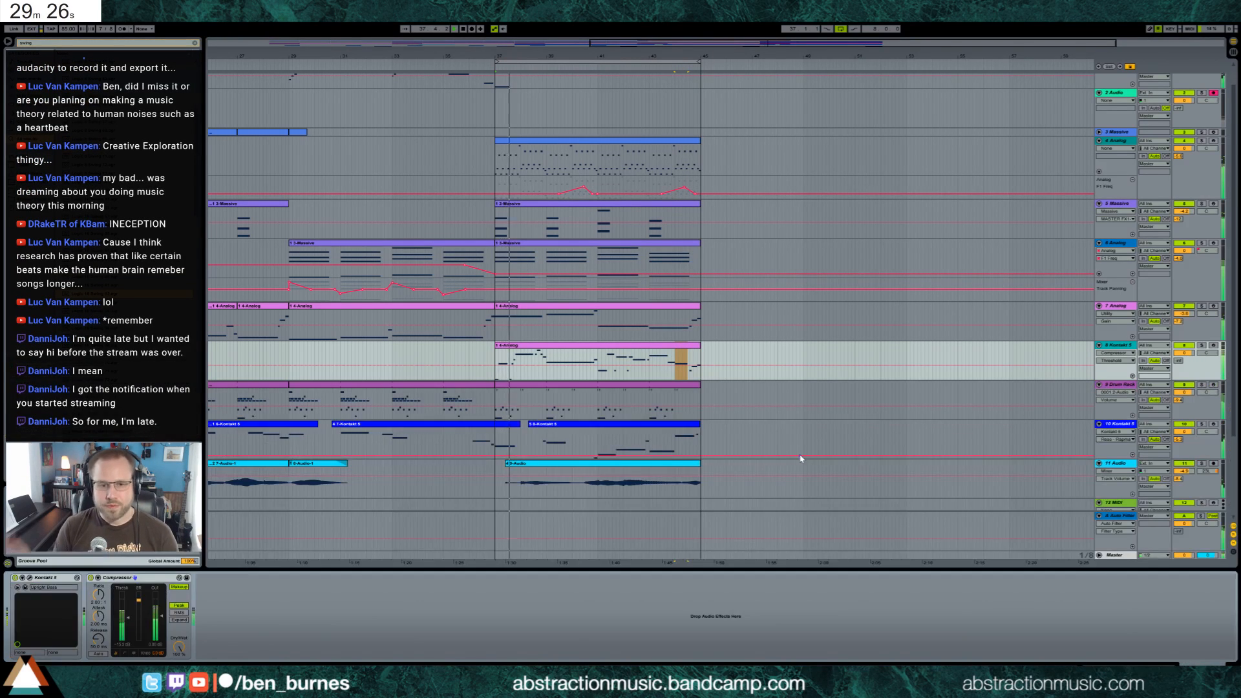
# Duplicate the eight-bar section from bar 37 across tracks 4 to 11 so the copy starts at bar 45
pyautogui.scroll(1, 623, 207)
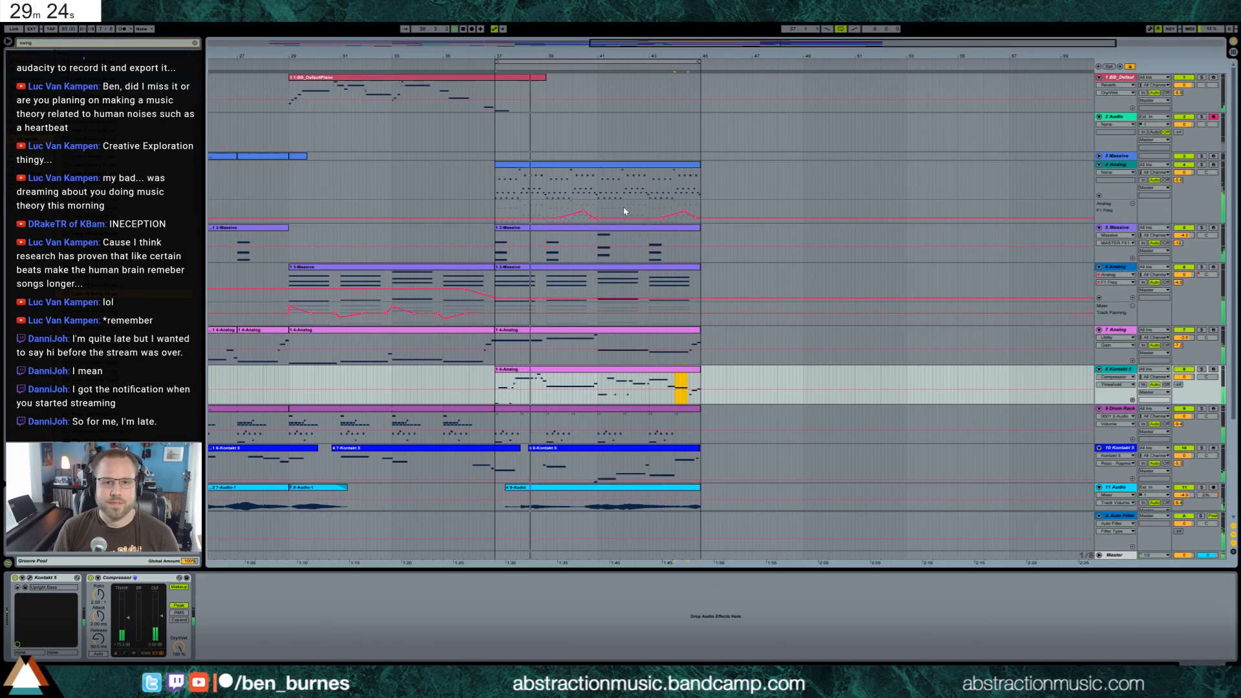
pyautogui.click(541, 166)
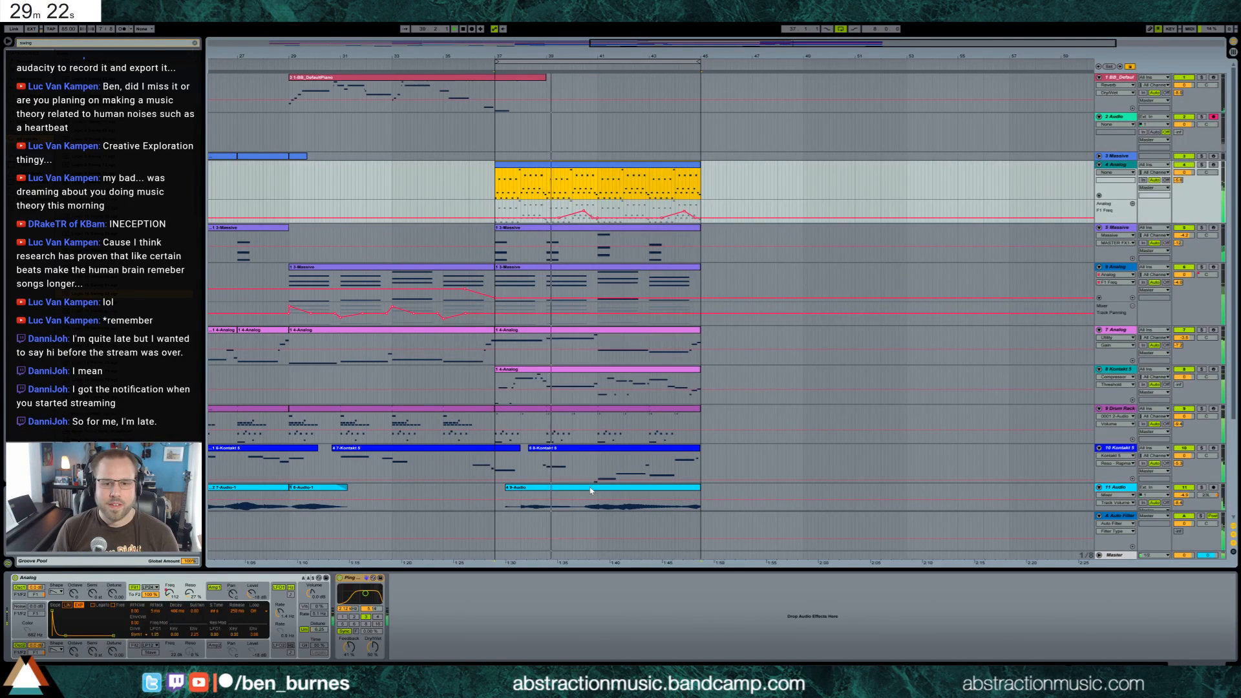
pyautogui.keyDown('shift'); pyautogui.click(589, 488); pyautogui.keyUp('shift')
pyautogui.hotkey('ctrl', 'd')
pyautogui.scroll(-1, 772, 427)
pyautogui.scroll(-2, 772, 427)
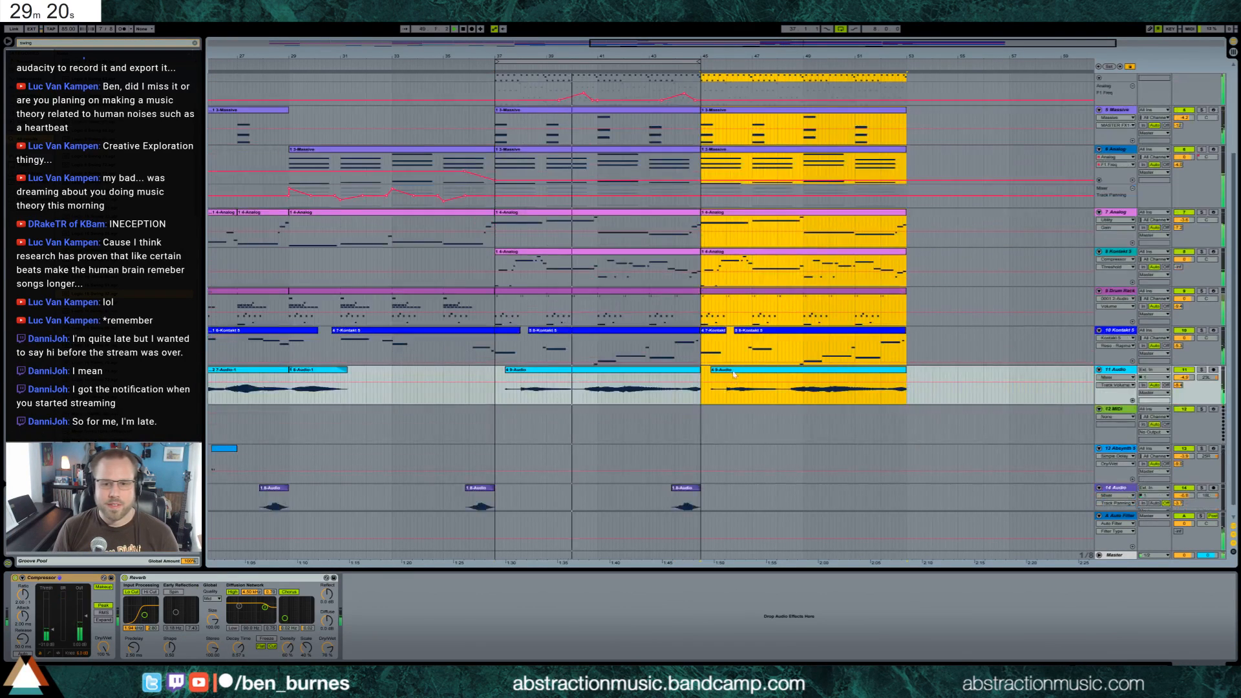
# Delete the copied clip on the 11 Audio track and duplicate bars 37 to 45 of the 14 Audio track
pyautogui.click(712, 386)
pyautogui.press('Delete')
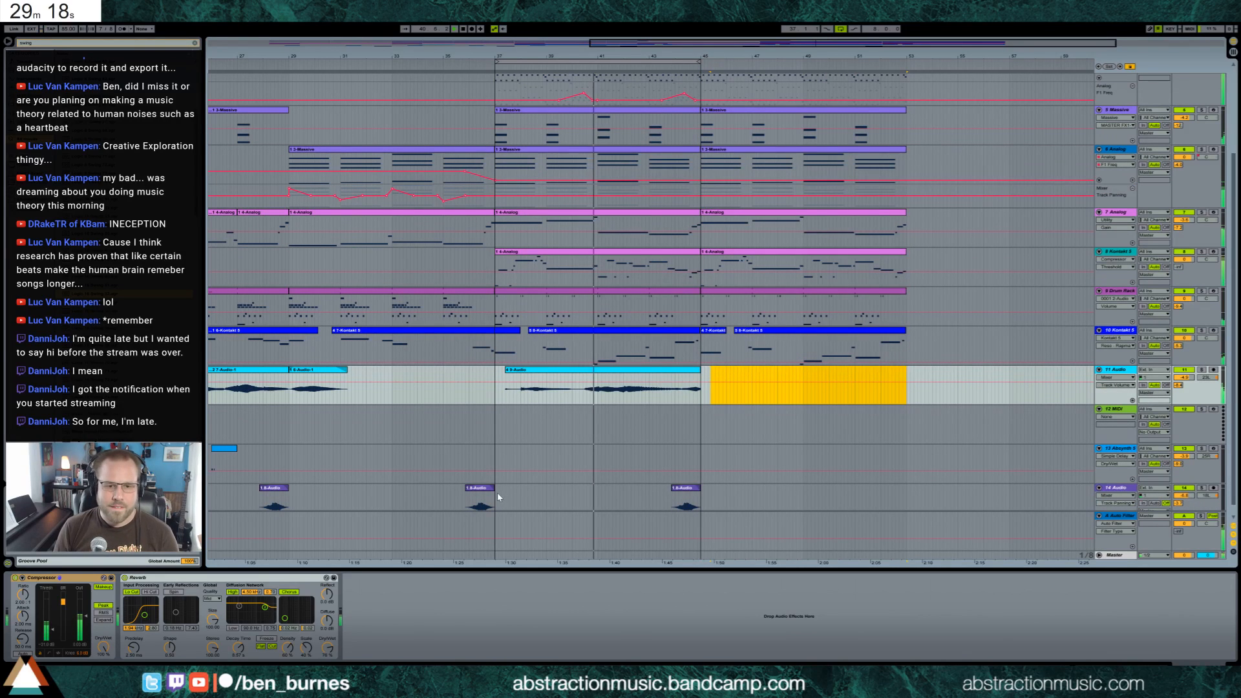
pyautogui.moveTo(498, 493); pyautogui.dragTo(535, 496)
pyautogui.keyDown('shift'); pyautogui.click(700, 499); pyautogui.keyUp('shift')
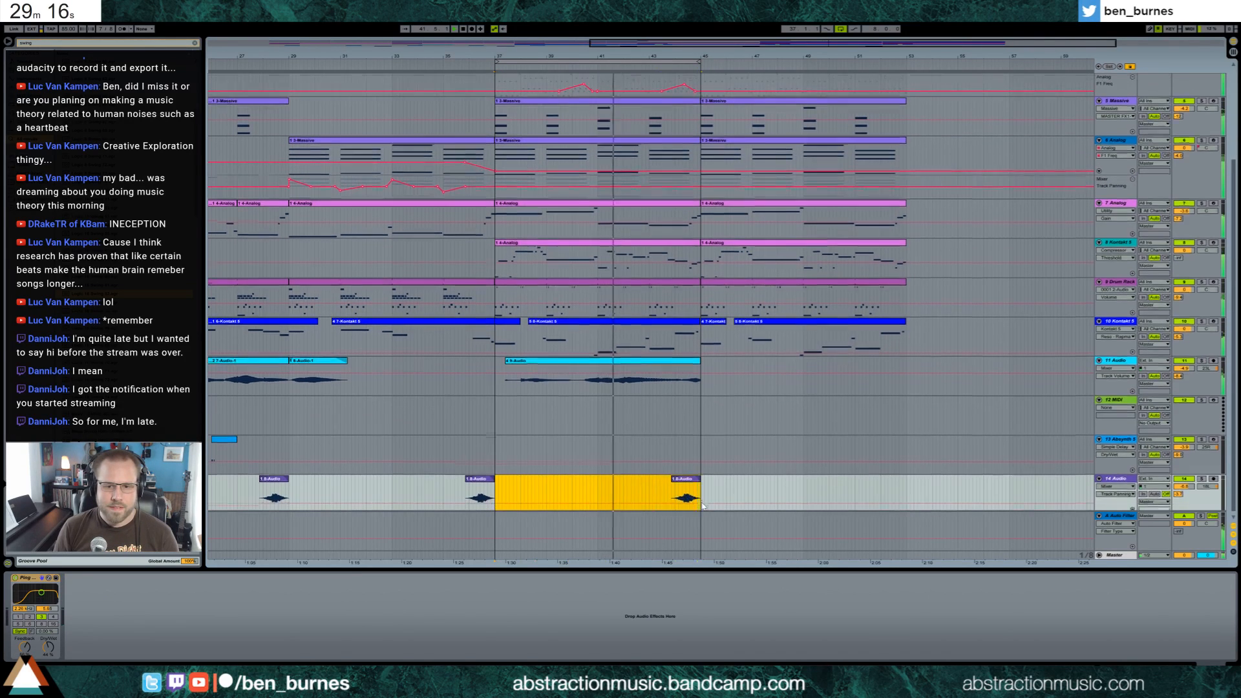
pyautogui.hotkey('ctrl', 'd')
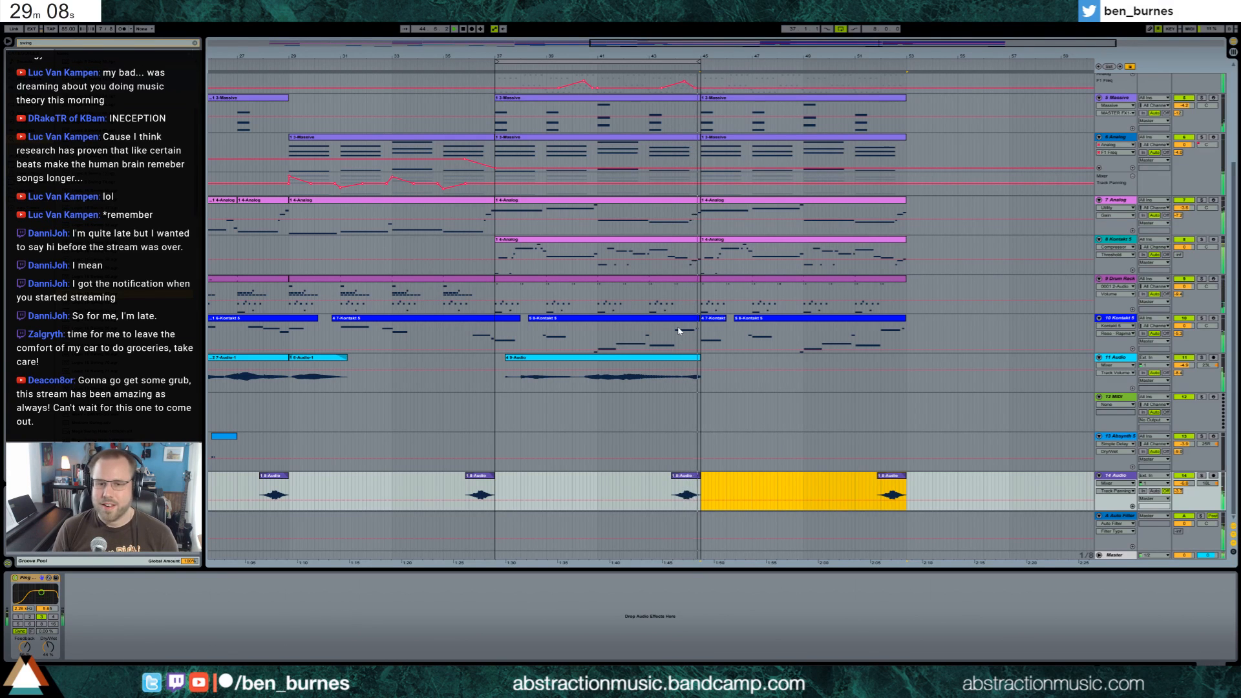
# Select the Drum Rack clips spanning bars 37 to 53 and look over the whole arrangement
pyautogui.scroll(3, 680, 332)
pyautogui.moveTo(496, 384); pyautogui.dragTo(907, 391)
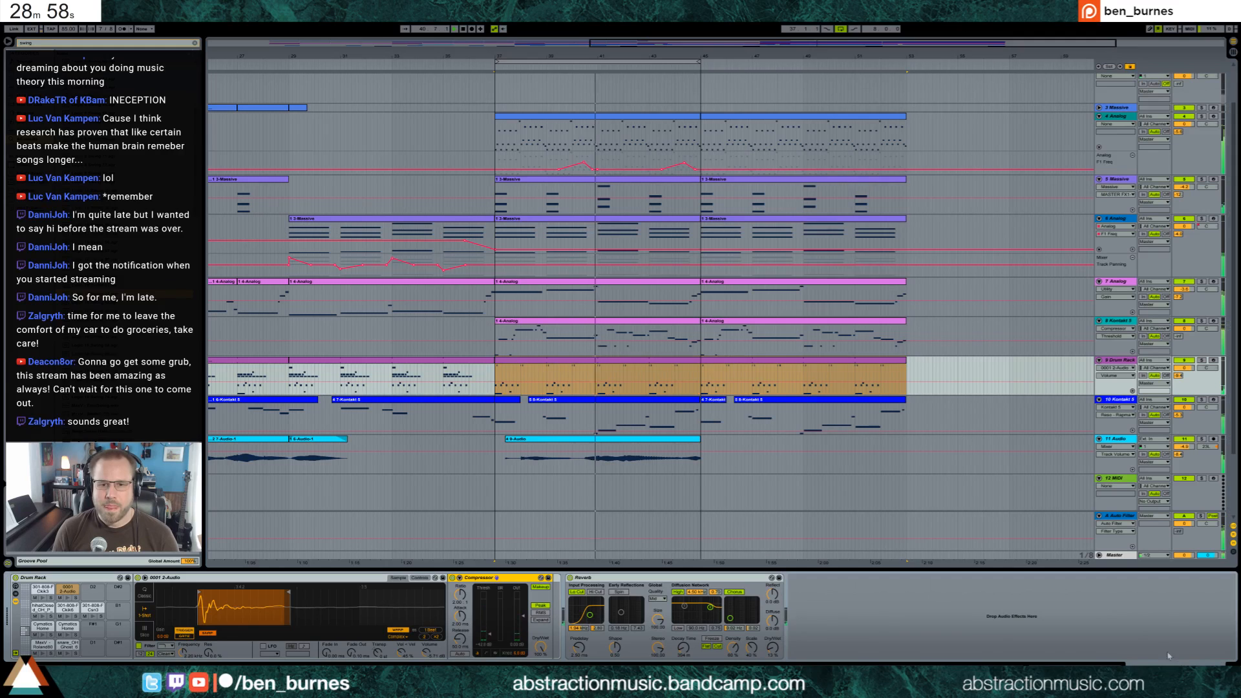
pyautogui.scroll(2, 729, 421)
pyautogui.scroll(1, 728, 422)
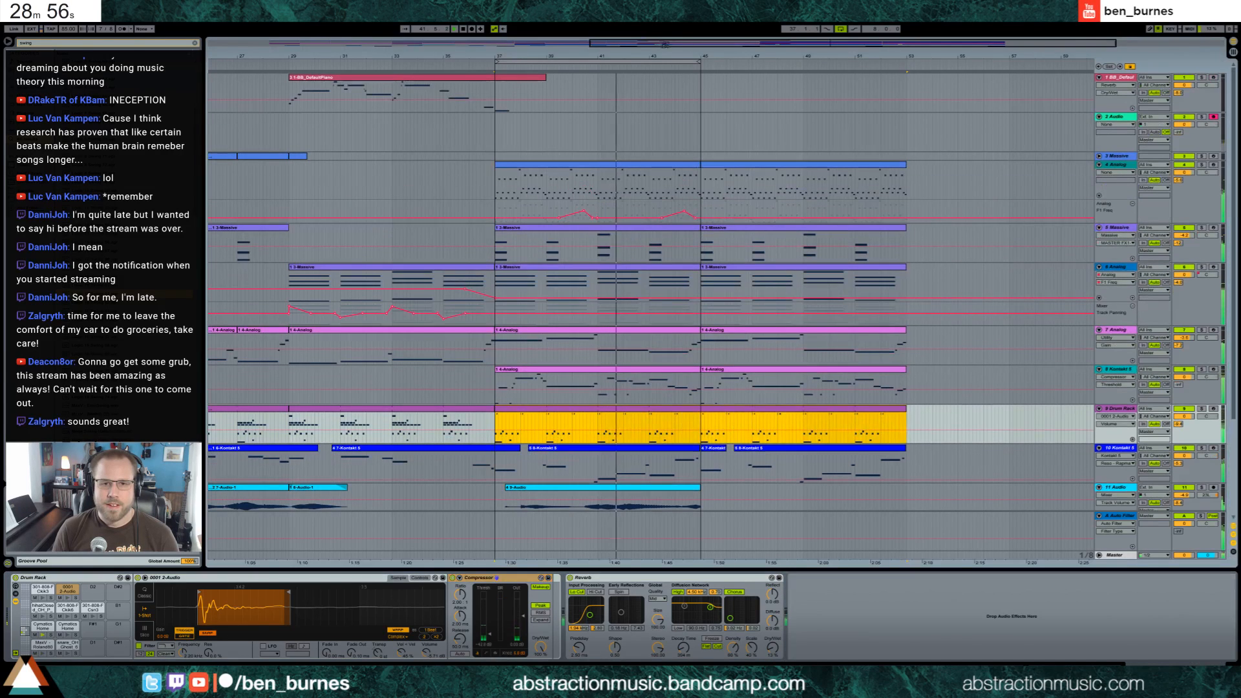
pyautogui.press('-')
pyautogui.scroll(-2, 464, 321)
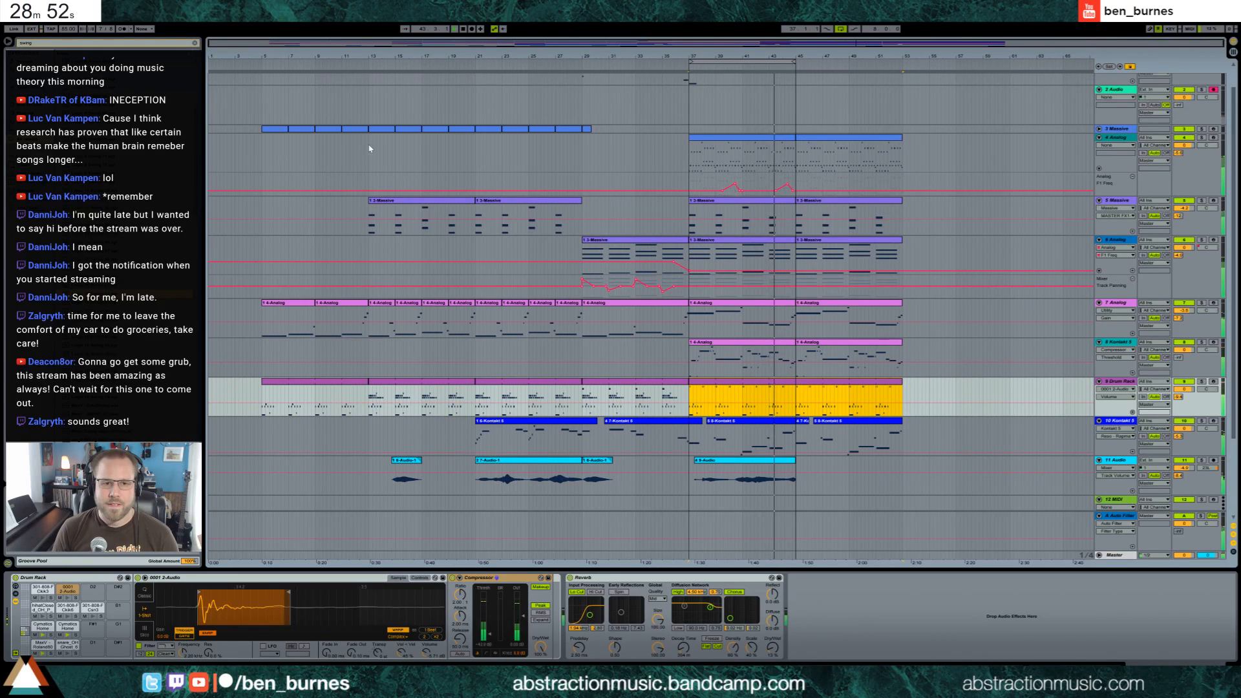
# Try pasting a copy of bars 13 to 29 from tracks 3 to 14 at bar 53, starting on the 4 Analog track
pyautogui.click(371, 130)
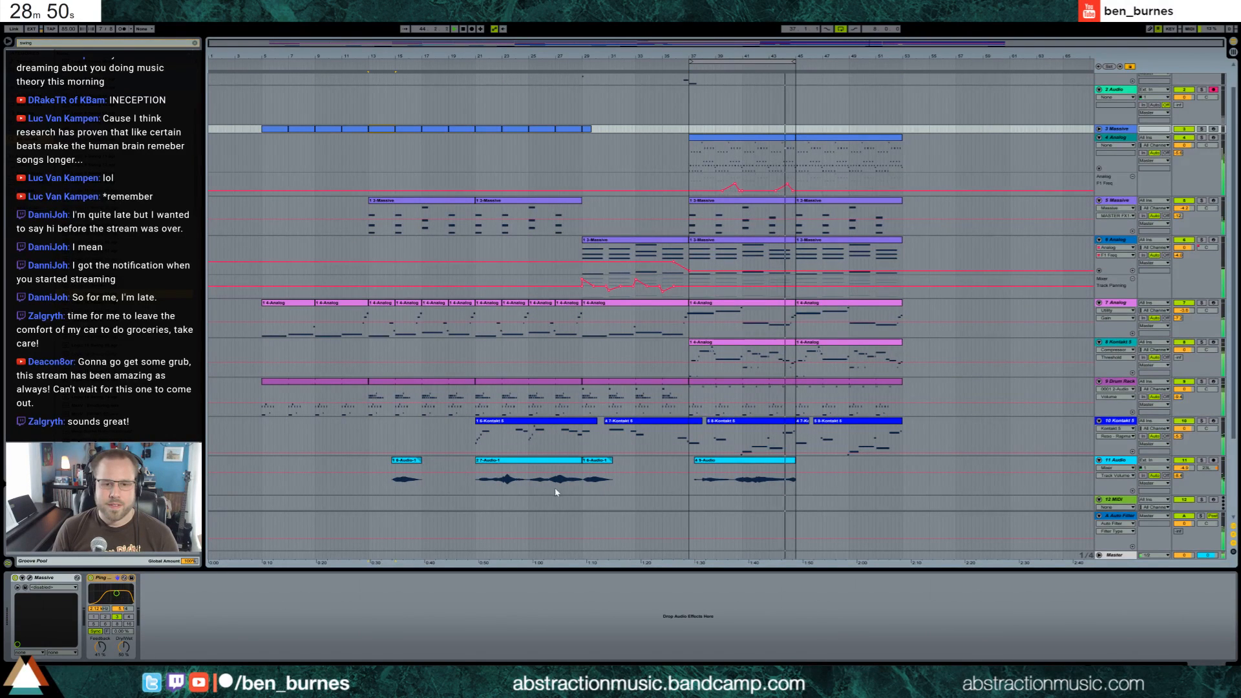
pyautogui.scroll(-6, 555, 488)
pyautogui.keyDown('shift'); pyautogui.click(582, 504); pyautogui.keyUp('shift')
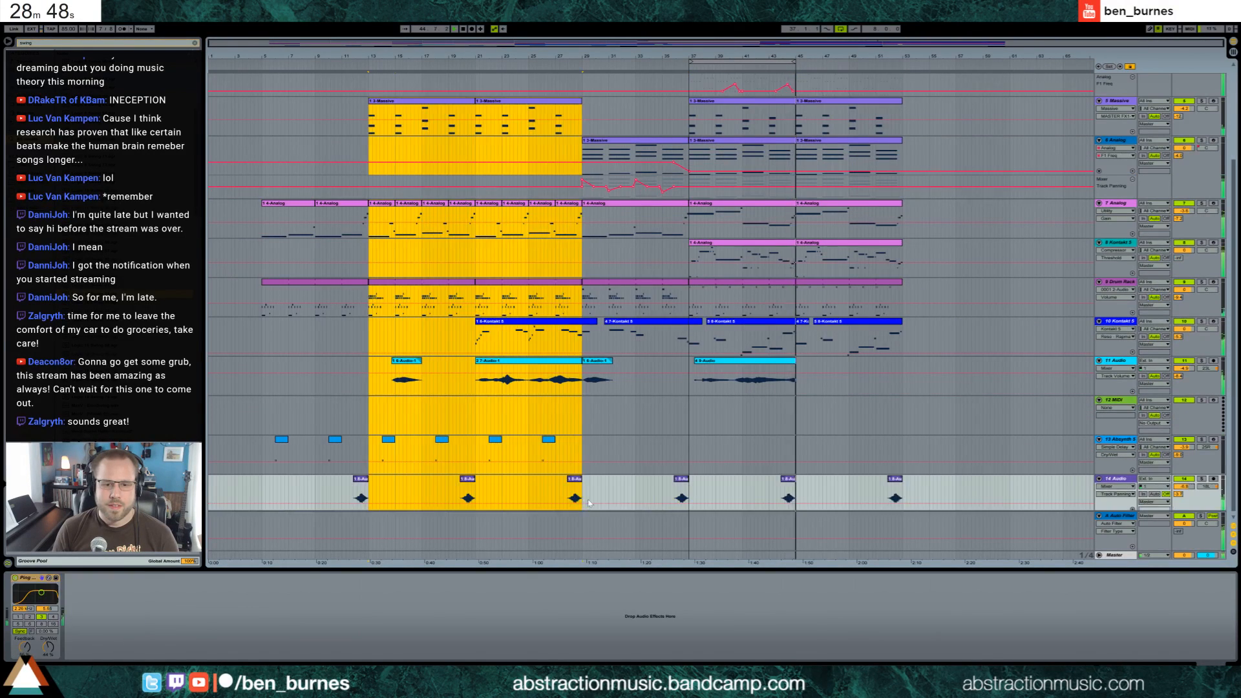
pyautogui.scroll(8, 818, 386)
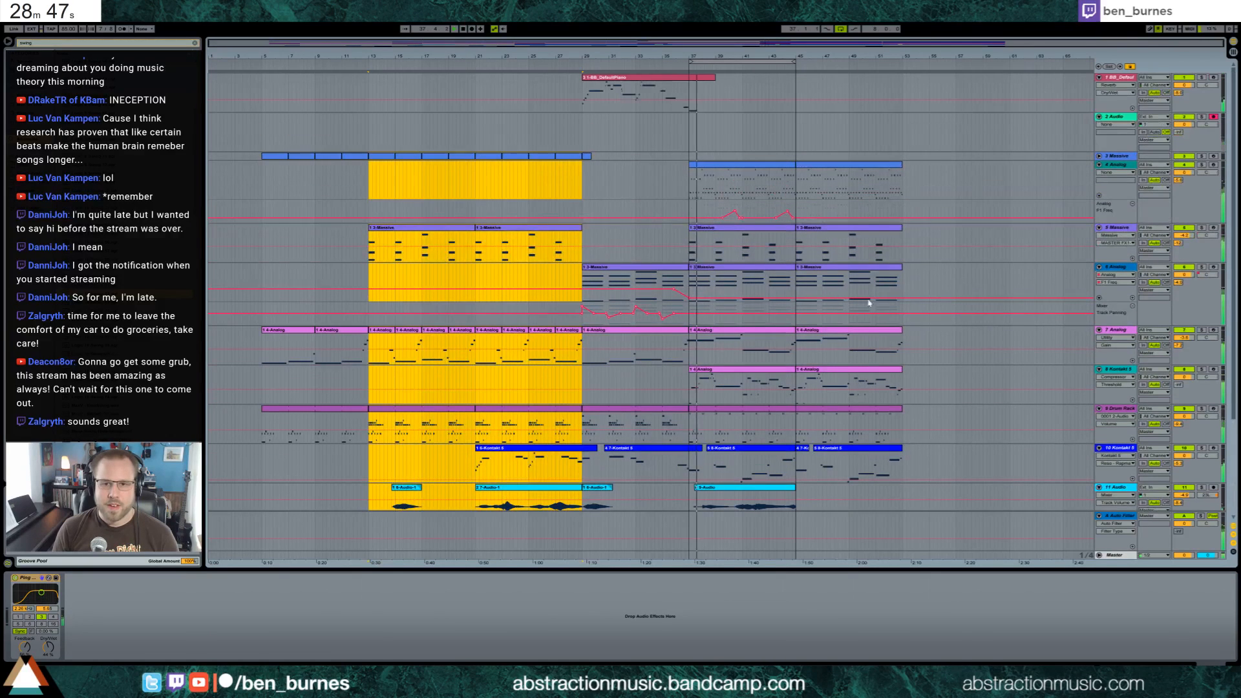
pyautogui.click(906, 187)
pyautogui.hotkey('ctrl', 'v')
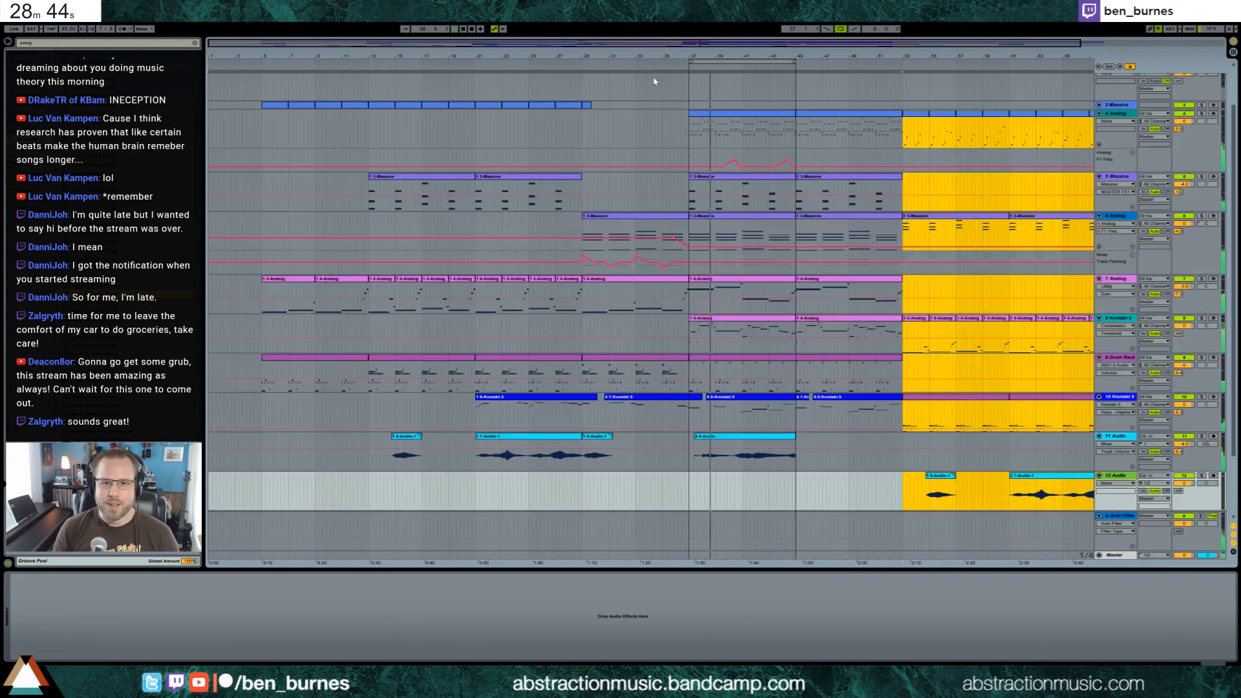
# Copy the BB_DefaultPiano clip from bar 29 and paste it at bar 53 of the same track
pyautogui.click(655, 90)
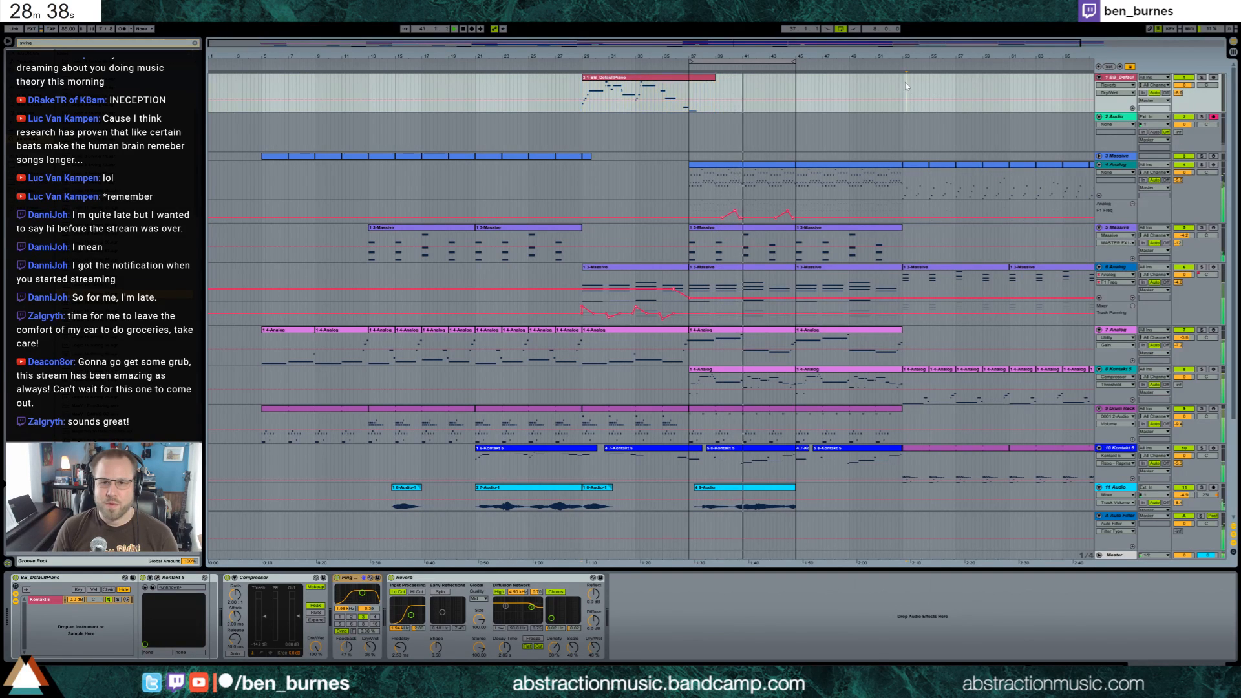
pyautogui.click(905, 89)
pyautogui.hotkey('ctrl', 'v')
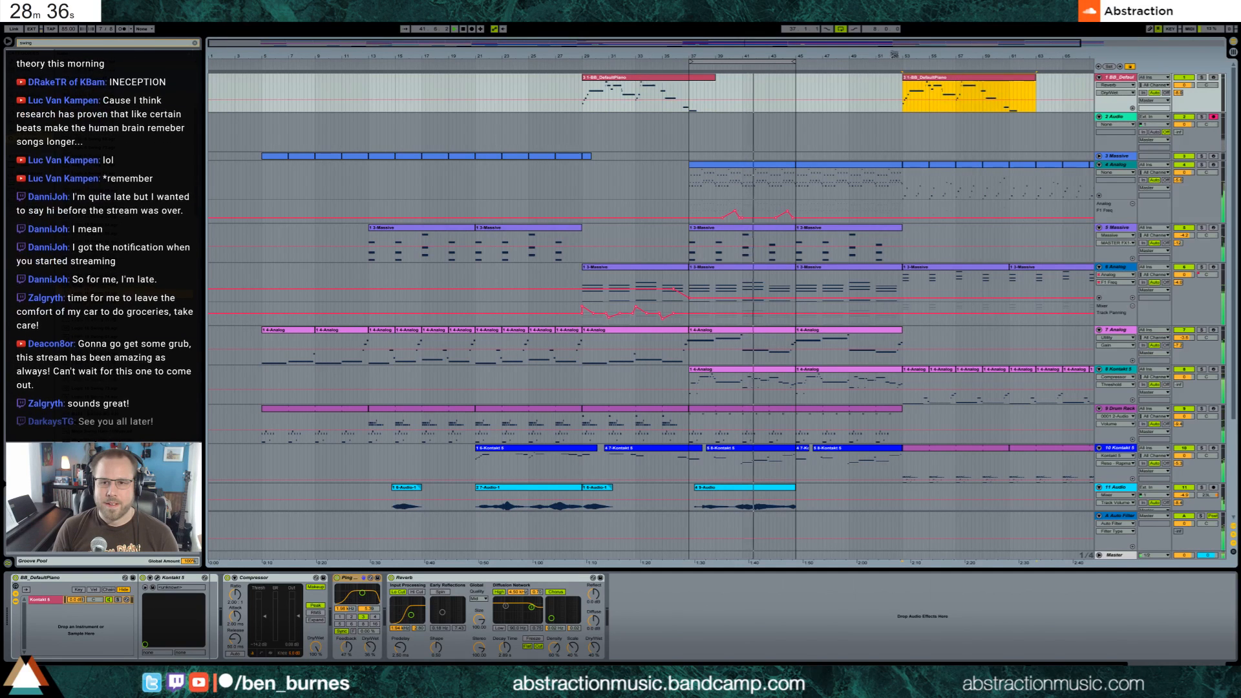
# Turn off the arrangement loop so playback continues past bar 45
pyautogui.moveTo(915, 47); pyautogui.dragTo(1055, 47)
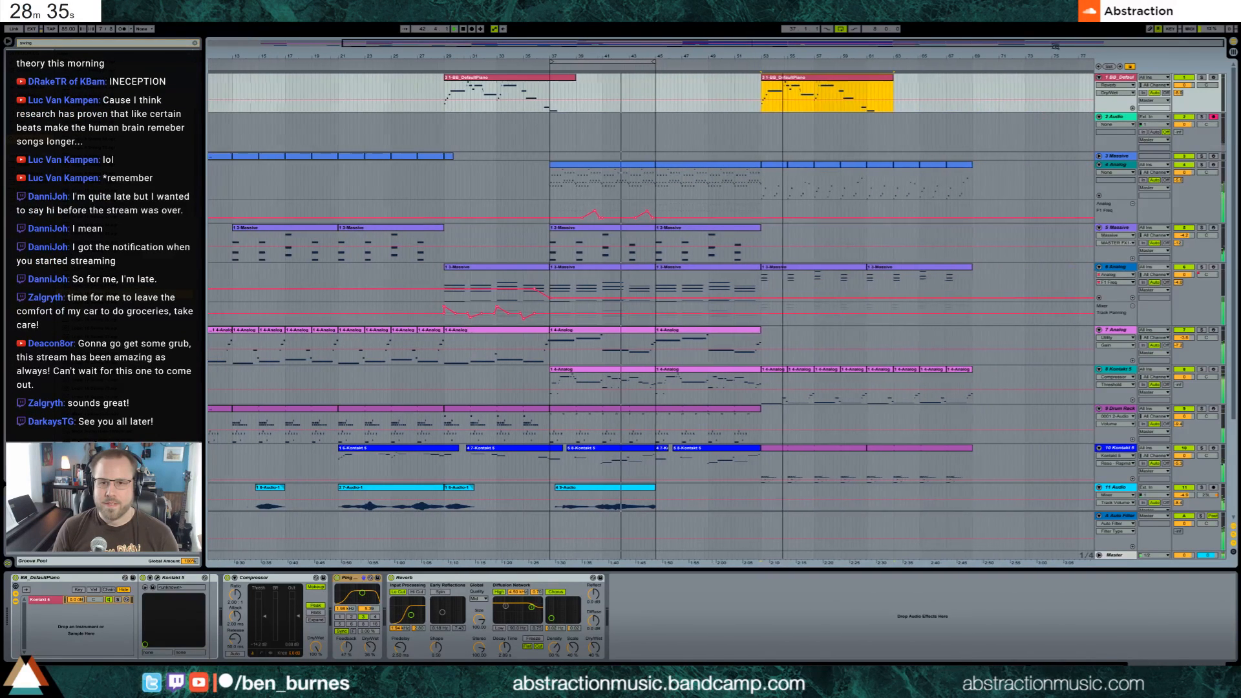
pyautogui.click(840, 29)
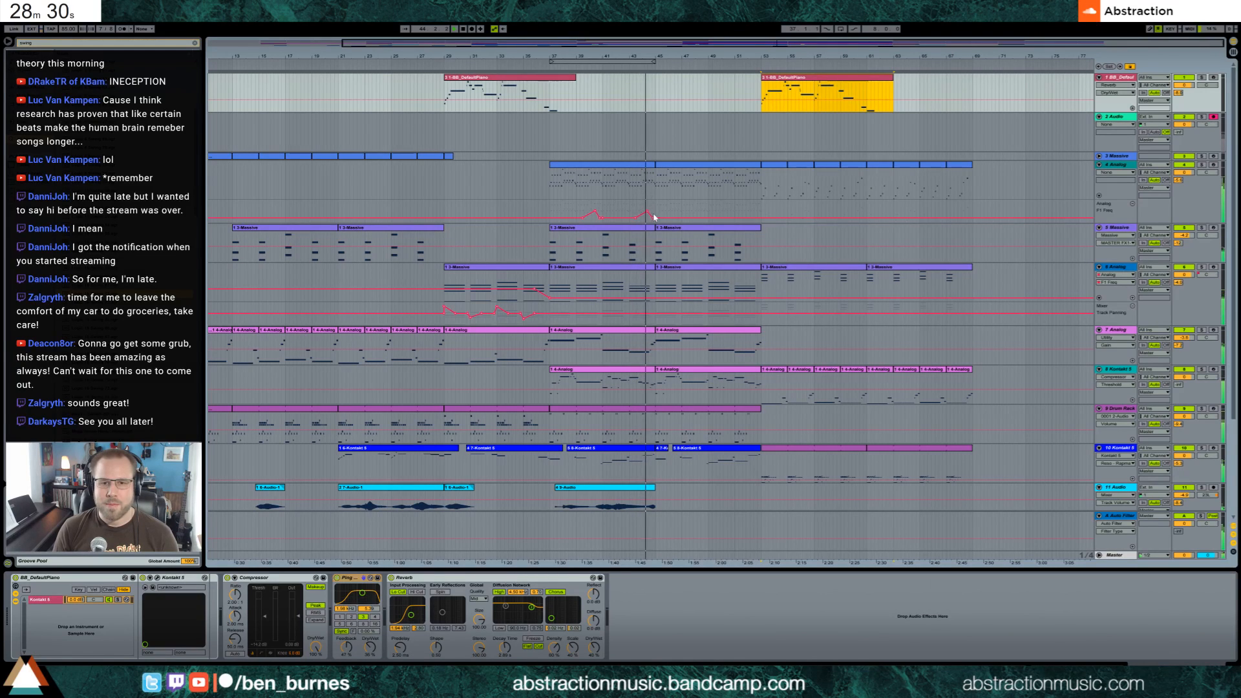
# Try duplicating the F1 Freq automation of bars 37 to 45 on the 4 Analog track to bar 45, and listen through the section
pyautogui.moveTo(655, 216); pyautogui.dragTo(551, 215)
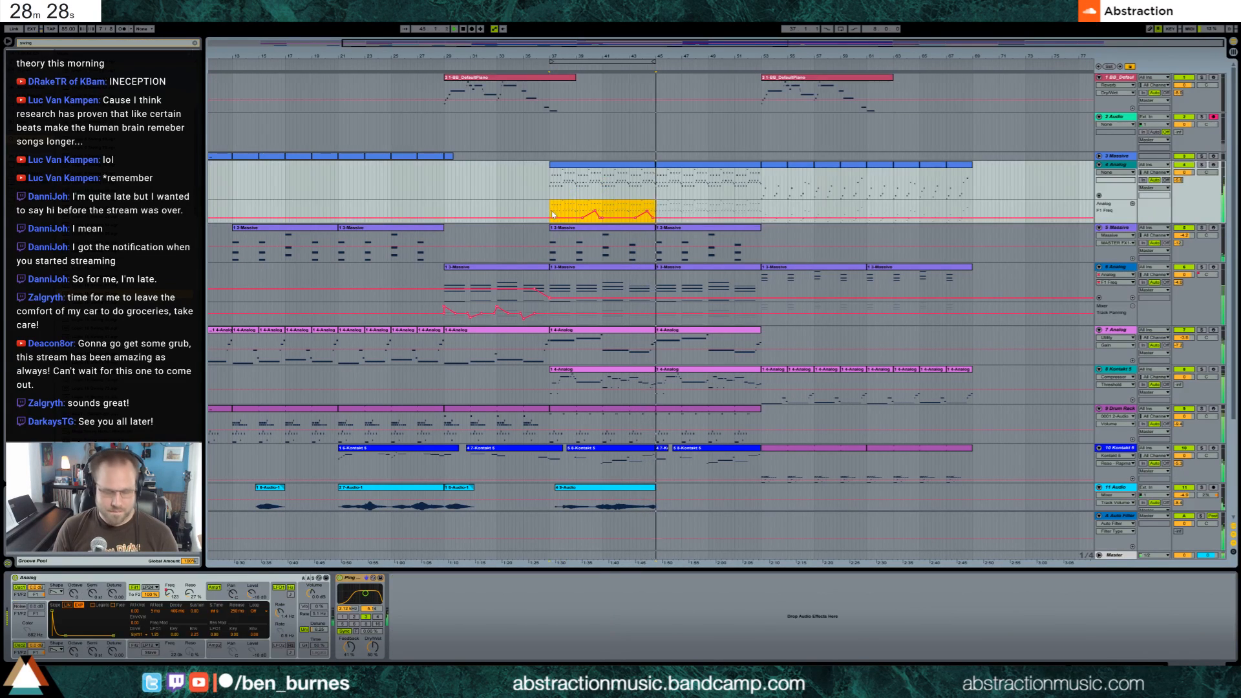
pyautogui.hotkey('ctrl', 'd')
pyautogui.scroll(-2, 769, 303)
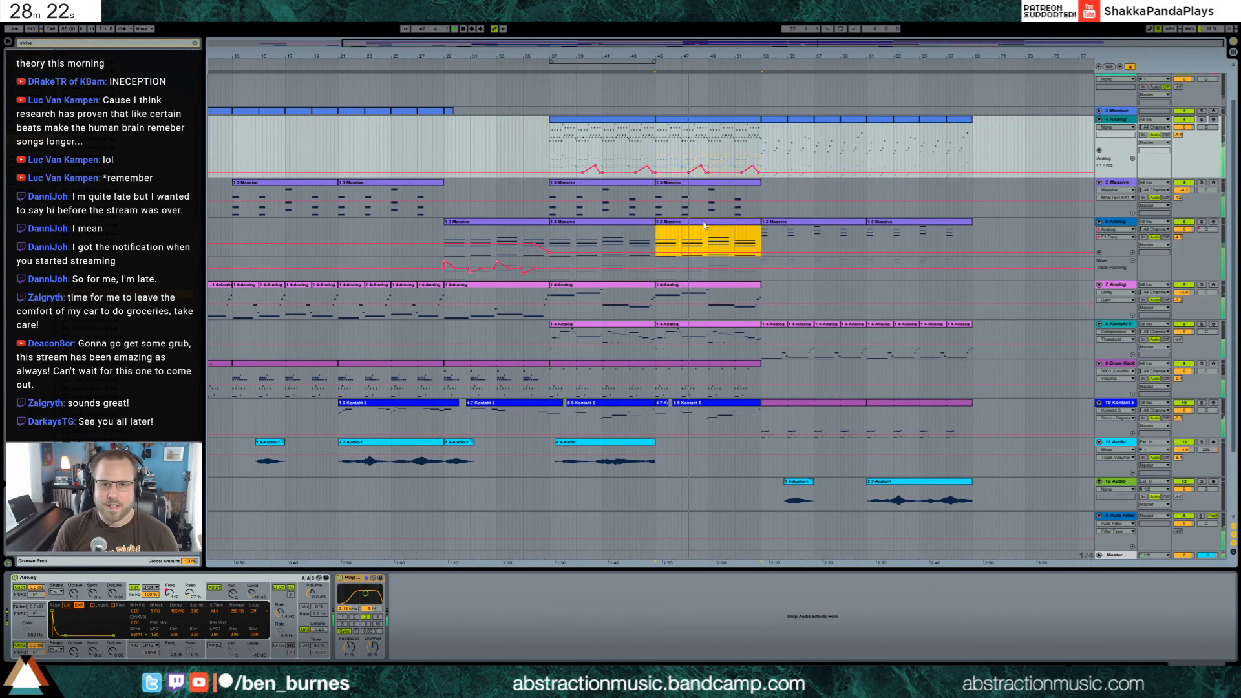
pyautogui.click(681, 238)
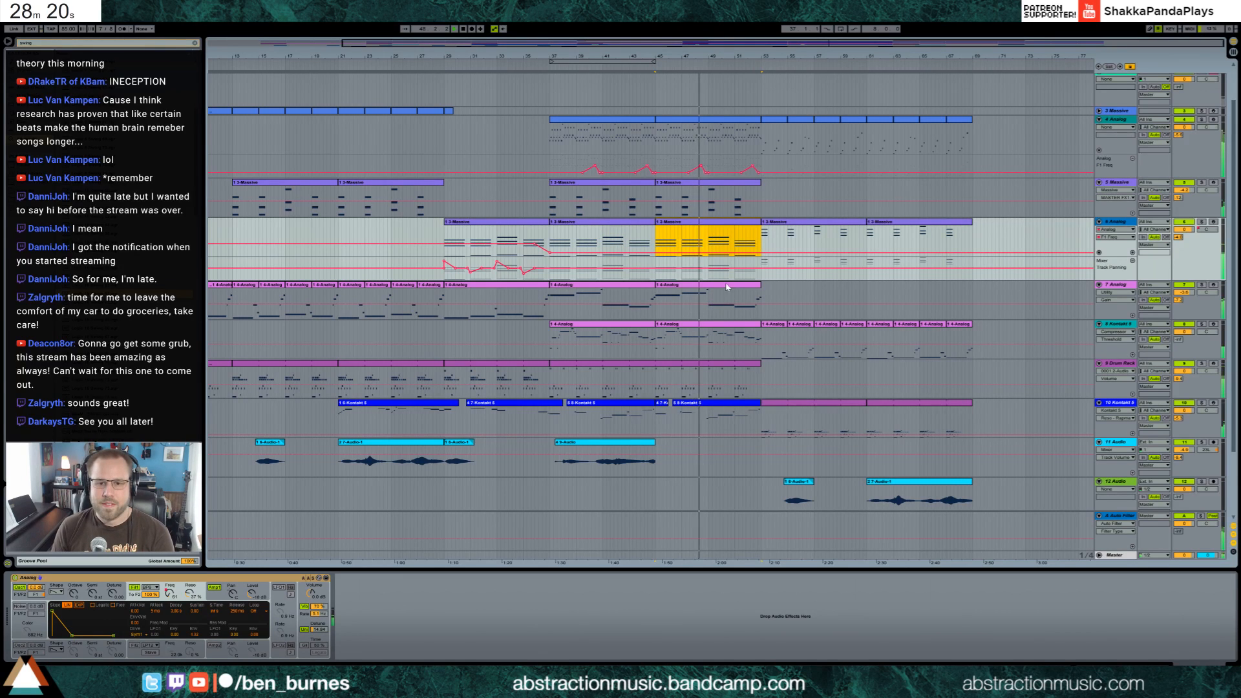
pyautogui.scroll(-3, 720, 334)
pyautogui.scroll(4, 722, 246)
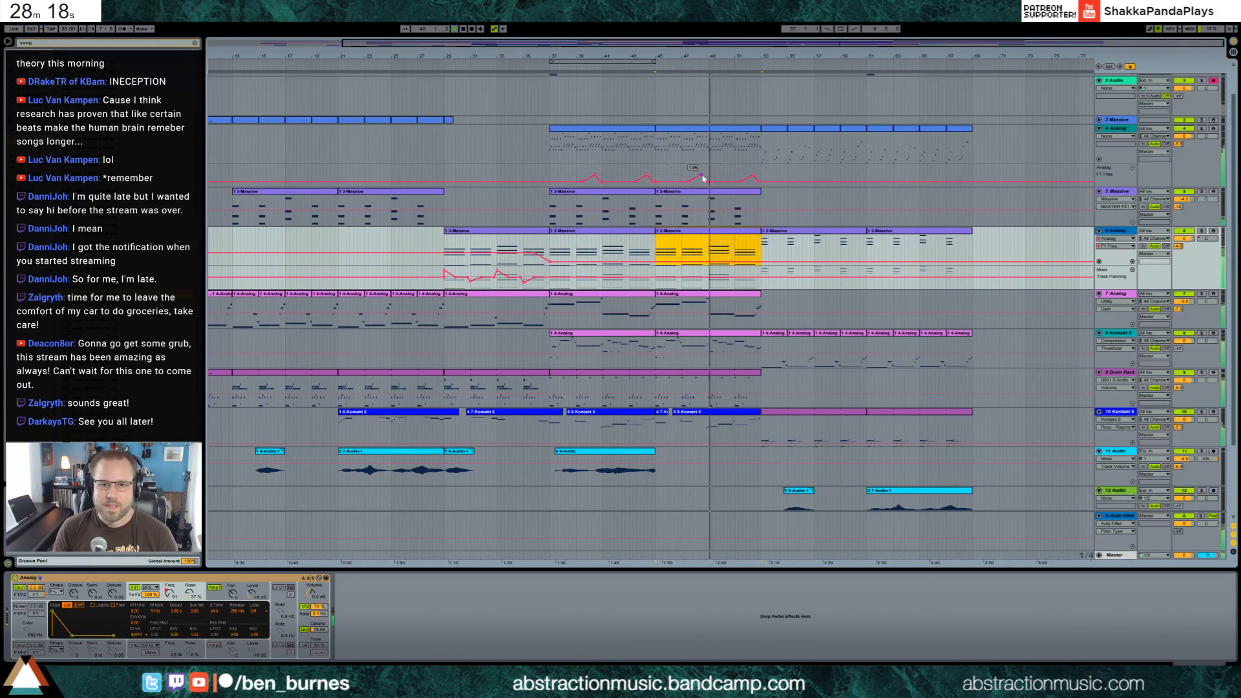
pyautogui.scroll(-2, 714, 303)
pyautogui.scroll(-3, 713, 309)
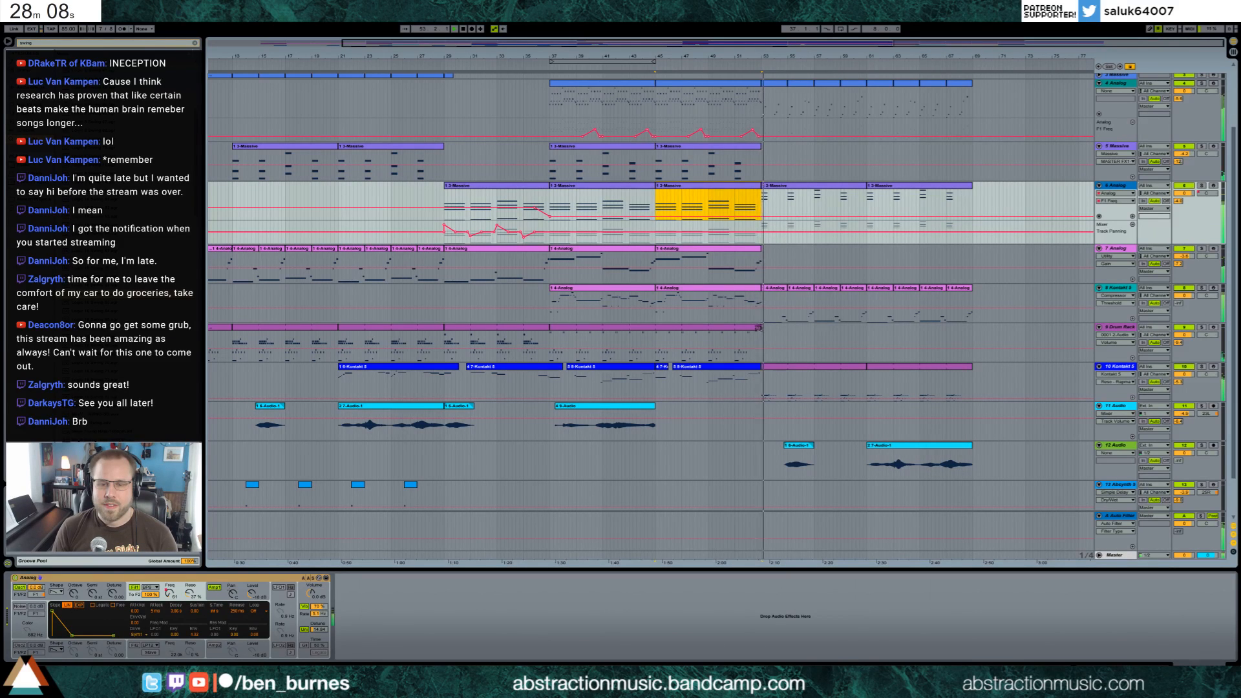
pyautogui.scroll(3, 808, 337)
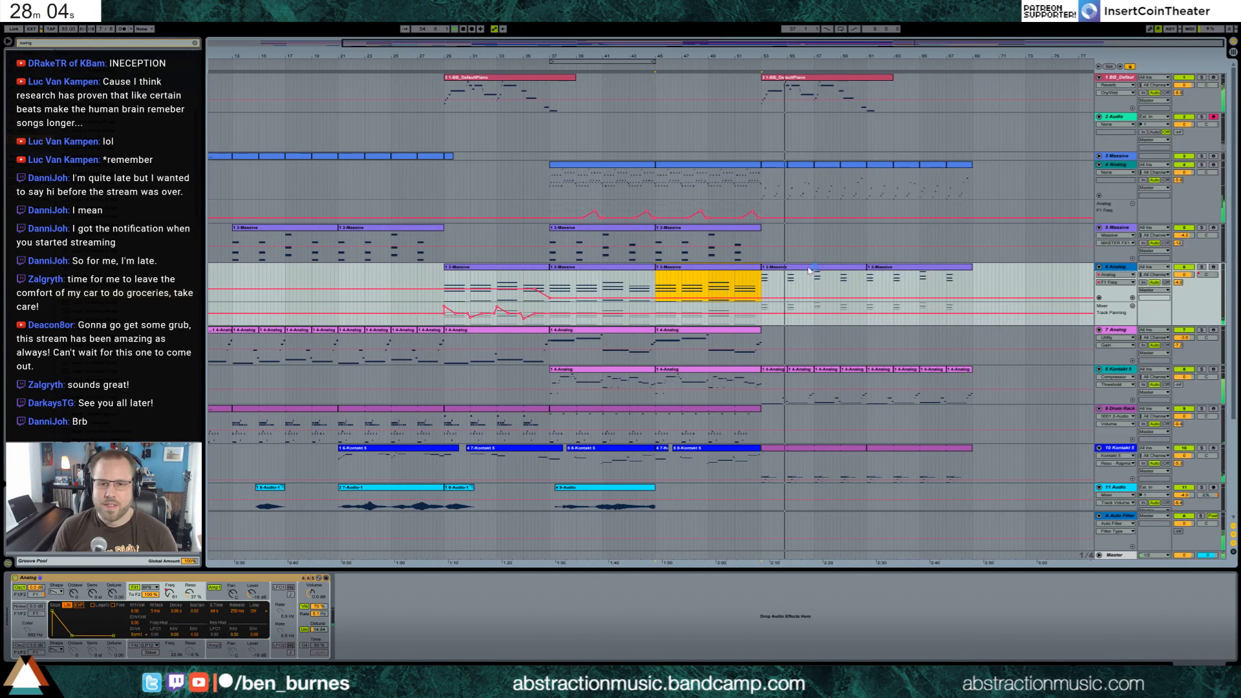
# Undo the duplicated automation, the piano clip copy and the section pasted at bar 53
pyautogui.scroll(-2, 808, 275)
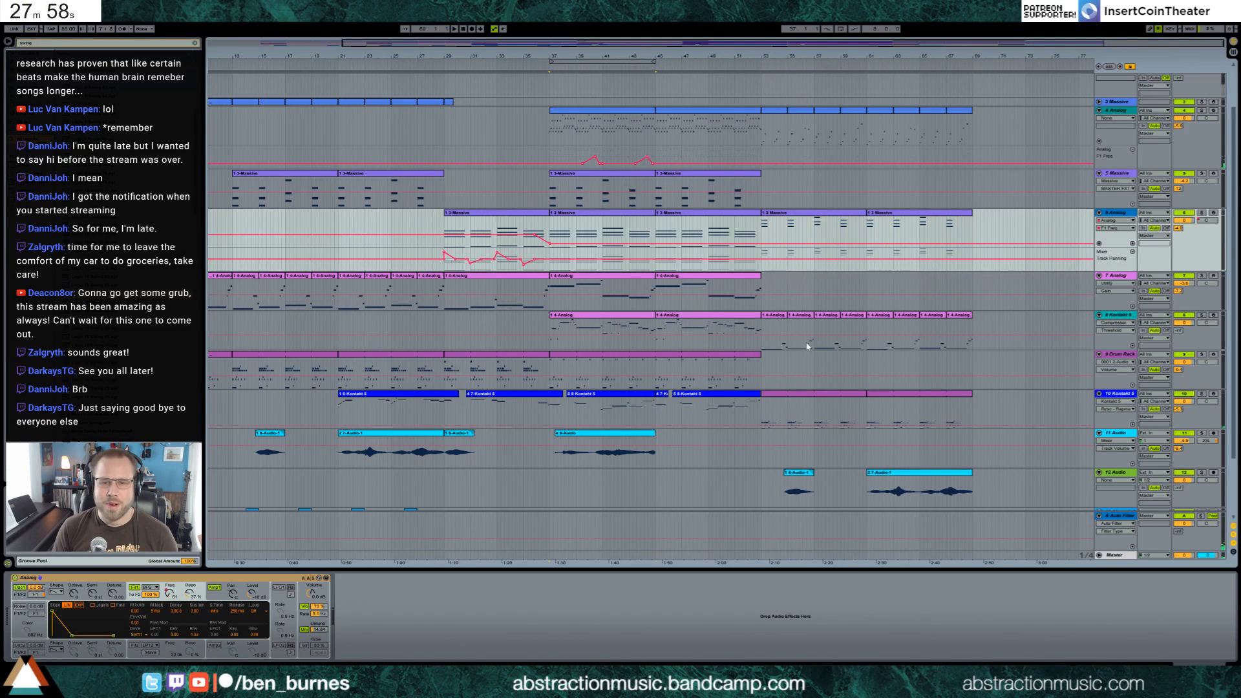
pyautogui.scroll(2, 808, 347)
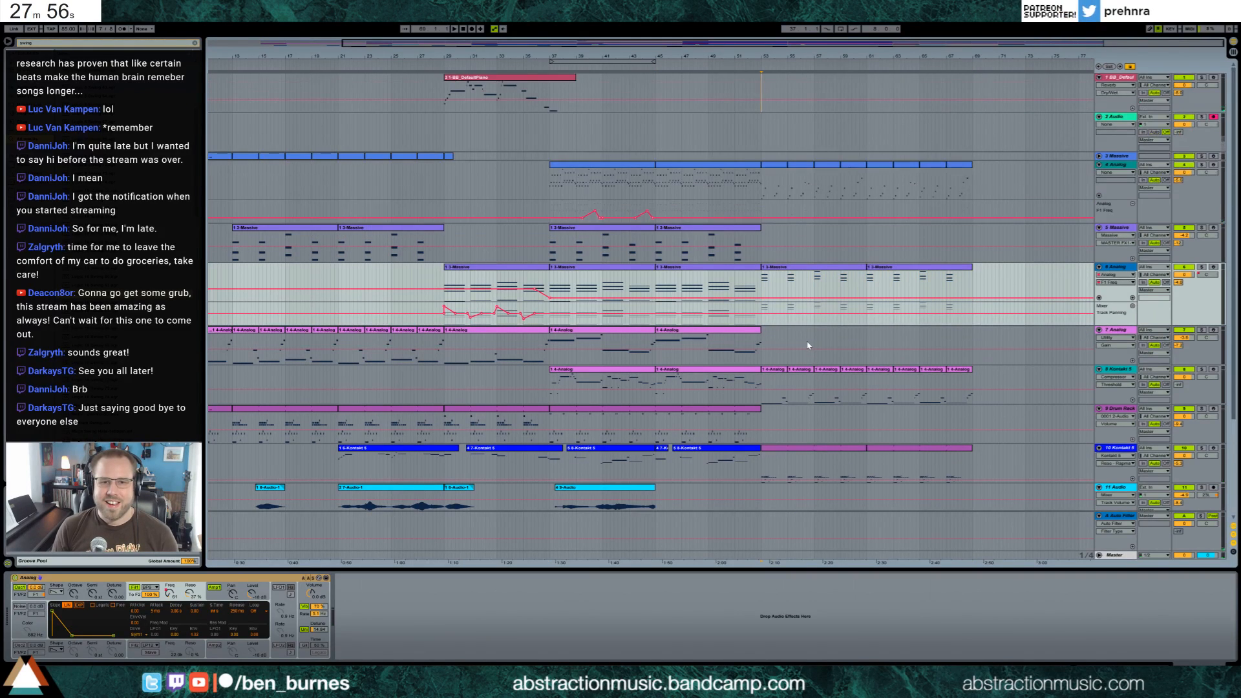
pyautogui.hotkey('ctrl', 'z')
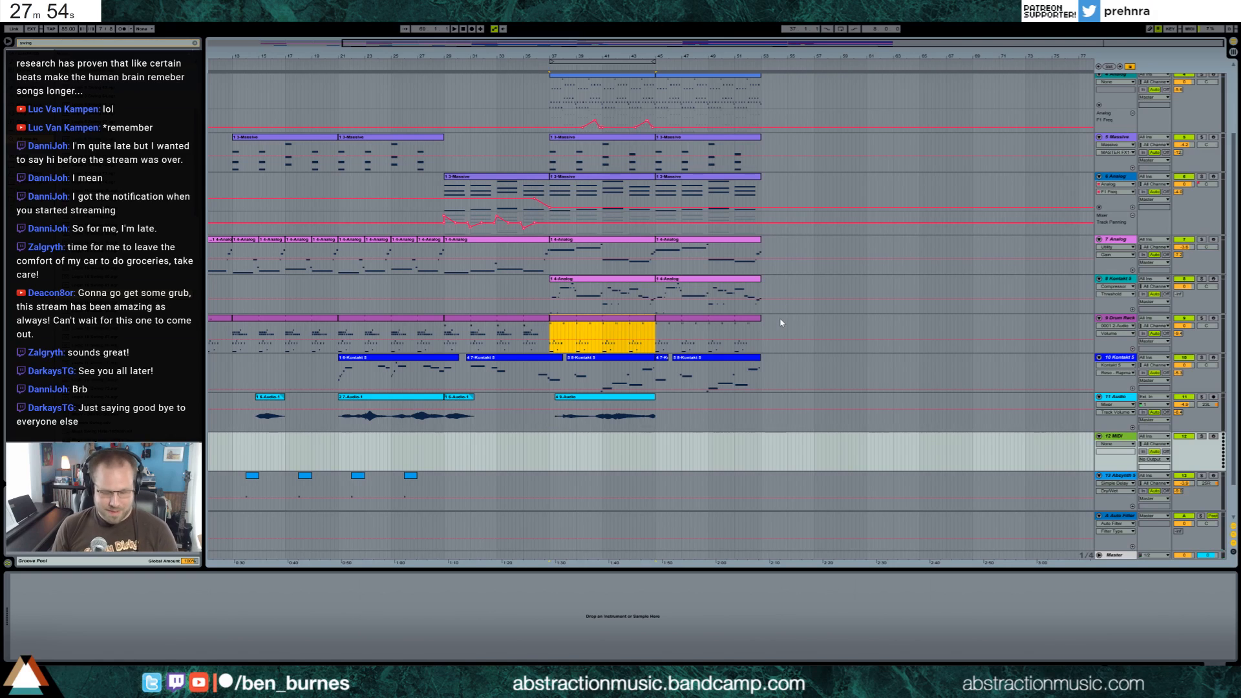
# Unfold the 3 Massive track, copy bars 13 to 29 from it and all tracks below to bar 53, and copy the piano clip there too
pyautogui.keyDown('shift'); pyautogui.click(780, 323); pyautogui.keyUp('shift')
pyautogui.scroll(3, 704, 295)
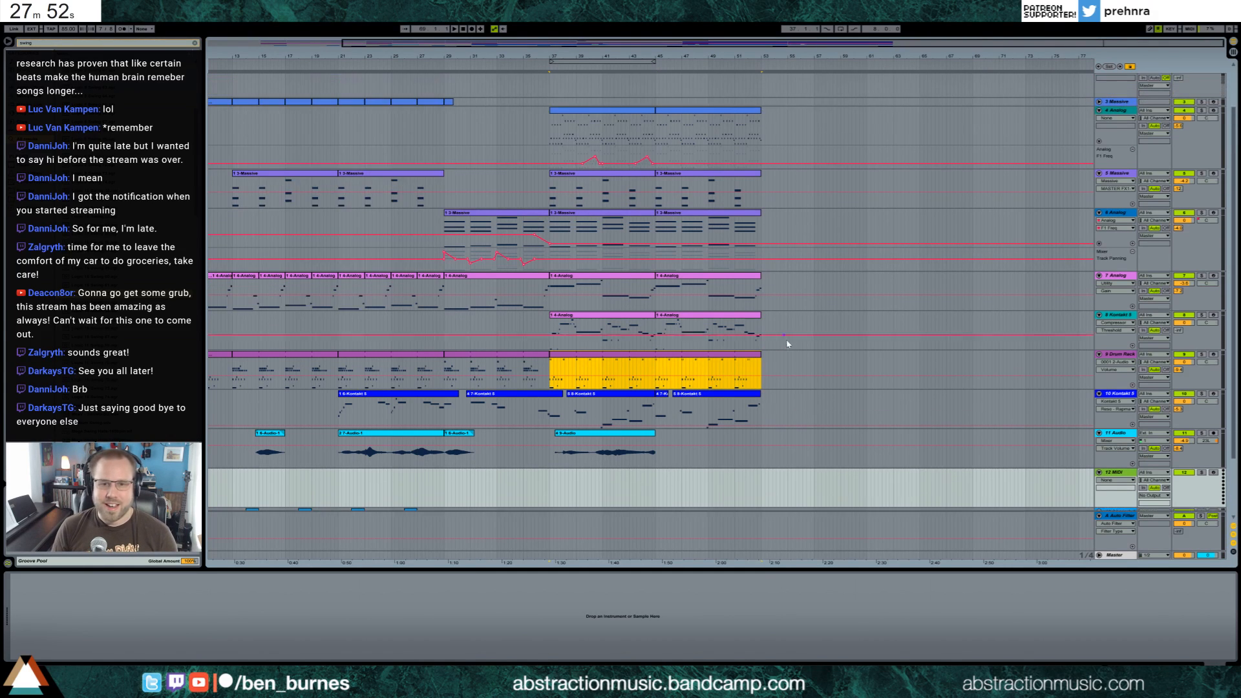
pyautogui.moveTo(687, 46); pyautogui.dragTo(621, 48)
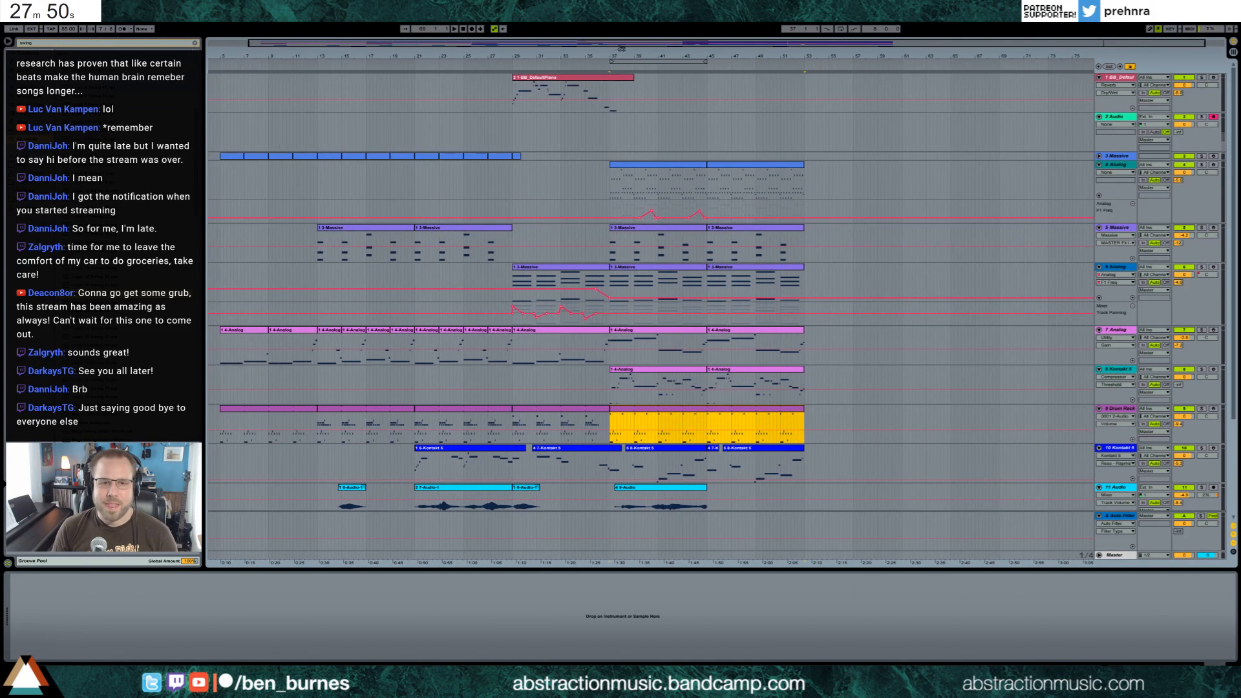
pyautogui.click(1098, 155)
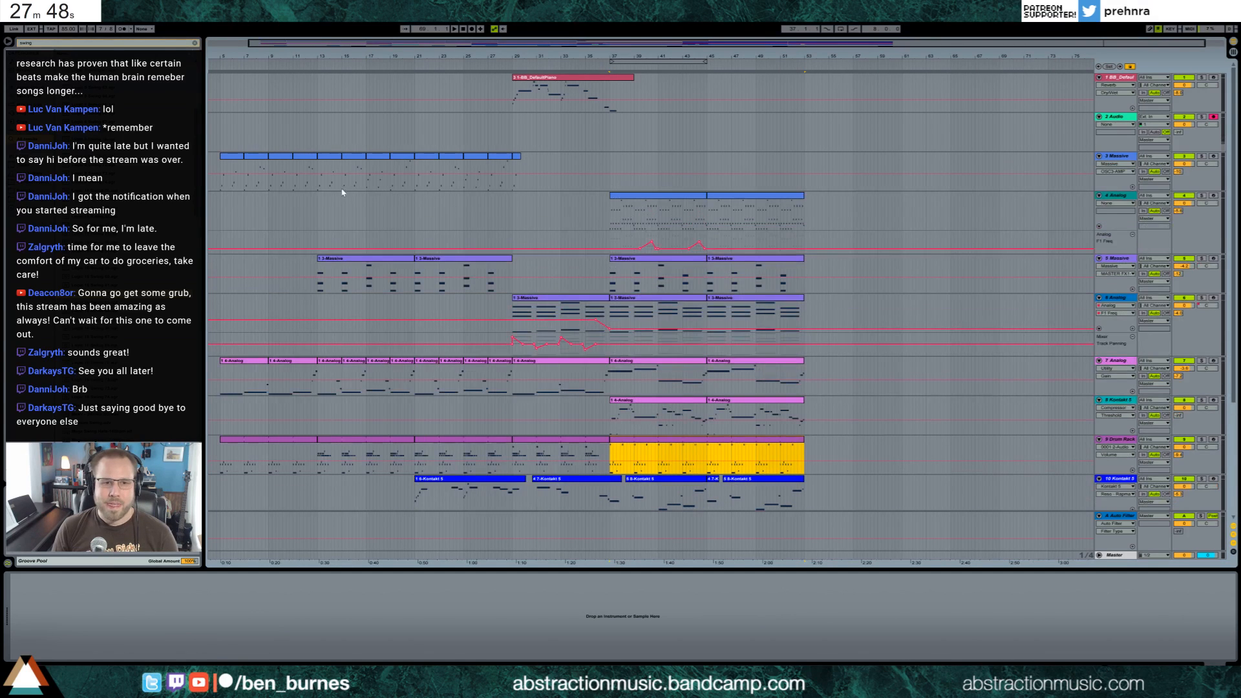
pyautogui.moveTo(319, 186); pyautogui.dragTo(514, 602)
pyautogui.click(805, 163)
pyautogui.hotkey('ctrl', 'v')
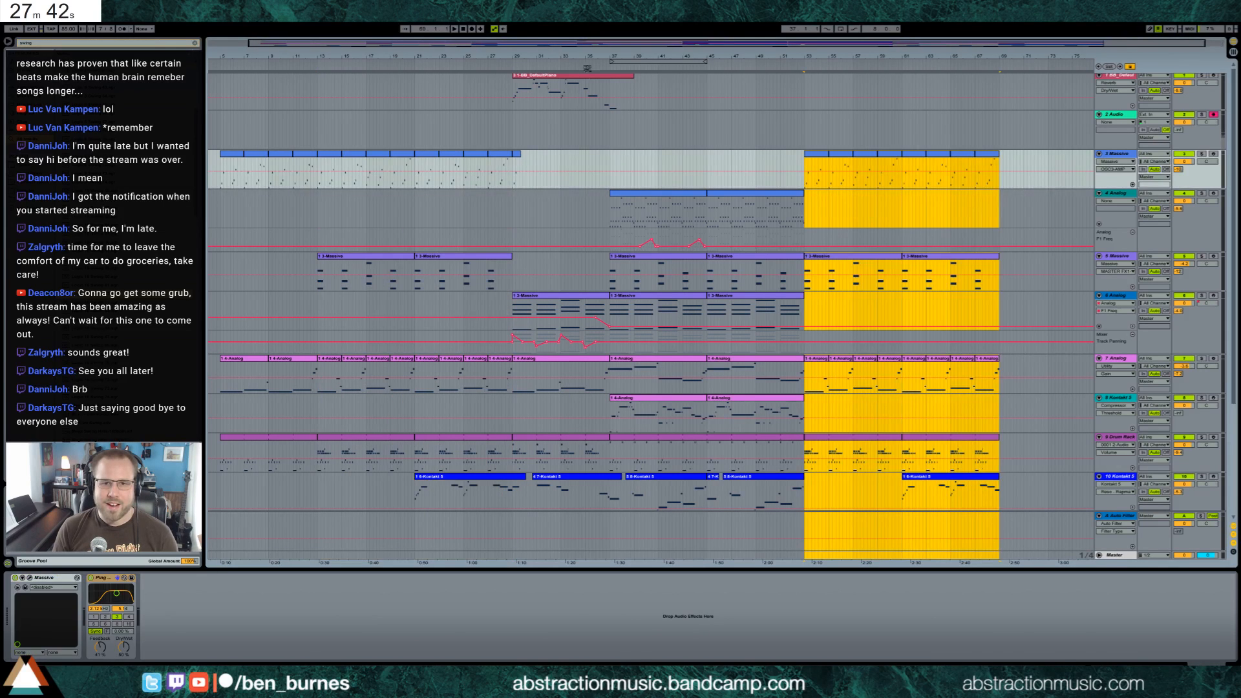
pyautogui.moveTo(584, 80); pyautogui.dragTo(874, 80)
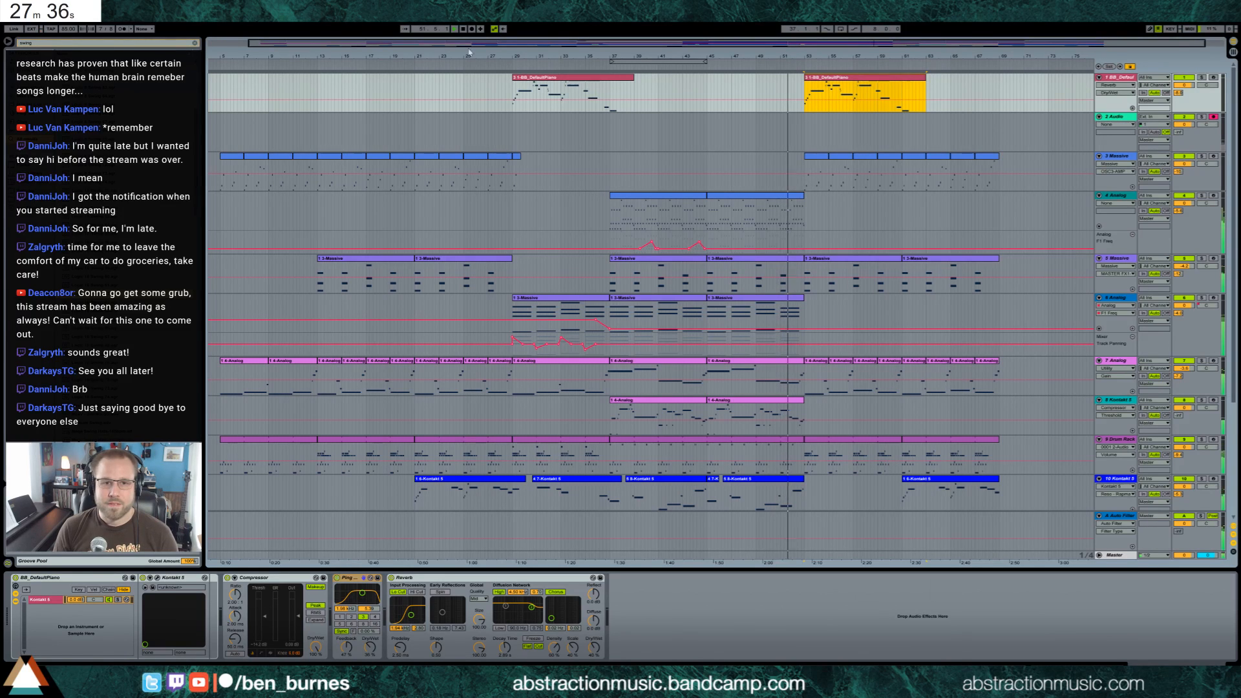
# Play from about bar 54, look over the pasted section's tracks, and inspect the notes of the Kontakt clip at bar 61
pyautogui.click(818, 133)
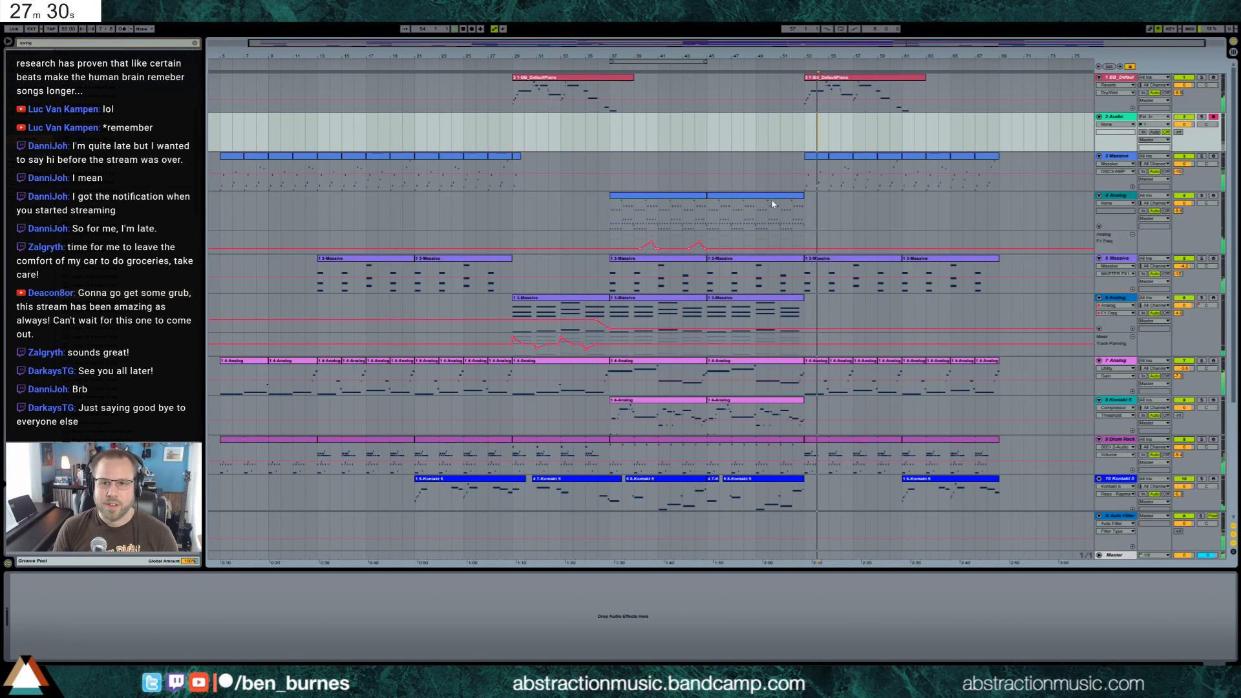
pyautogui.scroll(-1, 805, 210)
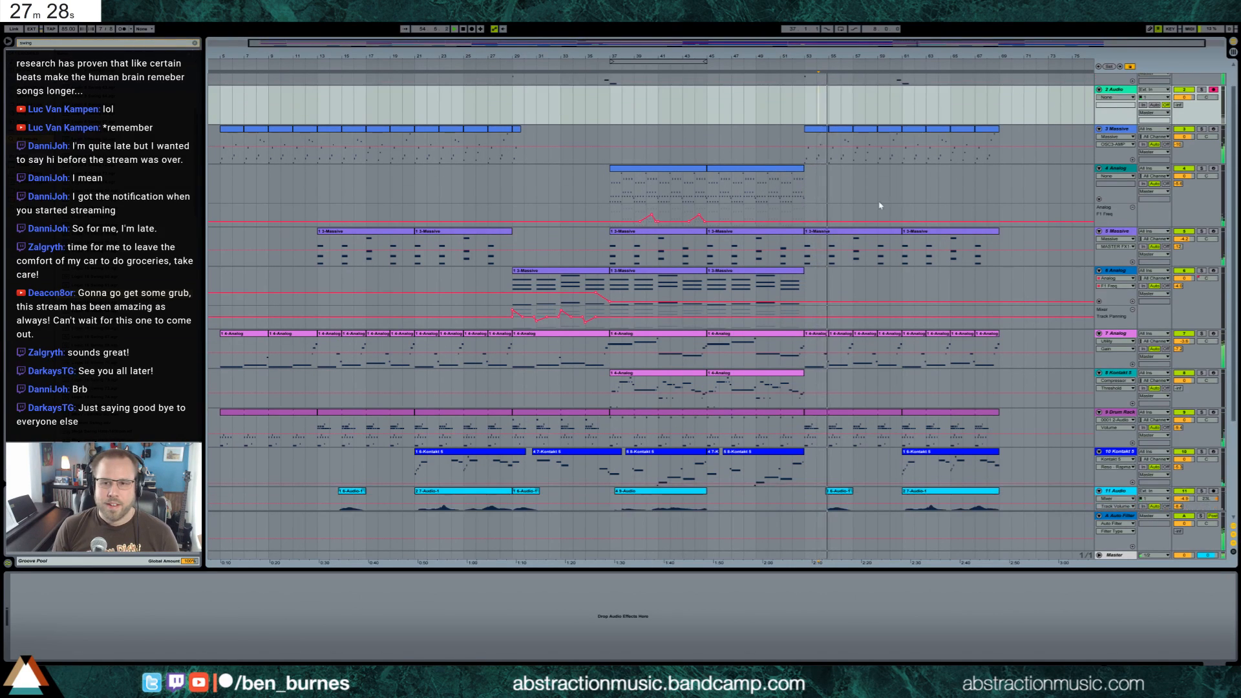
pyautogui.scroll(1, 798, 211)
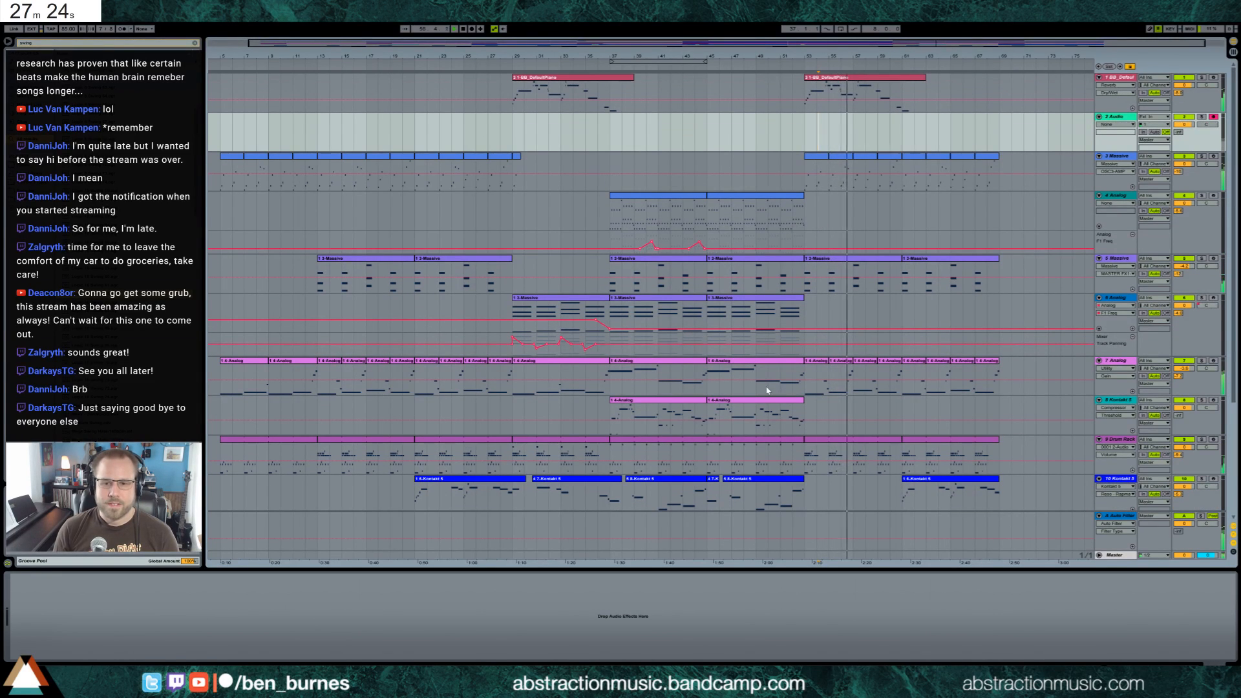
pyautogui.scroll(-4, 801, 388)
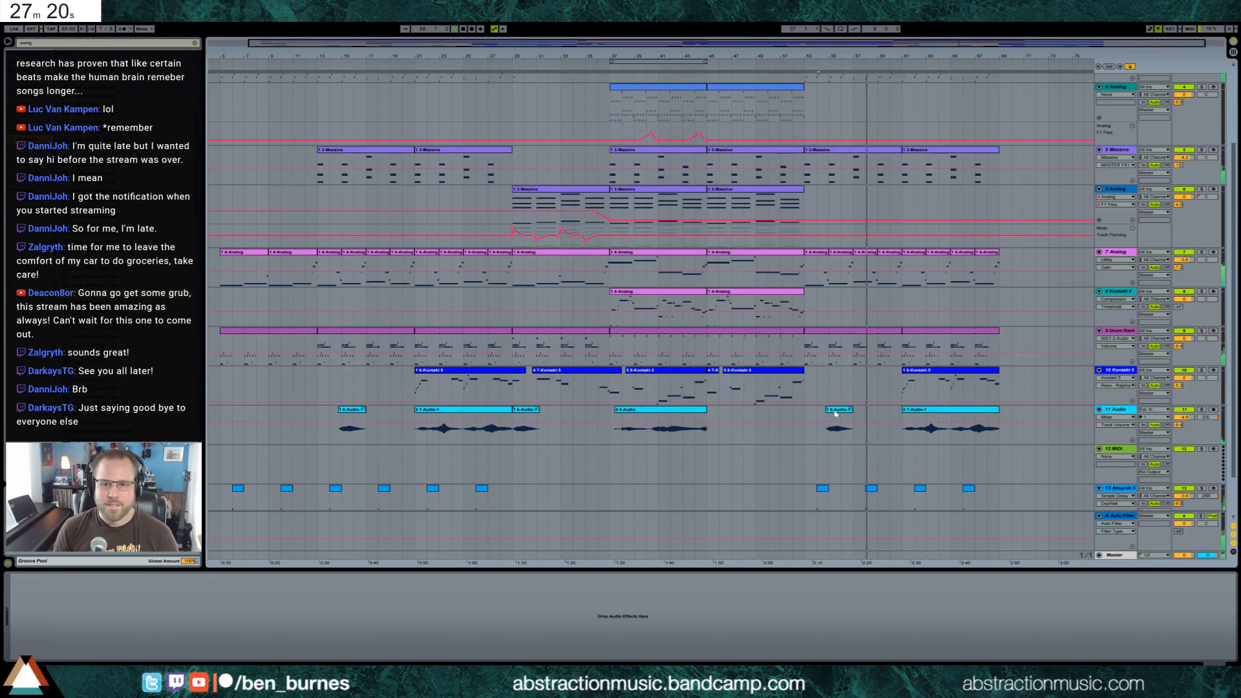
pyautogui.scroll(3, 840, 420)
pyautogui.scroll(2, 839, 419)
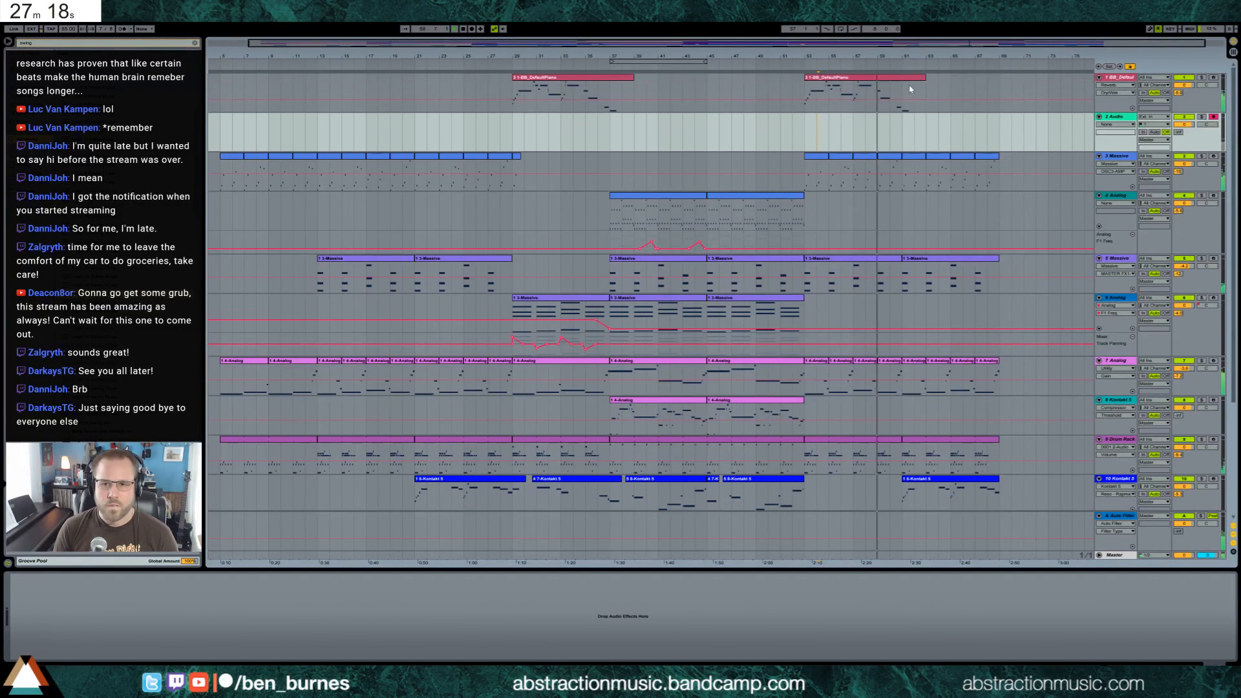
pyautogui.scroll(-2, 918, 225)
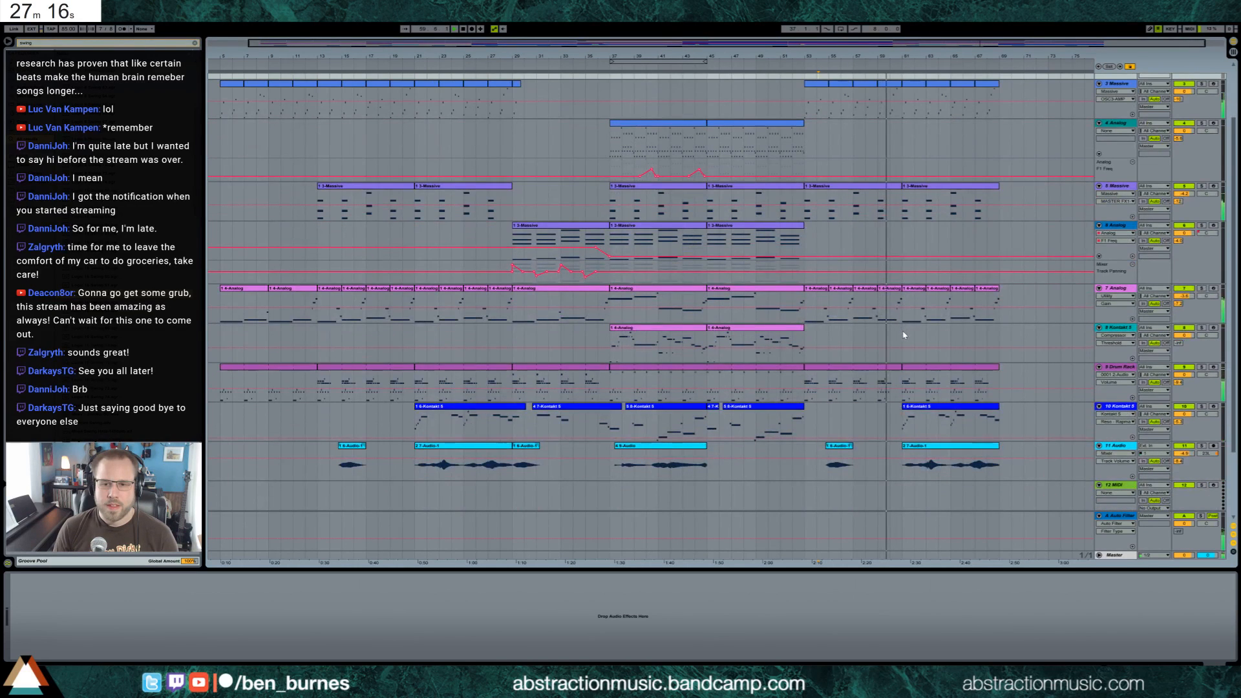
pyautogui.scroll(1, 904, 338)
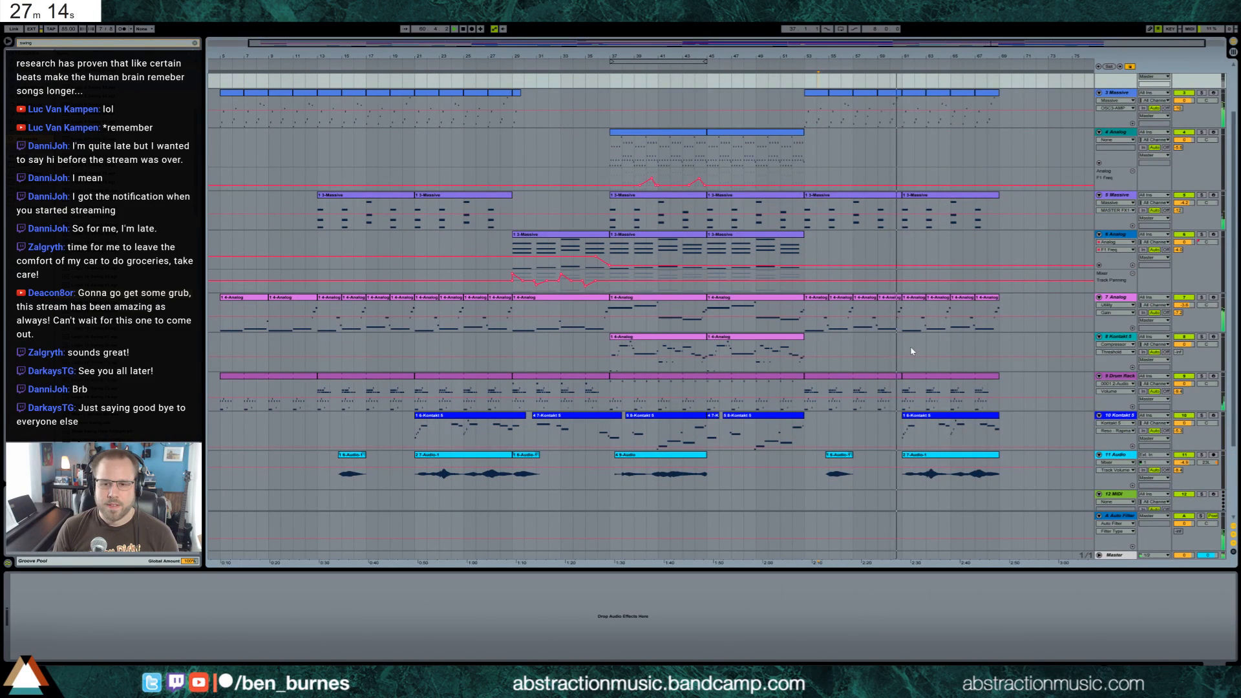
pyautogui.doubleClick(902, 415)
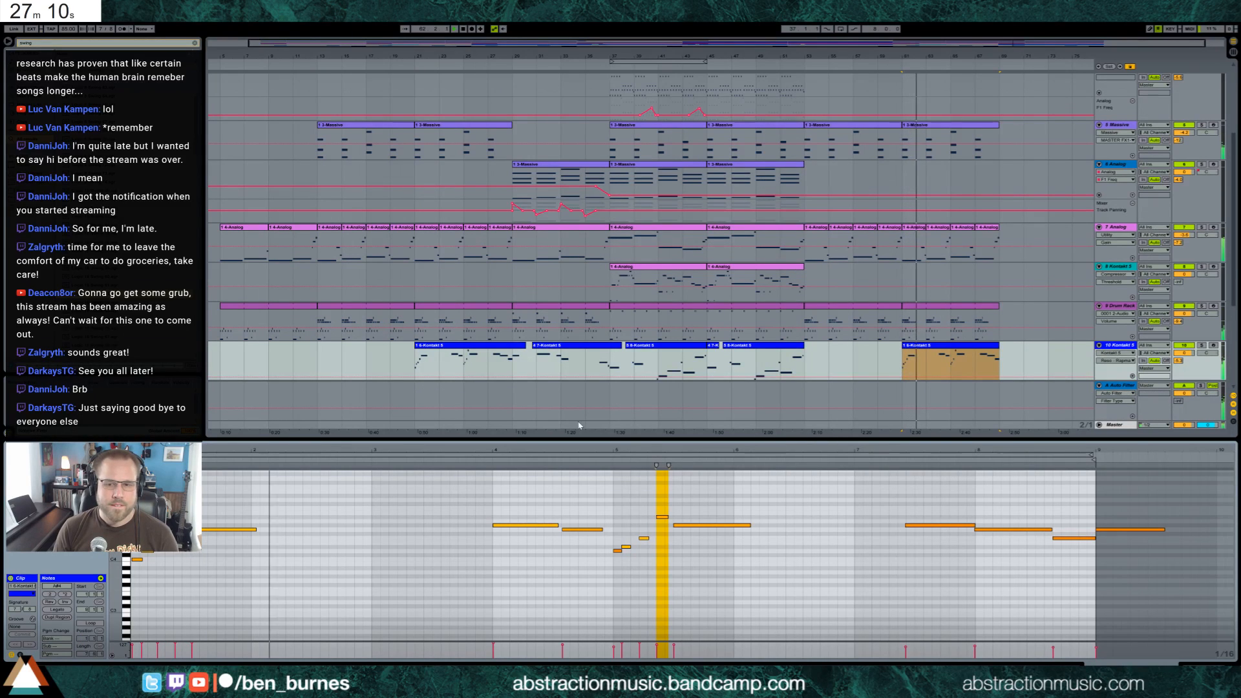
pyautogui.click(1201, 664)
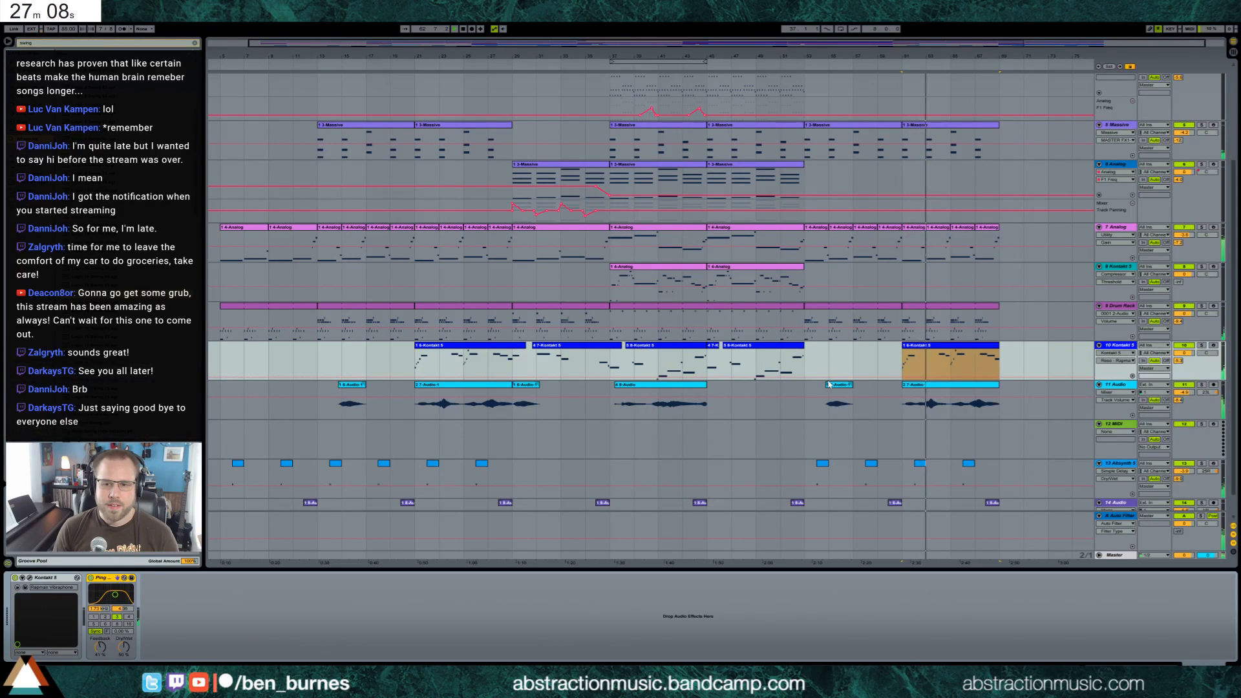
# Delete the two pasted clips after bar 53 on the 11 Audio track
pyautogui.click(915, 389)
pyautogui.press('Delete')
pyautogui.click(835, 391)
pyautogui.press('Delete')
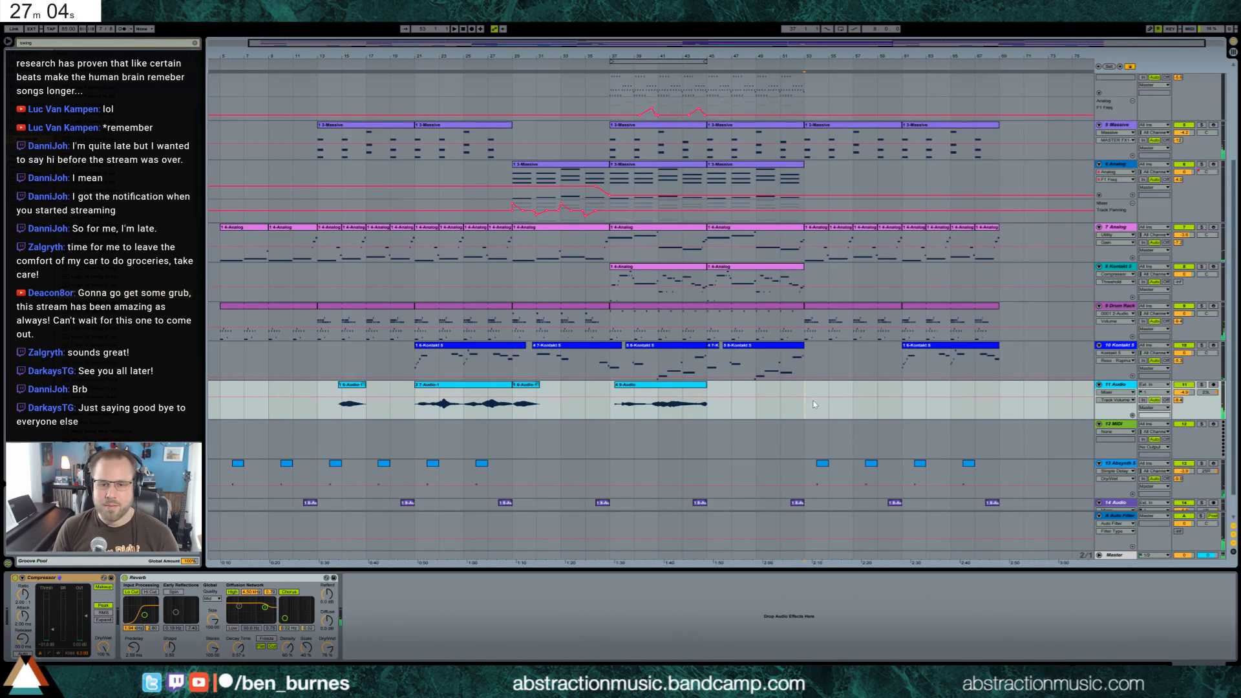
# Play from bar 53 and extend the closing phrase of the copied piano clip with a mid-phrase note and a final note one semitone lower
pyautogui.press('space')
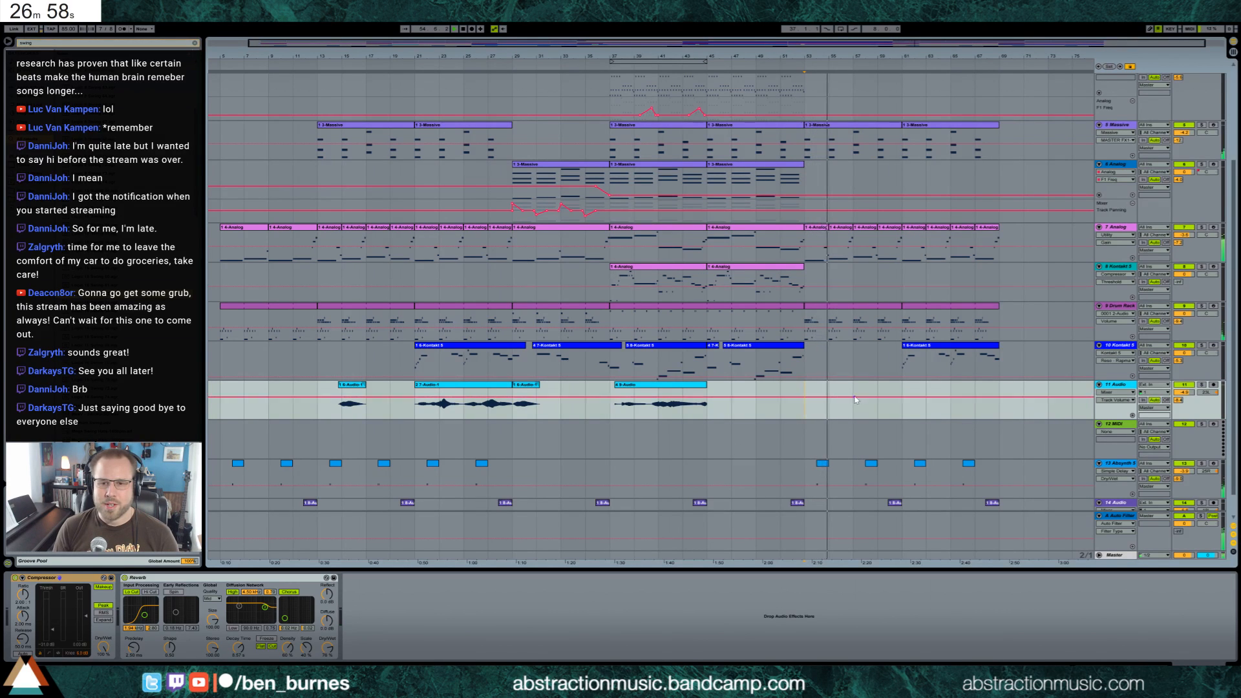
pyautogui.scroll(4, 860, 424)
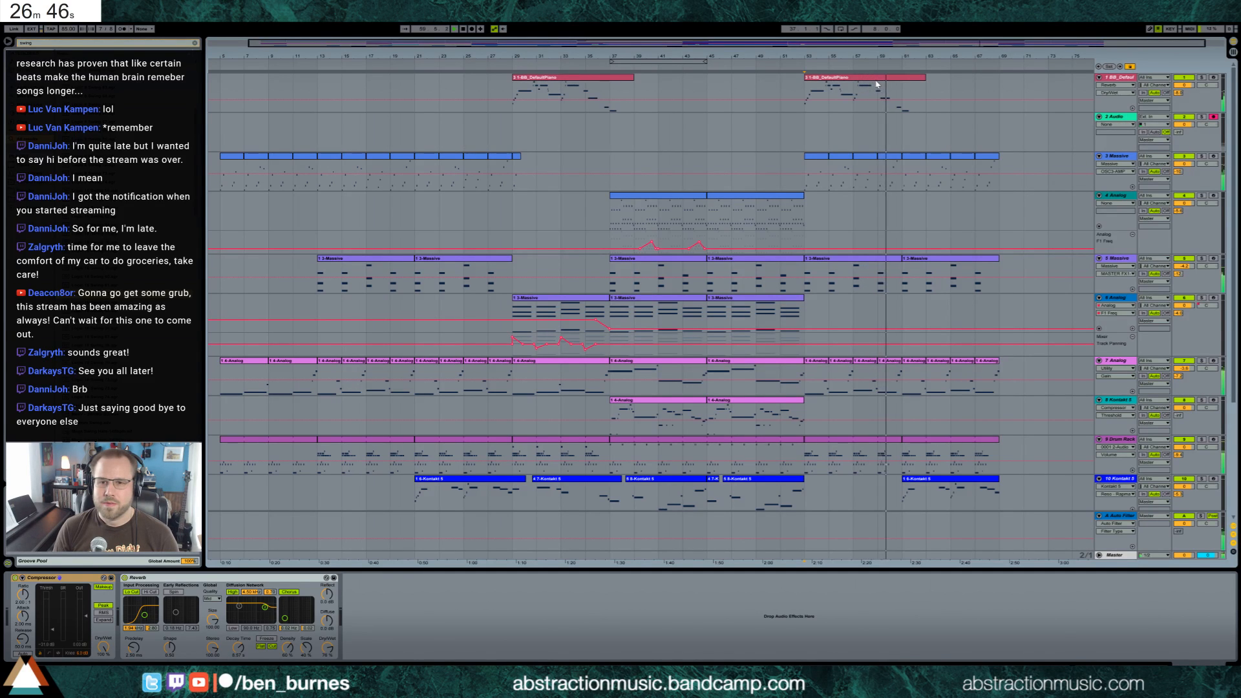
pyautogui.doubleClick(876, 84)
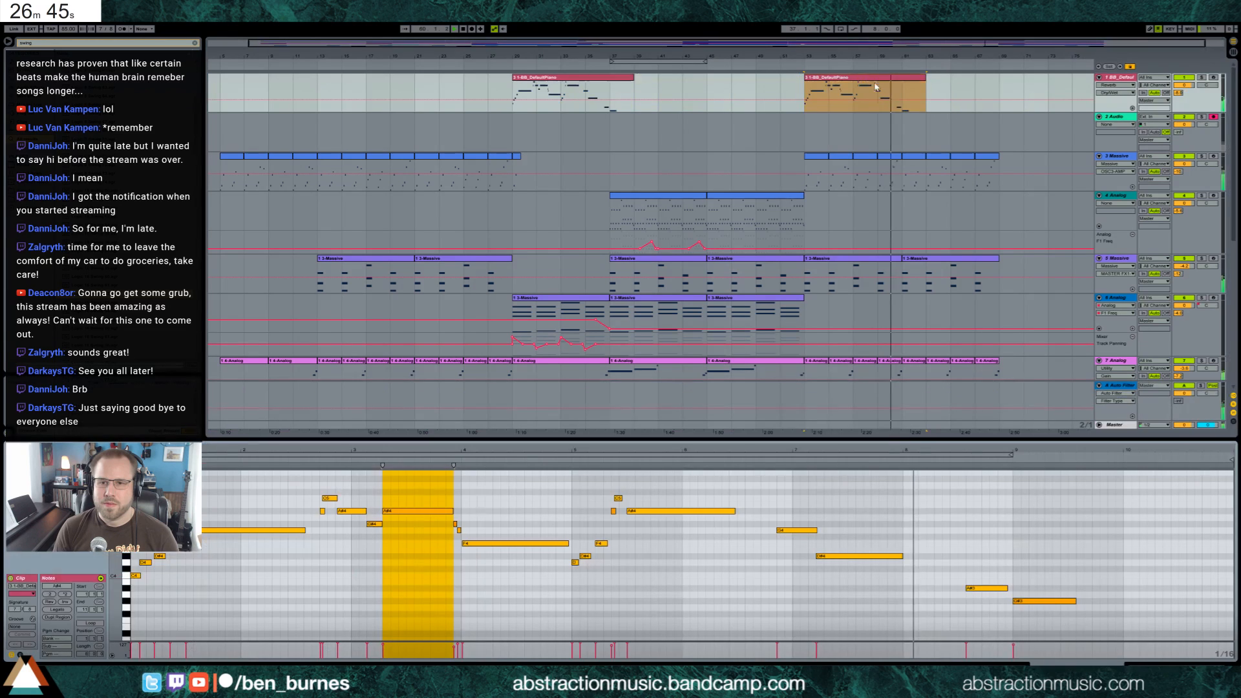
pyautogui.click(906, 562)
pyautogui.moveTo(905, 562)
pyautogui.mouseDown()
pyautogui.moveTo(943, 562)
pyautogui.moveTo(942, 550)
pyautogui.mouseUp()
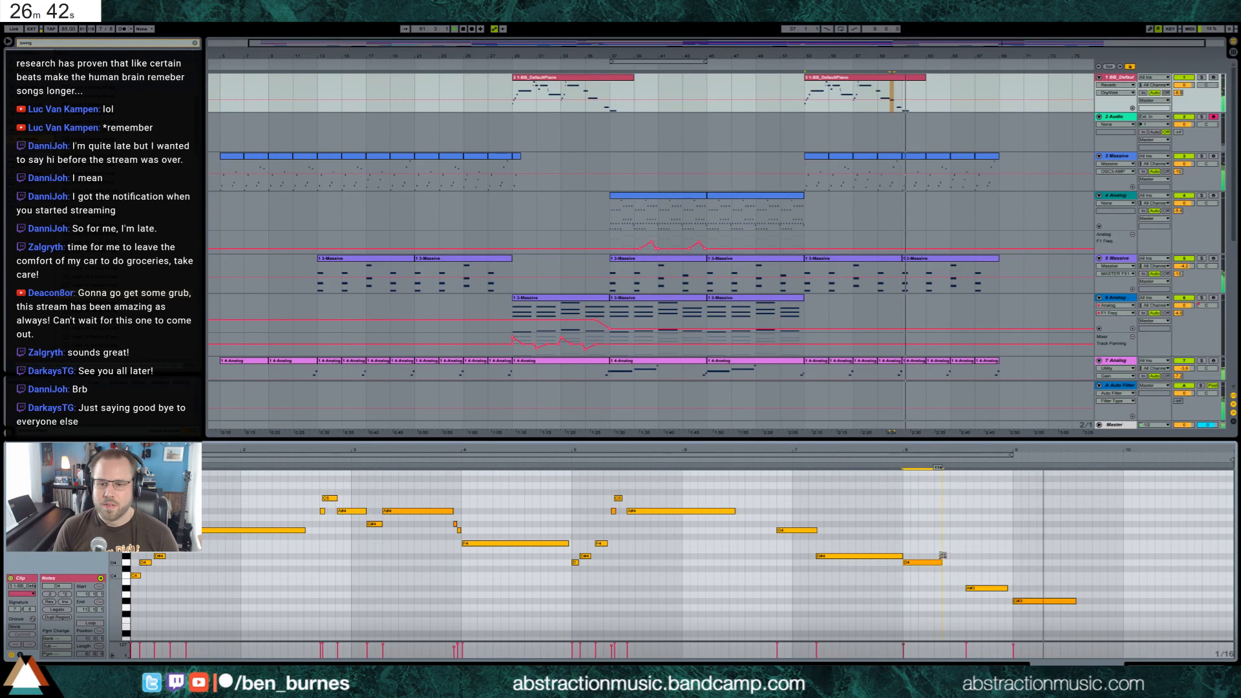
pyautogui.moveTo(1076, 601); pyautogui.dragTo(1104, 597)
pyautogui.click(1041, 607)
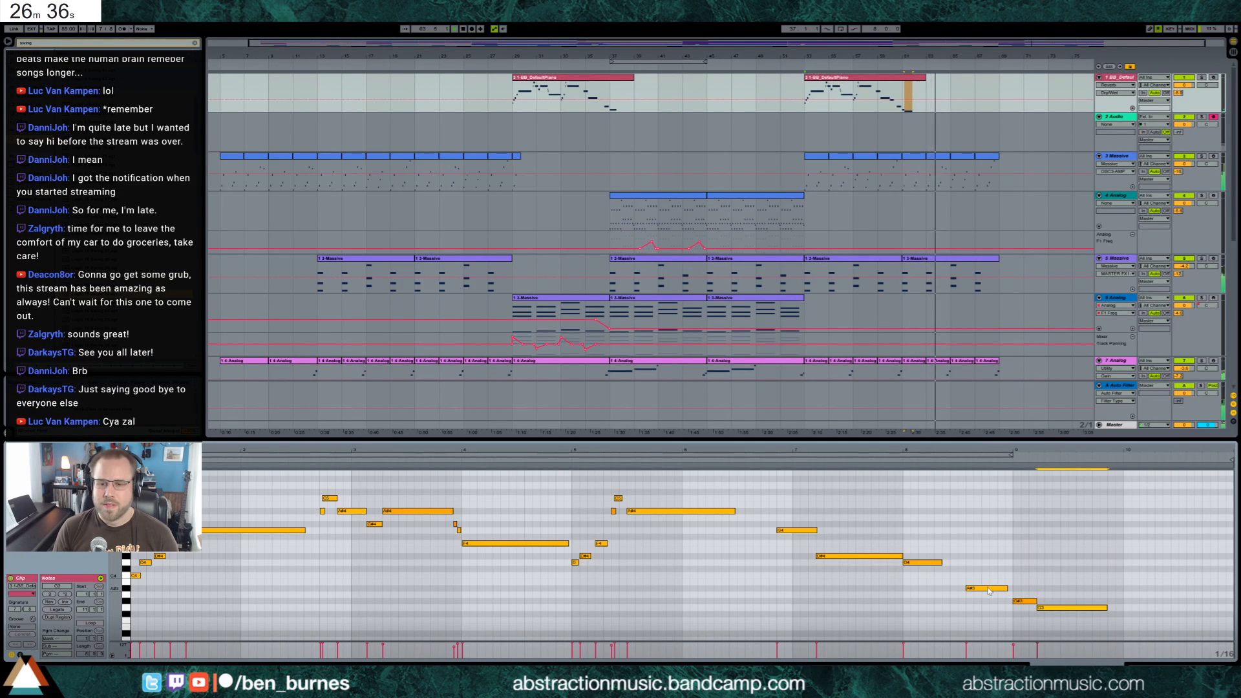
pyautogui.hotkey('shift', 'Tab')
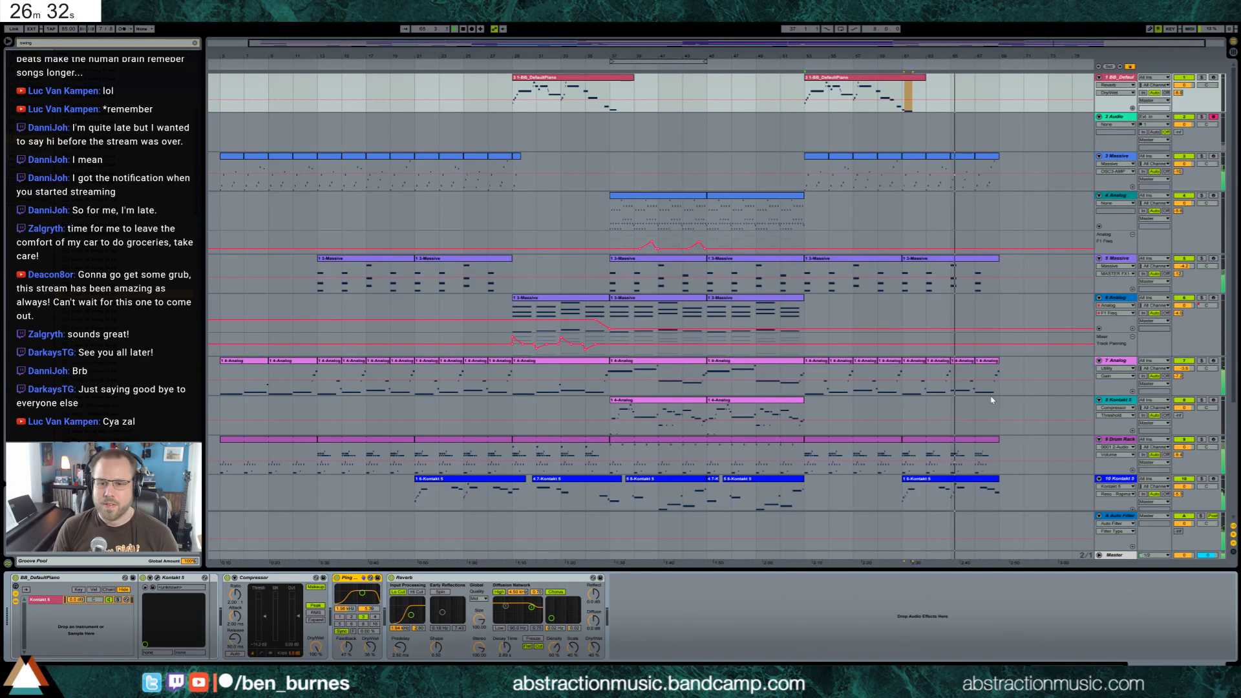
# In the 10 Kontakt clip at bar 61, raise the short high note and the long note following it by two semitones
pyautogui.doubleClick(955, 491)
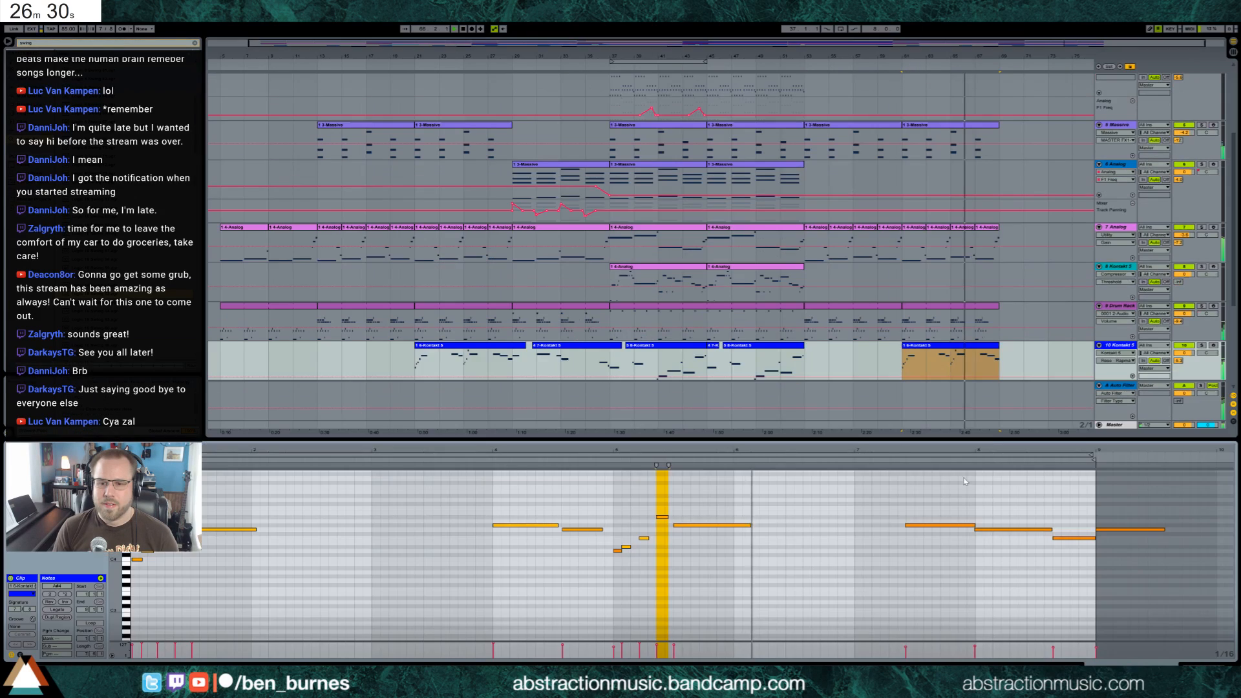
pyautogui.moveTo(650, 497); pyautogui.dragTo(696, 528)
pyautogui.press('Up')
pyautogui.press('Up')
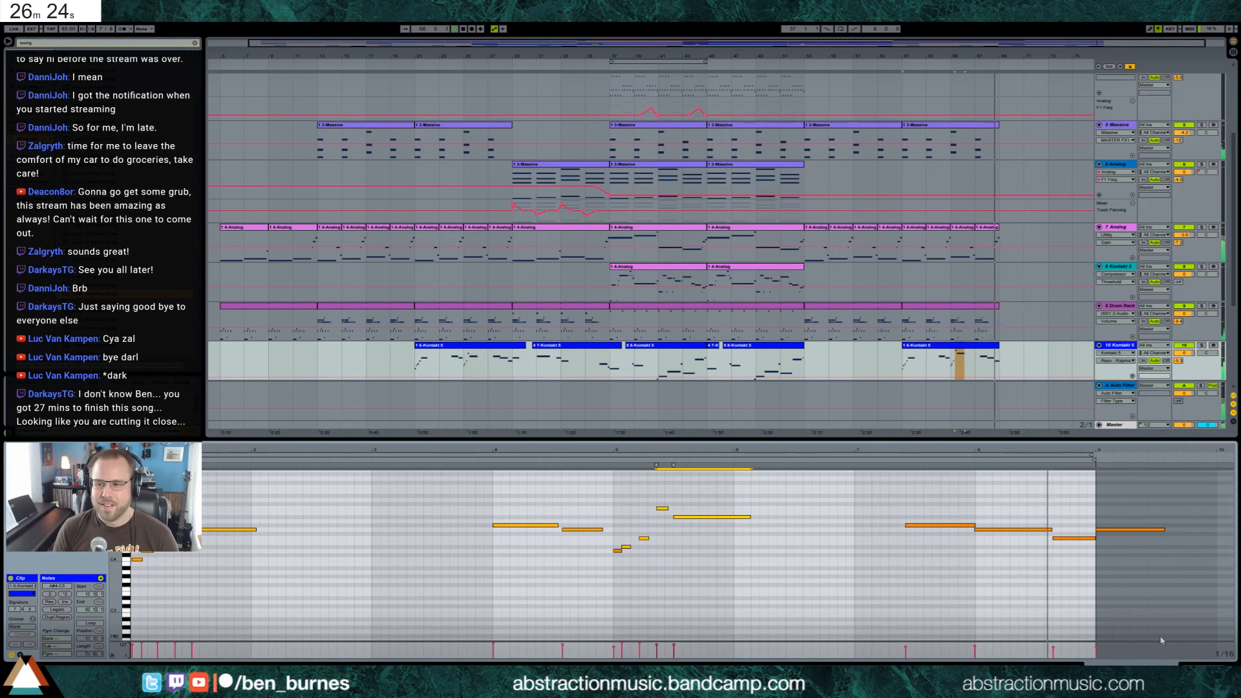
pyautogui.hotkey('shift', 'Tab')
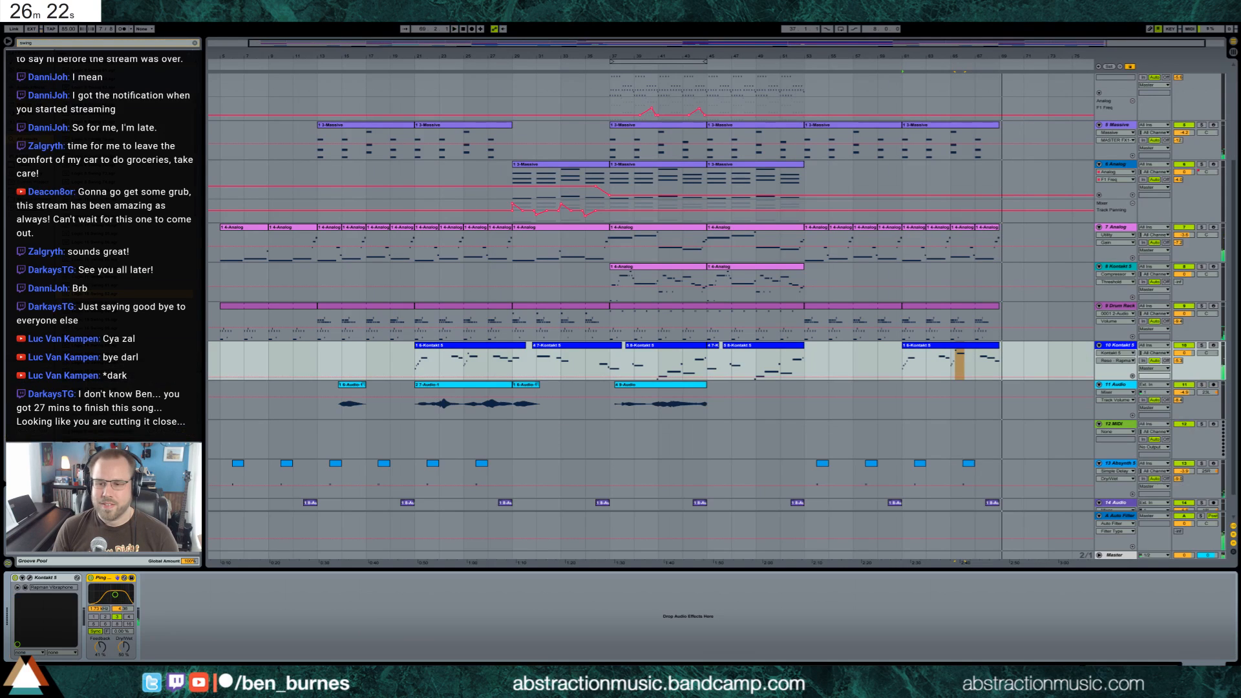
# Copy the 5 Massive clip from bar 13 to bar 69, extending that track by eight bars
pyautogui.scroll(-1, 821, 349)
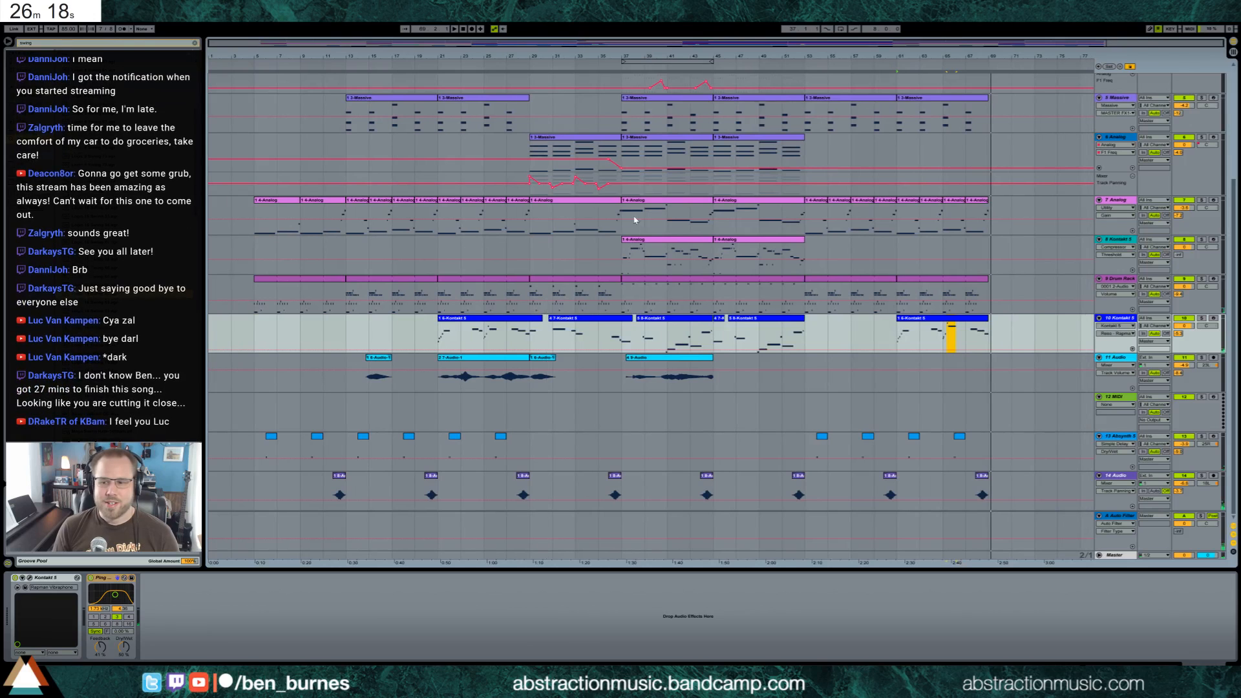
pyautogui.scroll(4, 833, 432)
pyautogui.scroll(2, 833, 432)
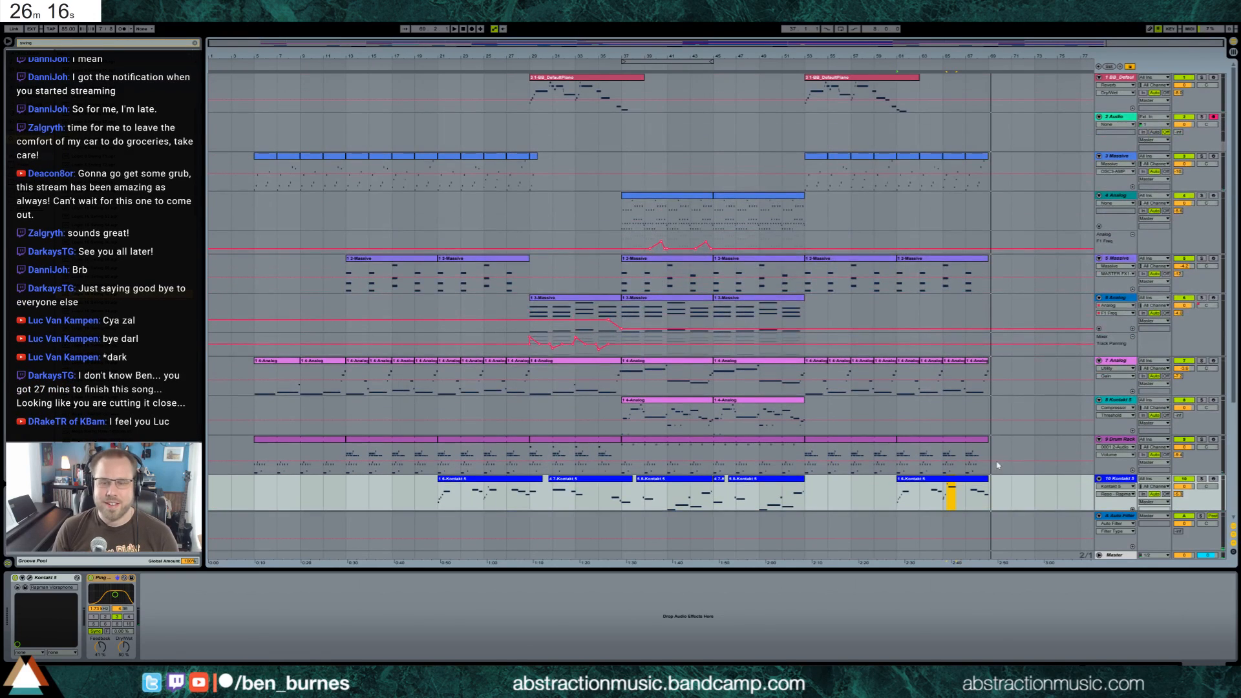
pyautogui.click(366, 259)
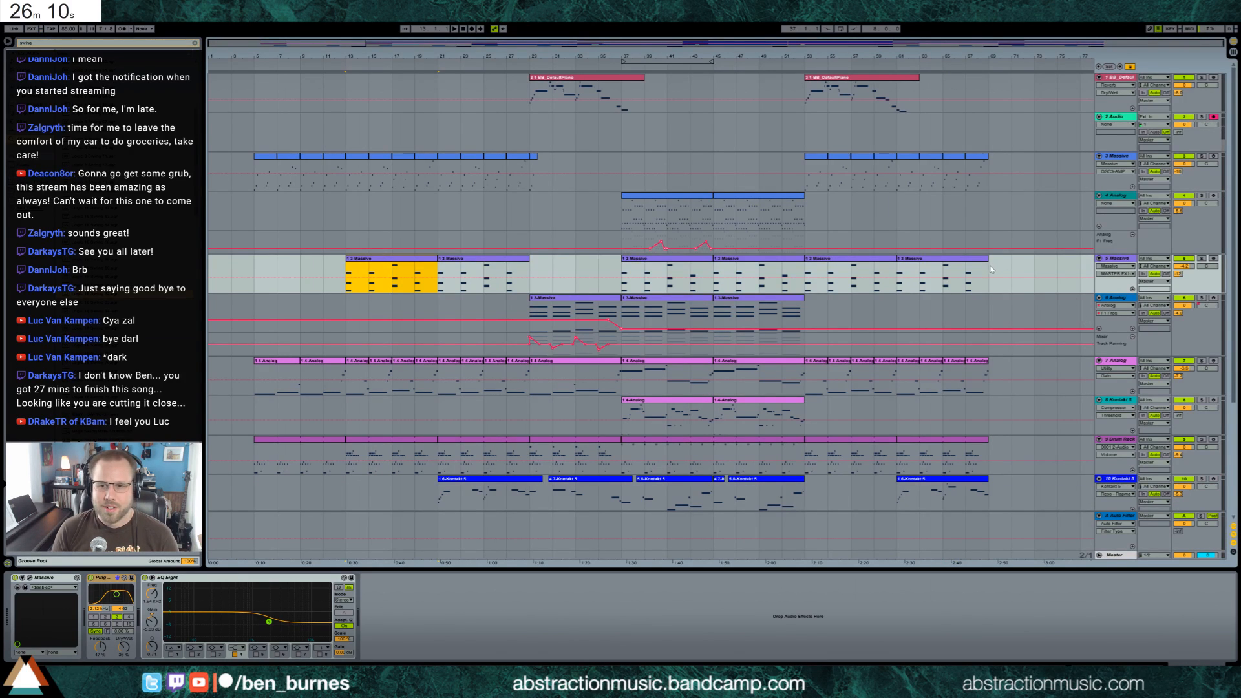
pyautogui.hotkey('ctrl', 'd')
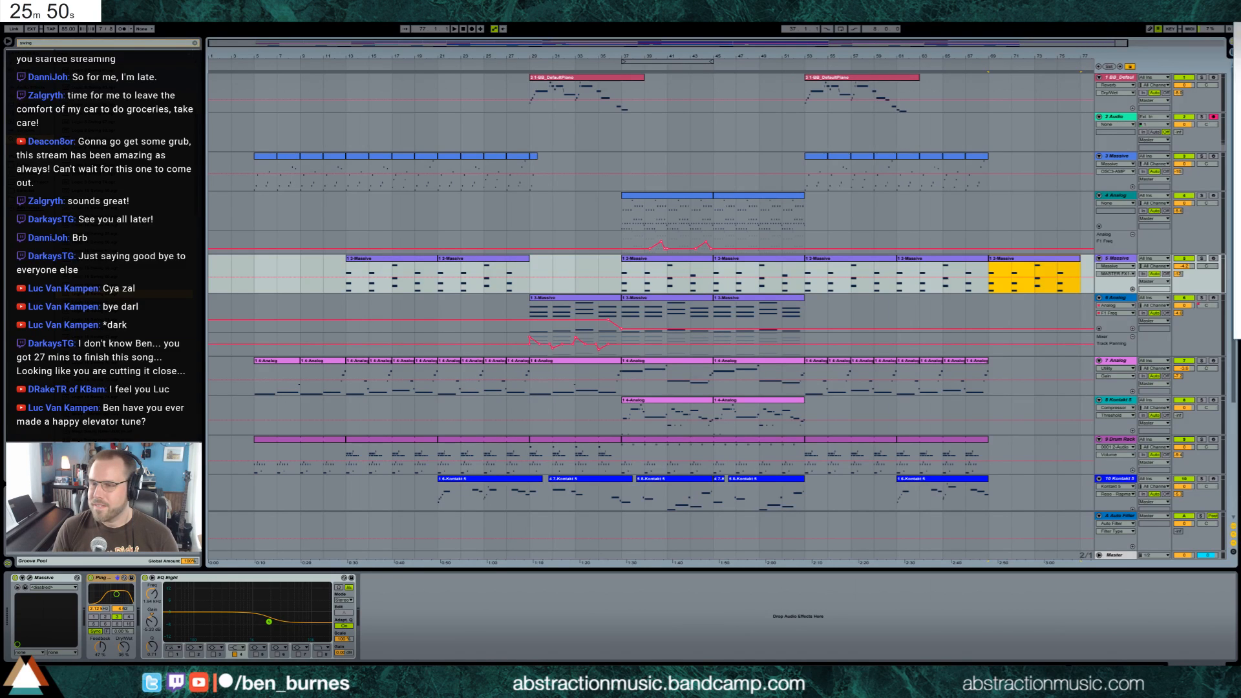
# Switch to the browser, listen to "Tiny Tasty Jam" on SoundCloud, and close the browser window
pyautogui.moveTo(1240, 123); pyautogui.dragTo(820, 122)
pyautogui.doubleClick(819, 123)
pyautogui.moveTo(743, 8); pyautogui.dragTo(641, 71)
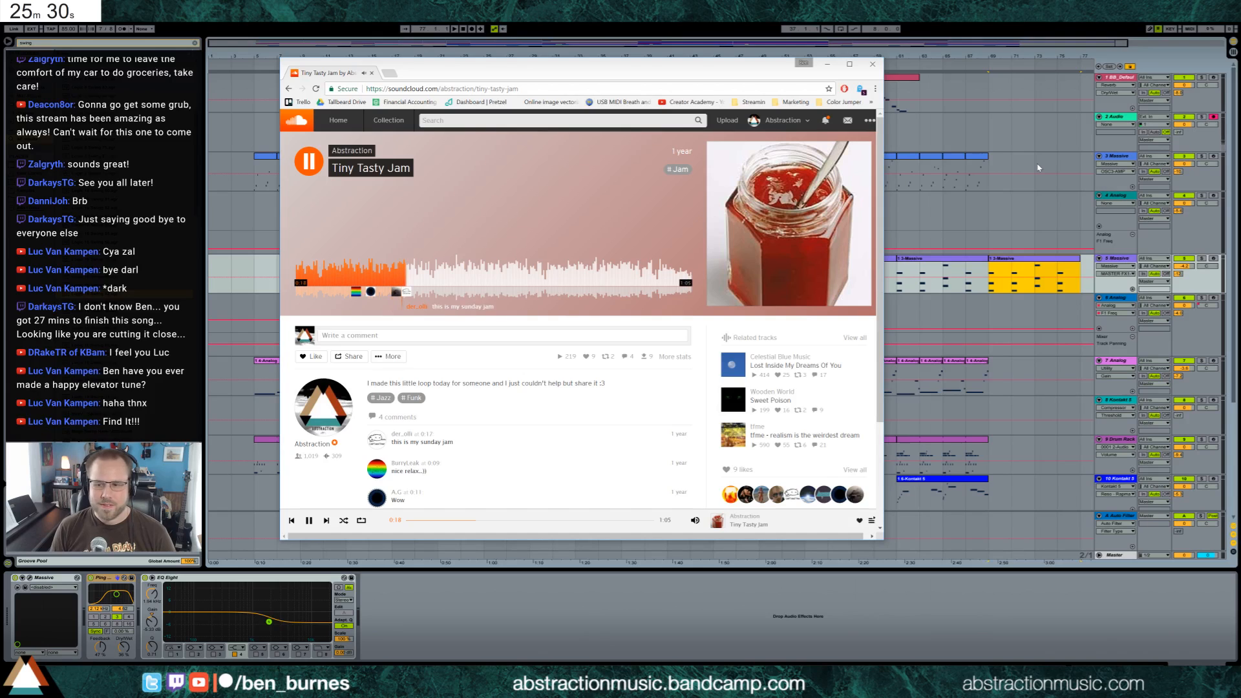
pyautogui.click(871, 66)
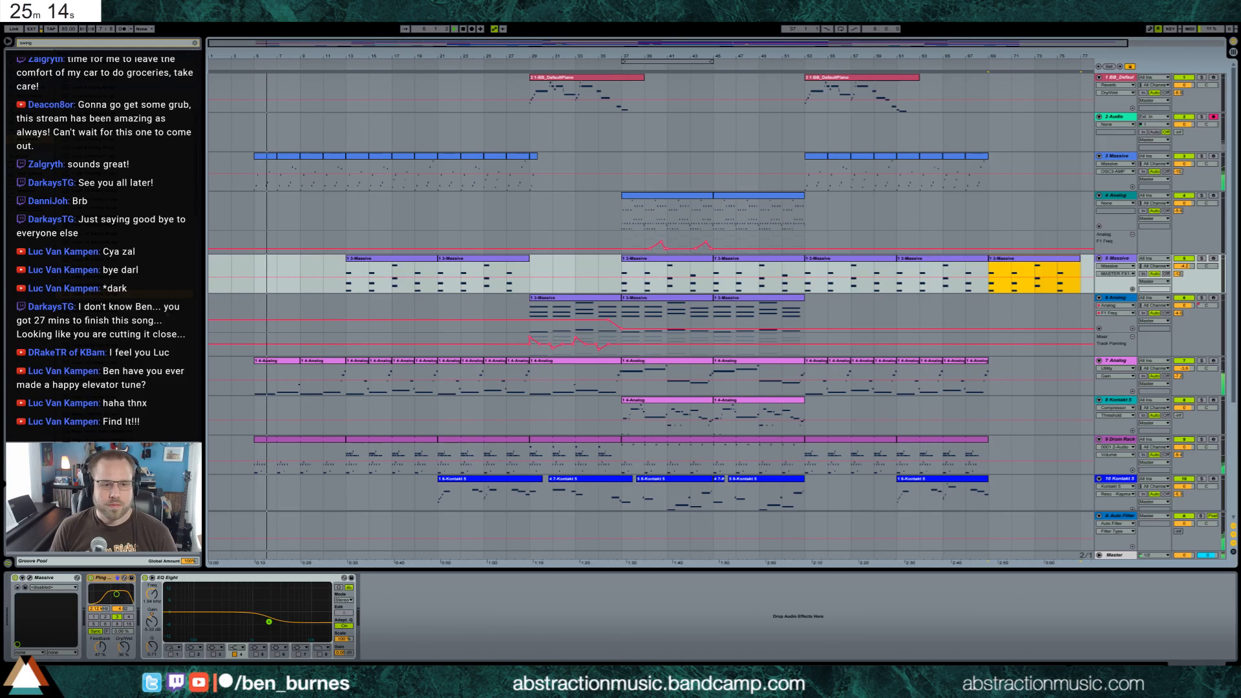
# Play the arrangement from about bar 5, inspect the first clip on the 13 Absynth track, and look over the other tracks
pyautogui.scroll(-5, 313, 398)
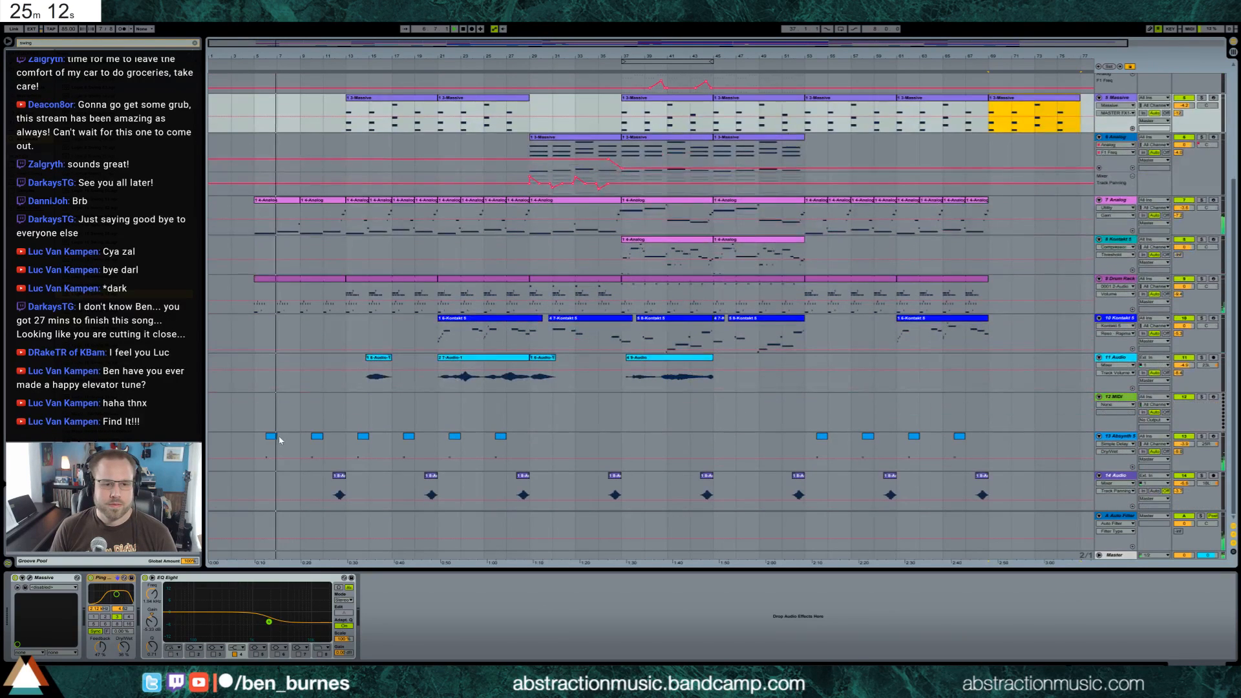
pyautogui.doubleClick(274, 439)
pyautogui.click(252, 517)
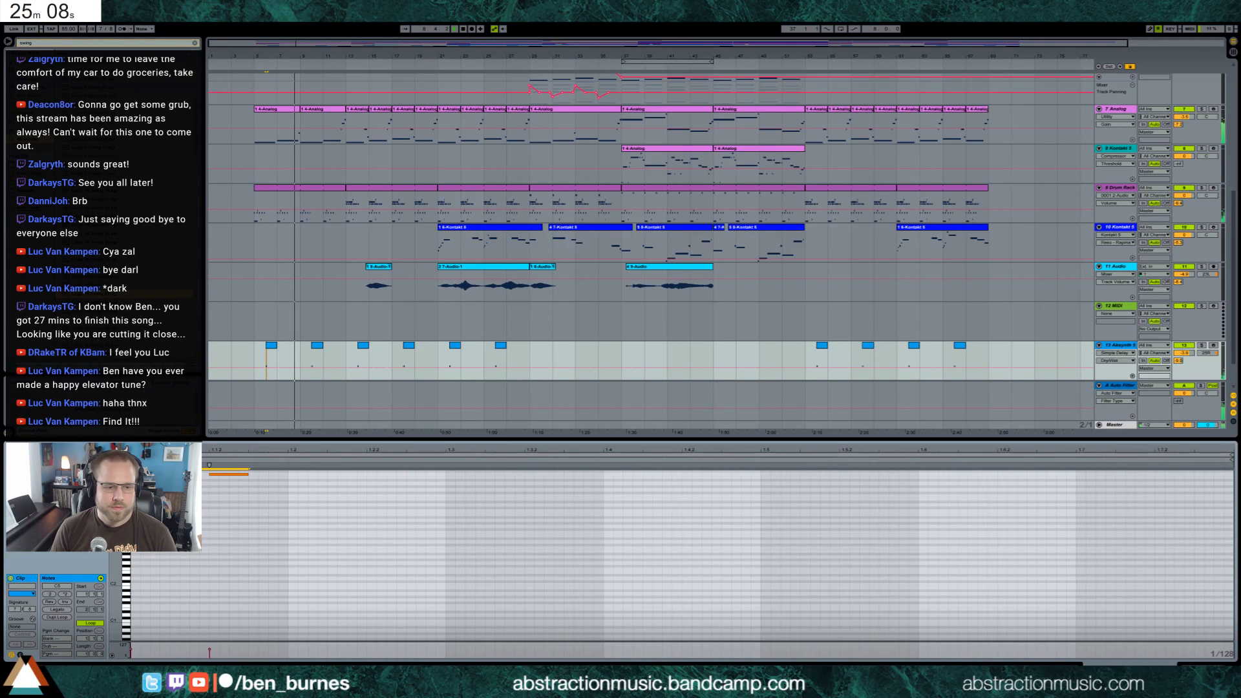
pyautogui.click(1206, 669)
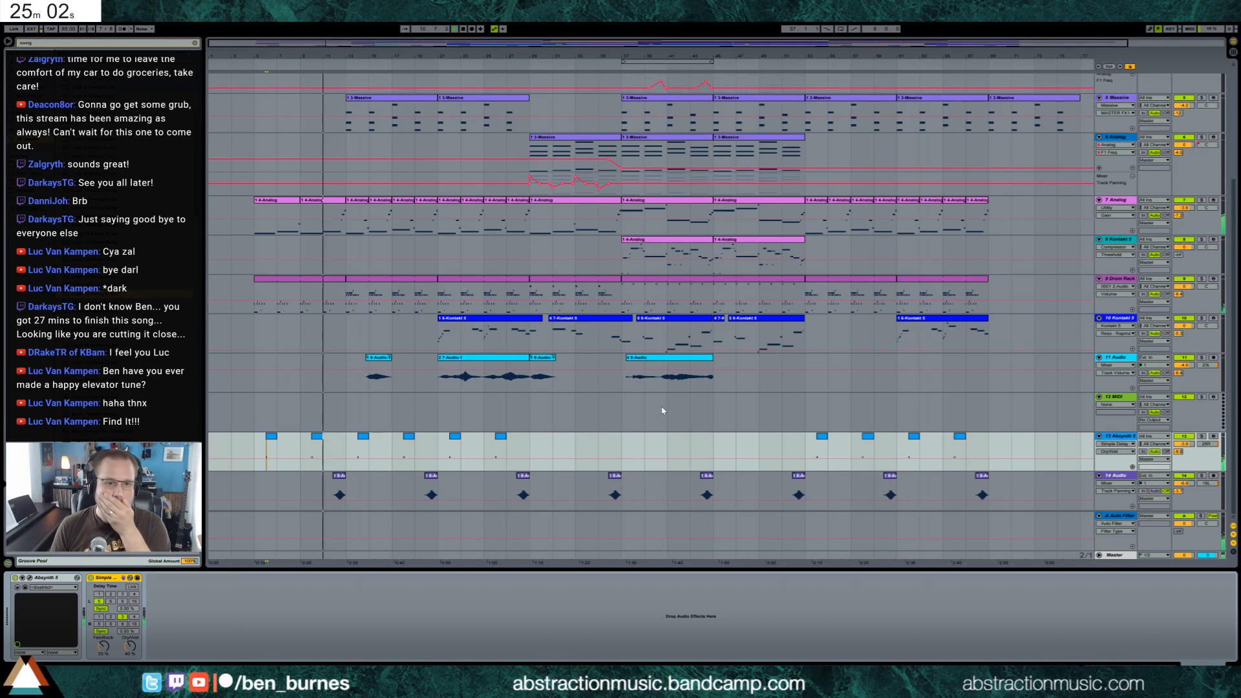
pyautogui.scroll(5, 744, 420)
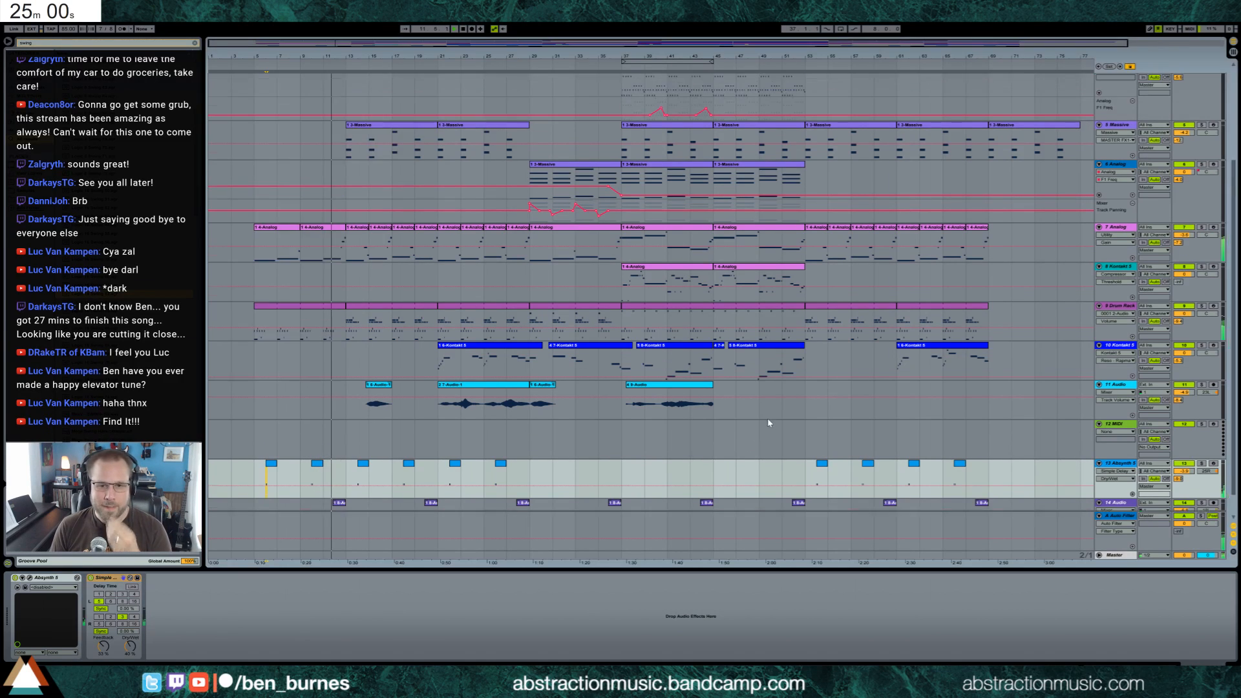
pyautogui.scroll(1, 760, 418)
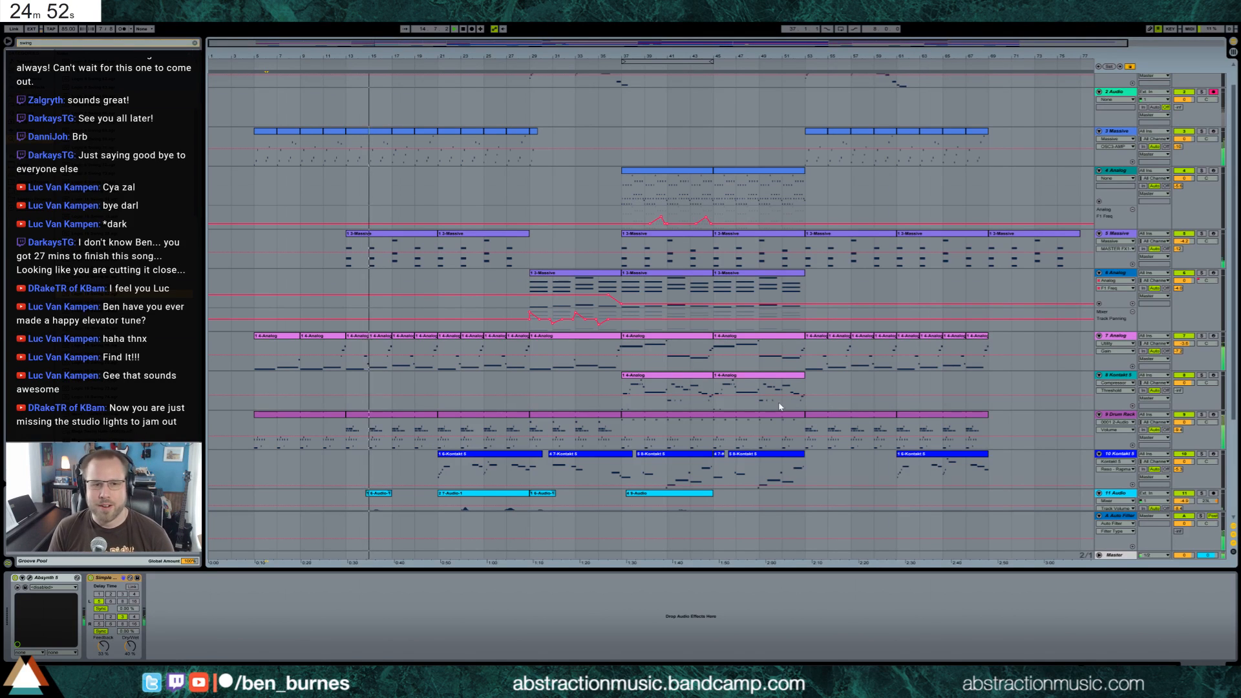
pyautogui.scroll(-2, 777, 423)
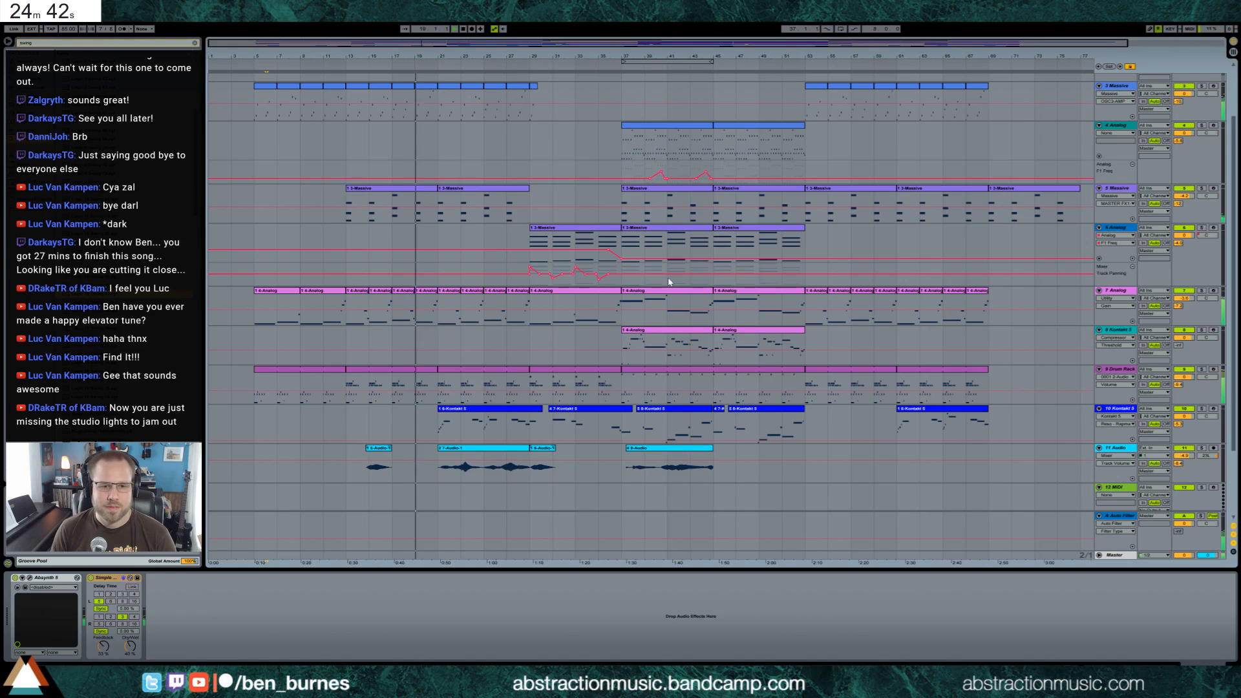
# Adjust the Auto Pan amount and the Utility's stereo width on the 7 Analog track
pyautogui.click(577, 292)
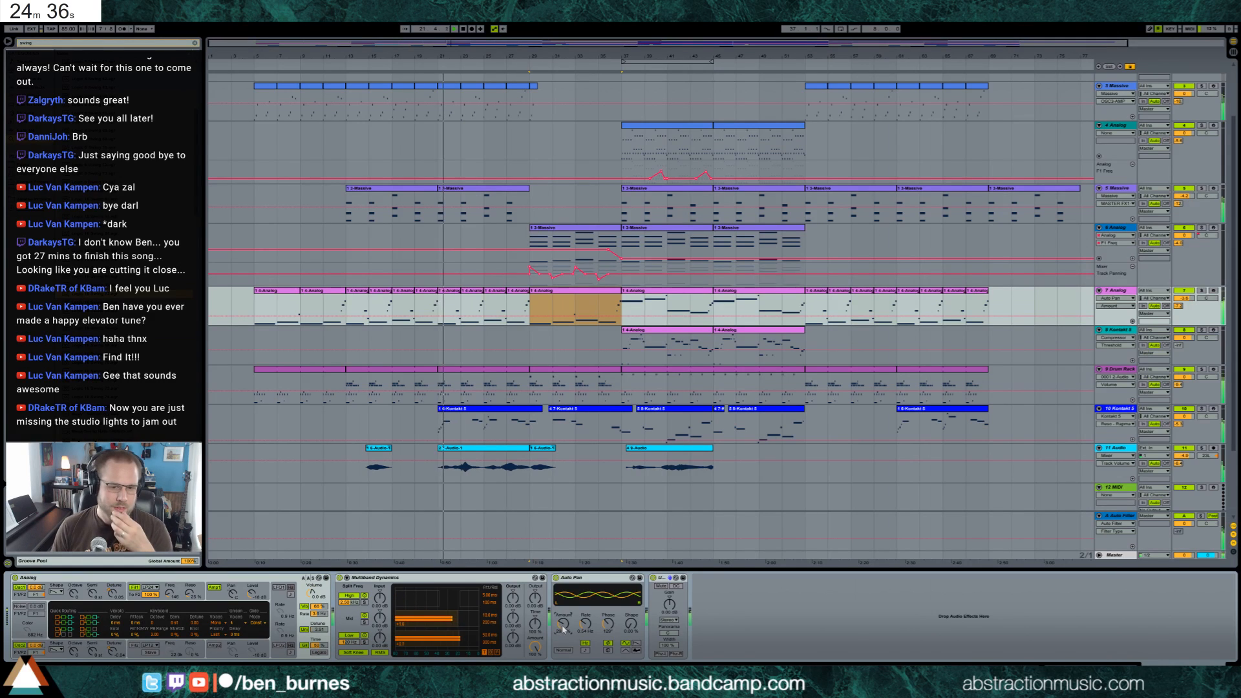
pyautogui.moveTo(668, 646); pyautogui.dragTo(668, 695)
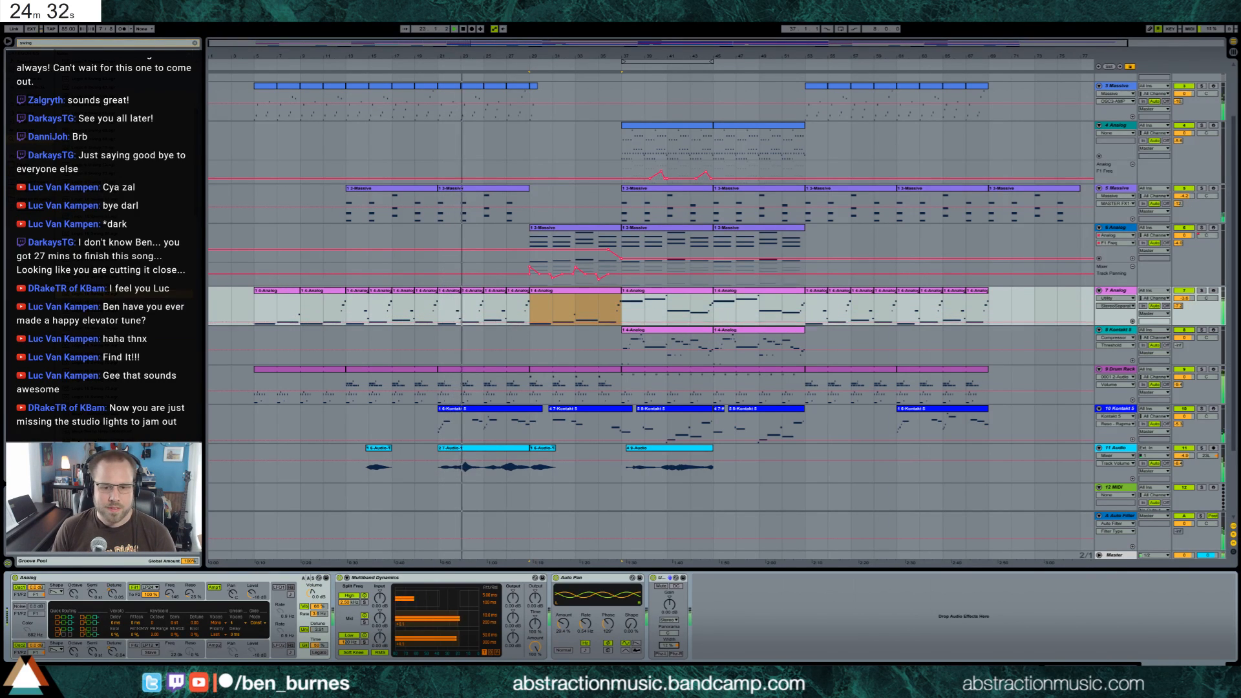
pyautogui.moveTo(668, 645); pyautogui.dragTo(668, 629)
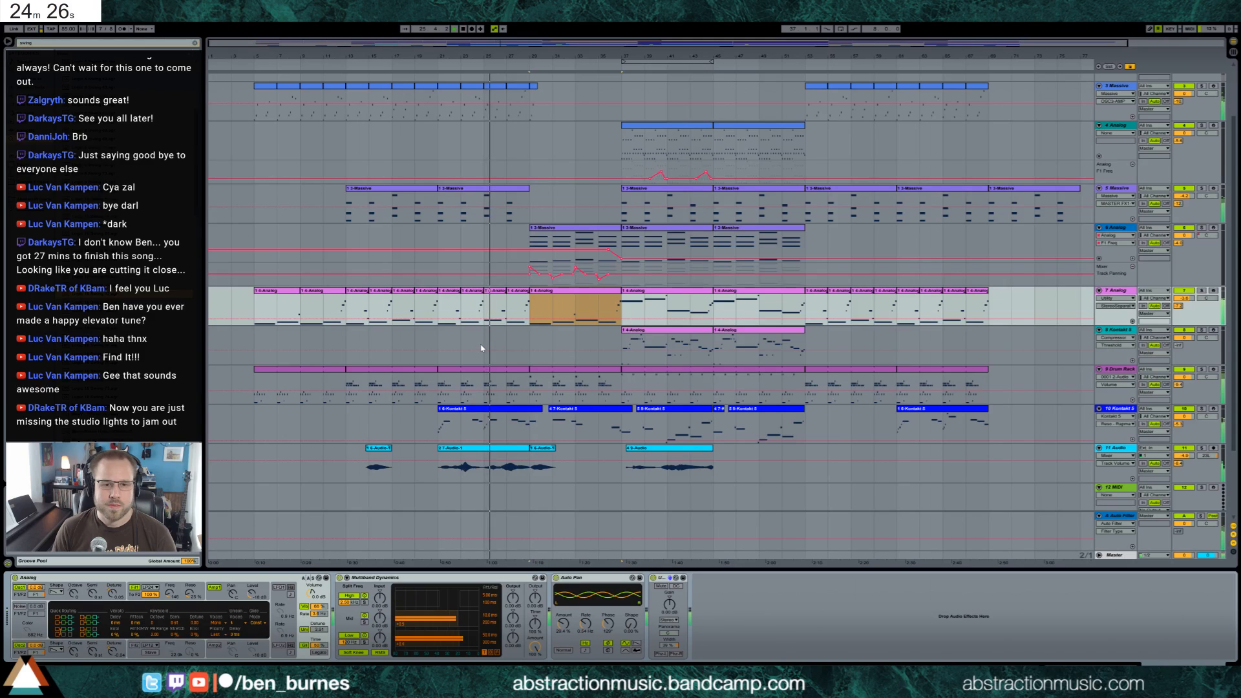
# Copy the edited 10 Kontakt clip from bar 61 over bars 21 to 29 of the same track
pyautogui.click(930, 420)
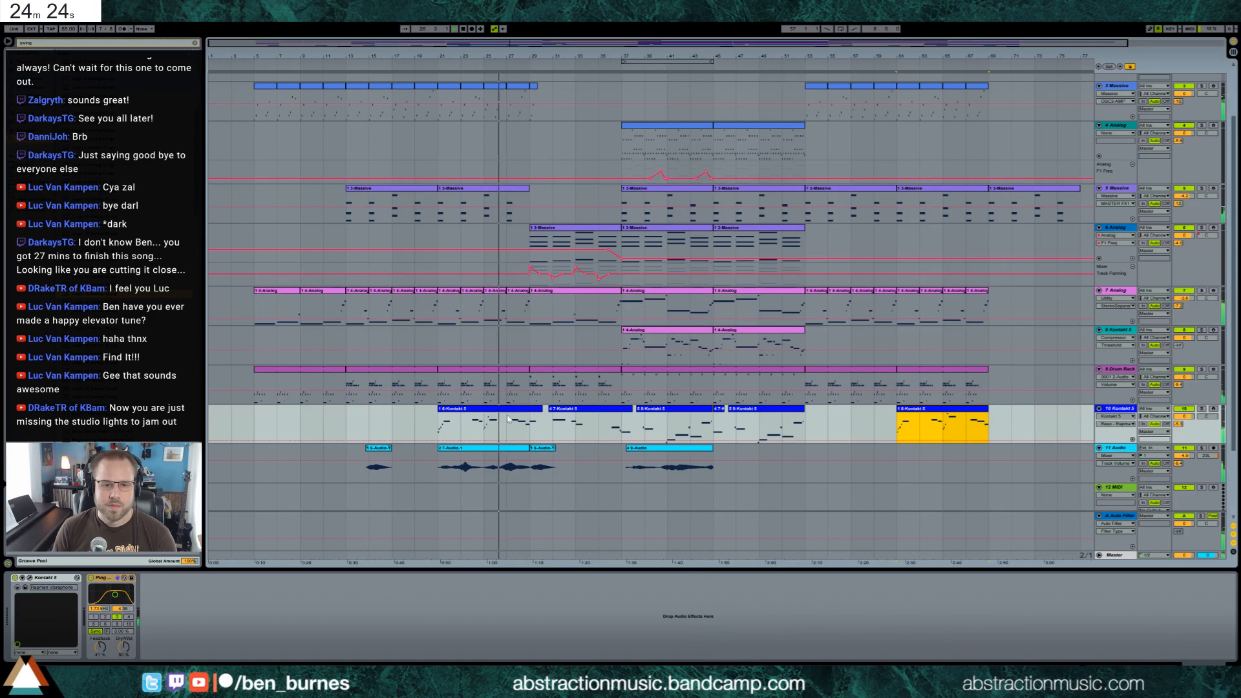
pyautogui.click(439, 424)
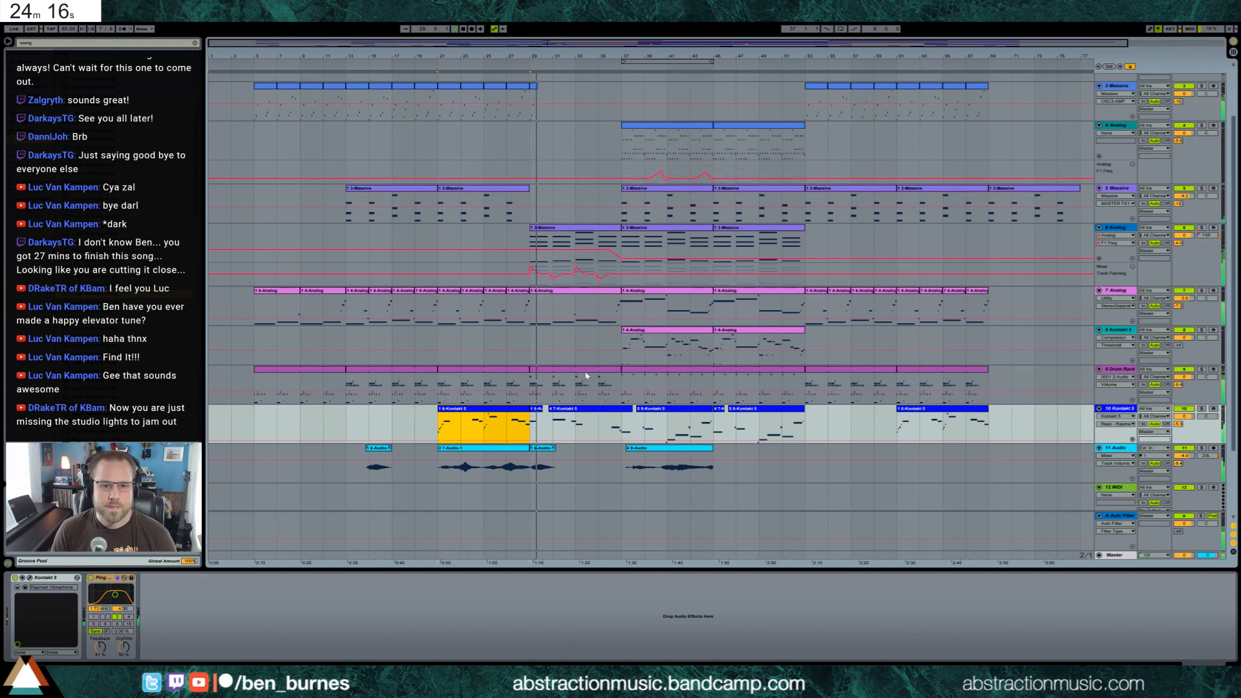
# Open the Drum Rack clip at bar 29, play from bar 31, and add three extra drum hits leading up to bar 33
pyautogui.scroll(-1, 586, 375)
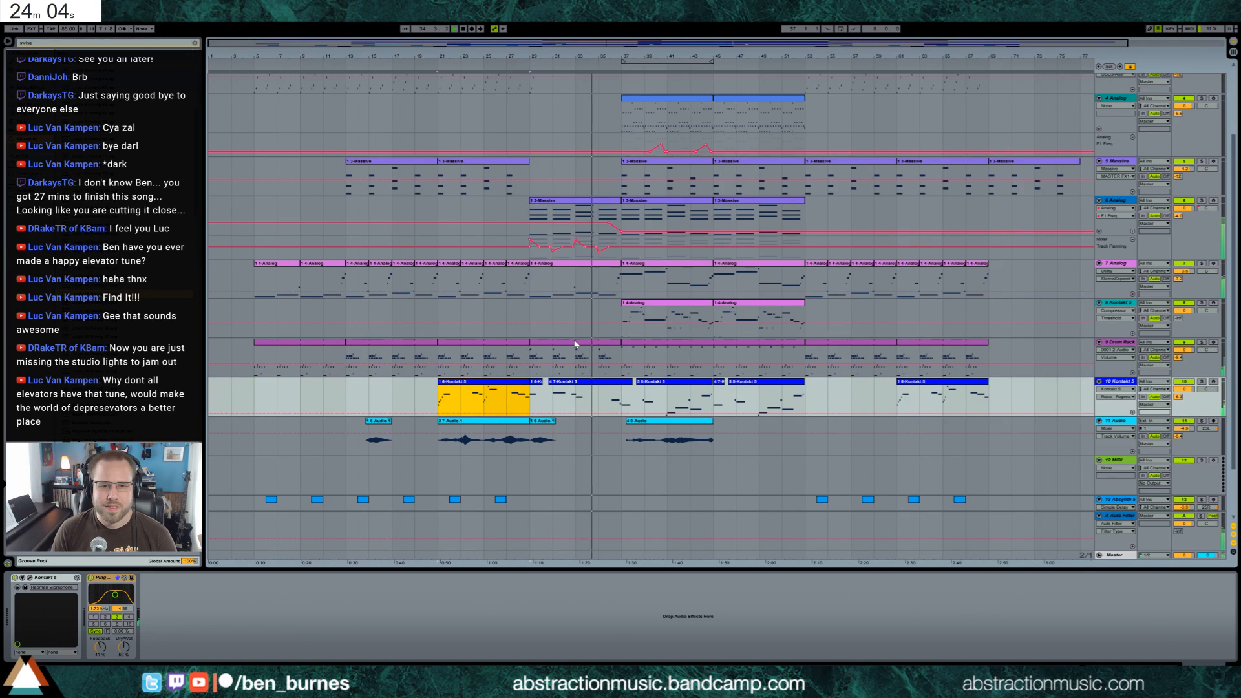
pyautogui.doubleClick(575, 344)
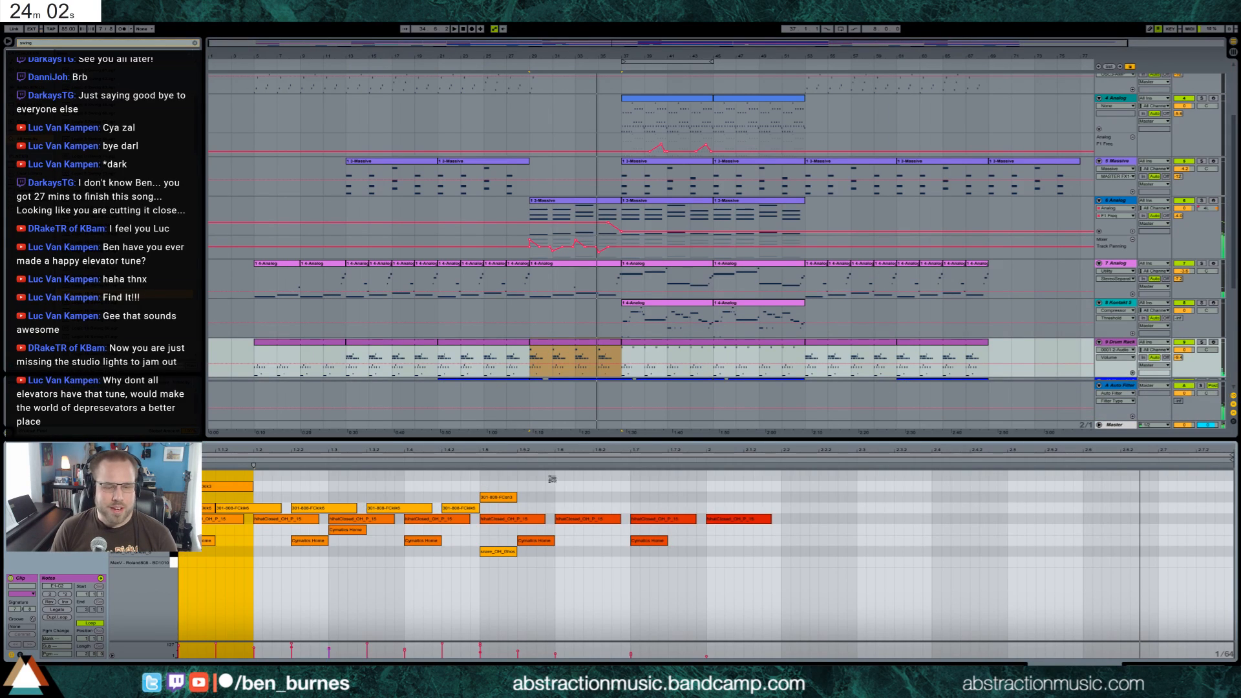
pyautogui.click(554, 355)
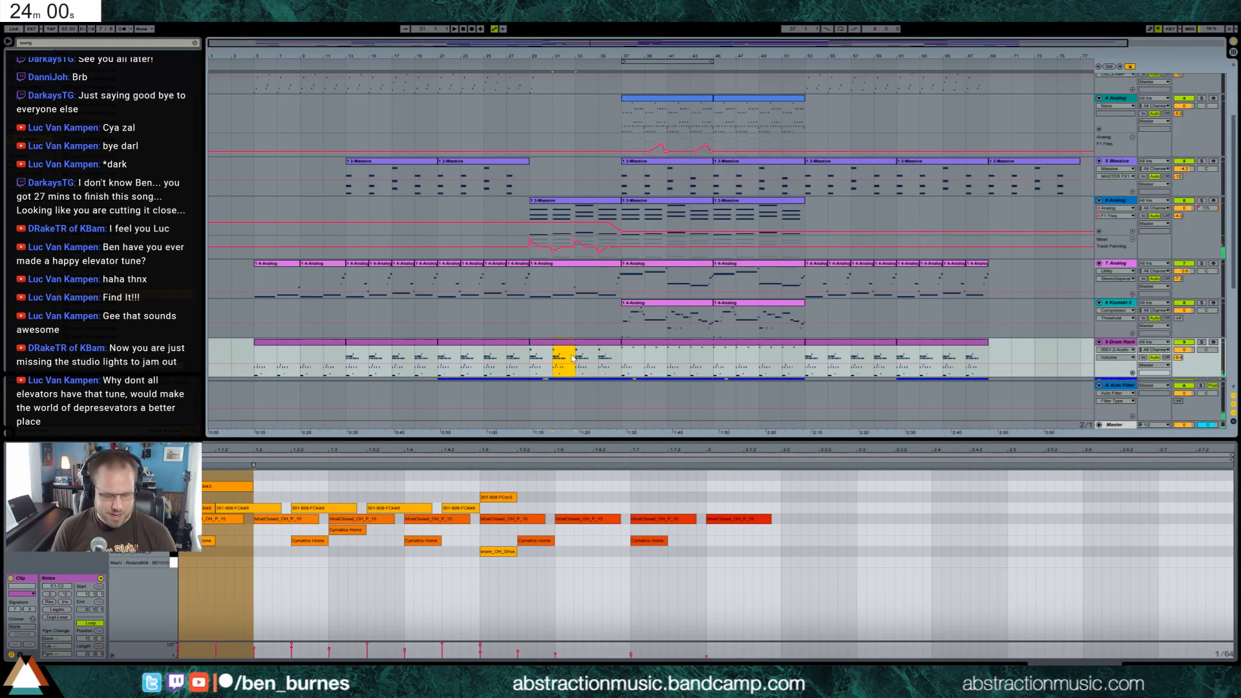
pyautogui.press('space')
pyautogui.click(375, 510)
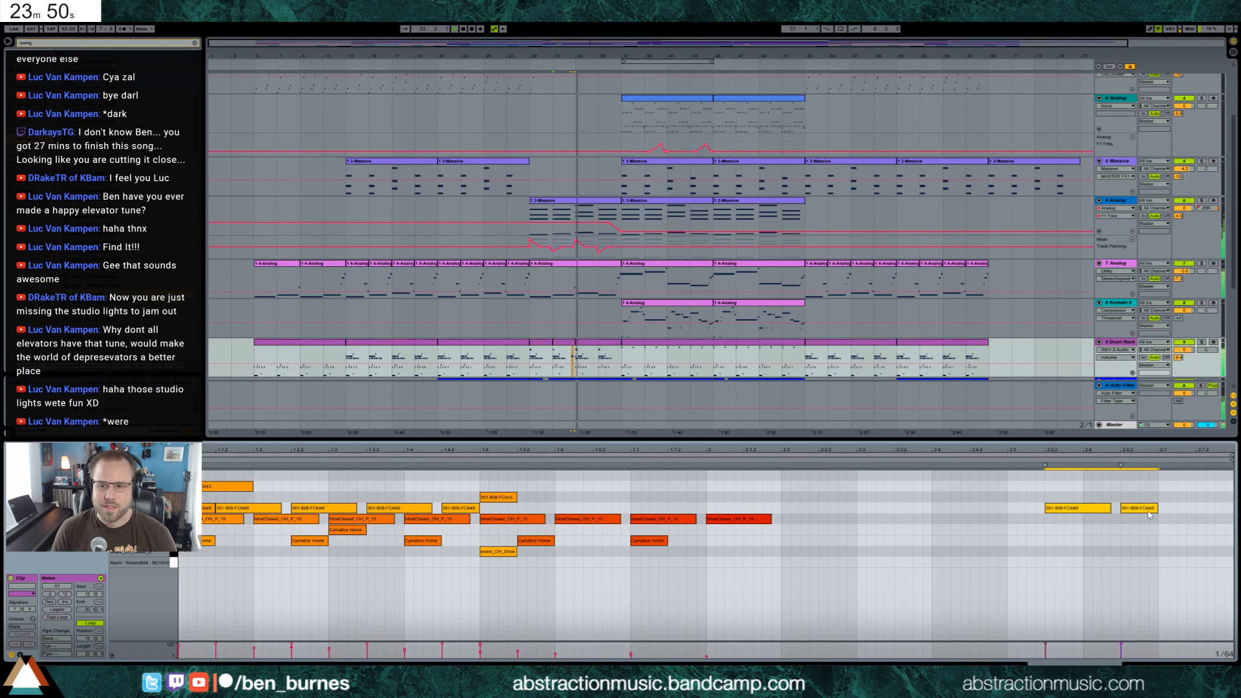
pyautogui.moveTo(1134, 497); pyautogui.dragTo(1192, 504)
pyautogui.hotkey('ctrl', 'd')
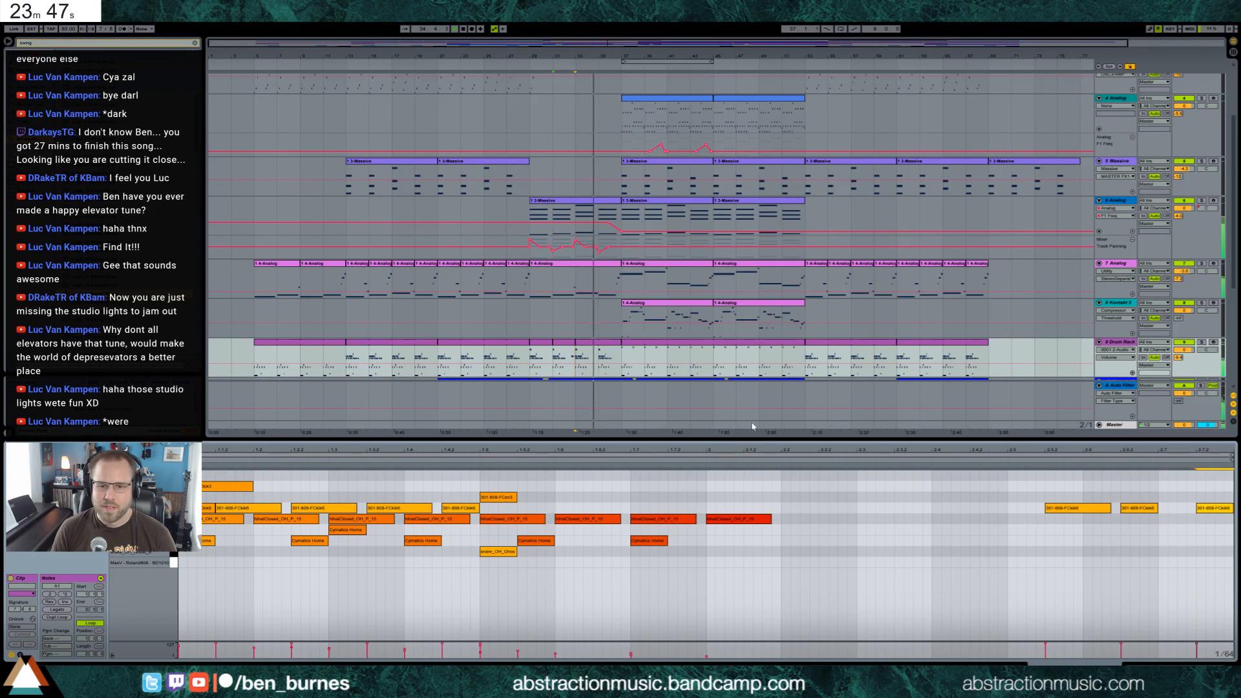
# Try to copy the edited drum segment from bars 31 to 33 to bar 33, and undo the paste
pyautogui.click(569, 344)
pyautogui.hotkey('ctrl', 'c')
pyautogui.click(587, 343)
pyautogui.hotkey('ctrl', 'v')
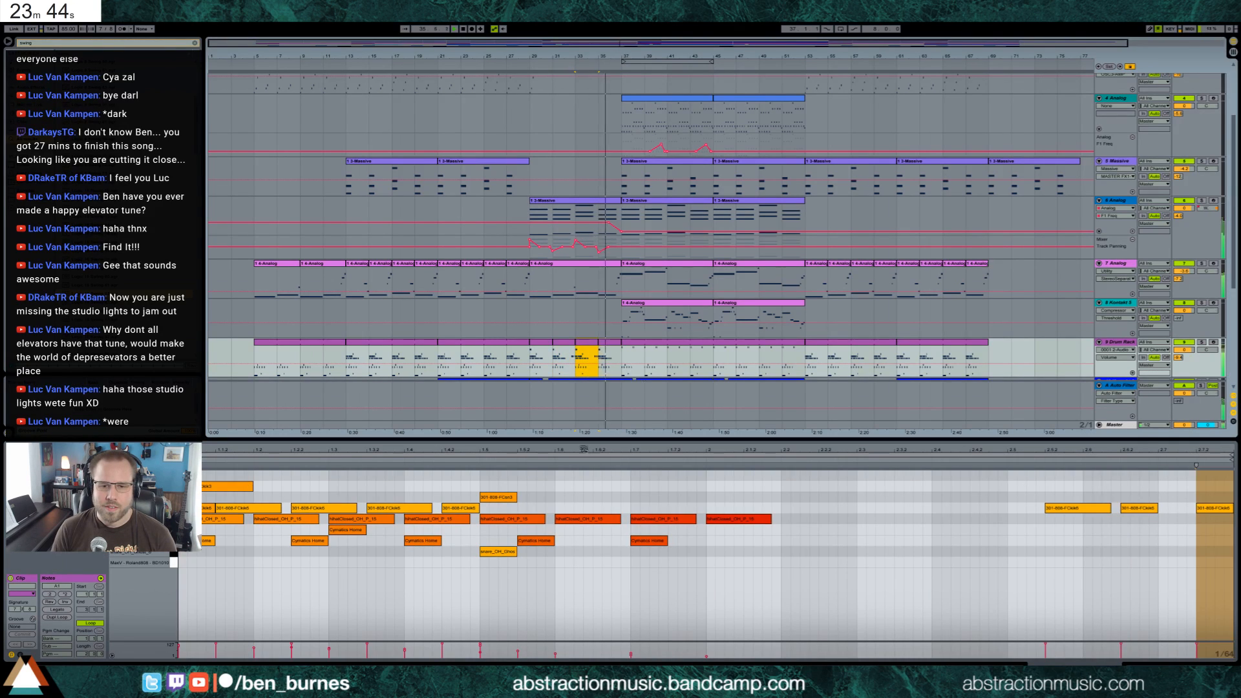
pyautogui.click(924, 546)
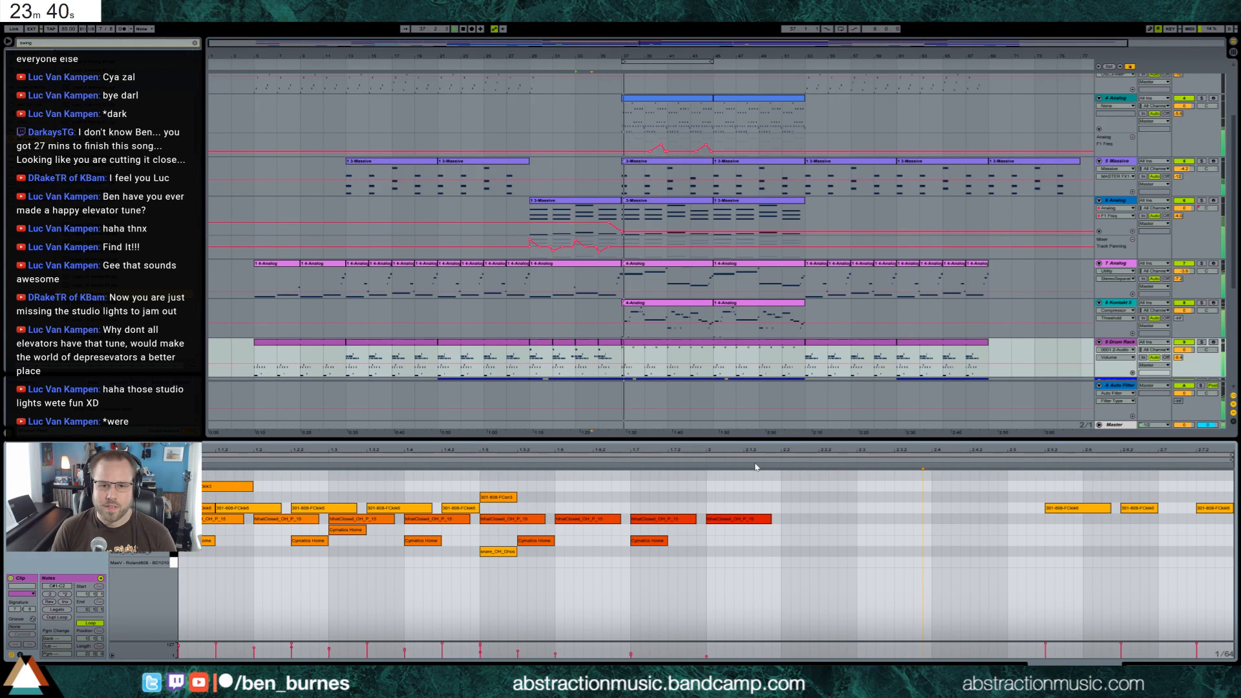
pyautogui.hotkey('ctrl', 'z')
# Copy the drum segment of bars 31 to 33 to bar 35 on the Drum Rack track and play the result
pyautogui.click(567, 343)
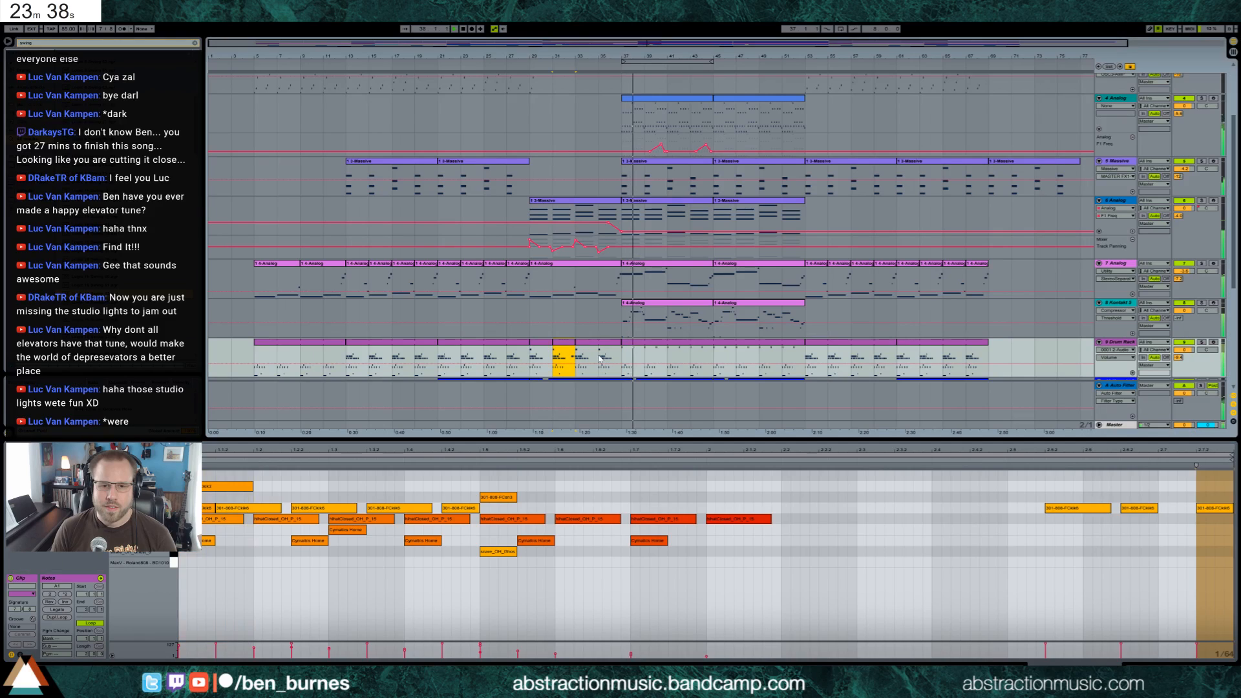
pyautogui.click(599, 358)
pyautogui.hotkey('ctrl', 'v')
pyautogui.press('space')
pyautogui.press('space')
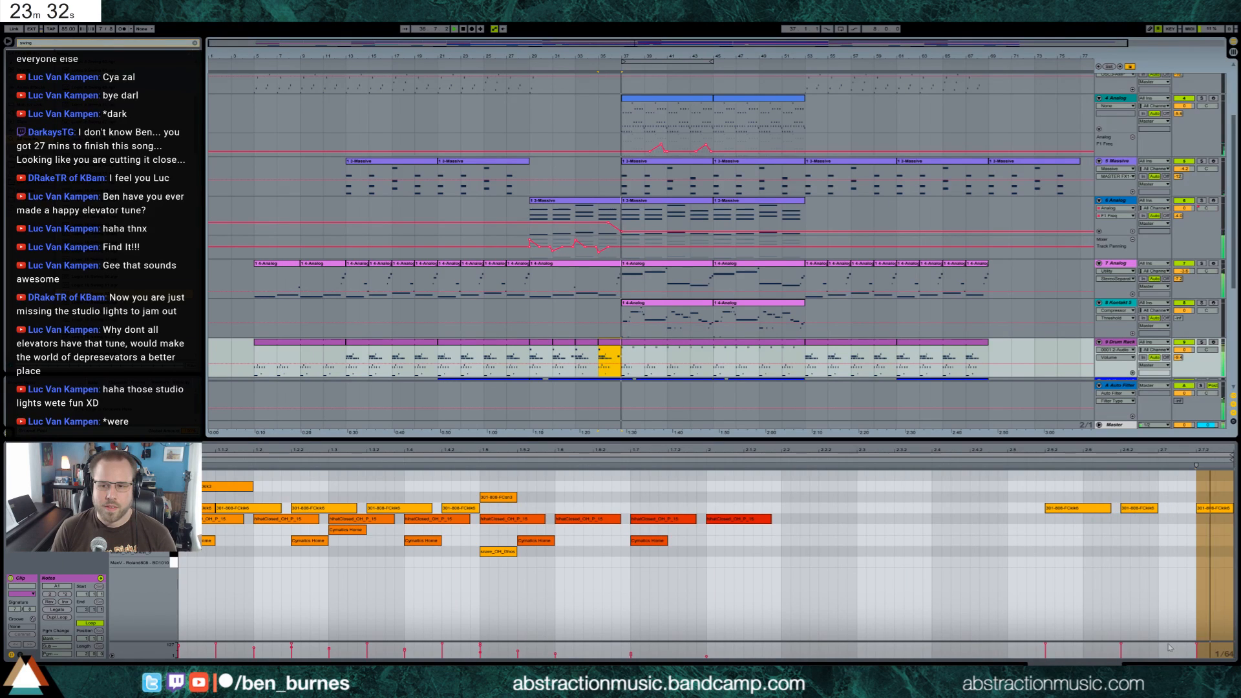
# Select the 8 Kontakt 5 clip at bar 37 and lower the threshold of that track's Compressor slightly
pyautogui.hotkey('shift', 'Tab')
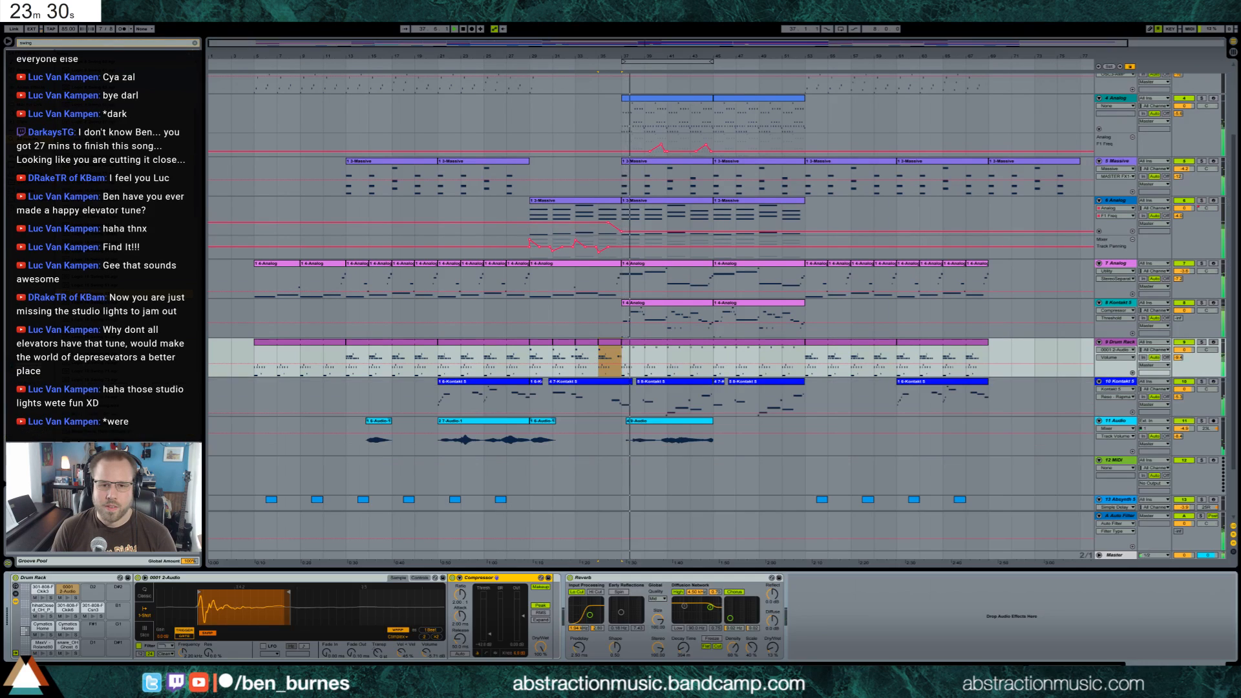
pyautogui.click(686, 308)
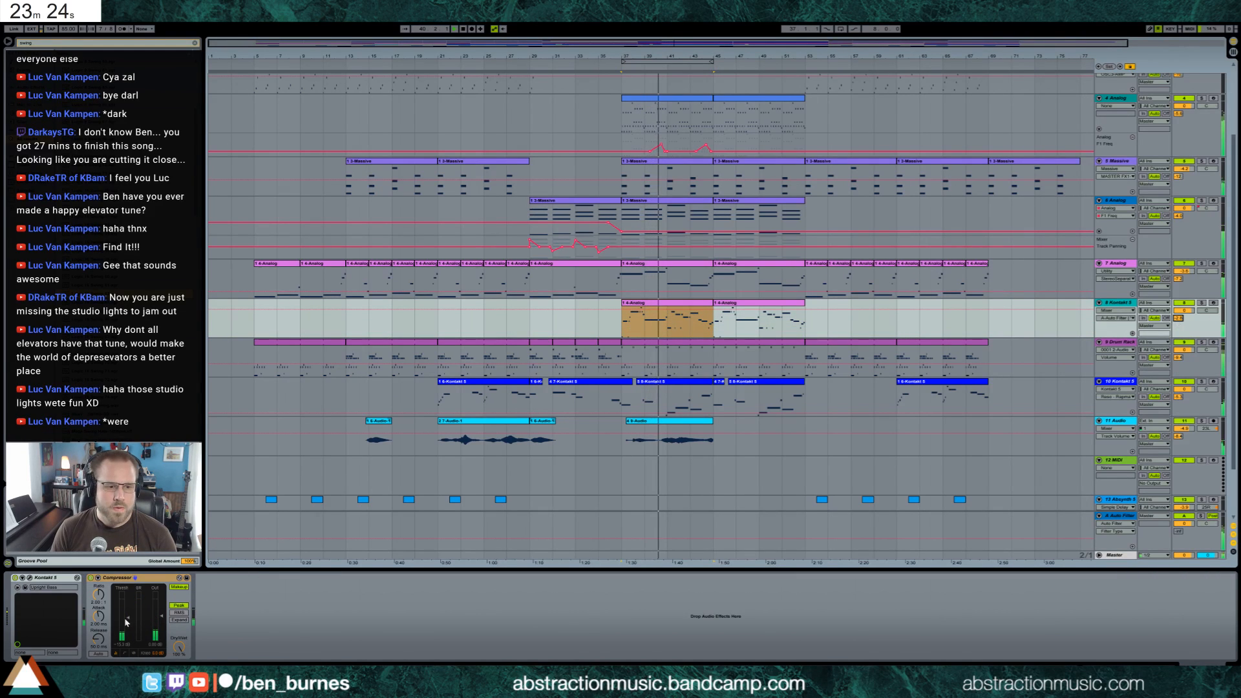
pyautogui.moveTo(128, 618); pyautogui.dragTo(128, 623)
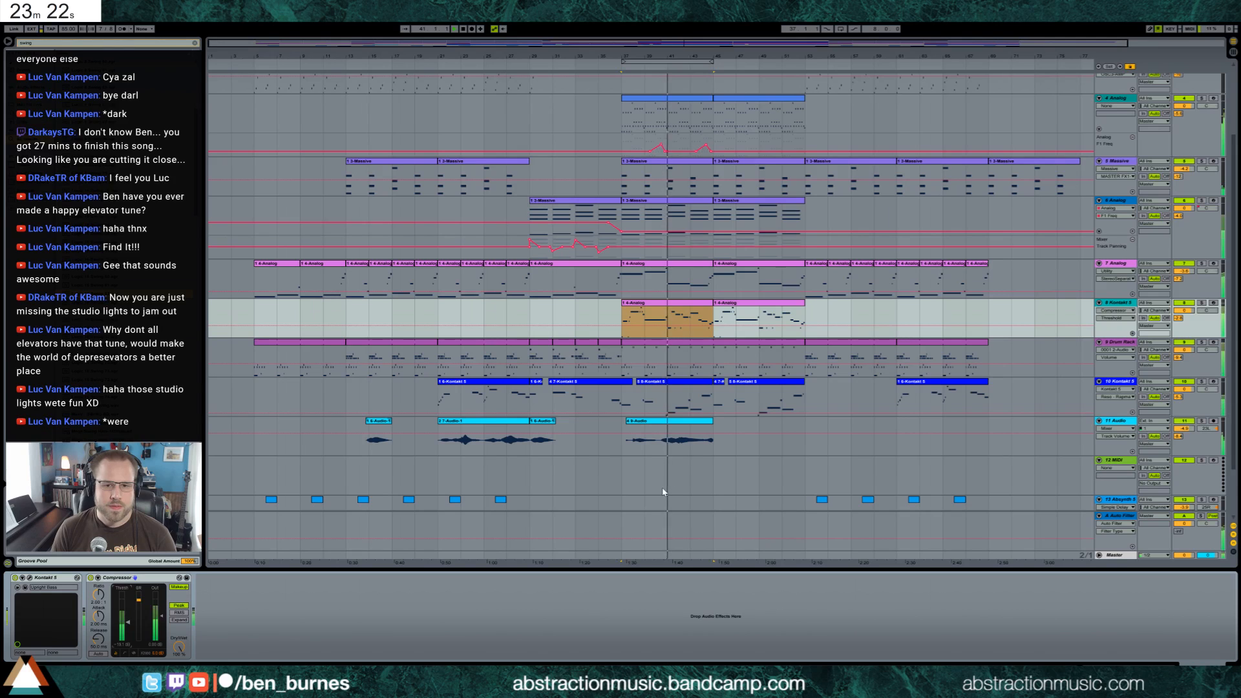
# Open the Drum Rack clip at bar 37 and add three short hits on a second row, aligned with the existing upper-row hits
pyautogui.doubleClick(675, 343)
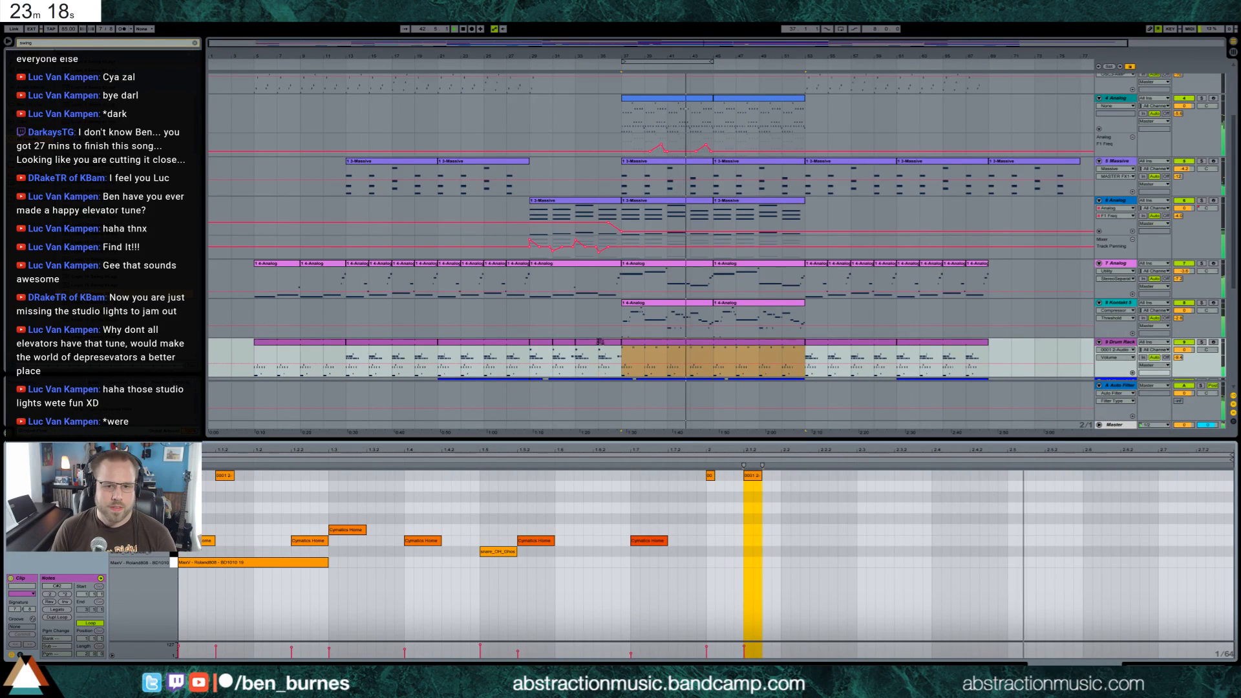
pyautogui.click(610, 343)
pyautogui.click(640, 350)
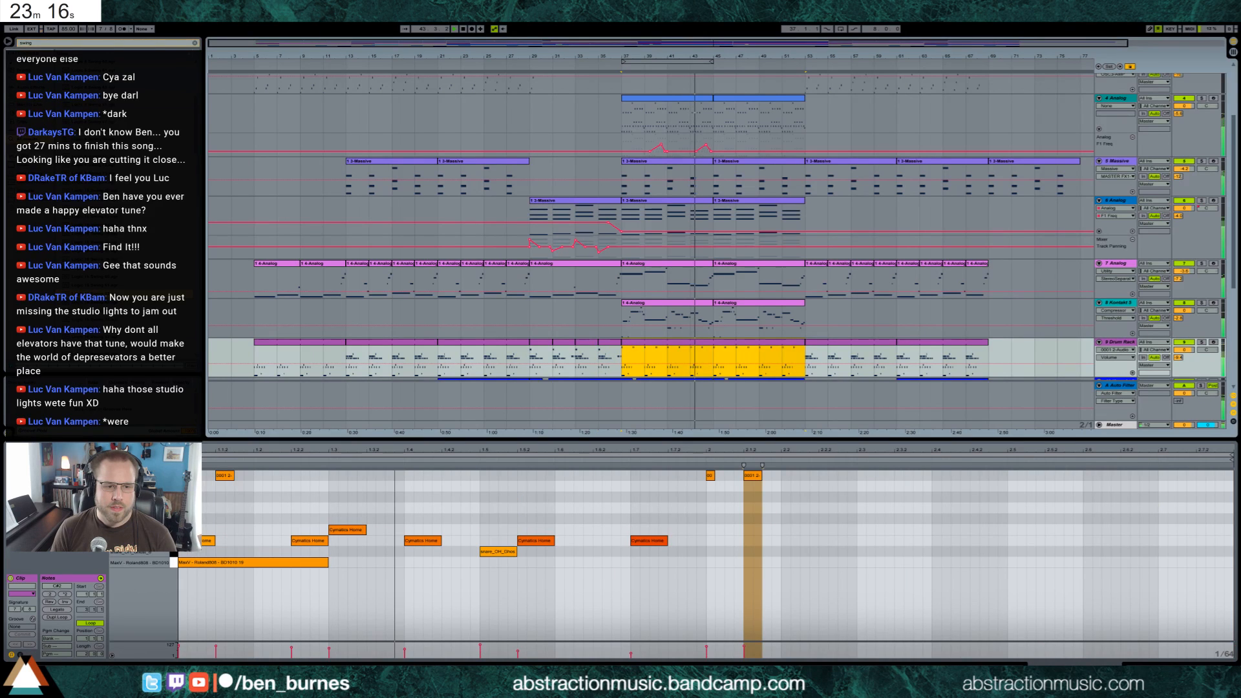
pyautogui.doubleClick(220, 508)
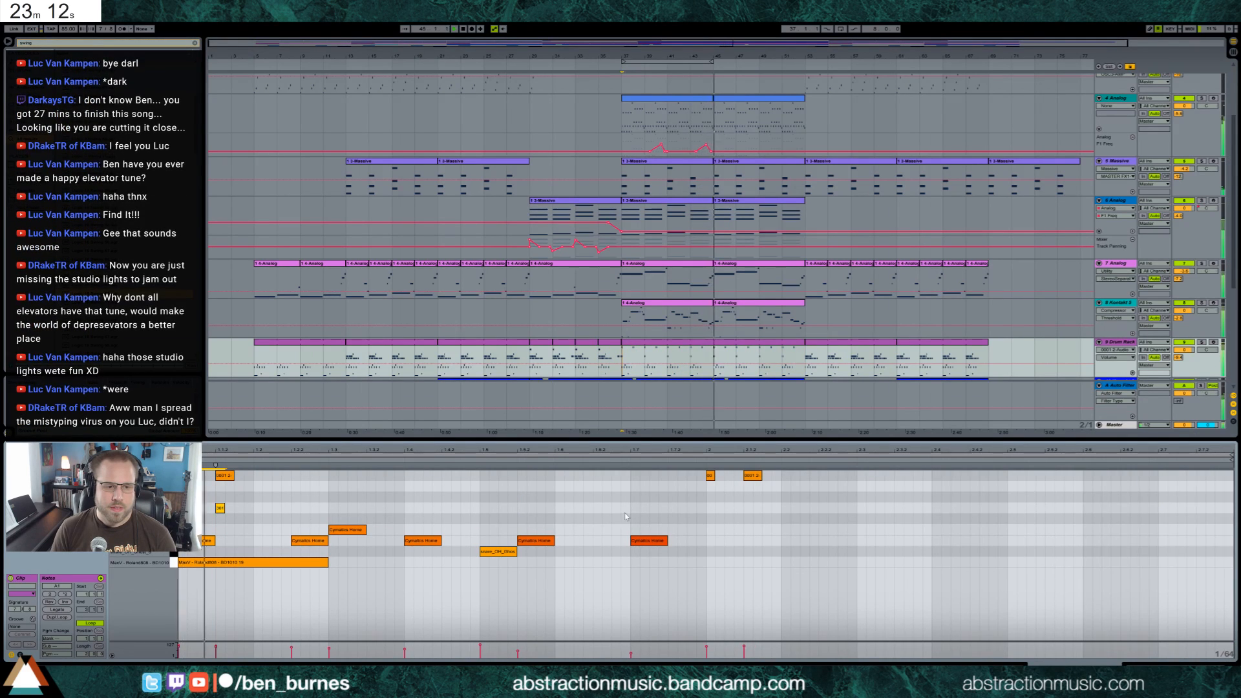
pyautogui.click(709, 510)
pyautogui.hotkey('ctrl', 'v')
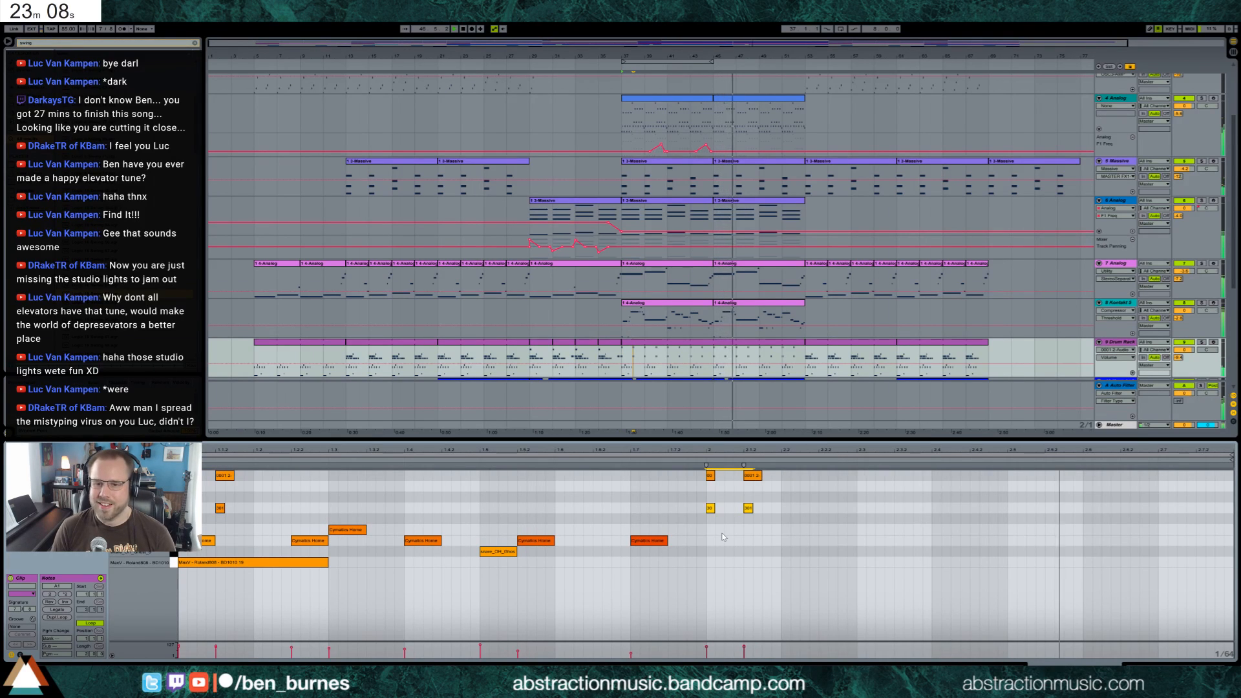
pyautogui.moveTo(772, 507); pyautogui.dragTo(210, 511)
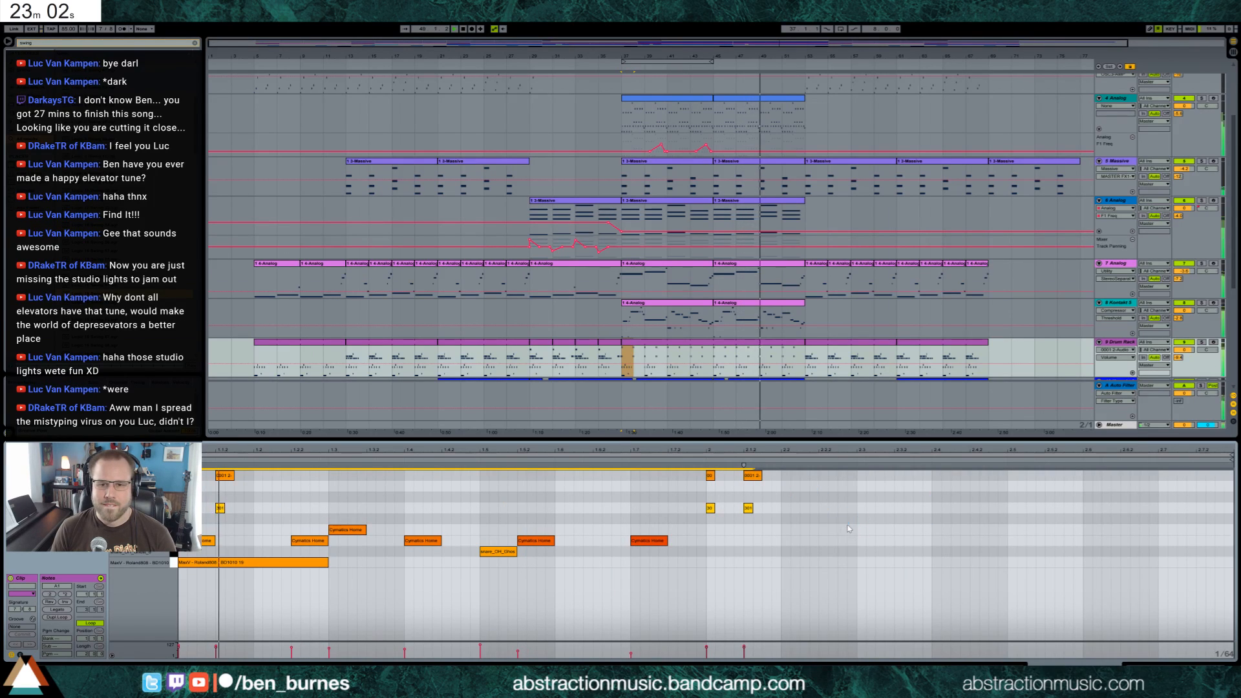
pyautogui.click(1150, 665)
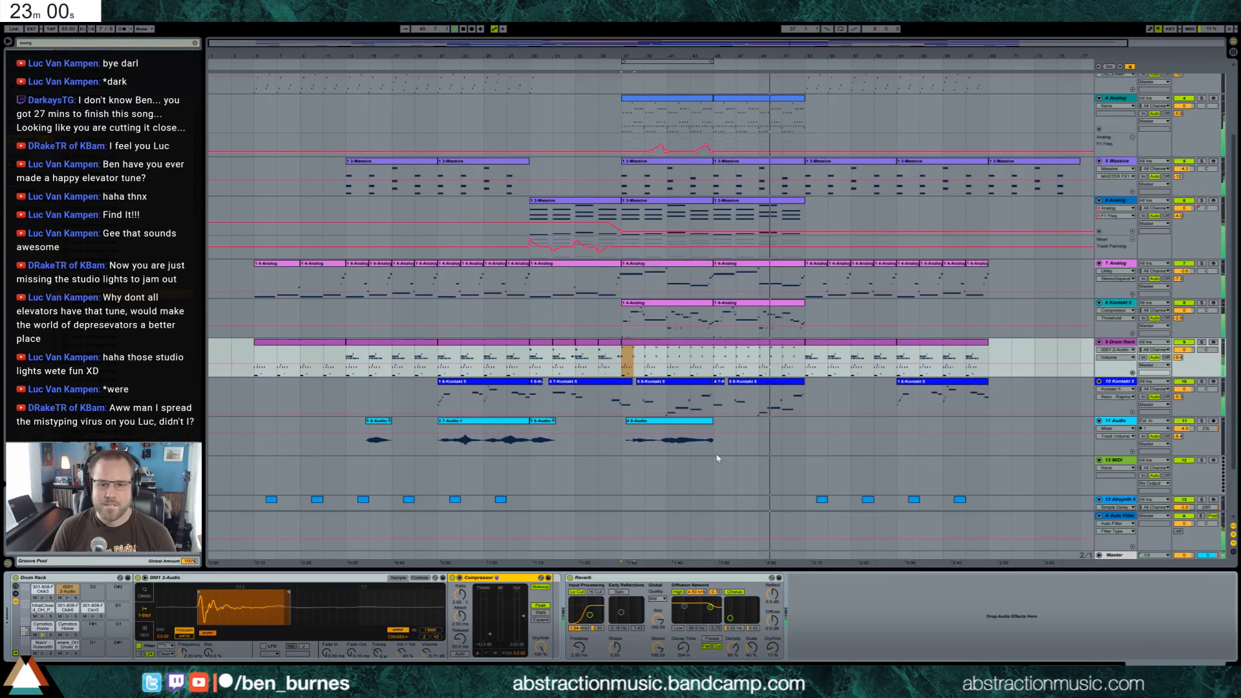
# Copy the short 7 Analog clip at bar 53 onto the 8 Kontakt 5 track at bar 53
pyautogui.scroll(-1, 763, 479)
pyautogui.scroll(-1, 762, 479)
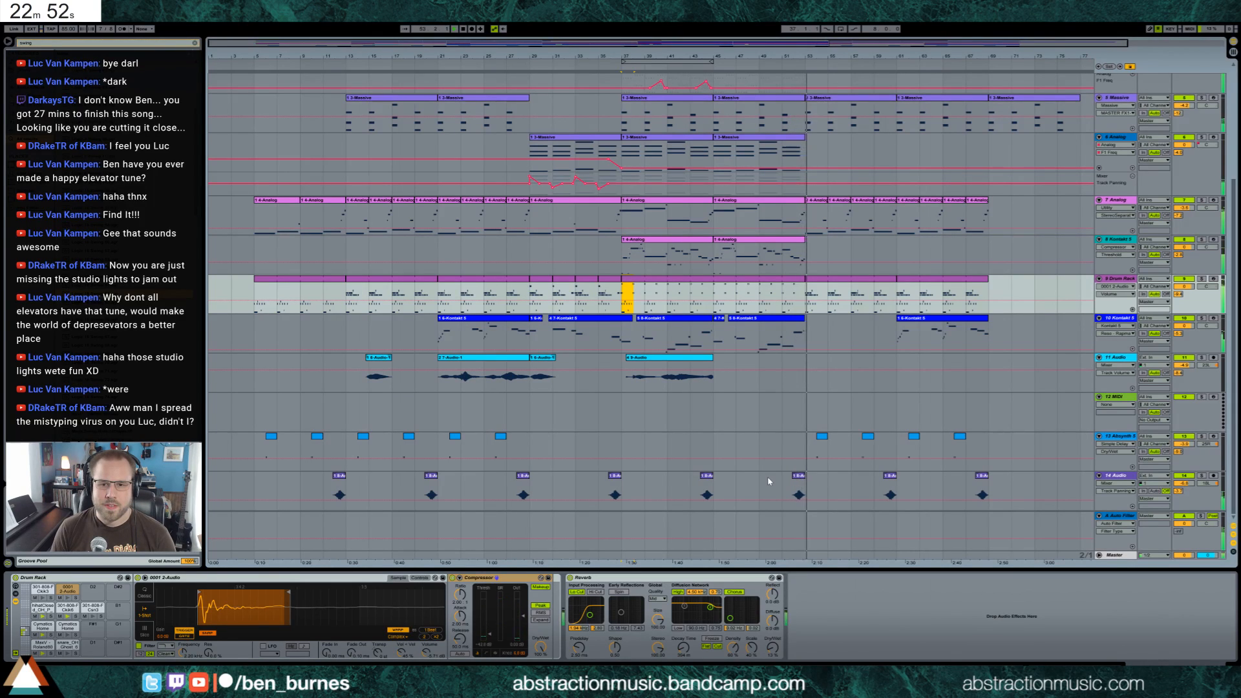
pyautogui.click(818, 201)
pyautogui.hotkey('ctrl', 'c')
pyautogui.click(807, 250)
pyautogui.hotkey('ctrl', 'v')
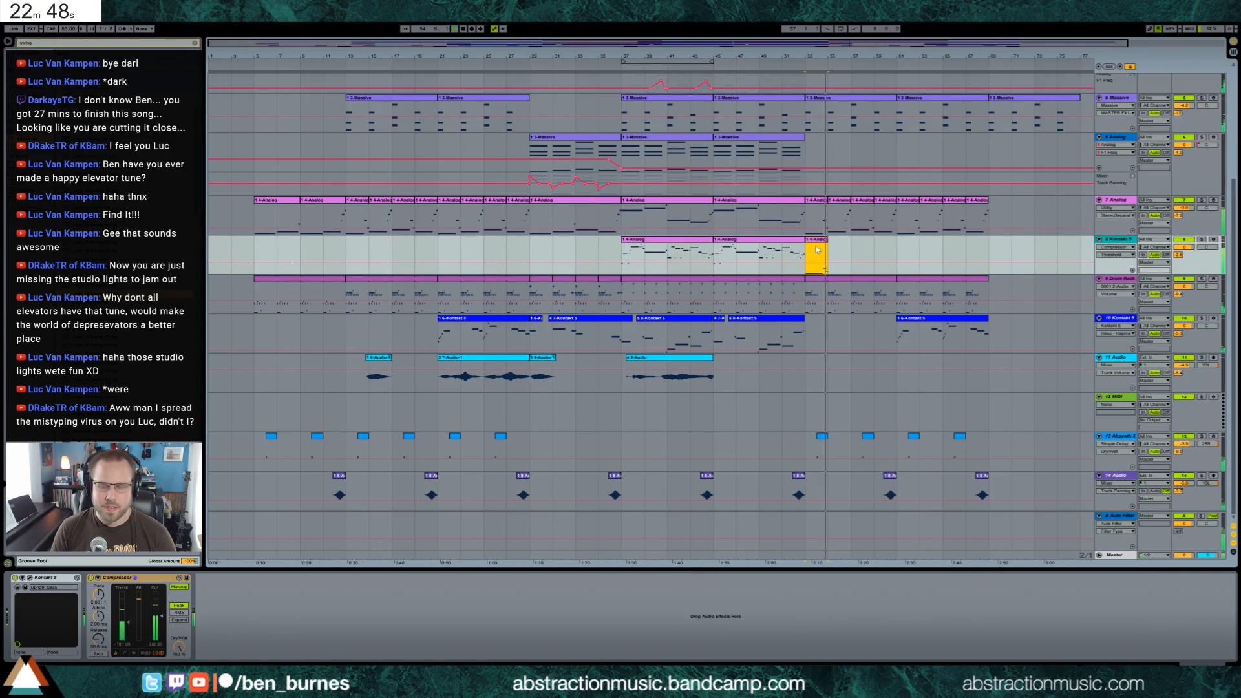
# Raise the copied clip's long first note two octaves, delete the notes after it, and play the result
pyautogui.doubleClick(817, 253)
pyautogui.moveTo(468, 496); pyautogui.dragTo(488, 545)
pyautogui.hotkey('shift', 'Up')
pyautogui.hotkey('shift', 'Up')
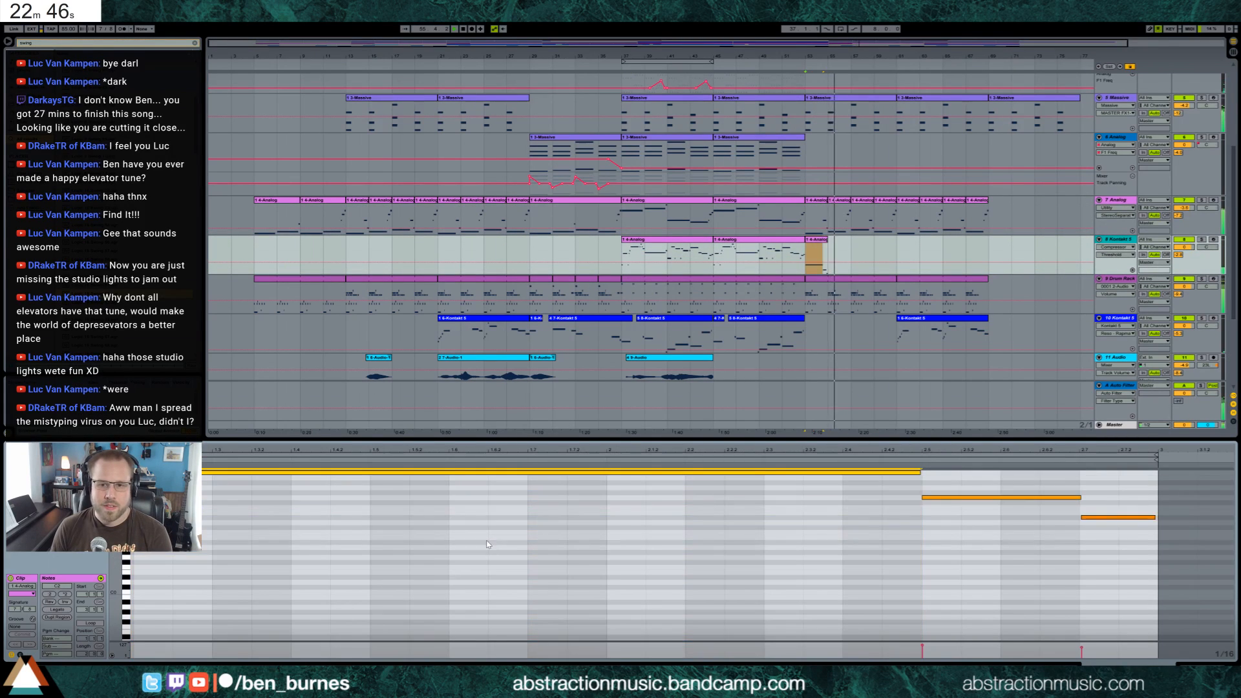
pyautogui.moveTo(993, 525); pyautogui.dragTo(1123, 602)
pyautogui.press('Delete')
pyautogui.click(1184, 662)
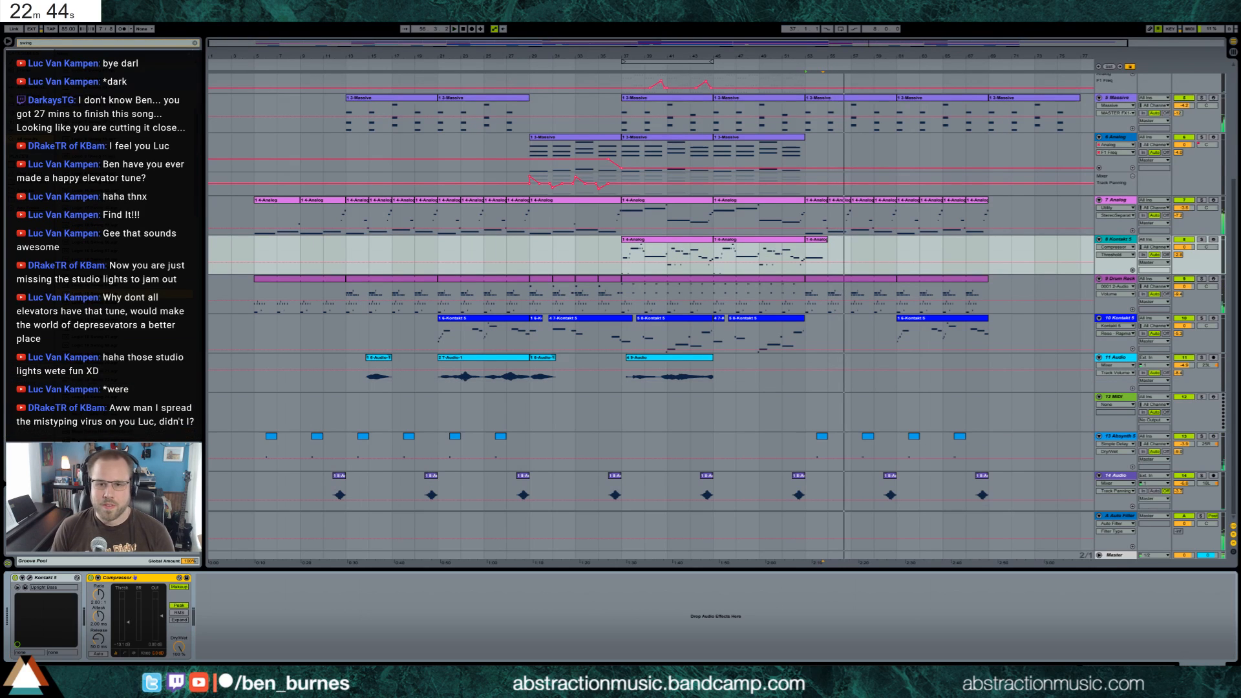
pyautogui.press('space')
pyautogui.press('space')
pyautogui.doubleClick(817, 245)
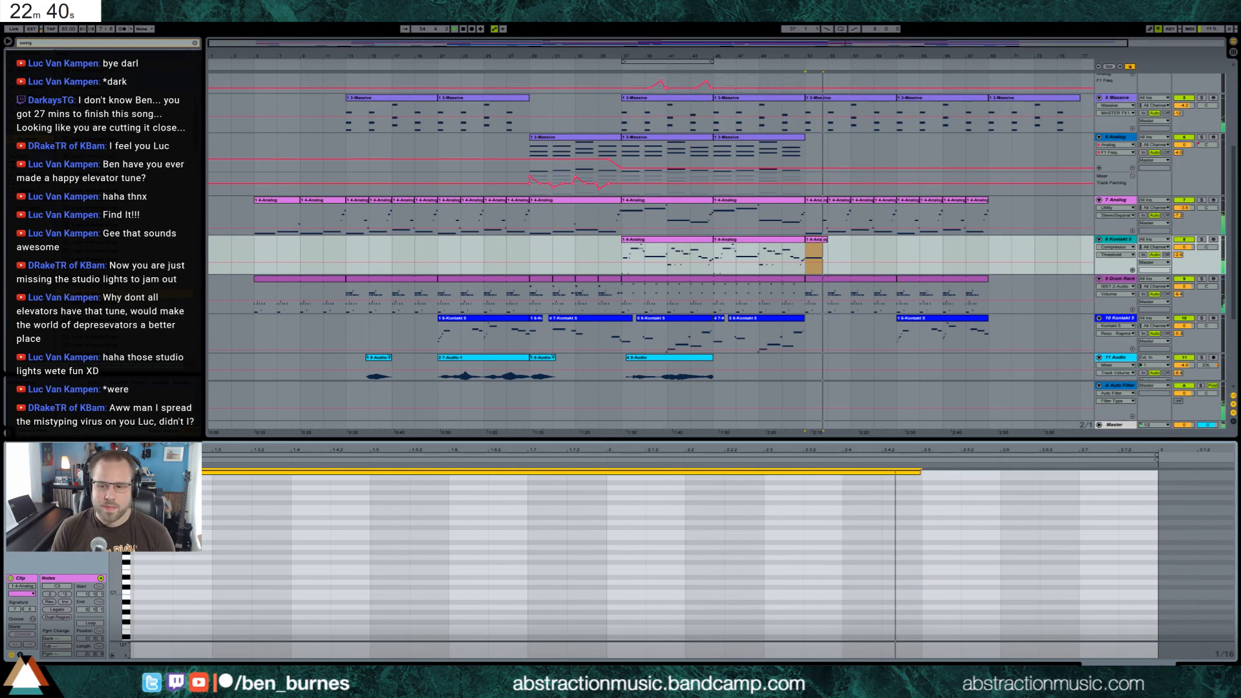
pyautogui.hotkey('shift', 'Tab')
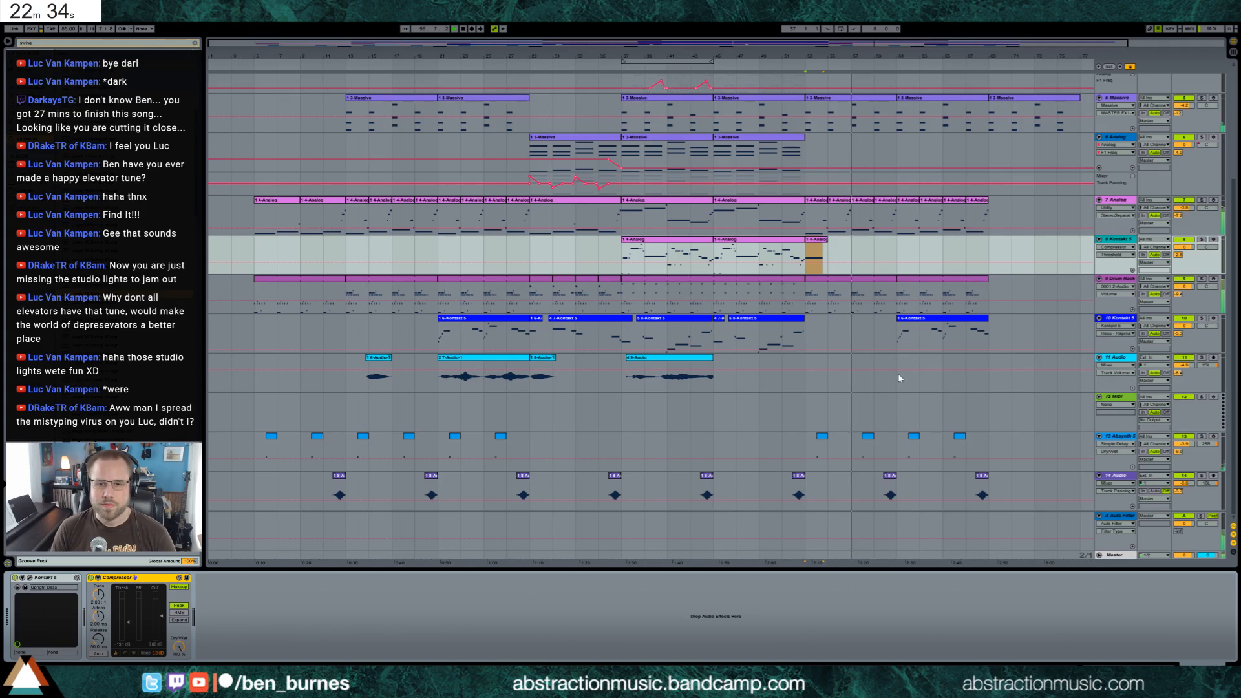
# Copy the Drum Rack segment of bars 37 to 39 to bar 69 and extend the copy to bar 77
pyautogui.scroll(5, 889, 388)
pyautogui.scroll(2, 902, 379)
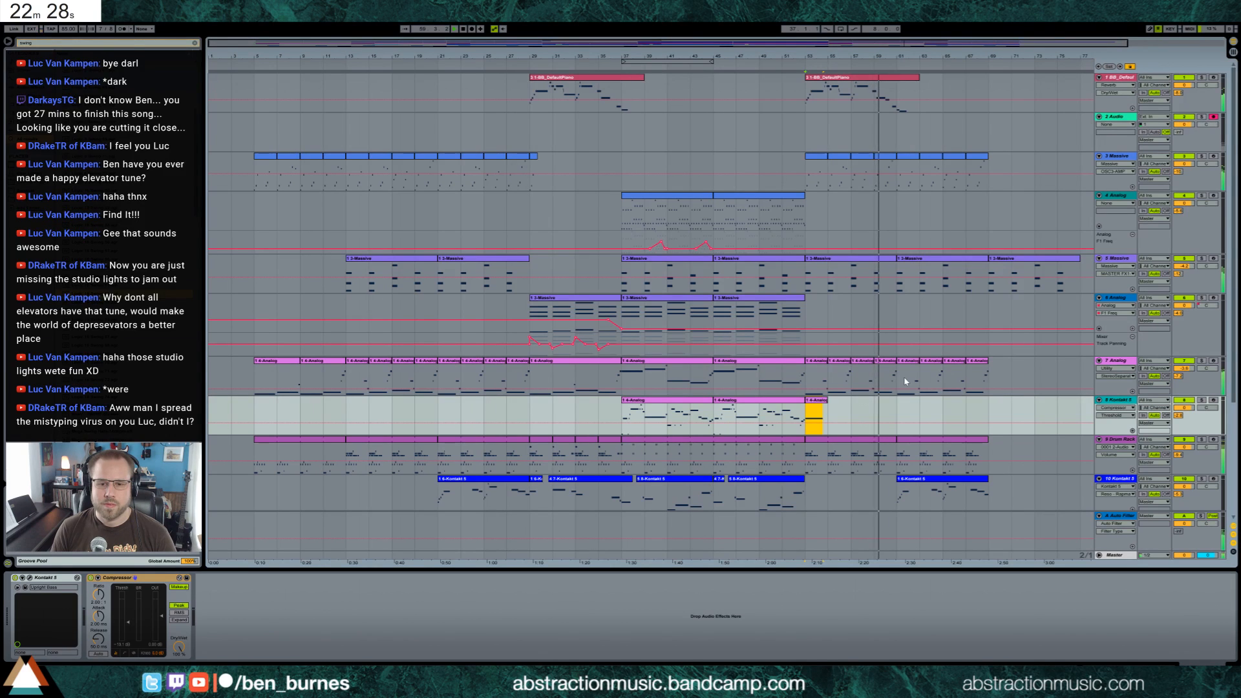
pyautogui.moveTo(627, 458); pyautogui.dragTo(639, 458)
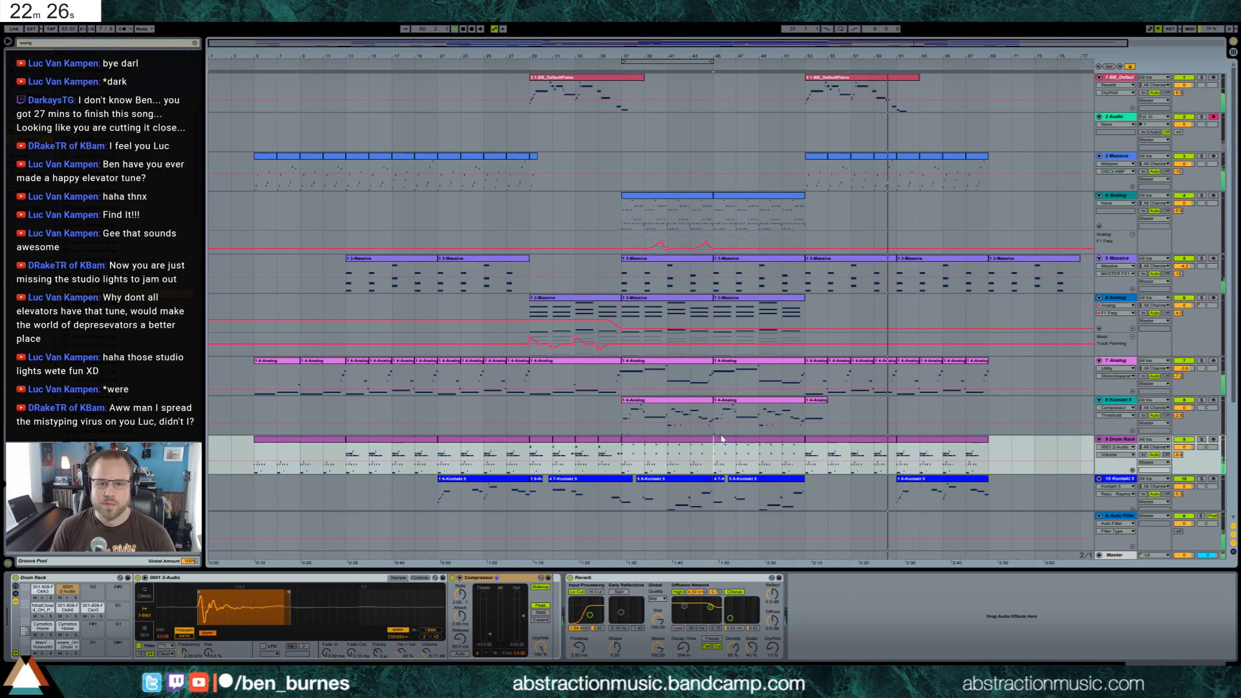
pyautogui.click(989, 458)
pyautogui.hotkey('ctrl', 'v')
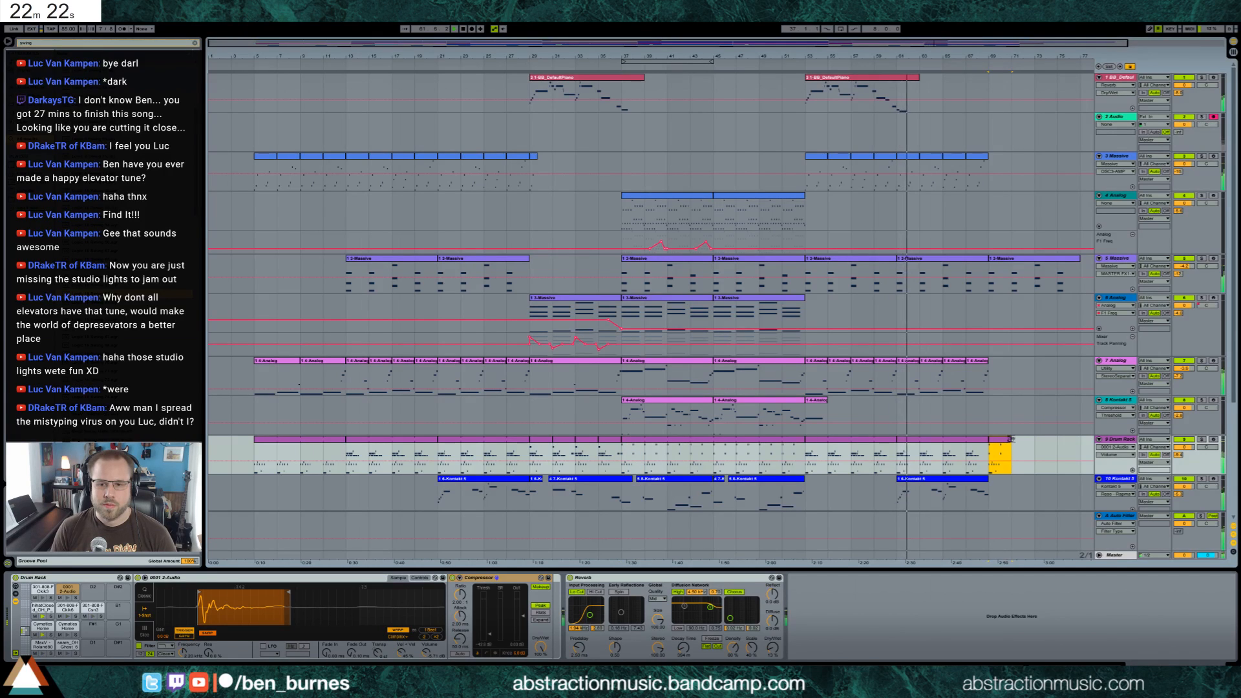
pyautogui.moveTo(1011, 440); pyautogui.dragTo(1080, 440)
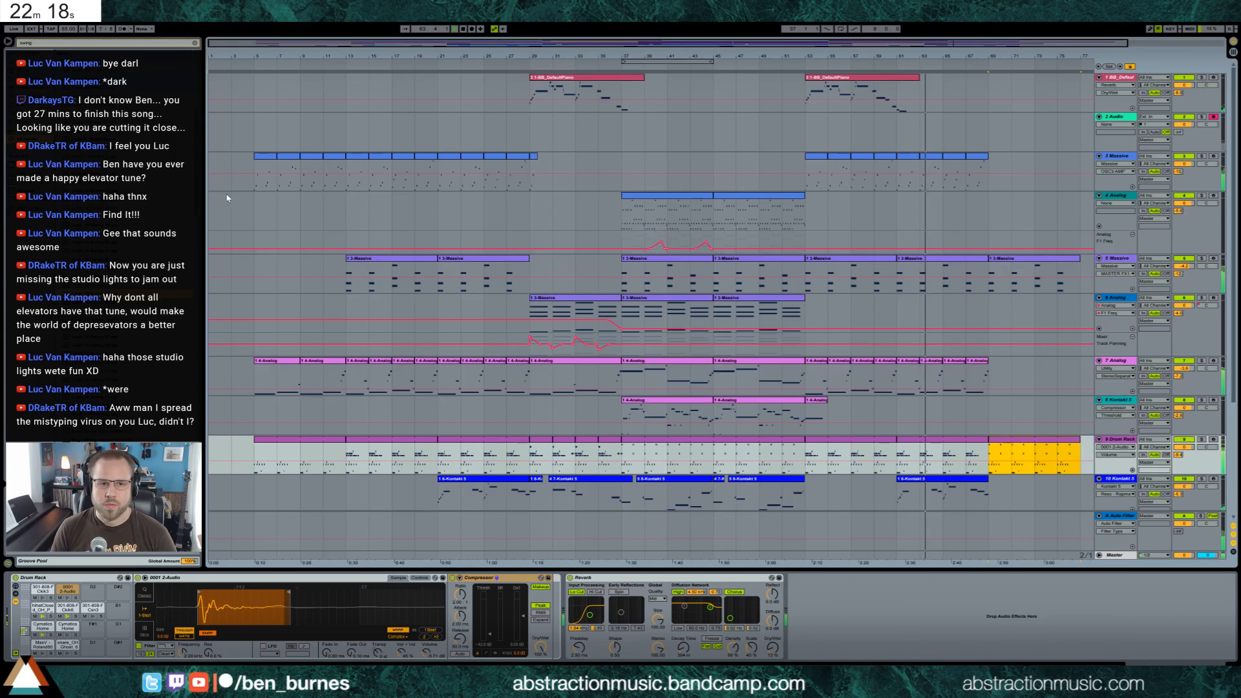
# Copy bars 13 to 21 of the 3 Massive track to bar 69 on the same track
pyautogui.moveTo(349, 187); pyautogui.dragTo(435, 191)
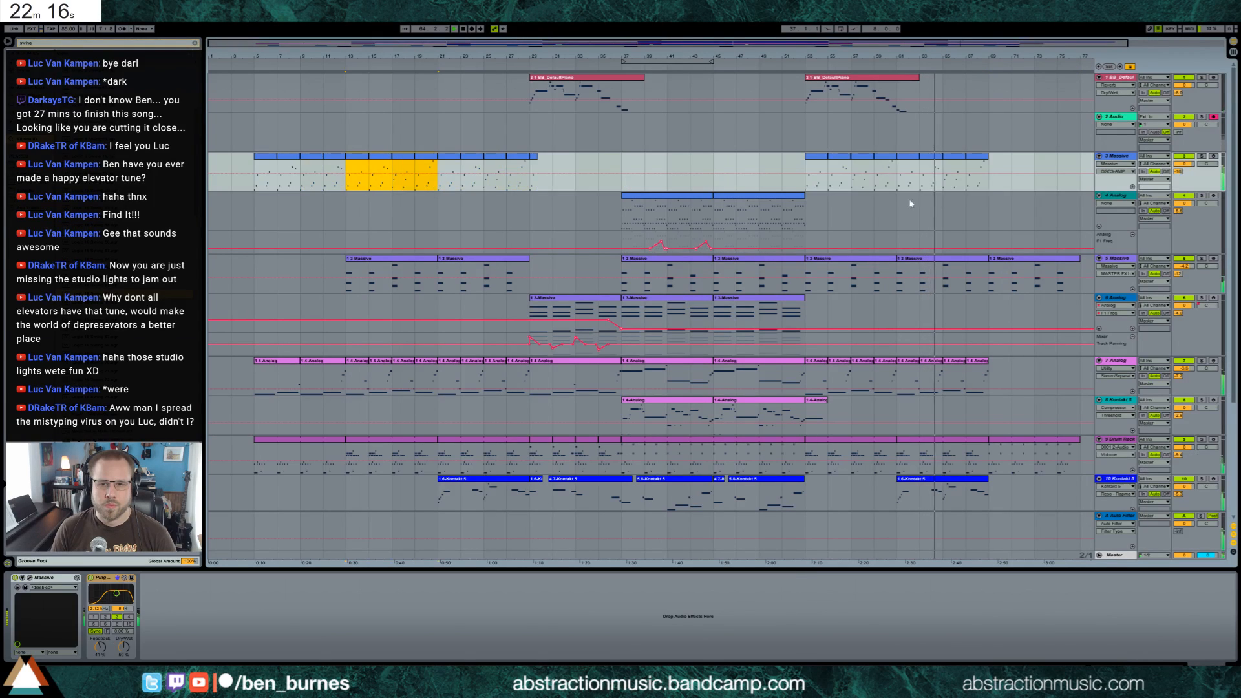
pyautogui.click(988, 172)
pyautogui.hotkey('ctrl', 'v')
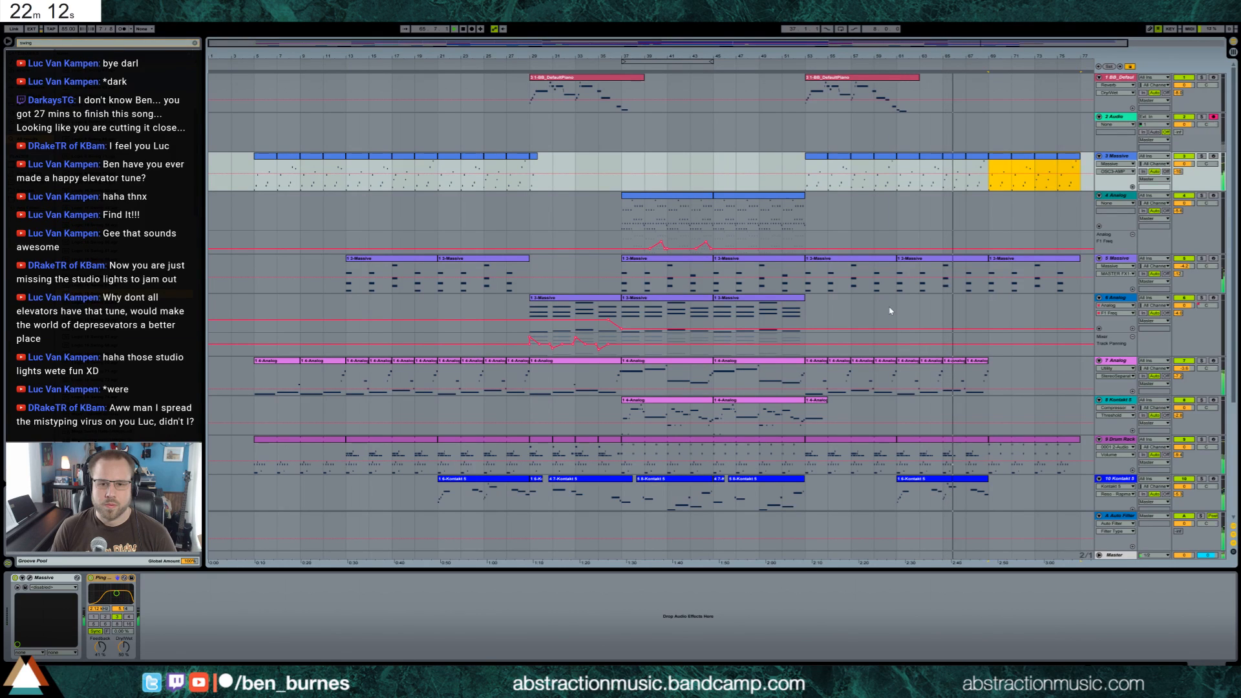
# Copy bars 13 to 17 of the 11 Audio track, including the short audio clip, to bar 69
pyautogui.scroll(-4, 889, 311)
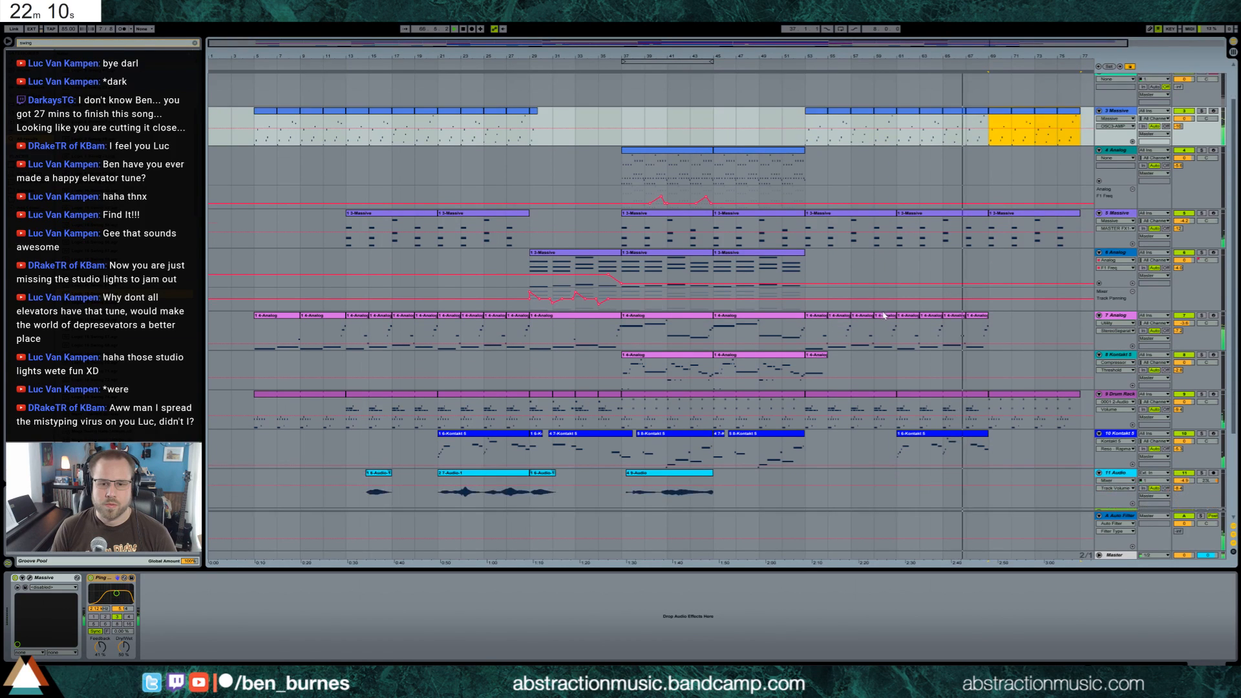
pyautogui.scroll(-2, 860, 349)
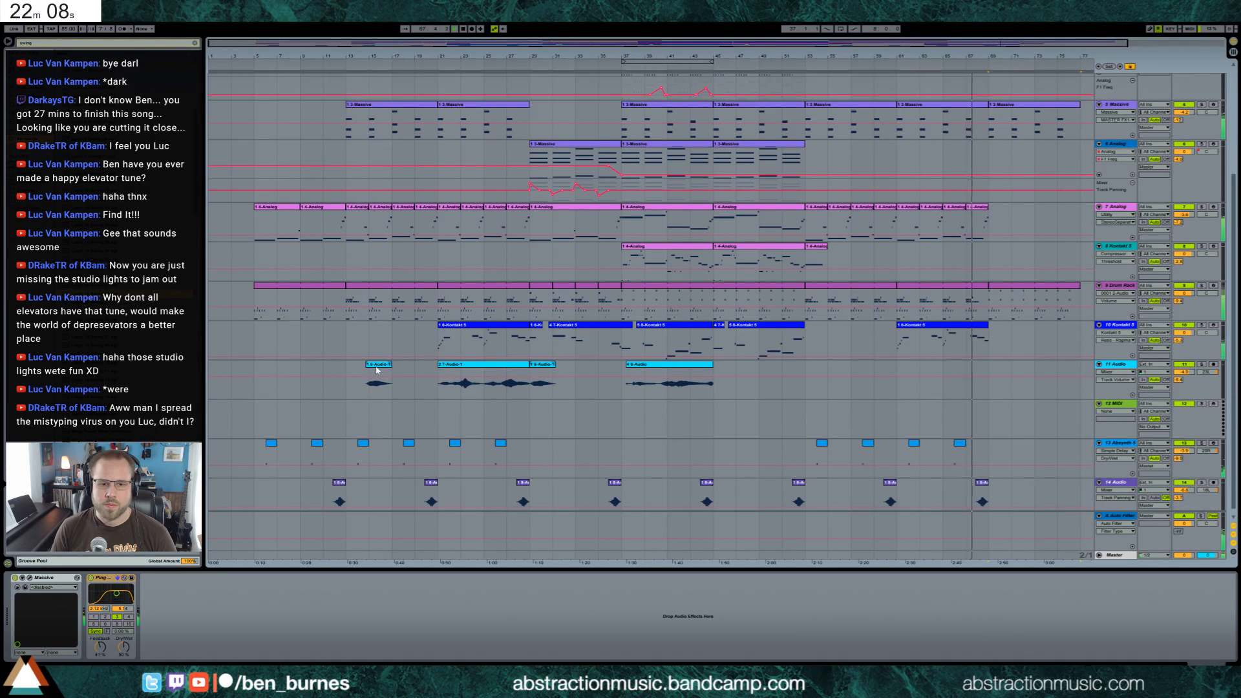
pyautogui.click(819, 388)
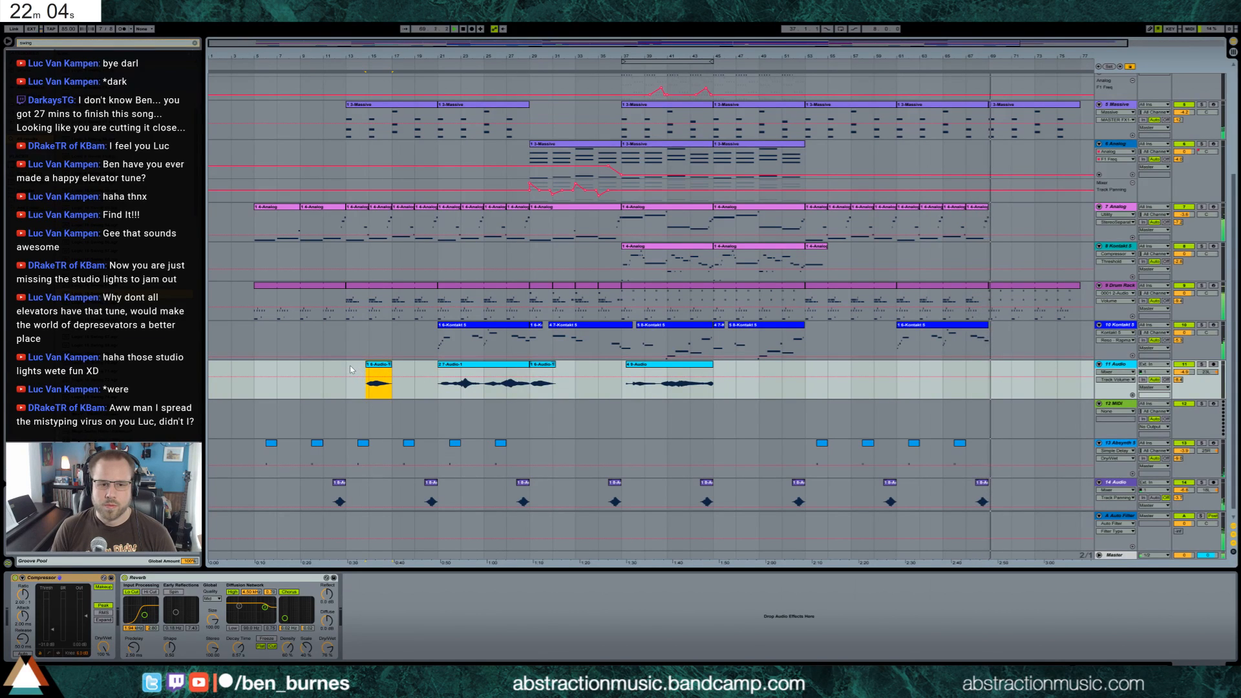
pyautogui.moveTo(346, 373); pyautogui.dragTo(394, 372)
pyautogui.hotkey('ctrl', 'c')
pyautogui.click(990, 388)
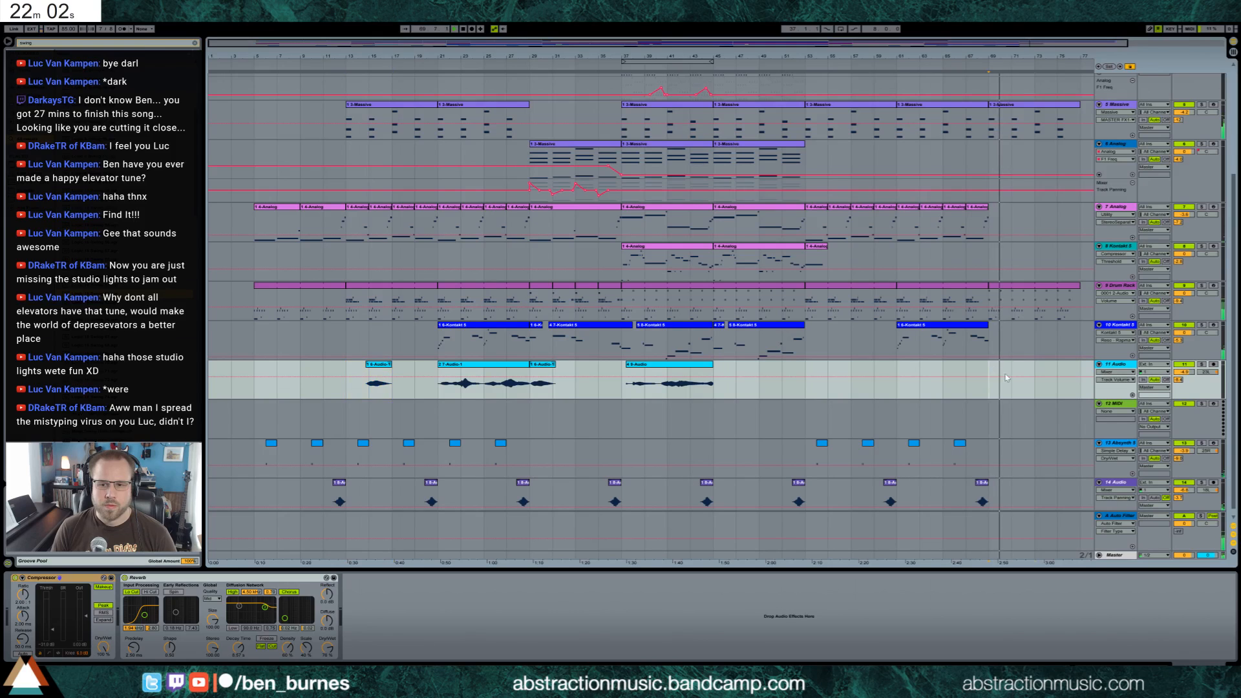
pyautogui.hotkey('ctrl', 'v')
# Copy the first 7 Analog clip from bar 5 to bars 69 and 73 on the same track
pyautogui.scroll(3, 243, 256)
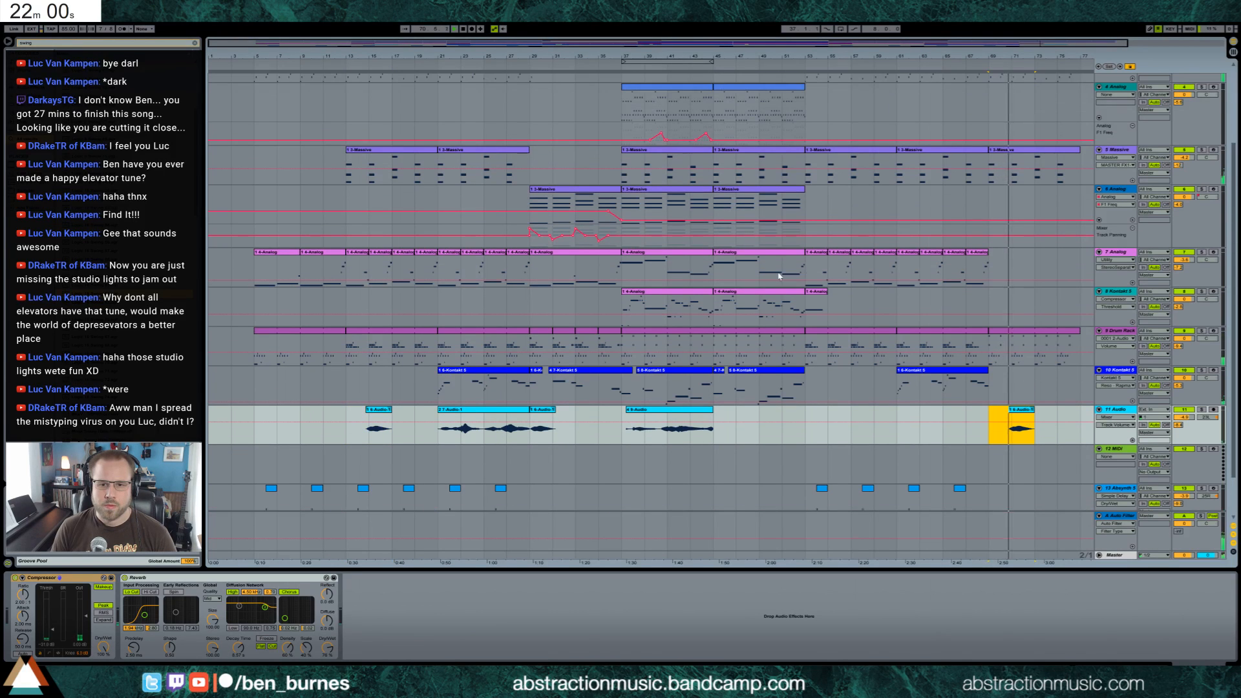
pyautogui.click(272, 252)
pyautogui.hotkey('ctrl', 'c')
pyautogui.click(990, 272)
pyautogui.hotkey('ctrl', 'v')
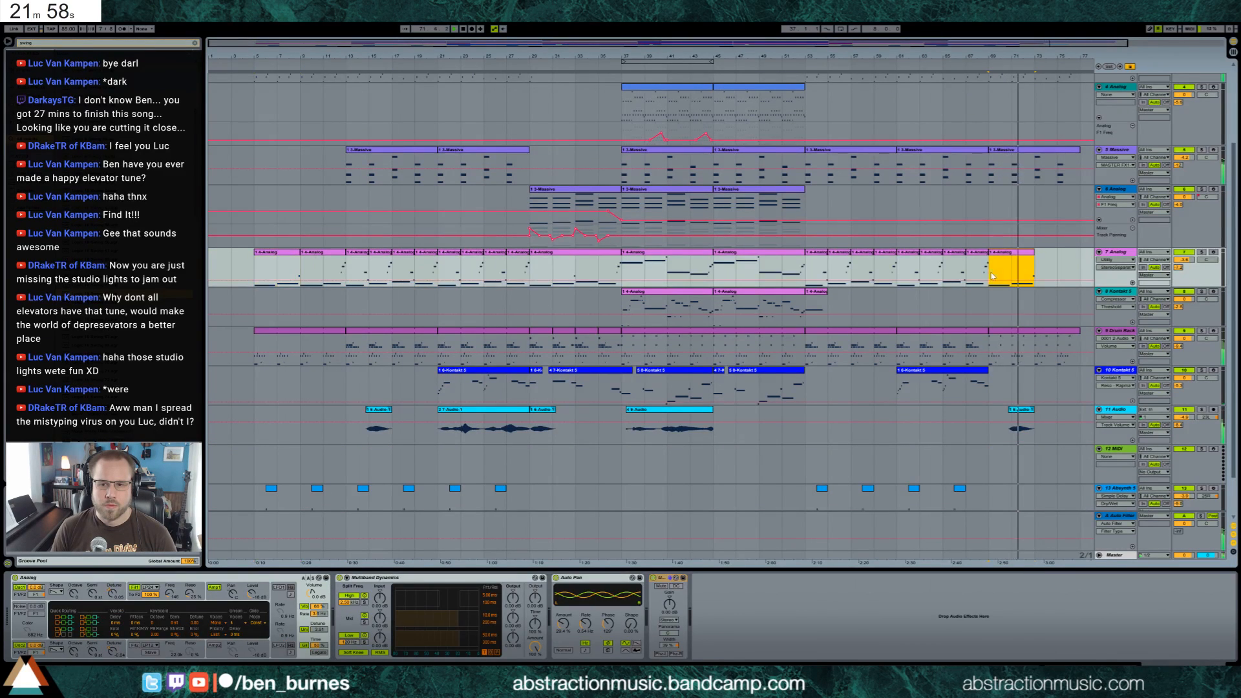
pyautogui.hotkey('ctrl', 'v')
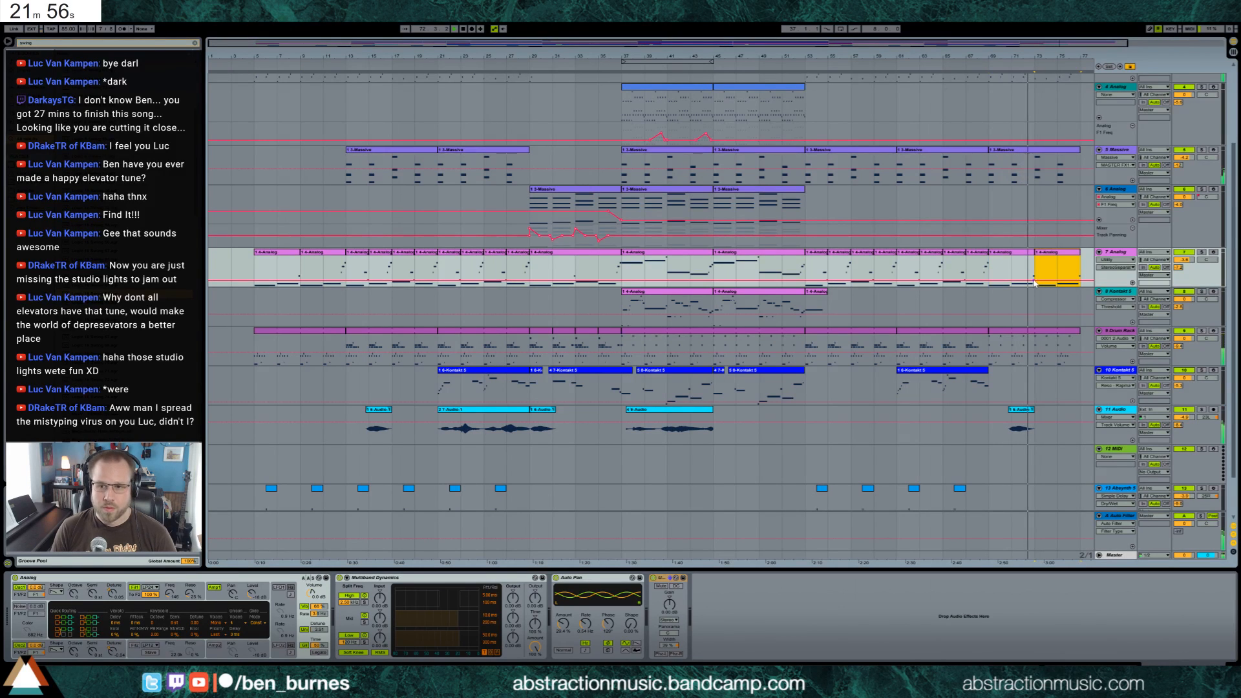
# Consolidate the two 7 Analog copies between bars 69 and 77 into one clip
pyautogui.keyDown('shift'); pyautogui.click(1027, 256); pyautogui.keyUp('shift')
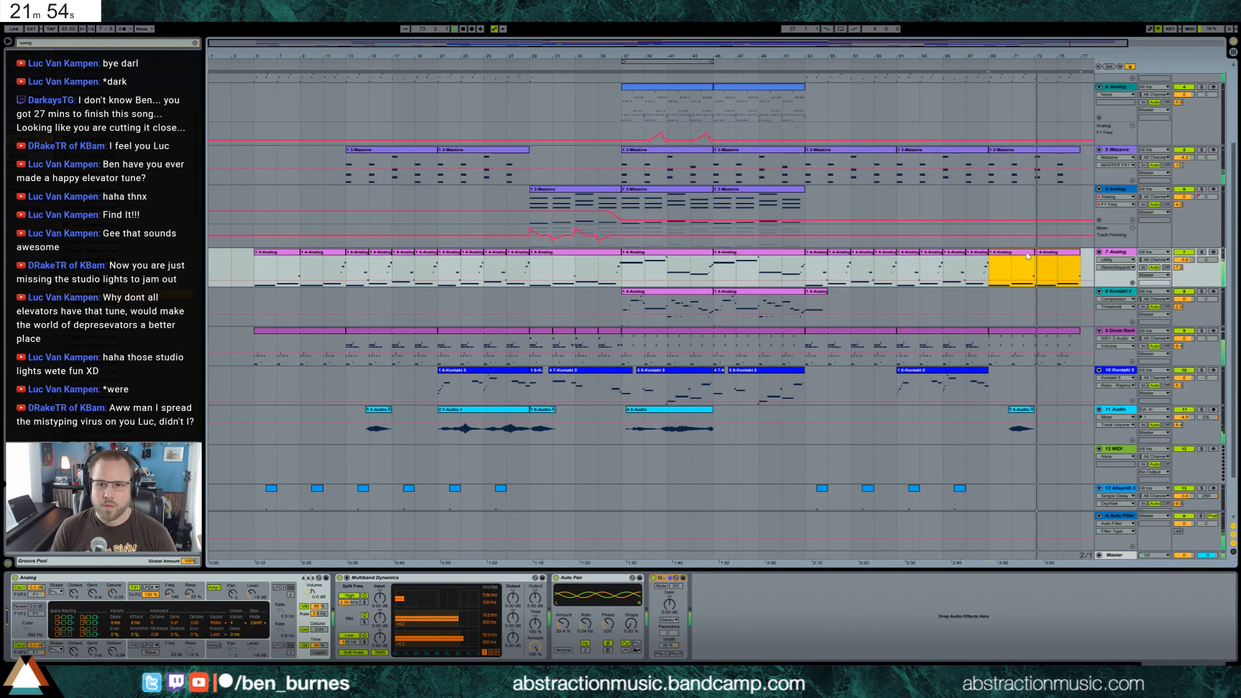
pyautogui.keyDown('shift'); pyautogui.click(1050, 257); pyautogui.keyUp('shift')
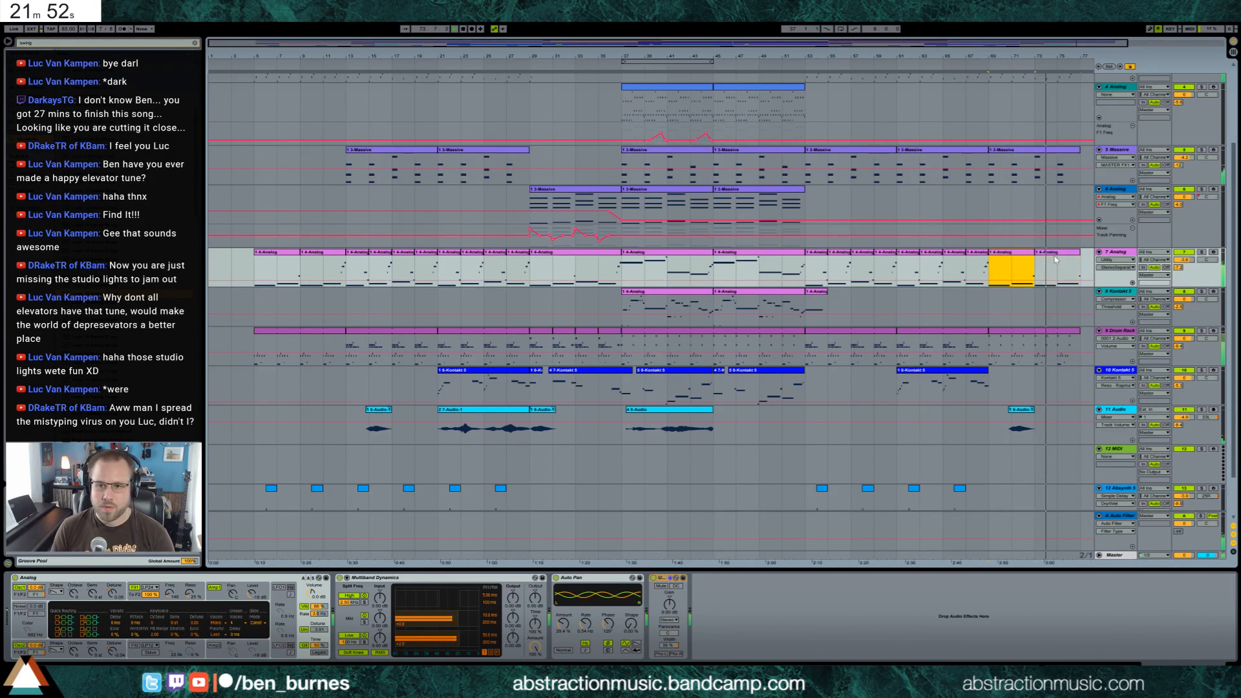
pyautogui.click(1051, 256)
pyautogui.keyDown('shift'); pyautogui.click(1019, 255); pyautogui.keyUp('shift')
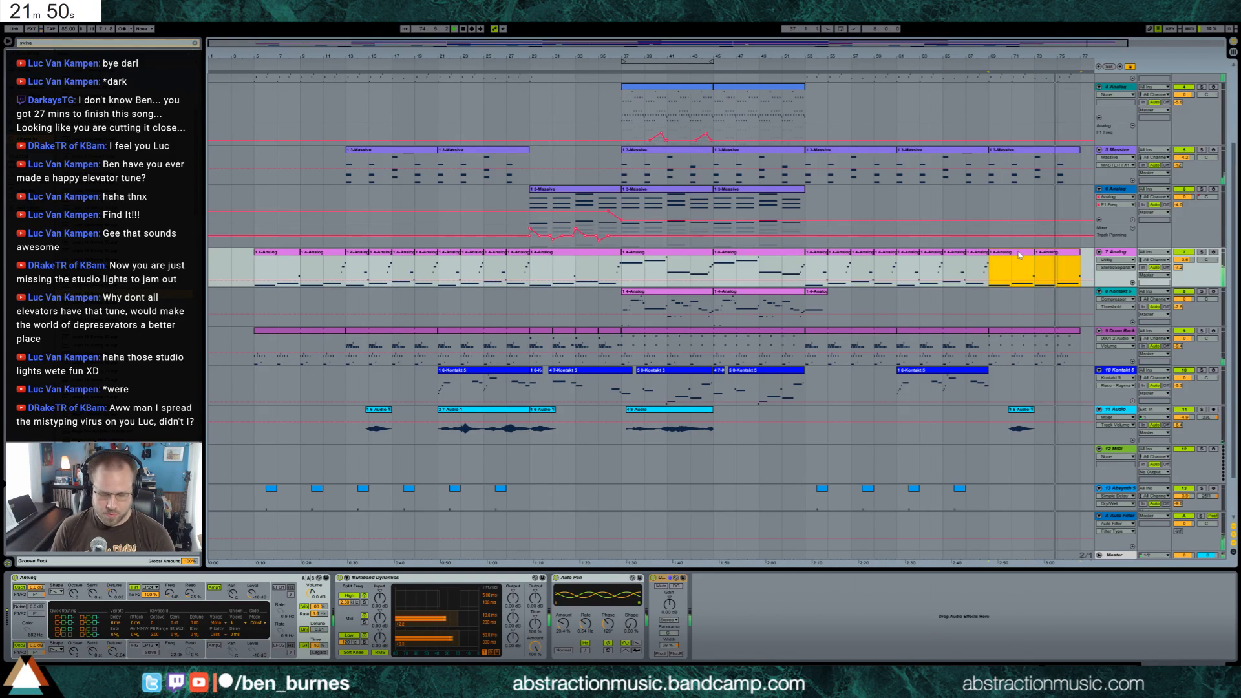
pyautogui.hotkey('ctrl', 'j')
# Open the consolidated 7 Analog clip and lower its two long C#1 notes by one semitone
pyautogui.doubleClick(1019, 255)
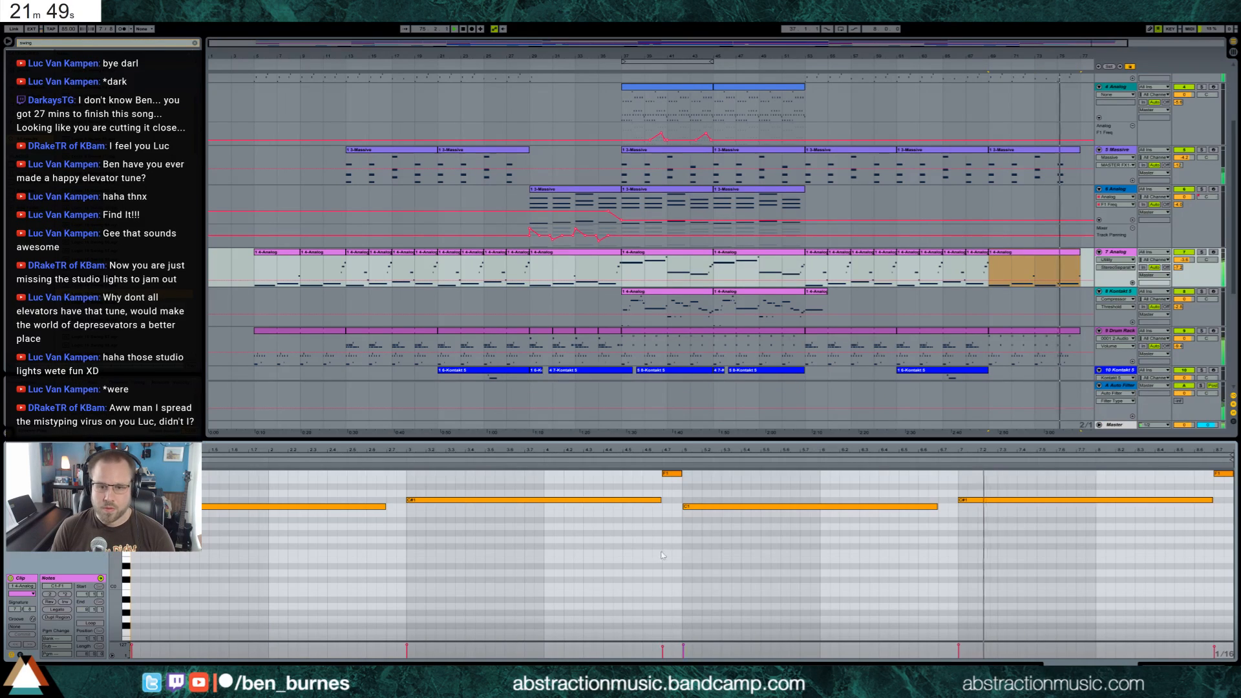
pyautogui.press('Down')
pyautogui.click(1034, 500)
pyautogui.press('Down')
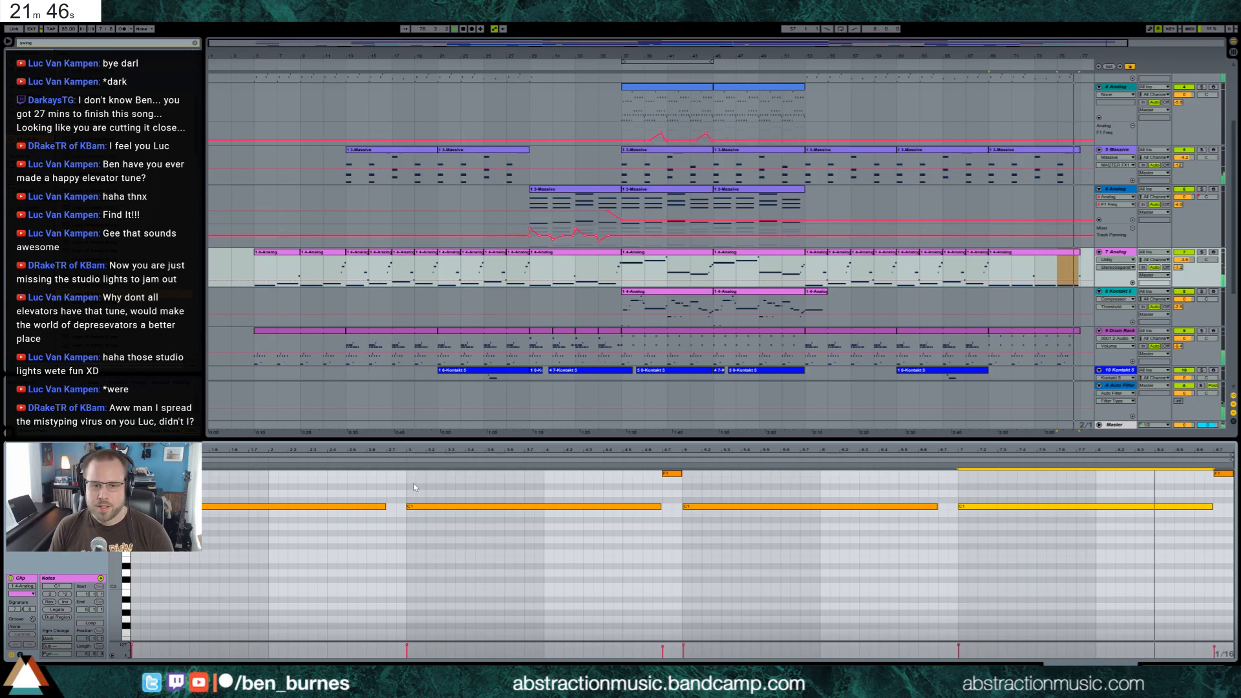
# Shorten the four long bass notes of the 7 Analog clip together, leaving gaps before the following notes
pyautogui.moveTo(323, 494); pyautogui.dragTo(1050, 591)
pyautogui.hotkey('shift', 'Left')
pyautogui.hotkey('shift', 'Left')
pyautogui.hotkey('shift', 'Left')
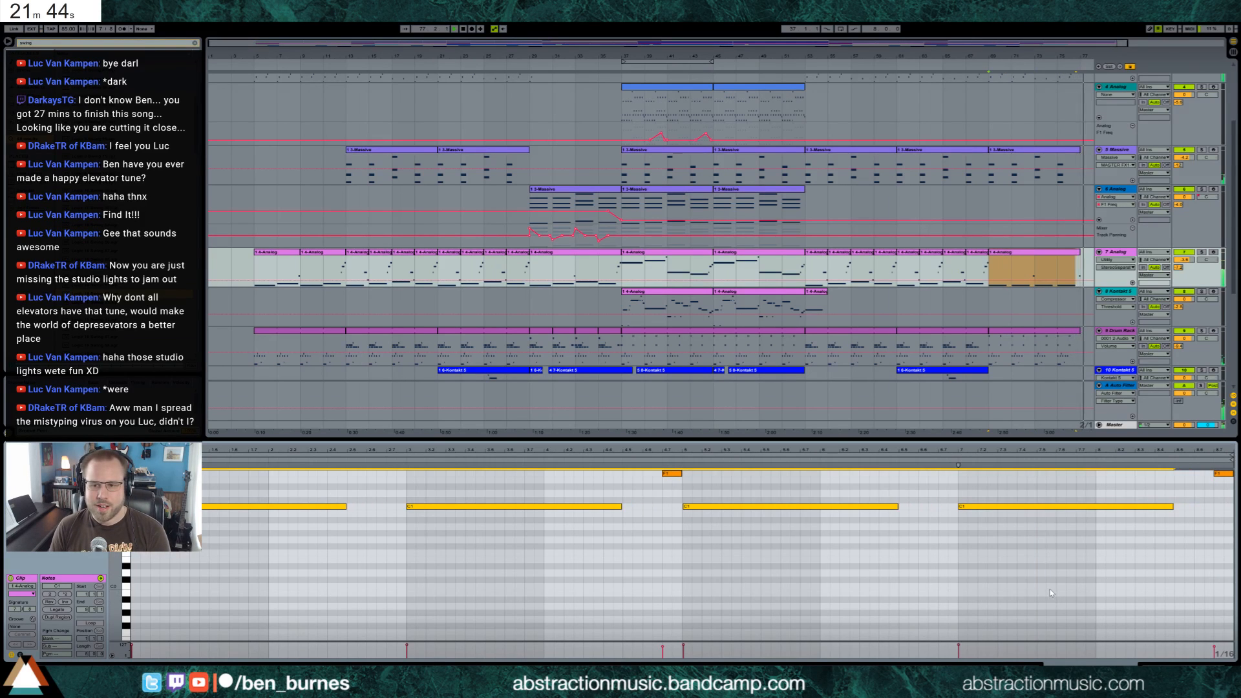
pyautogui.hotkey('shift', 'Left')
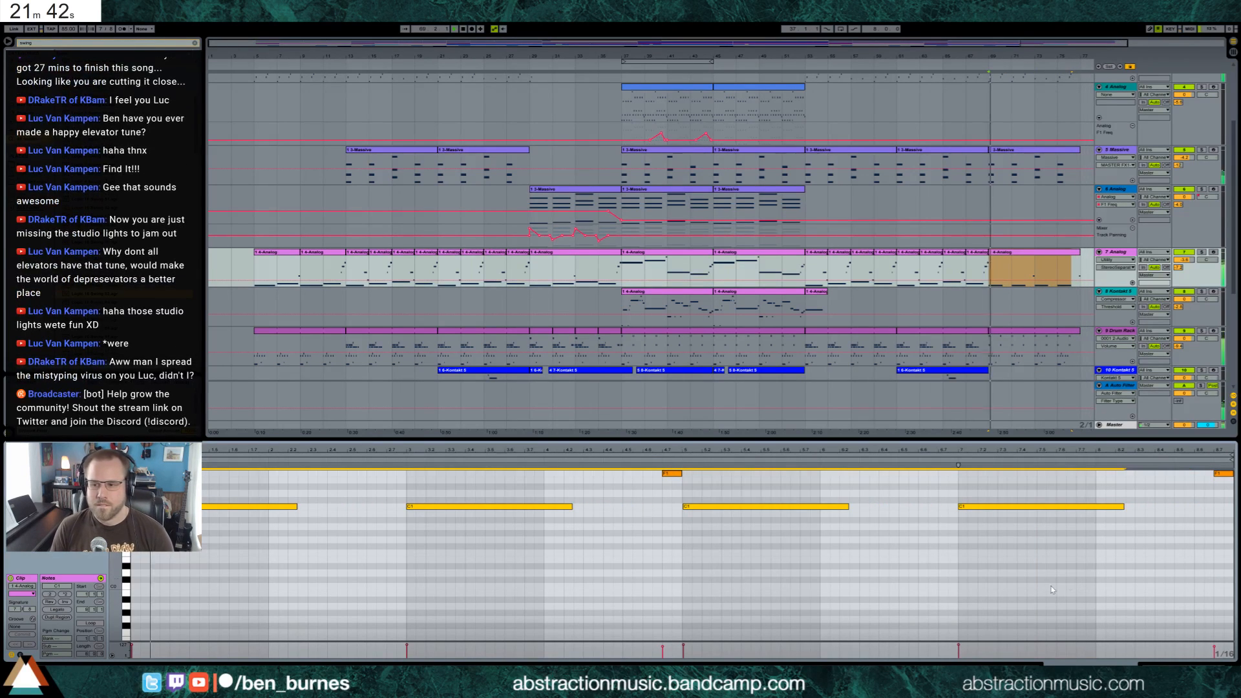
# Lengthen the four long bass notes of the outro 7 Analog clip together, narrowing the gaps before the following notes
pyautogui.hotkey('shift', 'Tab')
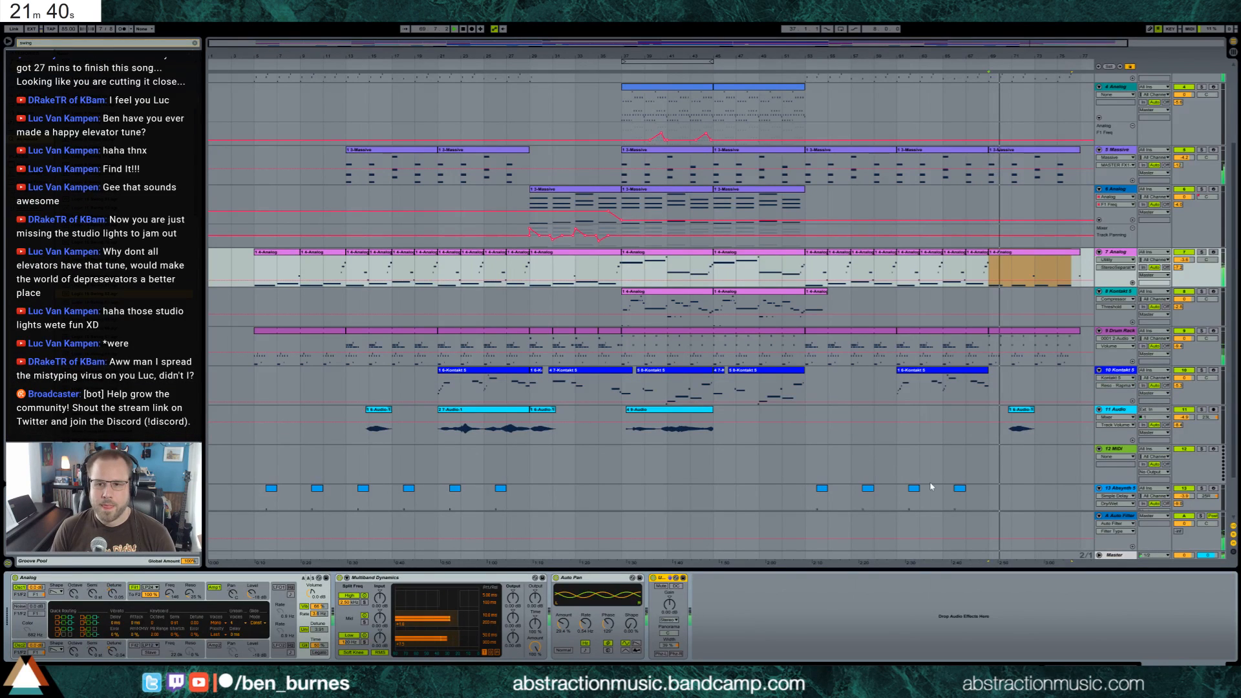
pyautogui.click(1012, 256)
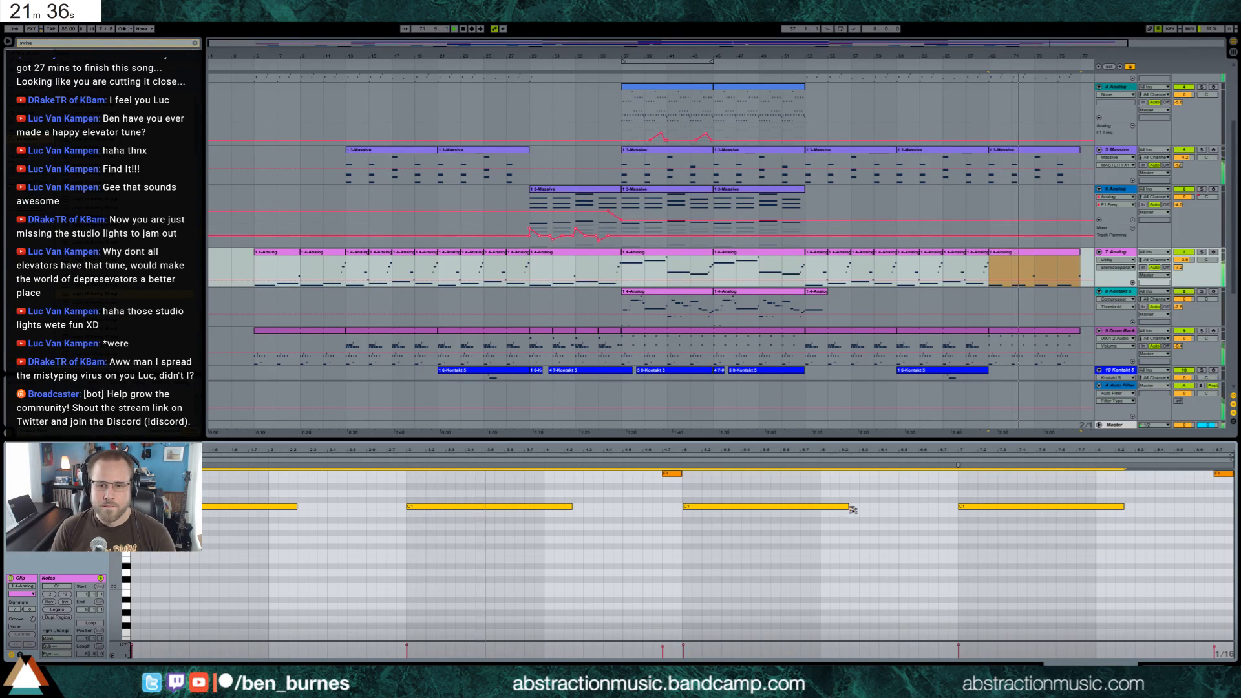
pyautogui.moveTo(847, 507); pyautogui.dragTo(908, 507)
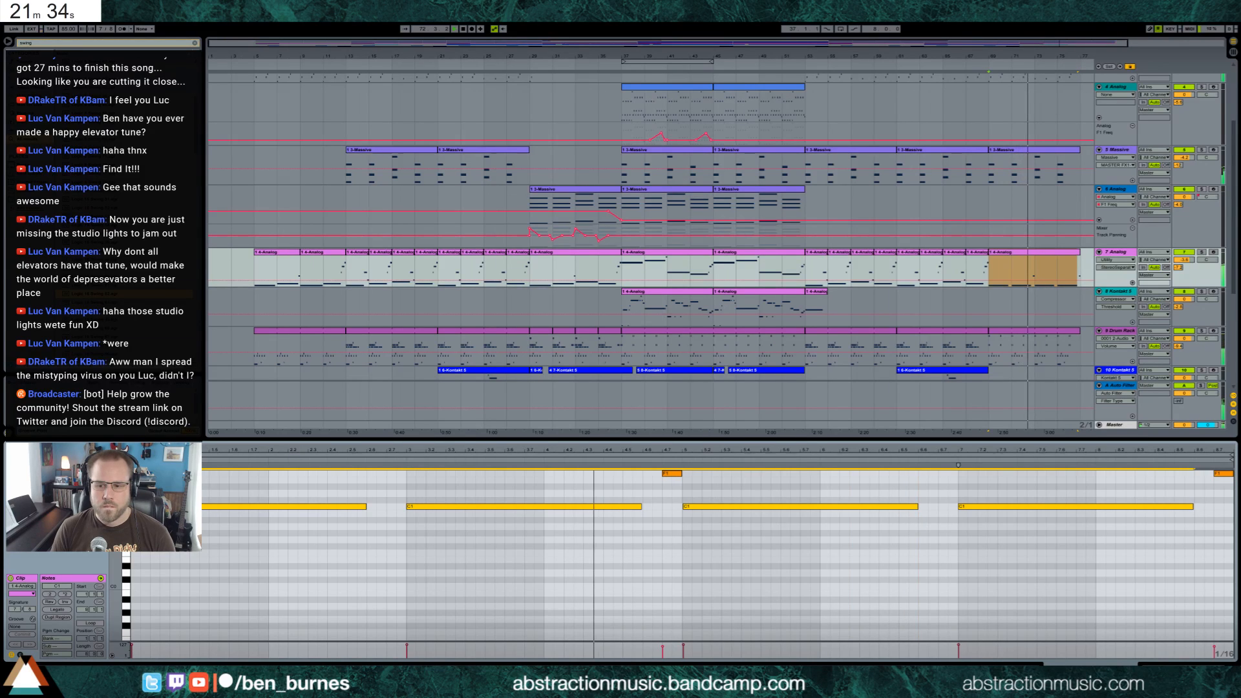
# Show the Utility Gain automation of the 7 Analog track in its own lane
pyautogui.hotkey('shift', 'Tab')
pyautogui.click(675, 613)
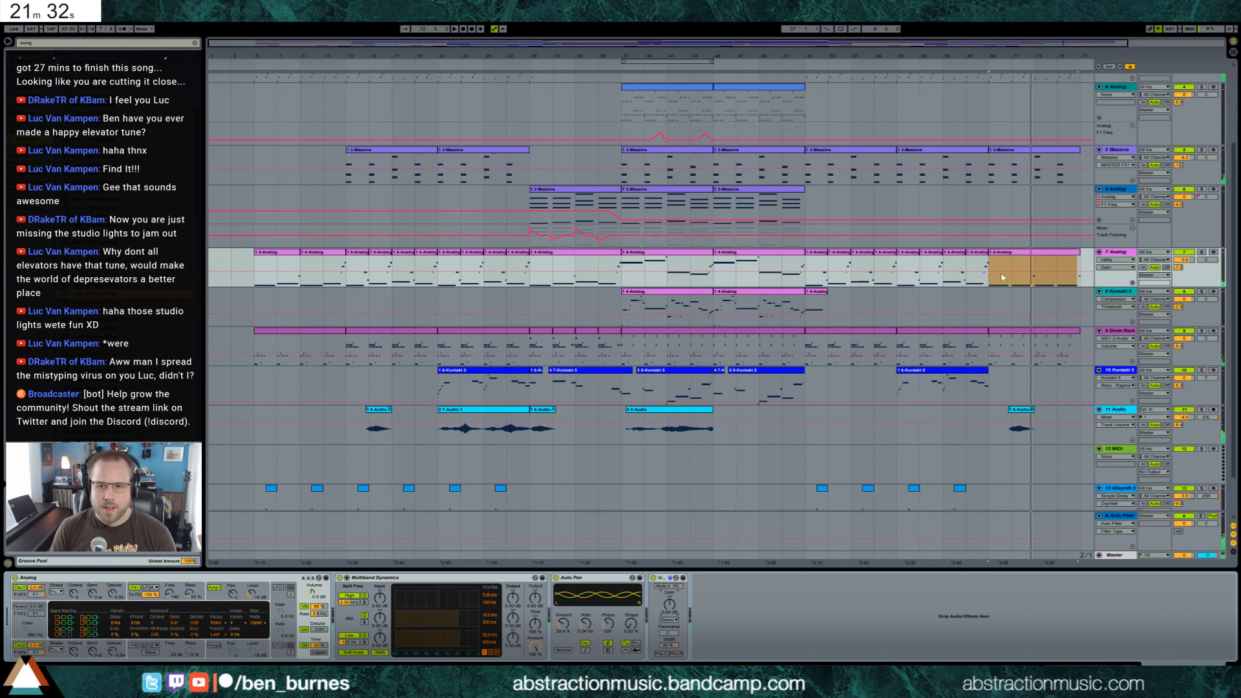
pyautogui.click(1132, 282)
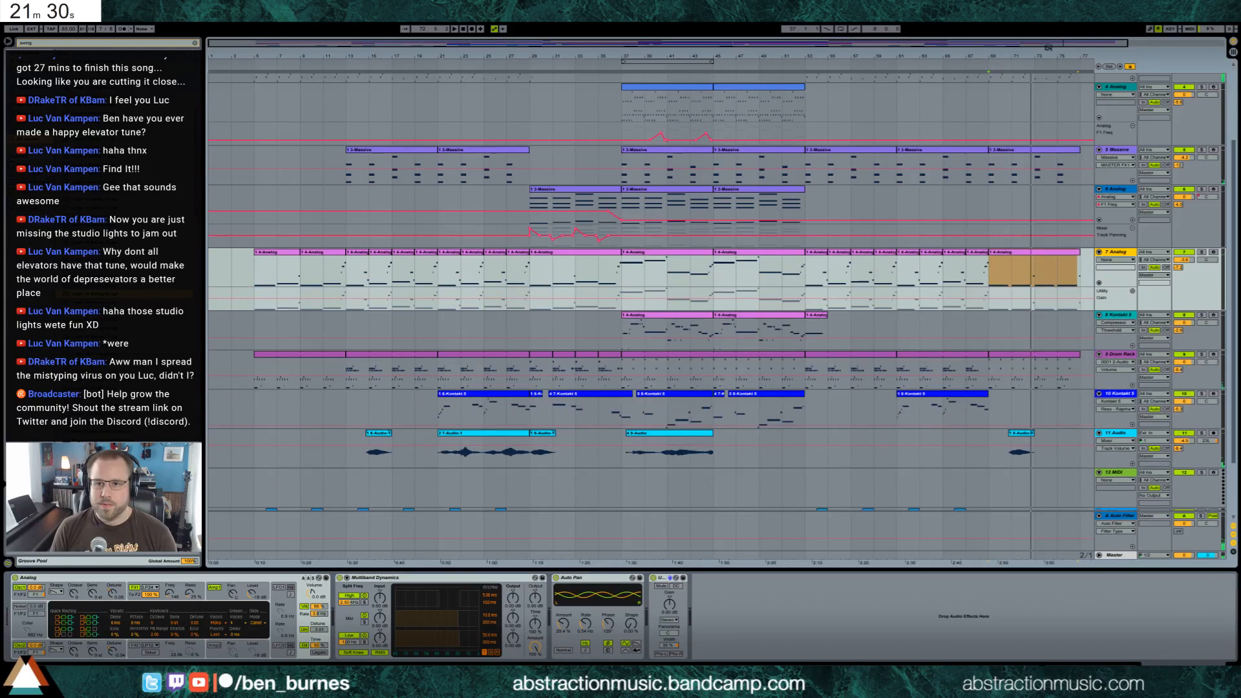
# Draw a 7 Analog gain dip from about bar 70, returning to 0 dB at bar 71, and repeat it every two bars until bar 77
pyautogui.moveTo(1048, 48); pyautogui.dragTo(864, 277)
pyautogui.click(684, 300)
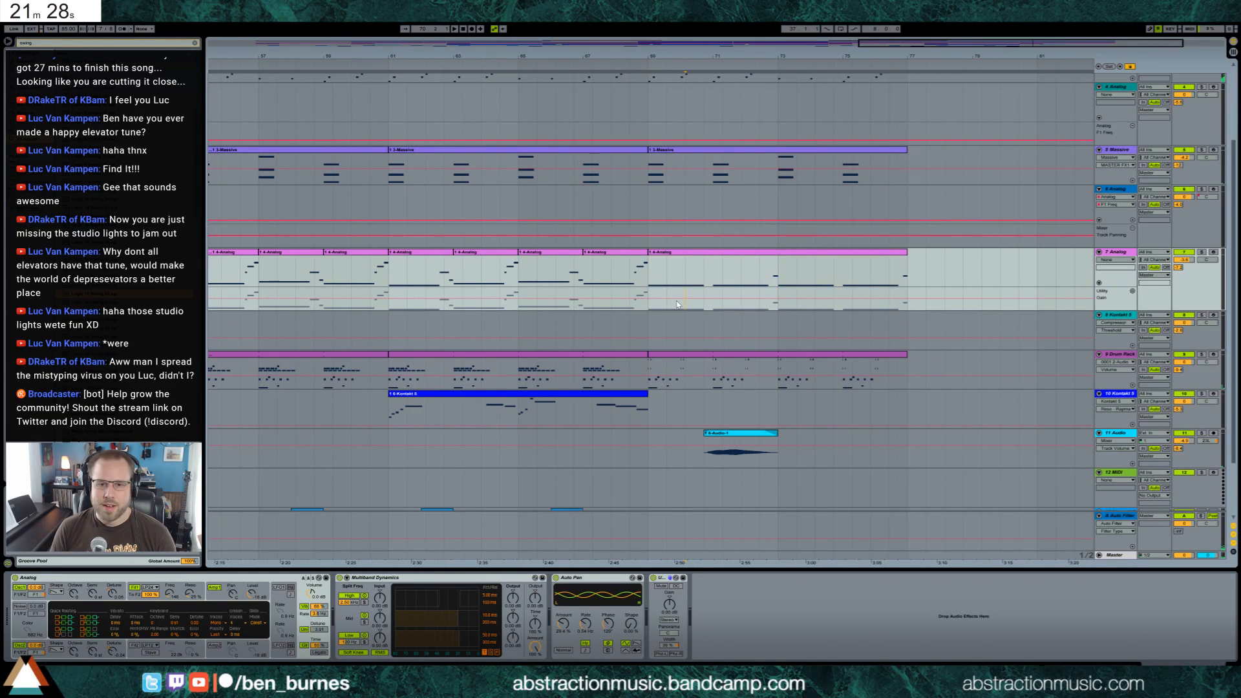
pyautogui.click(676, 299)
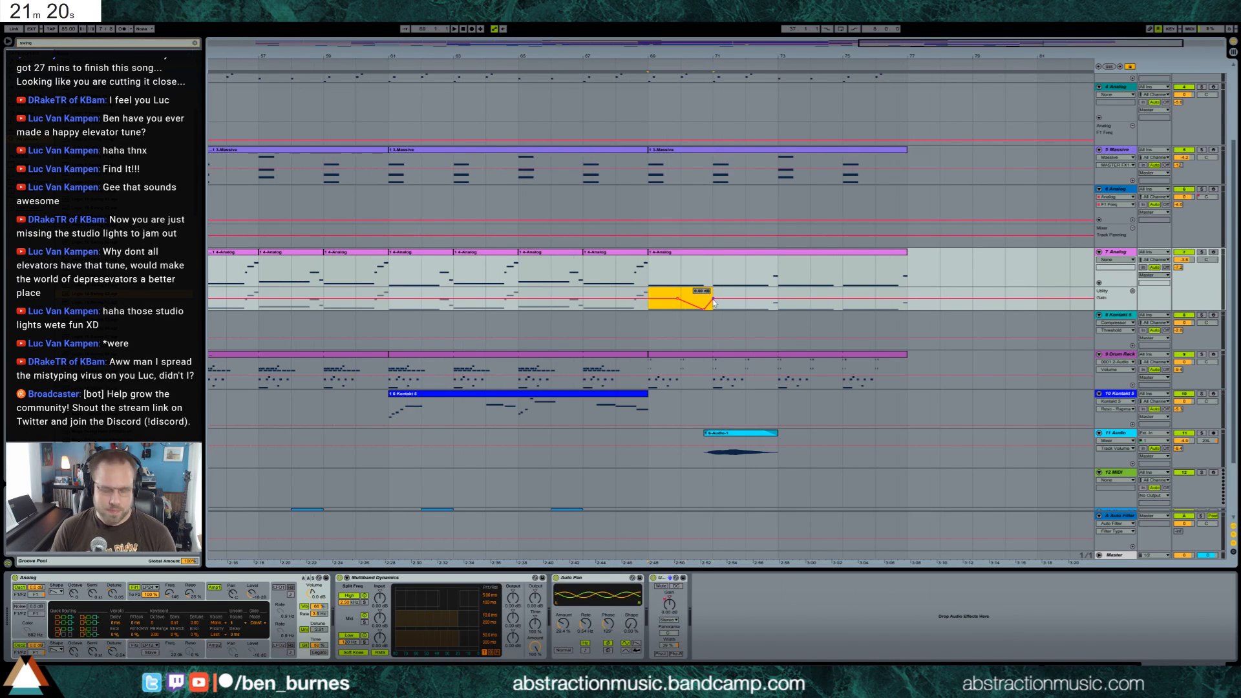
pyautogui.hotkey('ctrl', 'd')
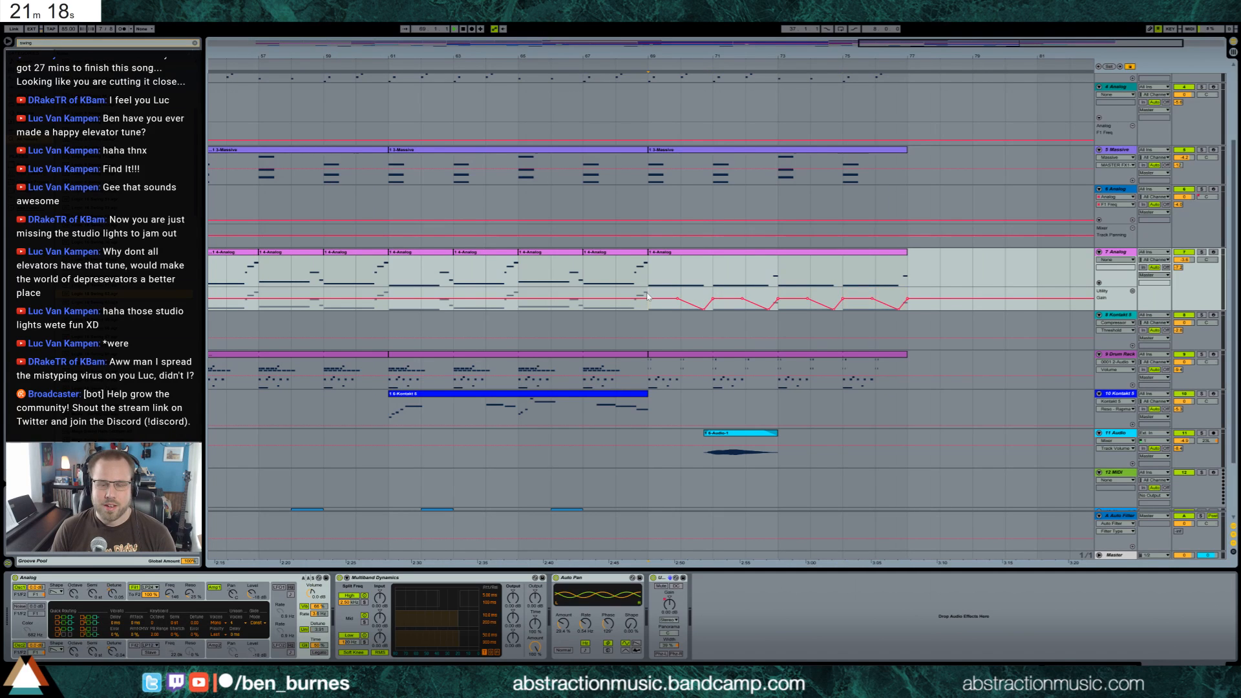
pyautogui.press('space')
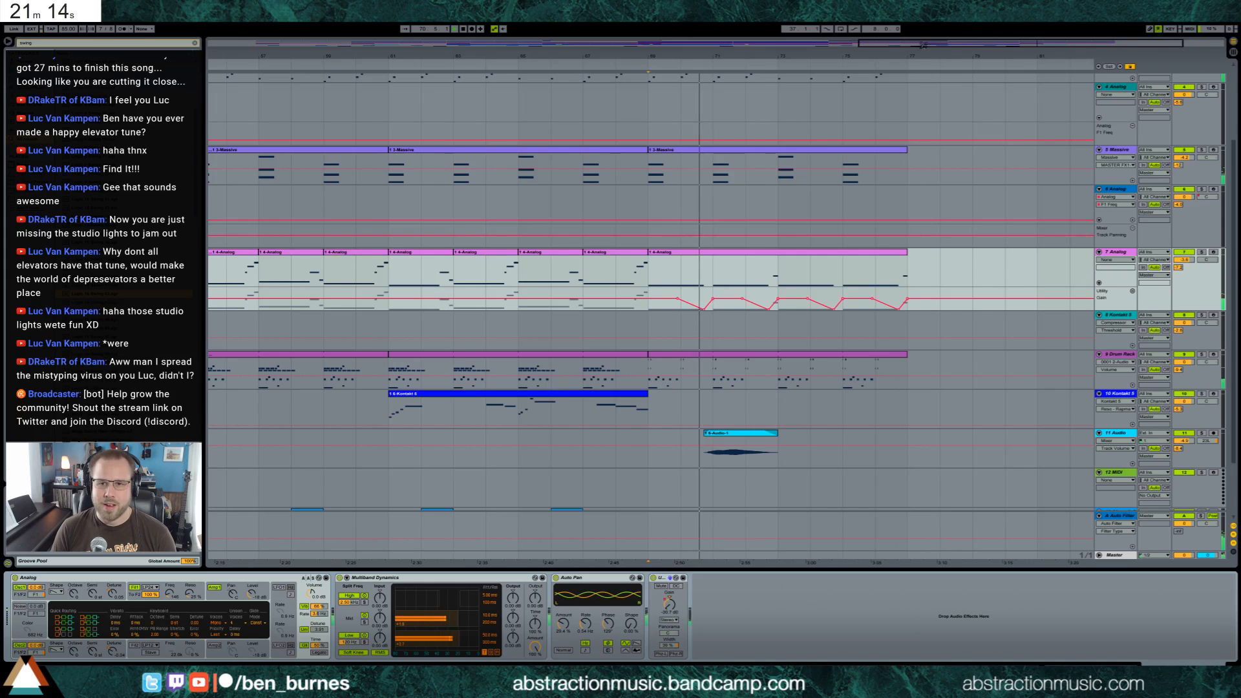
# Move the end of the second gain dip slightly earlier, so the level recovers before the short pickup note leading into bar 73
pyautogui.moveTo(923, 45); pyautogui.dragTo(923, 9)
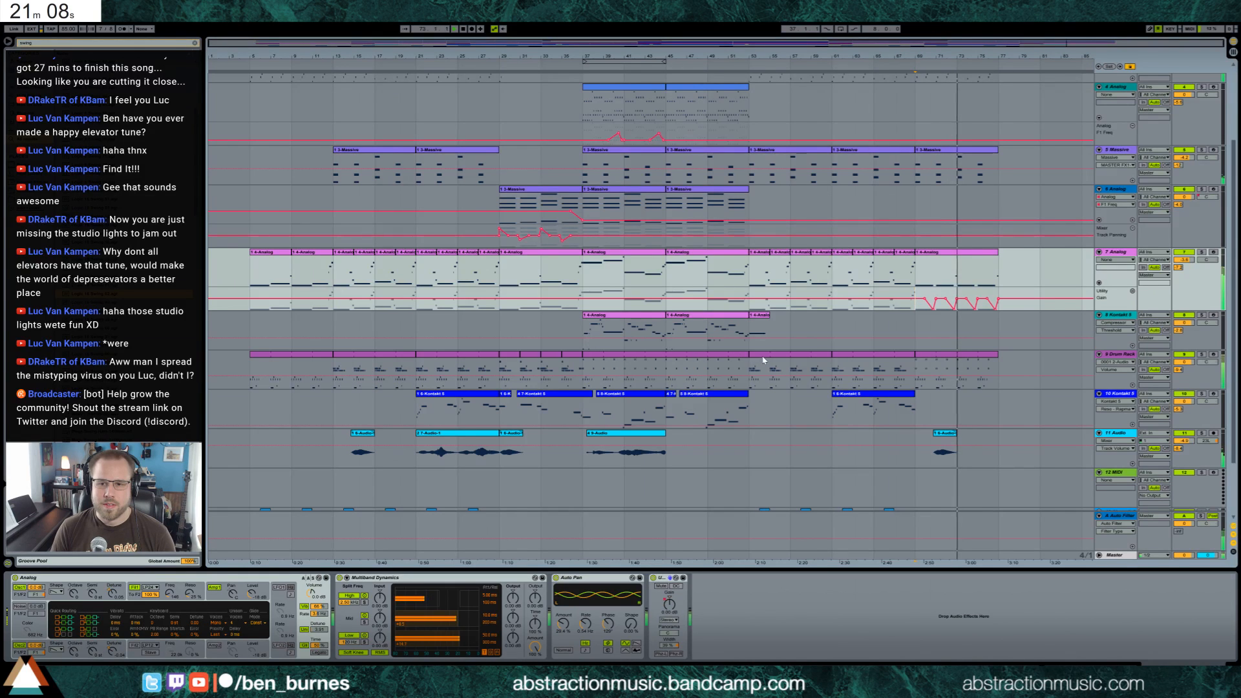
pyautogui.moveTo(1047, 45); pyautogui.dragTo(983, 193)
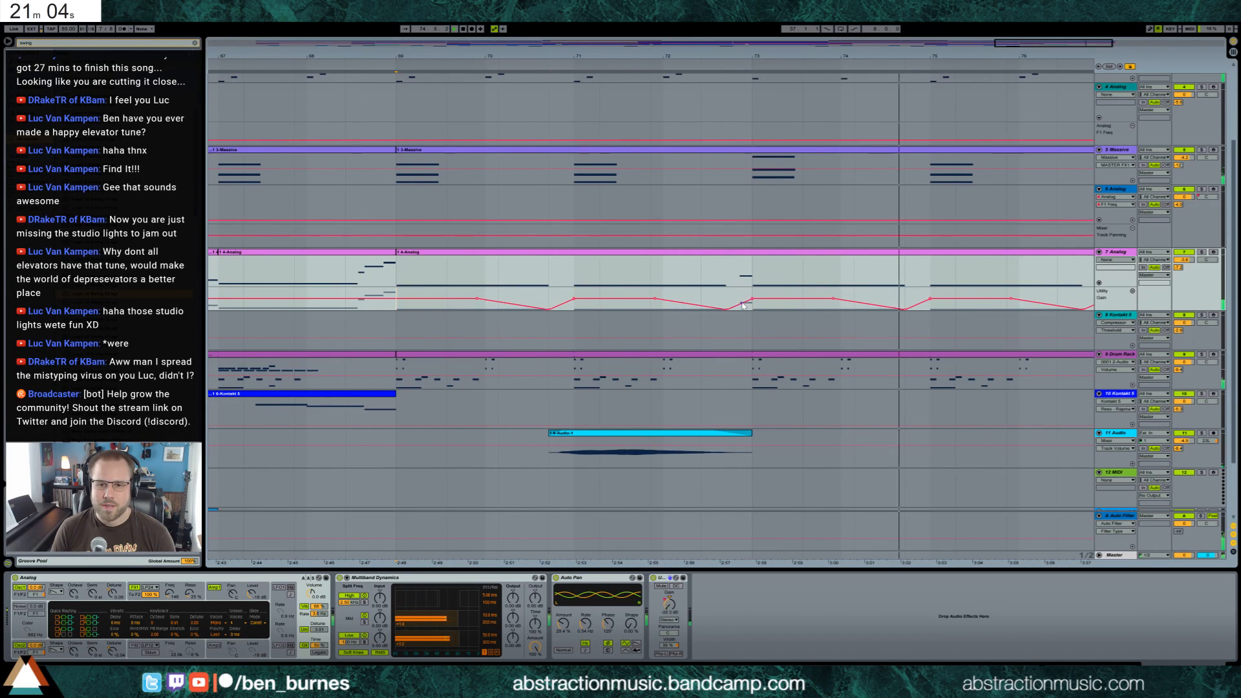
pyautogui.moveTo(742, 303); pyautogui.dragTo(738, 299)
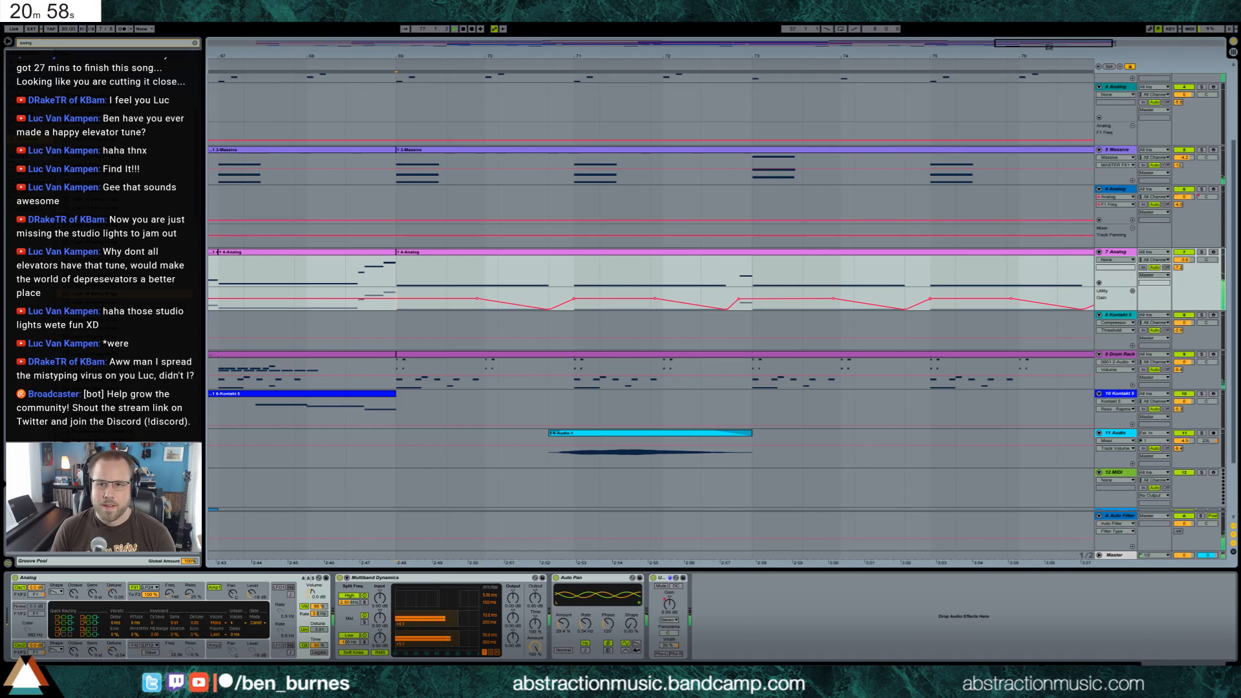
# Duplicate the corrected gain automation of bars 69 to 73 onto bars 73 to 77 of the 7 Analog track
pyautogui.moveTo(1048, 47); pyautogui.dragTo(1057, 38)
pyautogui.press('space')
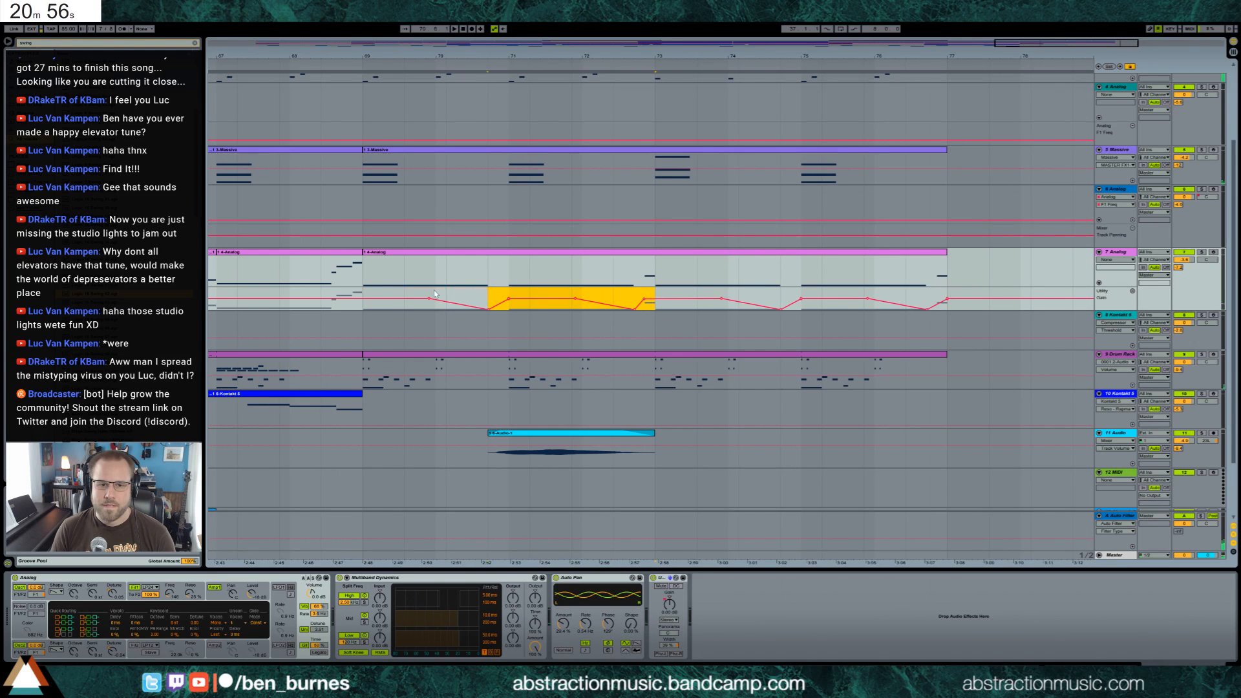
pyautogui.hotkey('ctrl', 'd')
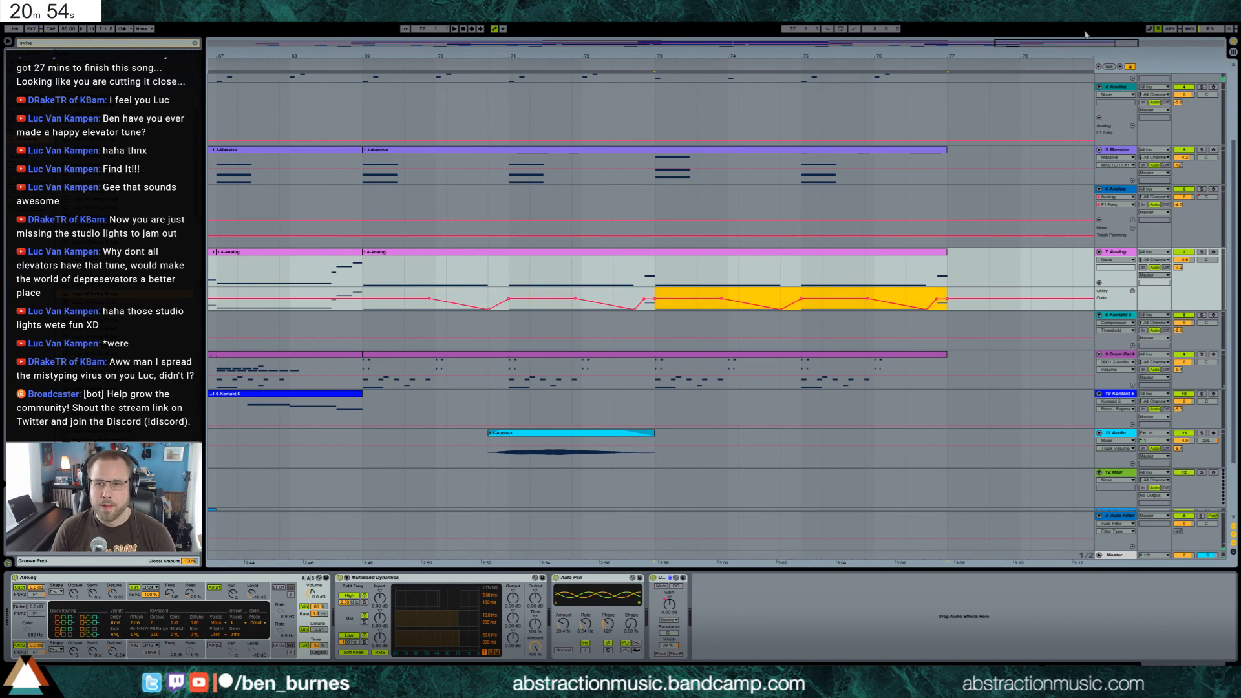
# Copy the opening notes of the 3 Massive clip at bar 69 to bar 77 as a short ending
pyautogui.press('-')
pyautogui.press('-')
pyautogui.press('-')
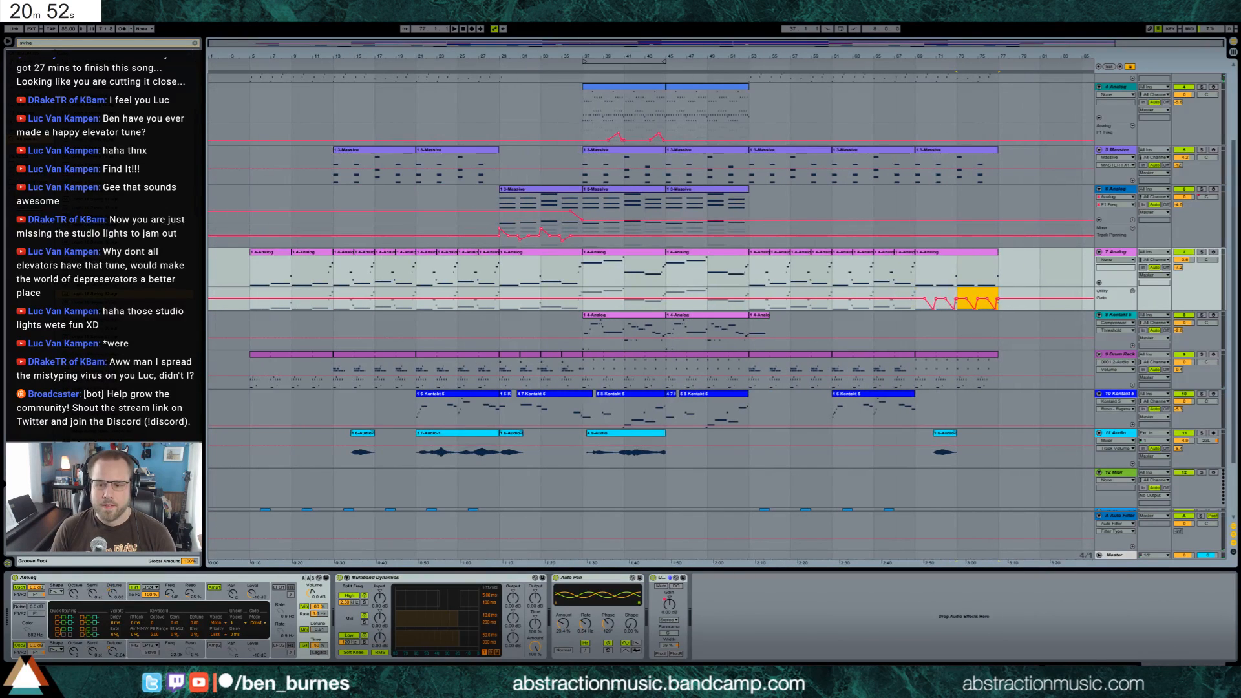
pyautogui.hotkey('shift', 'Tab')
pyautogui.scroll(3, 898, 159)
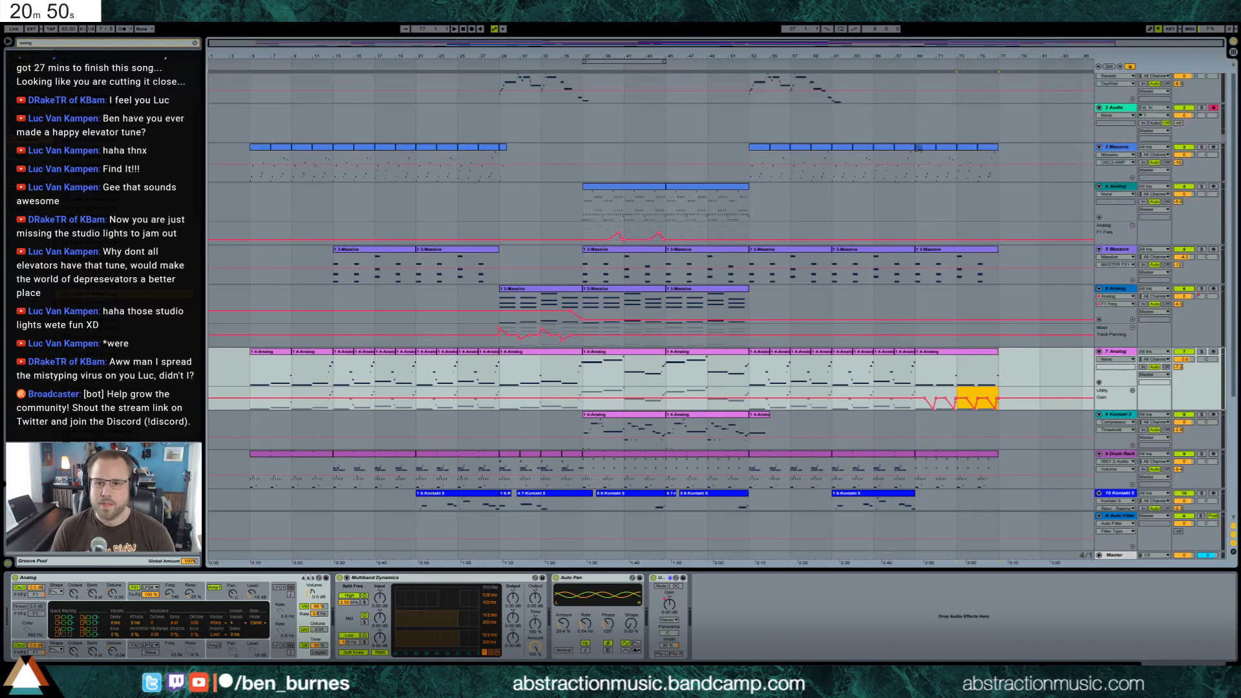
pyautogui.click(923, 149)
pyautogui.moveTo(999, 47); pyautogui.dragTo(1005, 152)
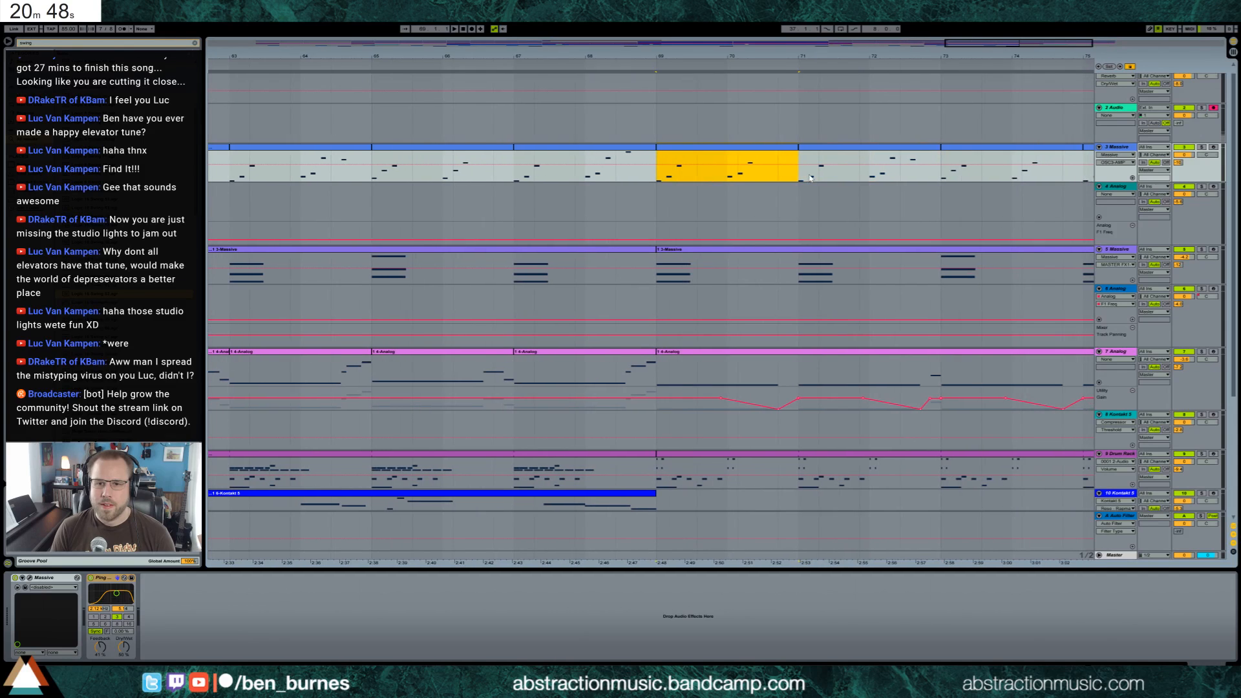
pyautogui.doubleClick(1040, 44)
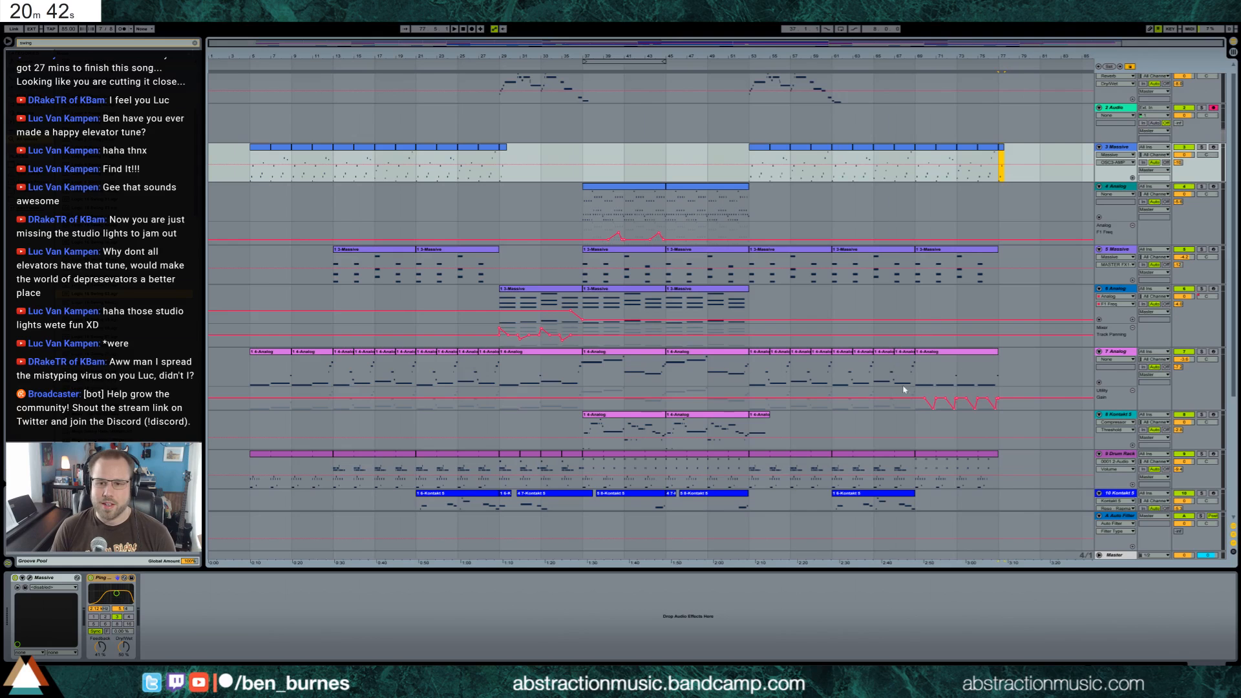
pyautogui.moveTo(913, 402); pyautogui.dragTo(901, 332)
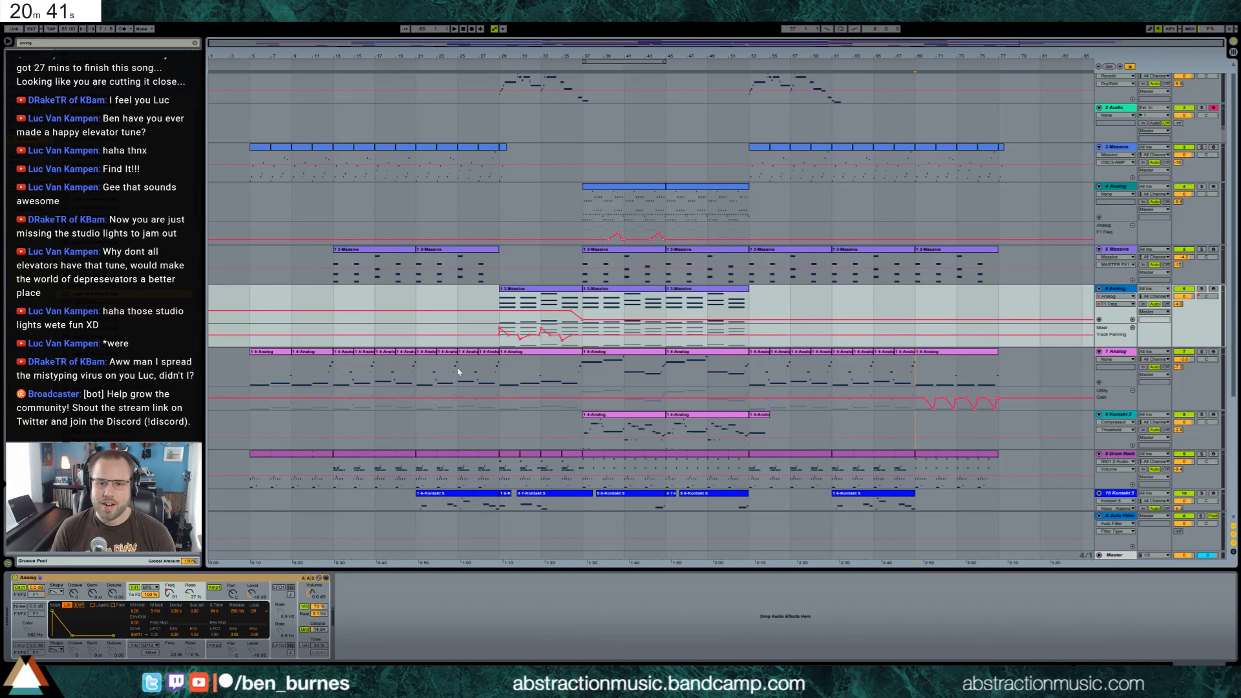
pyautogui.click(332, 409)
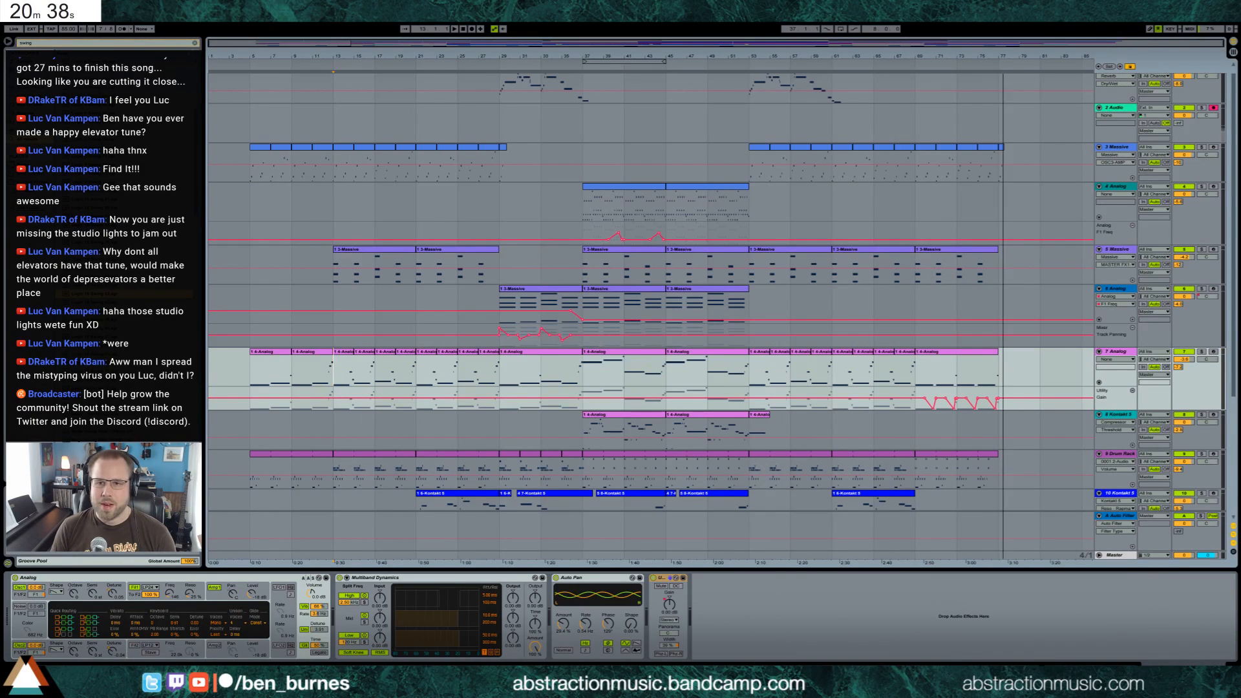
# Delete the empty 2 Audio track
pyautogui.click(1114, 114)
pyautogui.scroll(1, 1009, 136)
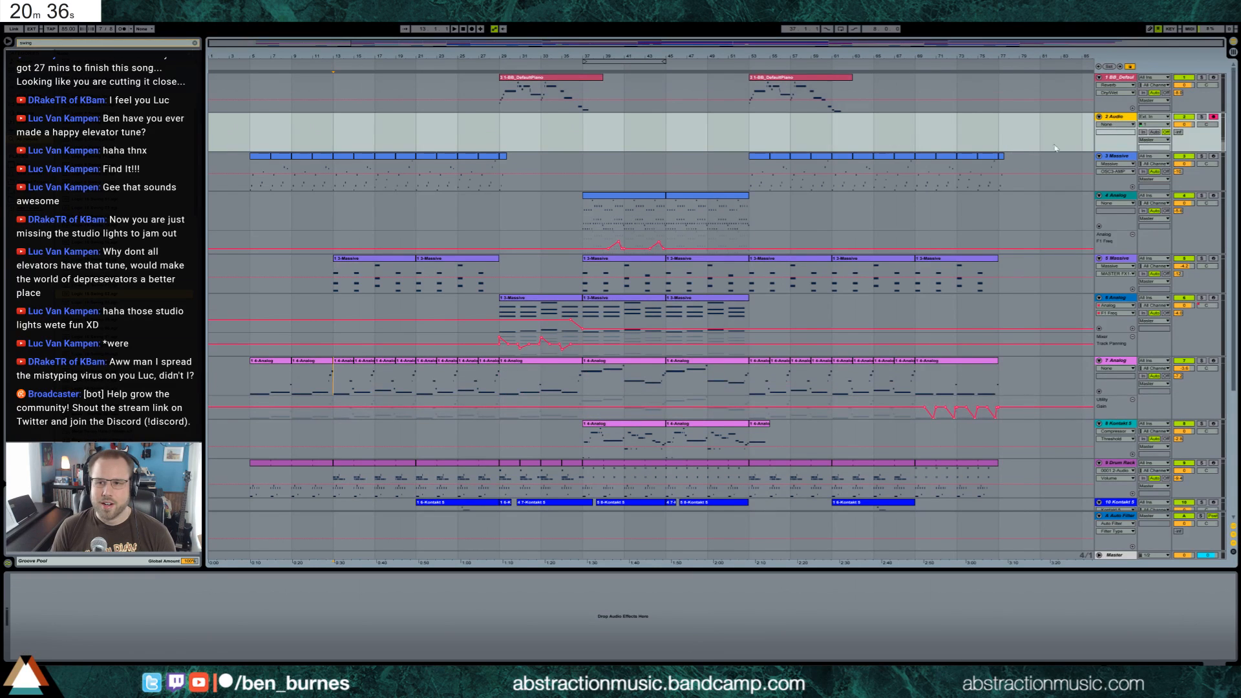
pyautogui.click(1119, 119)
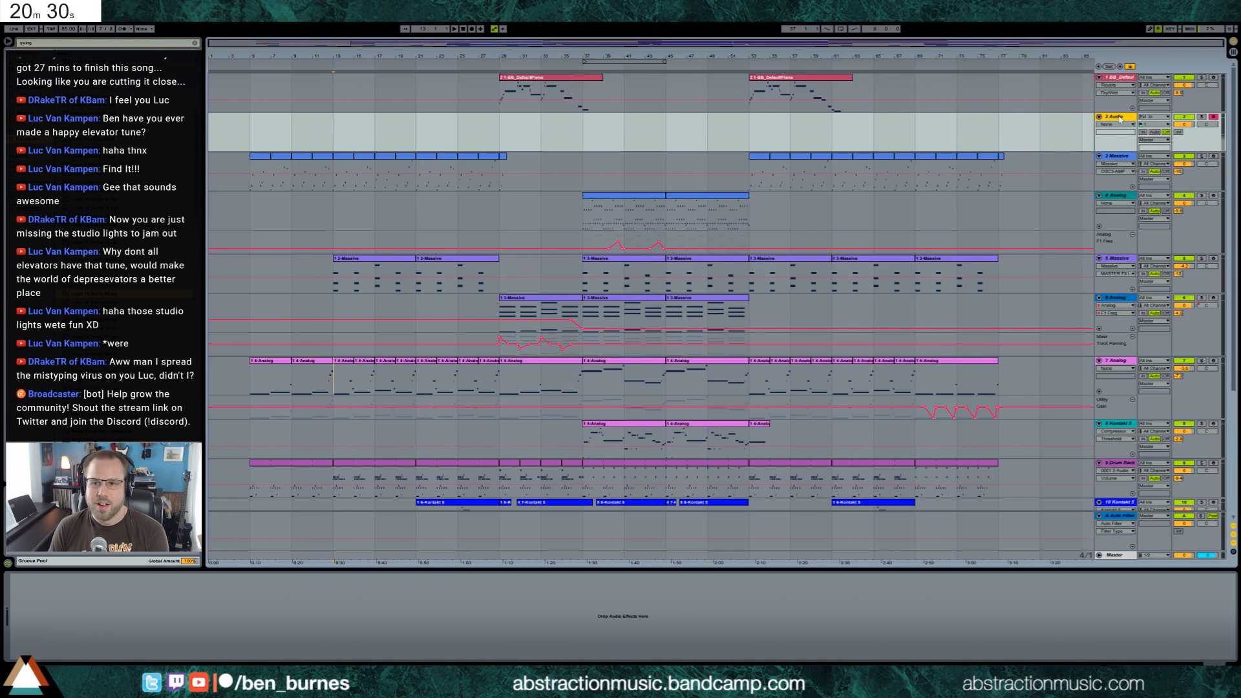
pyautogui.press('Delete')
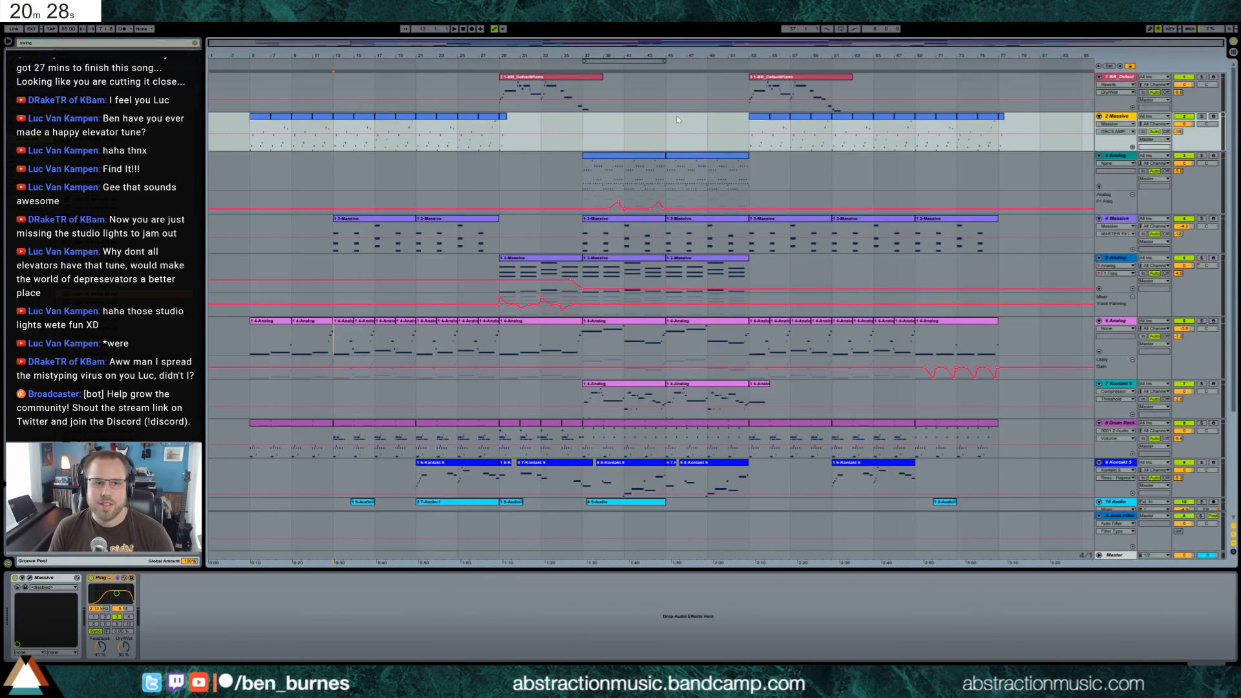
# Fold the three uppermost tracks: the default piano, 2 Massive and 3 Analog
pyautogui.click(1098, 77)
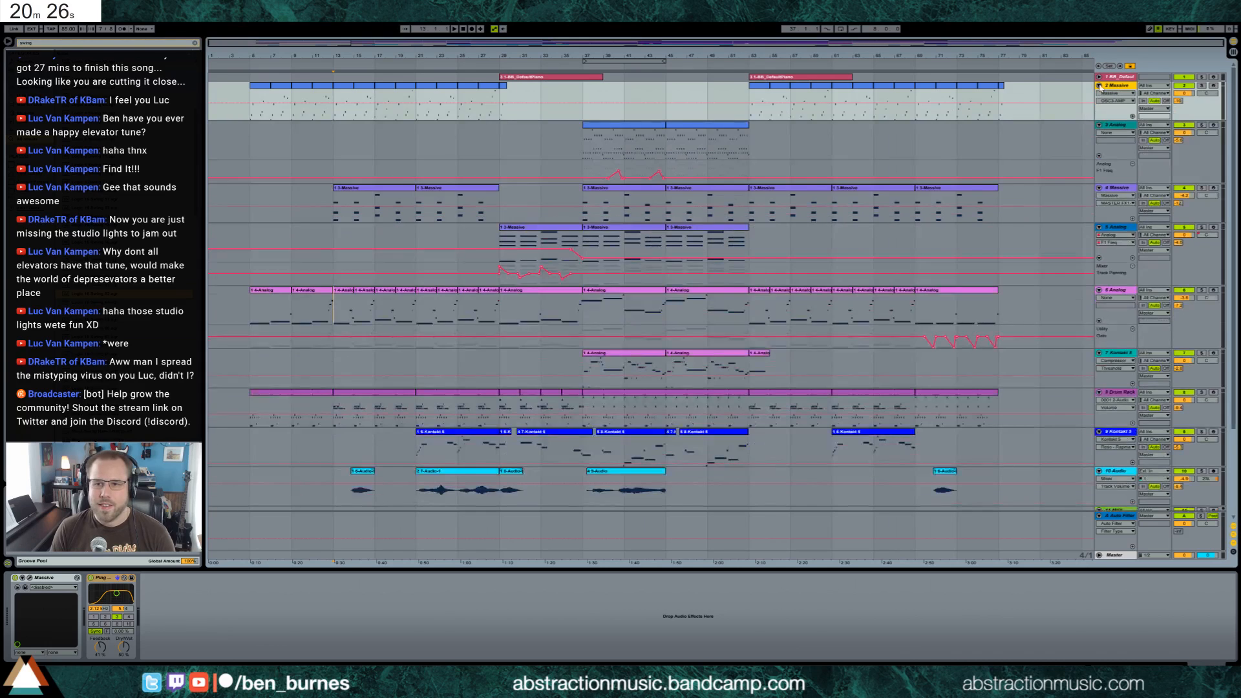
pyautogui.click(1099, 85)
pyautogui.click(1099, 93)
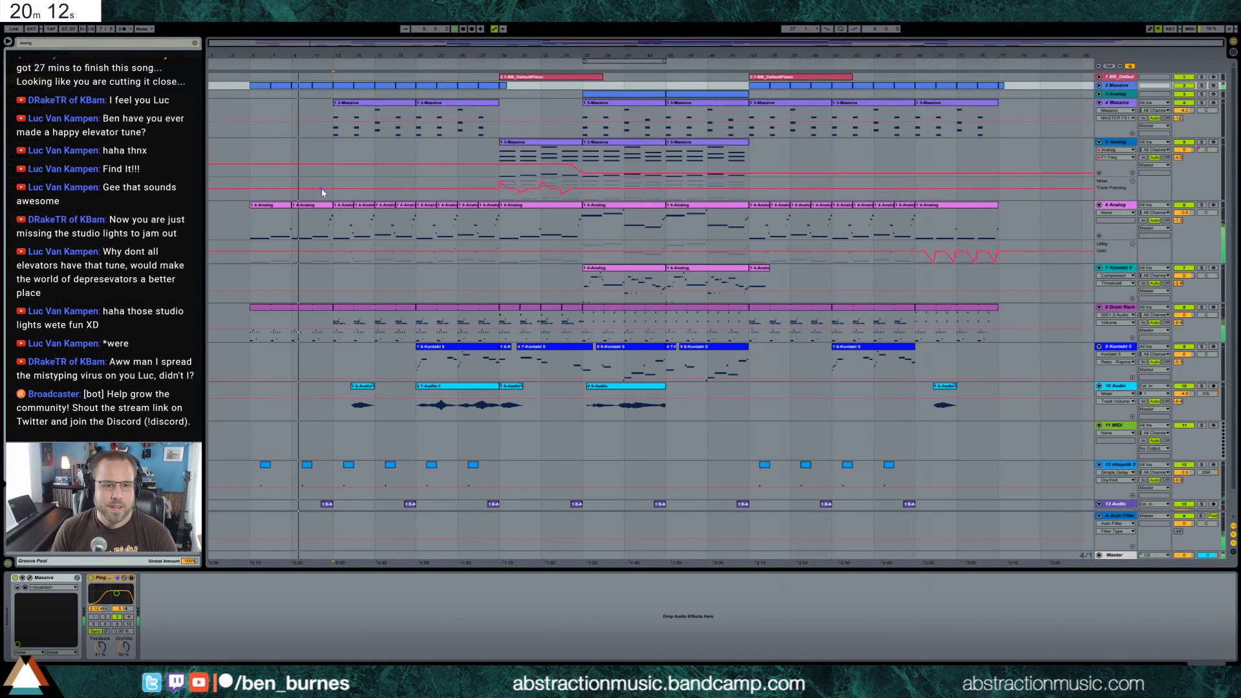
# Adjust the Ping Pong Delay dry/wet and feedback and the sampler fade-in of the Drum Rack's ghost snare pad
pyautogui.click(323, 308)
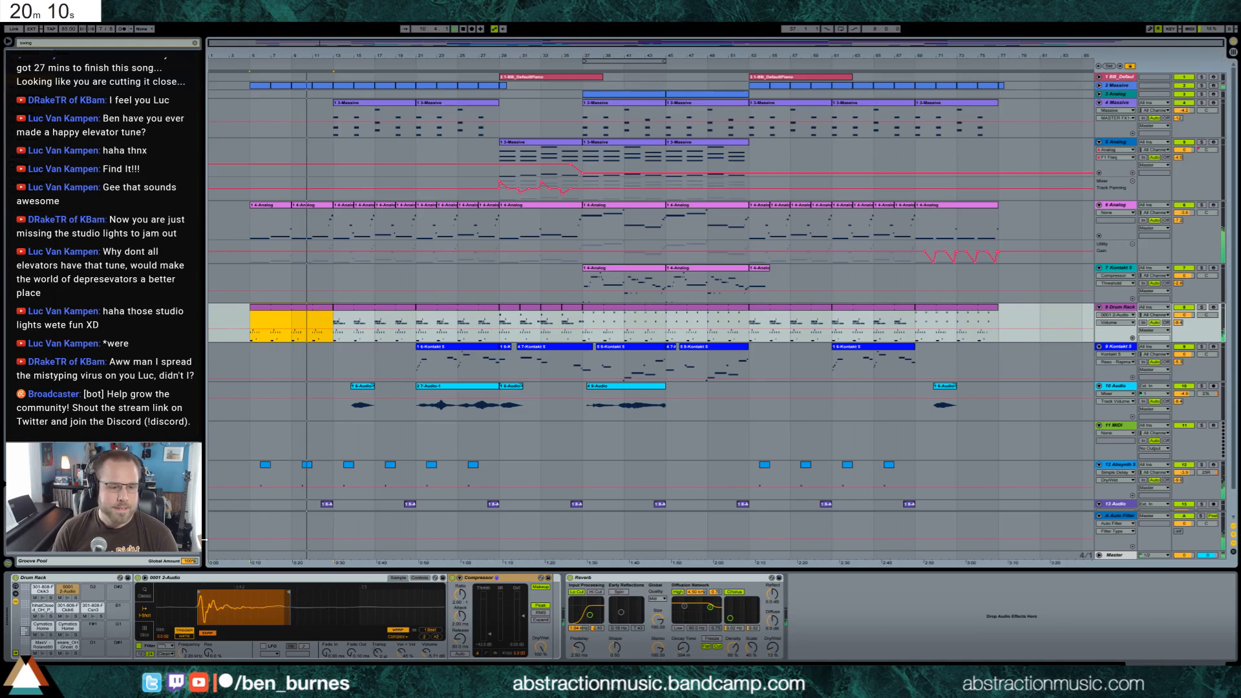
pyautogui.click(67, 645)
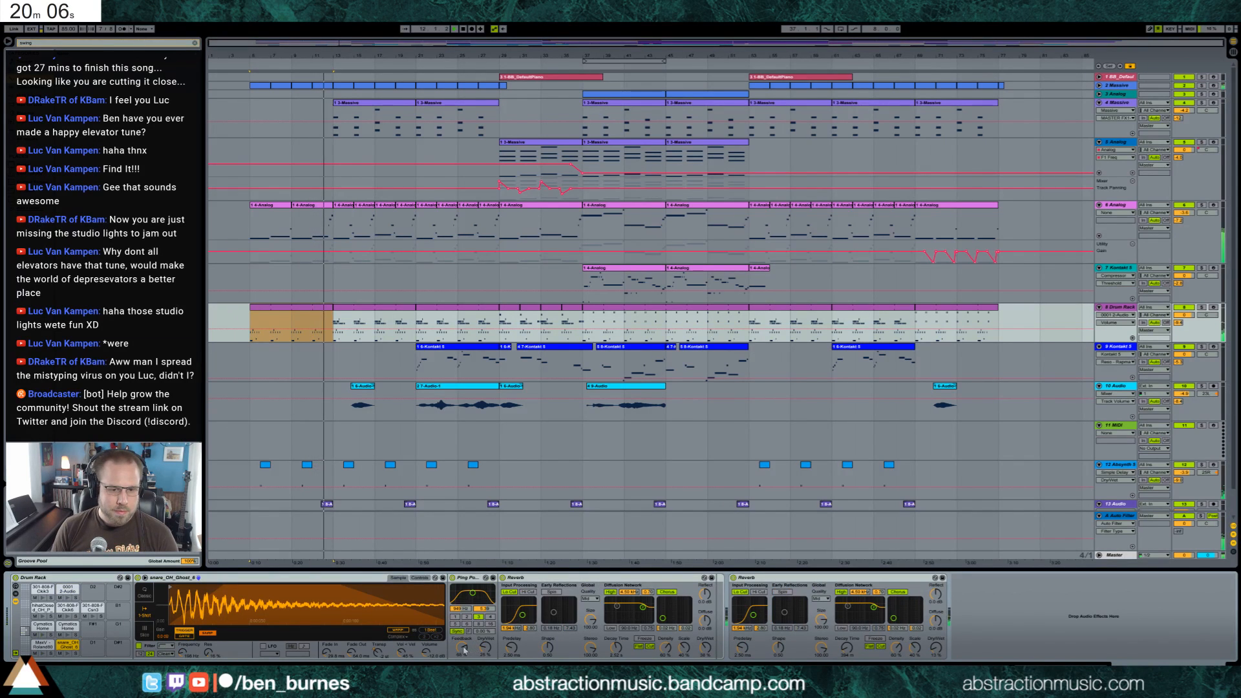
pyautogui.click(485, 648)
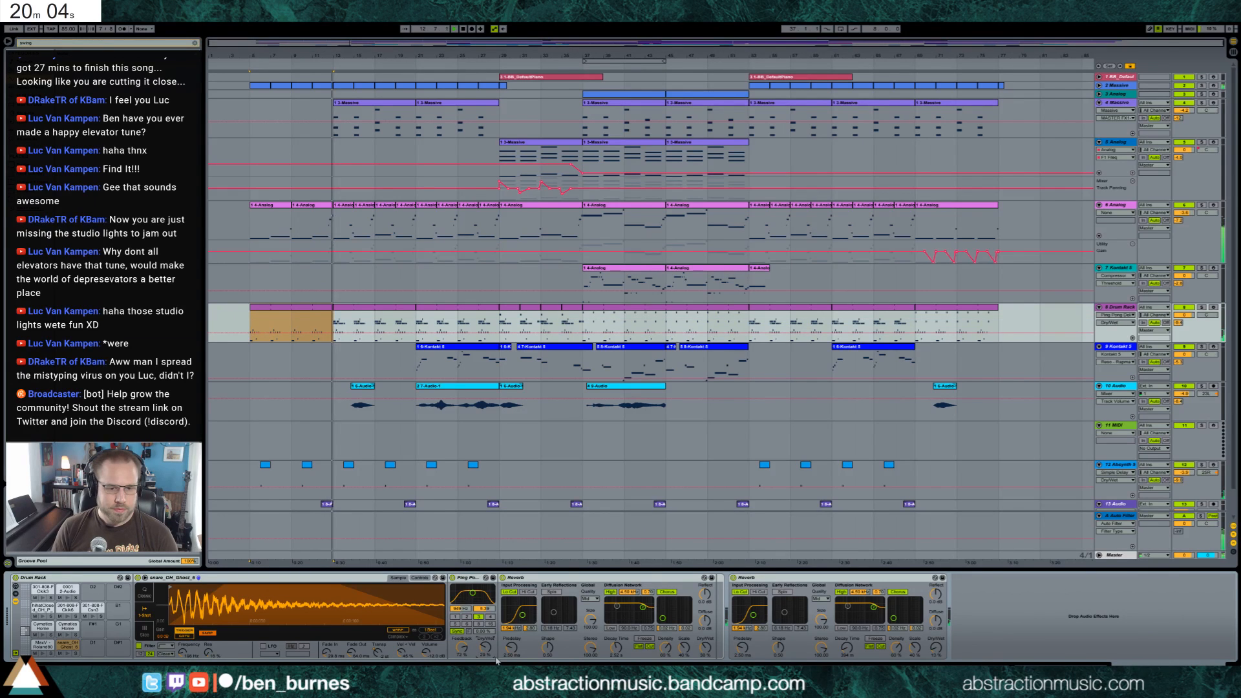
pyautogui.click(328, 653)
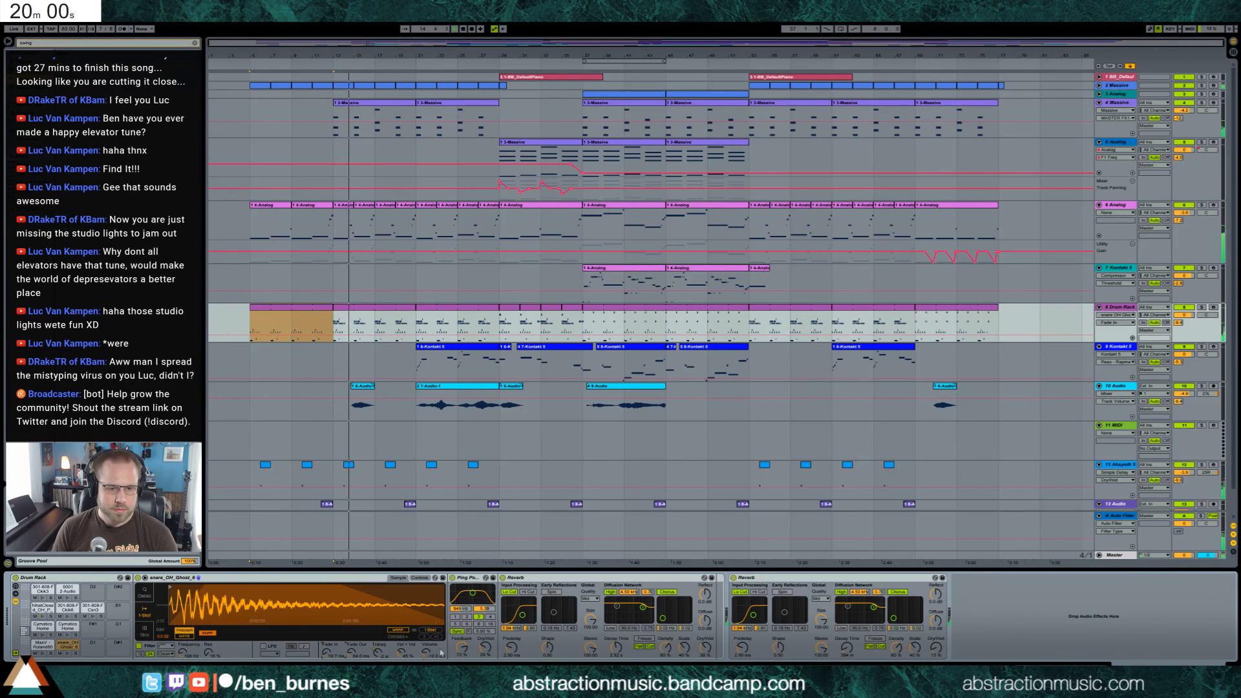
pyautogui.click(463, 648)
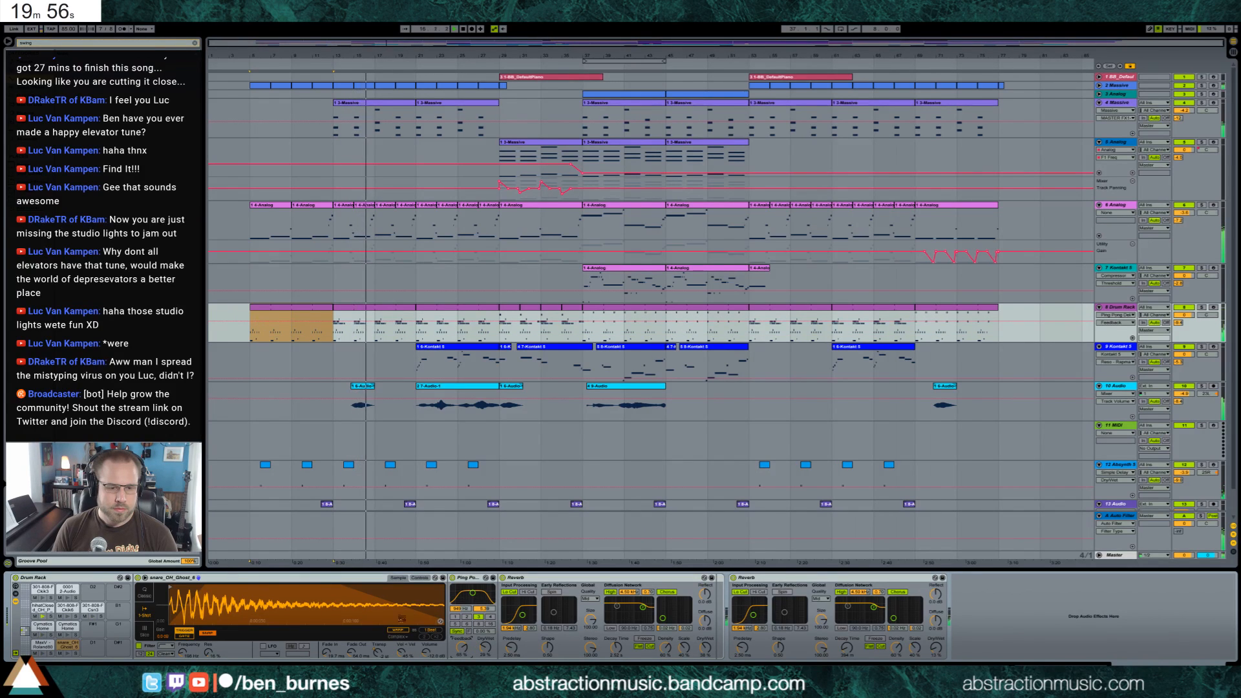
# Lower the velocity of the lone note in the highest 808 row of the Drum Rack clip starting at bar 13
pyautogui.doubleClick(347, 309)
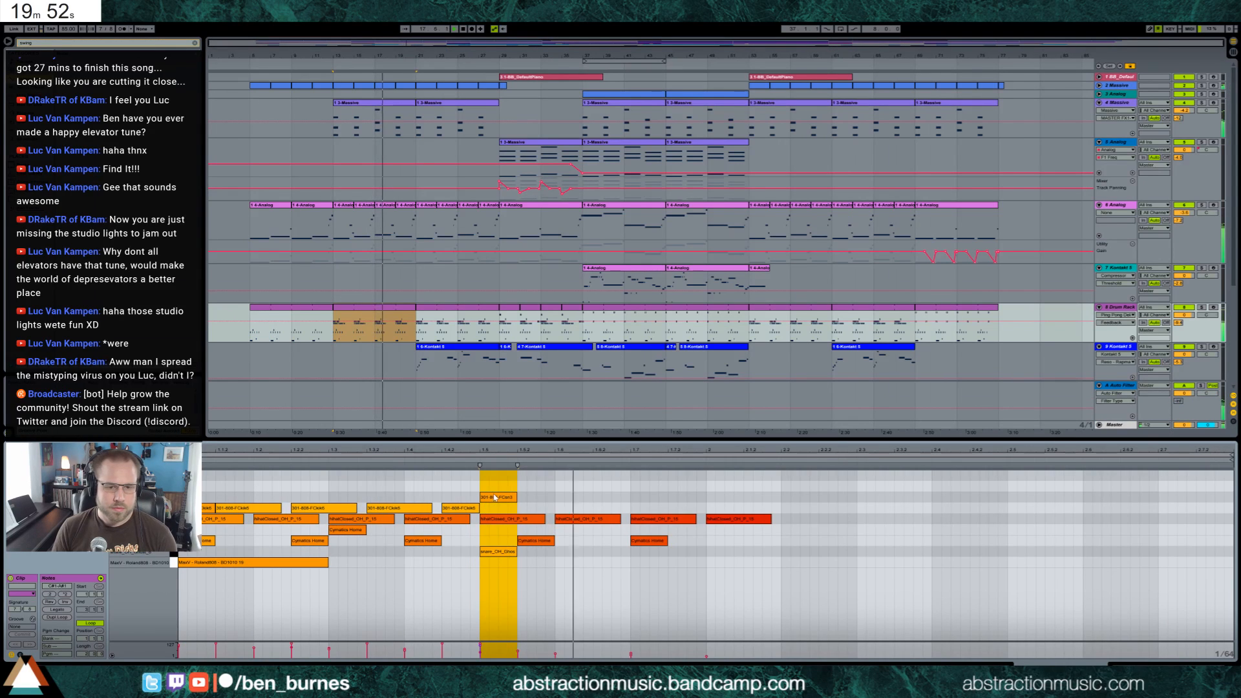
pyautogui.moveTo(491, 498); pyautogui.dragTo(491, 527)
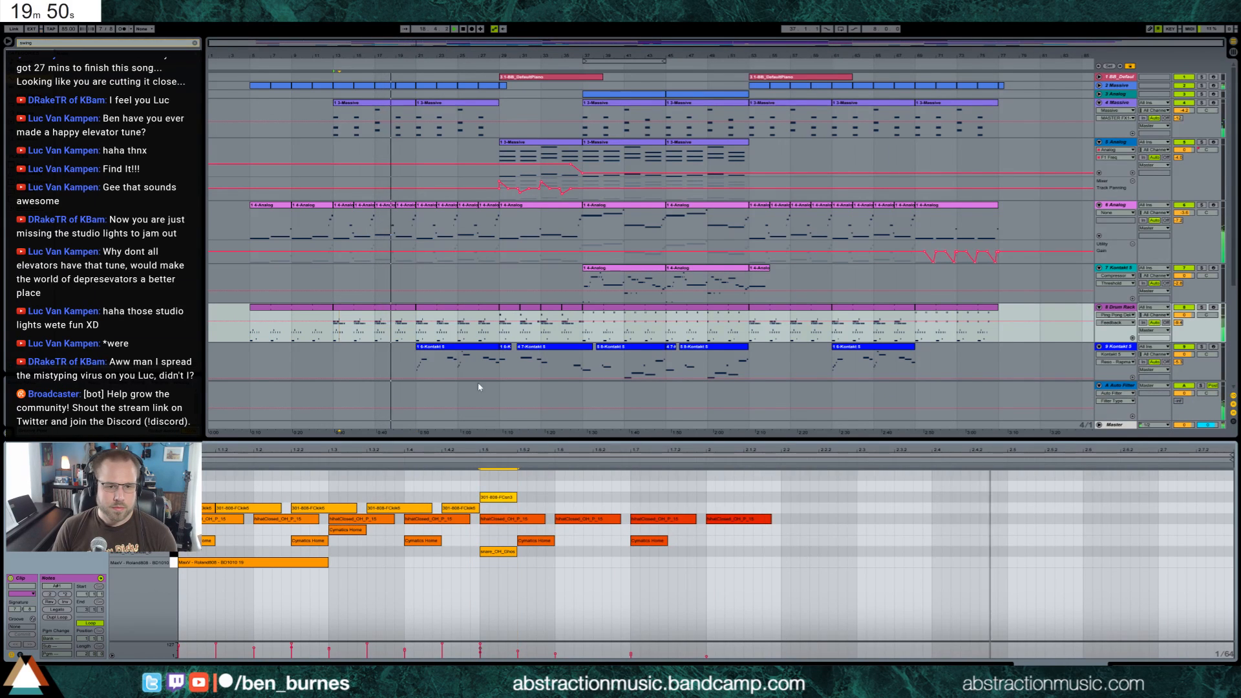
pyautogui.click(482, 483)
pyautogui.click(503, 498)
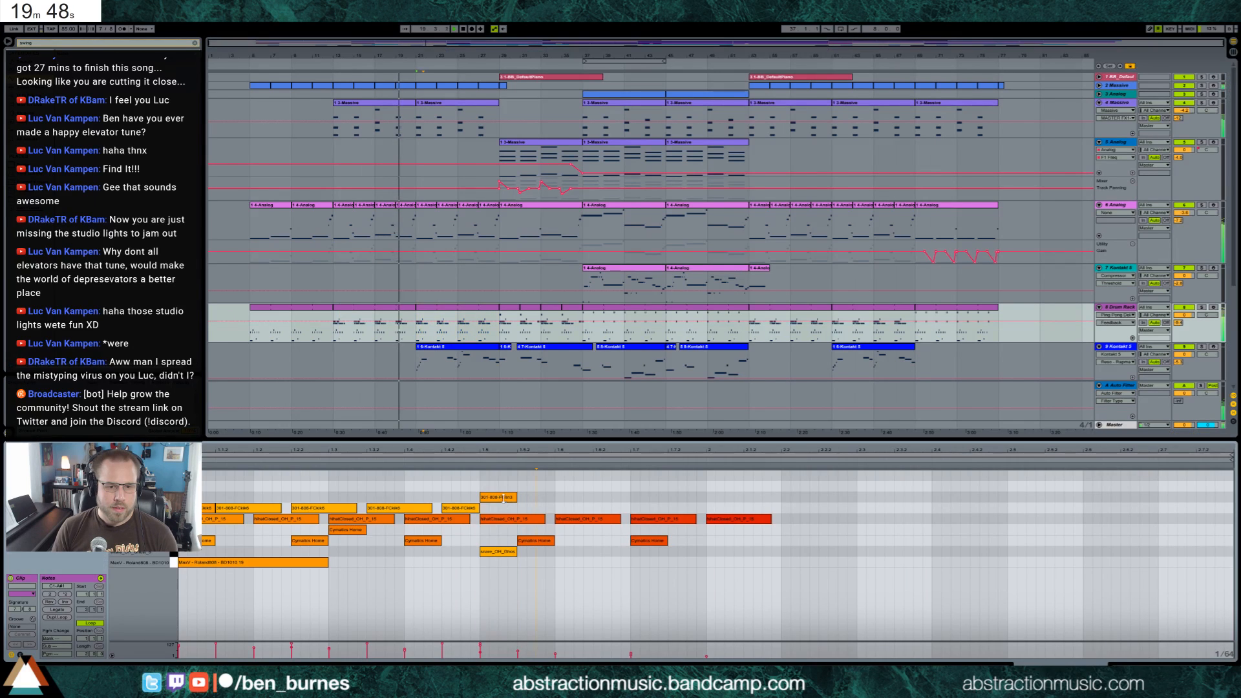
pyautogui.click(411, 309)
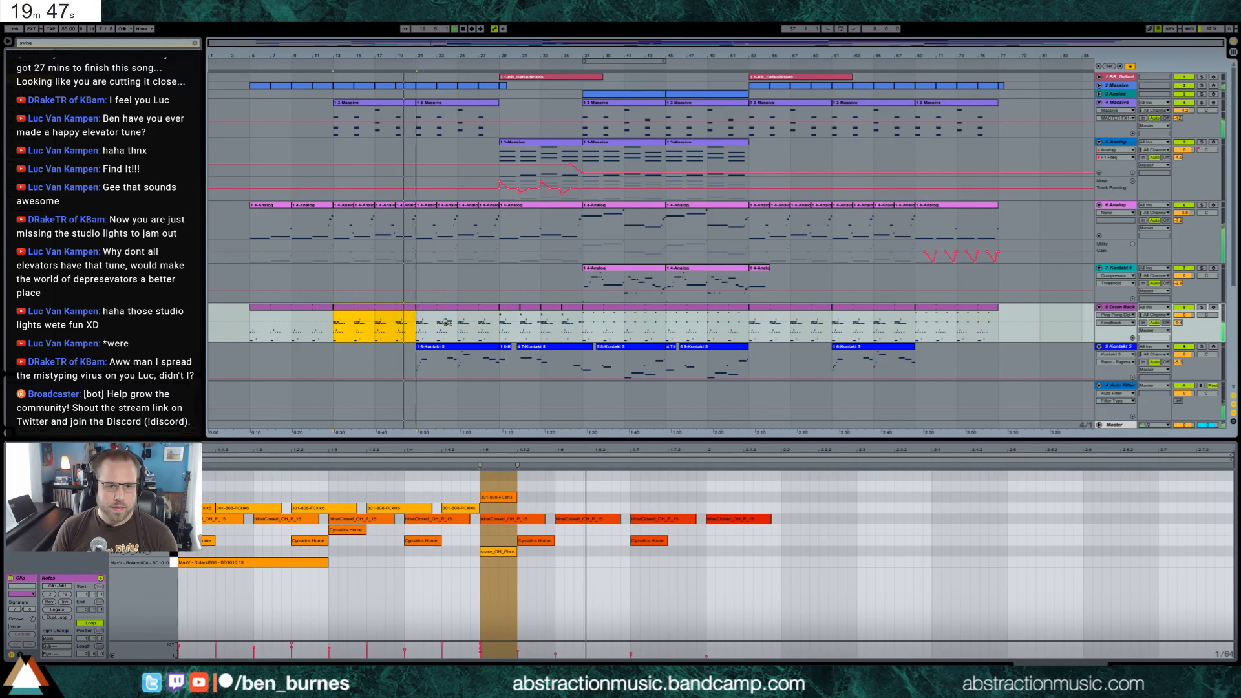
pyautogui.click(508, 498)
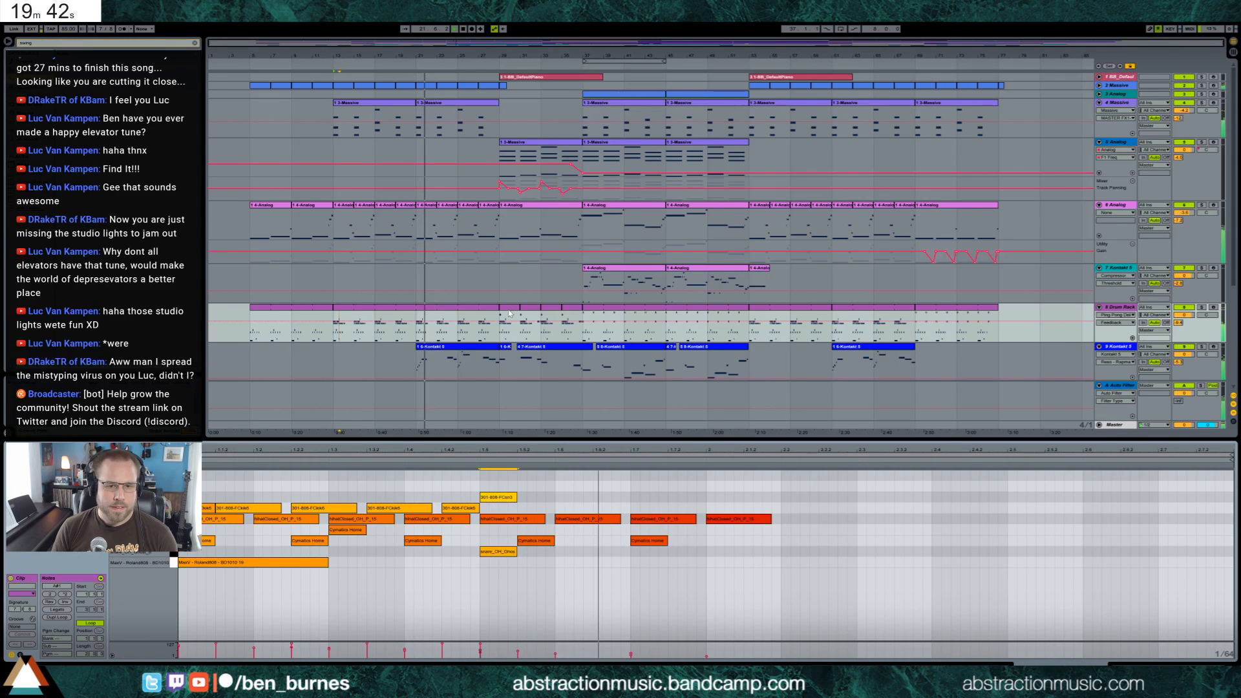
pyautogui.doubleClick(510, 498)
pyautogui.hotkey('ctrl', 'z')
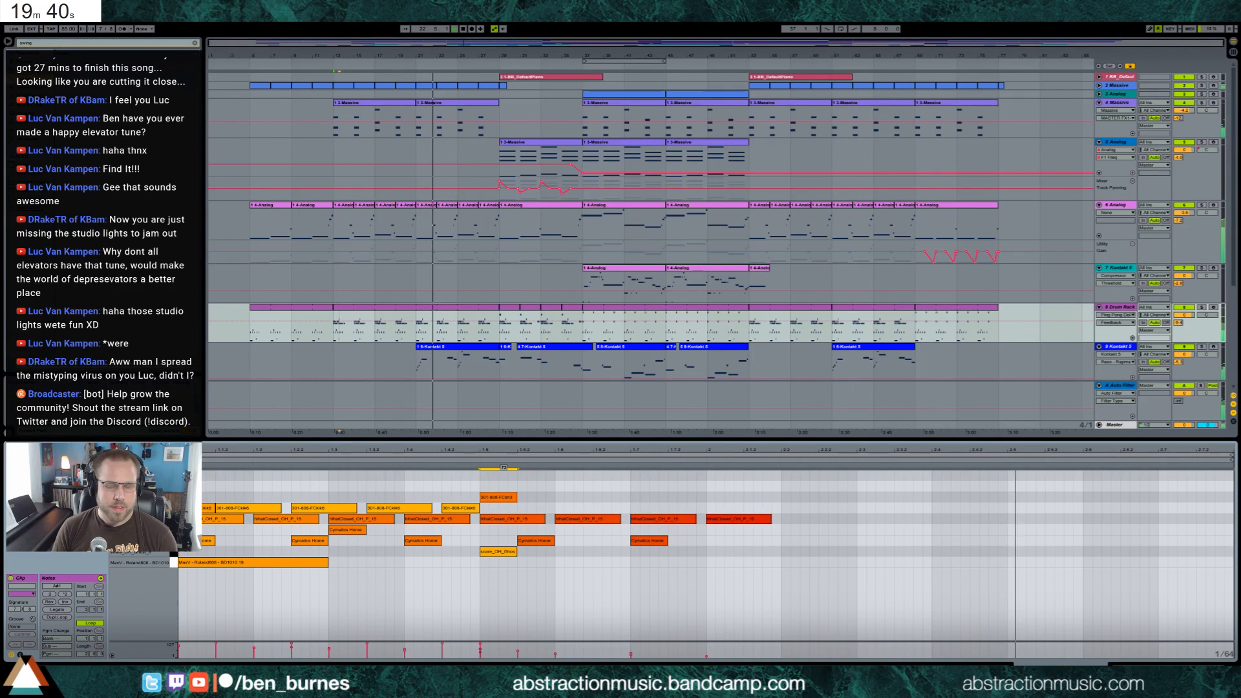
pyautogui.keyDown('alt'); pyautogui.moveTo(499, 502); pyautogui.dragTo(499, 499); pyautogui.keyUp('alt')
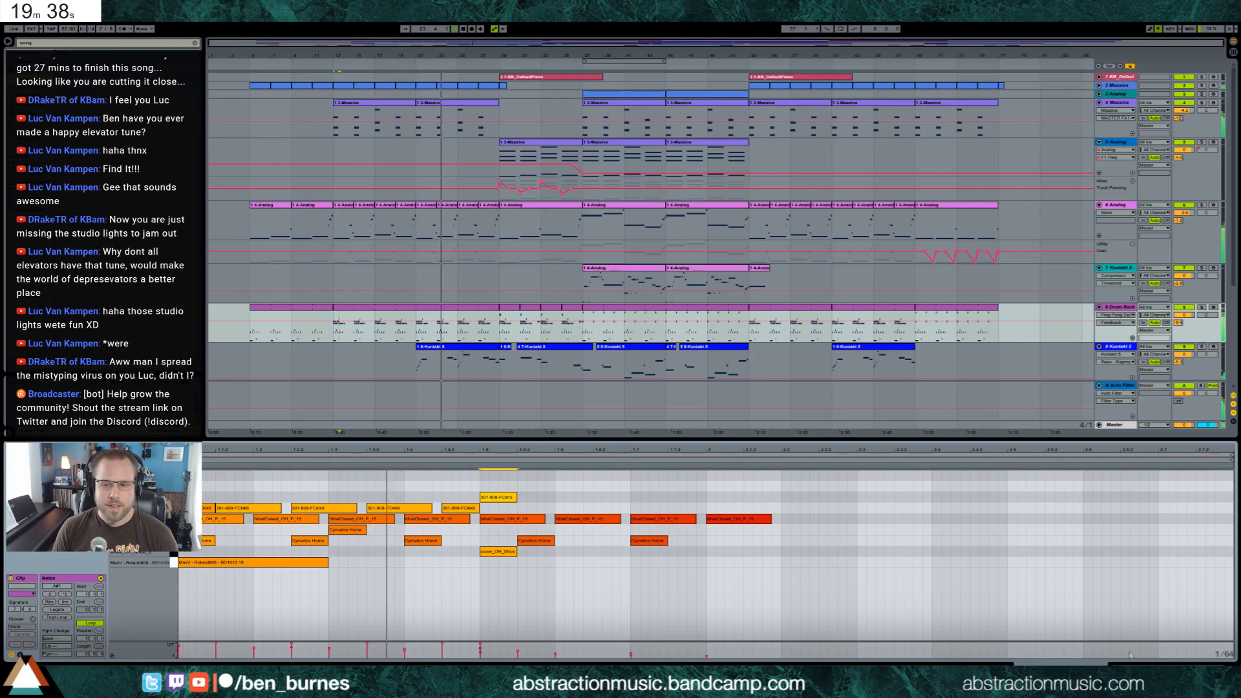
# Fold the 12 Absynth 5 track and unfold the 13 Audio track below it
pyautogui.hotkey('shift', 'Tab')
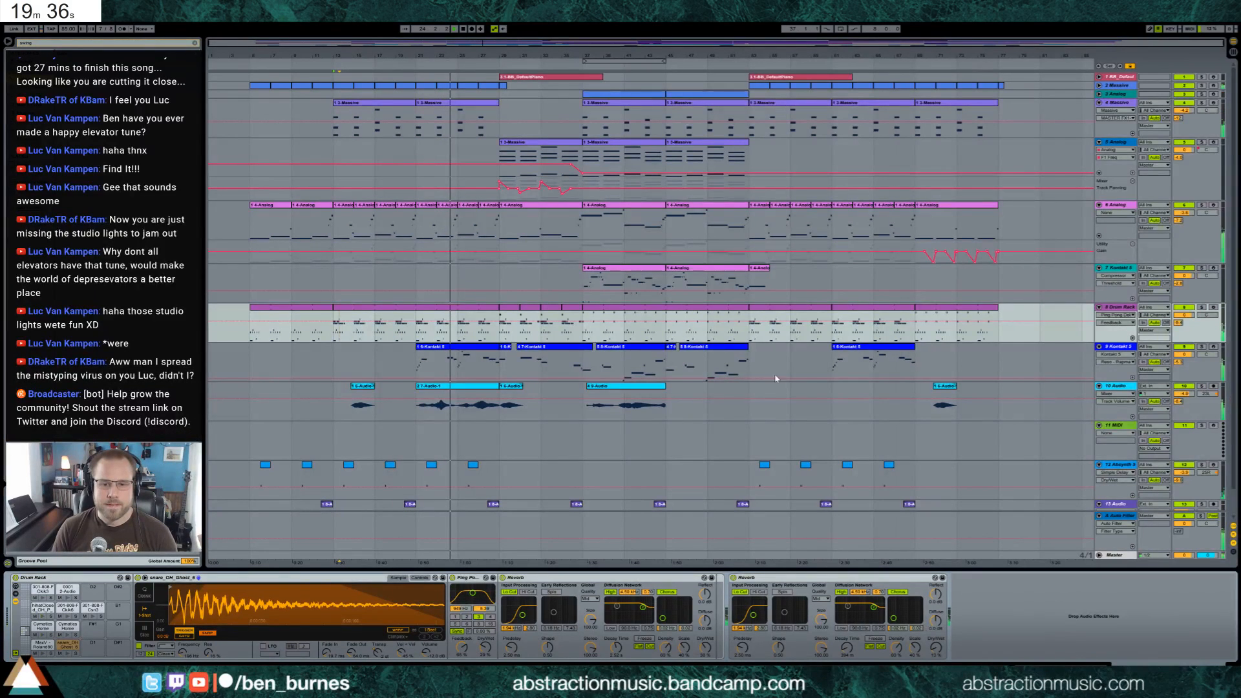
pyautogui.click(1102, 470)
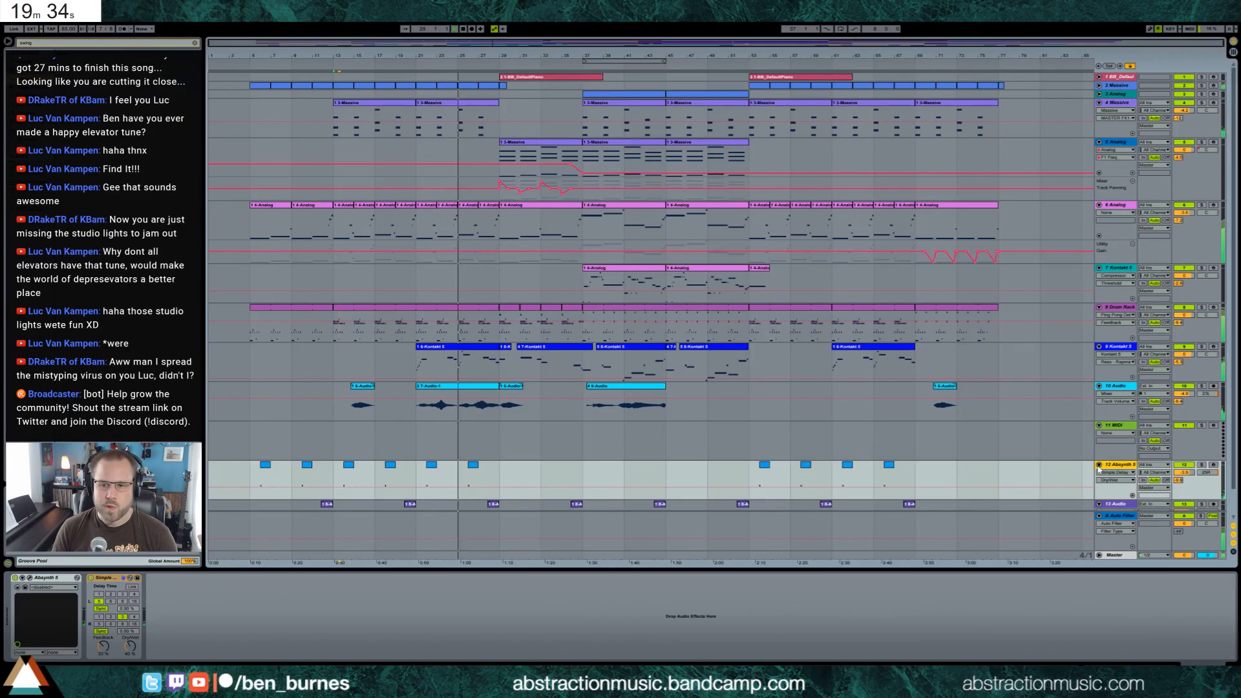
pyautogui.click(1099, 466)
# Delete the empty 11 MIDI track and select the 10 Audio track
pyautogui.click(1113, 430)
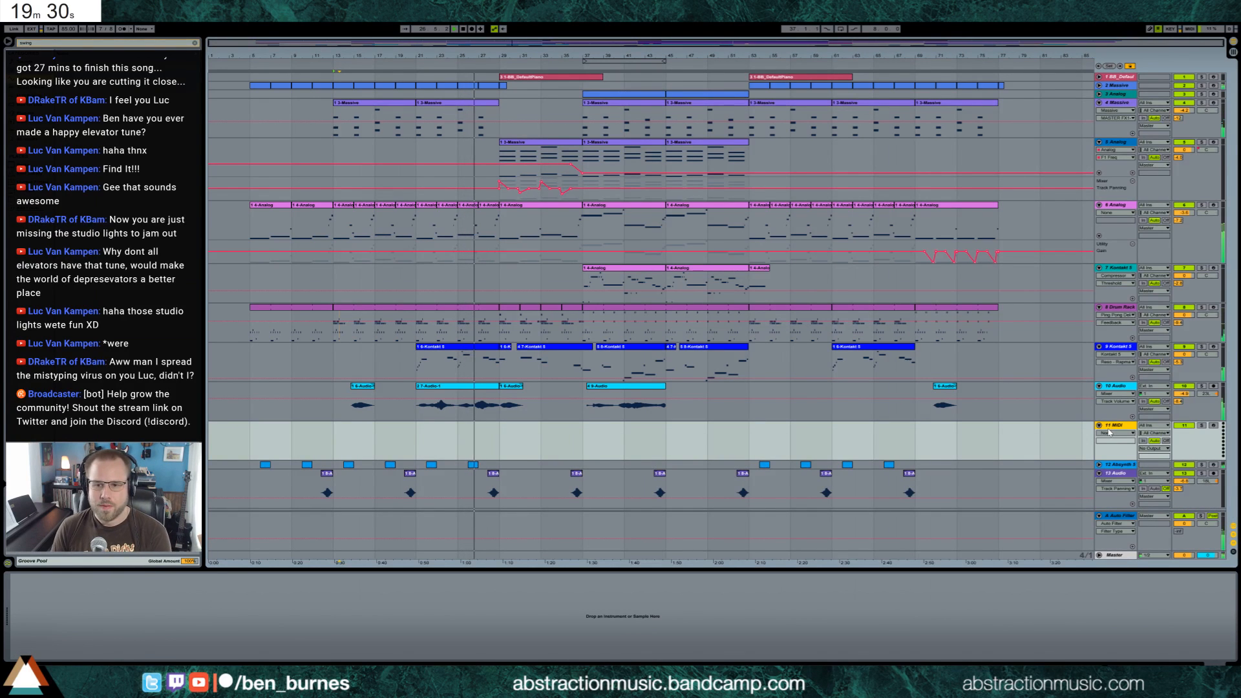
pyautogui.press('Delete')
pyautogui.click(1096, 396)
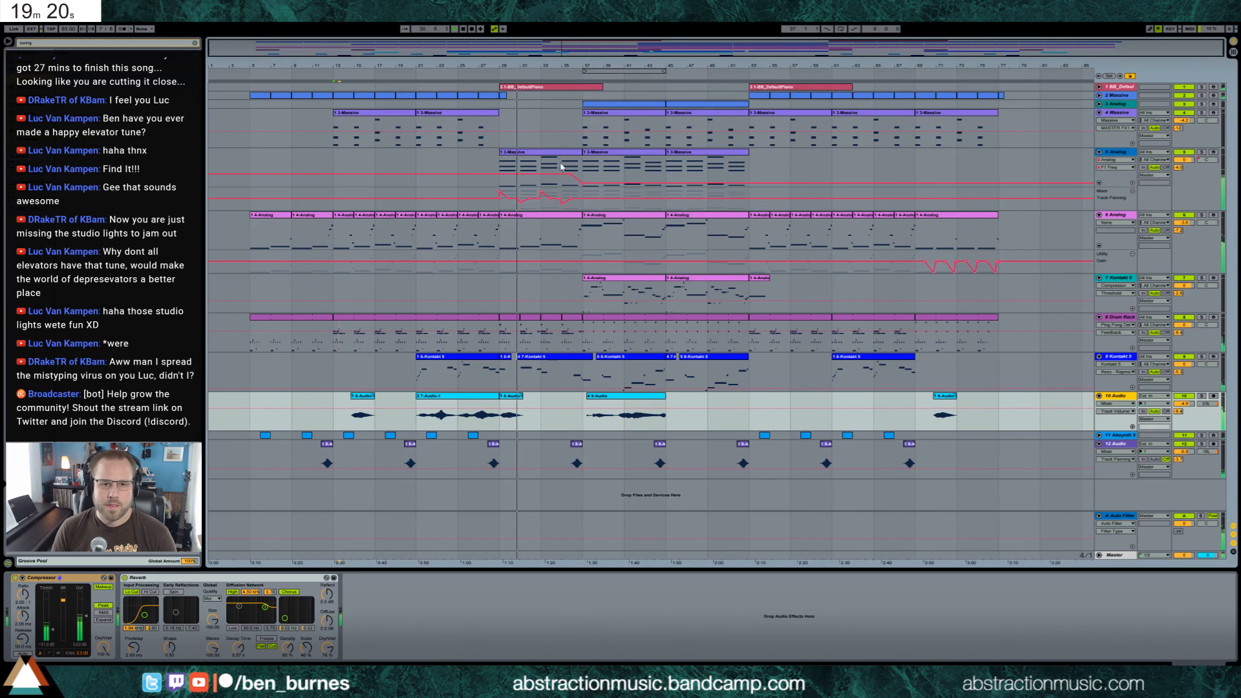
# Duplicate the Track Panning automation of bars 29 to 37 on the 5 Analog track twice, filling through to bar 53
pyautogui.moveTo(580, 211); pyautogui.dragTo(506, 209)
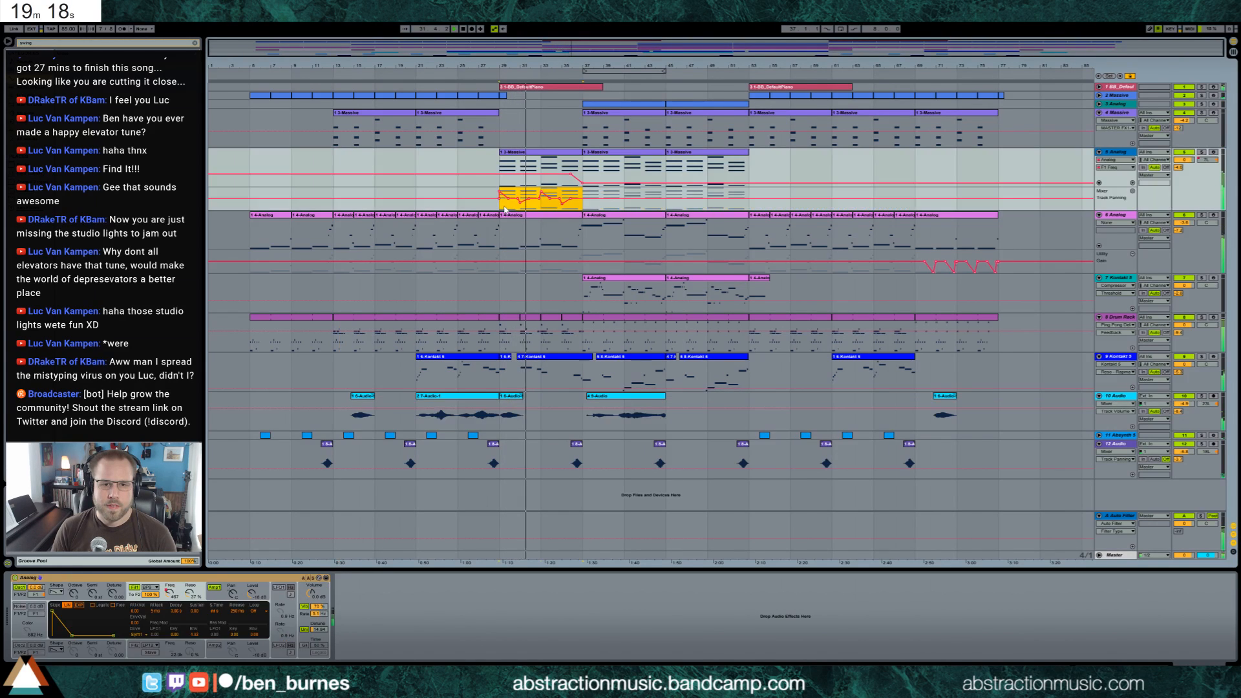
pyautogui.hotkey('ctrl', 'd')
pyautogui.hotkey('ctrl', 'd')
pyautogui.click(754, 202)
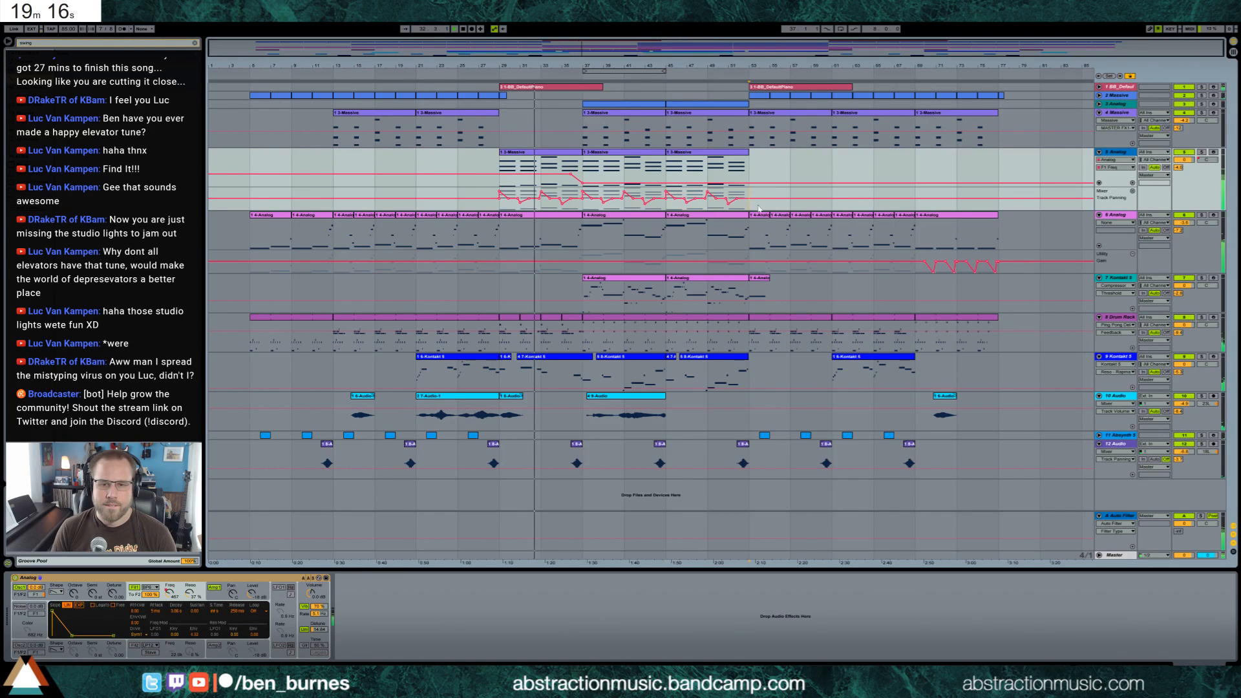
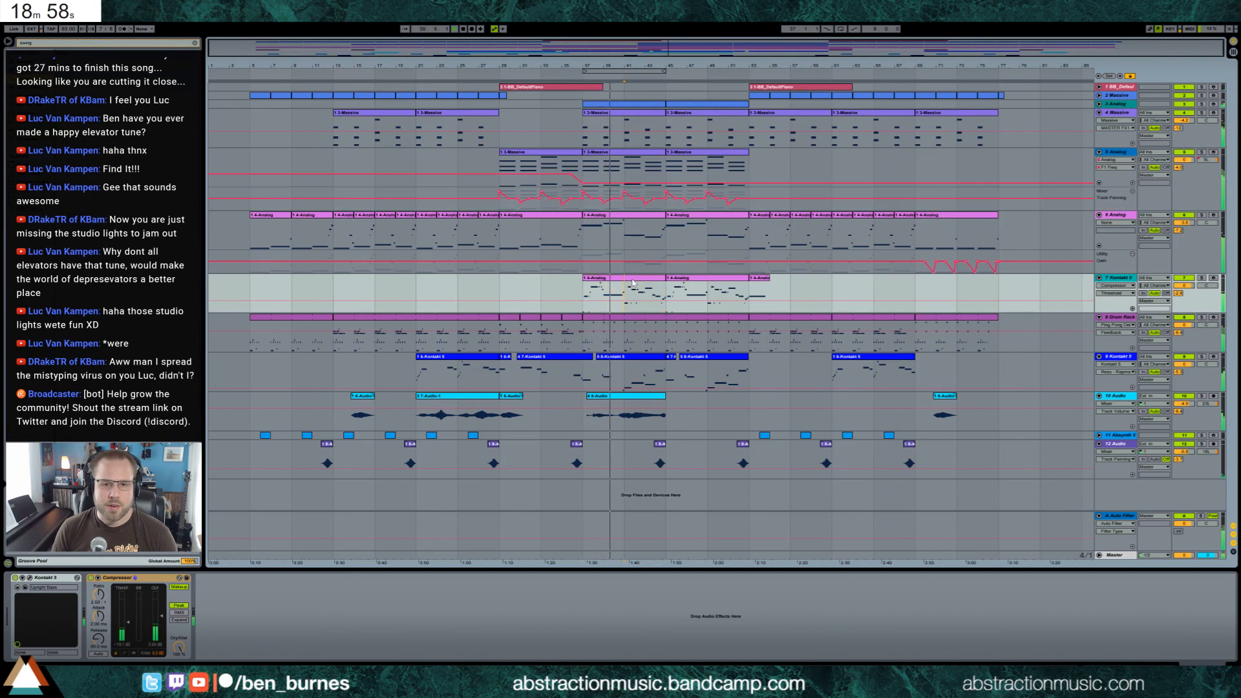
# Add a short fade-out to the end of the 10 Audio clip that ends at bar 45
pyautogui.click(633, 283)
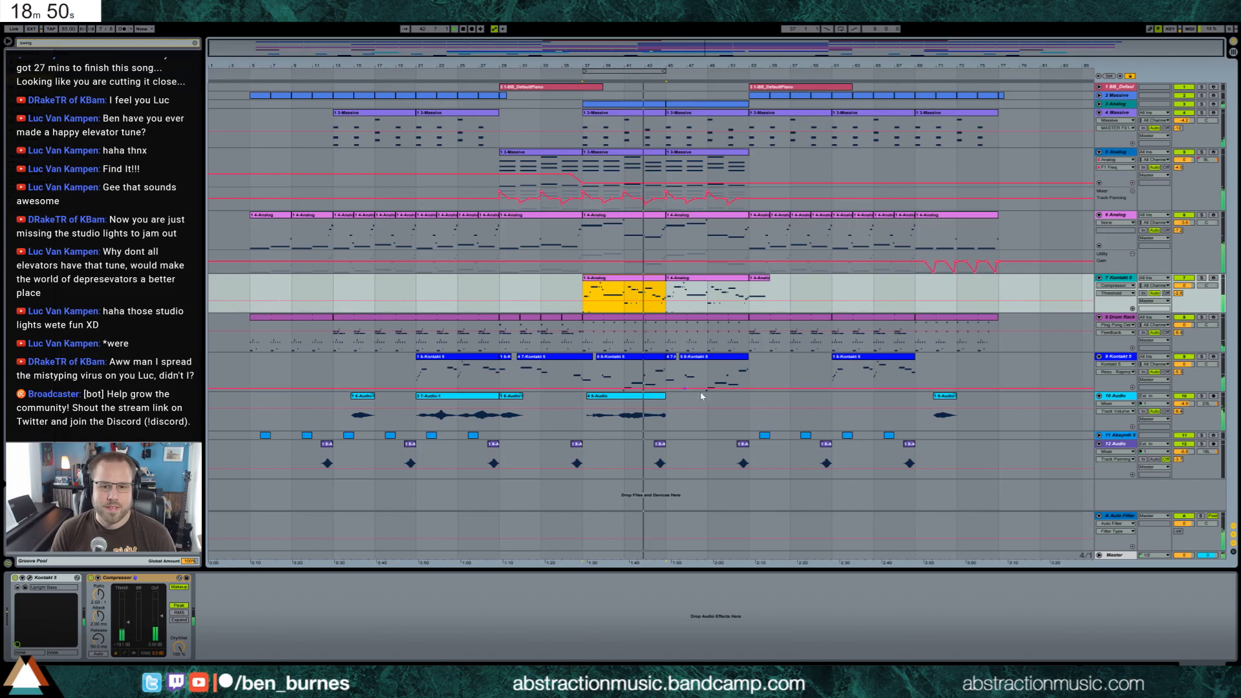
pyautogui.click(647, 396)
pyautogui.hotkey('ctrl', 'alt', 'f')
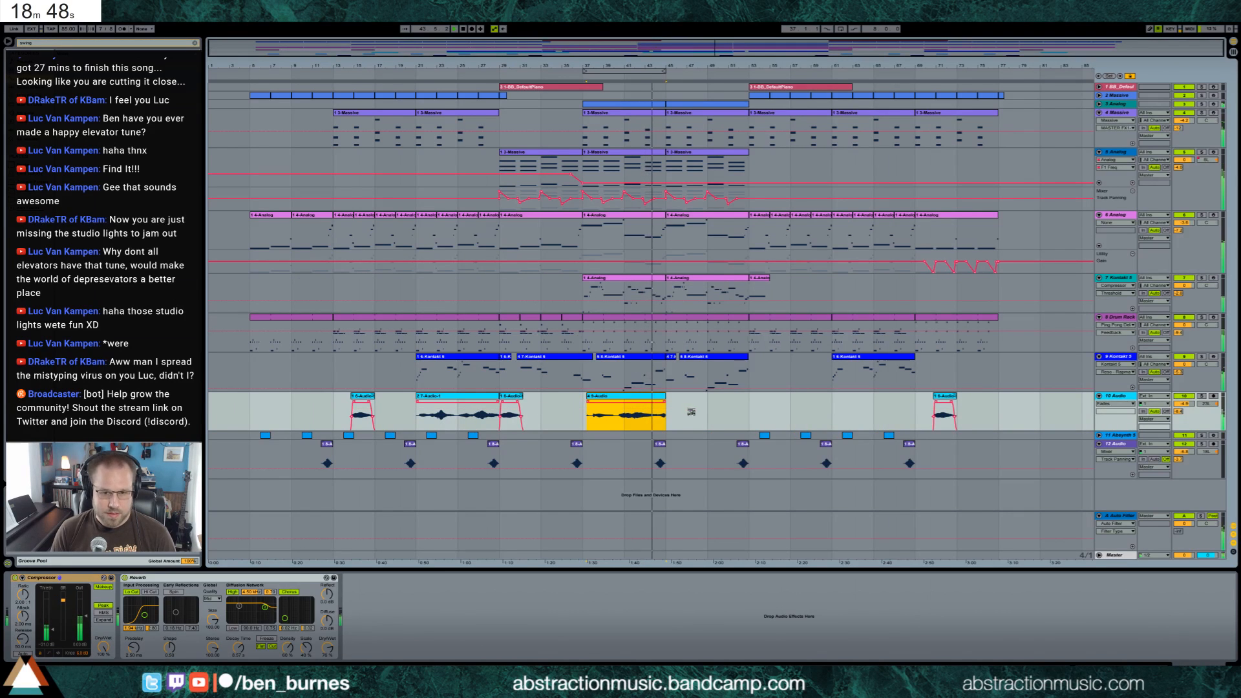
pyautogui.click(663, 407)
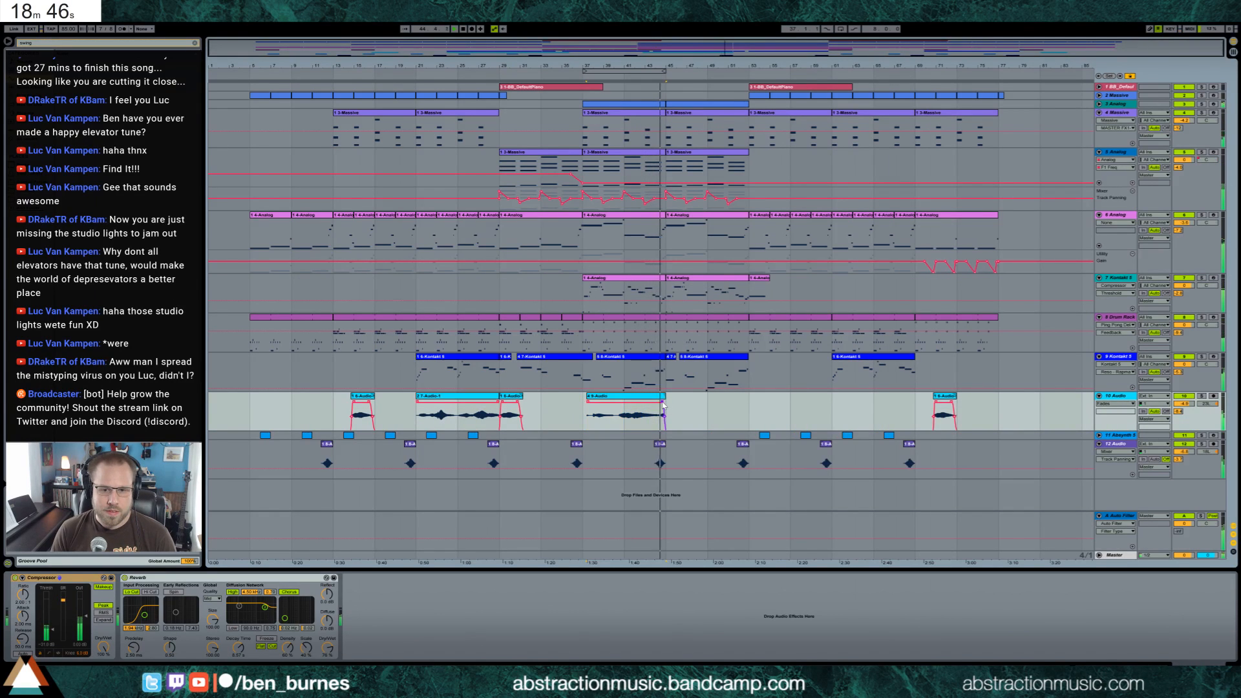
pyautogui.moveTo(667, 401); pyautogui.dragTo(665, 401)
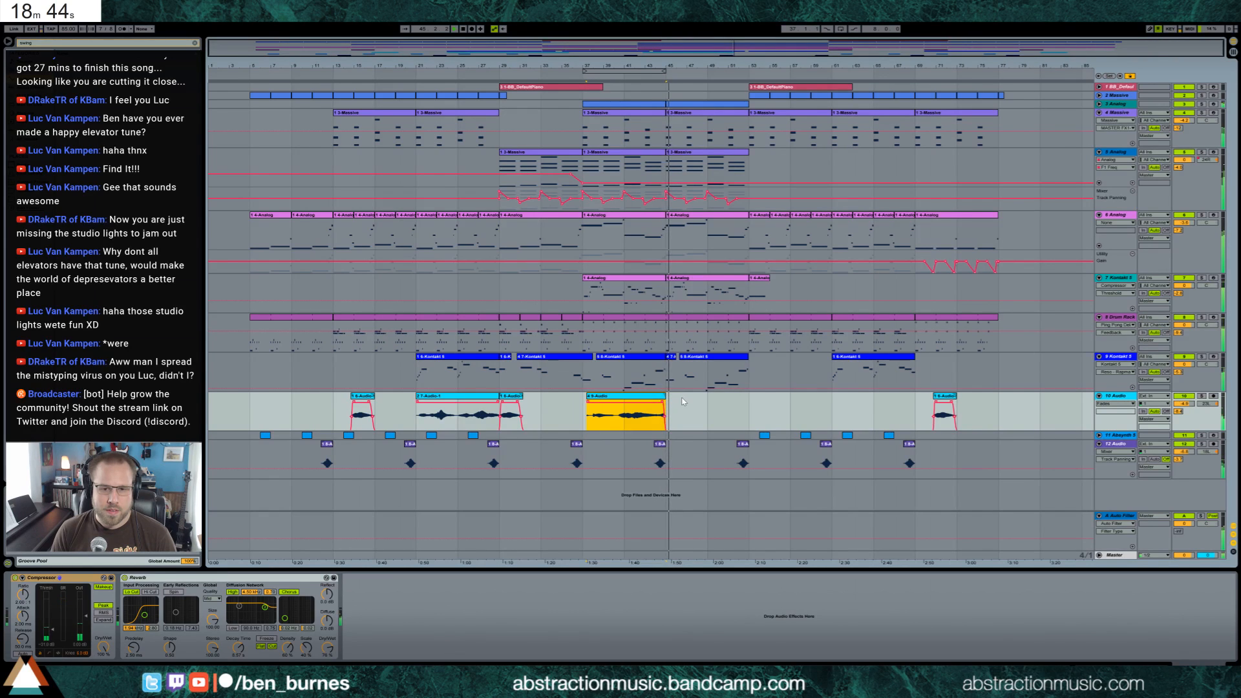
pyautogui.click(685, 406)
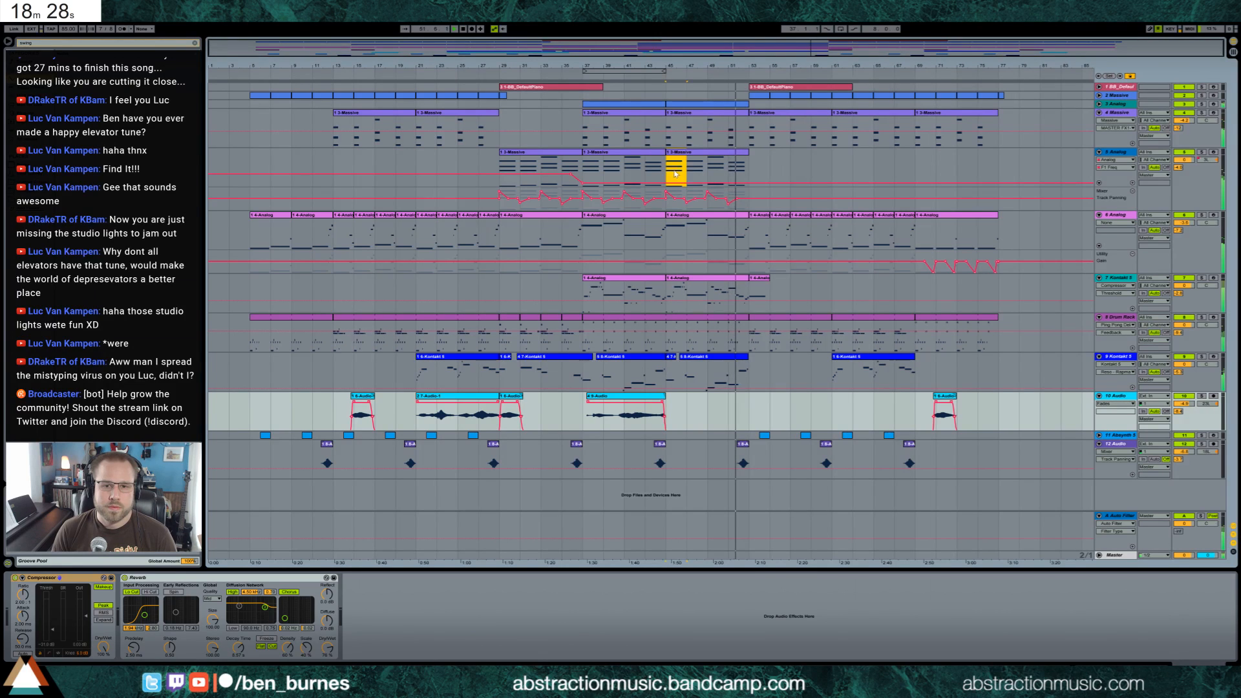
# Copy the first two bars of the 5 Analog clip starting at bar 45 and paste them at bar 53
pyautogui.click(749, 168)
pyautogui.hotkey('ctrl', 'v')
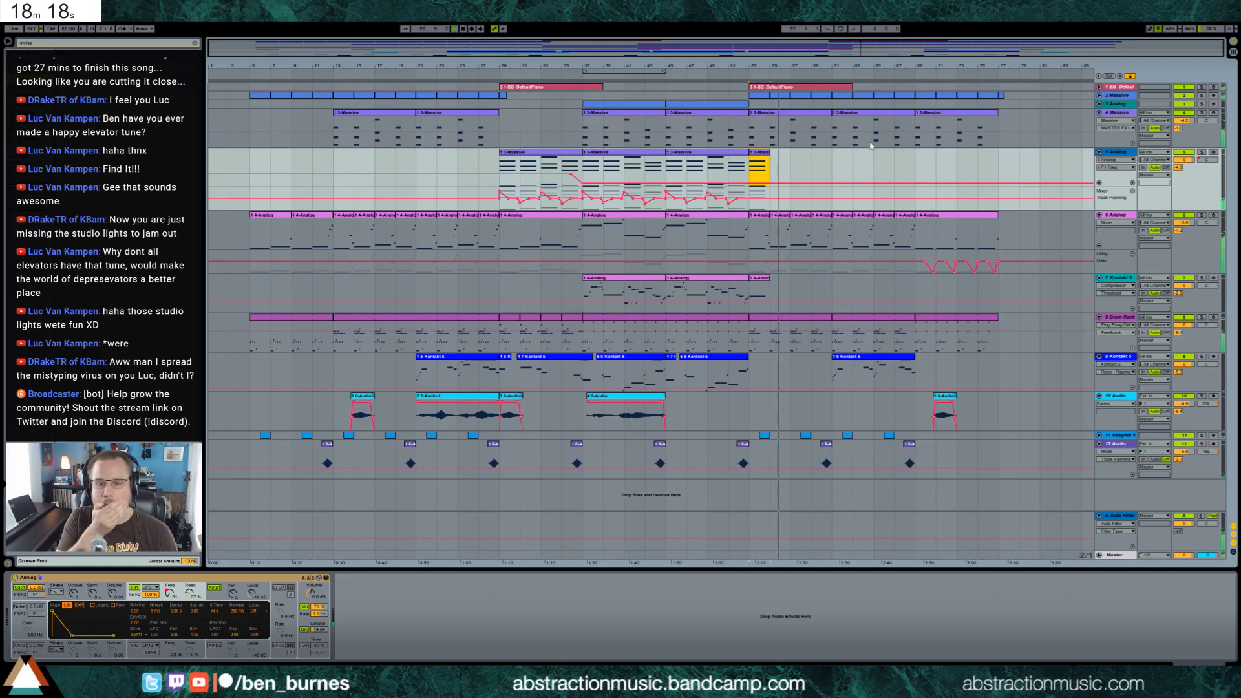
# Insert a new MIDI track below 10 Audio and create a one-bar empty clip on it at bar 53
pyautogui.click(1113, 400)
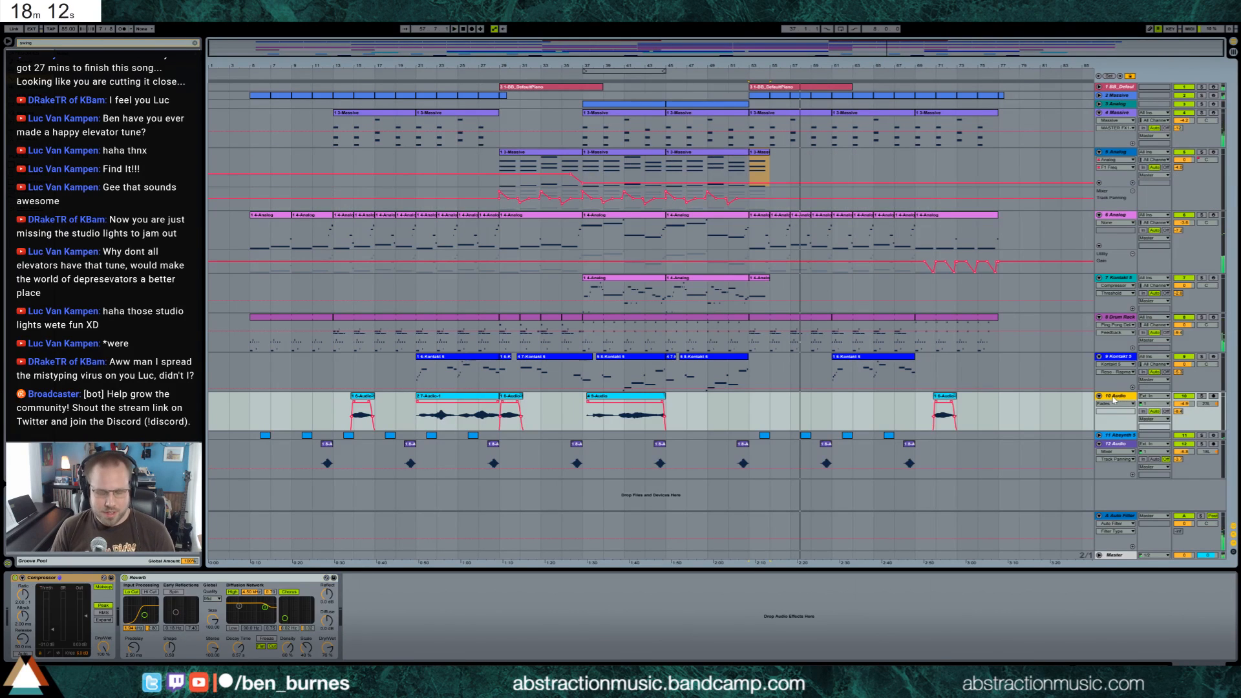
pyautogui.hotkey('ctrl', 'shift', 't')
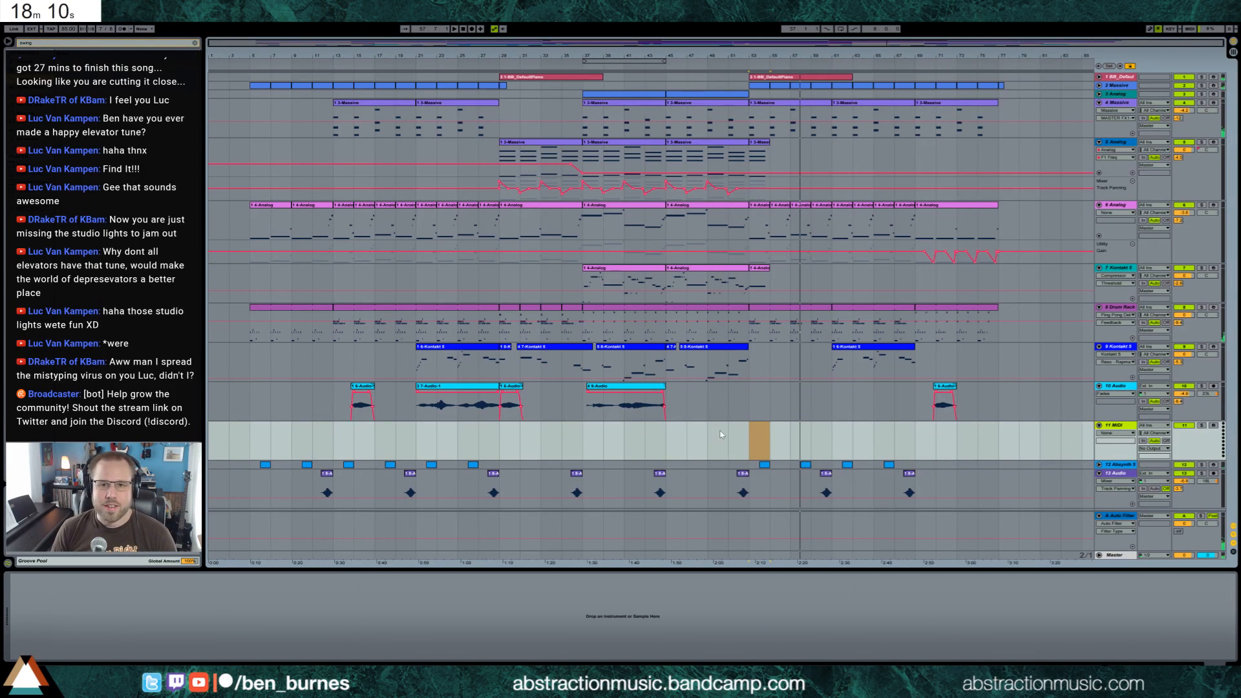
pyautogui.moveTo(748, 437); pyautogui.dragTo(767, 439)
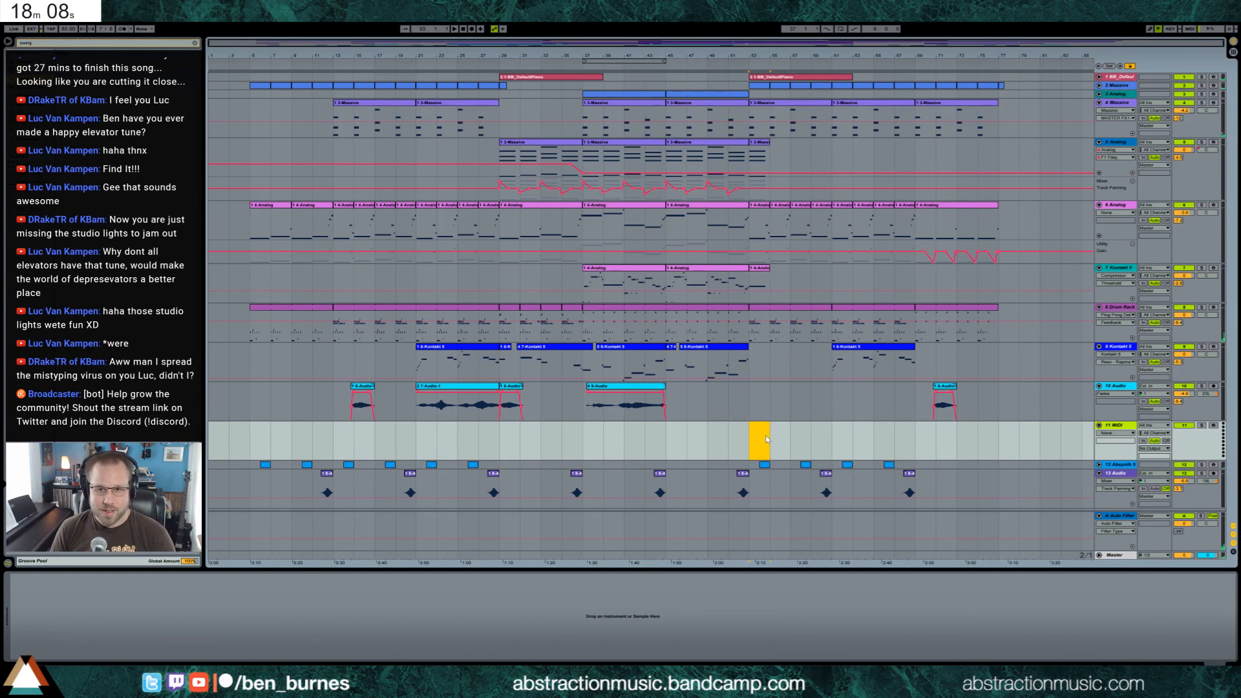
pyautogui.hotkey('ctrl', '1')
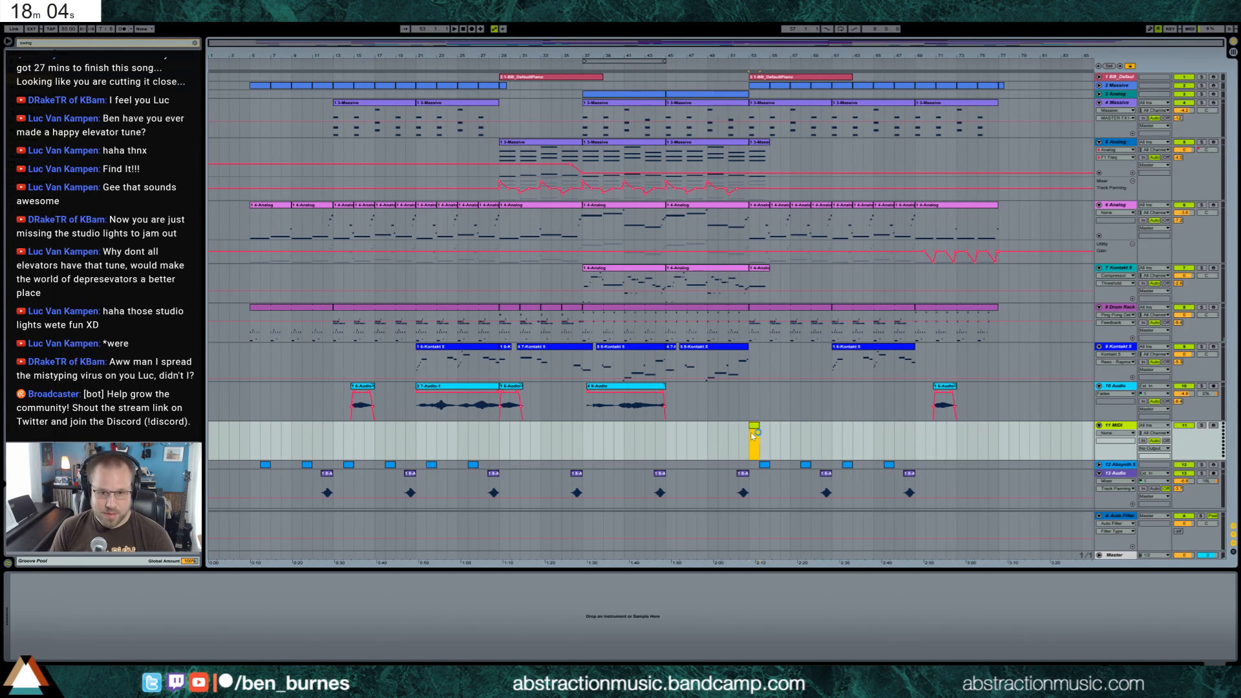
pyautogui.doubleClick(756, 429)
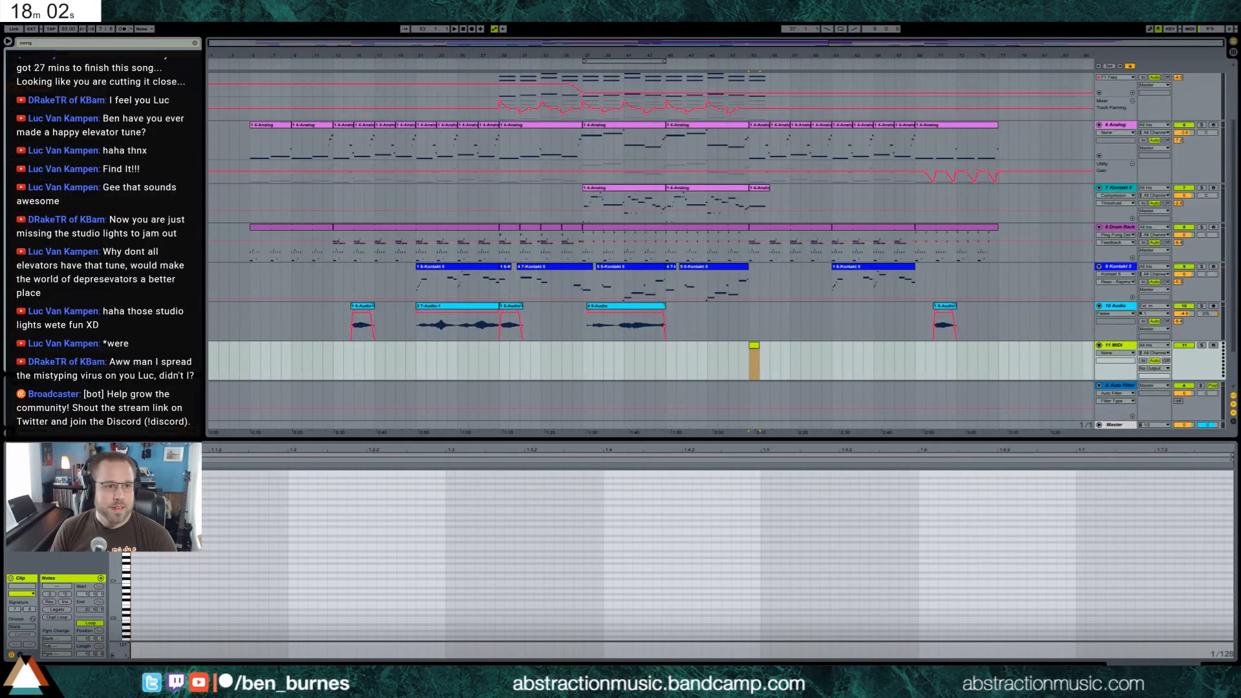
pyautogui.hotkey('shift', 'Tab')
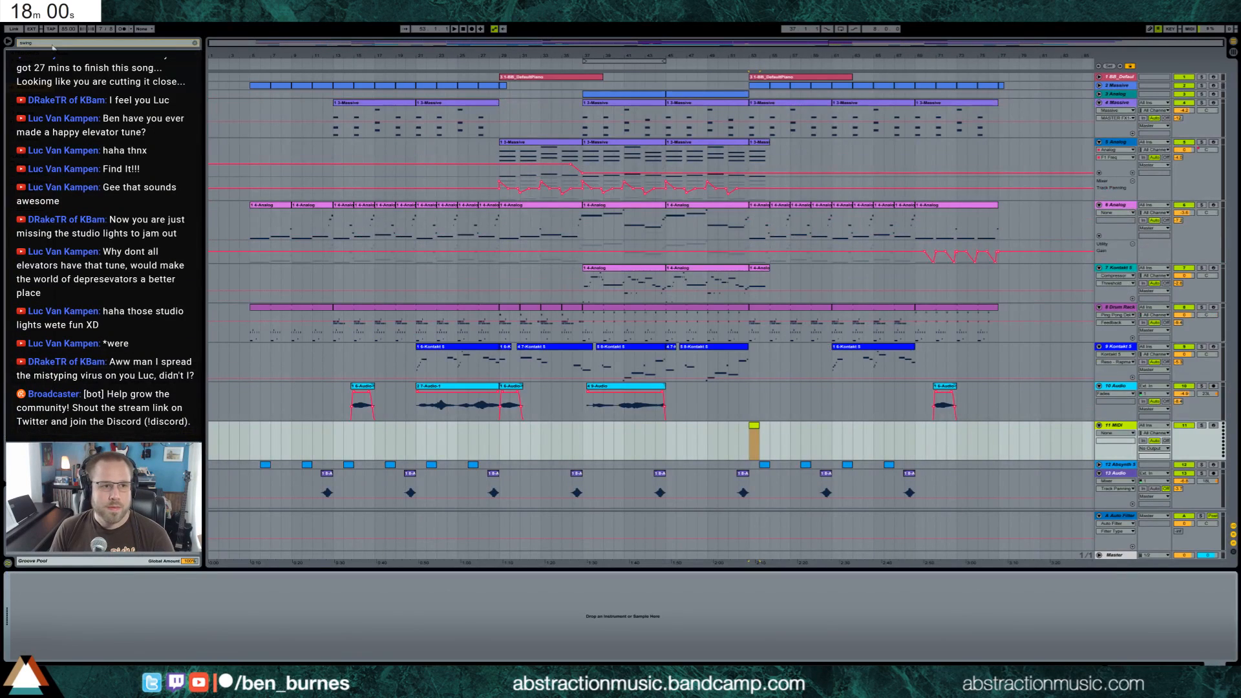
# Load Analog onto the 11 MIDI track, with its second oscillator off, a lowered Filter 1 frequency and added resonance
pyautogui.moveTo(52, 45); pyautogui.dragTo(0, 36)
pyautogui.press('BackSpace')
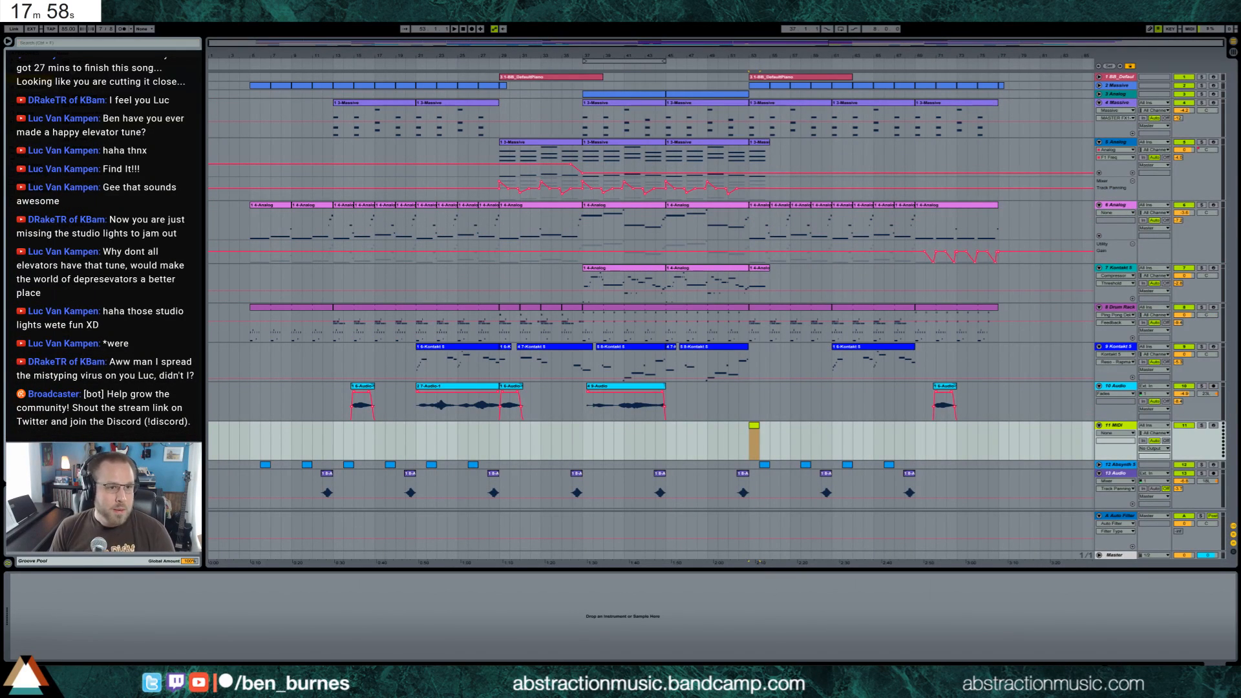
pyautogui.moveTo(754, 436); pyautogui.dragTo(746, 436)
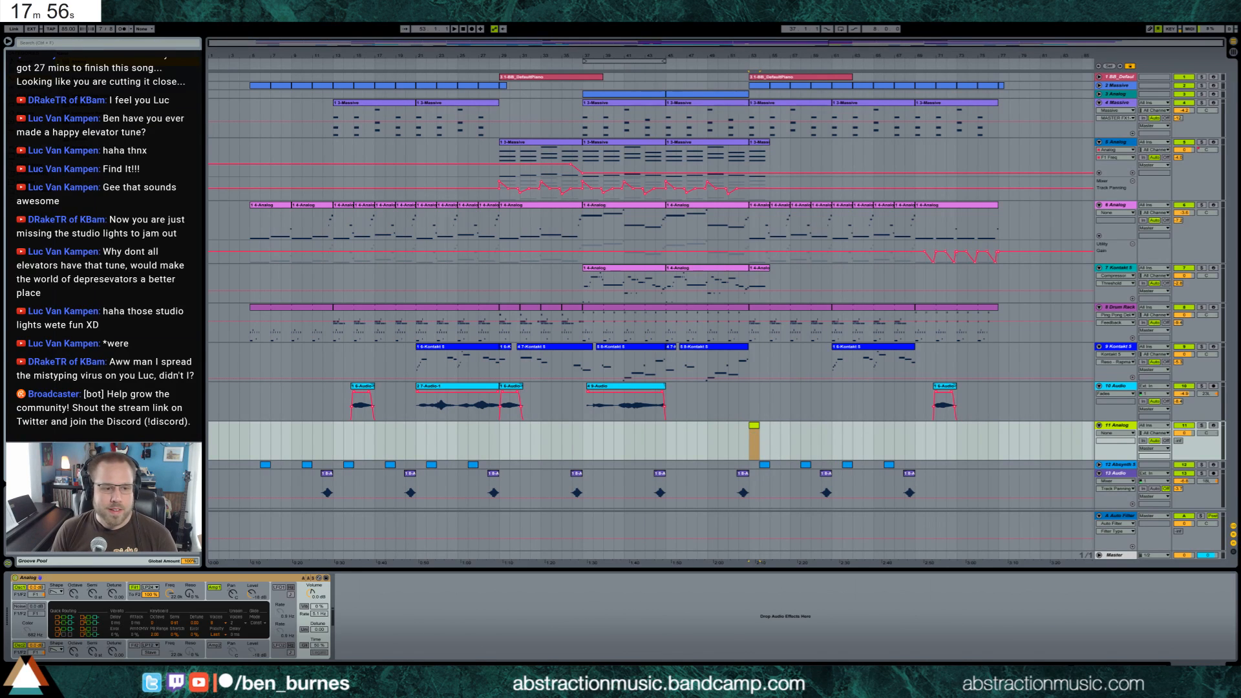
pyautogui.click(20, 647)
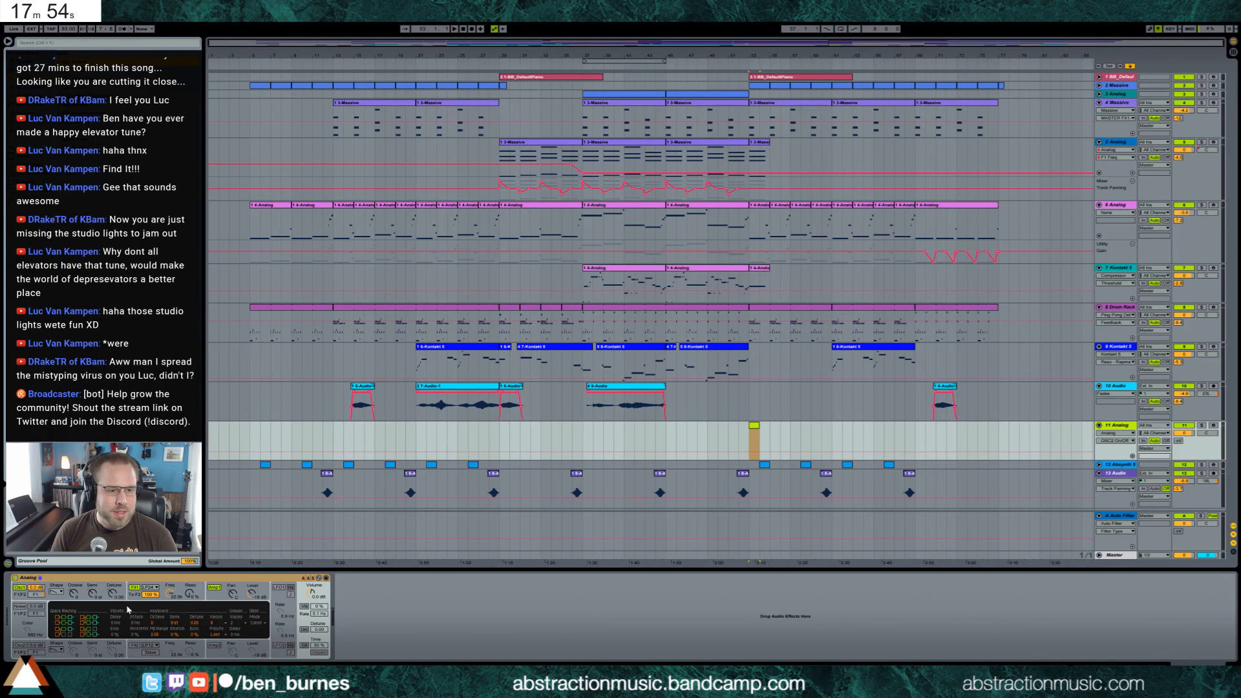
pyautogui.moveTo(170, 594)
pyautogui.mouseDown()
pyautogui.moveTo(169, 617)
pyautogui.moveTo(188, 577)
pyautogui.mouseUp()
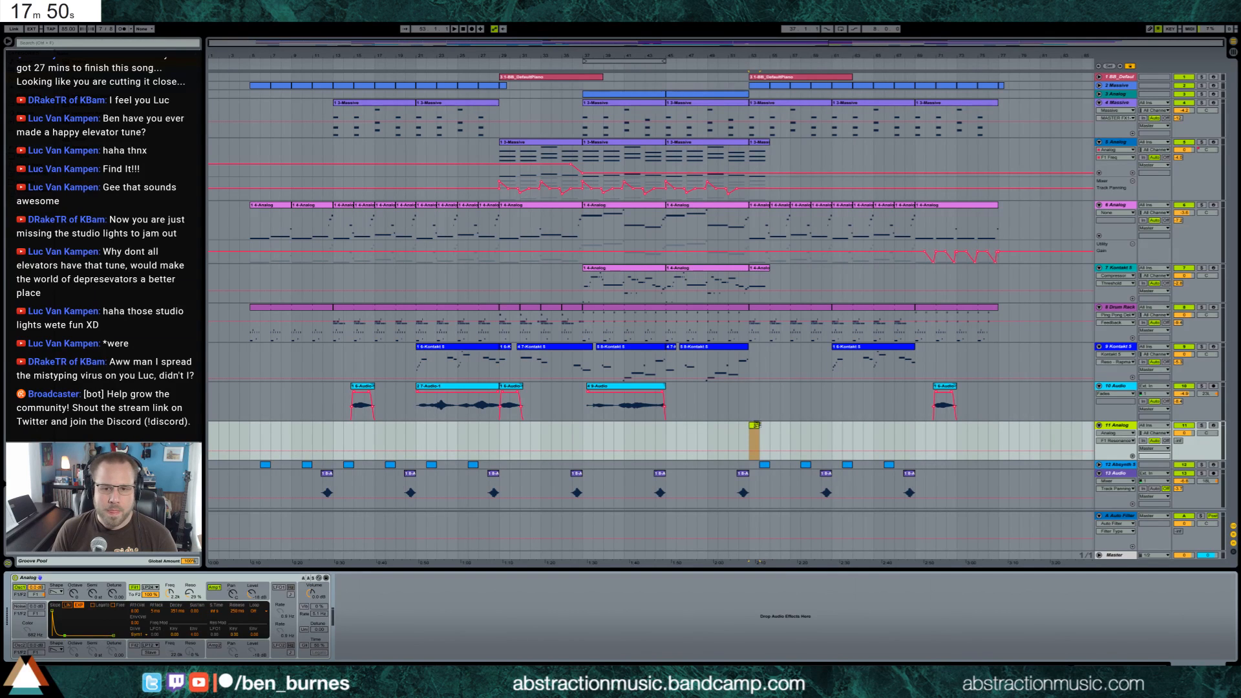
# Add a single note at the start of the 11 Analog clip and extend the looped clip to bar 77
pyautogui.doubleClick(755, 425)
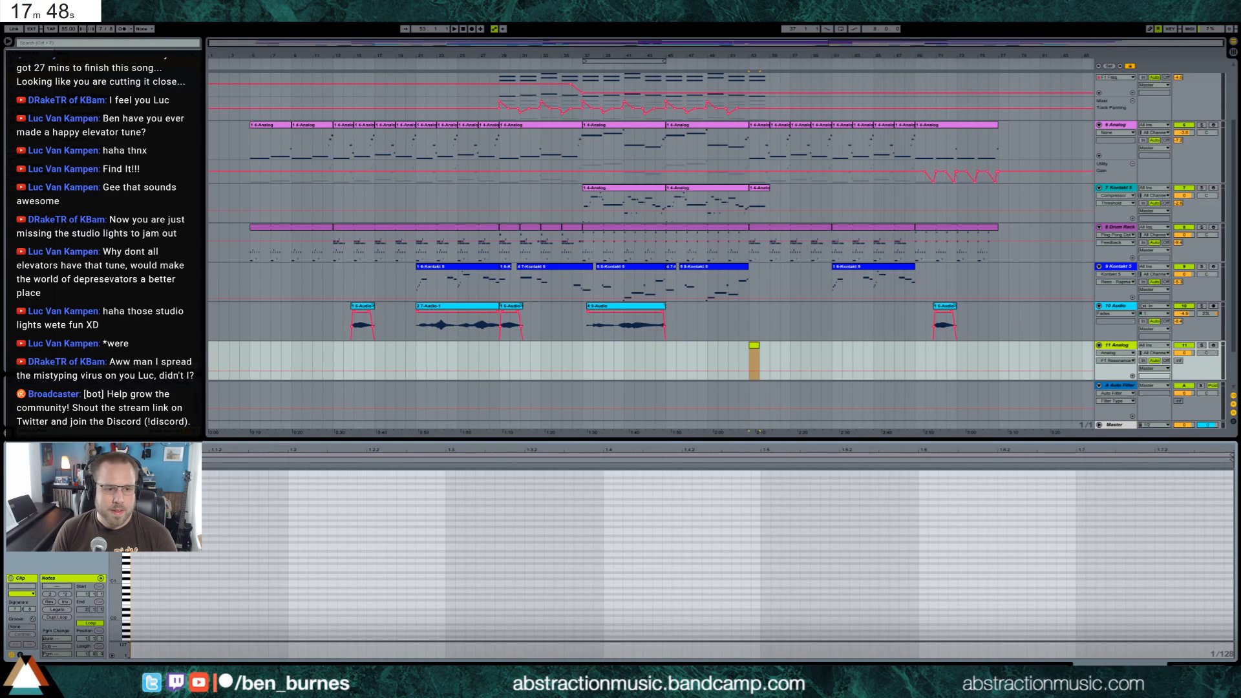
pyautogui.doubleClick(210, 509)
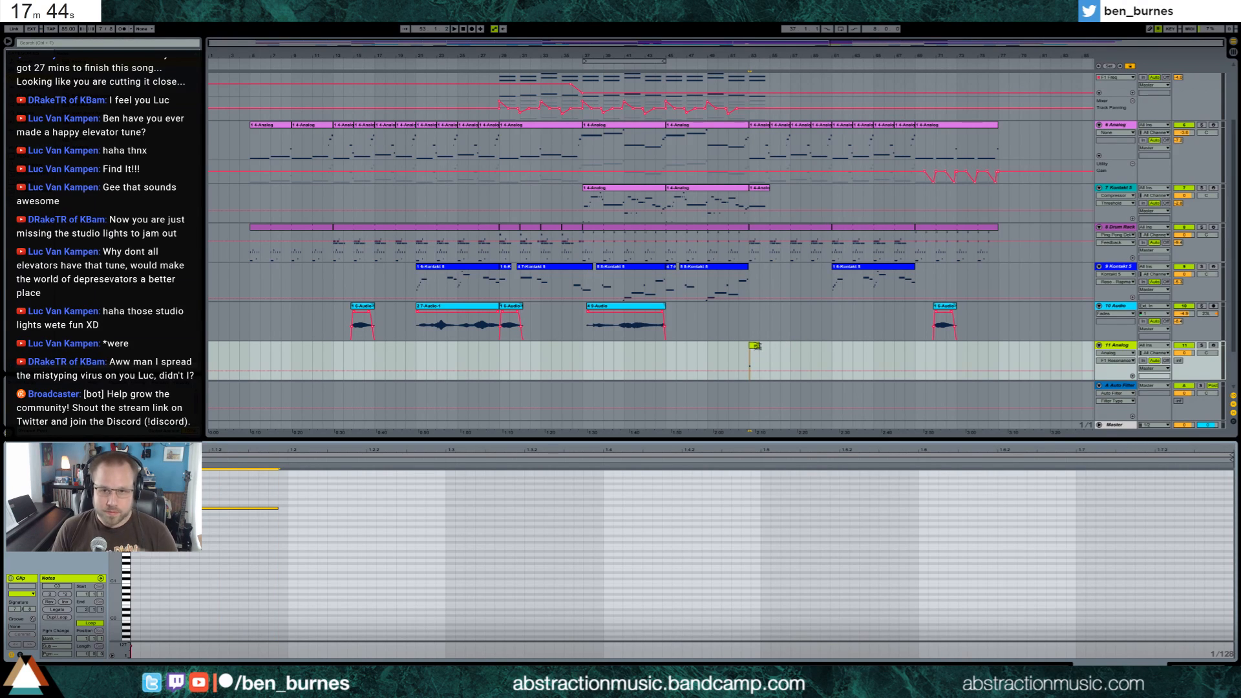
pyautogui.scroll(2, 789, 346)
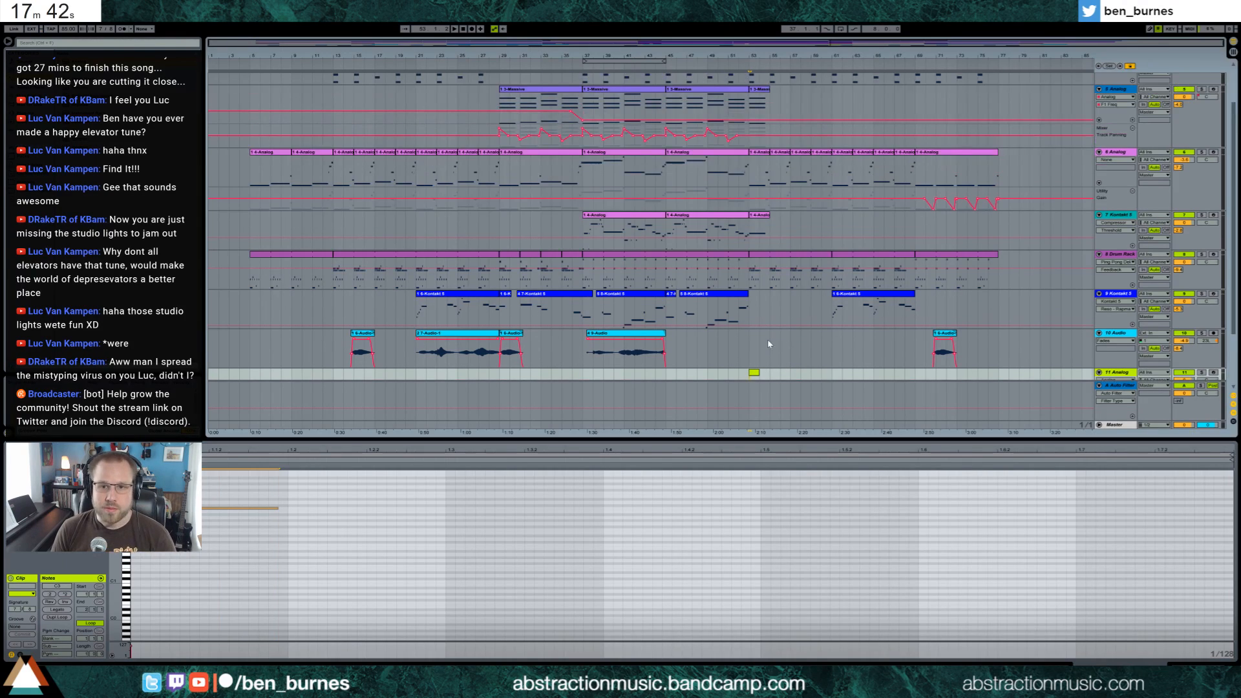
pyautogui.scroll(-2, 769, 344)
pyautogui.moveTo(756, 355); pyautogui.dragTo(995, 366)
pyautogui.hotkey('shift', 'Tab')
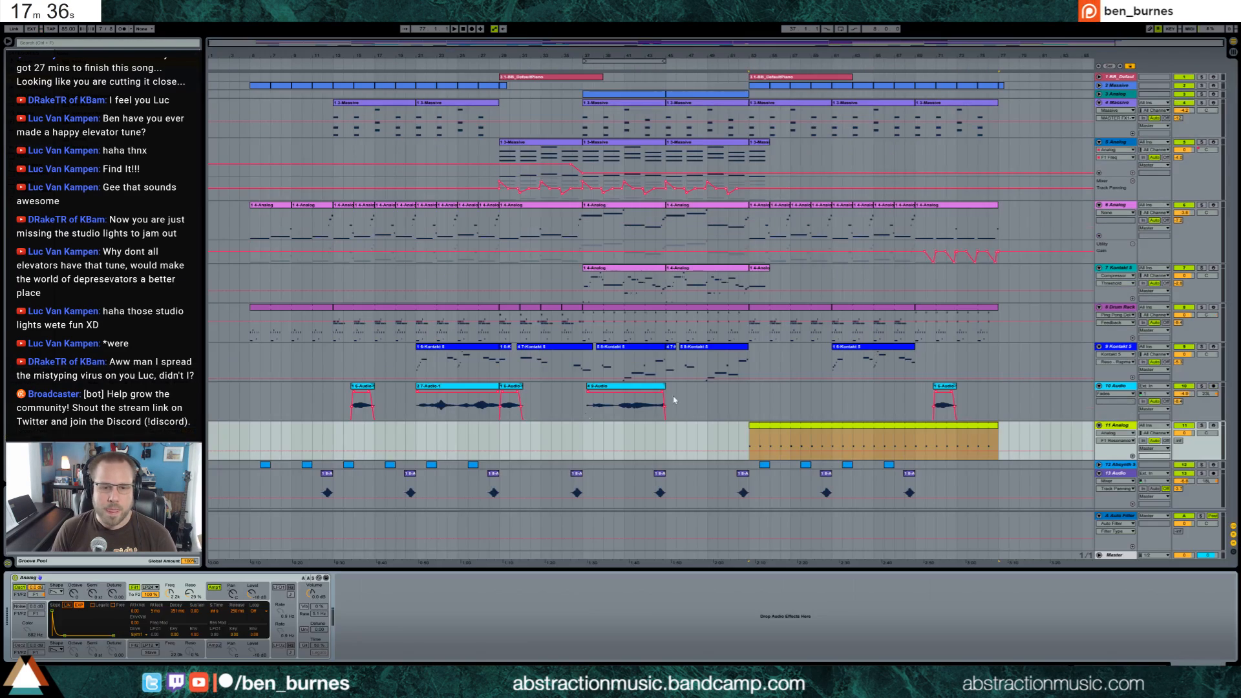
# During playback from bar 53, lower the 11 Analog Filter 1 frequency, adjust its resonance and raise the track's A-Auto Filter send
pyautogui.press('space')
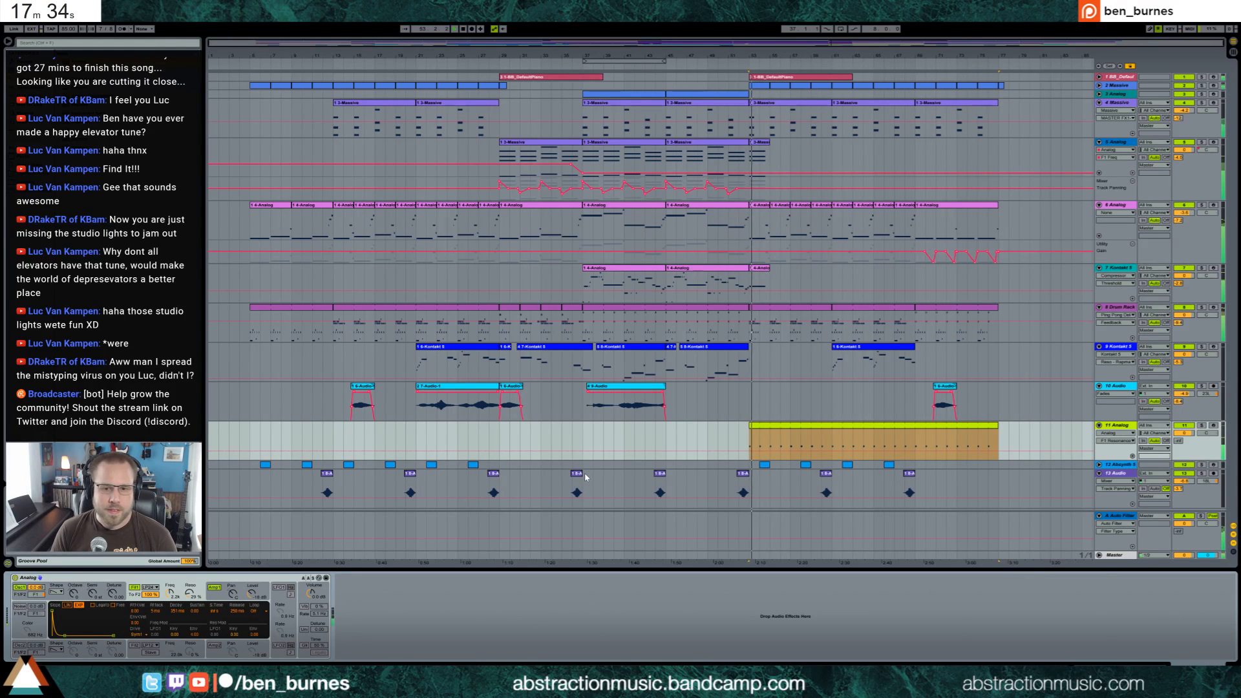
pyautogui.hotkey('shift', 'Tab')
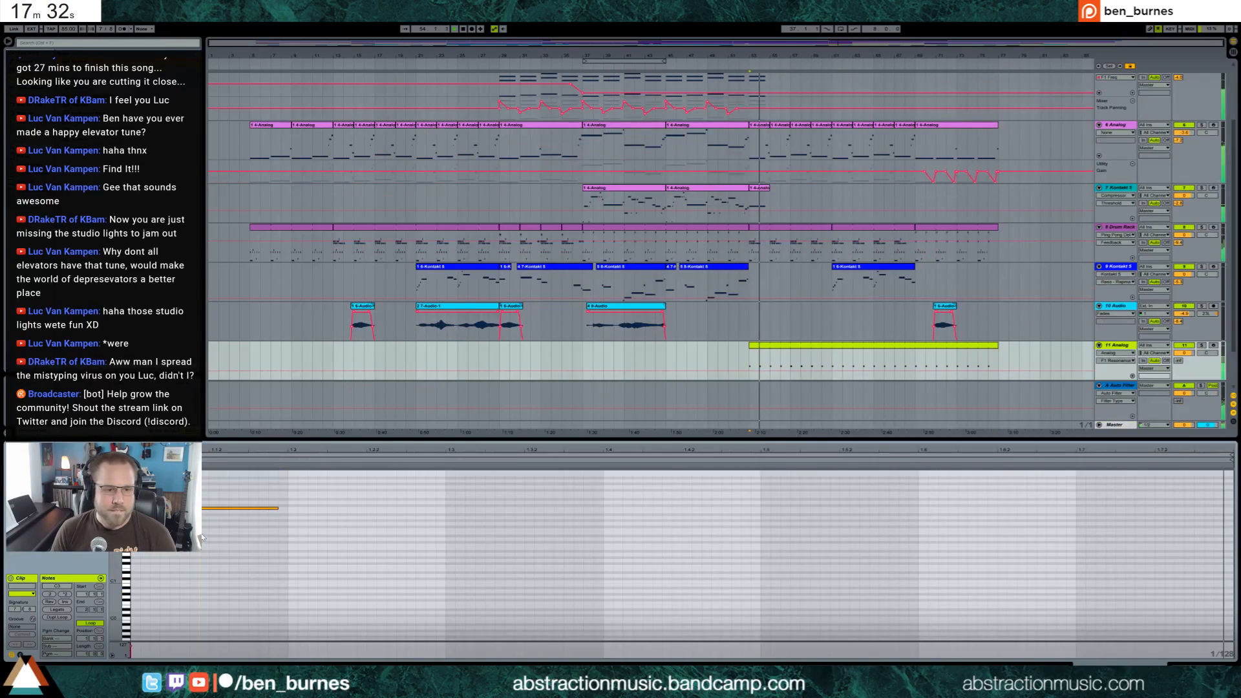
pyautogui.hotkey('shift', 'Tab')
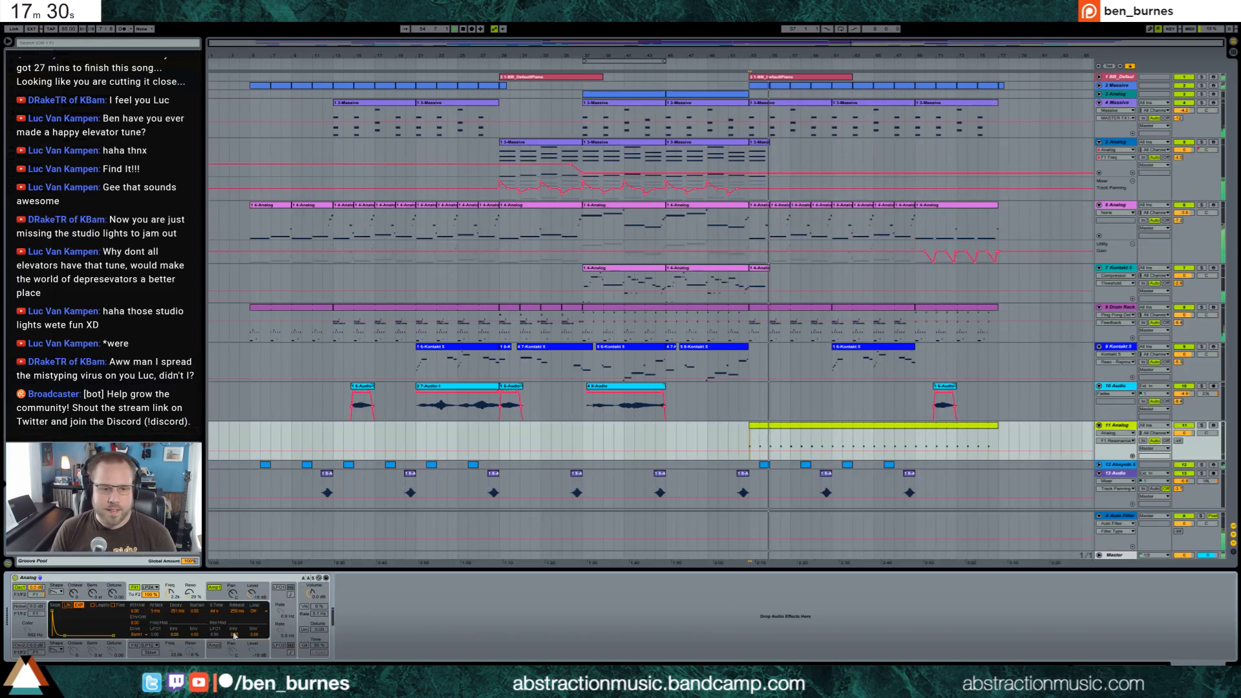
pyautogui.moveTo(169, 593); pyautogui.dragTo(189, 573)
pyautogui.click(1177, 441)
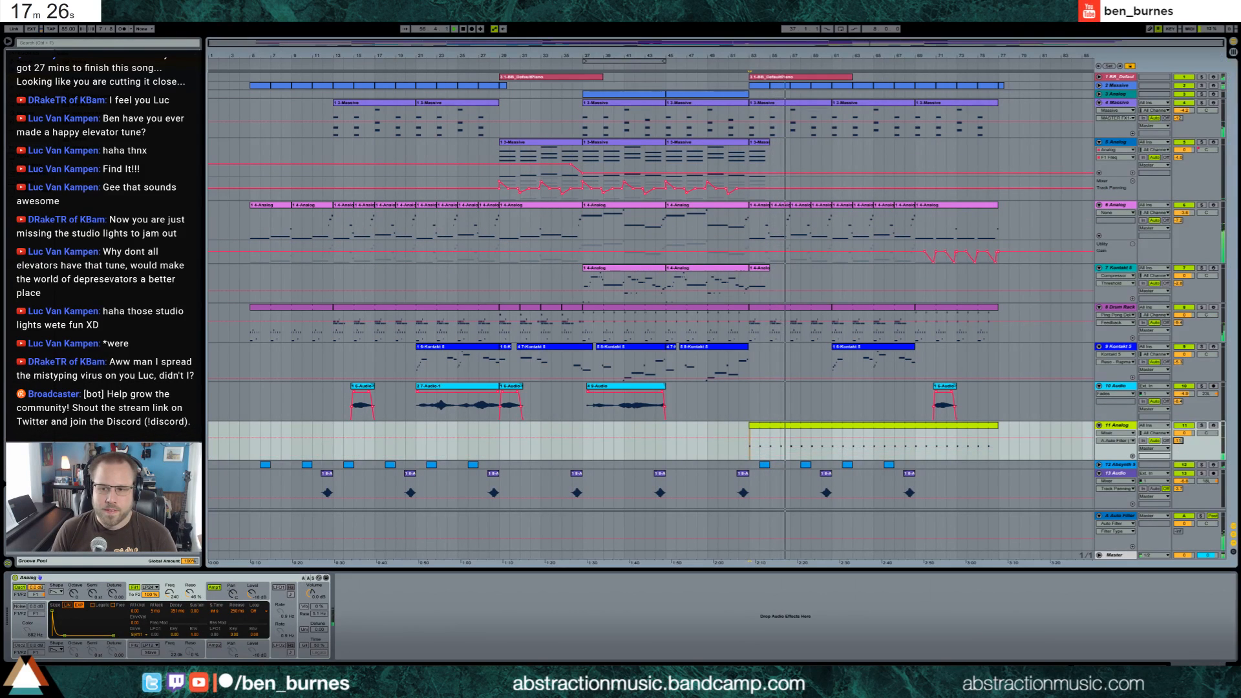
pyautogui.moveTo(169, 594)
pyautogui.mouseDown()
pyautogui.moveTo(169, 605)
pyautogui.moveTo(189, 602)
pyautogui.mouseUp()
# Duplicate the opening note of the 11 Analog clip three times at even spacing across the bar
pyautogui.doubleClick(868, 433)
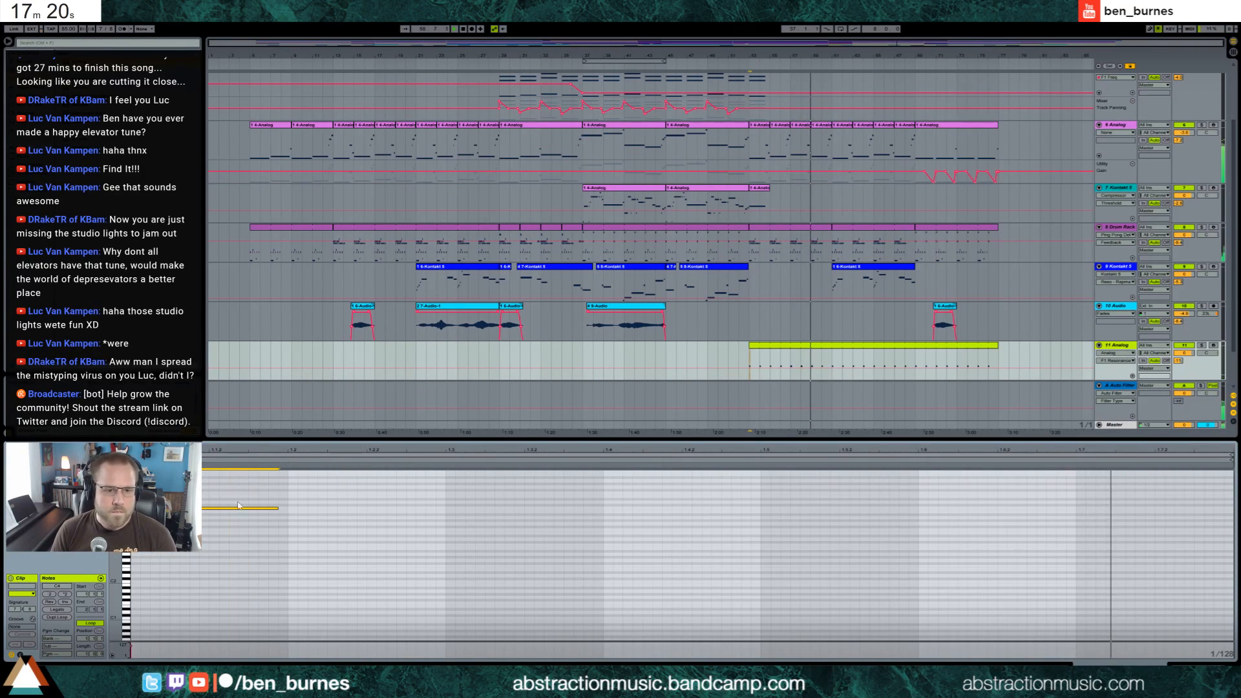
pyautogui.moveTo(226, 490); pyautogui.dragTo(452, 544)
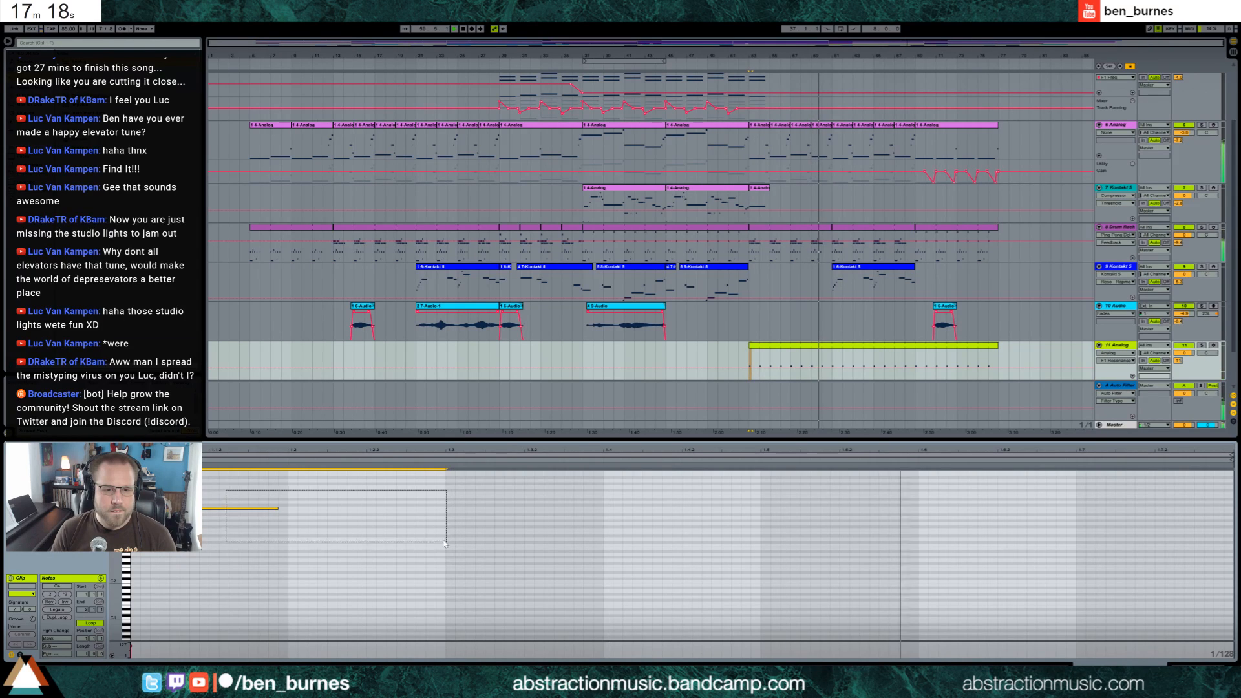
pyautogui.hotkey('ctrl', 'd')
pyautogui.hotkey('ctrl', 'd')
pyautogui.hotkey('ctrl', 'd')
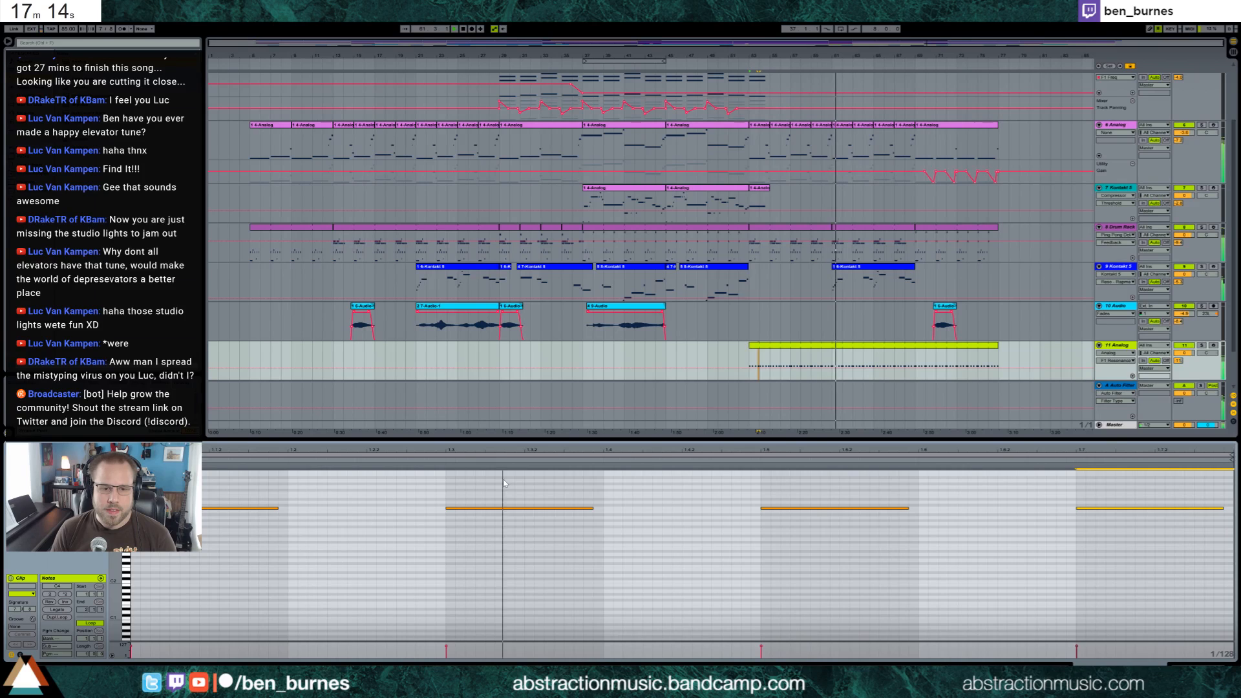
# Replace the copied notes with more closely spaced duplicates of the first note, making five evenly spaced notes
pyautogui.moveTo(486, 479); pyautogui.dragTo(1120, 580)
pyautogui.press('Delete')
pyautogui.moveTo(368, 482); pyautogui.dragTo(246, 535)
pyautogui.hotkey('ctrl', 'z')
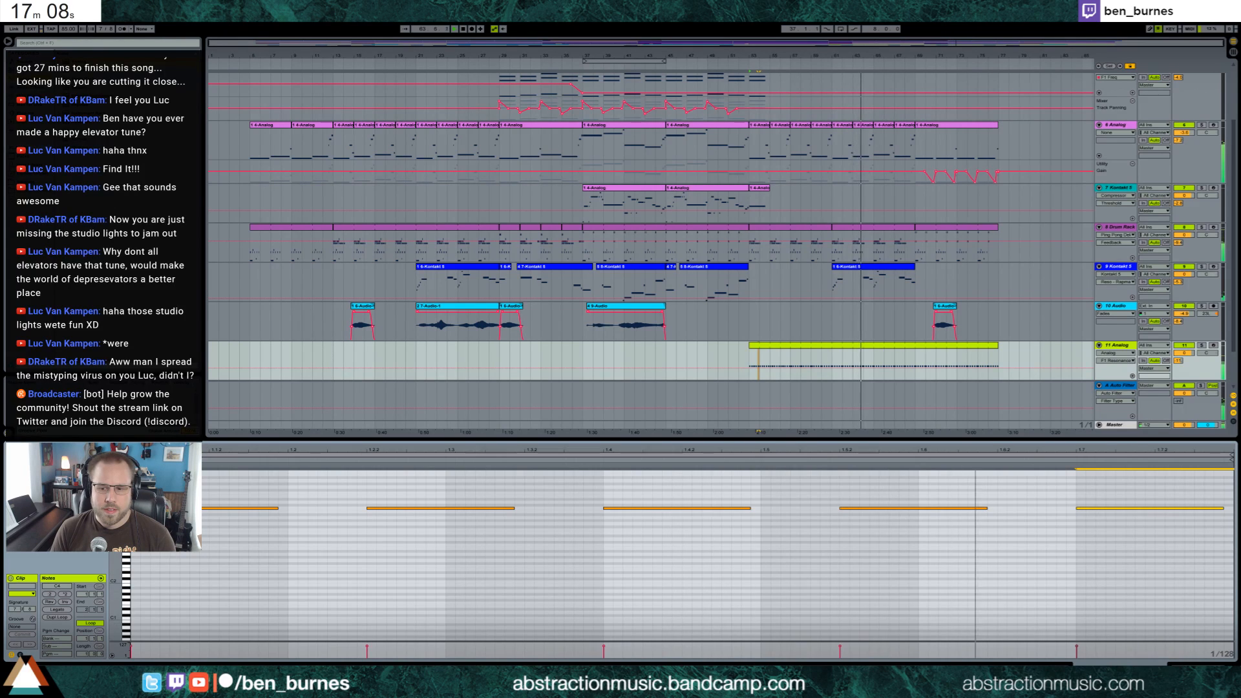
# Fine-tune the 11 Analog Filter 1 frequency and move all notes in its clip up an octave
pyautogui.hotkey('shift', 'Tab')
pyautogui.moveTo(169, 593); pyautogui.dragTo(169, 589)
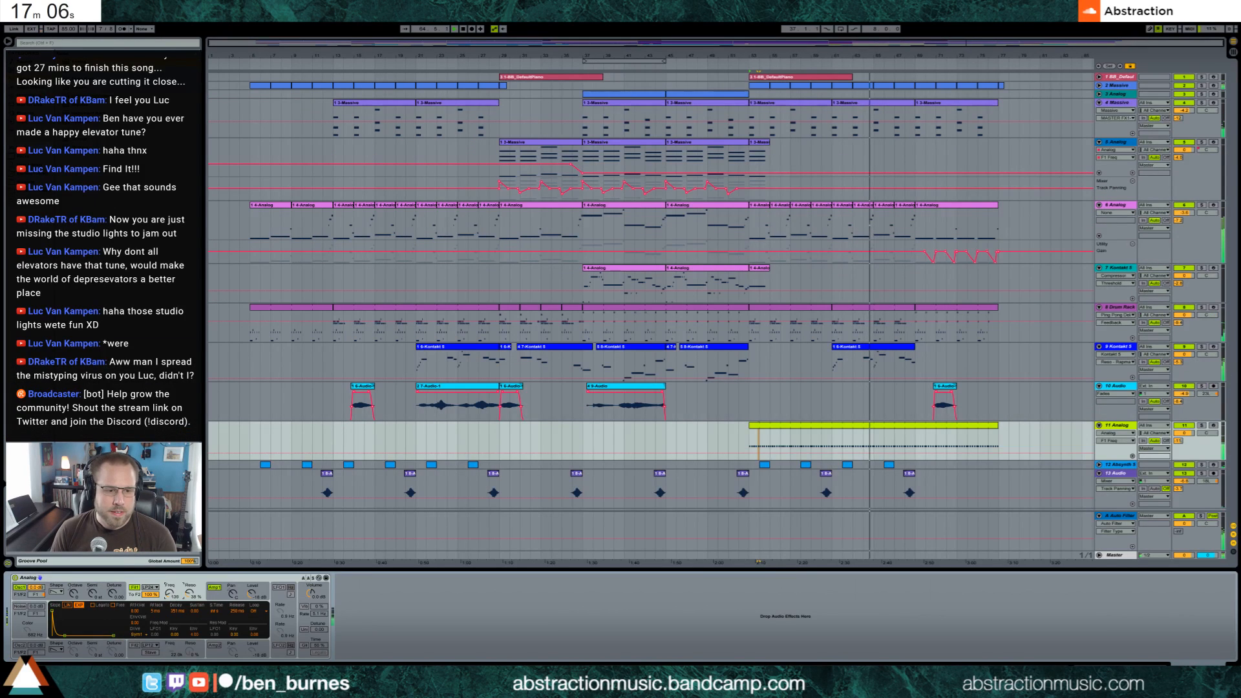
pyautogui.doubleClick(806, 426)
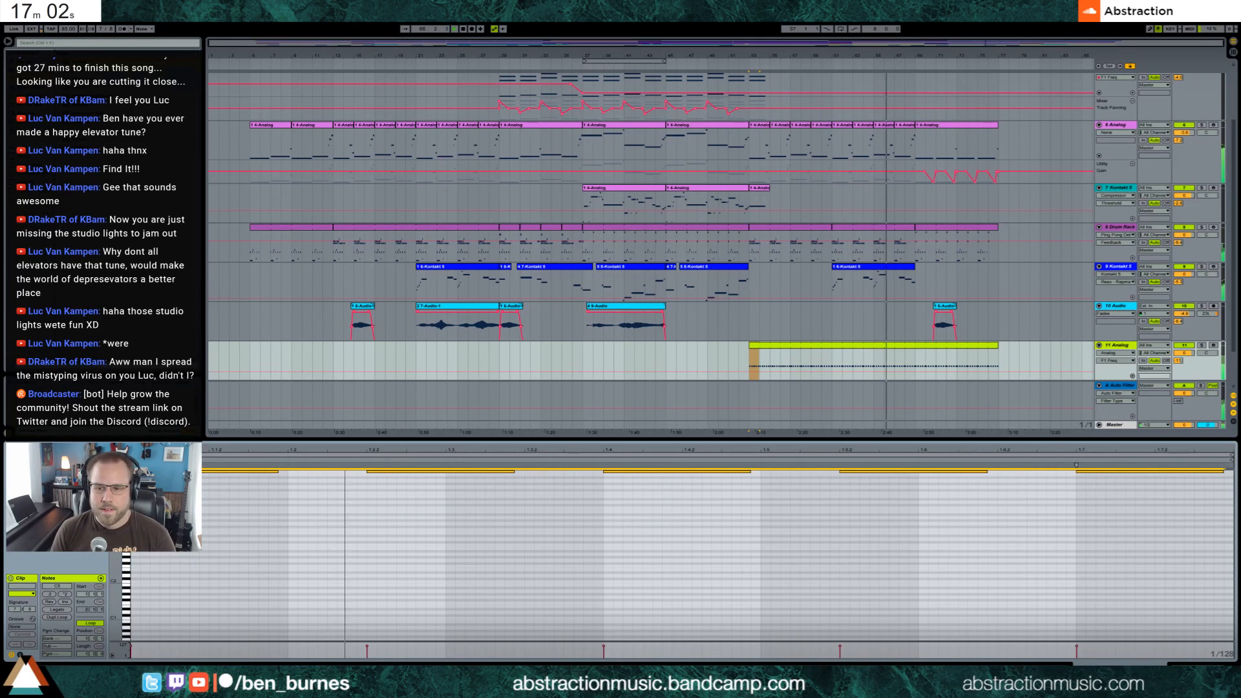
pyautogui.hotkey('shift', 'Tab')
# Adjust the 11 Analog track's A-Auto Filter send and add a Ping Pong Delay after the synth, tuning the delay's filter band
pyautogui.moveTo(1180, 443); pyautogui.dragTo(1179, 440)
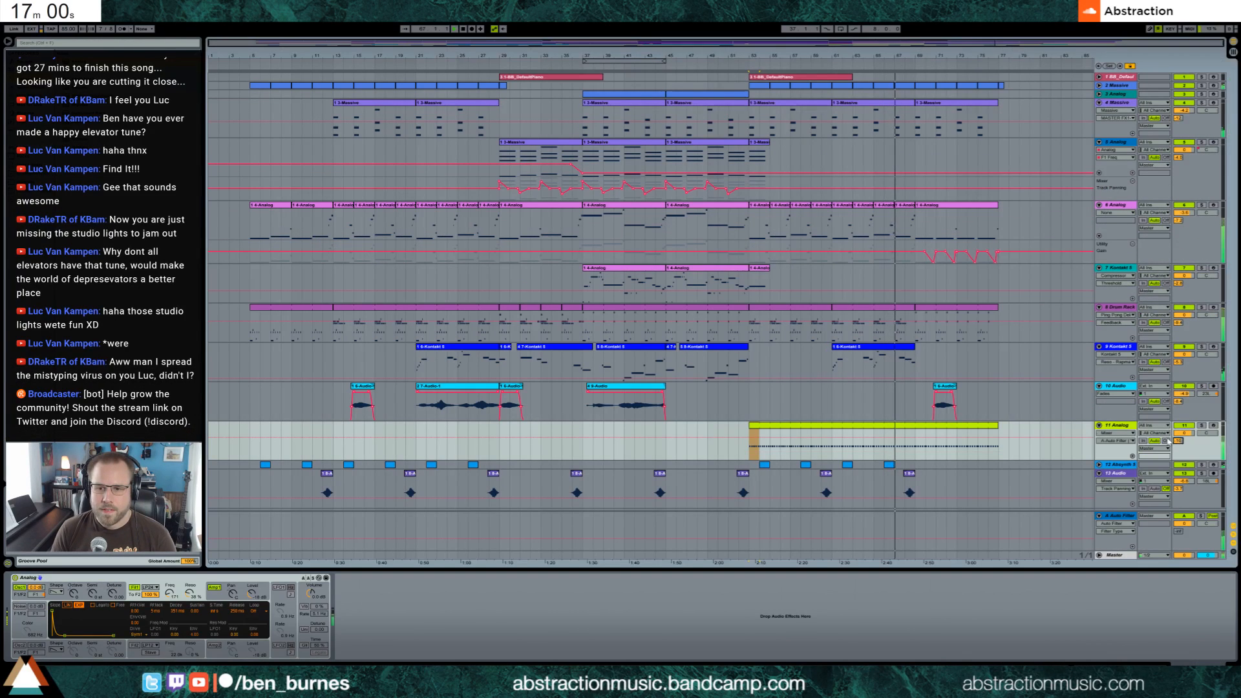
pyautogui.click(969, 426)
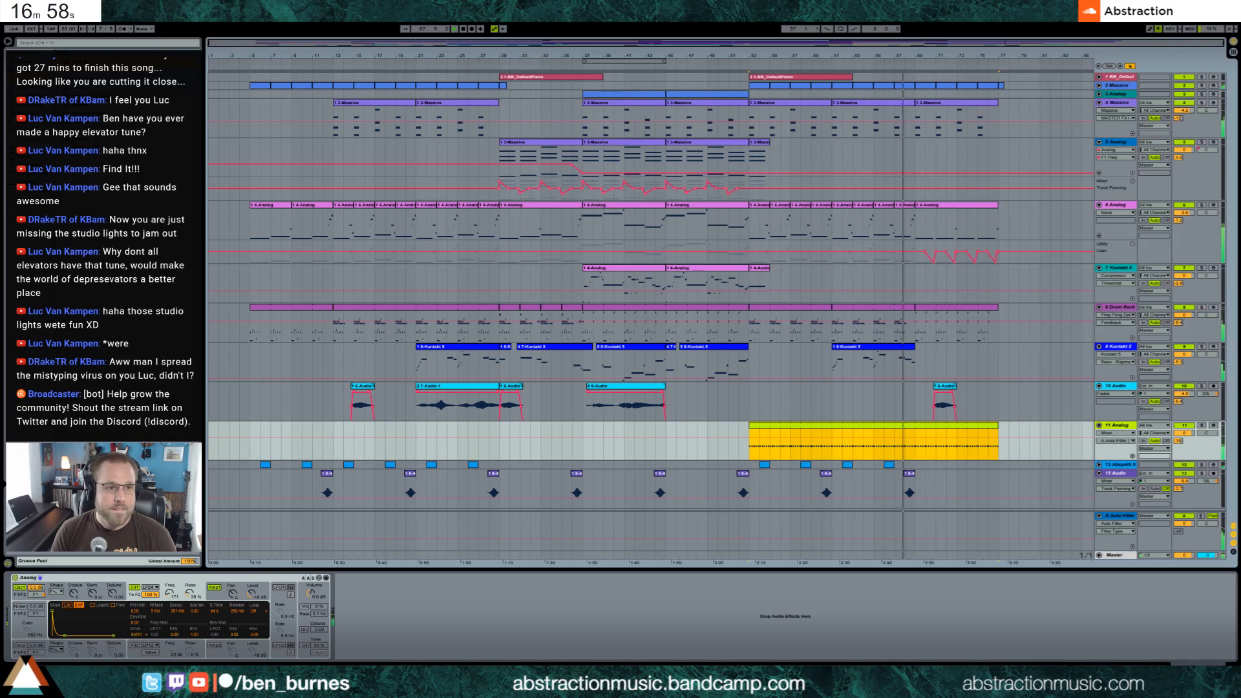
pyautogui.click(36, 88)
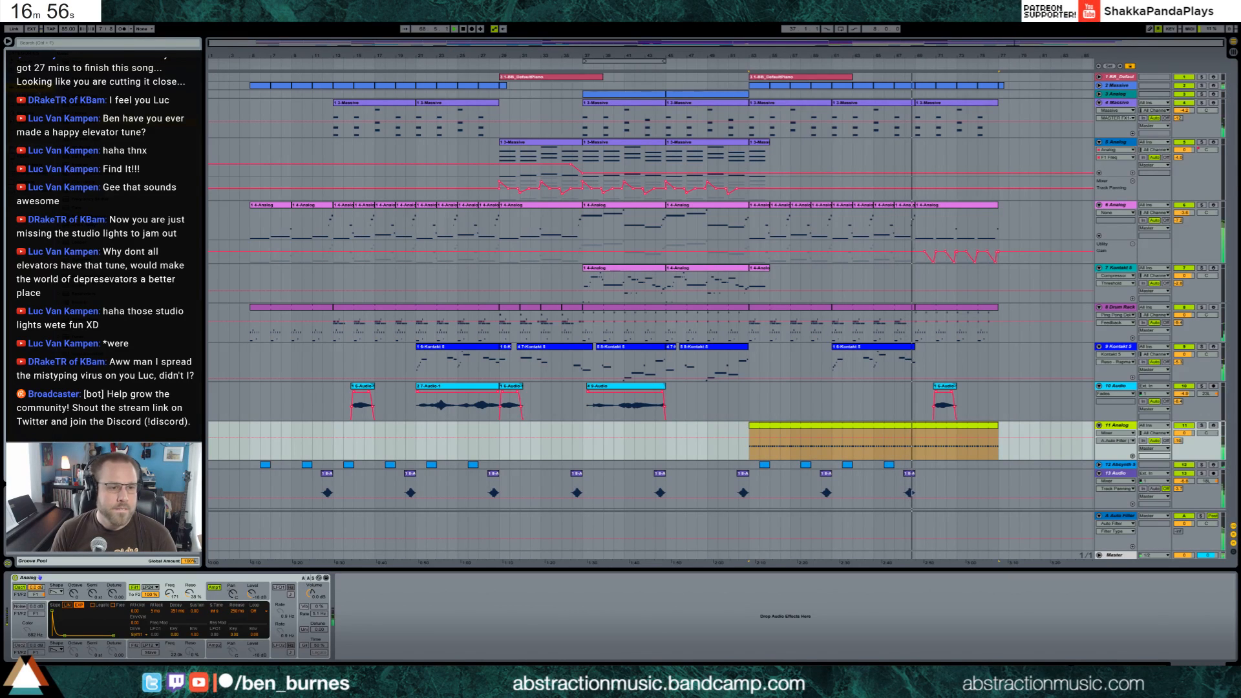
pyautogui.moveTo(69, 277); pyautogui.dragTo(372, 645)
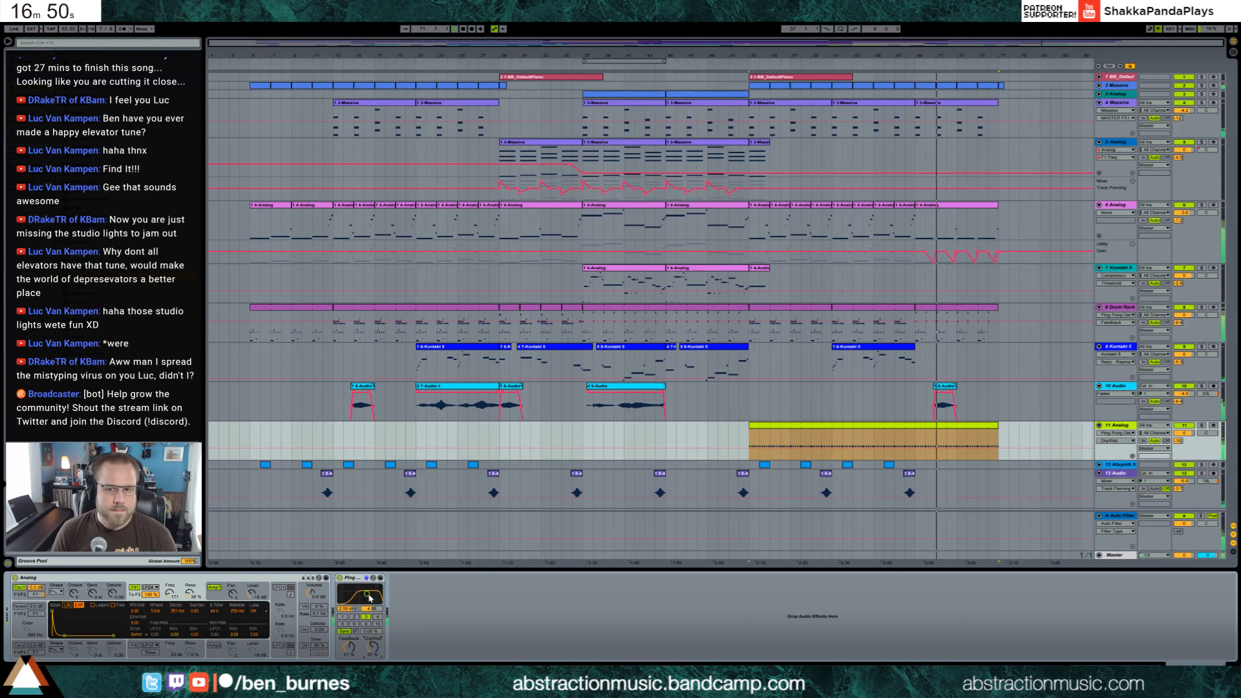
pyautogui.moveTo(367, 593); pyautogui.dragTo(367, 592)
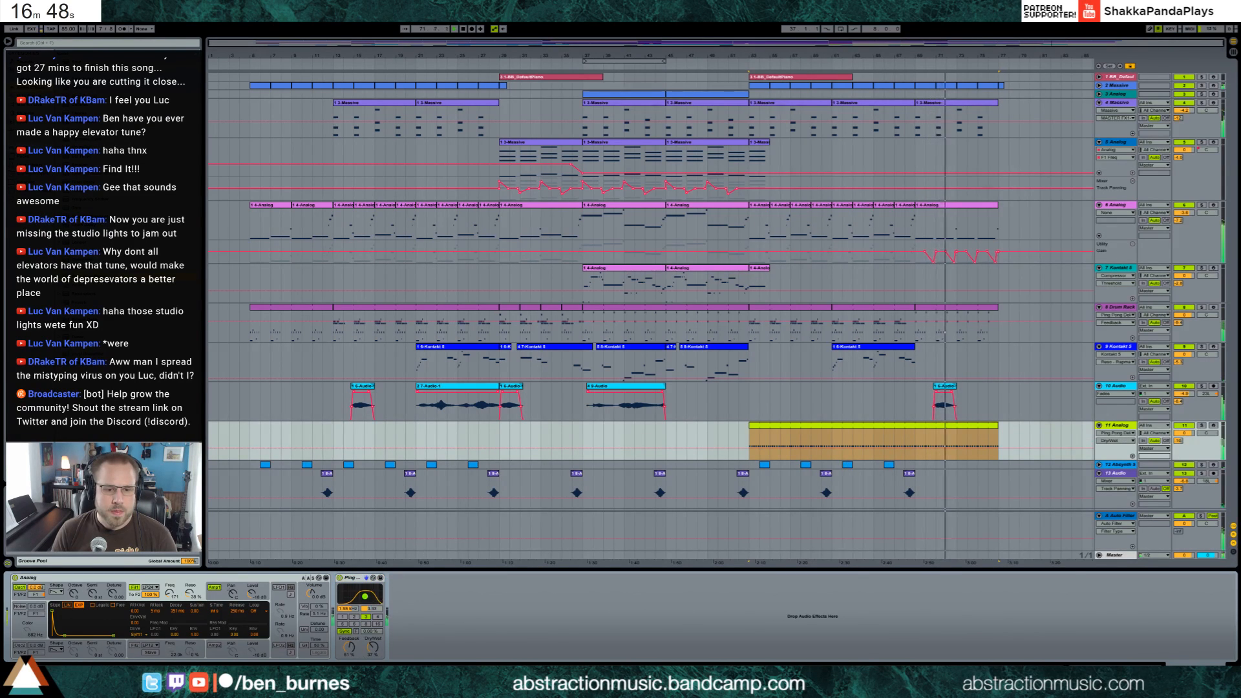
# Fine-tune the 11 Analog synth's Filter 1 frequency and turn on its Unison with an adjusted detune
pyautogui.click(172, 595)
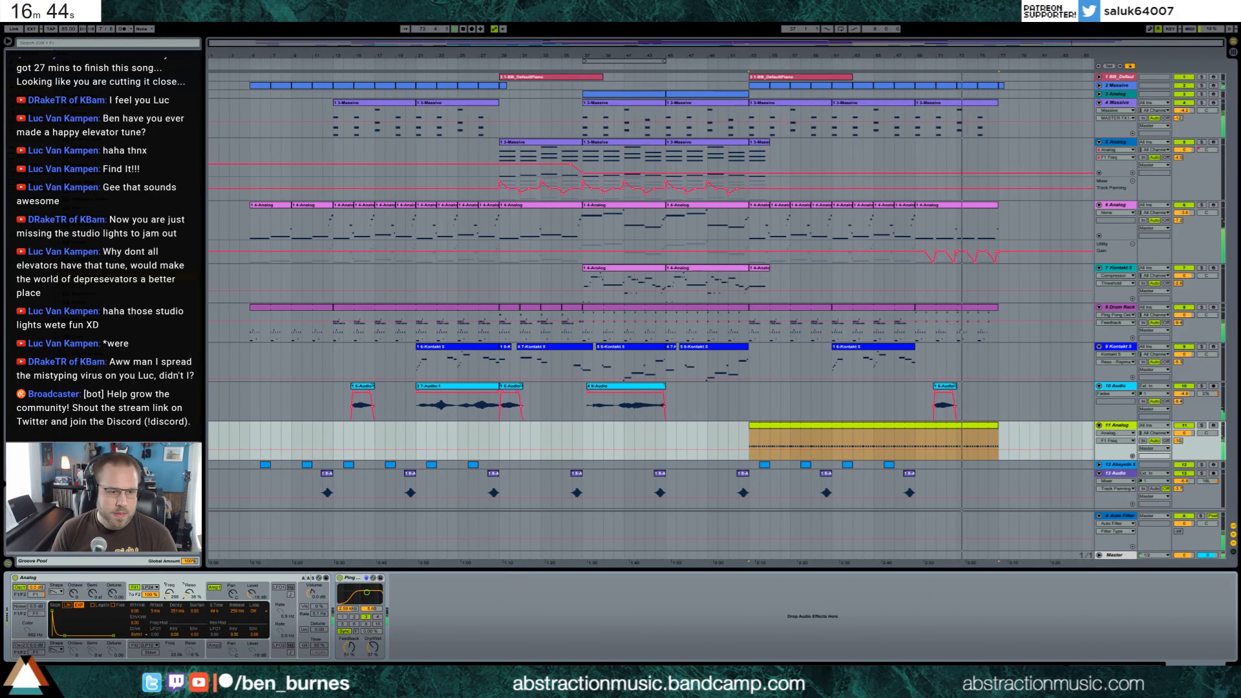
pyautogui.click(303, 629)
pyautogui.moveTo(318, 628); pyautogui.dragTo(319, 621)
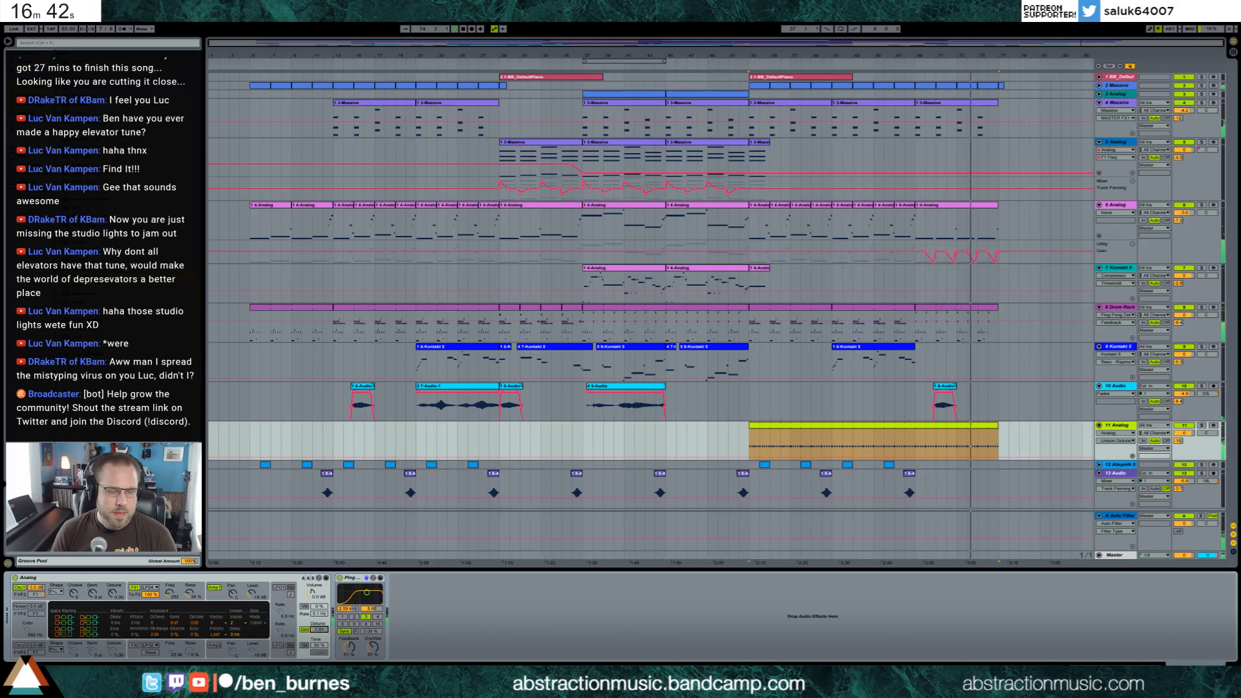
pyautogui.click(304, 607)
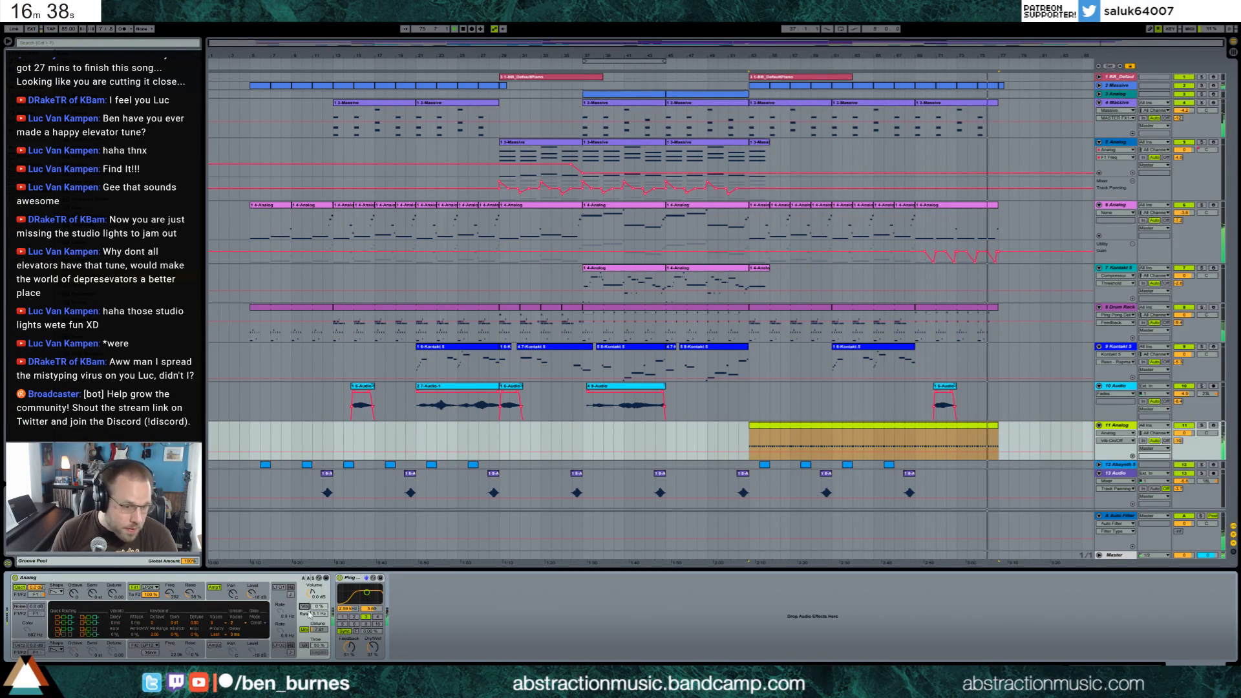
# Automate the 11 Analog Amp 1 Level to fade out over the clip's last bars, and play from bar 53
pyautogui.click(994, 428)
pyautogui.click(251, 593)
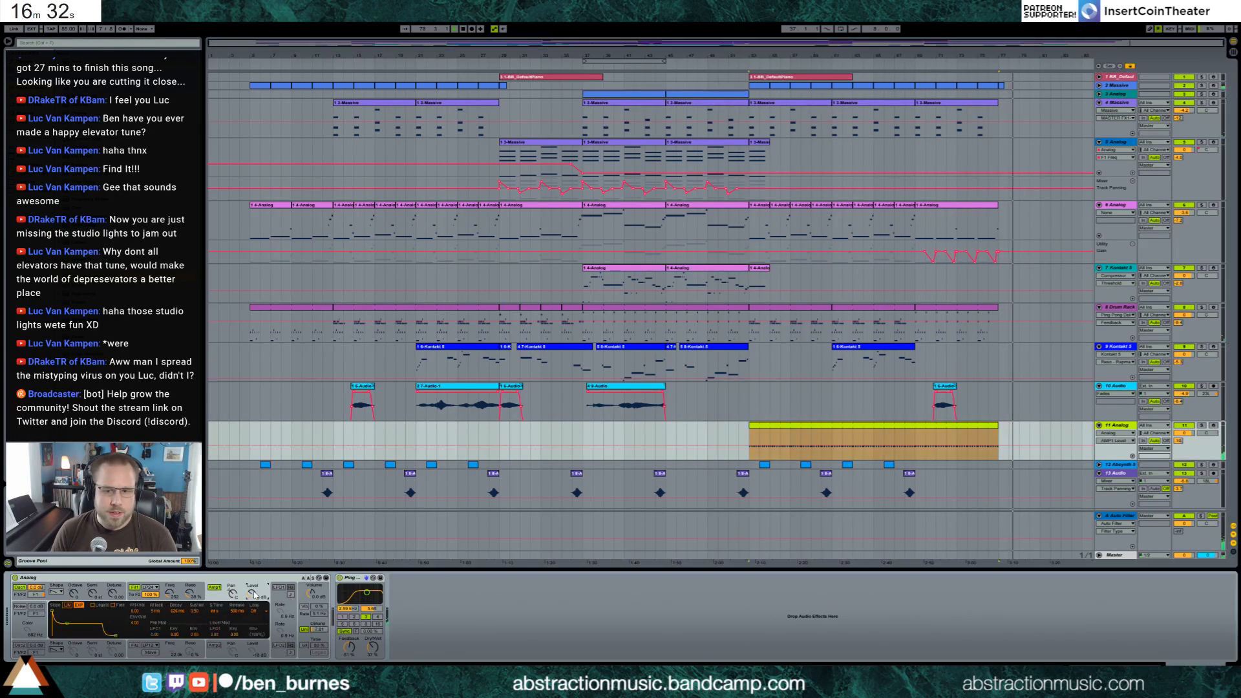
pyautogui.click(944, 452)
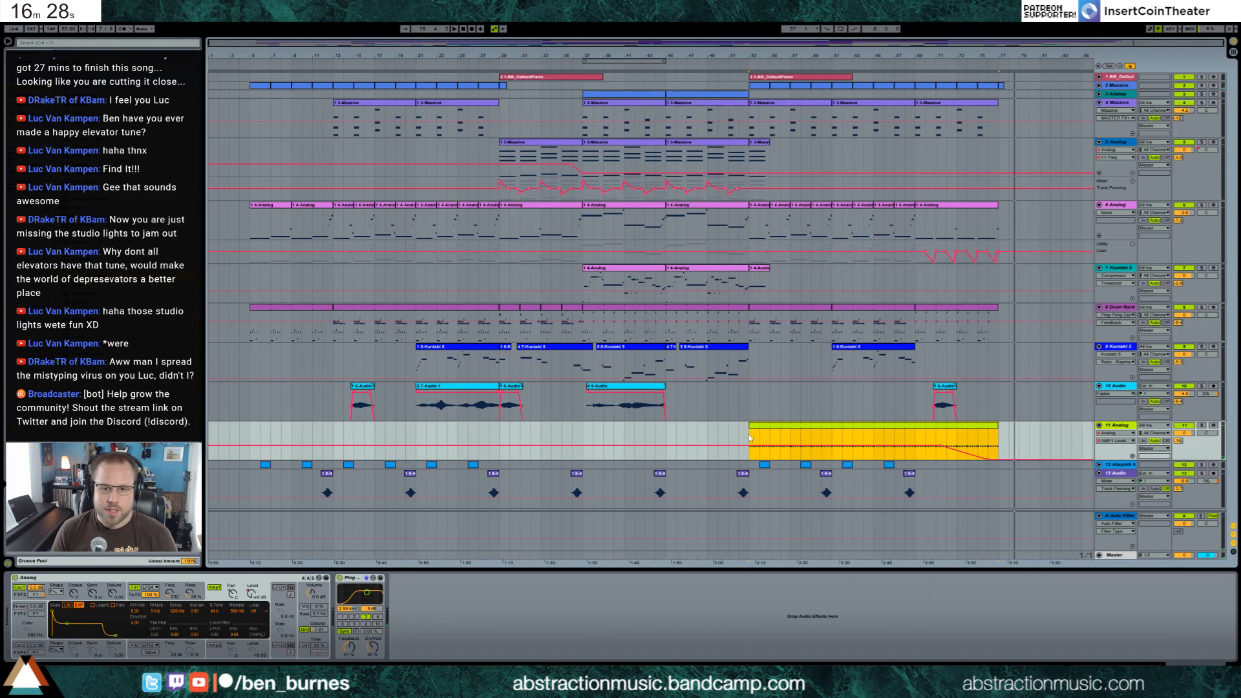
pyautogui.click(749, 438)
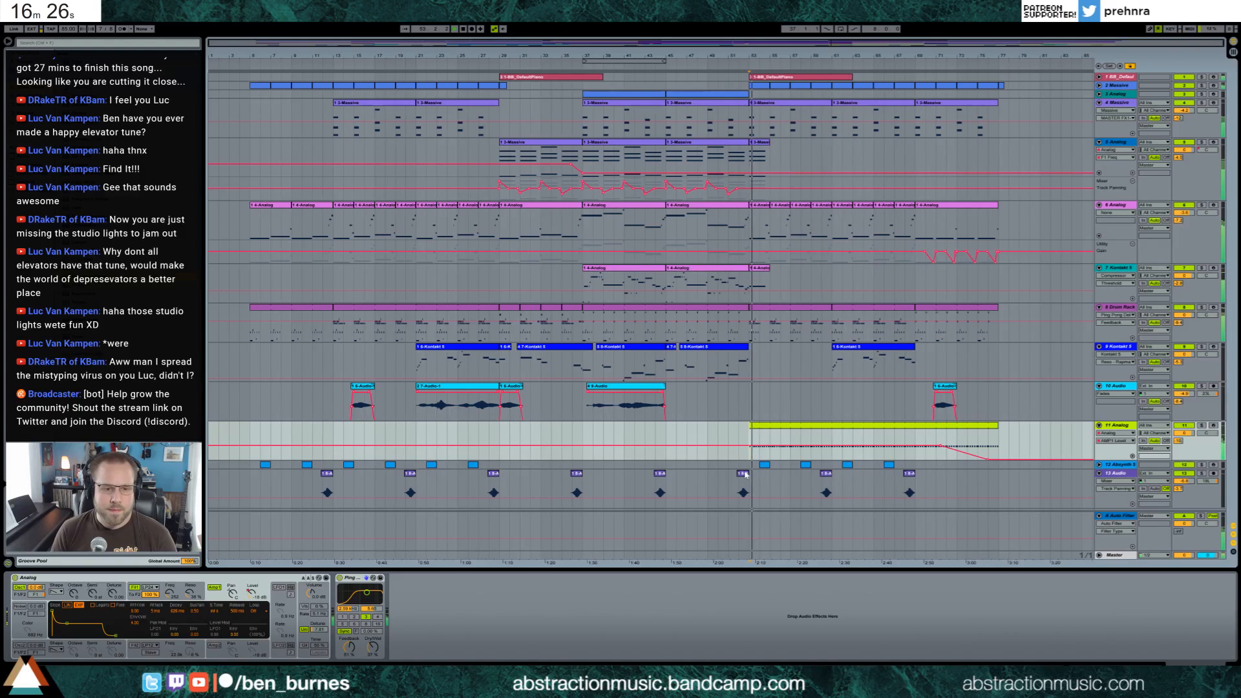
# Adjust the 11 Analog track volume and fine-tune its Filter 1 frequency and resonance
pyautogui.click(171, 593)
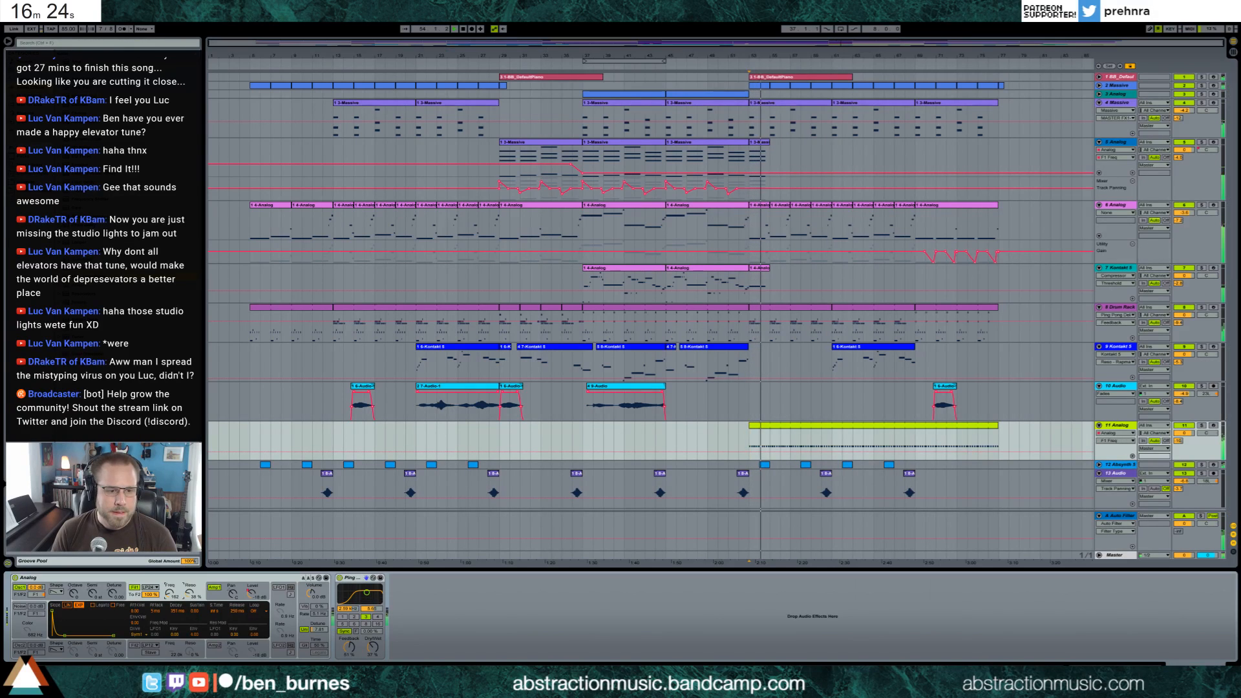
pyautogui.moveTo(1183, 433); pyautogui.dragTo(1183, 445)
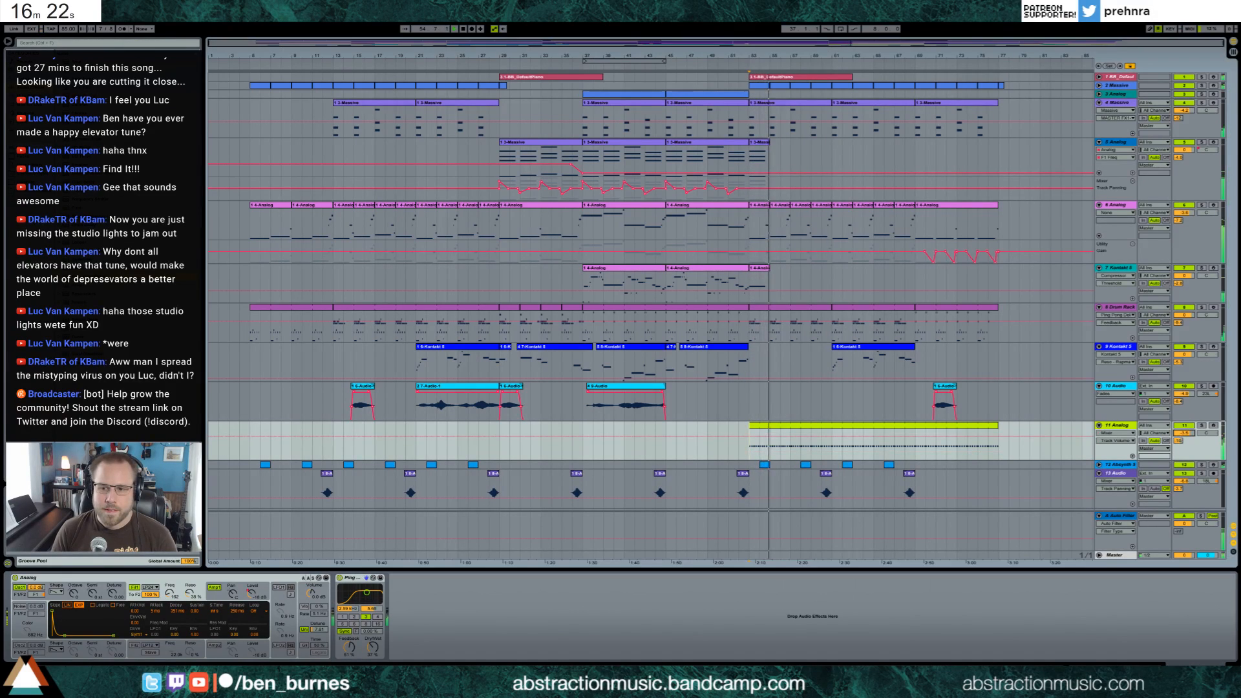
pyautogui.moveTo(170, 593); pyautogui.dragTo(189, 594)
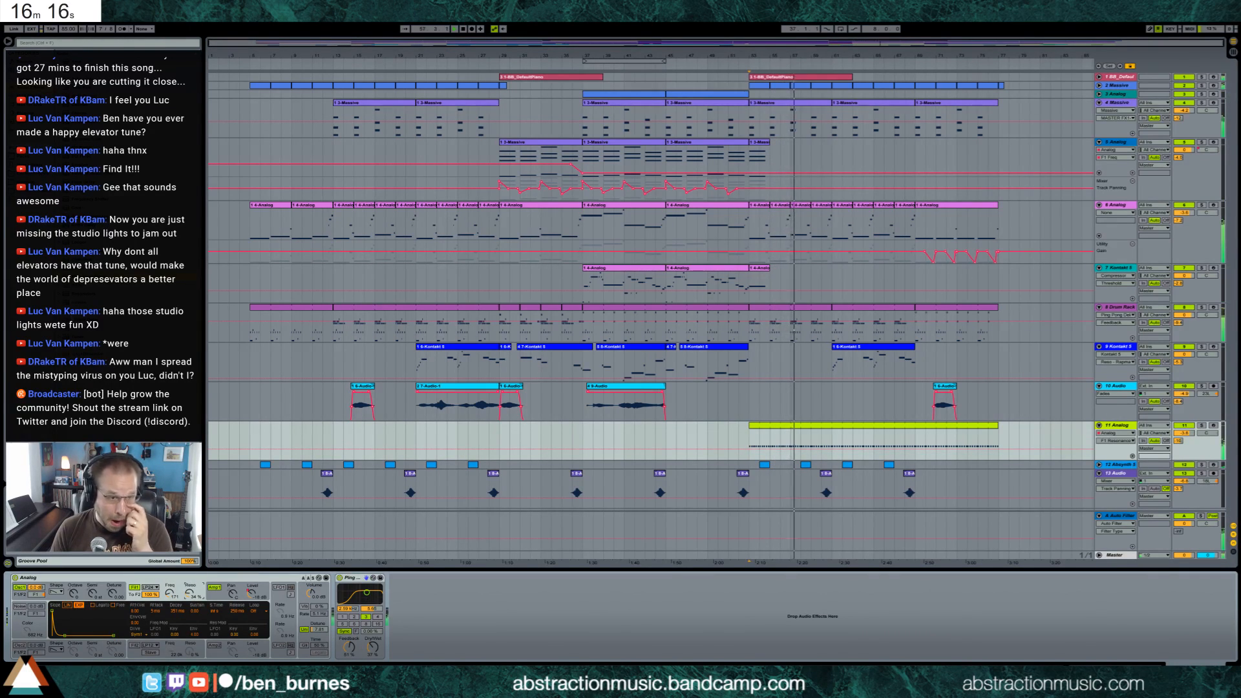
# Delete the extra Ping Pong Delay, insert an Auto Pan between the 11 Analog synth and its delay, and adjust its rate and amount
pyautogui.moveTo(84, 277); pyautogui.dragTo(351, 620)
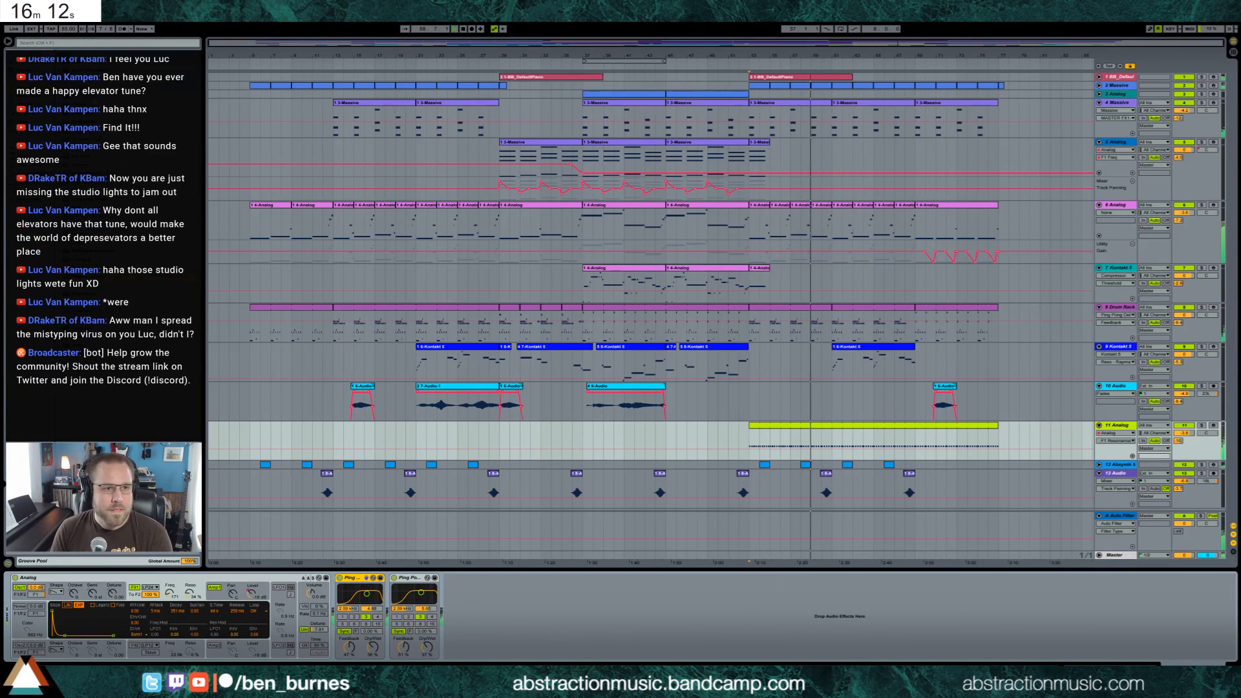
pyautogui.press('Delete')
pyautogui.moveTo(75, 87); pyautogui.dragTo(385, 657)
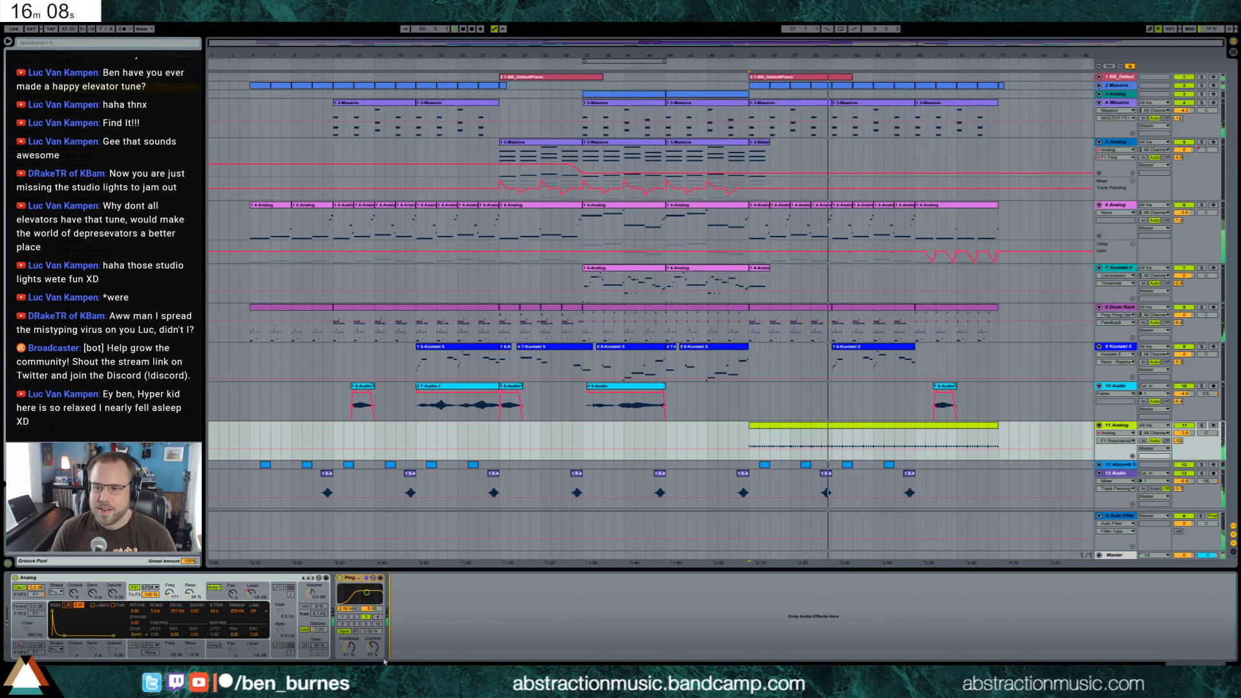
pyautogui.moveTo(385, 661); pyautogui.dragTo(347, 569)
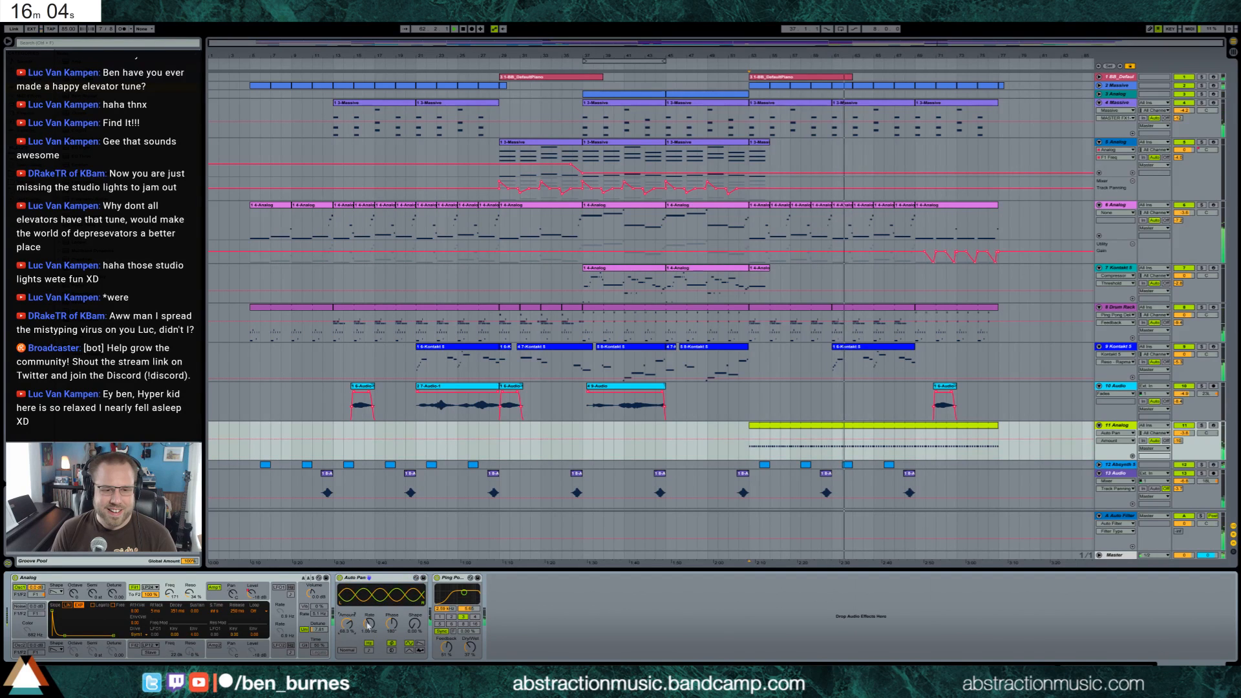
pyautogui.moveTo(369, 623)
pyautogui.mouseDown()
pyautogui.moveTo(369, 672)
pyautogui.moveTo(347, 619)
pyautogui.mouseUp()
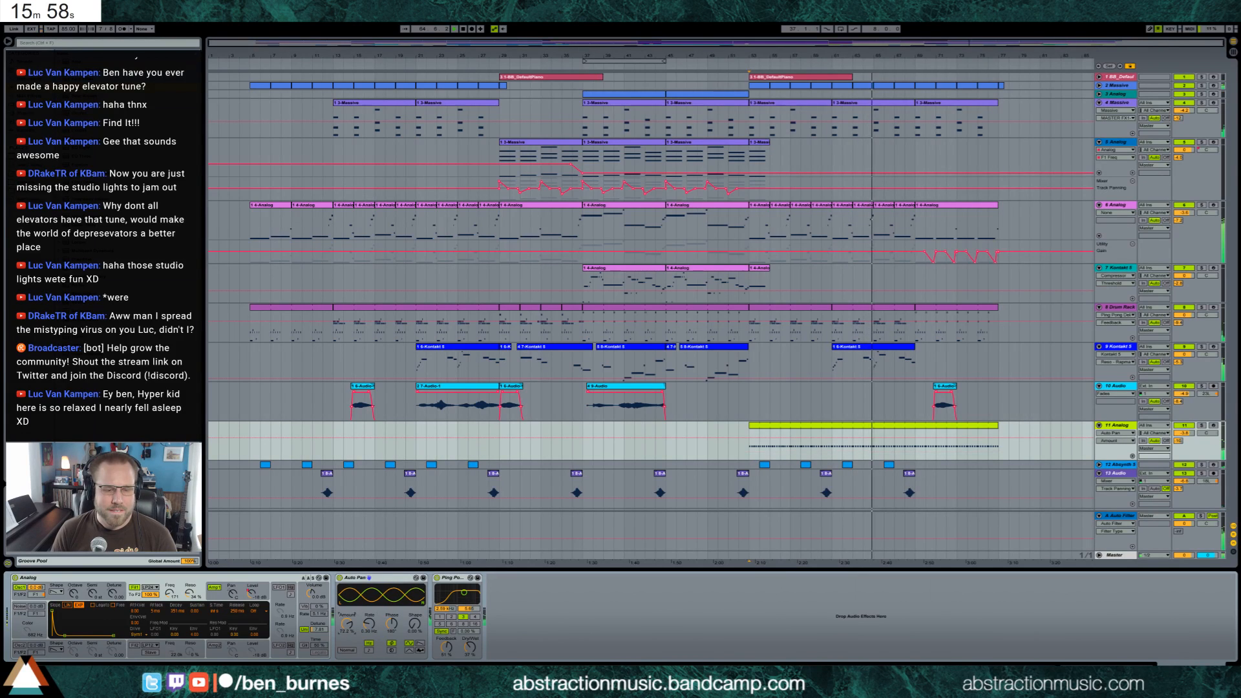
# Fine-tune the 11 Analog Filter 1 frequency and filter envelope decay, and remove the four Absynth clips after bar 53
pyautogui.click(170, 592)
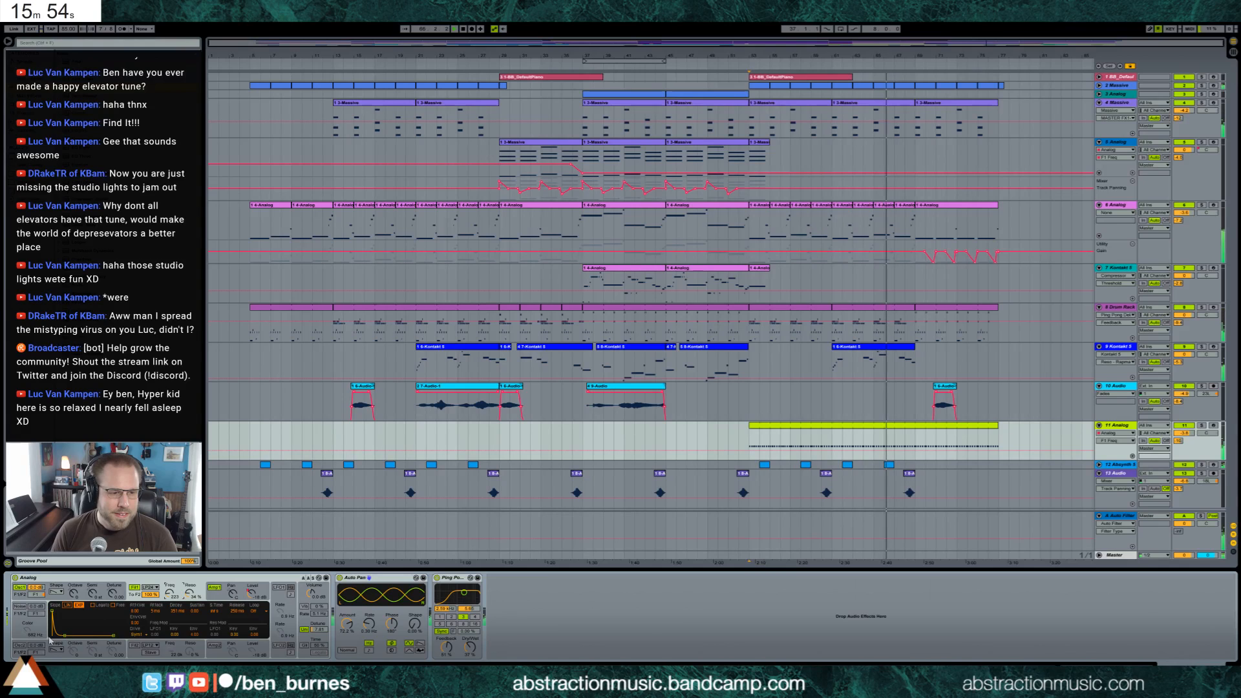
pyautogui.moveTo(65, 636); pyautogui.dragTo(69, 636)
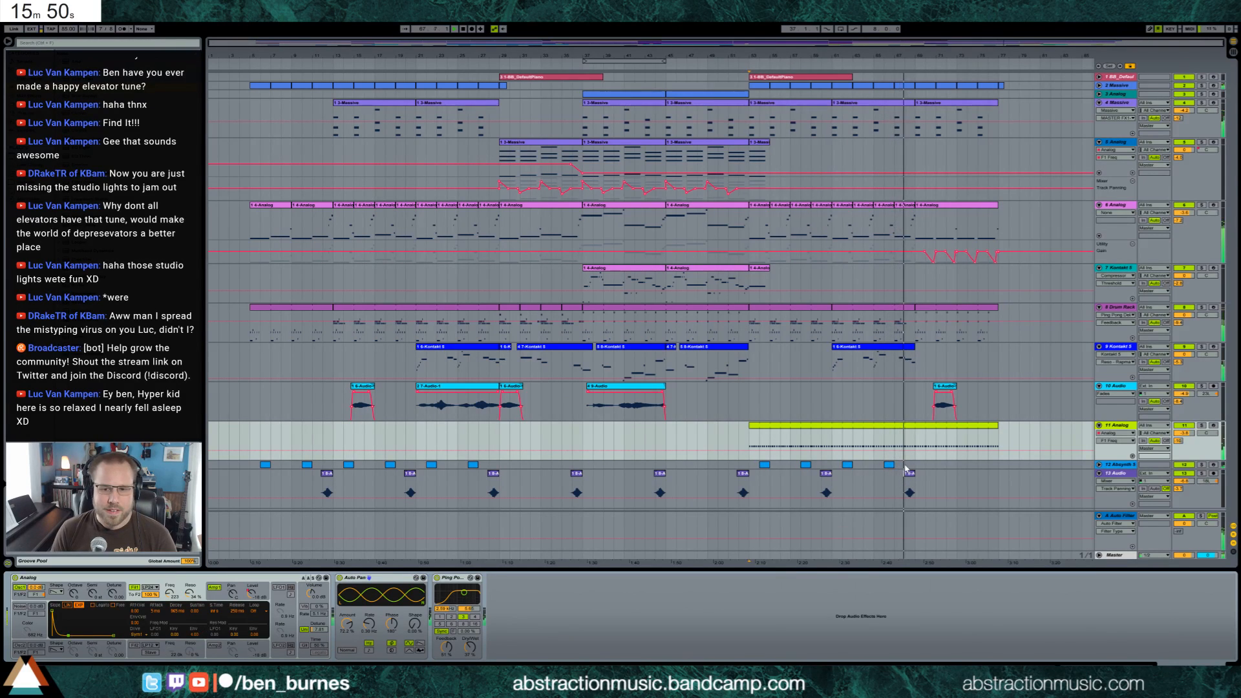
pyautogui.moveTo(904, 465); pyautogui.dragTo(756, 468)
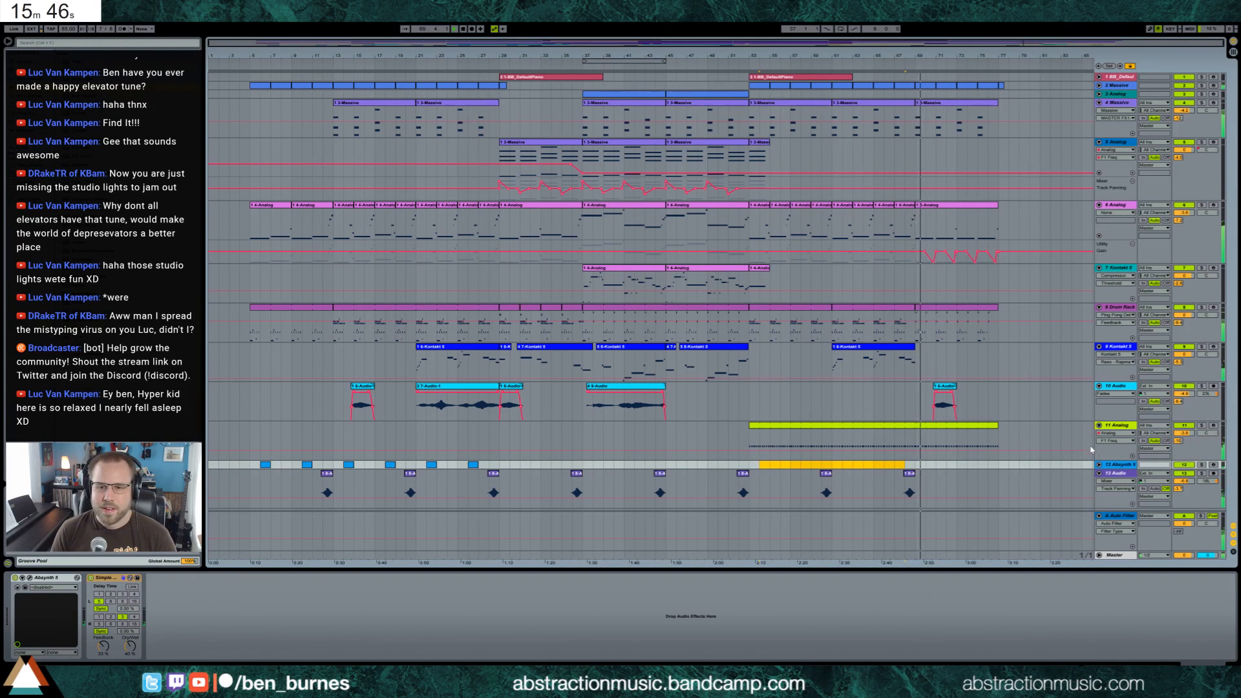
# Add a MIDI track below 11 Analog, load an Analog instrument on it, and choose another Oscillator 1 shape
pyautogui.click(1118, 428)
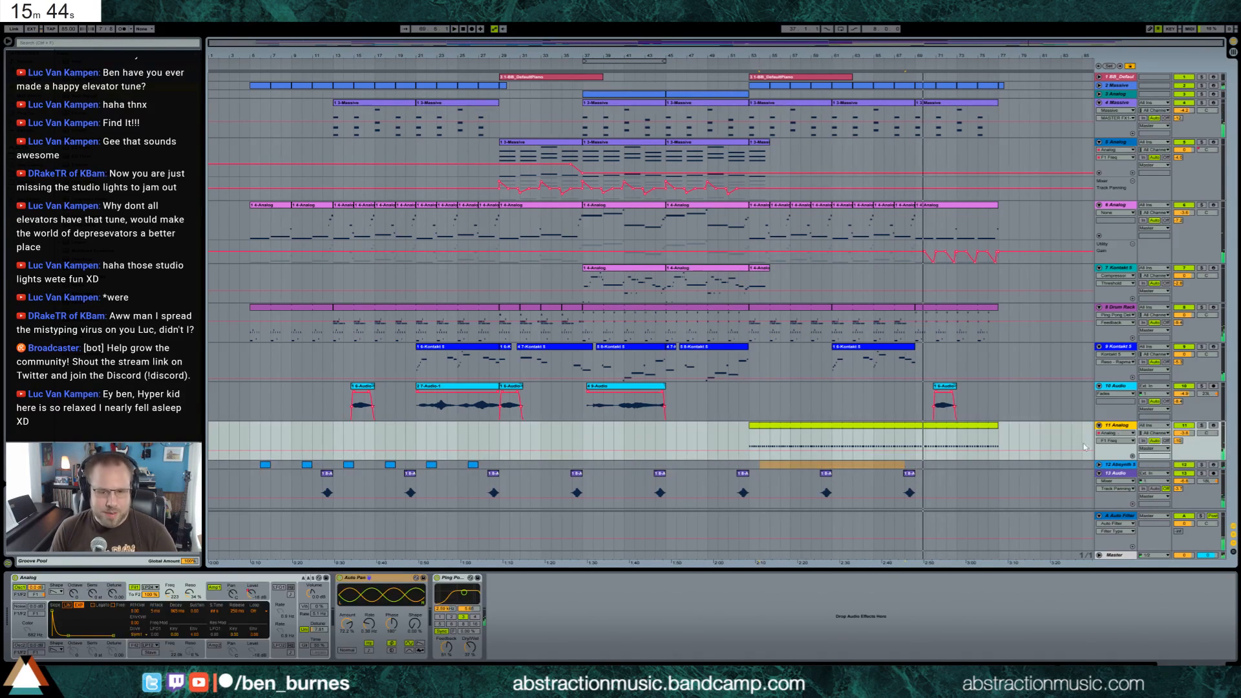
pyautogui.hotkey('ctrl', 'shift', 't')
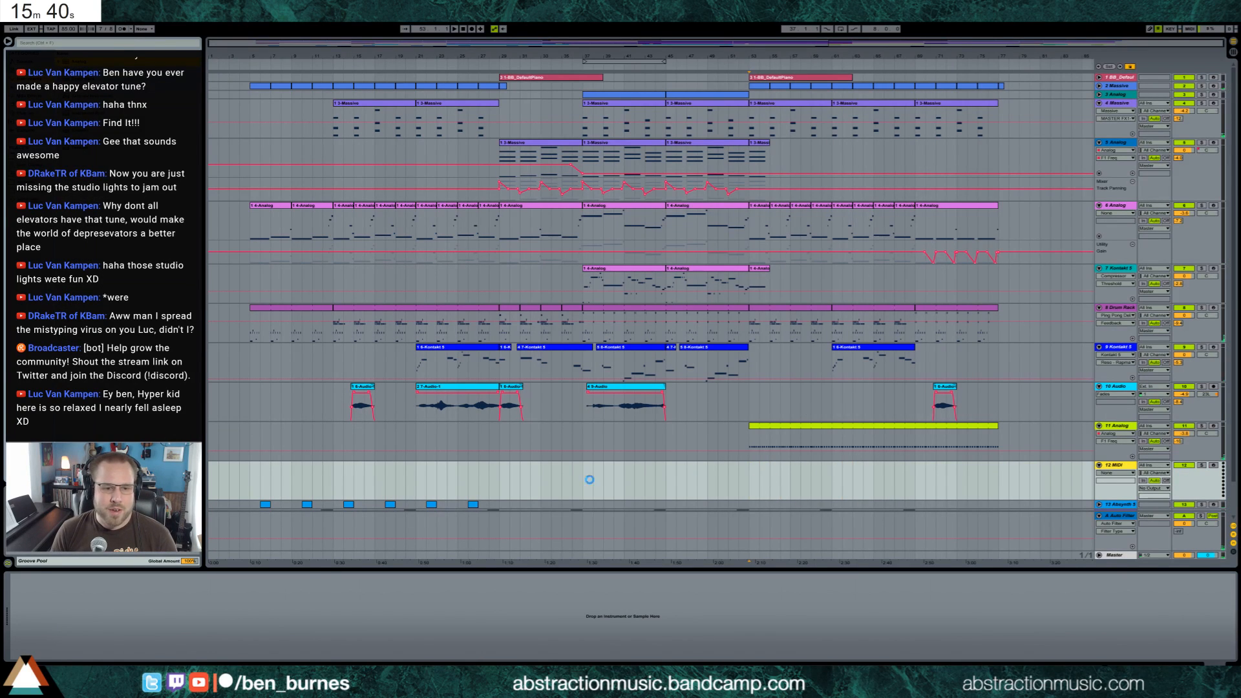
pyautogui.click(58, 589)
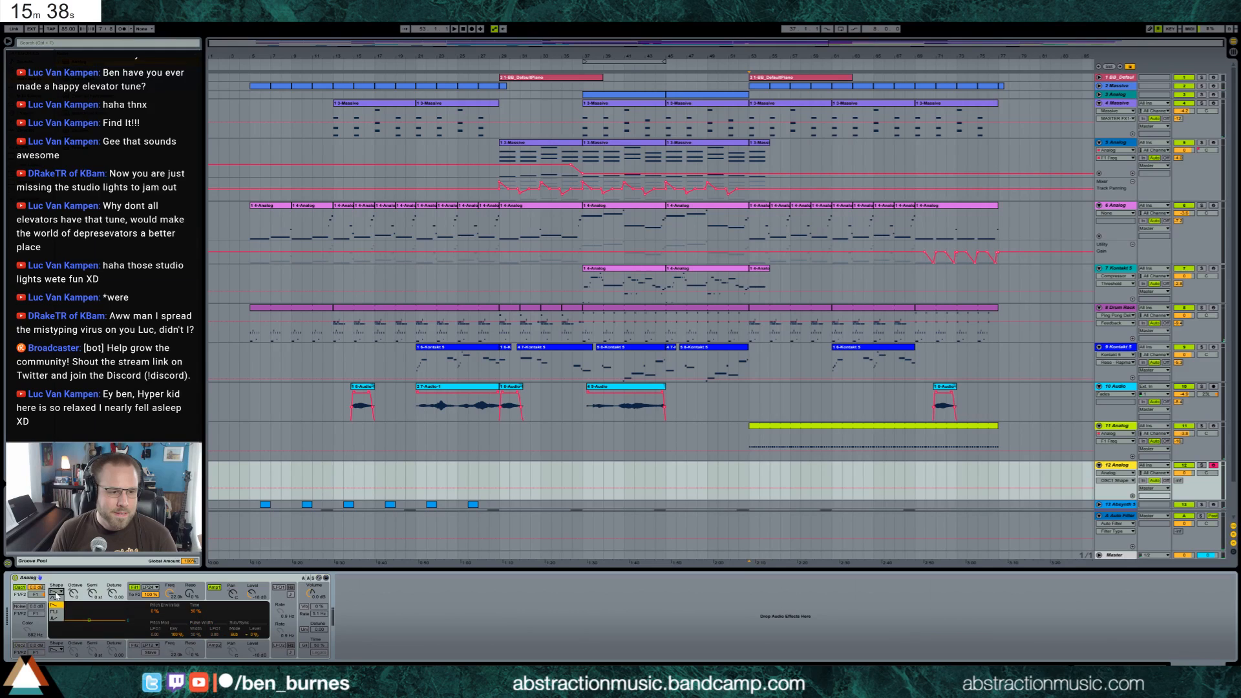
# Turn on vibrato in the 12 Analog synth and raise its amount, trying Unison and Glide on and off
pyautogui.click(303, 606)
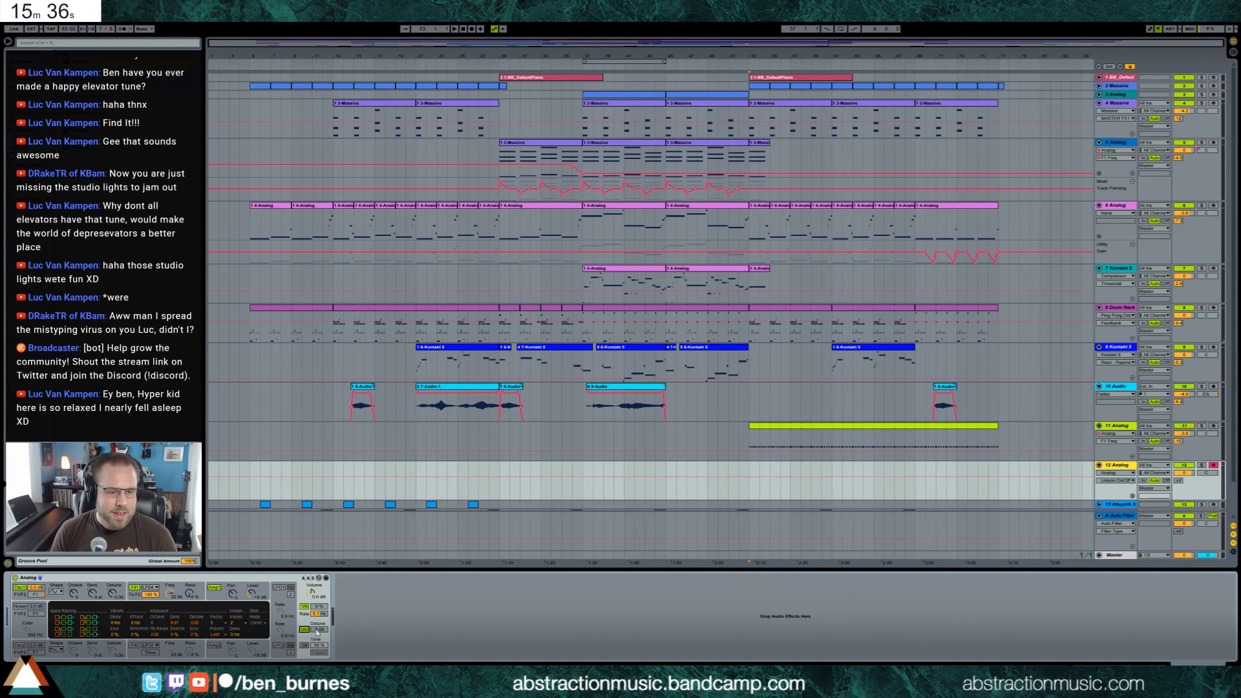
pyautogui.click(304, 630)
pyautogui.click(305, 630)
pyautogui.moveTo(319, 606); pyautogui.dragTo(318, 561)
pyautogui.click(304, 645)
pyautogui.click(301, 647)
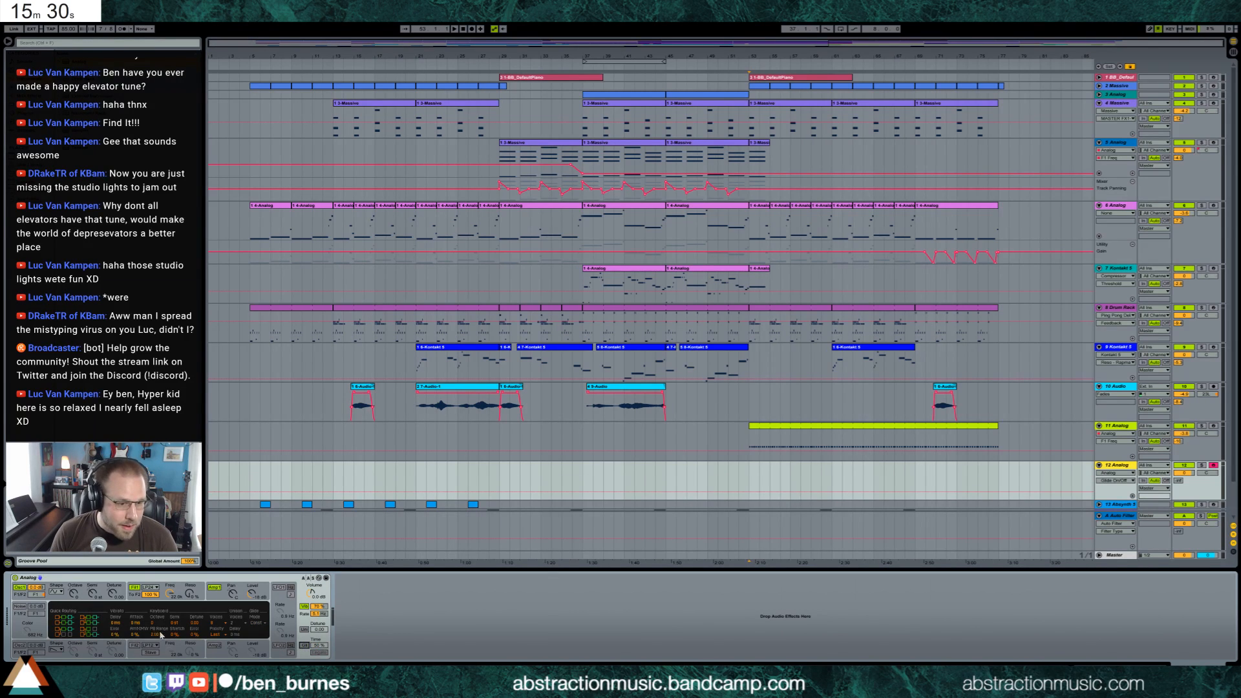
# Set the 12 Analog synth's pitch bend range to 12 semitones
pyautogui.click(156, 635)
pyautogui.write('12')
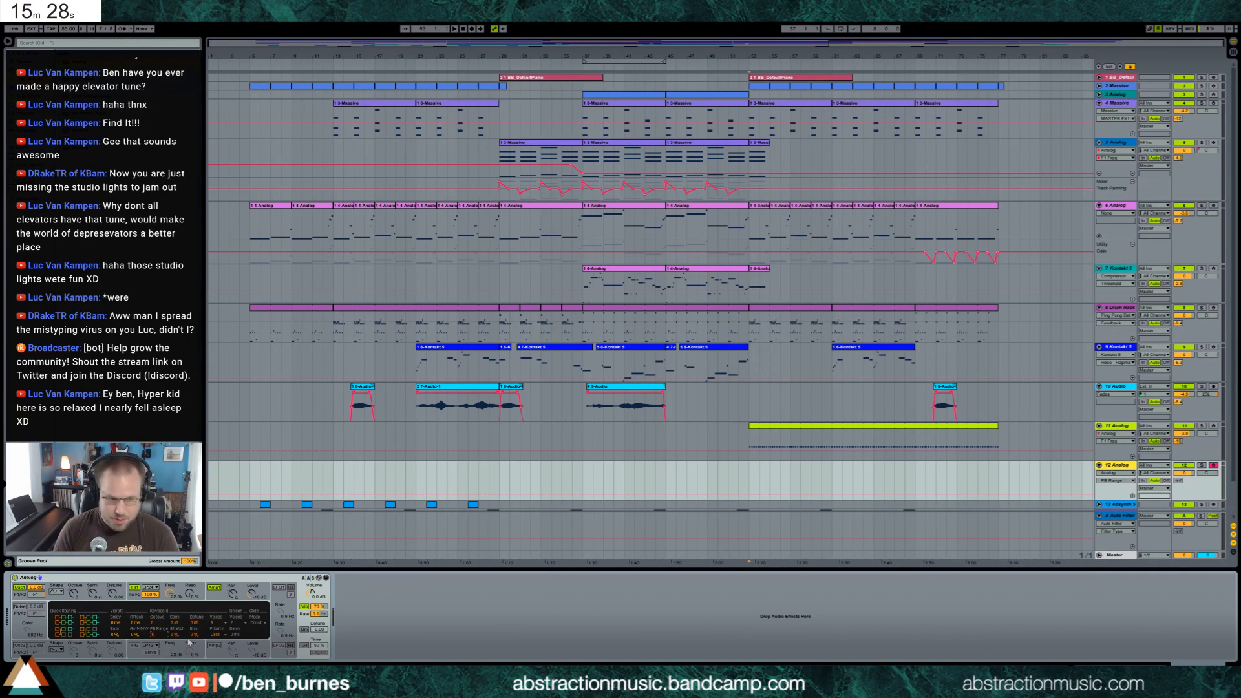
pyautogui.press('Return')
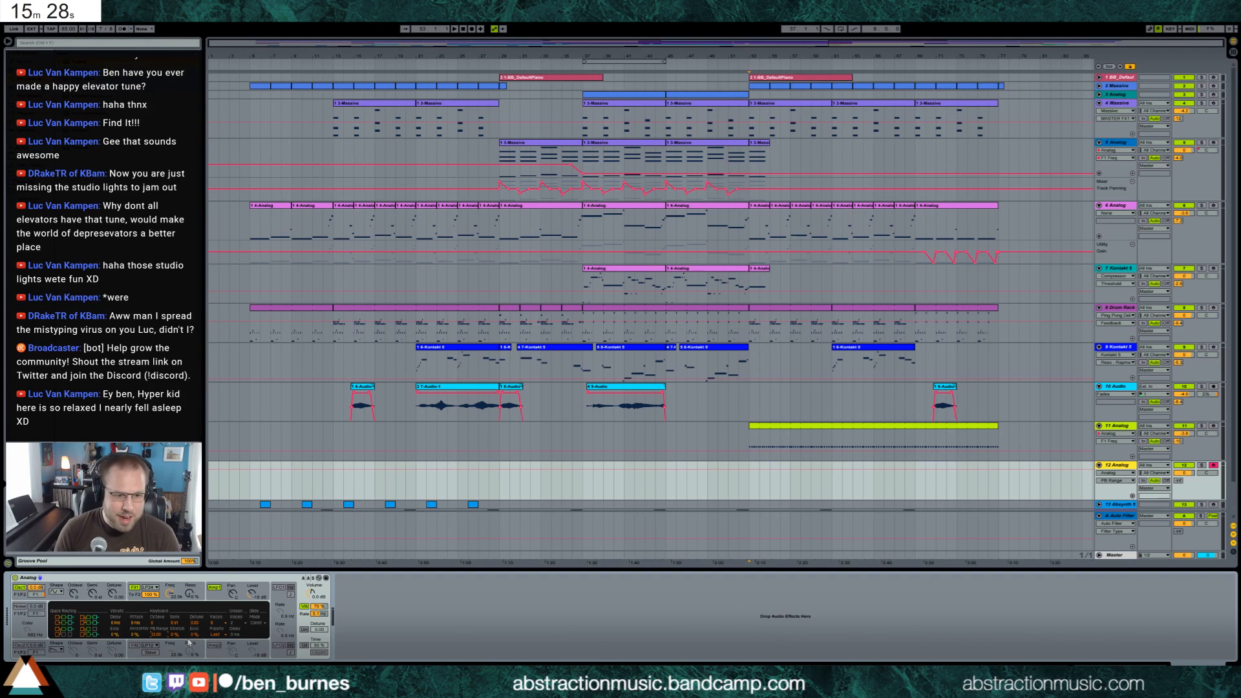
# Copy the Ping Pong Delay from 11 Analog onto 12 Analog and adjust its beat division, feedback and dry/wet mix
pyautogui.click(975, 427)
pyautogui.click(443, 585)
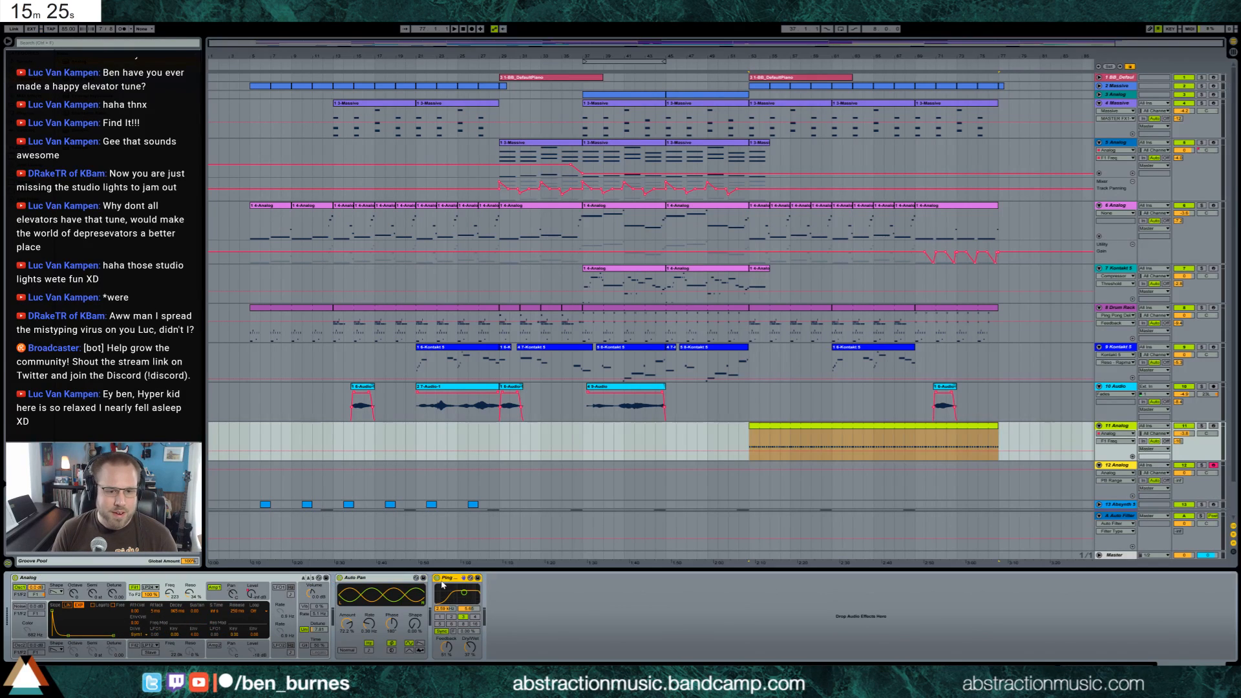
pyautogui.click(820, 481)
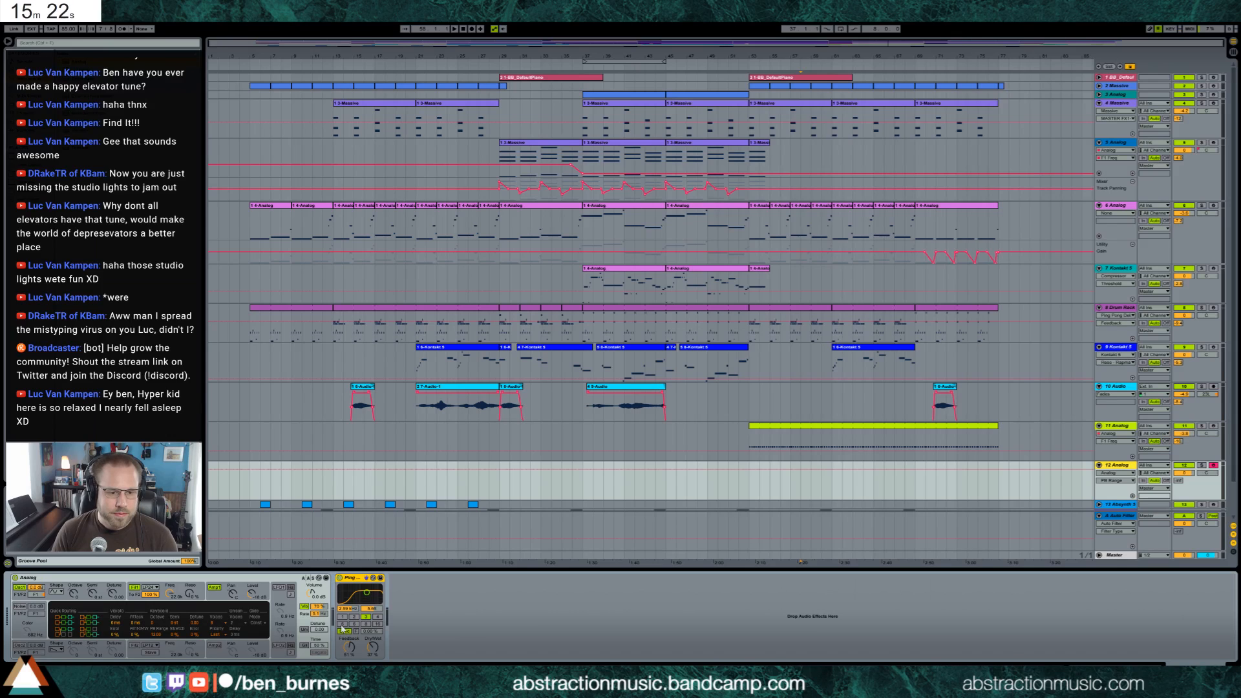
pyautogui.click(343, 625)
pyautogui.moveTo(349, 647); pyautogui.dragTo(372, 653)
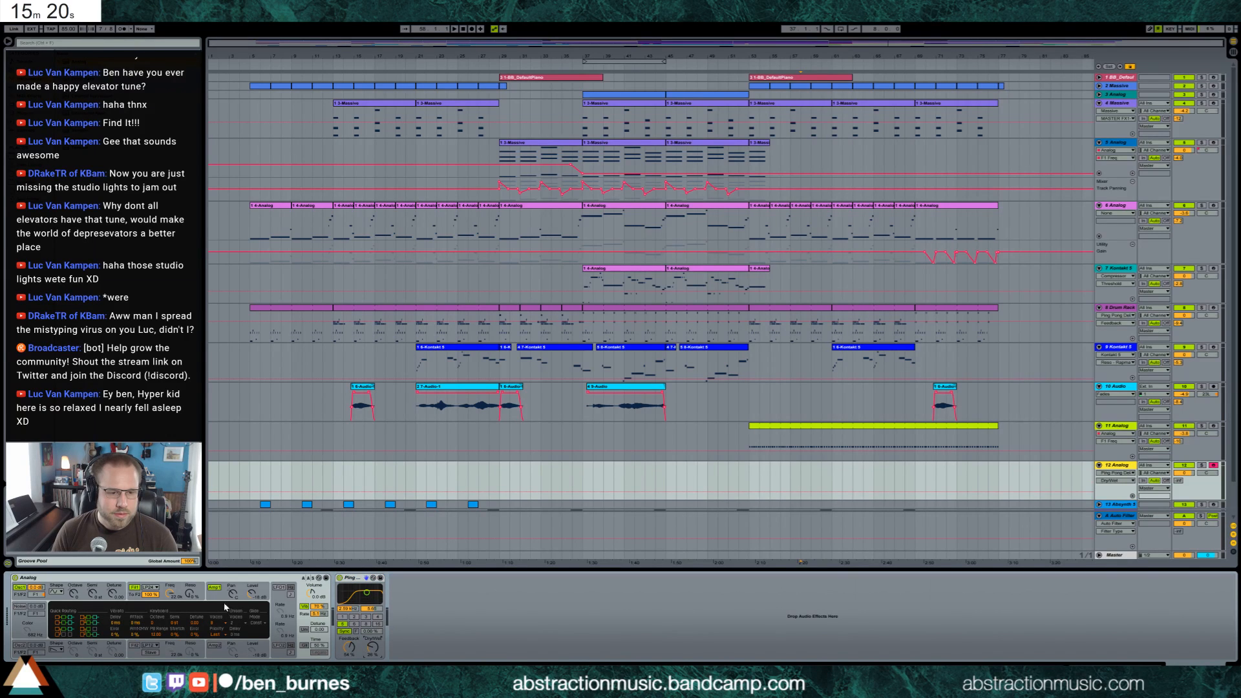
# Create a four-bar MIDI clip at bar 53 on 12 Analog and draw an opening note about six beats long
pyautogui.moveTo(749, 474); pyautogui.dragTo(775, 474)
pyautogui.doubleClick(775, 474)
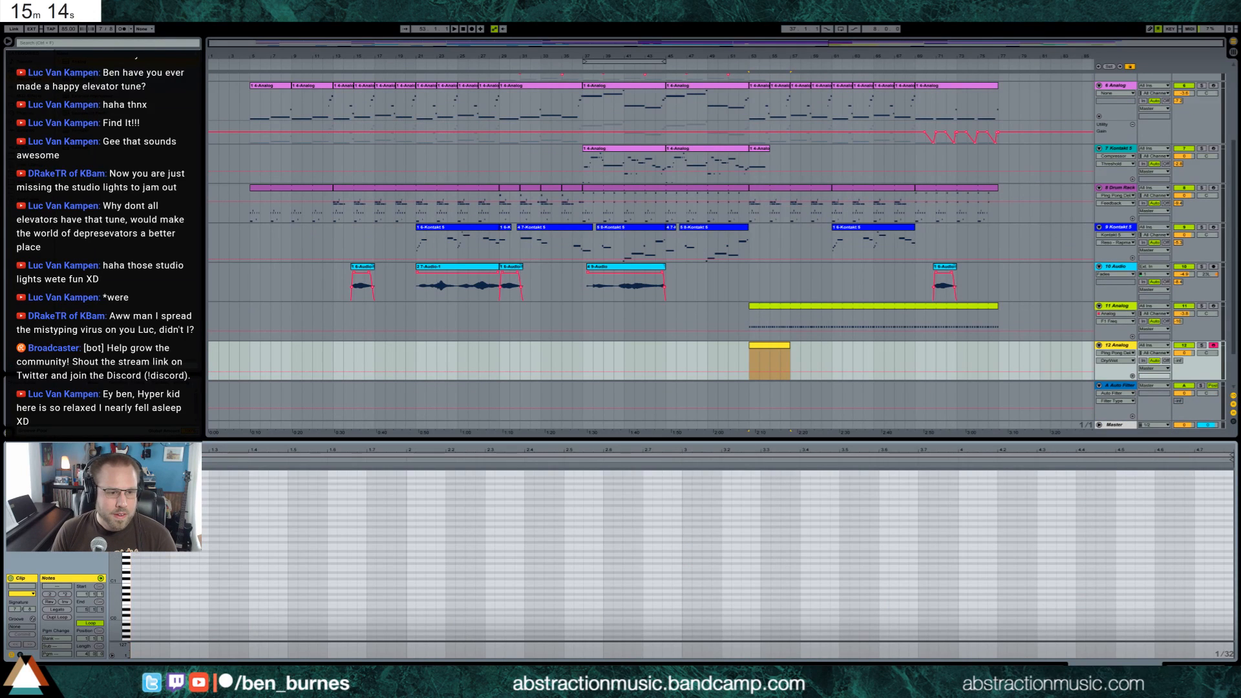
pyautogui.doubleClick(134, 508)
pyautogui.moveTo(139, 508); pyautogui.dragTo(408, 509)
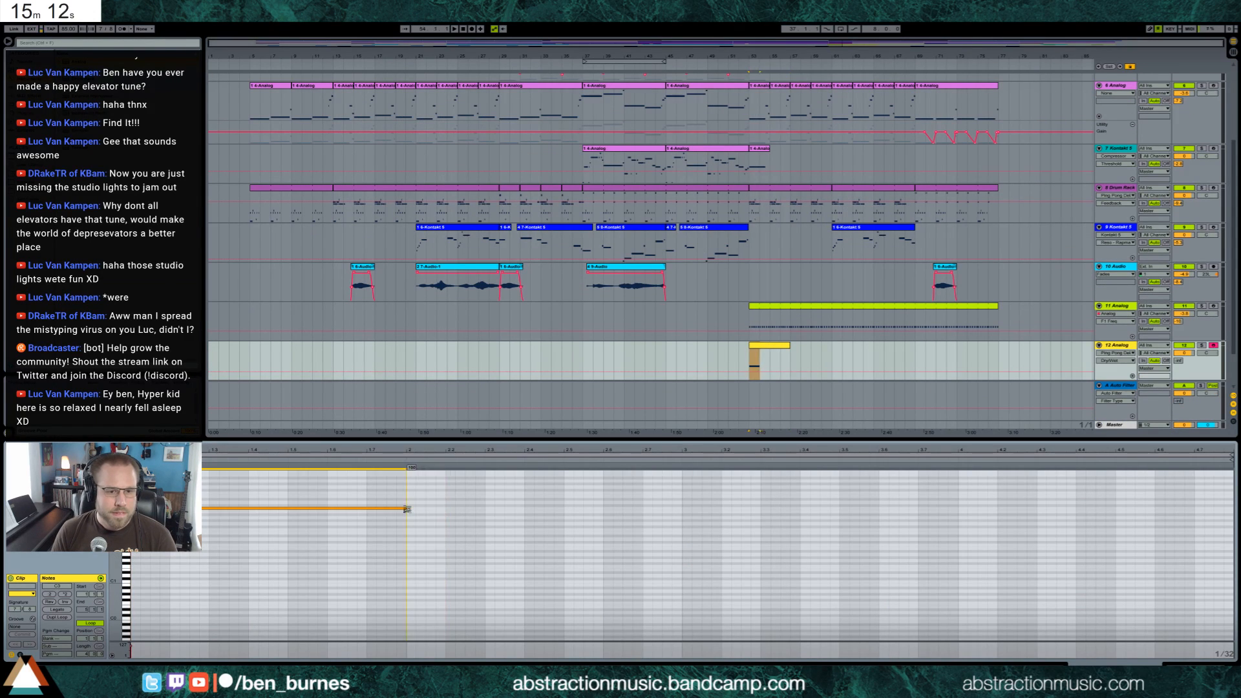
pyautogui.scroll(3, 313, 550)
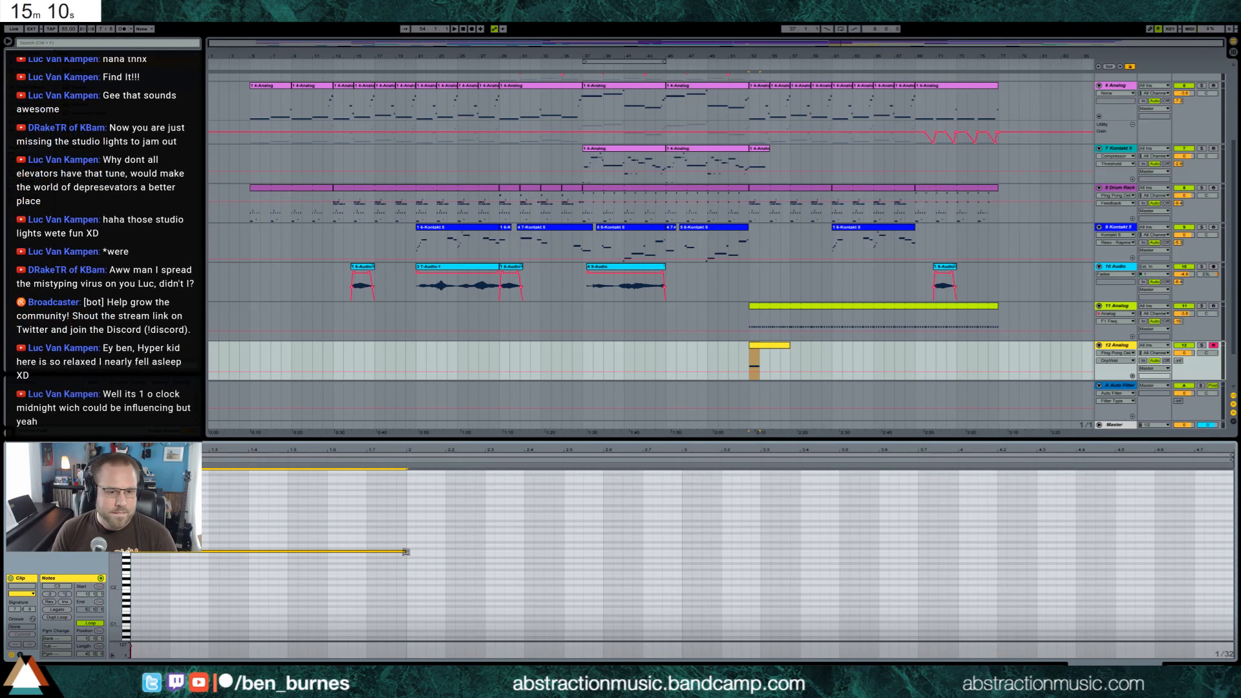
pyautogui.moveTo(407, 552); pyautogui.dragTo(362, 554)
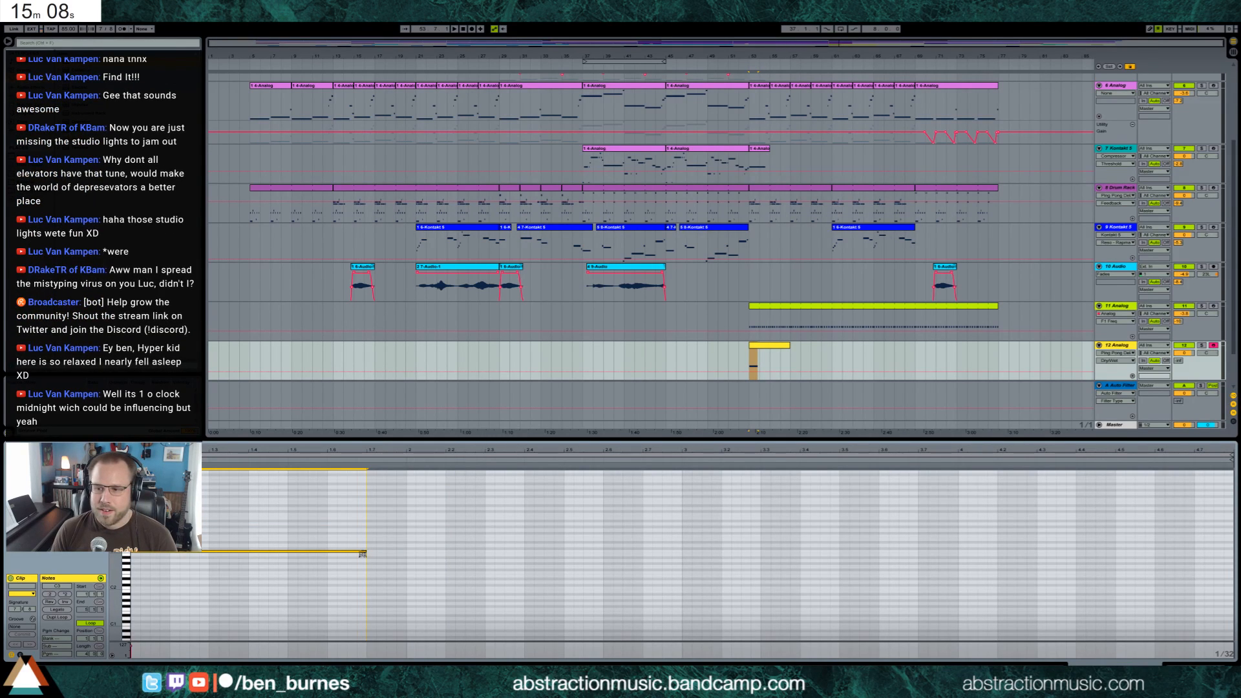
pyautogui.click(289, 560)
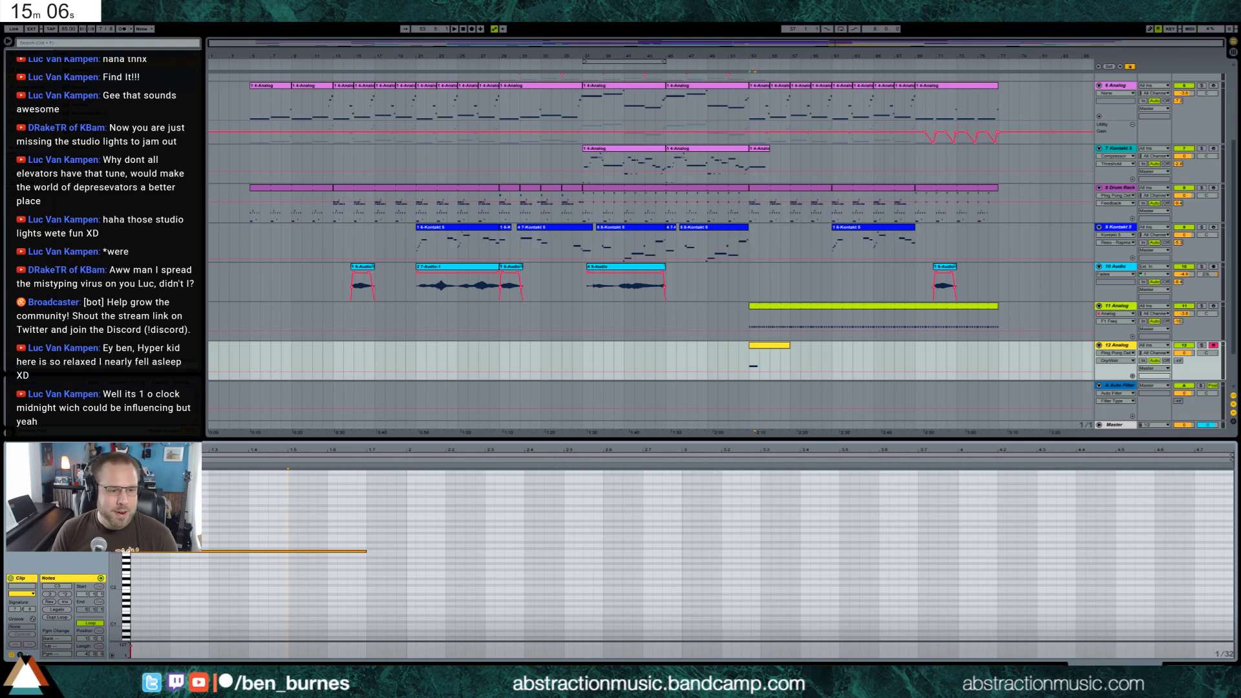
# Show the clip's pitch bend envelope and raise it to maximum from beat 1.4 into the second bar
pyautogui.click(20, 654)
pyautogui.click(270, 539)
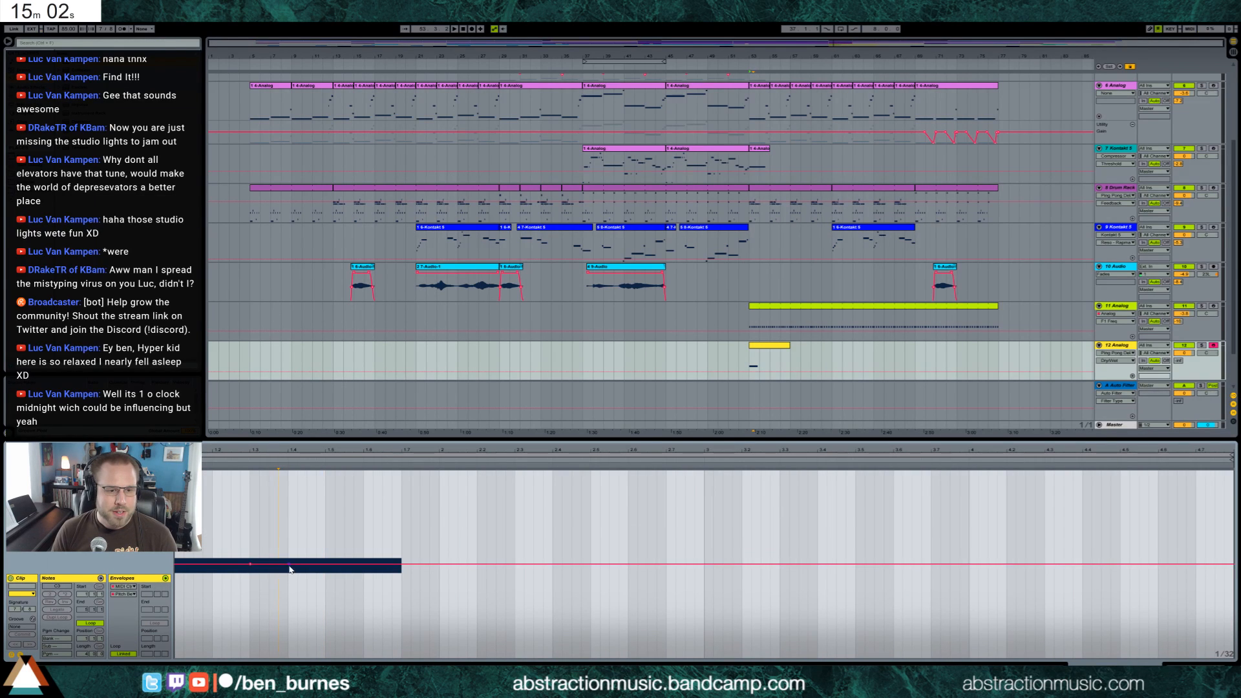
pyautogui.moveTo(290, 564); pyautogui.dragTo(289, 470)
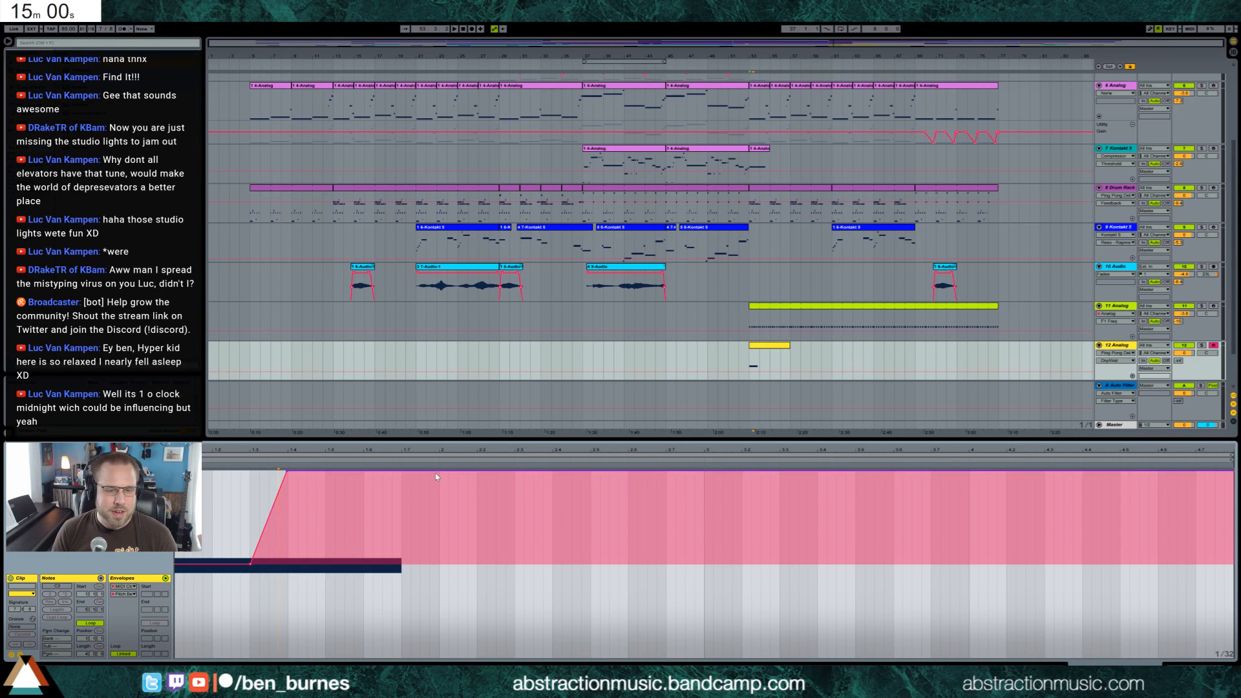
pyautogui.moveTo(436, 477)
pyautogui.mouseDown()
pyautogui.moveTo(458, 568)
pyautogui.moveTo(254, 518)
pyautogui.moveTo(304, 533)
pyautogui.moveTo(334, 475)
pyautogui.mouseUp()
pyautogui.click(555, 522)
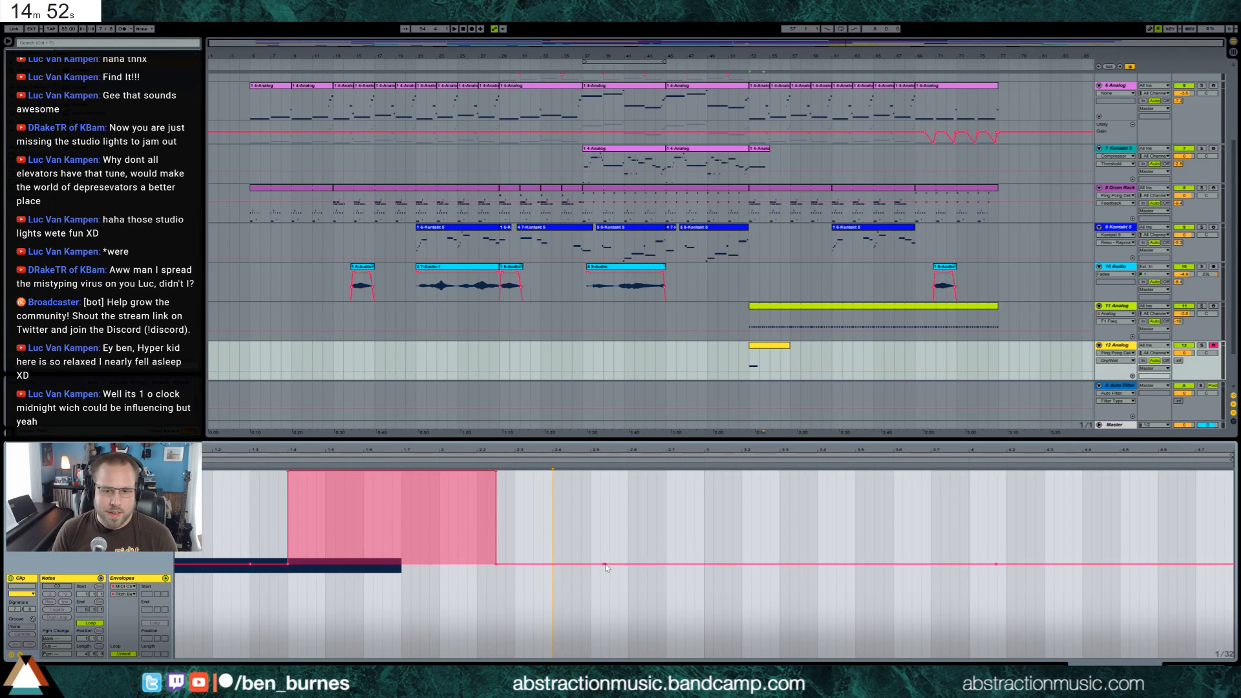
# Reshape the pitch bend envelope to ramp up from beat 1.3 to 1.4, hold at maximum, and slope down near bar 4
pyautogui.click(496, 563)
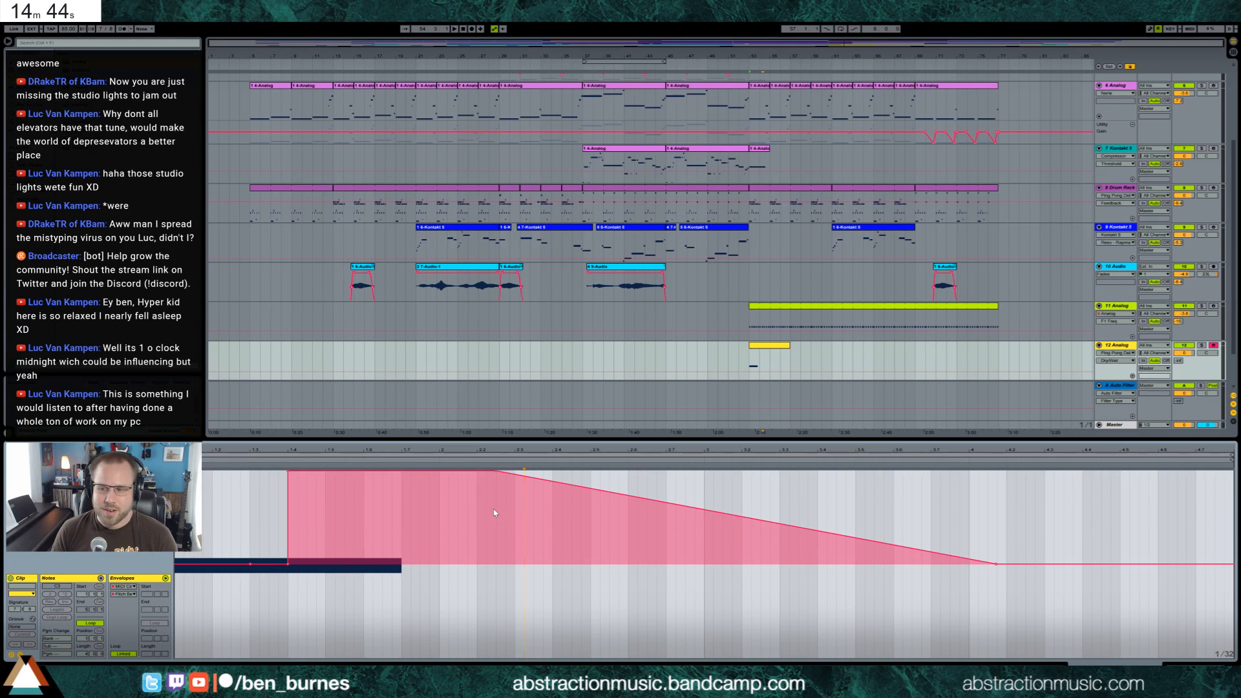
pyautogui.moveTo(496, 471); pyautogui.dragTo(879, 471)
pyautogui.click(288, 567)
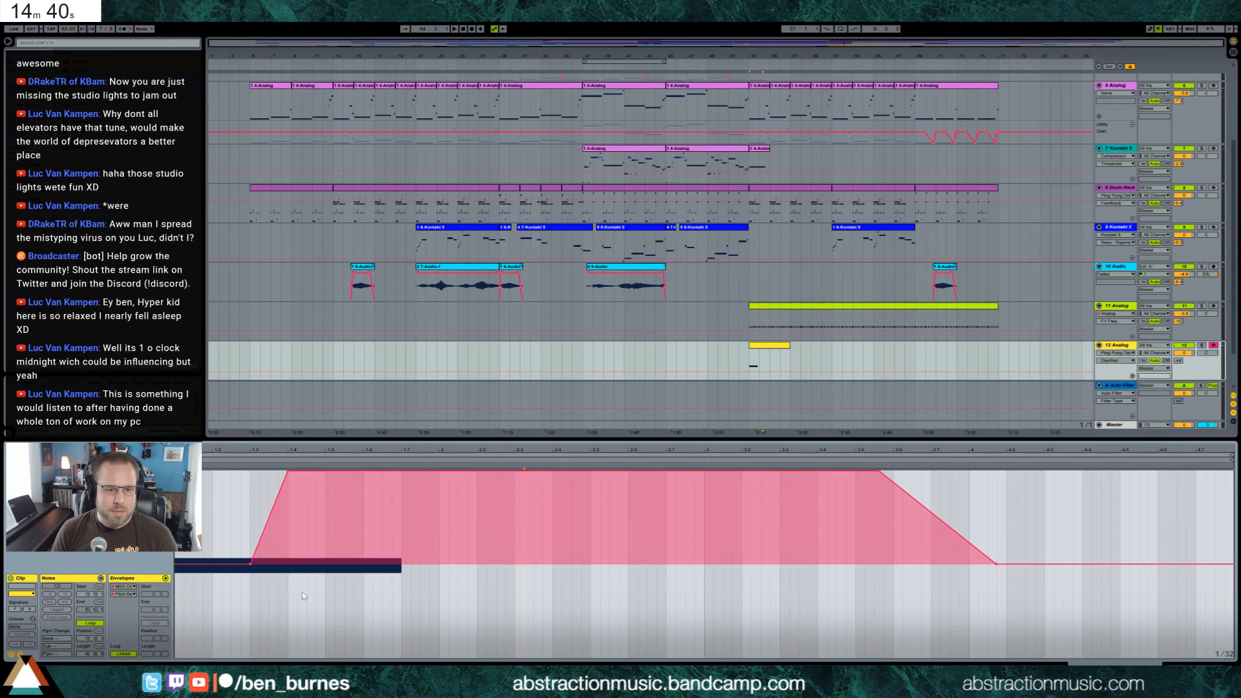
# Adjust the first filter's frequency in 12 Analog's synth and toggle that filter's on/off state
pyautogui.hotkey('shift', 'Tab')
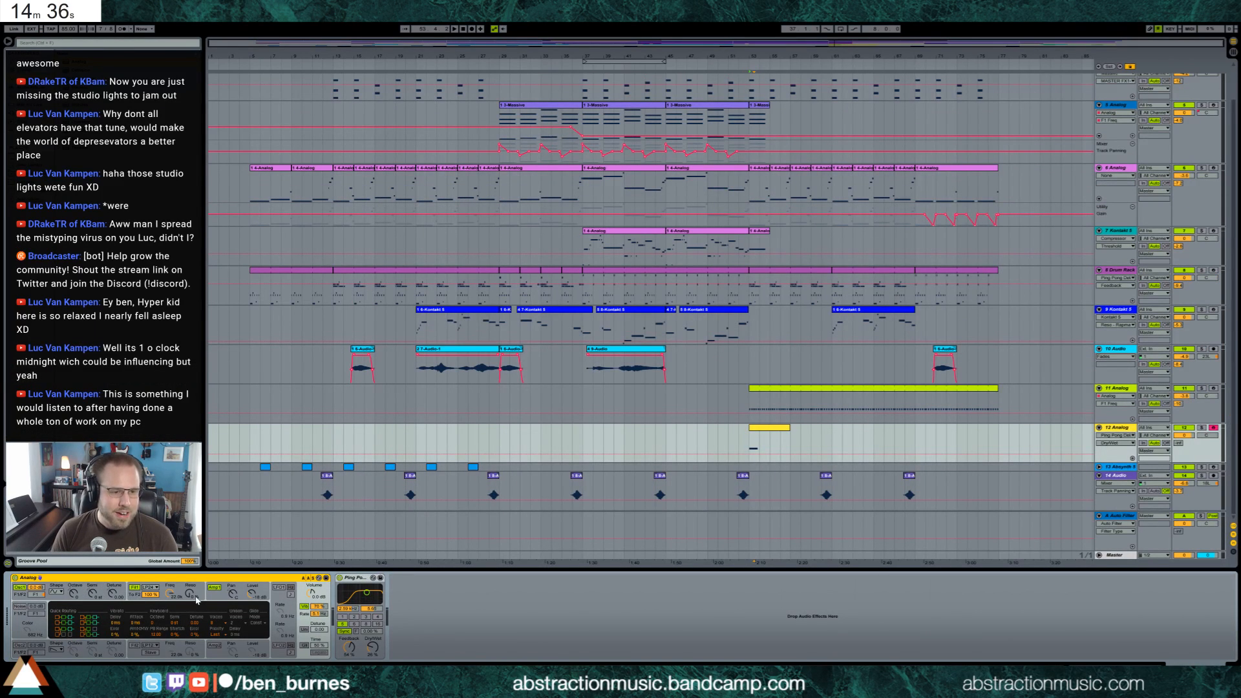
pyautogui.moveTo(169, 594); pyautogui.dragTo(169, 597)
pyautogui.click(134, 588)
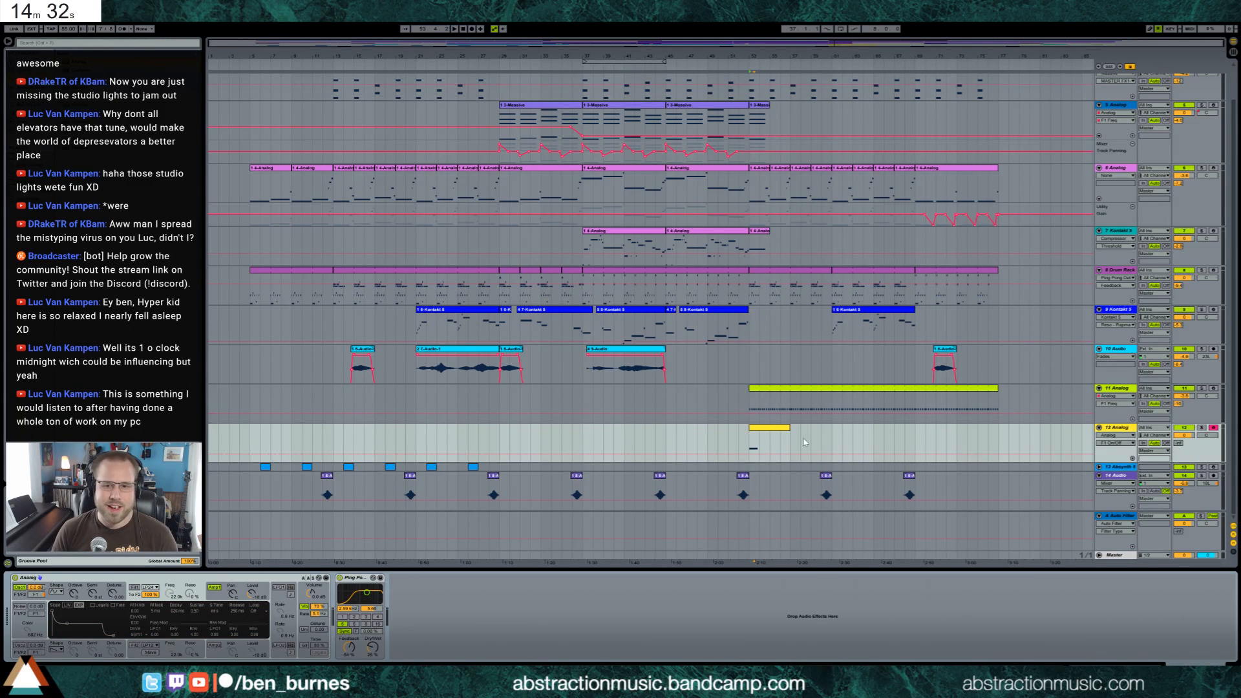
# Extend the looped 12 Analog clip to bar 81, then show the synth's amplifier envelope and play the section
pyautogui.moveTo(790, 431); pyautogui.dragTo(1043, 434)
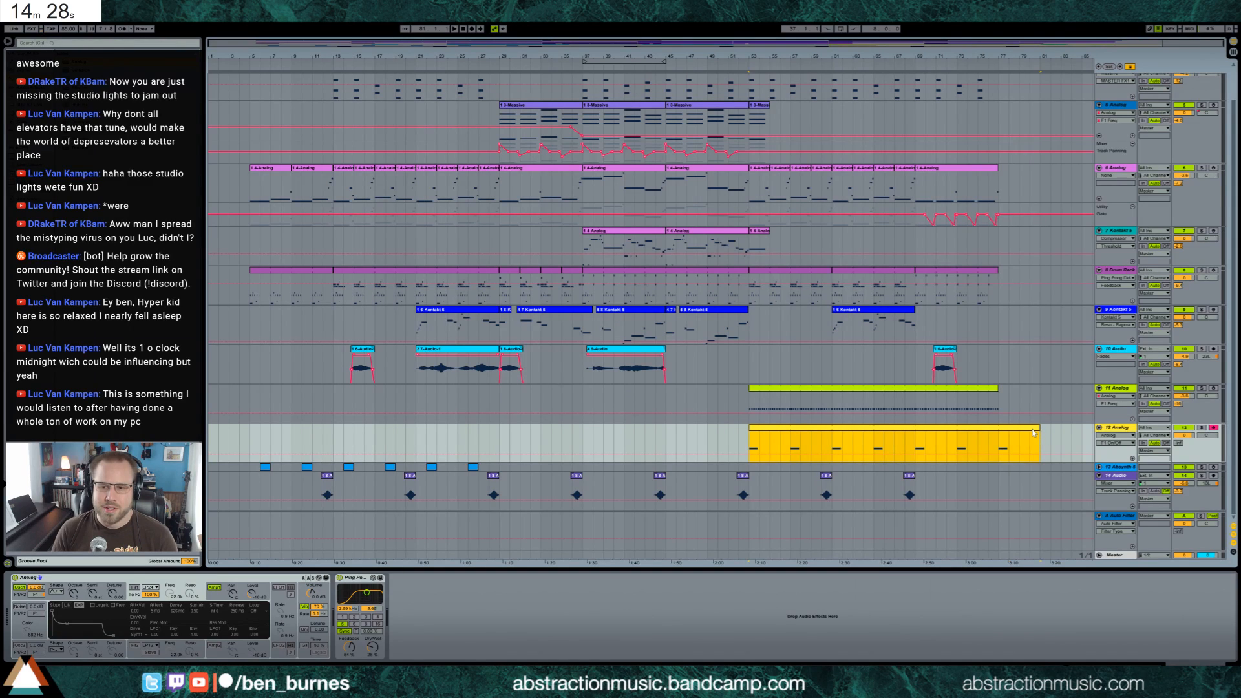
pyautogui.click(108, 622)
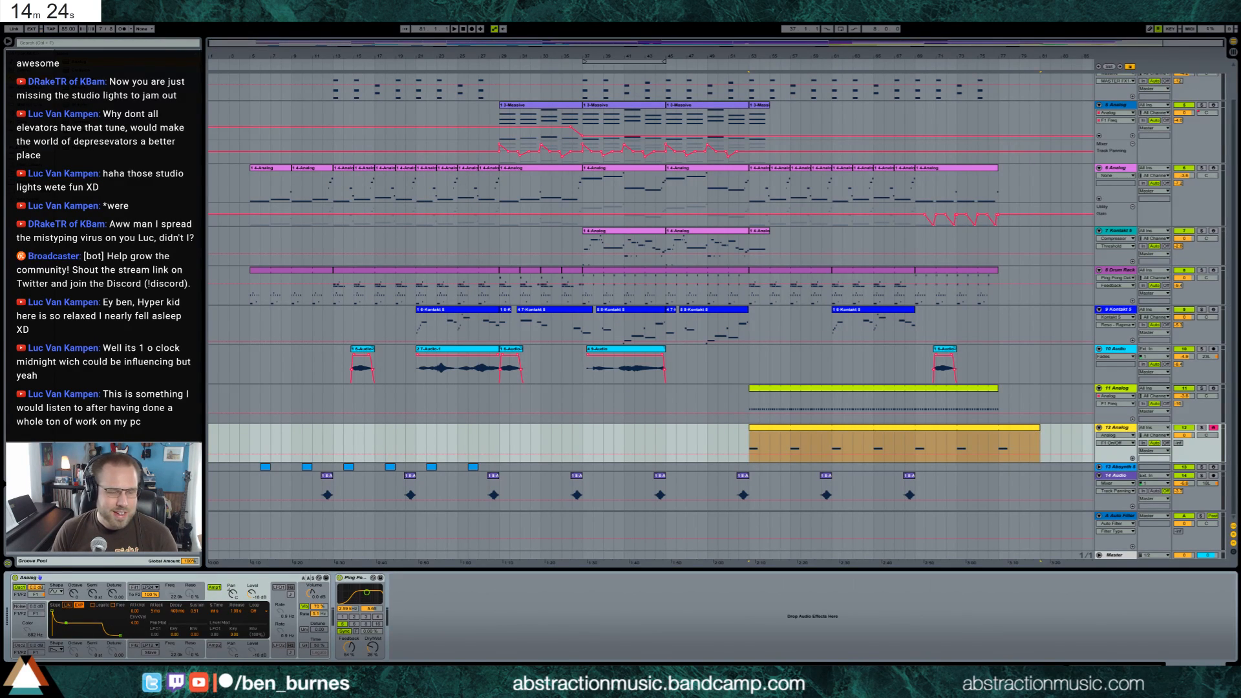
pyautogui.press('space')
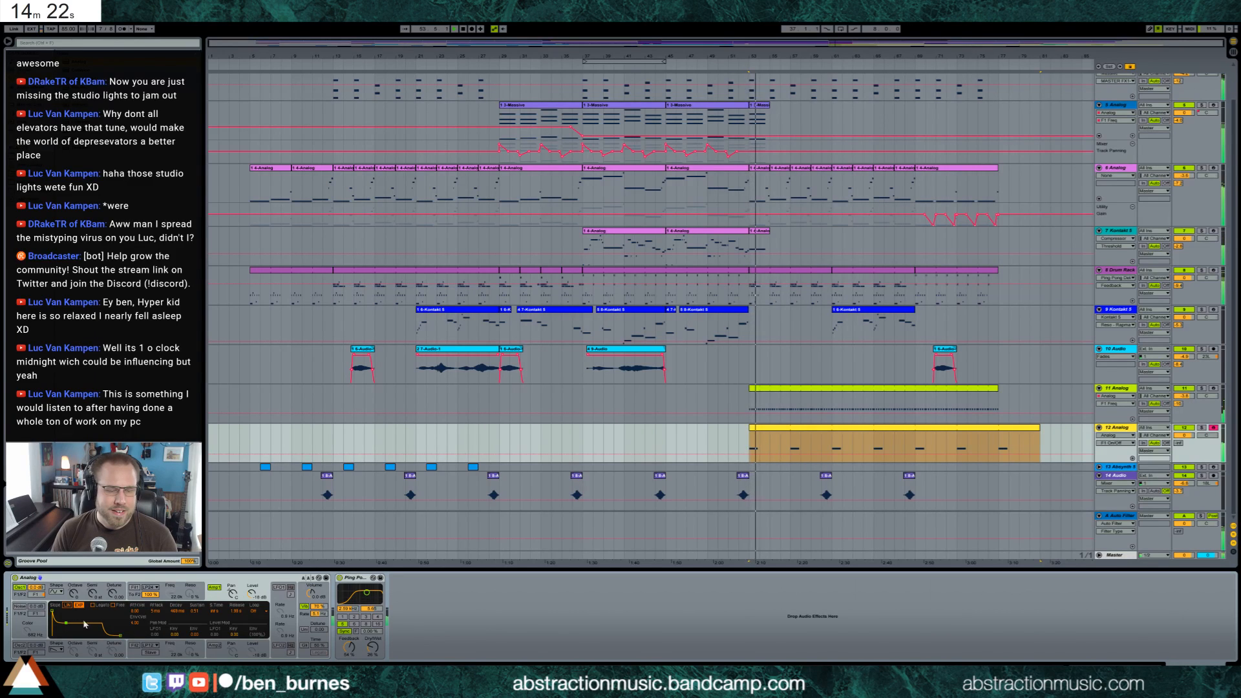
# Open the 12 Analog clip's notes and lengthen its opening note to end at bar 3
pyautogui.doubleClick(767, 432)
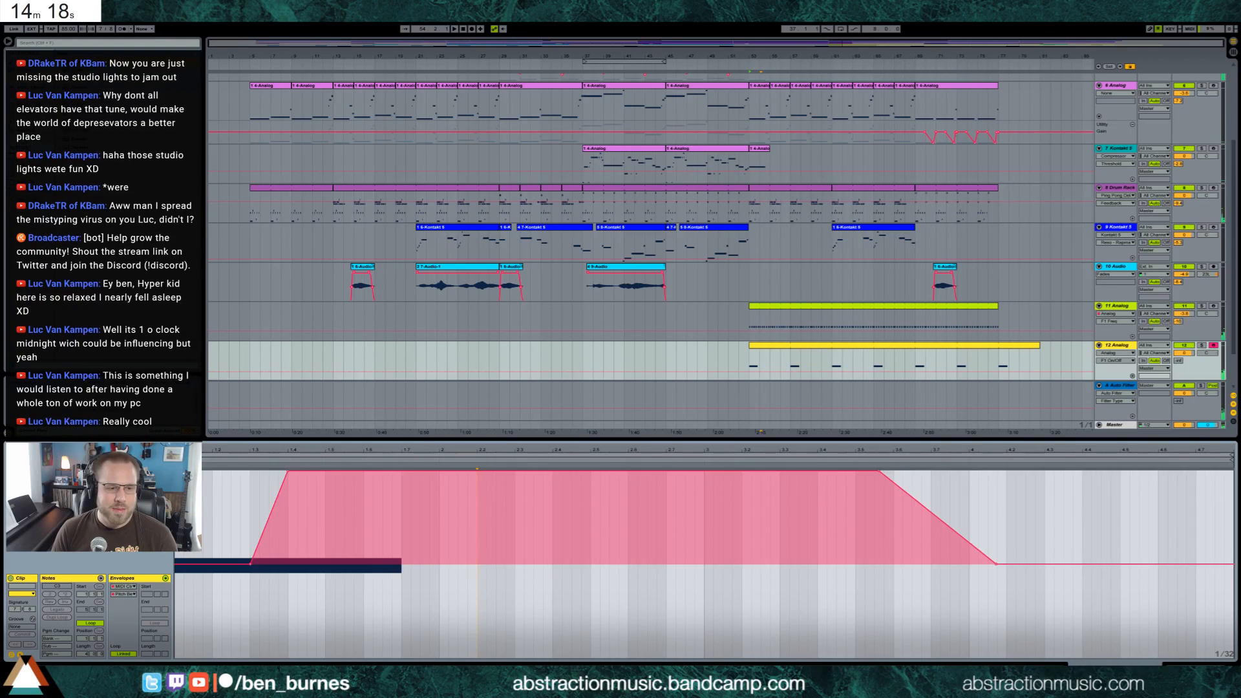
pyautogui.click(20, 655)
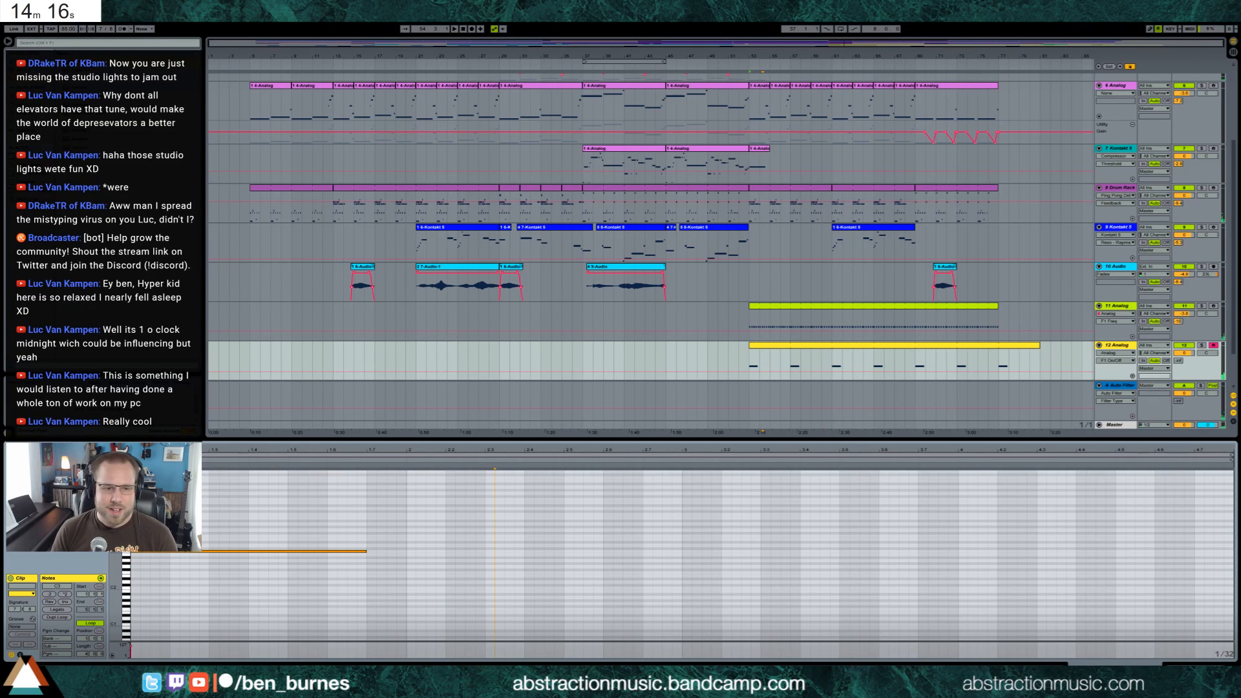
pyautogui.moveTo(116, 540); pyautogui.dragTo(171, 527)
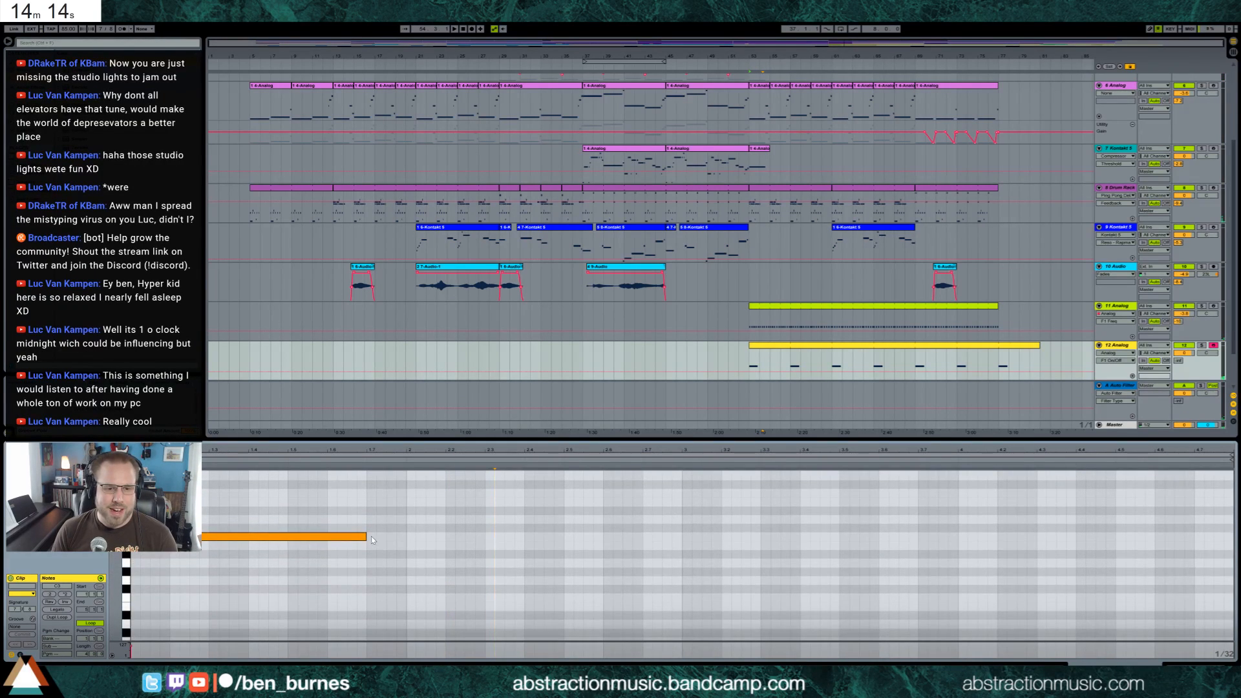
pyautogui.moveTo(367, 536); pyautogui.dragTo(682, 546)
# Raise 12 Analog's send to the Auto Filter return and audition the clip with its notes in view
pyautogui.click(1191, 663)
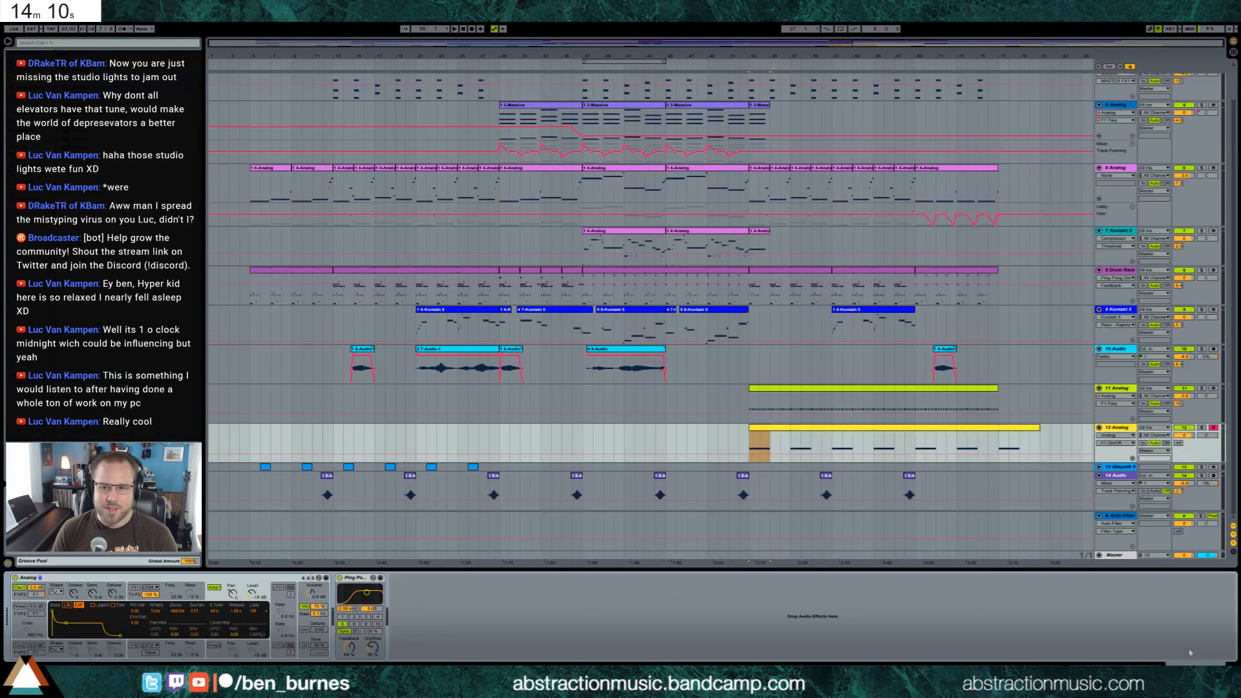
pyautogui.click(1178, 445)
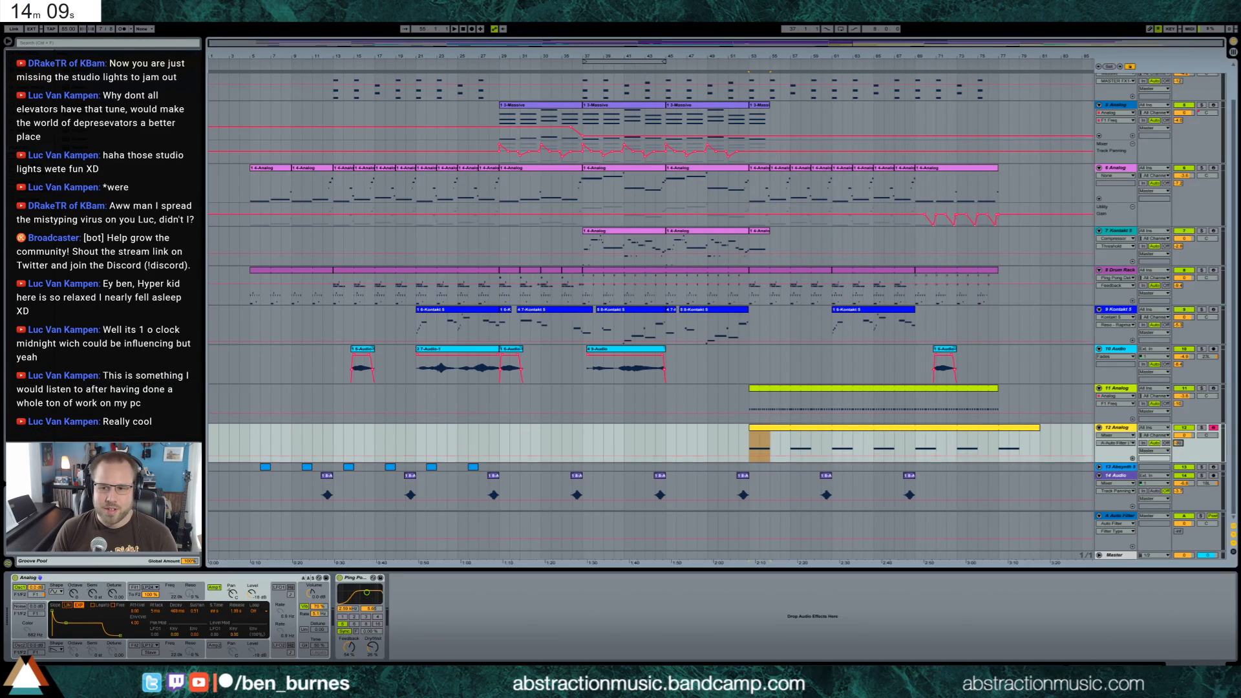
pyautogui.doubleClick(1010, 427)
pyautogui.moveTo(522, 617); pyautogui.dragTo(473, 519)
pyautogui.scroll(-2, 472, 518)
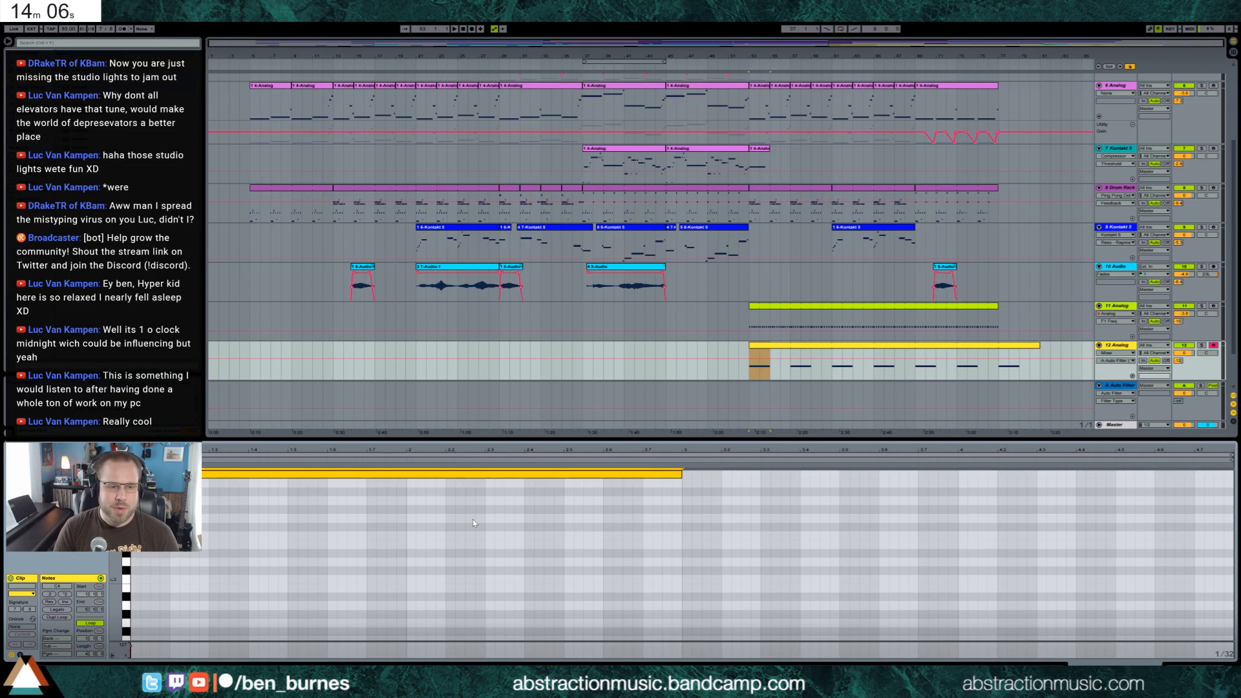
pyautogui.press('space')
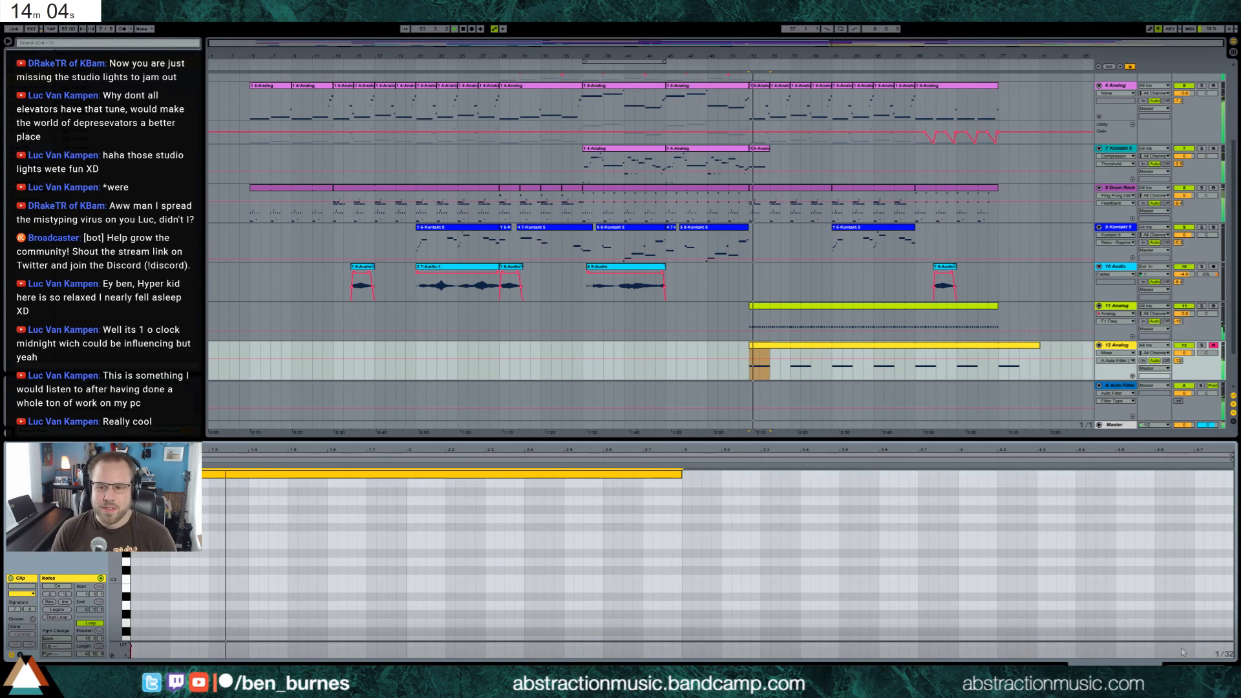
pyautogui.press('space')
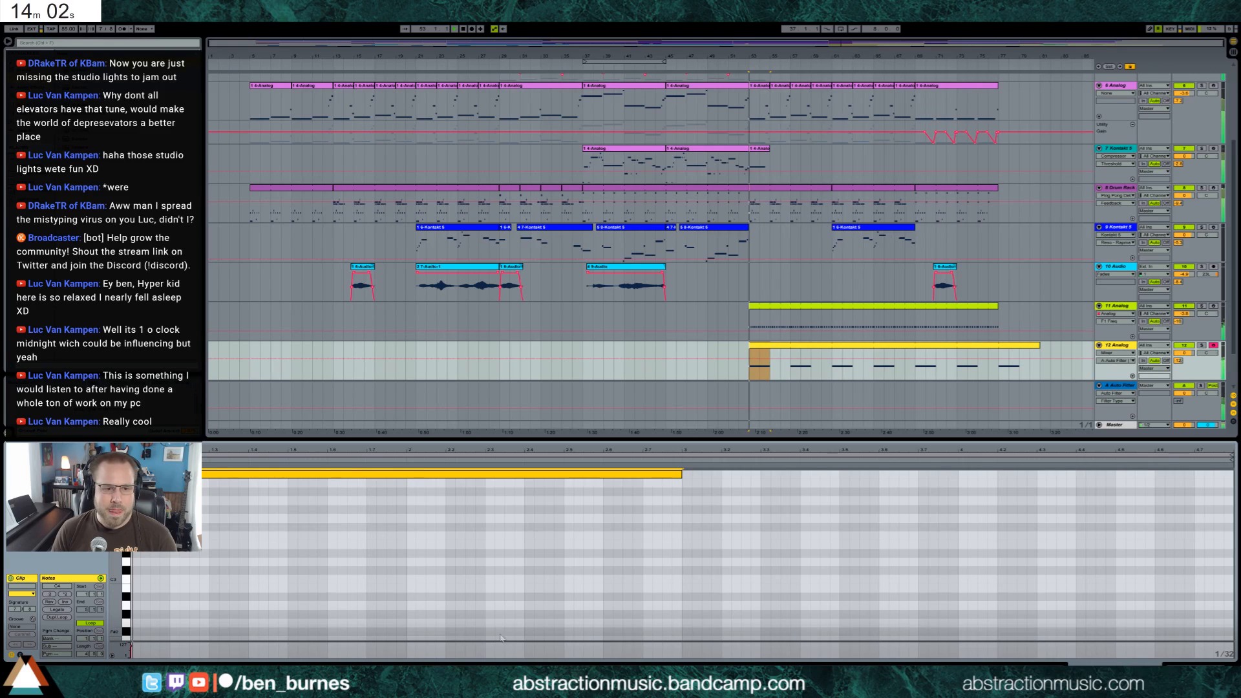
pyautogui.press('space')
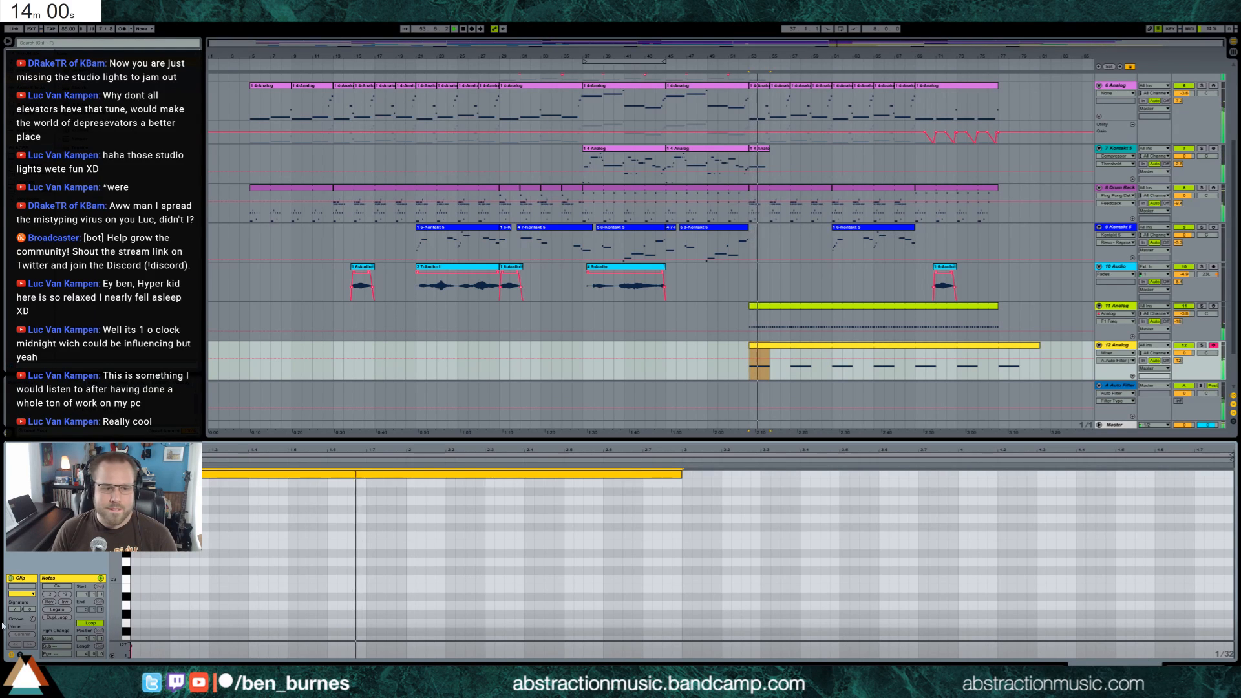
# Show the pitch bend envelope, audition it, and adjust its breakpoints at the very start of the clip
pyautogui.click(20, 654)
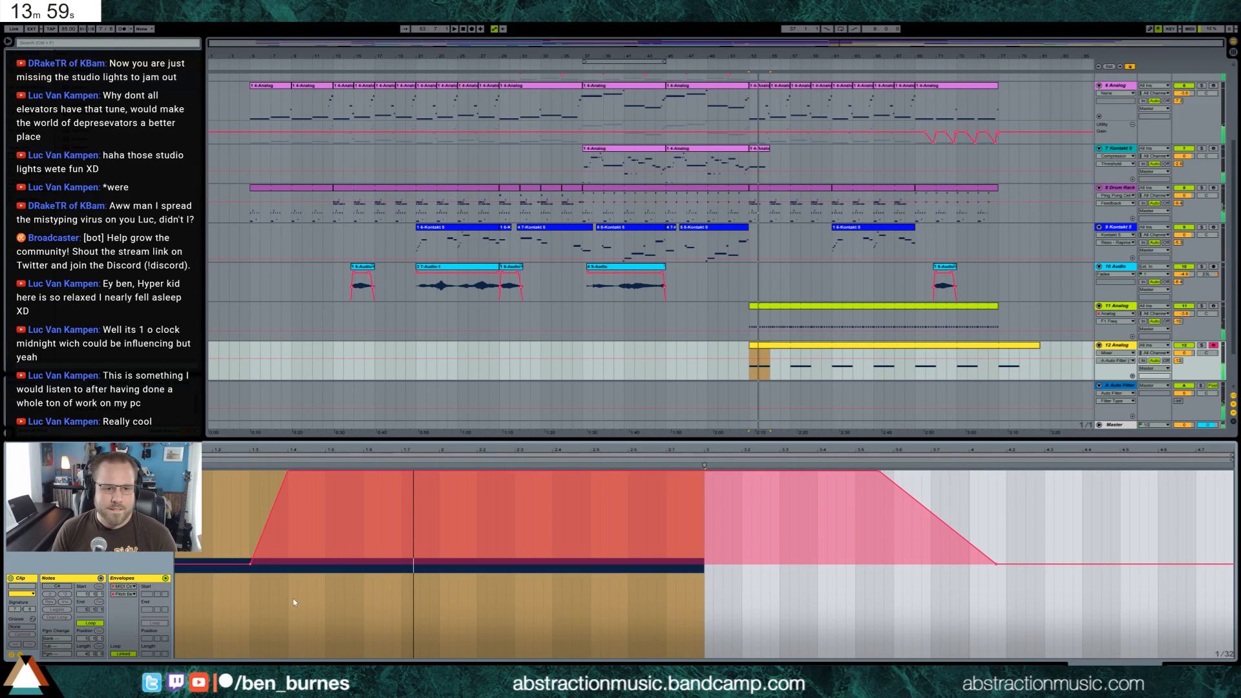
pyautogui.press('space')
pyautogui.click(207, 523)
pyautogui.press('space')
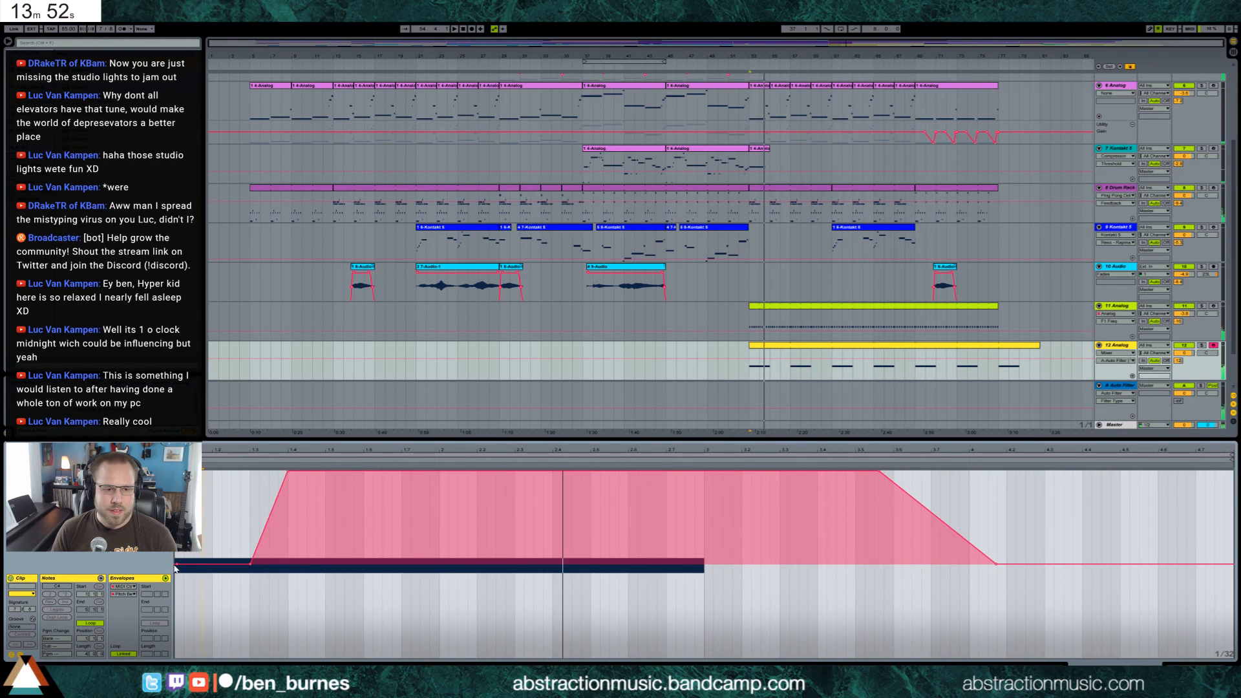
pyautogui.press('space')
pyautogui.click(191, 455)
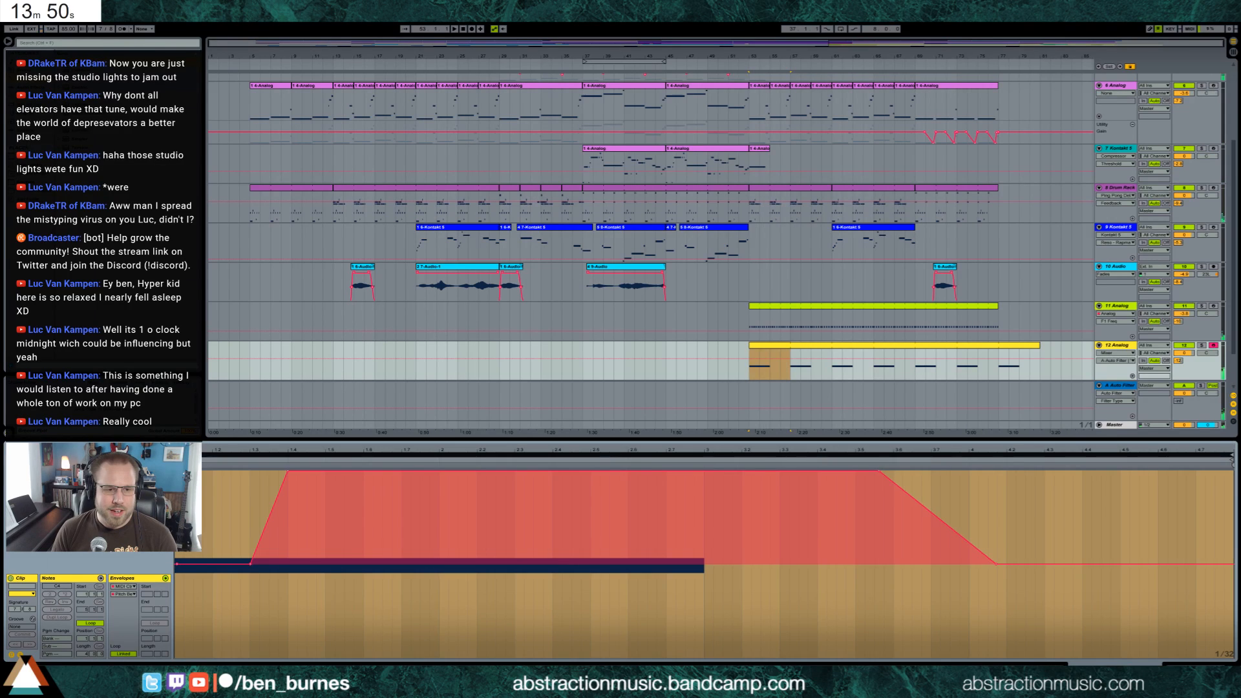
pyautogui.moveTo(187, 450); pyautogui.dragTo(147, 559)
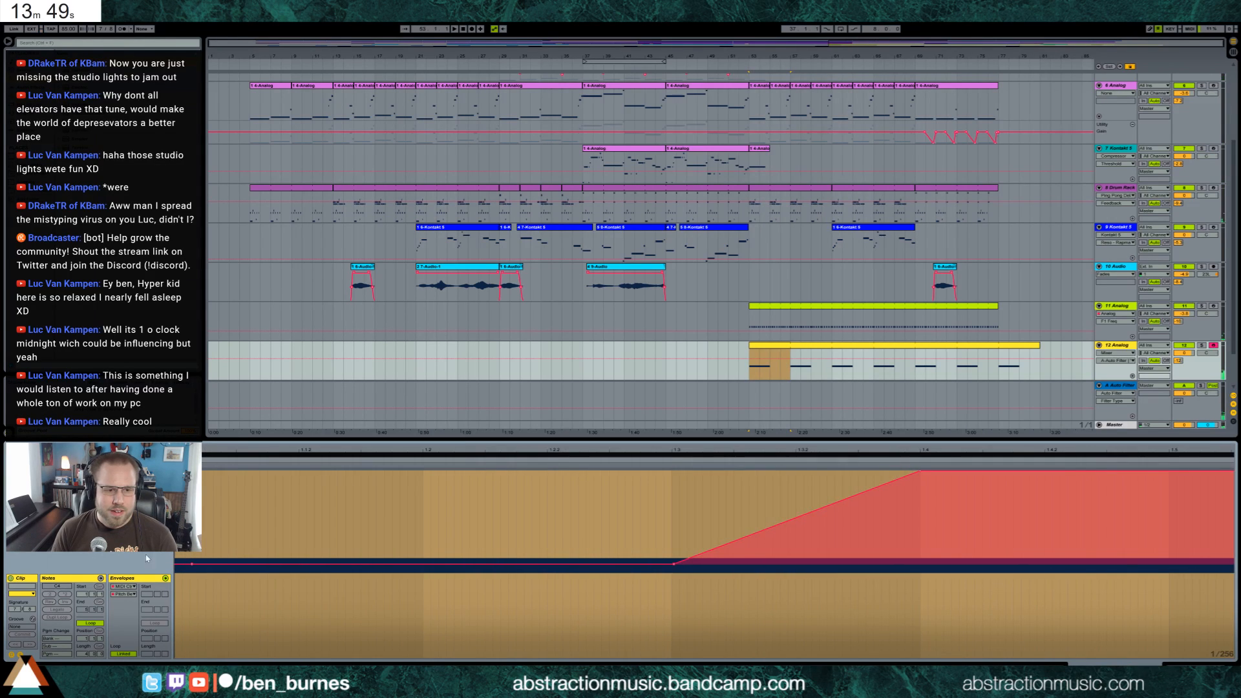
pyautogui.click(176, 566)
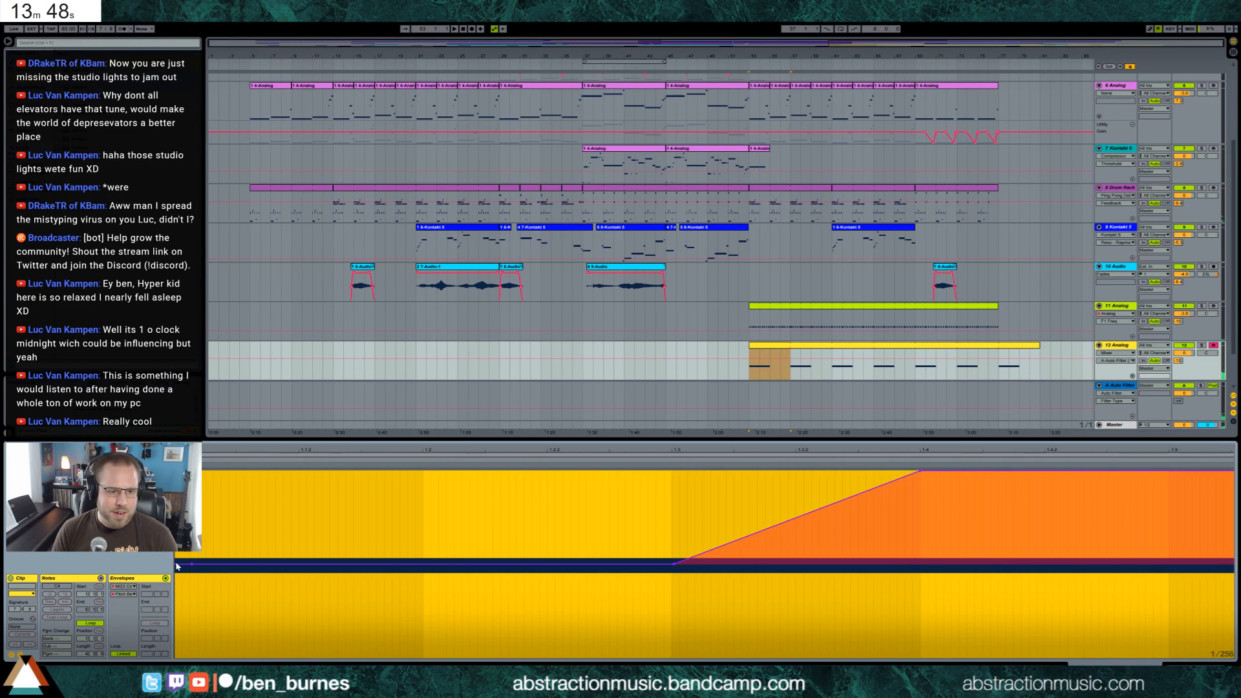
# Listen to the 12 Analog clip and transpose its note up one octave
pyautogui.press('space')
pyautogui.click(20, 654)
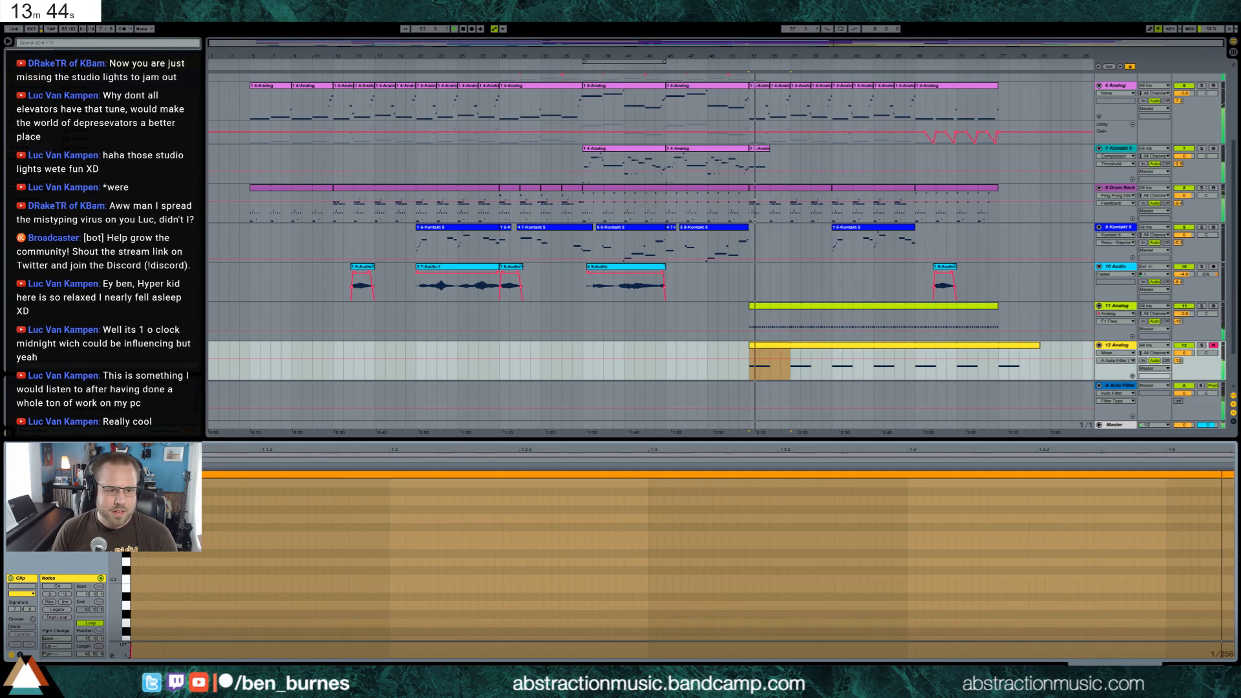
pyautogui.press('space')
pyautogui.hotkey('shift', 'Up')
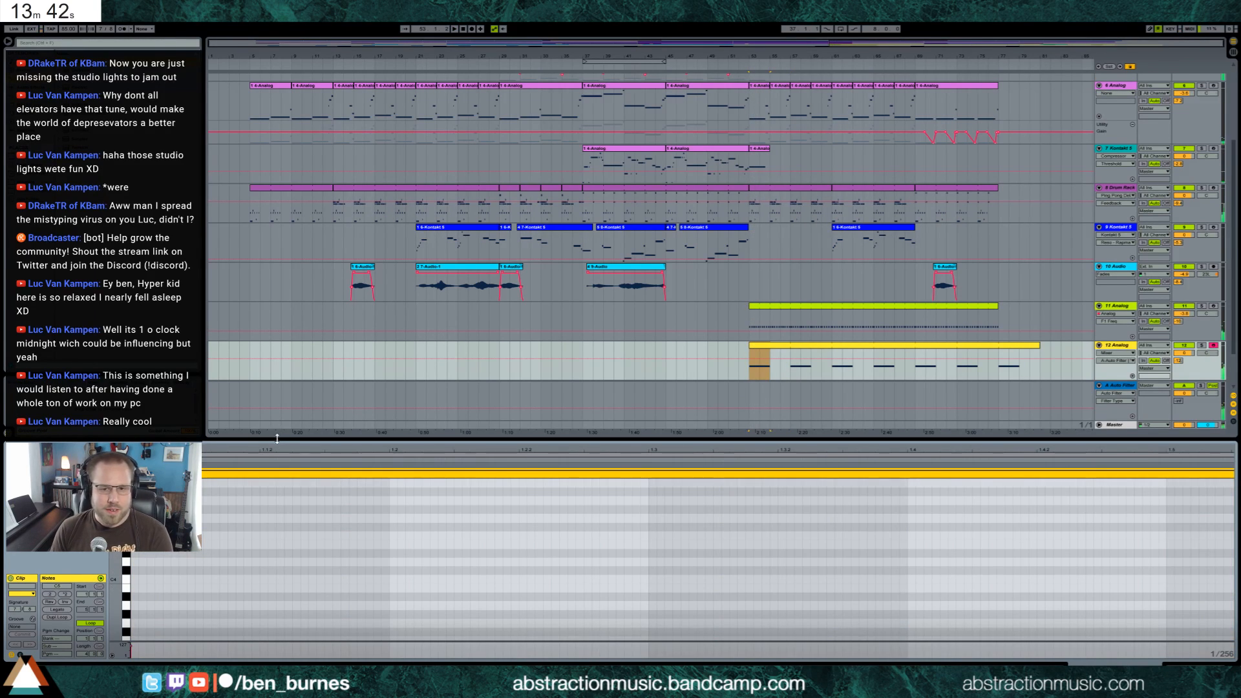
# Shift the pitch bend envelope's opening ramp to rise from beat 1.4 to beat 1.5
pyautogui.click(20, 654)
pyautogui.moveTo(533, 495); pyautogui.dragTo(553, 398)
pyautogui.click(364, 515)
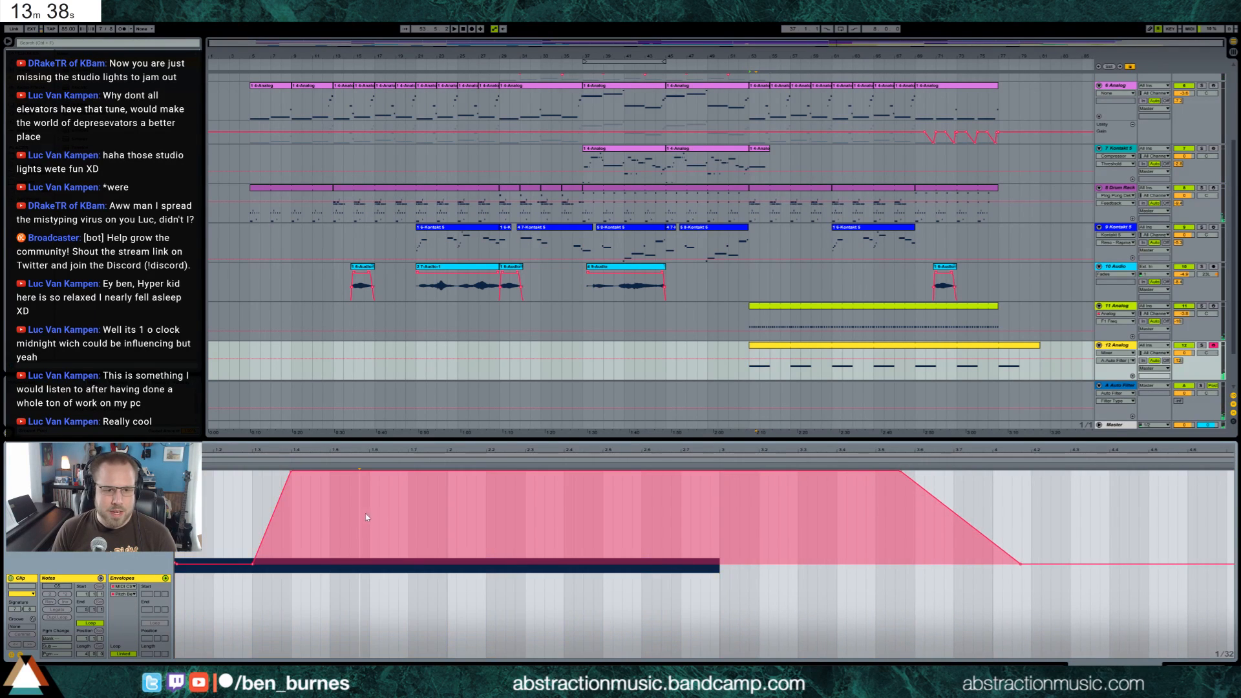
pyautogui.moveTo(291, 475); pyautogui.dragTo(329, 471)
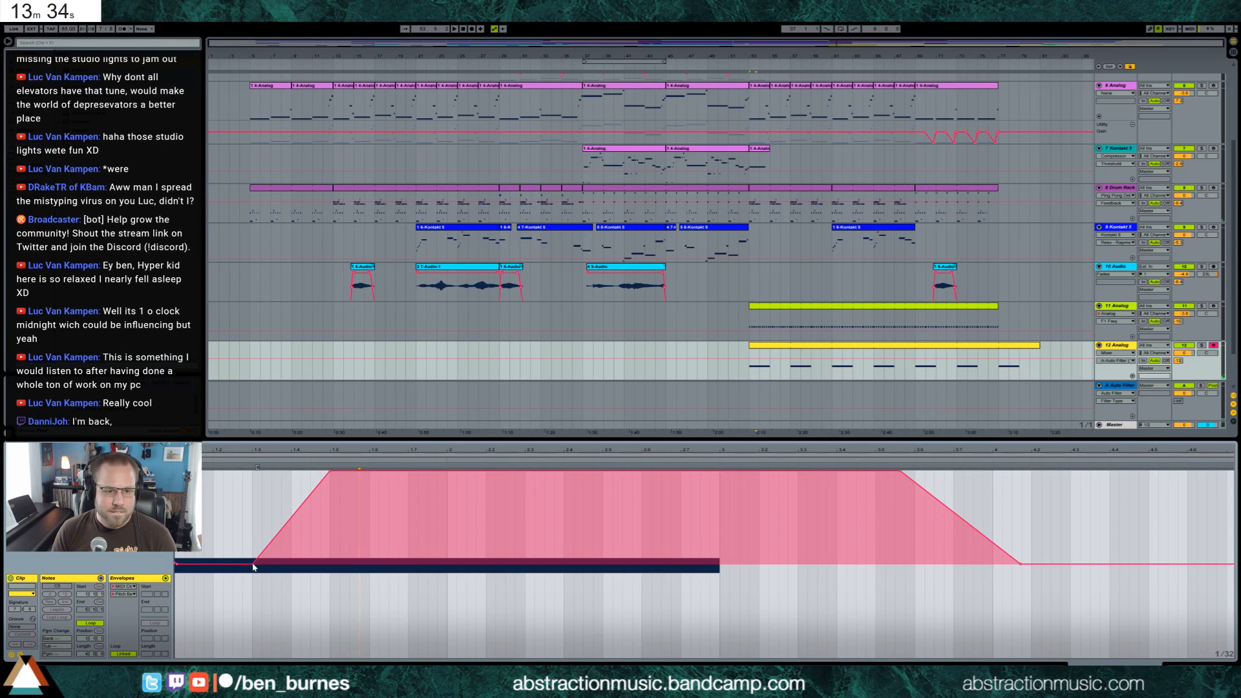
pyautogui.moveTo(254, 565); pyautogui.dragTo(293, 565)
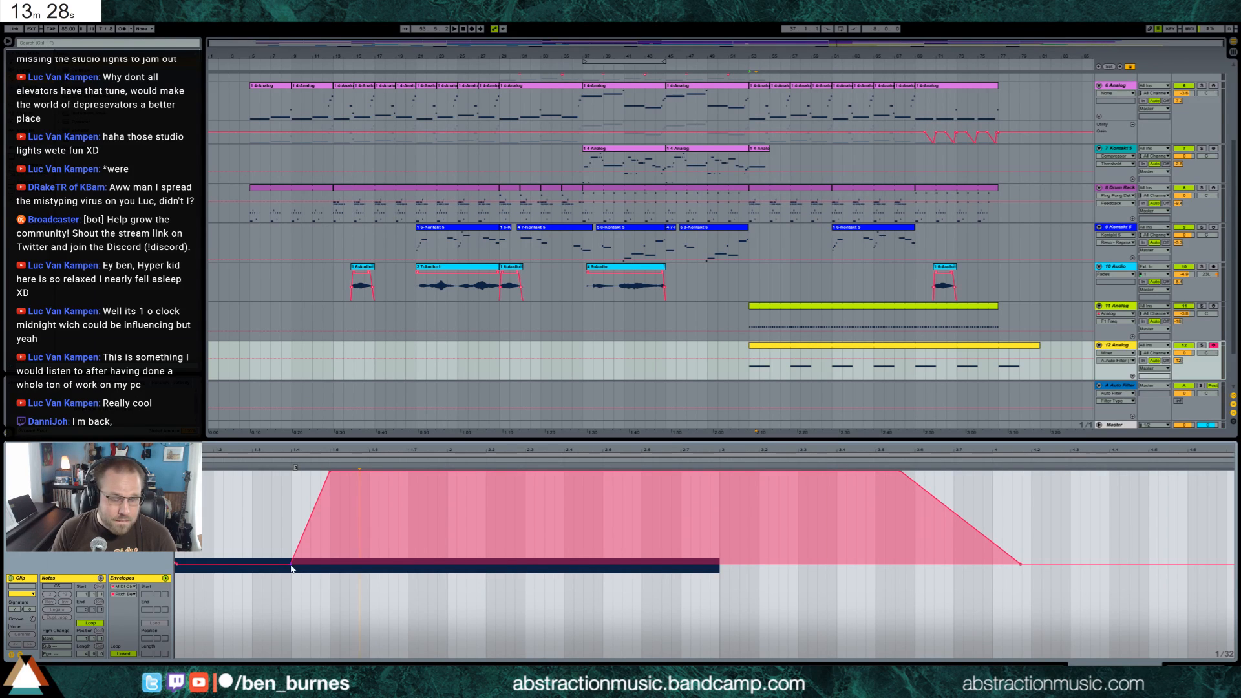
# Play the section, return to 12 Analog's devices, and lower the sustain of its amplifier envelope
pyautogui.press('space')
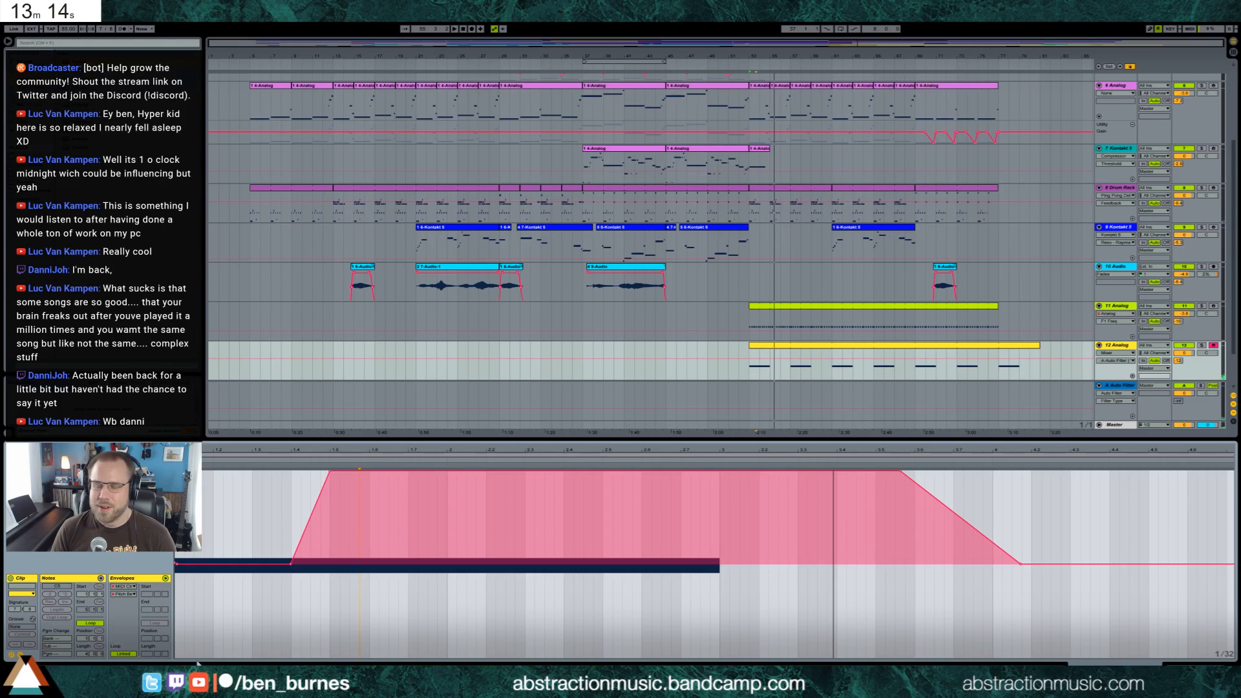
pyautogui.click(20, 654)
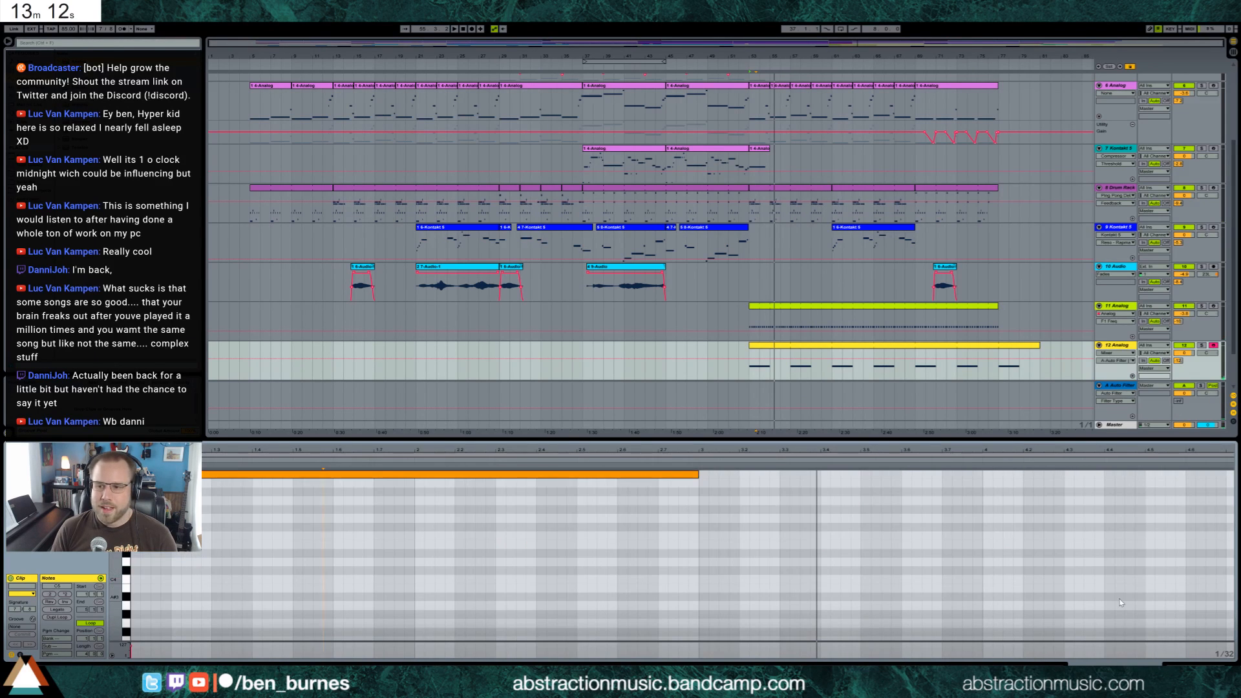
pyautogui.hotkey('shift', 'Tab')
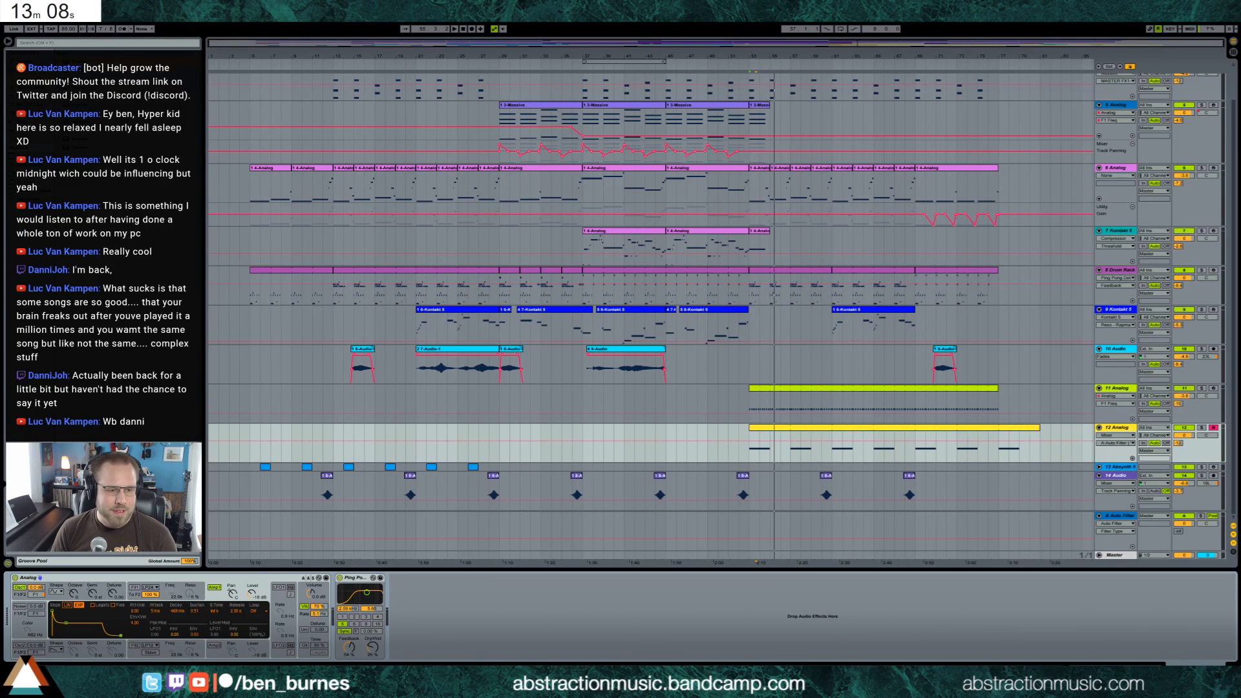
pyautogui.click(68, 620)
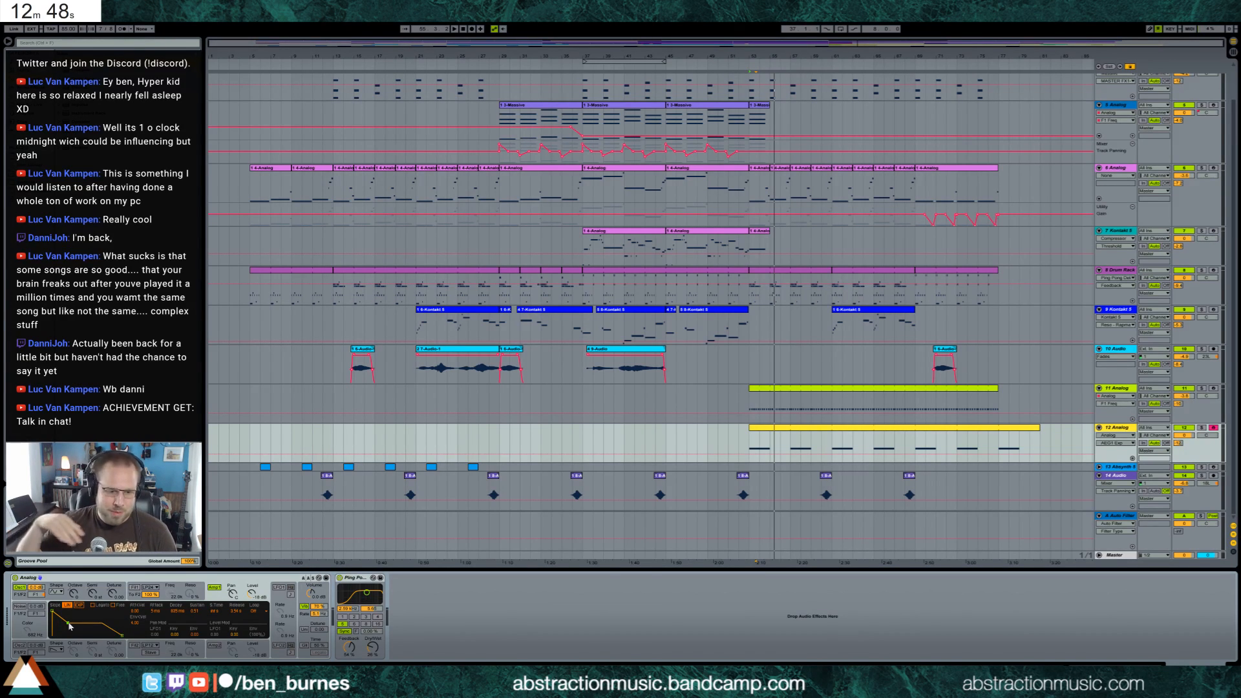
# Play from bar 53 and shorten the 12 Analog clip's note to end at beat 2.5
pyautogui.click(751, 440)
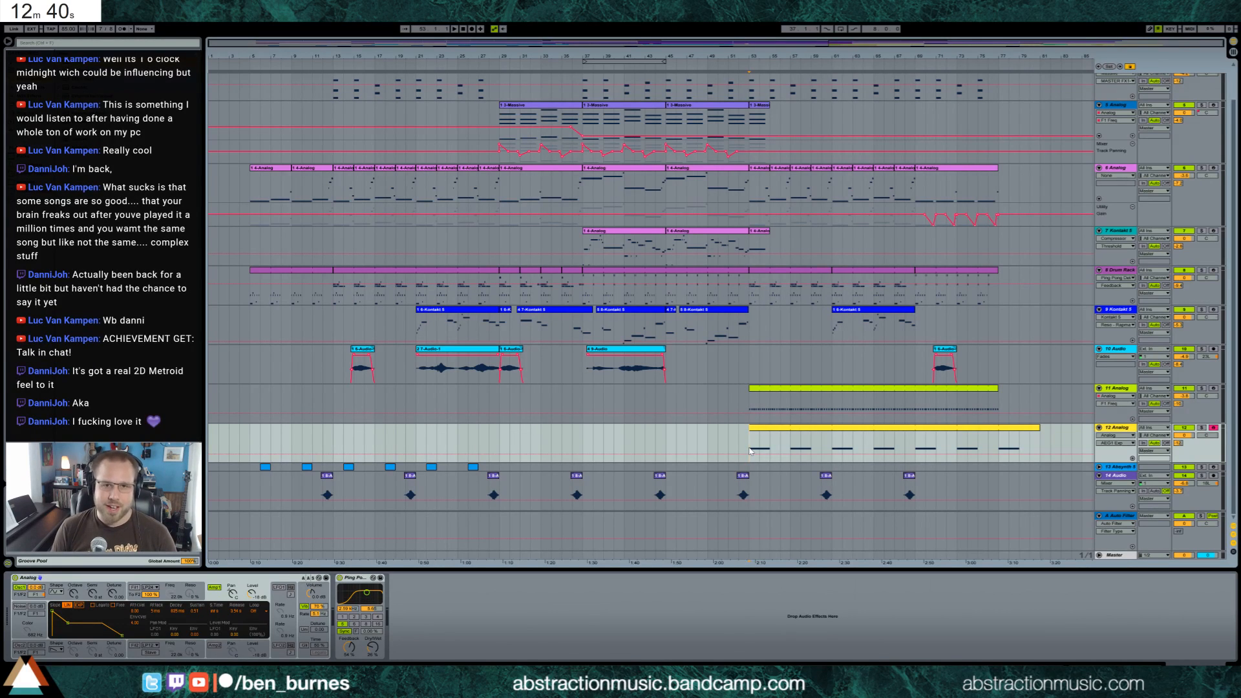
pyautogui.press('space')
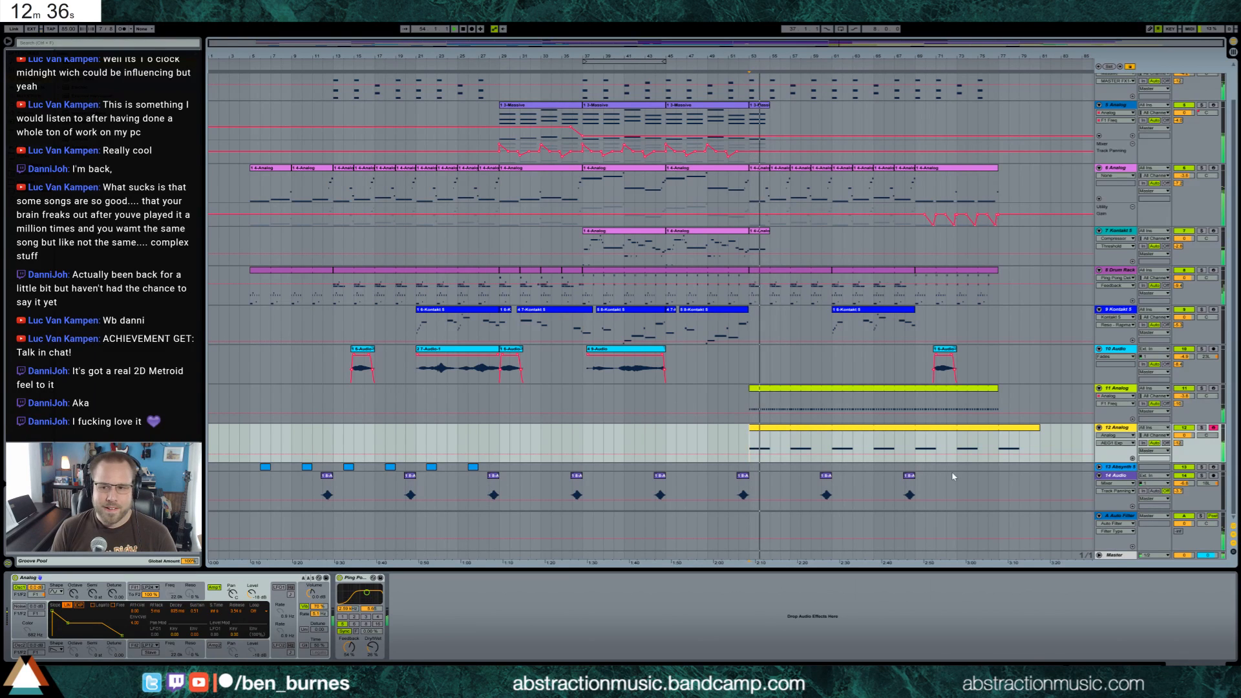
pyautogui.doubleClick(765, 428)
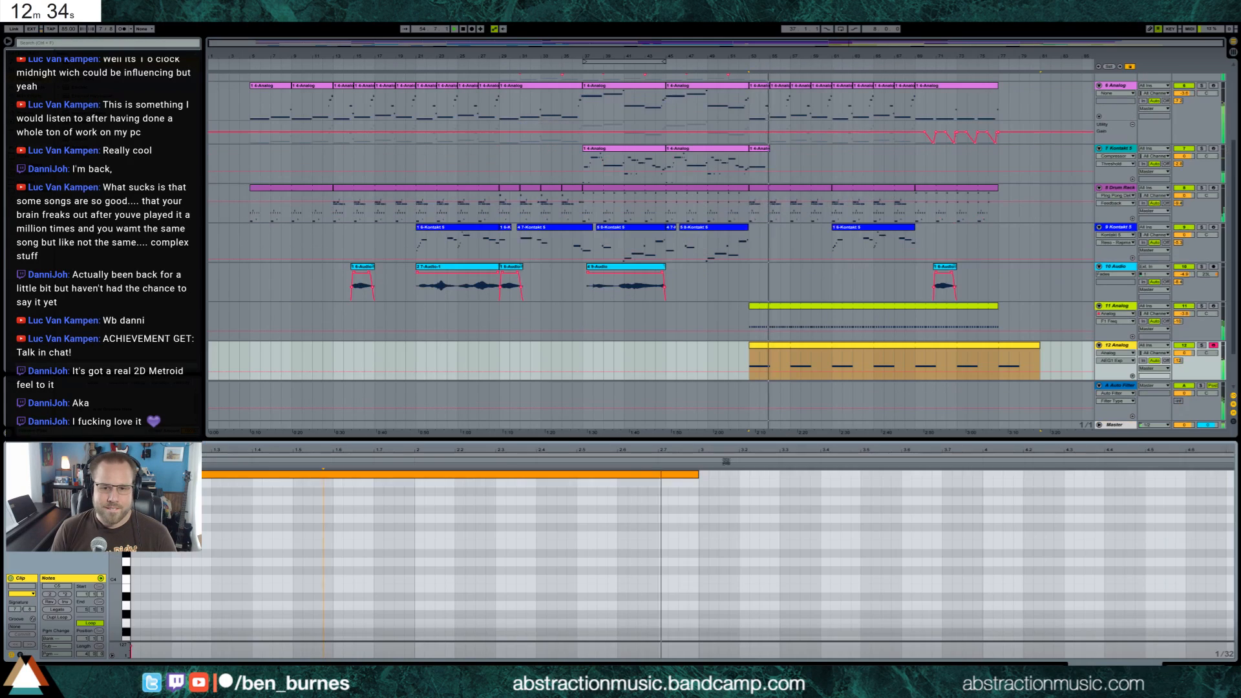
pyautogui.moveTo(699, 491); pyautogui.dragTo(609, 500)
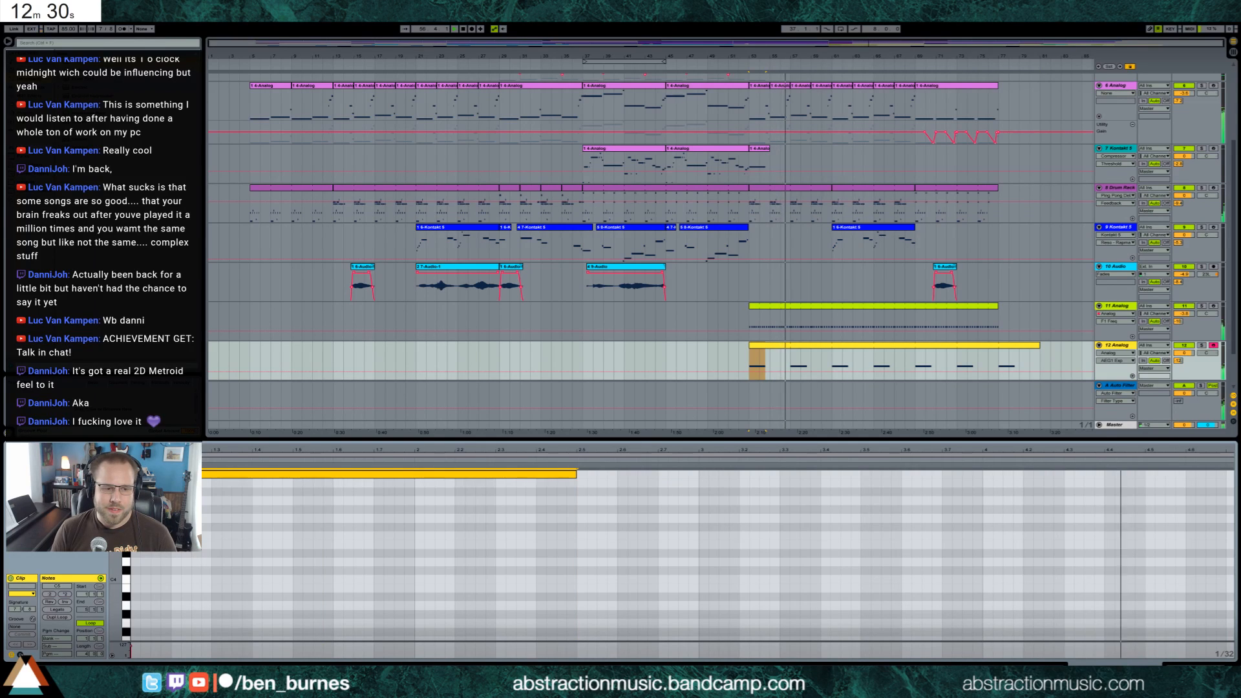
# Reshape the end of the pitch bend envelope to hold maximum until beat 4.5 and fall to zero at beat 4.6
pyautogui.click(19, 656)
pyautogui.click(817, 594)
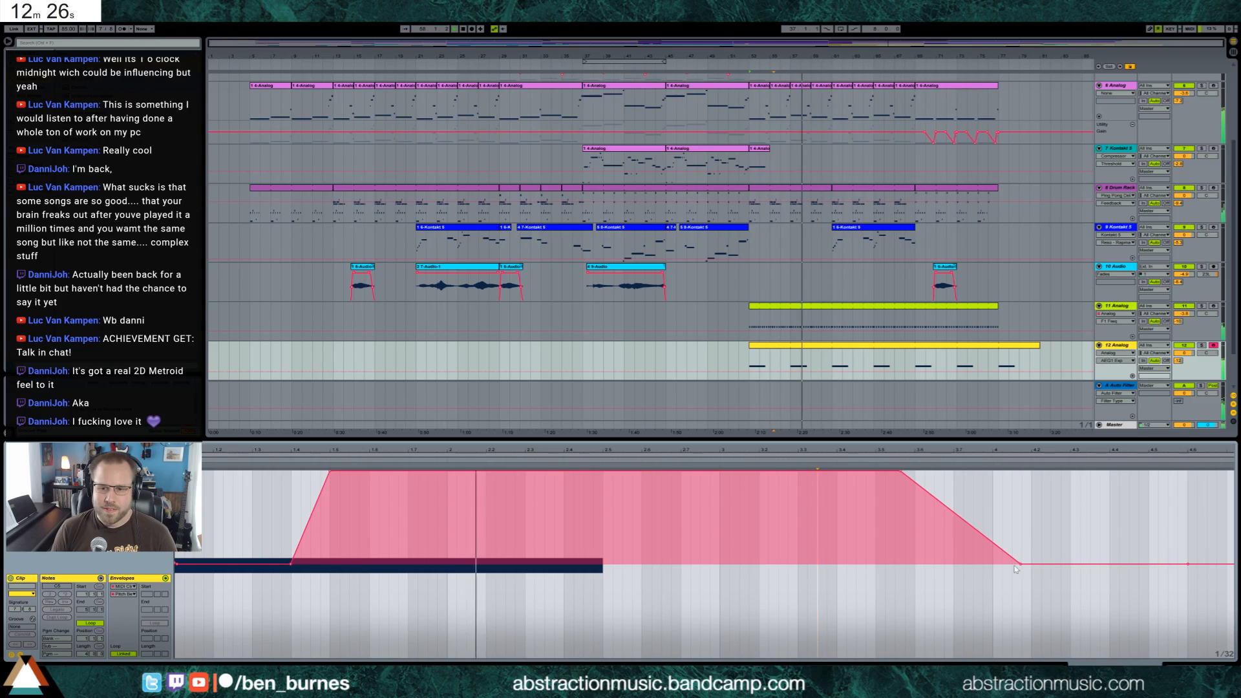
pyautogui.click(1021, 567)
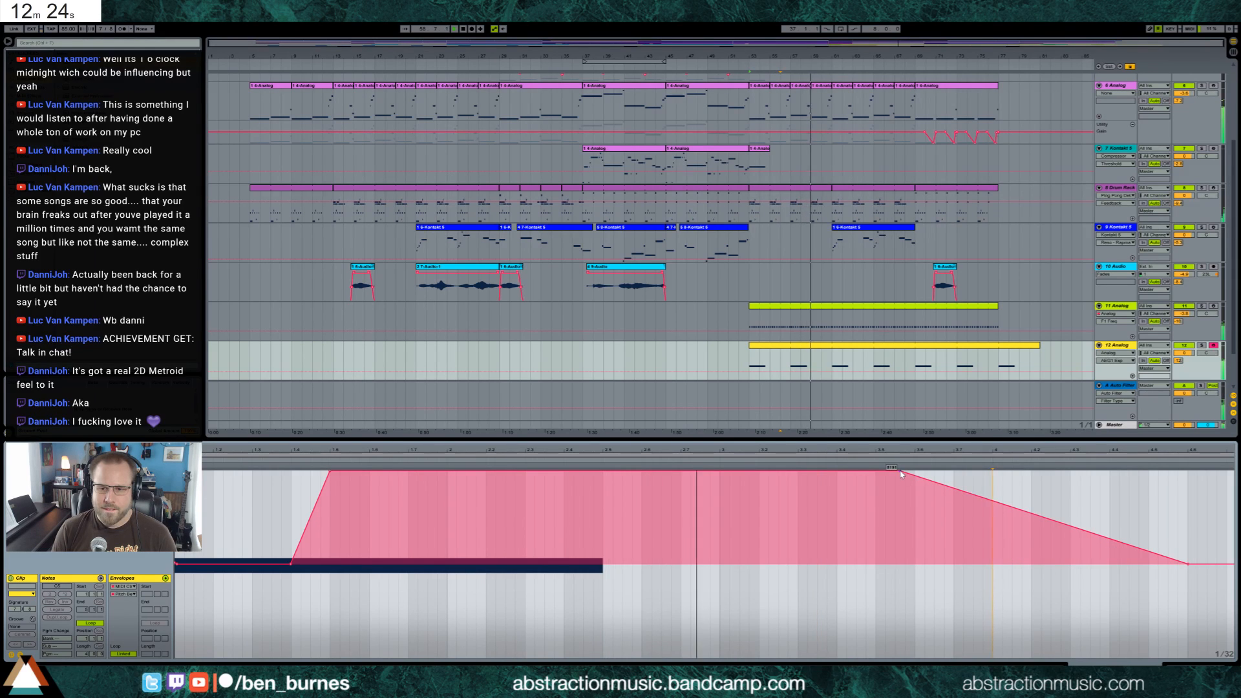
pyautogui.moveTo(902, 471); pyautogui.dragTo(1147, 471)
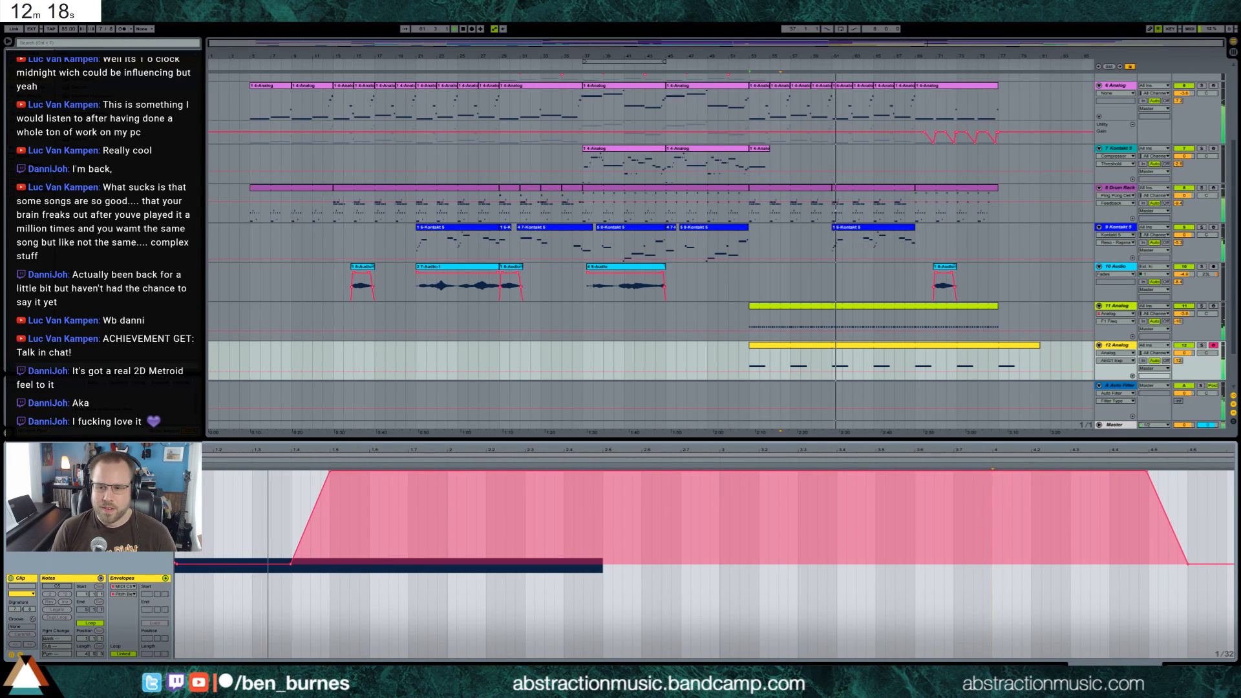
# Fine-tune 12 Analog's amplifier envelope release and Ping Pong Delay feedback, and lower the track's volume
pyautogui.hotkey('shift', 'Tab')
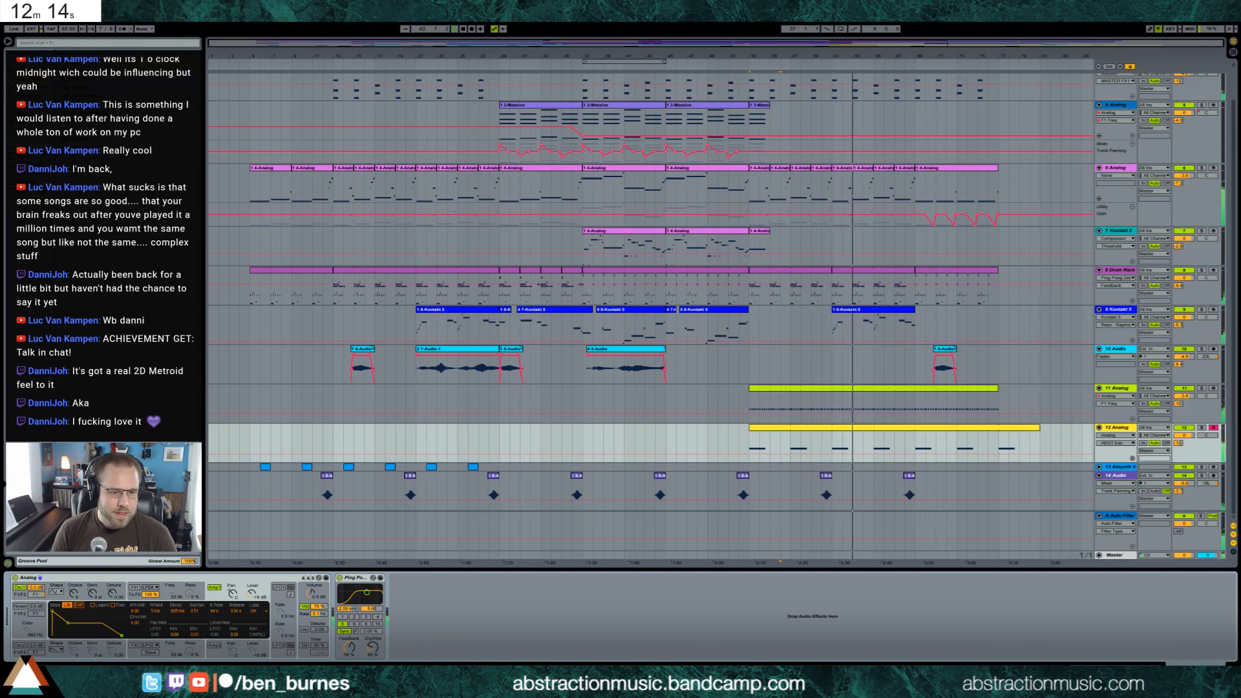
pyautogui.moveTo(121, 637); pyautogui.dragTo(121, 636)
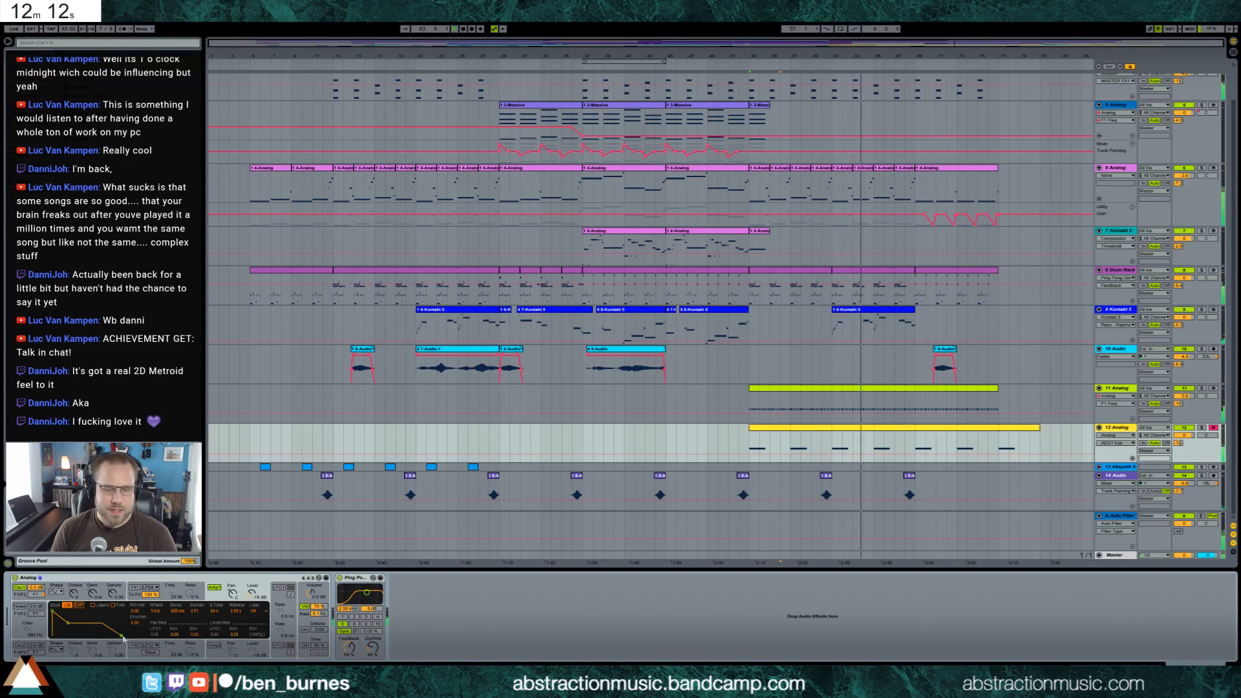
pyautogui.moveTo(349, 647); pyautogui.dragTo(349, 647)
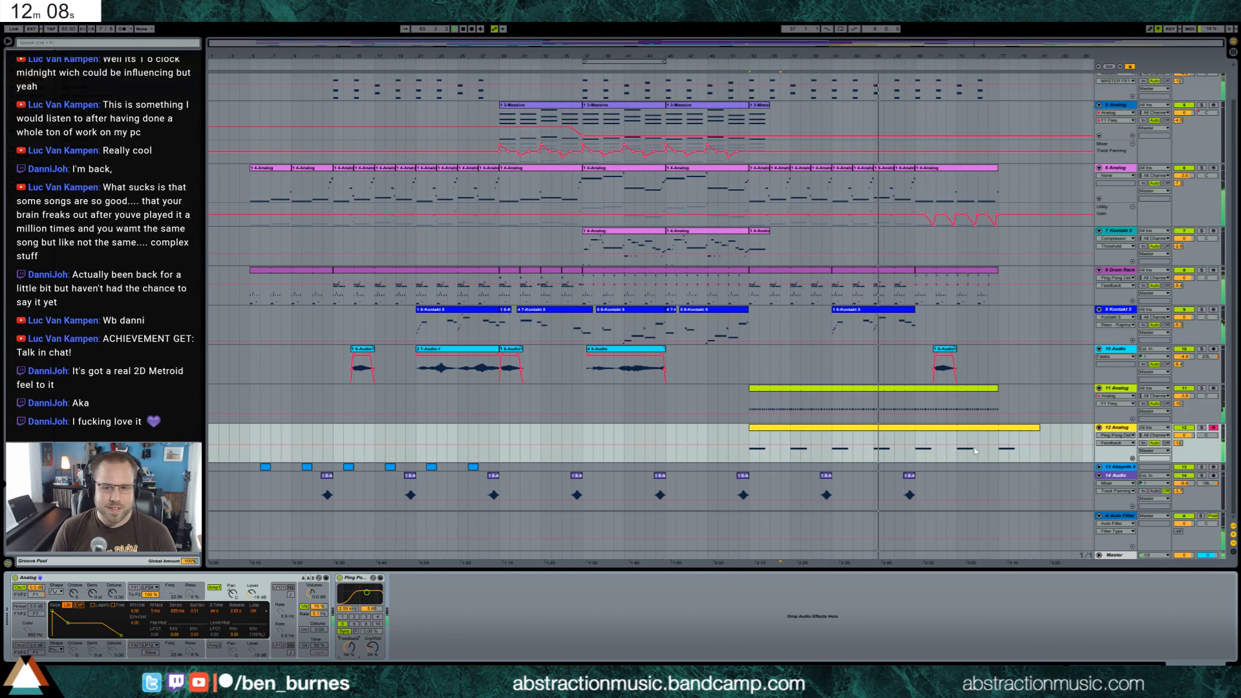
pyautogui.moveTo(1183, 435); pyautogui.dragTo(1184, 445)
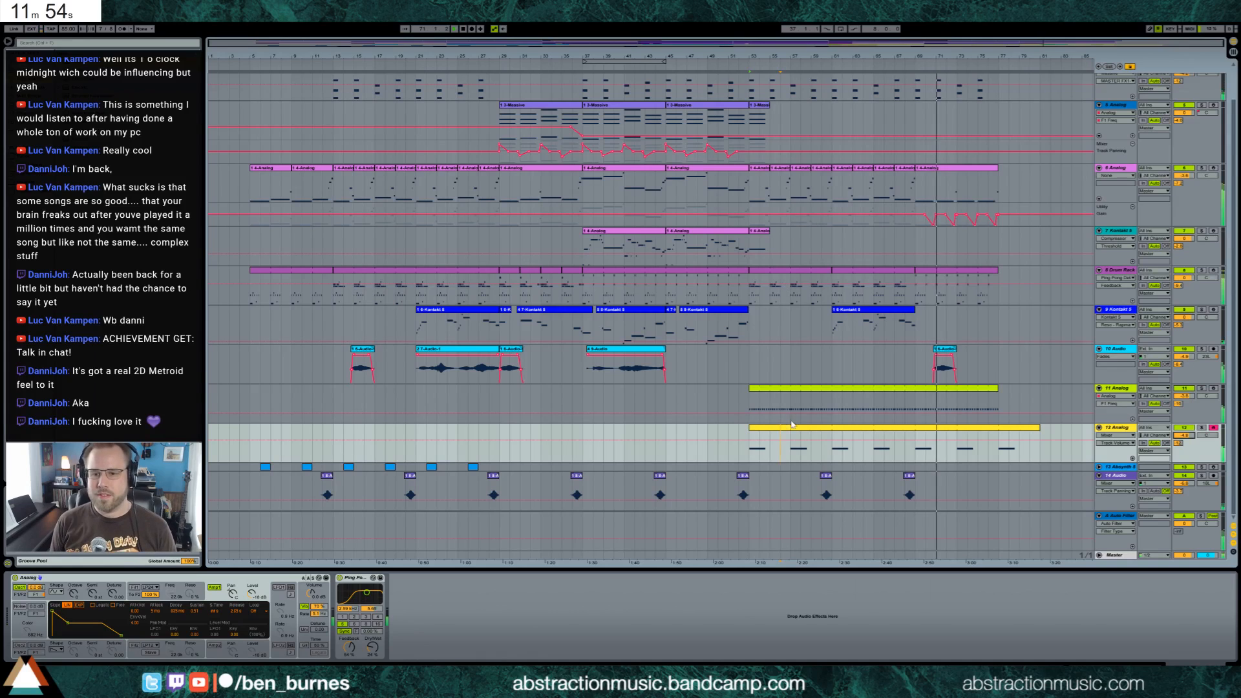
# End the last 4 Massive clip at bar 73 and duplicate the Drum Rack's bar 76 into bar 77
pyautogui.scroll(2, 864, 408)
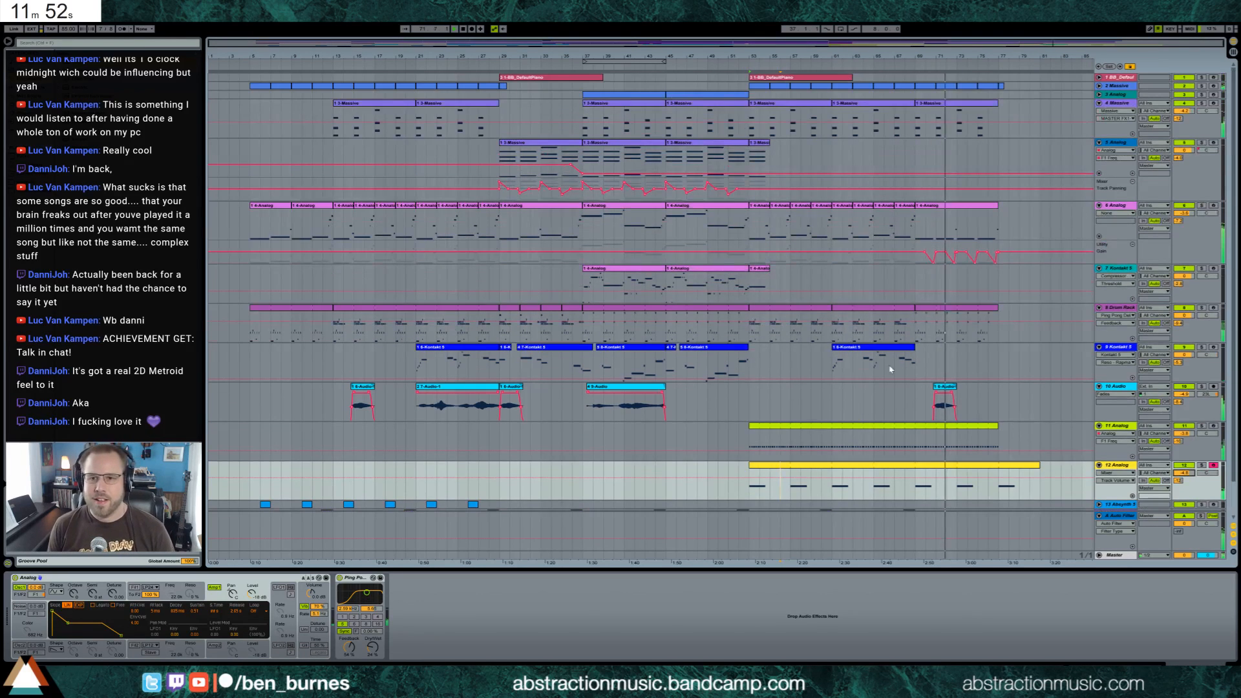
pyautogui.click(973, 112)
pyautogui.moveTo(973, 111); pyautogui.dragTo(956, 111)
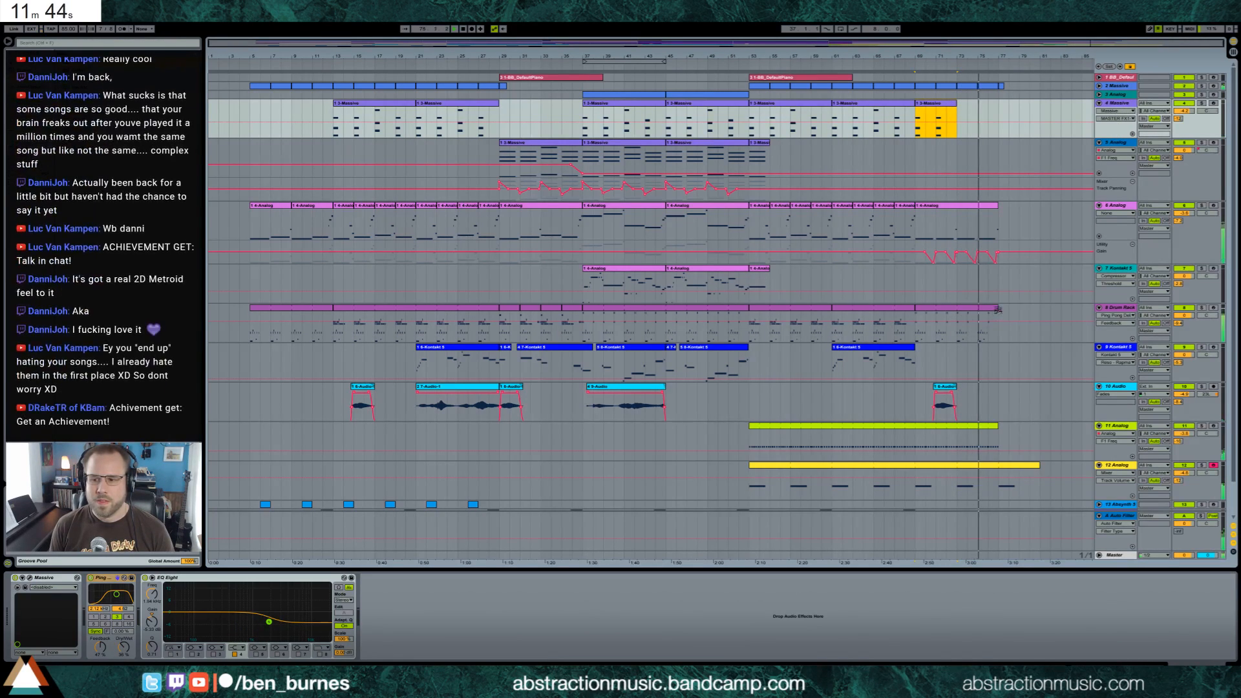
pyautogui.click(991, 334)
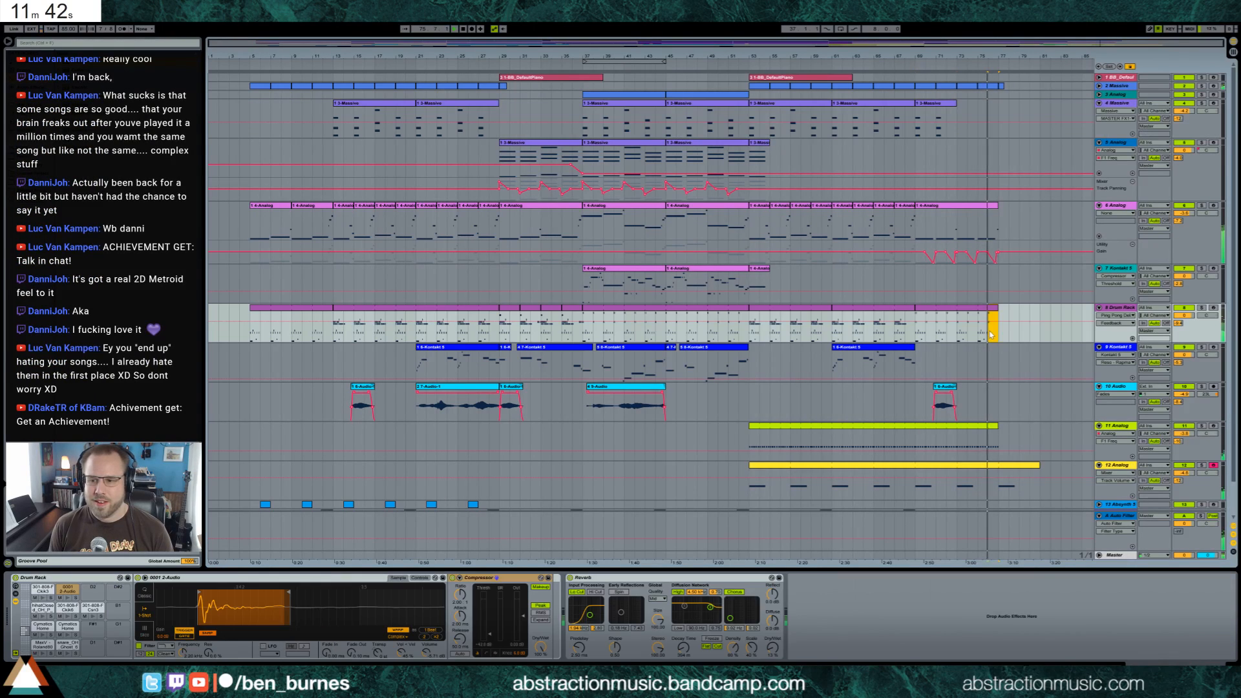
pyautogui.click(1002, 333)
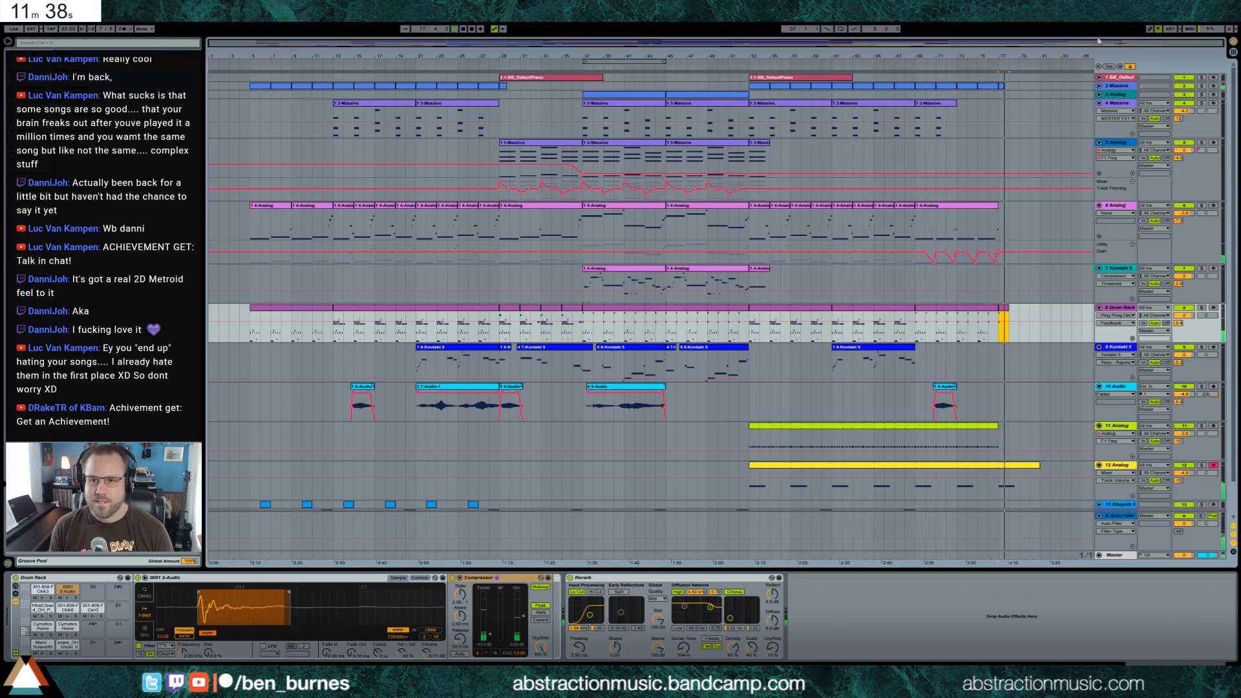
# Shorten the last 6 Analog clip to end just before beat 76.6, cutting off its final short note
pyautogui.moveTo(1004, 57); pyautogui.dragTo(1029, 90)
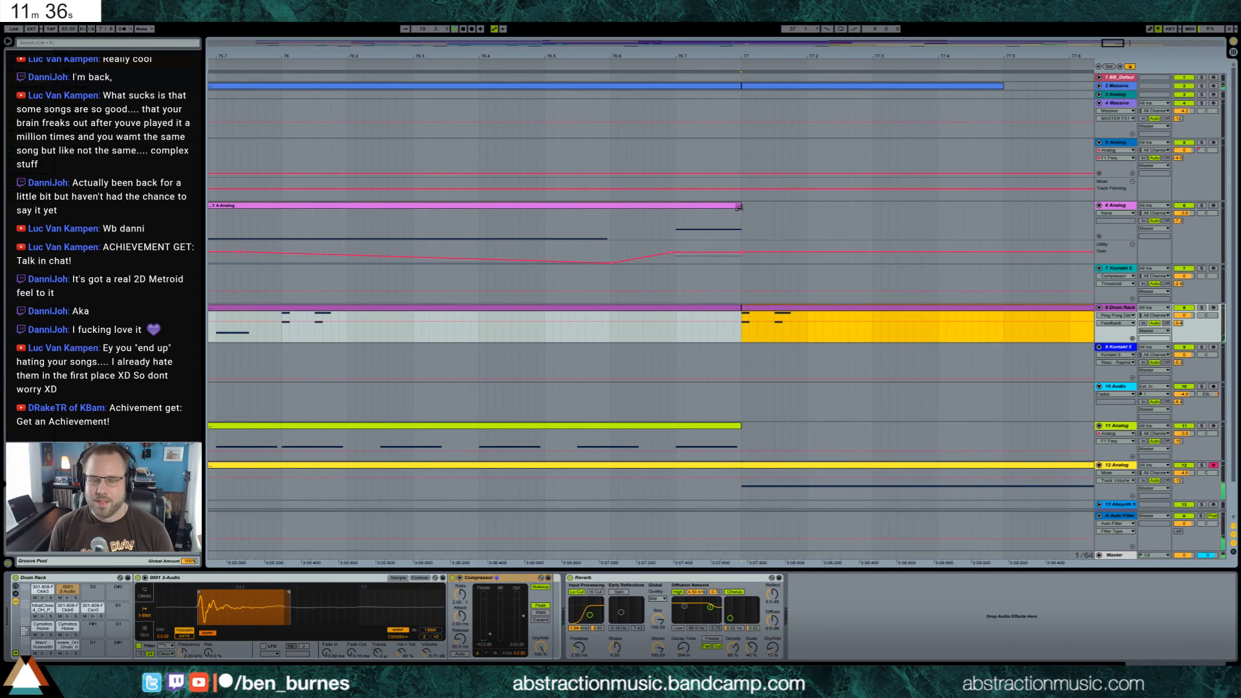
pyautogui.moveTo(739, 207); pyautogui.dragTo(610, 208)
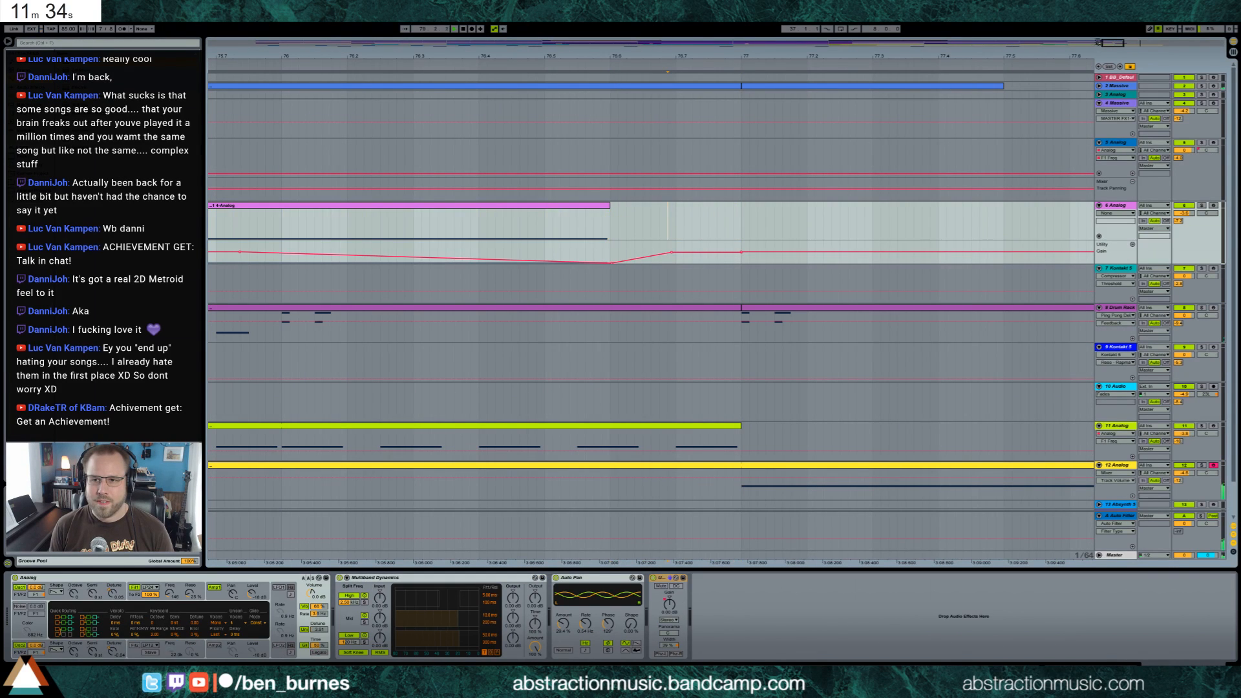
pyautogui.moveTo(518, 56); pyautogui.dragTo(518, 30)
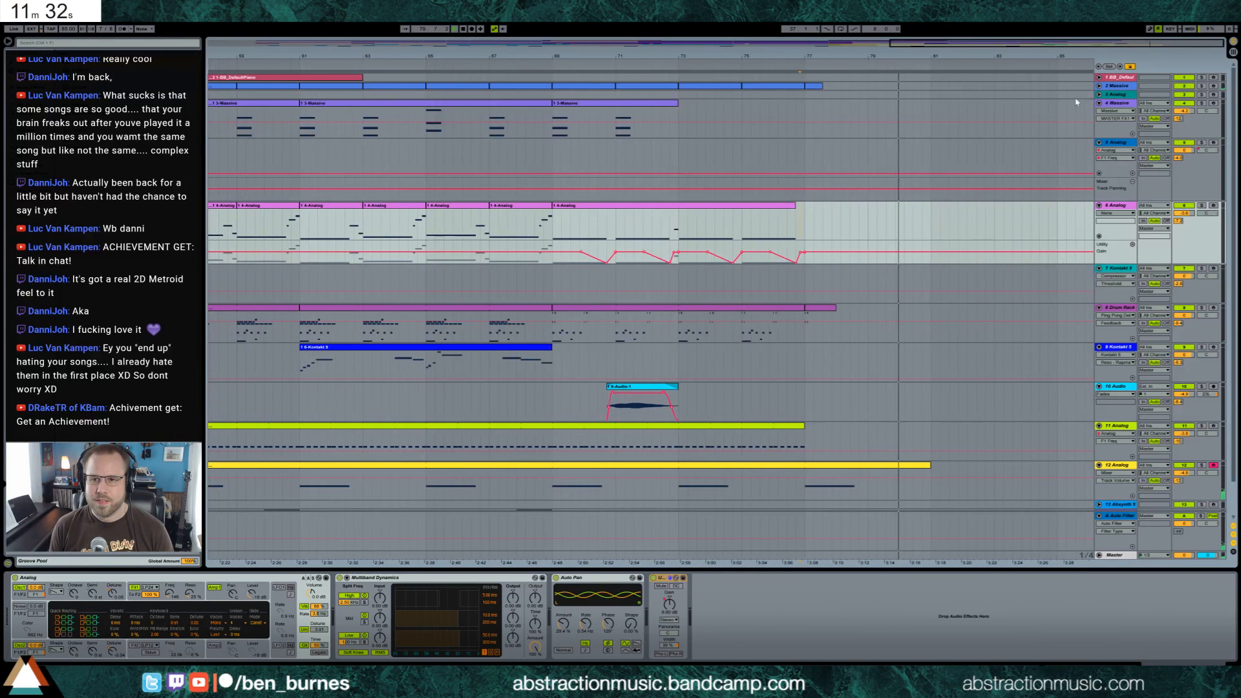
# Unfold track 2 Massive to view the notes of its closing clips and place the insert marker at bar 77
pyautogui.click(1098, 86)
pyautogui.moveTo(822, 88); pyautogui.dragTo(802, 120)
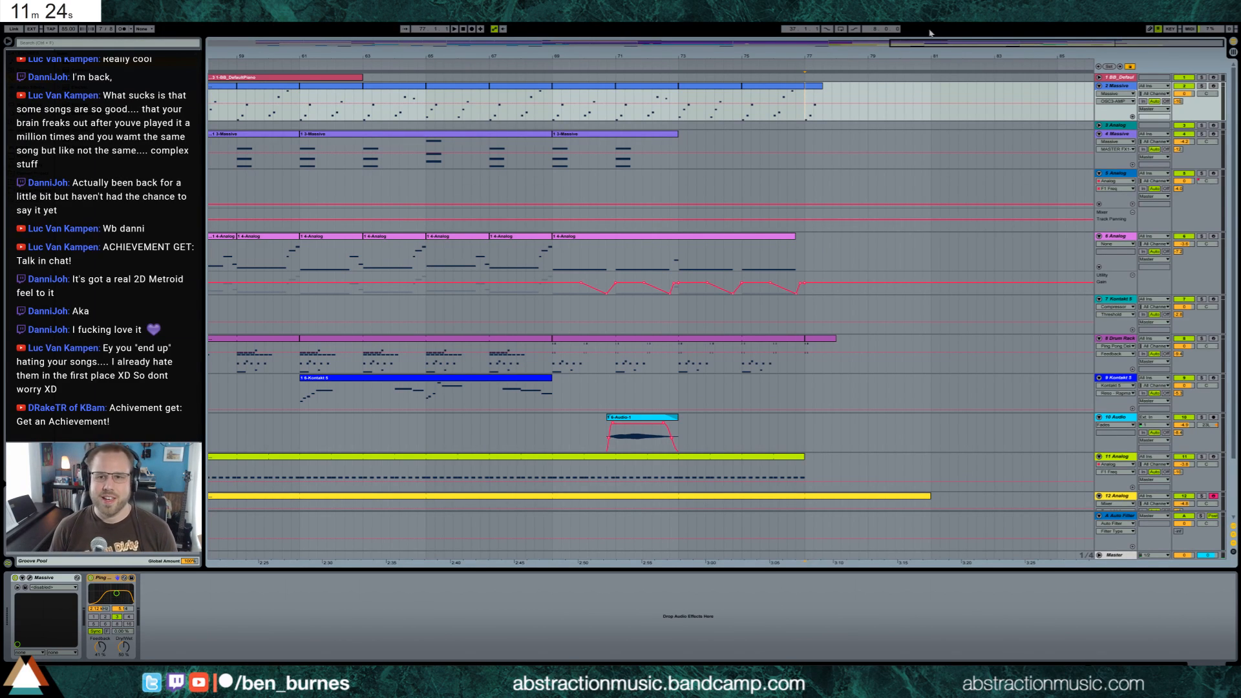
pyautogui.moveTo(524, 56); pyautogui.dragTo(570, 42)
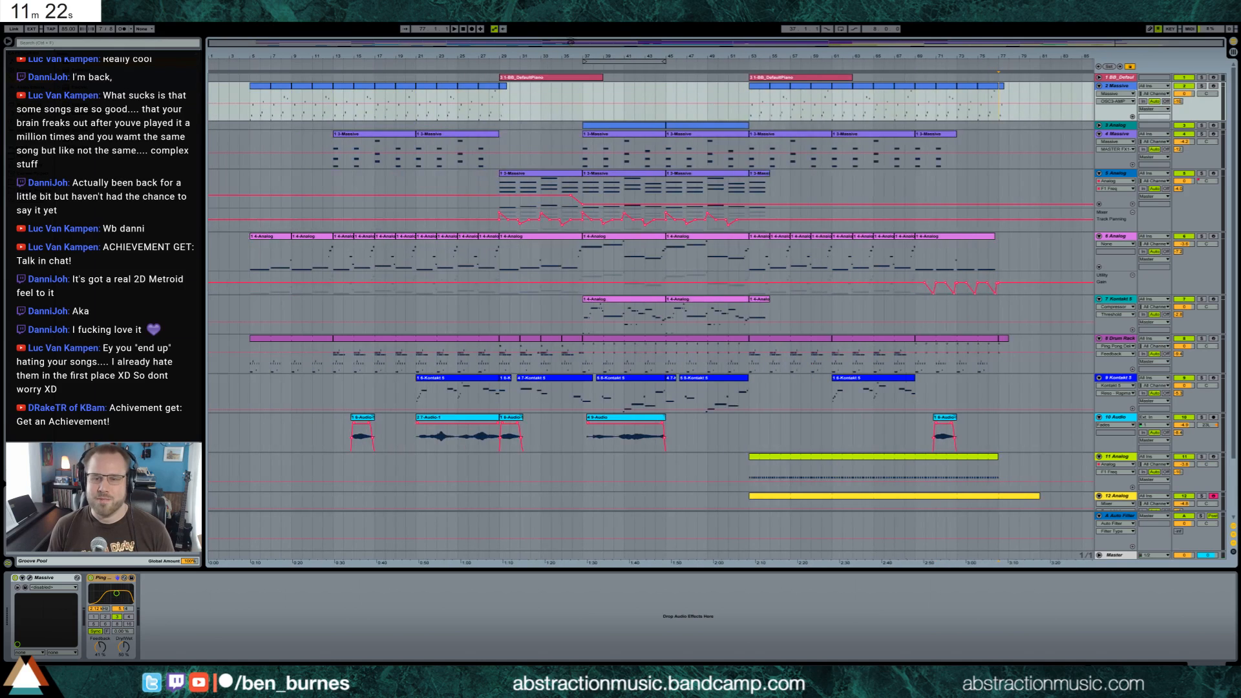
# Check the 14 Audio clips and play the song from bar 5
pyautogui.scroll(-3, 939, 470)
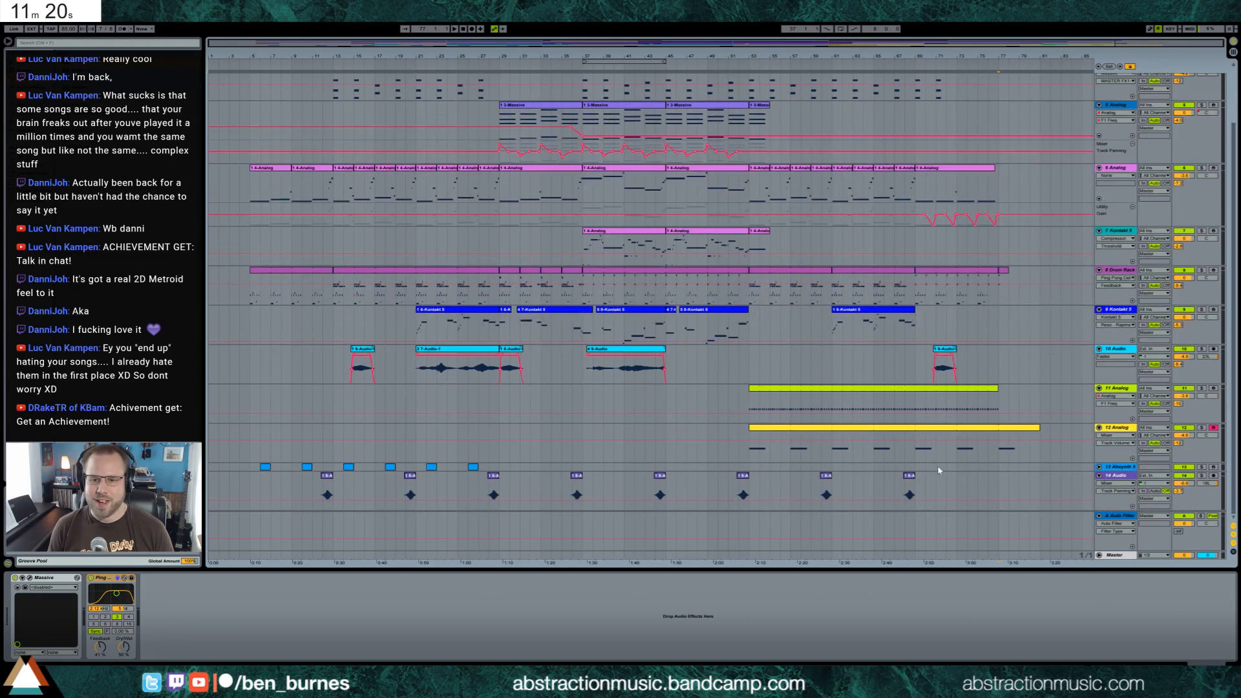
pyautogui.click(907, 489)
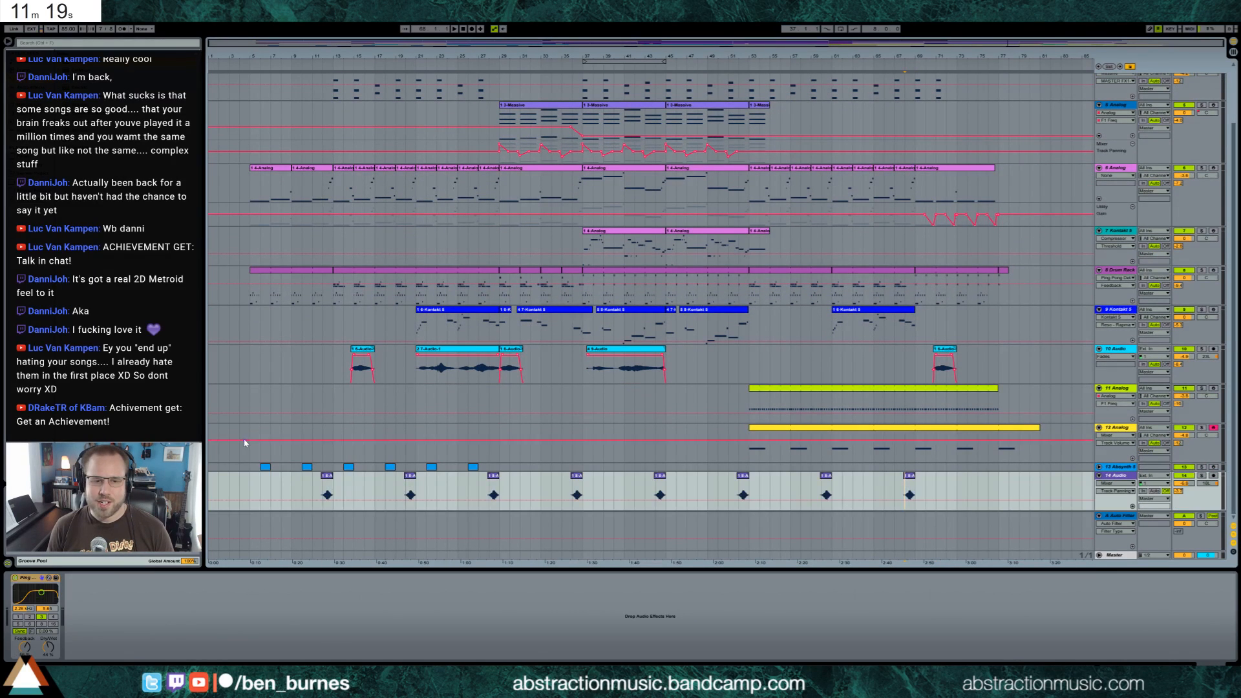
pyautogui.click(251, 482)
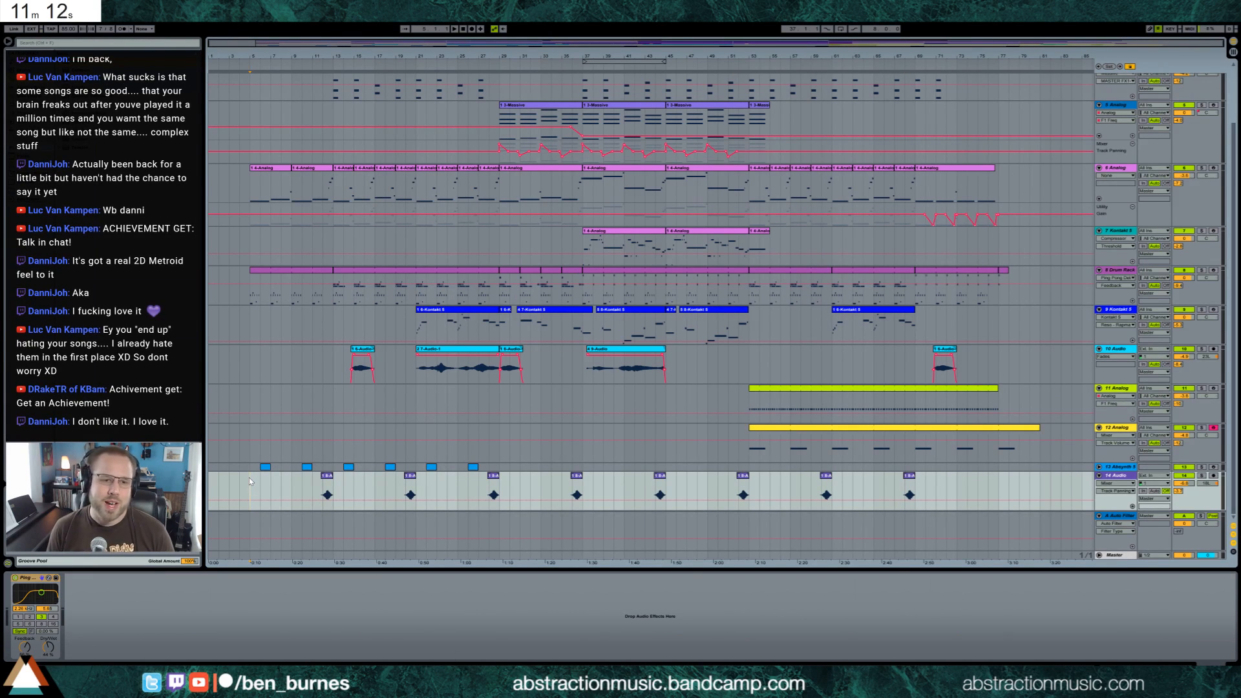
pyautogui.press('space')
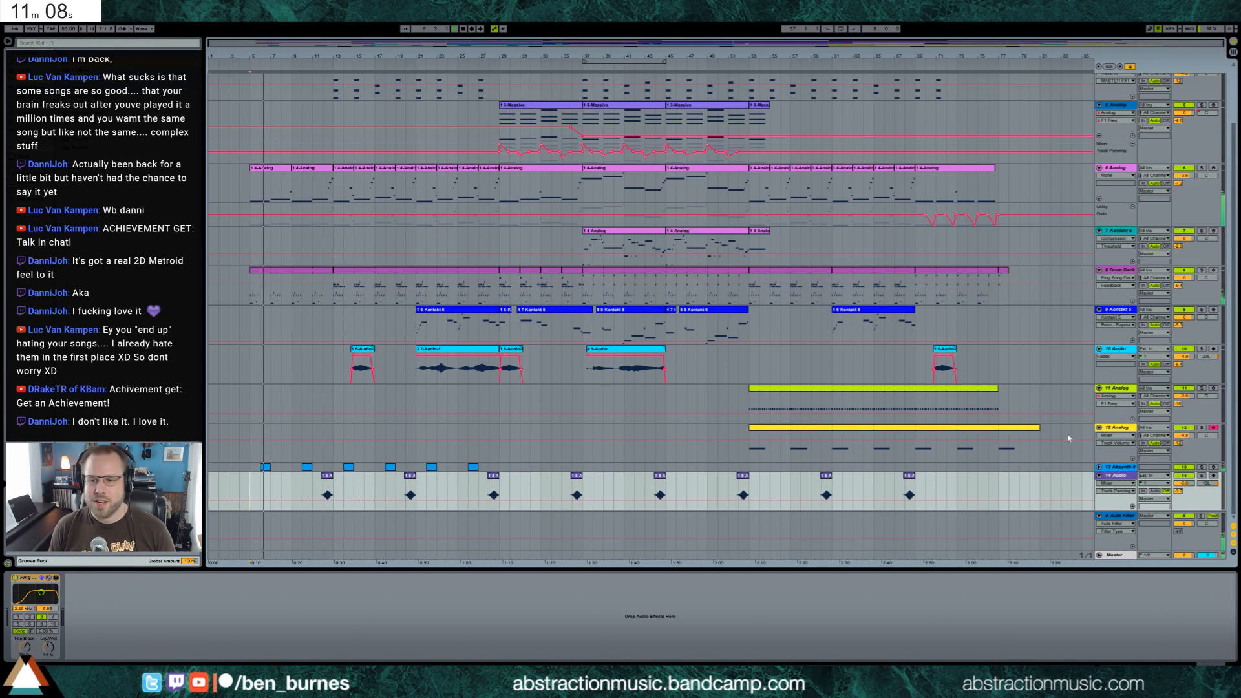
# Show the Master track's mastering chain and lower the mid-range band of its EQ Eight curve
pyautogui.click(1114, 555)
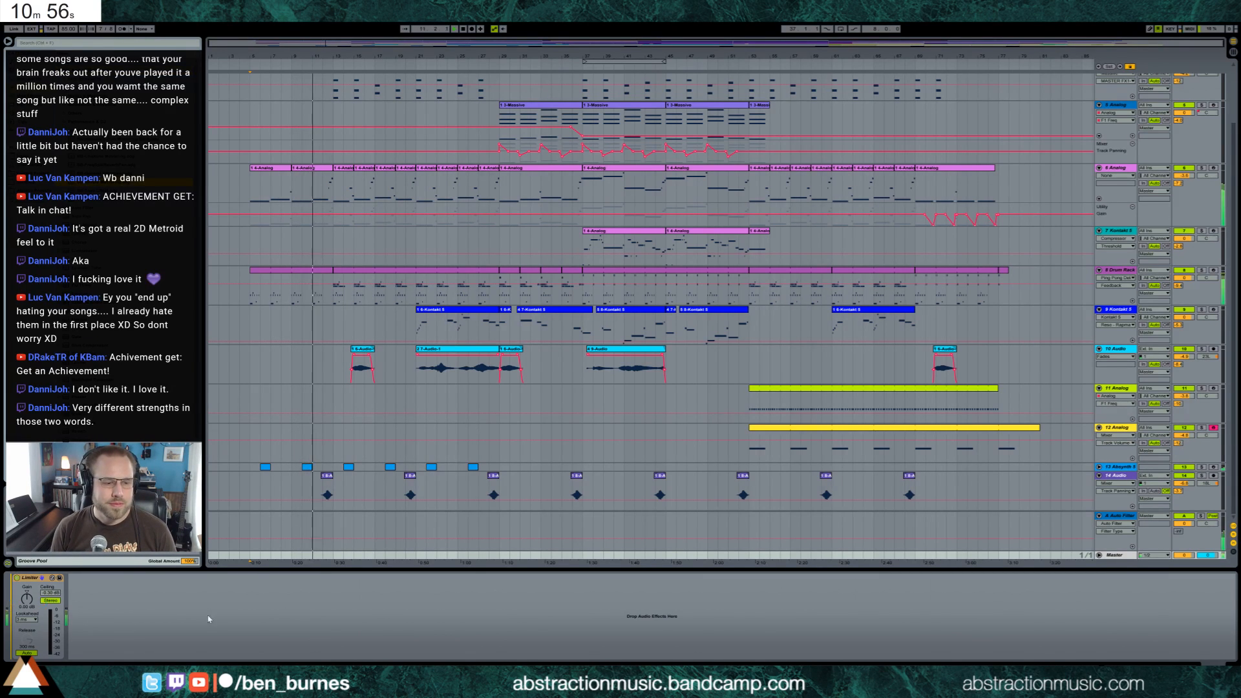
pyautogui.scroll(5, 208, 619)
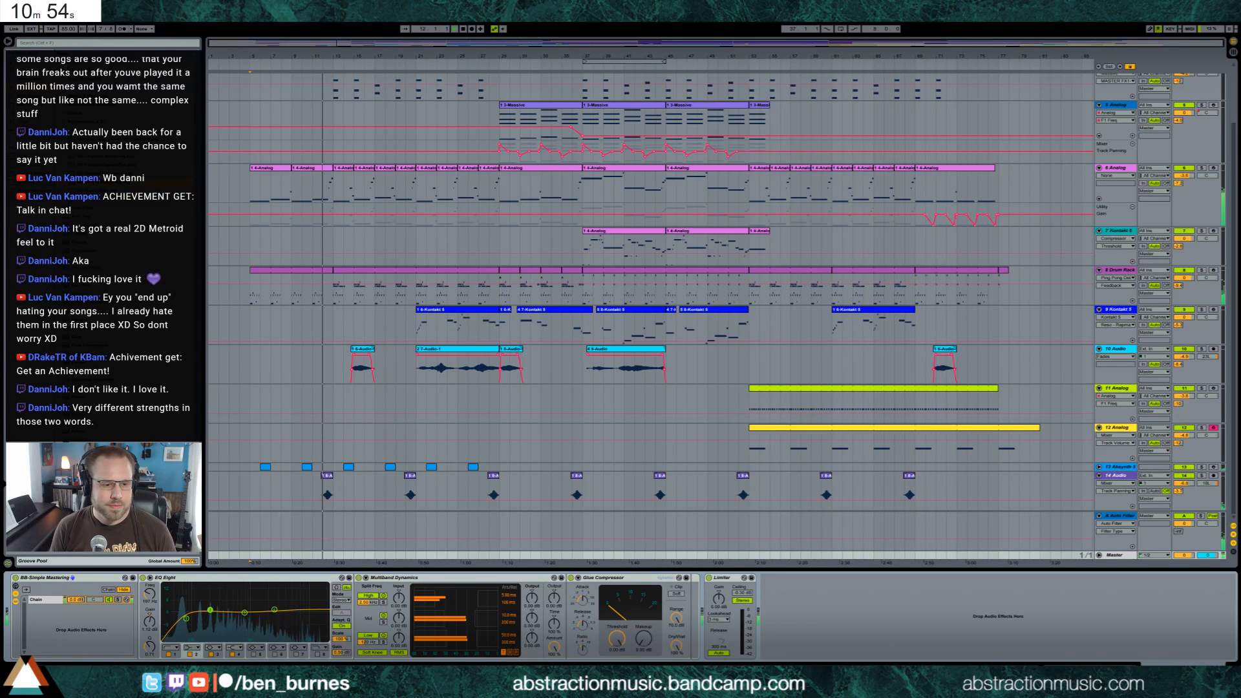
pyautogui.click(274, 609)
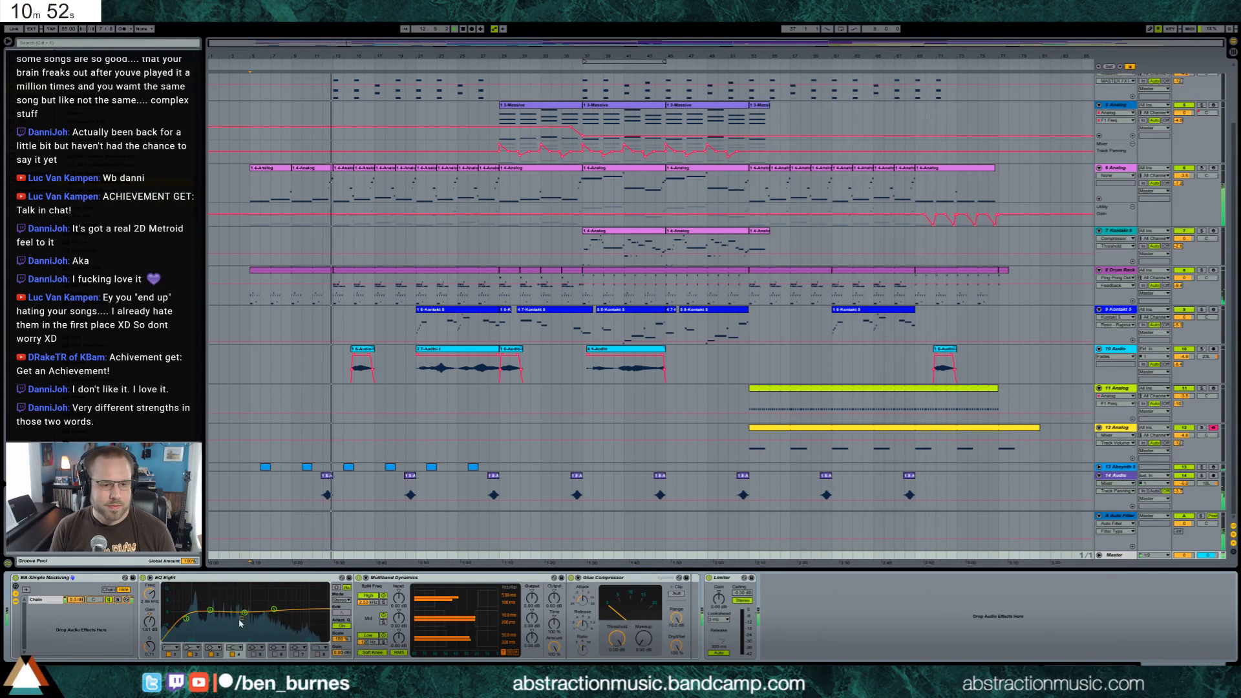
pyautogui.moveTo(239, 622); pyautogui.dragTo(251, 615)
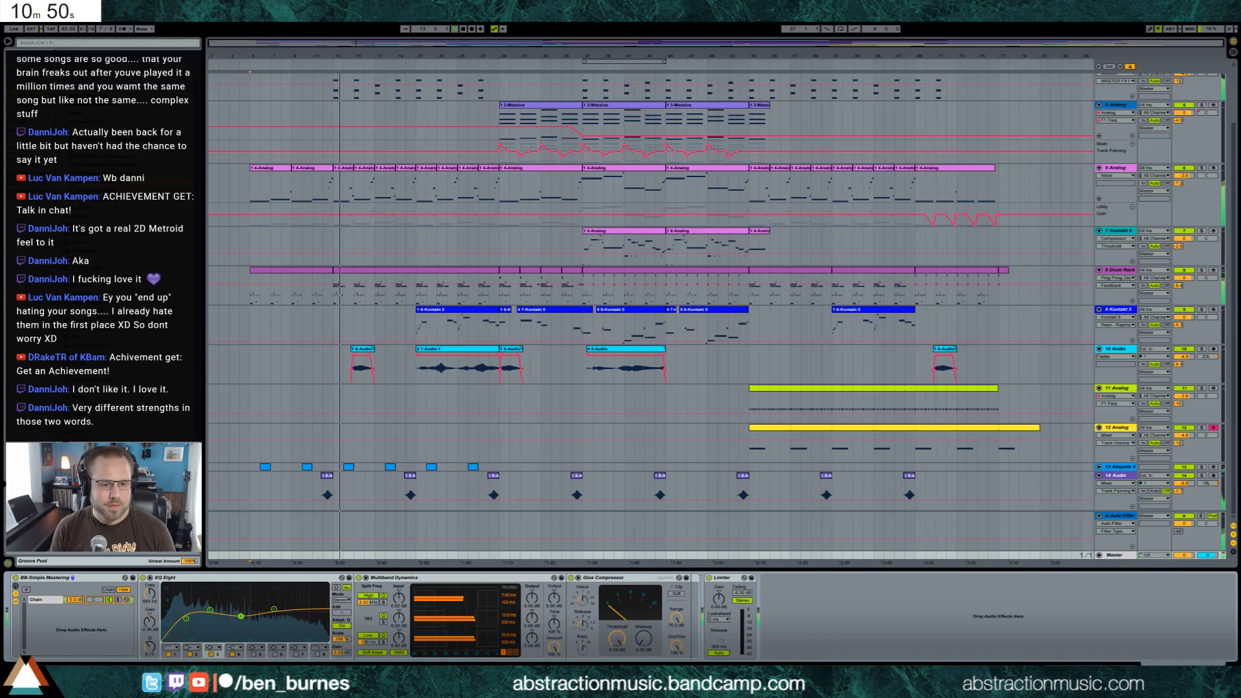
# Adjust the high band in the Master's Multiband Dynamics and the threshold of its Glue Compressor
pyautogui.moveTo(429, 600); pyautogui.dragTo(430, 596)
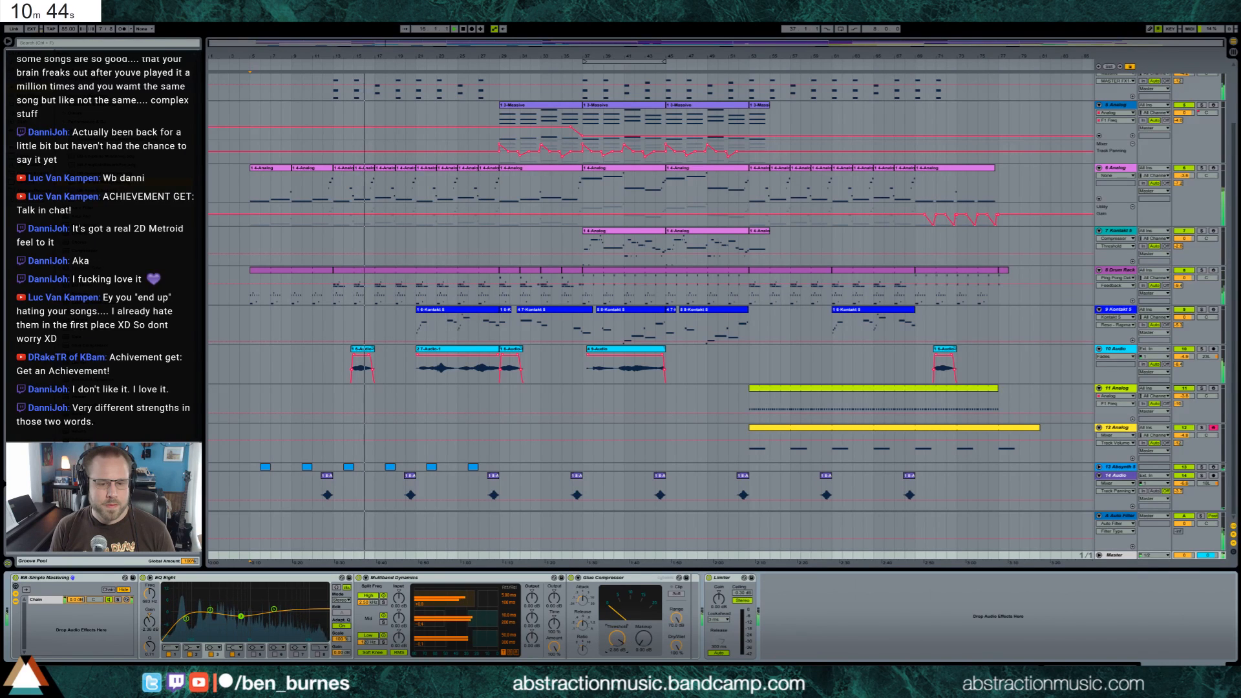
pyautogui.moveTo(626, 640); pyautogui.dragTo(643, 618)
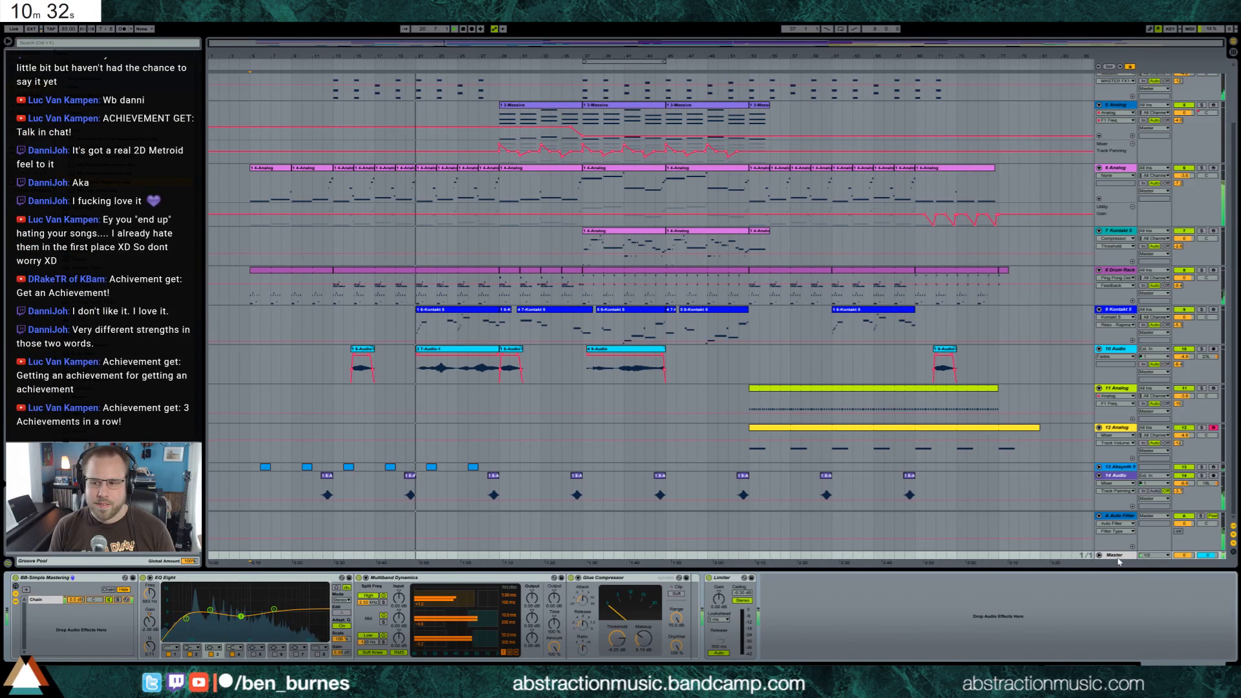
# Open ValhallaRoom on return track A Auto Filter, shorten the reverb decay to 3.36 s, and close the plug-in window
pyautogui.click(1111, 517)
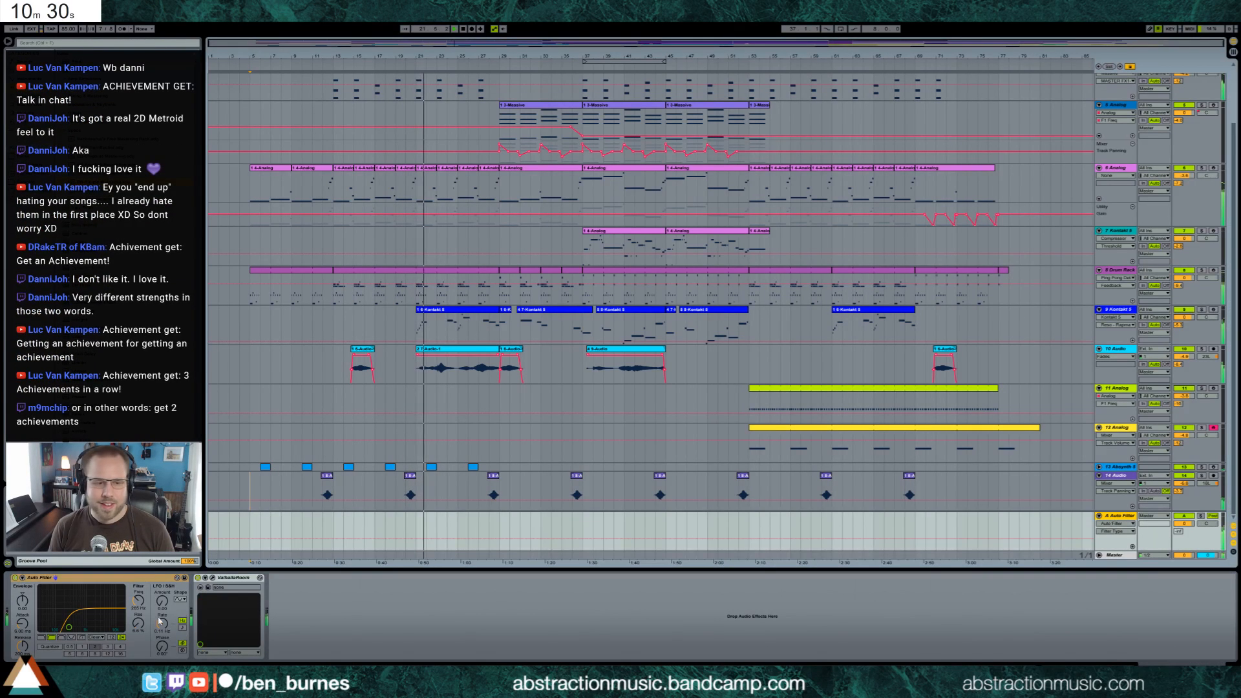
pyautogui.click(207, 587)
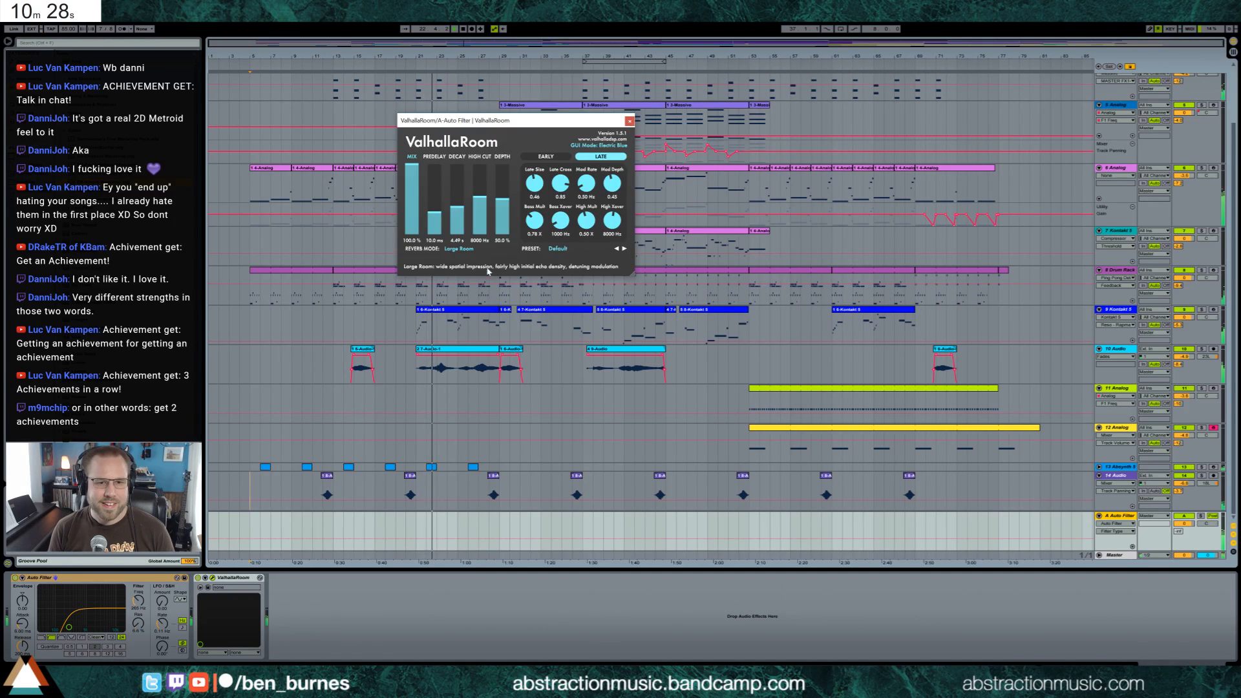
pyautogui.moveTo(460, 206); pyautogui.dragTo(462, 213)
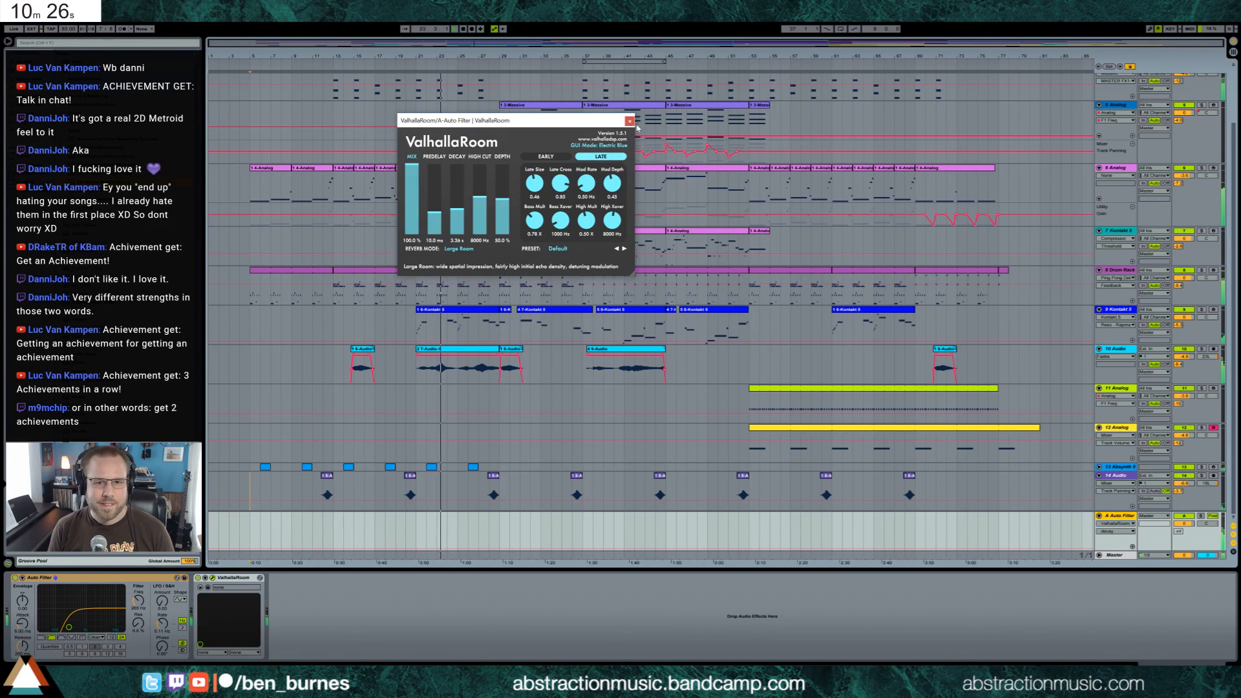
pyautogui.click(631, 122)
# Inspect the 5 Analog clip spanning bars 29 to 37 and its instrument settings during playback
pyautogui.scroll(3, 1038, 371)
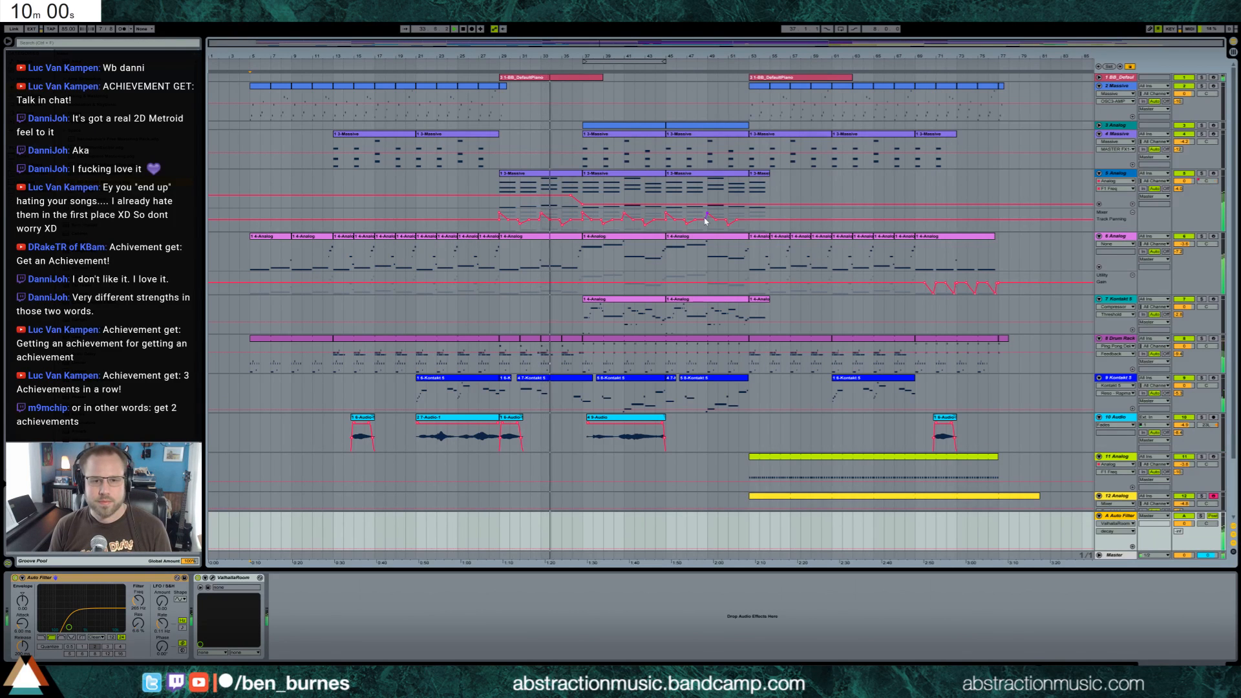
pyautogui.click(560, 173)
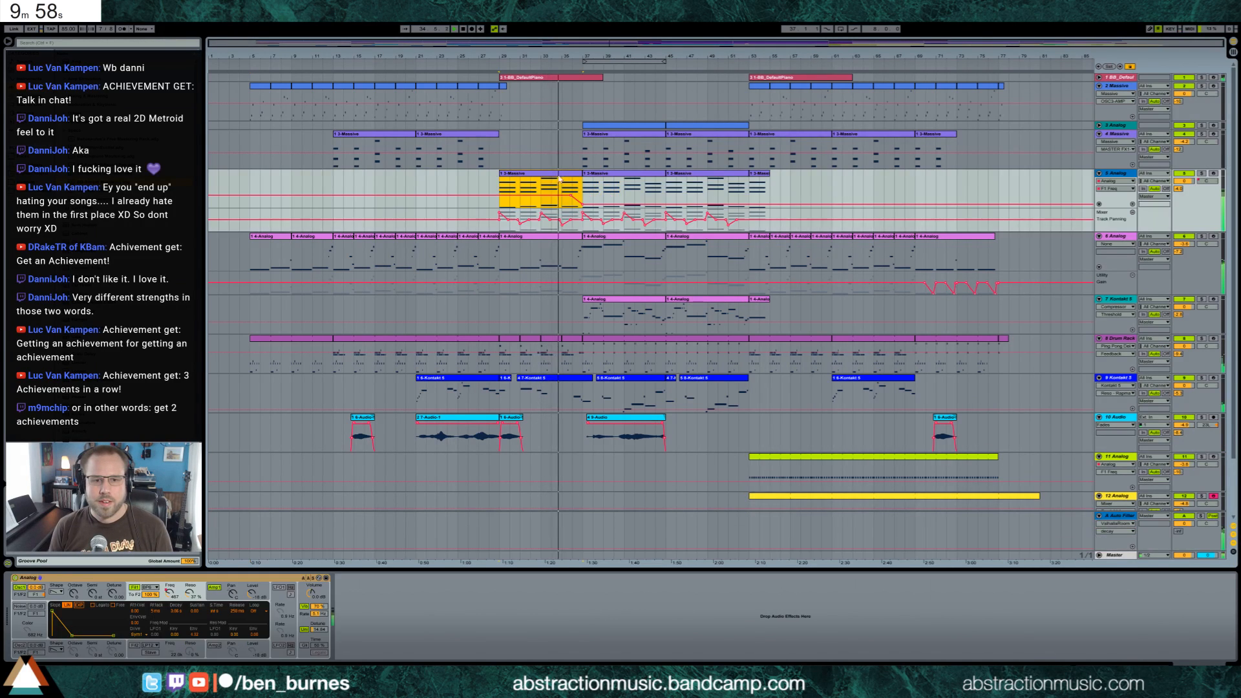
pyautogui.click(549, 197)
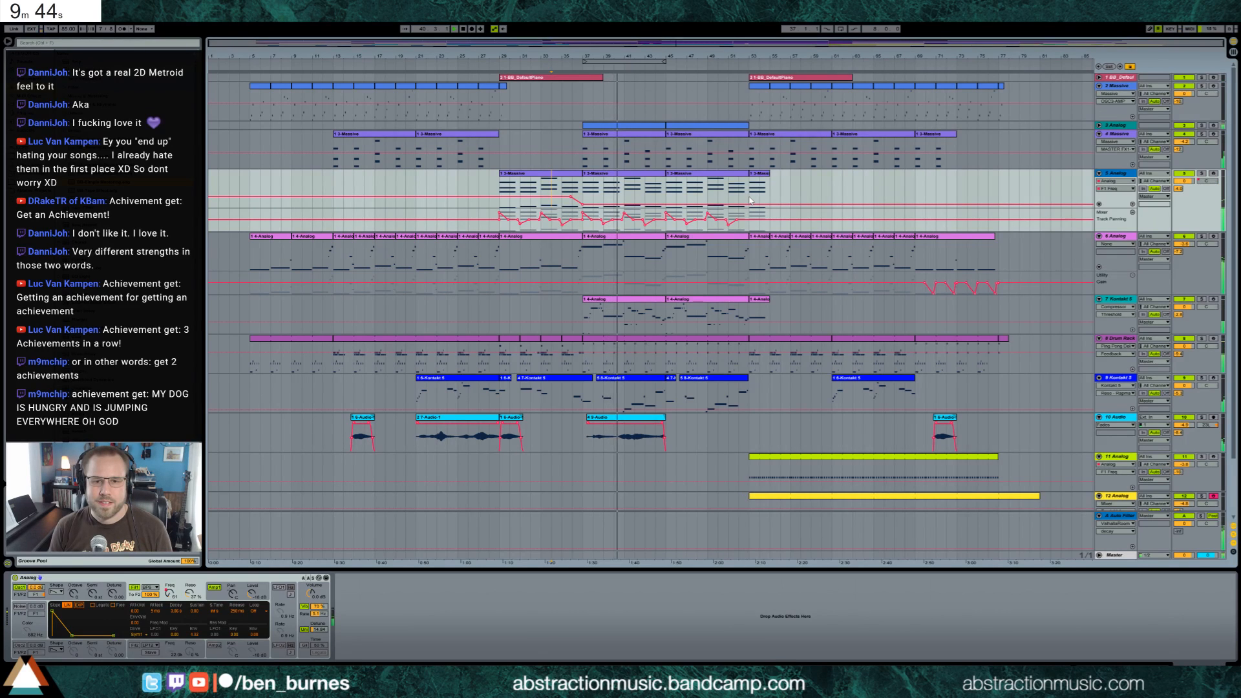
# Unfold track 3 Analog and duplicate its F1 Freq automation from bars 37–45 onto bars 45–53
pyautogui.click(1107, 124)
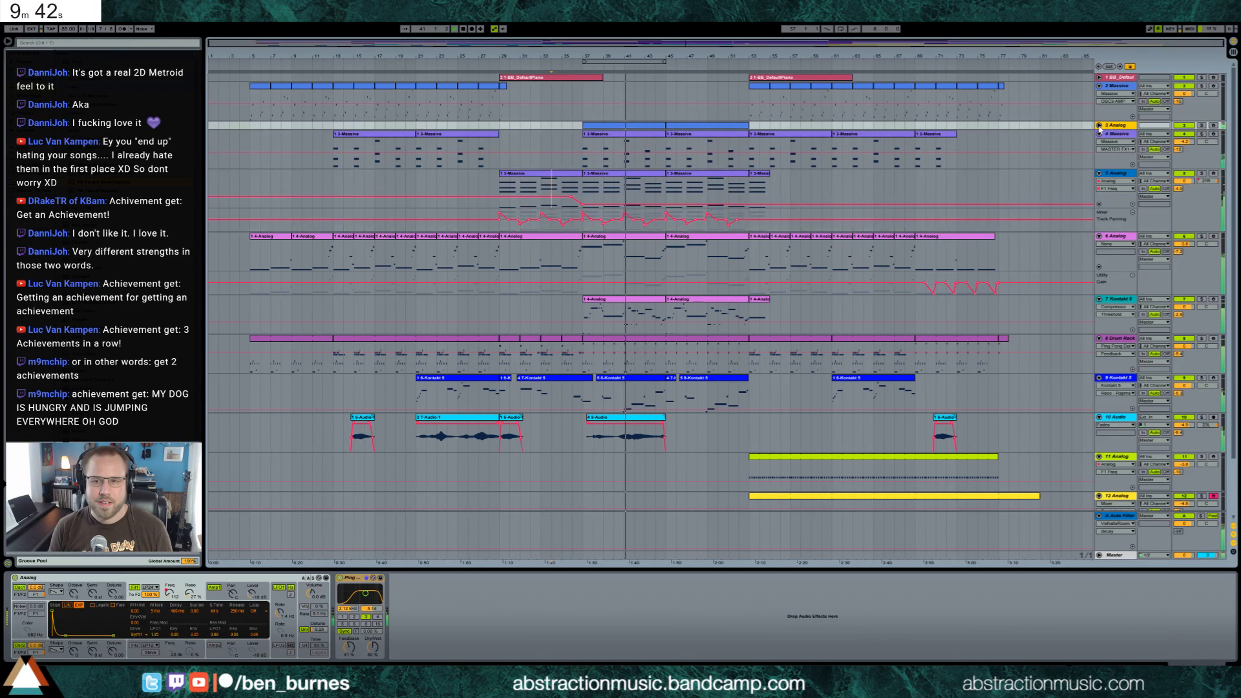
pyautogui.click(1099, 126)
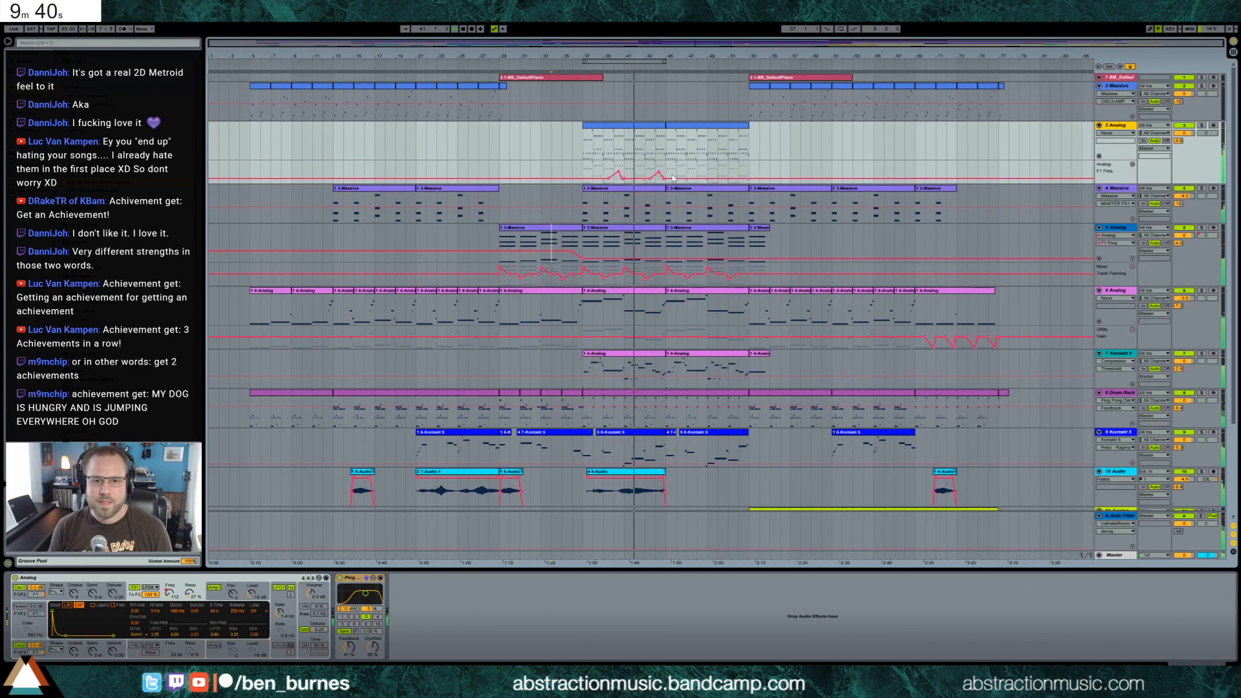
pyautogui.moveTo(665, 172); pyautogui.dragTo(583, 172)
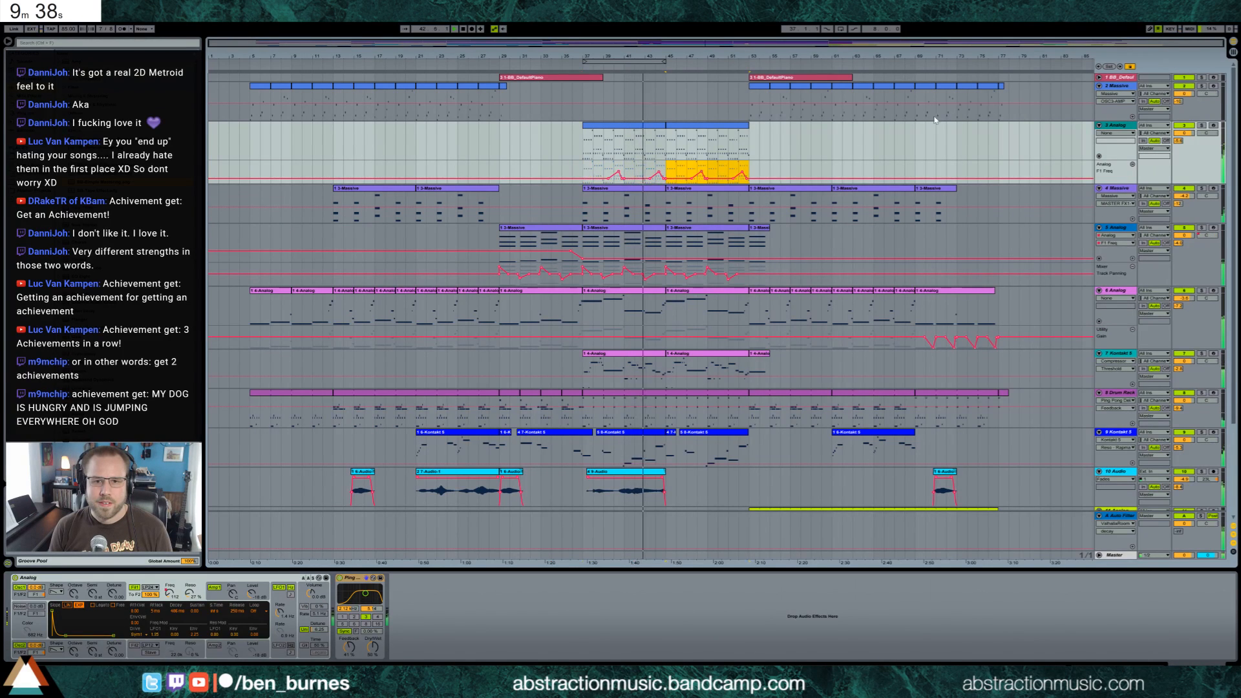
pyautogui.hotkey('ctrl', 'd')
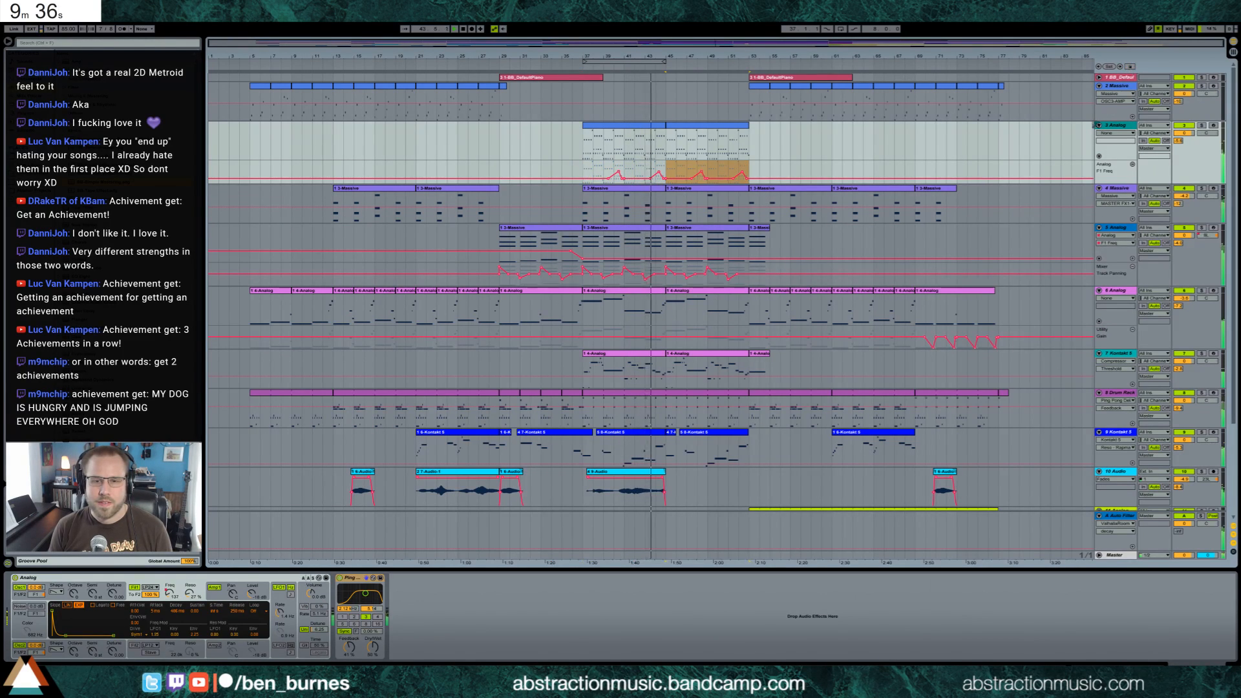
pyautogui.click(730, 141)
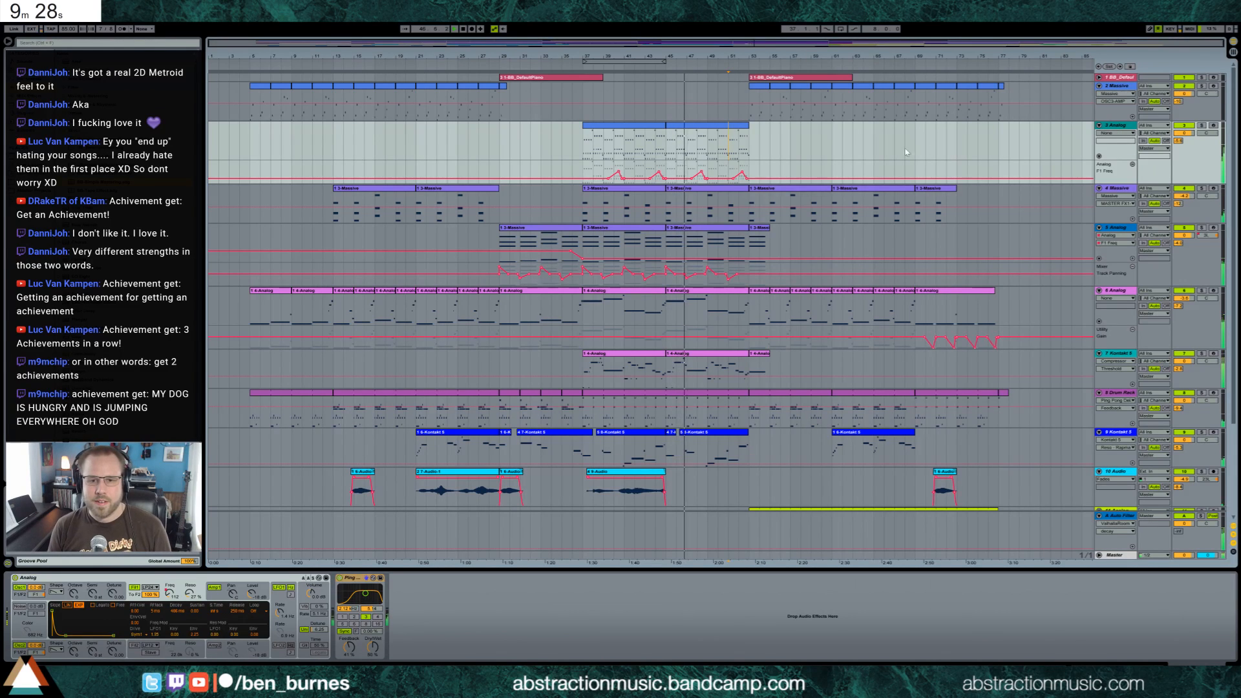
pyautogui.scroll(-2, 874, 183)
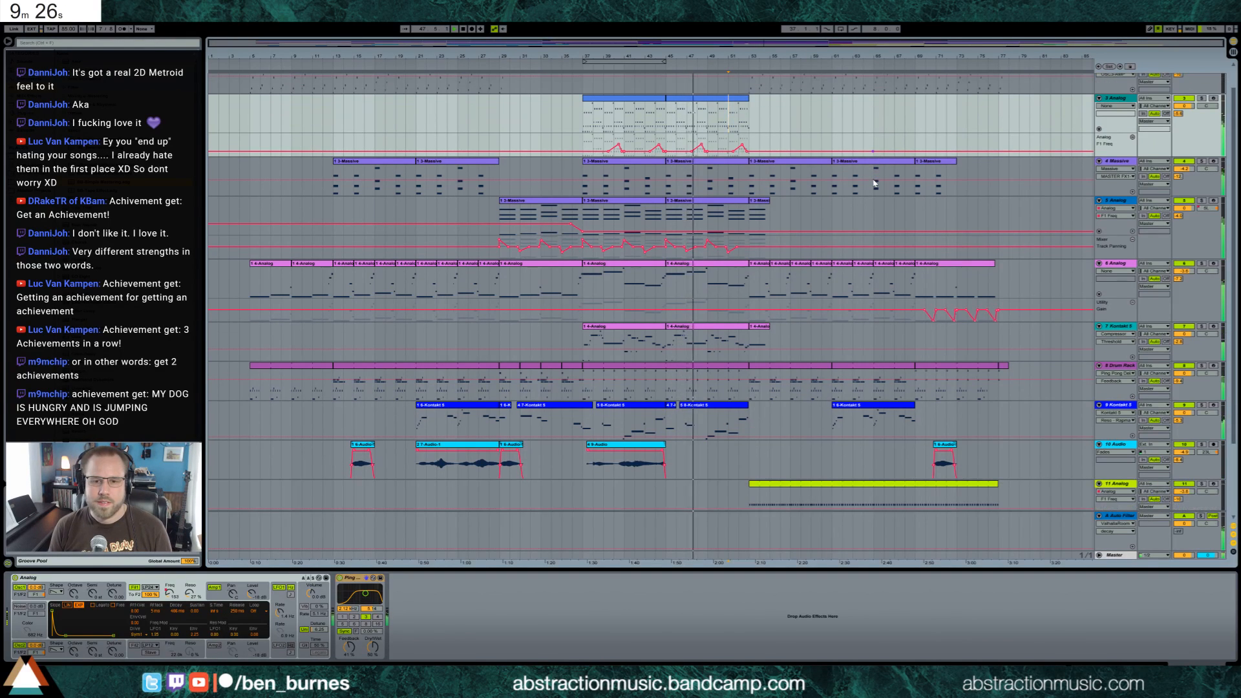
# Open track 7 Kontakt 5's clip spanning bars 45–53, shorten its longest held note, and add a run of short notes after it
pyautogui.doubleClick(724, 327)
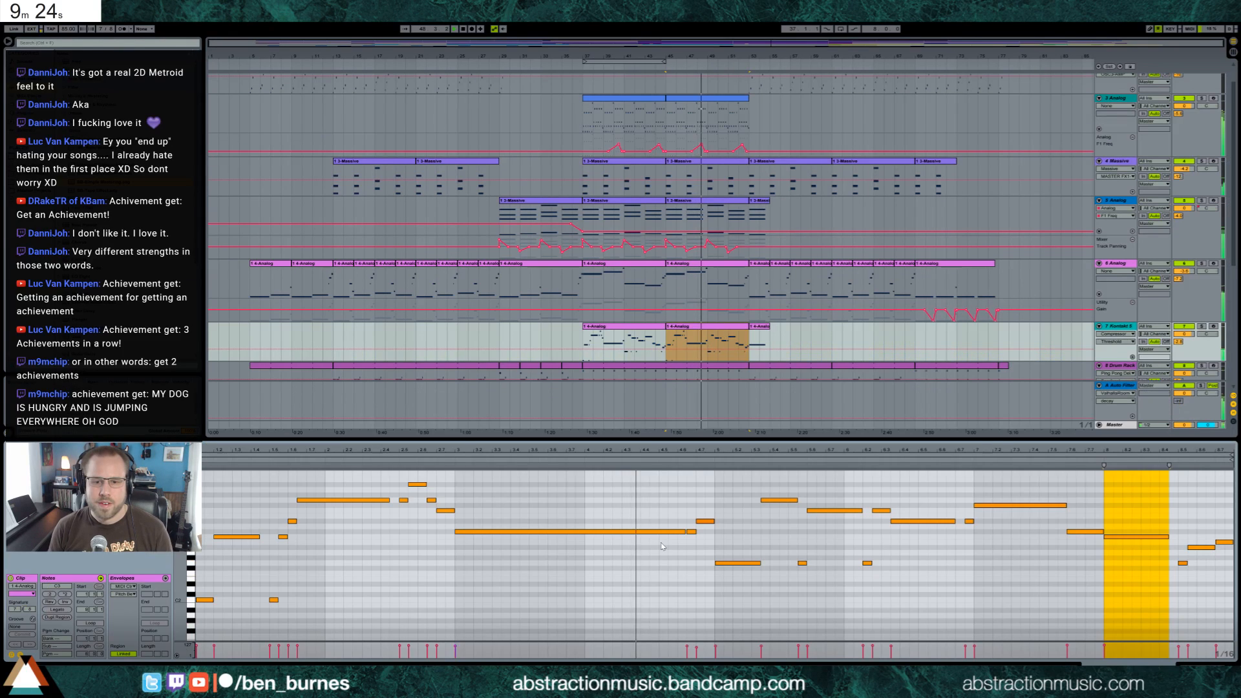
pyautogui.click(632, 546)
pyautogui.press('space')
pyautogui.moveTo(685, 533); pyautogui.dragTo(647, 533)
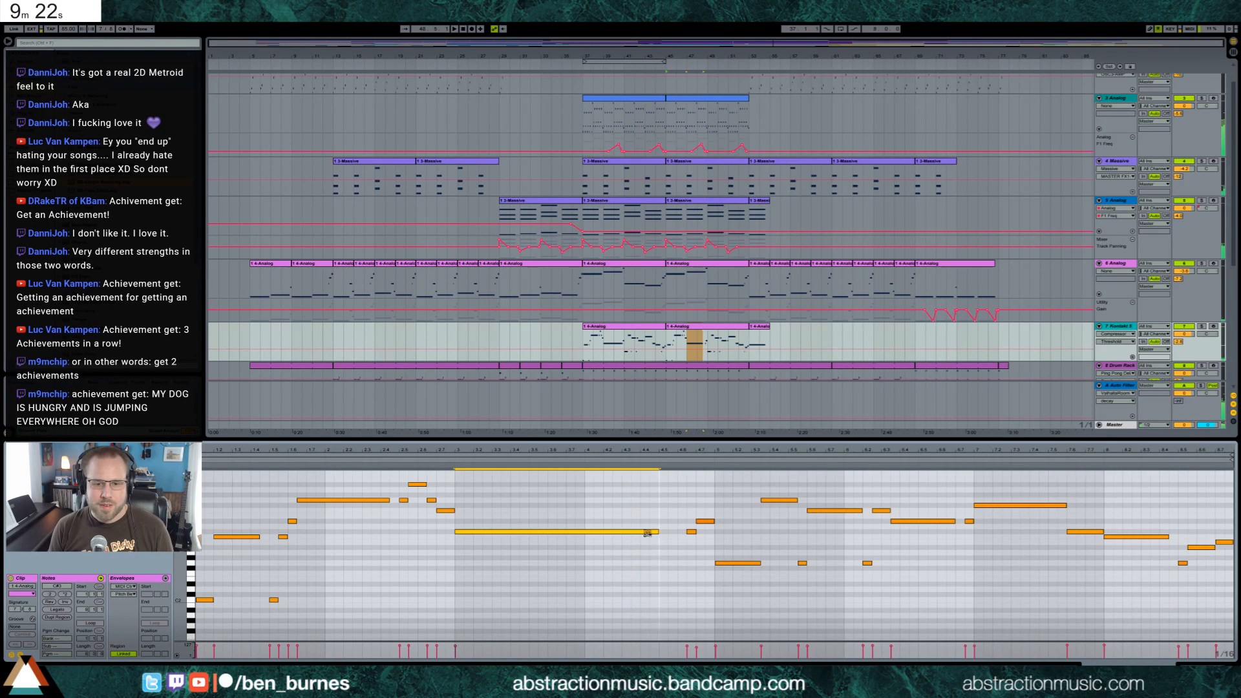
pyautogui.click(646, 535)
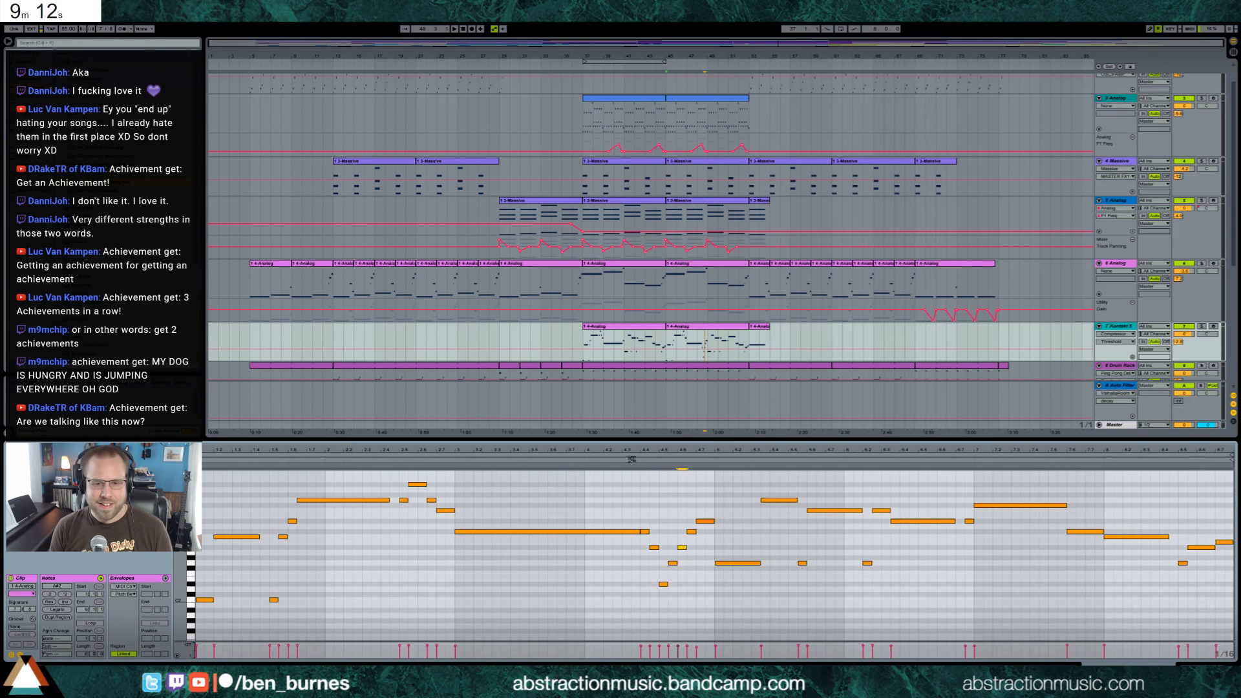
pyautogui.press('space')
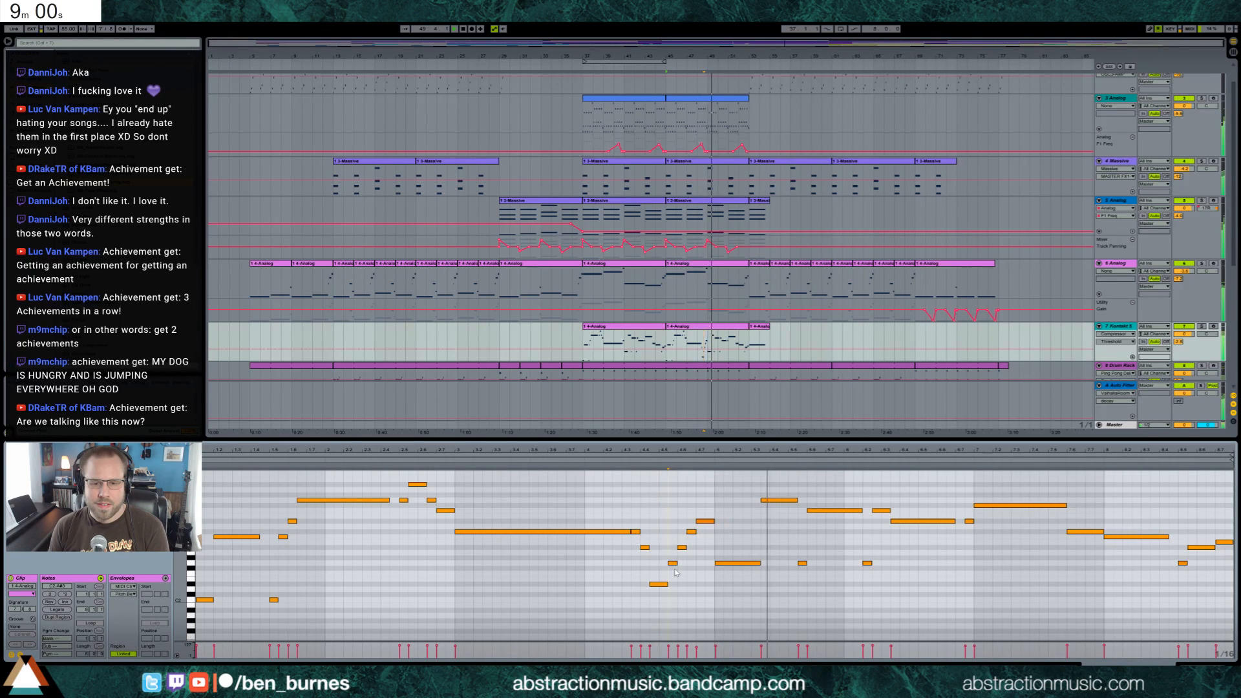
# Shift the run's opening notes earlier, lengthen its lowest note, and adjust the pitch of its last note during playback
pyautogui.moveTo(638, 517); pyautogui.dragTo(652, 561)
pyautogui.moveTo(619, 515); pyautogui.dragTo(626, 548)
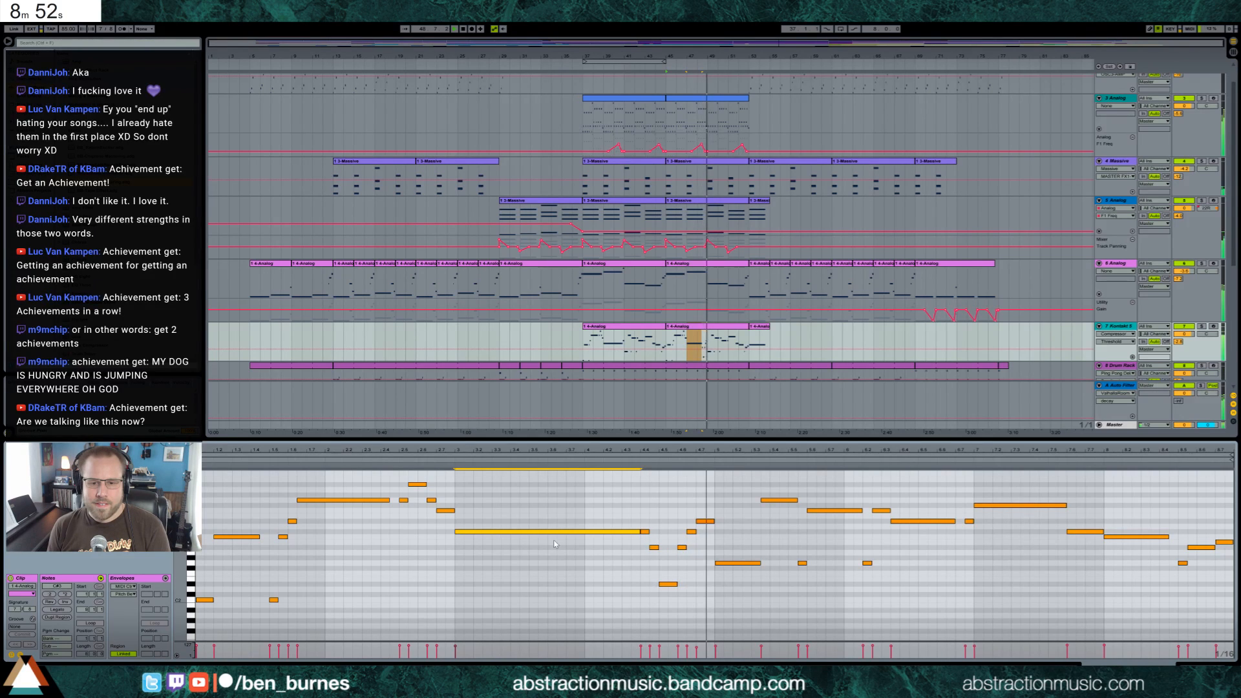
pyautogui.moveTo(643, 520); pyautogui.dragTo(658, 582)
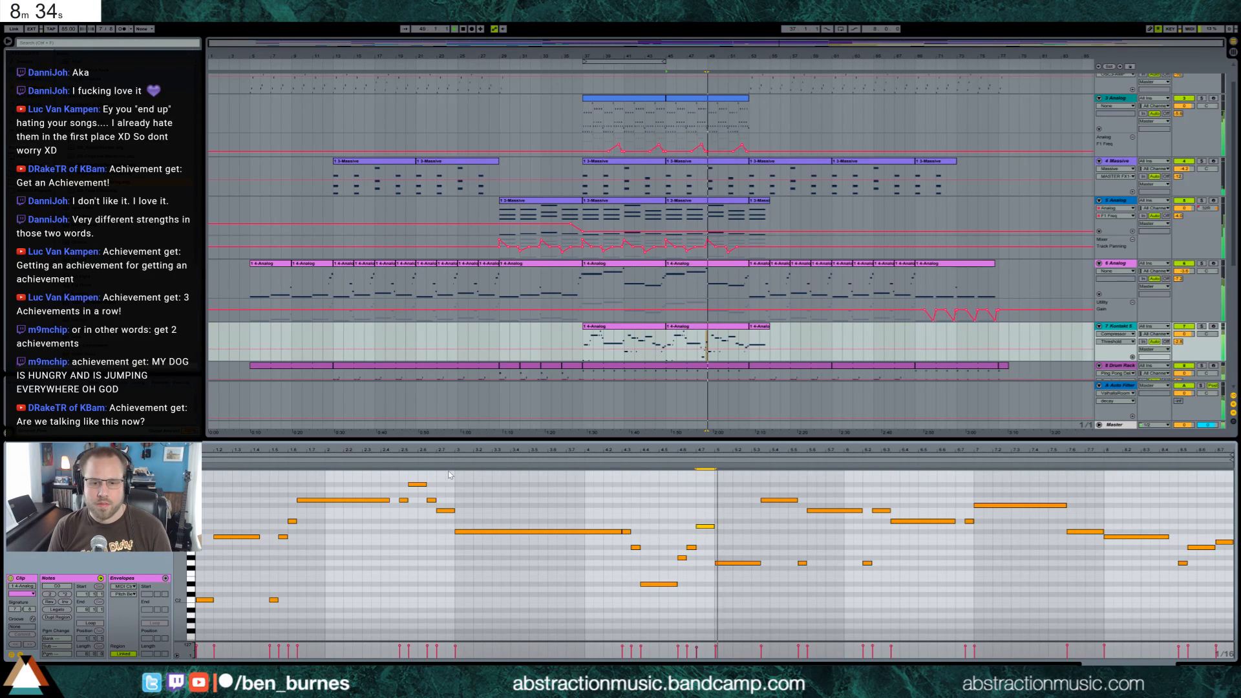
pyautogui.moveTo(705, 517); pyautogui.dragTo(712, 542)
pyautogui.press('Up')
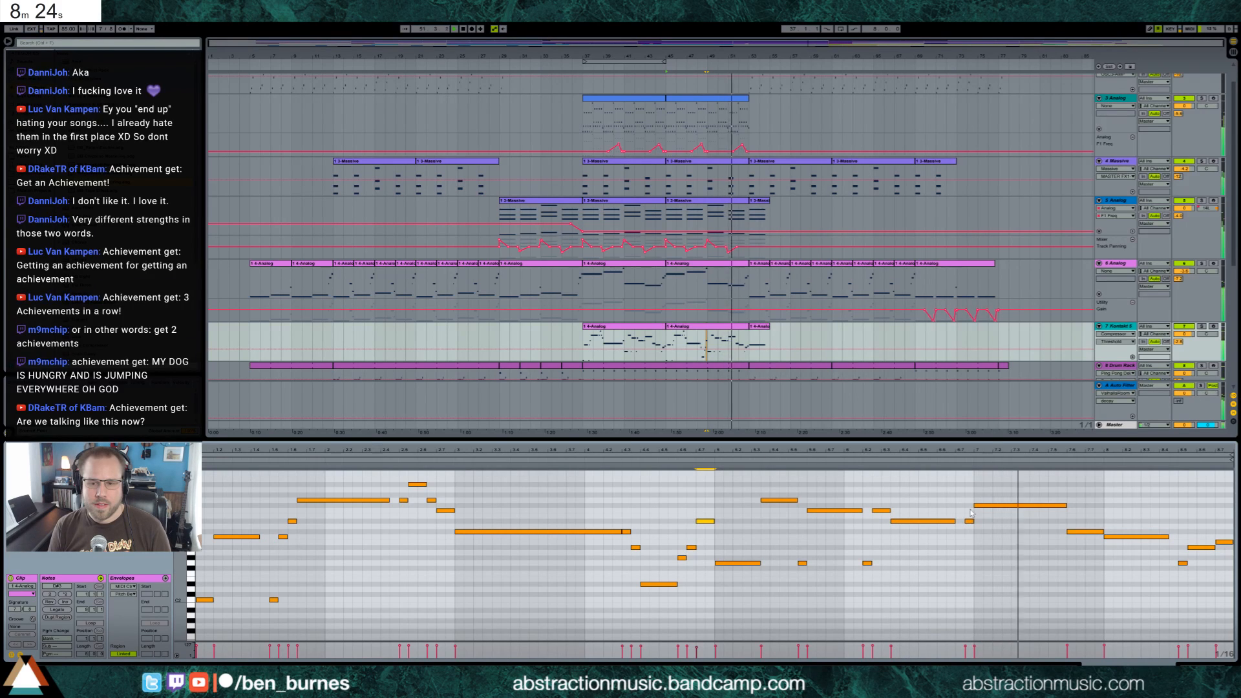
# Lower and shorten the held note in the clip's seventh bar, and add a short note at the same pitch after it
pyautogui.moveTo(992, 493); pyautogui.dragTo(996, 516)
pyautogui.press('Down')
pyautogui.press('Down')
pyautogui.press('Down')
pyautogui.press('Down')
pyautogui.press('Down')
pyautogui.press('Down')
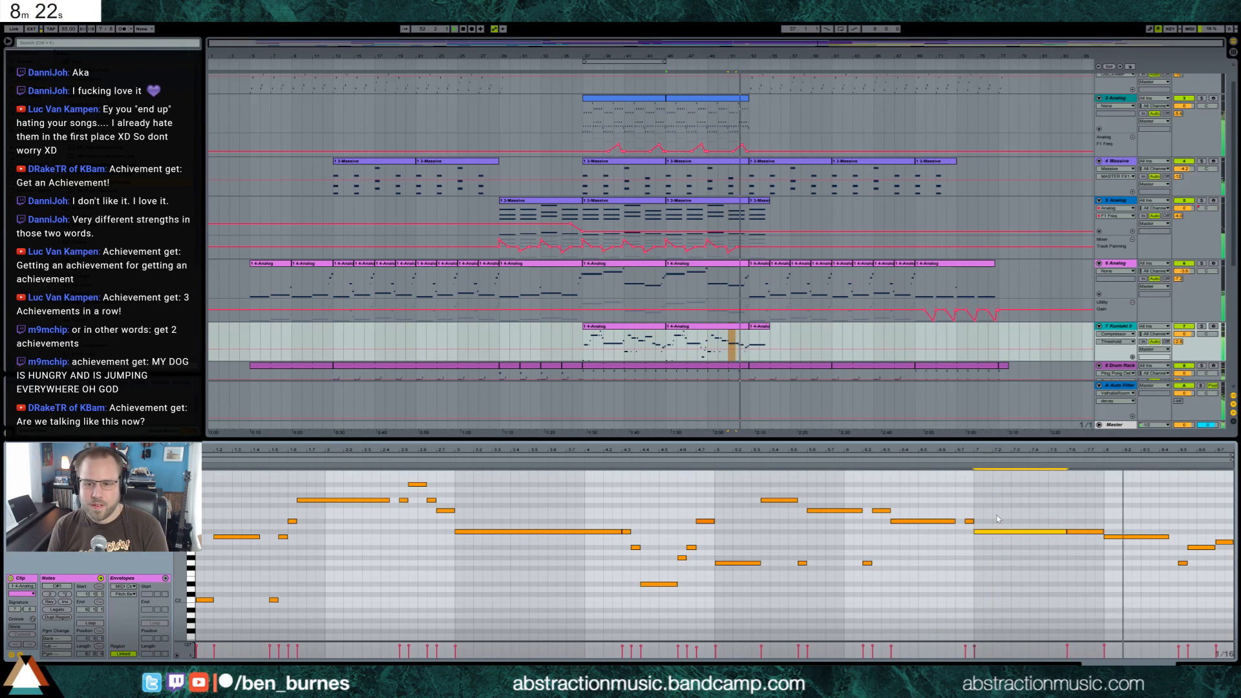
pyautogui.click(966, 461)
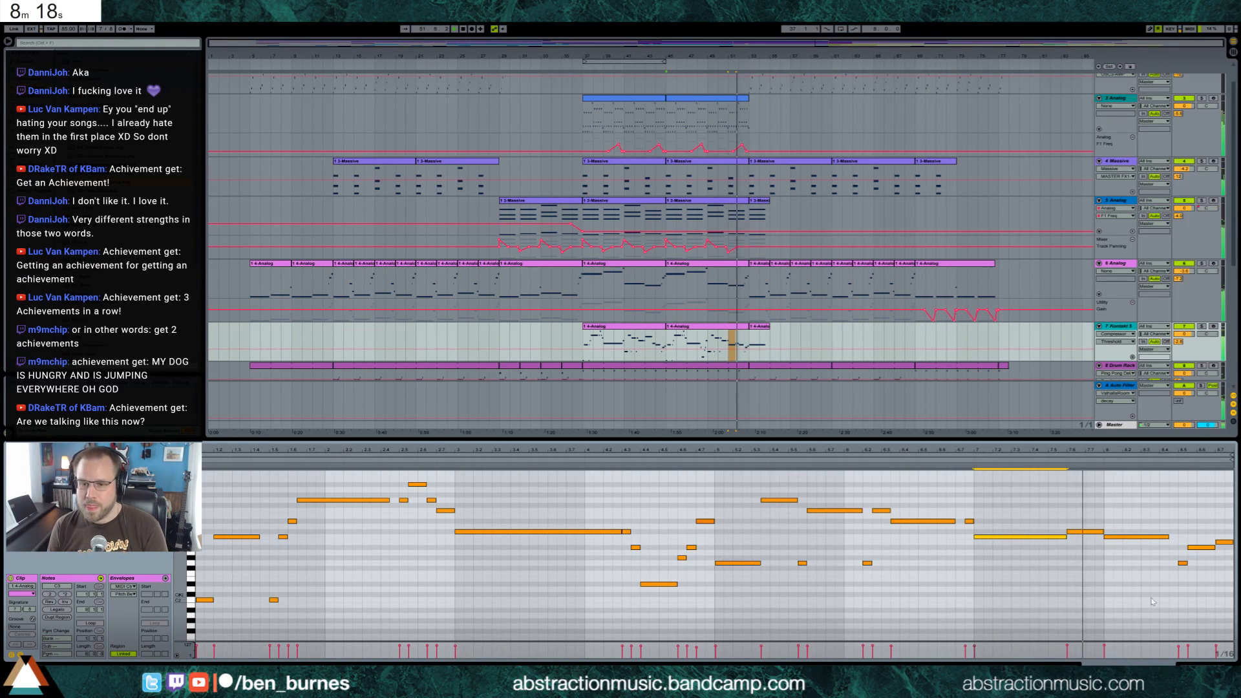
pyautogui.press('Down')
pyautogui.press('Down')
pyautogui.moveTo(1065, 547); pyautogui.dragTo(1048, 548)
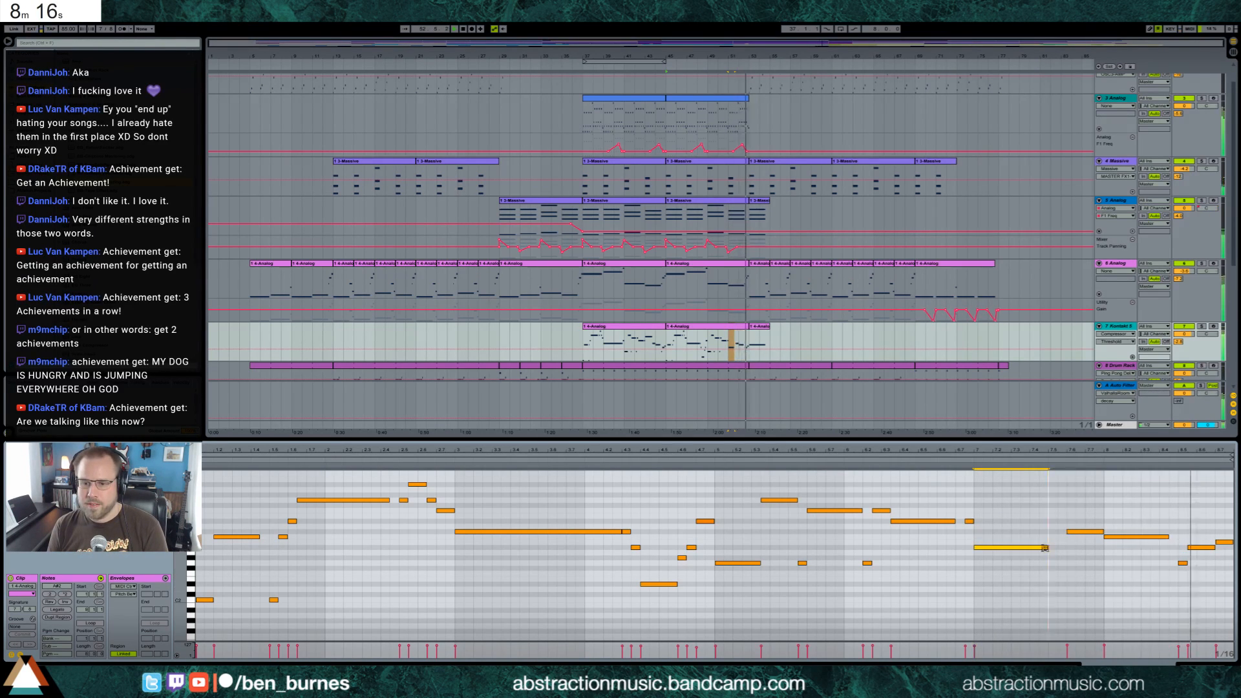
pyautogui.doubleClick(1062, 547)
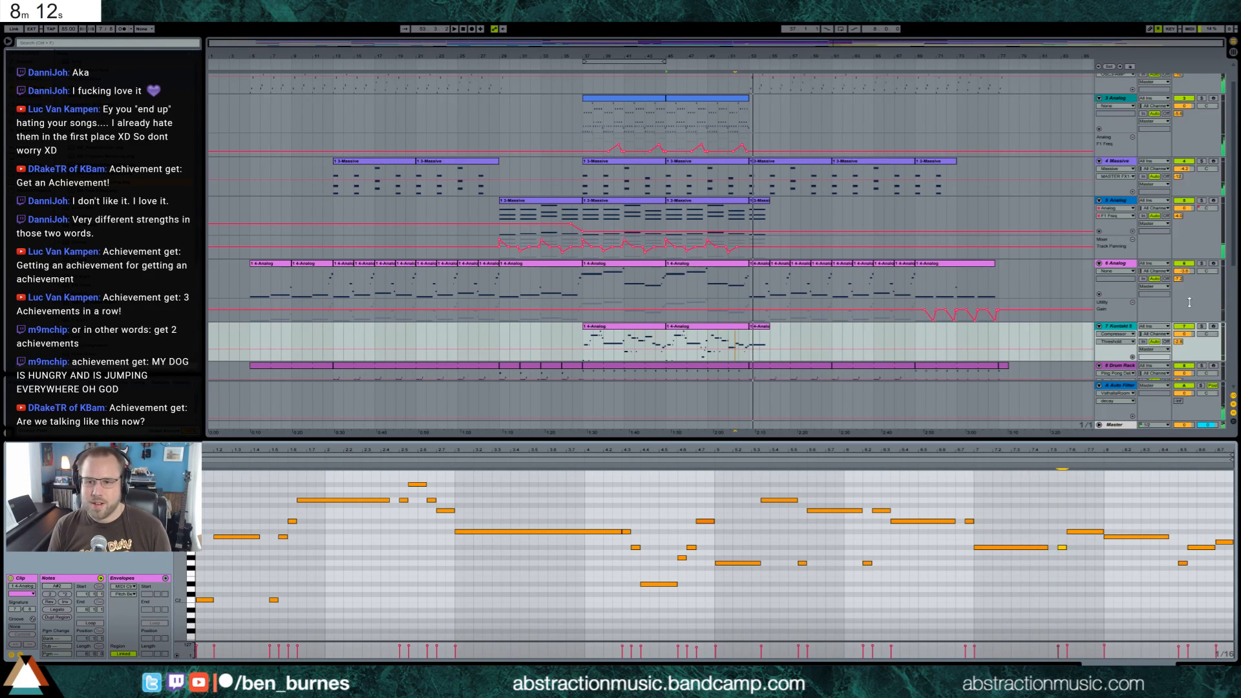
# Solo track 7 Kontakt 5 while shifting the run earlier and adding a higher short note at its end, and unsolo the track
pyautogui.click(1201, 327)
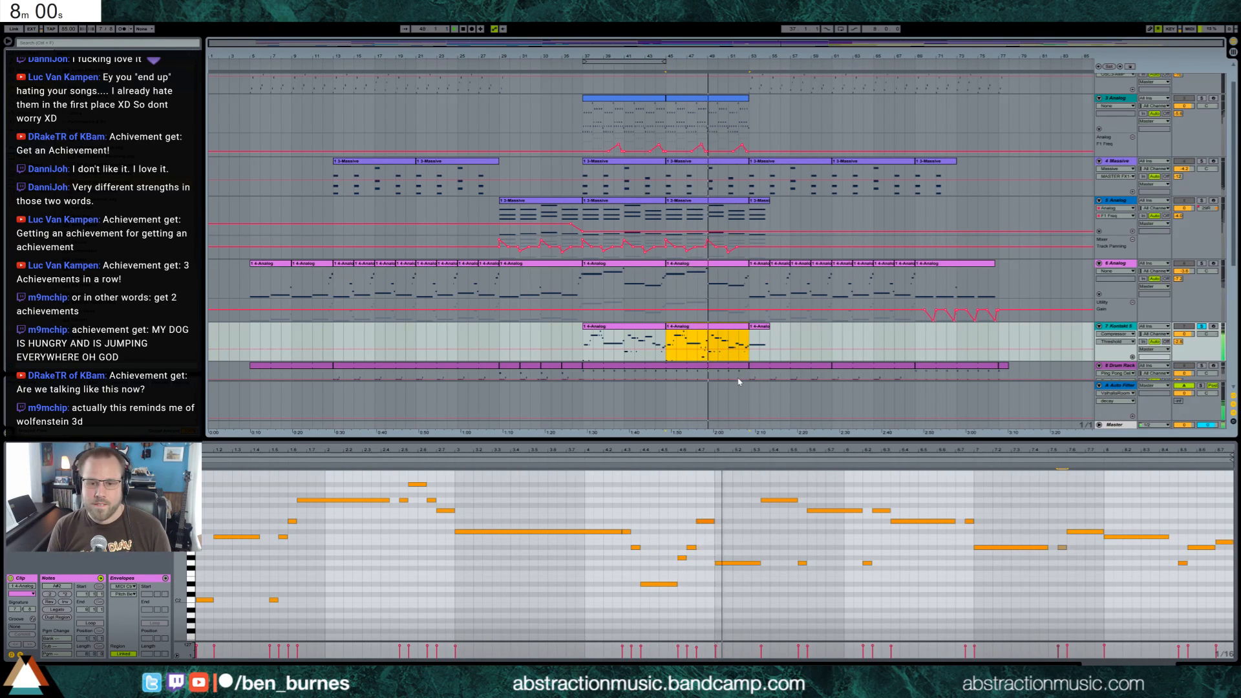
pyautogui.moveTo(658, 507); pyautogui.dragTo(701, 609)
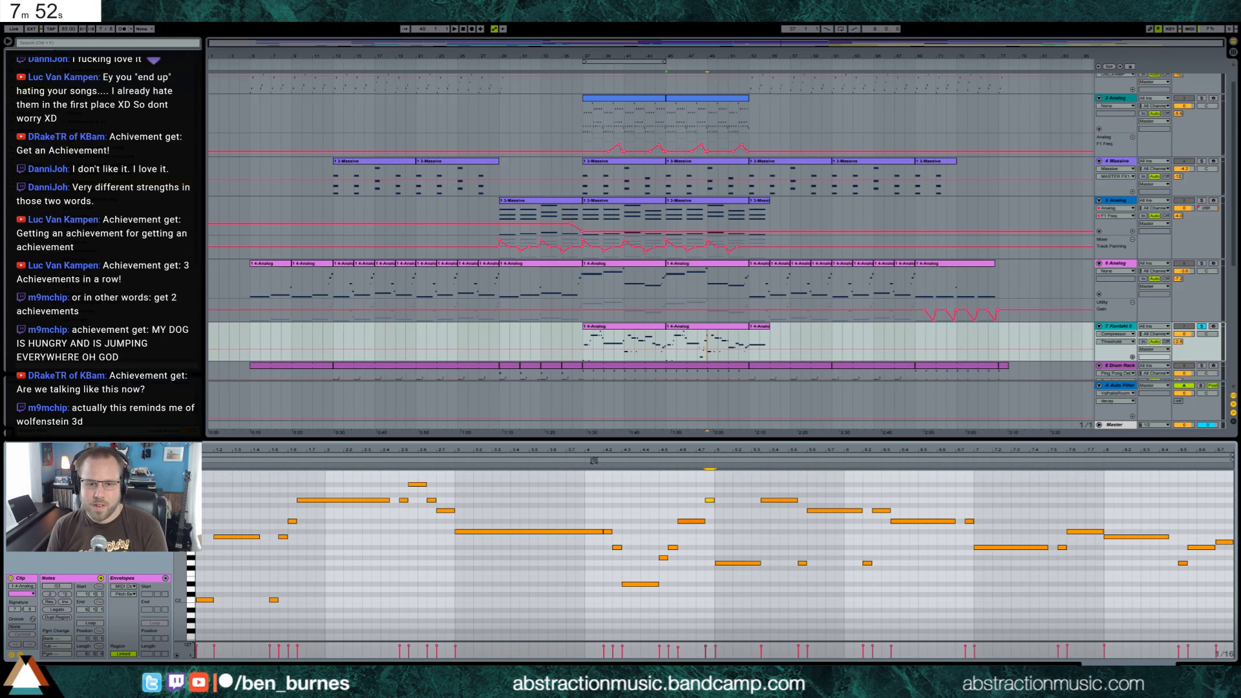
pyautogui.press('space')
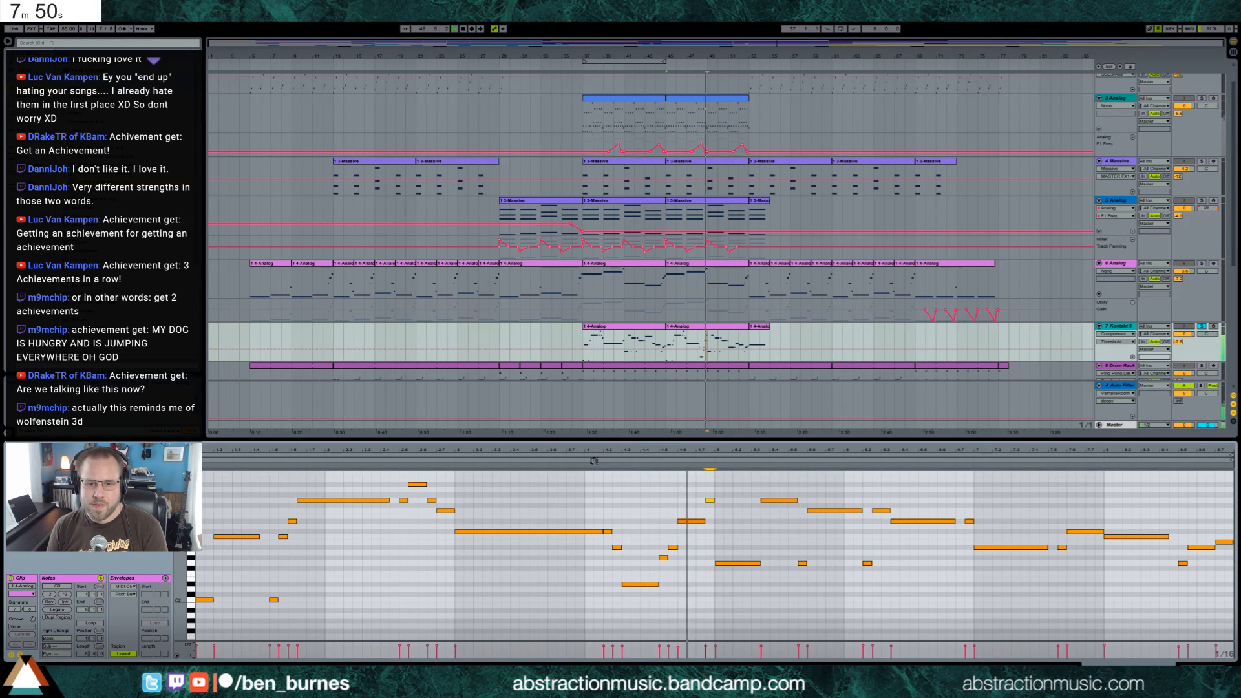
pyautogui.click(444, 463)
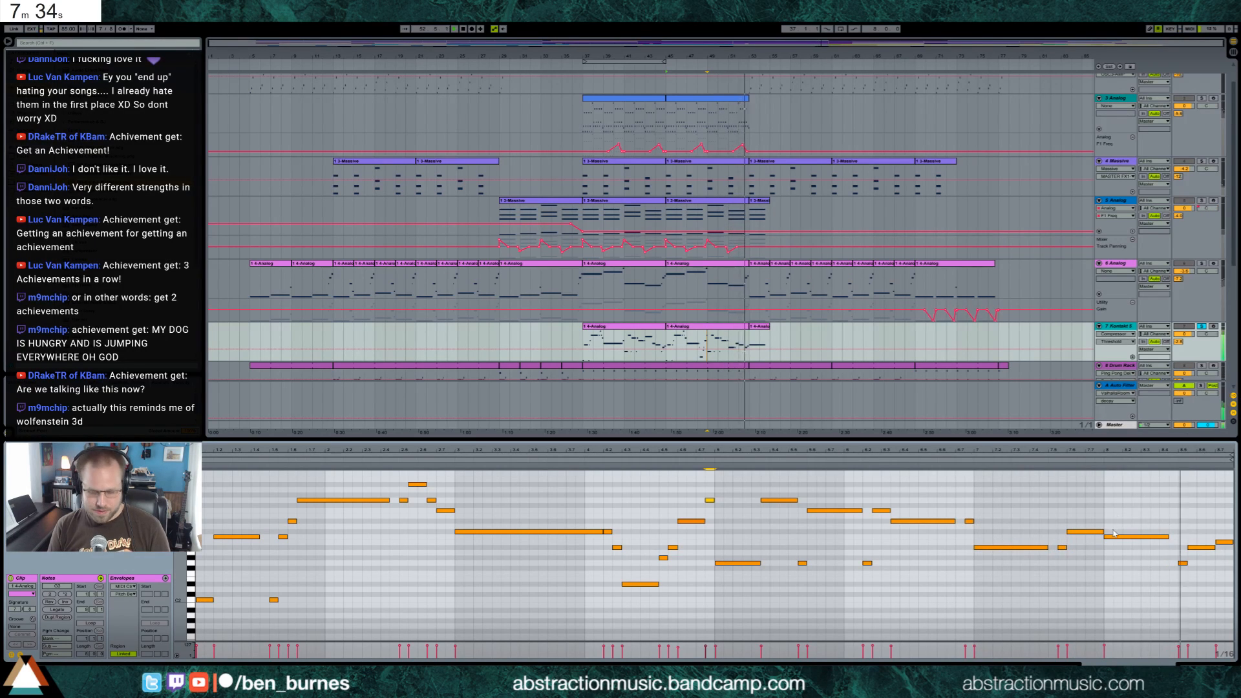
pyautogui.moveTo(1130, 536); pyautogui.dragTo(1130, 533)
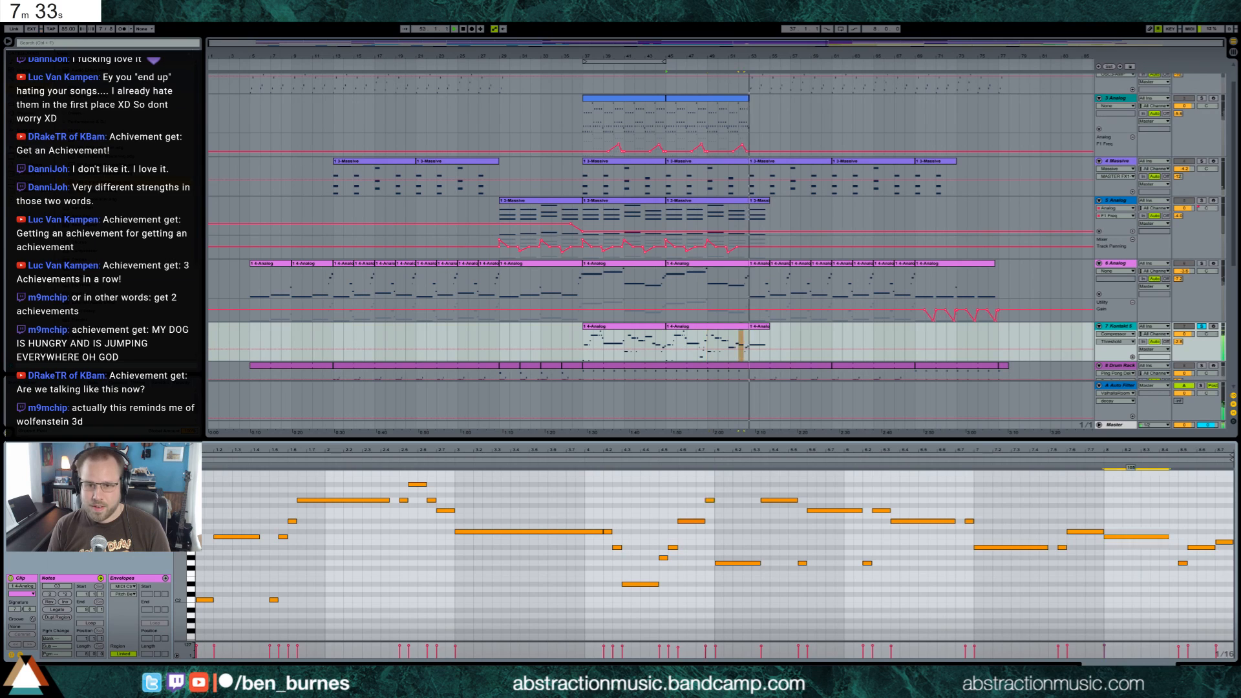
pyautogui.click(1202, 327)
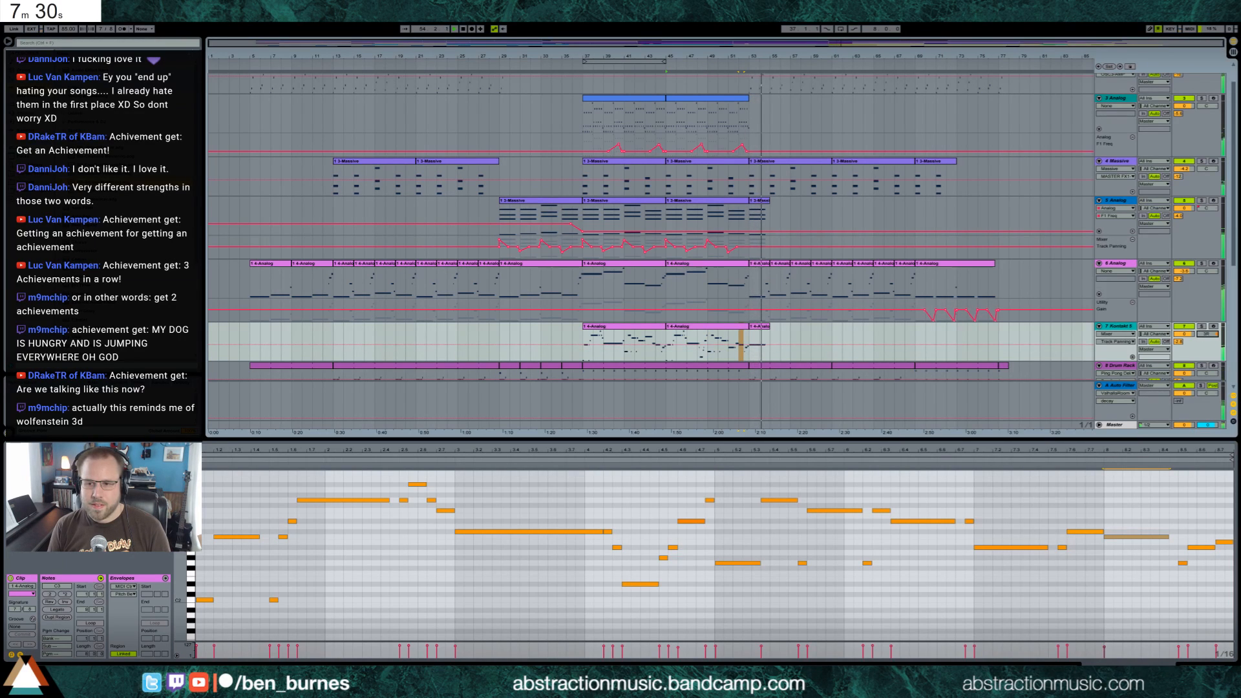
# In track 7 Kontakt 5's last clip, shorten the long note and follow it with a longer copy an octave lower
pyautogui.click(766, 327)
pyautogui.click(912, 474)
pyautogui.click(938, 474)
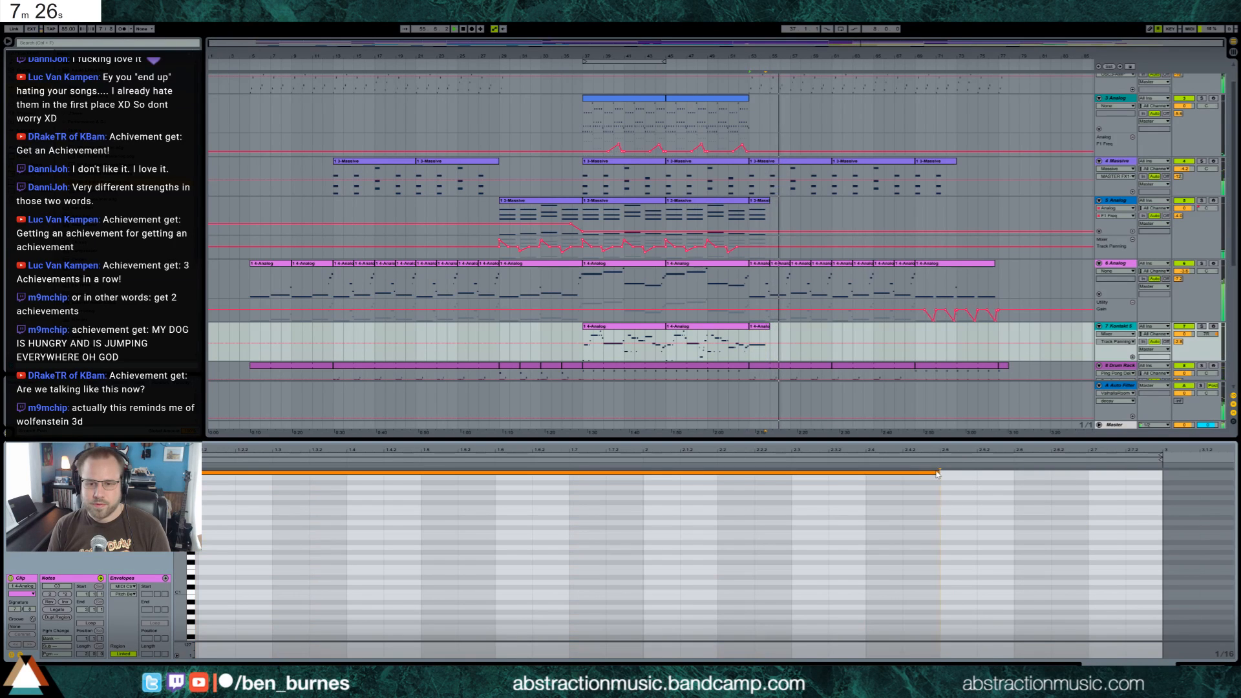
pyautogui.moveTo(939, 472); pyautogui.dragTo(351, 483)
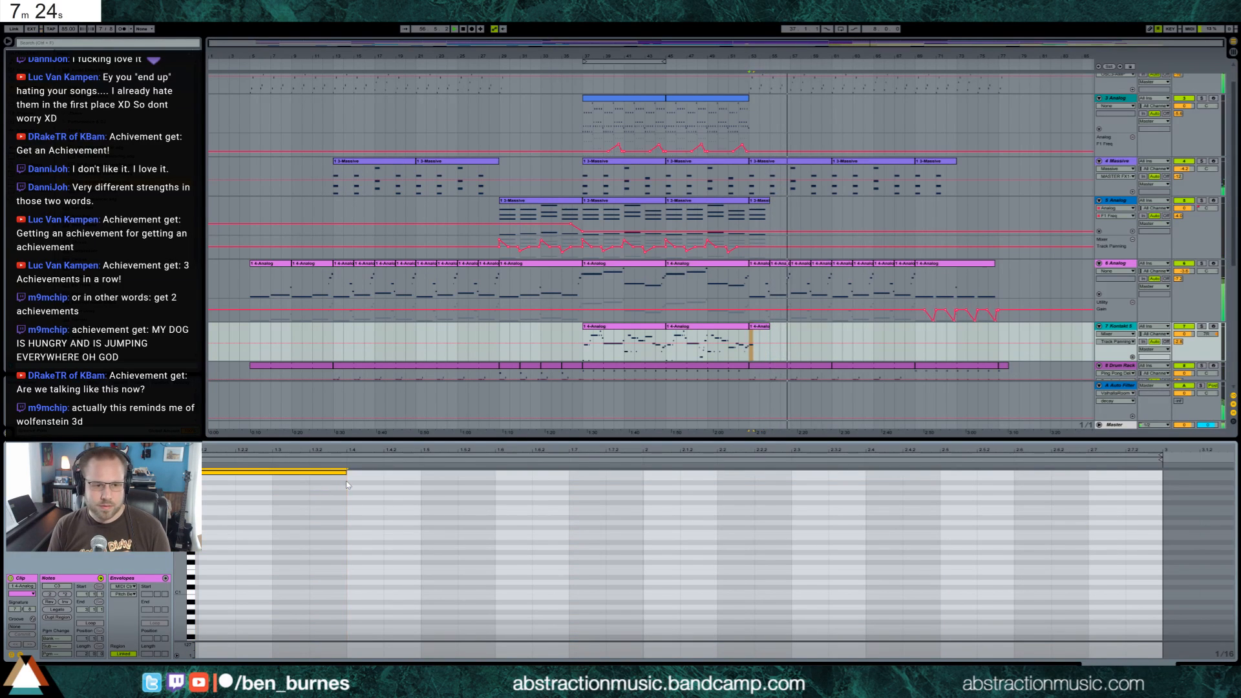
pyautogui.hotkey('ctrl', 'd')
pyautogui.hotkey('shift', 'Down')
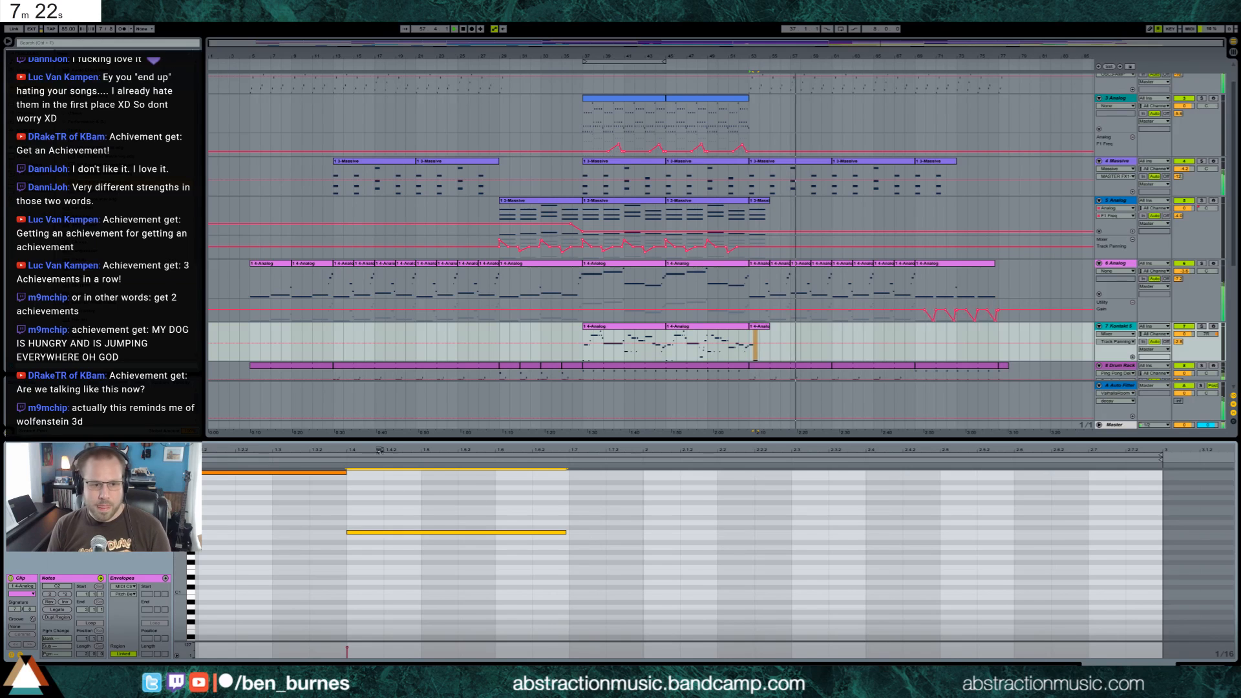
pyautogui.moveTo(433, 454); pyautogui.dragTo(435, 451)
pyautogui.hotkey('shift', 'Tab')
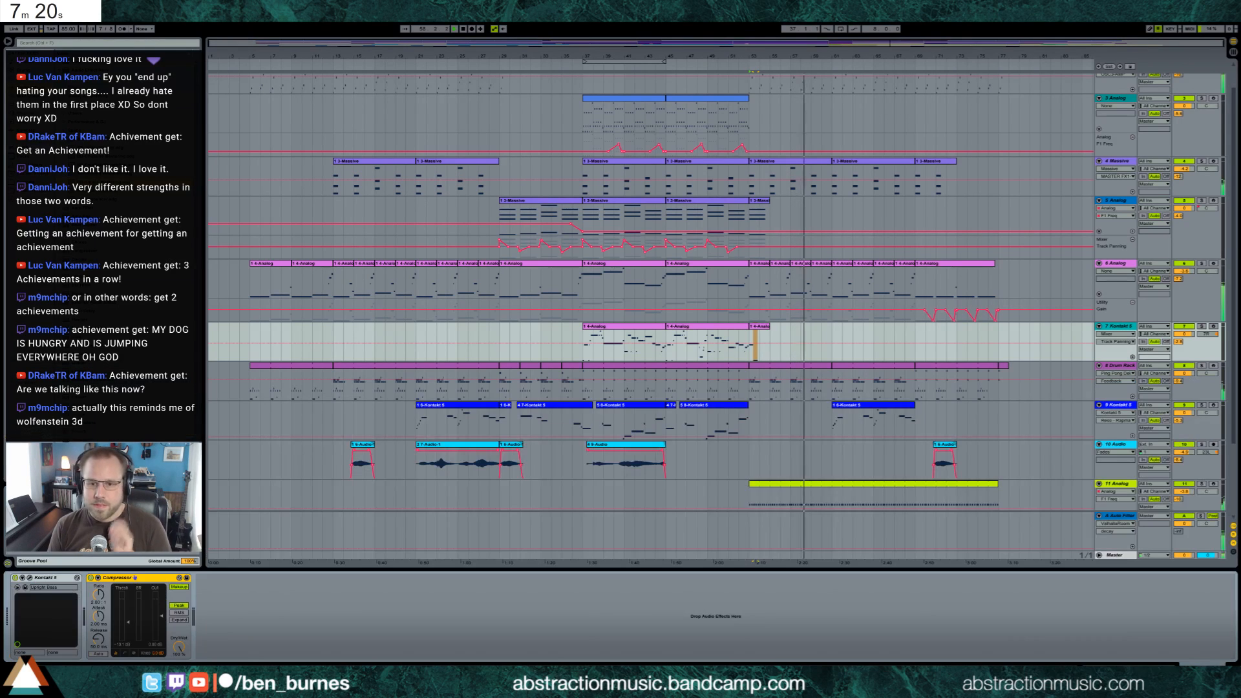
# Adjust track 12 Analog's volume and duplicate bars 61–69 of track 14 Audio onto bars 69–77
pyautogui.scroll(-2, 946, 458)
pyautogui.scroll(-1, 946, 457)
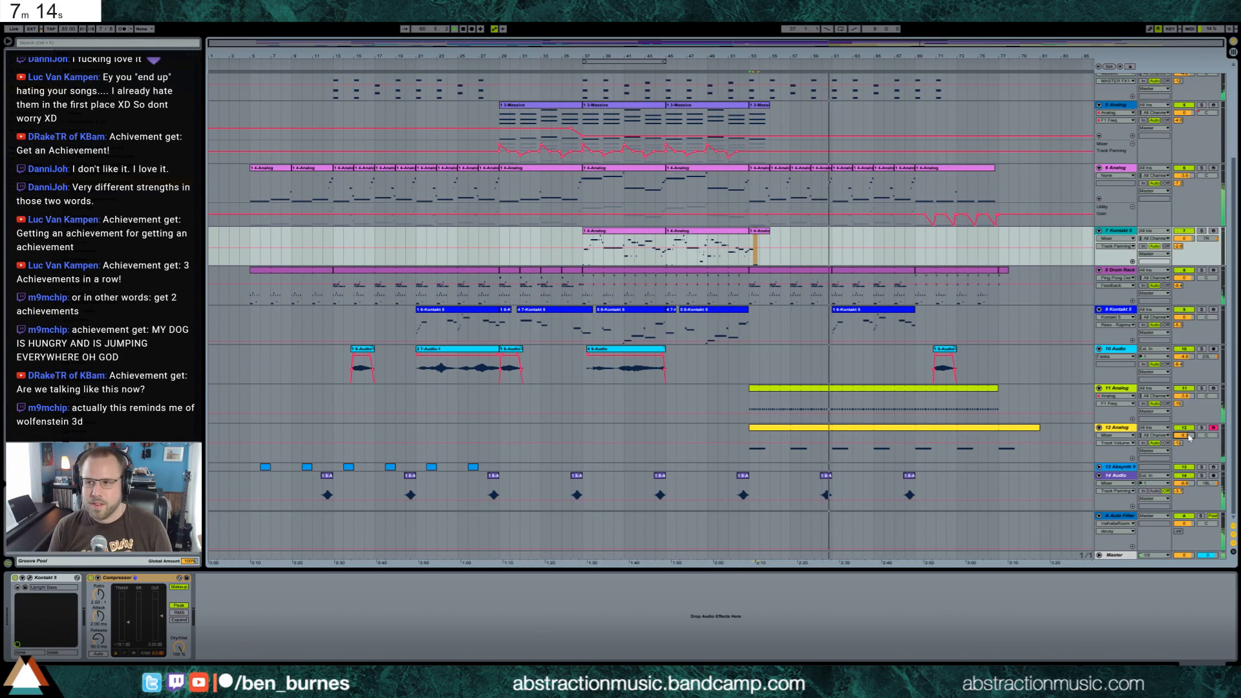
pyautogui.moveTo(1182, 436); pyautogui.dragTo(1182, 439)
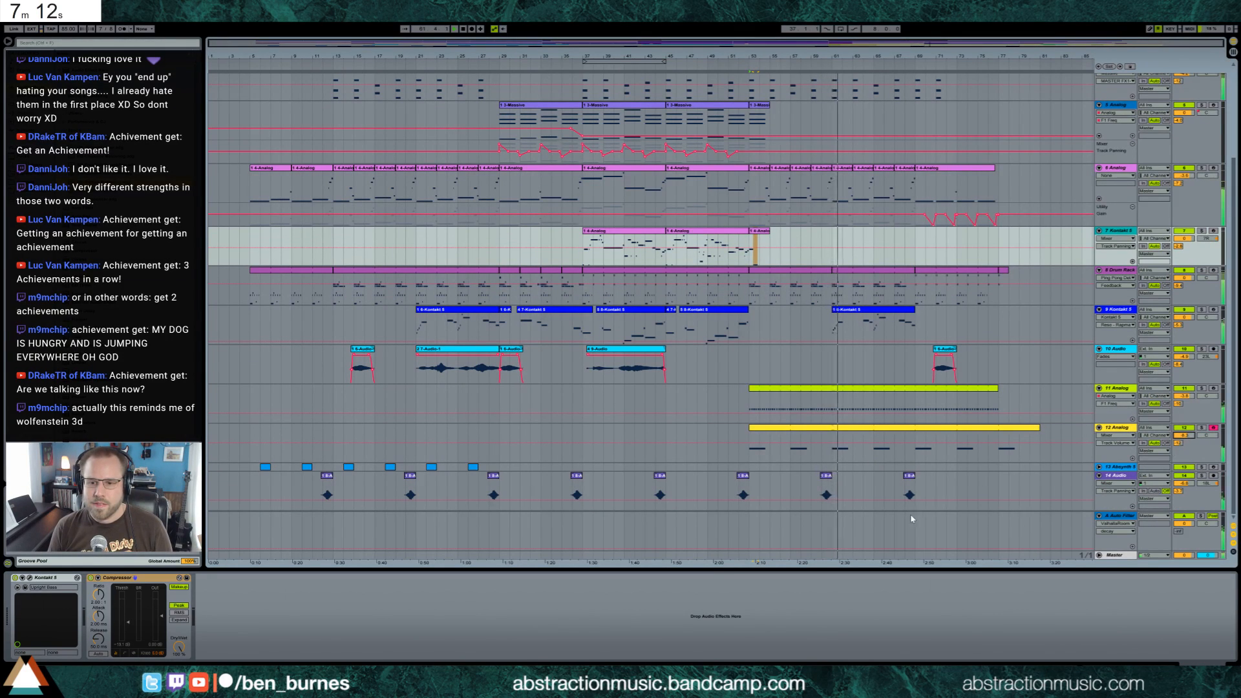
pyautogui.moveTo(832, 492); pyautogui.dragTo(914, 496)
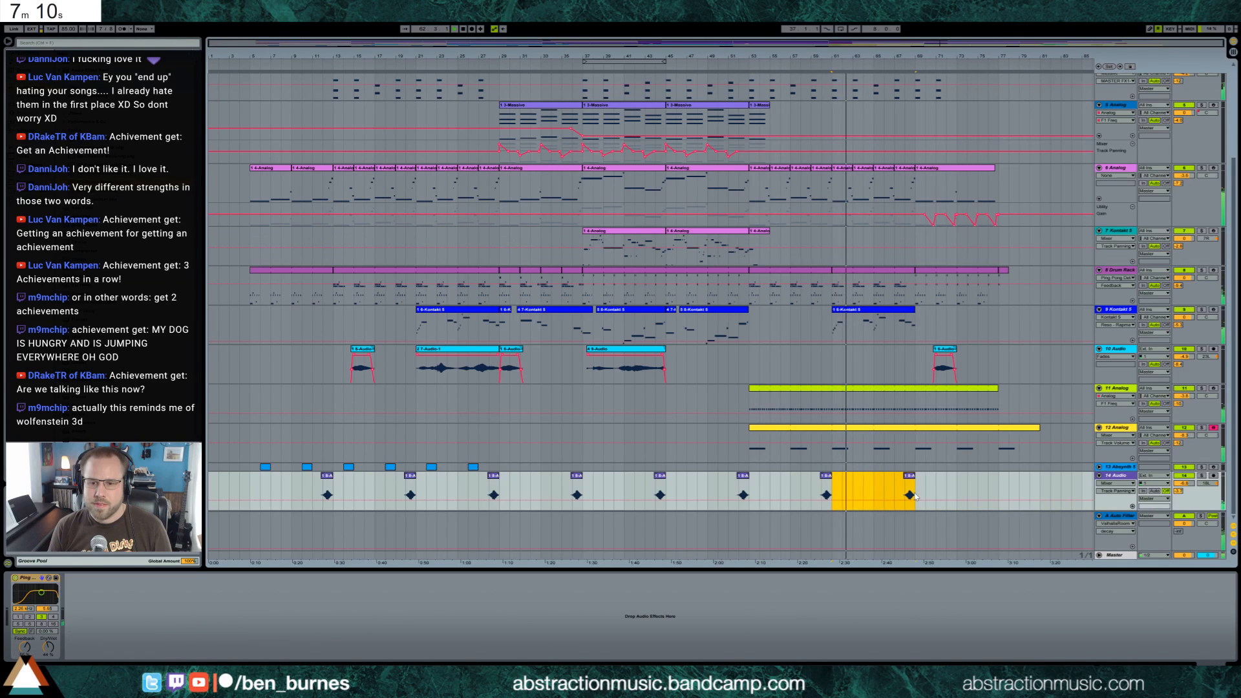
pyautogui.hotkey('ctrl', 'd')
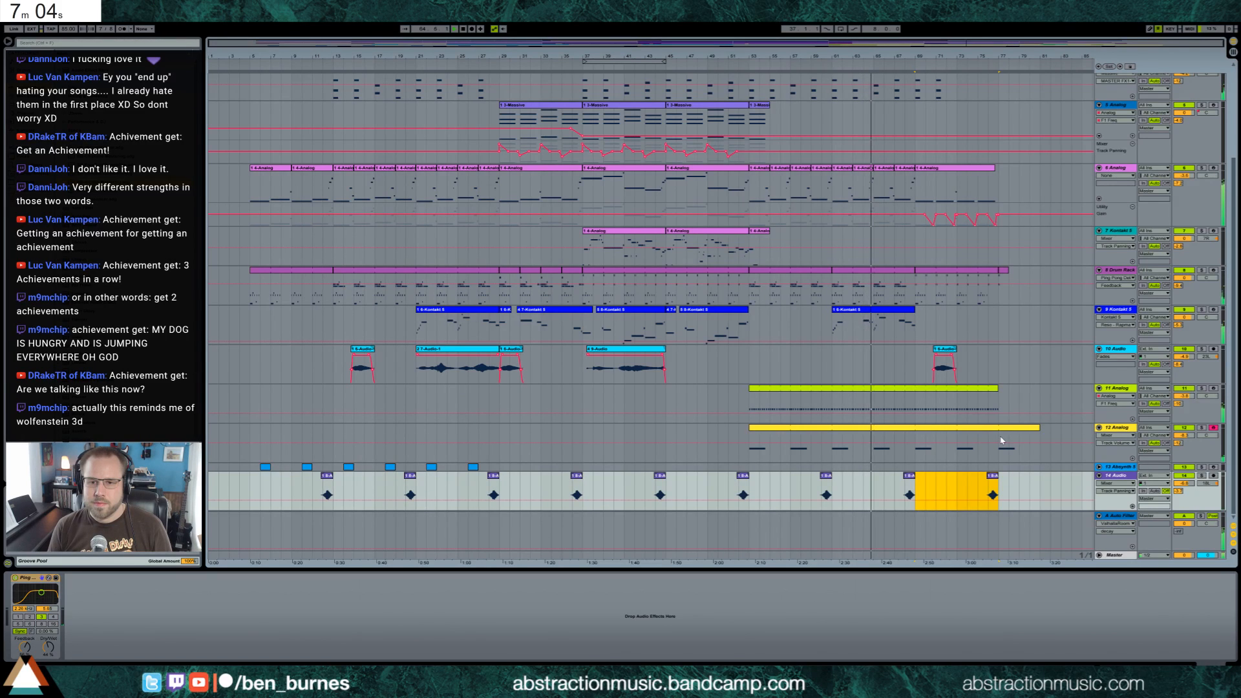
# In track 9 Kontakt 5's last clip, add a short grace note to the middle phrase and lower the final note, with the clip extended to bar 70
pyautogui.doubleClick(898, 326)
pyautogui.click(692, 510)
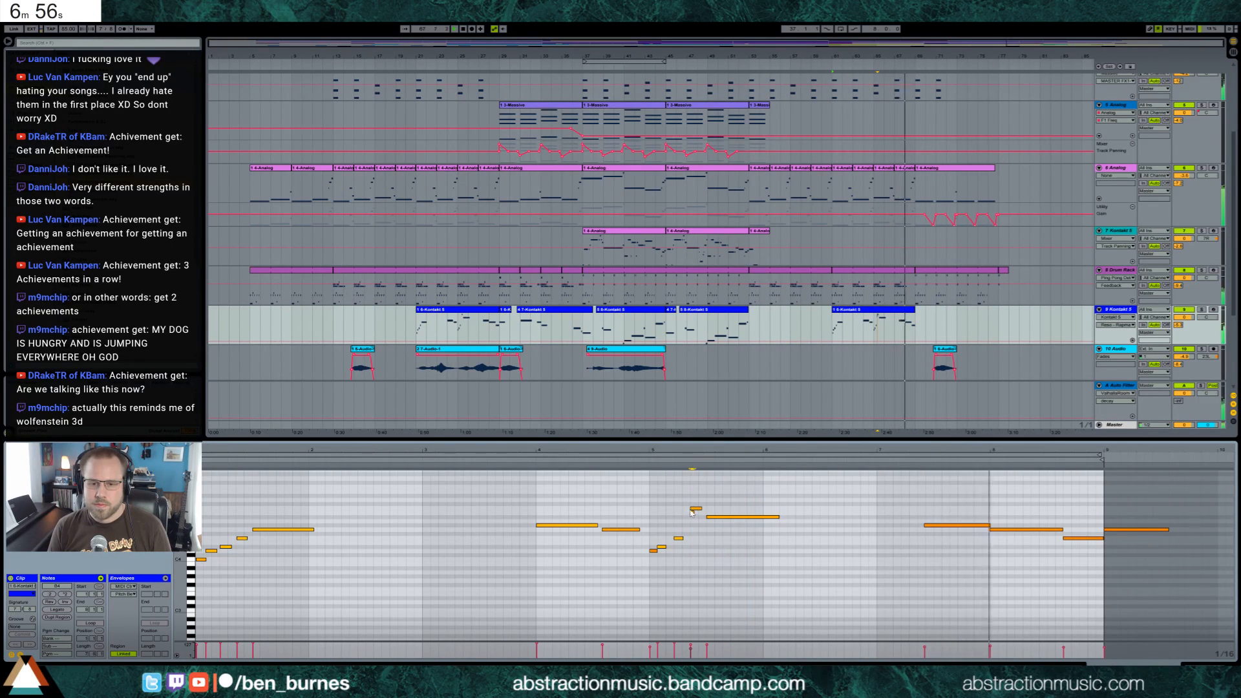
pyautogui.click(692, 511)
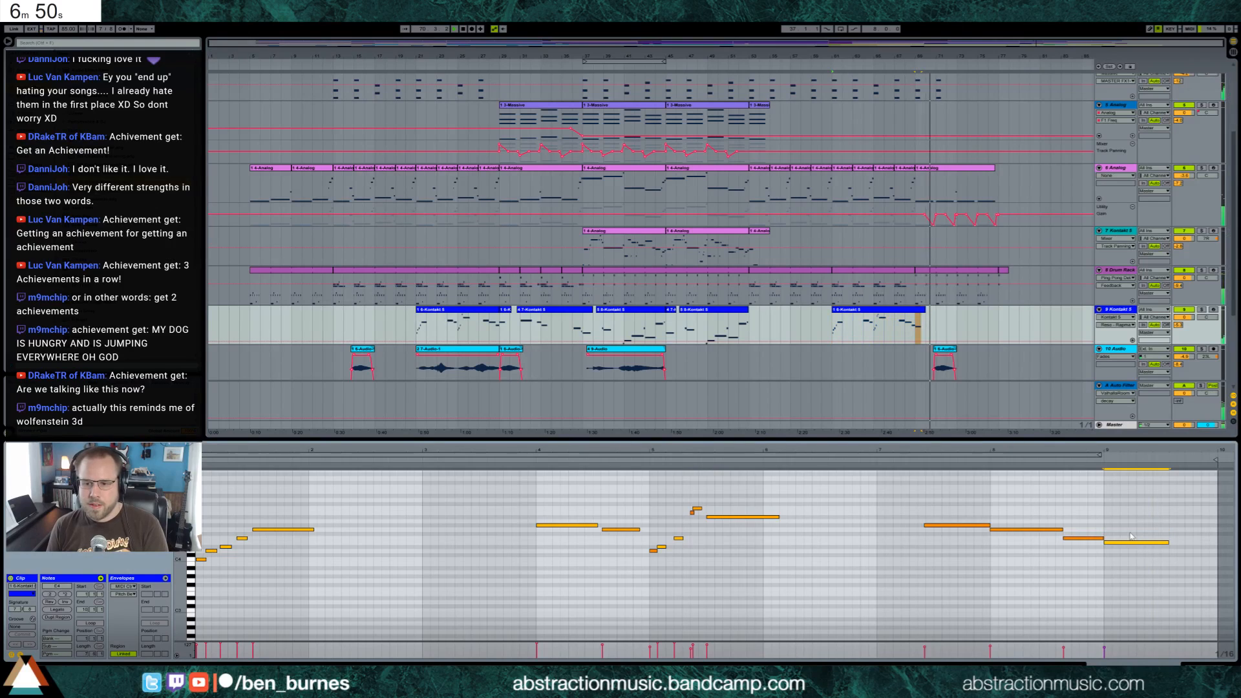
pyautogui.press('Down')
pyautogui.hotkey('shift', 'Tab')
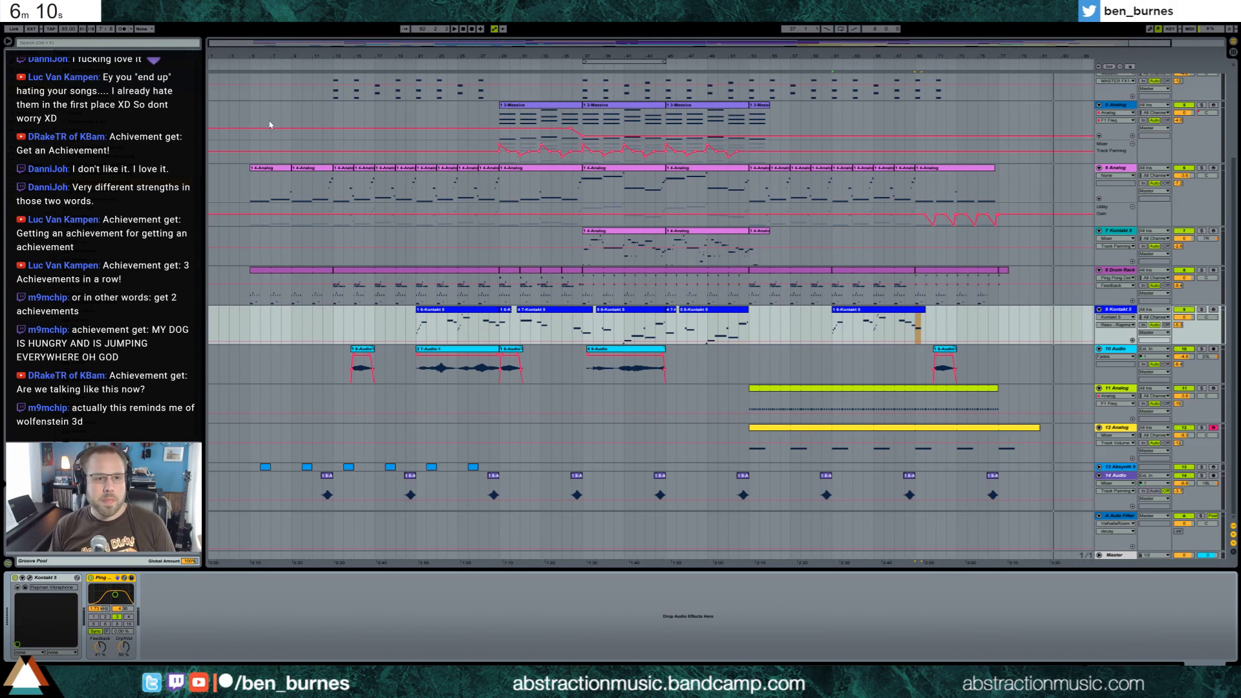
# Select the song's full time range from bar 5 to about bar 82 on track 10 Audio to check its extent
pyautogui.scroll(4, 272, 120)
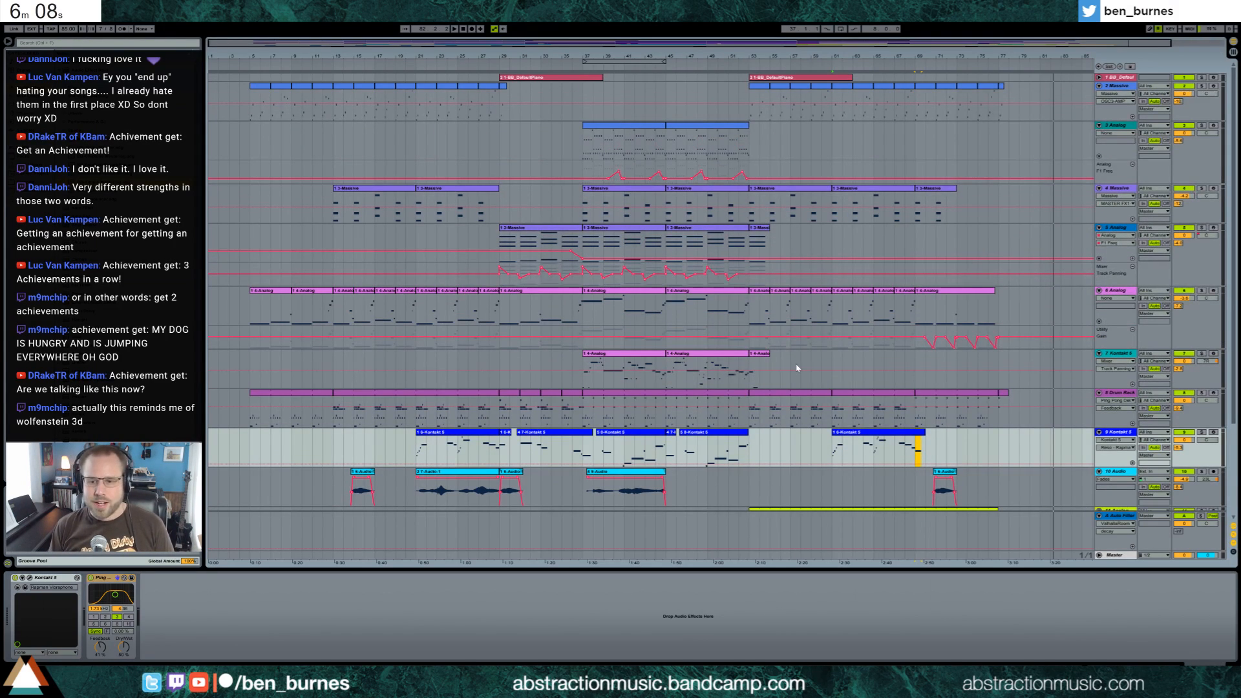
pyautogui.moveTo(1052, 503); pyautogui.dragTo(269, 477)
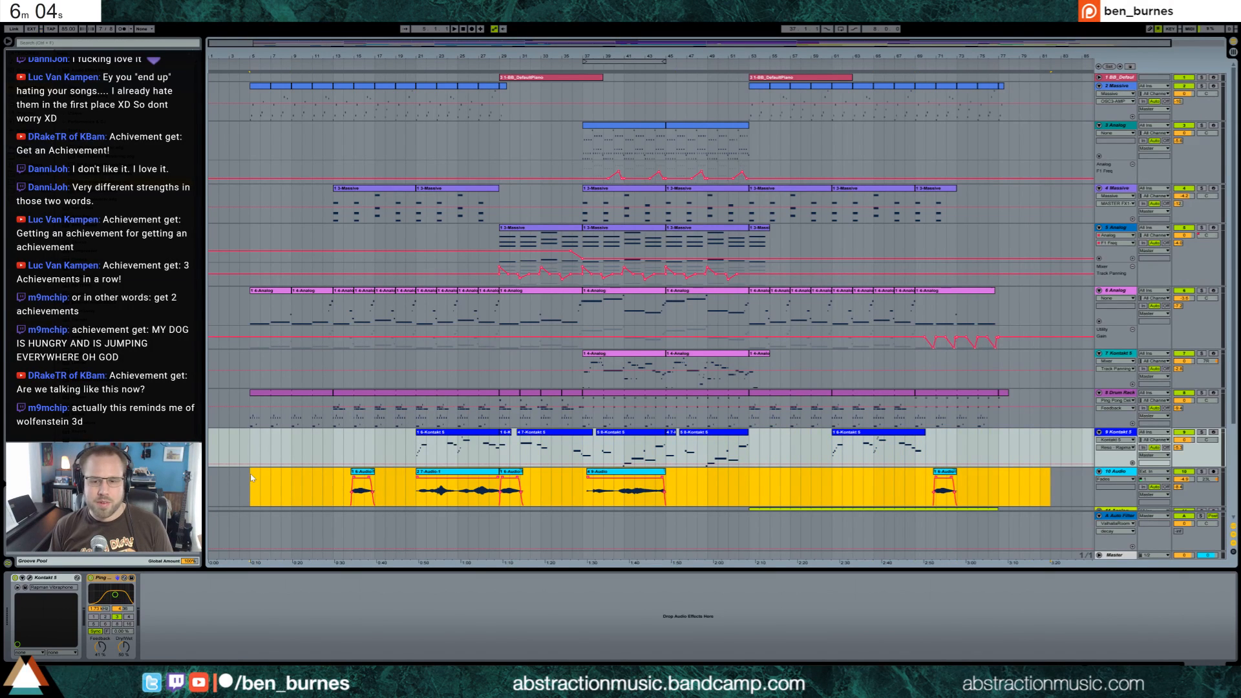
pyautogui.moveTo(251, 477); pyautogui.dragTo(250, 478)
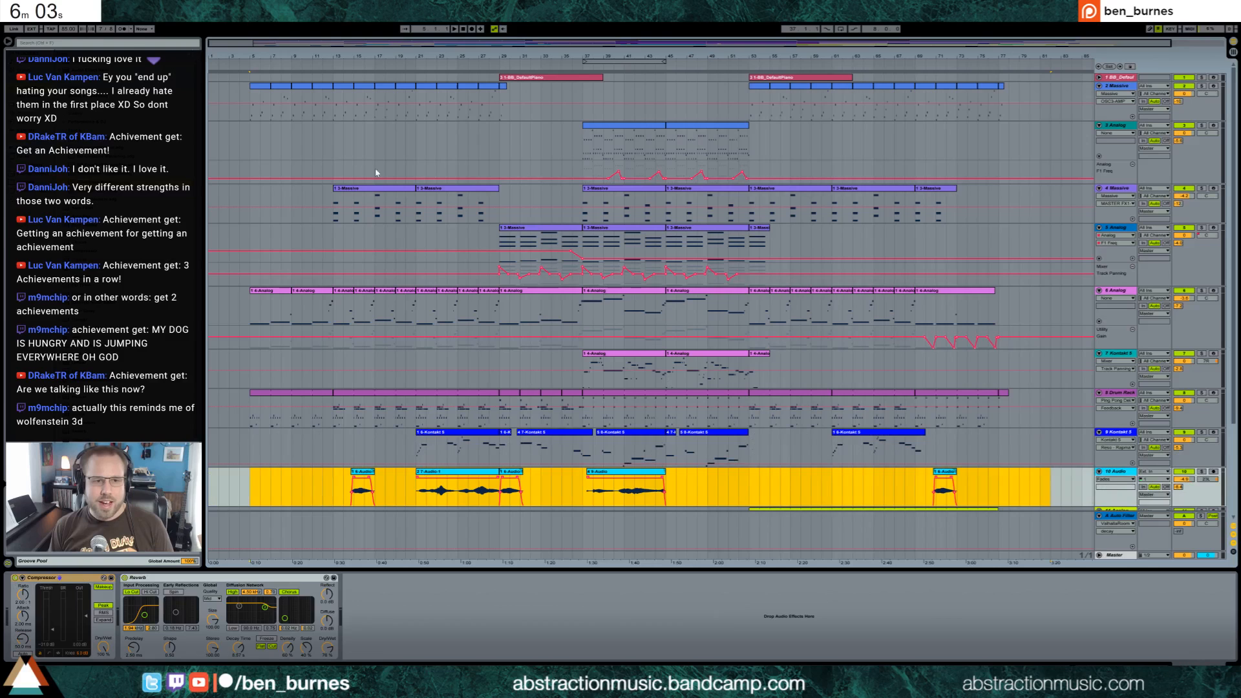
# Play the arrangement from its opening bars and unfold track 13 Absynth 5 to inspect its clips
pyautogui.click(263, 102)
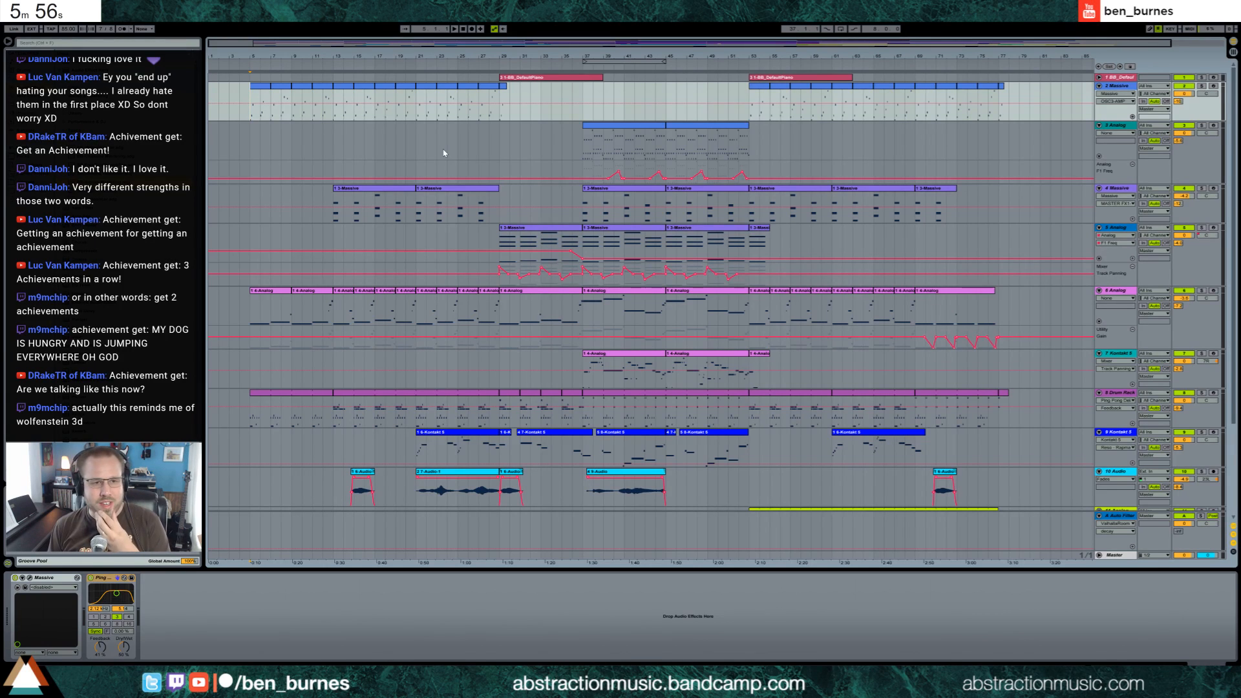
pyautogui.press('space')
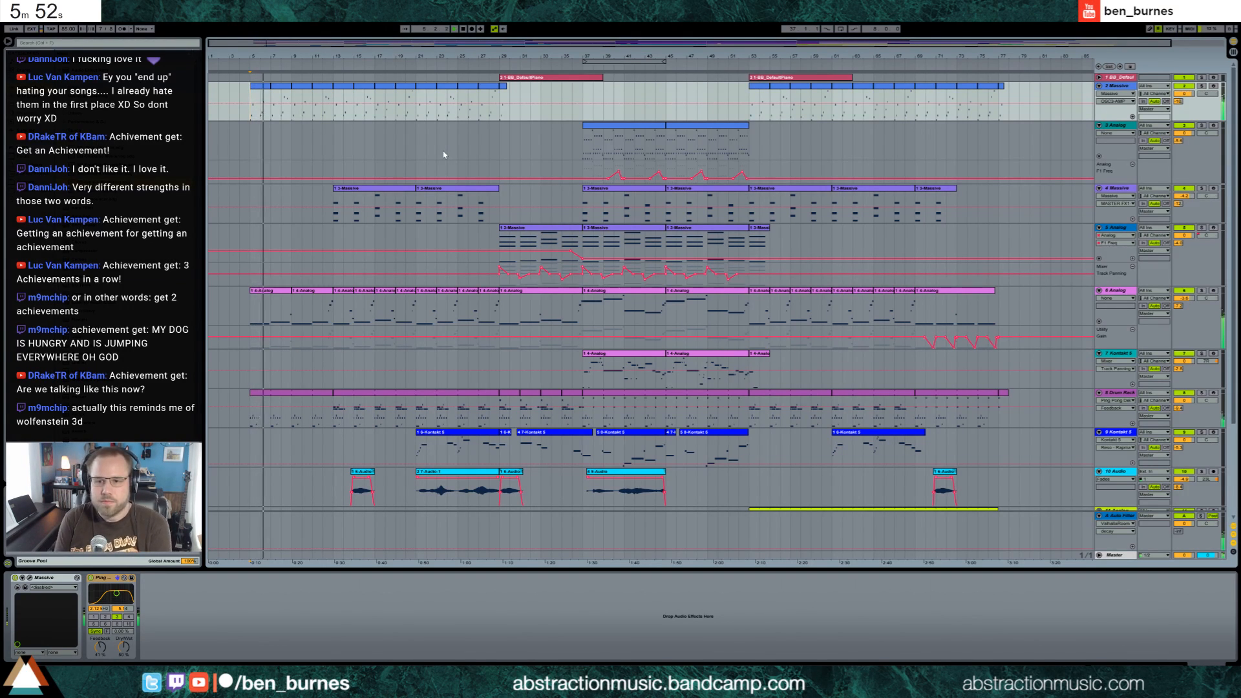
pyautogui.scroll(-4, 862, 430)
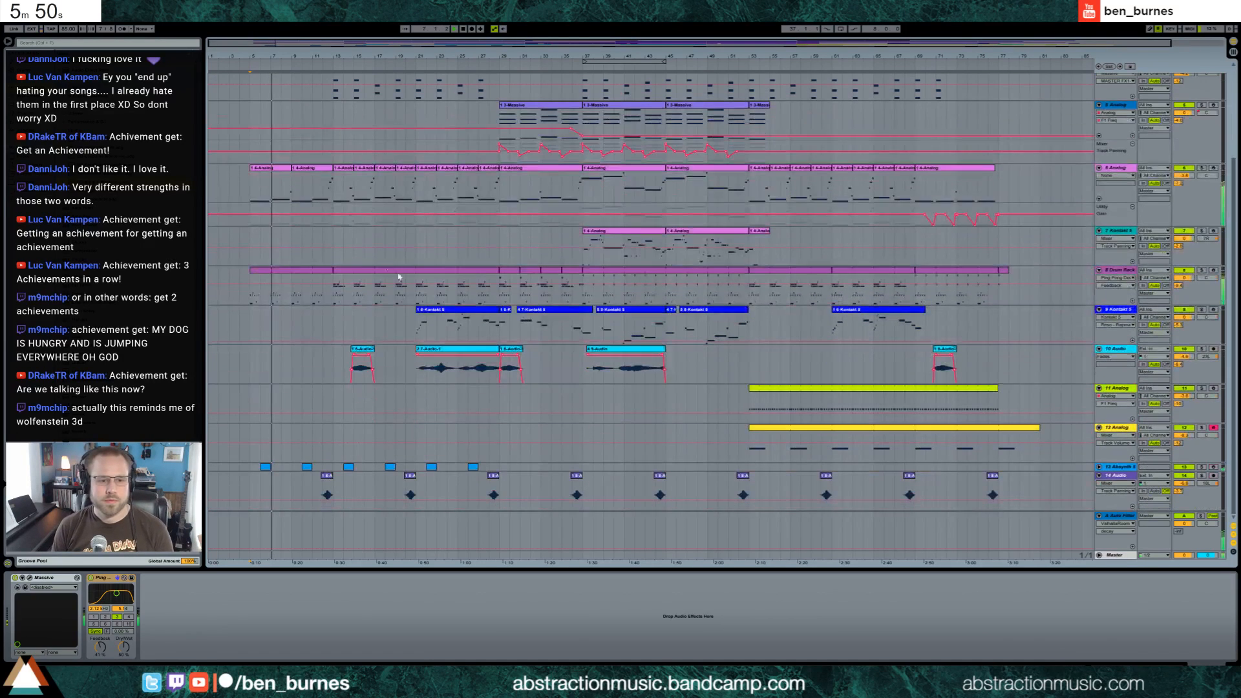
pyautogui.click(1099, 467)
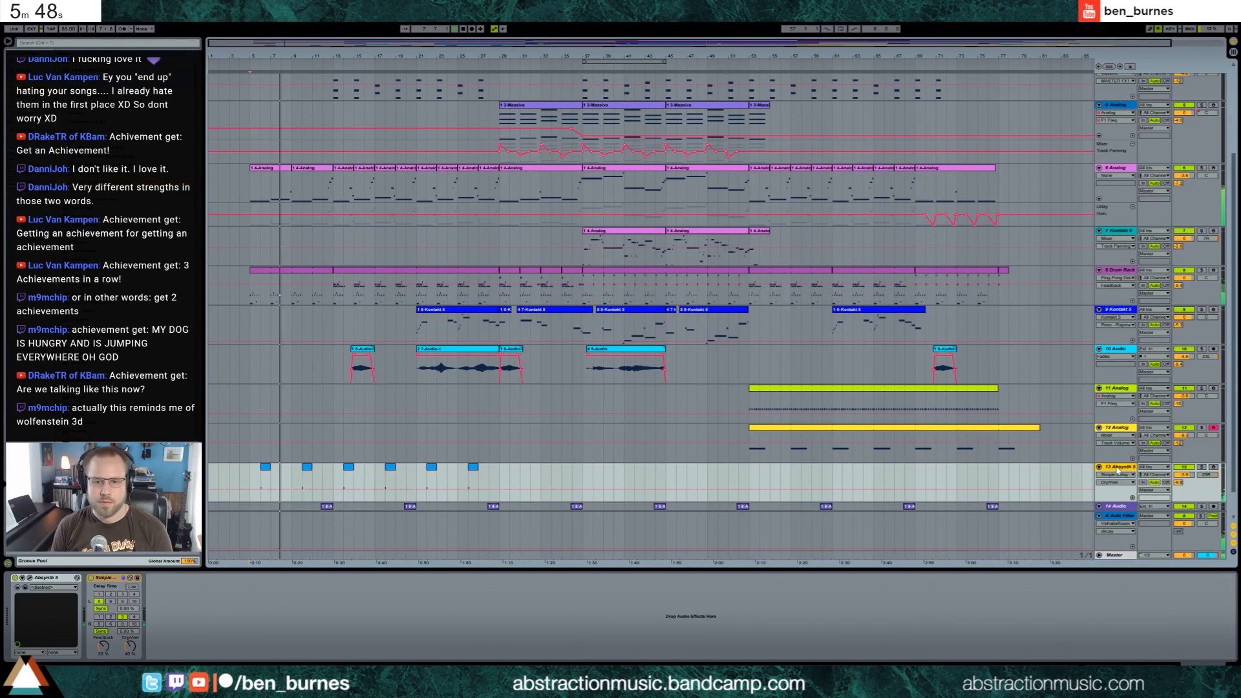
# Adjust the volume of track 13 Absynth 5 while the arrangement plays
pyautogui.click(70, 576)
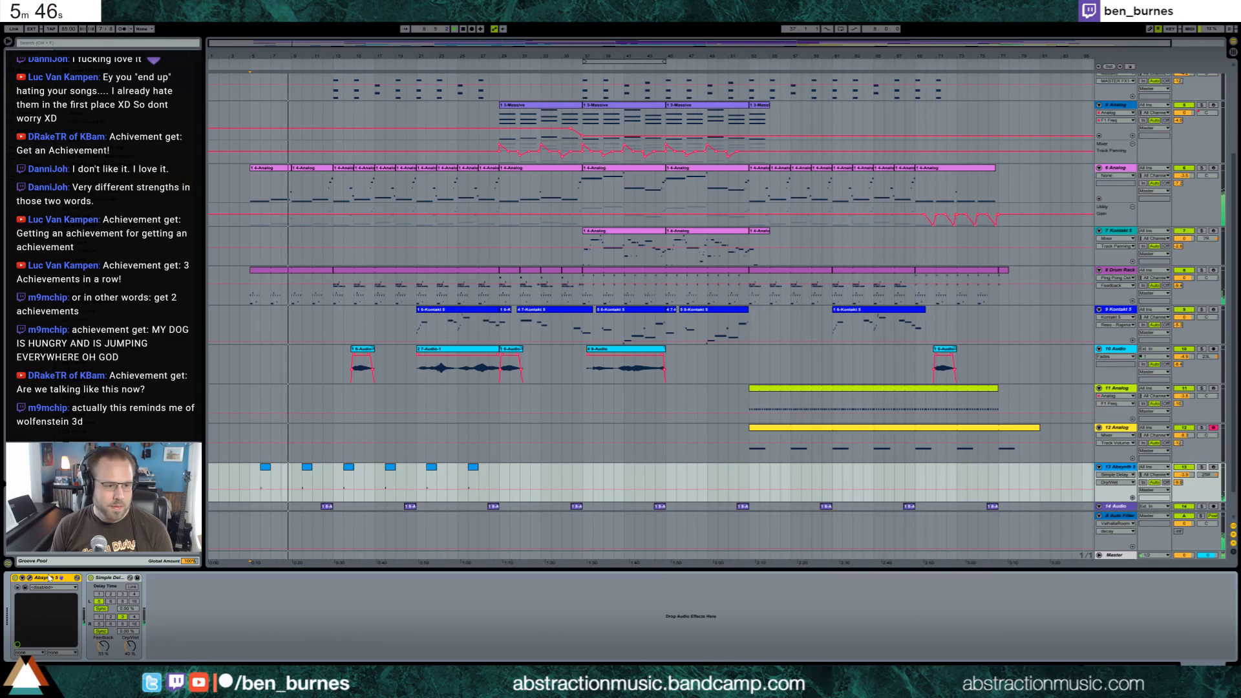
pyautogui.click(687, 427)
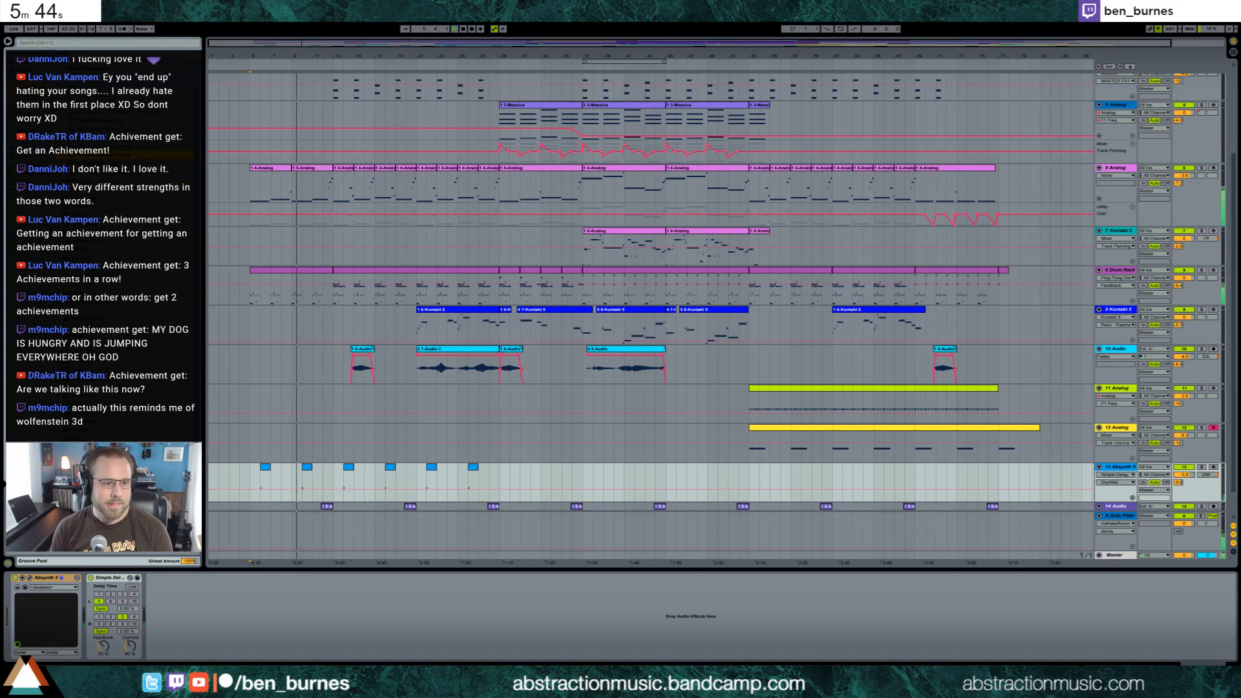
pyautogui.moveTo(1184, 475); pyautogui.dragTo(1186, 482)
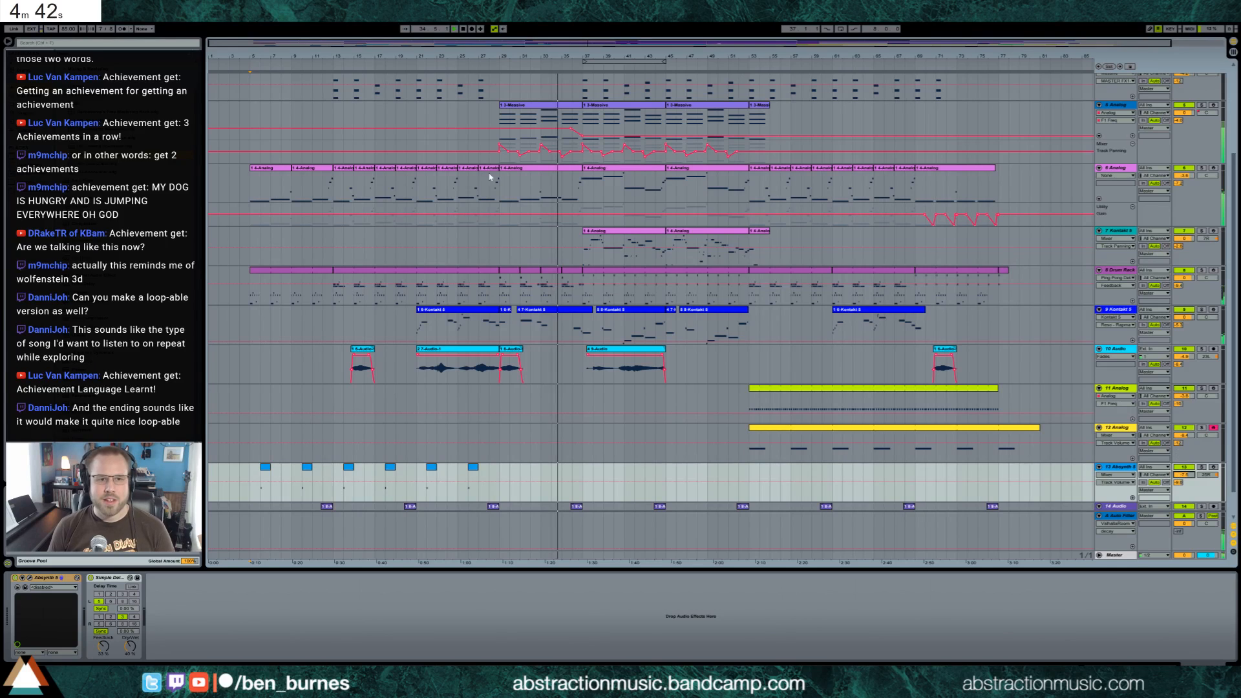
# Select bars 13–69 and 21–69 across the upper tracks, and examine a long note in track 7 Kontakt 5's middle clip
pyautogui.moveTo(332, 113); pyautogui.dragTo(915, 84)
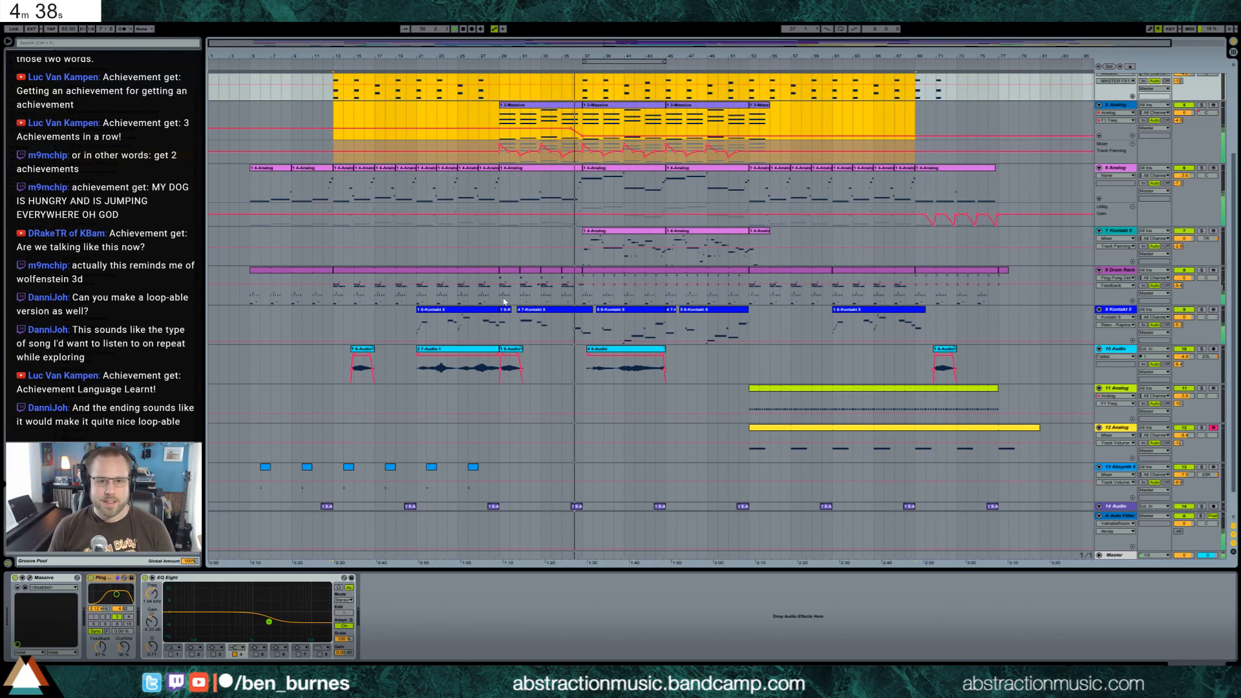
pyautogui.moveTo(417, 113); pyautogui.dragTo(915, 101)
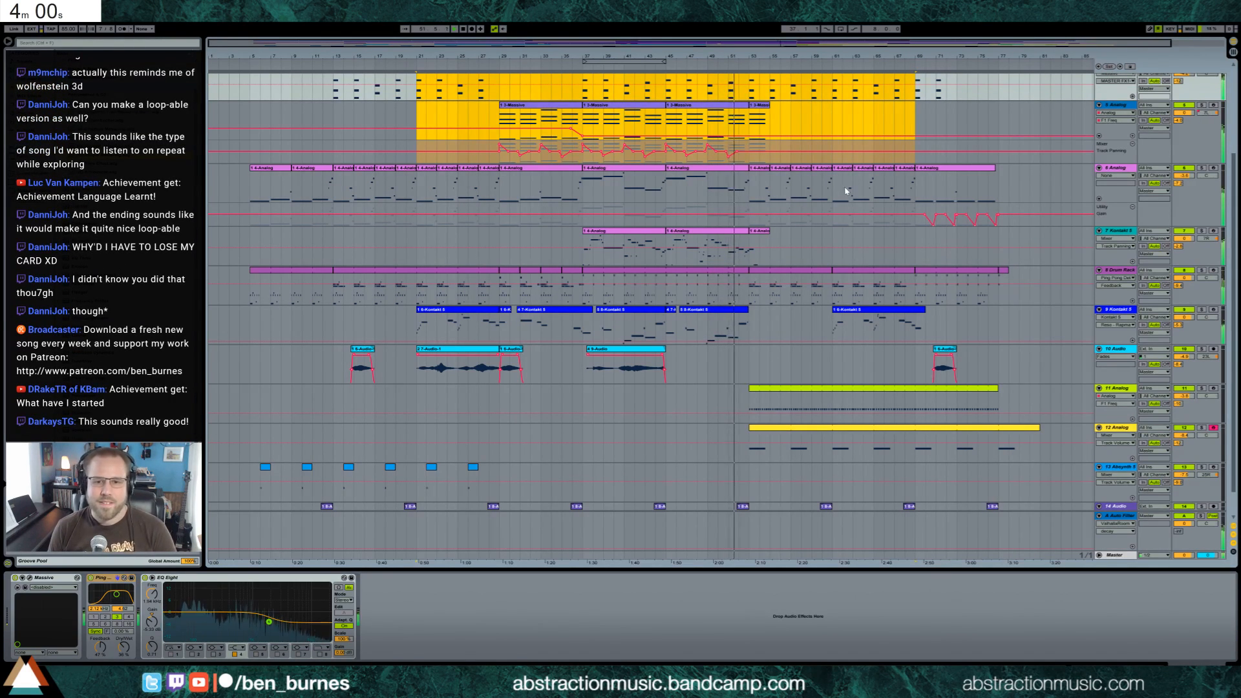
pyautogui.doubleClick(735, 238)
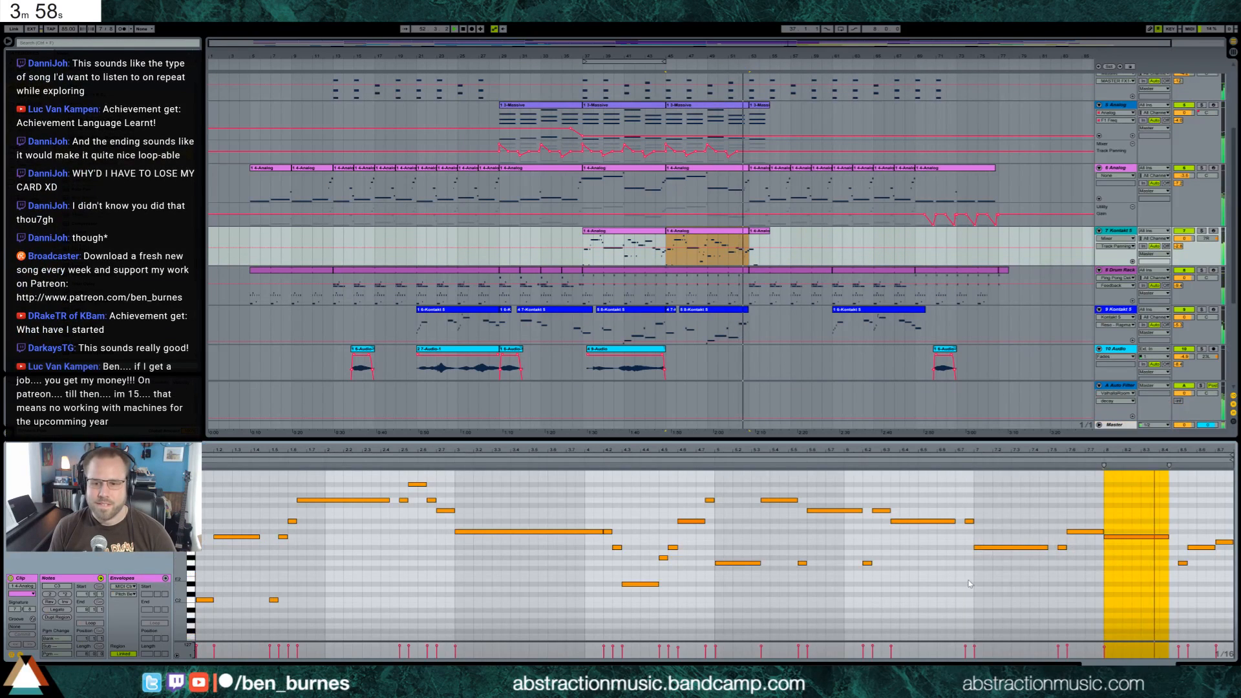
pyautogui.click(993, 548)
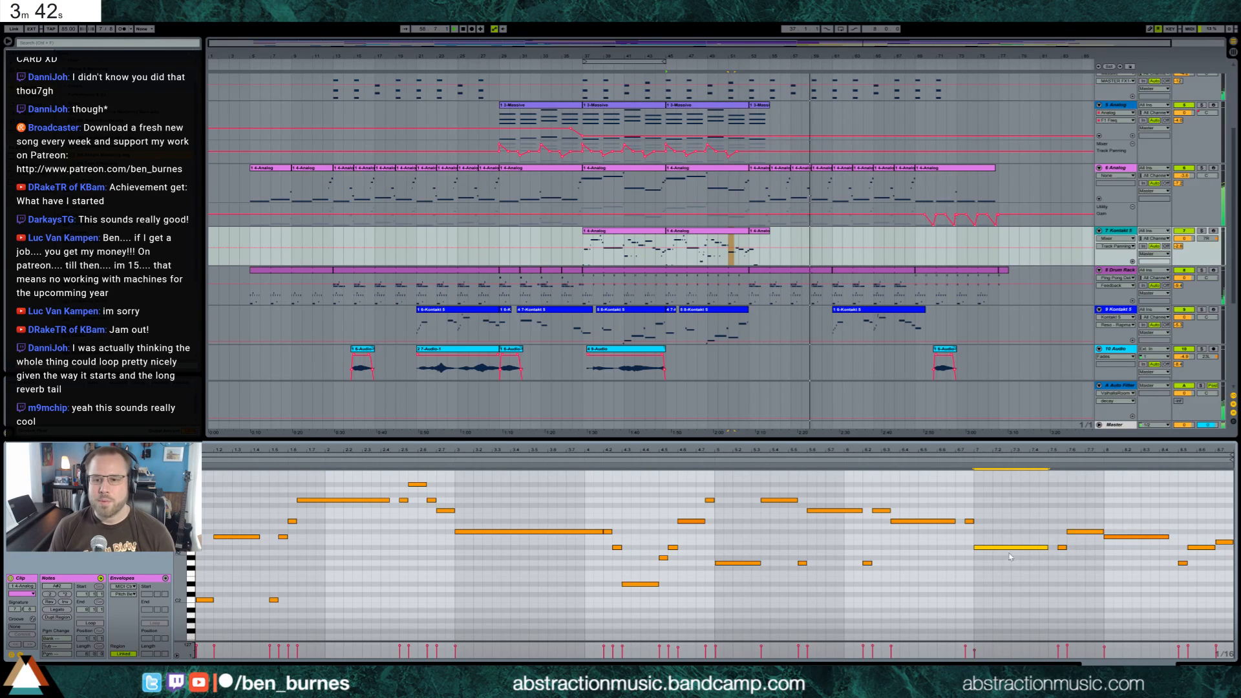
pyautogui.click(763, 336)
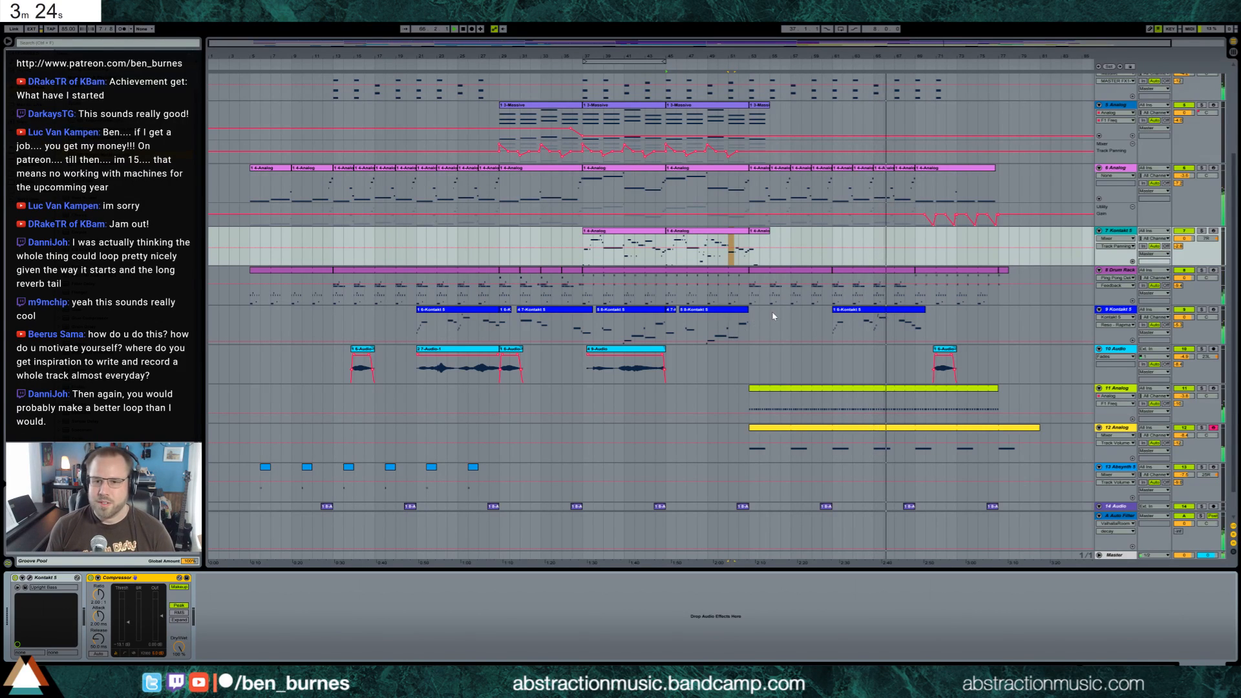
# Open track 9 Kontakt 5's last clip and lower the velocity of the short grace note in its middle phrase
pyautogui.doubleClick(870, 310)
pyautogui.click(703, 524)
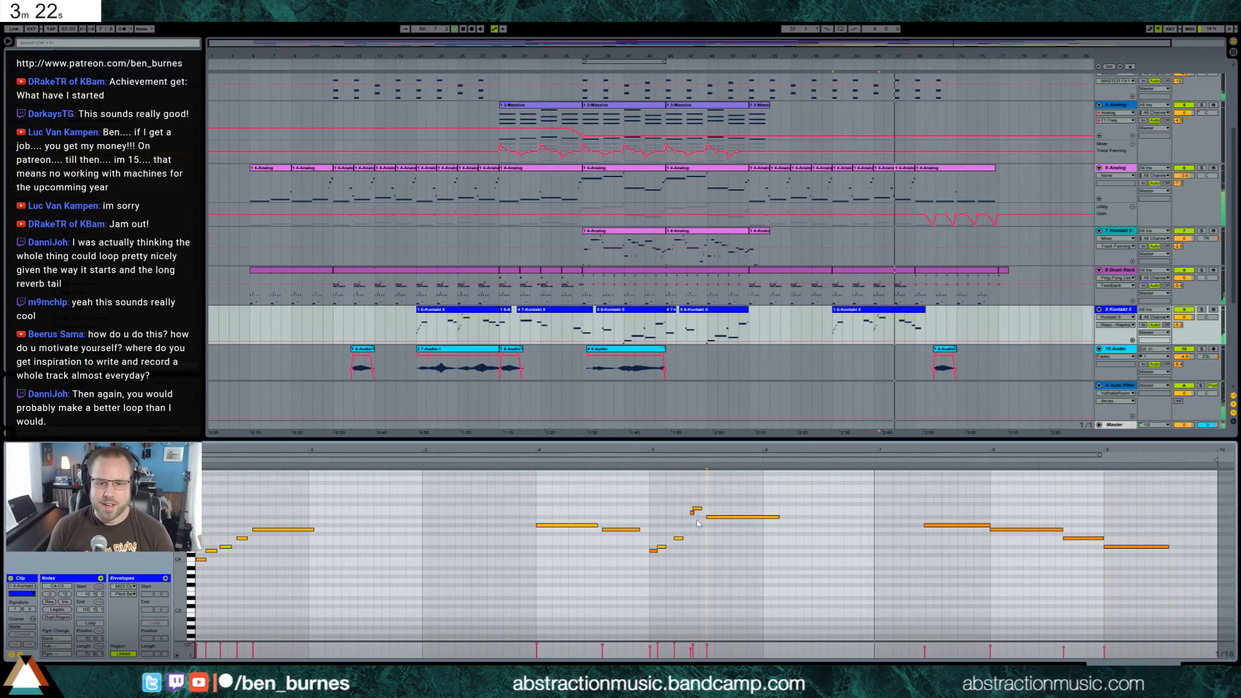
pyautogui.moveTo(692, 512); pyautogui.dragTo(692, 541)
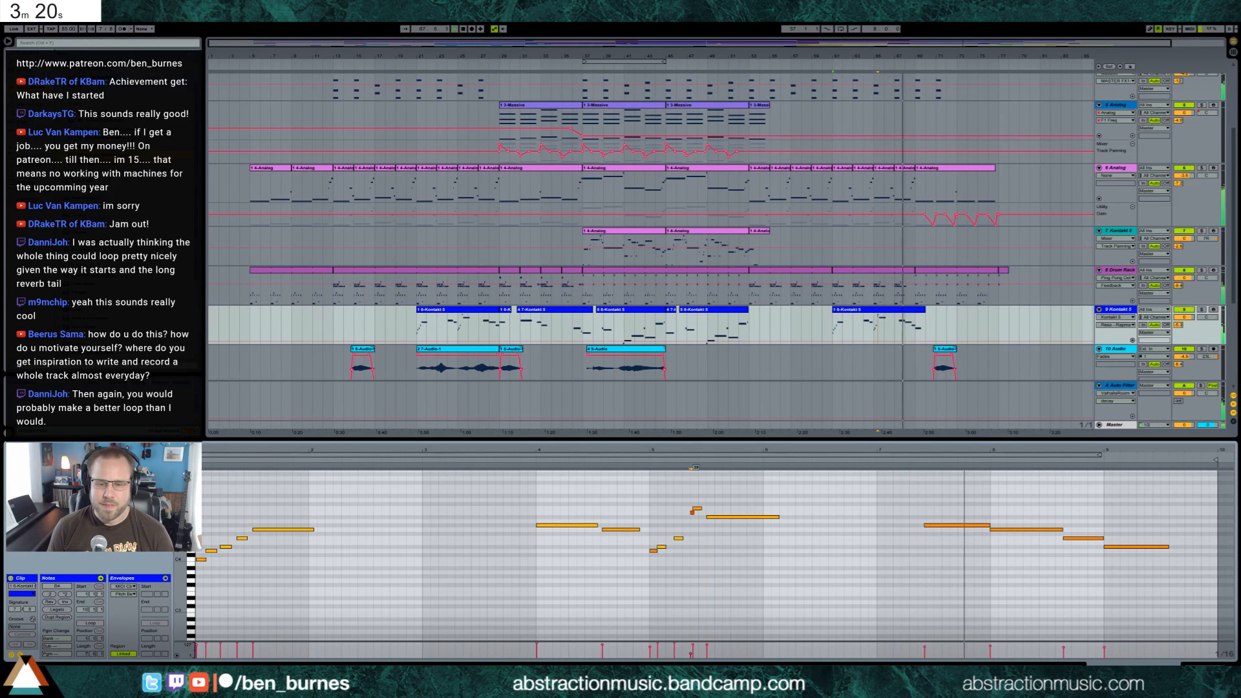
pyautogui.click(715, 566)
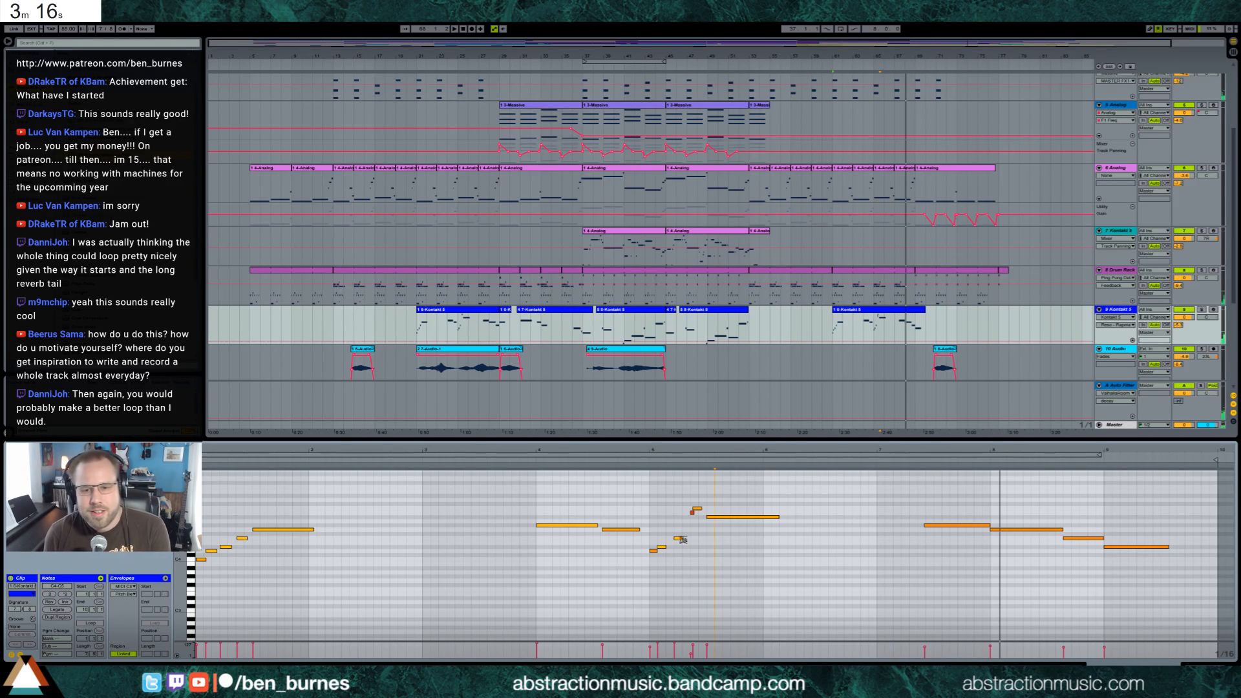
# Replay track 9 Kontakt 5's last clip, raise its final note in pitch, and restart the song from bar 5
pyautogui.click(1201, 311)
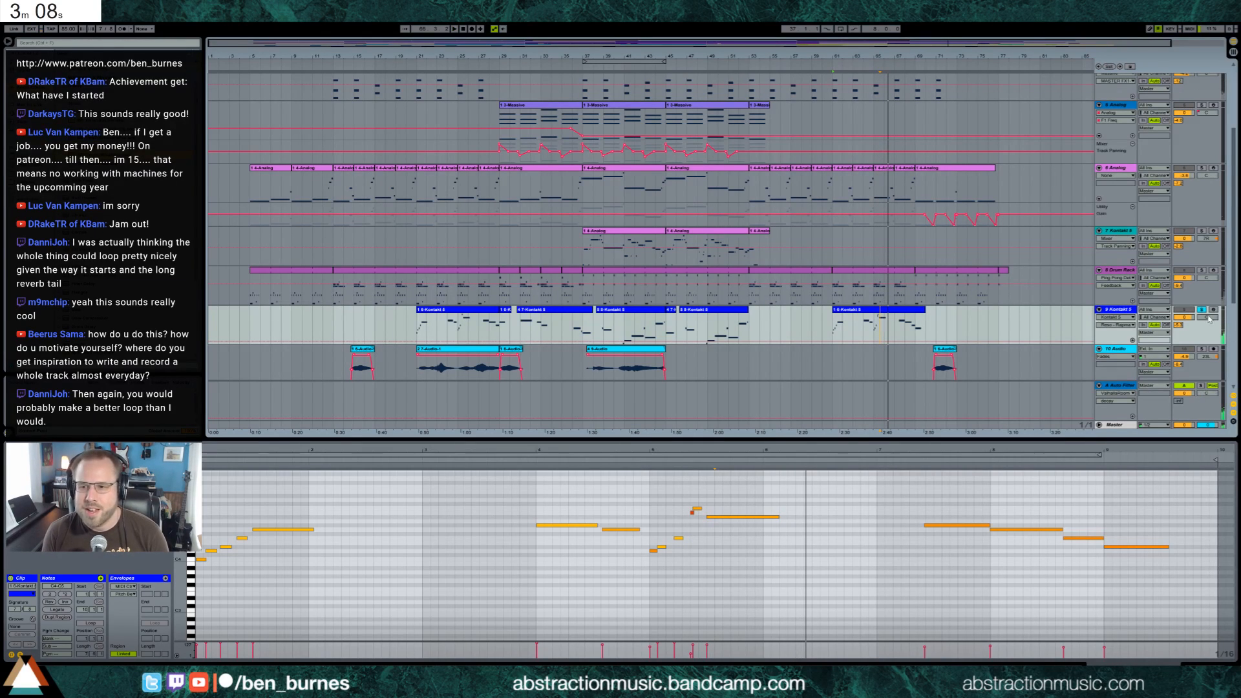
pyautogui.click(874, 327)
pyautogui.press('space')
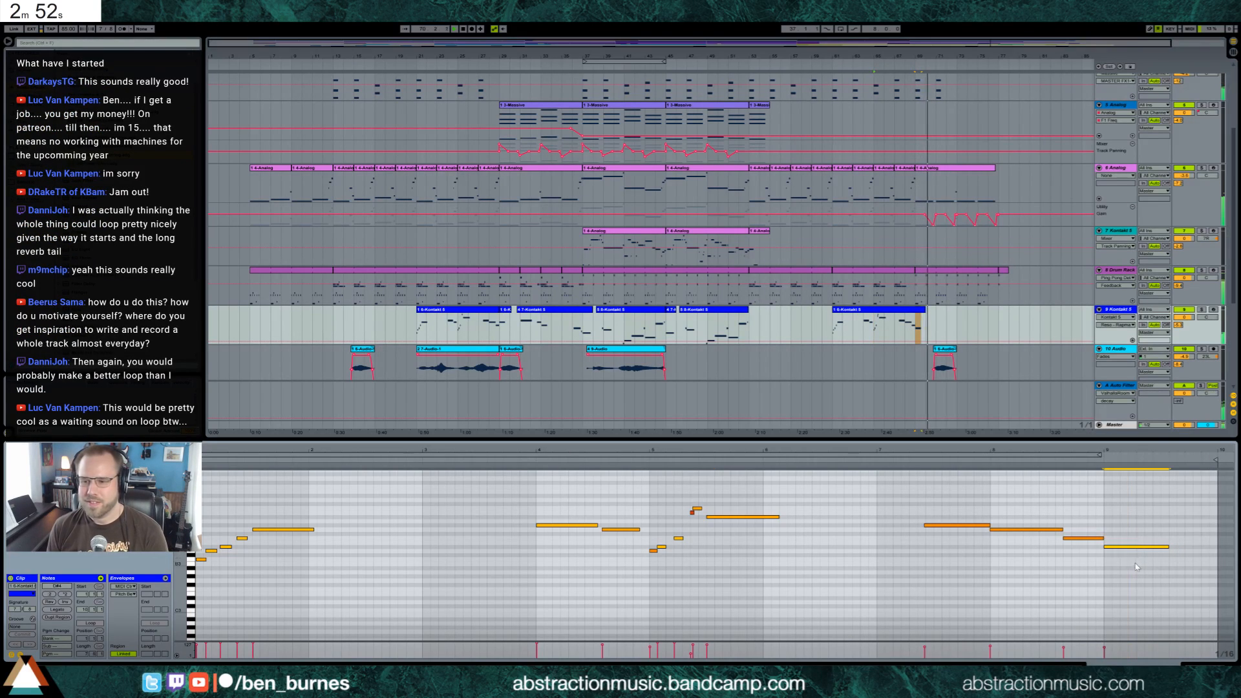
pyautogui.moveTo(1108, 547); pyautogui.dragTo(1110, 529)
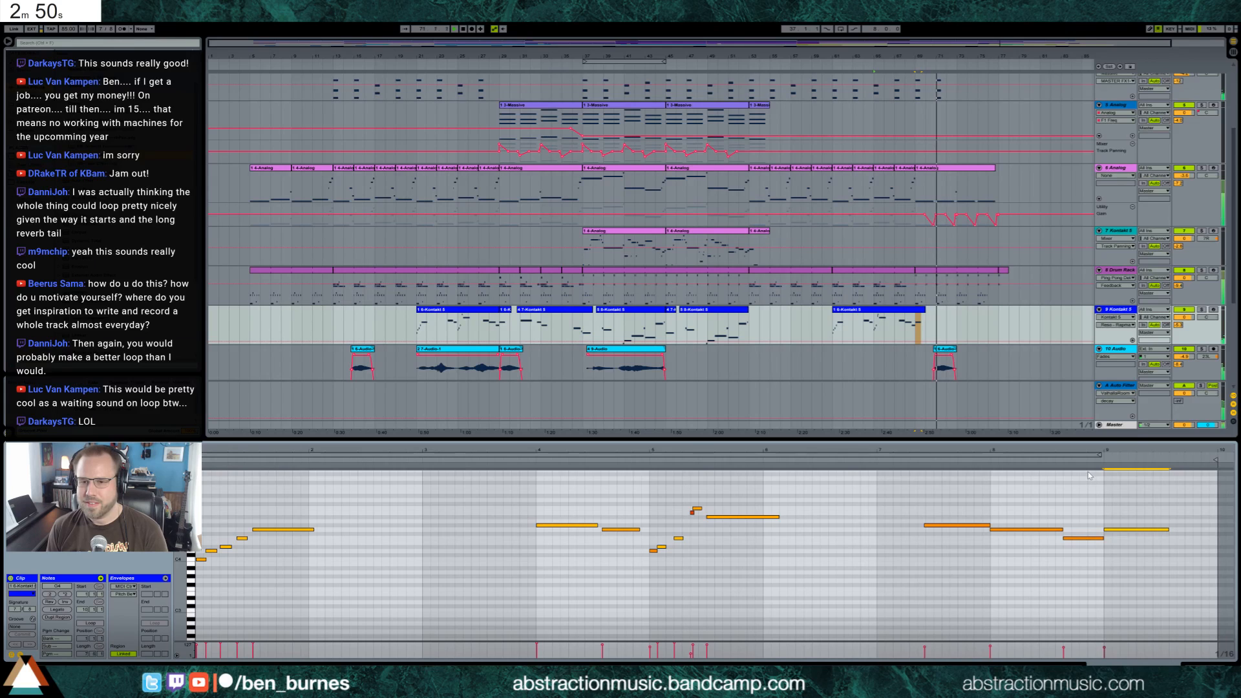
pyautogui.hotkey('shift', 'Tab')
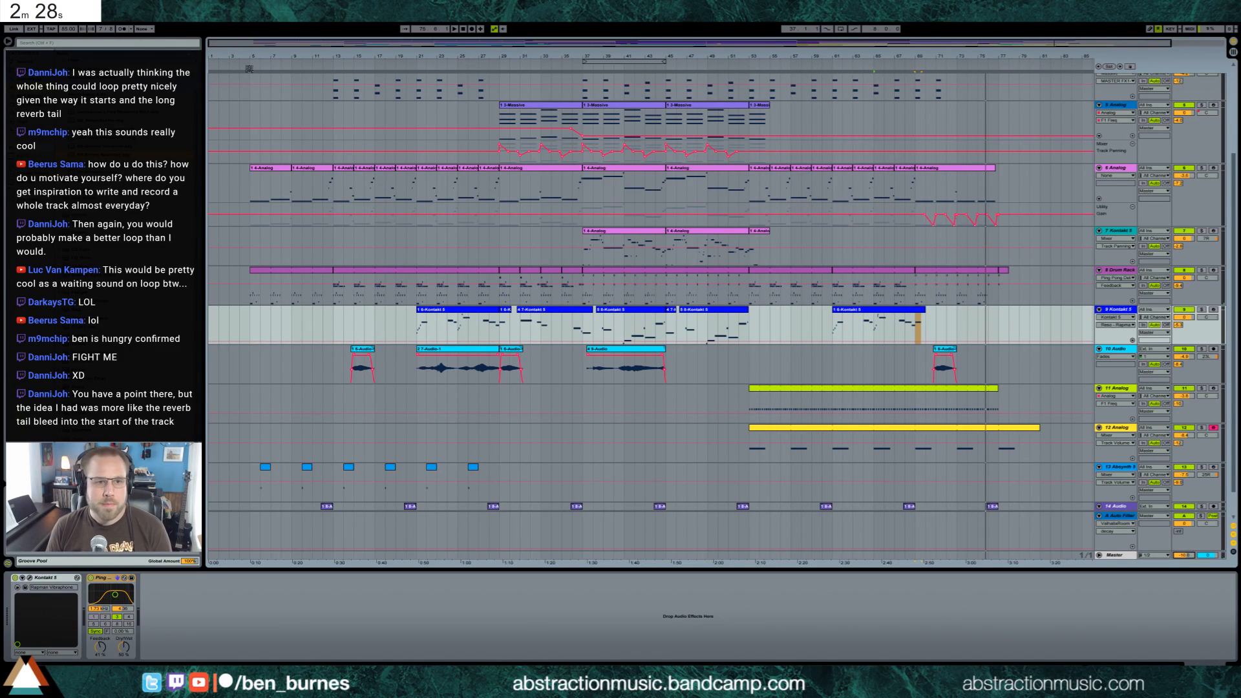
pyautogui.click(249, 67)
# Switch to the web browser, stop the countdown timer and close its tab
pyautogui.hotkey('alt', 'Tab')
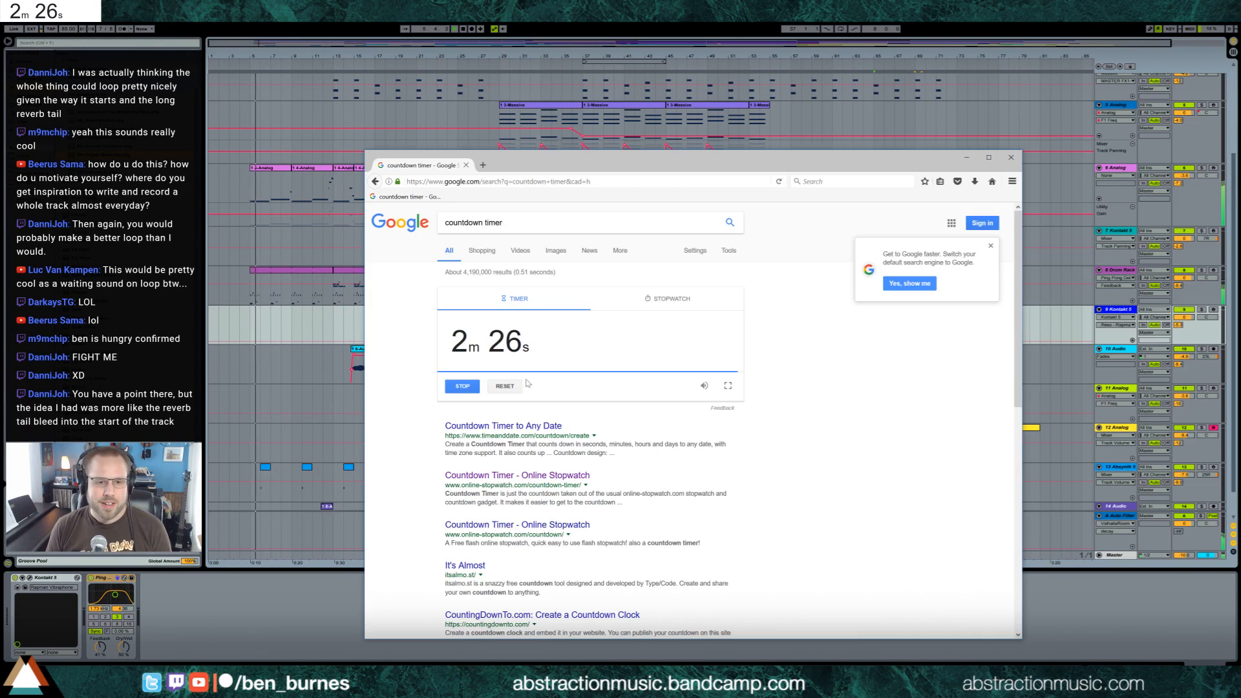
pyautogui.click(462, 386)
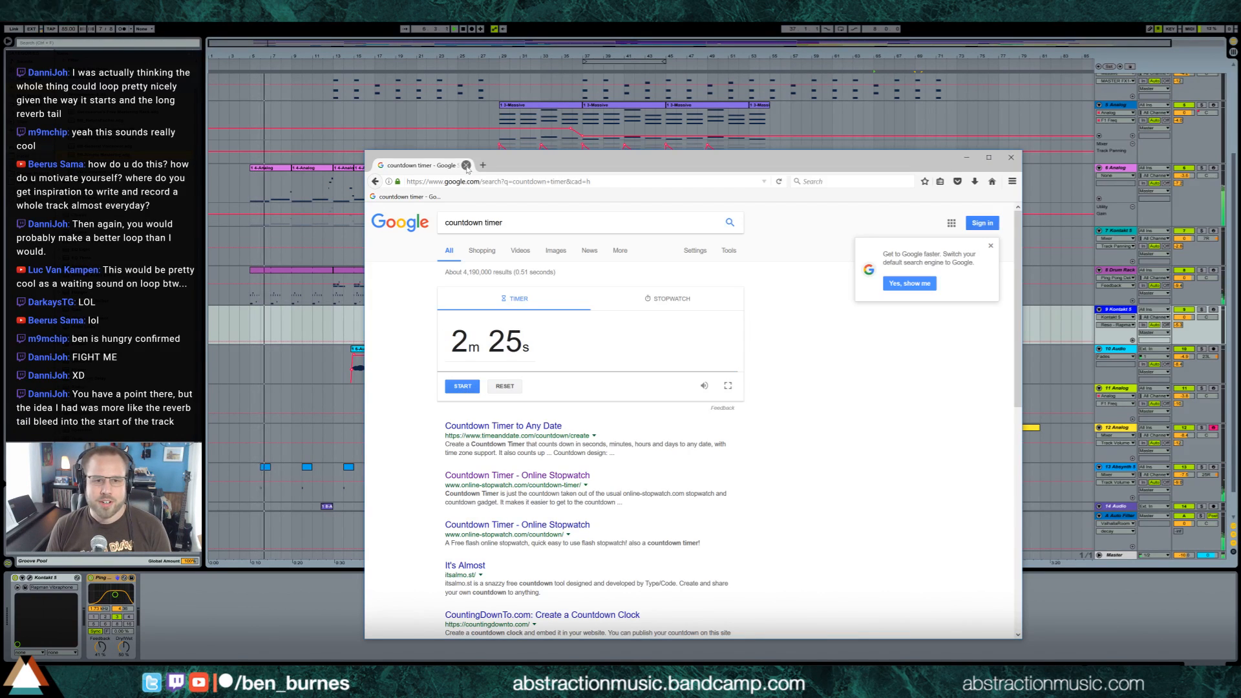
pyautogui.click(466, 165)
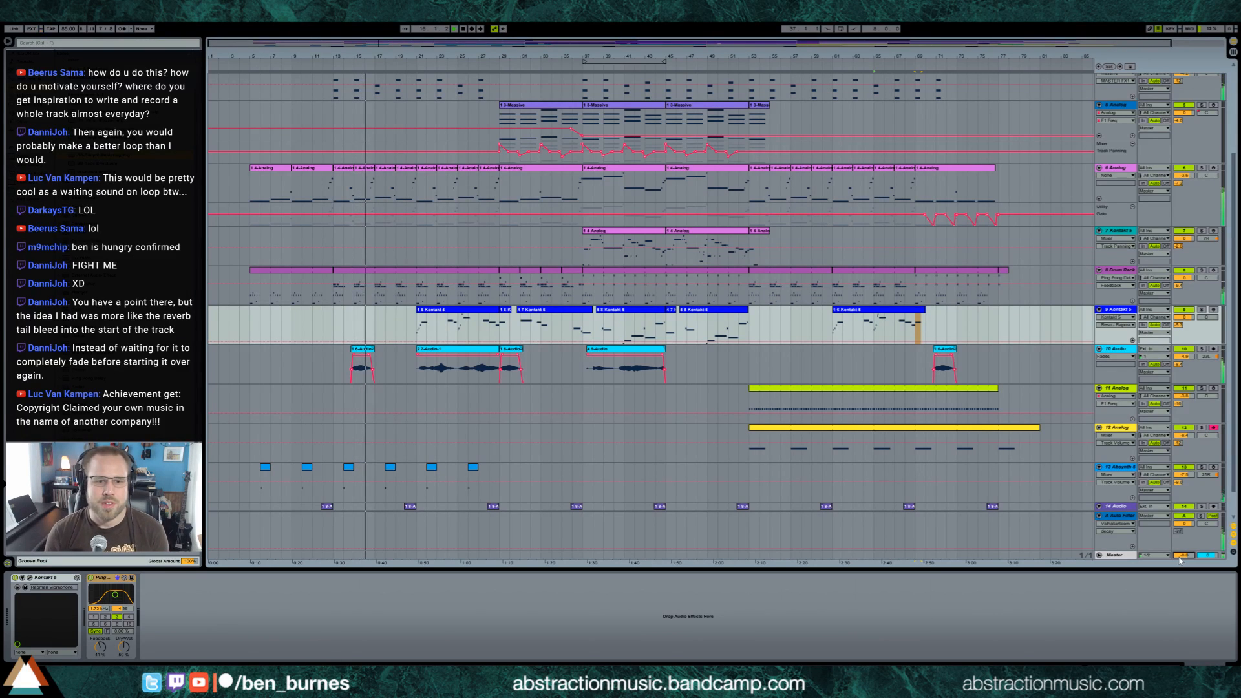
# Show track 10 Audio's track volume automation in place of its fades and restart playback from bar 5
pyautogui.click(1191, 360)
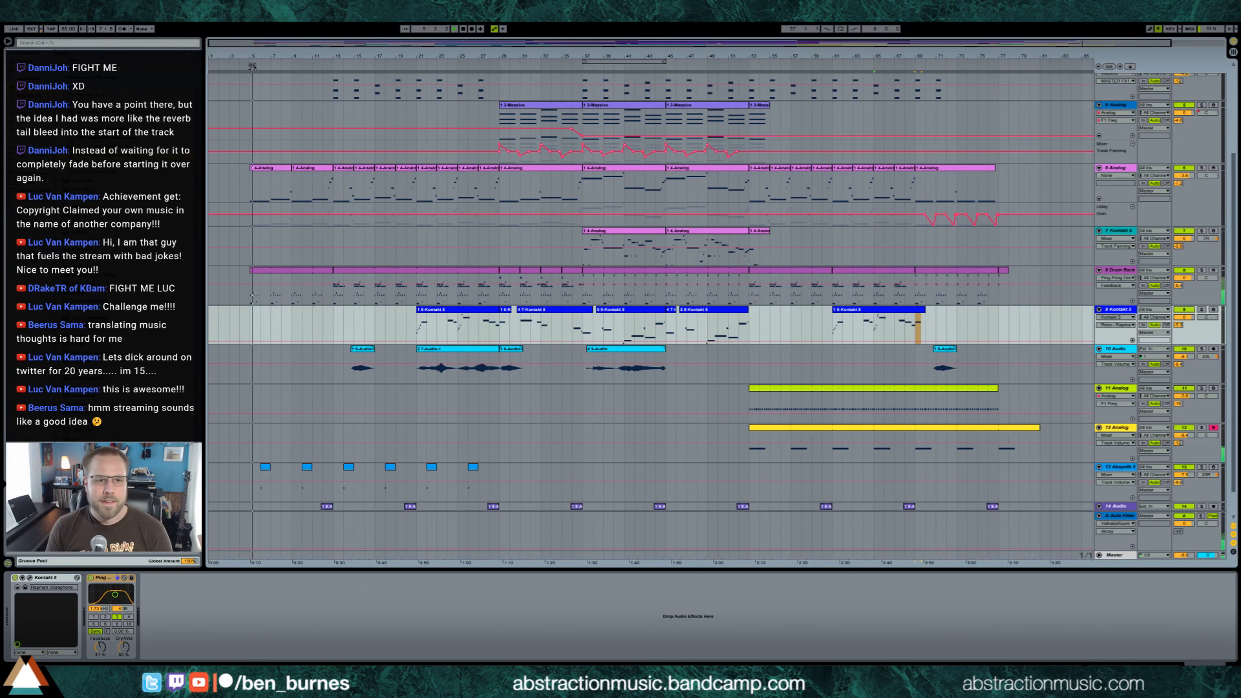
pyautogui.click(248, 67)
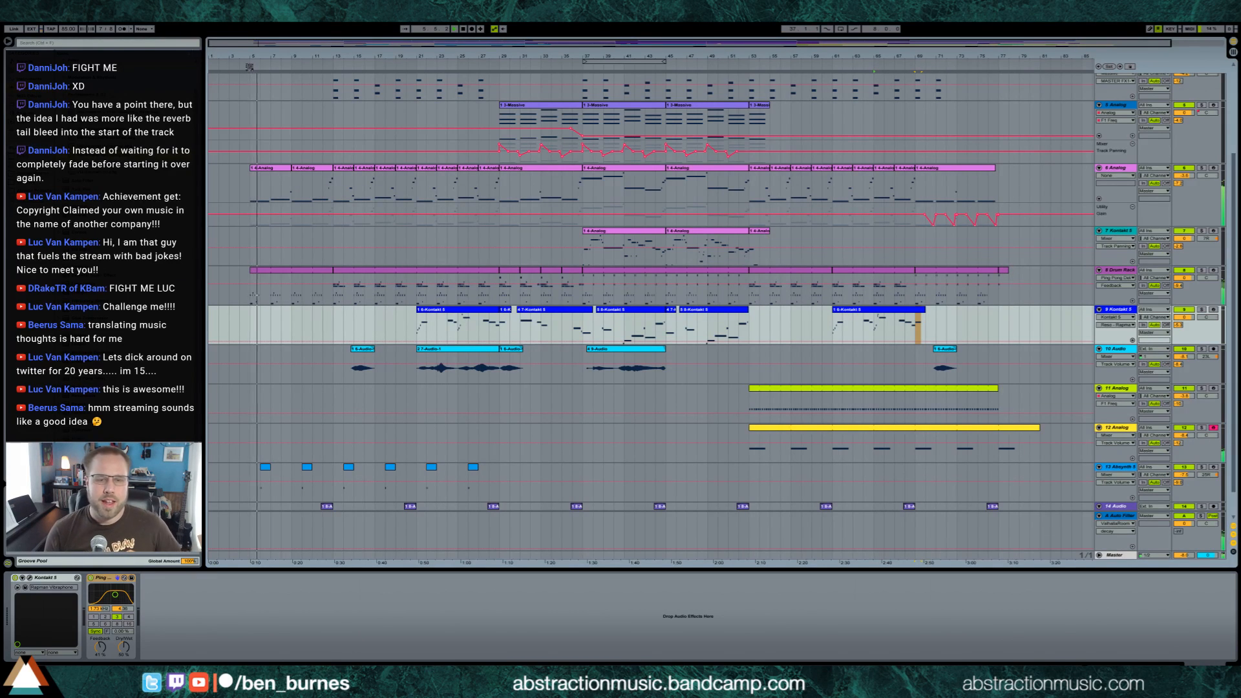
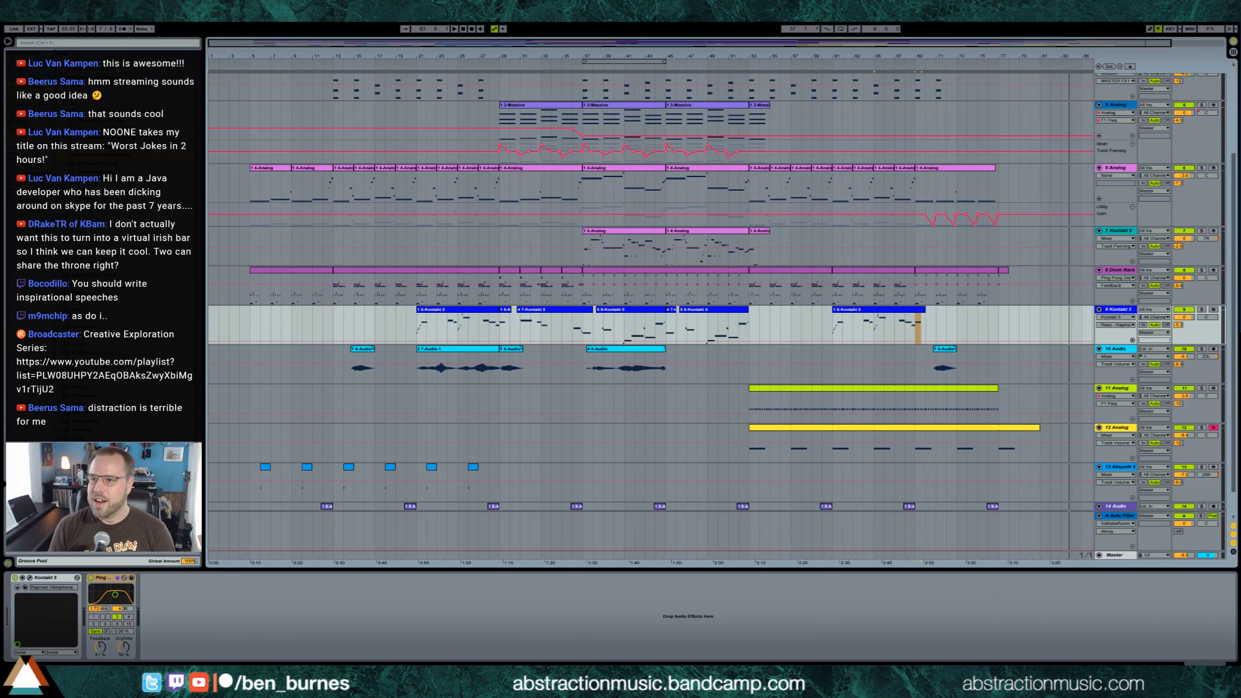
# Switch to the Trello board in the browser, browse the Creative Exploration Topics list and read the "Use Your Hands" card
pyautogui.hotkey('alt', 'Tab')
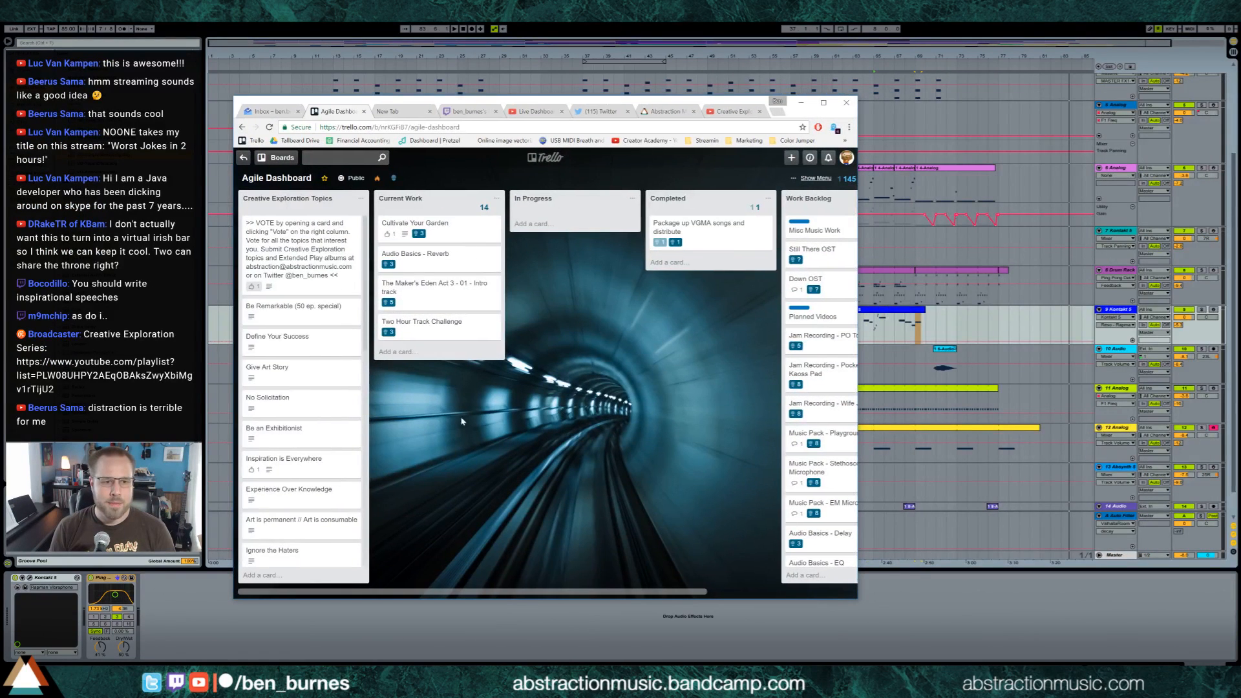
pyautogui.scroll(-1, 315, 318)
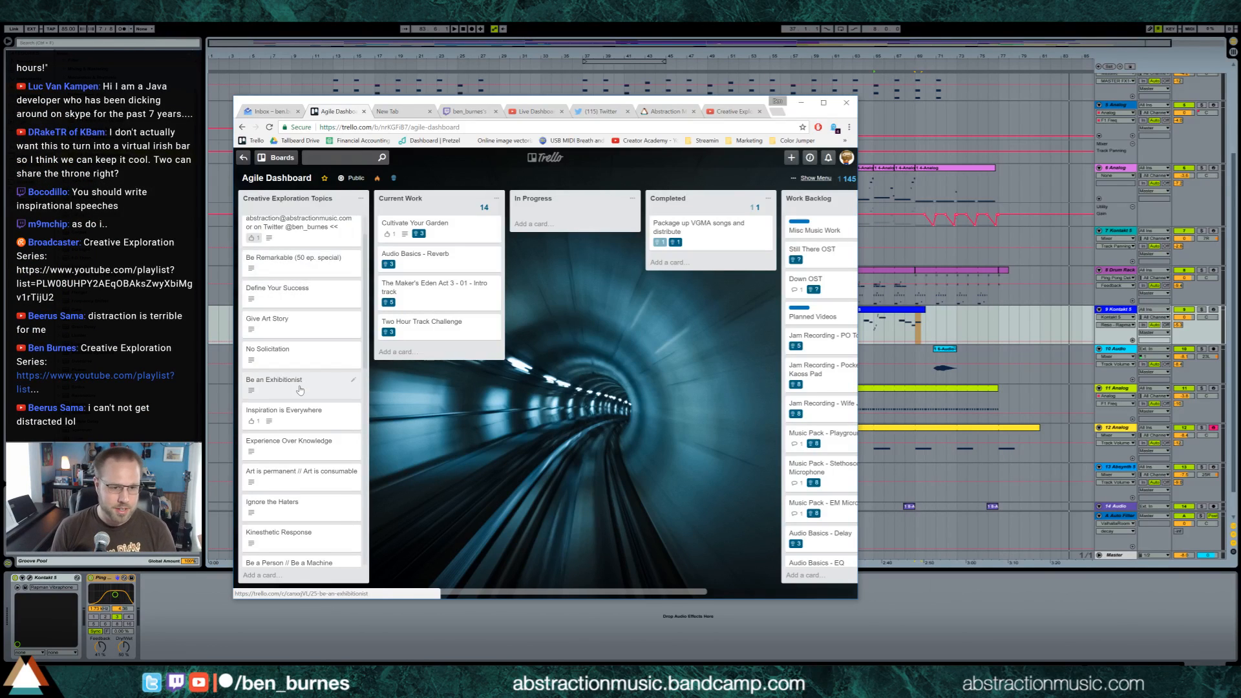
pyautogui.scroll(-5, 301, 400)
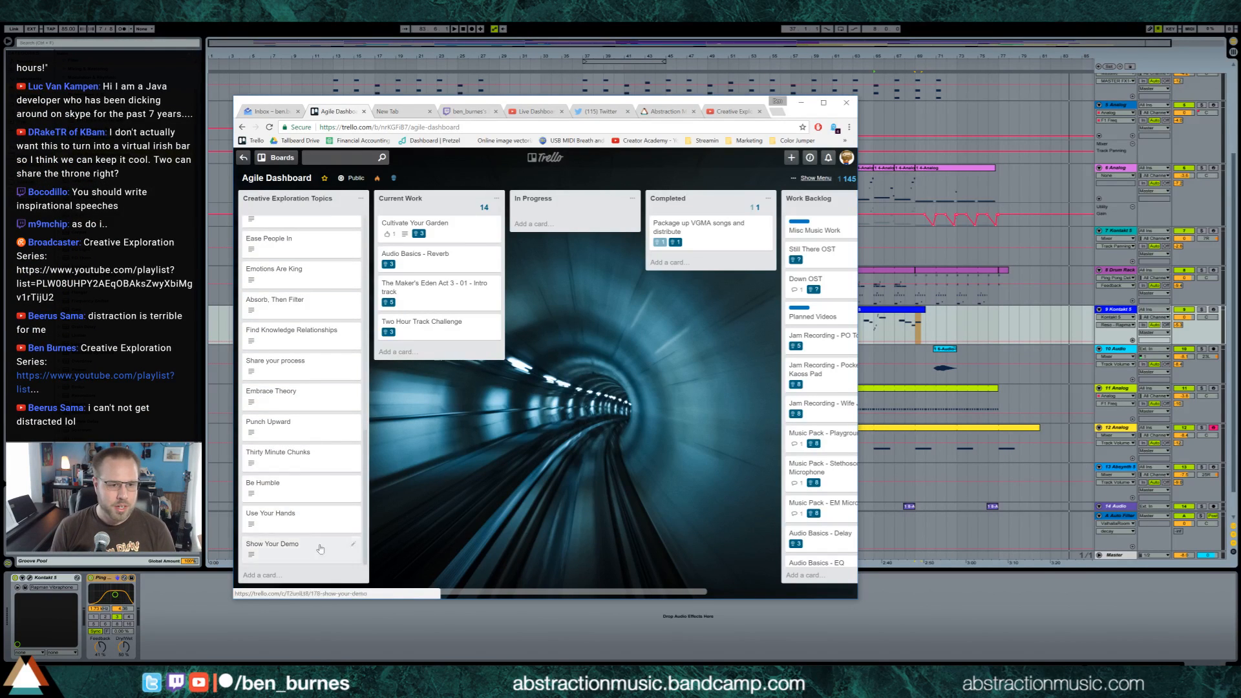
pyautogui.click(315, 520)
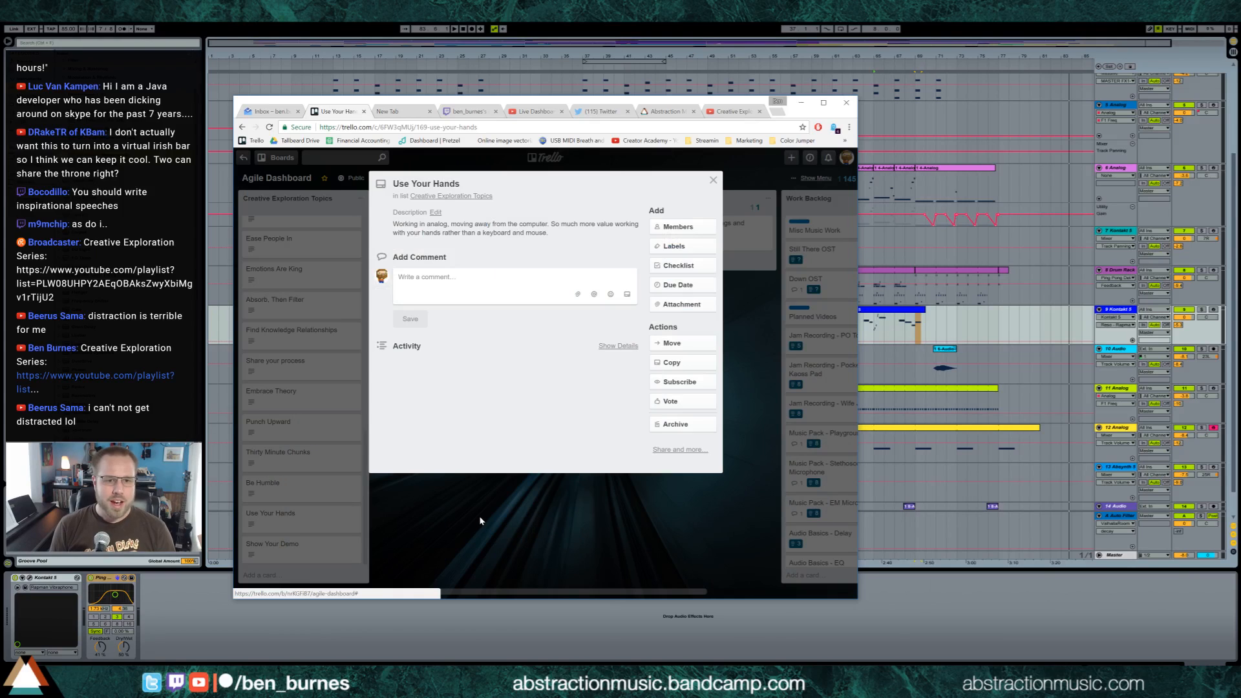
pyautogui.click(497, 521)
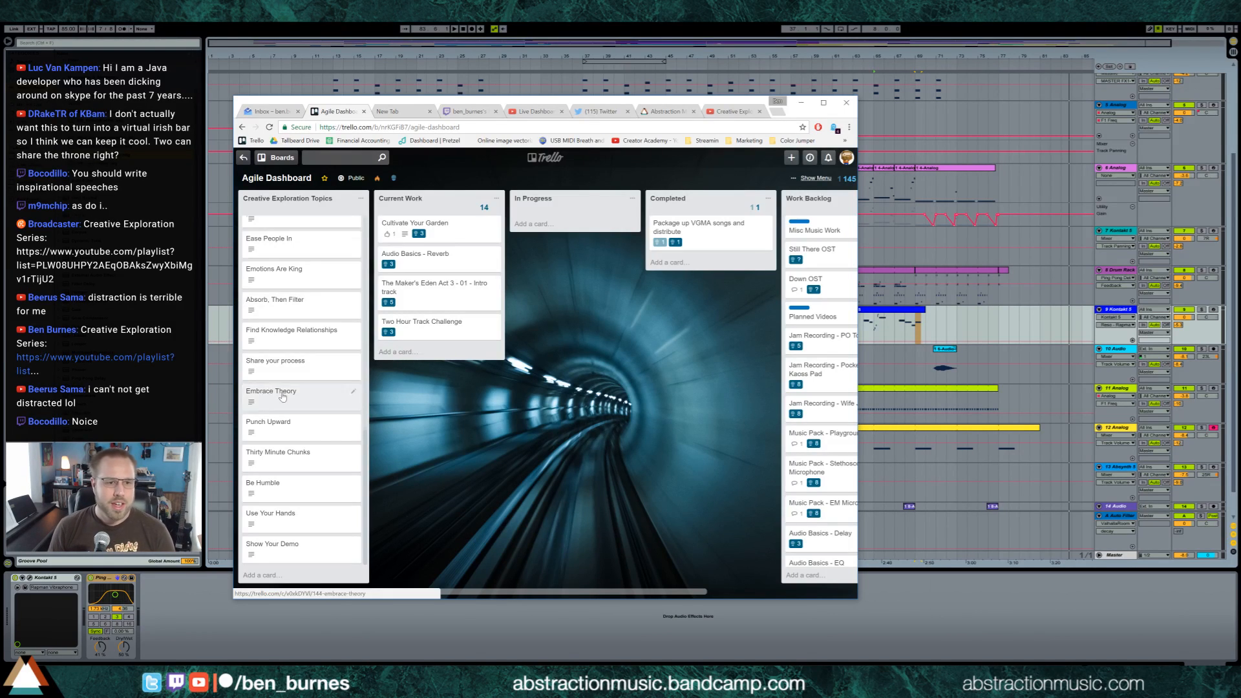
pyautogui.scroll(3, 303, 401)
pyautogui.scroll(5, 303, 402)
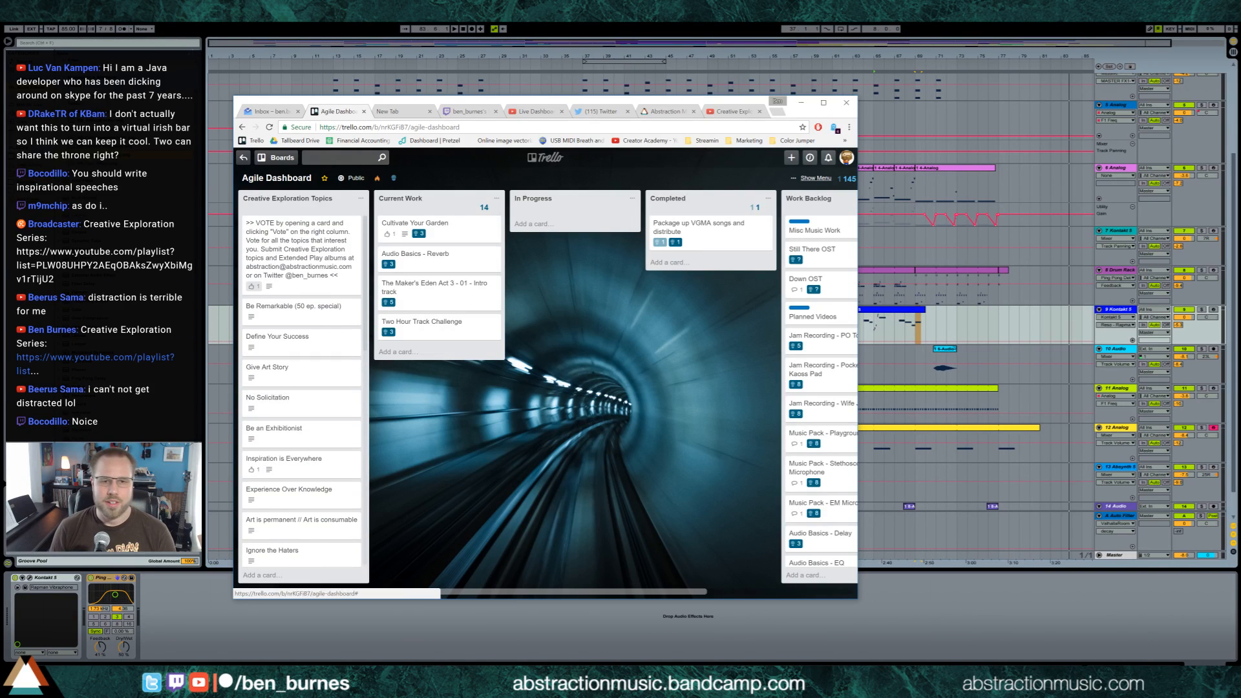
# Clear the Trello browser window from the arrangement by moving it onto the other monitor
pyautogui.click(800, 103)
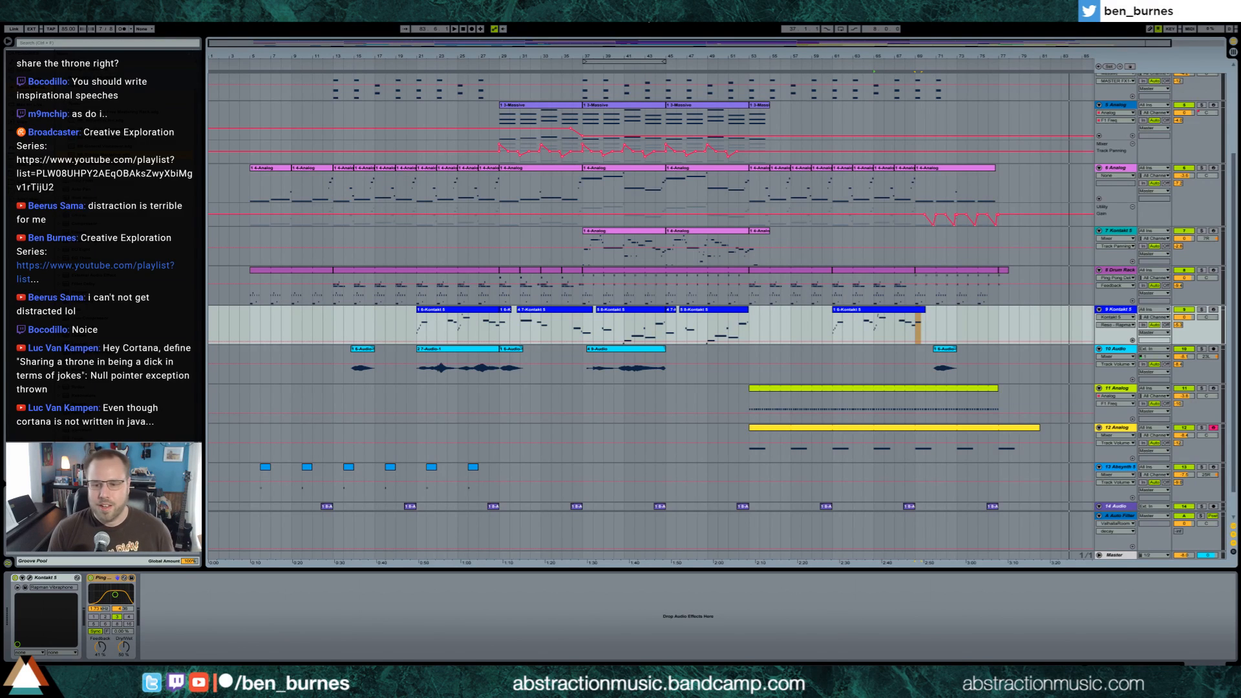
pyautogui.hotkey('alt', 'Tab')
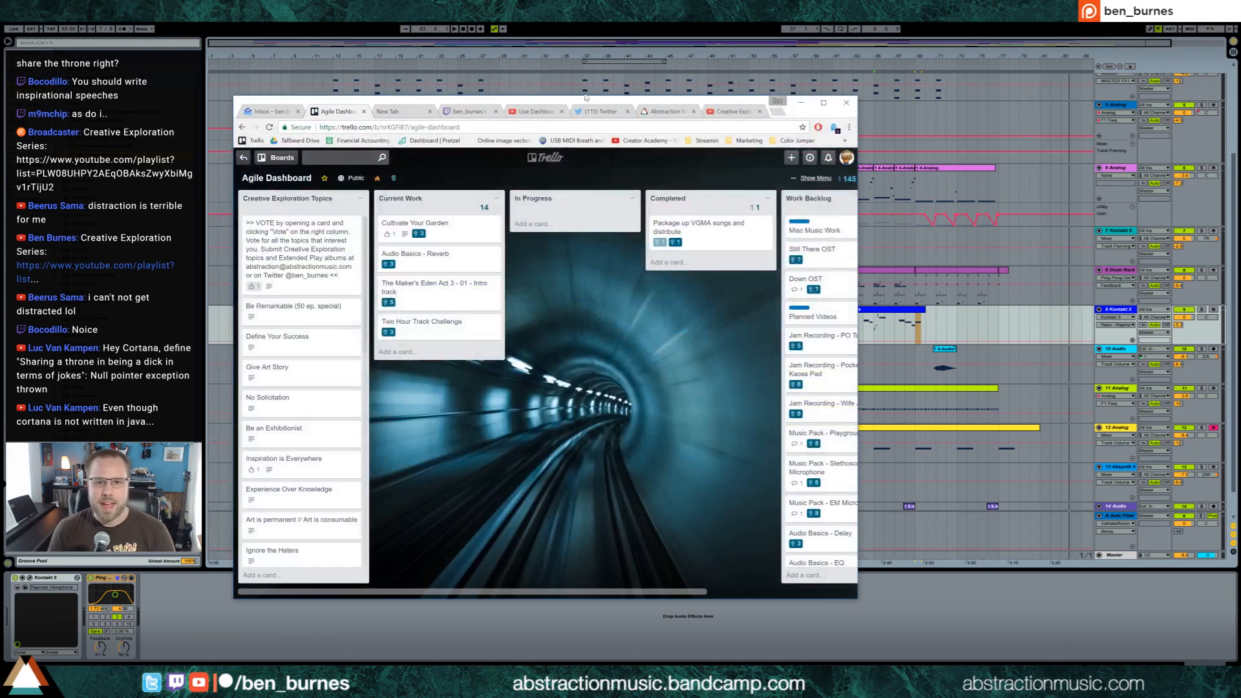
pyautogui.moveTo(594, 102); pyautogui.dragTo(1240, 223)
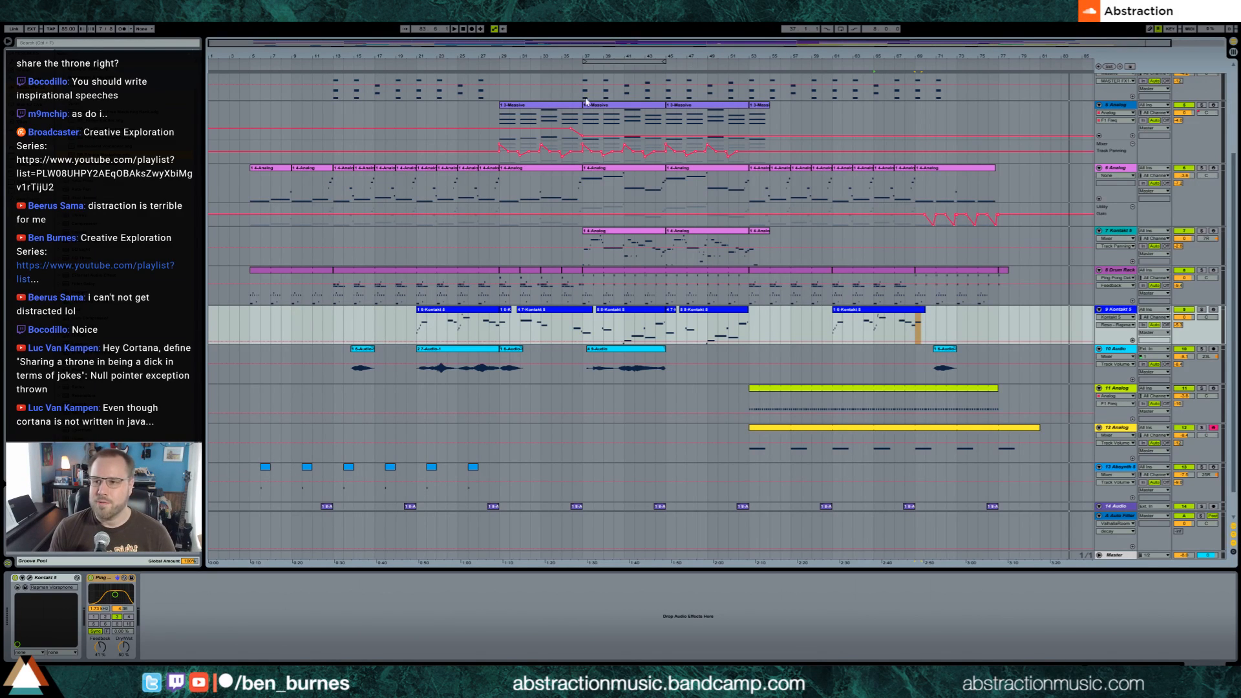
# Set the playback start at bar 5 on track 6 Analog and display the Master track's devices
pyautogui.click(250, 190)
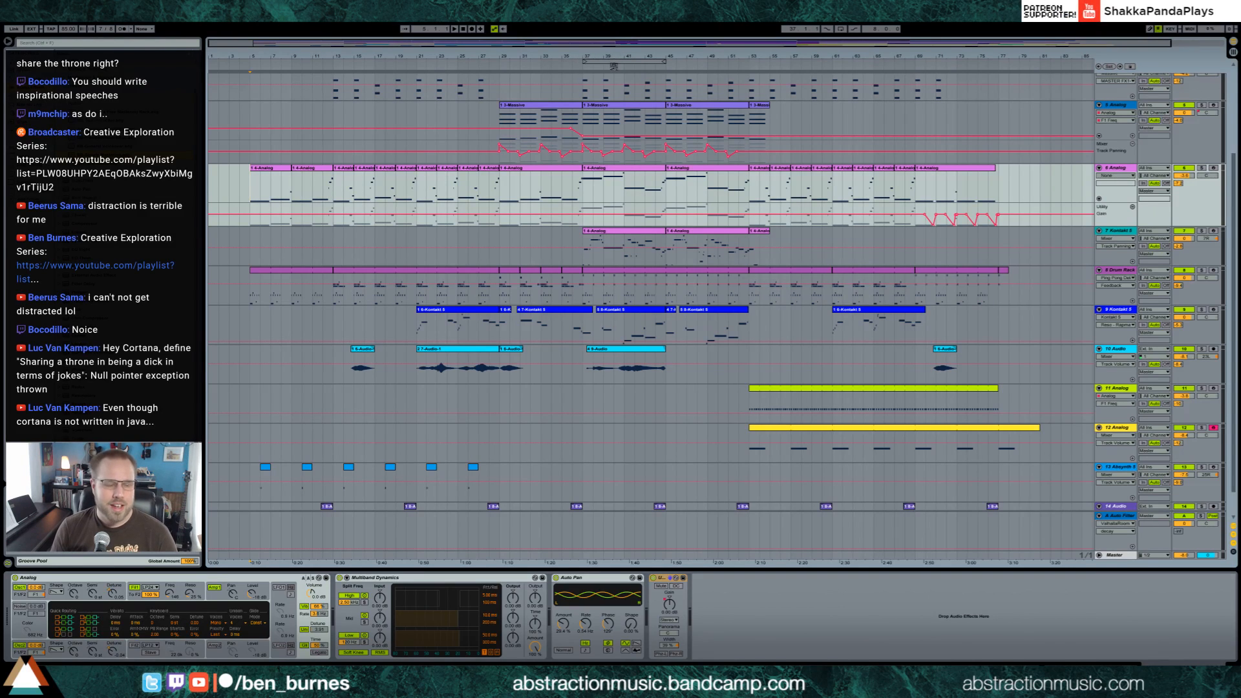
pyautogui.click(1122, 557)
# Unfold track 14 Audio and fold the A-Auto Filter return and tracks 2 Massive through 7 Kontakt 5
pyautogui.click(1098, 506)
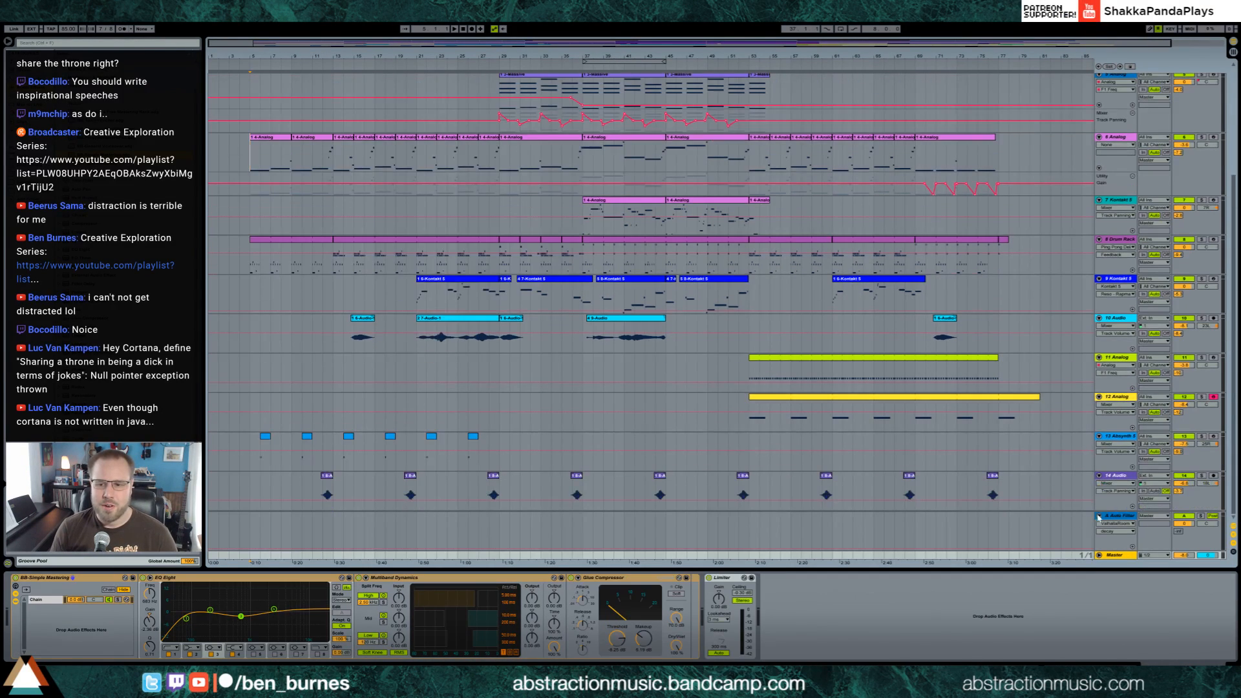
pyautogui.click(1098, 517)
pyautogui.scroll(5, 885, 462)
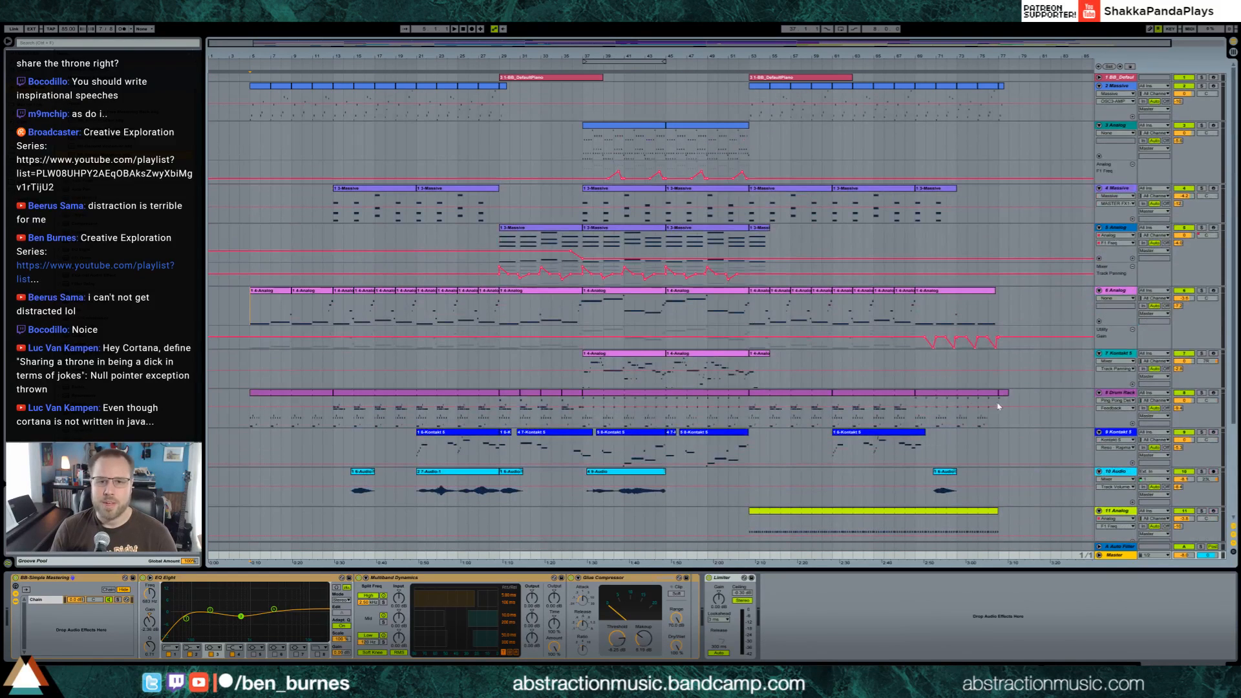
pyautogui.click(1099, 85)
pyautogui.click(1099, 95)
pyautogui.click(1099, 102)
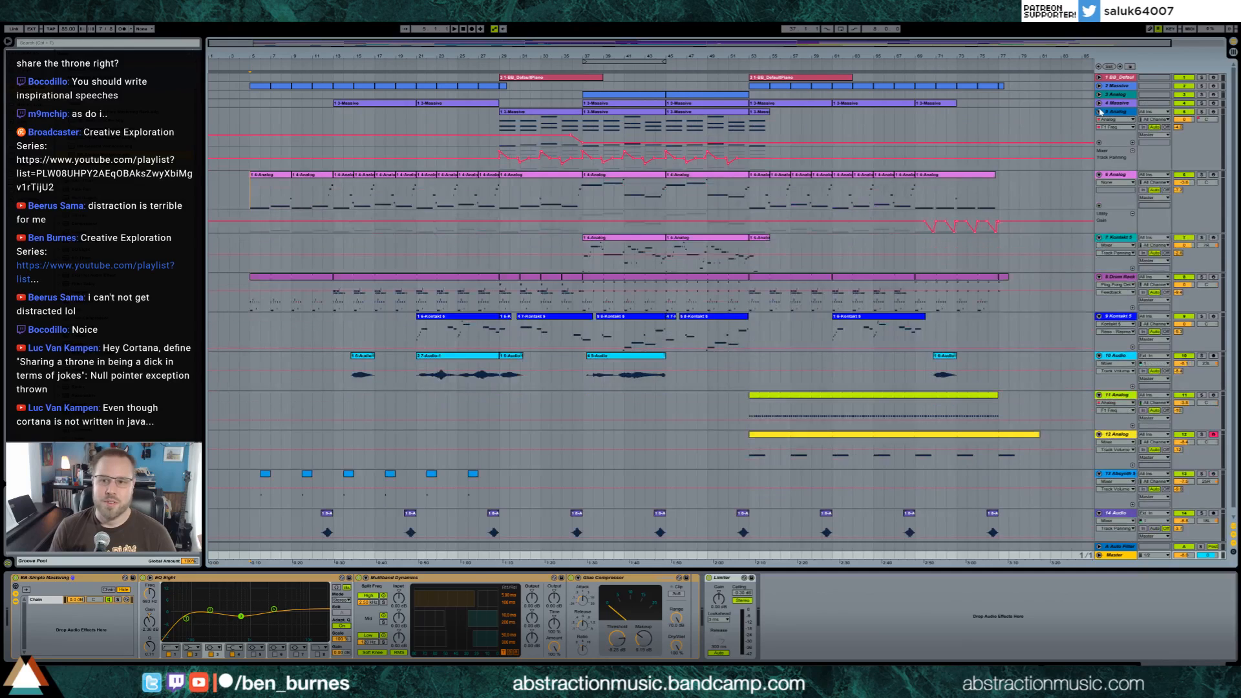
pyautogui.click(1099, 111)
pyautogui.click(1099, 120)
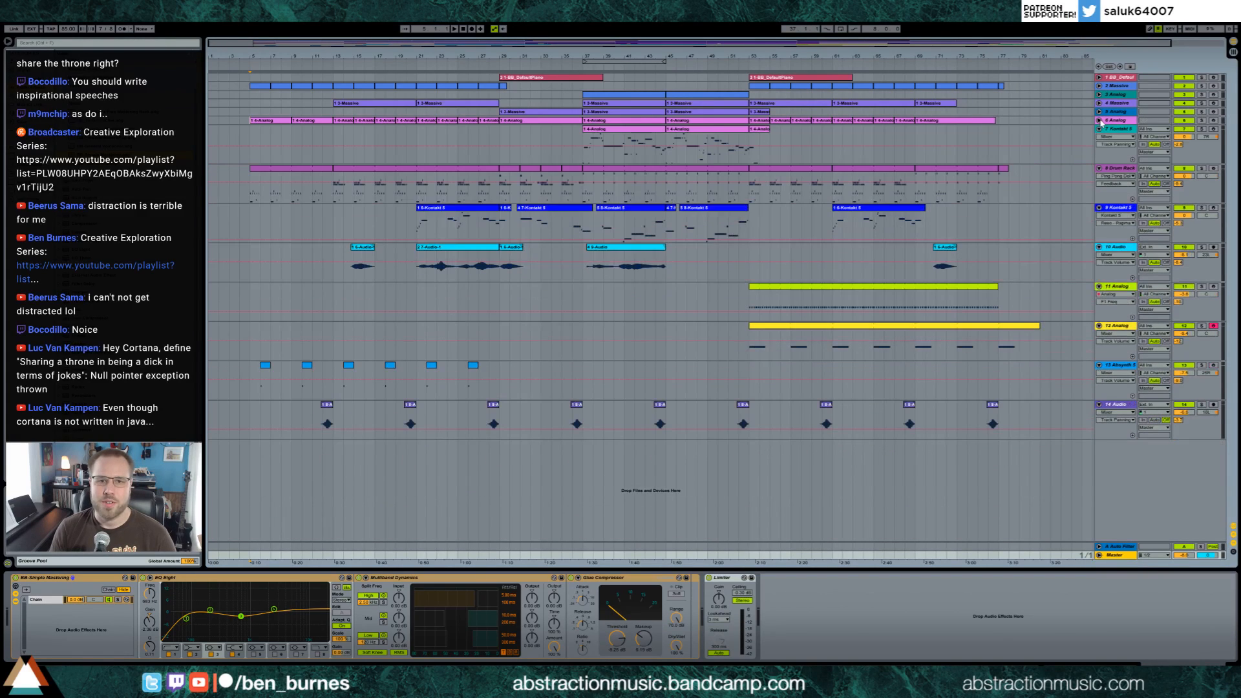
pyautogui.click(1098, 128)
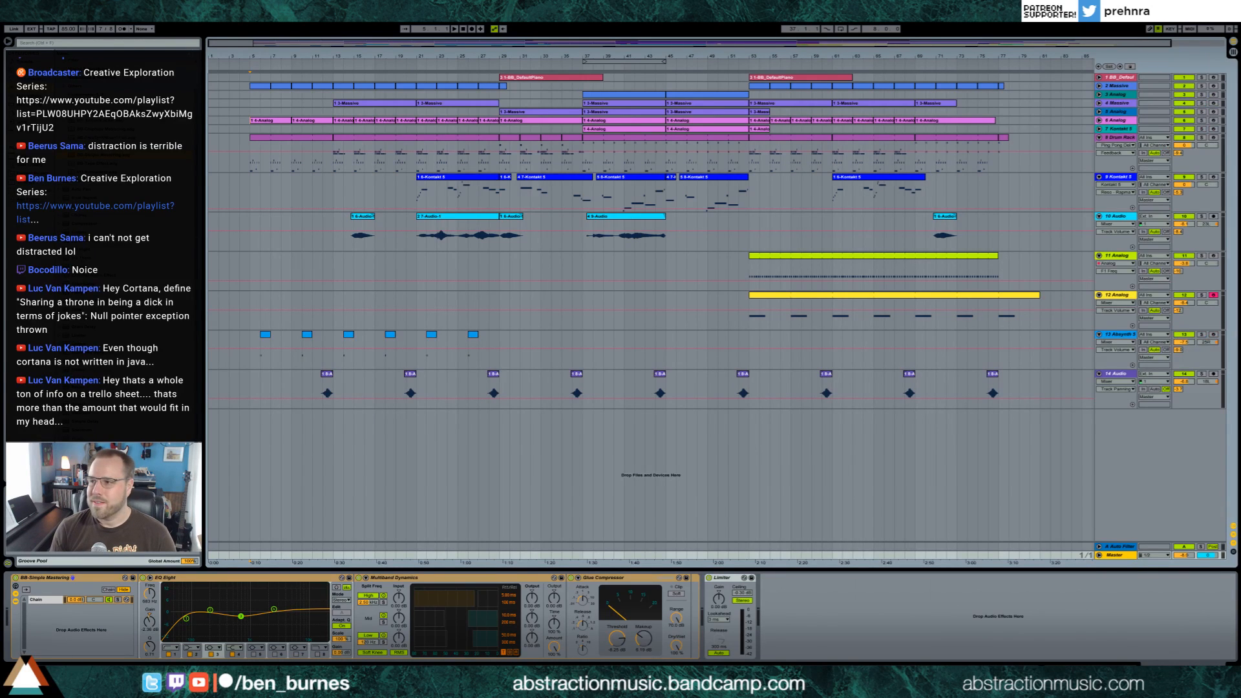
# Bring the Trello browser window back over the arrangement, enlarge it and browse the Creative Exploration Topics list
pyautogui.moveTo(1240, 180); pyautogui.dragTo(224, 109)
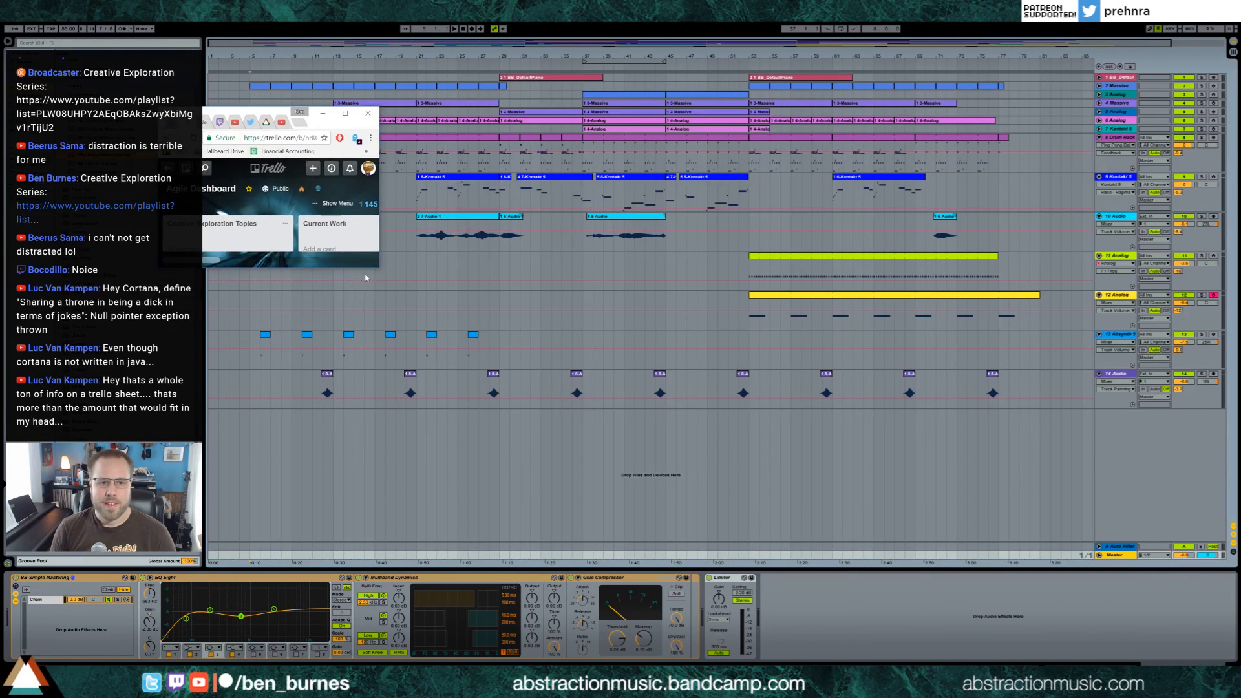
pyautogui.moveTo(378, 269); pyautogui.dragTo(890, 663)
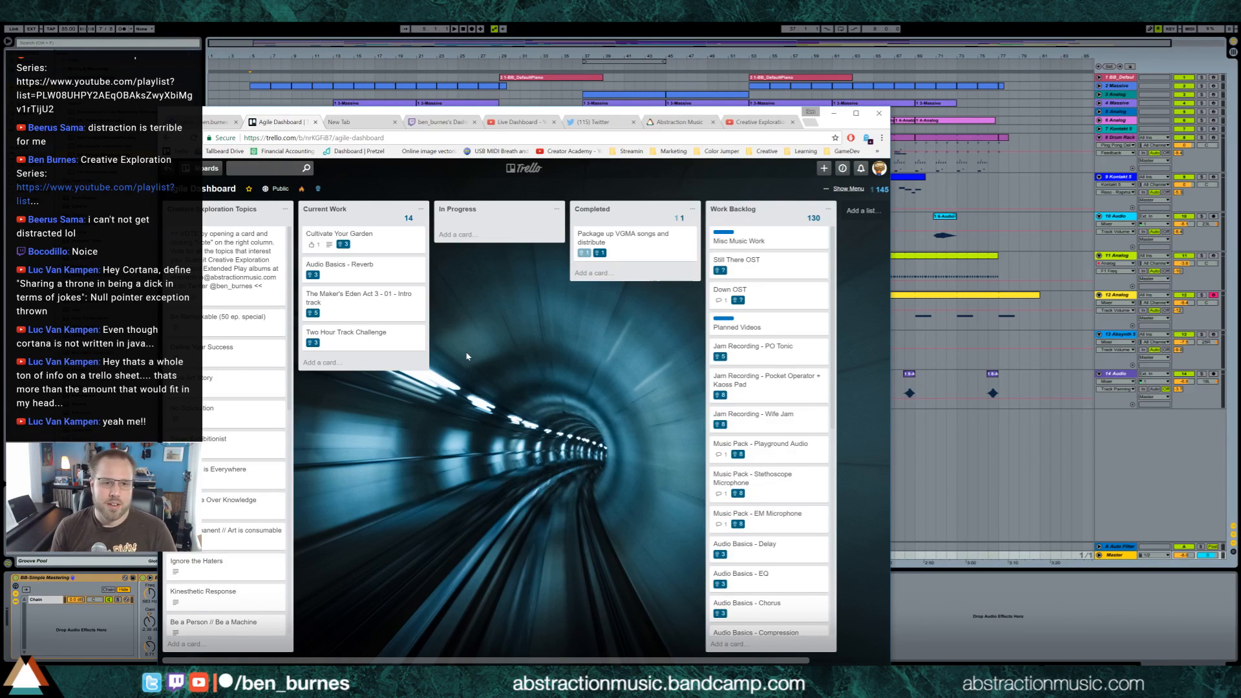
pyautogui.scroll(-4, 233, 318)
pyautogui.scroll(-3, 234, 318)
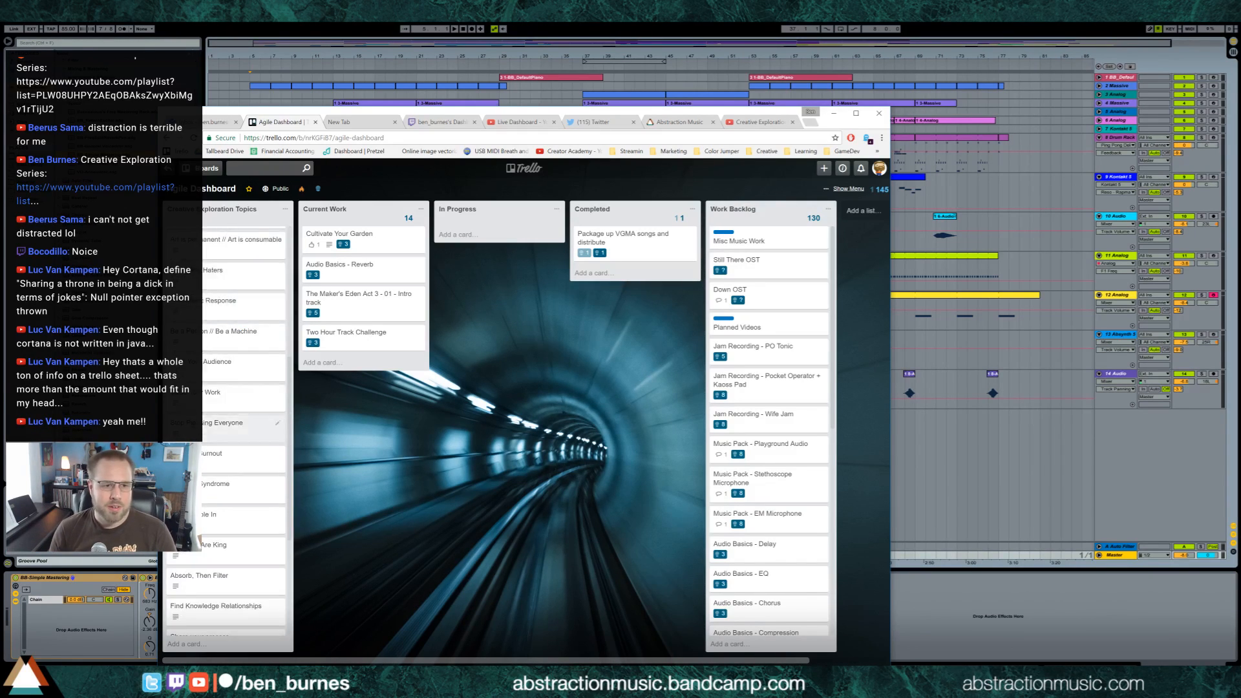
pyautogui.scroll(7, 238, 355)
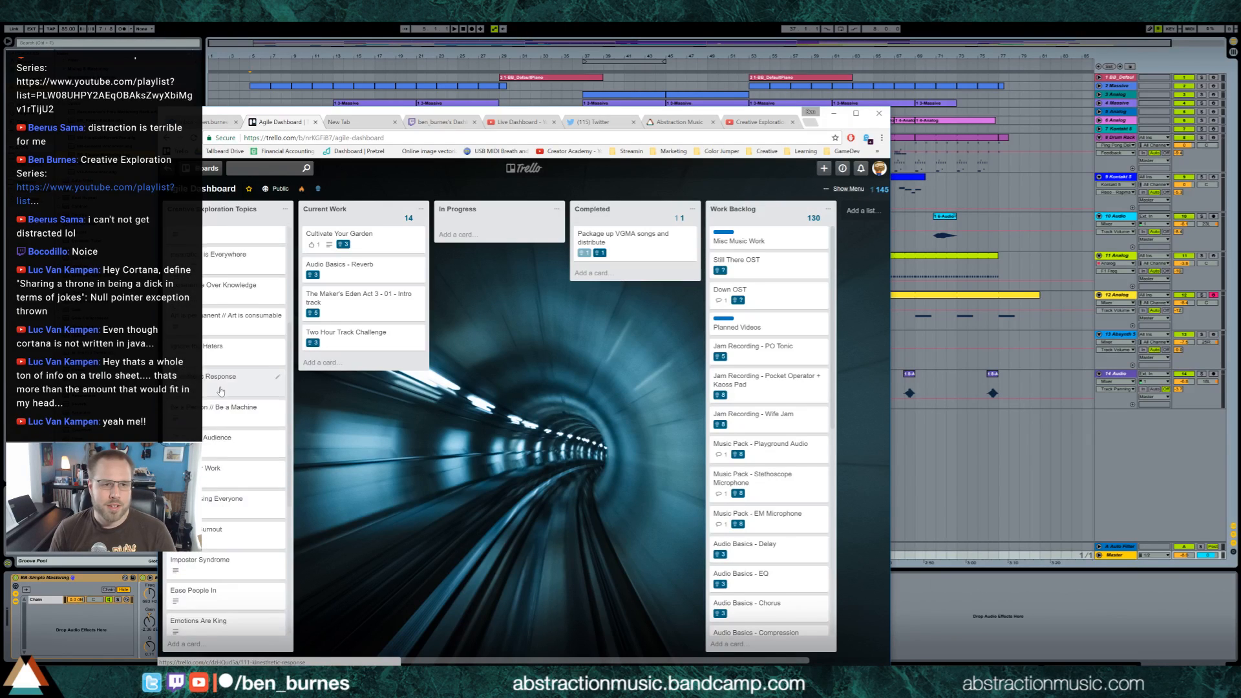
pyautogui.scroll(-7, 190, 636)
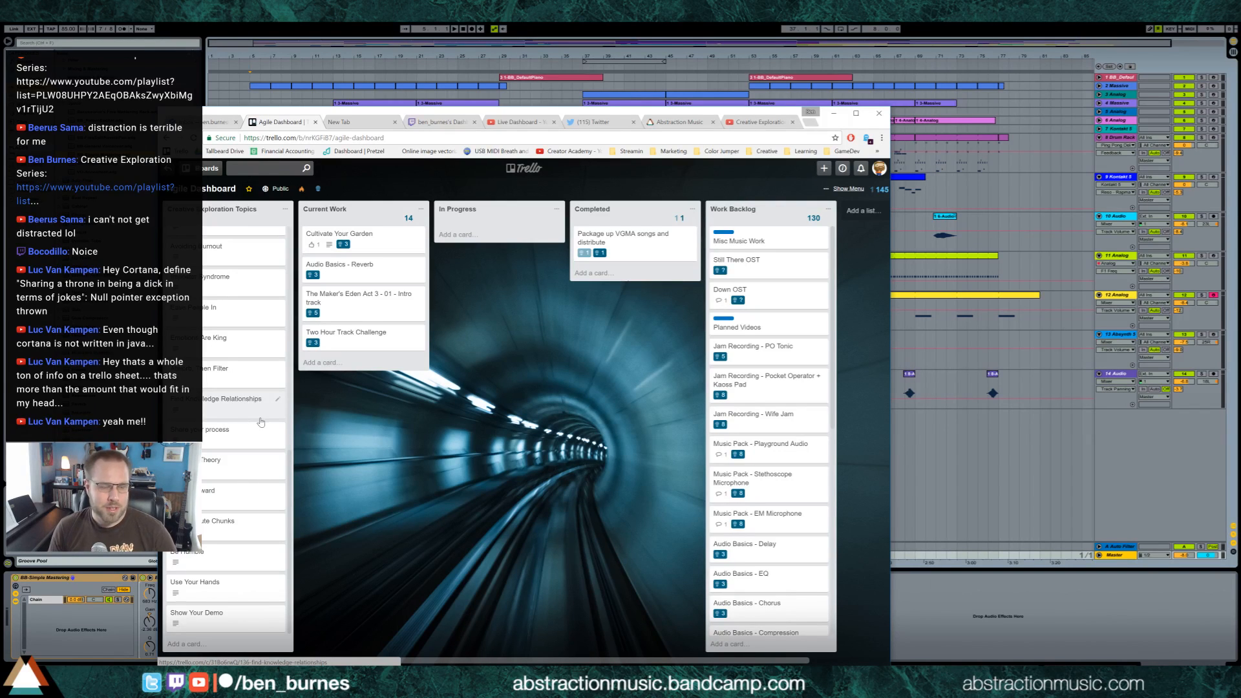
pyautogui.scroll(6, 261, 422)
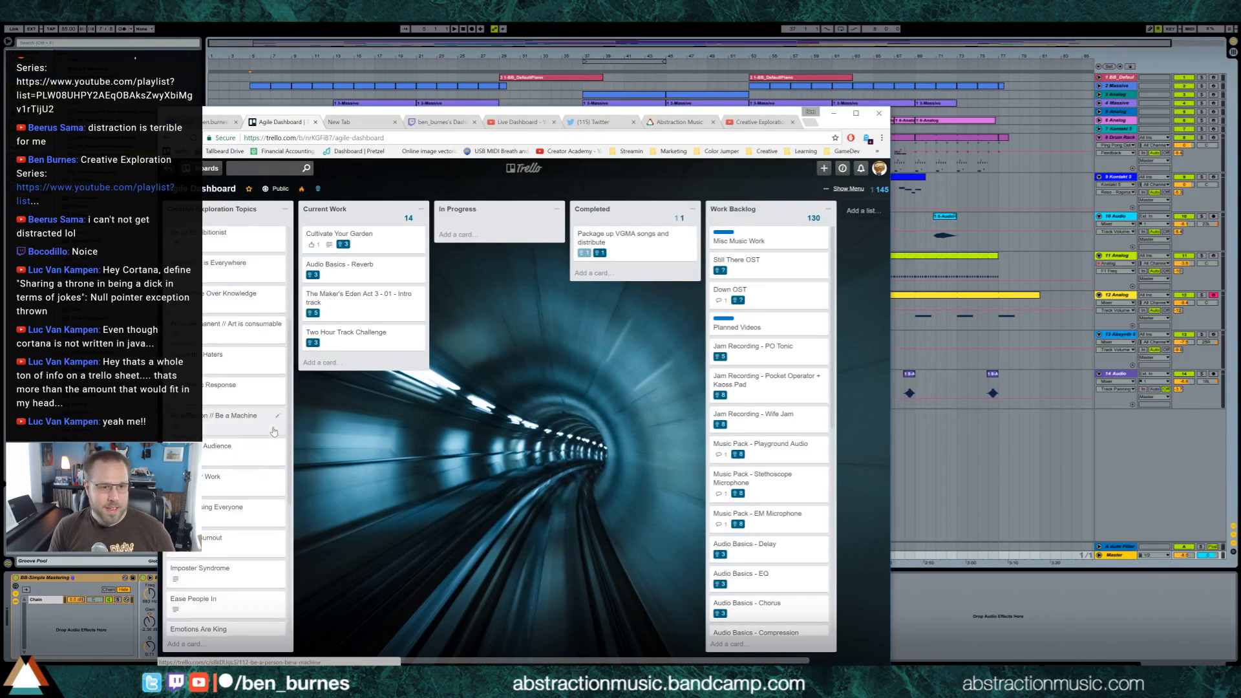
# Open the "Be Remarkable (50 ep. special)" card, toggle its vote on and off, and close the card
pyautogui.click(233, 311)
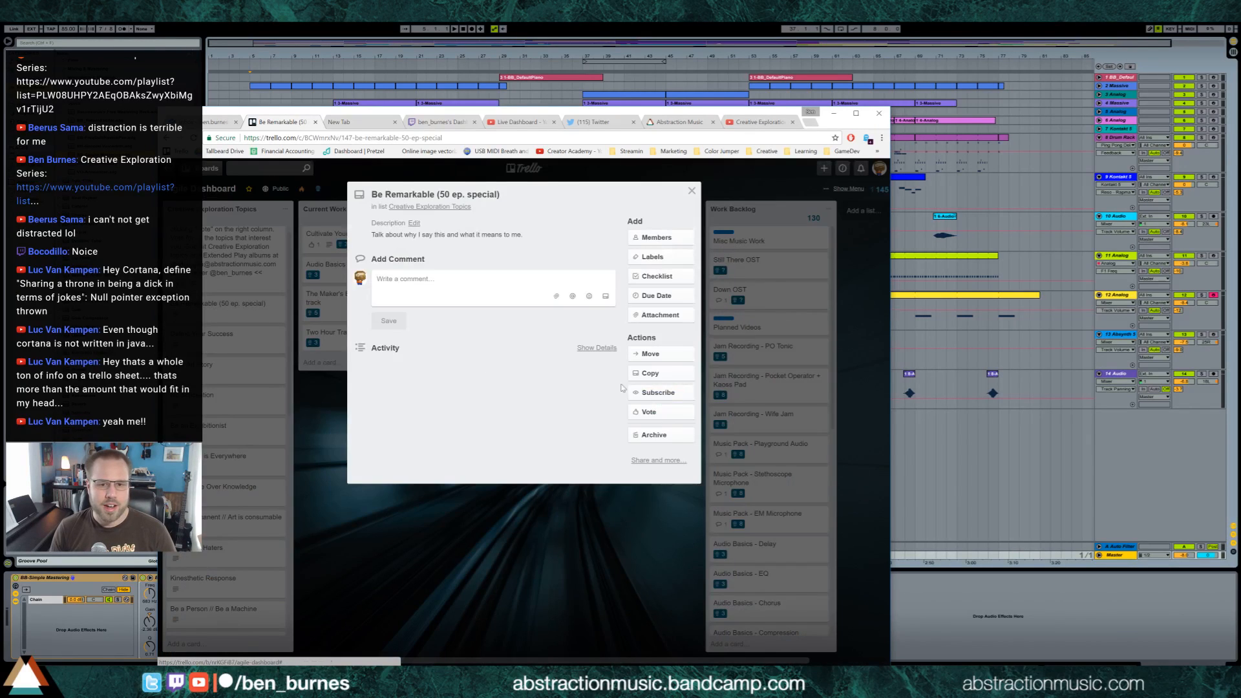
pyautogui.click(632, 415)
pyautogui.click(631, 414)
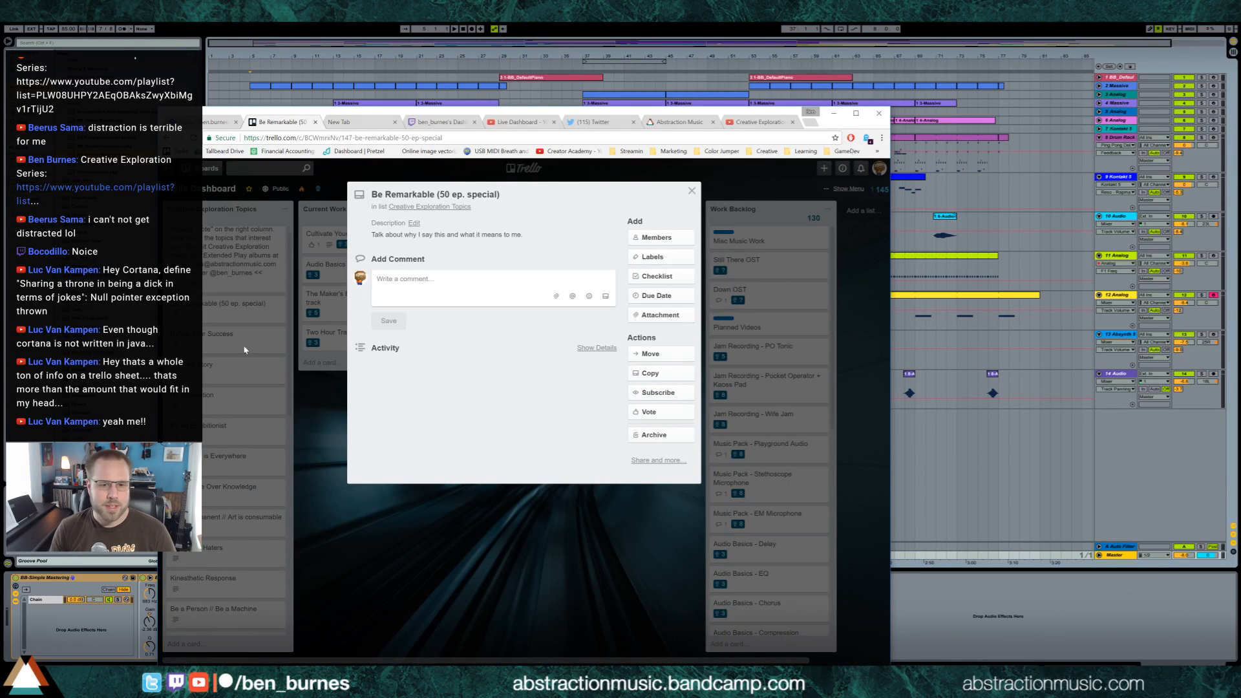
pyautogui.click(307, 454)
# Look through the remaining topics in the Creative Exploration Topics list and return to its beginning
pyautogui.scroll(-8, 194, 517)
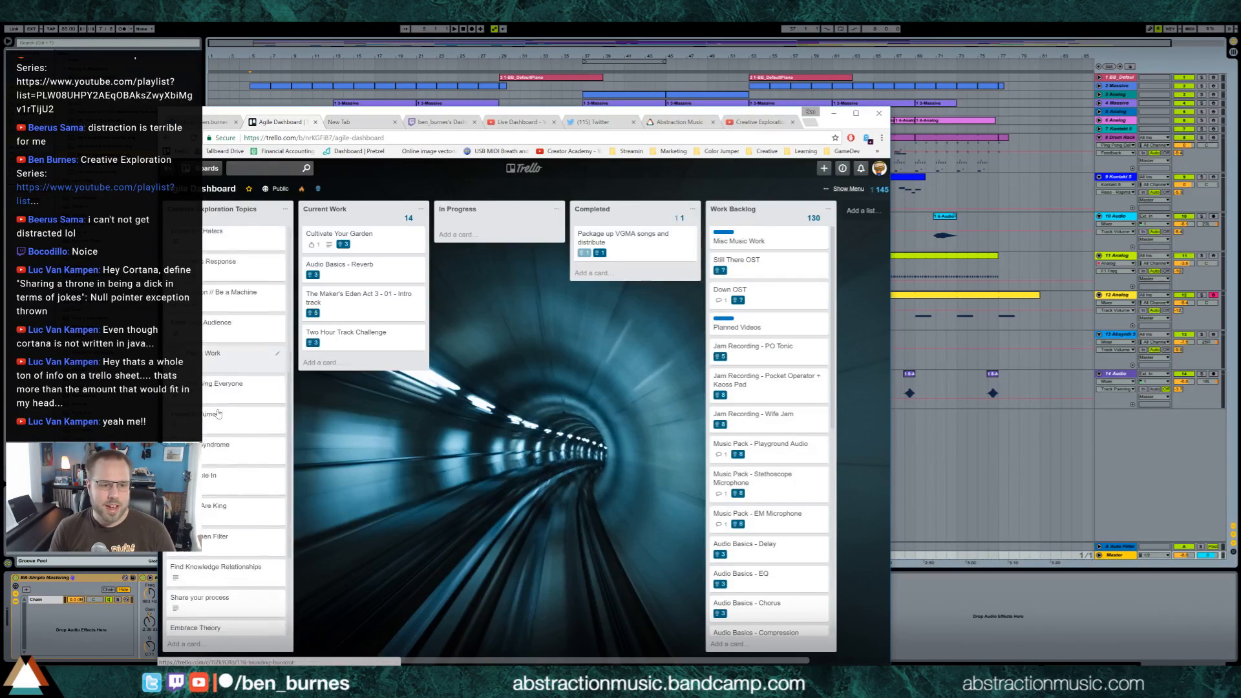
pyautogui.scroll(10, 217, 513)
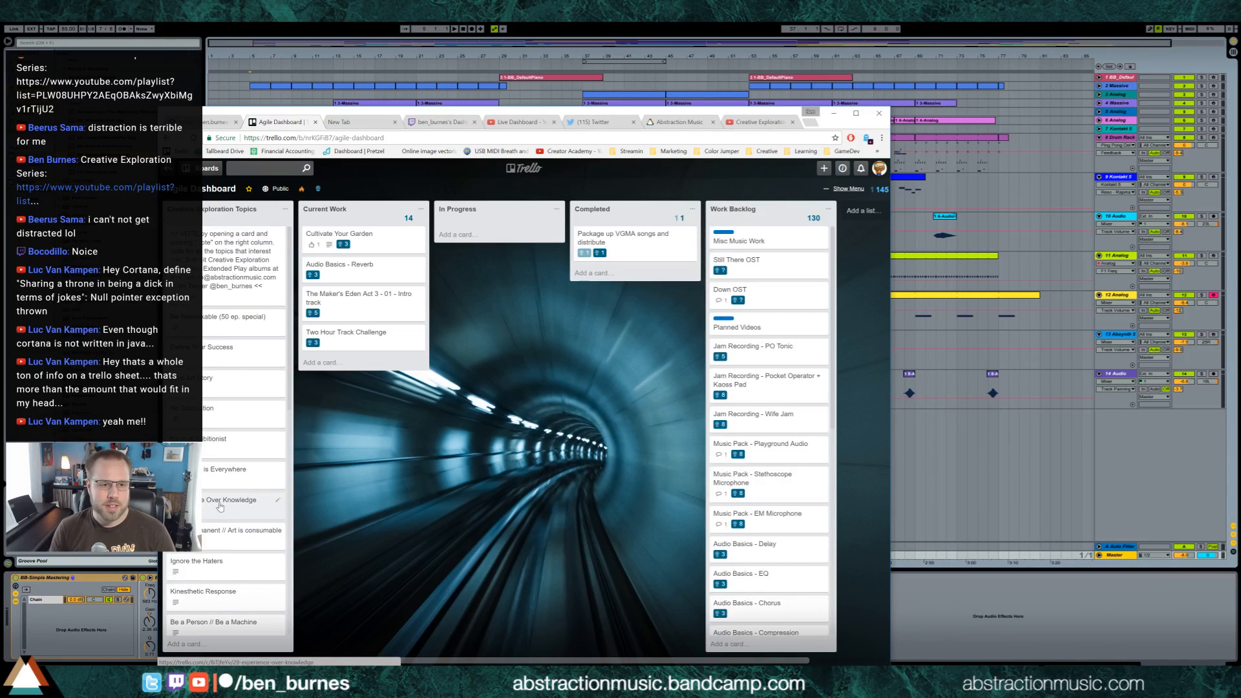
pyautogui.scroll(-5, 217, 513)
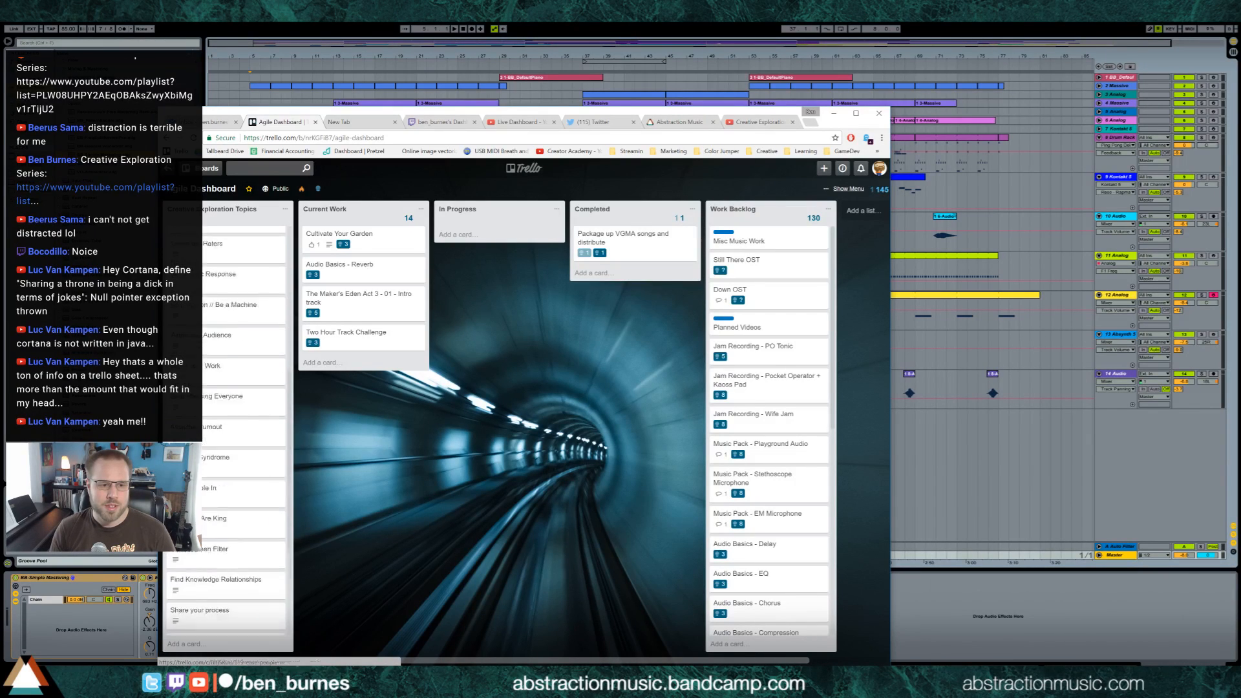
pyautogui.scroll(8, 200, 556)
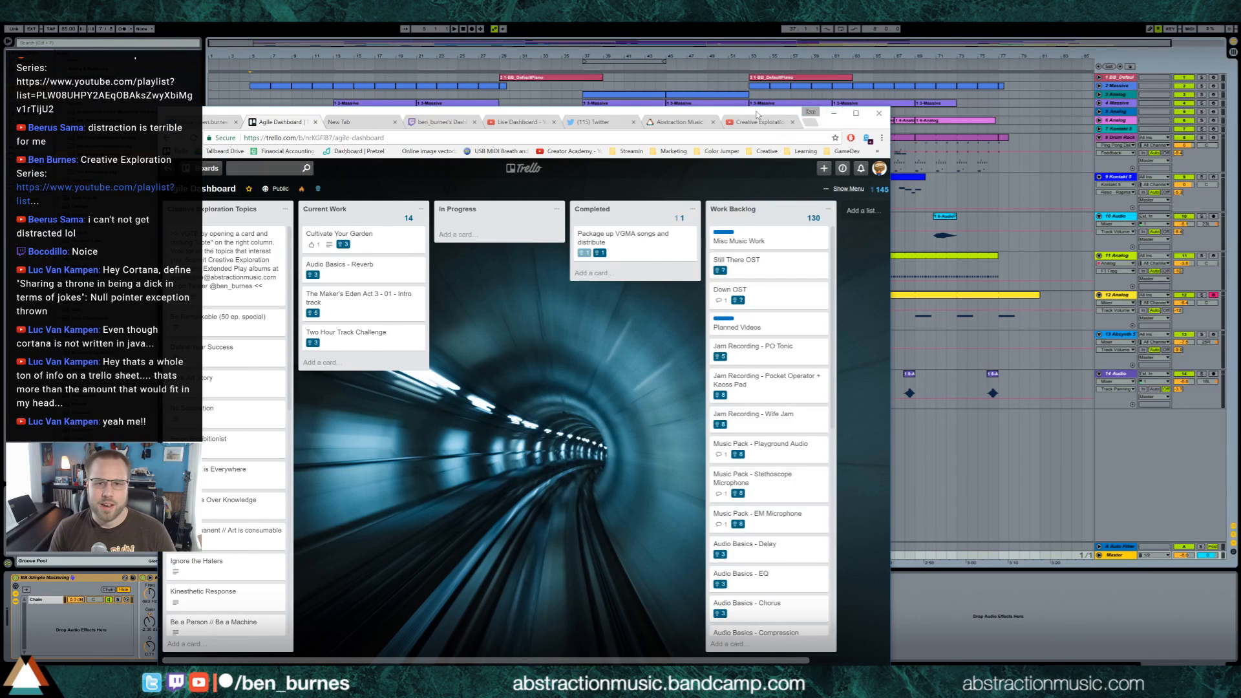
# Move the browser window off the arrangement and start song playback from bar 5
pyautogui.moveTo(758, 114); pyautogui.dragTo(1240, 100)
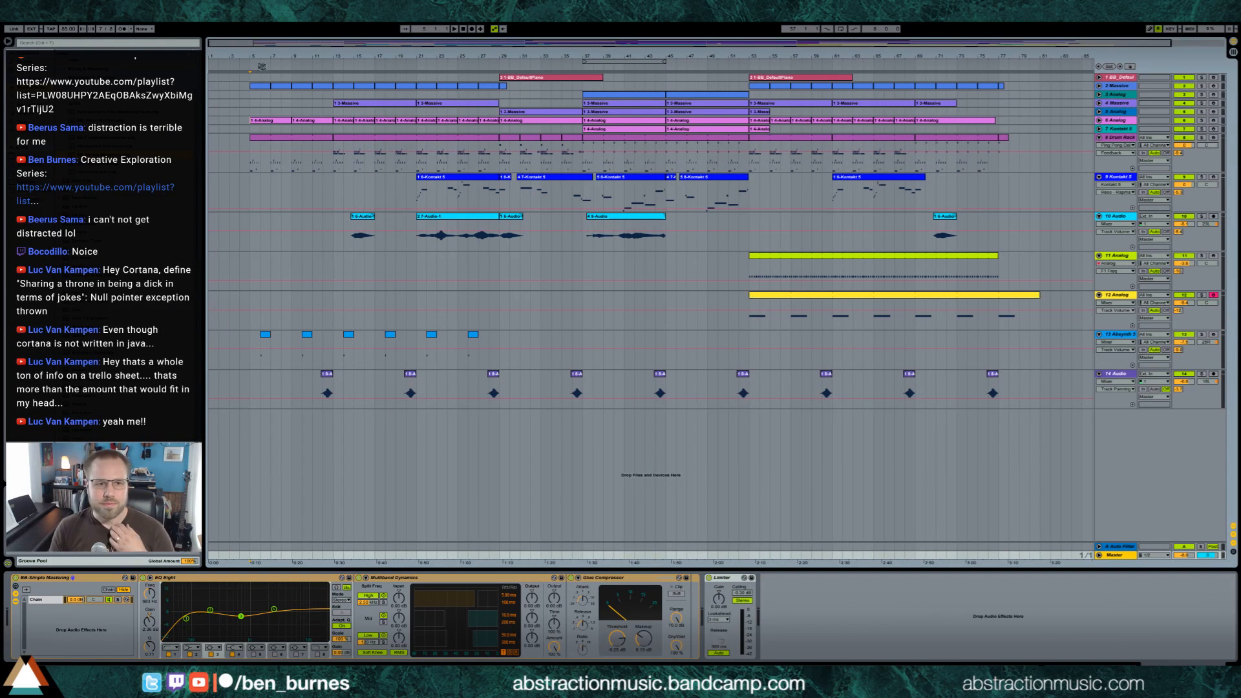
pyautogui.press('space')
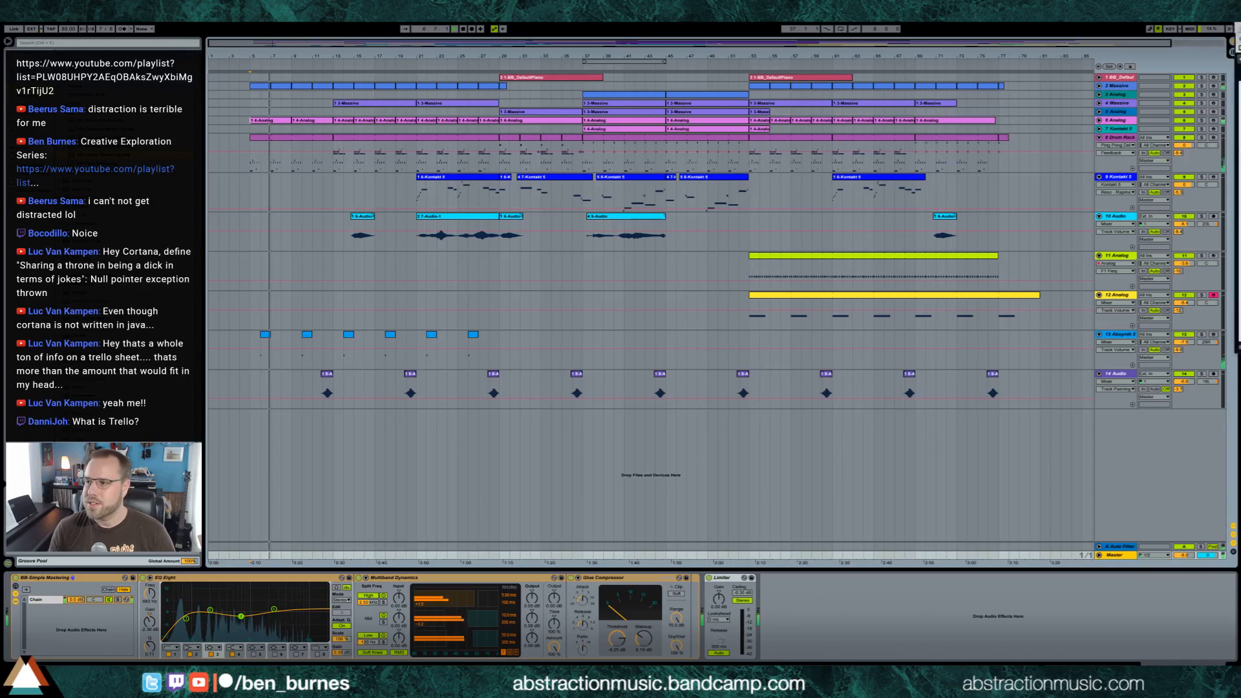
# Bring the Trello board back into view and move the "Two Hour Track Challenge" card from Current Work to In Progress
pyautogui.moveTo(1240, 29); pyautogui.dragTo(608, 68)
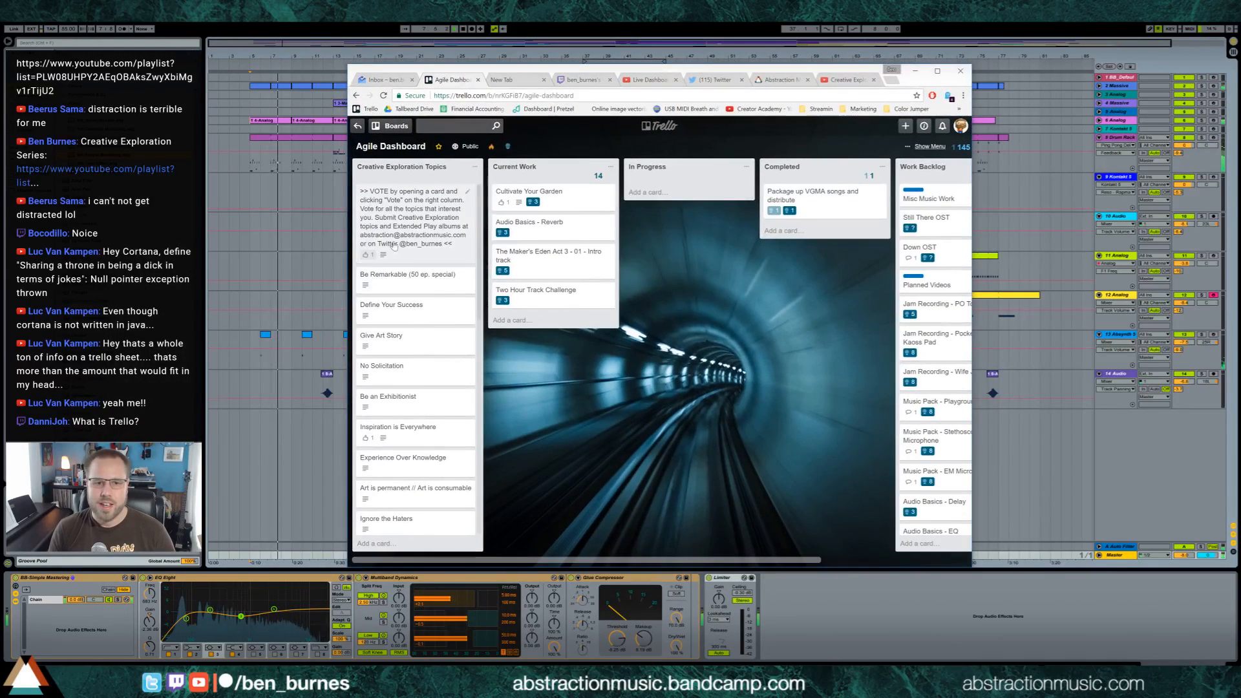
pyautogui.moveTo(546, 204)
pyautogui.mouseDown()
pyautogui.moveTo(707, 208)
pyautogui.moveTo(555, 197)
pyautogui.mouseUp()
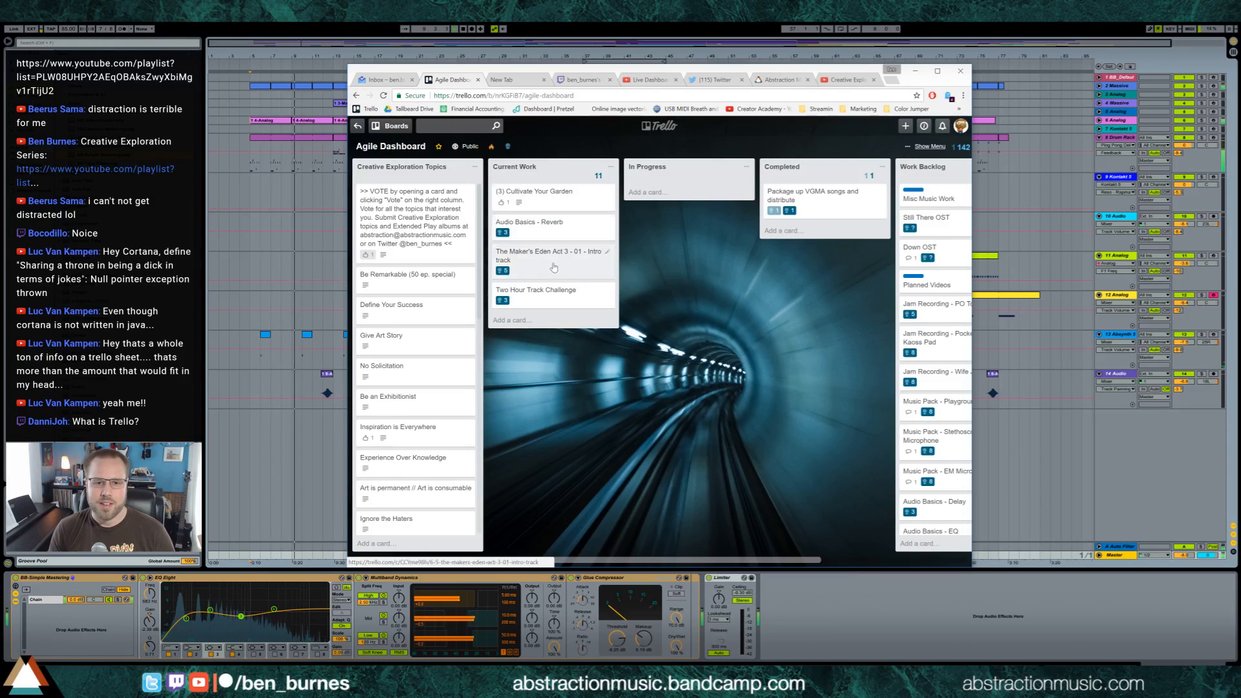
pyautogui.moveTo(546, 293); pyautogui.dragTo(685, 192)
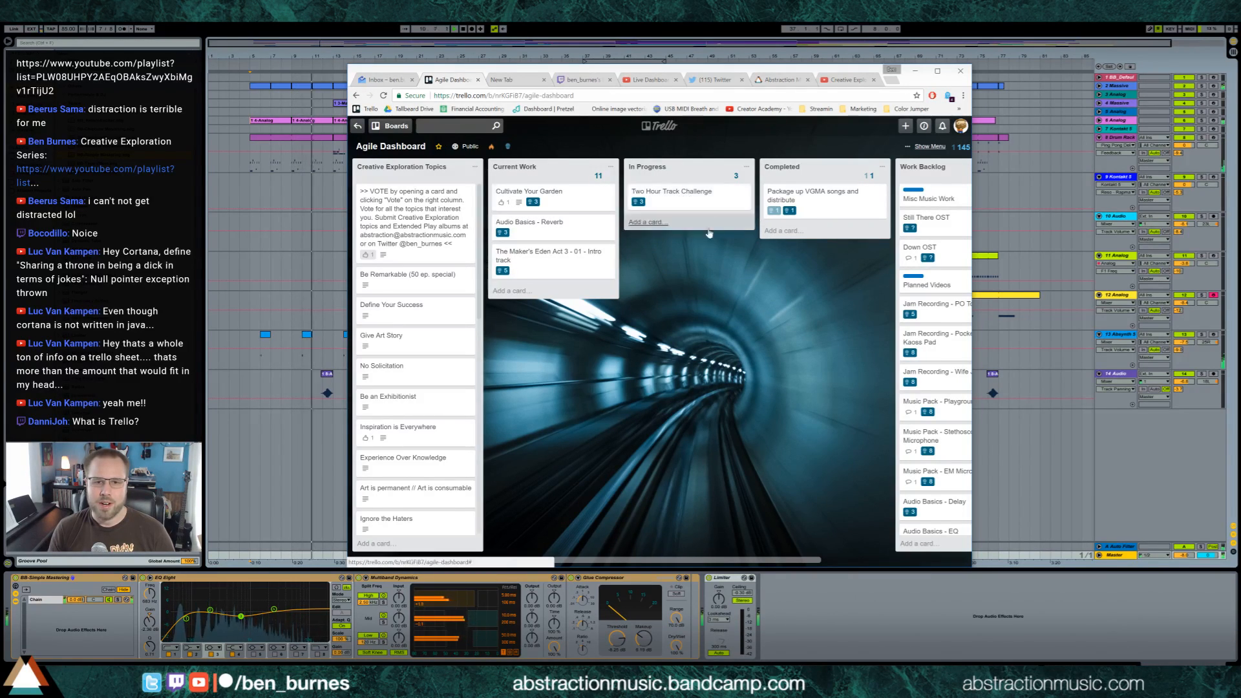
# Open the Color Jumper Development board in a new browser tab and look over its lists
pyautogui.click(391, 126)
pyautogui.click(412, 207)
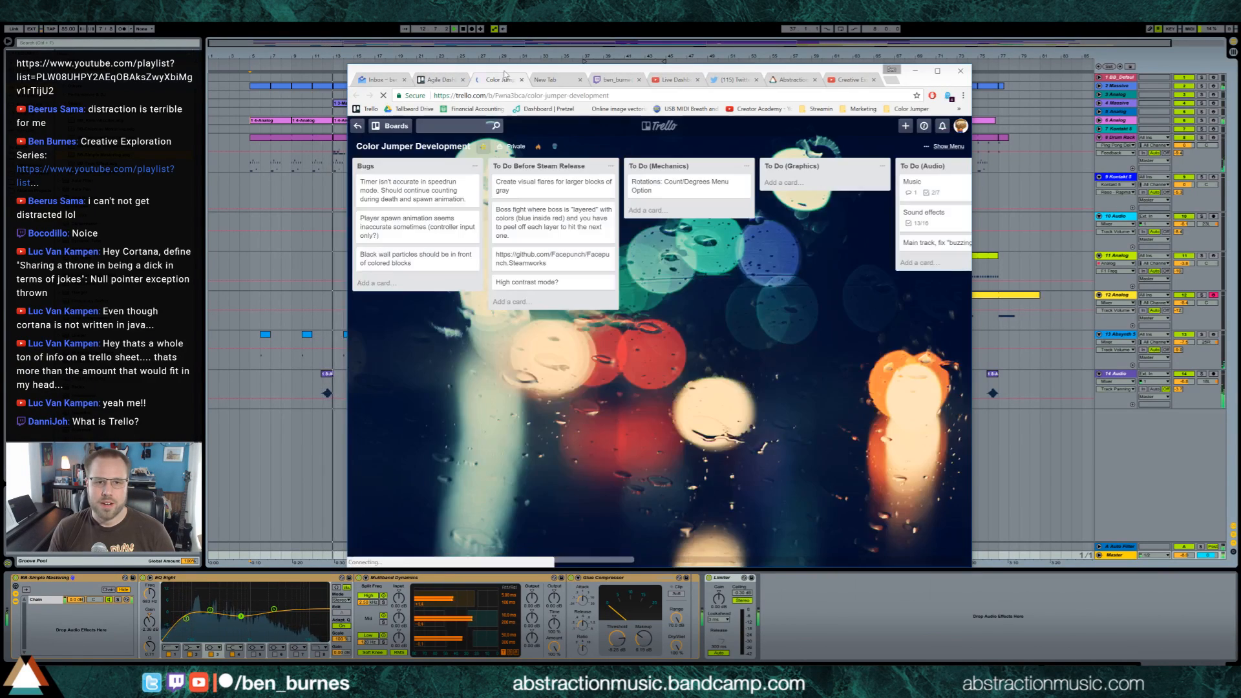
pyautogui.moveTo(506, 72); pyautogui.dragTo(571, 84)
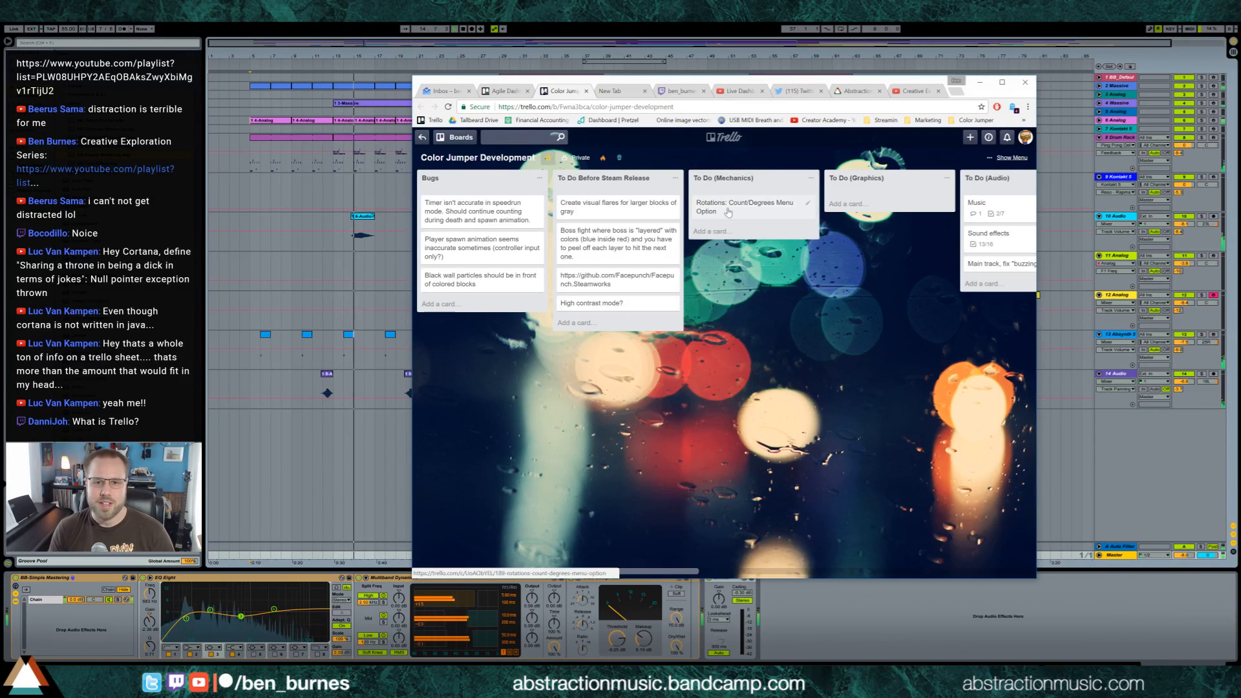
pyautogui.moveTo(655, 571)
pyautogui.mouseDown()
pyautogui.moveTo(835, 556)
pyautogui.moveTo(653, 559)
pyautogui.mouseUp()
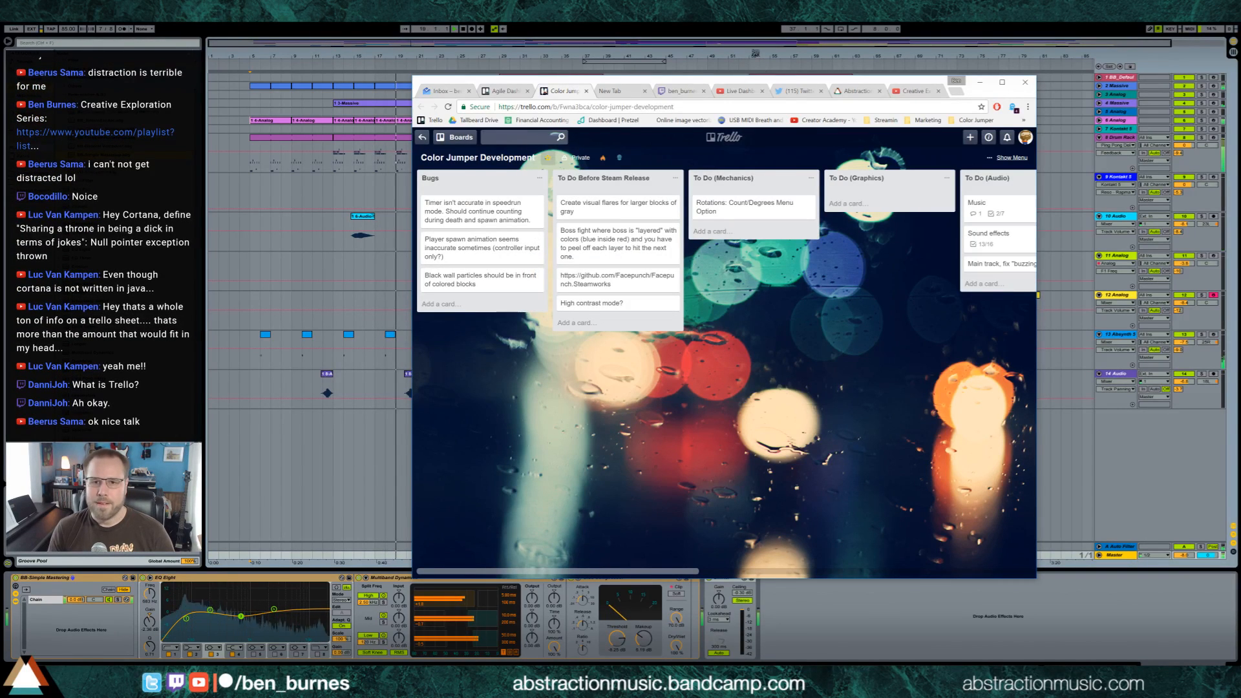
# Hide the browser to reveal the arrangement and show the Drum Rack track's device chain
pyautogui.click(980, 82)
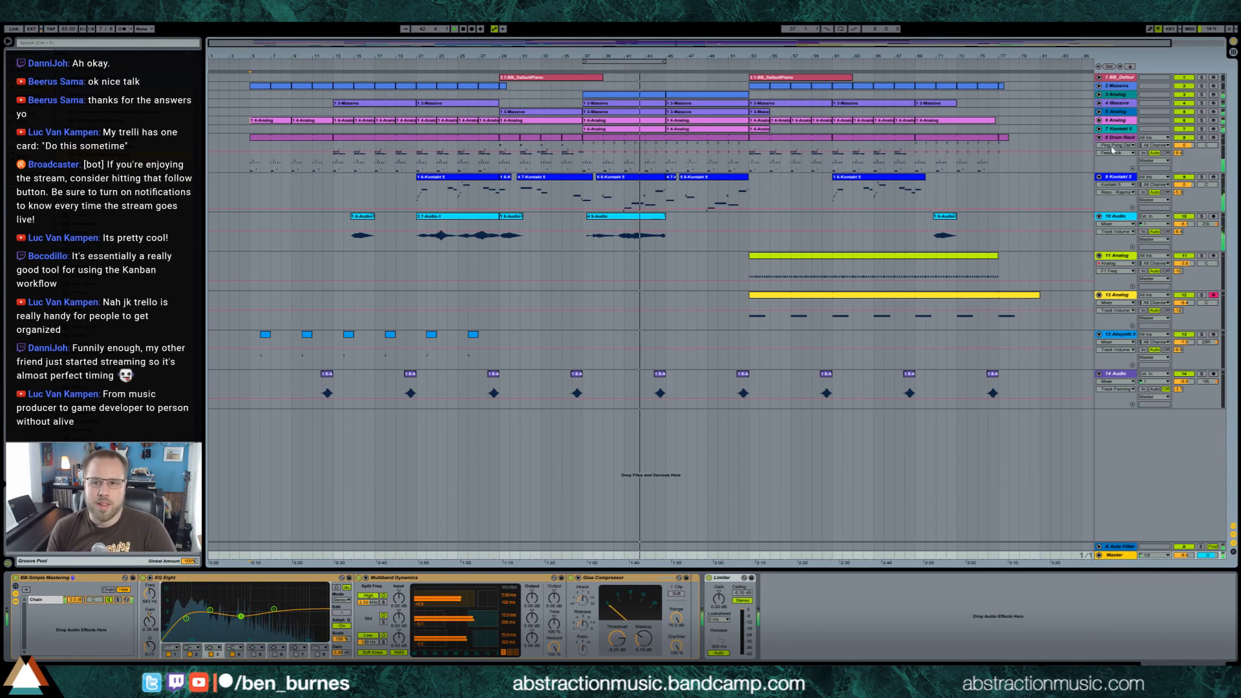
pyautogui.click(1121, 165)
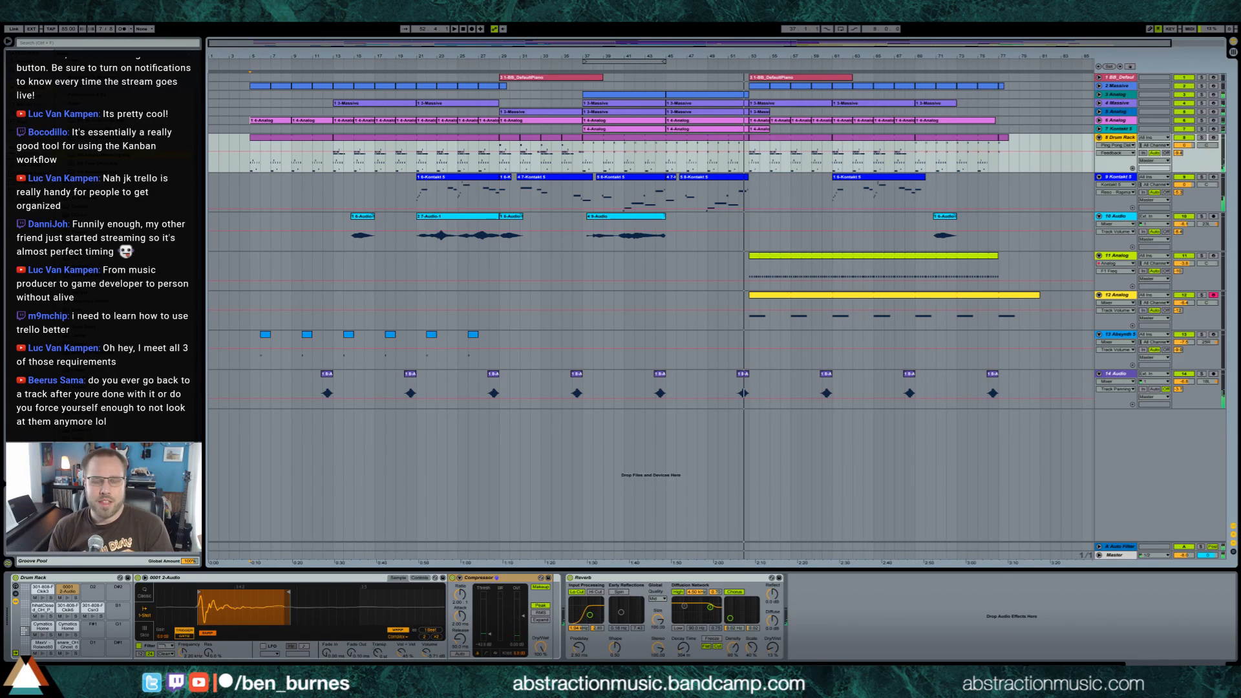
# Switch back to the browser and open the Creationism album page on Abstraction's Bandcamp site
pyautogui.click(290, 688)
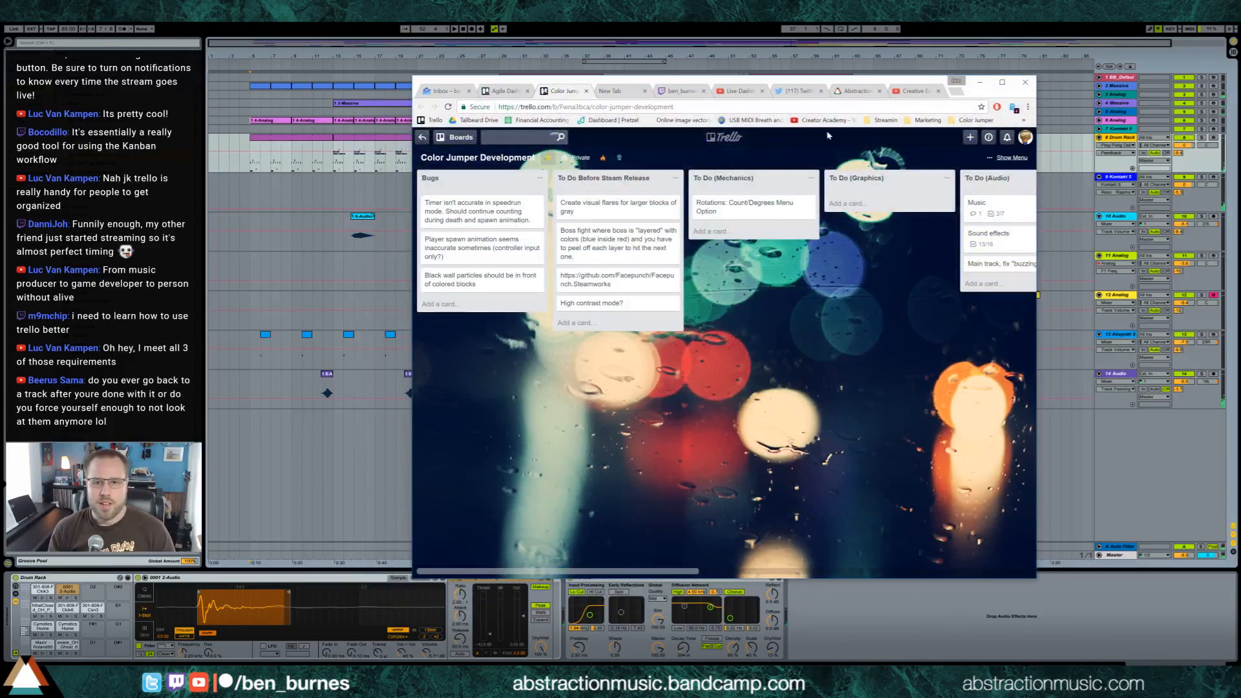
pyautogui.click(856, 91)
pyautogui.click(567, 305)
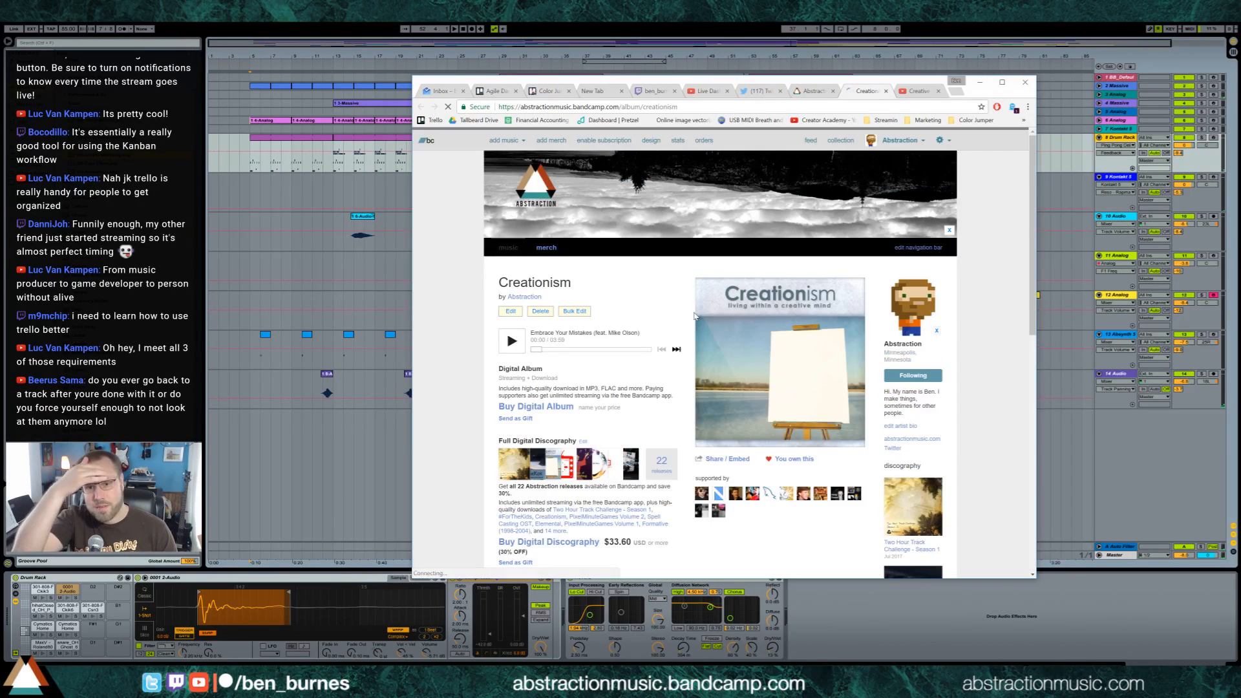
# Play "Borrow Don't Steal" and "Understand Your Ideas" from the Creationism track list
pyautogui.scroll(-3, 663, 342)
pyautogui.scroll(-1, 663, 341)
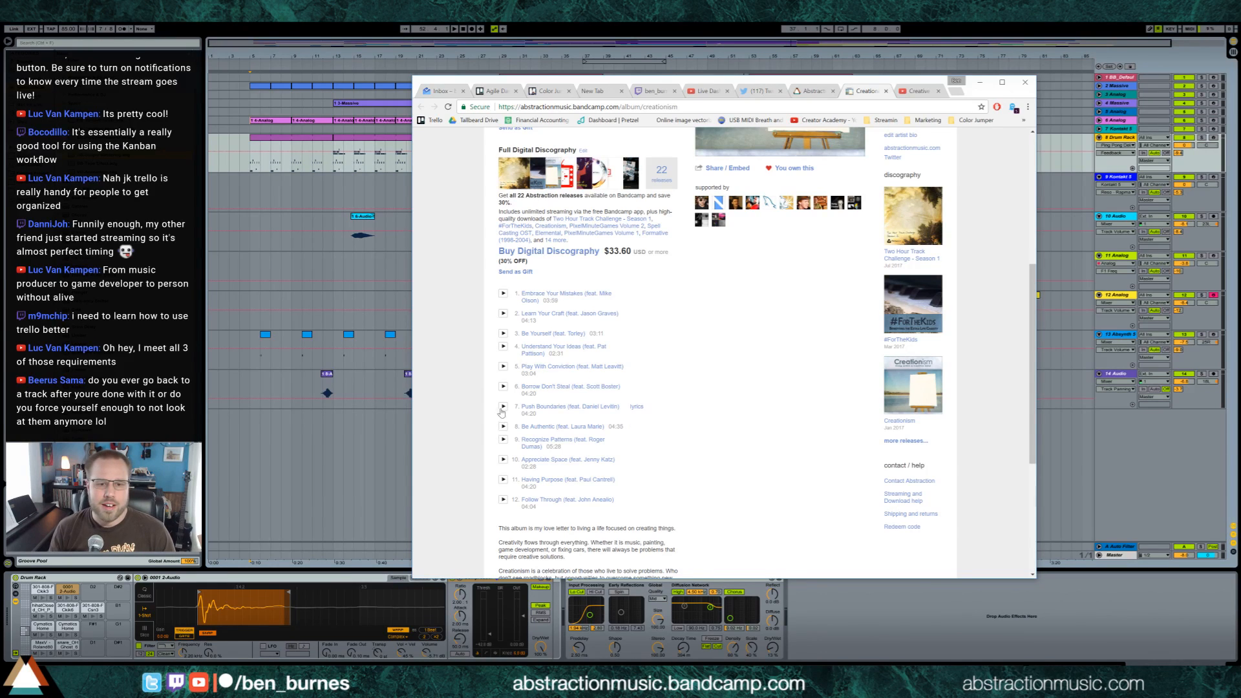
pyautogui.click(503, 387)
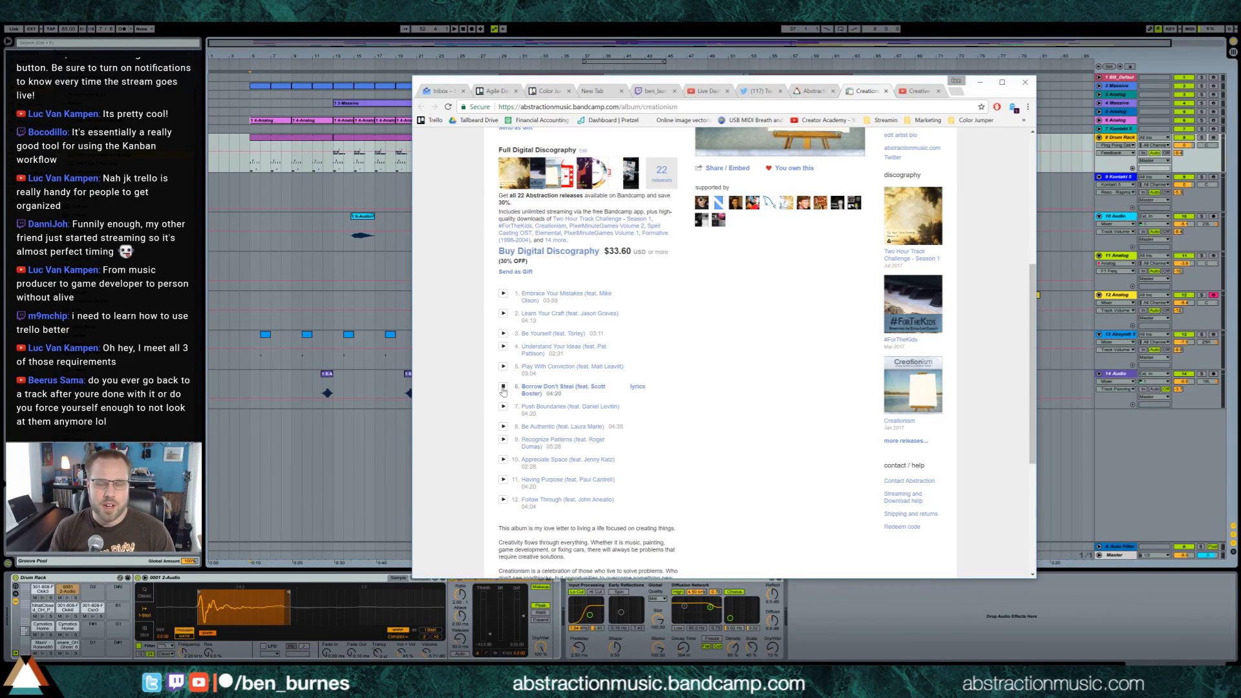
pyautogui.click(503, 348)
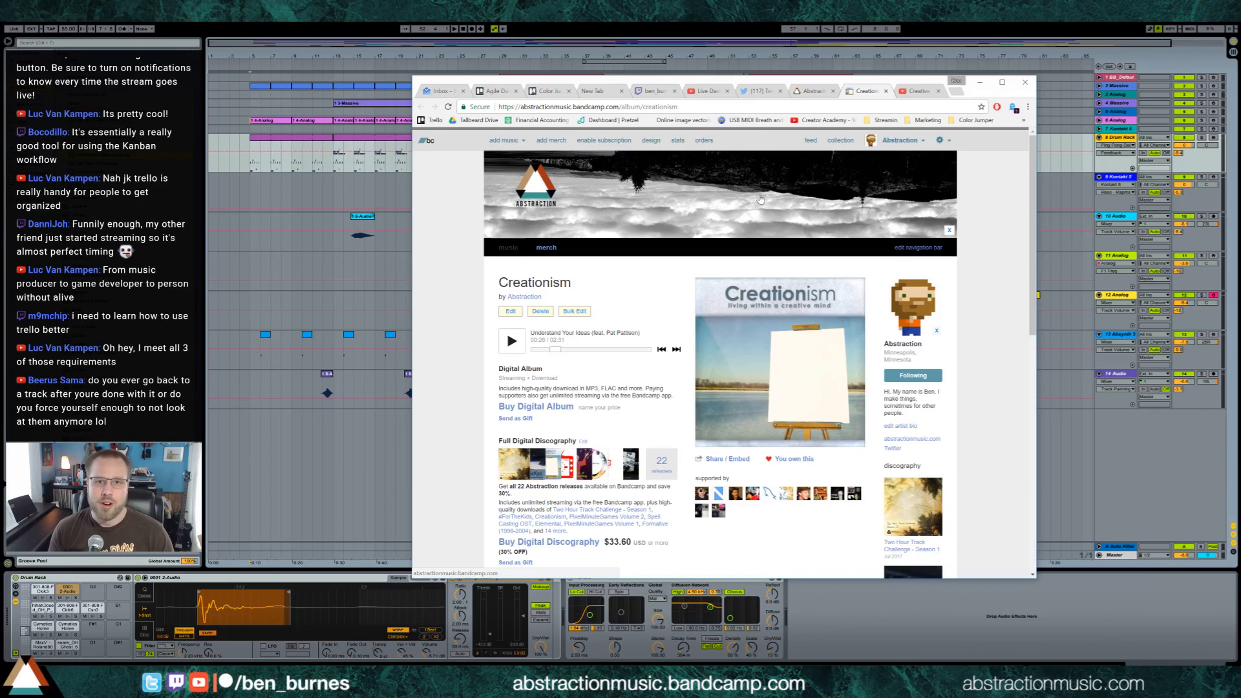
# Look over the Creationism track list, description and credits, and hide the browser to return to the arrangement
pyautogui.scroll(-4, 484, 318)
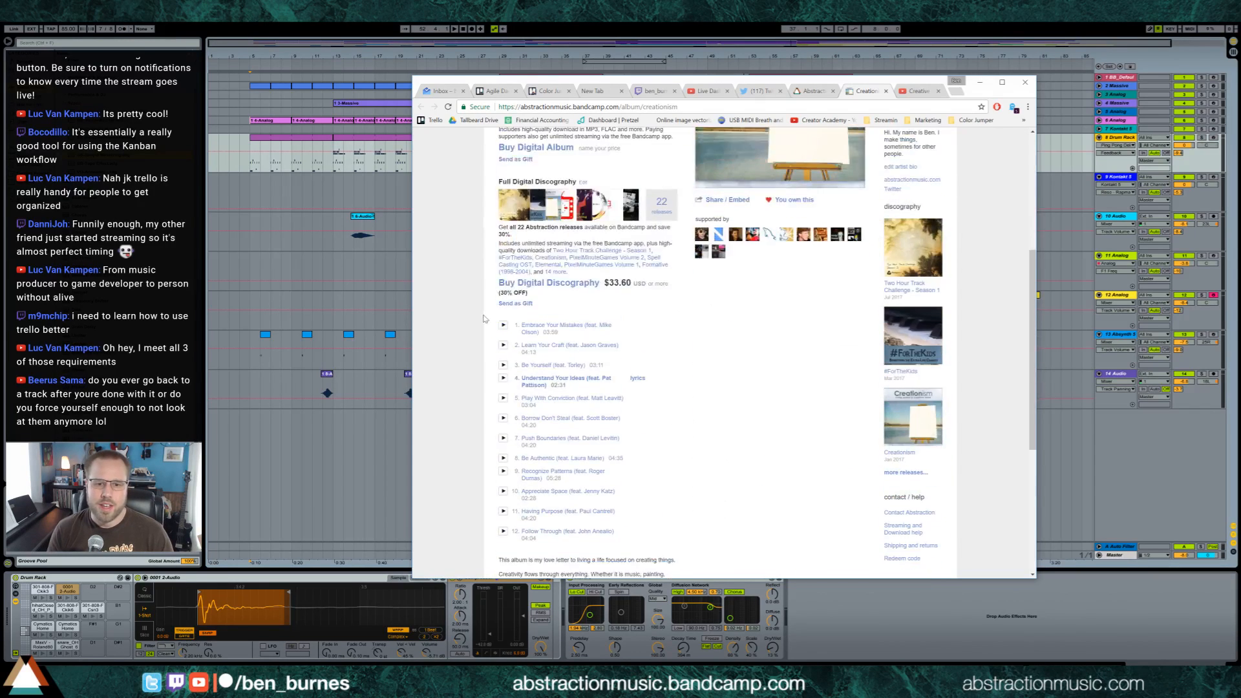
pyautogui.scroll(-1, 484, 318)
pyautogui.scroll(-3, 490, 399)
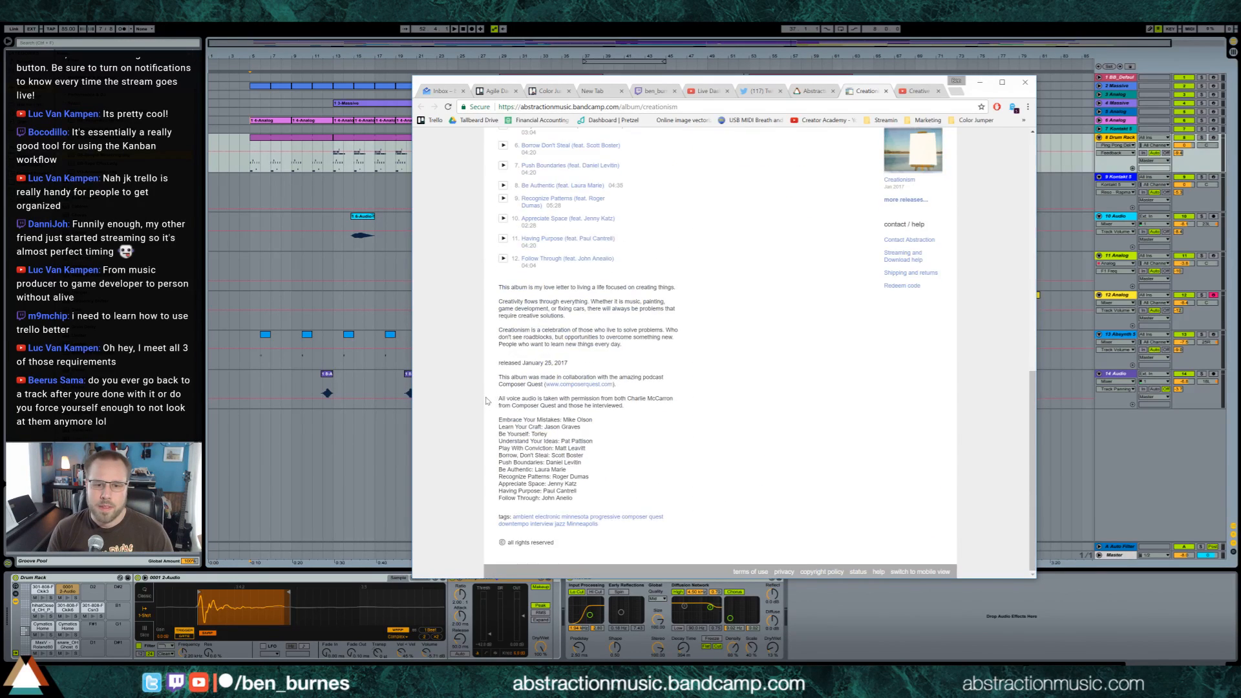
pyautogui.scroll(8, 488, 399)
pyautogui.click(980, 83)
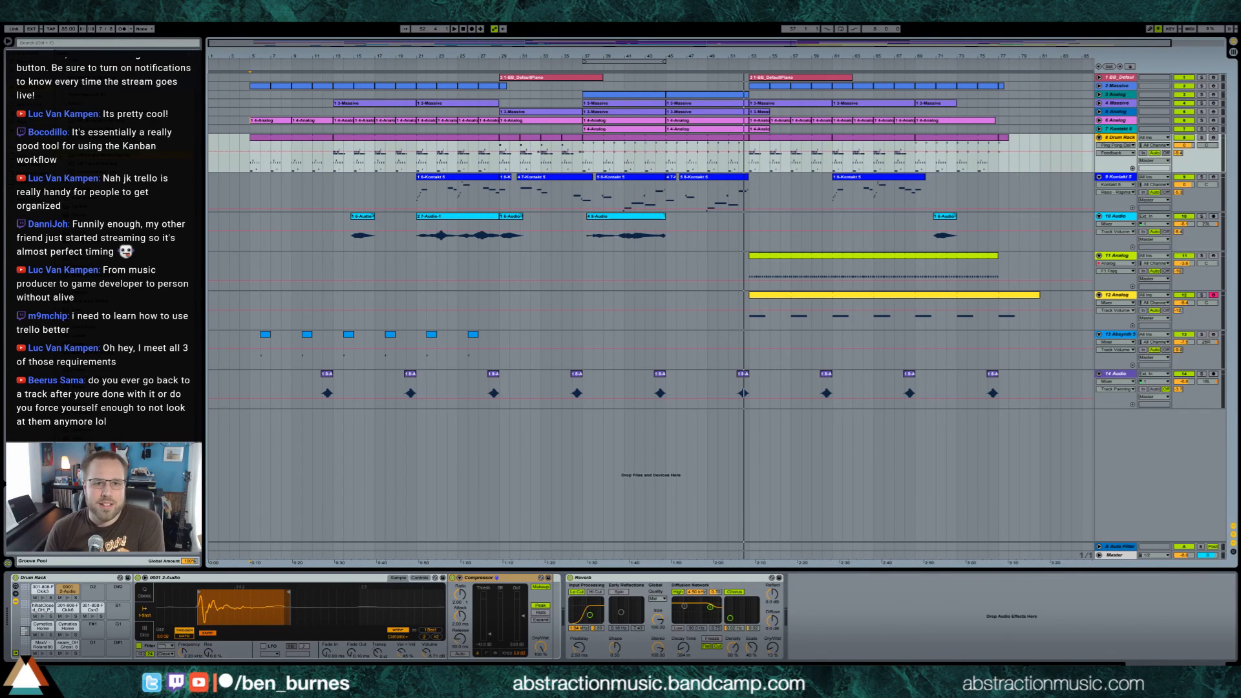
# Select the whole song across all tracks, from just before the first clips to well past the last ones
pyautogui.moveTo(256, 83); pyautogui.dragTo(1046, 417)
pyautogui.click(1040, 408)
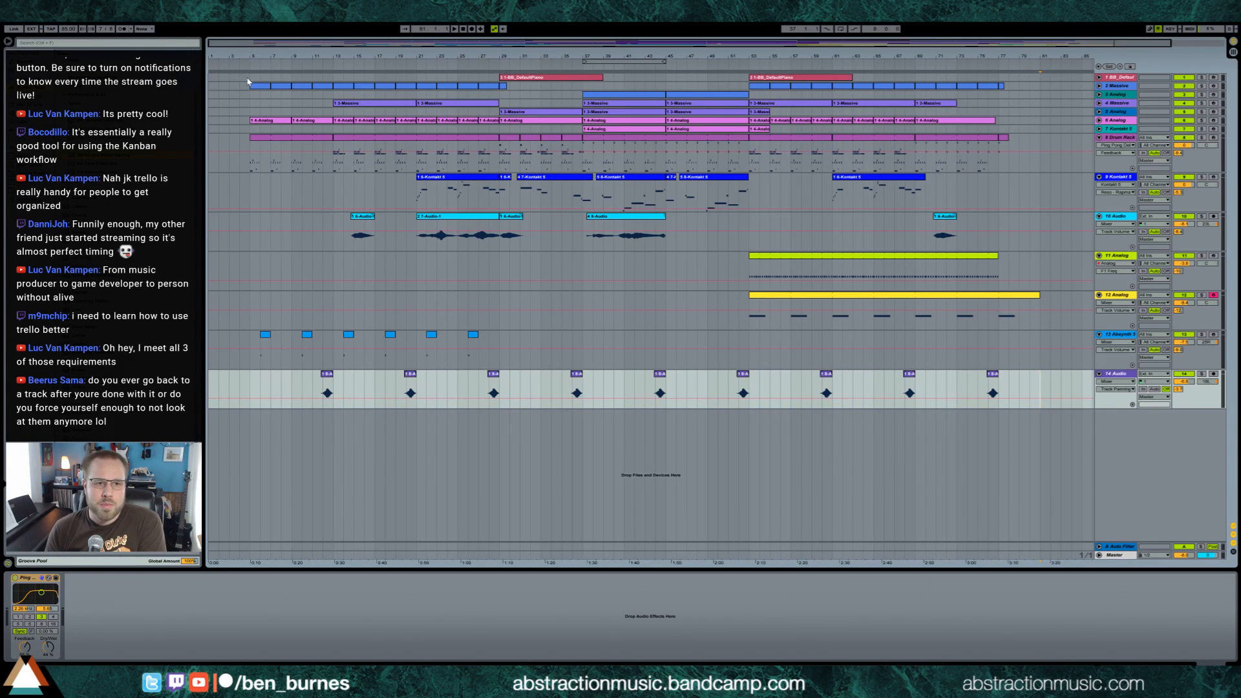
pyautogui.moveTo(242, 79); pyautogui.dragTo(1078, 411)
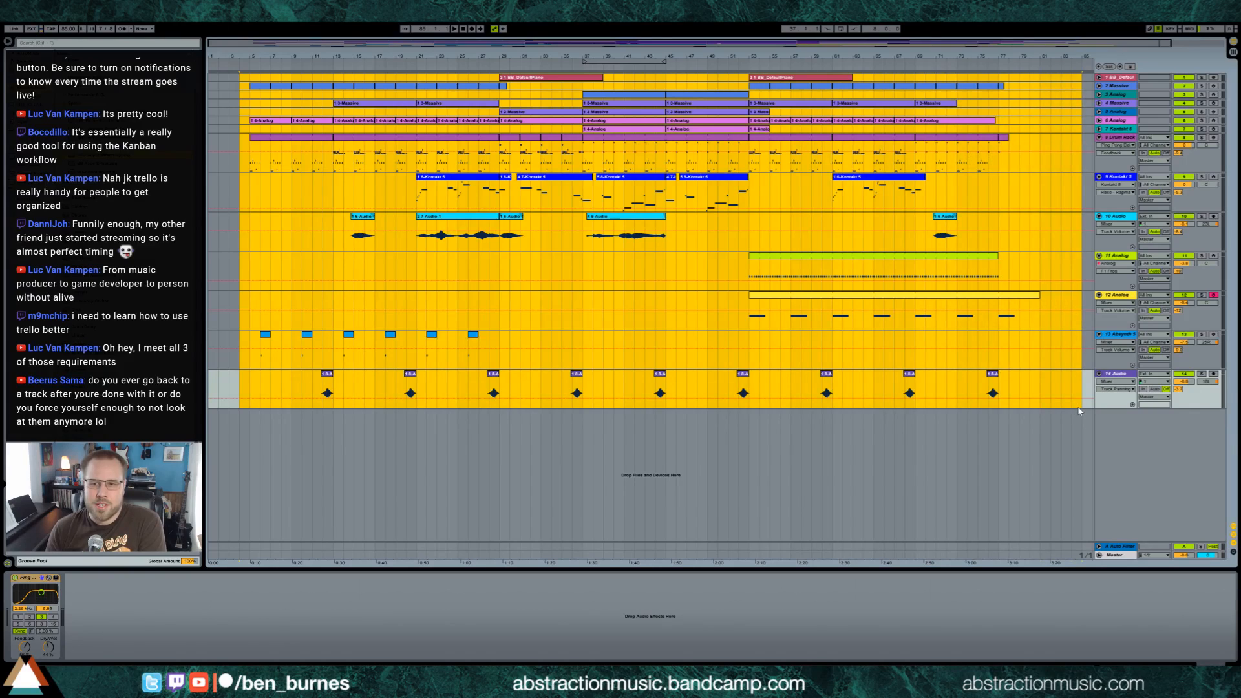
# Export the selected song to the Desktop as the Windows Wave file "2017-08-02 Into the Void.wav"
pyautogui.hotkey('ctrl', 'shift', 'r')
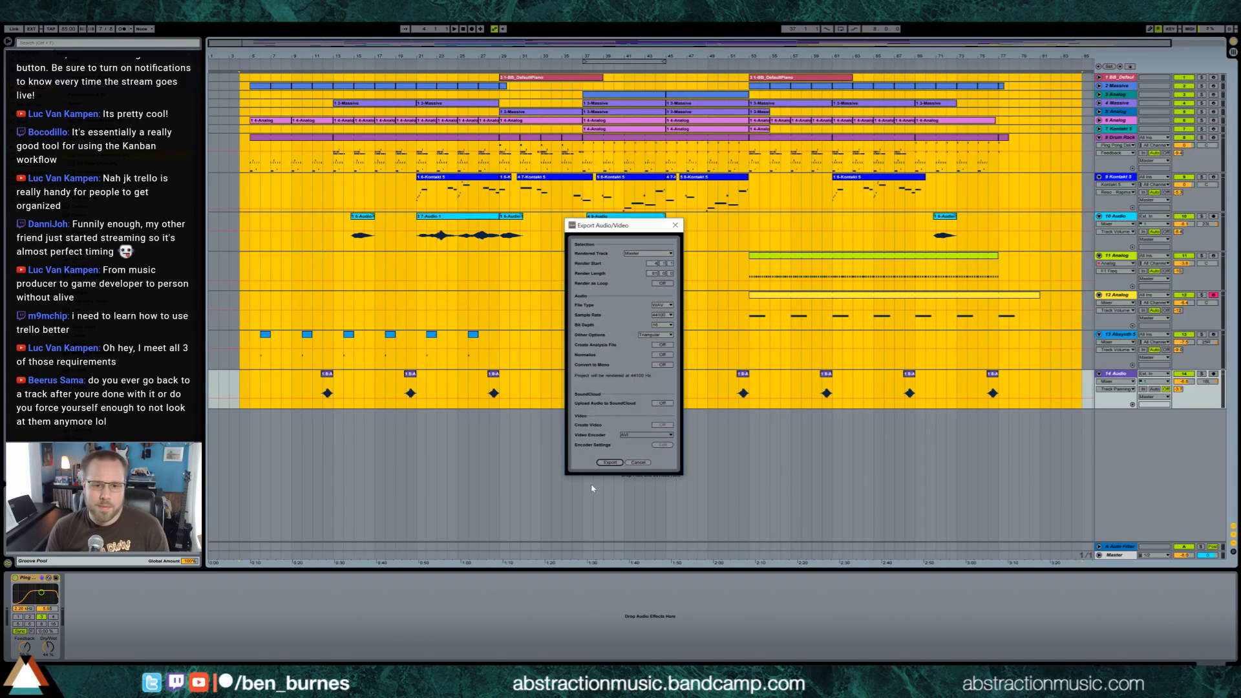
pyautogui.click(608, 463)
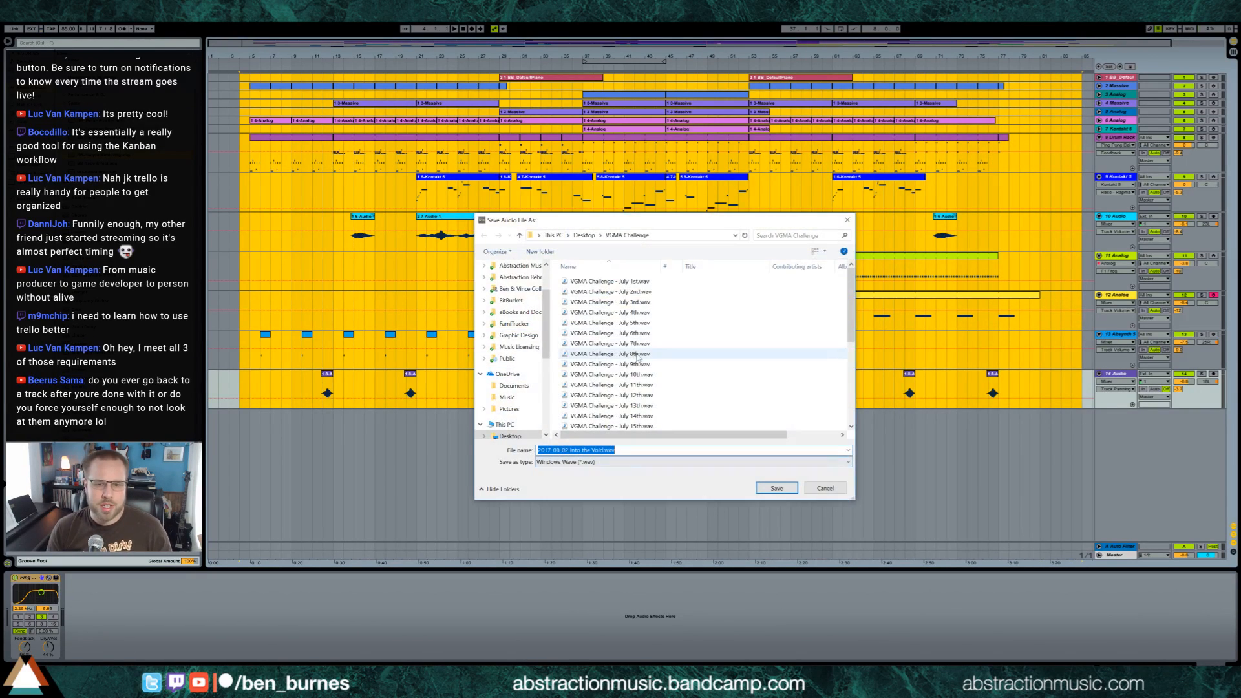
pyautogui.click(509, 436)
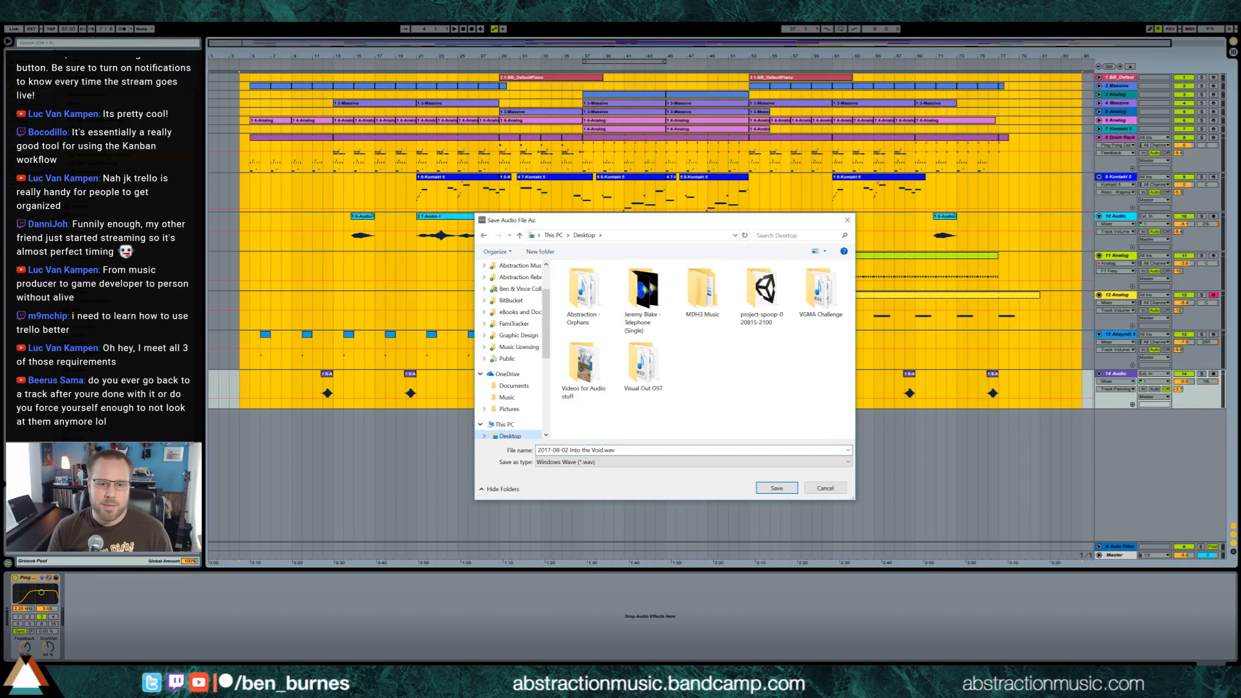
pyautogui.click(636, 450)
pyautogui.click(569, 450)
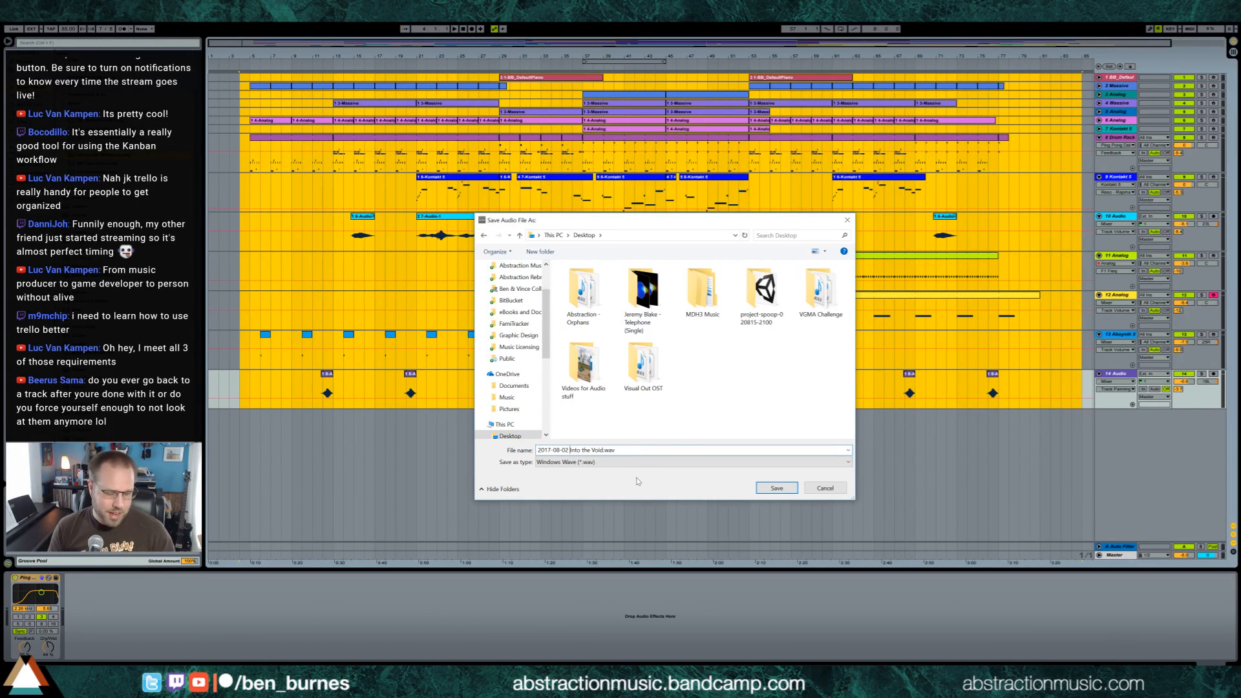
pyautogui.click(776, 489)
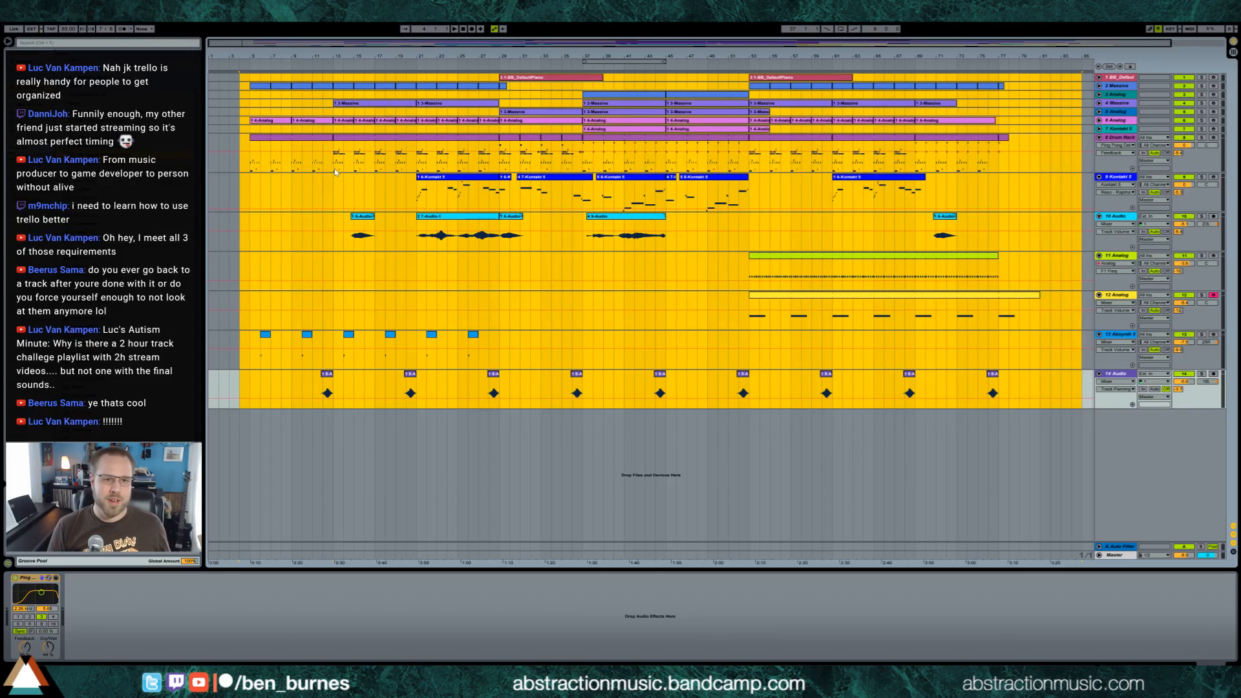
# Set the arrangement loop from about bar 13 to bar 69 and audition the loop point from about bar 65
pyautogui.moveTo(336, 172); pyautogui.dragTo(913, 171)
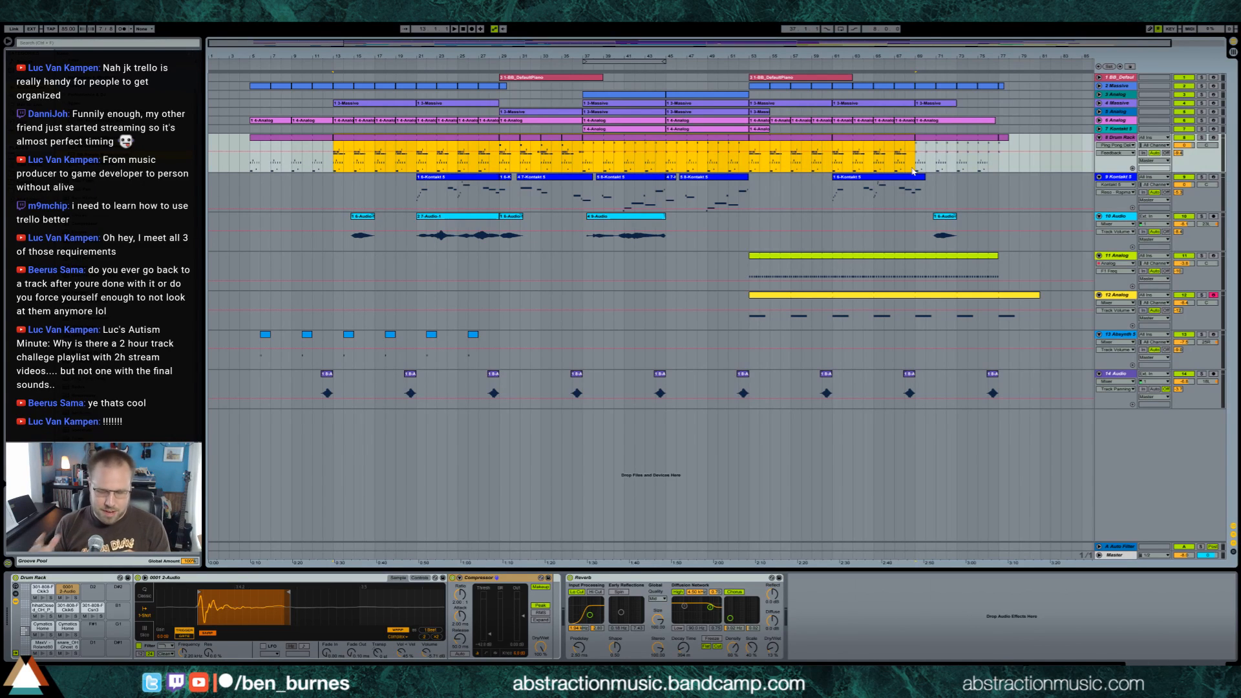
pyautogui.hotkey('ctrl', 'l')
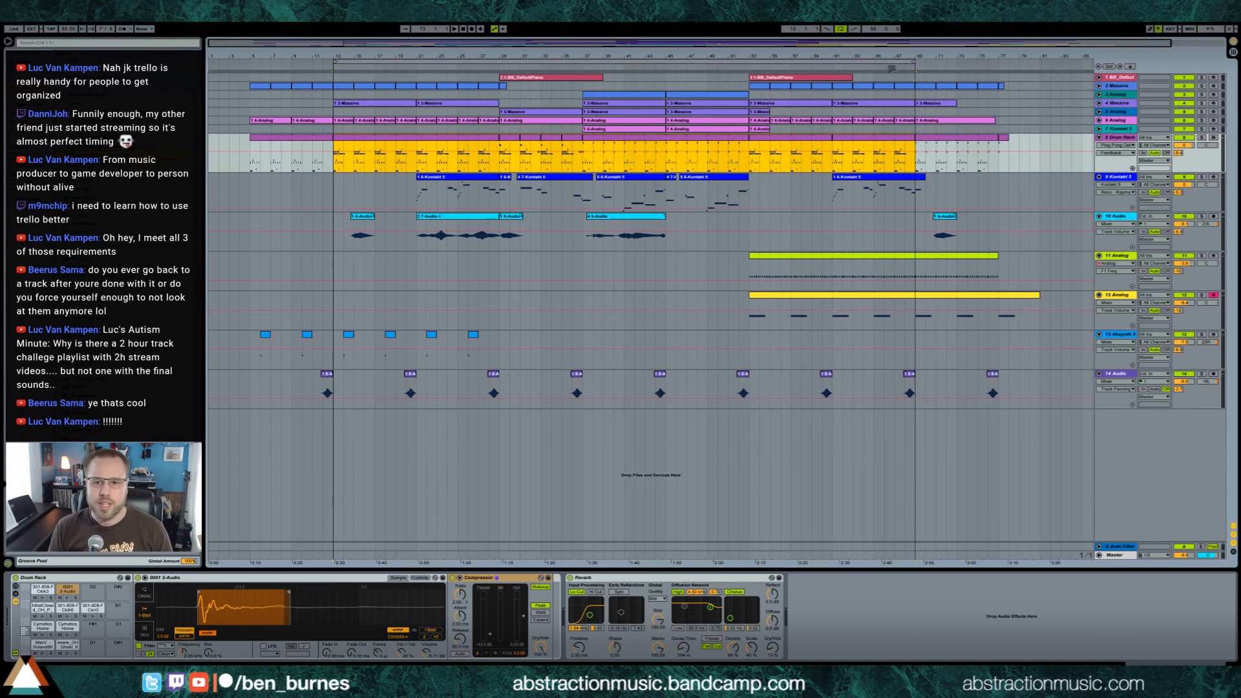
pyautogui.click(870, 67)
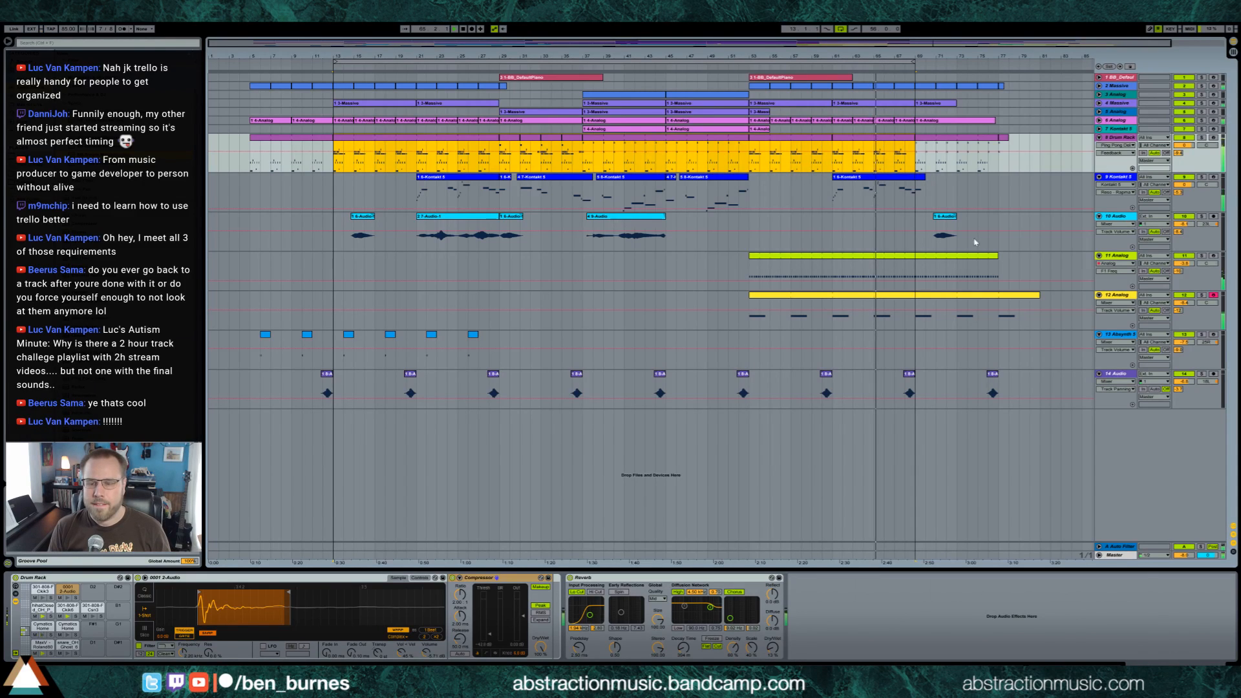
pyautogui.click(1185, 555)
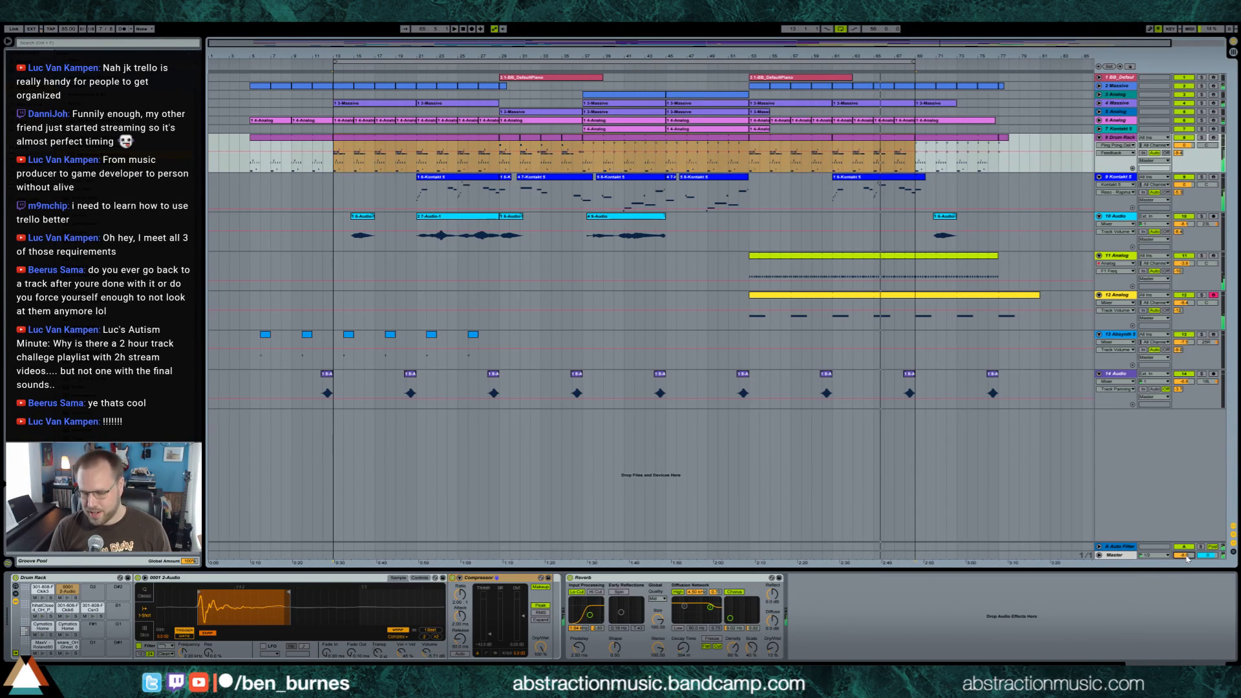
pyautogui.click(874, 73)
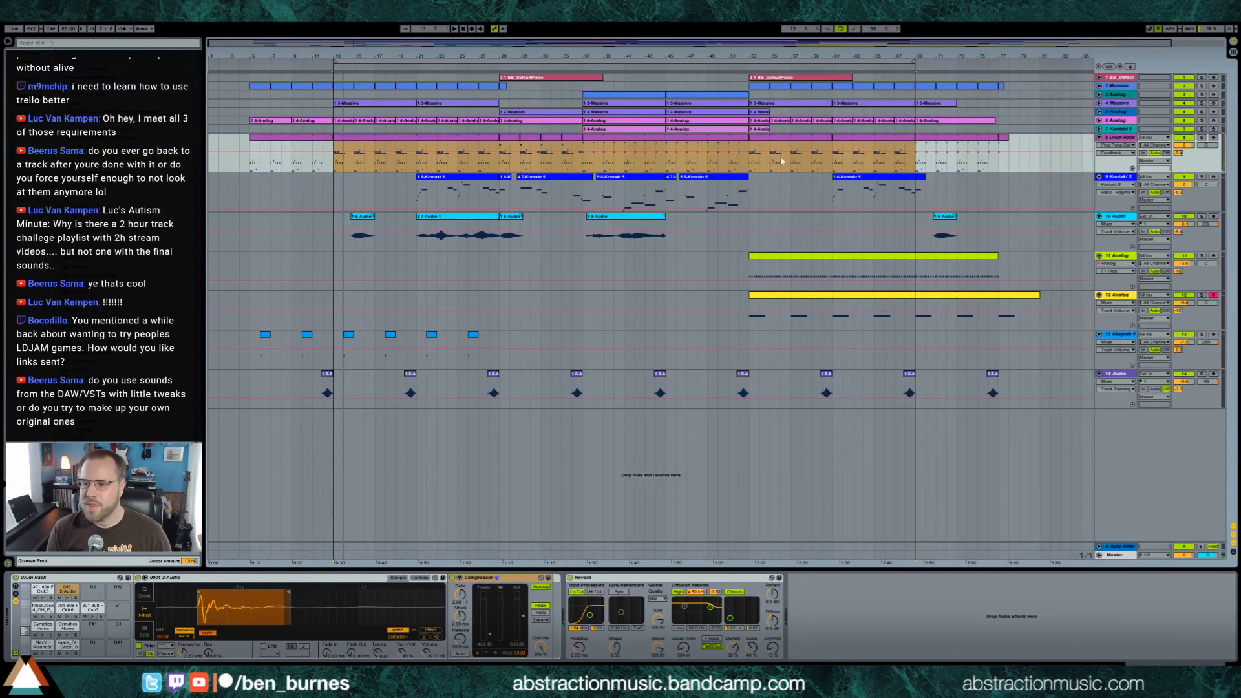
# Switch to the browser, open the bookmarked "ContentID free playlist" on YouTube and look over its videos
pyautogui.hotkey('alt', 'Tab')
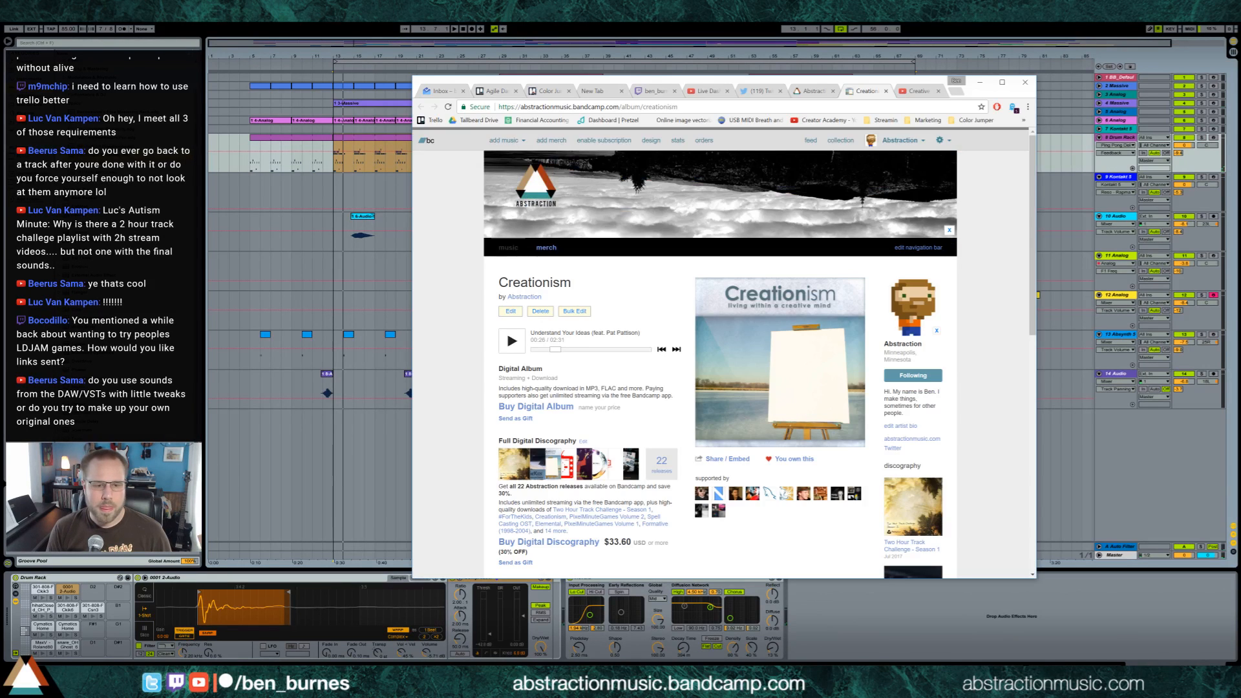
pyautogui.click(926, 123)
pyautogui.click(937, 163)
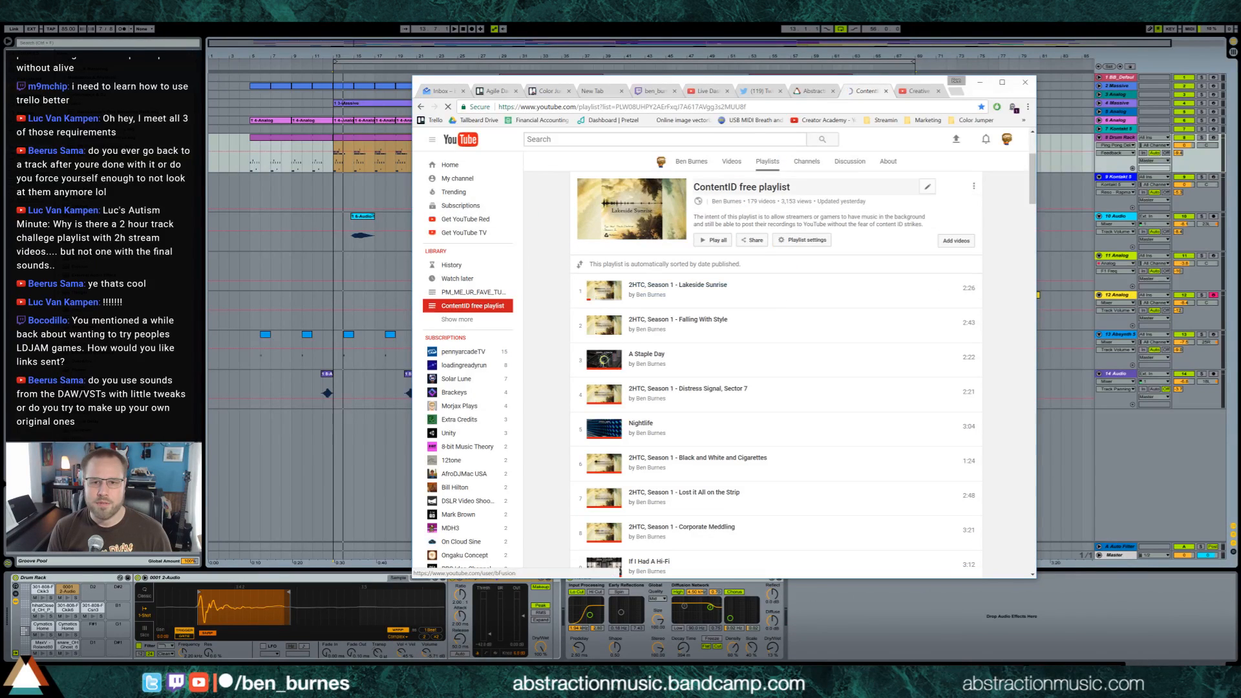
pyautogui.scroll(-1, 639, 375)
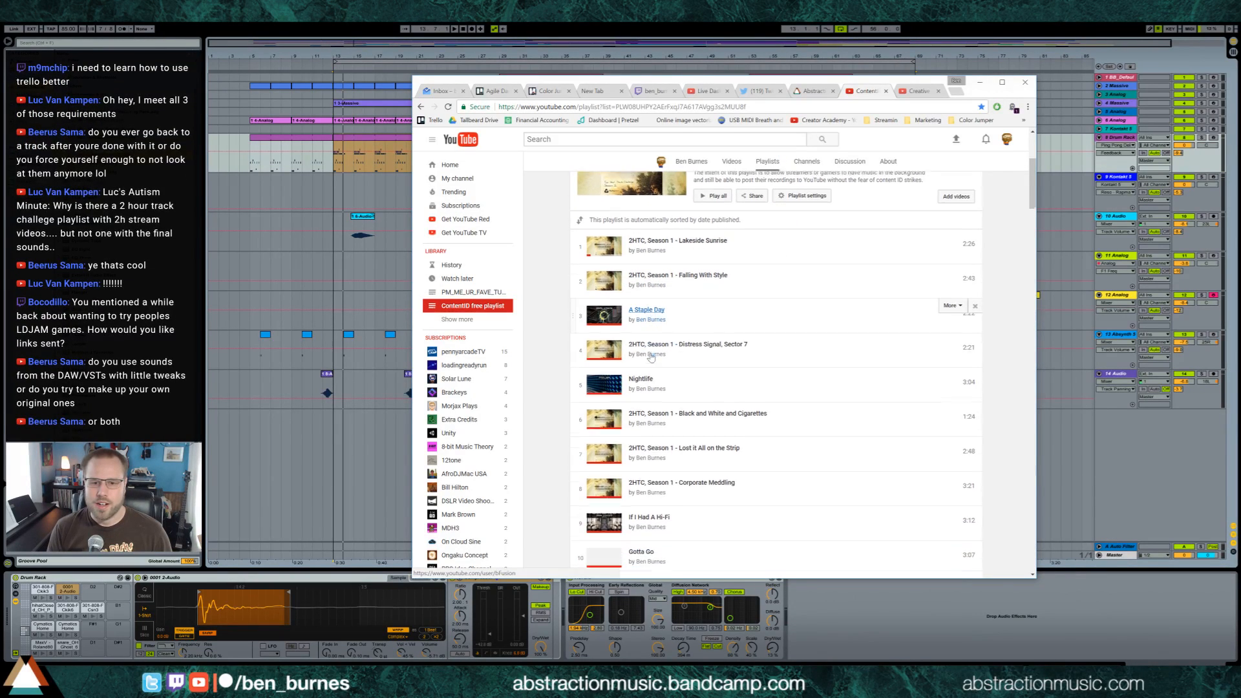
pyautogui.scroll(-4, 645, 361)
pyautogui.scroll(4, 648, 323)
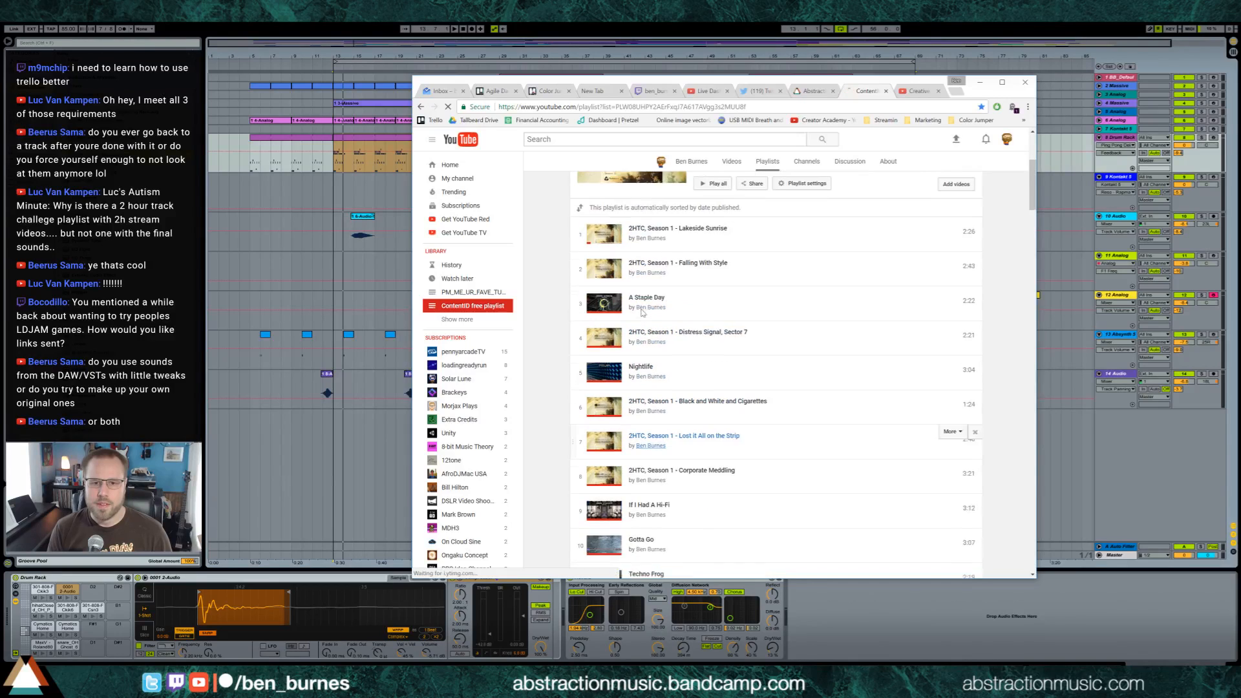
# Play the video "A Staple Day", muting and skipping the ad, lower its volume and pause it
pyautogui.click(649, 306)
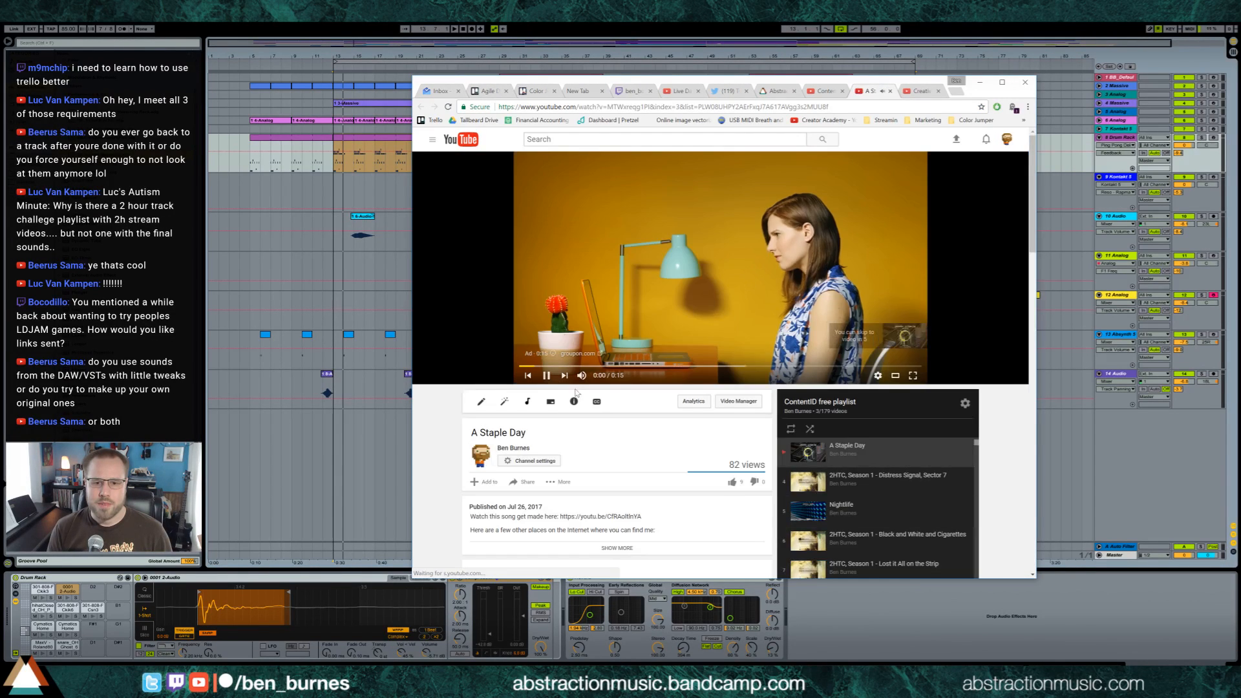
pyautogui.click(583, 376)
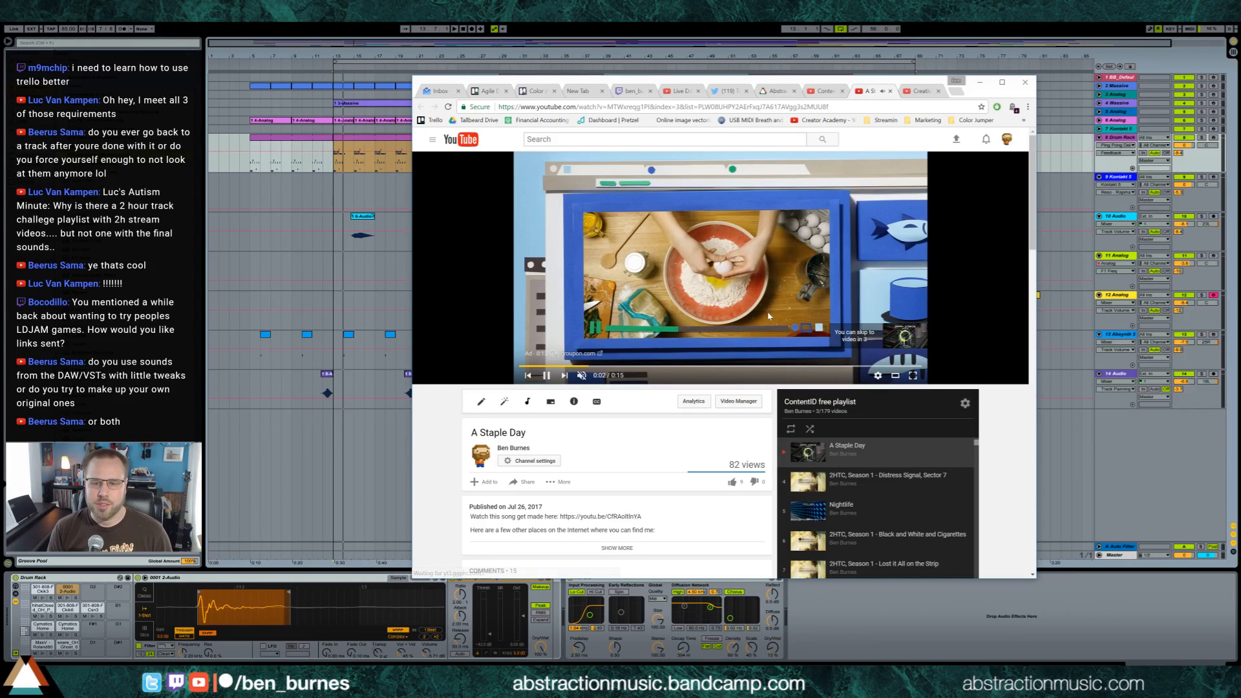
pyautogui.click(908, 337)
pyautogui.click(582, 376)
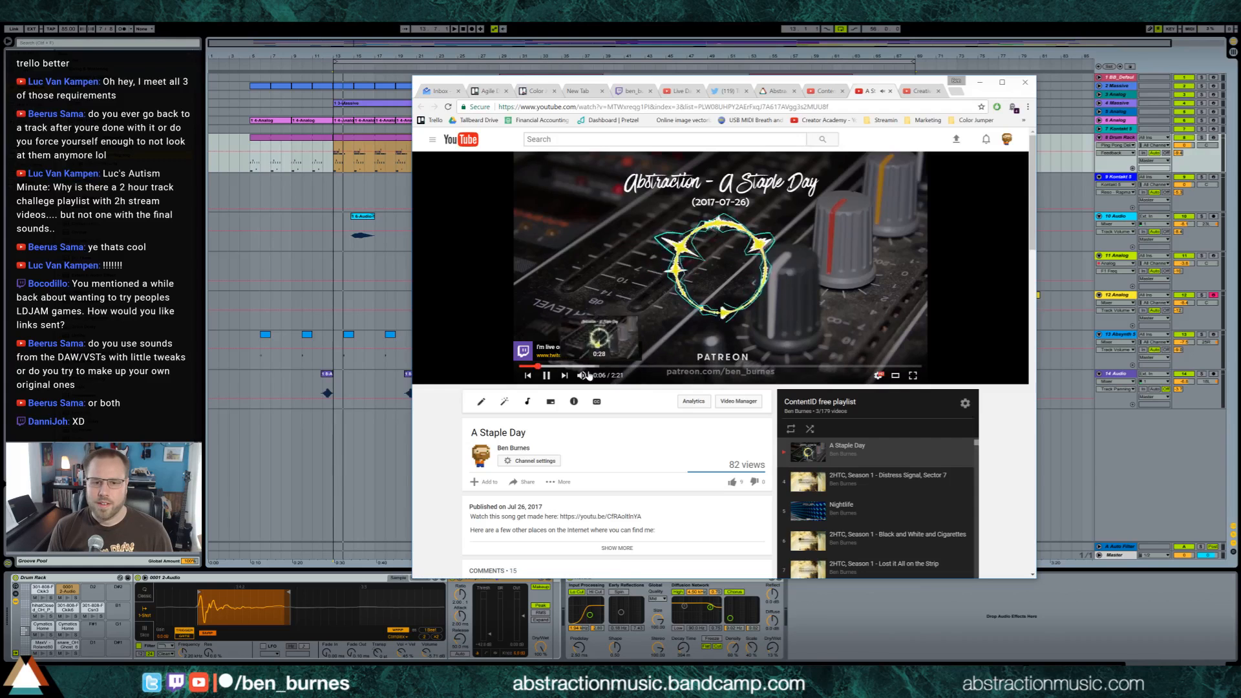
pyautogui.moveTo(610, 375); pyautogui.dragTo(600, 376)
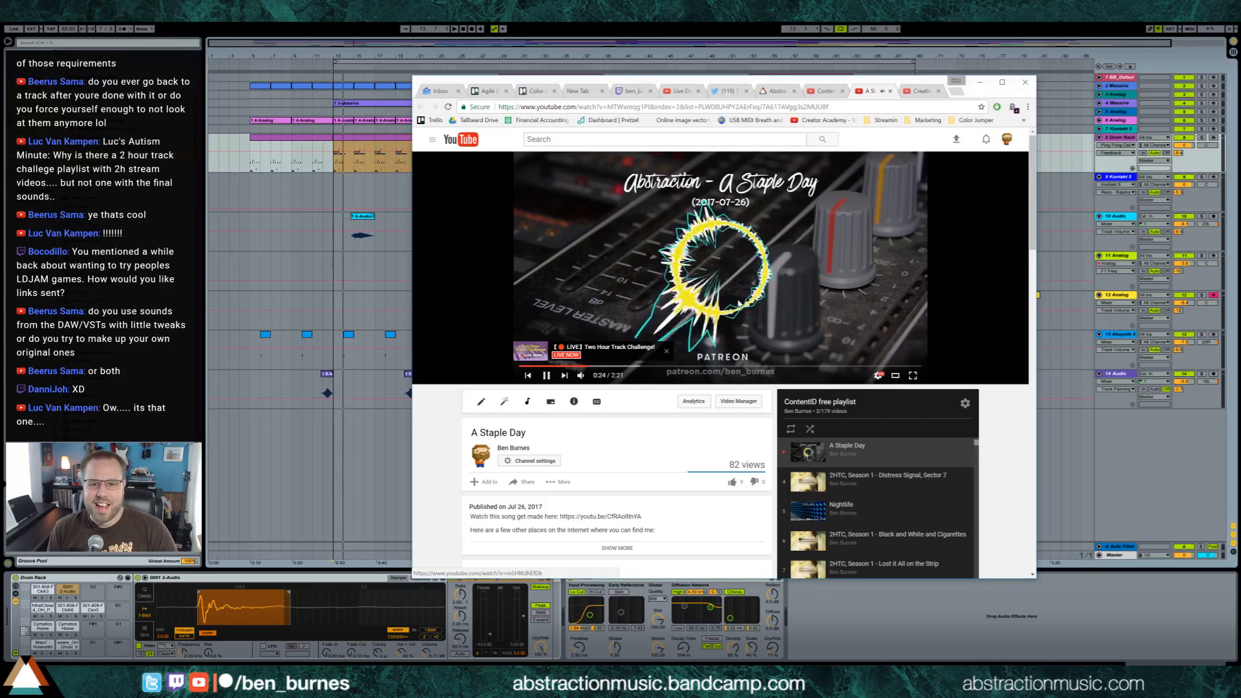
pyautogui.click(853, 312)
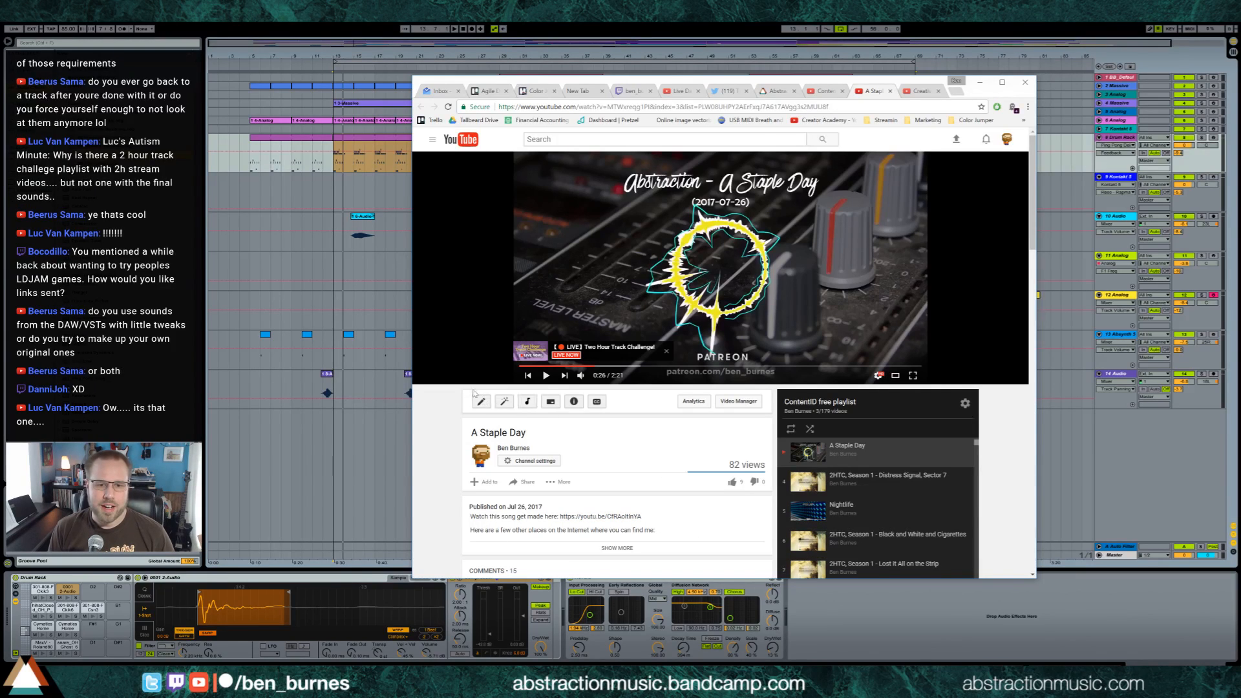
# Switch to Ableton Live, select the looped section and export it with Render as Loop on to the Desktop as "2017-08-02 Into the Void LOOP.wav"
pyautogui.click(320, 173)
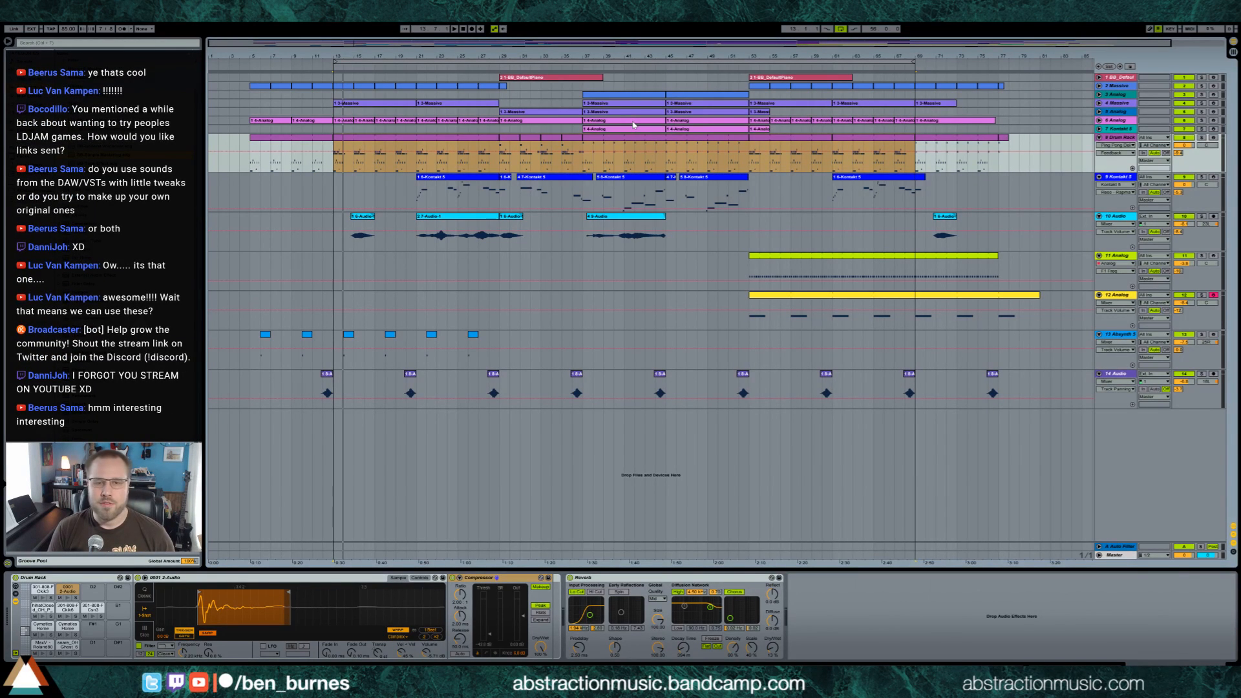
pyautogui.click(665, 61)
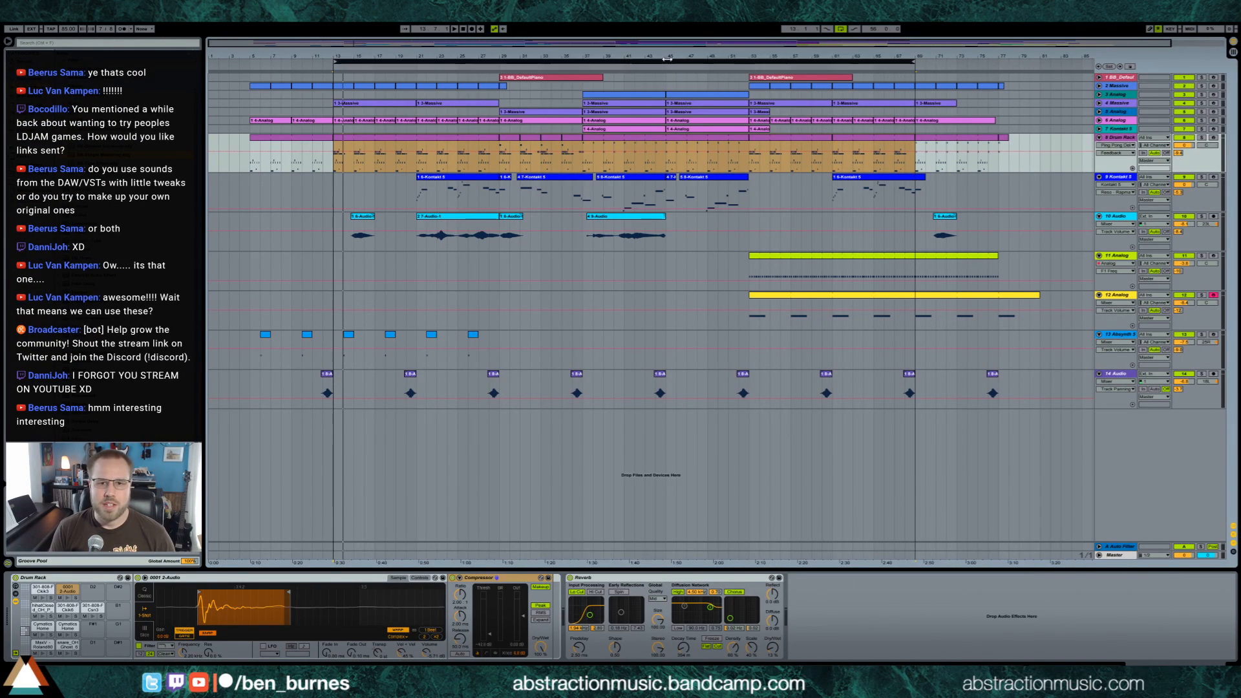
pyautogui.hotkey('ctrl', 'shift', 'r')
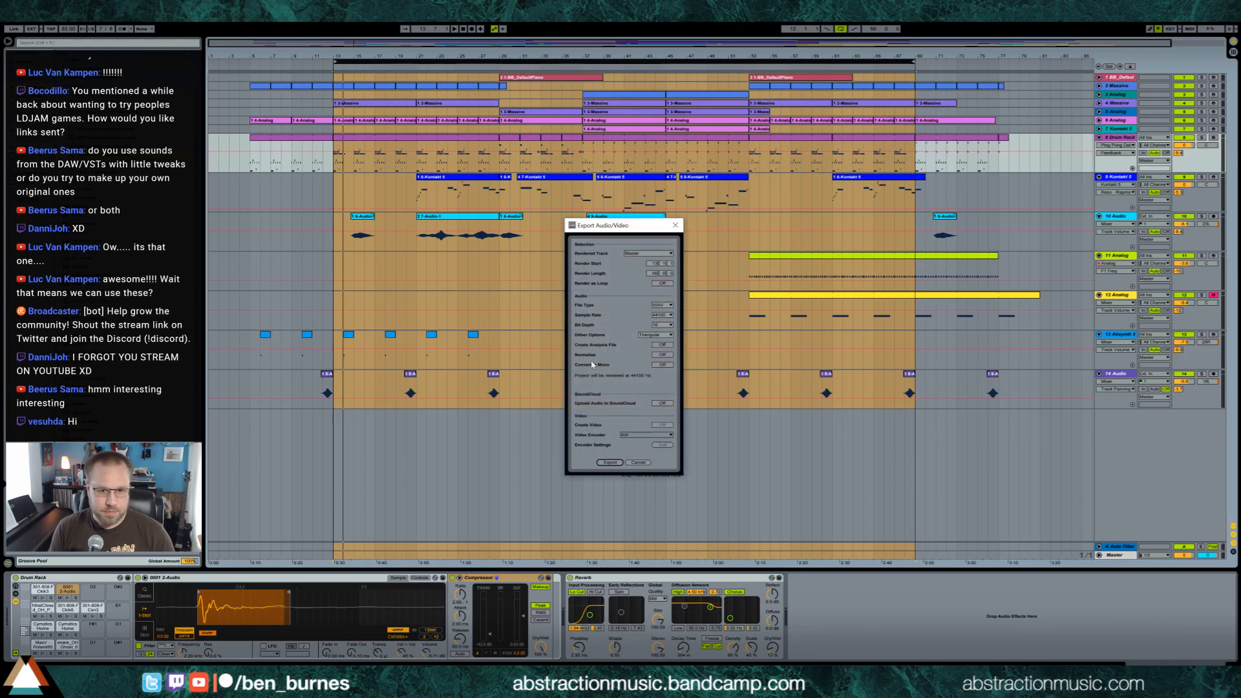
pyautogui.click(610, 462)
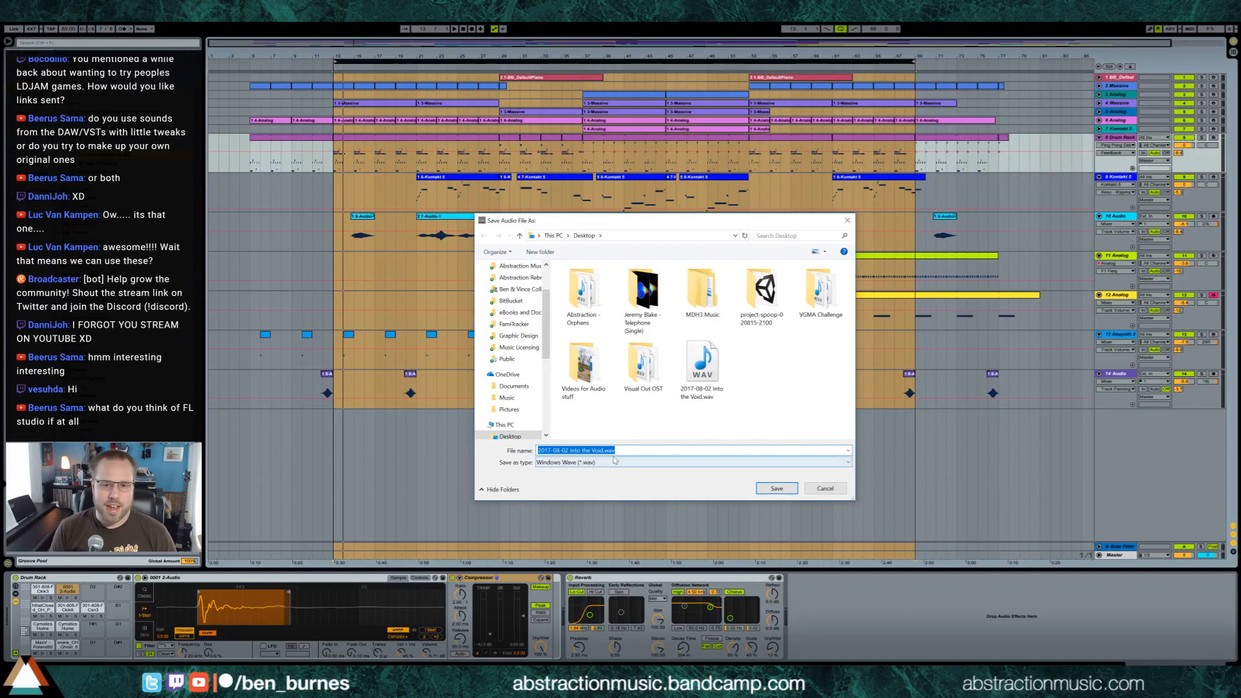
pyautogui.press('Right')
pyautogui.write('LOOP')
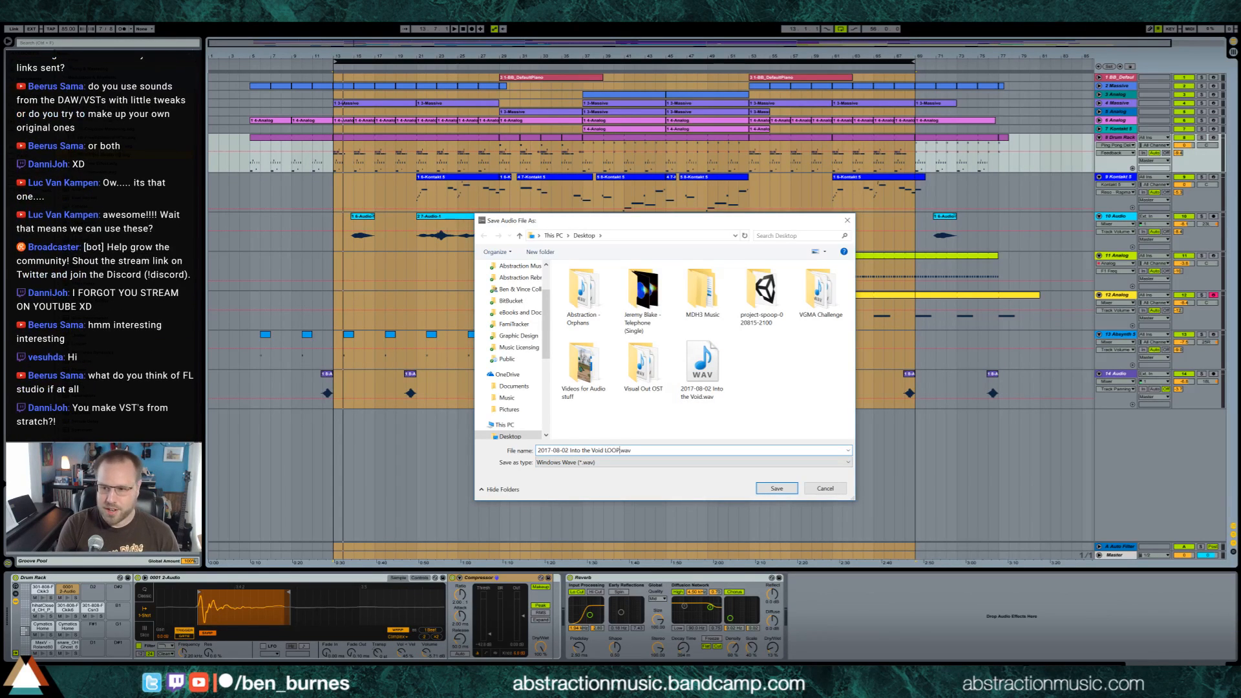
pyautogui.press('Return')
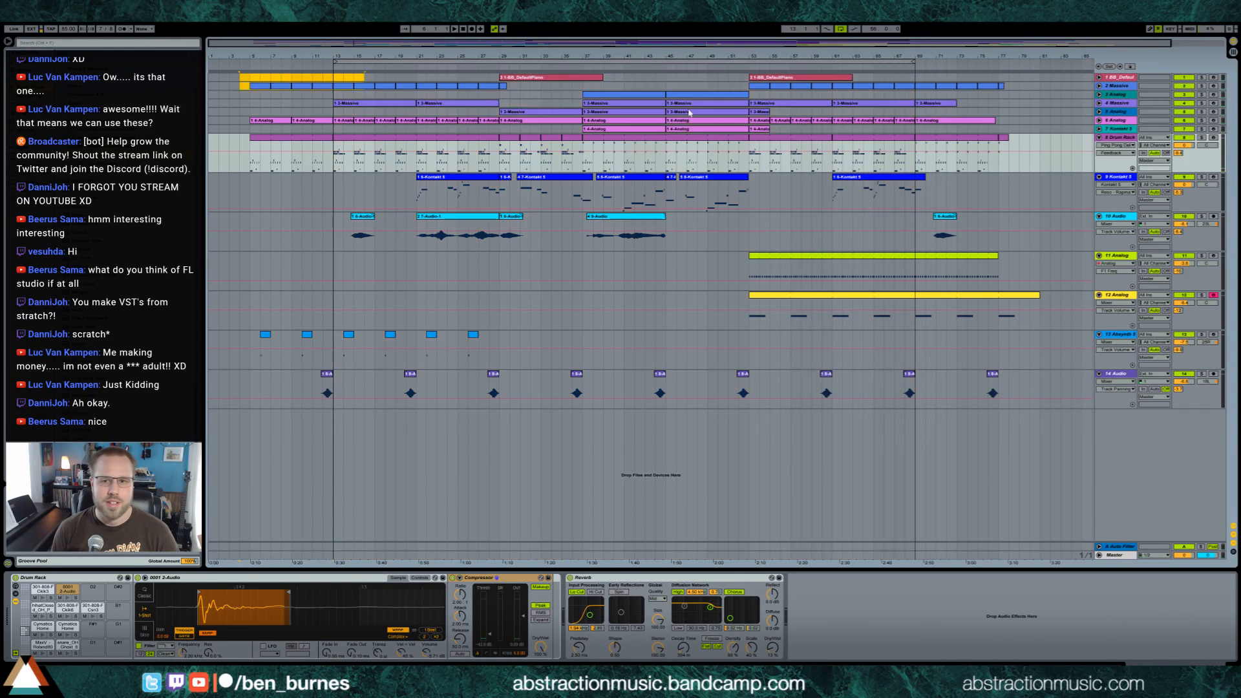
# Select the full song and export it with Render as Loop off, replacing "2017-08-02 Into the Void.wav" on the Desktop
pyautogui.moveTo(241, 81); pyautogui.dragTo(1078, 83)
pyautogui.hotkey('ctrl', 'shift', 'r')
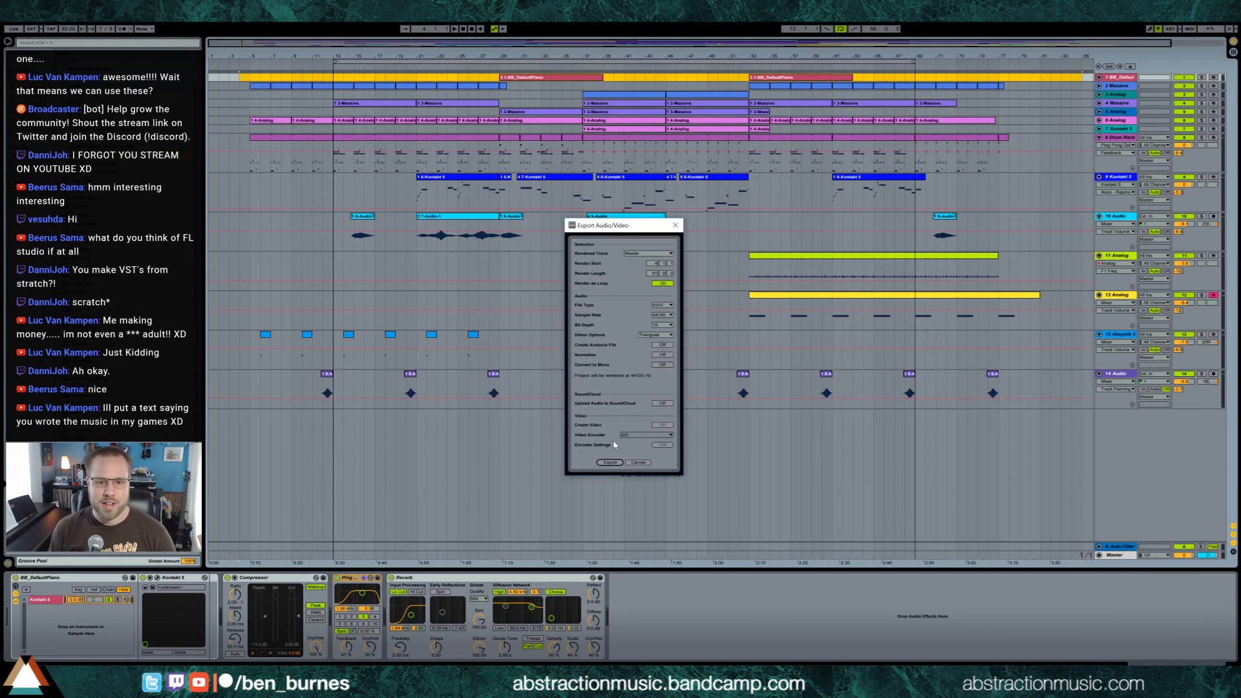
pyautogui.click(609, 462)
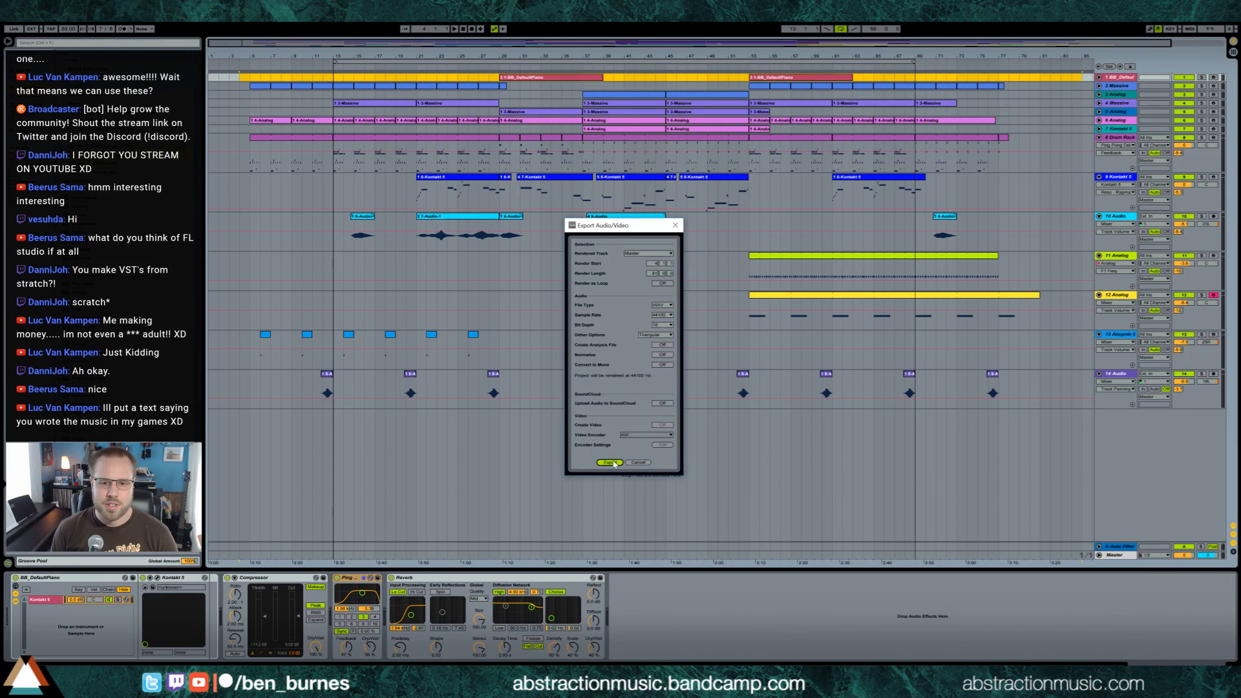
pyautogui.moveTo(603, 451); pyautogui.dragTo(620, 450)
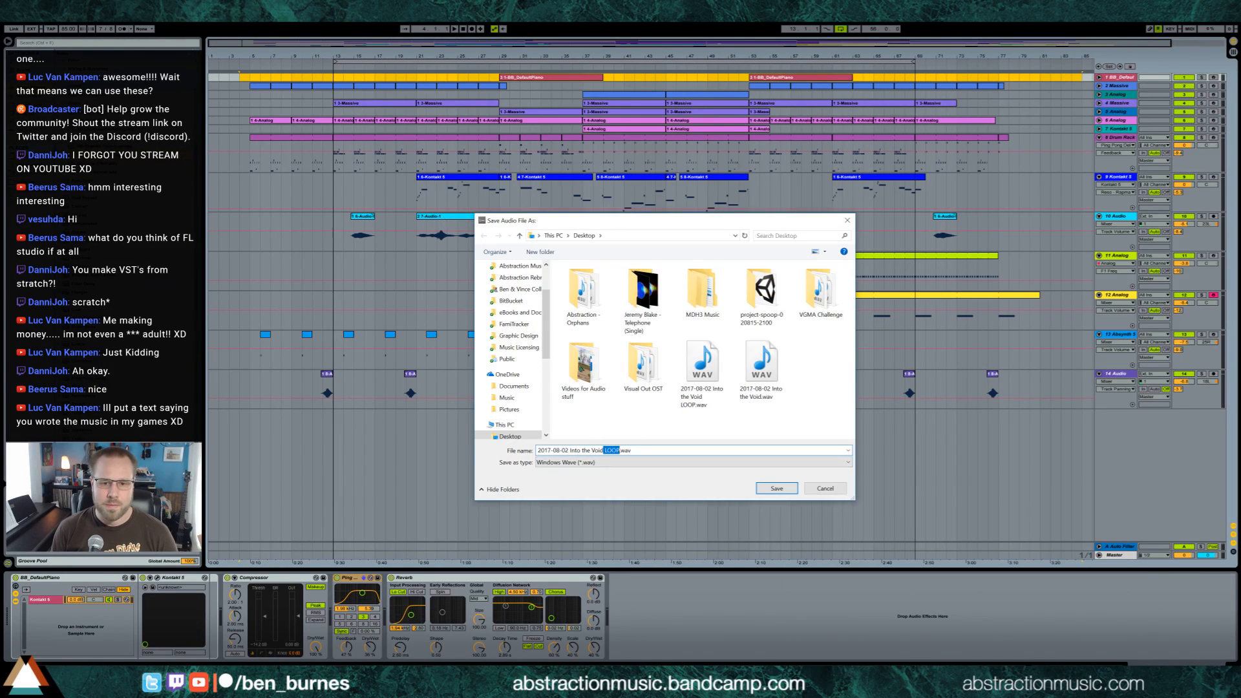
pyautogui.press('BackSpace')
pyautogui.press('Return')
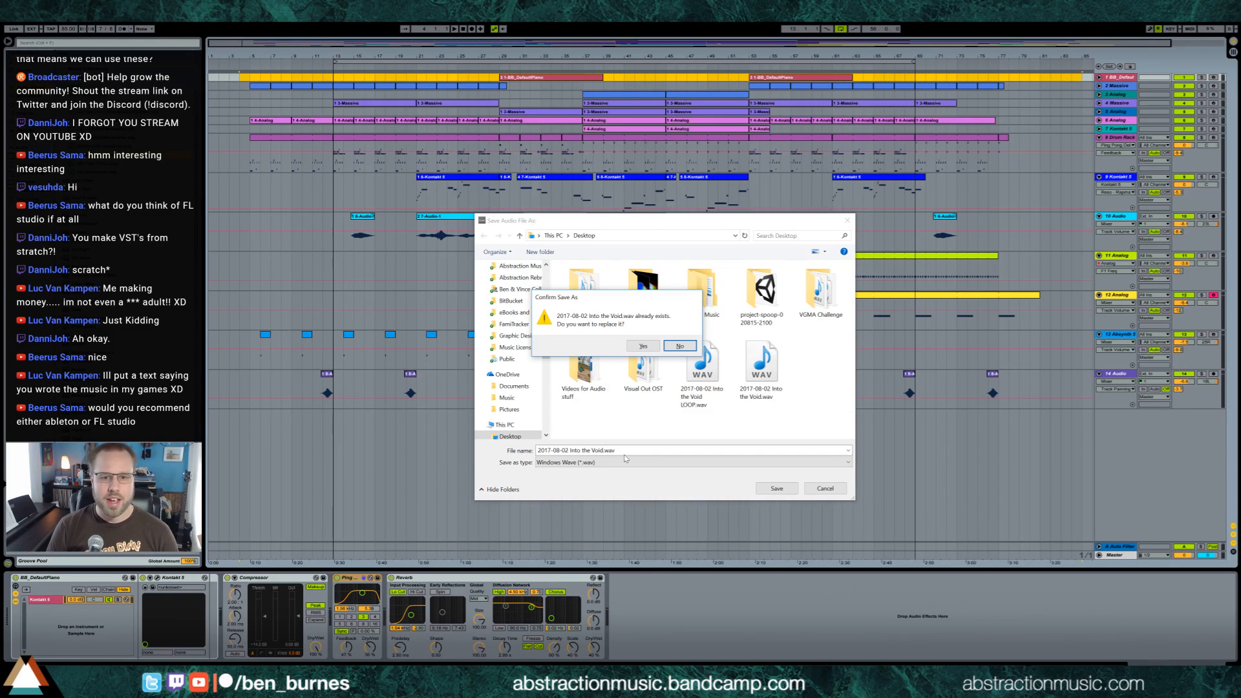
pyautogui.press('Left')
pyautogui.press('Return')
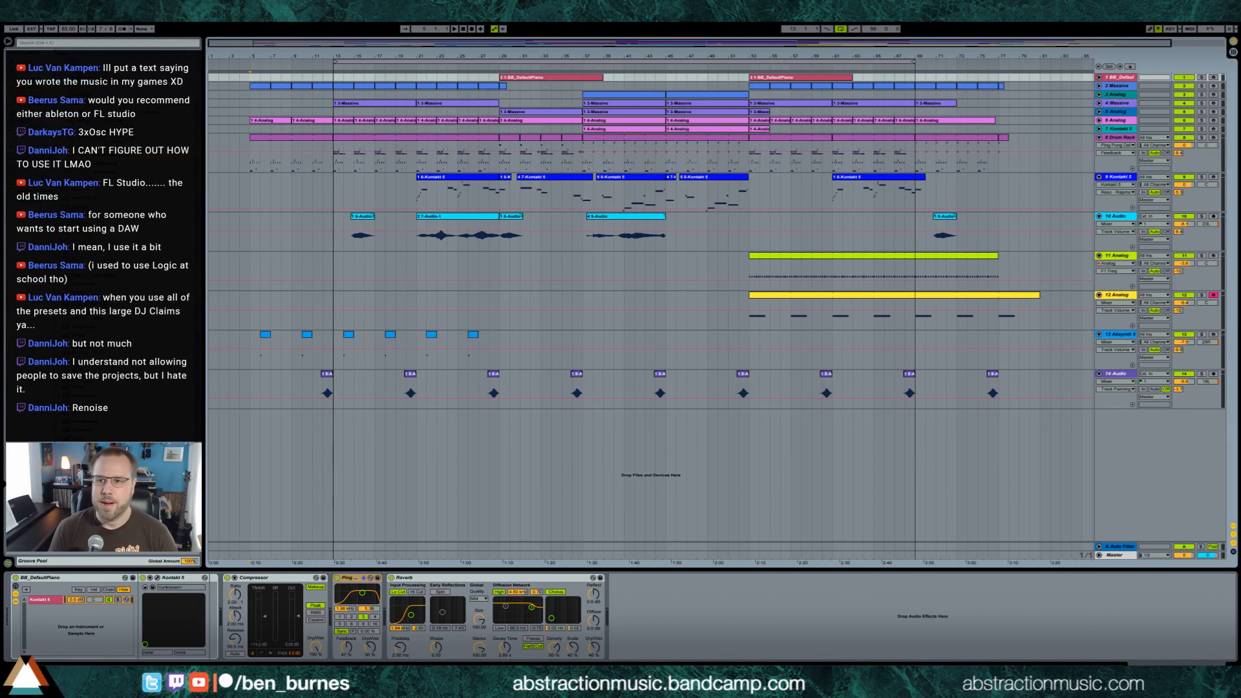
pyautogui.hotkey('alt', 'Tab')
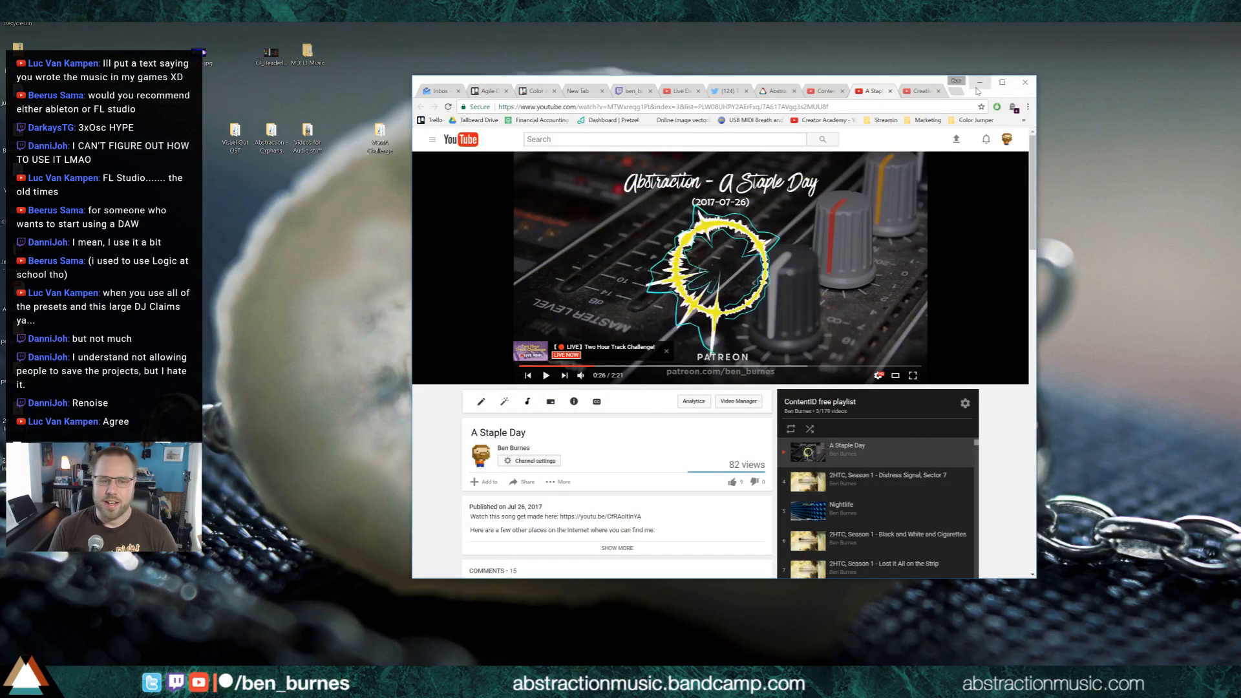
pyautogui.press('super')
pyautogui.click(26, 472)
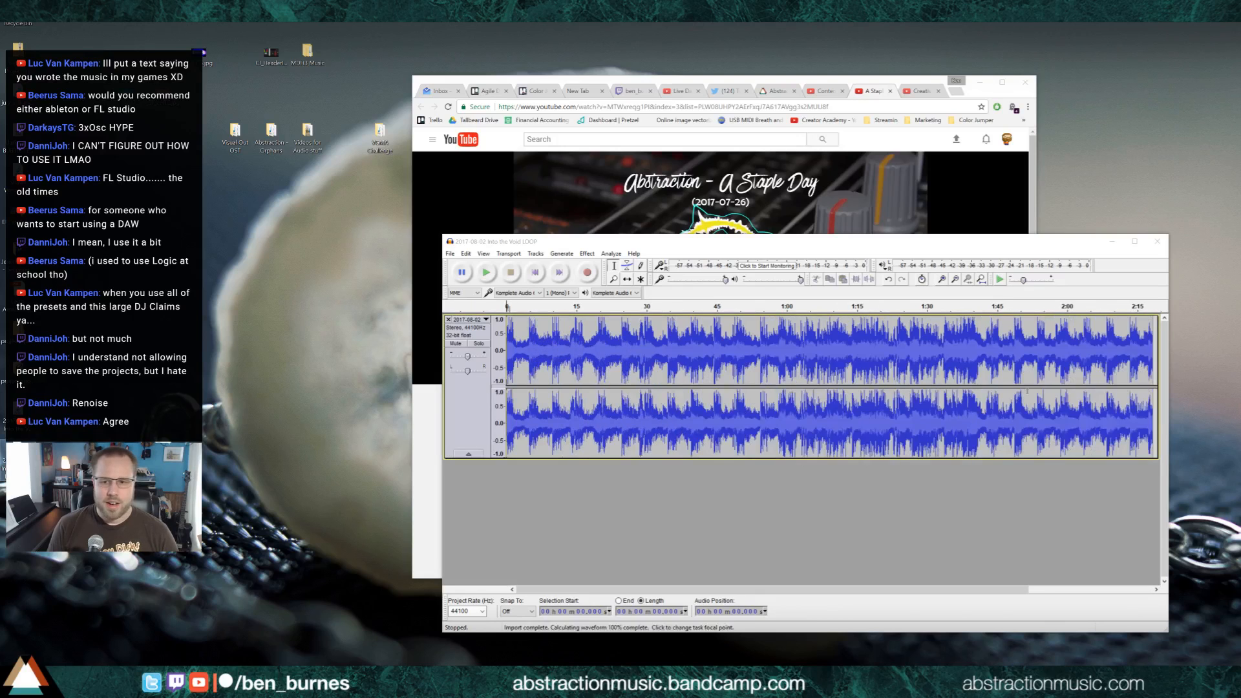
pyautogui.click(1135, 308)
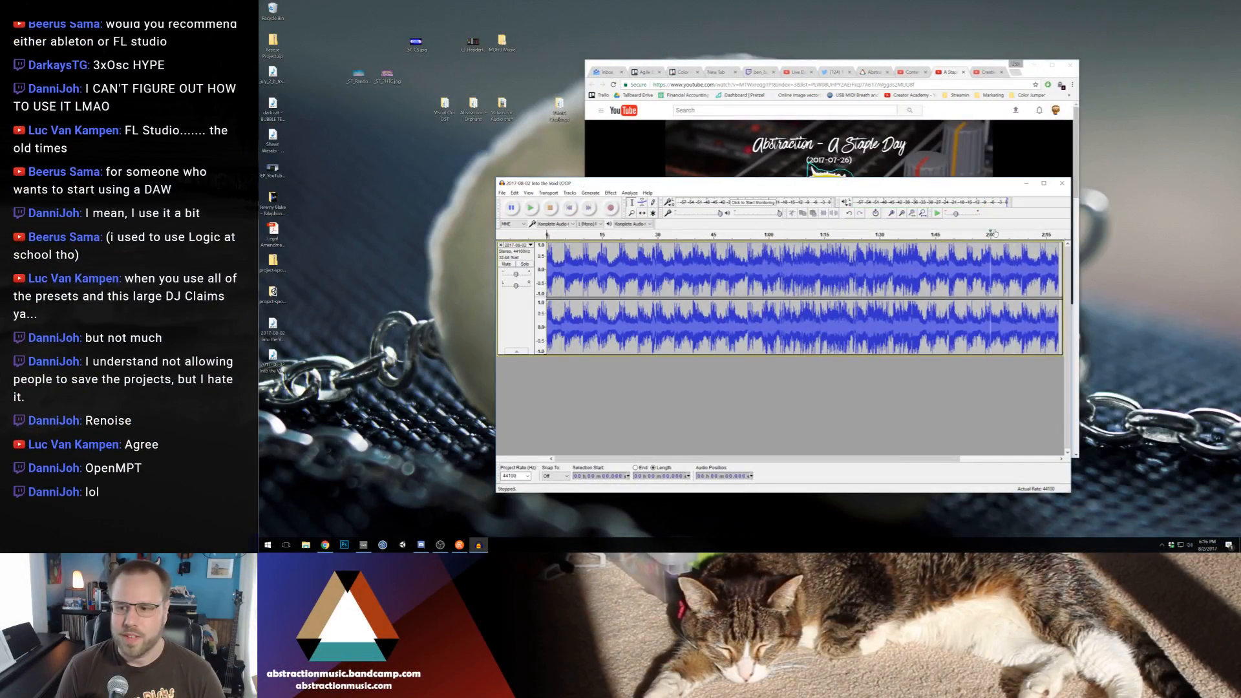
pyautogui.click(1061, 183)
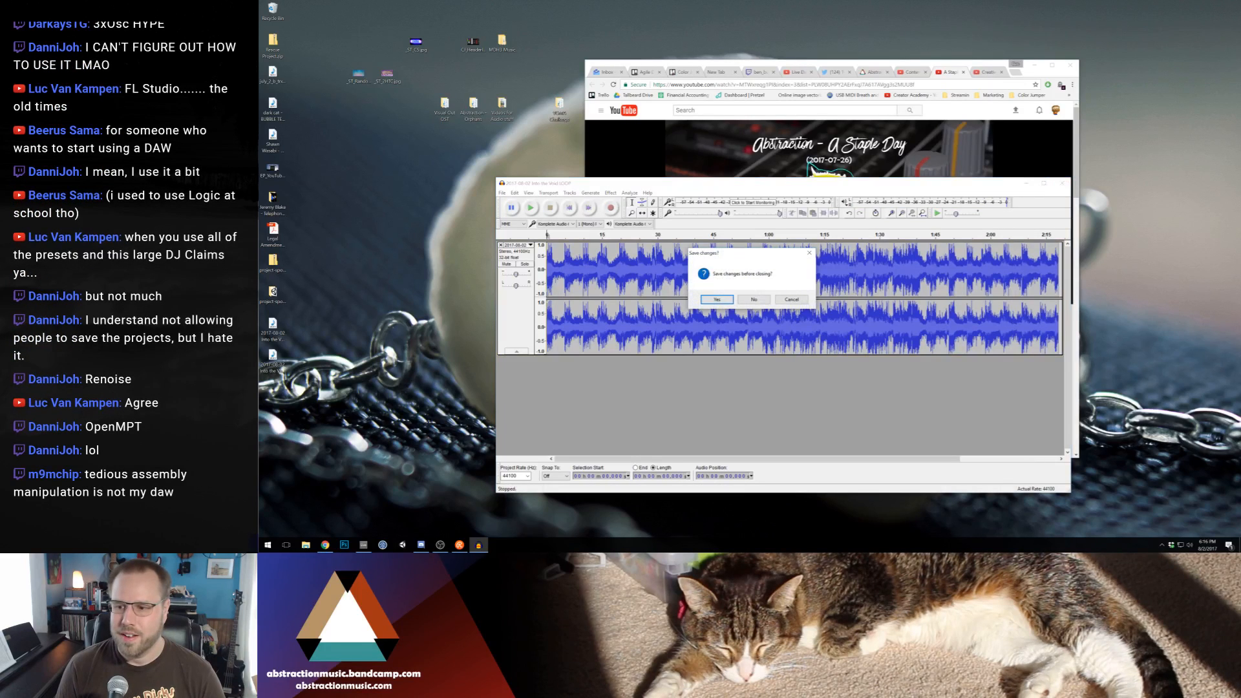
pyautogui.click(753, 299)
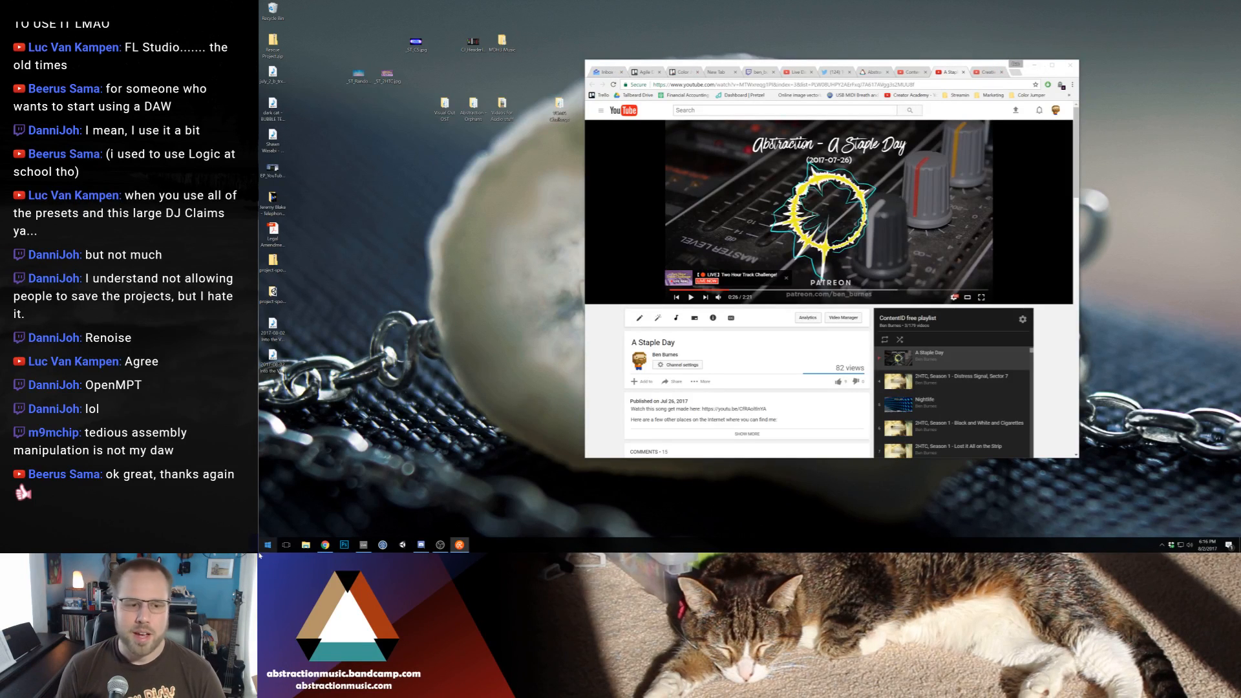
# Open the loop WAV in Audacity and start exporting it to the Desktop as WAV (Microsoft) signed 16-bit PCM, replacing the existing file
pyautogui.click(265, 547)
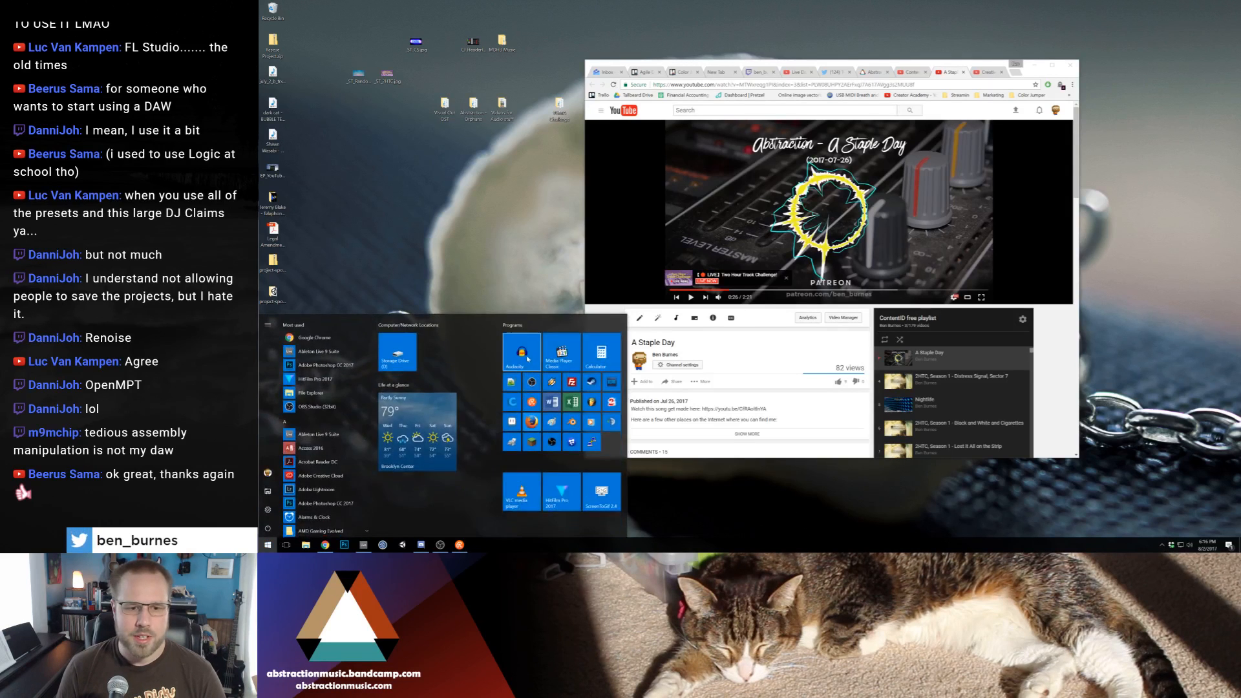
pyautogui.click(285, 353)
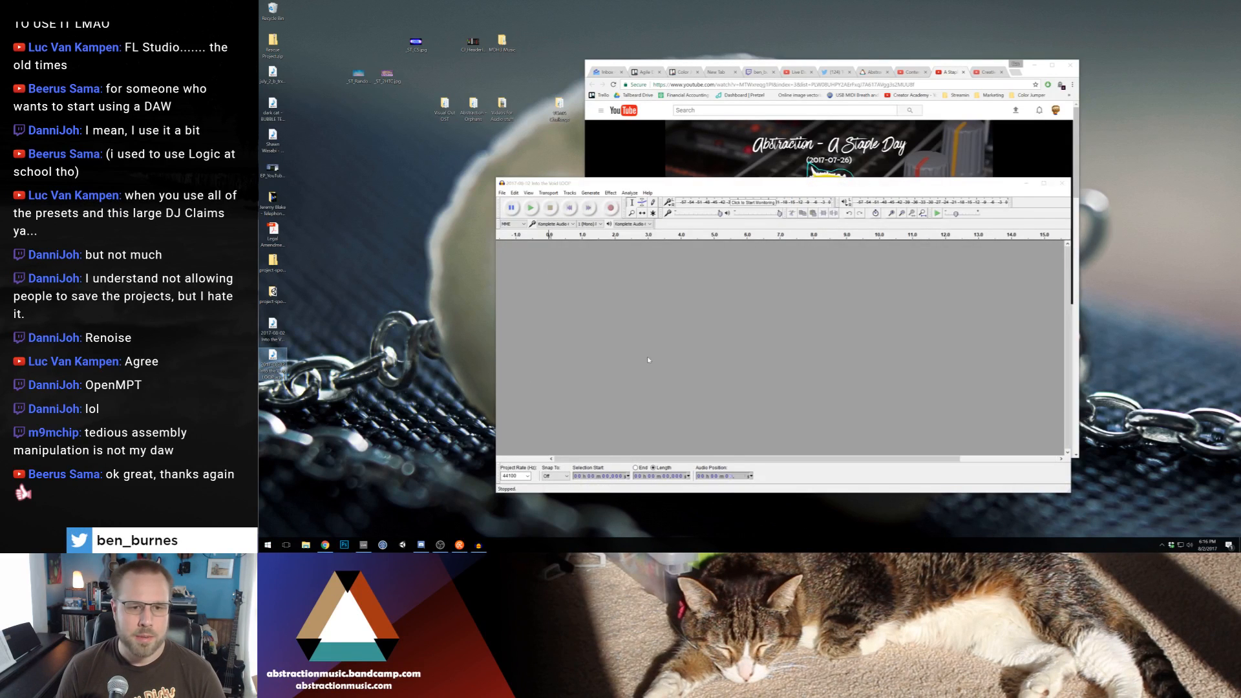
pyautogui.click(501, 192)
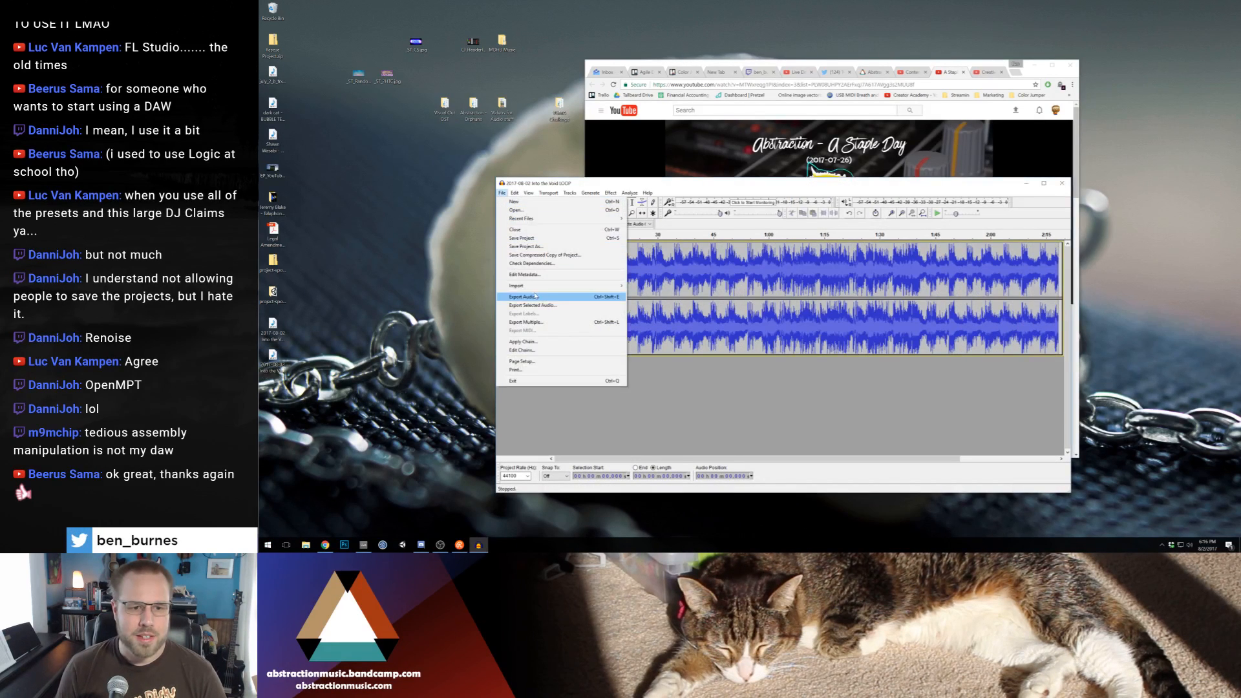
pyautogui.click(524, 294)
pyautogui.click(660, 412)
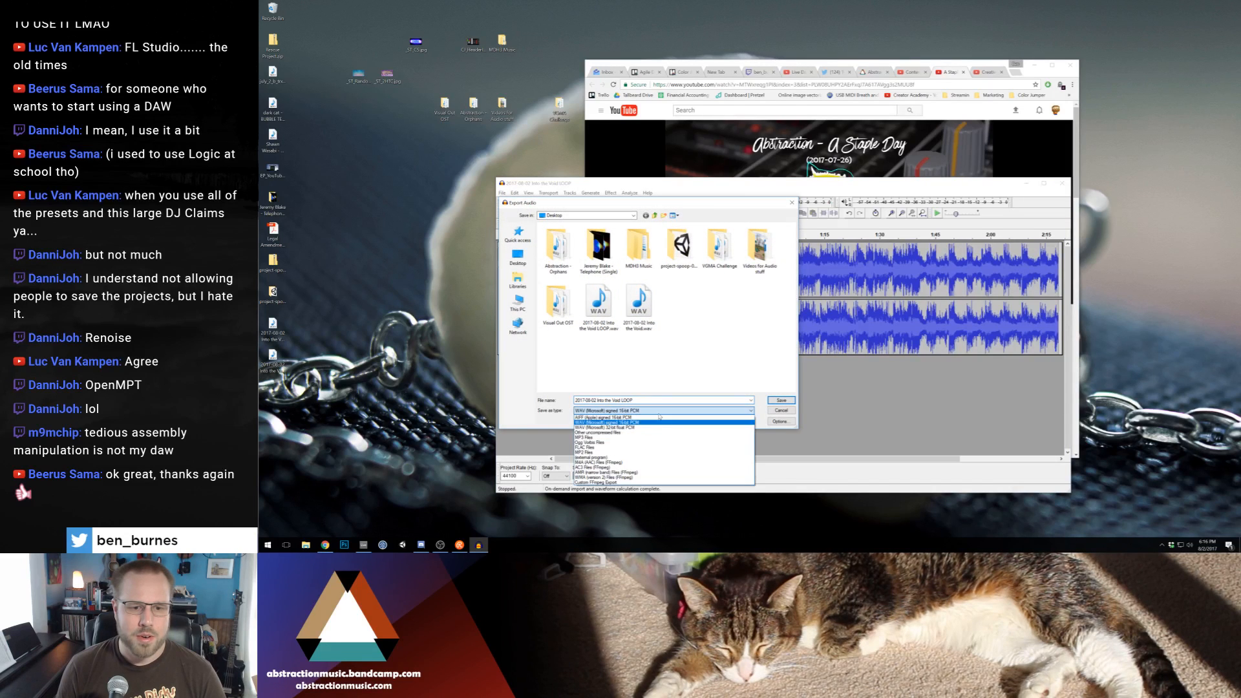
pyautogui.click(666, 423)
pyautogui.click(779, 401)
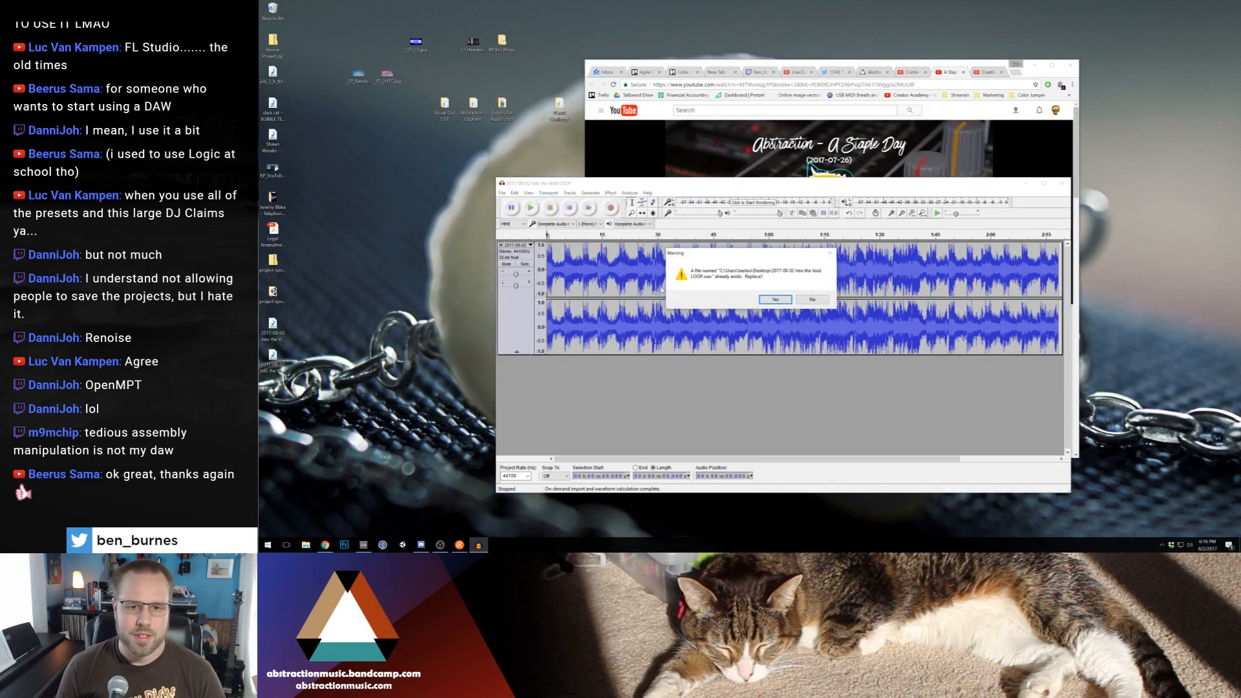
pyautogui.click(765, 303)
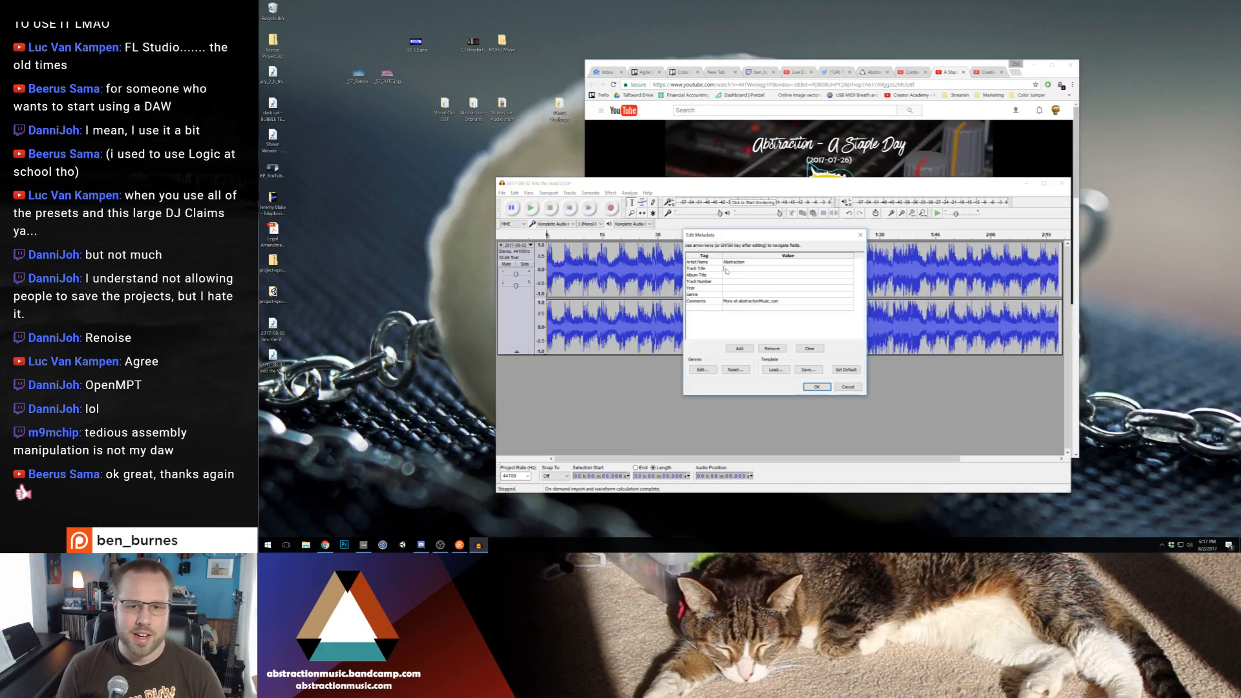
# Set the Track Title metadata to "Into the Void LOOP" and complete the WAV export
pyautogui.click(726, 268)
pyautogui.write('Into t')
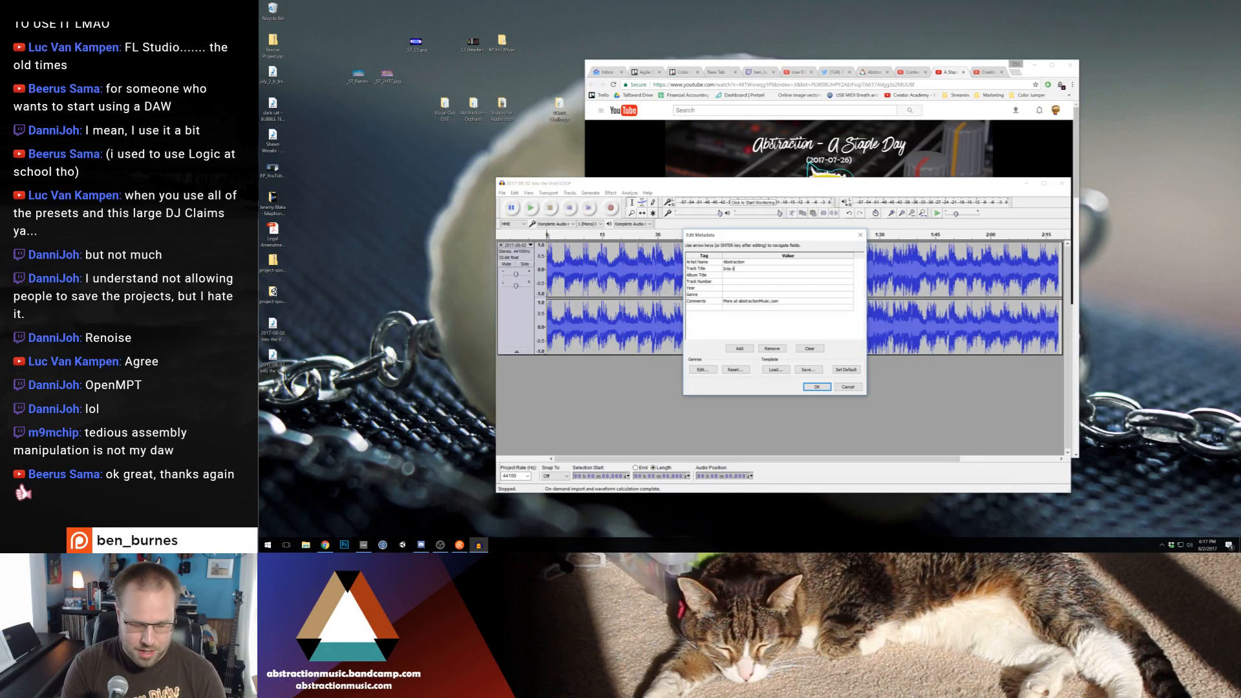
pyautogui.write('he Void LOOP')
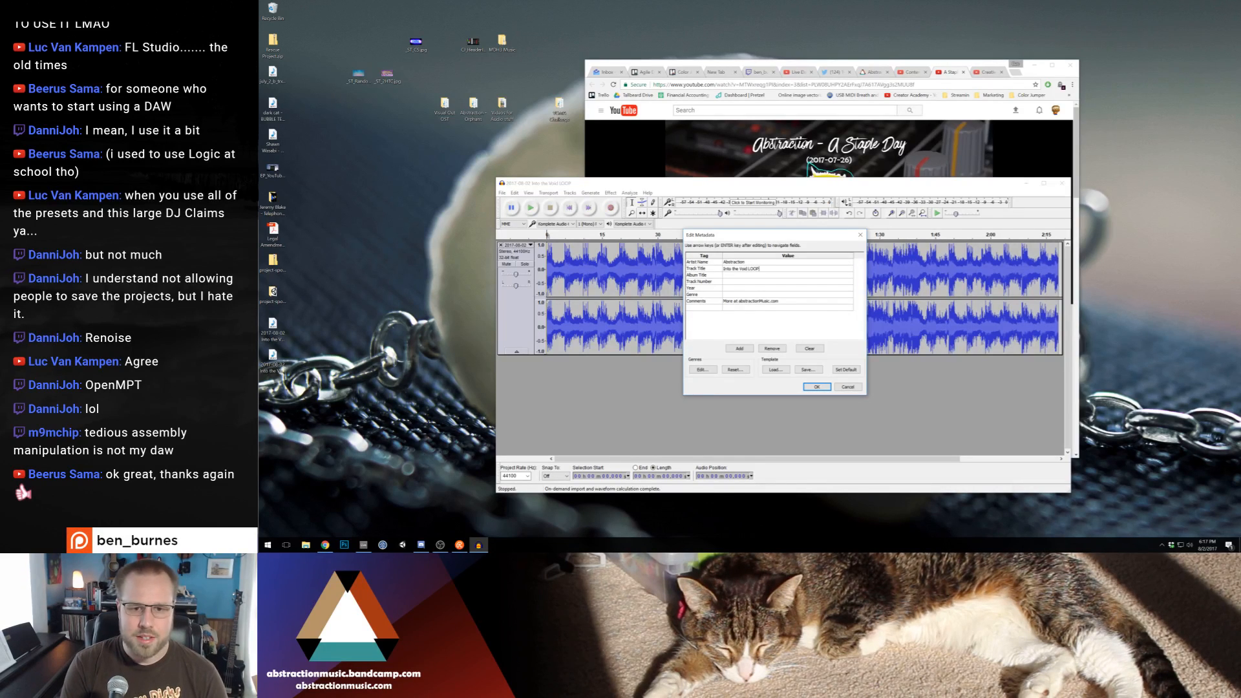
pyautogui.press('Return')
pyautogui.press('Return')
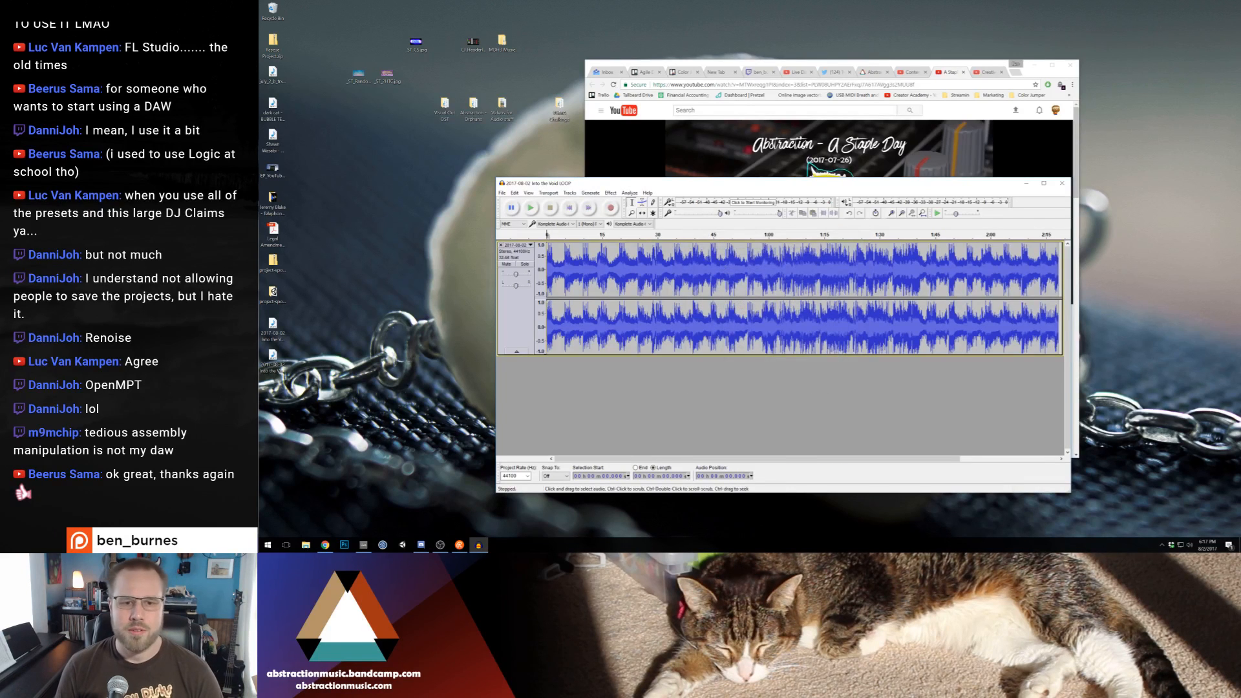
# Export the loop to the Desktop again as an Ogg Vorbis file named "2017-08-02 Into the Void LOOP", keeping the same metadata
pyautogui.click(501, 192)
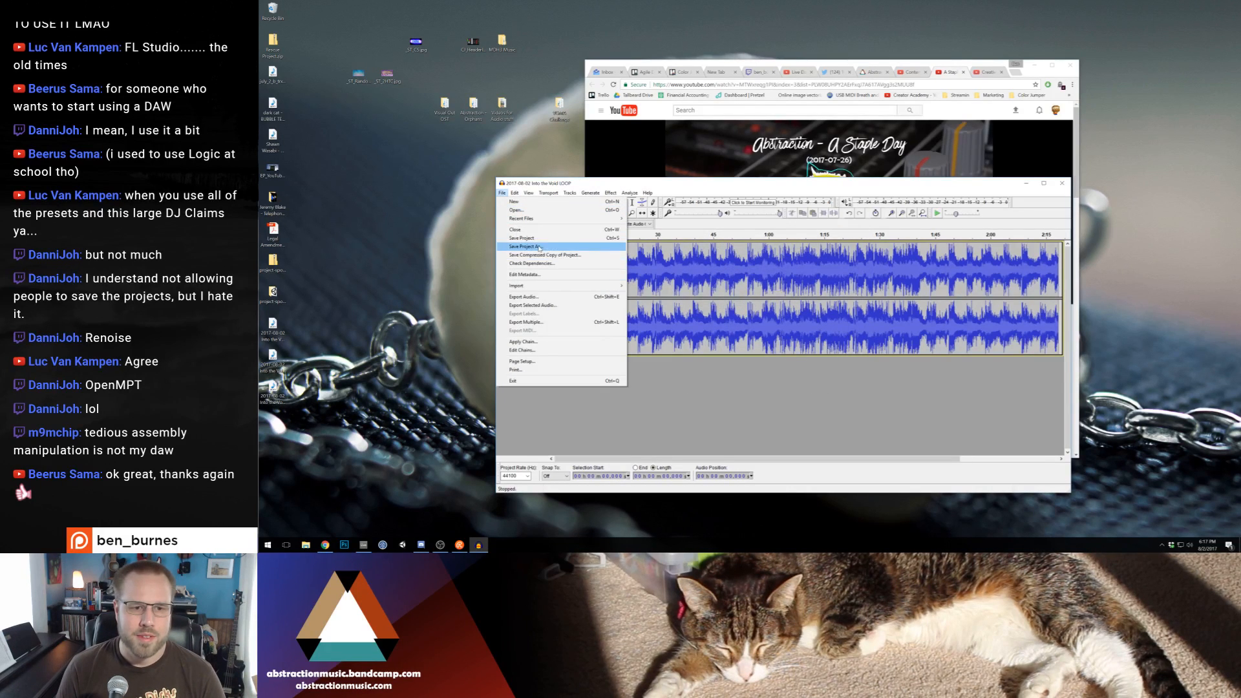
pyautogui.click(526, 296)
pyautogui.click(630, 411)
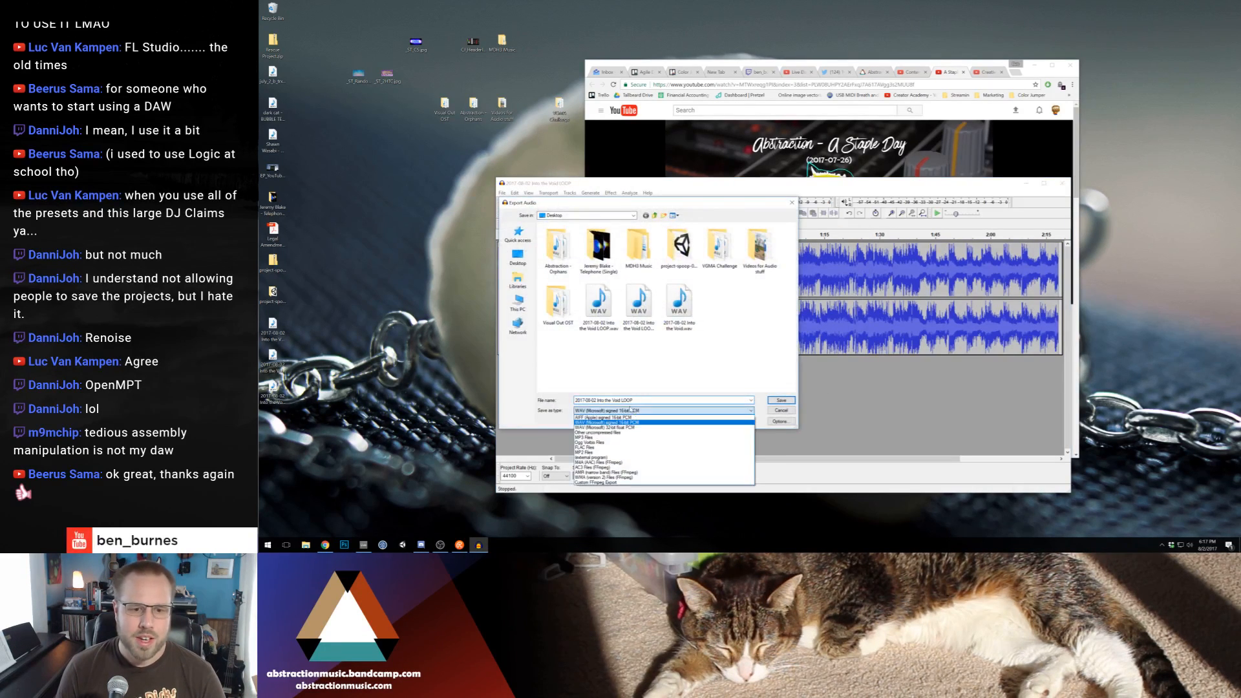
pyautogui.click(621, 442)
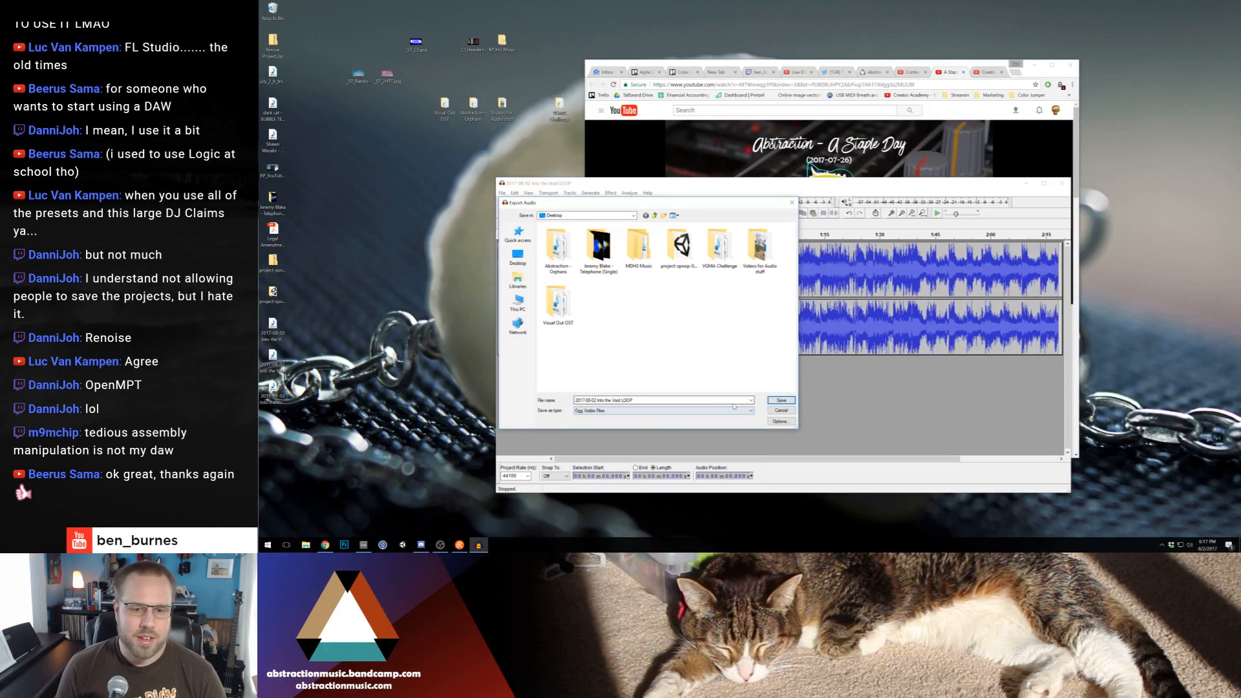
pyautogui.click(781, 400)
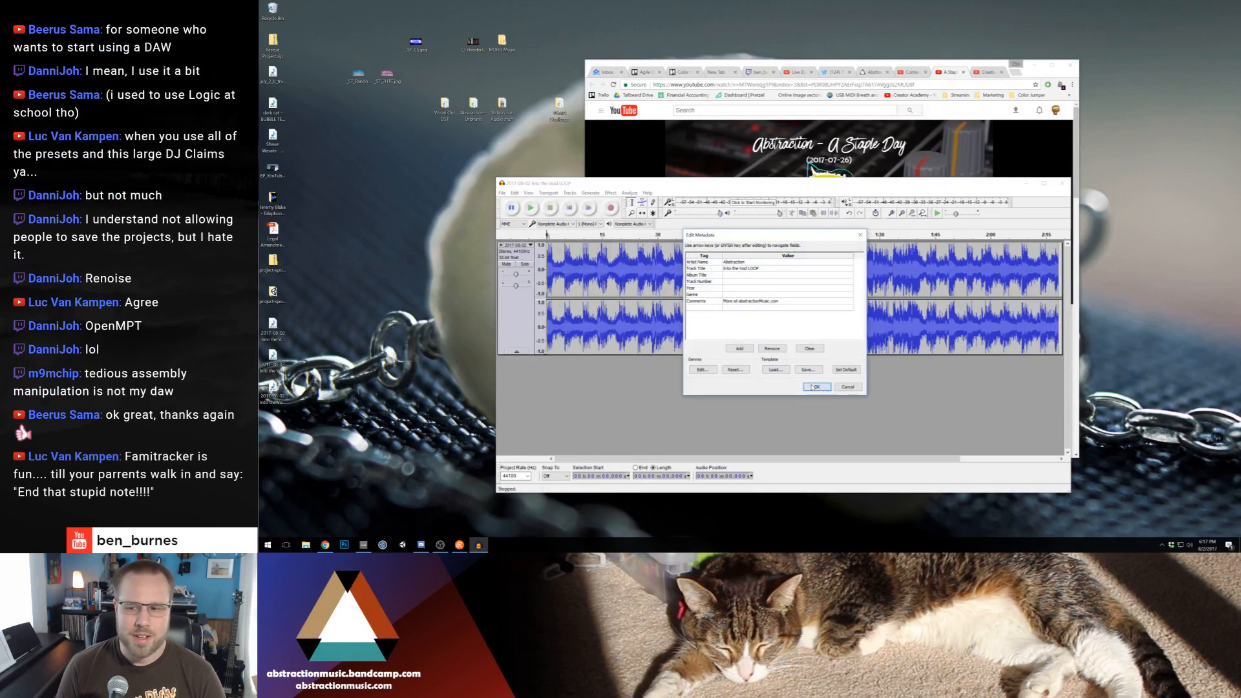
pyautogui.click(812, 386)
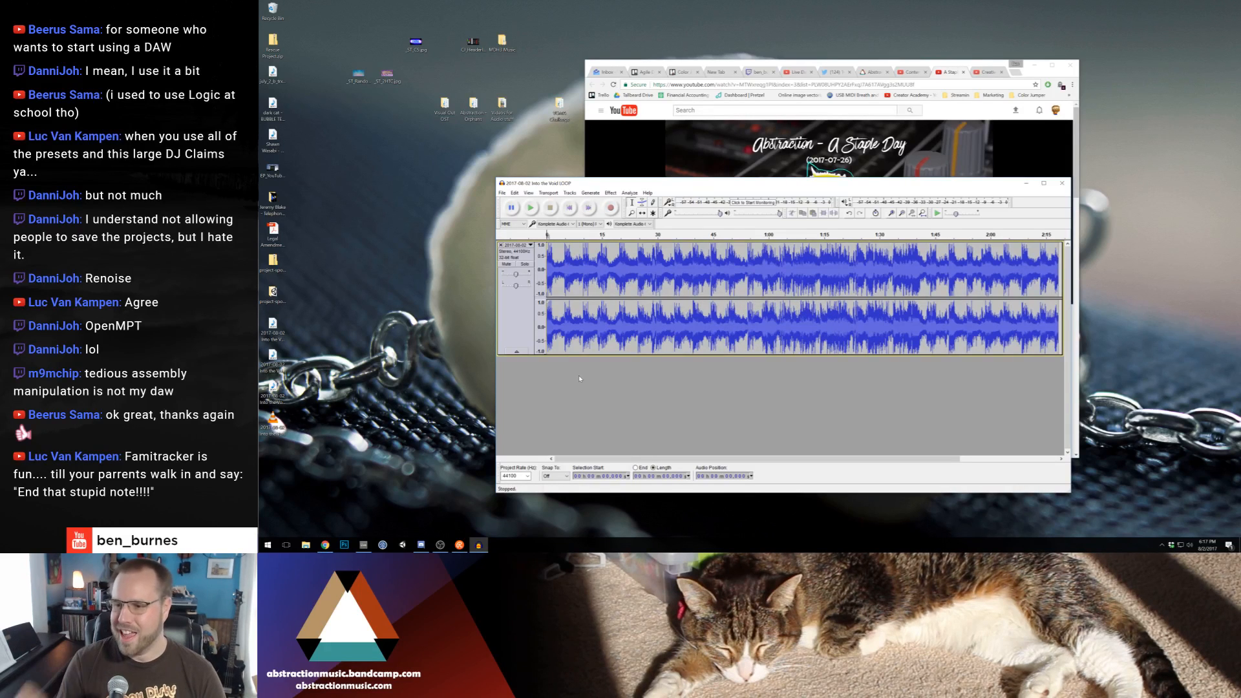
# Move the loop's WAV and Ogg files together to an empty spot on the Desktop
pyautogui.click(274, 432)
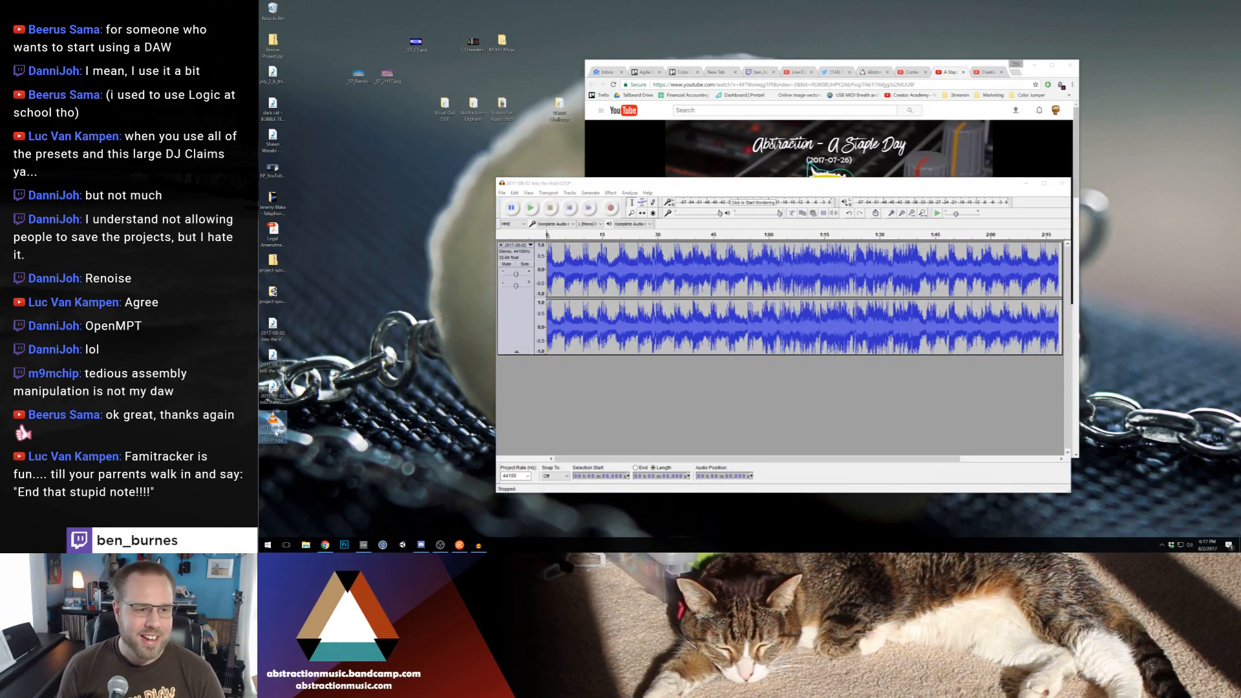
pyautogui.moveTo(275, 431); pyautogui.dragTo(473, 258)
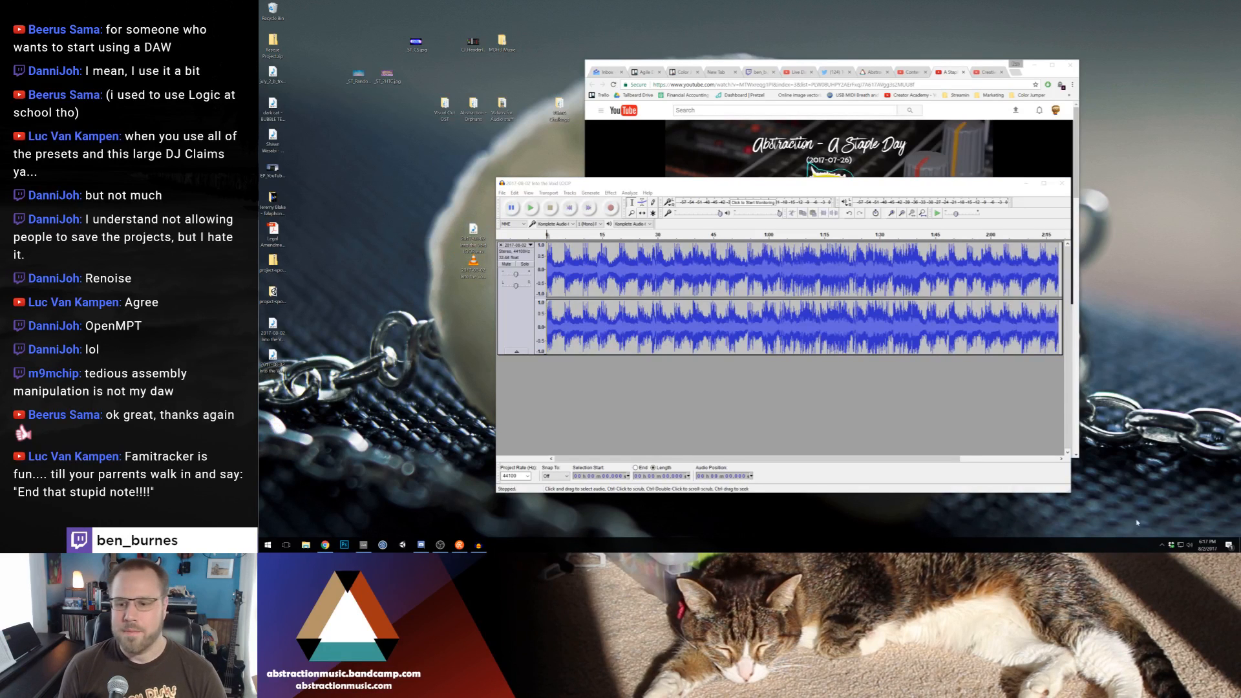
# Browse Dropbox to FamiTracker > Projects > _Finished Projects in File Explorer and open "July 31st.ftm" in FamiTracker
pyautogui.click(306, 544)
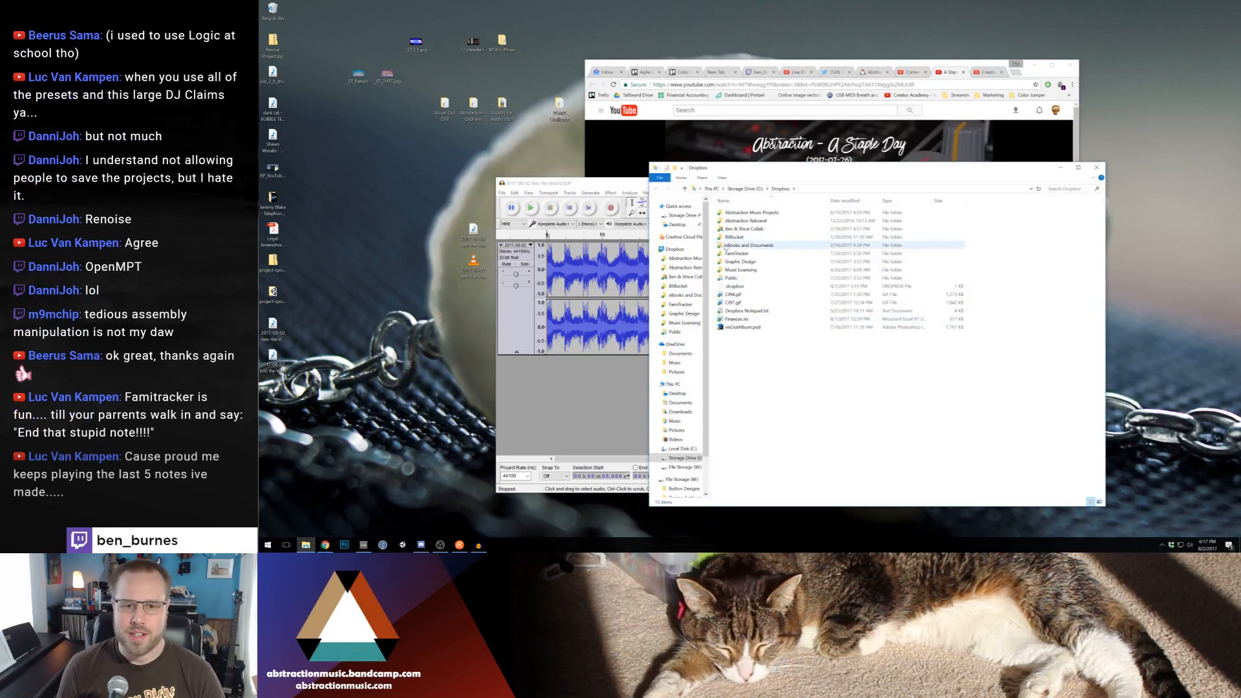
pyautogui.click(737, 213)
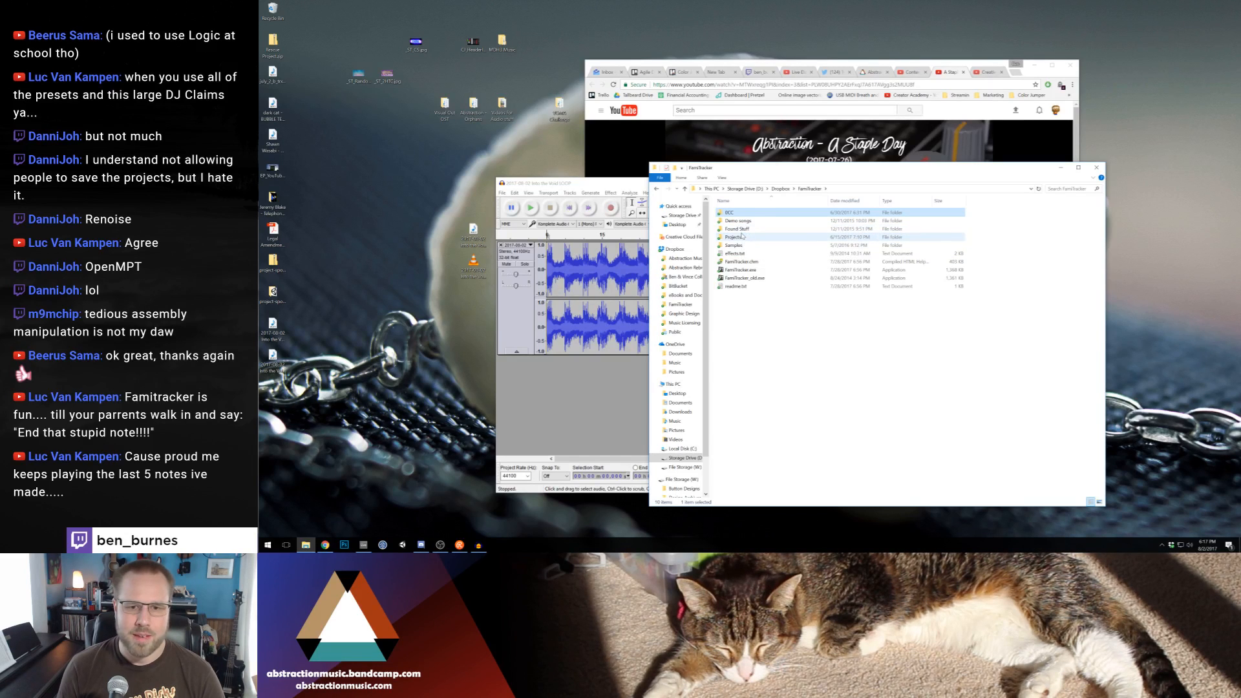
pyautogui.click(743, 238)
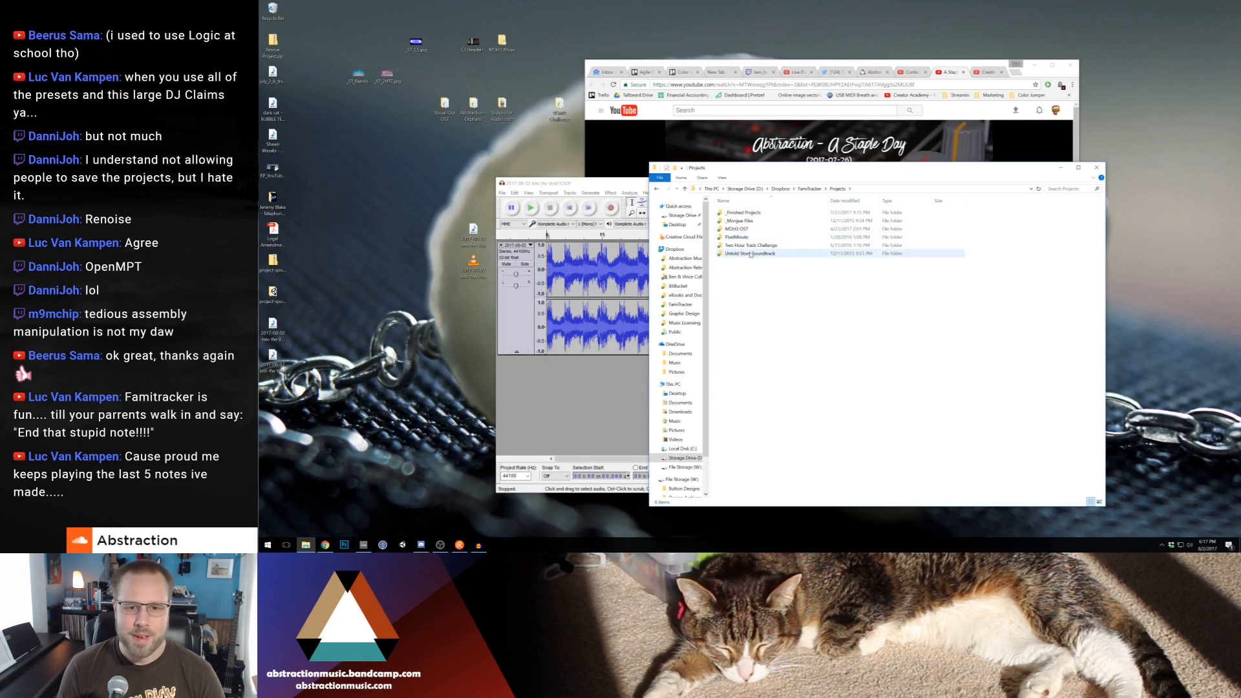
pyautogui.doubleClick(744, 237)
pyautogui.doubleClick(749, 335)
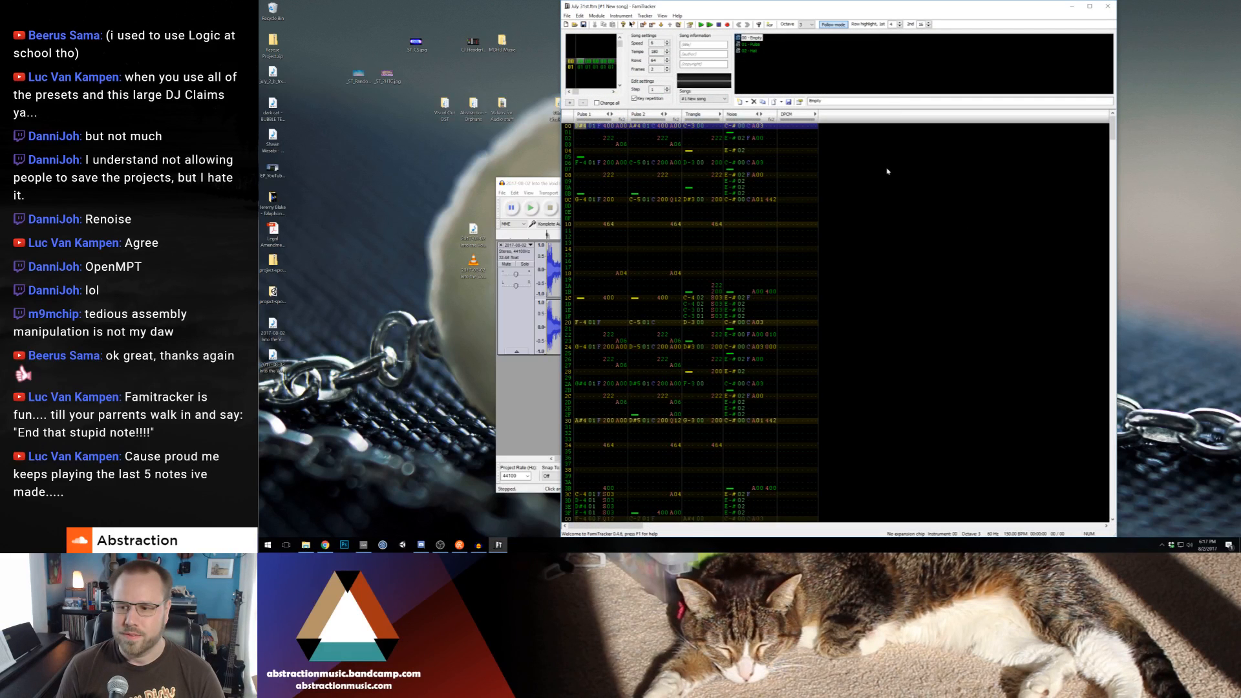
# Listen to the July 31st song from its beginning, stop playback and close FamiTracker
pyautogui.click(700, 24)
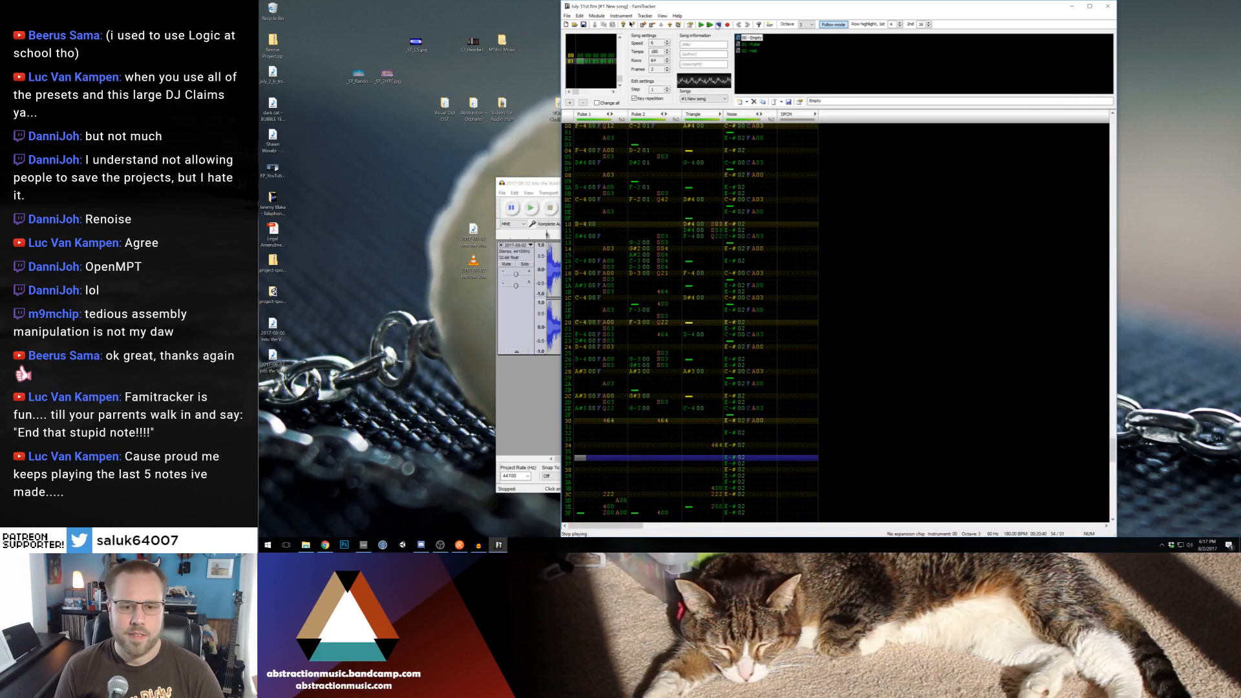
pyautogui.click(717, 25)
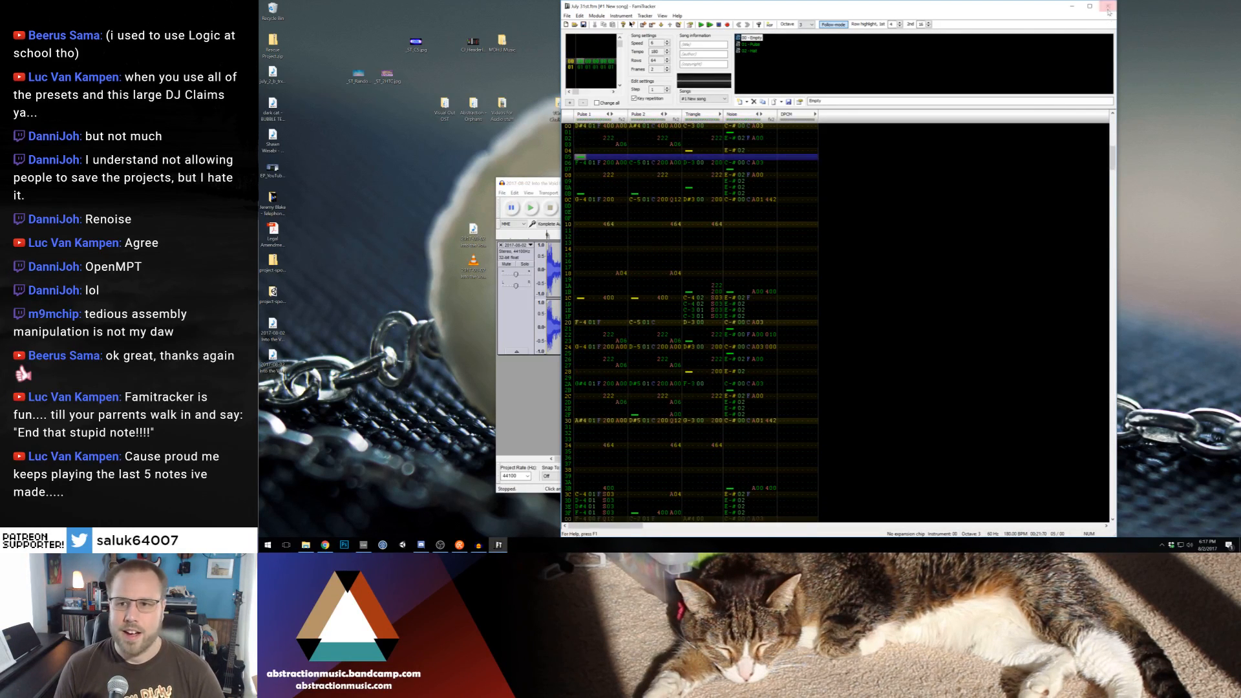
pyautogui.click(1106, 6)
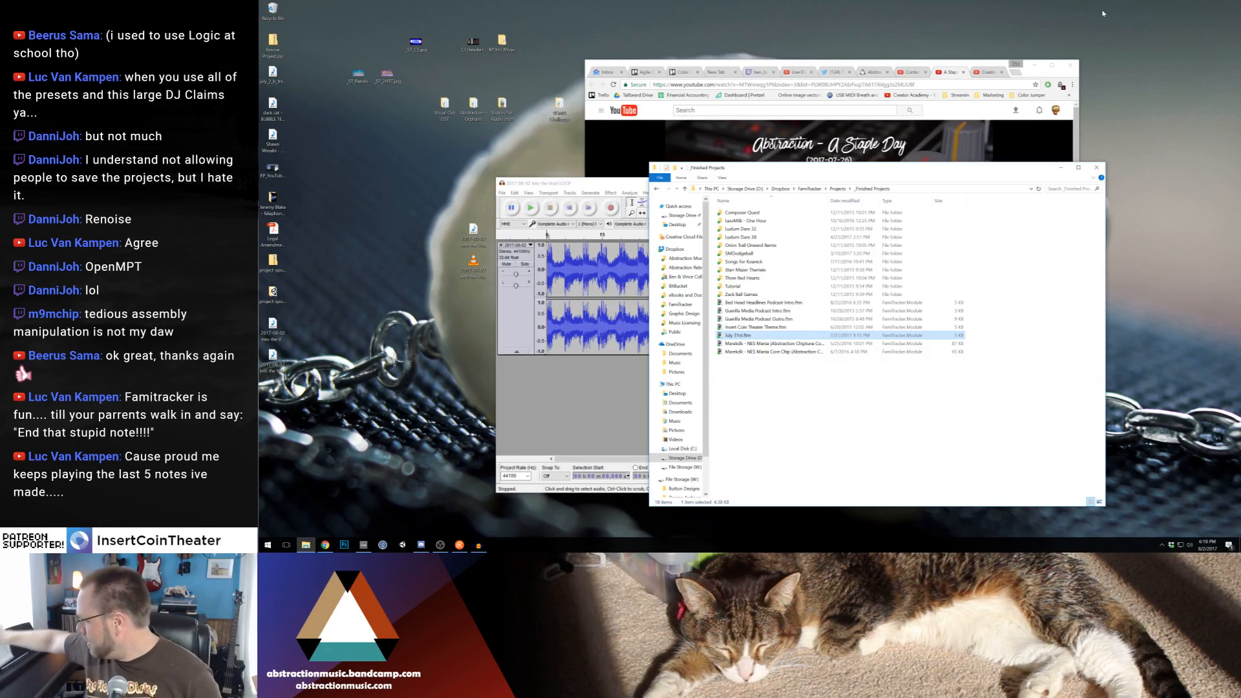
# Remove the loop track in Audacity and import the full-song "2017-08-02 Into the Void.wav" from the Desktop
pyautogui.click(569, 391)
pyautogui.click(501, 245)
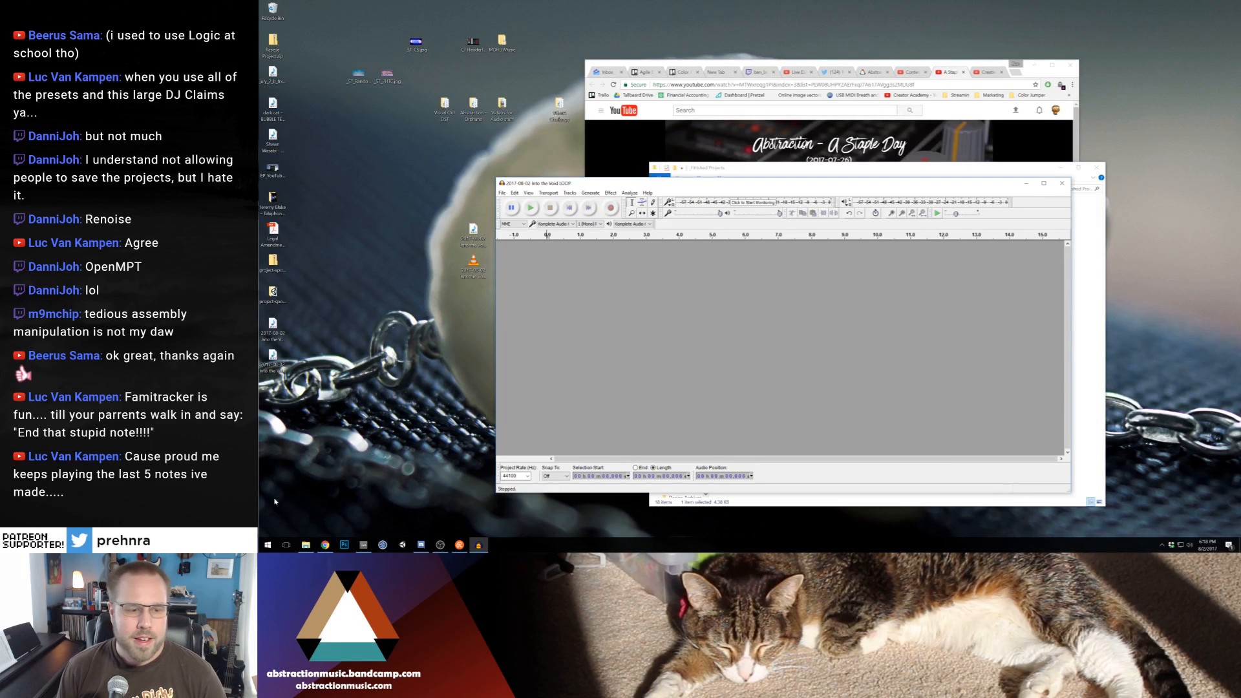
pyautogui.click(268, 545)
pyautogui.click(272, 336)
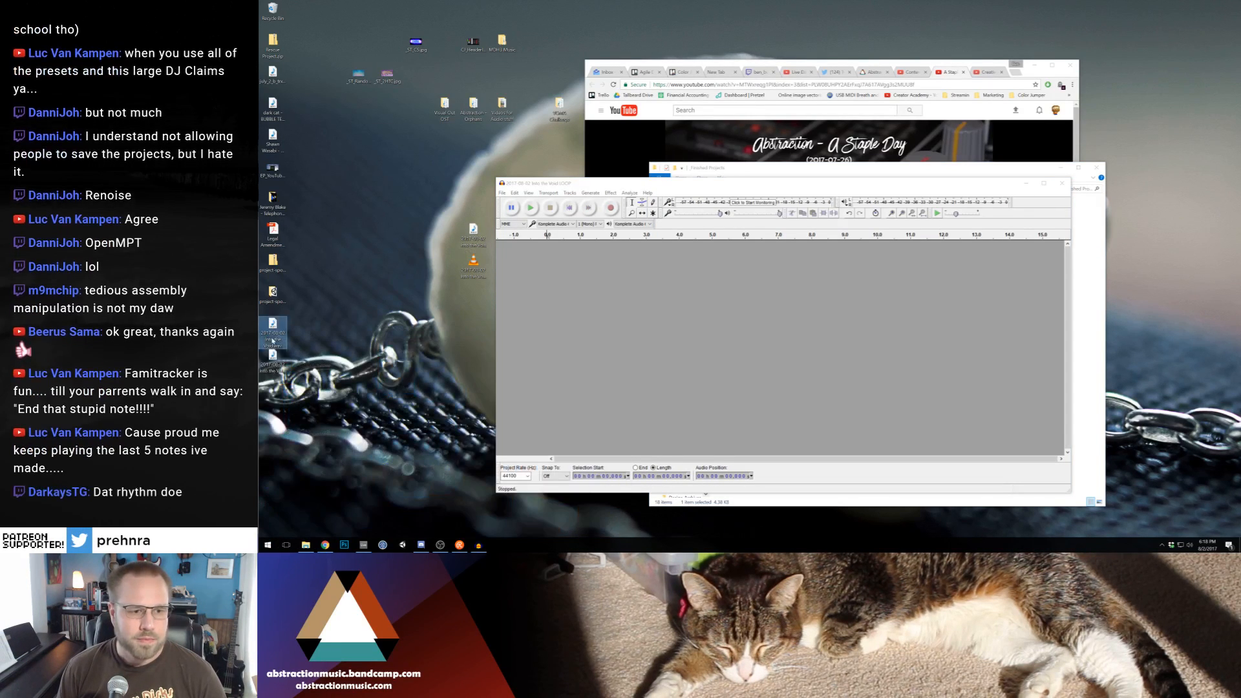
pyautogui.moveTo(272, 339); pyautogui.dragTo(768, 344)
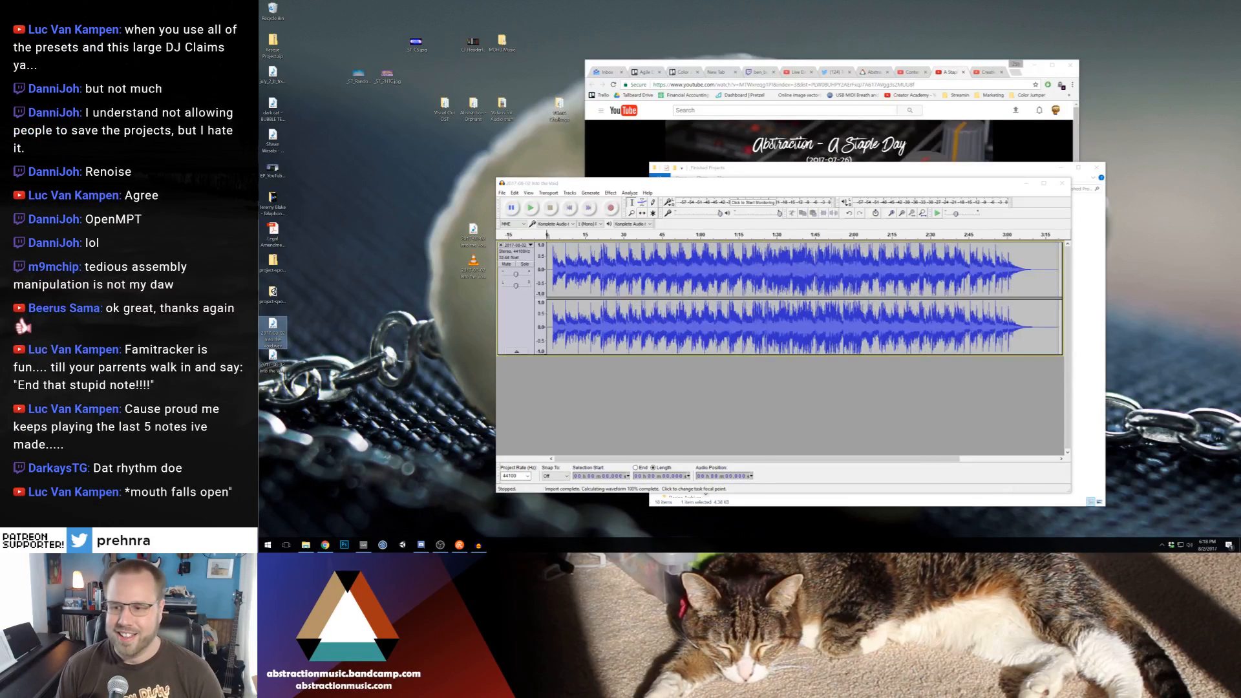
# Trim the silence before the song starts and, after listening to the ending, the silent tail from about 3:09 on
pyautogui.moveTo(552, 265); pyautogui.dragTo(541, 266)
pyautogui.press('Delete')
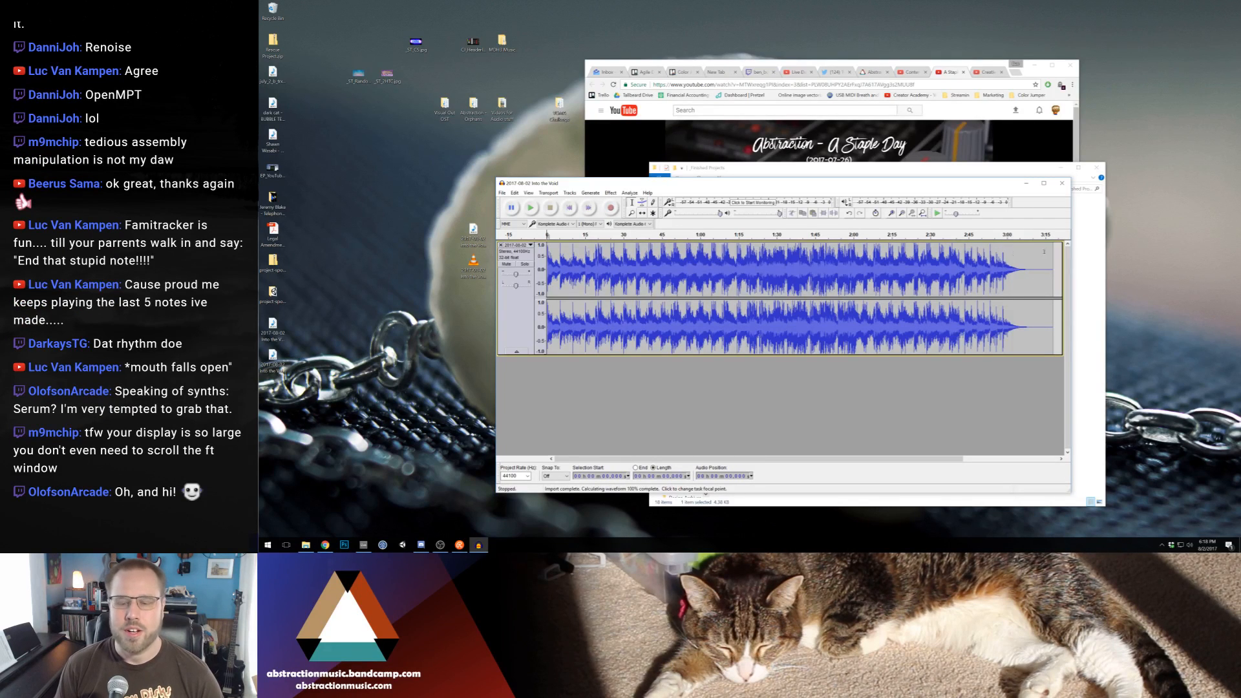
pyautogui.click(1015, 277)
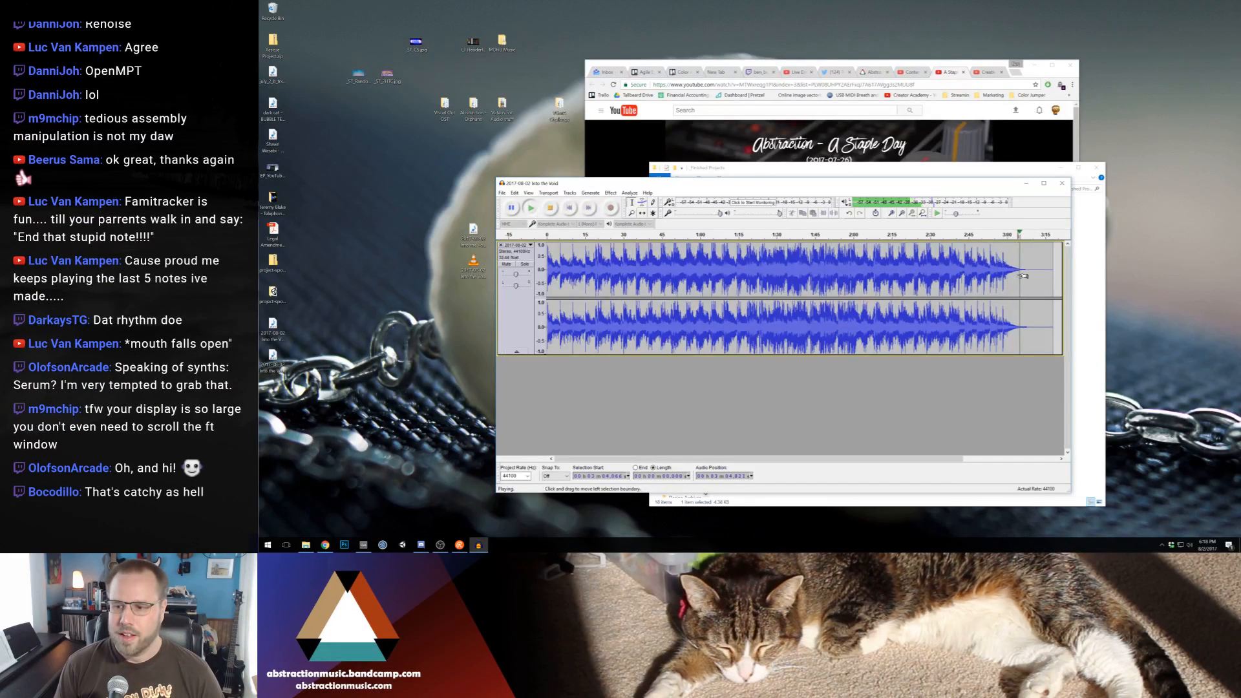
pyautogui.press('space')
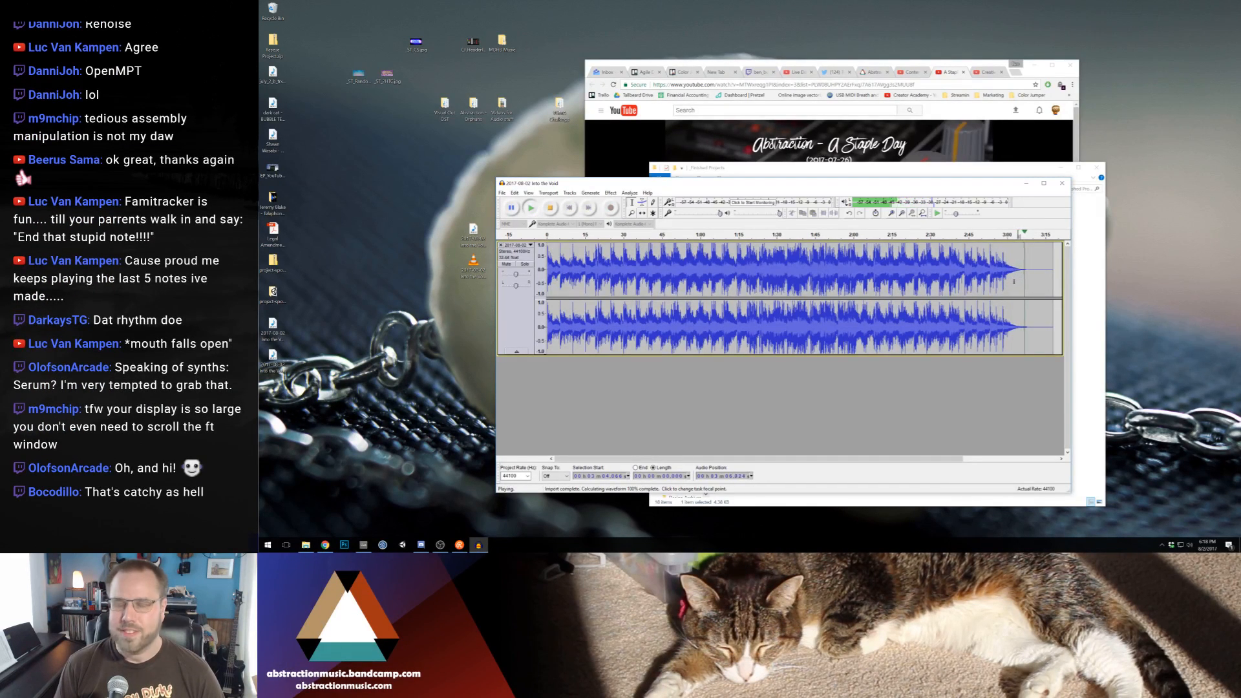
pyautogui.press('space')
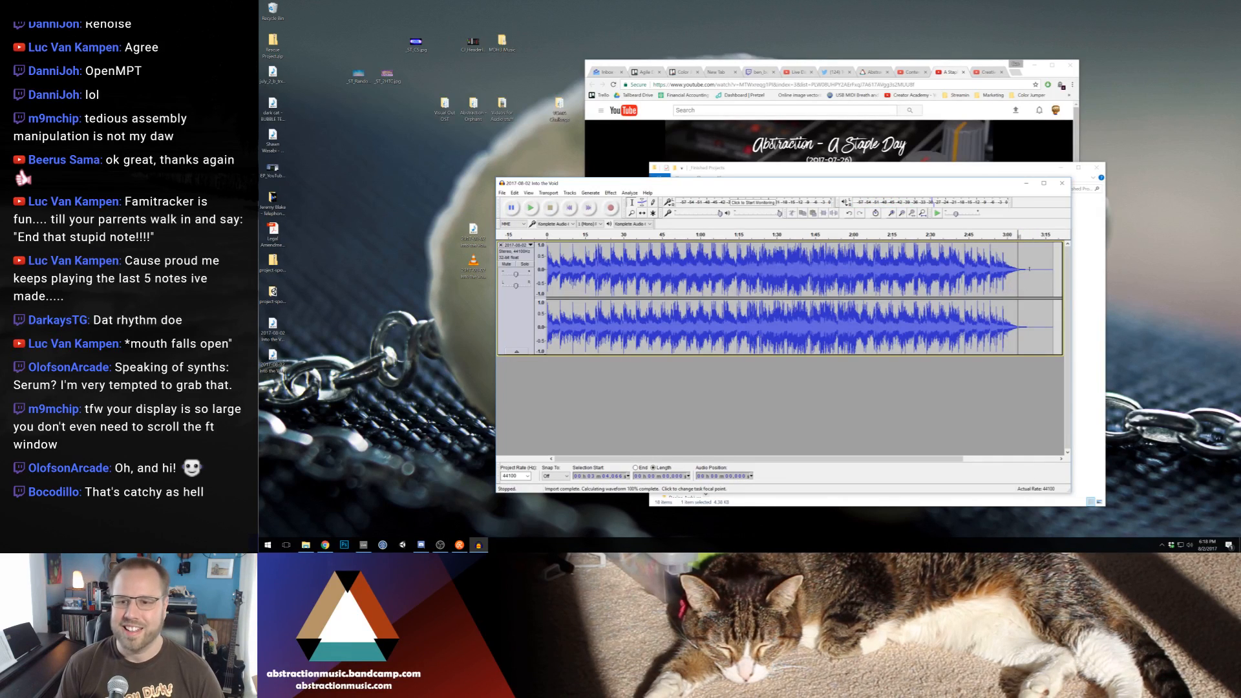
pyautogui.moveTo(1029, 269); pyautogui.dragTo(1053, 277)
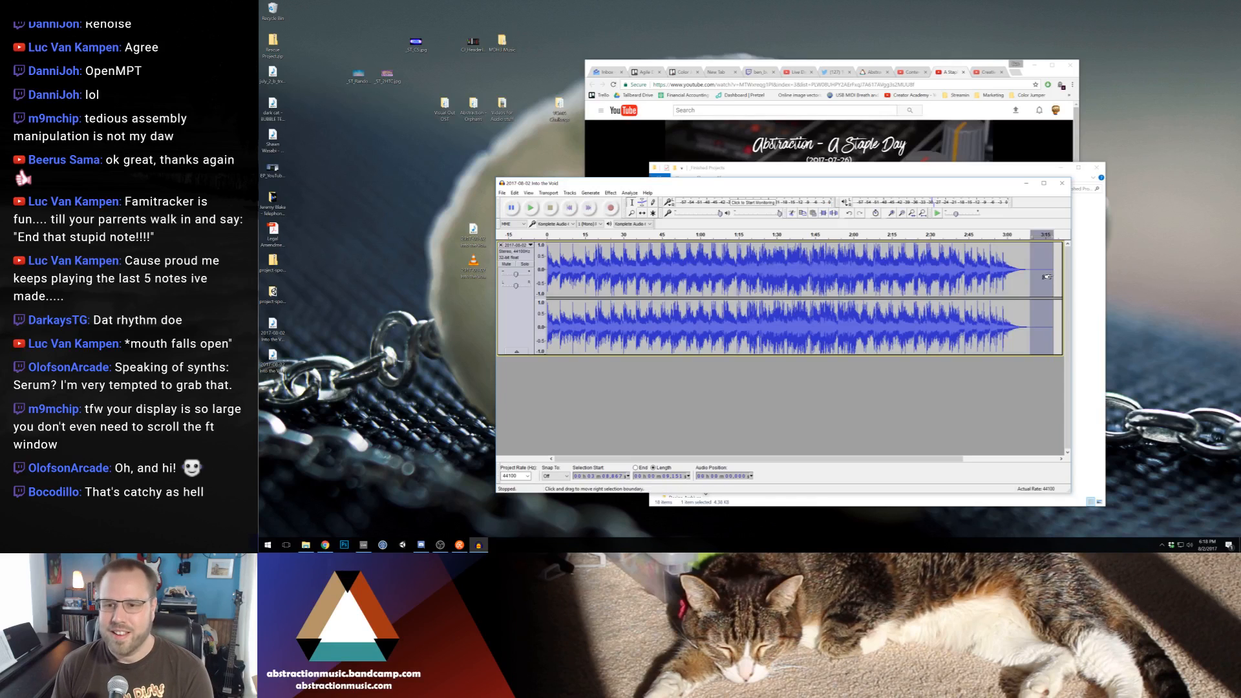
pyautogui.press('Delete')
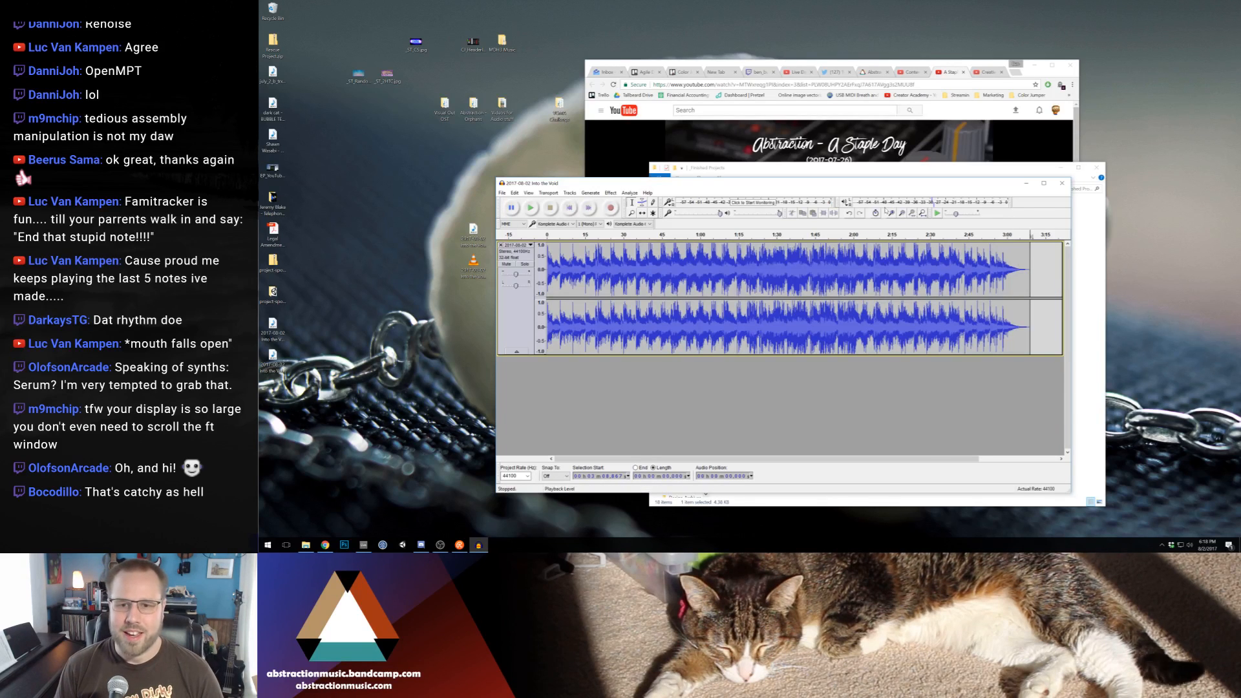
# Listen to the song's ending and apply a Fade Out to about its last 2 seconds
pyautogui.scroll(3, 930, 306)
pyautogui.click(841, 272)
pyautogui.press('space')
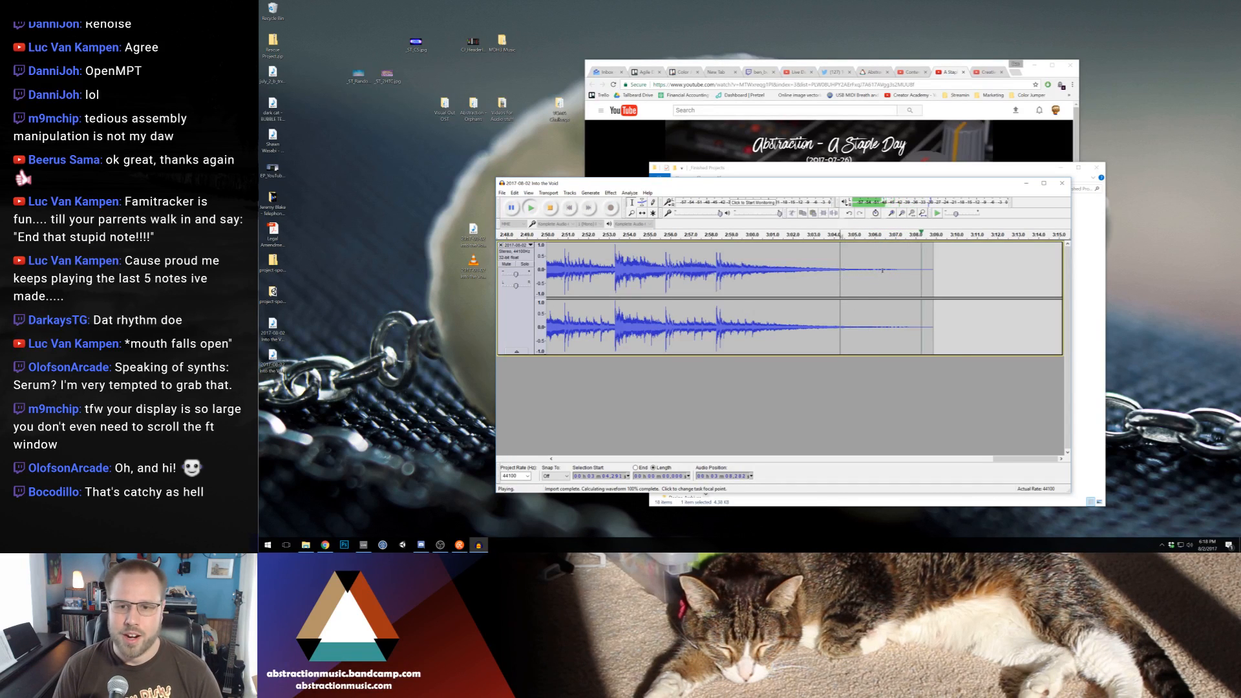
pyautogui.moveTo(879, 275); pyautogui.dragTo(932, 285)
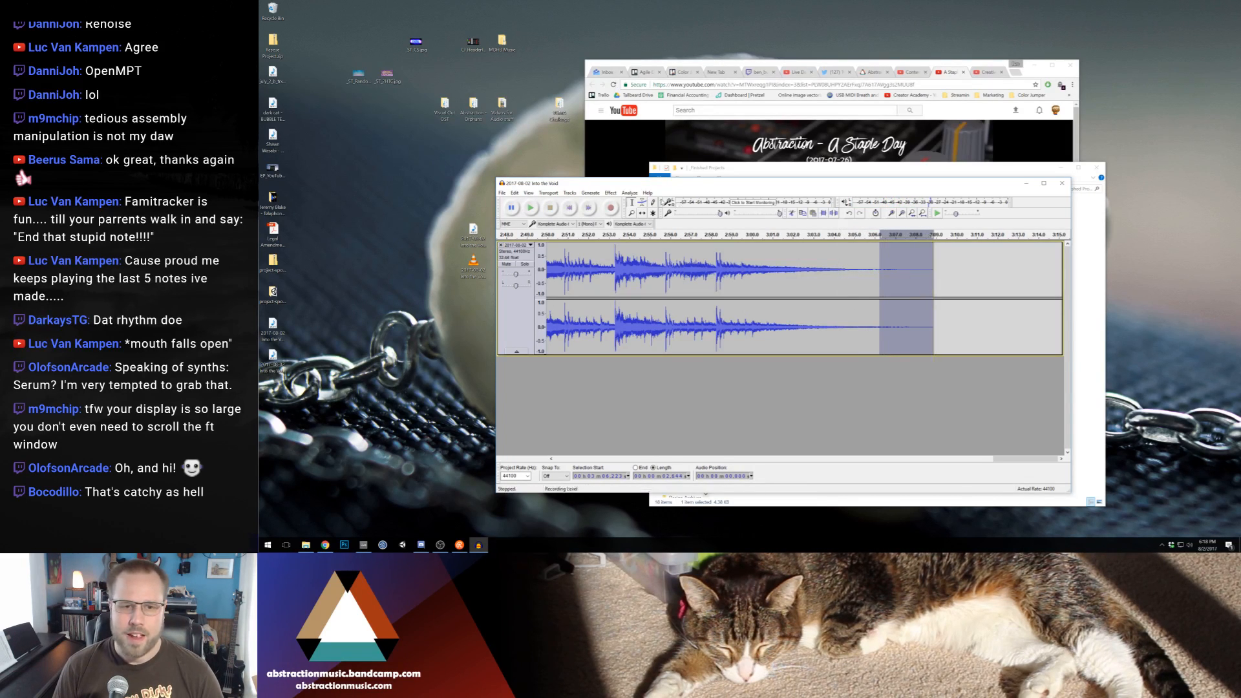
pyautogui.click(610, 192)
pyautogui.click(655, 270)
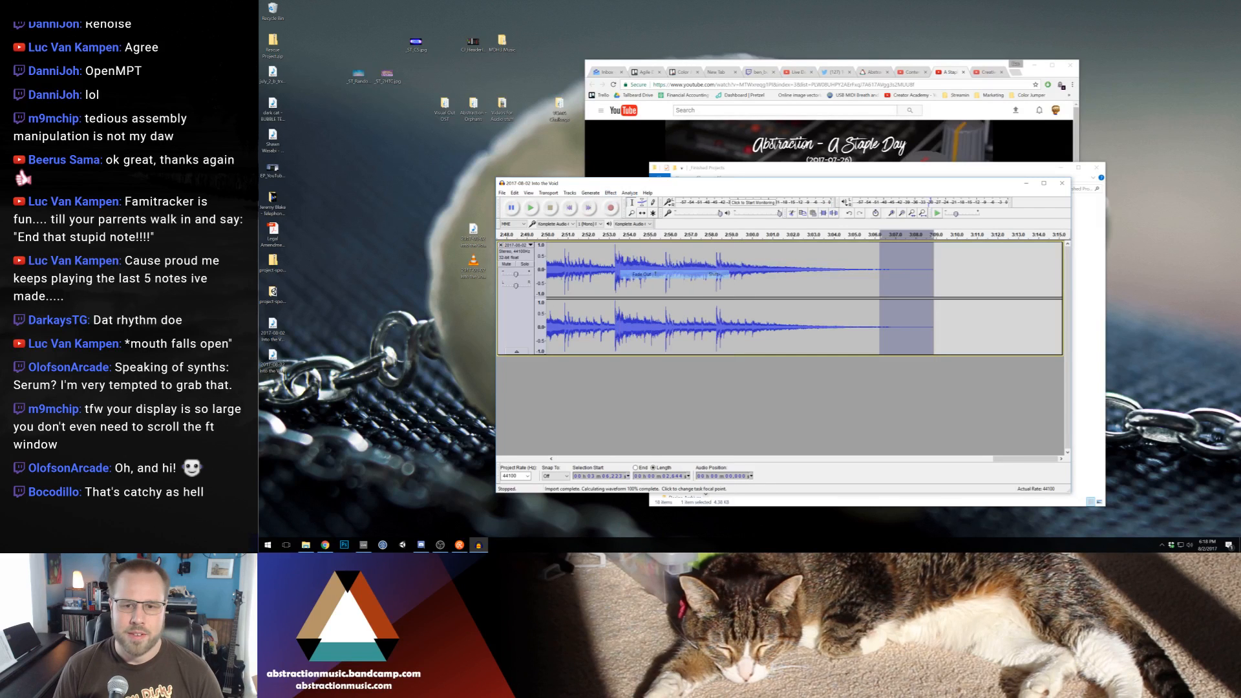
pyautogui.click(919, 278)
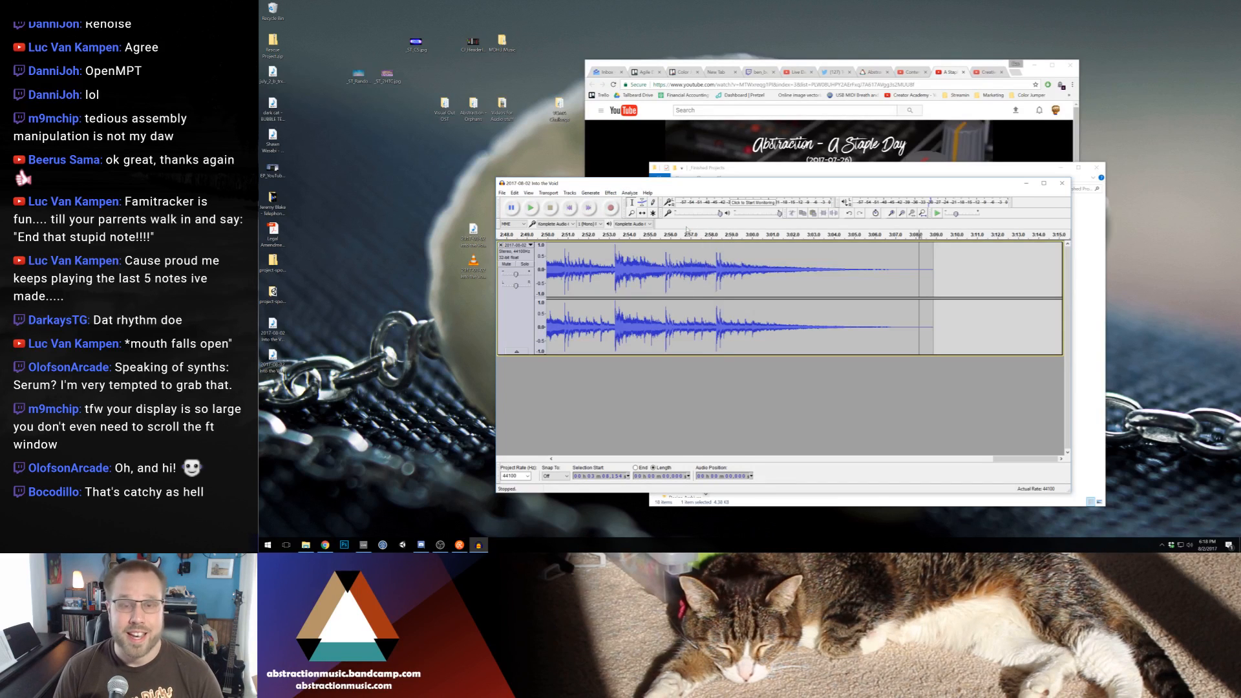
# Export the trimmed song to the Desktop as WAV (Microsoft) signed 16-bit PCM, replacing "2017-08-02 Into the Void.wav"
pyautogui.moveTo(784, 183)
pyautogui.mouseDown()
pyautogui.moveTo(570, 5)
pyautogui.moveTo(789, 181)
pyautogui.mouseUp()
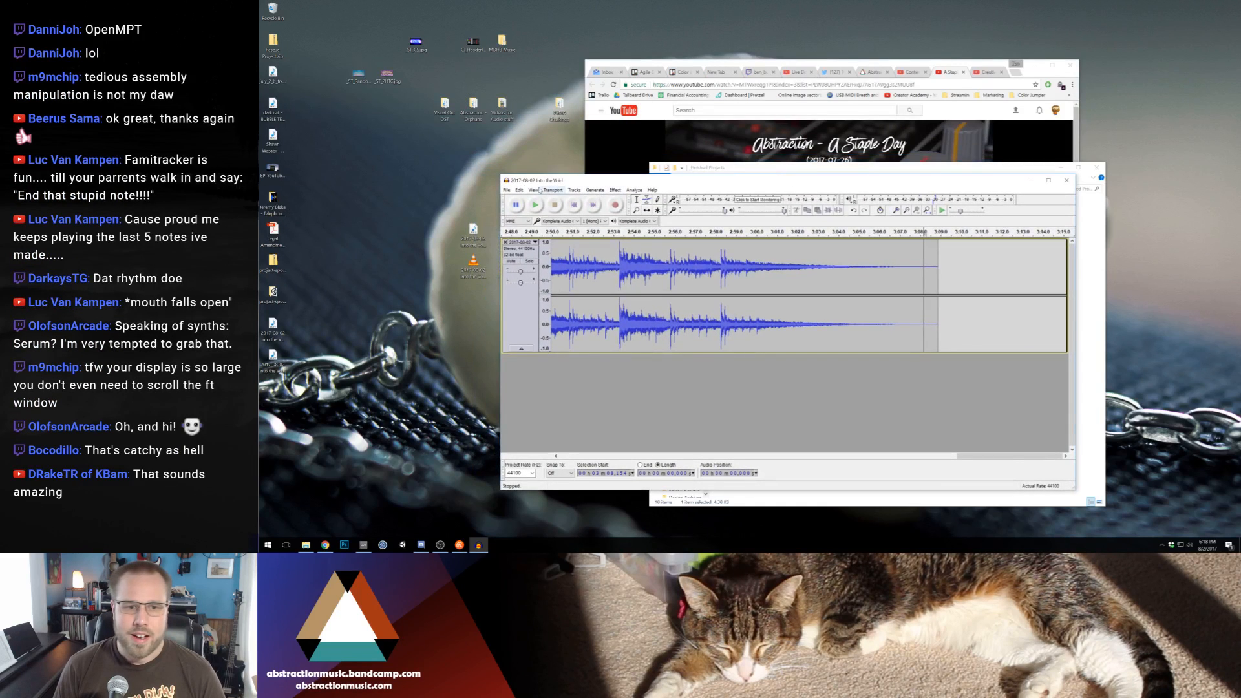
pyautogui.click(507, 190)
pyautogui.click(546, 293)
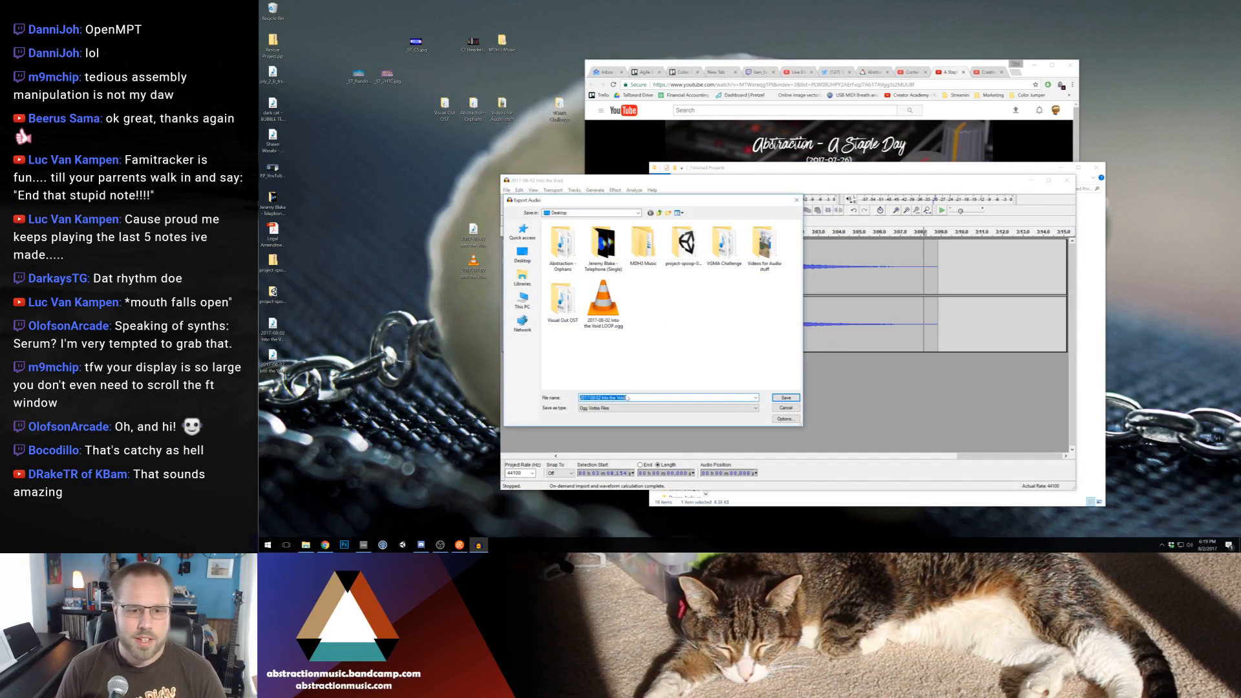
pyautogui.click(638, 408)
pyautogui.click(646, 440)
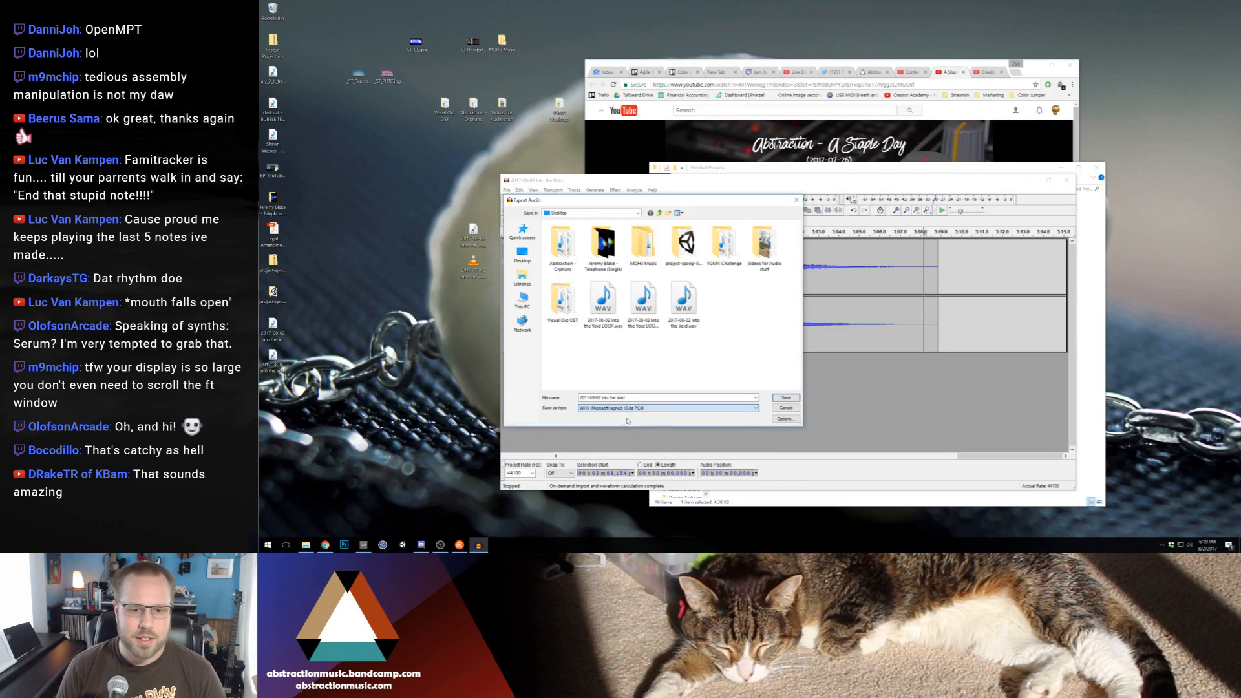
pyautogui.click(786, 398)
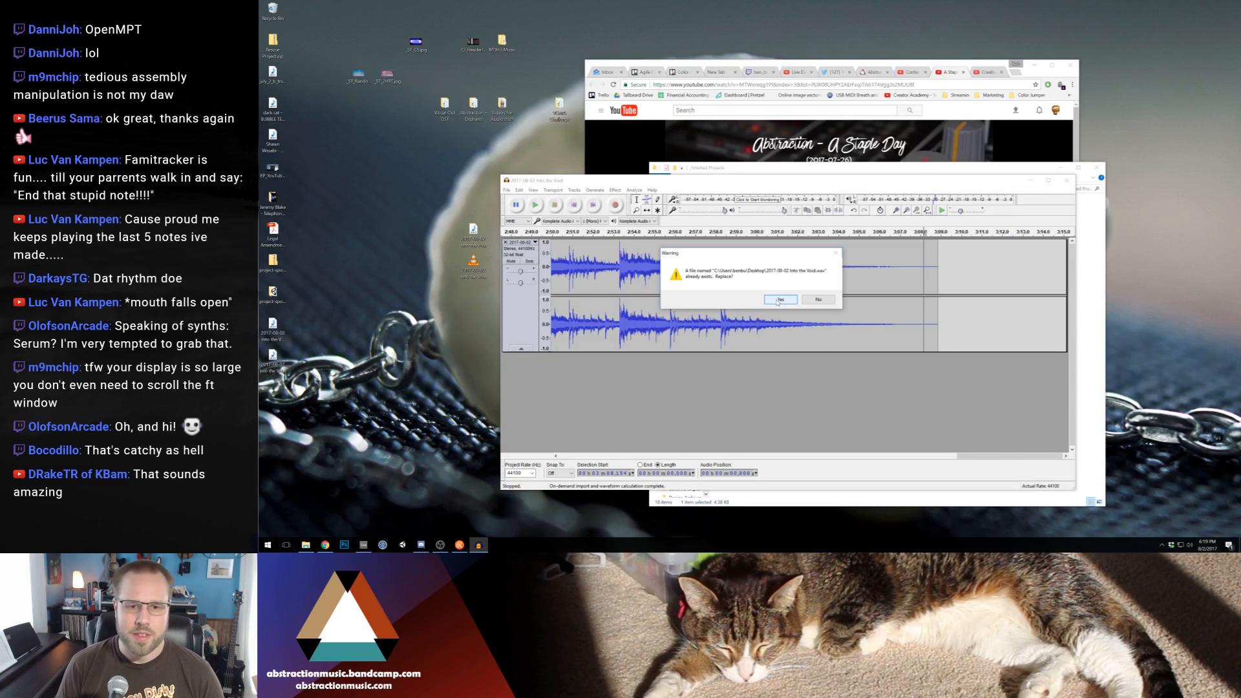
pyautogui.click(777, 301)
# Set the Track Title metadata to "Into the Void" and complete the WAV export
pyautogui.click(775, 271)
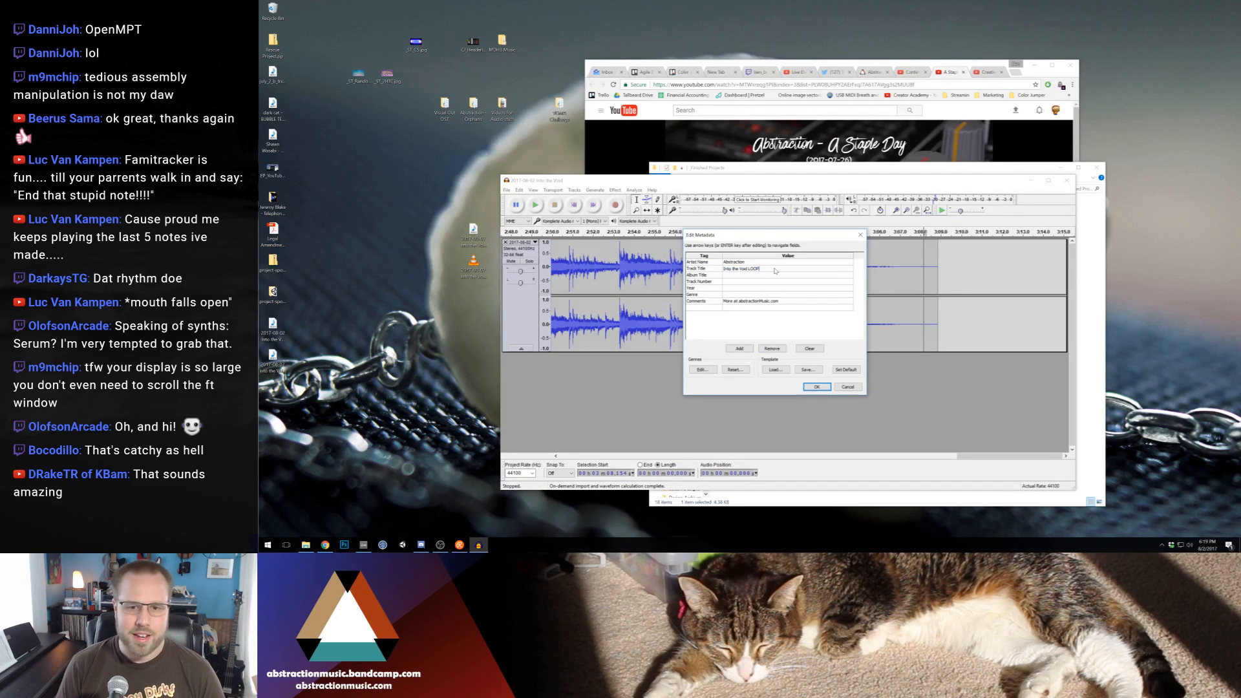
pyautogui.press('BackSpace')
pyautogui.press('BackSpace')
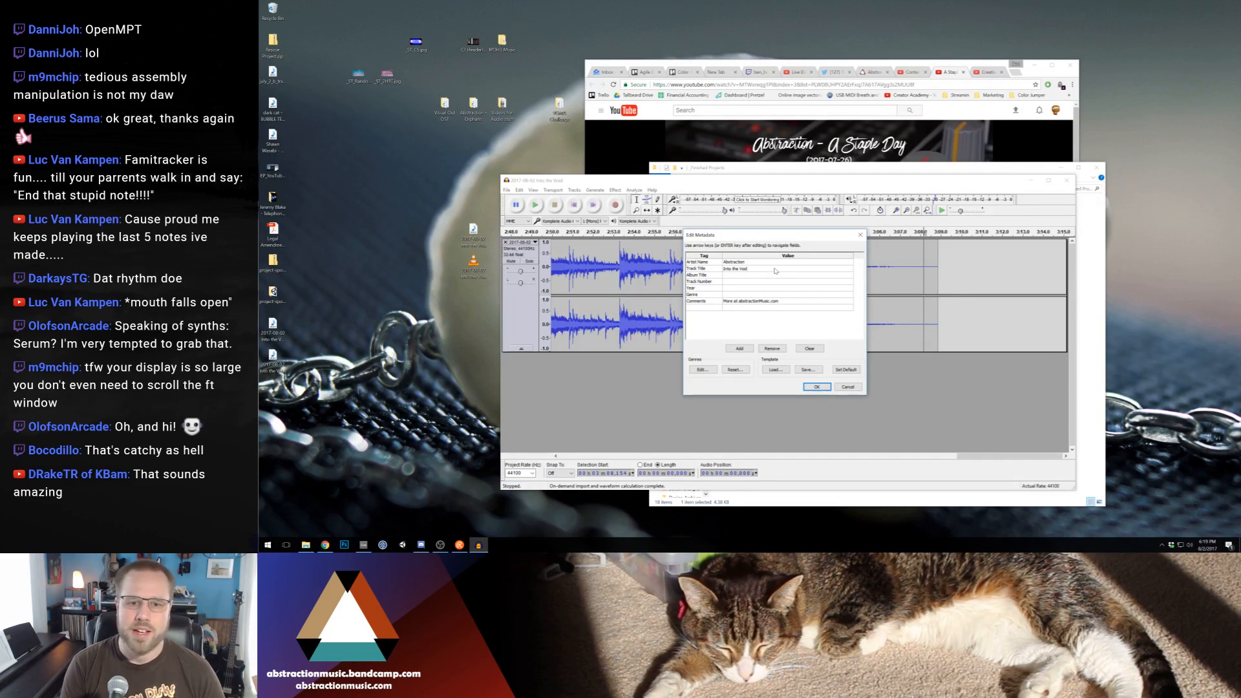
pyautogui.press('Return')
pyautogui.press('Return')
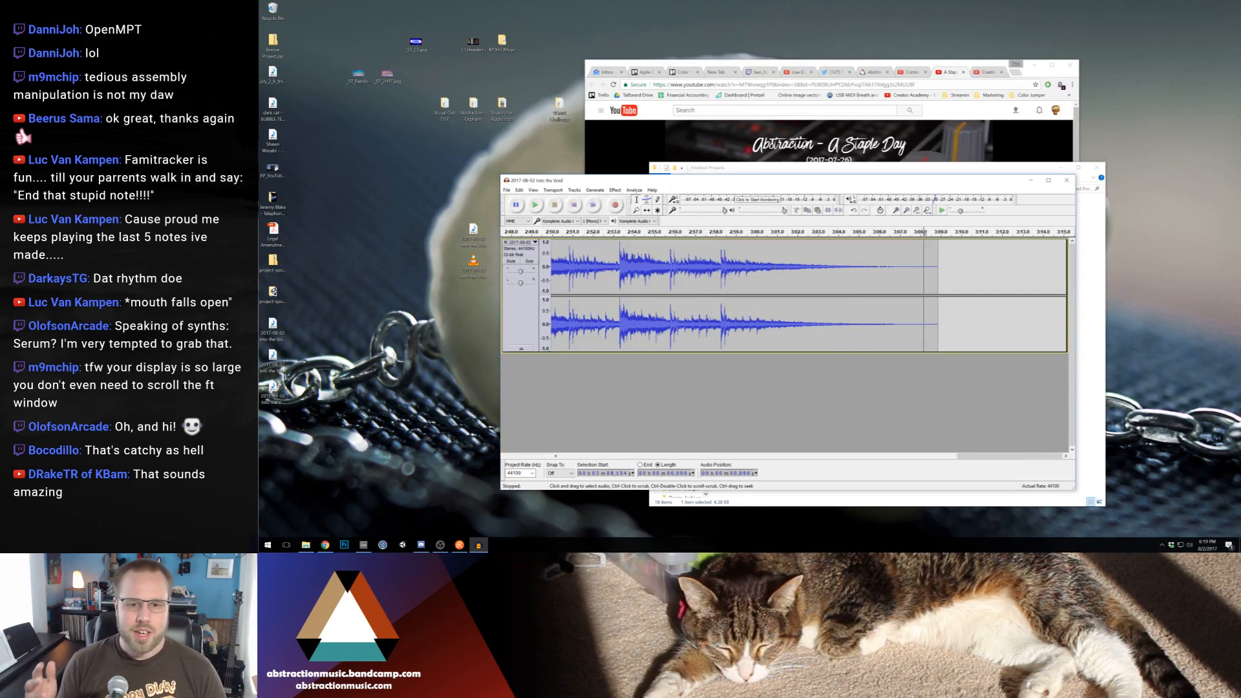
# Look over the song's arrangement and the drum track's devices in Ableton Live, and return to Audacity
pyautogui.click(364, 544)
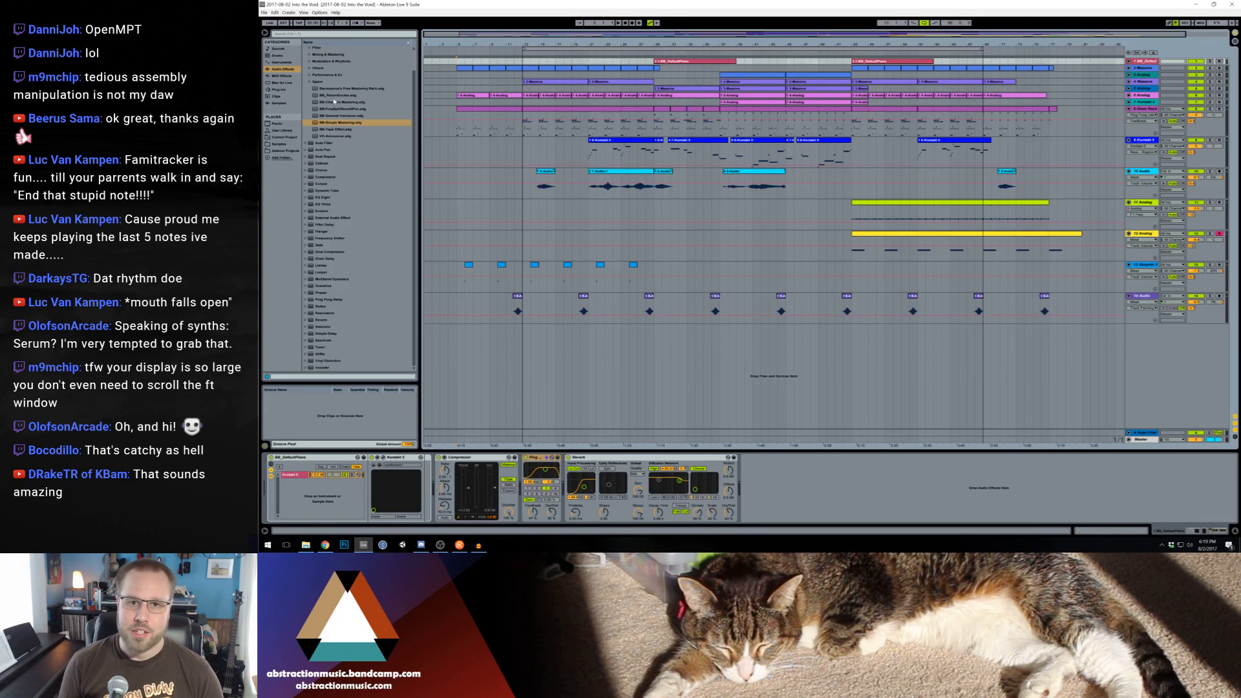
pyautogui.click(460, 101)
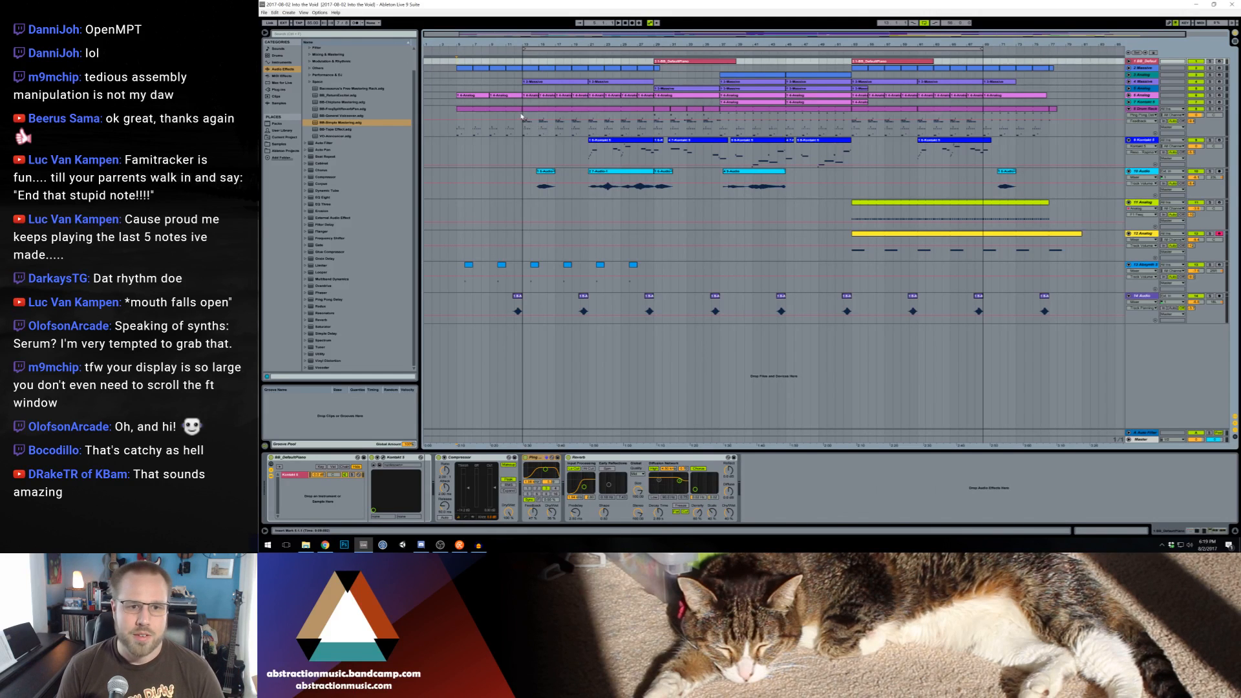
pyautogui.click(583, 135)
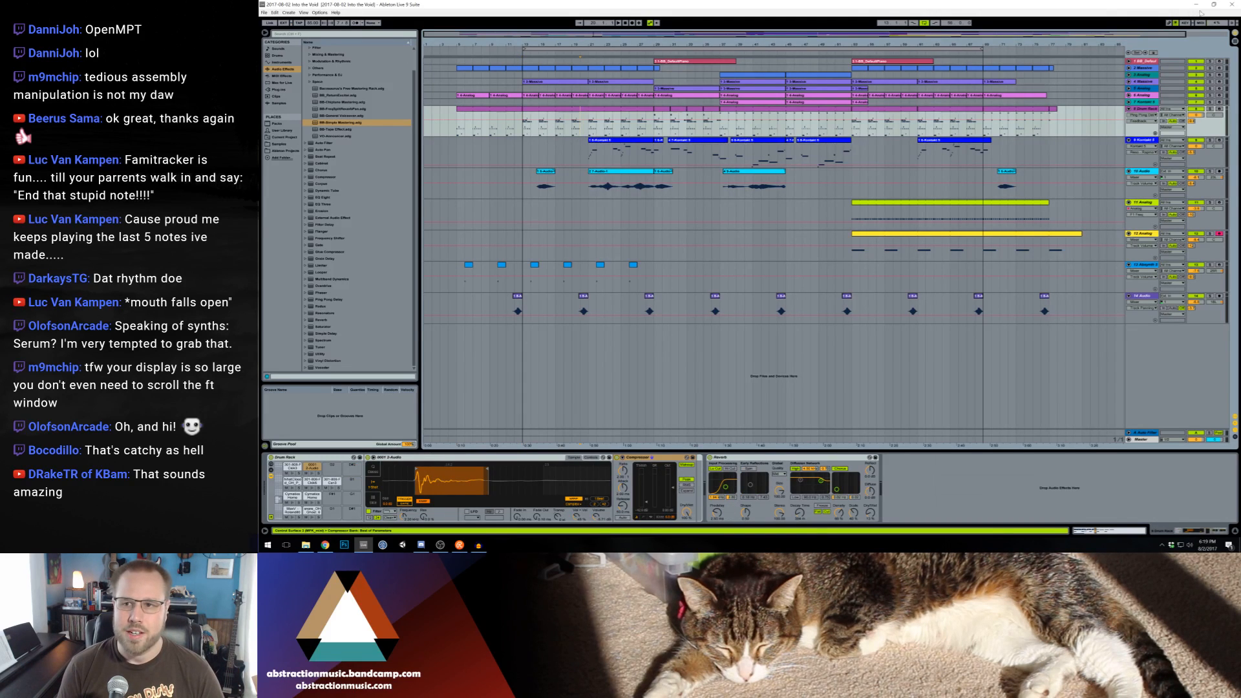
pyautogui.click(1197, 7)
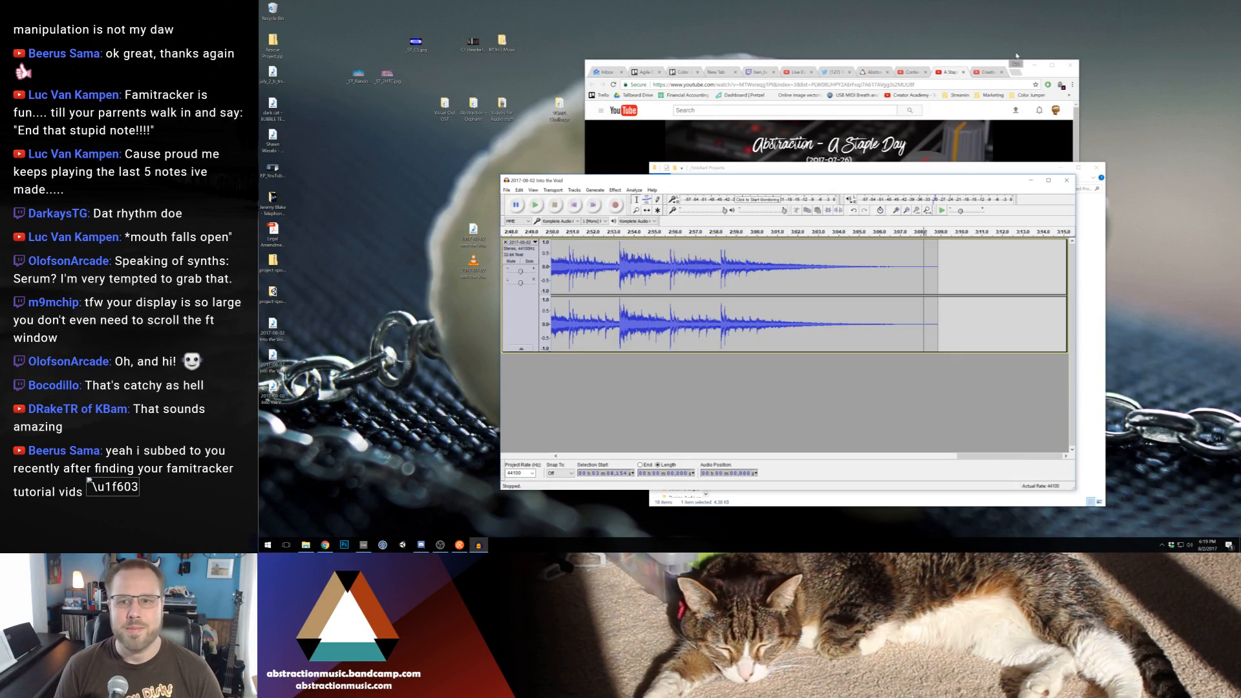
# Export the trimmed song "2017-08-02 Into the Void" to the Desktop as an MP3 file
pyautogui.click(1033, 65)
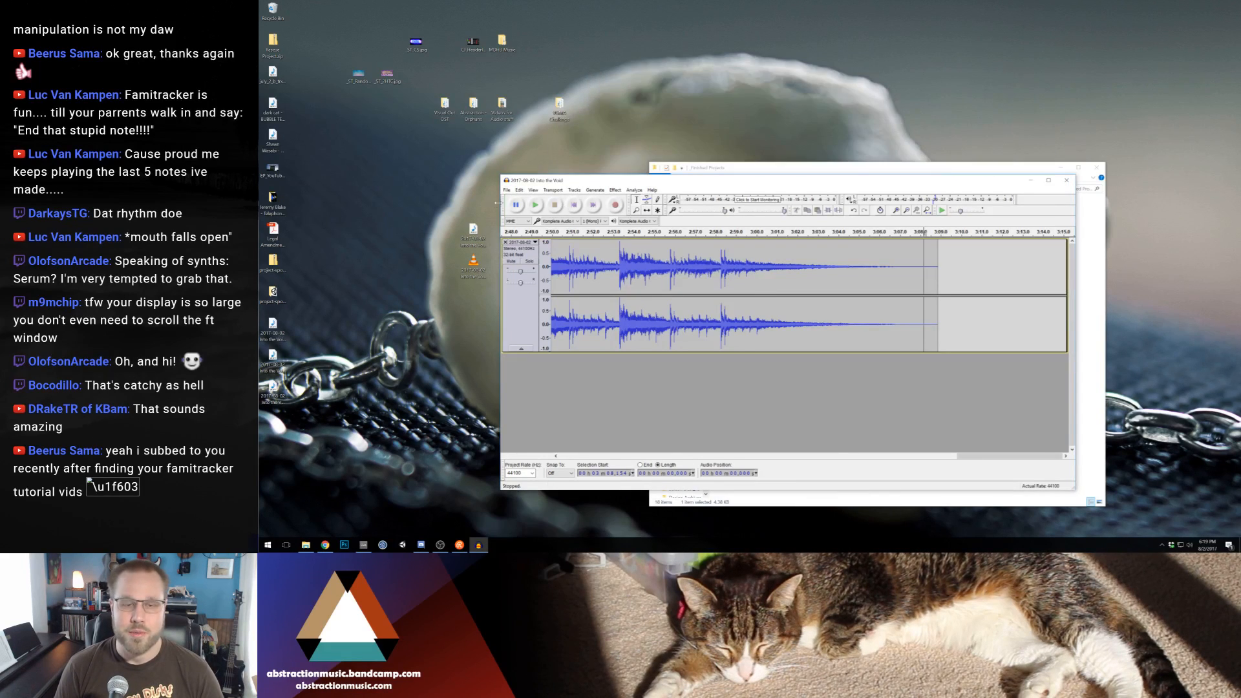
pyautogui.click(506, 190)
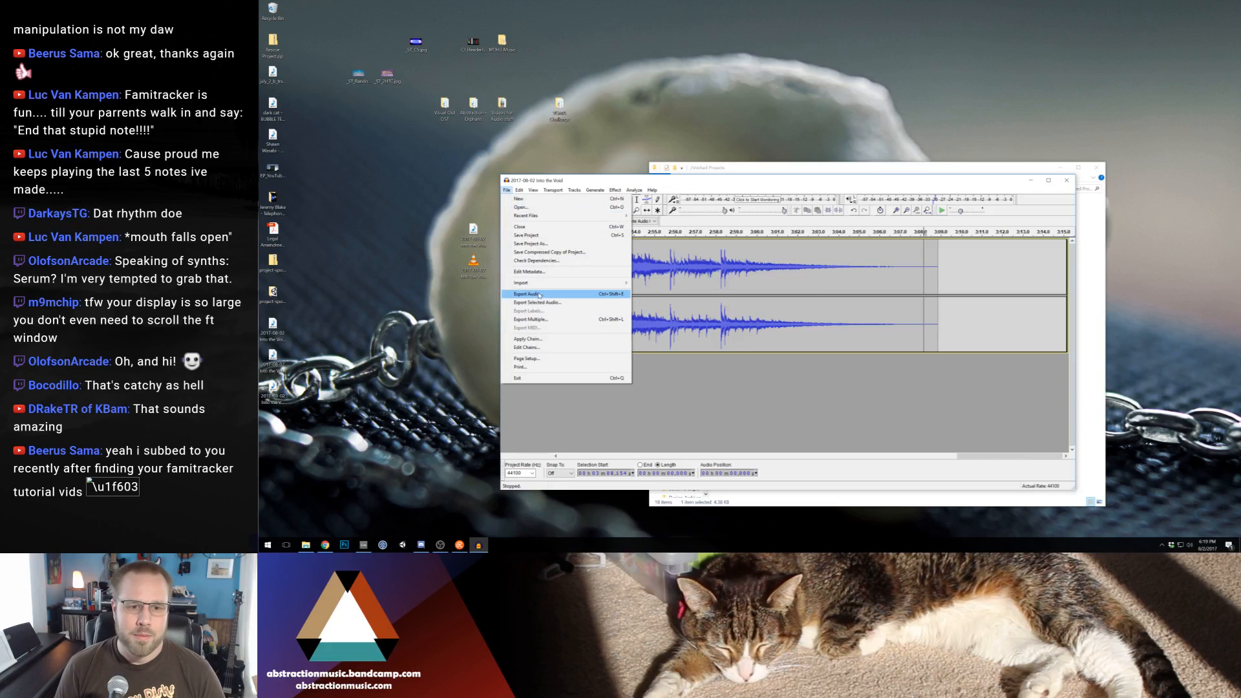
pyautogui.click(581, 312)
pyautogui.click(617, 408)
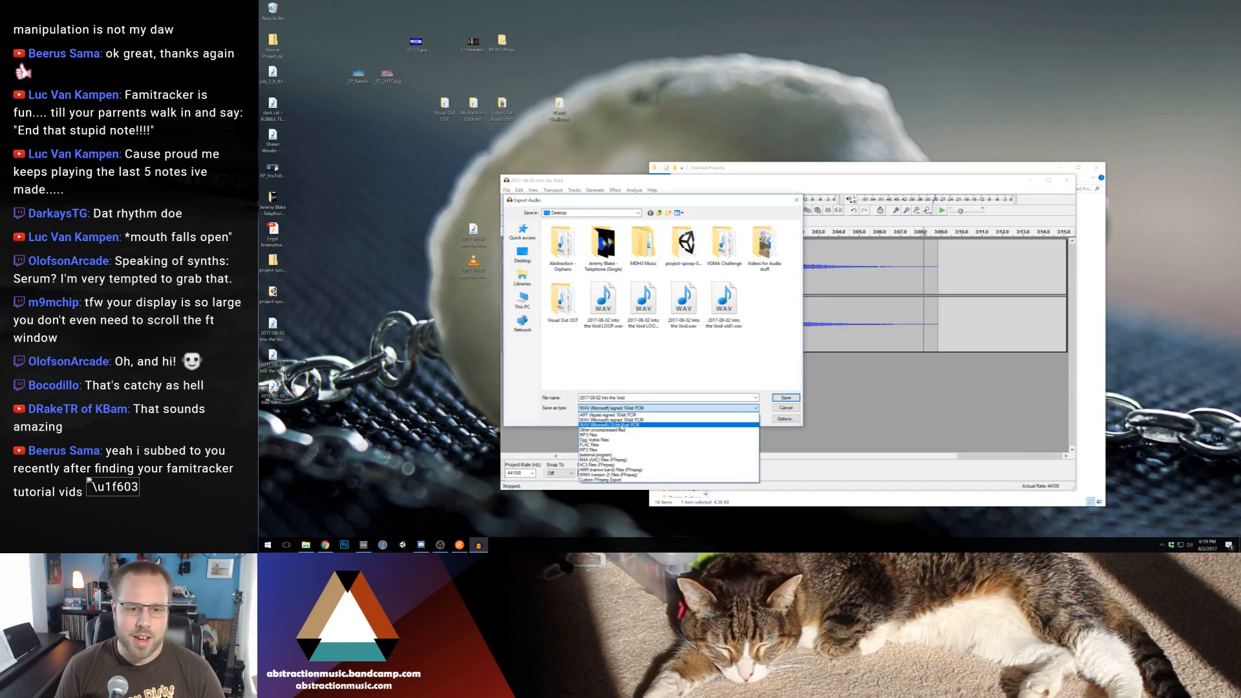
pyautogui.click(624, 435)
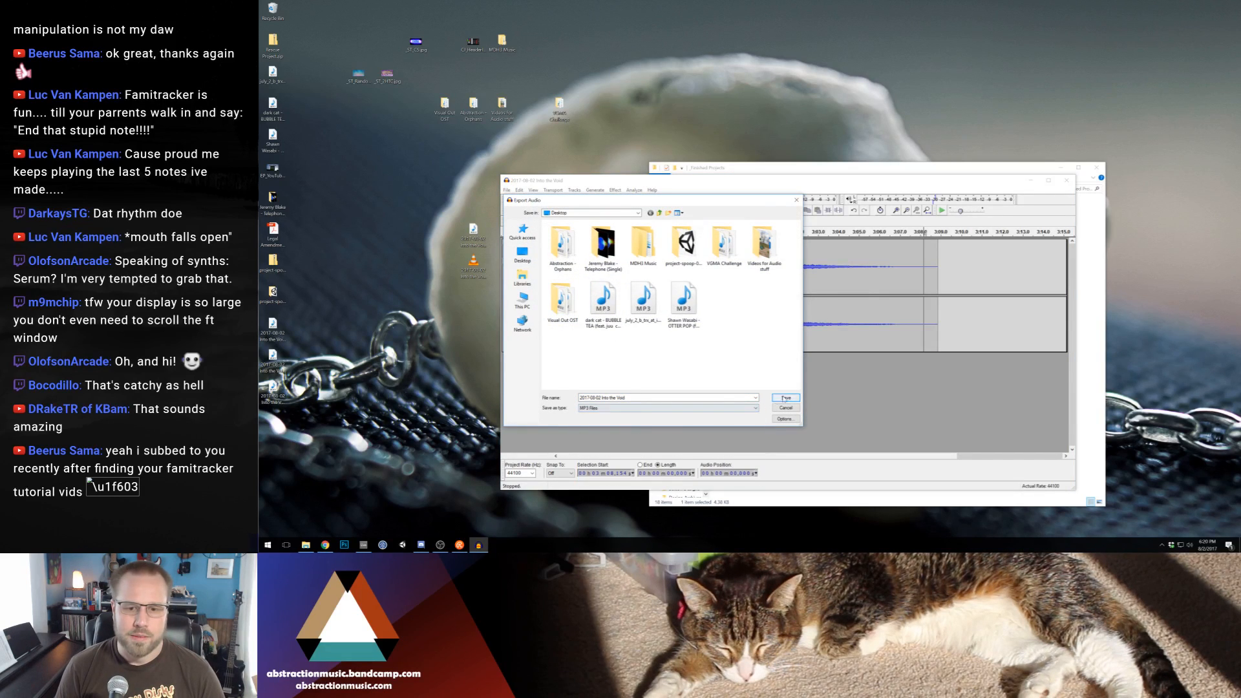
pyautogui.click(794, 398)
pyautogui.click(816, 387)
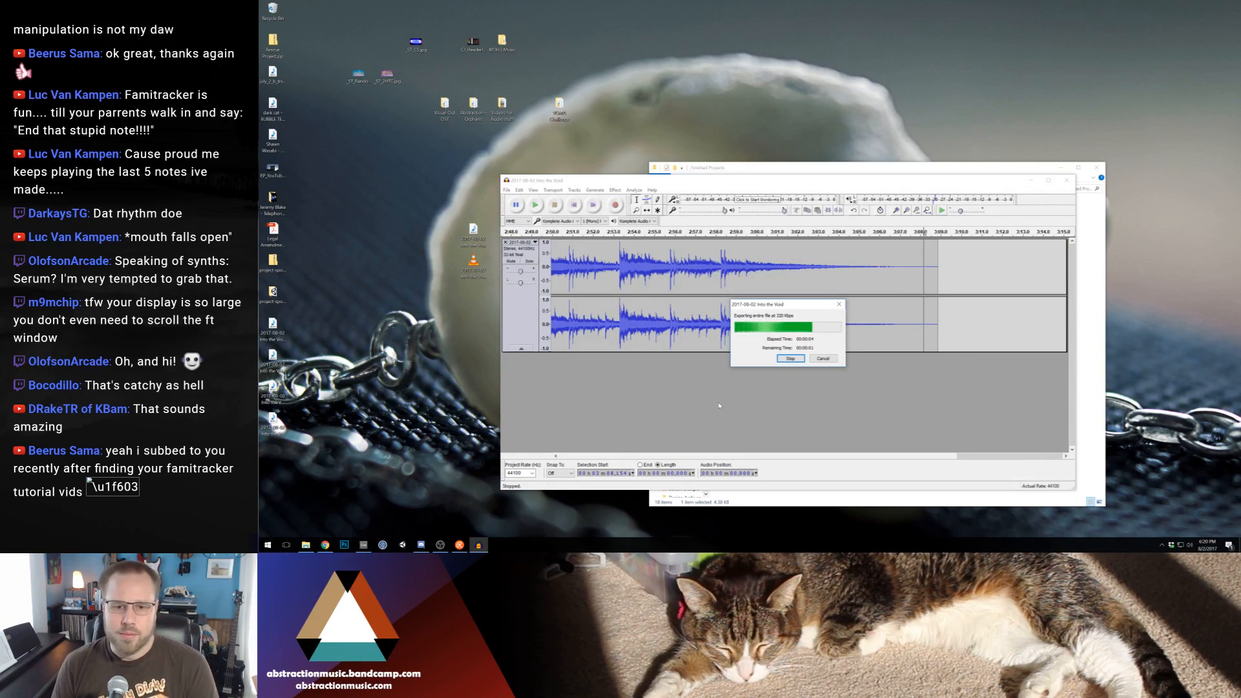
pyautogui.click(658, 403)
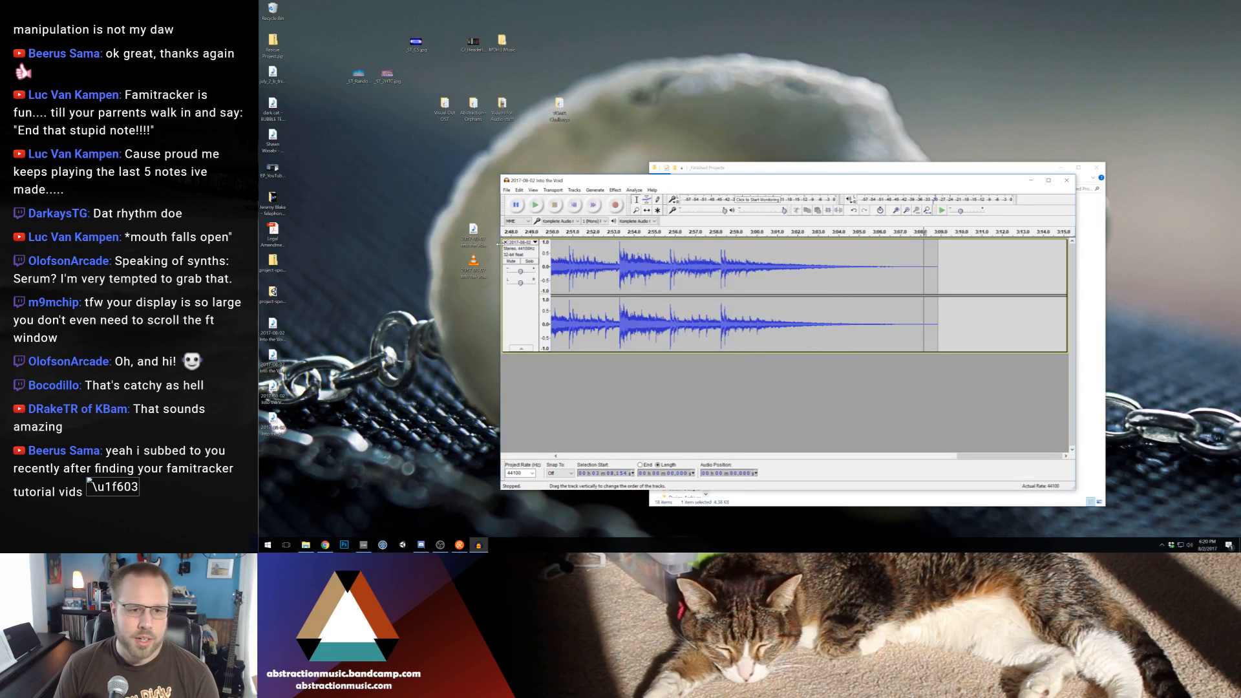
# Close the song's track and exit Audacity without saving the project
pyautogui.click(505, 243)
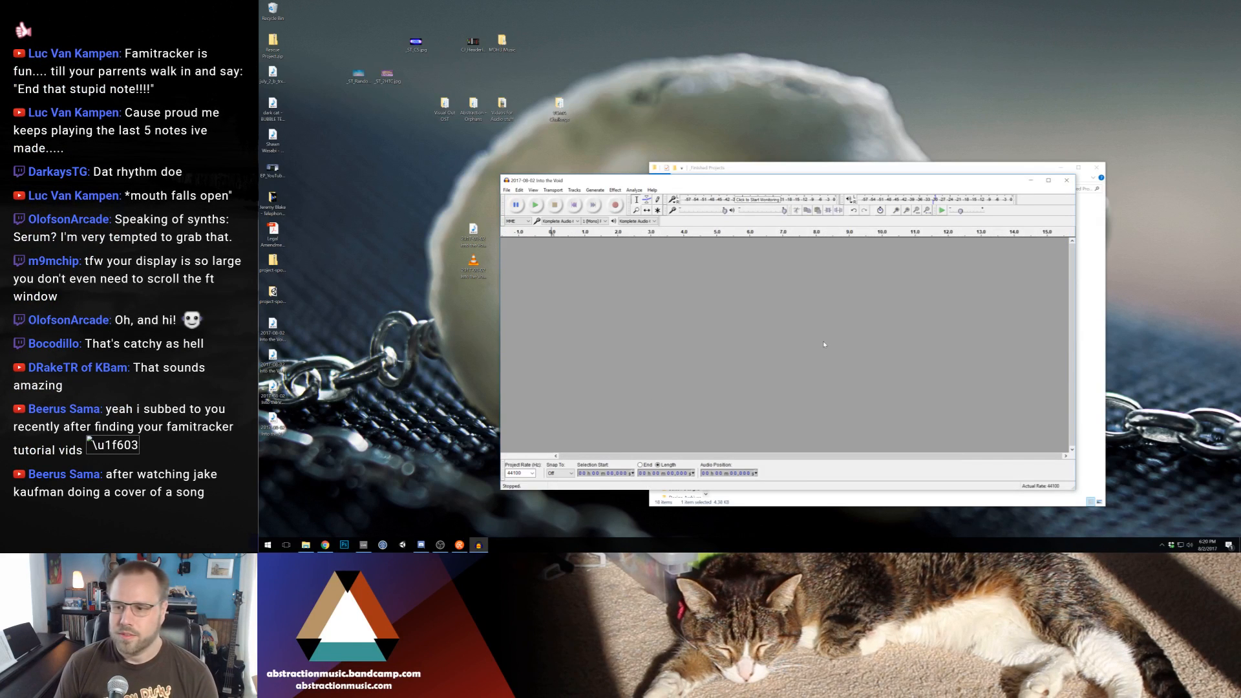
pyautogui.click(1066, 181)
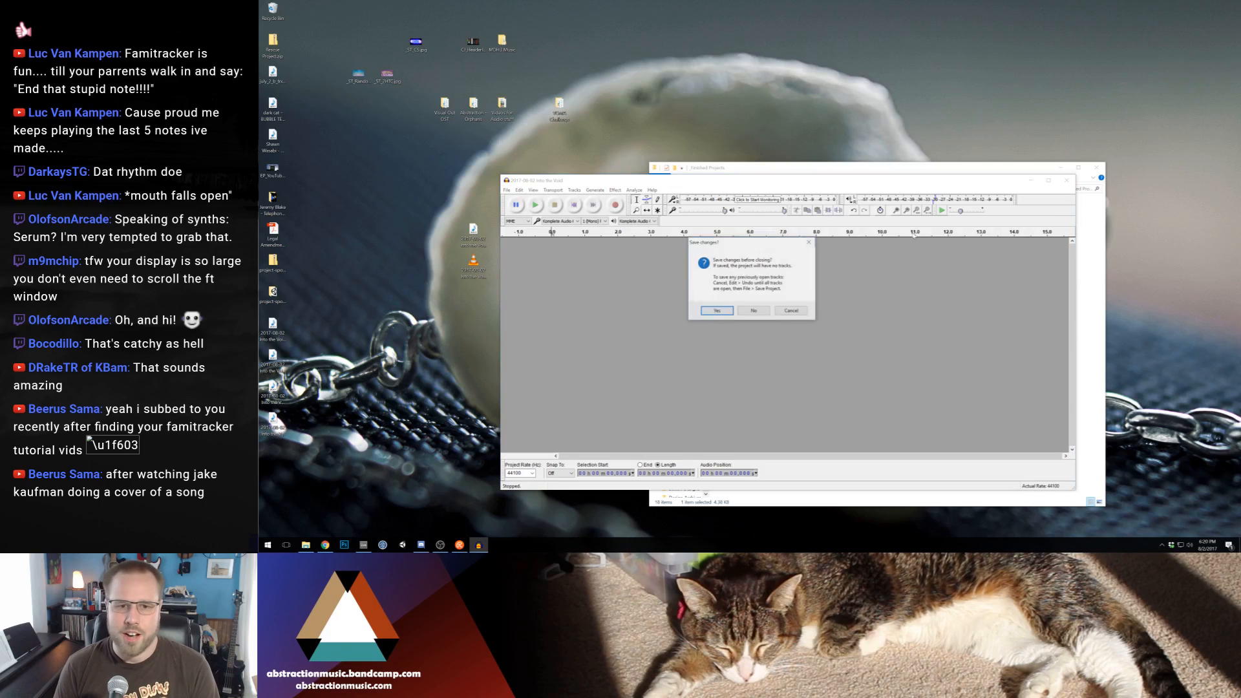
pyautogui.click(756, 310)
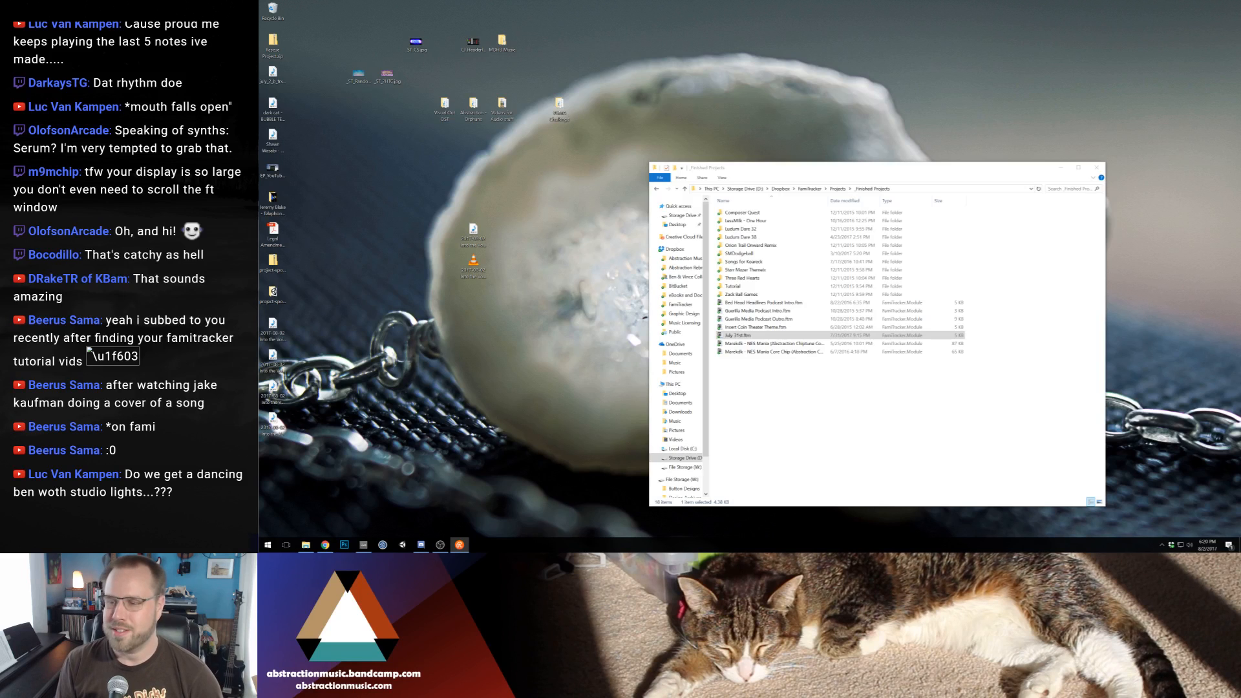
# Close the _Finished Projects folder window and open Storage Drive (D:) from This PC
pyautogui.click(1033, 314)
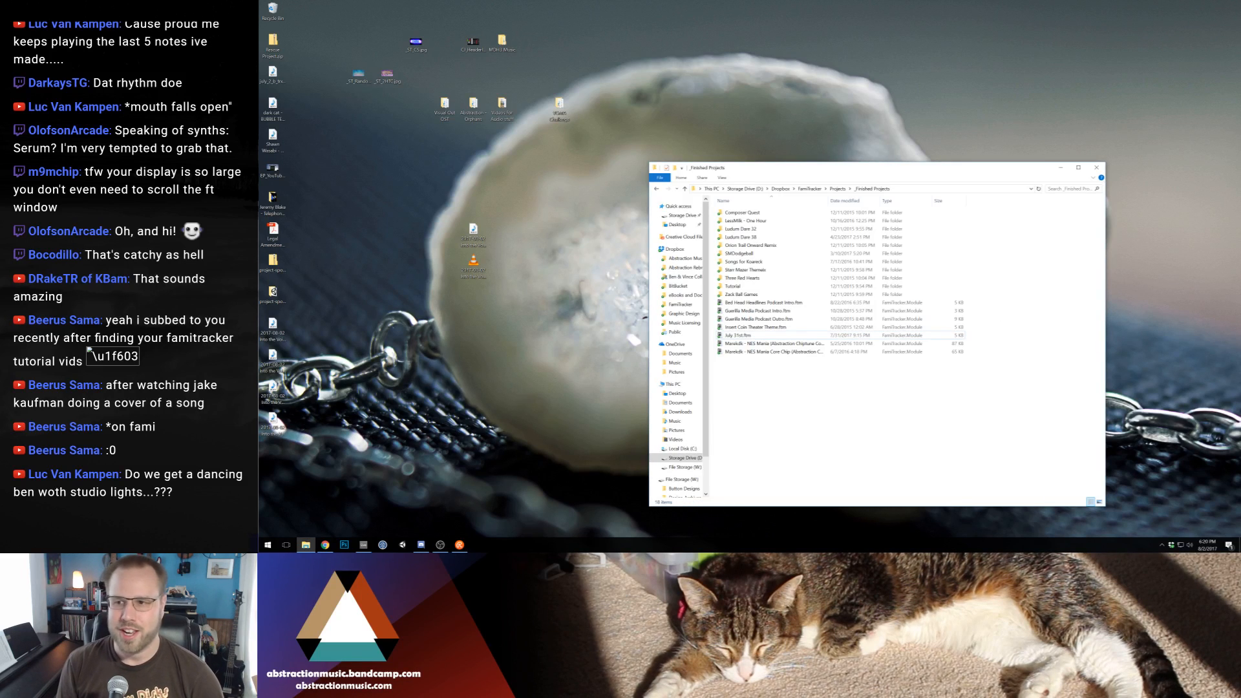
pyautogui.click(1096, 167)
pyautogui.click(267, 545)
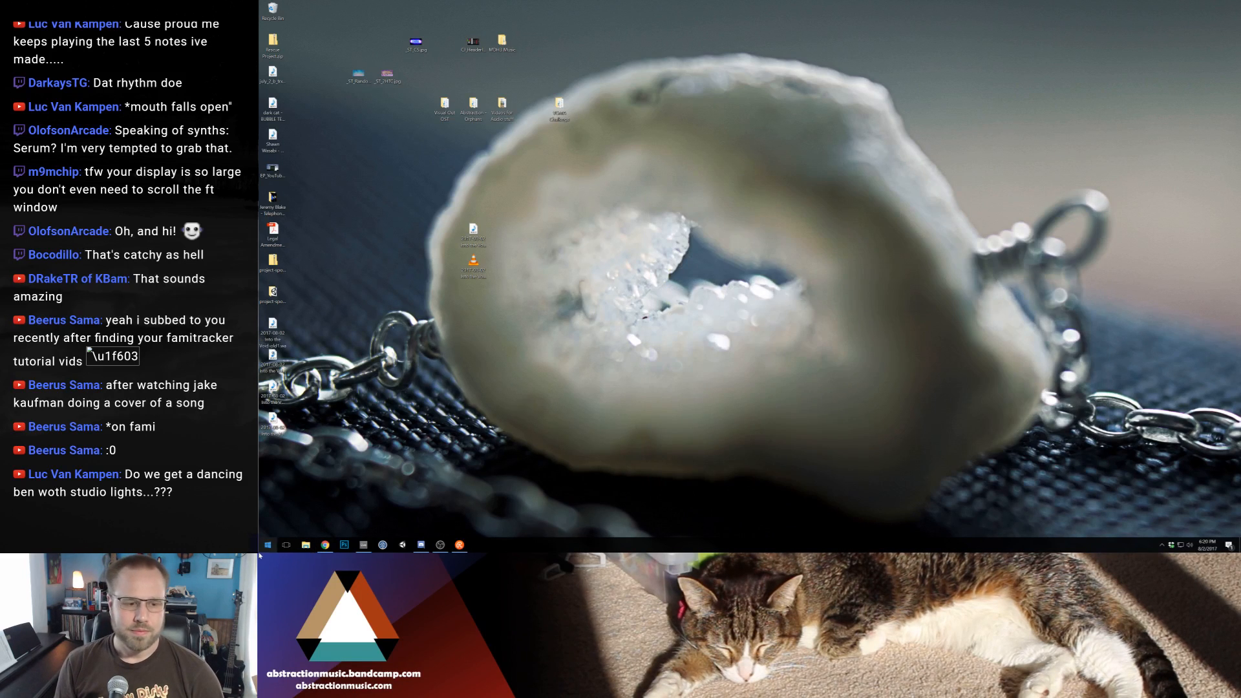
pyautogui.click(311, 395)
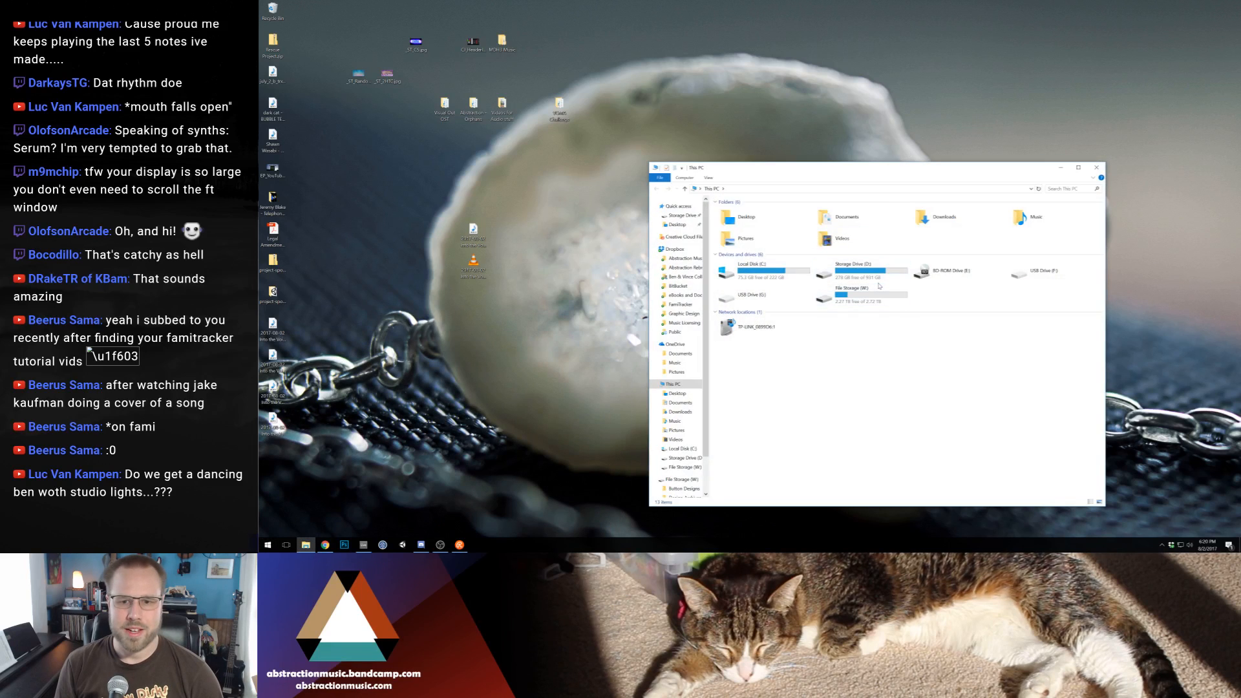
pyautogui.click(865, 275)
pyautogui.doubleClick(879, 283)
# Create a compressed folder named "2017-08-02 Into the Void.zip" on Storage Drive (D:)
pyautogui.rightClick(832, 379)
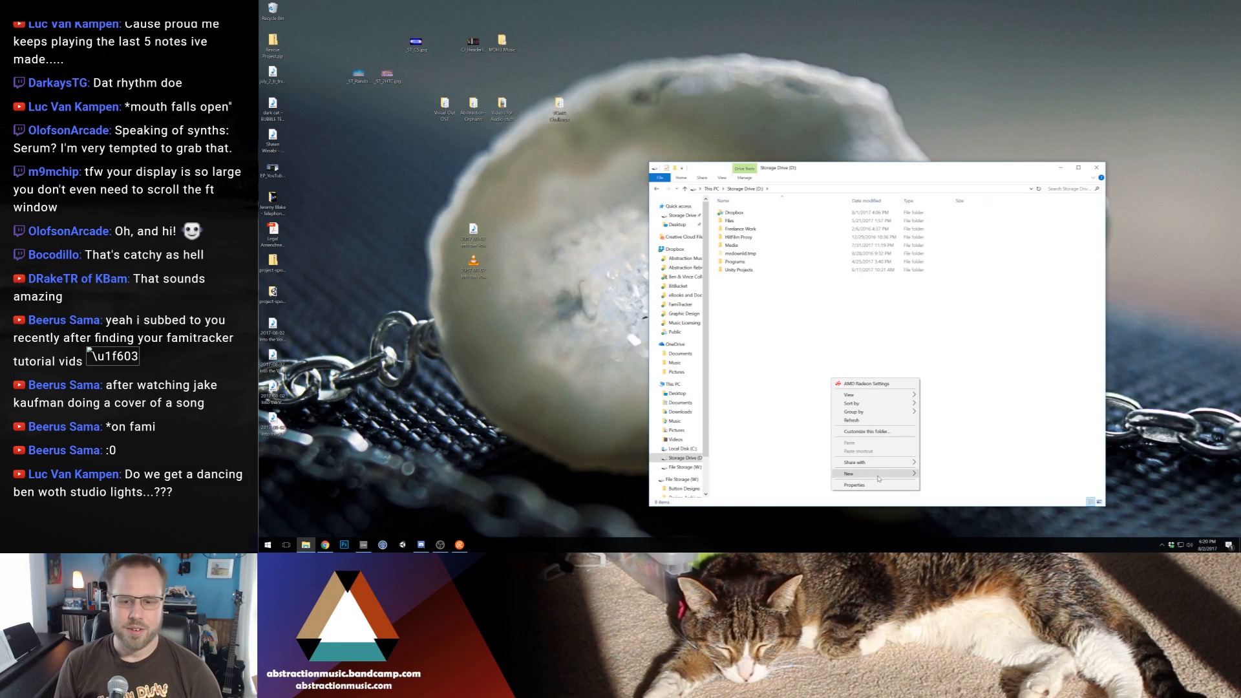
pyautogui.moveTo(908, 475)
pyautogui.click(956, 472)
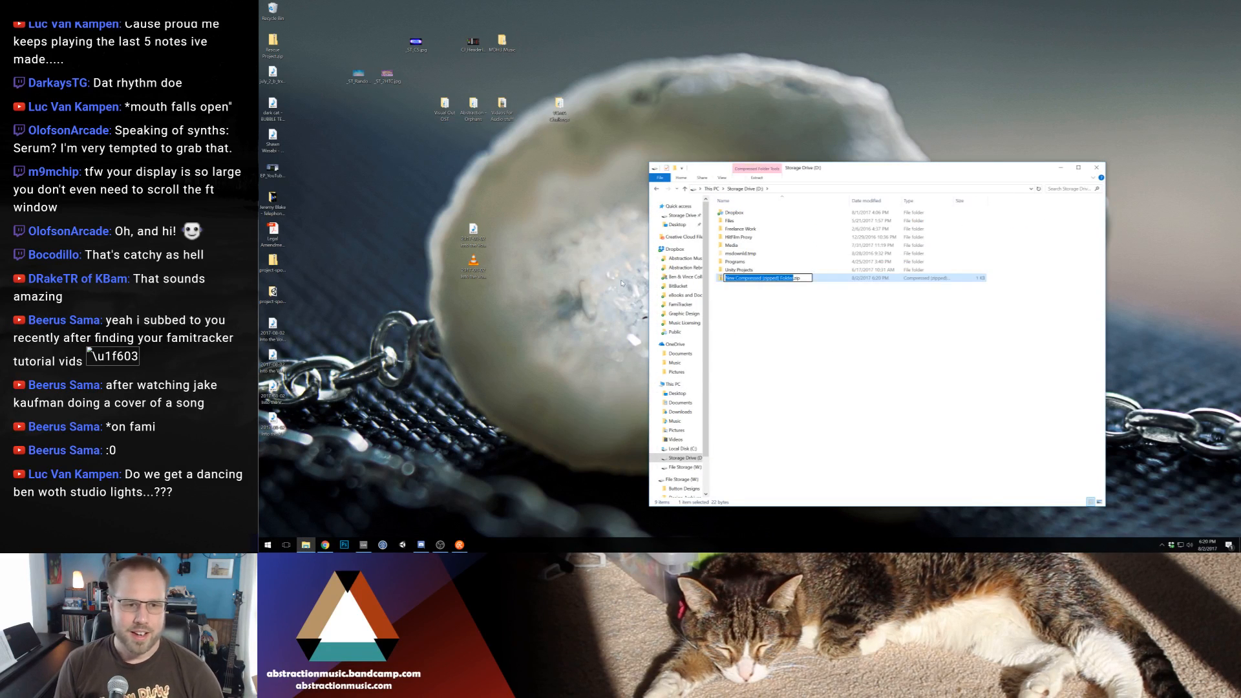
pyautogui.write('2017-08-02 Into the Void')
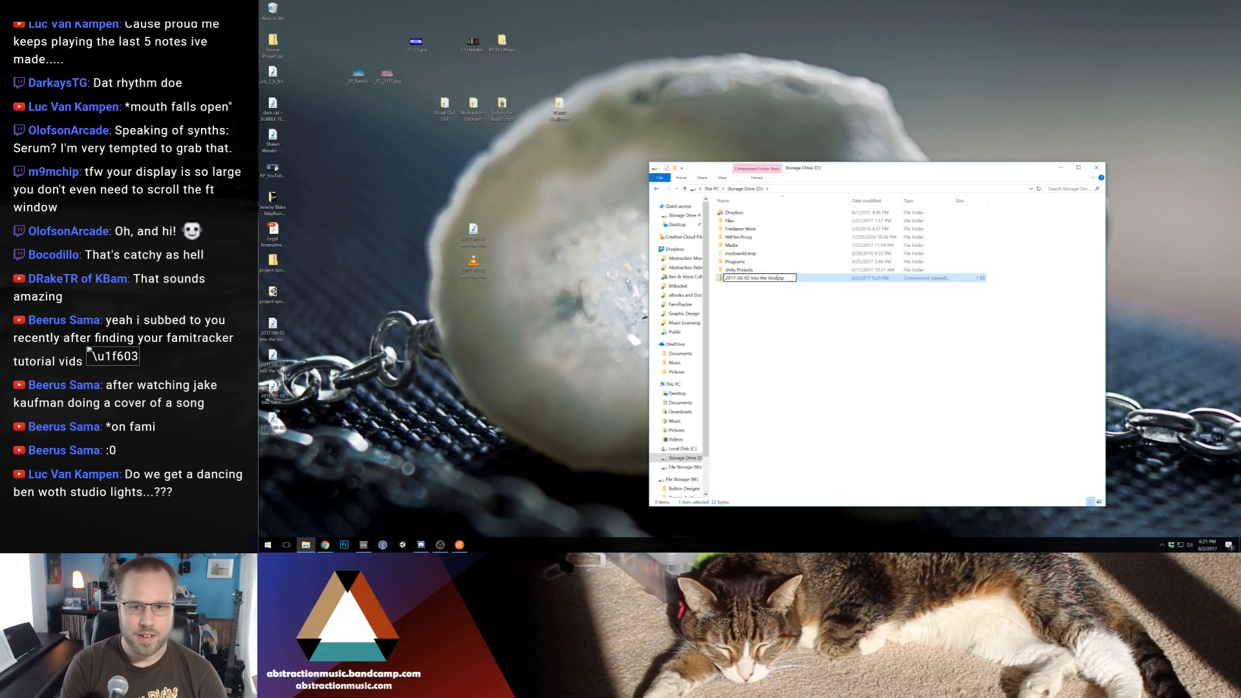
pyautogui.press('Return')
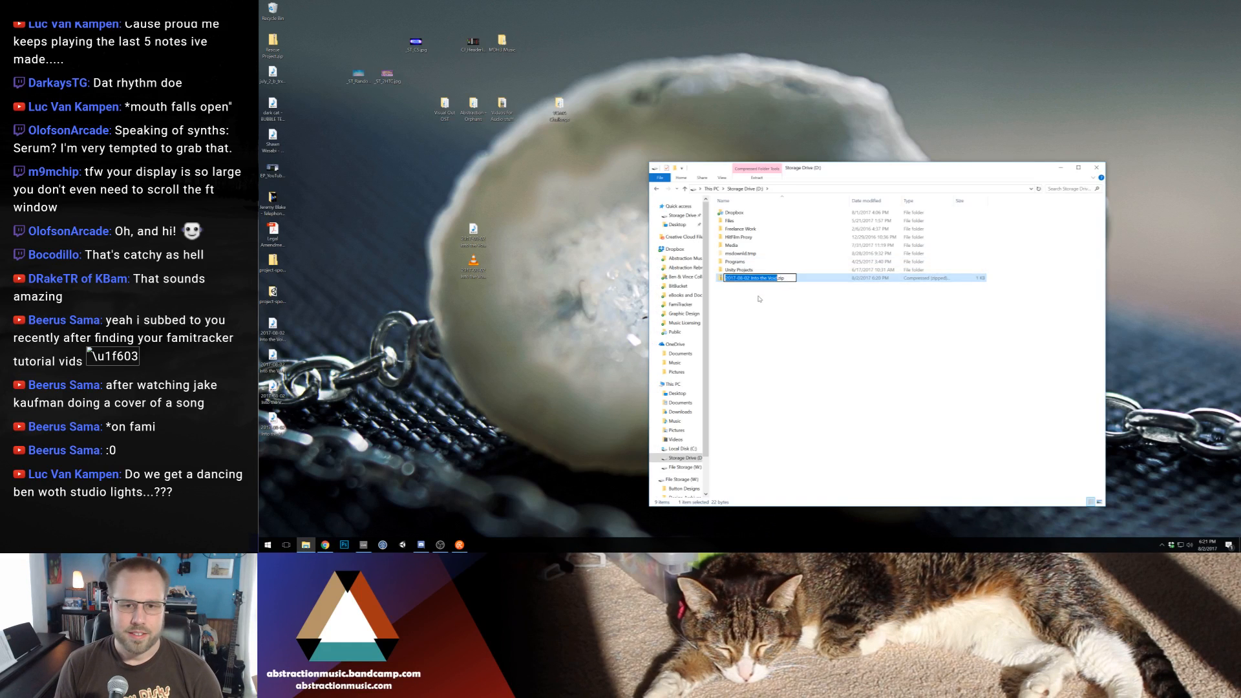
# Duplicate the zip file and rename the copy "2017-08-02 Into the Void LOOP.zip"
pyautogui.hotkey('ctrl', 'c')
pyautogui.hotkey('ctrl', 'v')
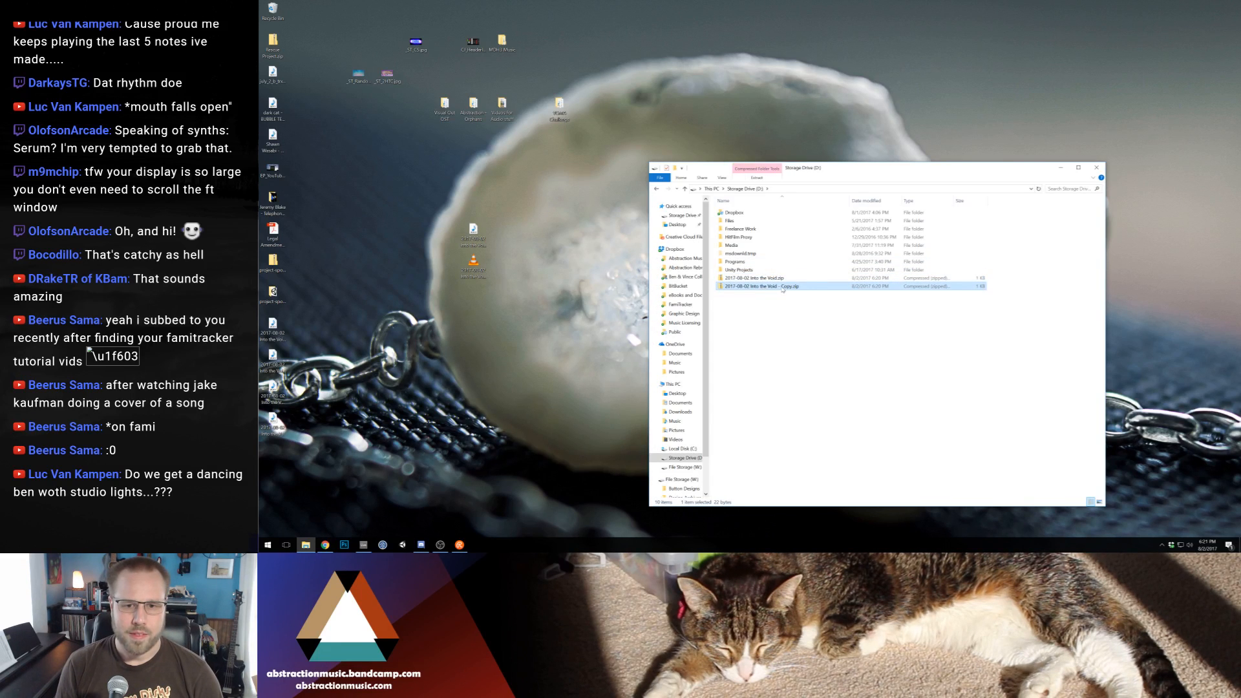
pyautogui.press('F2')
pyautogui.moveTo(778, 286); pyautogui.dragTo(784, 286)
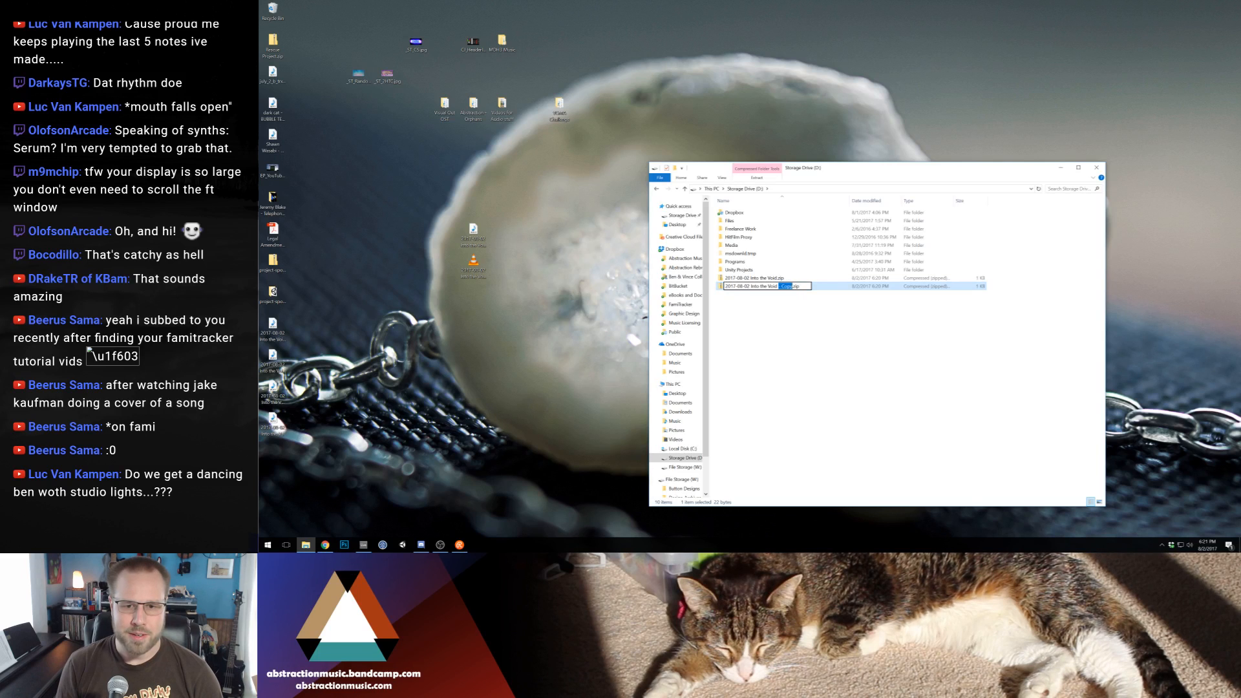
pyautogui.press('BackSpace')
pyautogui.press('Return')
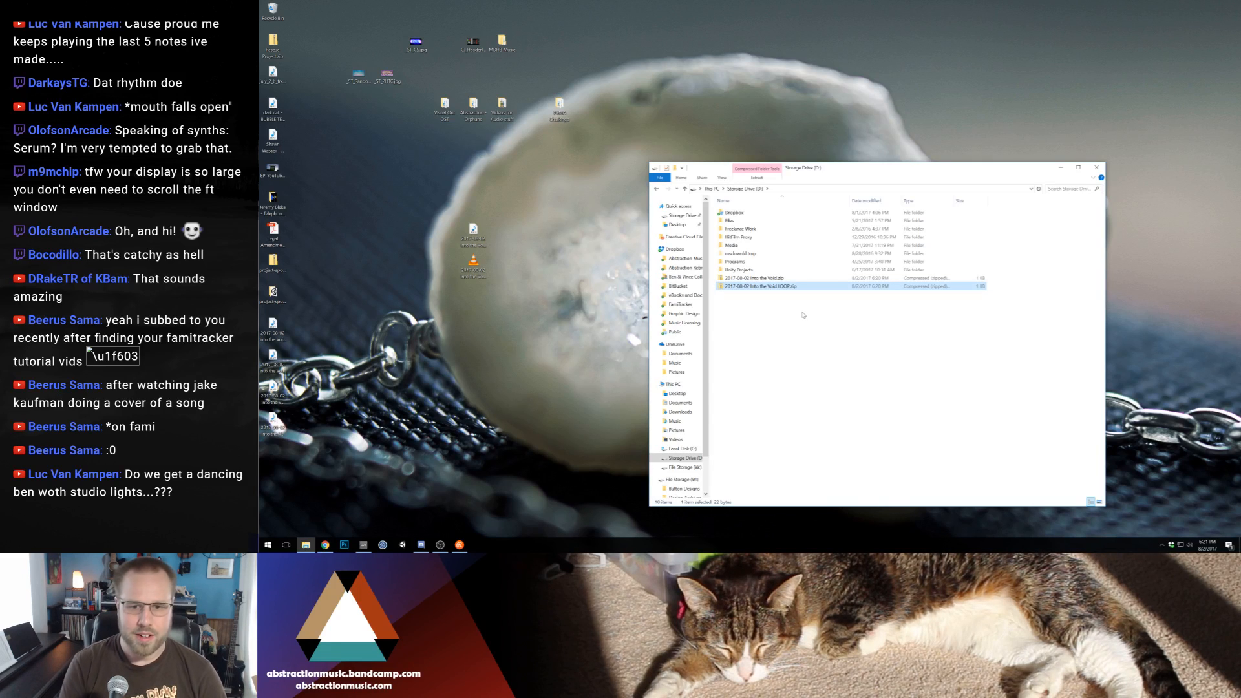
# Group the exported song files together on the Desktop and add the loop exports to "2017-08-02 Into the Void LOOP.zip"
pyautogui.click(276, 396)
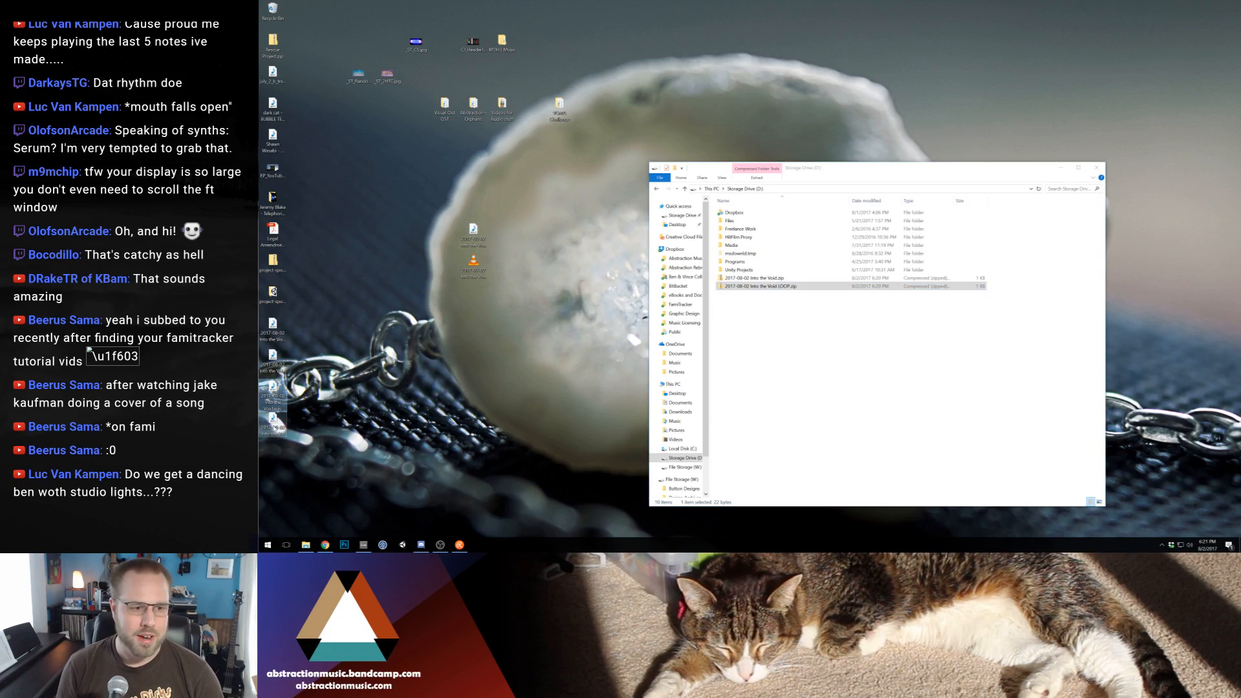
pyautogui.moveTo(292, 463); pyautogui.dragTo(450, 241)
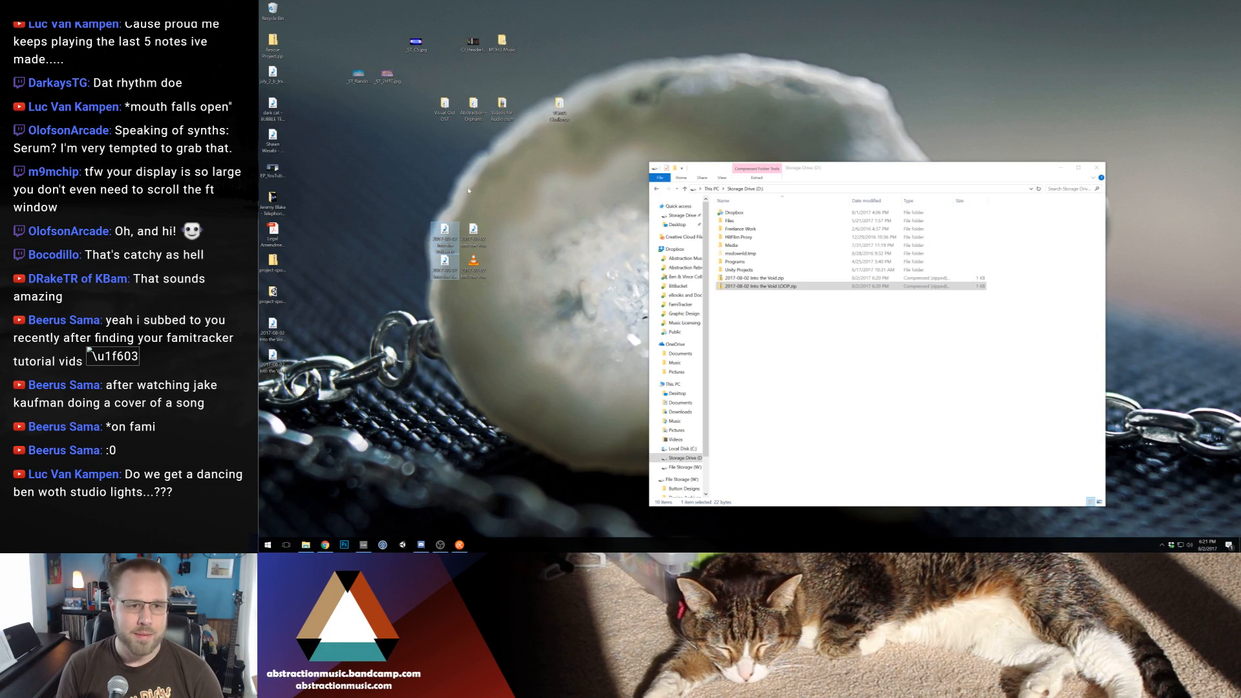
pyautogui.moveTo(715, 322); pyautogui.dragTo(782, 286)
pyautogui.click(797, 330)
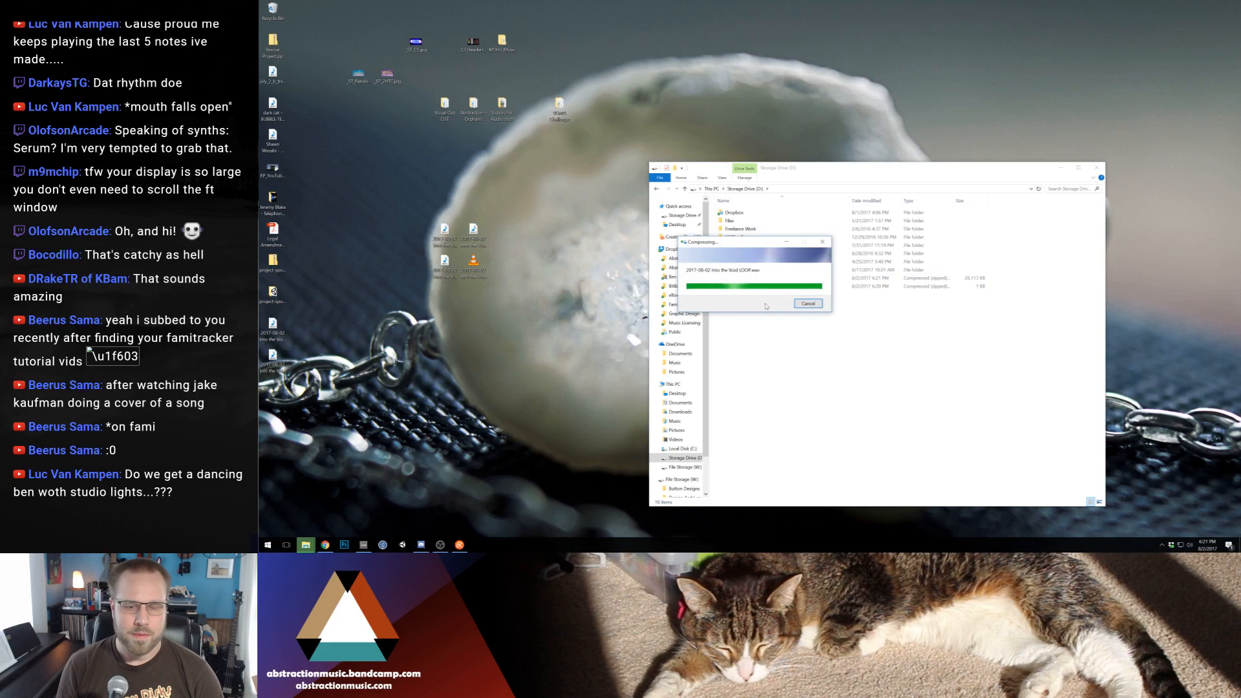
# Add the full song's exported files to "2017-08-02 Into the Void.zip"
pyautogui.click(757, 288)
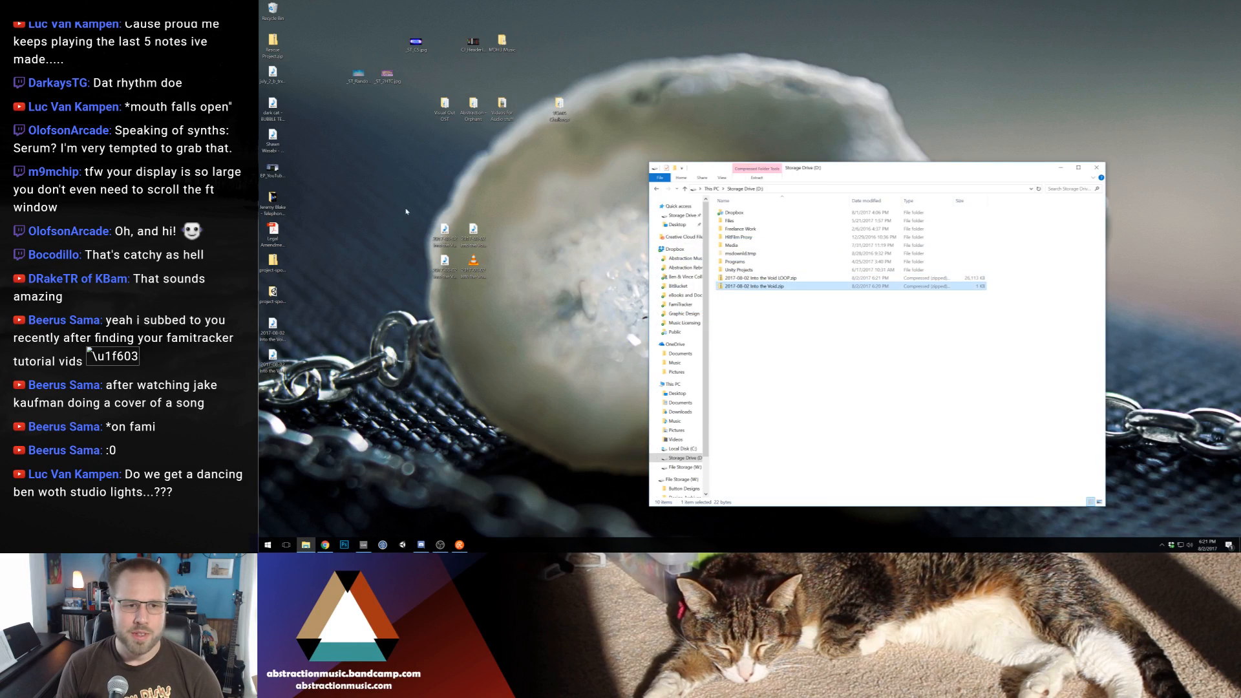
pyautogui.moveTo(406, 211); pyautogui.dragTo(458, 281)
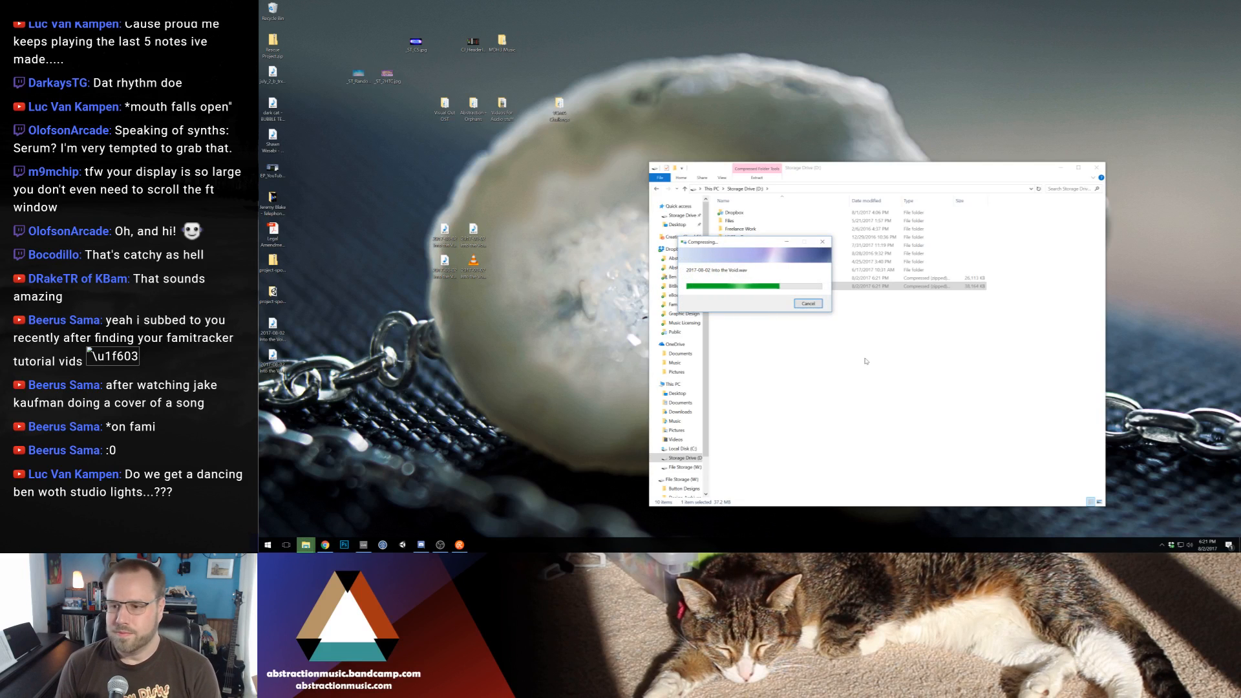
pyautogui.click(869, 388)
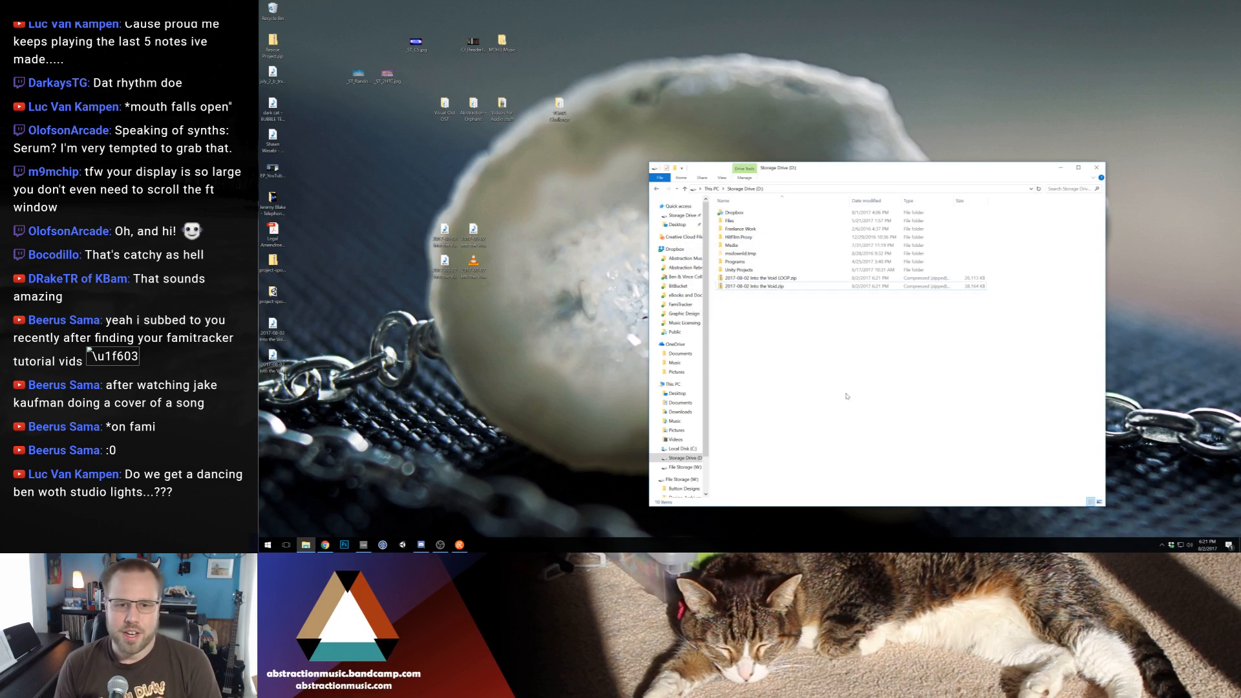
# Move the four exported song files aside on the Desktop and shift the group of folder and image icons up
pyautogui.moveTo(535, 349); pyautogui.dragTo(398, 229)
pyautogui.click(556, 192)
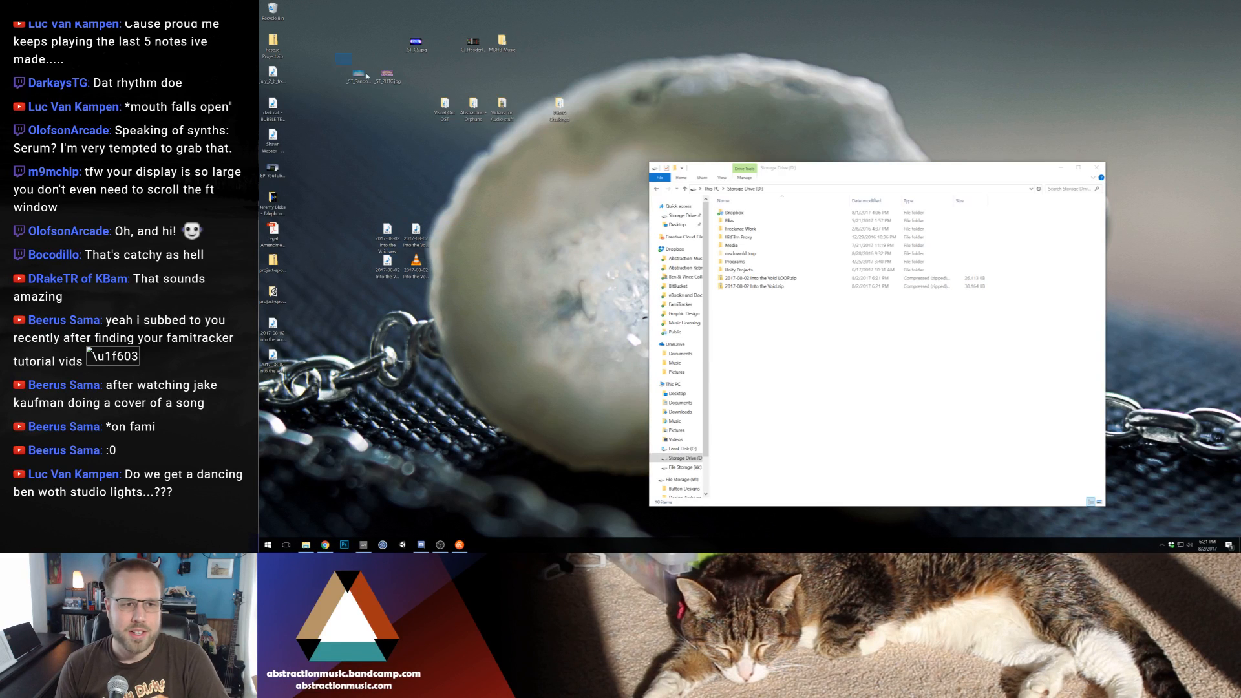
pyautogui.moveTo(343, 62); pyautogui.dragTo(575, 129)
pyautogui.moveTo(503, 44); pyautogui.dragTo(416, 9)
pyautogui.click(500, 47)
pyautogui.click(456, 104)
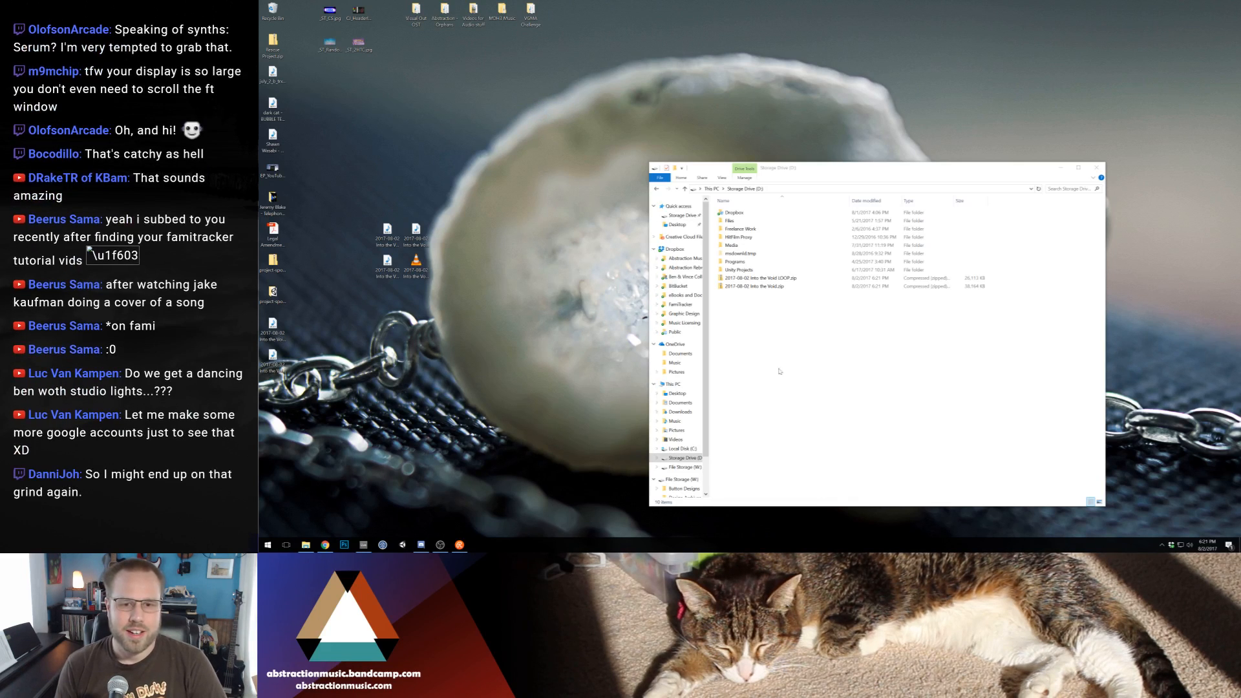
# Launch FileZilla and move its window onto the other monitor
pyautogui.click(808, 360)
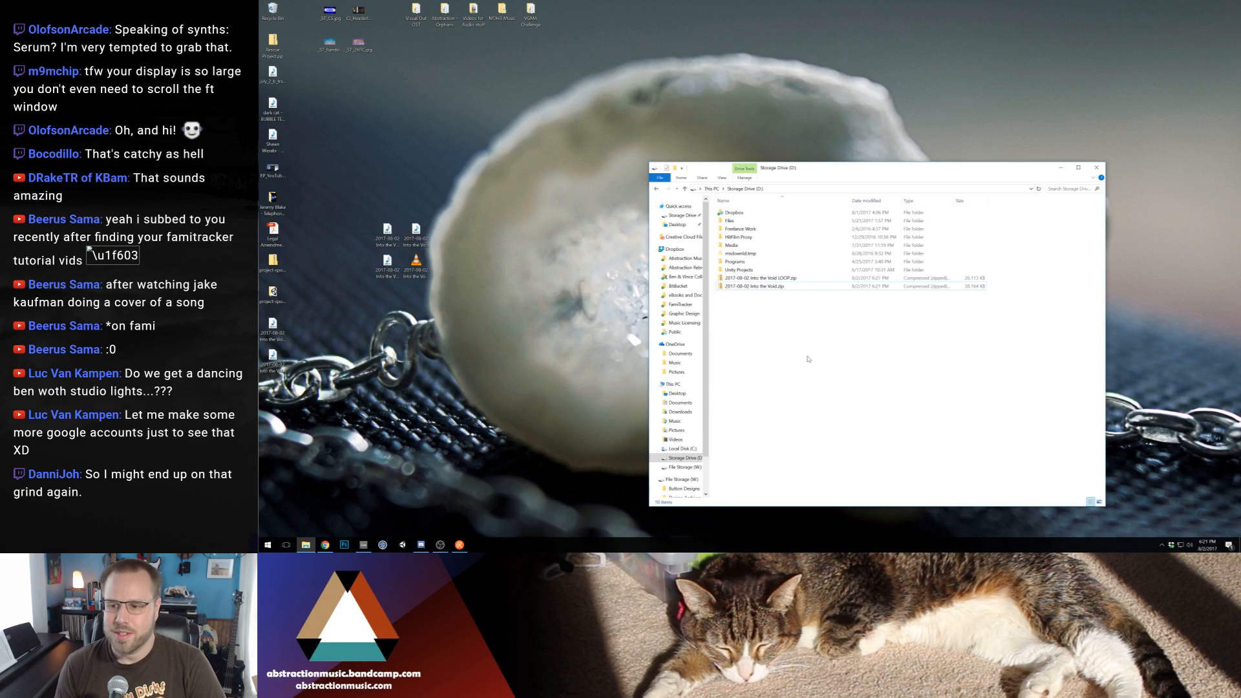
pyautogui.click(498, 394)
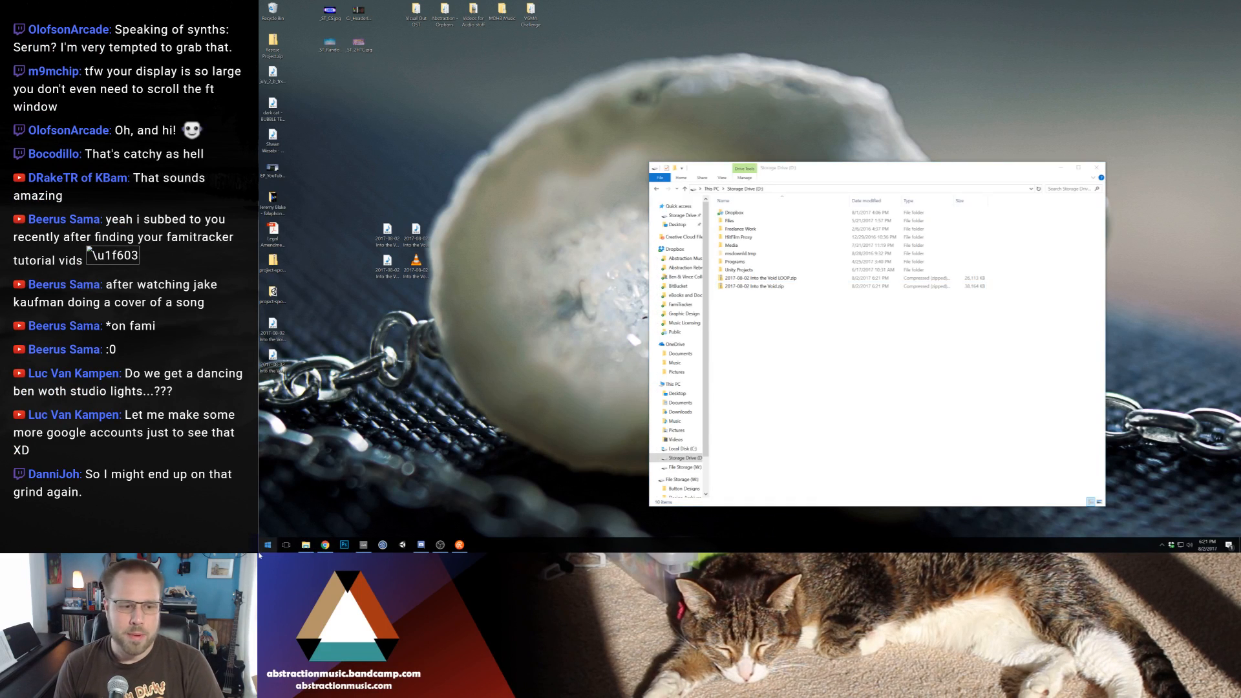
pyautogui.click(260, 552)
pyautogui.click(571, 384)
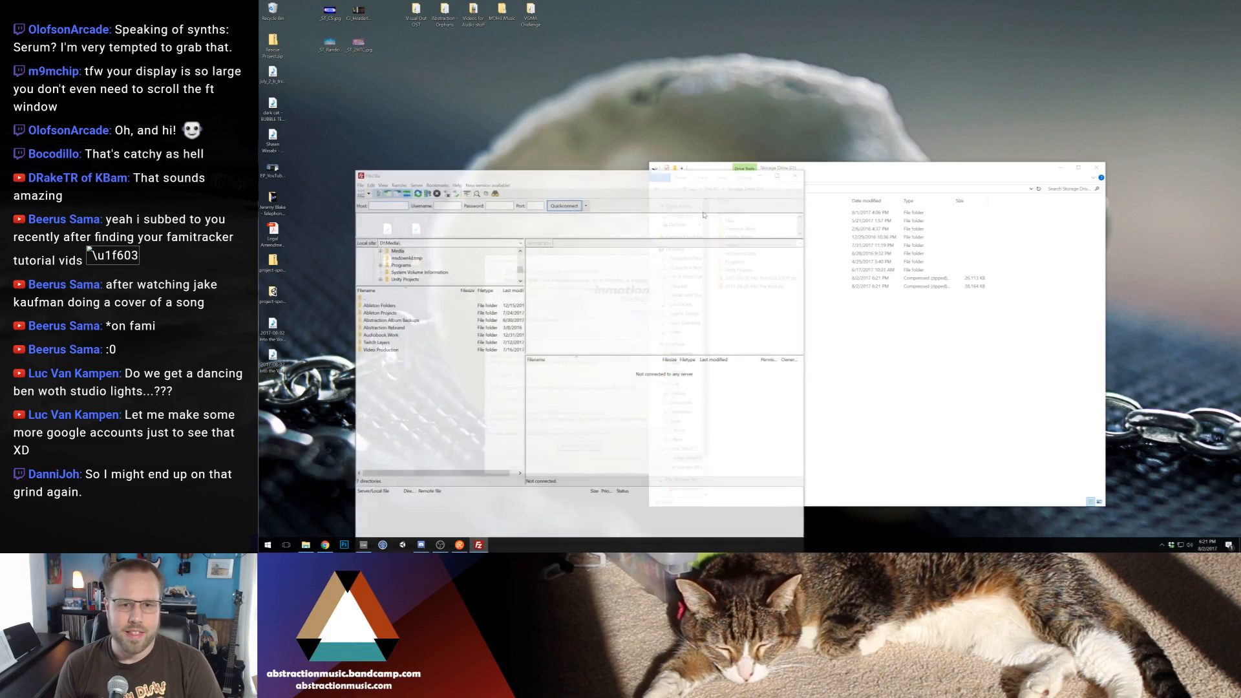
pyautogui.click(654, 469)
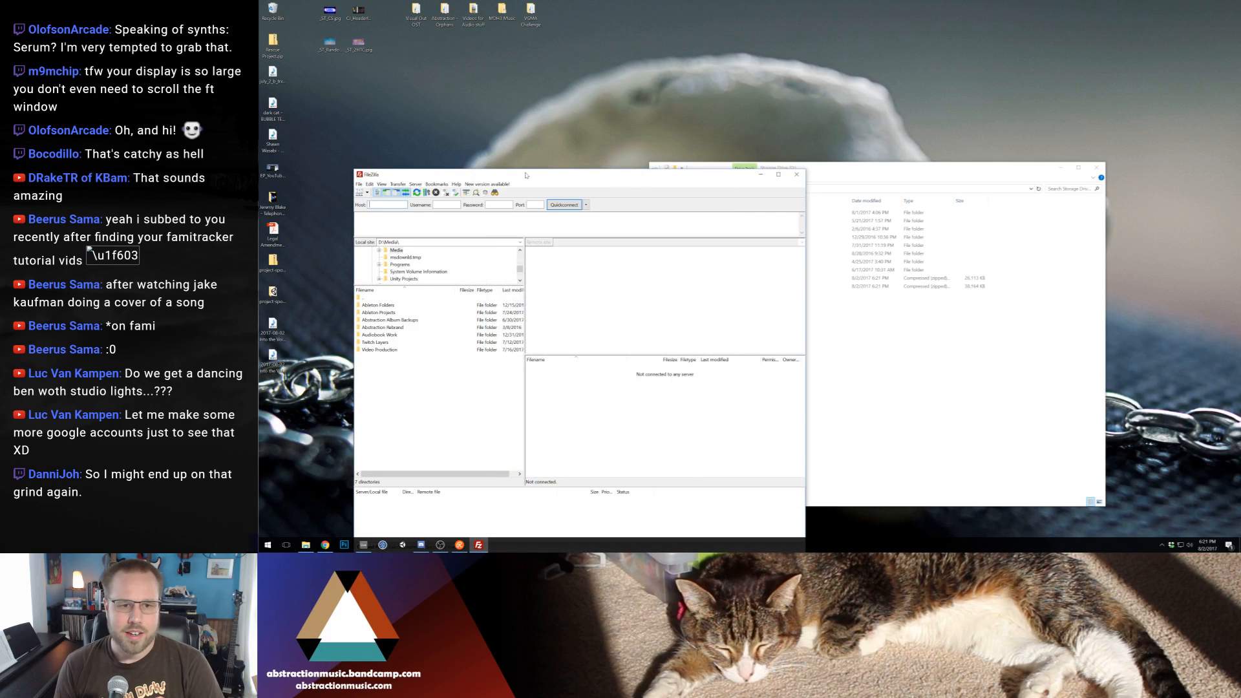
pyautogui.moveTo(601, 175); pyautogui.dragTo(1240, 23)
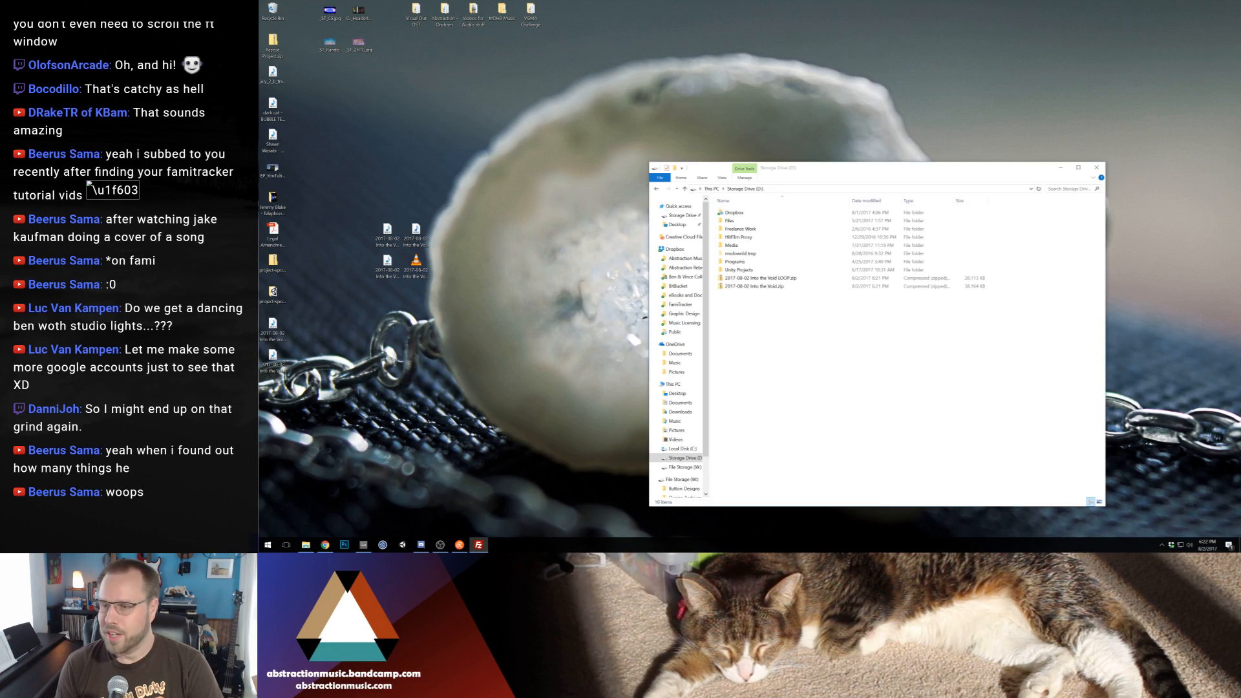
# Switch from the file window to the "2017-08-02 Into the Void" project in Ableton Live
pyautogui.click(987, 242)
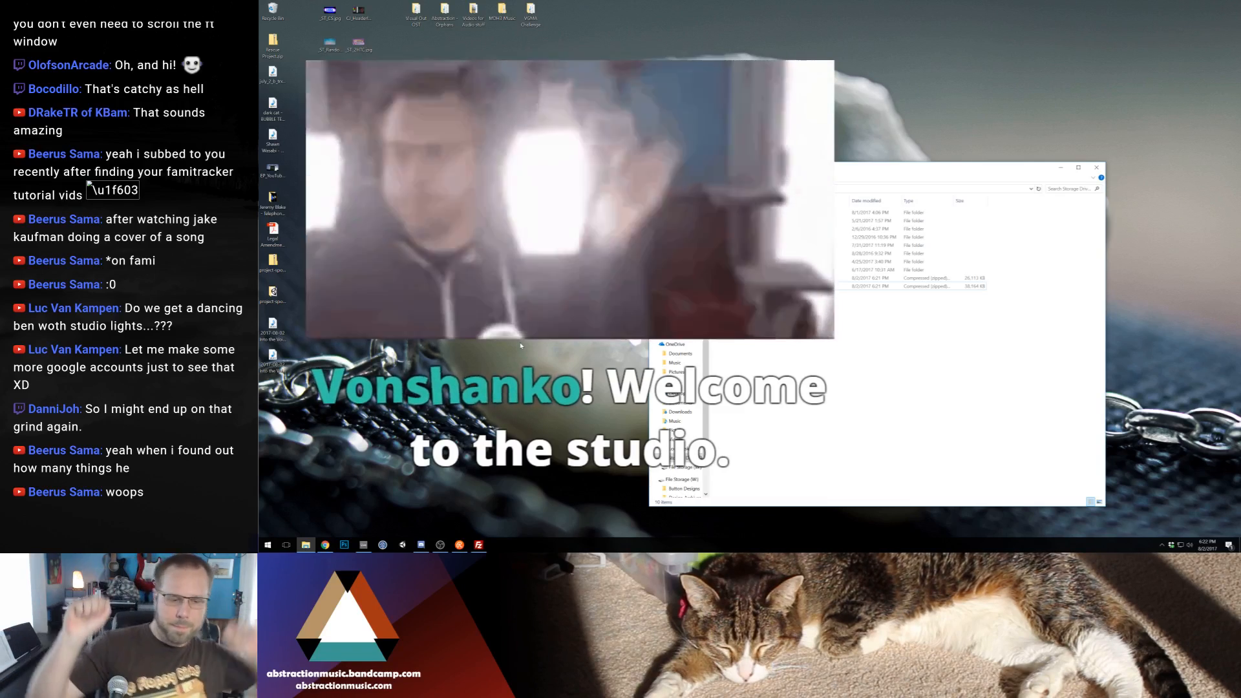
pyautogui.click(364, 545)
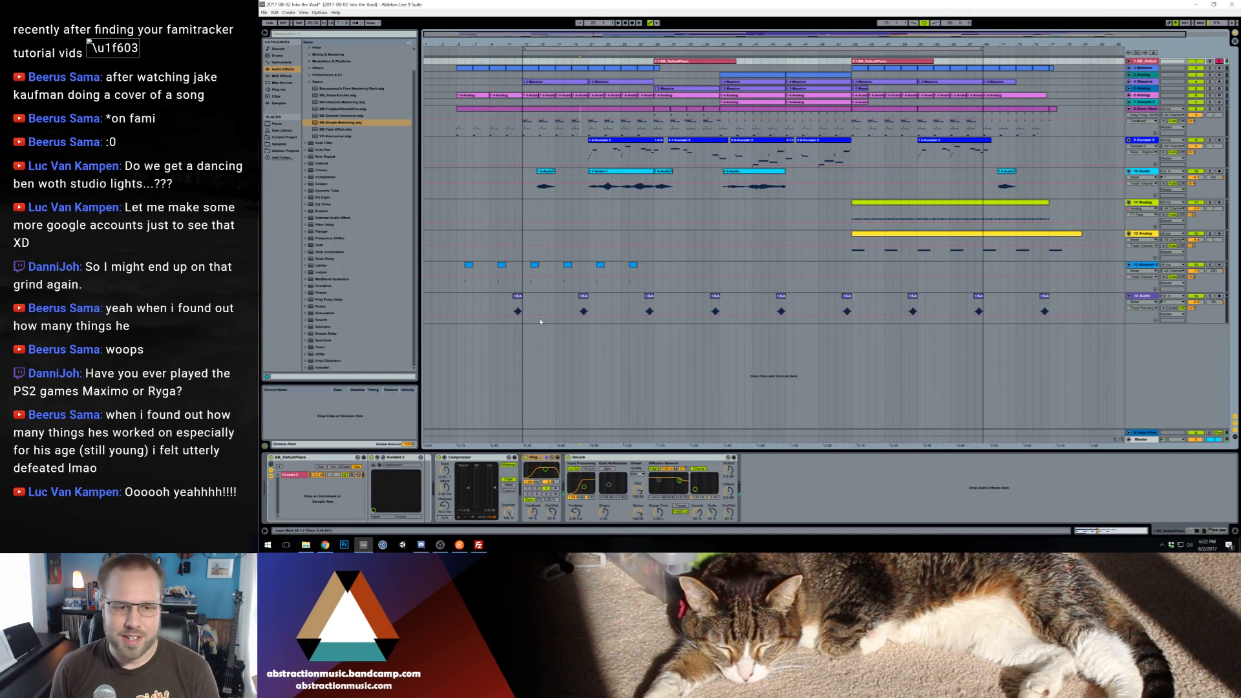
# Audition the piano track with its Reverb and Ping Pong Delay bypassed, and re-enable both effects
pyautogui.click(568, 458)
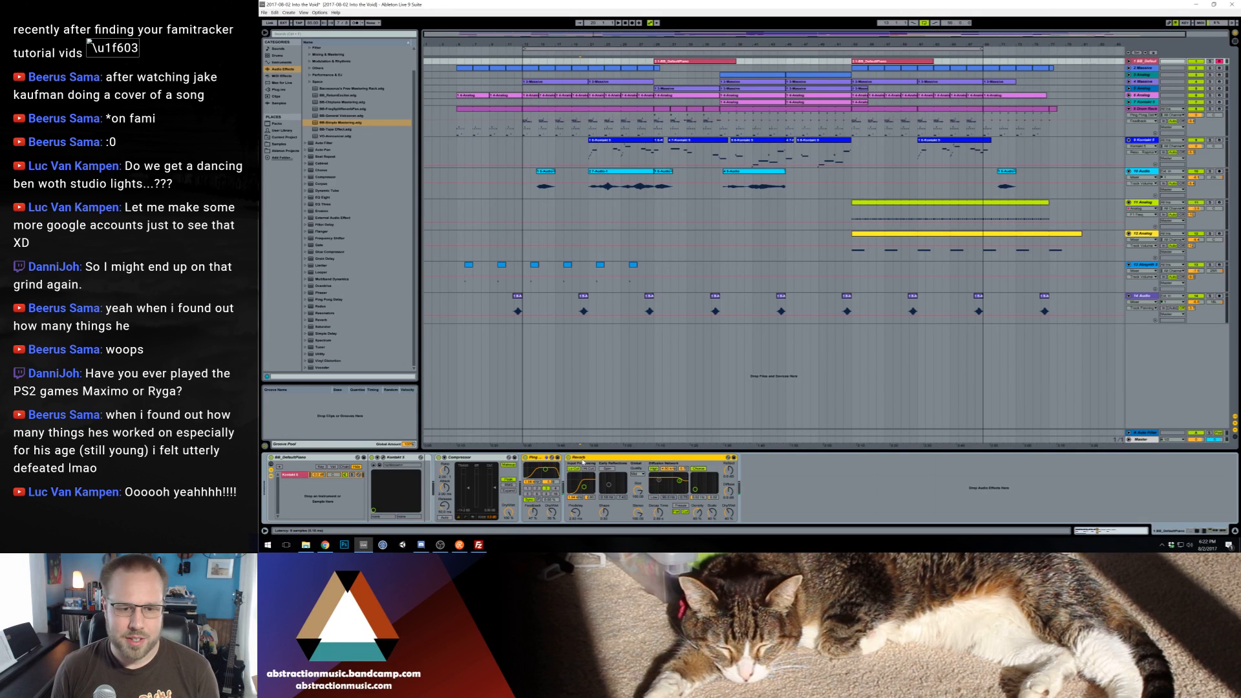
pyautogui.click(568, 458)
pyautogui.click(525, 458)
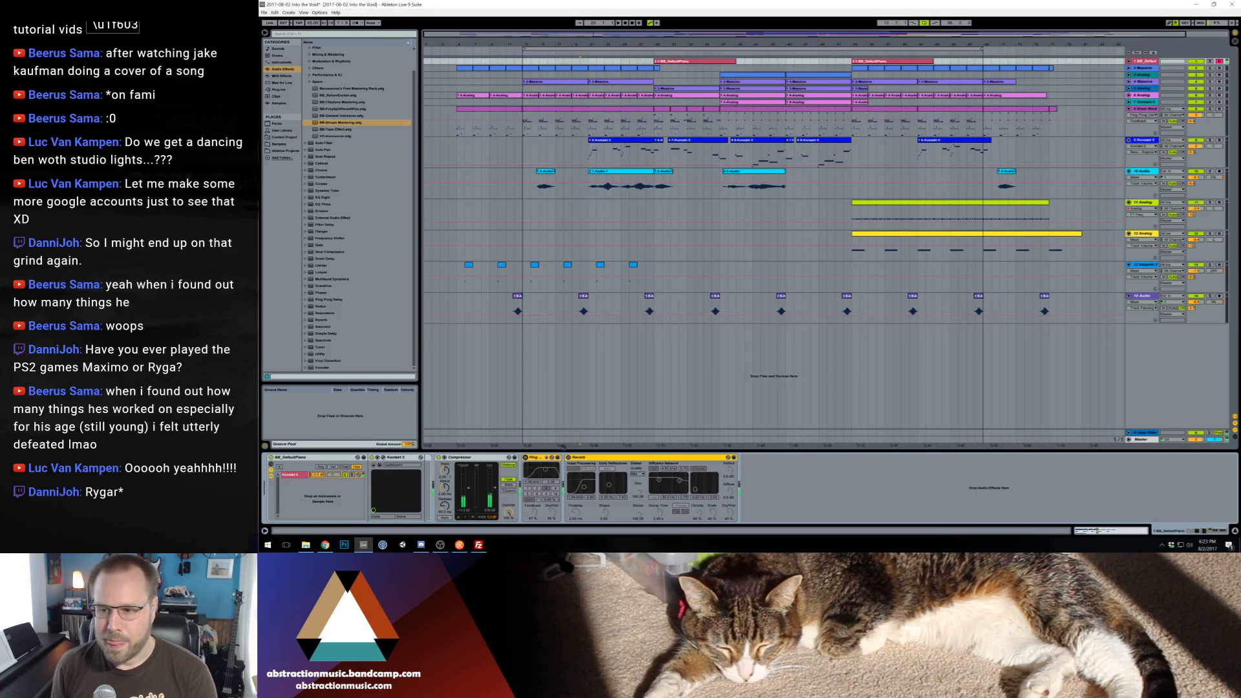
pyautogui.click(525, 458)
pyautogui.click(568, 457)
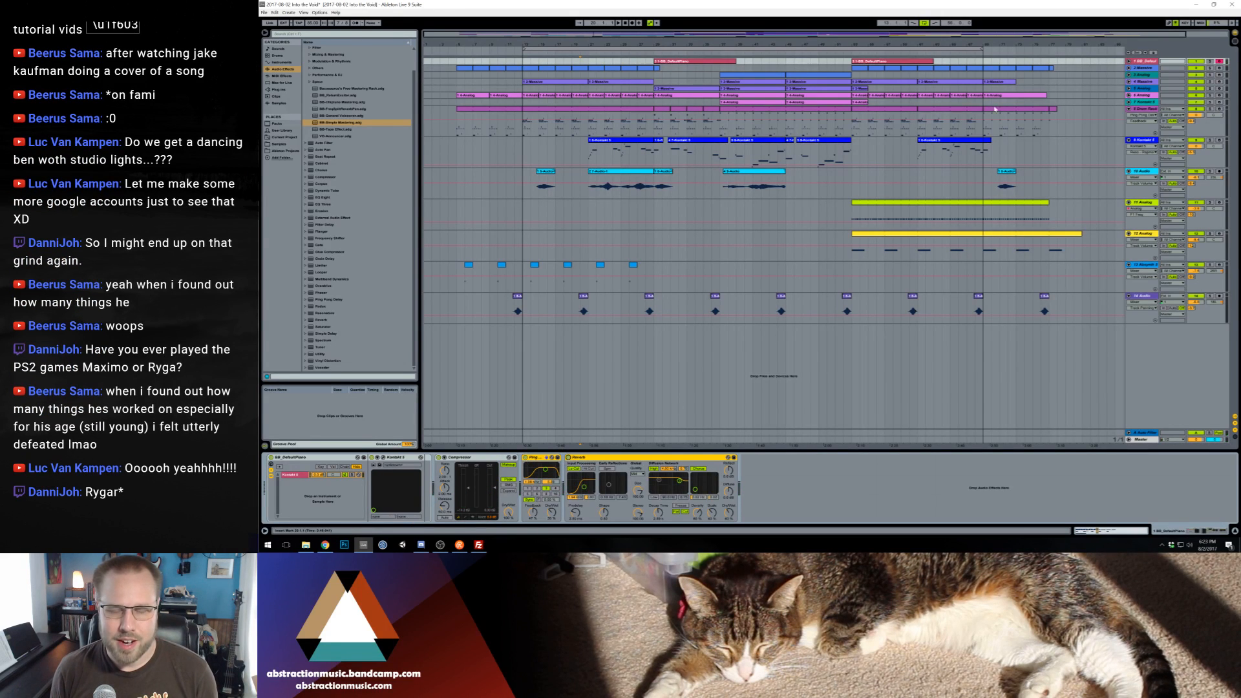
# Duplicate the default piano track and remove the Ping Pong Delay and Reverb from the copy
pyautogui.click(1147, 62)
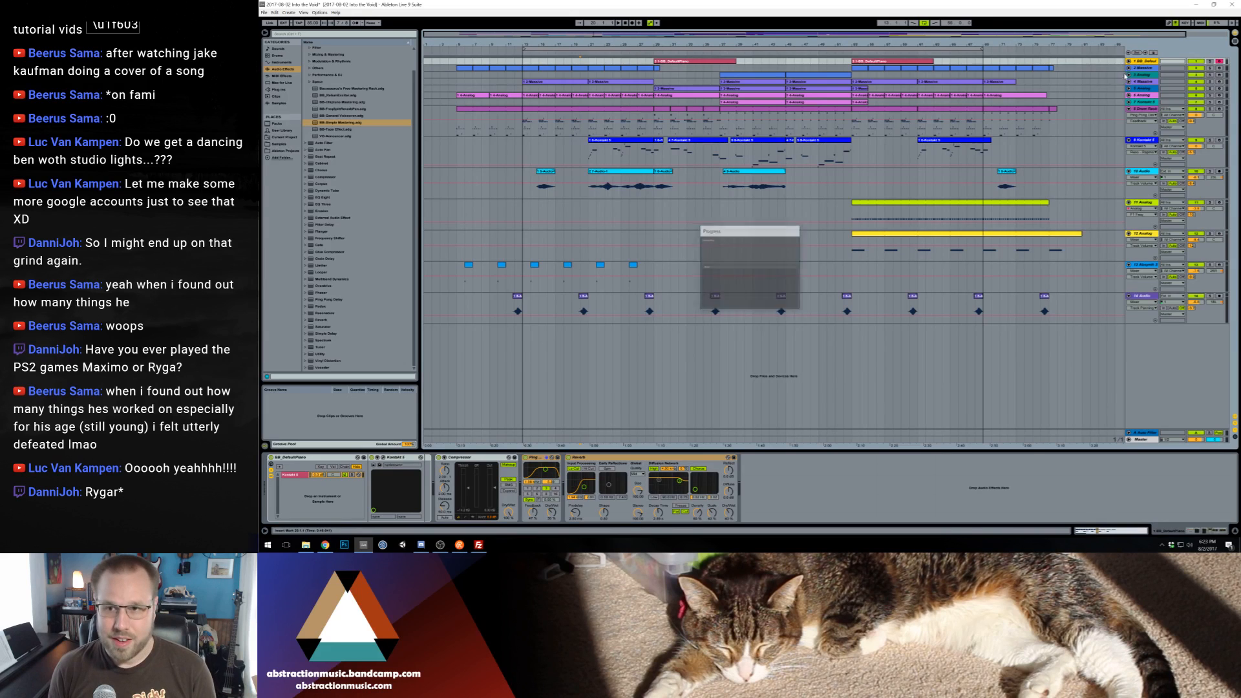
pyautogui.hotkey('ctrl', 'd')
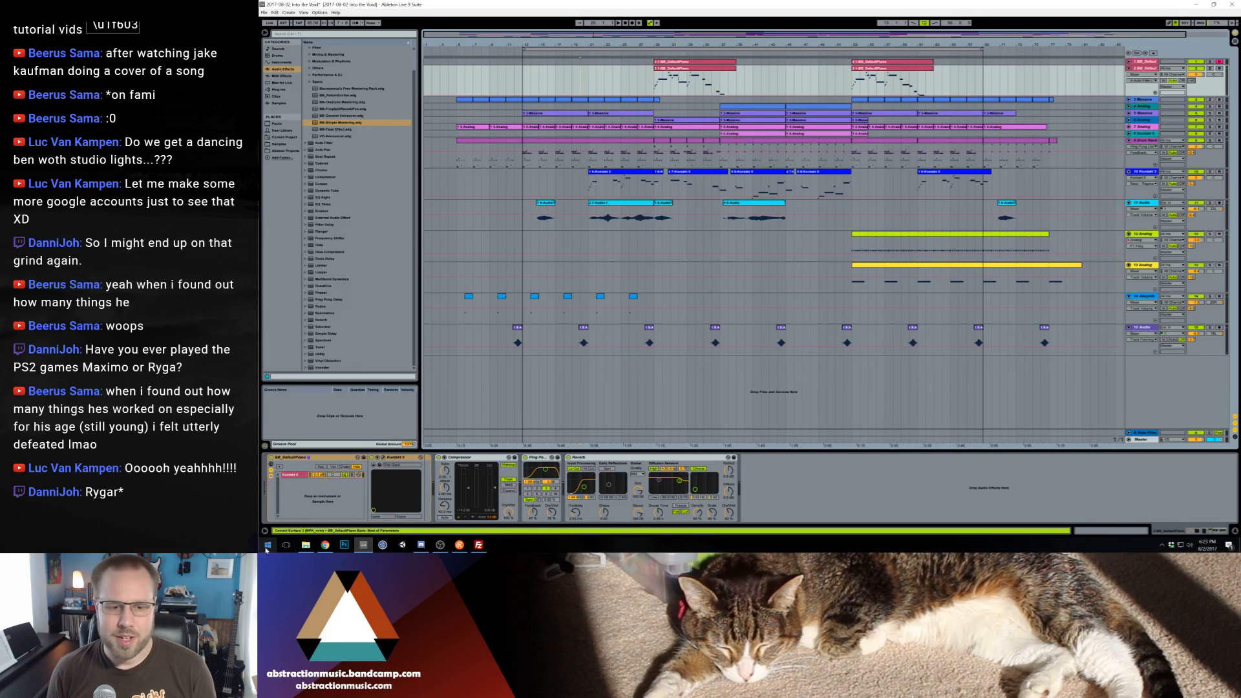
pyautogui.click(538, 457)
pyautogui.keyDown('shift'); pyautogui.click(598, 458); pyautogui.keyUp('shift')
pyautogui.press('Delete')
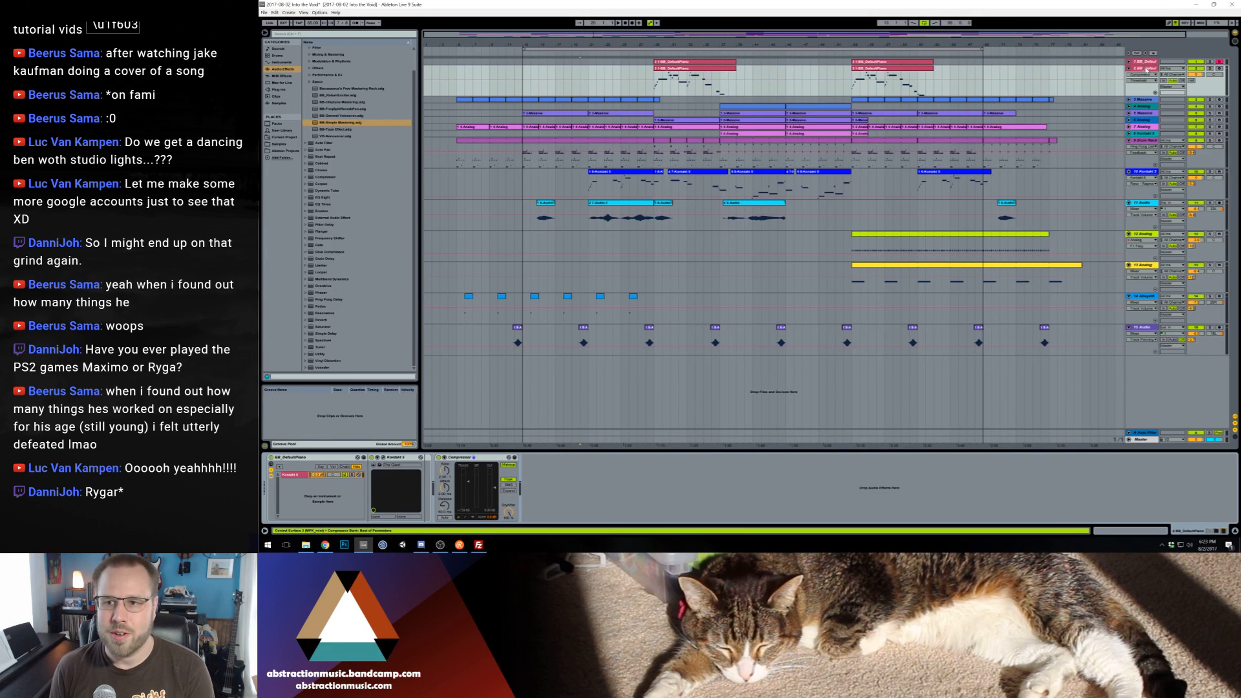
# Arm the duplicated piano track for recording and delete both of its copied clips from the arrangement
pyautogui.click(1219, 68)
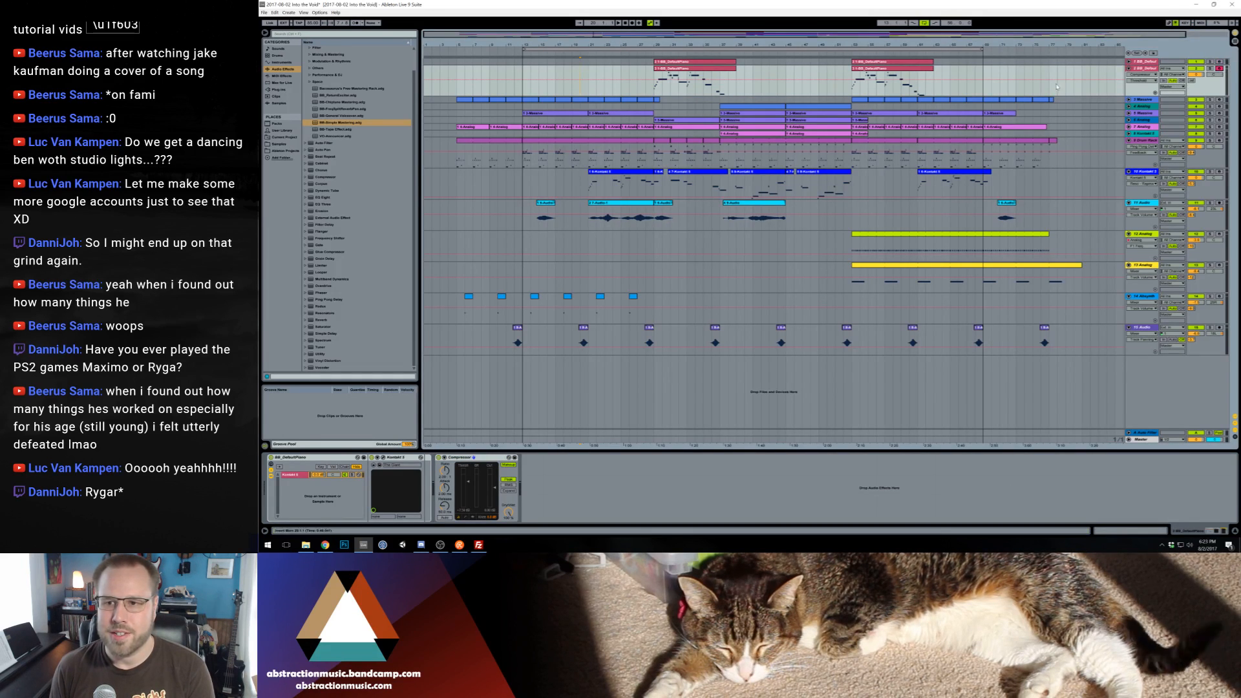
pyautogui.moveTo(605, 88); pyautogui.dragTo(950, 89)
pyautogui.press('Delete')
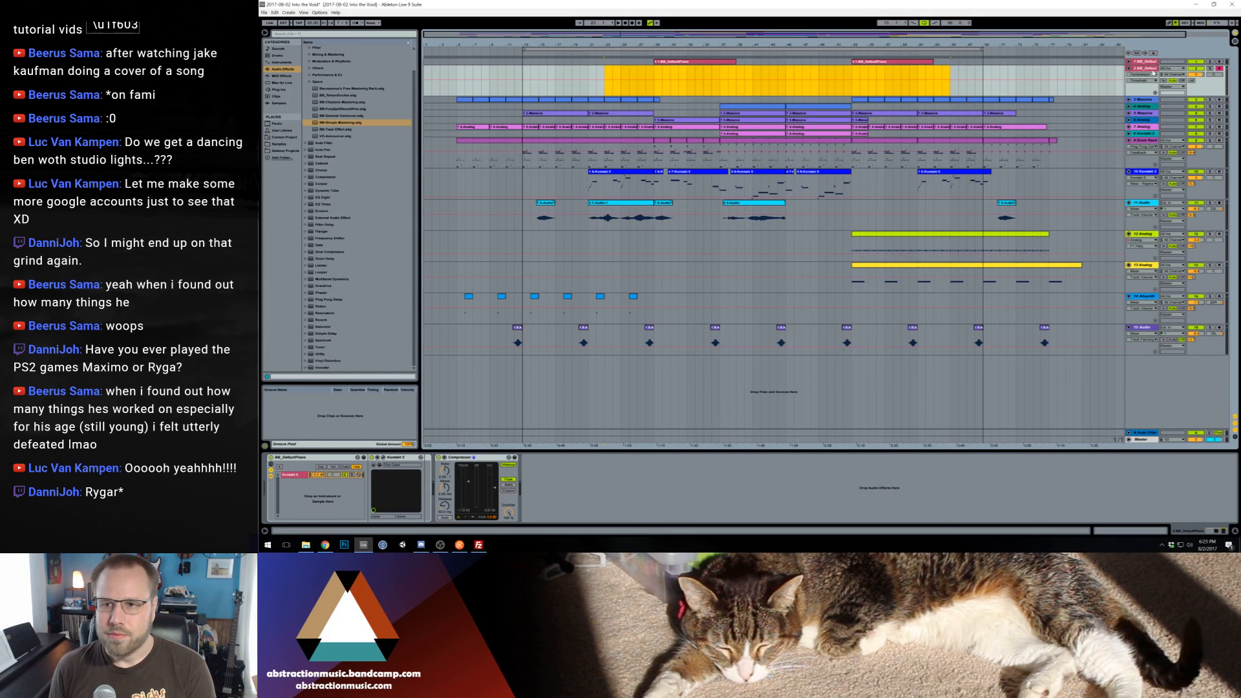
pyautogui.click(1192, 80)
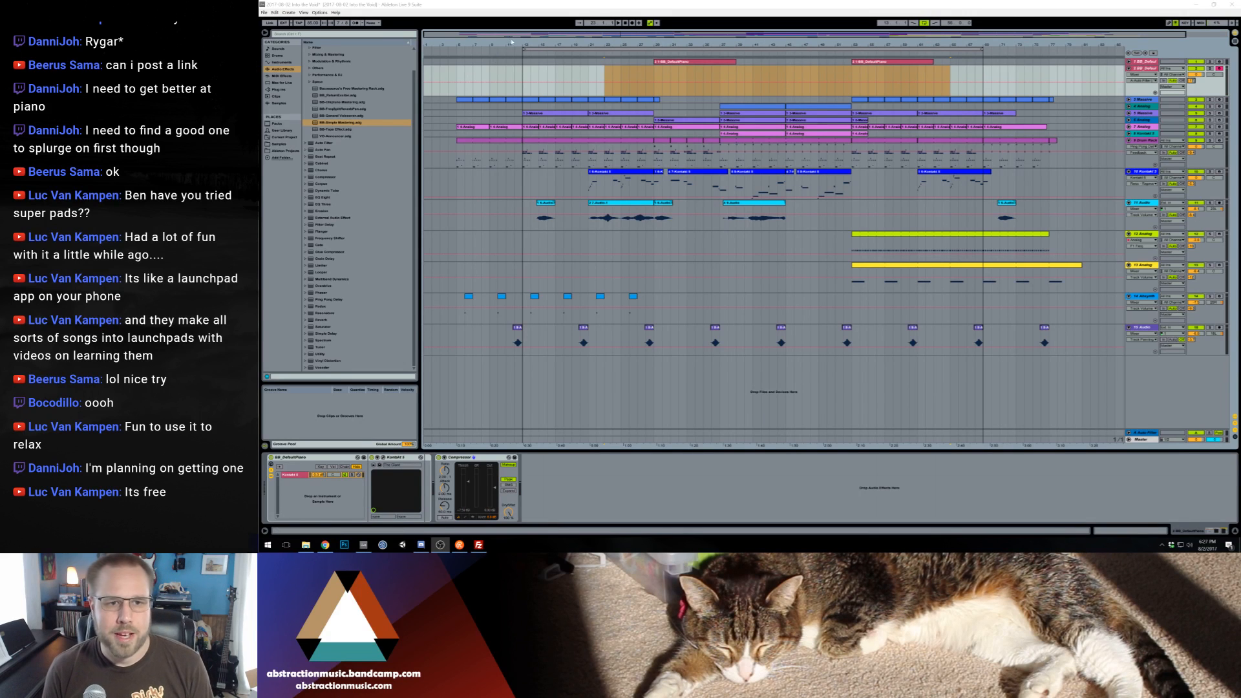
# Play the song from the start of the arrangement and set the Master track's volume to -6 dB
pyautogui.click(458, 53)
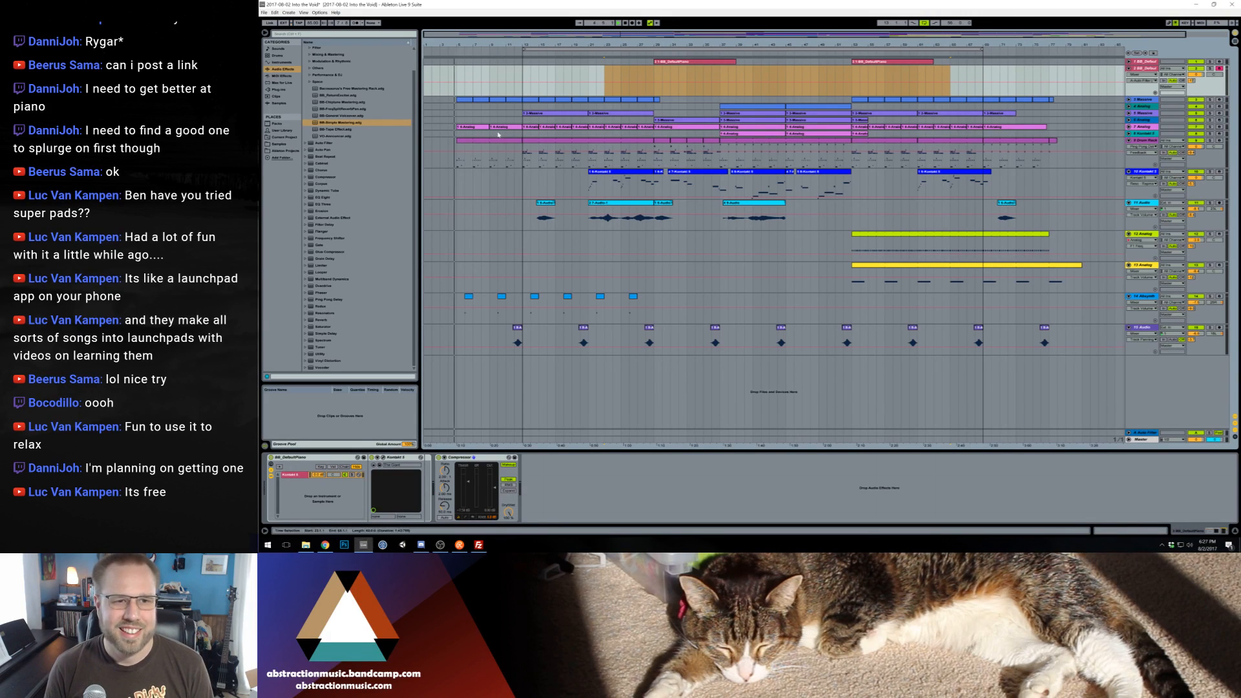
pyautogui.click(1200, 441)
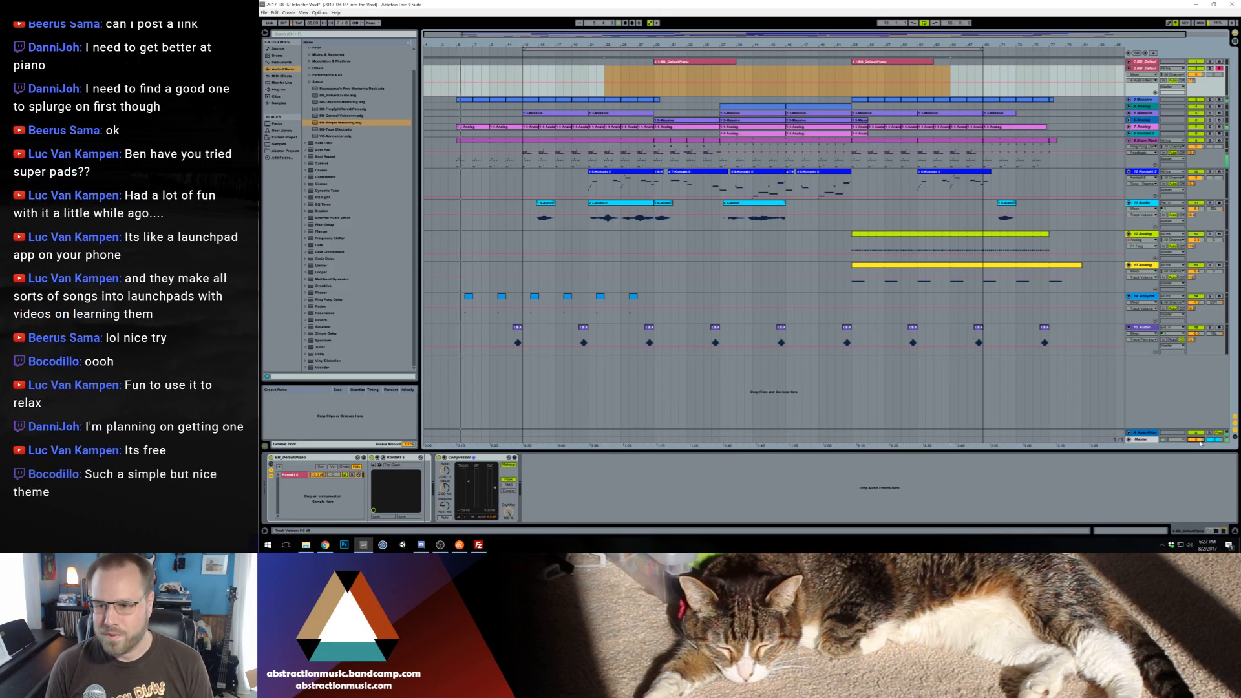
pyautogui.write('-6')
pyautogui.press('Return')
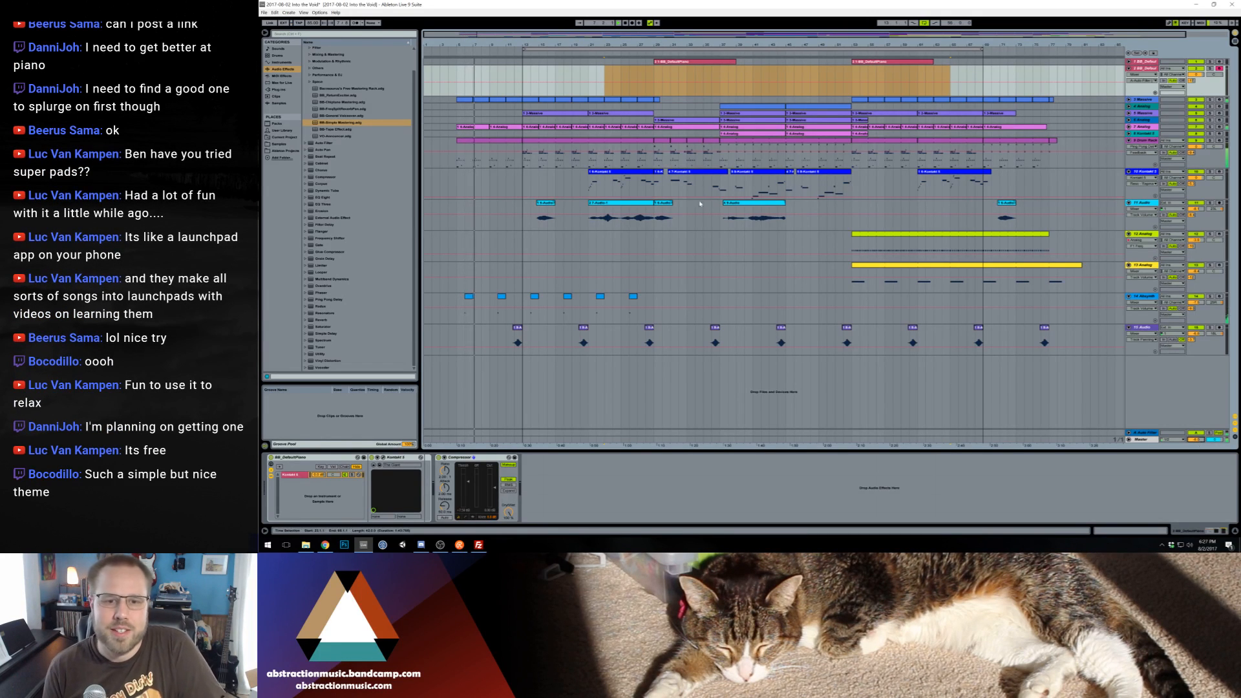
pyautogui.click(709, 247)
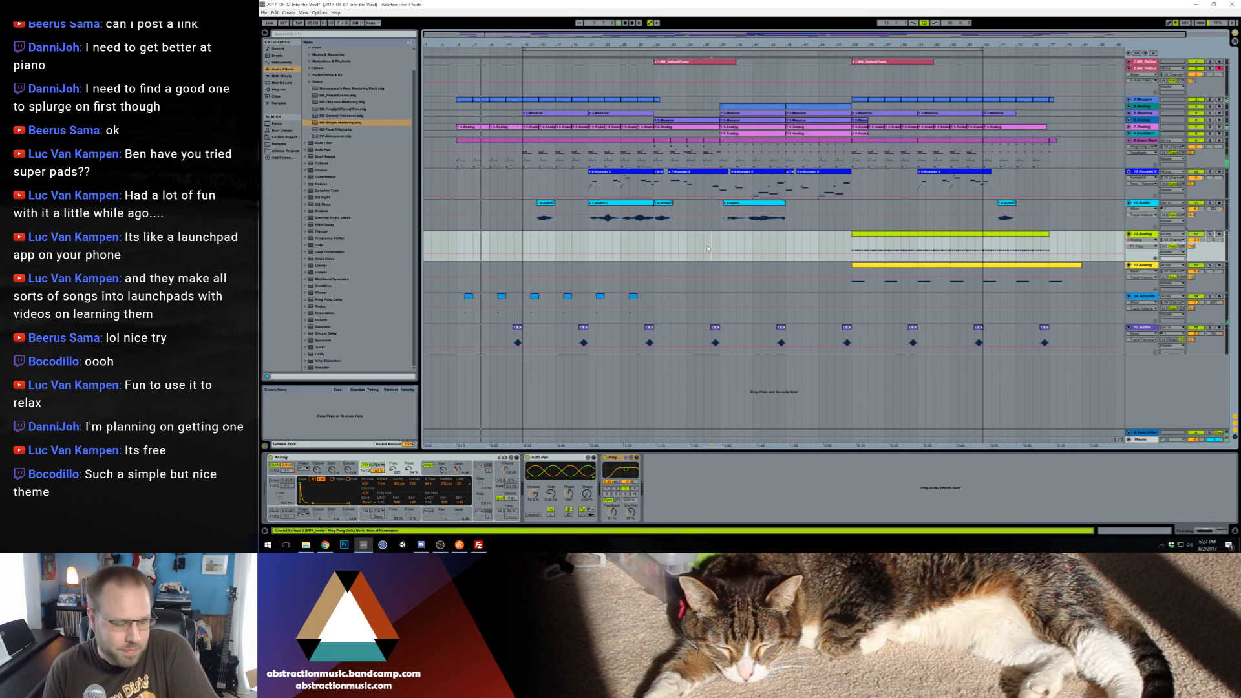
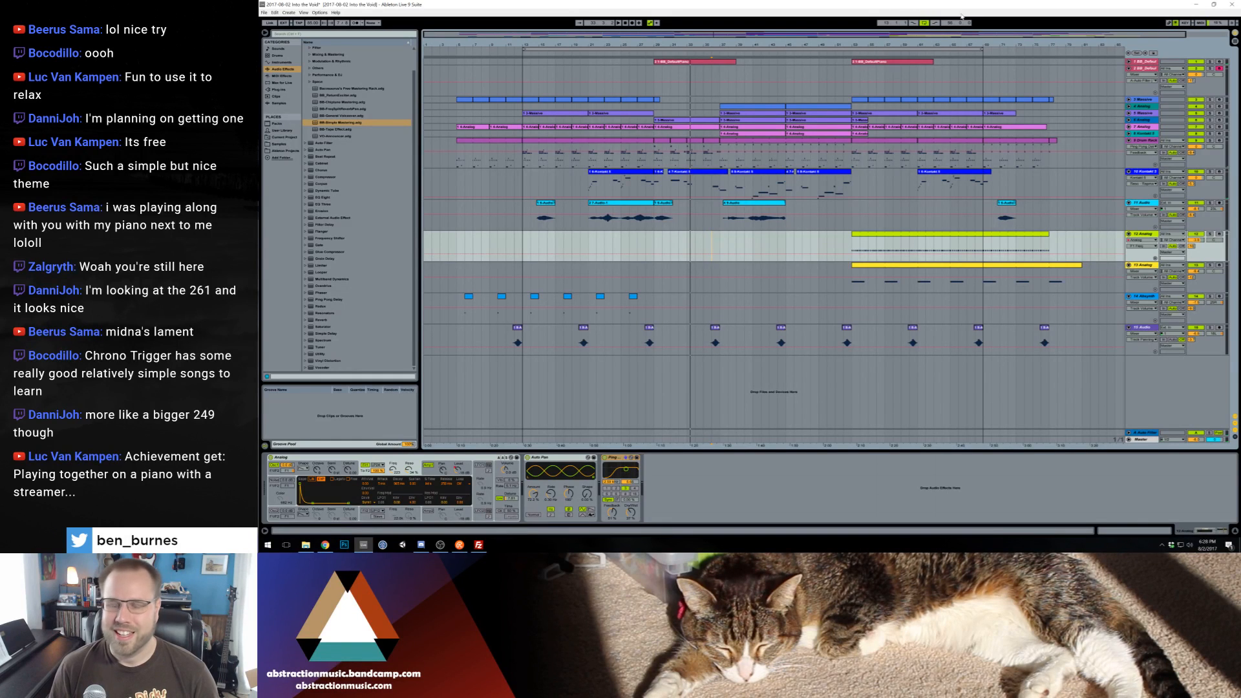
# Switch to File Explorer and open the Two Hour Timelapse folder under Media, Video Production on the Storage Drive
pyautogui.click(1200, 4)
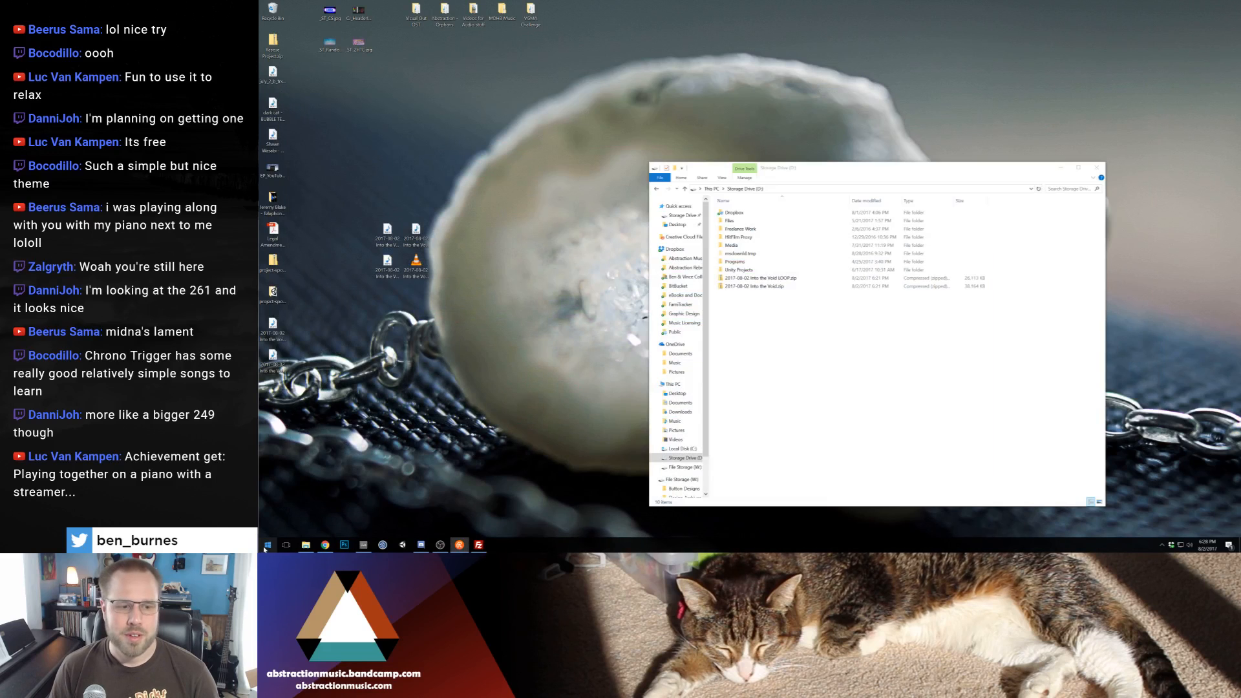
pyautogui.click(684, 459)
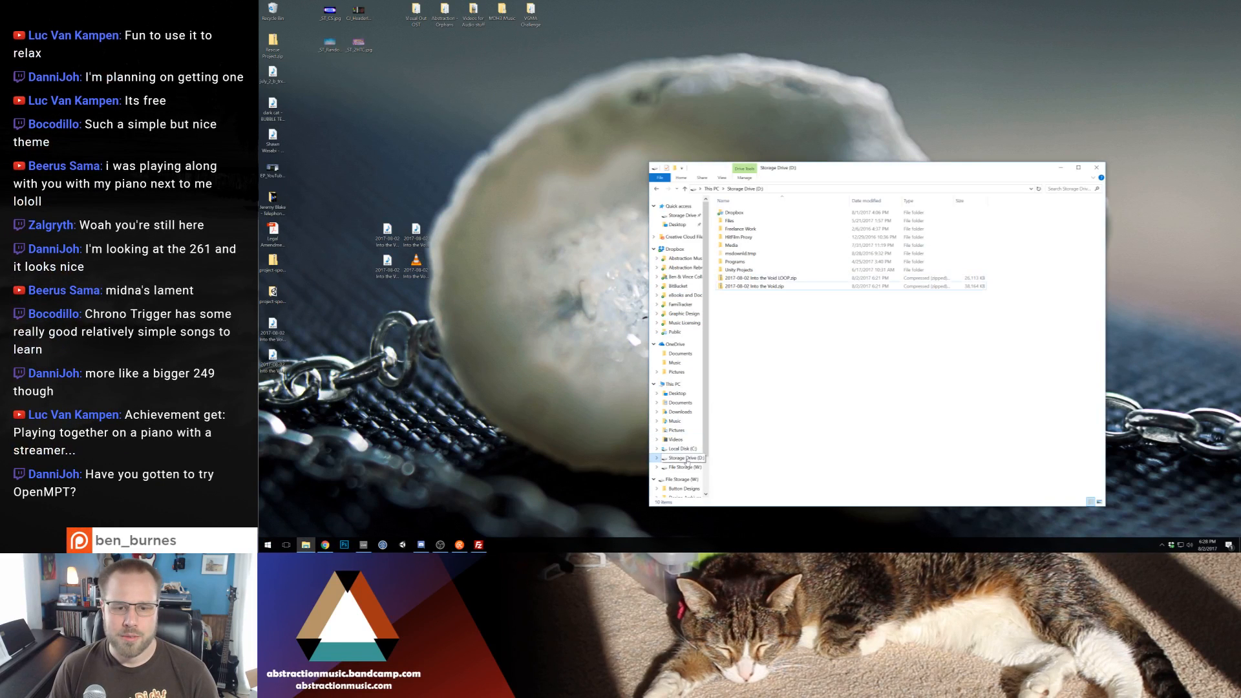
pyautogui.doubleClick(761, 245)
pyautogui.doubleClick(761, 262)
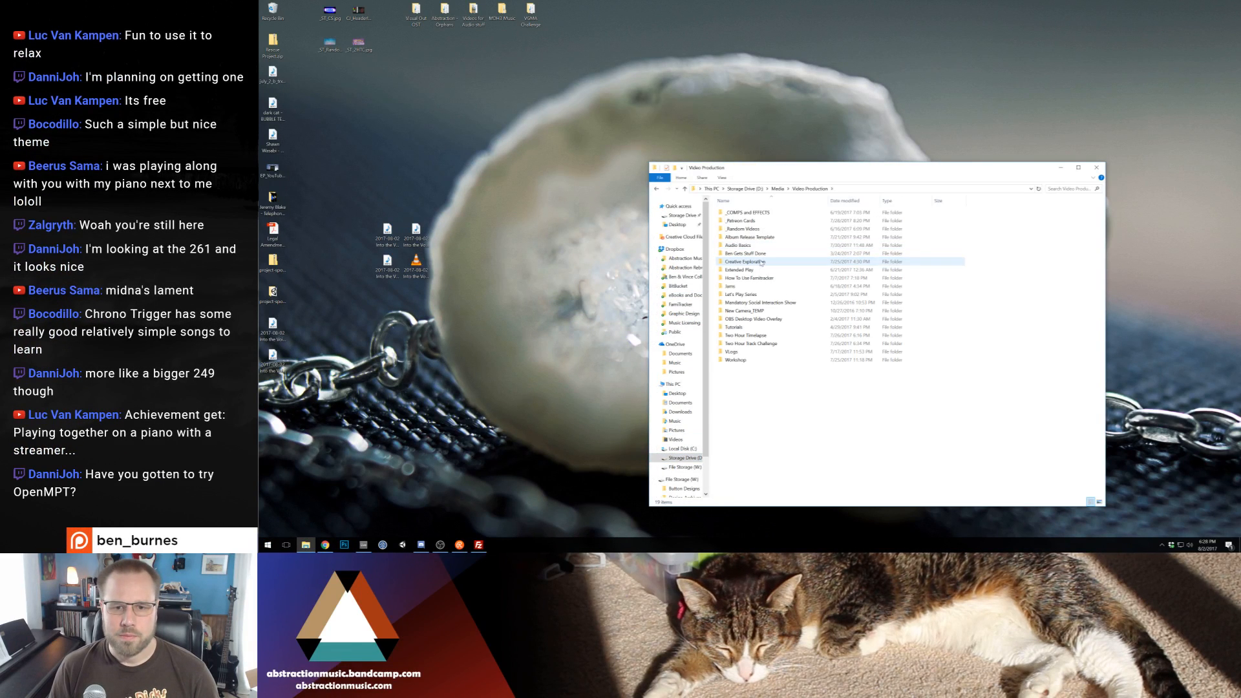
pyautogui.doubleClick(755, 336)
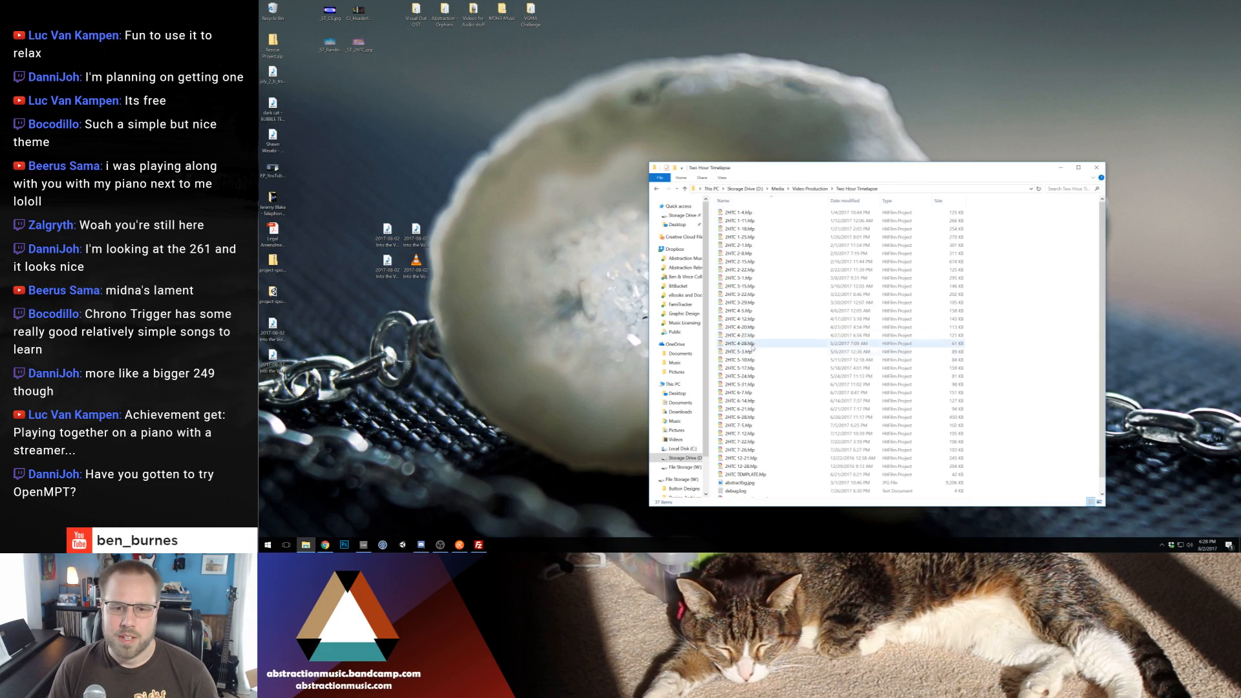
# Duplicate the 2HTC TEMPLATE project file, rename the copy to 2HTC 8-2 and open it in HitFilm Pro
pyautogui.hotkey('ctrl', 'c')
pyautogui.hotkey('ctrl', 'v')
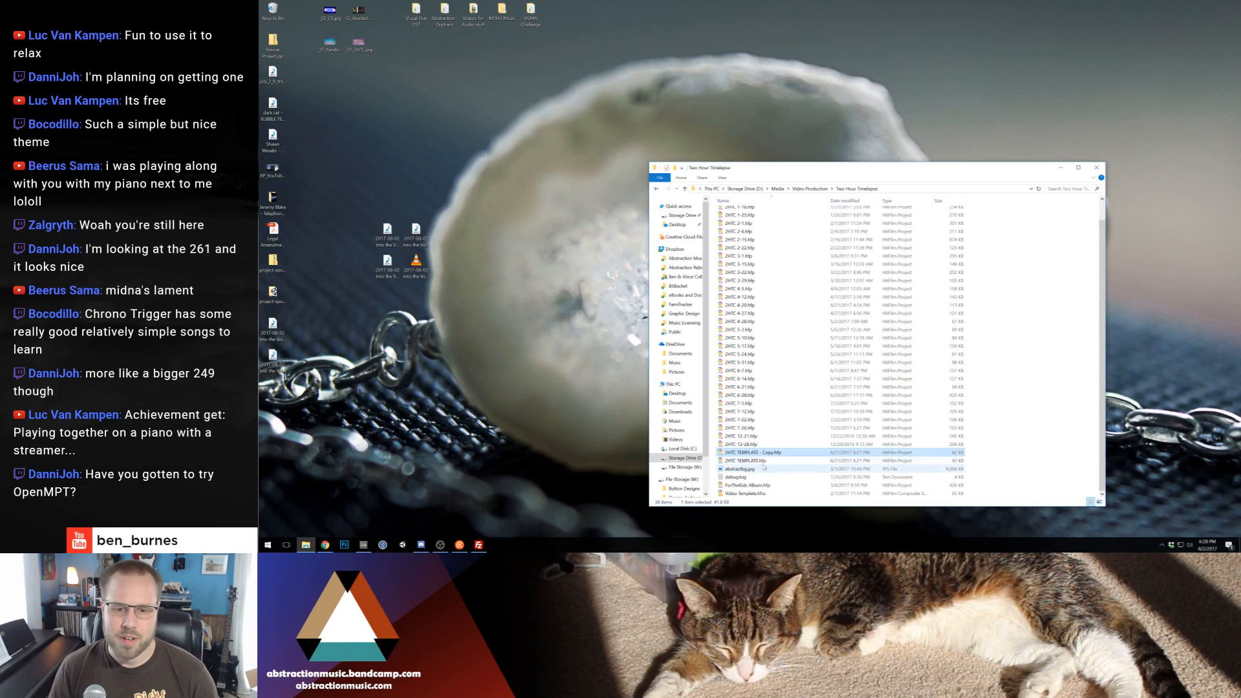
pyautogui.press('F2')
pyautogui.press('Right')
pyautogui.hotkey('ctrl', 'shift', 'Left')
pyautogui.hotkey('ctrl', 'shift', 'Left')
pyautogui.hotkey('ctrl', 'shift', 'Left')
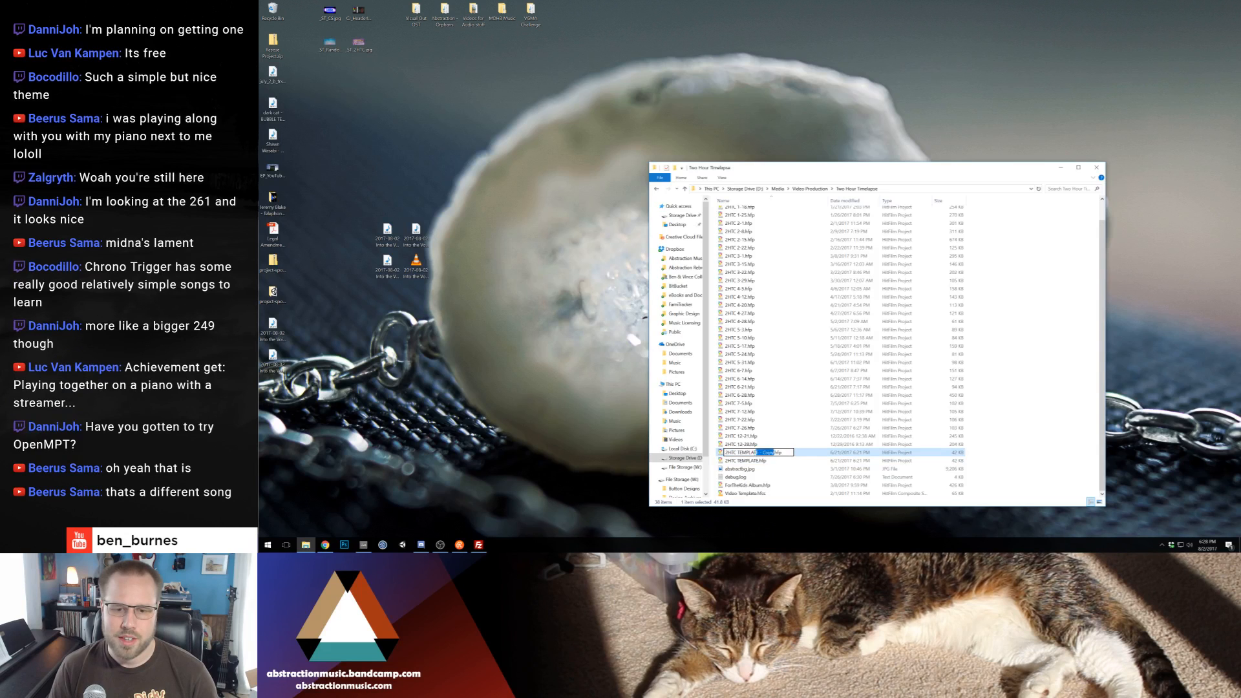
pyautogui.write('8')
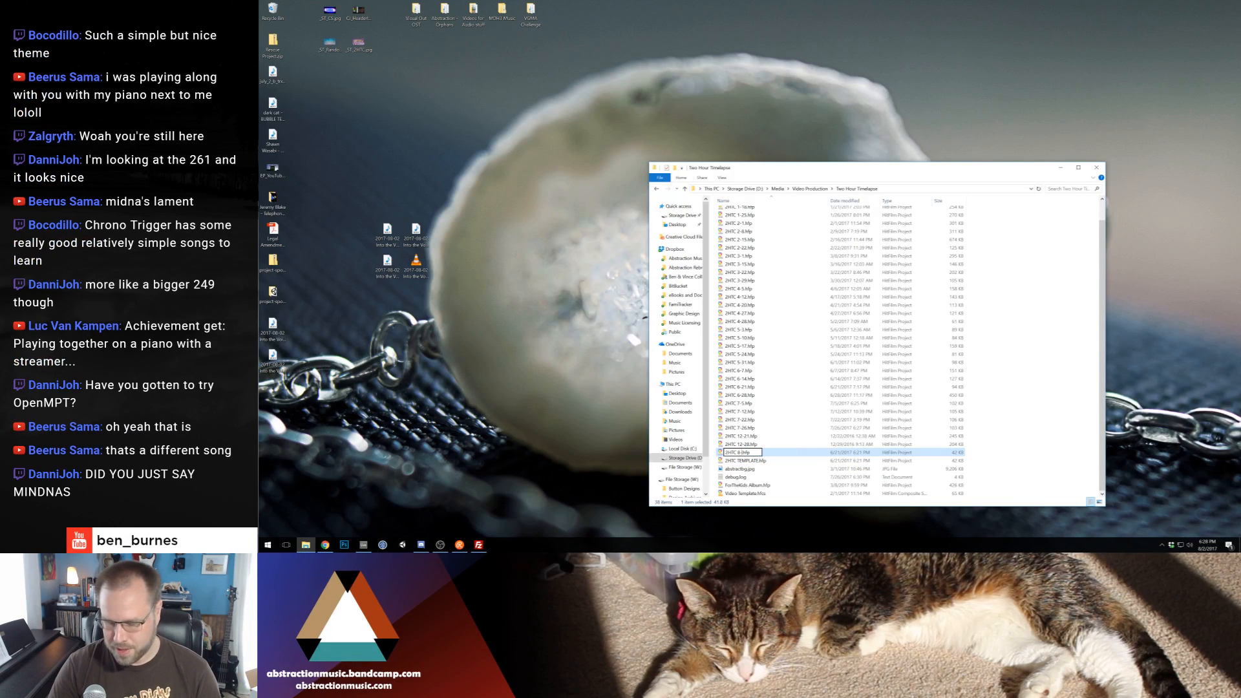
pyautogui.write('-2')
pyautogui.press('Return')
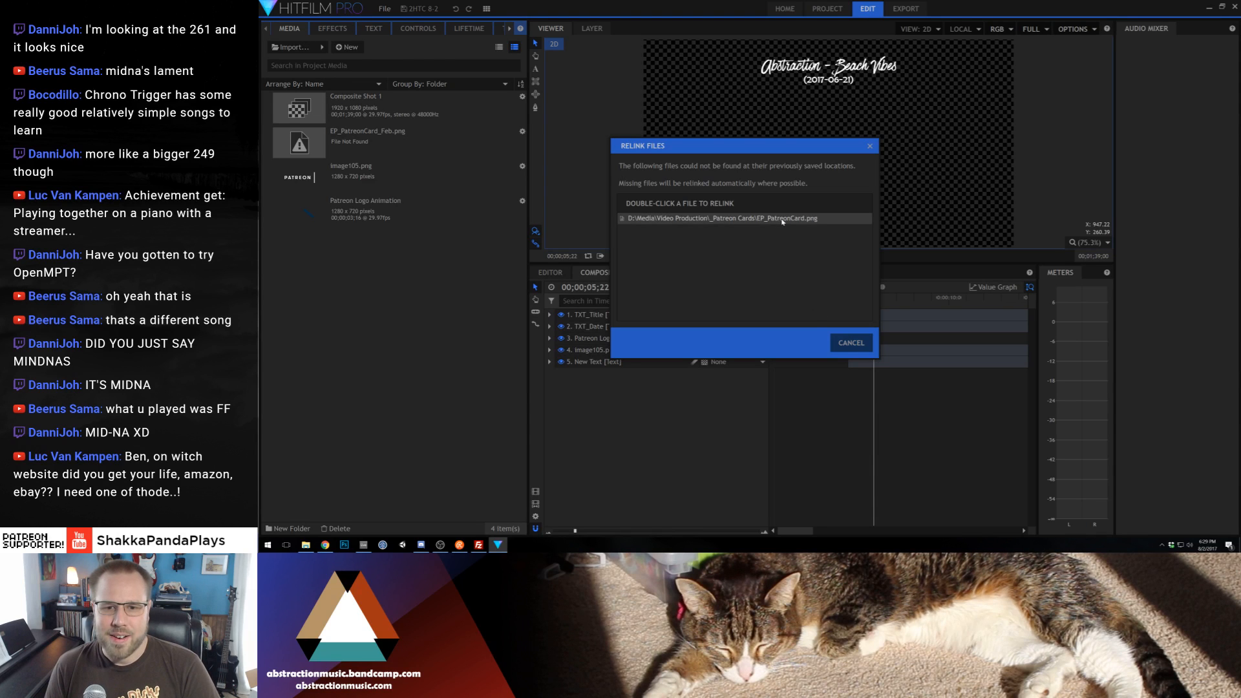
# Dismiss the automatic relink request and relink the missing EP_PatreonCard_Feb.png media item to its image file
pyautogui.click(850, 343)
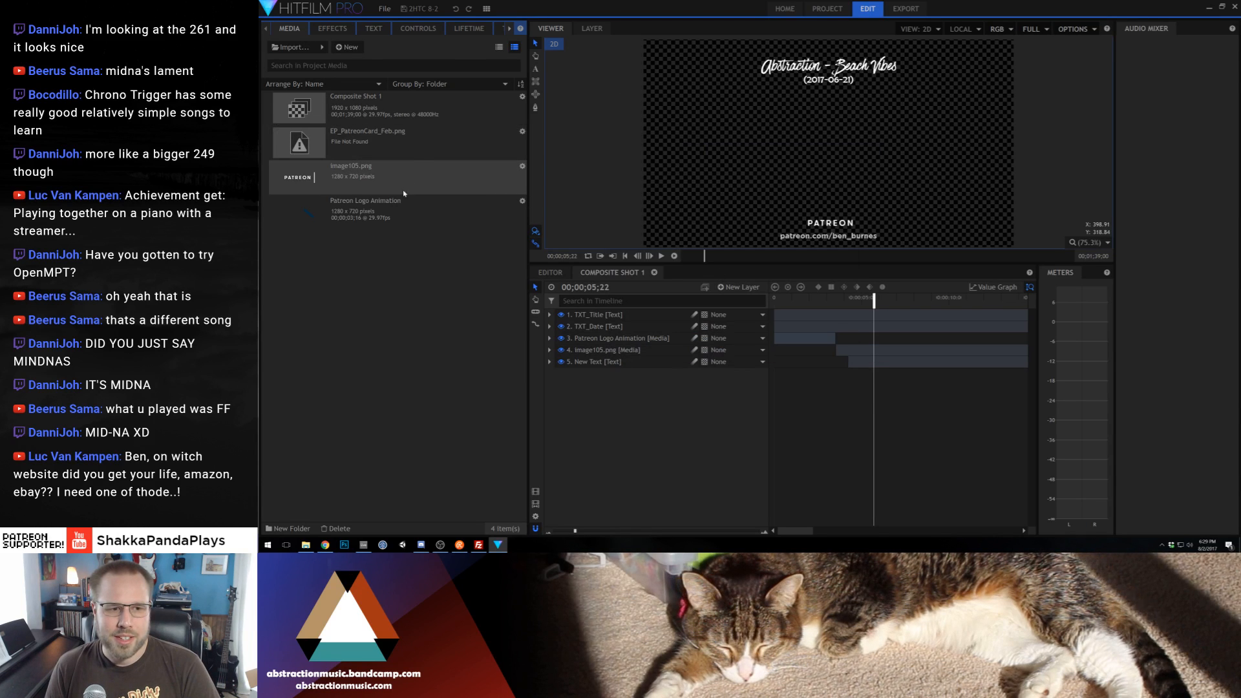
pyautogui.click(407, 144)
pyautogui.rightClick(407, 144)
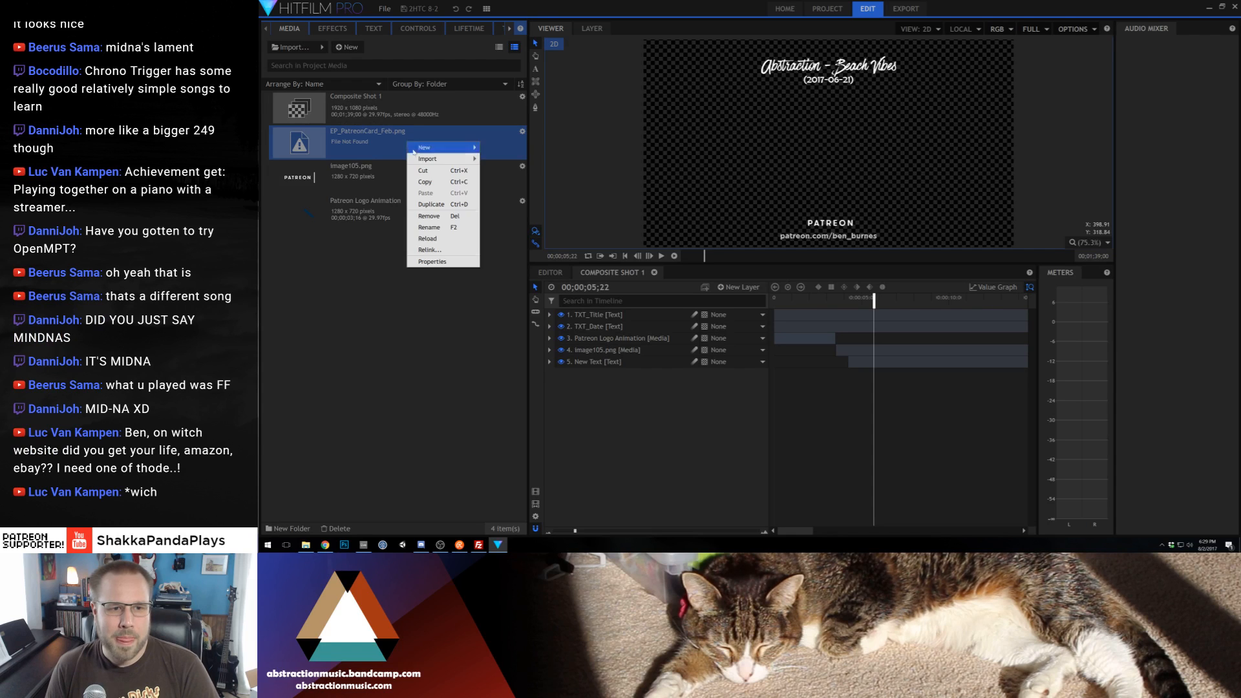
pyautogui.moveTo(426, 160)
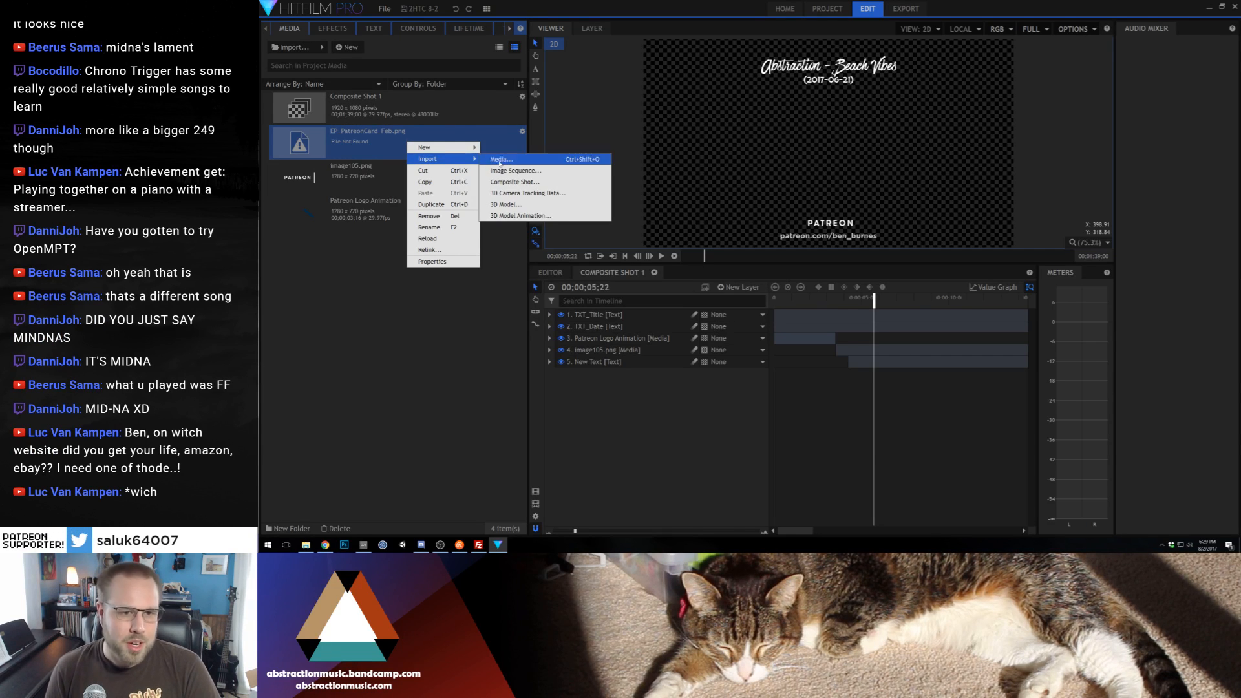
pyautogui.click(429, 249)
pyautogui.doubleClick(660, 278)
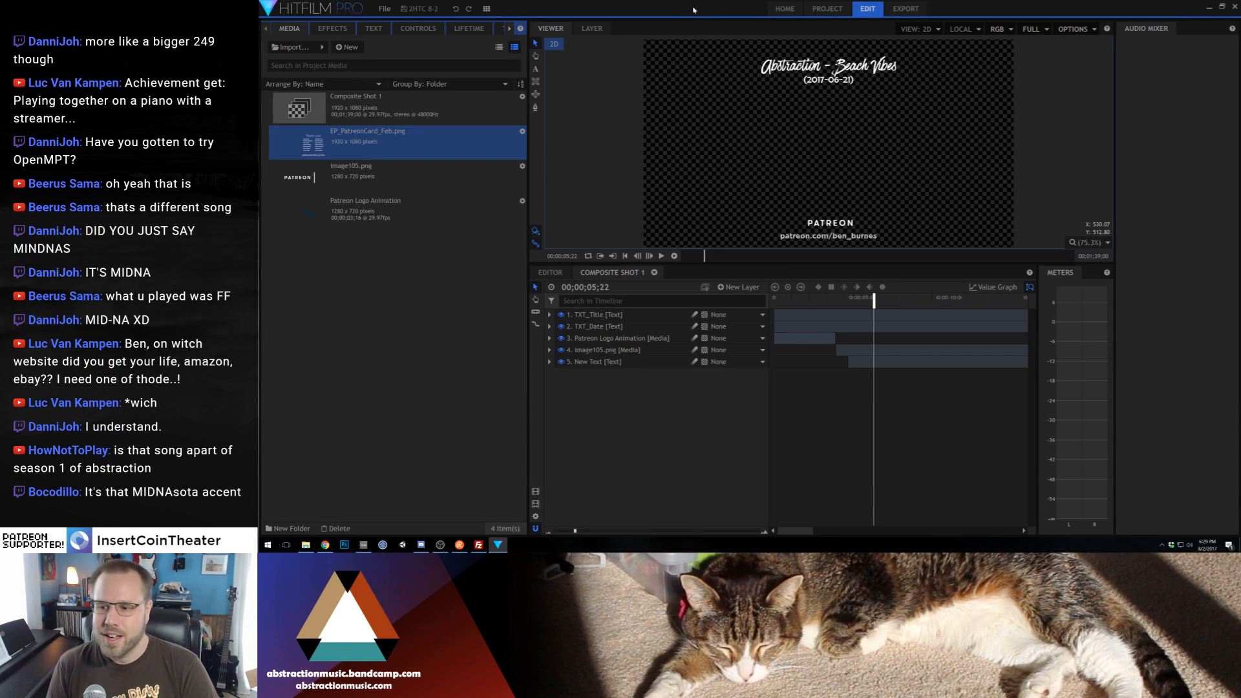
# Switch to Chrome, open the Two Hour Track Challenge playlist from the bookmarks and look through its past episodes
pyautogui.click(325, 545)
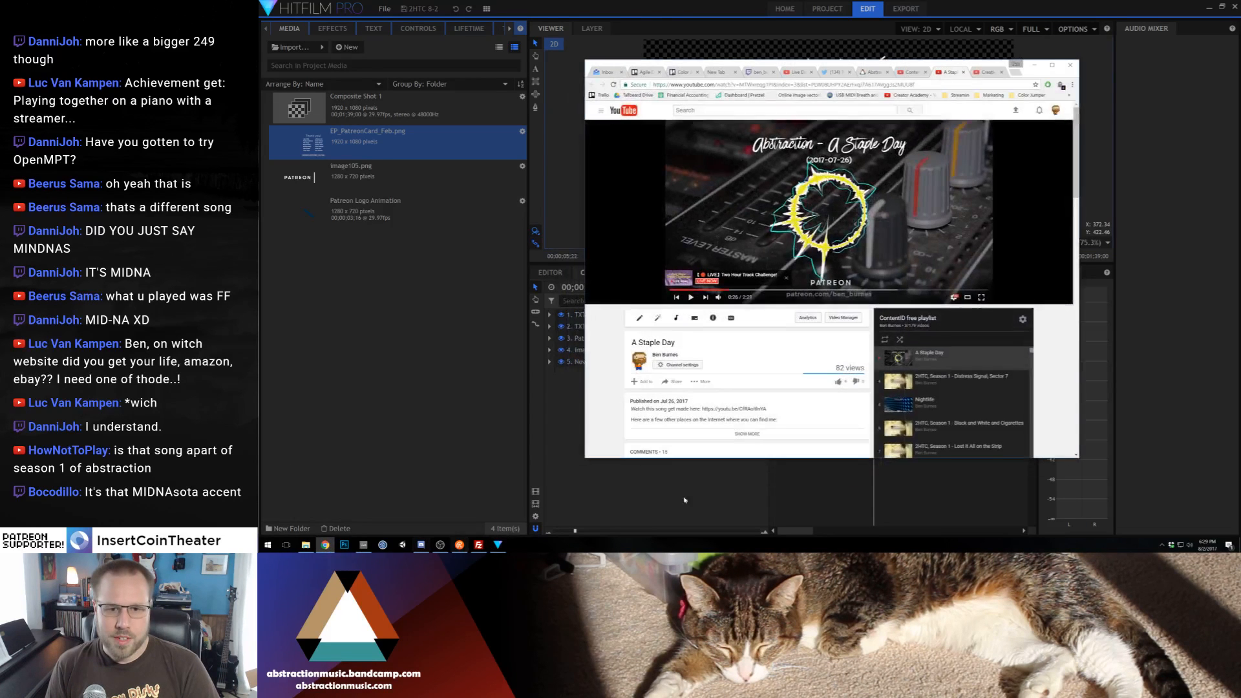
pyautogui.click(983, 96)
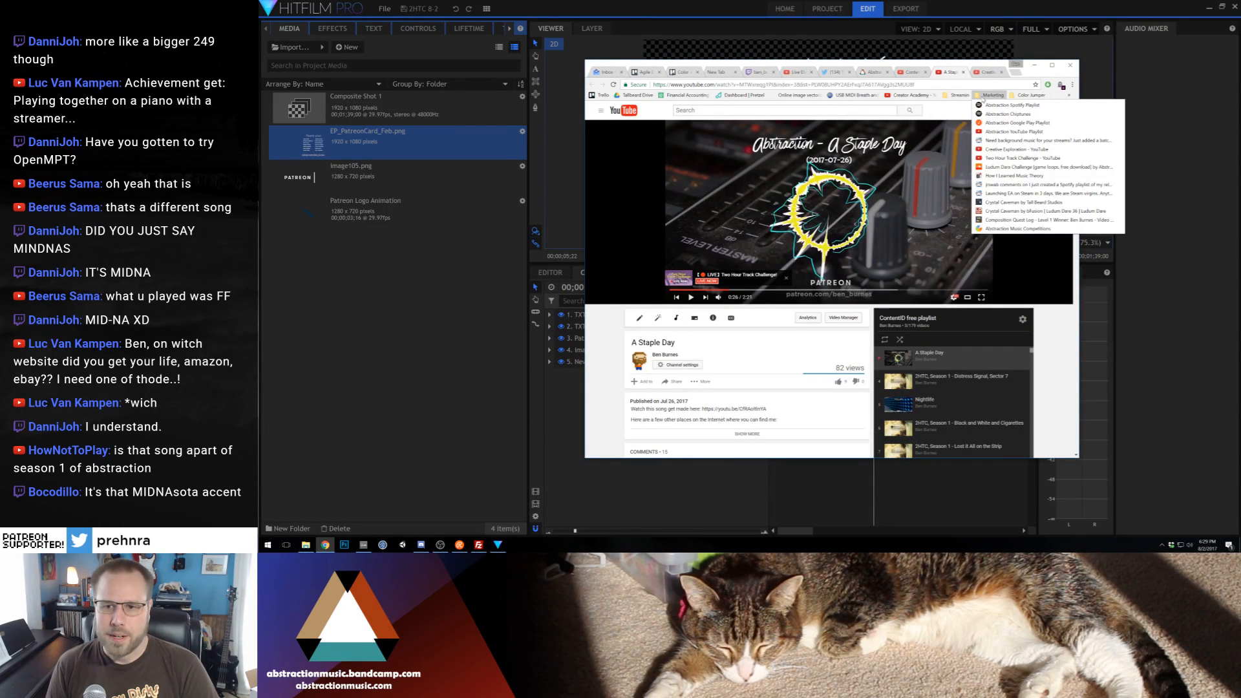
pyautogui.moveTo(959, 97)
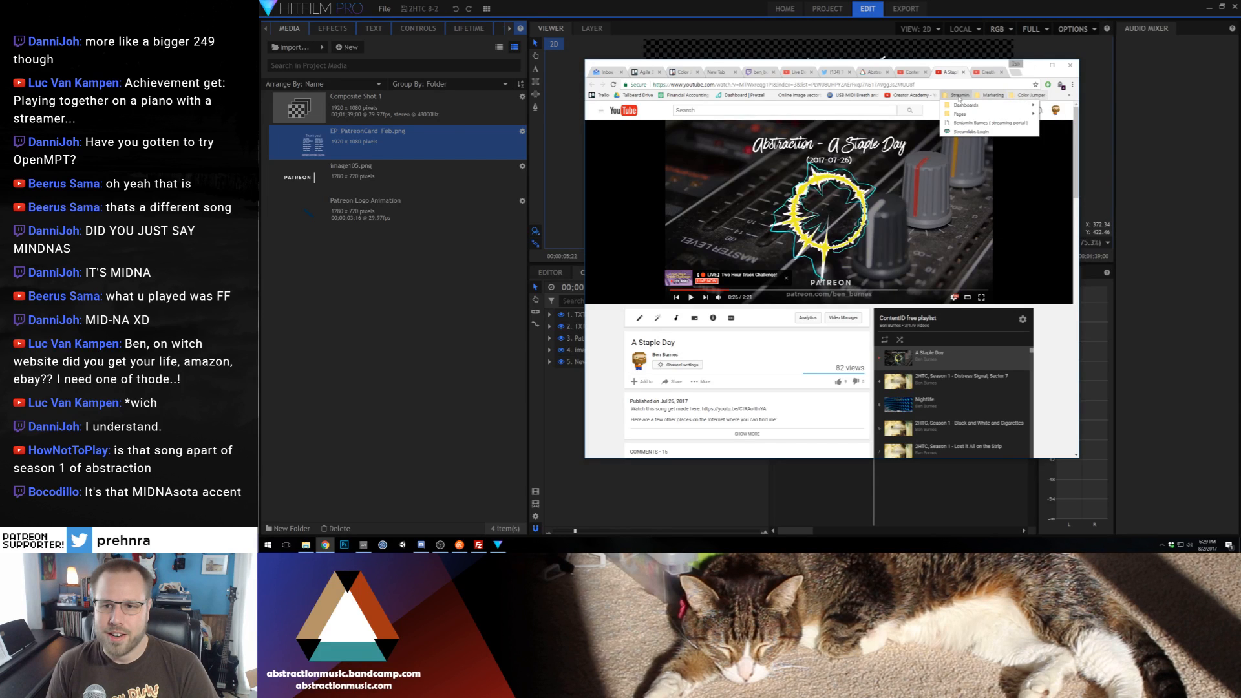
pyautogui.middleClick(970, 131)
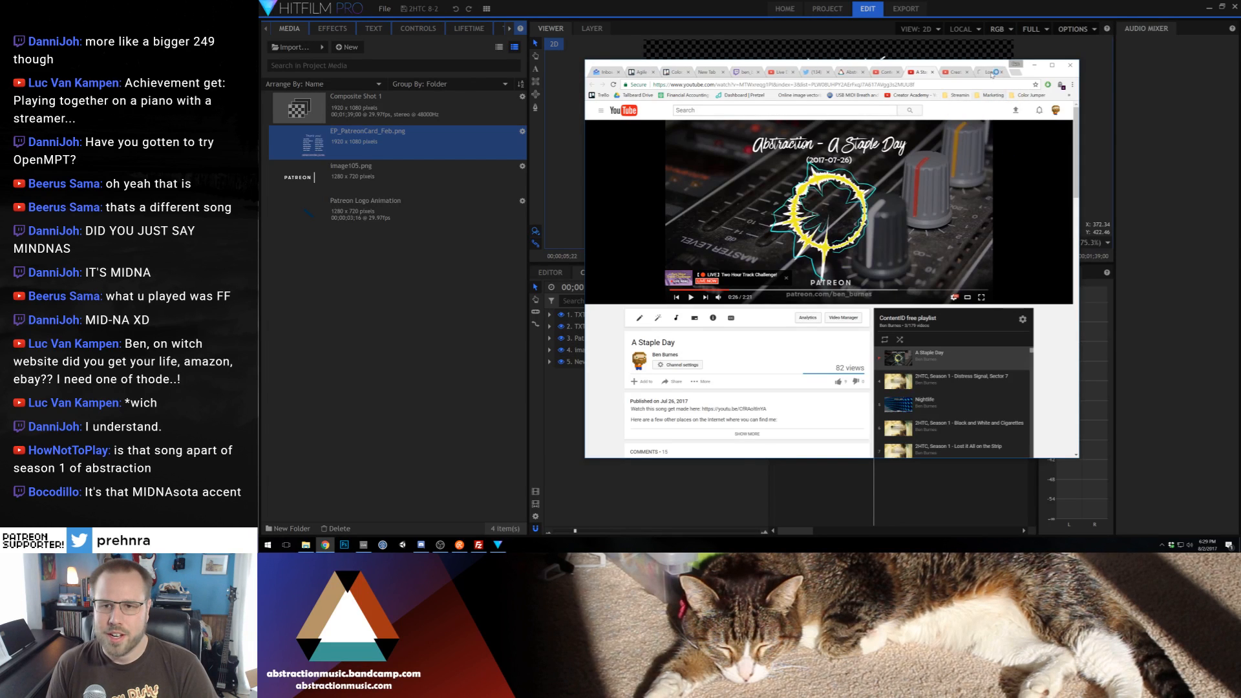
pyautogui.click(991, 73)
pyautogui.doubleClick(1009, 61)
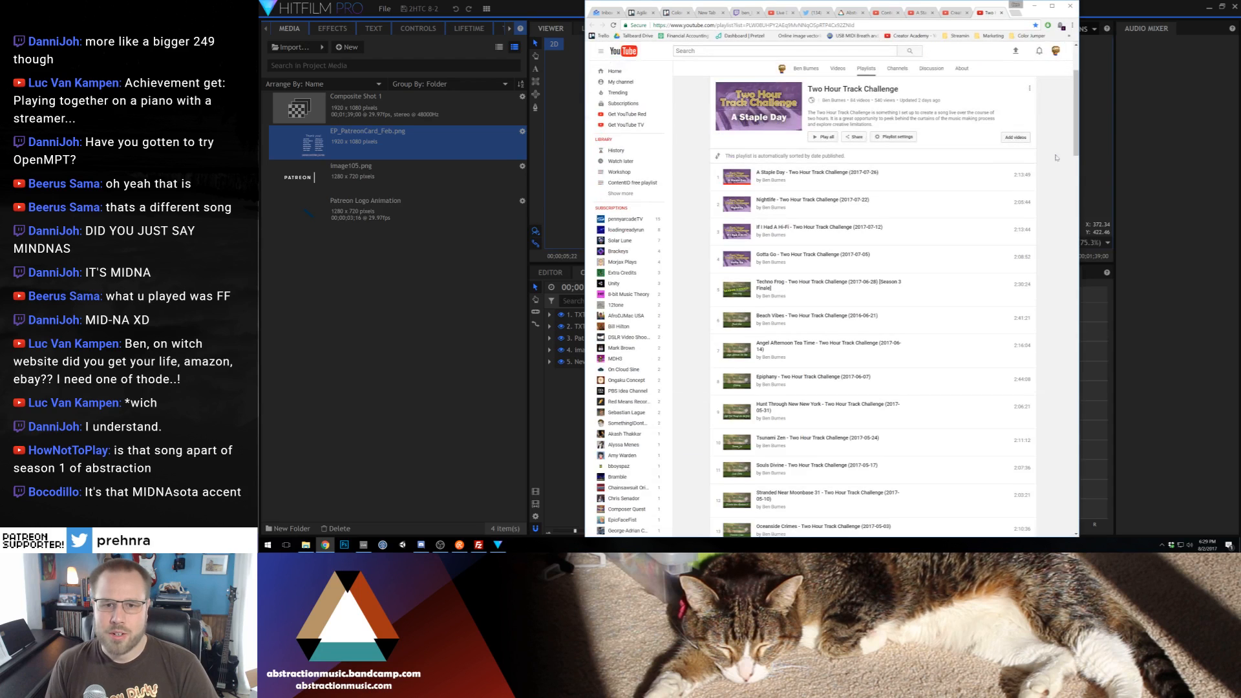
pyautogui.moveTo(1075, 107); pyautogui.dragTo(1087, 387)
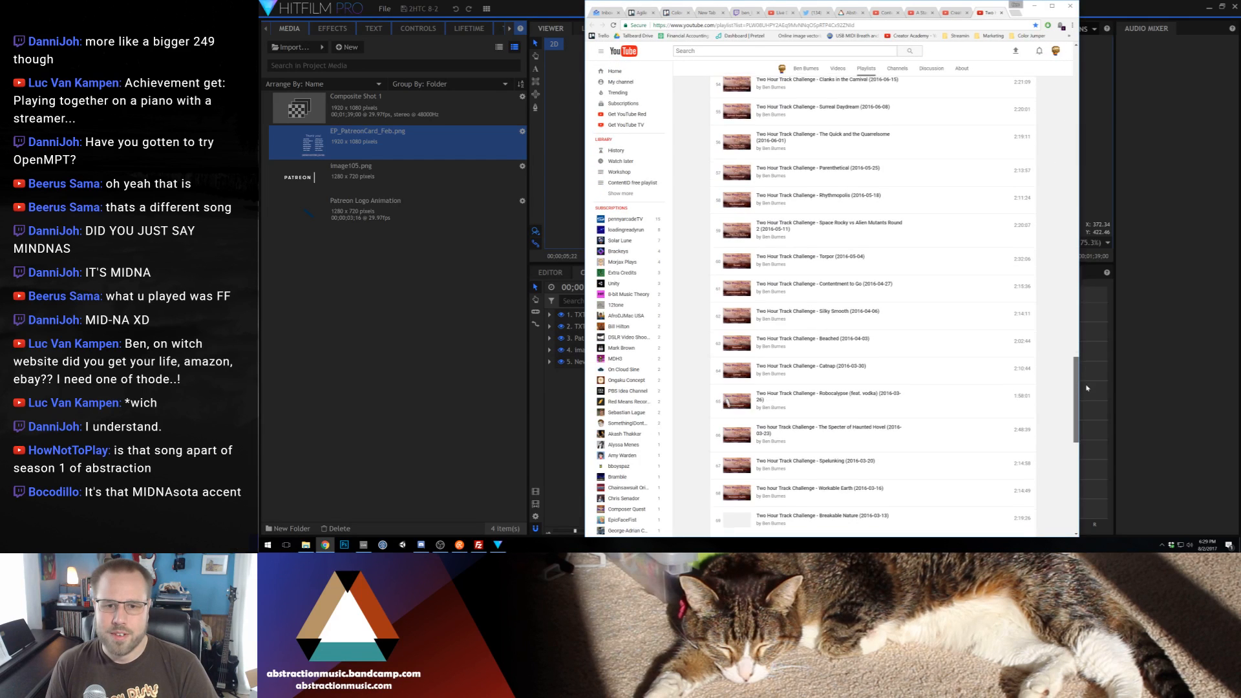
pyautogui.scroll(5, 734, 269)
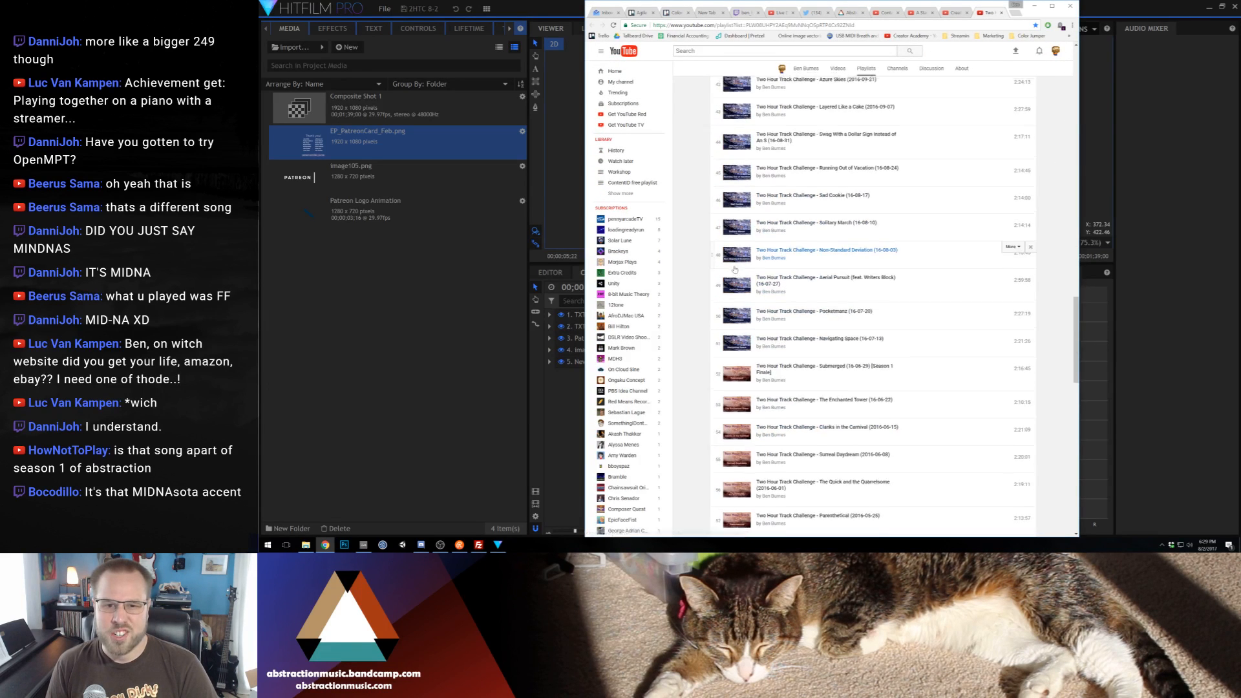
pyautogui.scroll(3, 735, 269)
pyautogui.scroll(12, 746, 284)
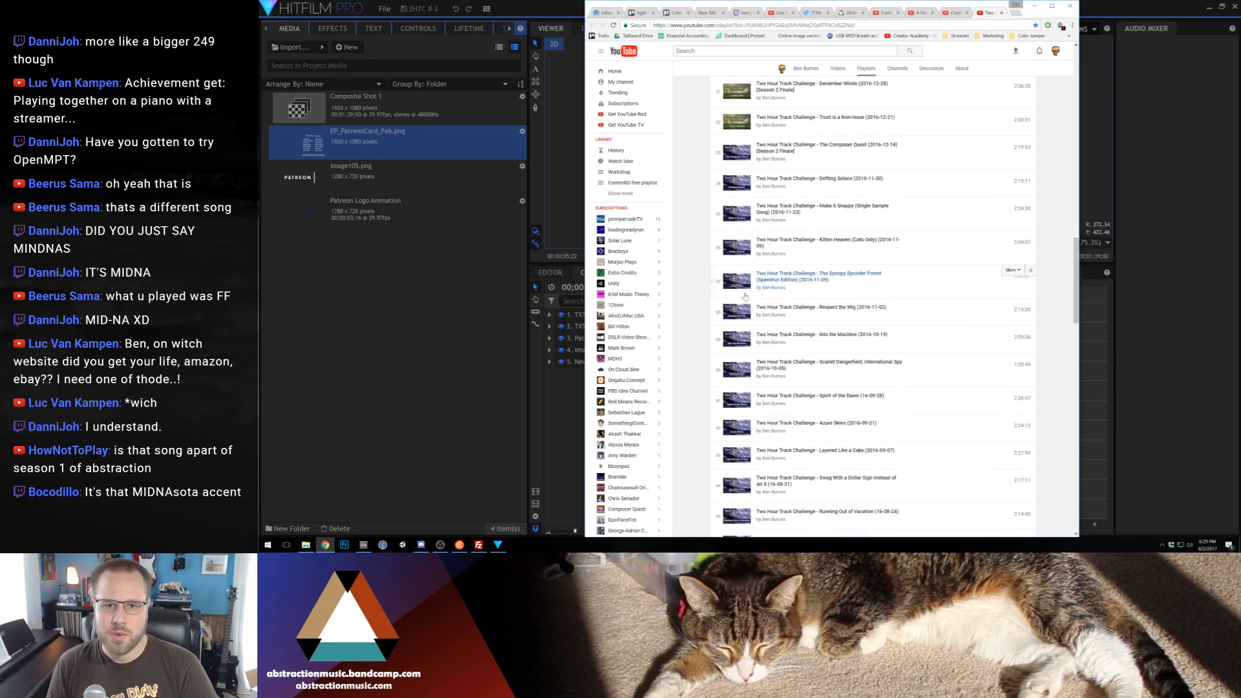
pyautogui.scroll(7, 748, 276)
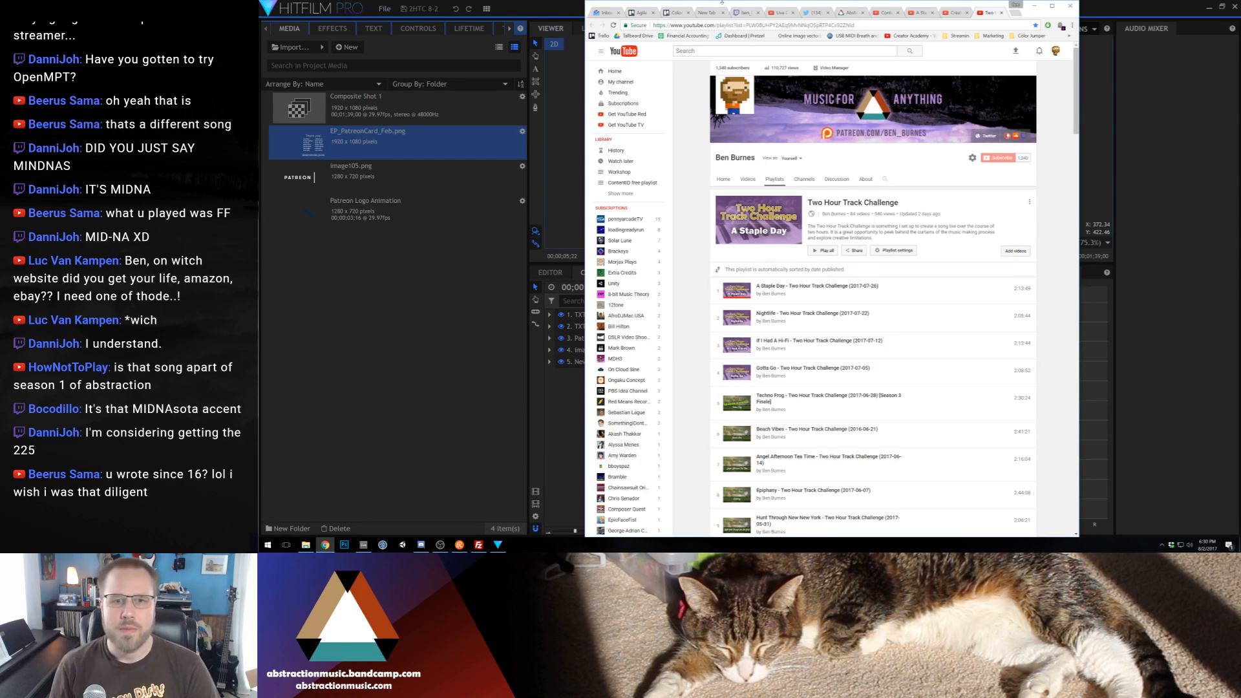
# Restore the browser window's size, view the Creative Exploration and ContentID free playlists, and play the "A Staple Day" video
pyautogui.moveTo(722, 3); pyautogui.dragTo(730, 33)
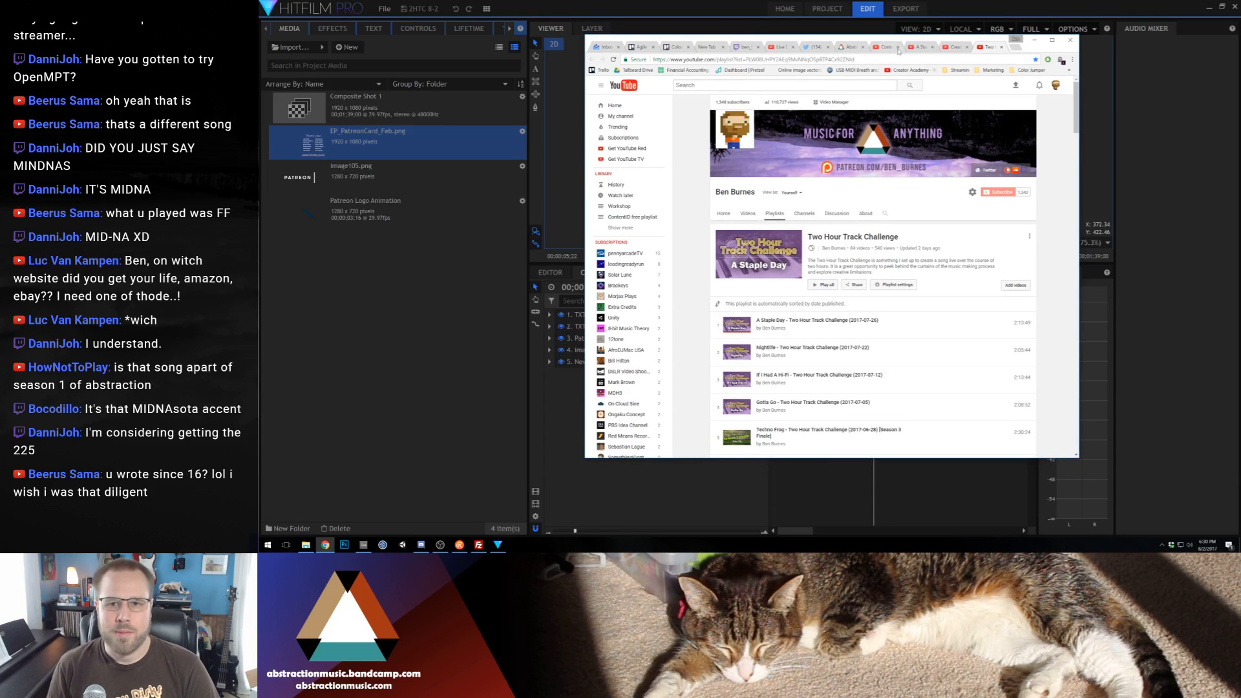
pyautogui.click(952, 47)
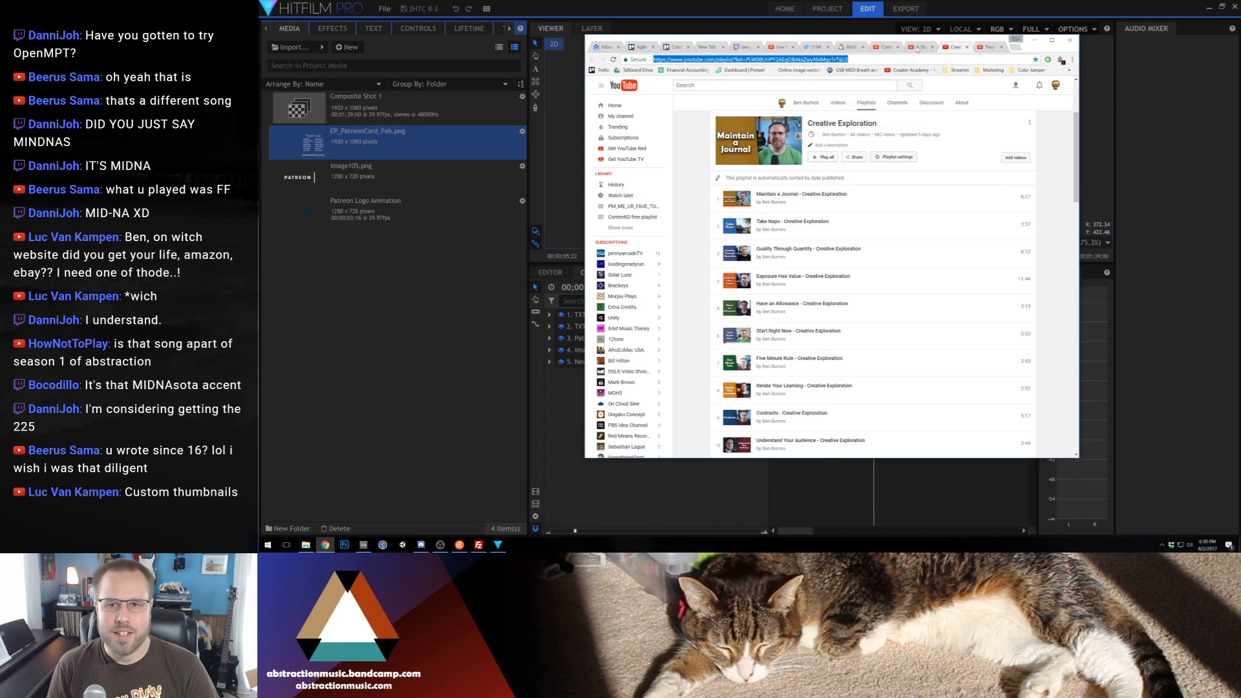
pyautogui.click(883, 47)
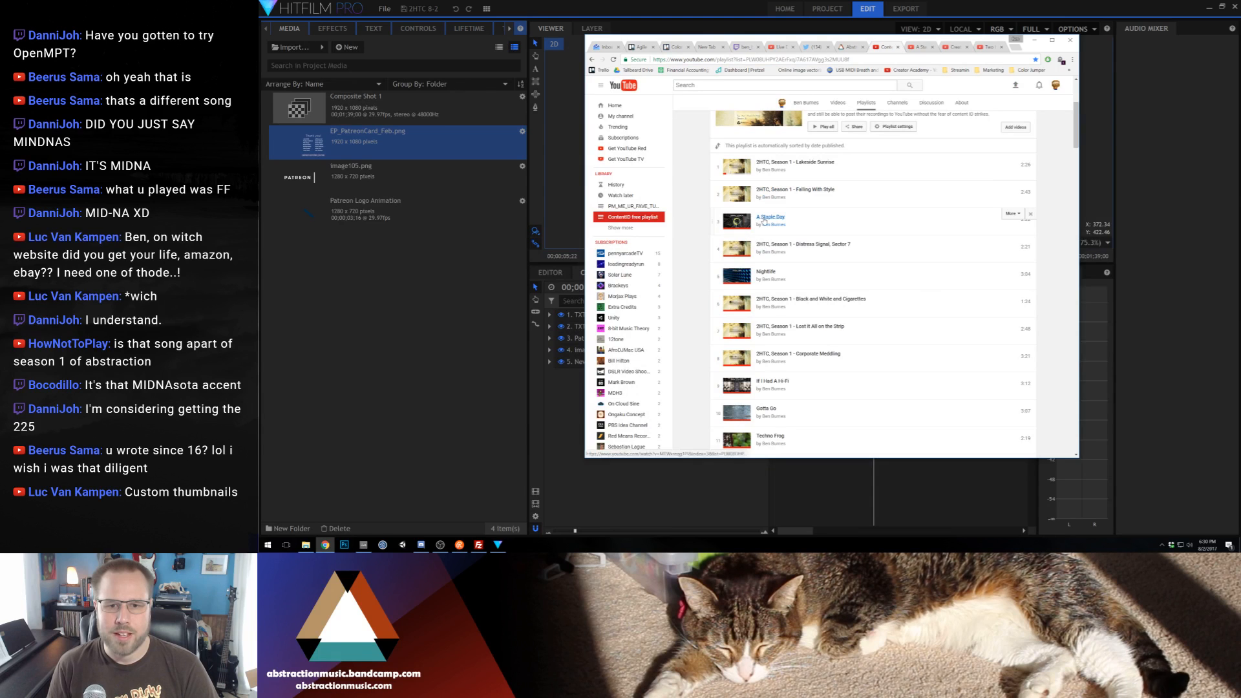
pyautogui.click(769, 218)
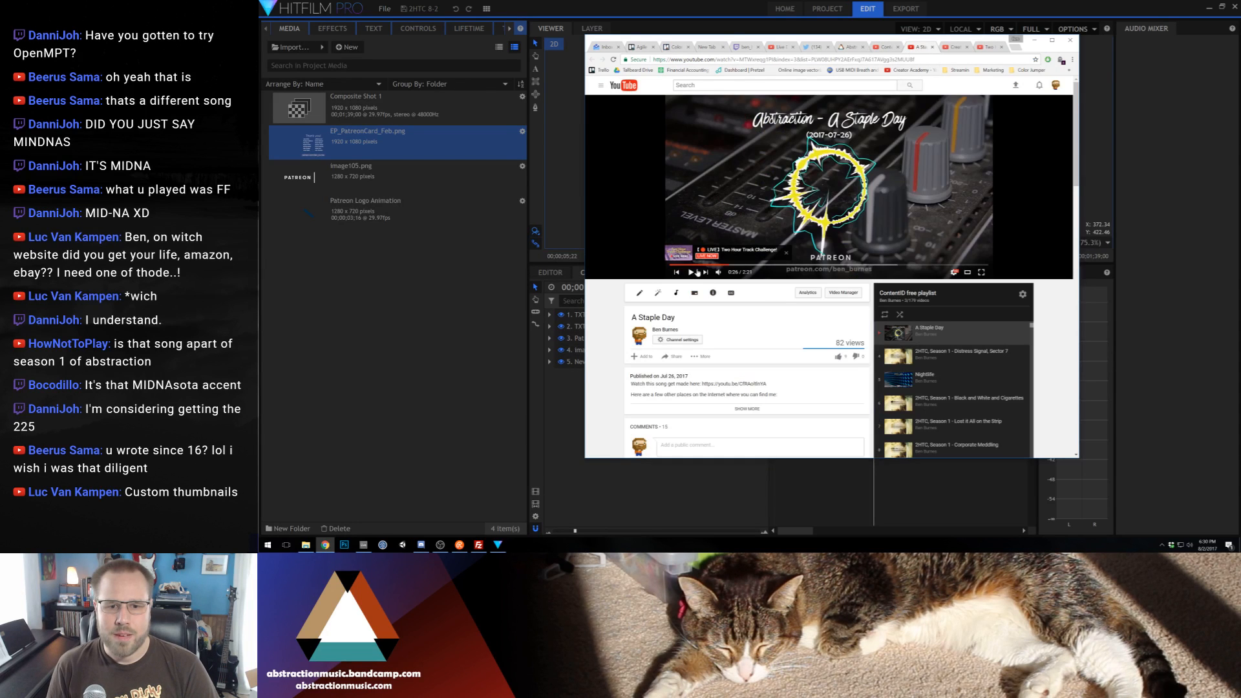
pyautogui.moveTo(717, 273)
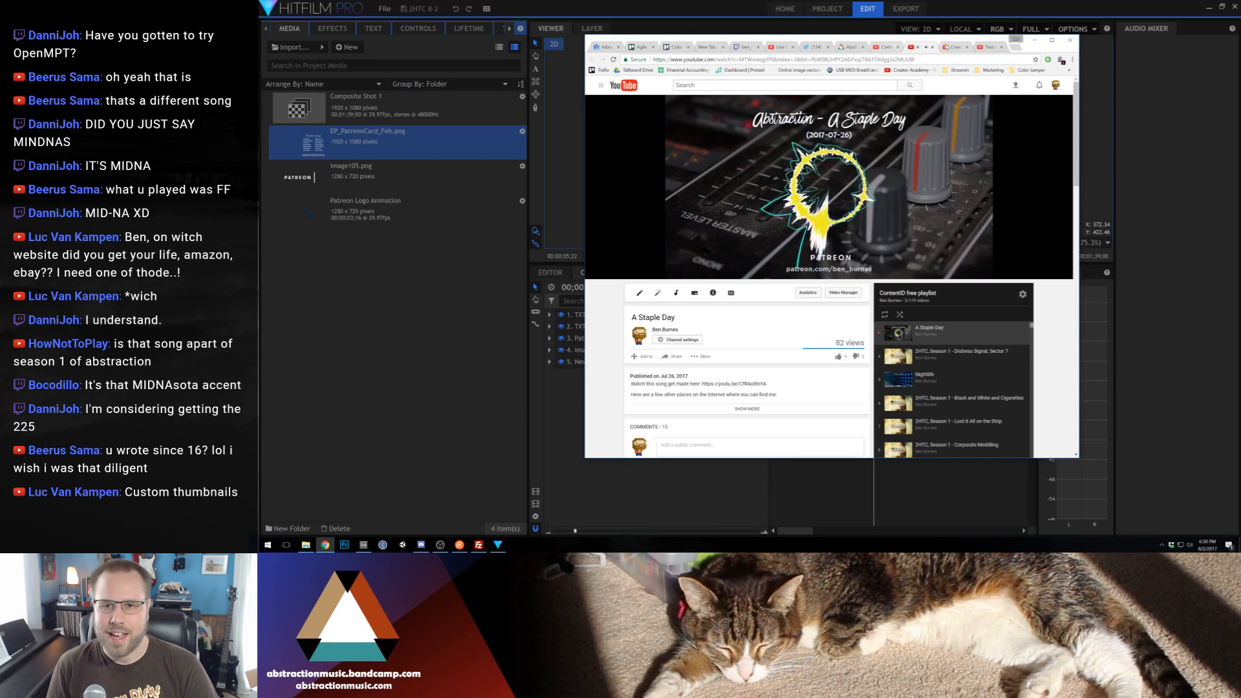
# Minimize HitFilm Pro to reveal the desktop and close the "A Staple Day" video tab in Chrome
pyautogui.hotkey('alt', 'Tab')
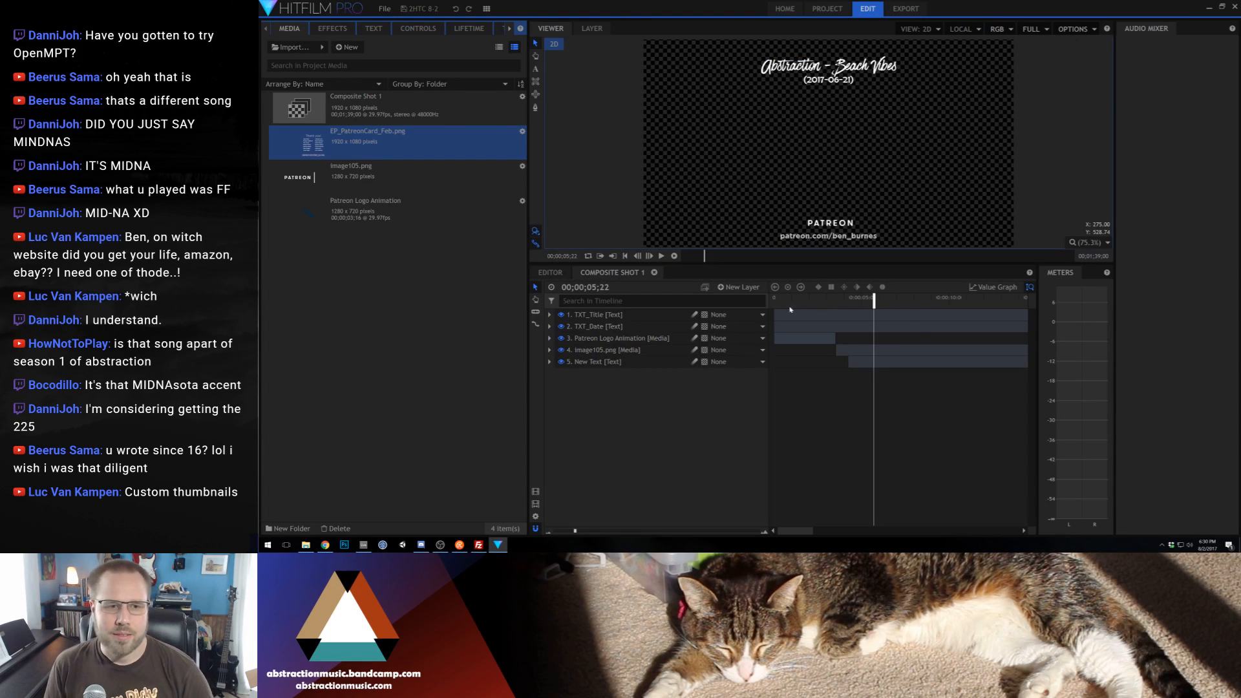
pyautogui.click(1208, 7)
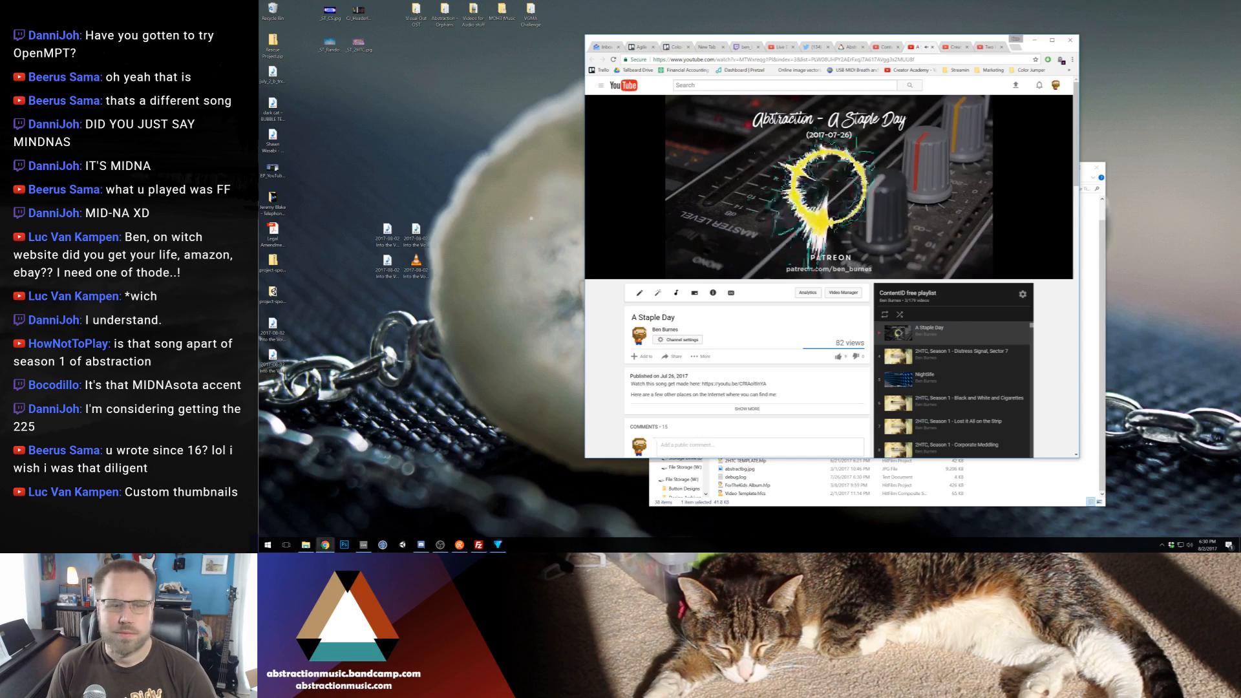
pyautogui.click(387, 265)
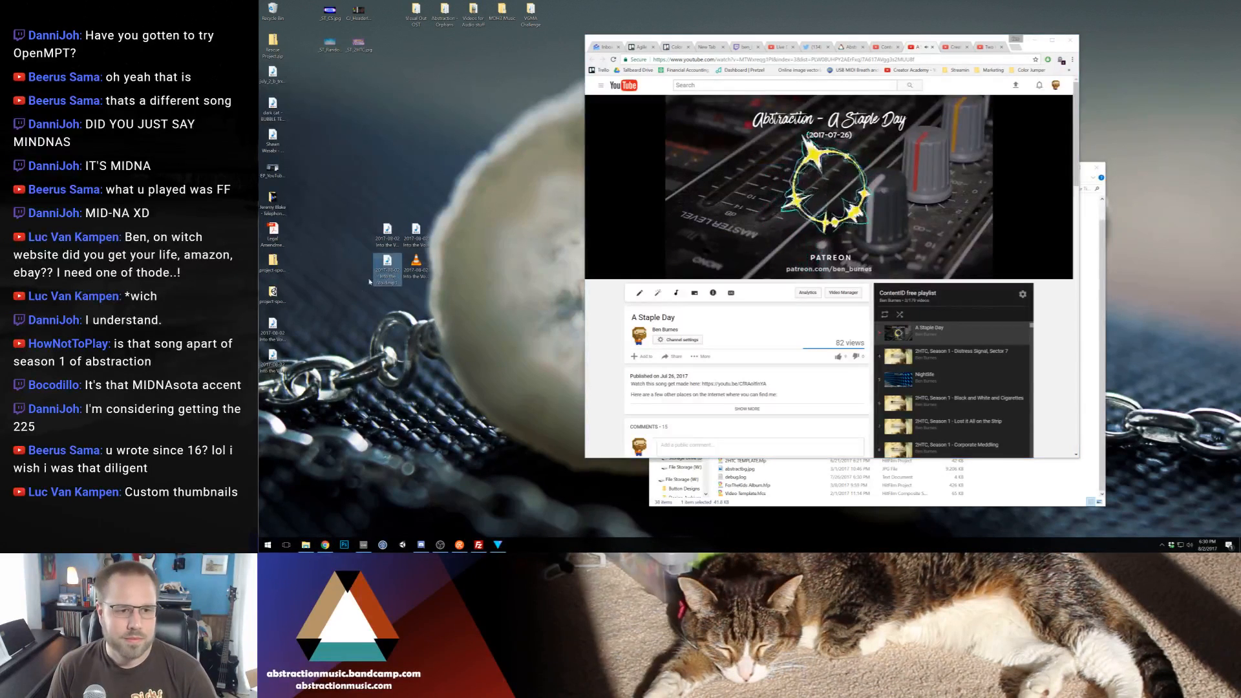
pyautogui.click(931, 48)
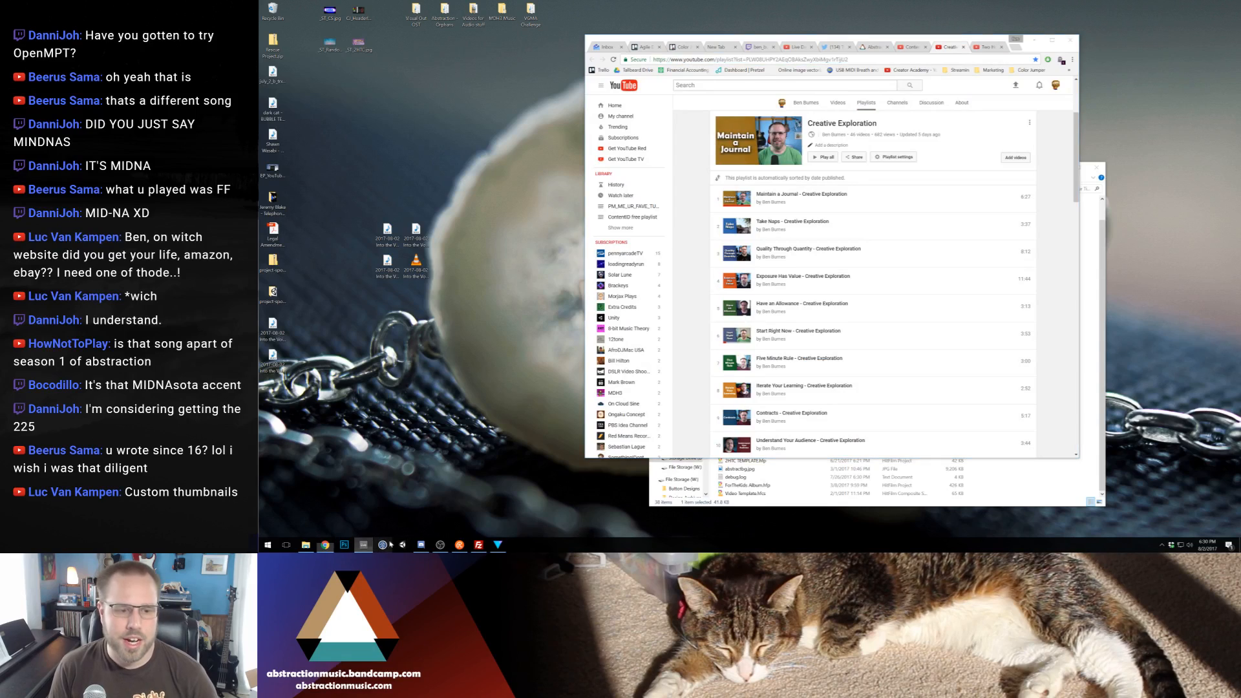
# Import "2017-08-02 Into the Void.wav" from the desktop into HitFilm Pro and add it below the text layers in Composite Shot 1
pyautogui.click(363, 545)
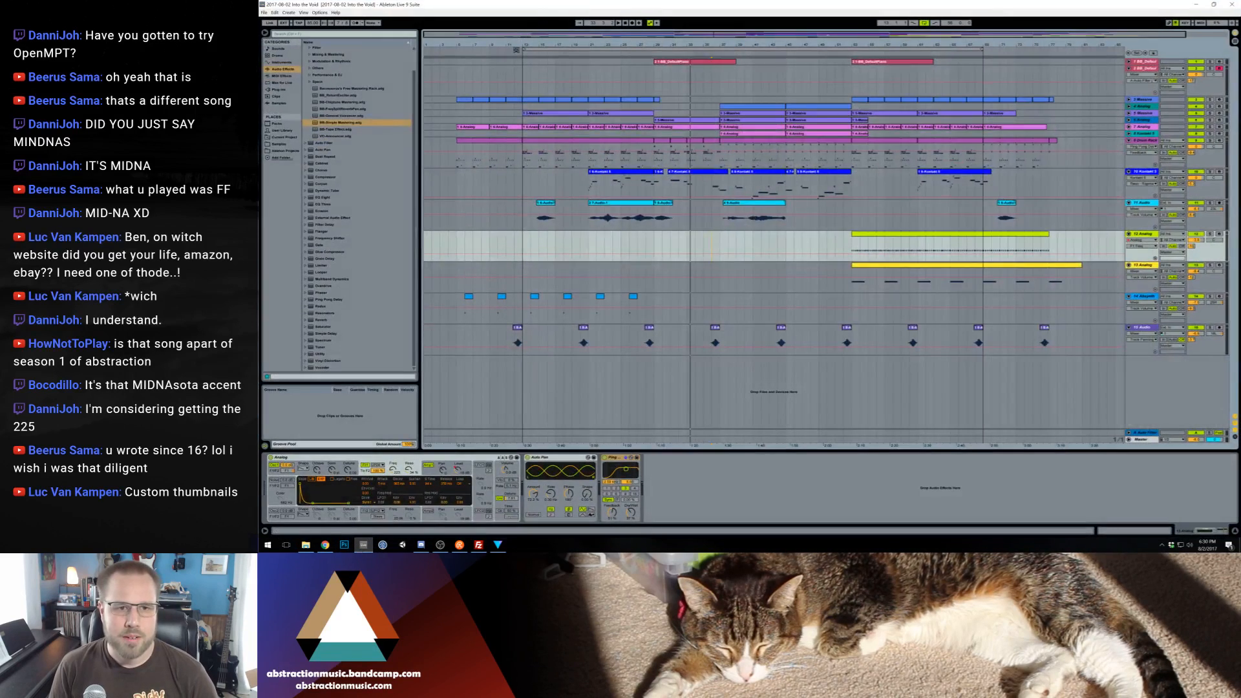
pyautogui.click(1196, 4)
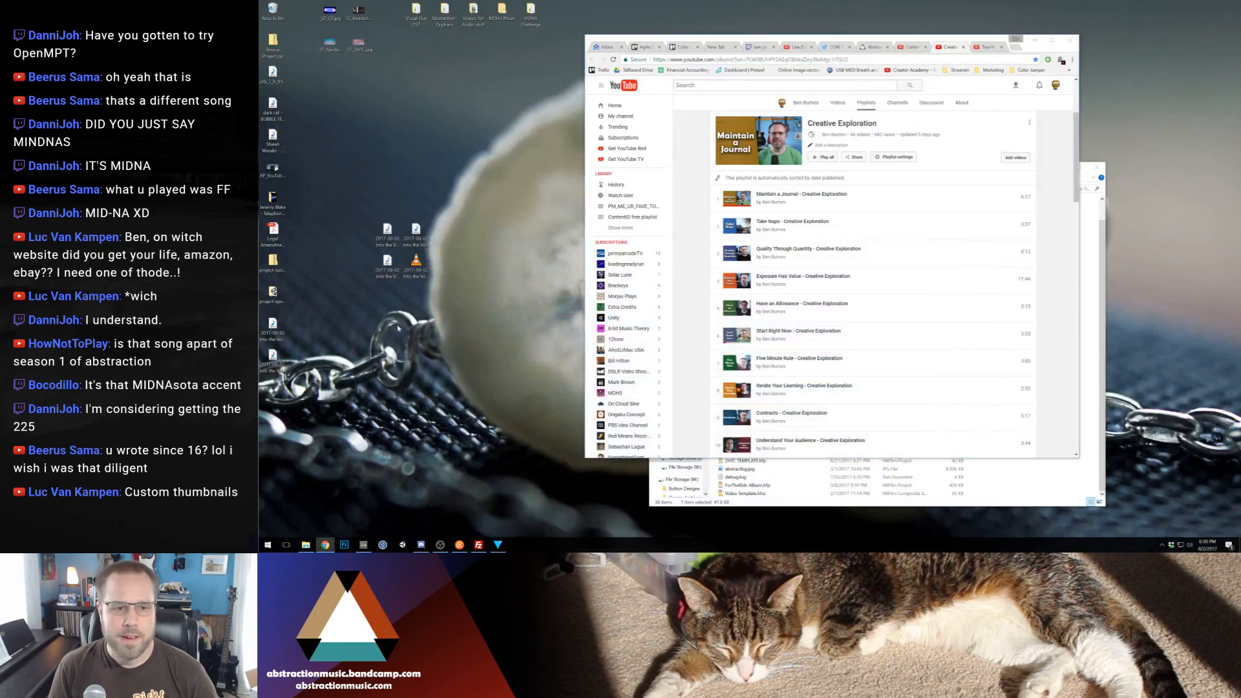
pyautogui.click(388, 271)
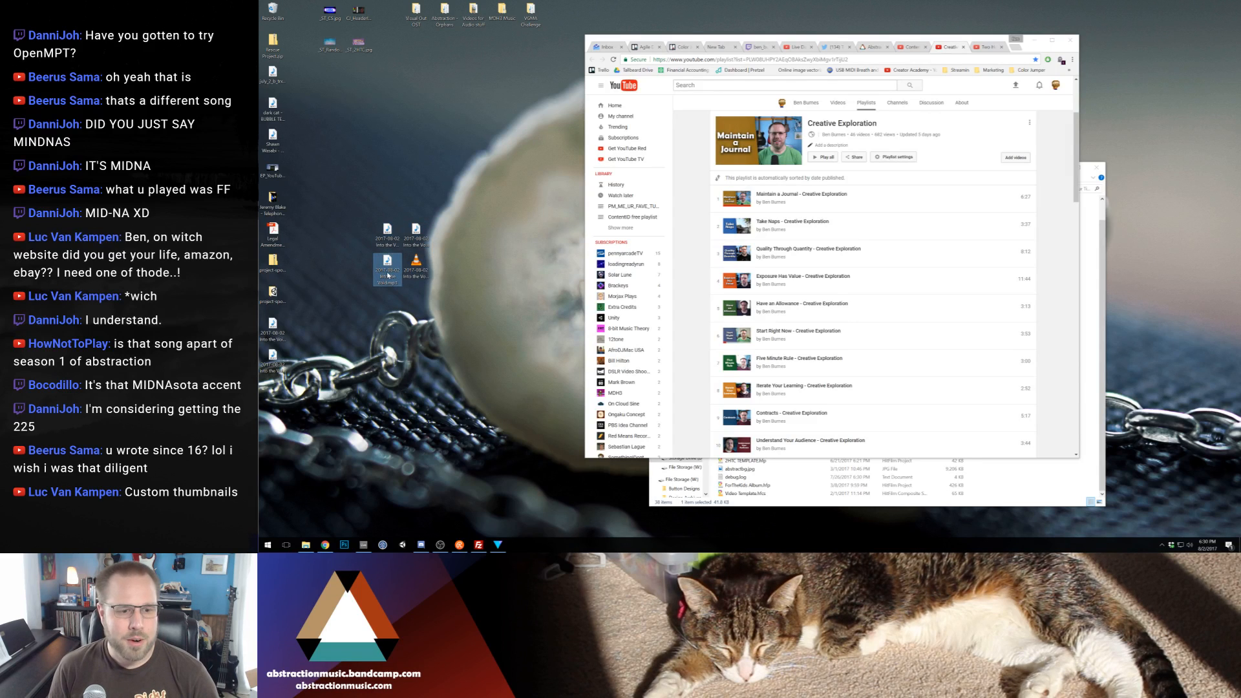
pyautogui.moveTo(388, 233); pyautogui.dragTo(397, 307)
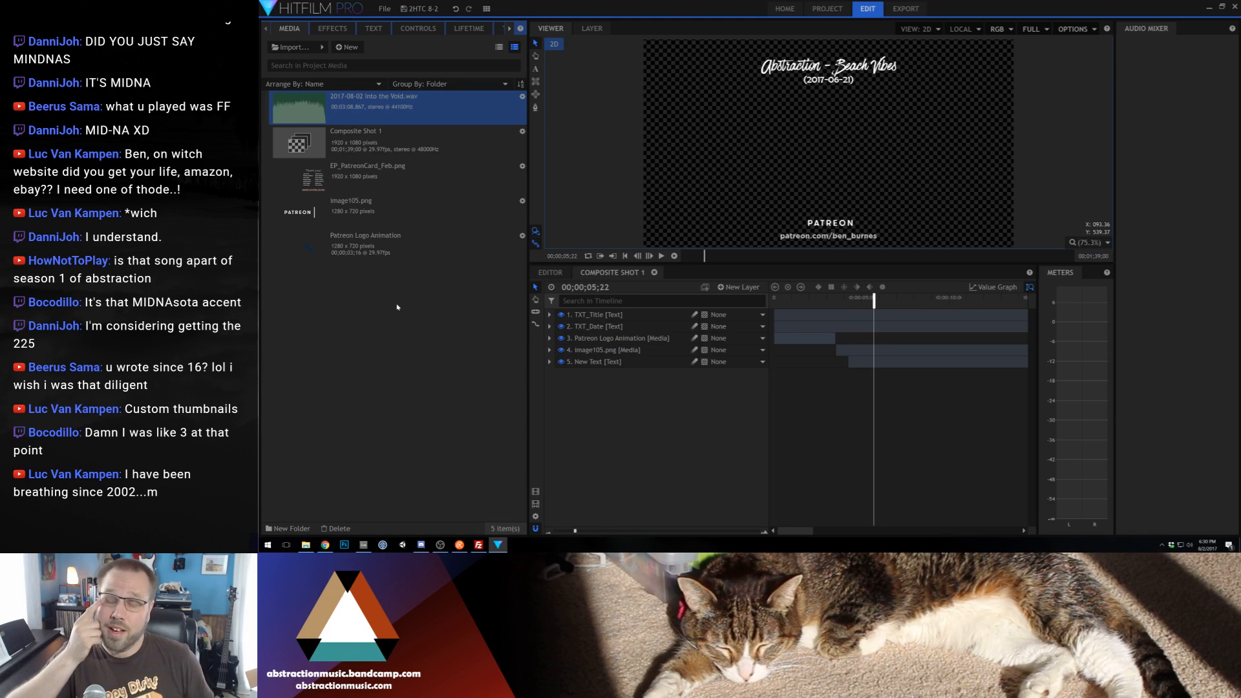
pyautogui.moveTo(323, 95); pyautogui.dragTo(658, 463)
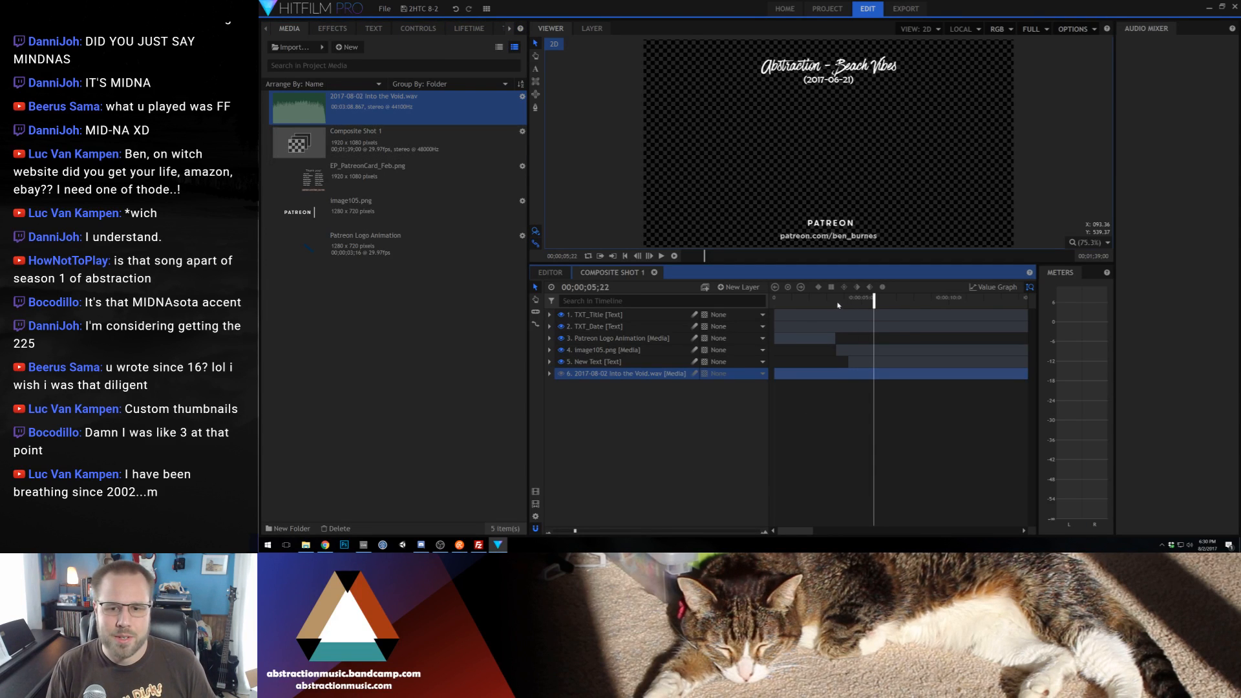
# Set Composite Shot 1's duration to 00;03;10;00 and extend the text and image layers to the end of the audio layer
pyautogui.press('Home')
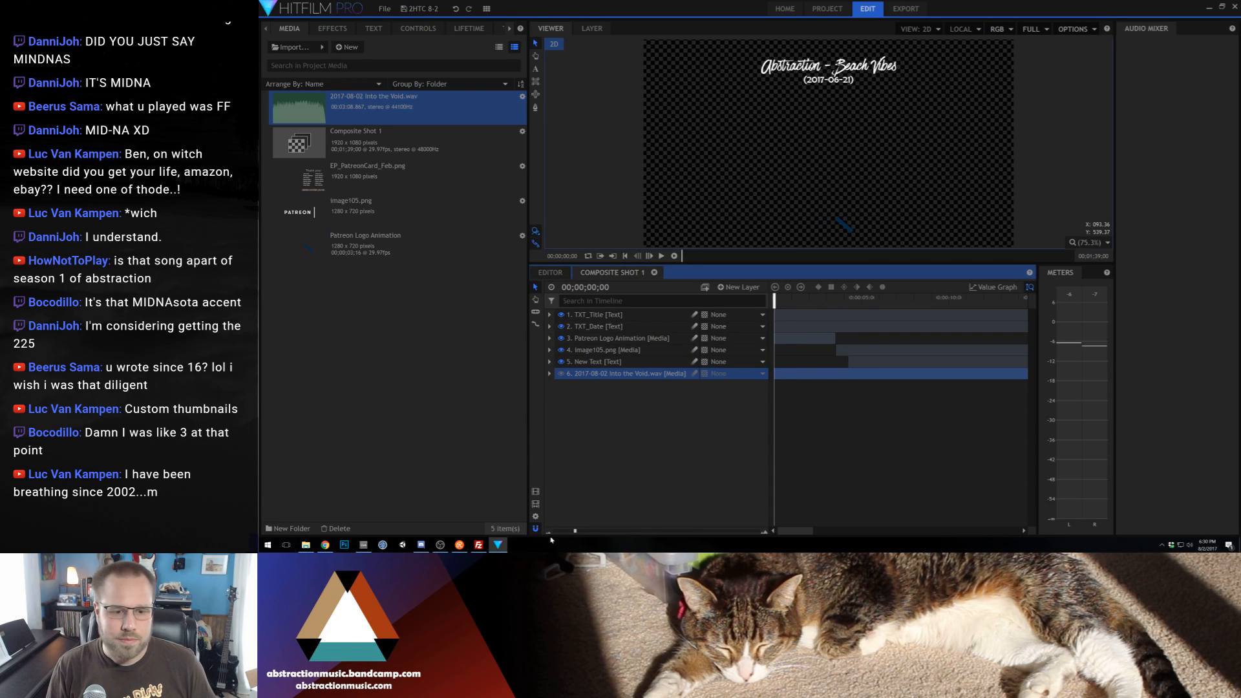
pyautogui.click(548, 531)
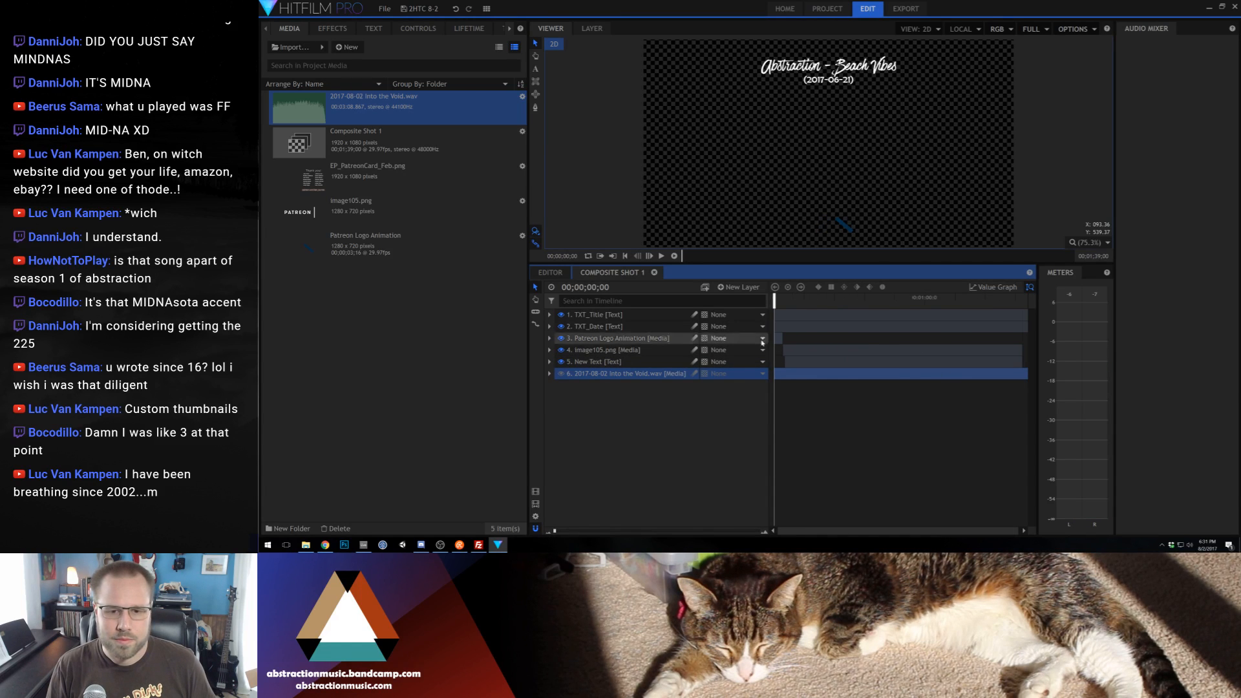
pyautogui.click(536, 517)
pyautogui.click(732, 141)
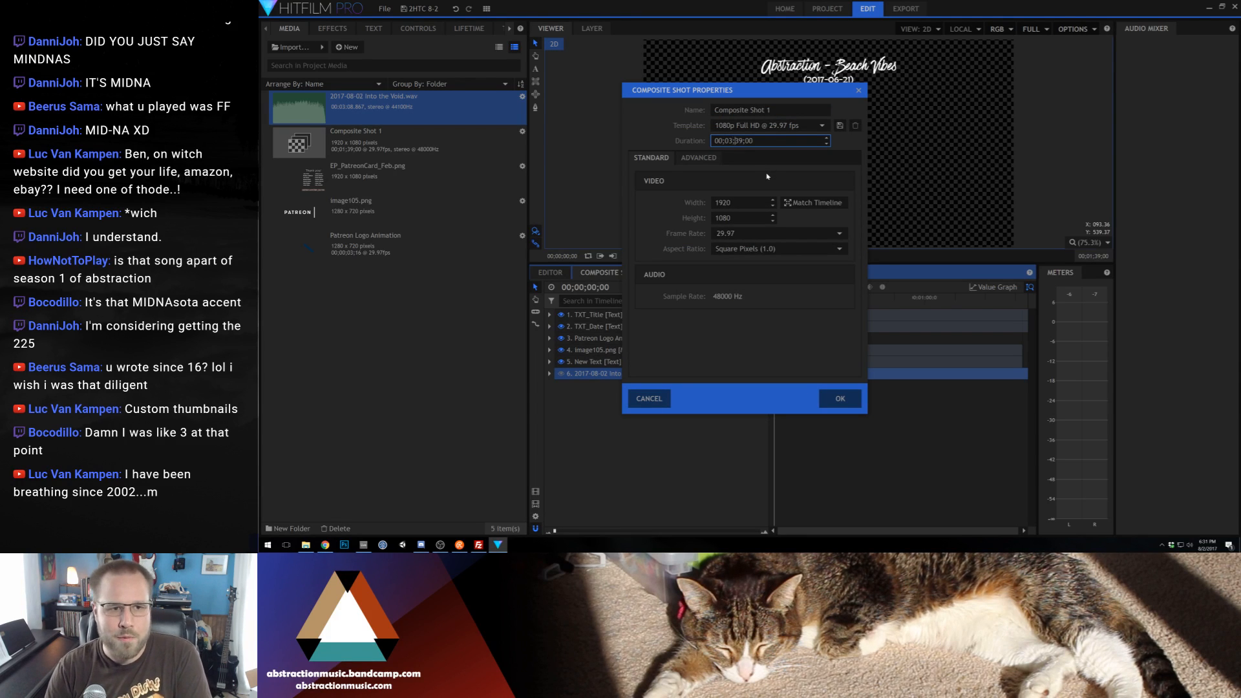
pyautogui.press('Delete')
pyautogui.press('Delete')
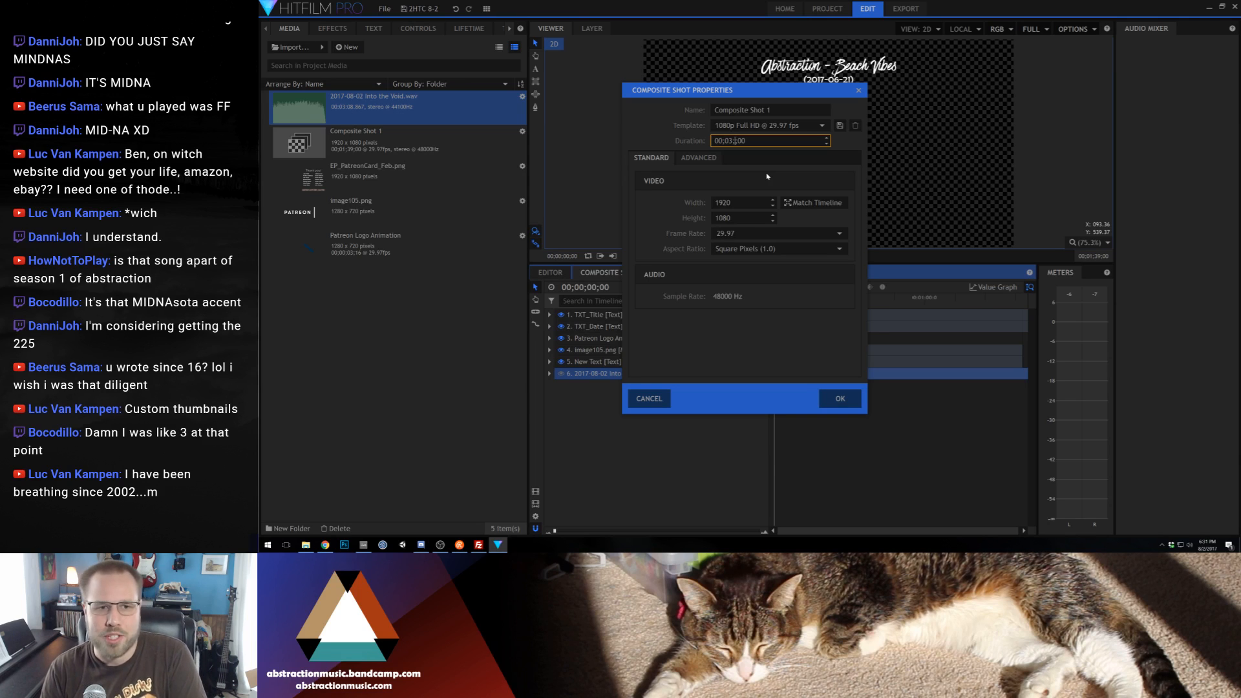
pyautogui.write('10;')
pyautogui.press('Return')
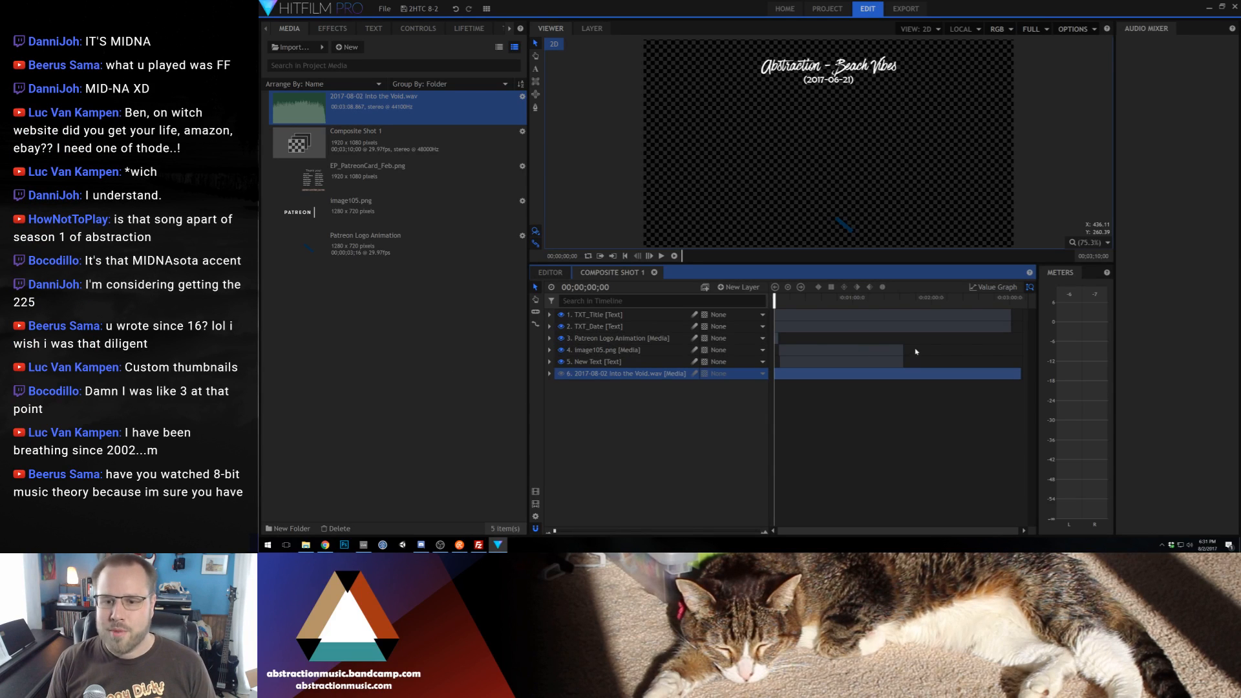
pyautogui.moveTo(915, 352); pyautogui.dragTo(1017, 315)
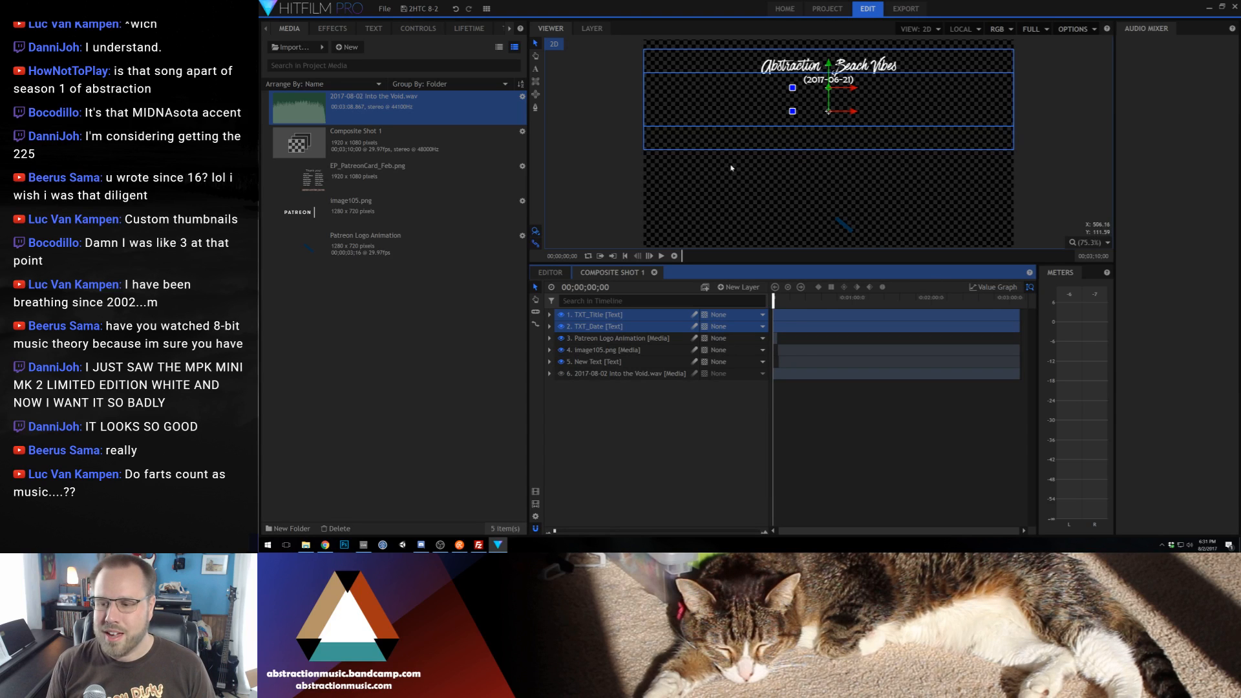
# Change the song name in the TXT_Title layer to "Into the Void", keeping the "Abstraction - " prefix
pyautogui.click(800, 65)
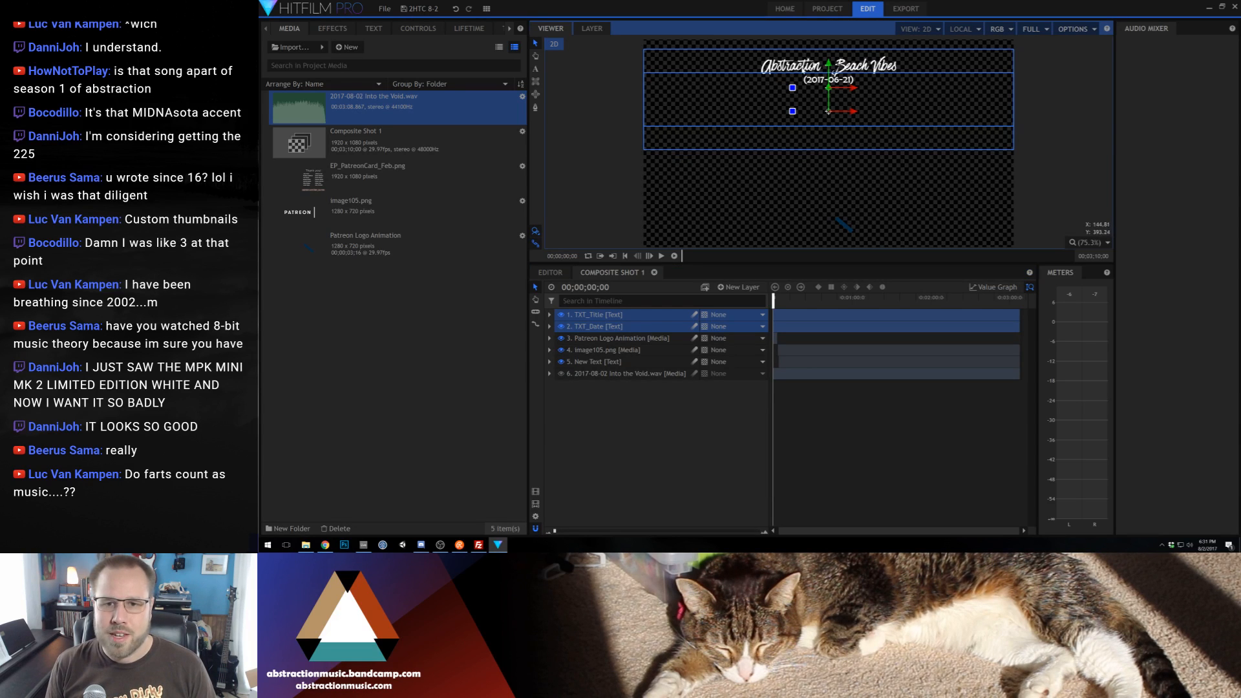
pyautogui.press('t')
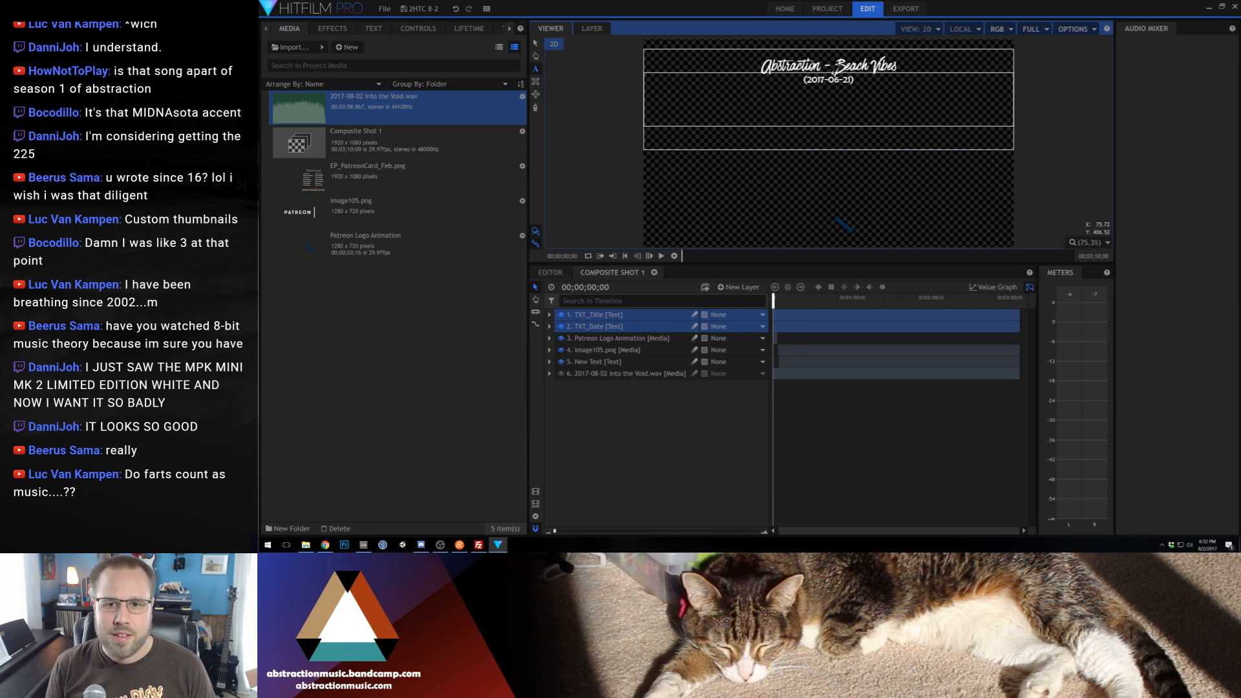
pyautogui.moveTo(774, 298); pyautogui.dragTo(764, 301)
pyautogui.click(843, 66)
pyautogui.moveTo(841, 65)
pyautogui.mouseDown()
pyautogui.moveTo(898, 65)
pyautogui.moveTo(839, 65)
pyautogui.mouseUp()
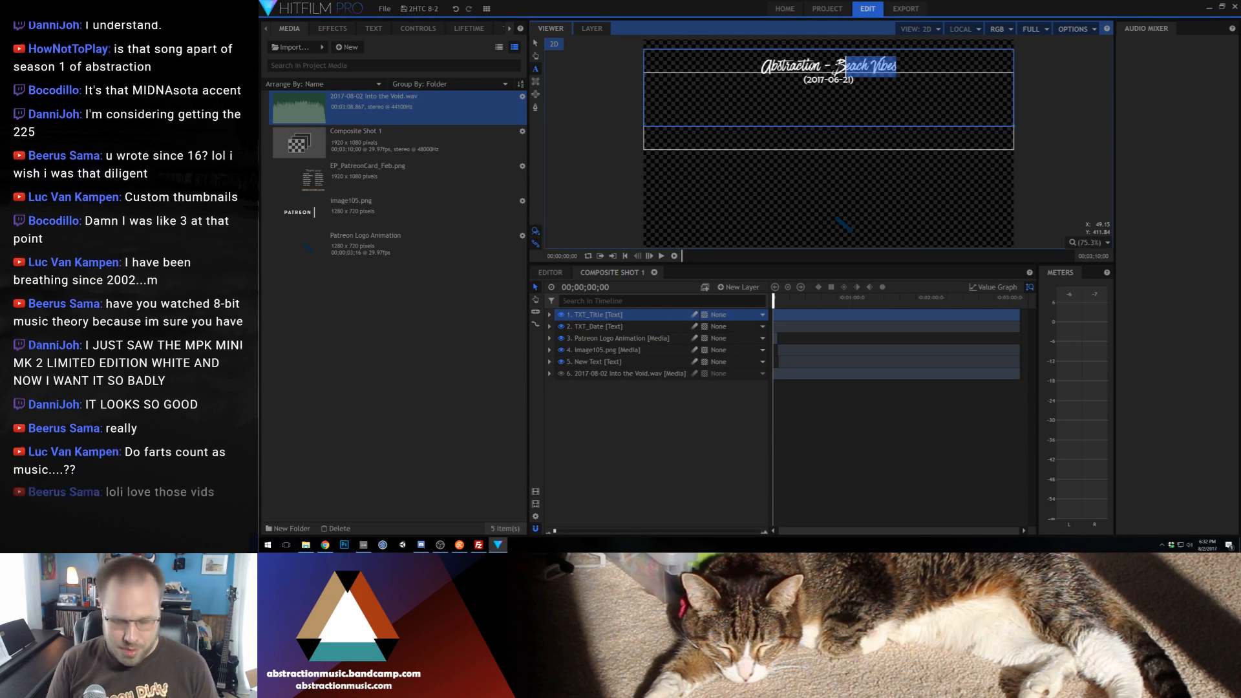
pyautogui.write('Into the Void')
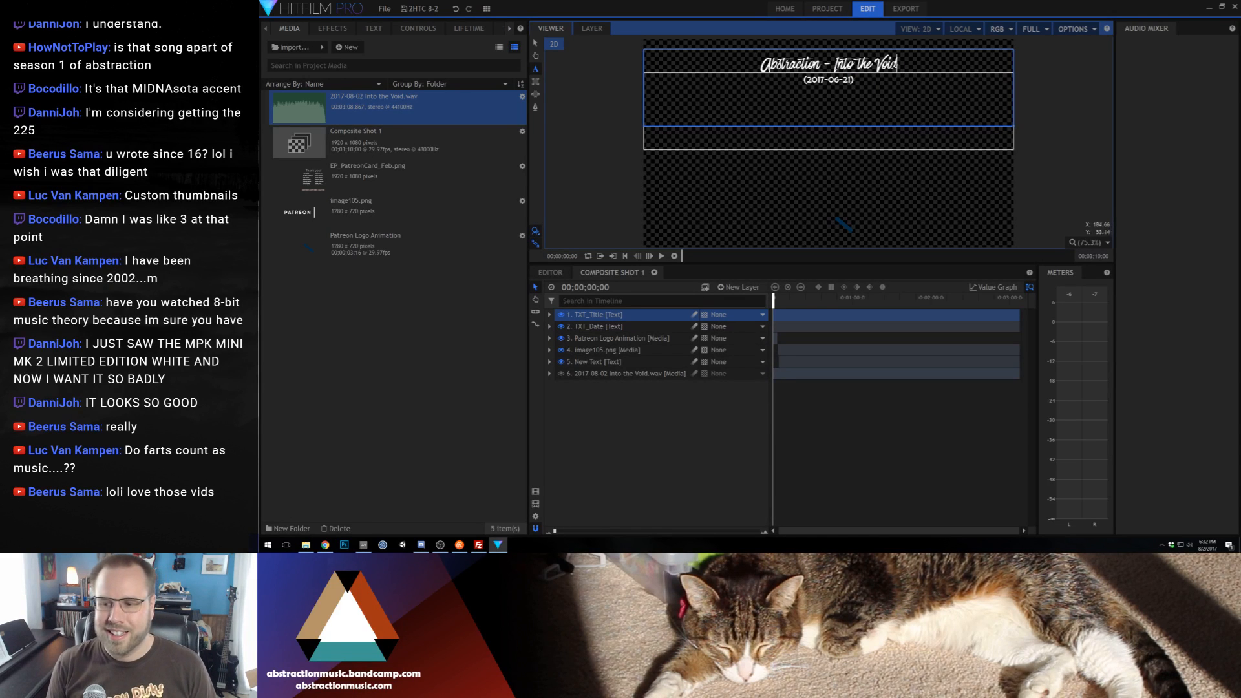
# Change the date in the TXT_Date layer to (2017-08-02) and preview the composite at about seven seconds
pyautogui.click(862, 128)
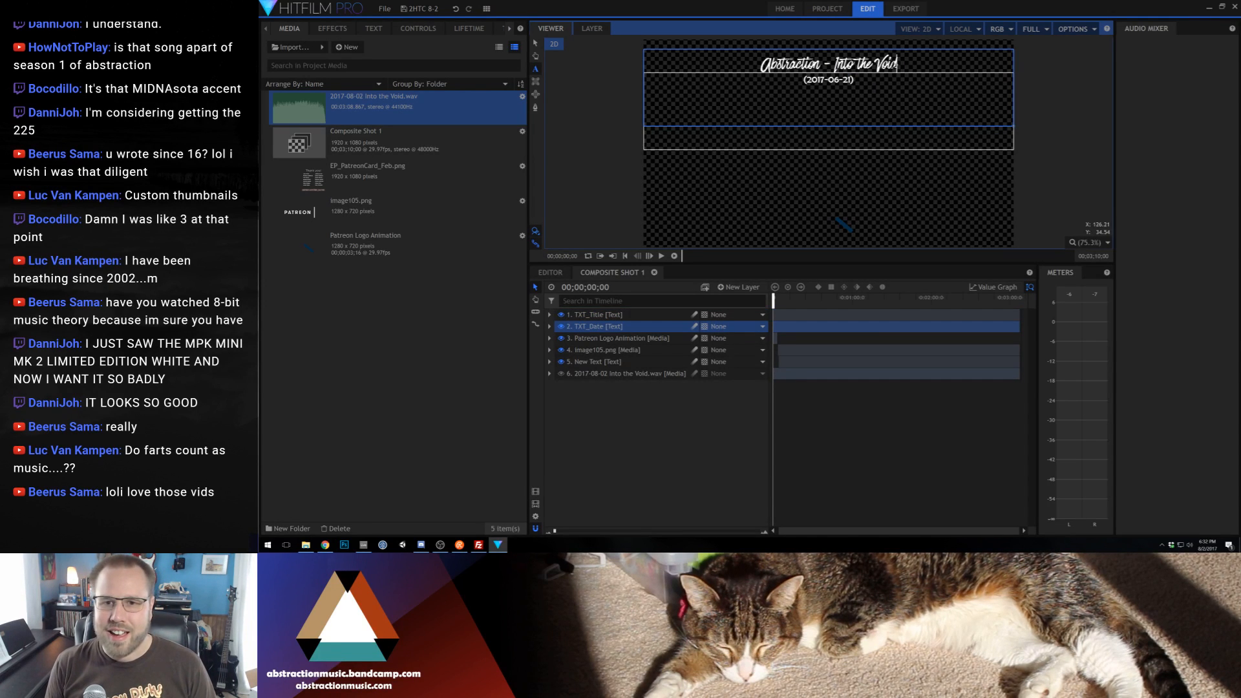
pyautogui.moveTo(853, 80)
pyautogui.mouseDown()
pyautogui.moveTo(838, 80)
pyautogui.moveTo(850, 79)
pyautogui.mouseUp()
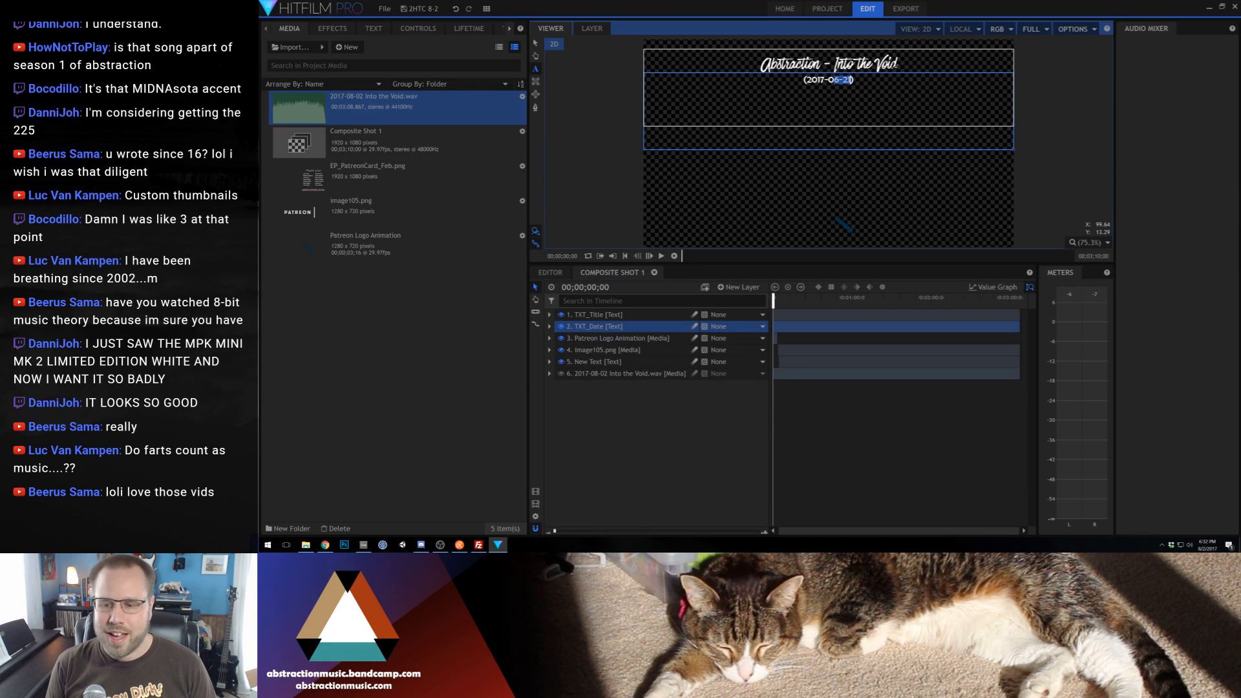
pyautogui.write('8-02')
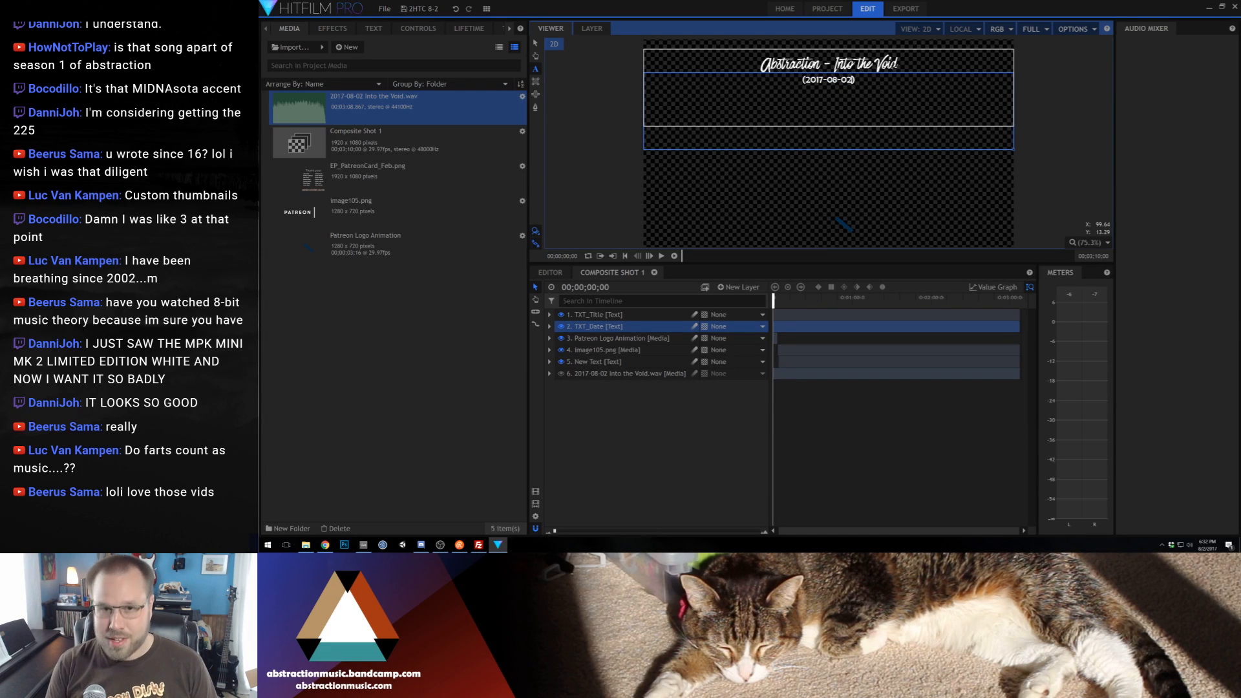
pyautogui.click(535, 43)
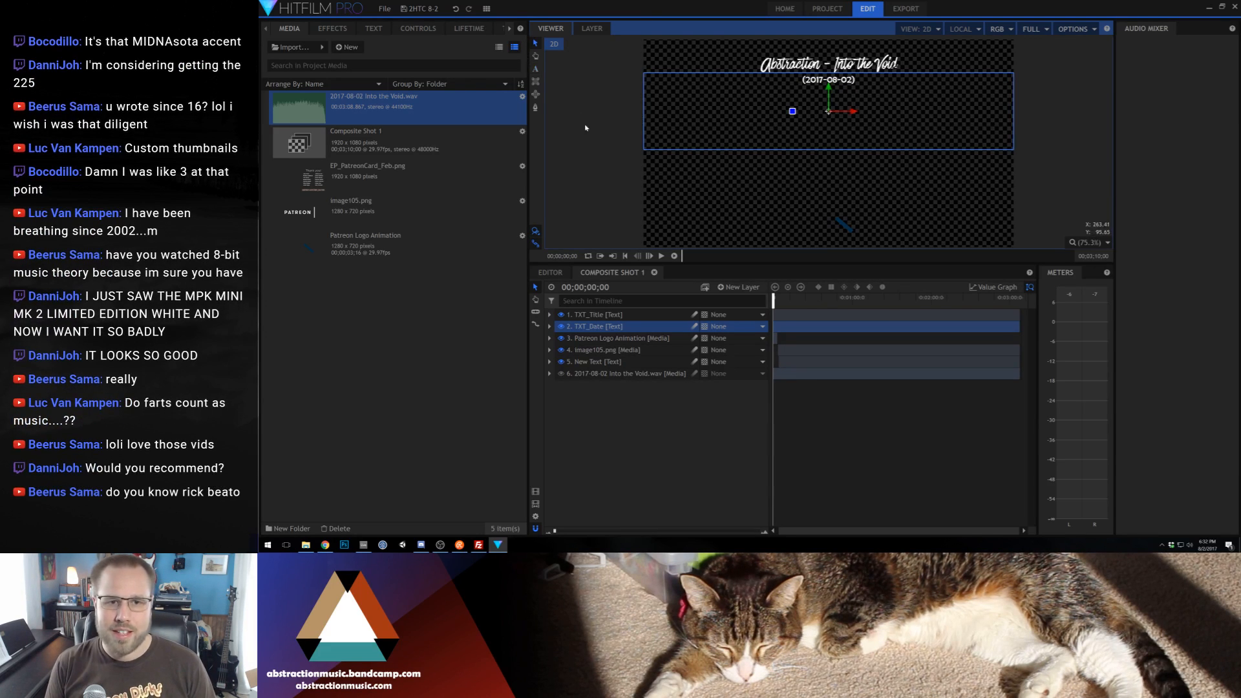
pyautogui.click(584, 125)
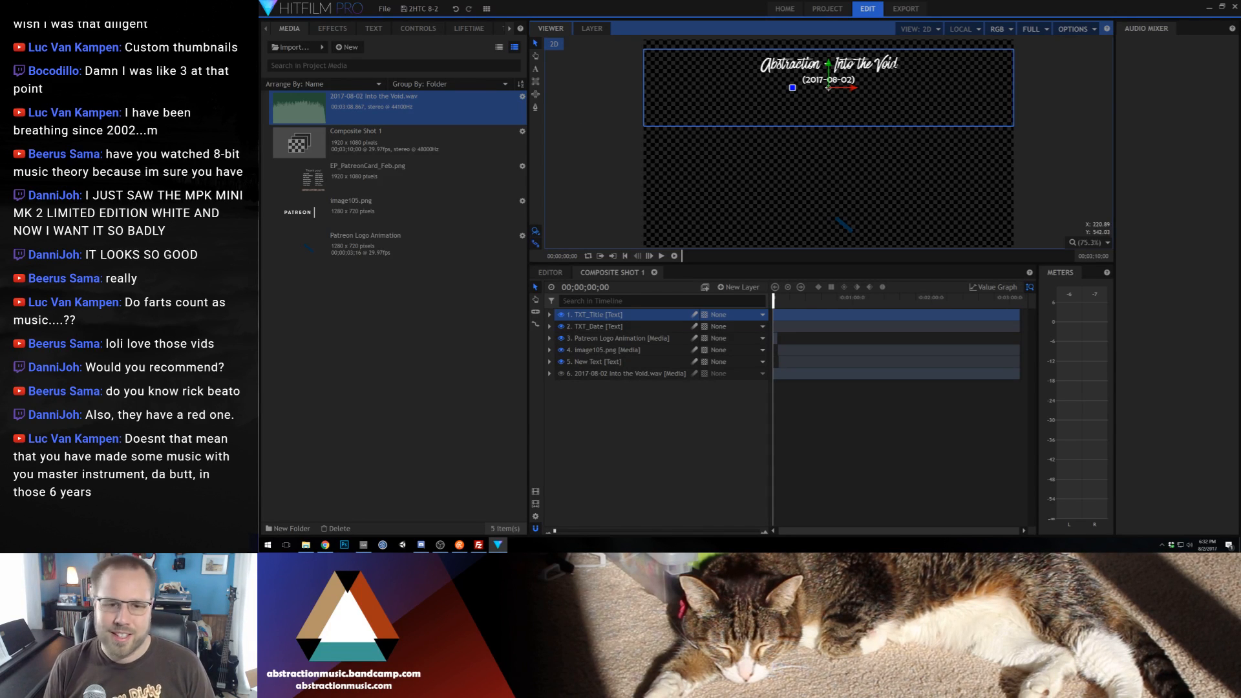
pyautogui.click(584, 484)
pyautogui.click(579, 189)
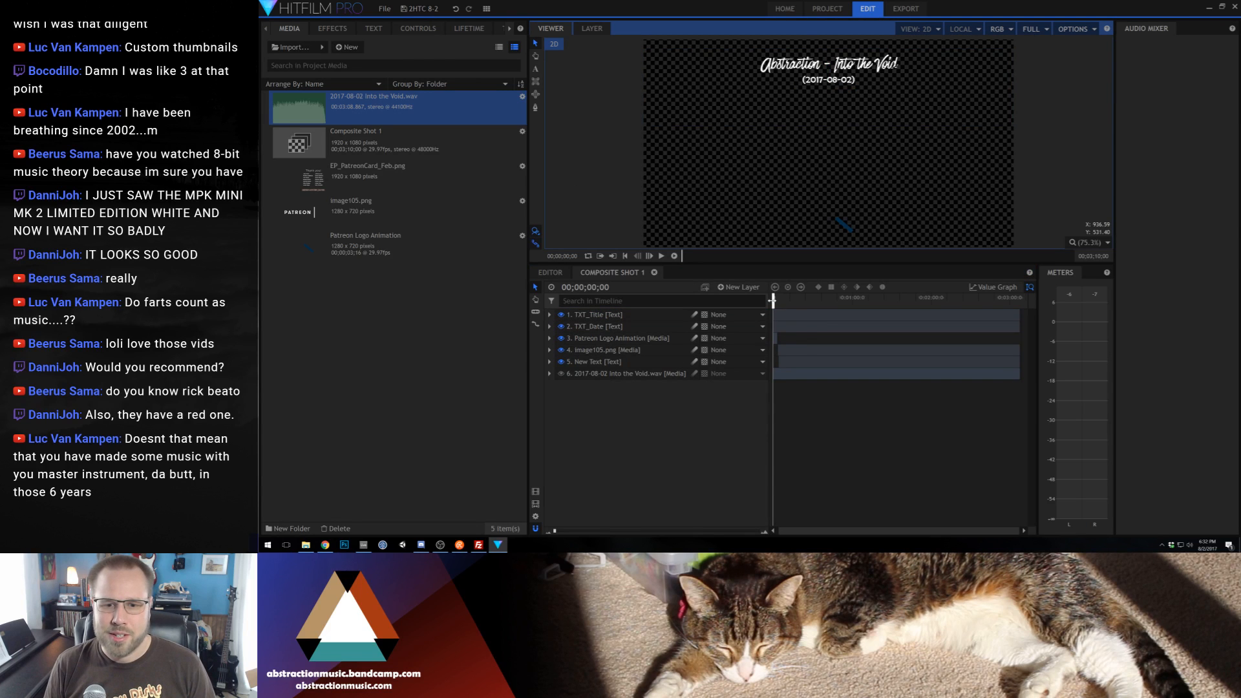
pyautogui.moveTo(772, 300); pyautogui.dragTo(782, 303)
pyautogui.click(597, 199)
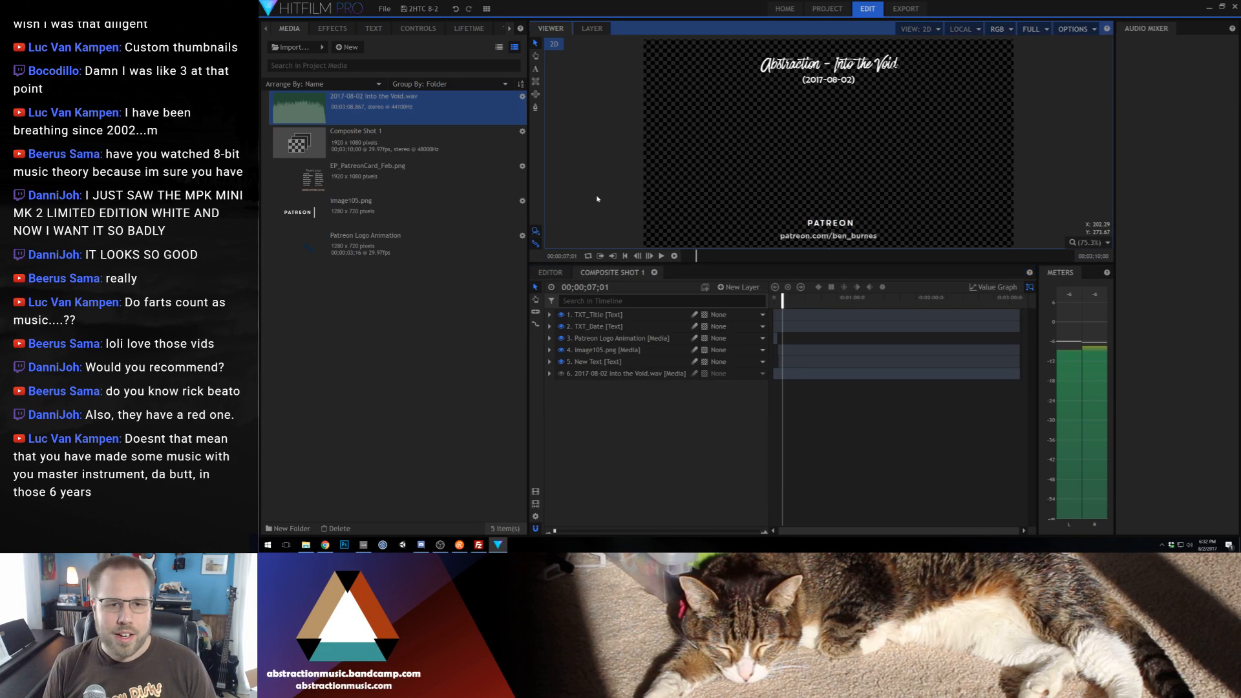
# Open the Photography folder under Media on the File Storage drive in File Explorer and look through its dated photo folders
pyautogui.click(267, 545)
pyautogui.click(269, 495)
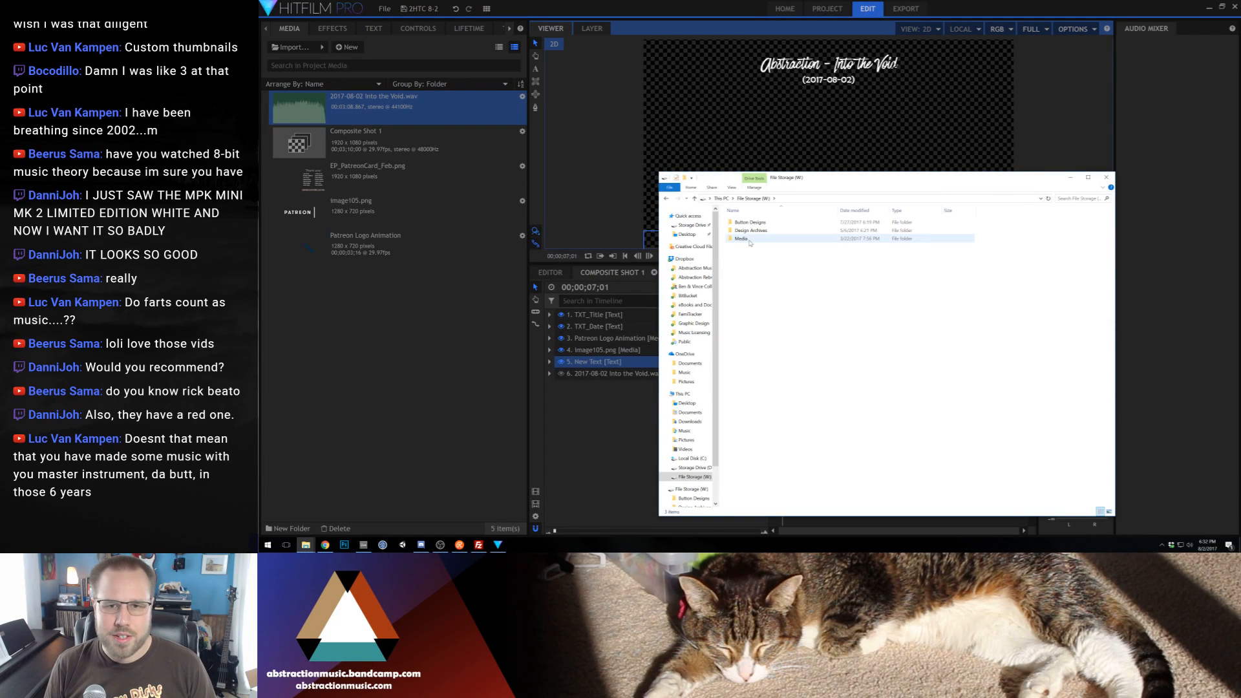
pyautogui.doubleClick(749, 242)
pyautogui.click(750, 243)
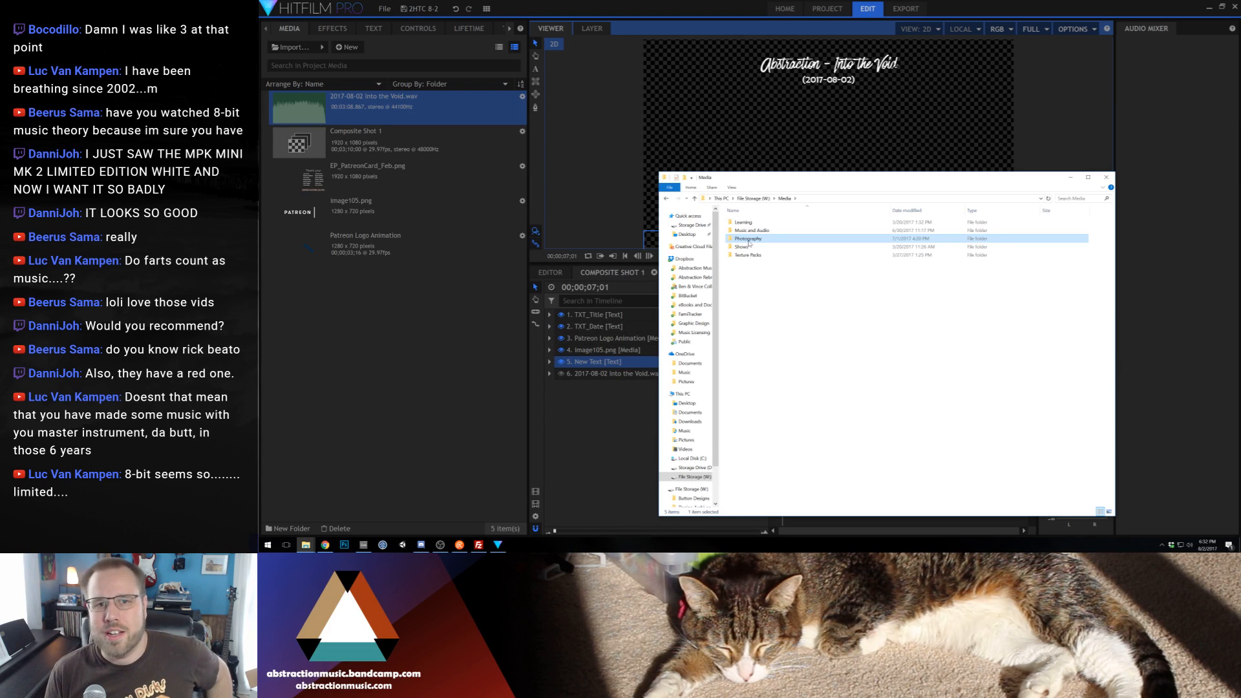
pyautogui.doubleClick(748, 240)
pyautogui.scroll(-2, 799, 249)
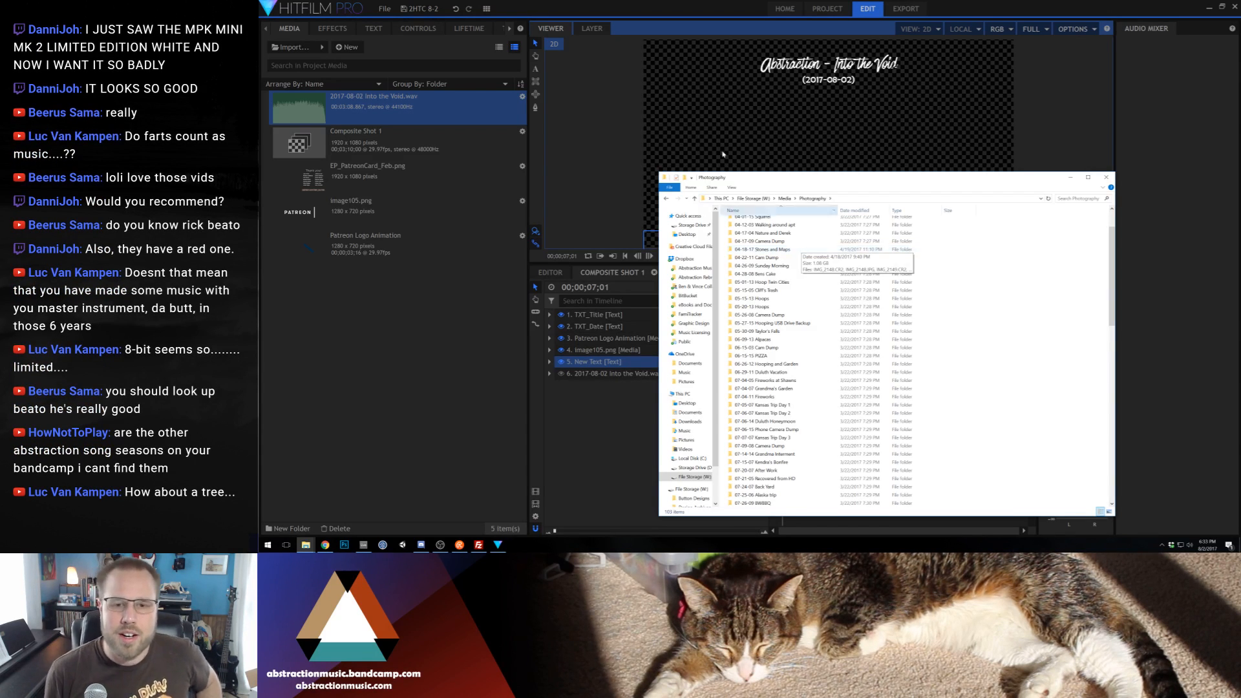
pyautogui.hotkey('alt', 'Tab')
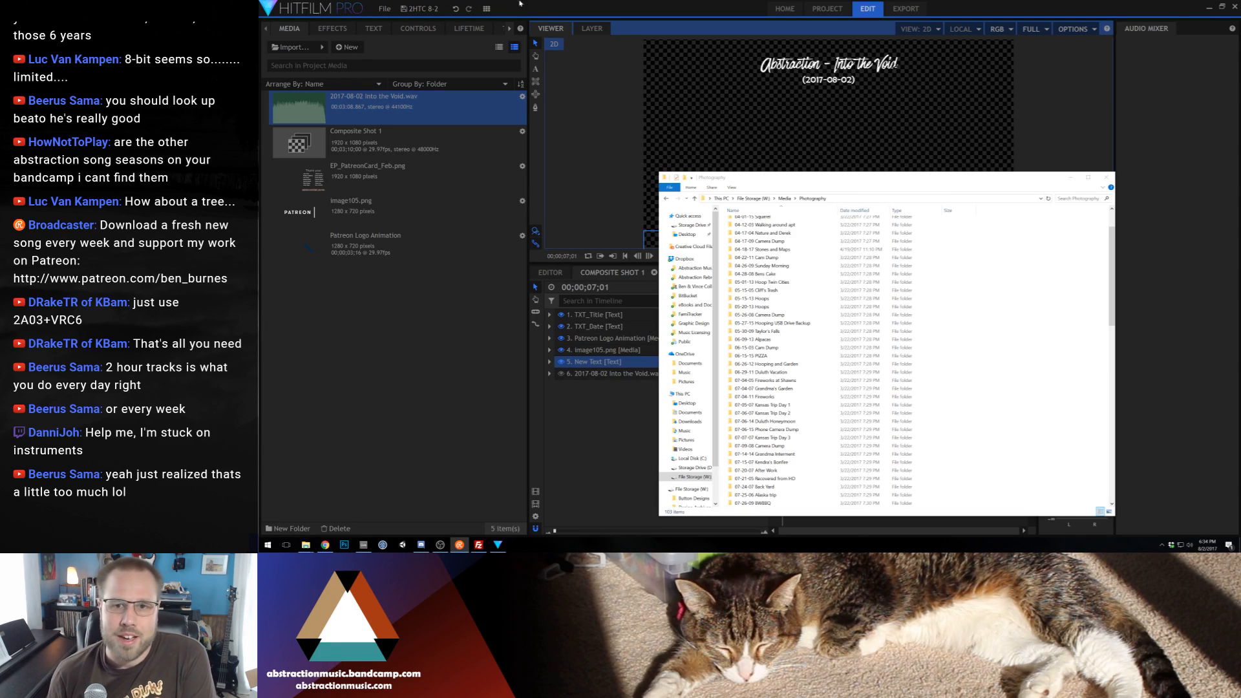
pyautogui.click(654, 15)
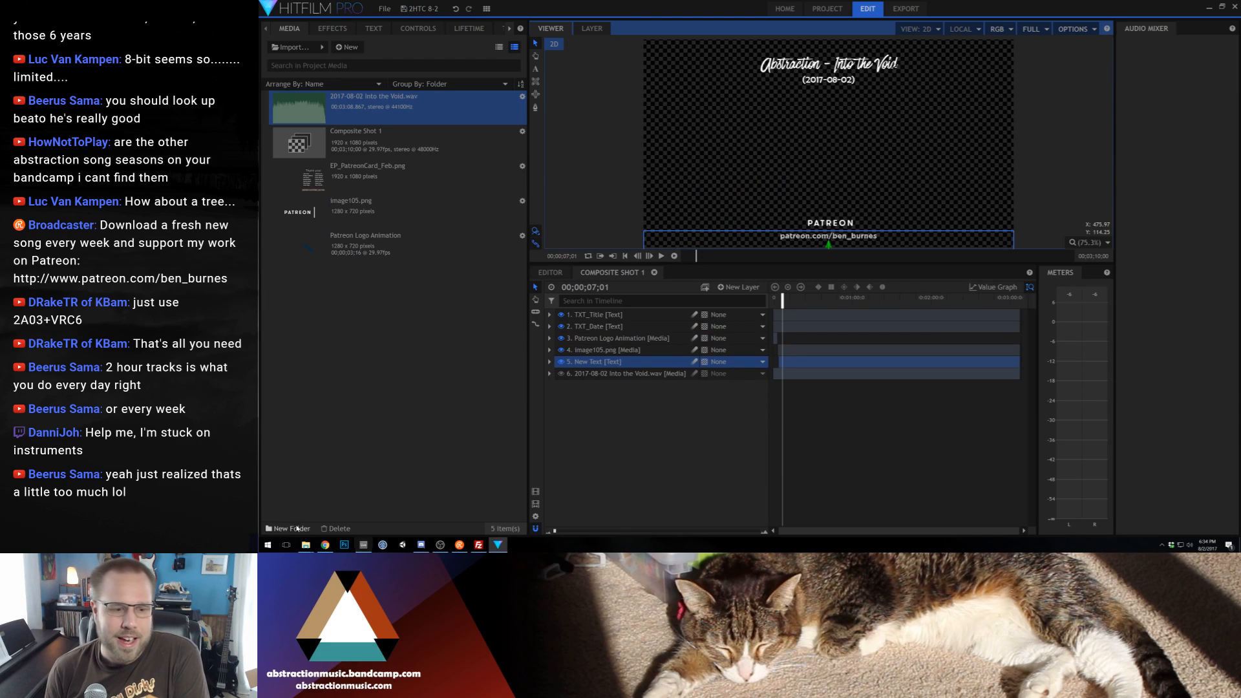
pyautogui.moveTo(306, 546)
pyautogui.click(362, 510)
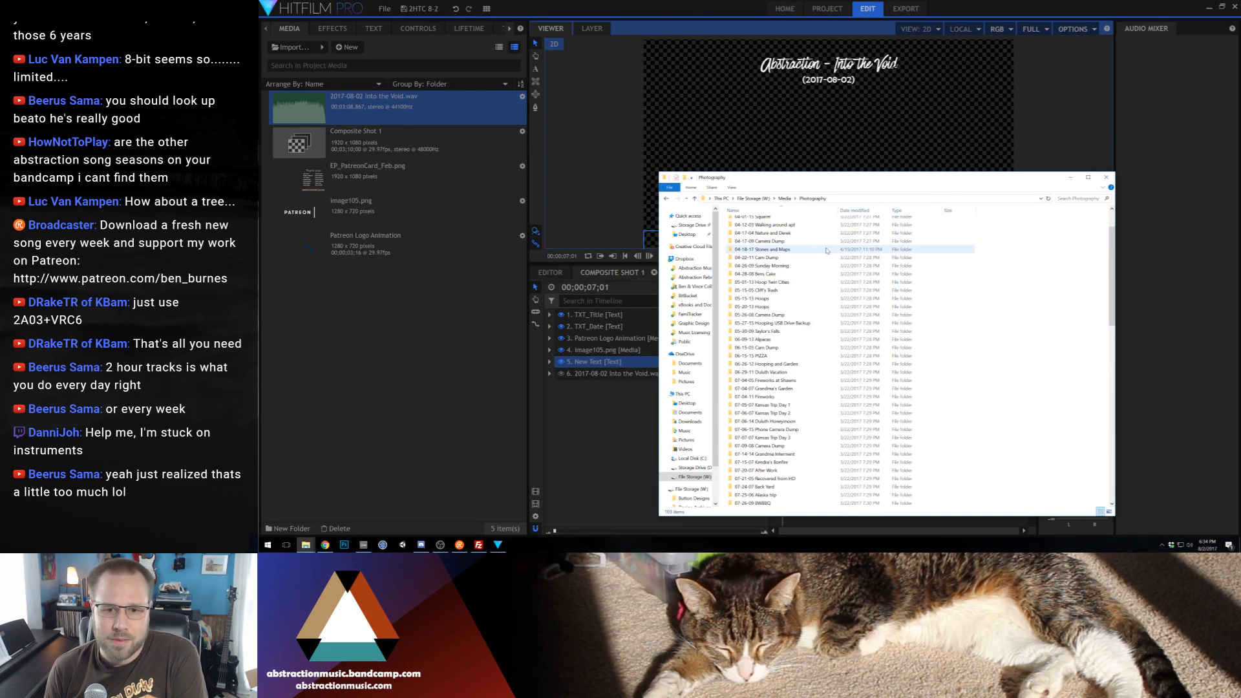
pyautogui.scroll(-1, 827, 251)
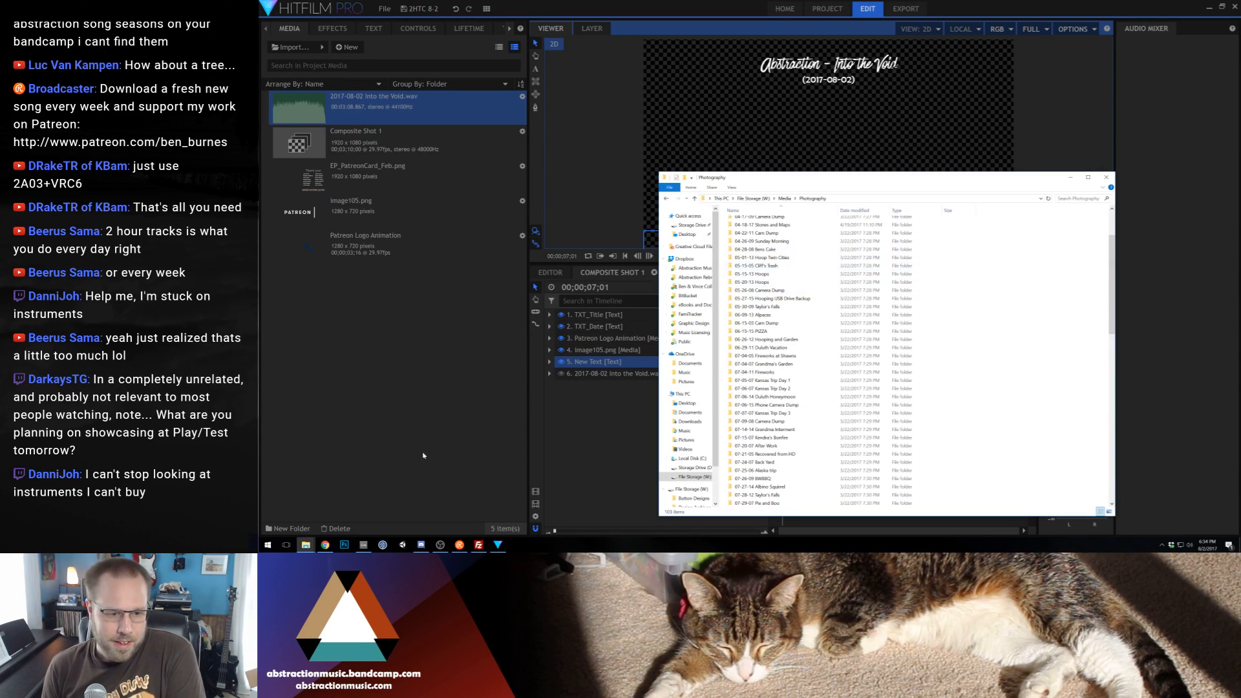
# Switch to Unity and open the Color Jumper project
pyautogui.click(402, 545)
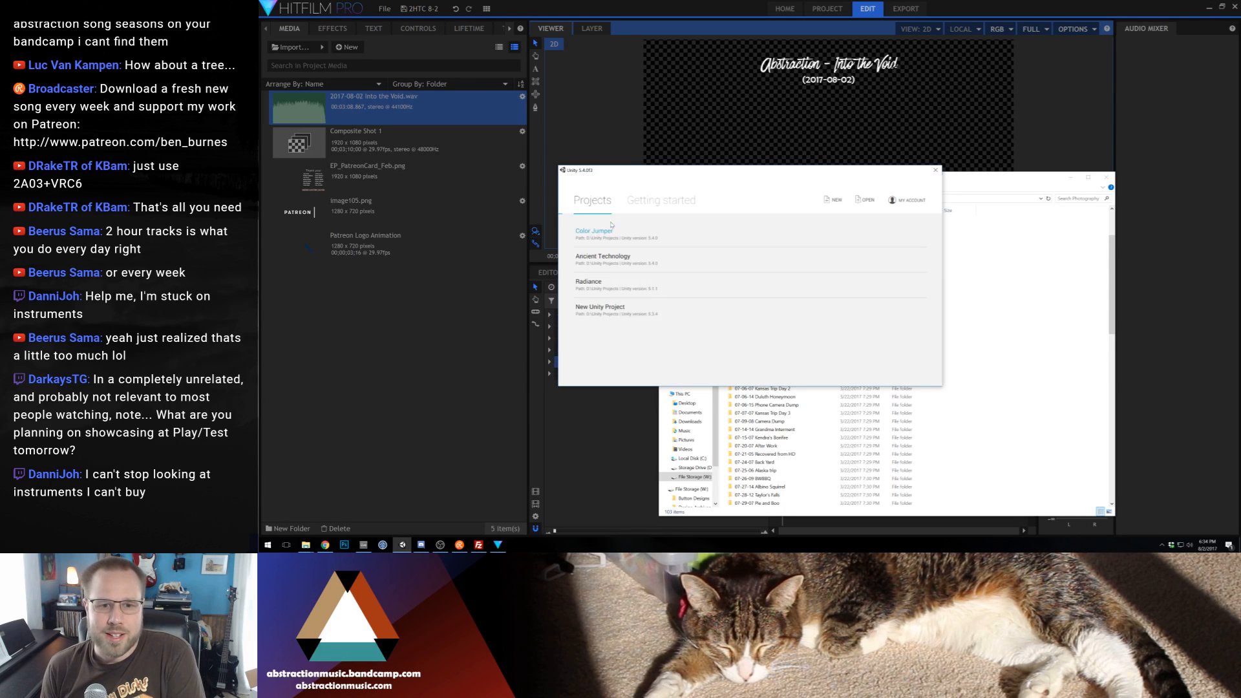
pyautogui.click(592, 231)
pyautogui.moveTo(862, 177); pyautogui.dragTo(833, 146)
pyautogui.scroll(-4, 816, 337)
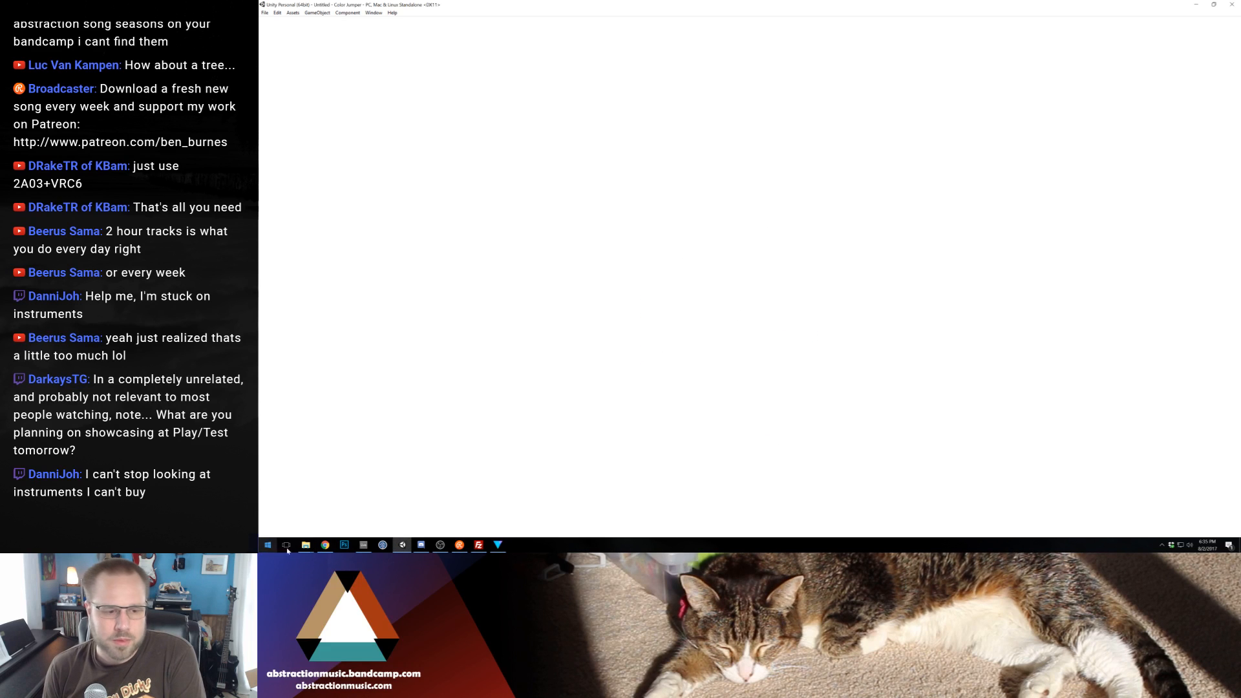
pyautogui.moveTo(305, 544)
pyautogui.click(389, 509)
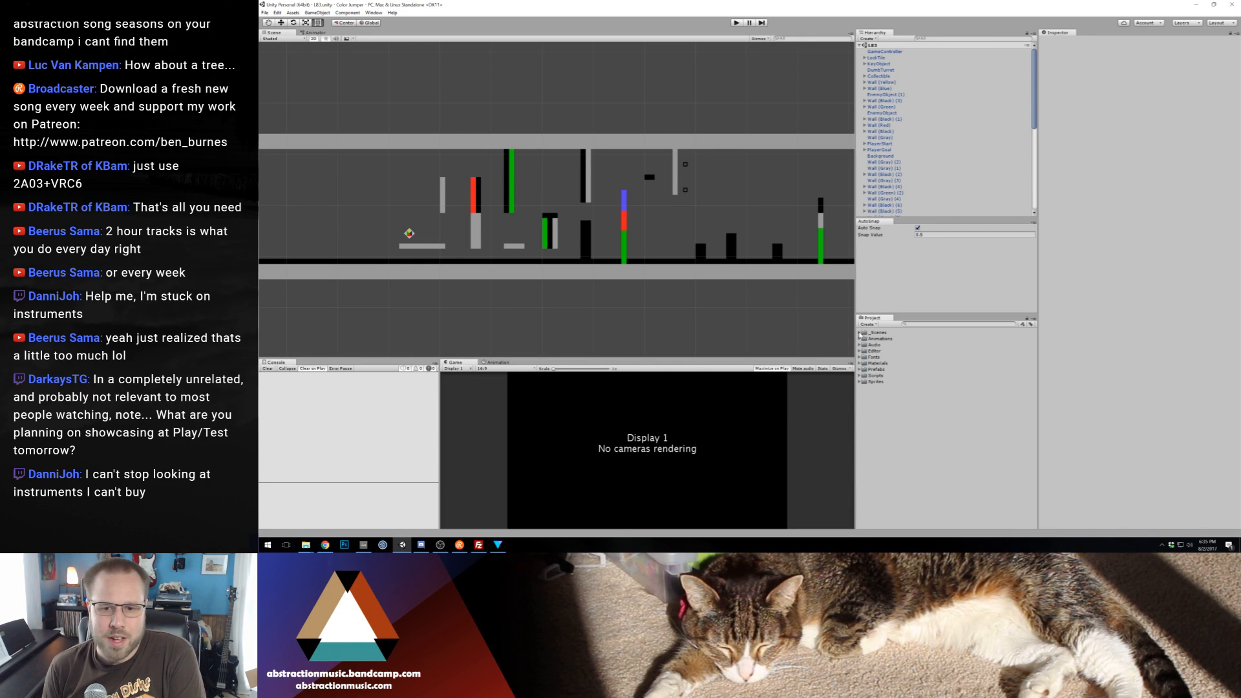
# Open the L99 scene from the World 4 folder of the project's scenes
pyautogui.click(859, 333)
pyautogui.click(865, 357)
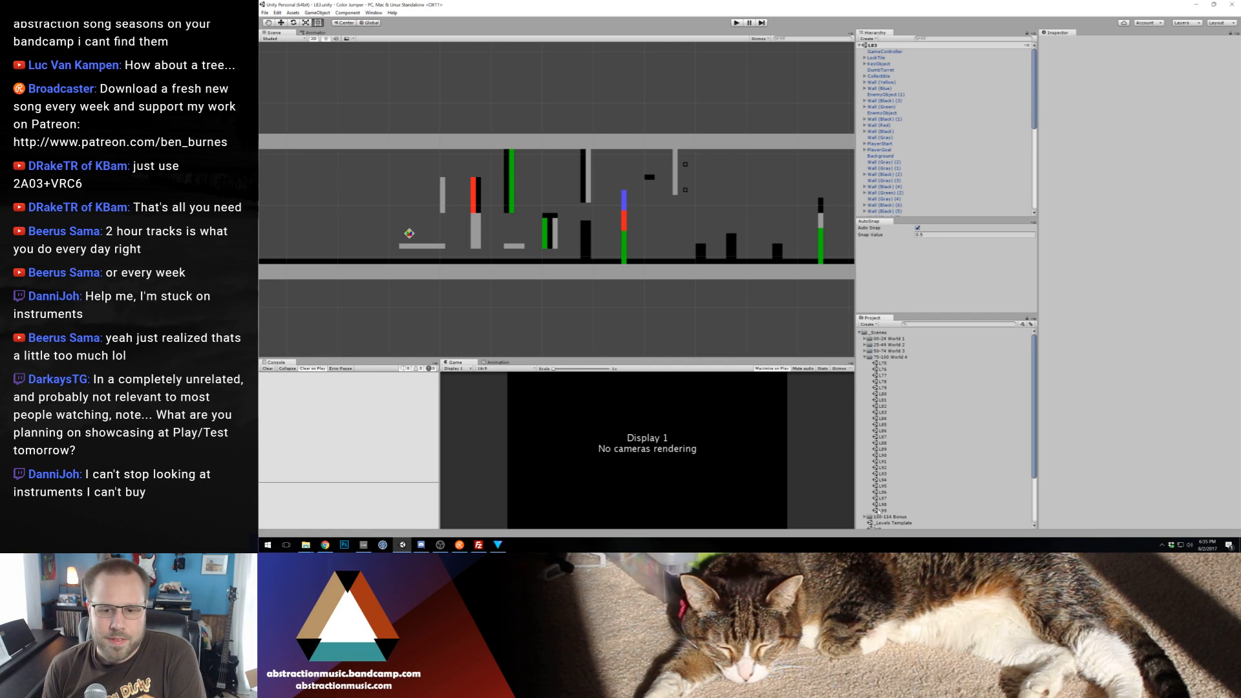
pyautogui.doubleClick(879, 510)
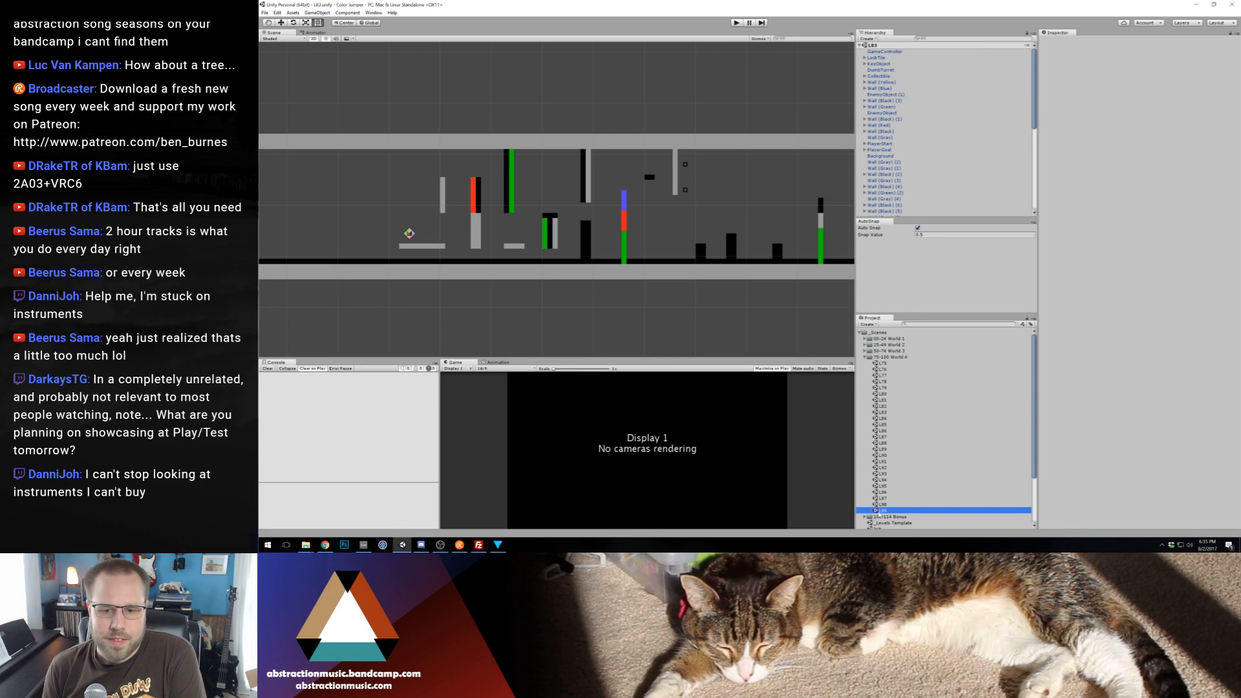
# Play-test the L99 level by moving and jumping the coloured cube around the arena, restarting the level, and stop play mode
pyautogui.click(736, 24)
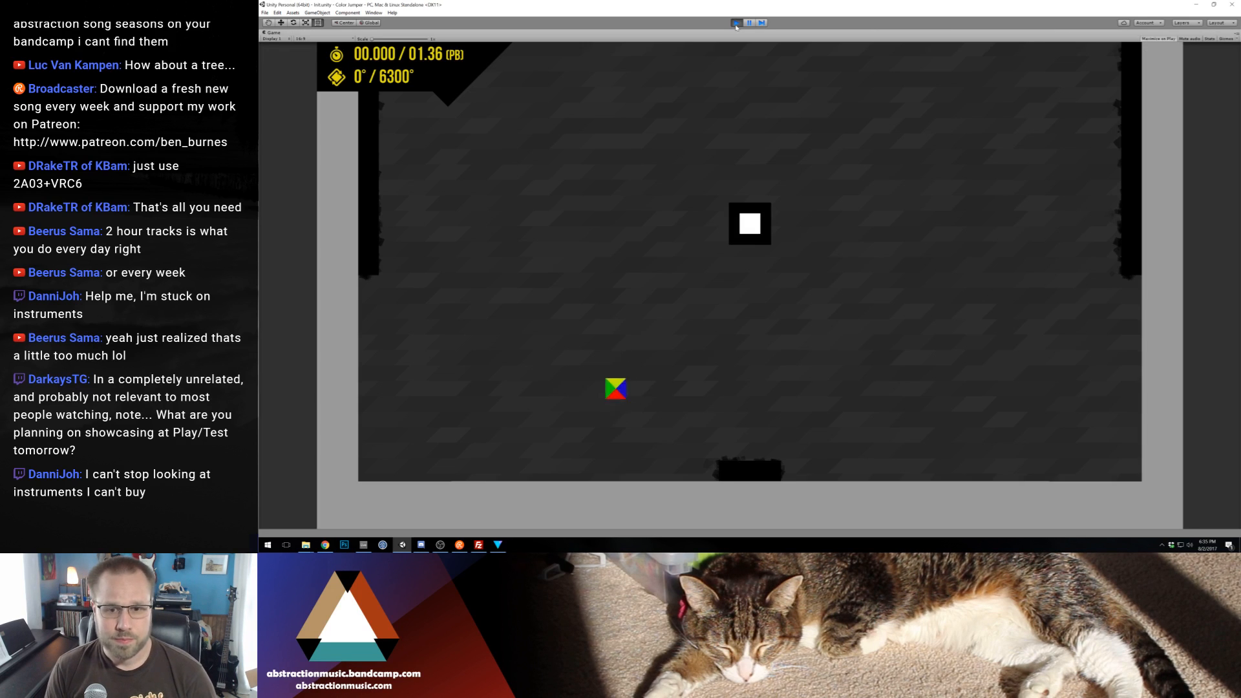
pyautogui.press('Left')
pyautogui.press('Right')
pyautogui.press('Left')
pyautogui.press('space')
pyautogui.press('Right')
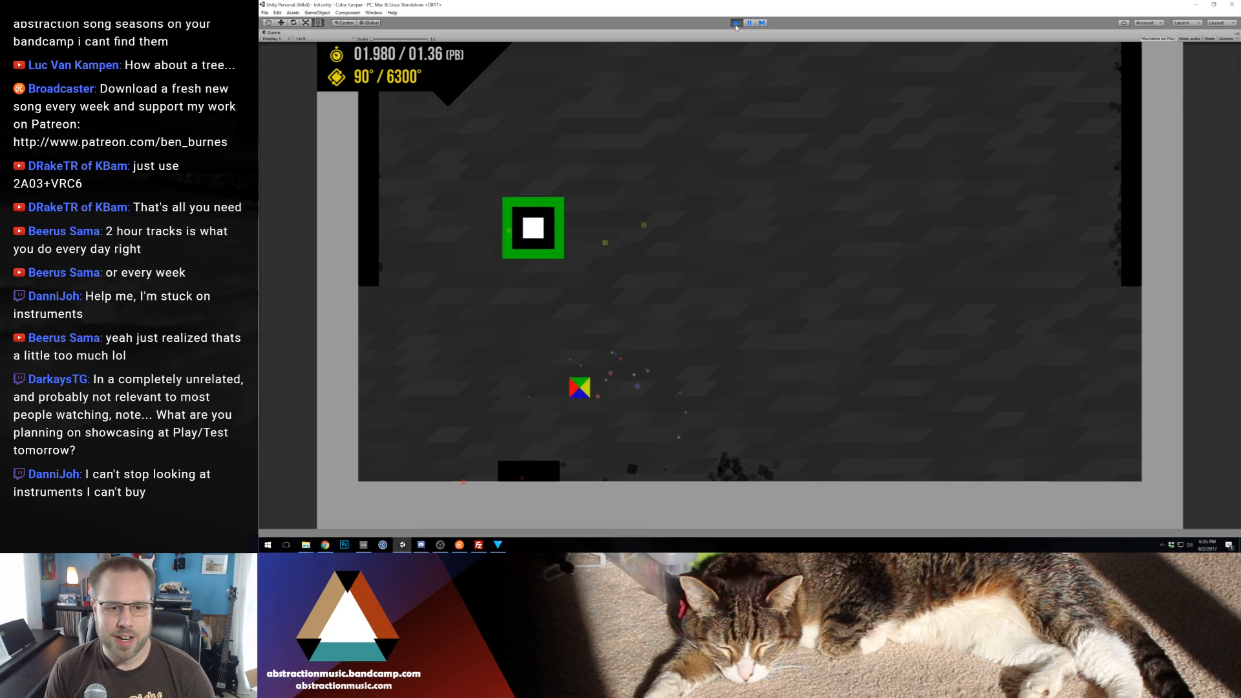
pyautogui.press('space')
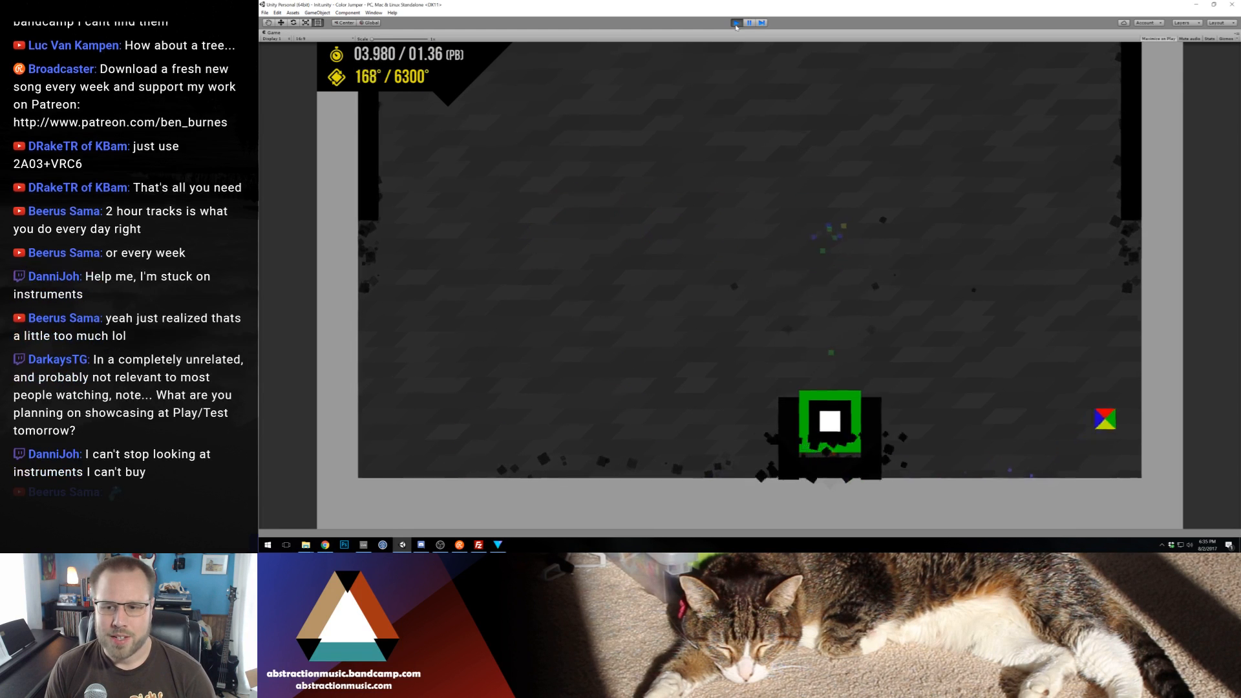
pyautogui.press('space')
pyautogui.press('Left')
pyautogui.press('space')
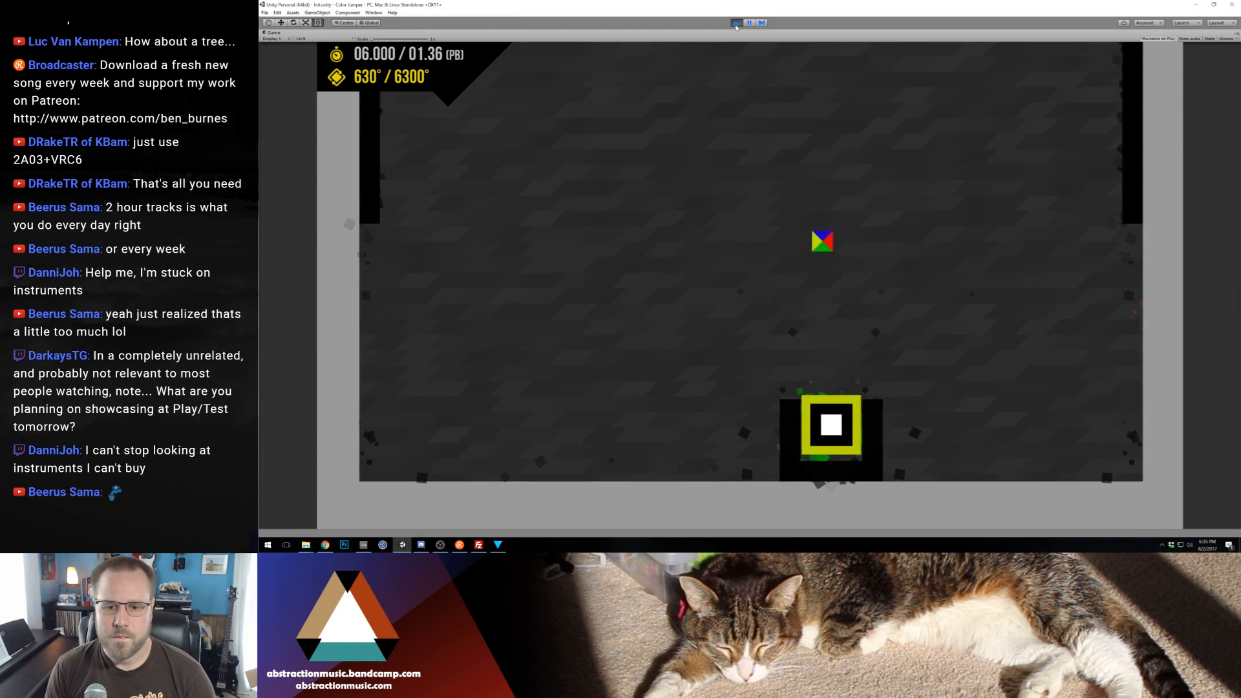
pyautogui.press('space')
pyautogui.press('space')
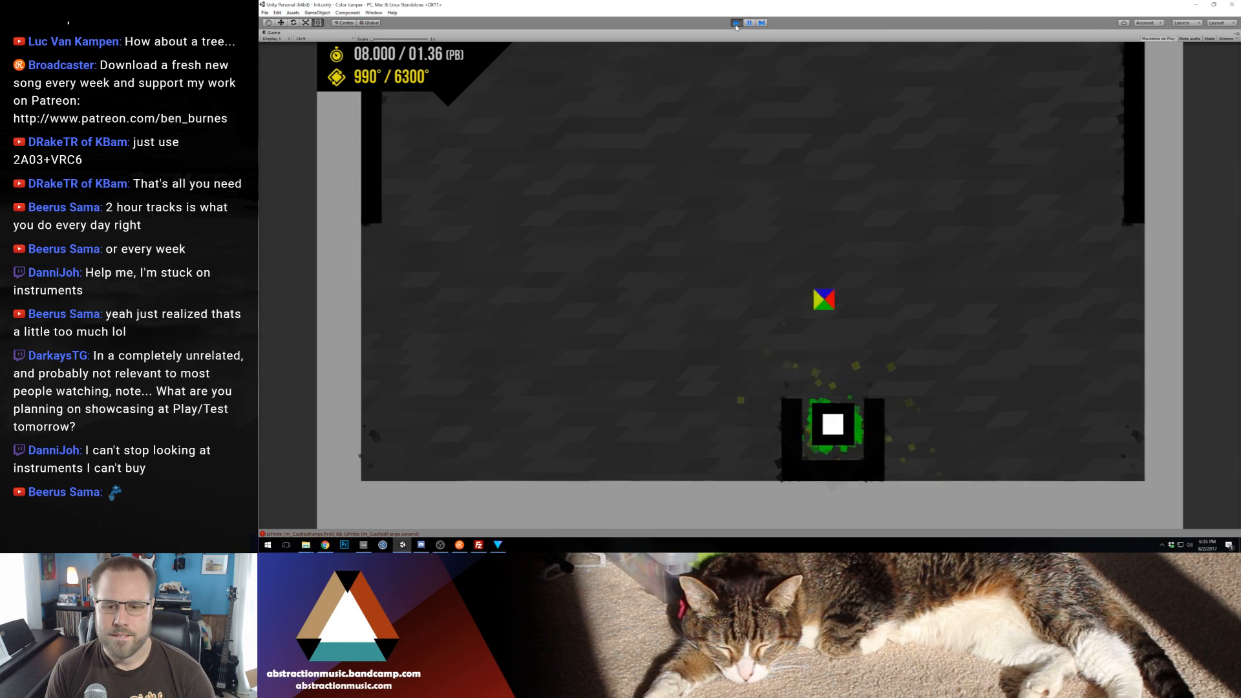
pyautogui.press('Right')
pyautogui.press('Right')
pyautogui.press('Right')
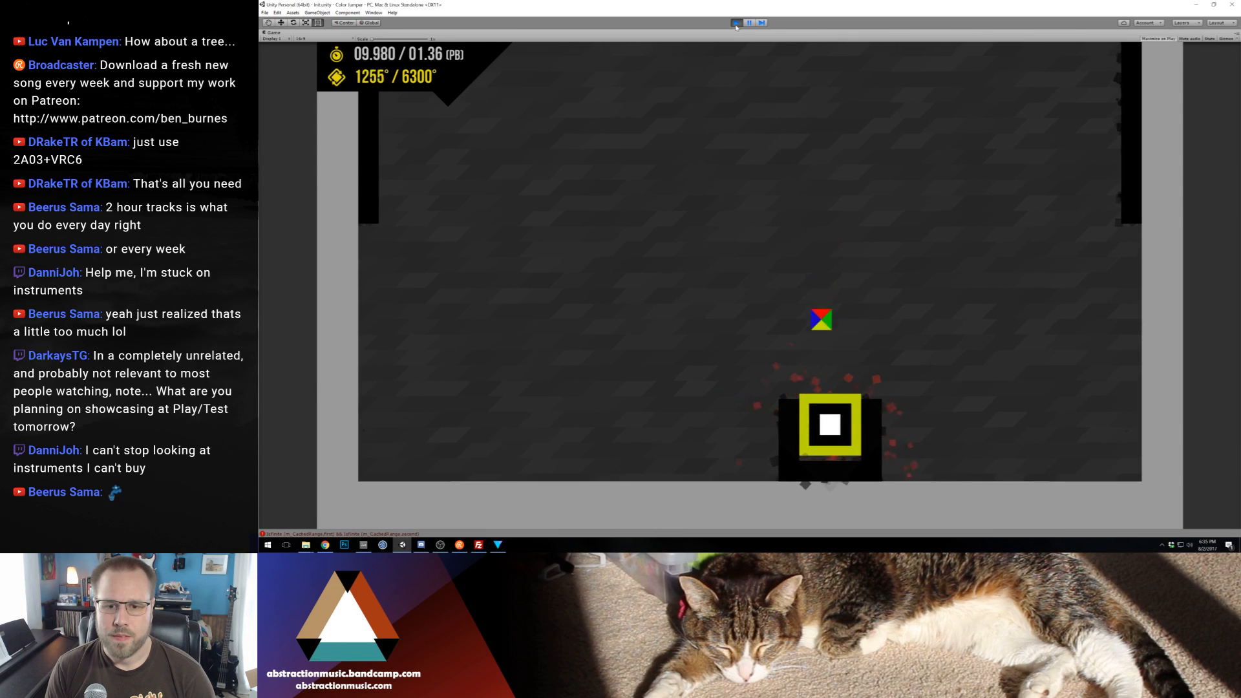
pyautogui.press('space')
pyautogui.press('Right')
pyautogui.press('space')
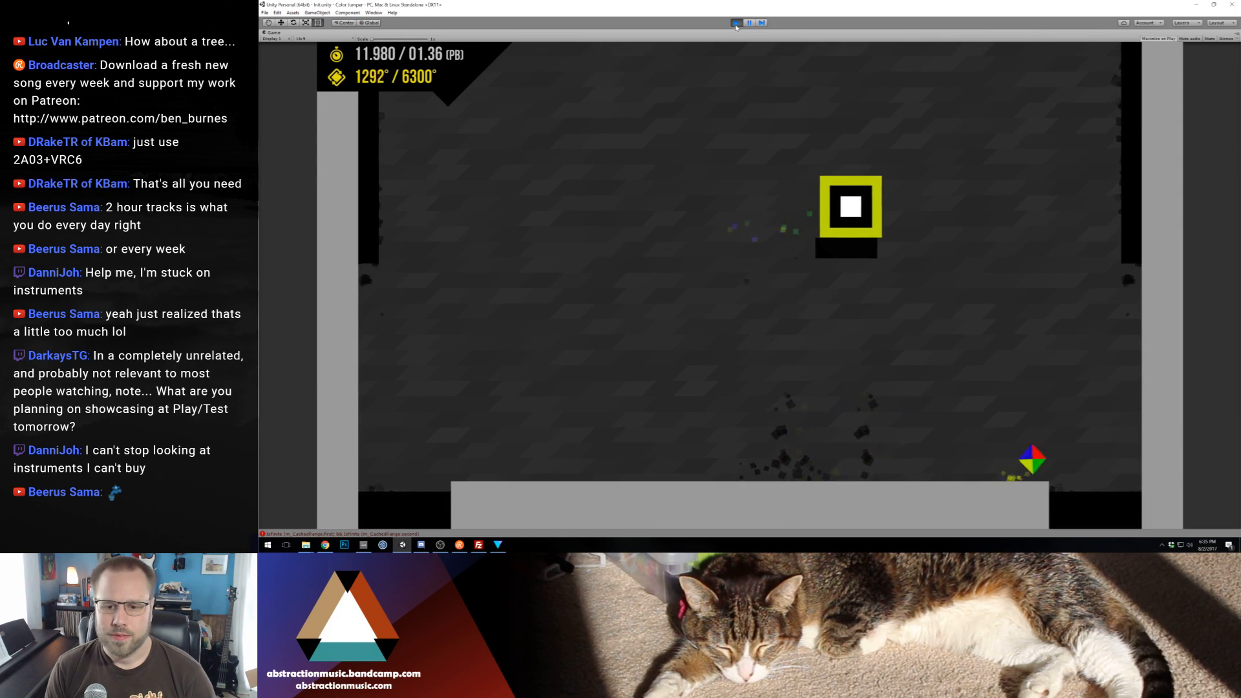
pyautogui.press('Left')
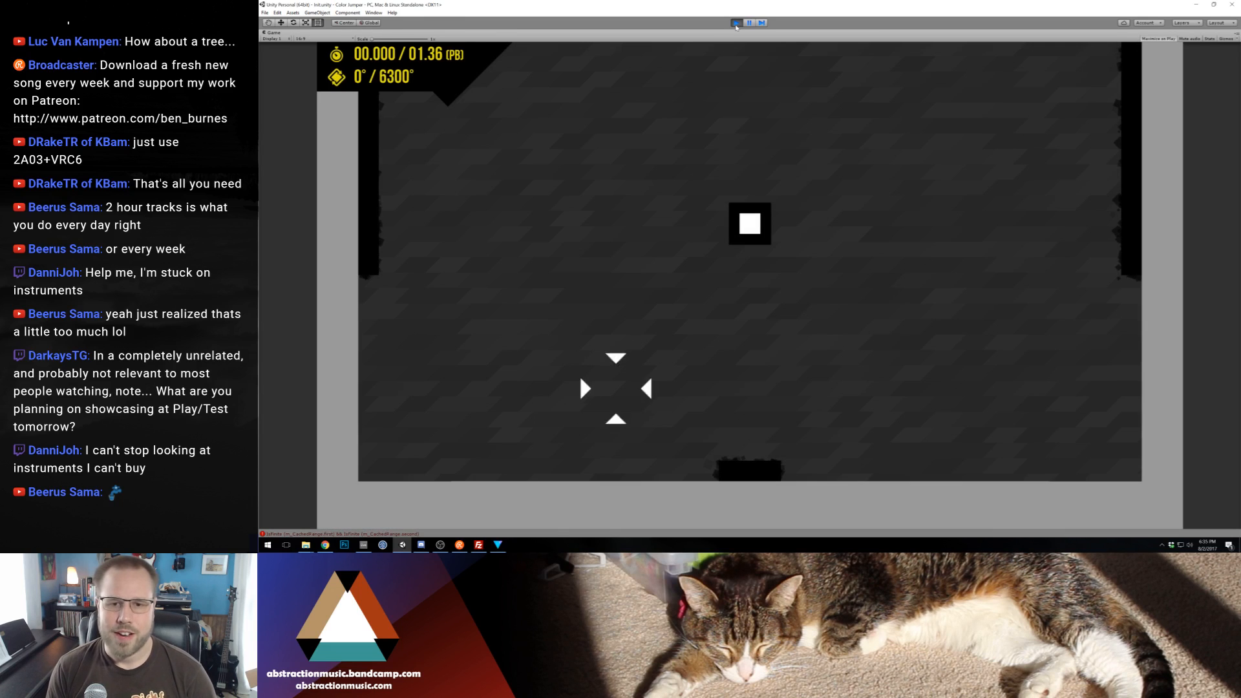
pyautogui.press('Left')
pyautogui.press('Right')
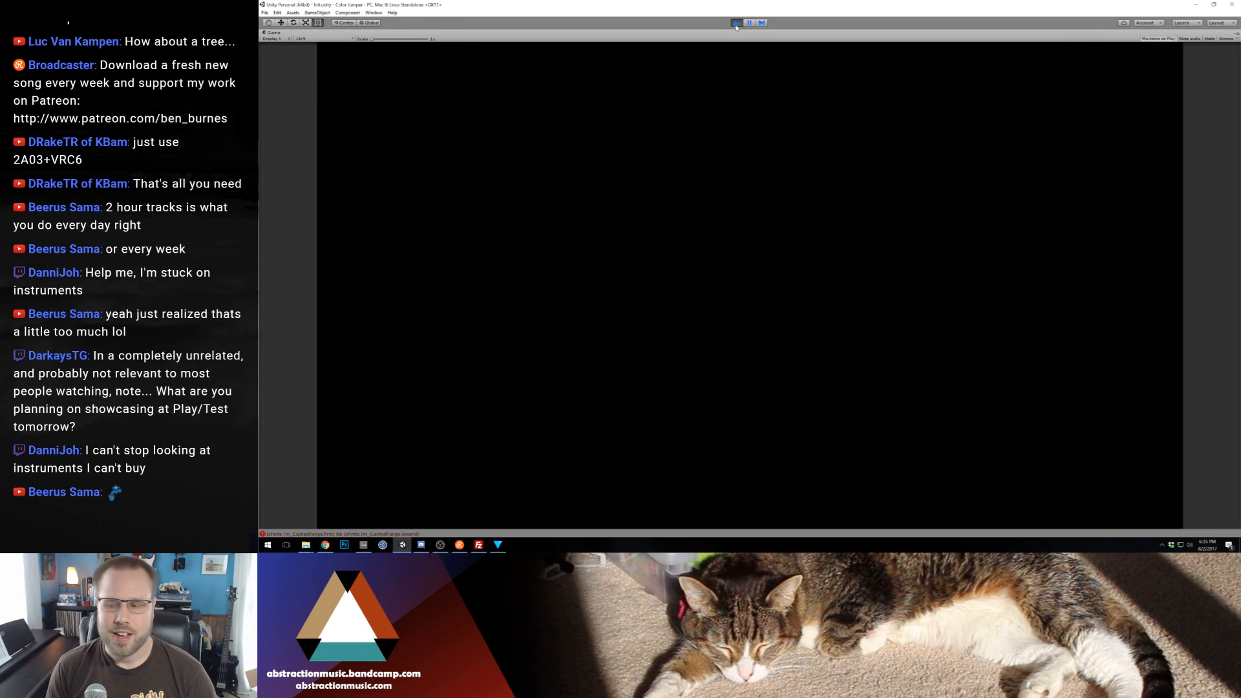
pyautogui.press('Left')
pyautogui.press('Right')
pyautogui.press('space')
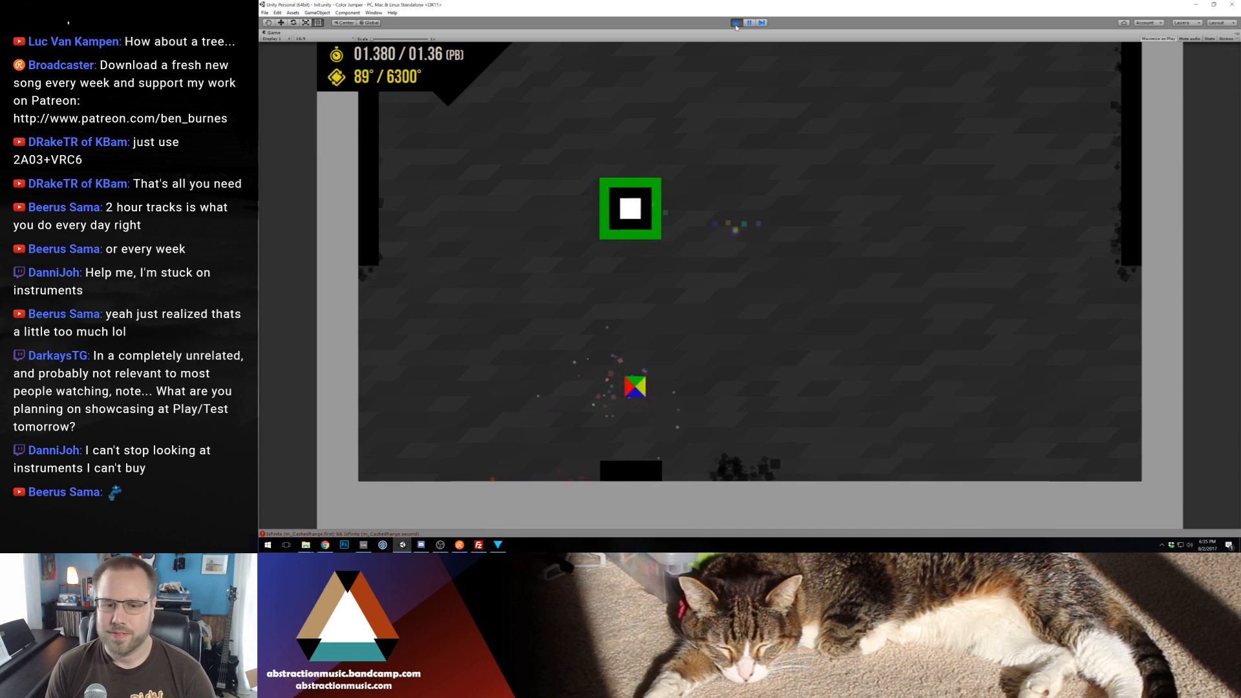
pyautogui.click(736, 22)
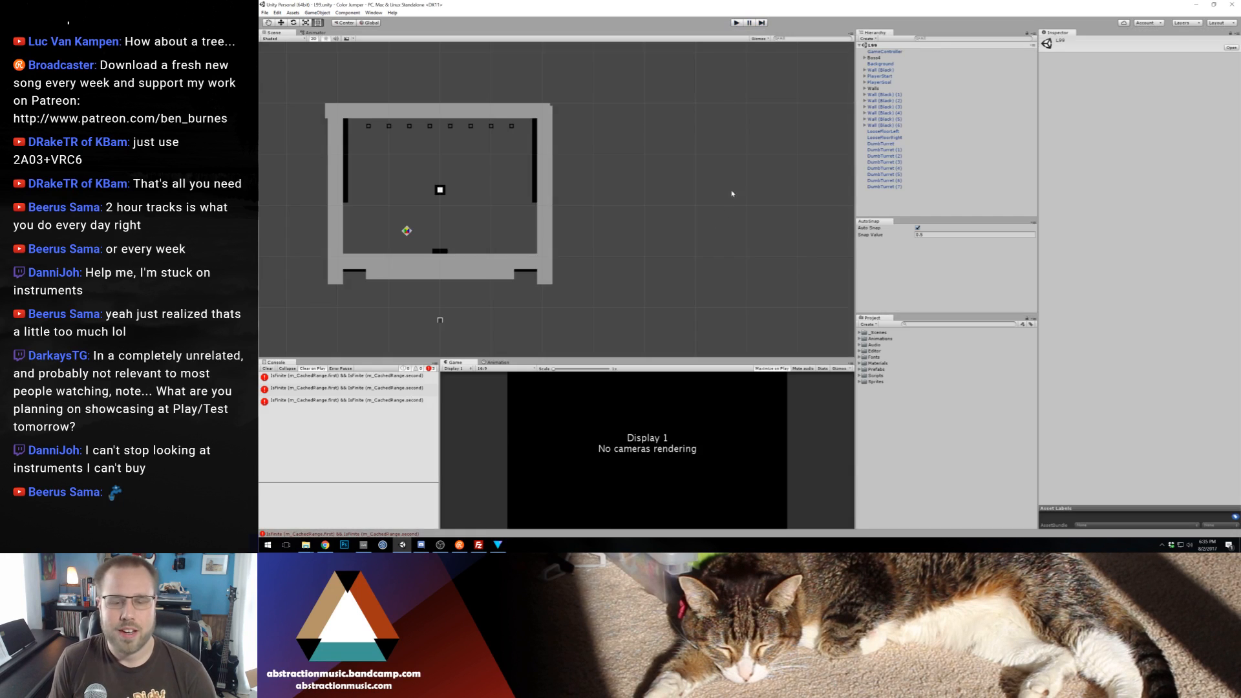
# Open the L98 scene from the 75-100 World 4 folder and view its level layout
pyautogui.click(859, 332)
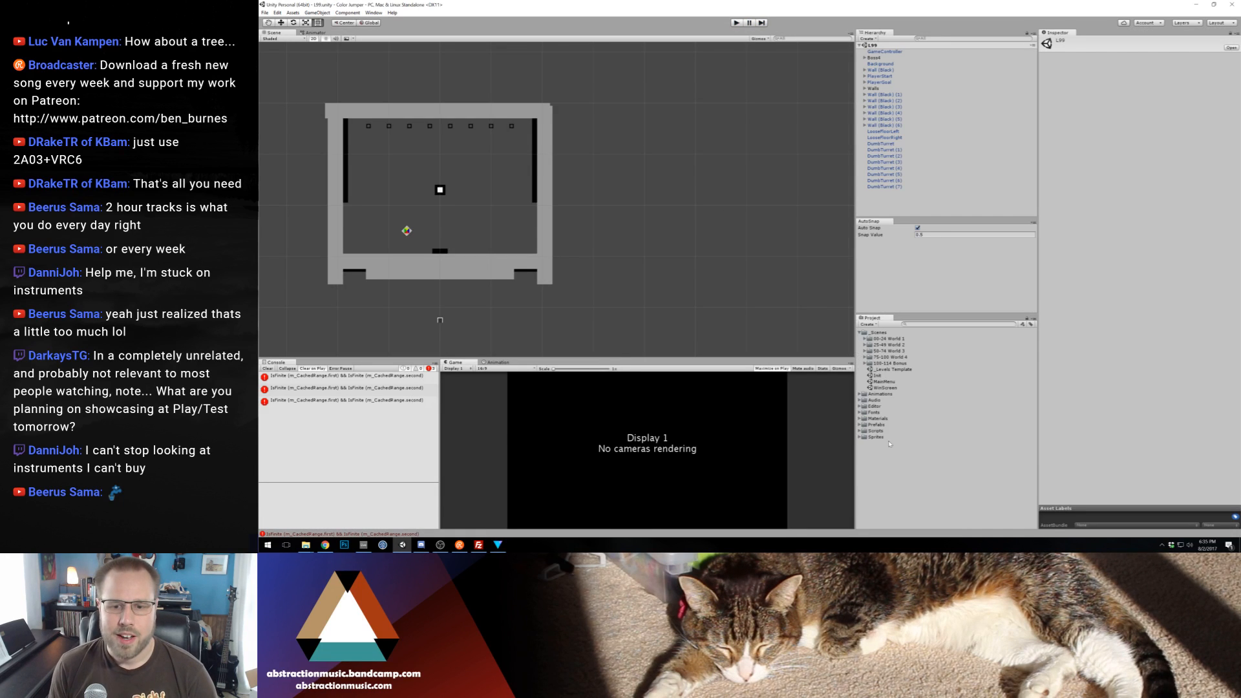
pyautogui.click(864, 357)
pyautogui.doubleClick(883, 504)
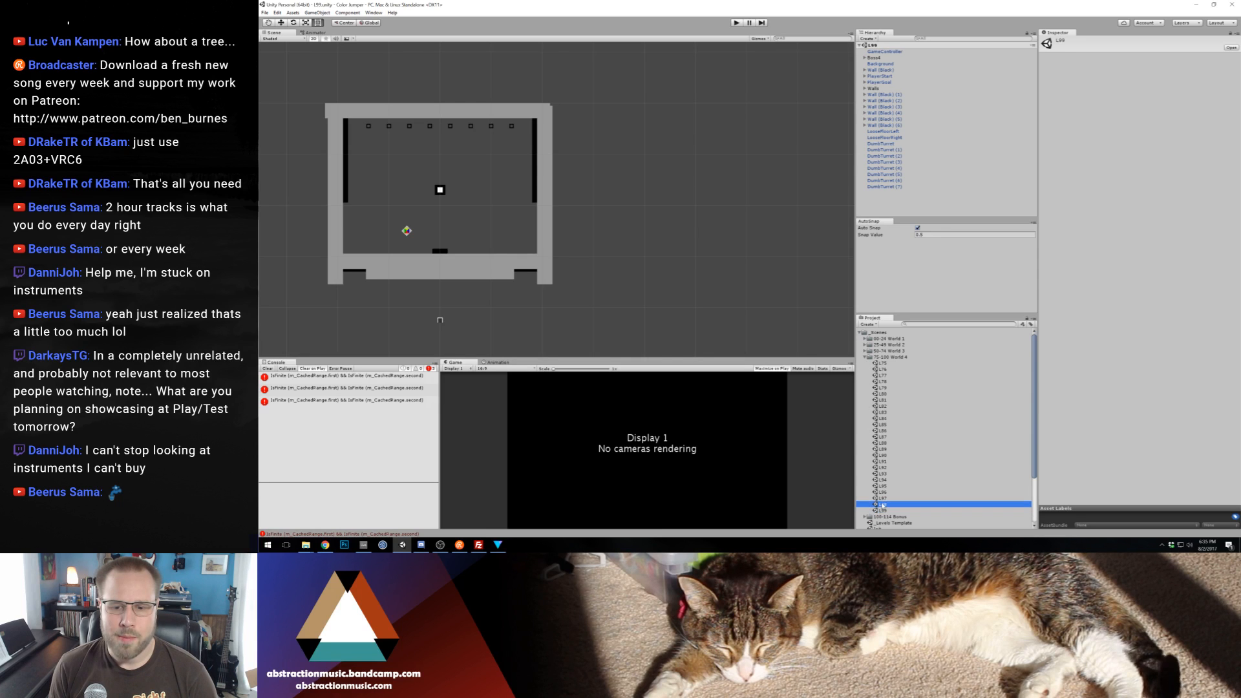
pyautogui.scroll(3, 618, 256)
pyautogui.moveTo(618, 256); pyautogui.dragTo(617, 241)
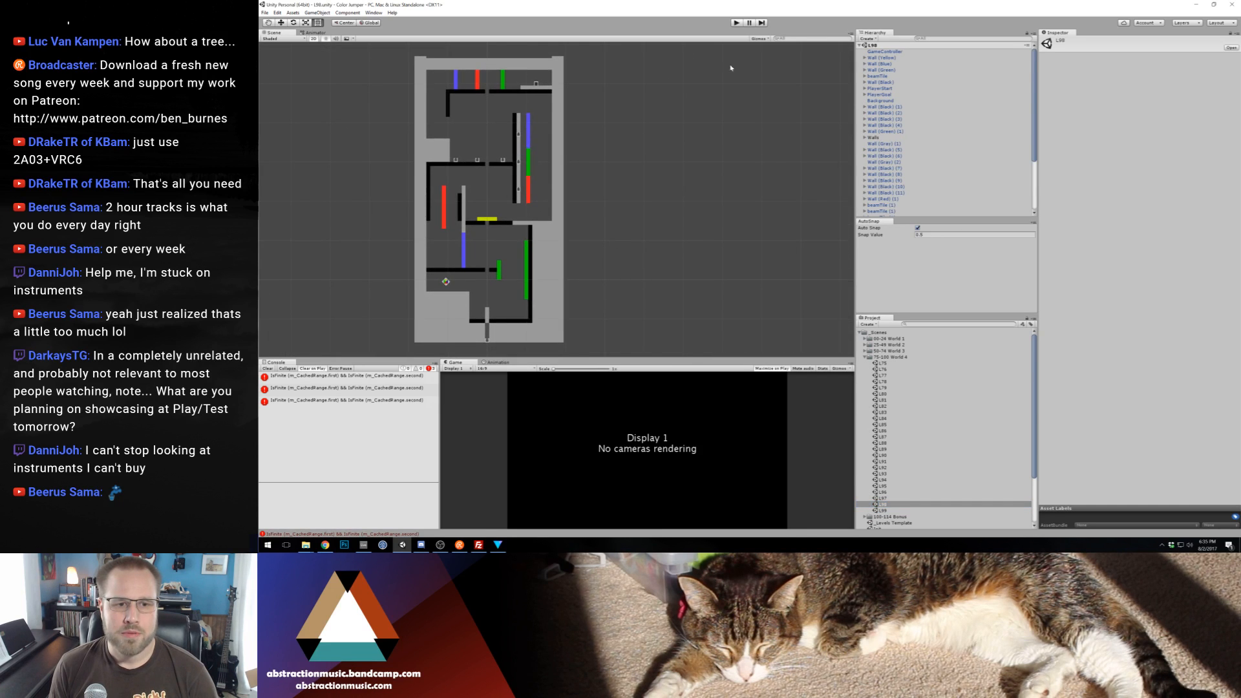
# Open the World 4 scenes L97, L96, L95 and L94 in turn to view their level layouts
pyautogui.doubleClick(883, 498)
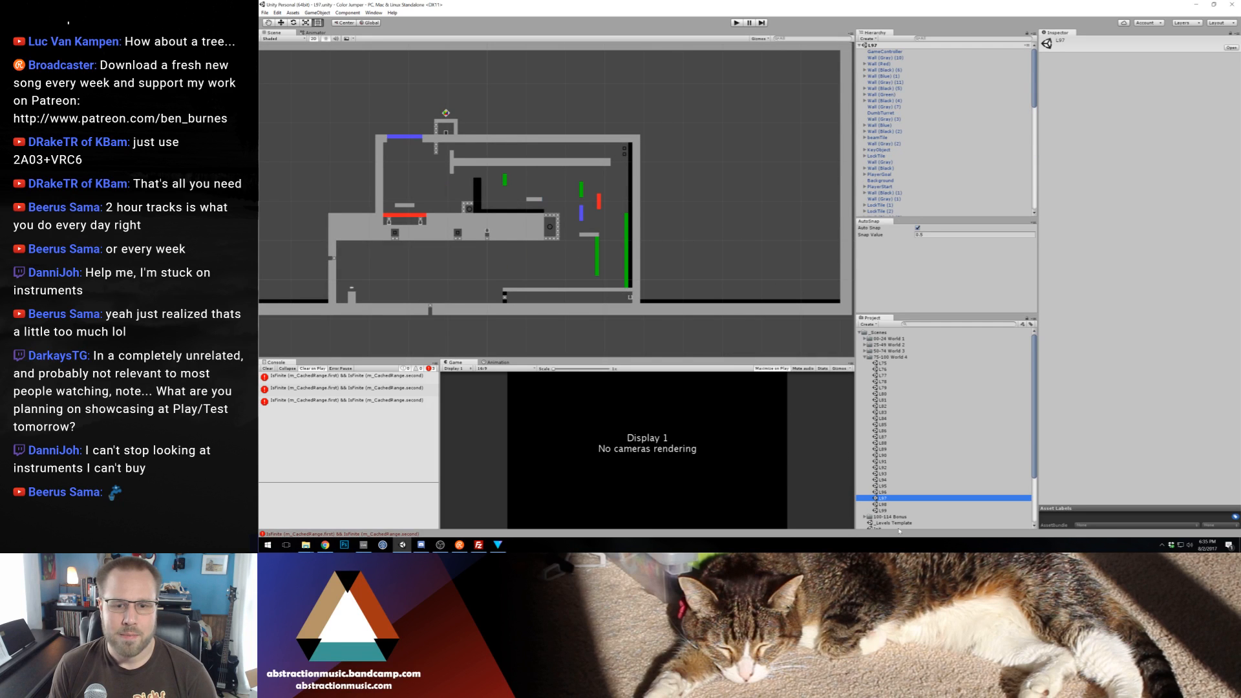
pyautogui.doubleClick(884, 493)
pyautogui.scroll(3, 750, 155)
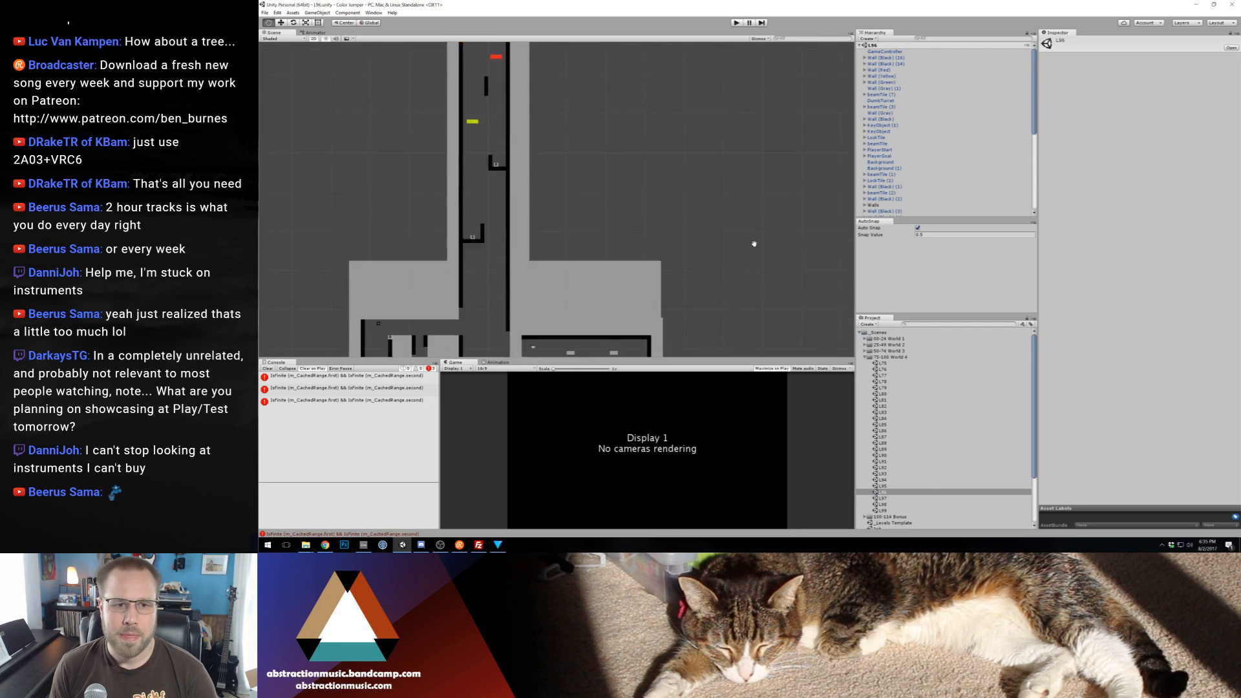
pyautogui.doubleClick(883, 485)
pyautogui.scroll(-3, 730, 229)
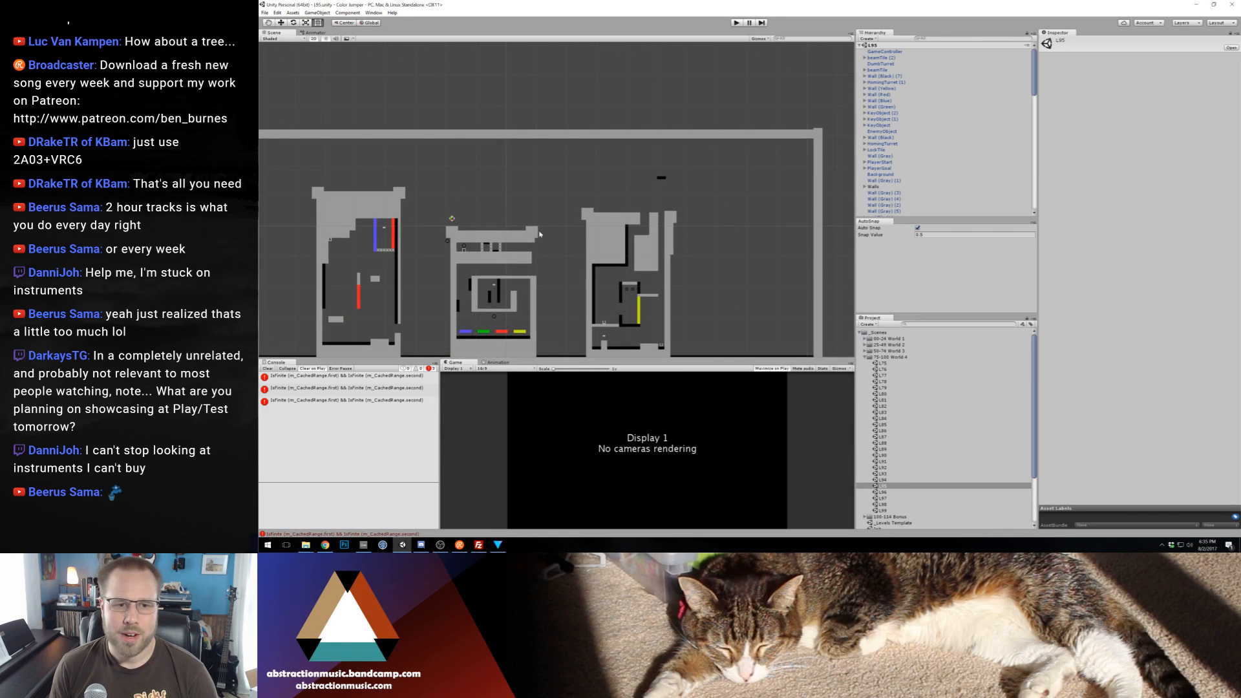
pyautogui.moveTo(546, 263); pyautogui.dragTo(557, 221)
pyautogui.doubleClick(890, 479)
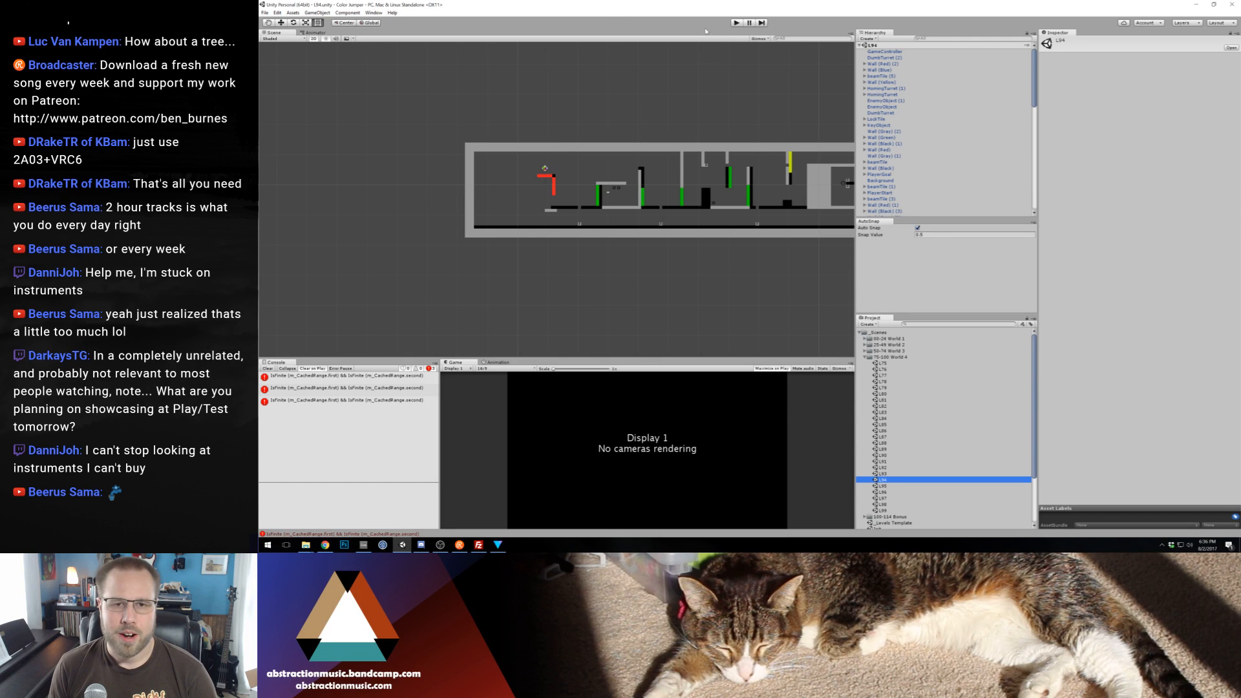
# Put Unity away and open the 10-08-13 Duluth Photos folder in File Explorer
pyautogui.click(1196, 4)
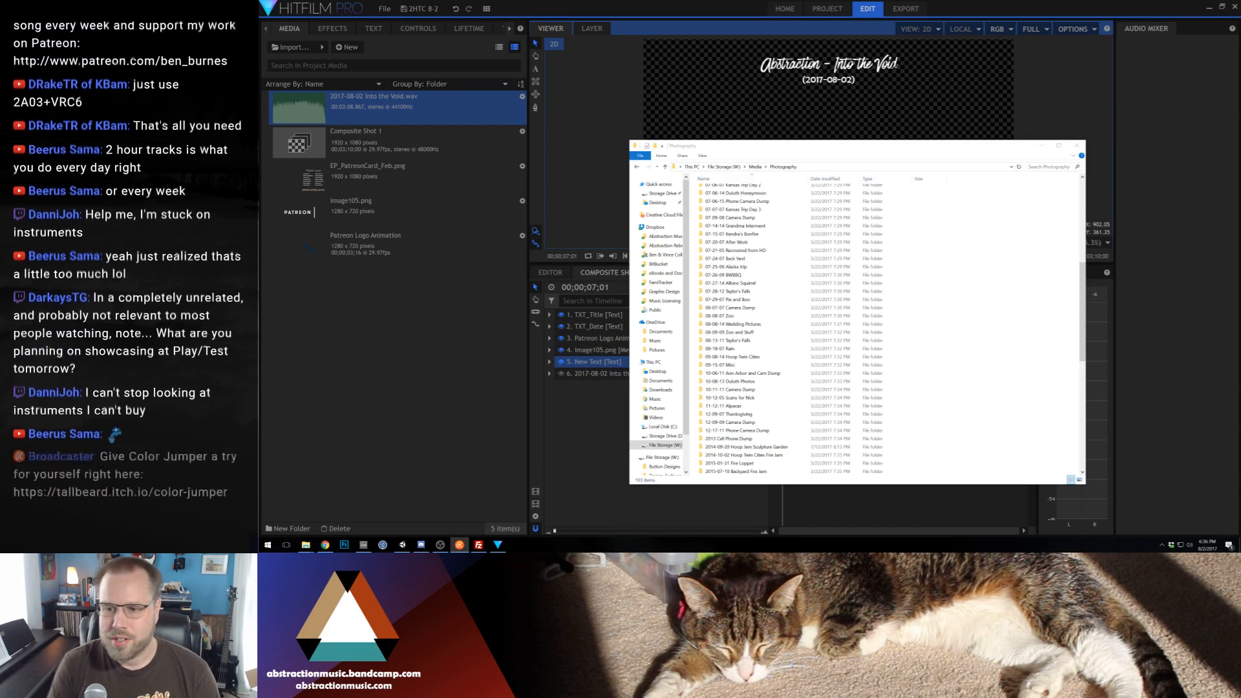
pyautogui.scroll(-2, 743, 331)
pyautogui.doubleClick(761, 334)
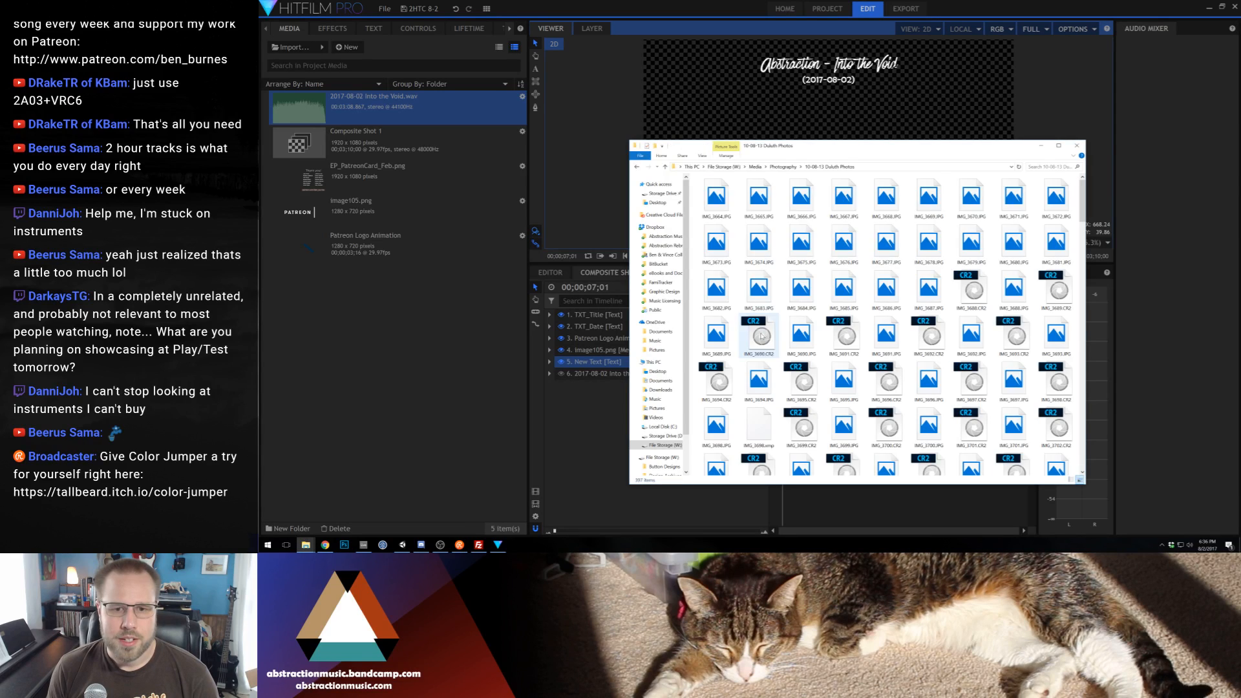
# Preview IMG_3675.JPG and its neighbouring lake photos in the Photos viewer, and close the viewer
pyautogui.click(802, 249)
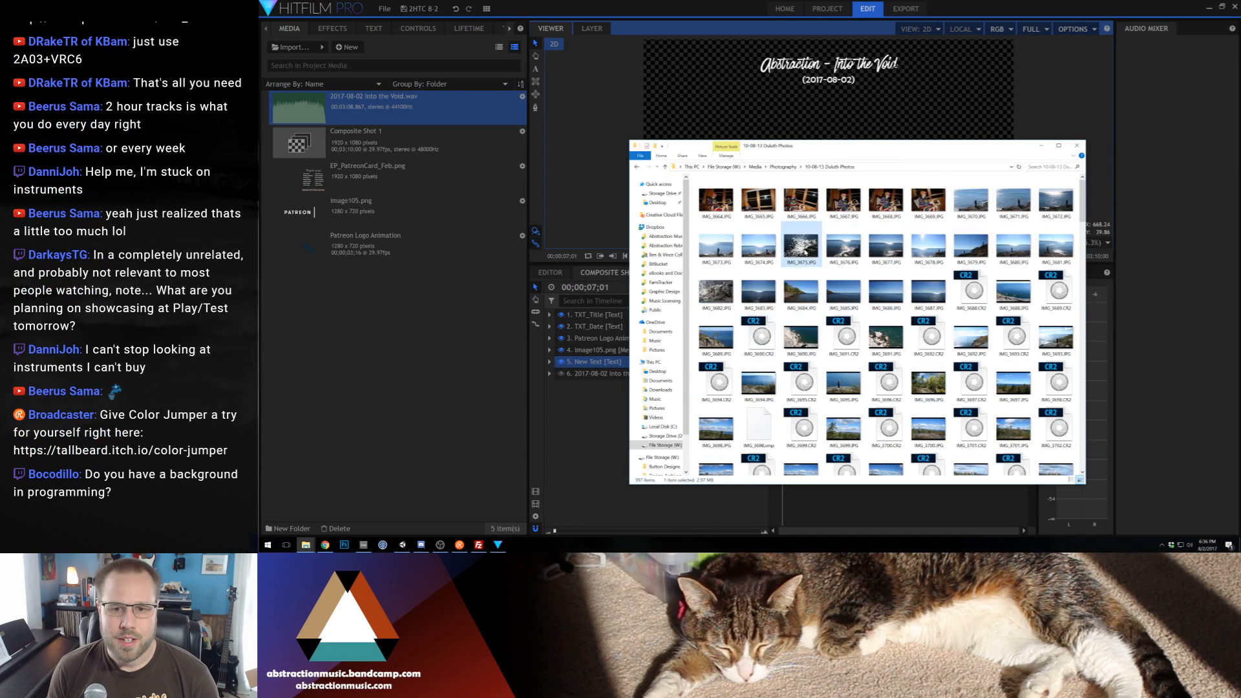
pyautogui.doubleClick(802, 248)
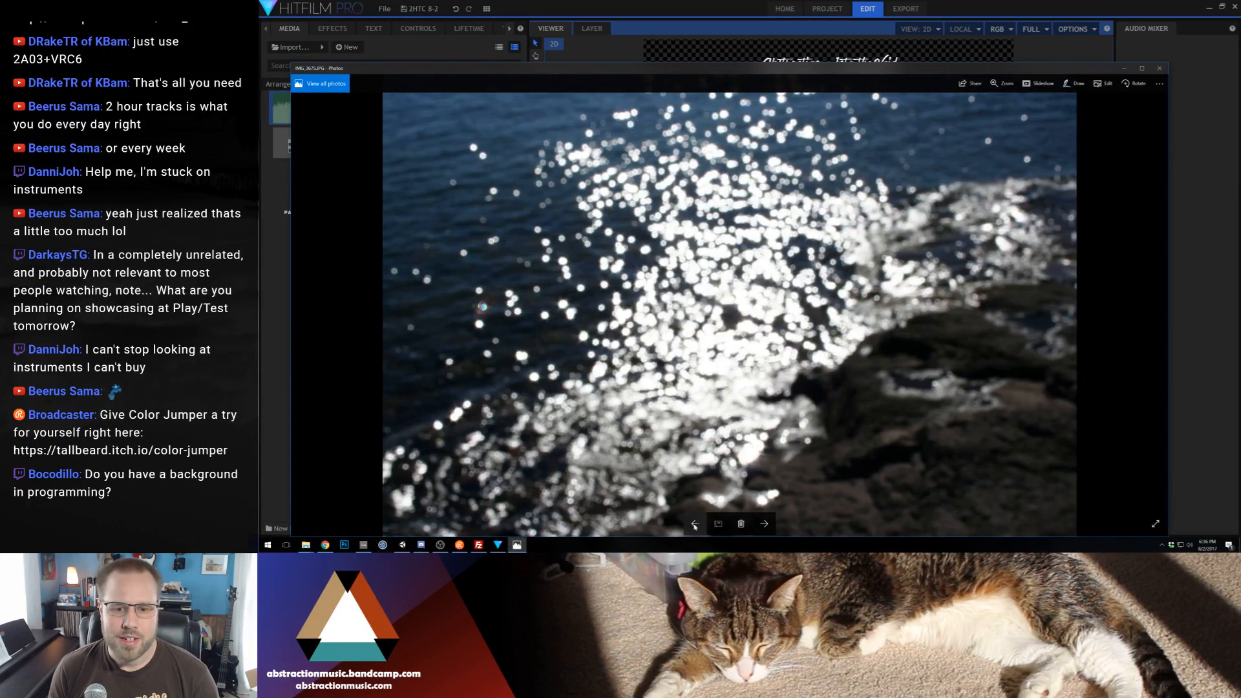
pyautogui.click(694, 524)
pyautogui.click(695, 524)
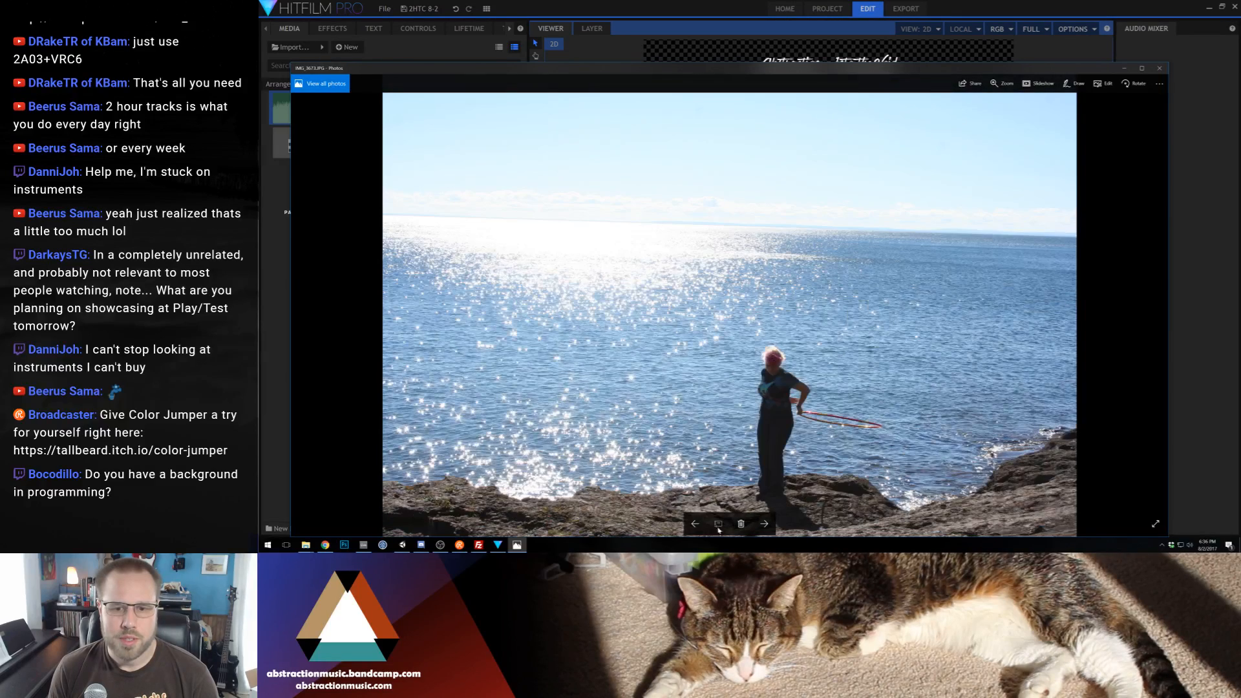
pyautogui.click(763, 524)
pyautogui.click(1159, 68)
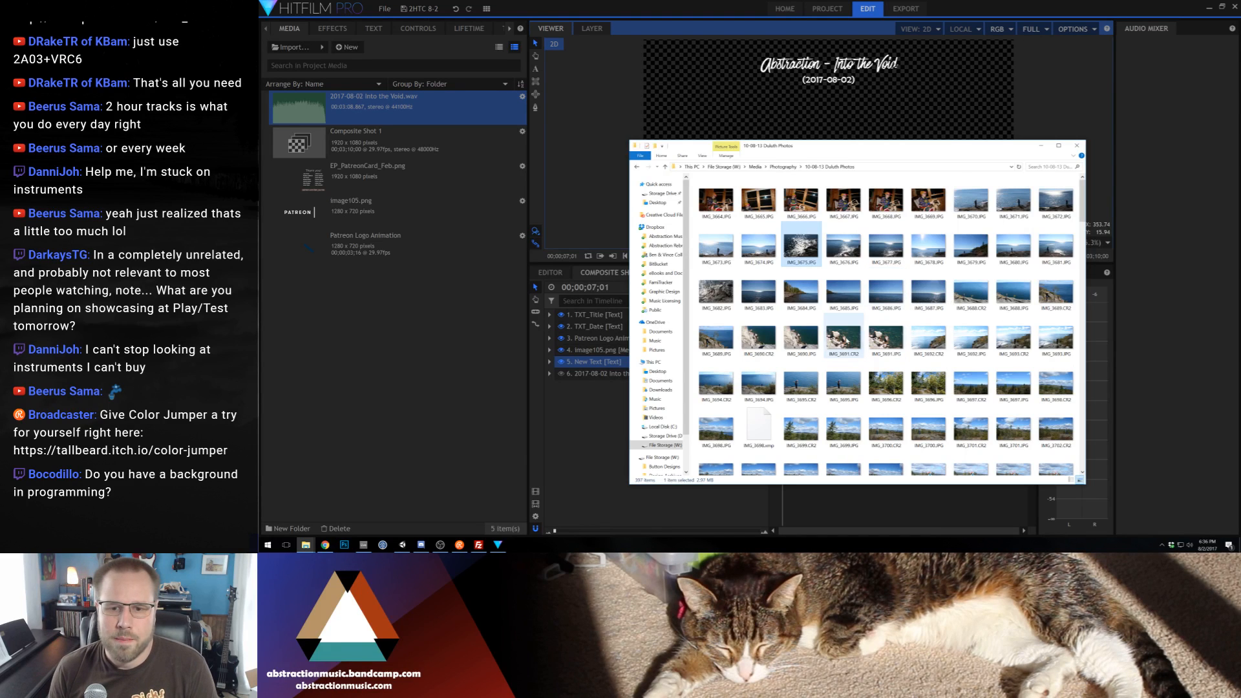
# Open IMG_3691.CR2 in Photoshop through Camera Raw with exposure -1.45, contrast +49, highlights +18, shadows -30, blacks -14, clarity +43 and vibrance +41
pyautogui.click(850, 337)
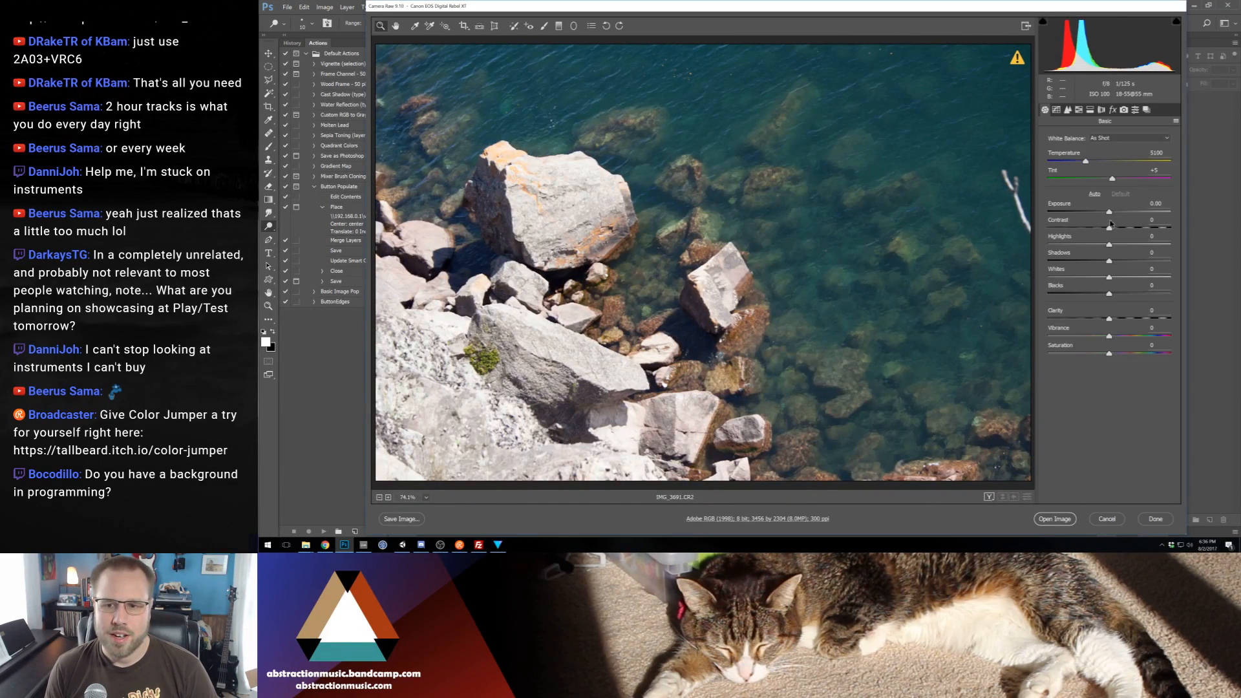
pyautogui.moveTo(1111, 211); pyautogui.dragTo(1142, 341)
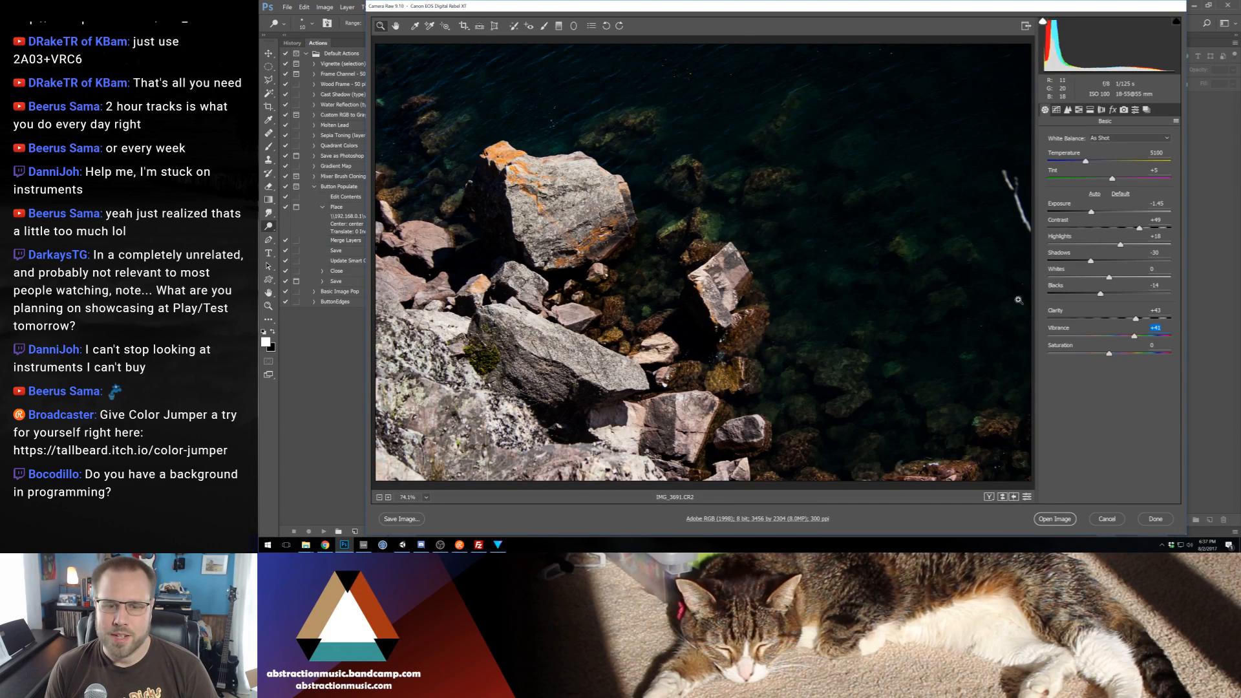
pyautogui.click(1063, 522)
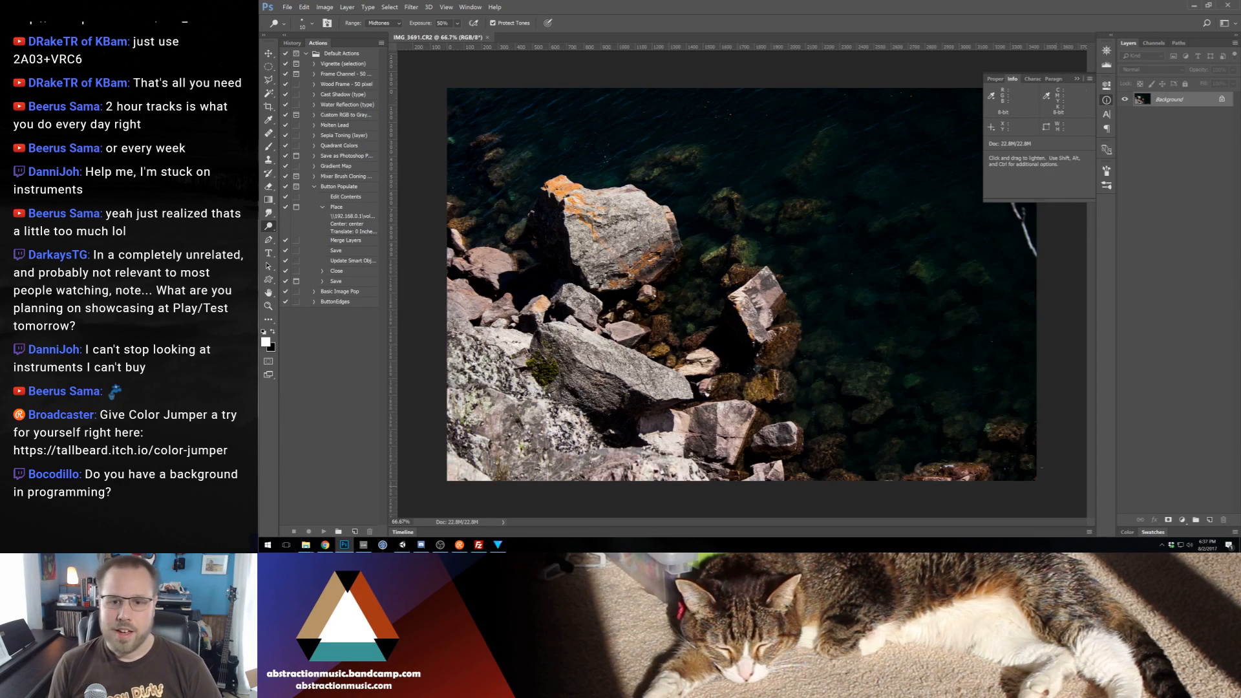
# Crop the rock and water photo to 1920 x 1080 px, framing the rocks toward the lower left
pyautogui.click(1076, 79)
pyautogui.click(268, 107)
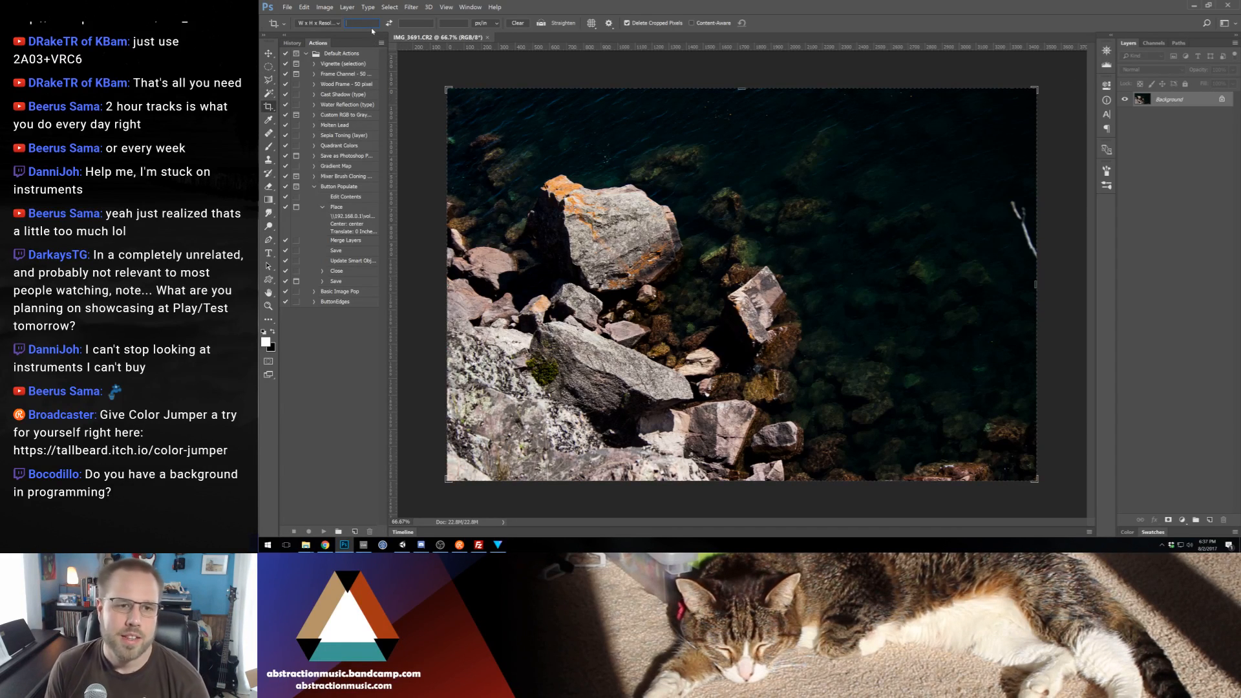
pyautogui.write('1980')
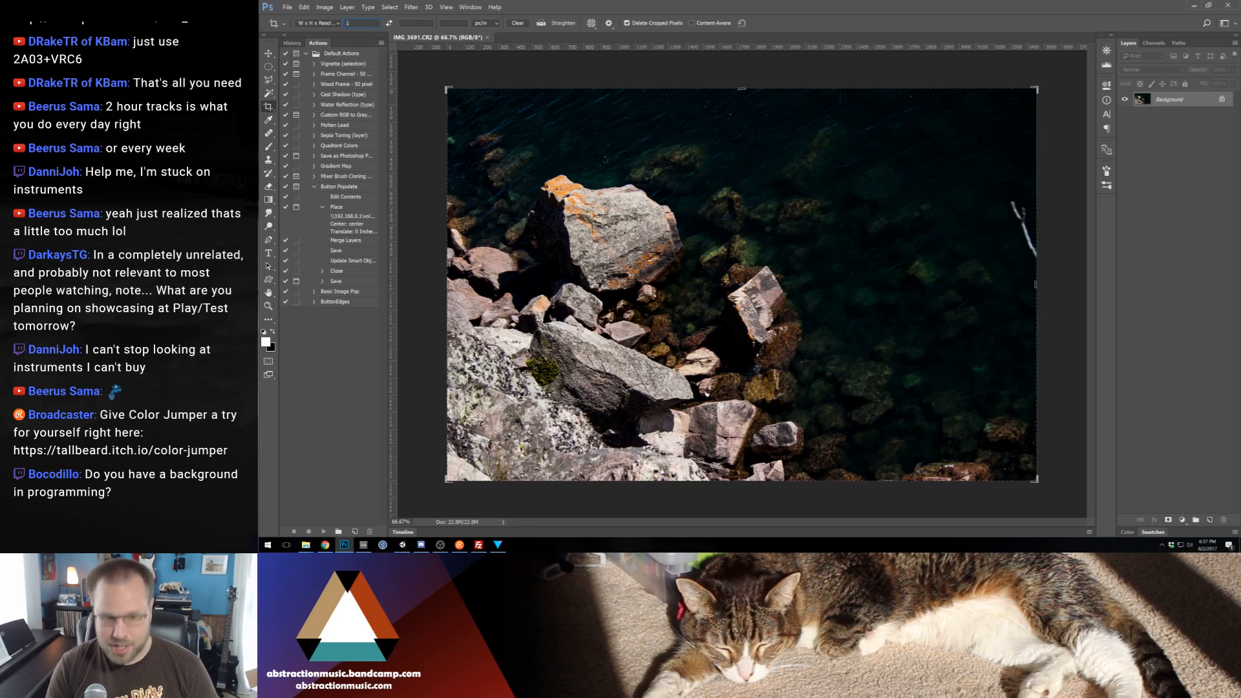
pyautogui.press('Tab')
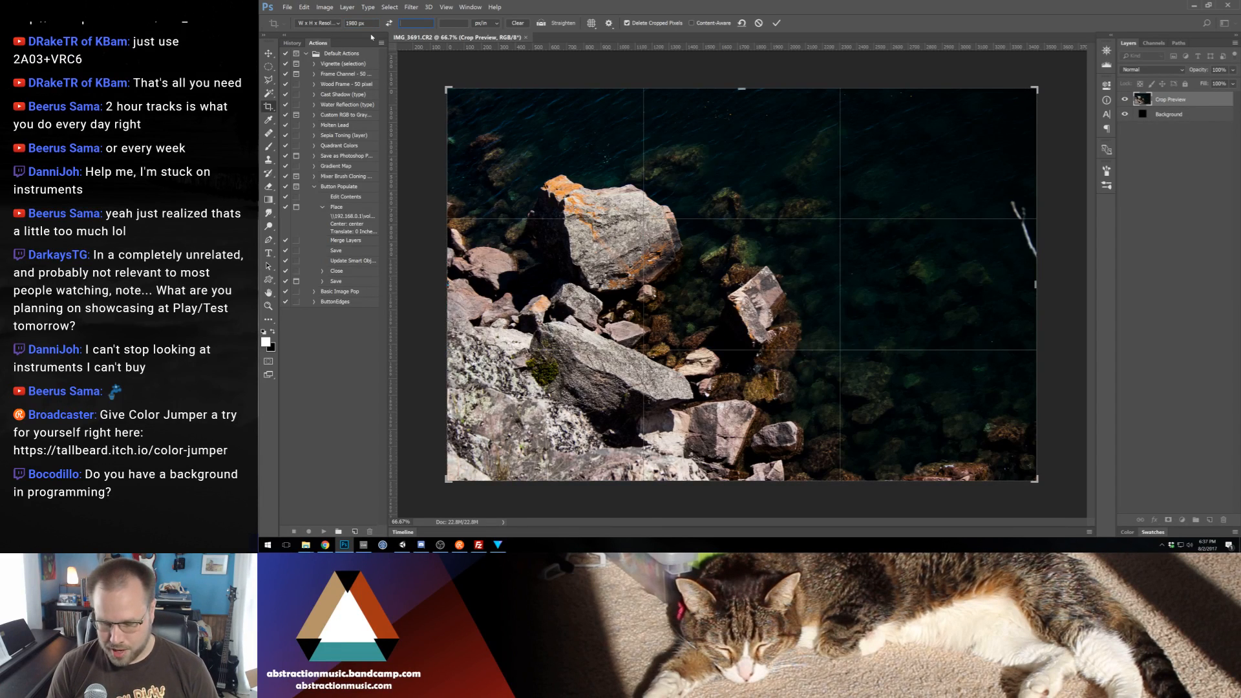
pyautogui.hotkey('shift', 'Tab')
pyautogui.write('1920')
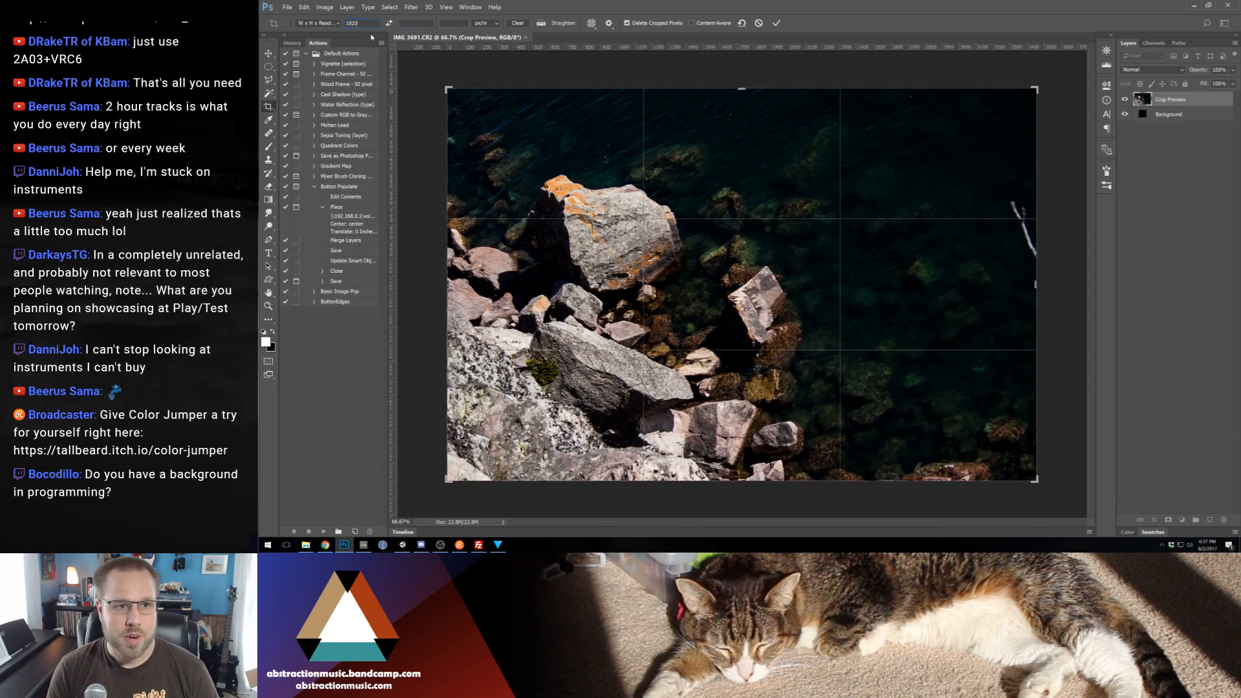
pyautogui.press('Tab')
pyautogui.write('1080')
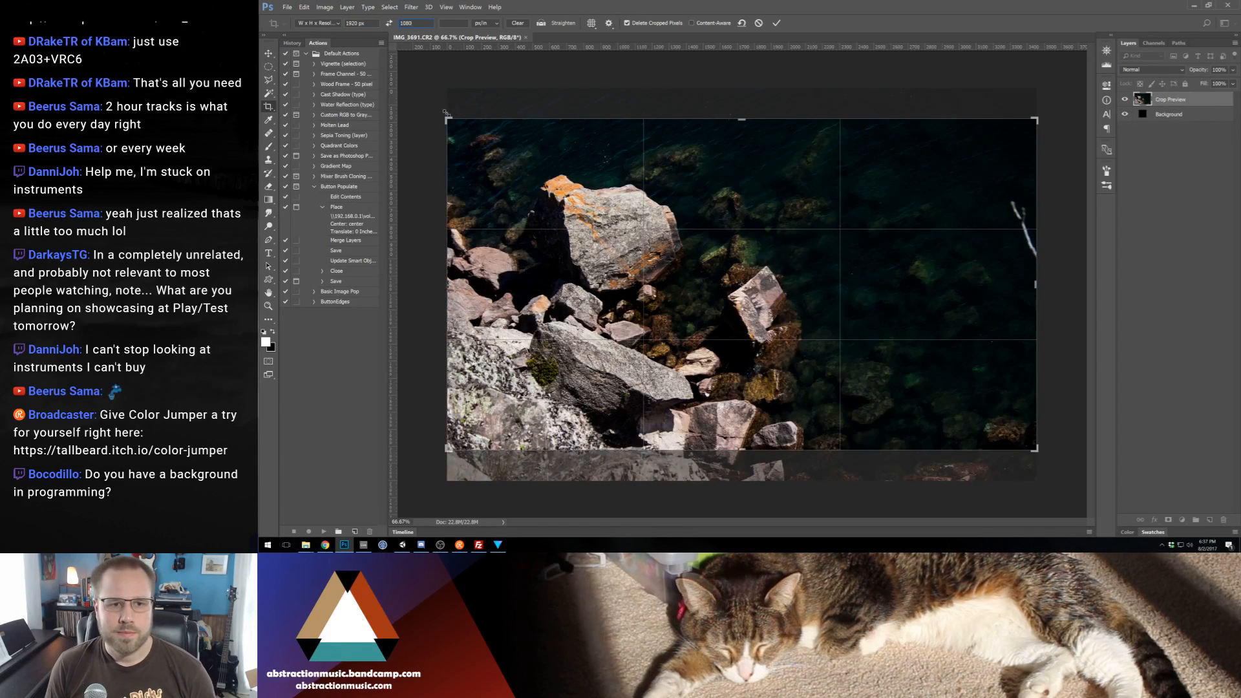
pyautogui.moveTo(451, 118); pyautogui.dragTo(478, 133)
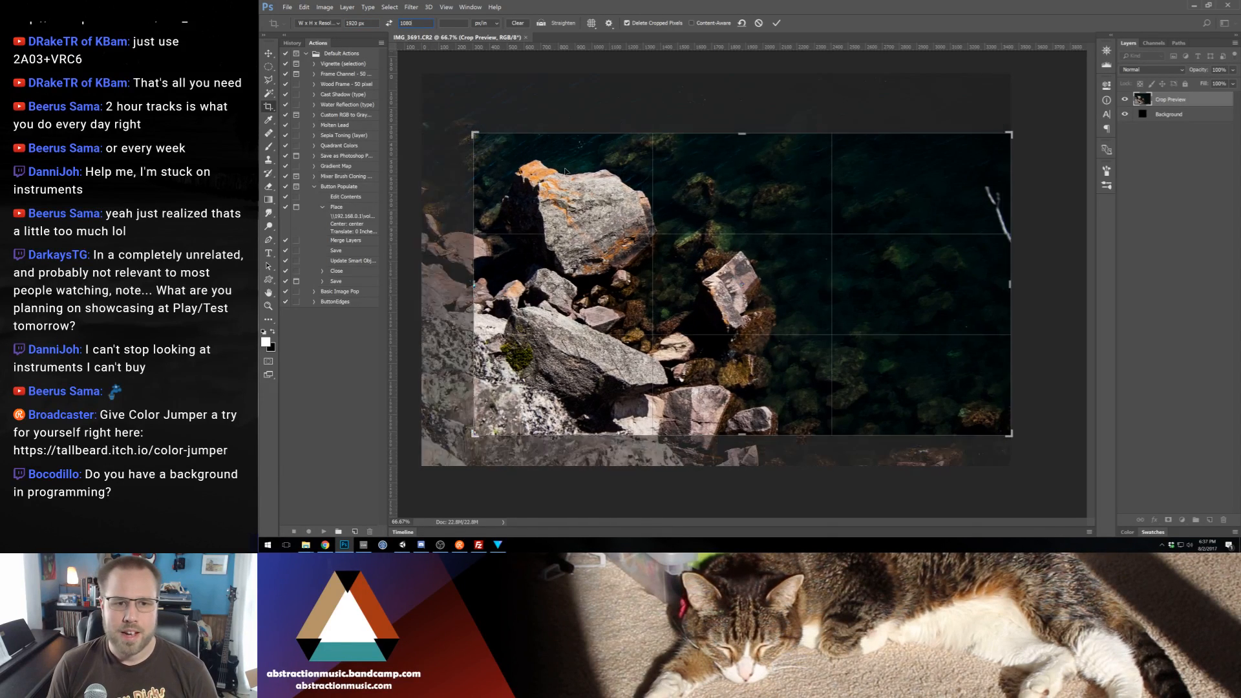
pyautogui.moveTo(563, 171); pyautogui.dragTo(593, 181)
pyautogui.press('Return')
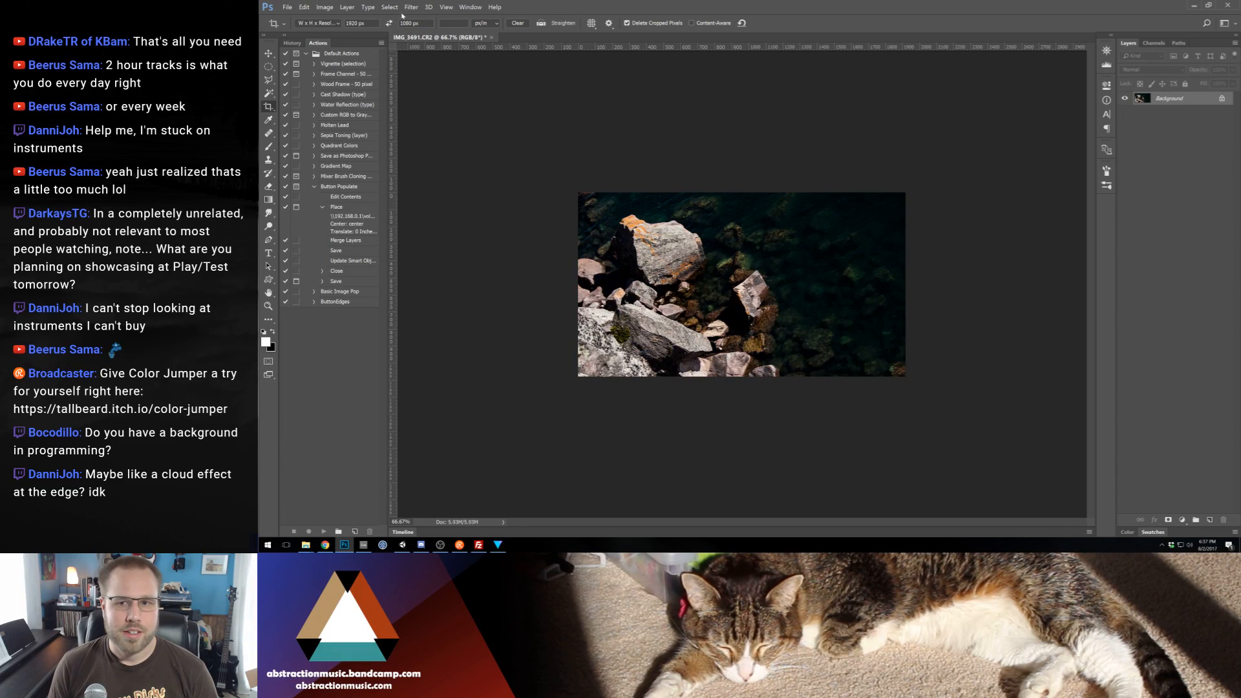
# Select everything outside an ellipse about 1816 x 879 px across the photo, and add a new layer above the background
pyautogui.press('m')
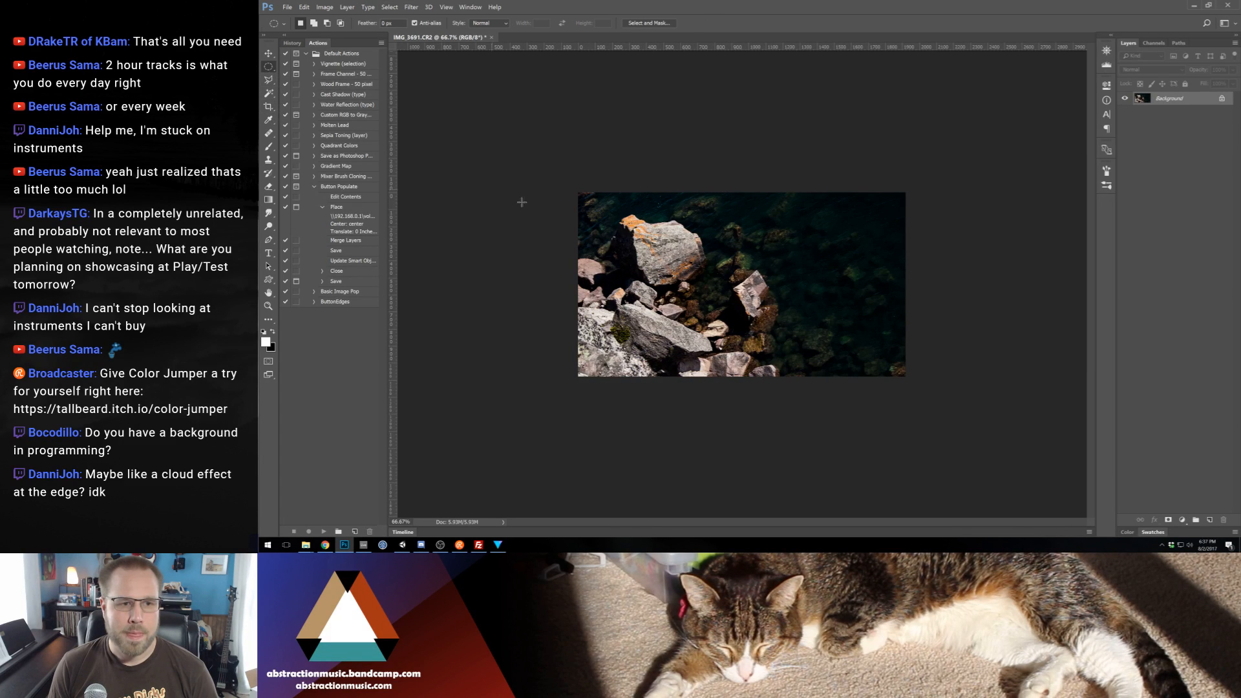
pyautogui.moveTo(588, 207); pyautogui.dragTo(816, 315)
pyautogui.moveTo(890, 351); pyautogui.dragTo(895, 355)
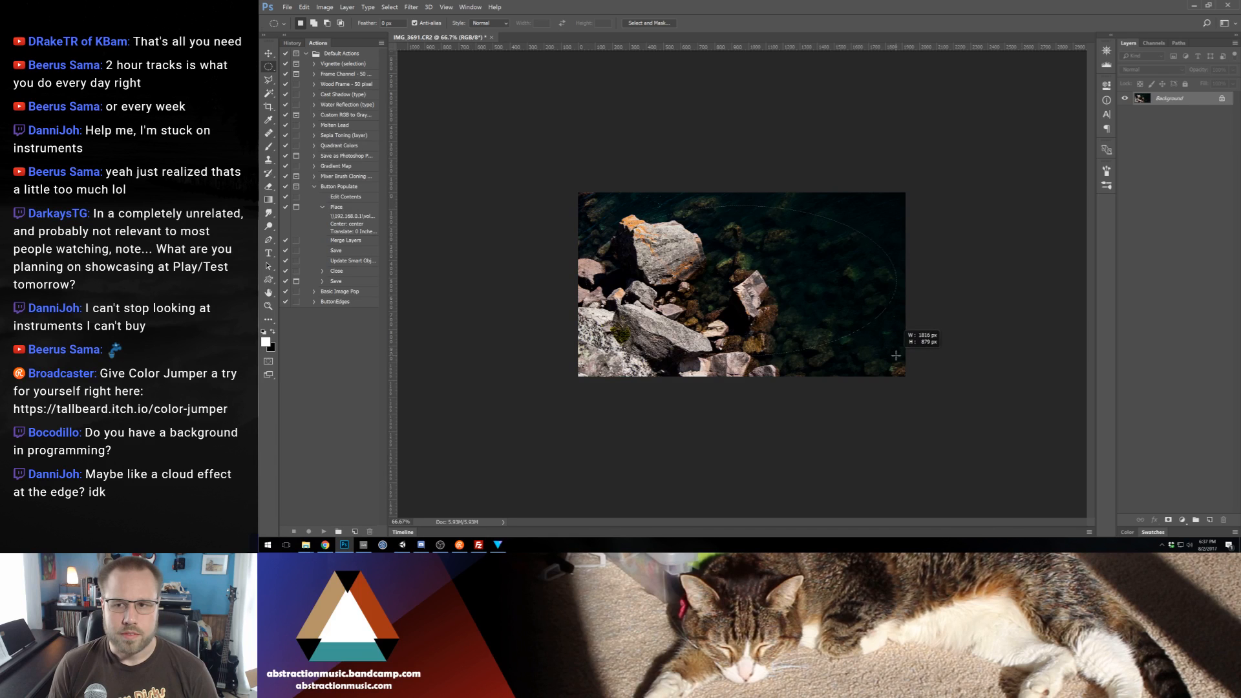
pyautogui.click(1209, 520)
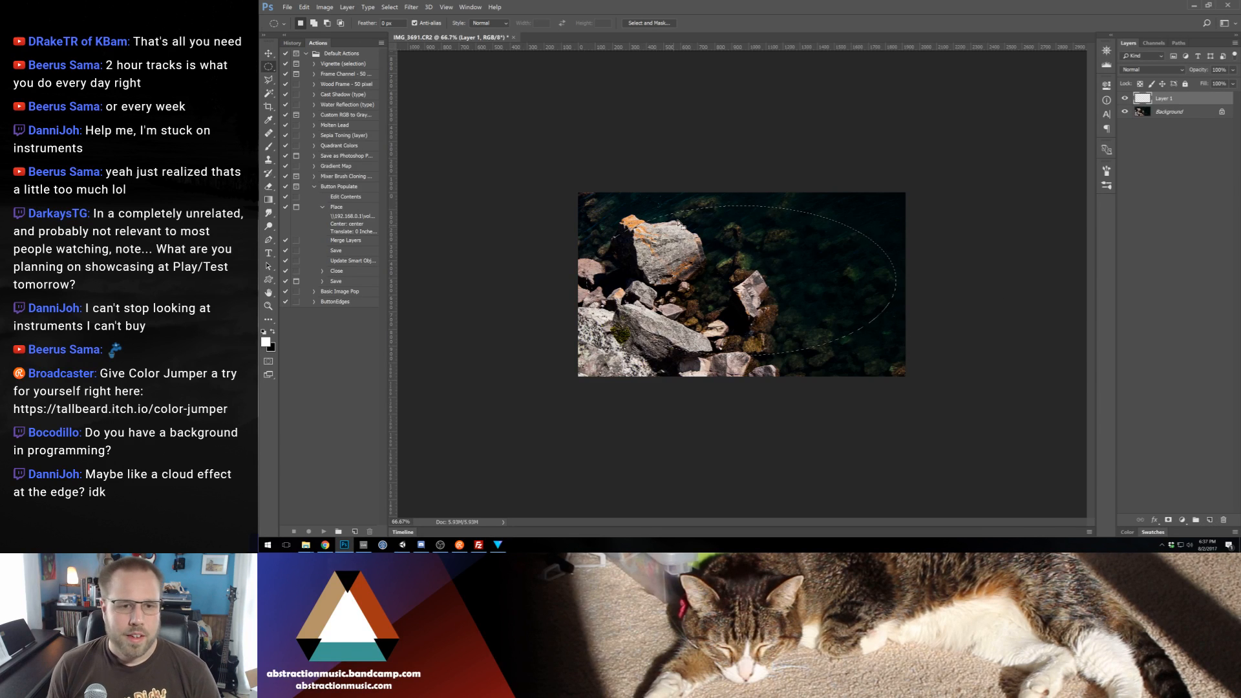
pyautogui.hotkey('ctrl', 'shift', 'i')
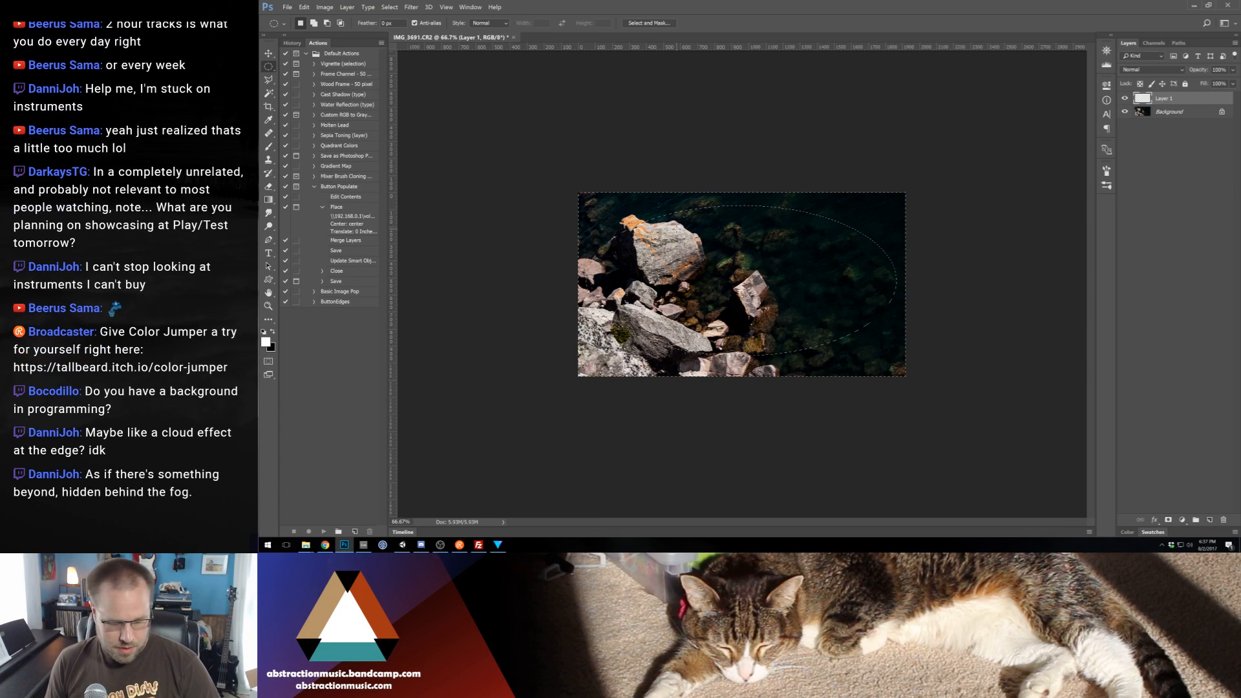
# Fill the area outside the ellipse with black on the new layer and clear the selection
pyautogui.press('g')
pyautogui.press('d')
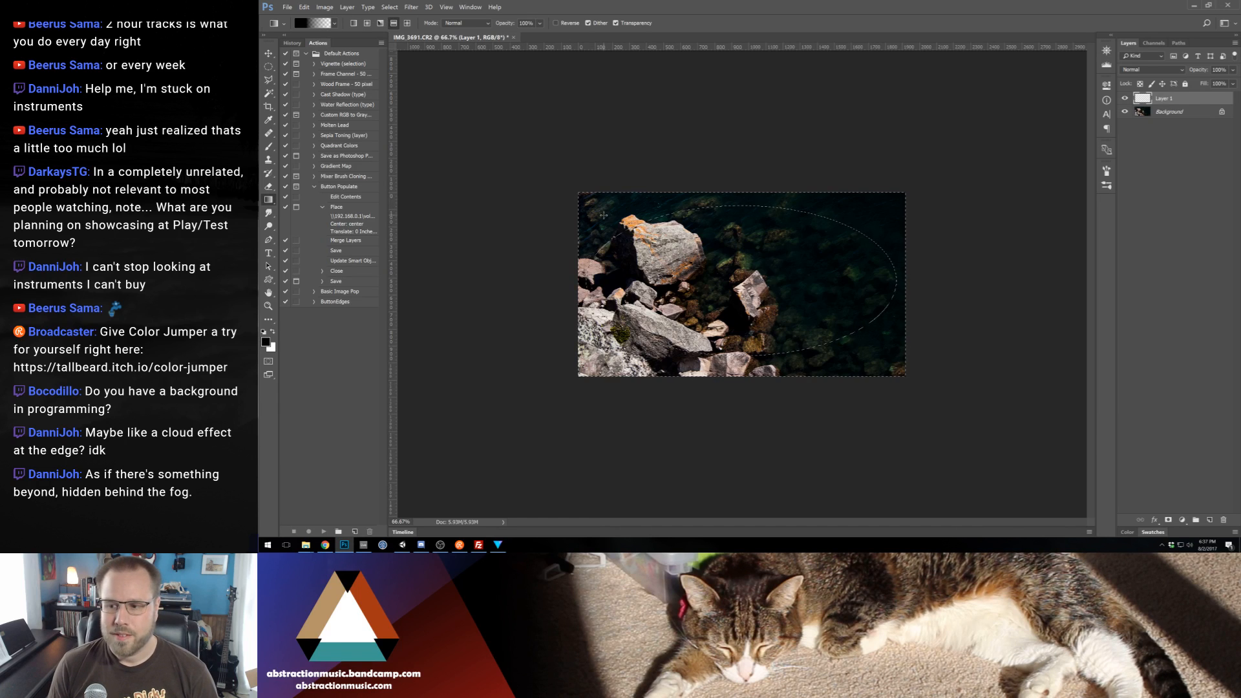
pyautogui.hotkey('shift', 'g')
pyautogui.click(606, 219)
pyautogui.hotkey('ctrl', 'd')
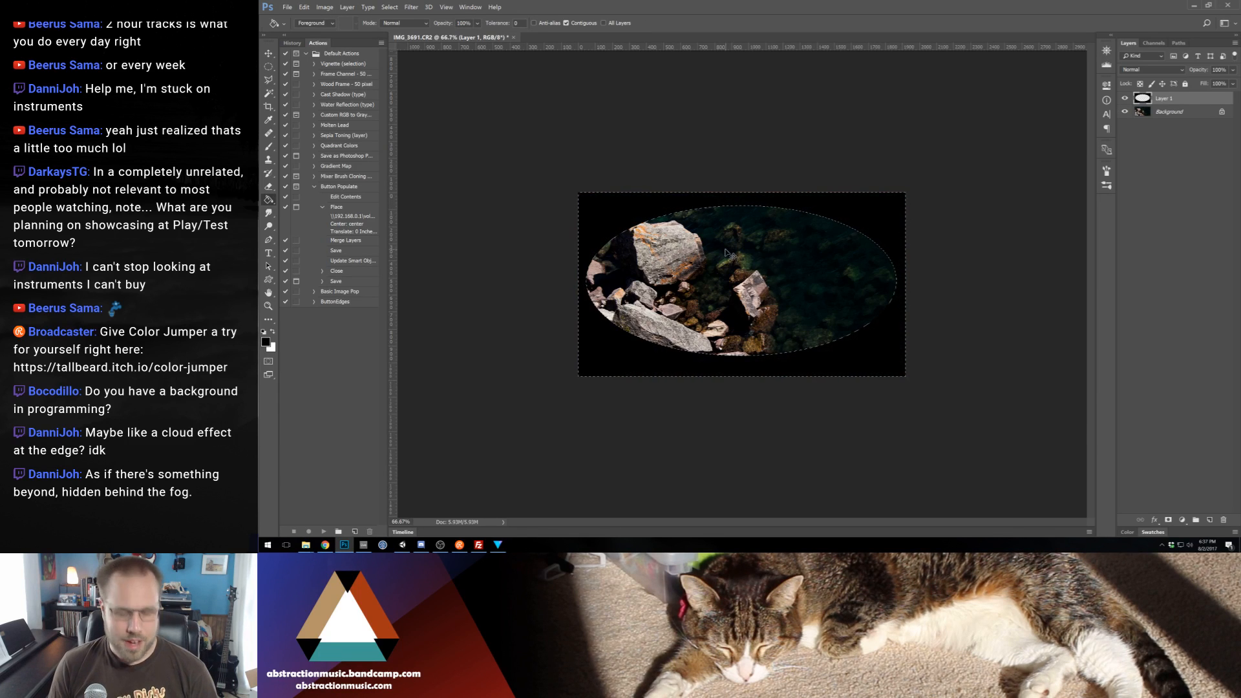
# Soften the black vignette layer with a Gaussian Blur of 75.5 px radius
pyautogui.click(411, 8)
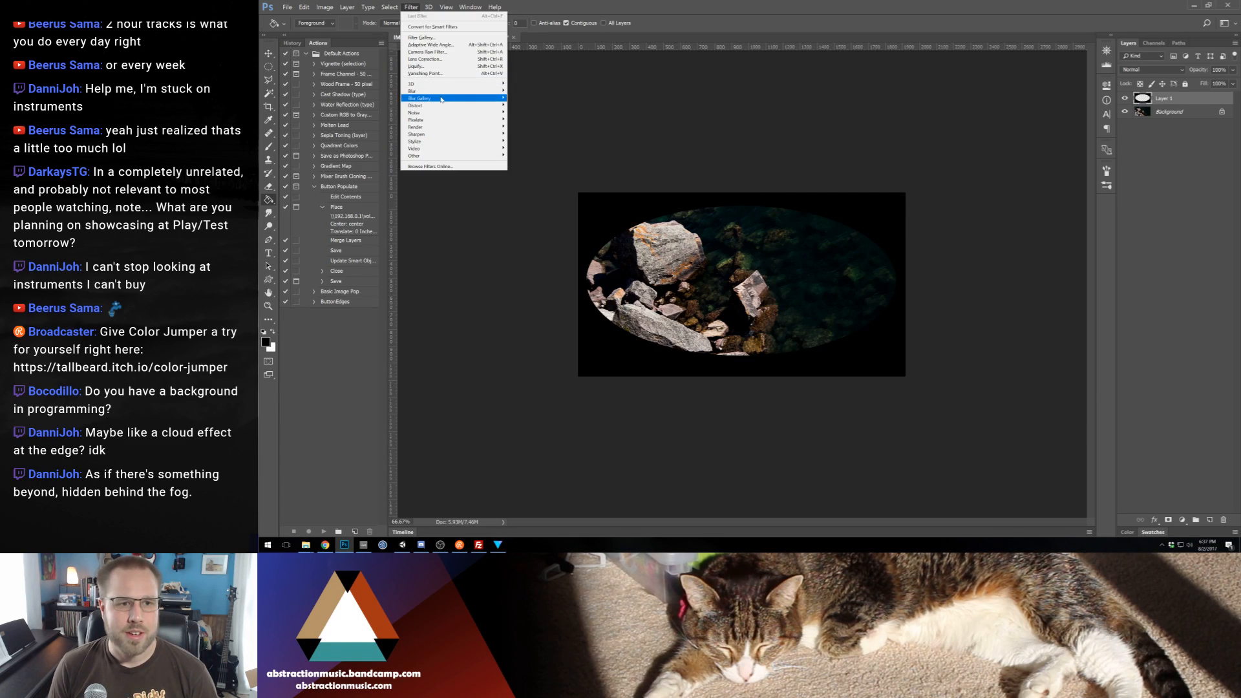
pyautogui.moveTo(490, 116)
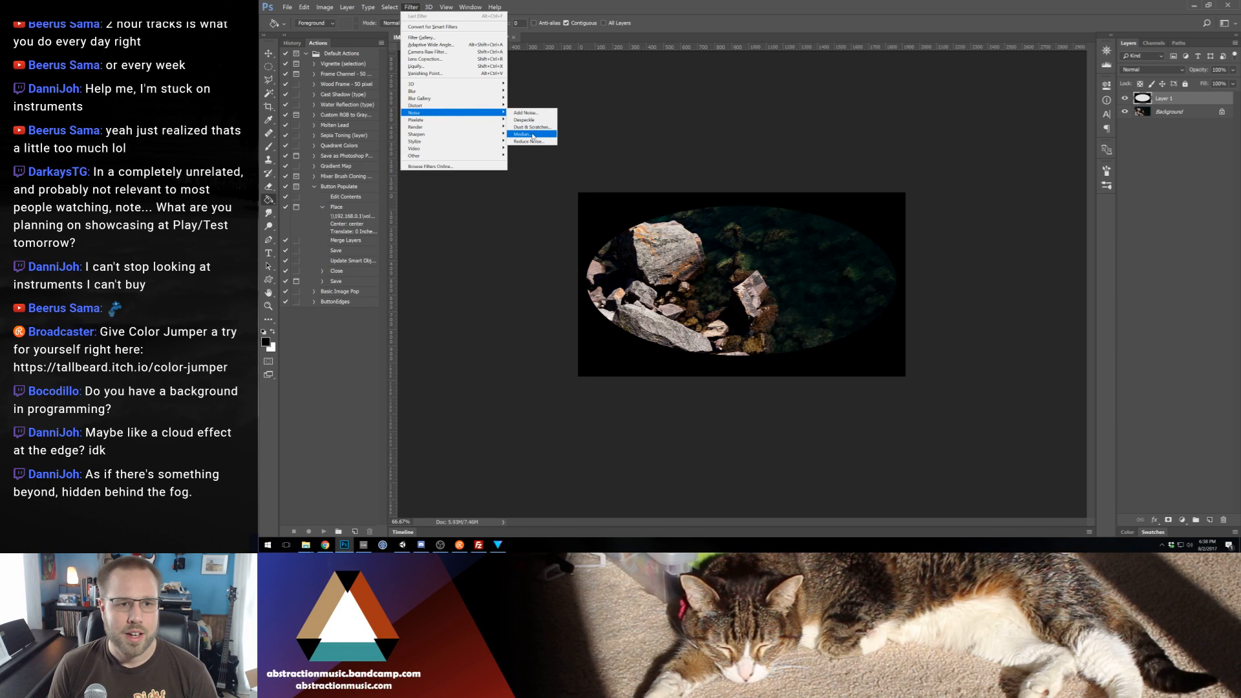
pyautogui.moveTo(462, 91)
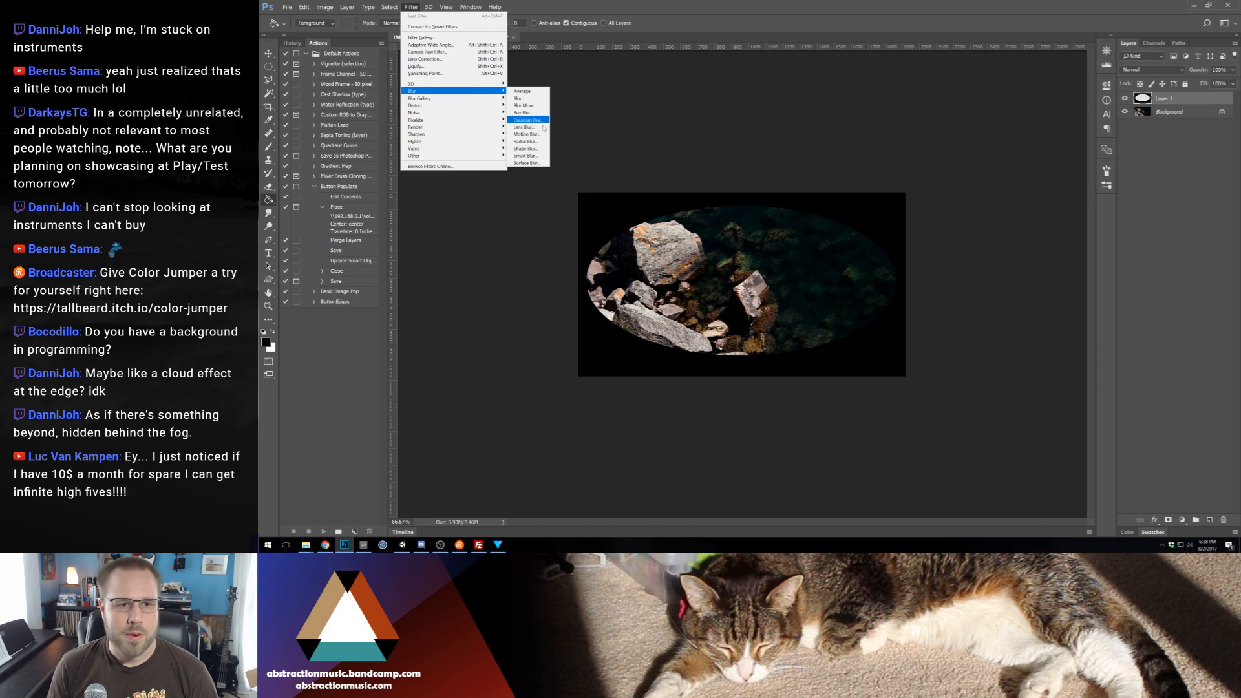
pyautogui.click(527, 120)
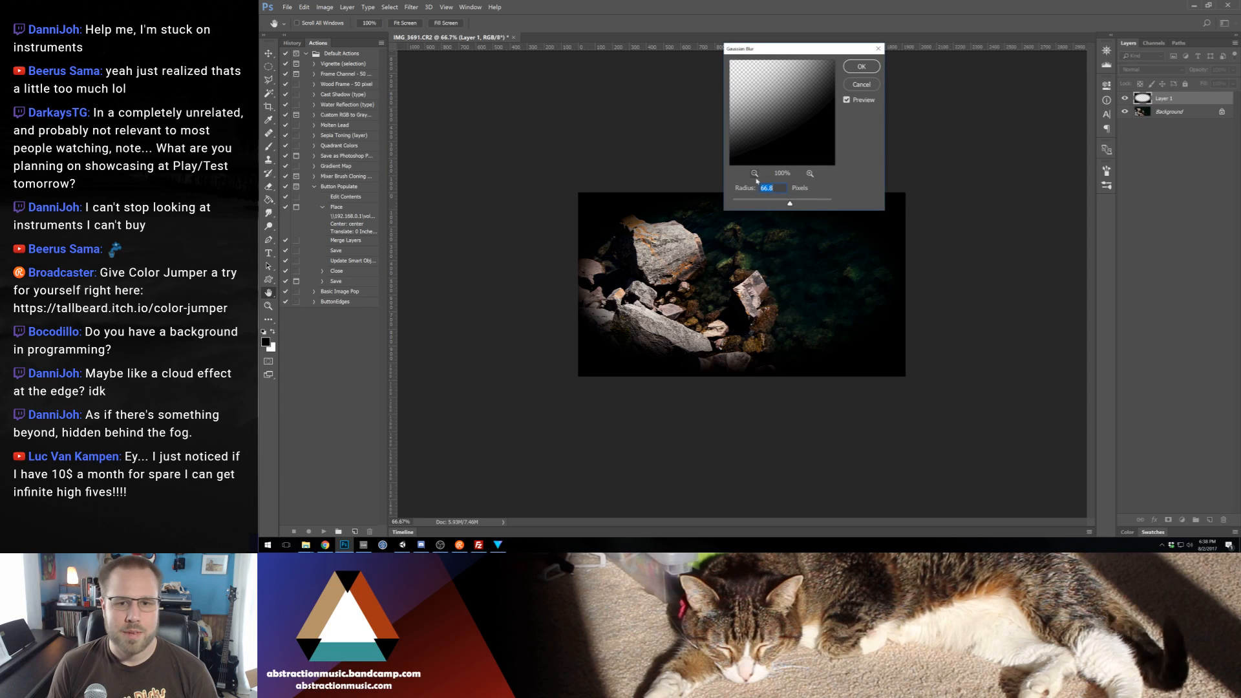
pyautogui.moveTo(792, 208); pyautogui.dragTo(792, 208)
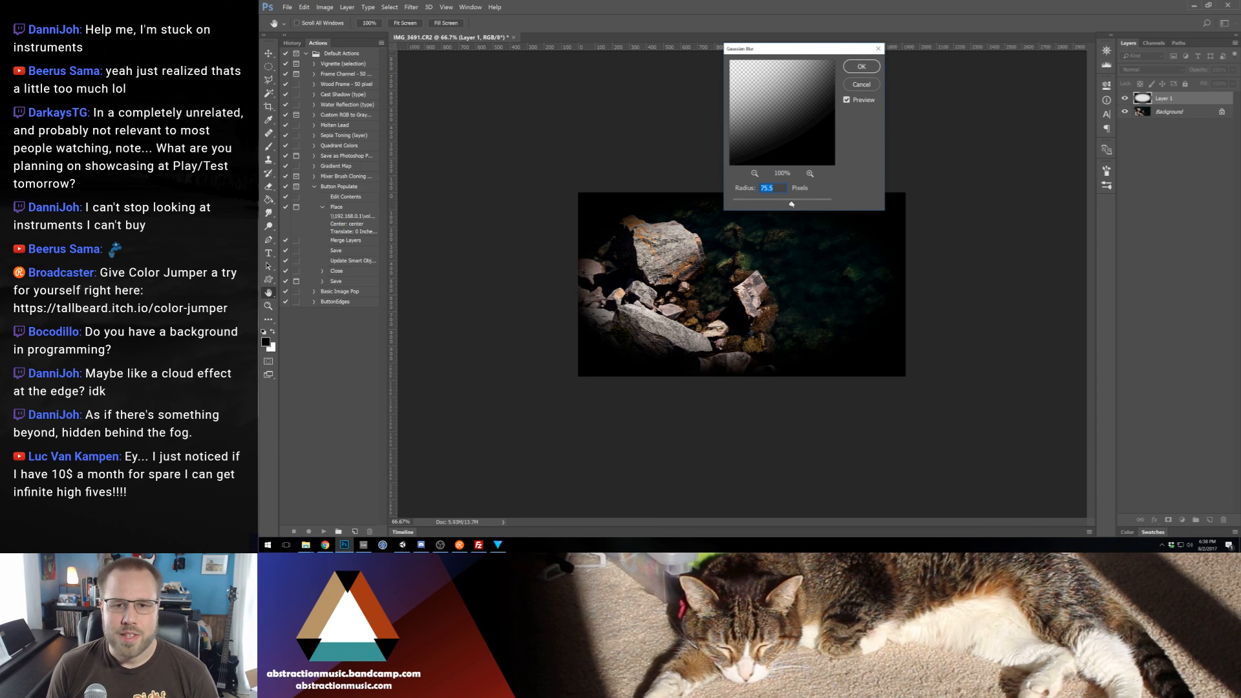
pyautogui.click(861, 67)
# Lower the vignette layer's opacity, trying 40% and 60% before settling on 80%
pyautogui.scroll(2, 924, 223)
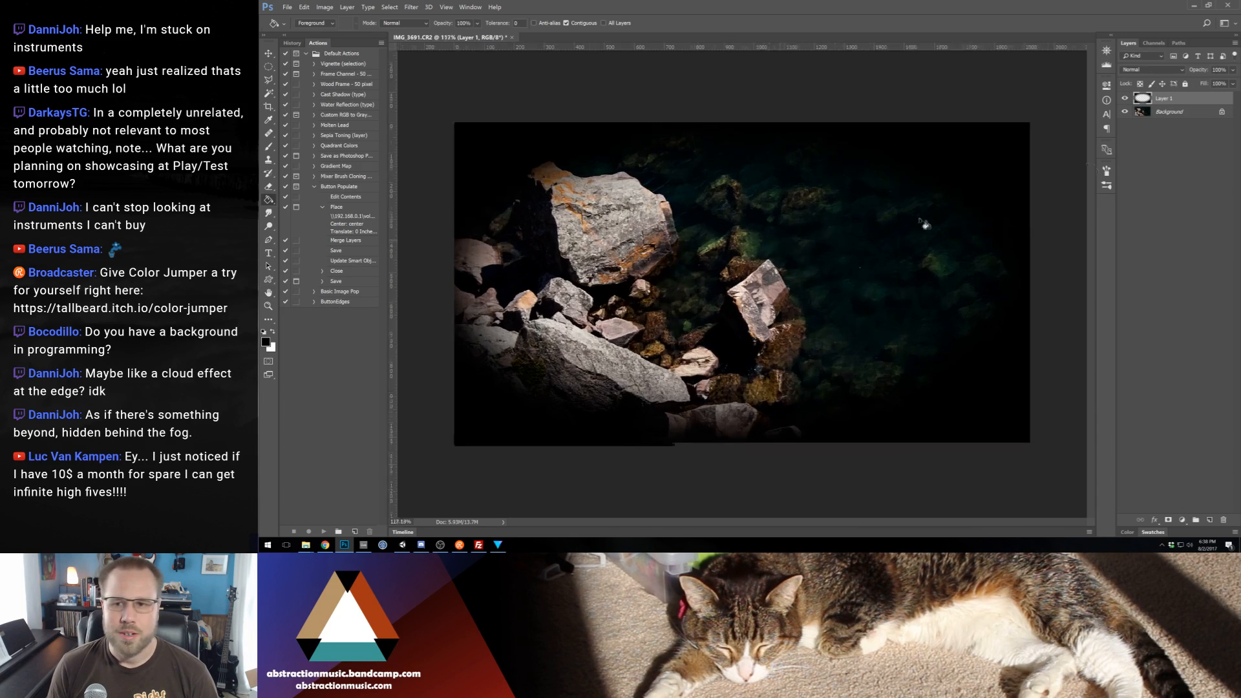
pyautogui.scroll(1, 924, 223)
pyautogui.press('v')
pyautogui.press('4')
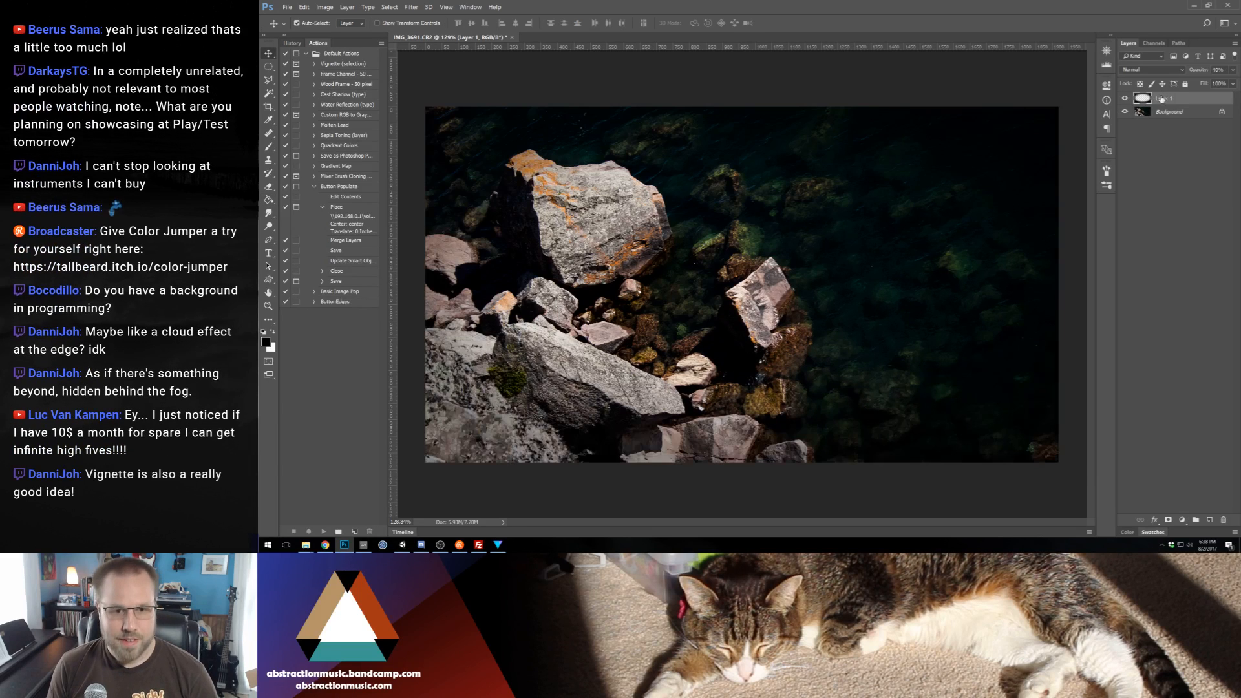
pyautogui.press('6')
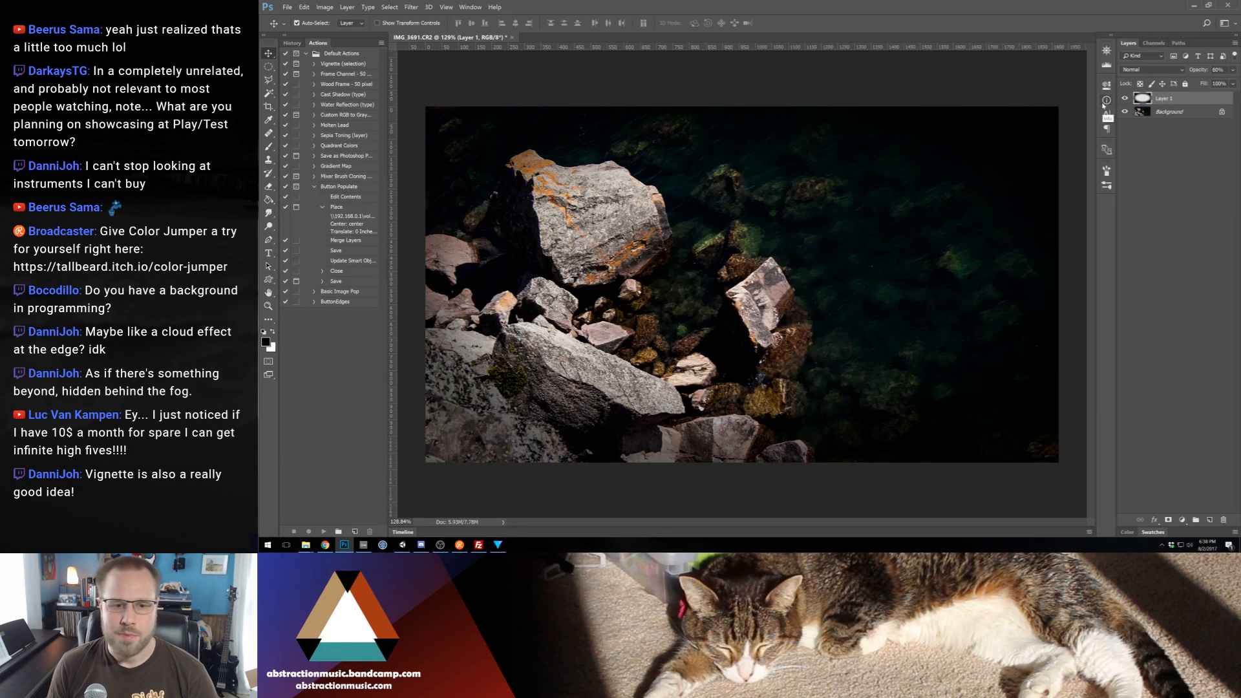
pyautogui.press('8')
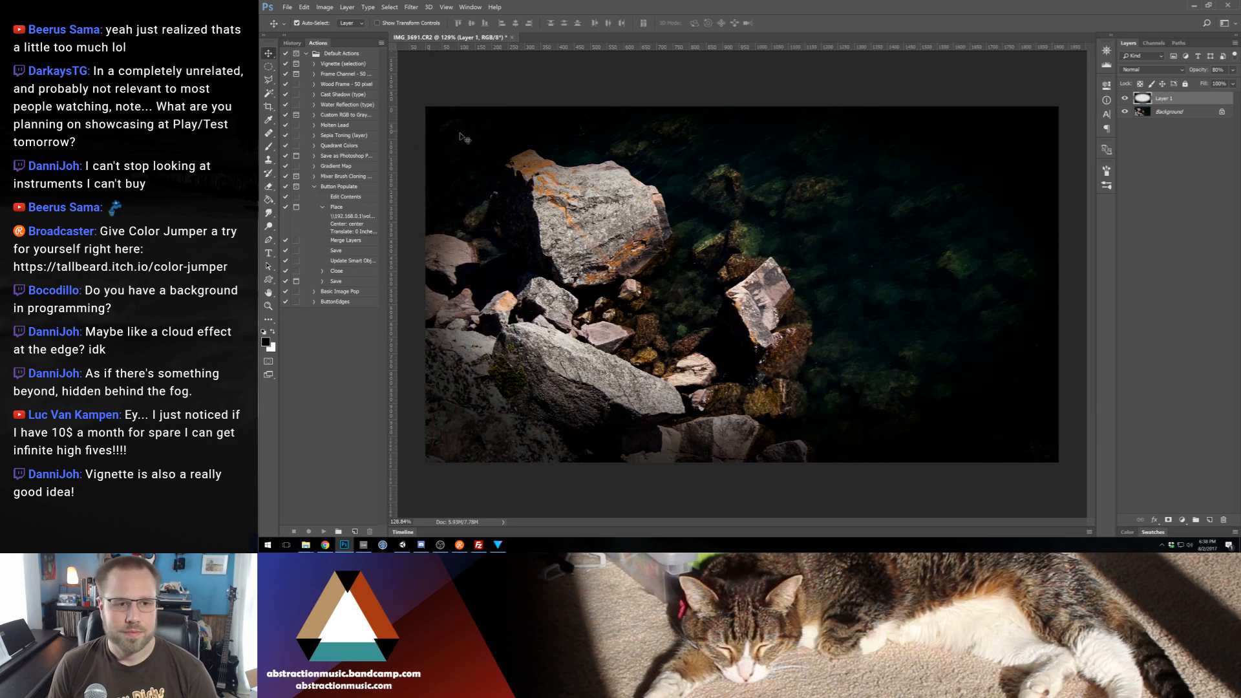
# Add another layer above the vignette and set up an enlarged soft black brush at 50% opacity
pyautogui.click(1209, 519)
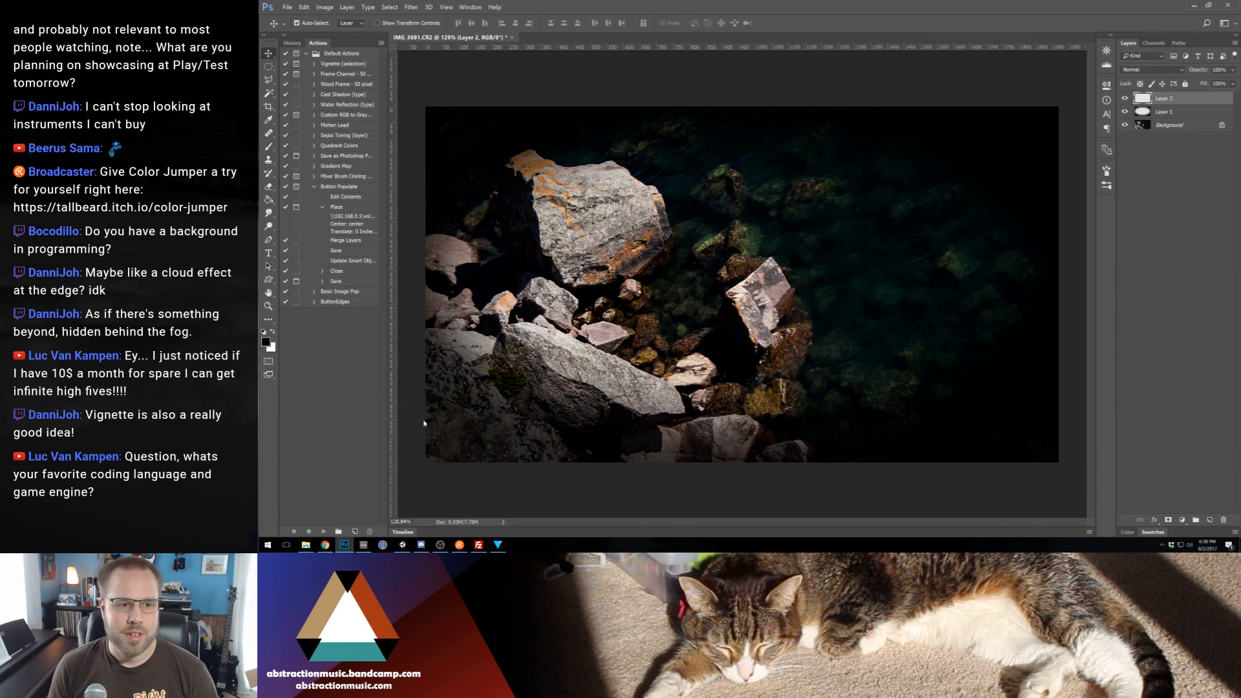
pyautogui.press('b')
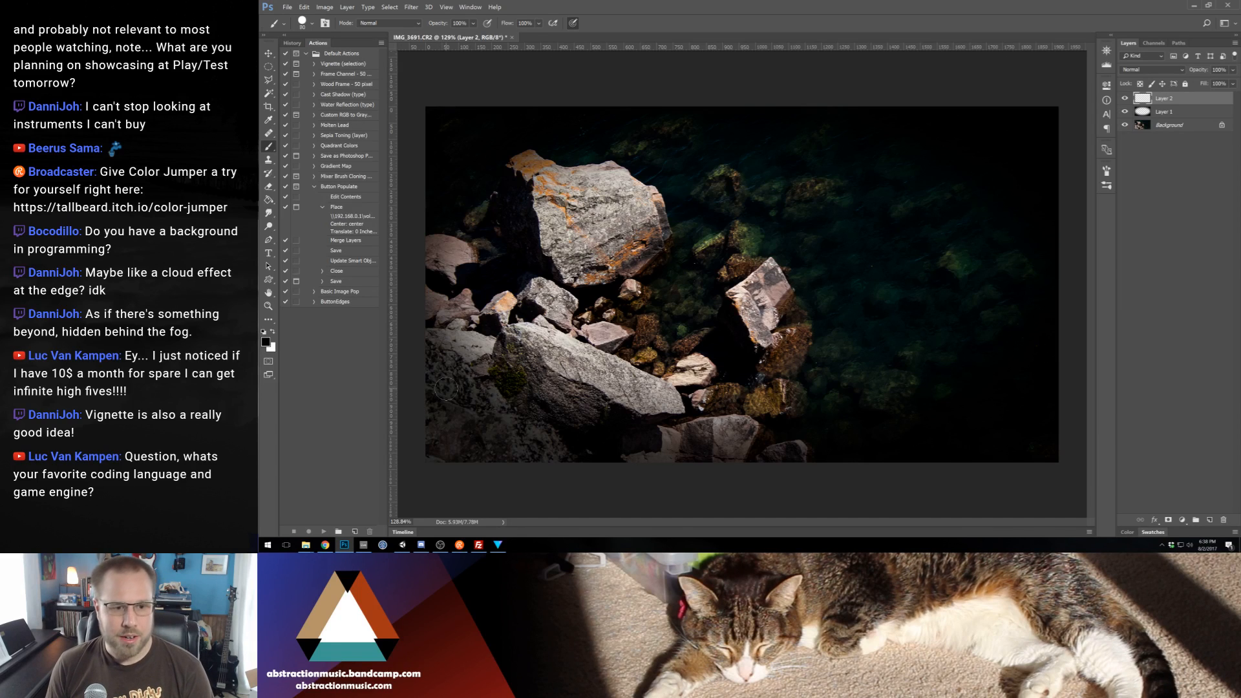
pyautogui.press(']')
pyautogui.press(']')
pyautogui.press(']')
pyautogui.press(']')
pyautogui.press(']')
pyautogui.press(']')
pyautogui.press('5')
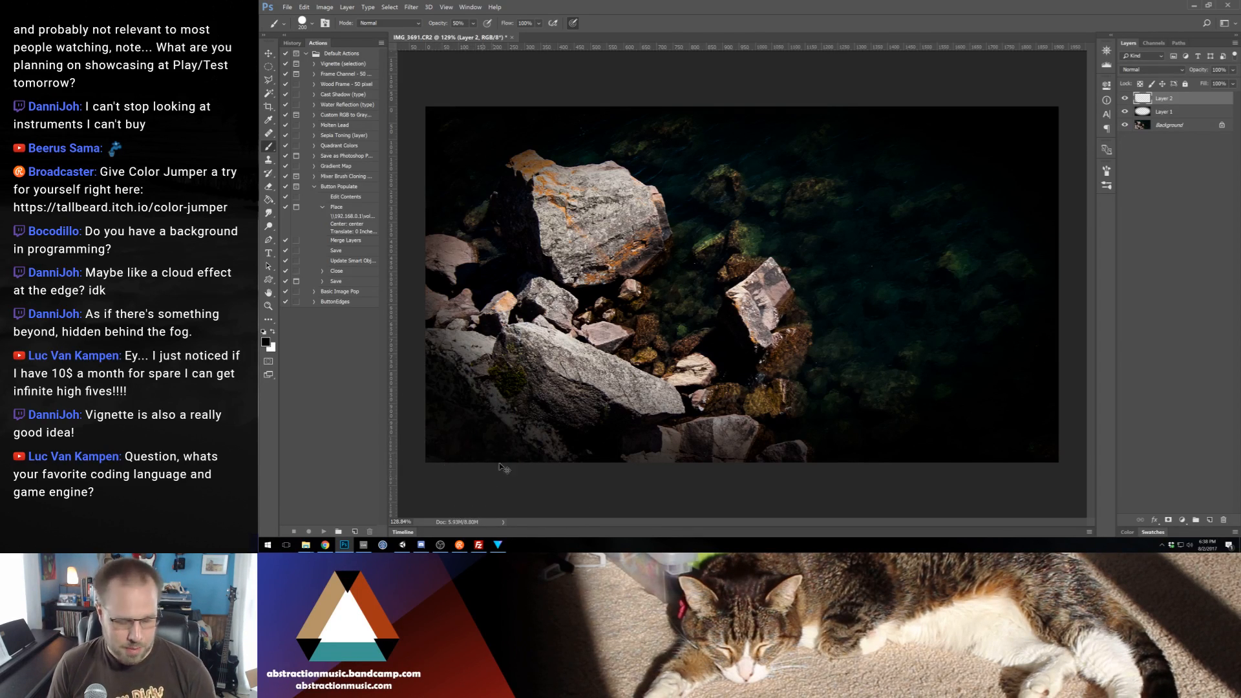
pyautogui.rightClick(522, 471)
pyautogui.click(613, 432)
pyautogui.click(653, 103)
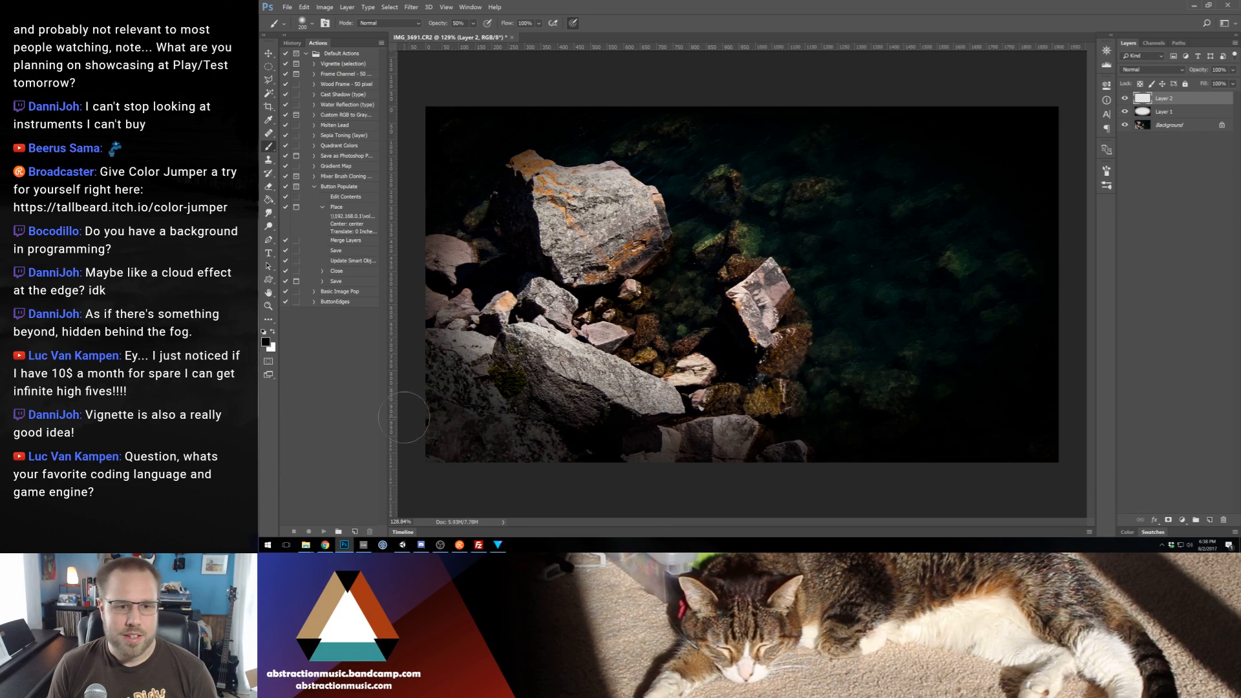
# Brush black over the lower-left rocks and the upper-right water to darken them, undoing and repainting the strokes over the water
pyautogui.moveTo(416, 397); pyautogui.dragTo(439, 472)
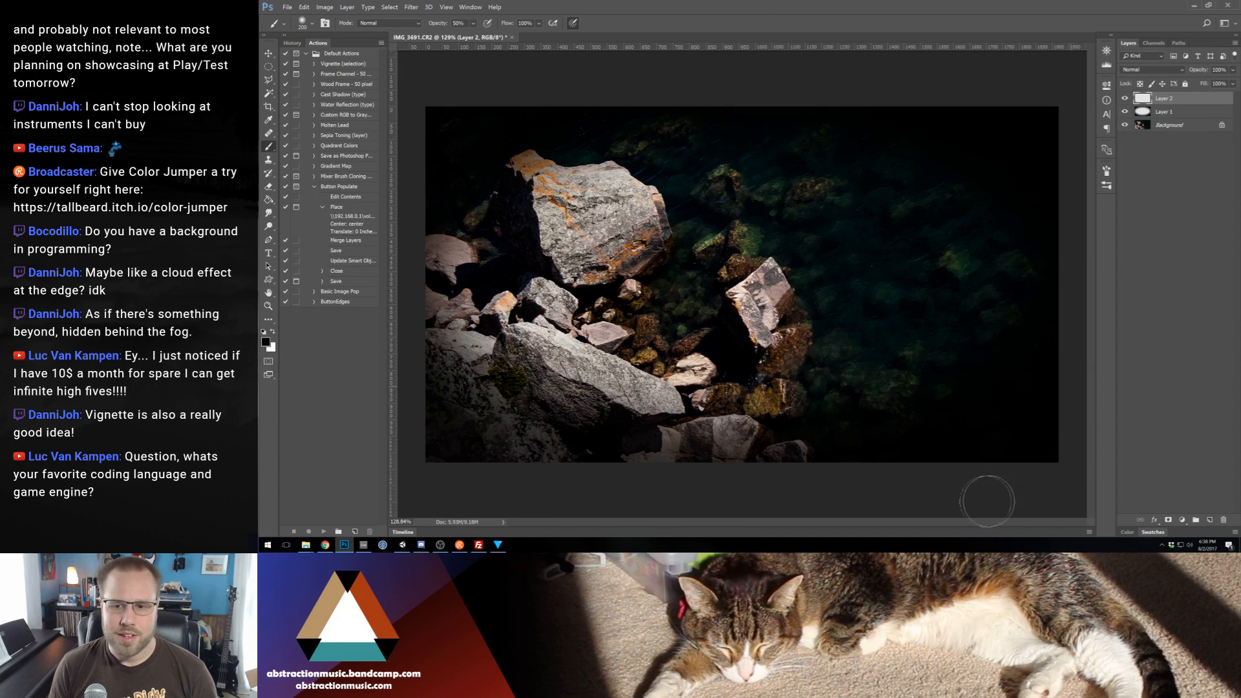
pyautogui.moveTo(1065, 148)
pyautogui.mouseDown()
pyautogui.moveTo(951, 106)
pyautogui.moveTo(423, 143)
pyautogui.moveTo(850, 221)
pyautogui.moveTo(762, 103)
pyautogui.moveTo(1044, 271)
pyautogui.moveTo(763, 151)
pyautogui.mouseUp()
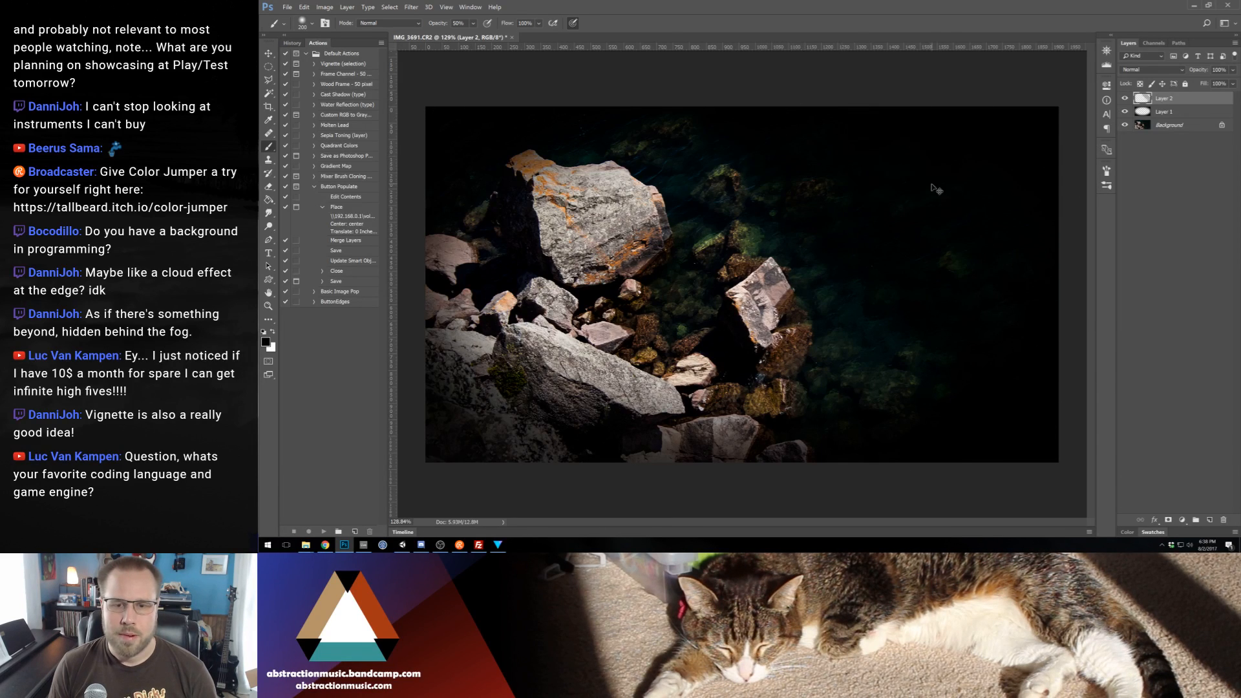
pyautogui.hotkey('ctrl', 'z')
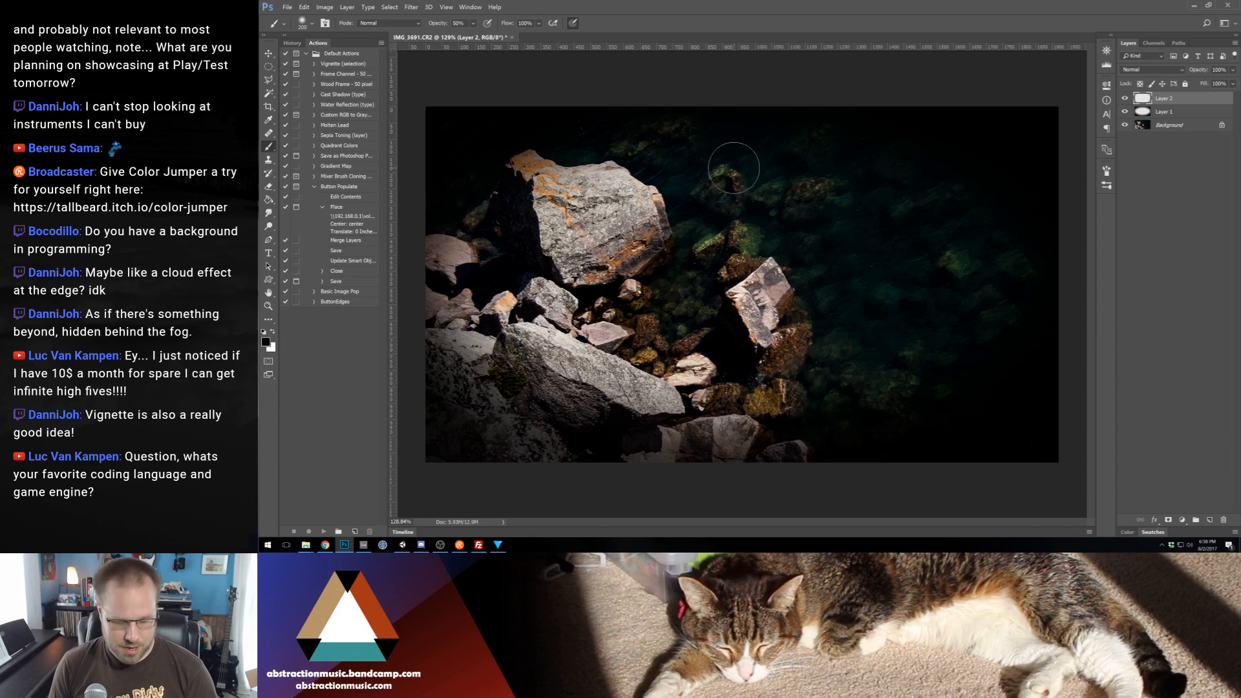
pyautogui.moveTo(668, 58)
pyautogui.mouseDown()
pyautogui.moveTo(1148, 440)
pyautogui.moveTo(902, 139)
pyautogui.moveTo(829, 74)
pyautogui.moveTo(1020, 245)
pyautogui.mouseUp()
pyautogui.press('v')
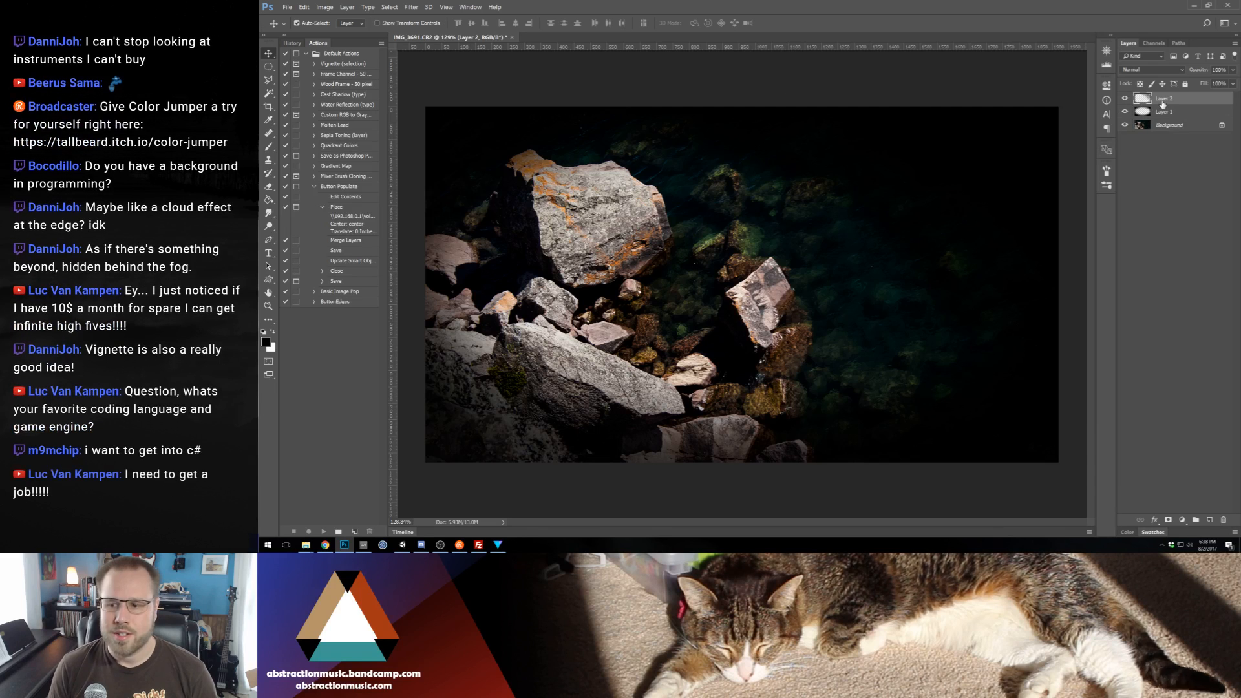
pyautogui.doubleClick(802, 13)
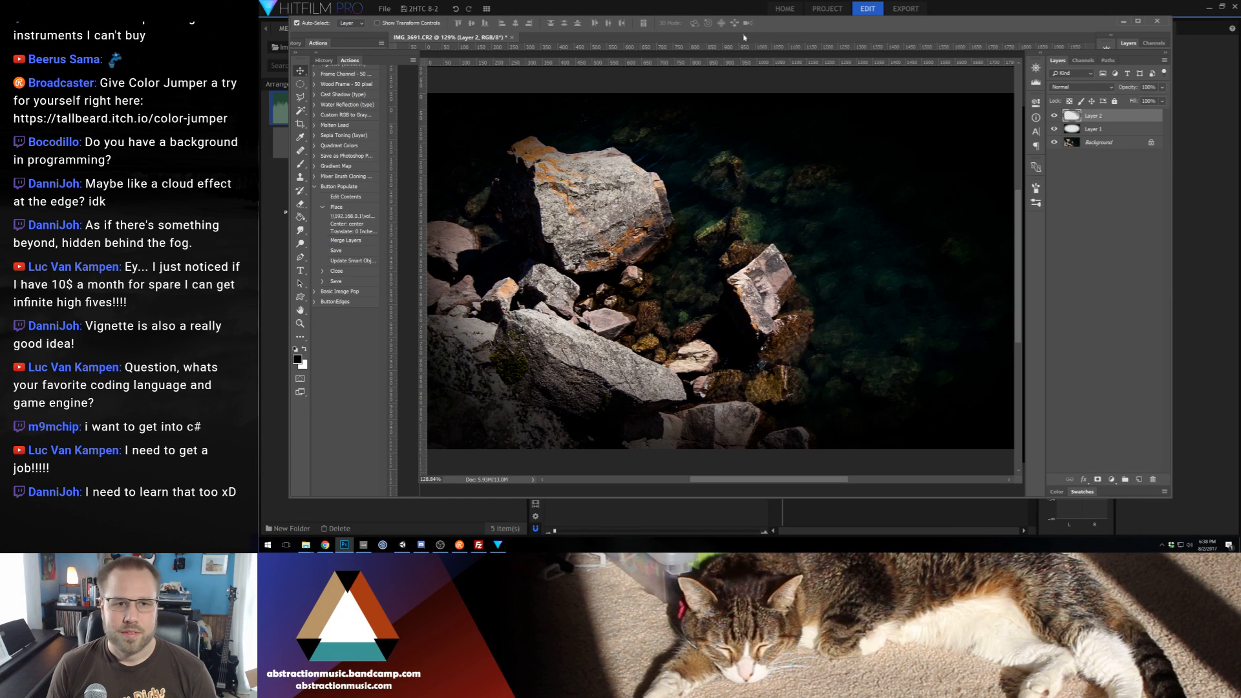
pyautogui.doubleClick(804, 19)
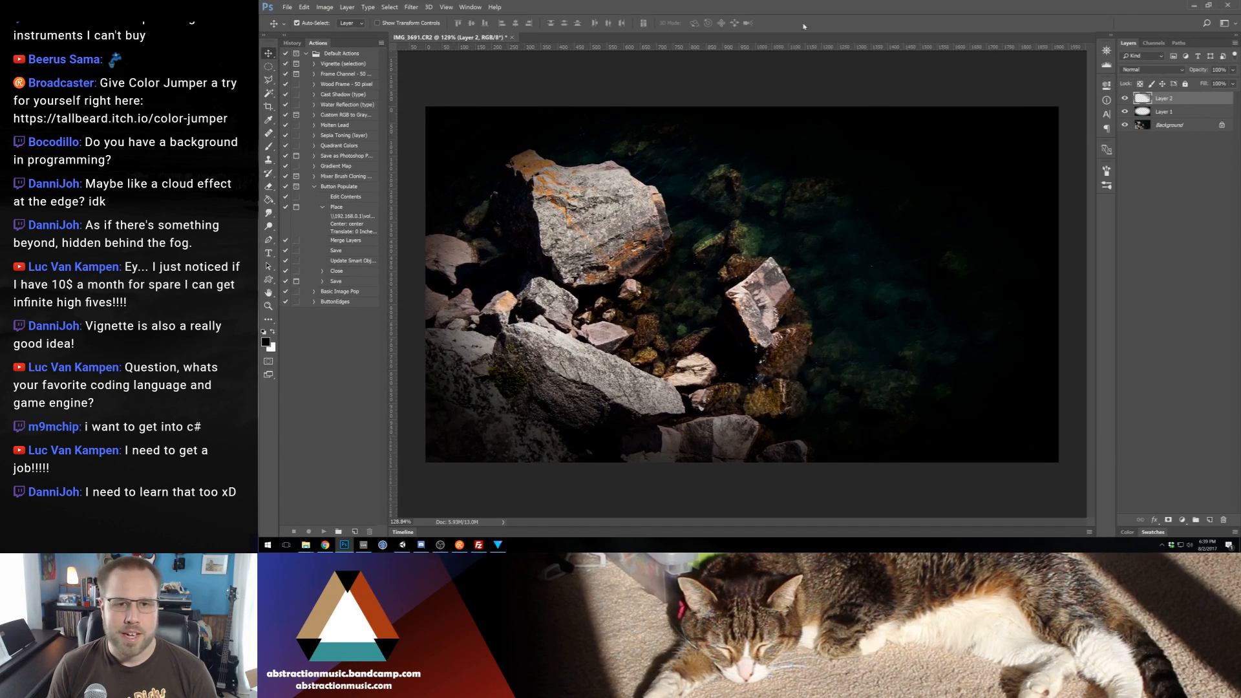
# Export the 1920 x 1080 image for the web as the PNG-24 file voidBG.png in the Patreon Cards folder
pyautogui.hotkey('ctrl', 'alt', 'shift', 's')
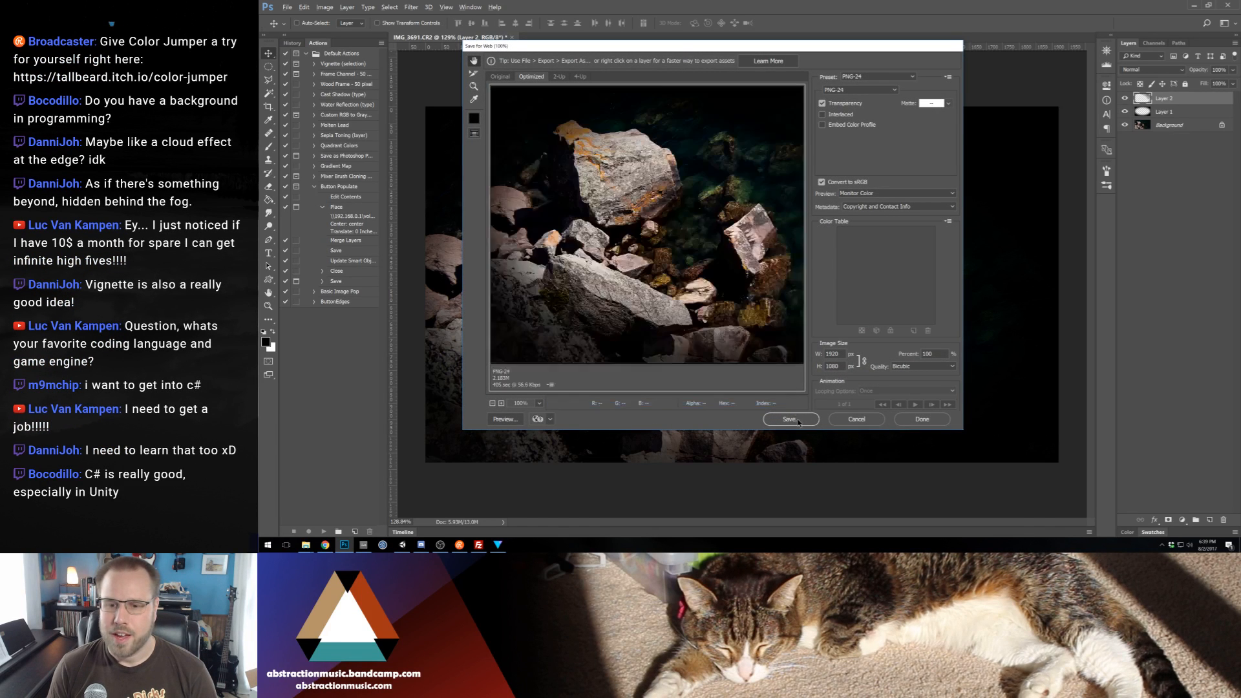
pyautogui.click(790, 419)
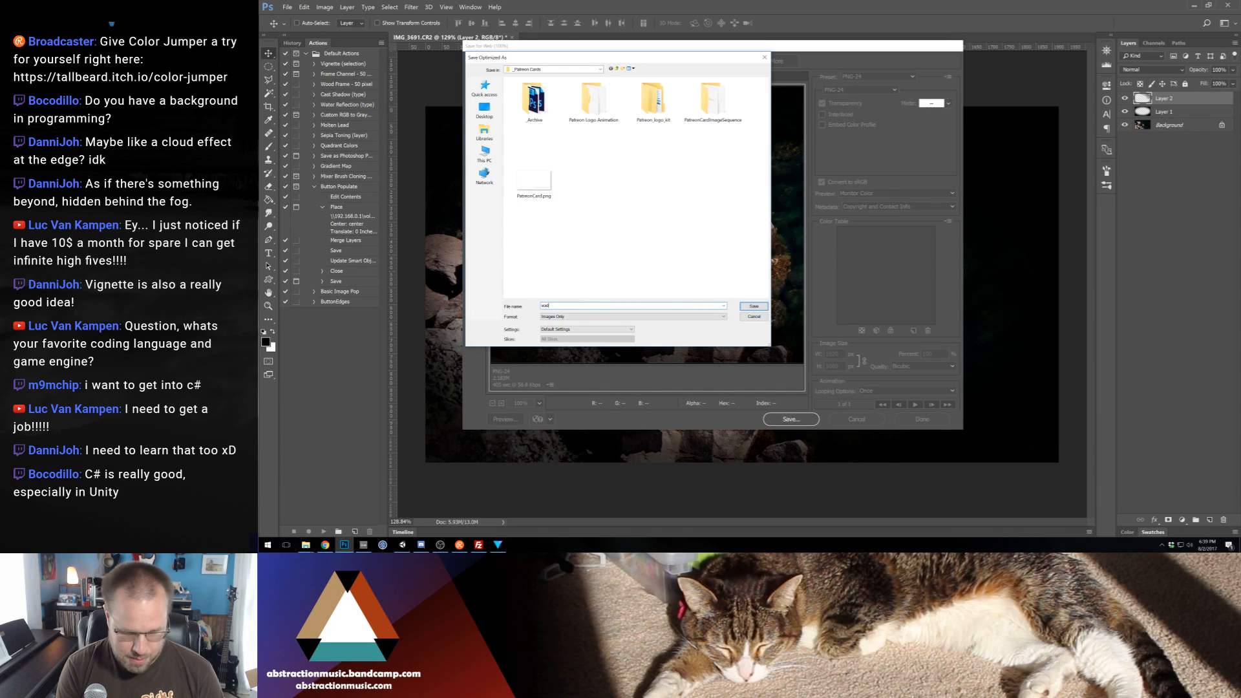
pyautogui.press('Return')
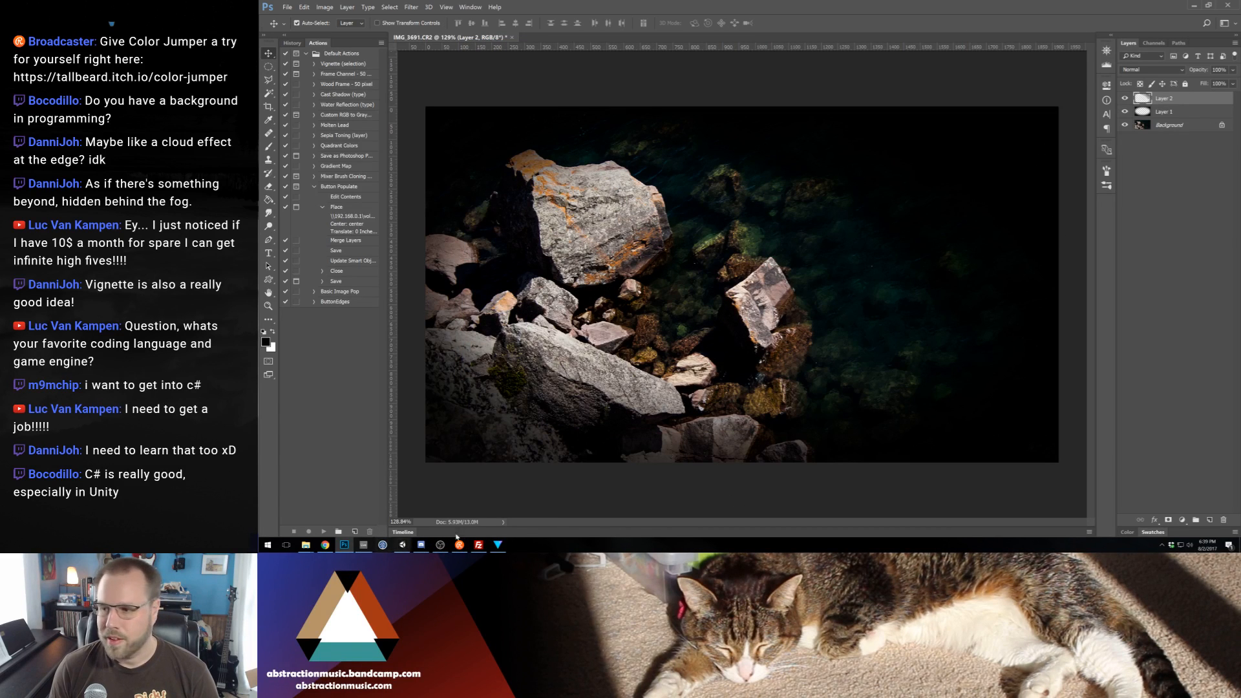
# Minimize Photoshop and HitFilm Pro to get to the desktop
pyautogui.click(1193, 5)
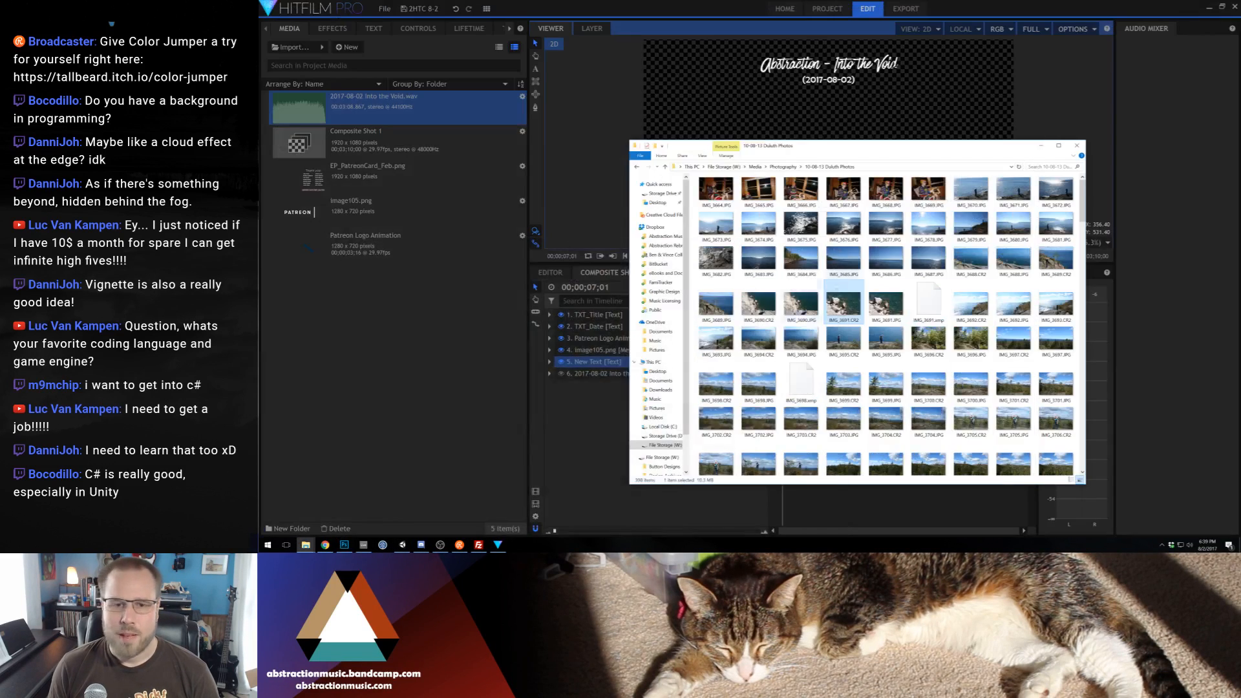
pyautogui.click(711, 4)
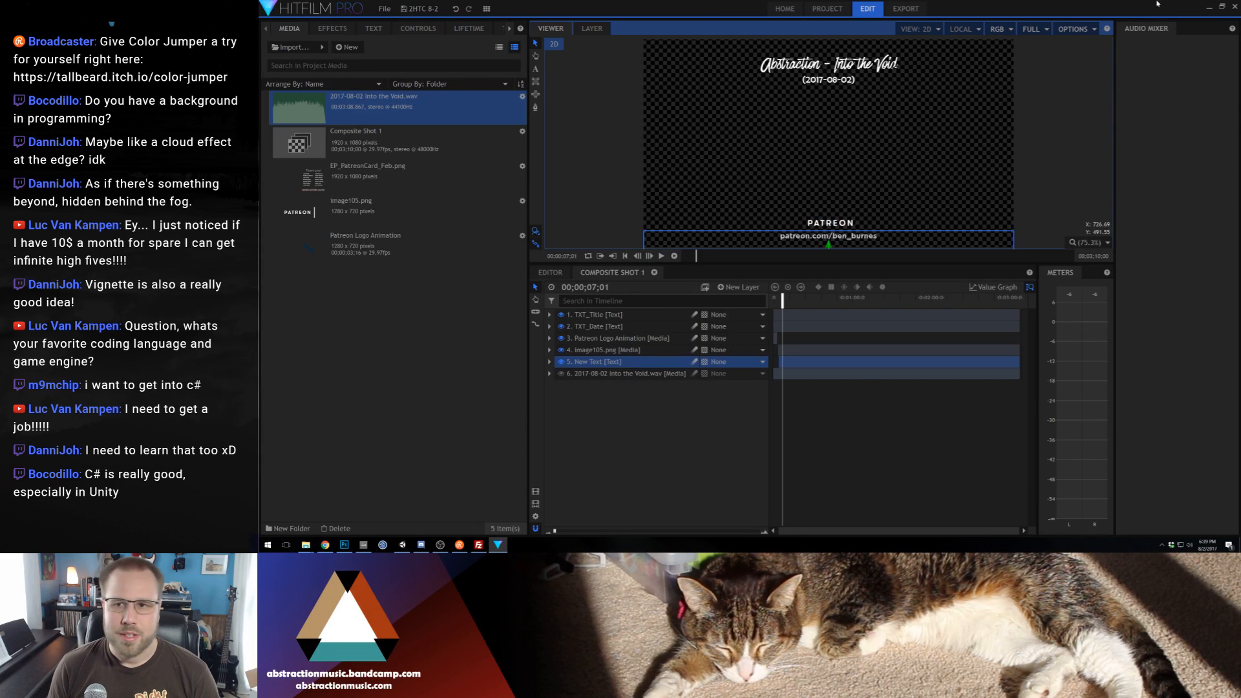
pyautogui.click(1208, 6)
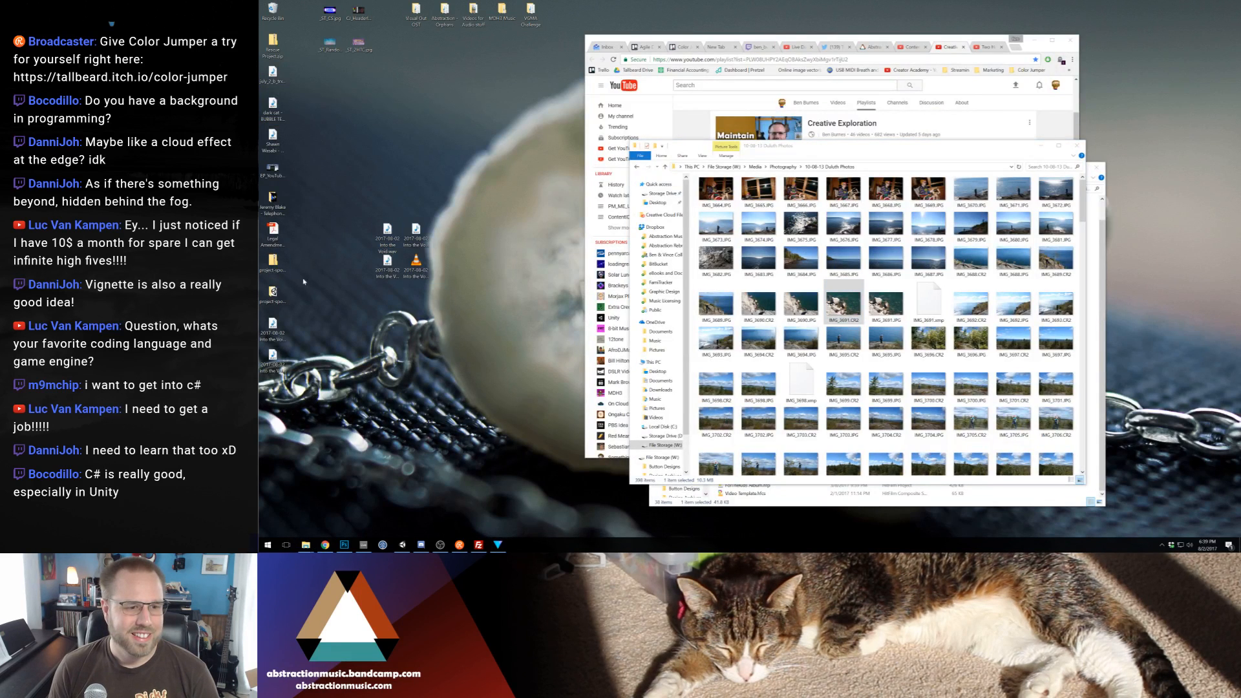
# Return to Photoshop and check where voidBG.png is stored through the Save for Web file dialog, cancelling the export
pyautogui.click(344, 544)
pyautogui.hotkey('ctrl', 'shift', 'alt', 's')
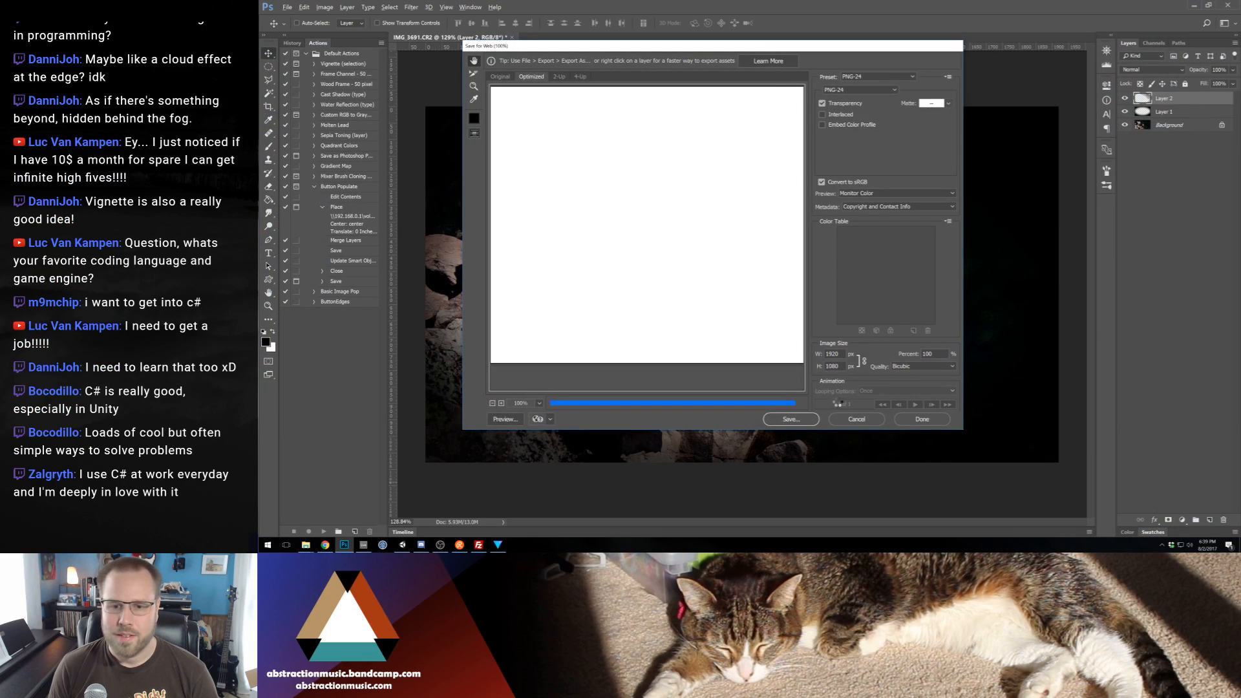
pyautogui.click(791, 419)
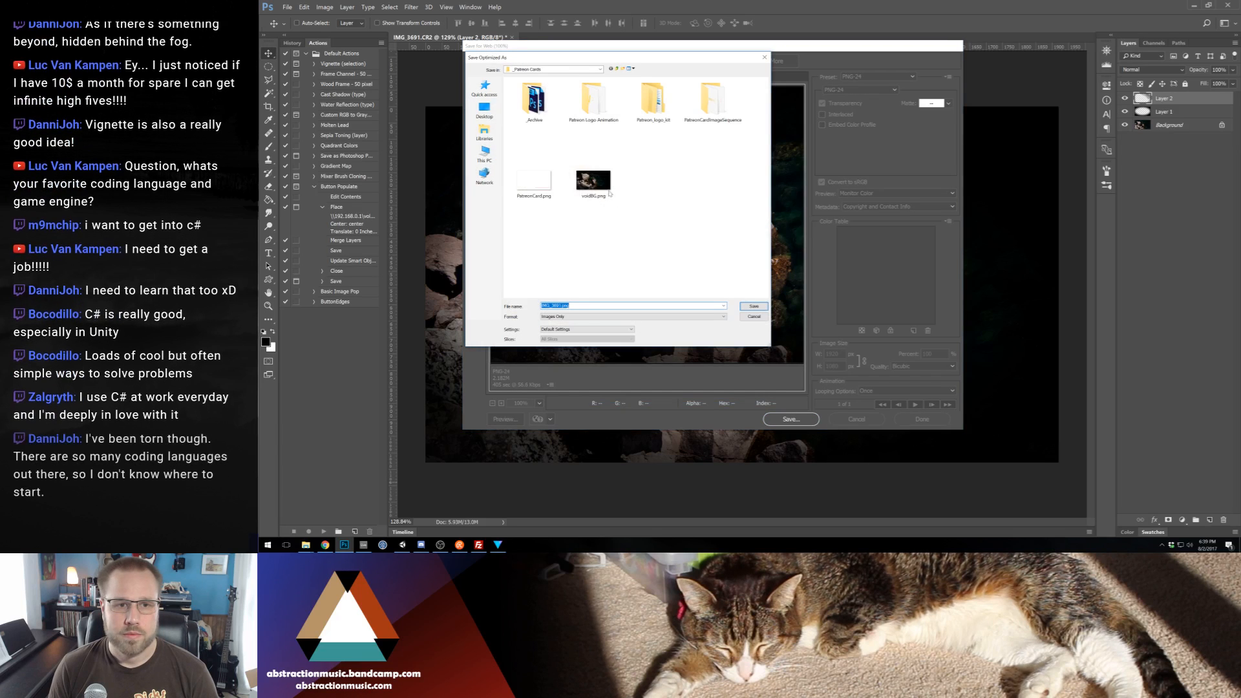
pyautogui.click(608, 192)
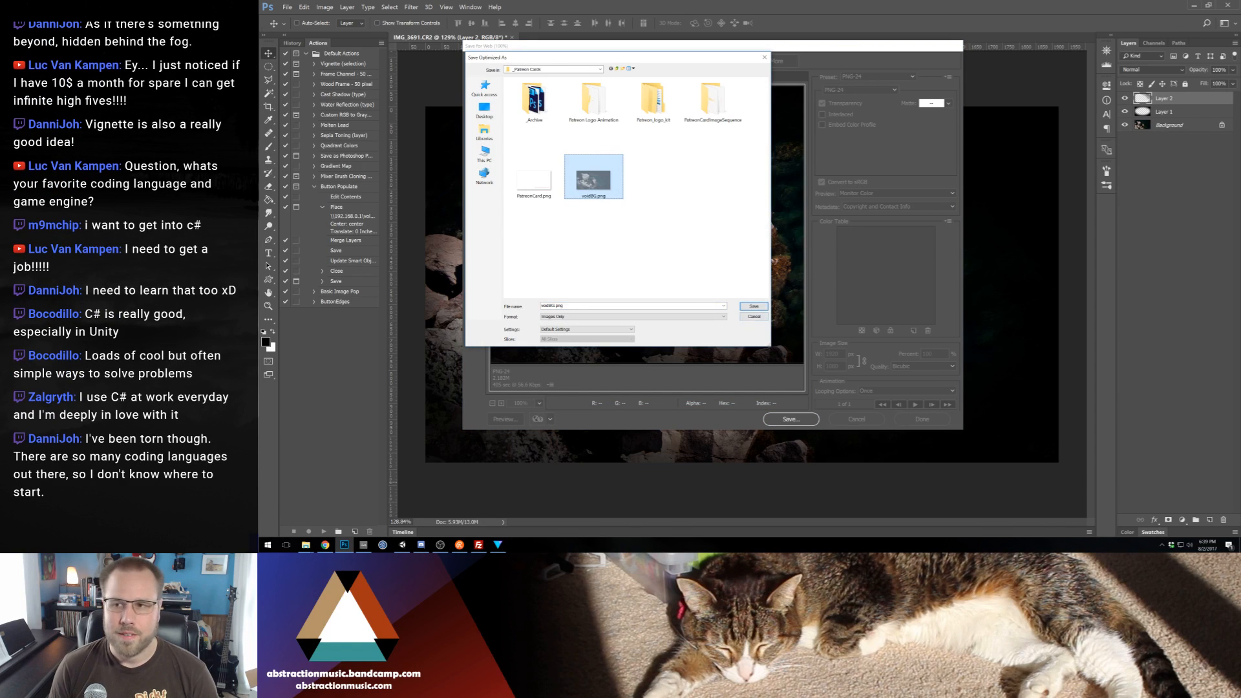
pyautogui.click(754, 317)
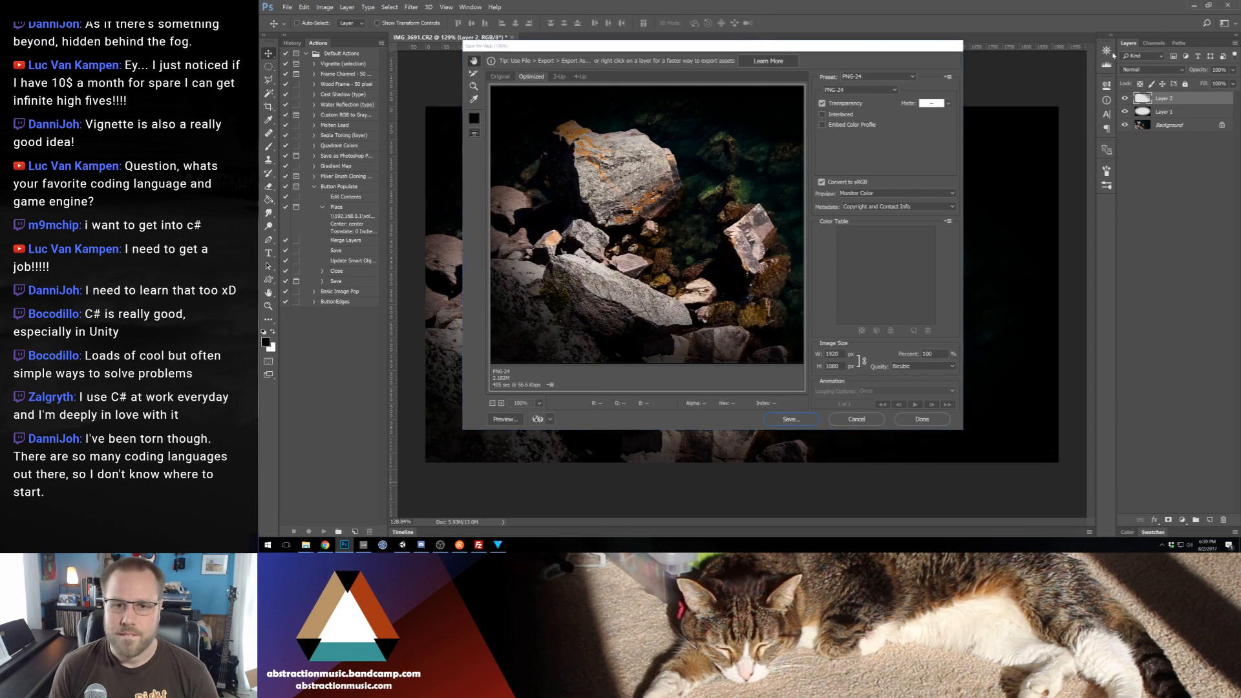
# Bring voidBG.png from the desktop into the HitFilm Pro project media
pyautogui.click(1192, 6)
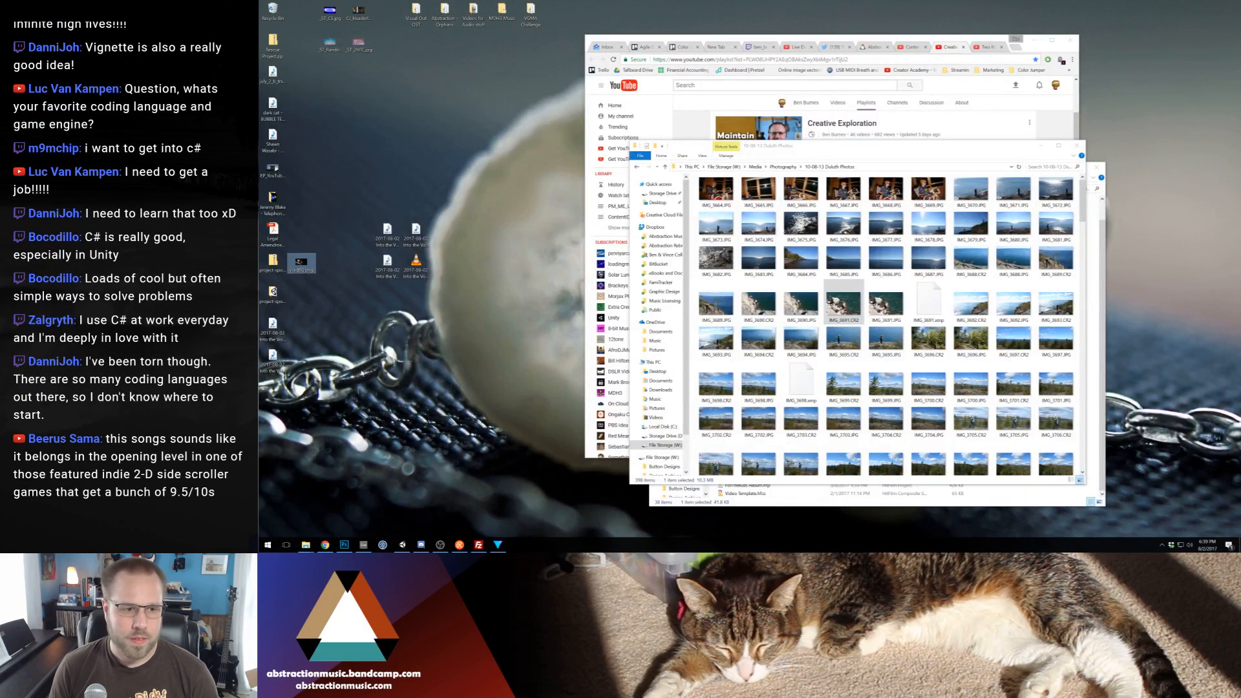
pyautogui.moveTo(302, 266); pyautogui.dragTo(374, 376)
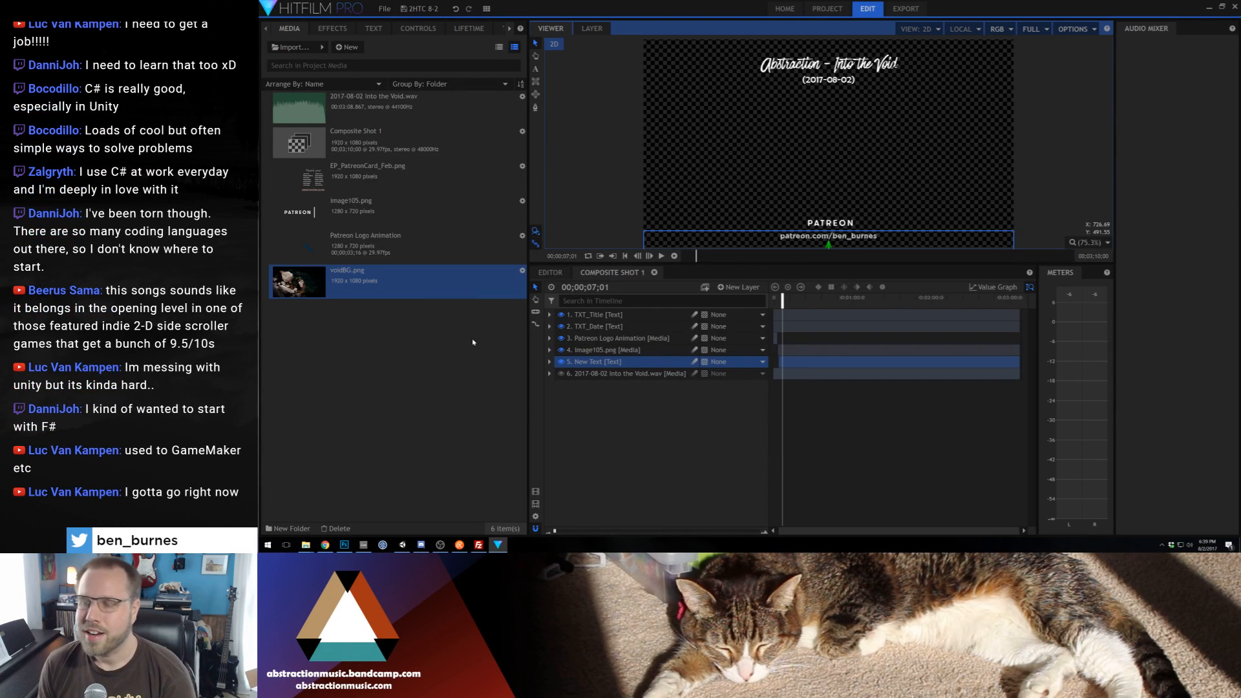
pyautogui.click(458, 360)
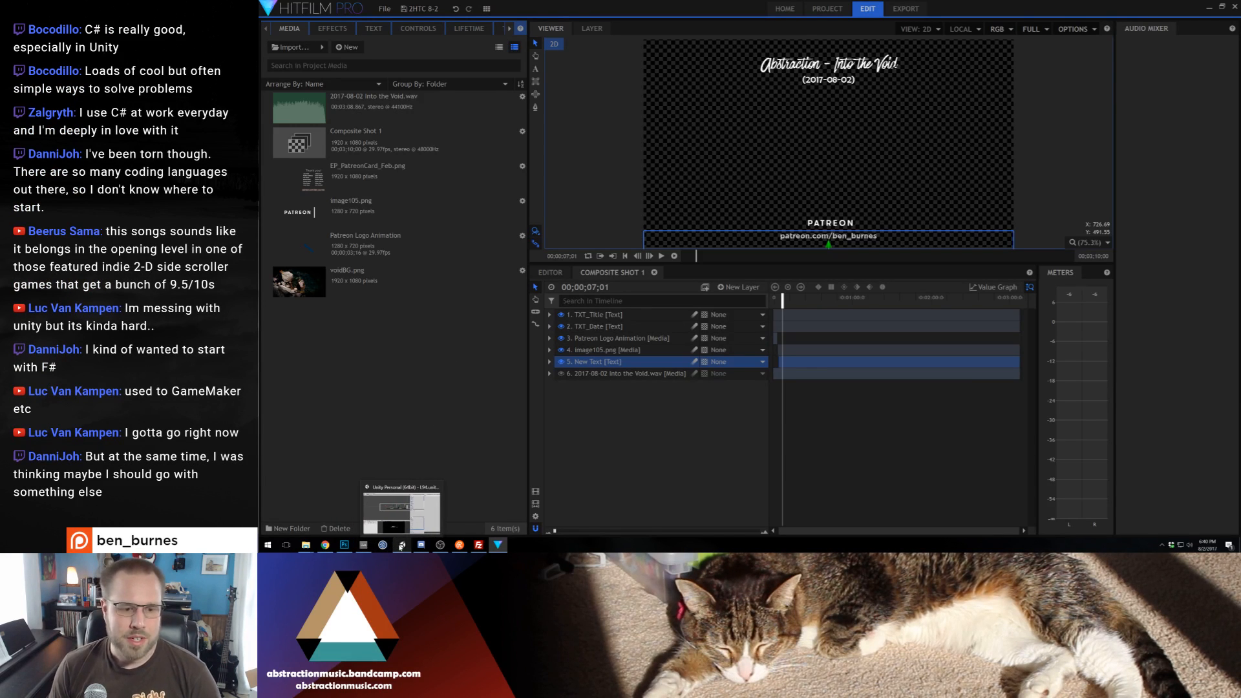
pyautogui.click(401, 545)
pyautogui.click(1231, 5)
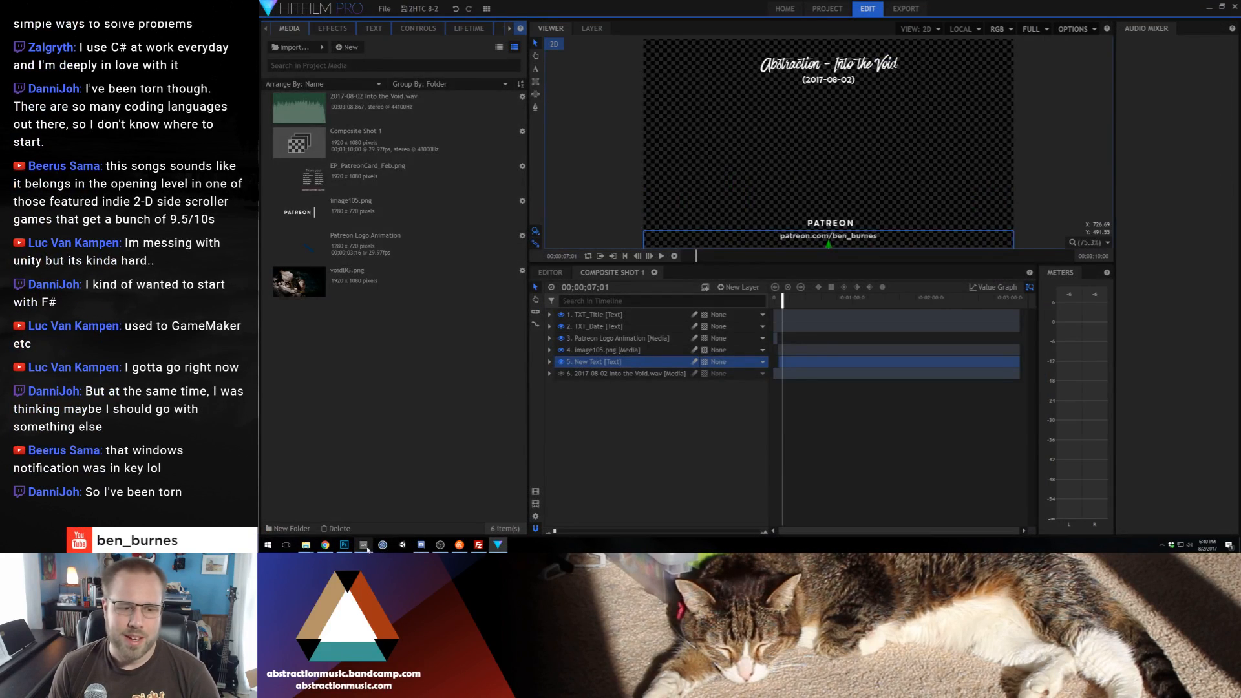
pyautogui.click(363, 545)
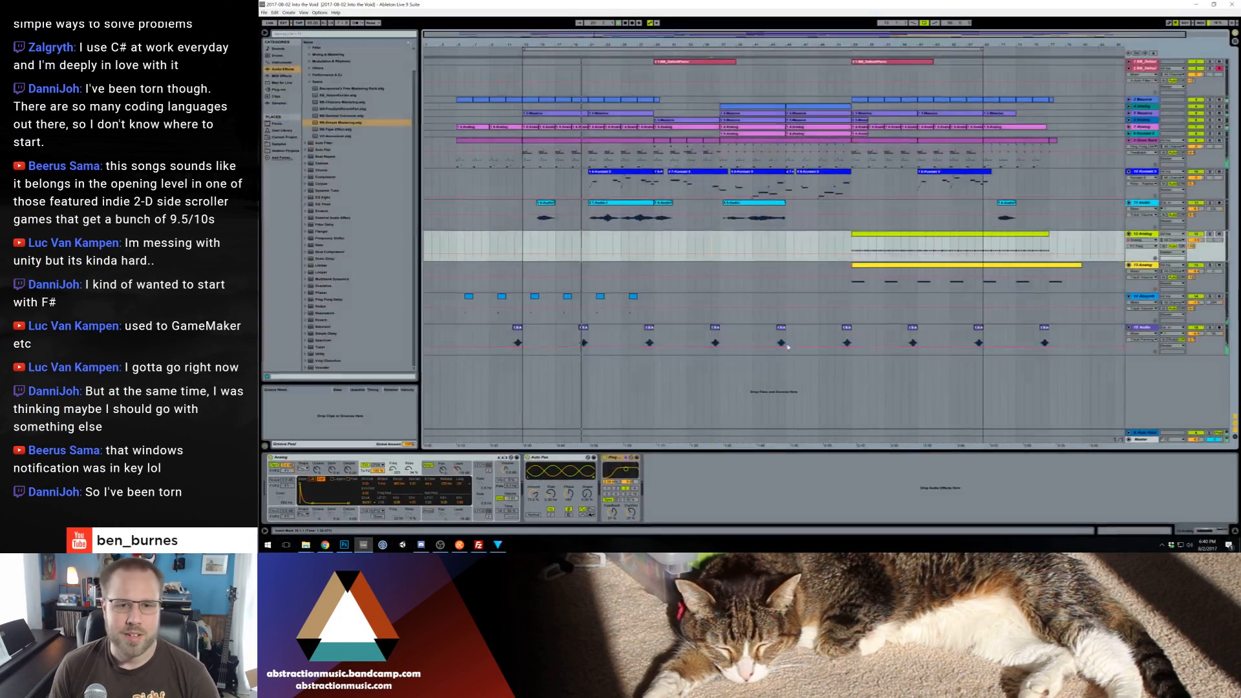
pyautogui.click(1192, 4)
# Launch the music player, start playback, and collapse its window so it stays out of the way
pyautogui.press('super')
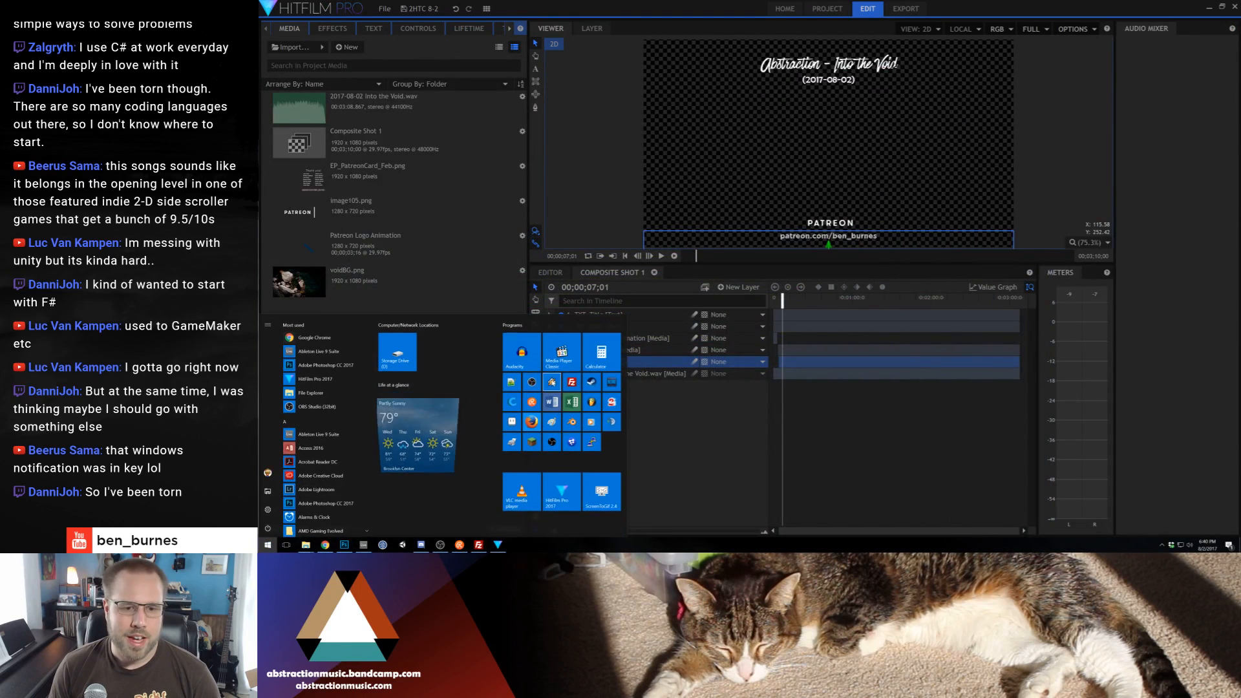
pyautogui.click(557, 400)
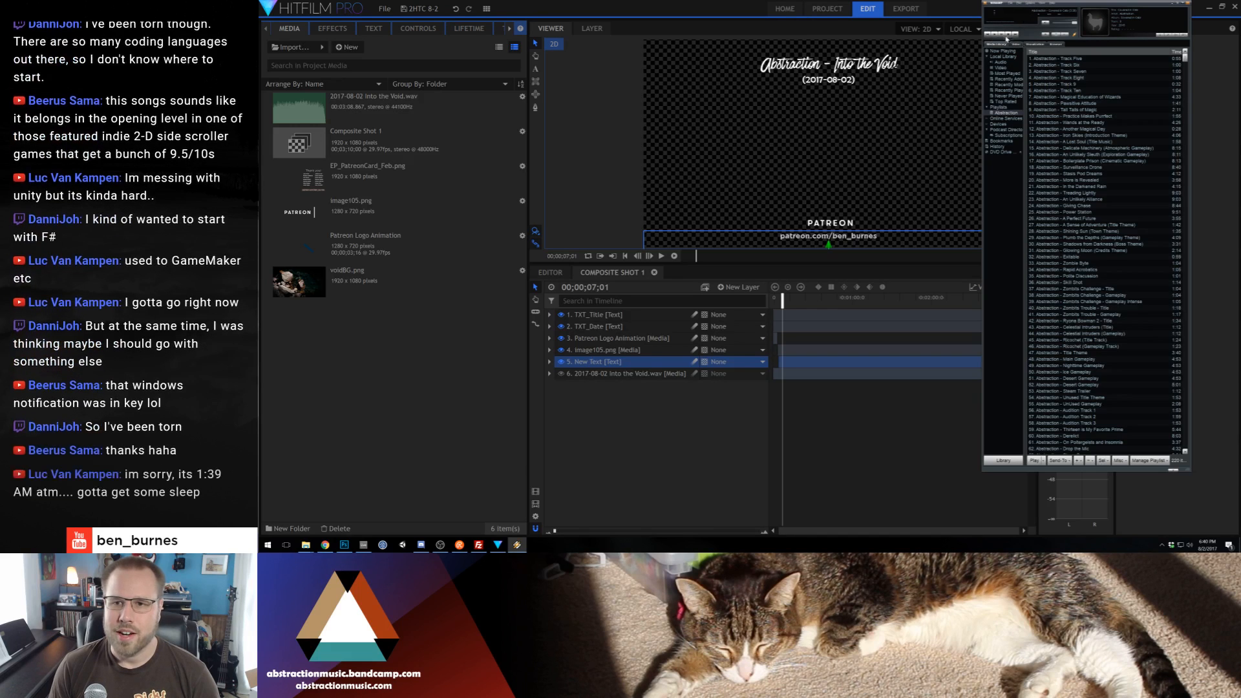
pyautogui.click(996, 35)
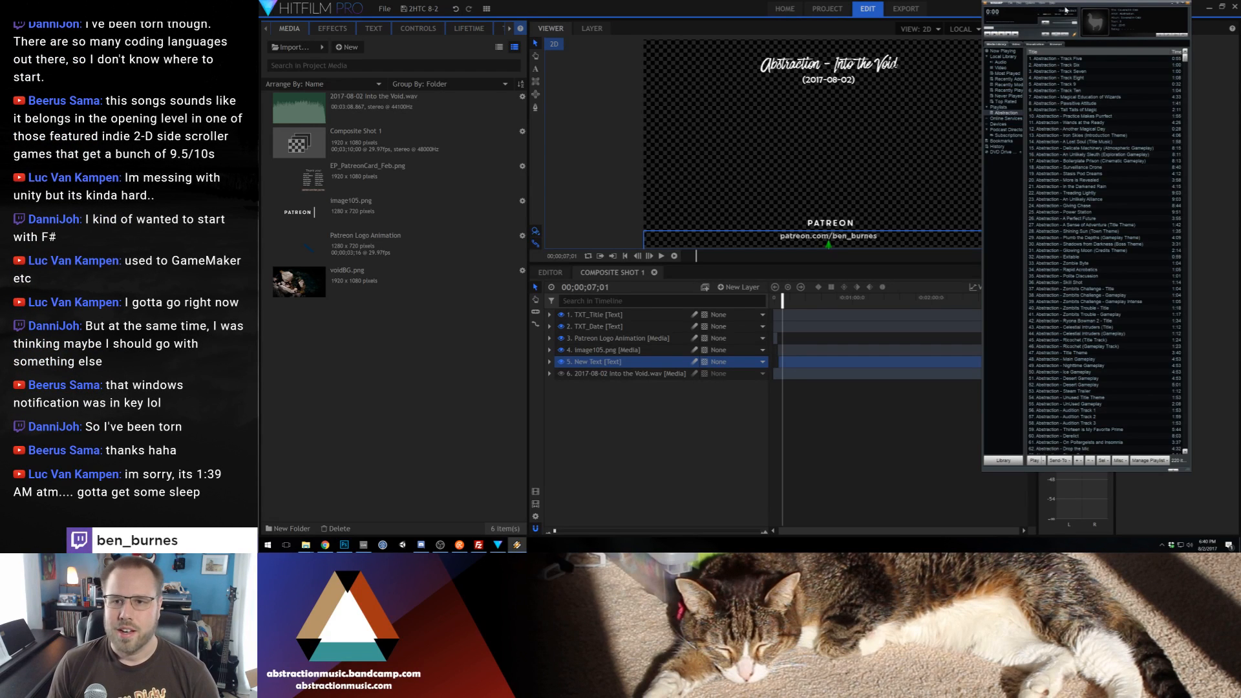
pyautogui.click(1177, 4)
pyautogui.click(710, 4)
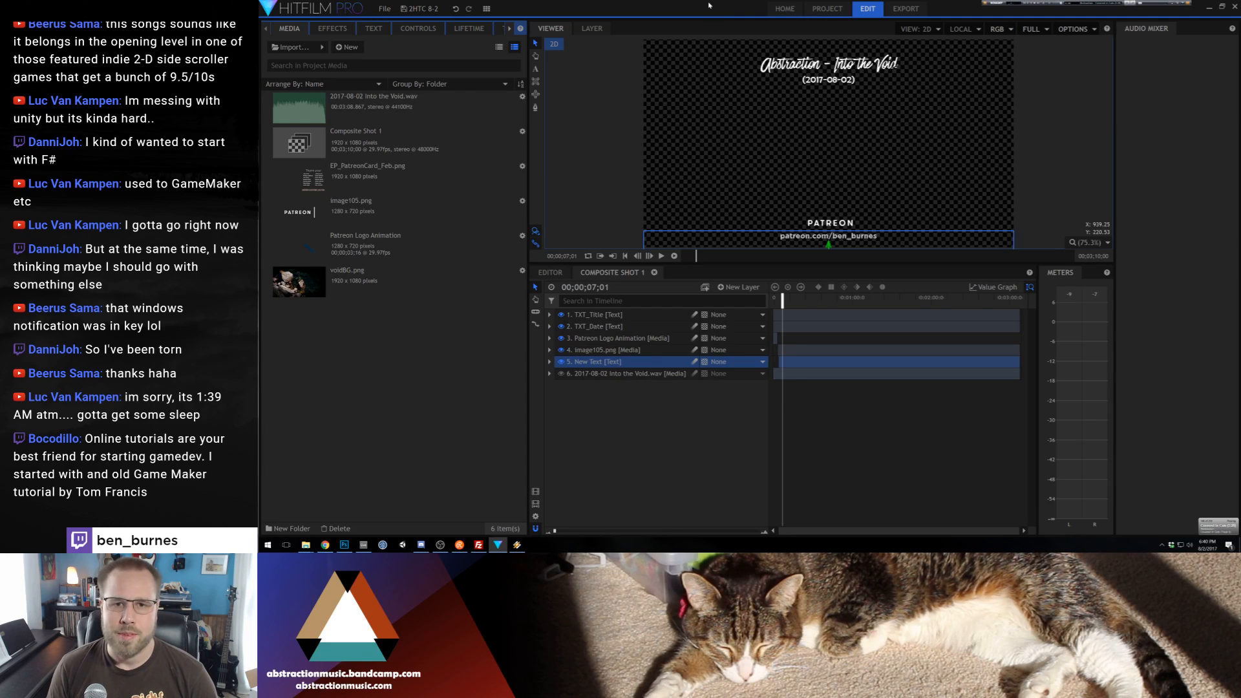
# Place voidBG.png directly above the audio layer in Composite Shot 1 and recolor the title text with a tone sampled from the background
pyautogui.moveTo(532, 364); pyautogui.dragTo(582, 371)
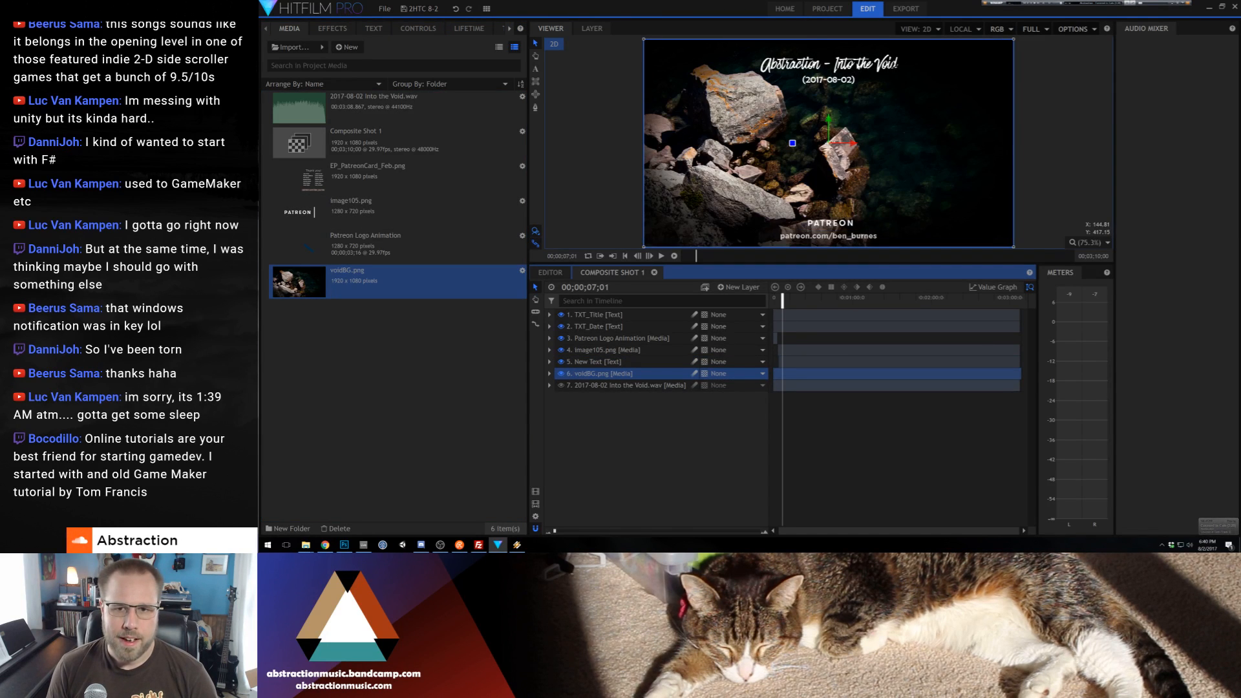
pyautogui.doubleClick(858, 64)
pyautogui.hotkey('ctrl', 'a')
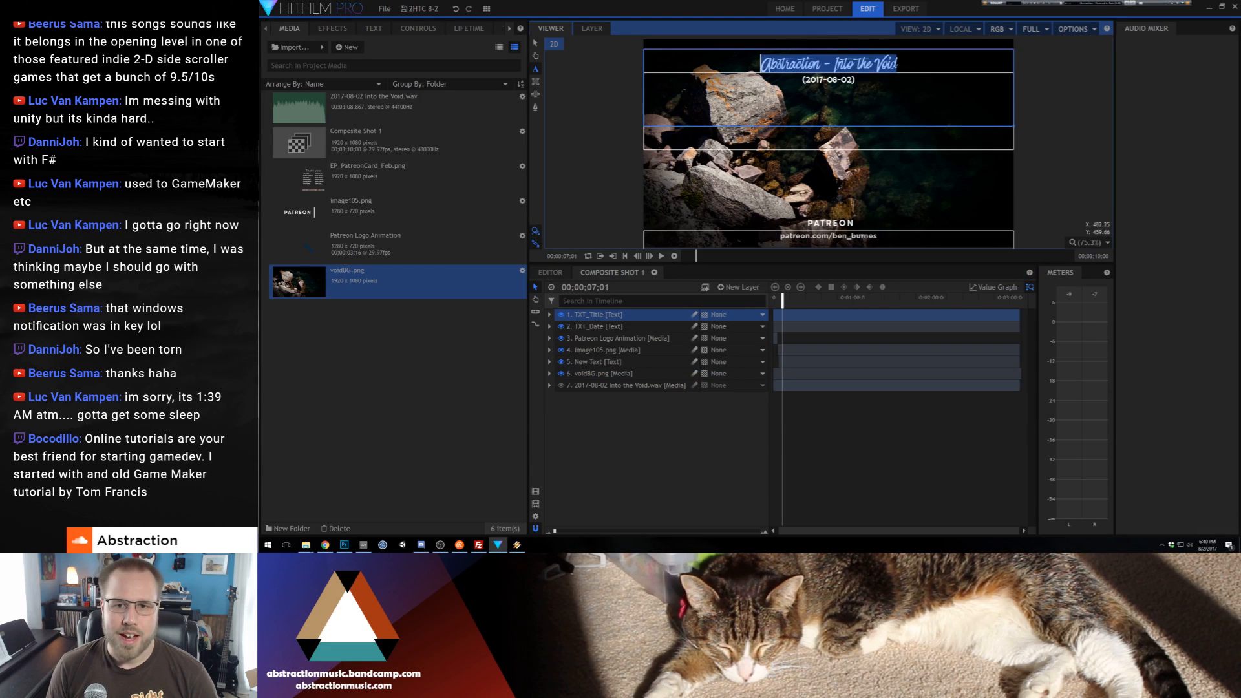
pyautogui.click(377, 27)
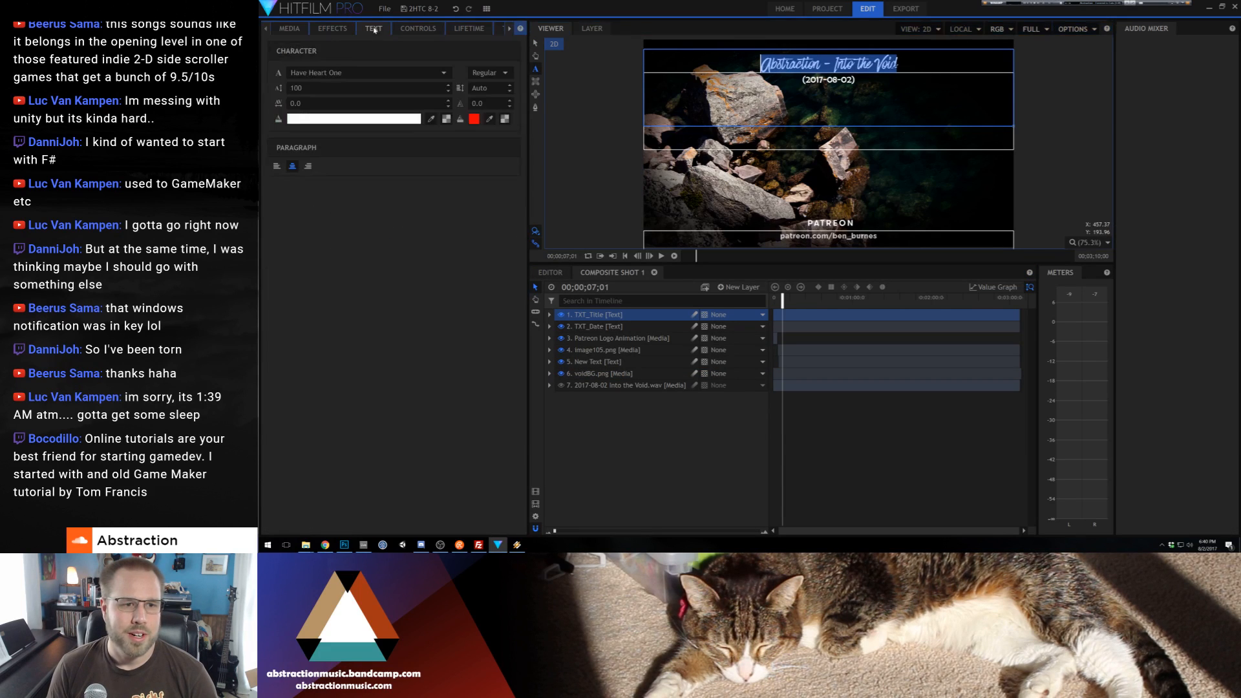
pyautogui.click(431, 119)
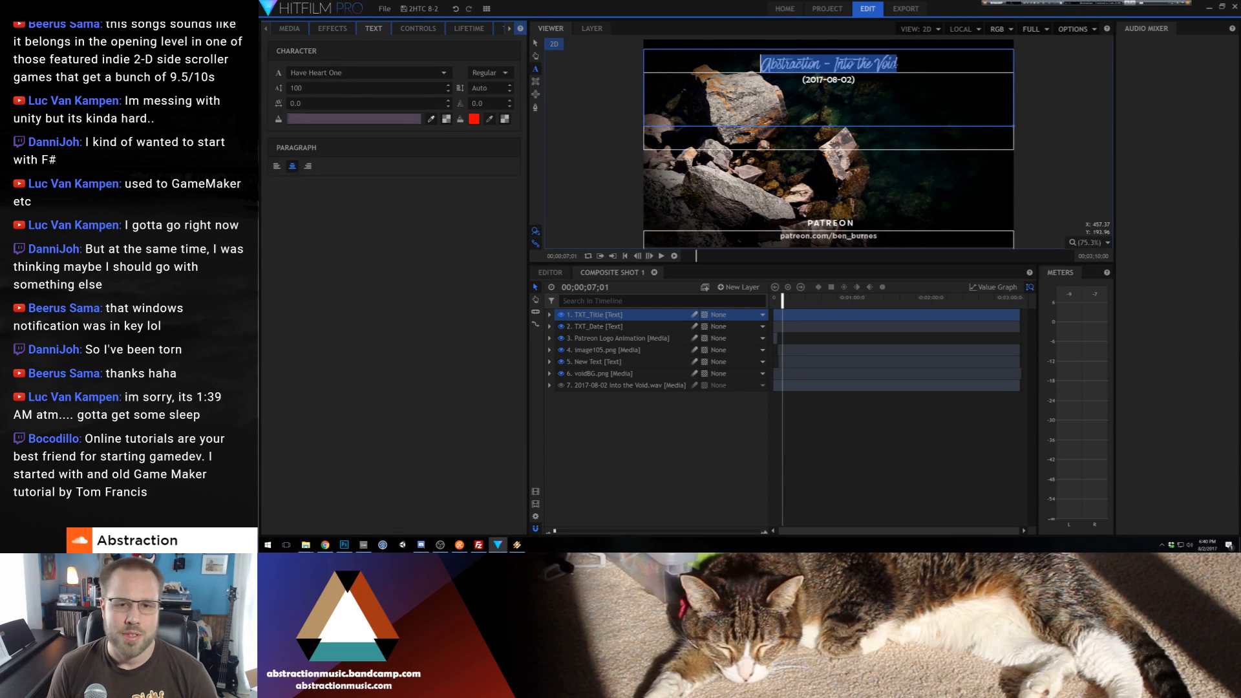
# Recolor the (2017-08-02) date text with a tone sampled from the background rocks and leave text editing
pyautogui.moveTo(857, 80); pyautogui.dragTo(790, 76)
pyautogui.click(446, 119)
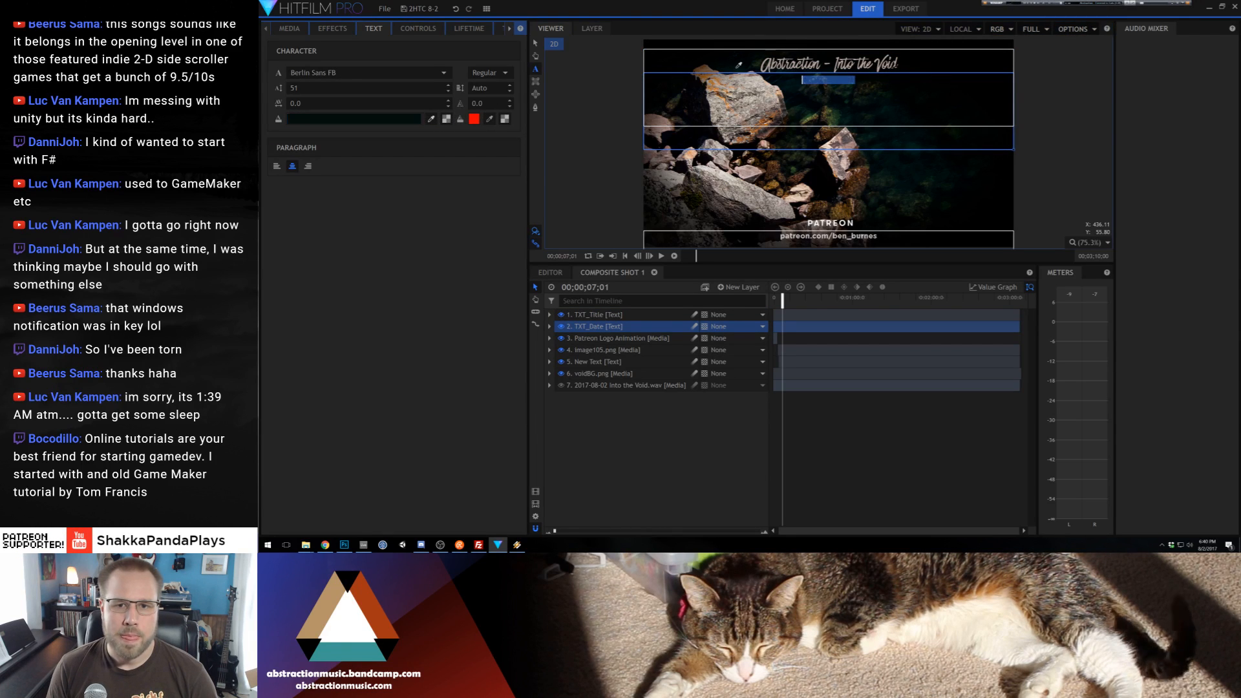
pyautogui.doubleClick(998, 5)
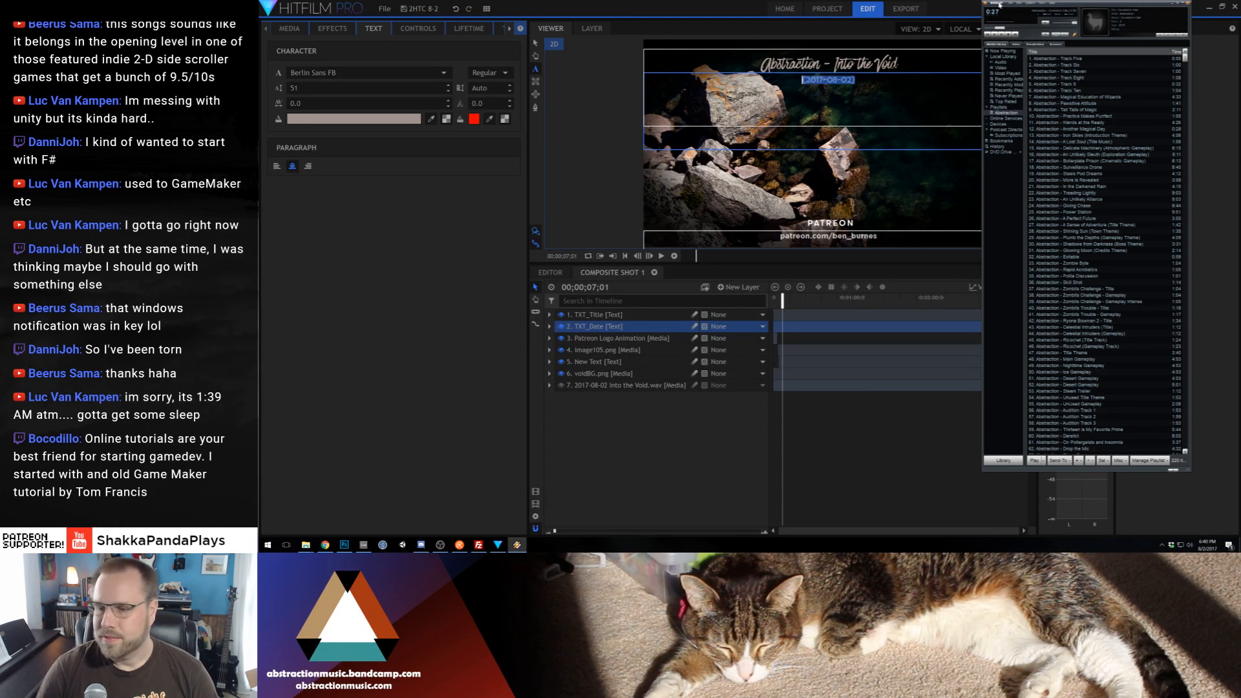
pyautogui.doubleClick(1089, 6)
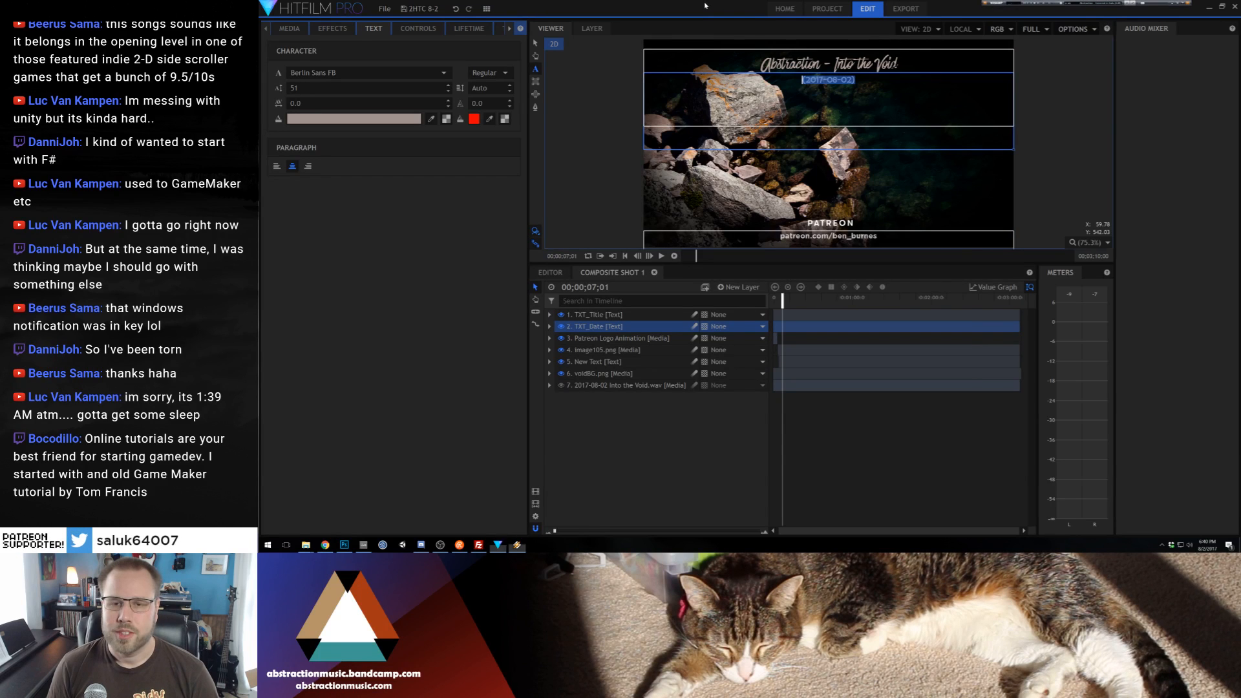
pyautogui.click(534, 42)
pyautogui.click(584, 168)
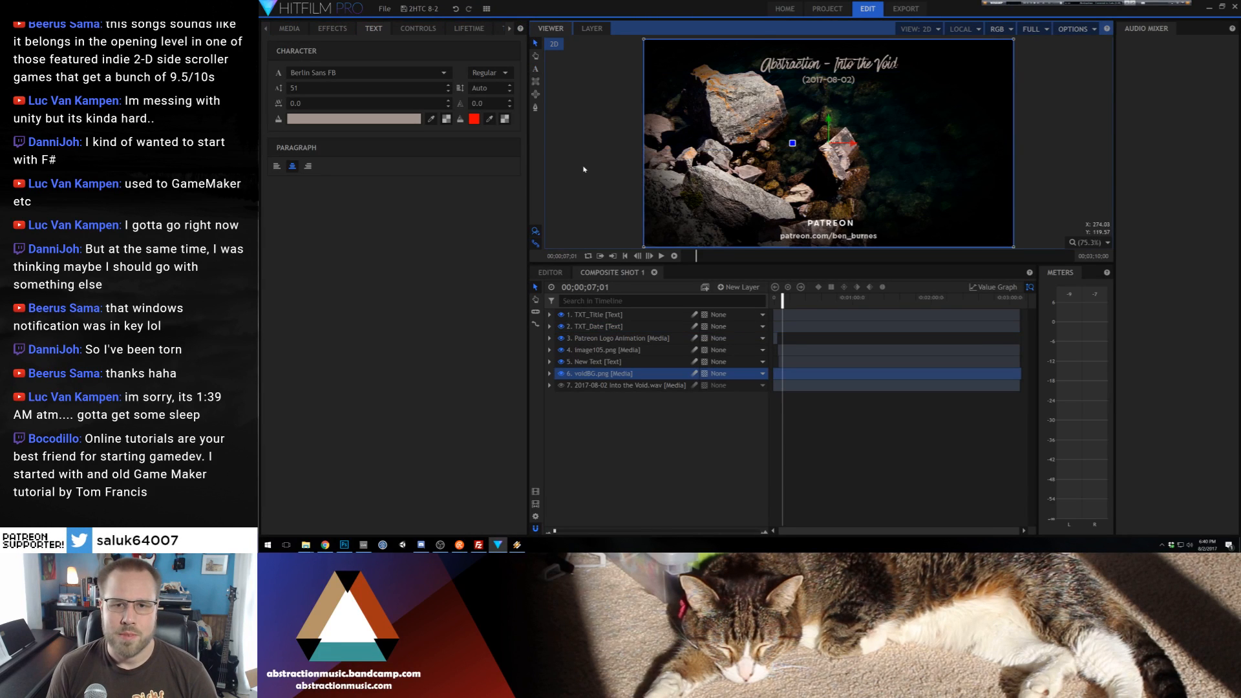
pyautogui.click(852, 97)
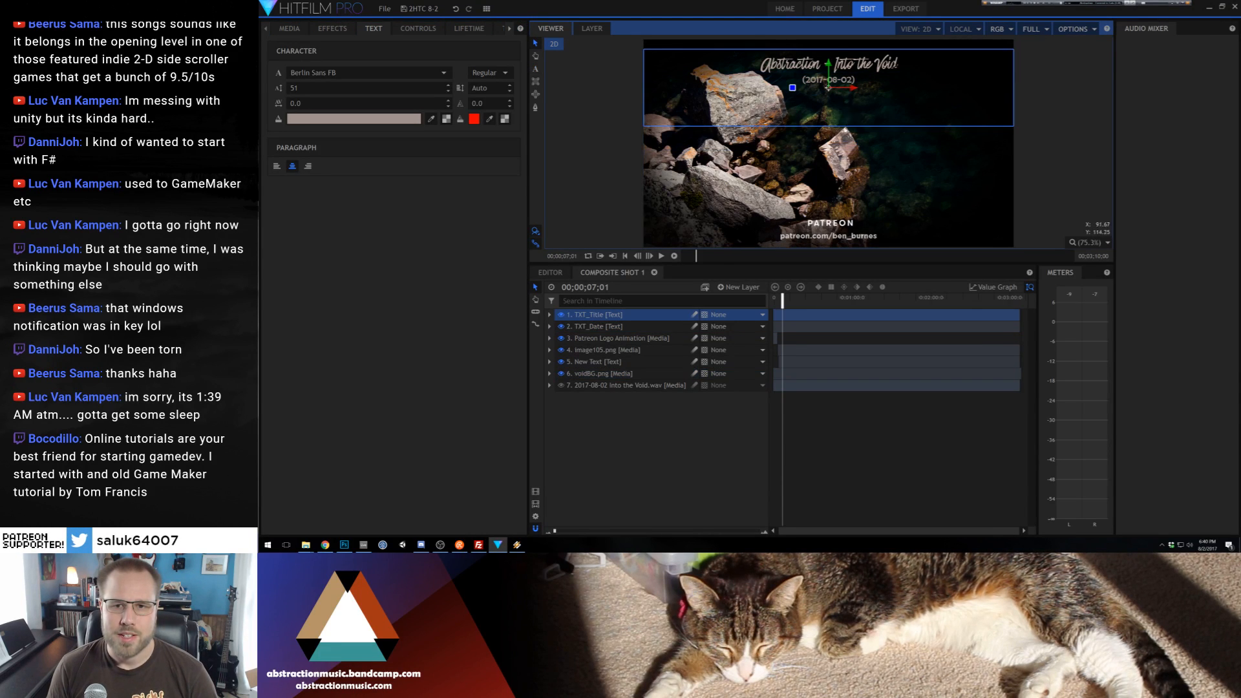
# Resample the date text's fill color as a lighter rock tone and return to the selection tool
pyautogui.doubleClick(827, 82)
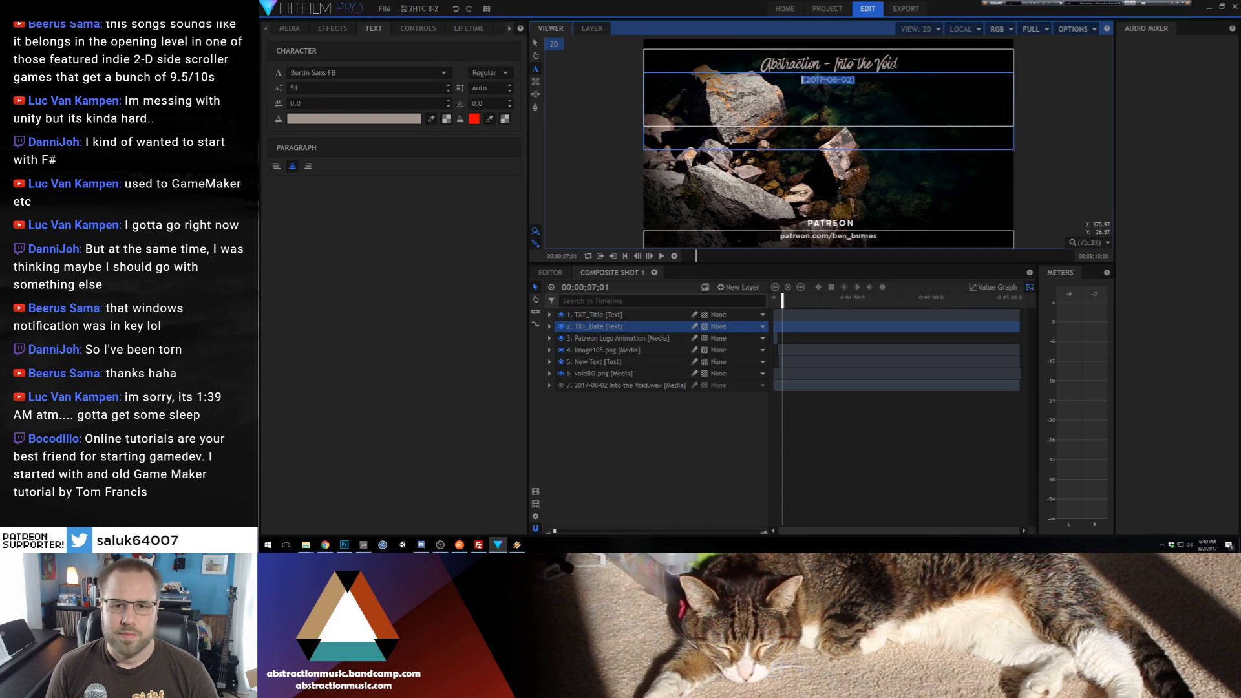
pyautogui.click(429, 121)
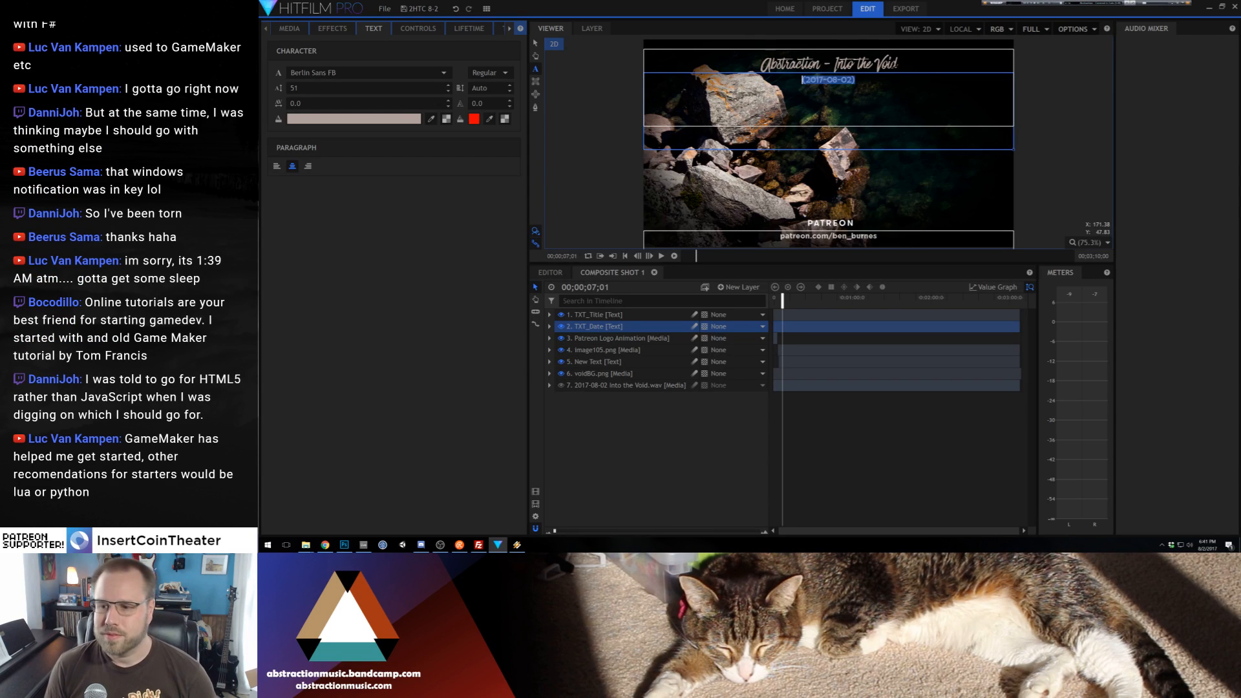
pyautogui.click(535, 44)
pyautogui.click(571, 93)
pyautogui.moveTo(570, 106); pyautogui.dragTo(563, 137)
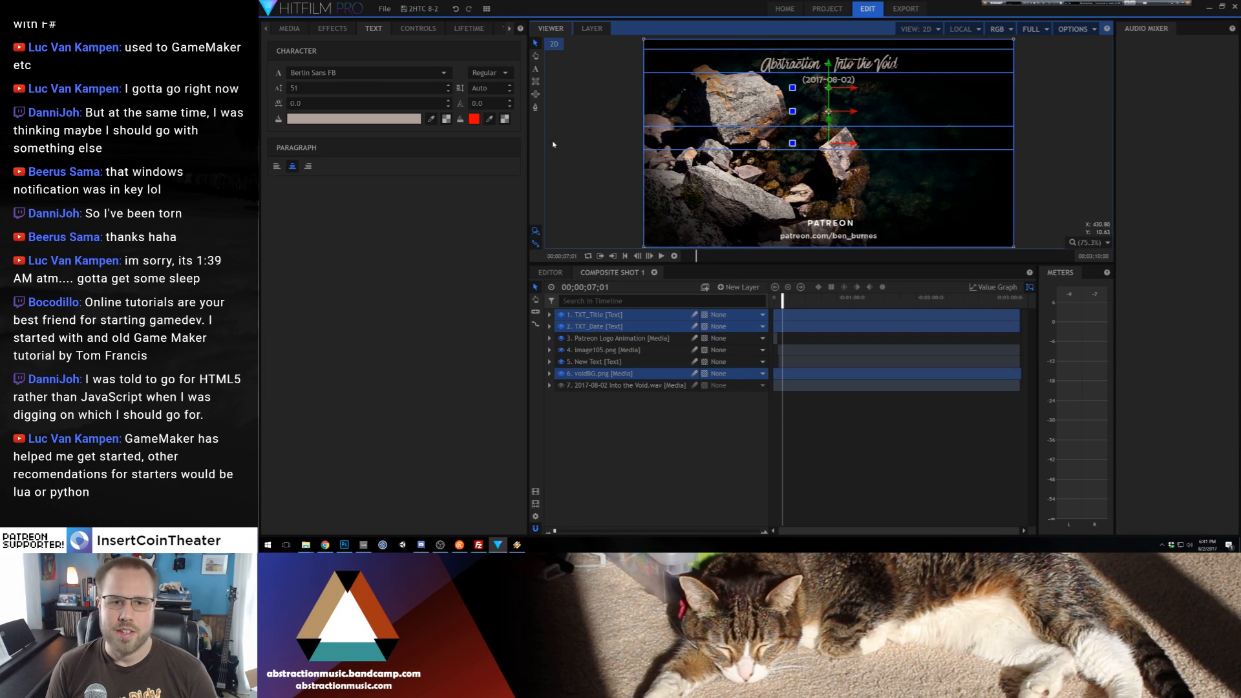
# Preview Composite Shot 1 from the beginning with no layer selected
pyautogui.click(791, 341)
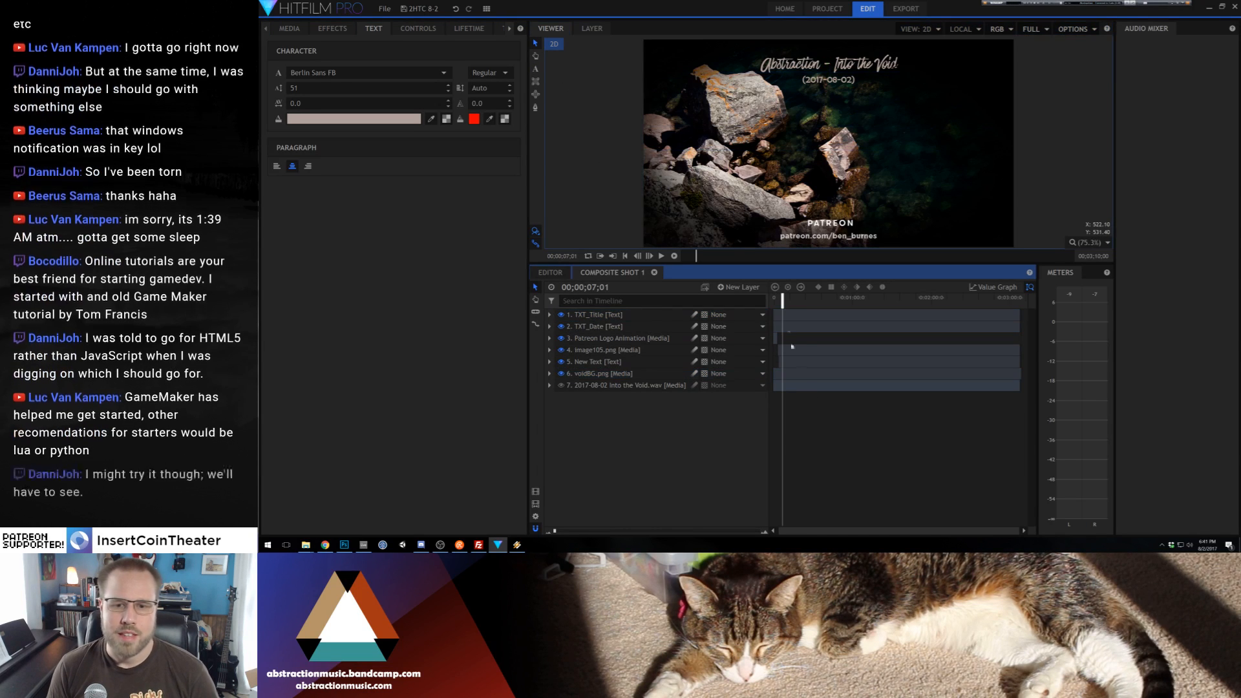
pyautogui.moveTo(781, 301); pyautogui.dragTo(774, 302)
pyautogui.press('space')
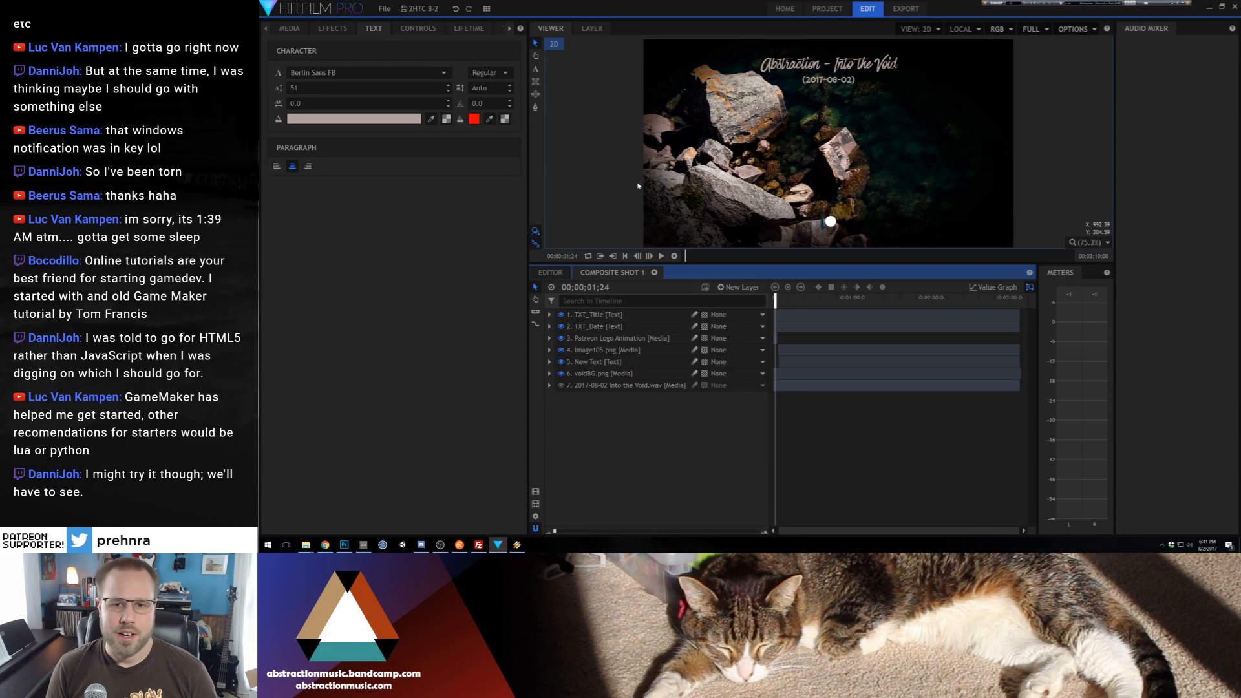
pyautogui.rightClick(619, 443)
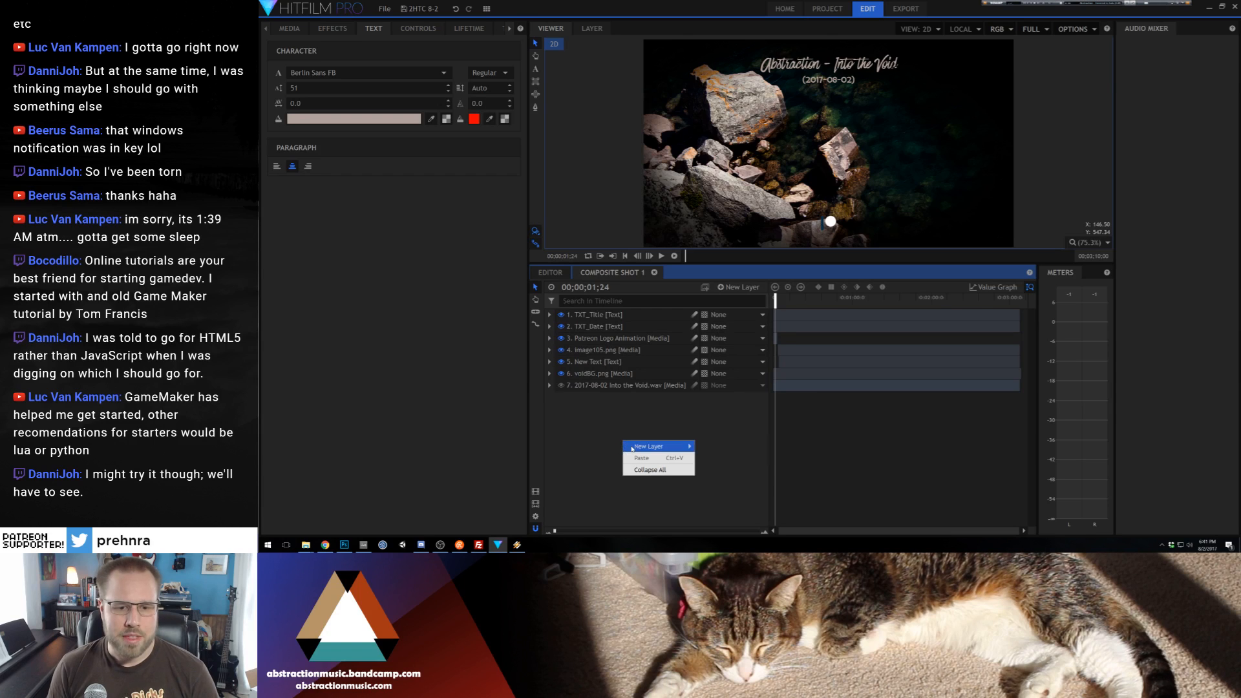
pyautogui.moveTo(679, 446)
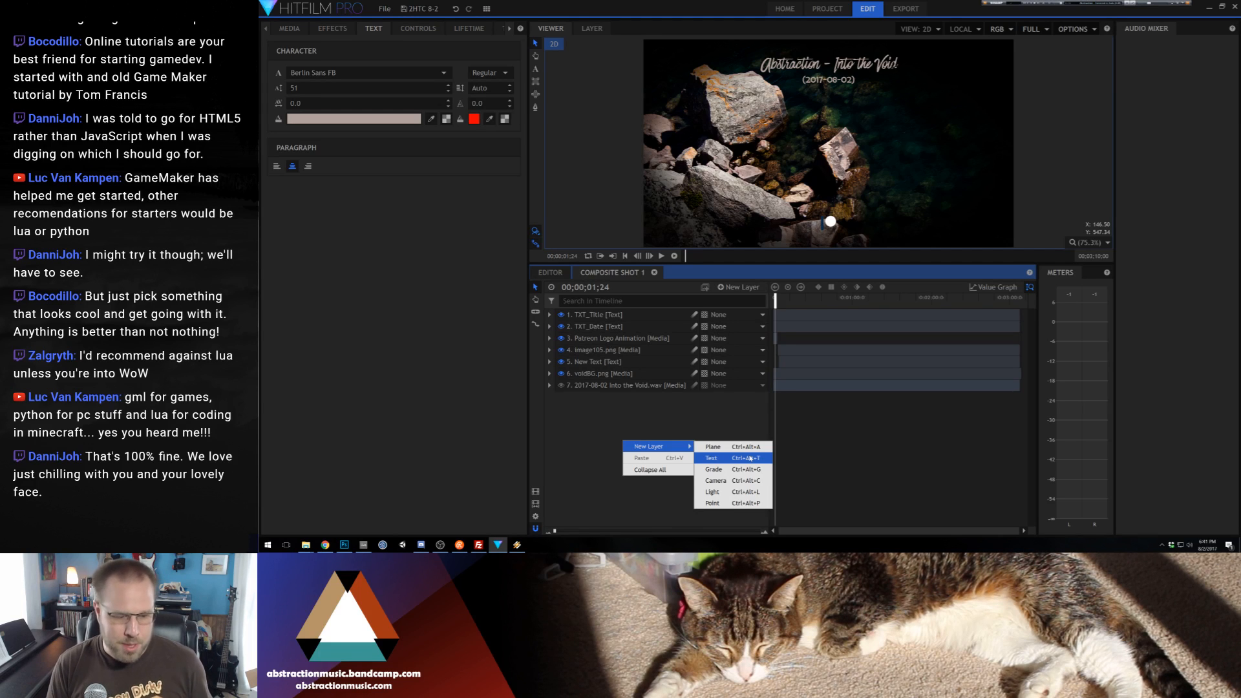
pyautogui.click(721, 422)
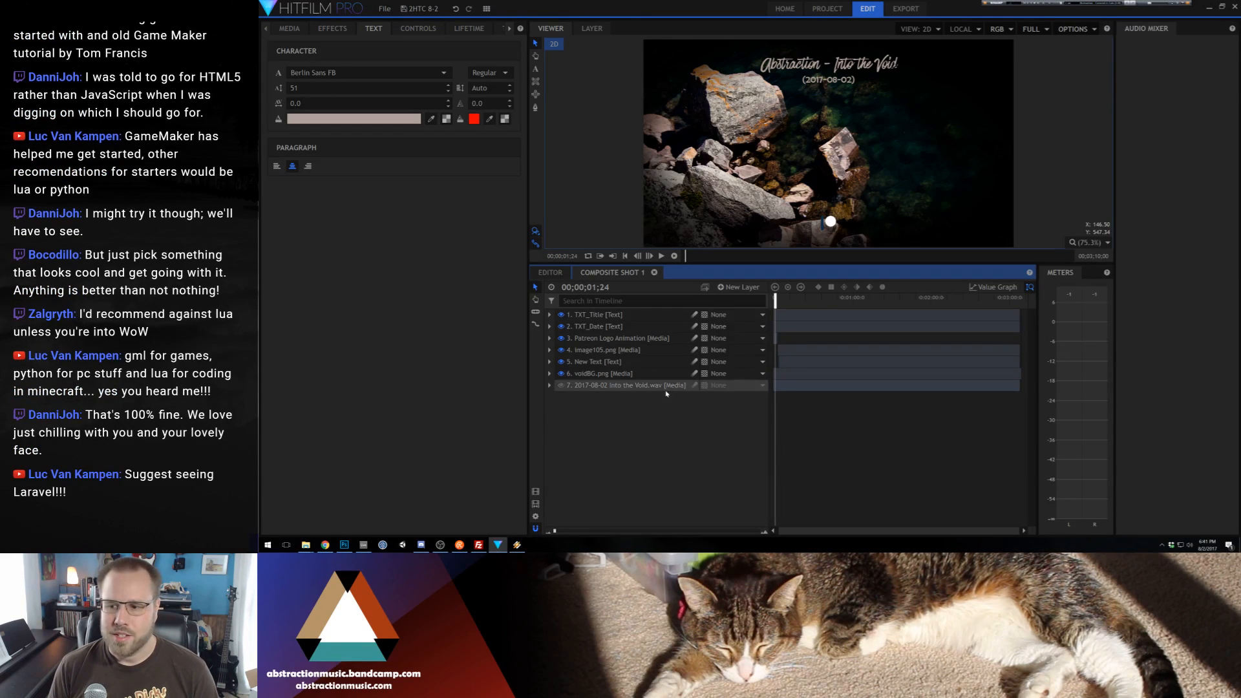
# Add a new plane layer at the top of Composite Shot 1
pyautogui.rightClick(652, 438)
pyautogui.moveTo(704, 442)
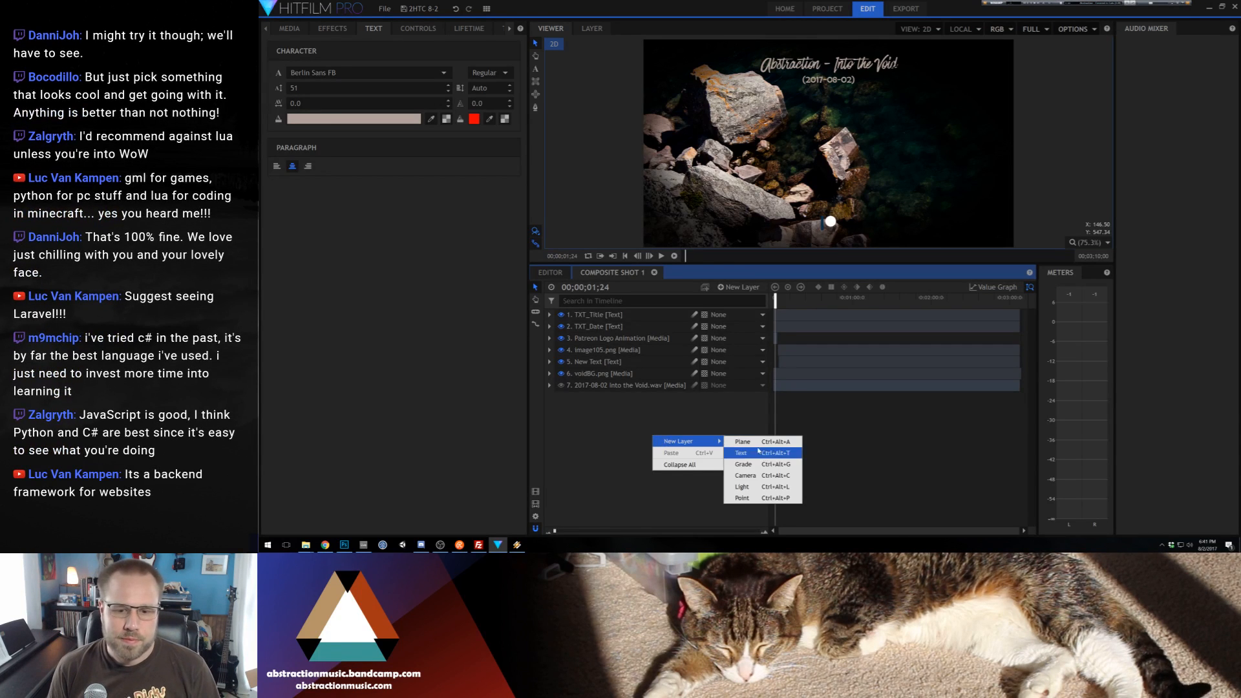
pyautogui.click(750, 442)
pyautogui.click(808, 316)
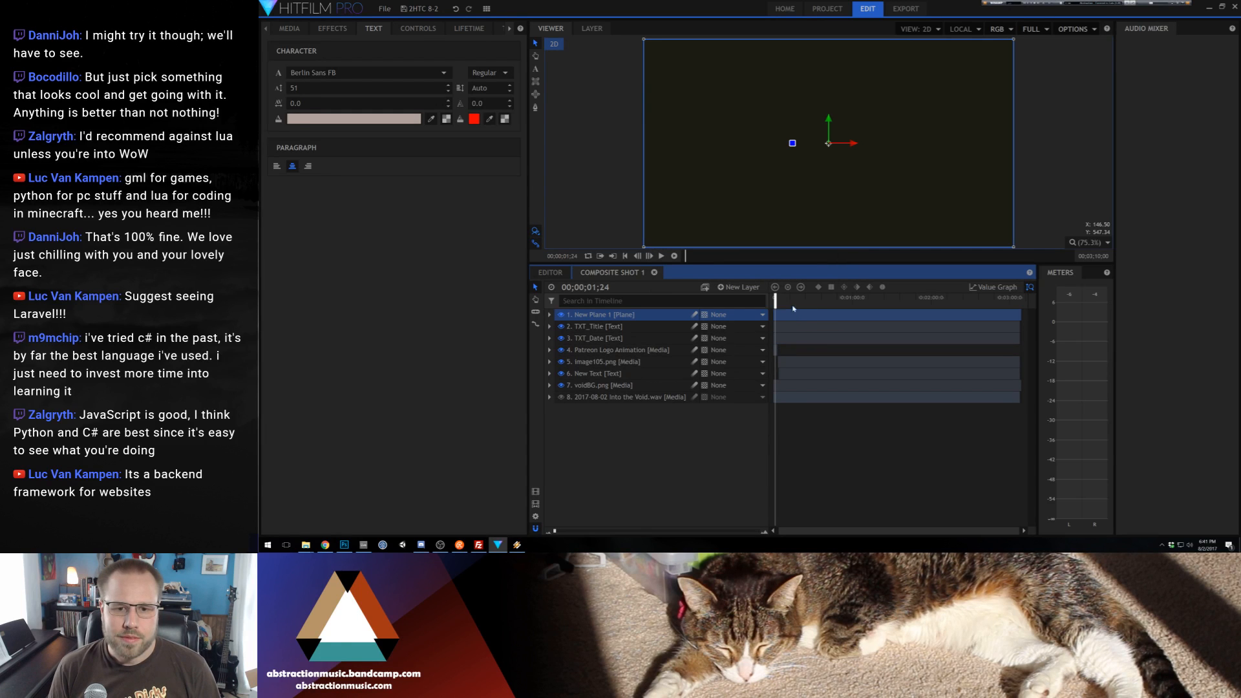
pyautogui.rightClick(633, 317)
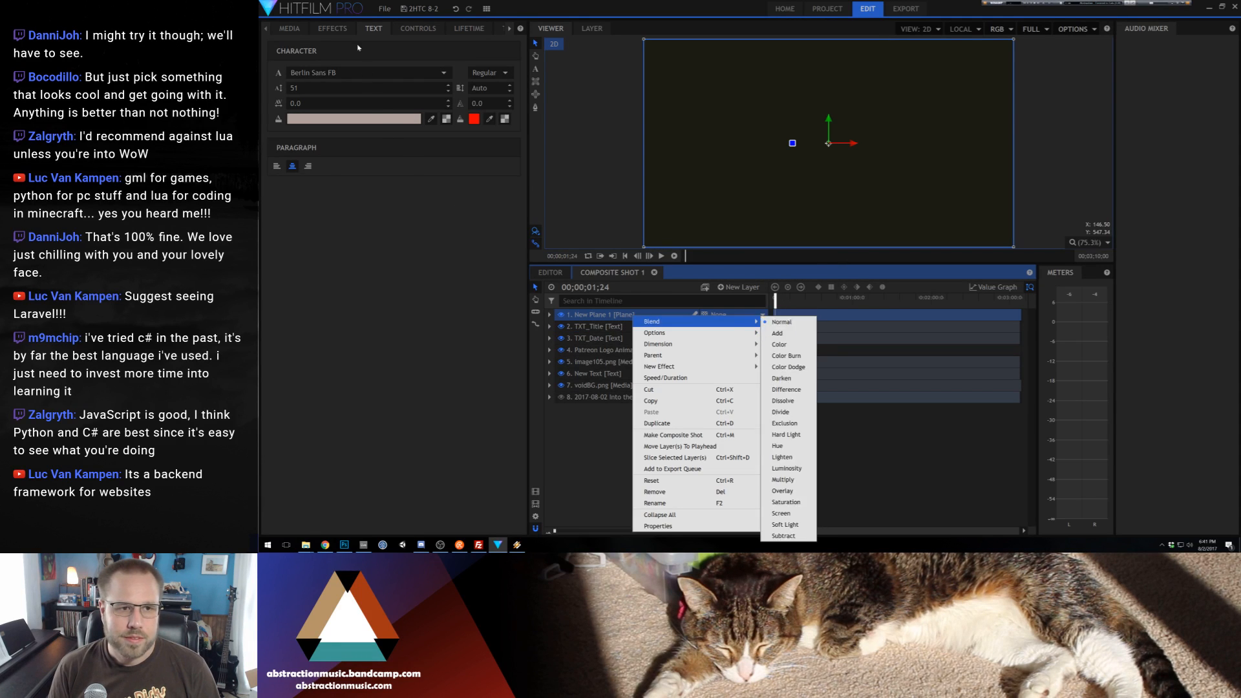
# Search the effects for "audio" and apply Audio Waveform to the new plane layer
pyautogui.click(332, 29)
pyautogui.click(270, 47)
pyautogui.write('audio')
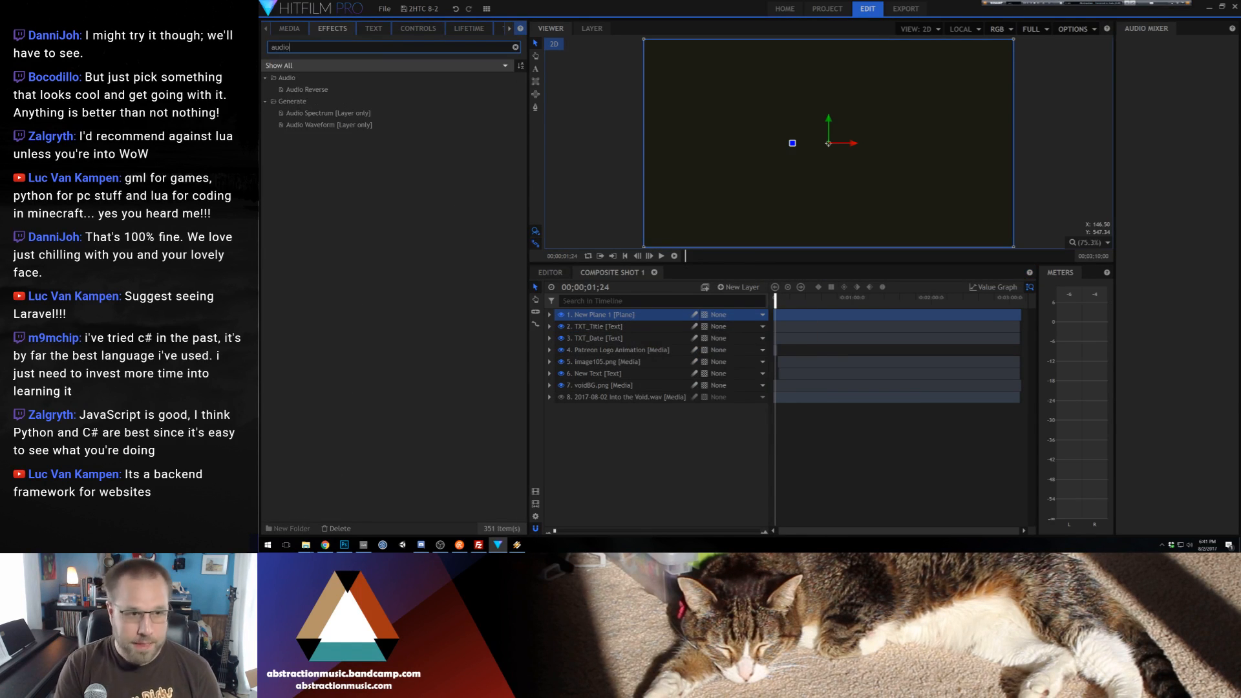
pyautogui.click(303, 113)
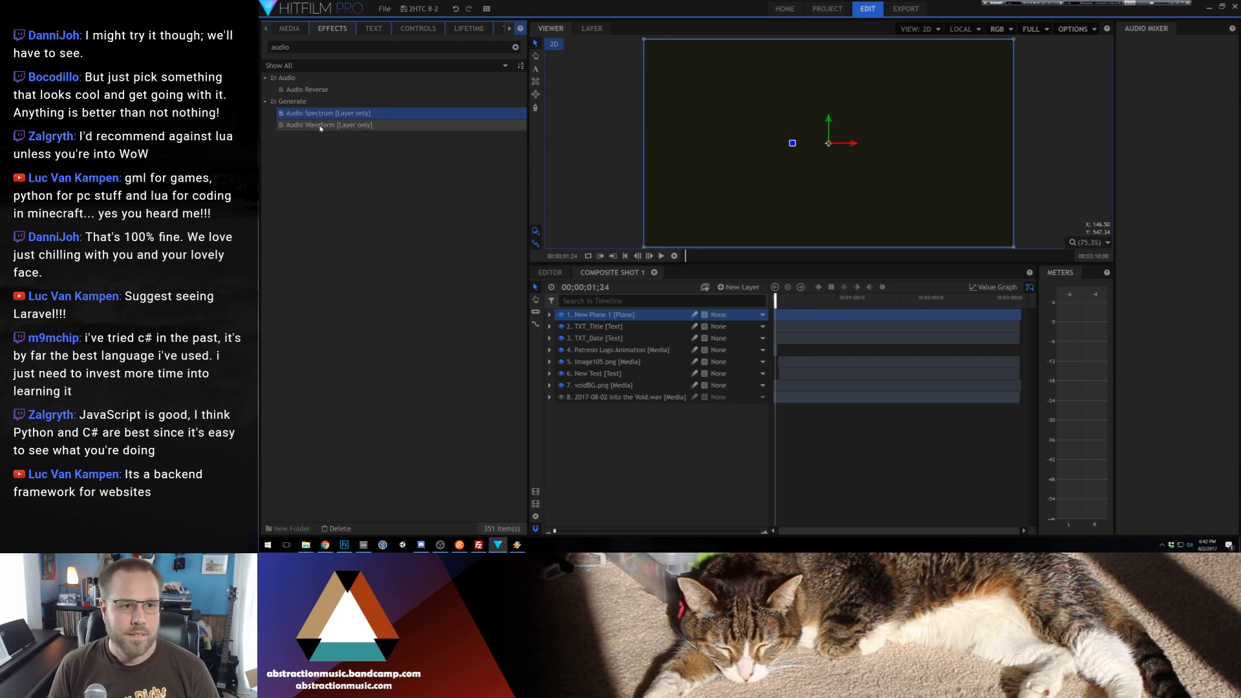
pyautogui.moveTo(307, 125); pyautogui.dragTo(802, 315)
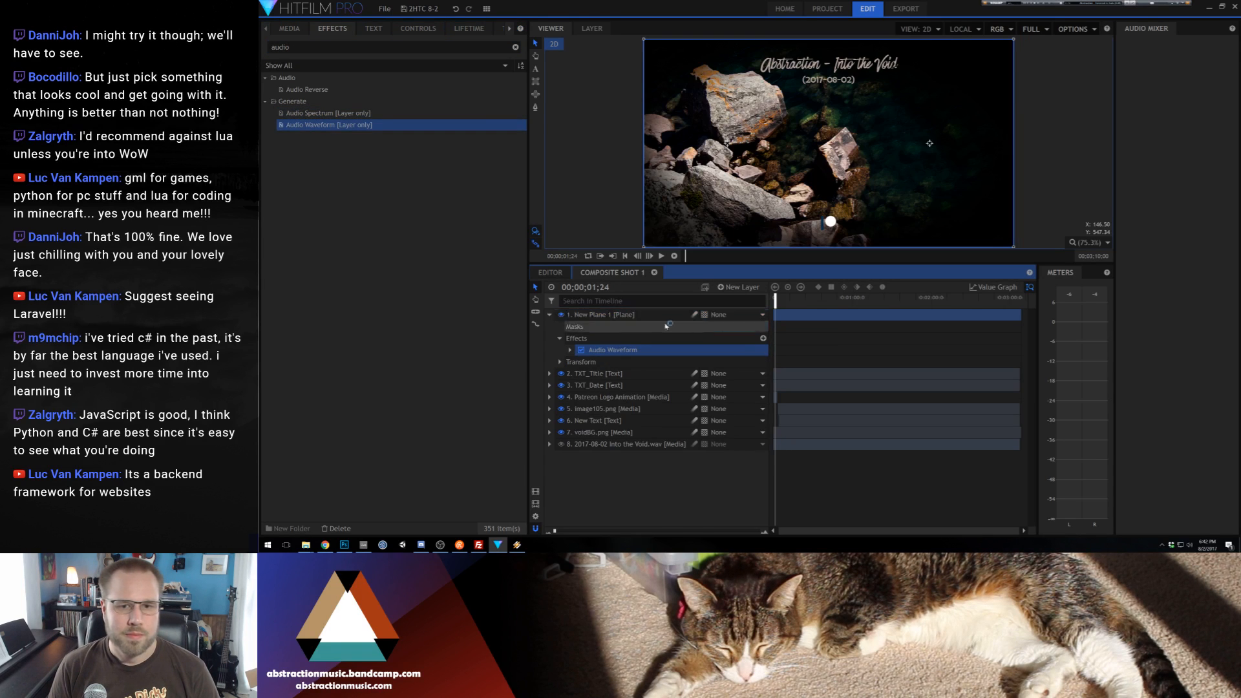
# Set the Audio Waveform effect's audio layer to "2017-08-02 Into the Void.wav"
pyautogui.click(569, 350)
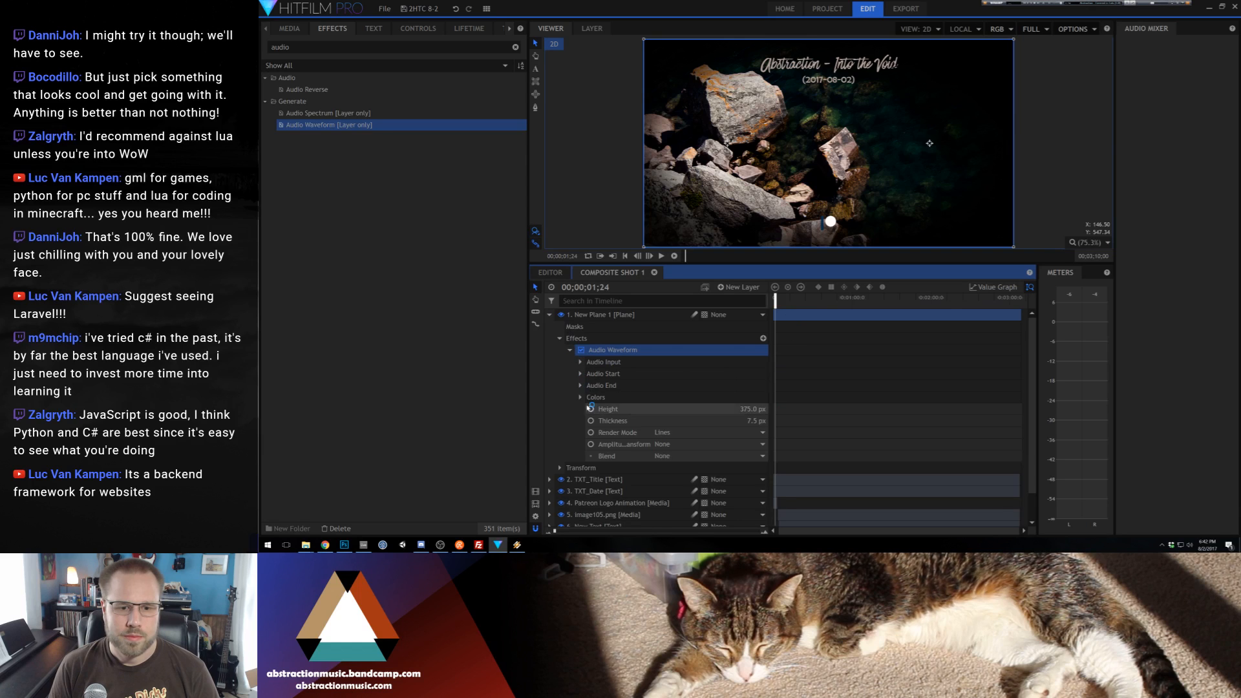
pyautogui.click(580, 396)
pyautogui.click(580, 396)
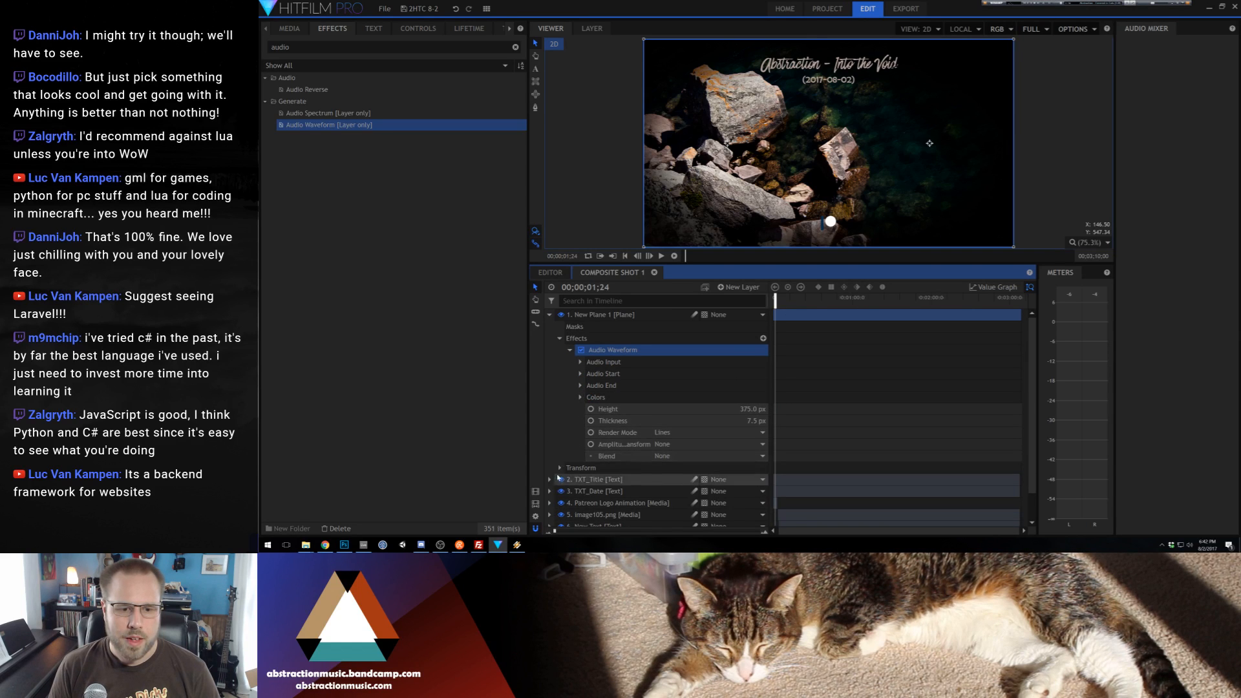
pyautogui.click(580, 362)
pyautogui.click(685, 374)
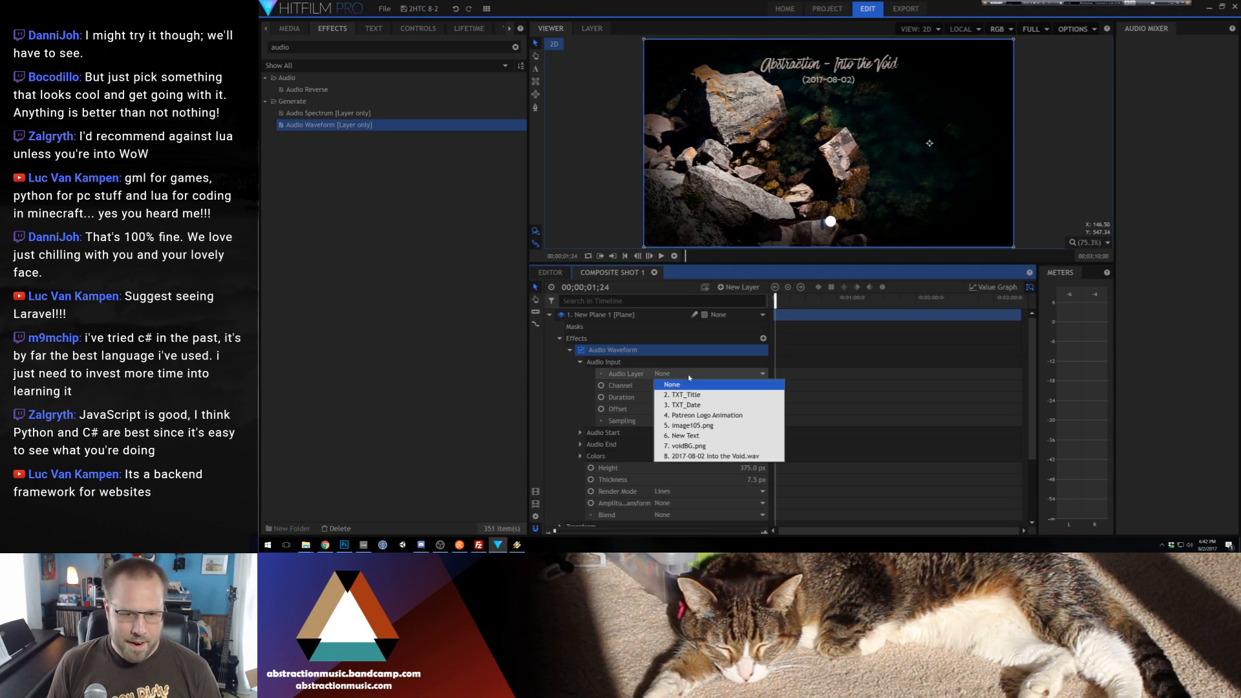
pyautogui.click(695, 456)
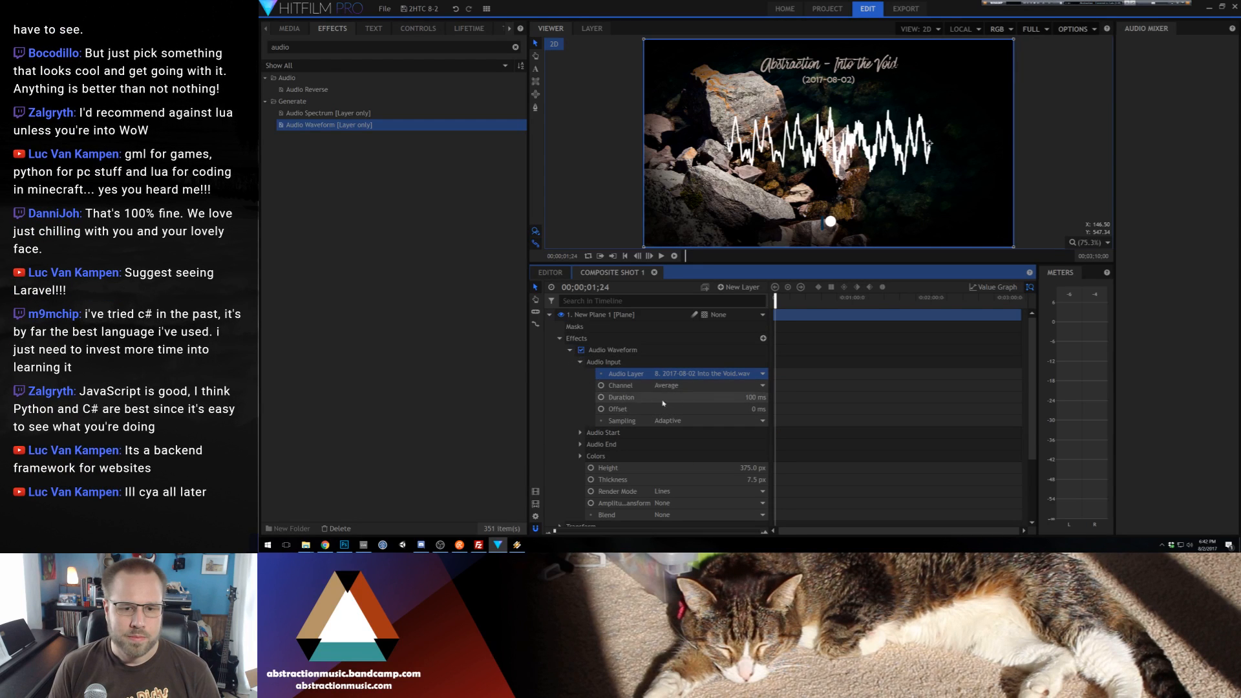
# Set the Audio Waveform's audio input duration to 150 ms
pyautogui.moveTo(760, 397); pyautogui.dragTo(745, 397)
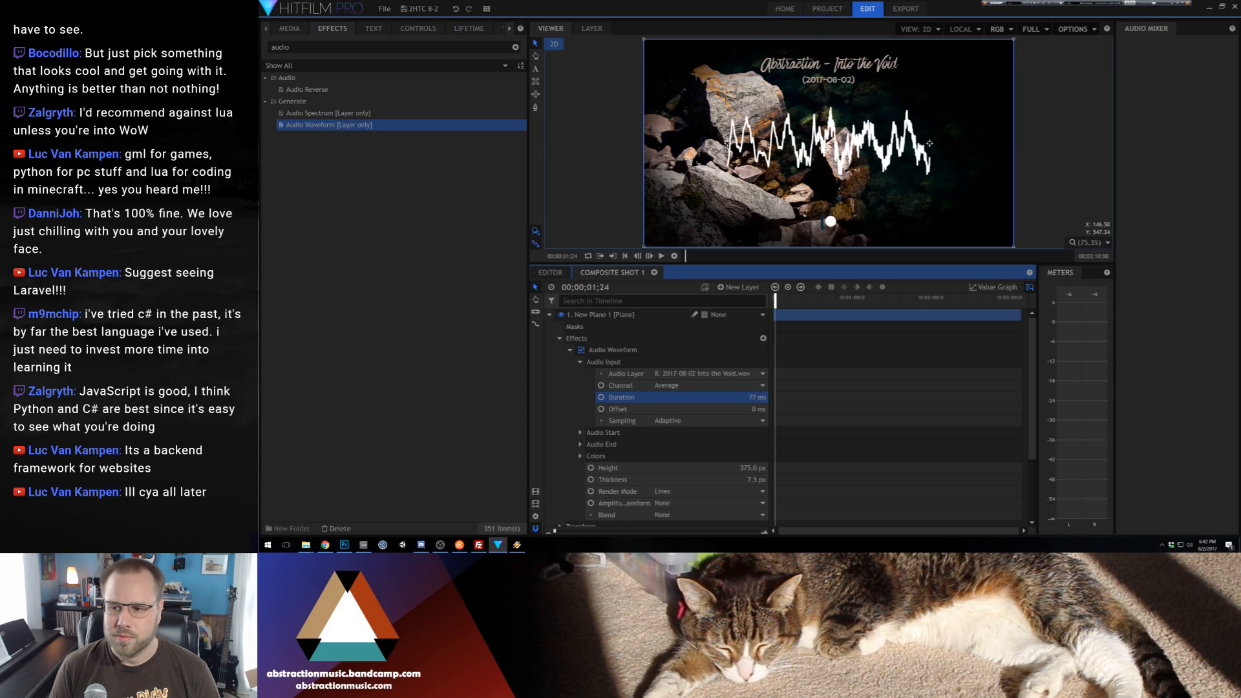
pyautogui.click(747, 397)
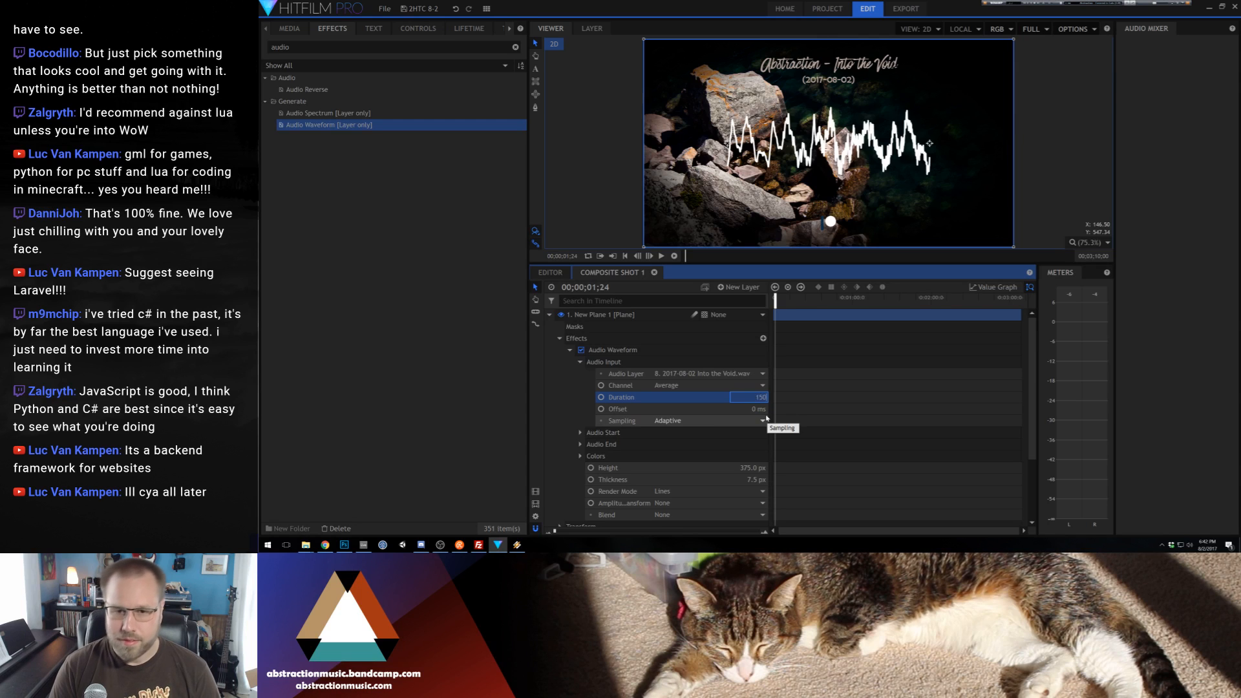
pyautogui.press('Return')
pyautogui.click(581, 362)
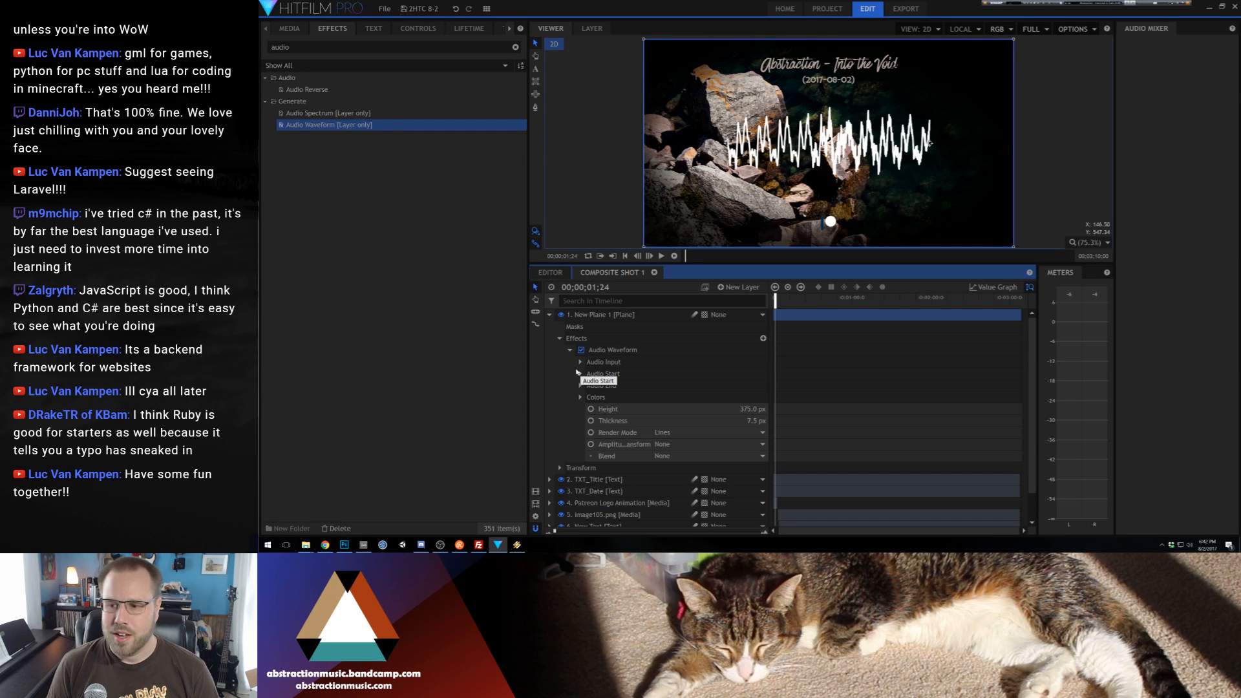
# Set the Audio Start X position to -960 so the waveform begins at the frame's left edge
pyautogui.click(580, 374)
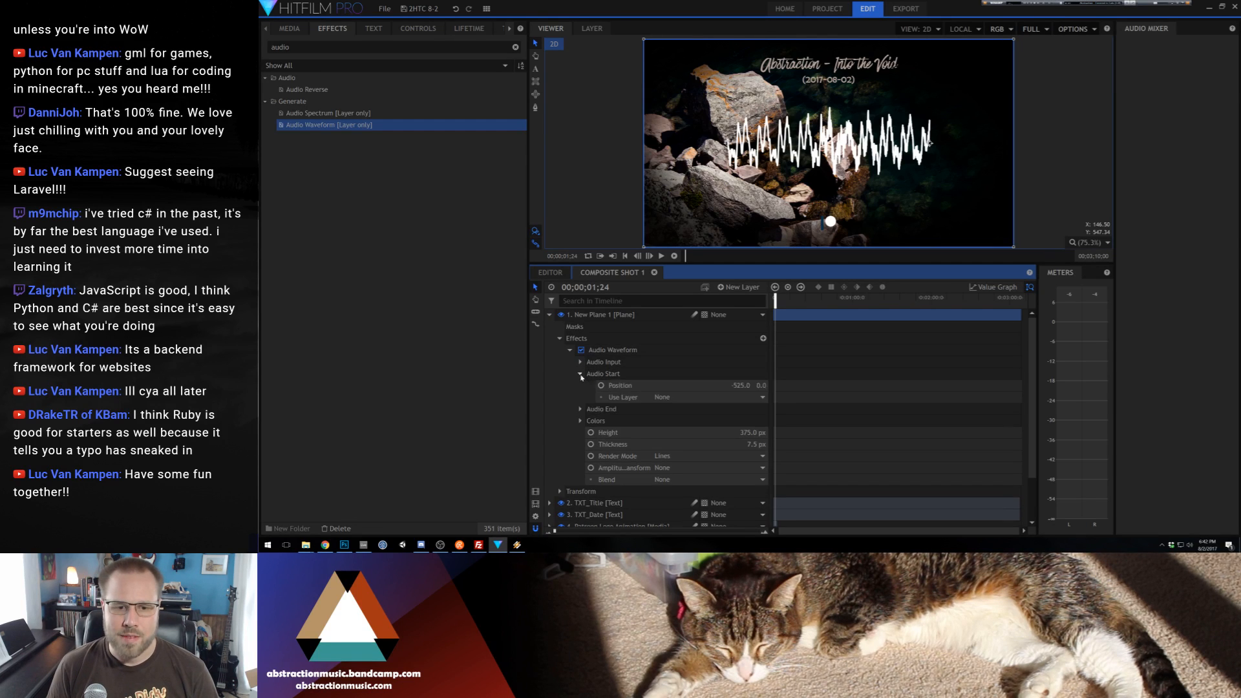
pyautogui.click(617, 385)
pyautogui.moveTo(727, 143); pyautogui.dragTo(643, 143)
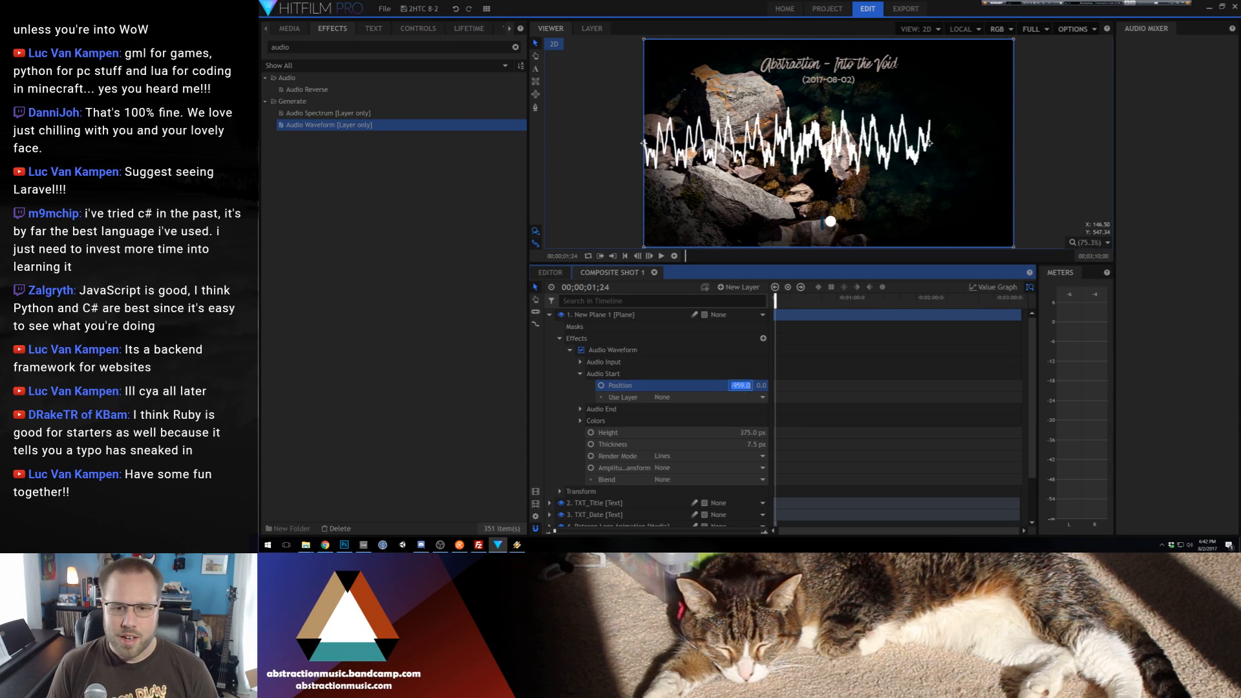
pyautogui.write('60')
pyautogui.press('Return')
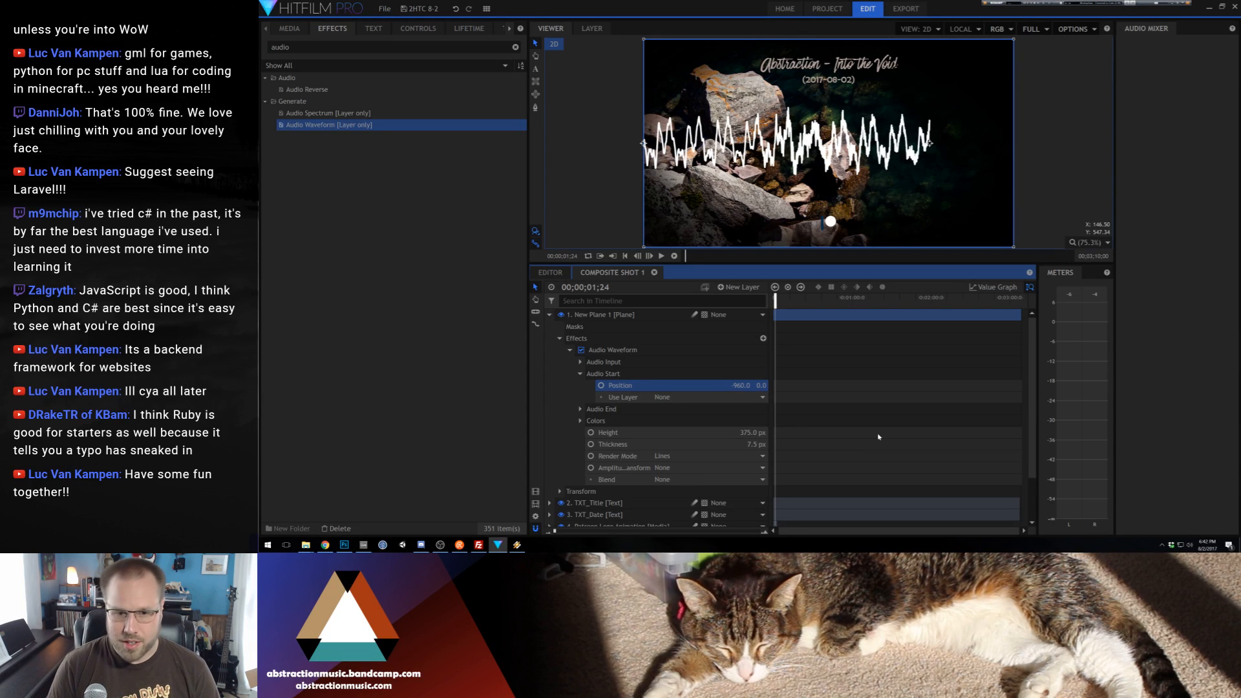
# Set the Audio End X position to 960 so the waveform reaches the frame's right edge
pyautogui.click(579, 408)
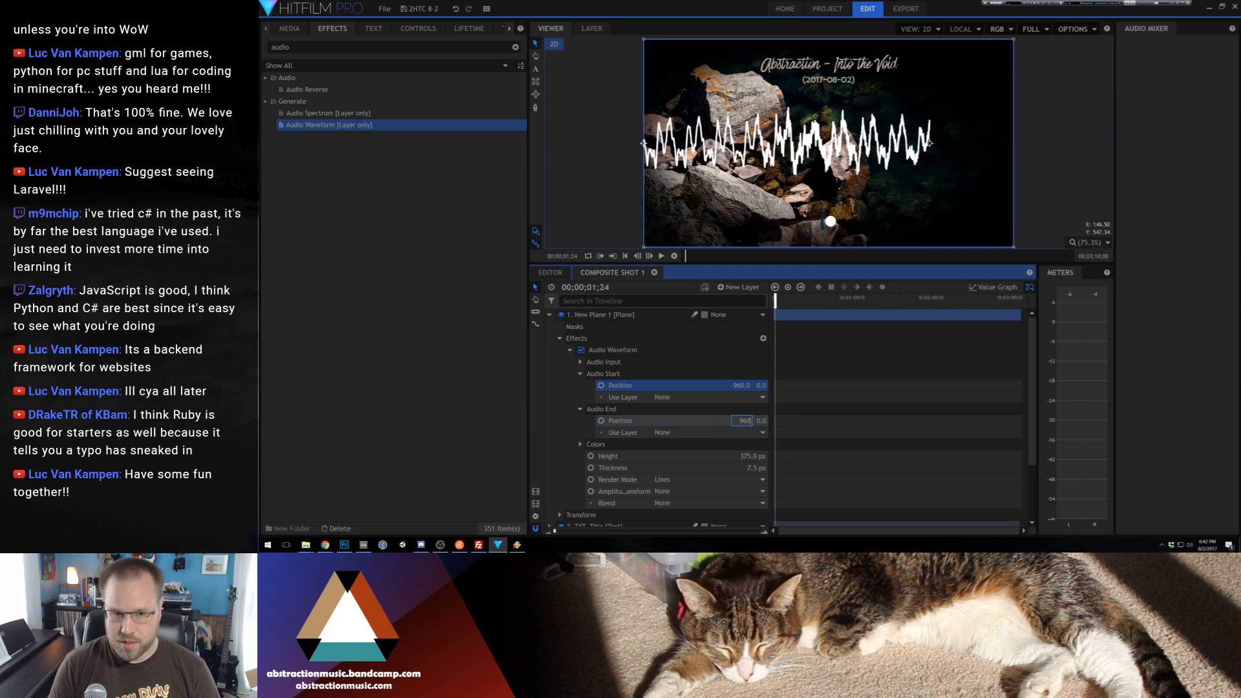
pyautogui.write('960')
pyautogui.press('Return')
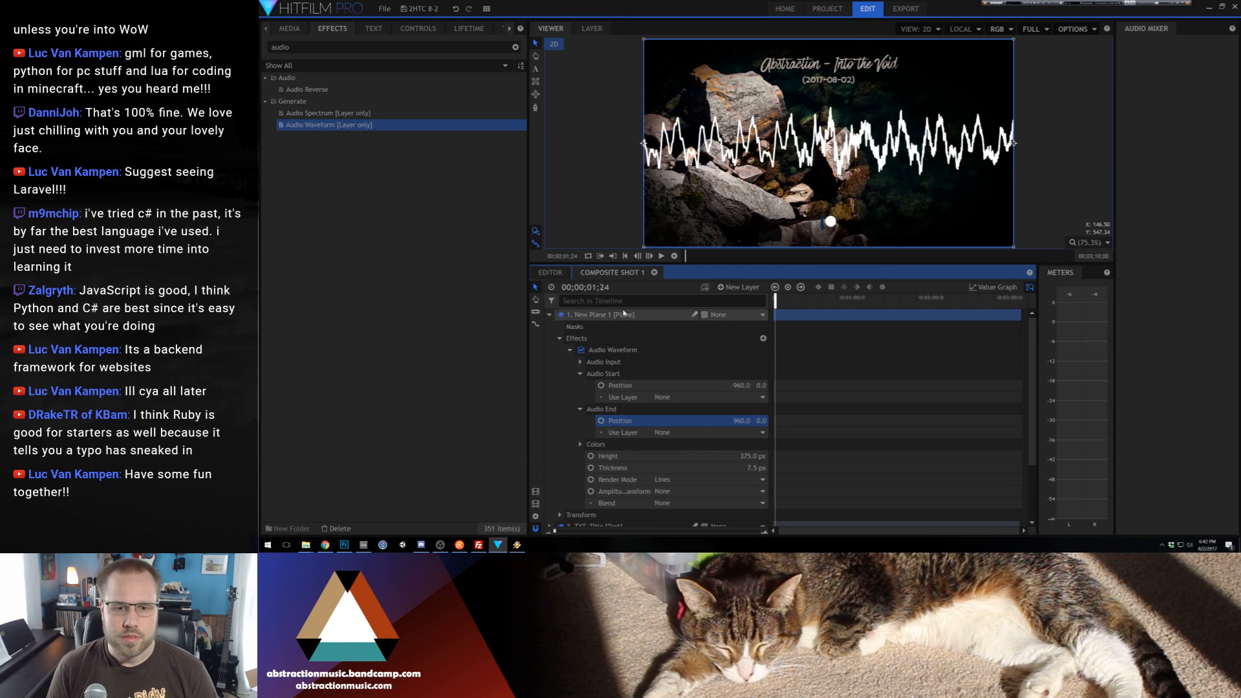
# Play back the composite briefly to preview the full-width waveform
pyautogui.click(610, 214)
pyautogui.press('space')
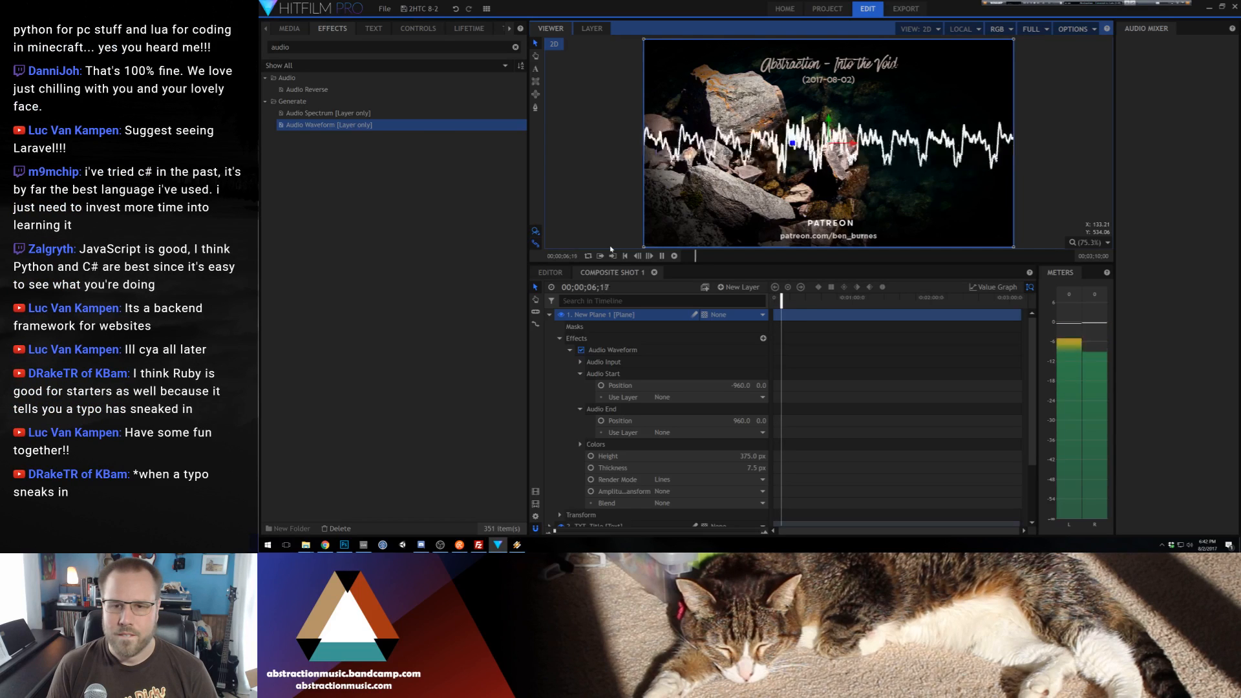
pyautogui.press('space')
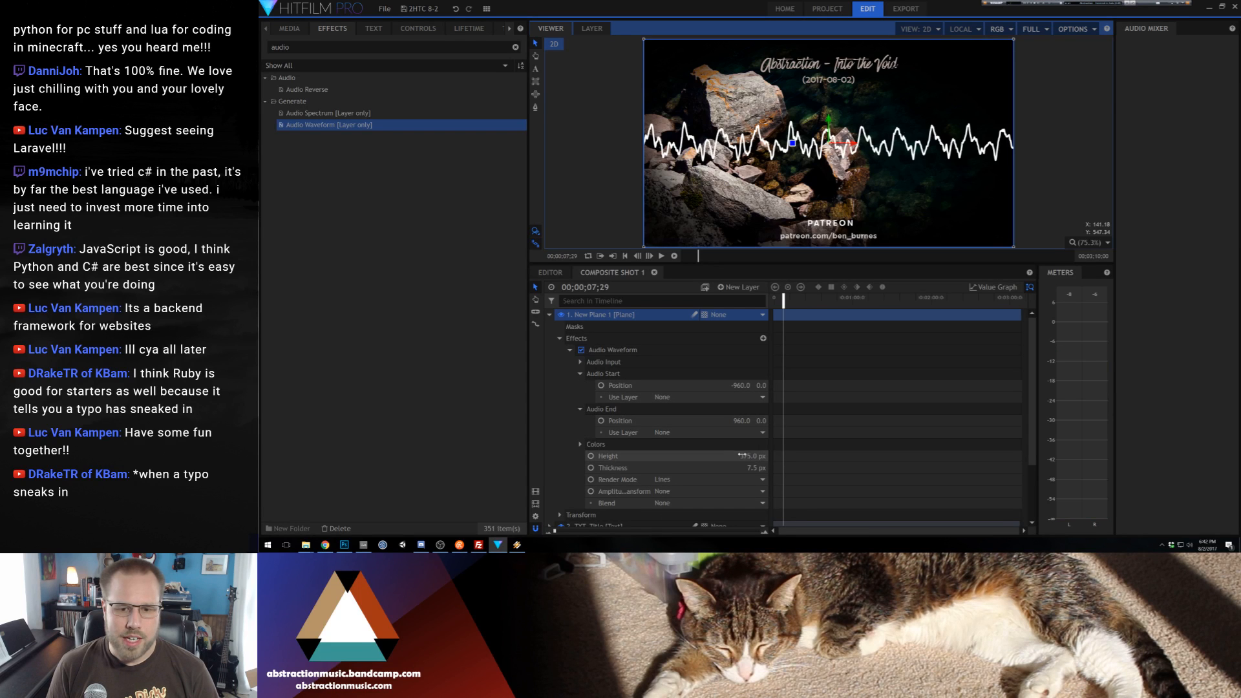
# Reduce the Audio Waveform's height to 184 px and collapse the effect's settings
pyautogui.moveTo(747, 456); pyautogui.dragTo(621, 456)
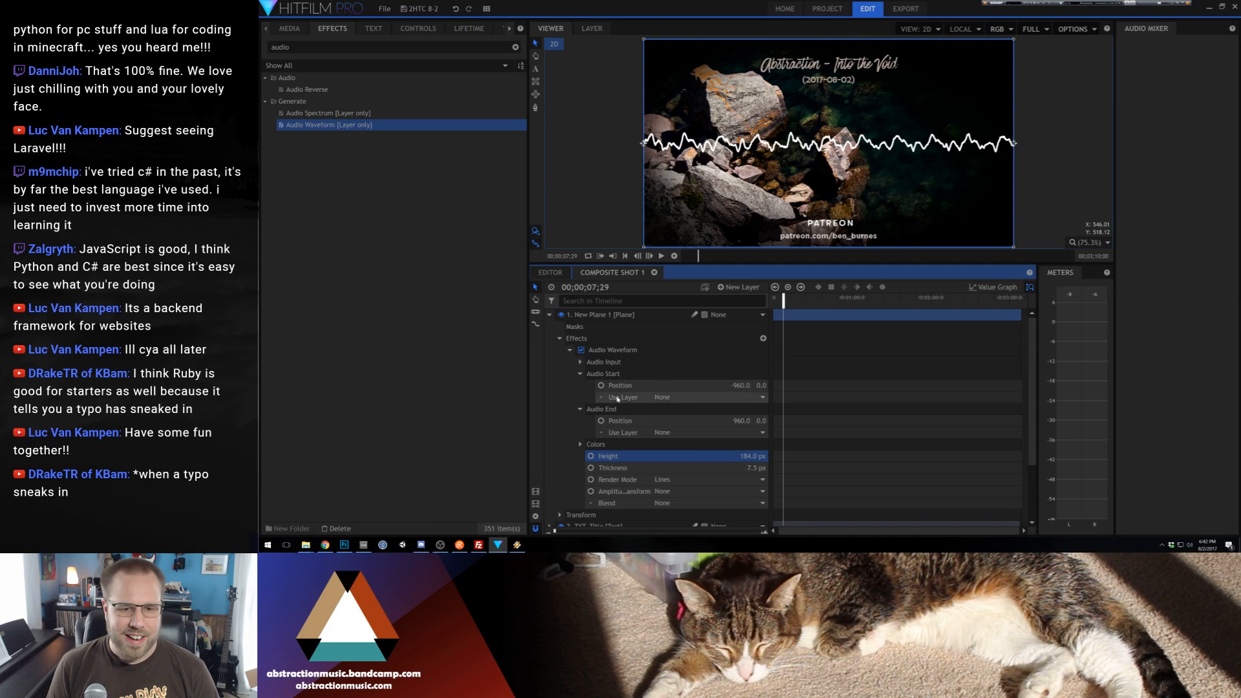
pyautogui.click(580, 374)
pyautogui.click(581, 386)
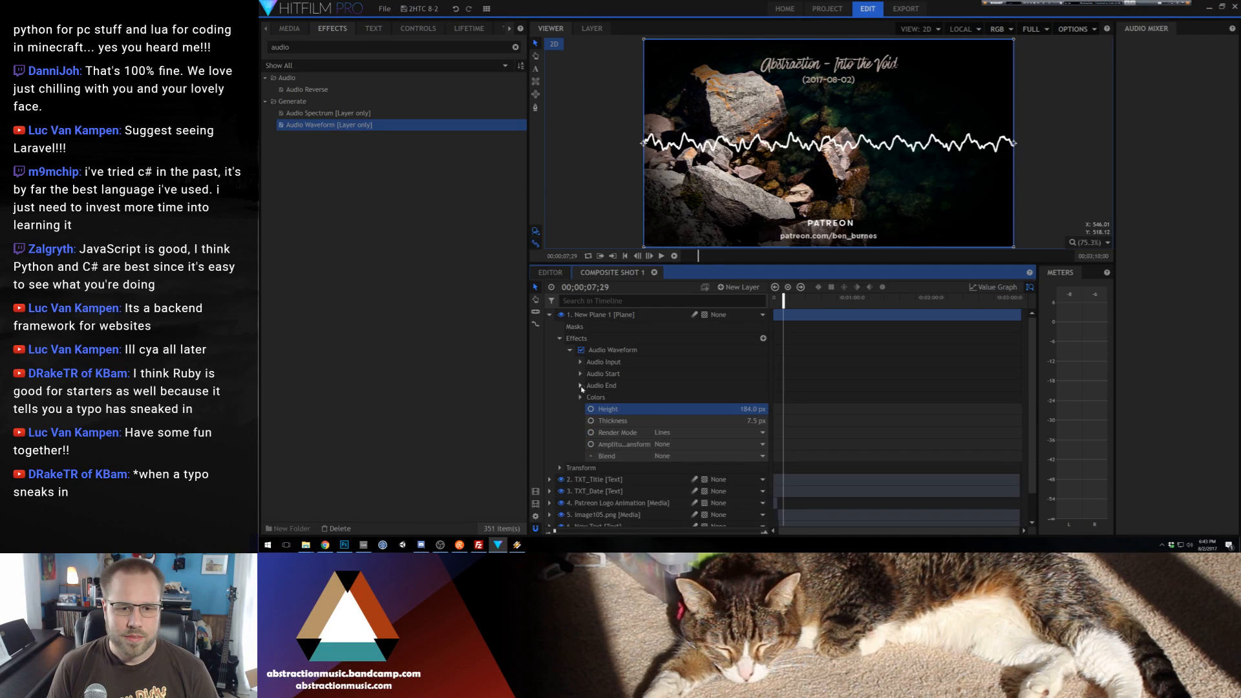
pyautogui.click(571, 349)
# Raise the plane to a Y position of 394 and move its layer directly below TXT_Date
pyautogui.click(559, 362)
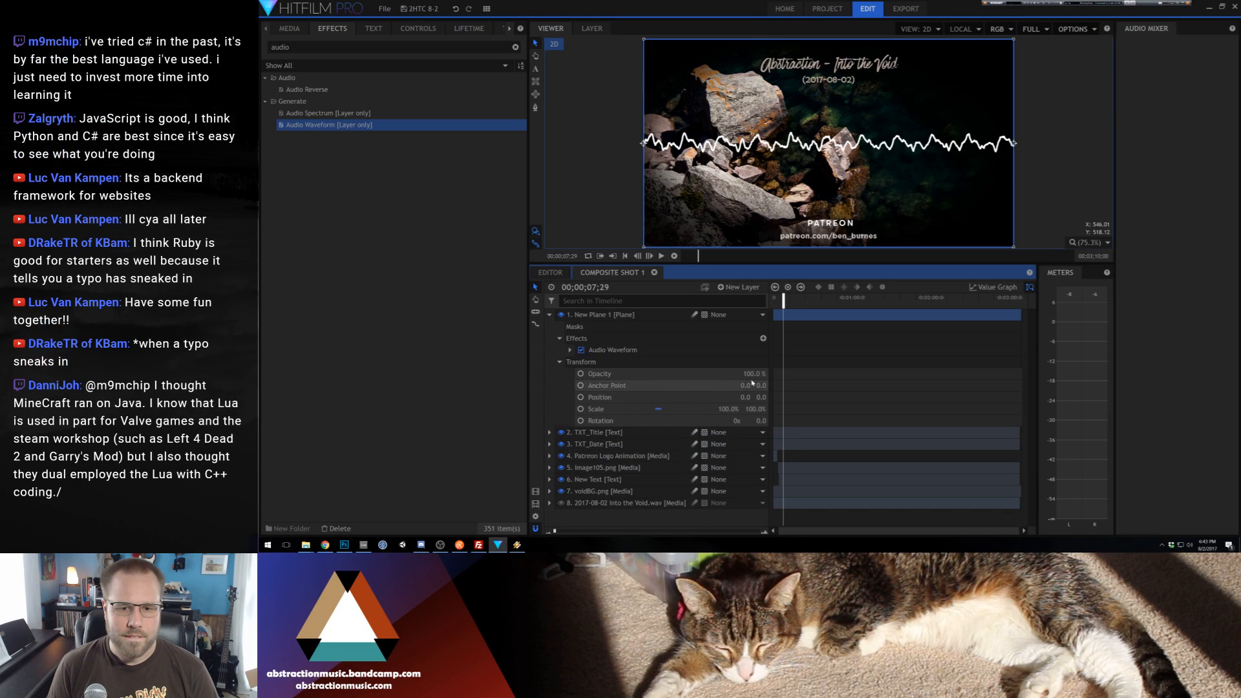
pyautogui.moveTo(745, 396); pyautogui.dragTo(967, 395)
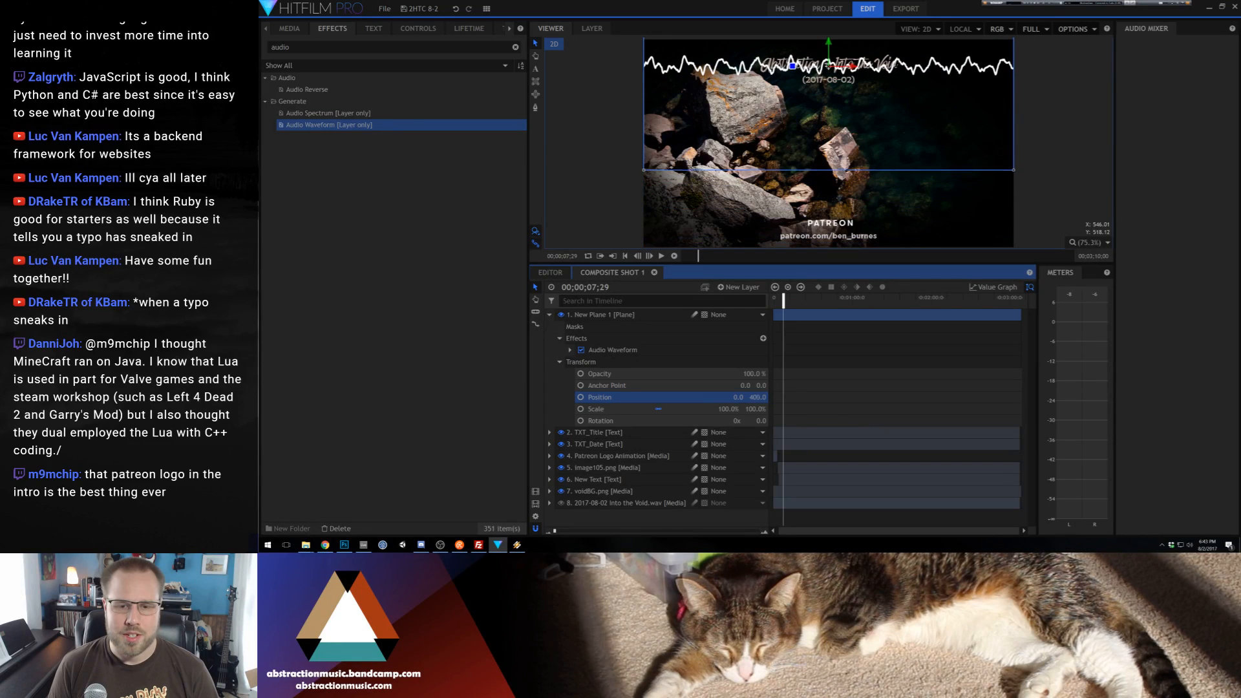
pyautogui.moveTo(585, 315); pyautogui.dragTo(617, 451)
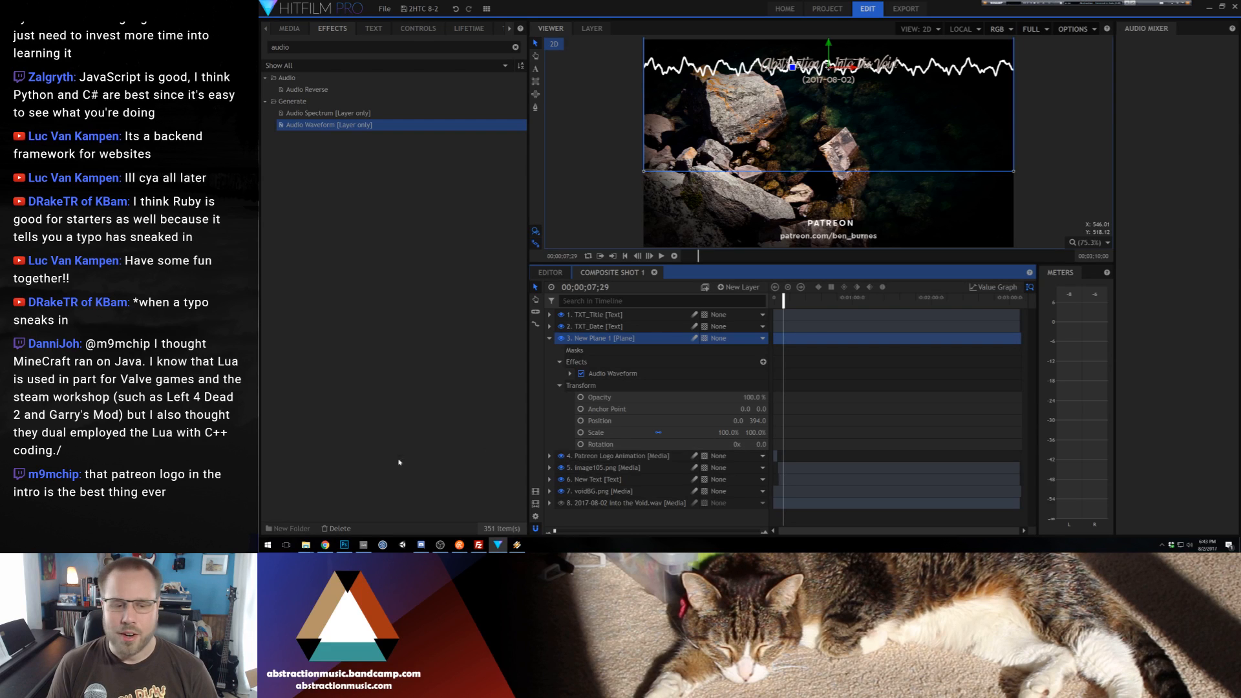
# Switch to the web browser and search in a new tab for "patreon rebrand announcement"
pyautogui.click(325, 545)
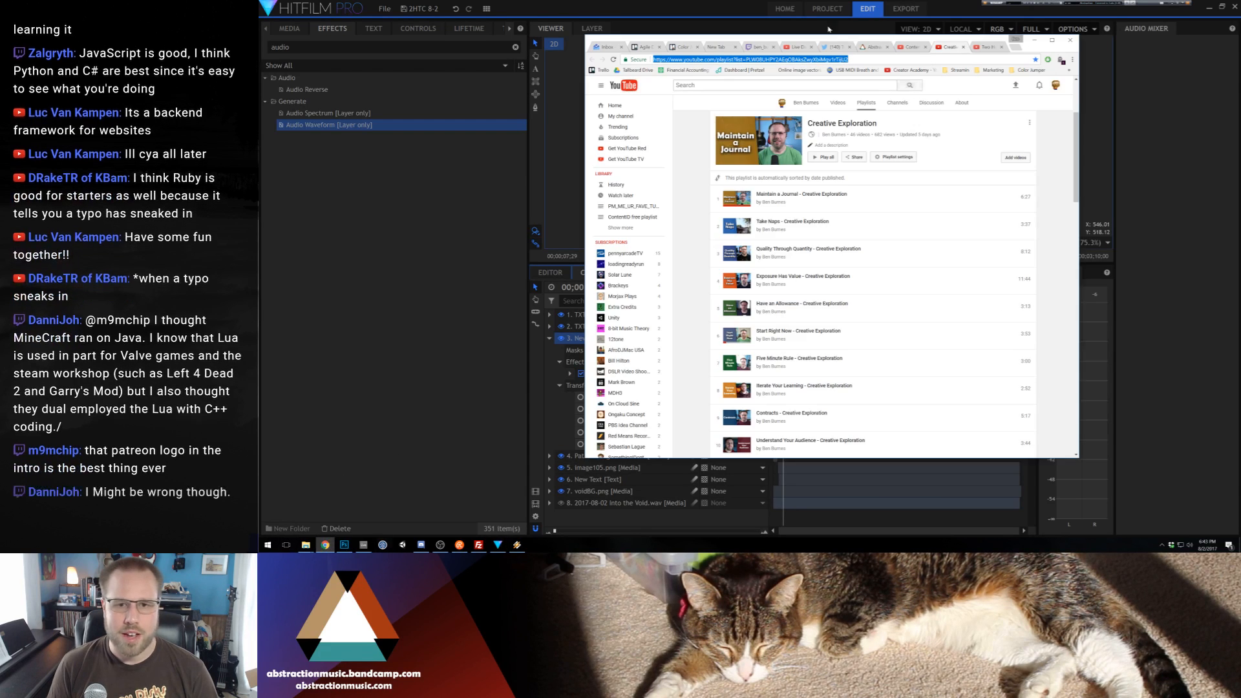
pyautogui.click(1016, 48)
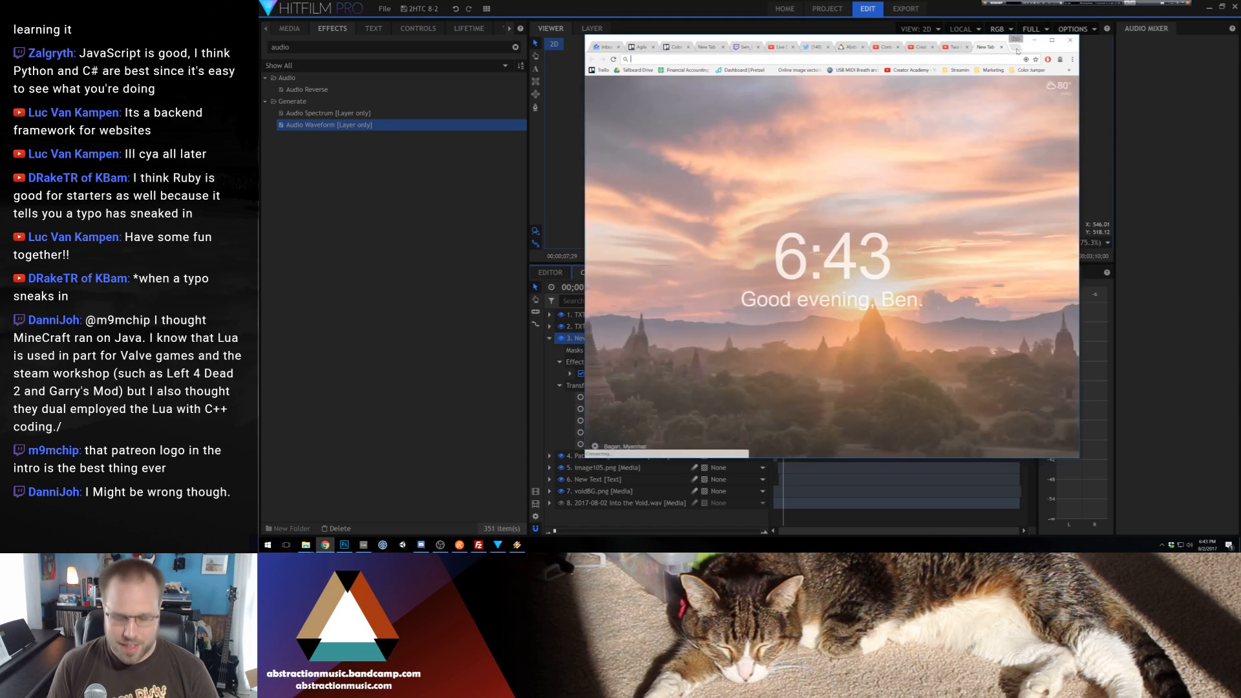
pyautogui.write('patreon ')
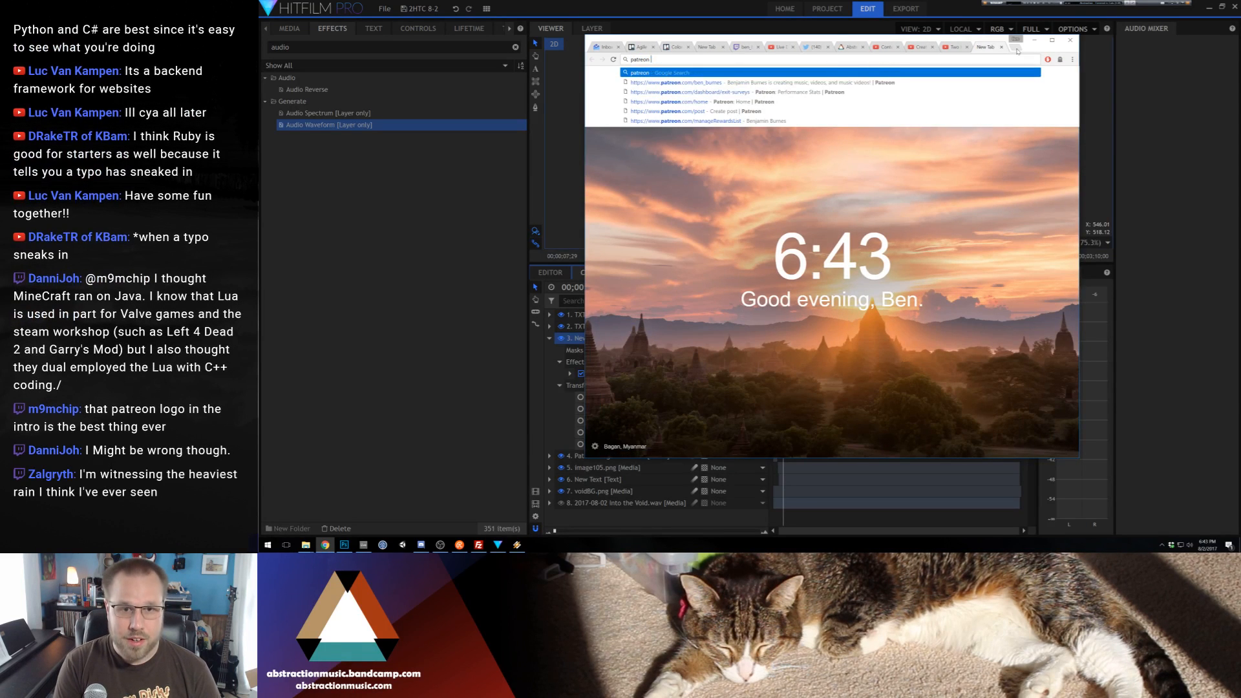
pyautogui.write('rebrand an')
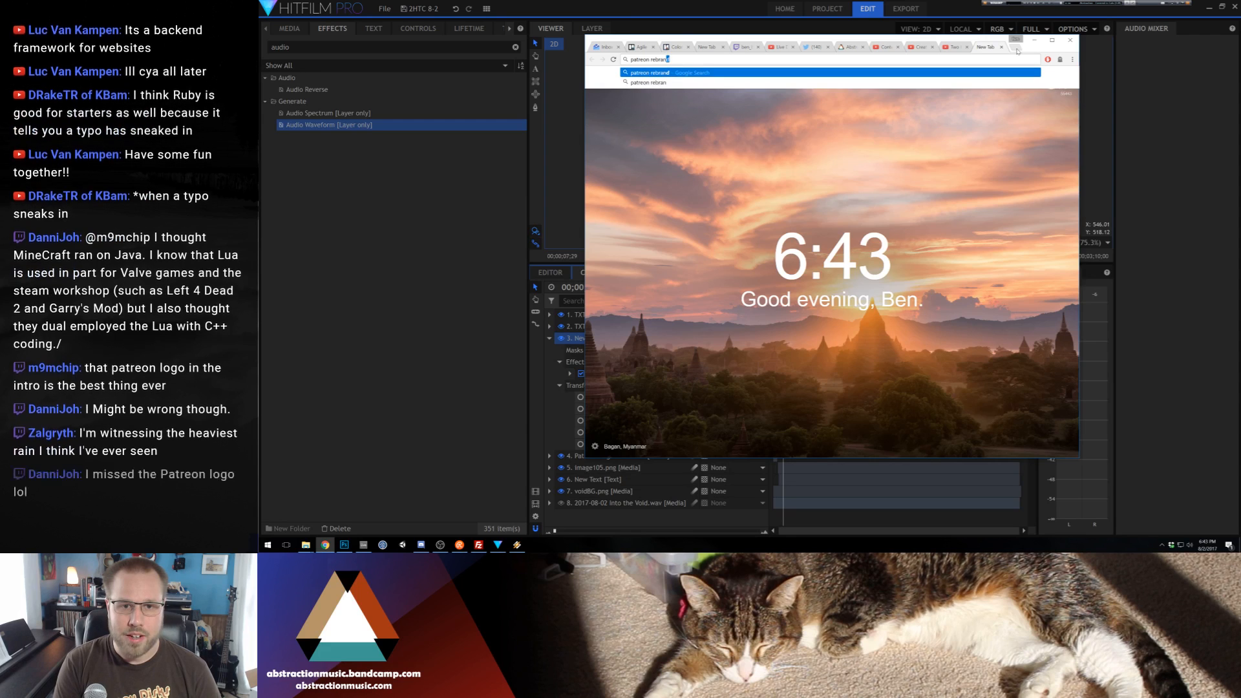
pyautogui.write('nouncement')
pyautogui.press('Return')
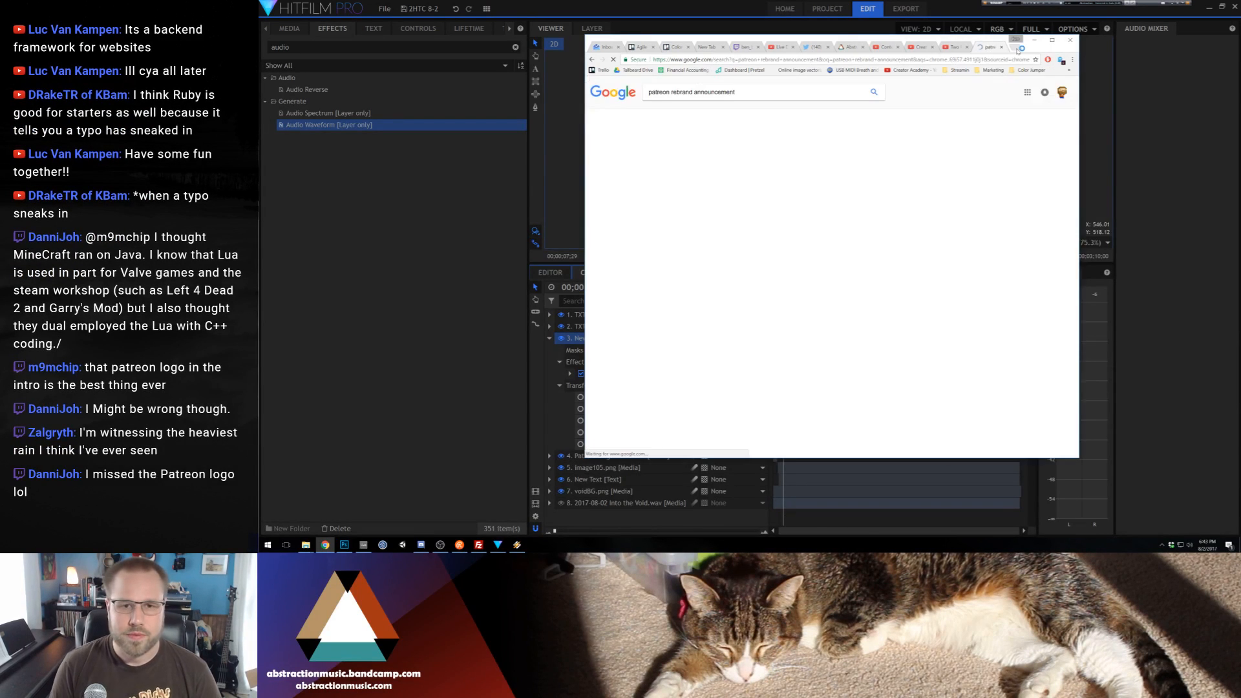
# Look through the Patreon logo article and brand guidelines for the rebrand, and close the search tab
pyautogui.click(683, 150)
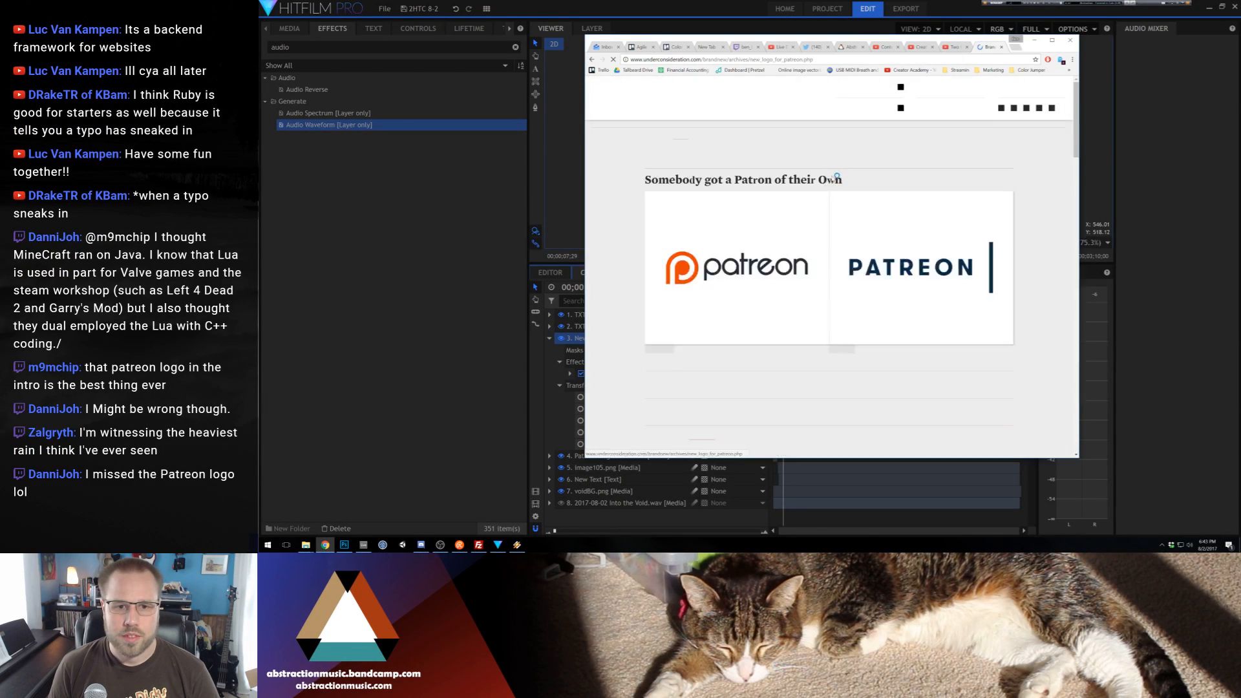
pyautogui.hotkey('alt', 'Left')
pyautogui.click(687, 186)
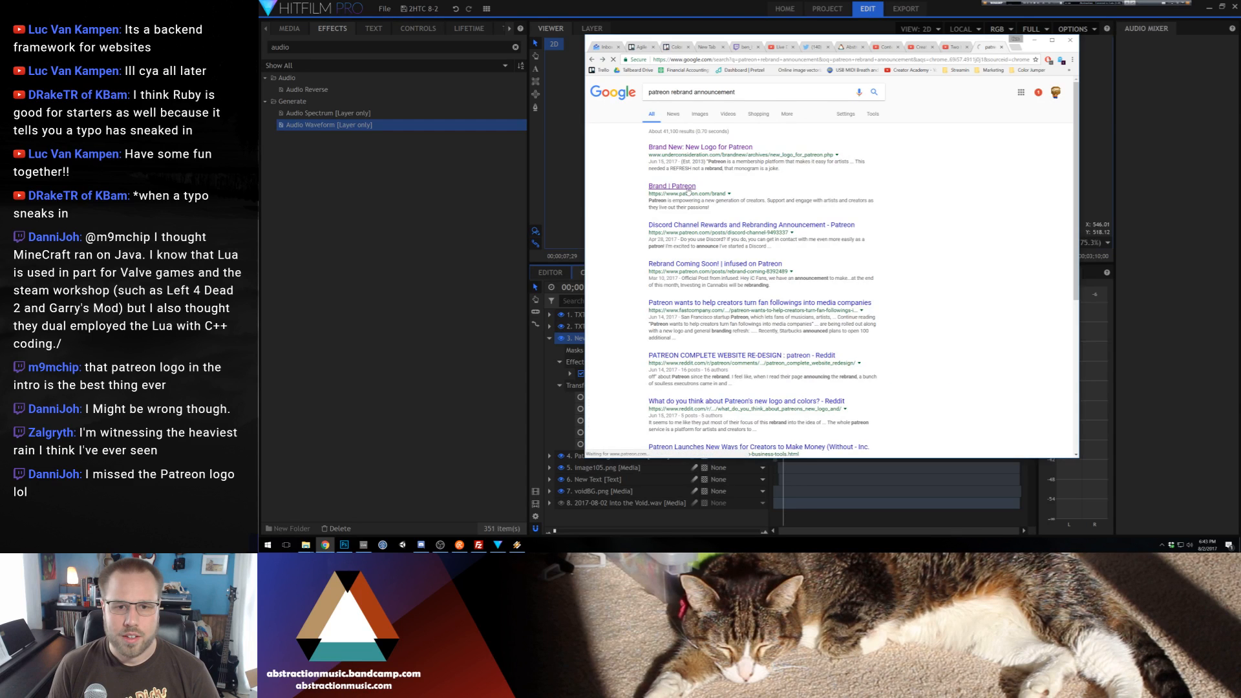
pyautogui.scroll(-12, 853, 252)
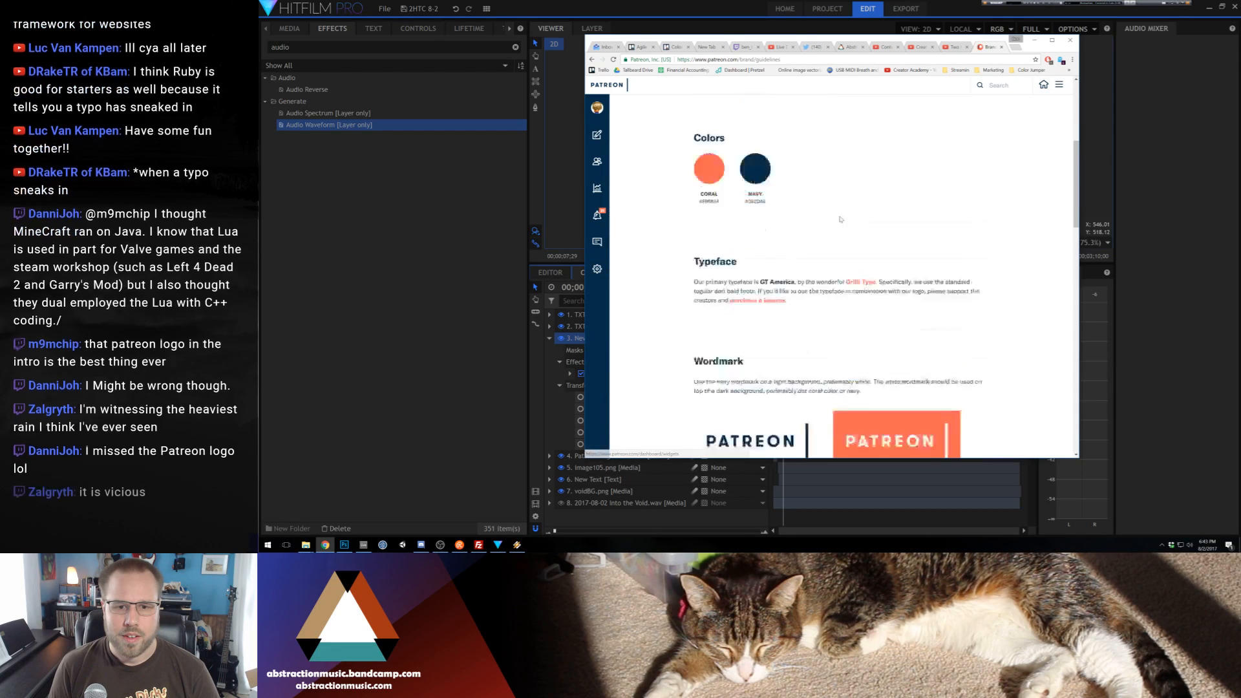
pyautogui.scroll(-5, 856, 252)
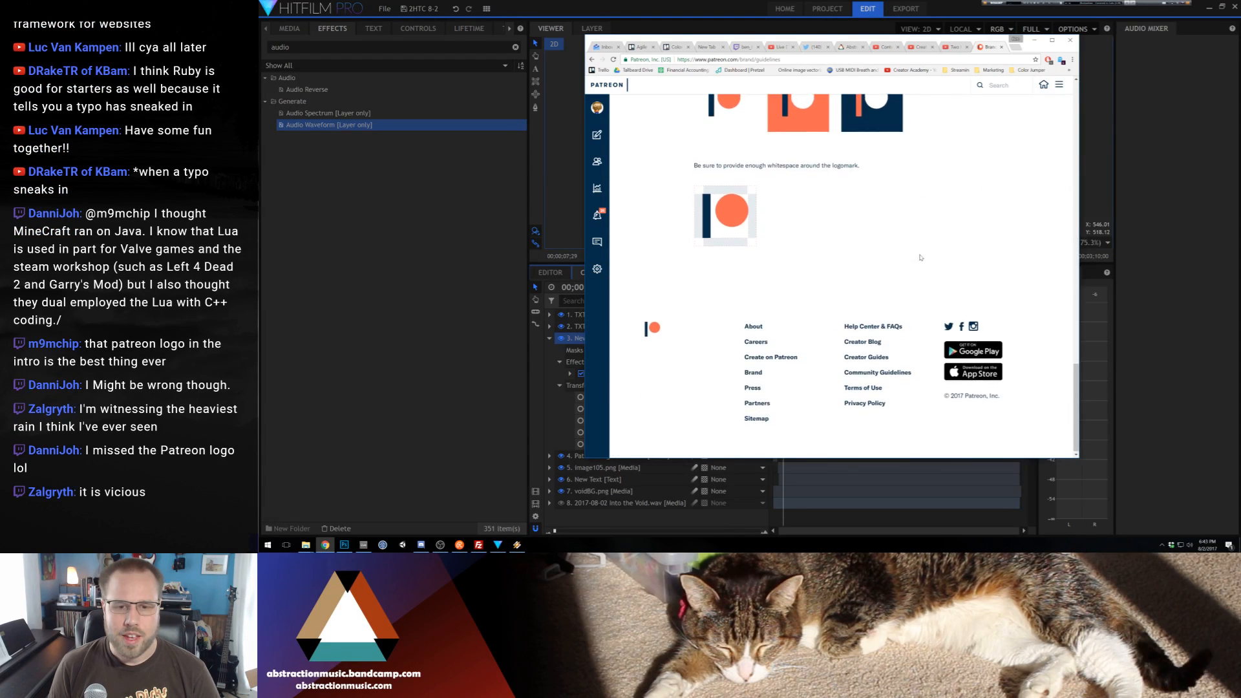
pyautogui.scroll(10, 913, 287)
pyautogui.scroll(4, 913, 287)
pyautogui.hotkey('alt', 'Left')
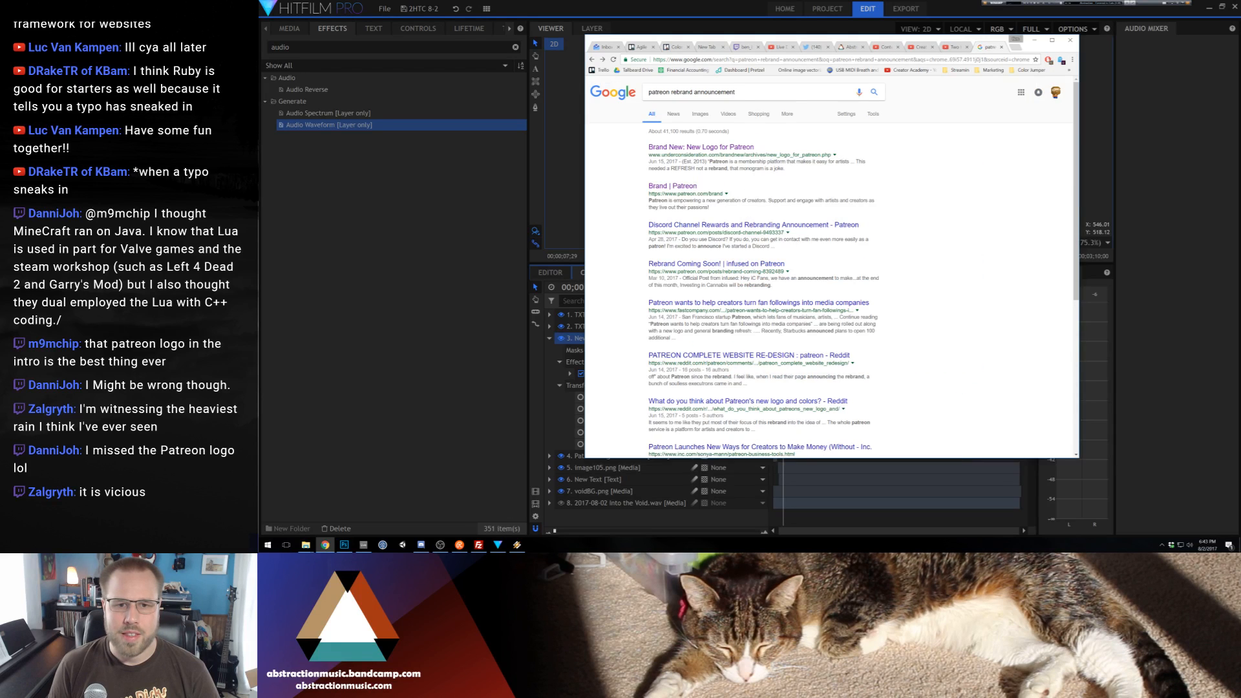
pyautogui.click(1002, 47)
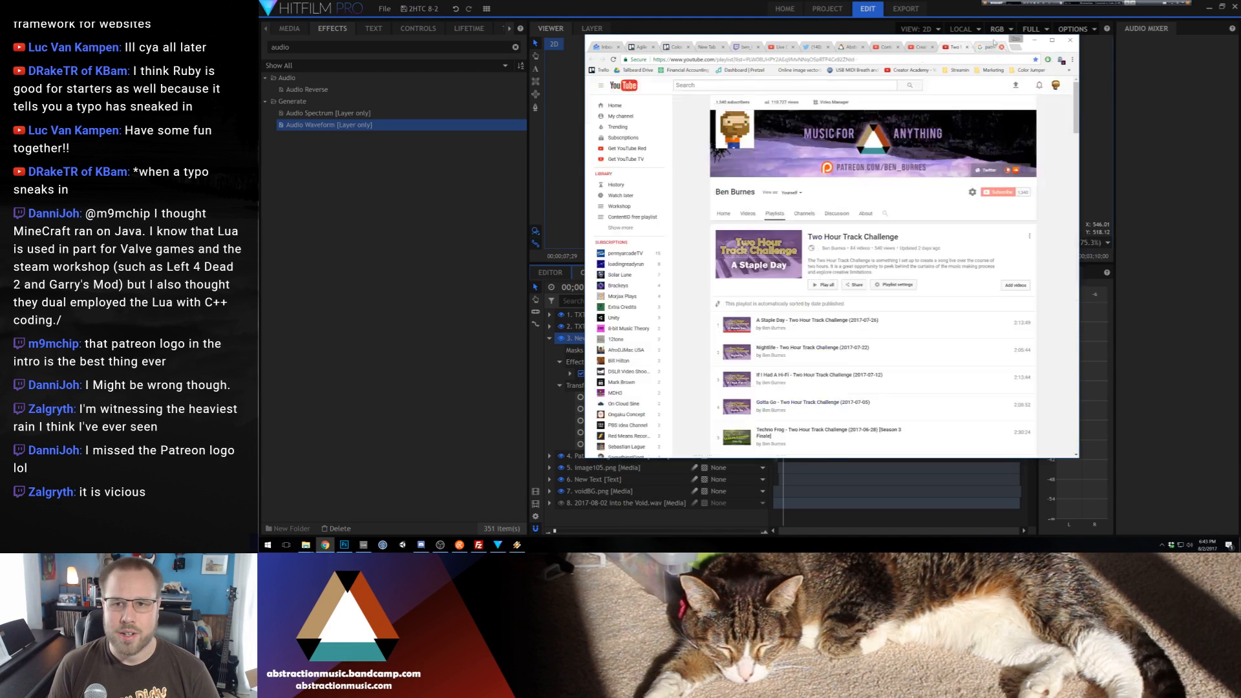
# Return to HitFilm Pro and preview the composite from the beginning
pyautogui.click(943, 4)
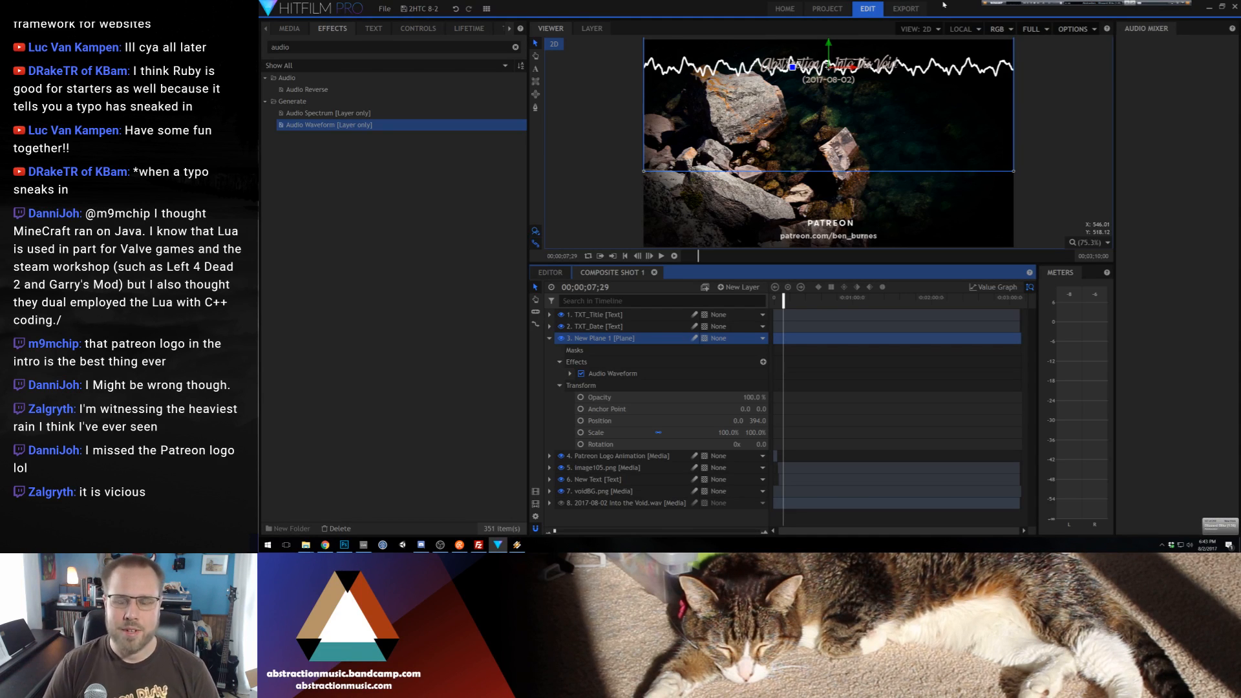
pyautogui.press('Home')
pyautogui.press('space')
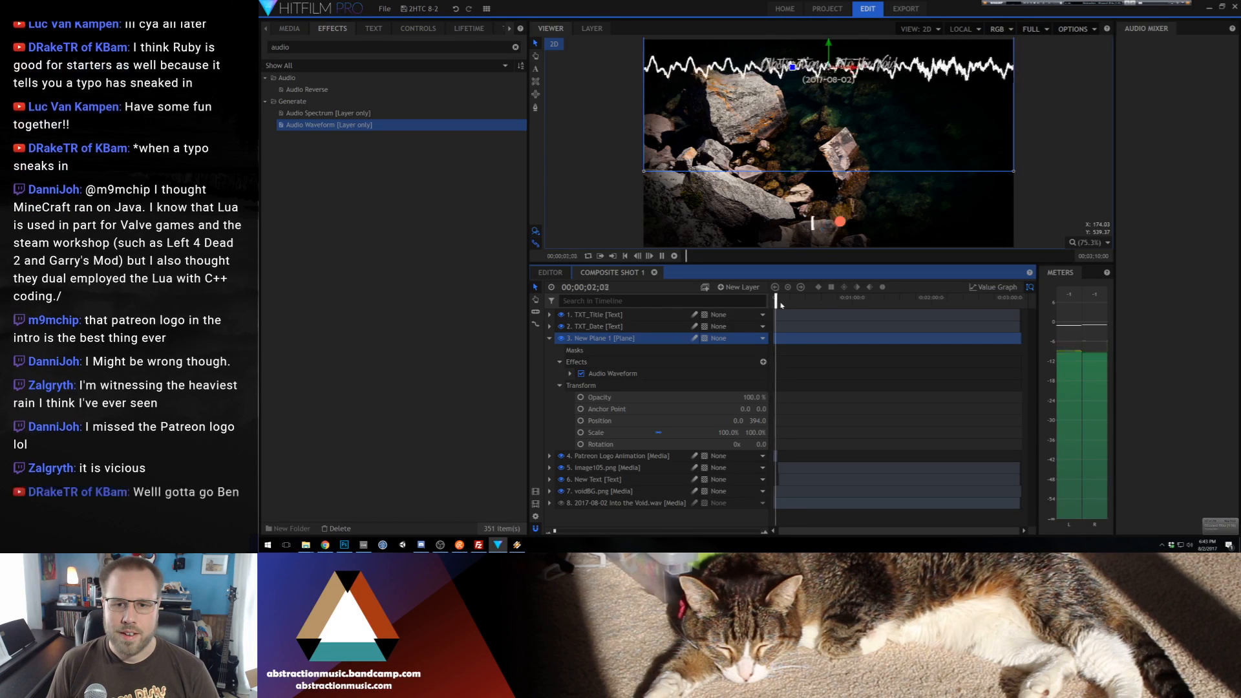
pyautogui.press('space')
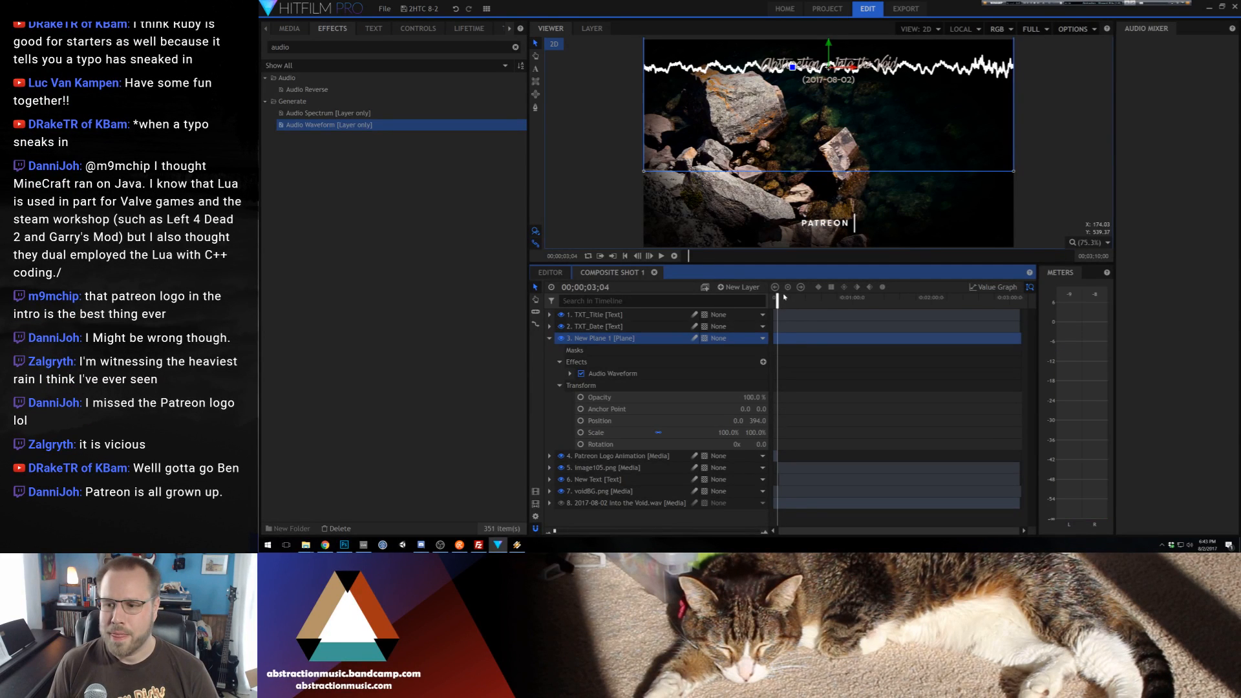
# Lower the waveform plane's opacity to 29%
pyautogui.click(559, 361)
pyautogui.moveTo(754, 386); pyautogui.dragTo(708, 386)
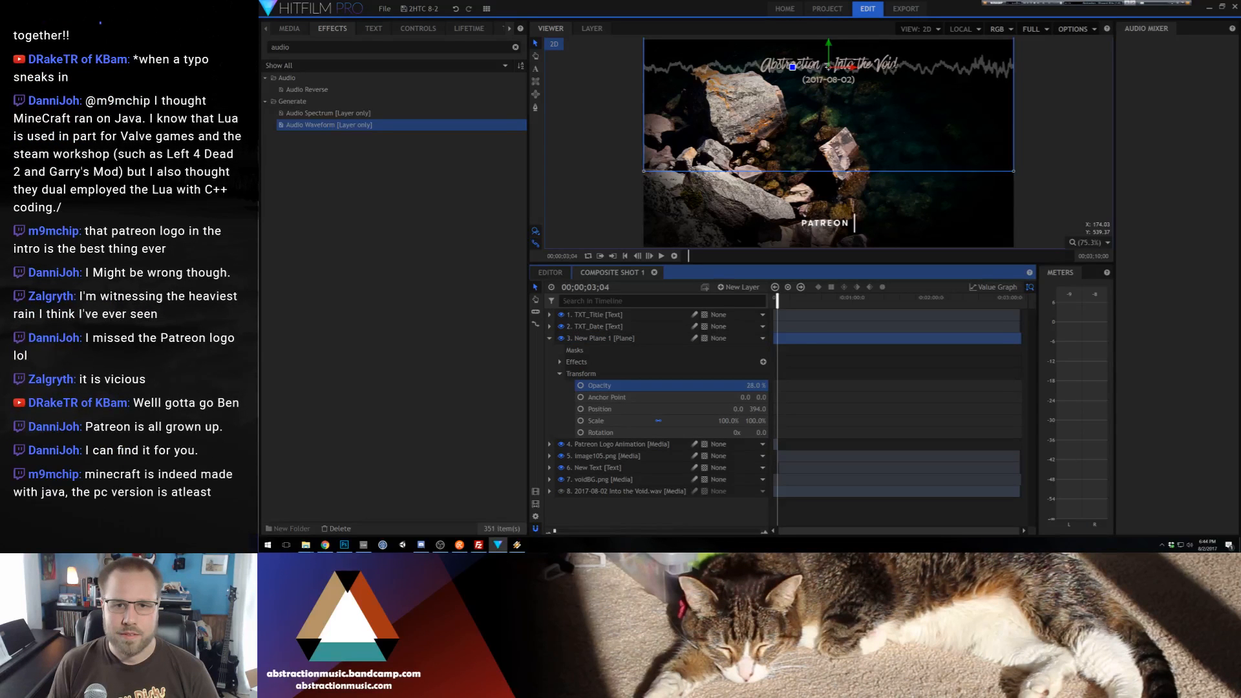
pyautogui.click(561, 373)
# Set the thickness of the waveform plane's Audio Waveform effect to 2.5 px
pyautogui.click(560, 362)
pyautogui.click(570, 374)
pyautogui.click(580, 420)
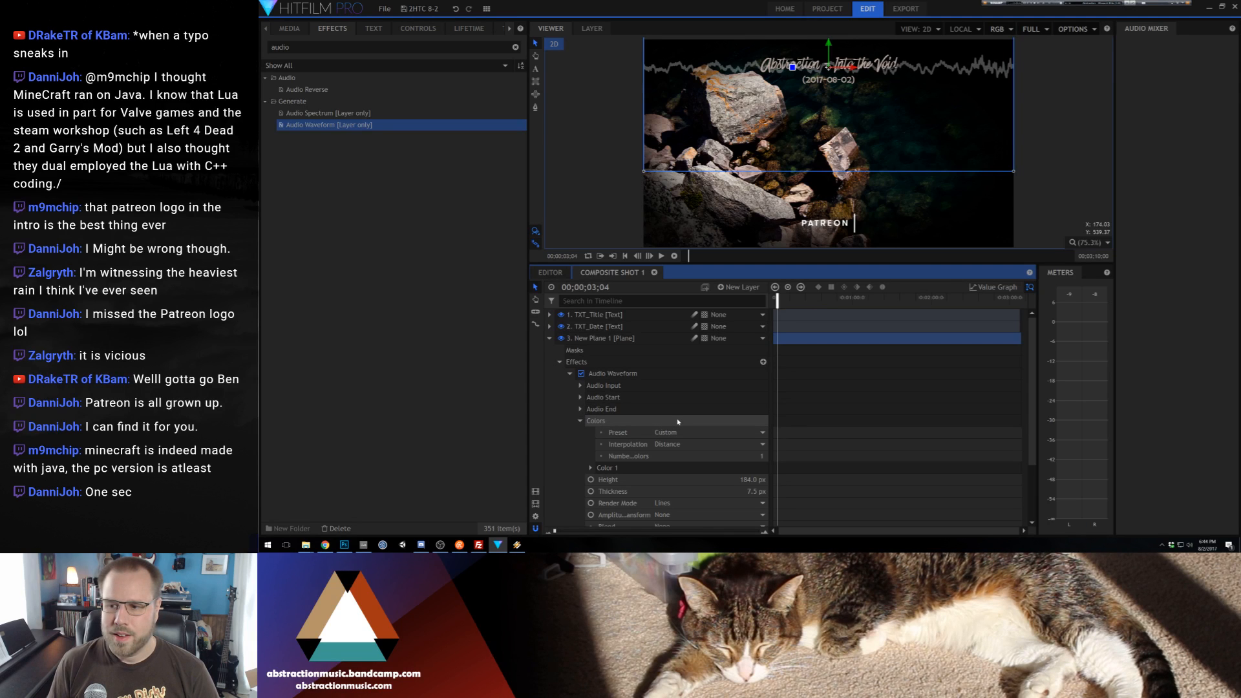
pyautogui.scroll(-2, 690, 434)
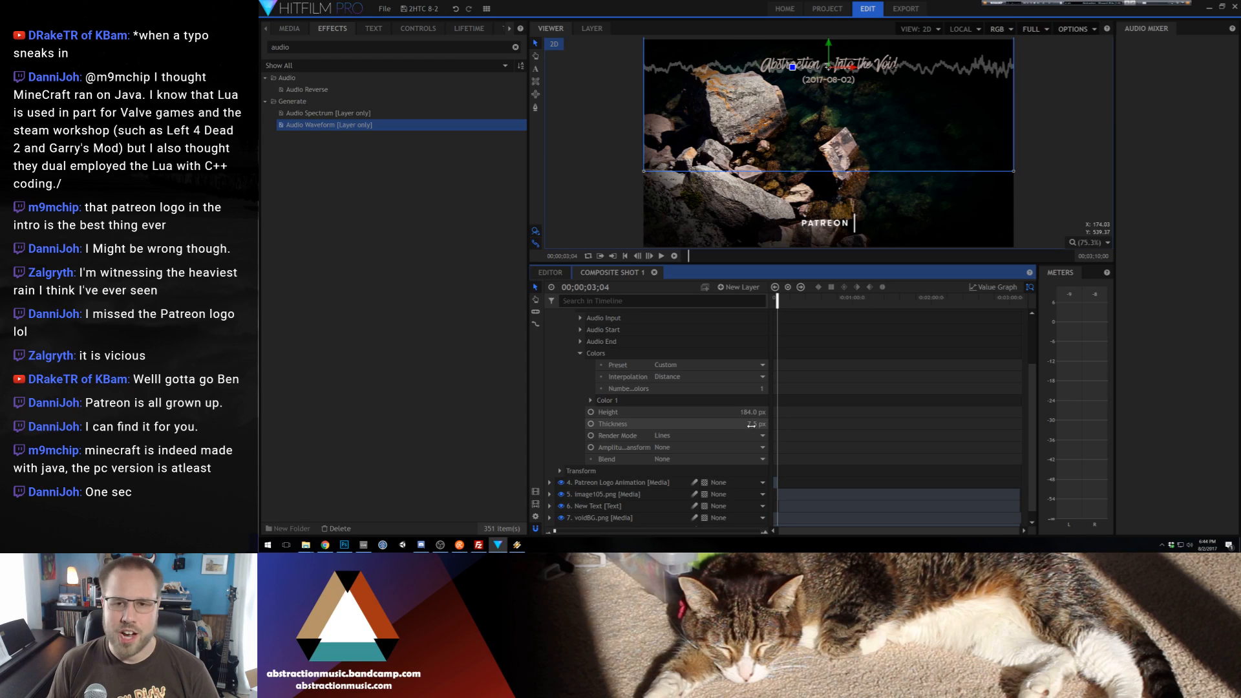
pyautogui.moveTo(751, 425); pyautogui.dragTo(738, 425)
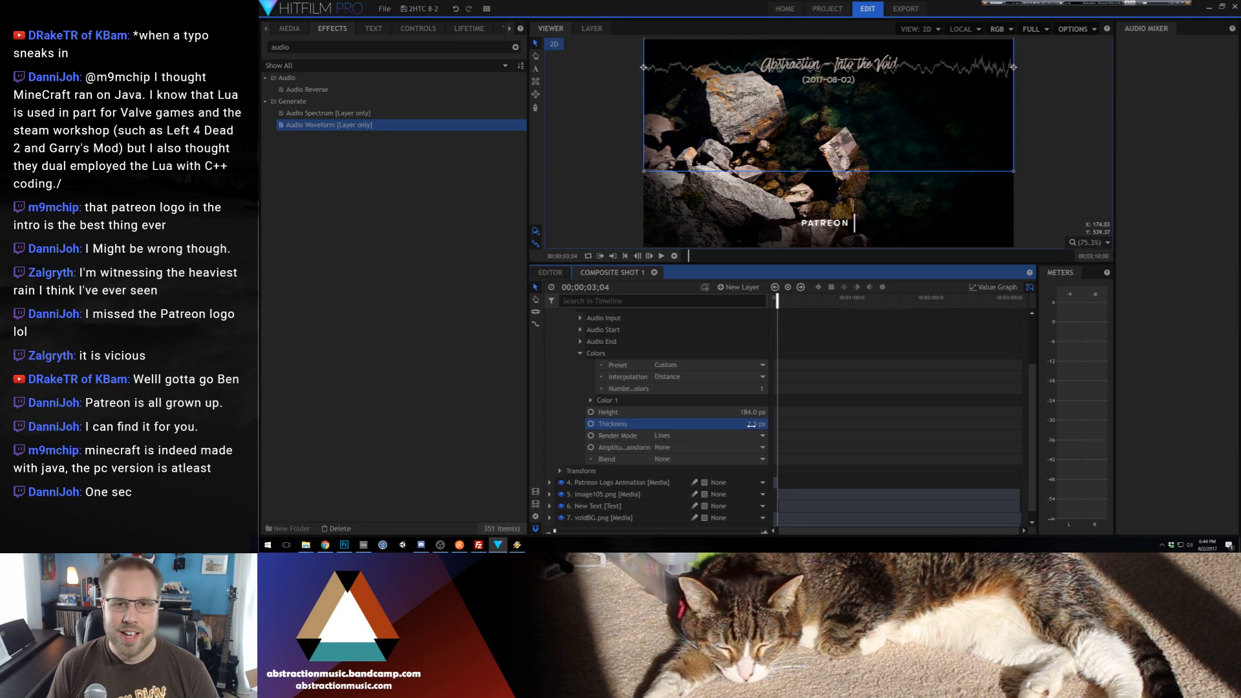
pyautogui.click(580, 354)
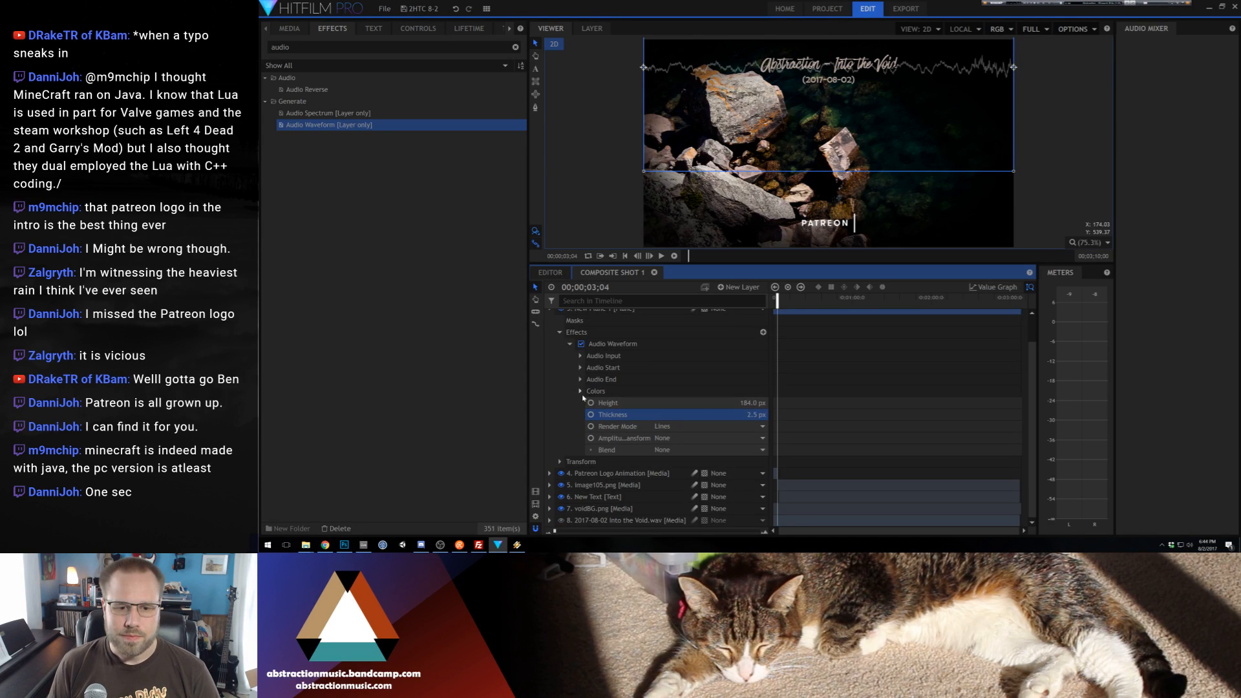
# Set the waveform plane's opacity to 100%
pyautogui.click(560, 462)
pyautogui.click(599, 473)
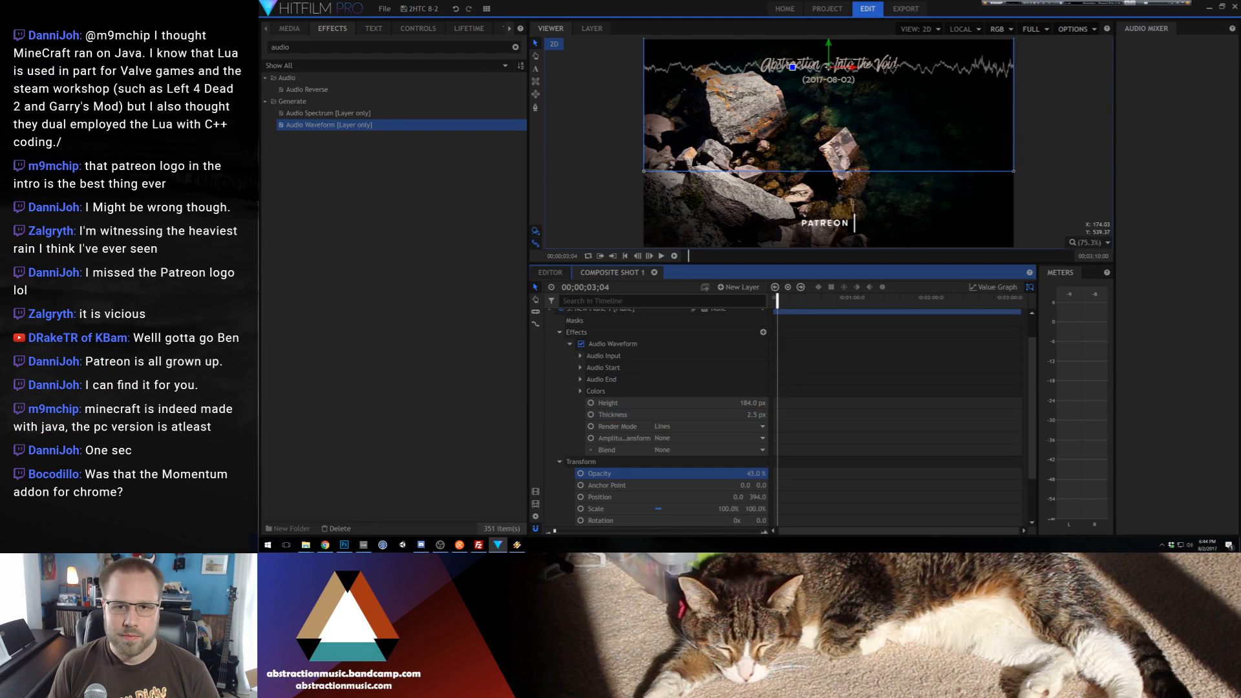
pyautogui.moveTo(754, 473); pyautogui.dragTo(761, 474)
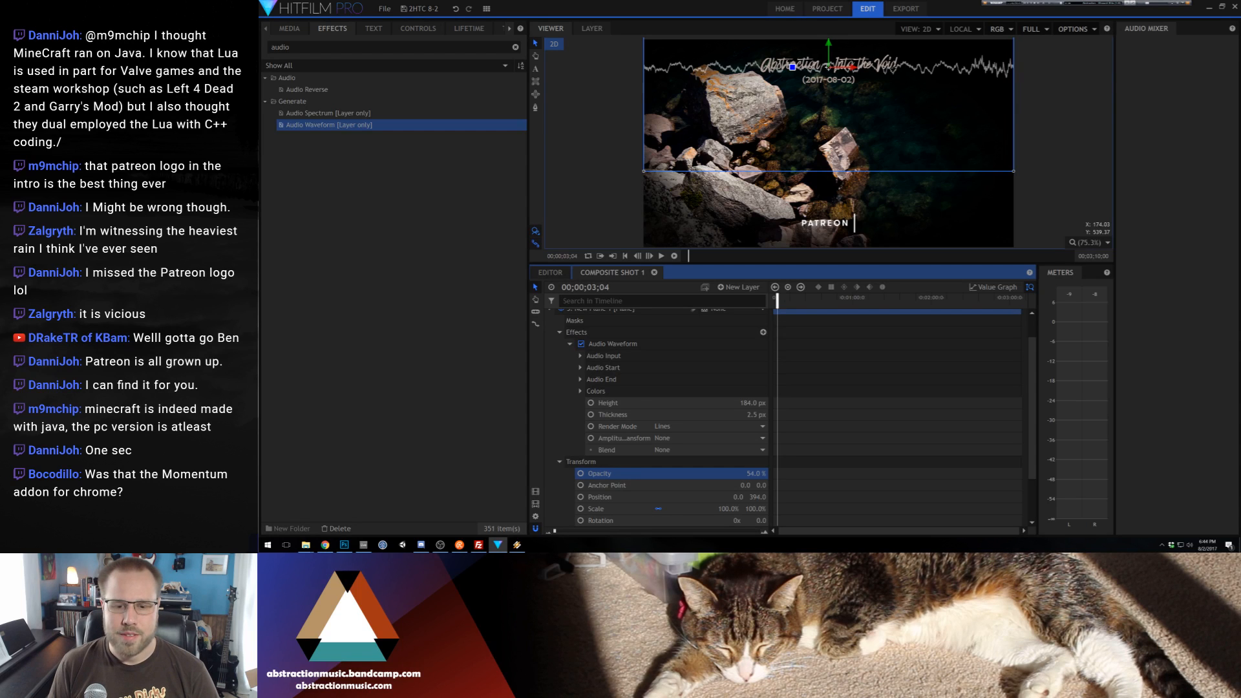
pyautogui.write('100')
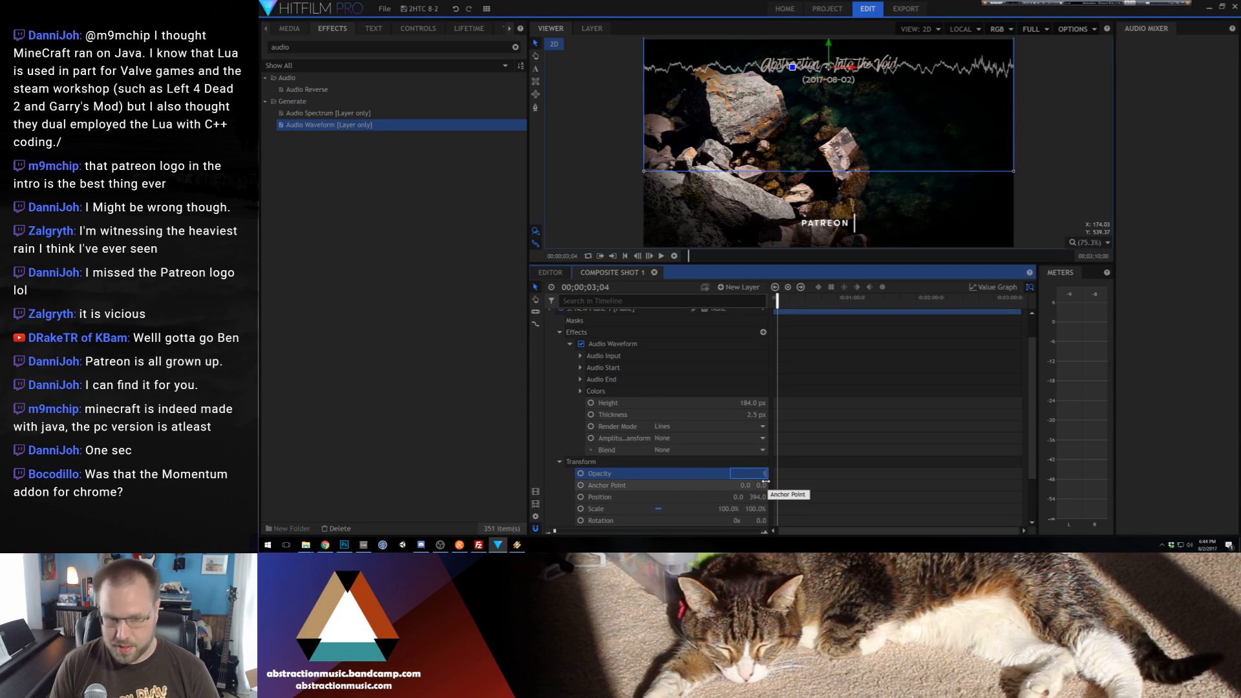
pyautogui.press('Return')
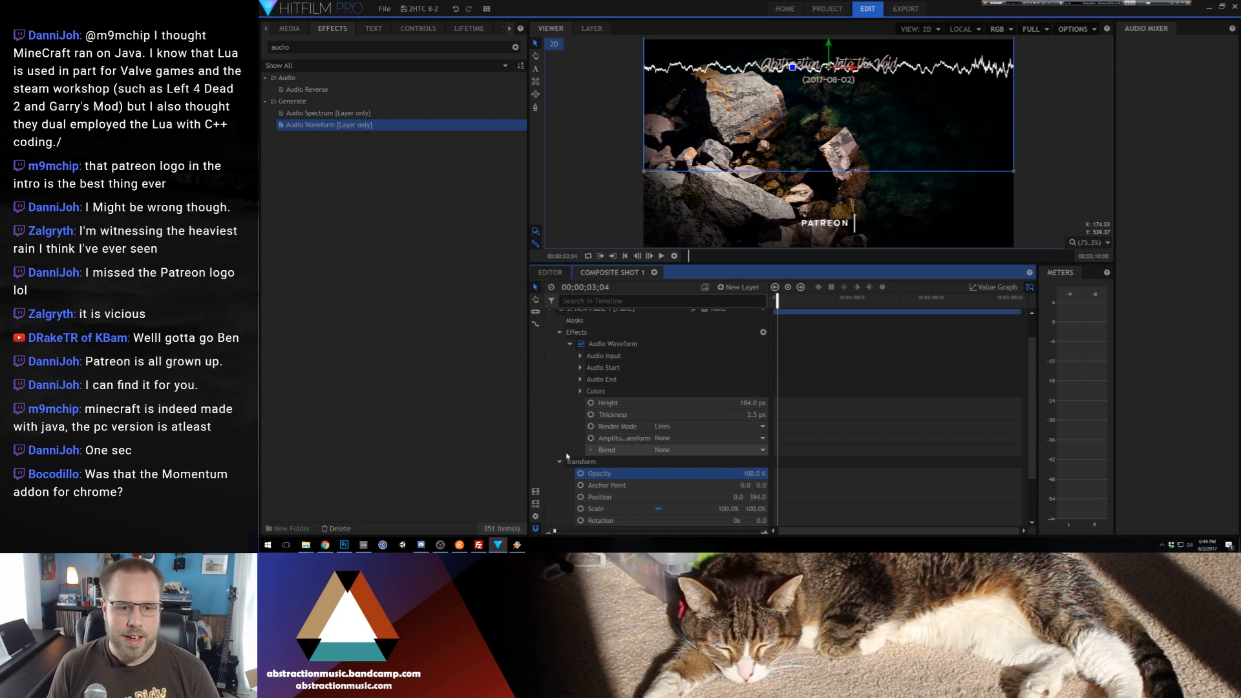
# Try sampling the Audio Waveform effect's Color 1 from a dark area of the background image
pyautogui.click(581, 391)
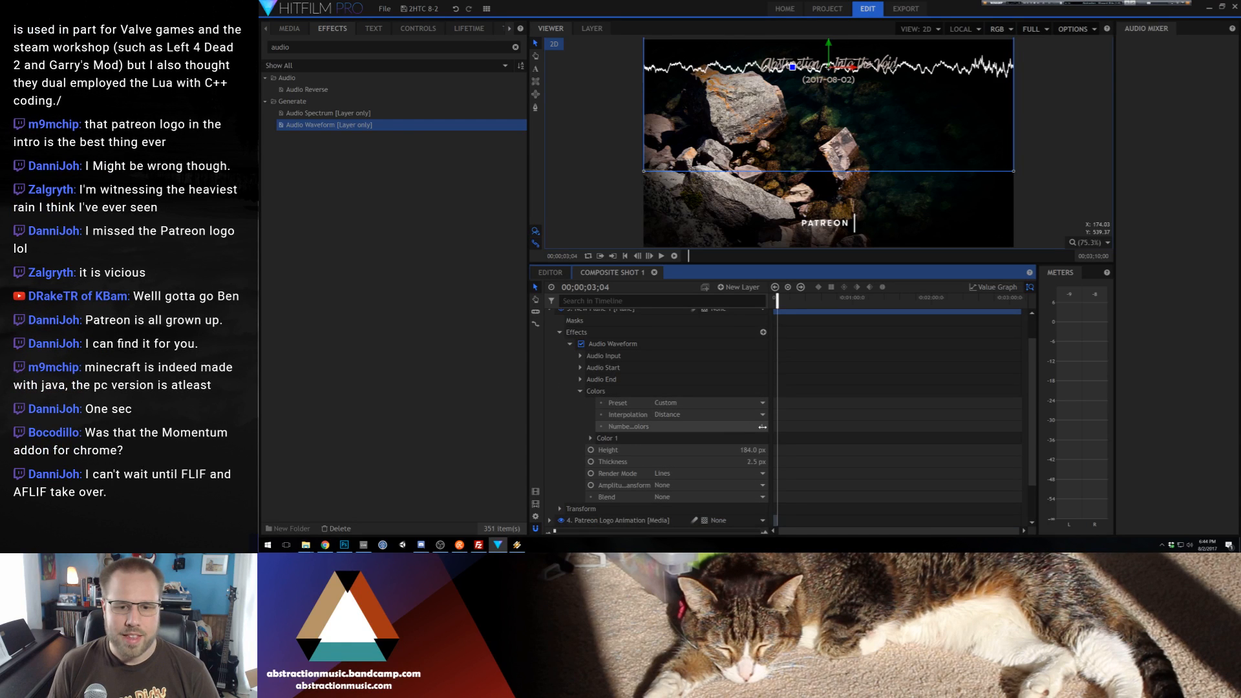
pyautogui.click(590, 438)
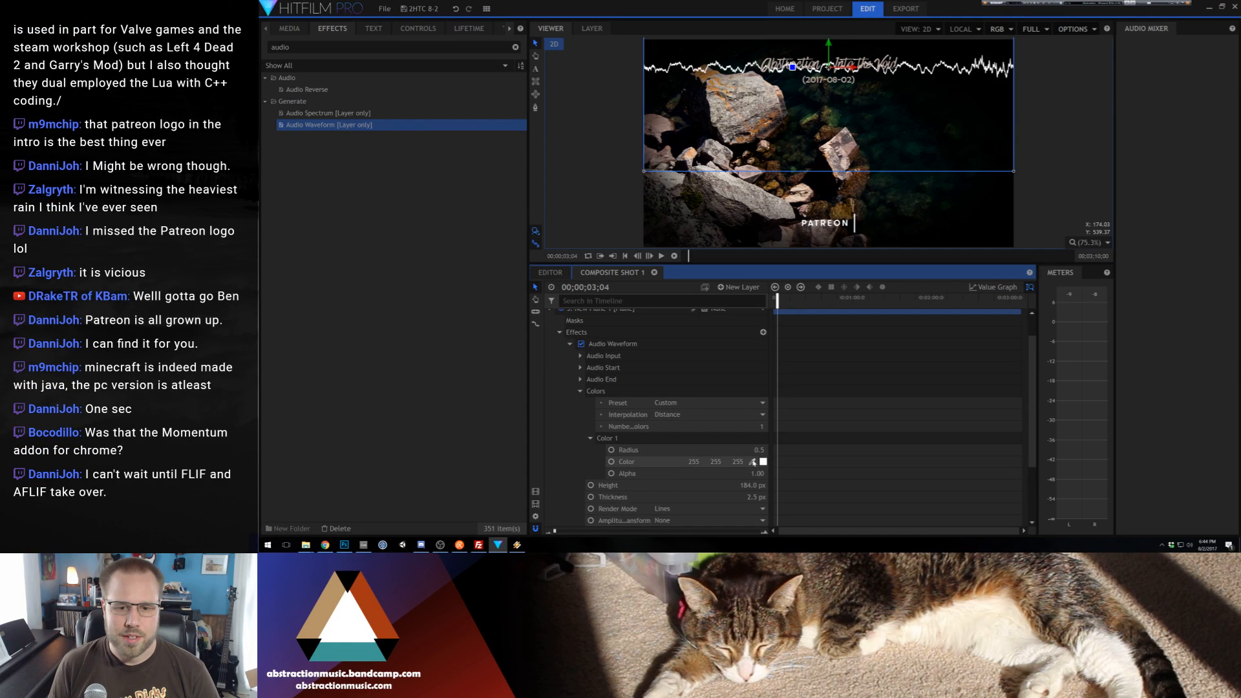
pyautogui.click(752, 462)
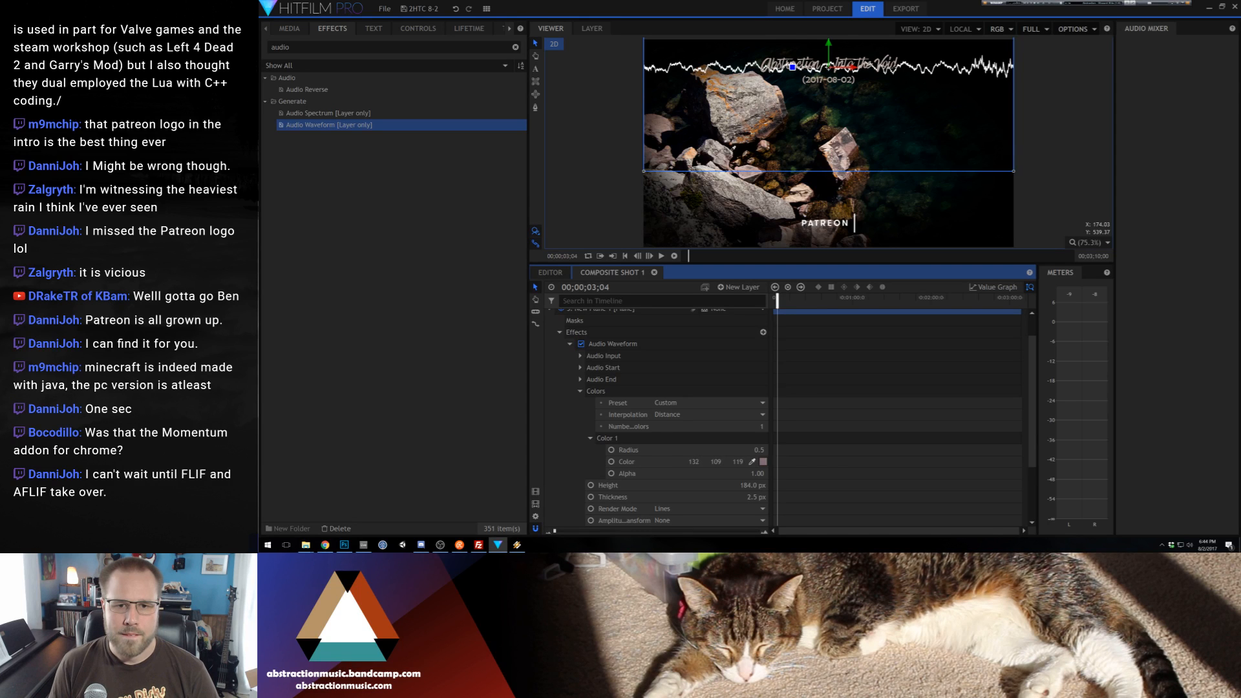
pyautogui.click(751, 181)
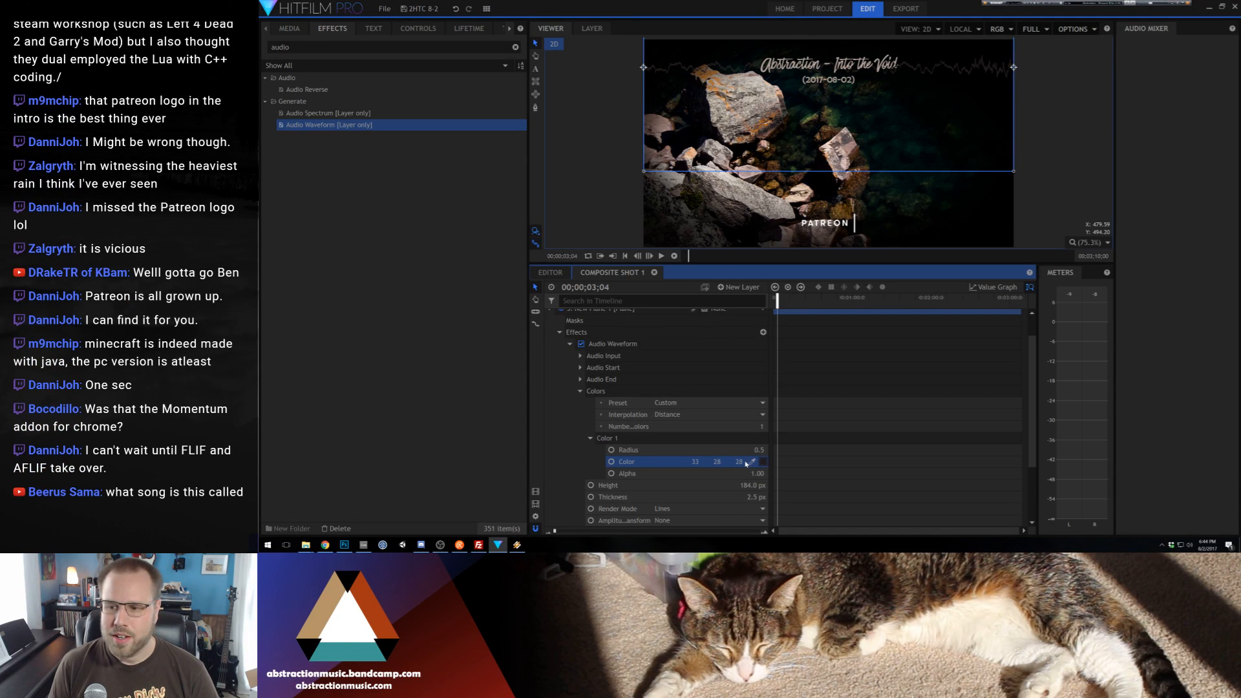
# Check the current song in the music player and switch to the web browser
pyautogui.click(1000, 6)
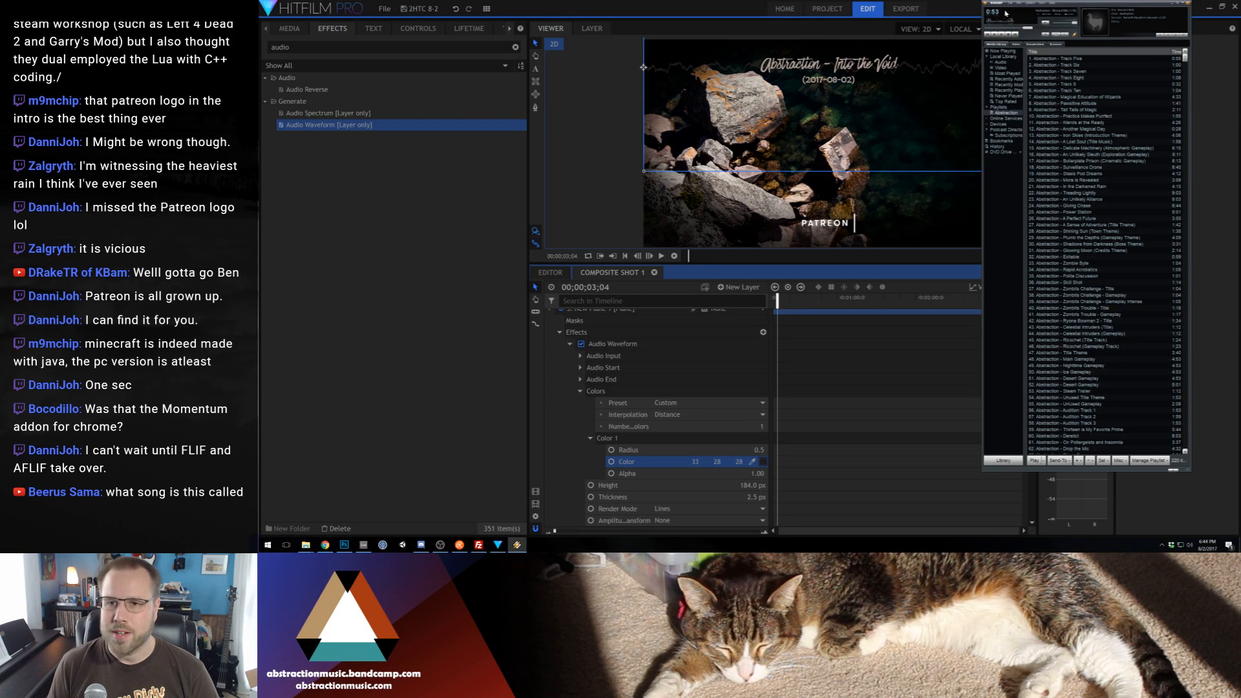
pyautogui.click(323, 547)
pyautogui.click(1105, 5)
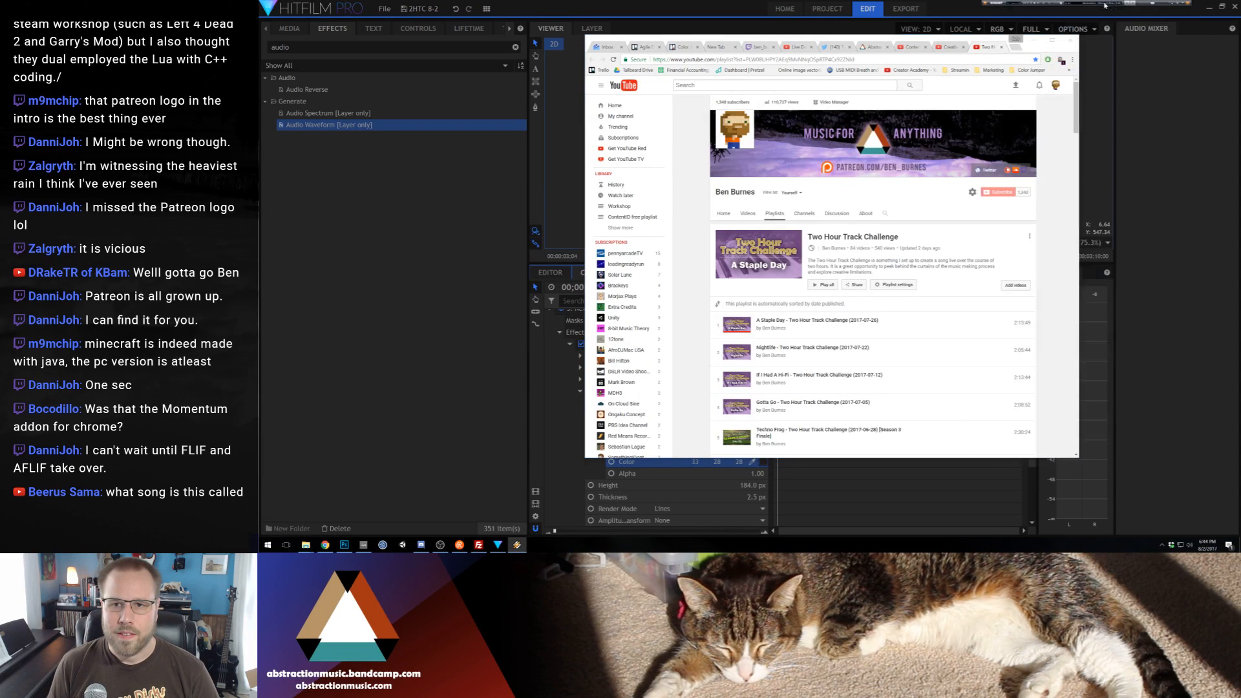
# Search the ContentID free playlist page on YouTube for "blizzard"
pyautogui.click(910, 46)
pyautogui.scroll(-5, 814, 305)
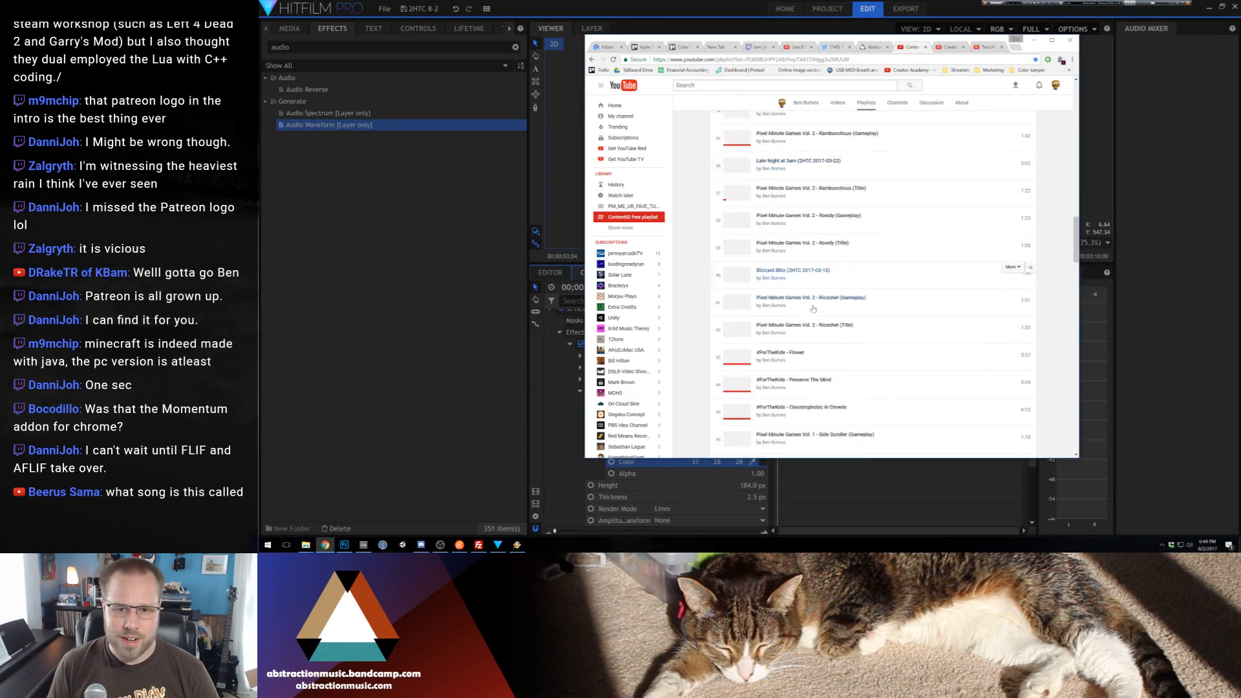
pyautogui.scroll(3, 814, 305)
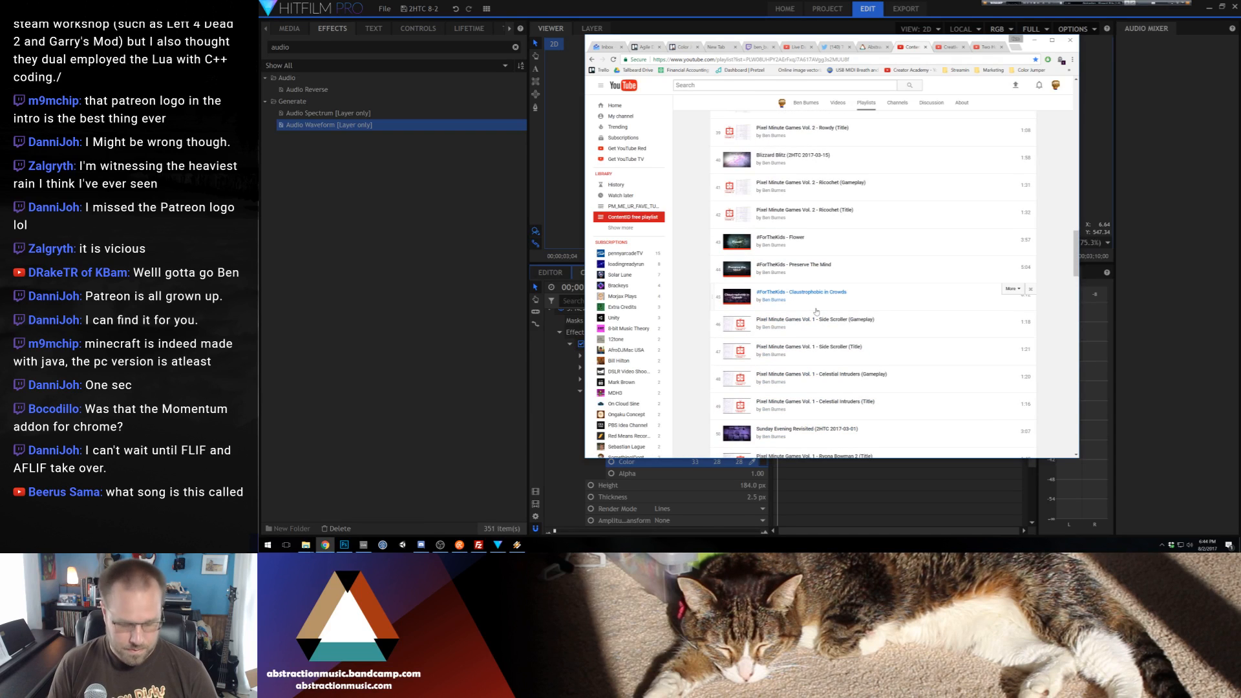
pyautogui.hotkey('ctrl', 'f')
pyautogui.write('blizzard')
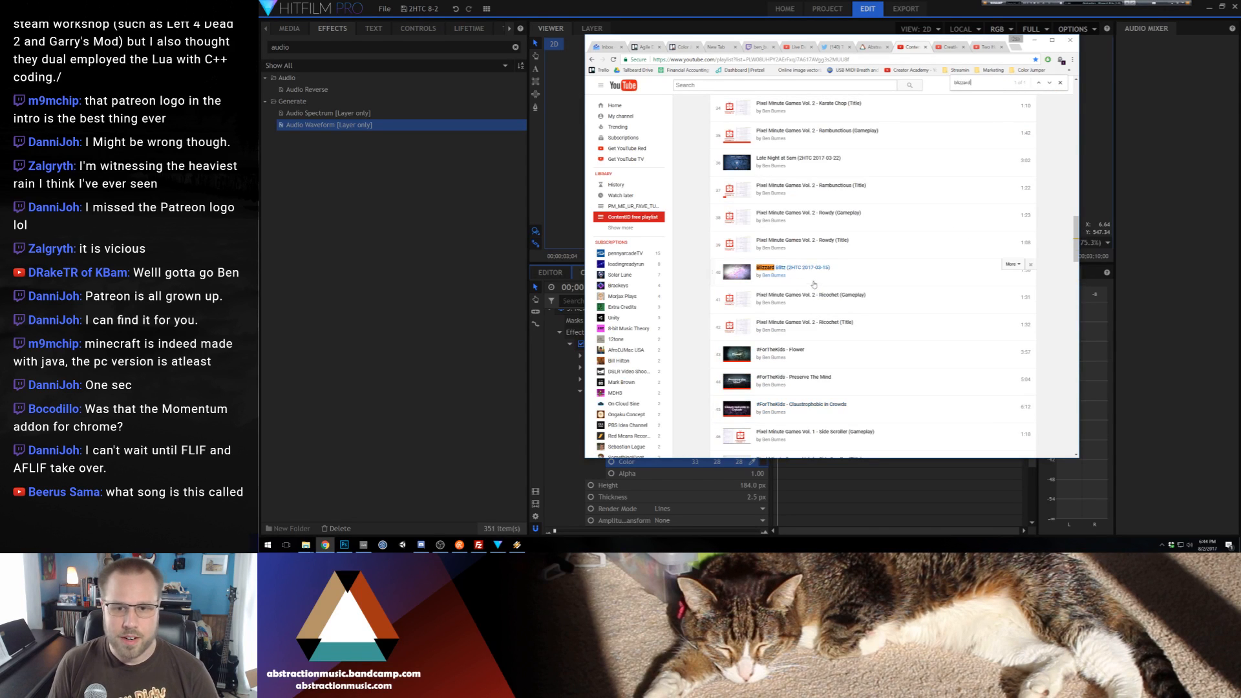
# Open the Blizzard Blitz (2HTC 2017-03-15) video to share its link in the chat, and return to HitFilm Pro
pyautogui.click(811, 270)
pyautogui.click(805, 60)
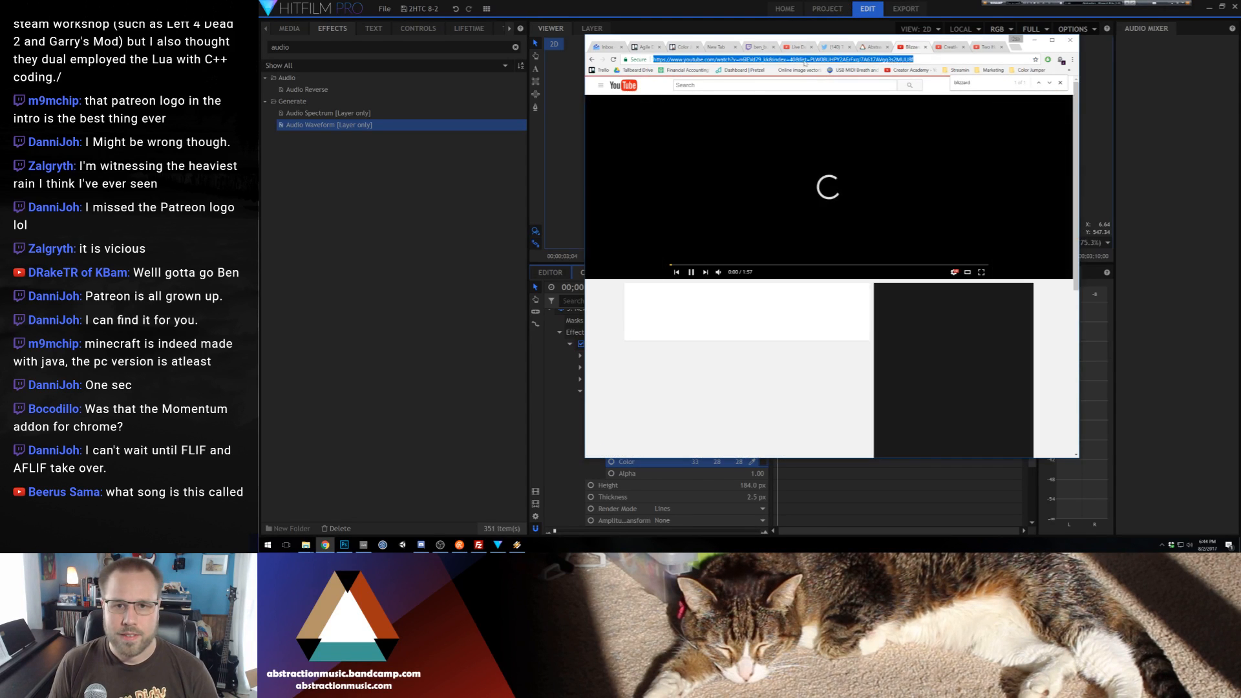
pyautogui.click(823, 186)
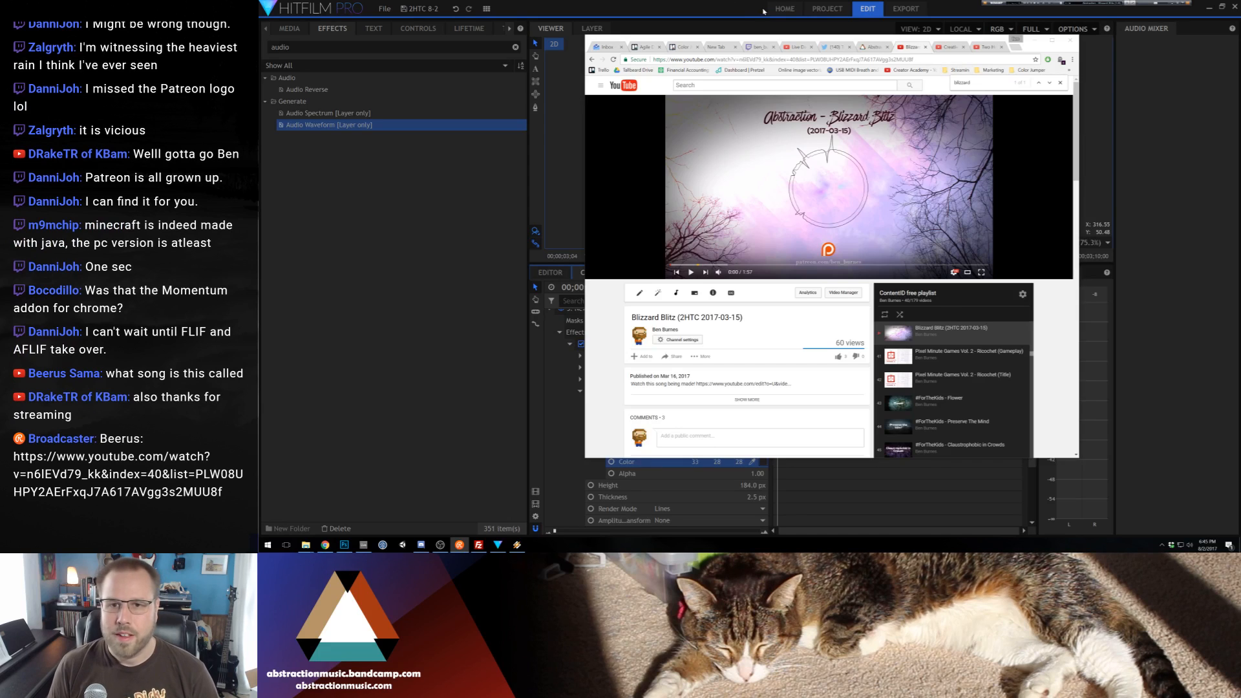
pyautogui.click(714, 6)
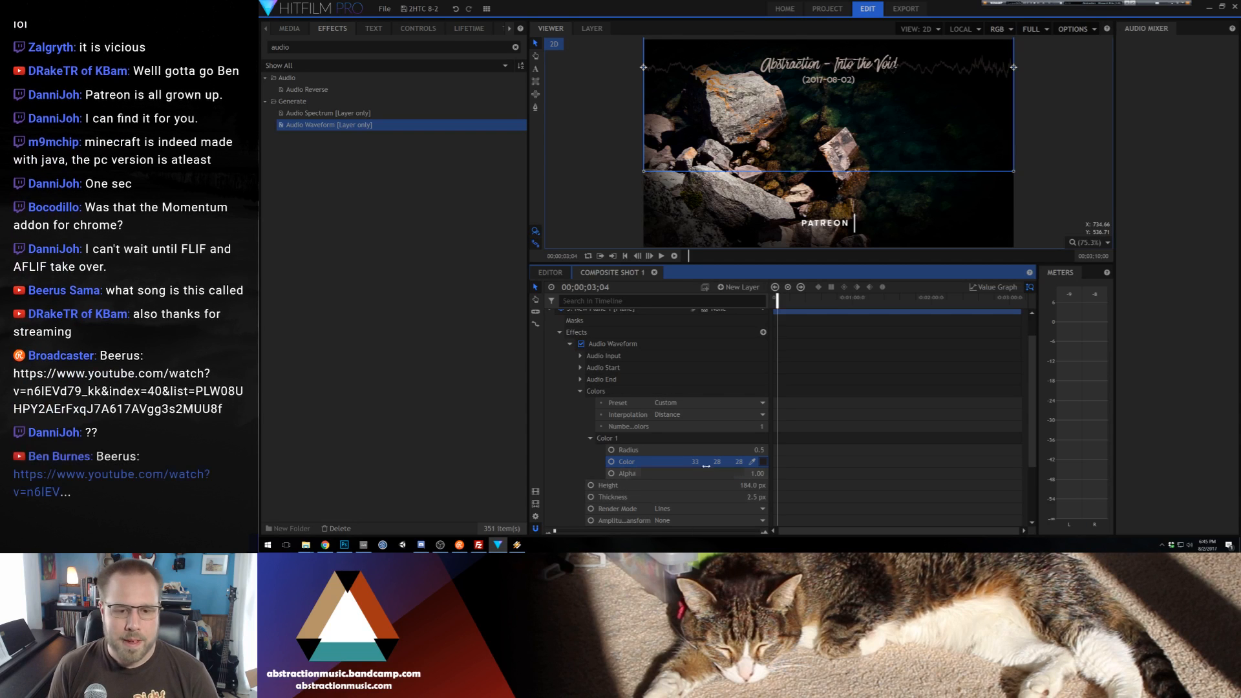
# Try sampling the waveform's Color 1 from the title and the dark water, and set it to a near-white shade
pyautogui.moveTo(750, 463); pyautogui.dragTo(778, 65)
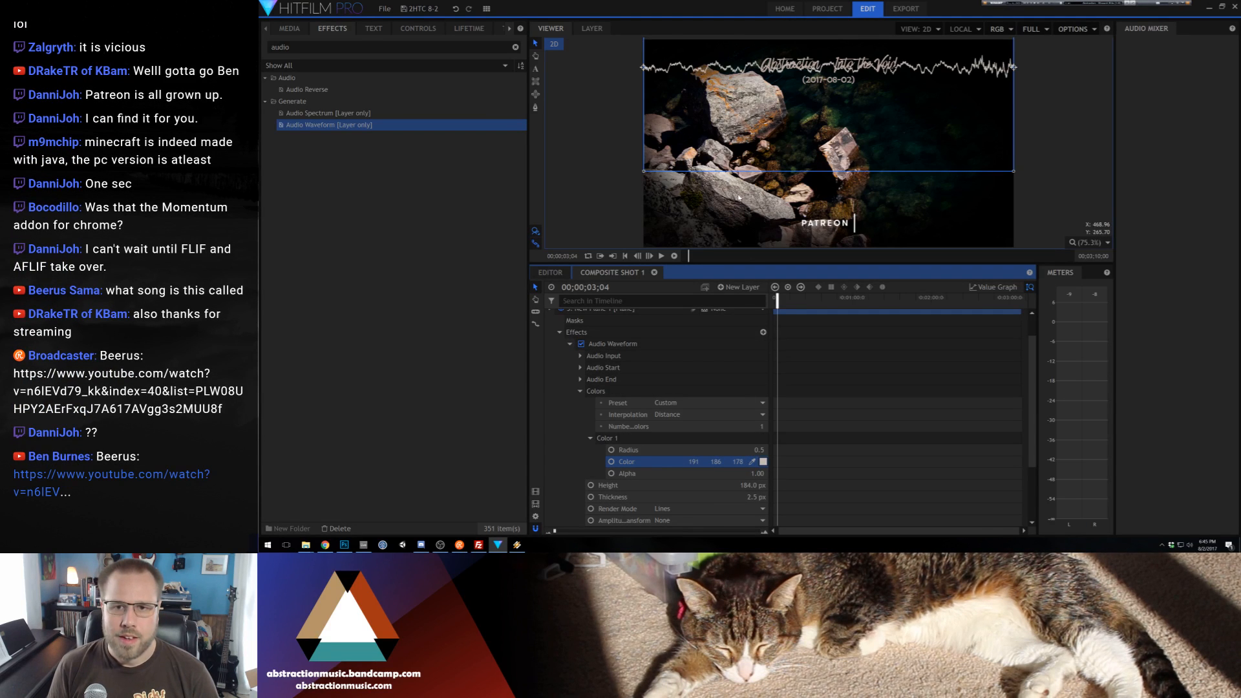
pyautogui.moveTo(753, 463); pyautogui.dragTo(903, 163)
pyautogui.click(763, 462)
pyautogui.moveTo(778, 280); pyautogui.dragTo(749, 282)
pyautogui.moveTo(869, 217); pyautogui.dragTo(869, 182)
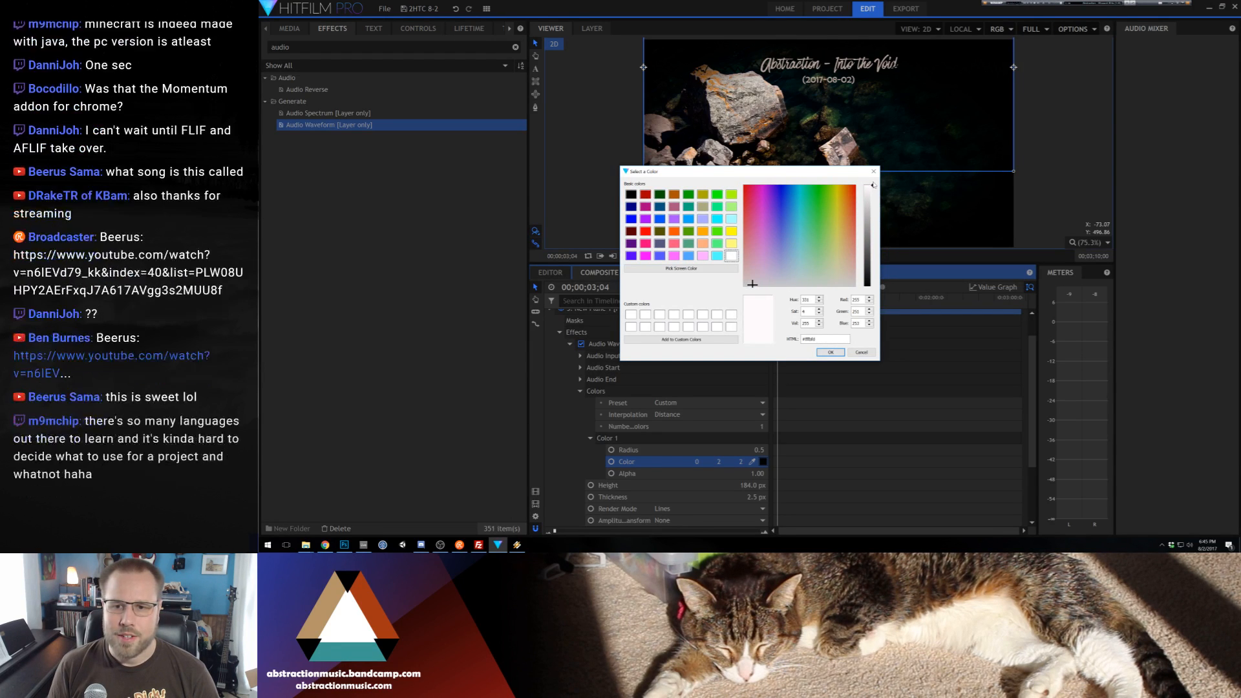
pyautogui.click(830, 352)
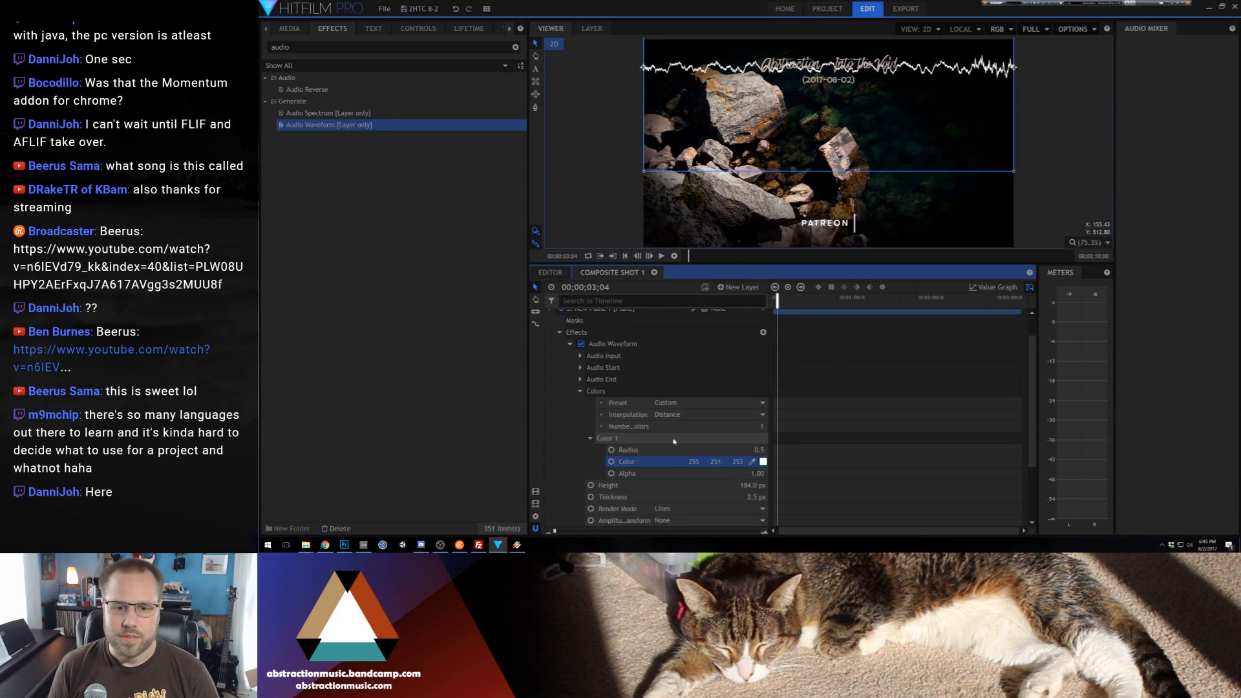
pyautogui.click(581, 390)
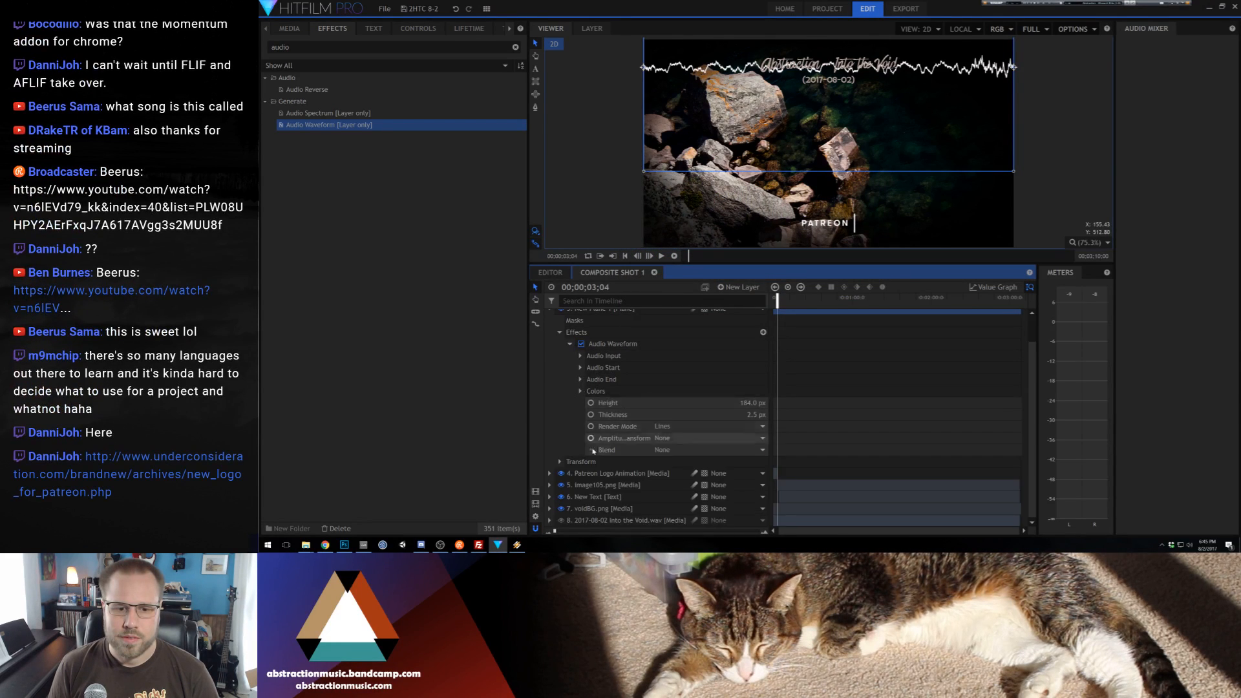
# Move the waveform plane down so the waveform sits below the title, just below the middle of the frame
pyautogui.moveTo(848, 127)
pyautogui.mouseDown()
pyautogui.moveTo(847, 228)
pyautogui.moveTo(848, 124)
pyautogui.mouseUp()
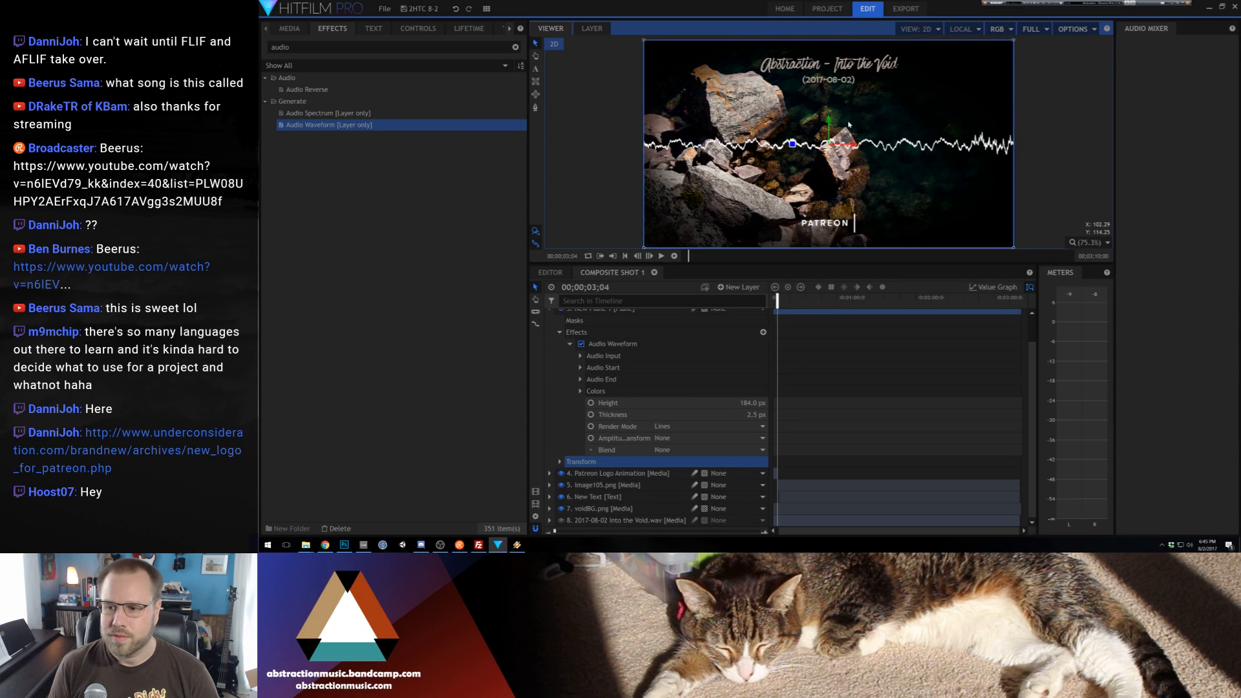
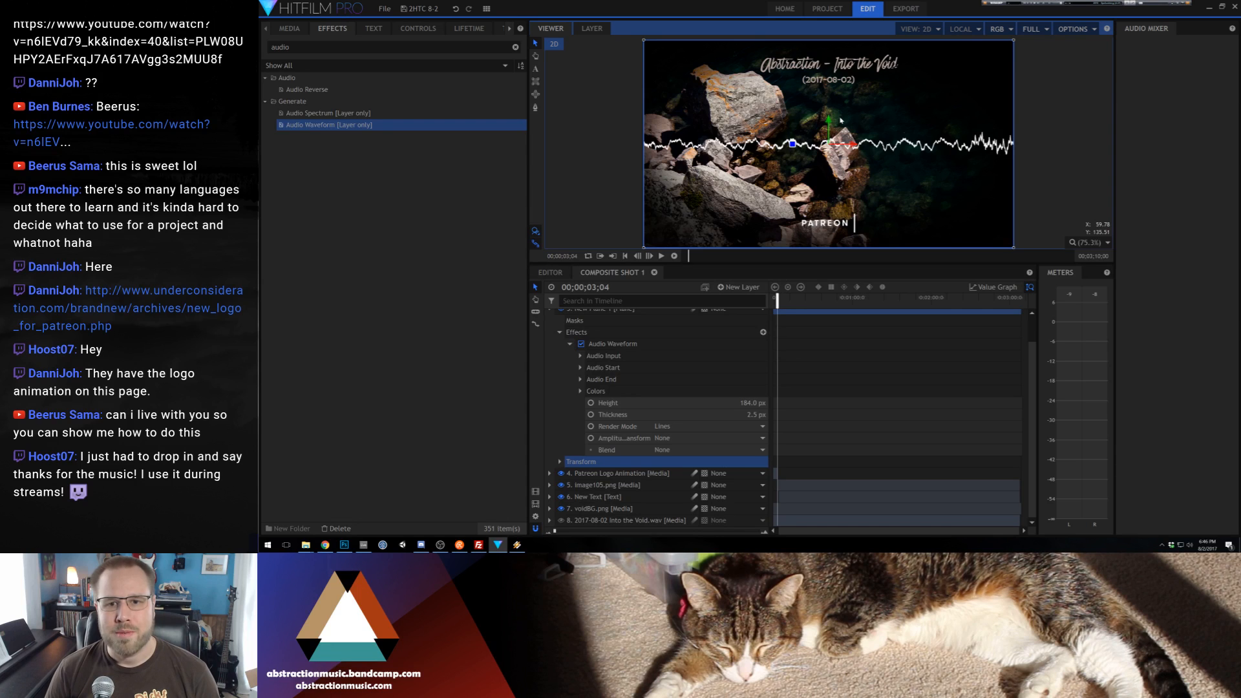
# Move the audio waveform plane up so the waveform sits just below the date text
pyautogui.moveTo(823, 124); pyautogui.dragTo(821, 185)
pyautogui.click(549, 310)
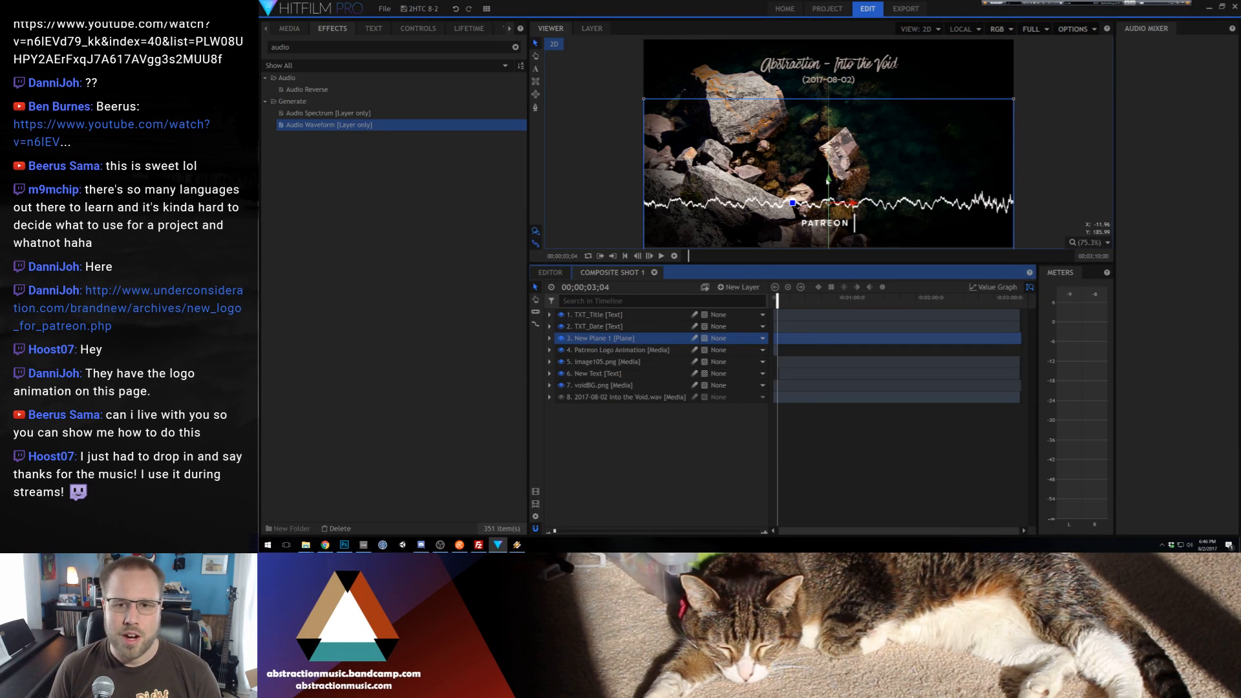
pyautogui.moveTo(828, 181); pyautogui.dragTo(853, 73)
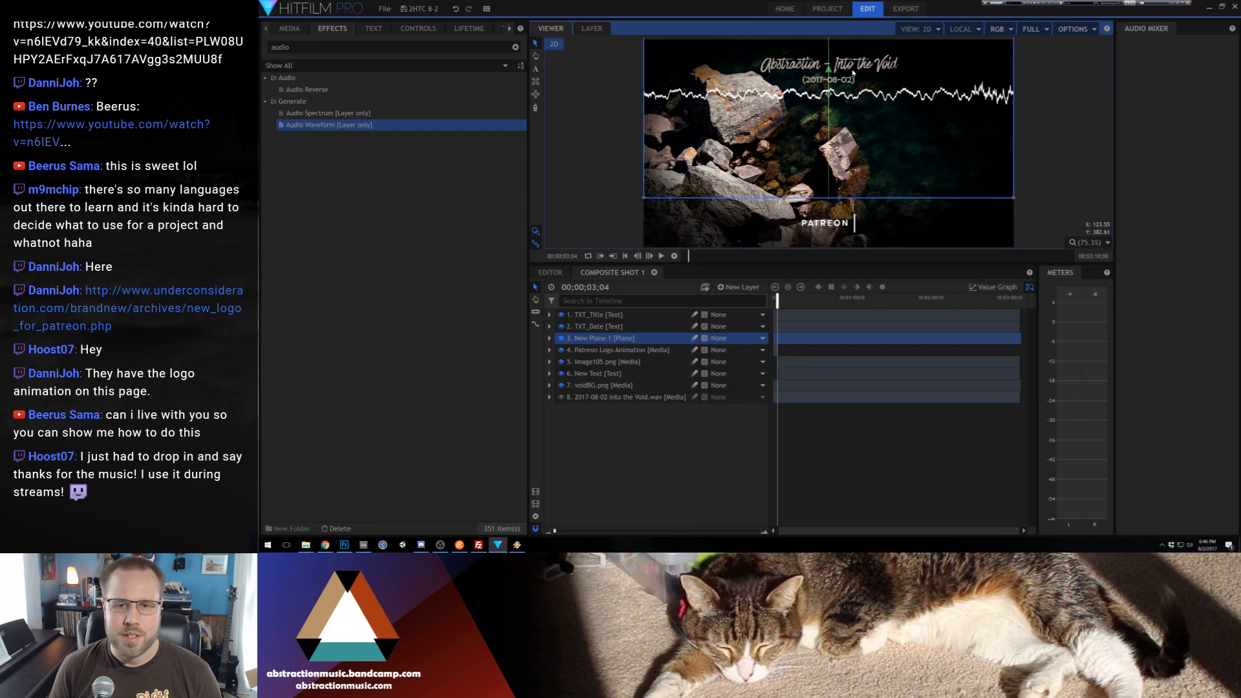
pyautogui.click(1061, 144)
# Duplicate the voidBG.png layer and expand the lower copy to reach its masks
pyautogui.click(590, 385)
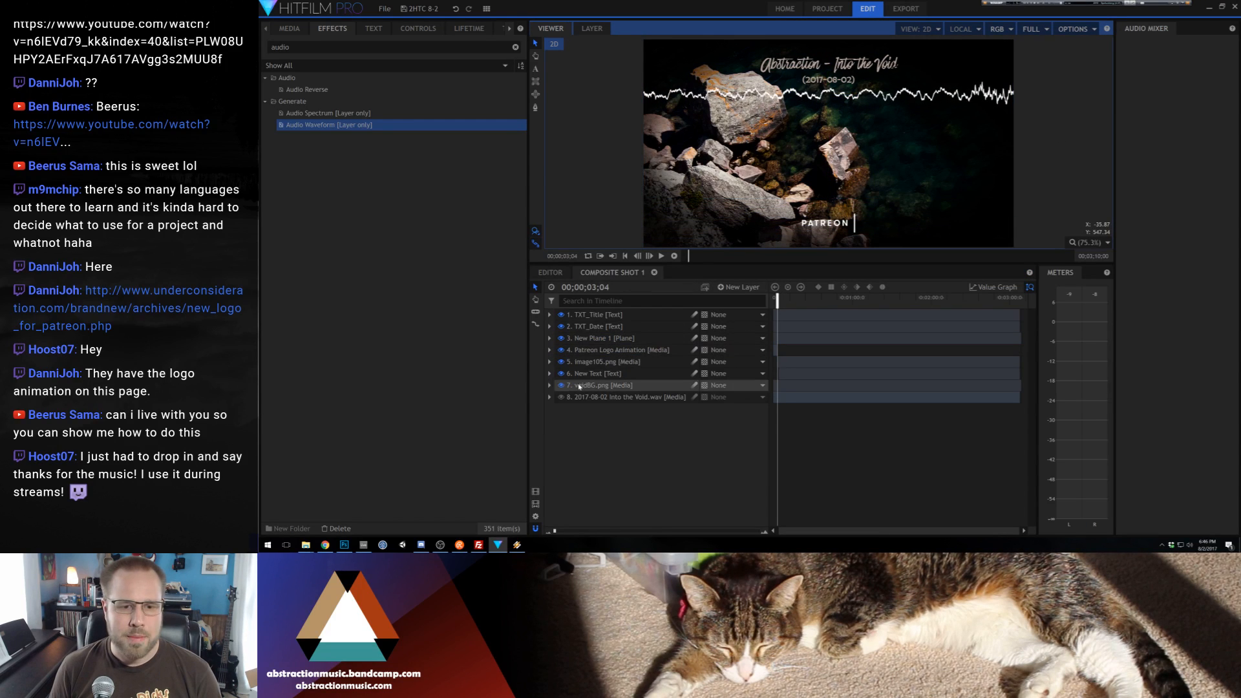
pyautogui.hotkey('ctrl', 'd')
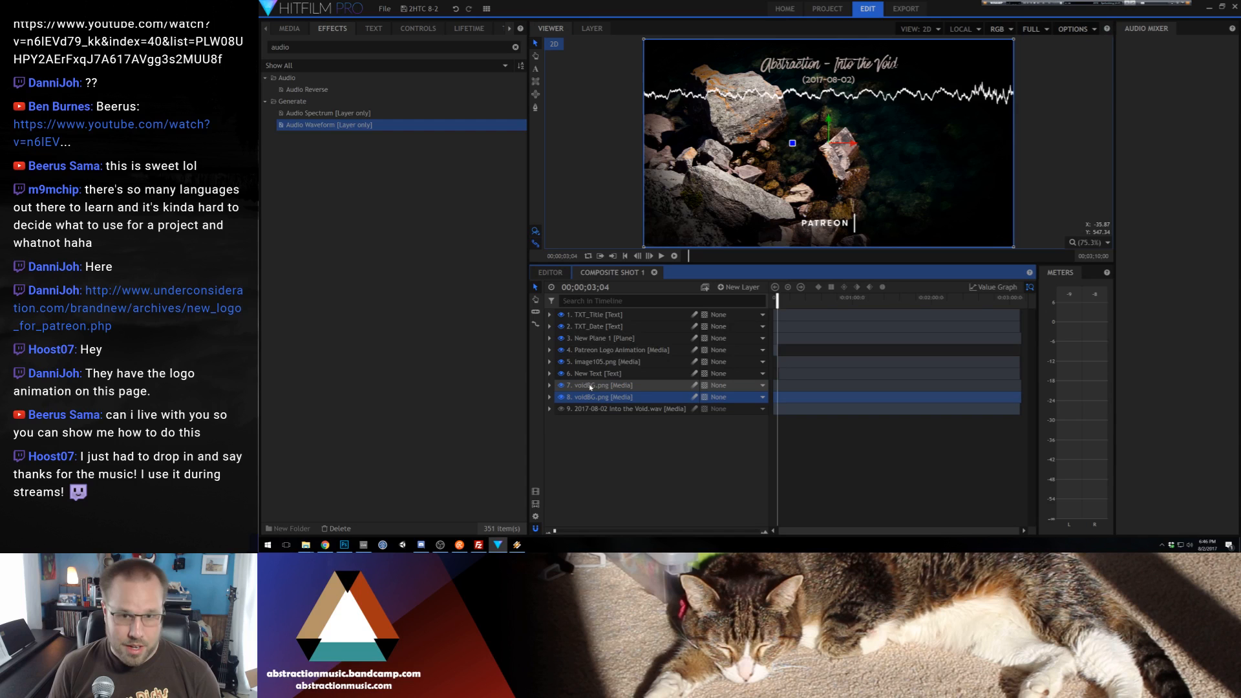
pyautogui.click(549, 397)
pyautogui.click(582, 409)
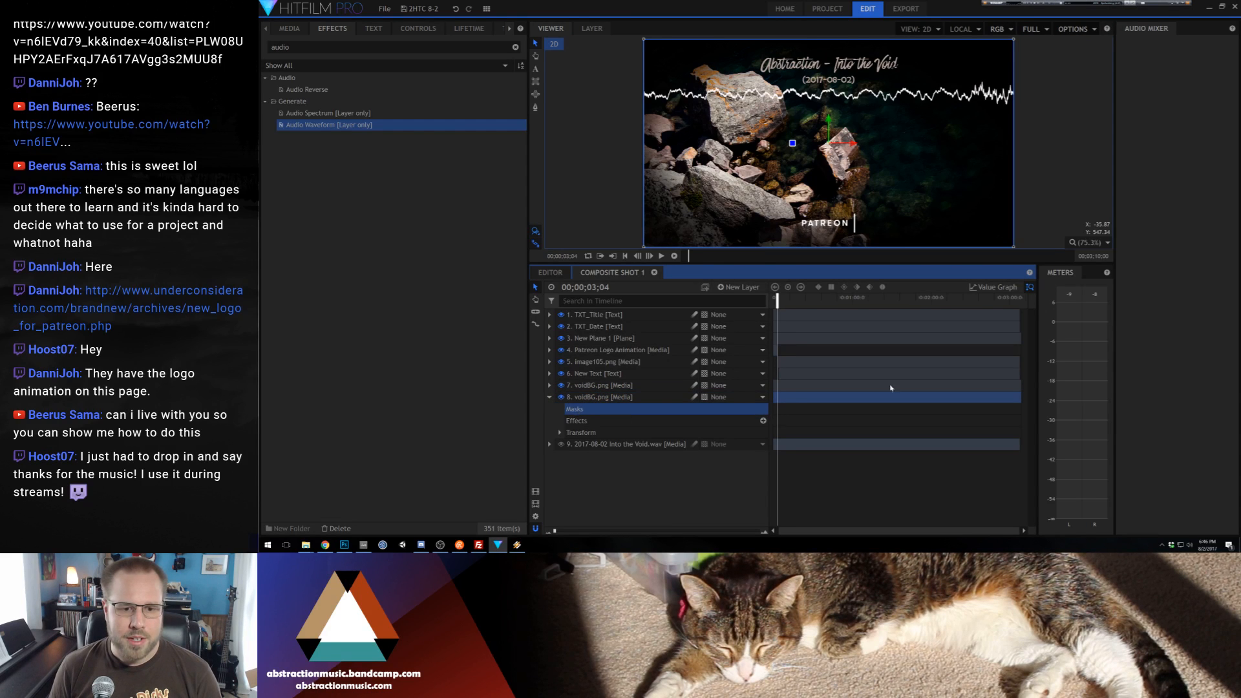
# Draw a freehand mask path on the lower voidBG.png layer, tracing the water's edge along the rocks from the image's upper edge to its lower edge
pyautogui.click(535, 109)
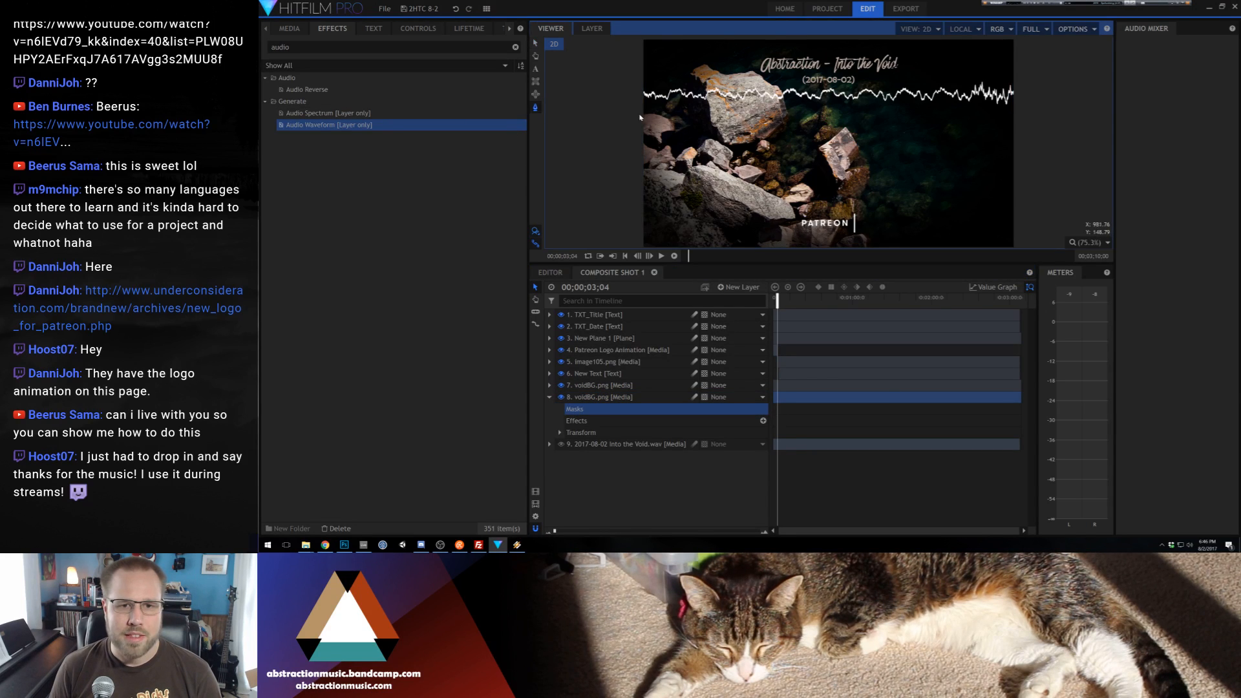
pyautogui.click(695, 40)
pyautogui.click(709, 62)
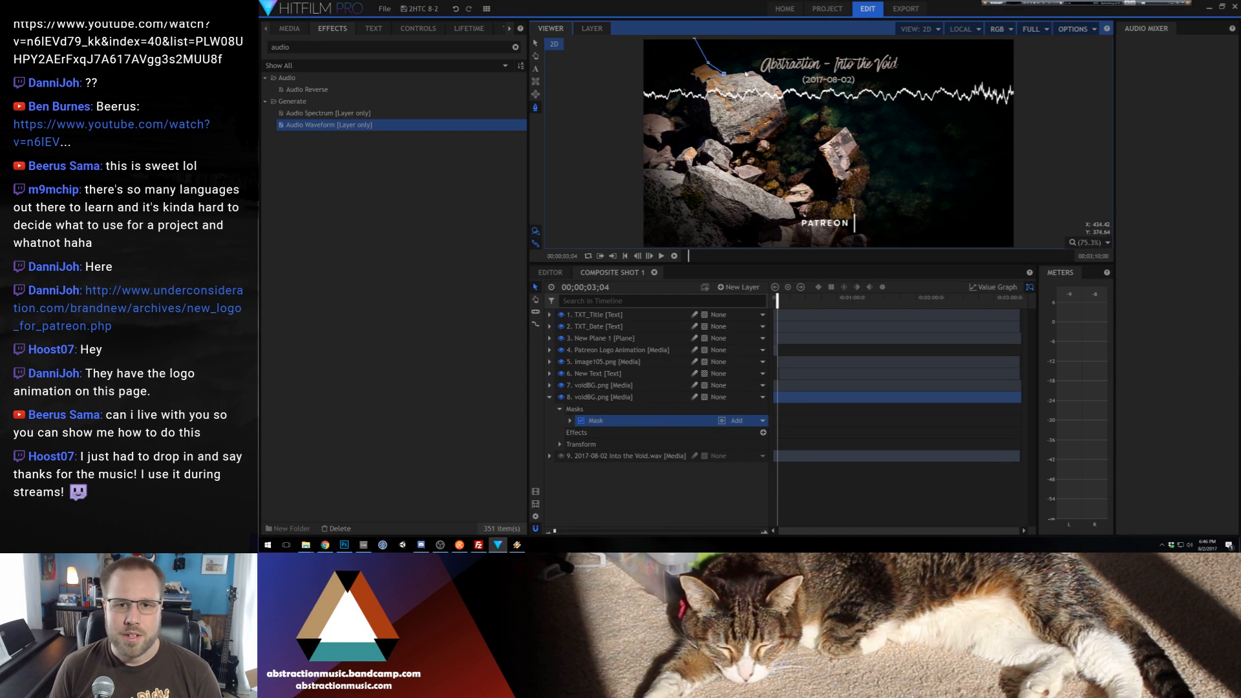
pyautogui.click(751, 69)
pyautogui.click(770, 79)
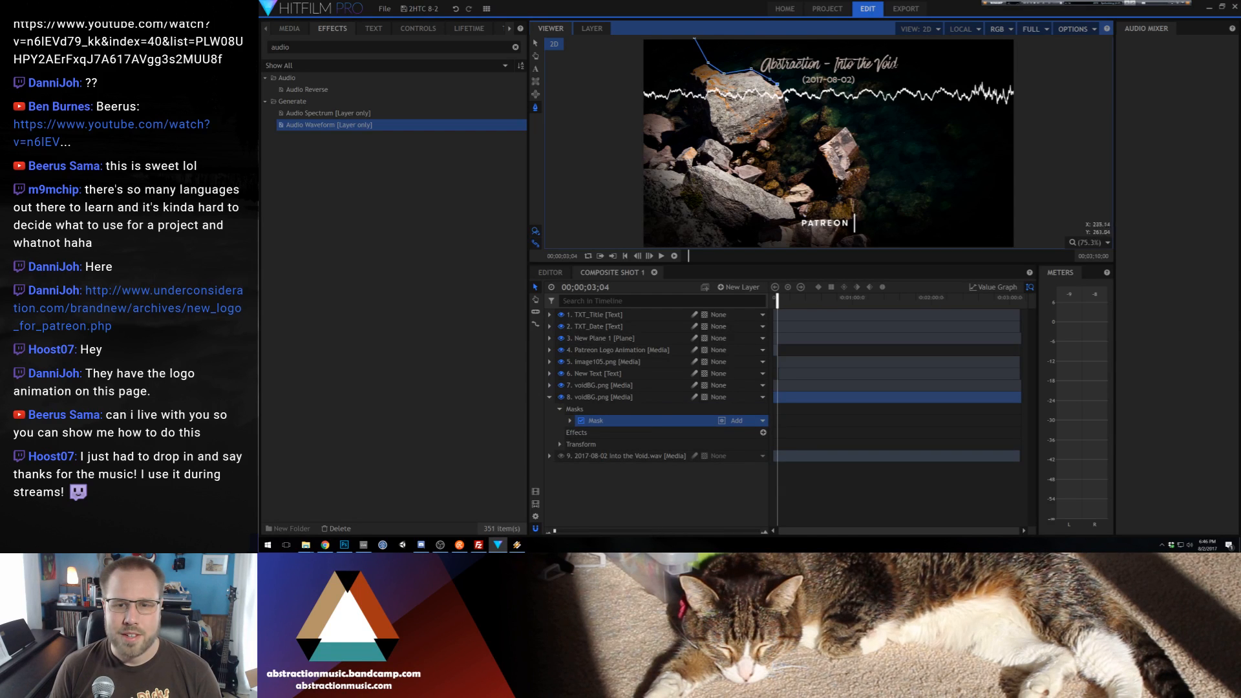
pyautogui.click(786, 101)
pyautogui.click(791, 121)
pyautogui.click(780, 141)
pyautogui.click(788, 175)
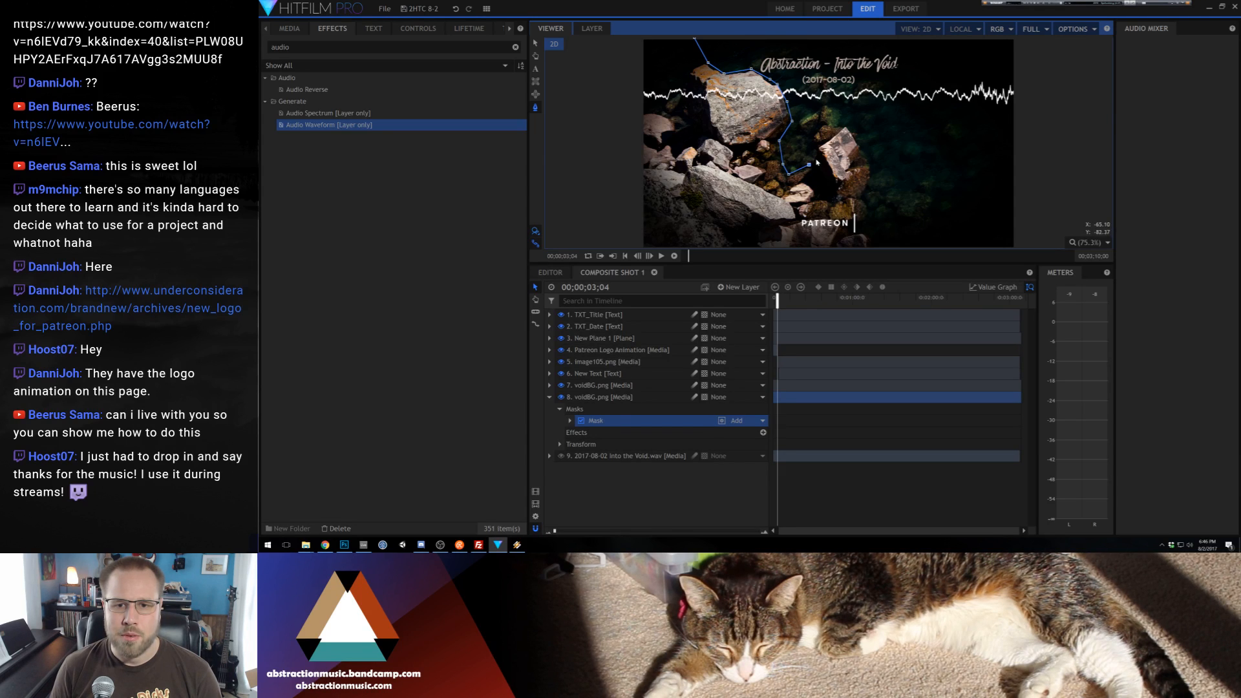
pyautogui.click(835, 132)
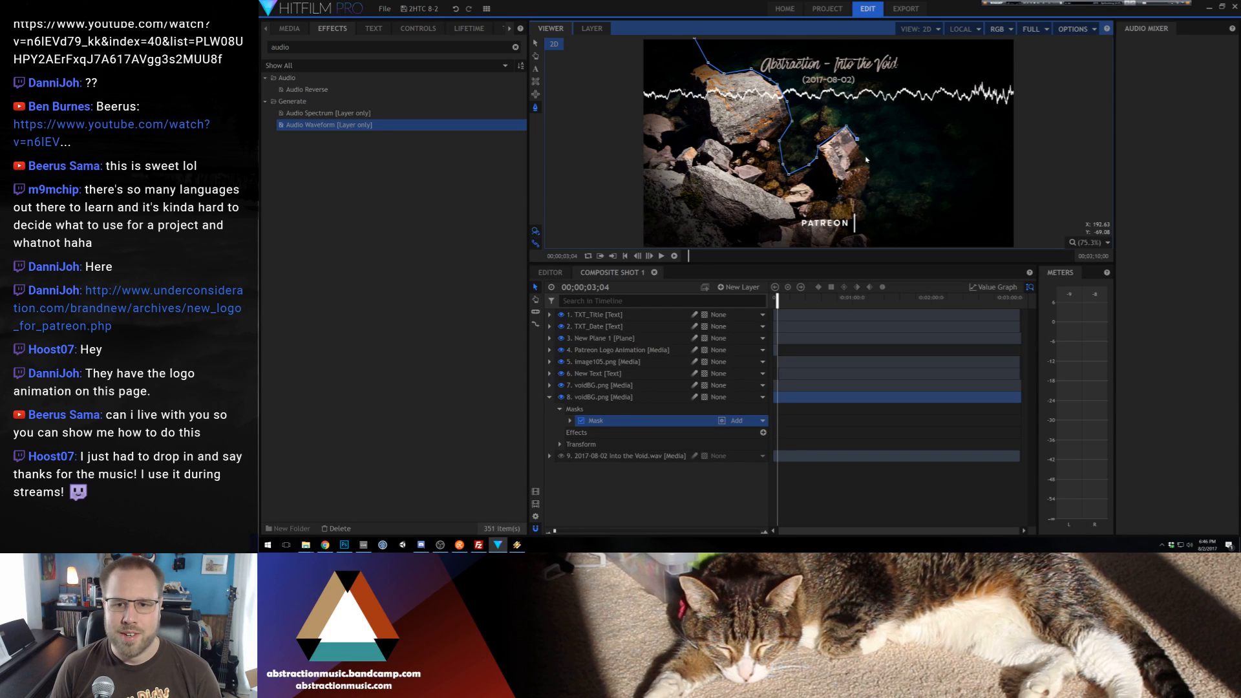
pyautogui.click(865, 155)
pyautogui.click(862, 198)
pyautogui.click(869, 243)
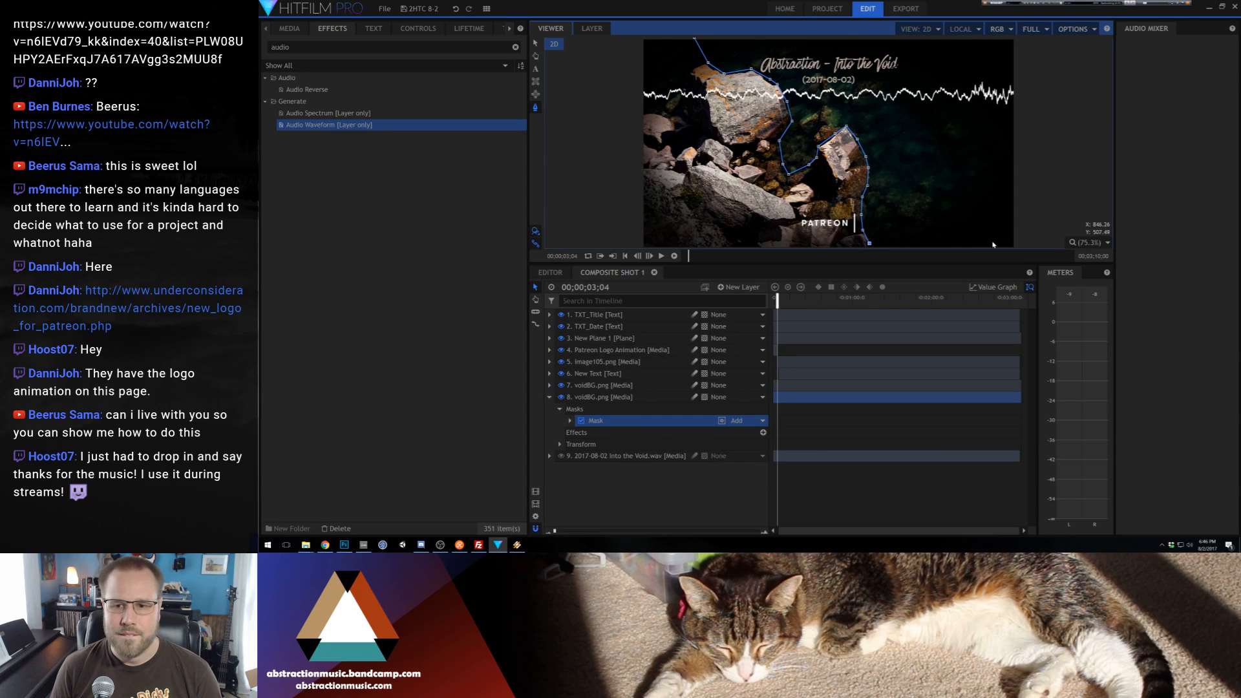
# Close the mask path around the dark water side of the image, placing the remaining points outside the frame
pyautogui.scroll(-2, 950, 245)
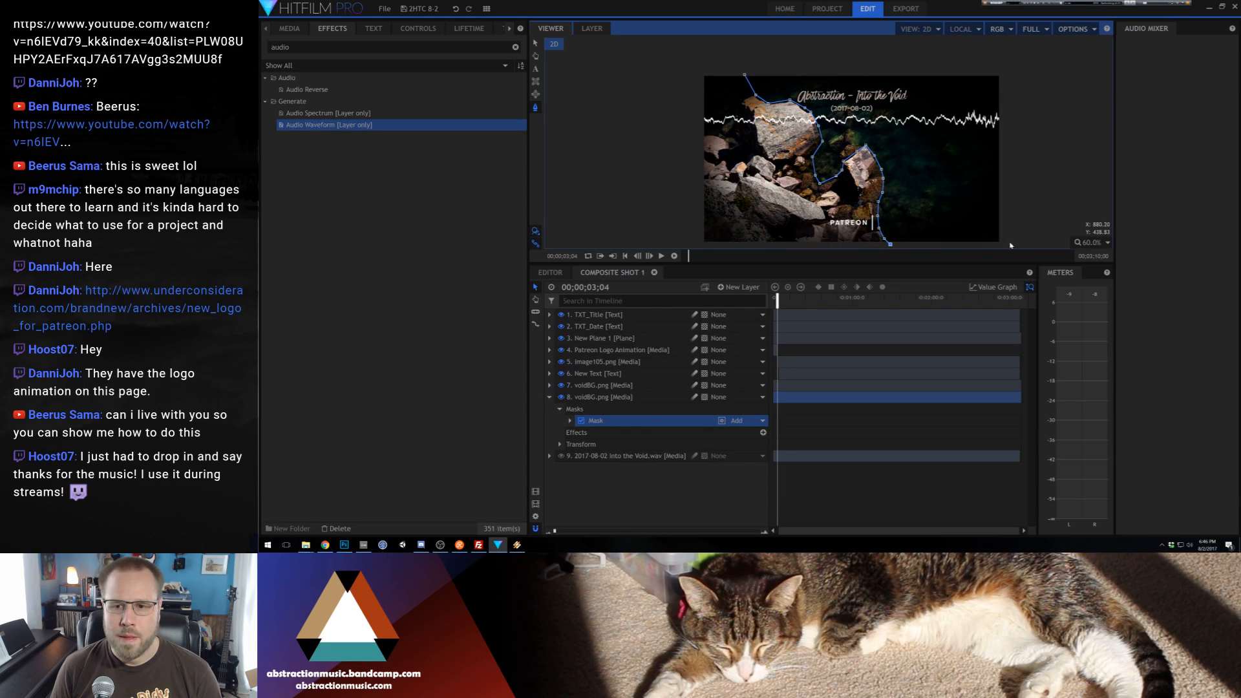
pyautogui.click(1009, 243)
pyautogui.click(1012, 76)
pyautogui.click(799, 64)
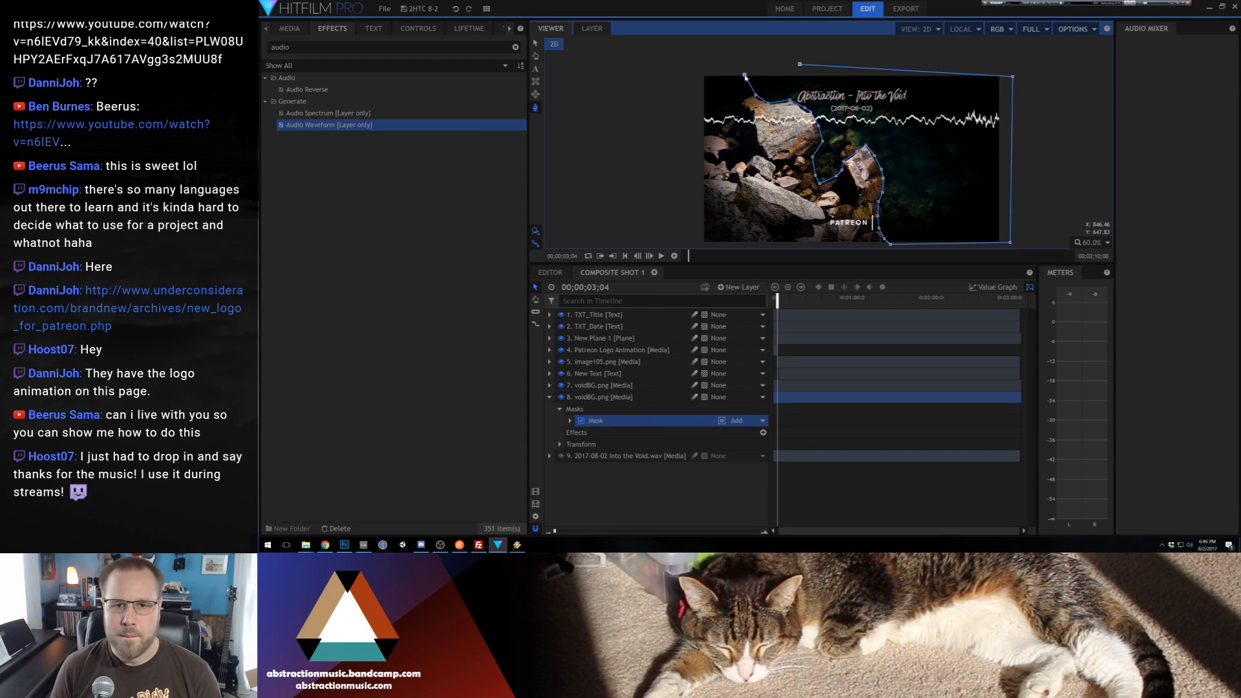
pyautogui.click(744, 76)
# Hide the upper voidBG.png layer to isolate the masked copy, and collapse the copy's masks
pyautogui.scroll(3, 811, 138)
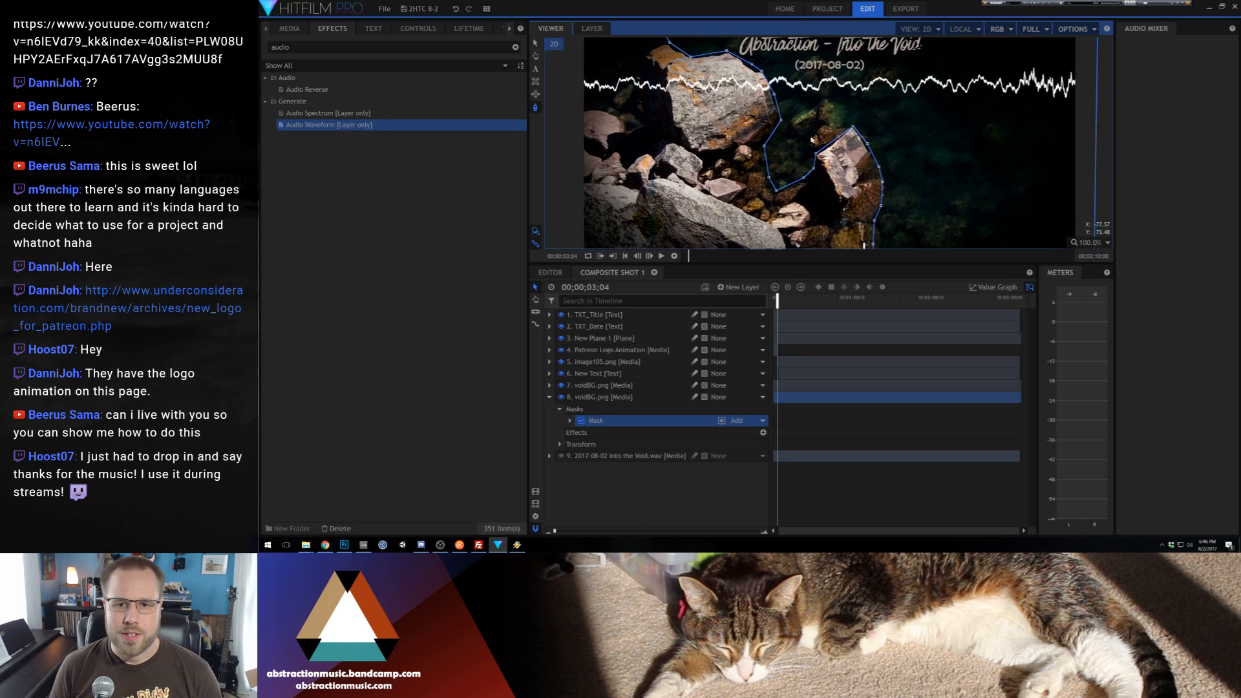
pyautogui.scroll(-3, 811, 139)
pyautogui.click(561, 385)
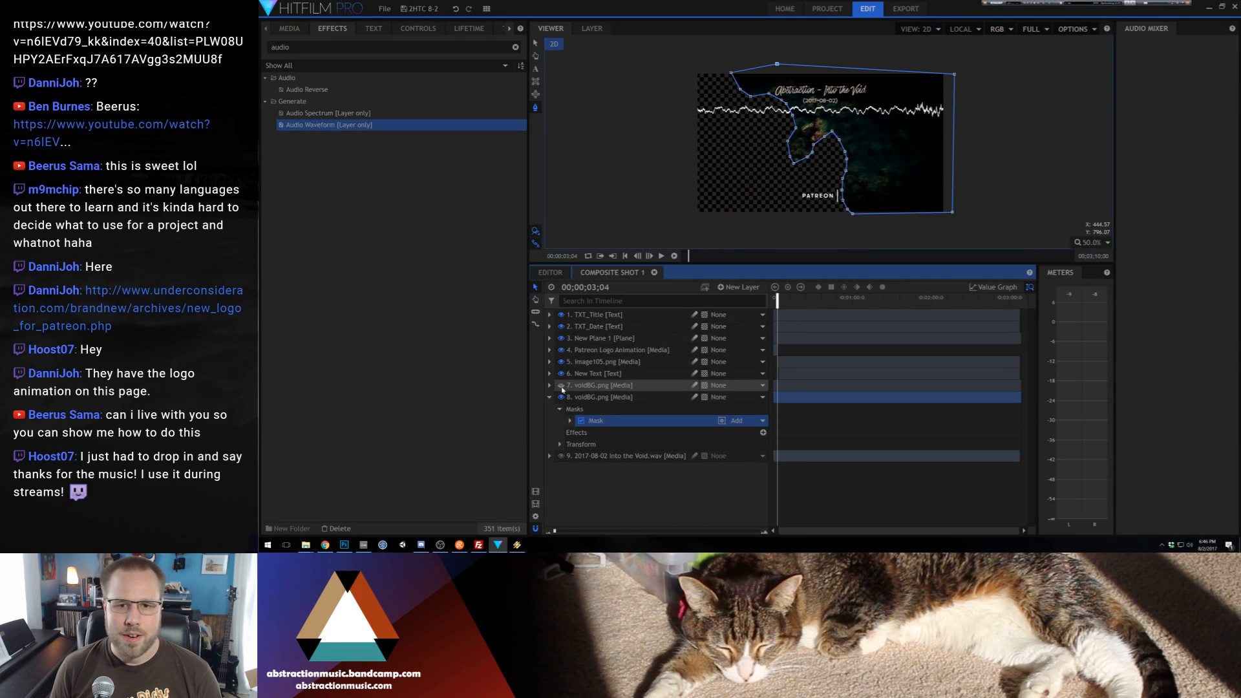
pyautogui.click(560, 409)
pyautogui.click(579, 420)
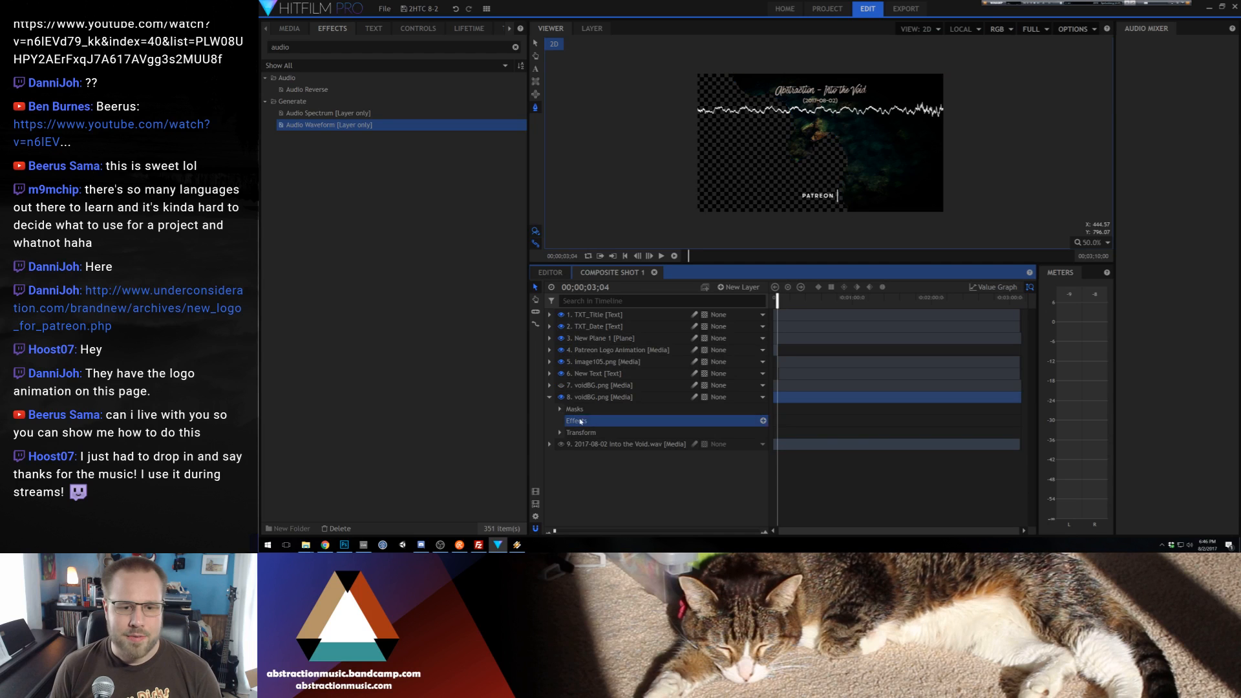
# Find the Pond Ripple effect with the search term "ripple" and apply it to the masked voidBG.png layer
pyautogui.moveTo(298, 48); pyautogui.dragTo(259, 45)
pyautogui.write('ripple')
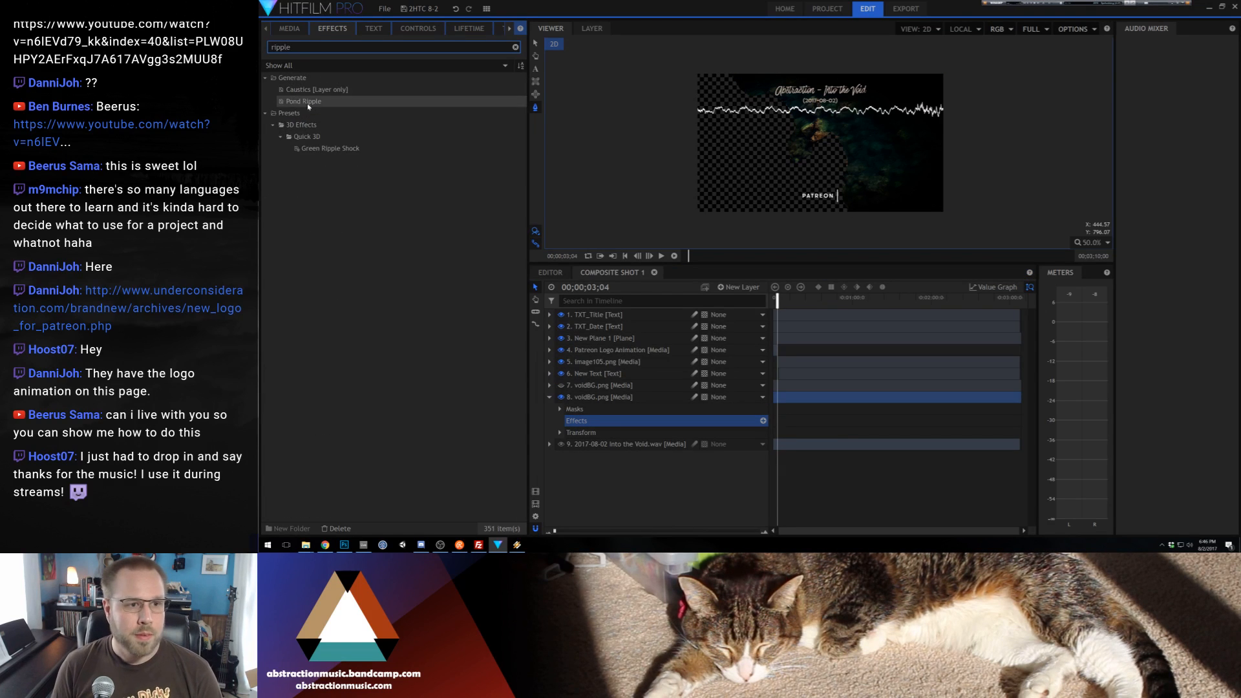
pyautogui.click(288, 101)
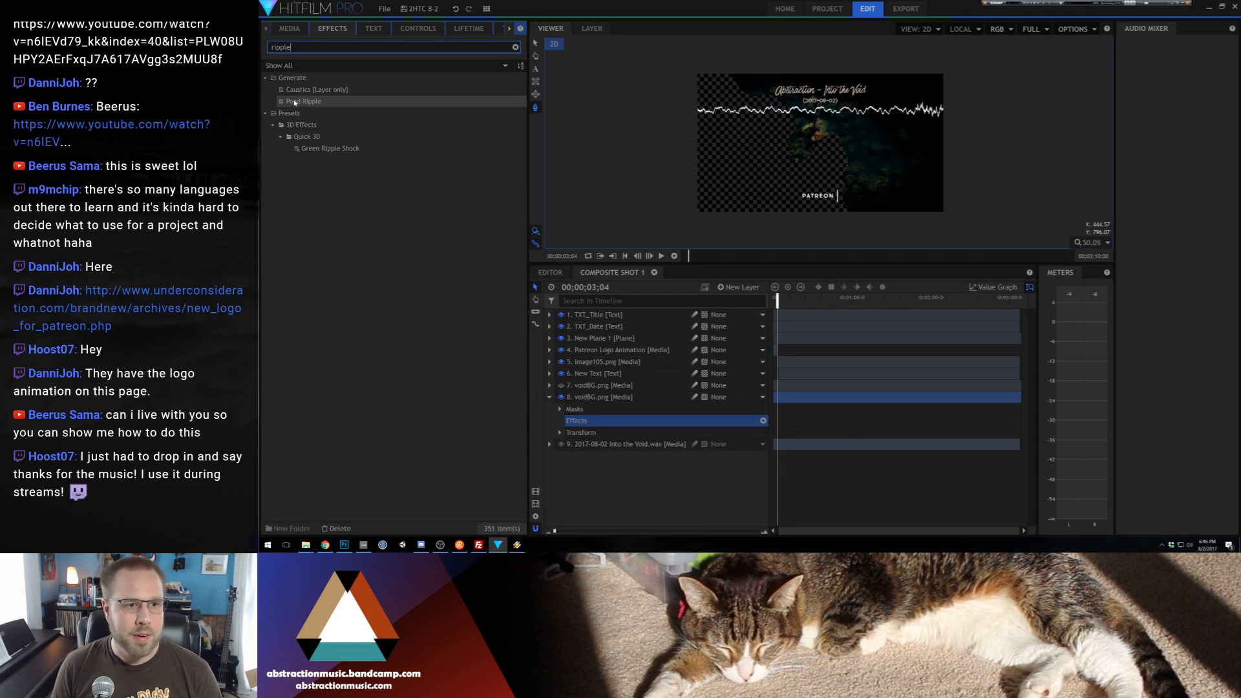
pyautogui.moveTo(288, 101); pyautogui.dragTo(587, 420)
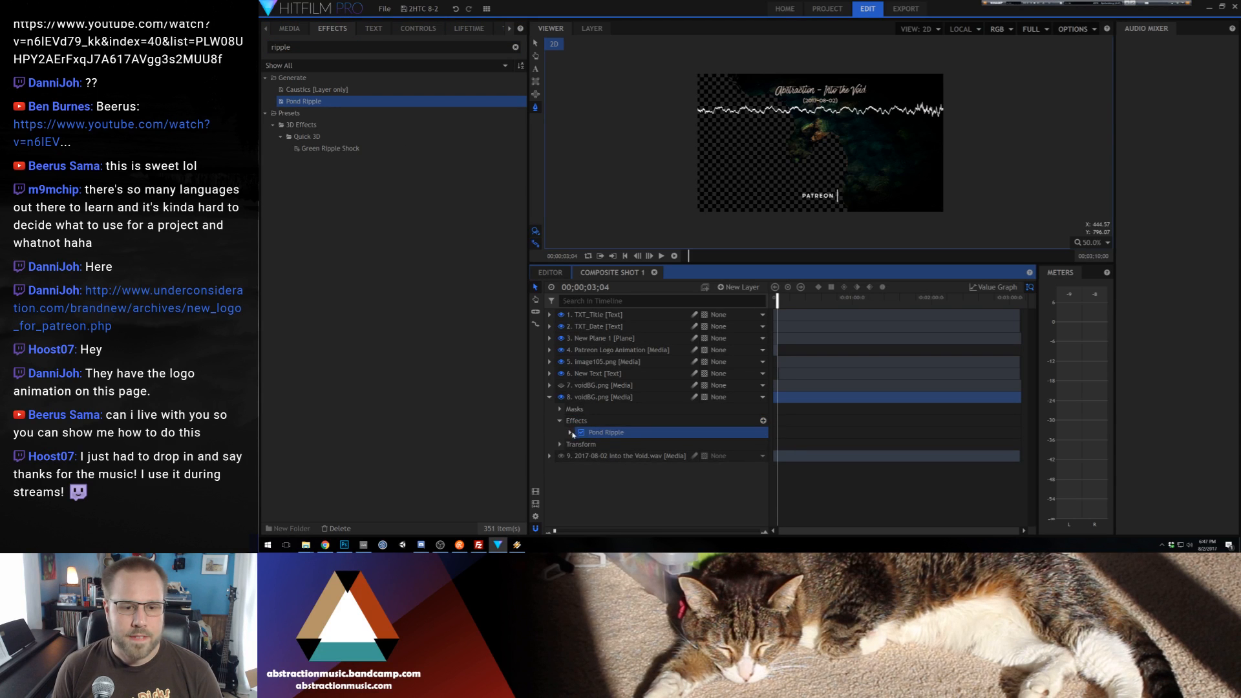
# Replace Pond Ripple on the masked voidBG.png layer with the Waves effect, found with the search term "wave"
pyautogui.doubleClick(288, 49)
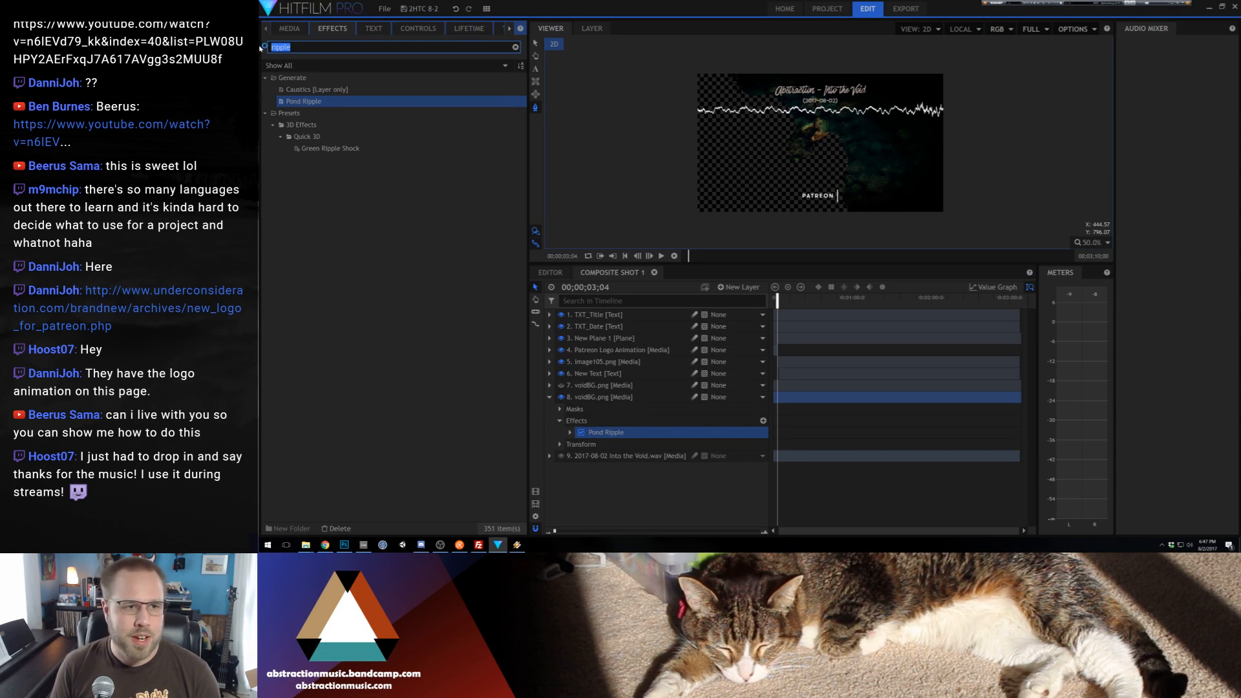
pyautogui.write('wave')
pyautogui.click(652, 432)
pyautogui.press('Delete')
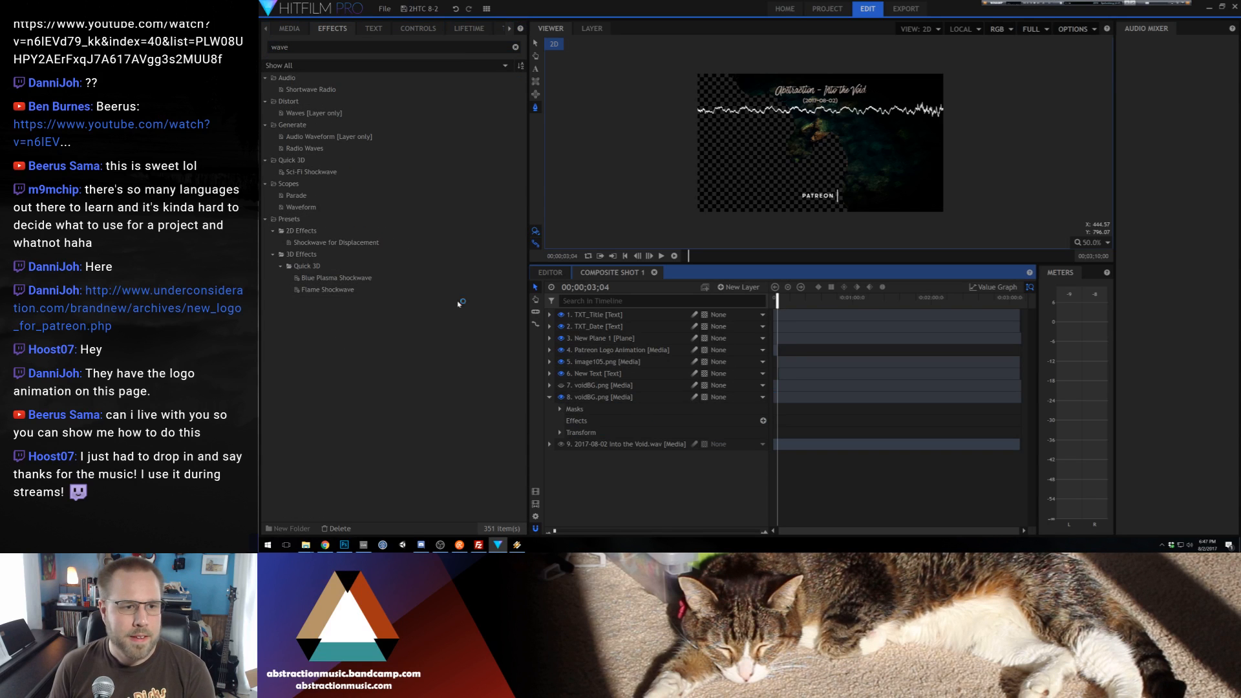
pyautogui.click(304, 113)
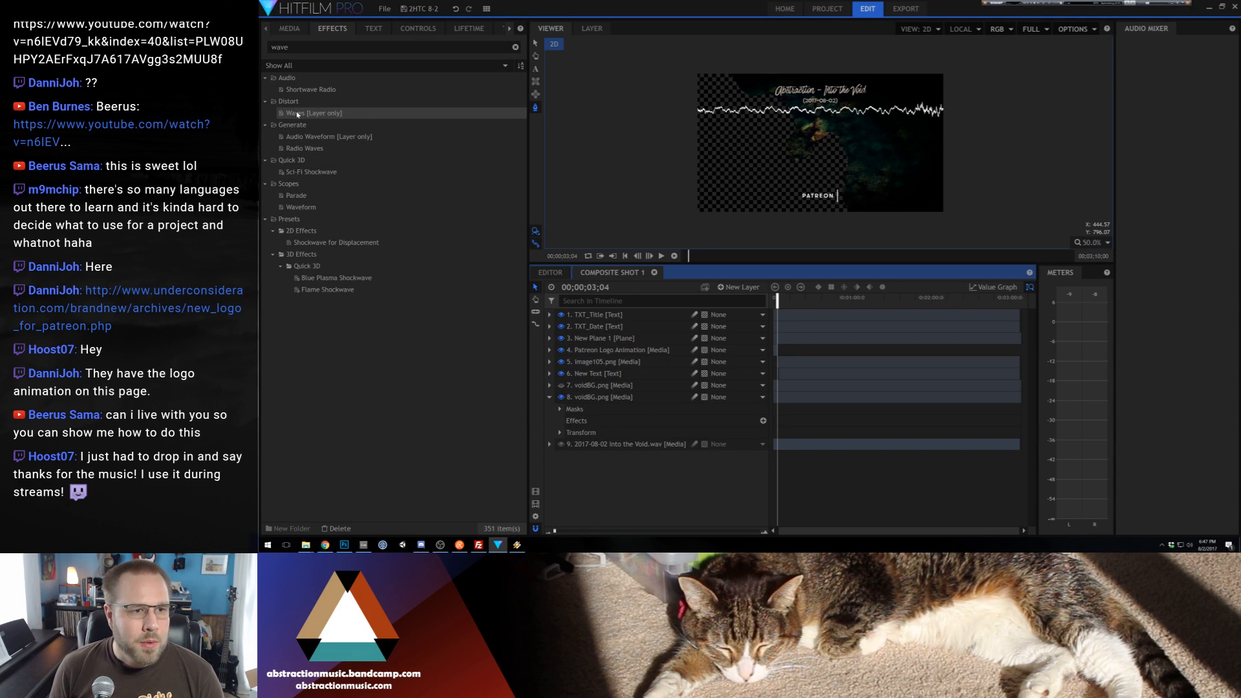
pyautogui.moveTo(597, 427); pyautogui.dragTo(588, 421)
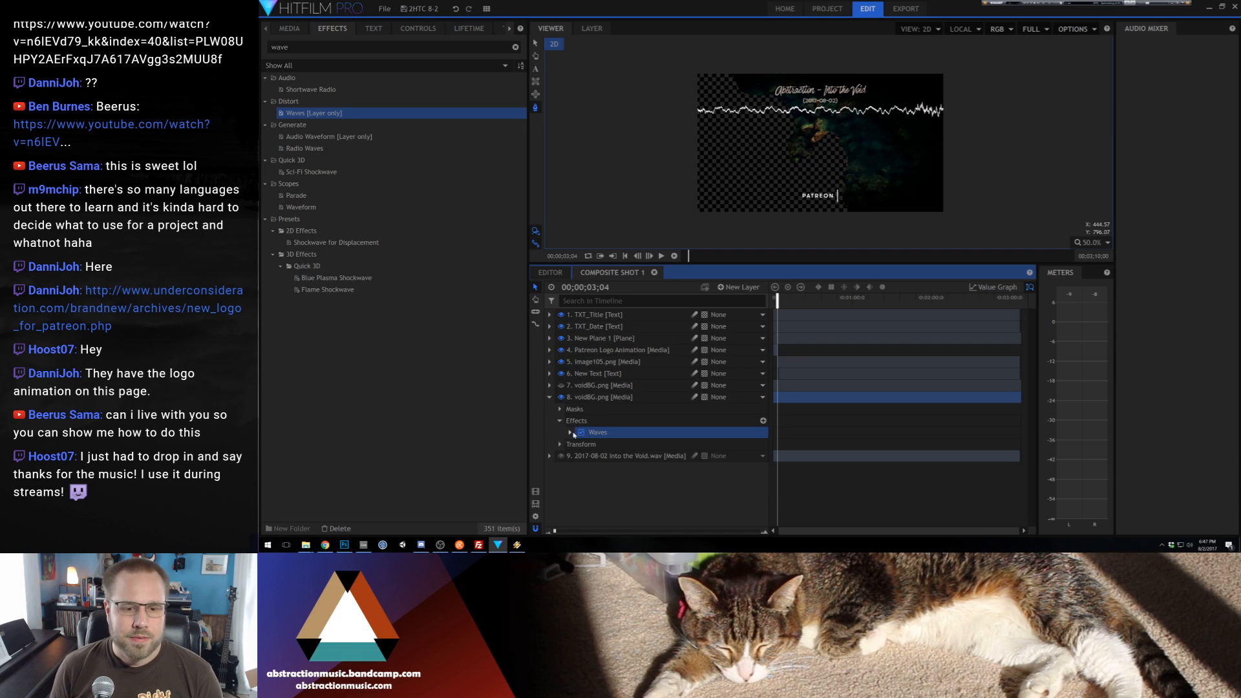
# Set the Waves effect to Amplitude 17, Frequency 10, Angle 107, Displace Angle 130 and Phase Speed 2
pyautogui.click(570, 432)
pyautogui.moveTo(755, 445); pyautogui.dragTo(762, 480)
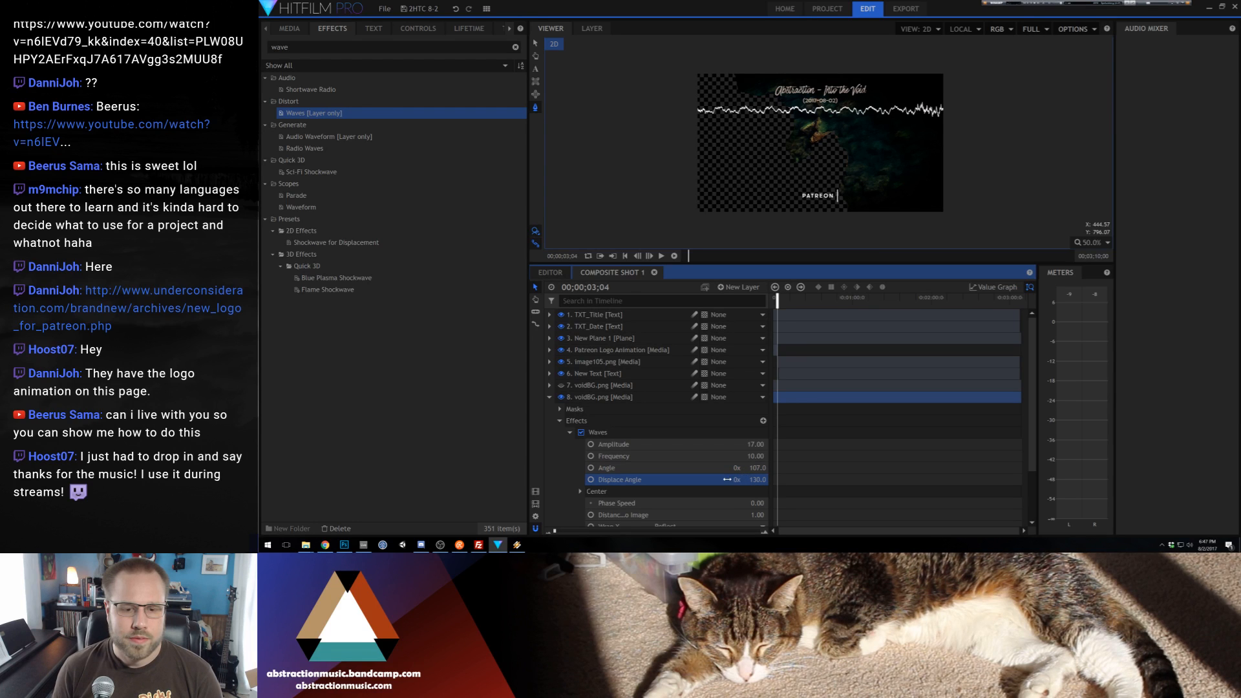
pyautogui.scroll(-3, 689, 481)
pyautogui.click(756, 439)
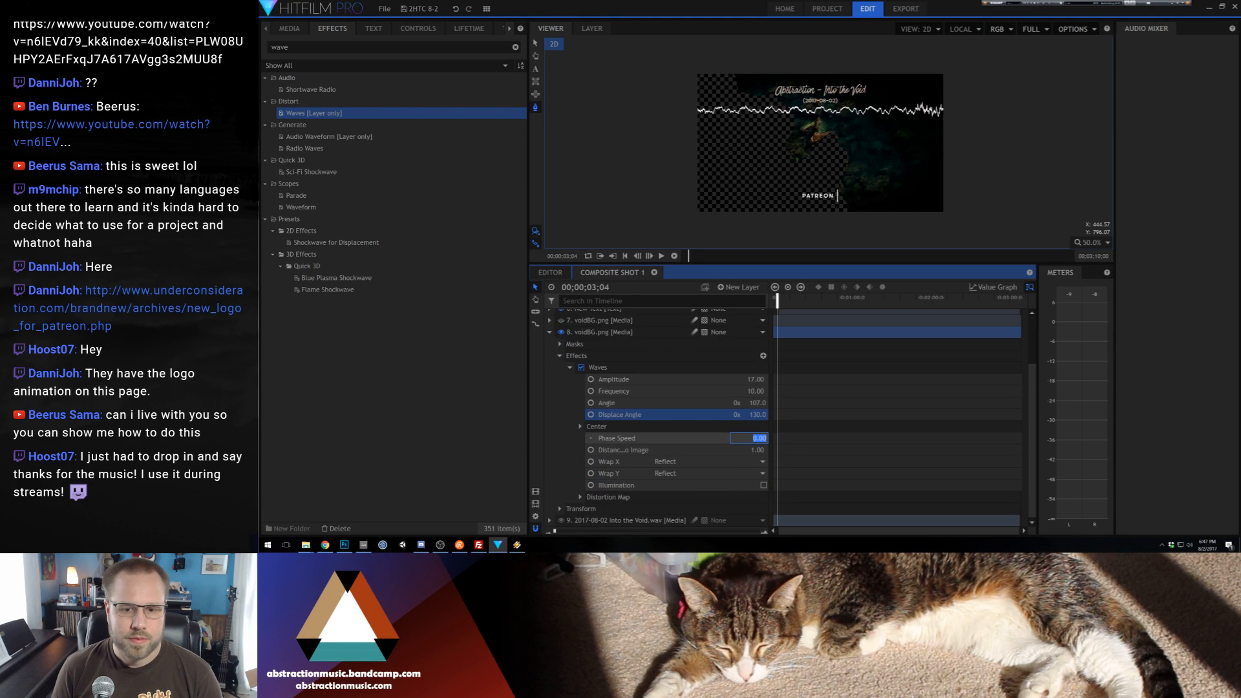
pyautogui.doubleClick(753, 439)
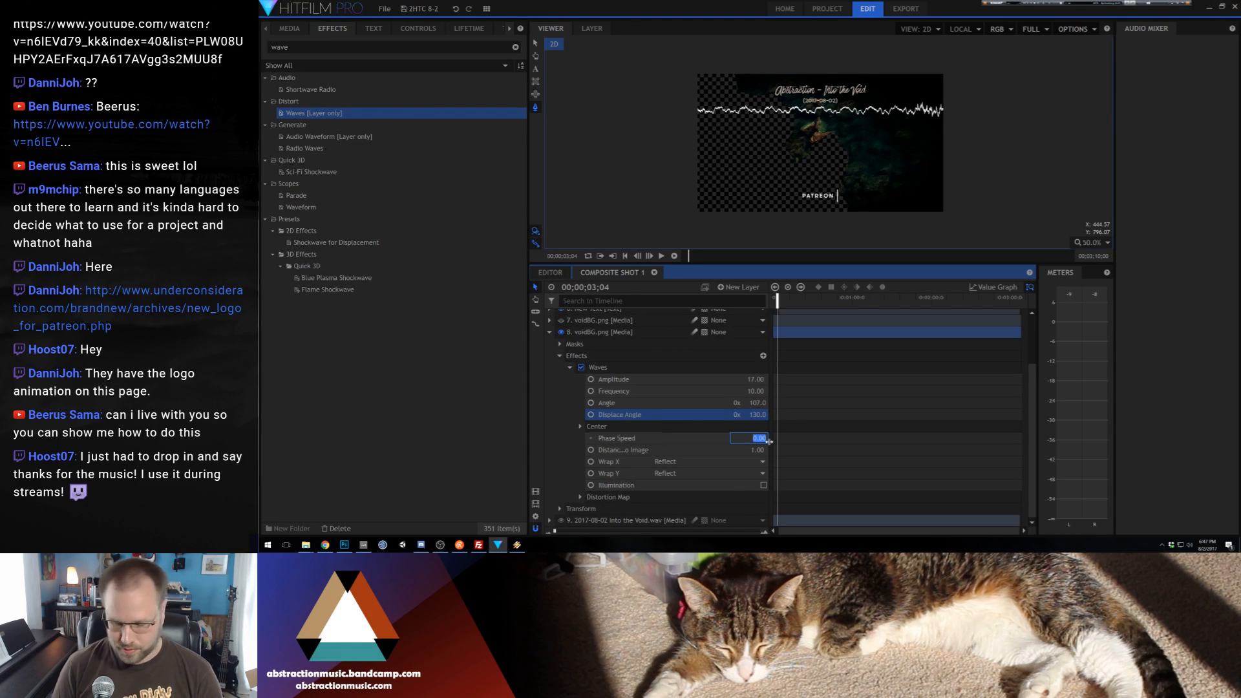
pyautogui.write('2')
pyautogui.press('Return')
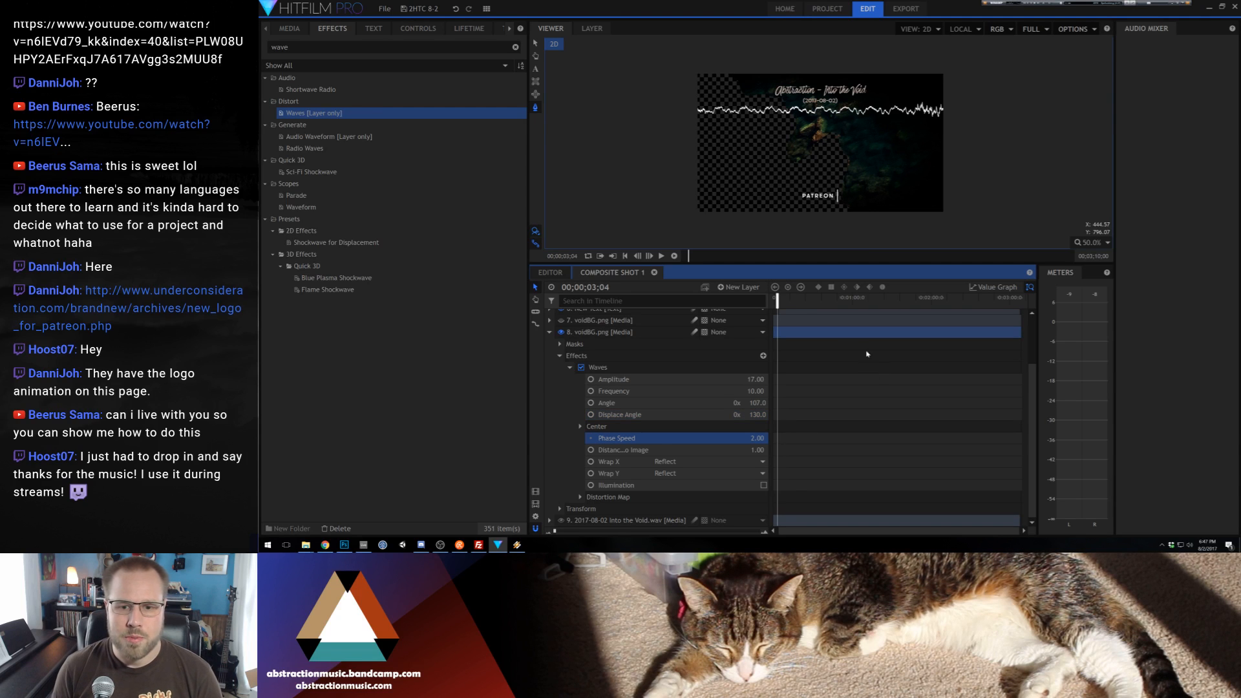
# Play back a short stretch of the composite to examine the wave motion on the masked water
pyautogui.scroll(5, 916, 148)
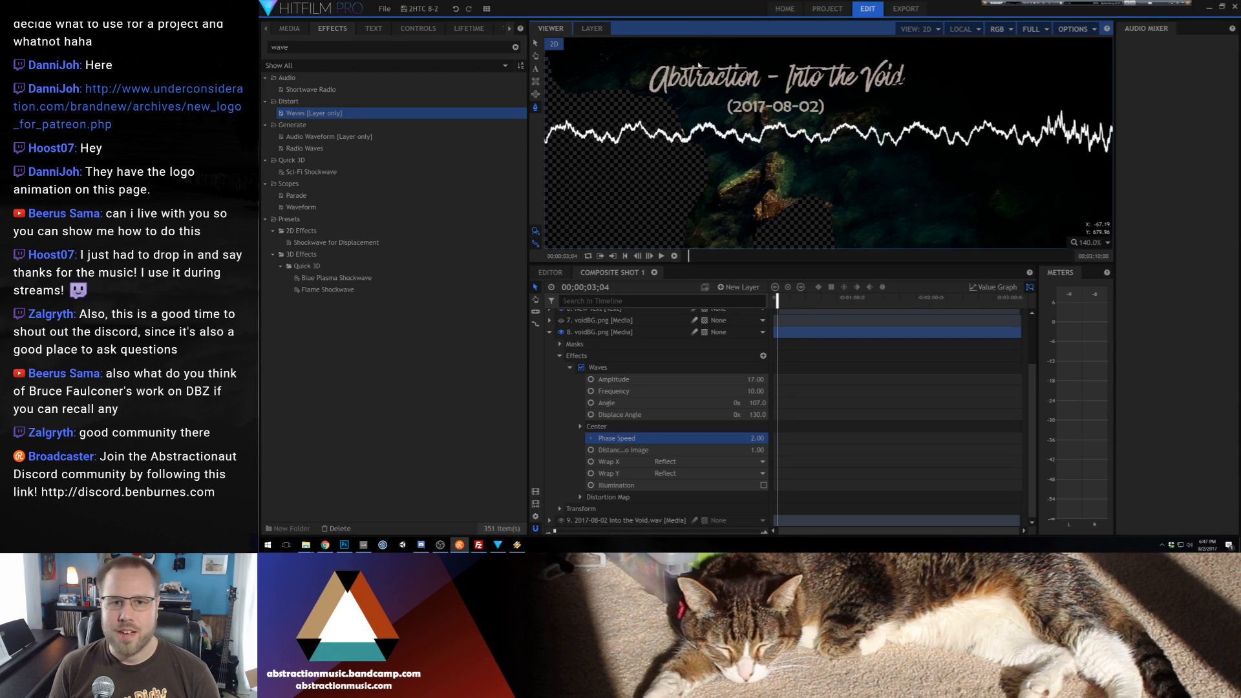
pyautogui.click(781, 299)
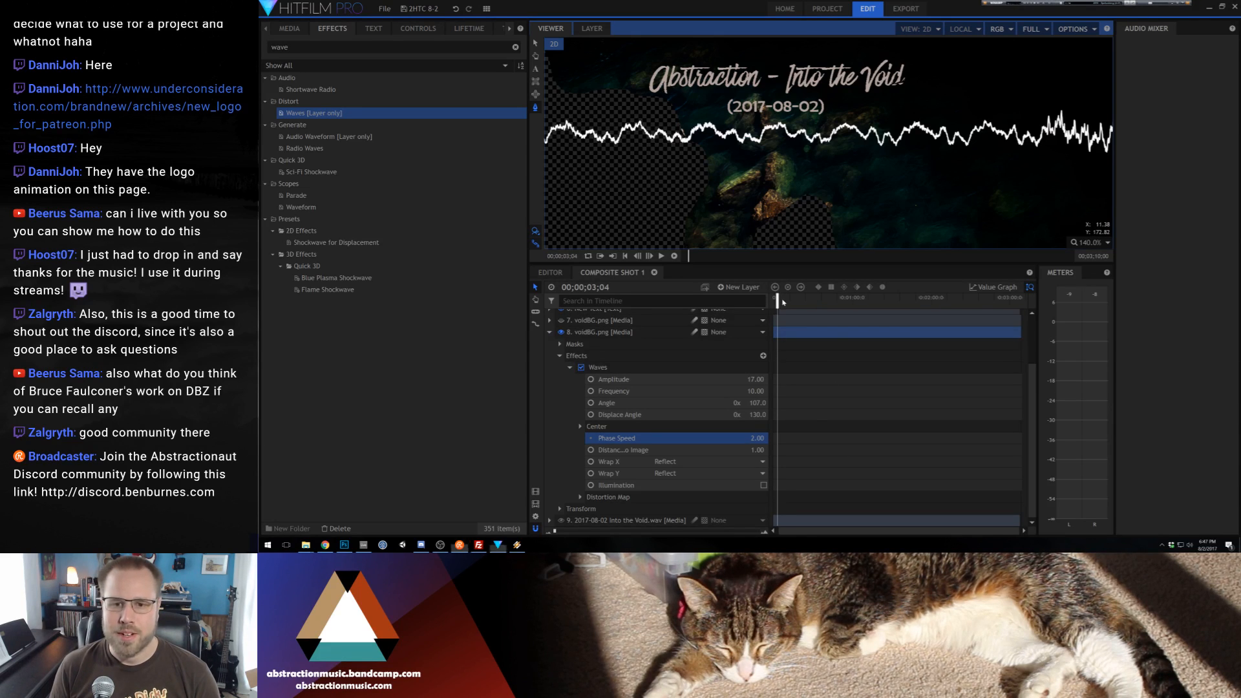
pyautogui.press('space')
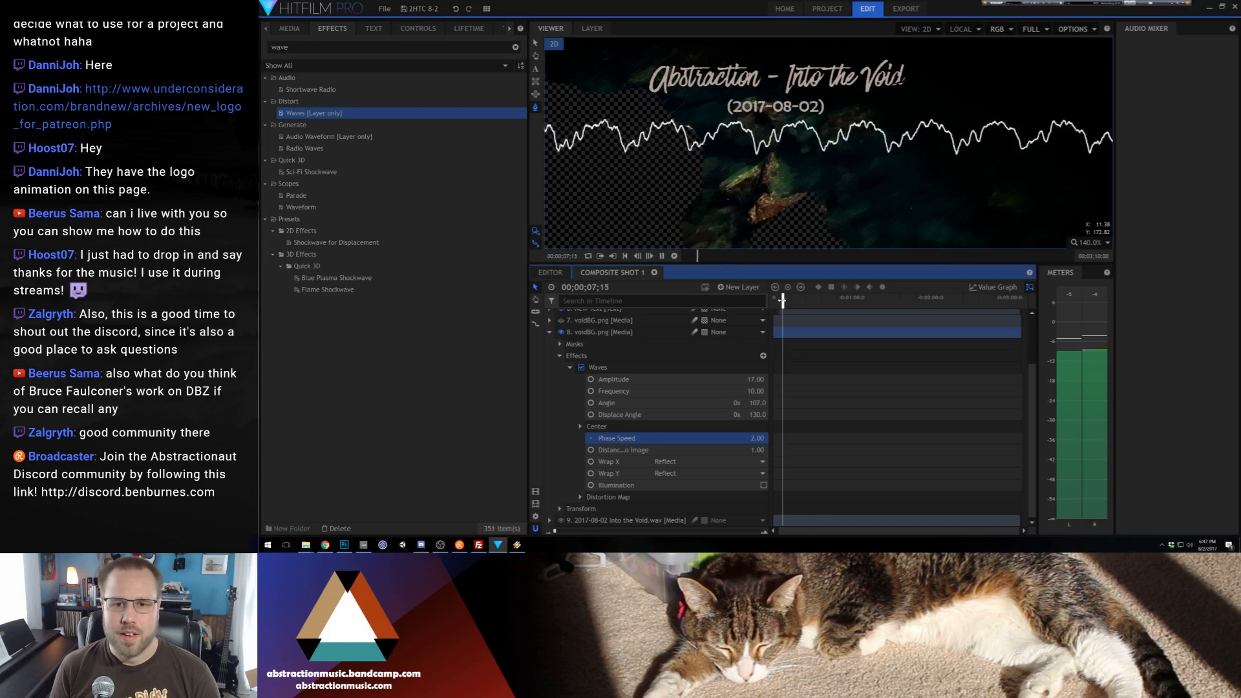
pyautogui.press('space')
# Change the Waves effect to Amplitude 6, Frequency 4, Angle 125, Displace Angle -9 and Phase Speed 0.5
pyautogui.moveTo(757, 415); pyautogui.dragTo(668, 415)
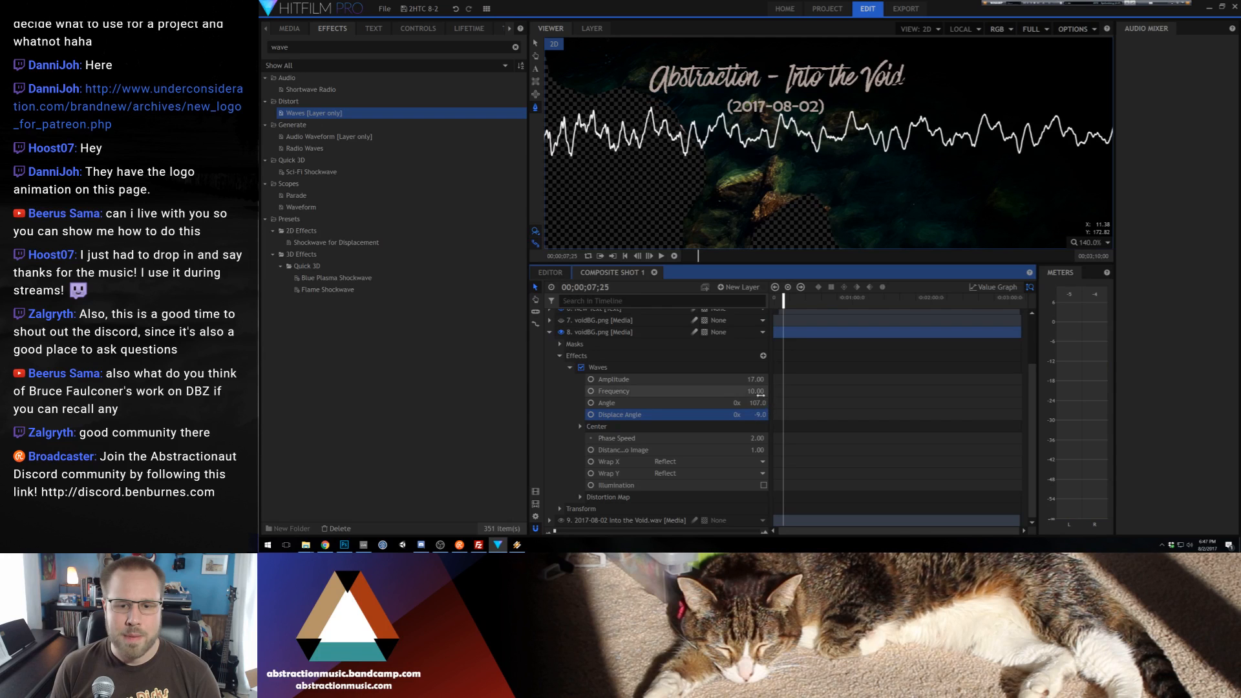
pyautogui.moveTo(758, 404)
pyautogui.mouseDown()
pyautogui.moveTo(769, 403)
pyautogui.moveTo(744, 379)
pyautogui.moveTo(753, 391)
pyautogui.mouseUp()
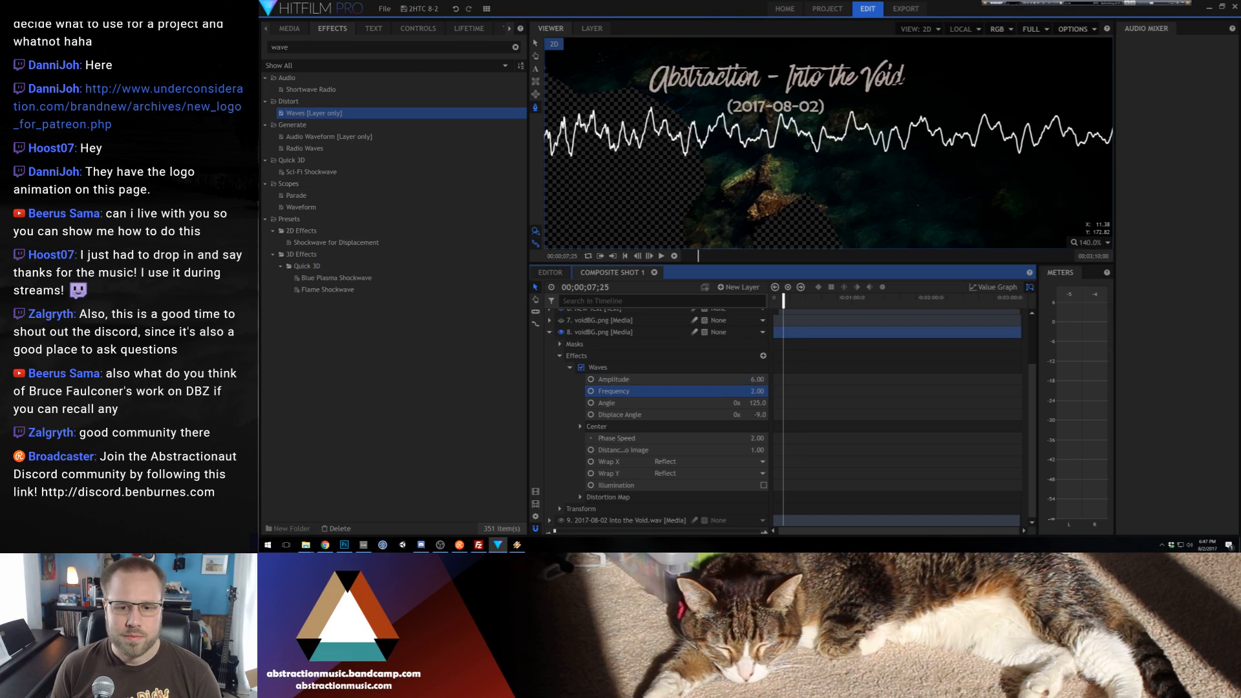
pyautogui.click(756, 437)
pyautogui.press('Return')
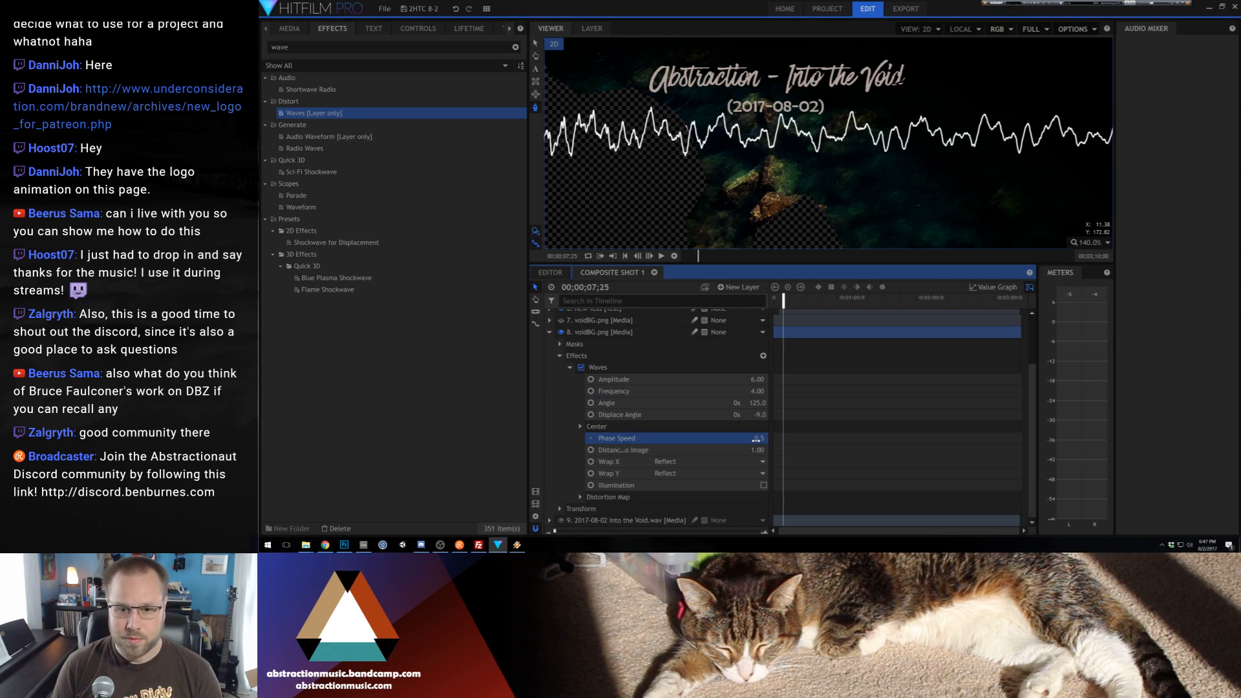
# Preview the composite again to check the slower, gentler water distortion across the whole frame
pyautogui.press('space')
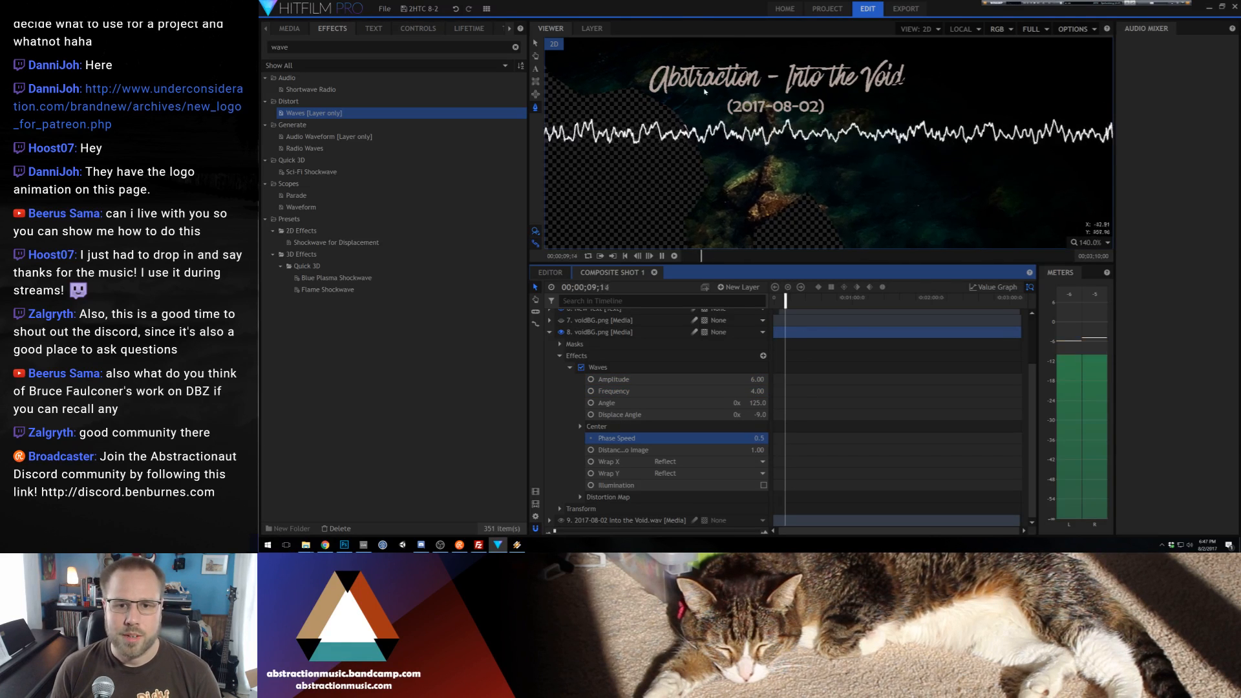
pyautogui.scroll(-10, 773, 183)
pyautogui.press('space')
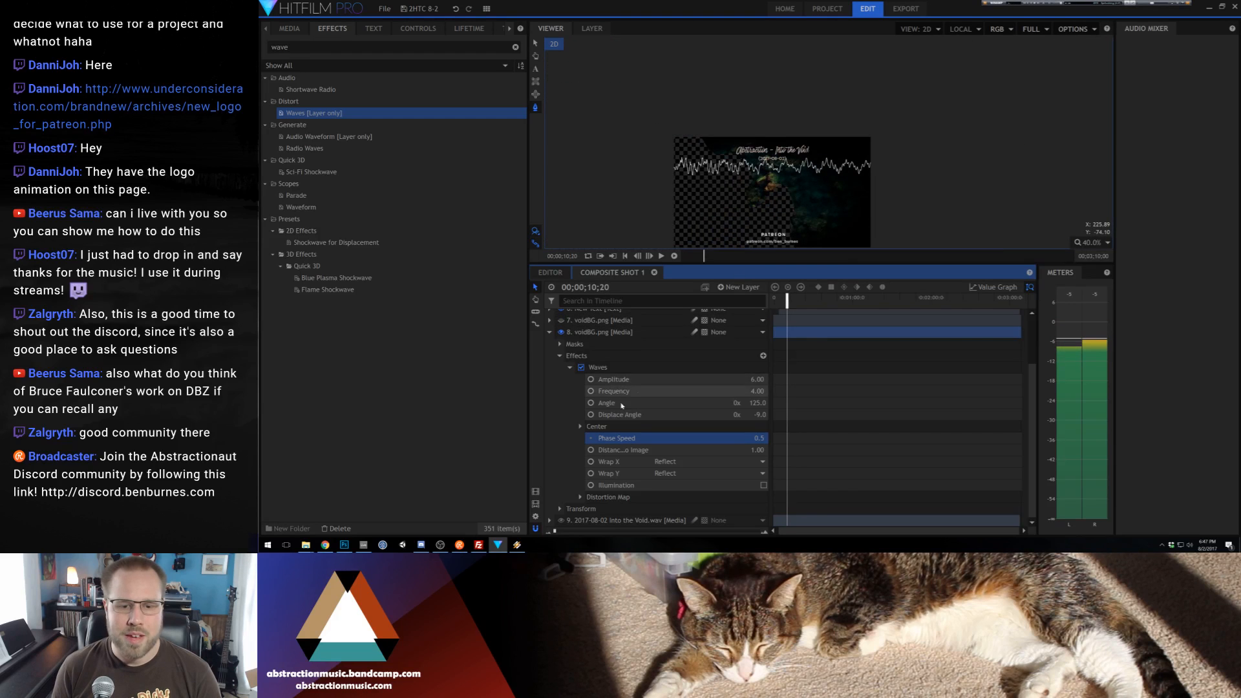
# Make the lower-effect-free voidBG.png layer visible and place the masked voidBG.png layer with the Waves effect above it
pyautogui.click(561, 319)
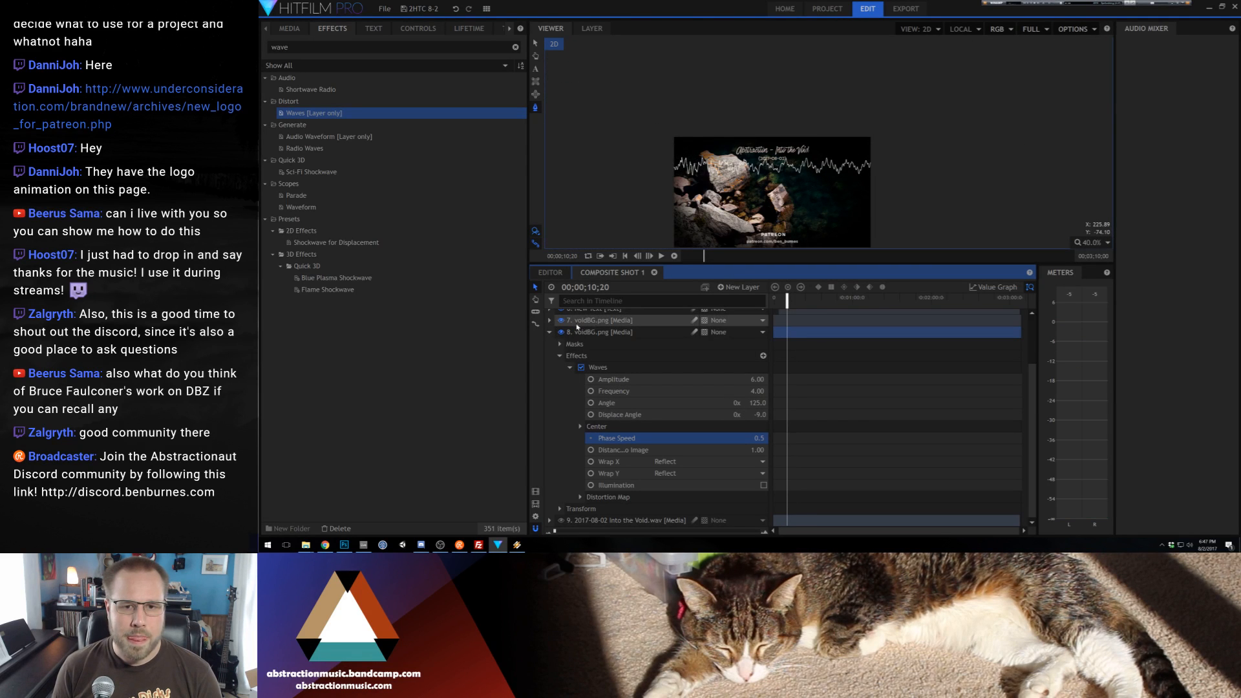
pyautogui.moveTo(577, 327); pyautogui.dragTo(591, 318)
# Play back a short stretch of the composite close up to examine the water distortion around the rocks
pyautogui.scroll(4, 822, 173)
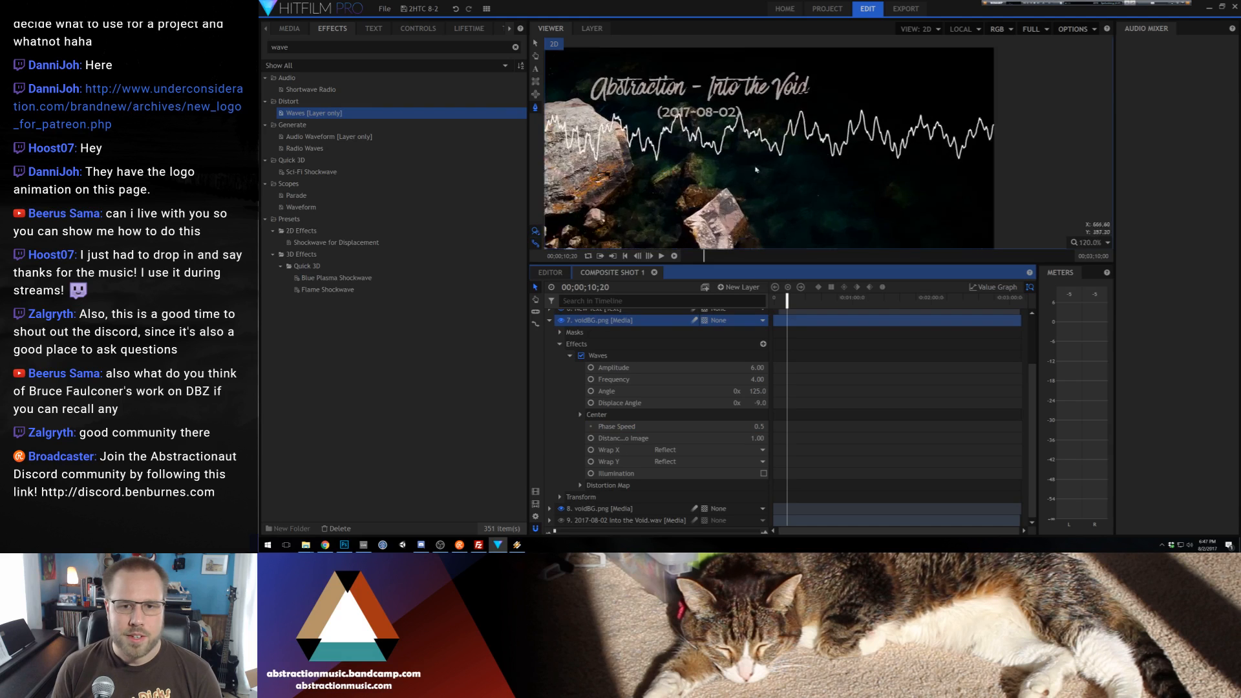
pyautogui.press('space')
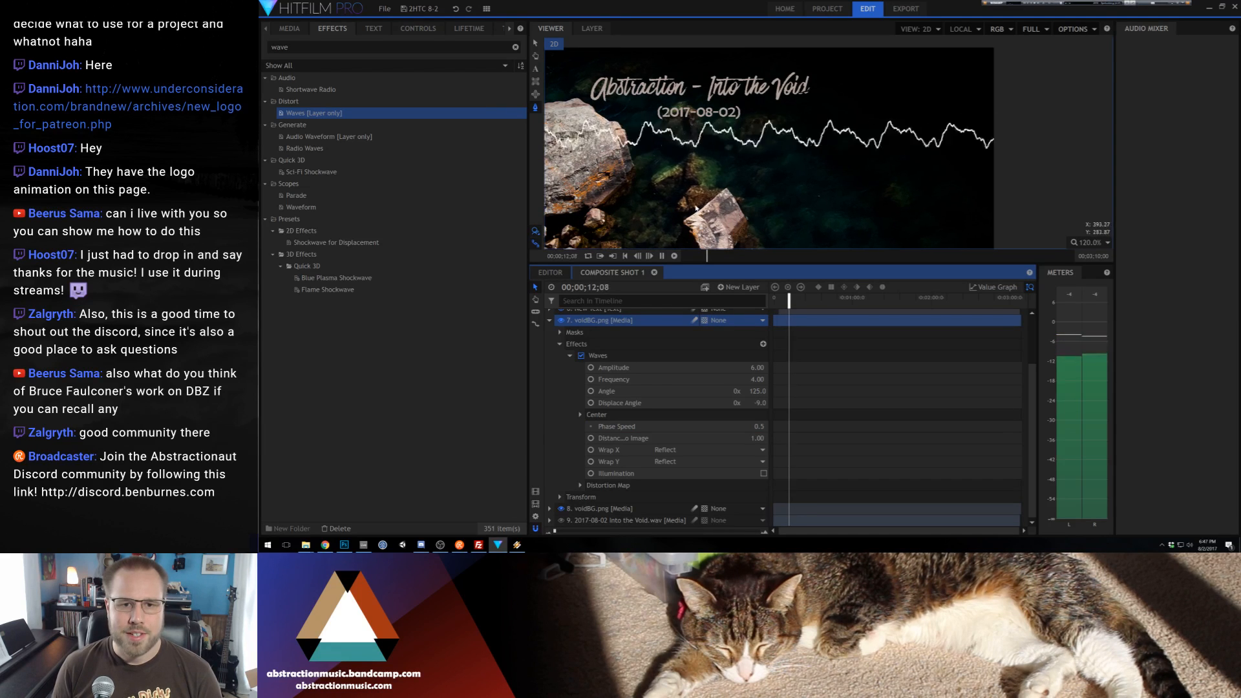
pyautogui.moveTo(789, 205); pyautogui.dragTo(853, 142)
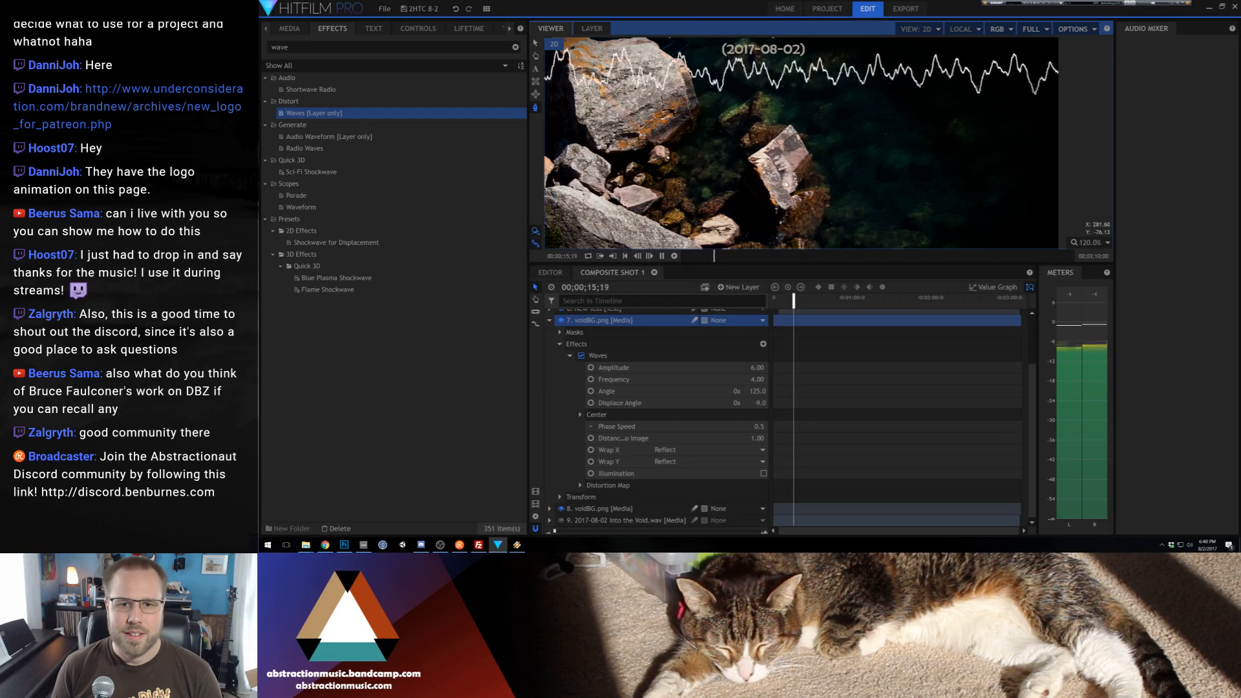
pyautogui.press('space')
pyautogui.scroll(-5, 781, 178)
pyautogui.scroll(4, 781, 179)
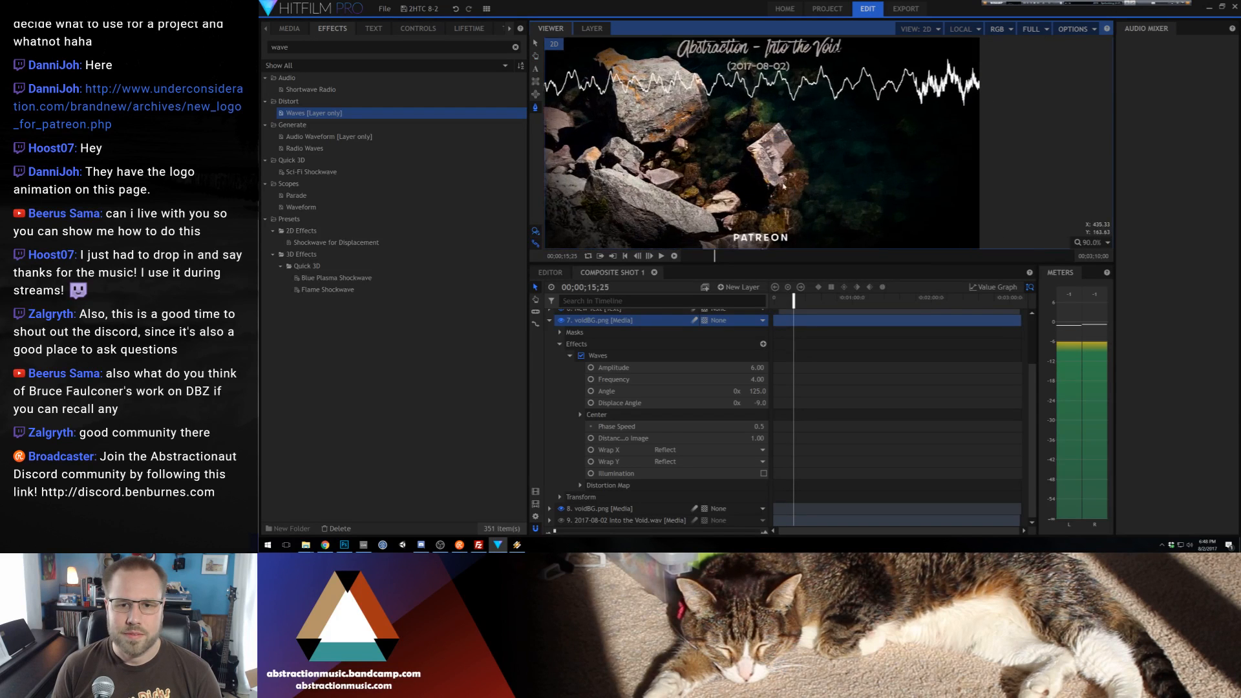
# Enlarge the viewer area and frame the whole composite in it
pyautogui.moveTo(806, 268); pyautogui.dragTo(808, 386)
pyautogui.moveTo(848, 213); pyautogui.dragTo(900, 203)
pyautogui.scroll(1, 909, 219)
pyautogui.press('p')
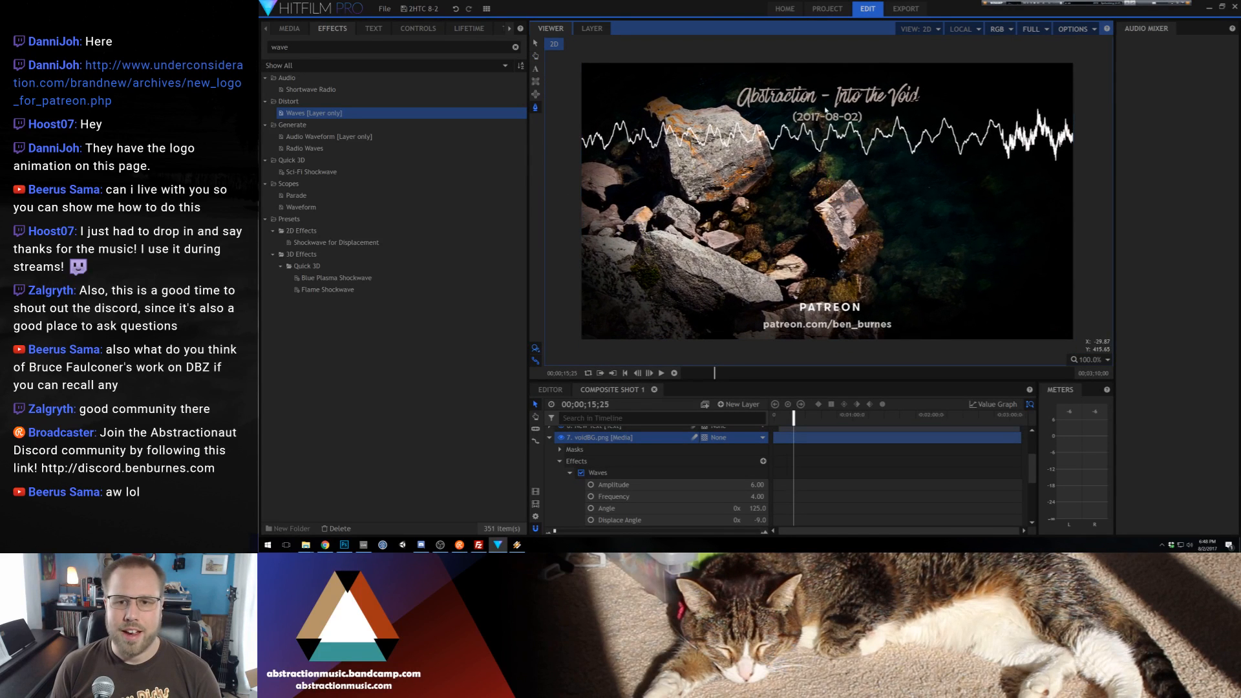
# Set the Audio Waveform height on the New Plane 1 layer to 102 px
pyautogui.click(549, 437)
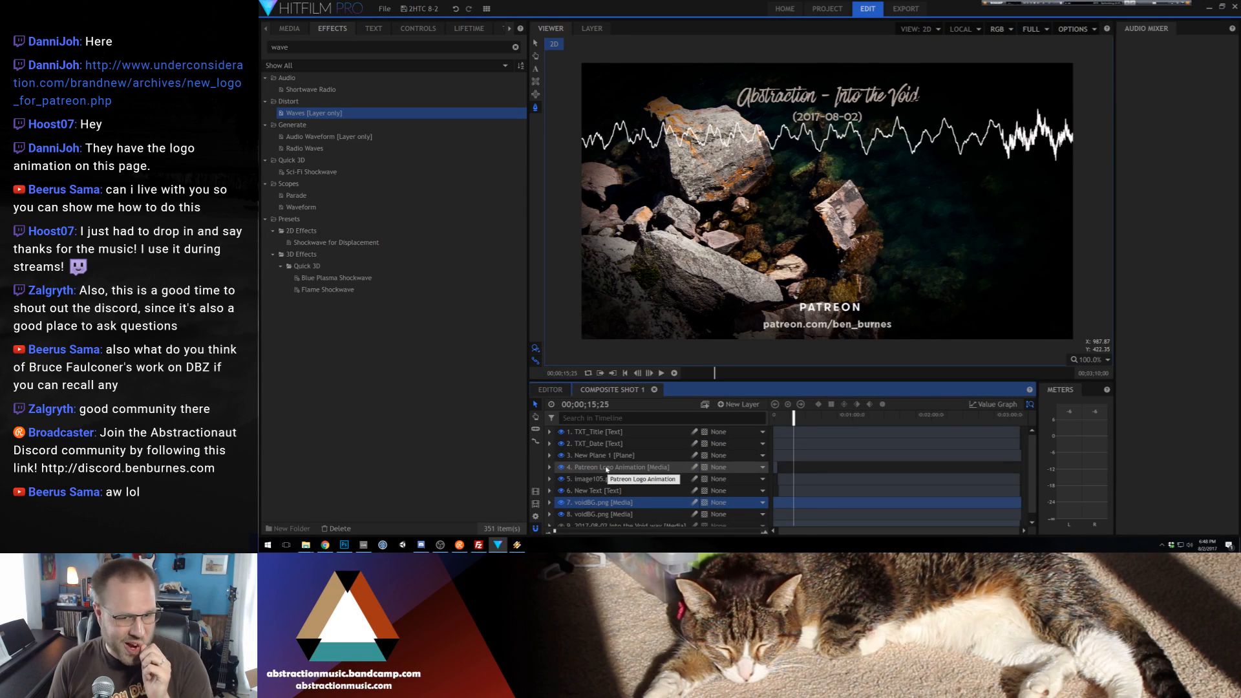
pyautogui.click(611, 457)
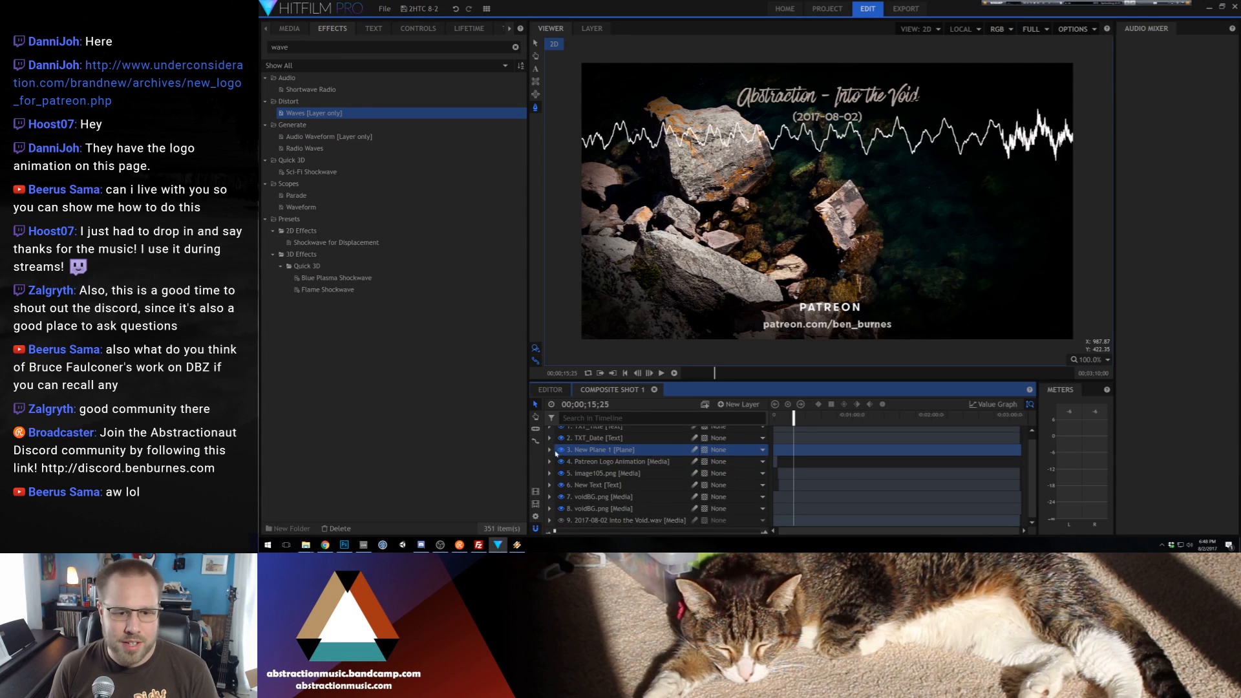
pyautogui.click(550, 455)
pyautogui.scroll(-2, 582, 481)
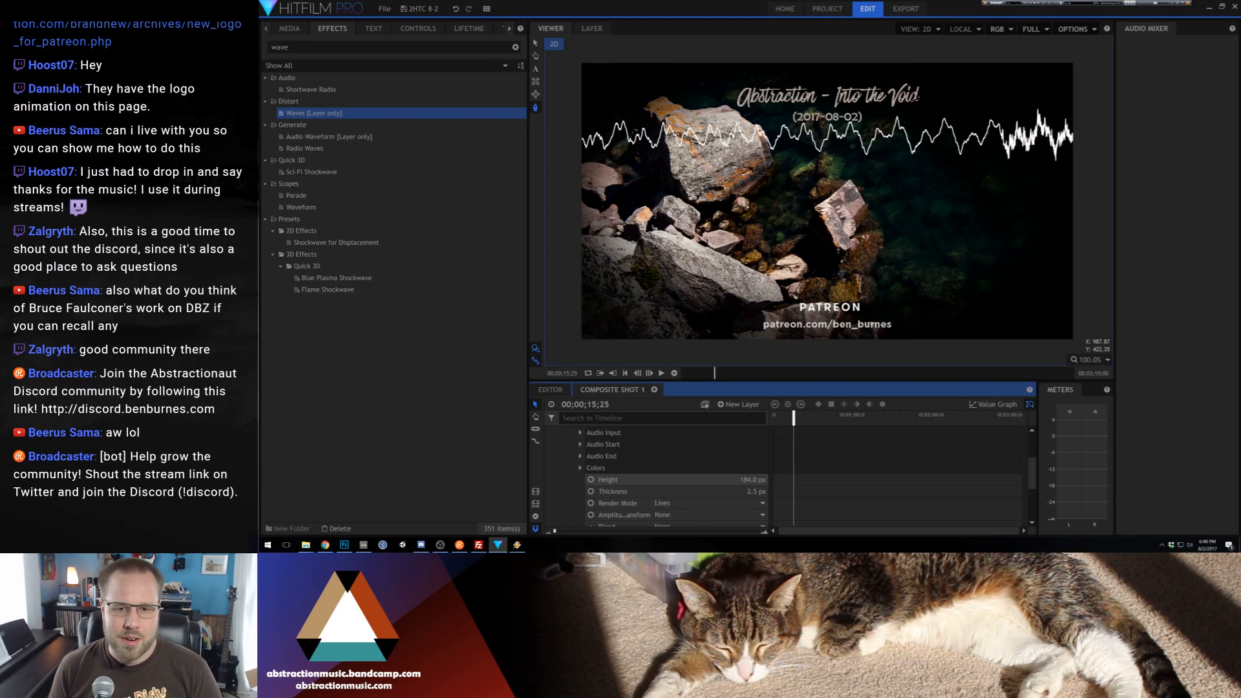
pyautogui.moveTo(755, 480); pyautogui.dragTo(701, 480)
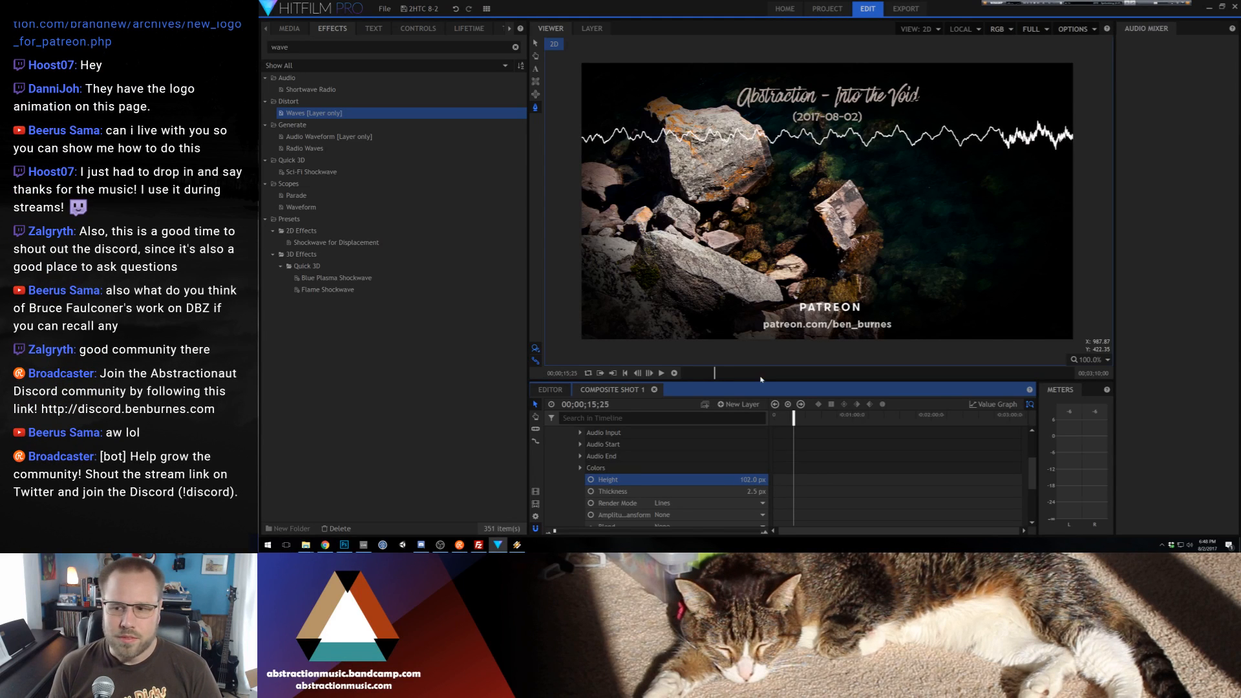
# Move the New Plane 1 waveform down to mid-frame, at about Y -2.1, and play back a short stretch
pyautogui.scroll(-2, 610, 479)
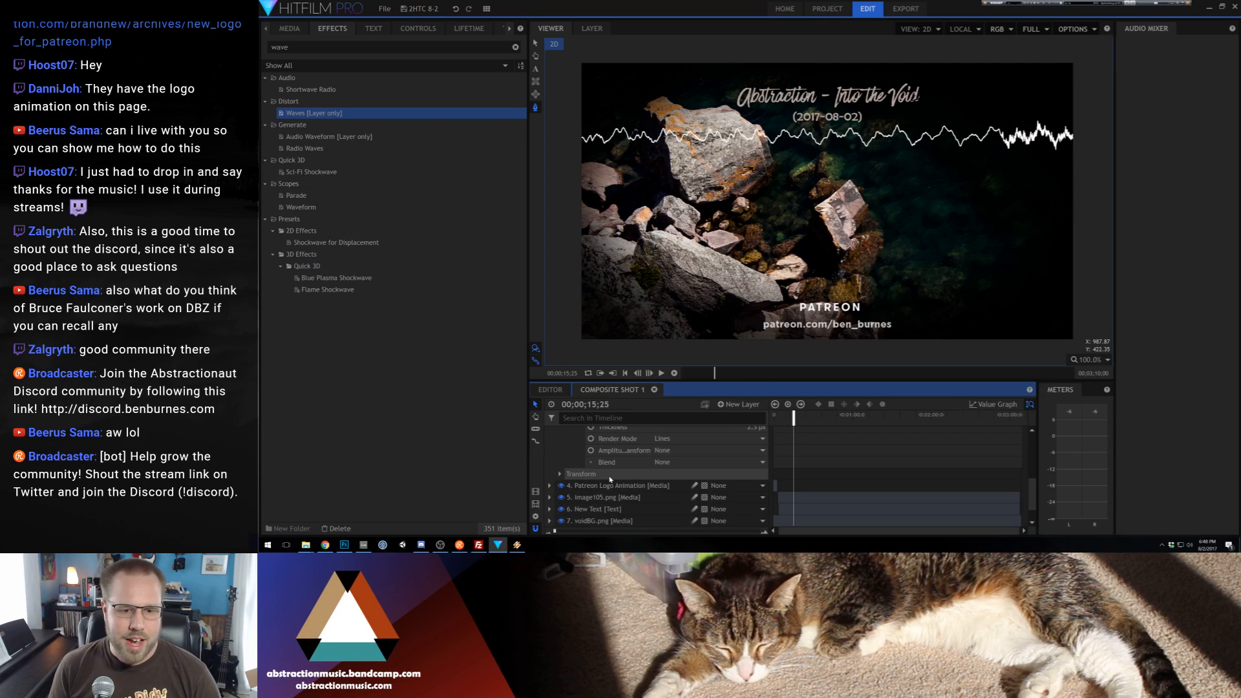
pyautogui.scroll(2, 620, 466)
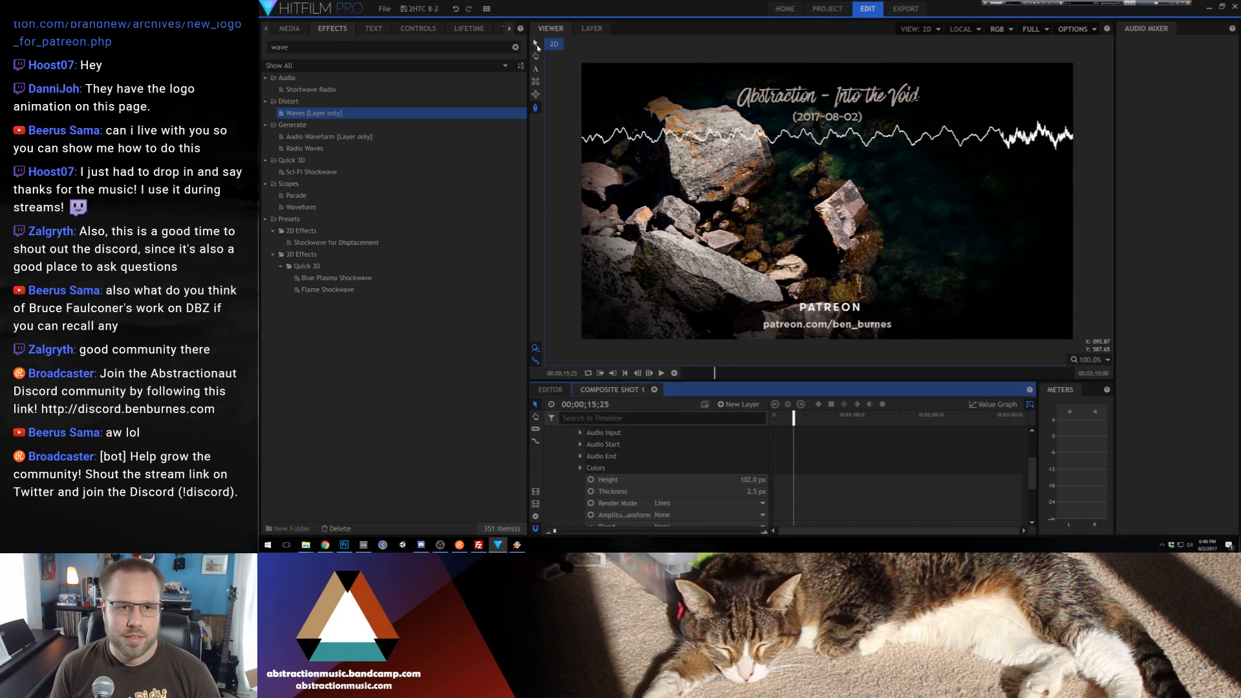
pyautogui.click(887, 138)
pyautogui.moveTo(887, 137); pyautogui.dragTo(870, 178)
pyautogui.press('space')
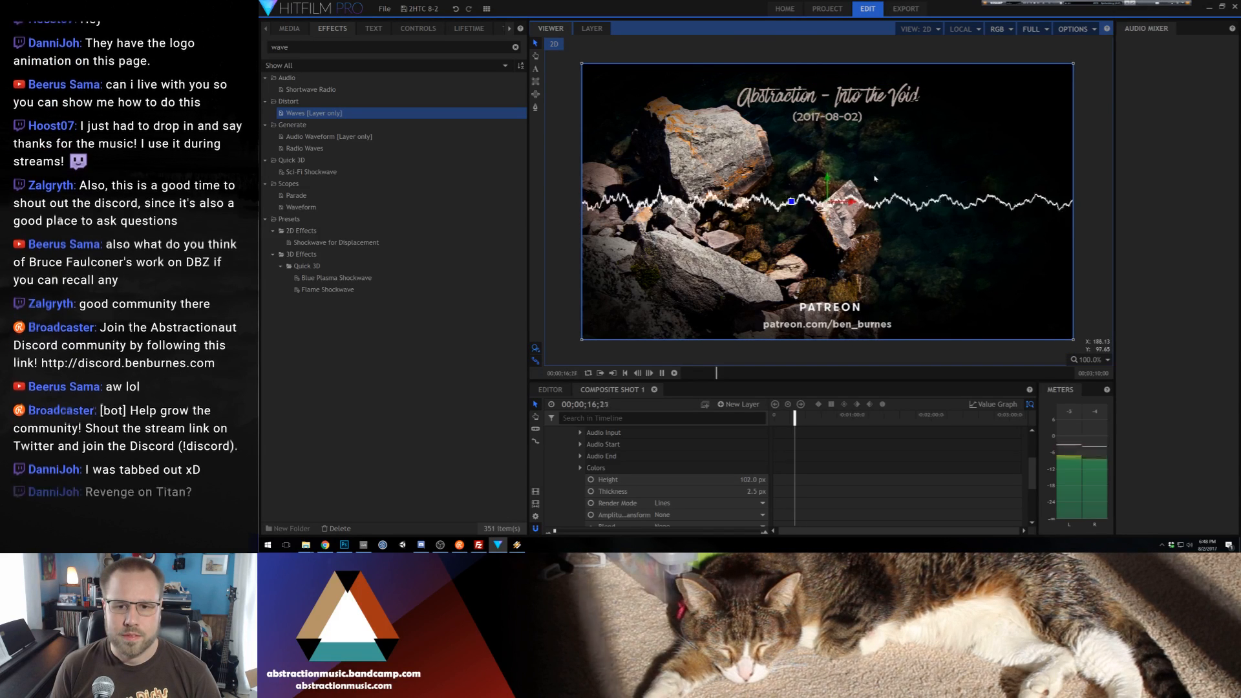
pyautogui.press('space')
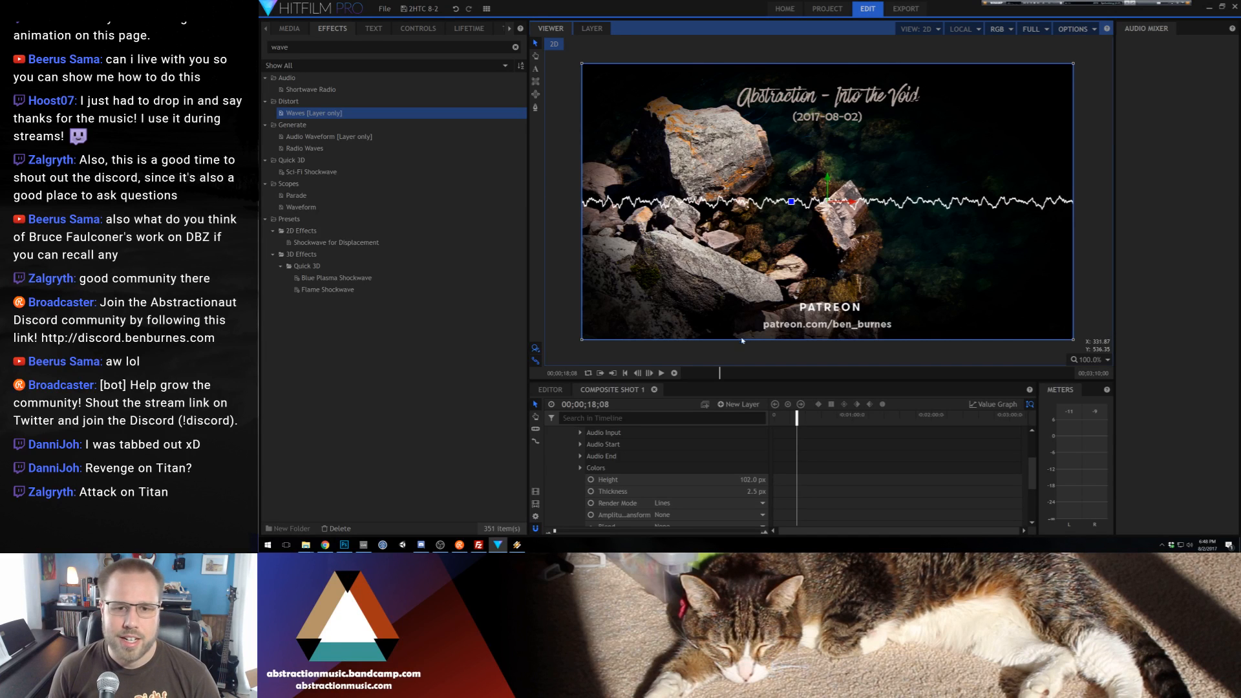
# Set Color 1 of the Audio Waveform to the grey-beige 201, 195, 183 sampled from the large rock in the background
pyautogui.scroll(2, 584, 472)
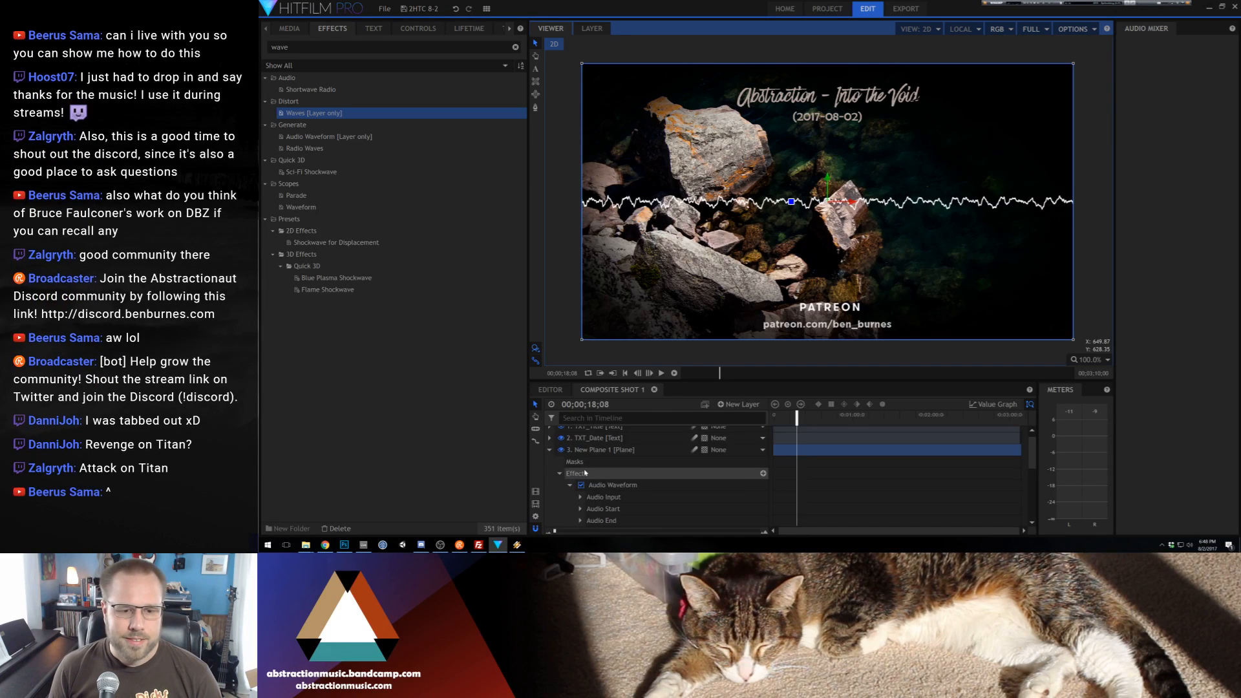
pyautogui.scroll(-3, 584, 478)
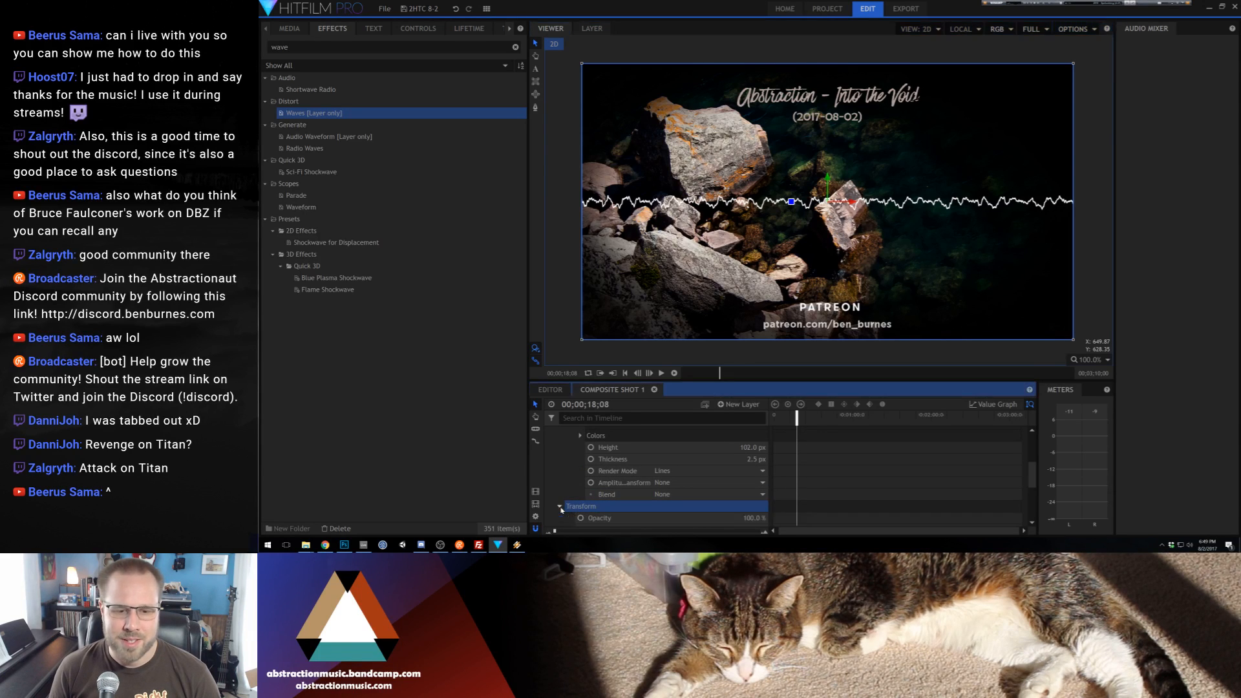
pyautogui.click(560, 507)
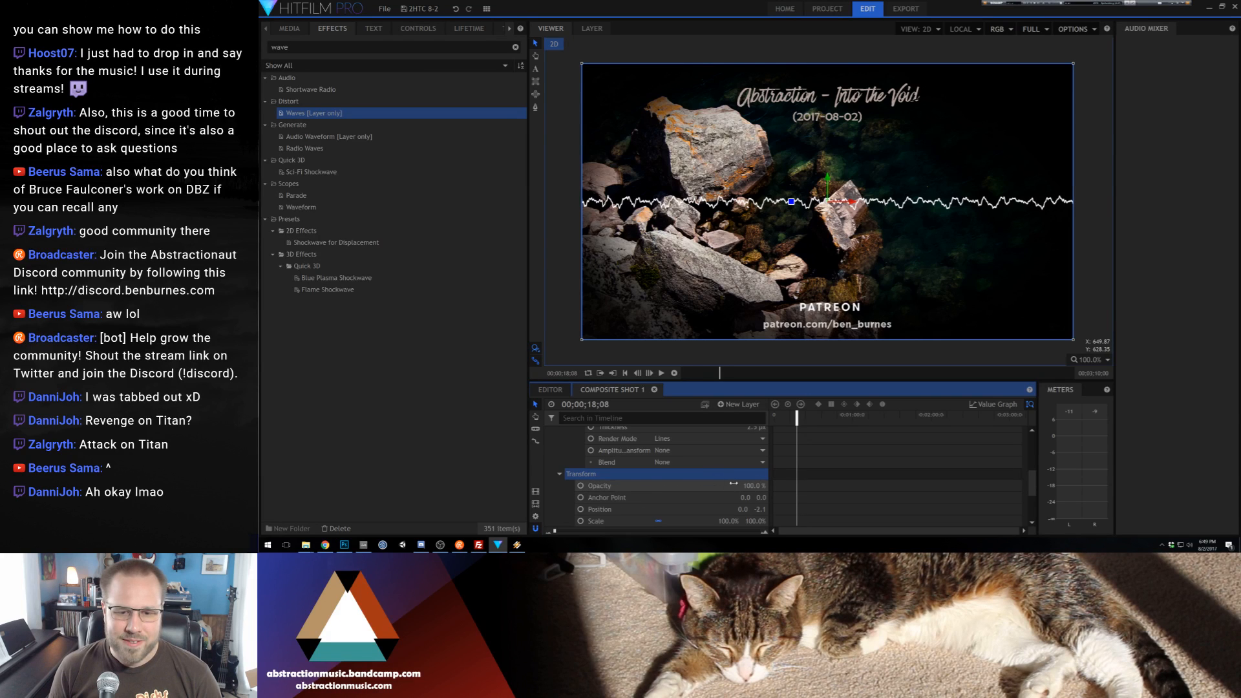
pyautogui.scroll(-2, 711, 491)
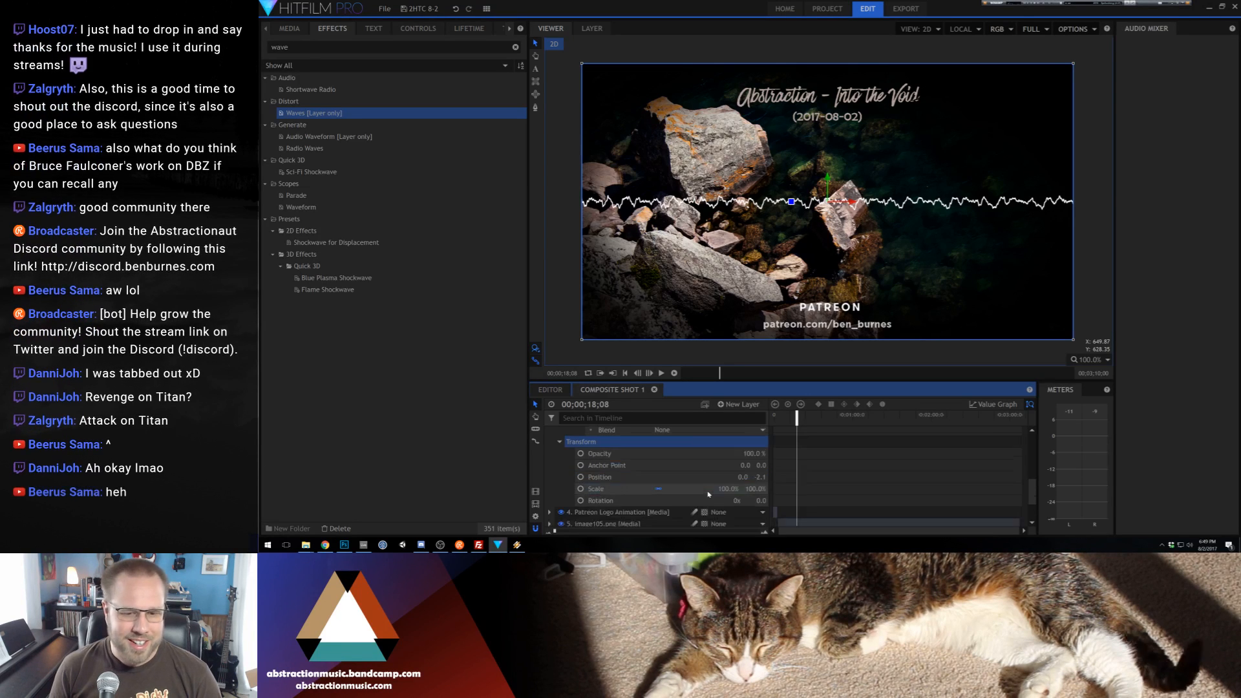
pyautogui.scroll(5, 679, 484)
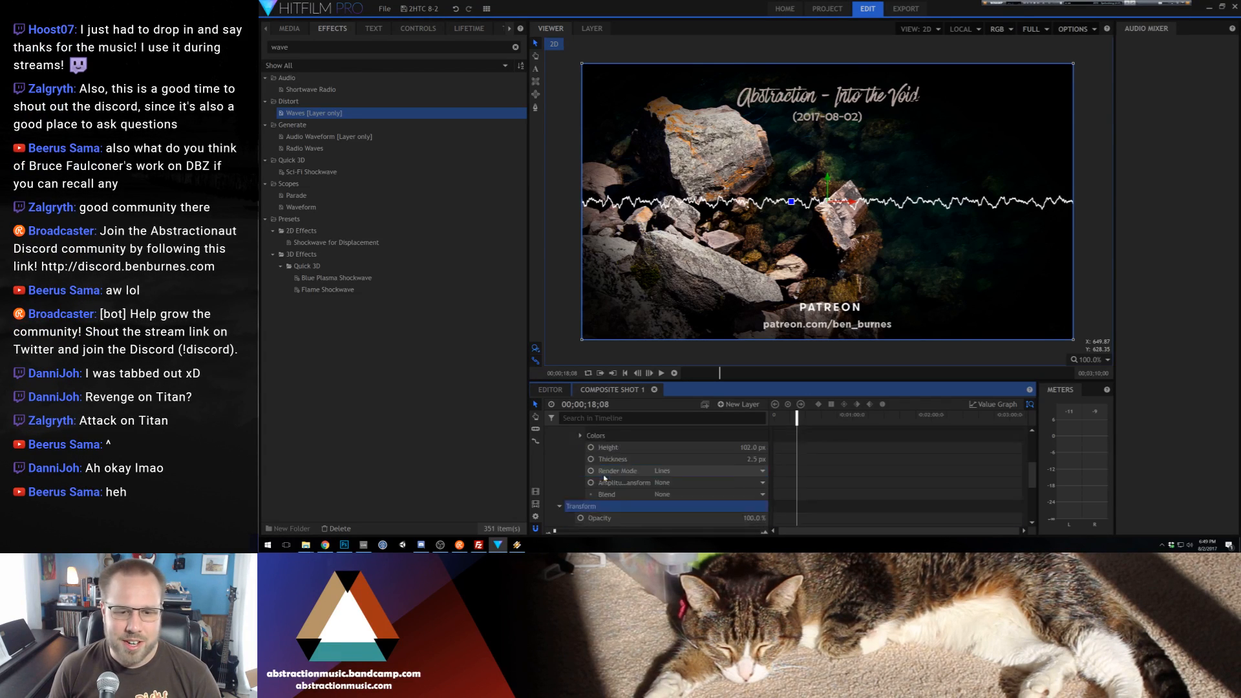
pyautogui.click(580, 467)
pyautogui.scroll(-3, 782, 490)
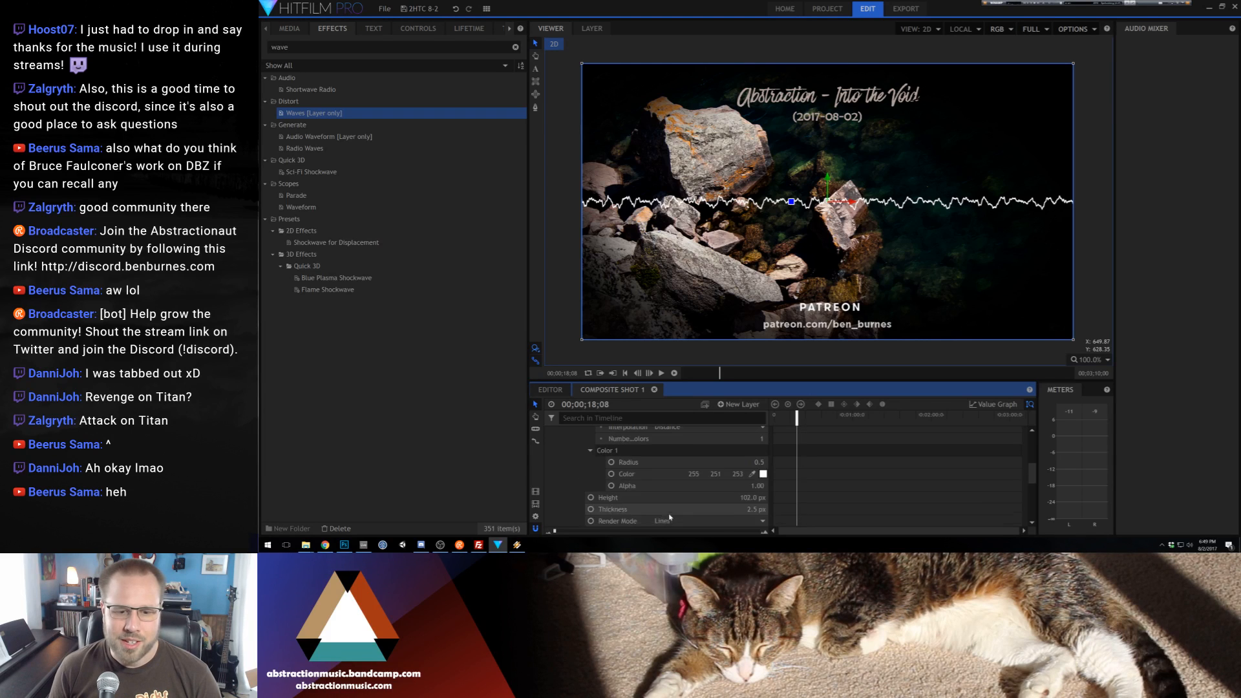
pyautogui.click(751, 475)
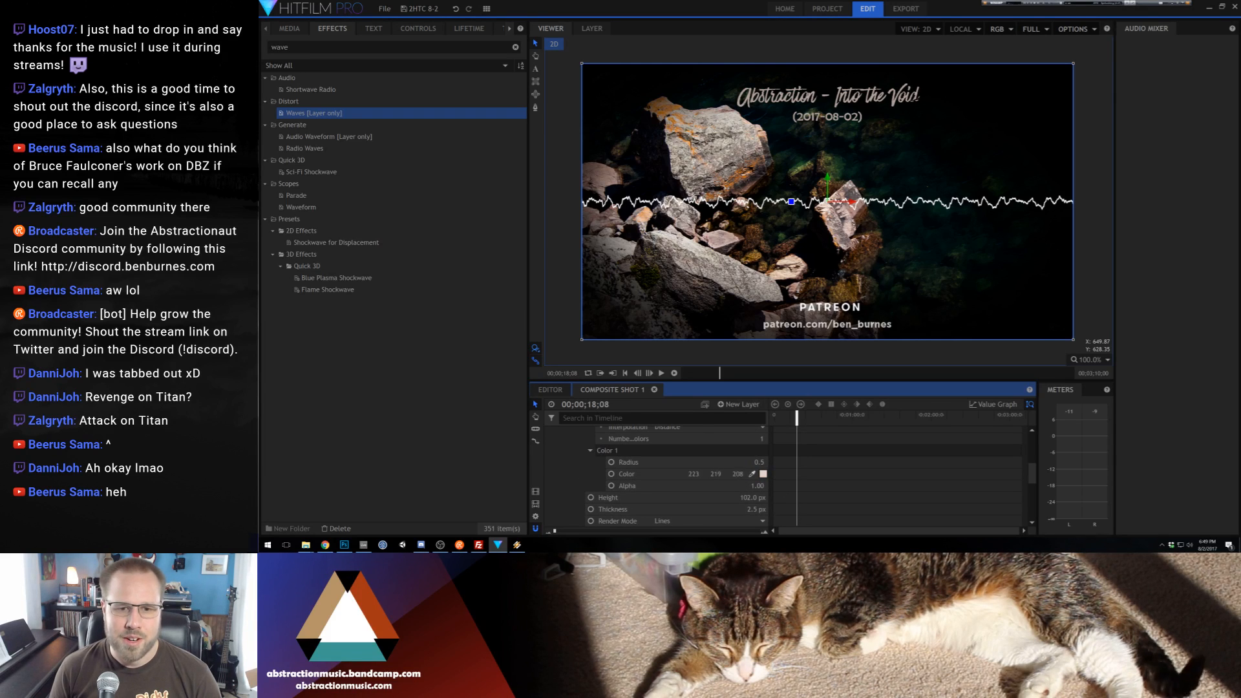
pyautogui.click(661, 239)
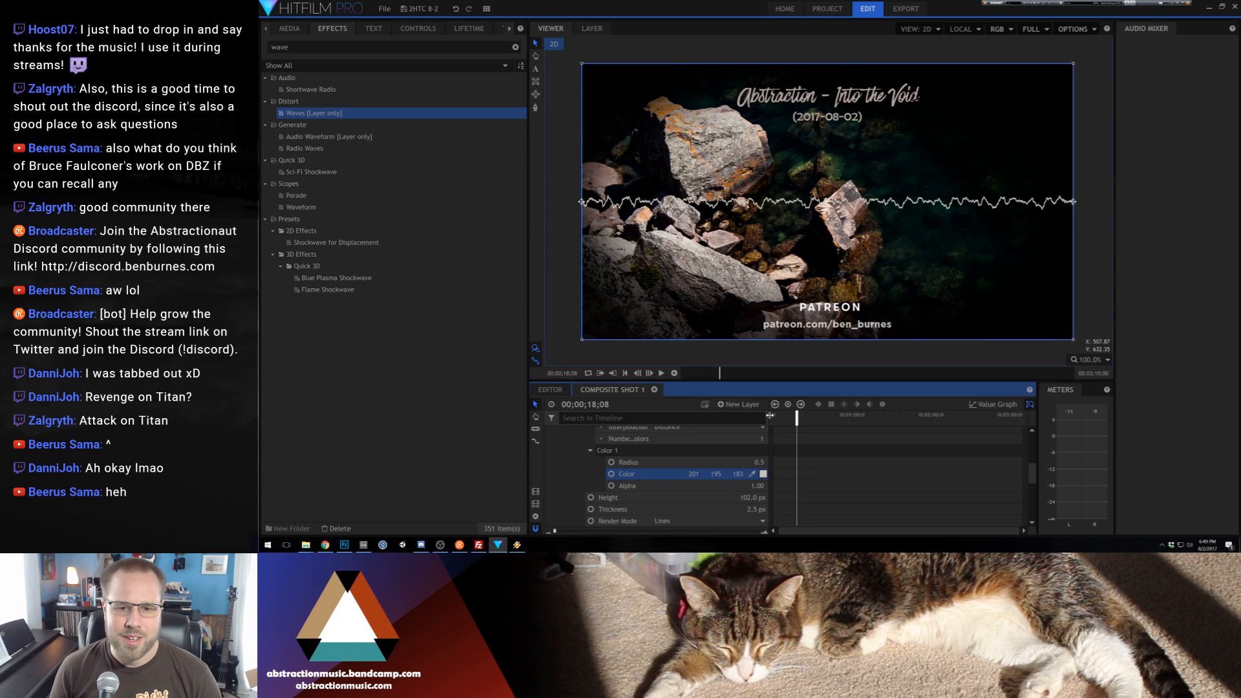
# Duplicate the Audio Waveform effect inside the New Plane 1 layer and delete the copy
pyautogui.scroll(5, 563, 447)
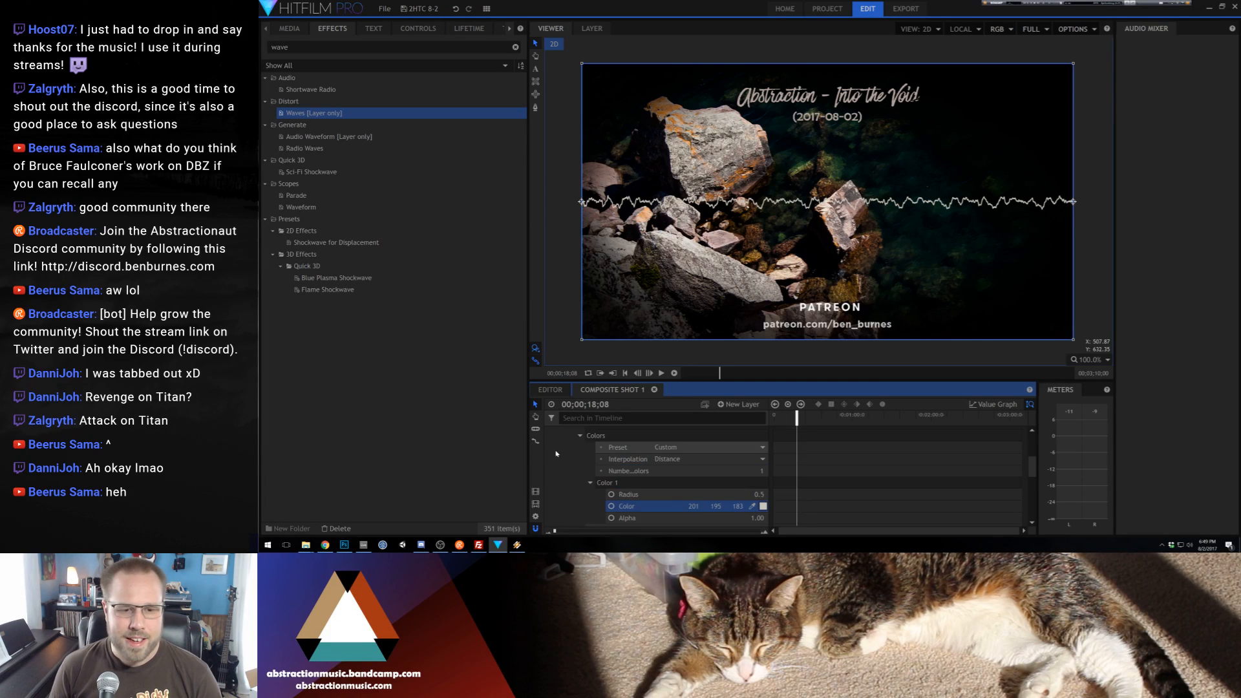
pyautogui.click(560, 443)
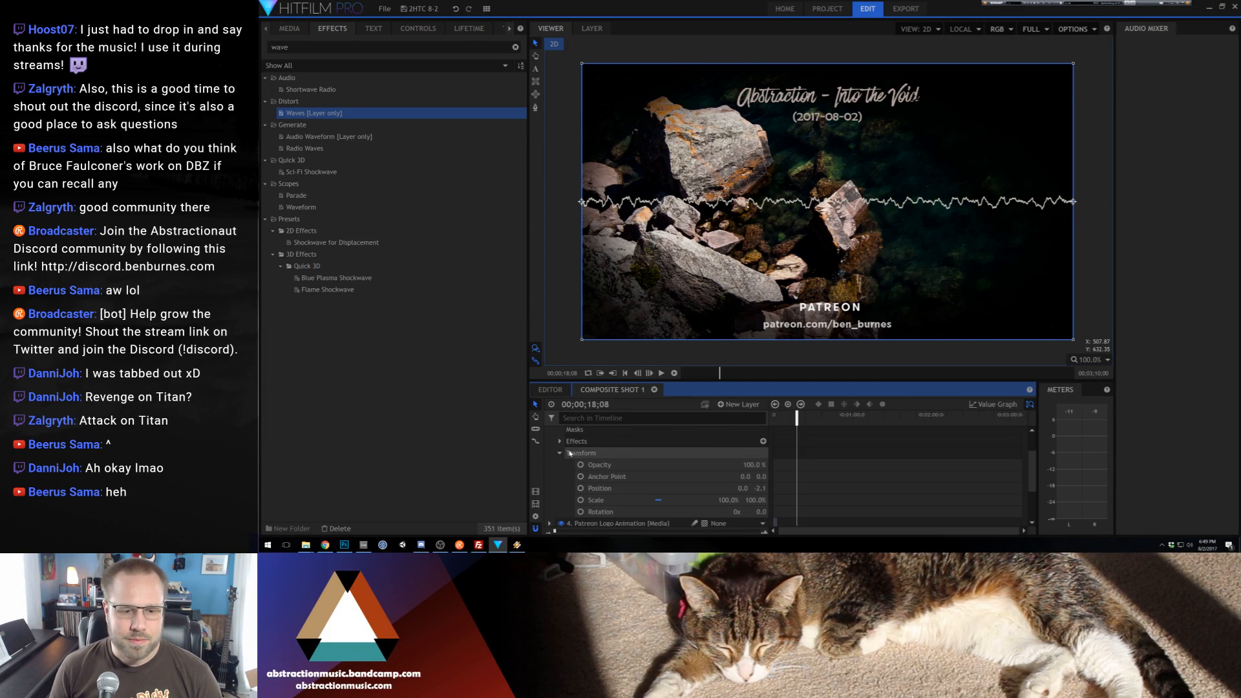
pyautogui.scroll(3, 560, 448)
pyautogui.click(550, 456)
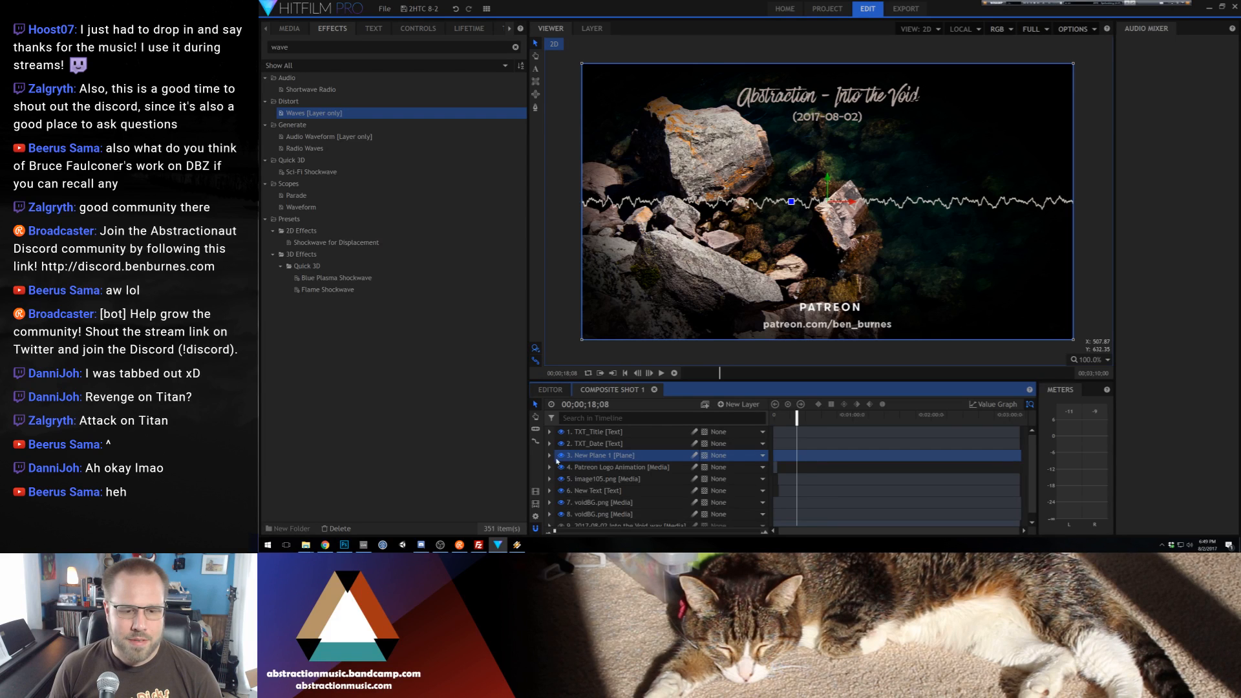
pyautogui.click(554, 458)
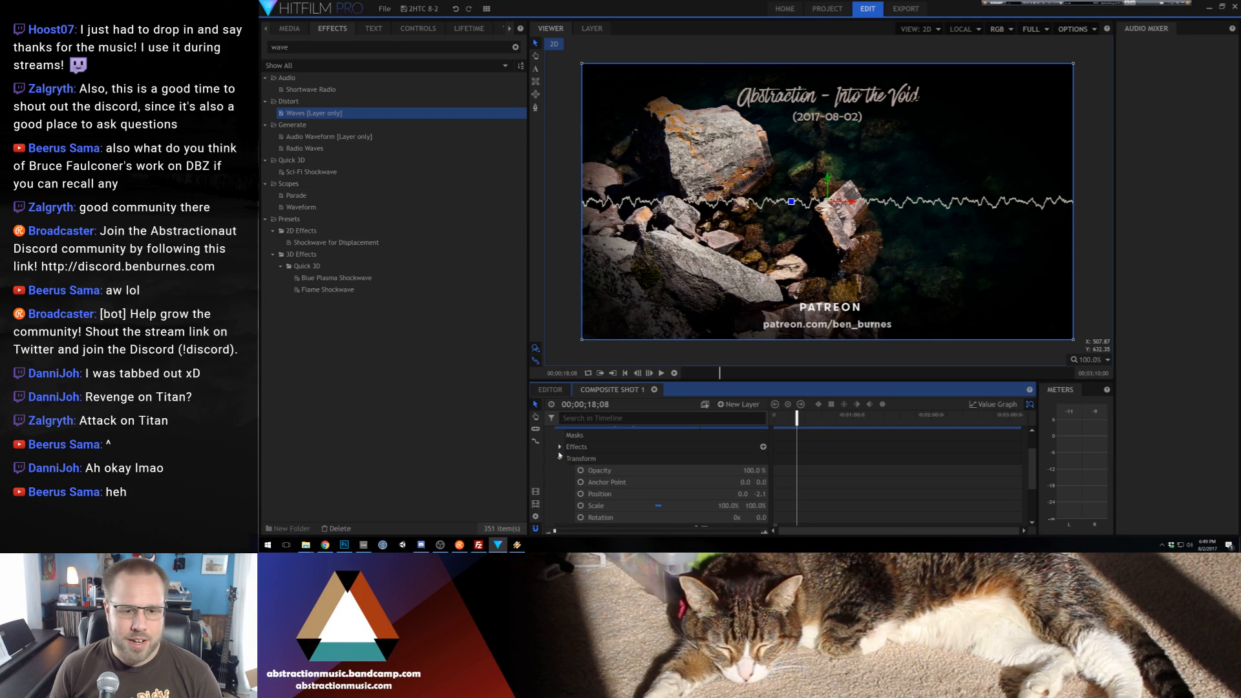
pyautogui.click(559, 447)
pyautogui.click(570, 458)
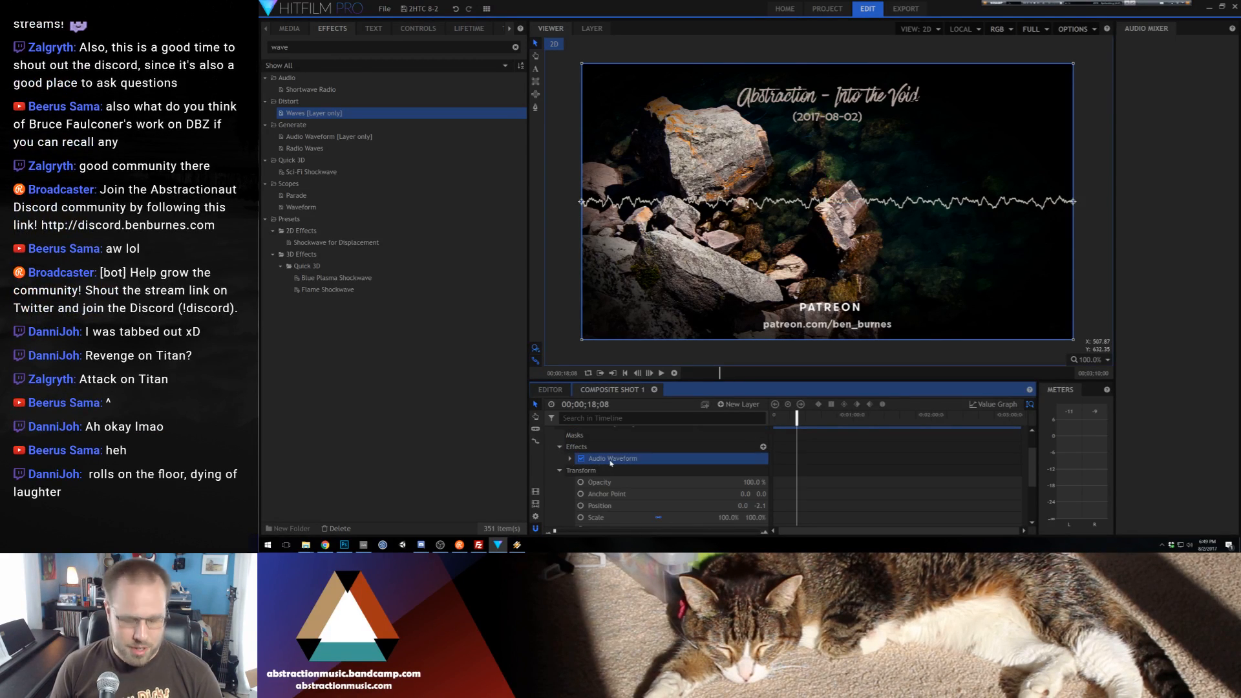
pyautogui.hotkey('ctrl', 'd')
pyautogui.click(570, 471)
pyautogui.scroll(-2, 615, 474)
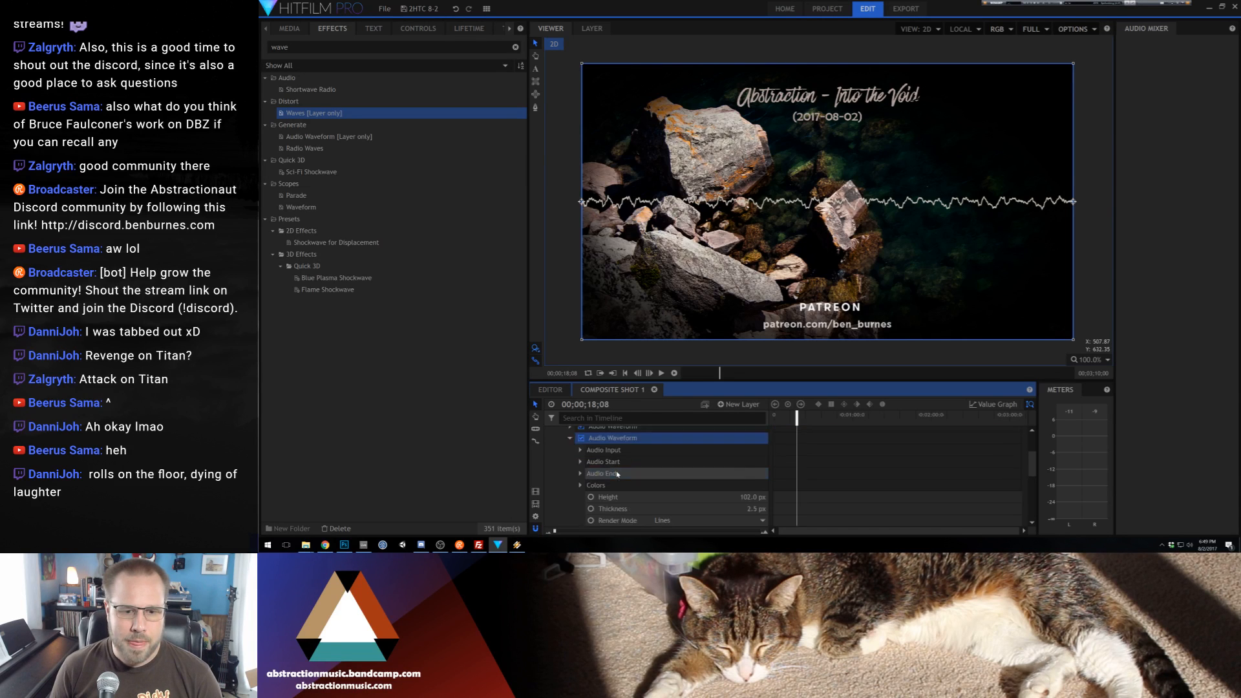
pyautogui.moveTo(749, 466)
pyautogui.mouseDown()
pyautogui.moveTo(769, 466)
pyautogui.moveTo(748, 465)
pyautogui.mouseUp()
pyautogui.scroll(3, 620, 474)
pyautogui.click(607, 503)
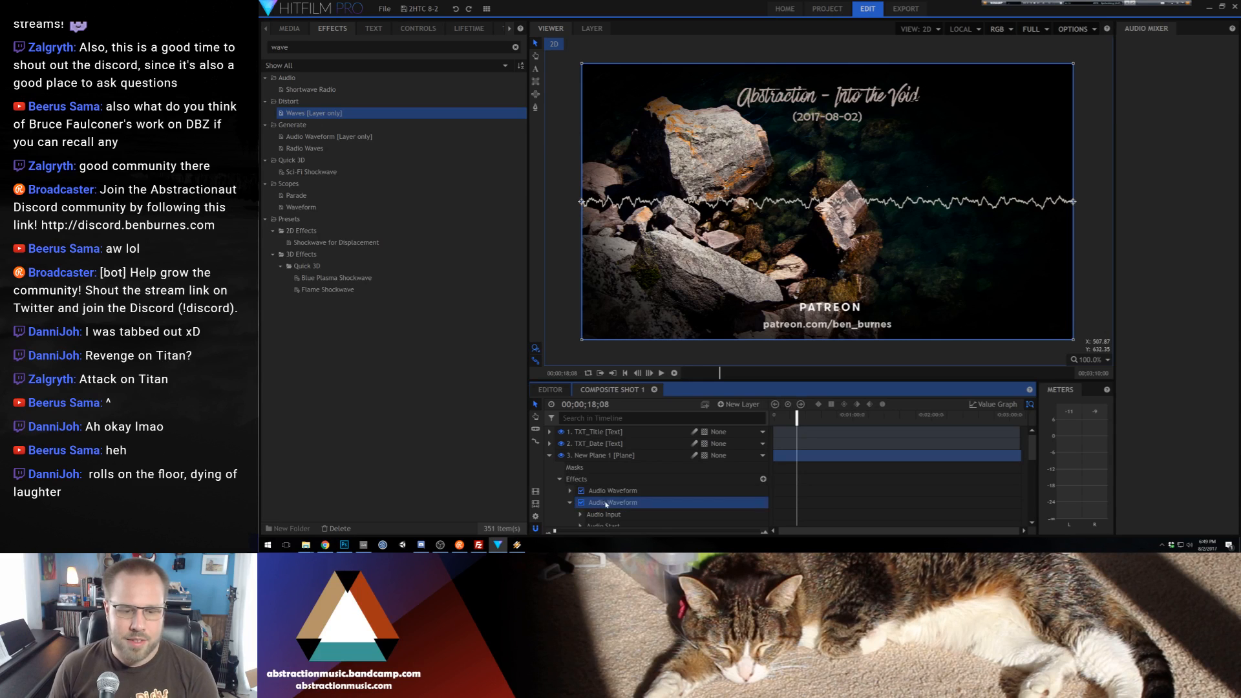
pyautogui.press('Delete')
# Duplicate the whole New Plane 1 waveform layer
pyautogui.click(550, 455)
pyautogui.click(553, 467)
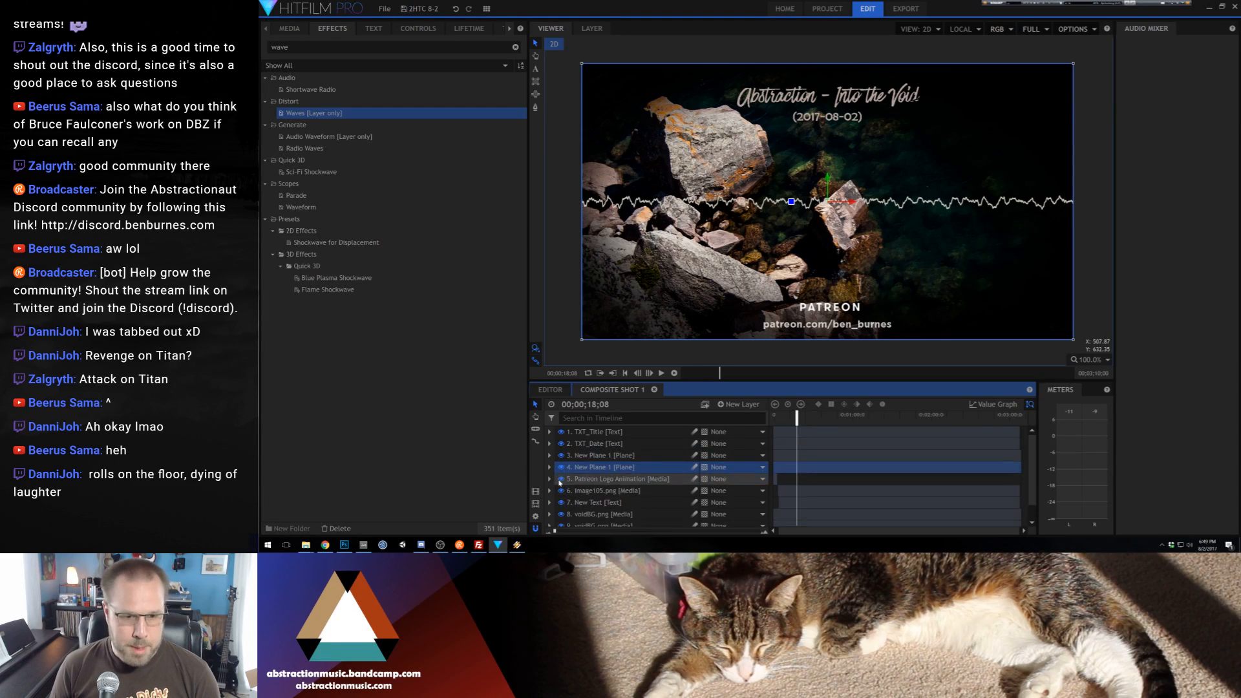
# Set the lower New Plane 1 layer's Audio Waveform to a height of 258 px and a thickness of 1.5 px
pyautogui.click(550, 468)
pyautogui.click(560, 492)
pyautogui.scroll(-1, 570, 495)
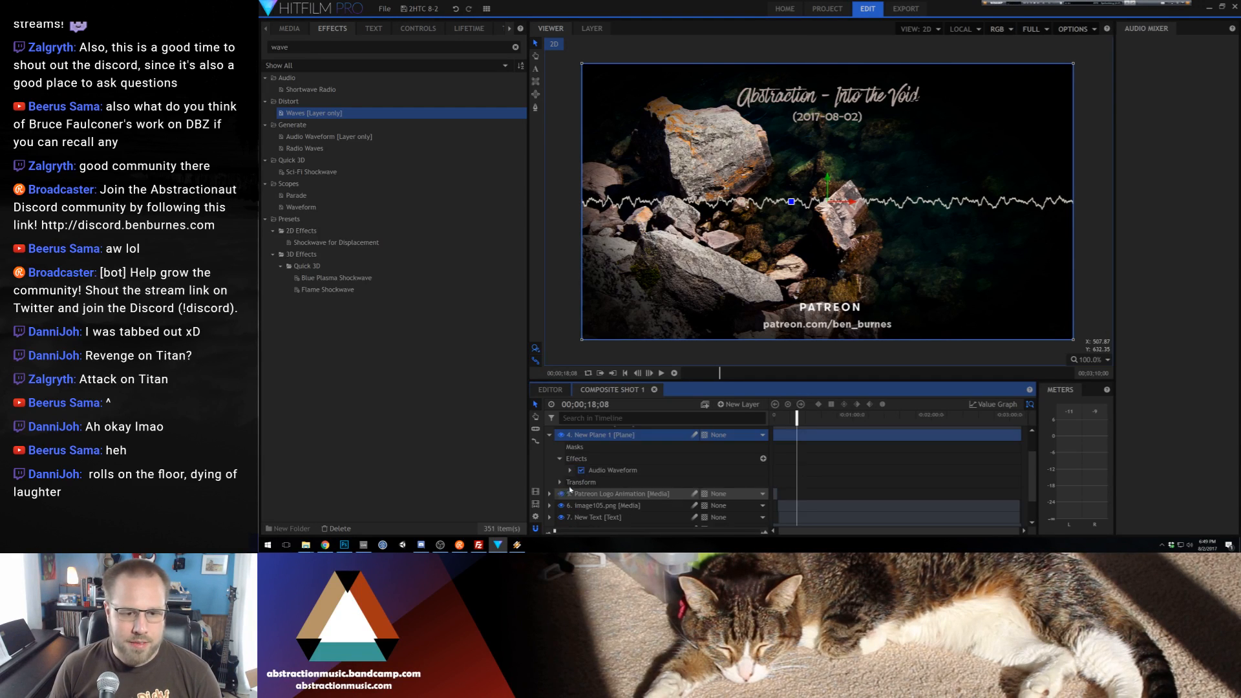
pyautogui.click(571, 472)
pyautogui.scroll(-2, 646, 475)
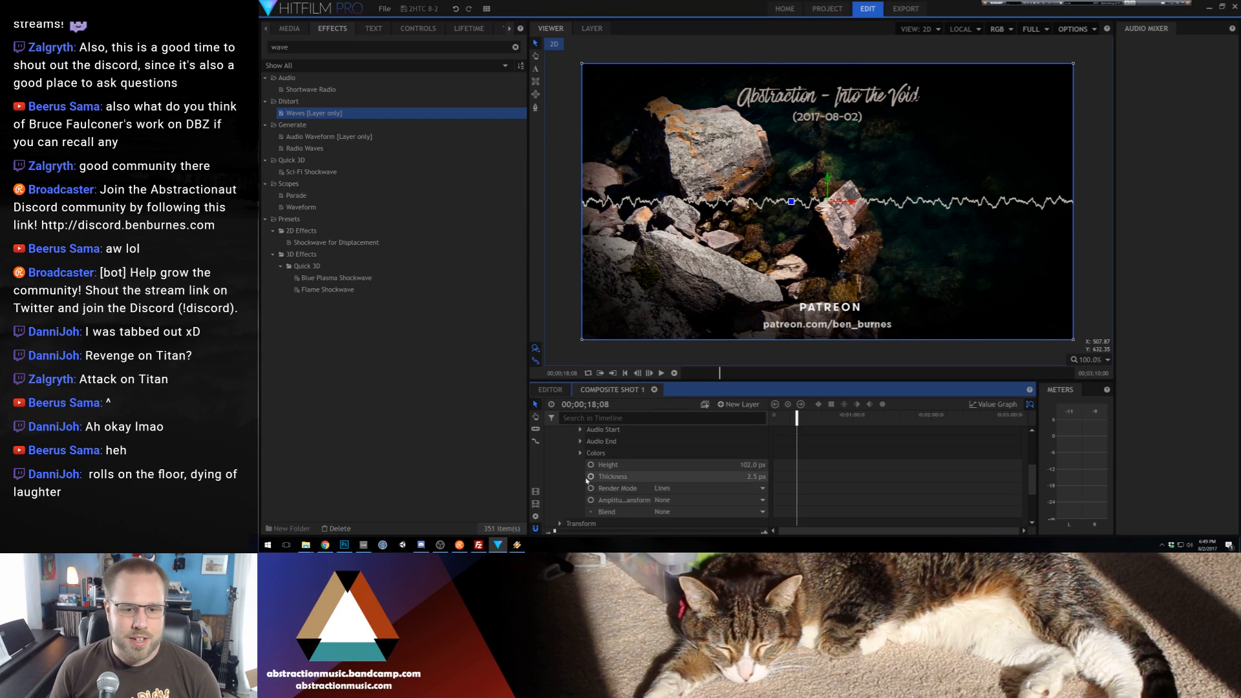
pyautogui.moveTo(750, 465); pyautogui.dragTo(847, 464)
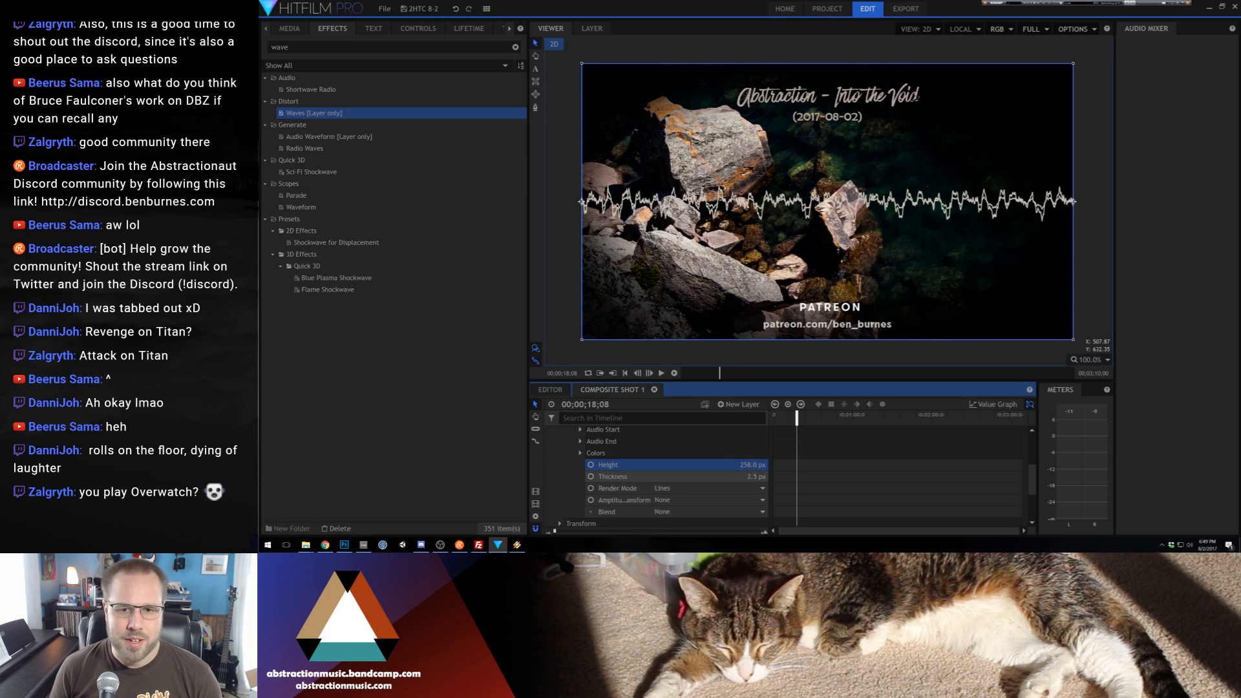
pyautogui.moveTo(753, 476); pyautogui.dragTo(730, 476)
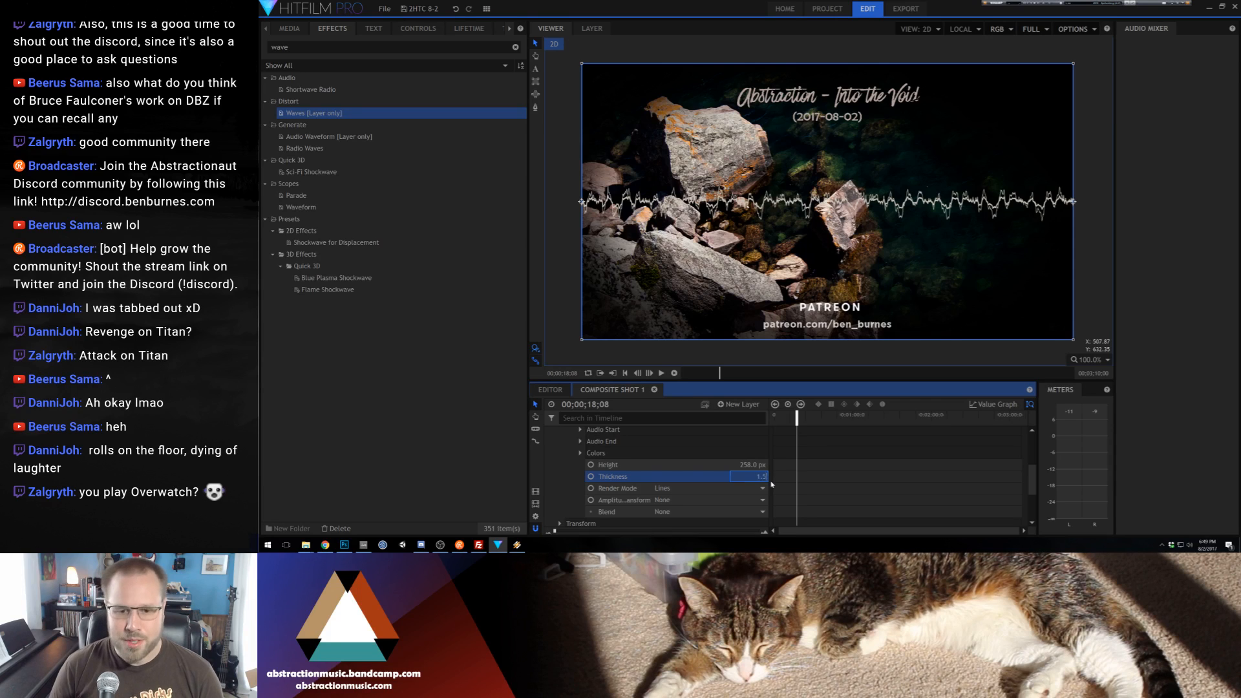
pyautogui.press('Return')
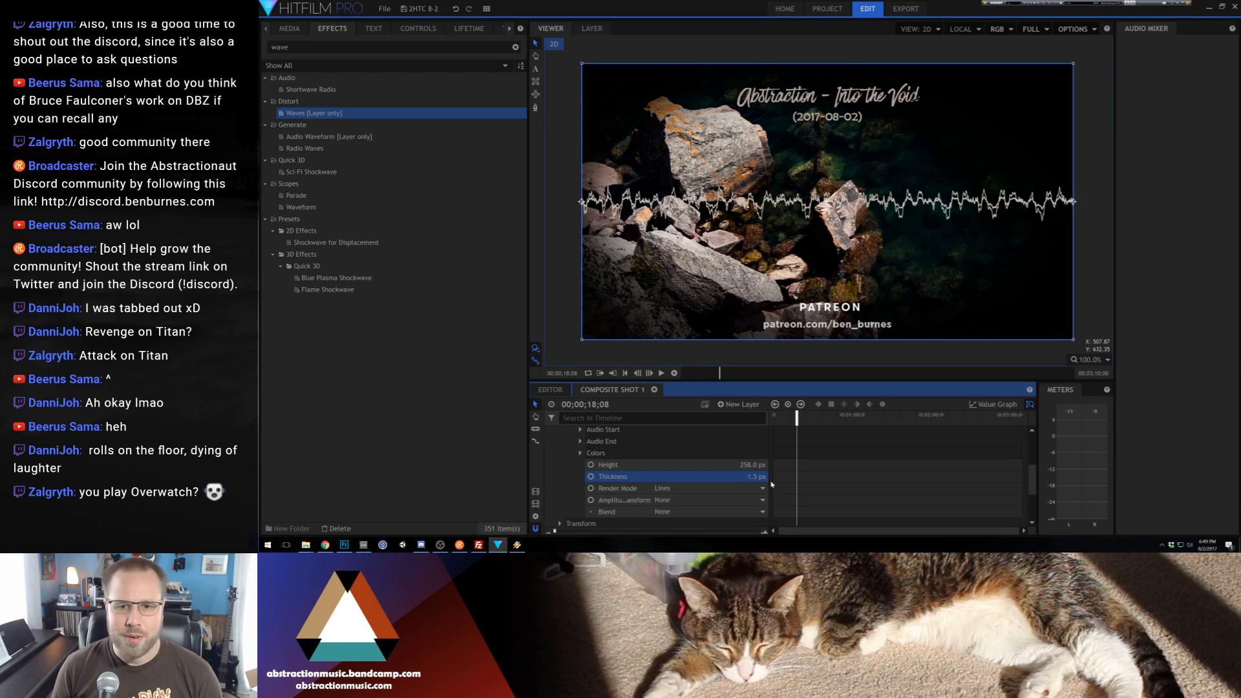
# Set Color 1 of the lower New Plane 1 layer's Audio Waveform to 210, 186, 178 sampled from the small rock at the image's centre
pyautogui.click(581, 453)
pyautogui.scroll(-1, 724, 487)
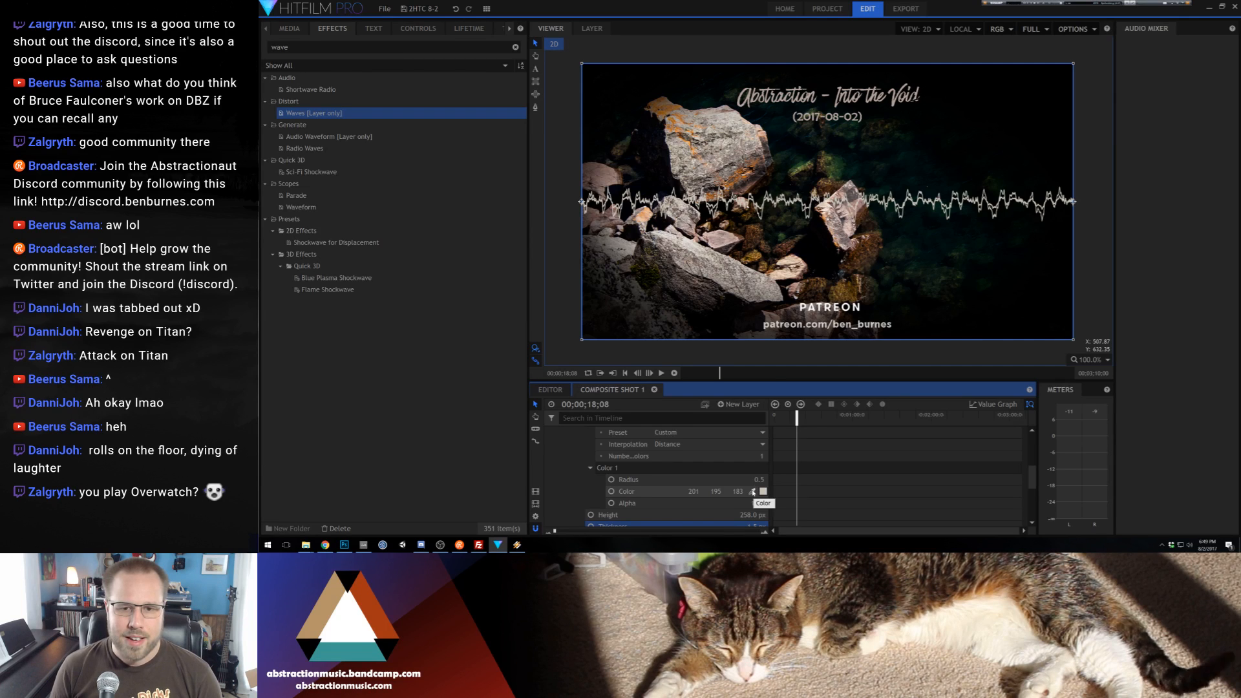
pyautogui.moveTo(752, 492); pyautogui.dragTo(771, 260)
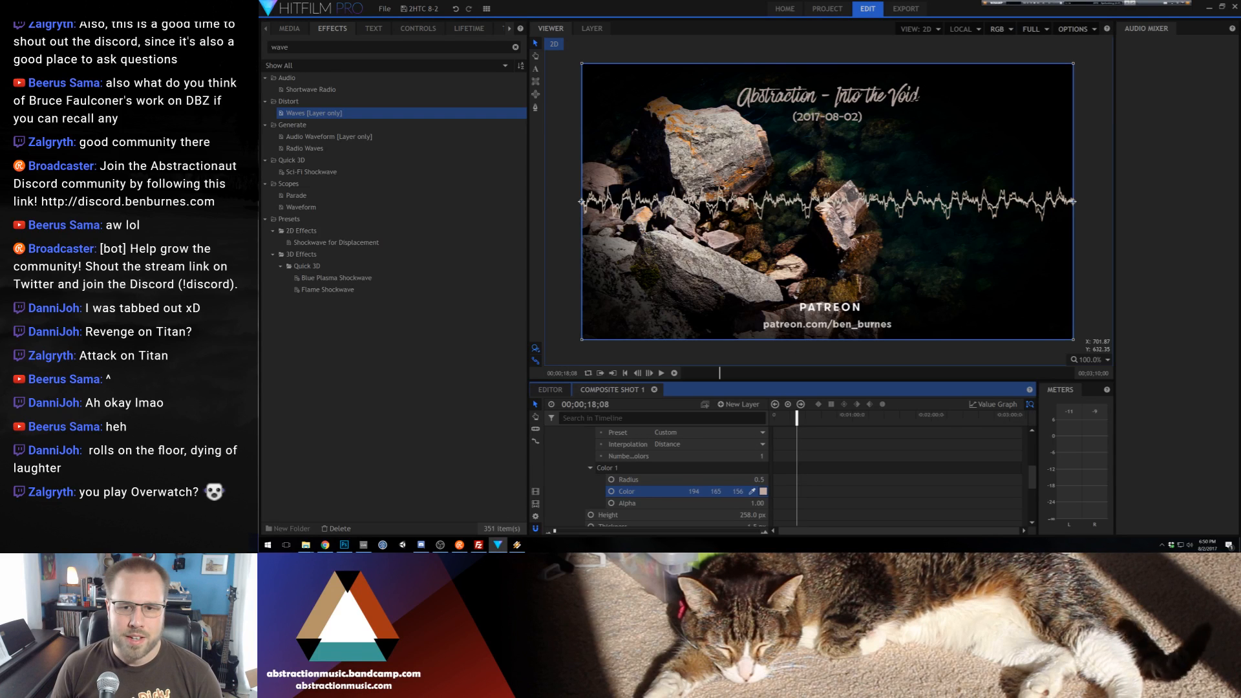
pyautogui.moveTo(839, 216); pyautogui.dragTo(843, 211)
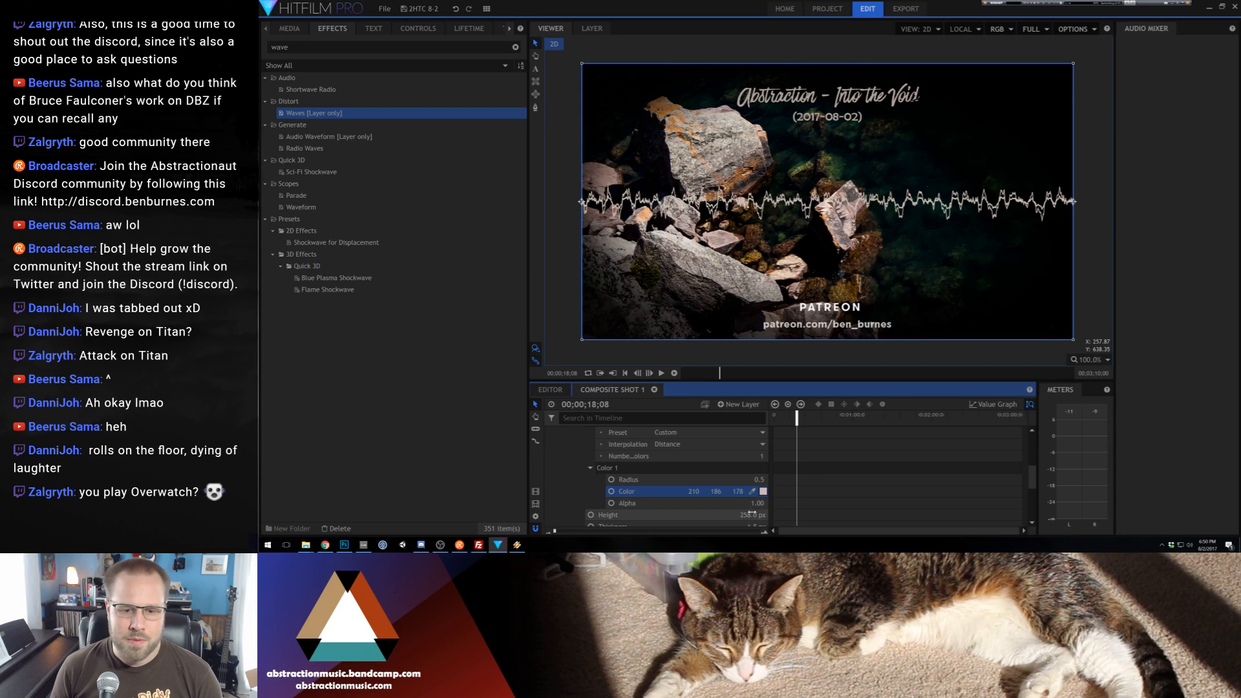
# Try a height of 315 px for the lower New Plane 1 waveform during playback, and settle on 271 px
pyautogui.scroll(-2, 749, 504)
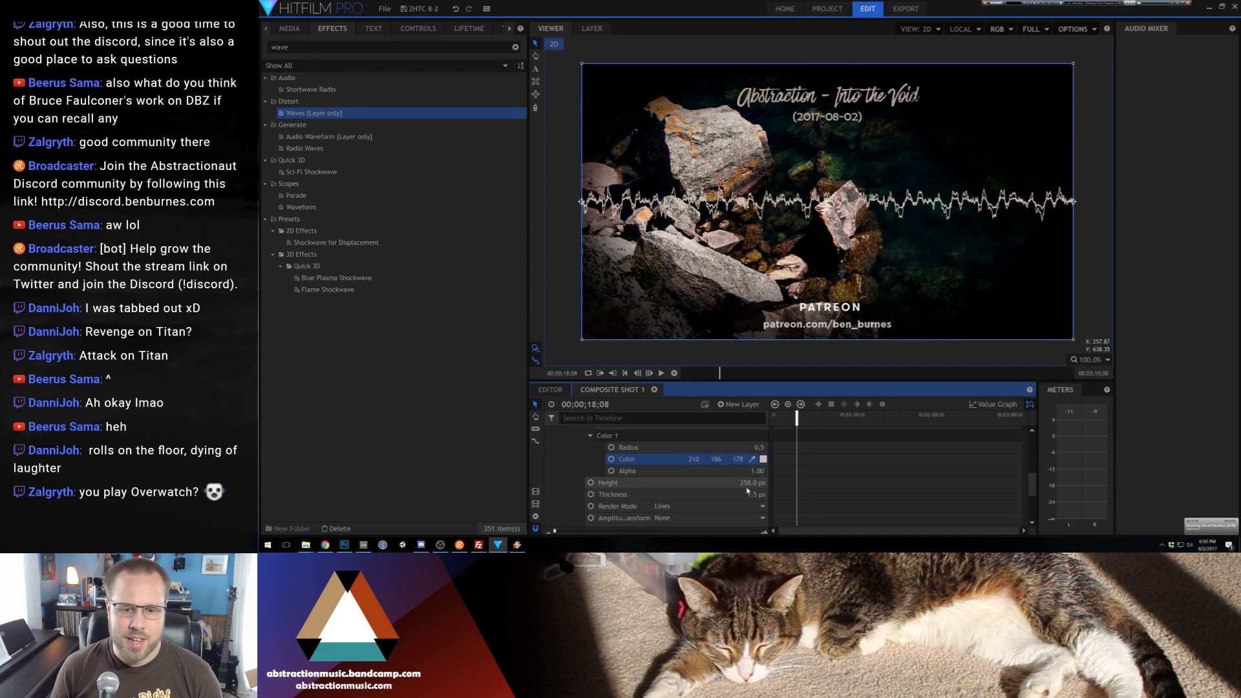
pyautogui.moveTo(747, 486); pyautogui.dragTo(753, 484)
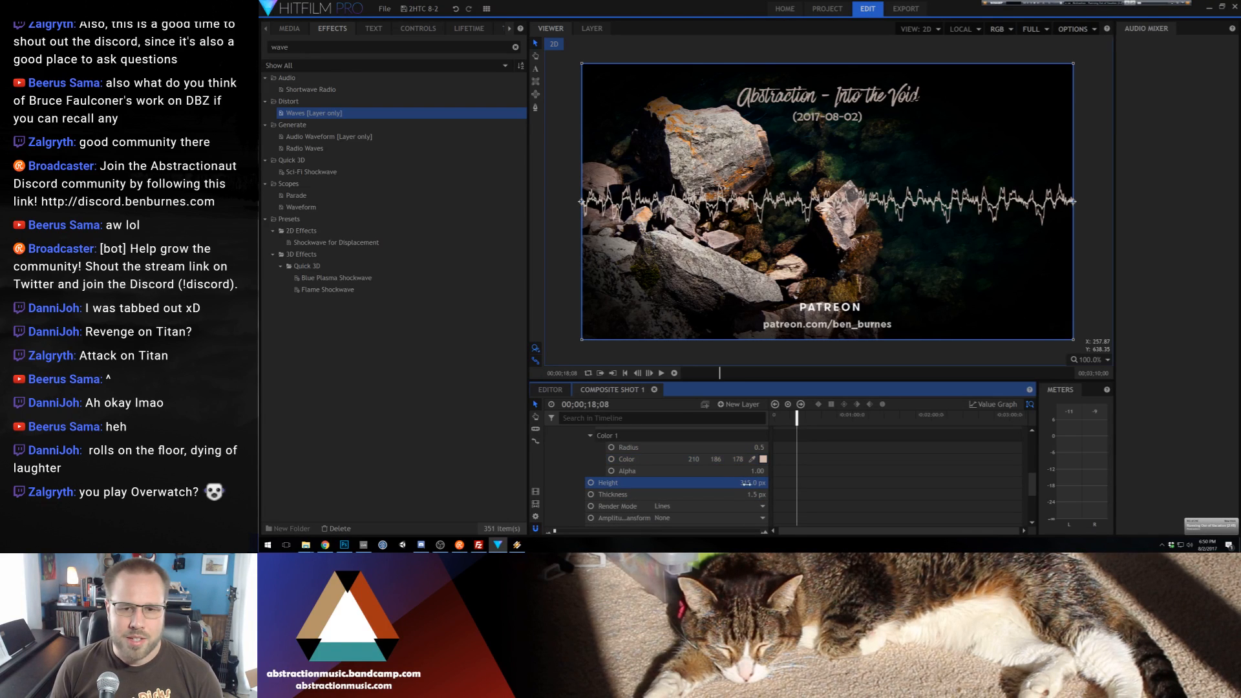
pyautogui.press('space')
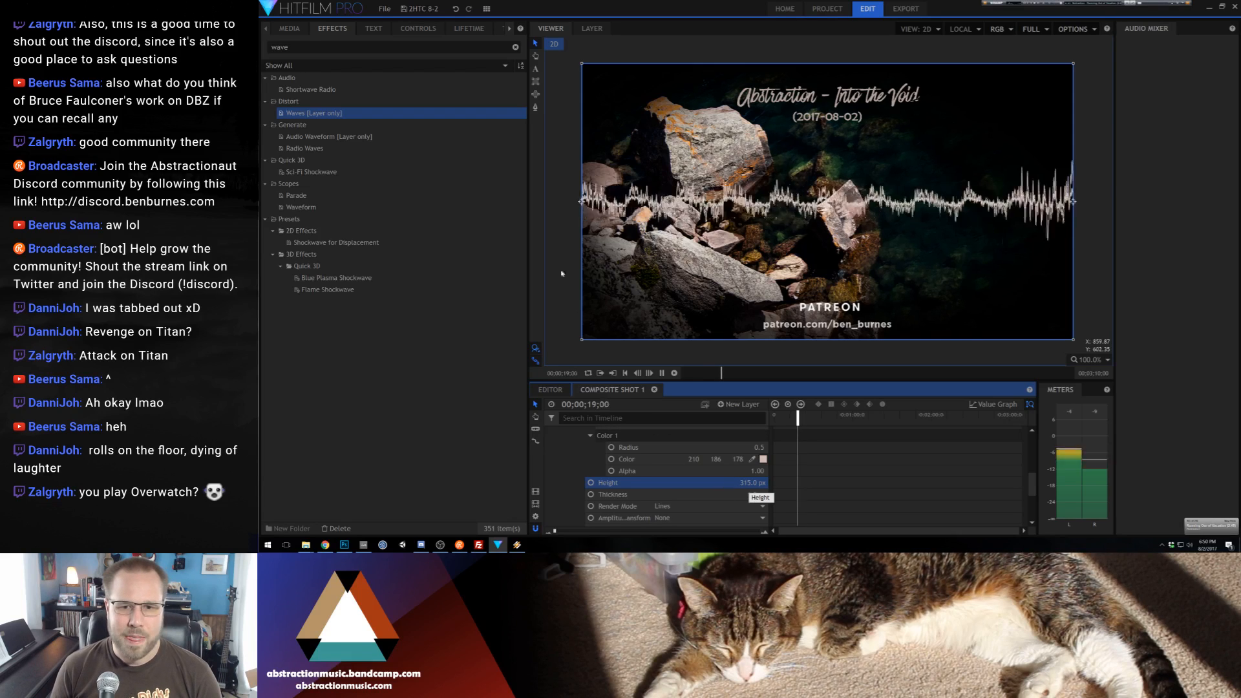
pyautogui.press('space')
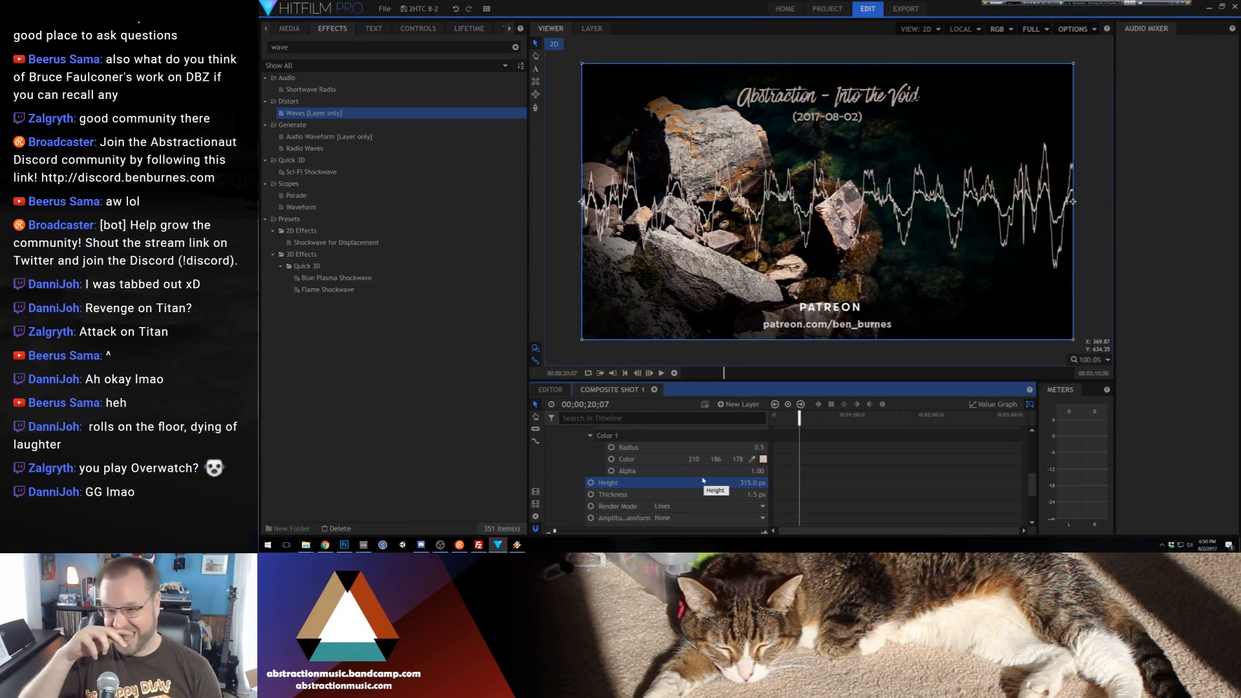
pyautogui.scroll(-2, 700, 484)
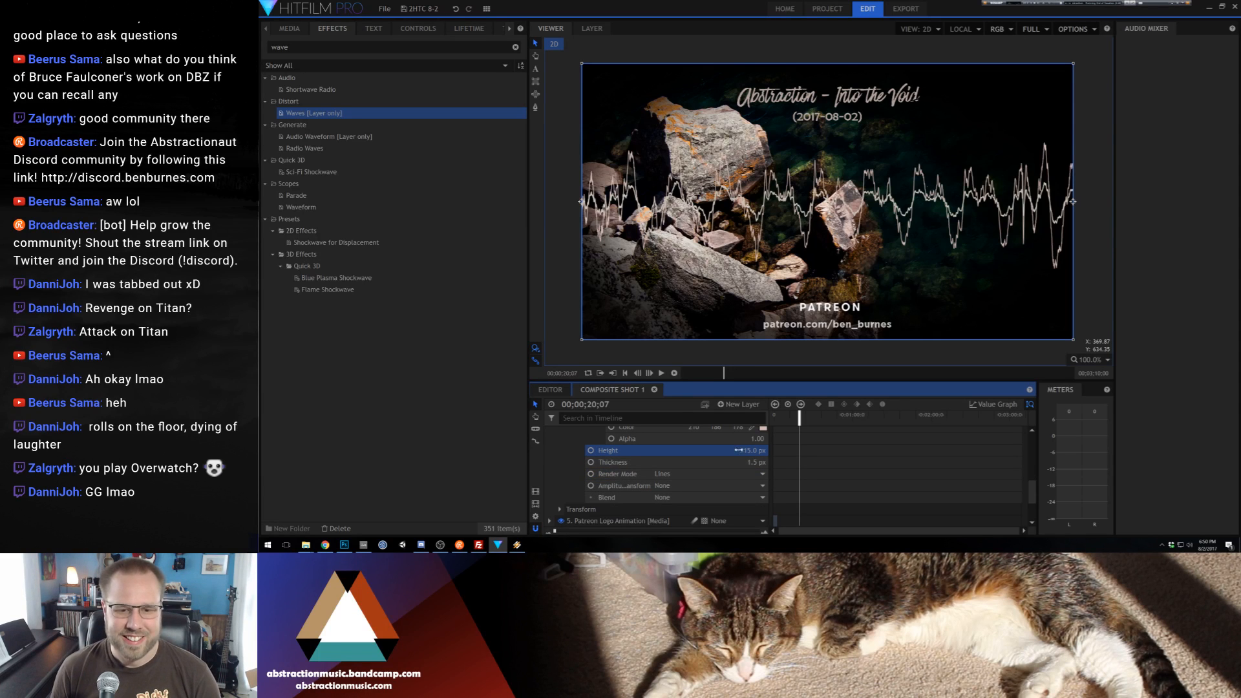
pyautogui.moveTo(753, 450); pyautogui.dragTo(743, 451)
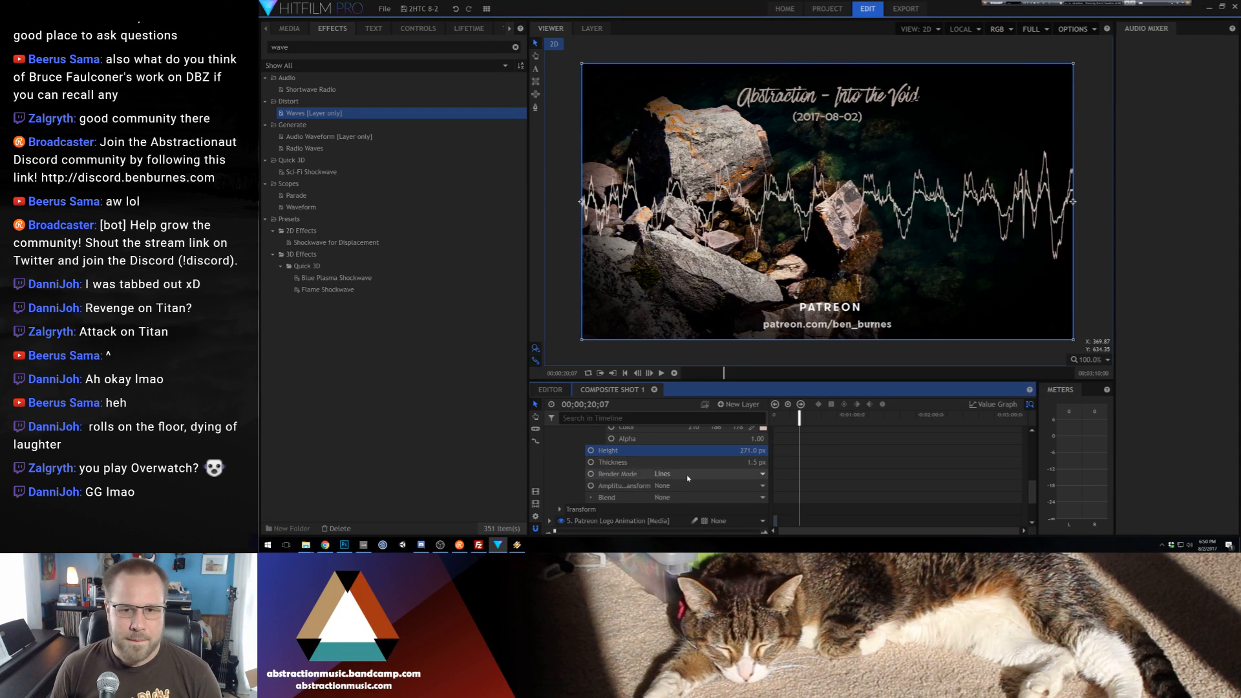
# Try Mirror as the lower waveform's amplitude transform, settle on Flip instead, and preview it in playback
pyautogui.scroll(-2, 676, 475)
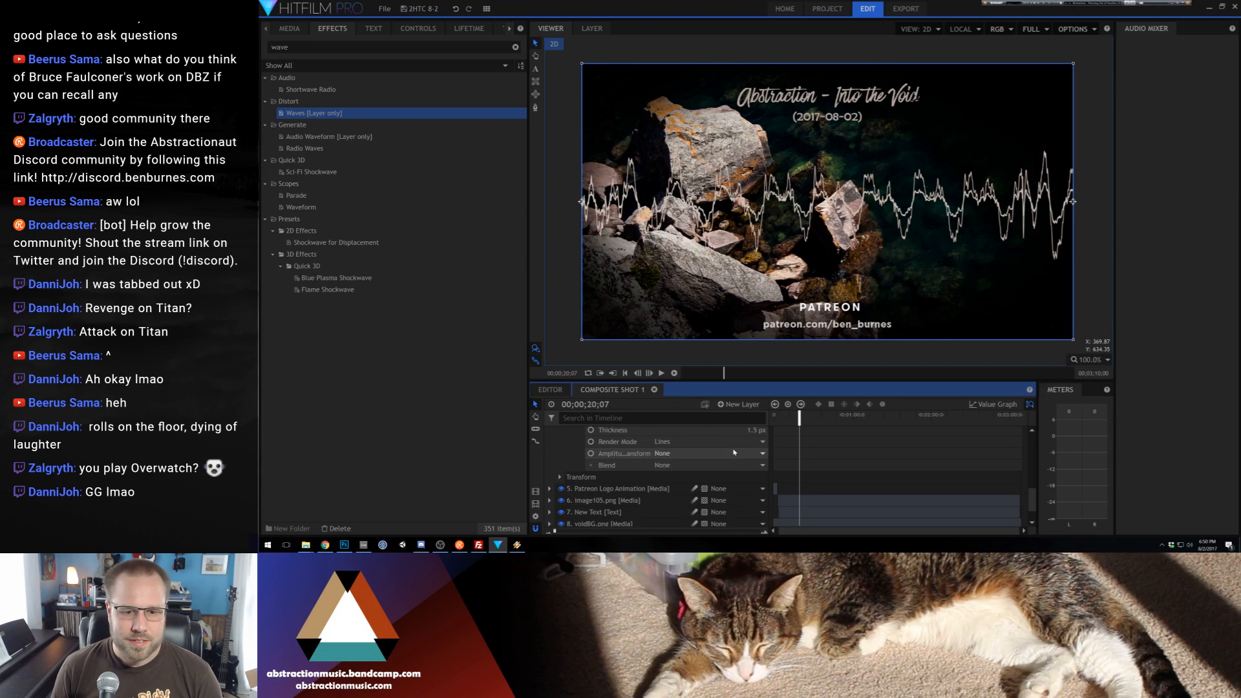
pyautogui.click(730, 453)
pyautogui.click(711, 485)
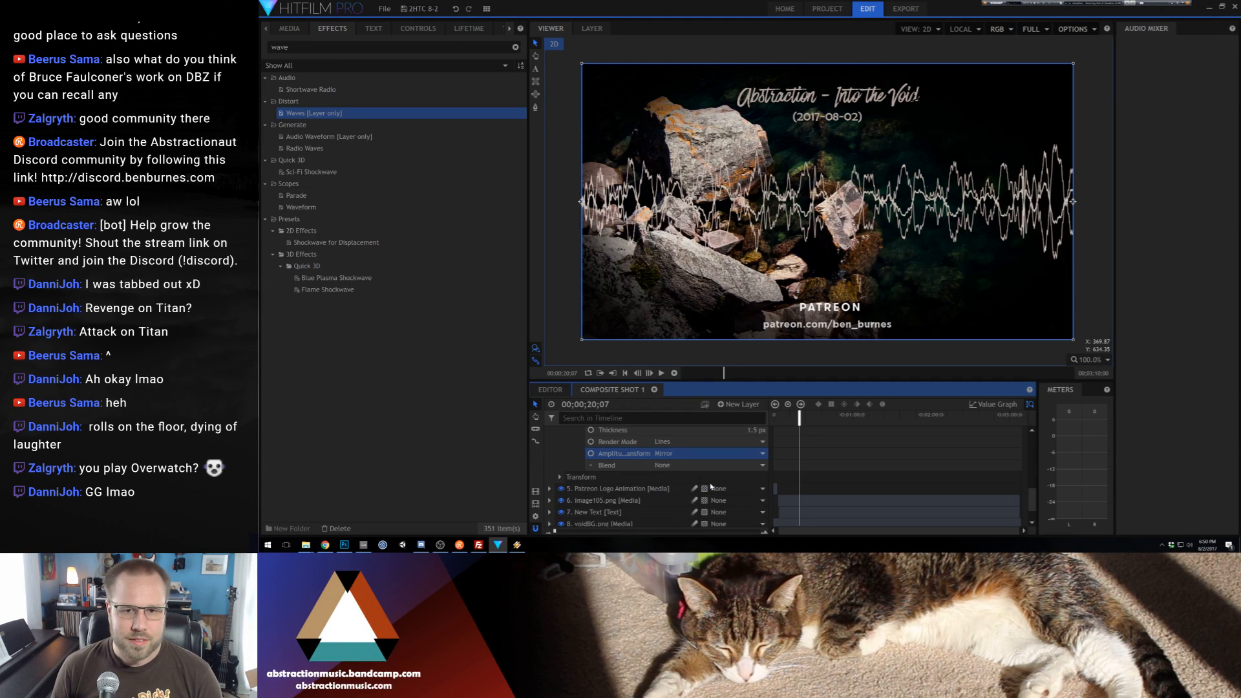
pyautogui.click(711, 453)
pyautogui.click(711, 475)
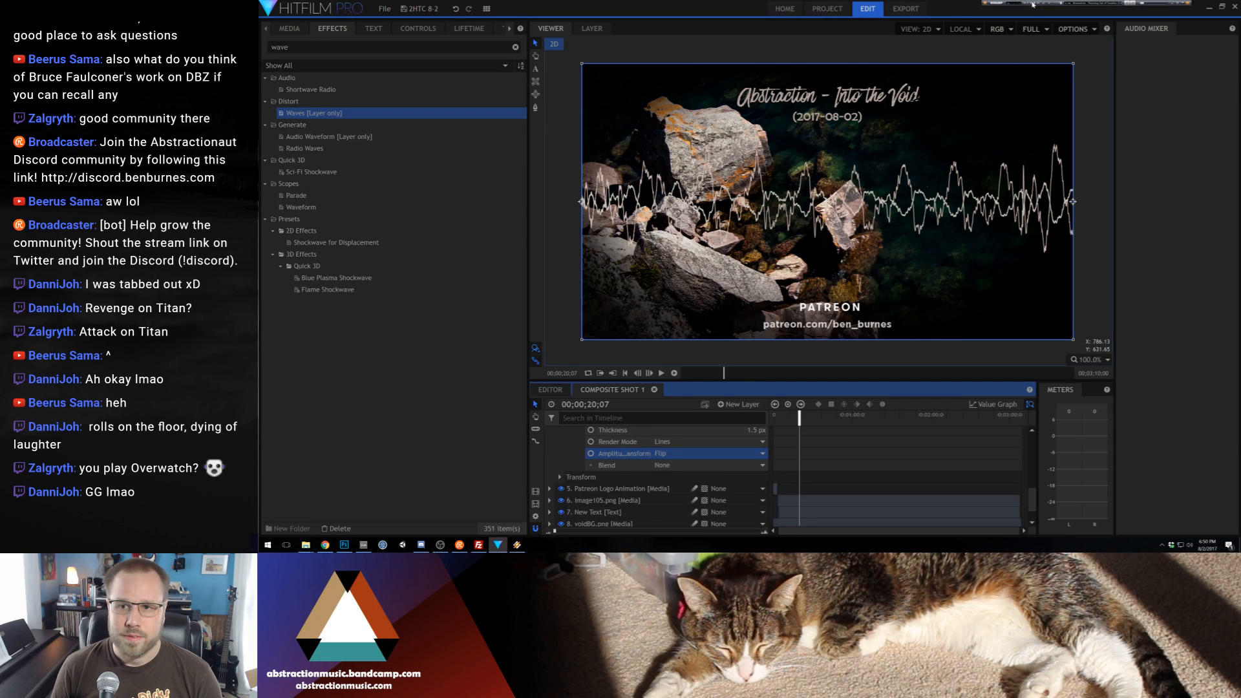
pyautogui.press('space')
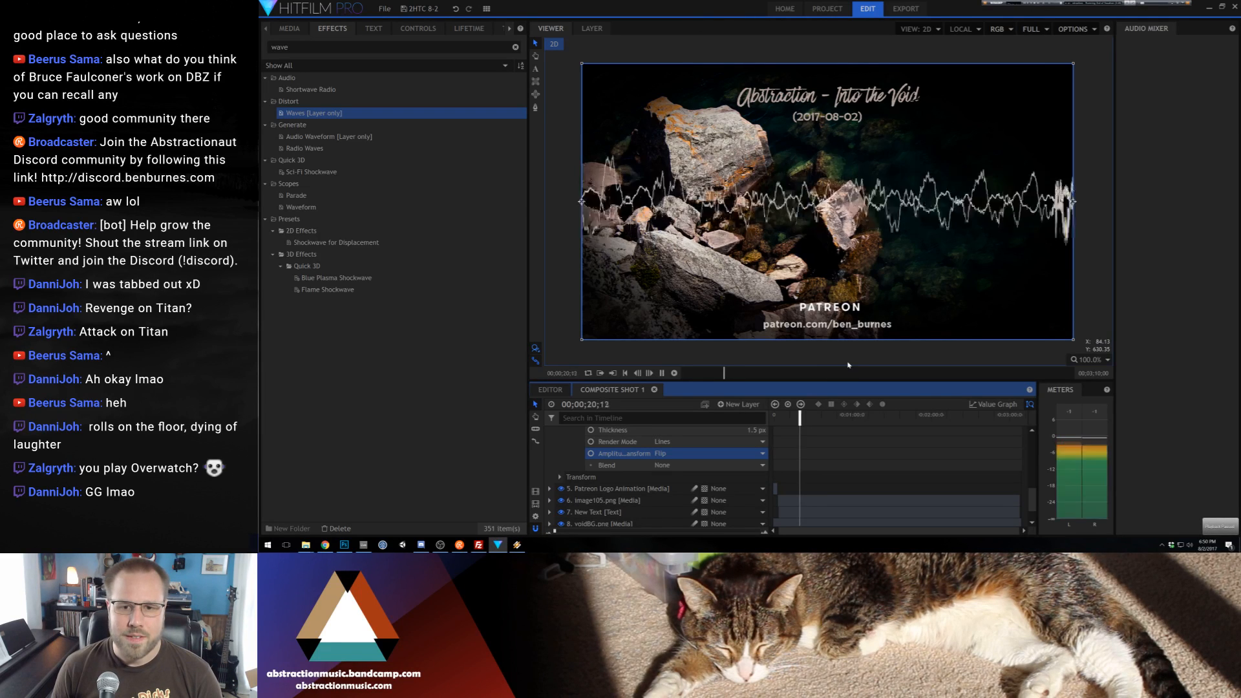
# Try the Fill render mode on the lower waveform in playback, undo it, and play the composite again with the Lines mode
pyautogui.click(711, 453)
pyautogui.click(712, 472)
pyautogui.press('space')
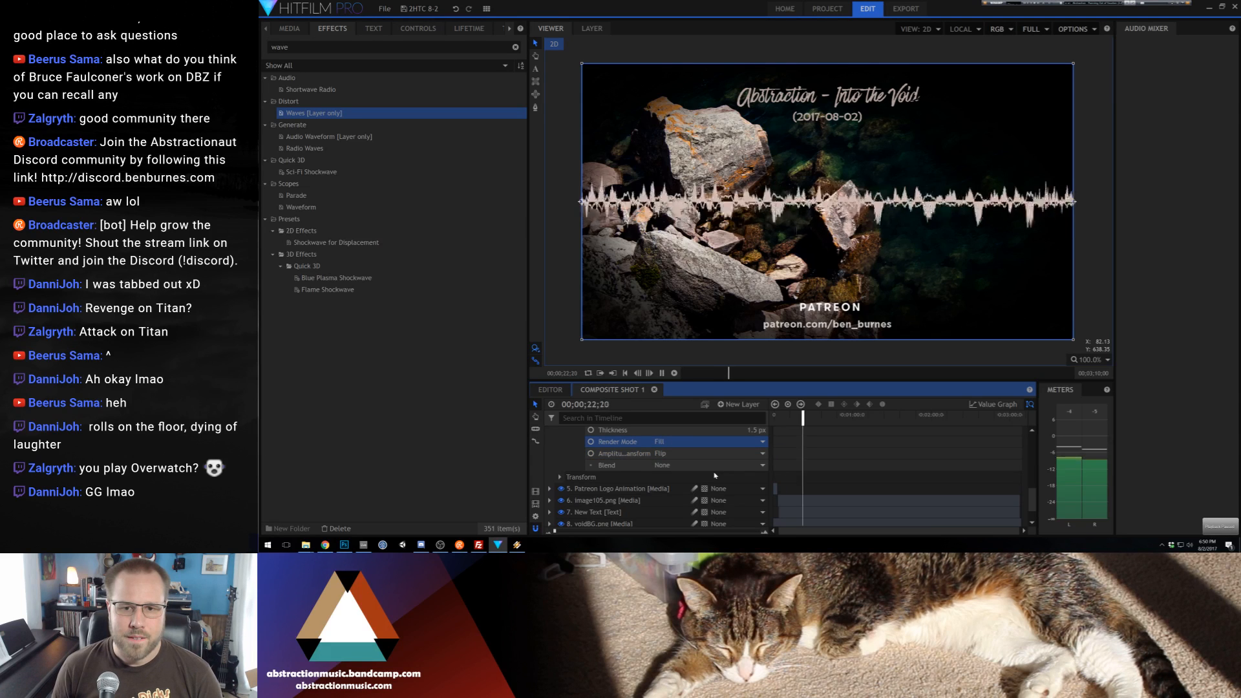
pyautogui.press('space')
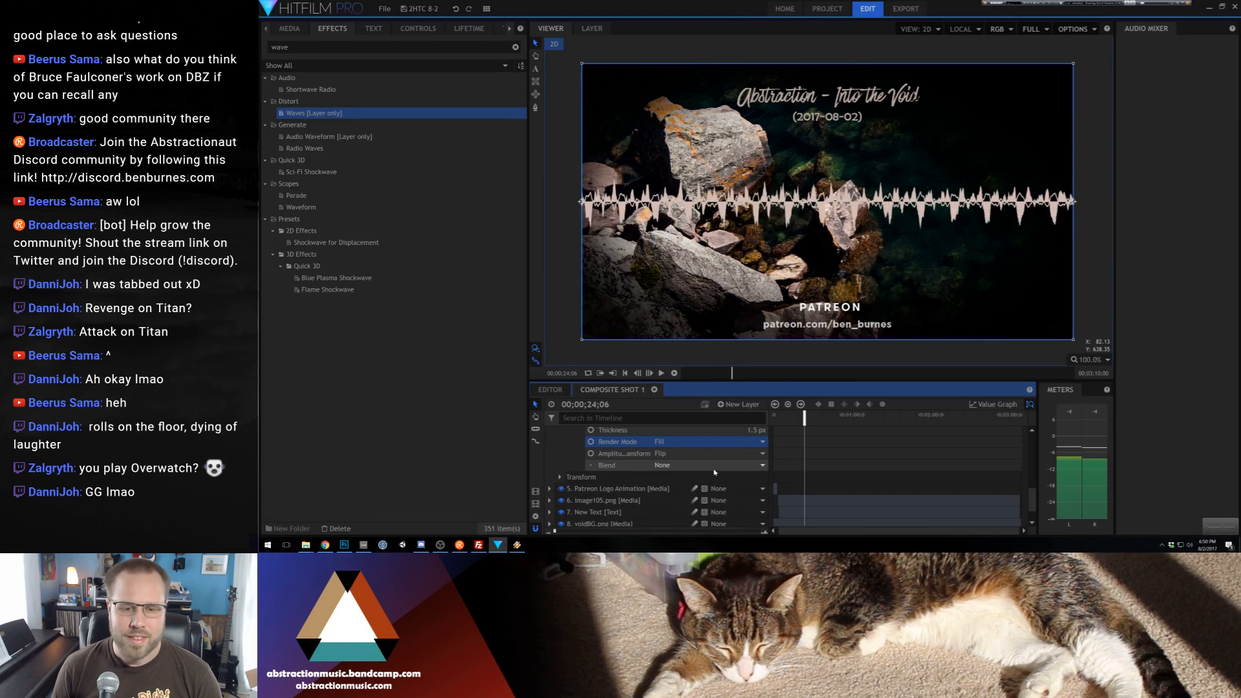
pyautogui.hotkey('ctrl', 'z')
pyautogui.press('space')
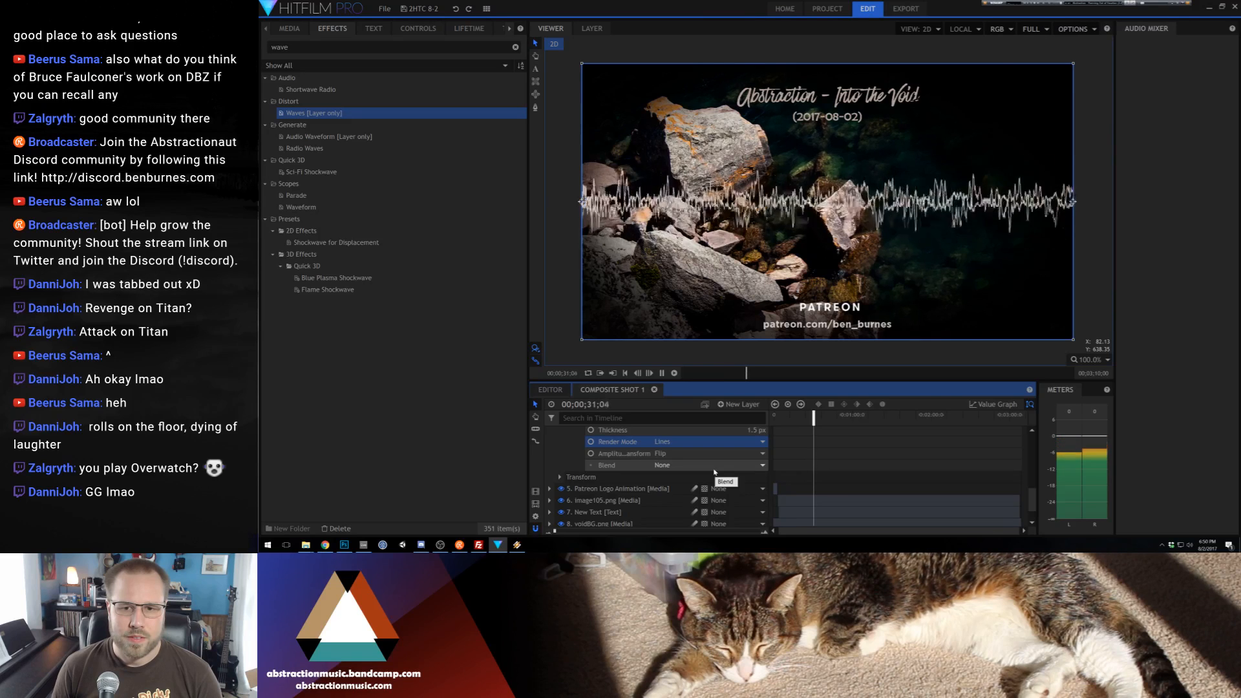
pyautogui.press('space')
# Collapse the lower New Plane 1 layer and preview both waveforms in passages up to about 1:54 of the timeline
pyautogui.click(580, 286)
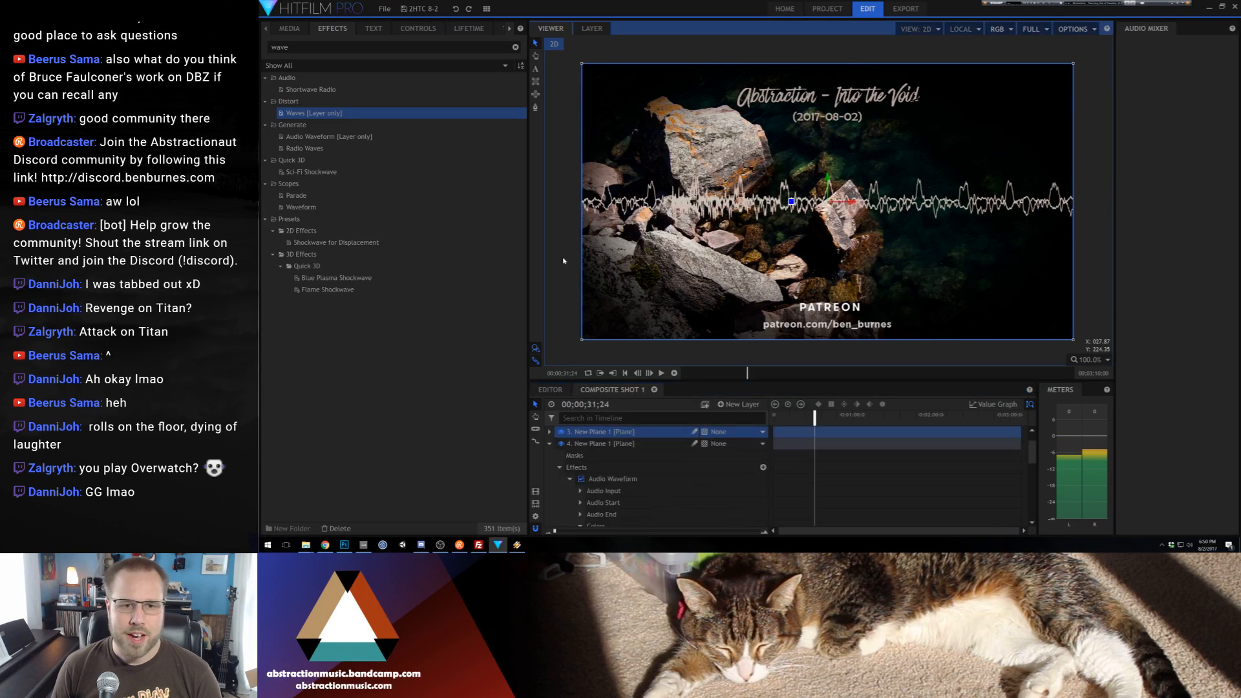
pyautogui.click(548, 444)
pyautogui.scroll(2, 646, 466)
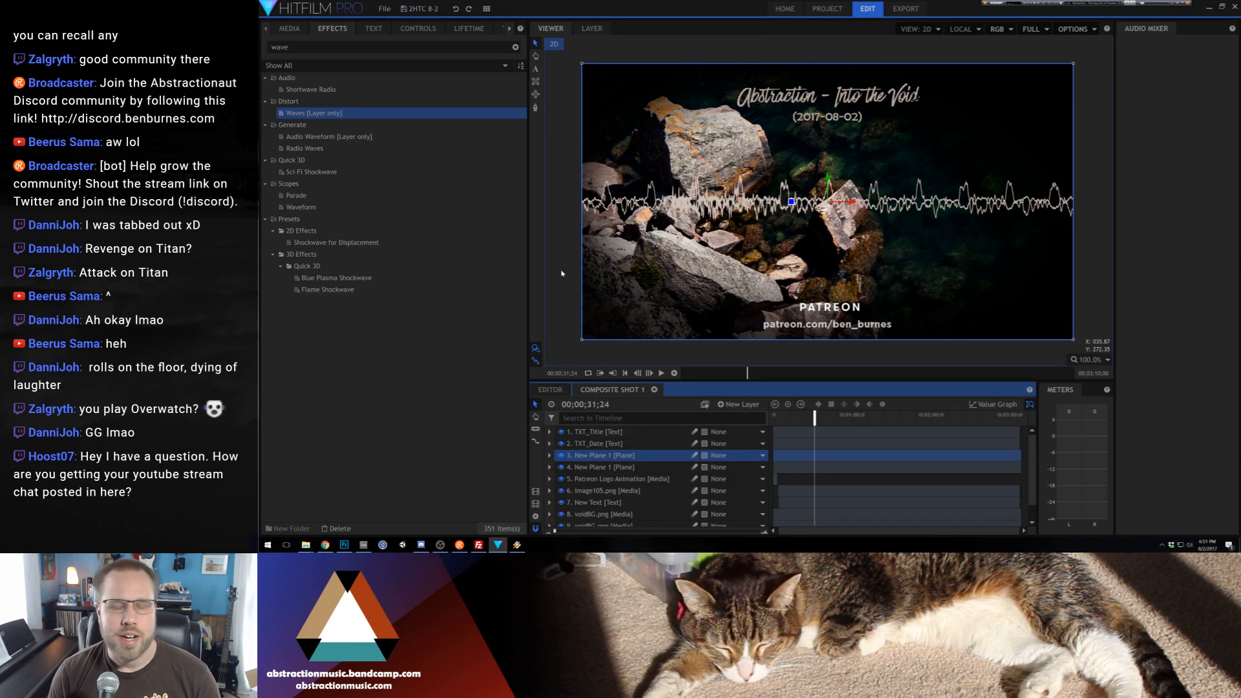
pyautogui.click(791, 419)
pyautogui.press('space')
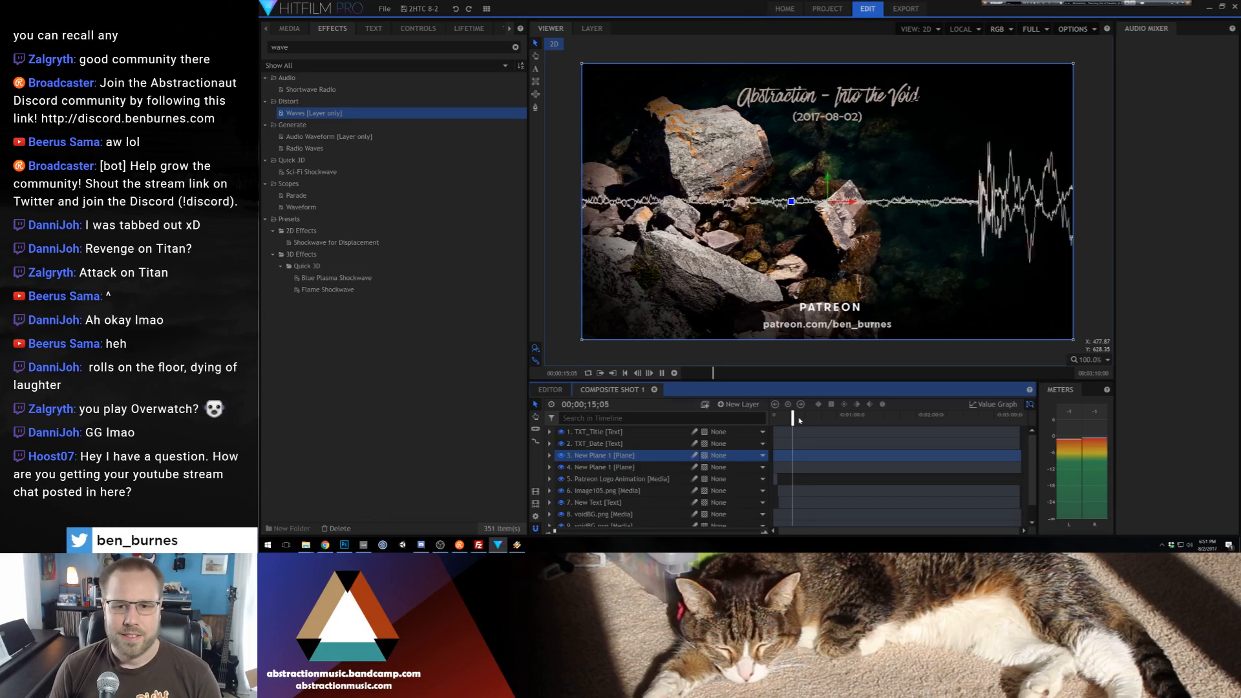
pyautogui.click(923, 417)
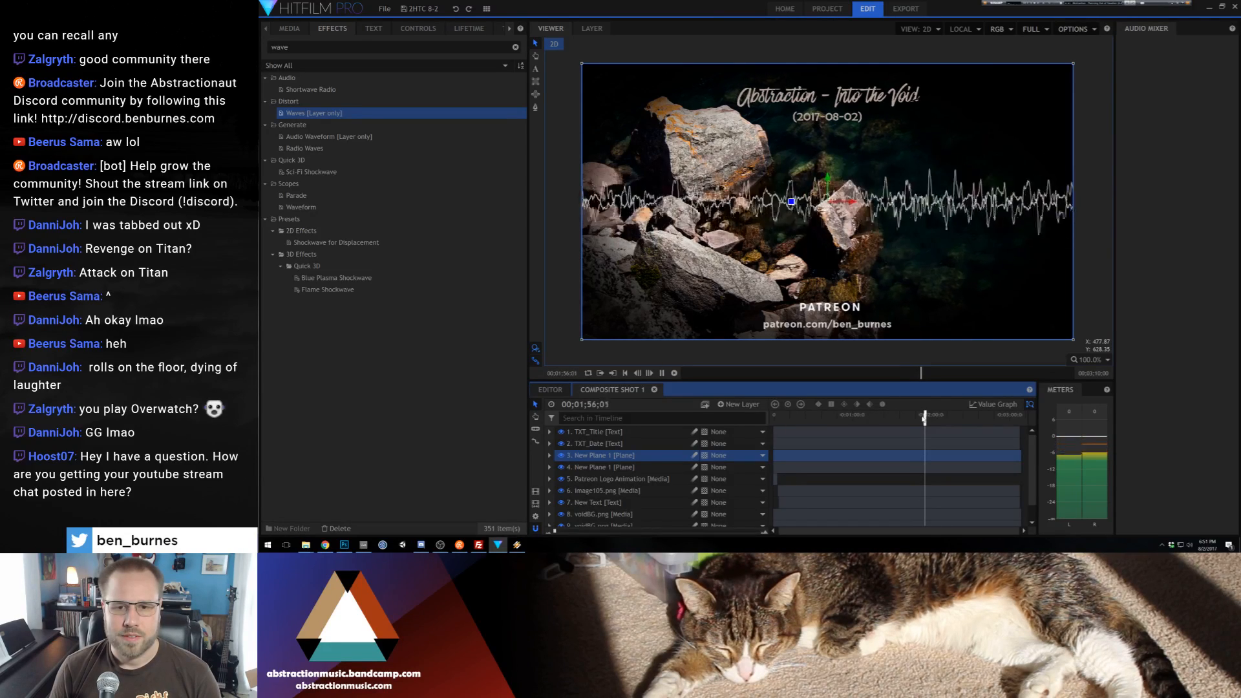
# Set the lower New Plane 1 layer's opacity to 80%
pyautogui.click(549, 467)
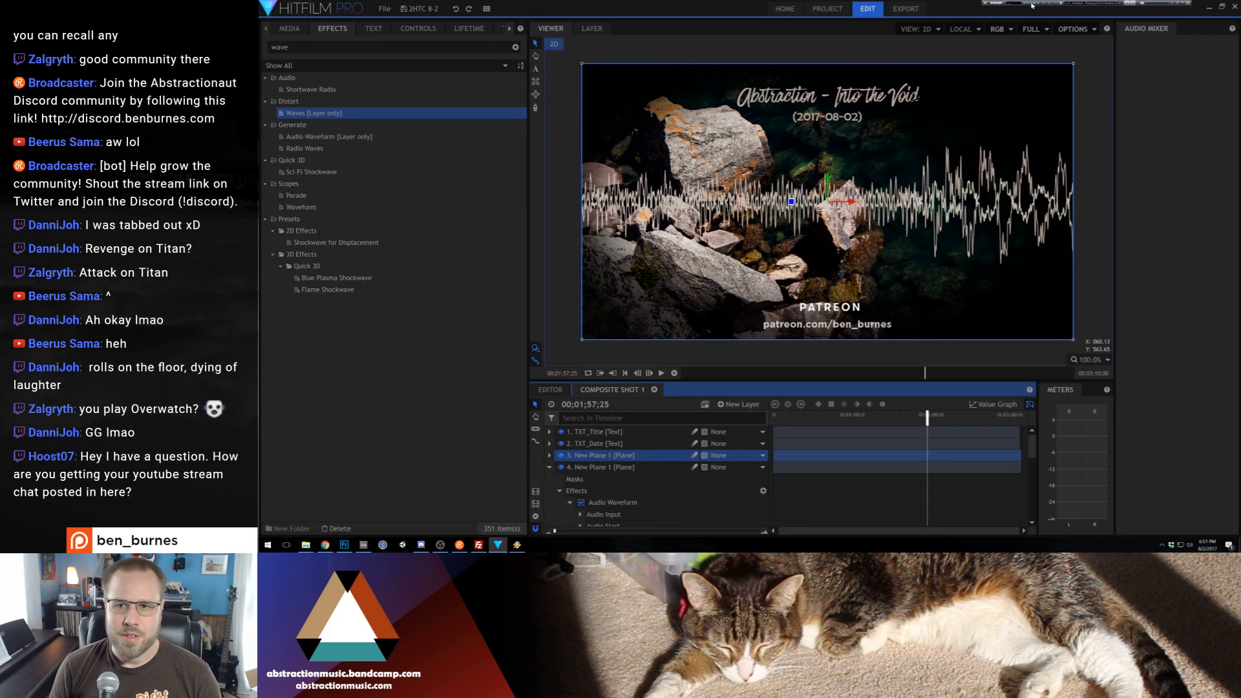
pyautogui.scroll(-1, 609, 503)
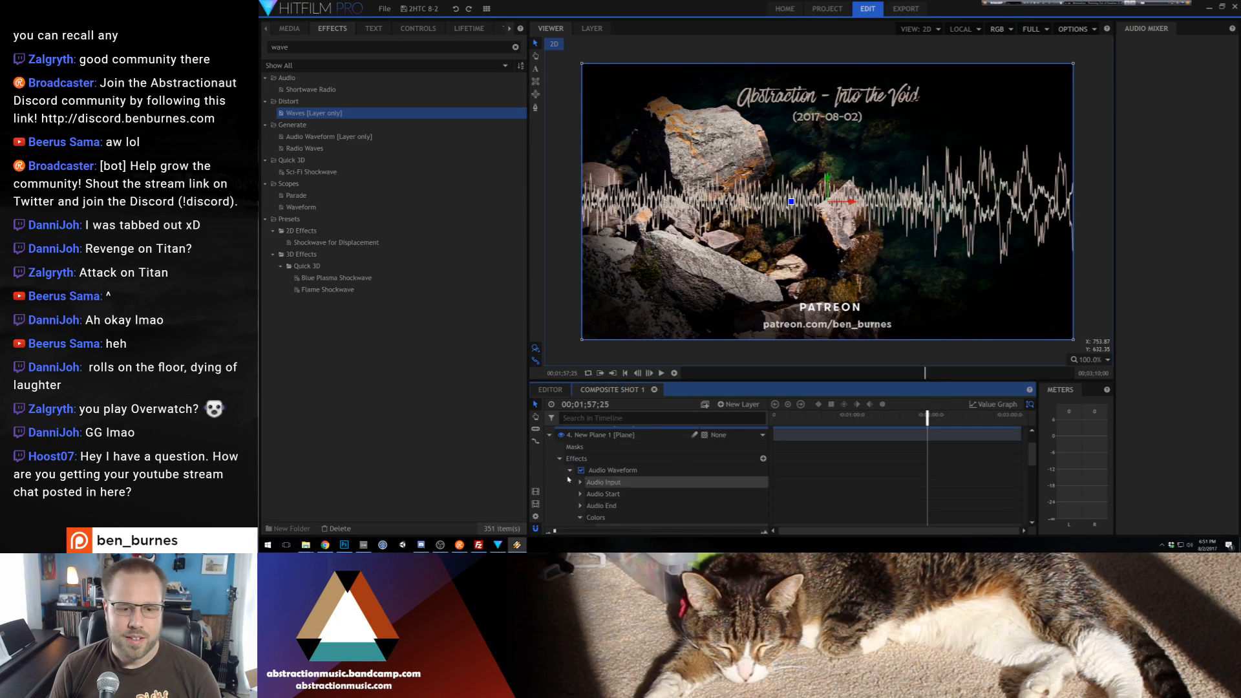
pyautogui.scroll(-3, 604, 474)
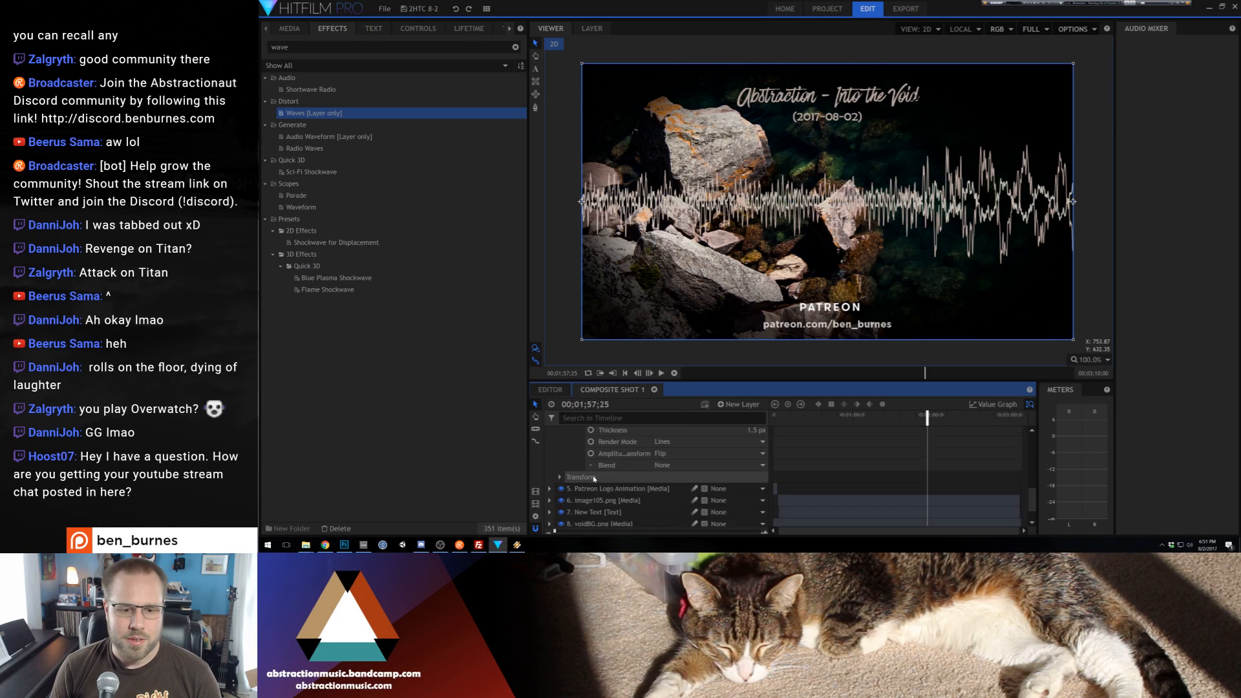
pyautogui.click(560, 510)
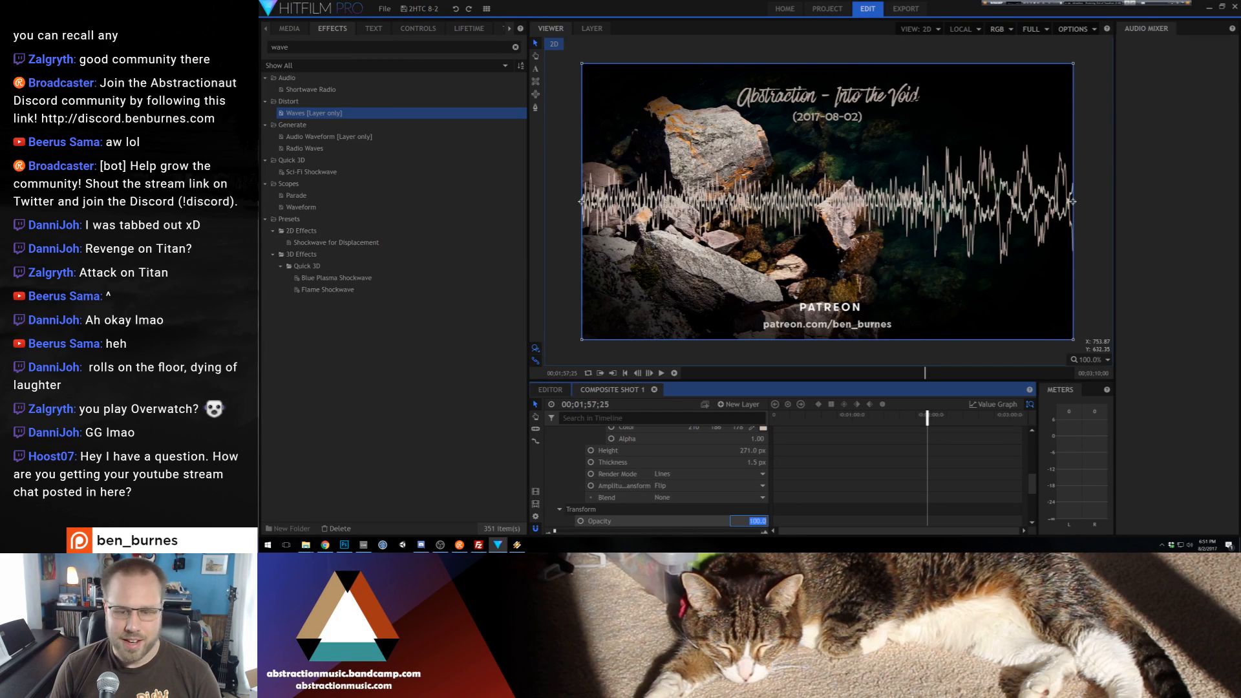
pyautogui.scroll(3, 568, 472)
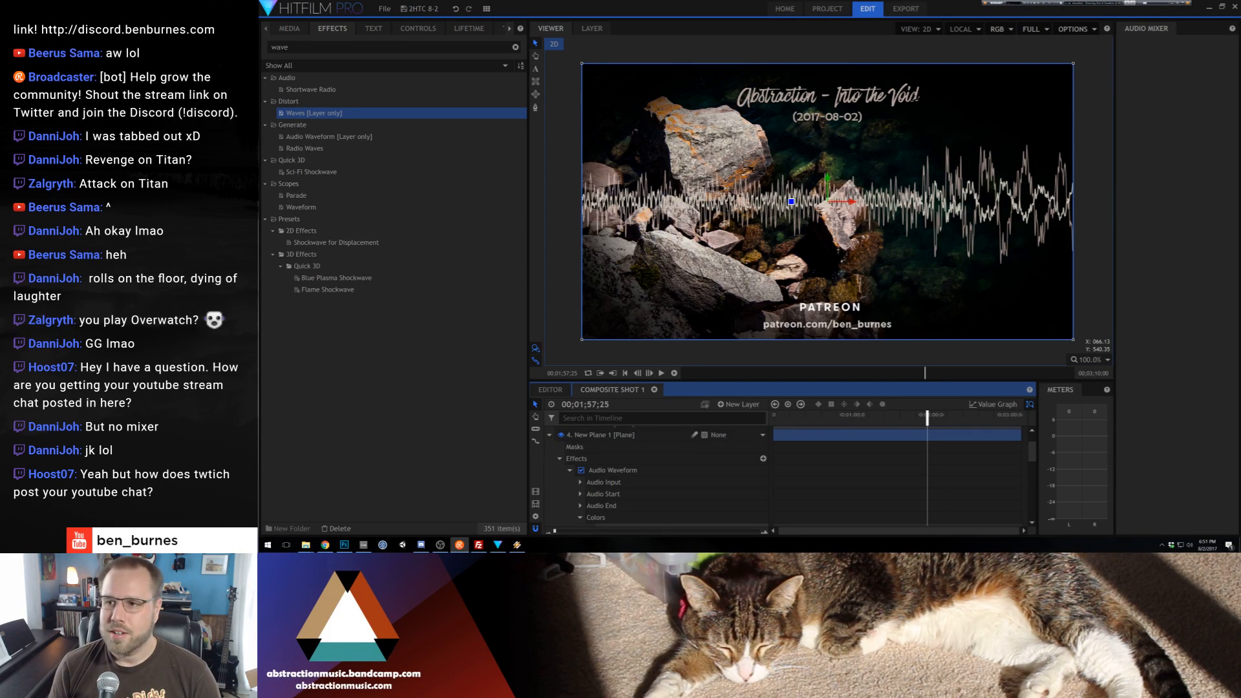
# Bring up the stream chat window and move it out of the way of the video editor
pyautogui.click(460, 545)
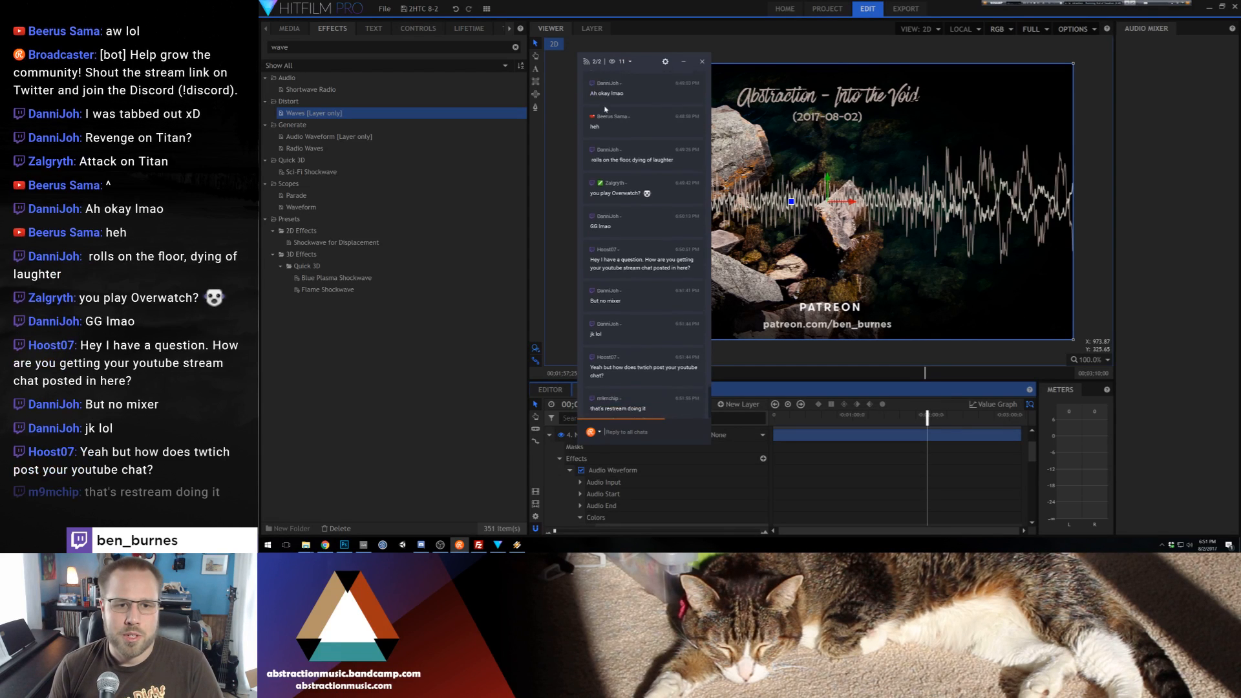
pyautogui.moveTo(644, 61); pyautogui.dragTo(1240, 55)
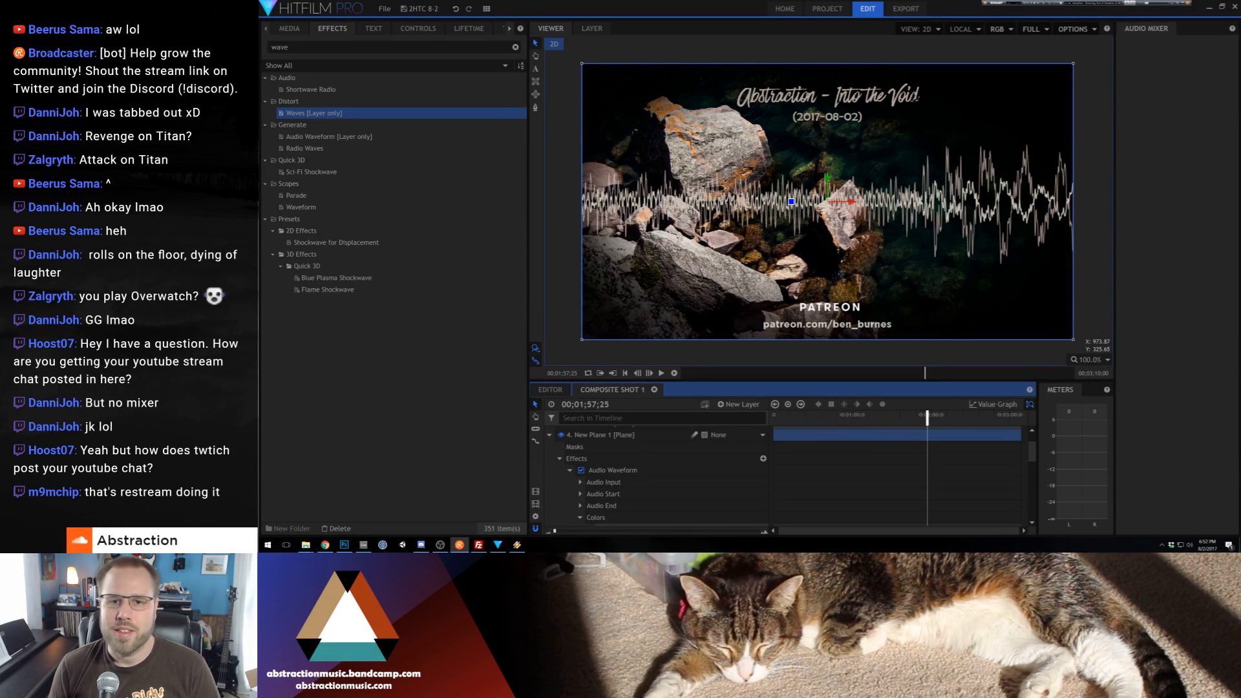
# Set the upper New Plane 1 layer's opacity to 80% and collapse its transform properties
pyautogui.click(550, 437)
pyautogui.click(550, 449)
pyautogui.scroll(-3, 574, 457)
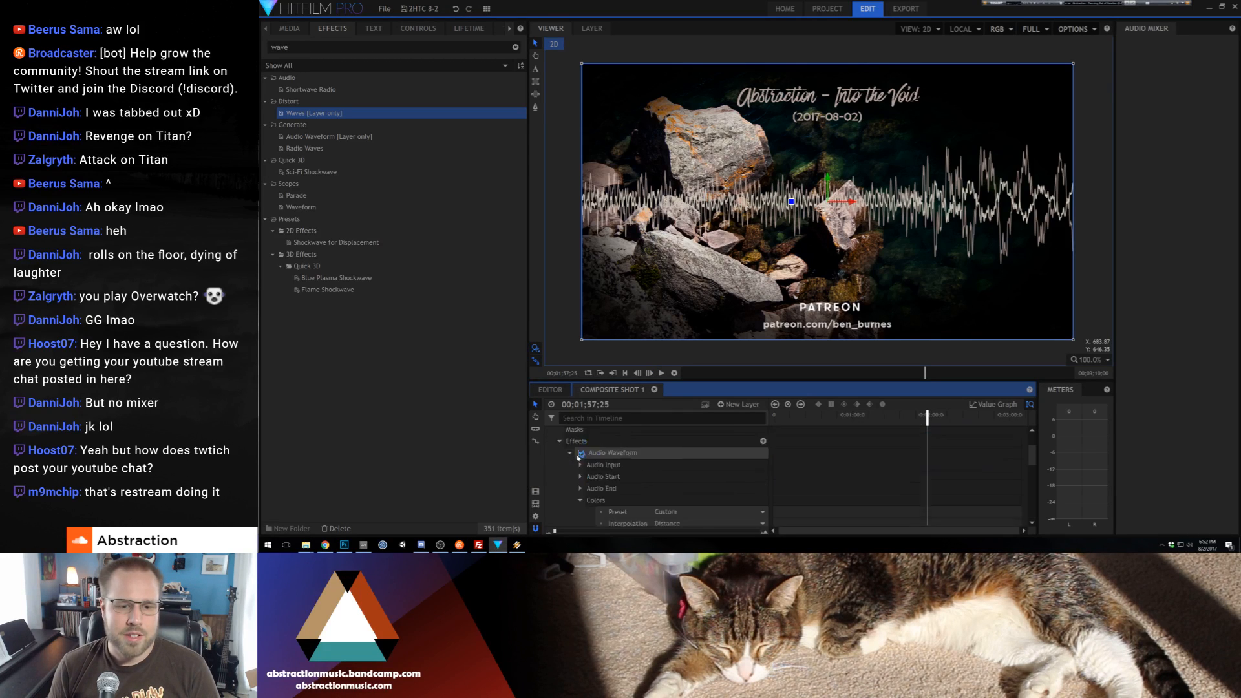
pyautogui.scroll(-4, 579, 471)
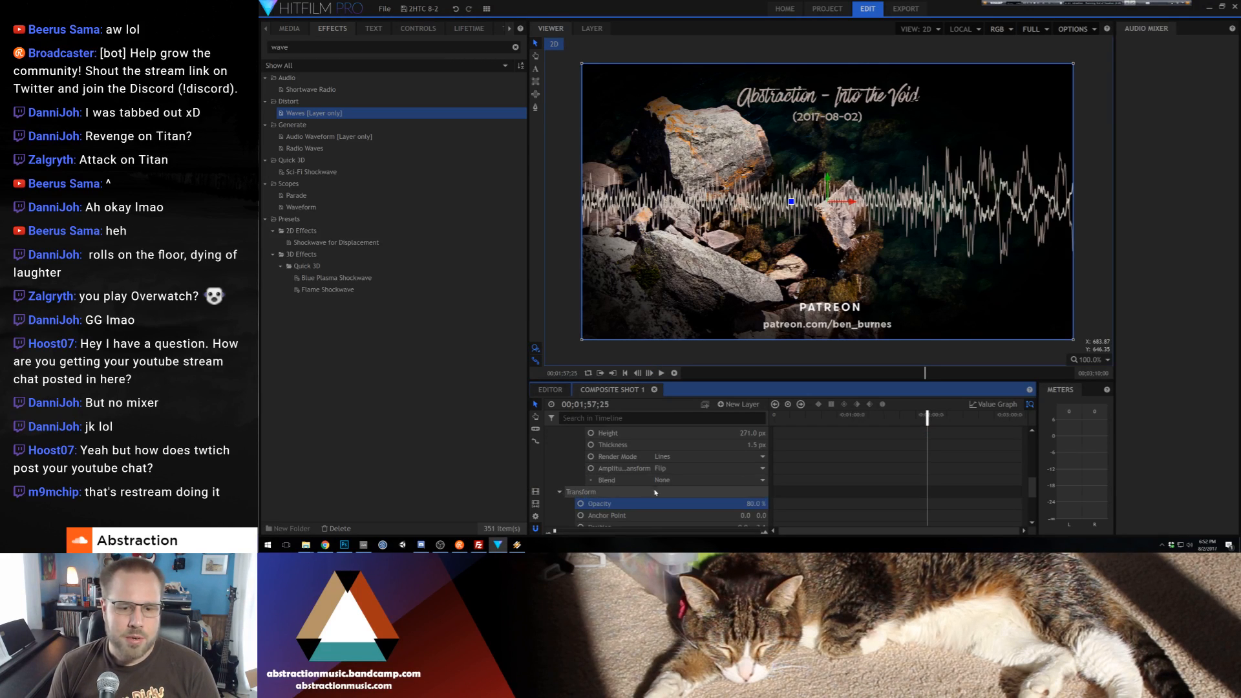
pyautogui.scroll(6, 604, 480)
pyautogui.click(549, 437)
pyautogui.scroll(-1, 565, 469)
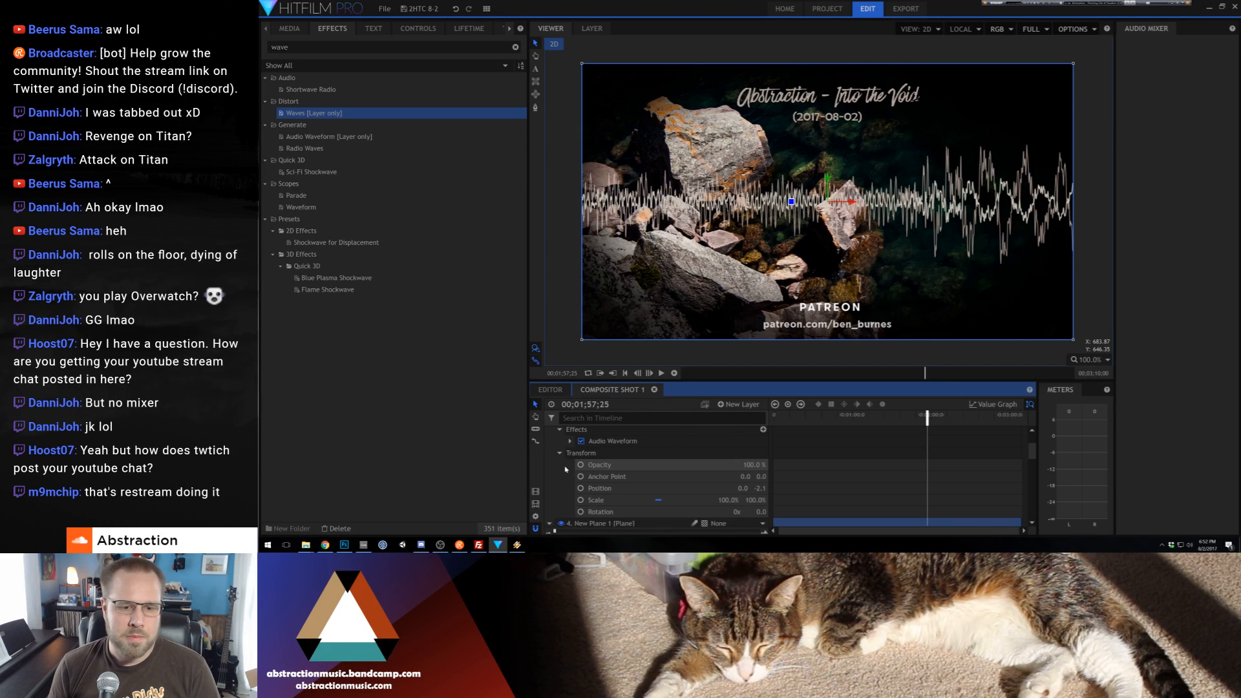
pyautogui.scroll(-2, 566, 470)
pyautogui.scroll(2, 580, 464)
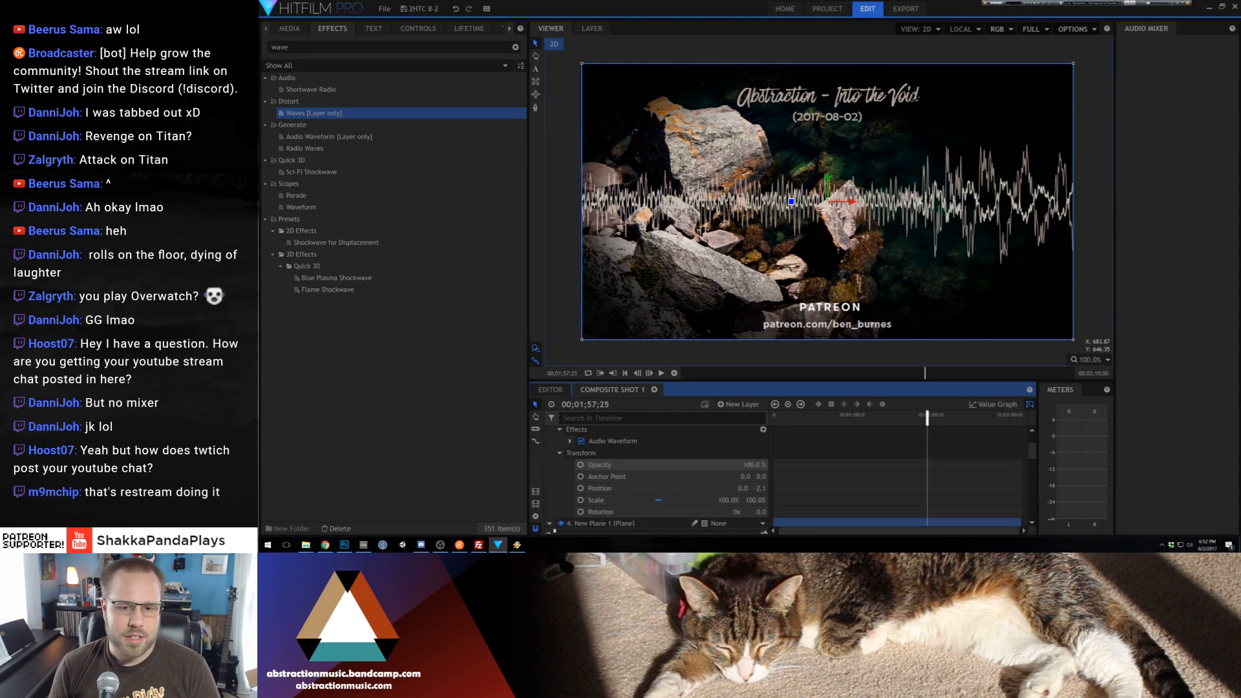
pyautogui.click(755, 465)
pyautogui.write('80')
pyautogui.press('Return')
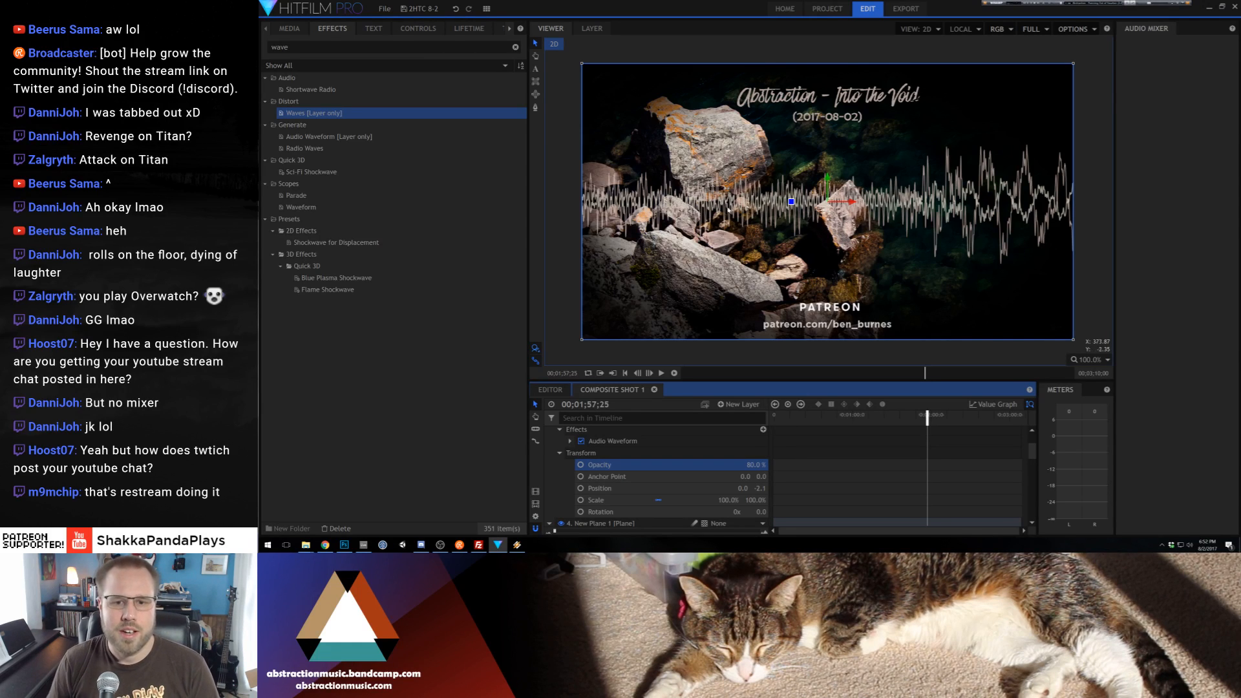
pyautogui.click(559, 453)
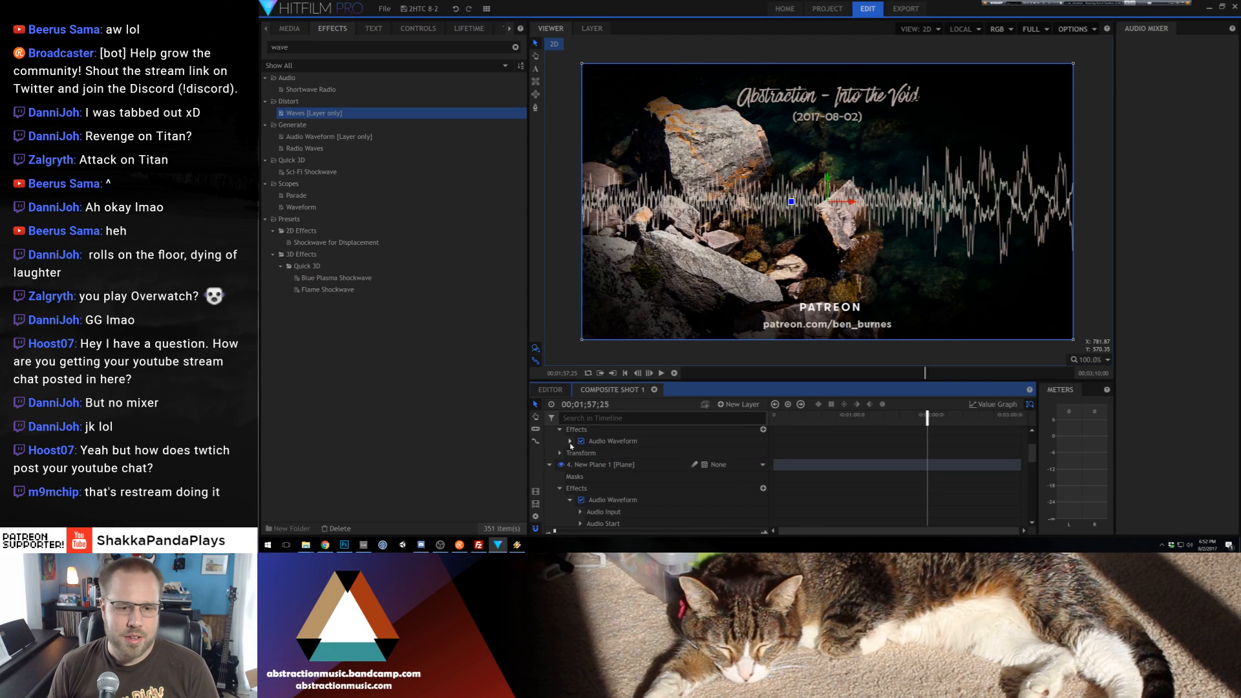
# Recolor the upper New Plane 1 layer's waveform by sampling a dark olive from the background image and brightening it to olive green
pyautogui.click(570, 440)
pyautogui.scroll(-2, 583, 493)
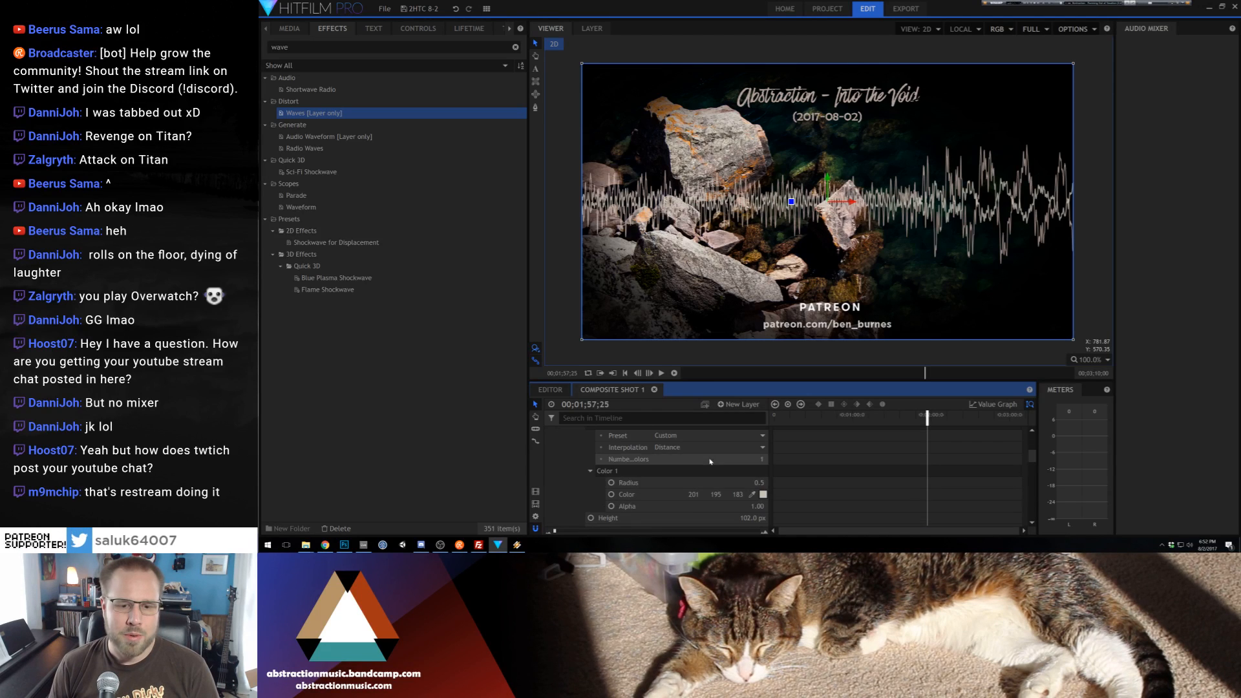
pyautogui.click(752, 495)
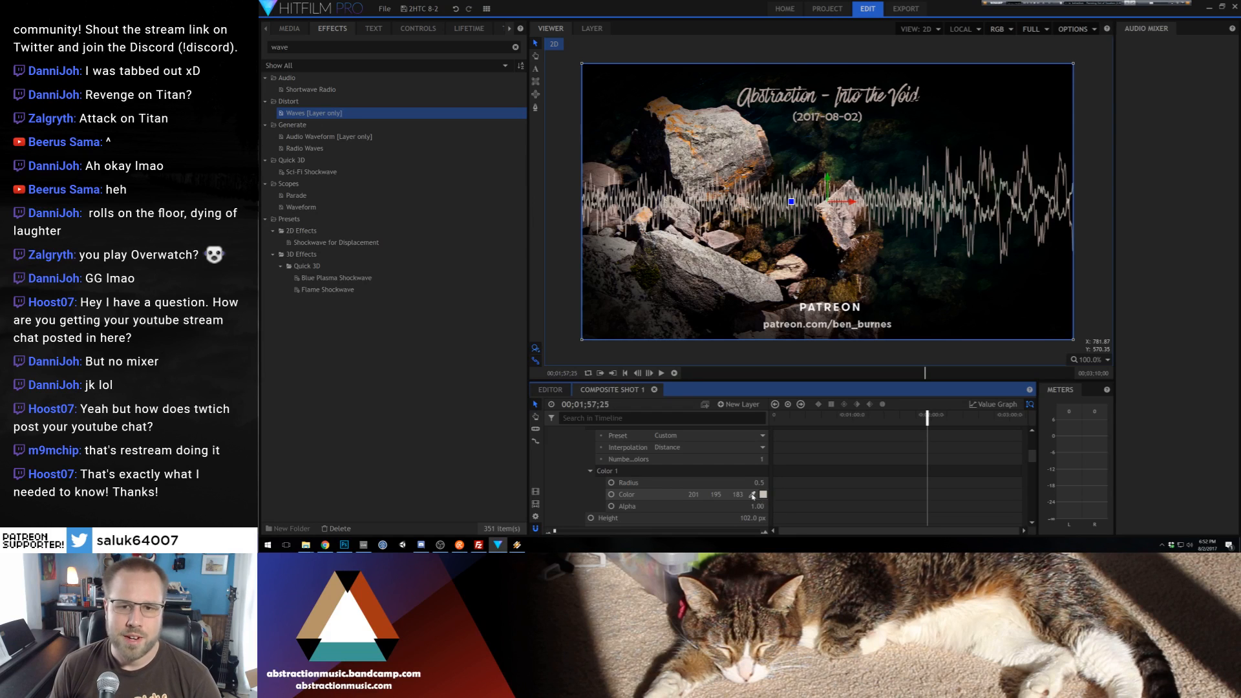
pyautogui.click(804, 145)
pyautogui.click(773, 199)
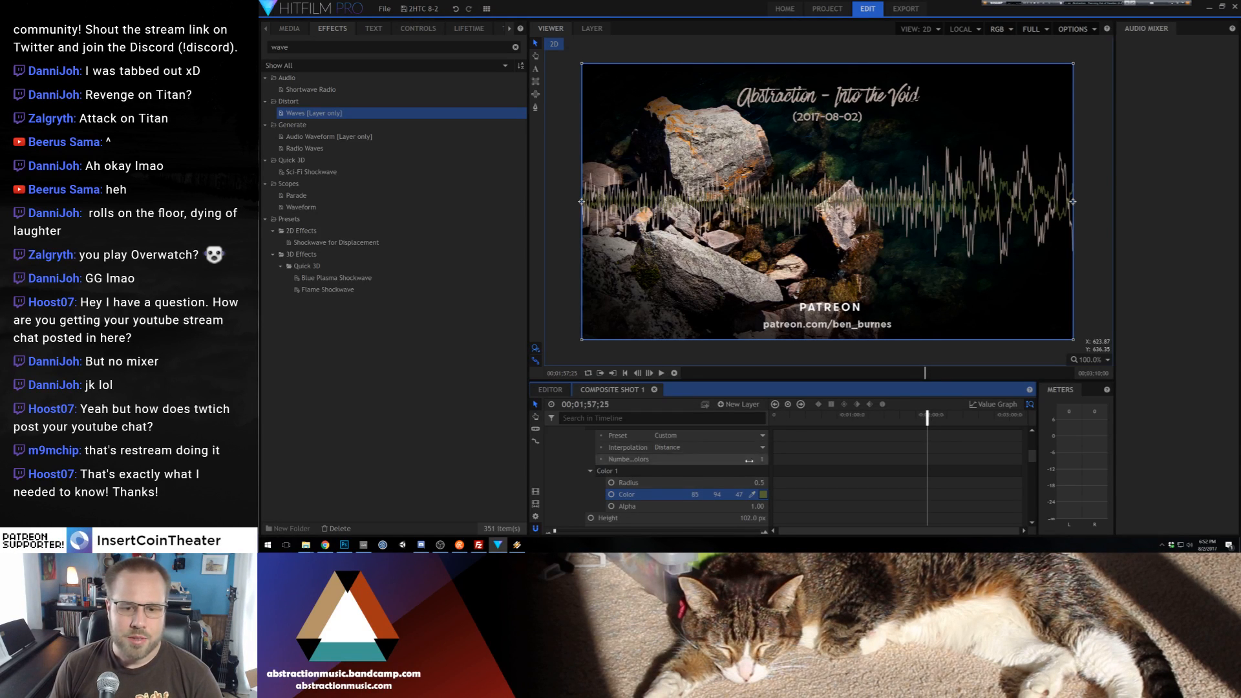
pyautogui.click(763, 494)
pyautogui.click(872, 223)
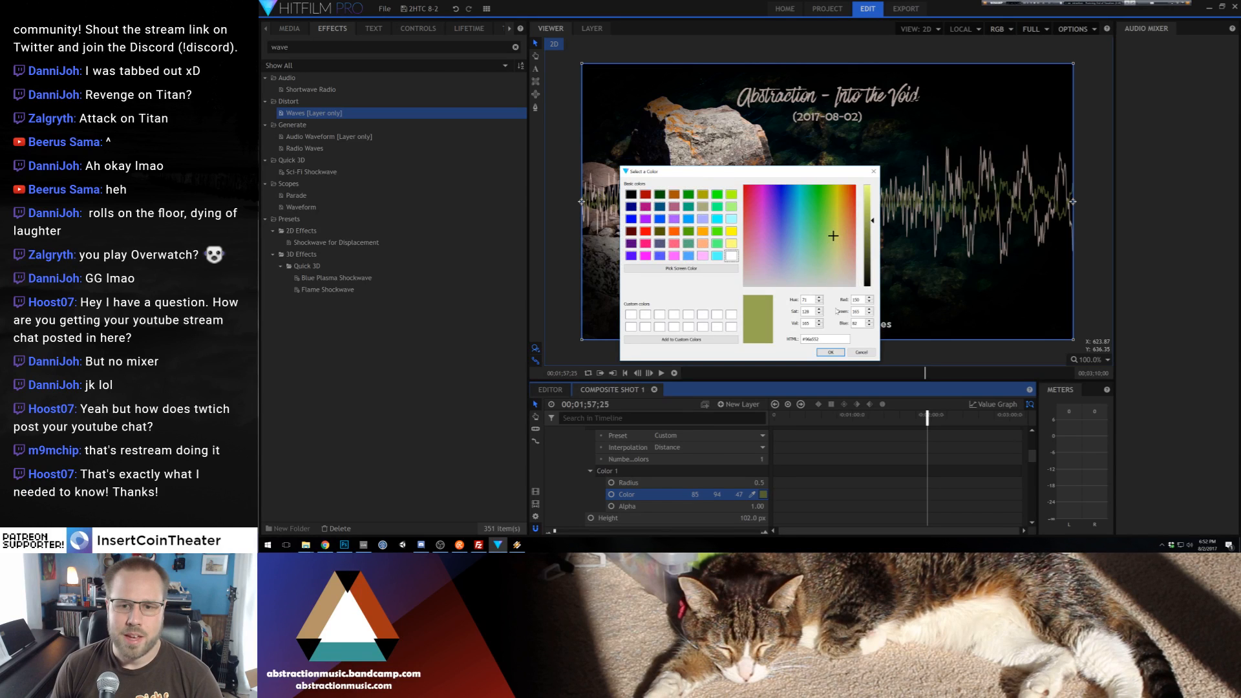
pyautogui.click(831, 352)
pyautogui.scroll(5, 581, 465)
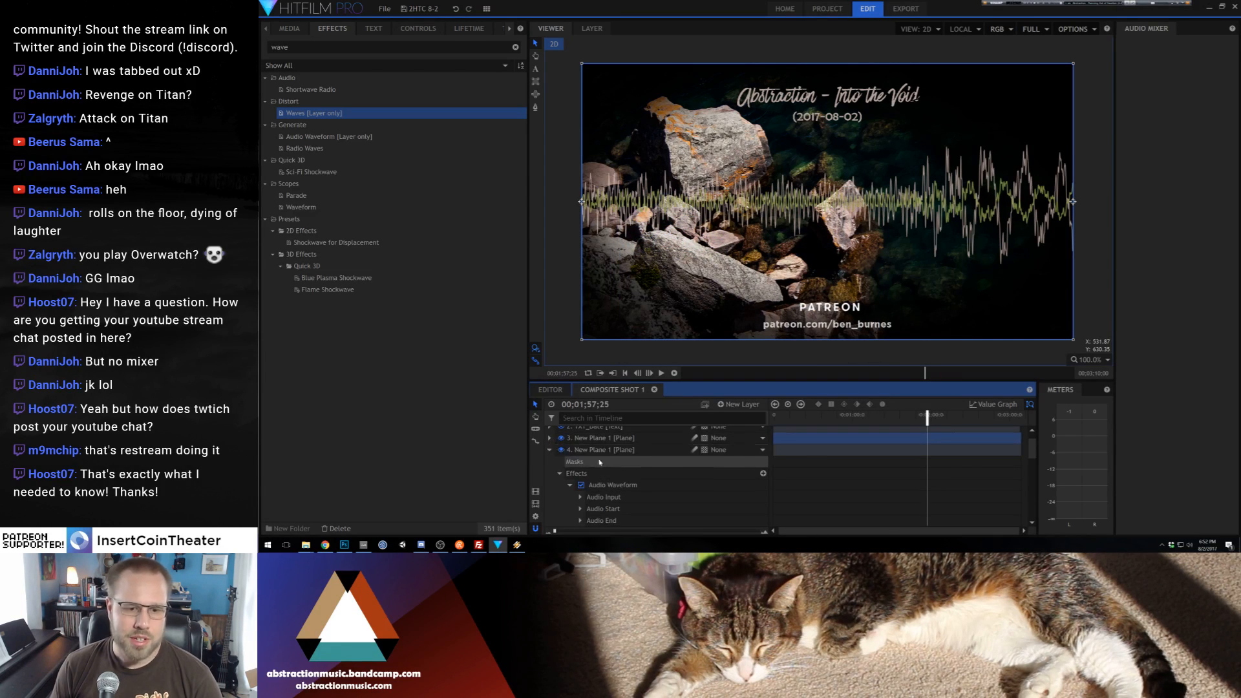
# Try a light green (RGB 152, 230, 124) on the lower New Plane 1 layer's waveform, sampled from the background water and brightened
pyautogui.scroll(-5, 646, 466)
pyautogui.click(752, 506)
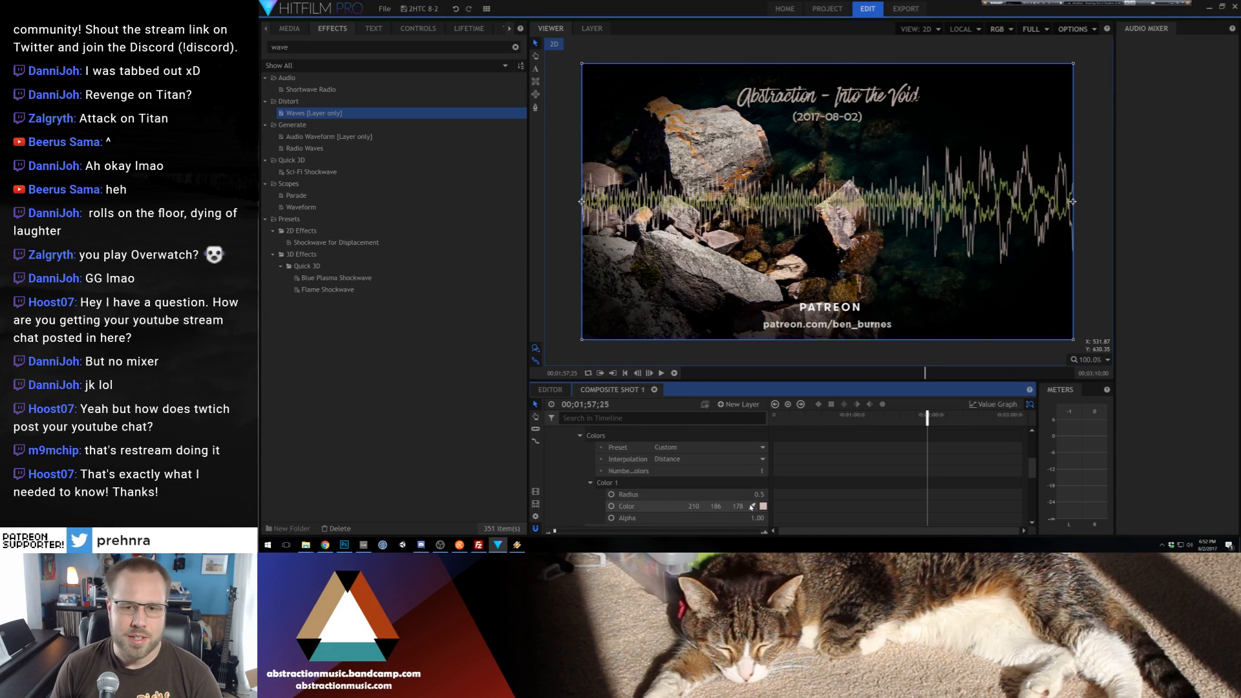
pyautogui.click(831, 160)
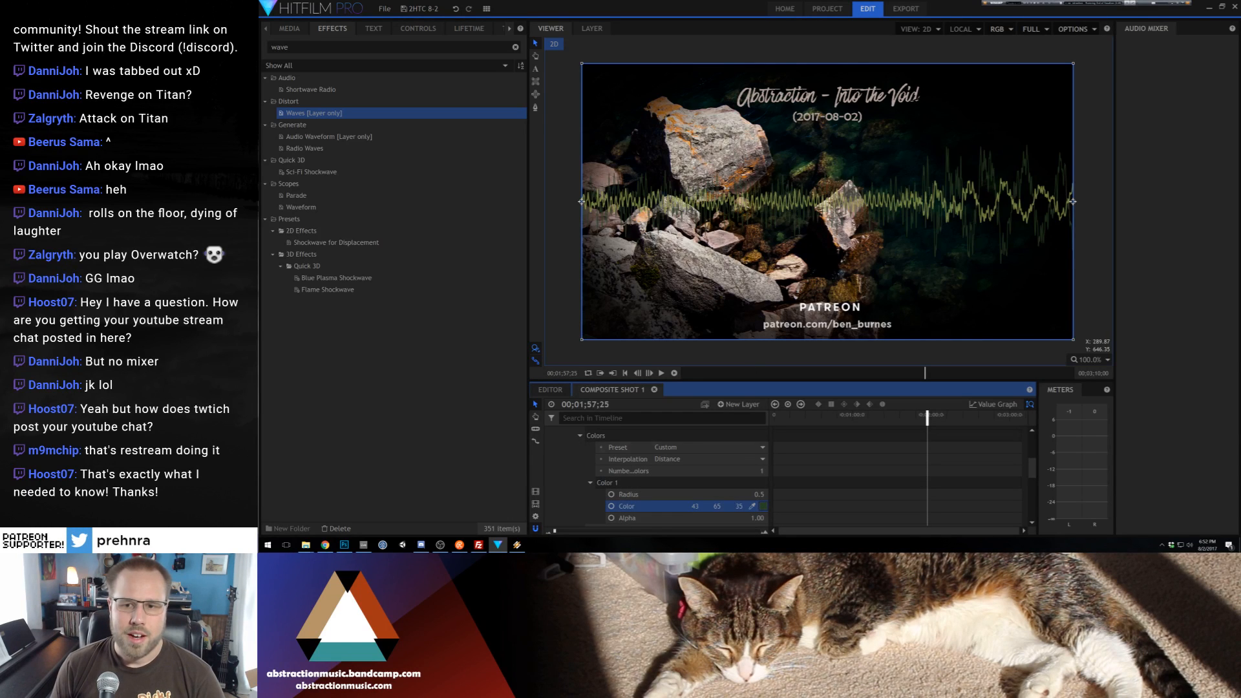
pyautogui.click(762, 507)
pyautogui.click(869, 196)
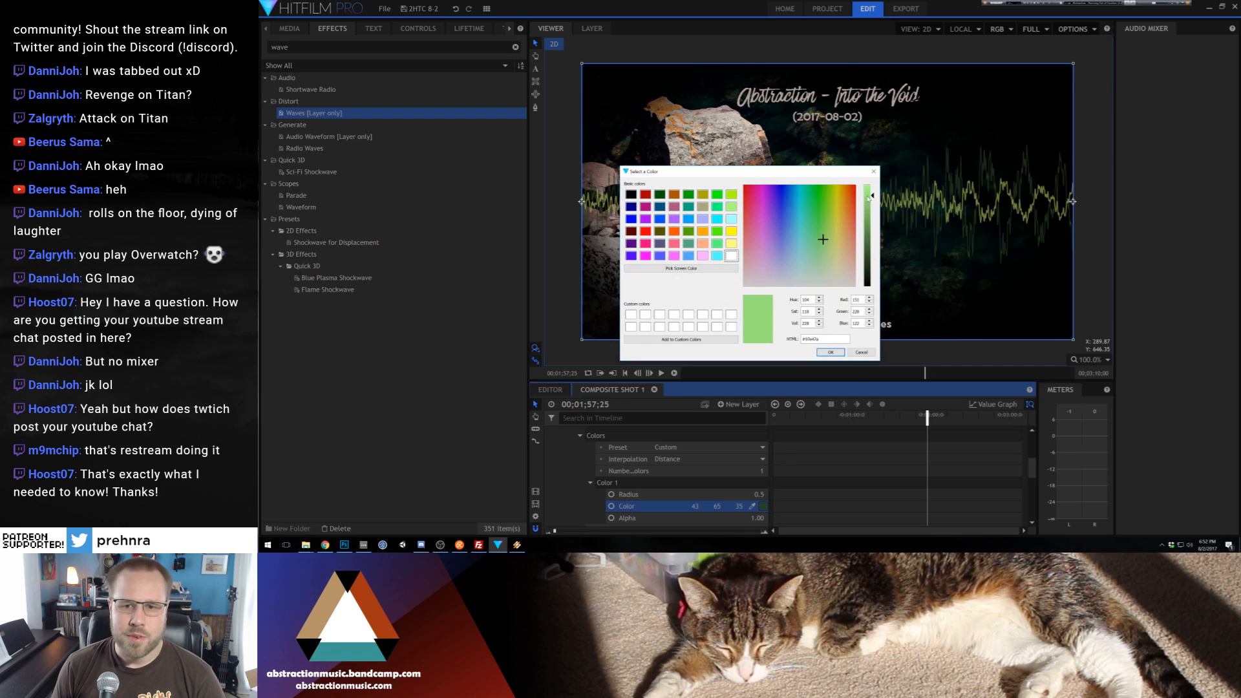
pyautogui.click(830, 352)
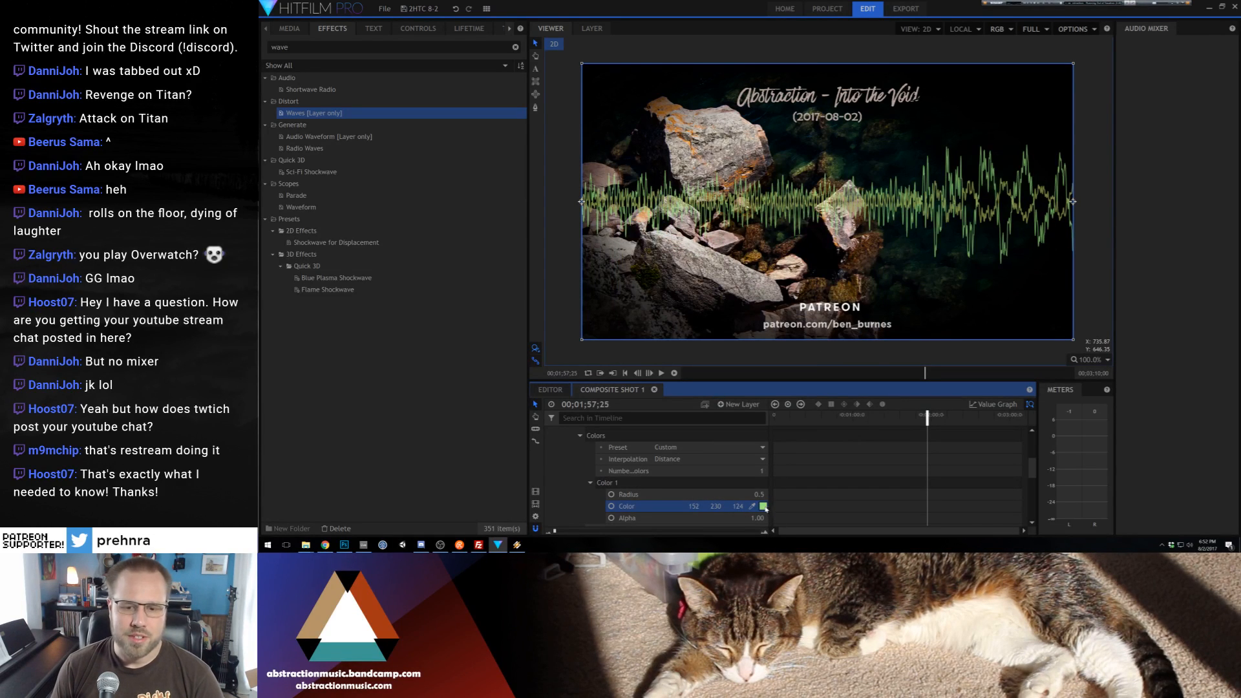
# Try a darker, cooler green (RGB 79, 182, 100) on the lower New Plane 1 layer's waveform
pyautogui.click(764, 506)
pyautogui.click(815, 230)
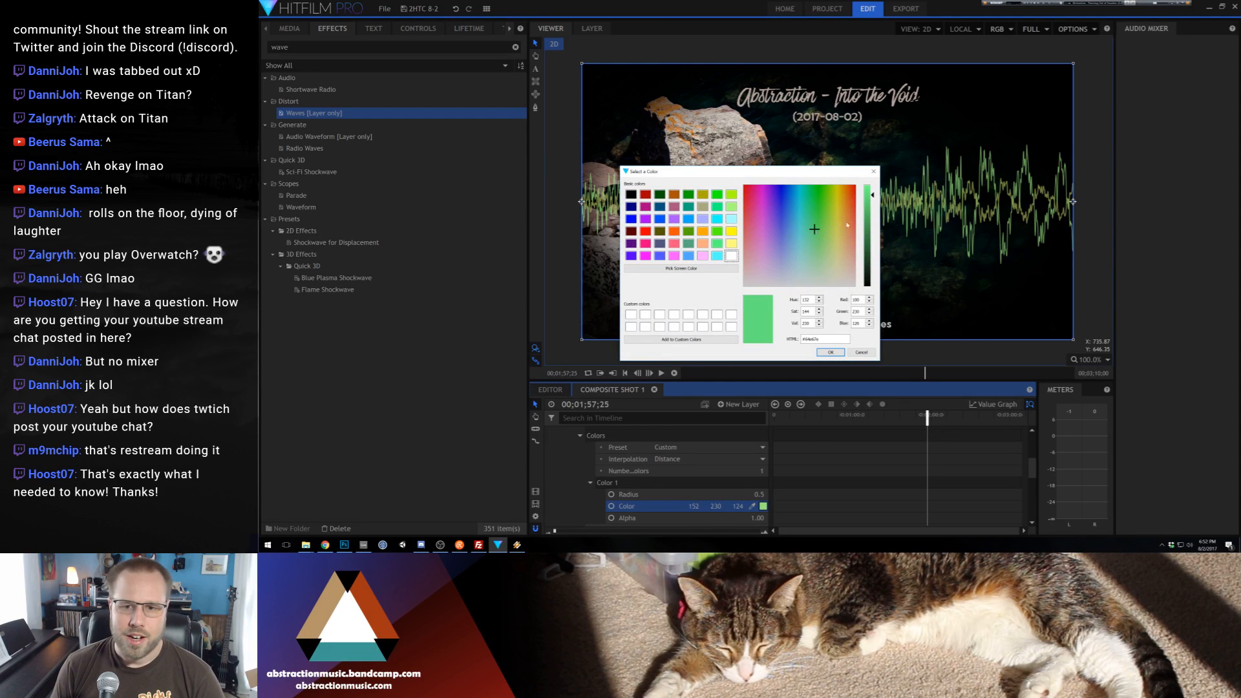
pyautogui.click(867, 220)
pyautogui.click(867, 214)
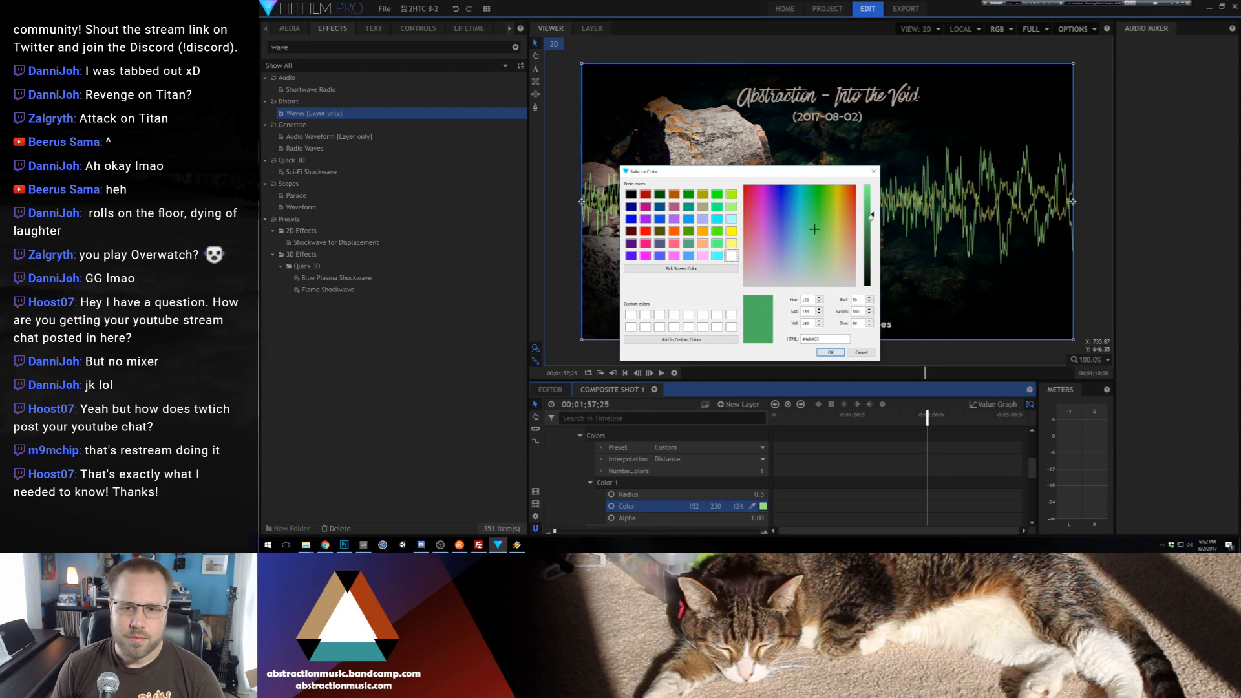
pyautogui.click(831, 351)
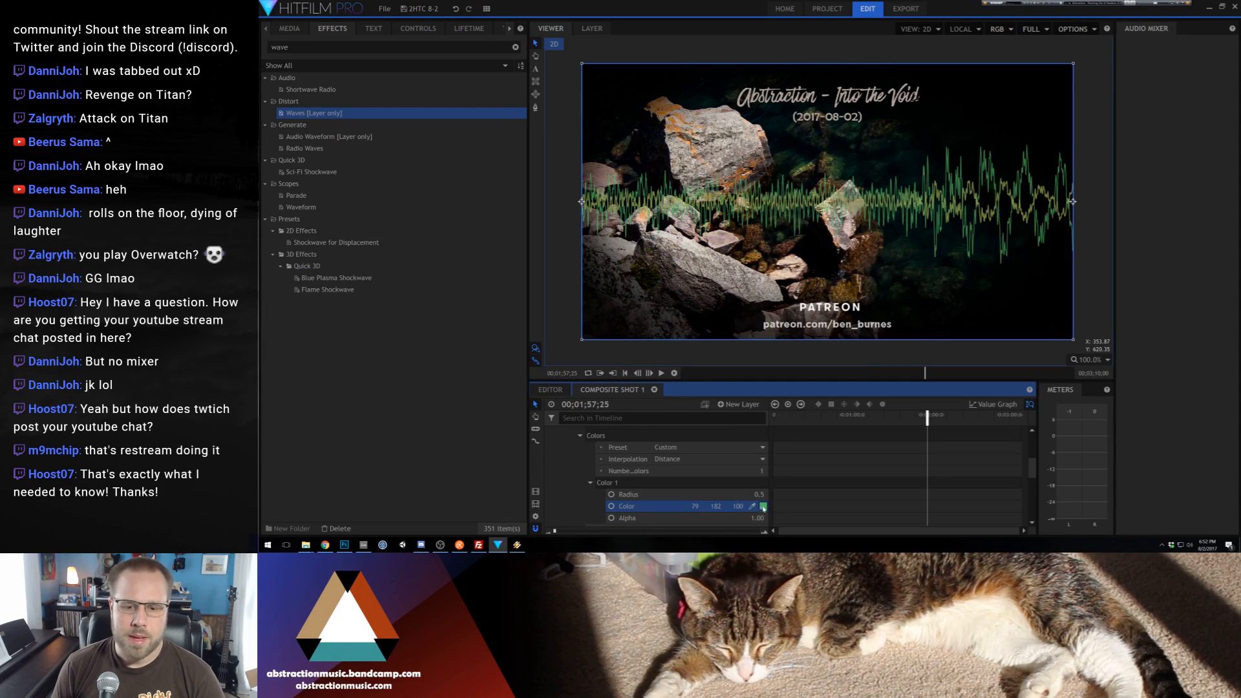
# Set the lower New Plane 1 layer's waveform color to a yellowish green with RGB 100, 152, 52
pyautogui.click(763, 508)
pyautogui.moveTo(866, 239); pyautogui.dragTo(825, 219)
pyautogui.click(822, 353)
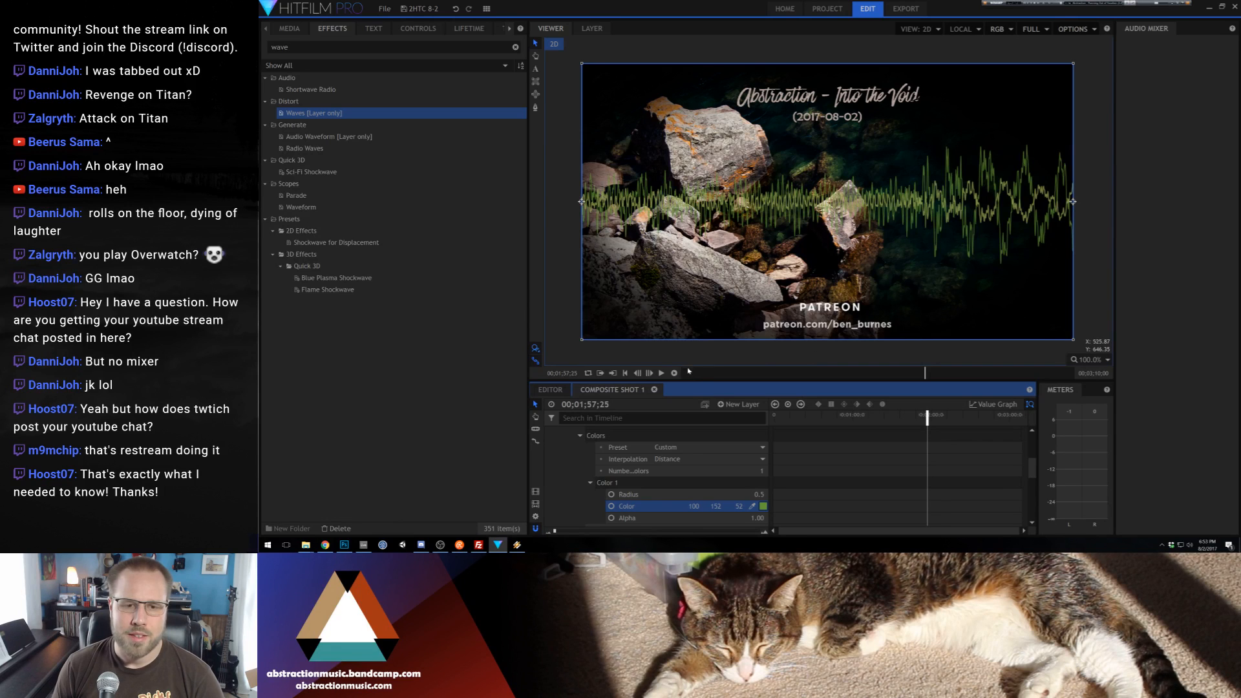
# Preview the recolored waveforms from about 00;00;43;10 on the timeline and clear the selection
pyautogui.click(830, 415)
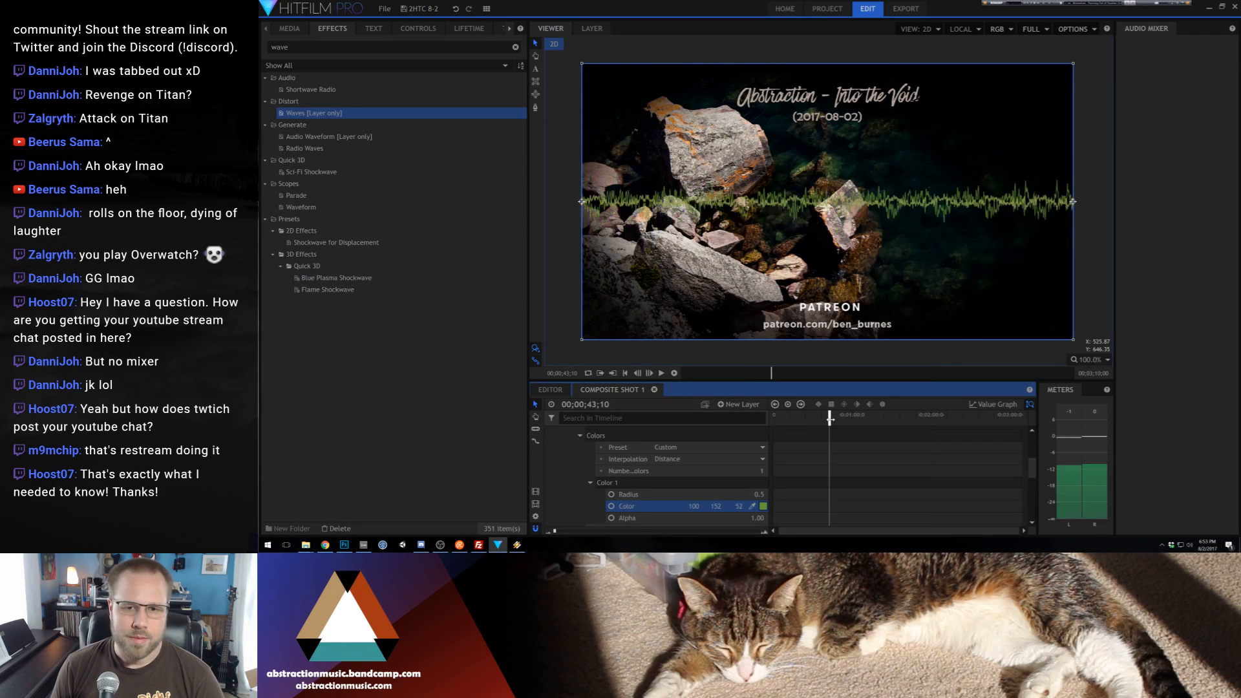
pyautogui.press('space')
pyautogui.press('space')
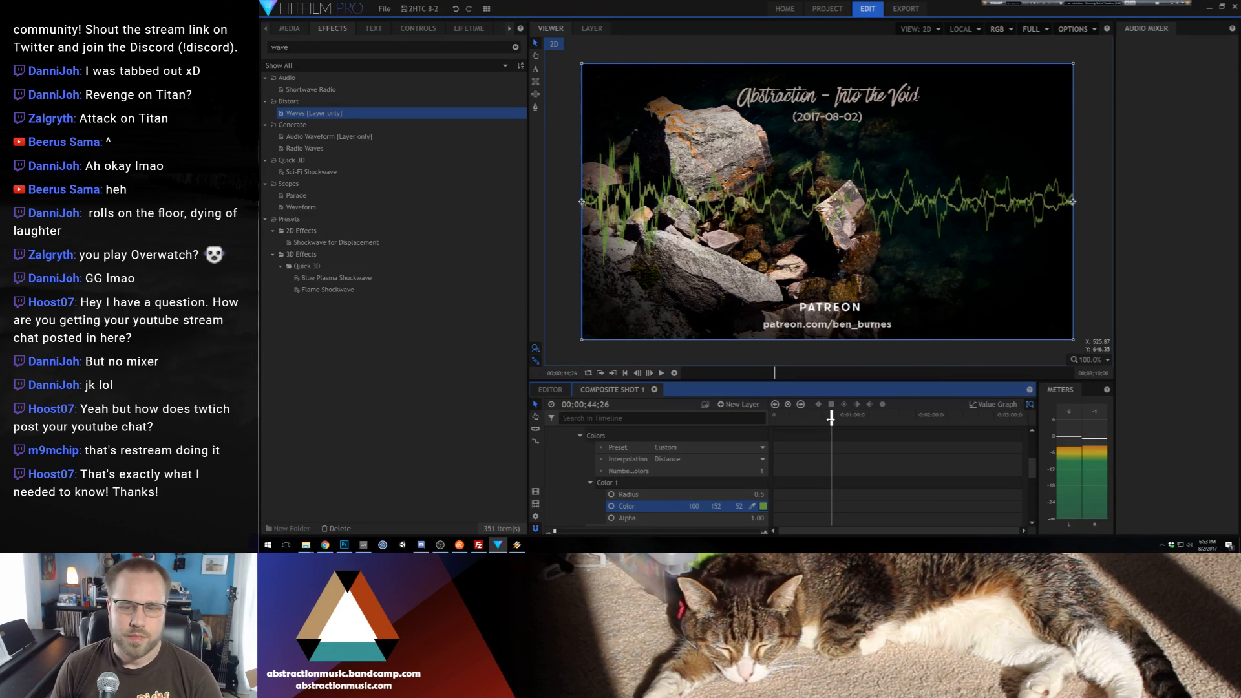
pyautogui.click(561, 212)
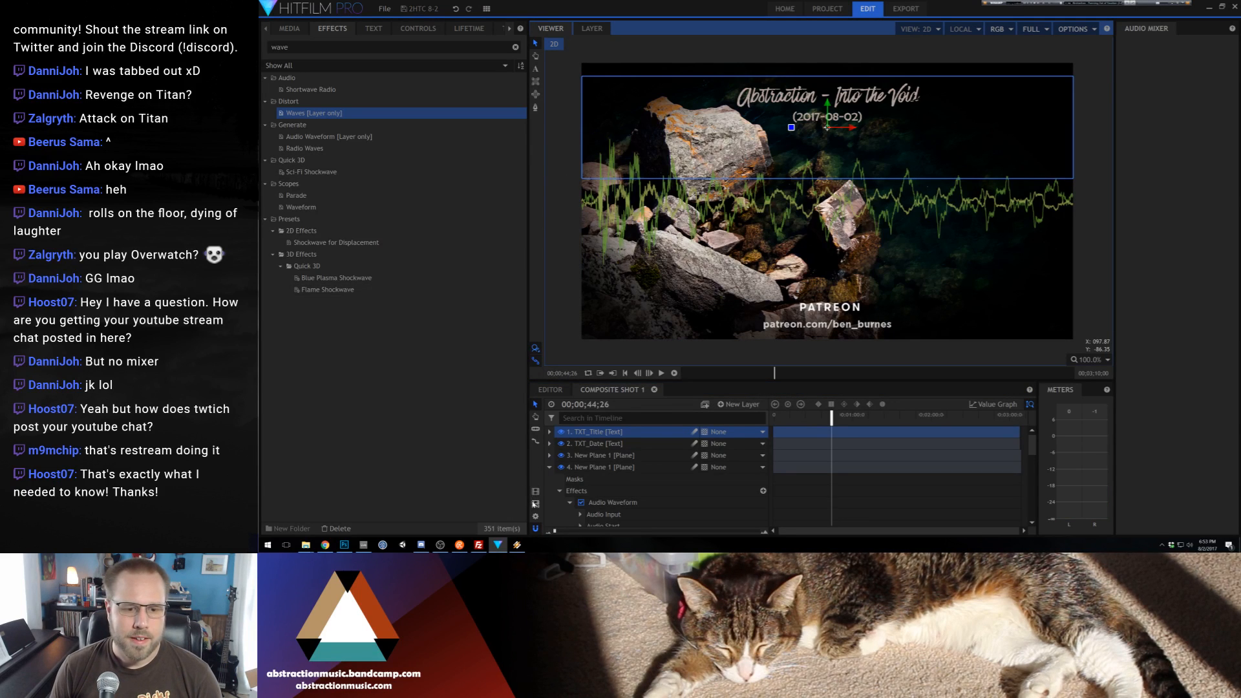
# End the composite shot's export range at 00;03;08;02, add the shot to the export queue and go to the export screen
pyautogui.click(1020, 417)
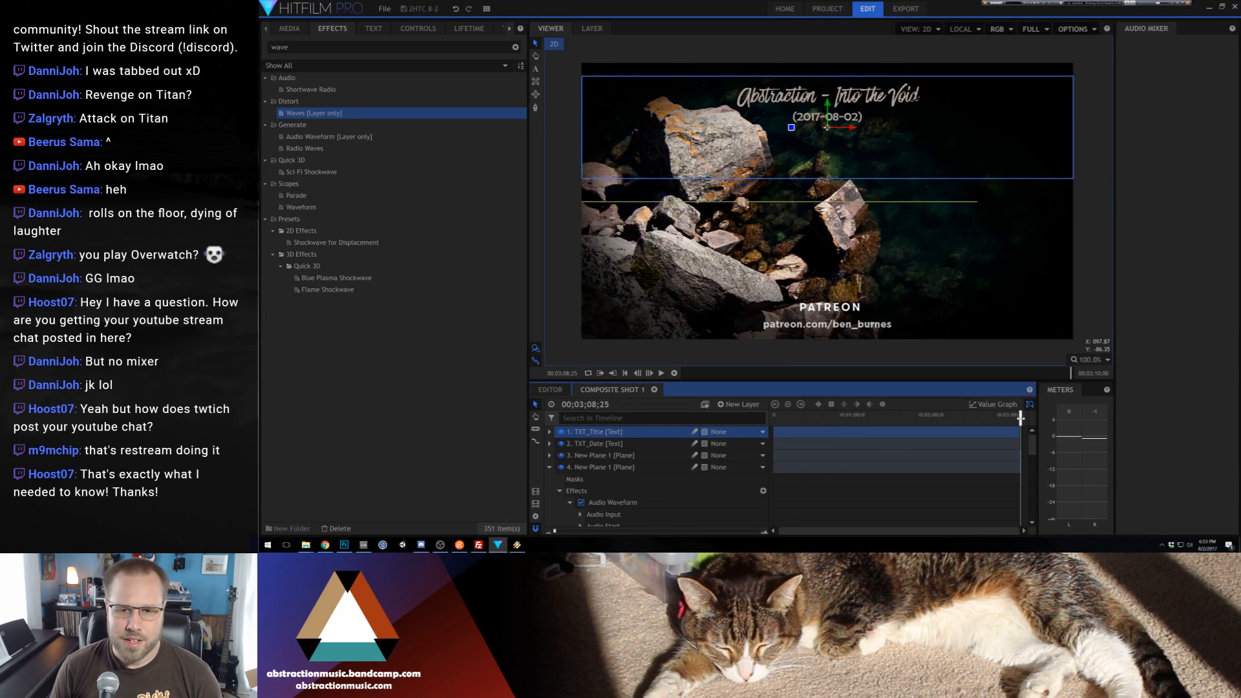
pyautogui.click(1019, 419)
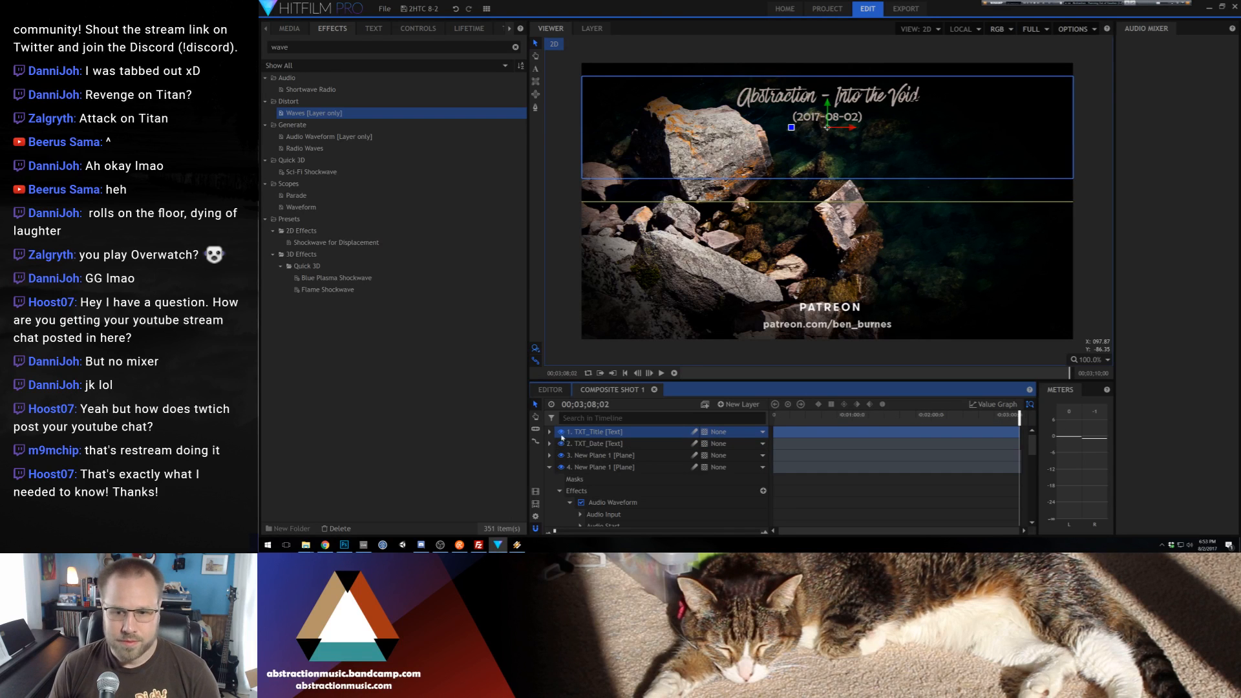
pyautogui.click(535, 504)
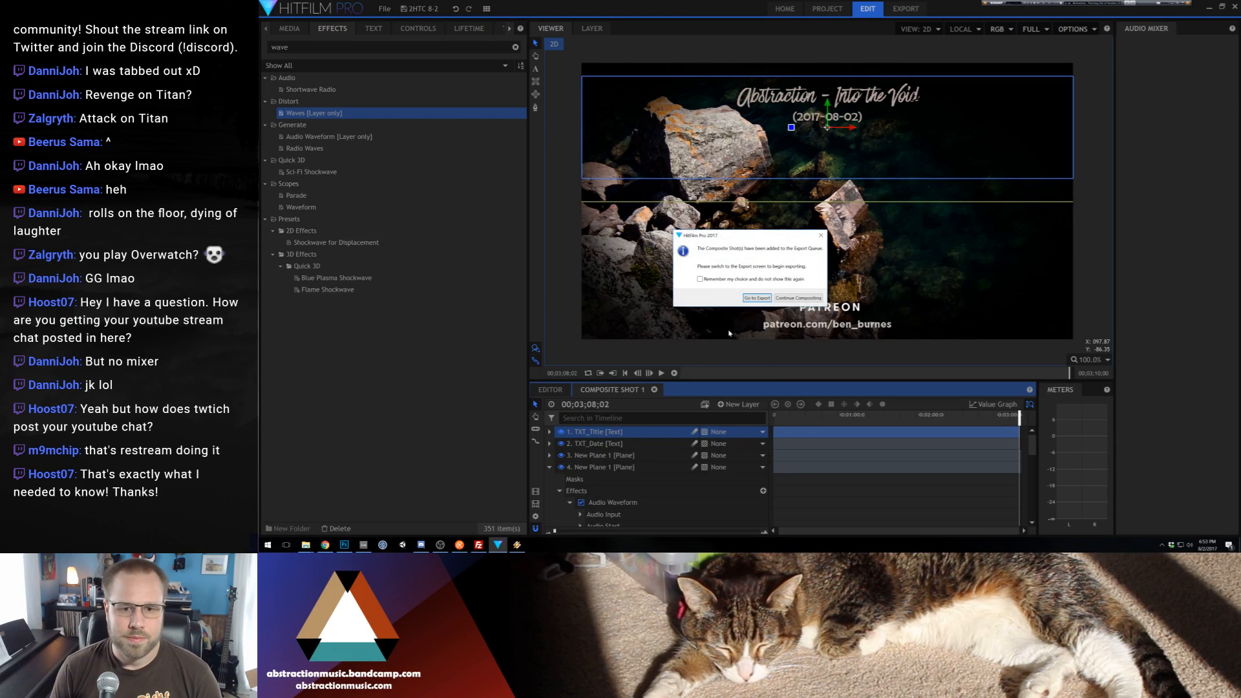
pyautogui.click(756, 300)
# Name the queued composite shot's output file Into the Void on the D: drive and start exporting
pyautogui.click(574, 137)
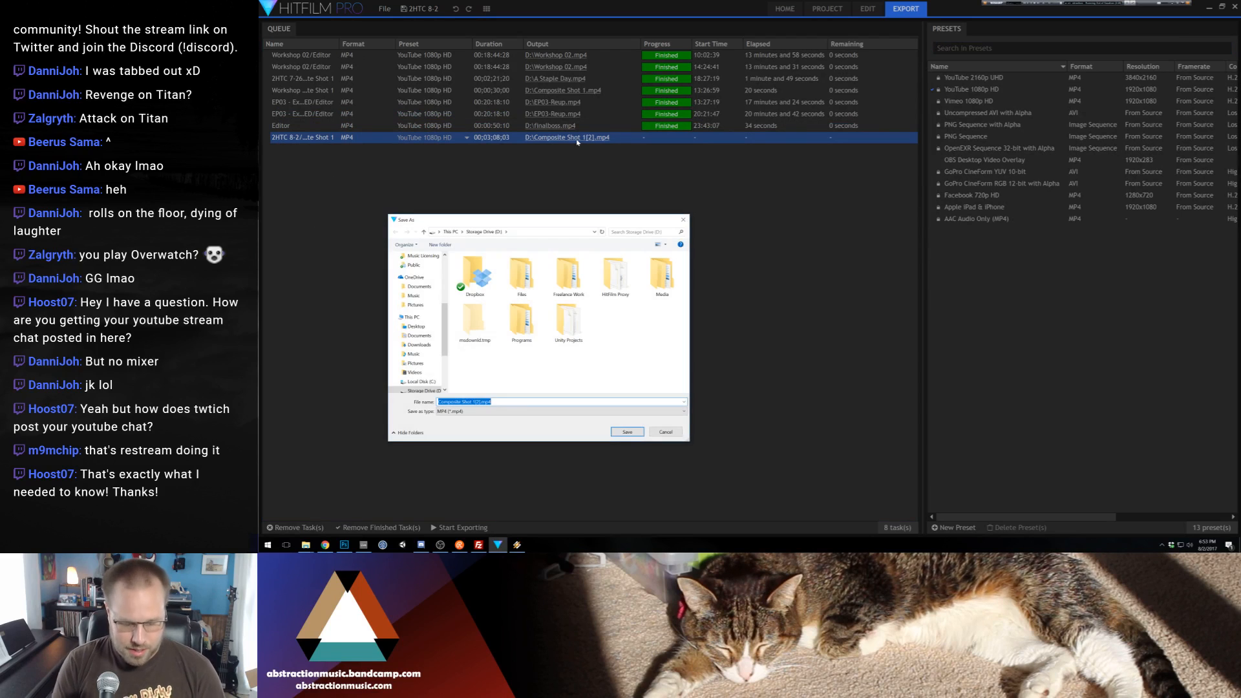
pyautogui.write('Into the Void')
pyautogui.press('Return')
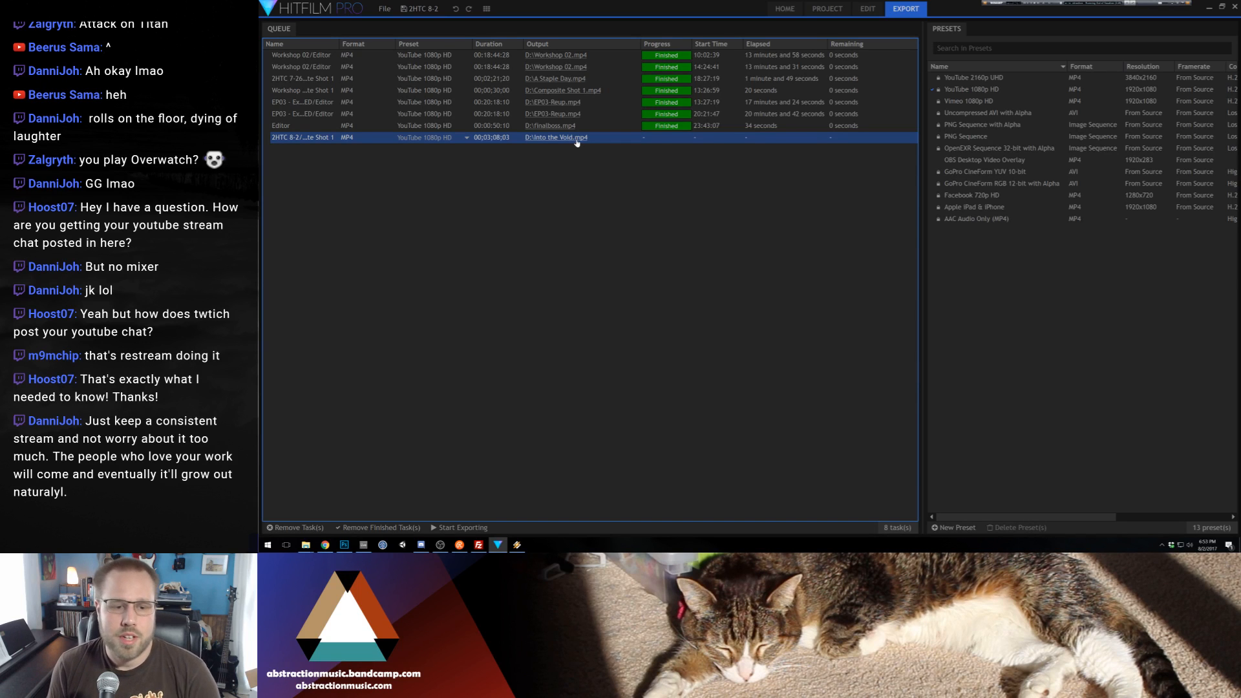
pyautogui.click(460, 527)
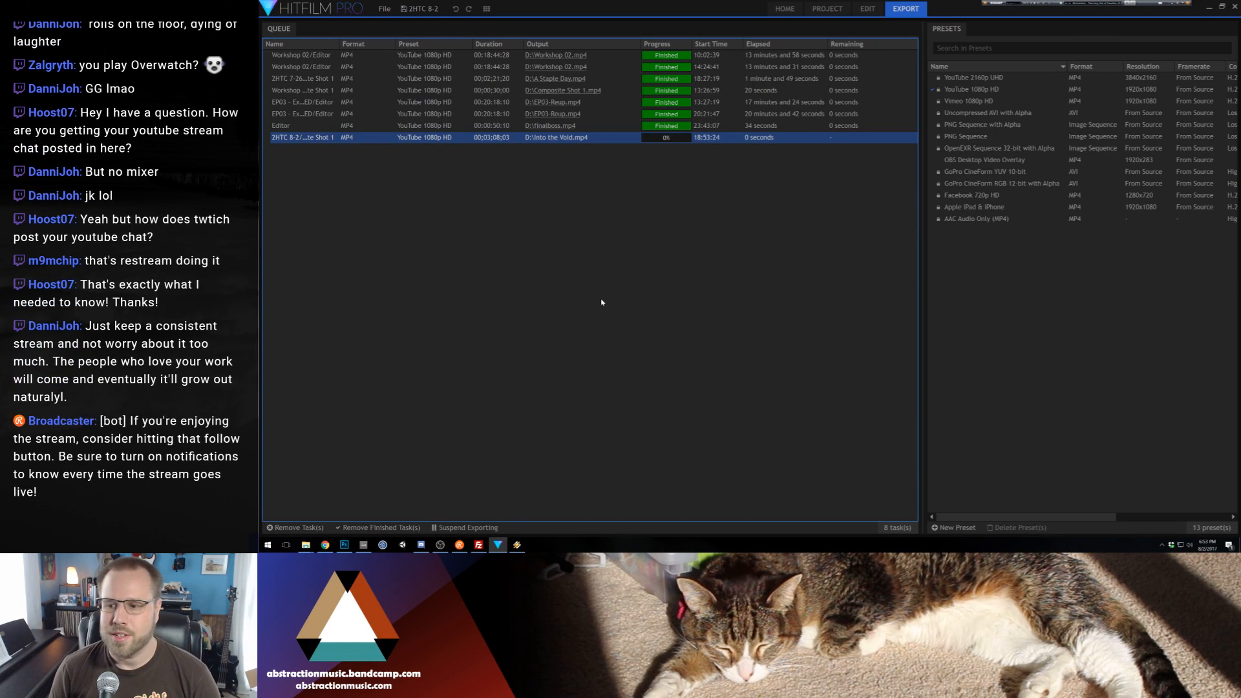